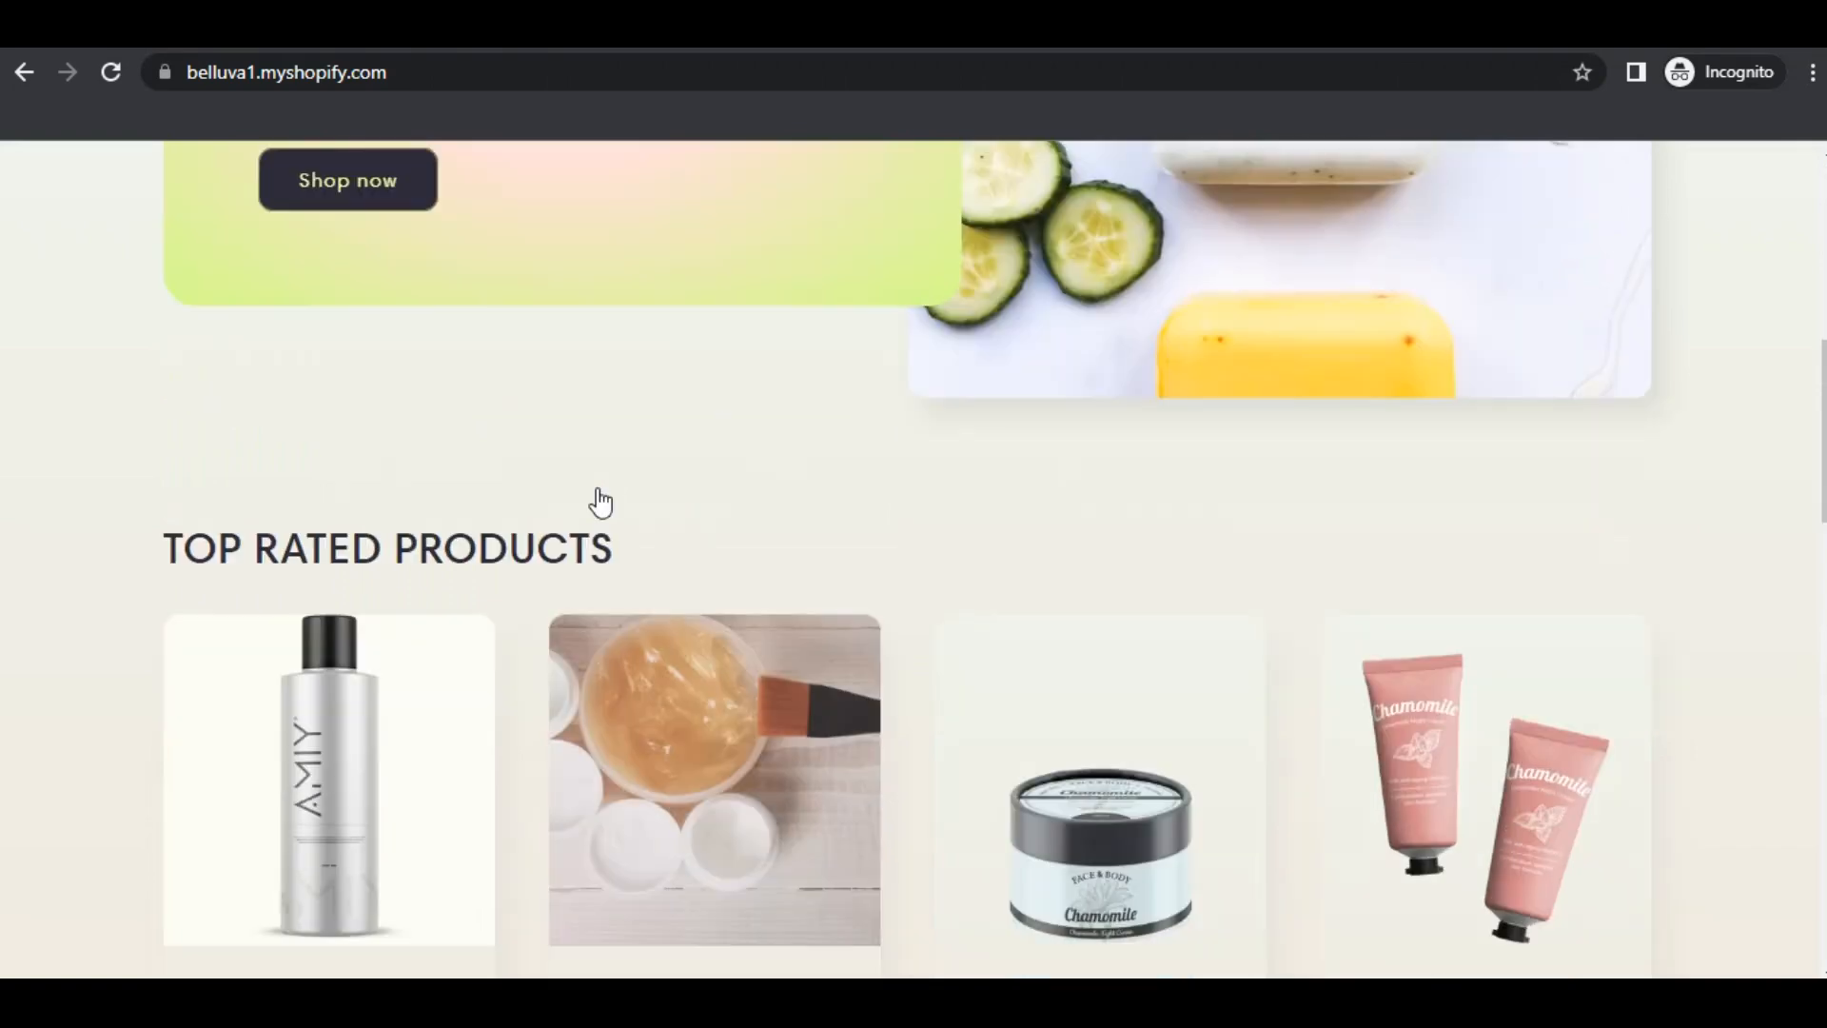
- Look through the storefront home page's Top Rated Products, Collections and email signup sections
scroll(598, 490, "down", 3)
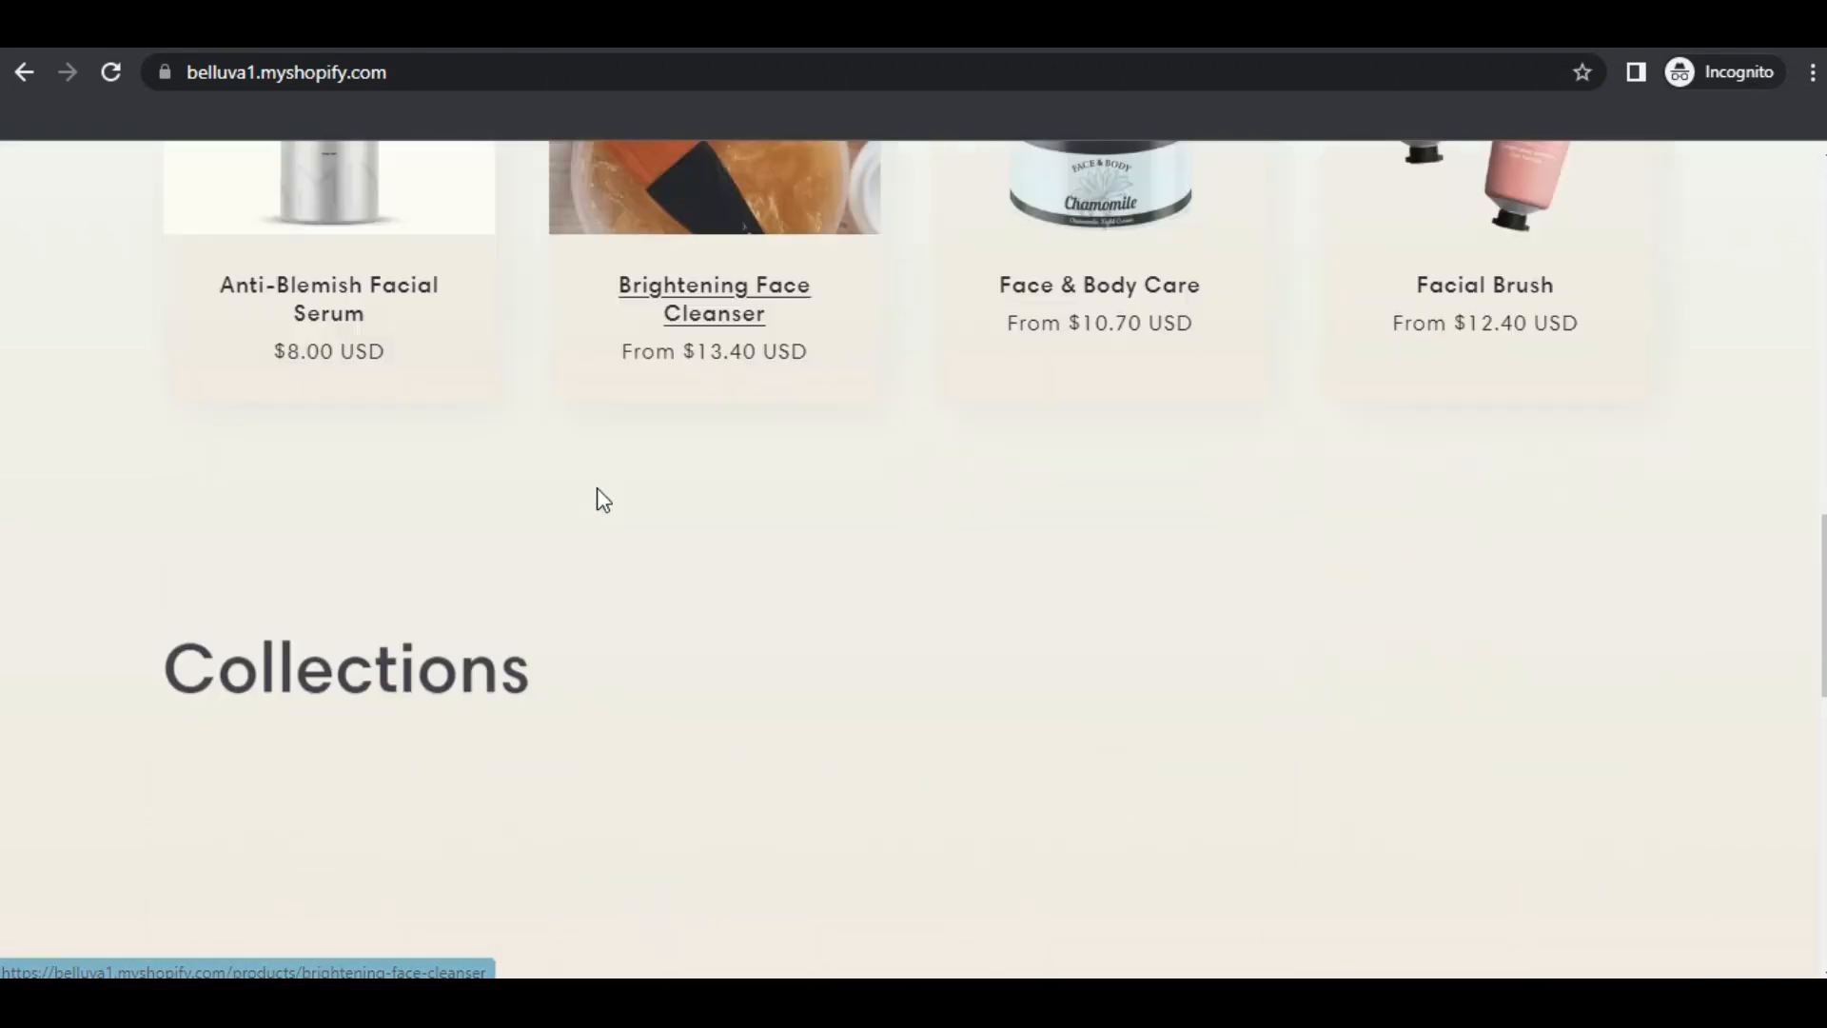
scroll(598, 489, "down", 4)
scroll(597, 495, "down", 5)
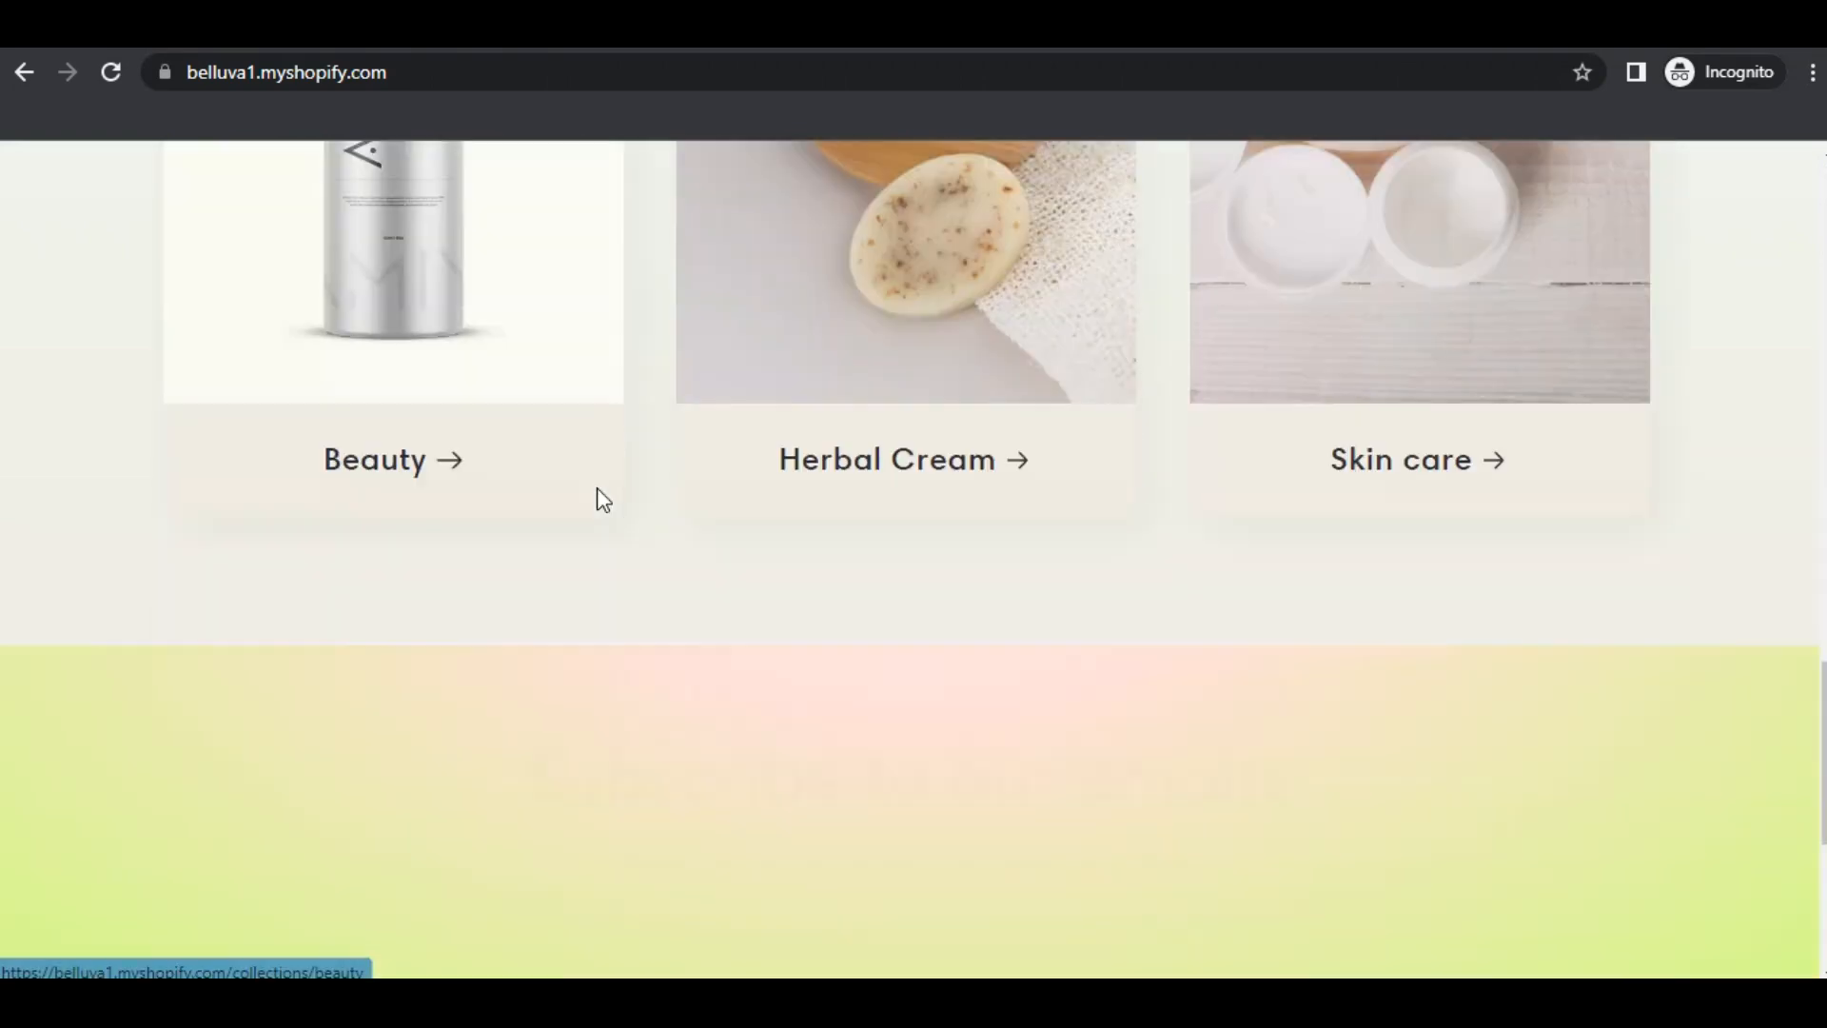
scroll(599, 486, "down", 3)
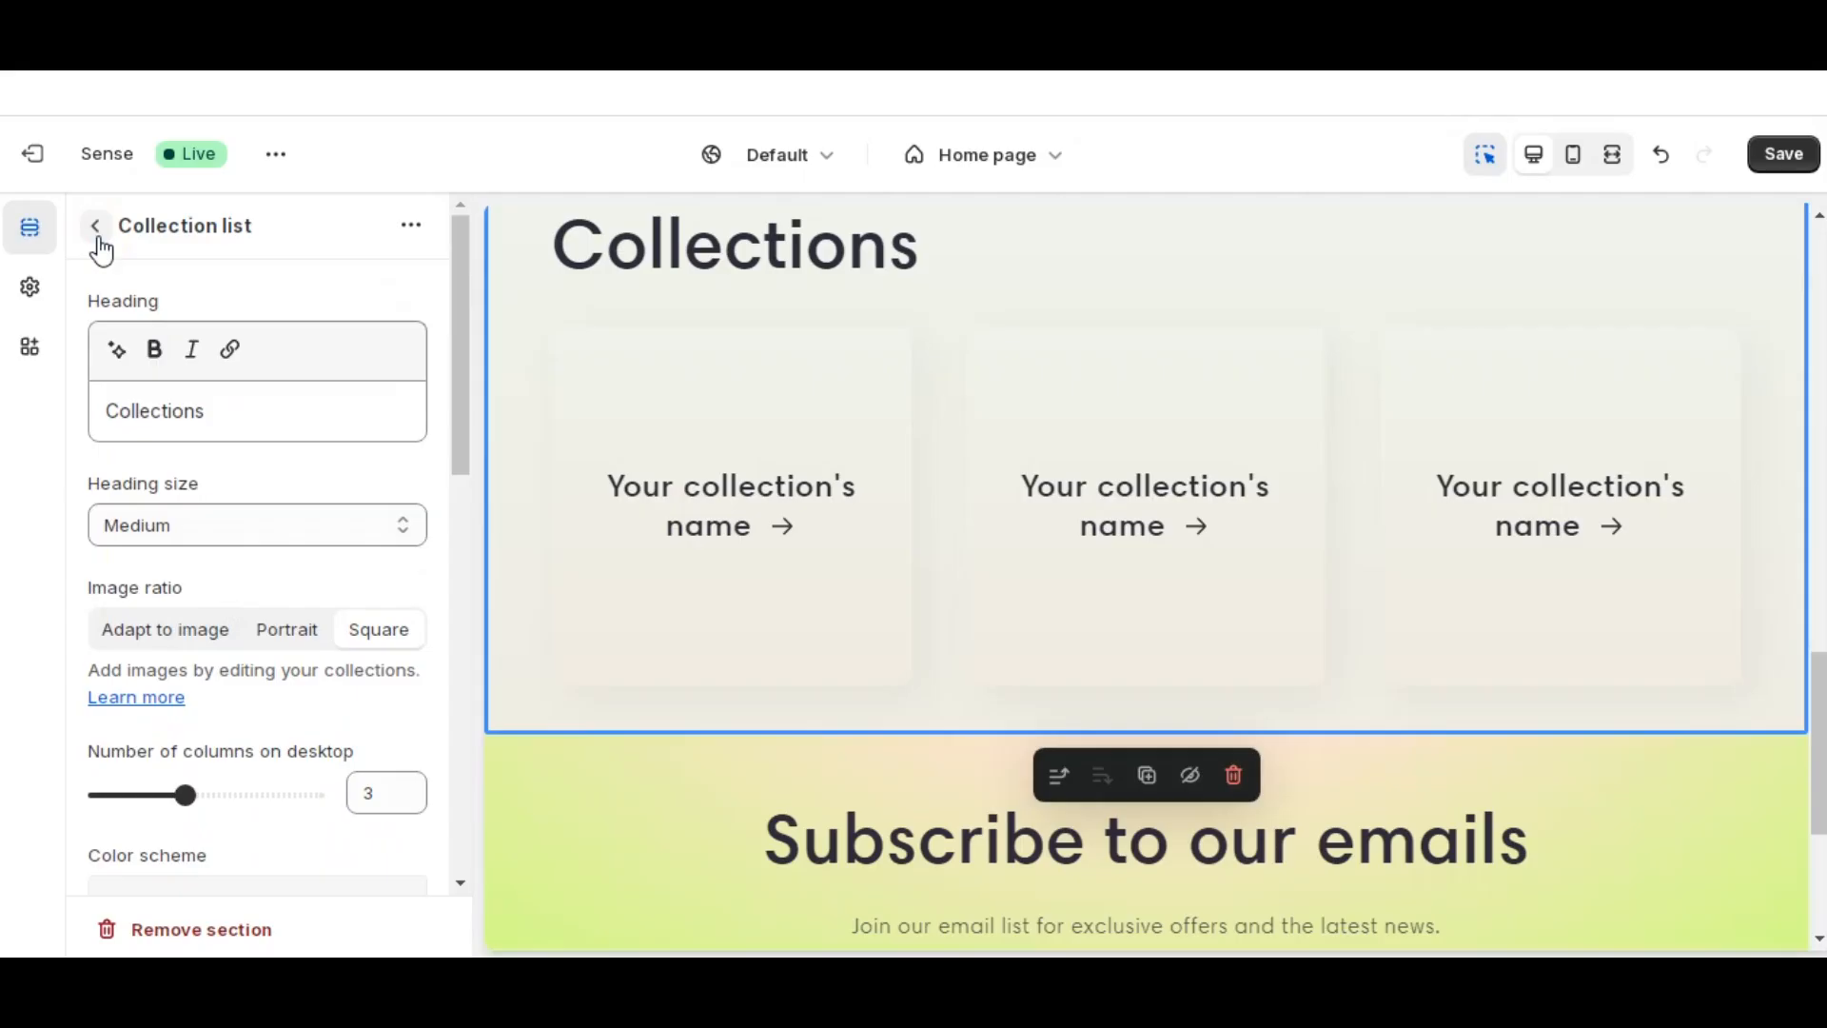
- Return to the home page's section list and open the first collection block of the Collection list section
left_click(99, 240)
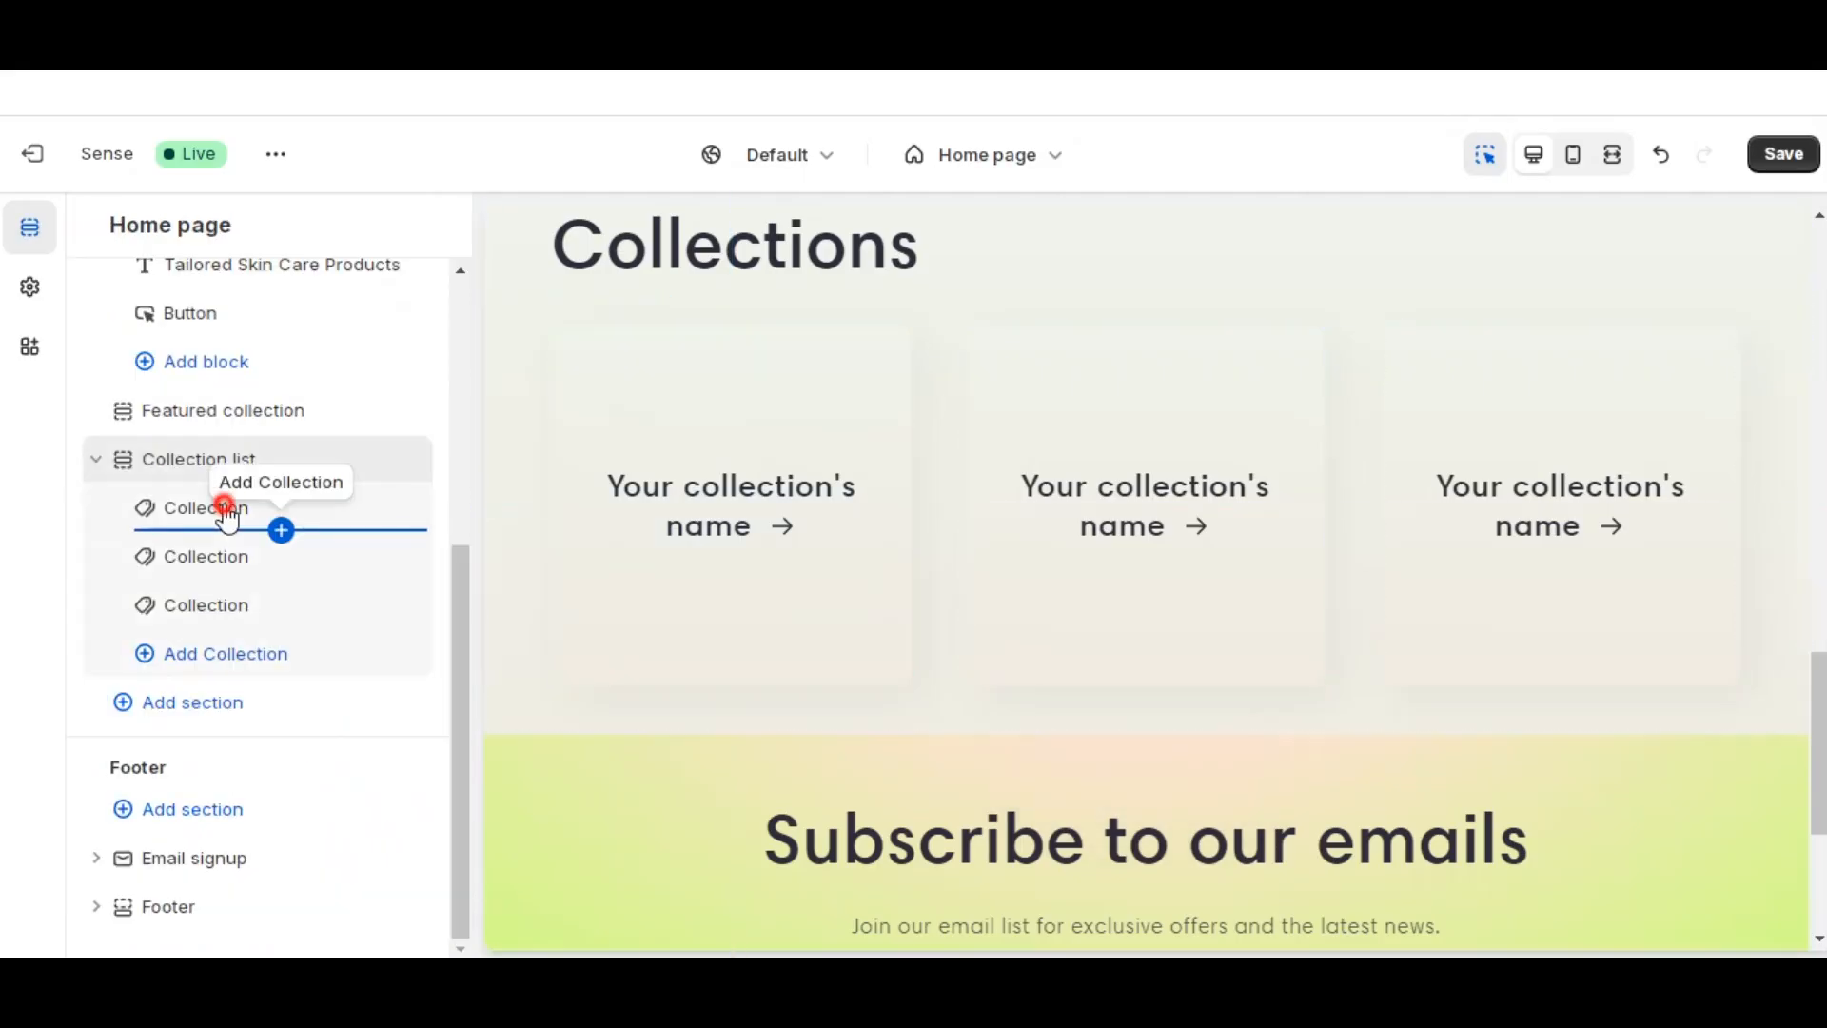
left_click(225, 509)
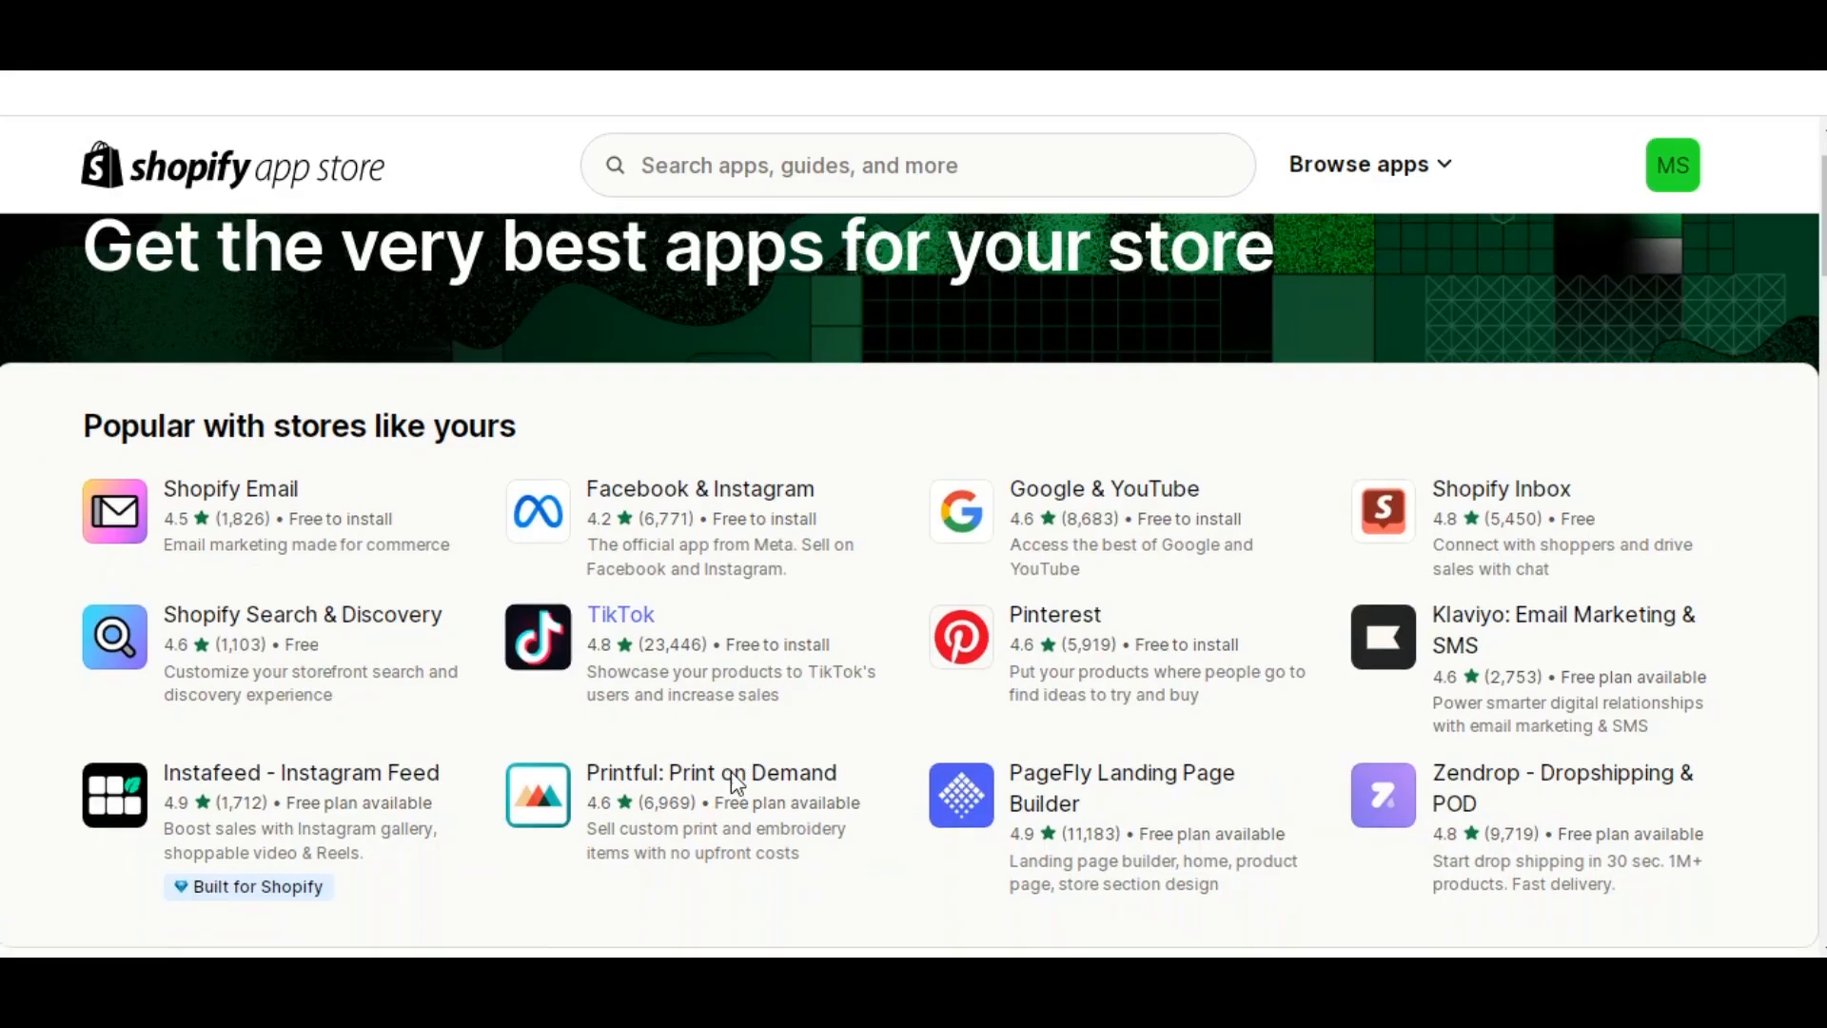
- Browse the popular, sponsored and trending apps in the Shopify App Store and go to the app search
scroll(731, 771, "down", 10)
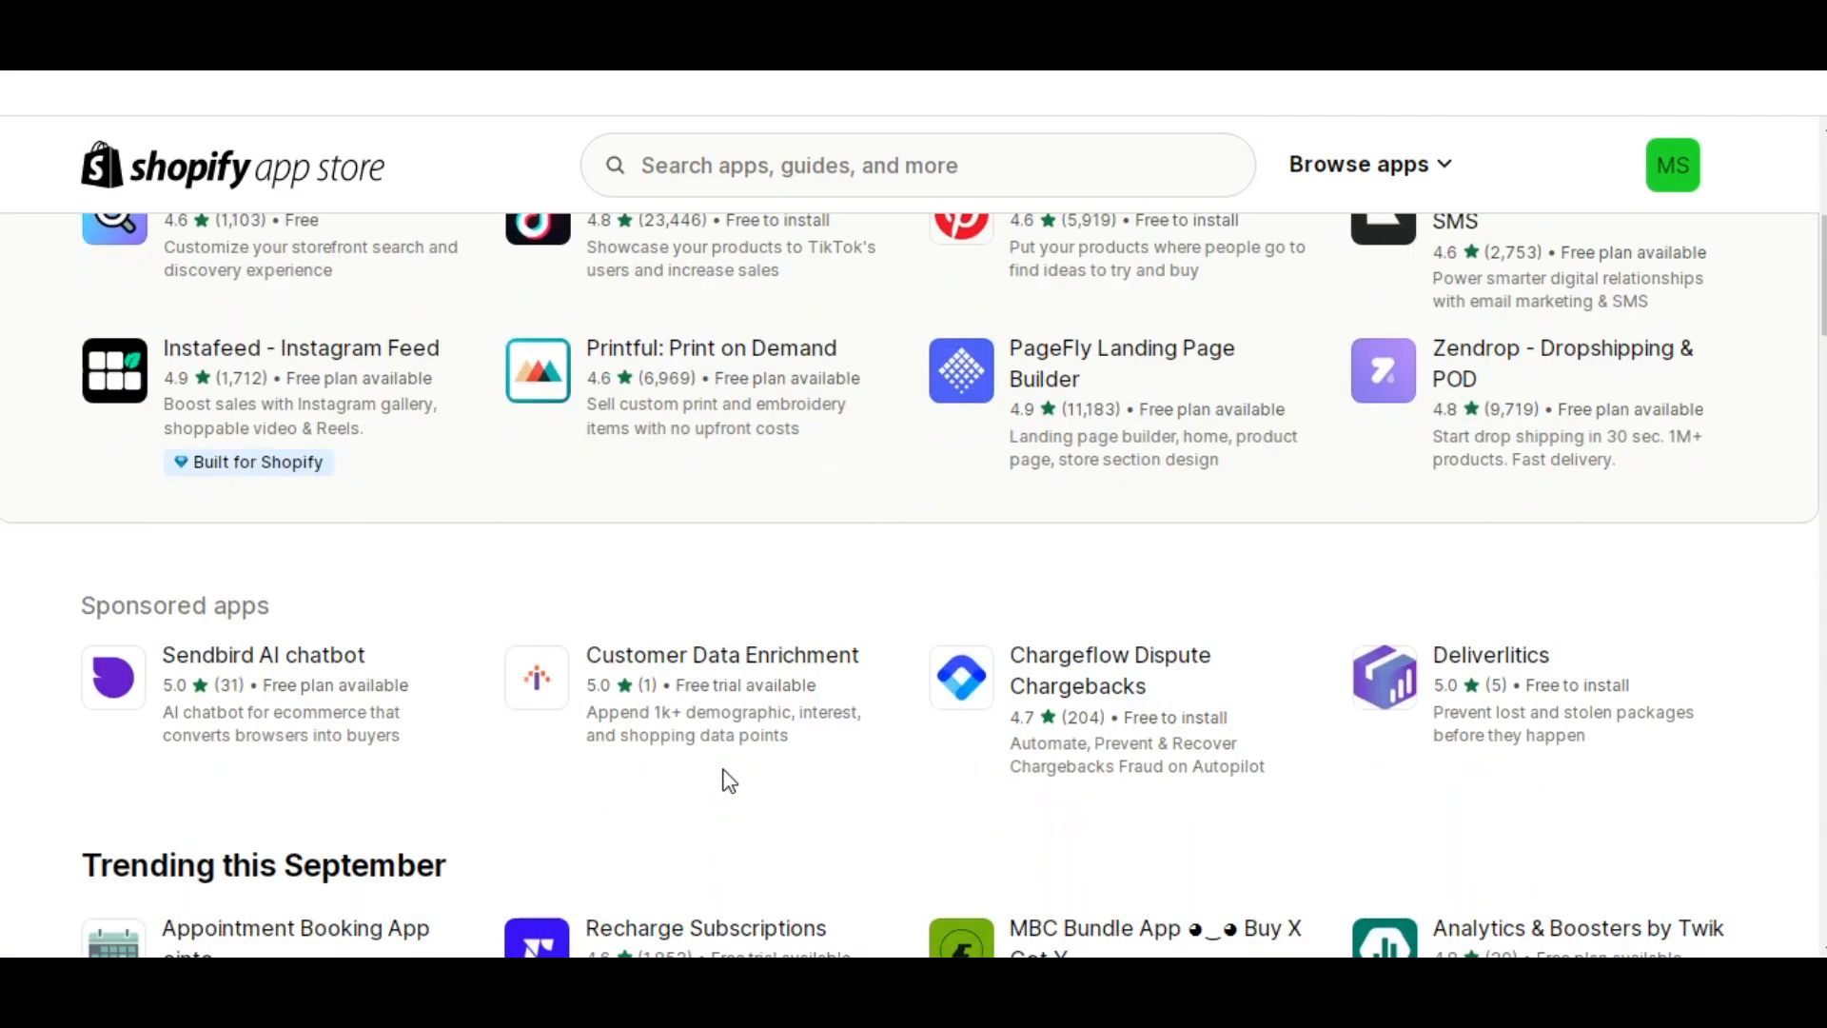
scroll(725, 779, "down", 3)
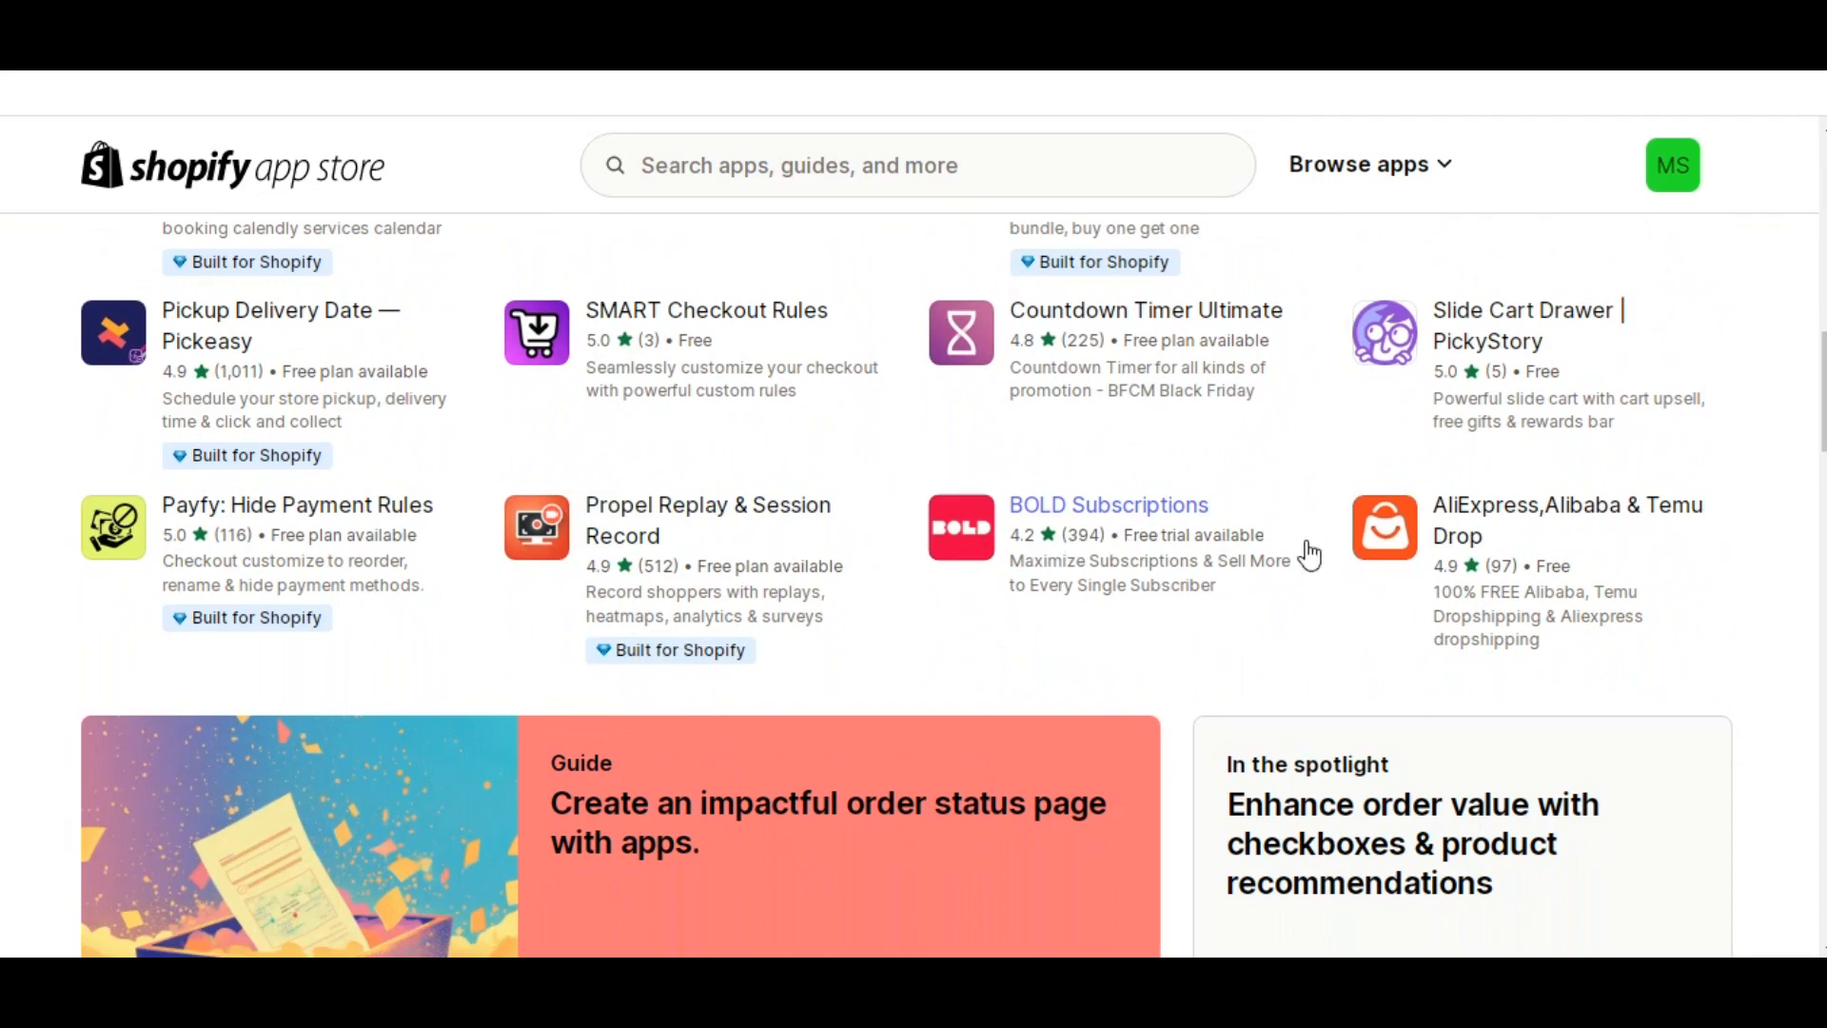
scroll(1047, 677, "down", 3)
scroll(1033, 684, "up", 12)
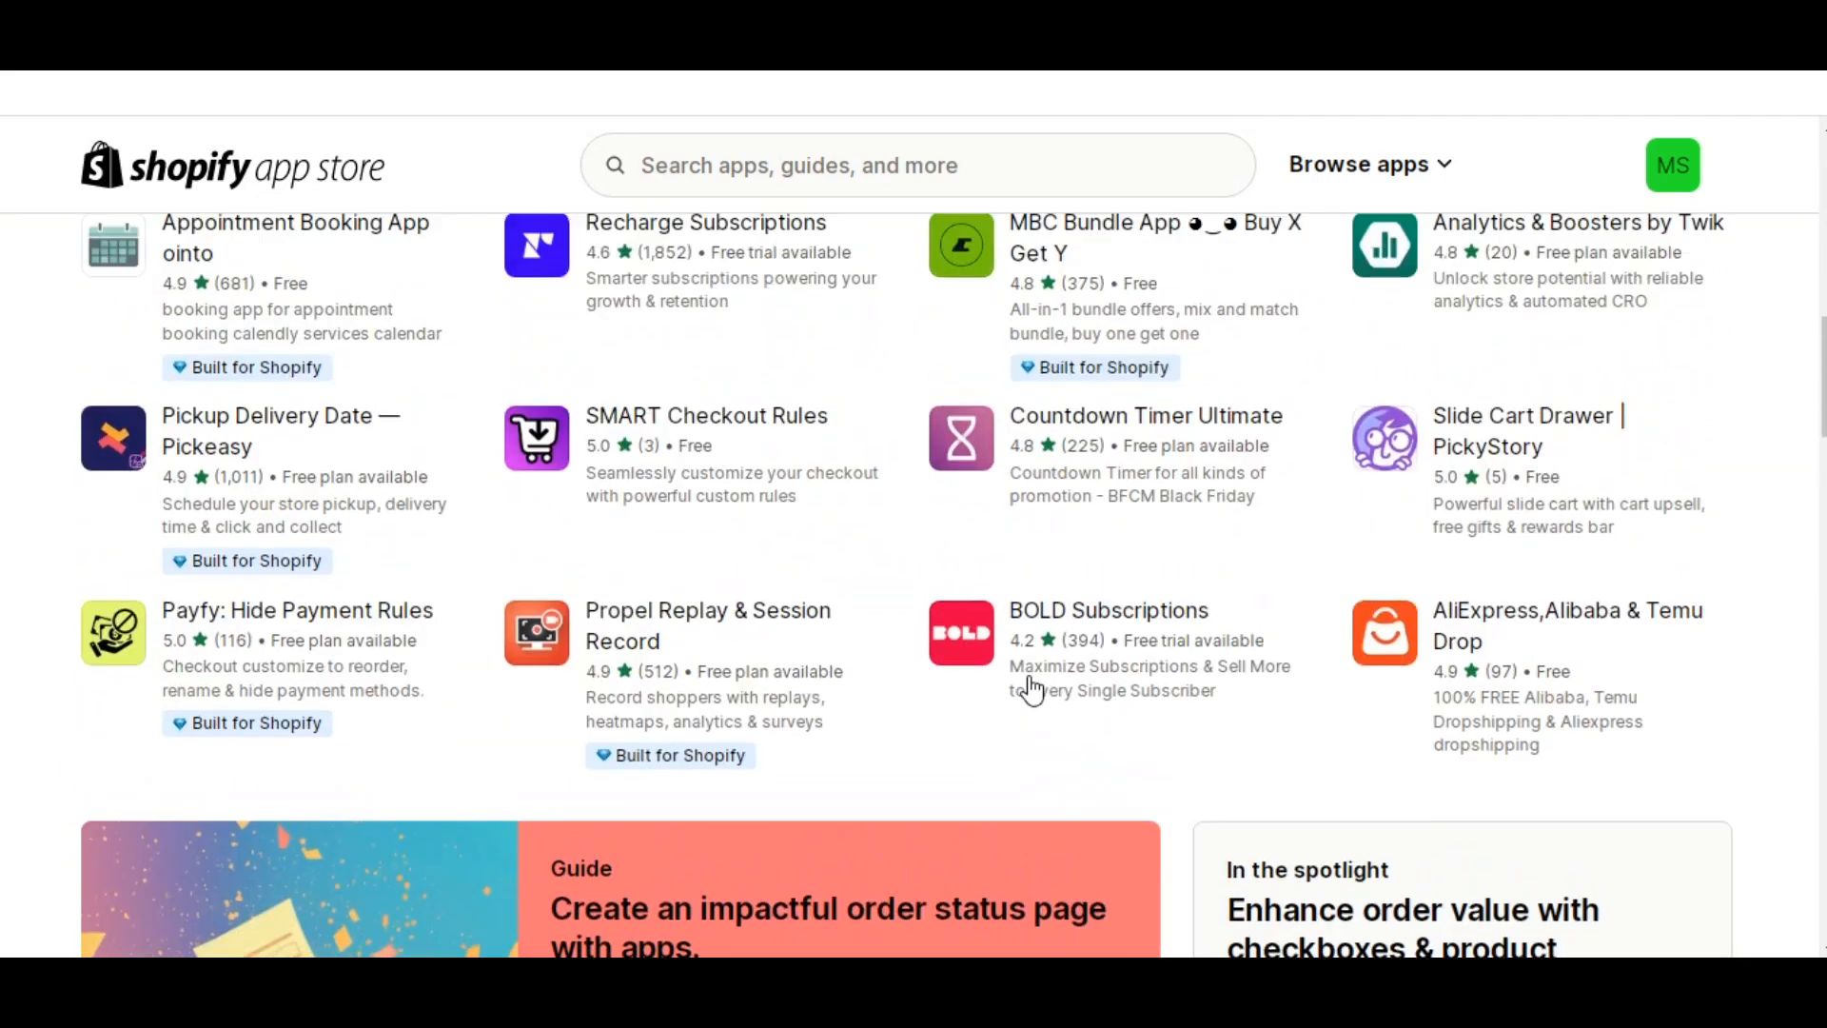
left_click(796, 169)
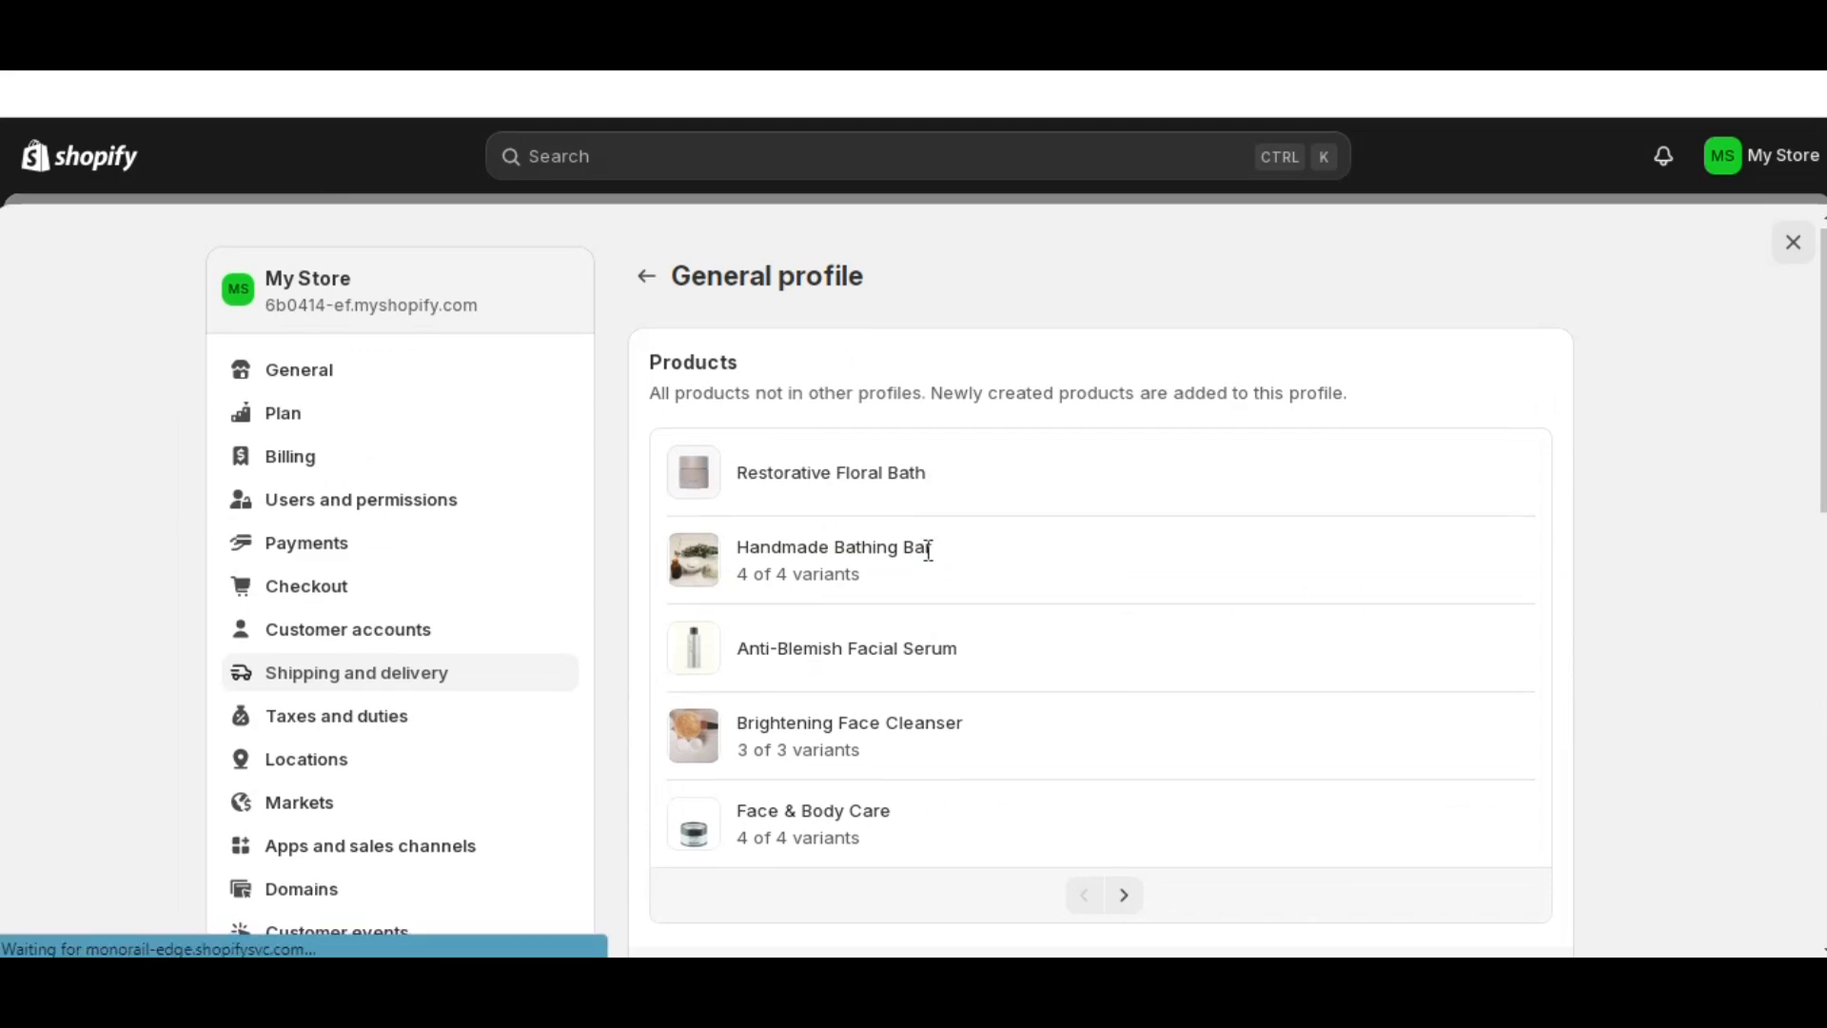
- Review the products covered by the General shipping profile, including the following page of the product list
scroll(930, 548, "down", 2)
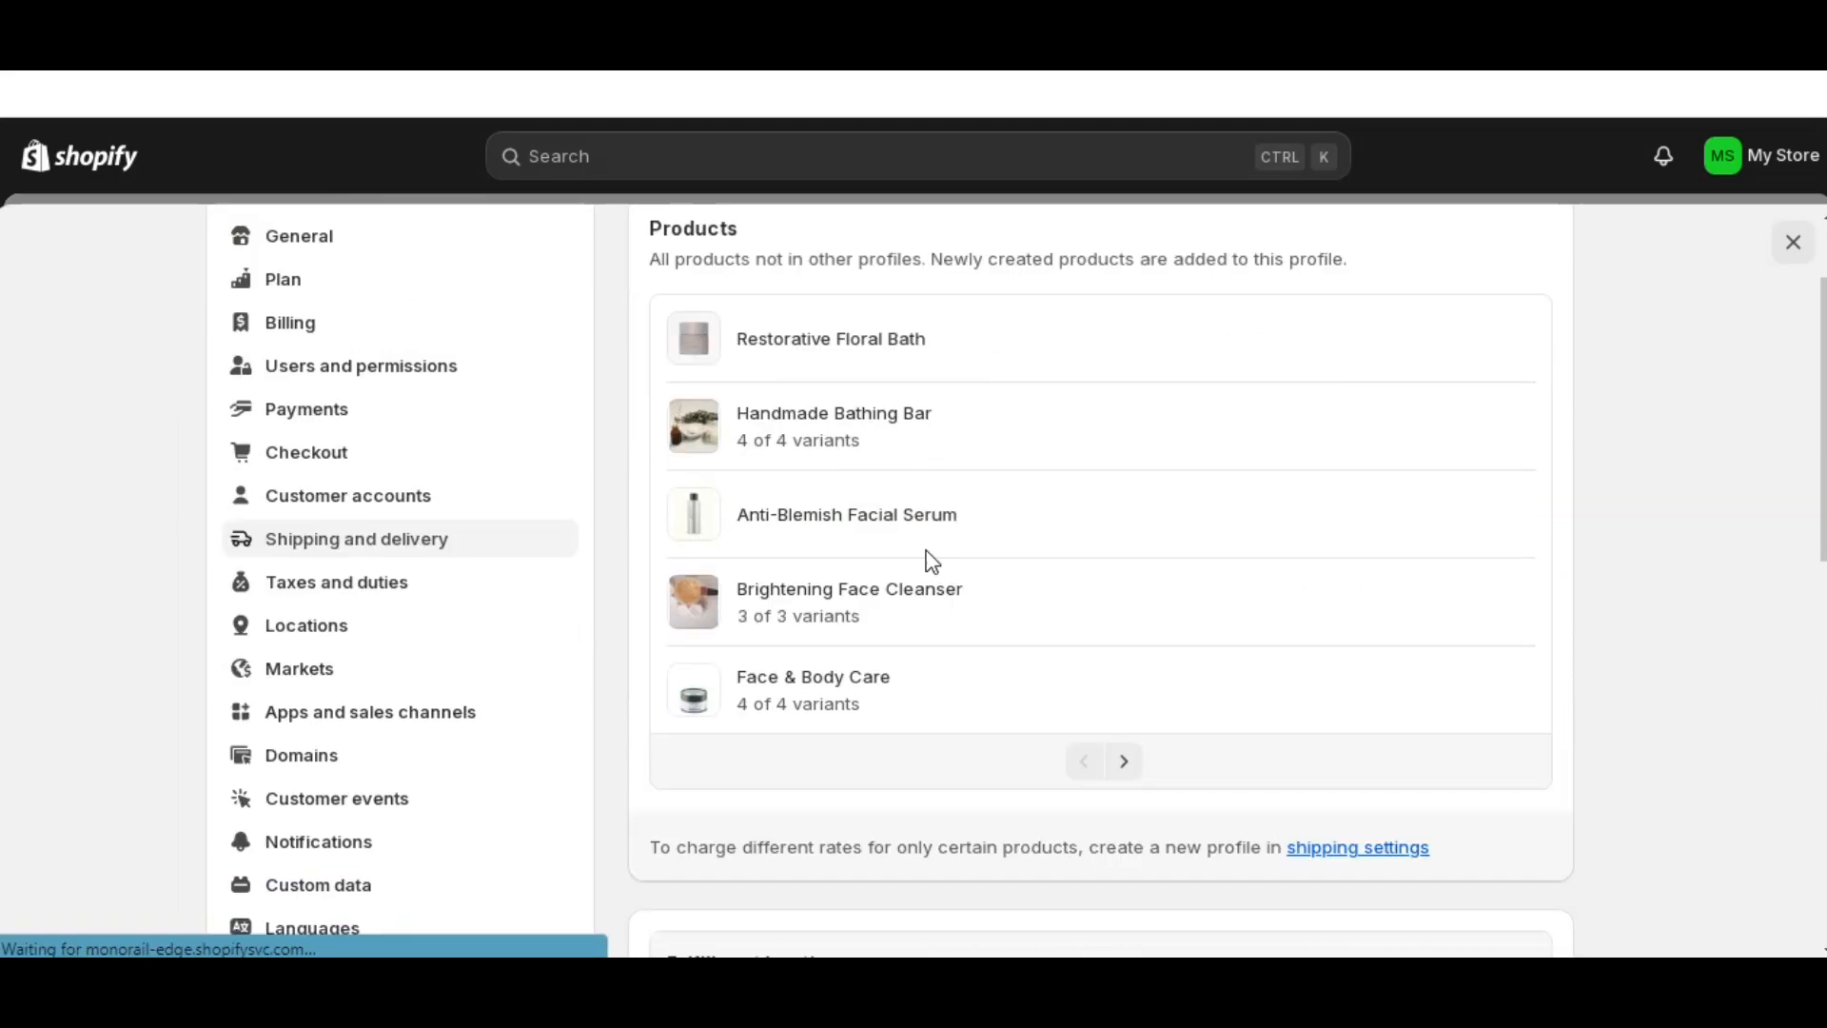
left_click(1122, 761)
scroll(1124, 750, "down", 4)
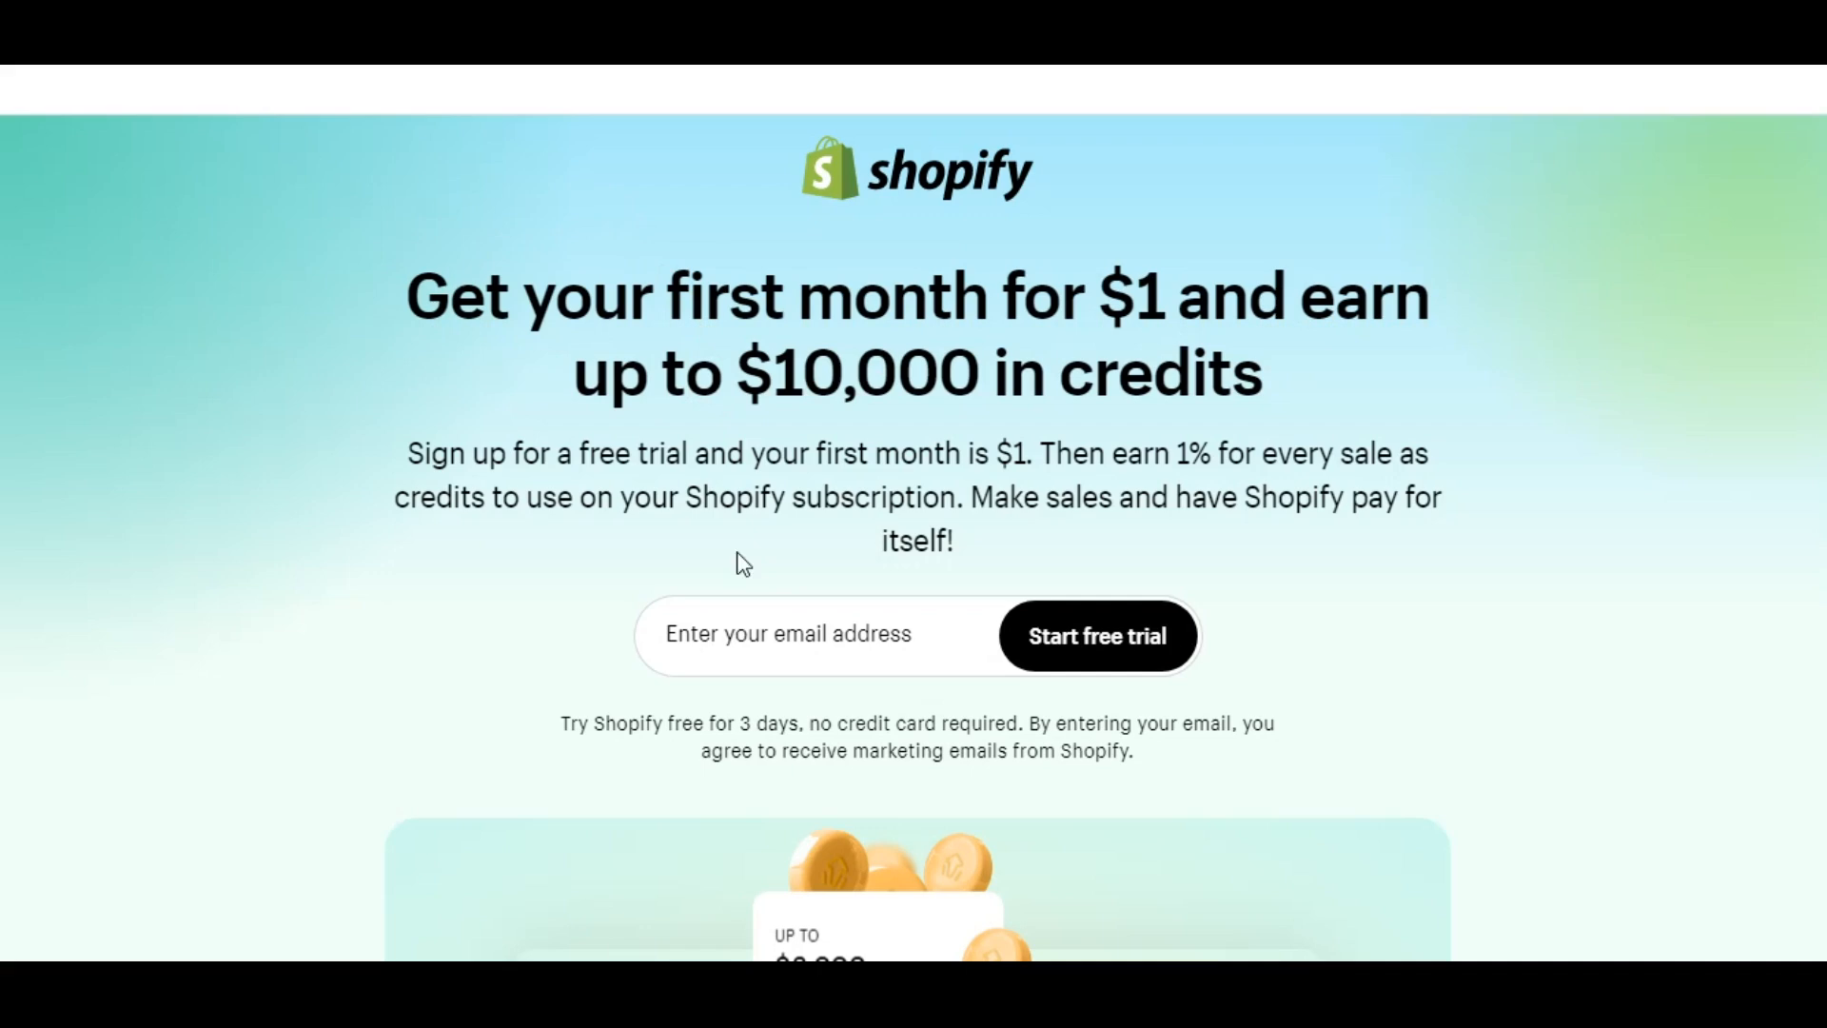
- Start the Shopify free trial and answer the first setup question with "I'm just starting"
left_click(762, 635)
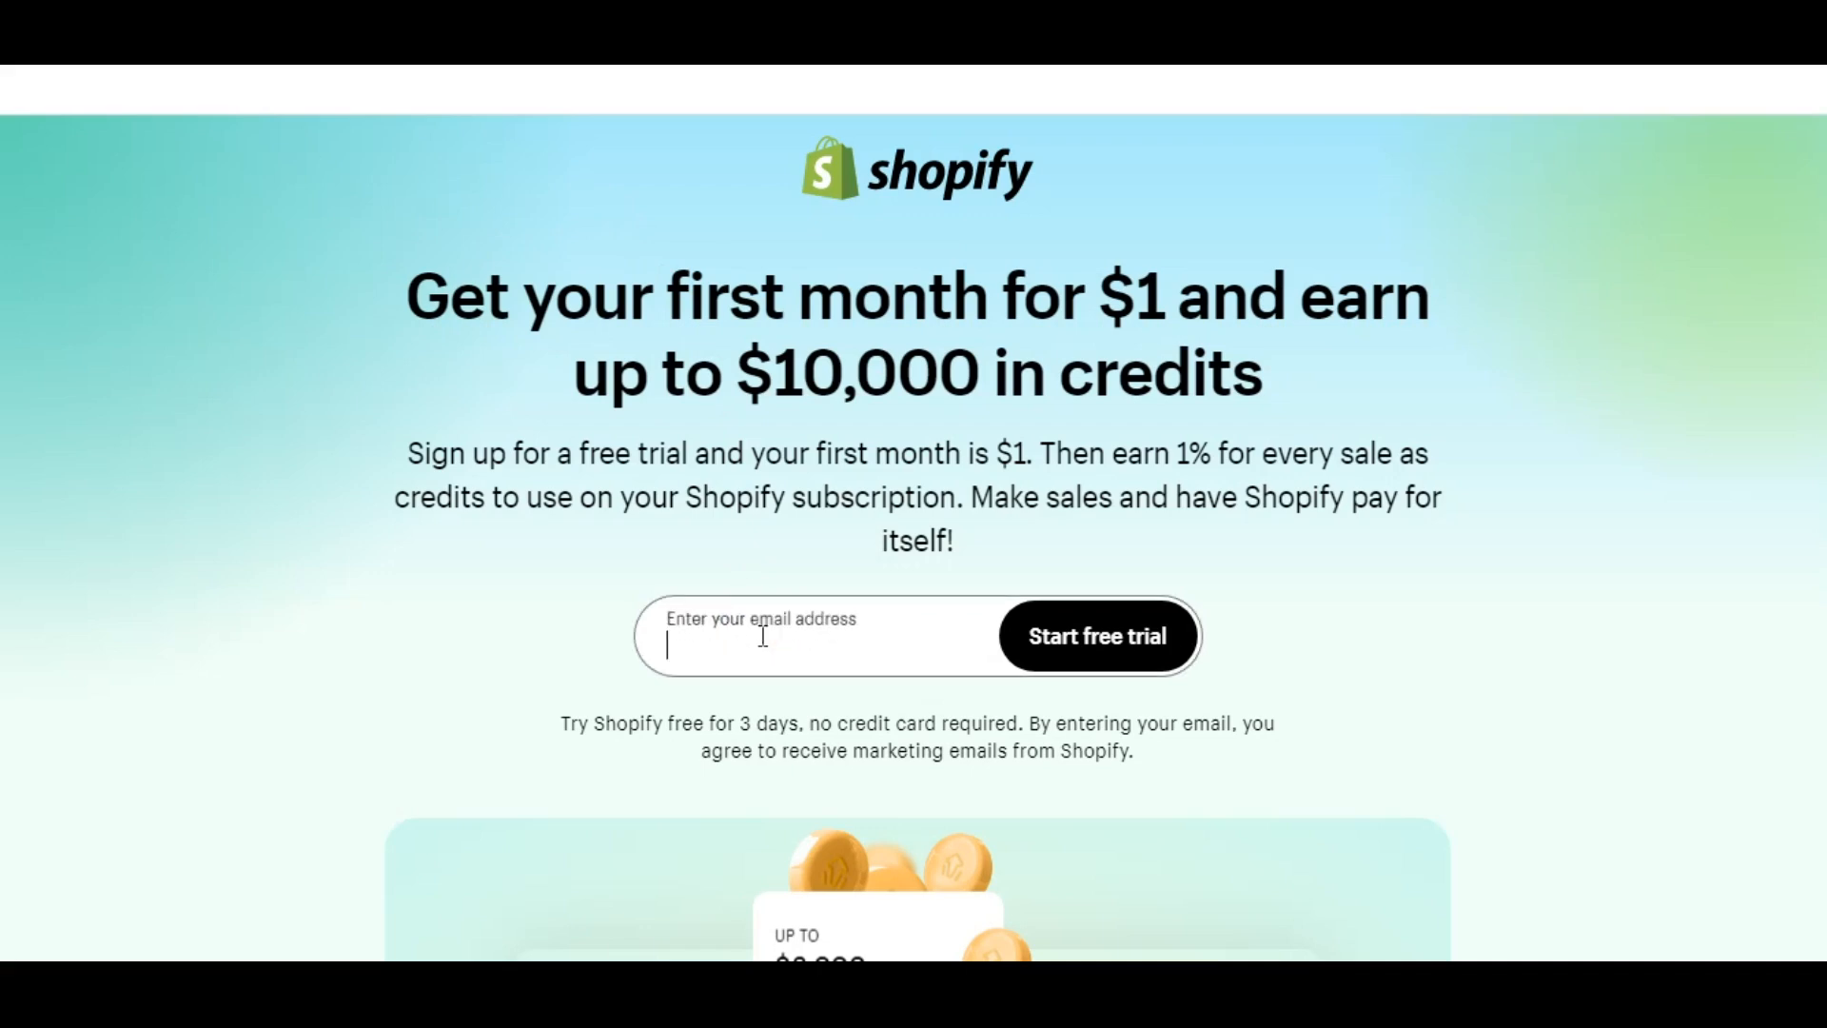
left_click(1061, 639)
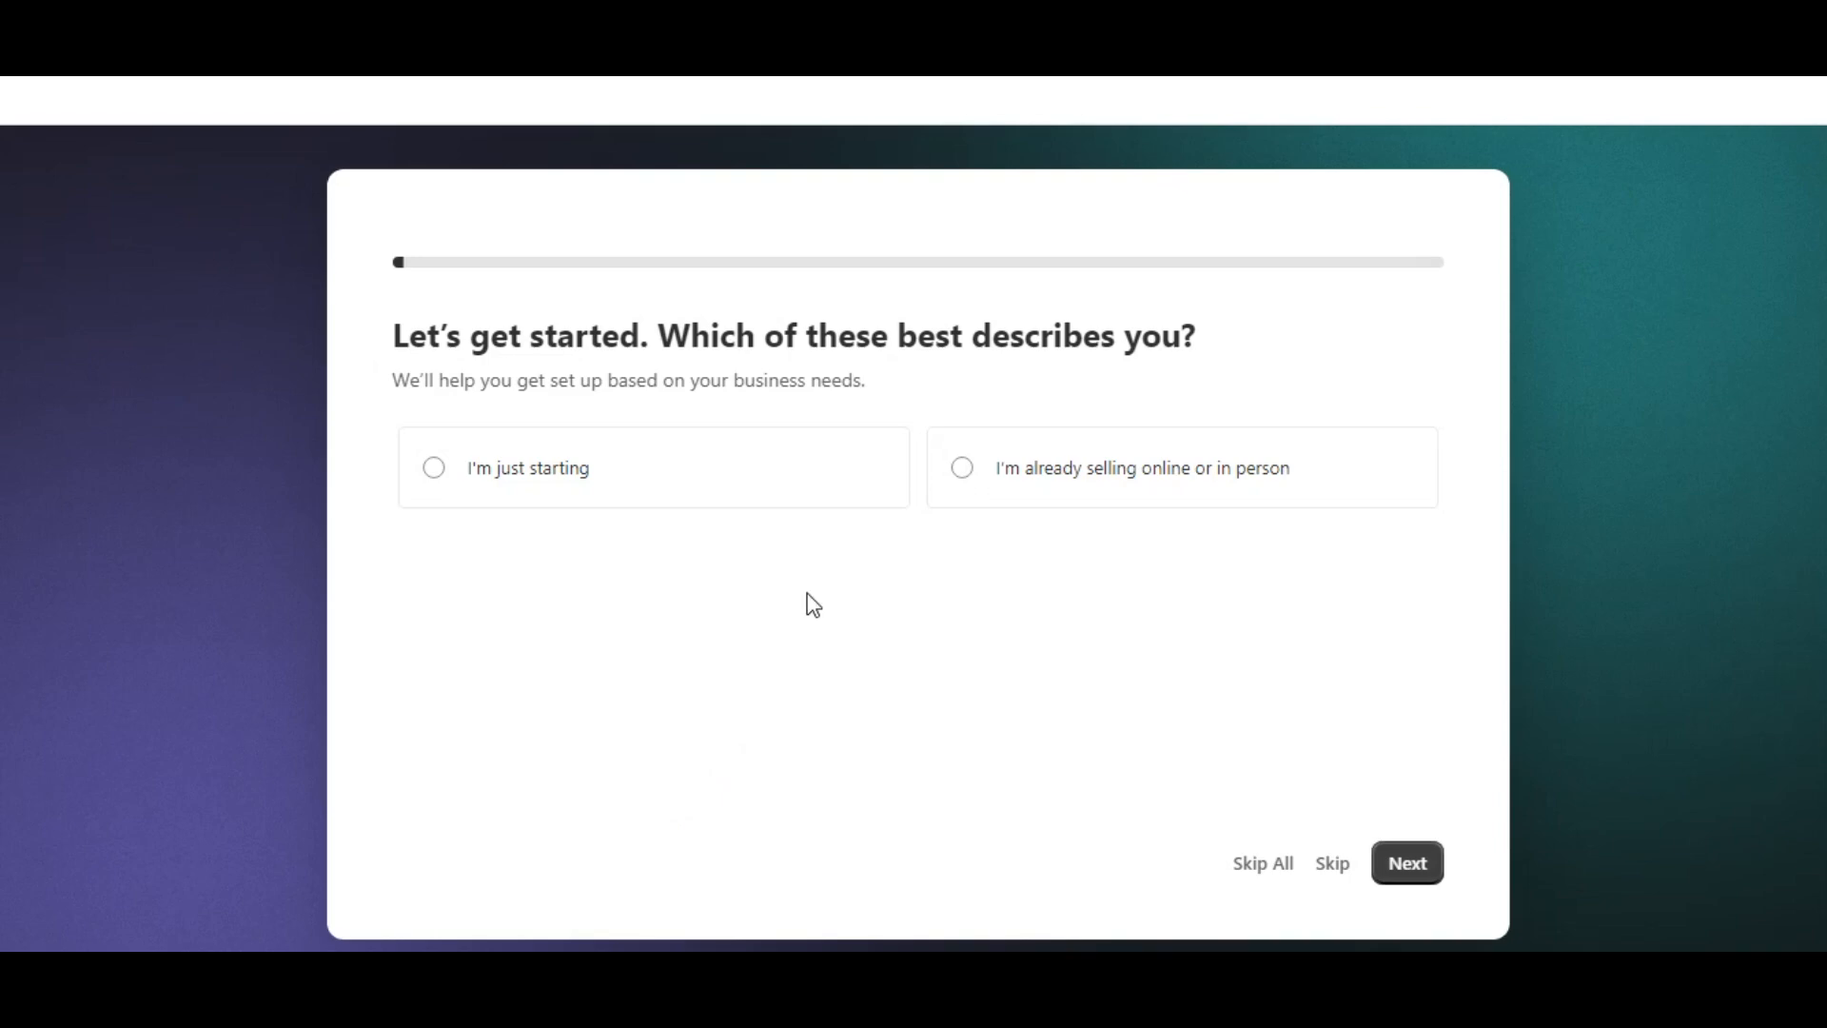
left_click(516, 471)
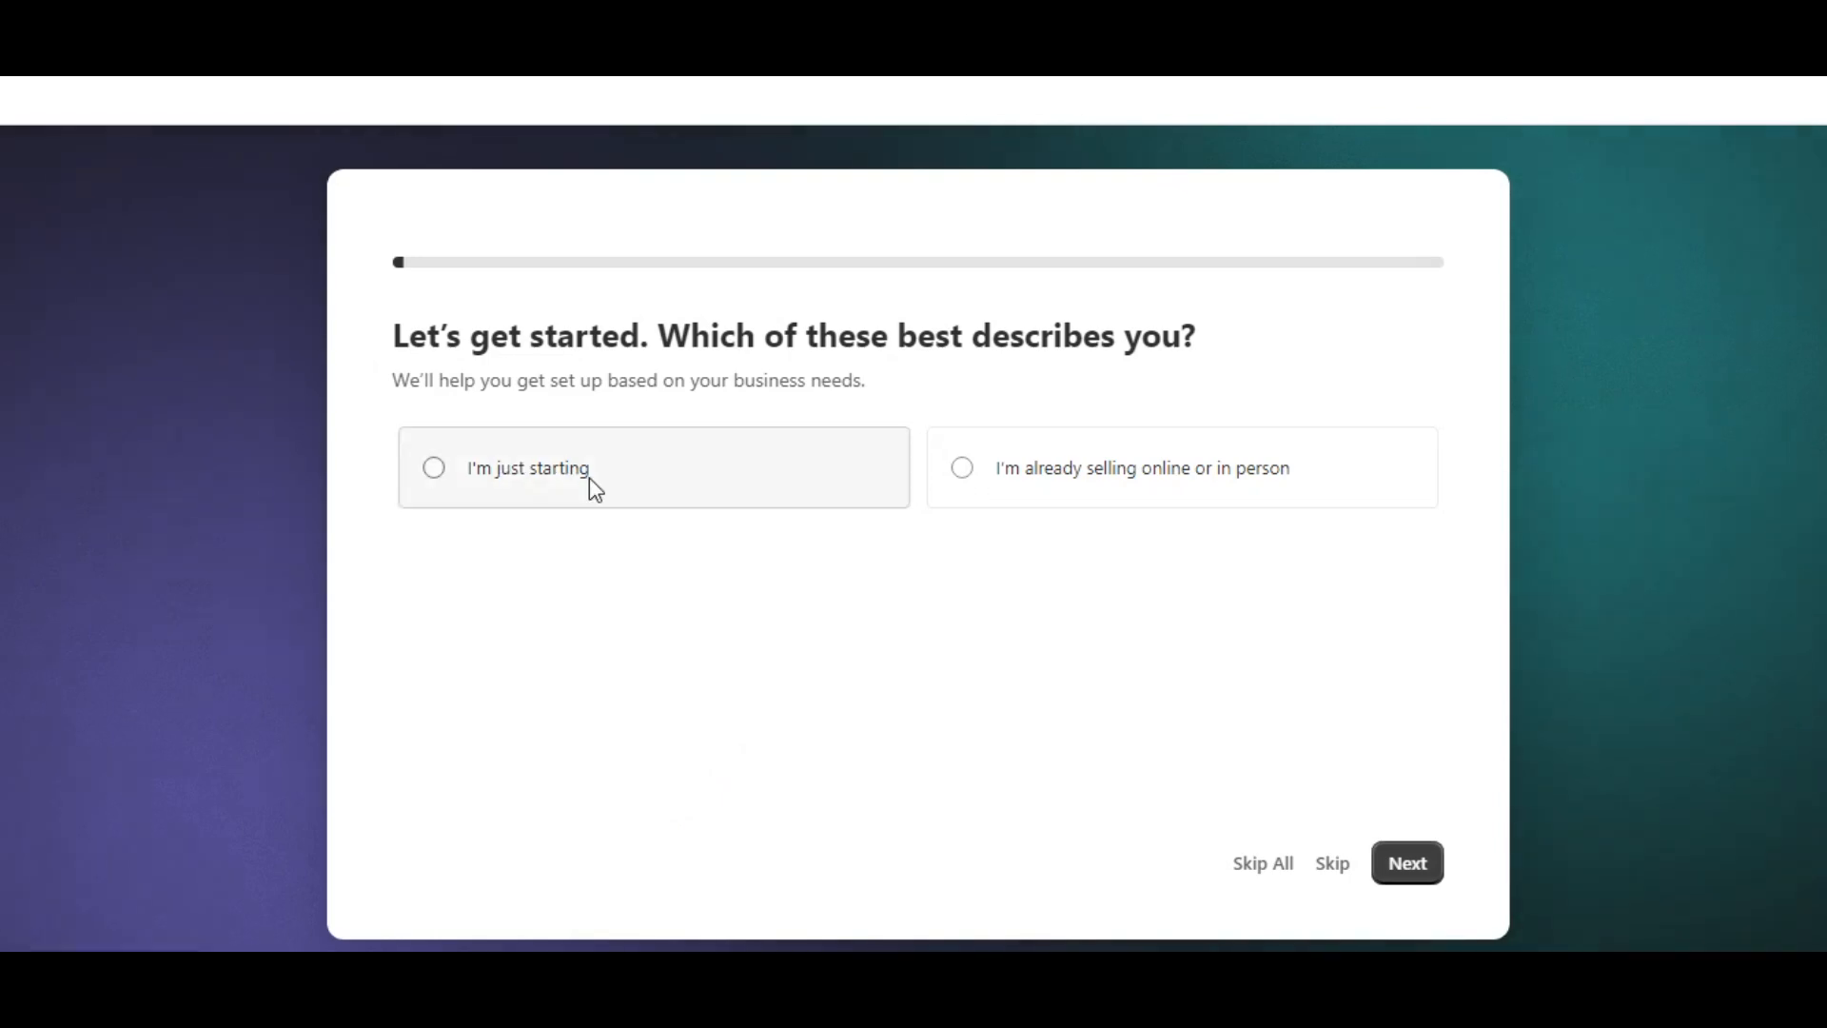
left_click(1412, 864)
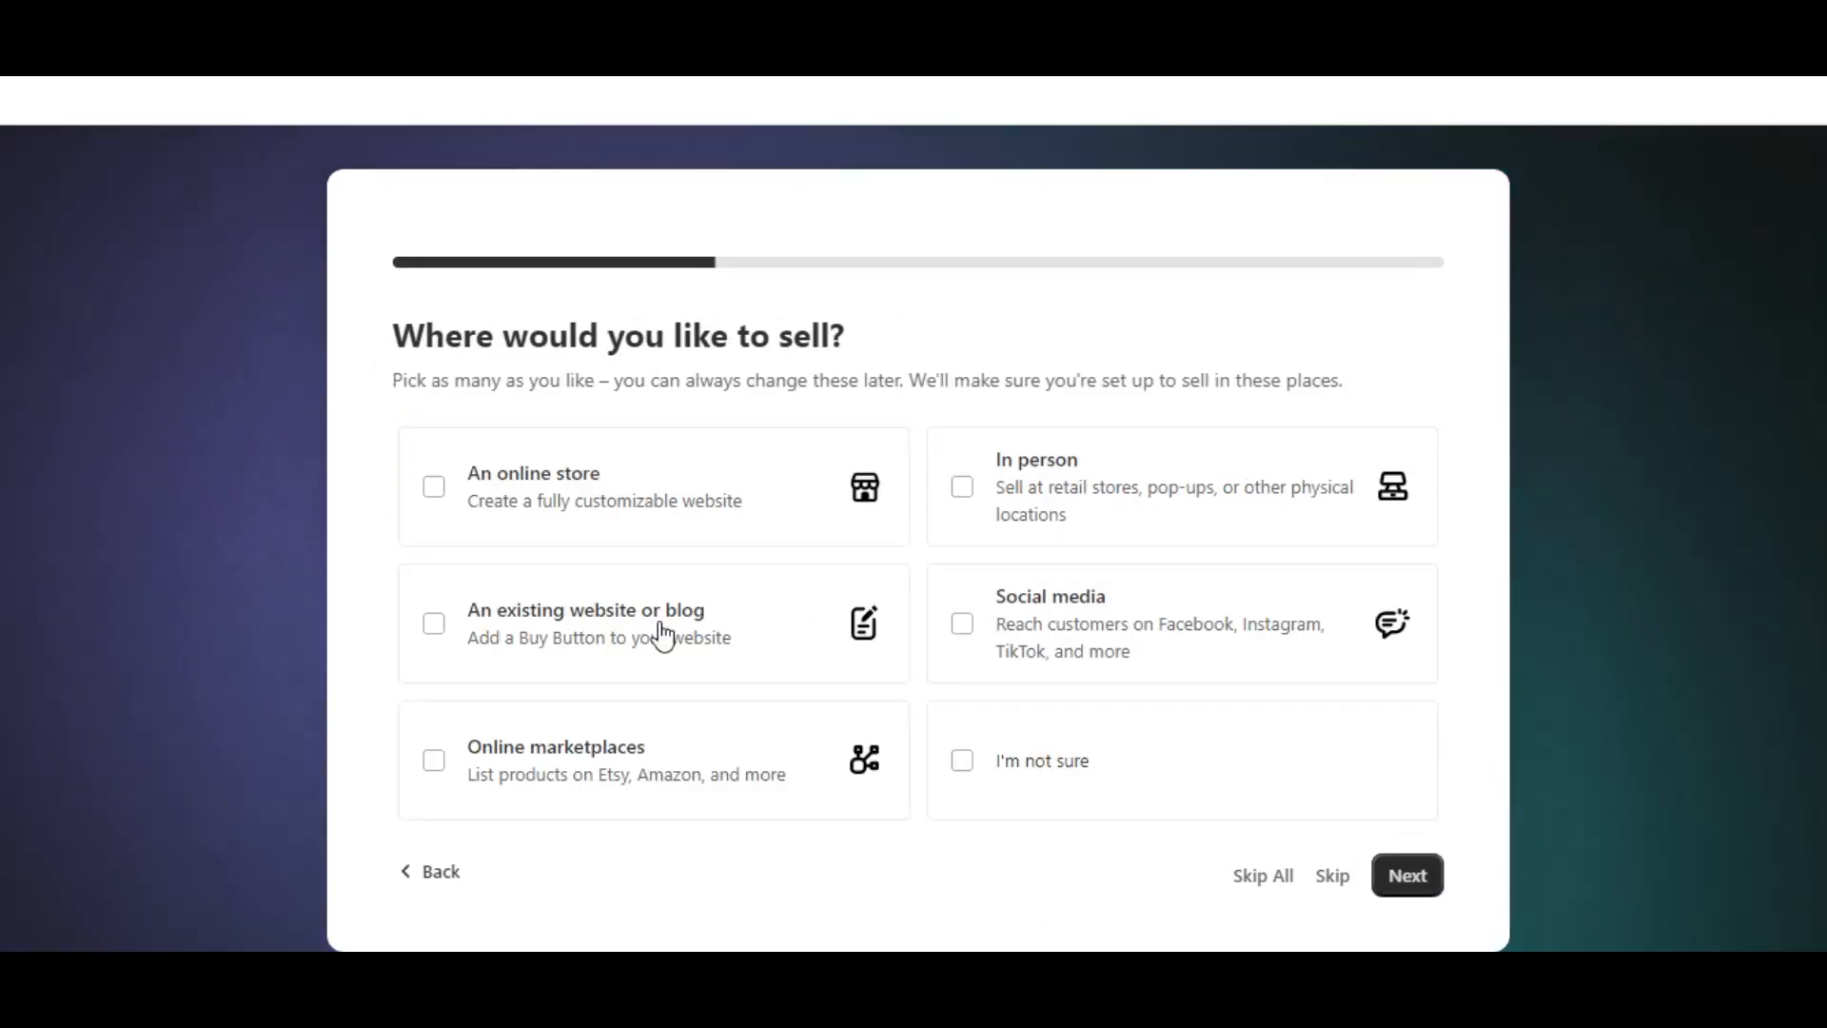
- Choose an online store, in person and social media as sales channels, and "Products I buy or make myself" as what is sold
left_click(526, 480)
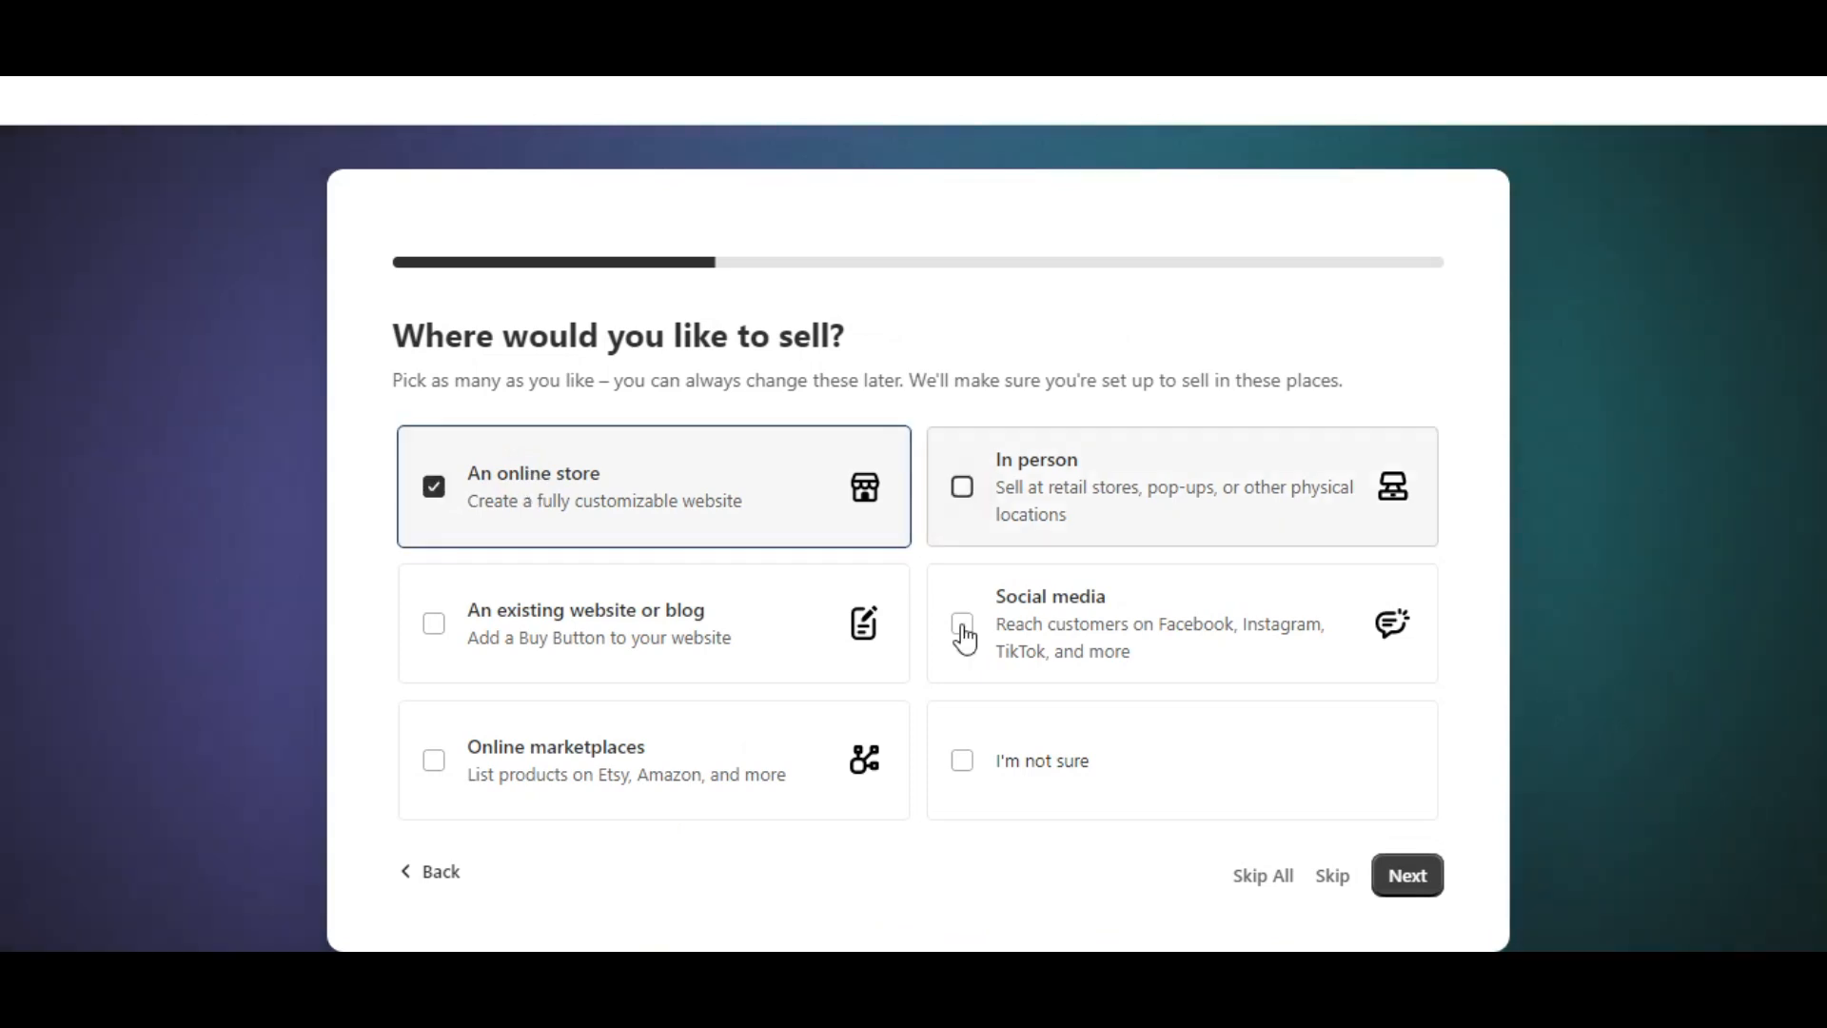
left_click(733, 637)
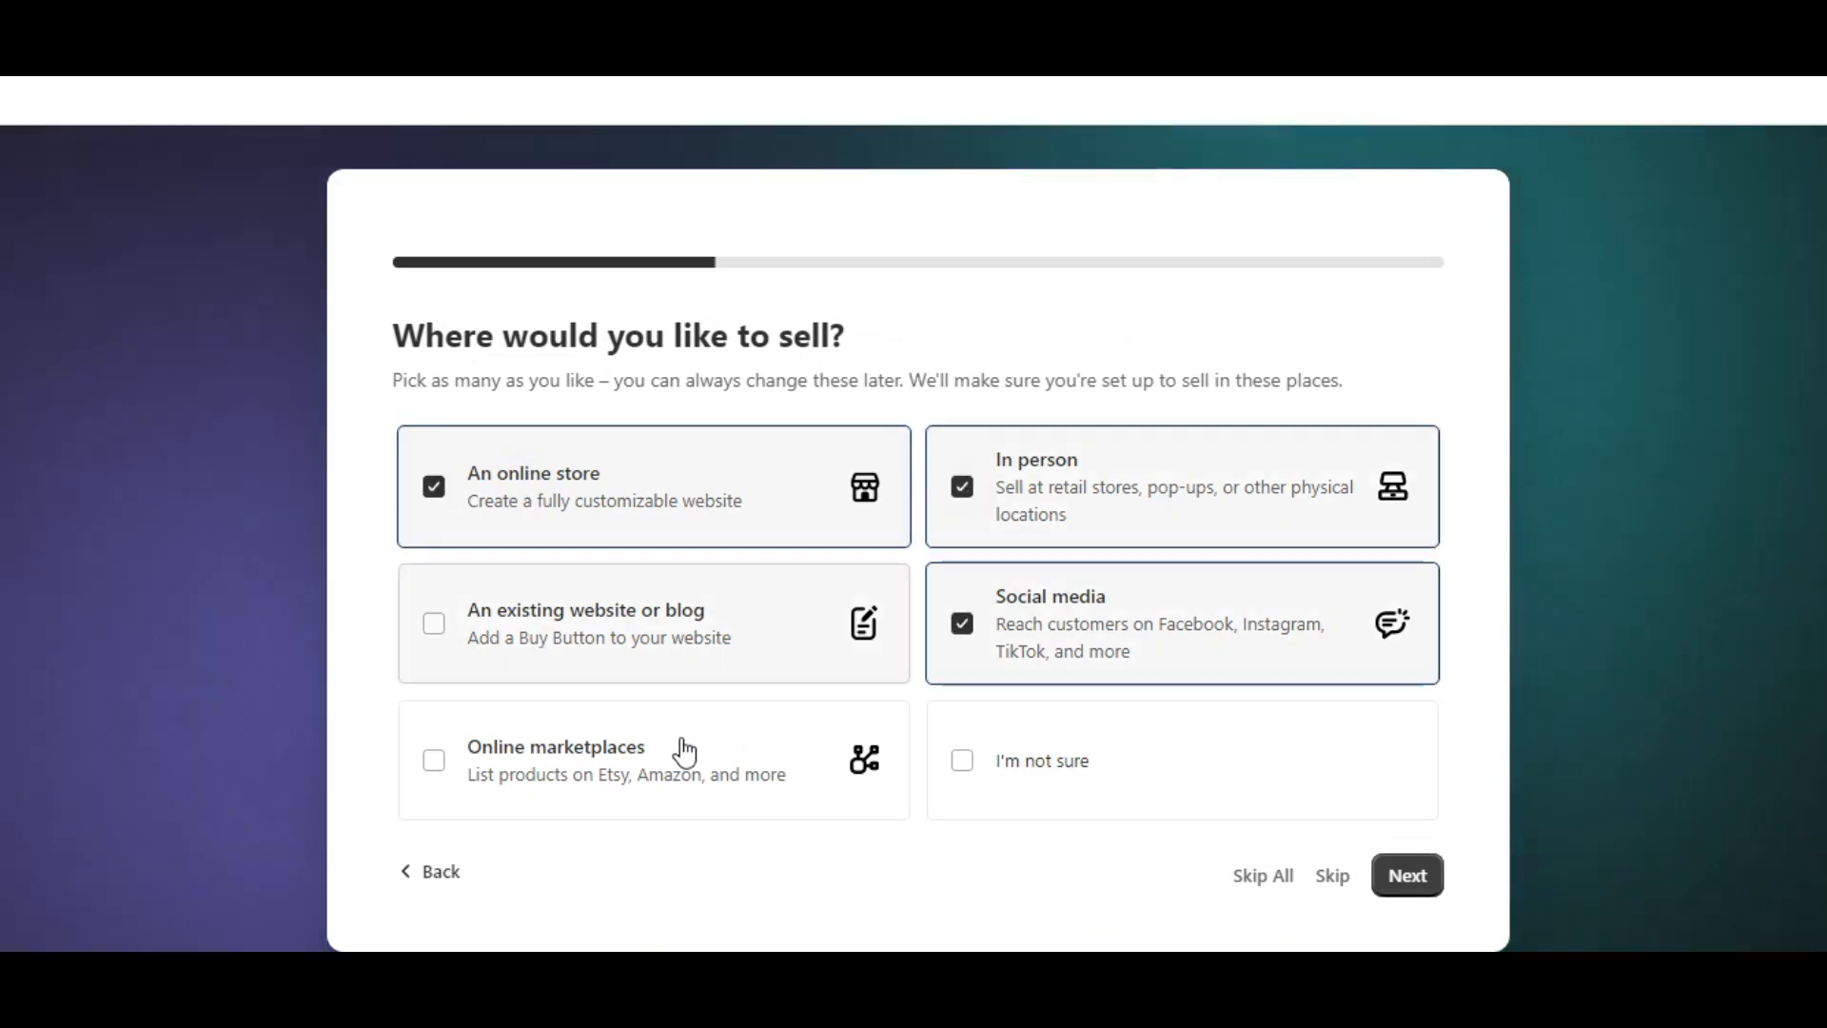
left_click(1418, 884)
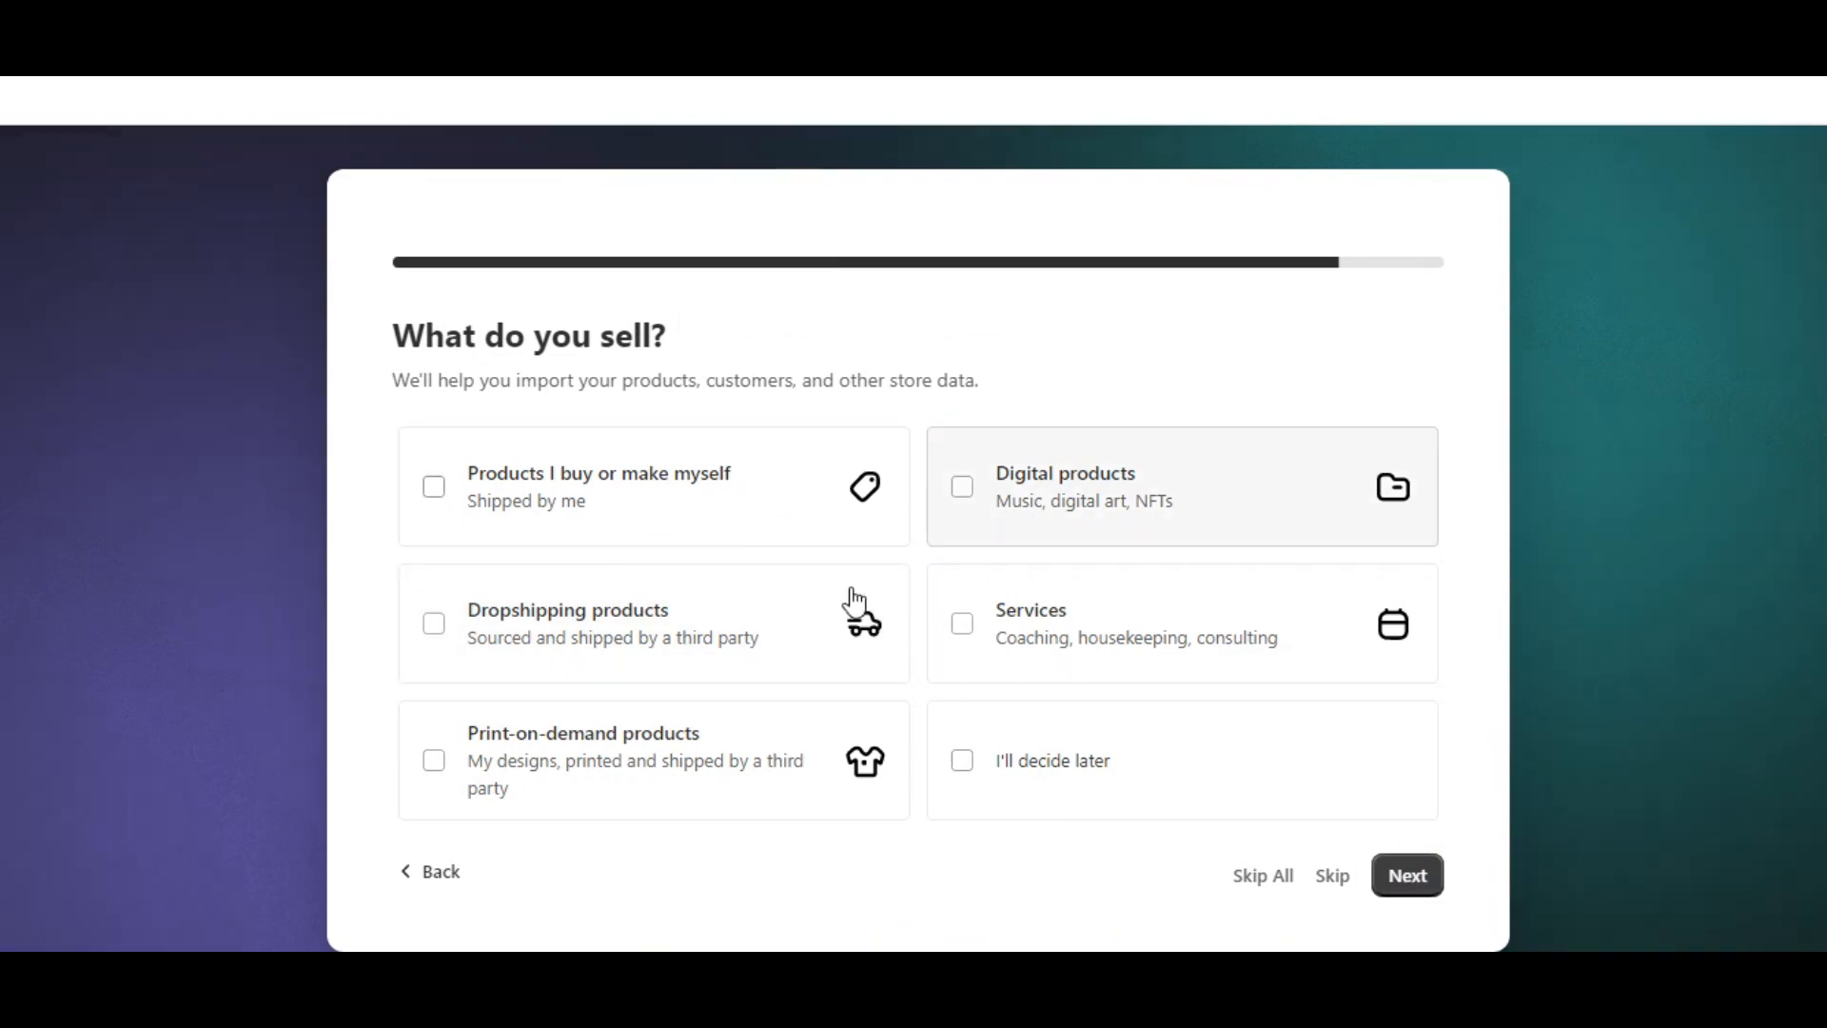
left_click(646, 480)
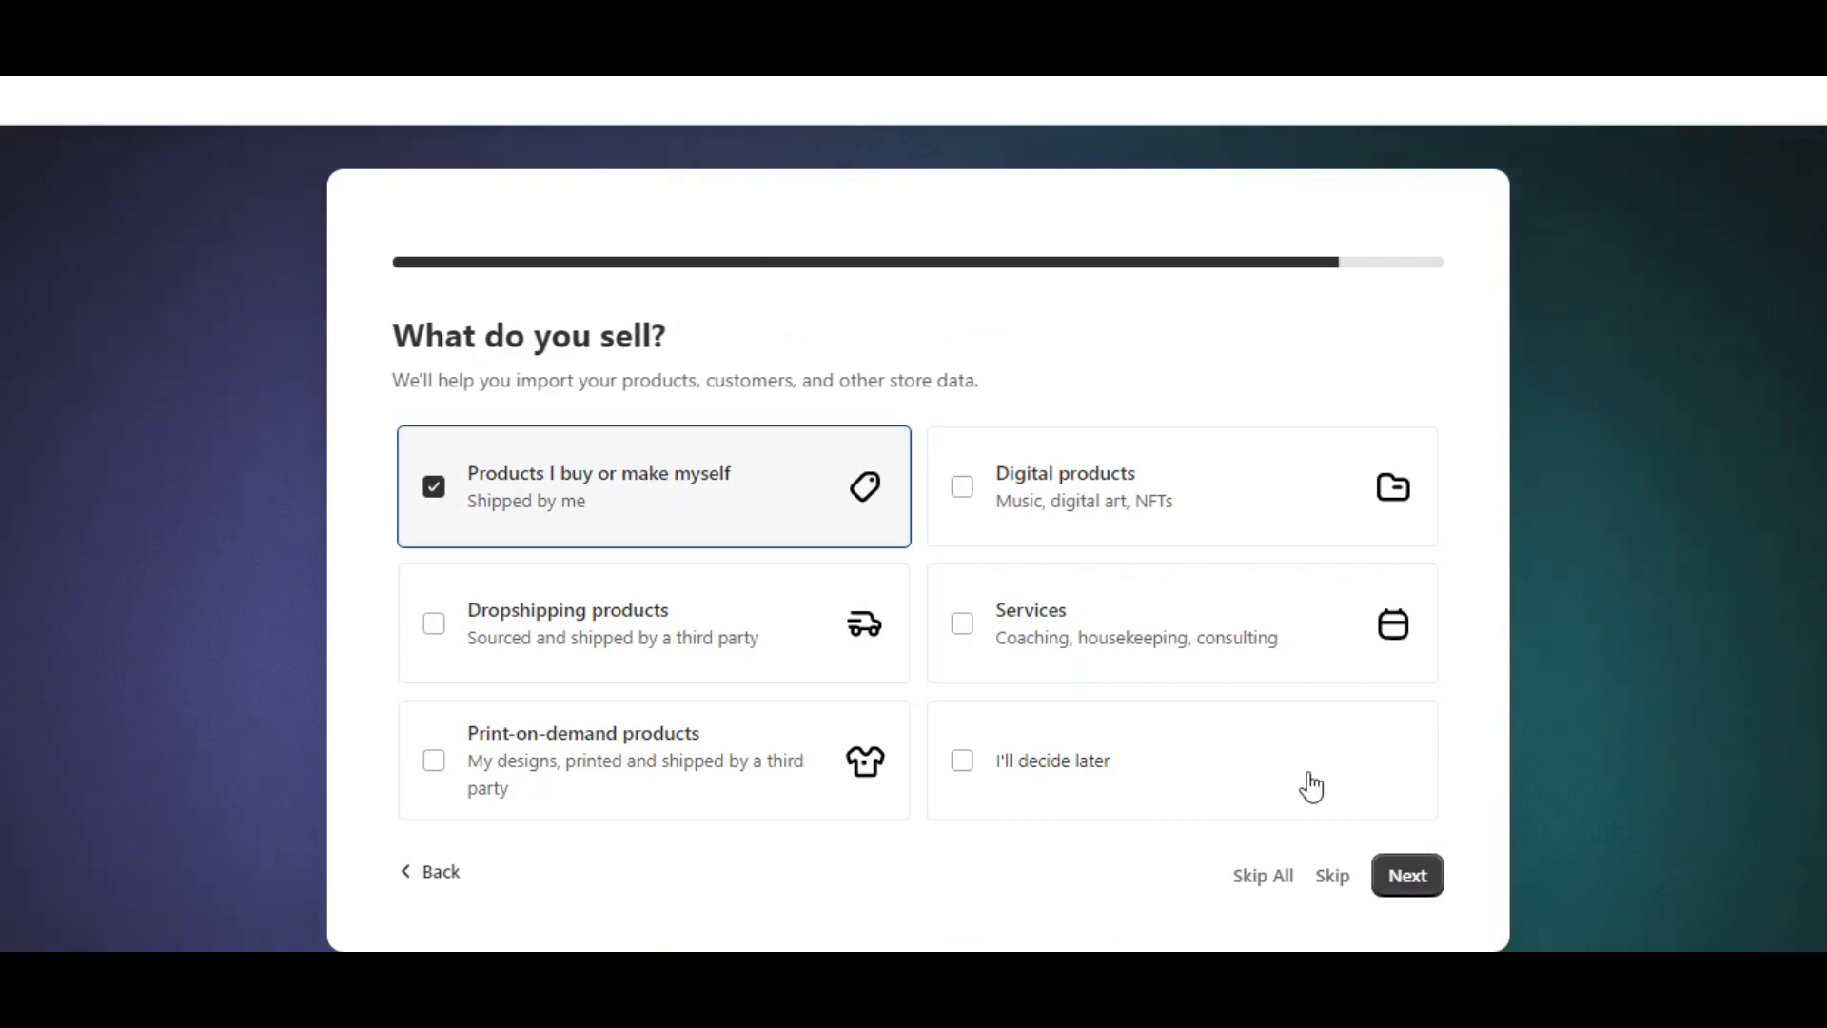
left_click(1408, 876)
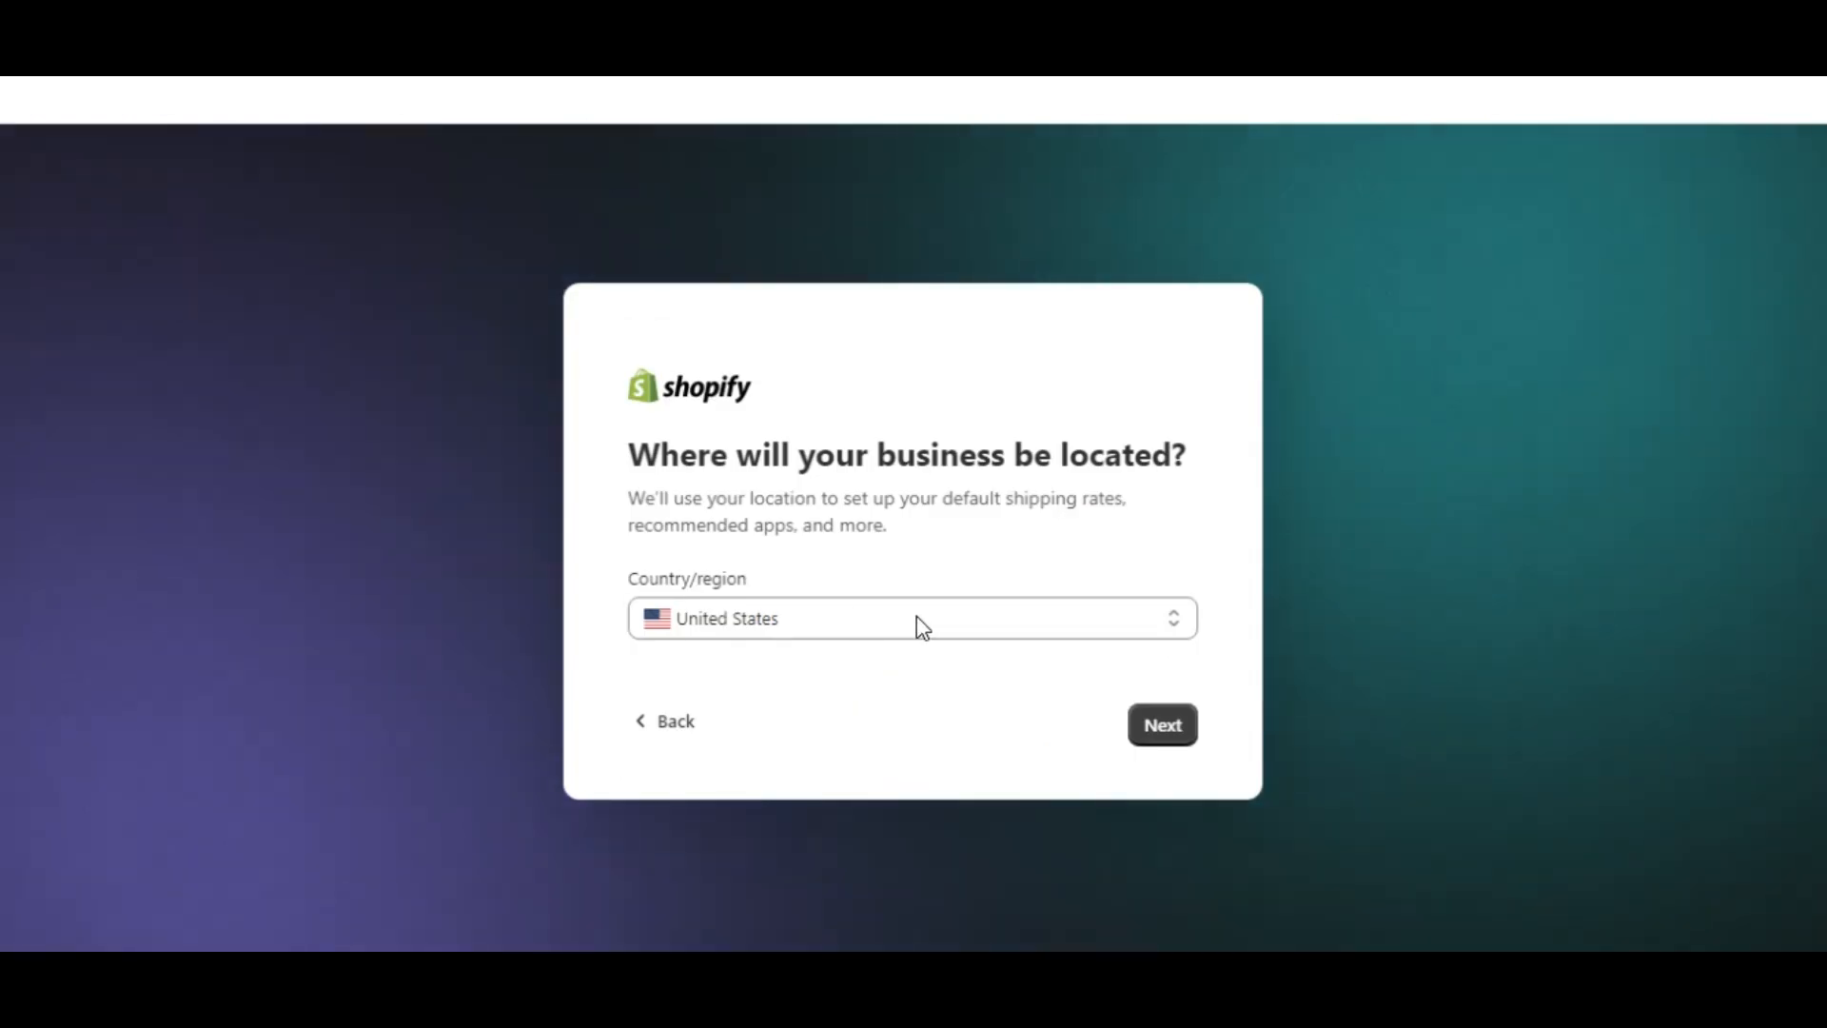
- Set the business location to United States and continue to account creation
left_click(916, 615)
left_click(819, 694)
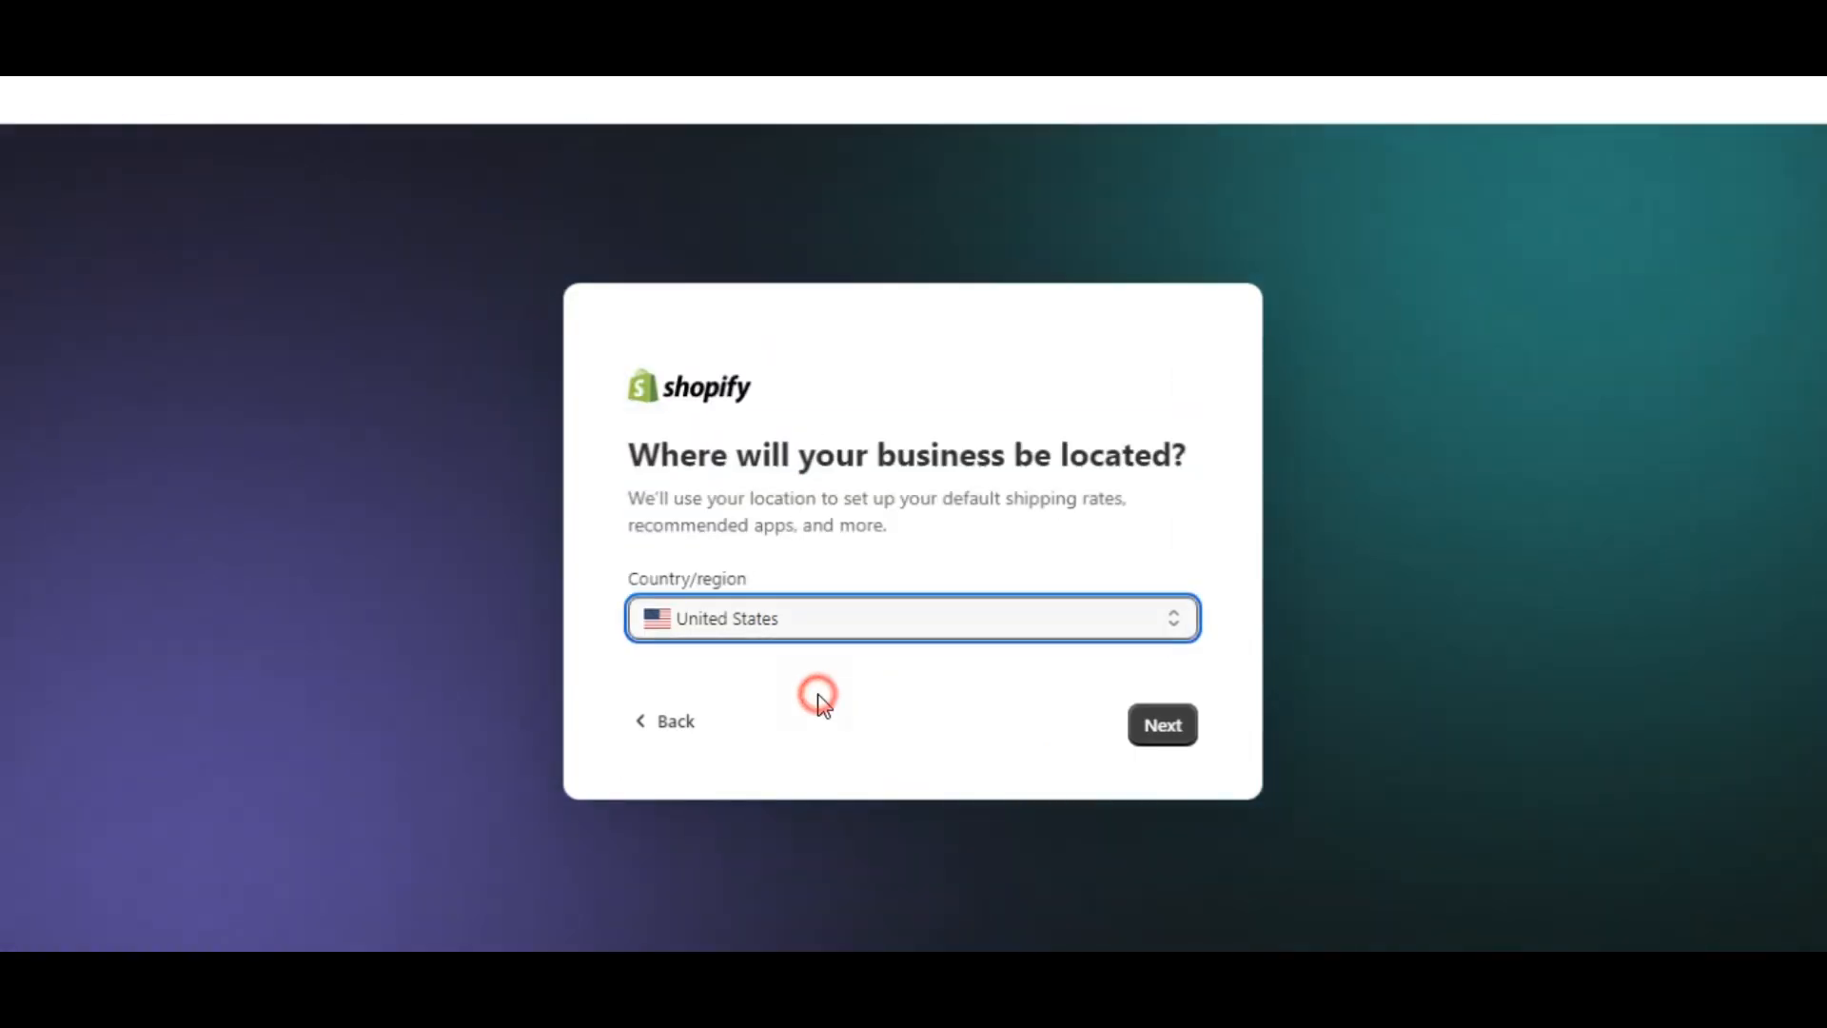
left_click(1156, 729)
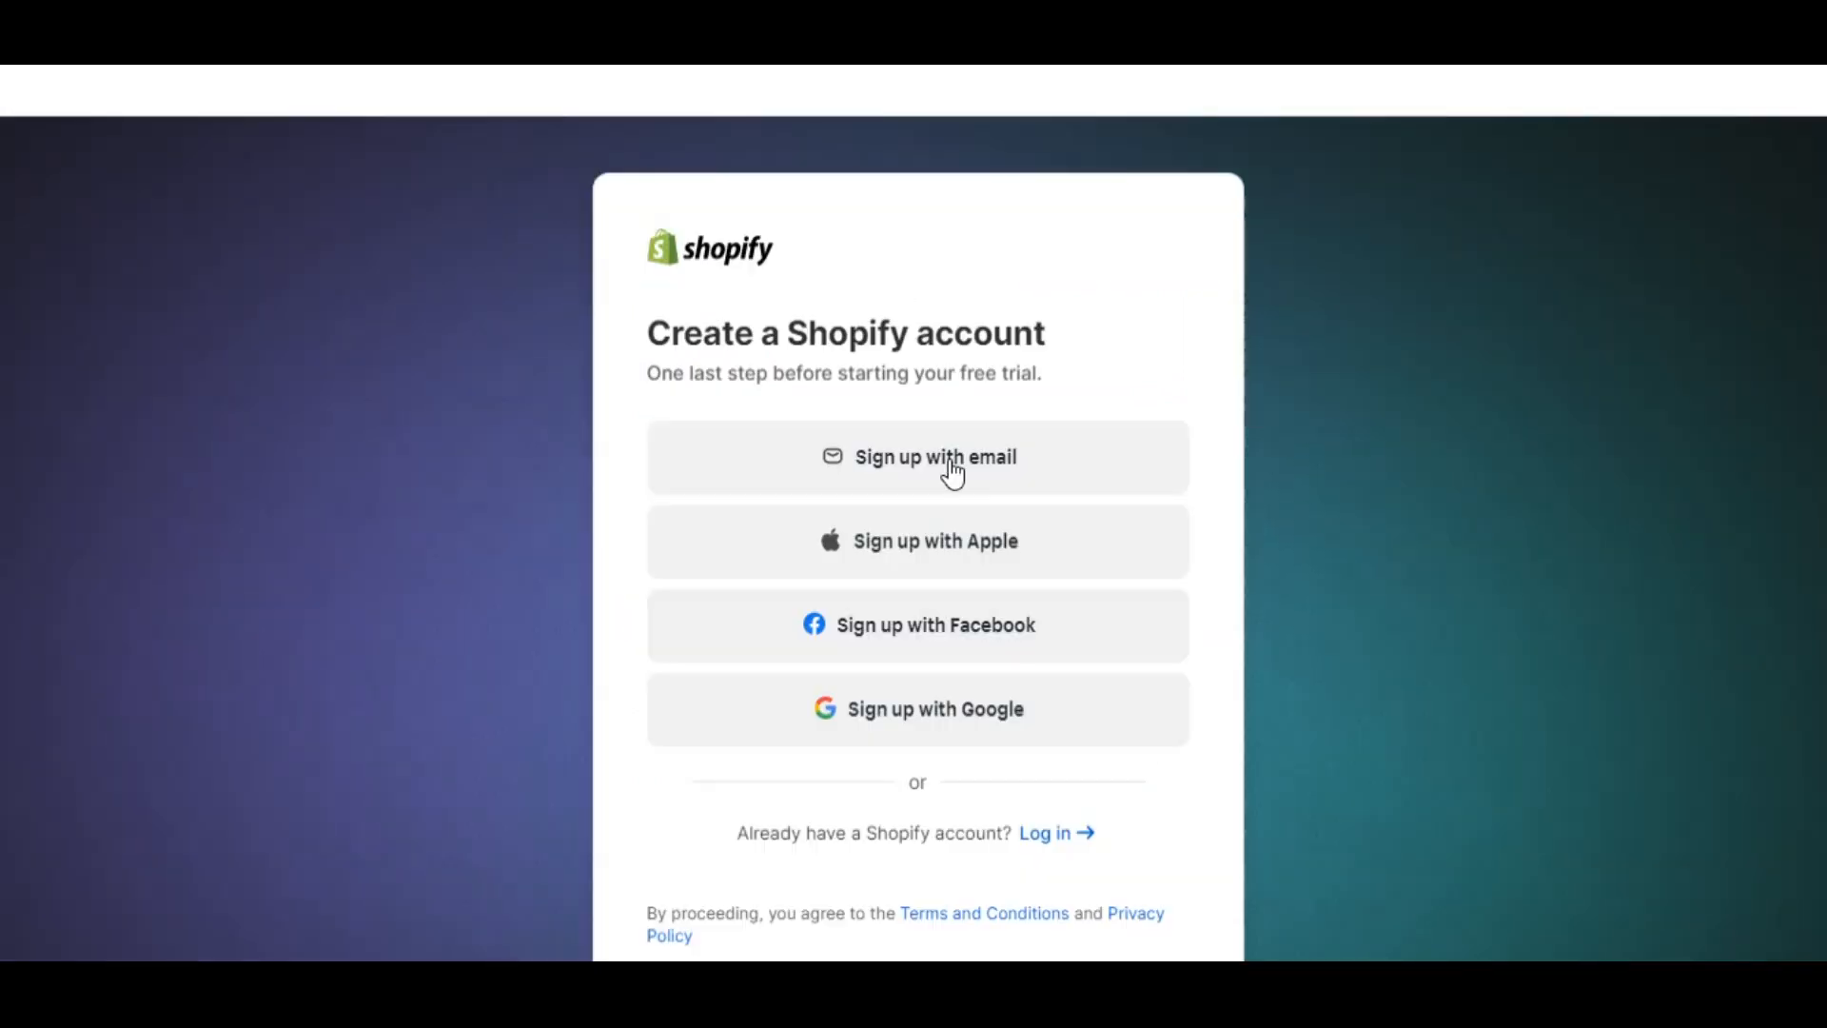
- Choose to sign up with email and go to the new account's email and password fields
left_click(950, 461)
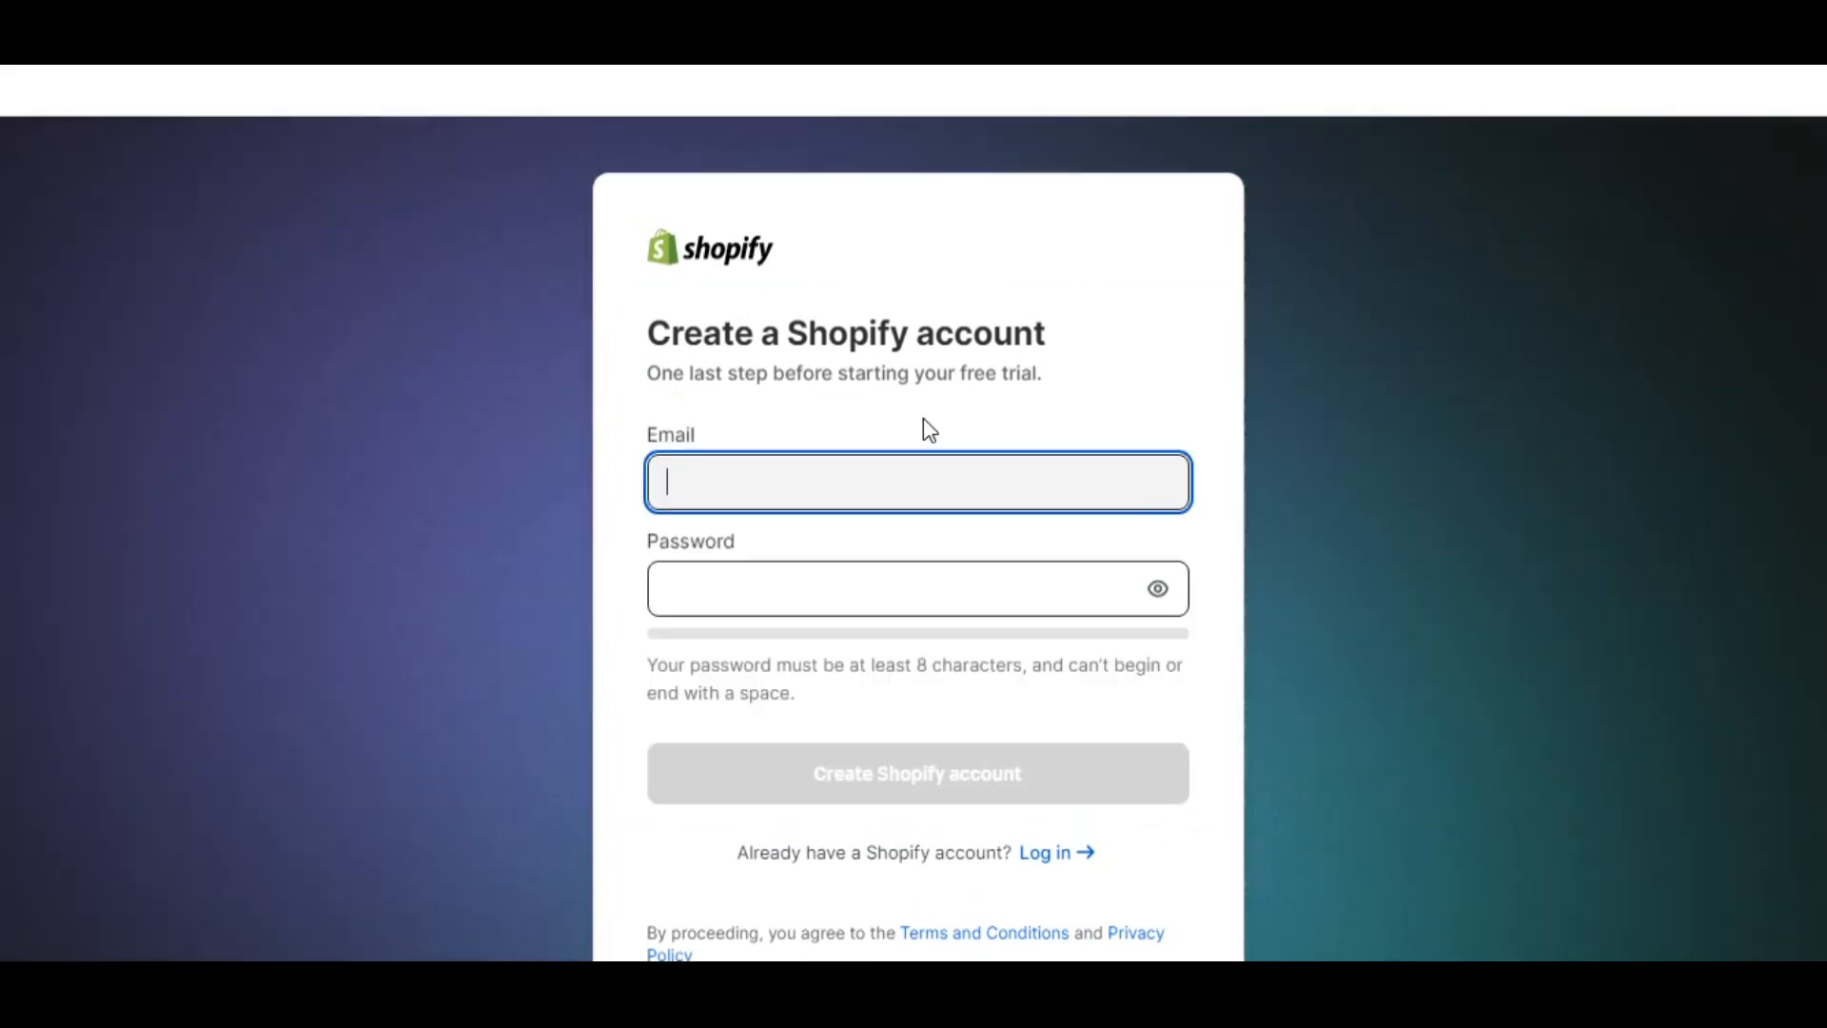
left_click(804, 420)
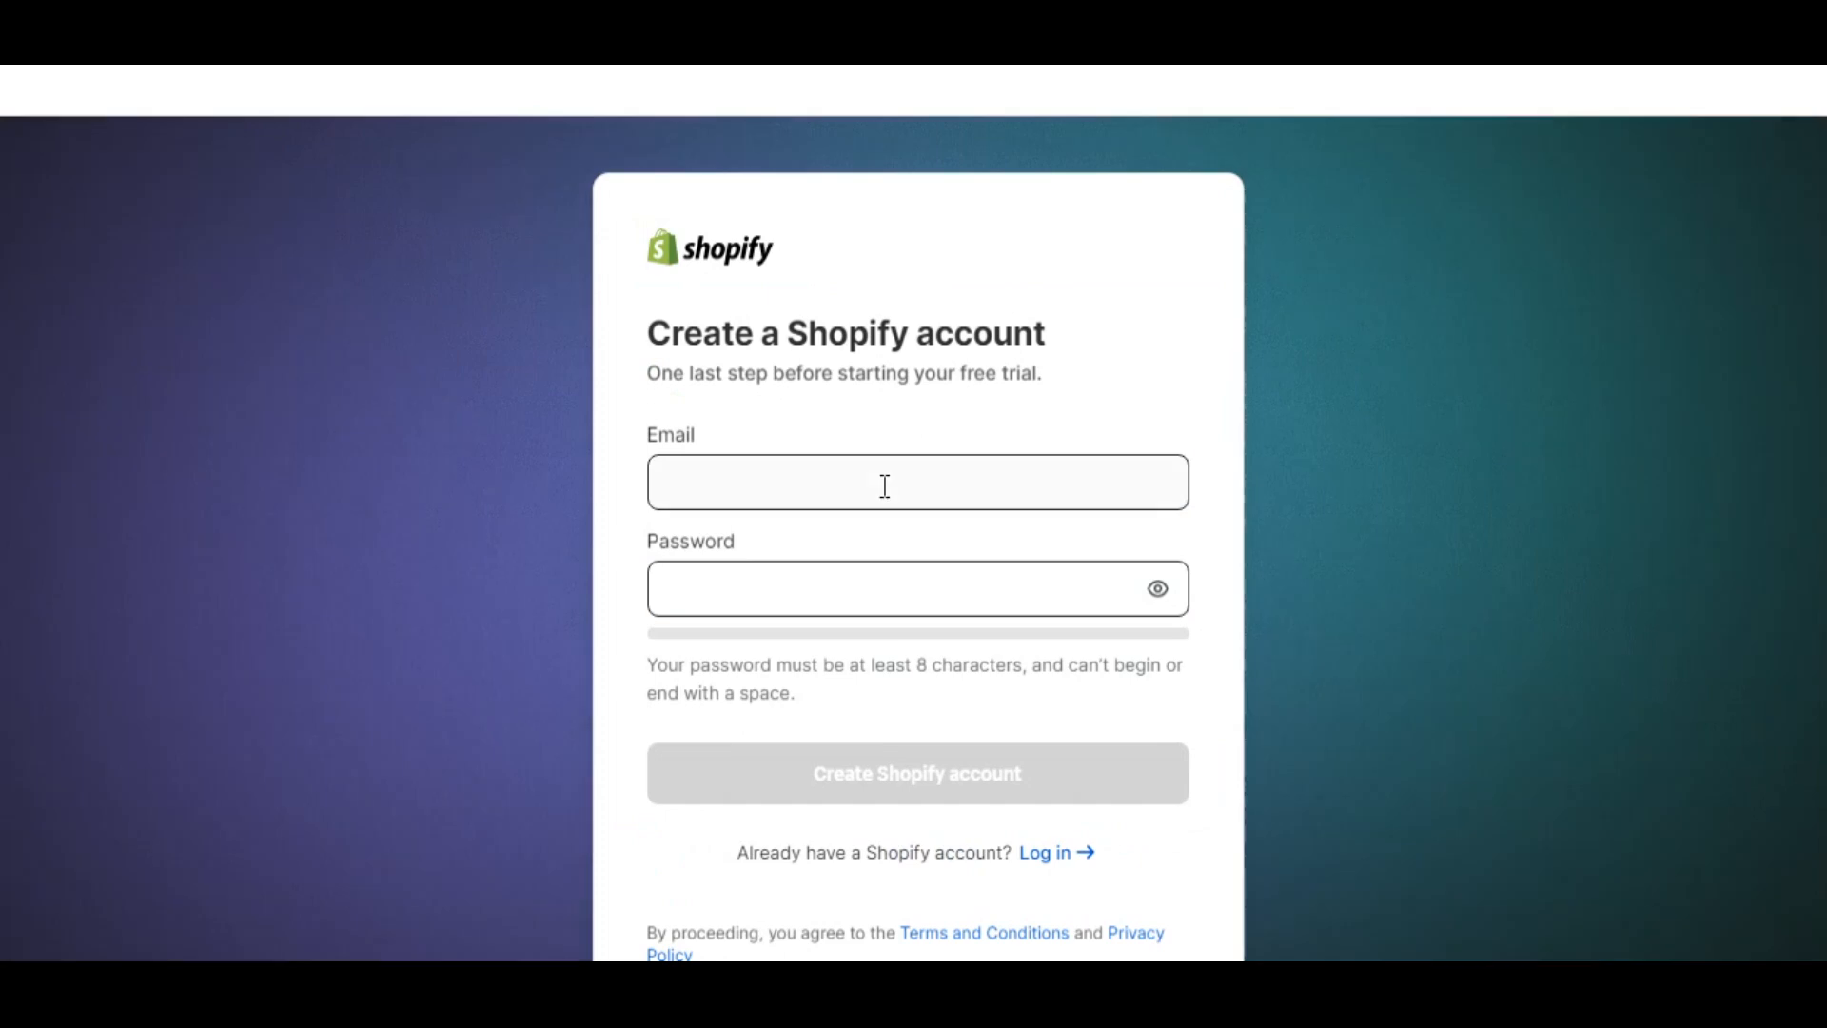
left_click(873, 486)
left_click(794, 573)
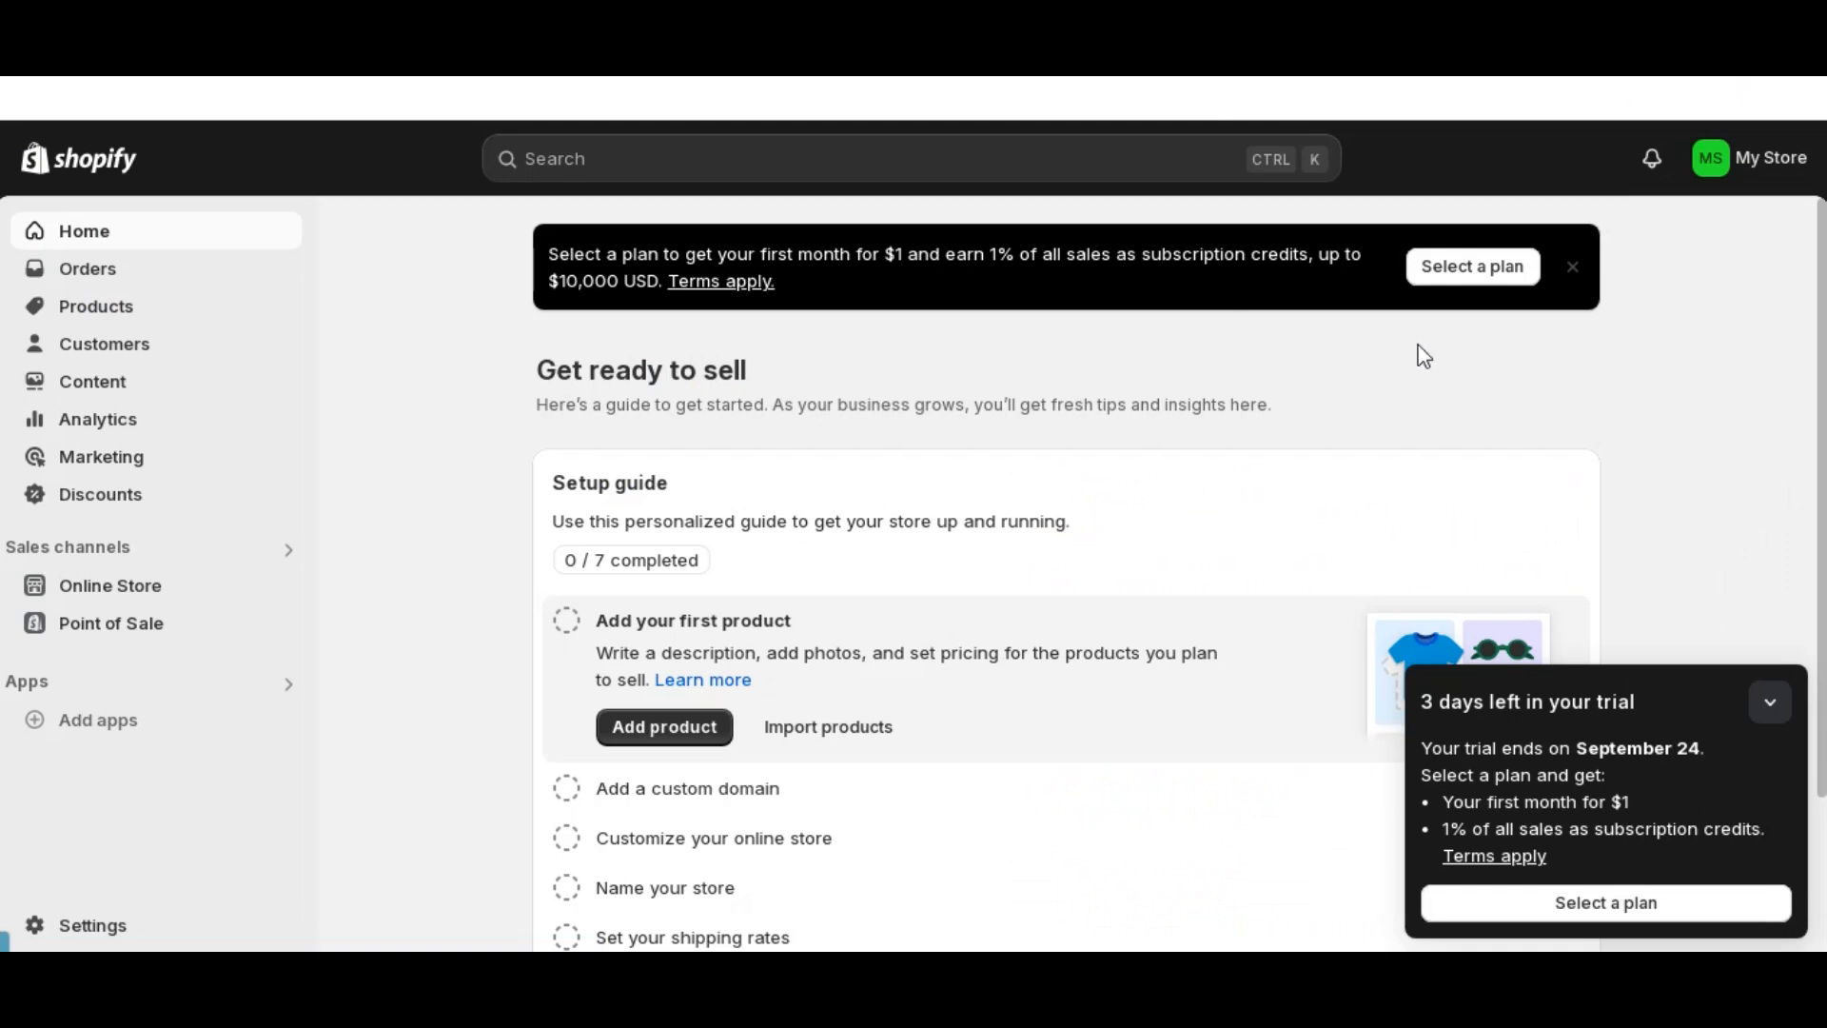
- Compare the prices and features of the Basic, Shopify, Advanced and Plus plans, and leave without selecting one
left_click(1469, 284)
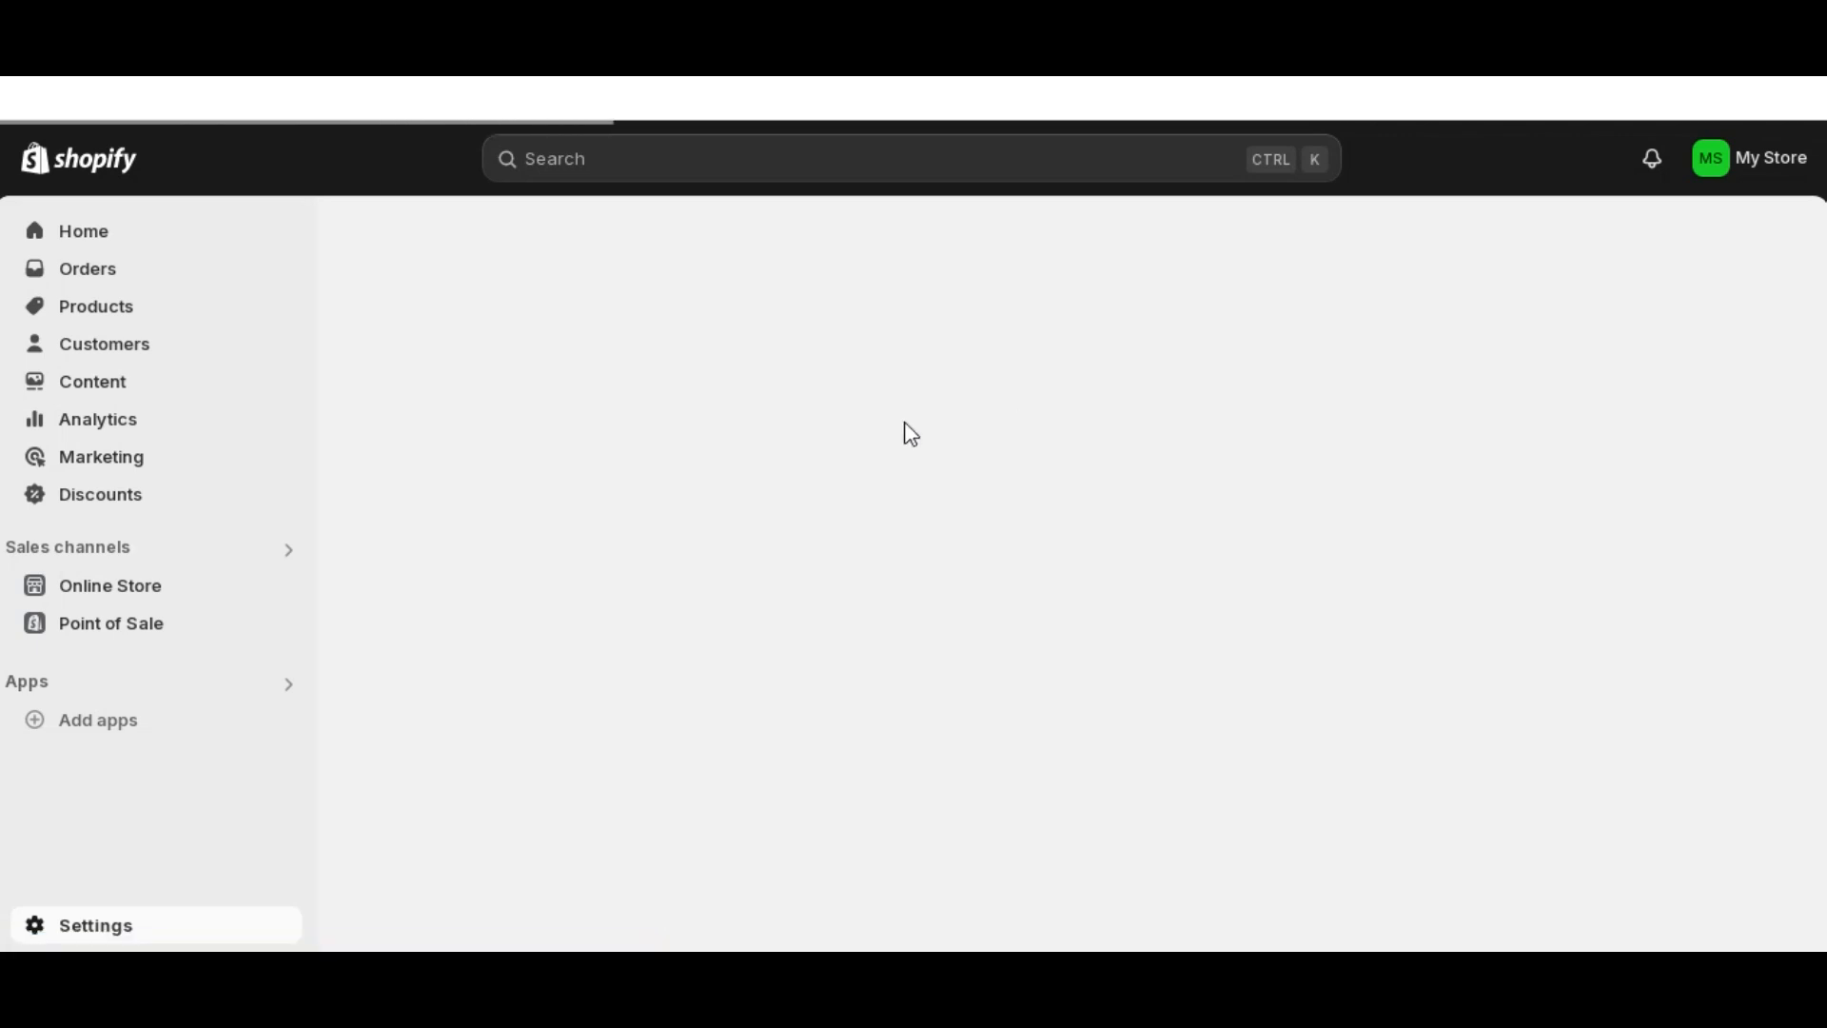
scroll(375, 480, "down", 2)
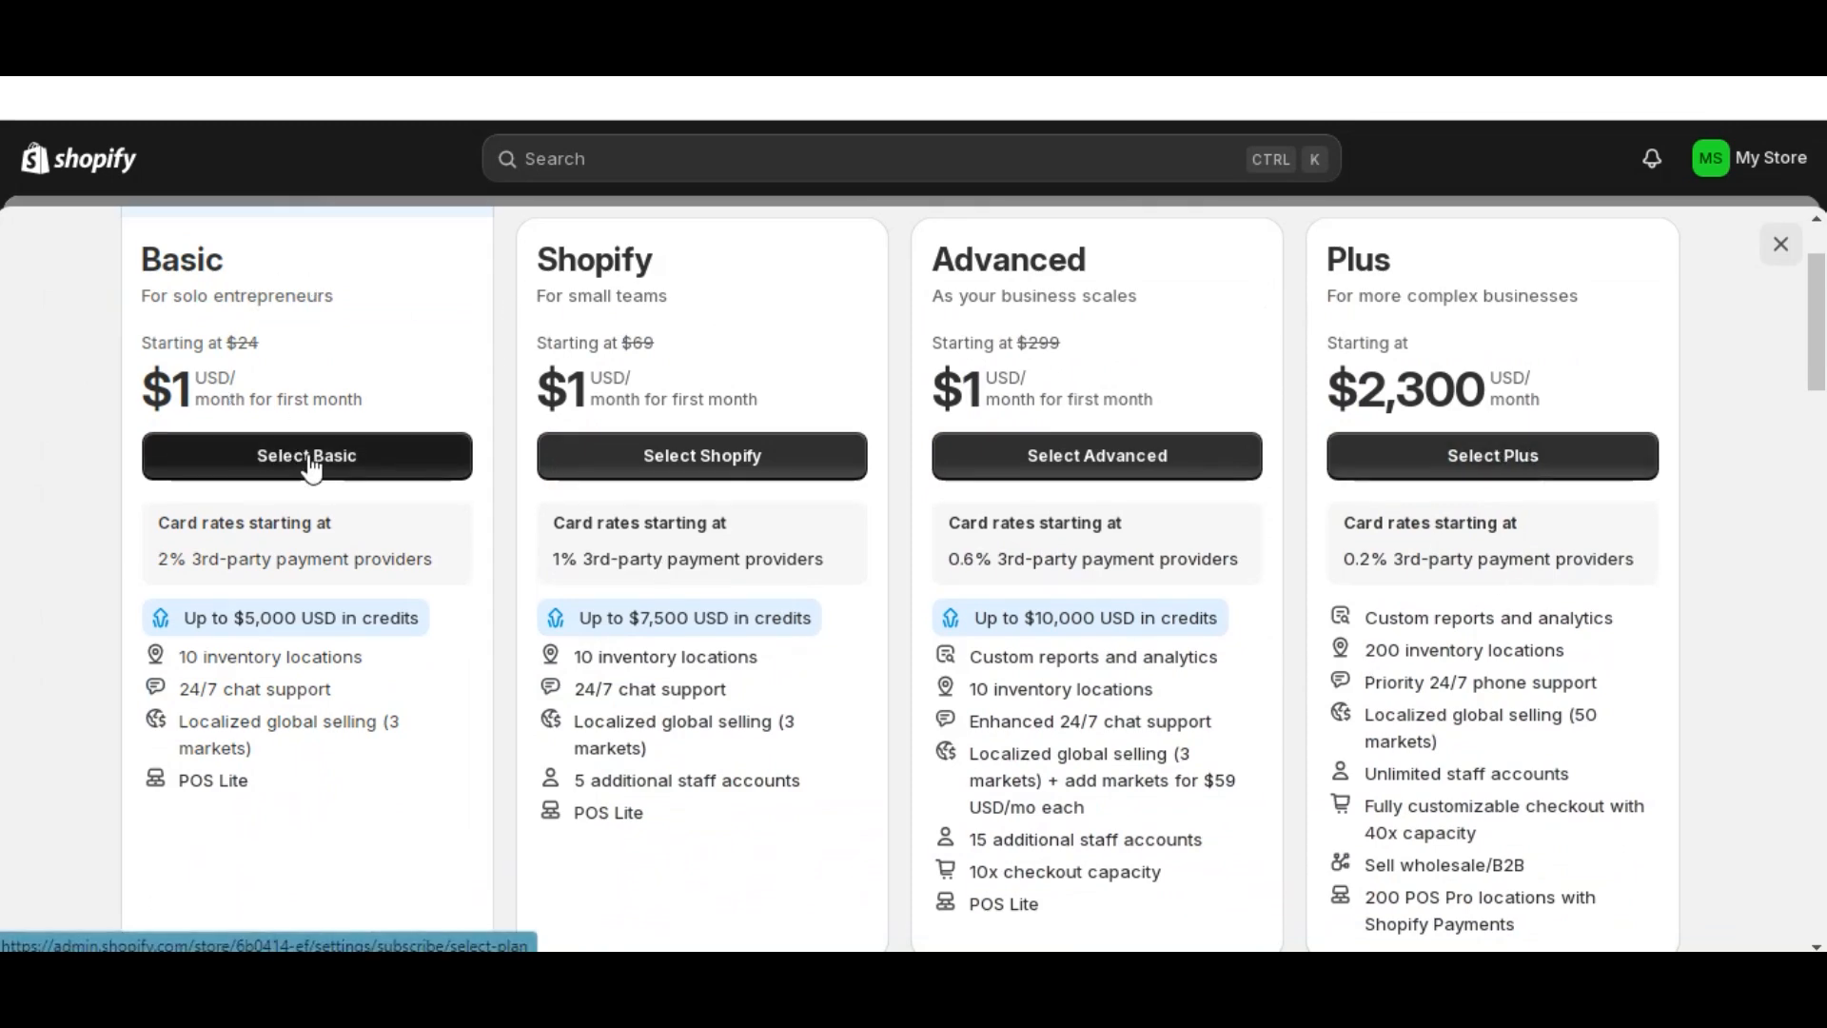
scroll(307, 460, "down", 4)
scroll(306, 461, "up", 5)
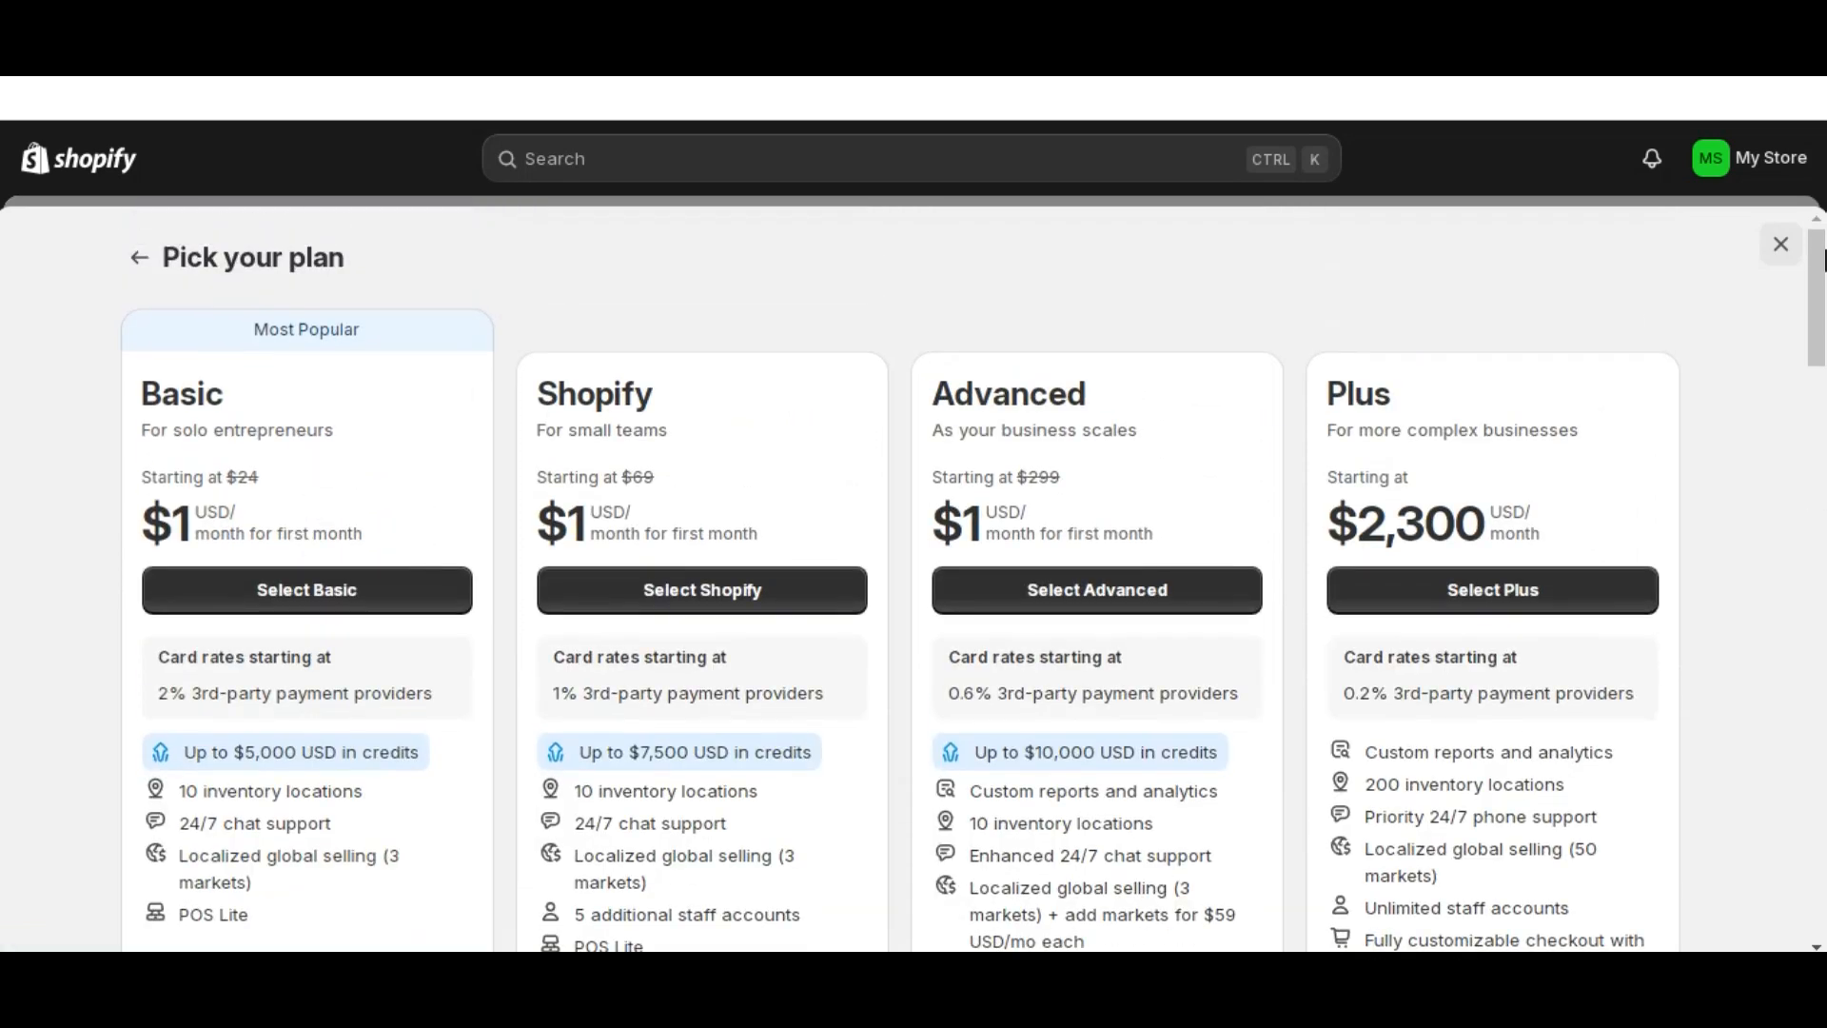
left_click(1781, 245)
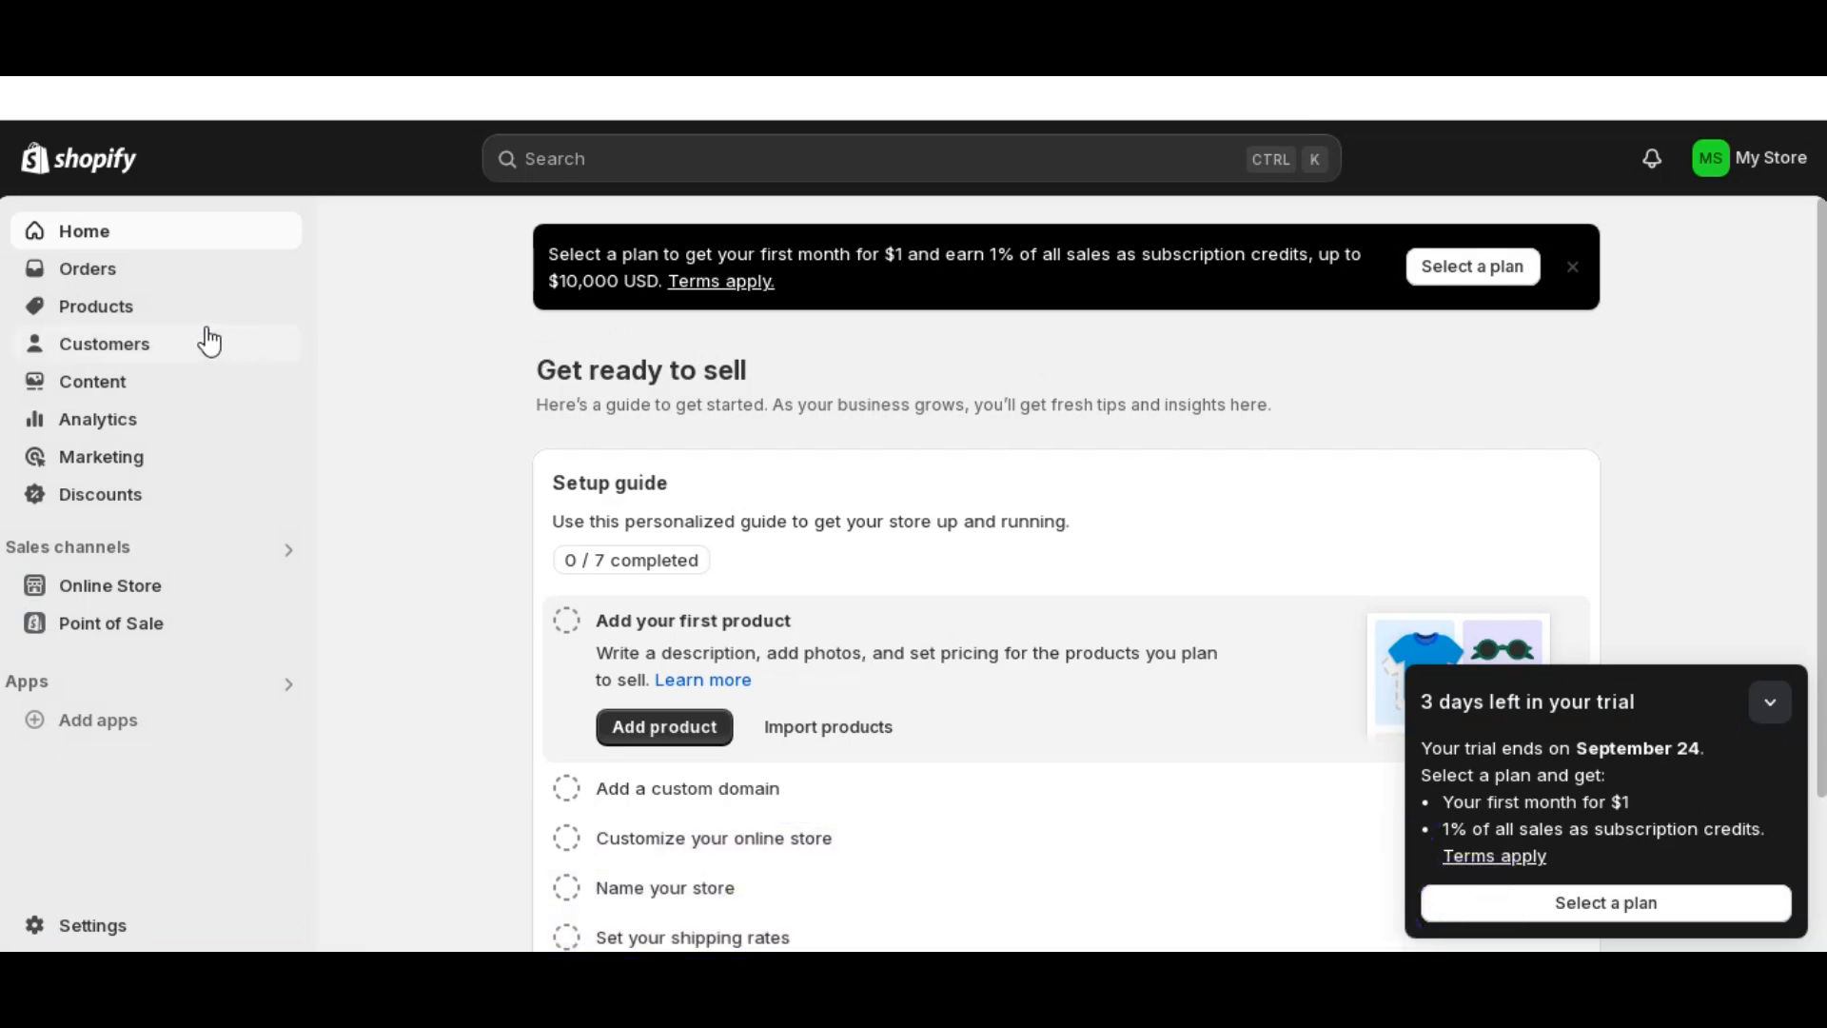
- Start a new product collection and title it Beauty
left_click(130, 311)
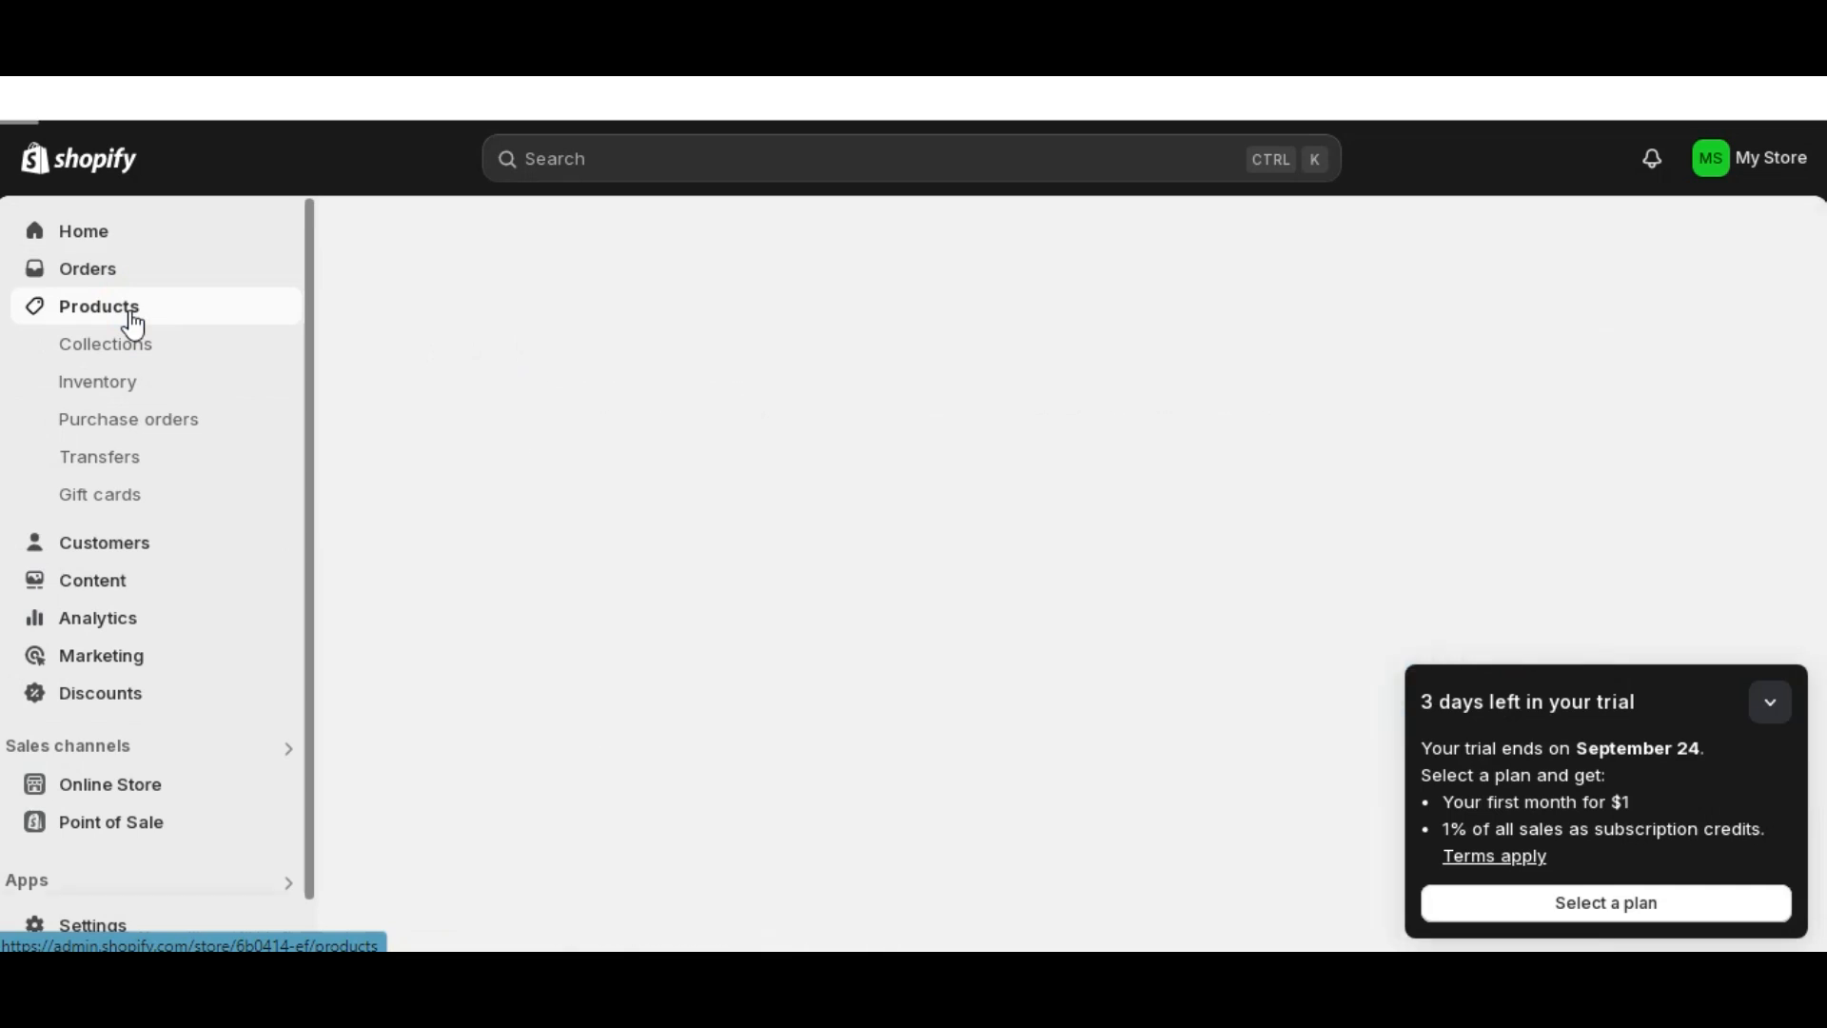
left_click(132, 357)
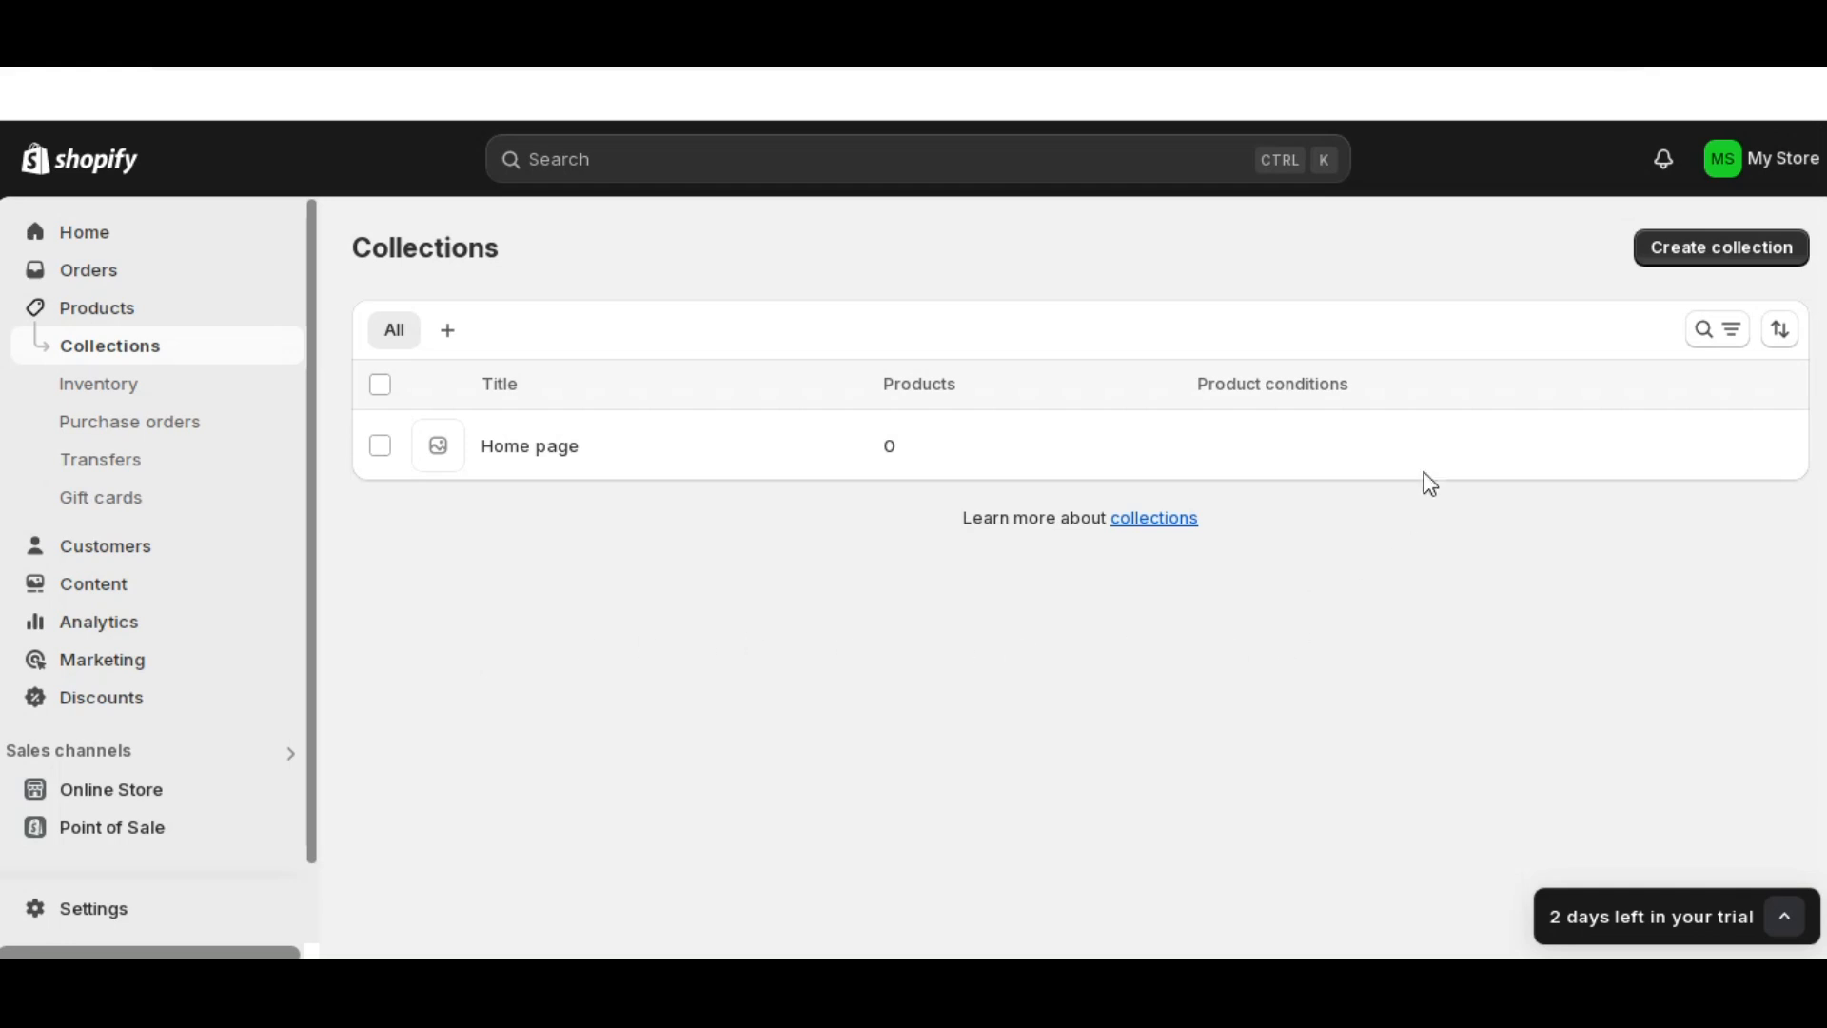
left_click(1669, 255)
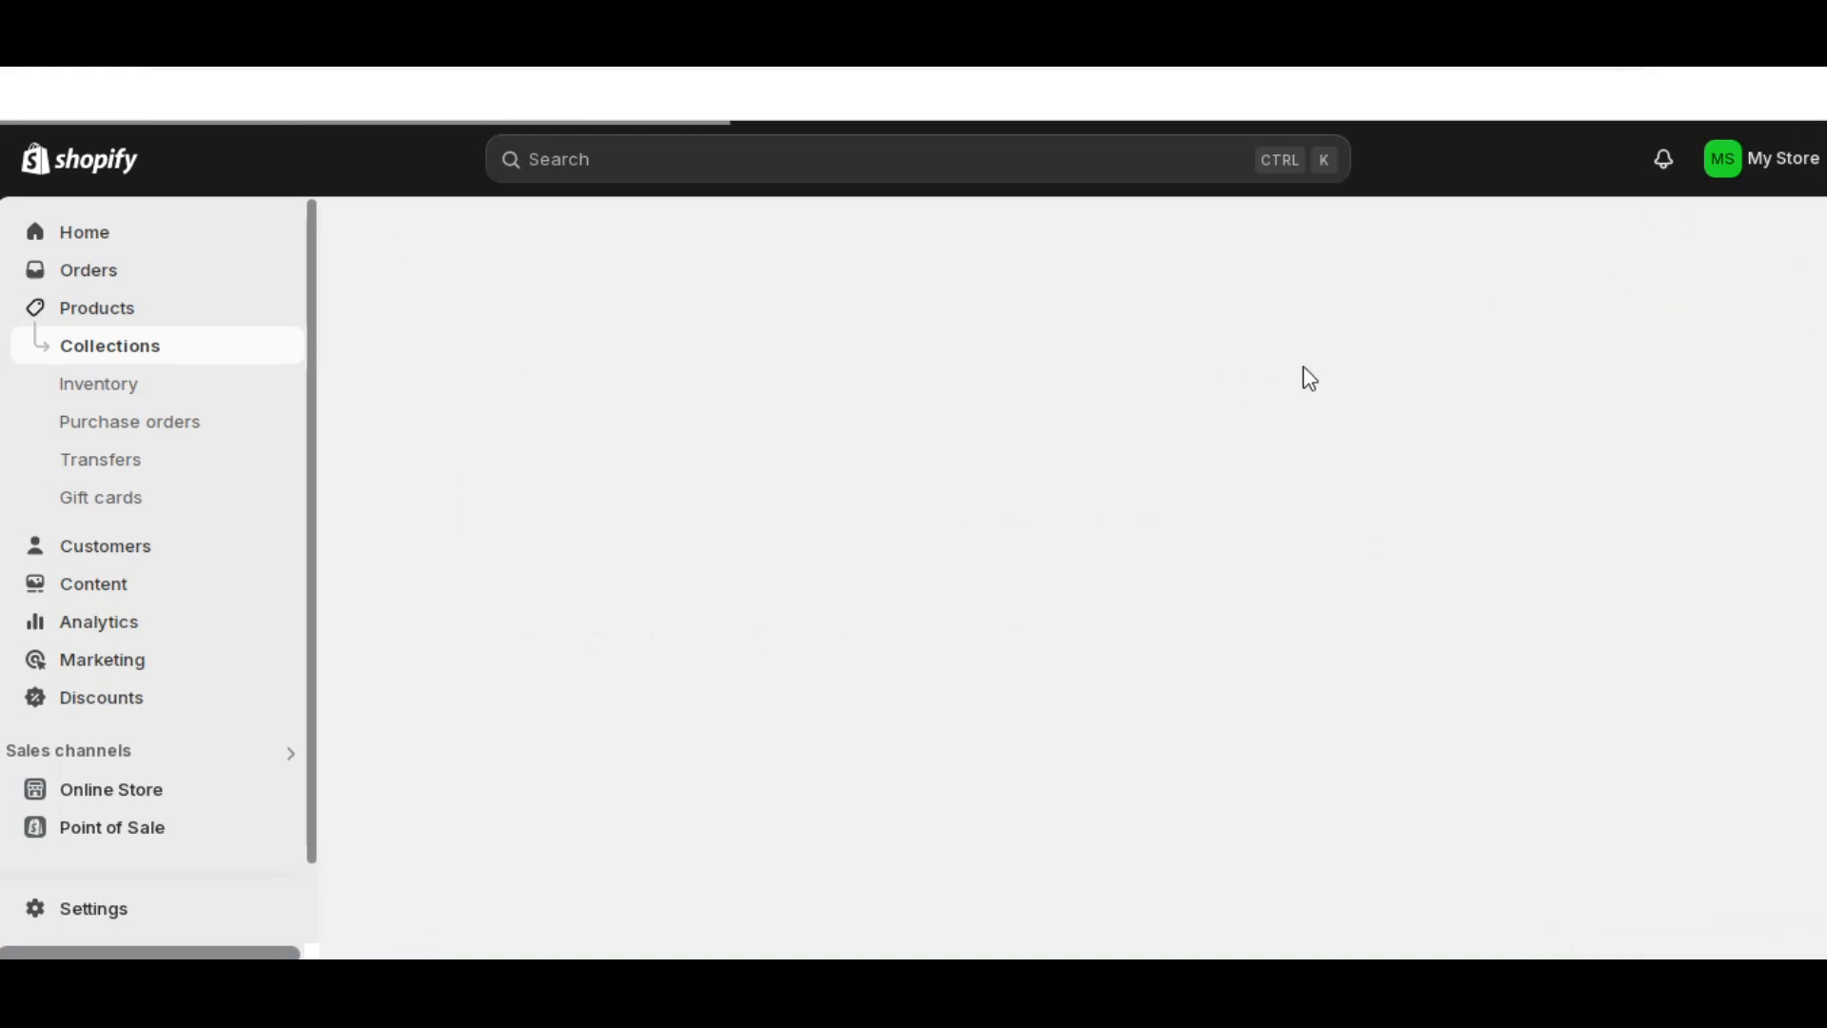
left_click(1101, 376)
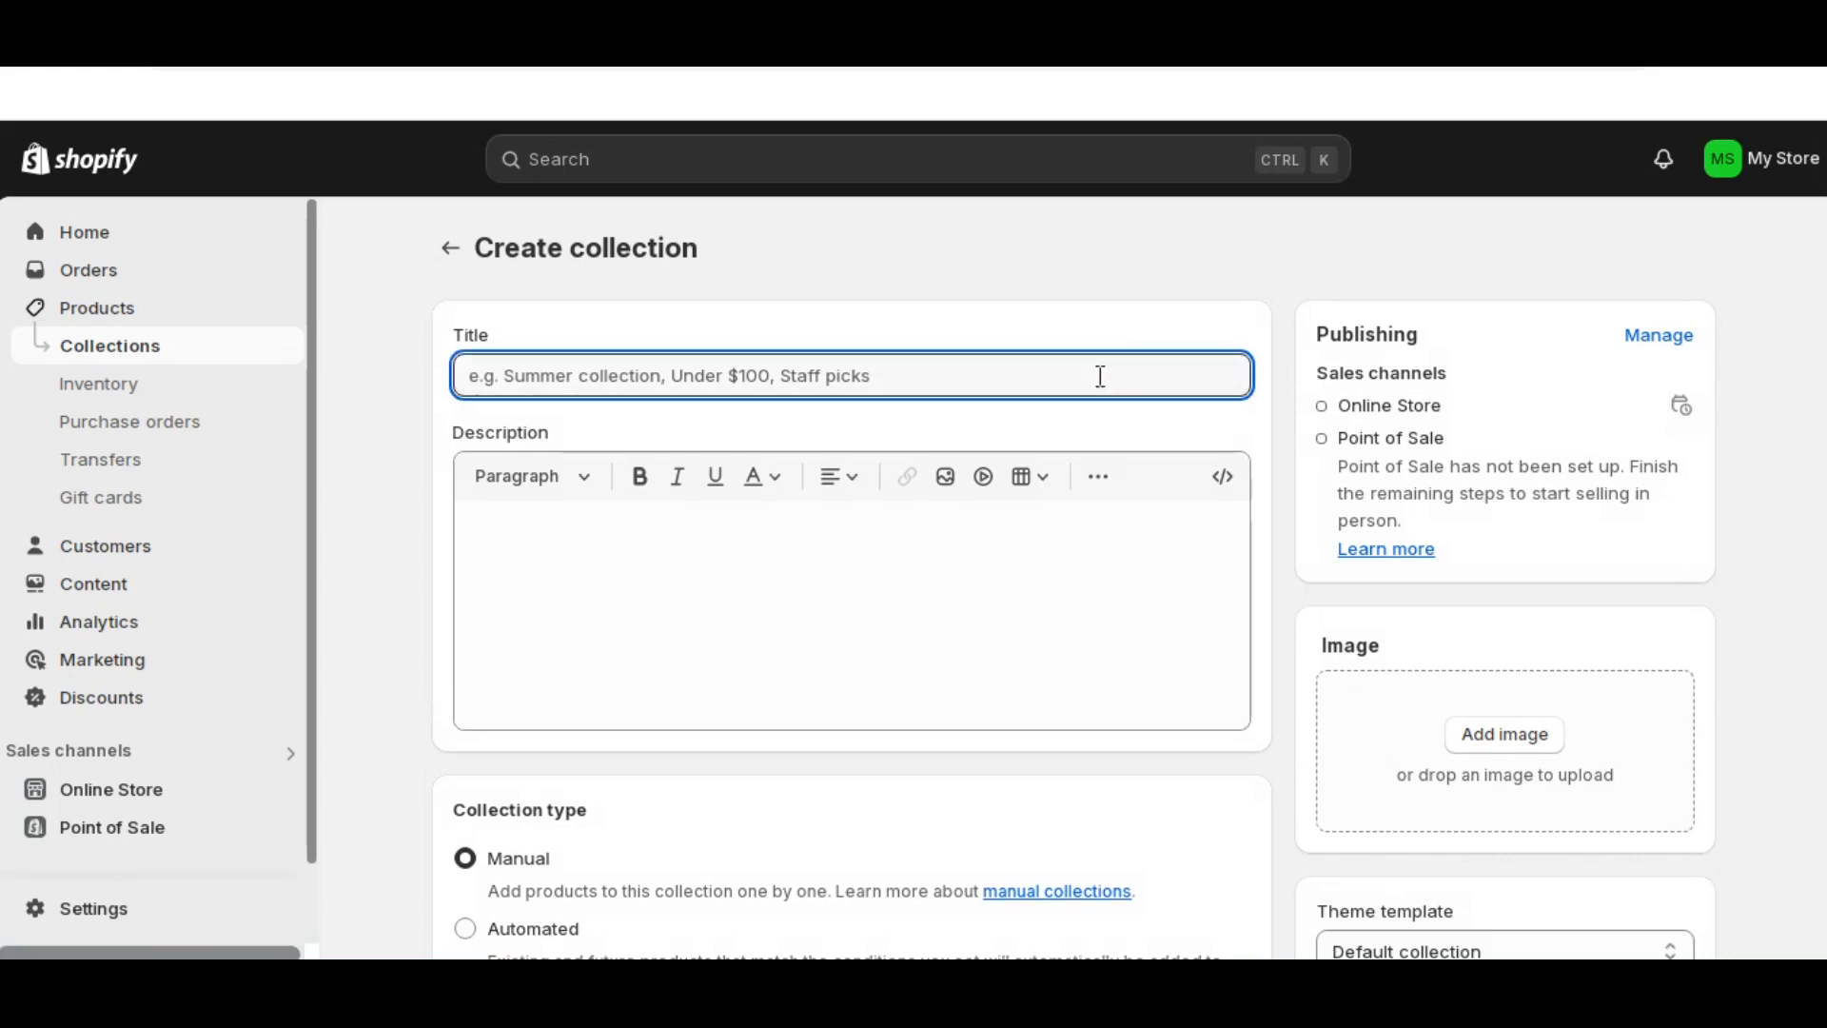
type("Beauty")
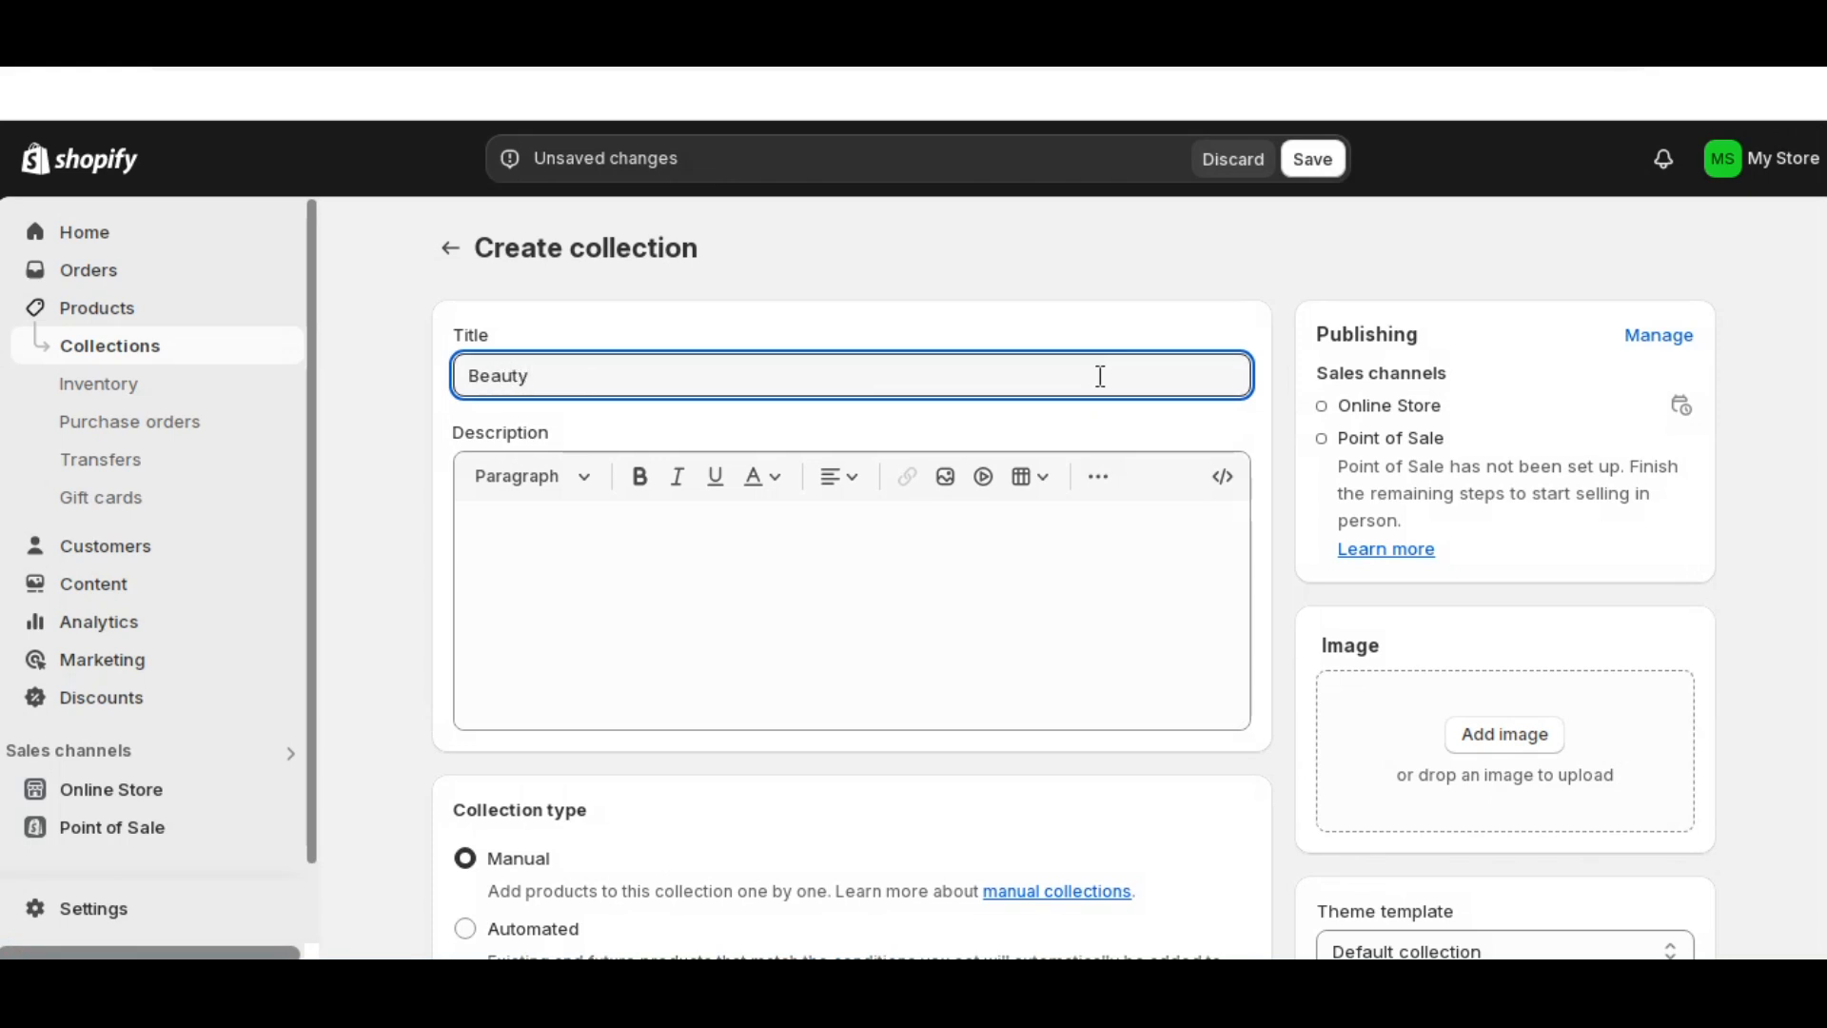
- Exclude Point of Sale from the Beauty collection's sales channels, keeping Online Store, and save the collection
left_click(914, 636)
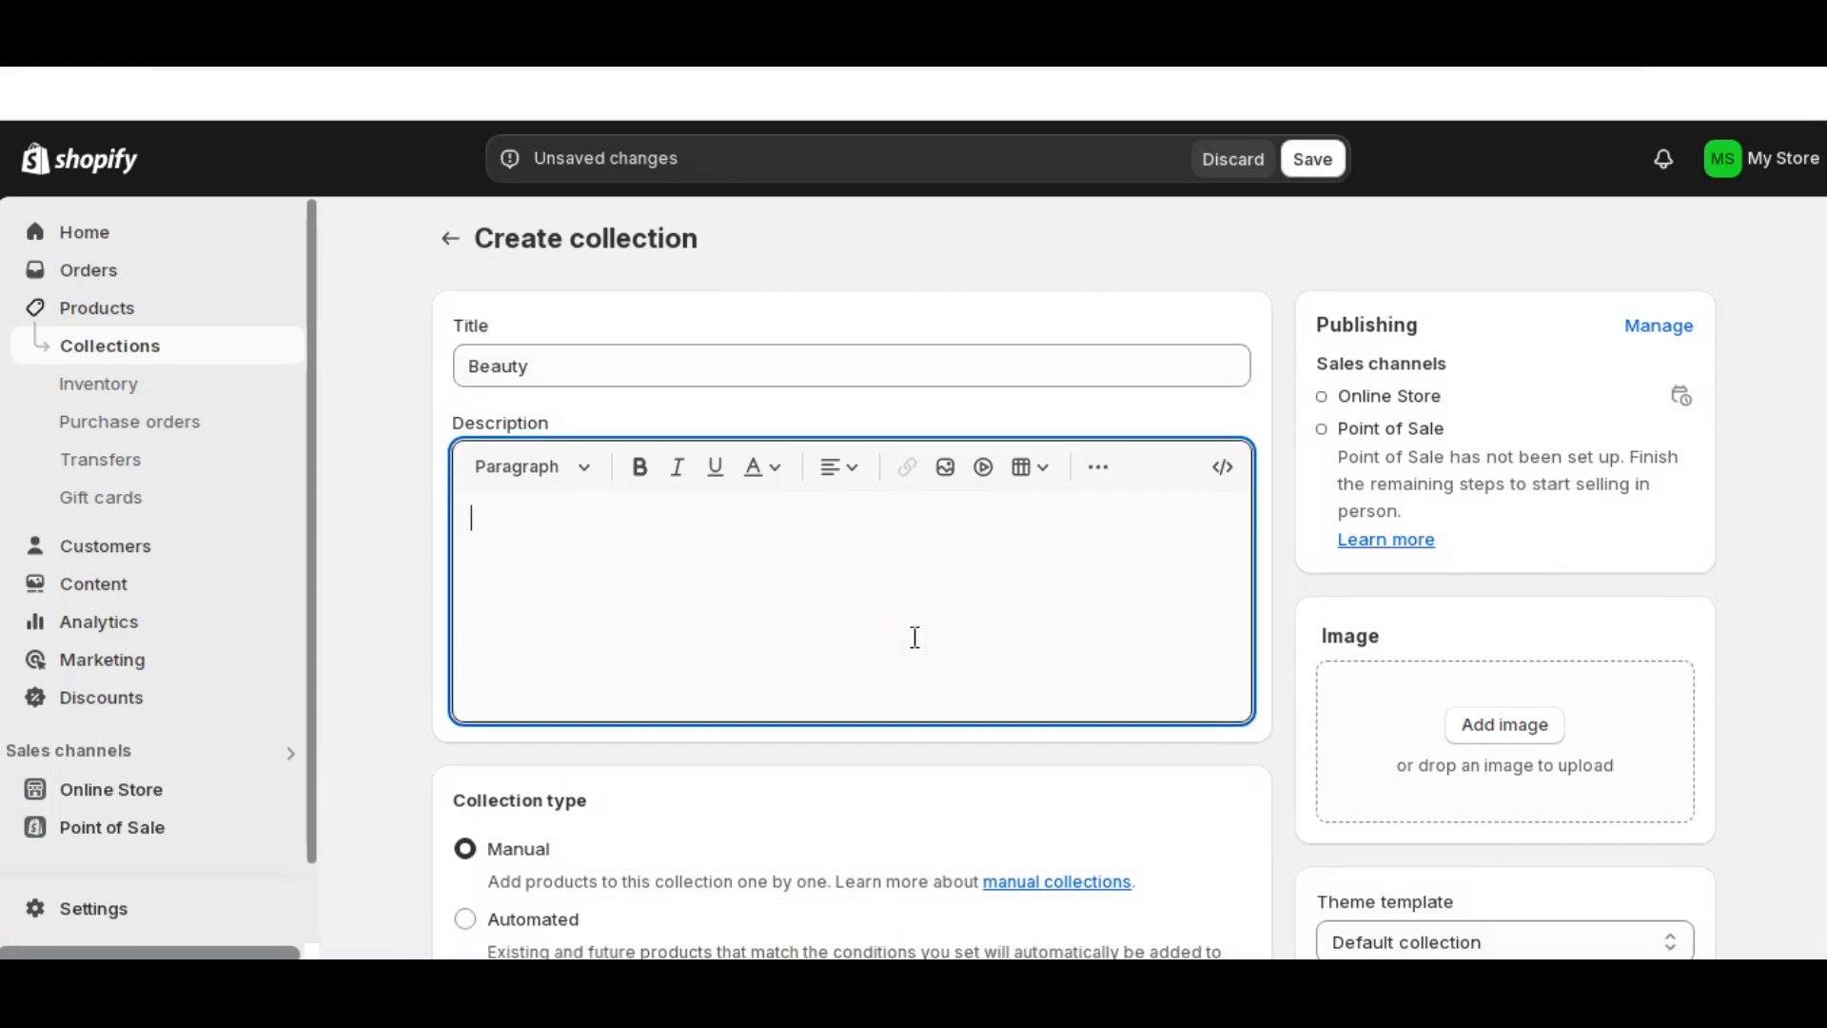
scroll(917, 643, "down", 1)
scroll(918, 649, "down", 3)
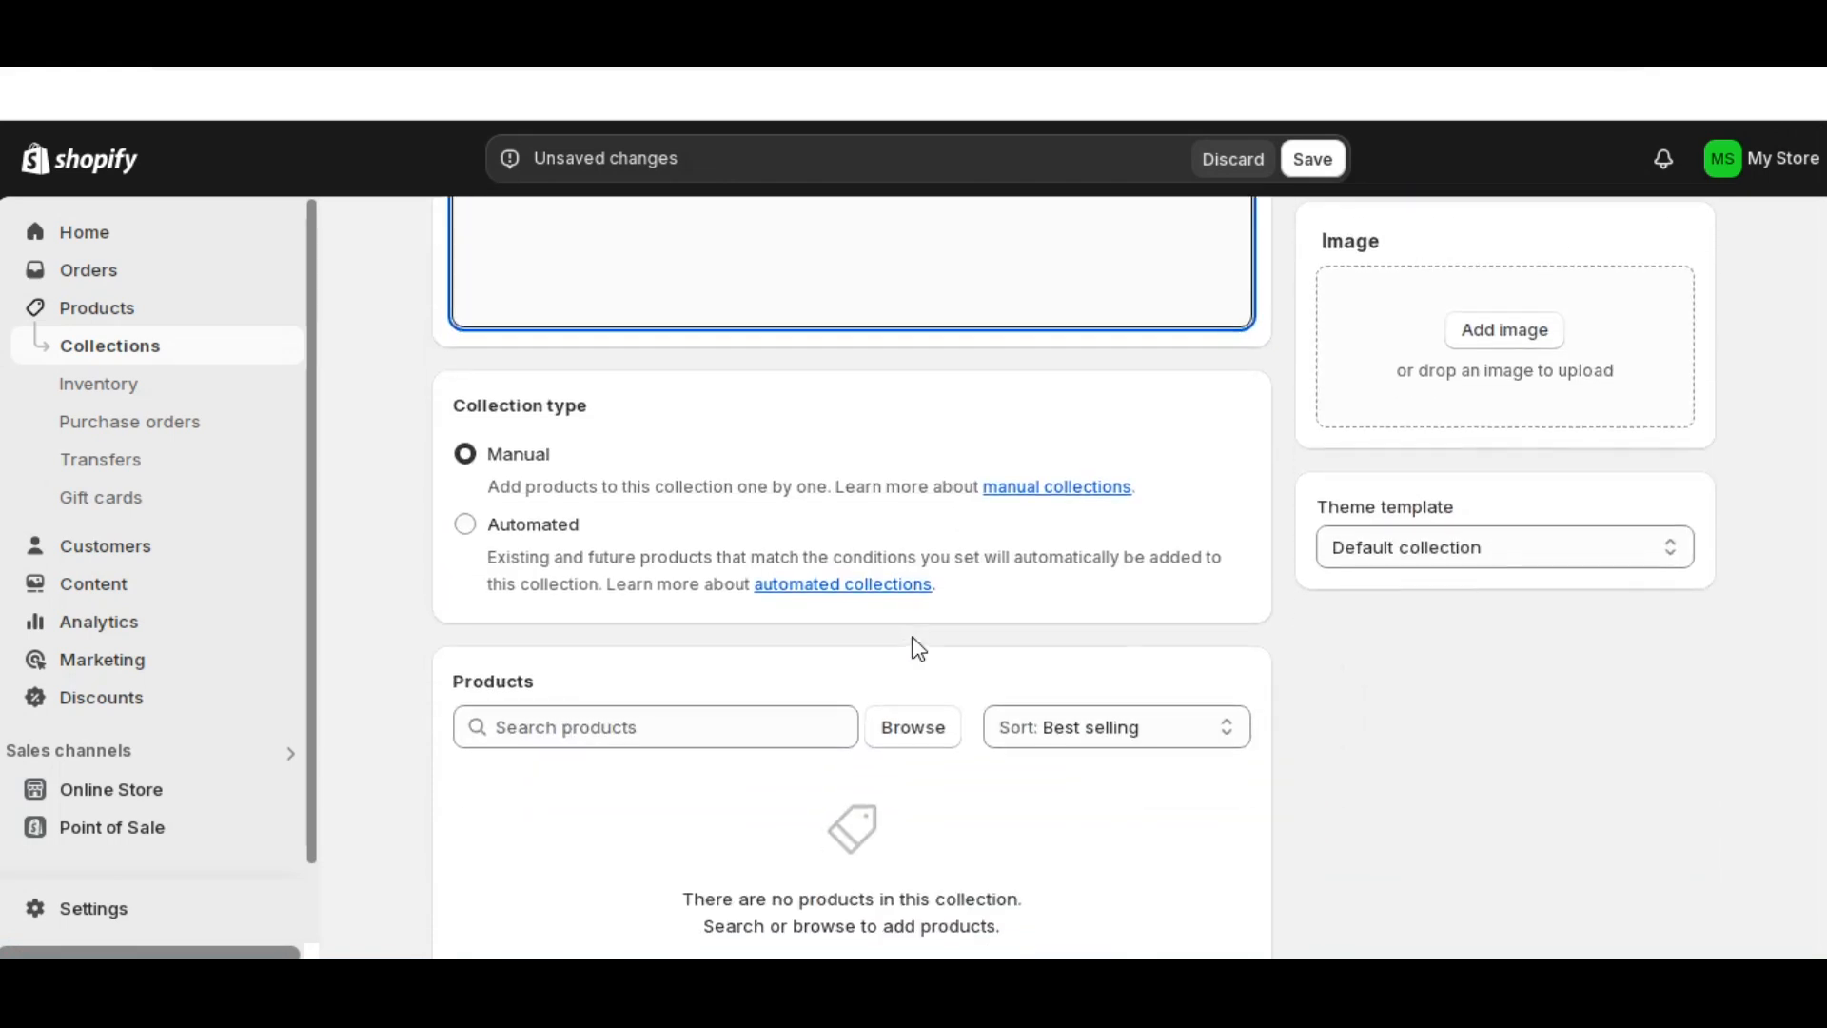
scroll(918, 649, "up", 1)
scroll(660, 590, "up", 3)
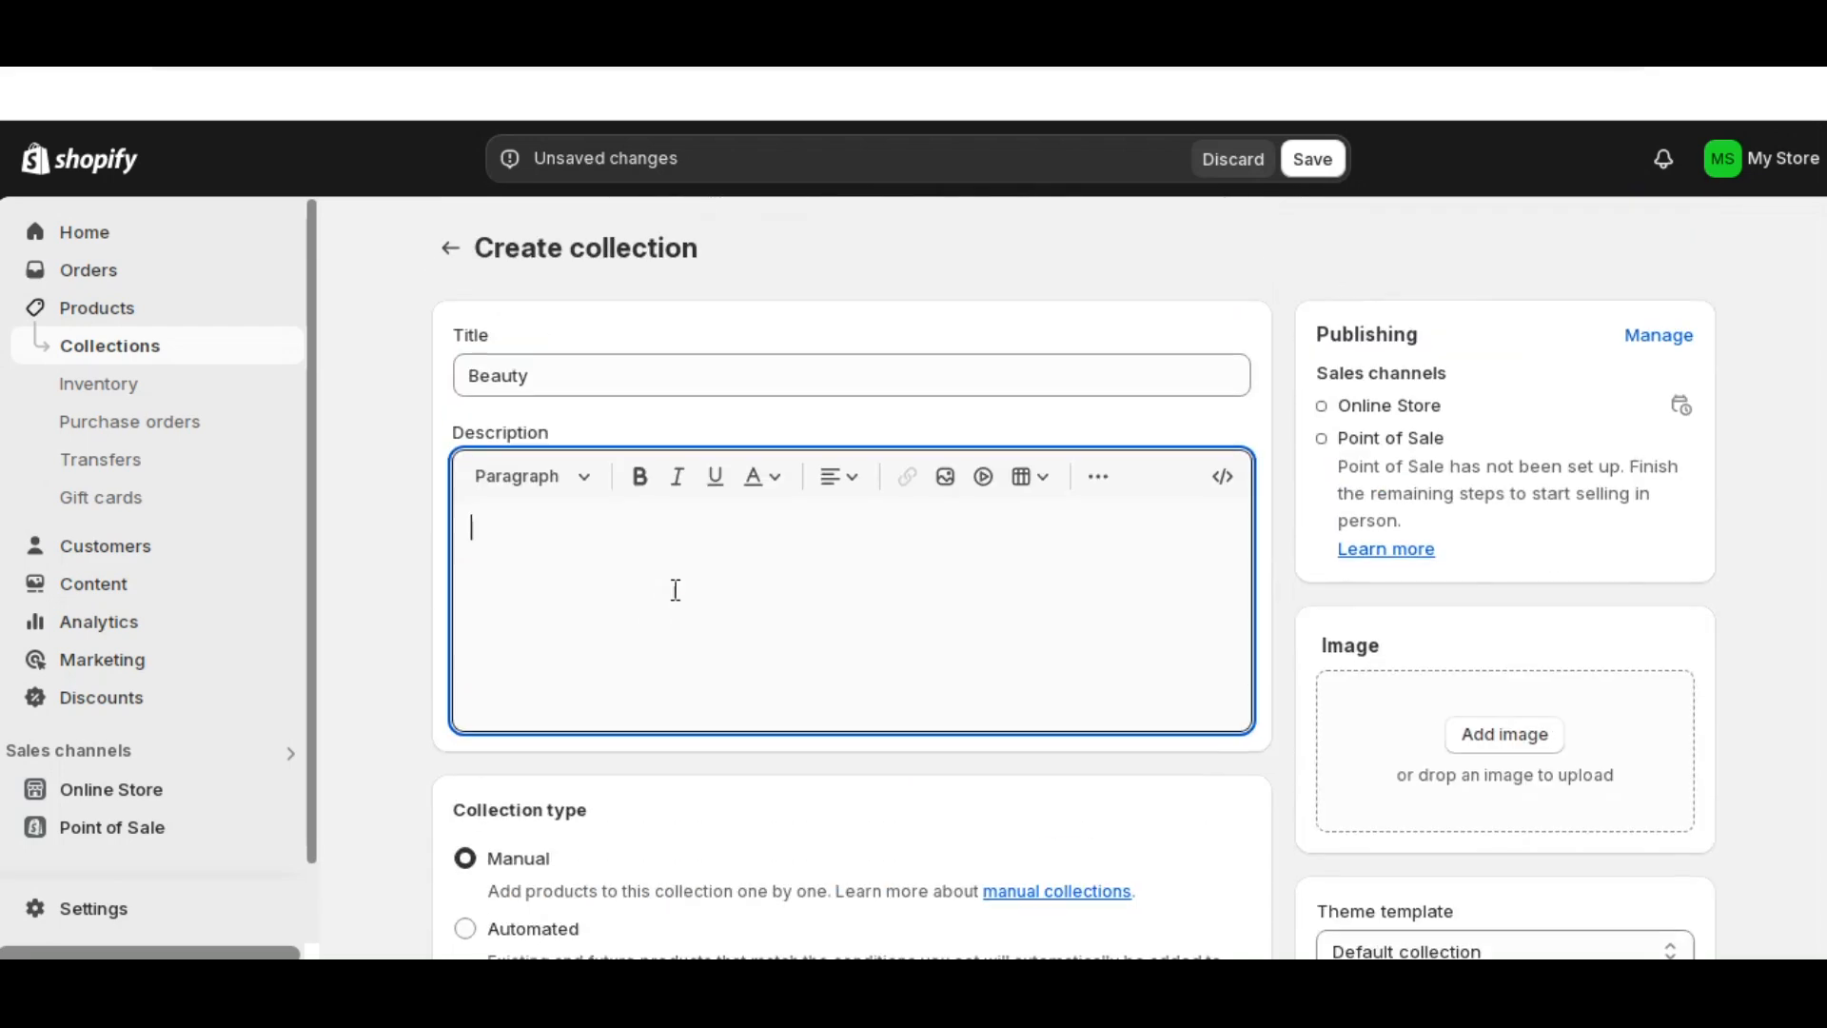
left_click(1659, 336)
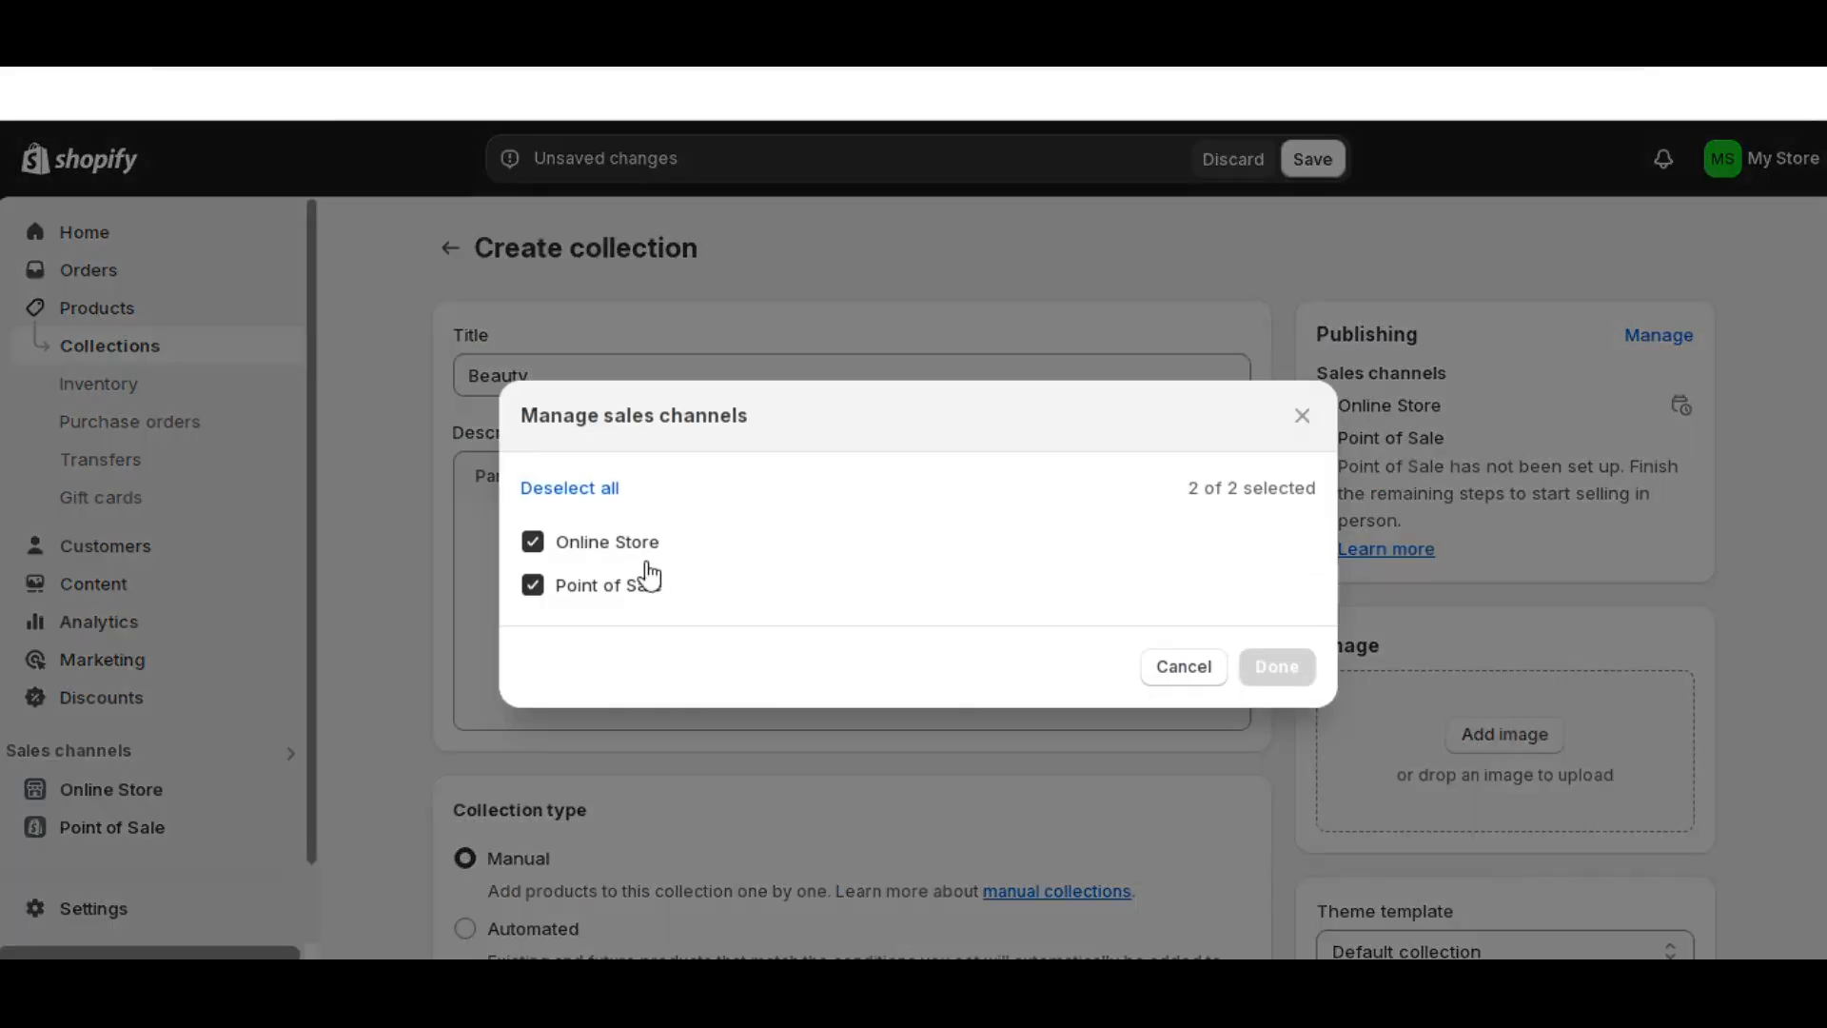
left_click(648, 582)
left_click(1277, 669)
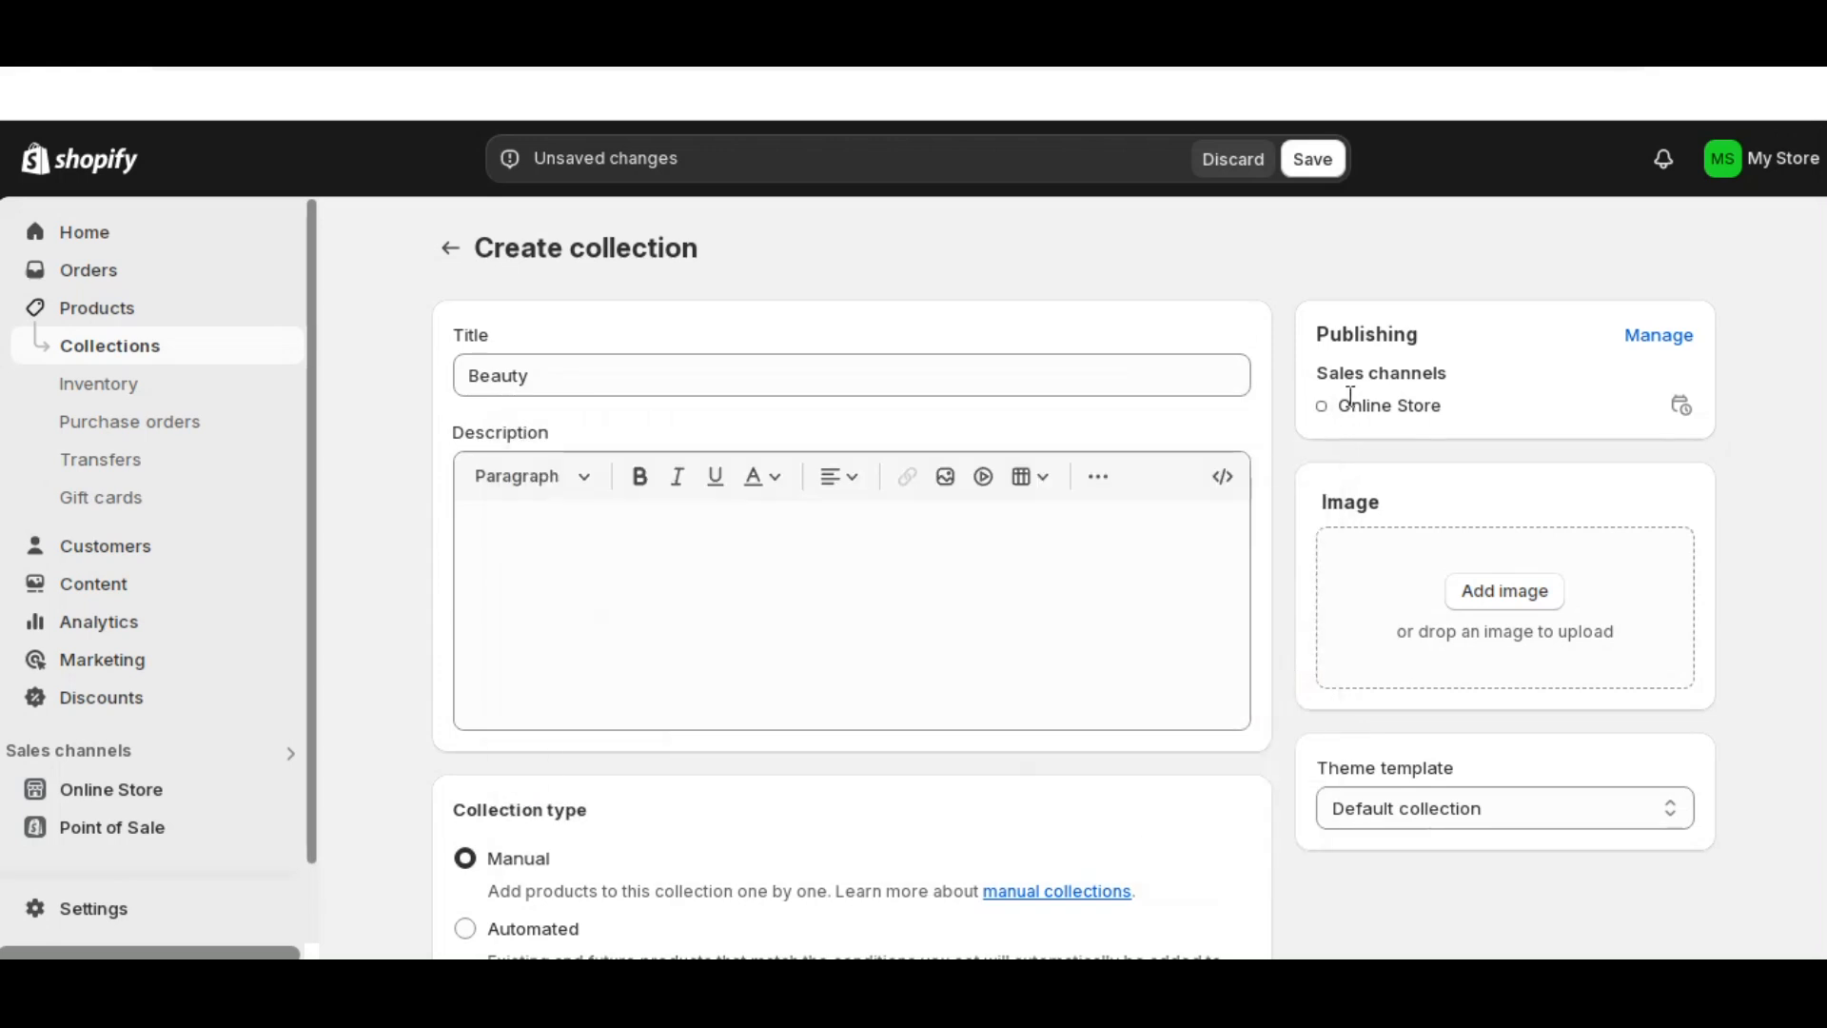
left_click(1319, 177)
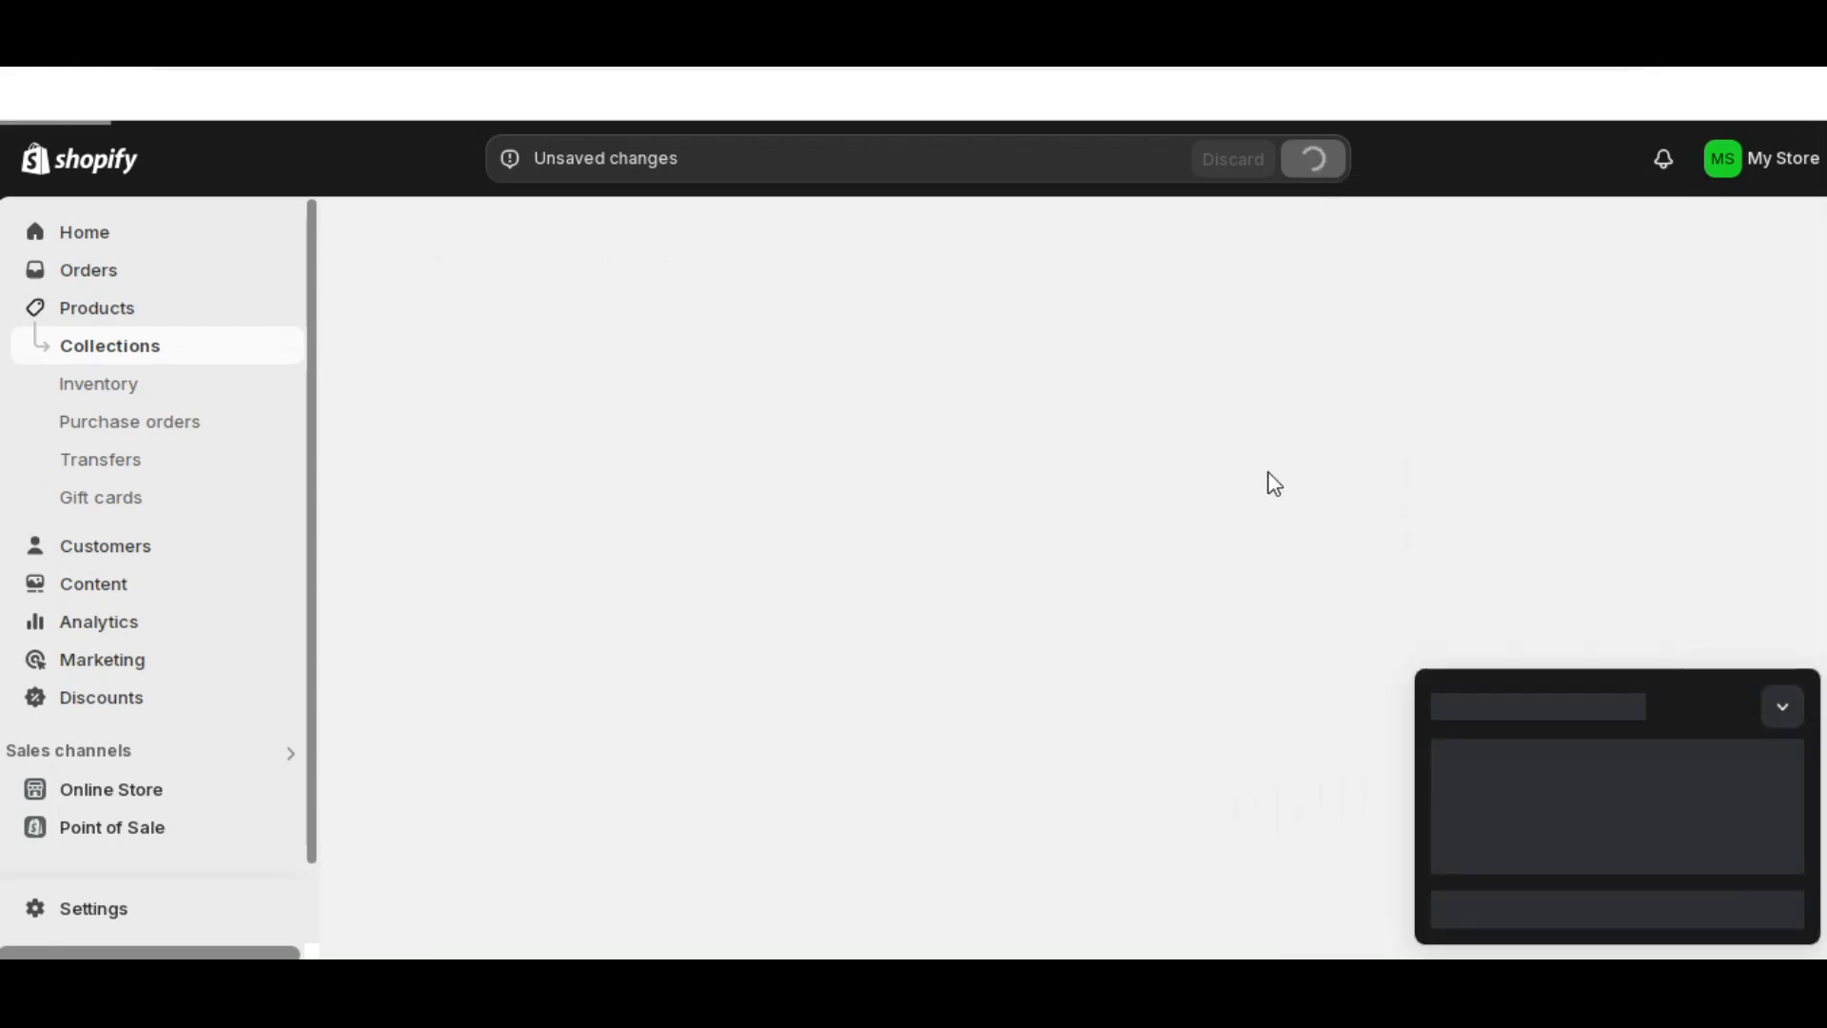
left_click(1784, 712)
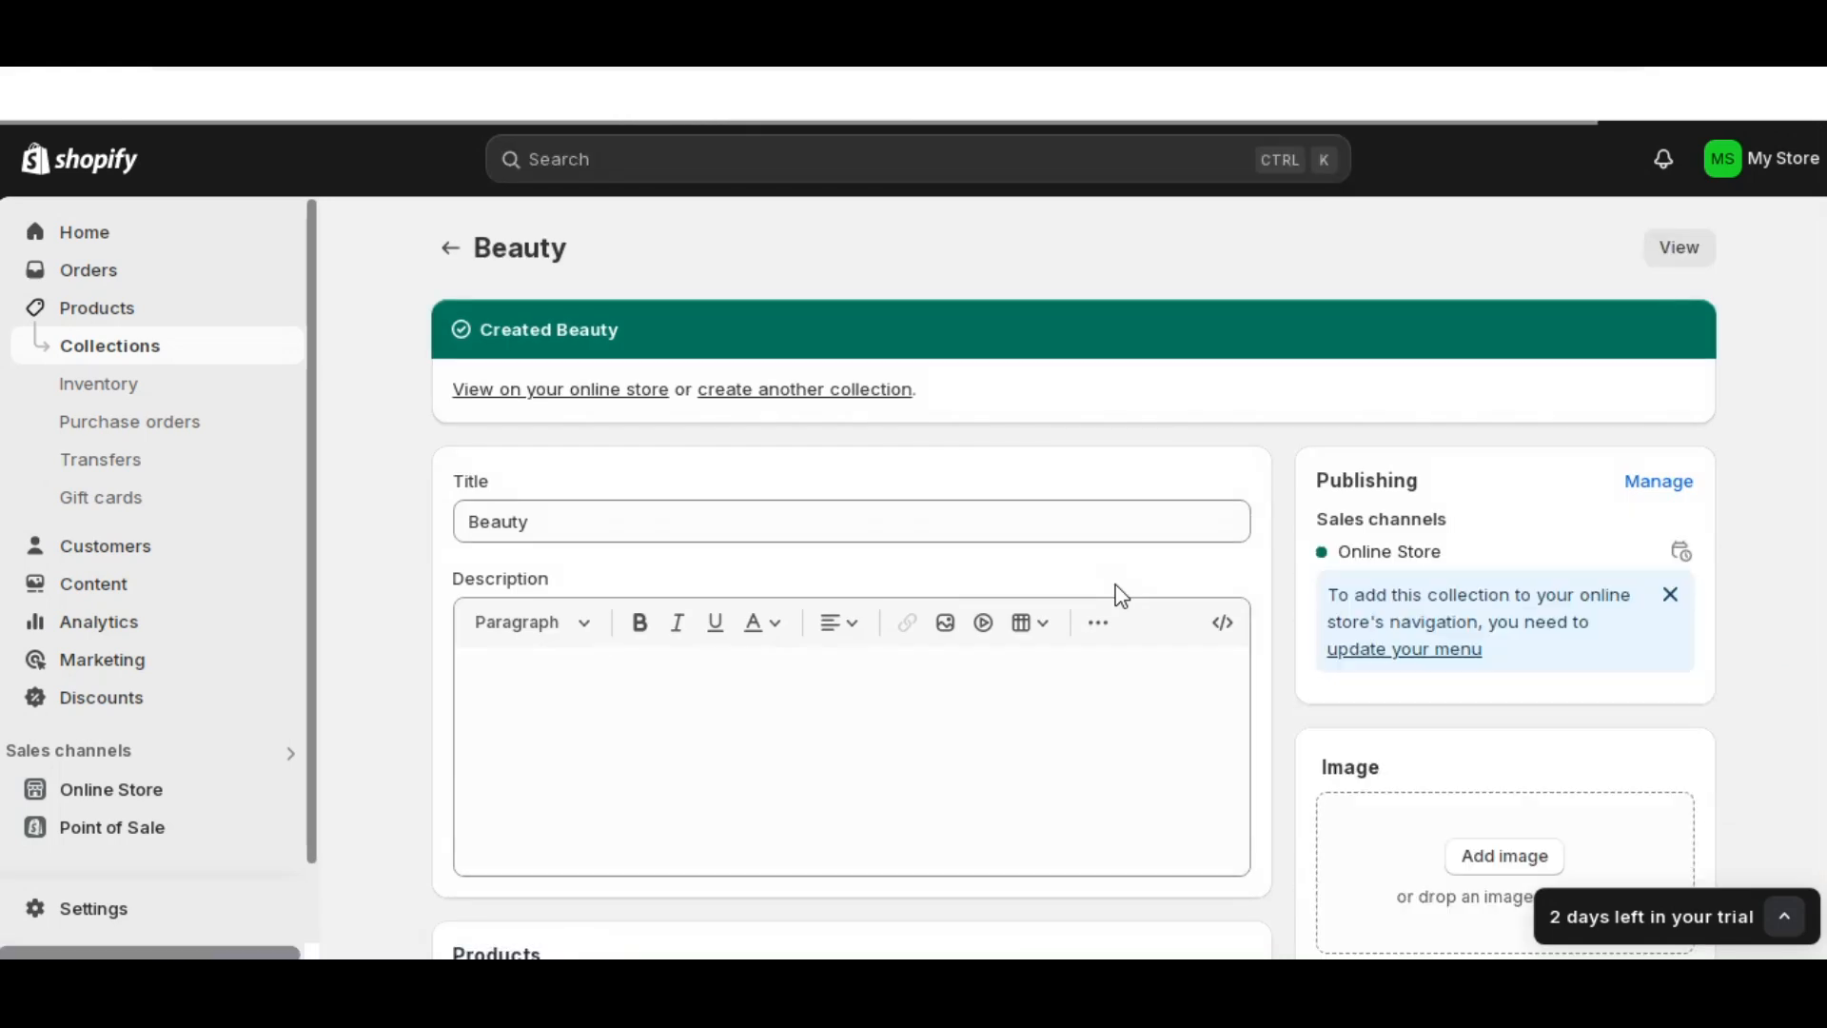
- Start another collection and title it Skin care
left_click(872, 392)
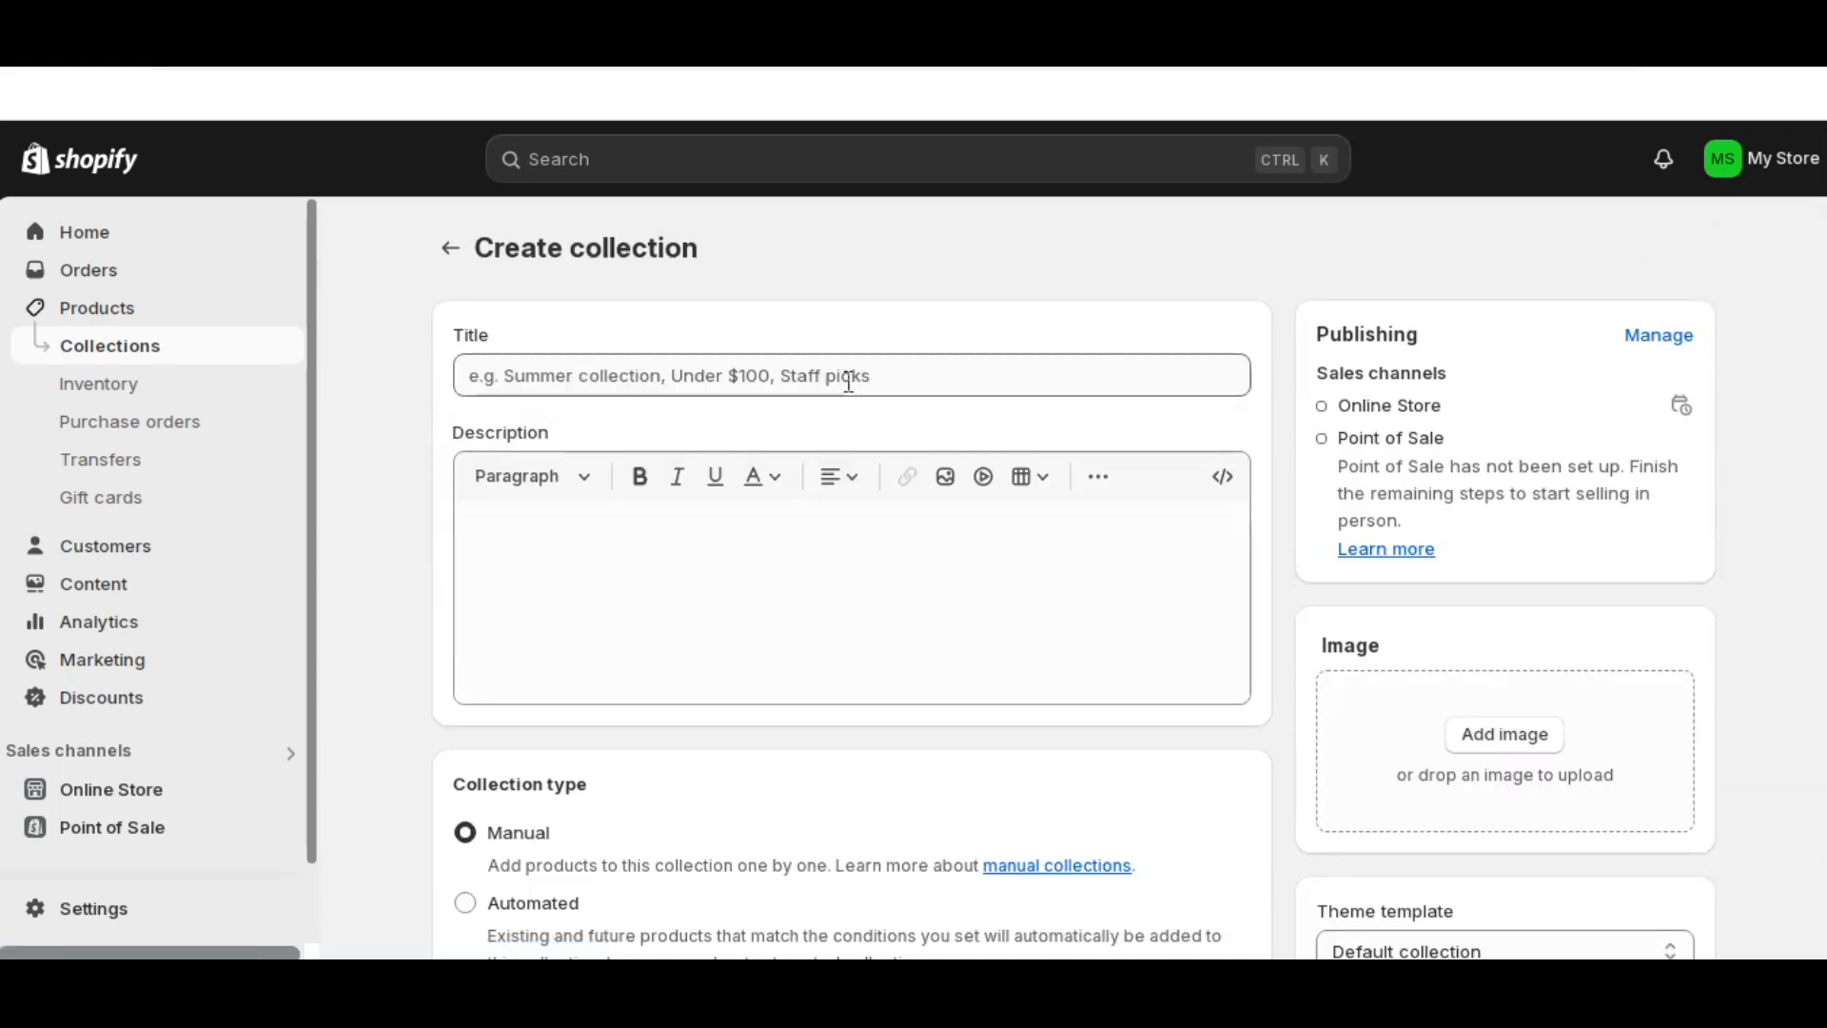
left_click(849, 380)
type("Skin care")
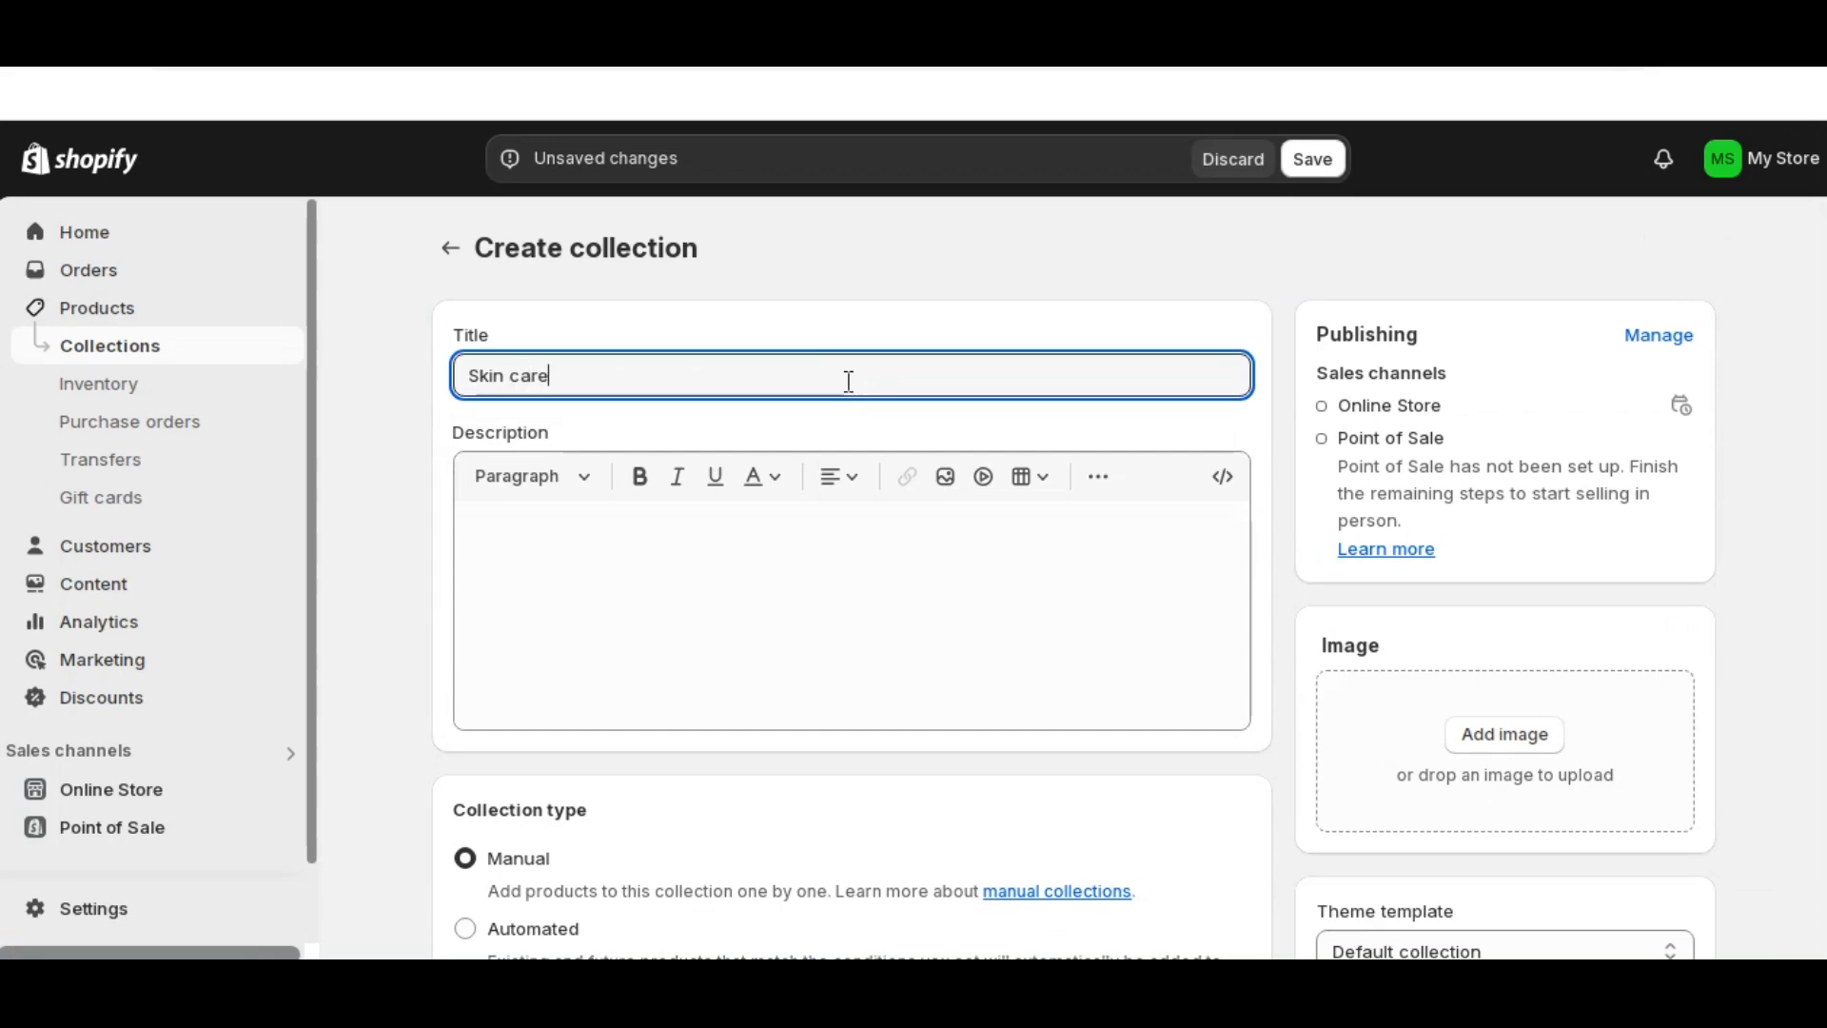
- Exclude Point of Sale from the Skin care collection's sales channels, keeping Online Store, and save the collection
scroll(653, 603, "down", 3)
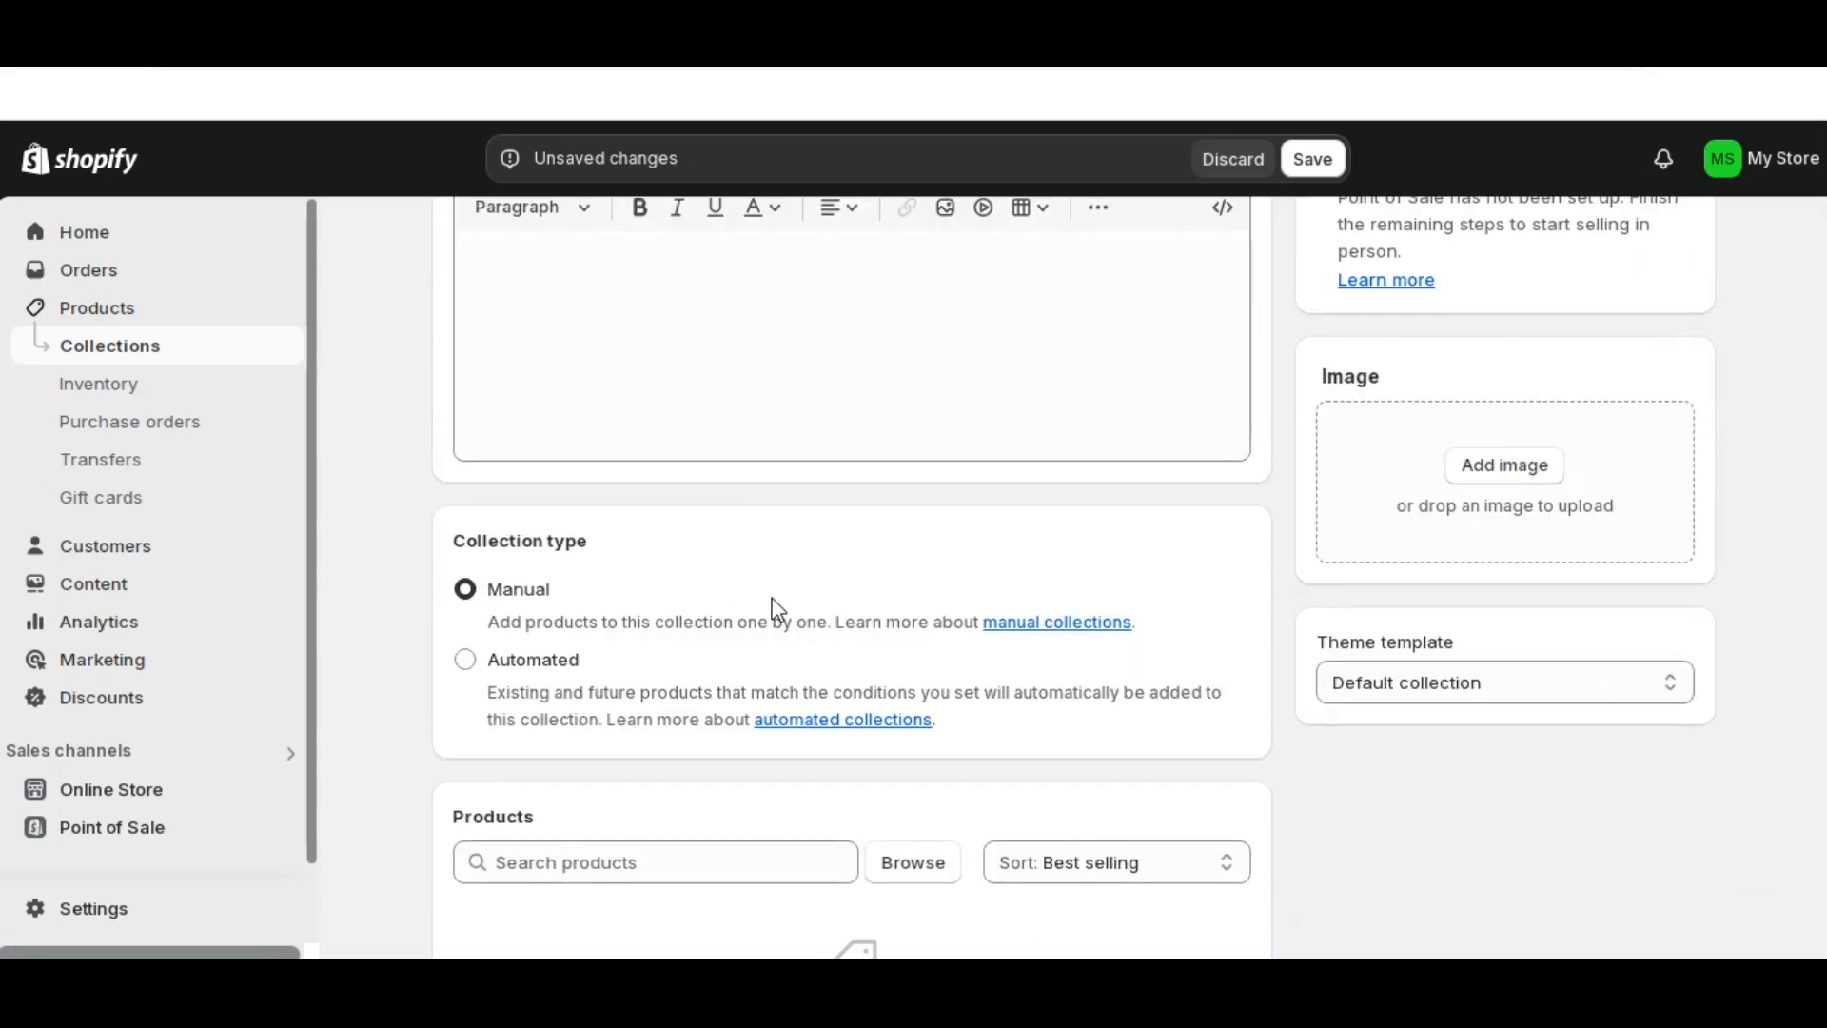
scroll(775, 604, "up", 3)
left_click(1652, 335)
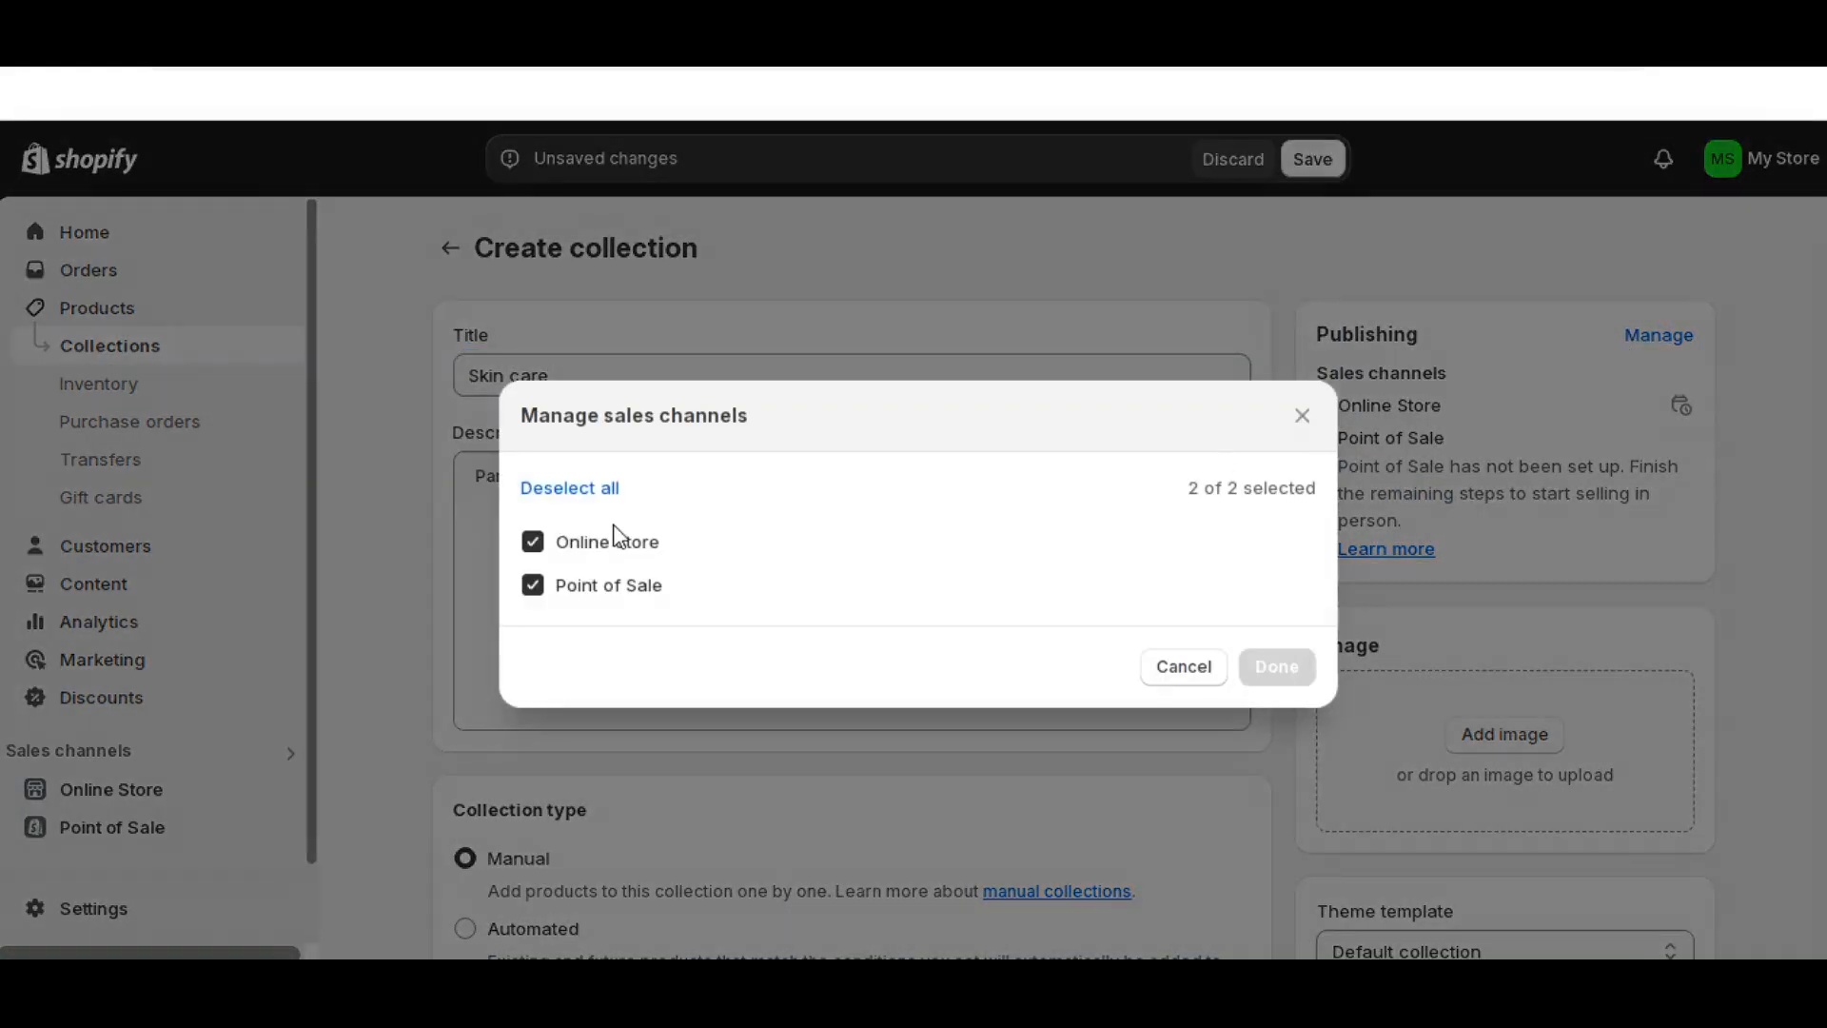
left_click(535, 587)
left_click(1266, 674)
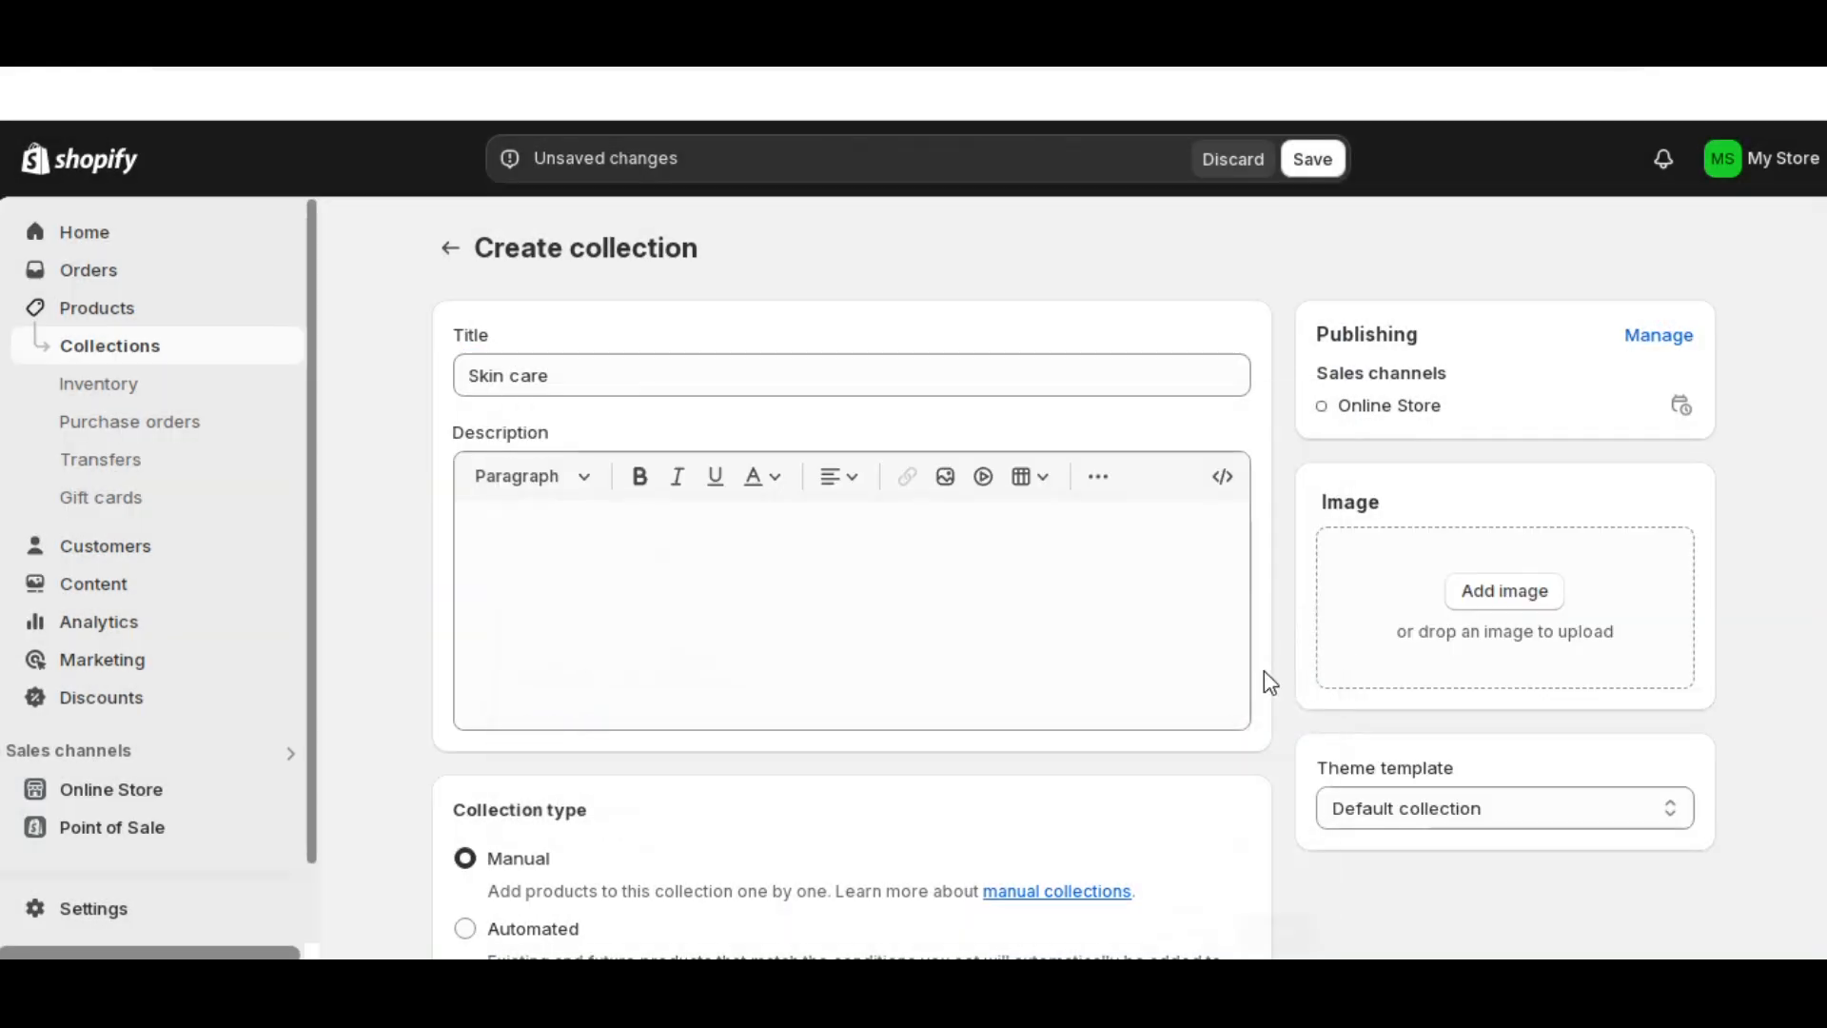
left_click(1300, 174)
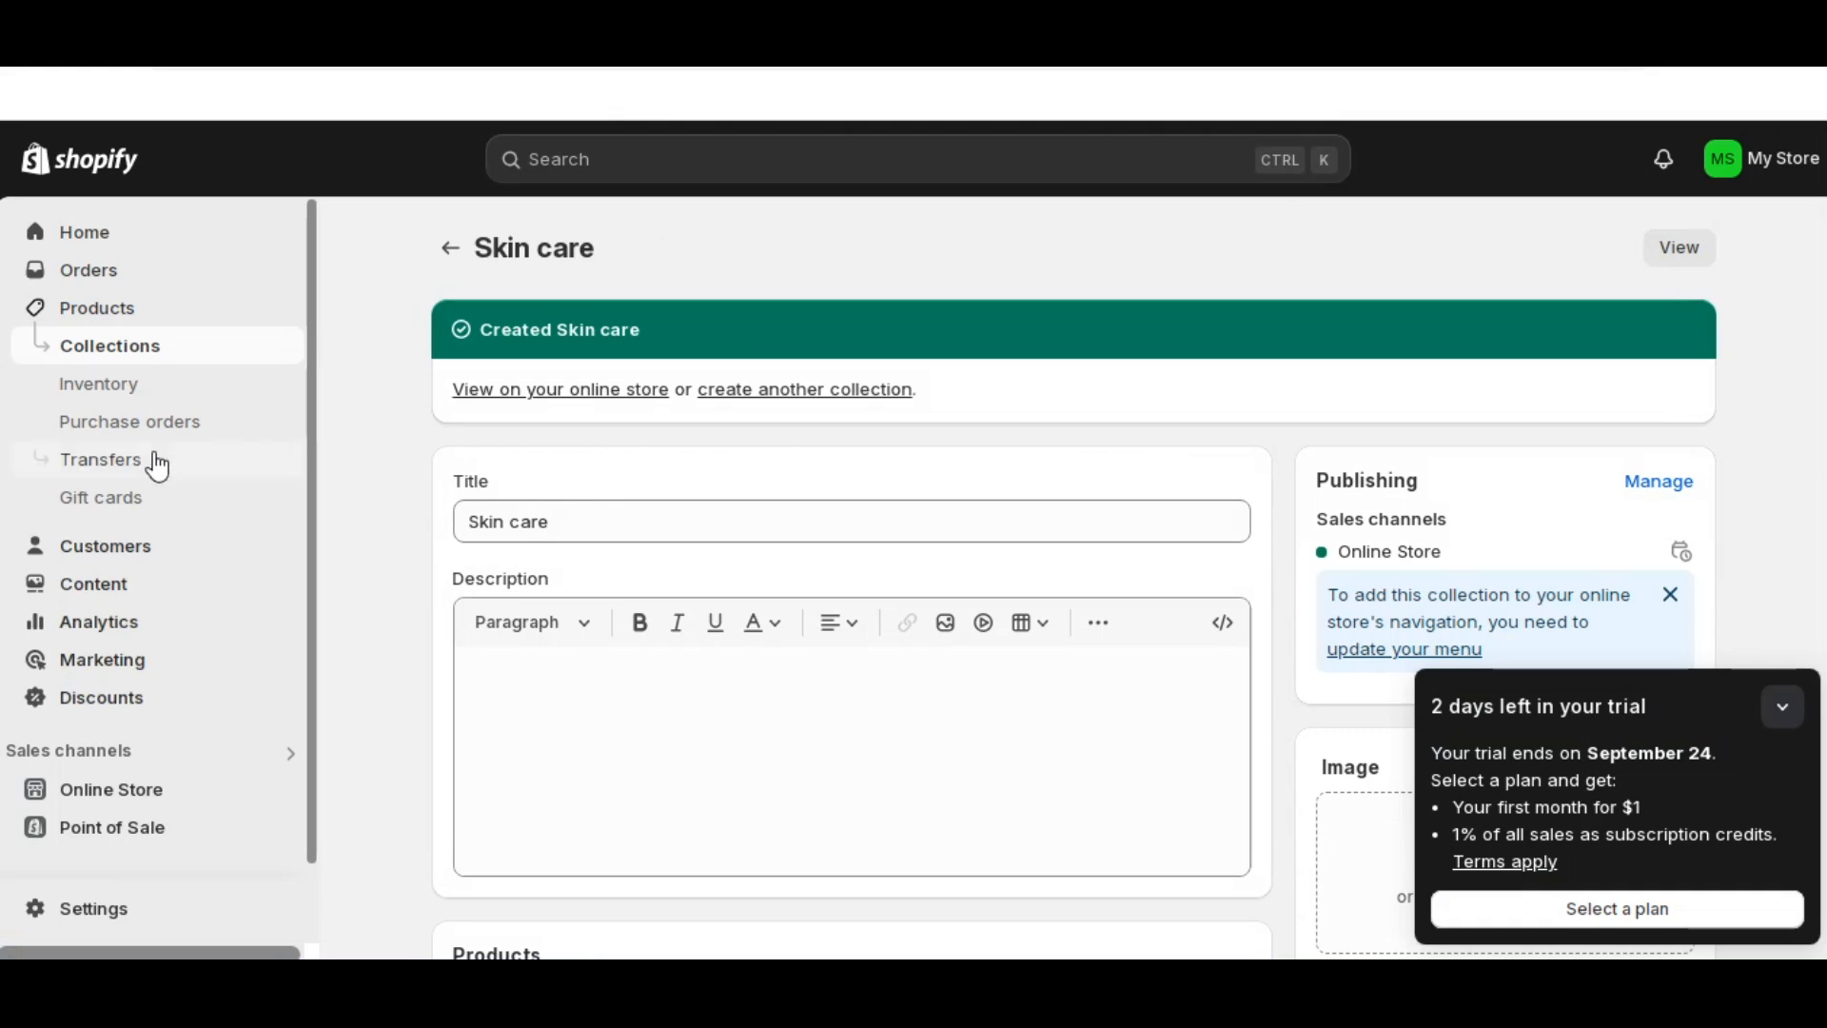
- Start a new product and title it Restorative Floral Bath, copying the title from the product text document
left_click(119, 317)
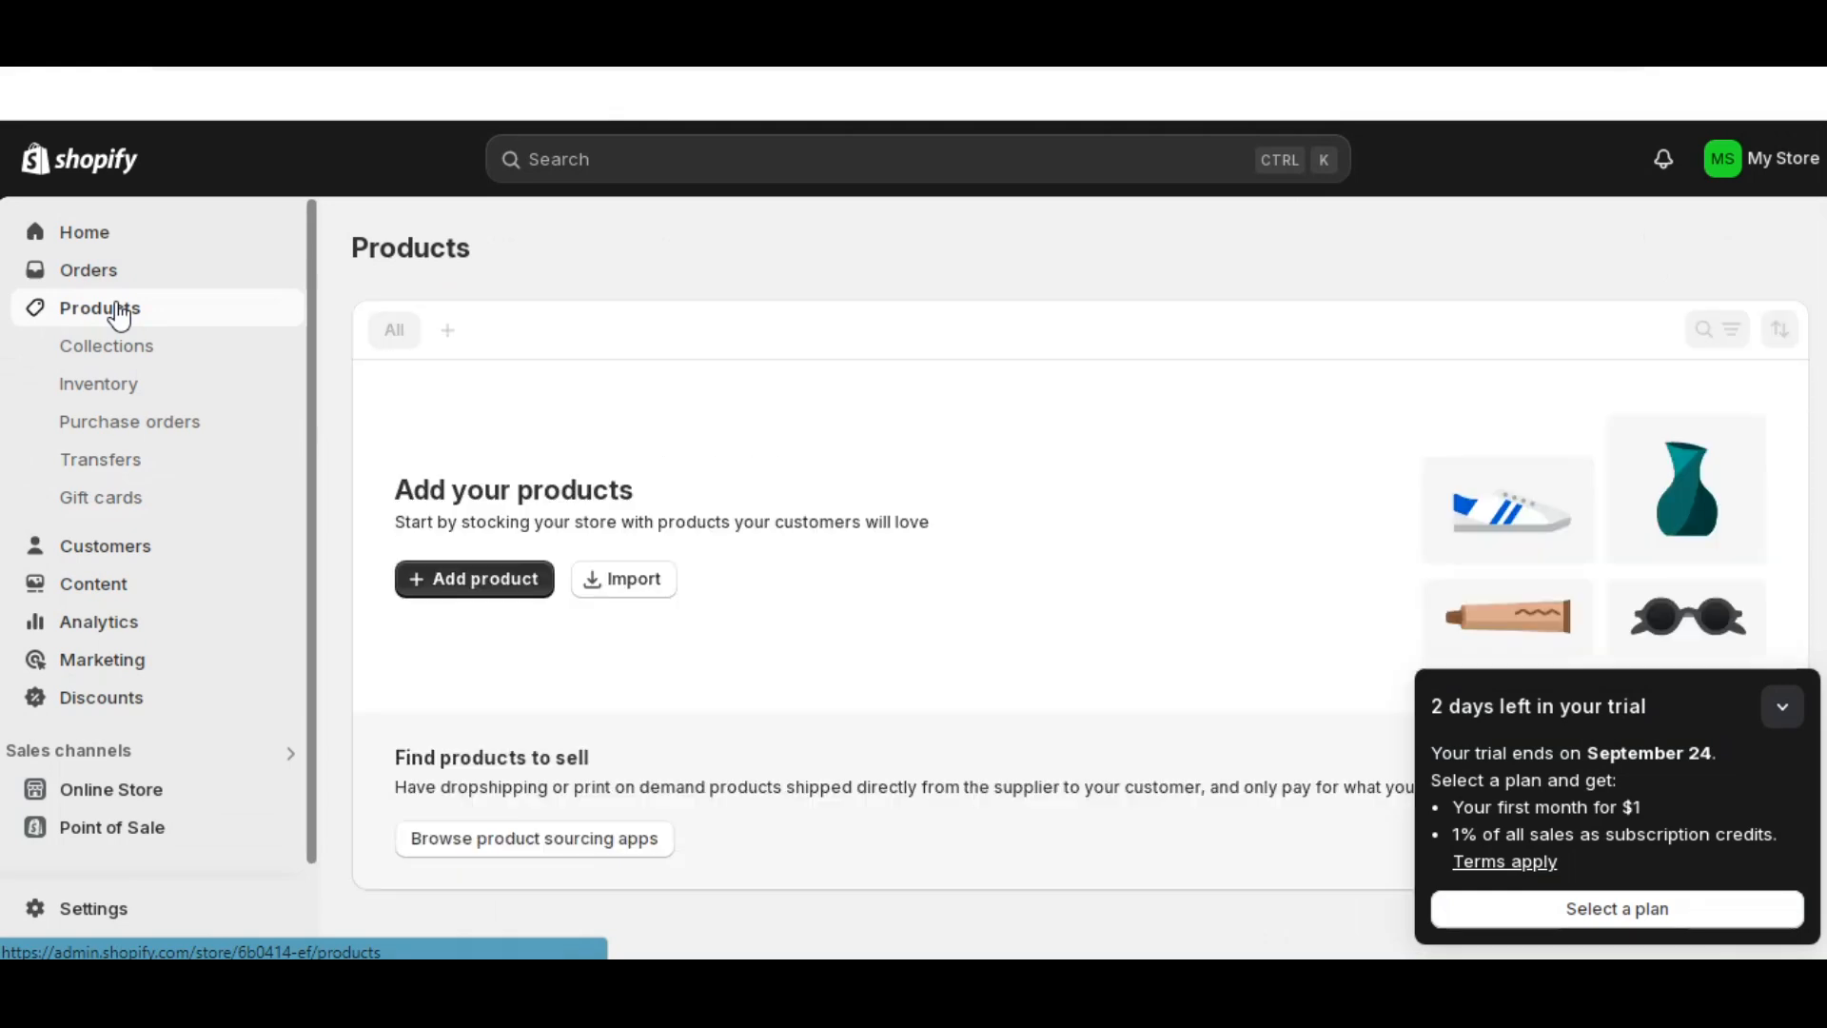
left_click(457, 579)
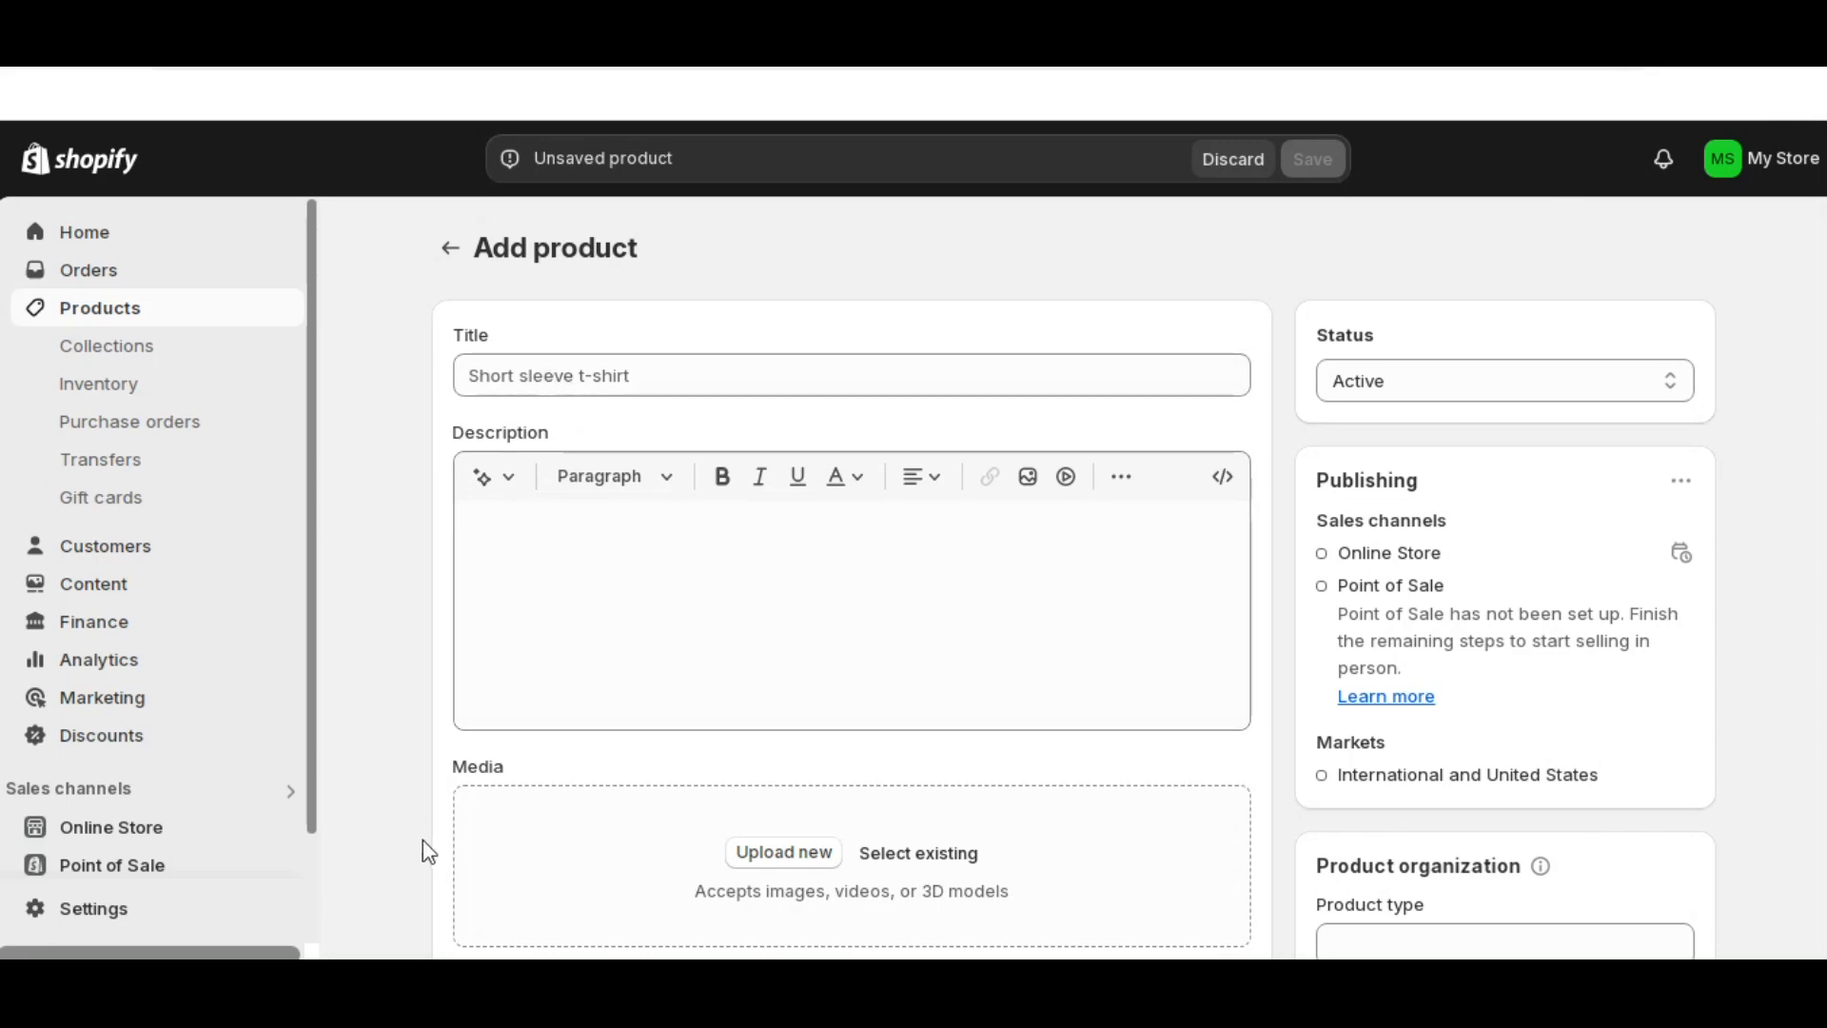
left_click(323, 990)
left_click_drag(269, 129, 5, 132)
key("ctrl+c")
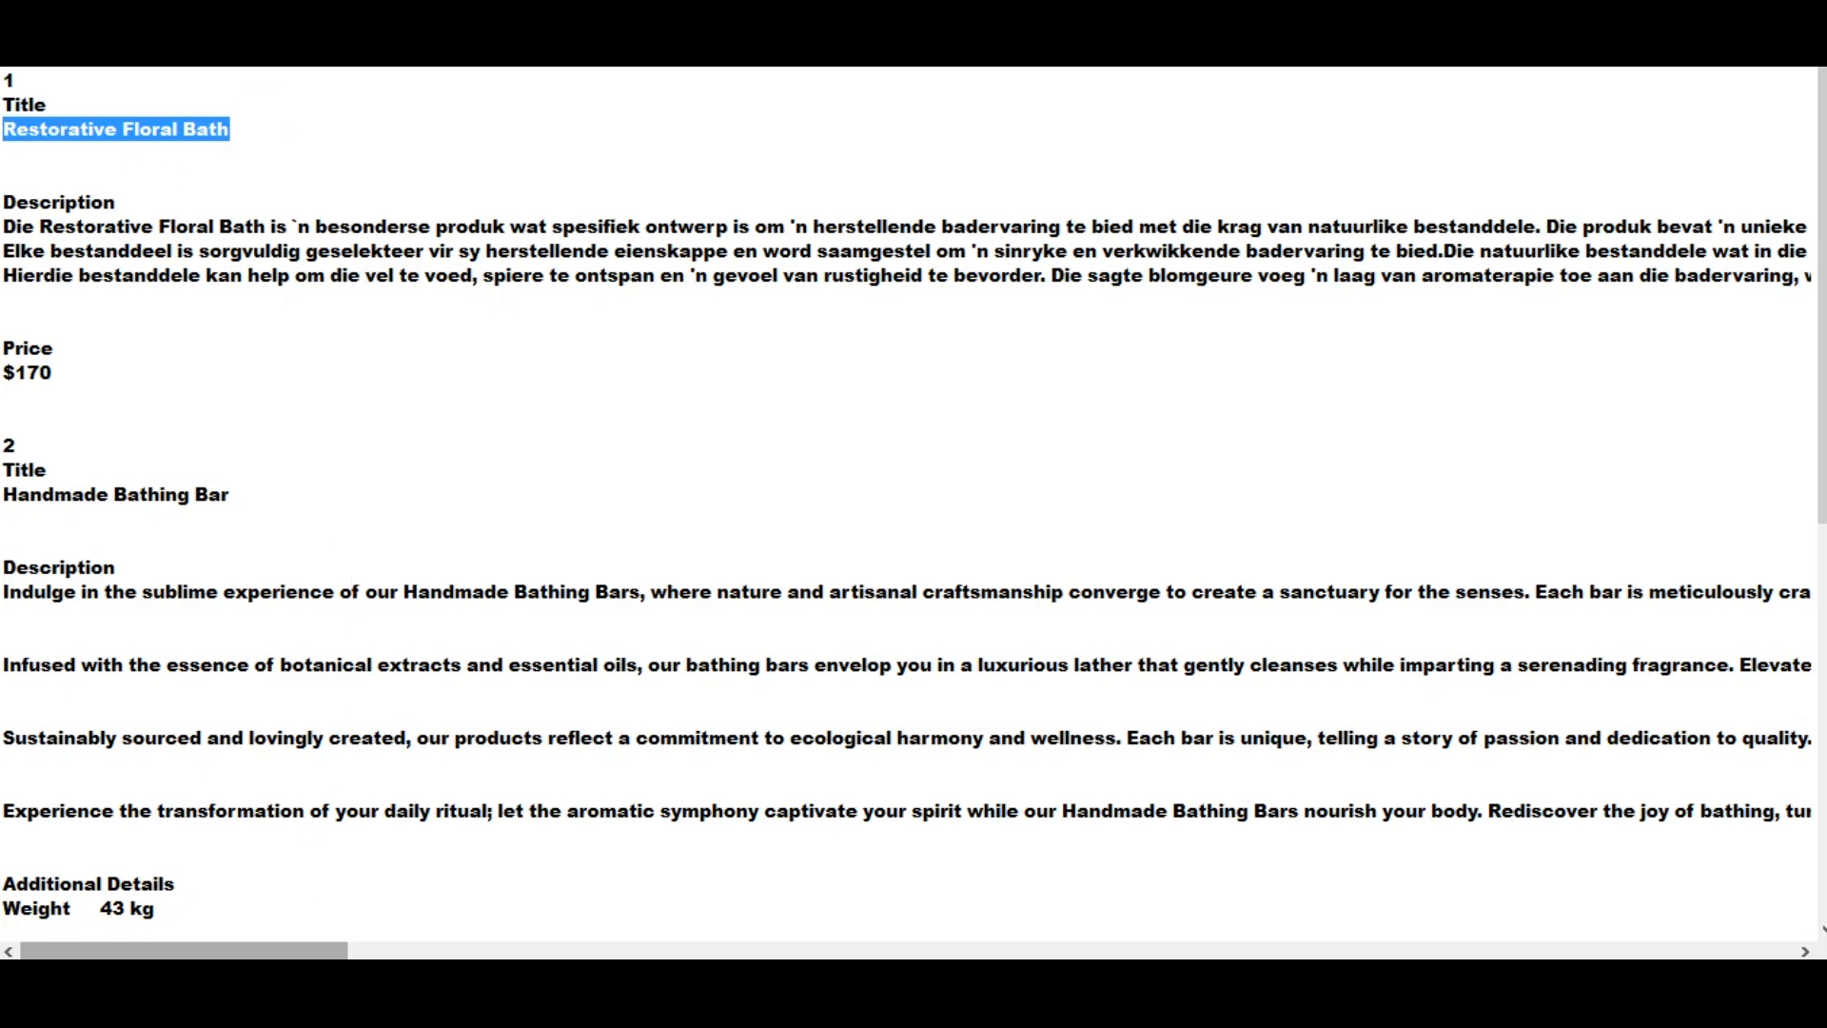
left_click(323, 990)
left_click(632, 378)
key("ctrl+v")
- Copy the Restorative Floral Bath description from the text document into the product's description
left_click(324, 990)
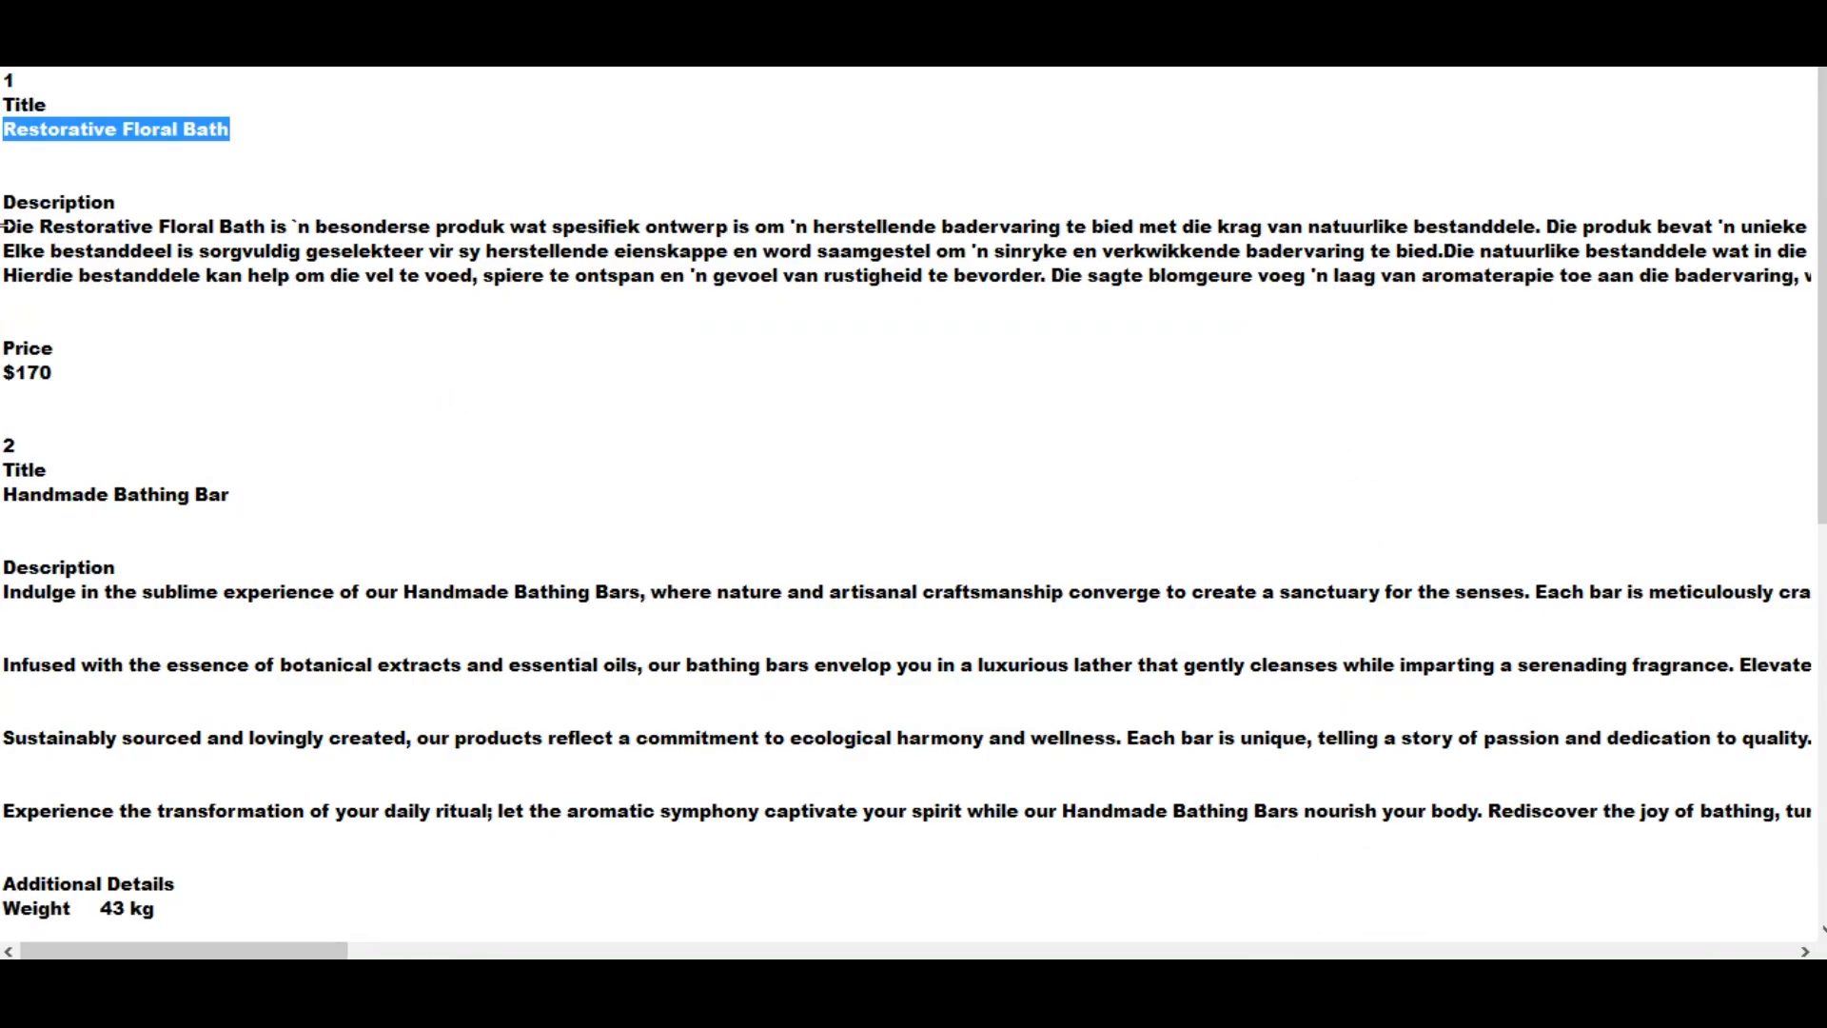
left_click_drag(8, 226, 1823, 286)
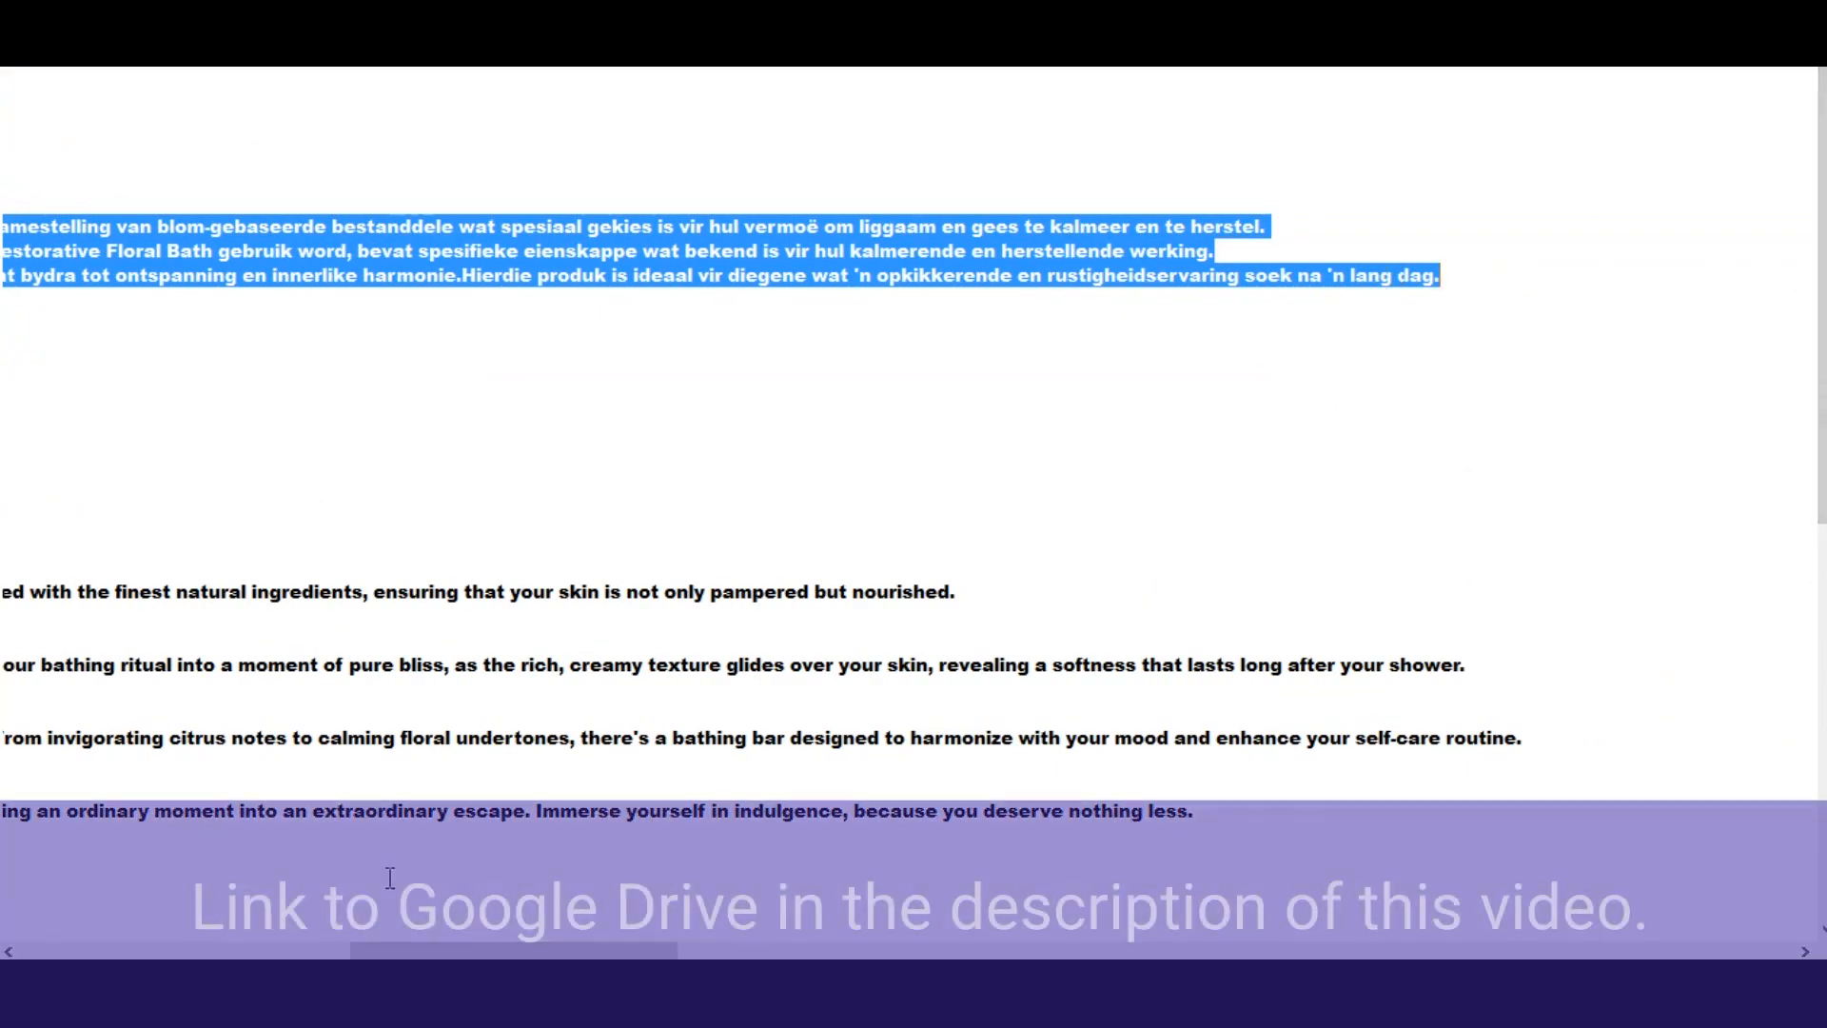
key("alt+Tab")
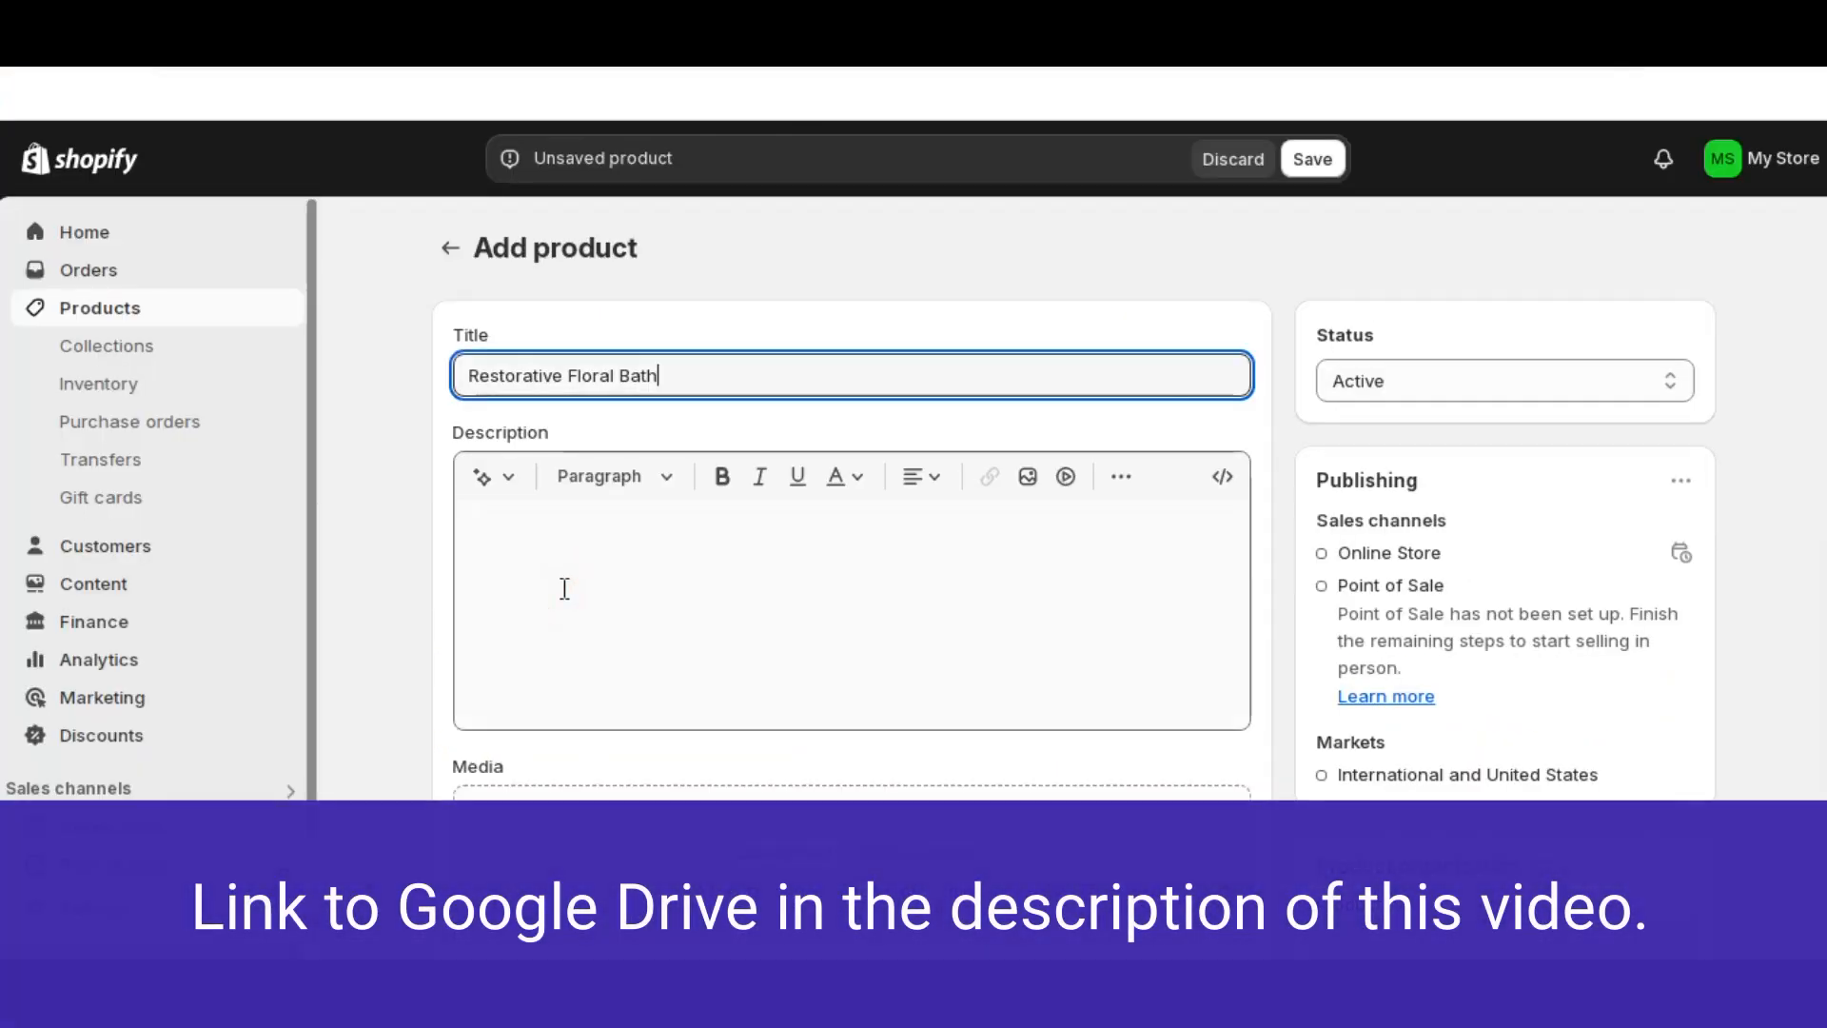
left_click(565, 589)
key("ctrl+v")
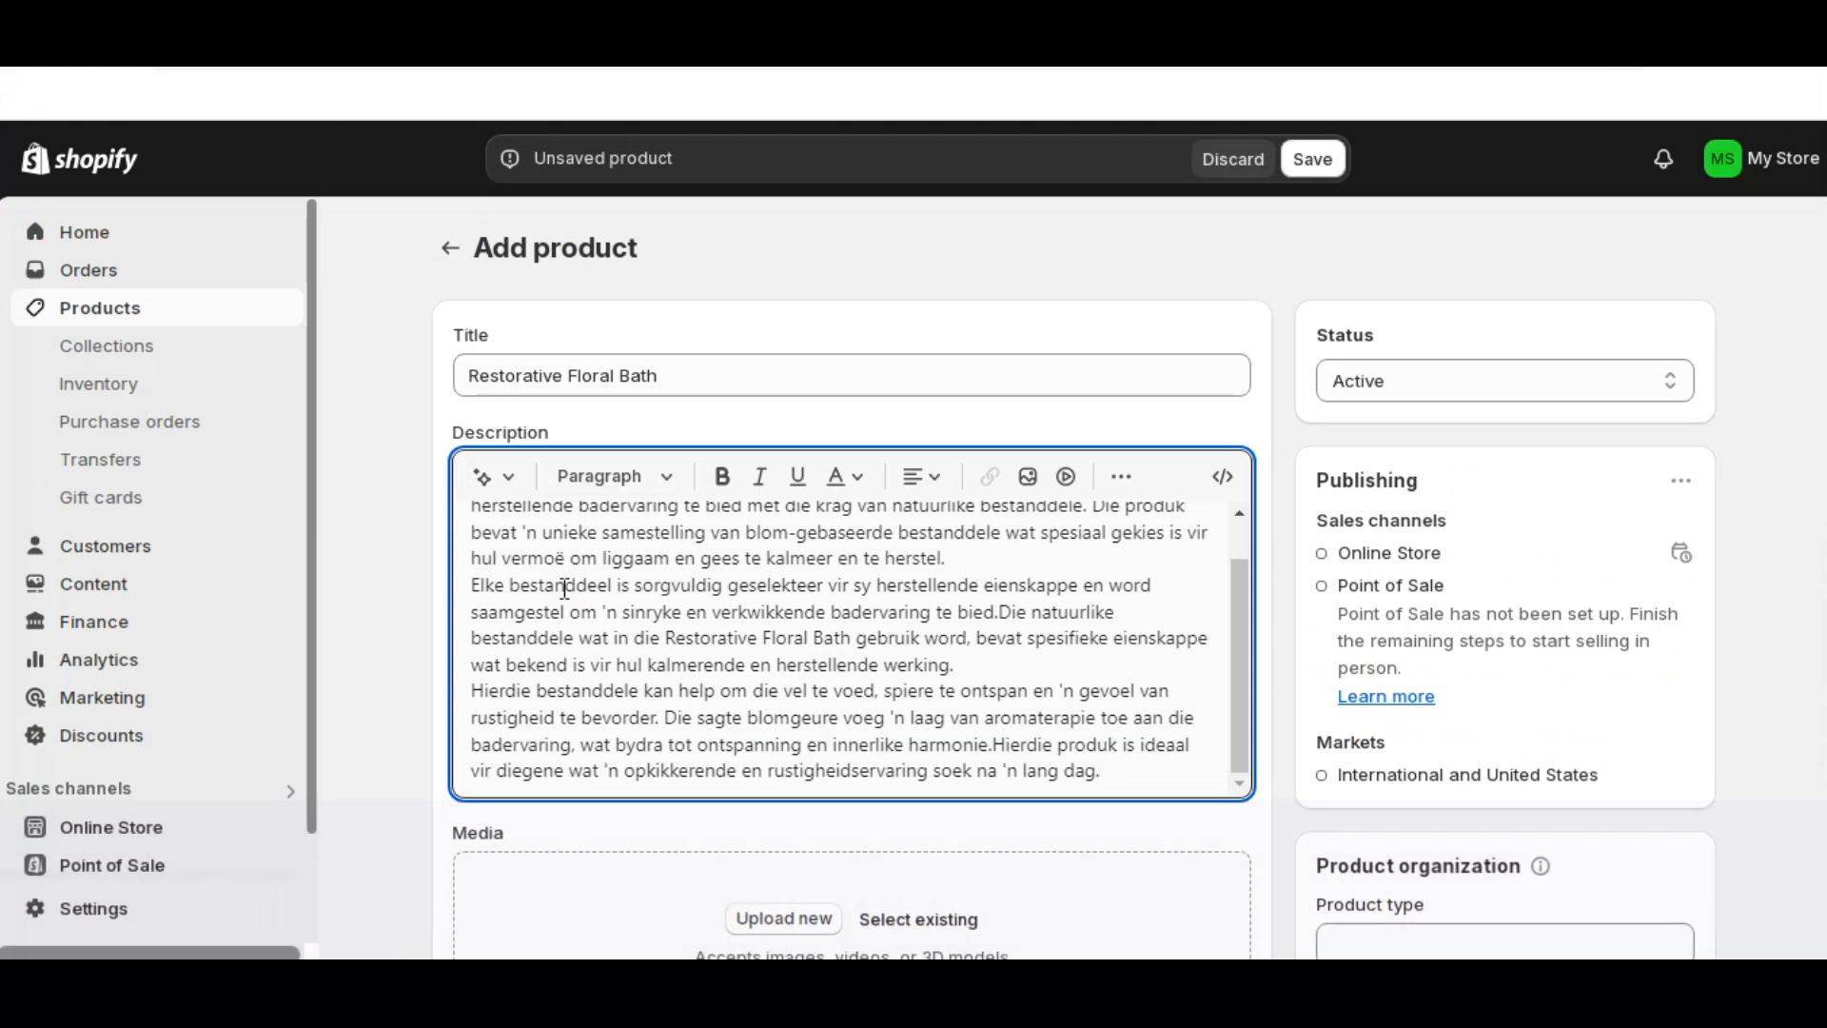
scroll(561, 643, "up", 1)
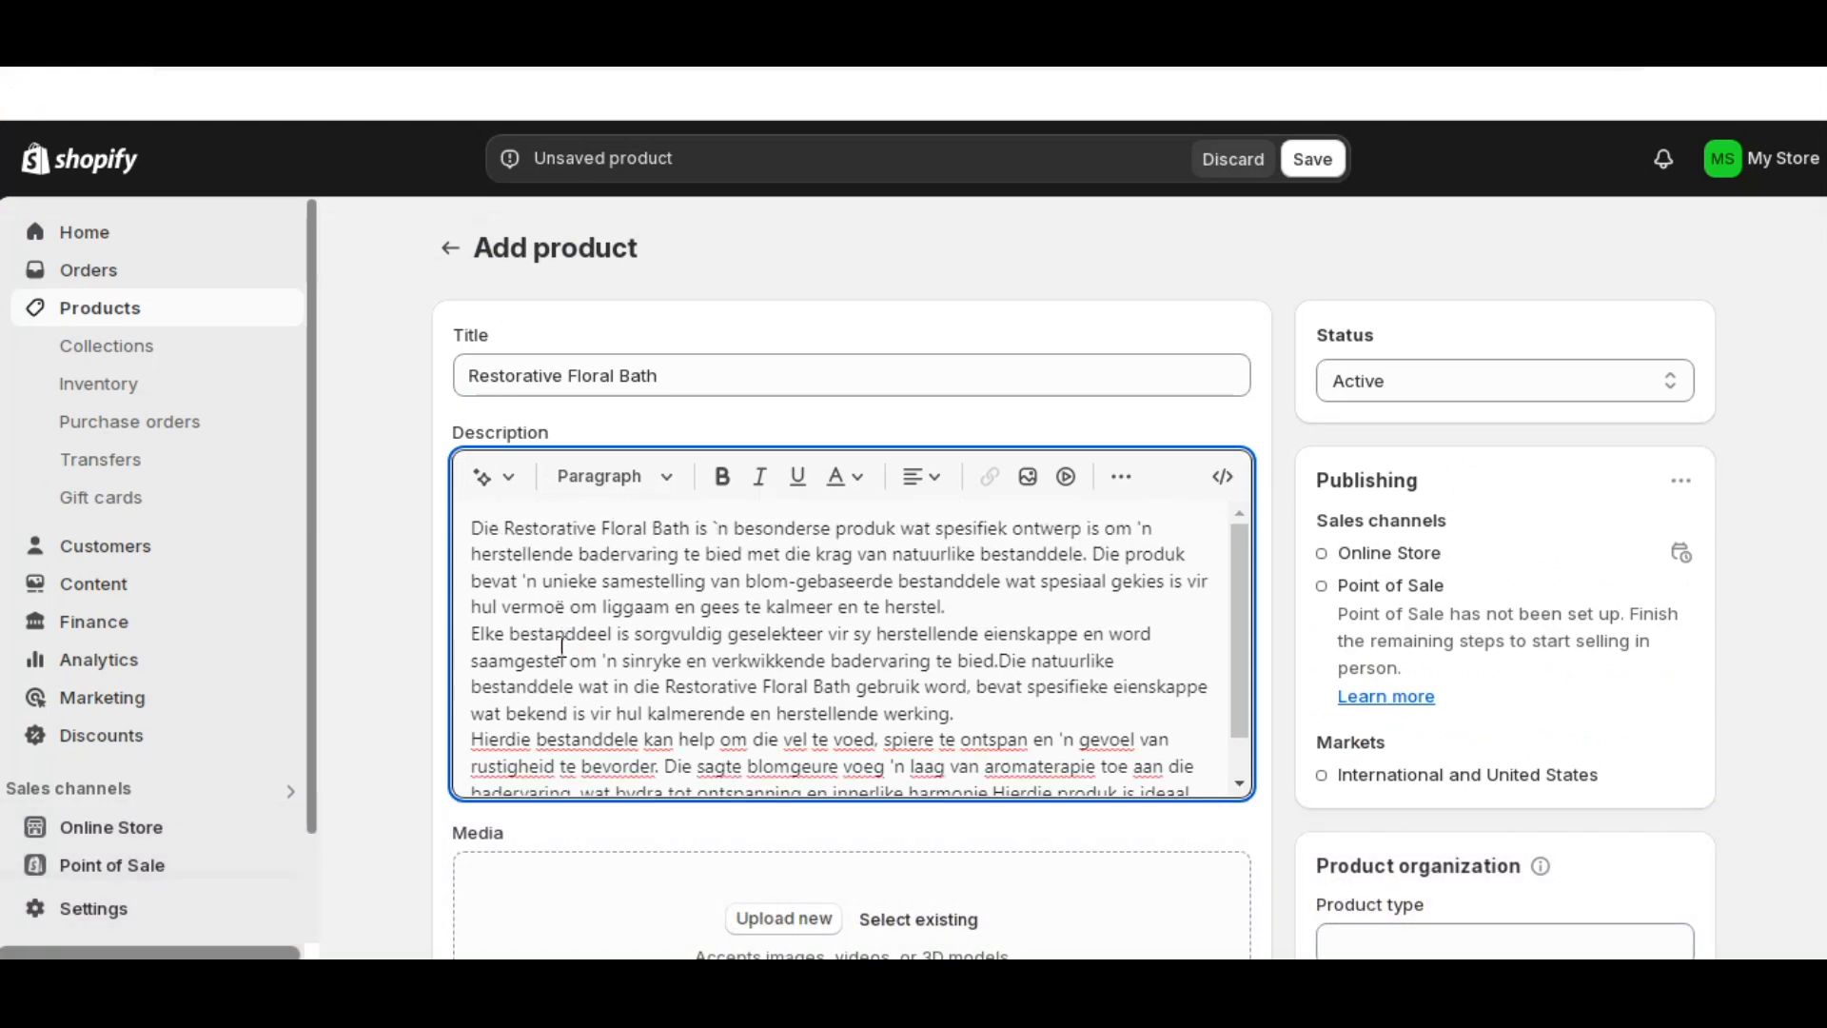
scroll(561, 645, "down", 1)
scroll(520, 645, "up", 1)
left_click(392, 682)
- Look up the Restorative Floral Bath price in the text document and set the product's price to $170
scroll(391, 685, "down", 4)
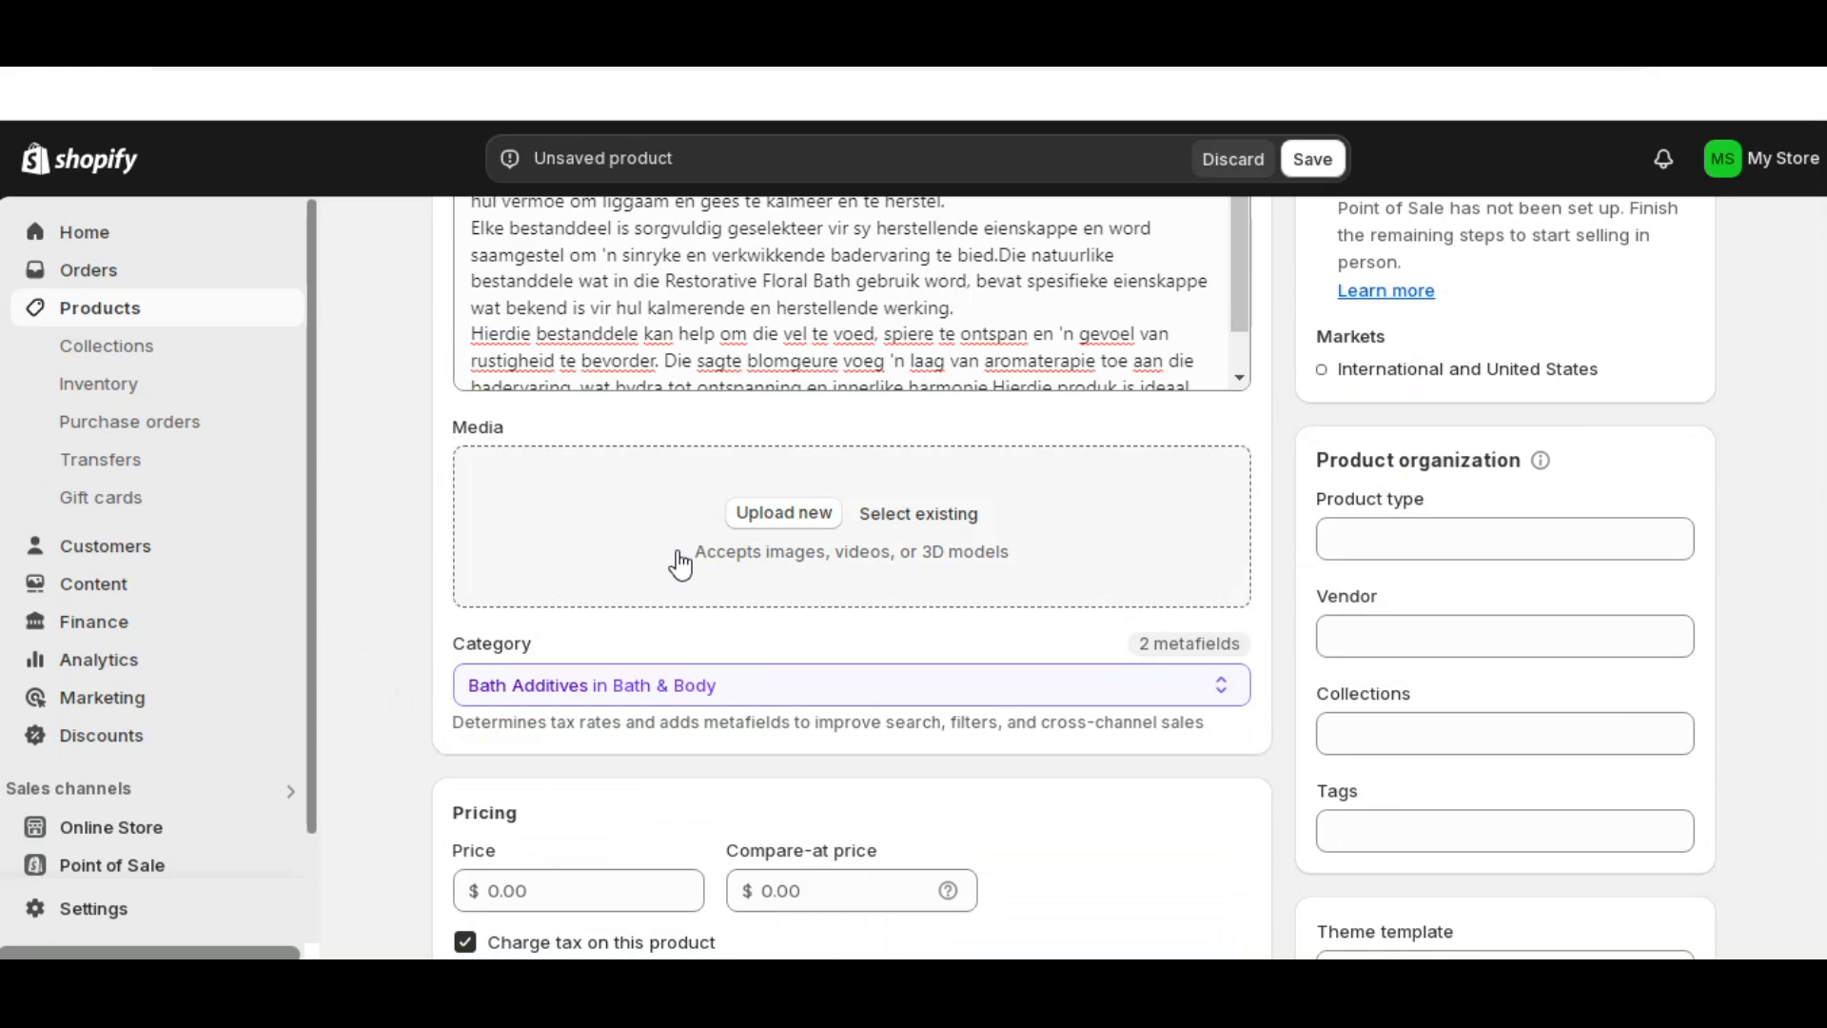
scroll(682, 562, "down", 1)
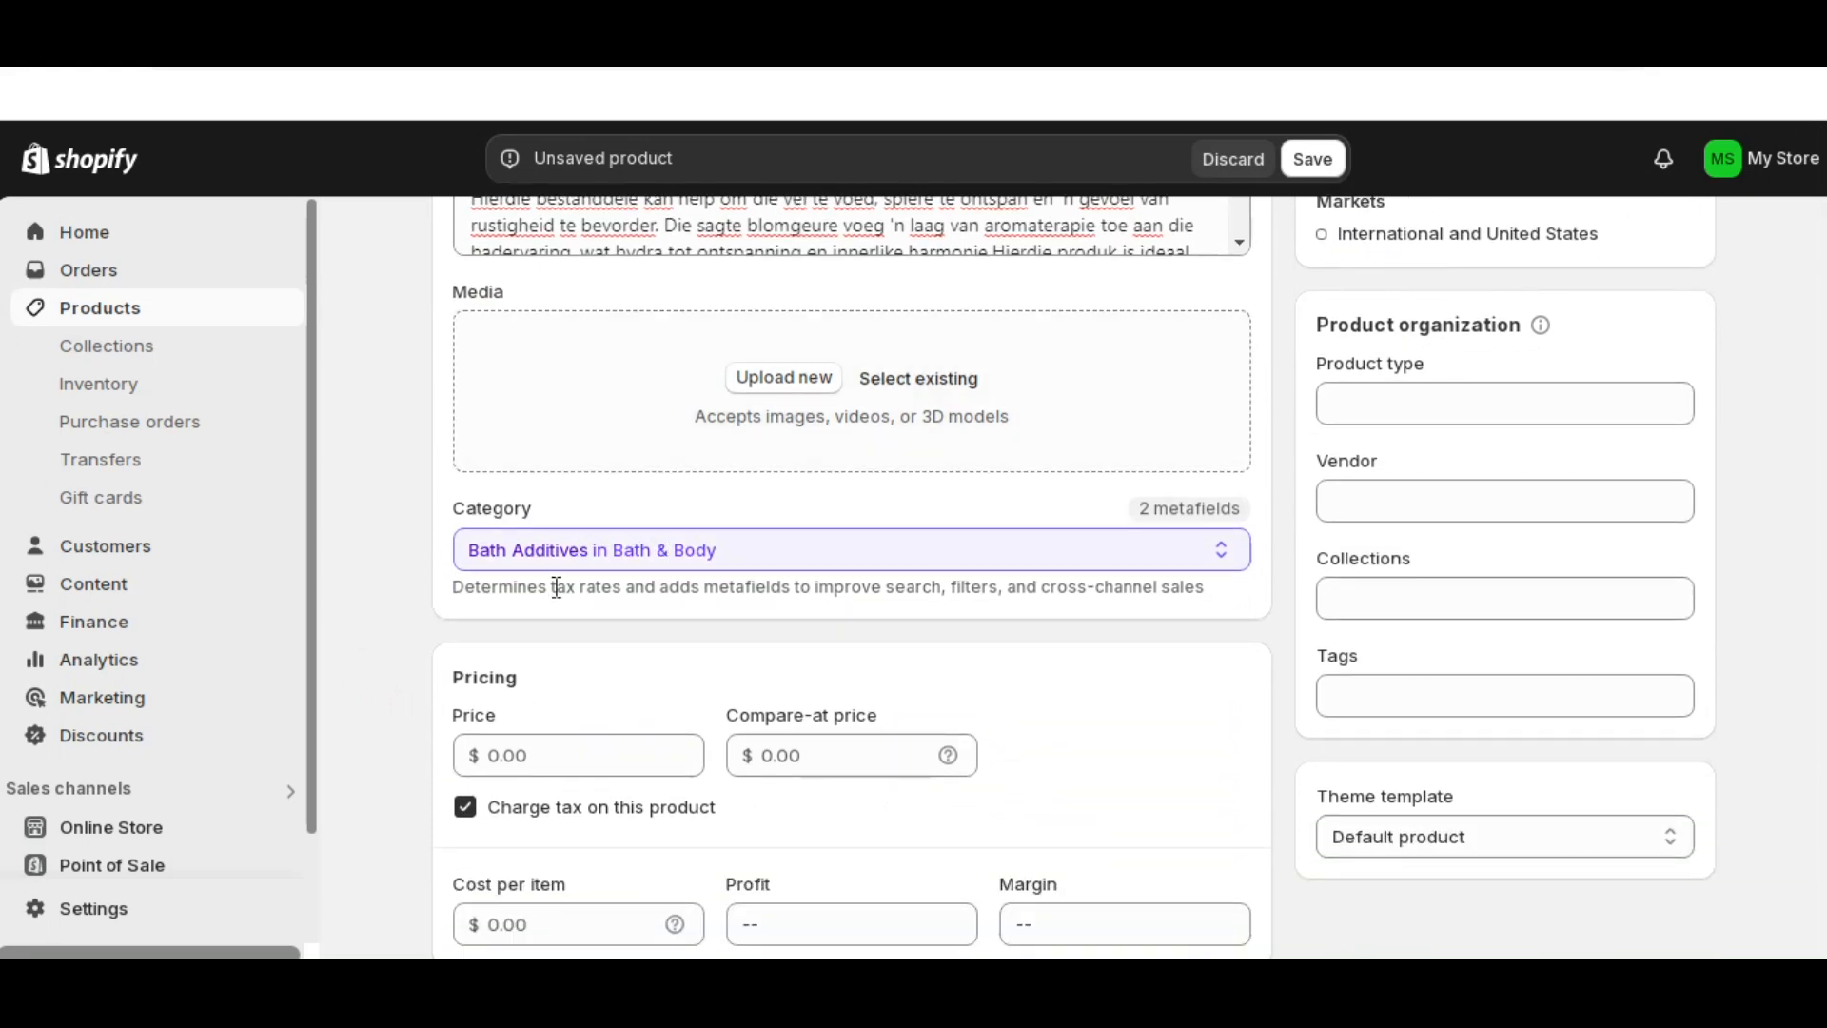
scroll(572, 619, "down", 1)
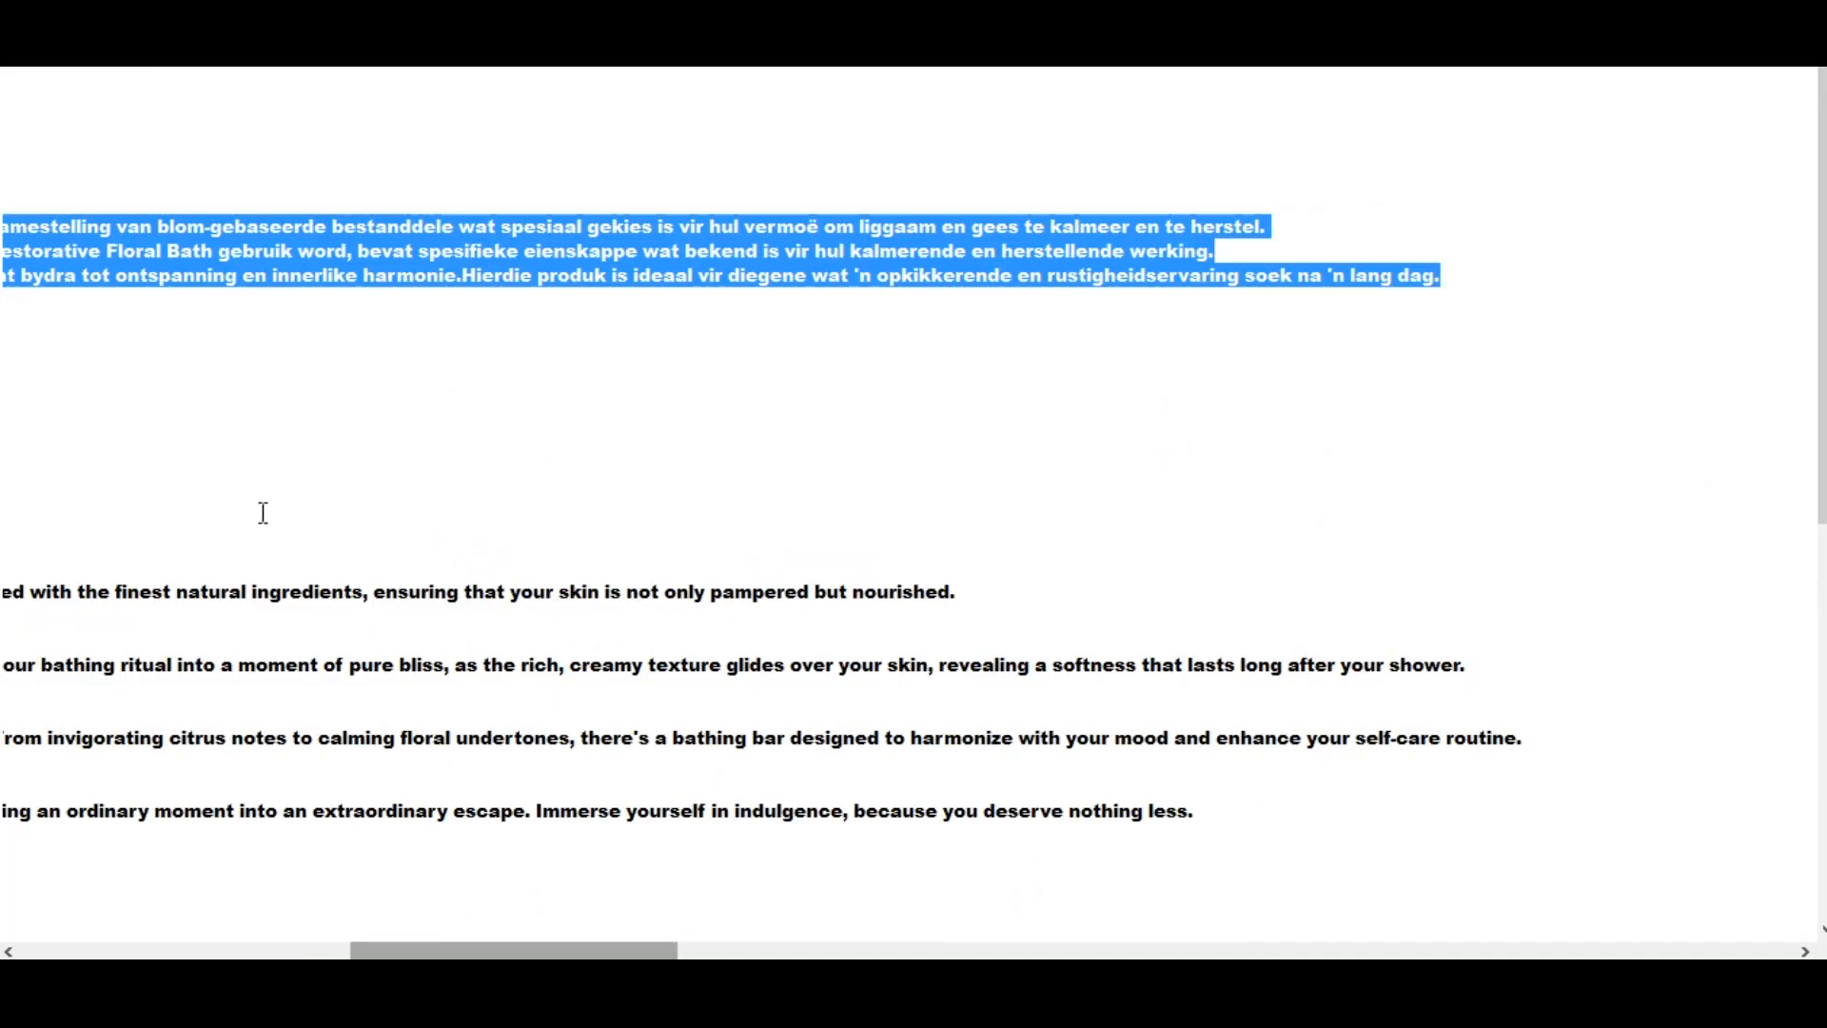
key("ctrl+Home")
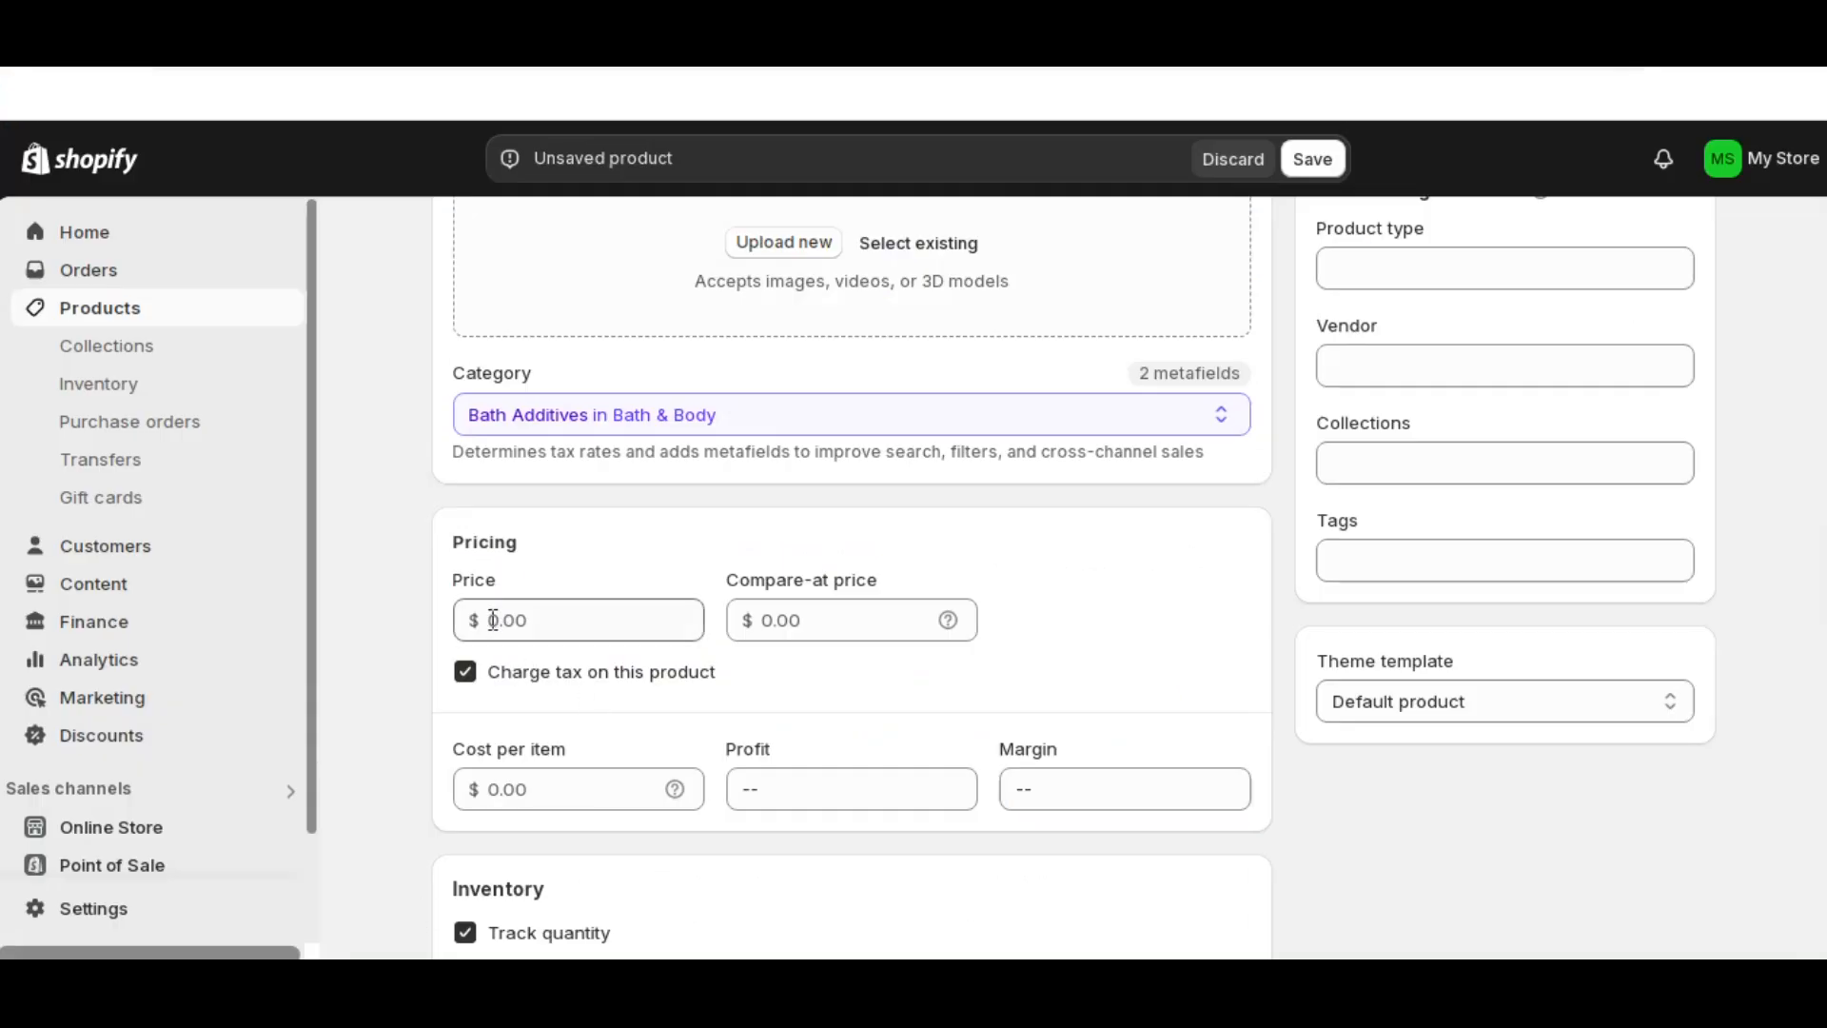
left_click(494, 621)
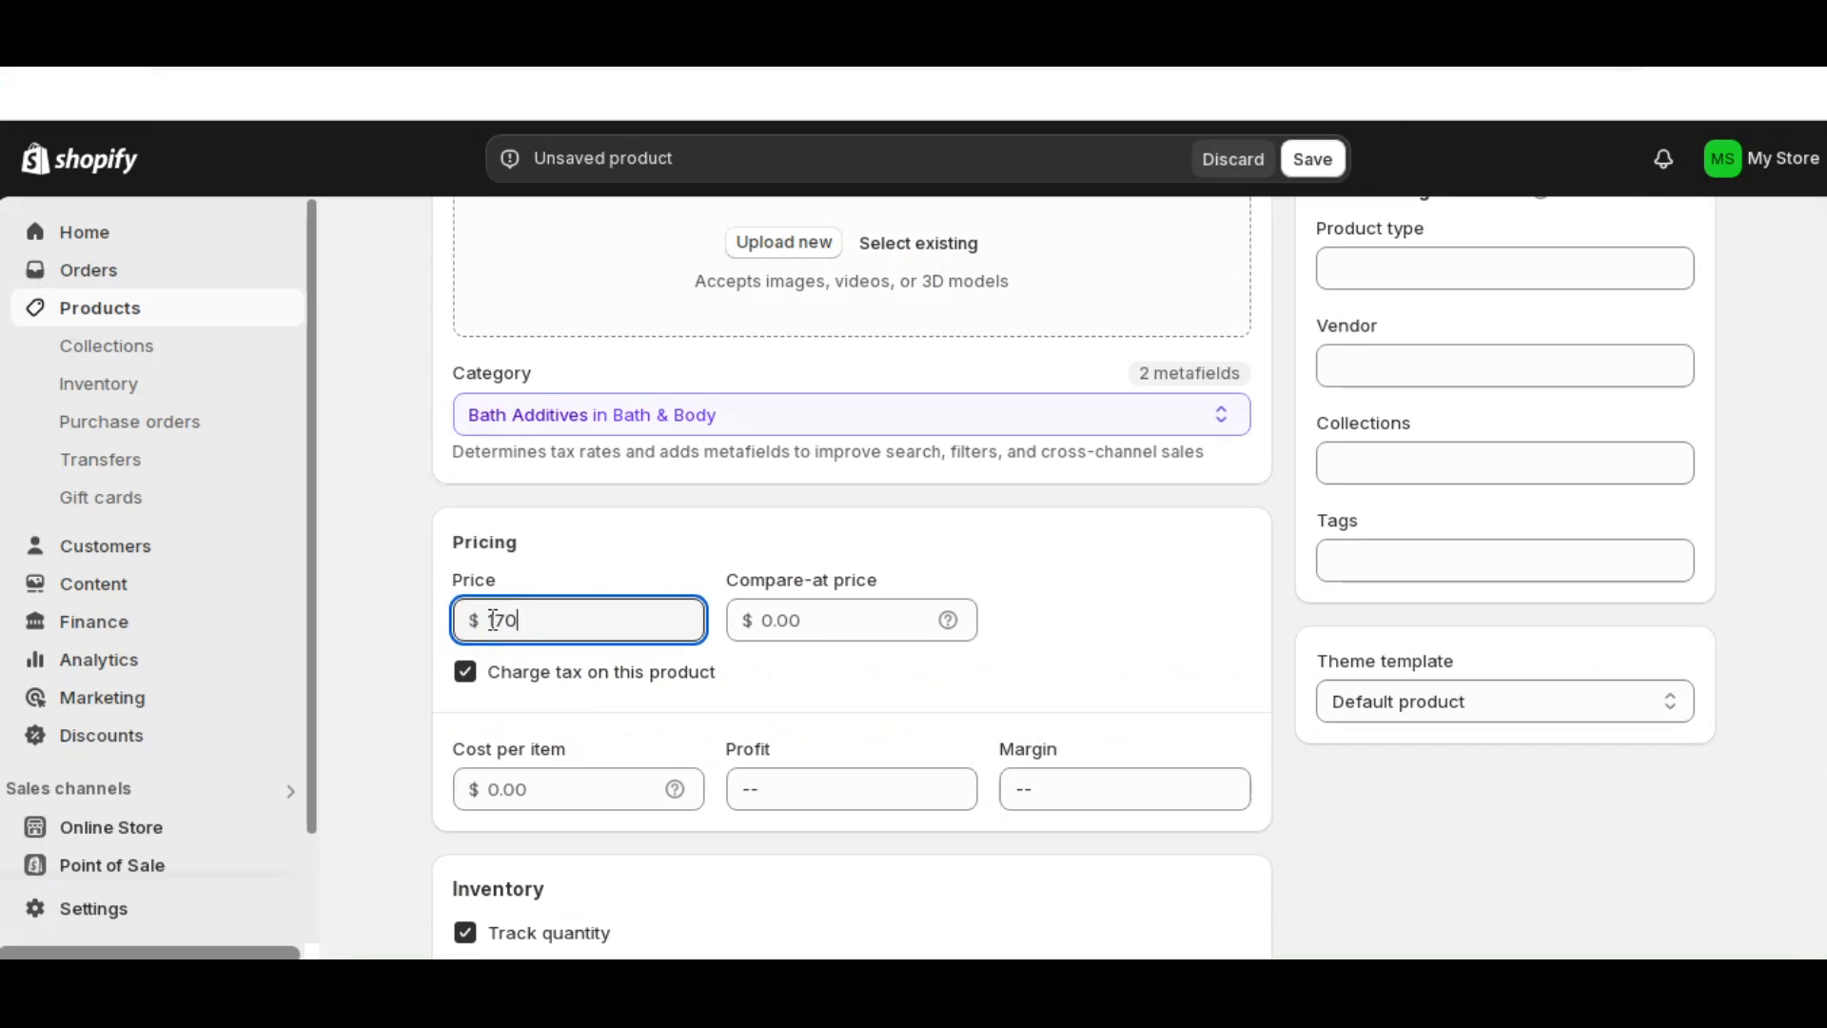
scroll(603, 628, "down", 2)
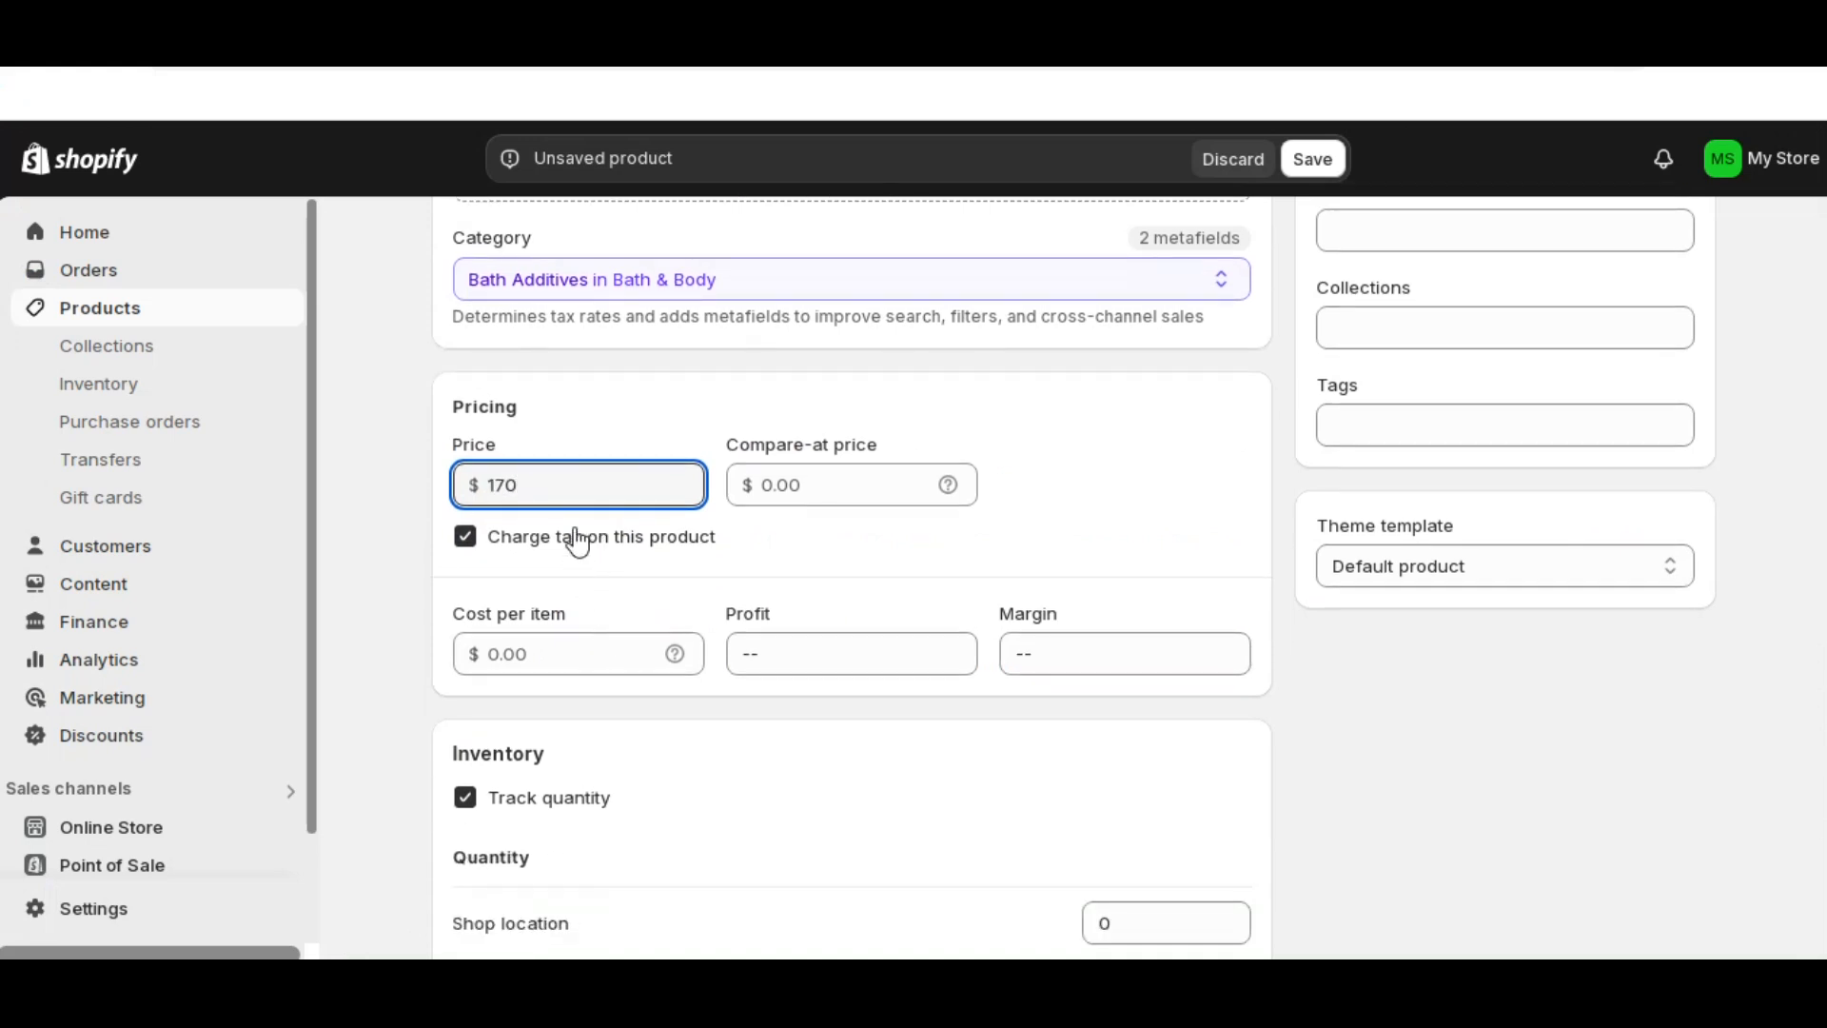
- Turn off charging tax on the Restorative Floral Bath product
left_click(576, 549)
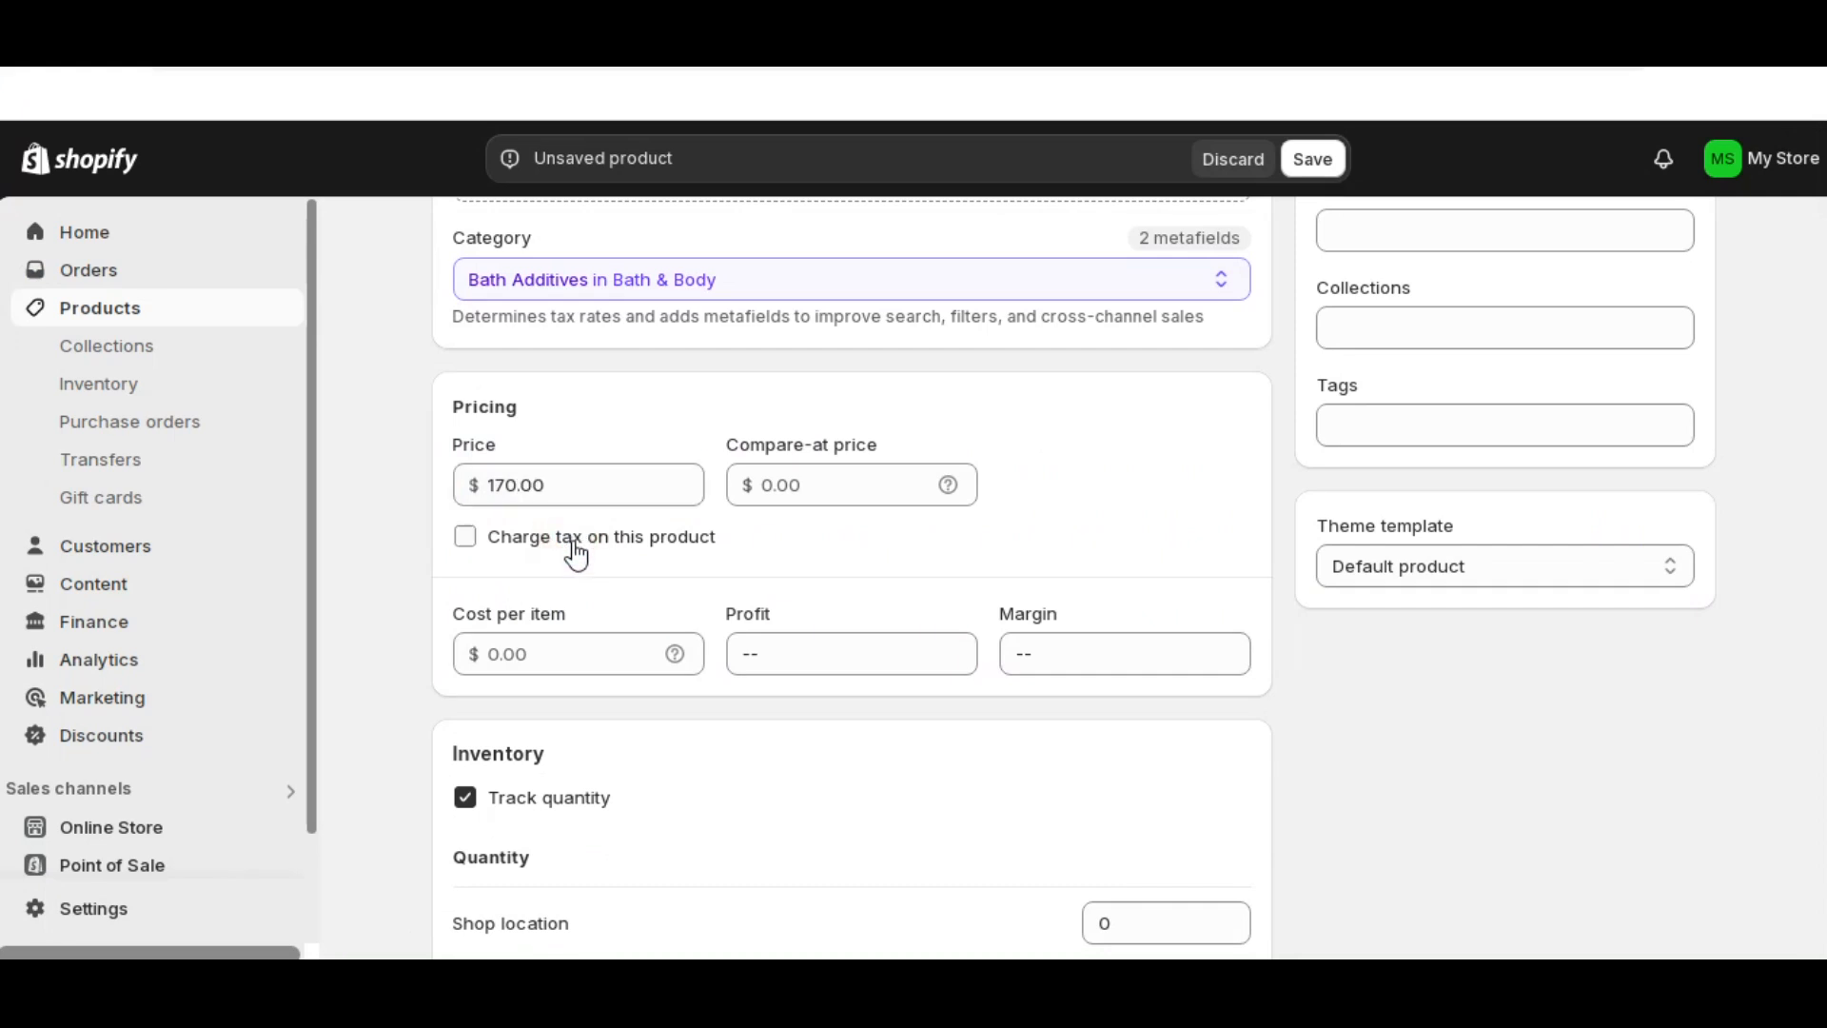
left_click(576, 549)
scroll(578, 550, "down", 2)
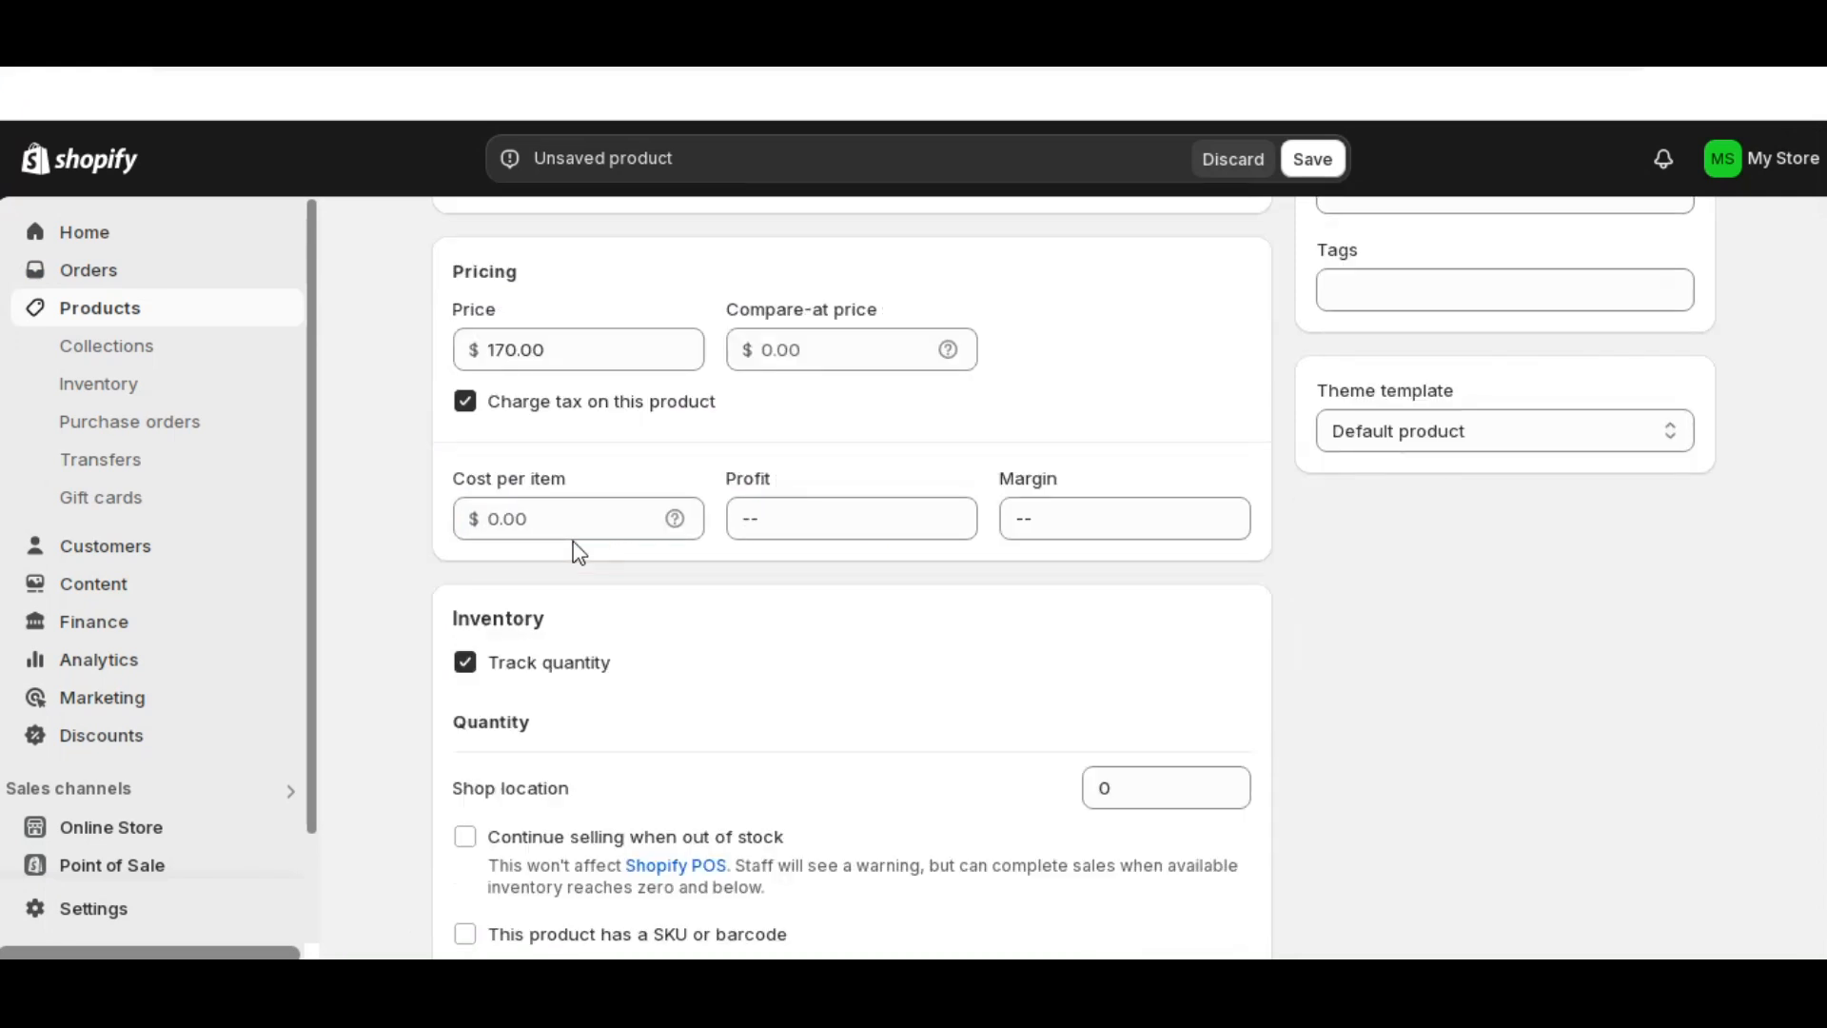
left_click(584, 407)
scroll(610, 569, "down", 2)
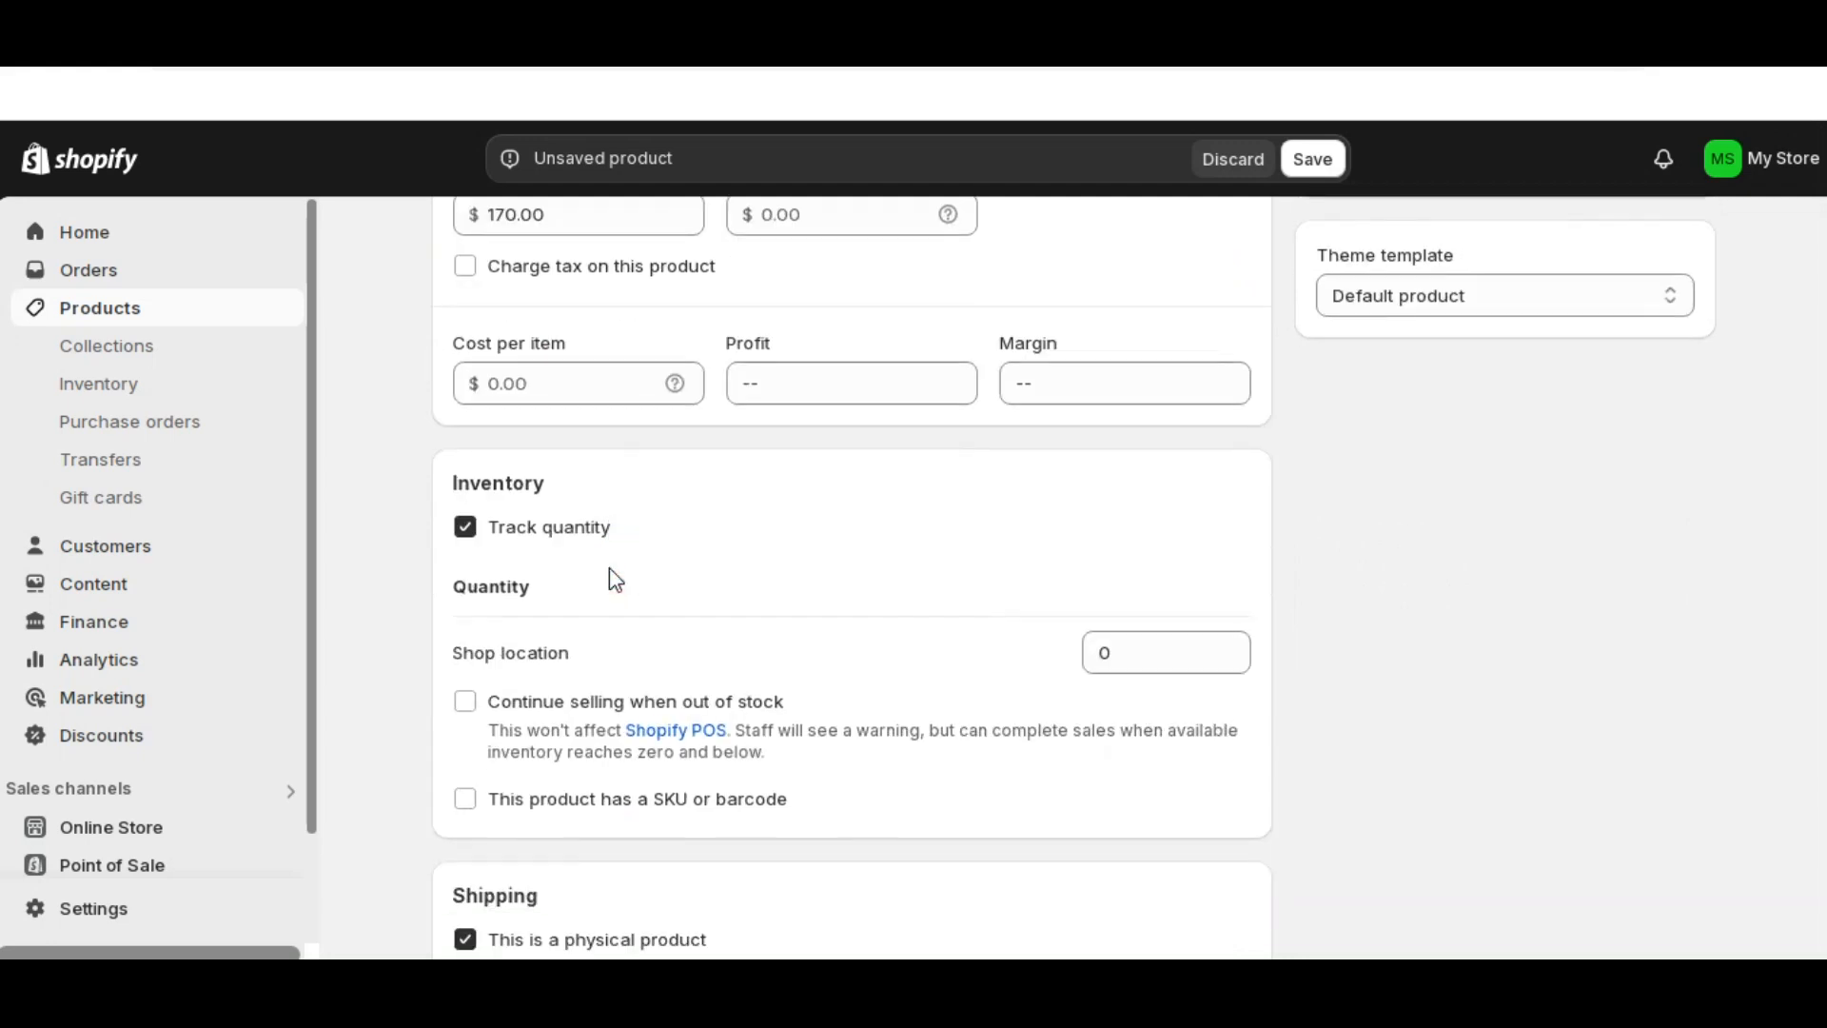
scroll(610, 569, "down", 2)
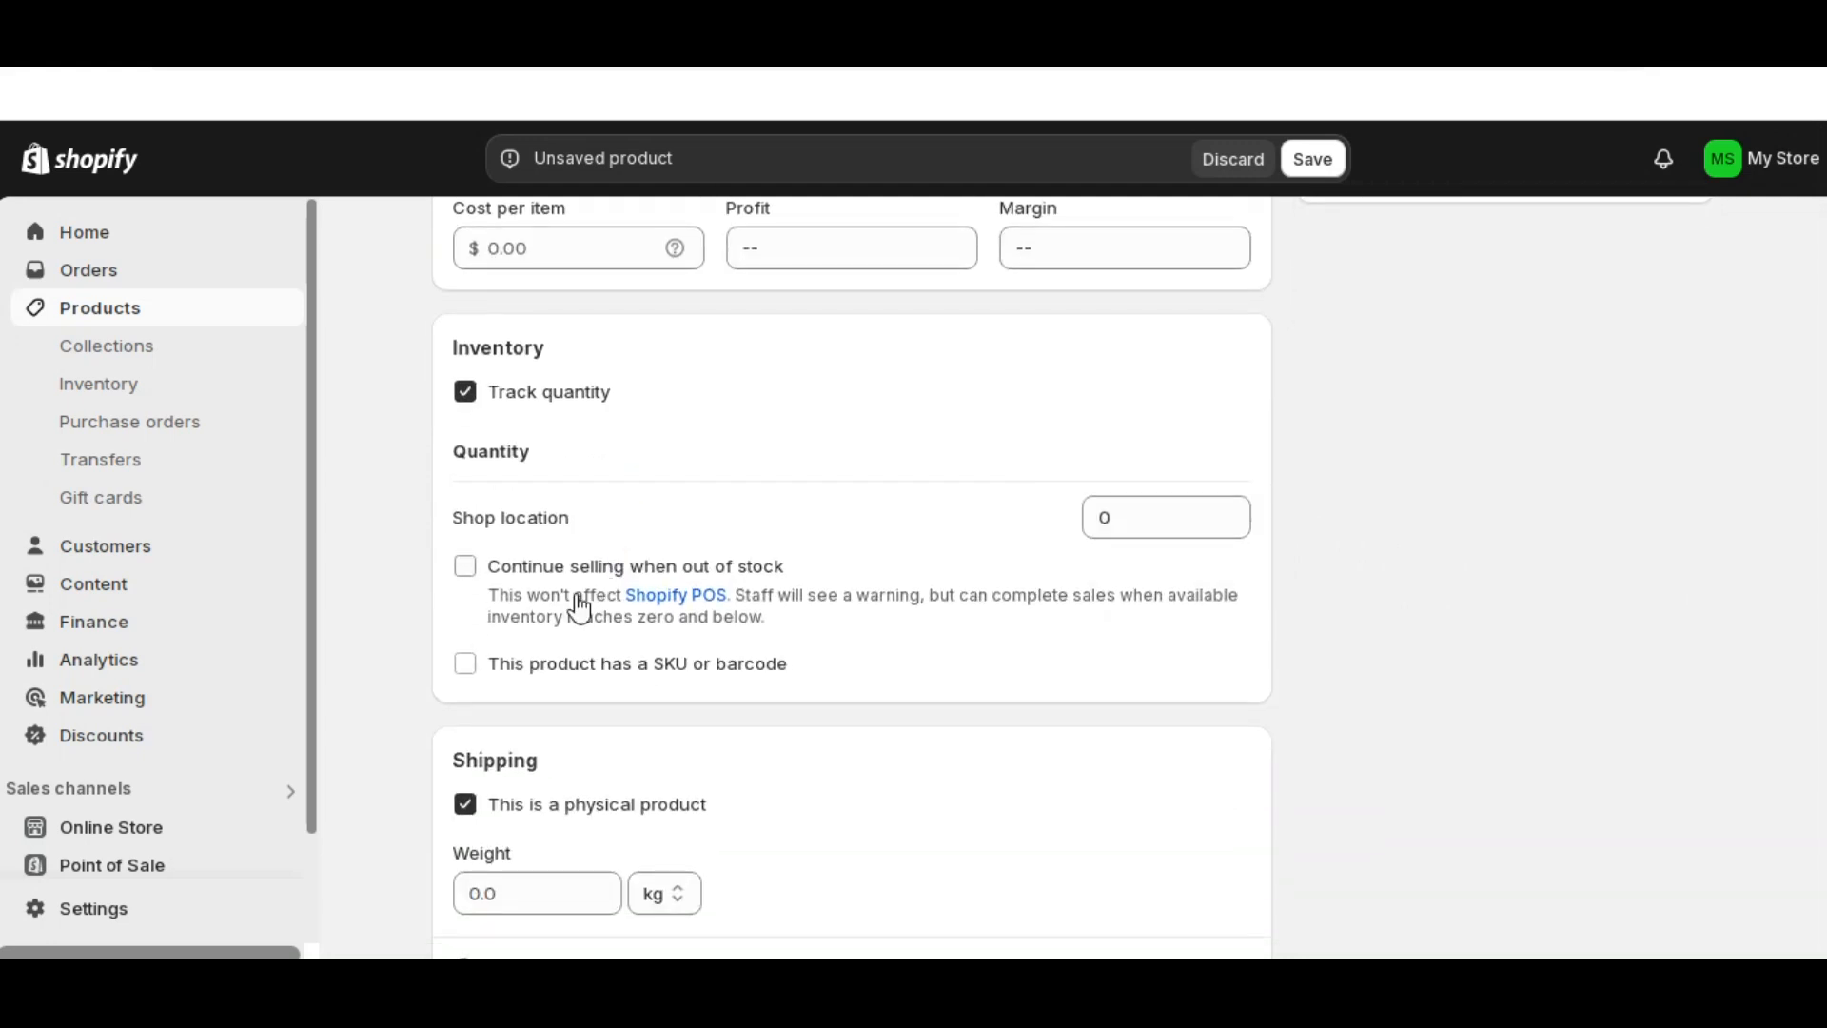
left_click(466, 667)
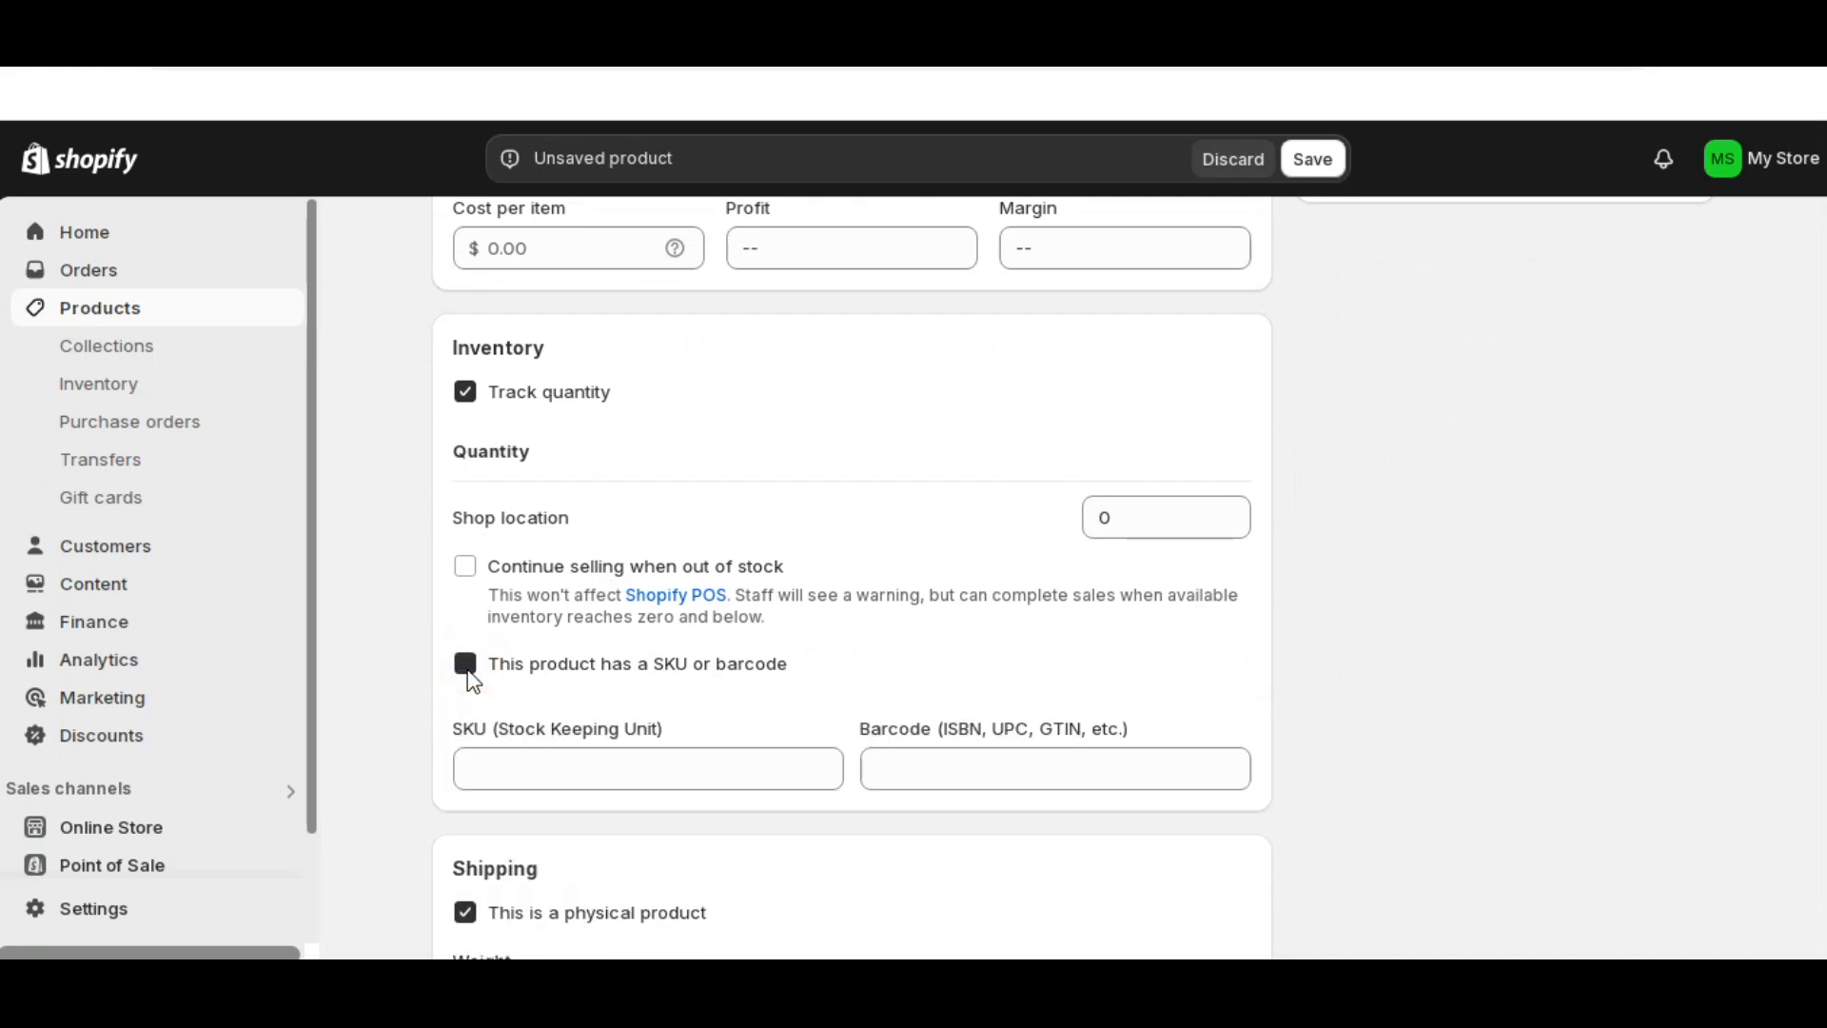
left_click(508, 757)
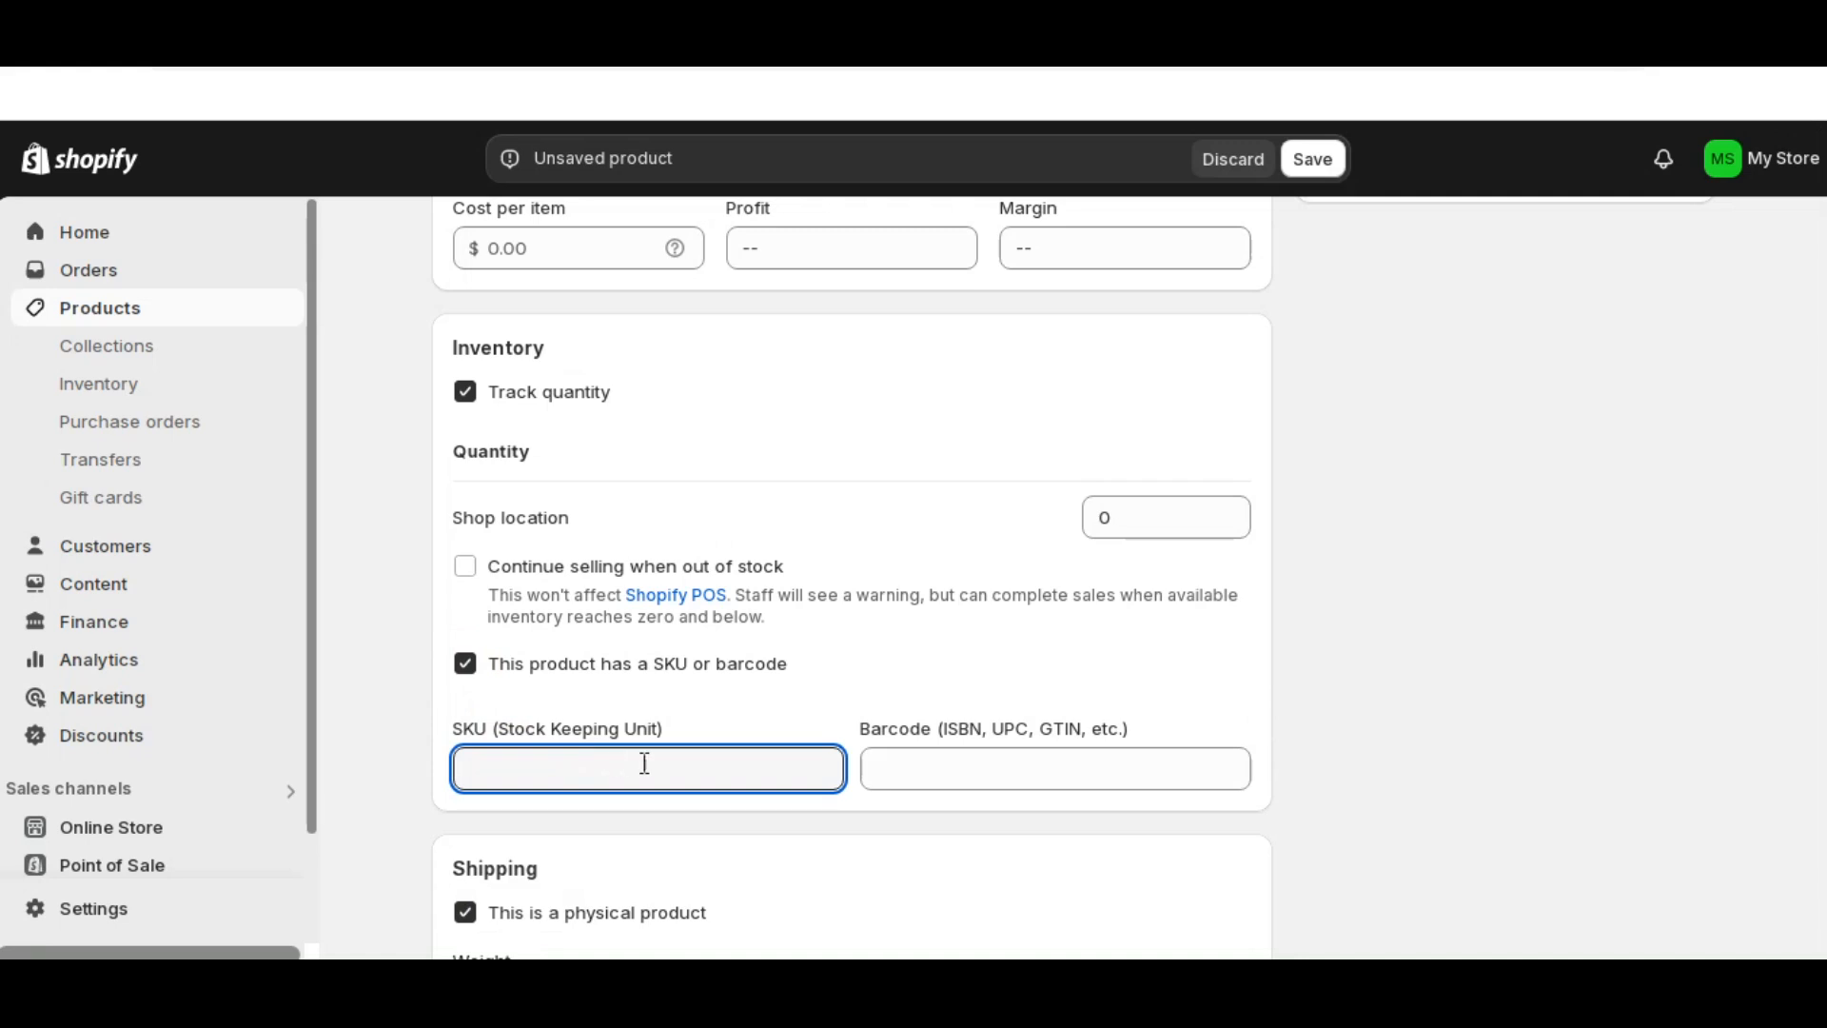
left_click(933, 769)
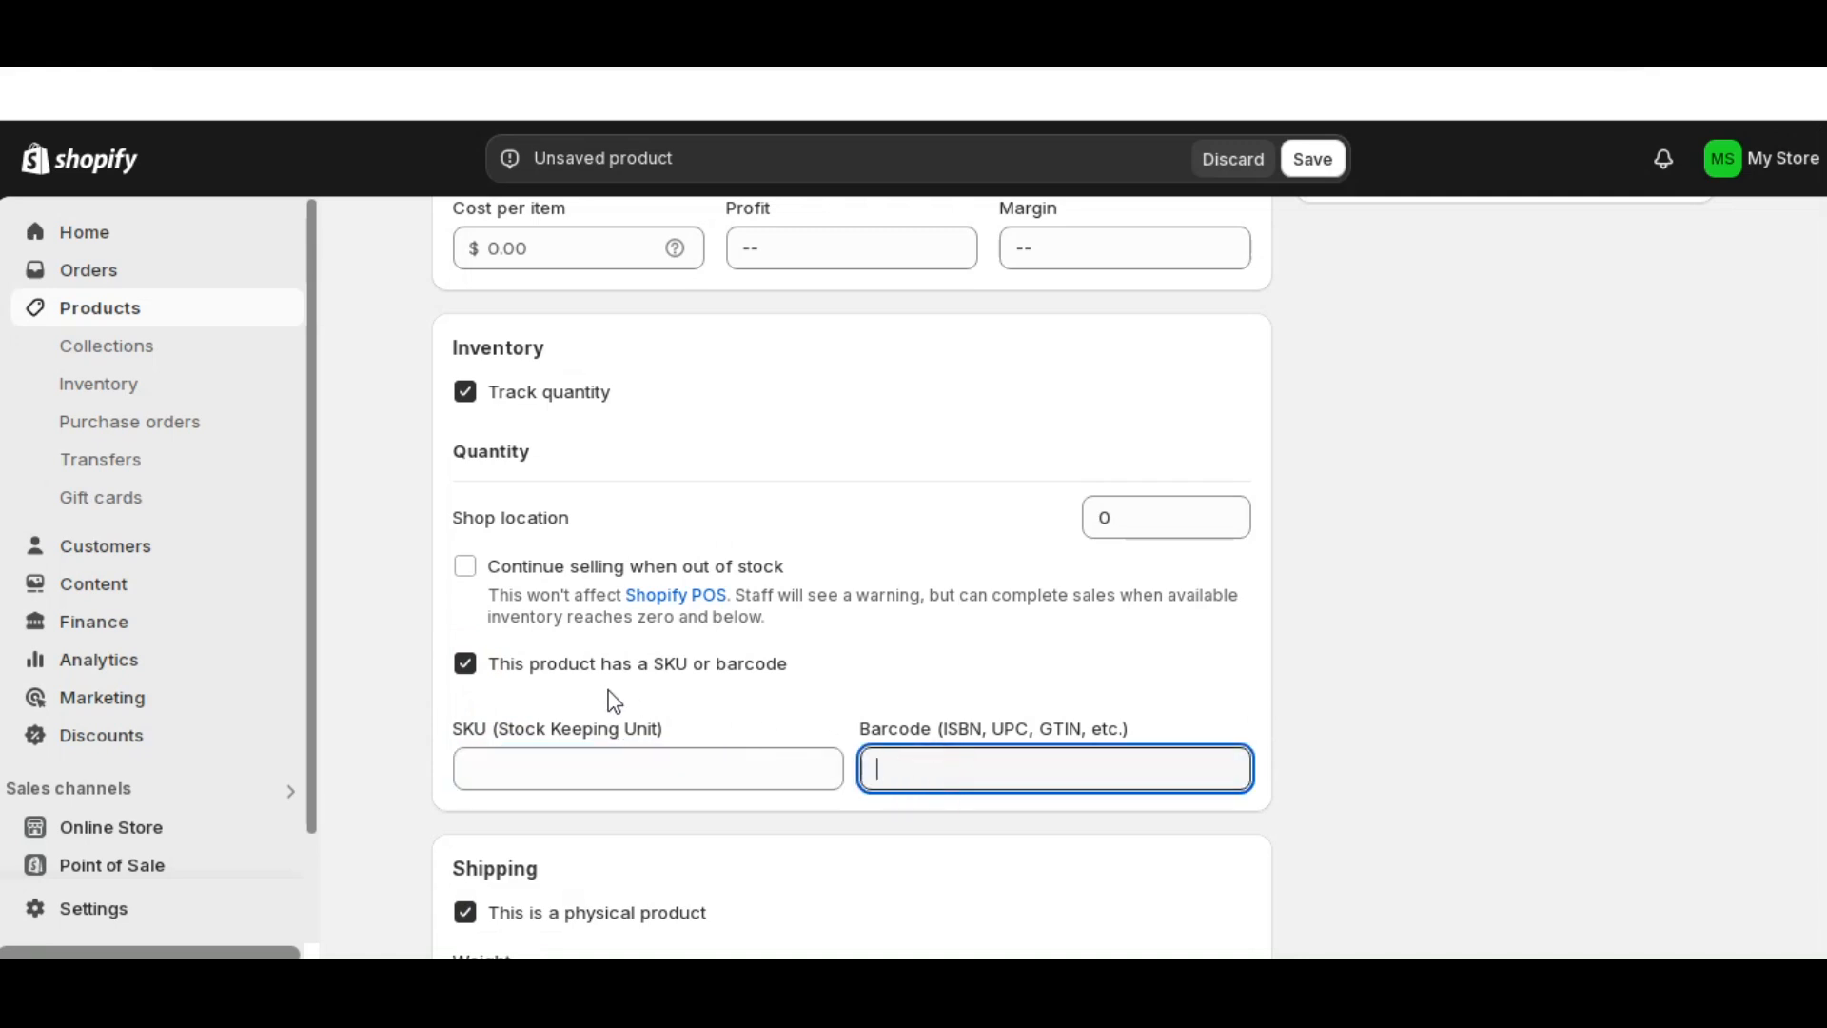
left_click(577, 666)
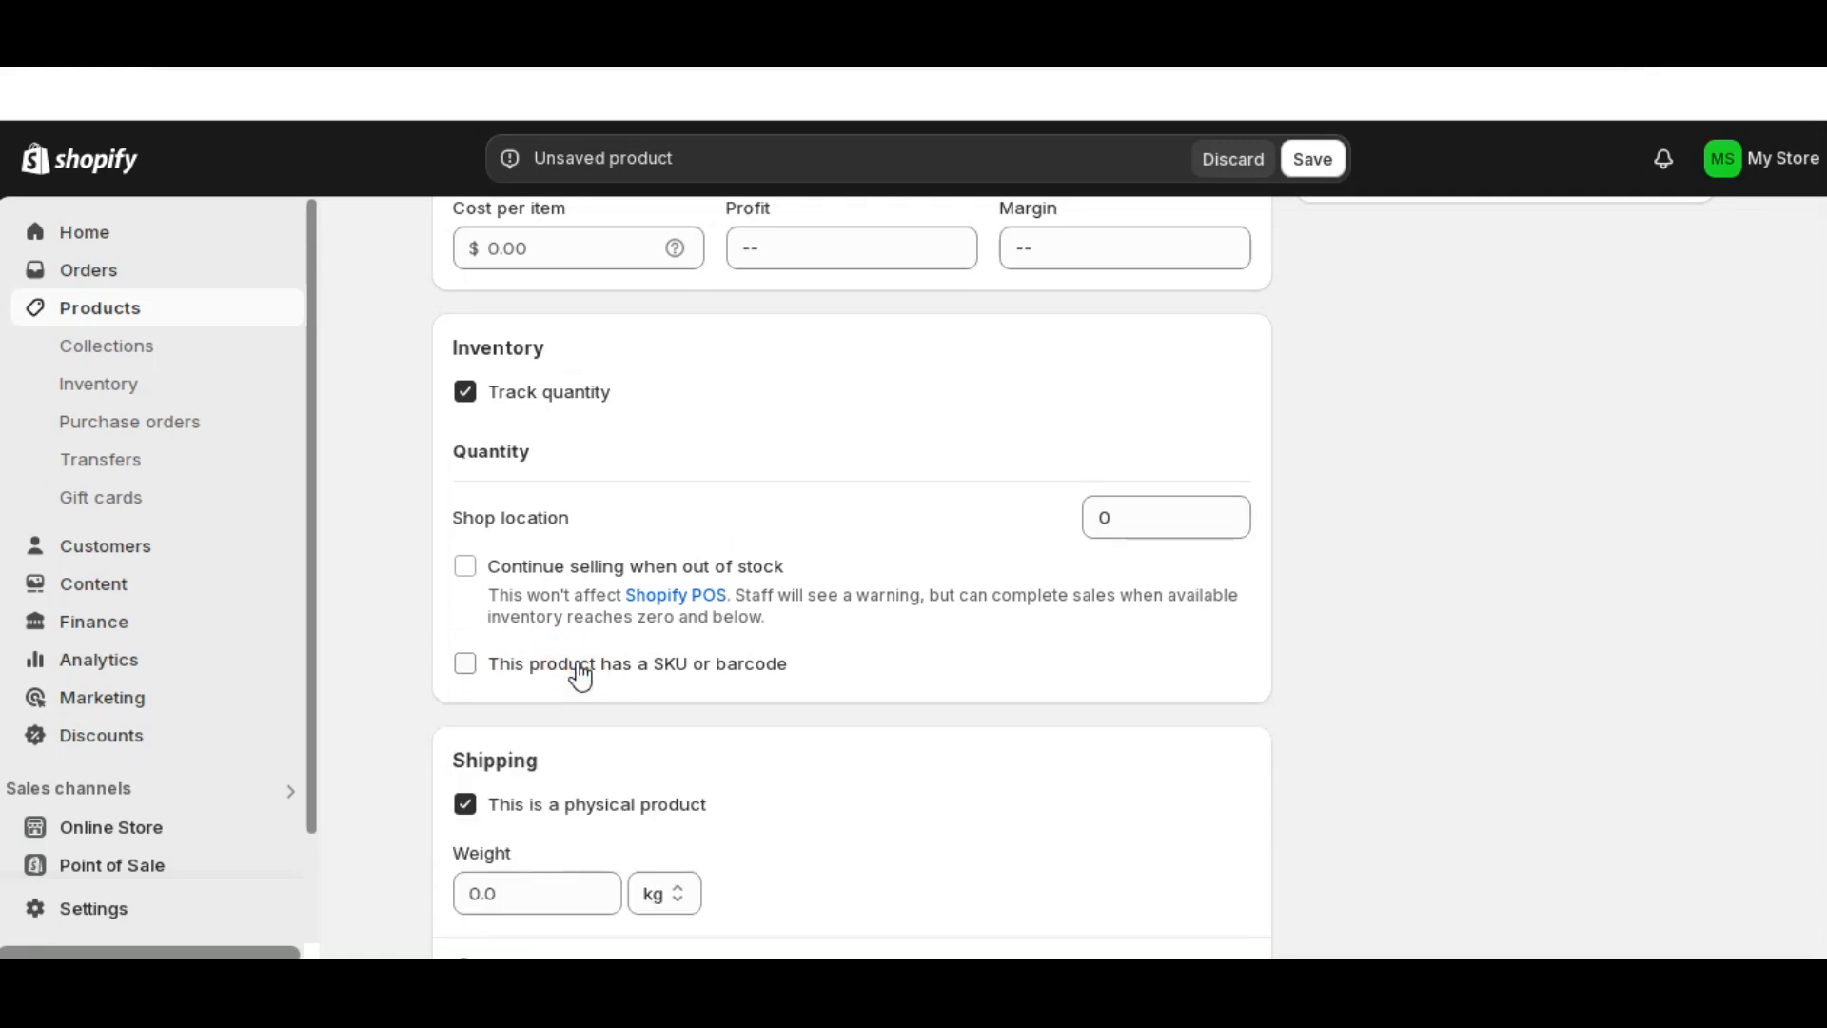
- Remove Point of Sale from the Restorative Floral Bath product's sales channels, keeping only Online Store
scroll(571, 663, "down", 3)
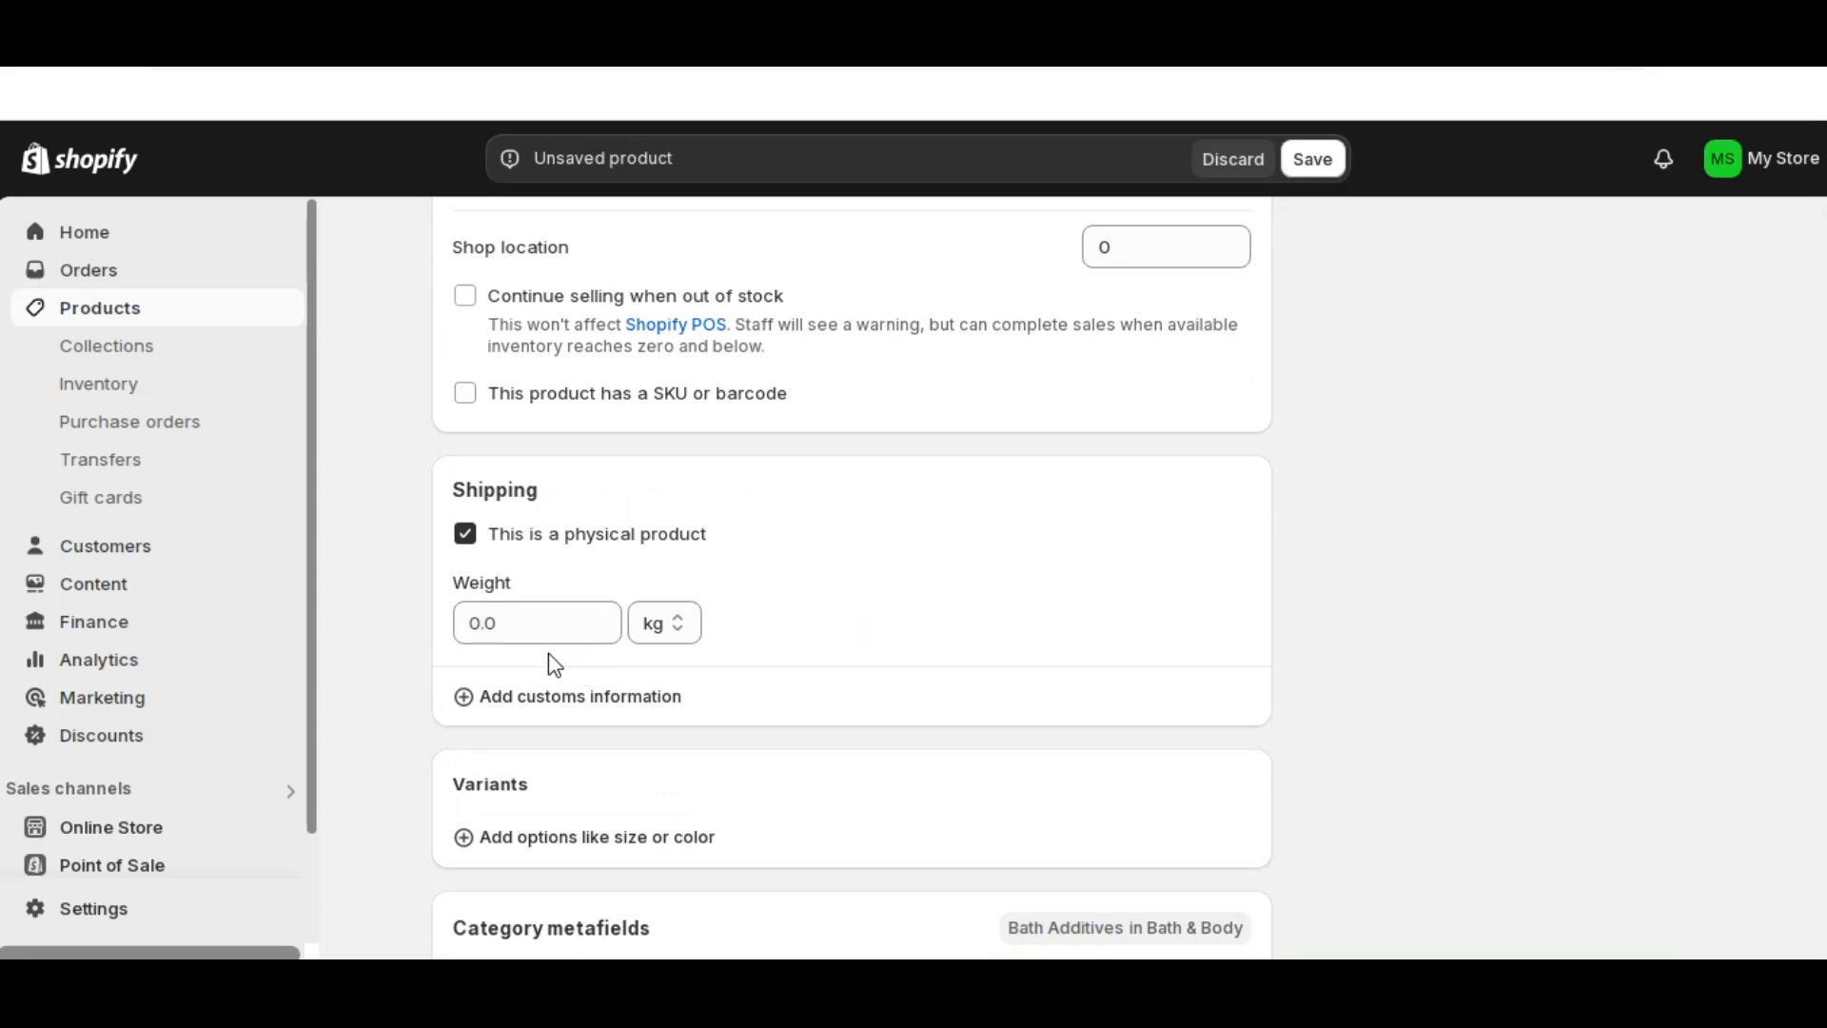
scroll(551, 661, "down", 5)
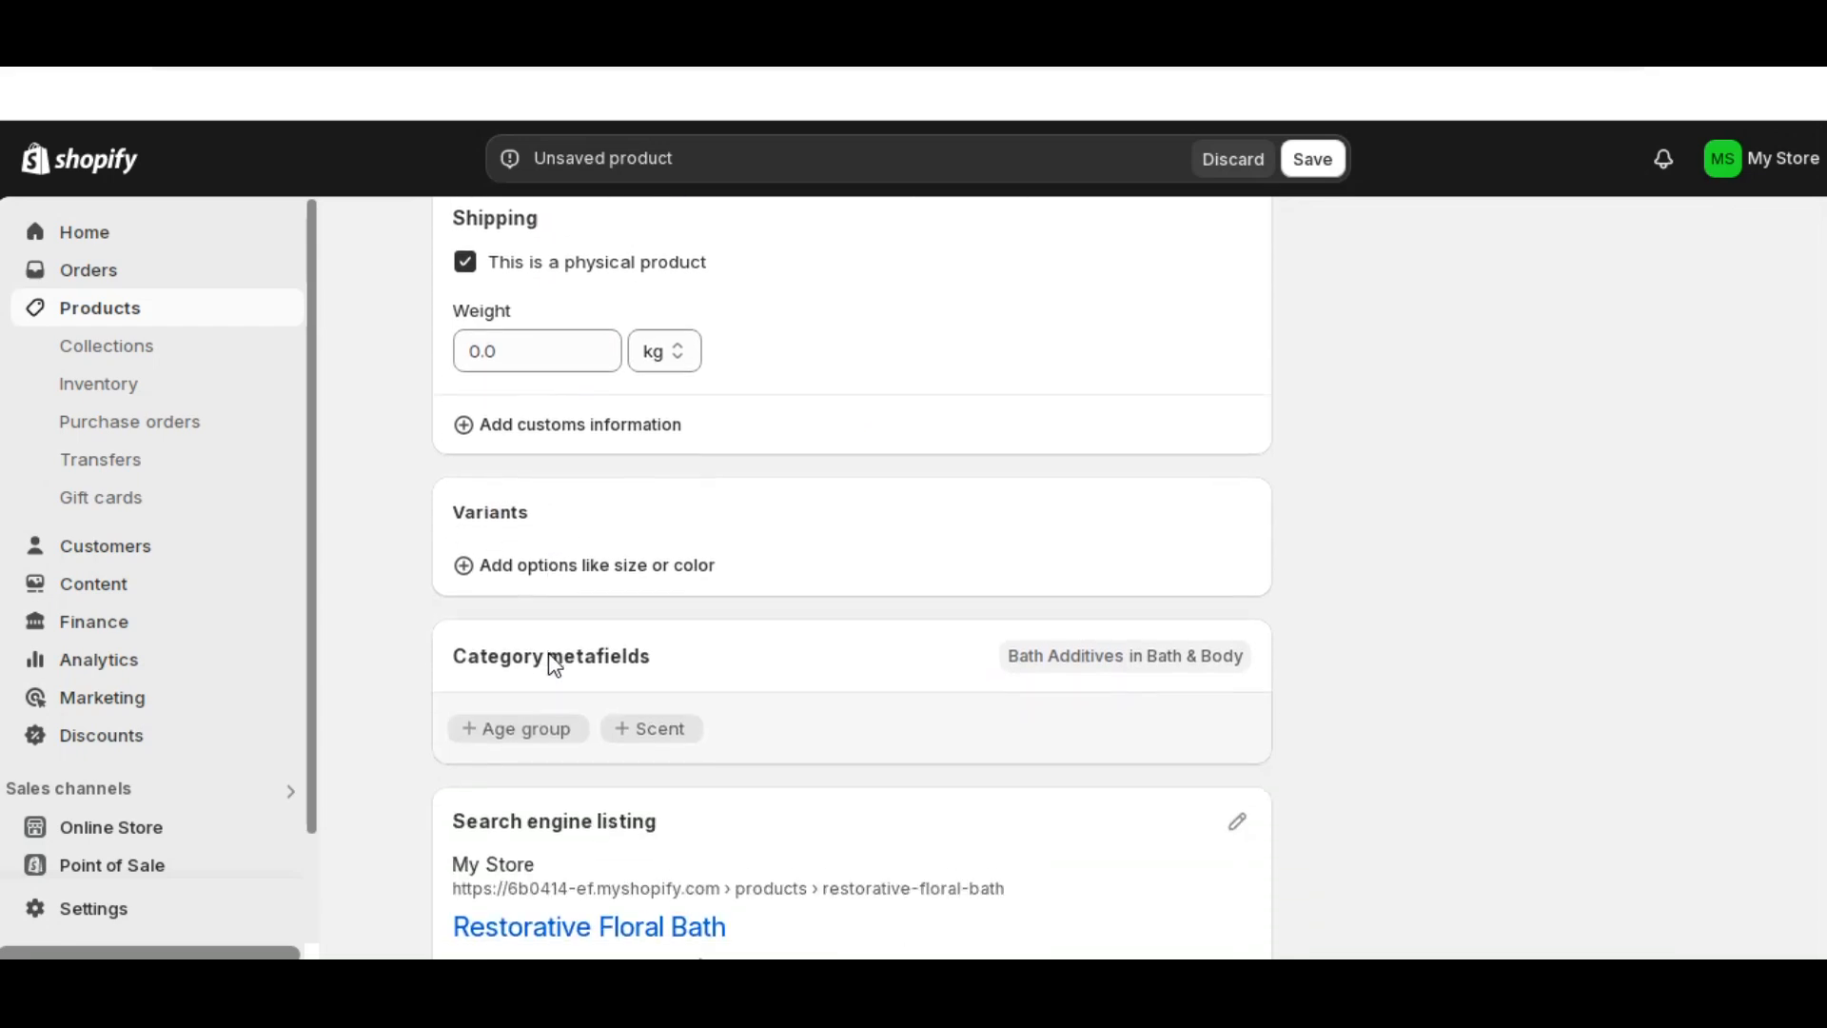
scroll(577, 712, "up", 12)
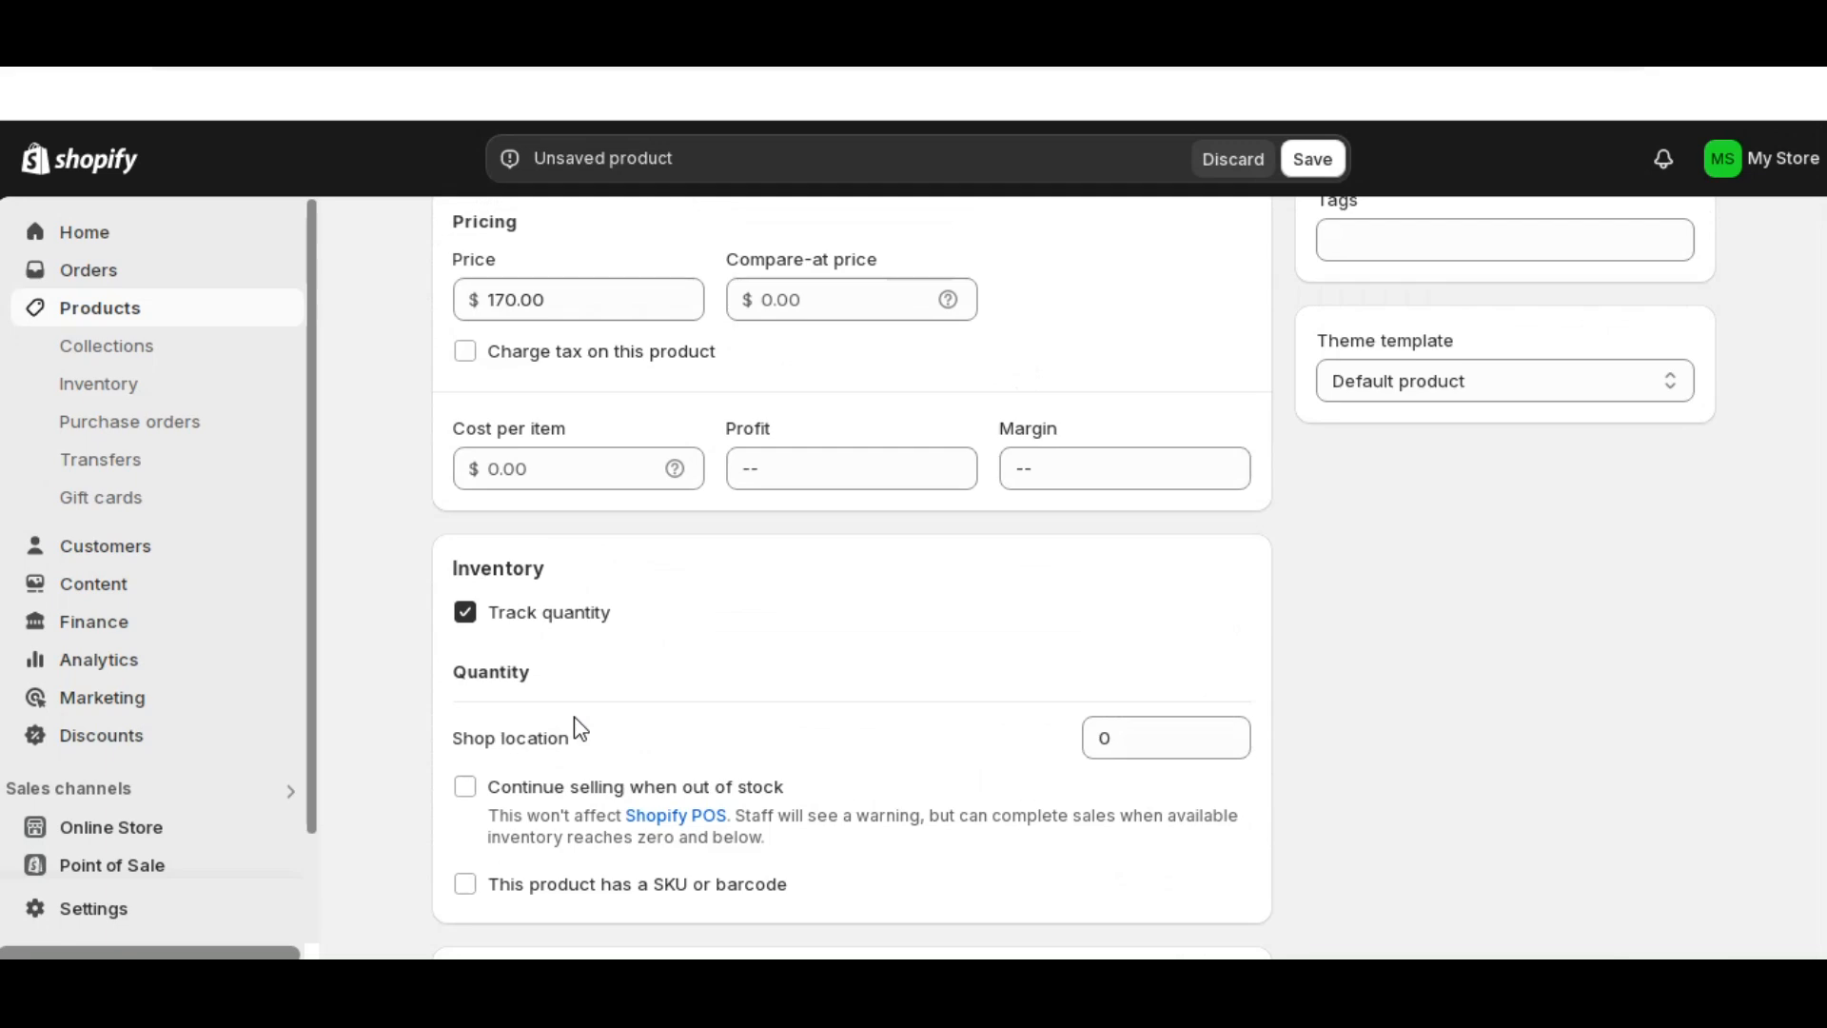
scroll(580, 728, "up", 7)
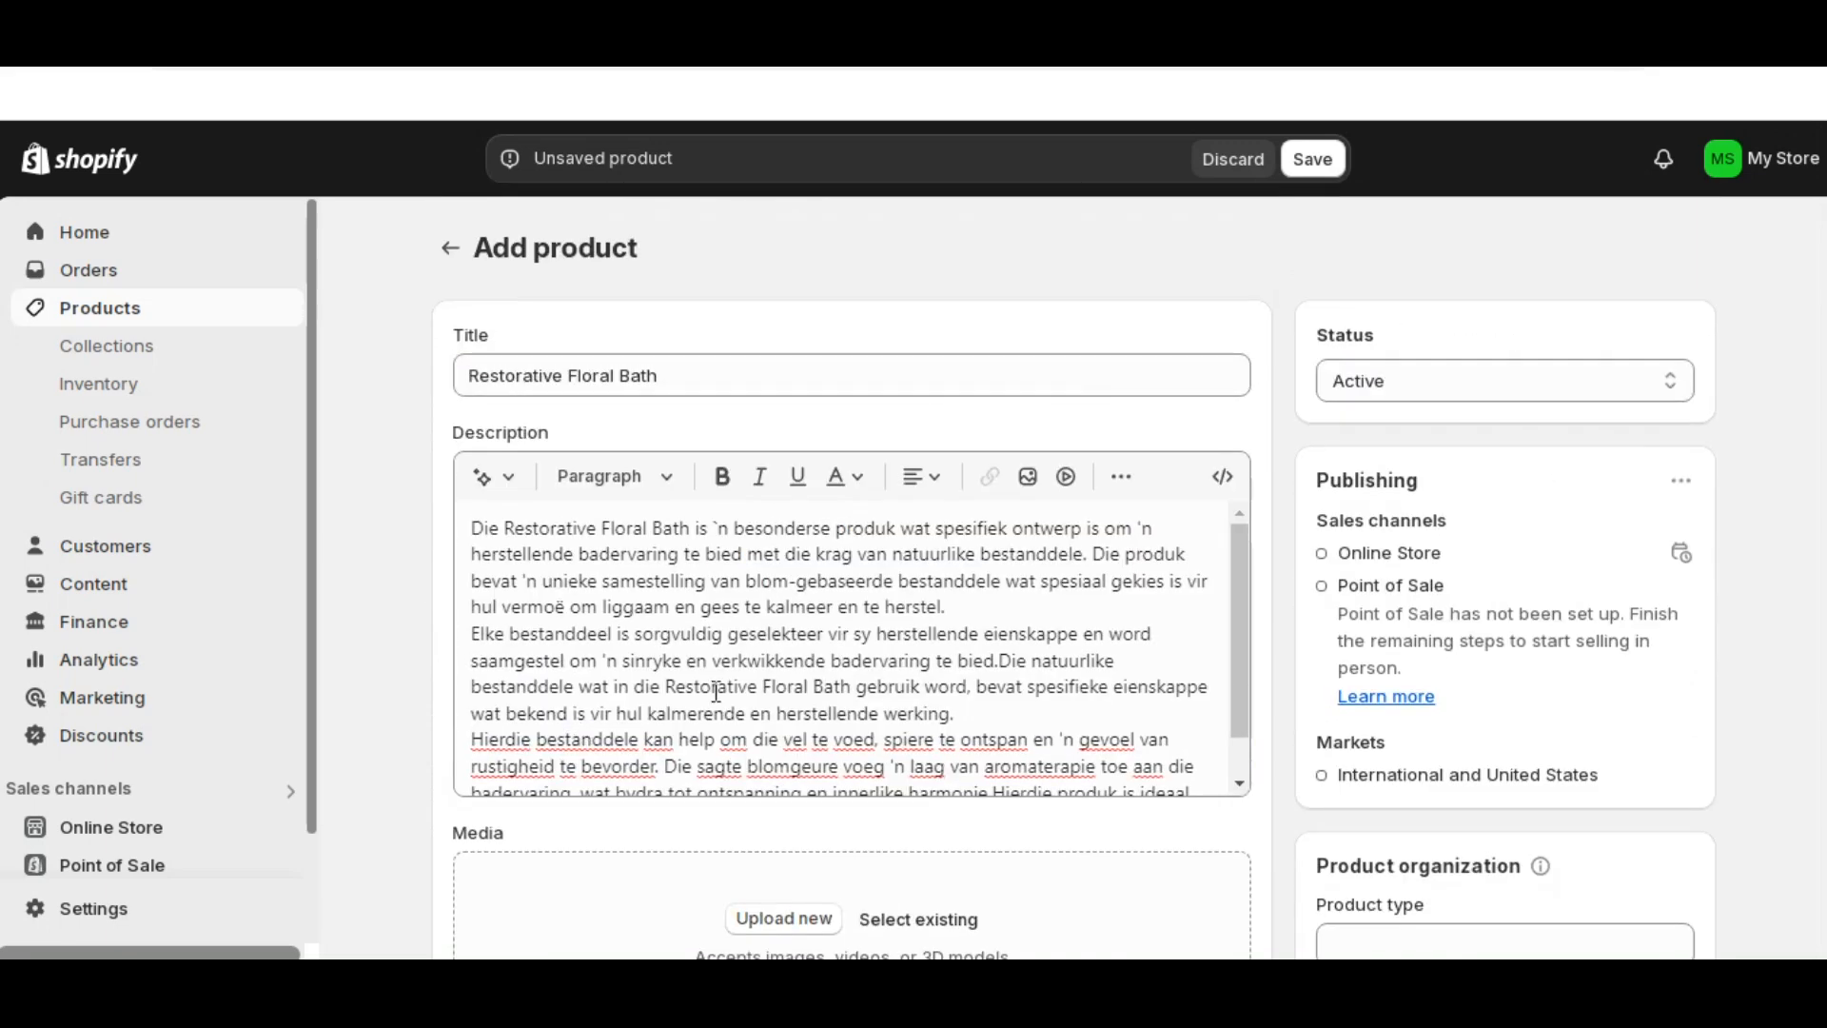
left_click(1677, 483)
left_click(1588, 543)
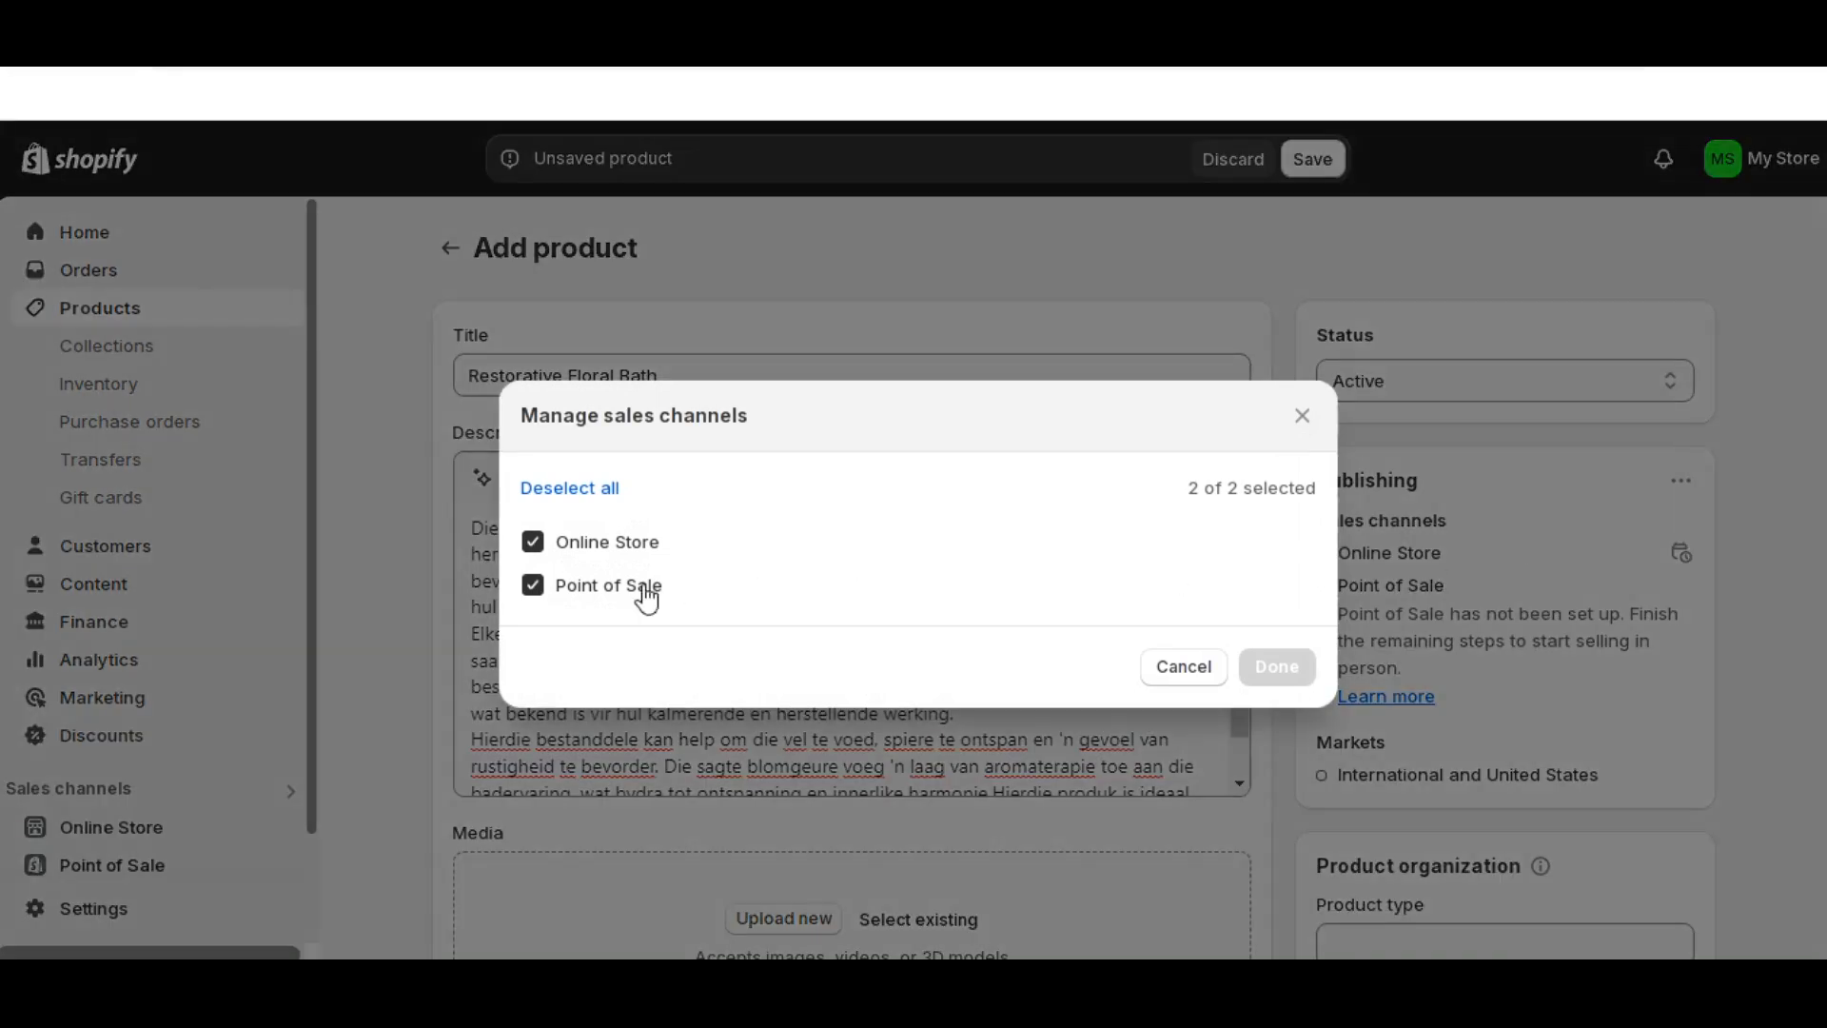
left_click(592, 588)
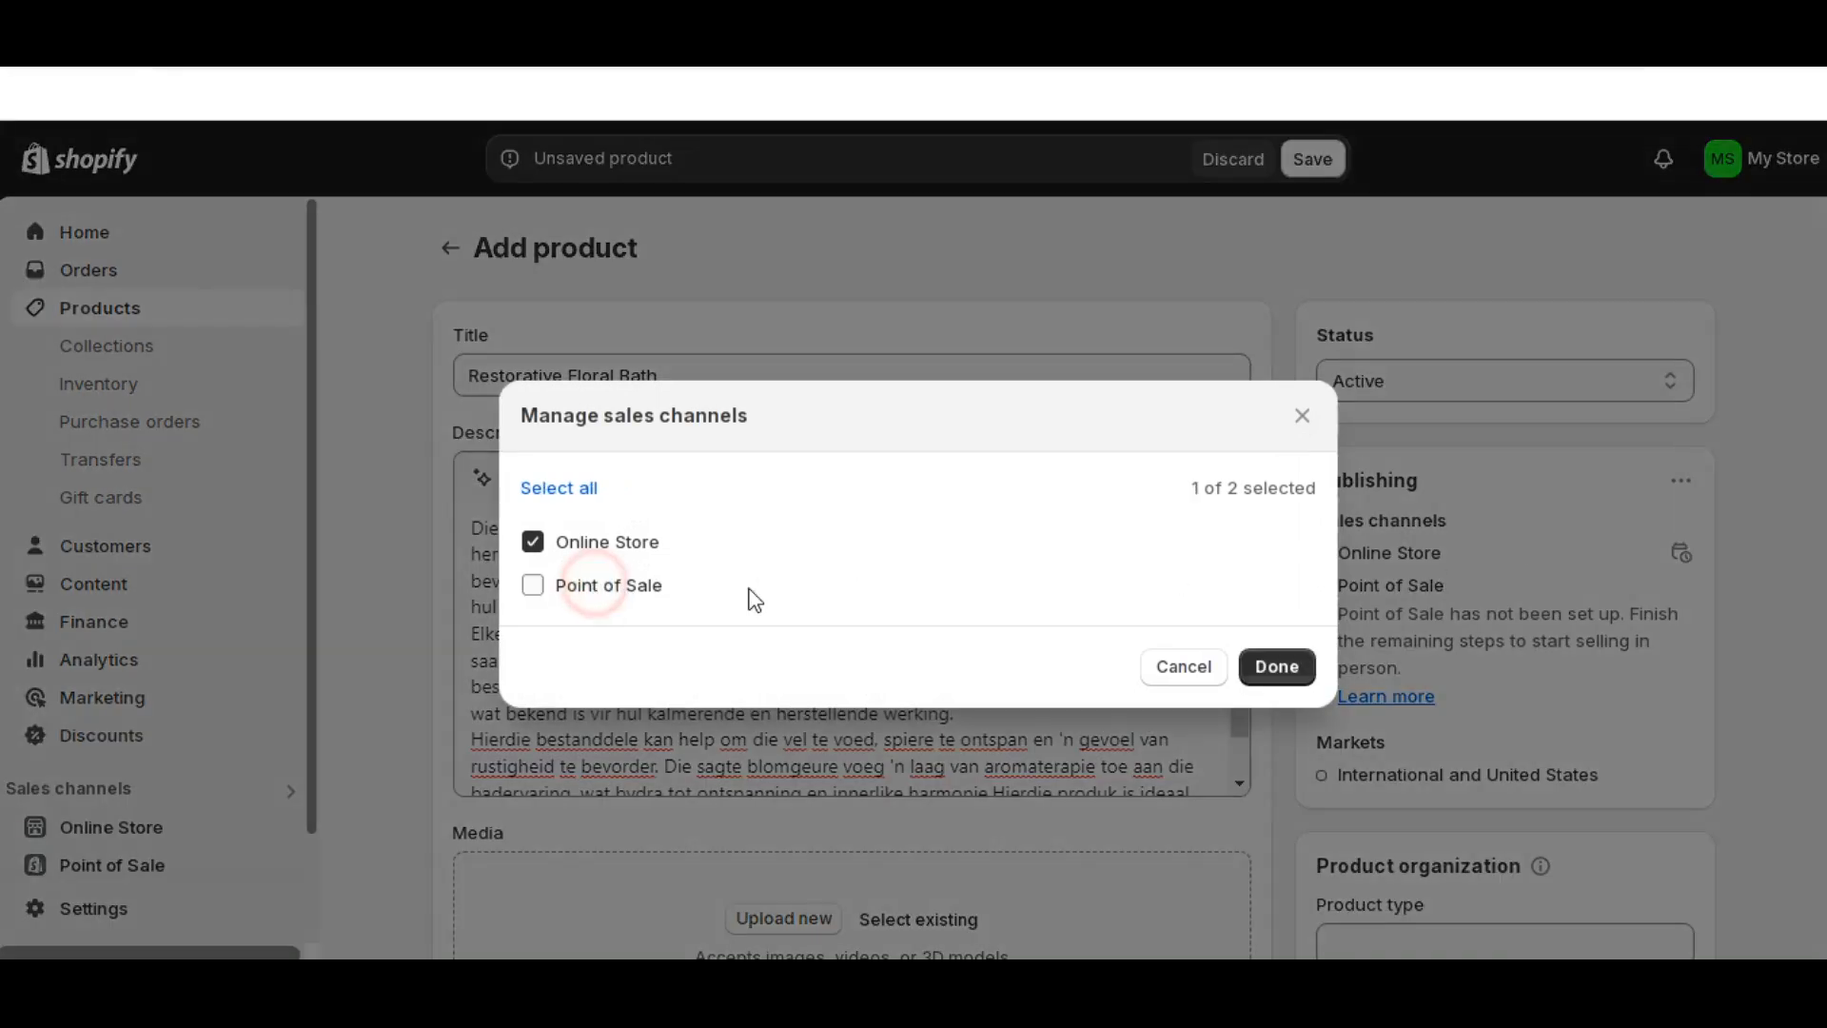
left_click(1291, 668)
- Set the product type of Restorative Floral Bath to Organic and leave the vendor empty
scroll(1275, 662, "down", 2)
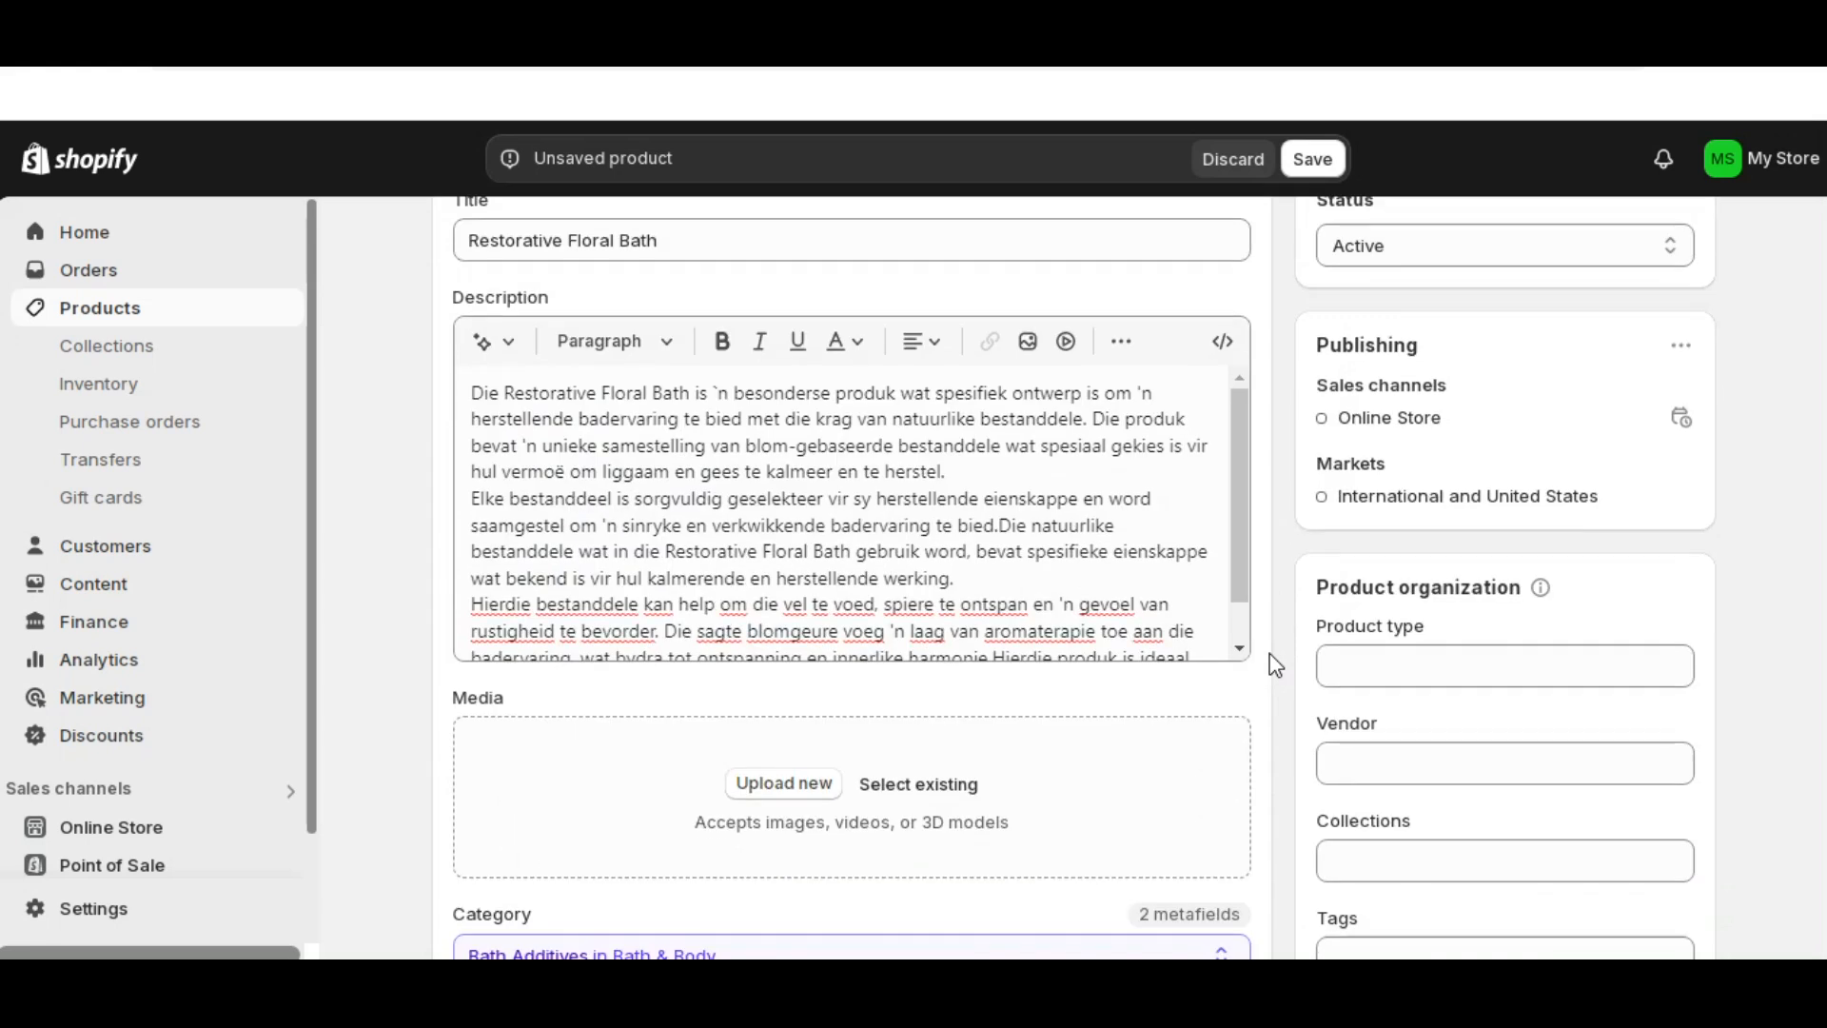
left_click(1333, 666)
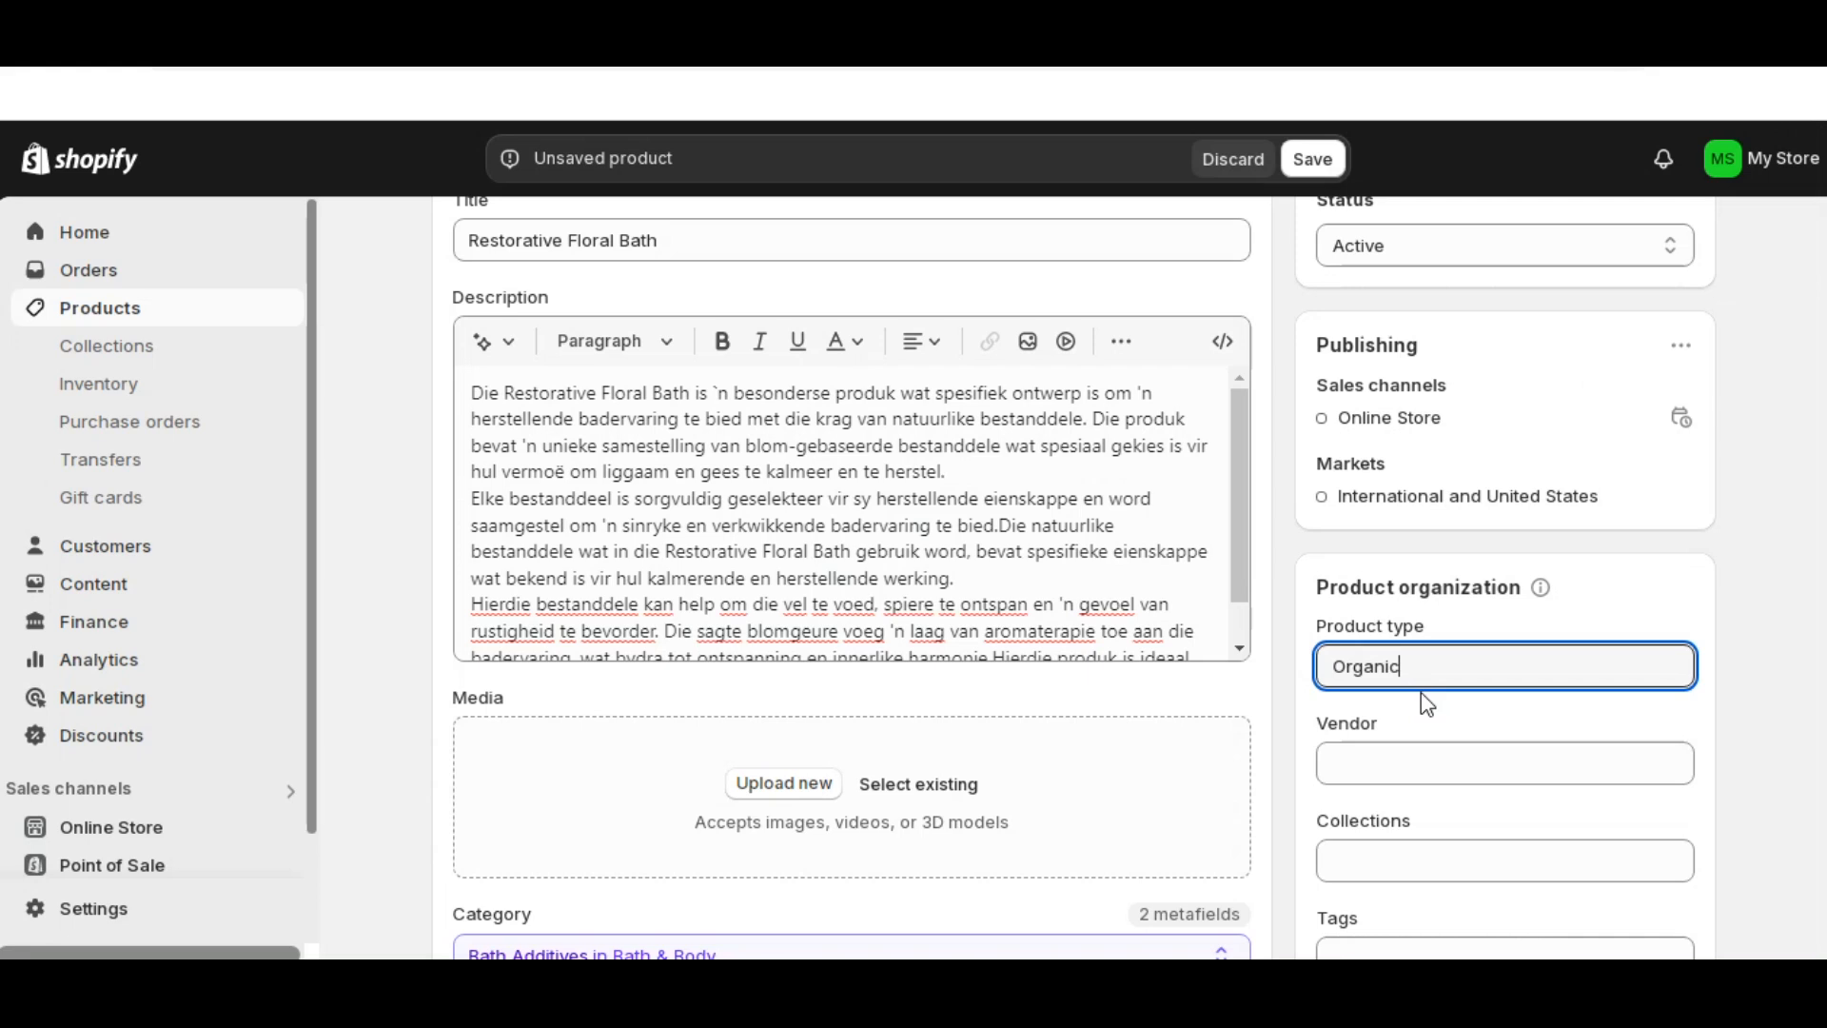
left_click(1405, 752)
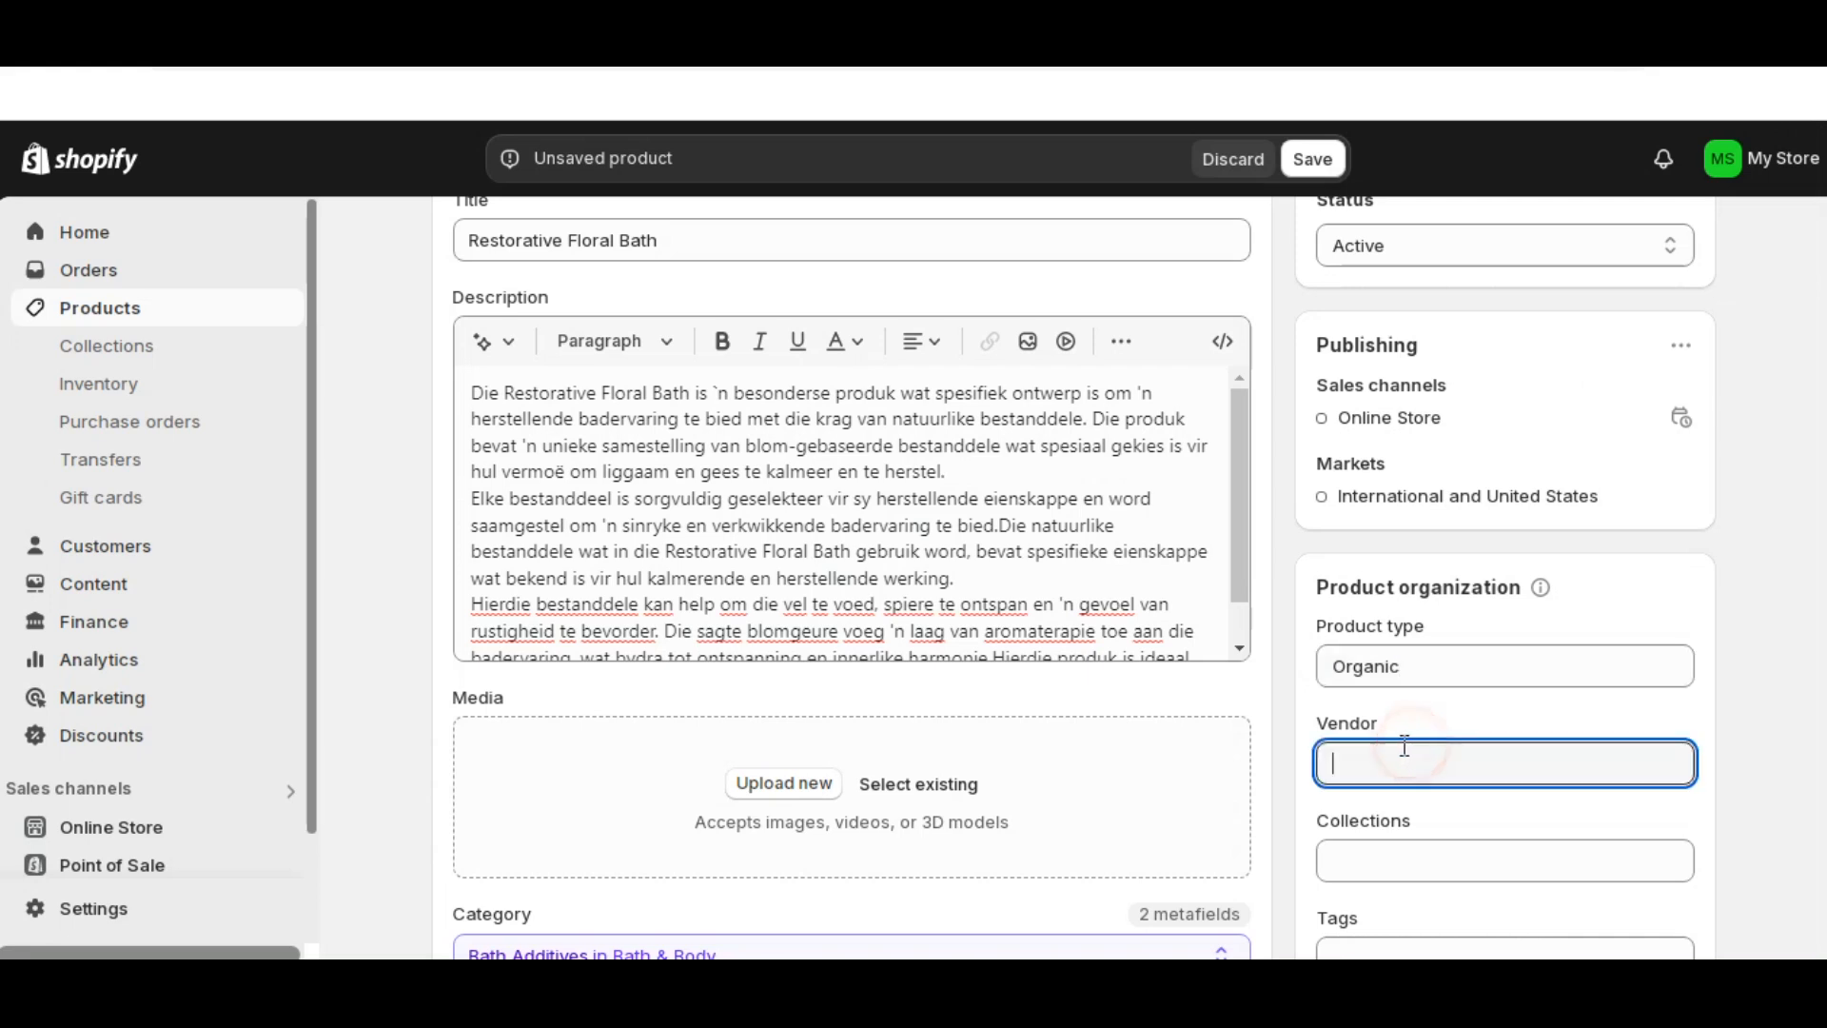
- Assign the Restorative Floral Bath product to the Beauty collection only
scroll(1391, 746, "down", 2)
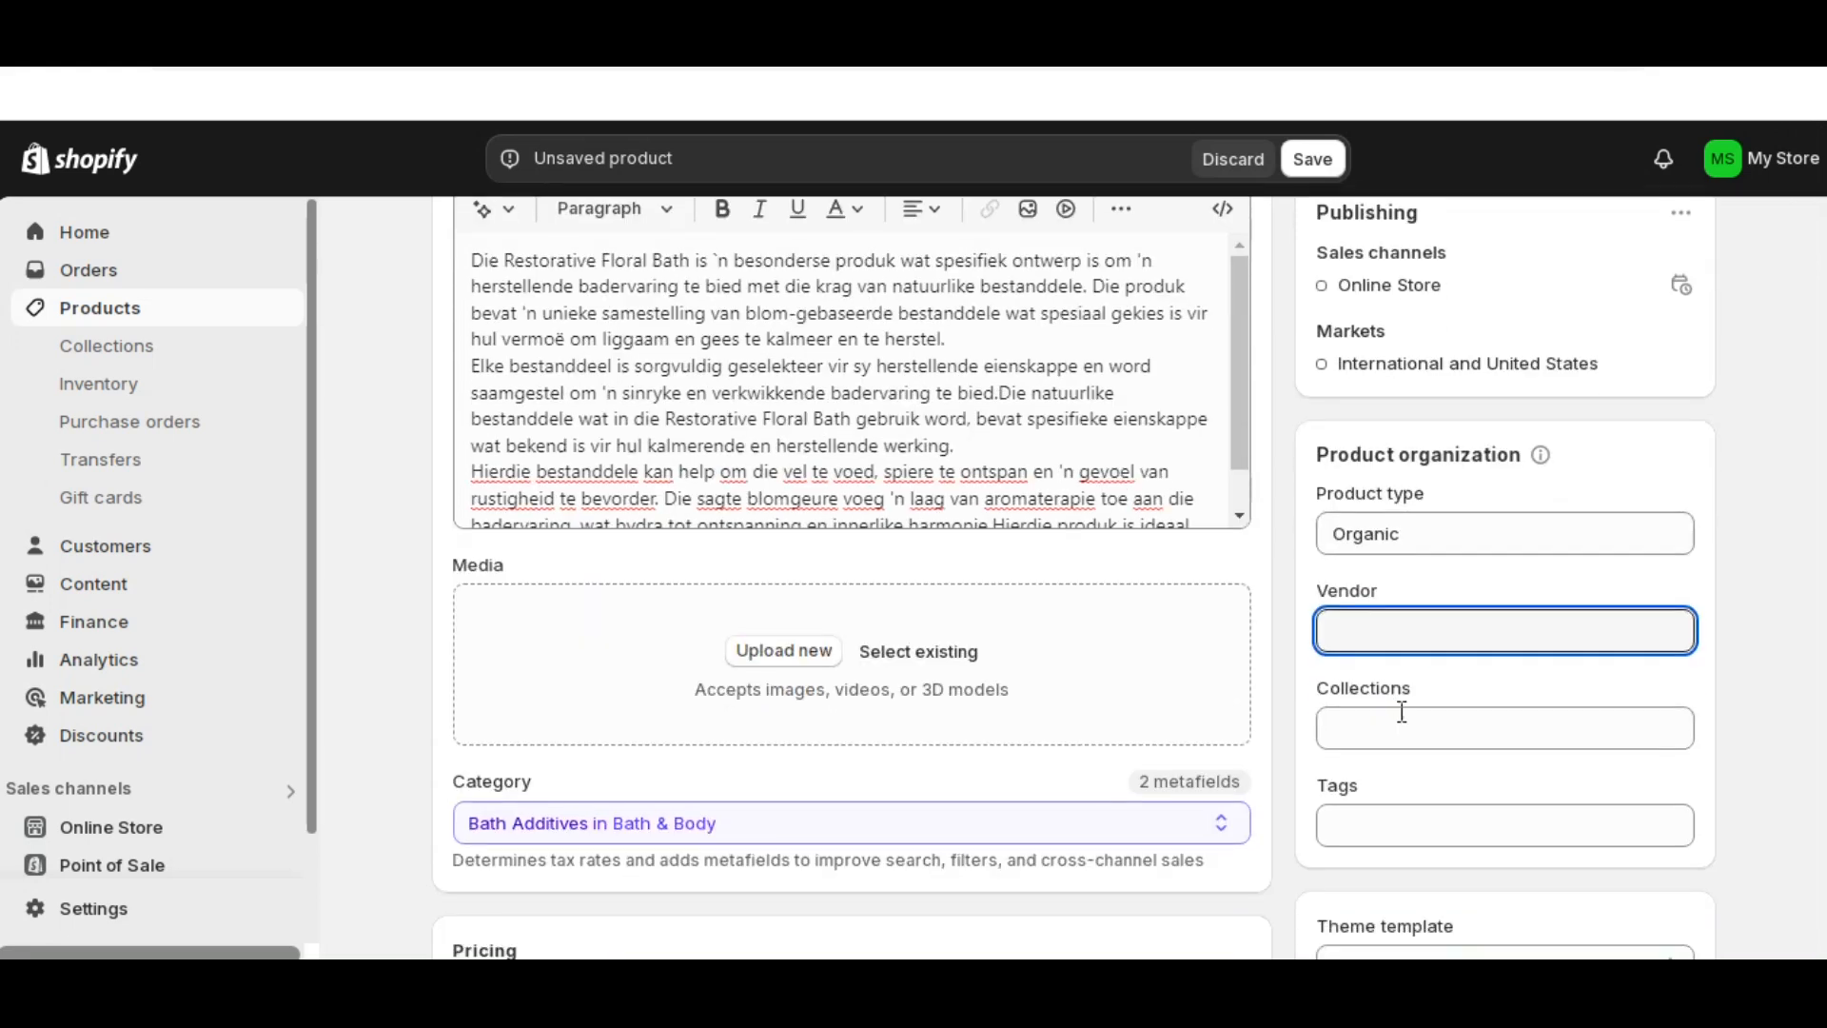
left_click(1393, 720)
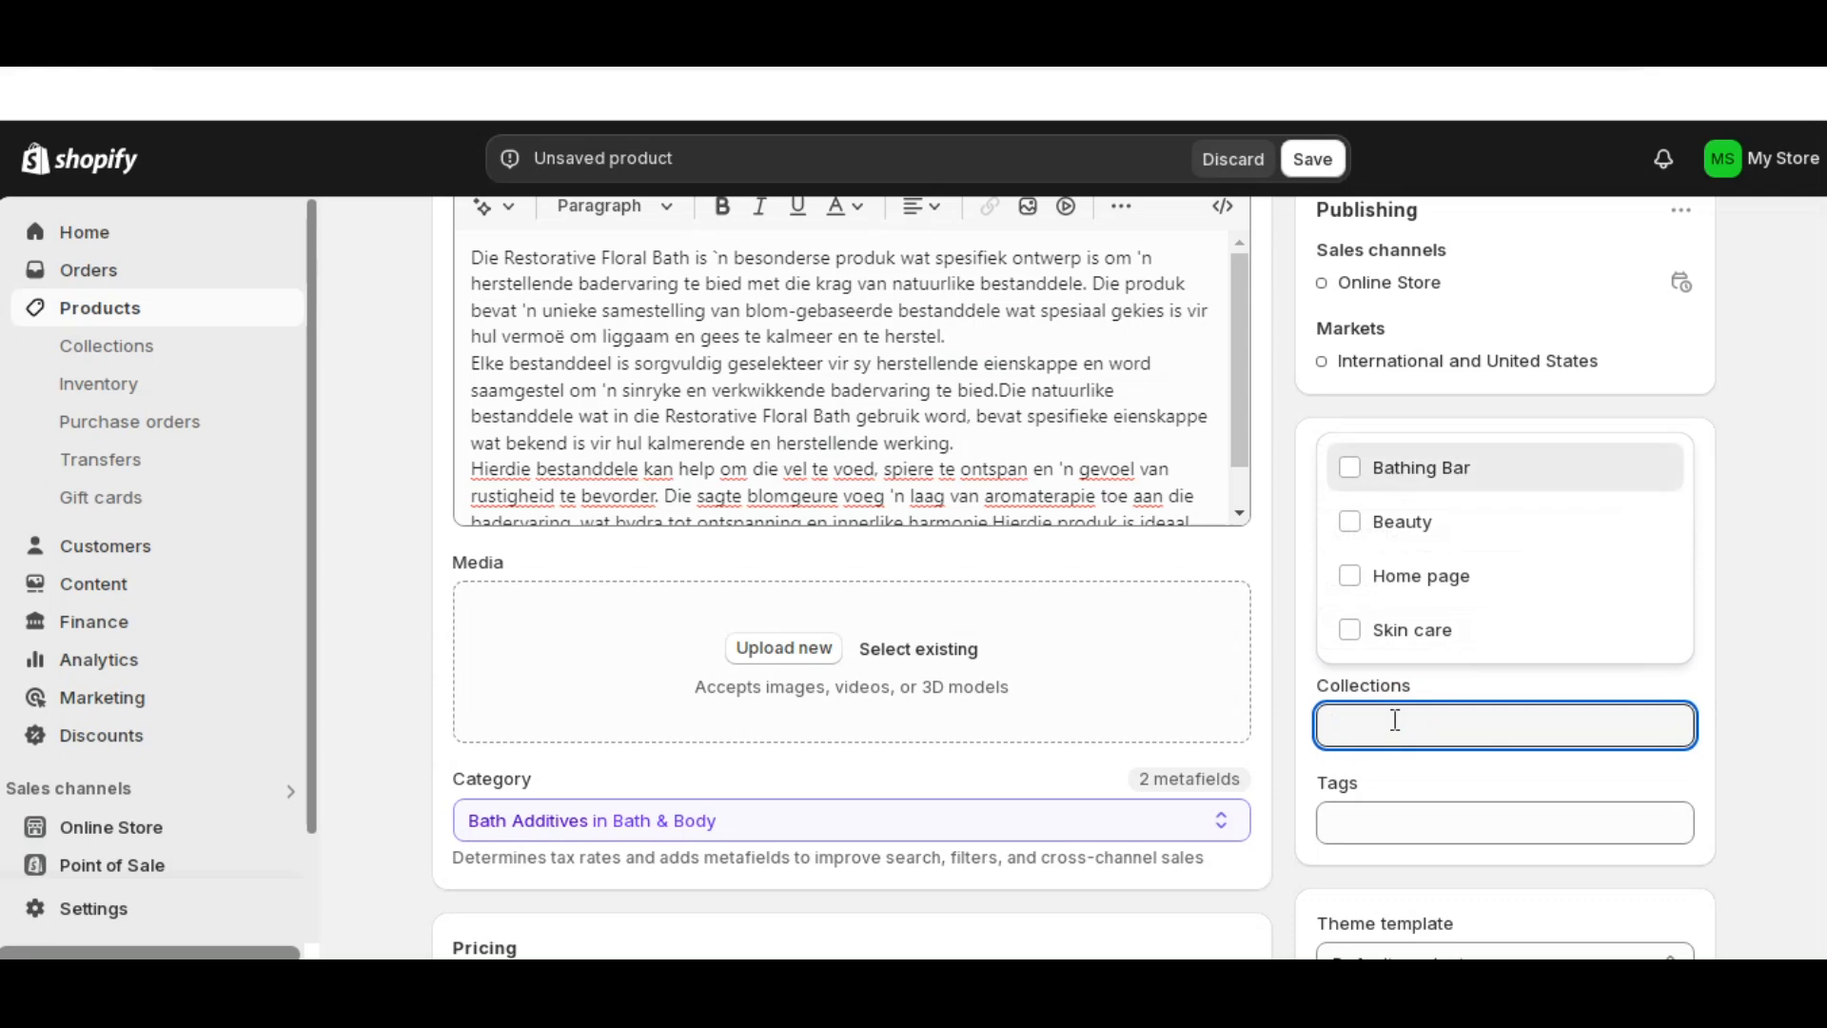
left_click(1401, 524)
left_click(1401, 468)
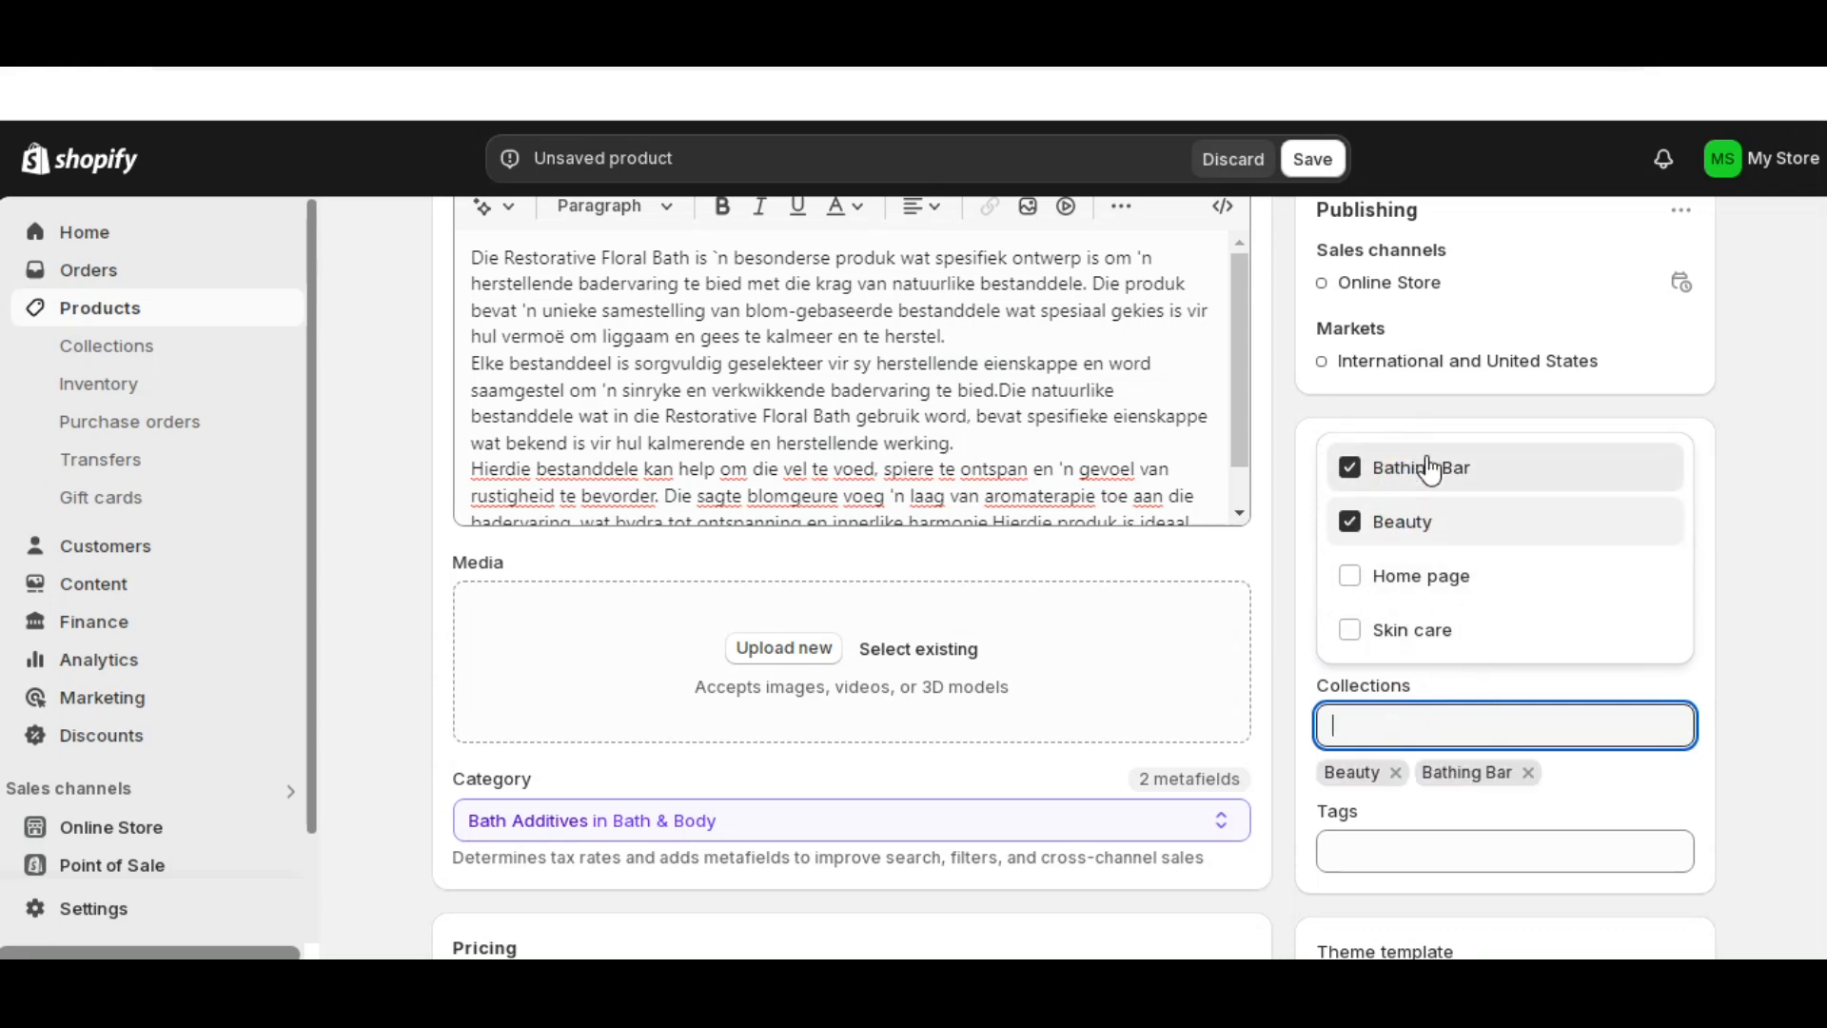
left_click(1452, 467)
left_click(1706, 753)
- Add the tag "organic" to the Restorative Floral Bath product and save the product
scroll(1705, 756, "down", 3)
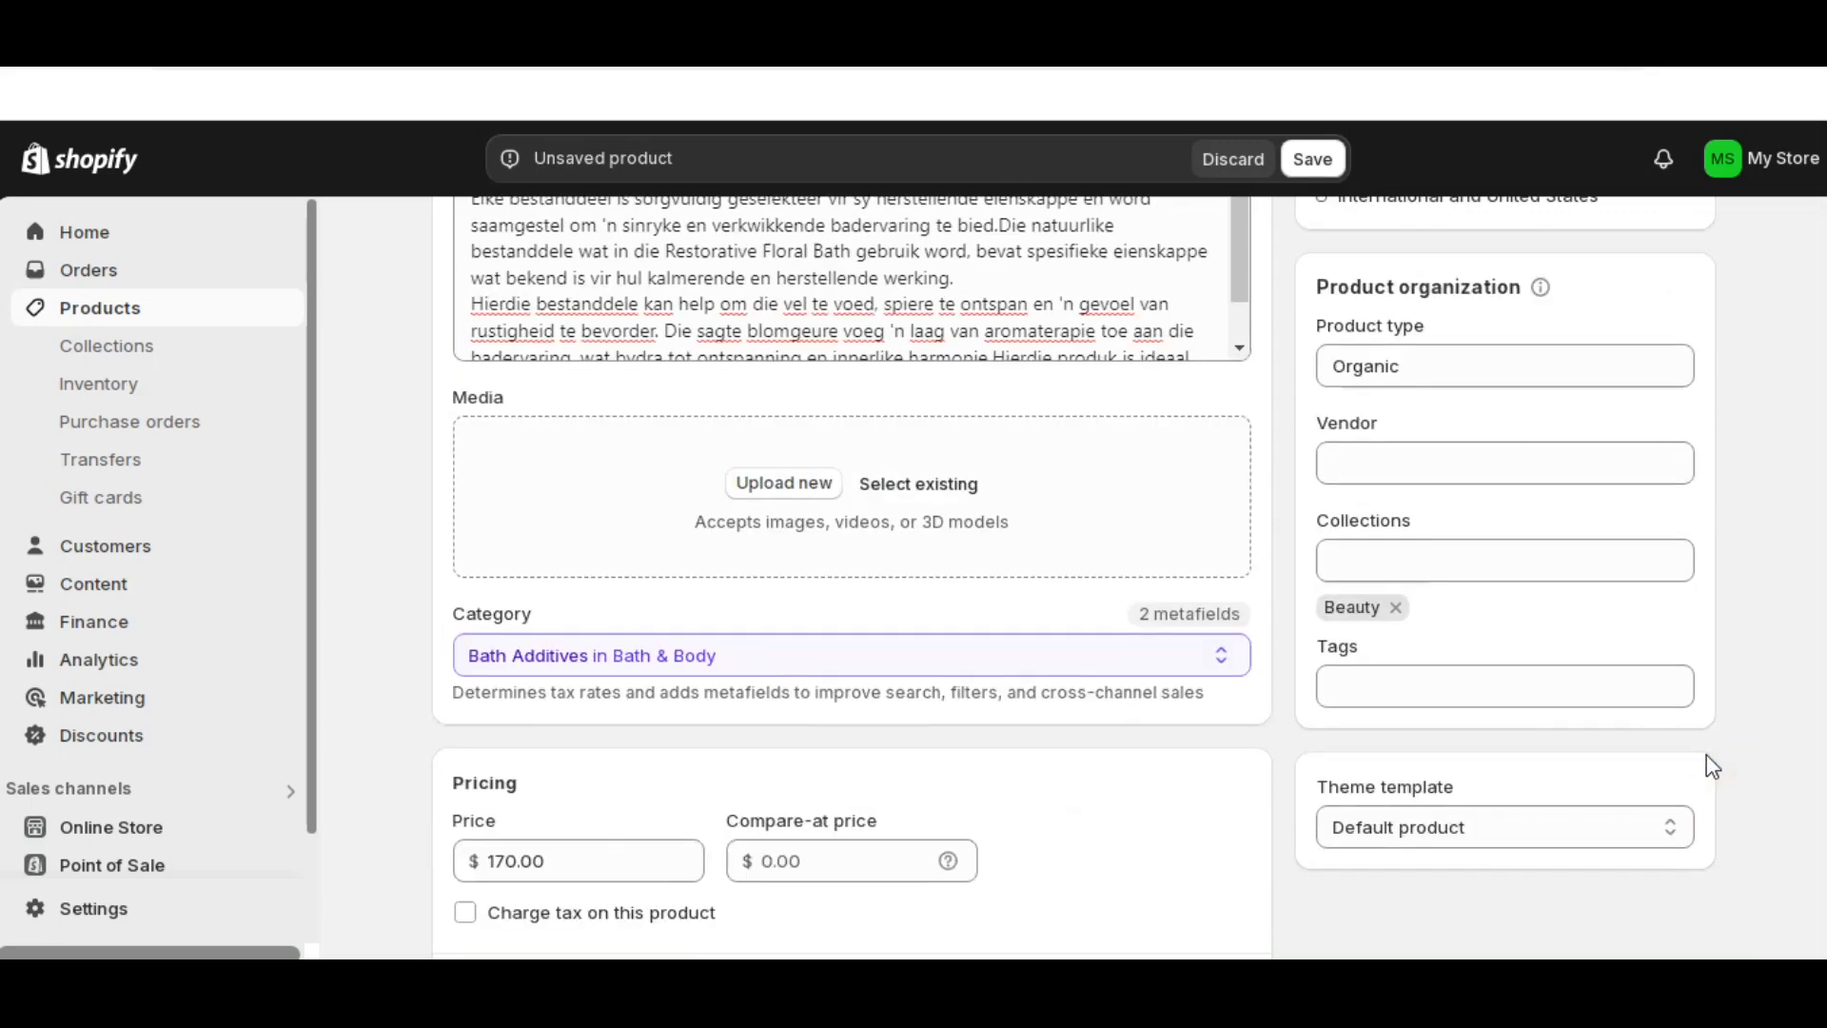
left_click(1392, 584)
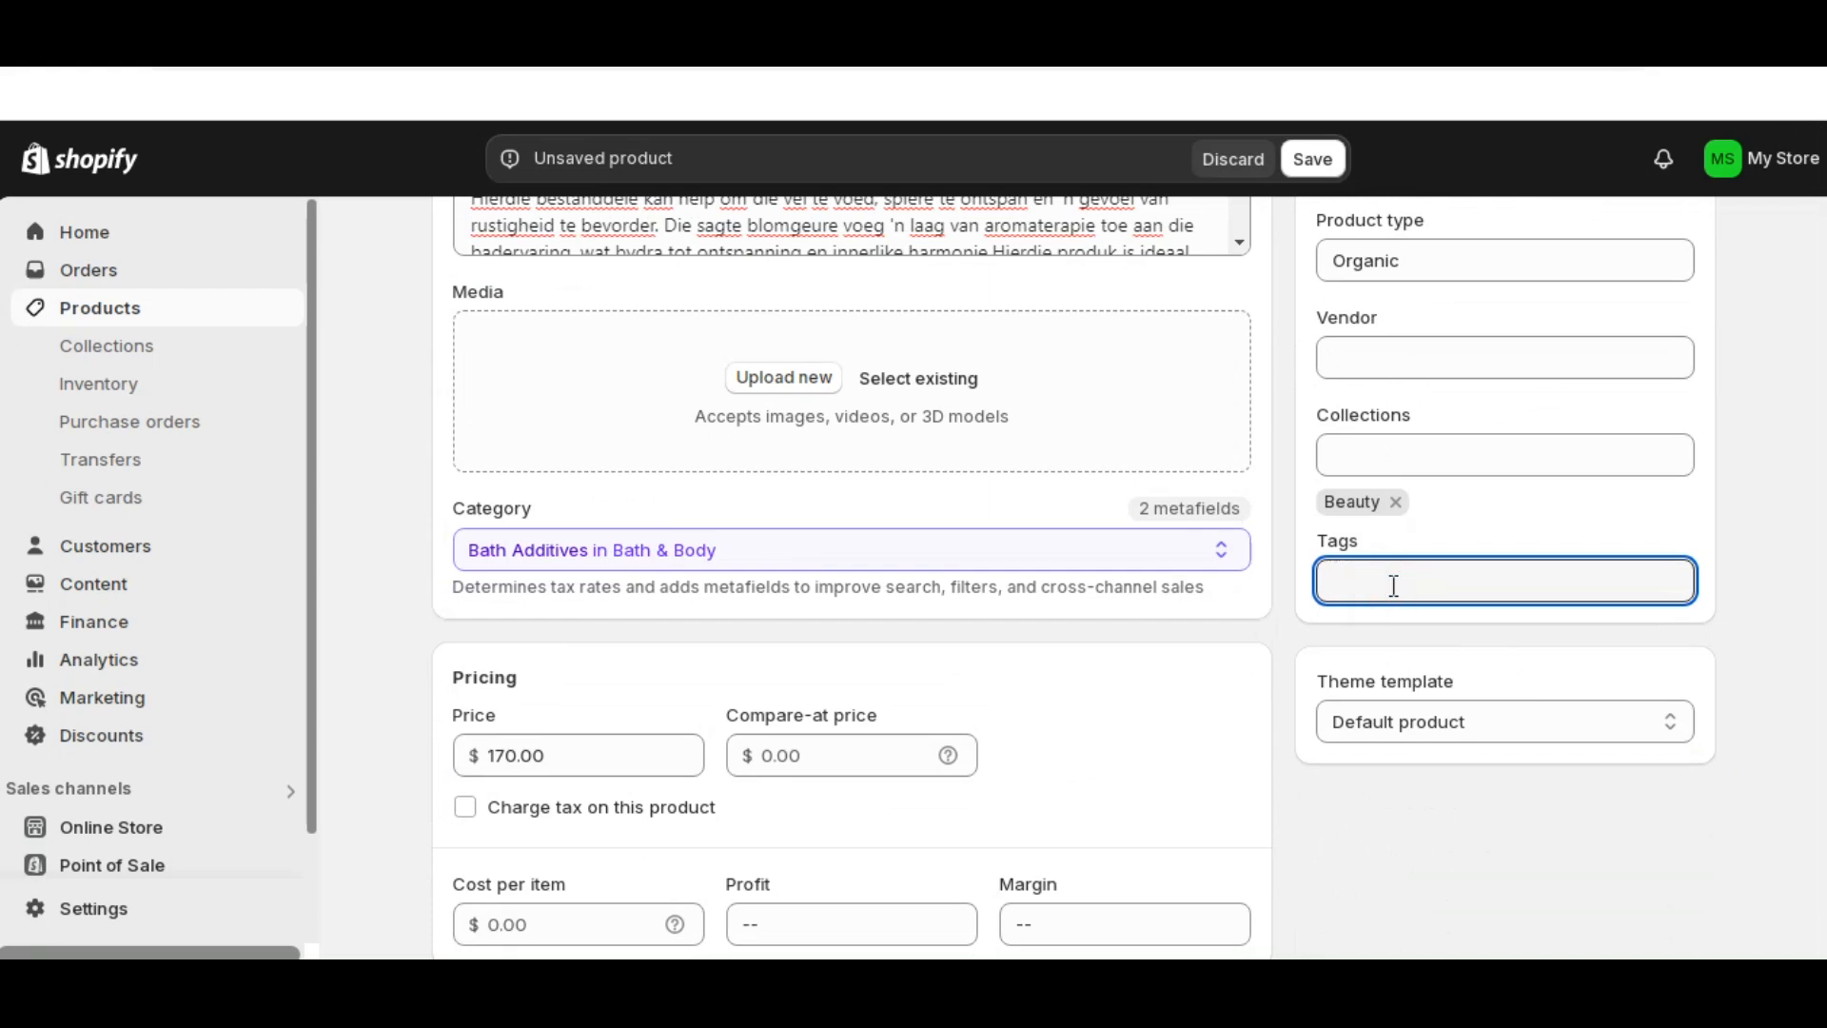
type("o")
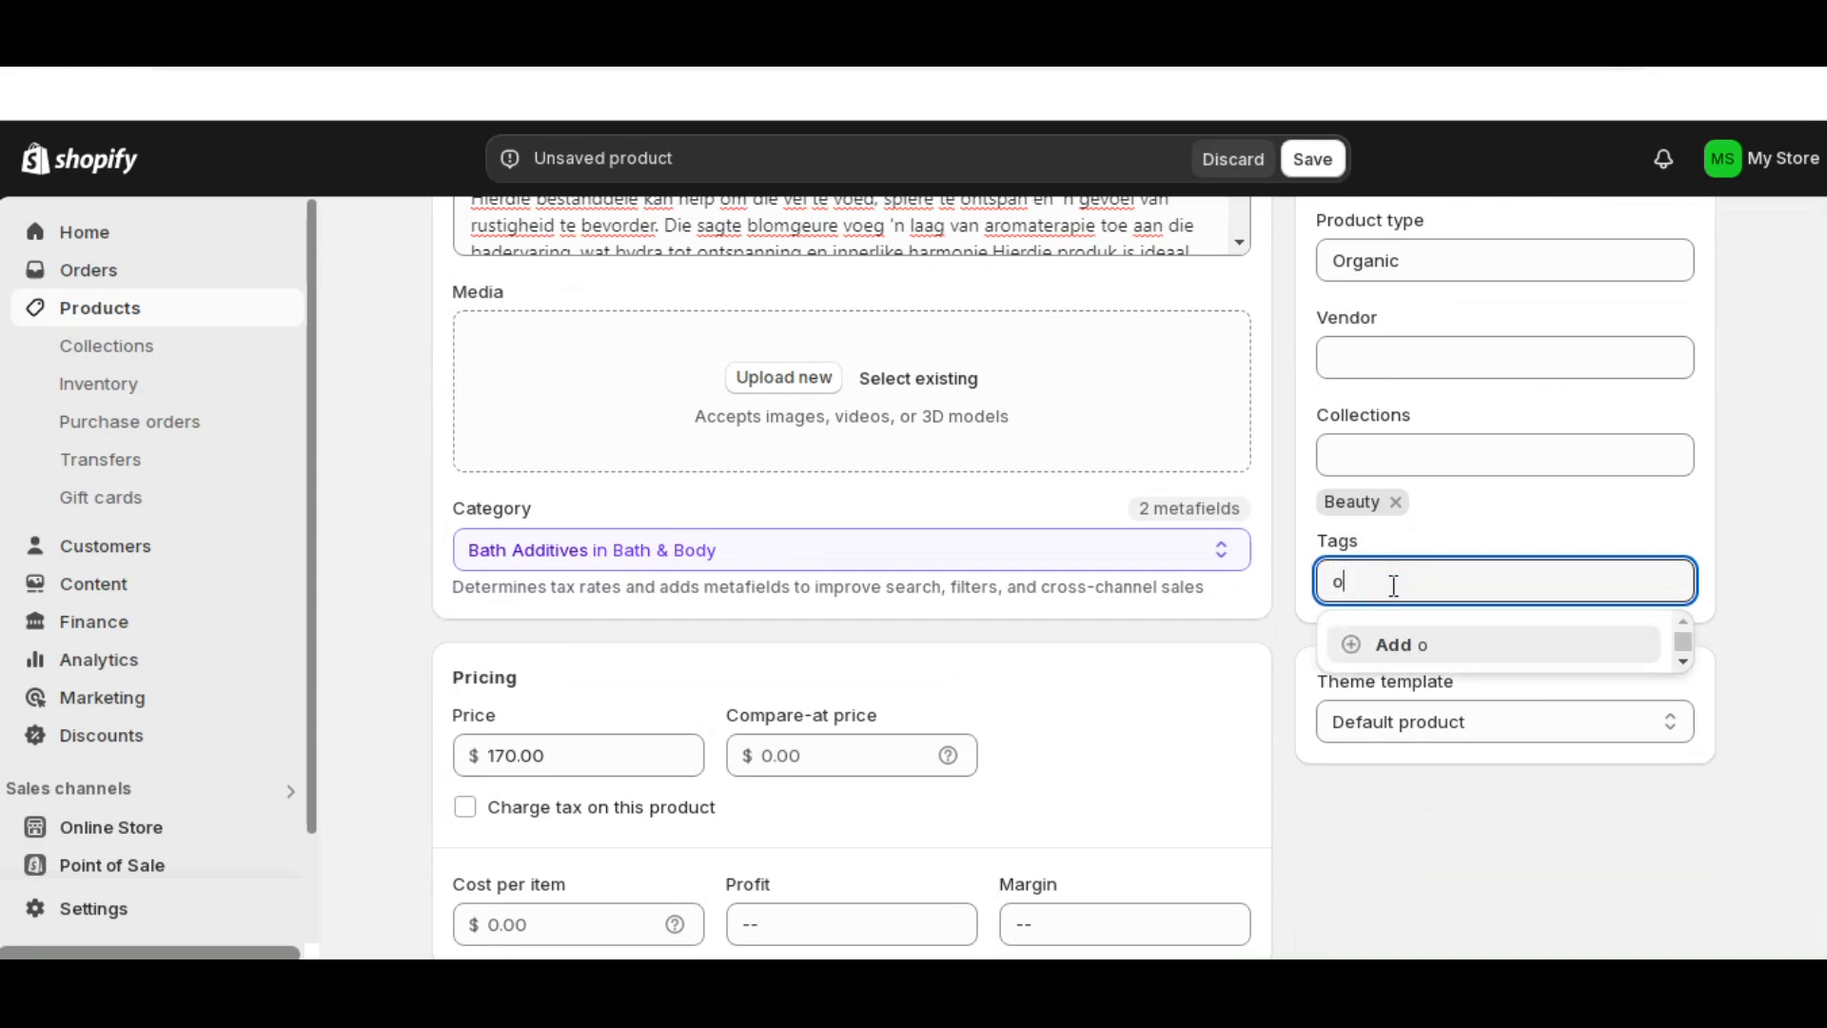
type("rganic")
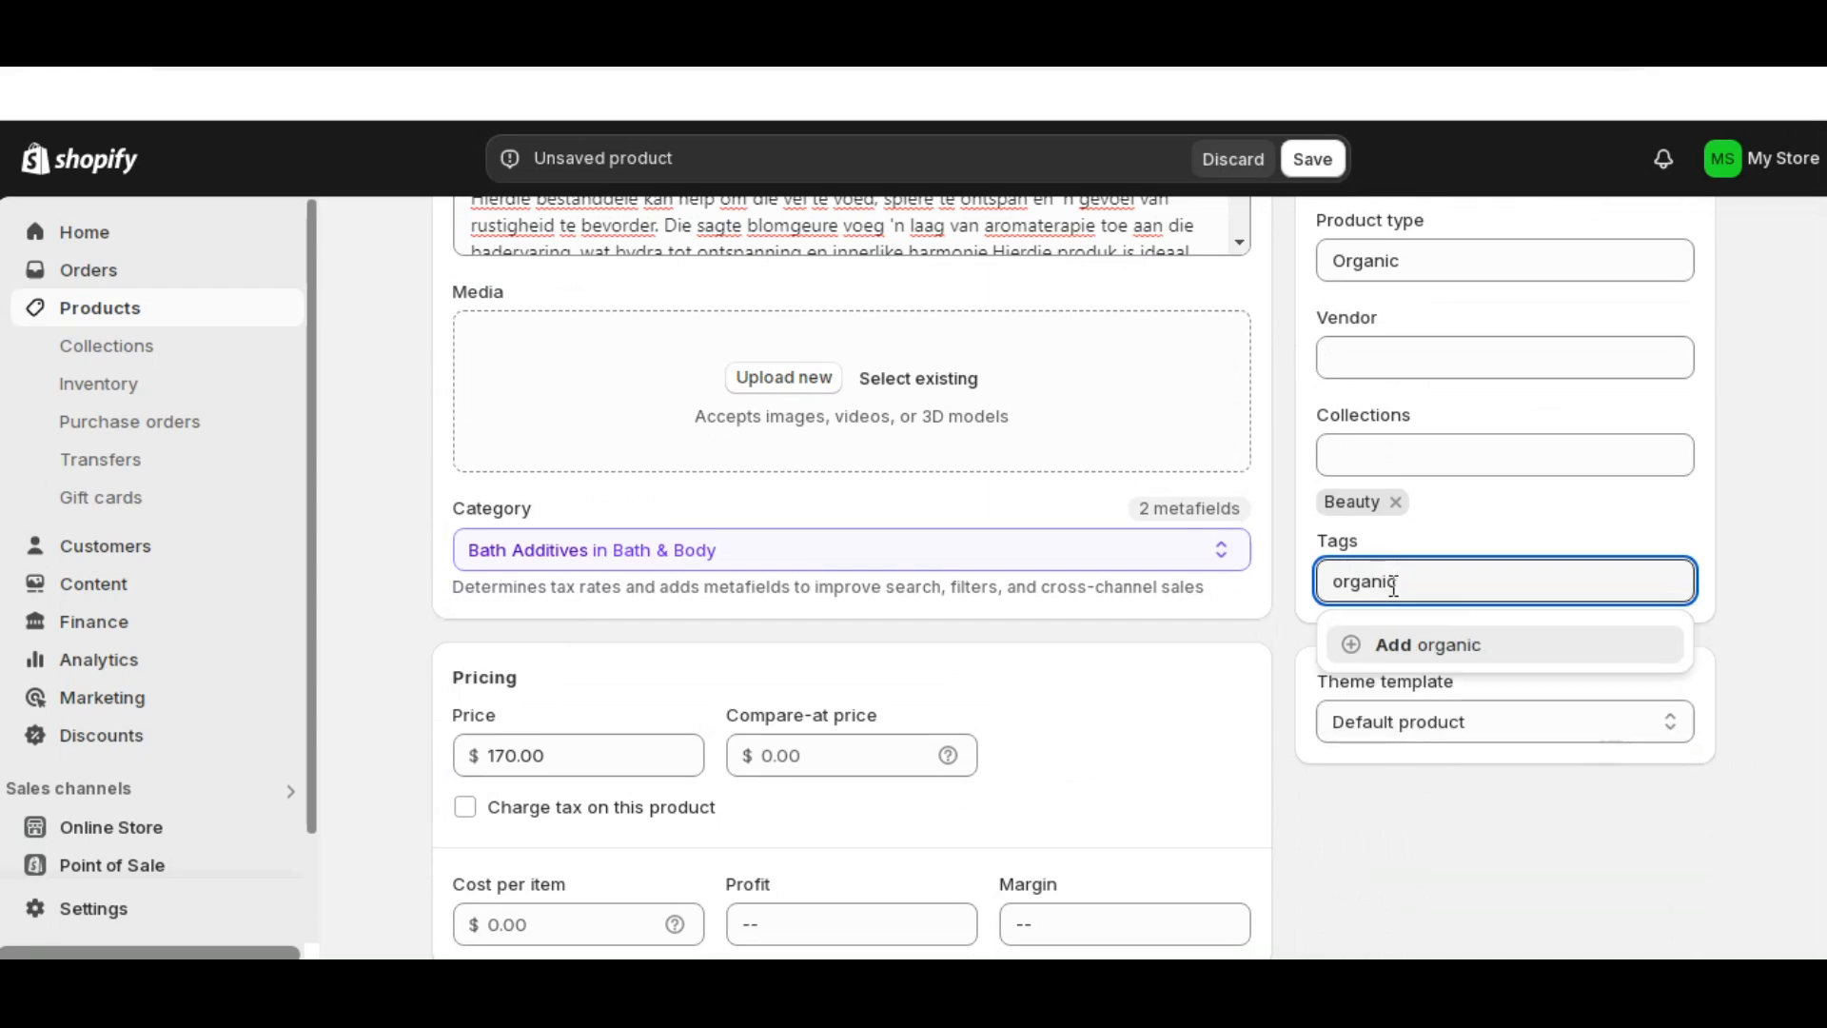
left_click(1427, 645)
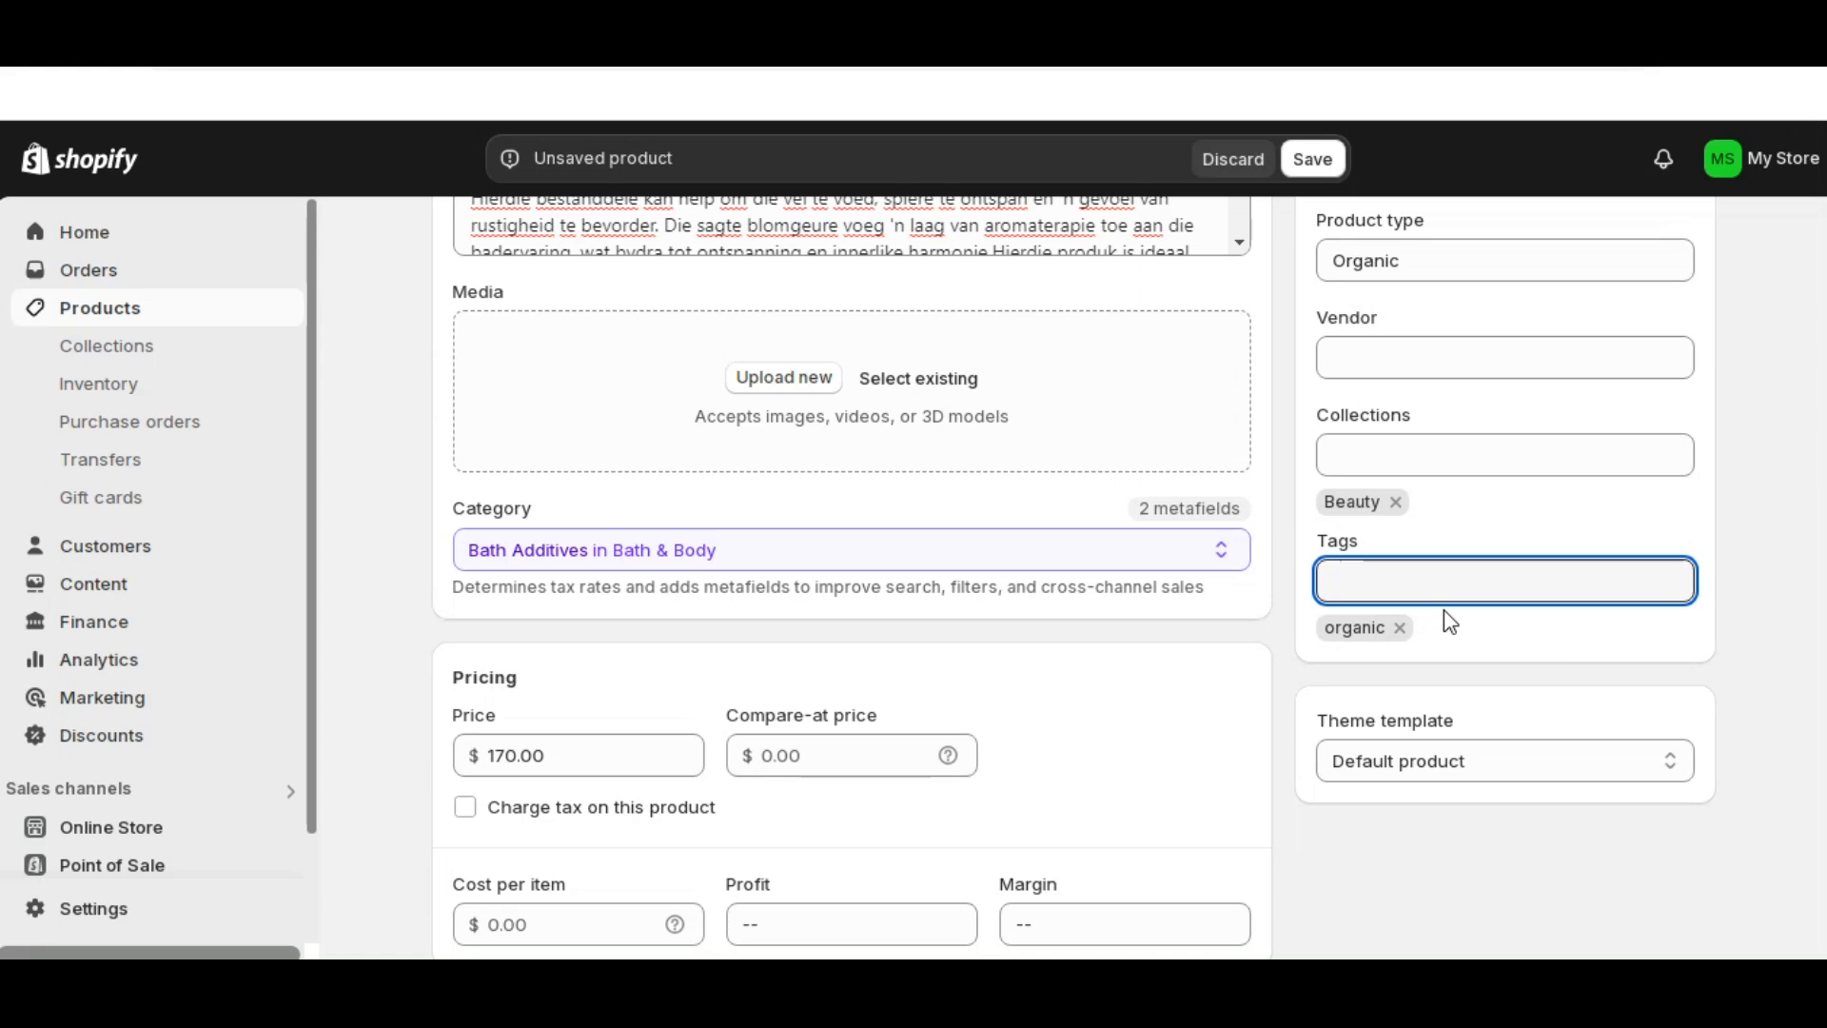
left_click(1311, 179)
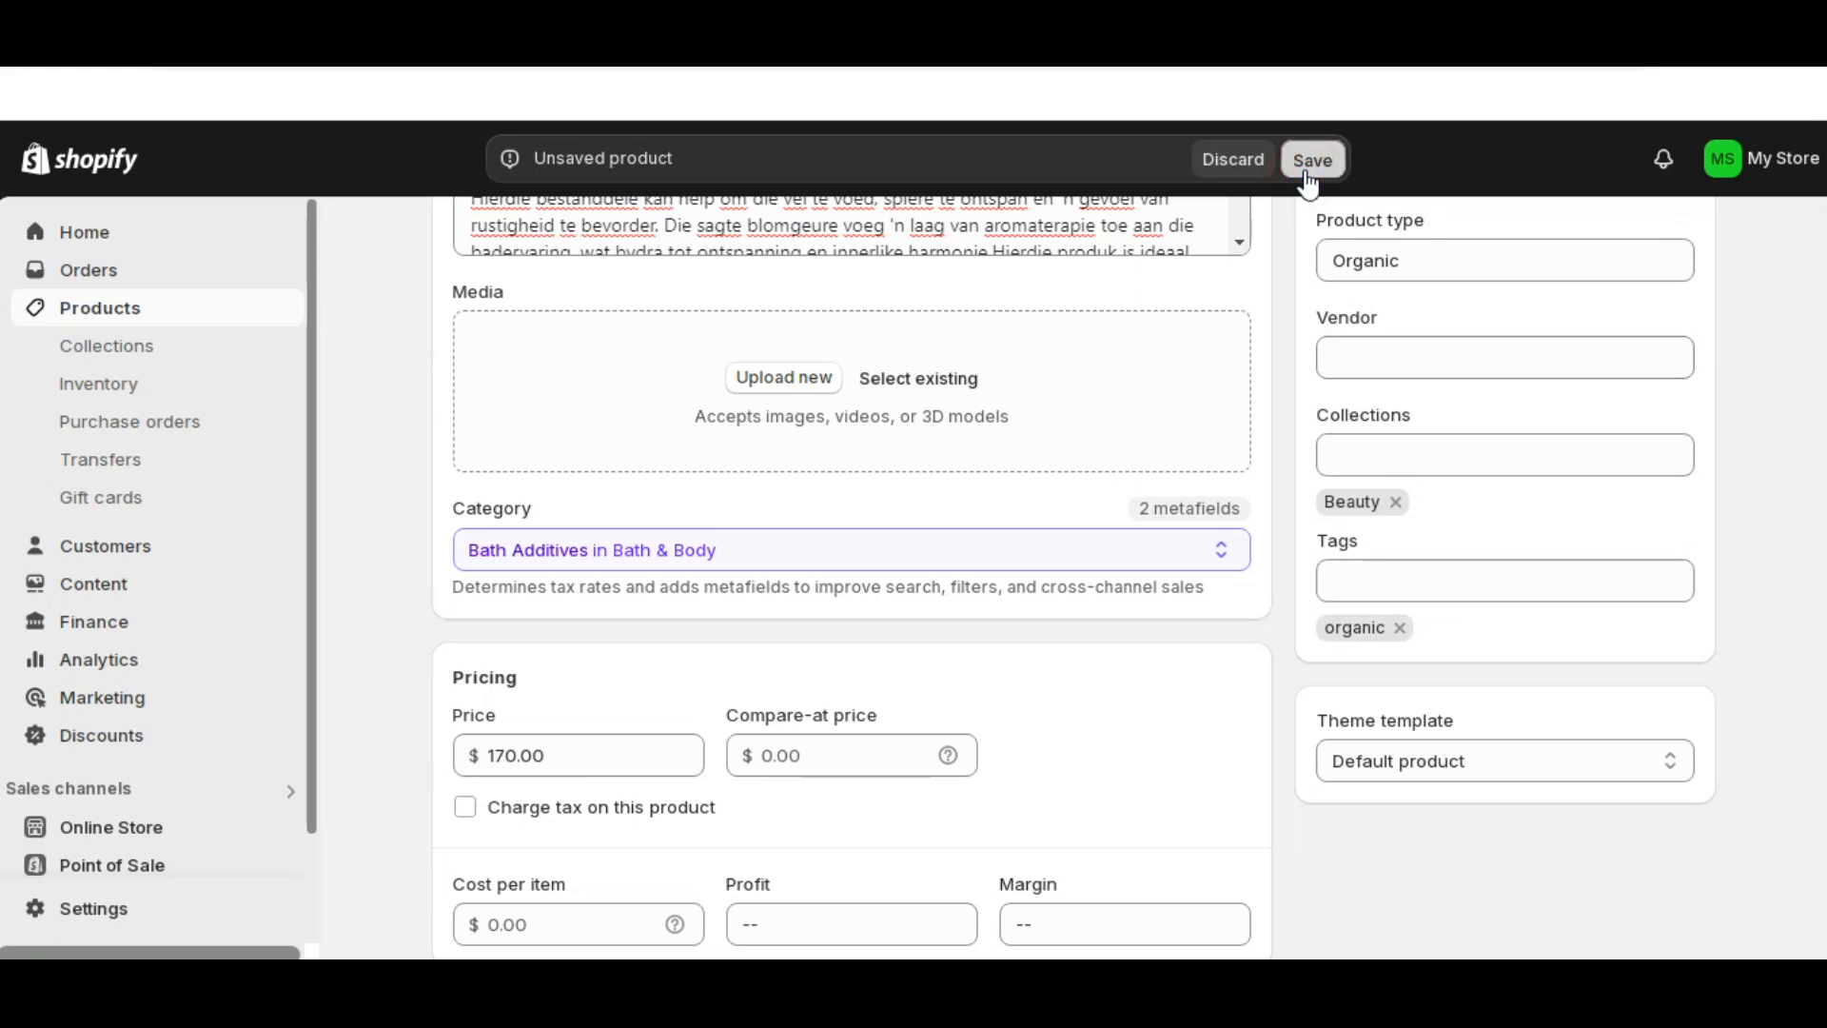
left_click(1310, 162)
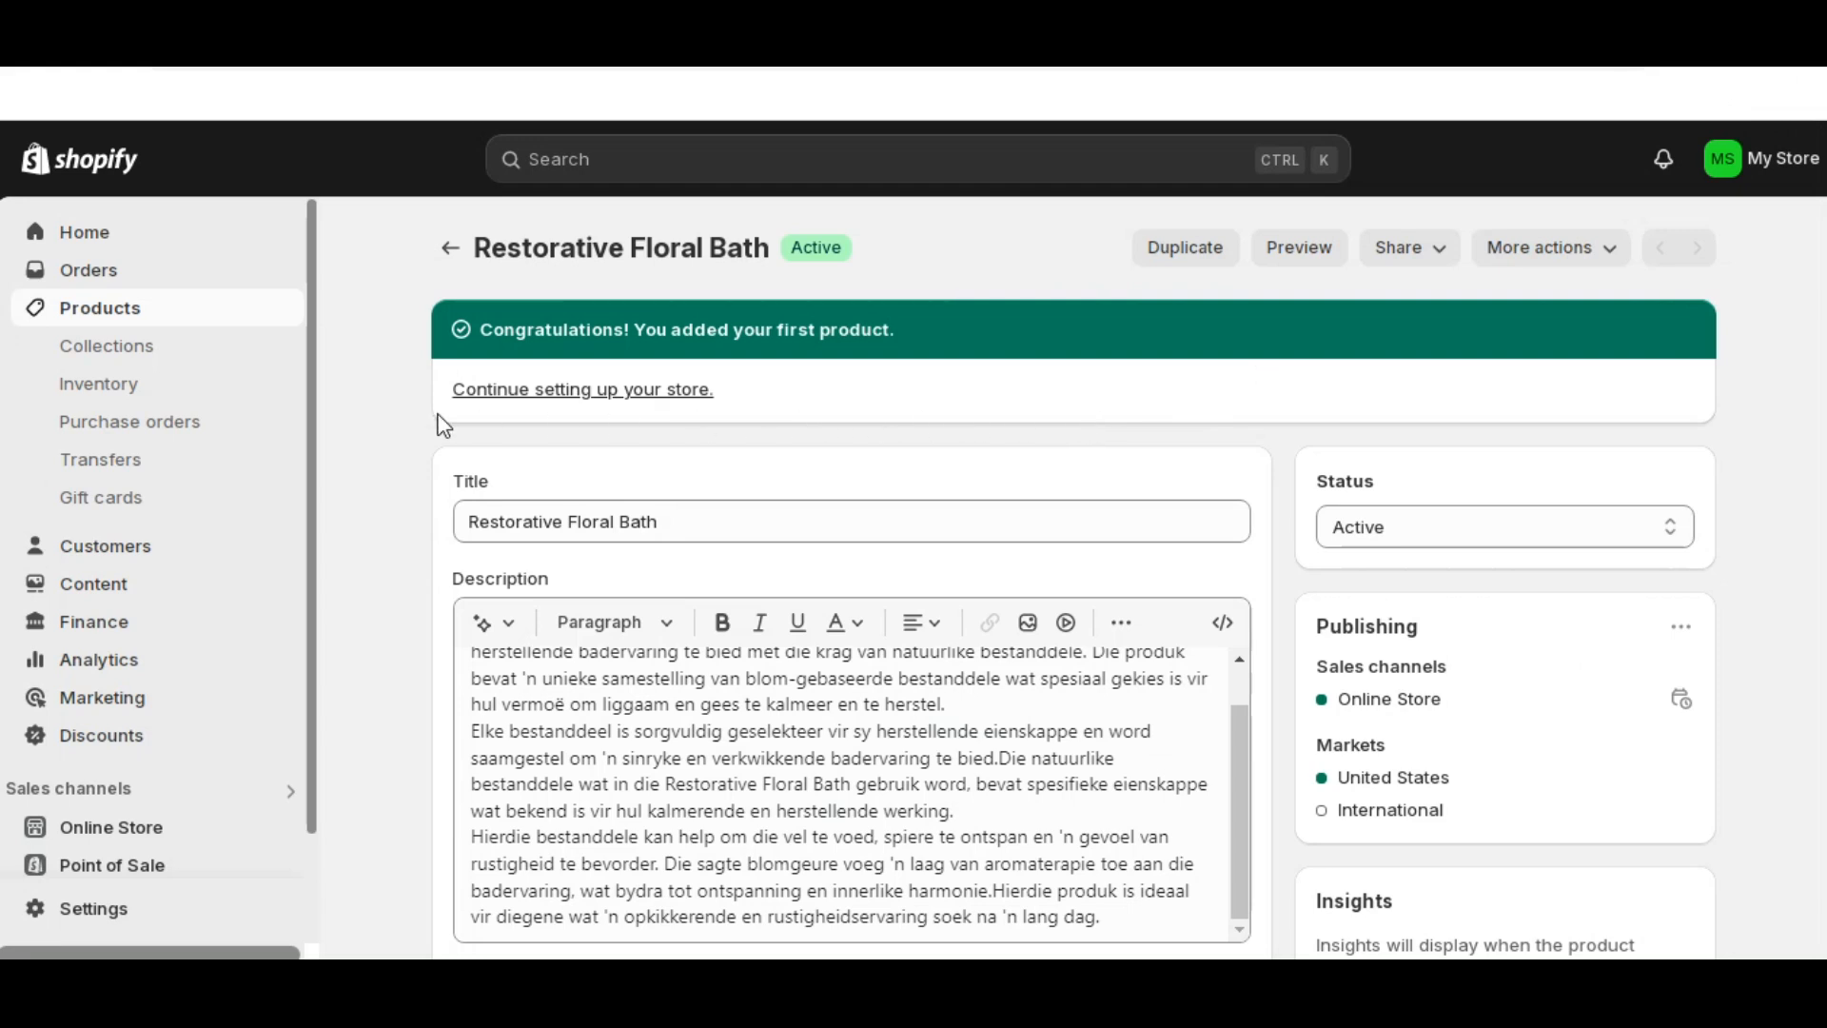
- Start another new product and title it Handmade Bathing Bar, copying the title from the product text document
left_click(129, 310)
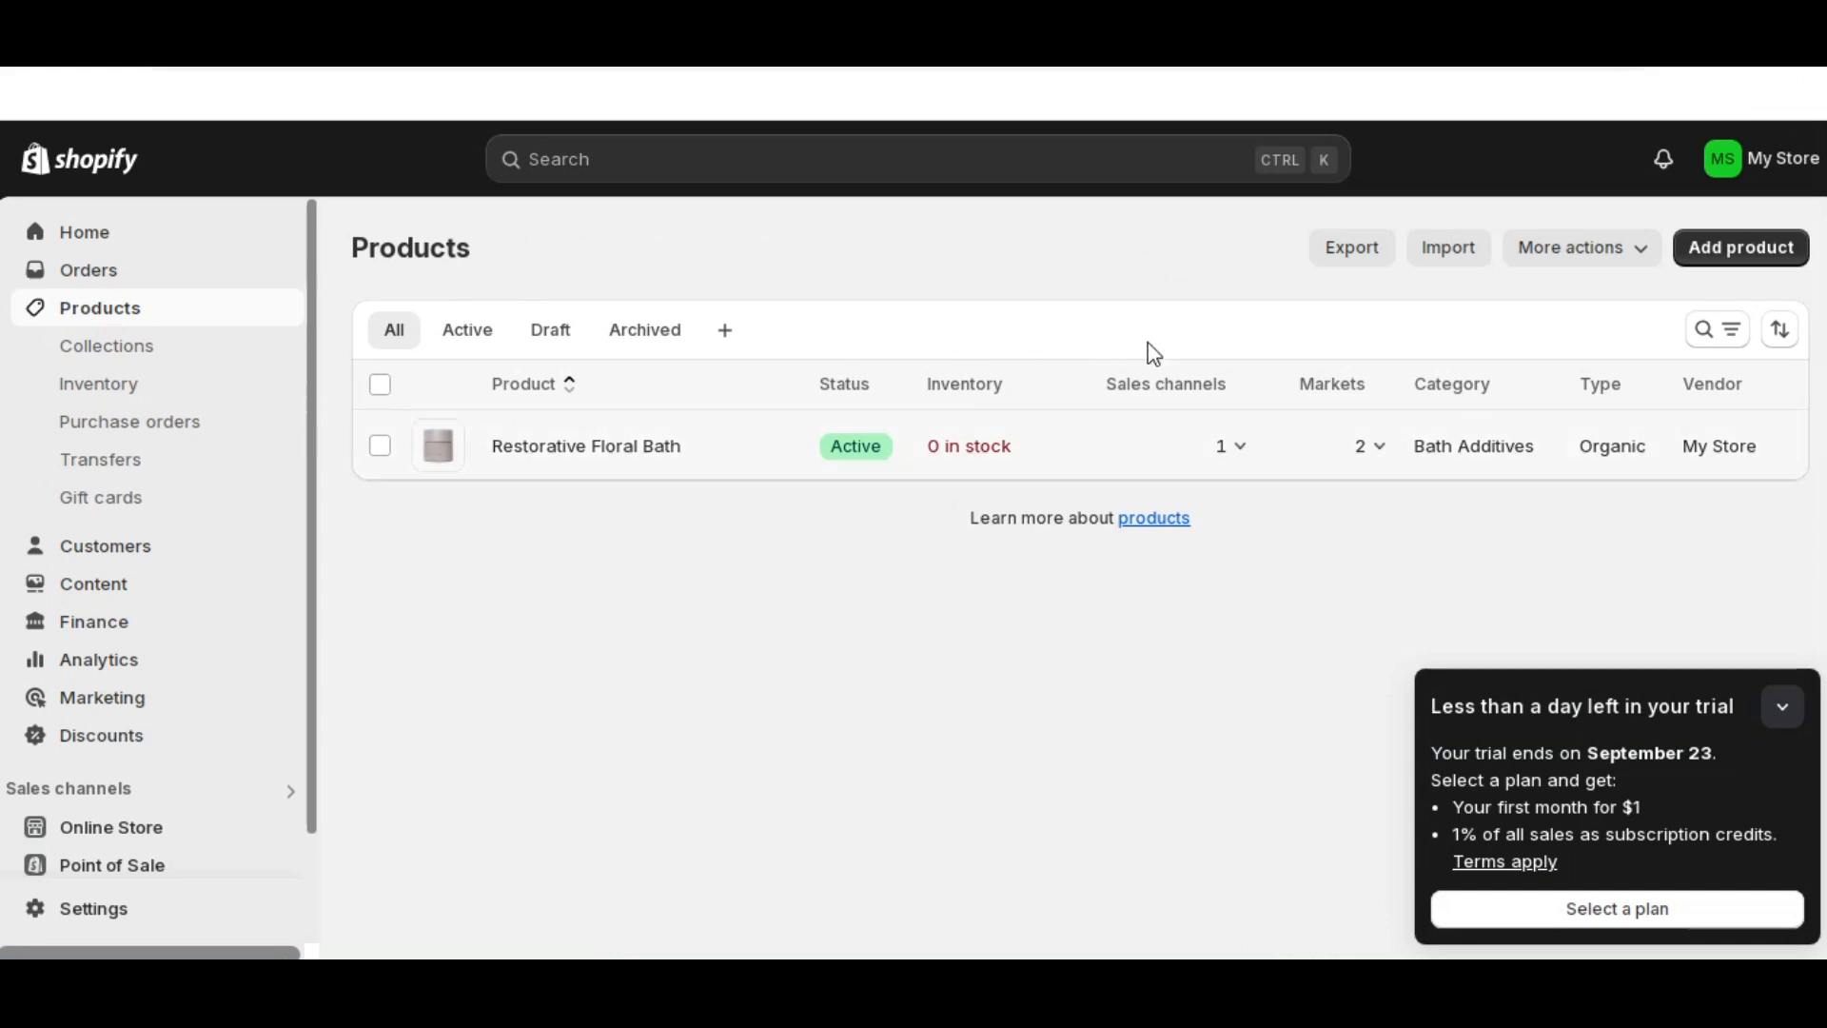
left_click(1733, 249)
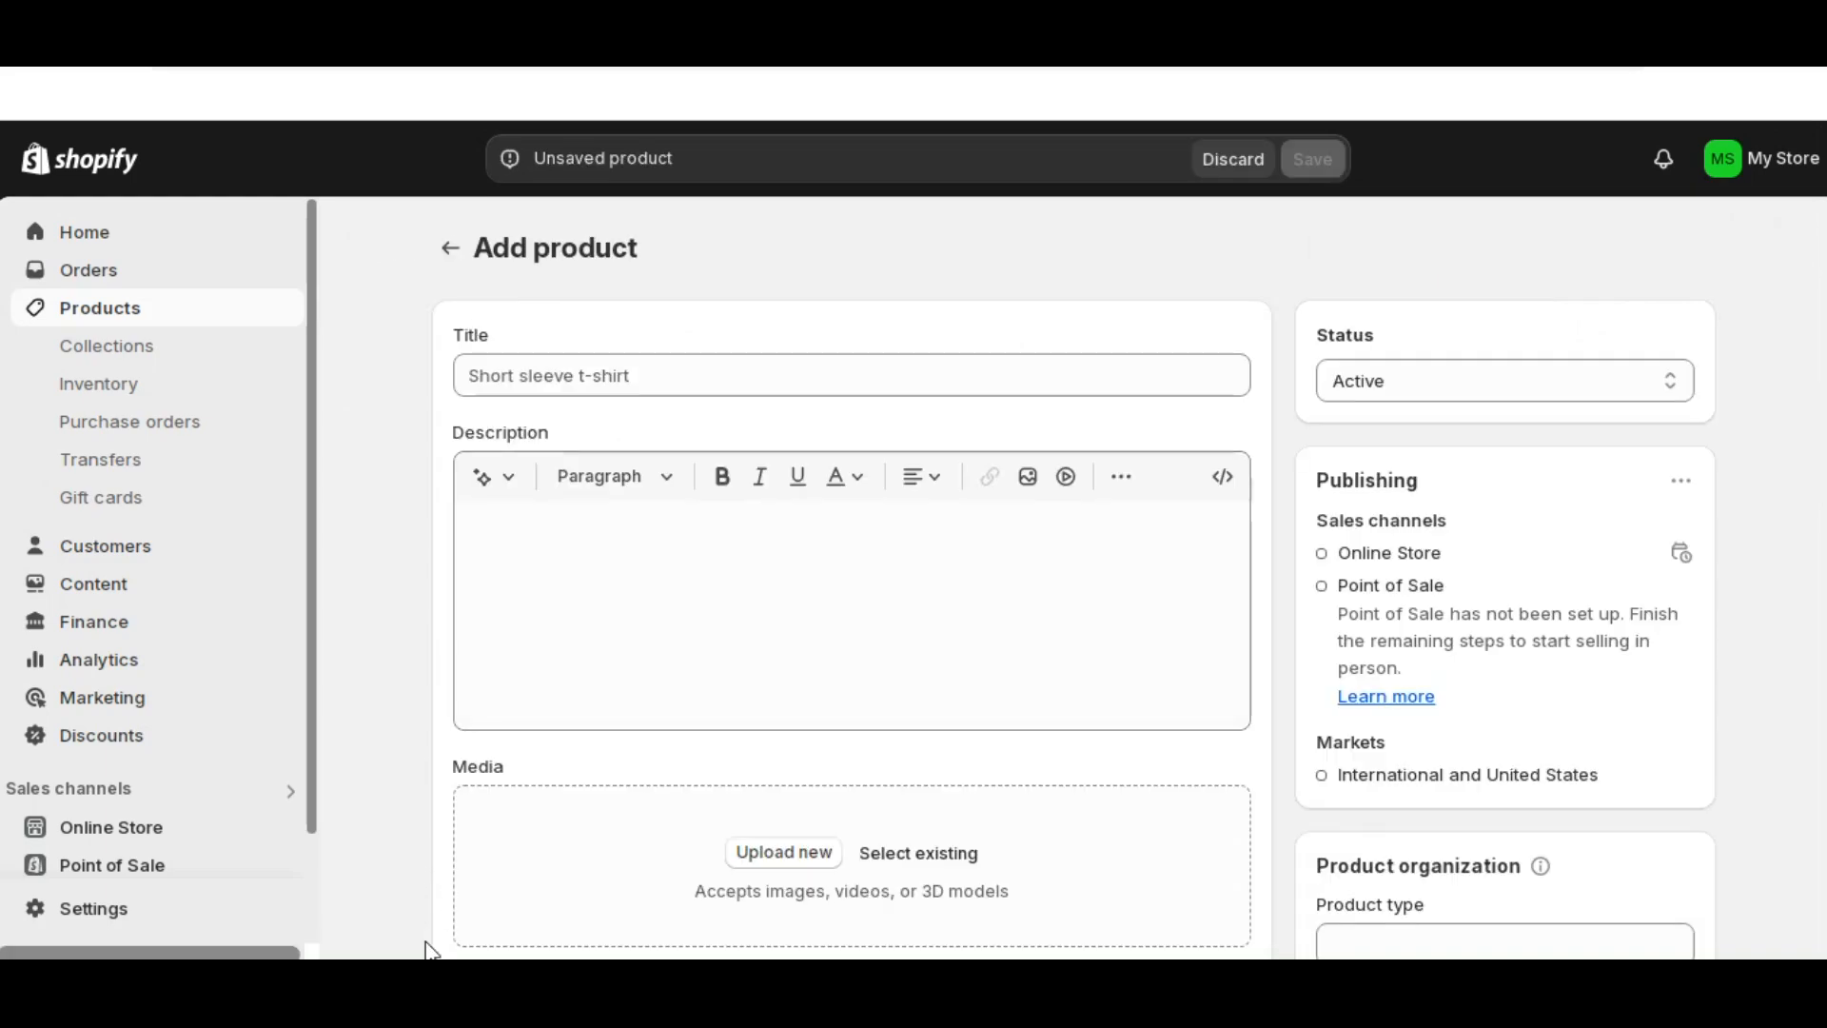
left_click(427, 985)
left_click_drag(270, 350, 3, 350)
key("ctrl+c")
left_click(336, 985)
left_click(735, 366)
key("ctrl+v")
- Copy the full Handmade Bathing Bar description from the text document into the product's description
left_click(607, 594)
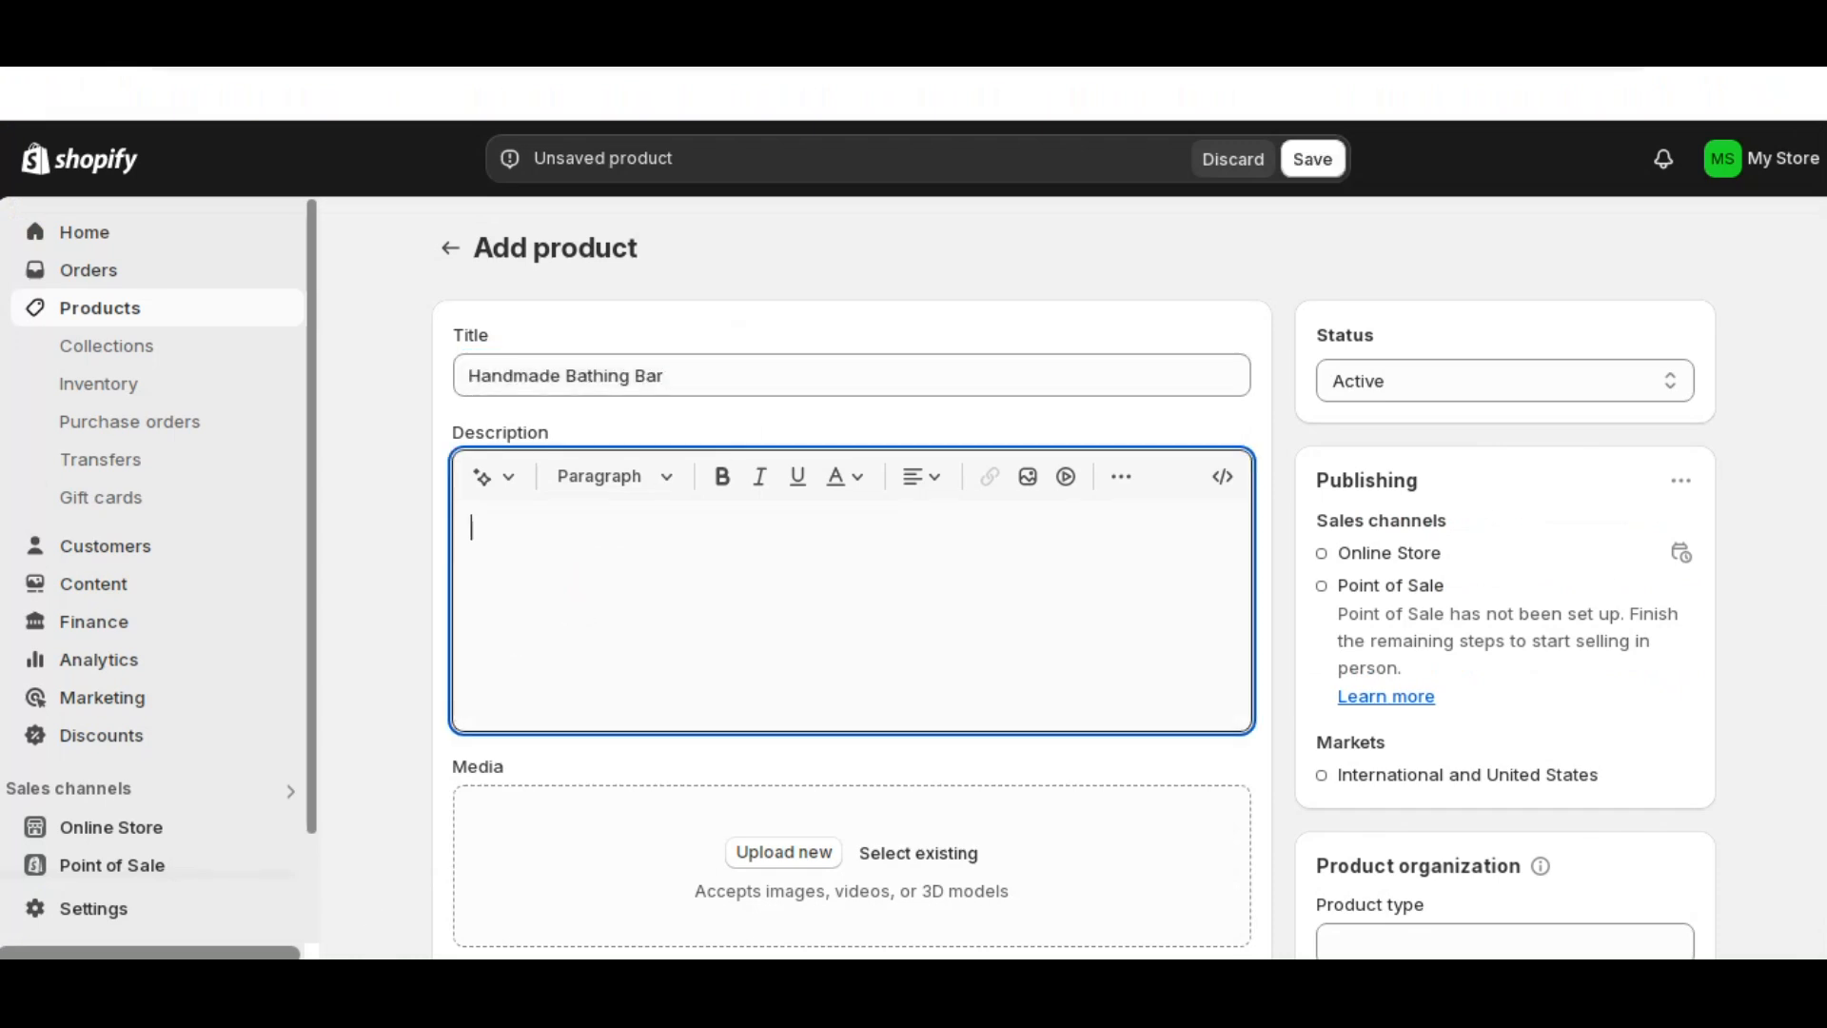
key("alt+Tab")
left_click_drag(7, 445, 1257, 671)
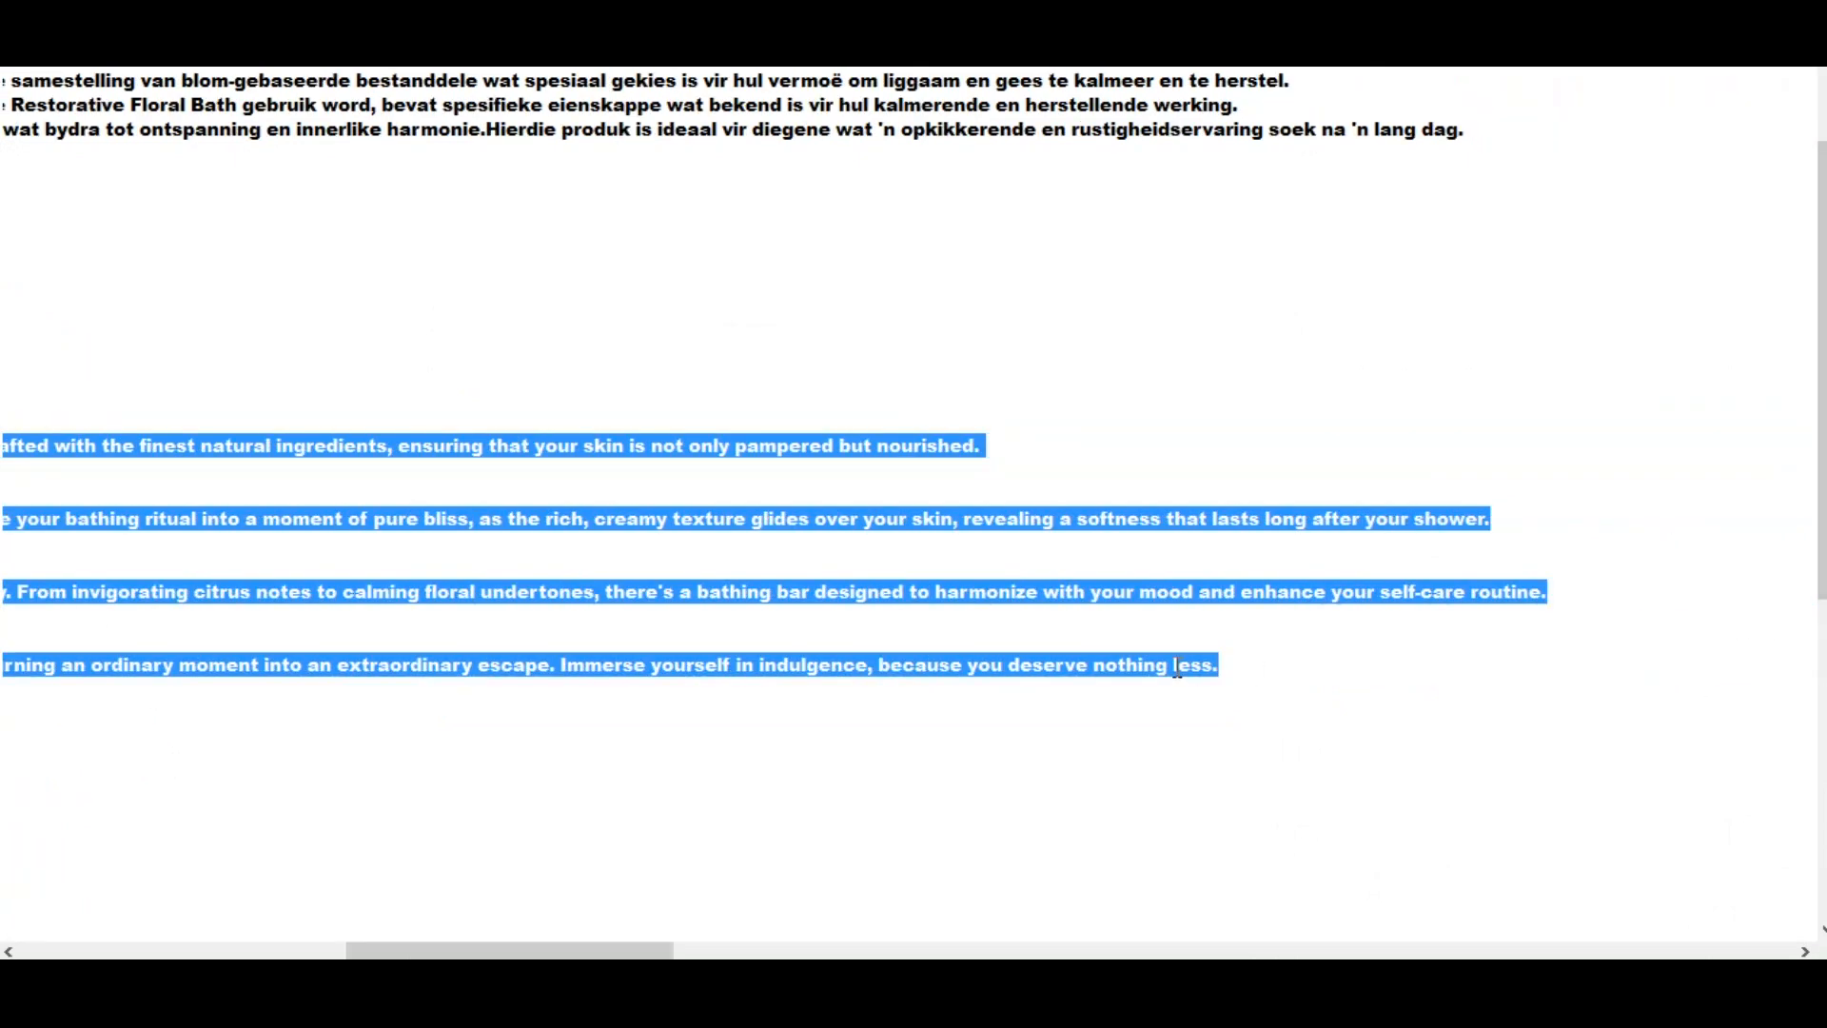
left_click(278, 695)
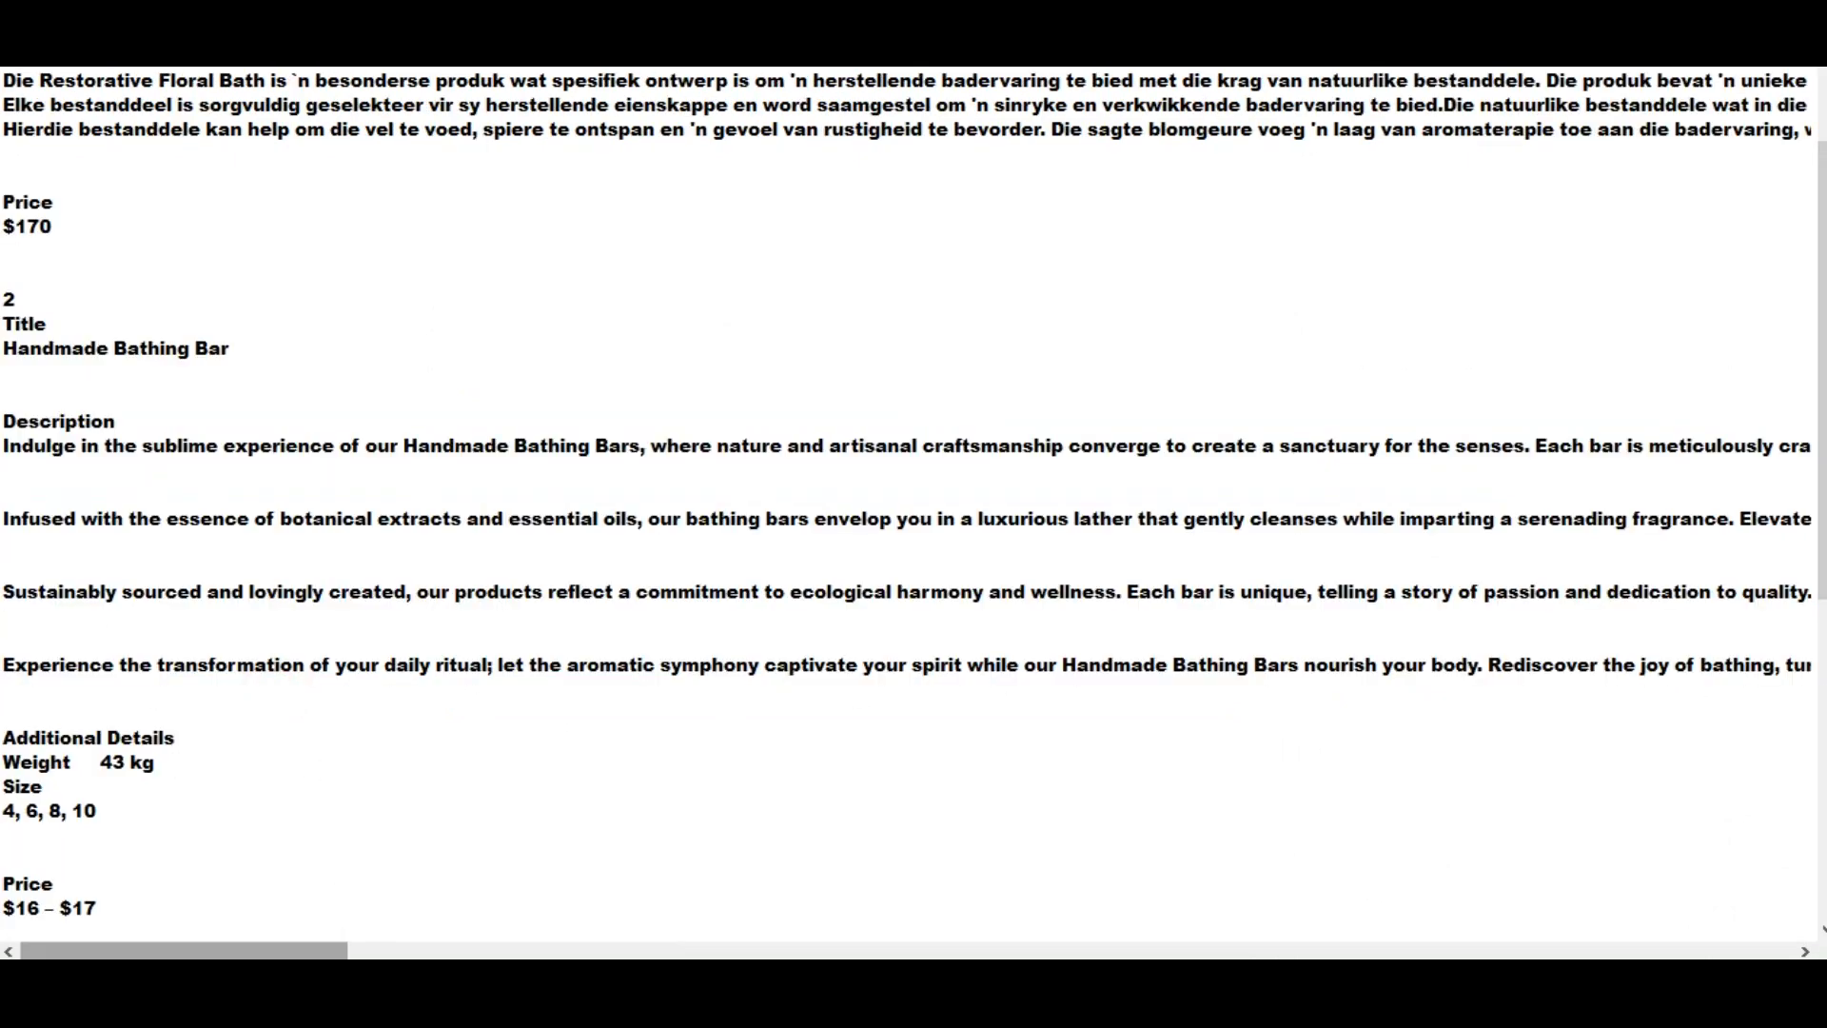
key("alt+Tab")
key("ctrl+v")
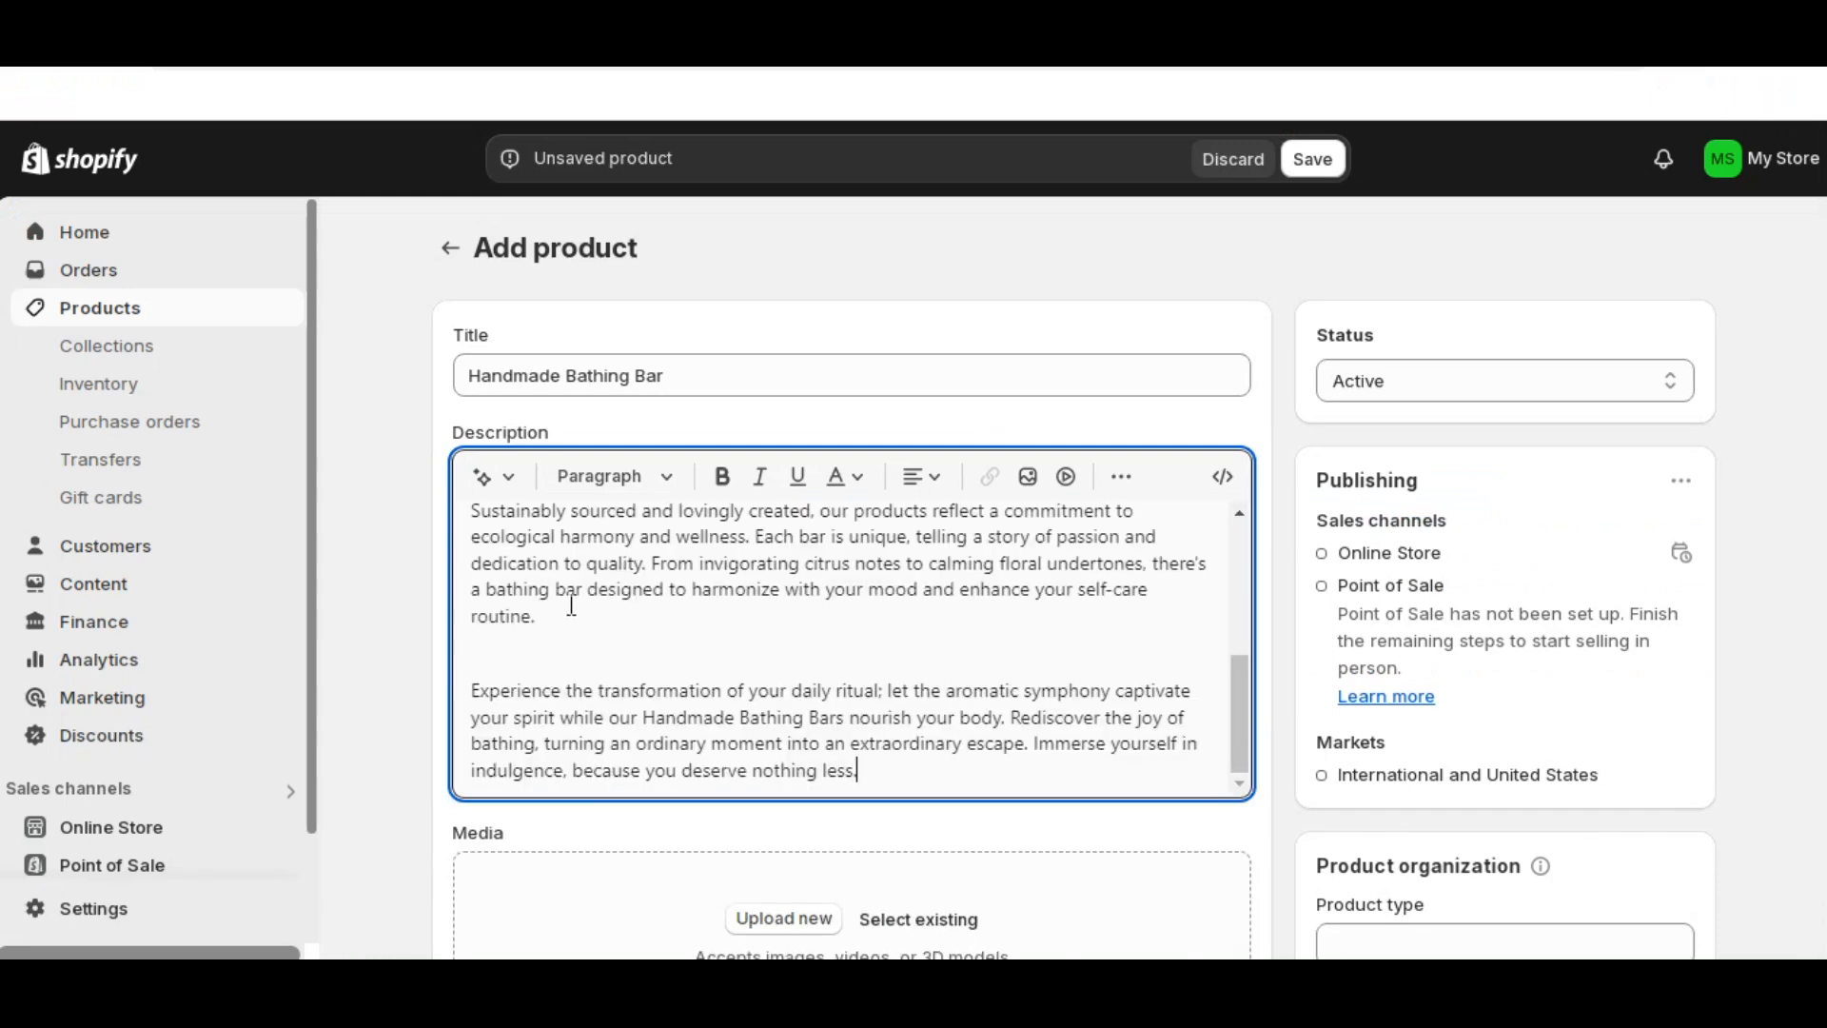
scroll(573, 636, "up", 5)
left_click(409, 648)
- Set the Handmade Bathing Bar price to $16.00, checking the product text document, and turn off charging tax on the product
scroll(409, 648, "down", 3)
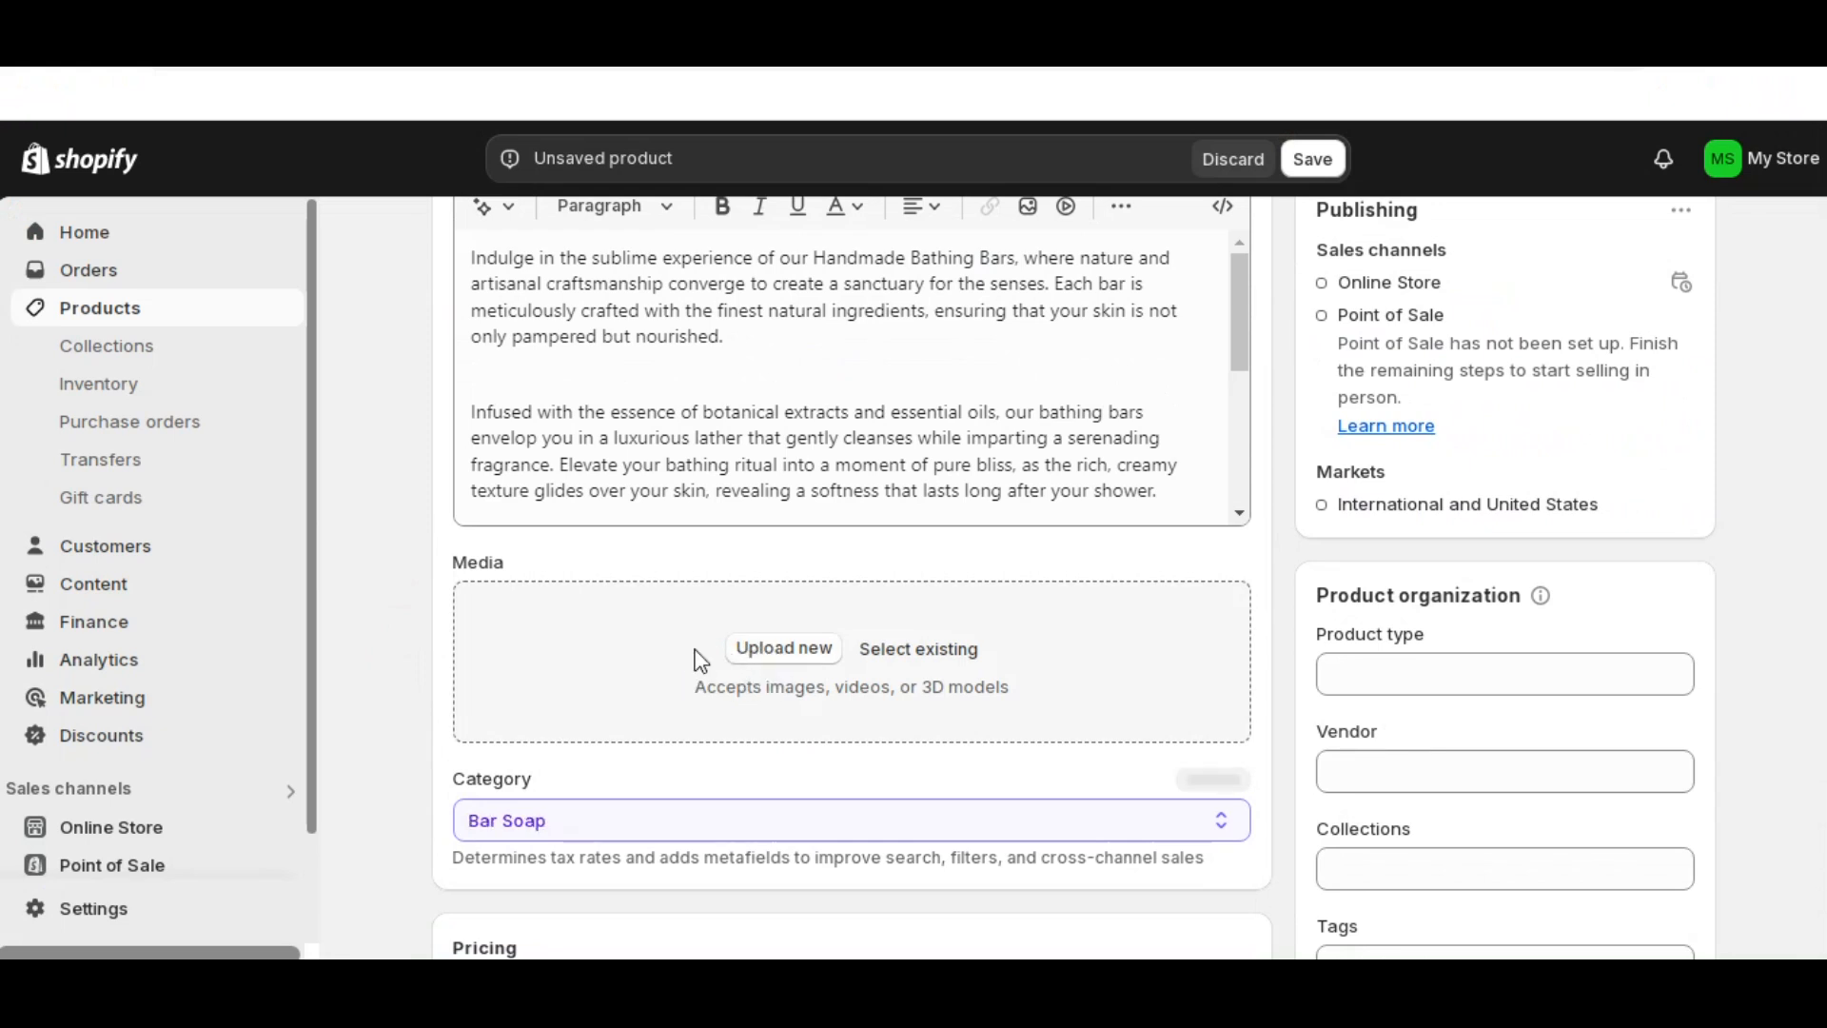
scroll(702, 659, "down", 2)
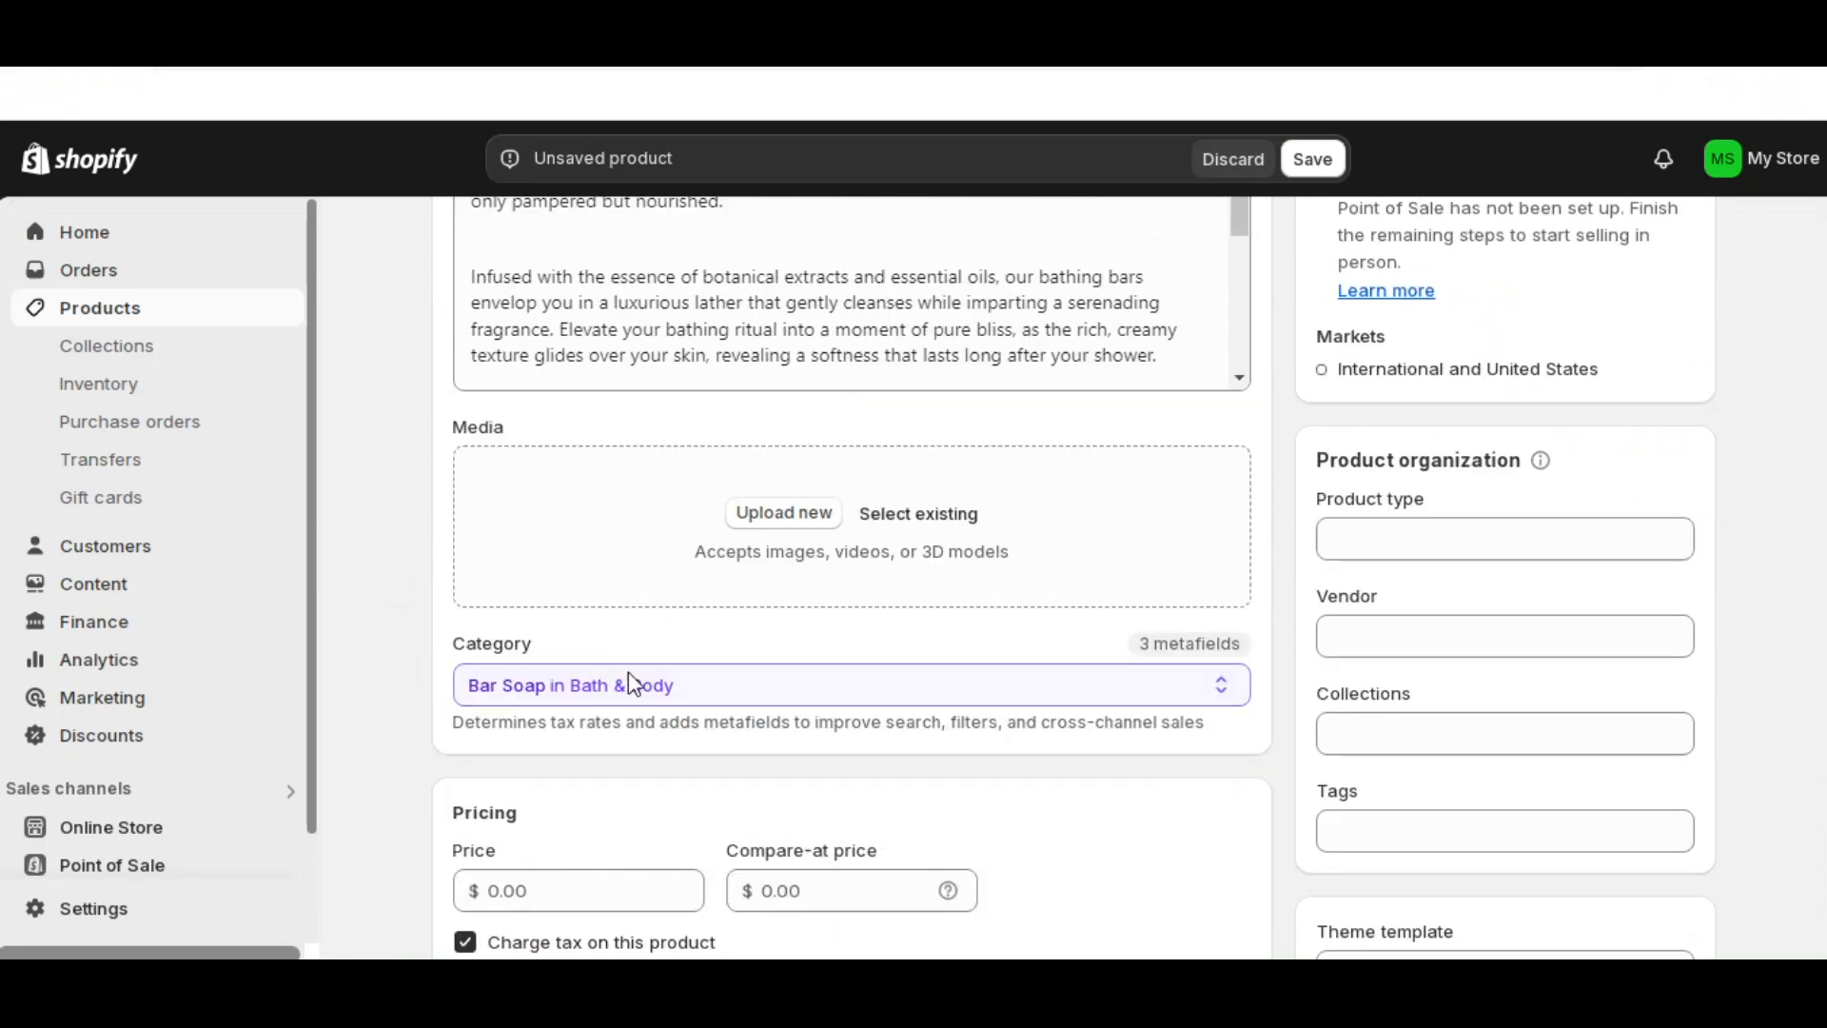
scroll(597, 692, "down", 3)
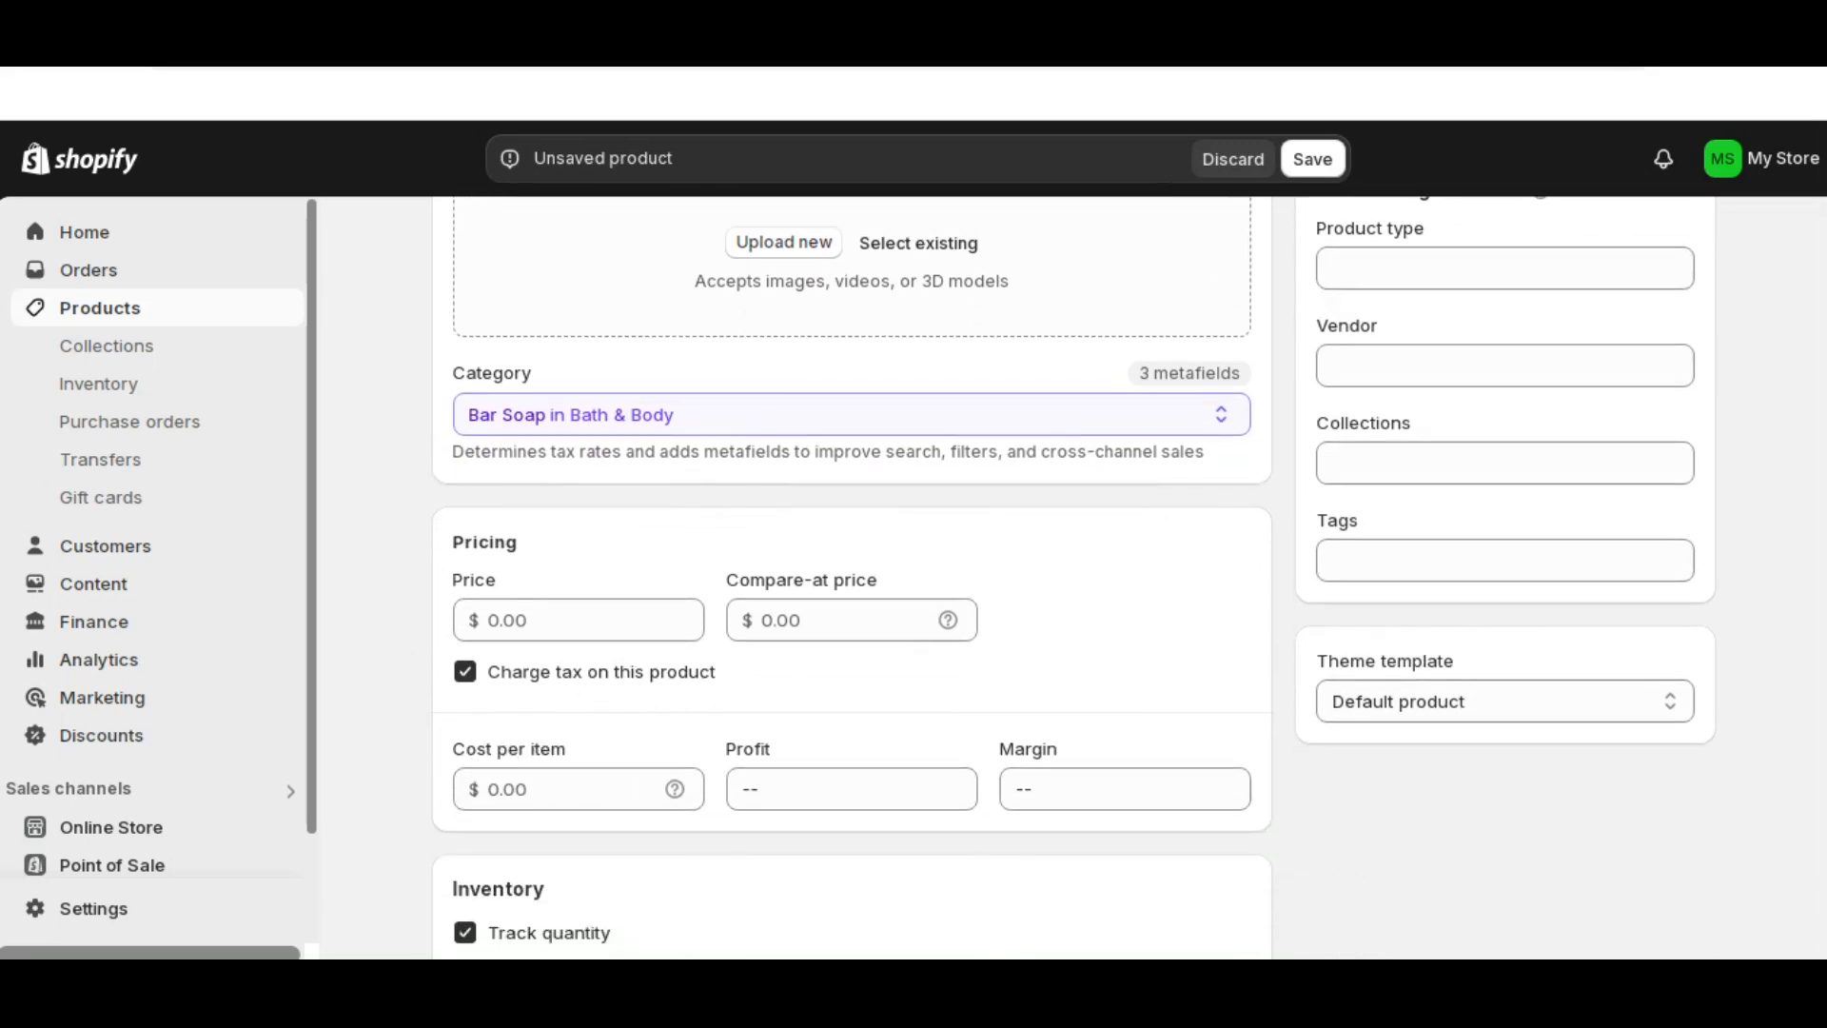
left_click(381, 982)
scroll(183, 816, "down", 1)
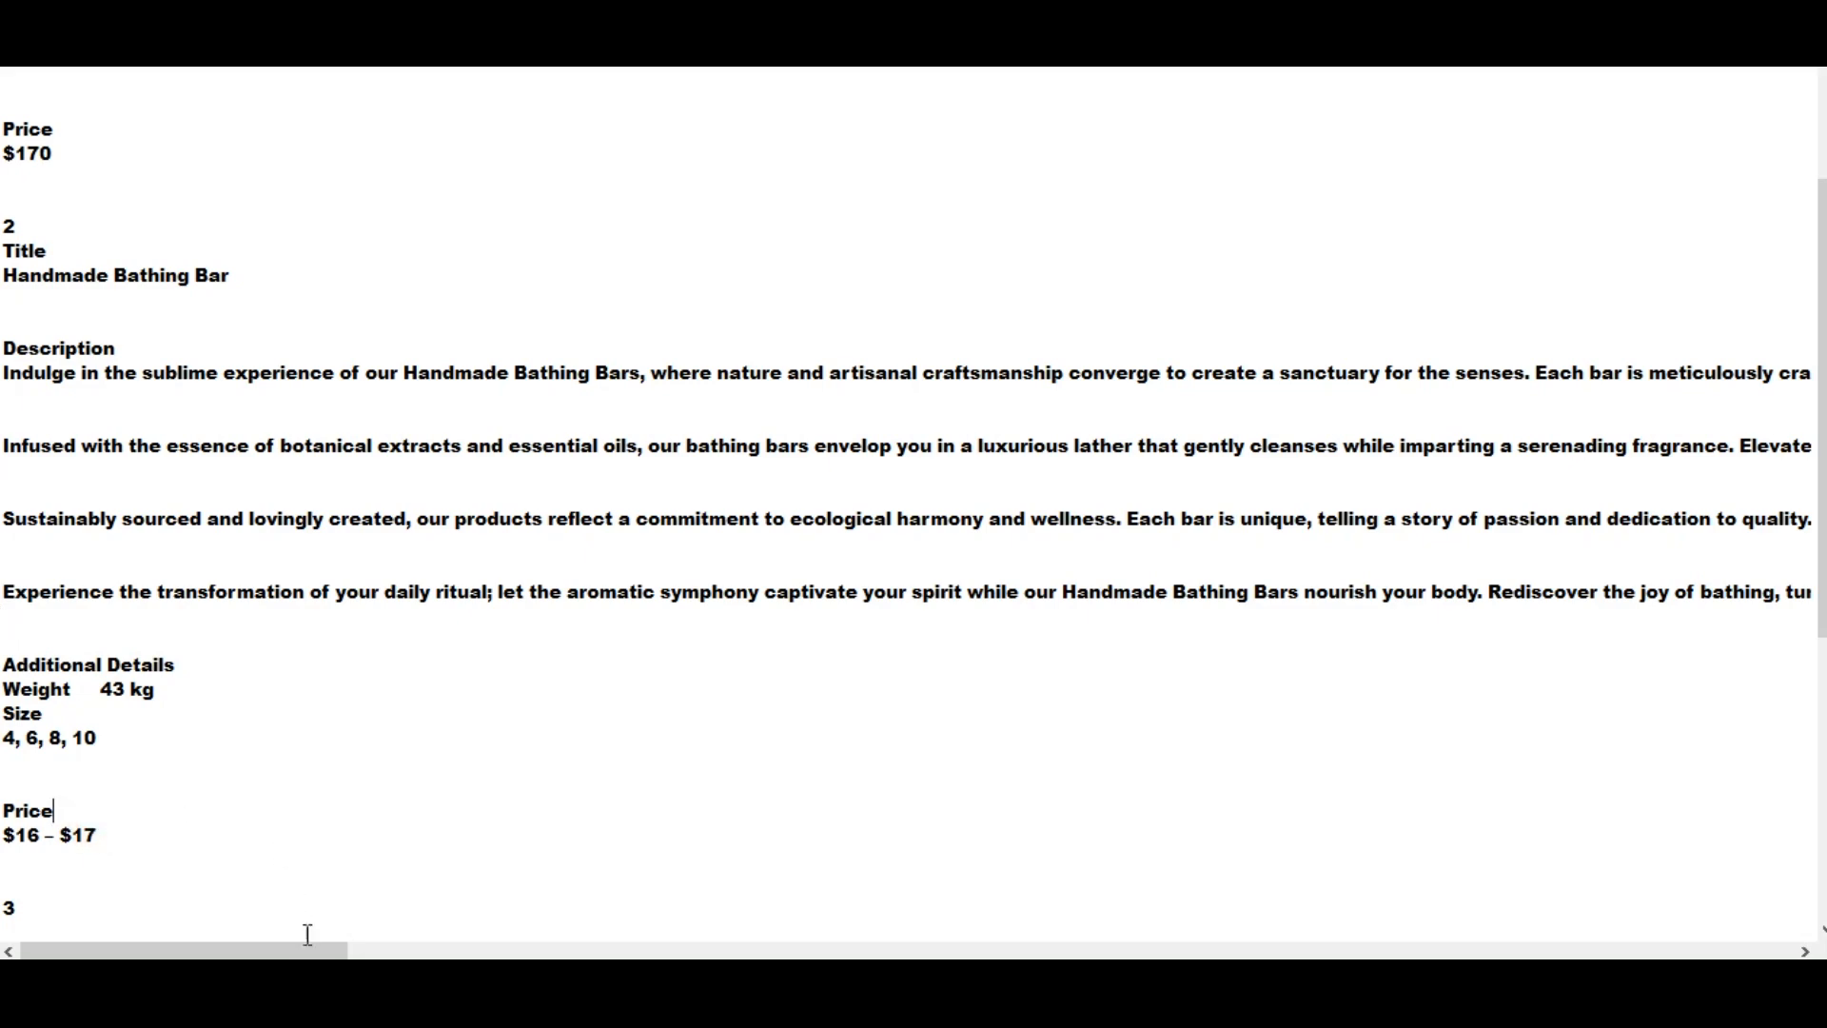
left_click(310, 980)
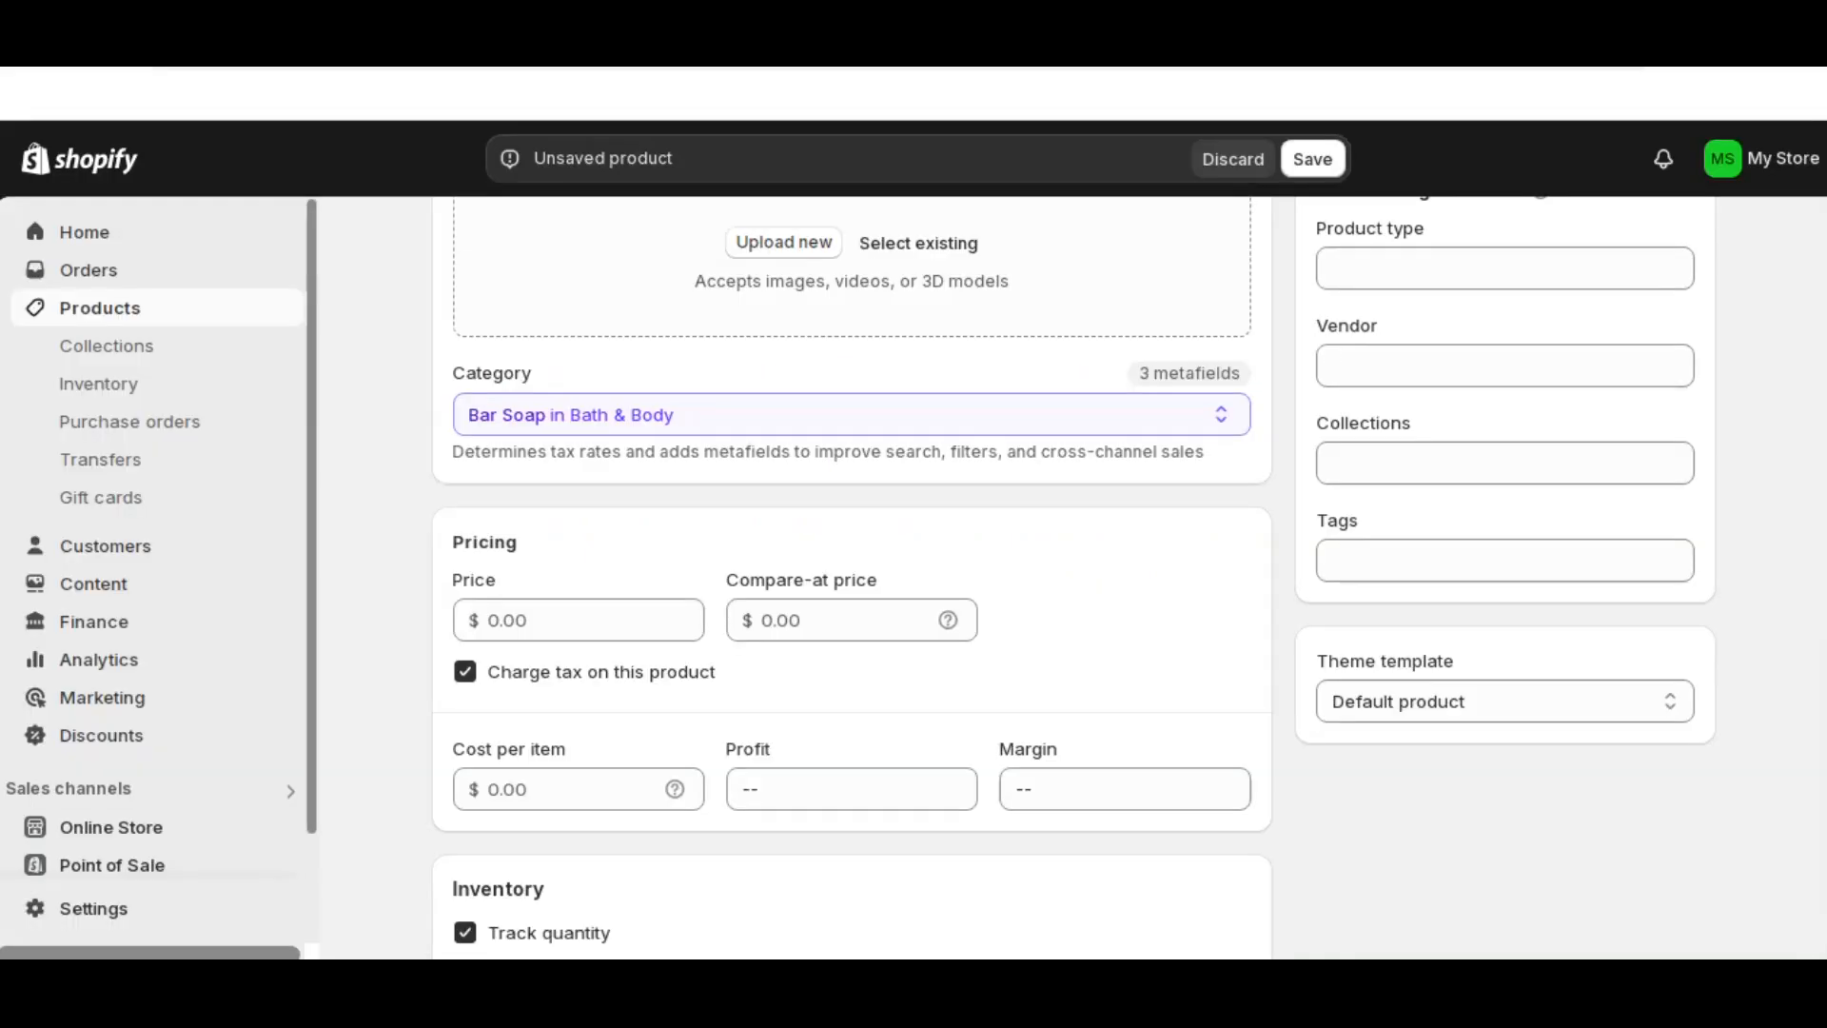
left_click(498, 624)
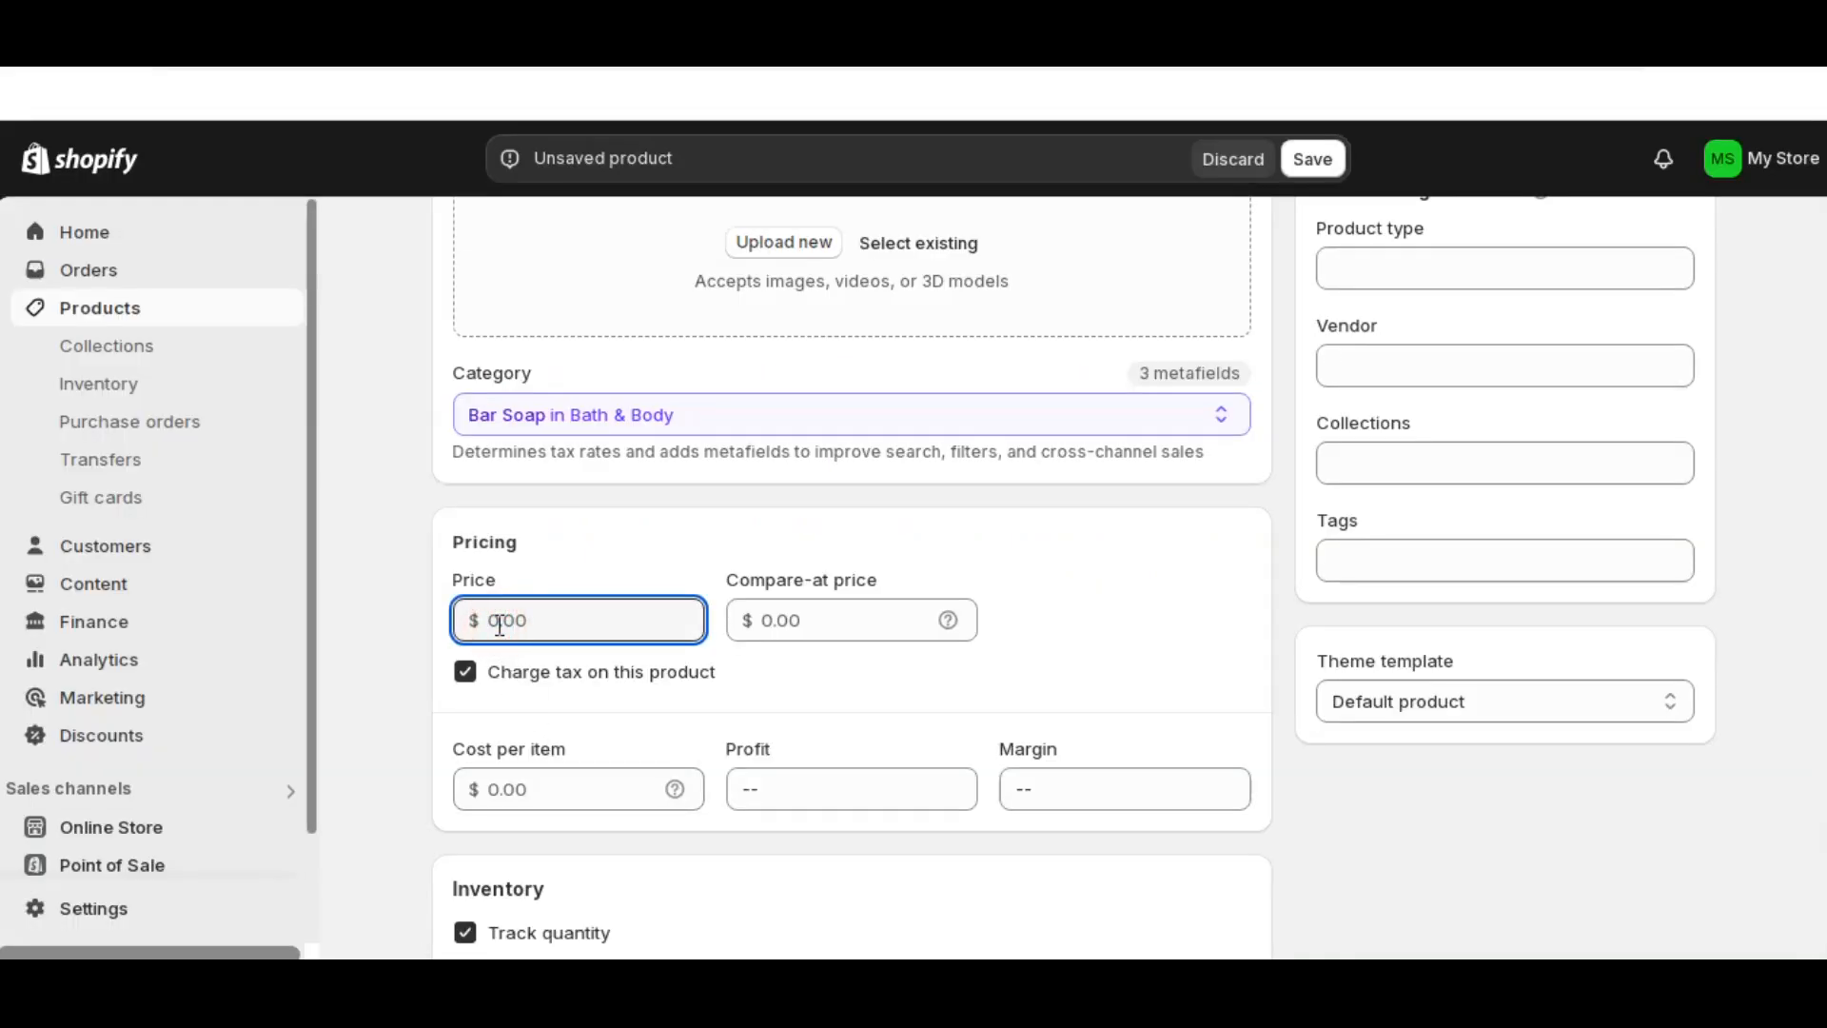
left_click(514, 678)
- Set the product's inventory quantity at the shop location to 5
scroll(526, 695, "down", 2)
scroll(526, 704, "down", 3)
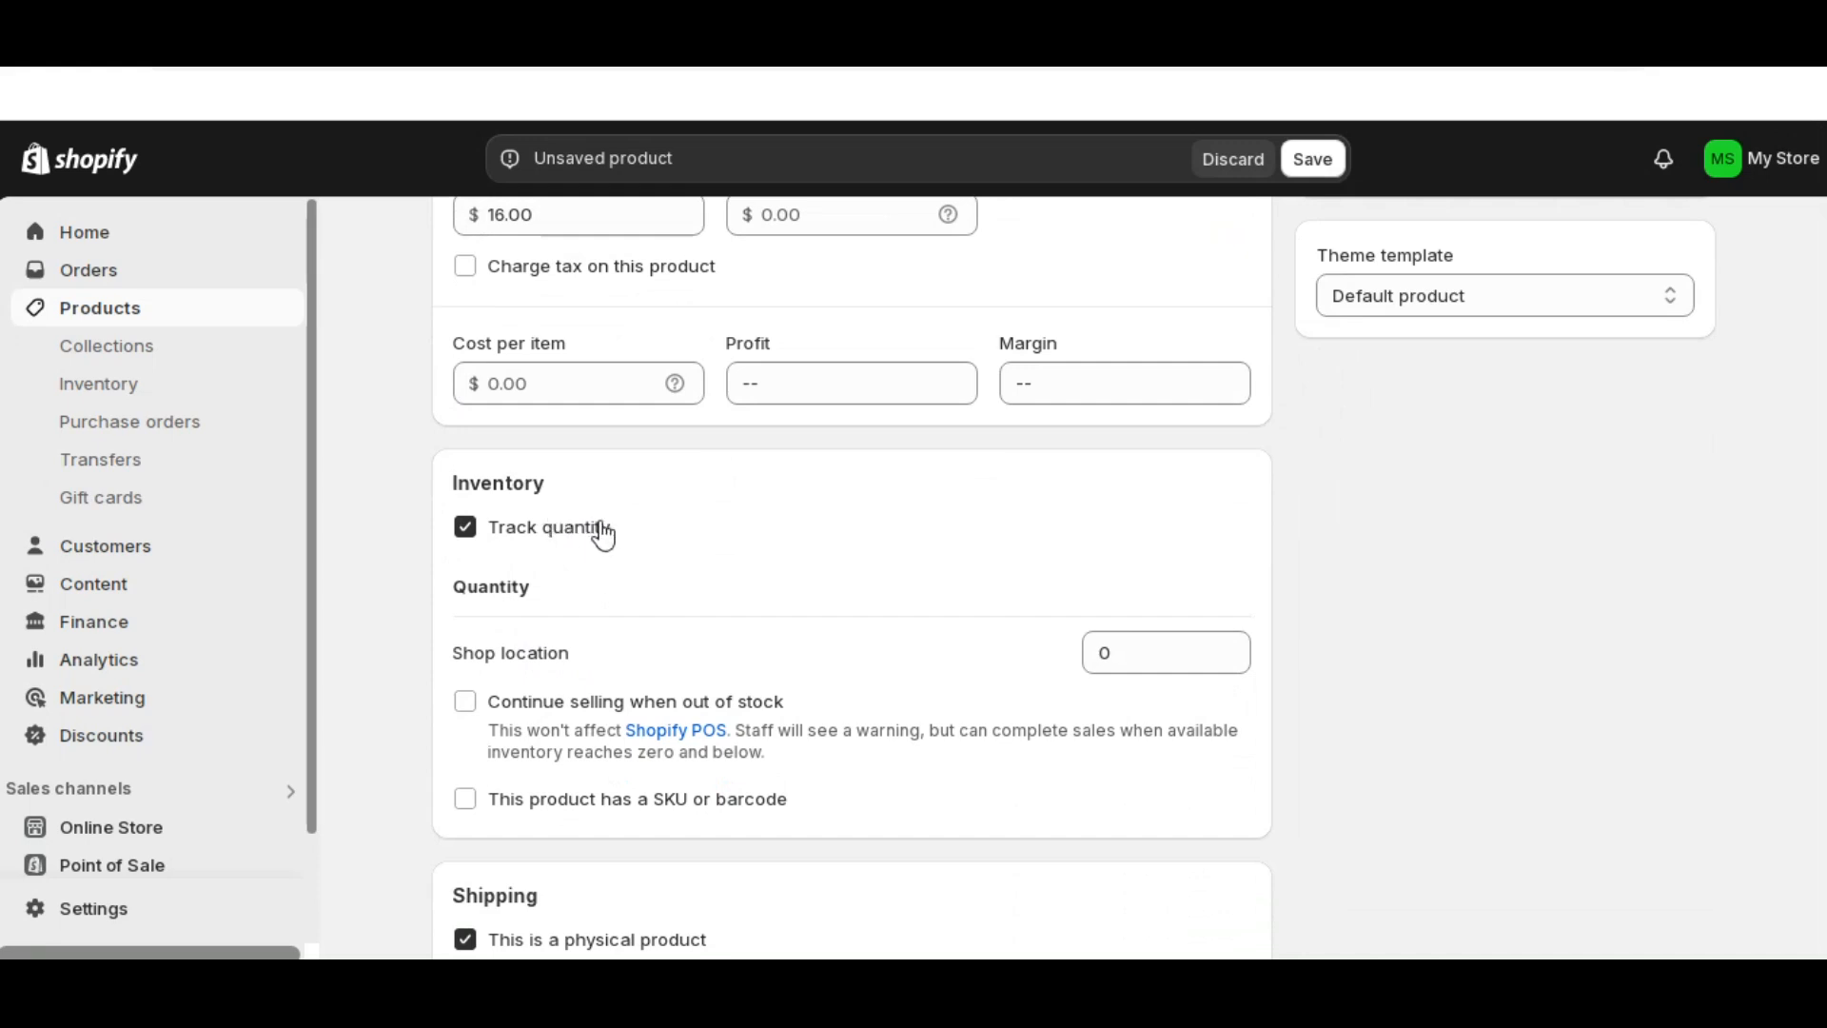
left_click(1112, 657)
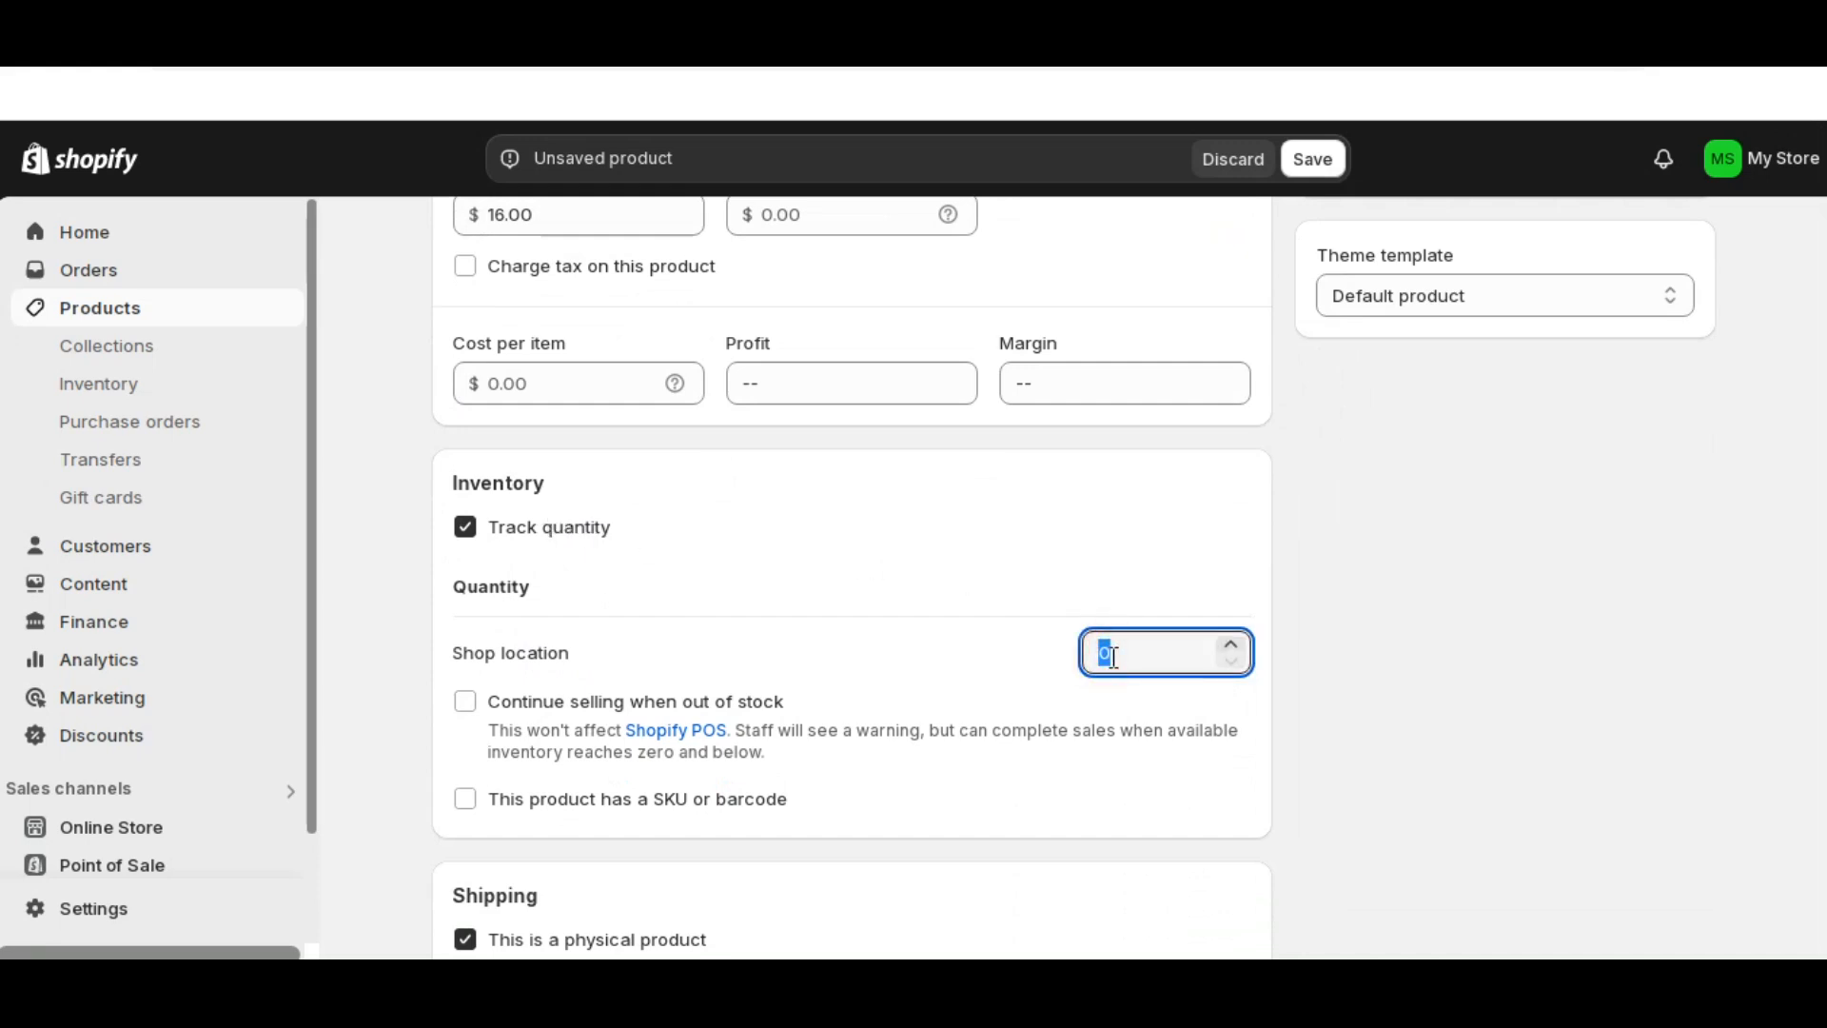
left_click(1229, 651)
left_click(1229, 651)
left_click(1229, 651)
left_click(1309, 653)
- Look up the product's weight in the text document and set the shipping weight to 43 kg
scroll(1309, 656, "down", 2)
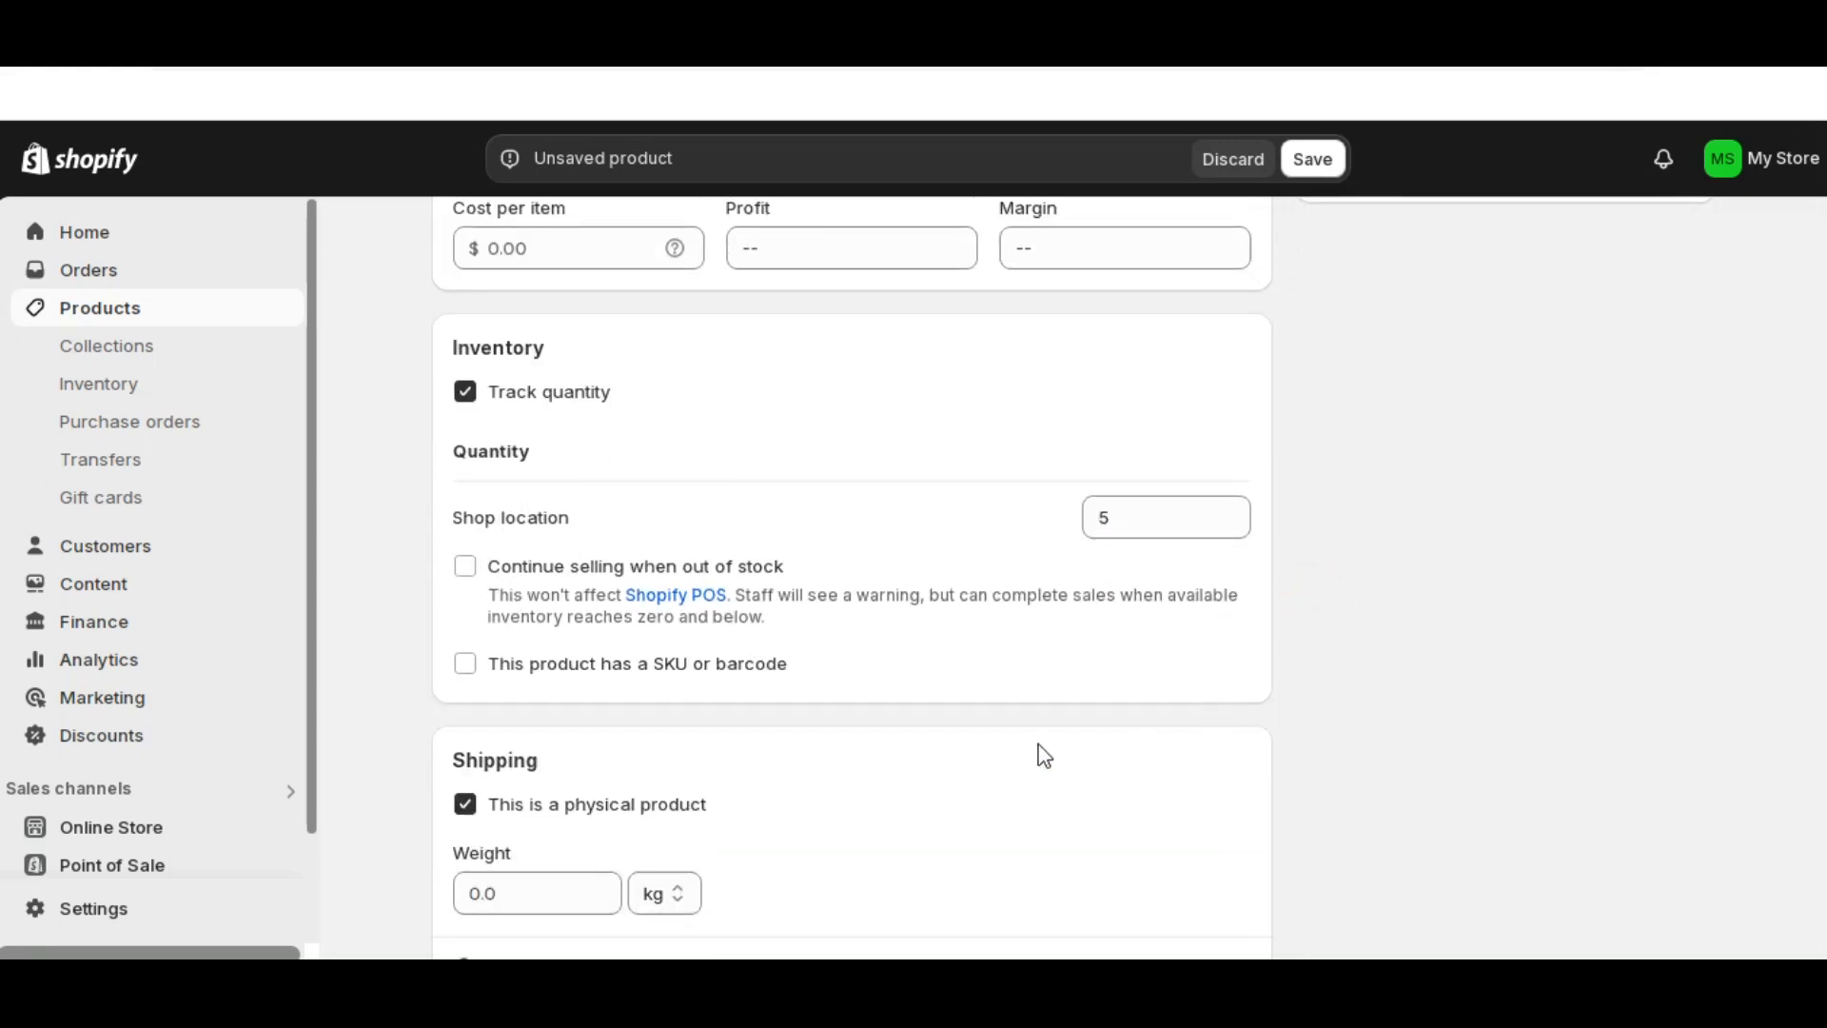
scroll(876, 716, "down", 2)
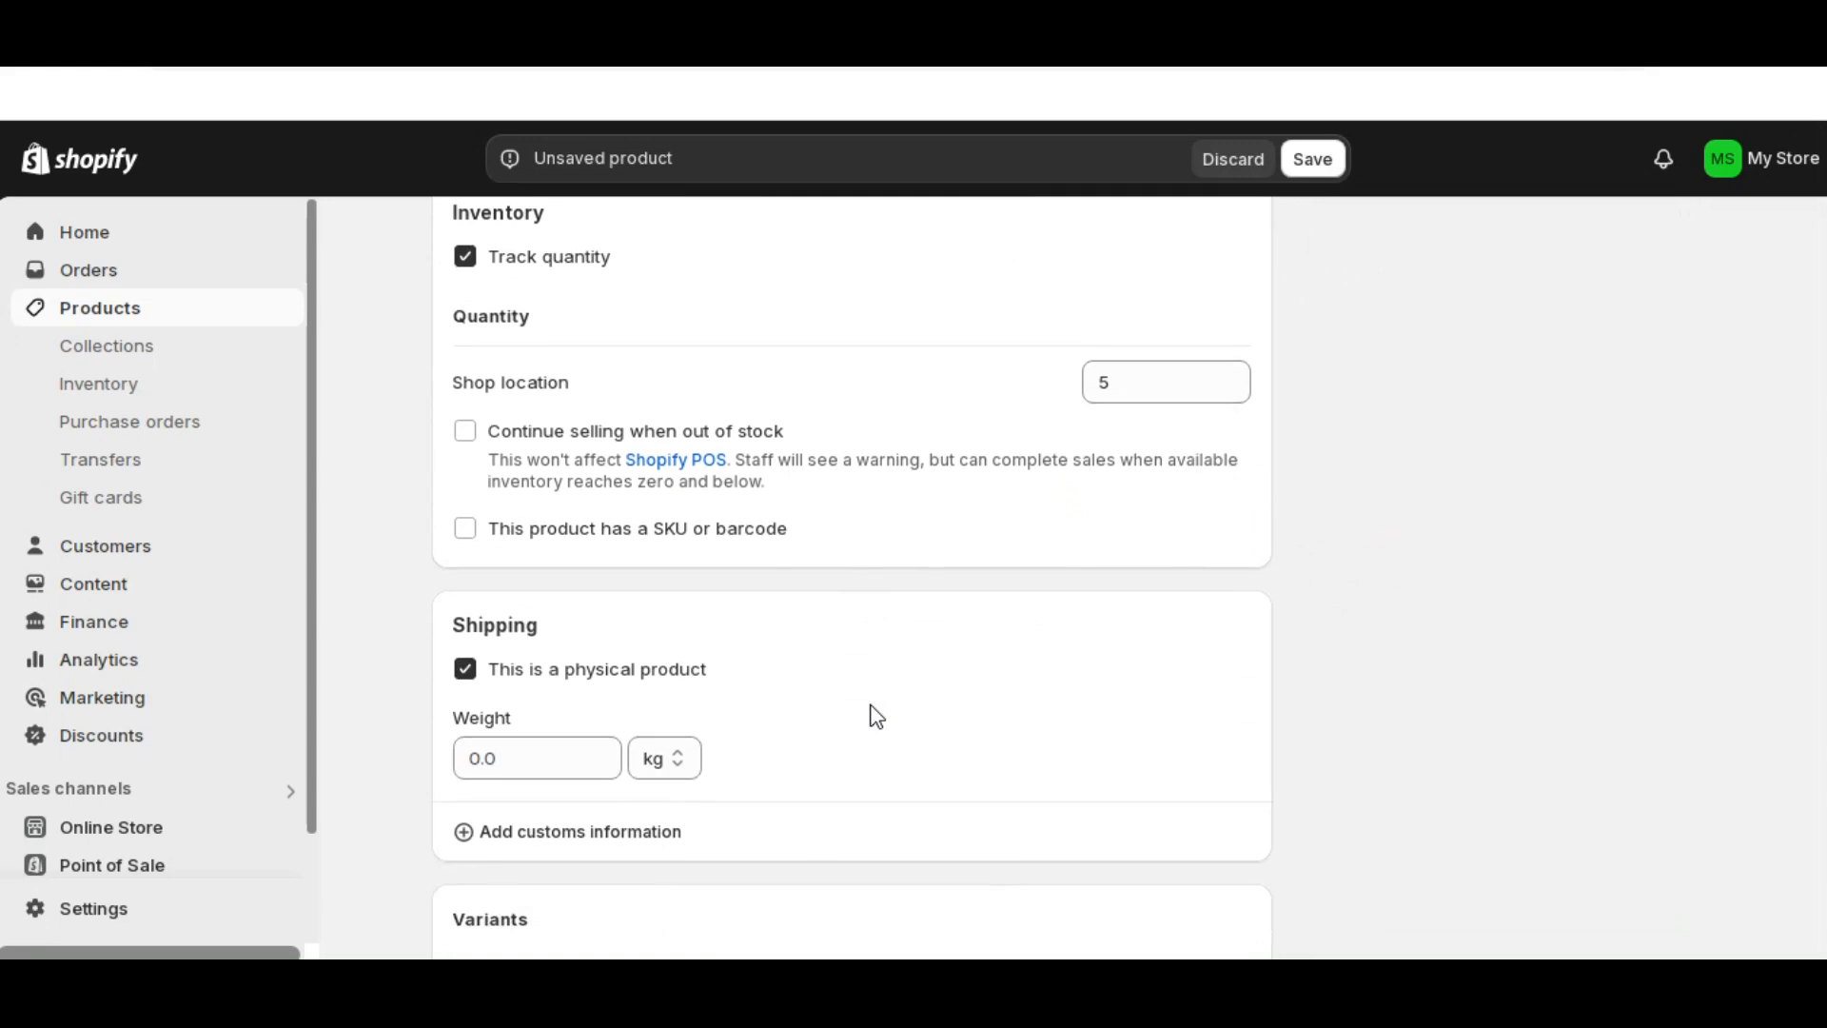
scroll(873, 714, "down", 2)
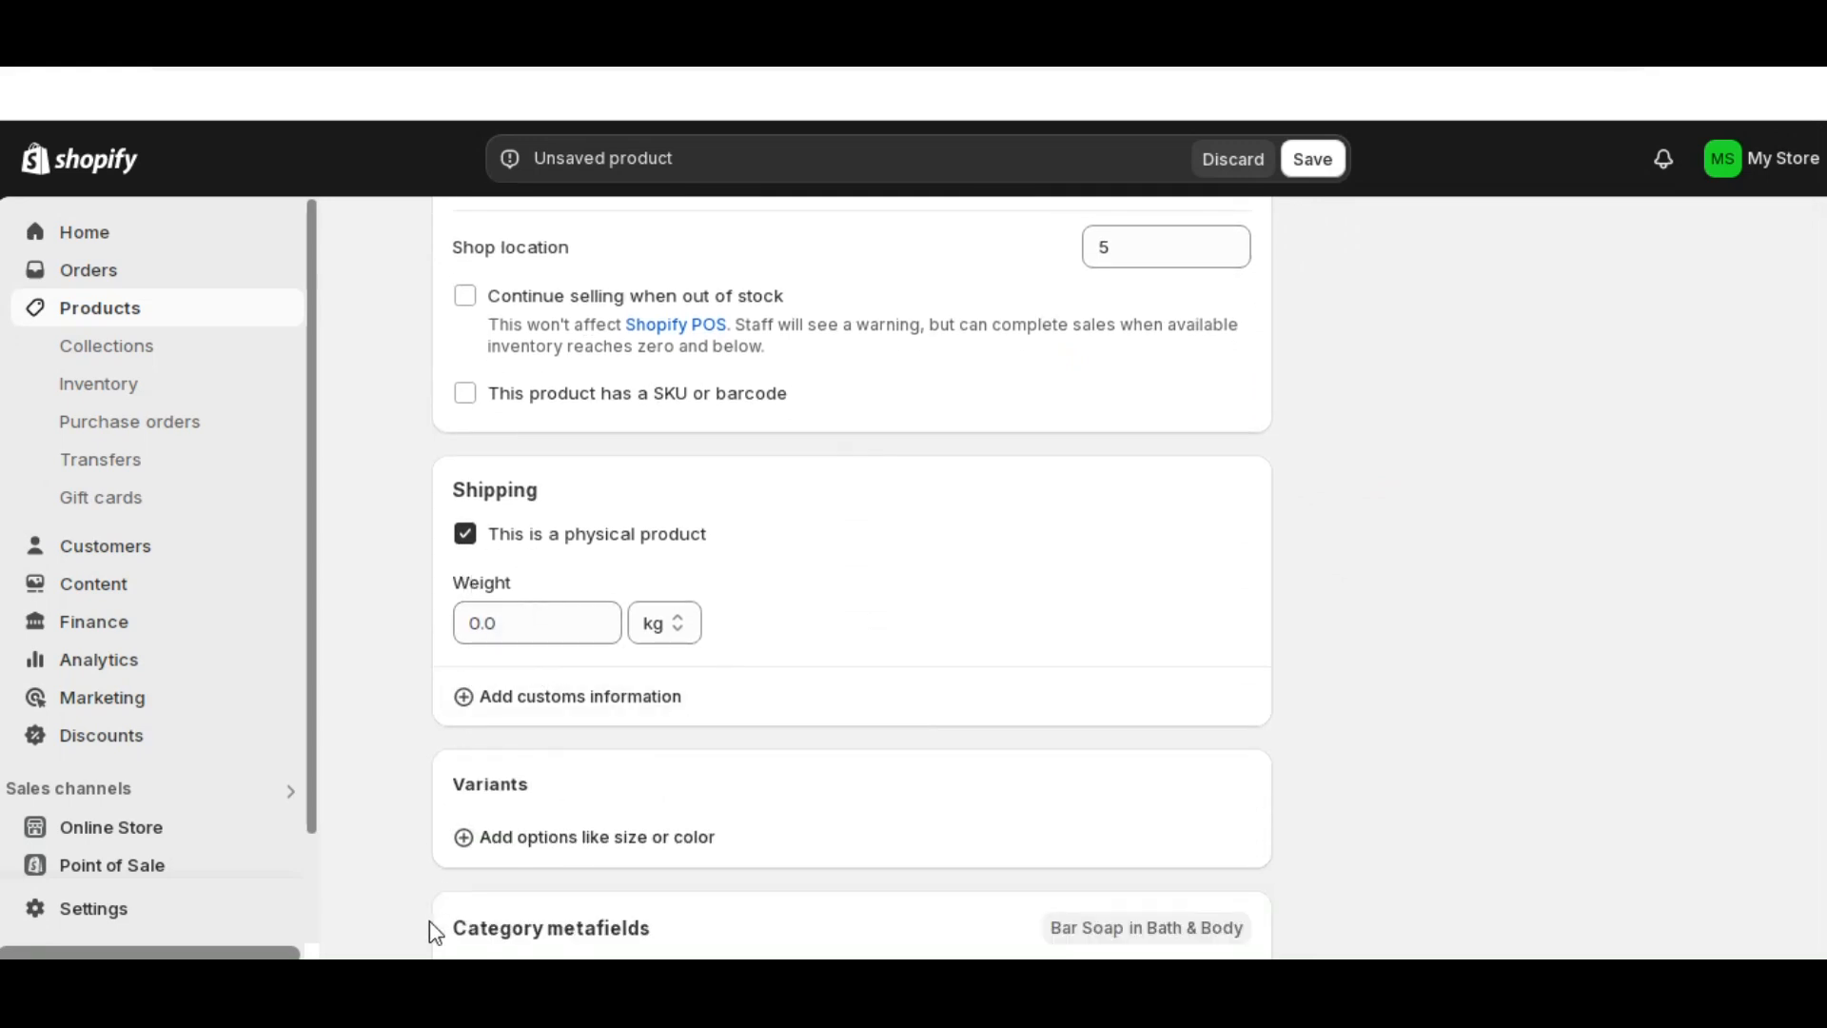
left_click(426, 985)
left_click_drag(167, 689, 128, 678)
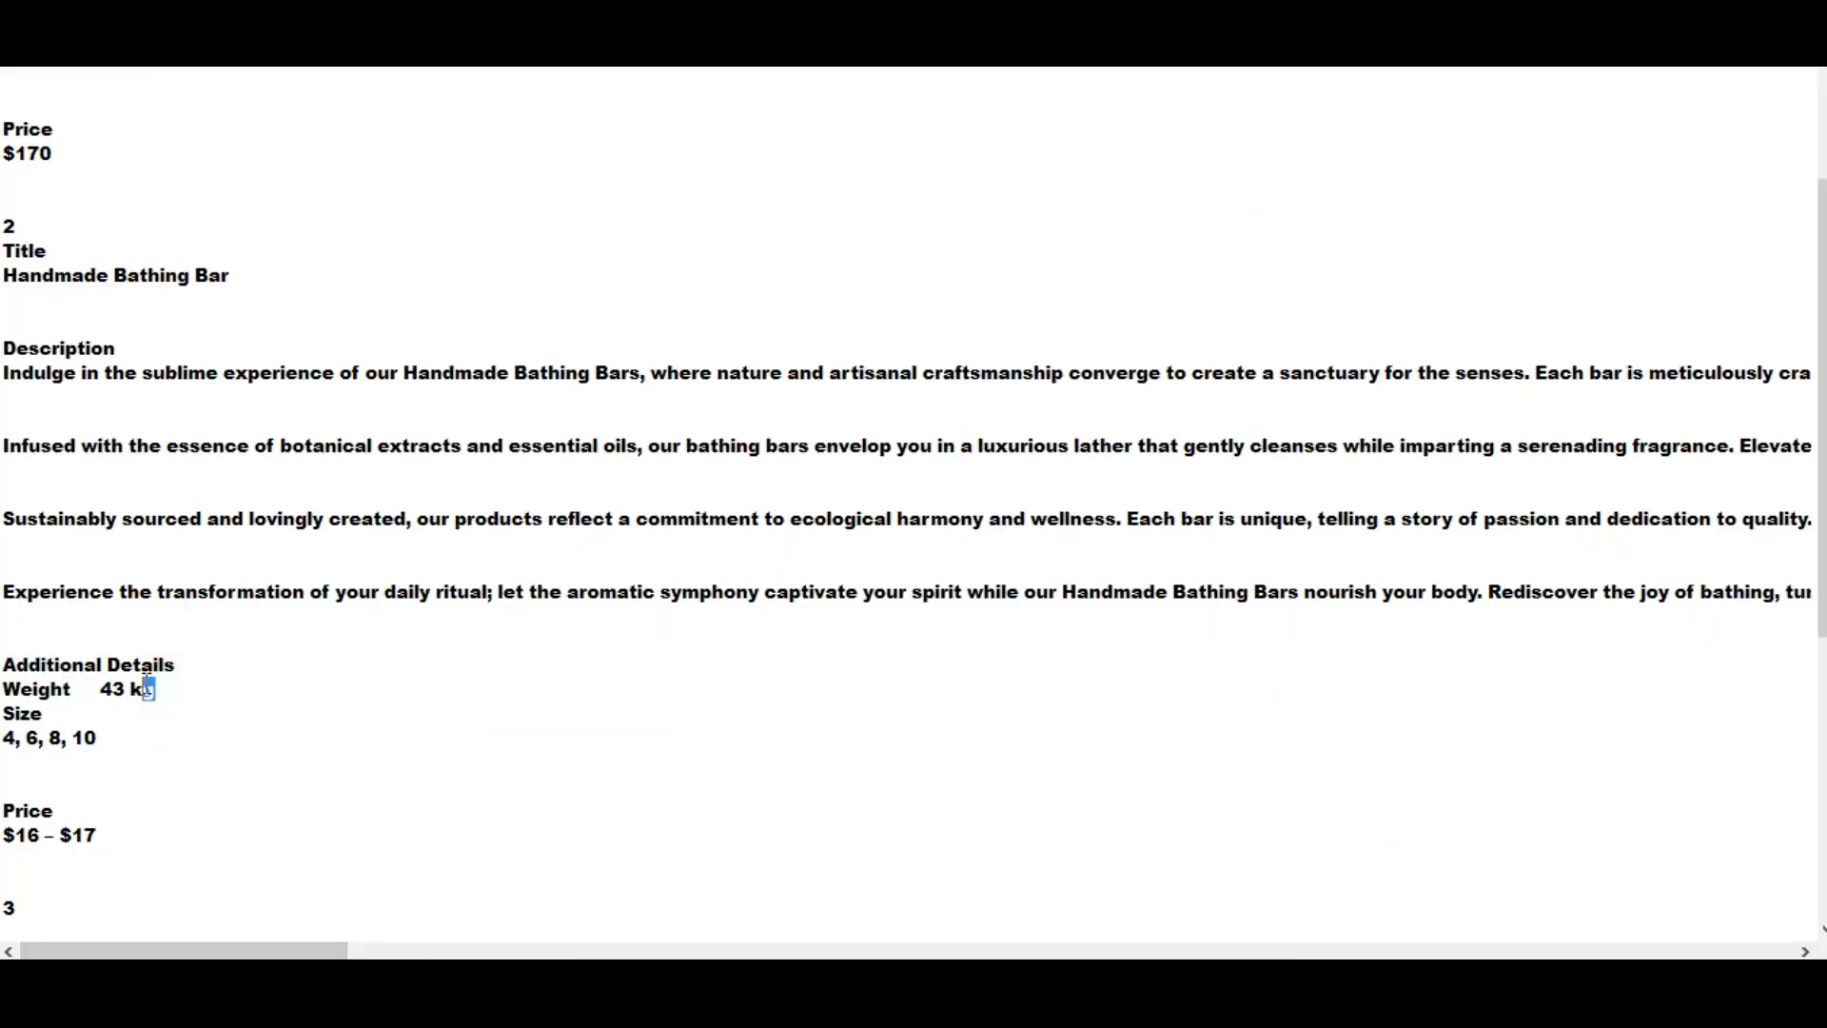
left_click(381, 986)
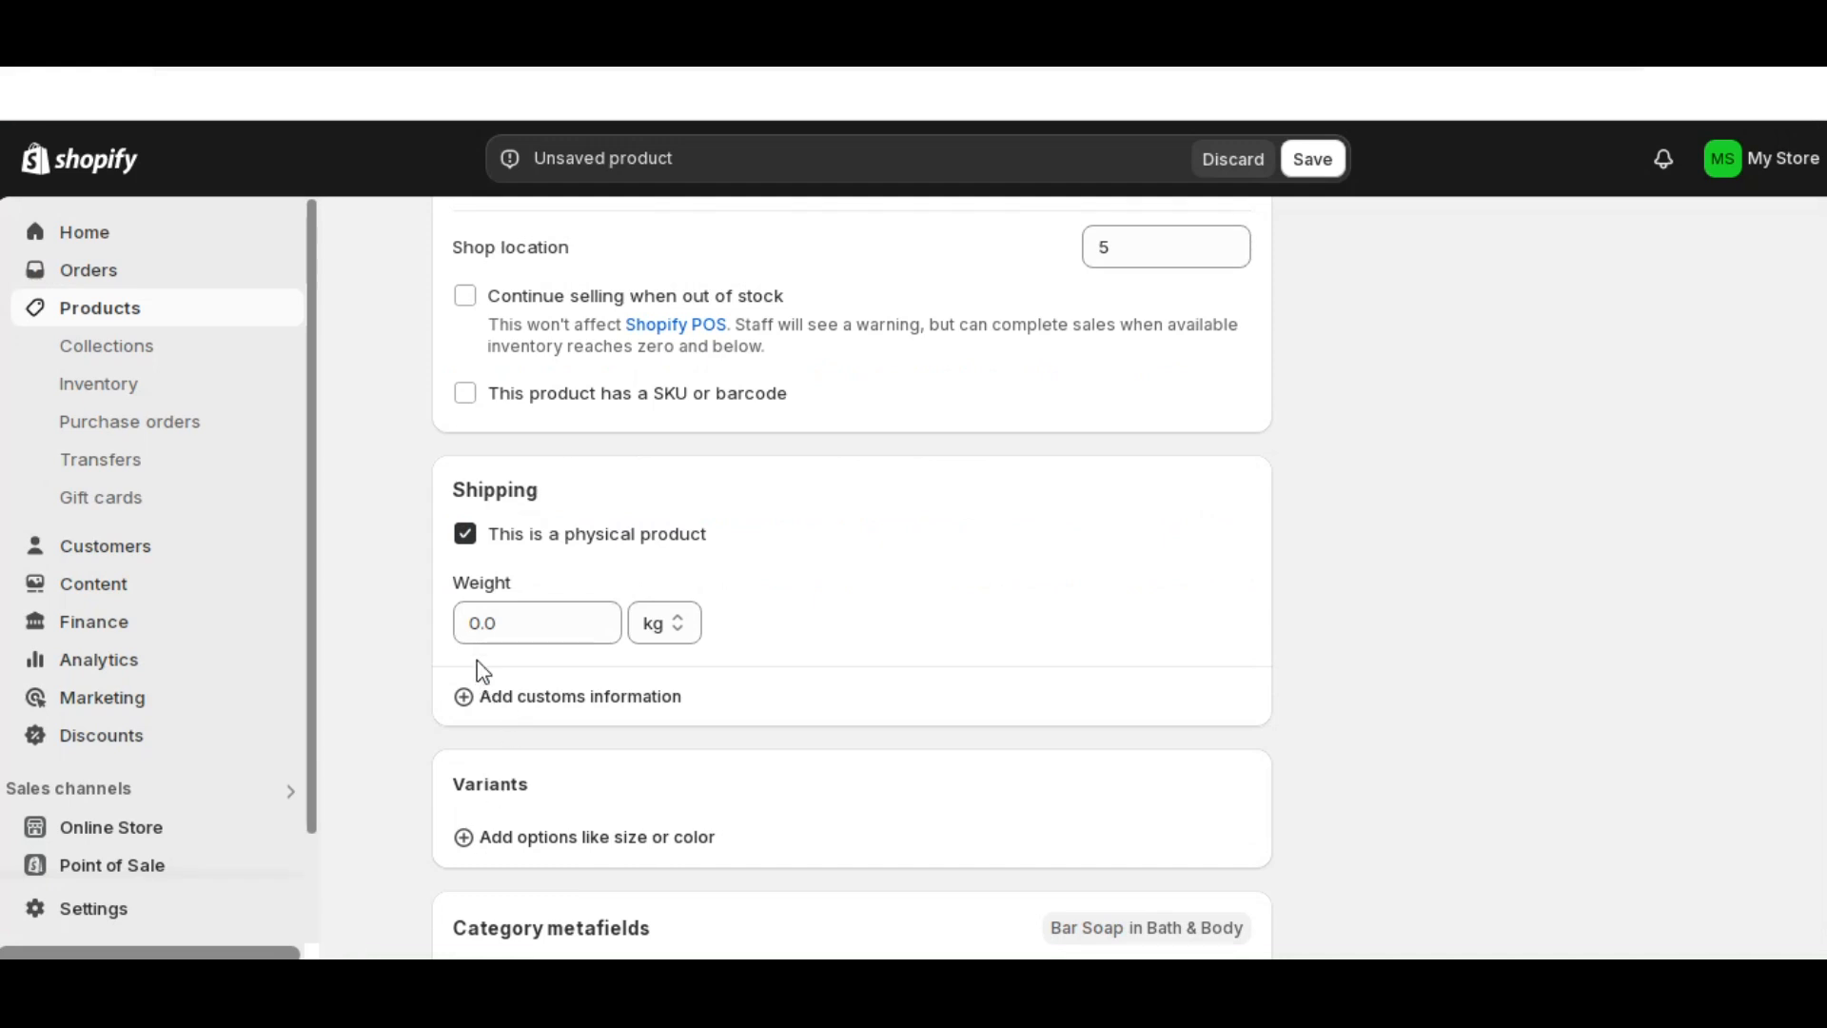
left_click(471, 625)
left_click_drag(471, 625, 535, 629)
left_click(394, 680)
- Add a custom variant option named Size to the Handmade Bathing Bar product
scroll(394, 679, "down", 2)
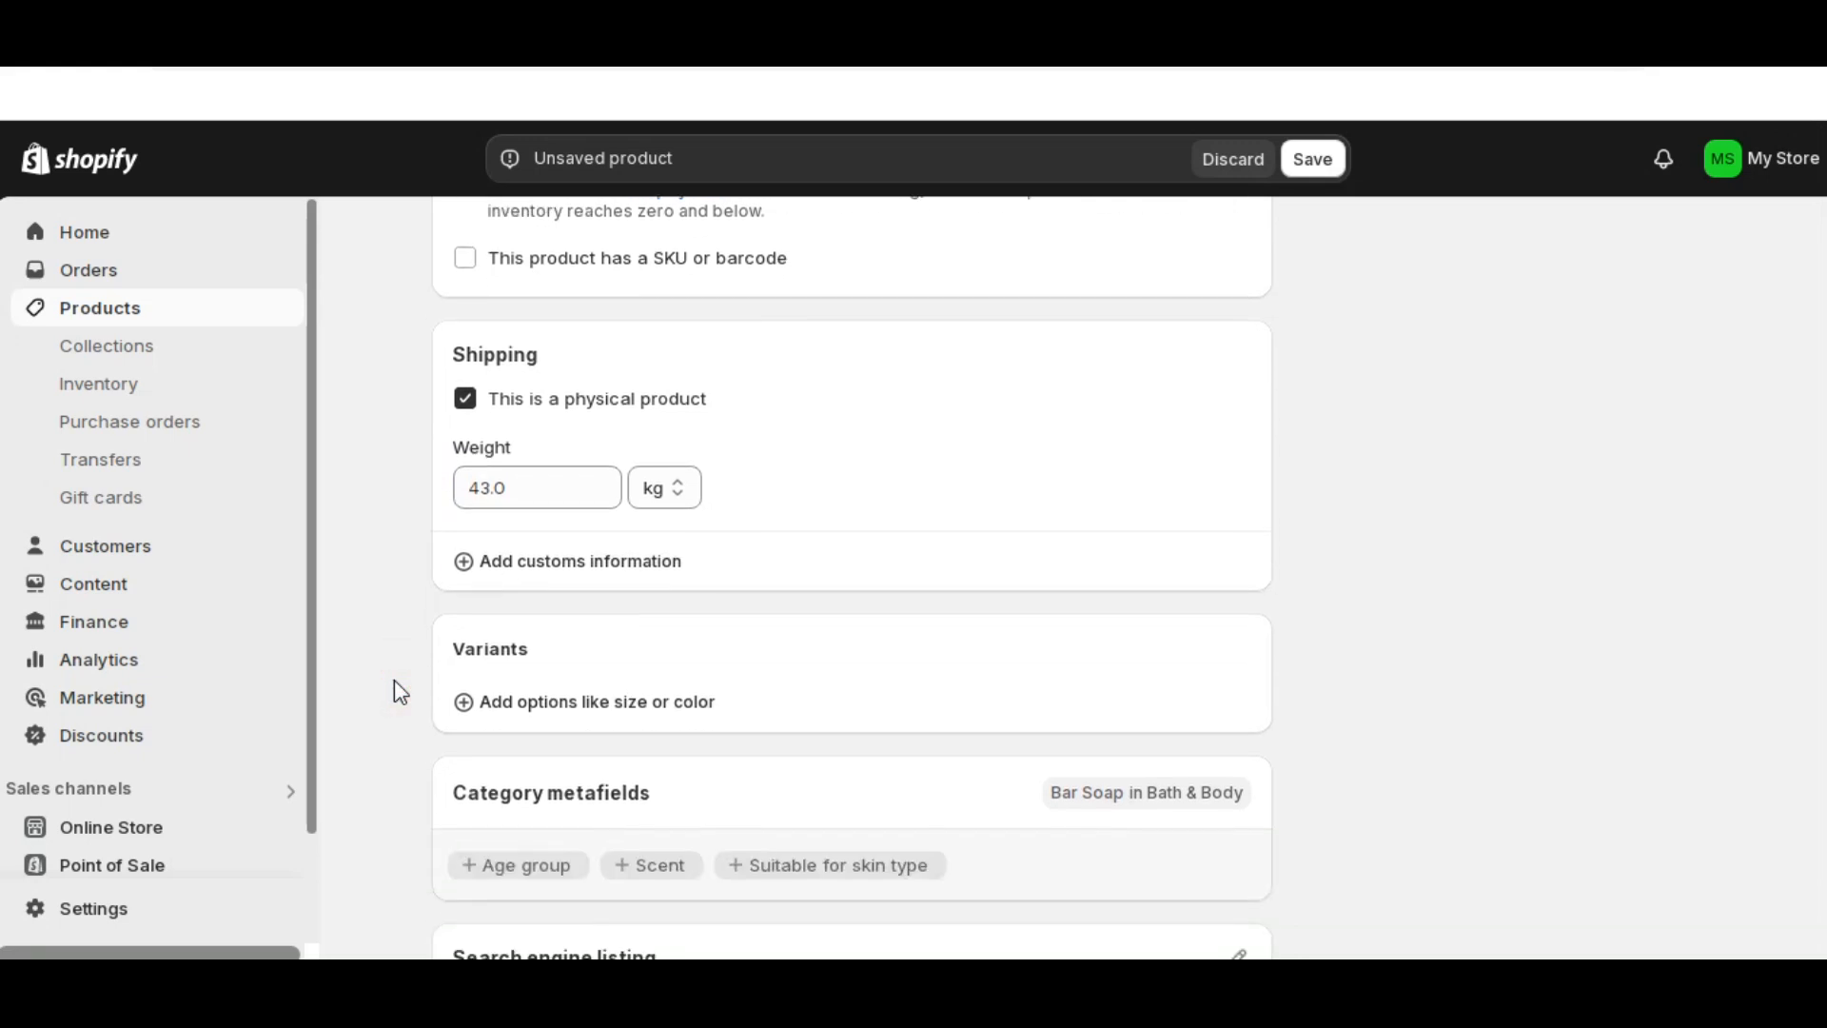
scroll(394, 679, "down", 2)
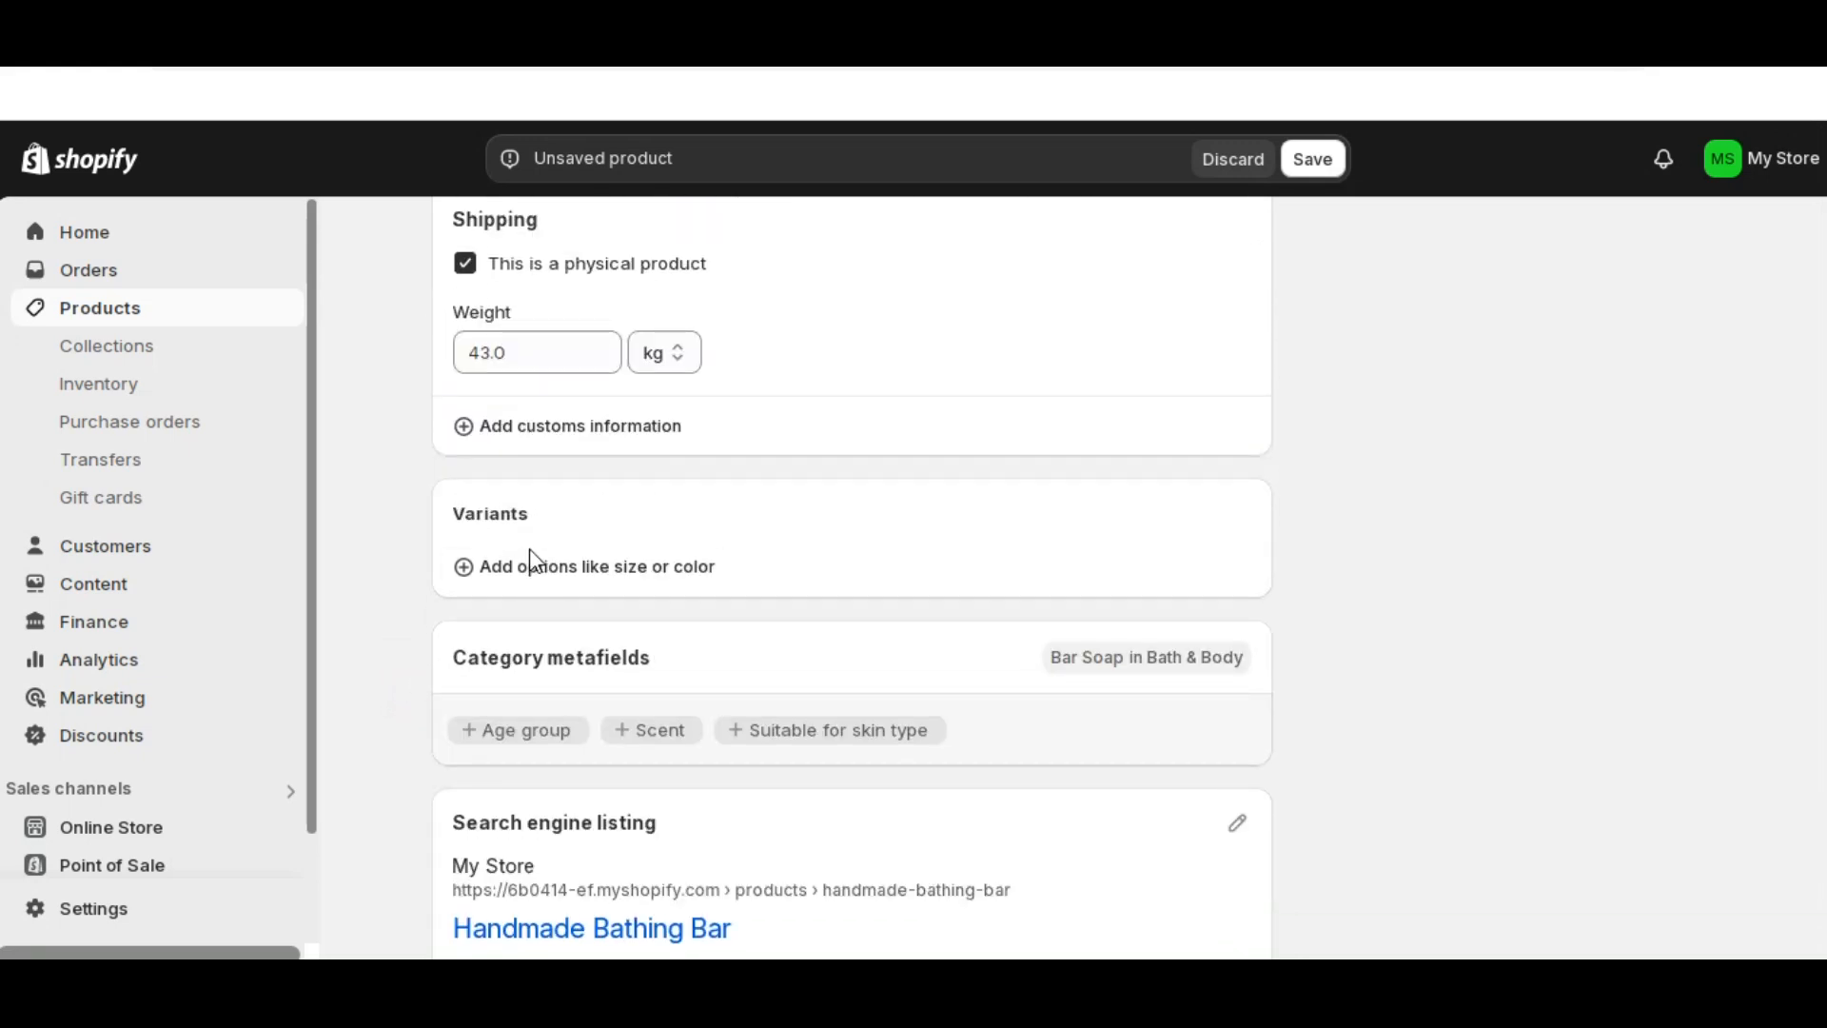
left_click(503, 571)
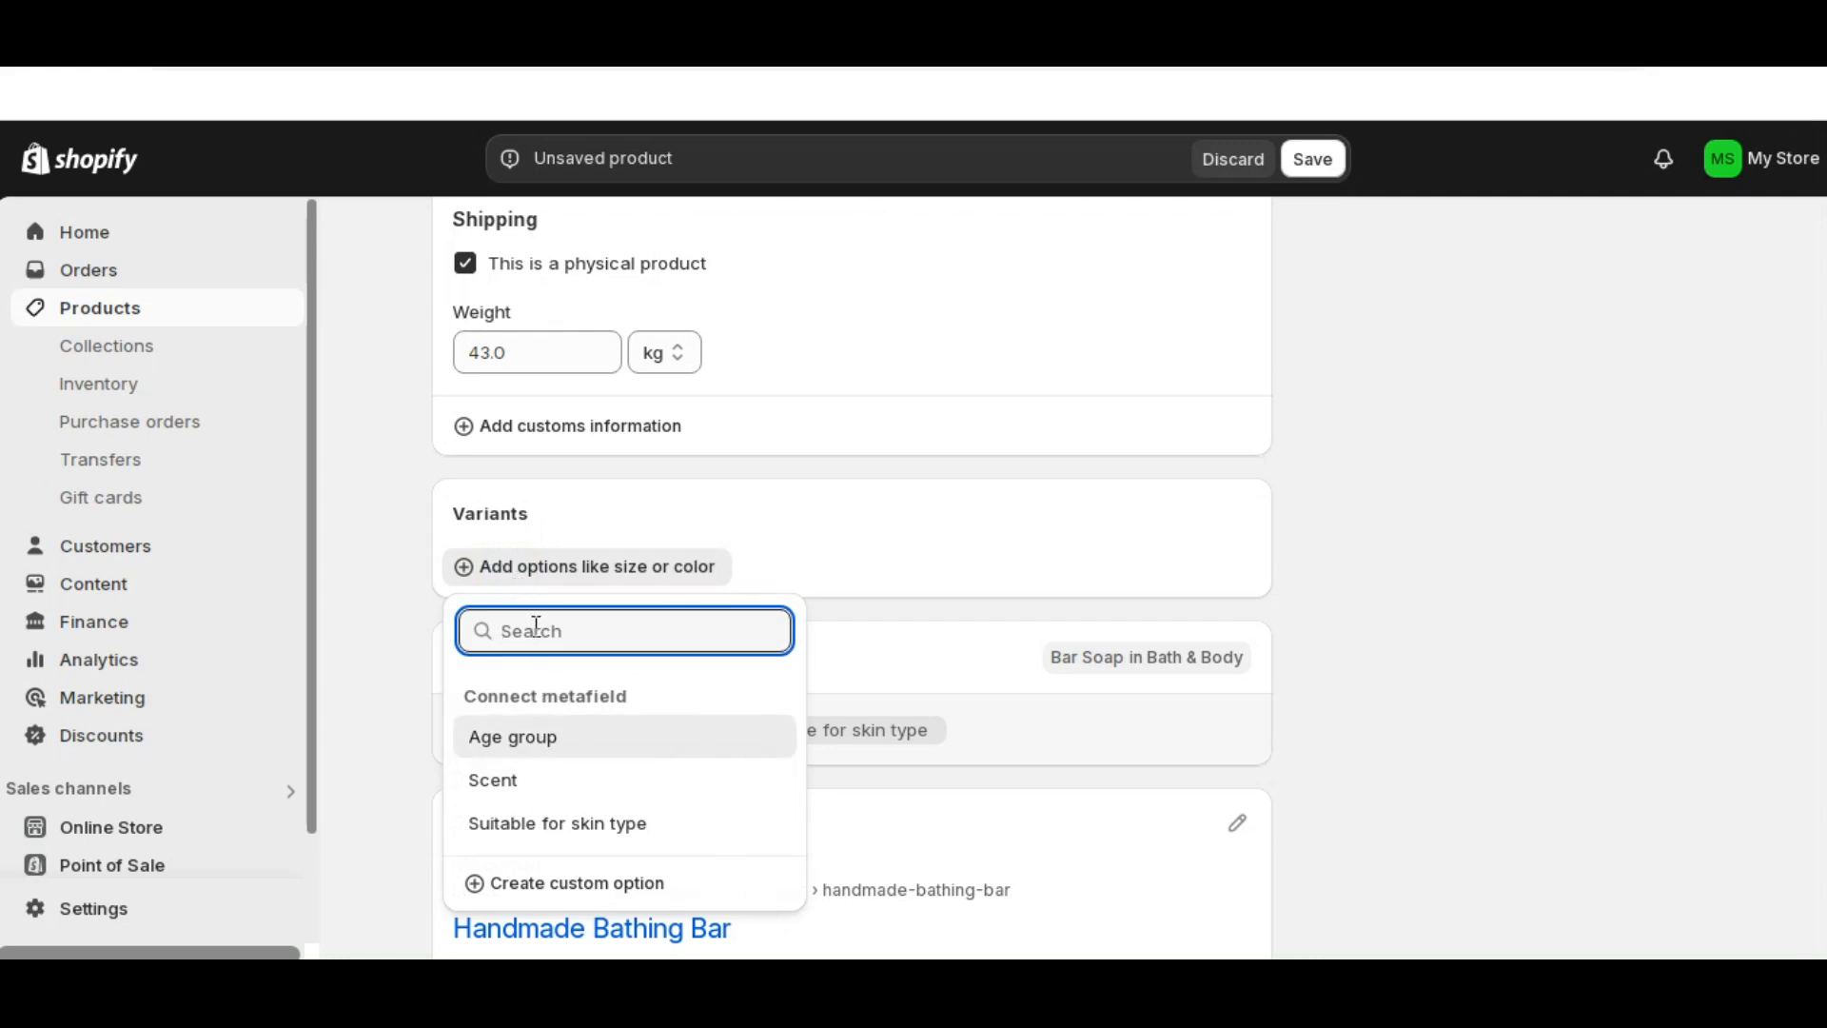
type("Sz")
key("BackSpace")
type("ize")
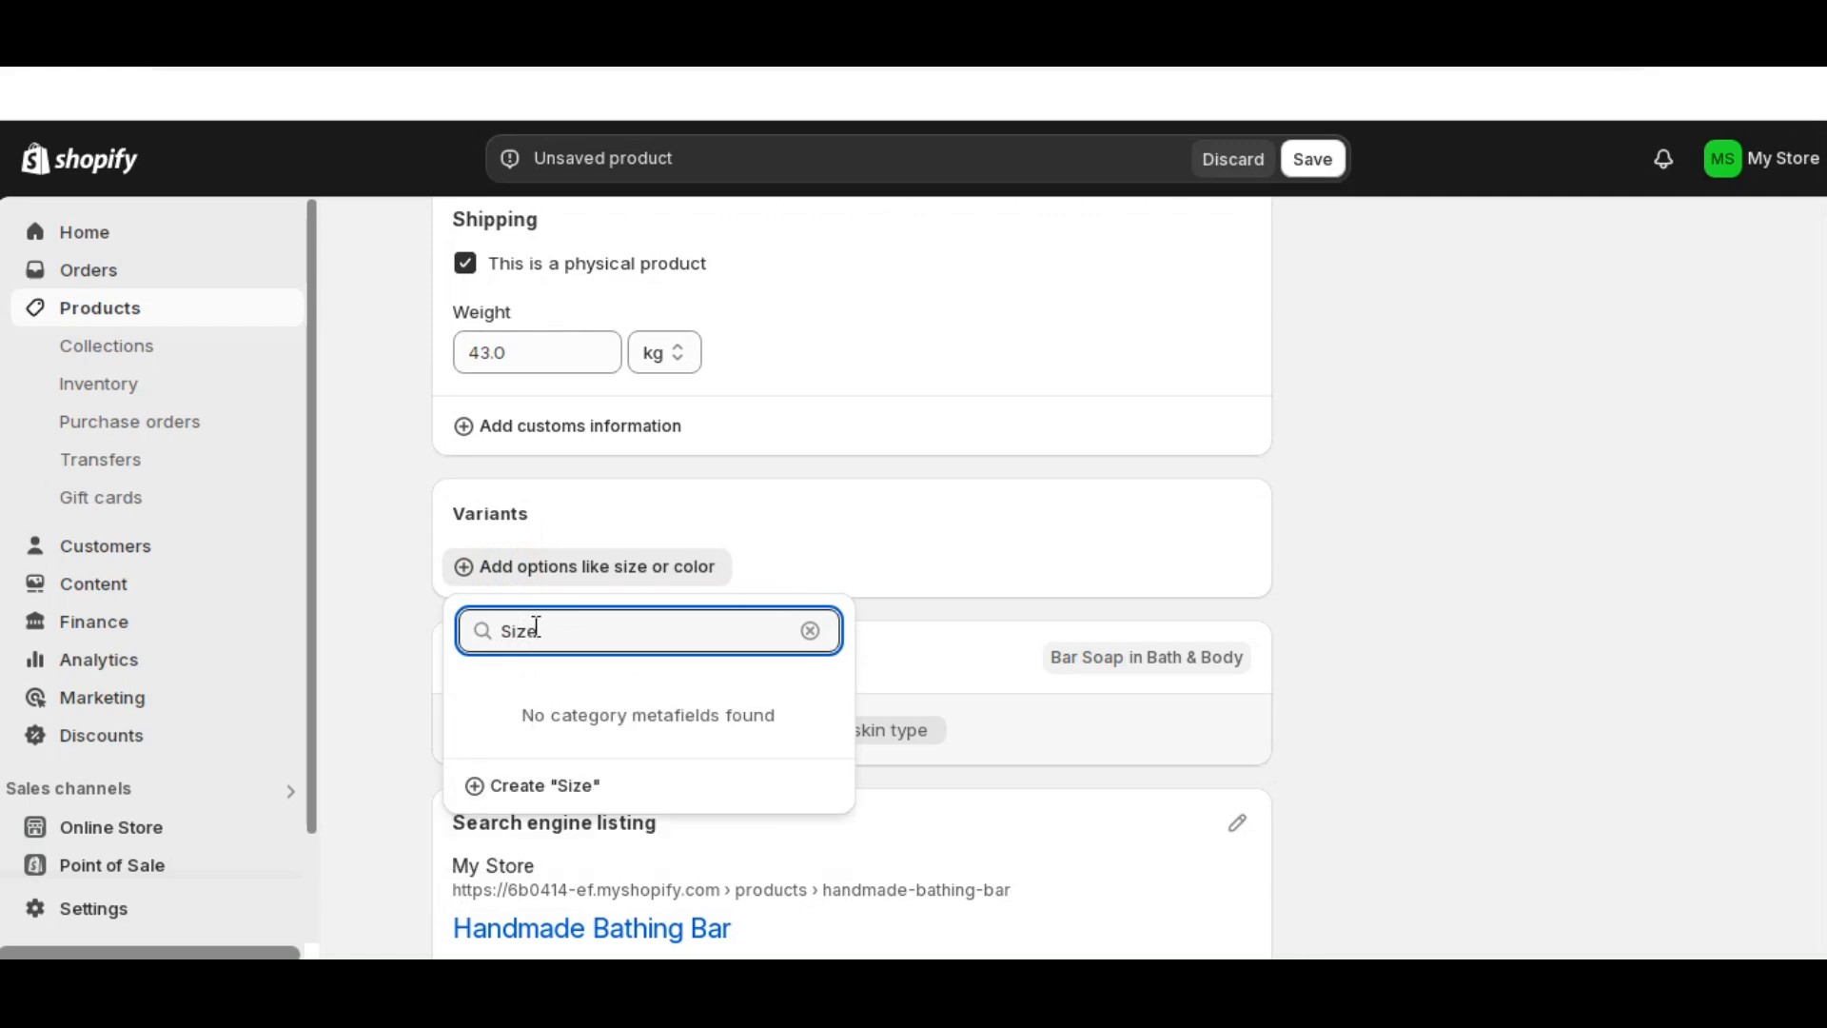
left_click(522, 773)
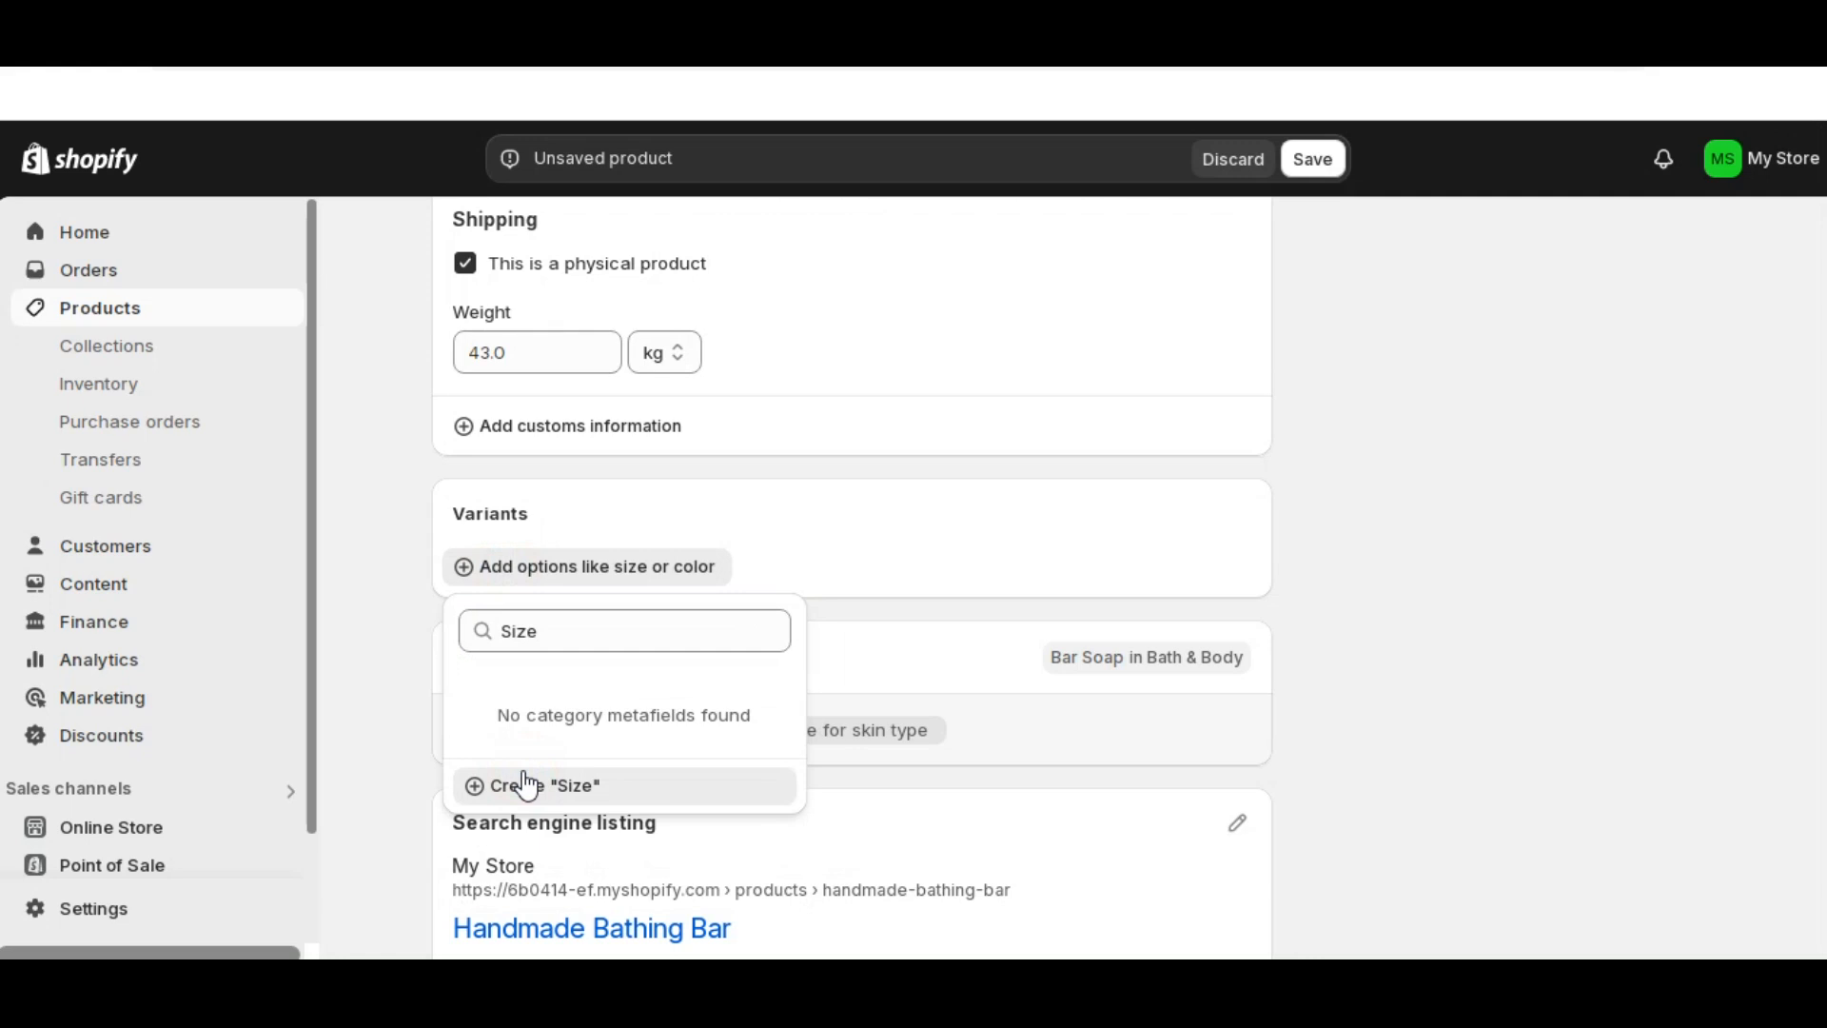
scroll(699, 716, "down", 2)
- Check the sizes in the product text document and enter 4, 6, 8 and 10 as the Size option's values
left_click(664, 578)
key("alt+Tab")
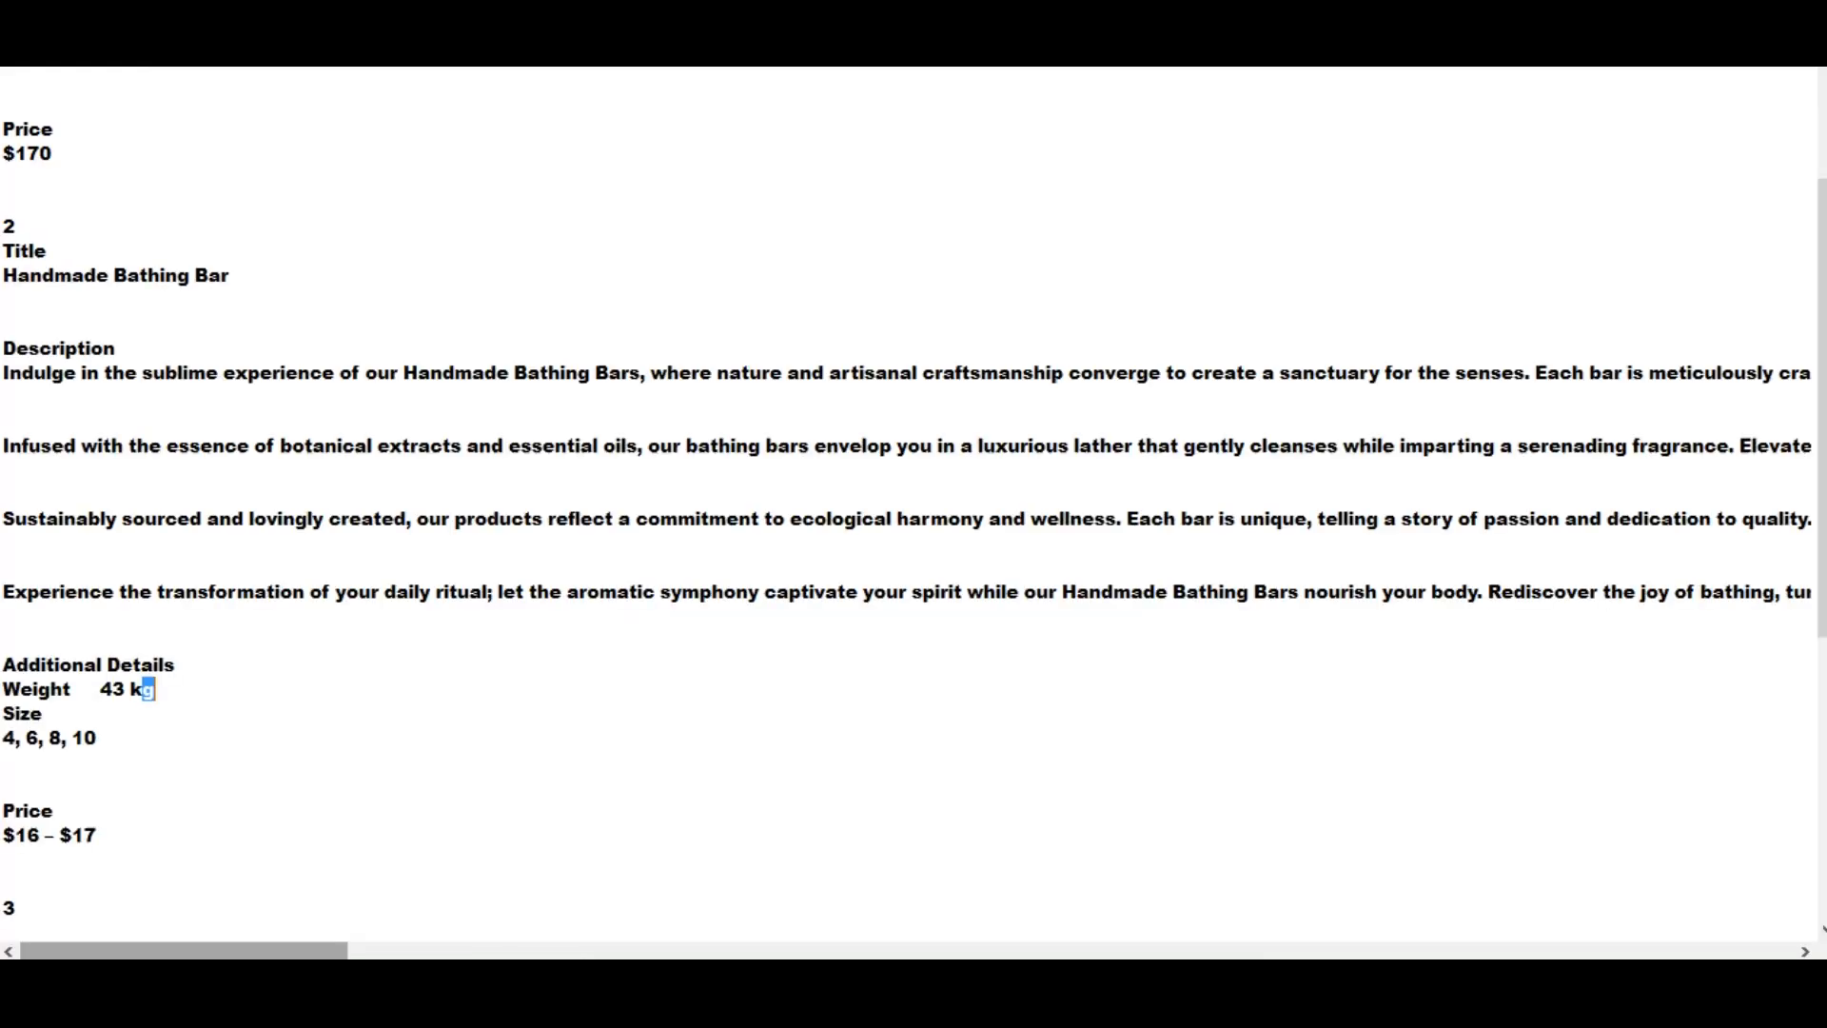
scroll(126, 705, "down", 1)
left_click(126, 665)
left_click_drag(4, 664, 100, 668)
left_click(114, 663)
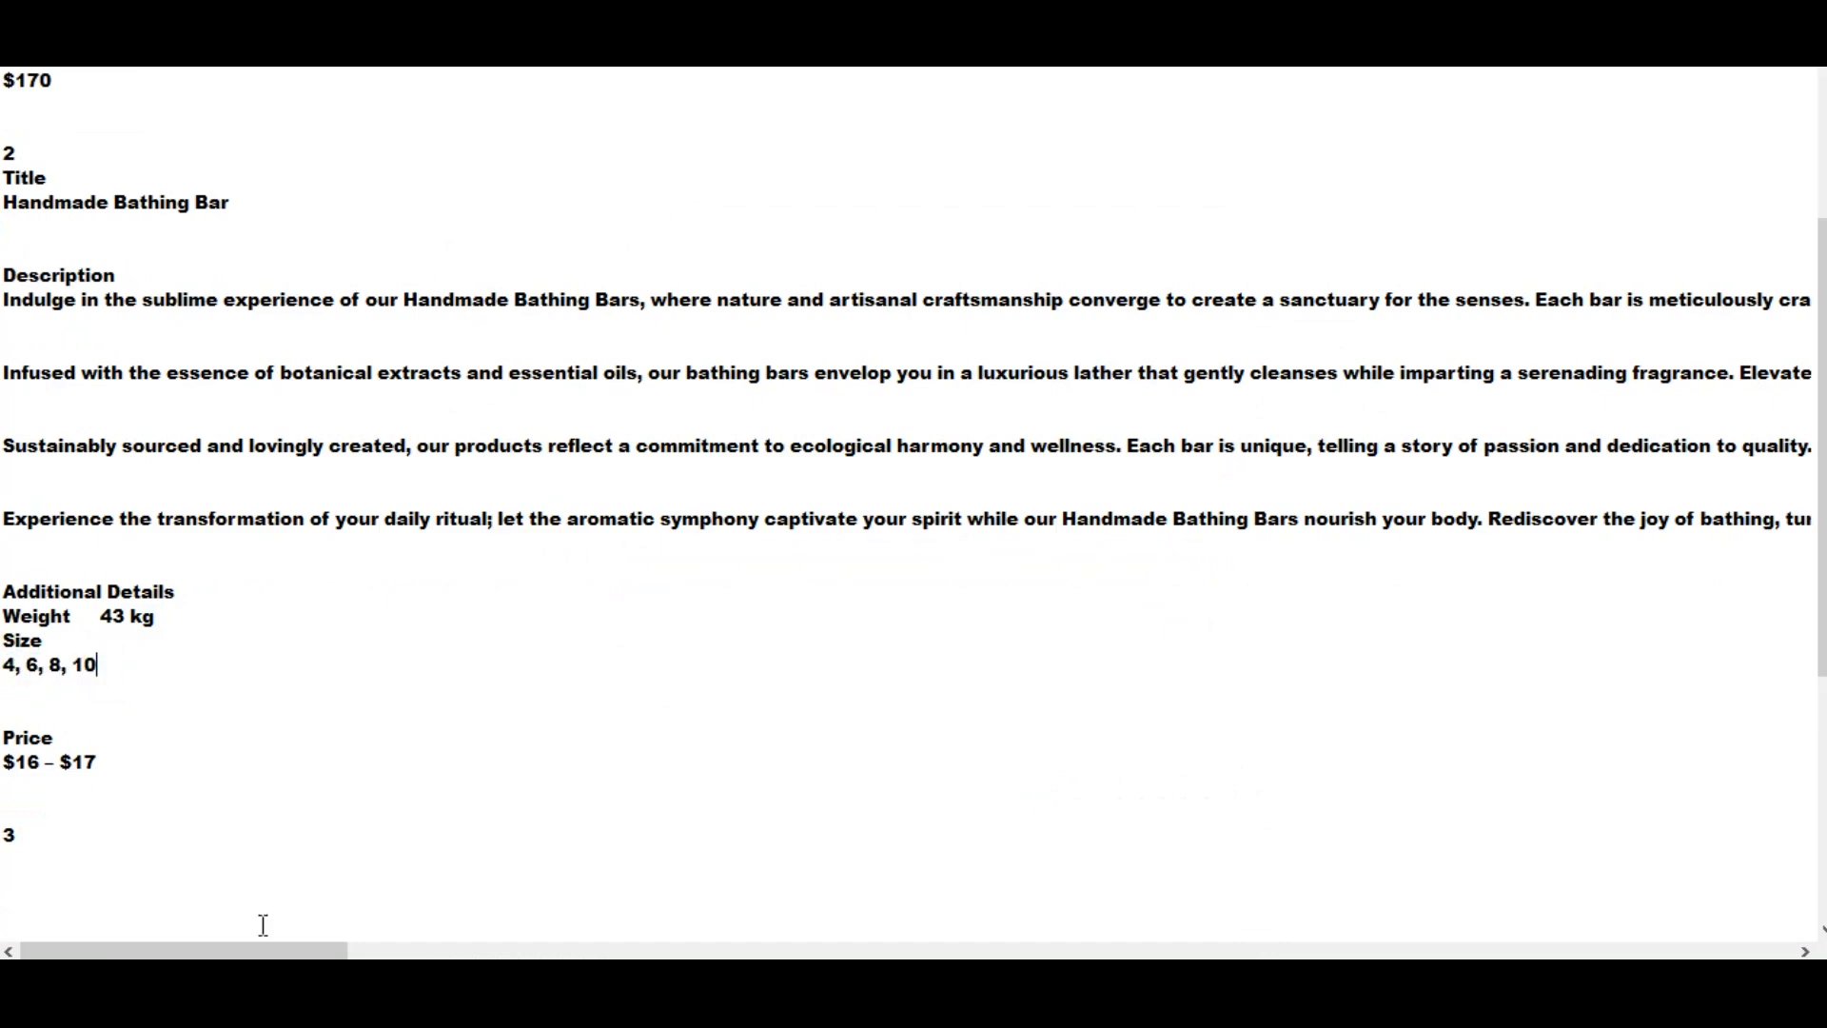
key("alt+Tab")
left_click(652, 596)
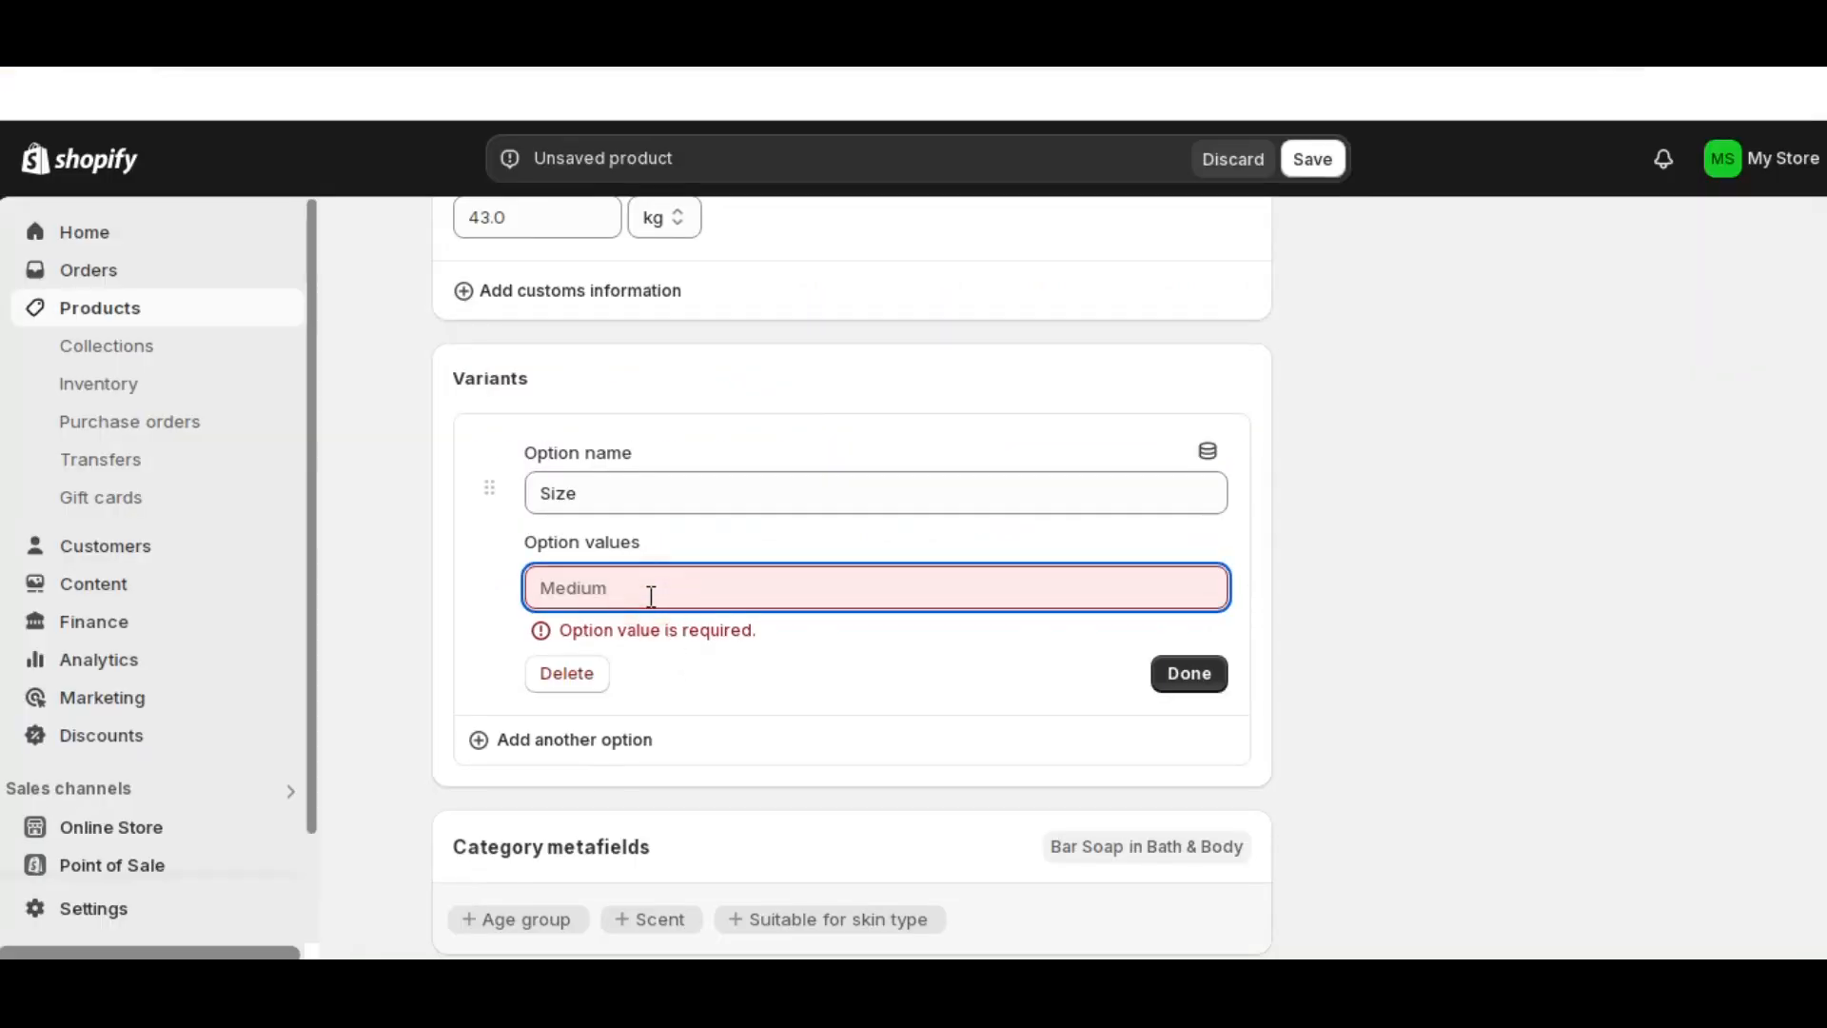
type("4")
left_click(689, 638)
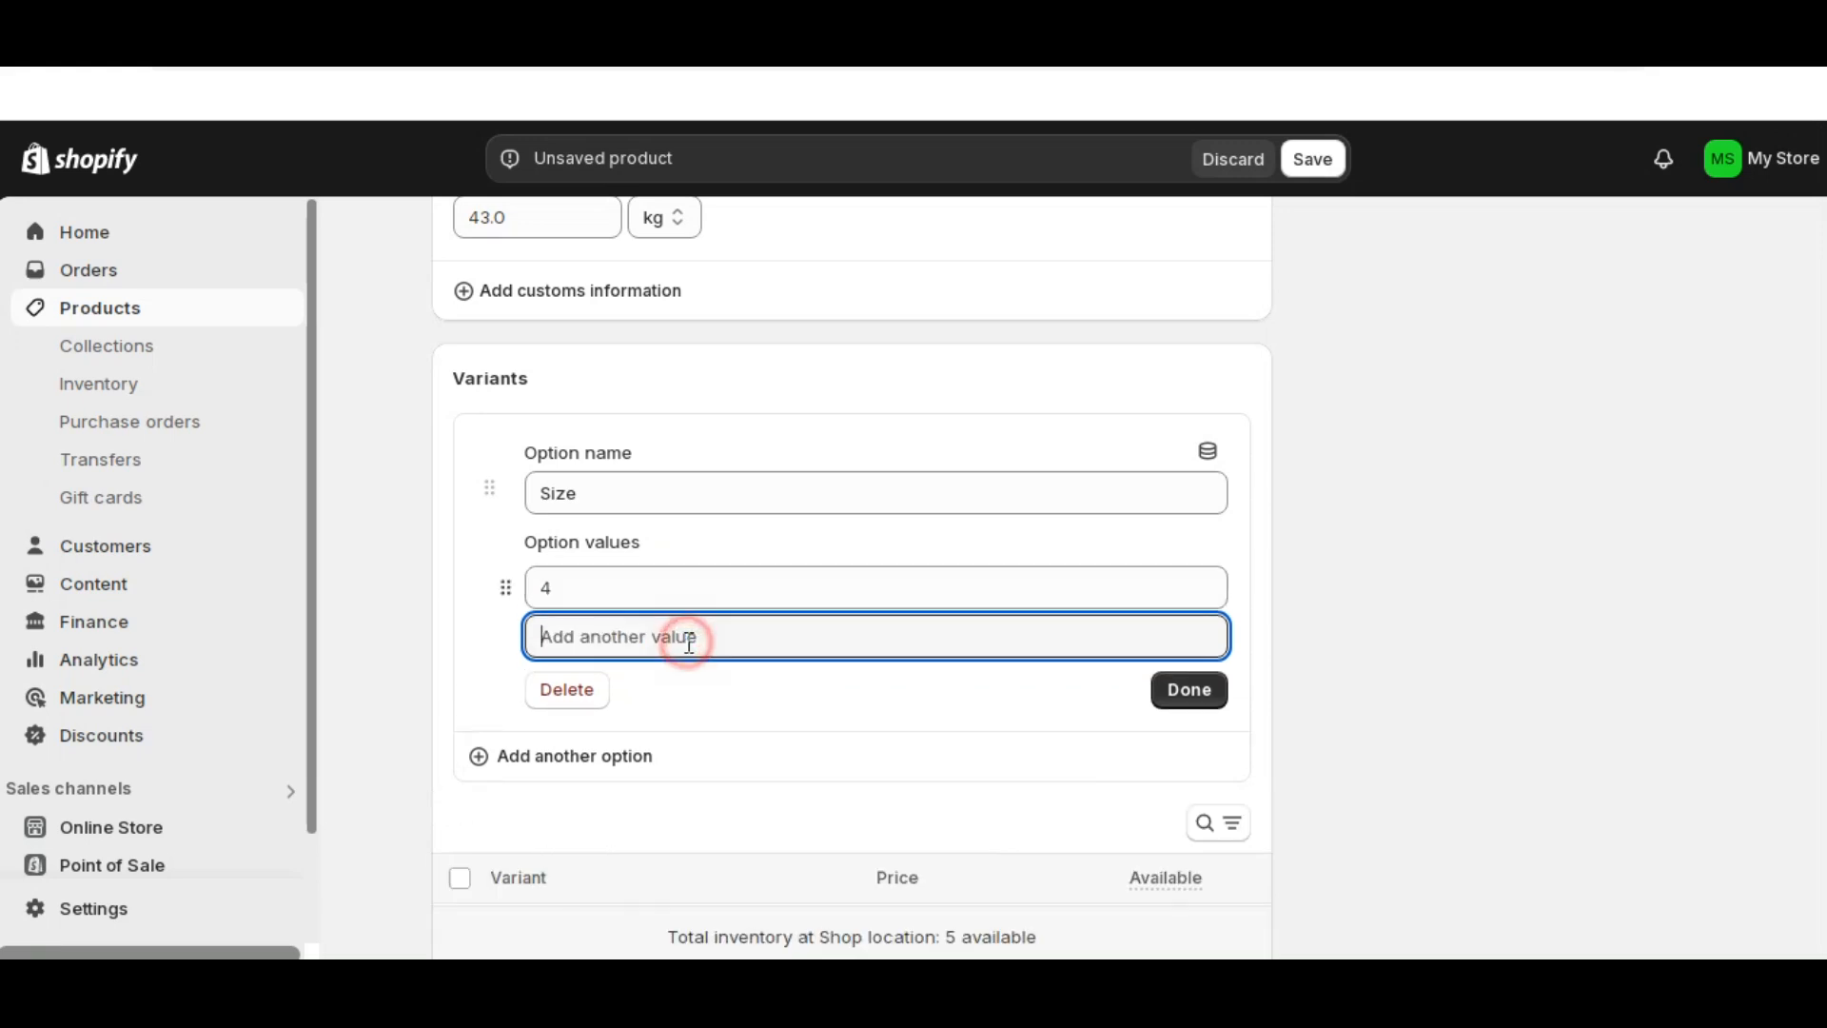
type("6")
left_click(685, 683)
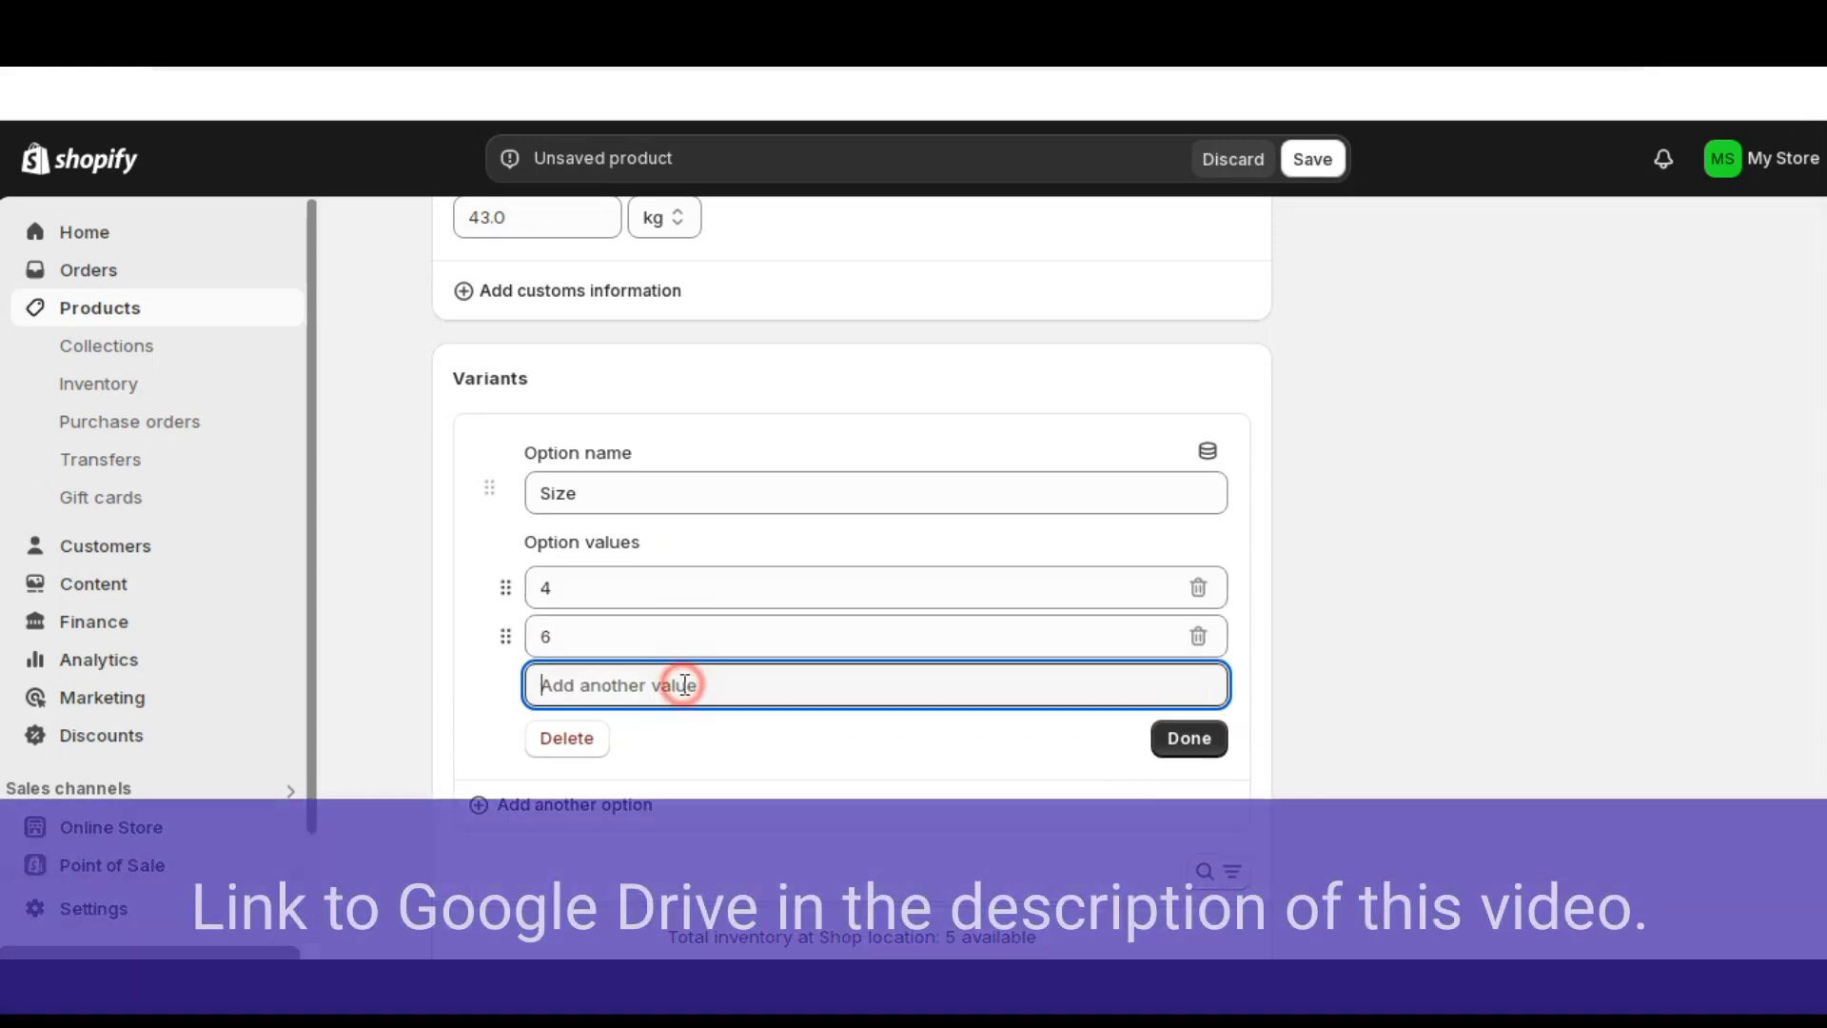
type("8")
left_click(677, 735)
type("10")
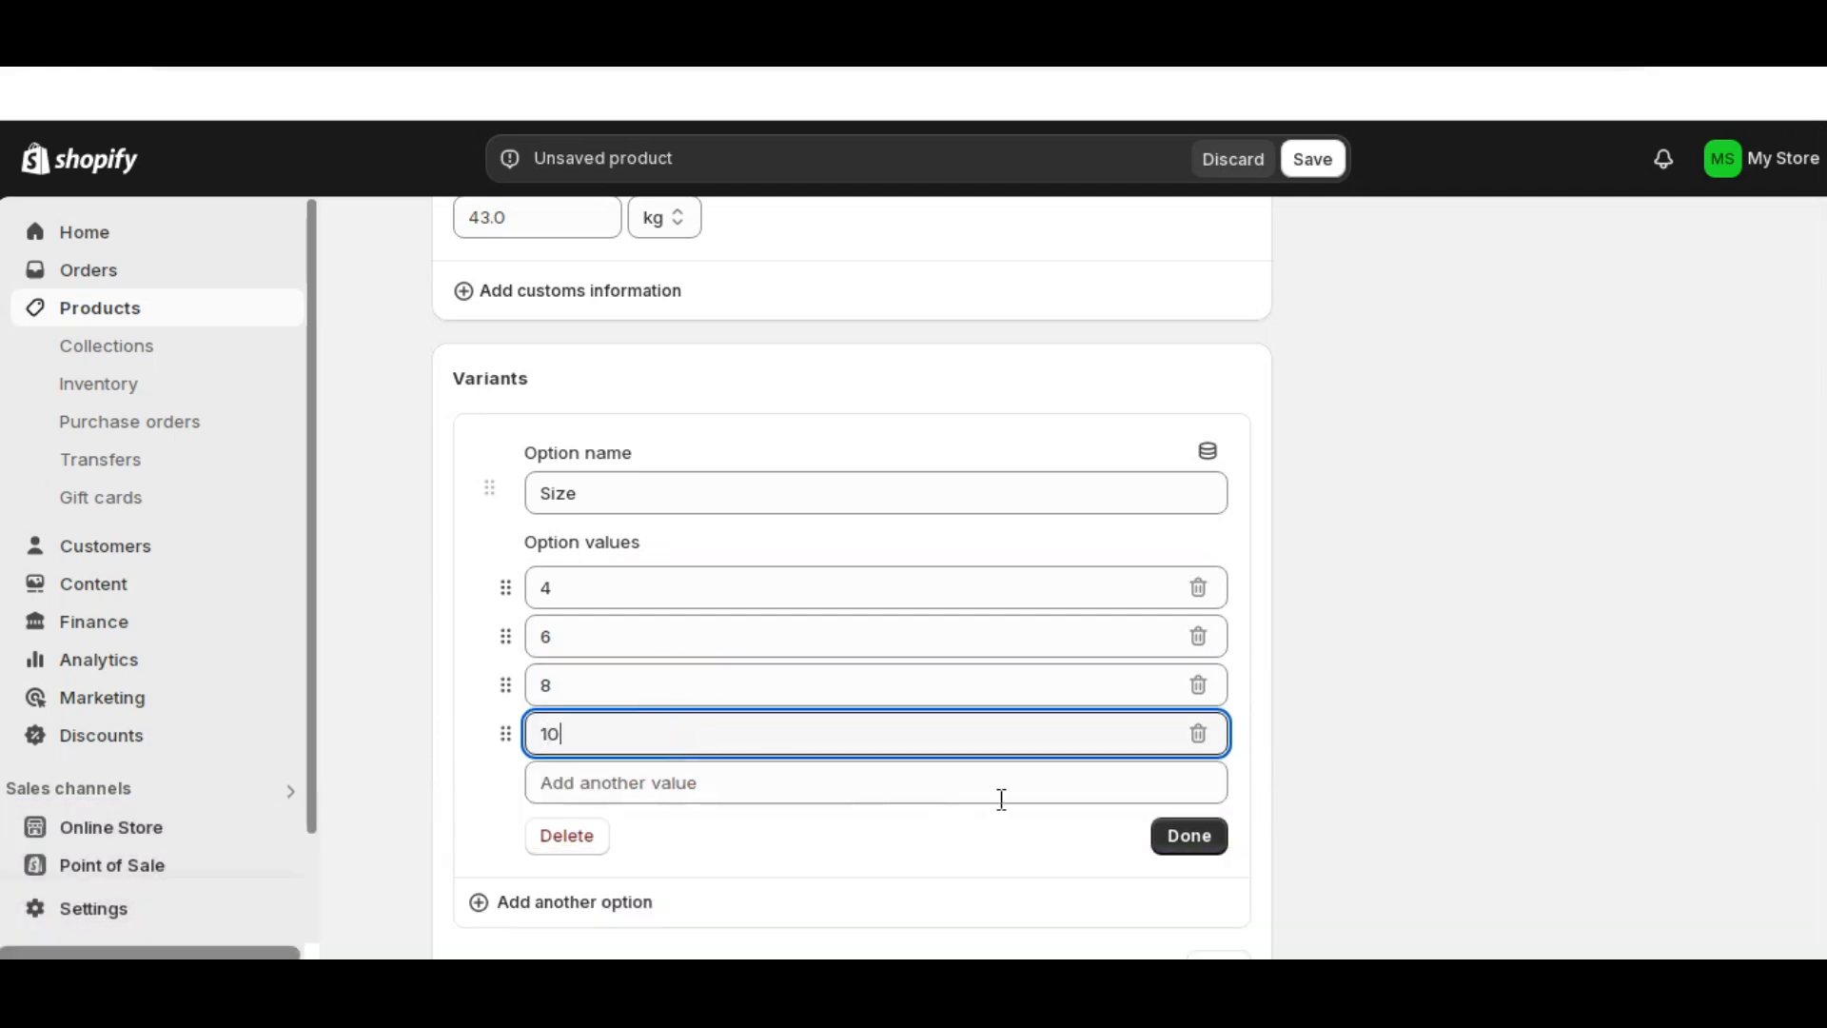
left_click(1192, 838)
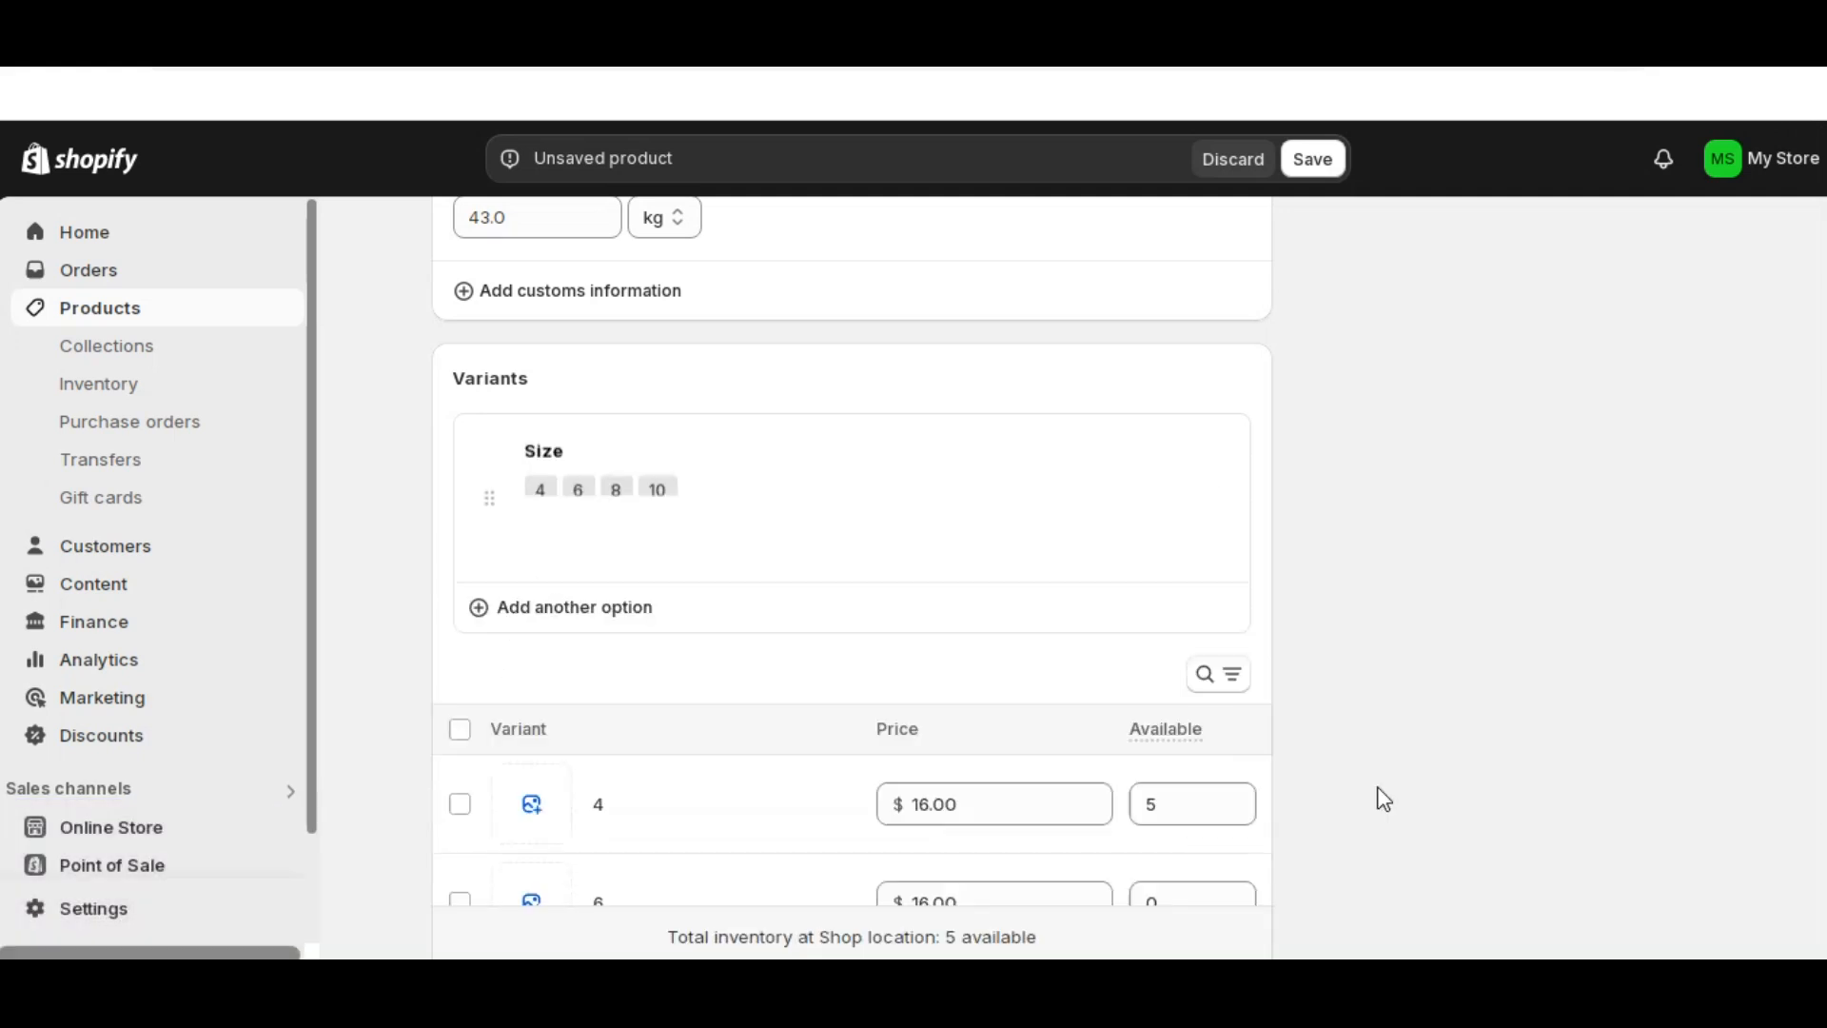
- Set the price of the size 8 and size 10 variants to $17.00 each
scroll(1377, 766, "down", 3)
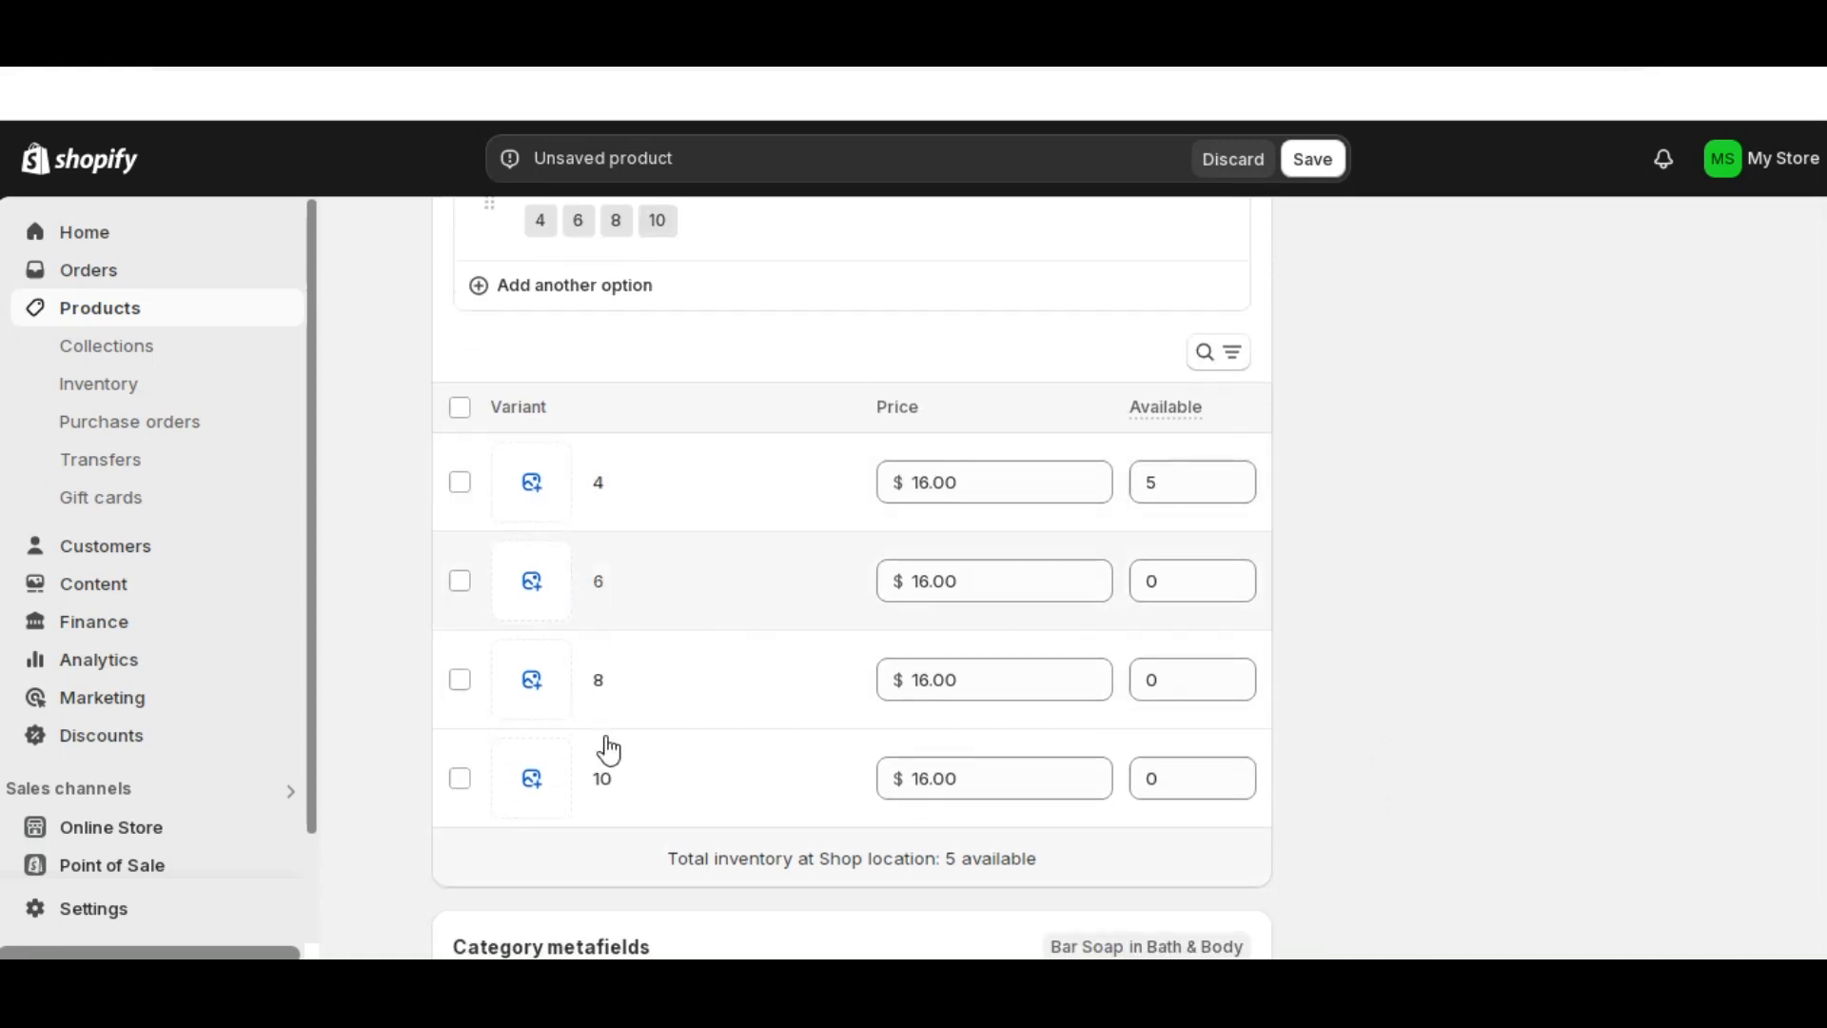
left_click(939, 479)
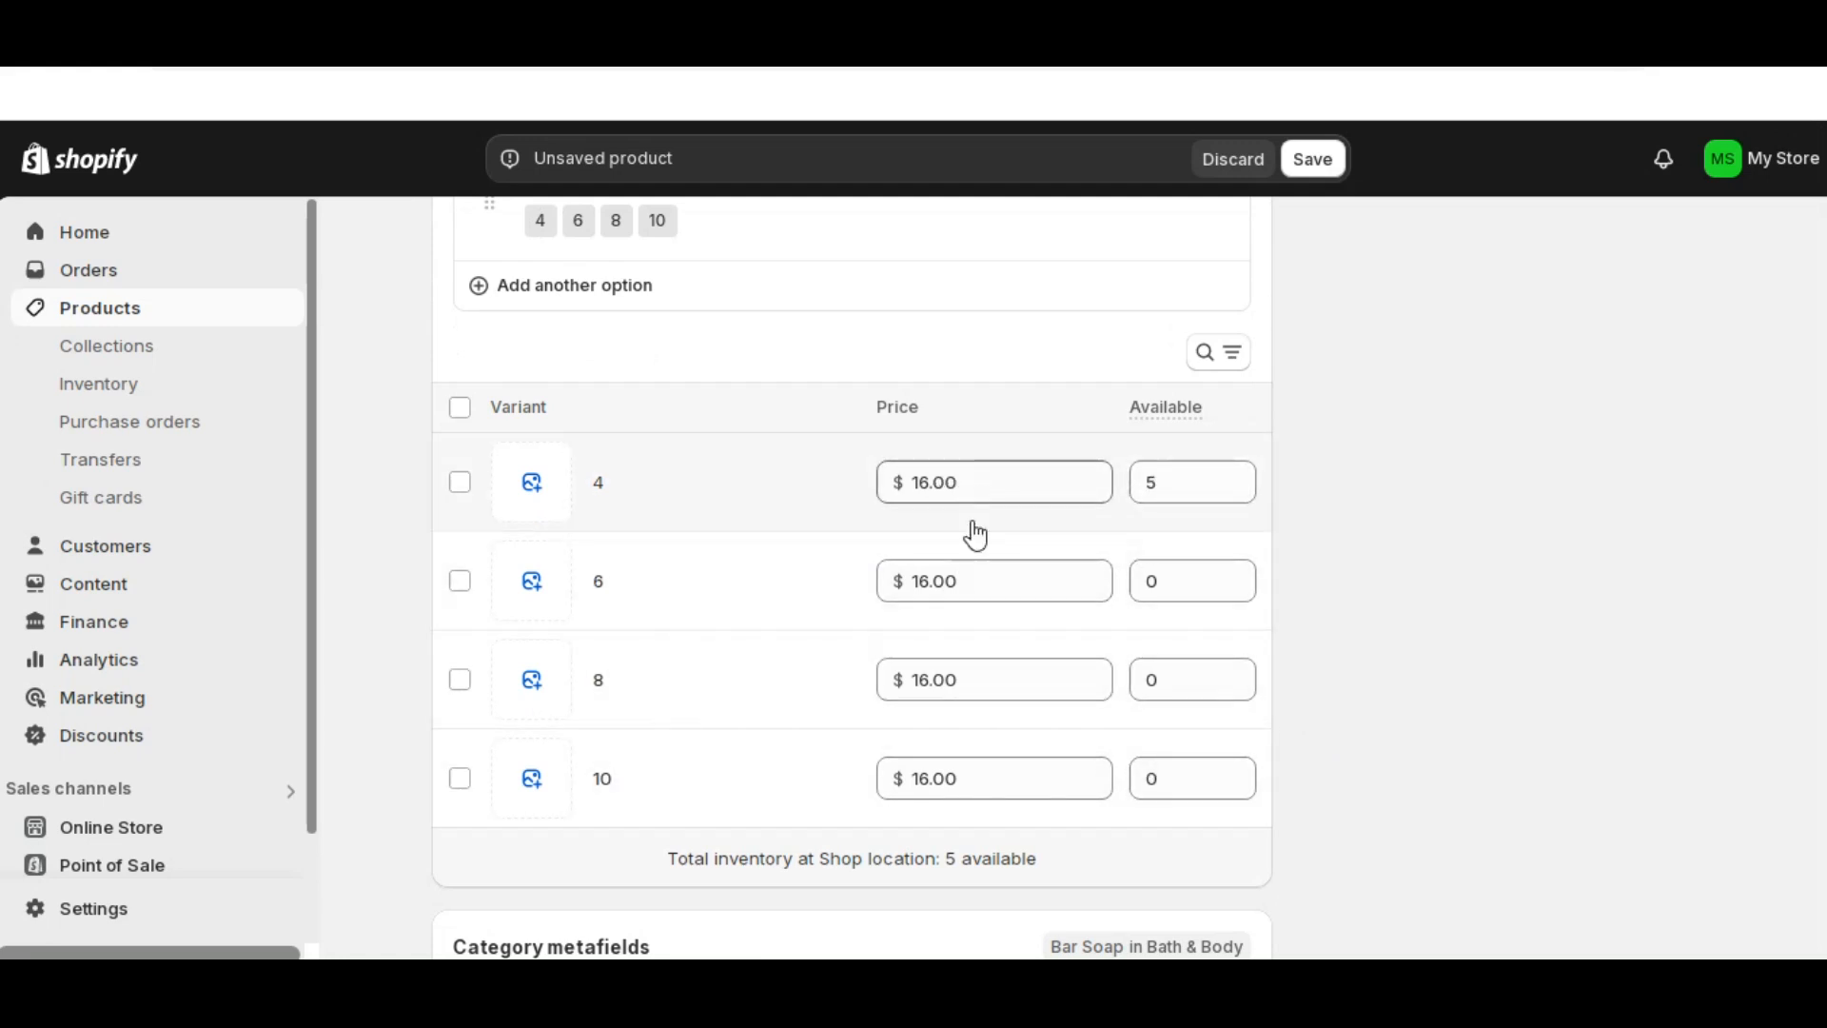
double_click(917, 677)
left_click(922, 682)
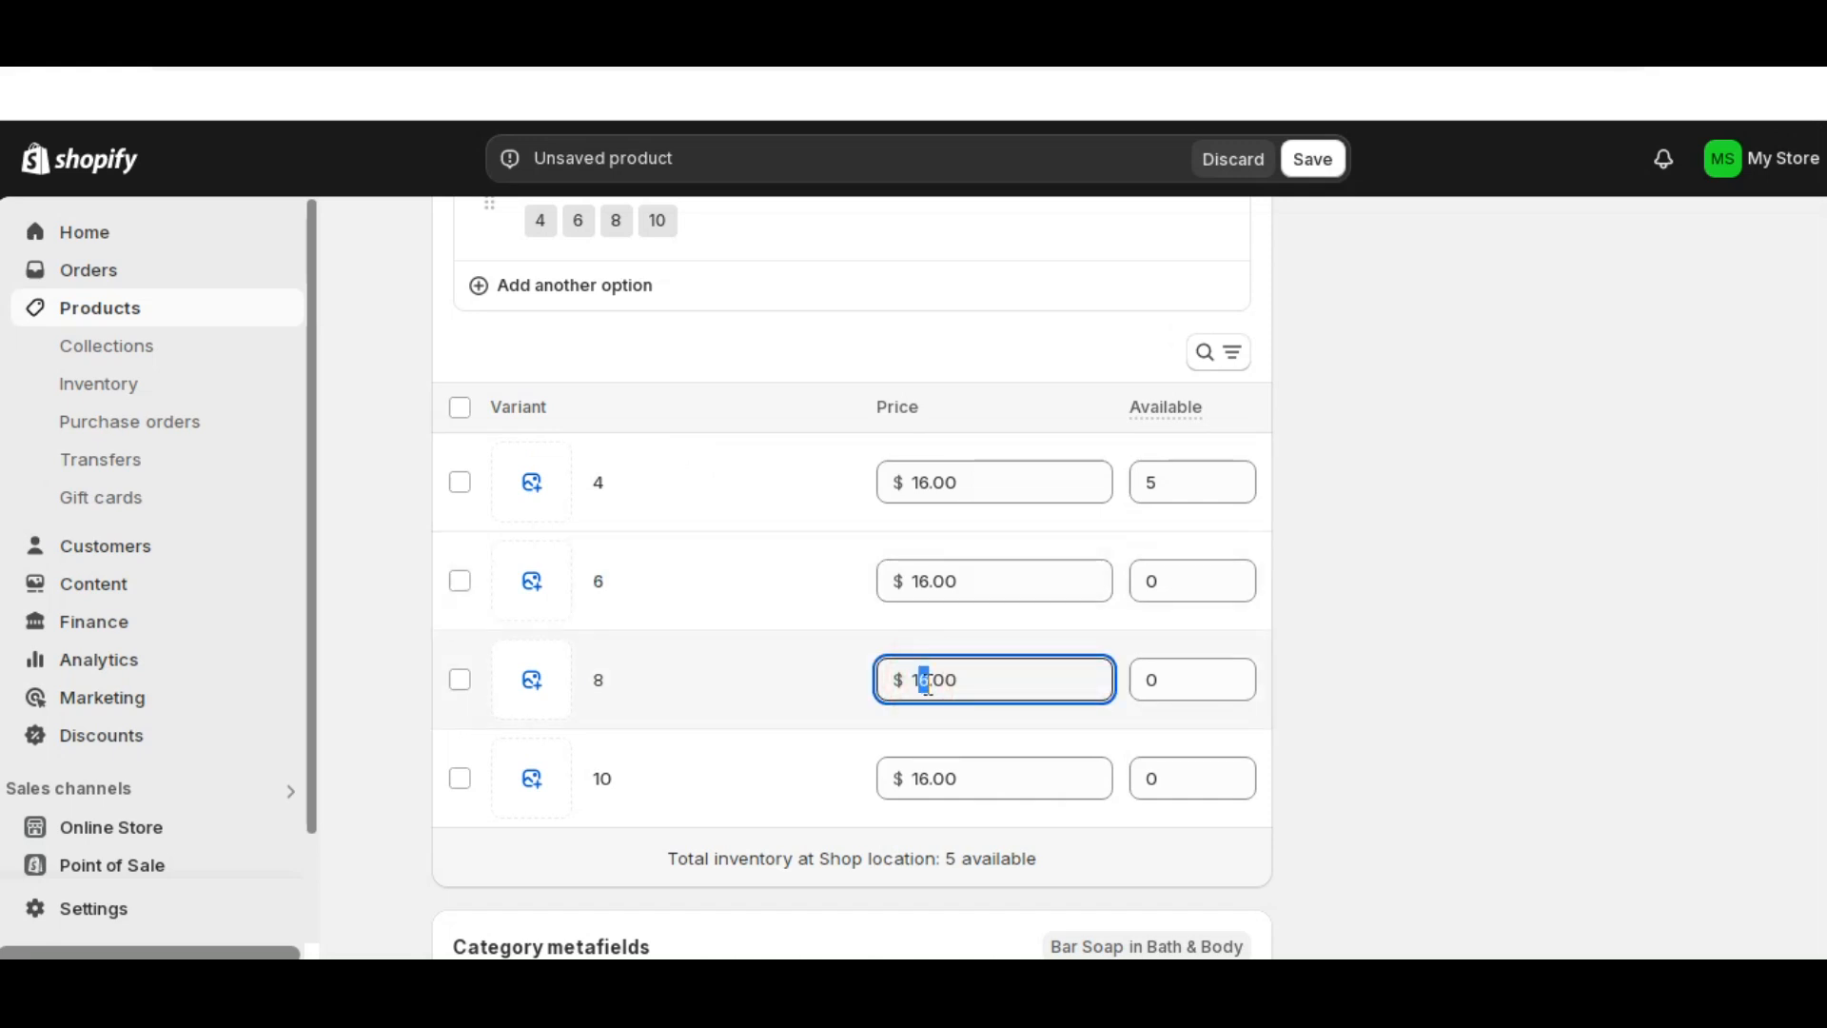
double_click(924, 778)
left_click_drag(919, 779, 931, 782)
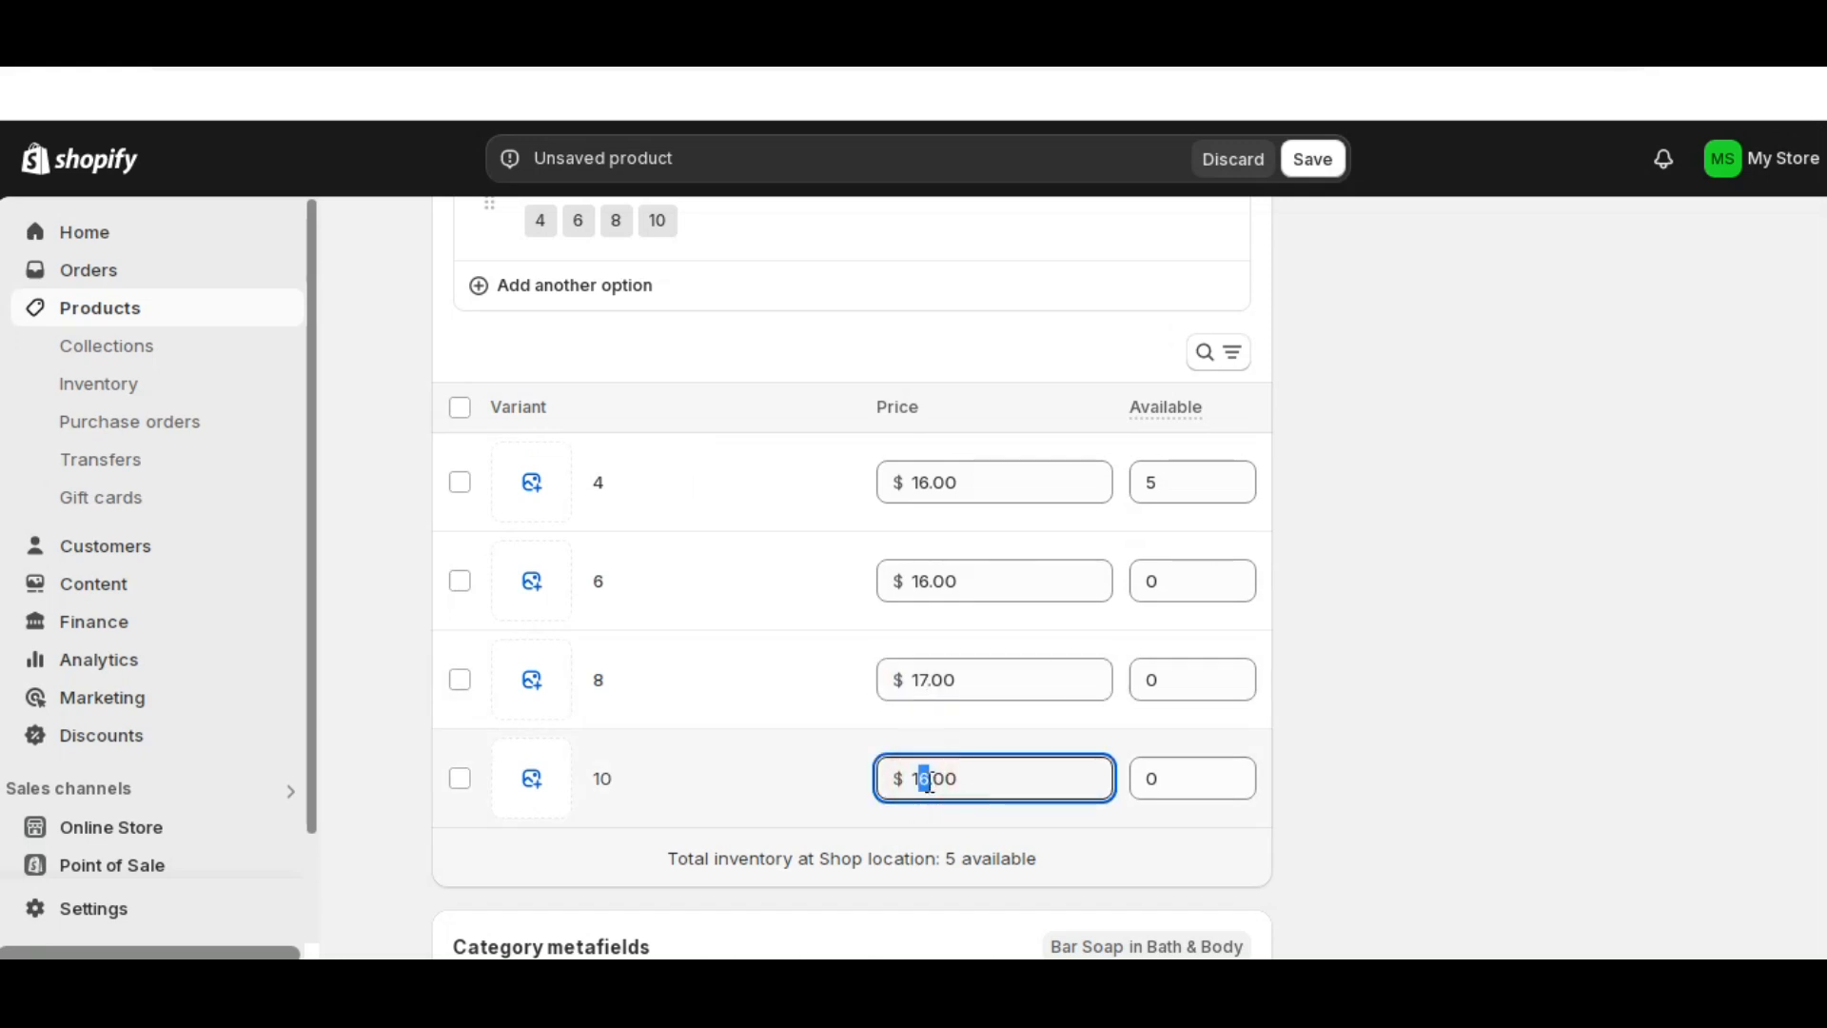
- Set the available quantity to 3 for the size 6 variant and 4 each for sizes 8 and 10
left_click(1170, 581)
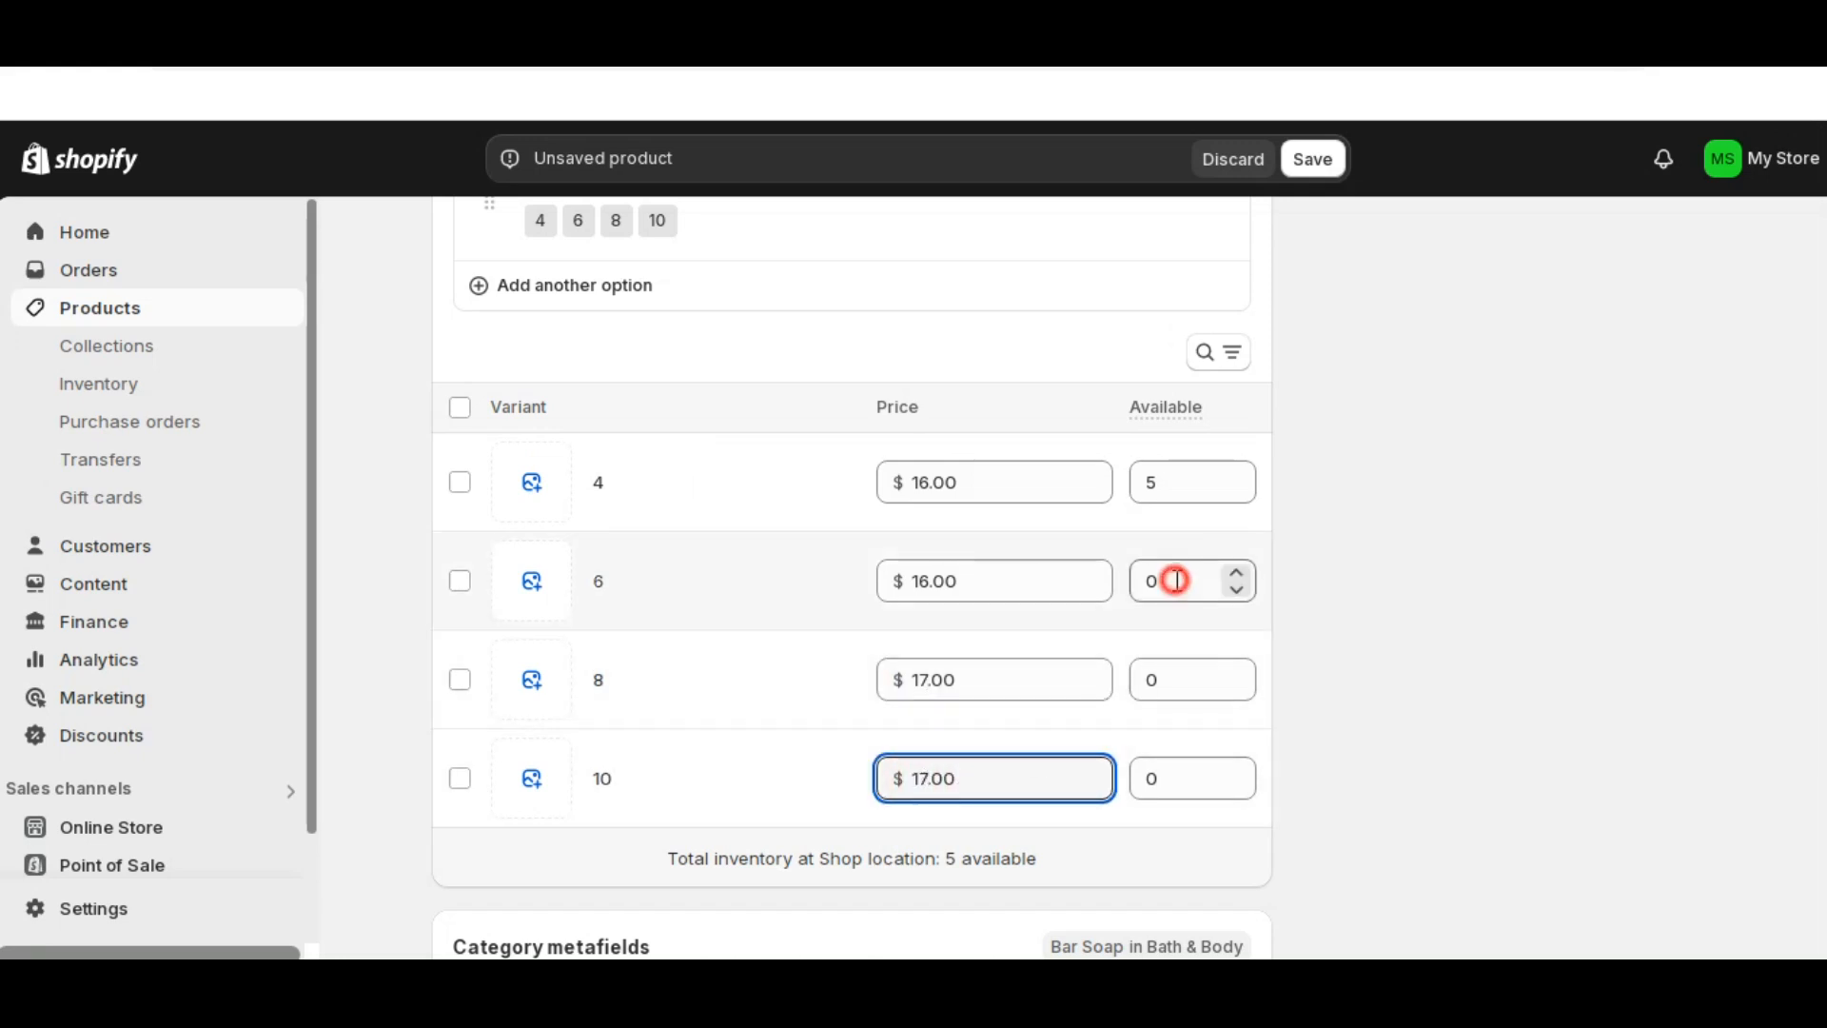
left_click(1242, 582)
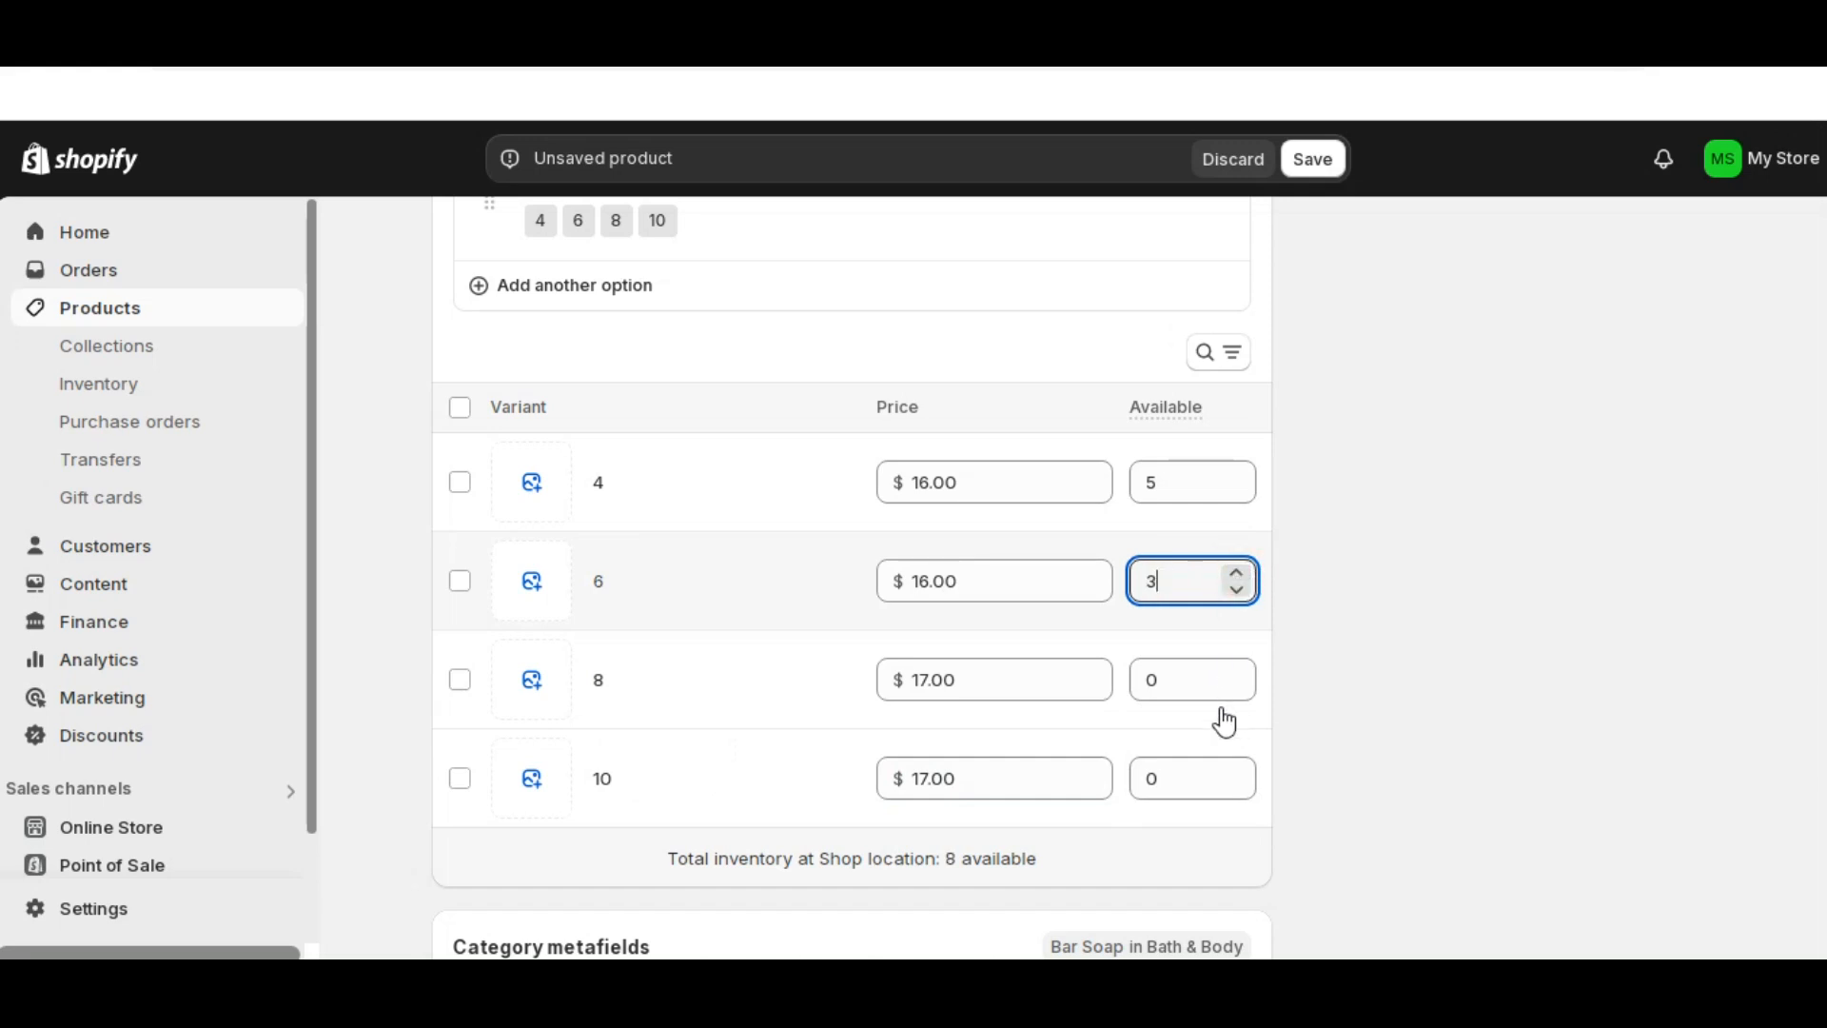
left_click(1236, 672)
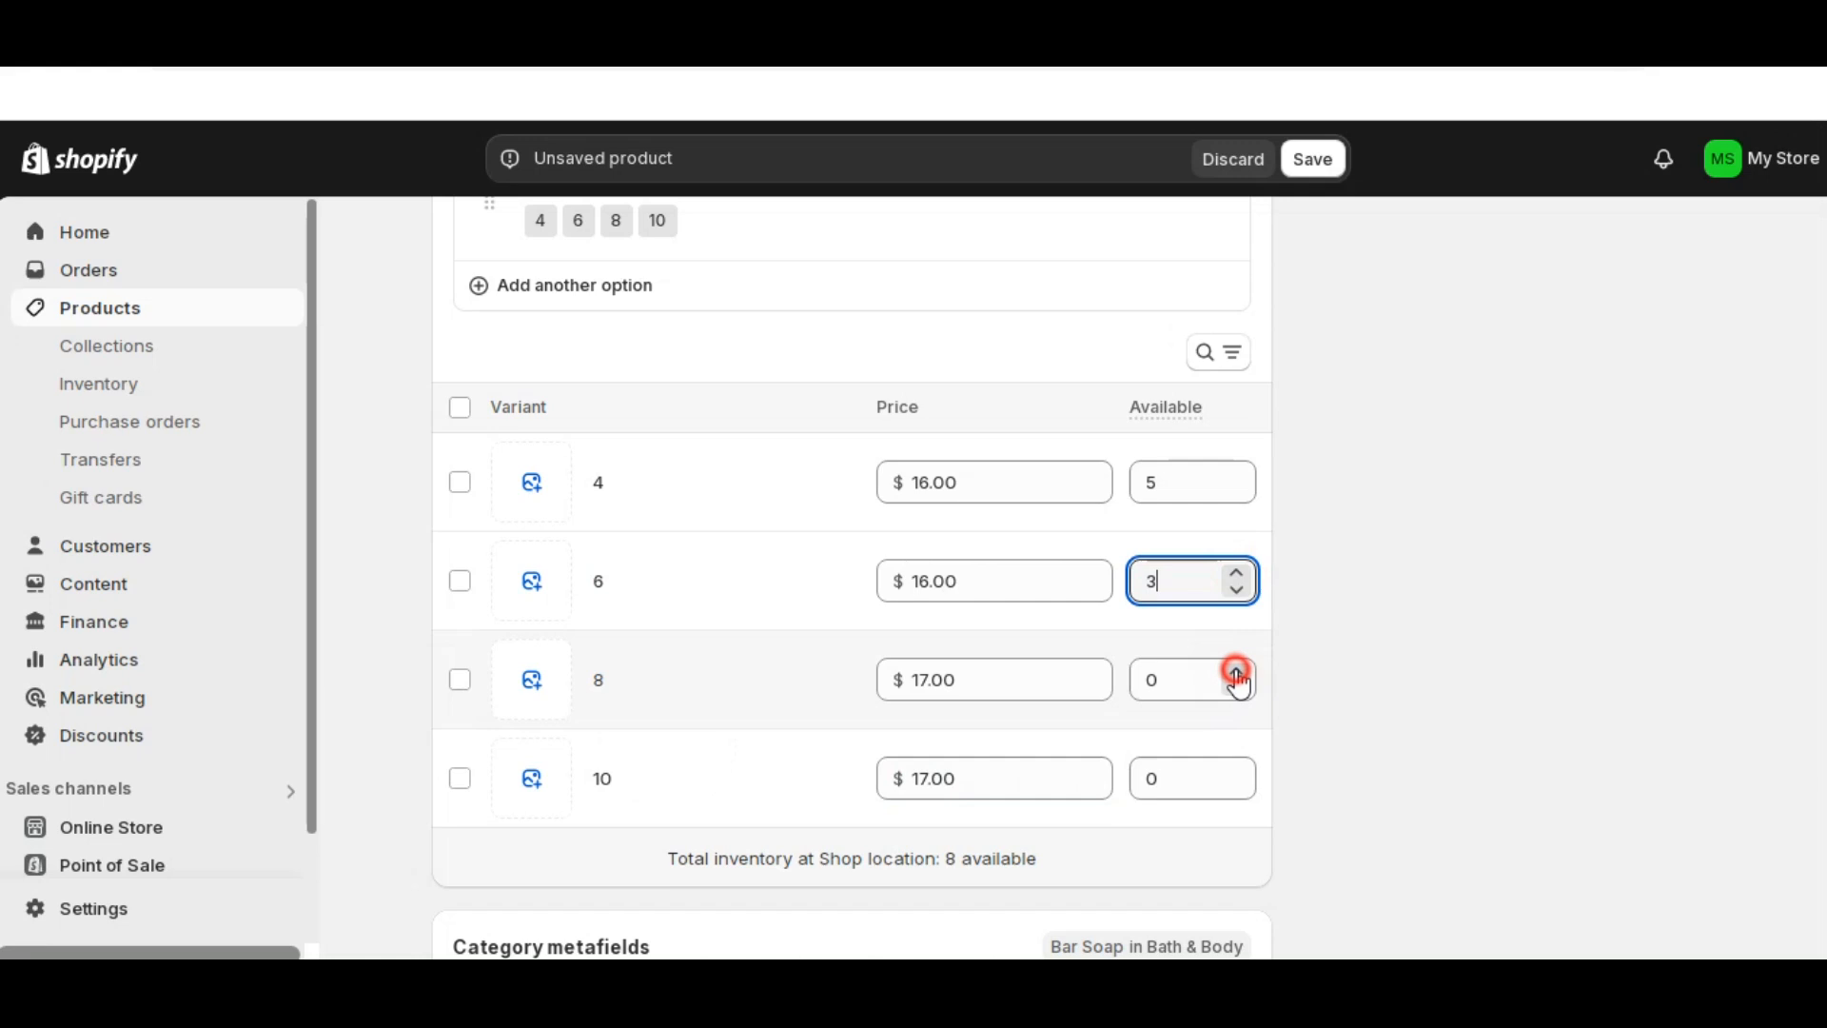
key("BackSpace")
type("4")
left_click(1234, 771)
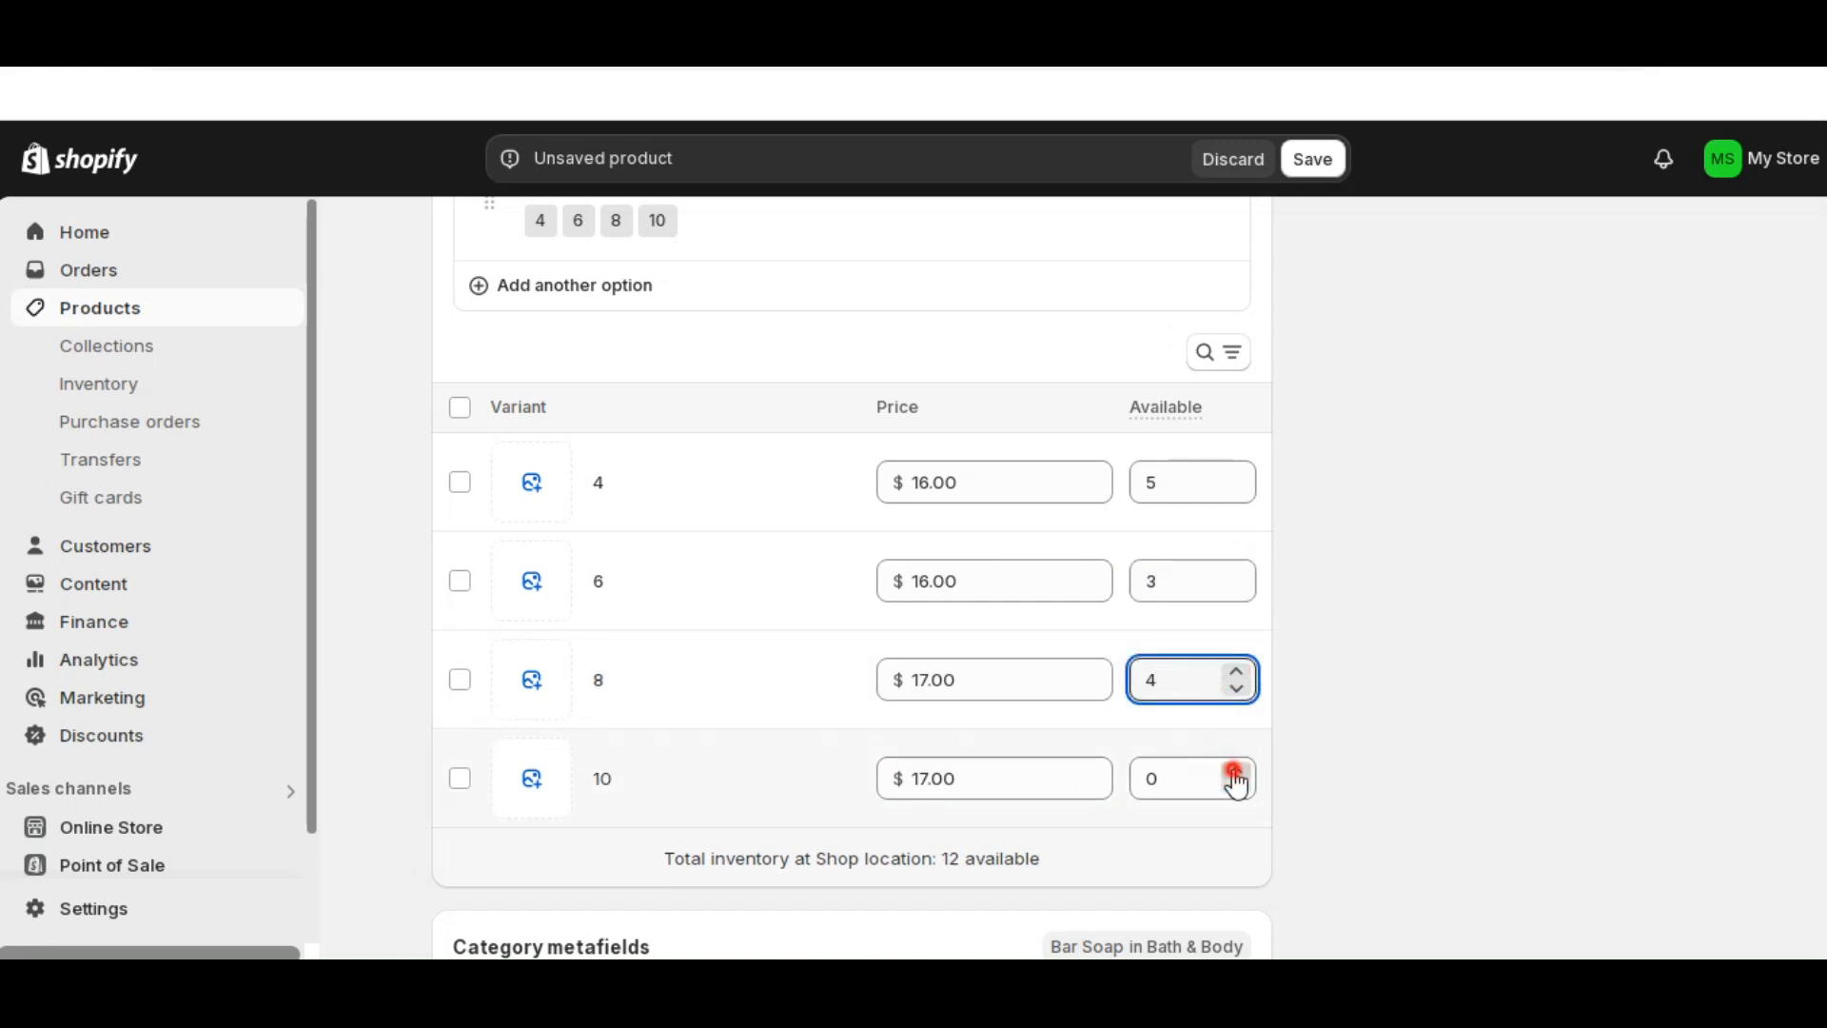
key("BackSpace")
type("4")
left_click(1326, 768)
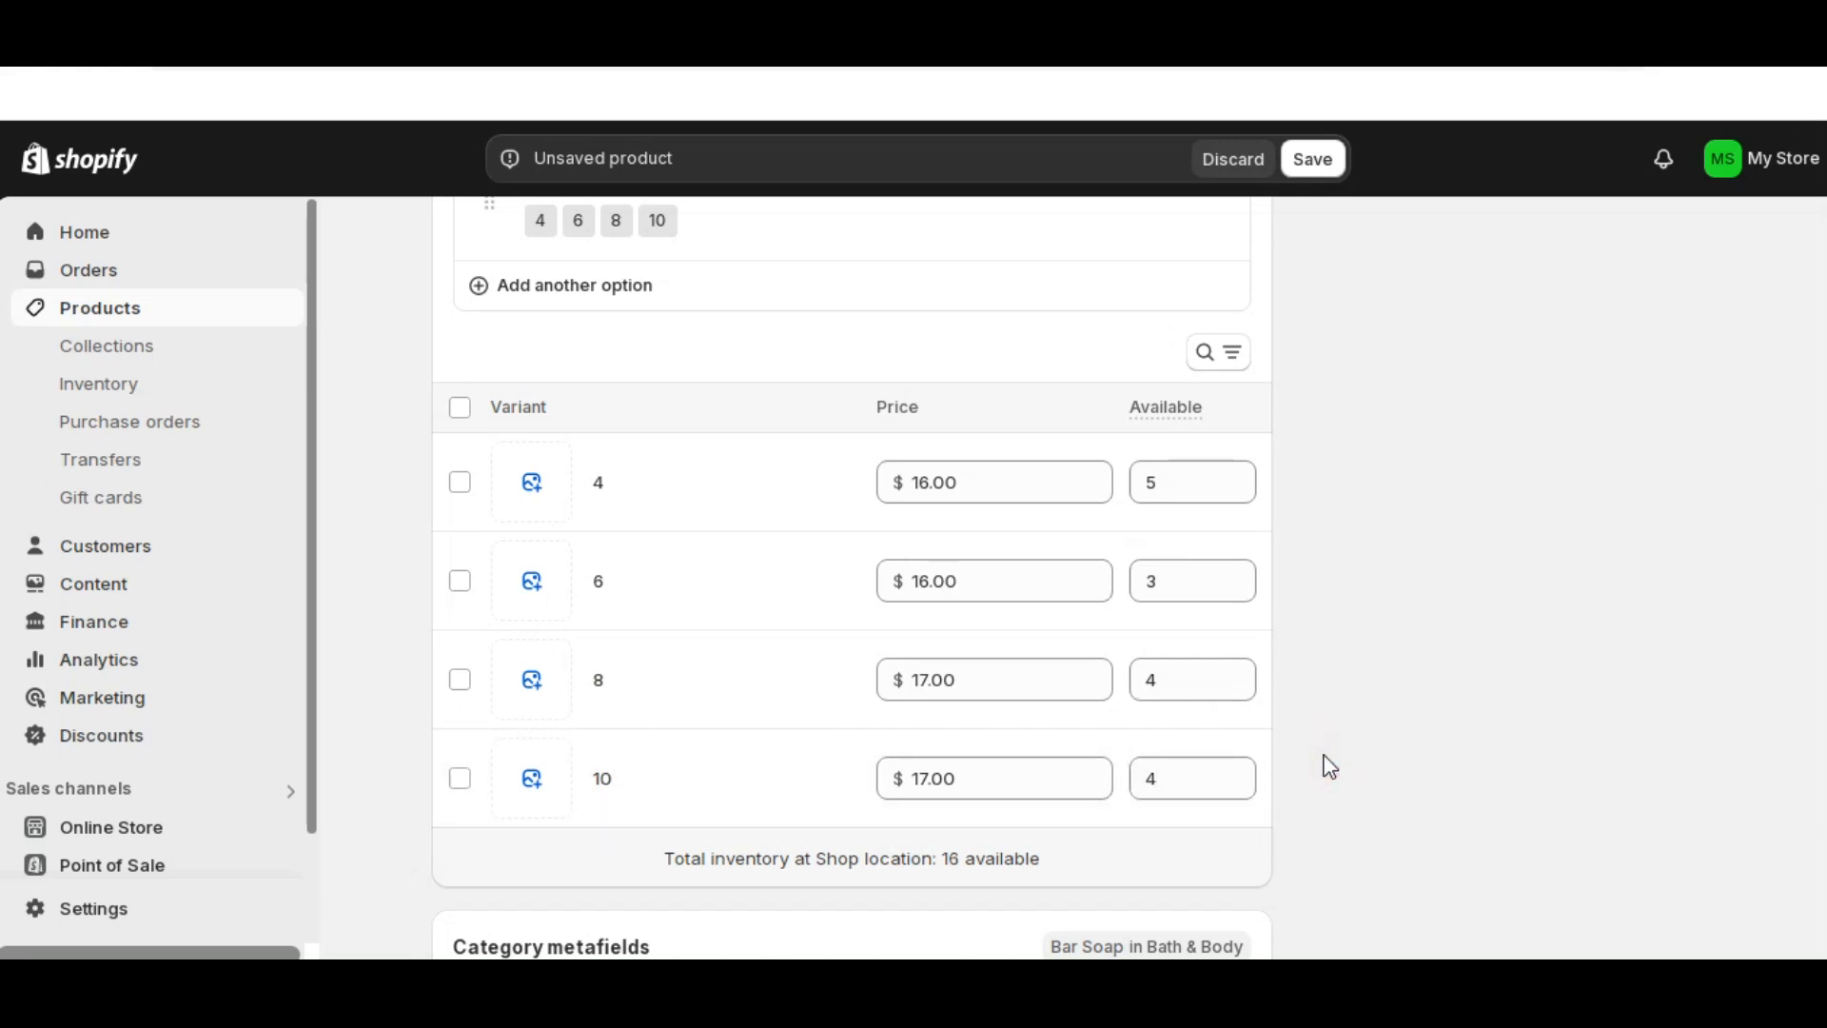
scroll(1330, 767, "down", 6)
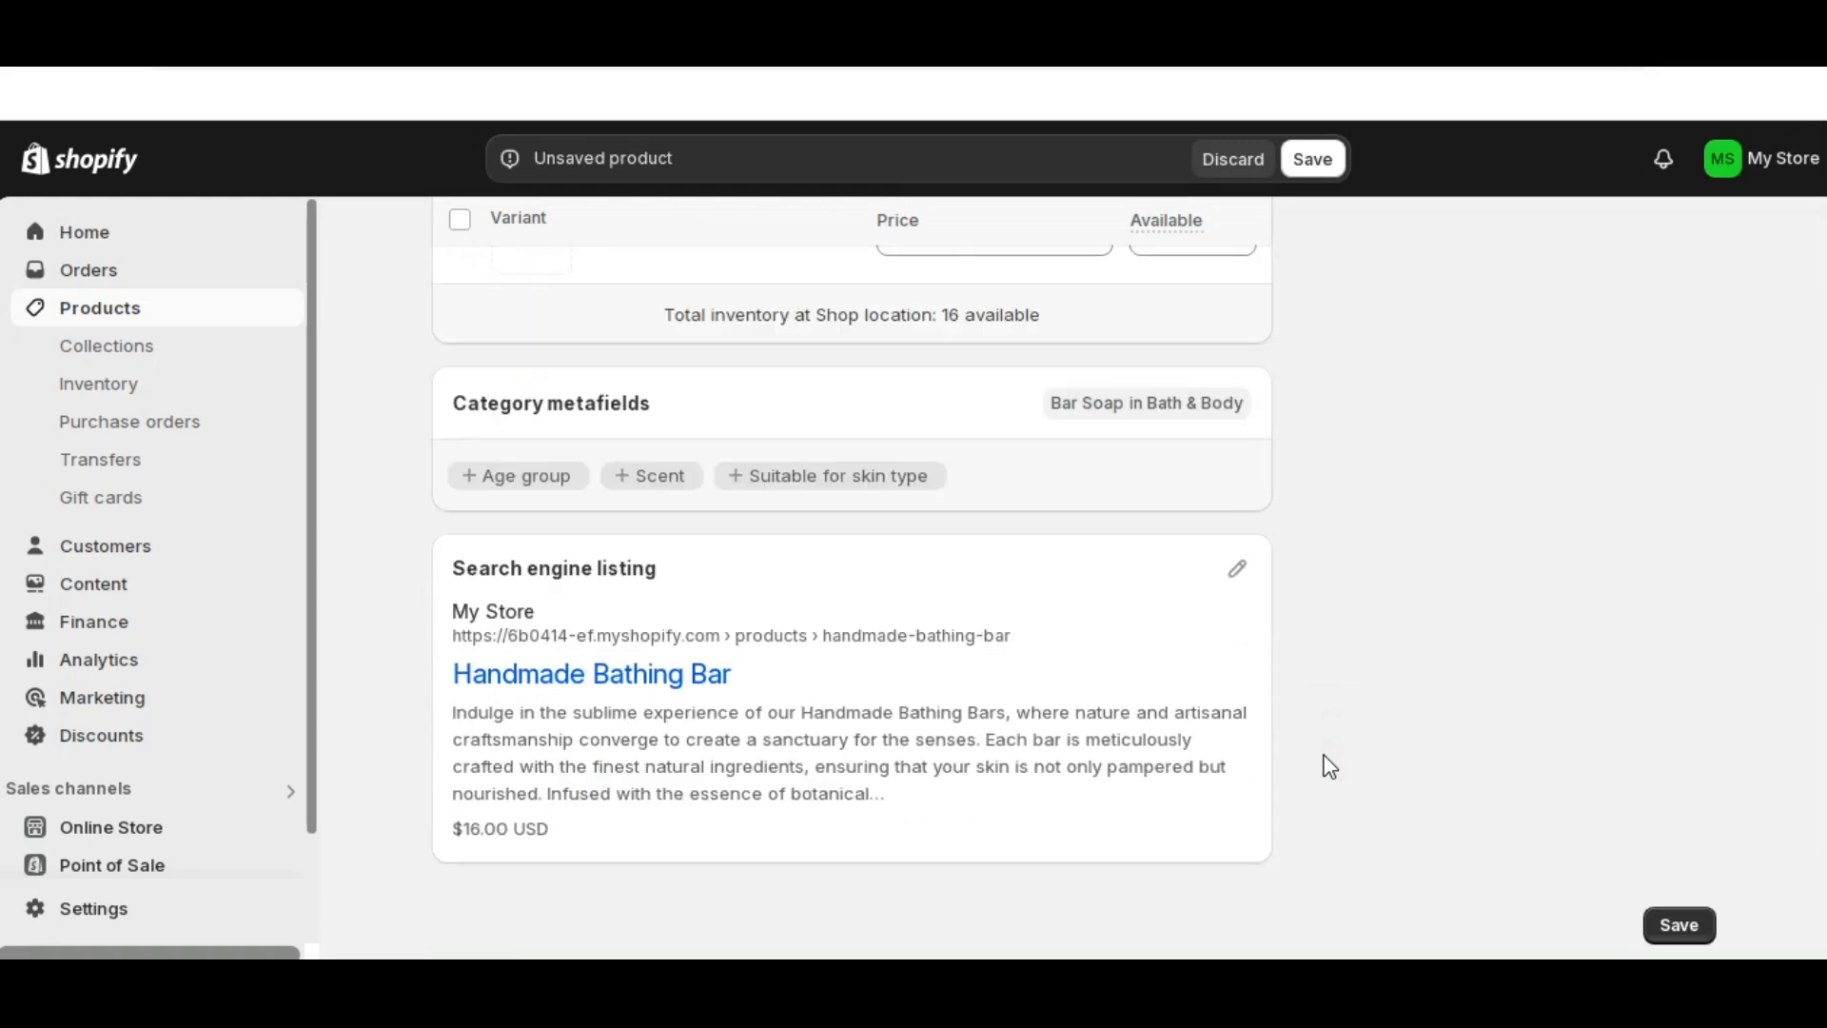
- Set the Handmade Bathing Bar's product type to Organic and its vendor to My Store
scroll(1330, 767, "up", 6)
scroll(1330, 767, "up", 4)
scroll(1330, 767, "down", 3)
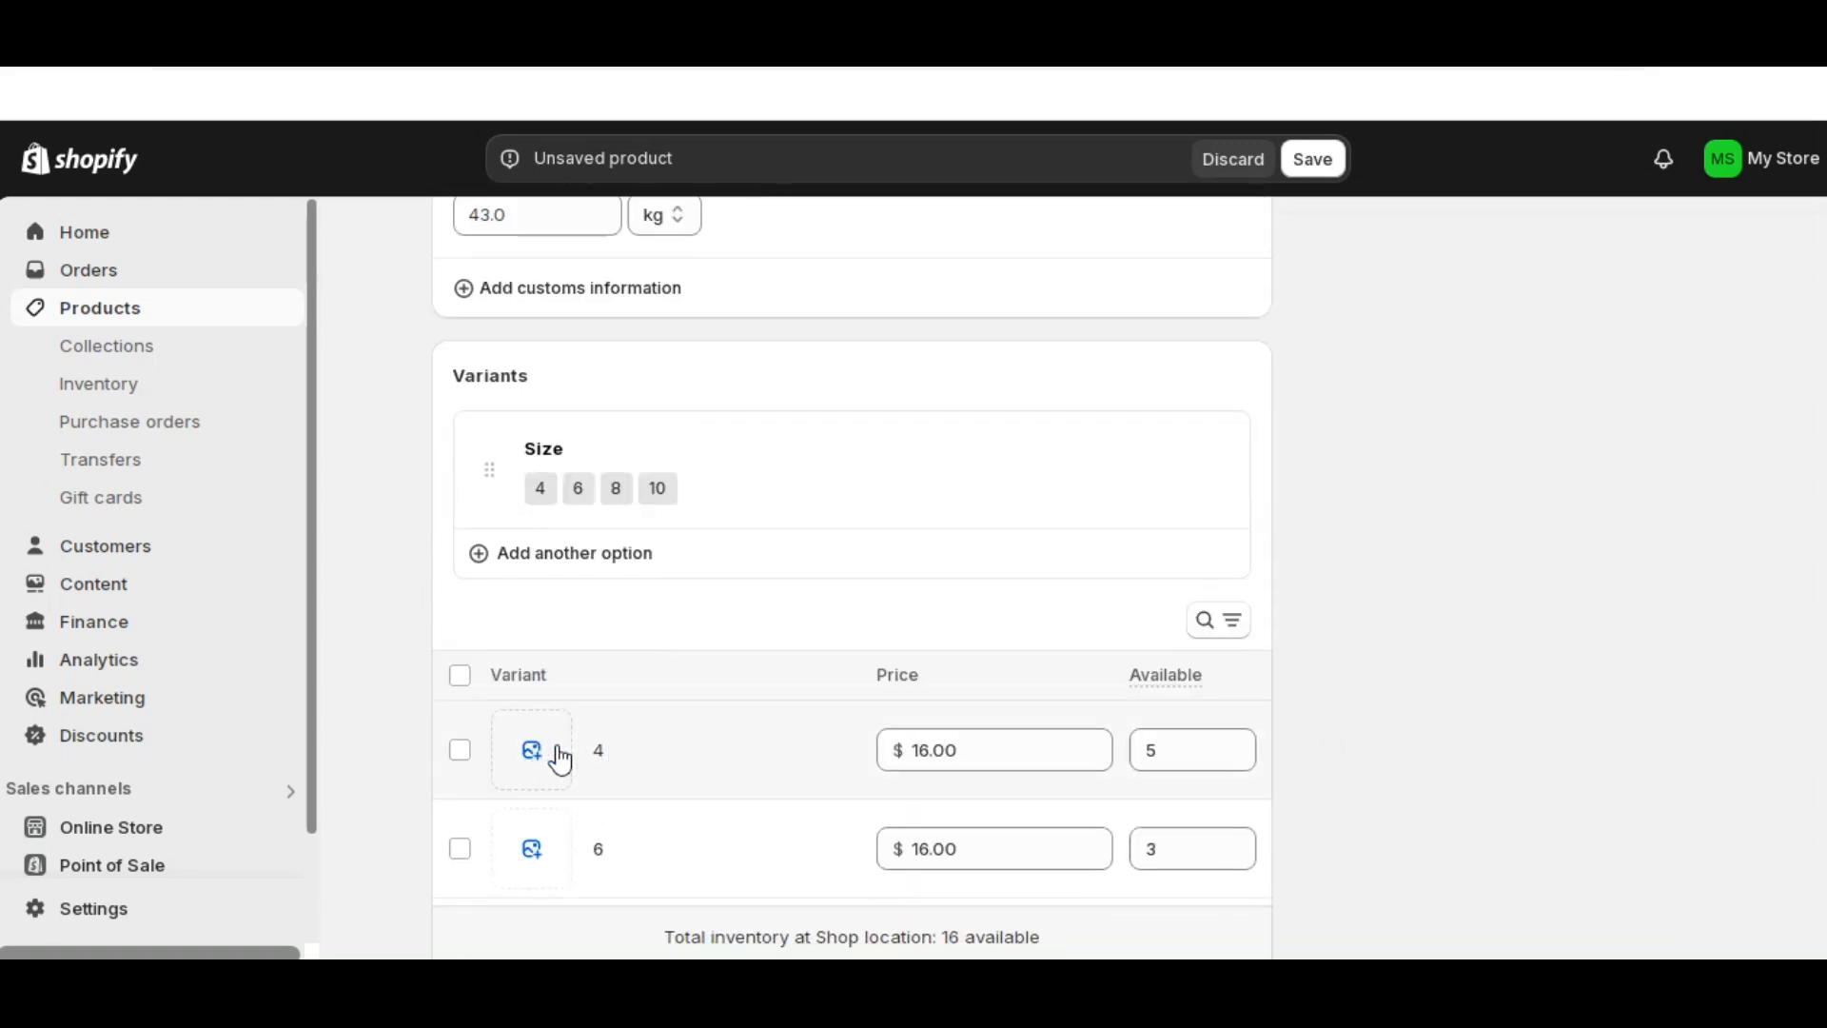
scroll(544, 737, "down", 3)
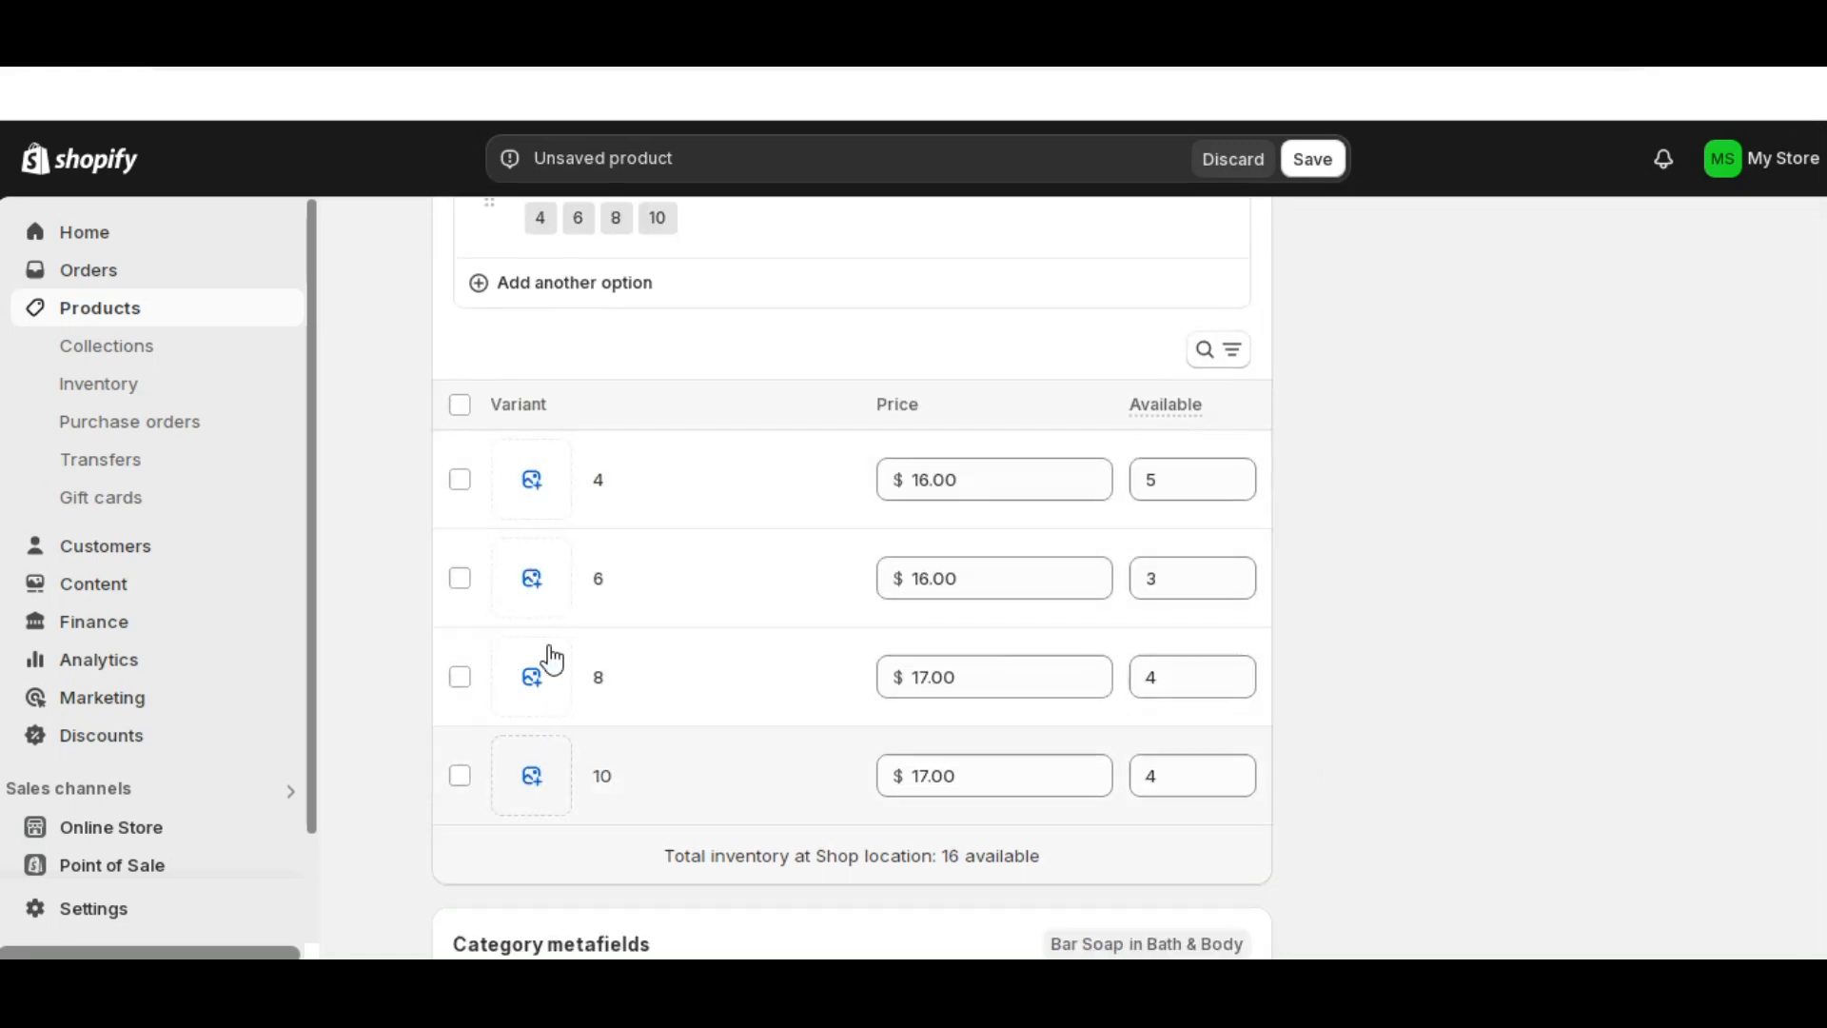
scroll(1471, 664, "up", 10)
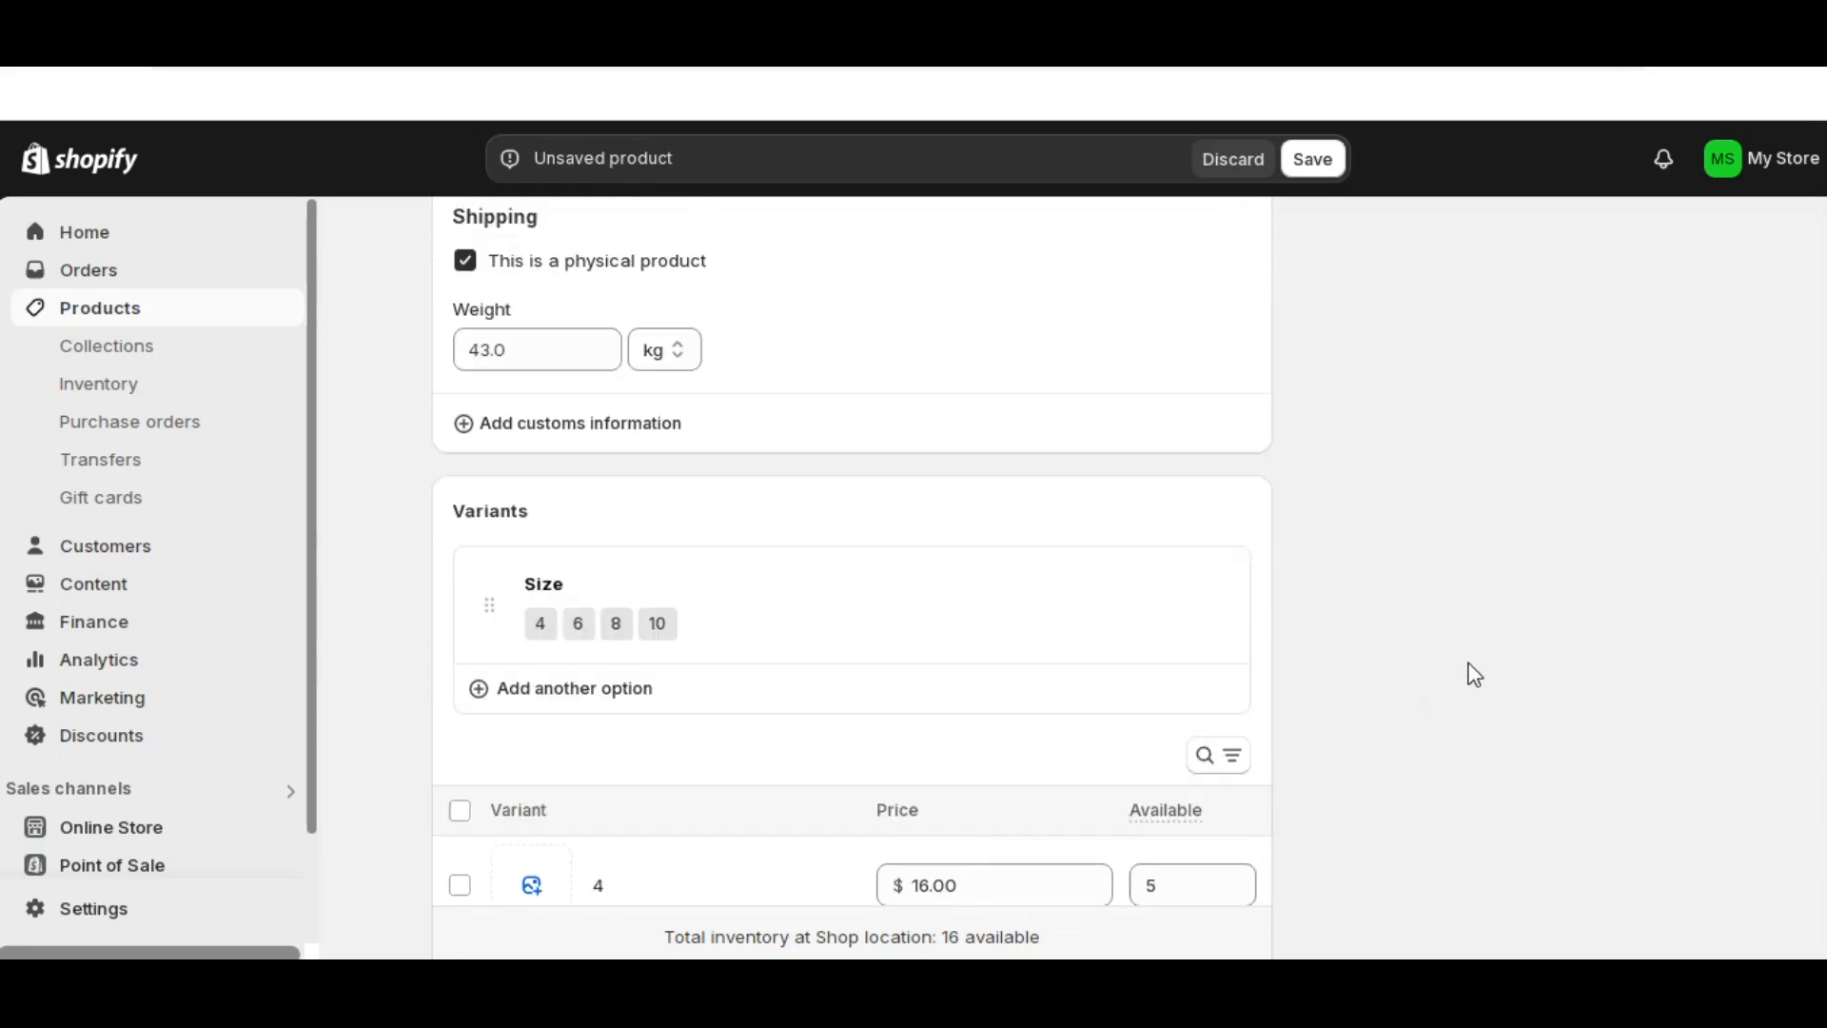
scroll(1466, 675, "up", 10)
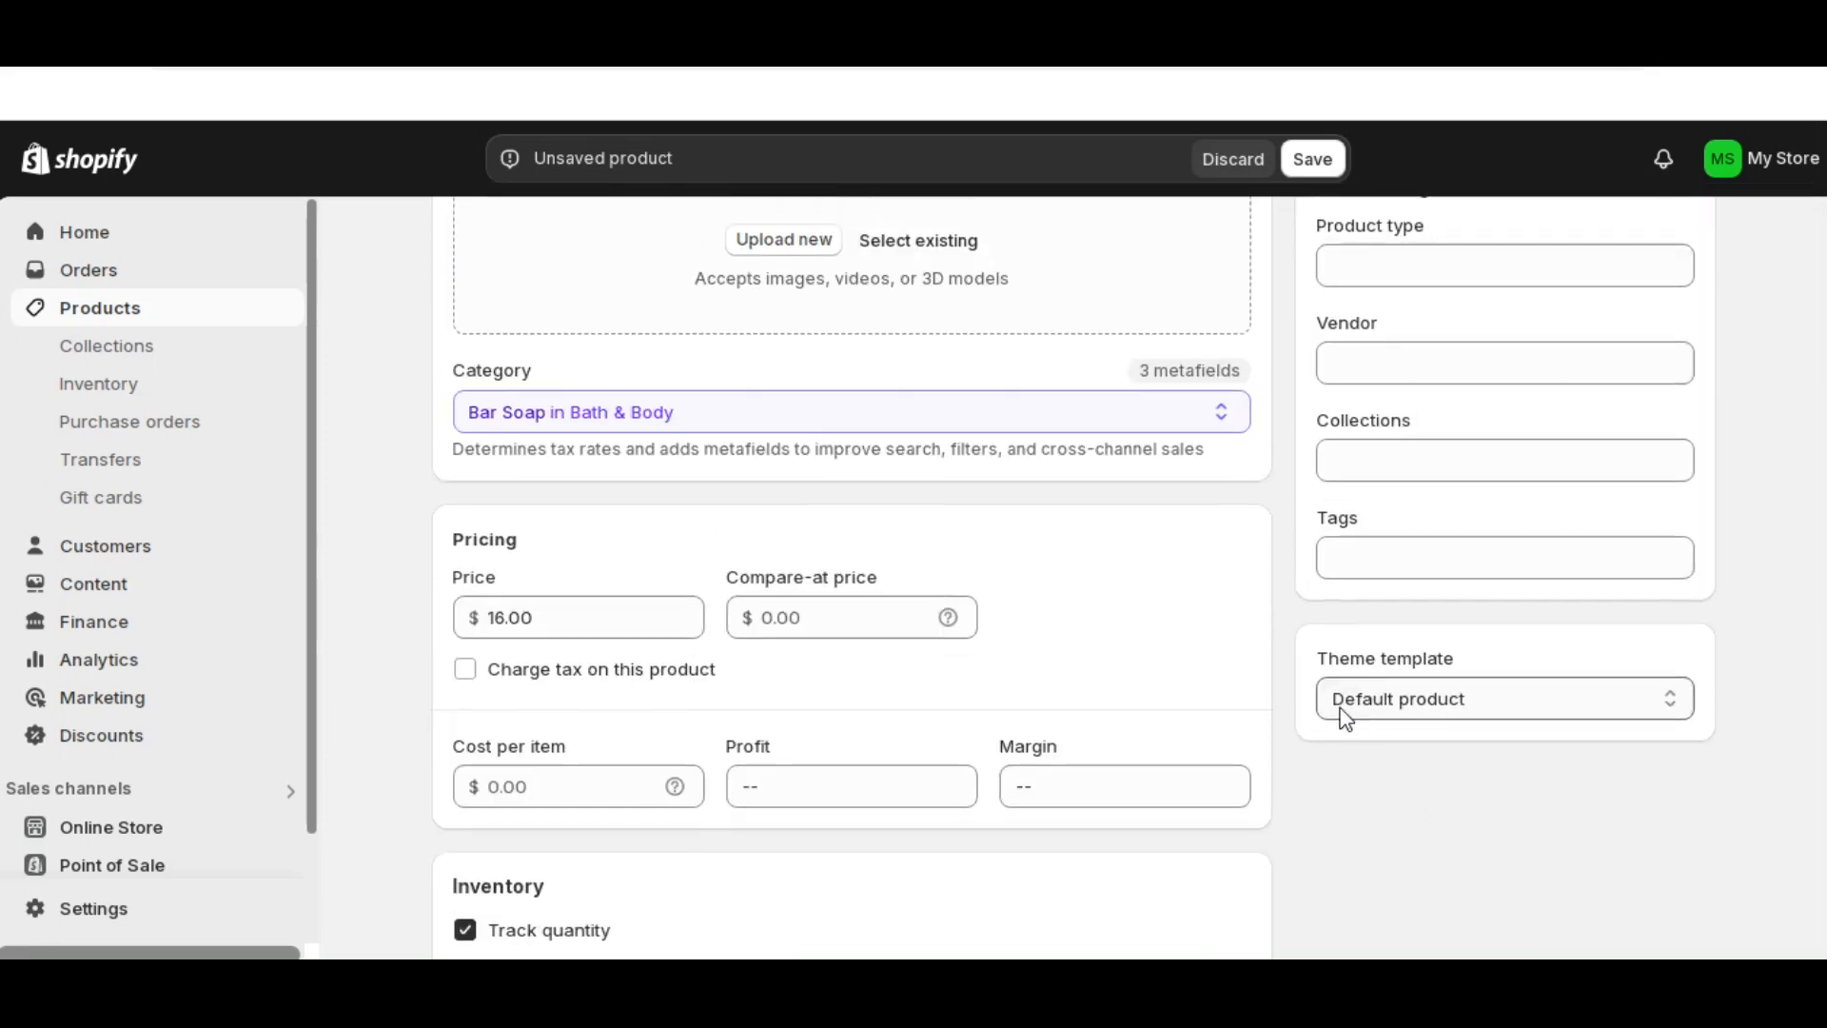
left_click(1390, 666)
left_click(1391, 726)
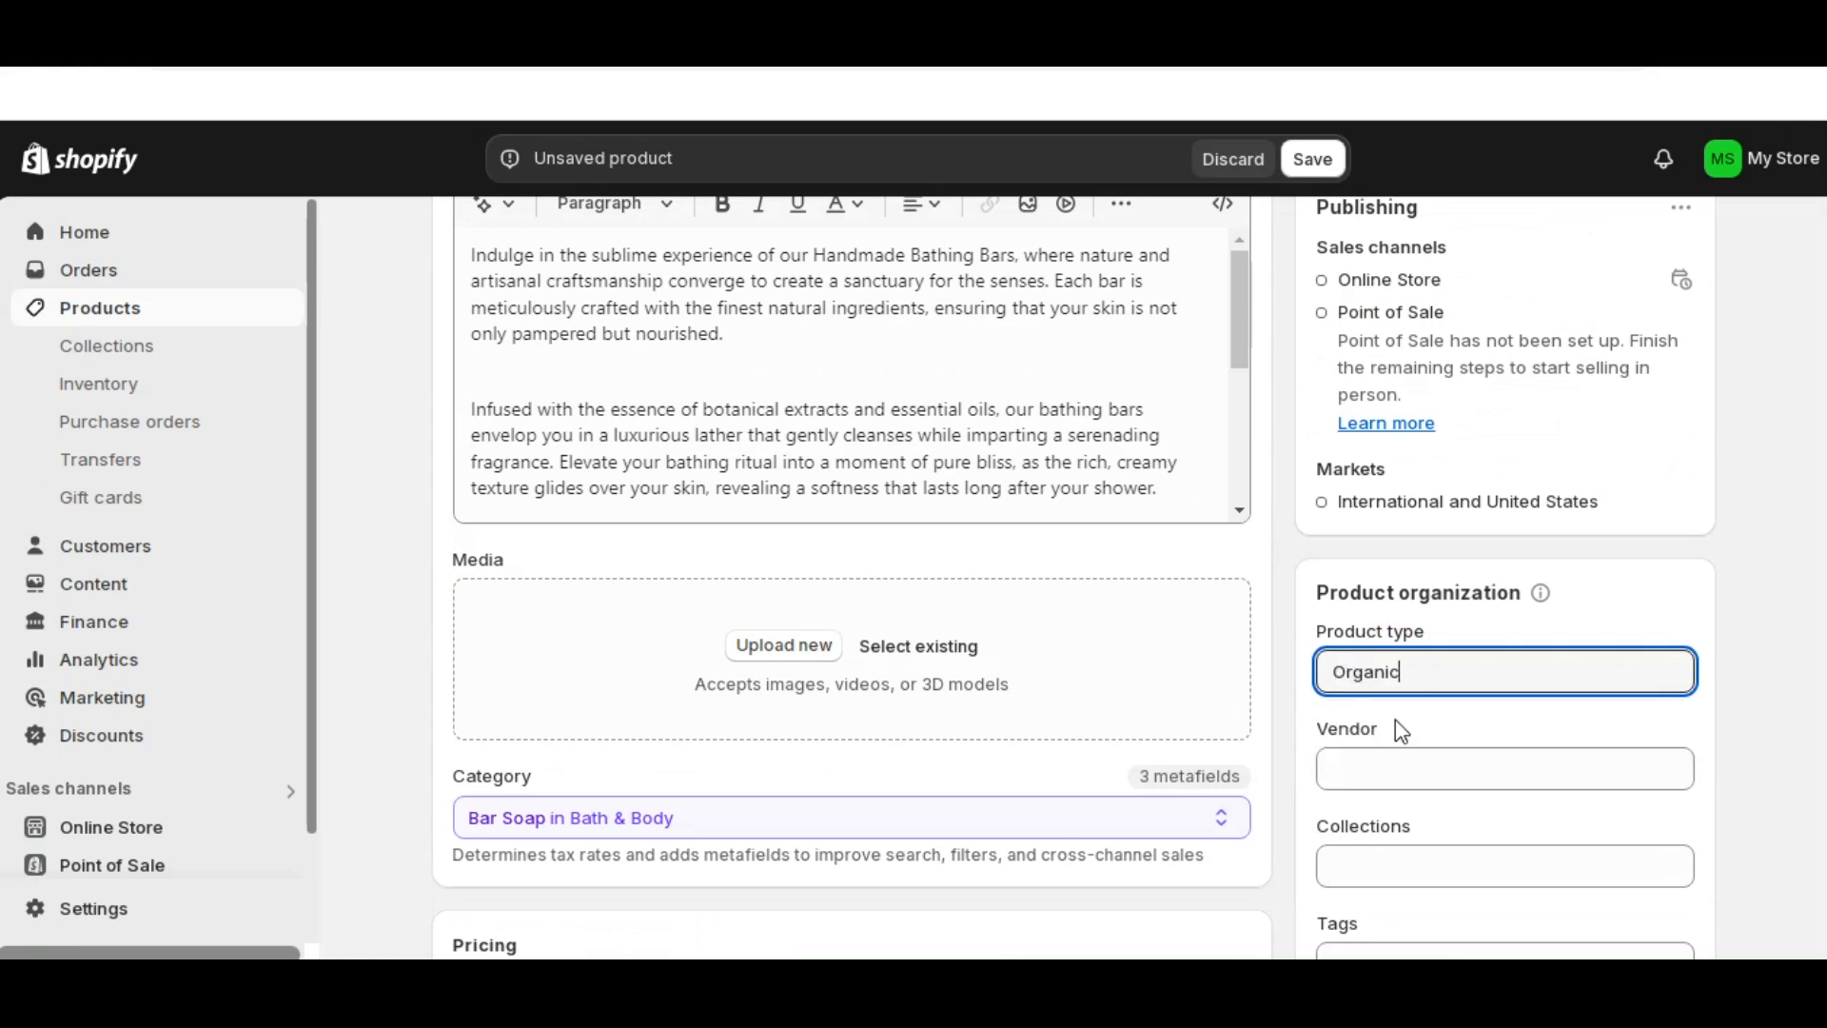
left_click(1383, 762)
scroll(1624, 734, "down", 1)
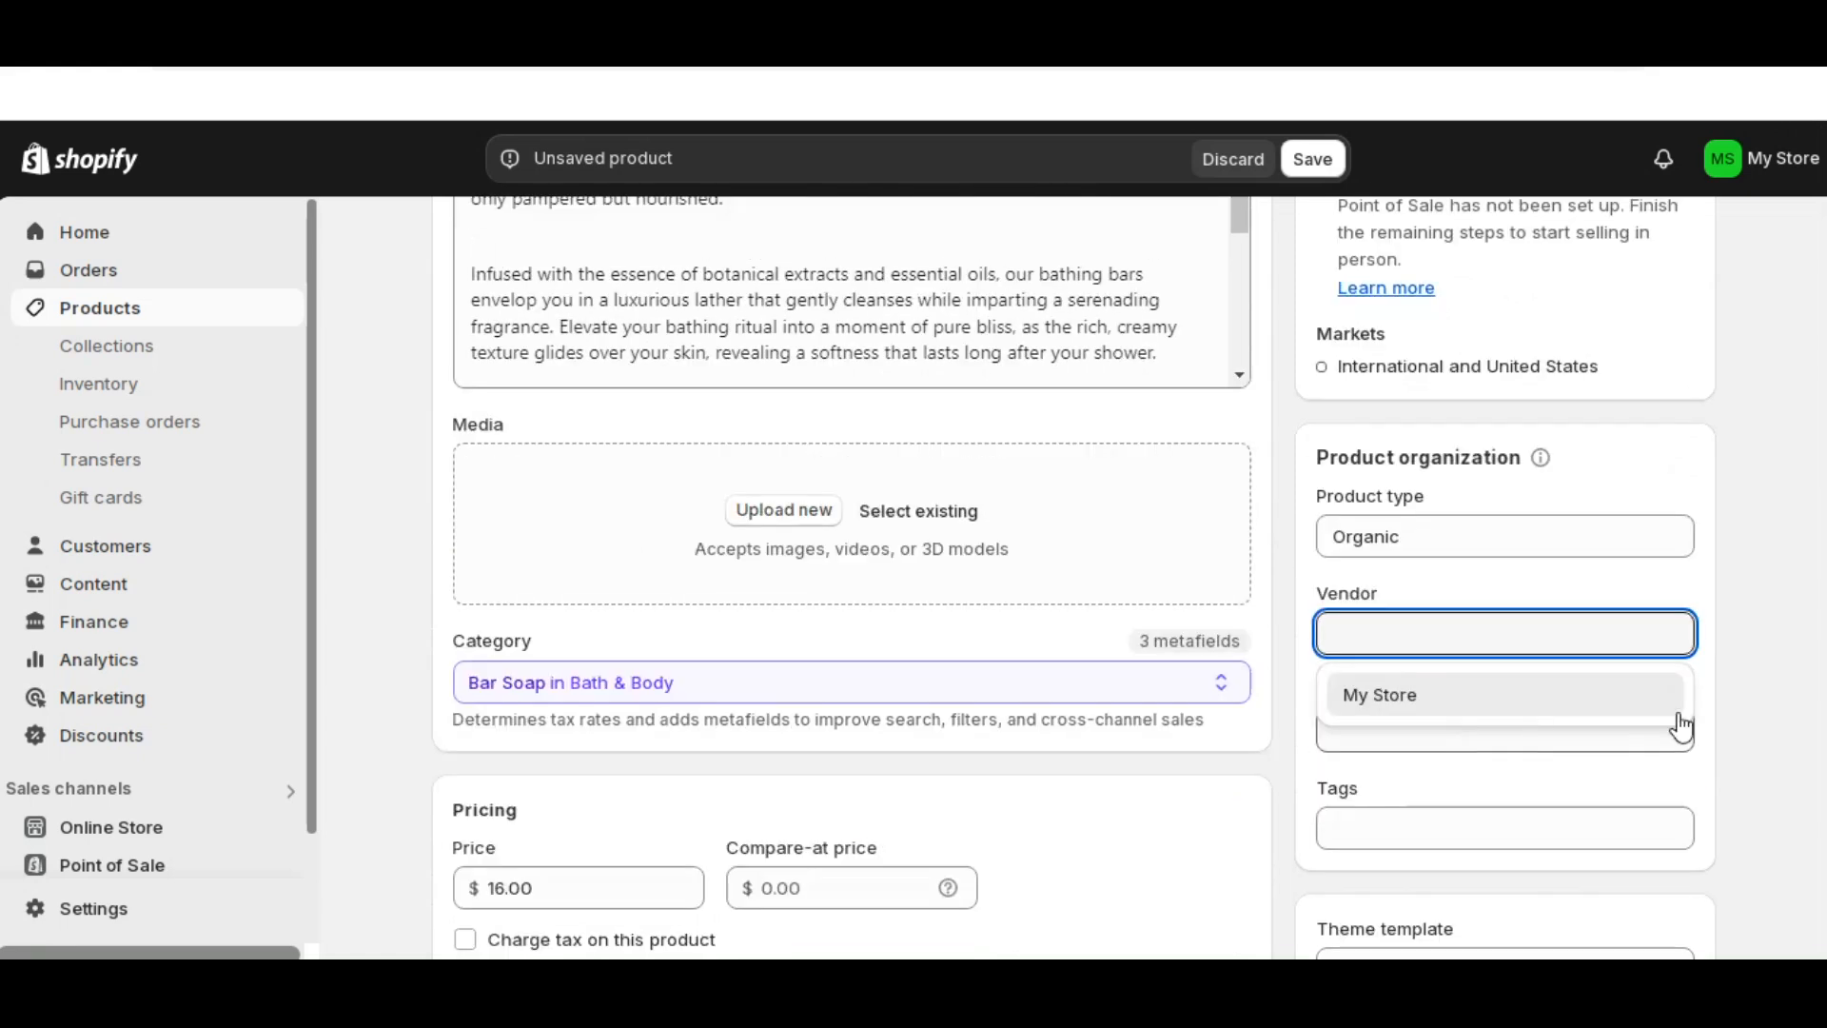
left_click(1461, 710)
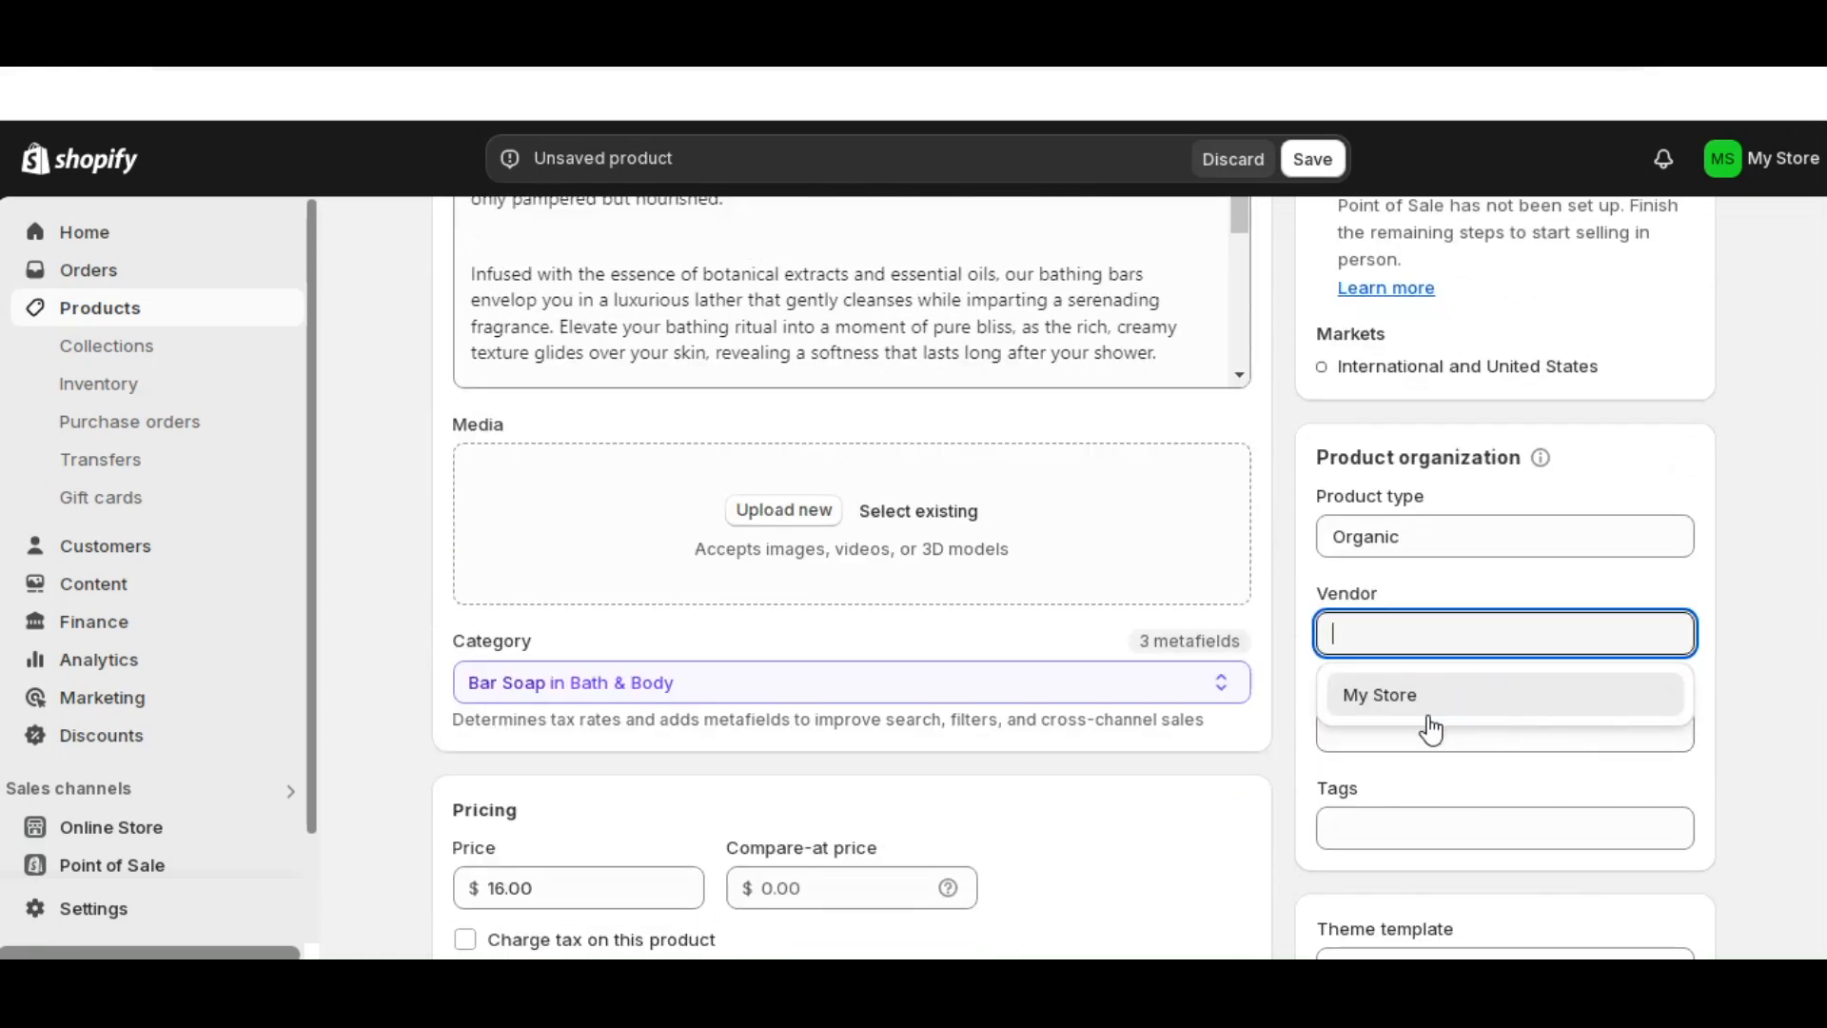
left_click(1427, 718)
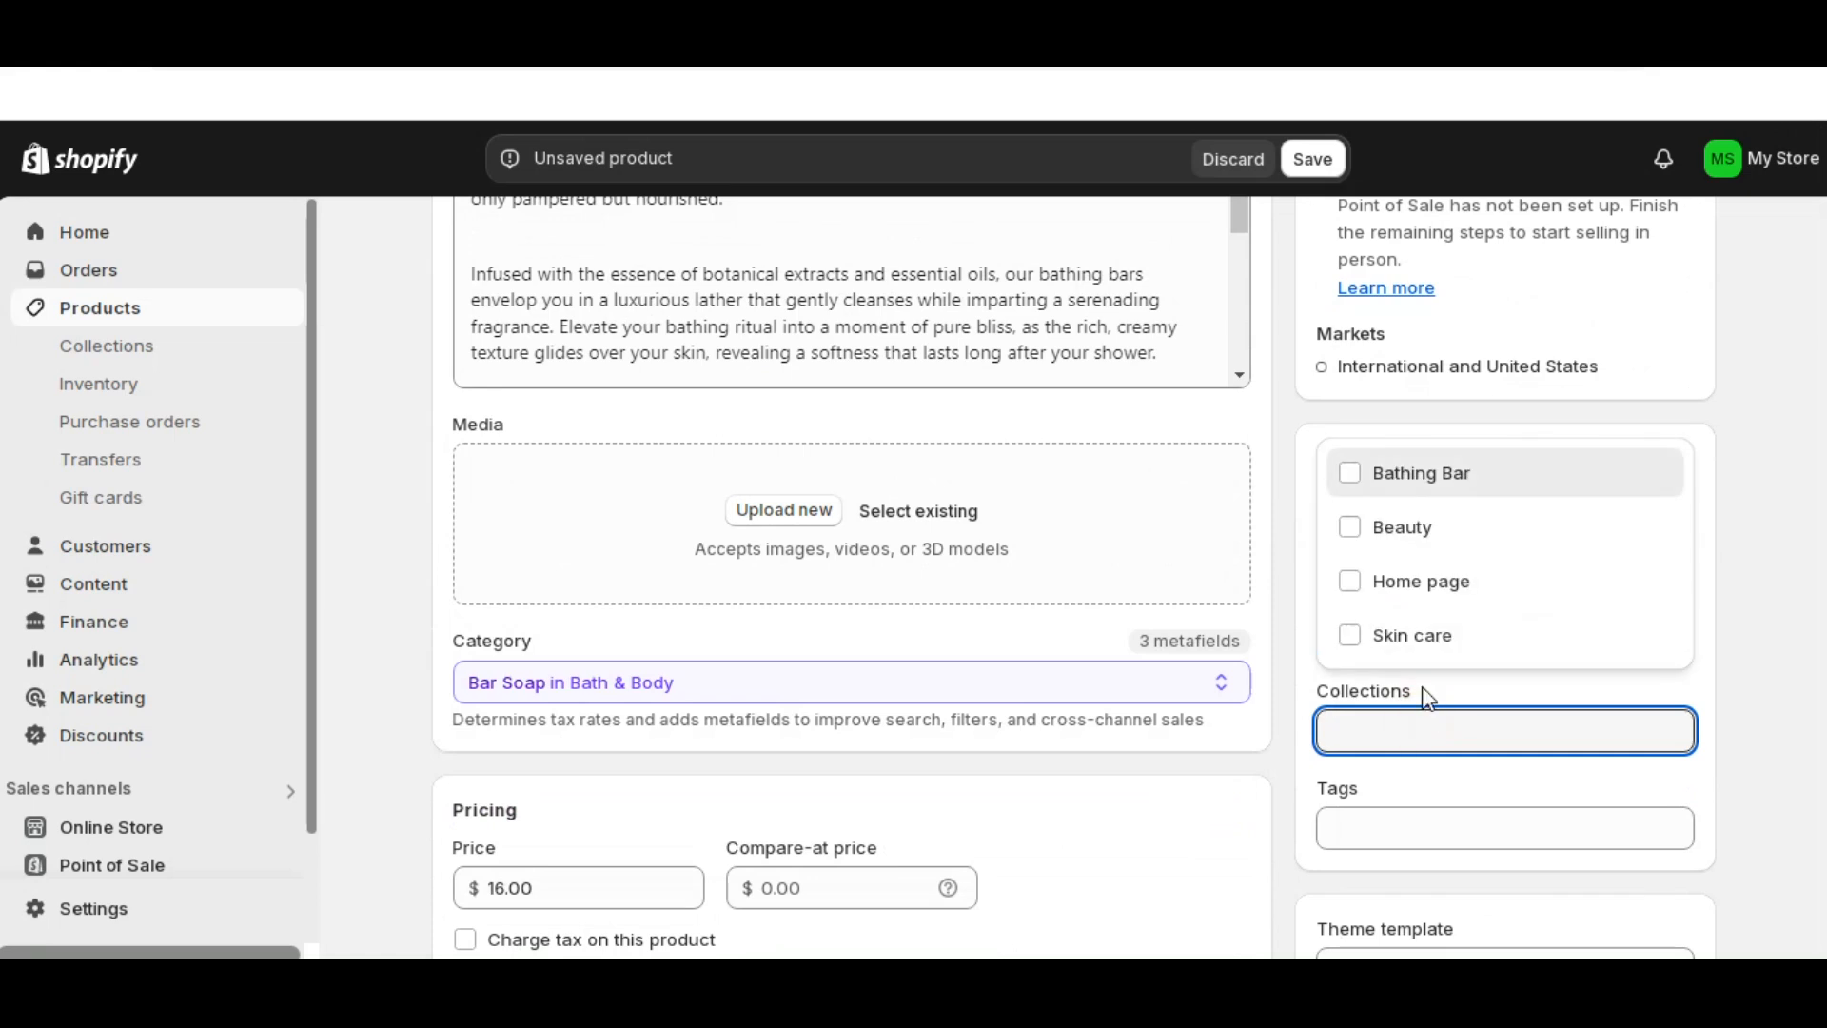
- Assign the product to the Beauty collection and check the suggested tags
left_click(1399, 530)
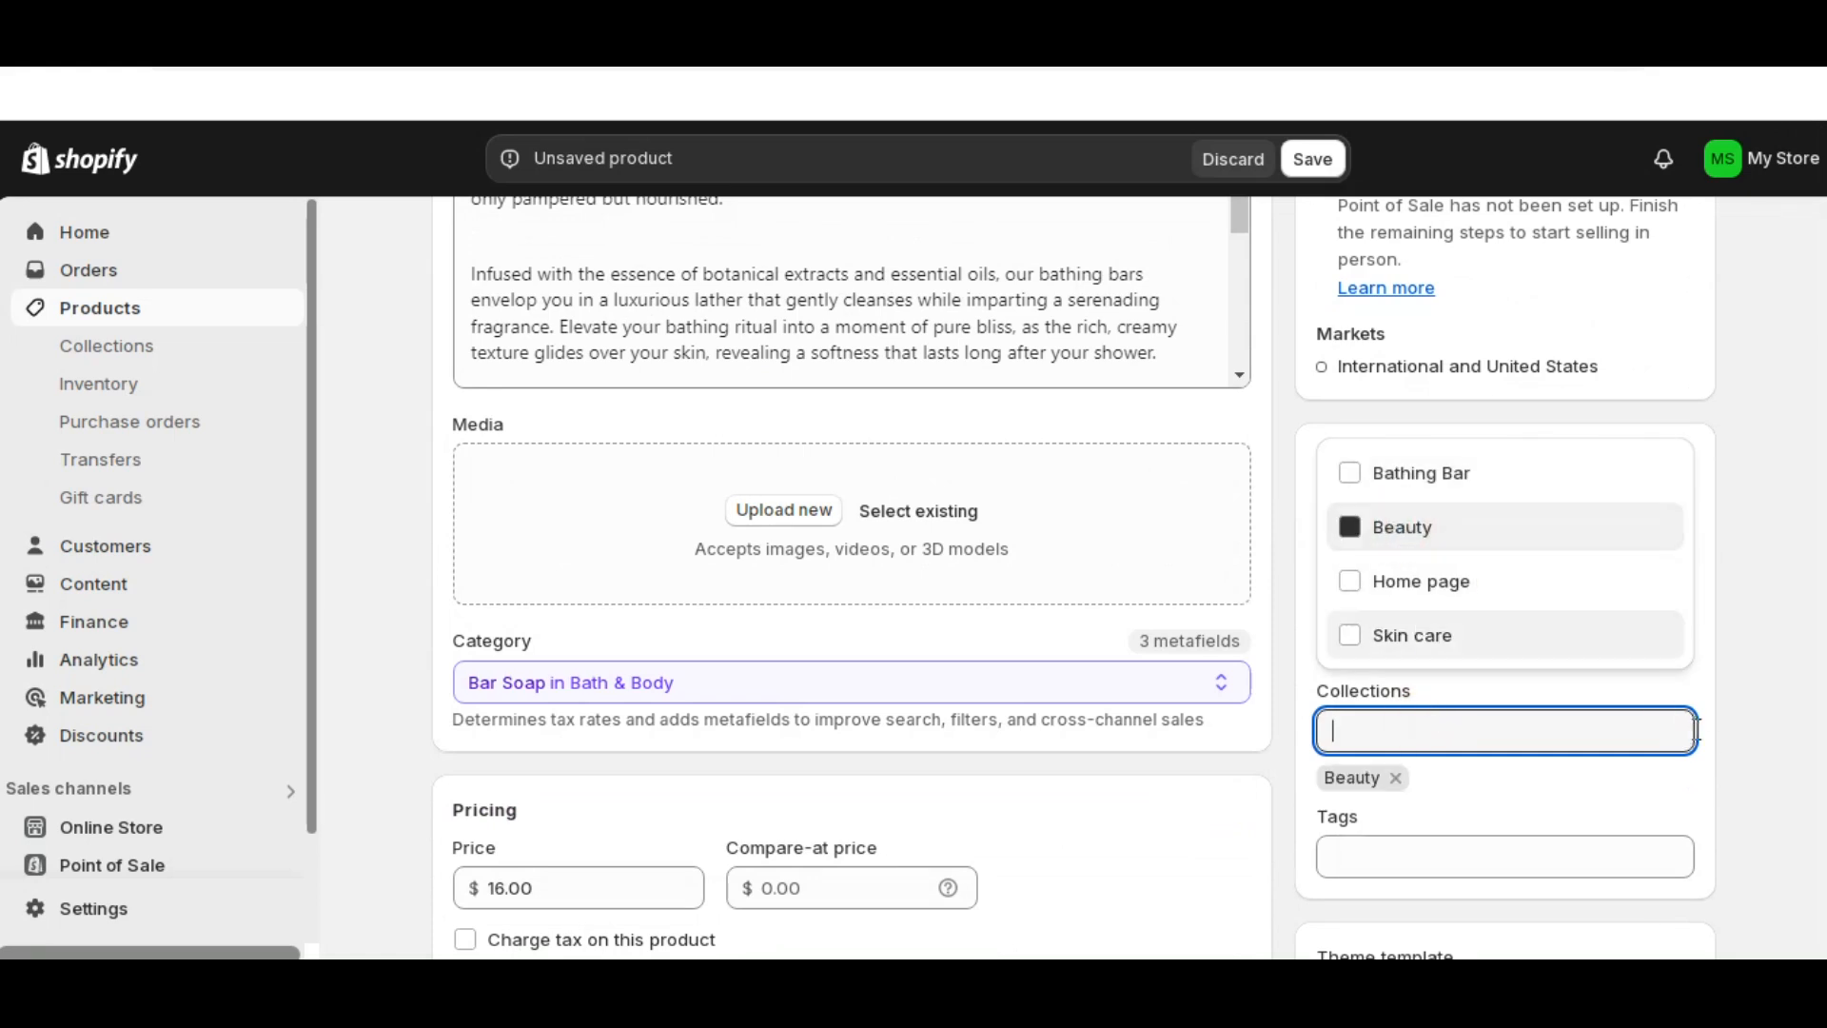
left_click(1725, 742)
scroll(1386, 637, "down", 3)
left_click(1395, 585)
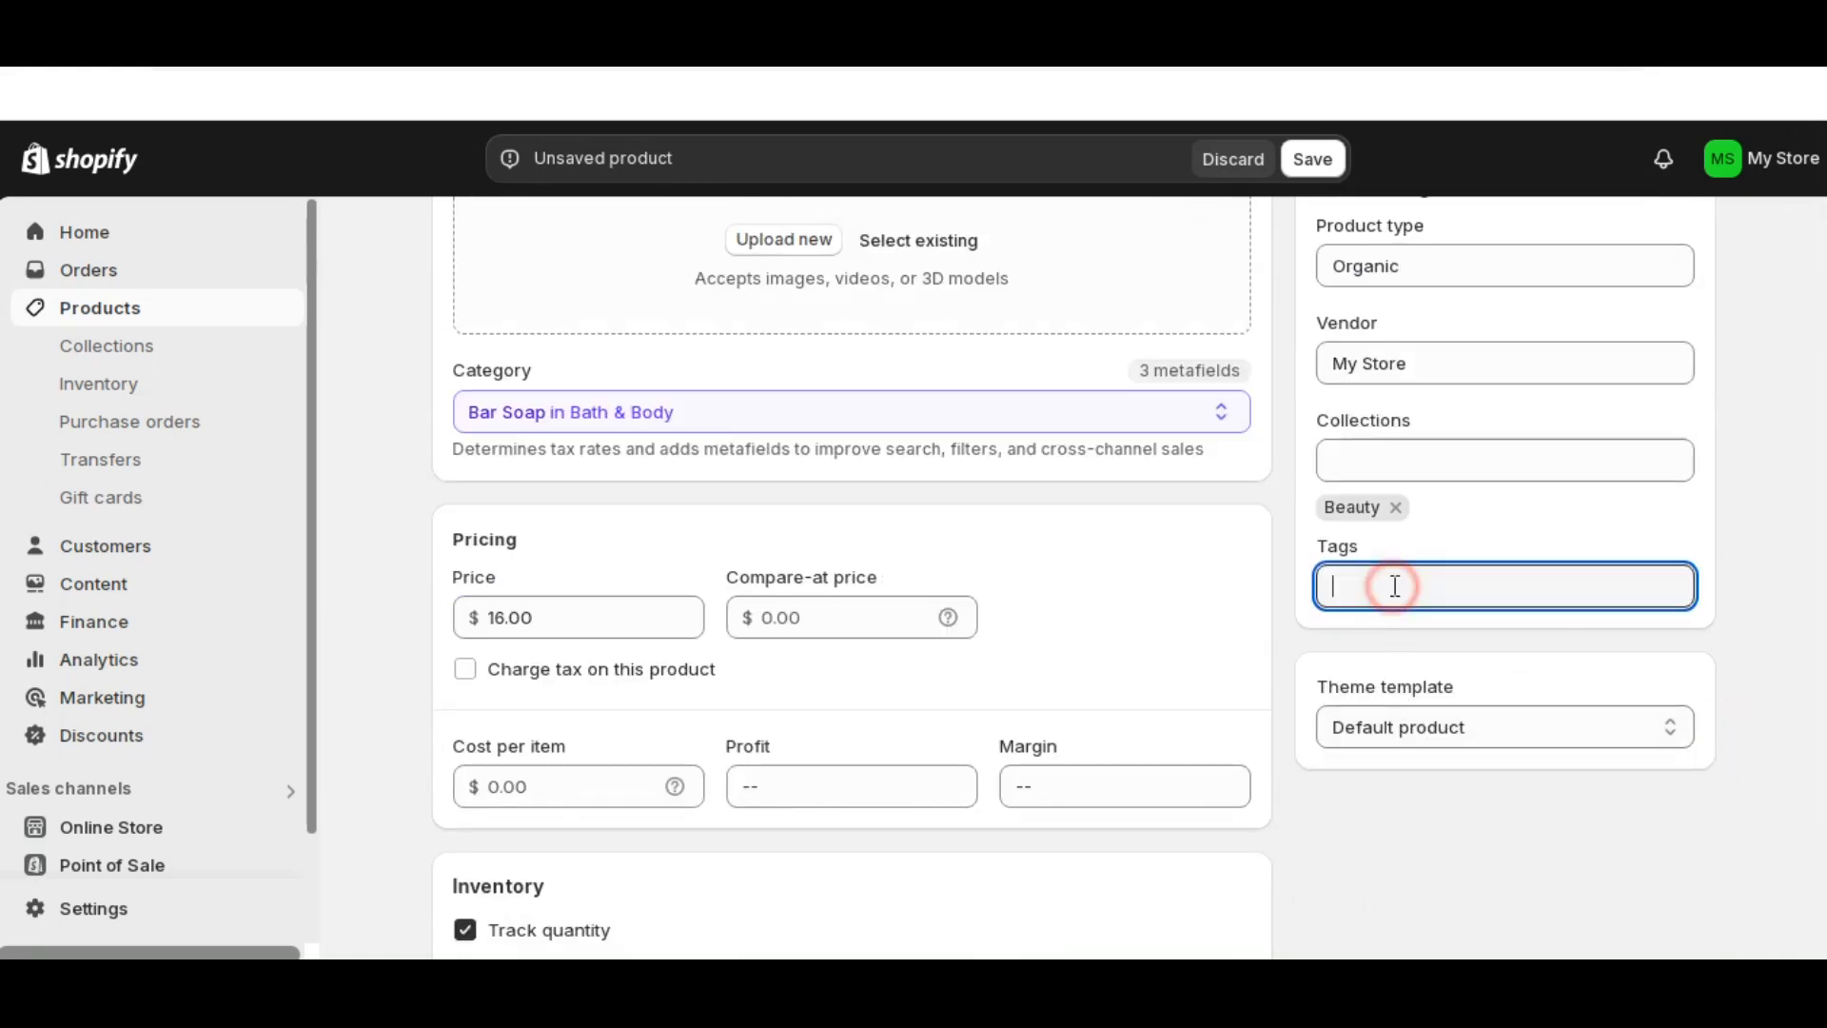
left_click(1390, 649)
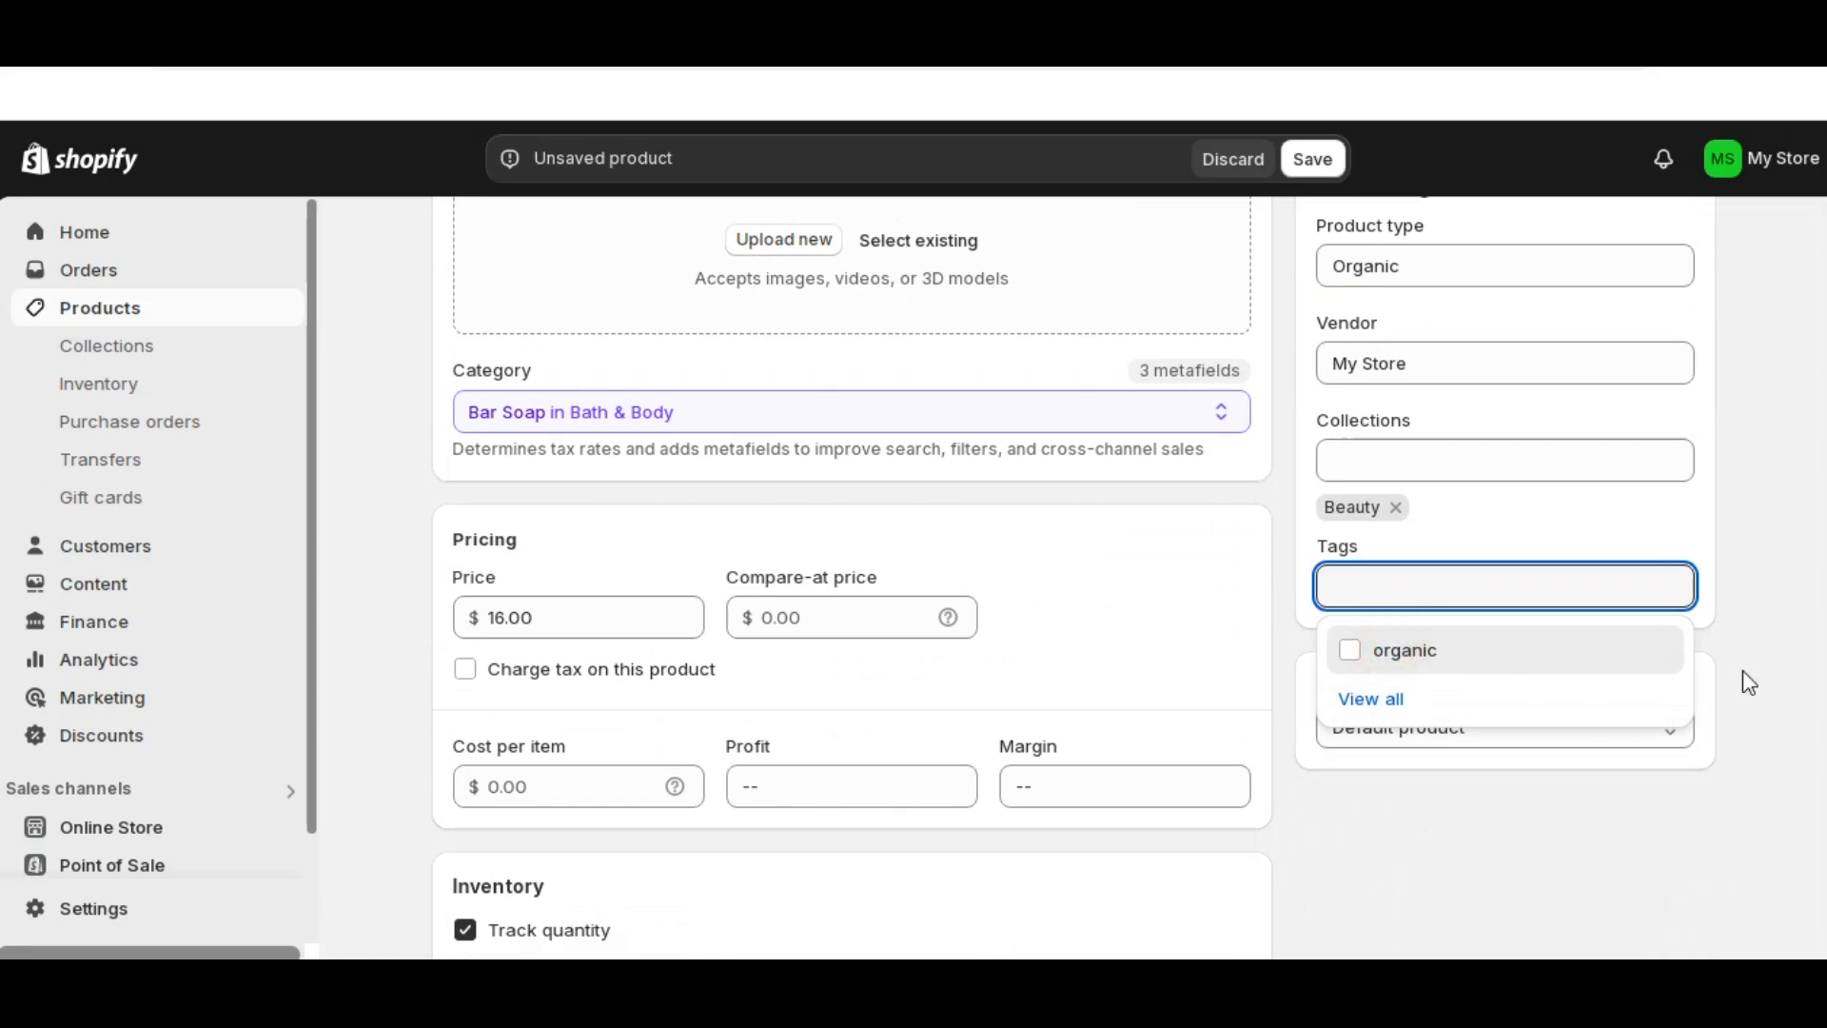
left_click(1744, 672)
- Remove Point of Sale from the product's sales channels, keeping Online Store, and save the product
scroll(1739, 670, "up", 7)
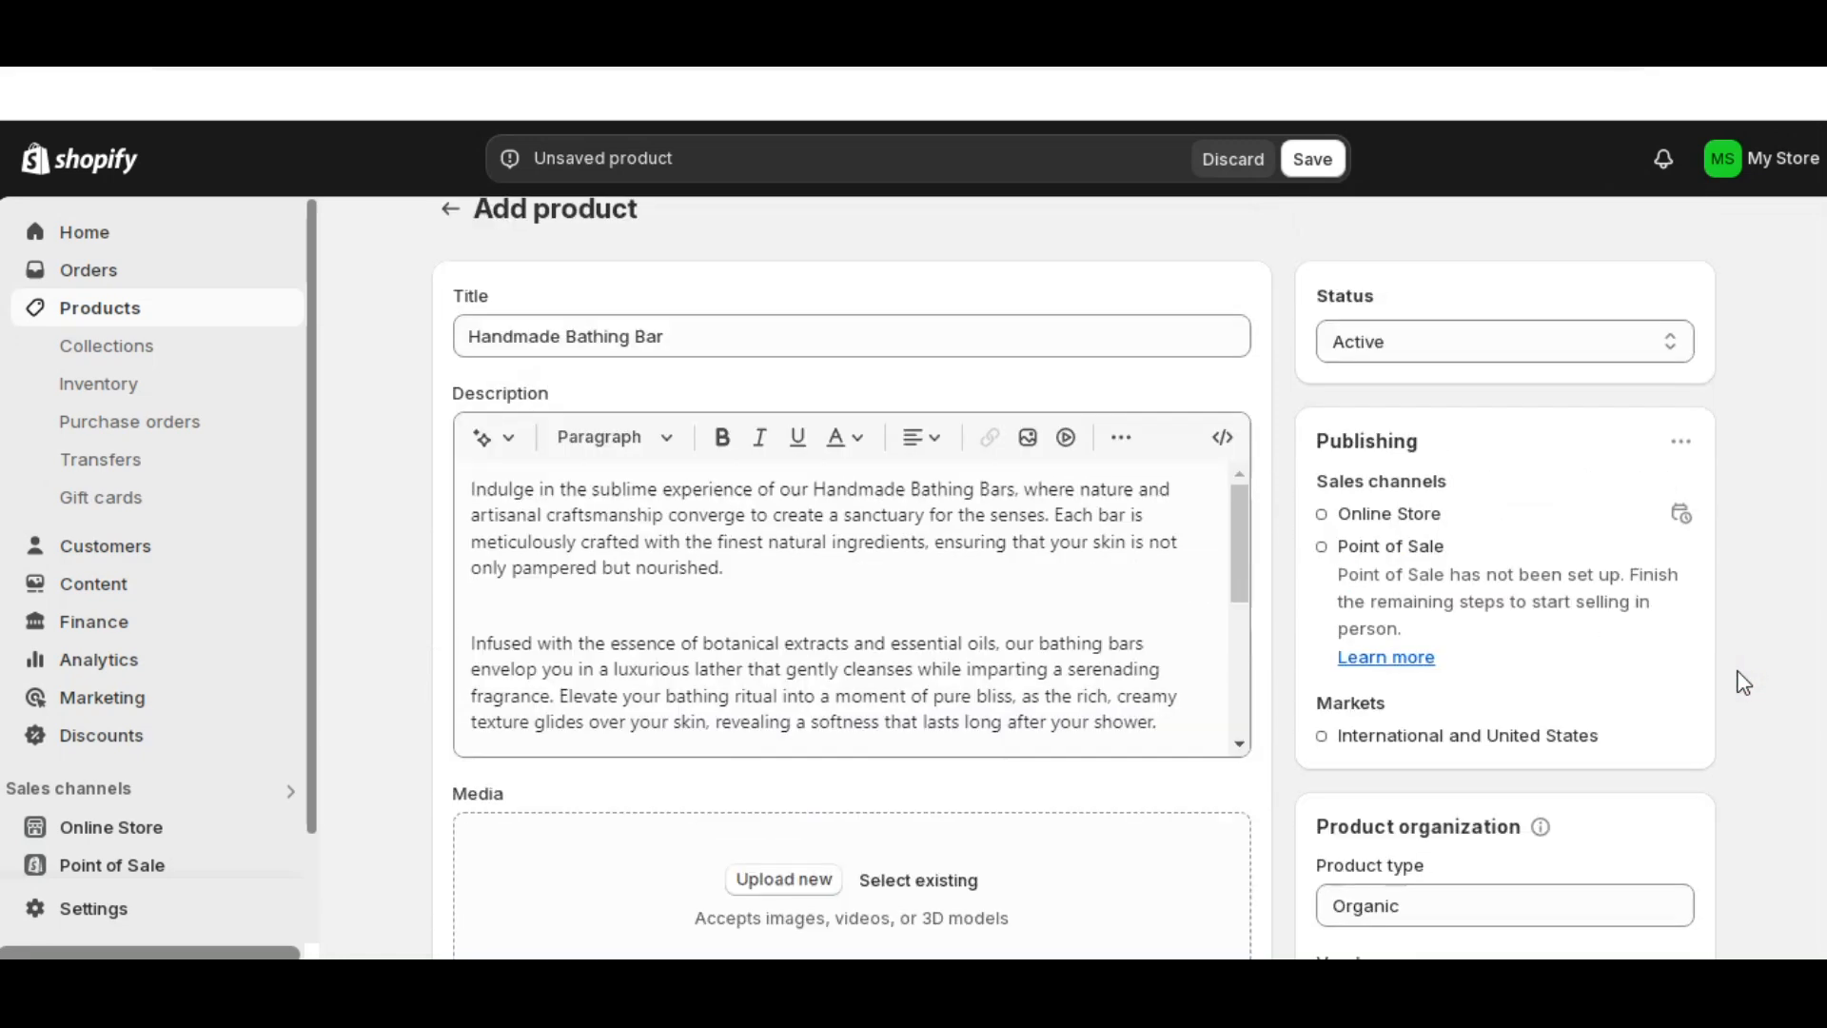
left_click(1682, 481)
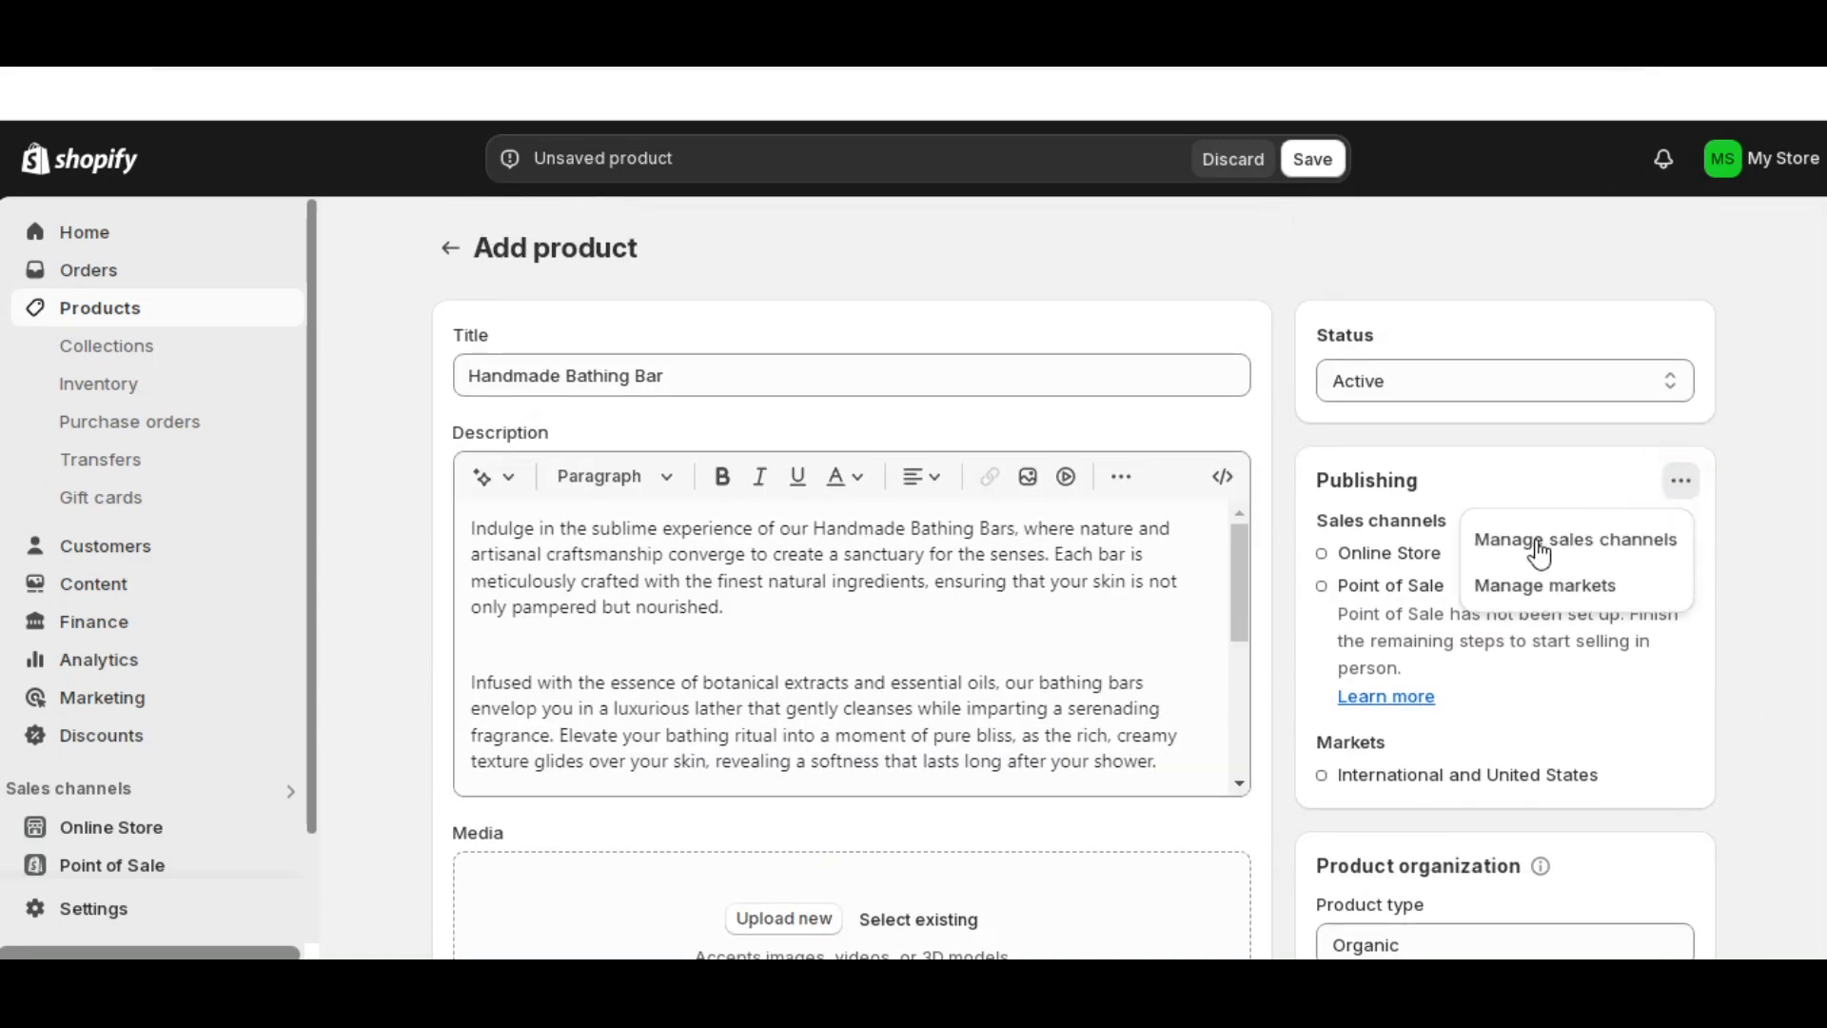
left_click(1539, 543)
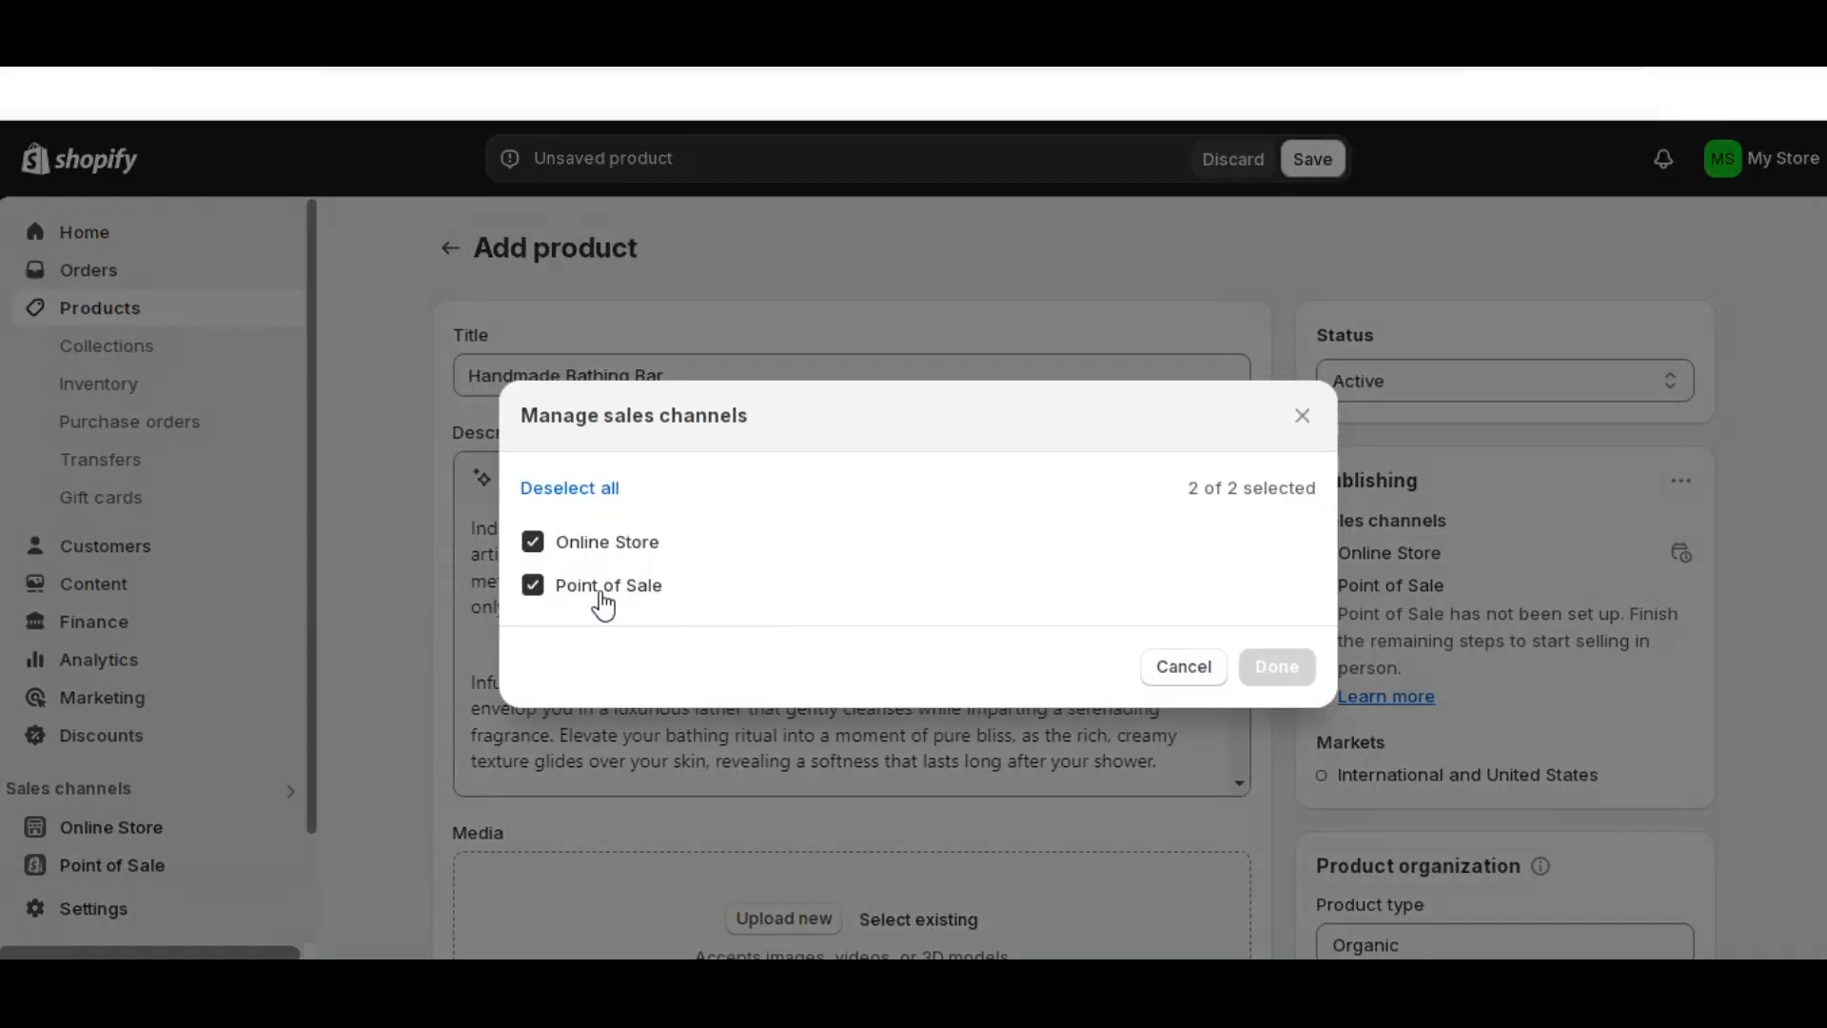
left_click(598, 586)
left_click(1269, 665)
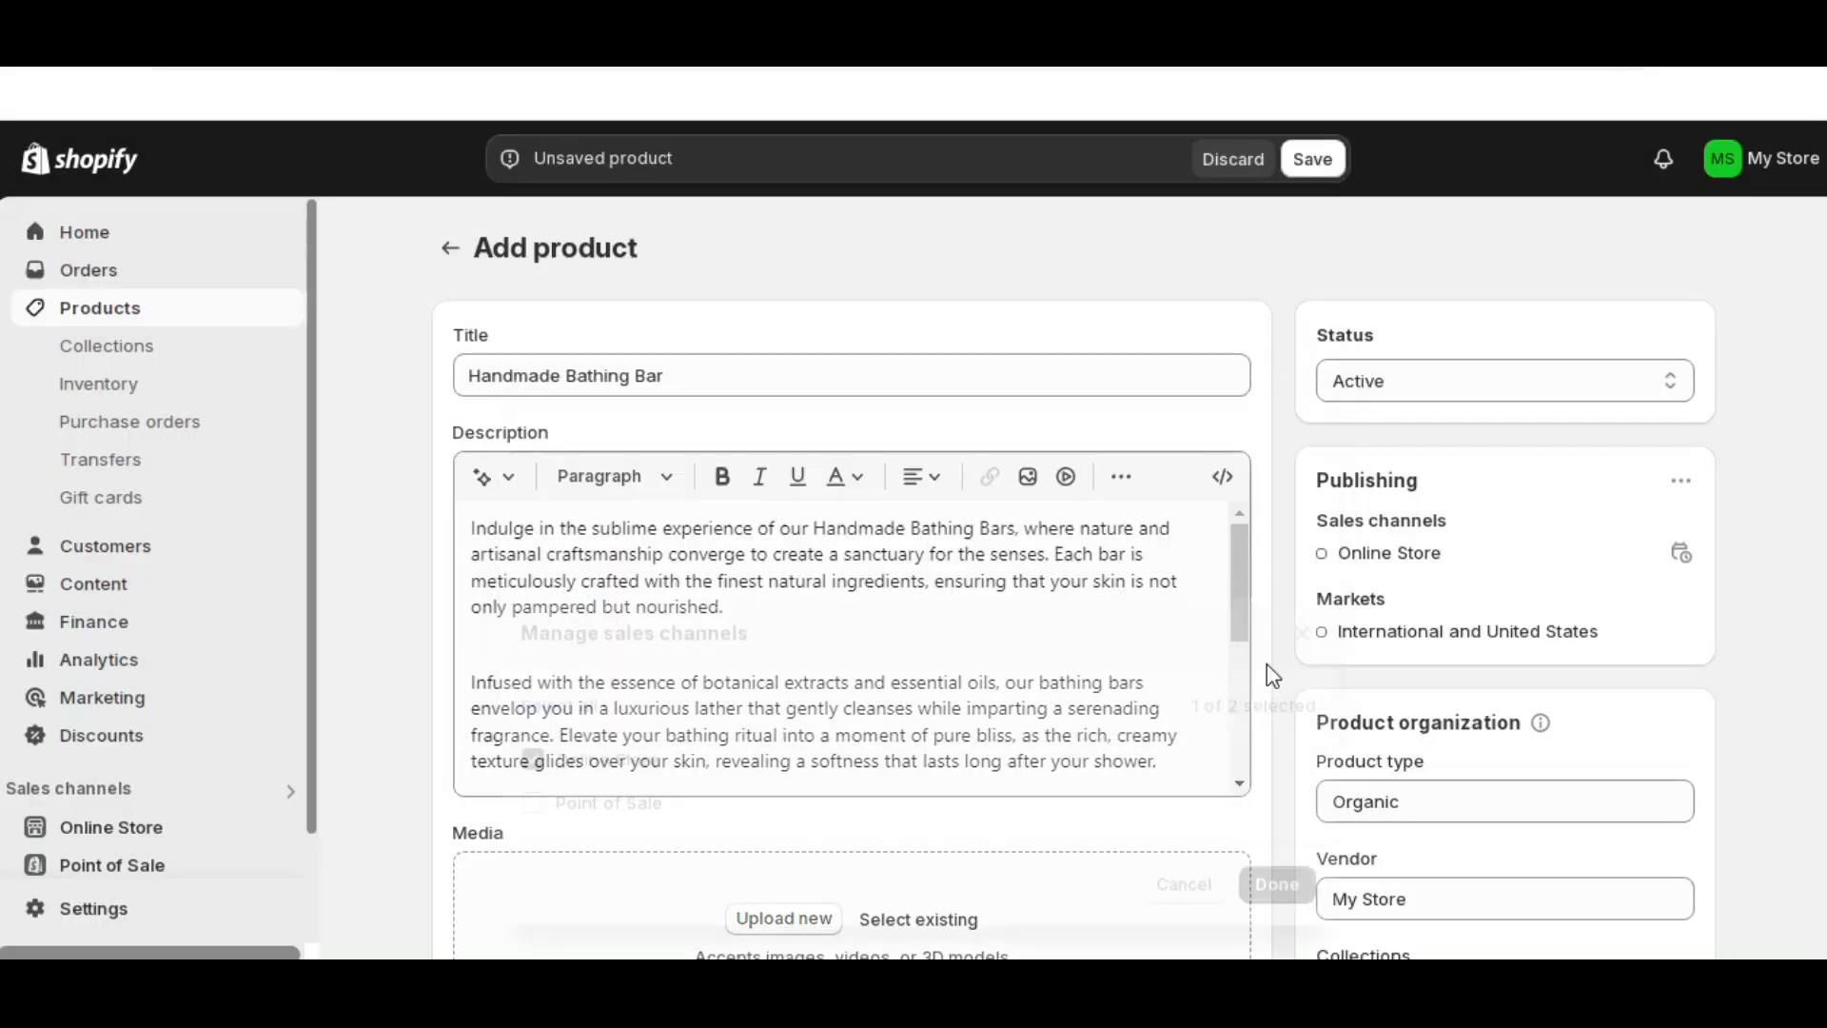
left_click(1317, 181)
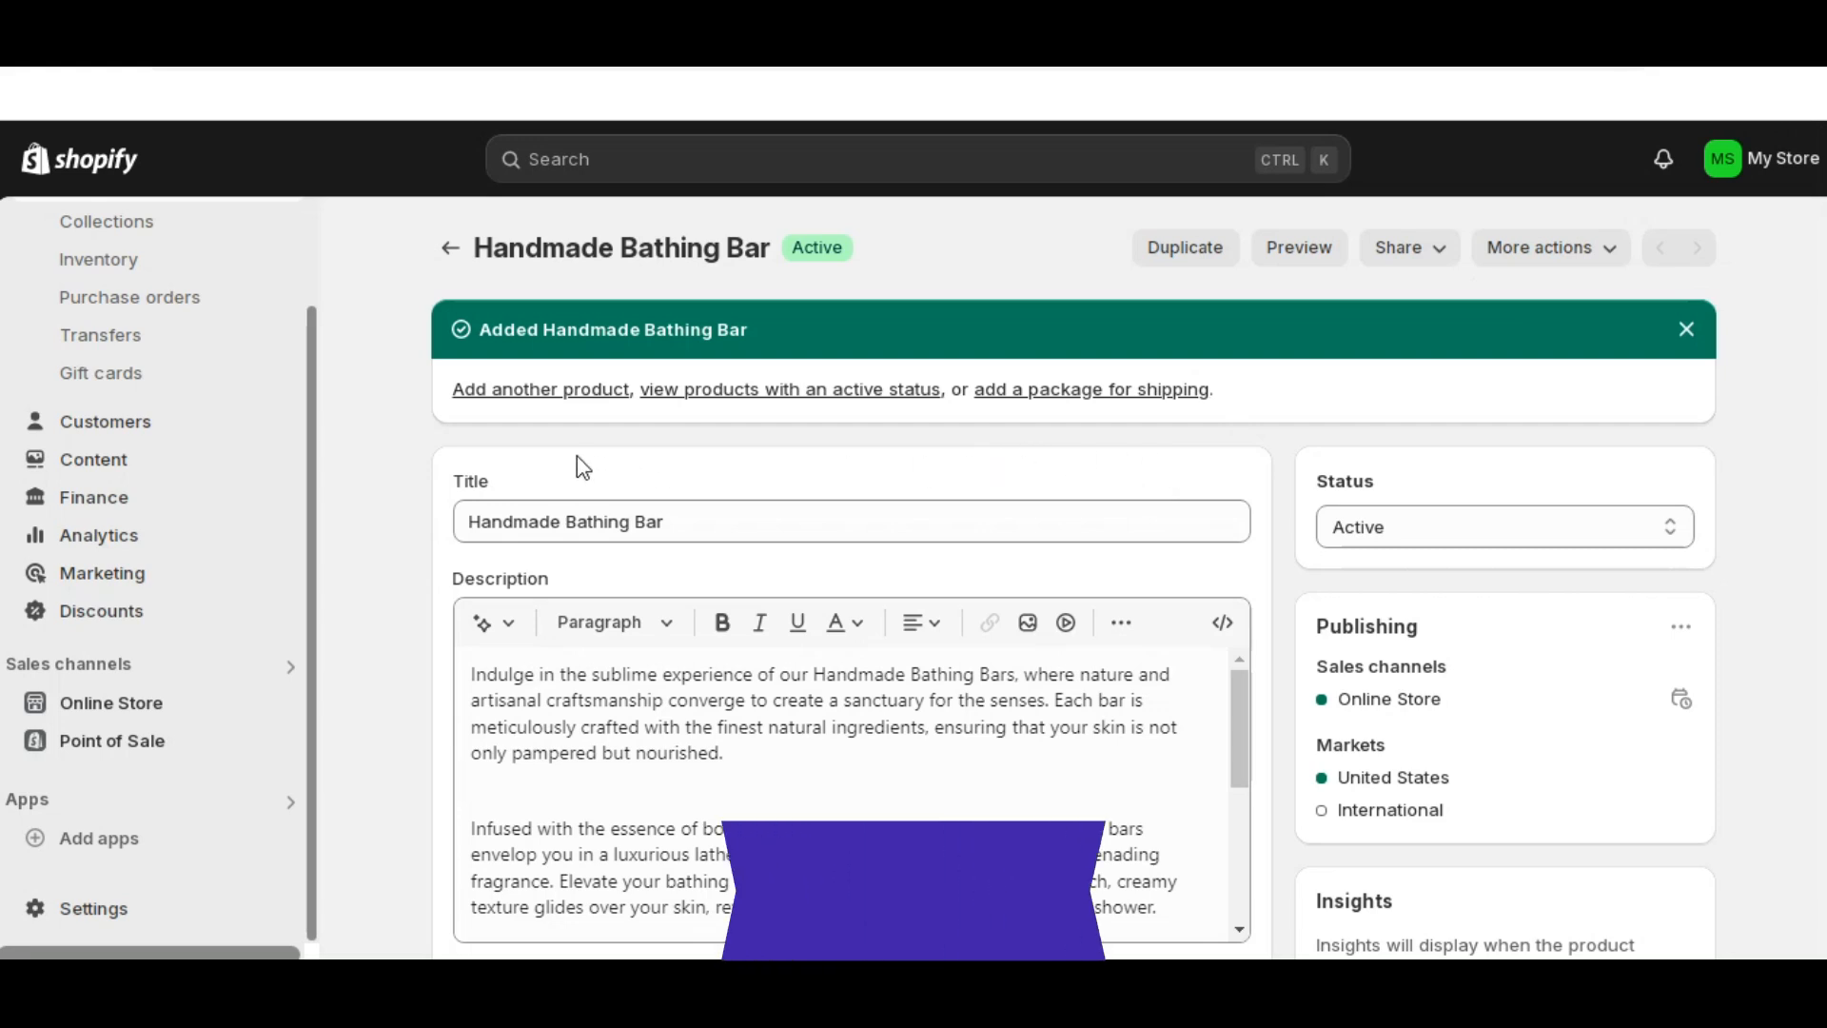
- Open the online store's themes page and collapse the trial notice
left_click(181, 709)
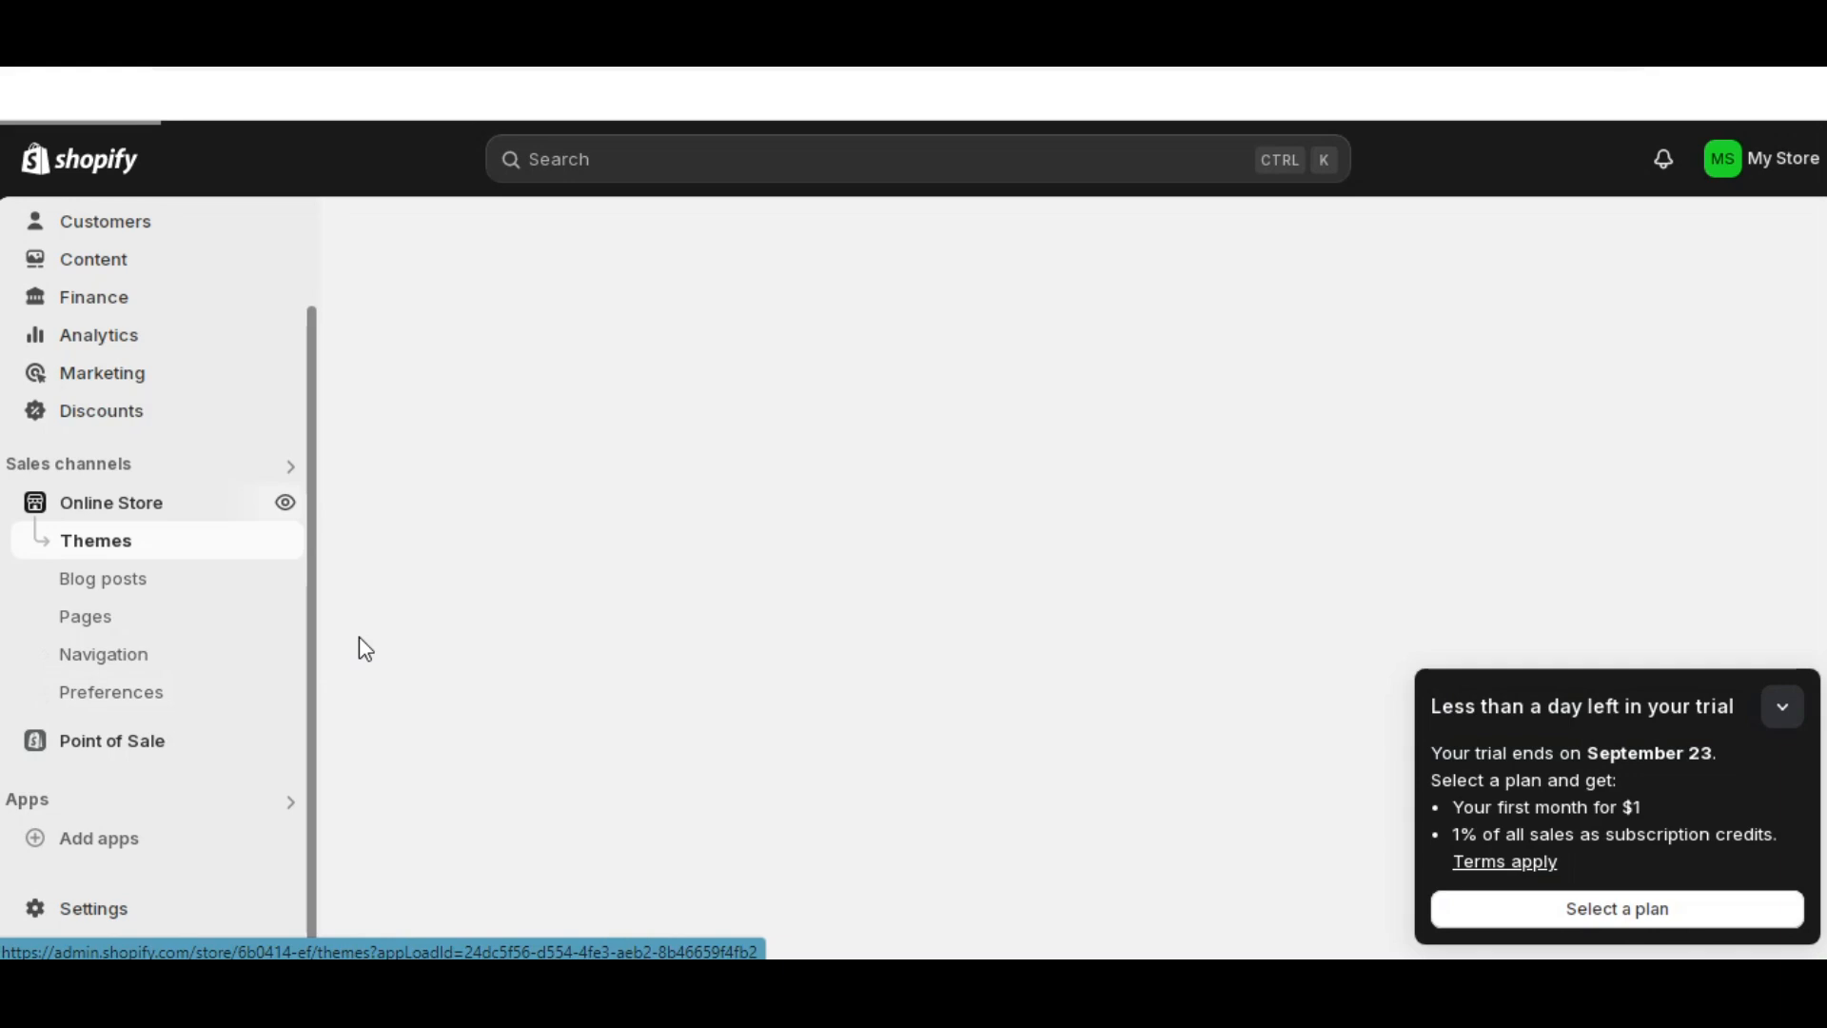
left_click(1783, 715)
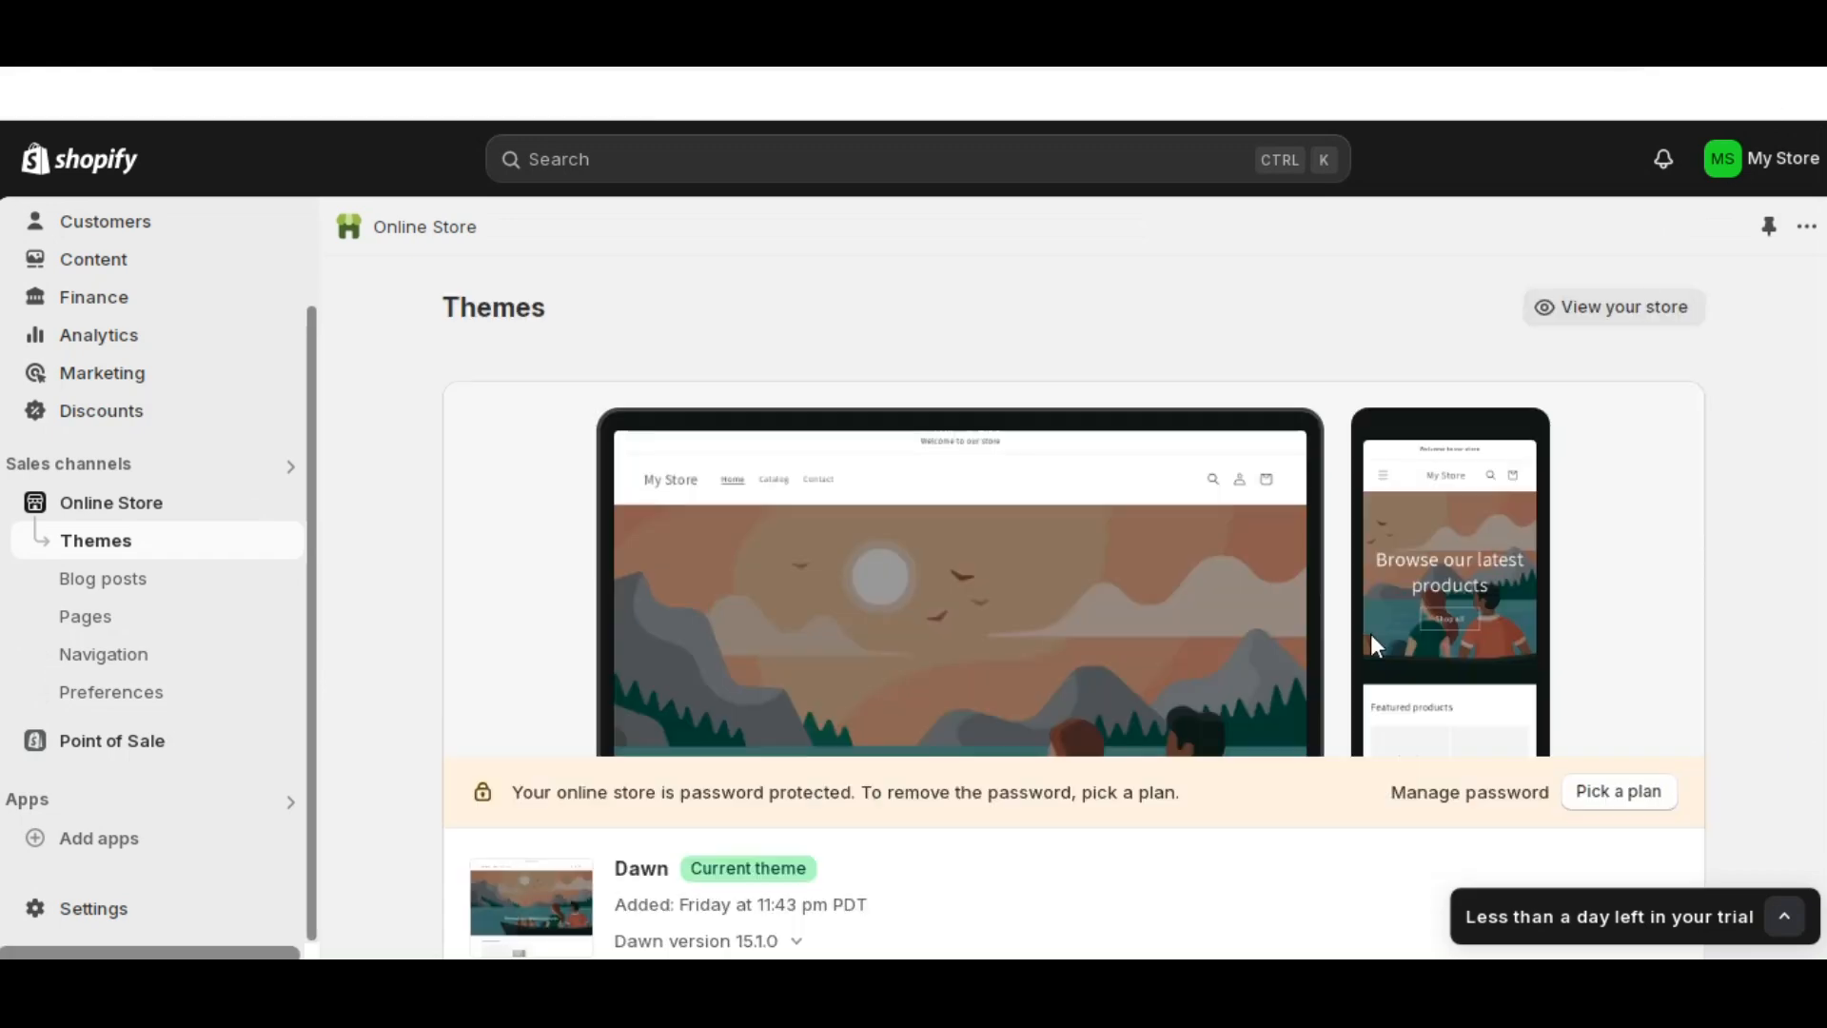
scroll(1175, 718, "down", 1)
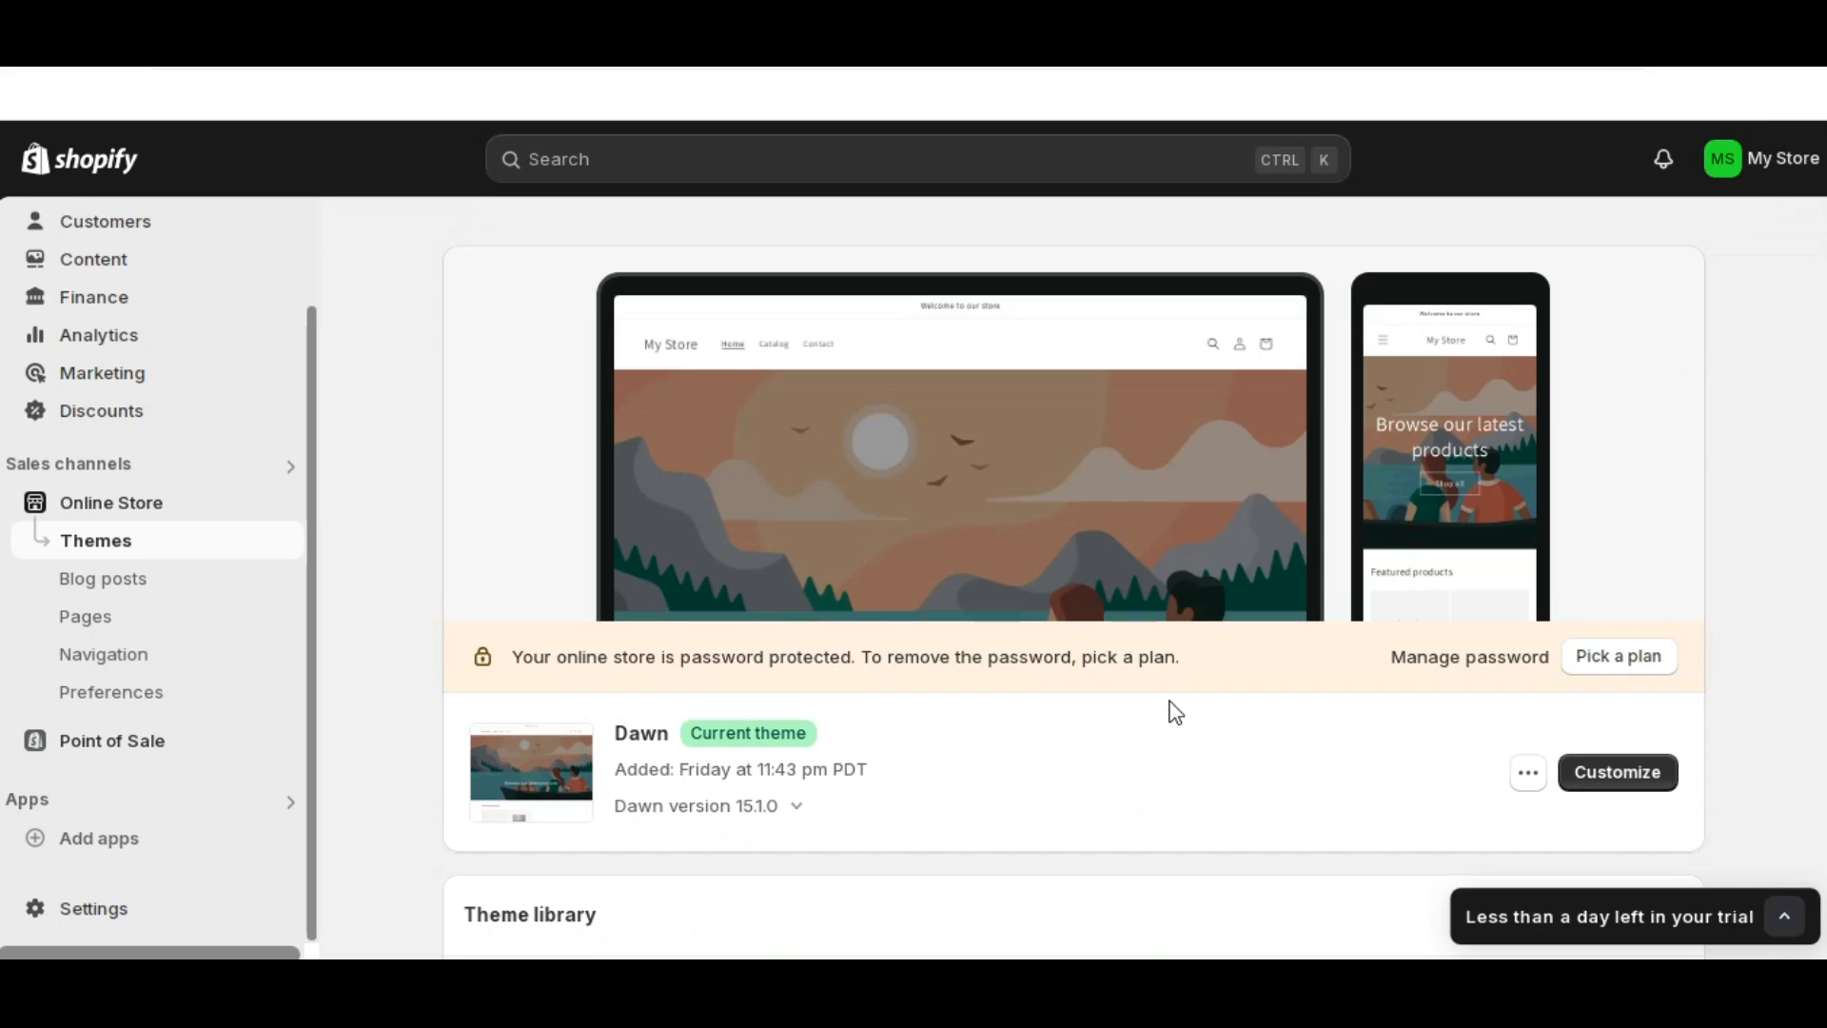
scroll(1175, 713, "down", 1)
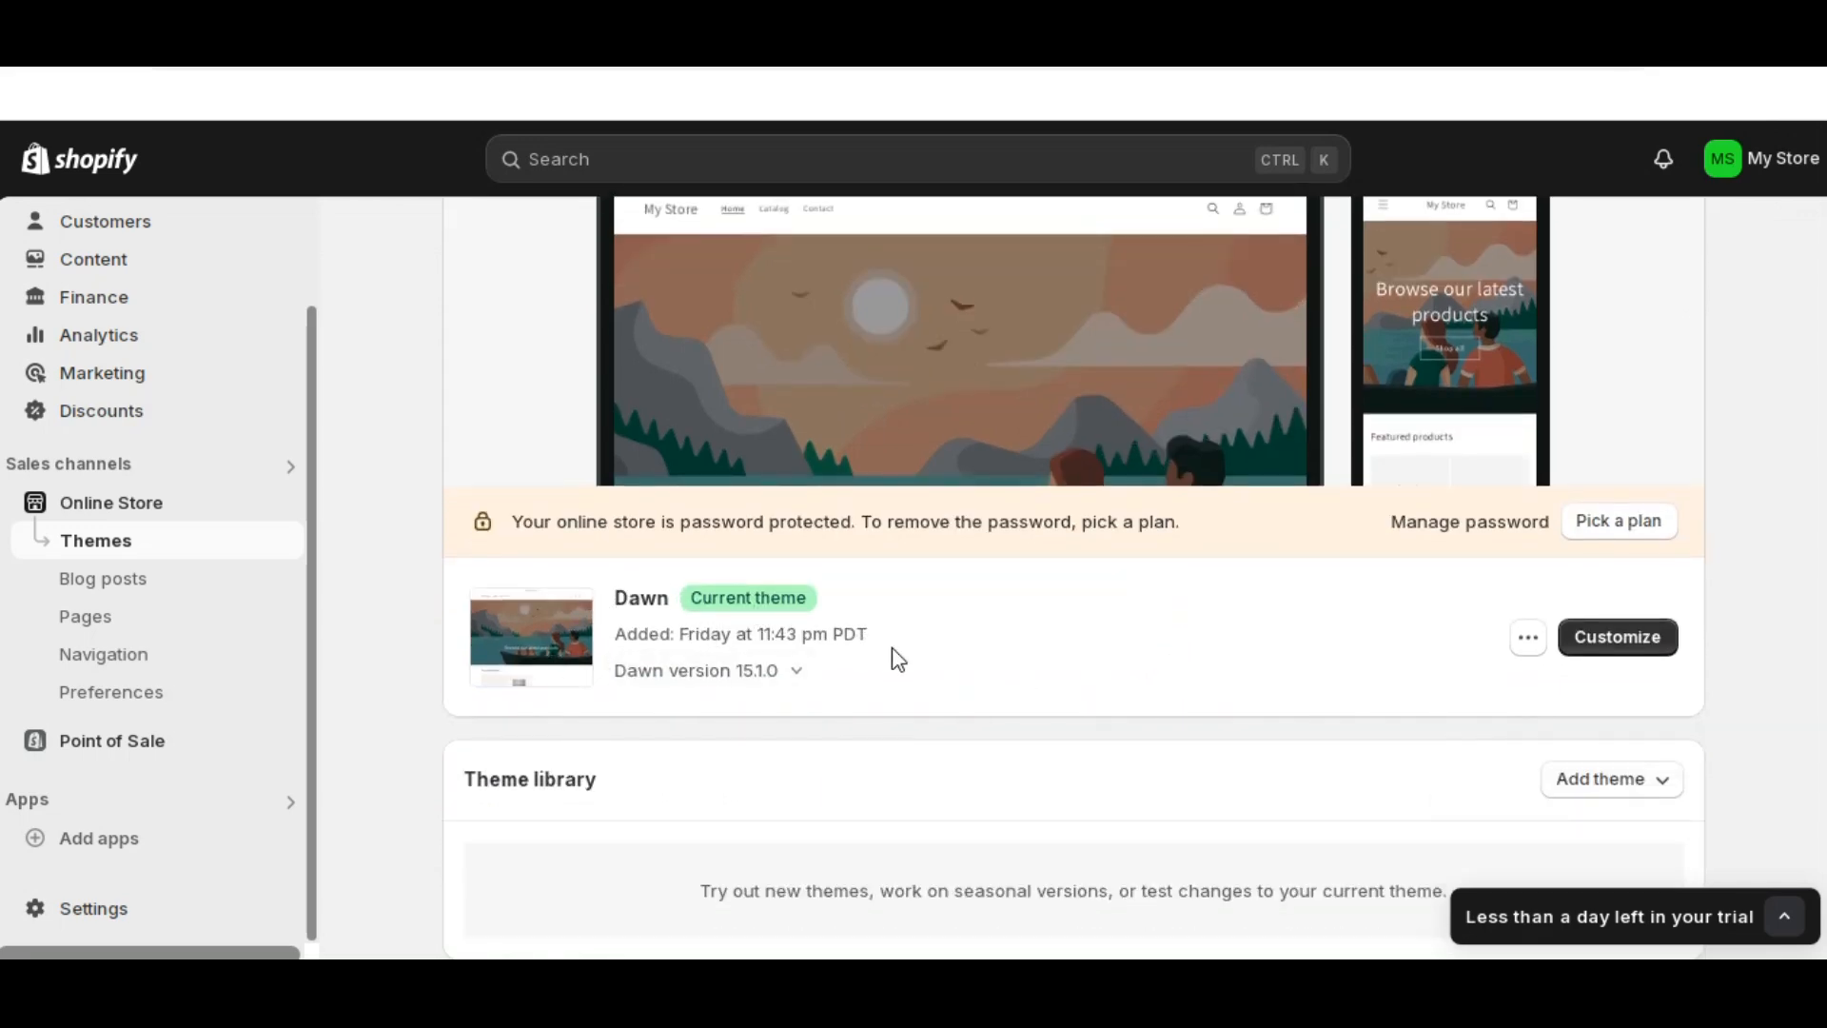
- Visit the Theme Store from the Explore more themes section of the themes page
scroll(893, 649, "down", 4)
scroll(892, 649, "down", 2)
scroll(877, 686, "down", 1)
scroll(1037, 660, "down", 3)
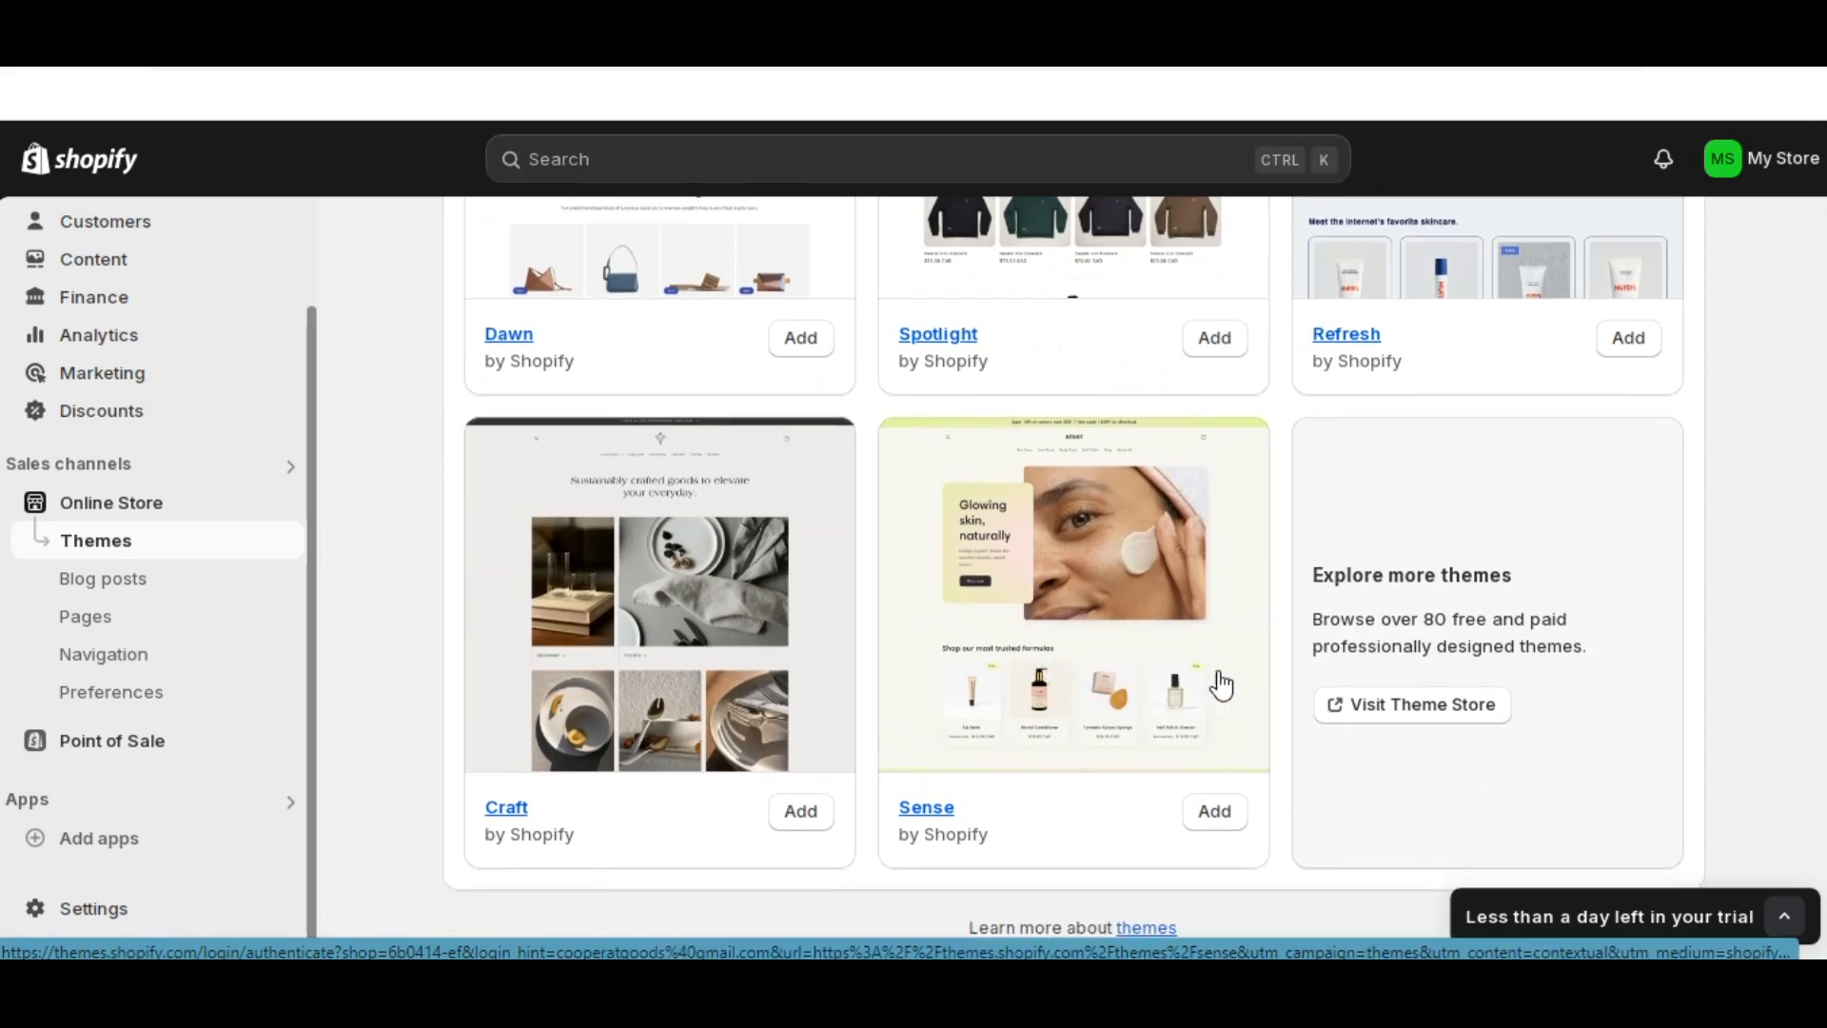
left_click(1399, 709)
- Look through the full theme catalog with its prices, and the price, industry, catalog size and feature filters
scroll(752, 409, "down", 2)
scroll(757, 571, "down", 1)
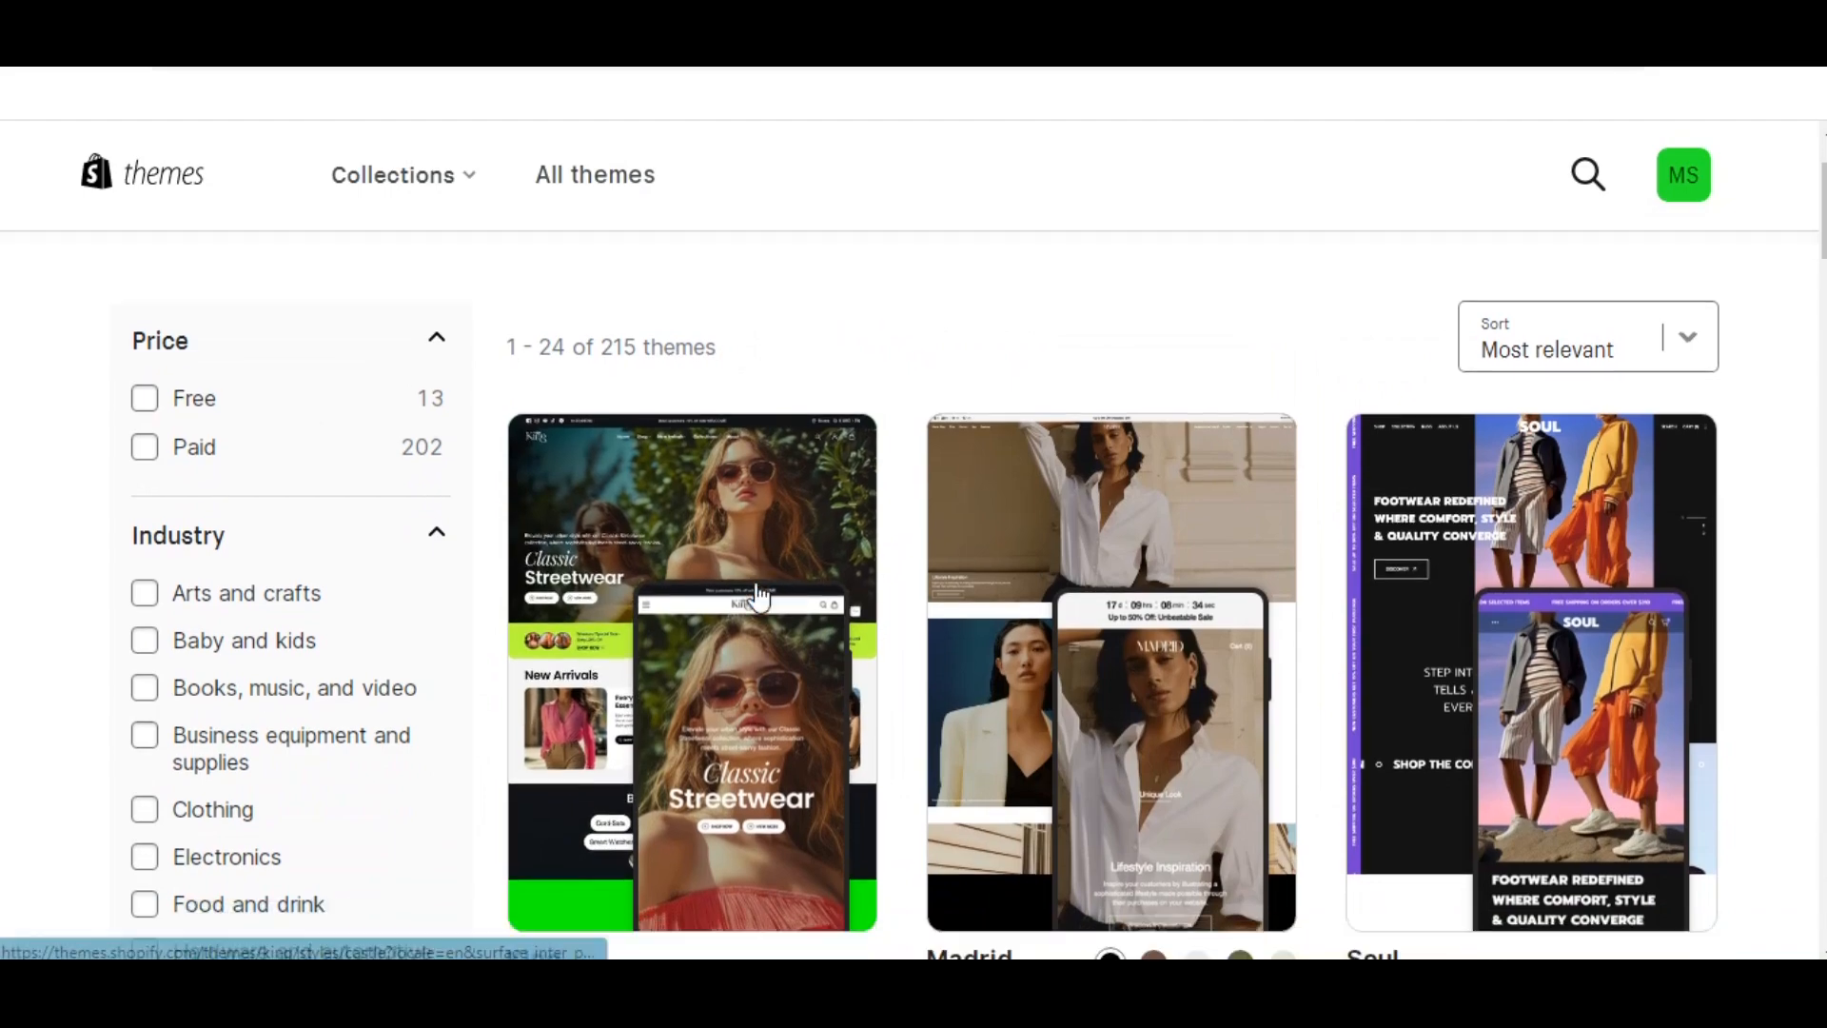
scroll(759, 595, "down", 8)
scroll(756, 596, "down", 9)
scroll(752, 596, "up", 6)
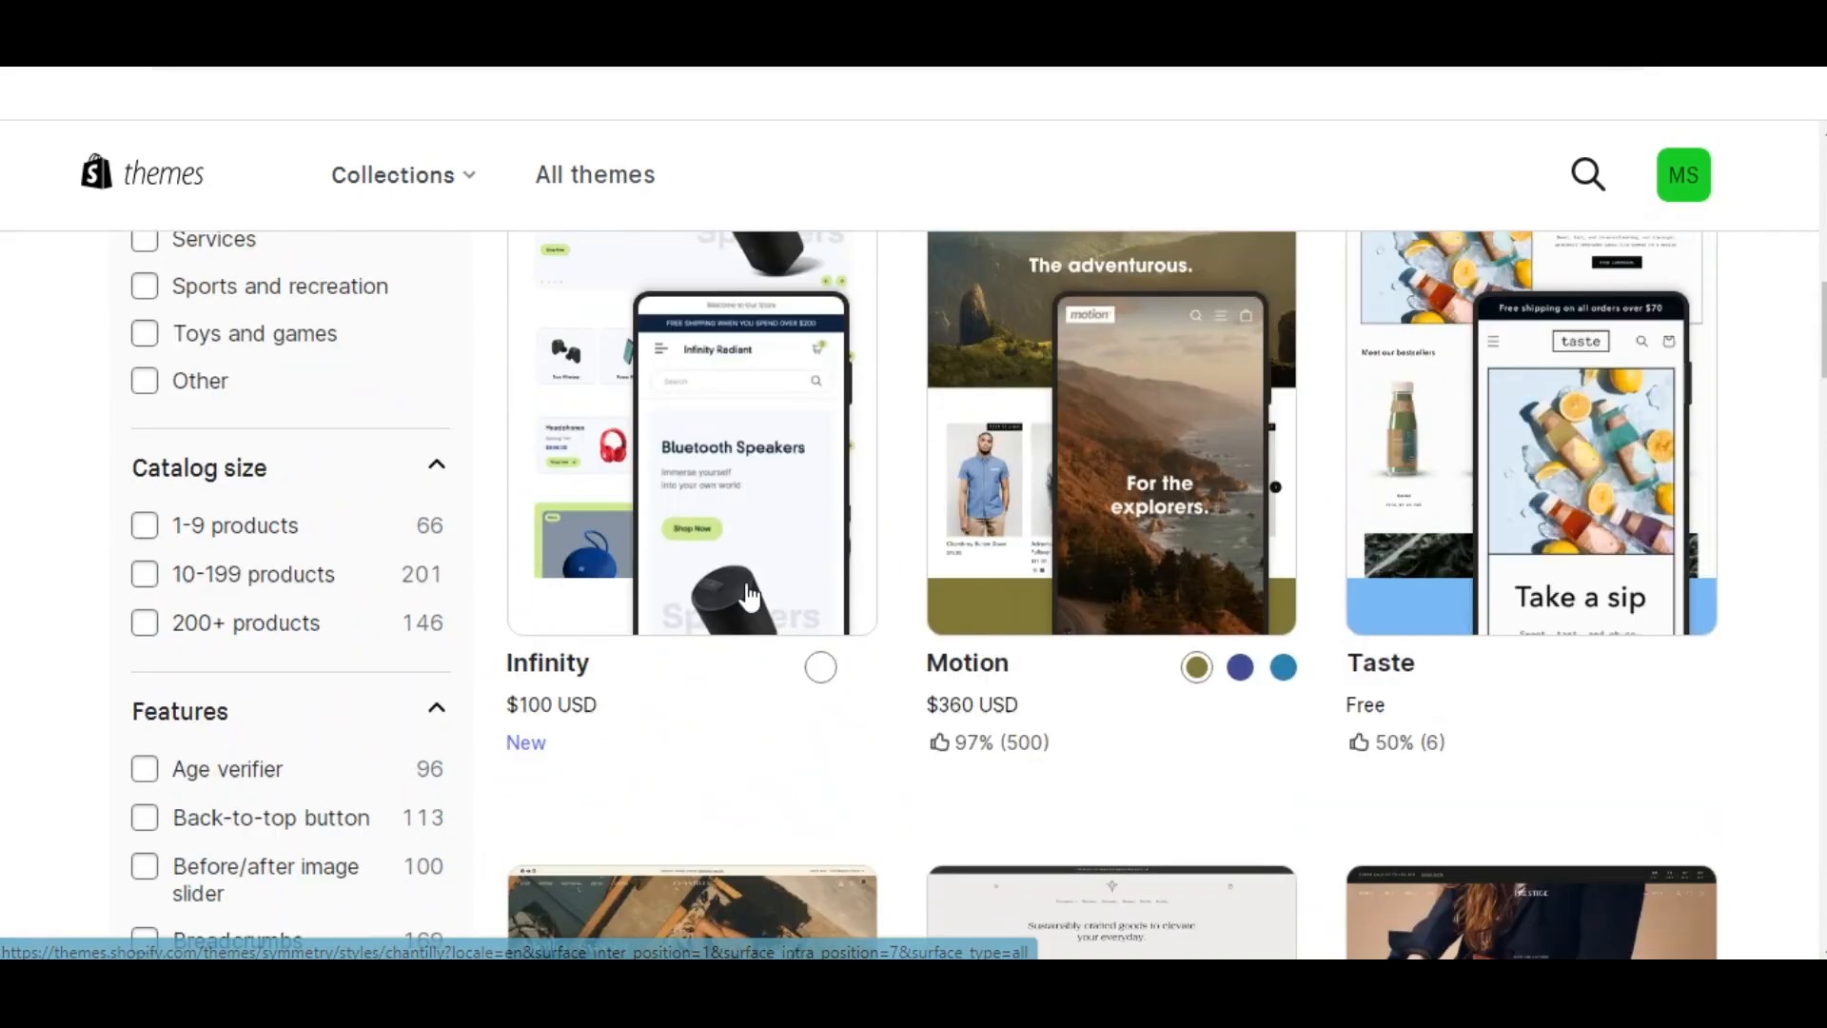
scroll(749, 595, "up", 3)
scroll(511, 599, "up", 6)
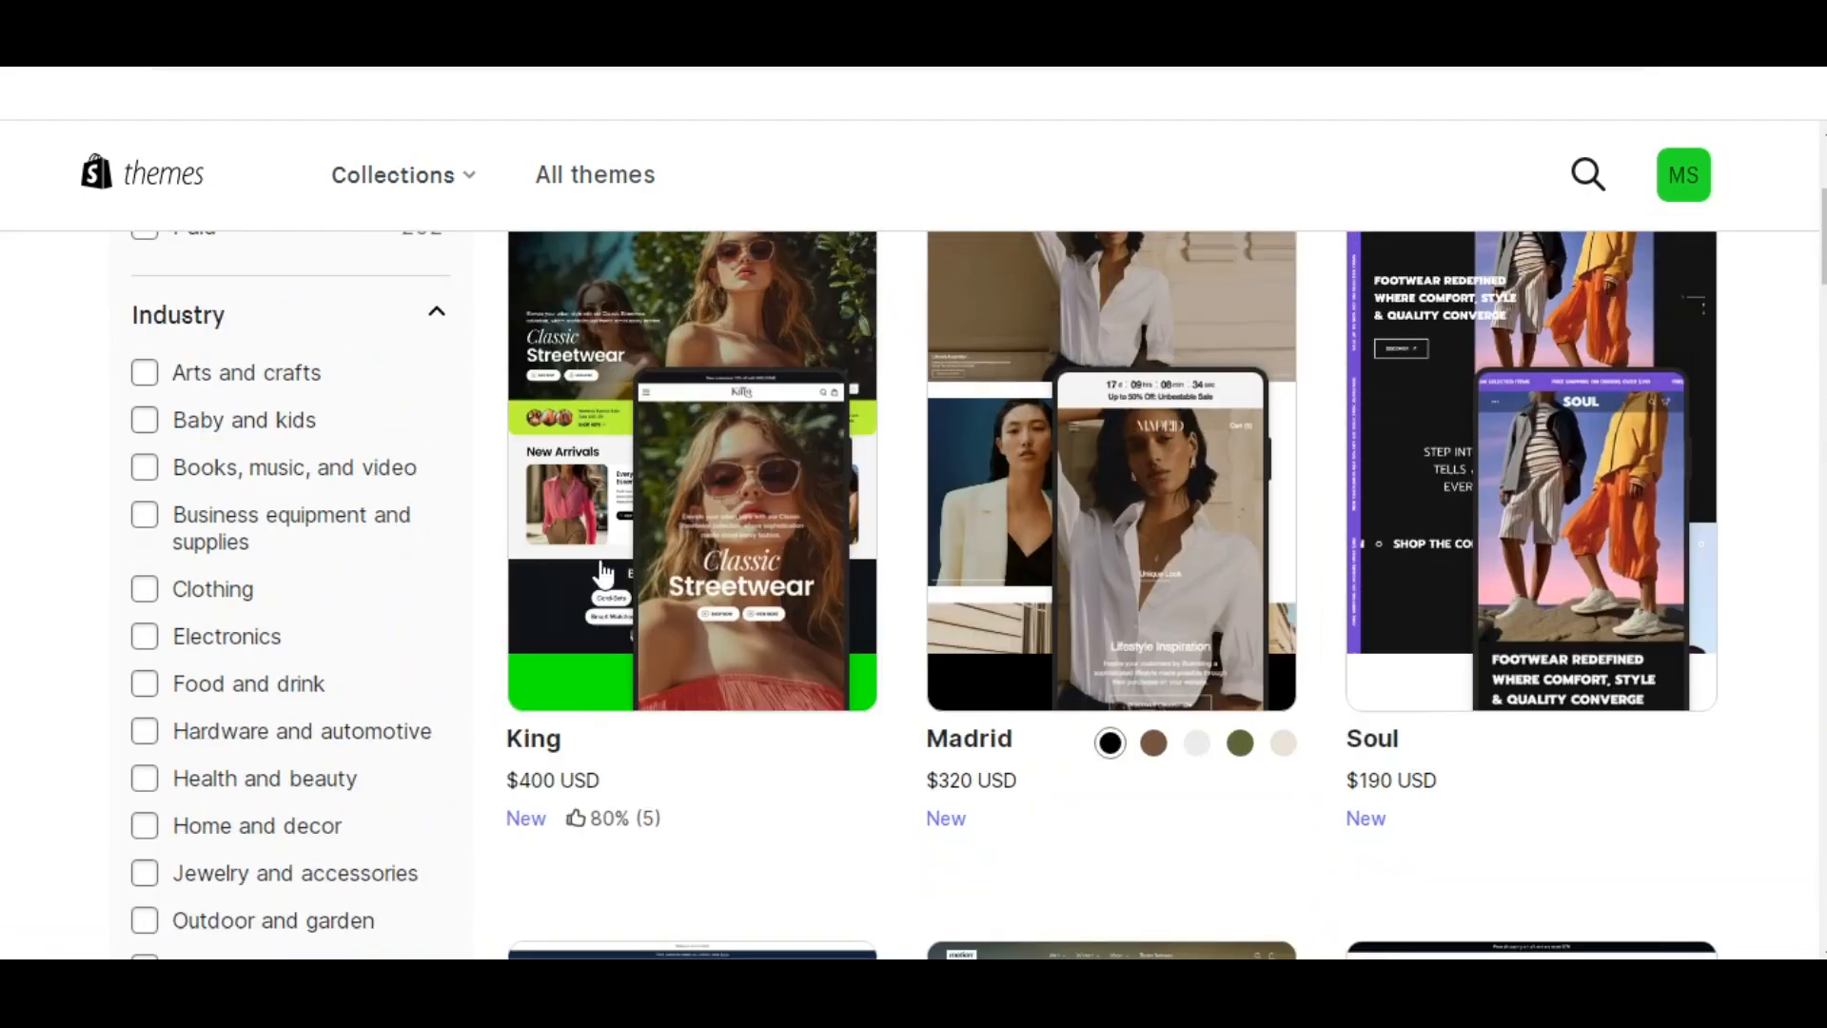
scroll(581, 571, "up", 3)
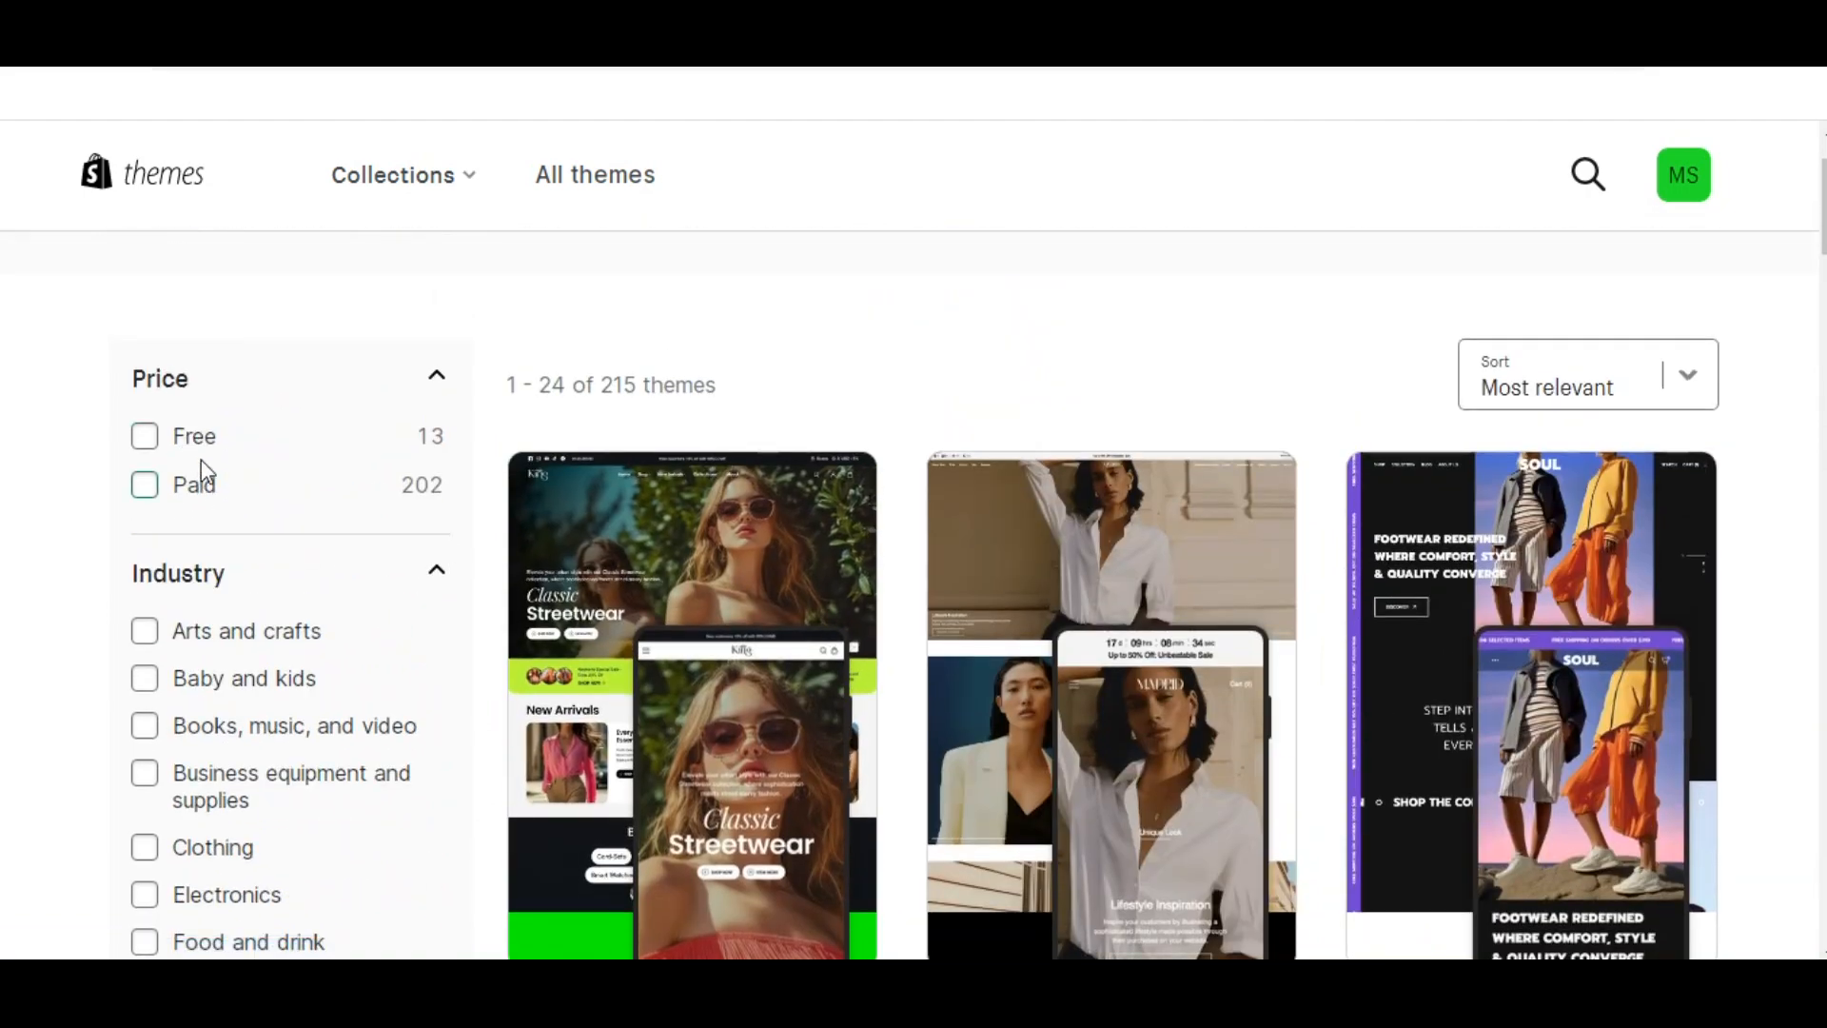
scroll(190, 648, "down", 4)
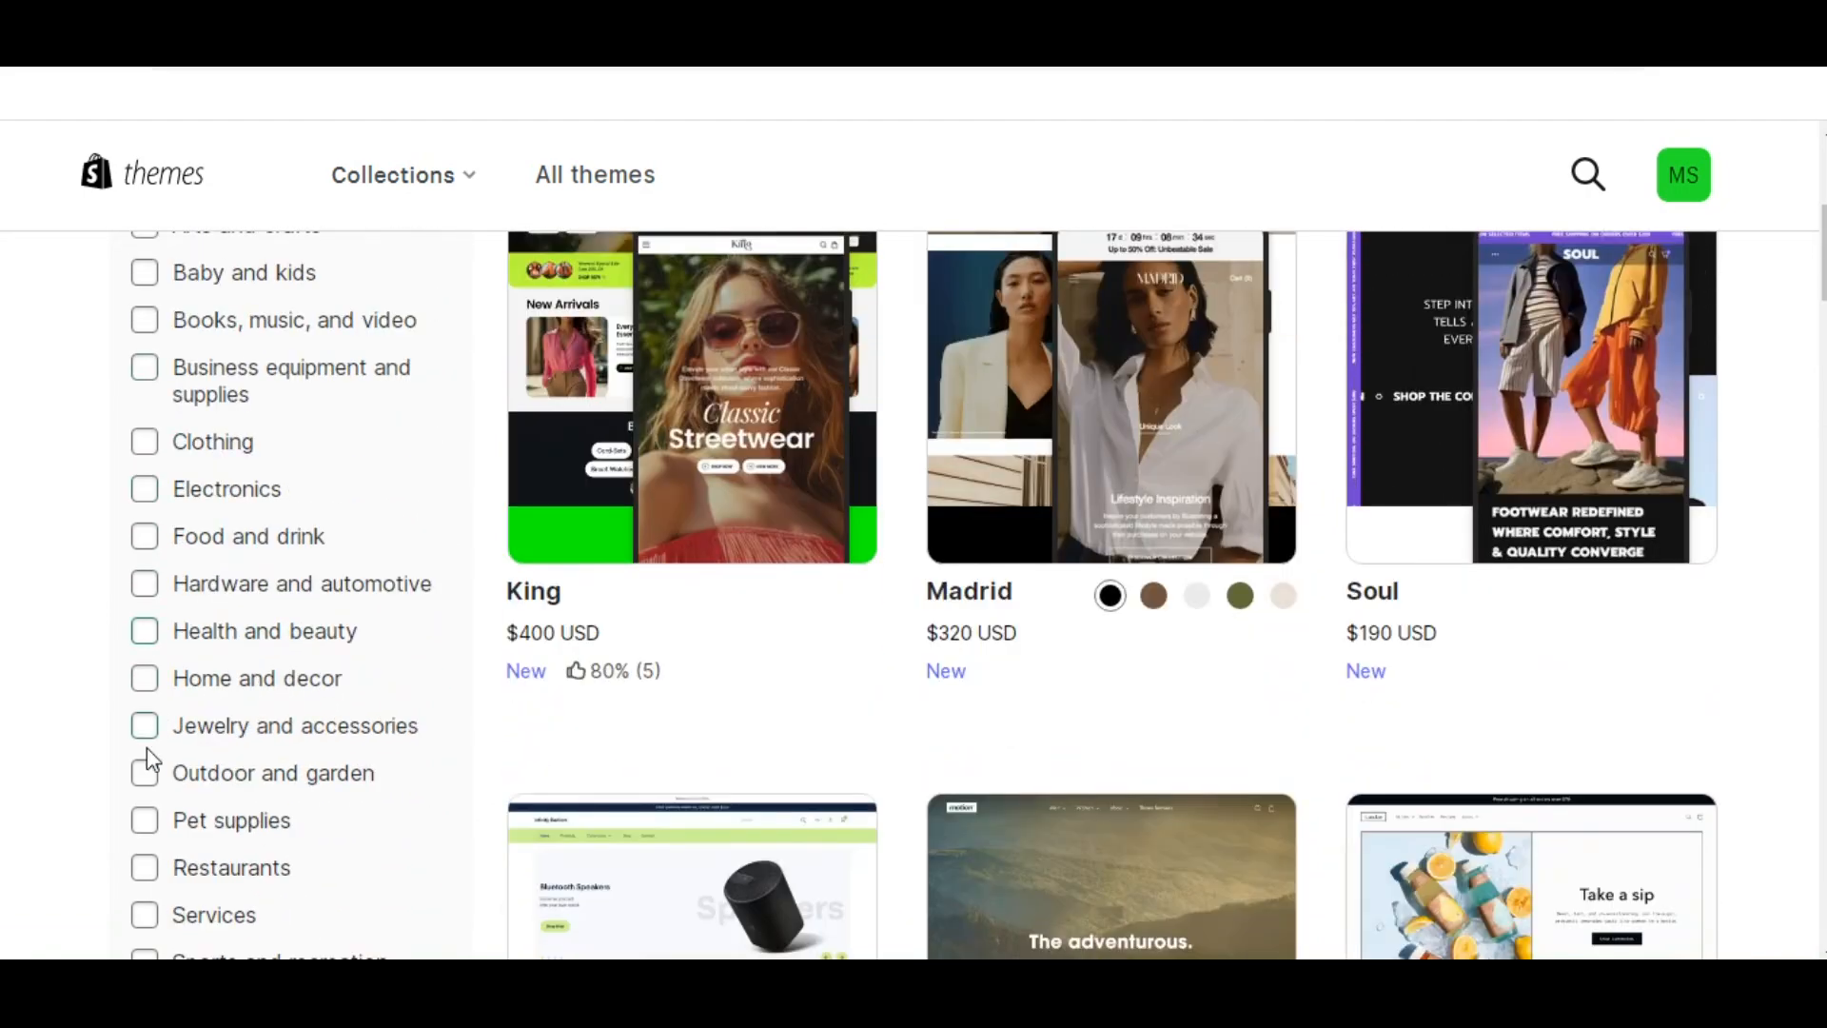
scroll(147, 750, "up", 5)
scroll(150, 759, "up", 1)
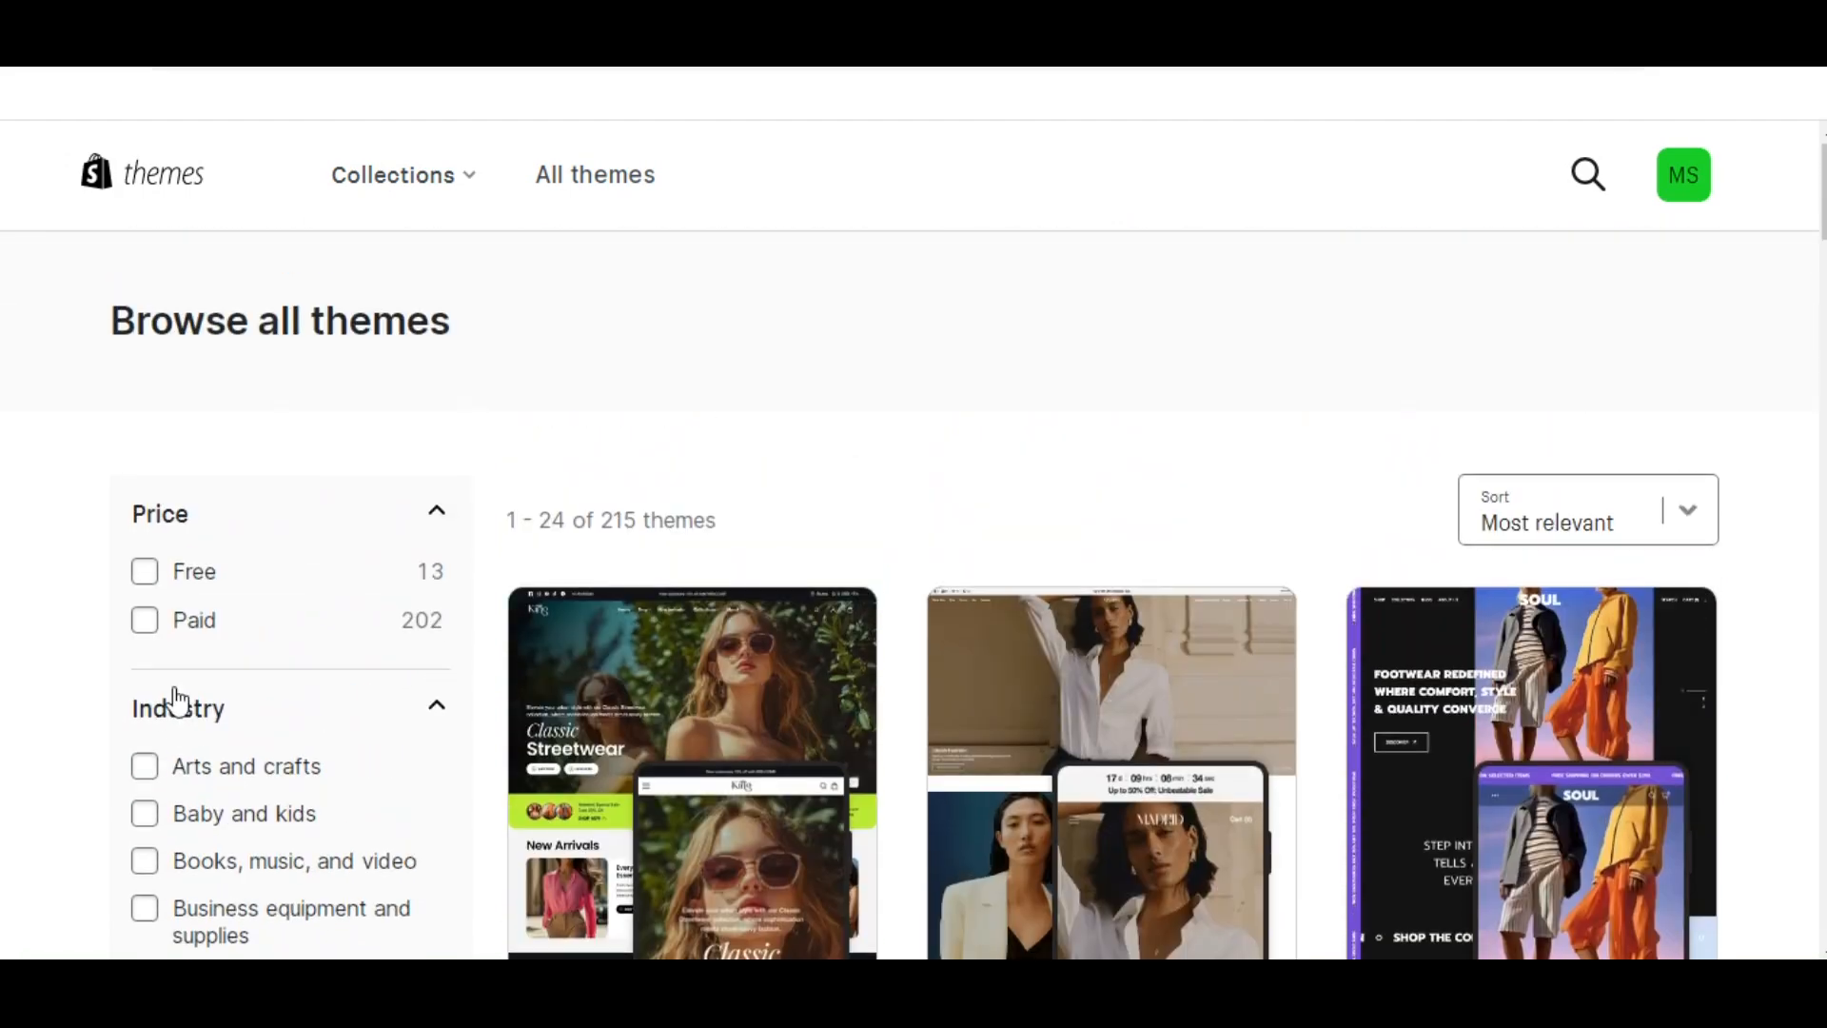
- Filter the theme catalog to free themes and browse the results, returning to the Sense theme
left_click(145, 572)
scroll(355, 682, "down", 1)
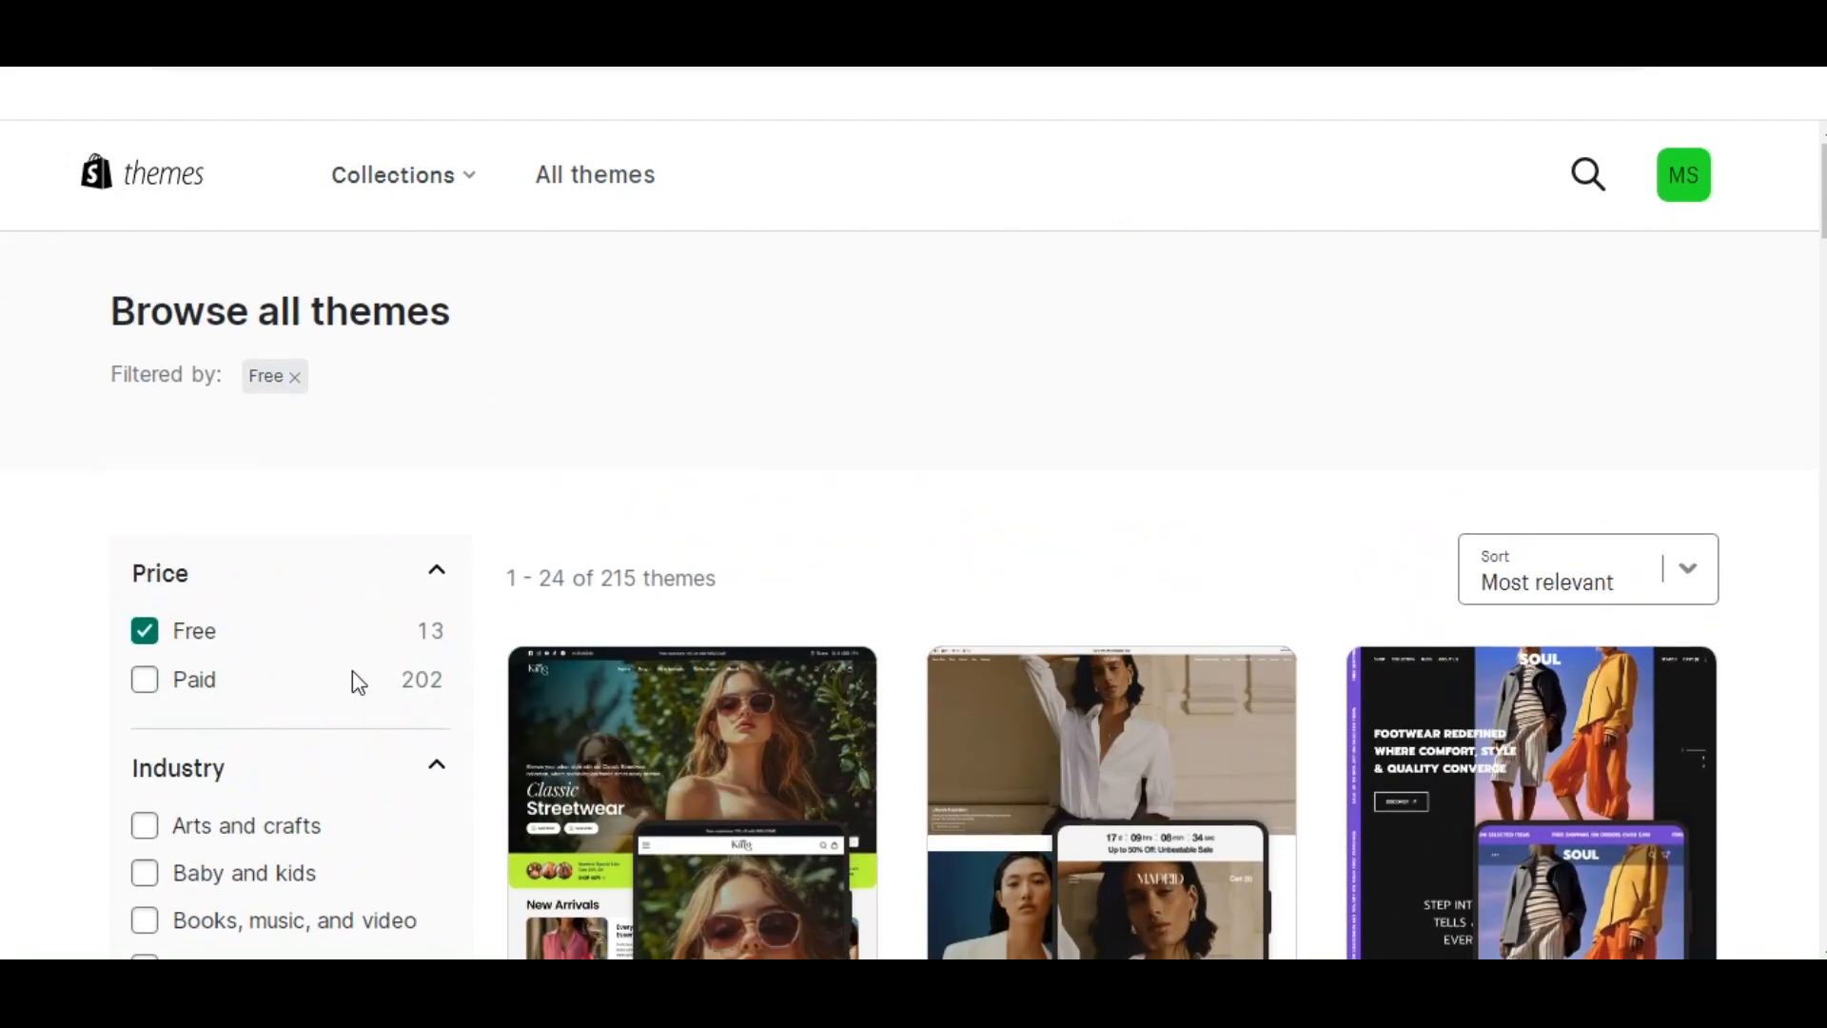
scroll(502, 667, "down", 2)
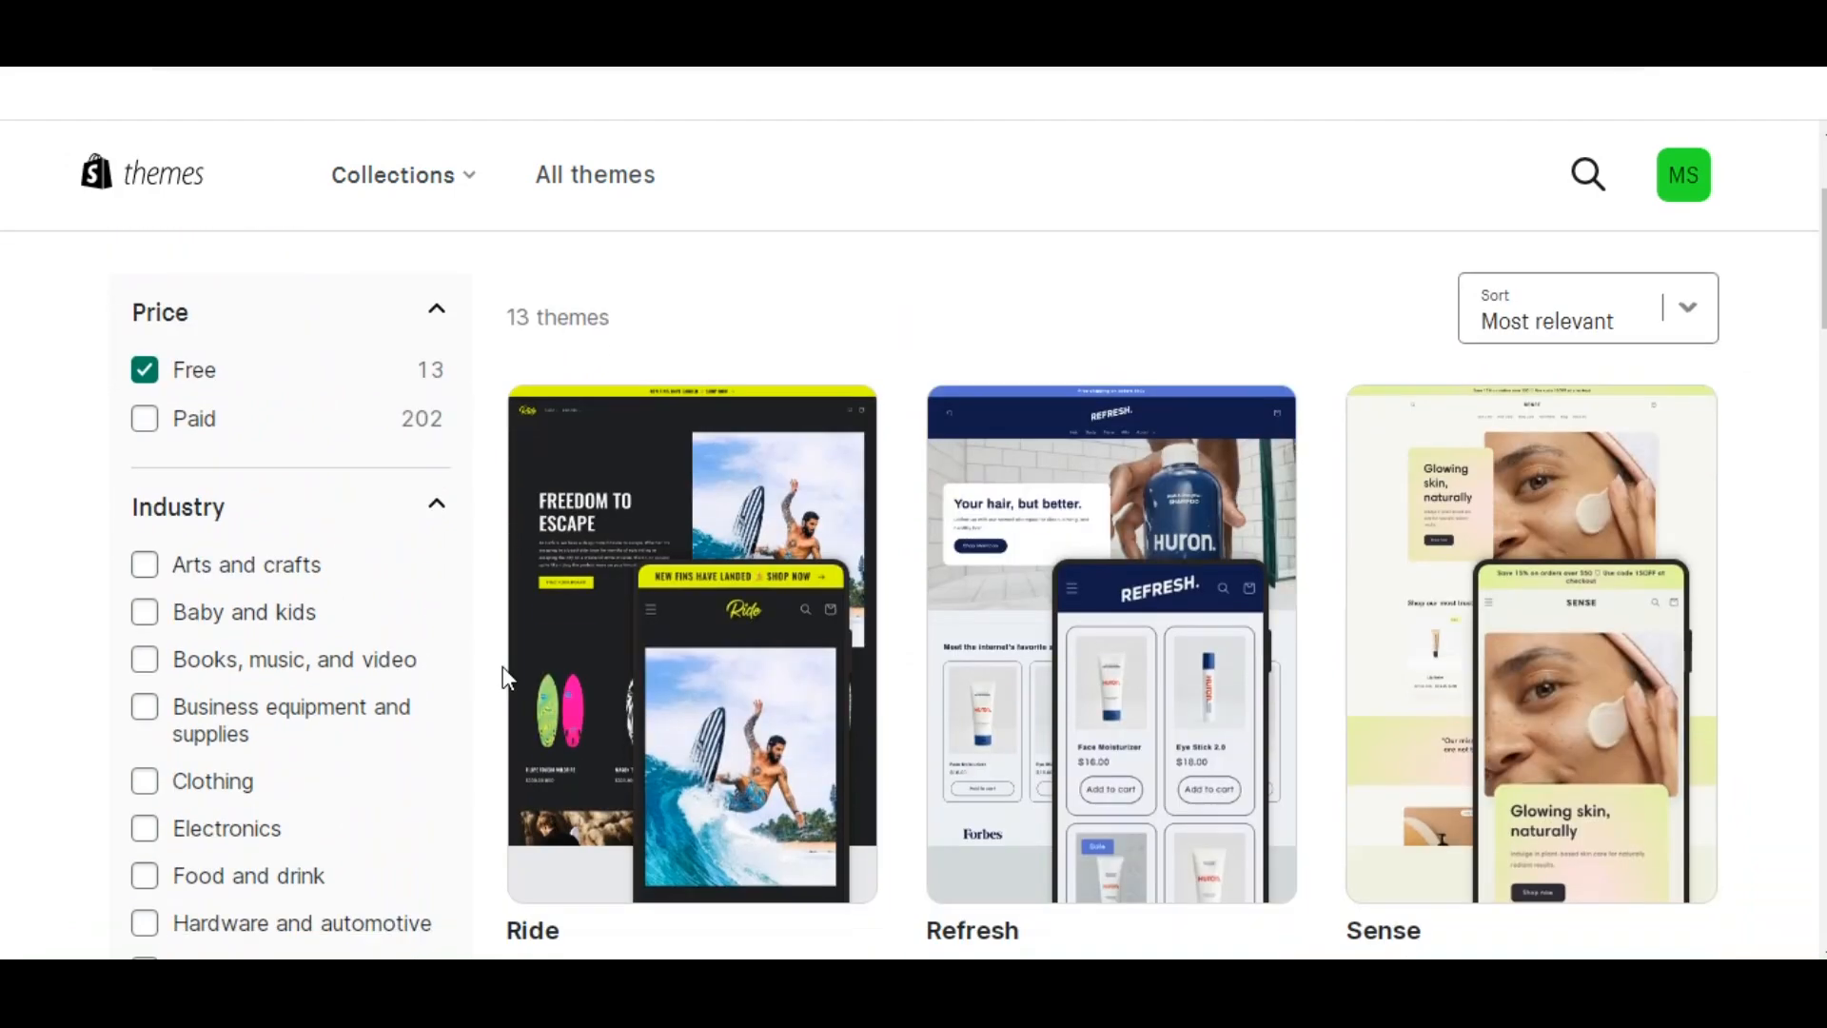
scroll(1235, 676, "down", 11)
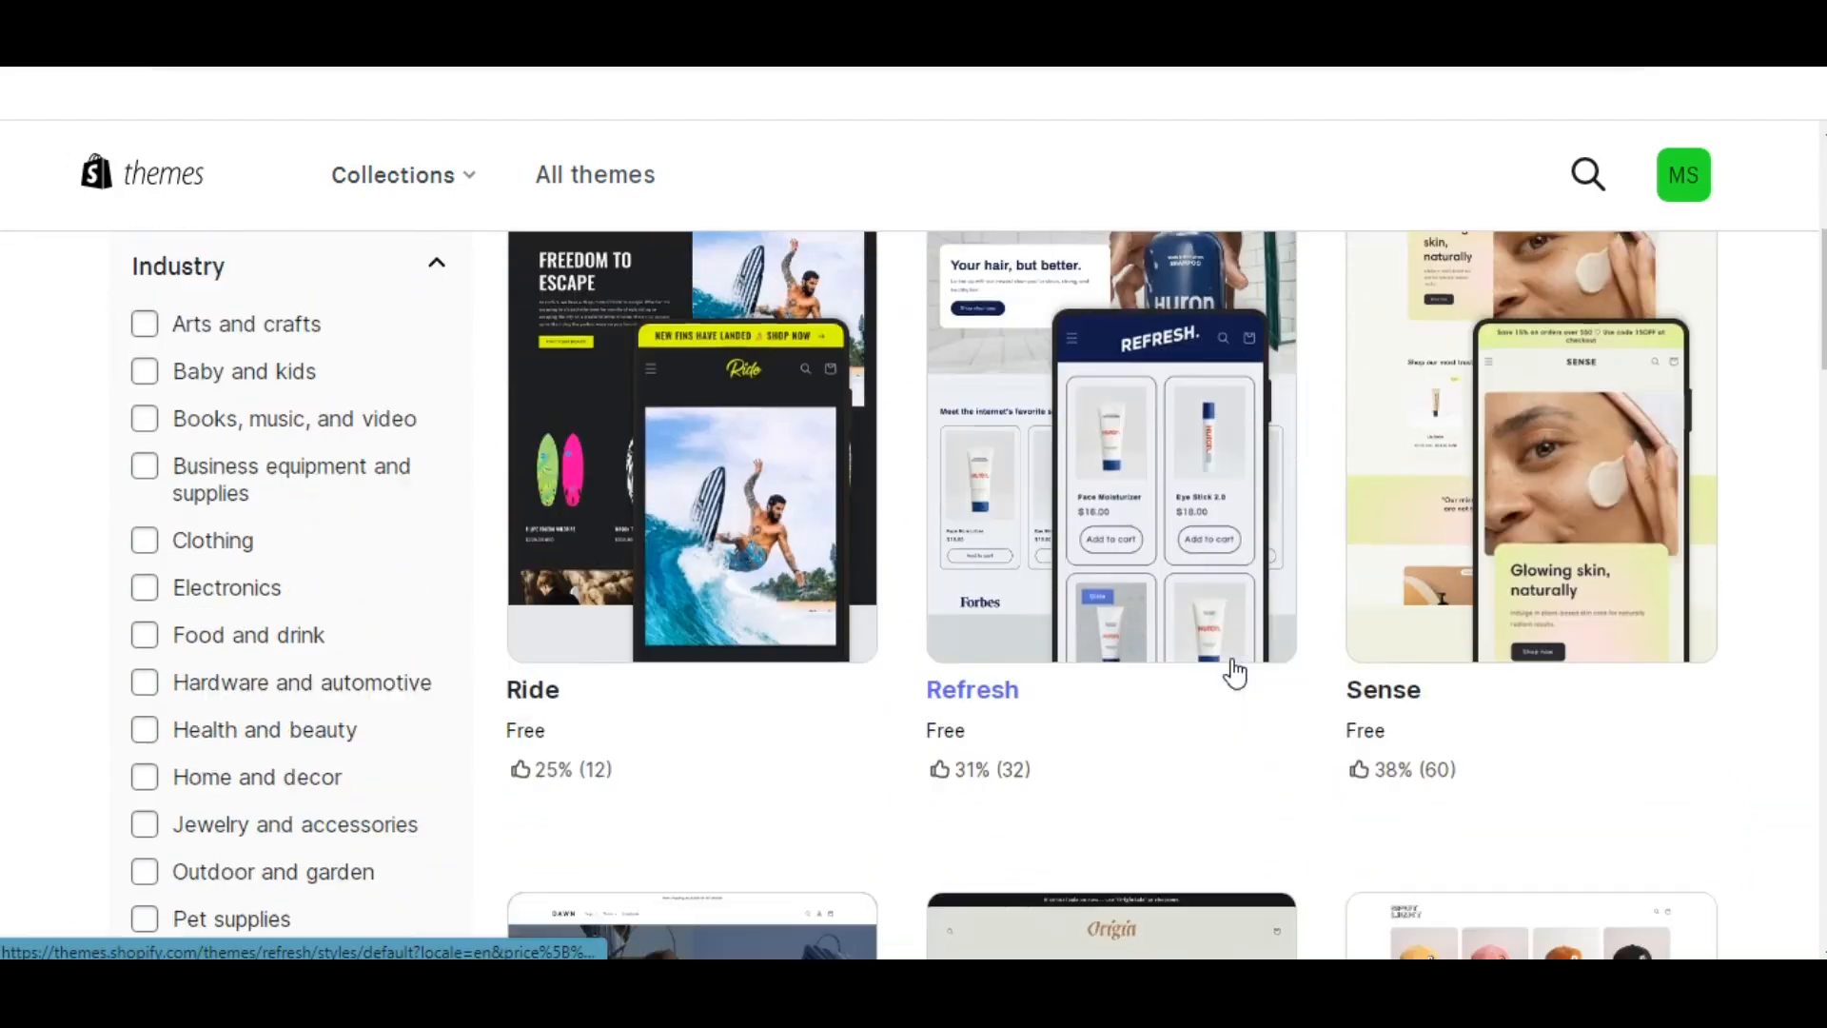
scroll(1235, 673, "down", 3)
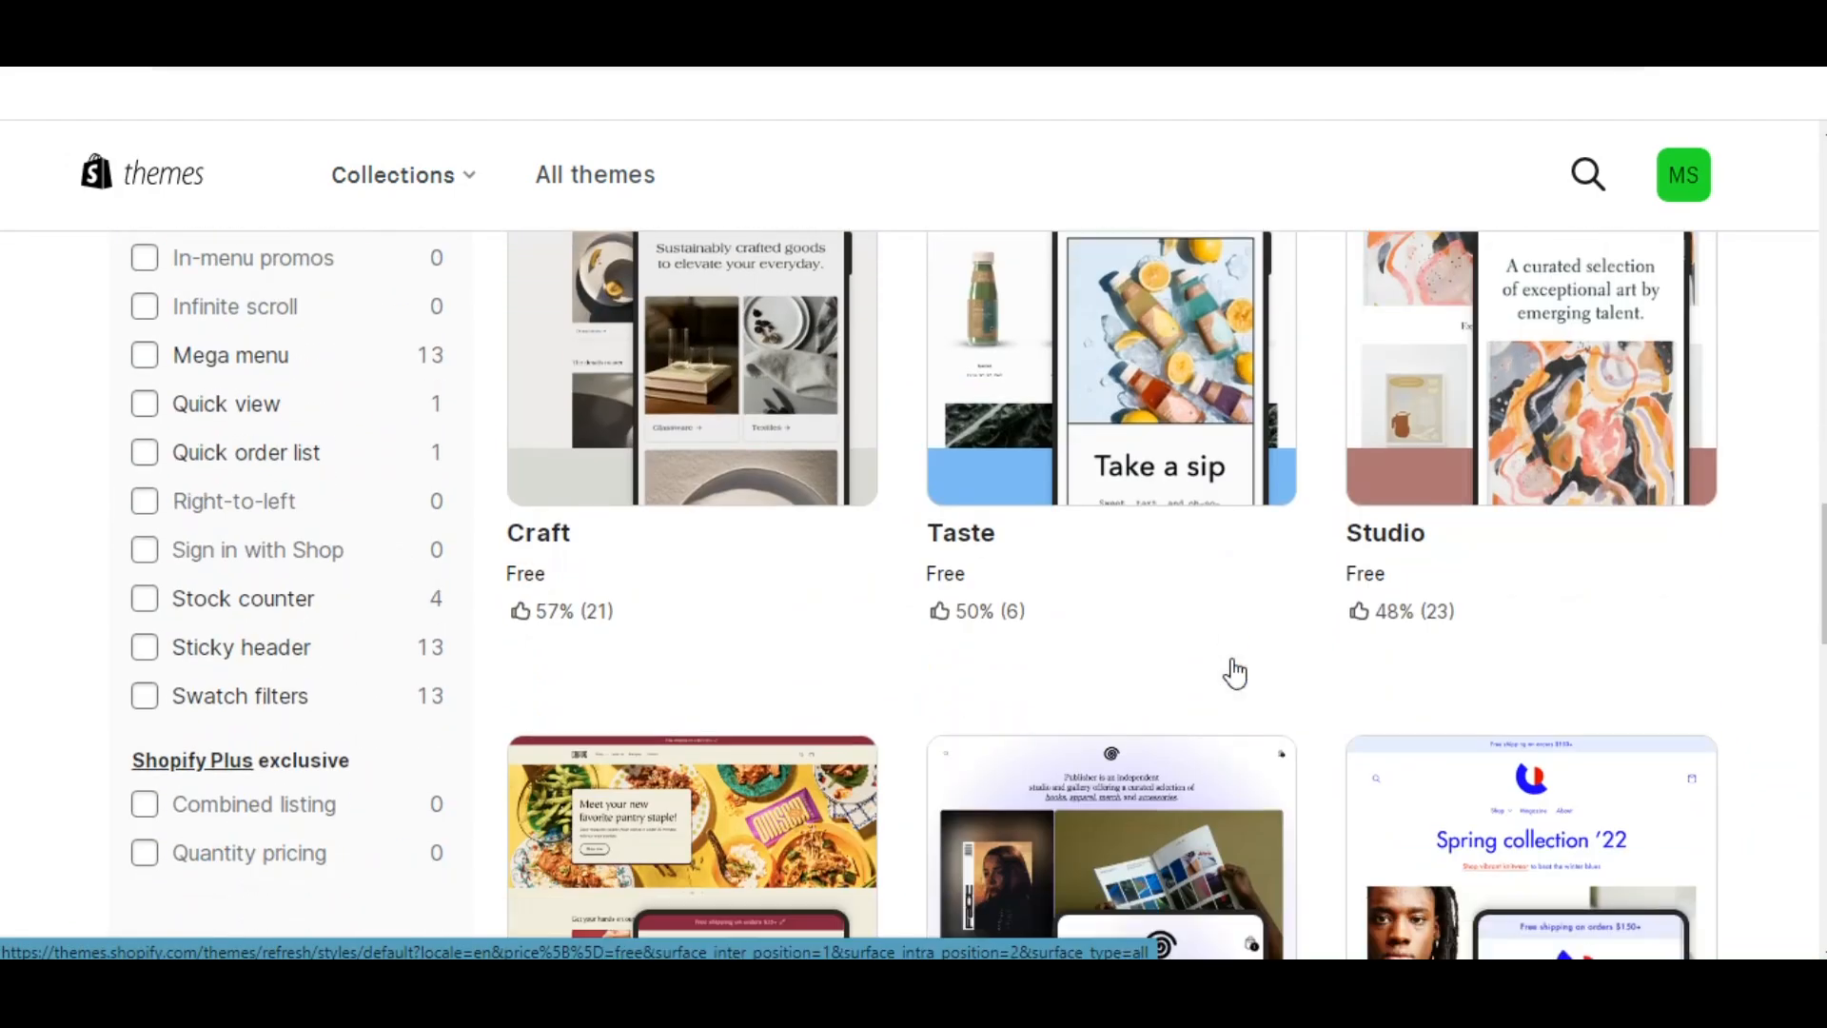
scroll(1234, 671, "down", 5)
scroll(1234, 672, "down", 8)
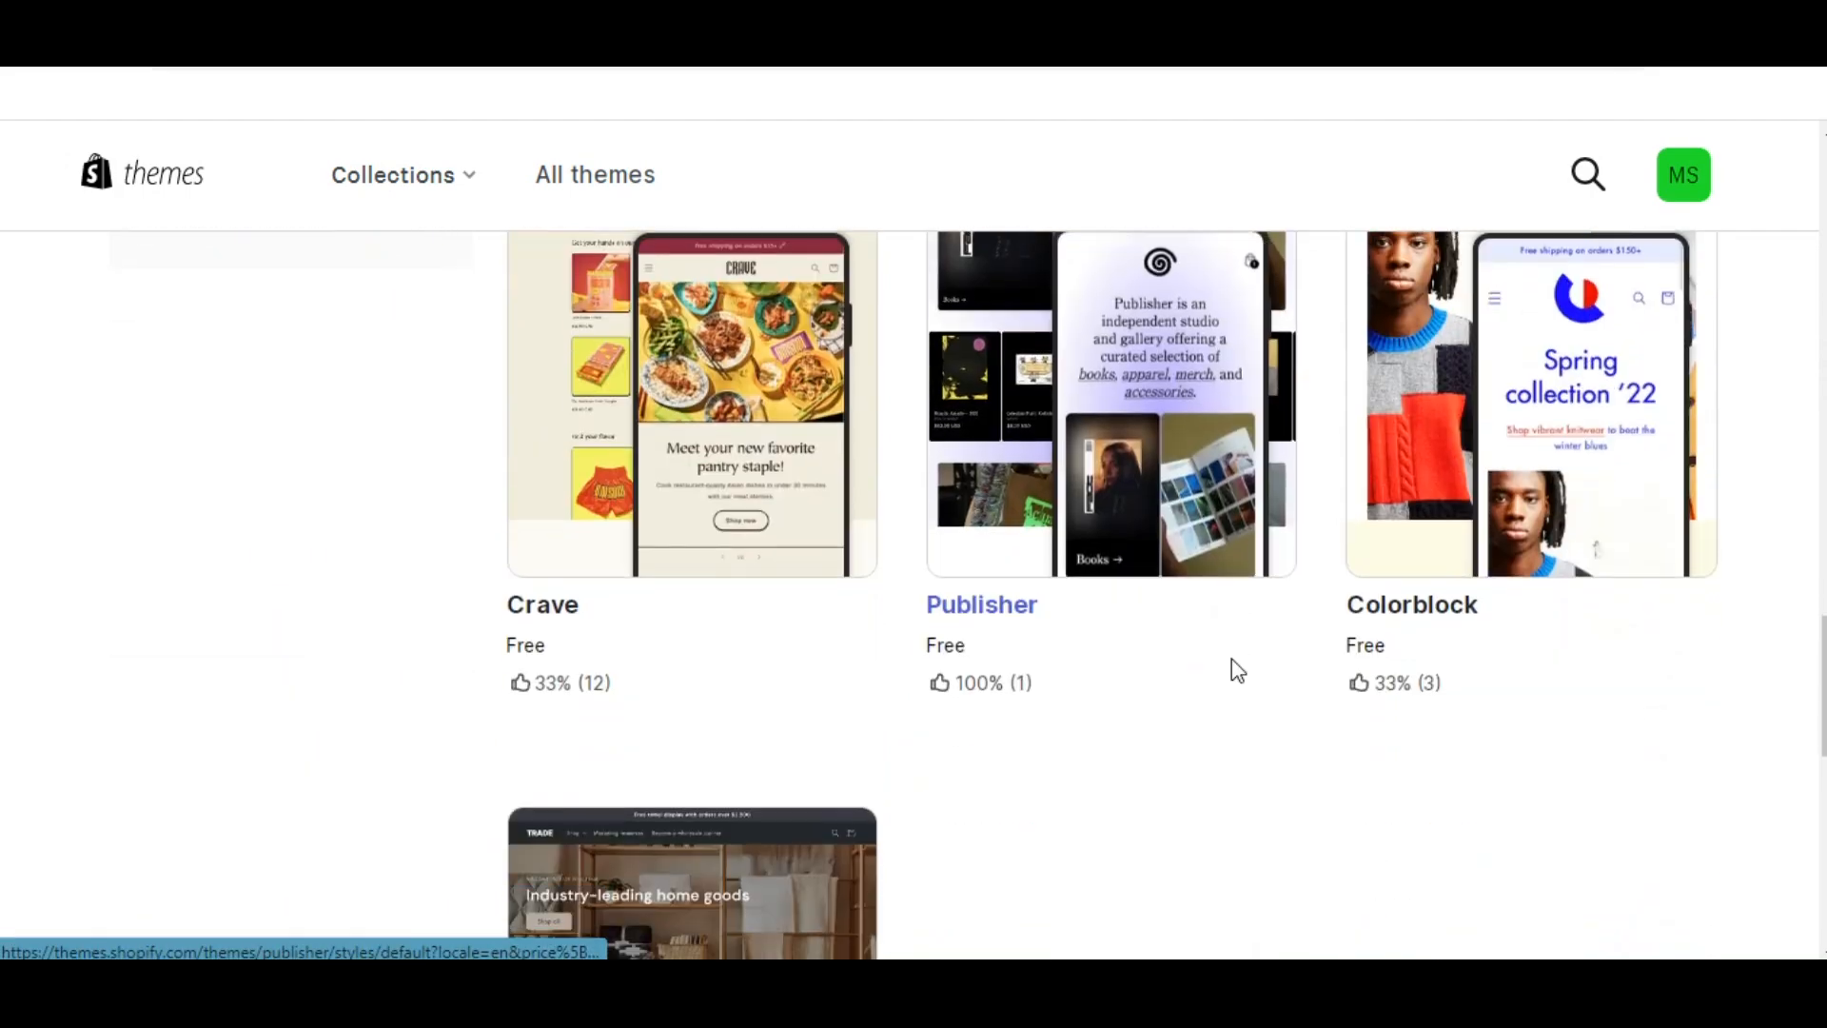
scroll(1235, 672, "up", 8)
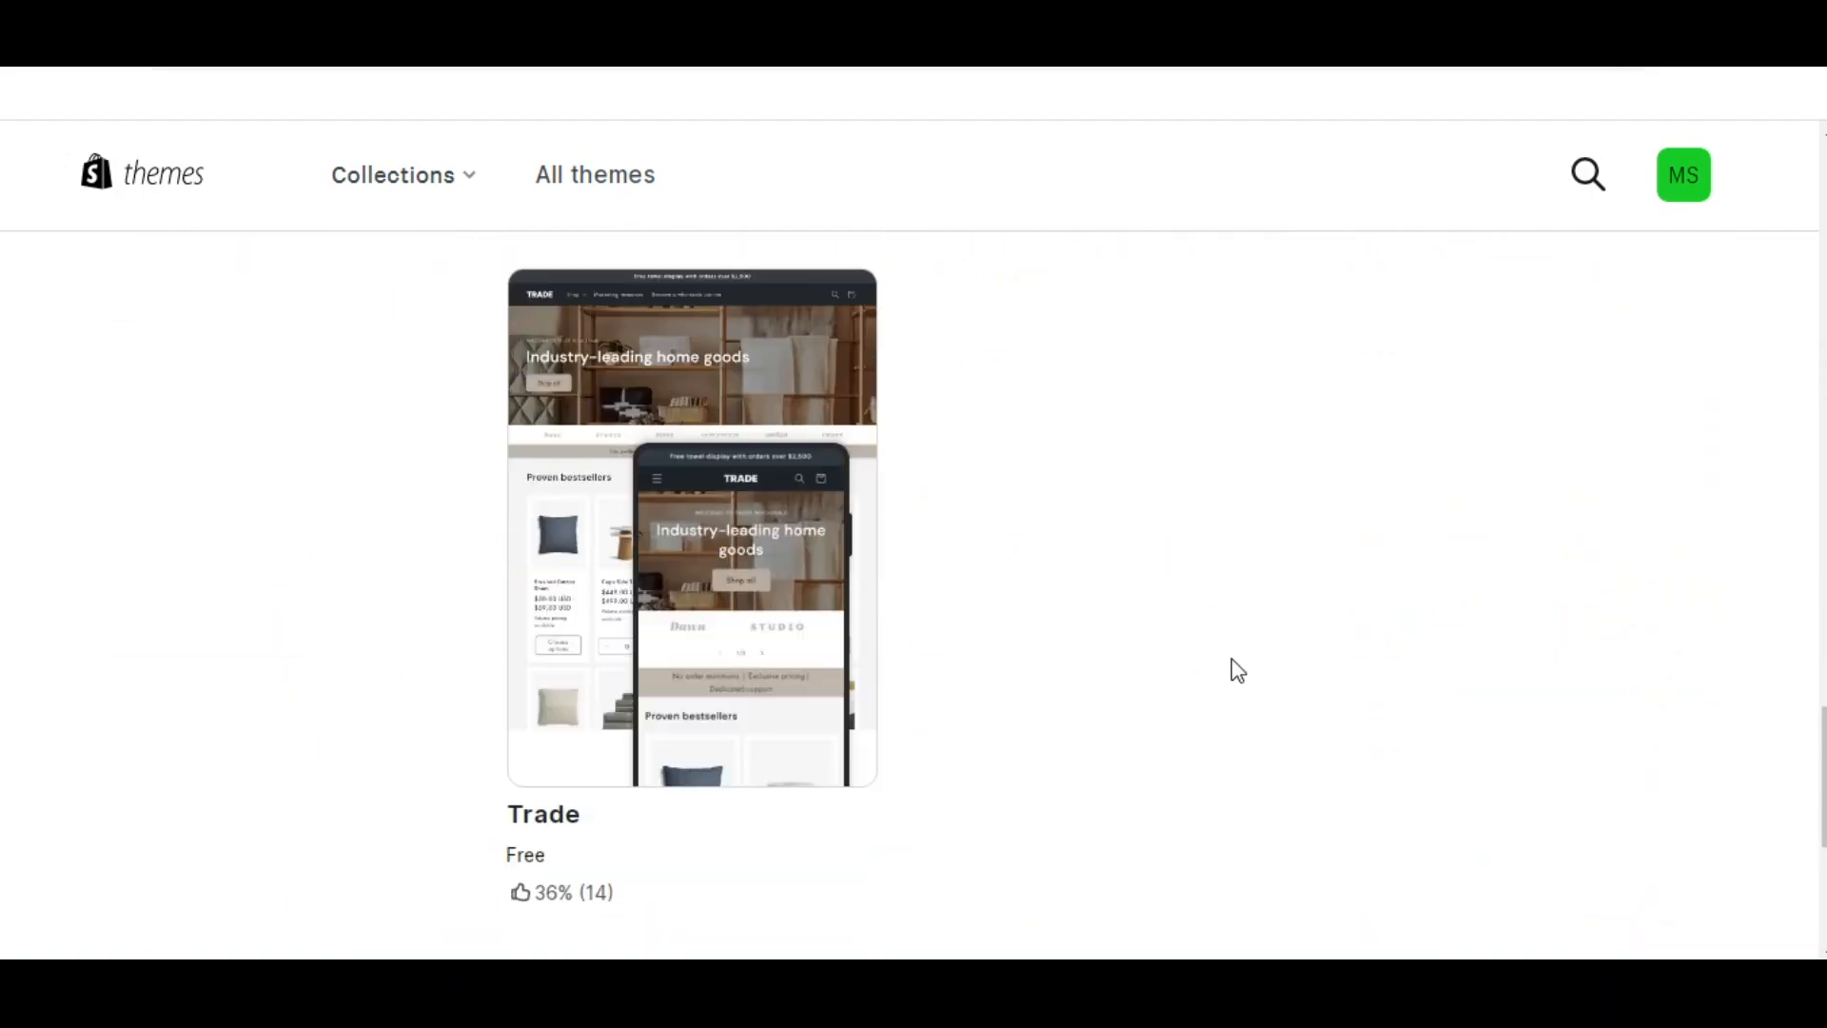
scroll(1231, 659, "up", 12)
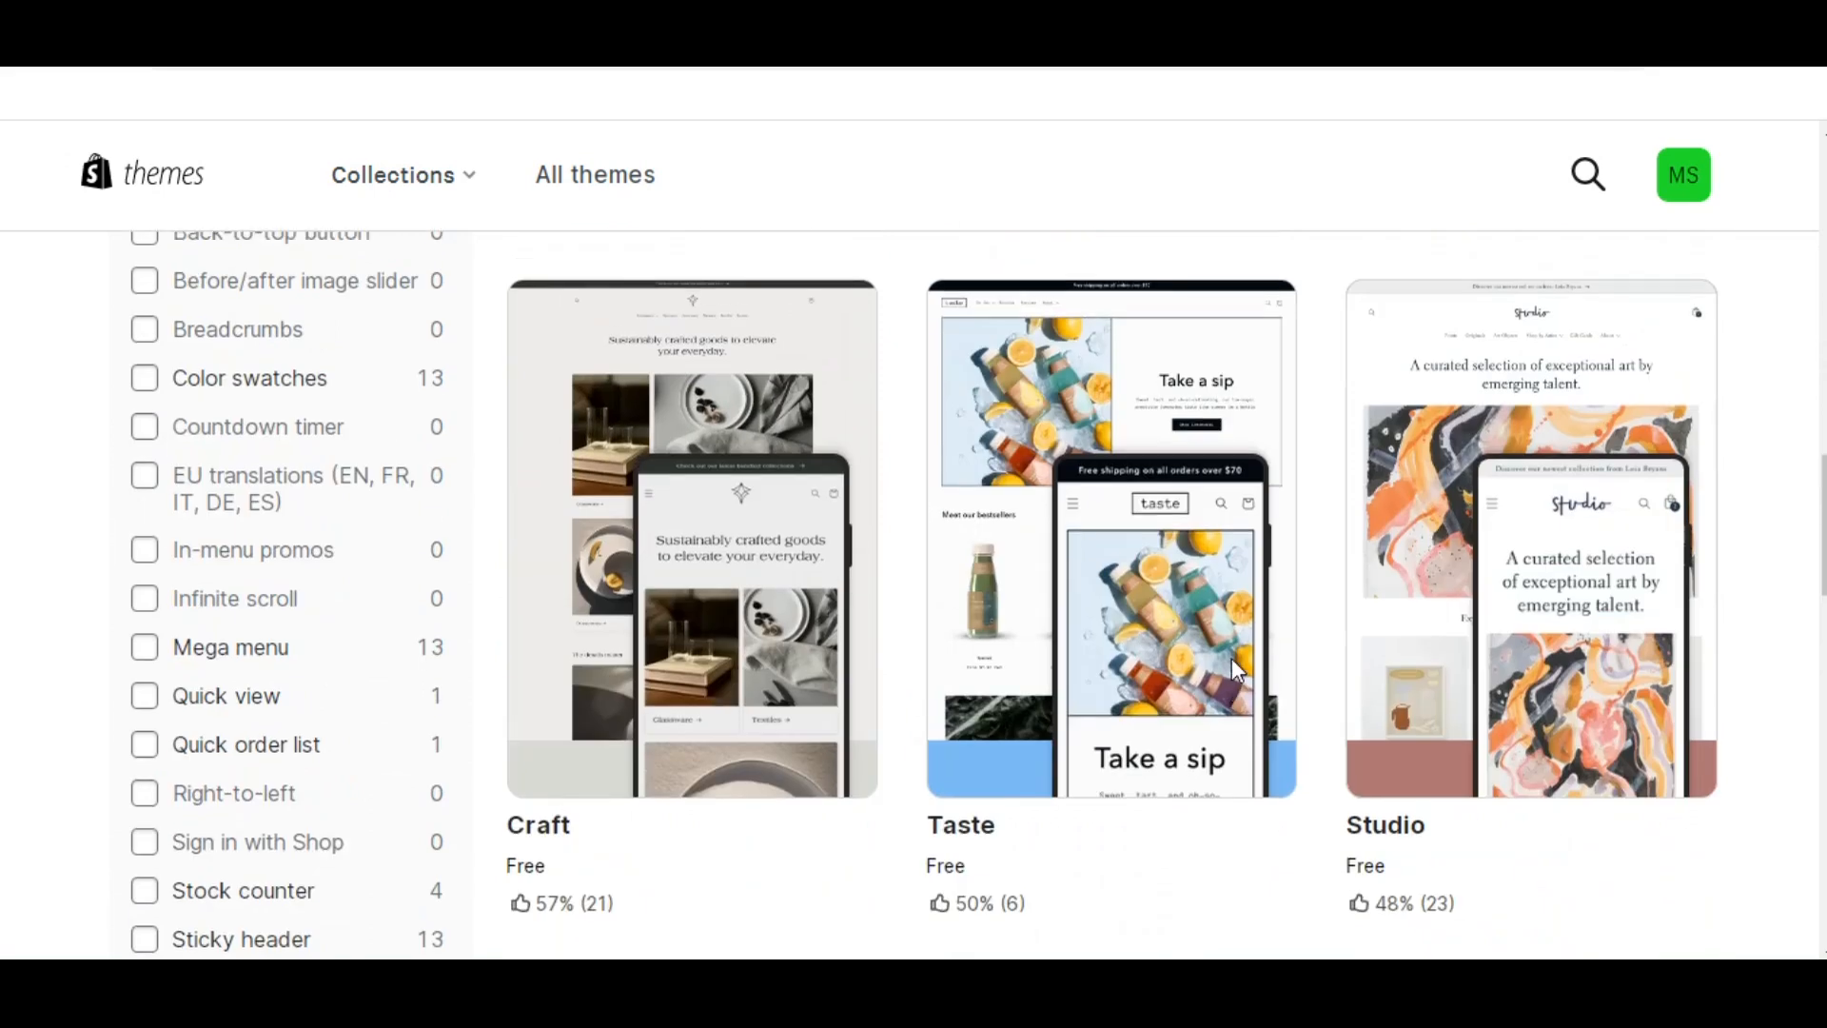
scroll(1232, 669, "up", 3)
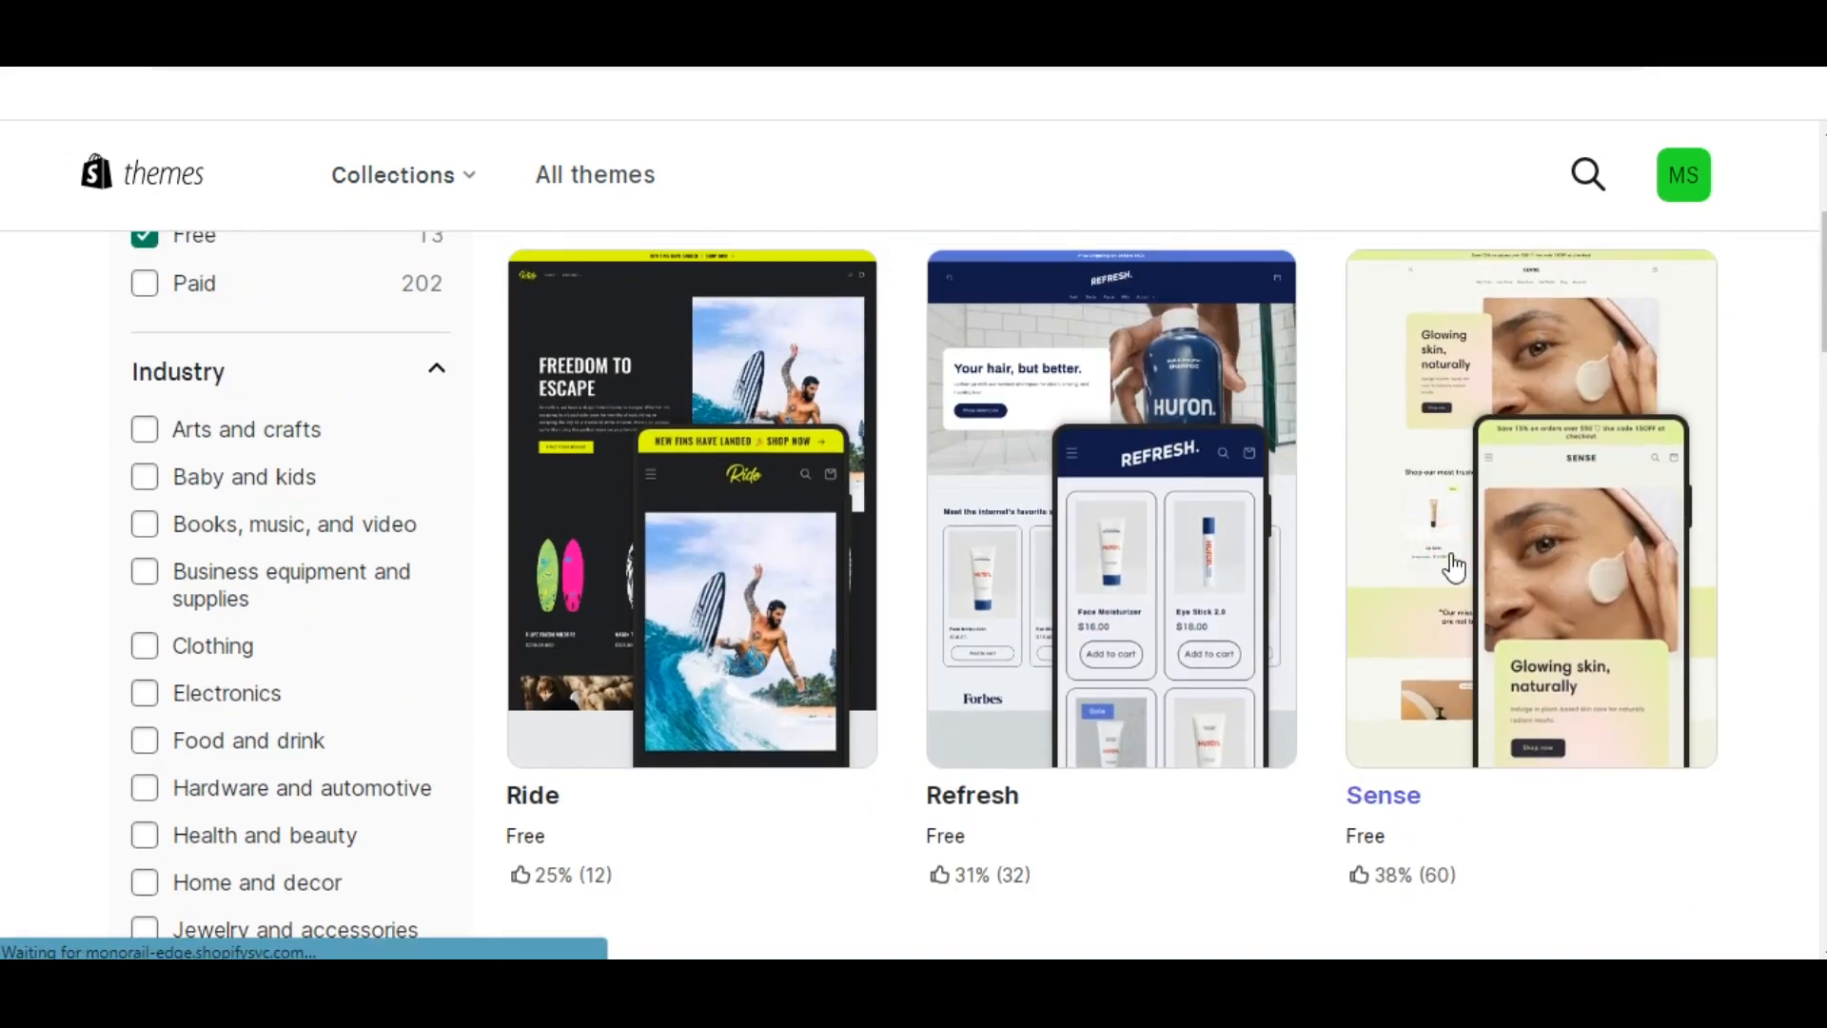
- Open the Sense theme's page and view the enlarged image of its Fresh and bright design highlight
left_click(1454, 568)
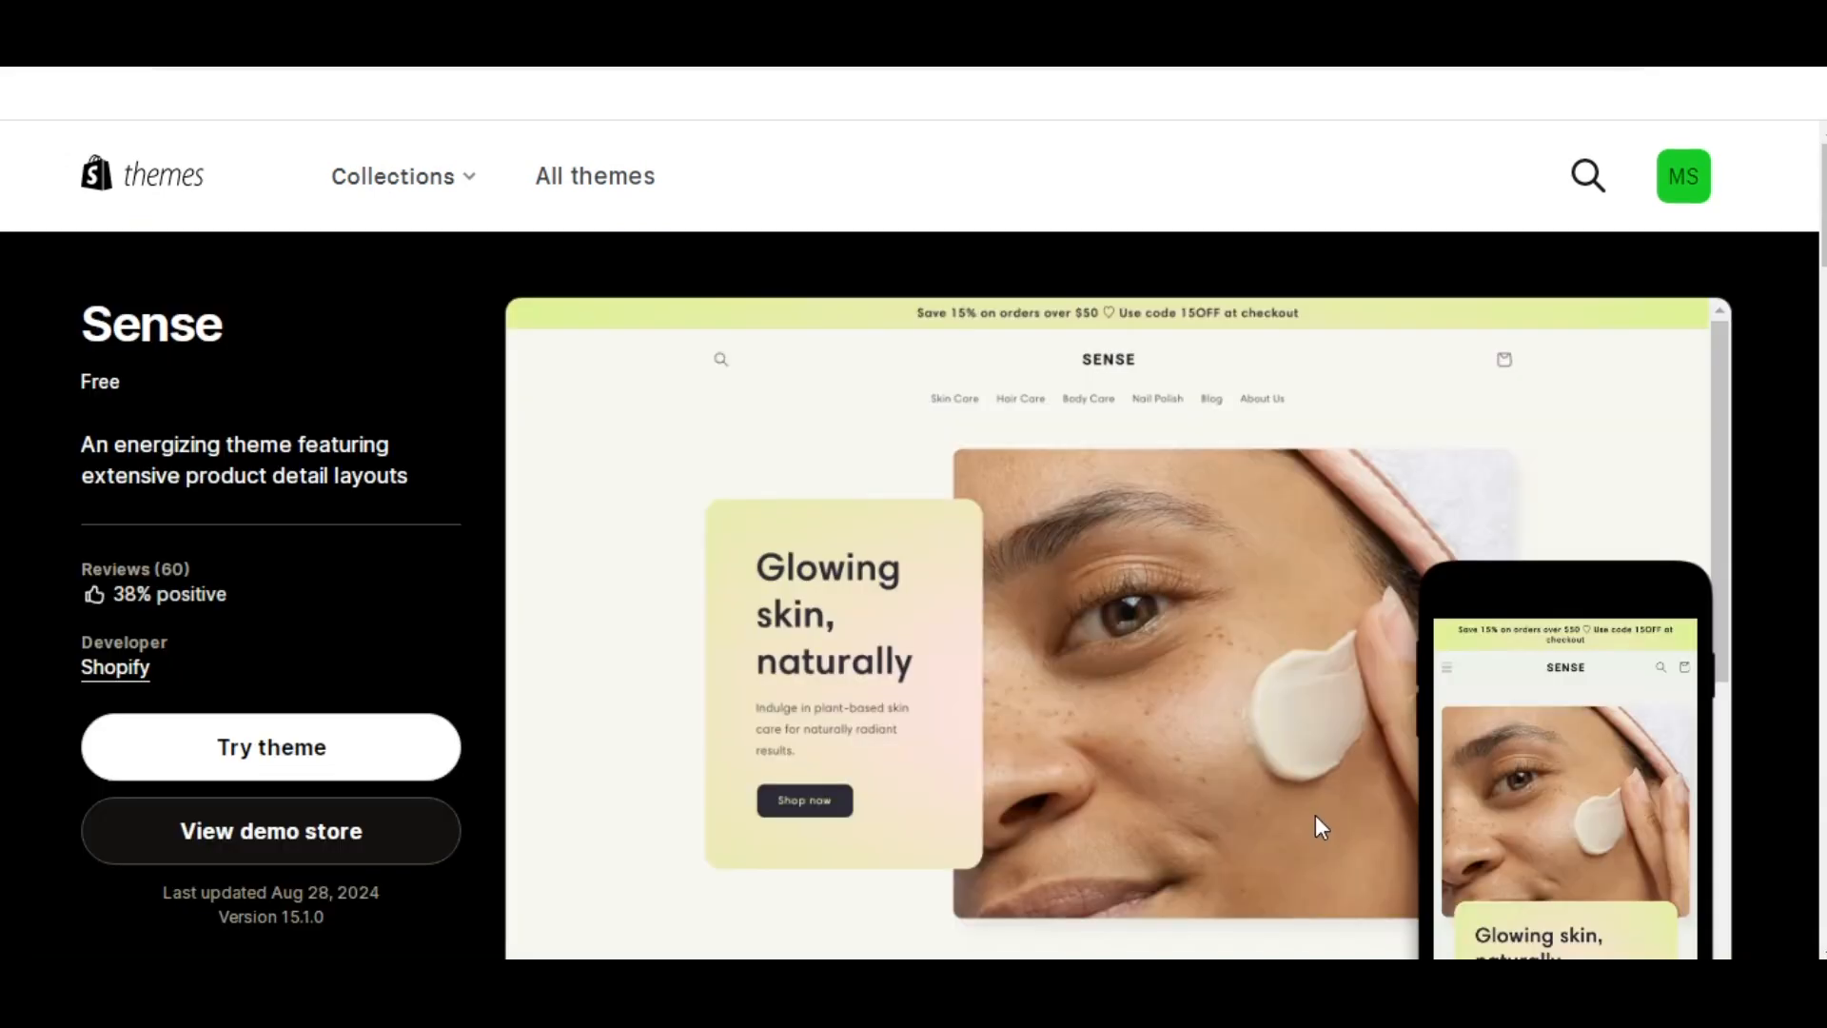
scroll(480, 873, "down", 4)
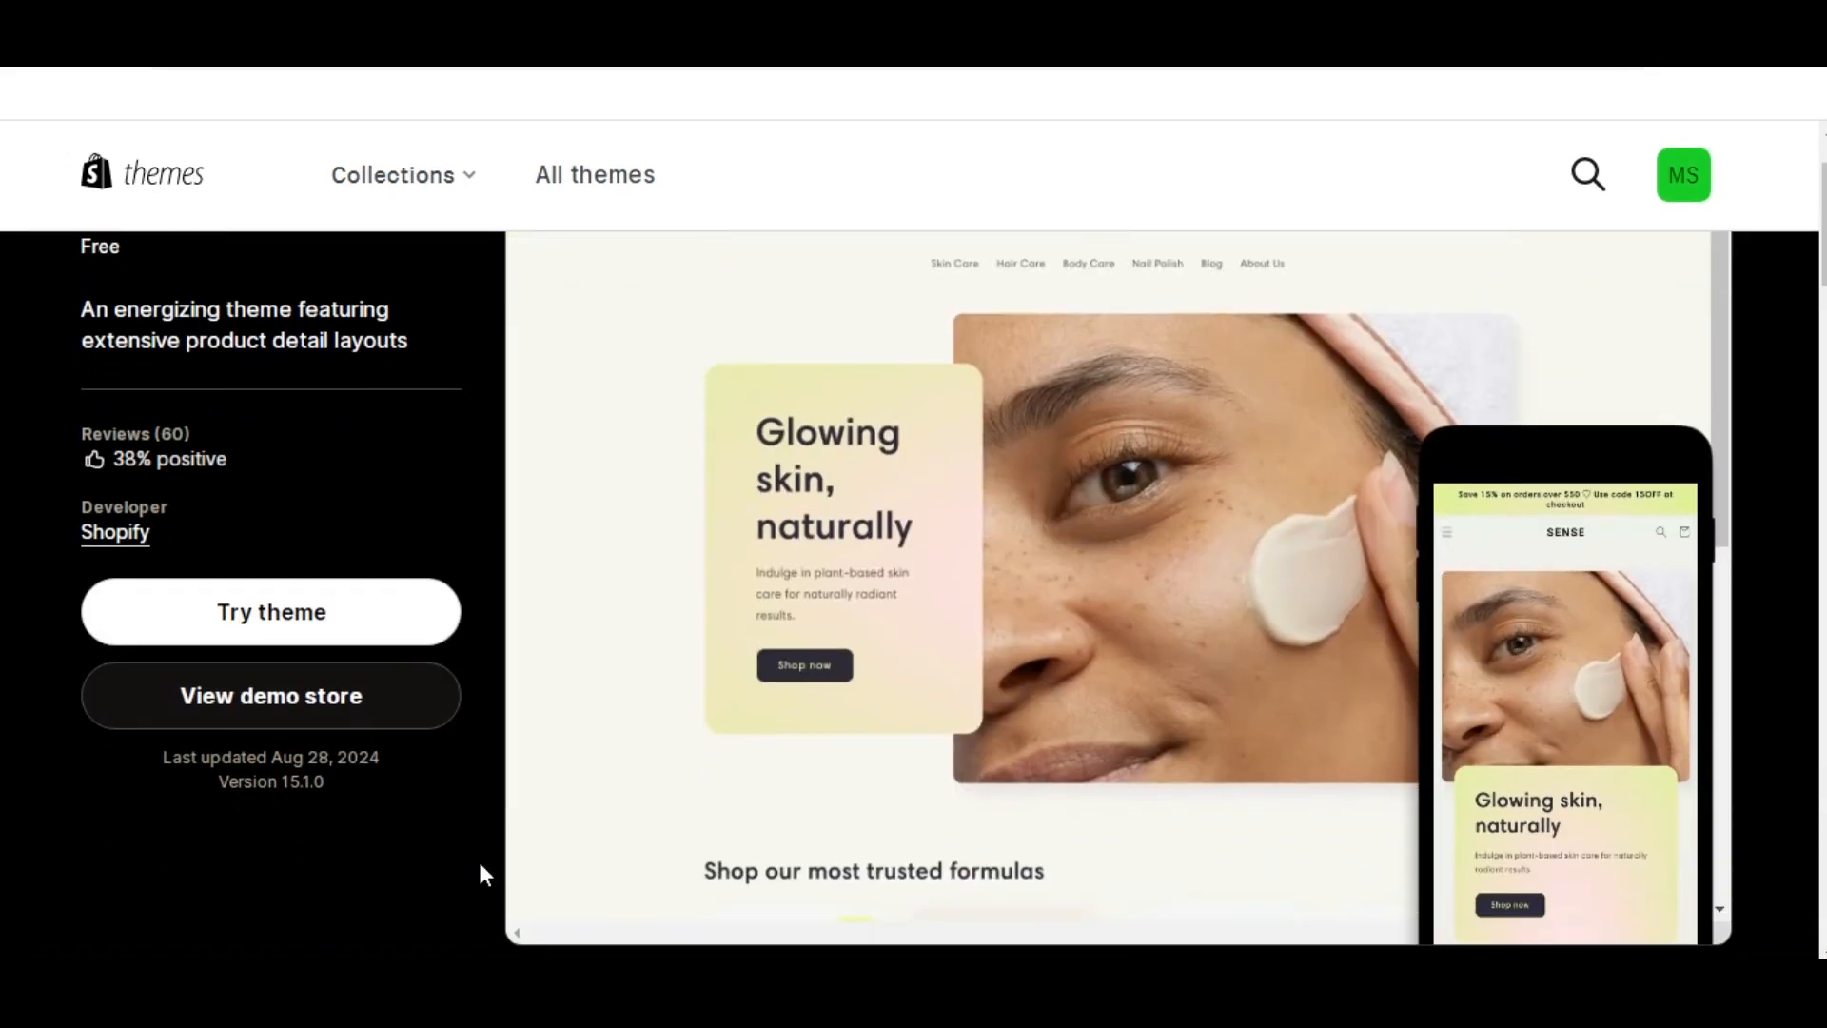
scroll(534, 855, "down", 5)
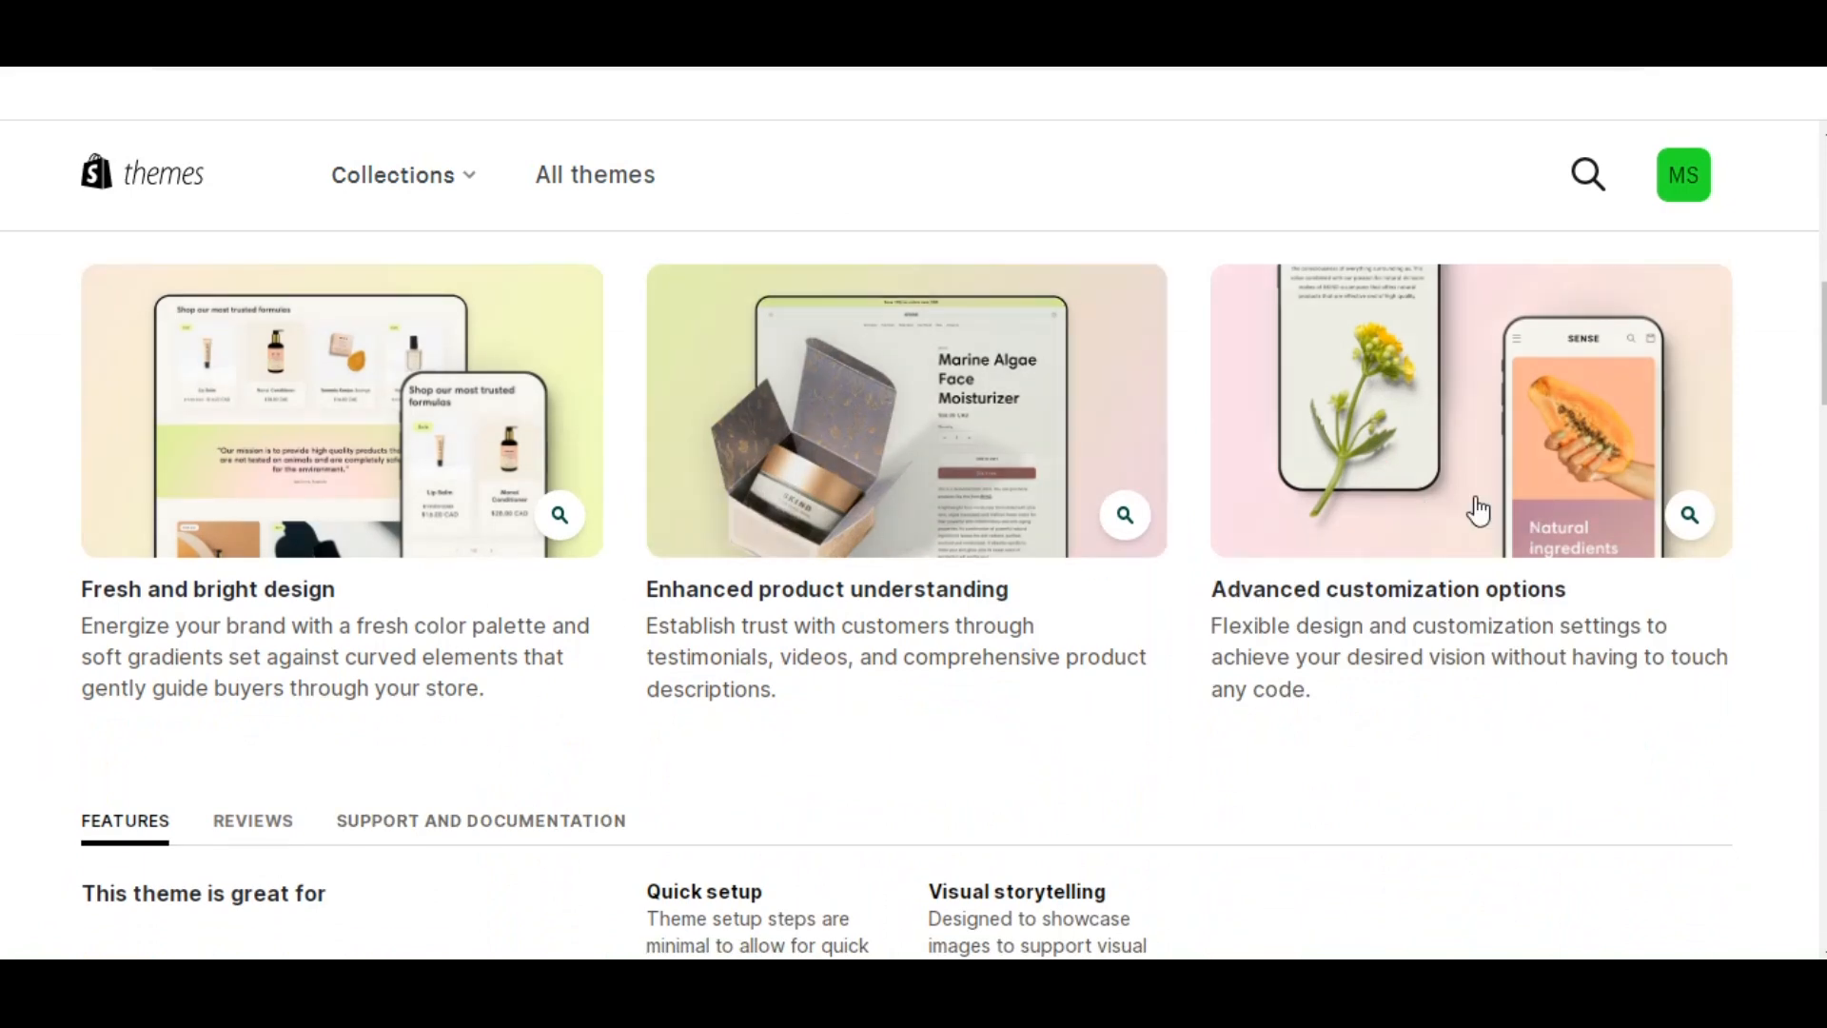
left_click(560, 517)
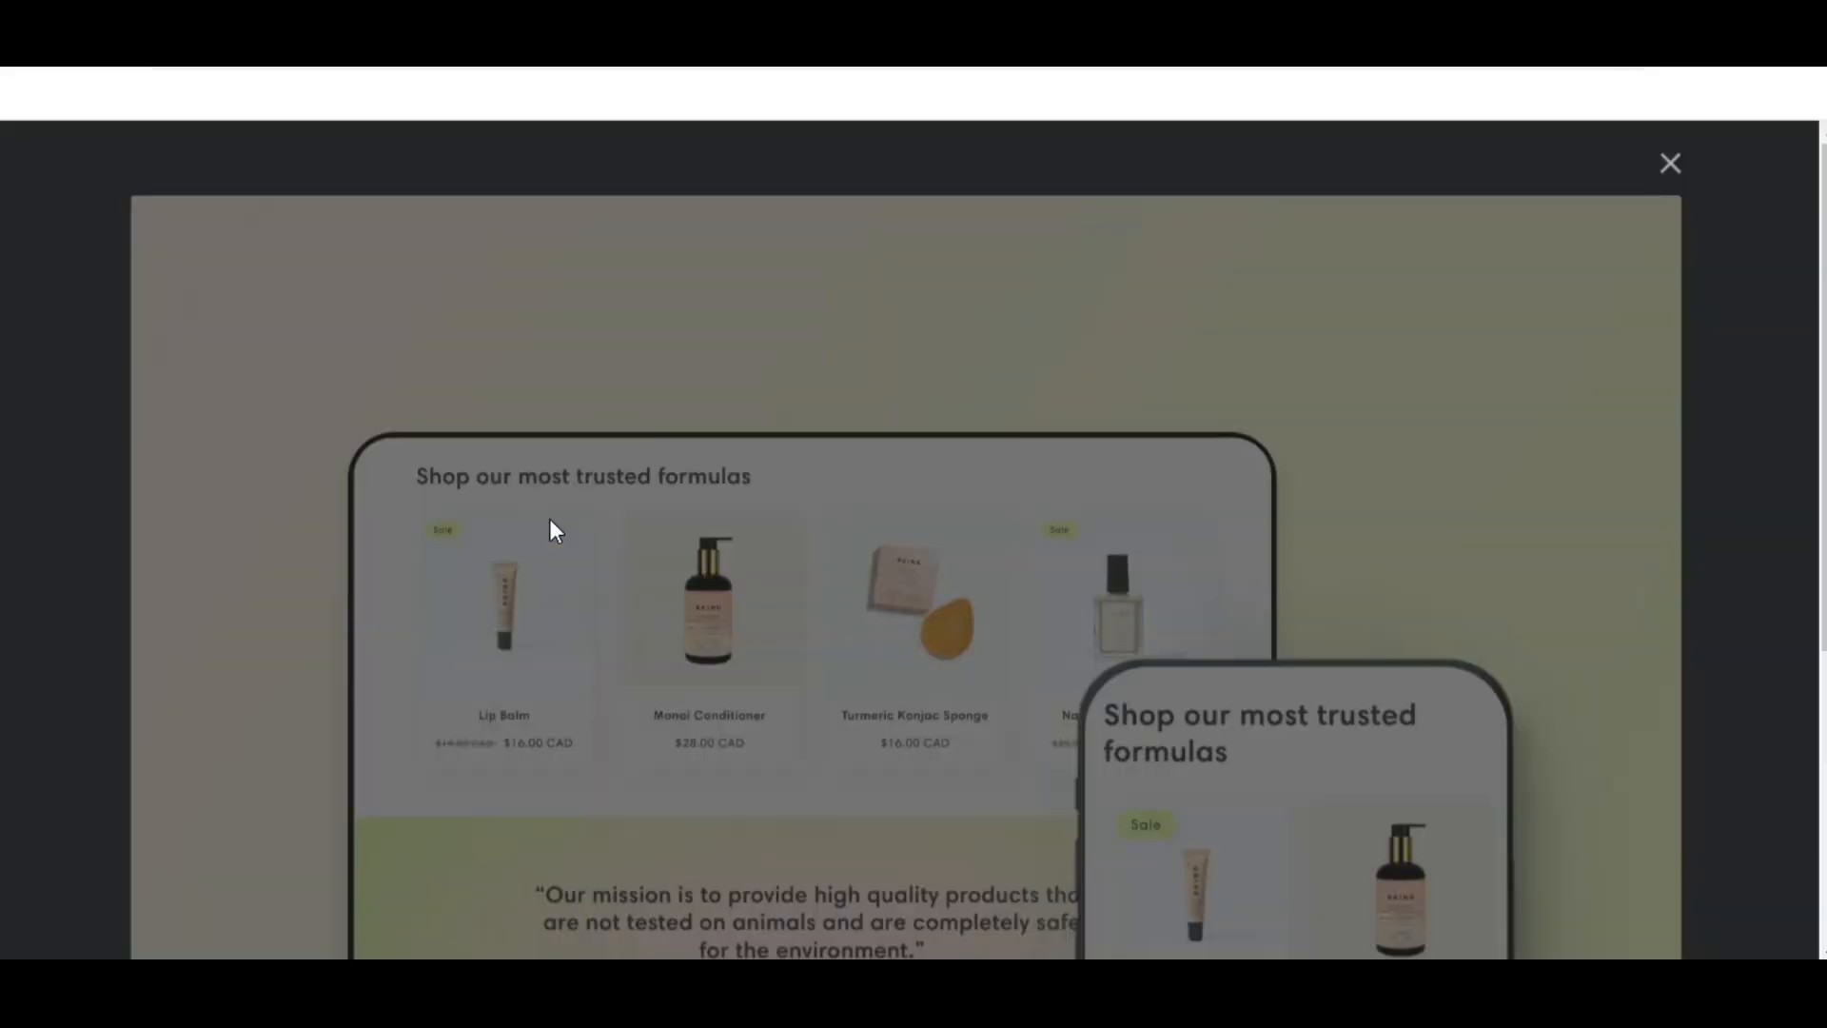
scroll(693, 572, "down", 5)
scroll(726, 700, "up", 5)
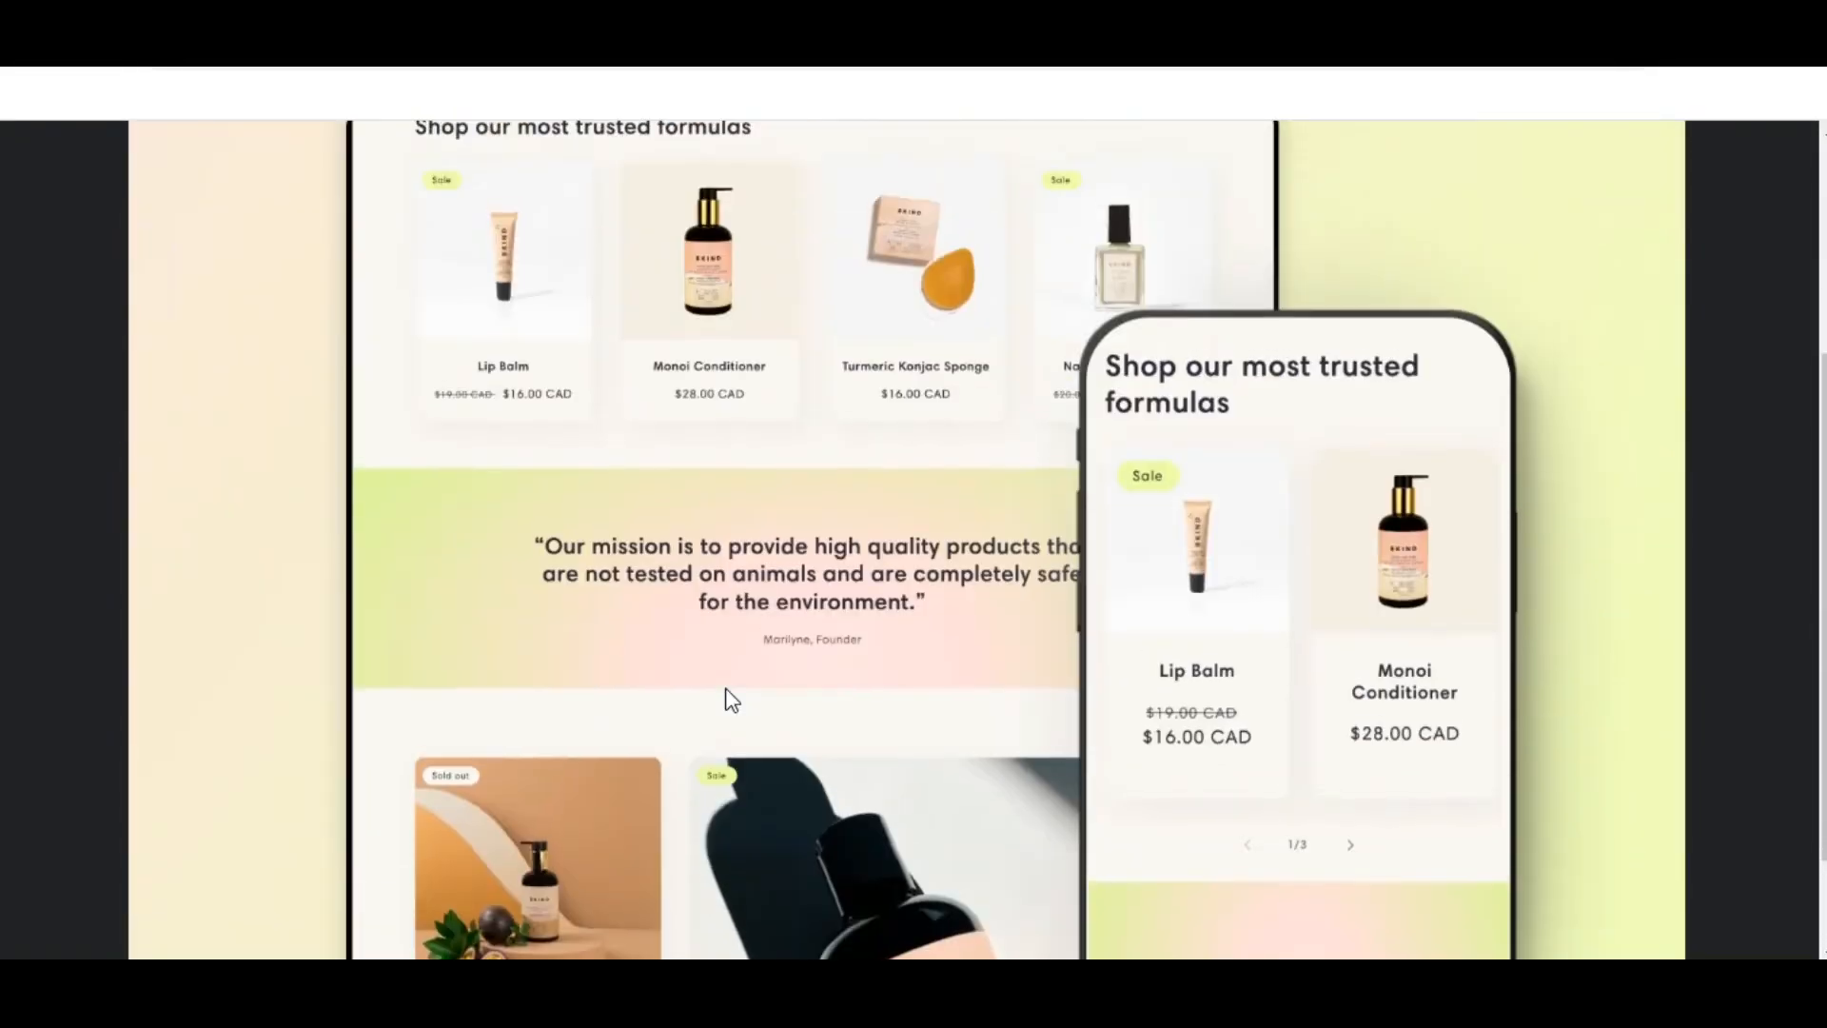
left_click(1666, 167)
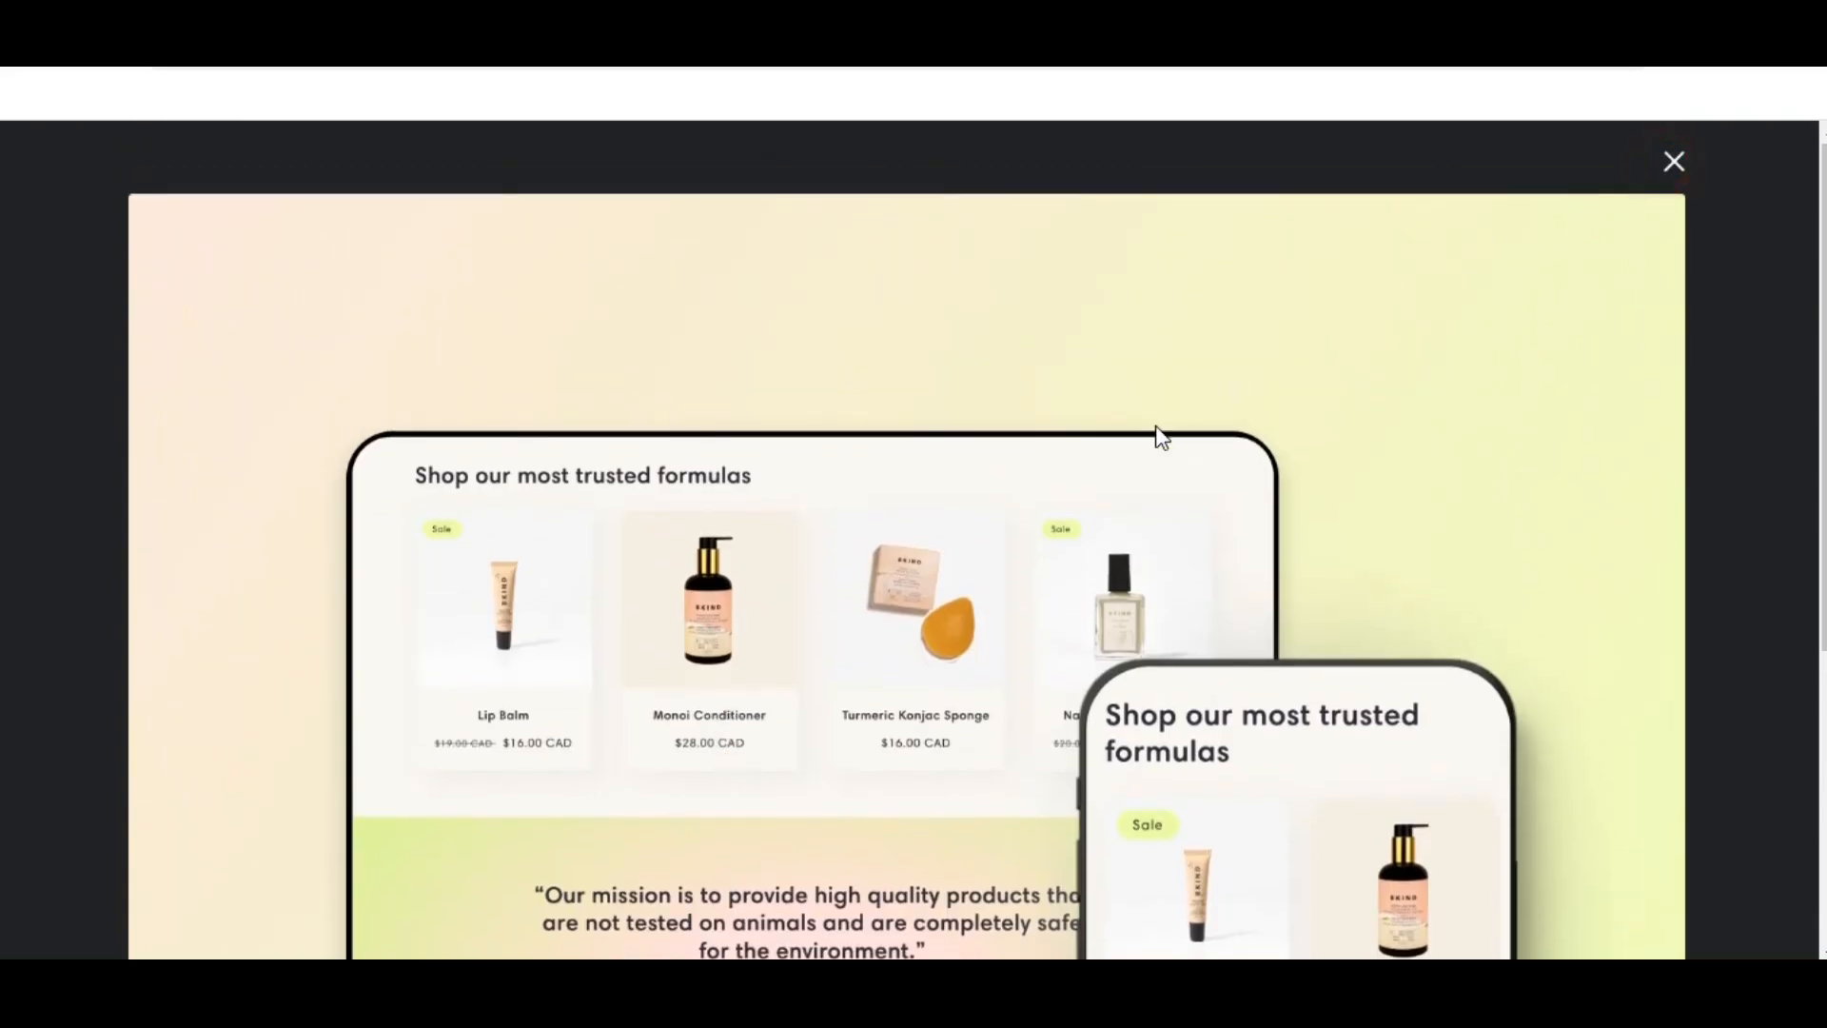
- Read the Sense theme's feature list, from cart and checkout to merchandising and product discovery
scroll(786, 559, "down", 6)
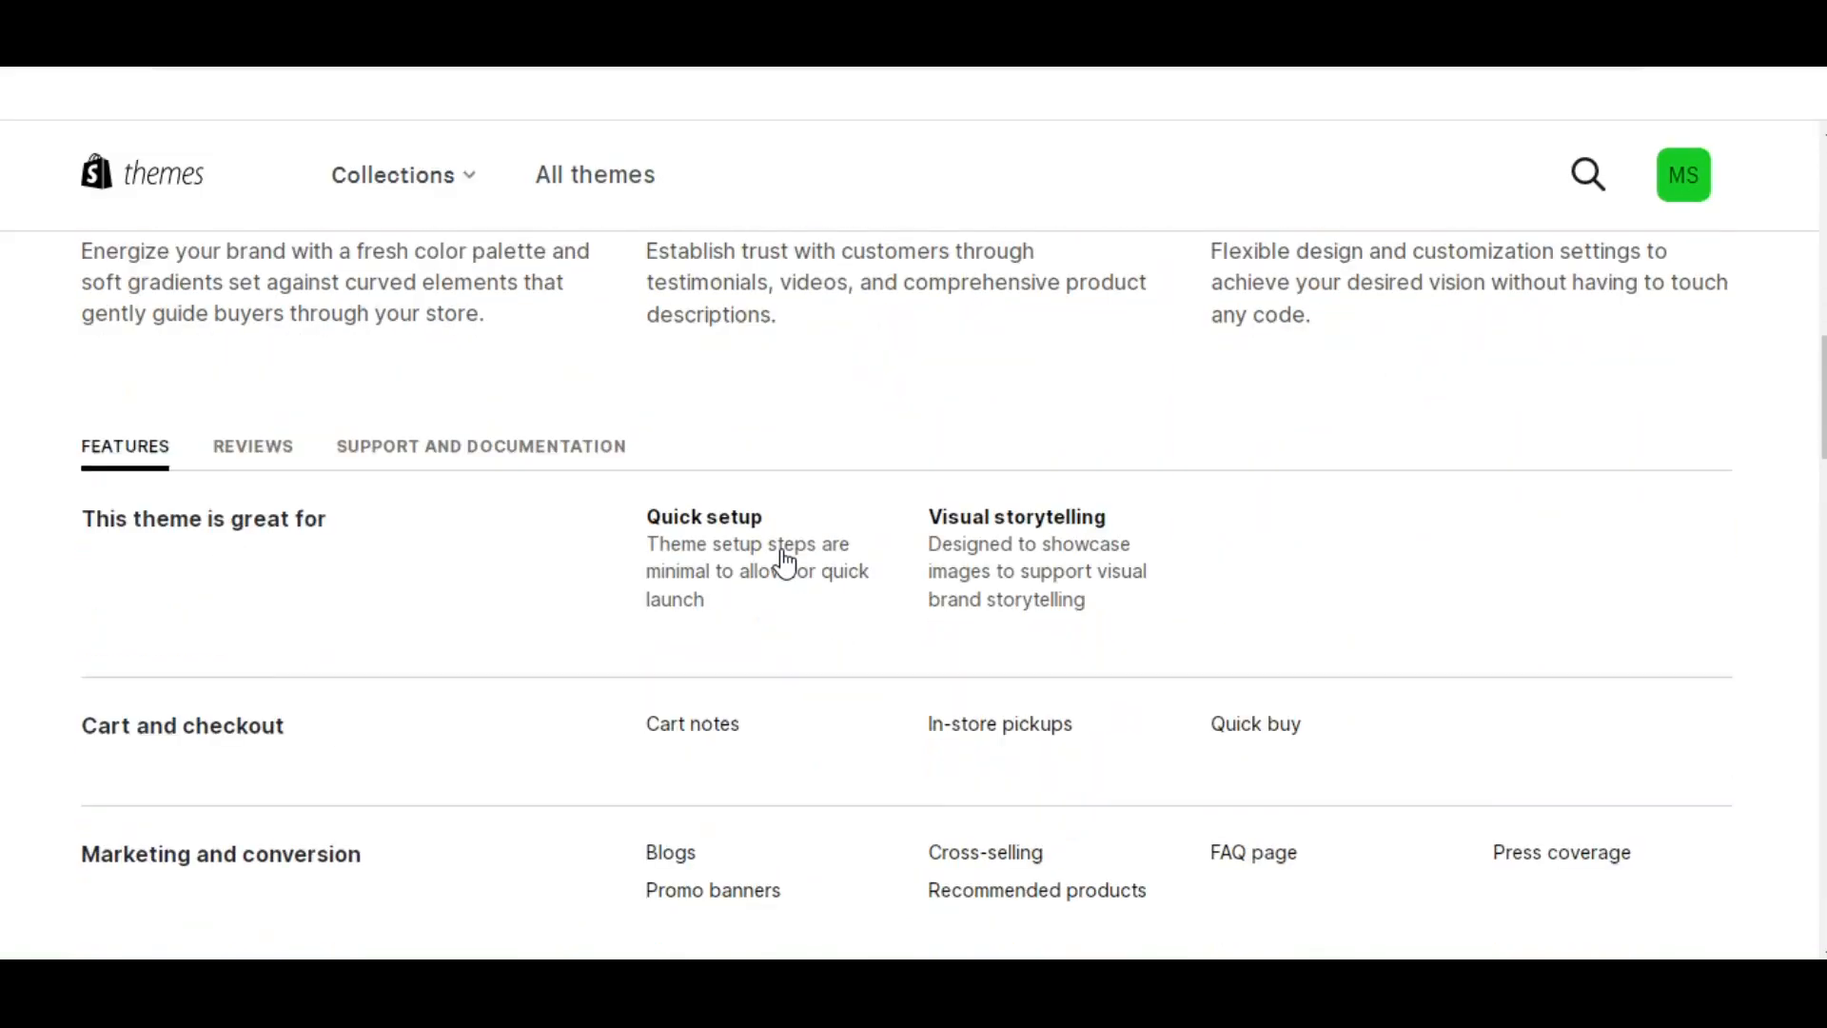
scroll(114, 531, "down", 3)
scroll(118, 519, "up", 3)
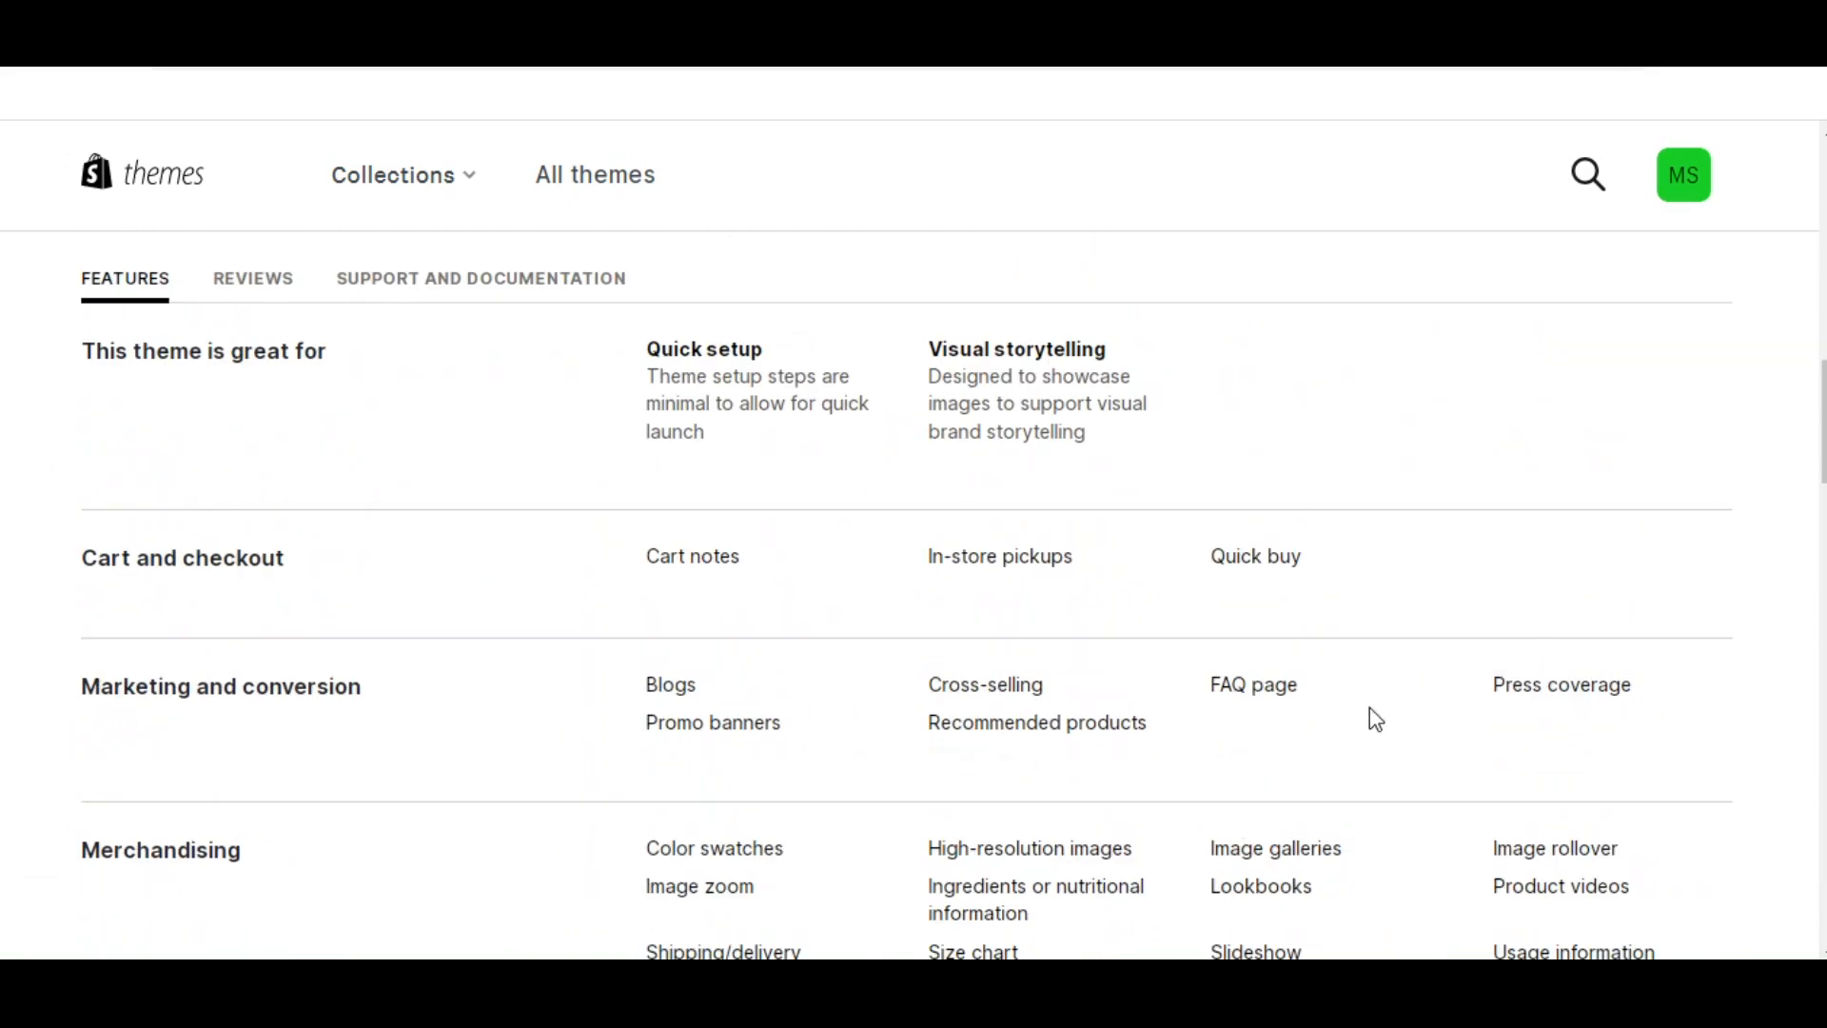
scroll(631, 601, "down", 6)
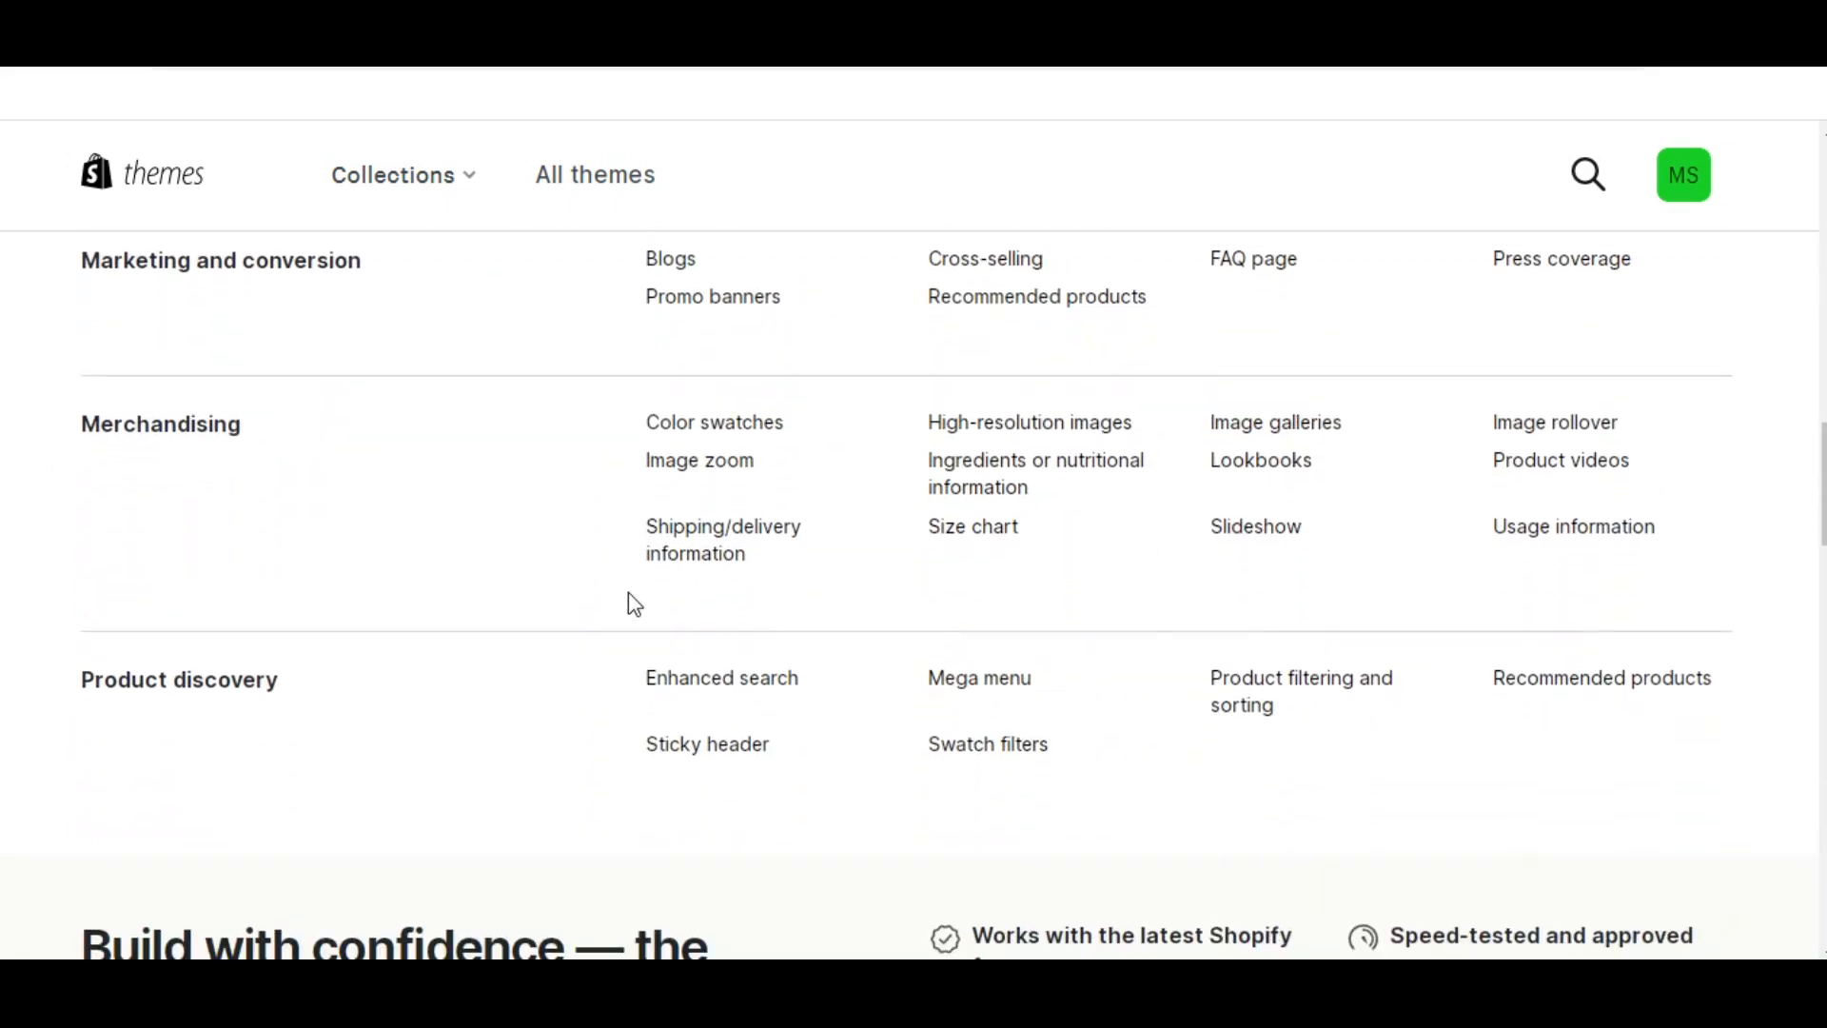
scroll(629, 596, "up", 7)
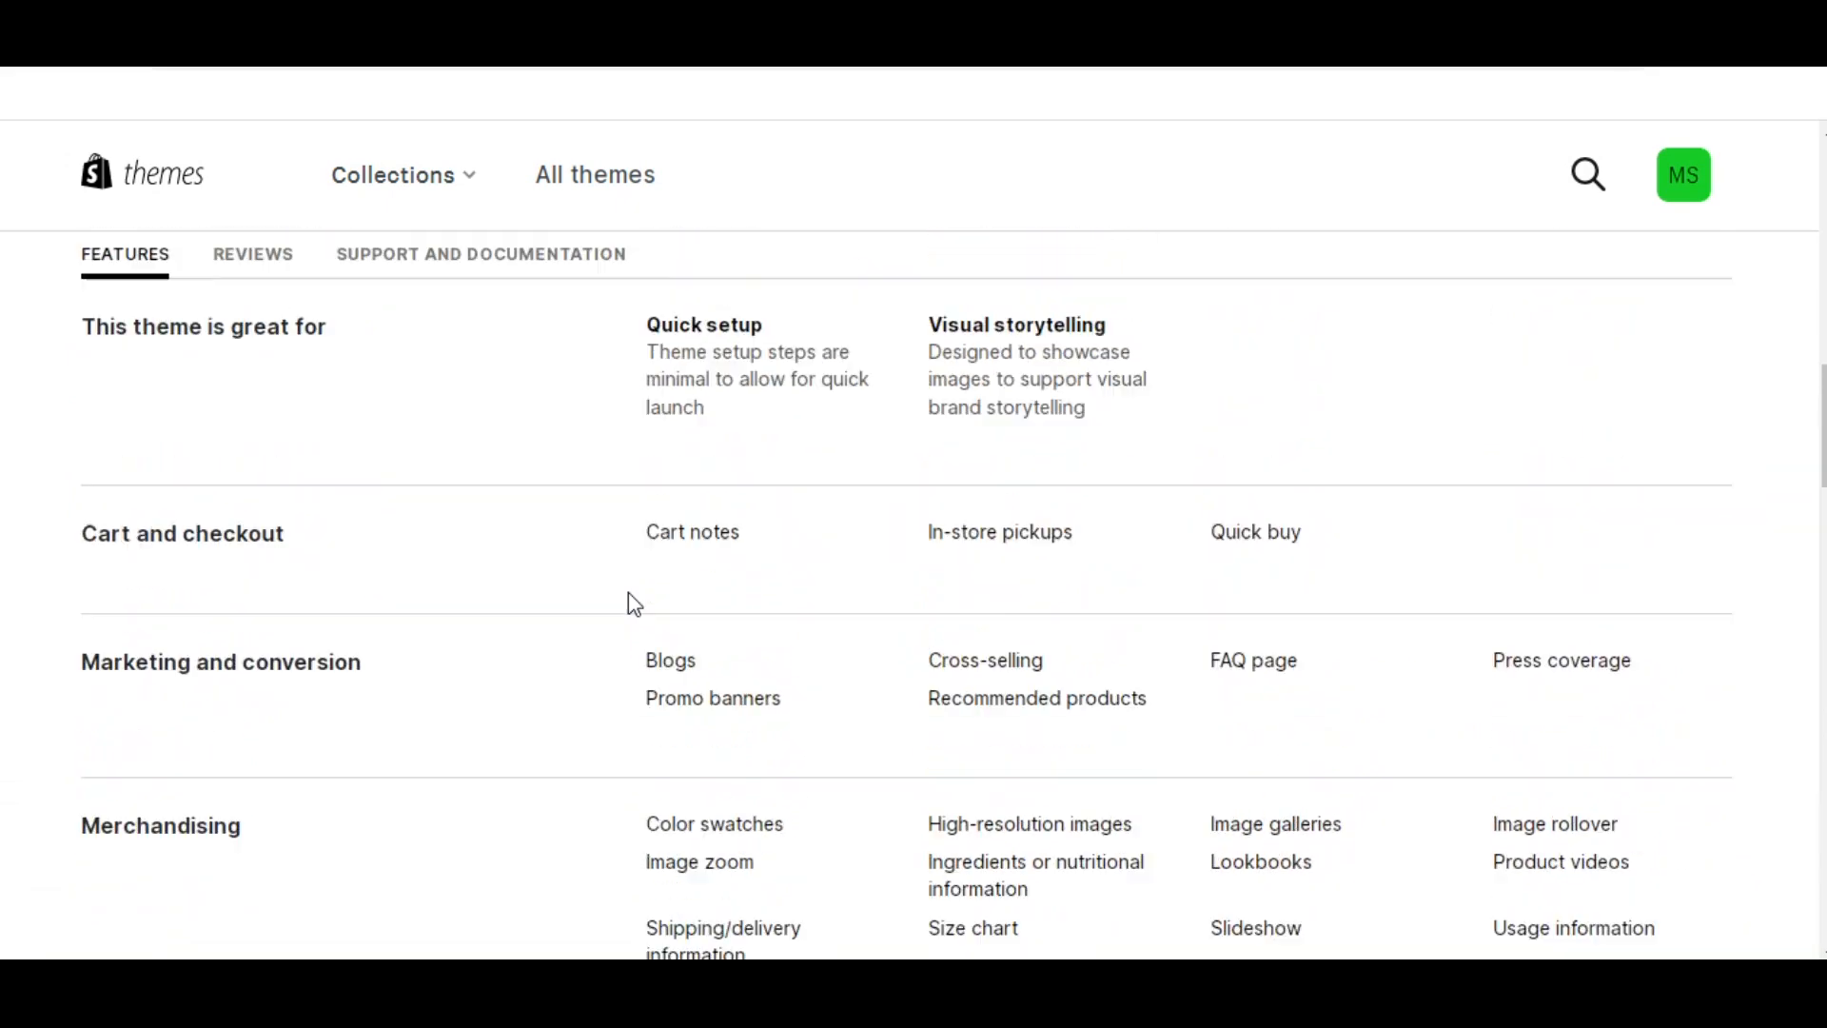
- Read the customer reviews of the Sense theme
left_click(259, 417)
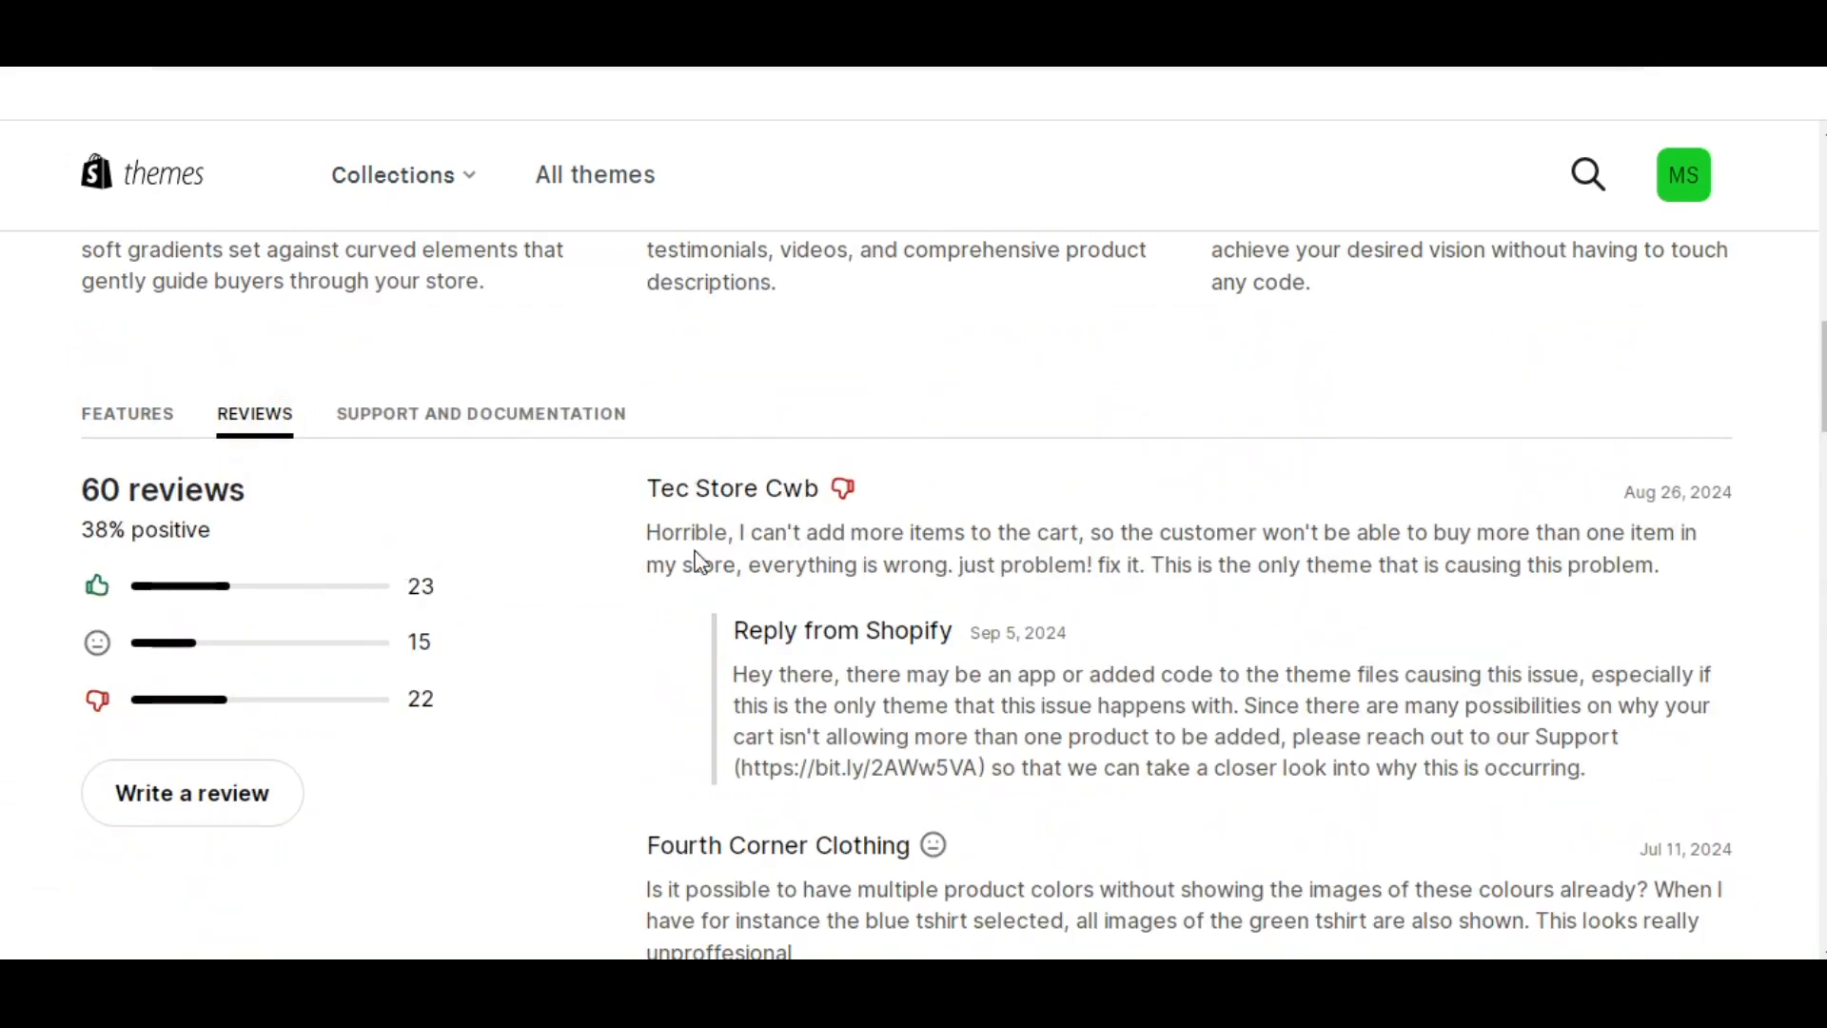
scroll(789, 677, "down", 6)
scroll(761, 724, "up", 7)
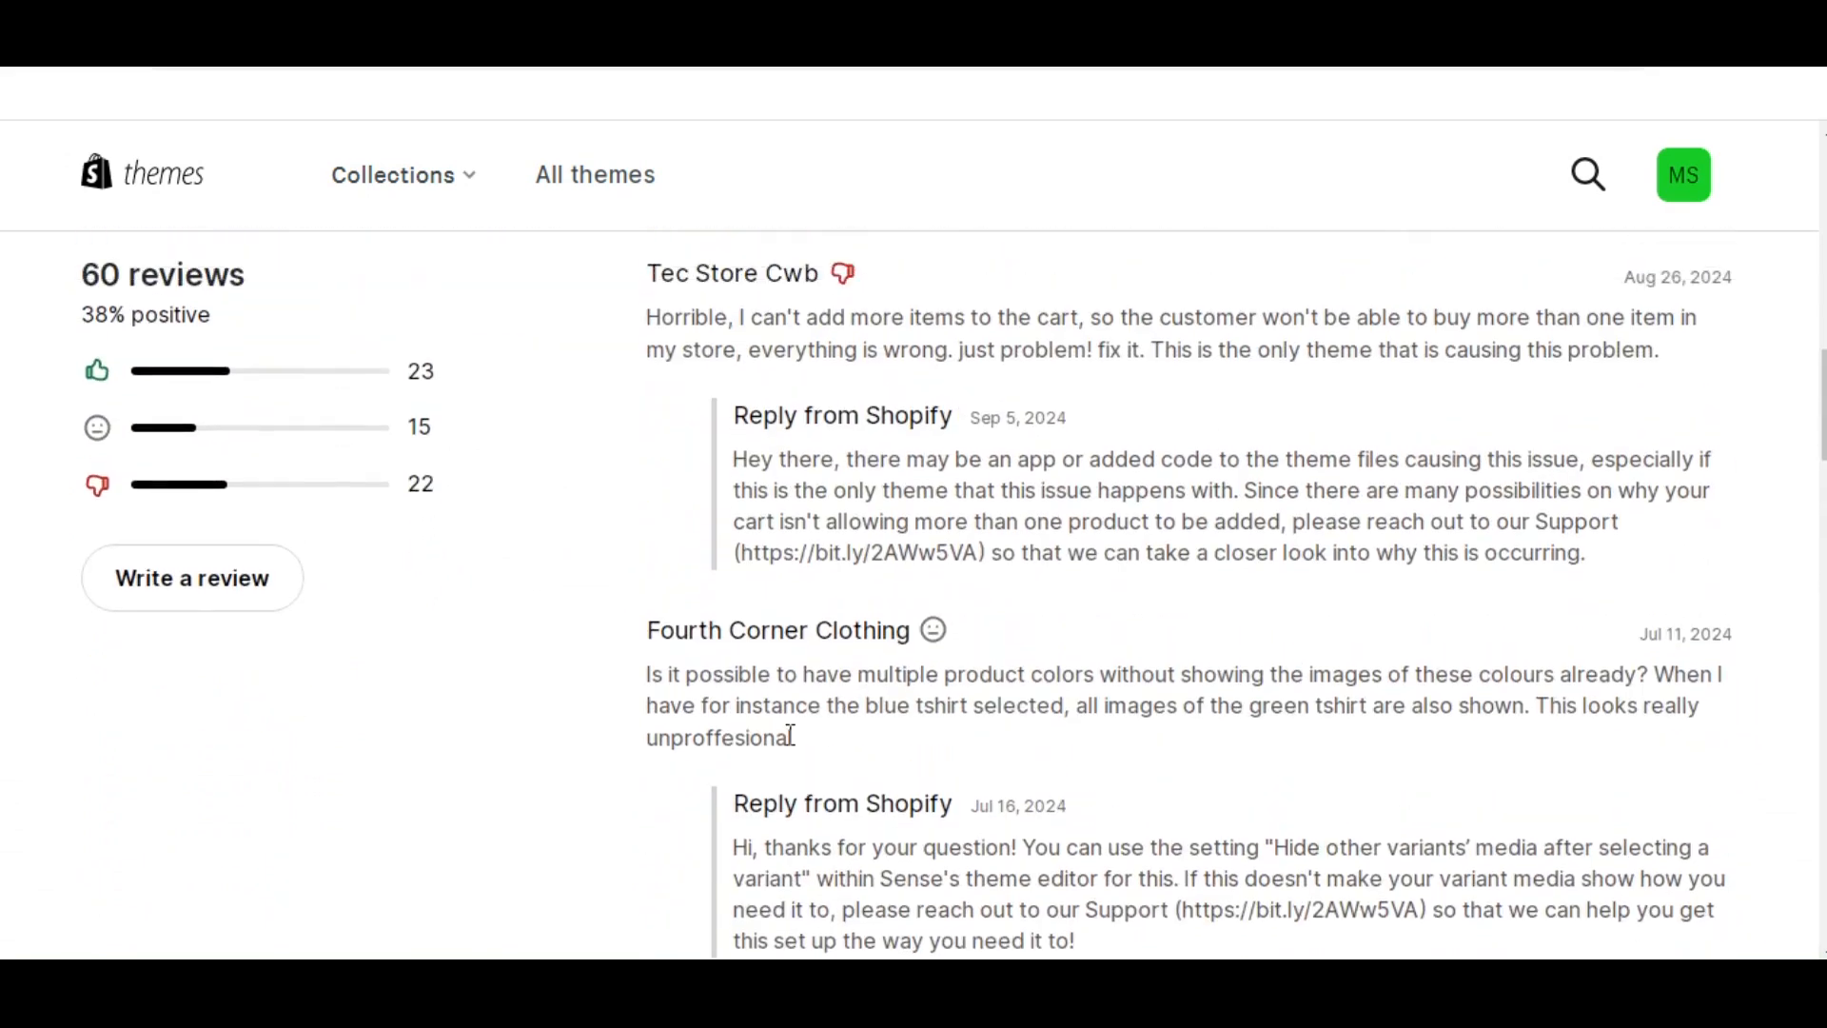
- Check the Sense theme's support and documentation details, including the release notes
left_click(523, 550)
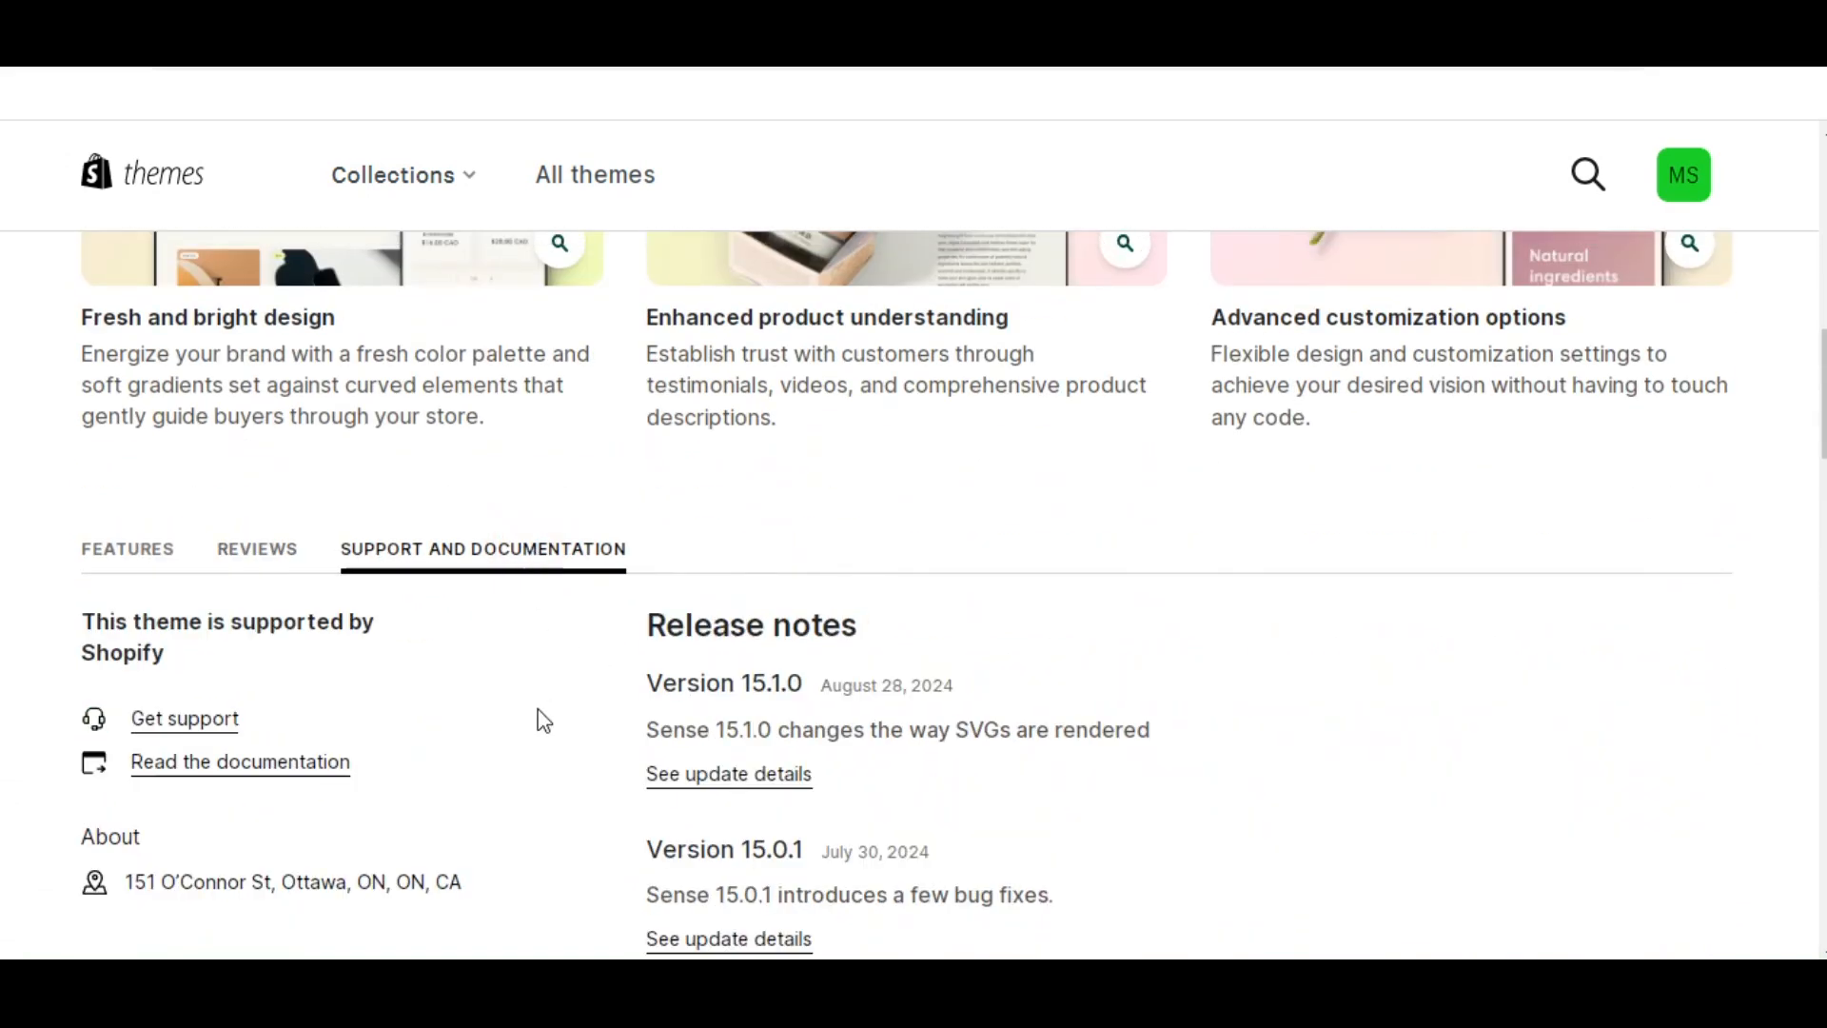
scroll(533, 666, "down", 1)
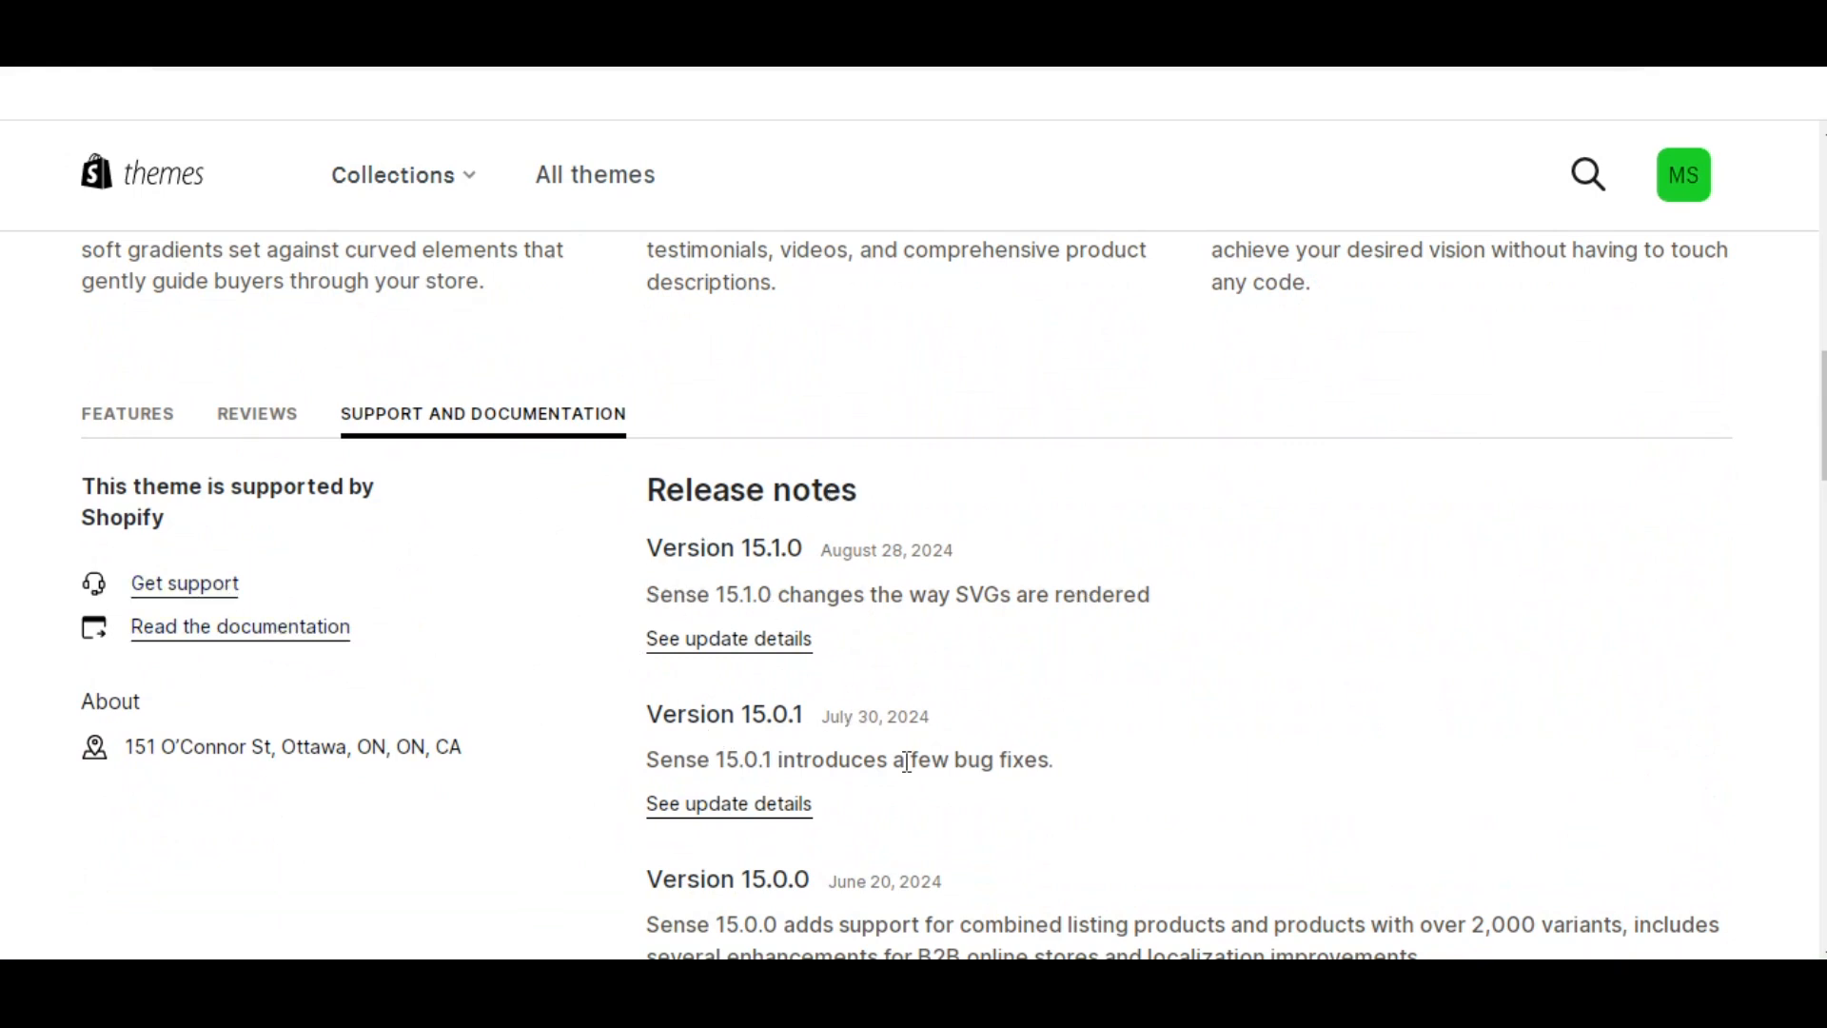
scroll(750, 725, "up", 1)
scroll(748, 726, "down", 4)
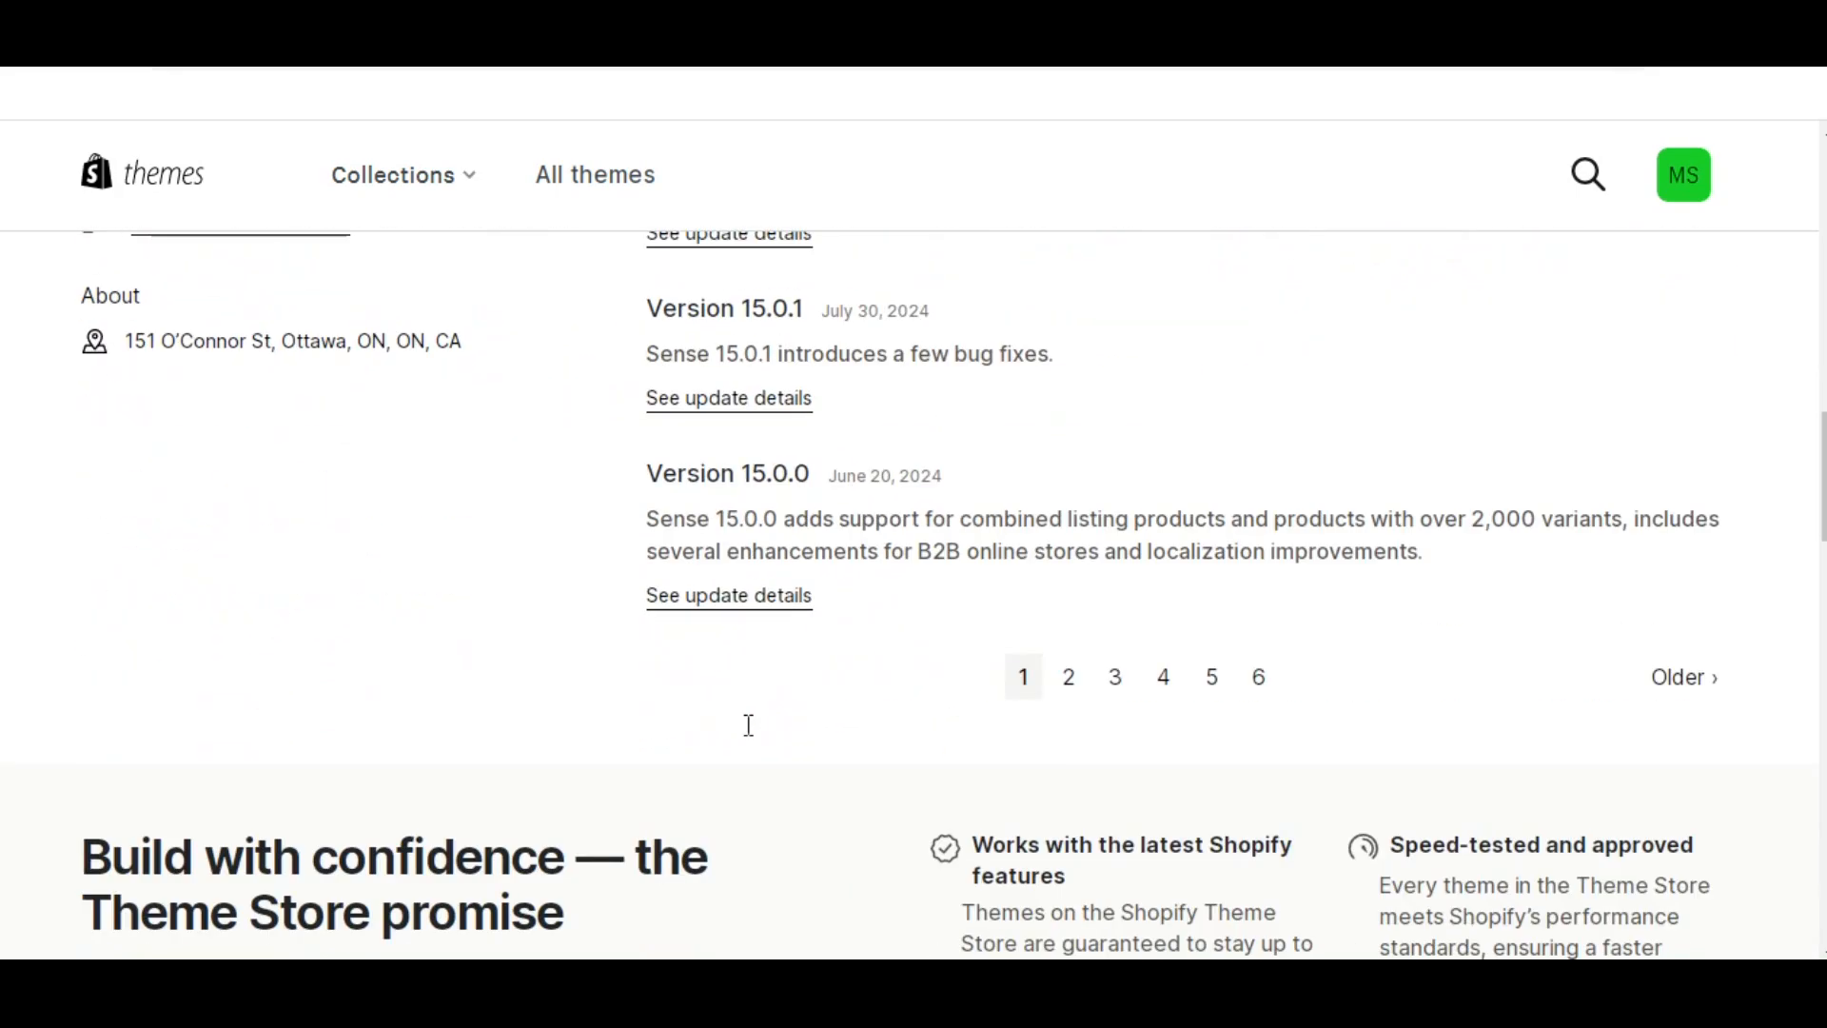
scroll(750, 736, "up", 3)
- Return to the theme's feature list and look over the Theme Store promise further down the page
left_click(133, 407)
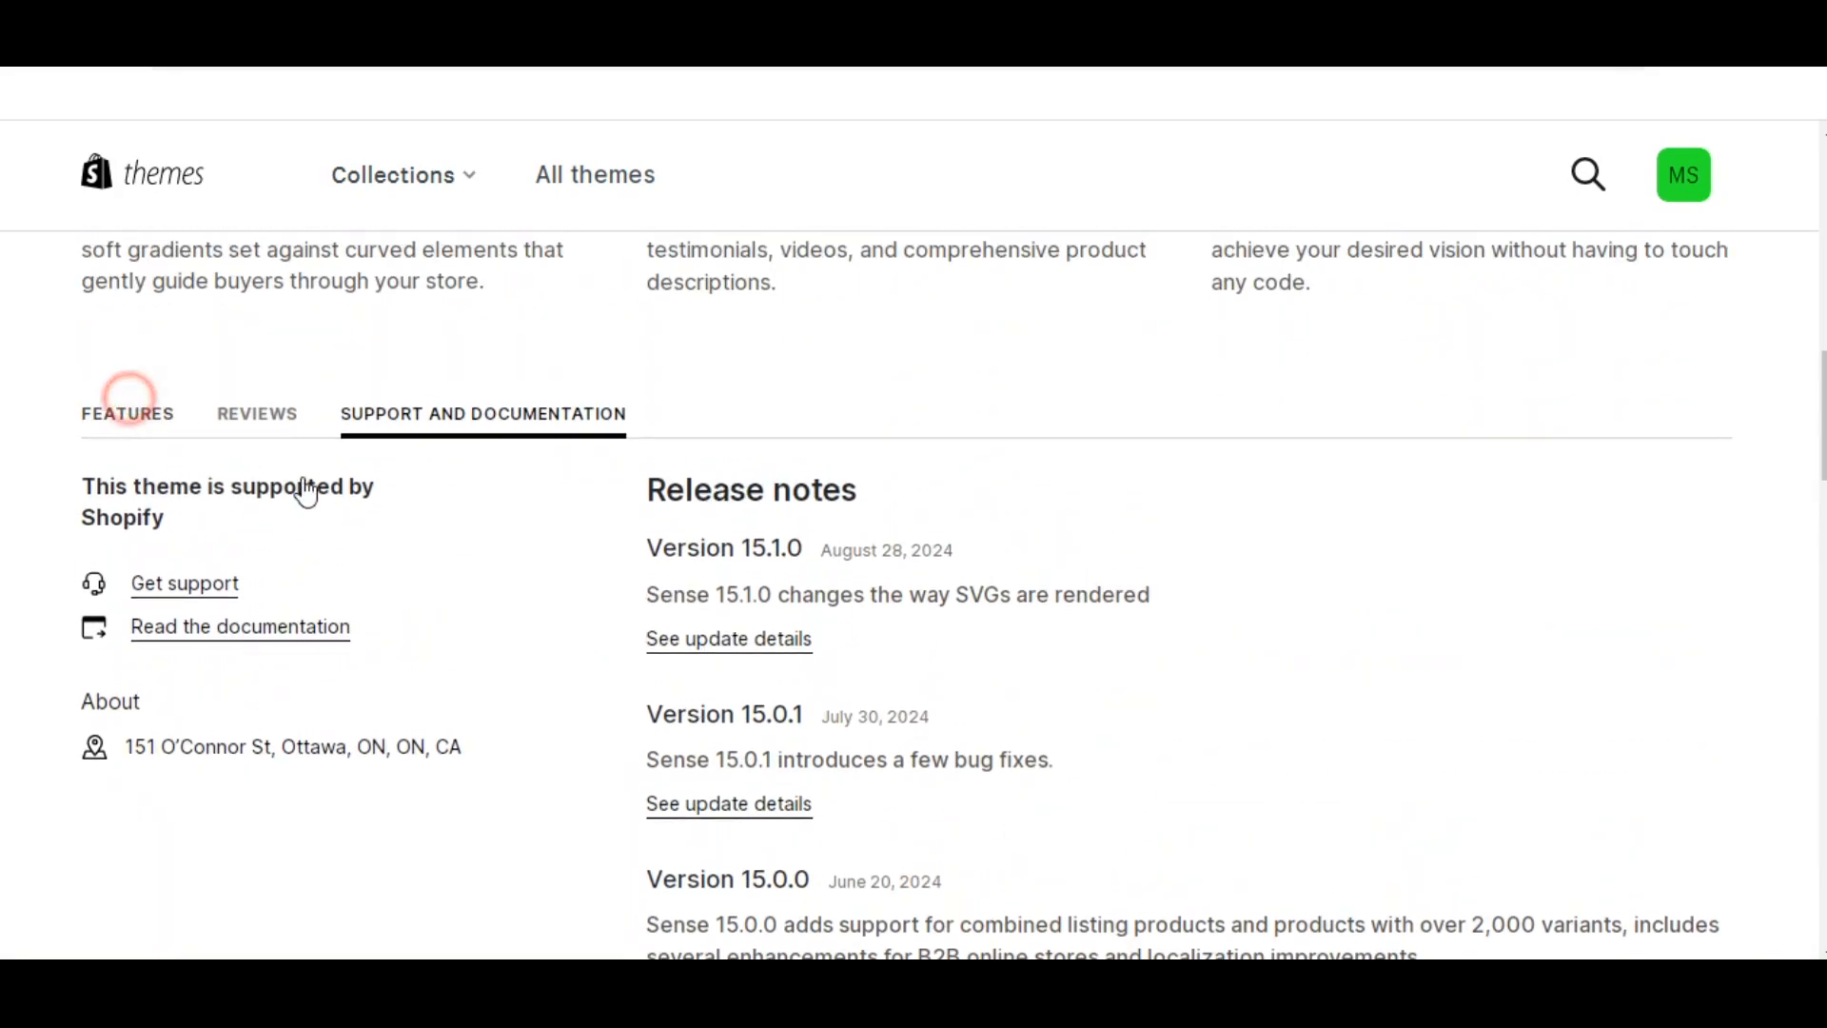
scroll(576, 646, "down", 10)
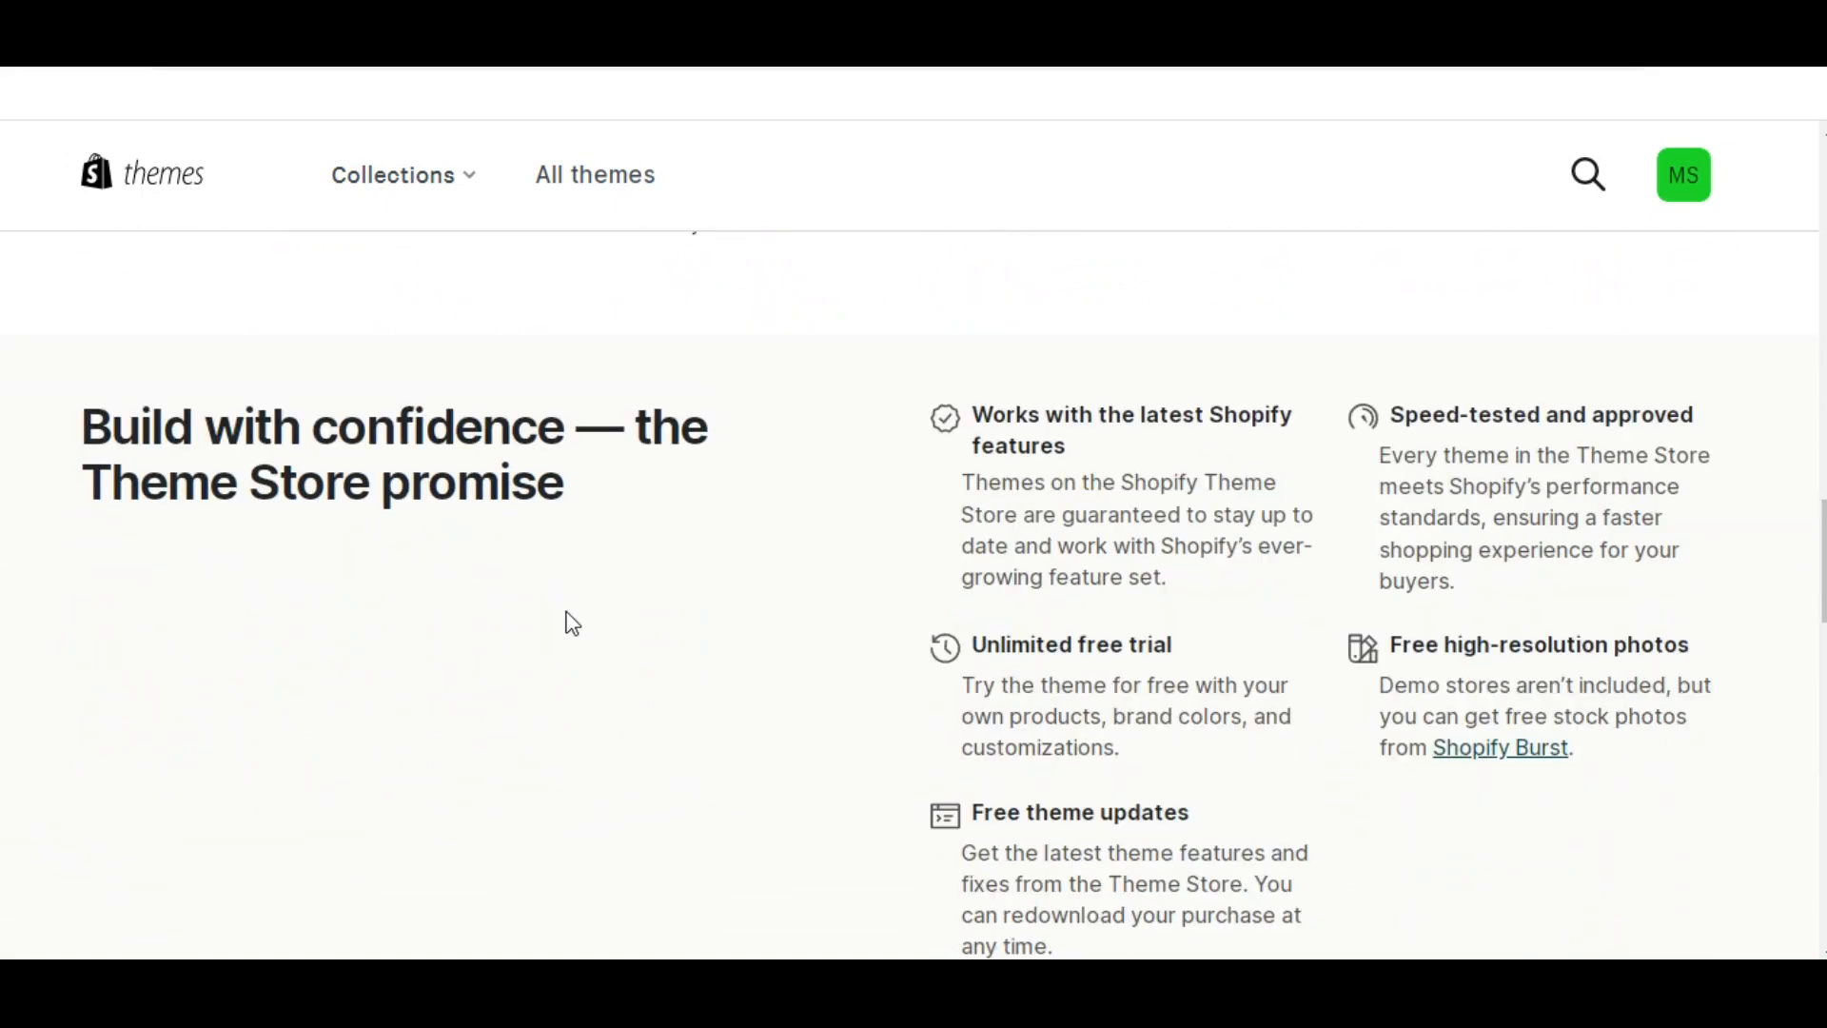
scroll(818, 583, "down", 5)
scroll(816, 634, "up", 3)
scroll(819, 634, "up", 10)
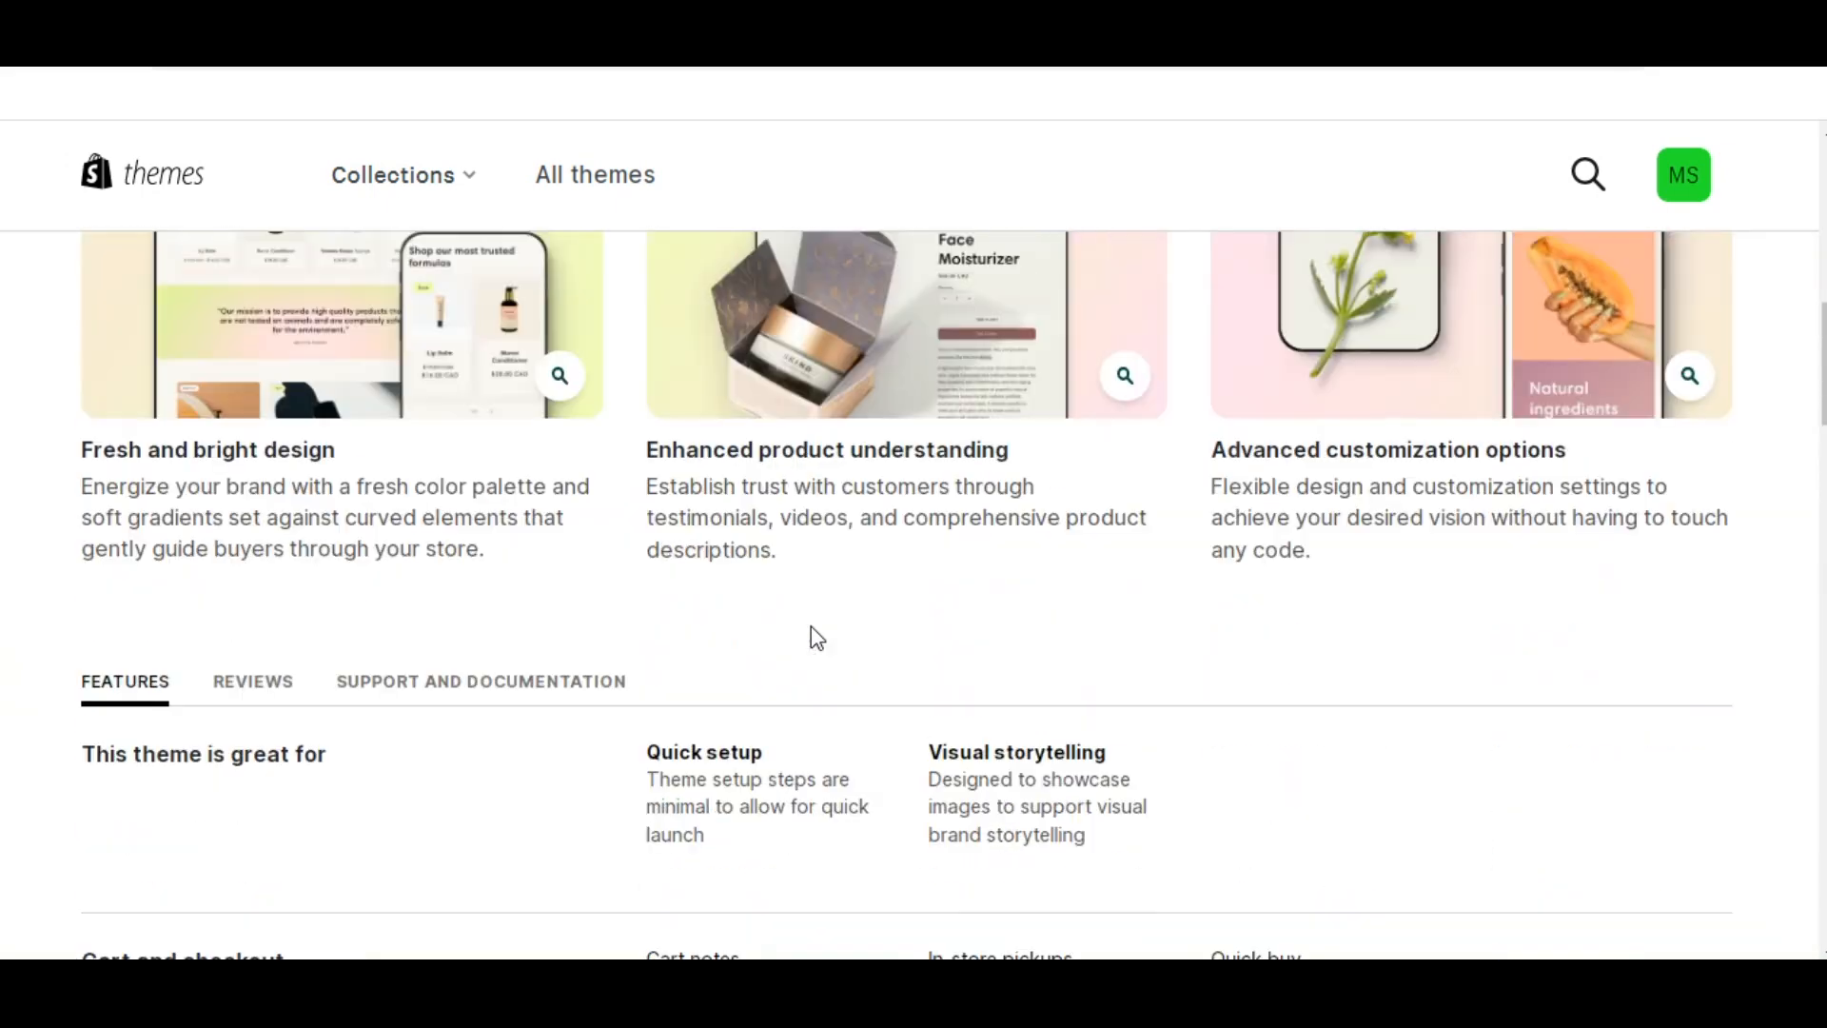
scroll(811, 625, "up", 7)
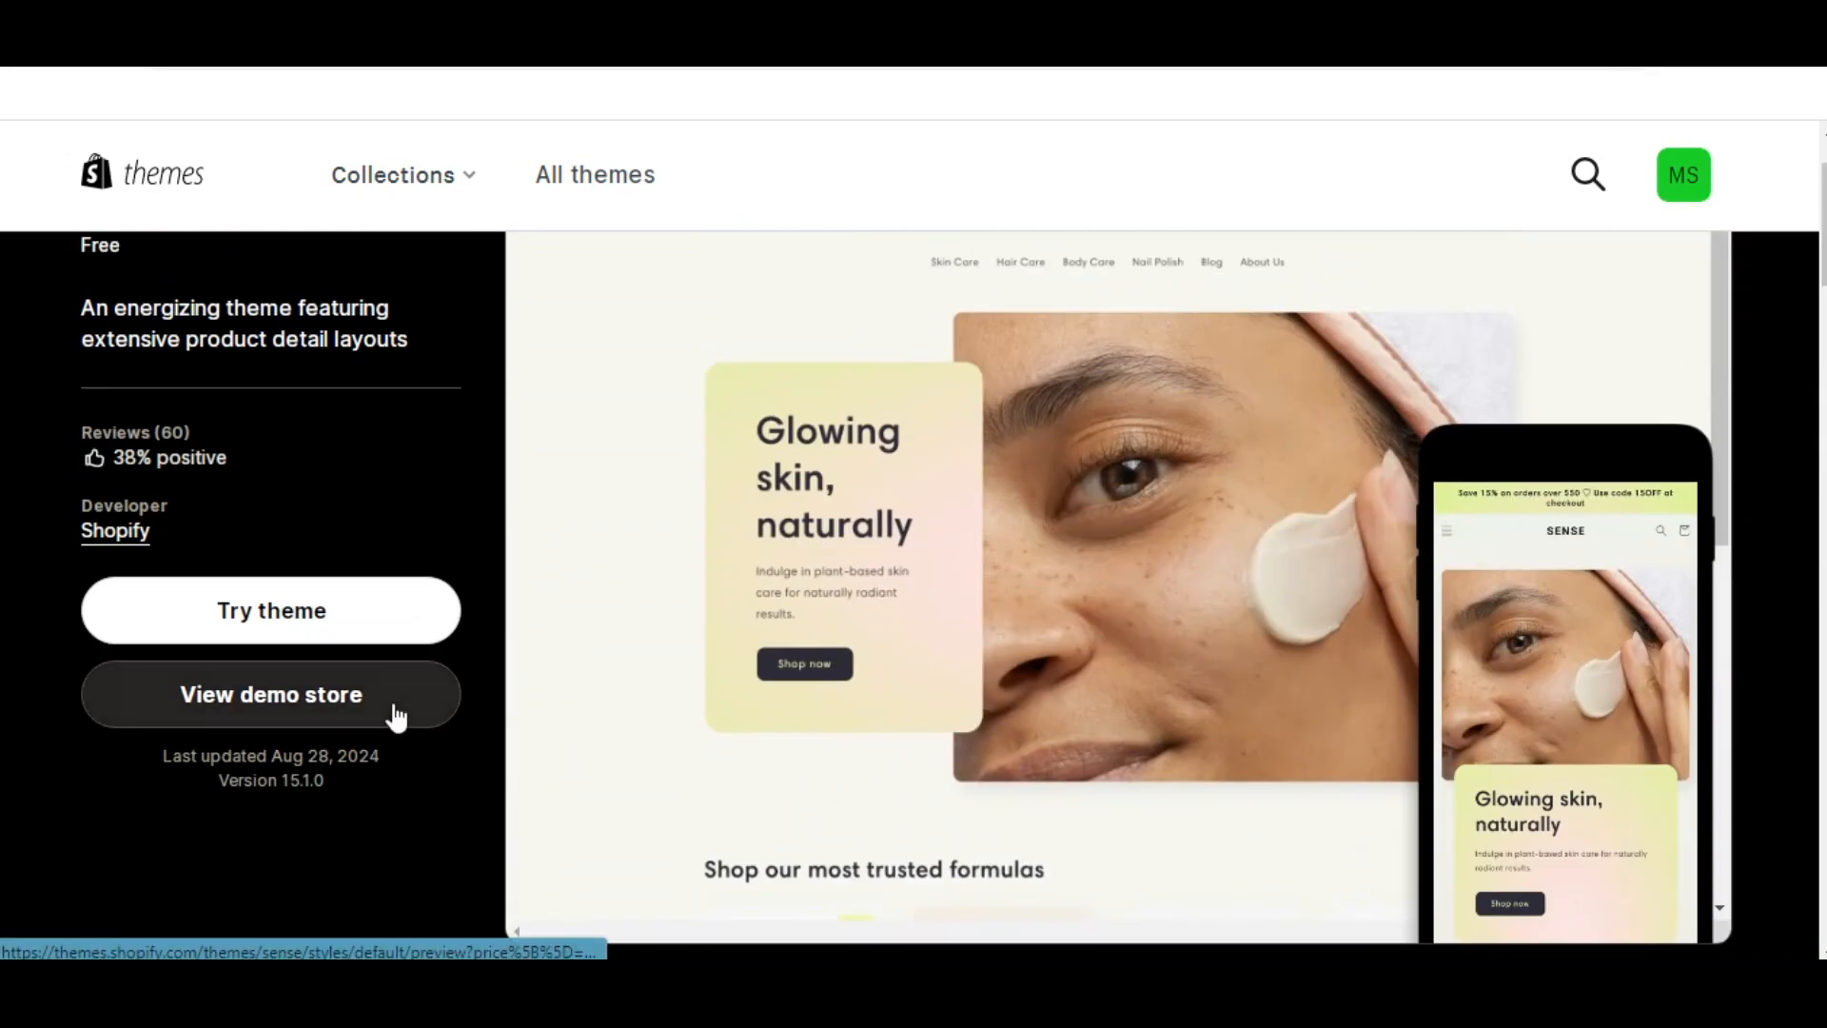
- Open the Sense demo store and look through its home page in the desktop preview
left_click(397, 716)
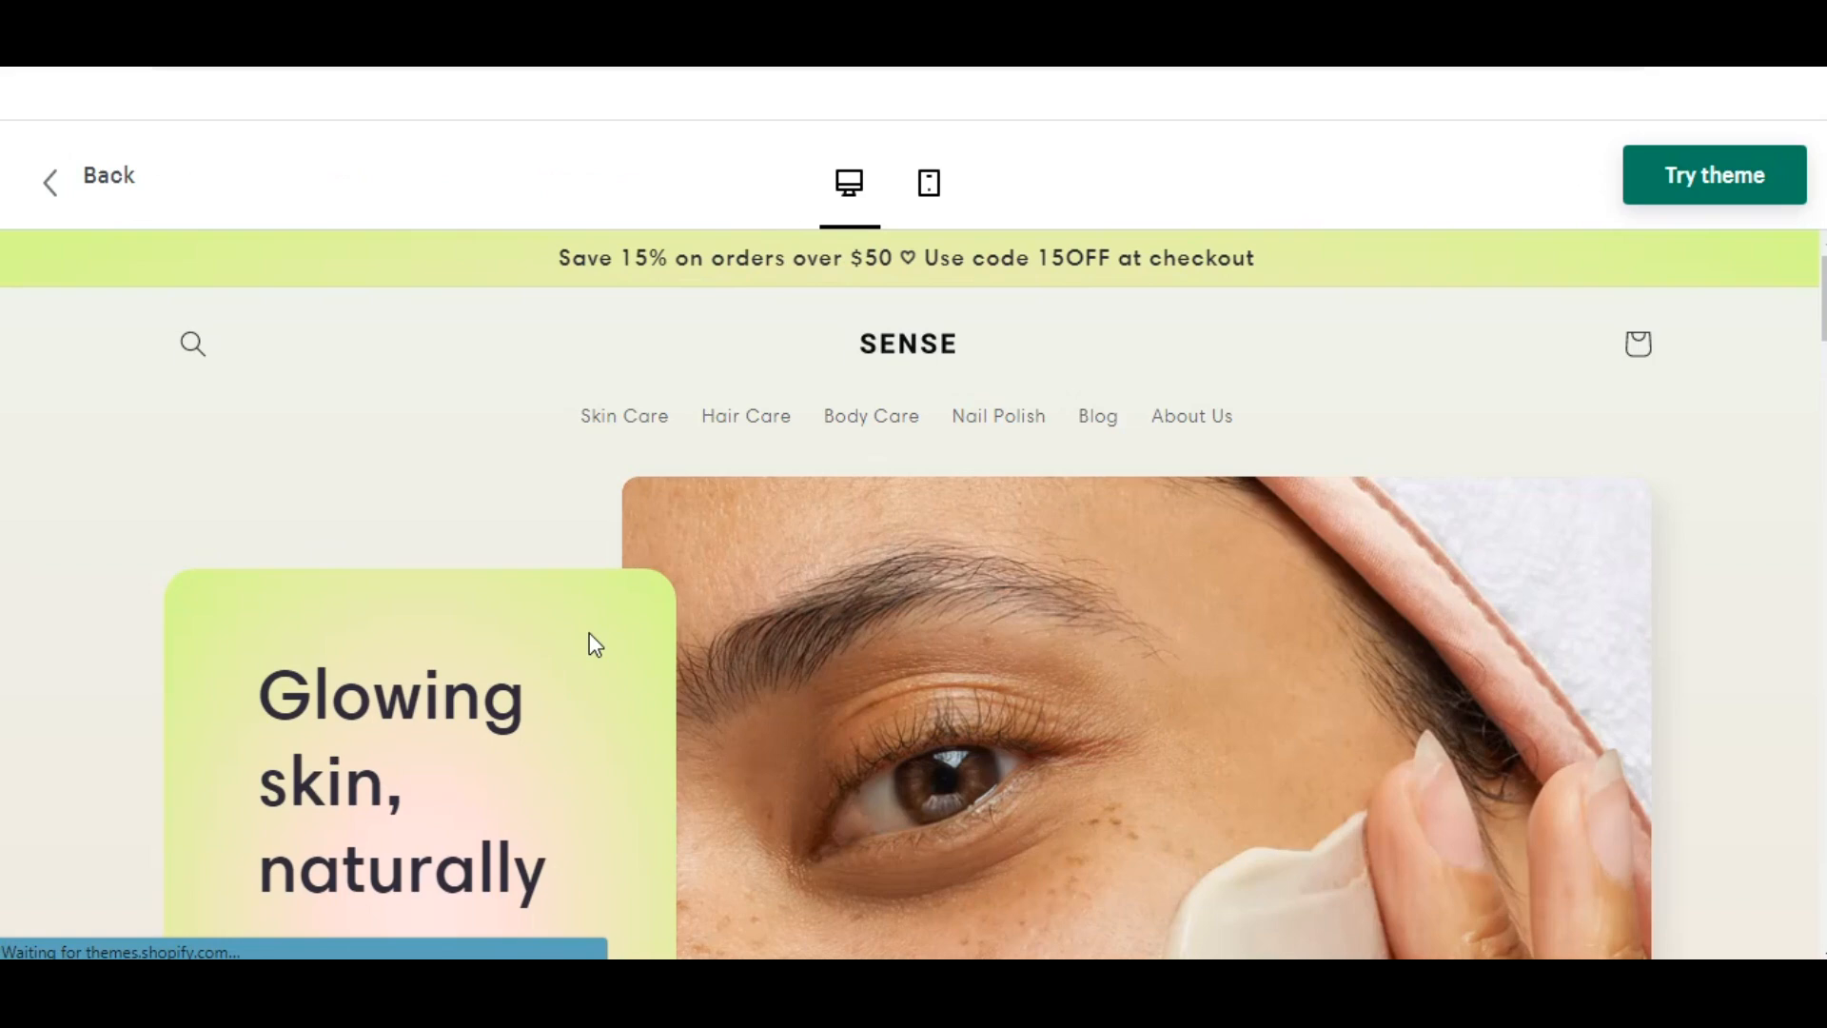
scroll(595, 644, "down", 3)
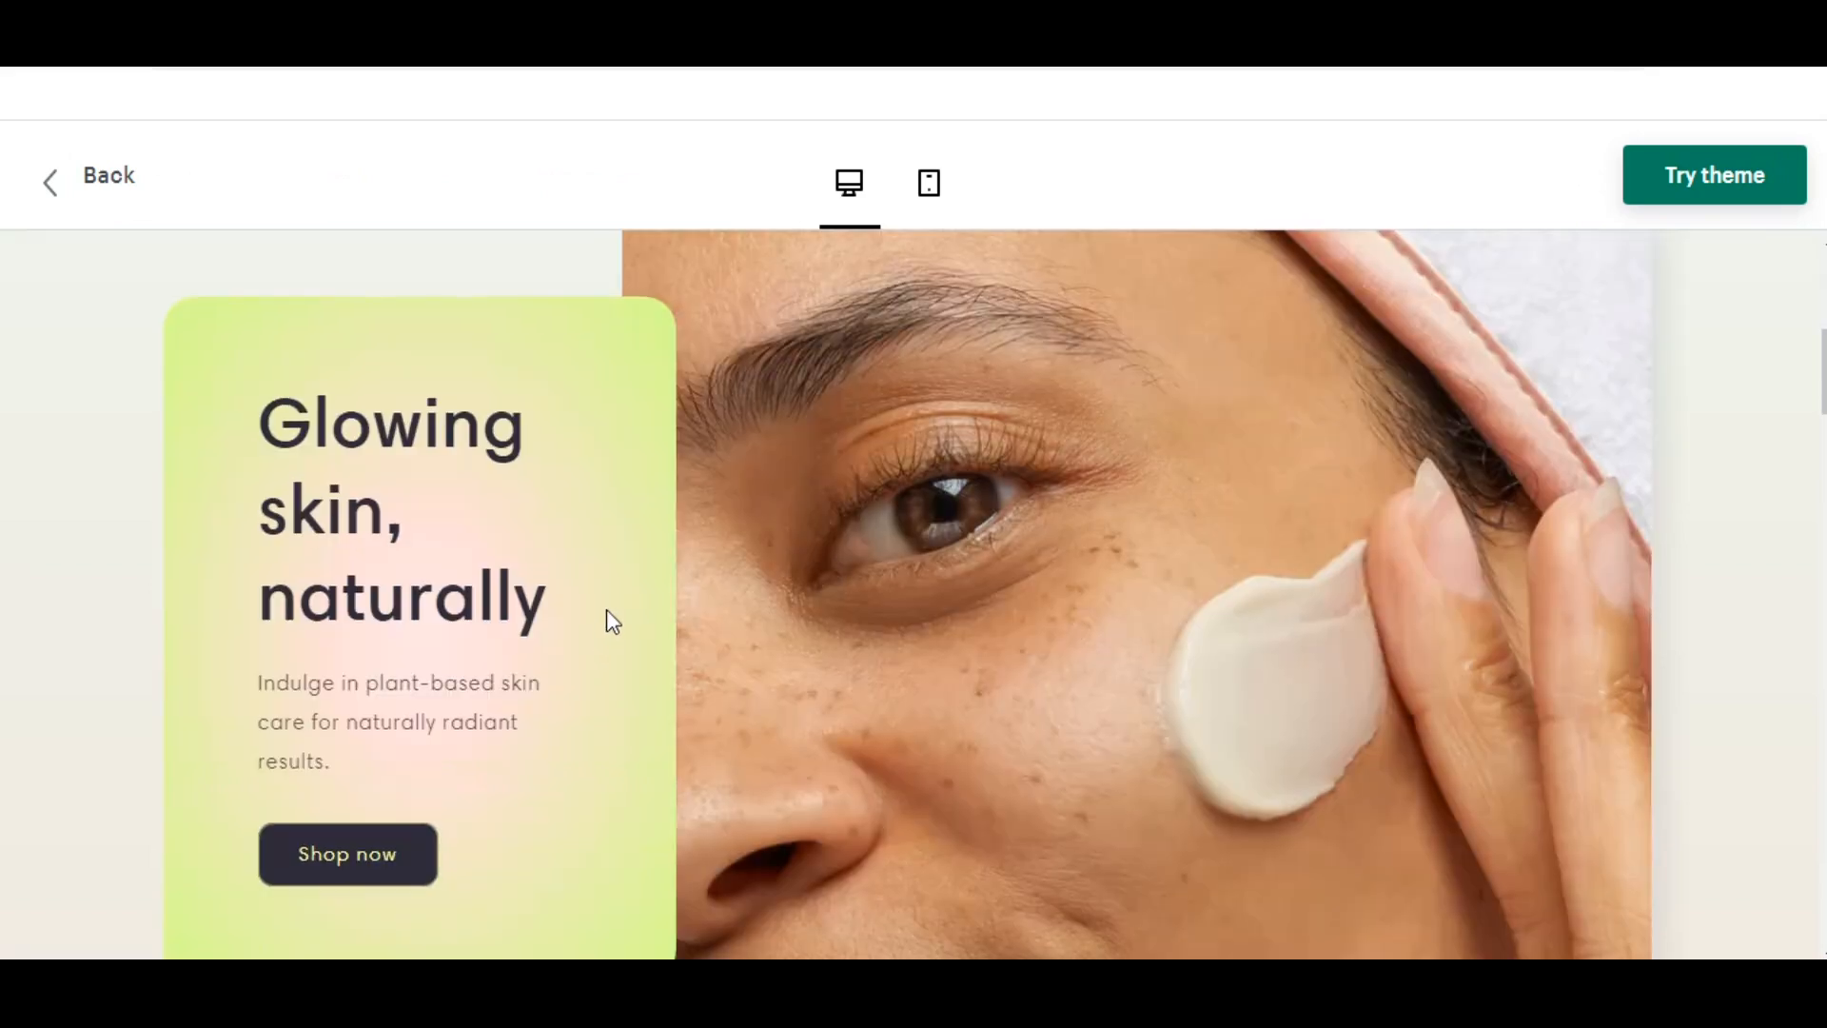
scroll(612, 622, "down", 12)
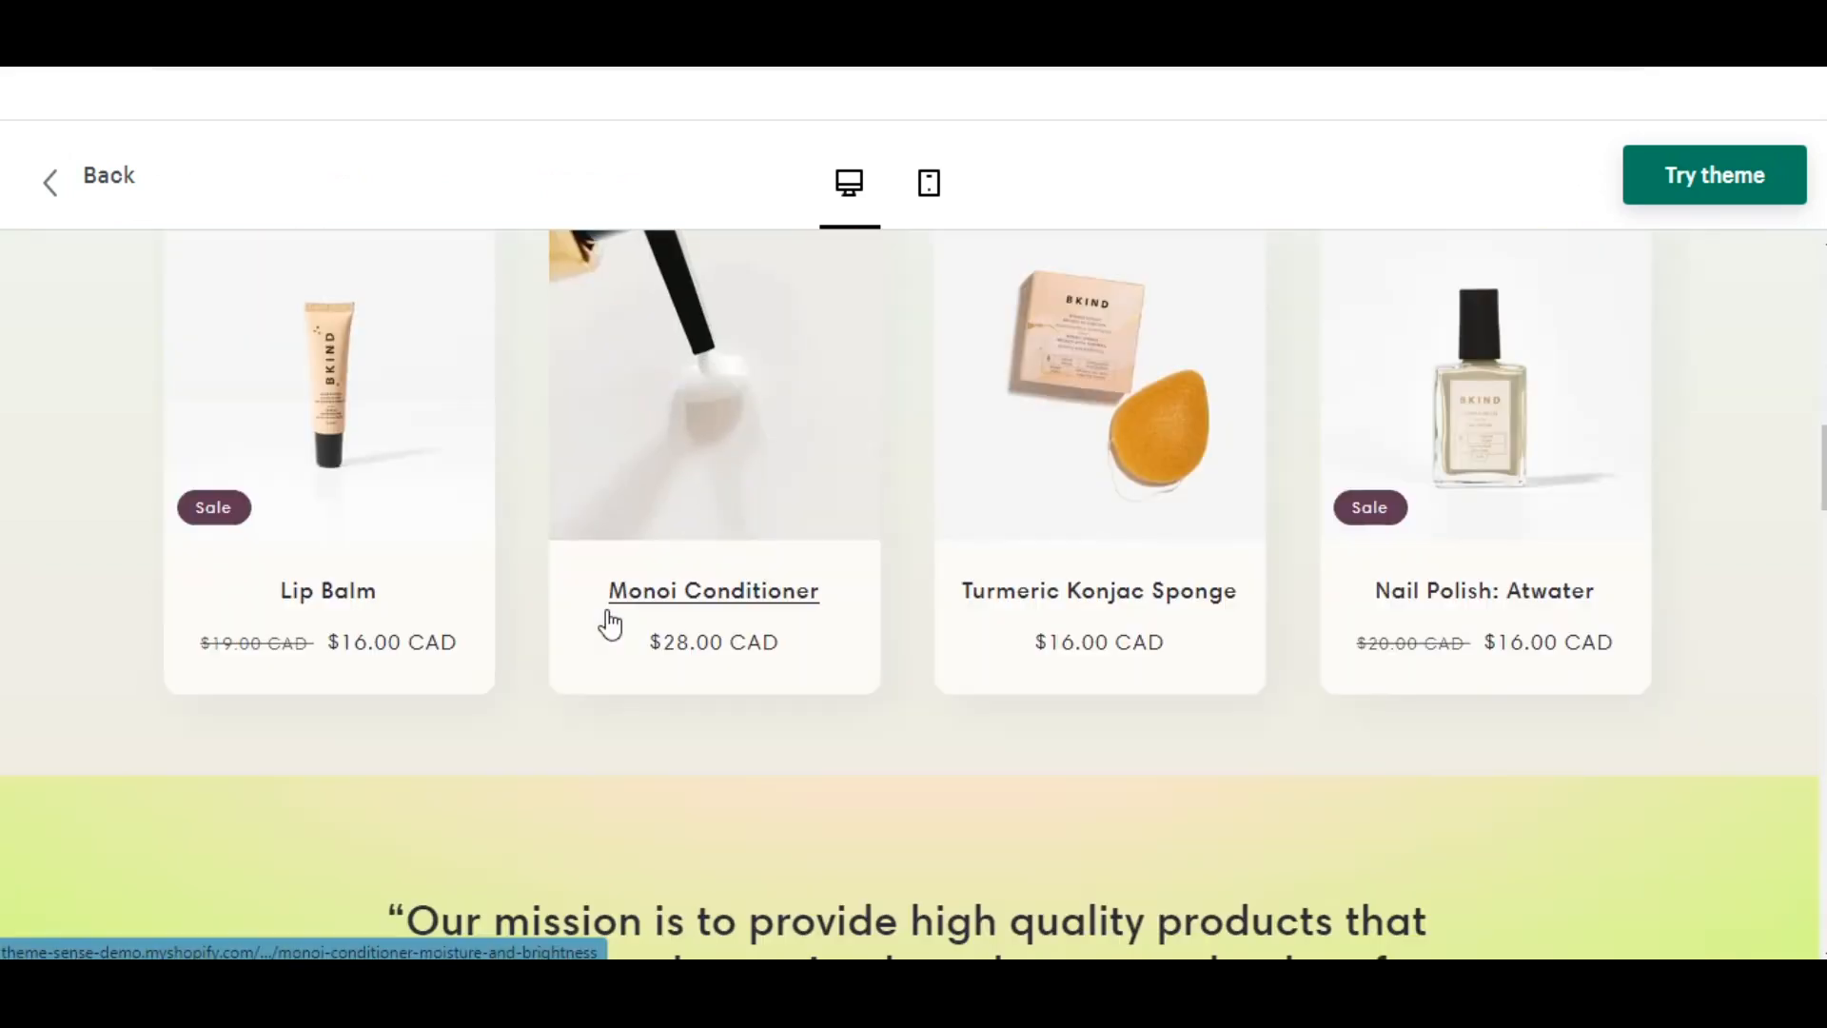
scroll(610, 623, "down", 2)
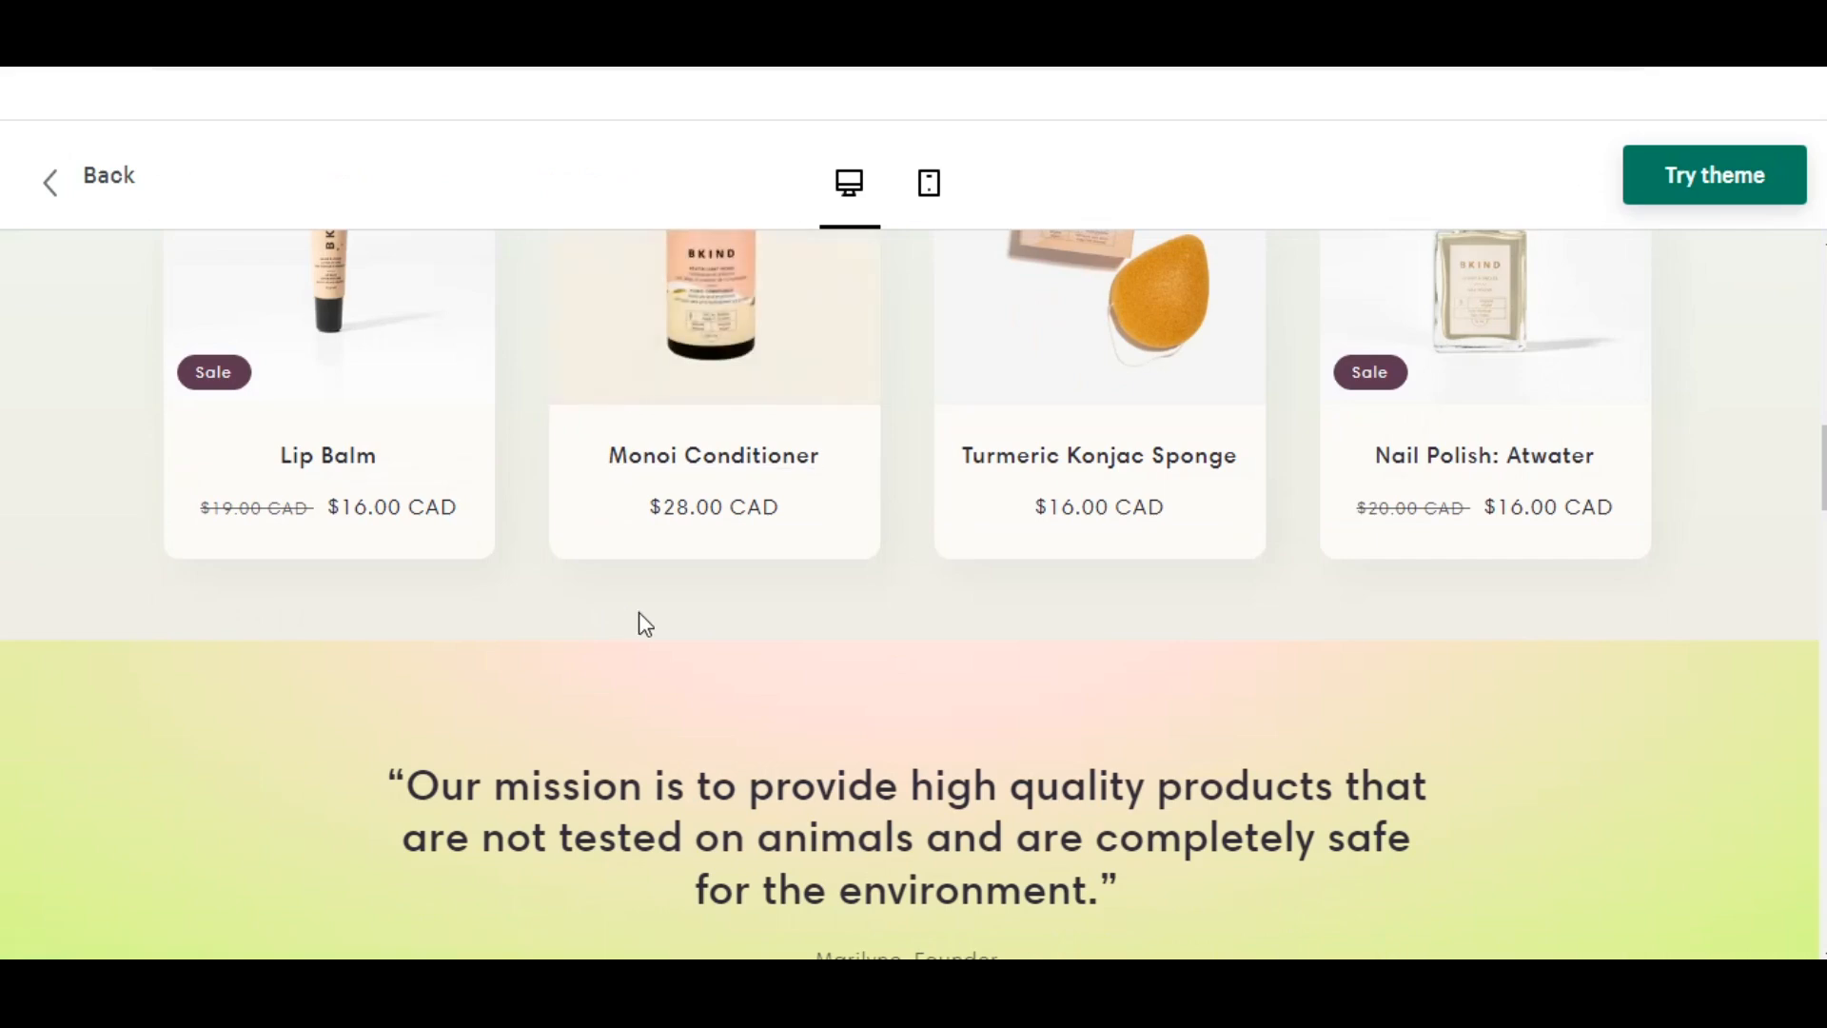
scroll(739, 619, "down", 3)
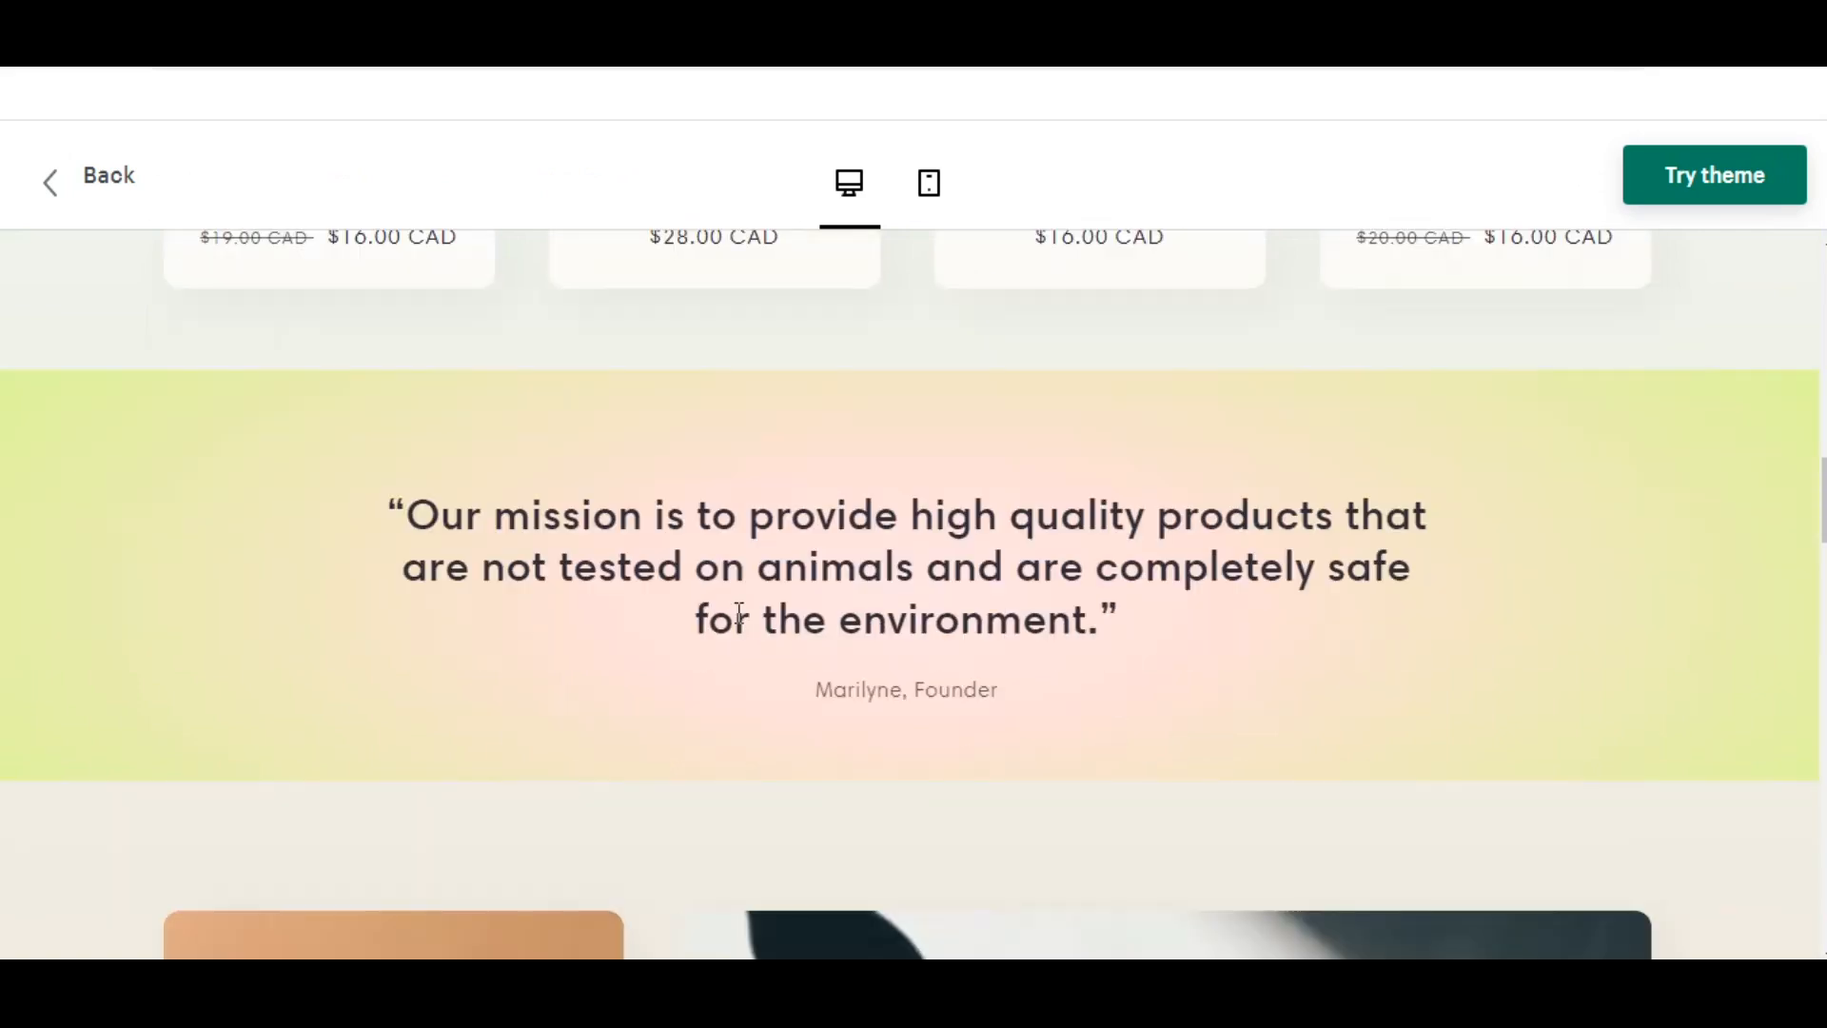
scroll(740, 612, "down", 3)
scroll(740, 612, "down", 3)
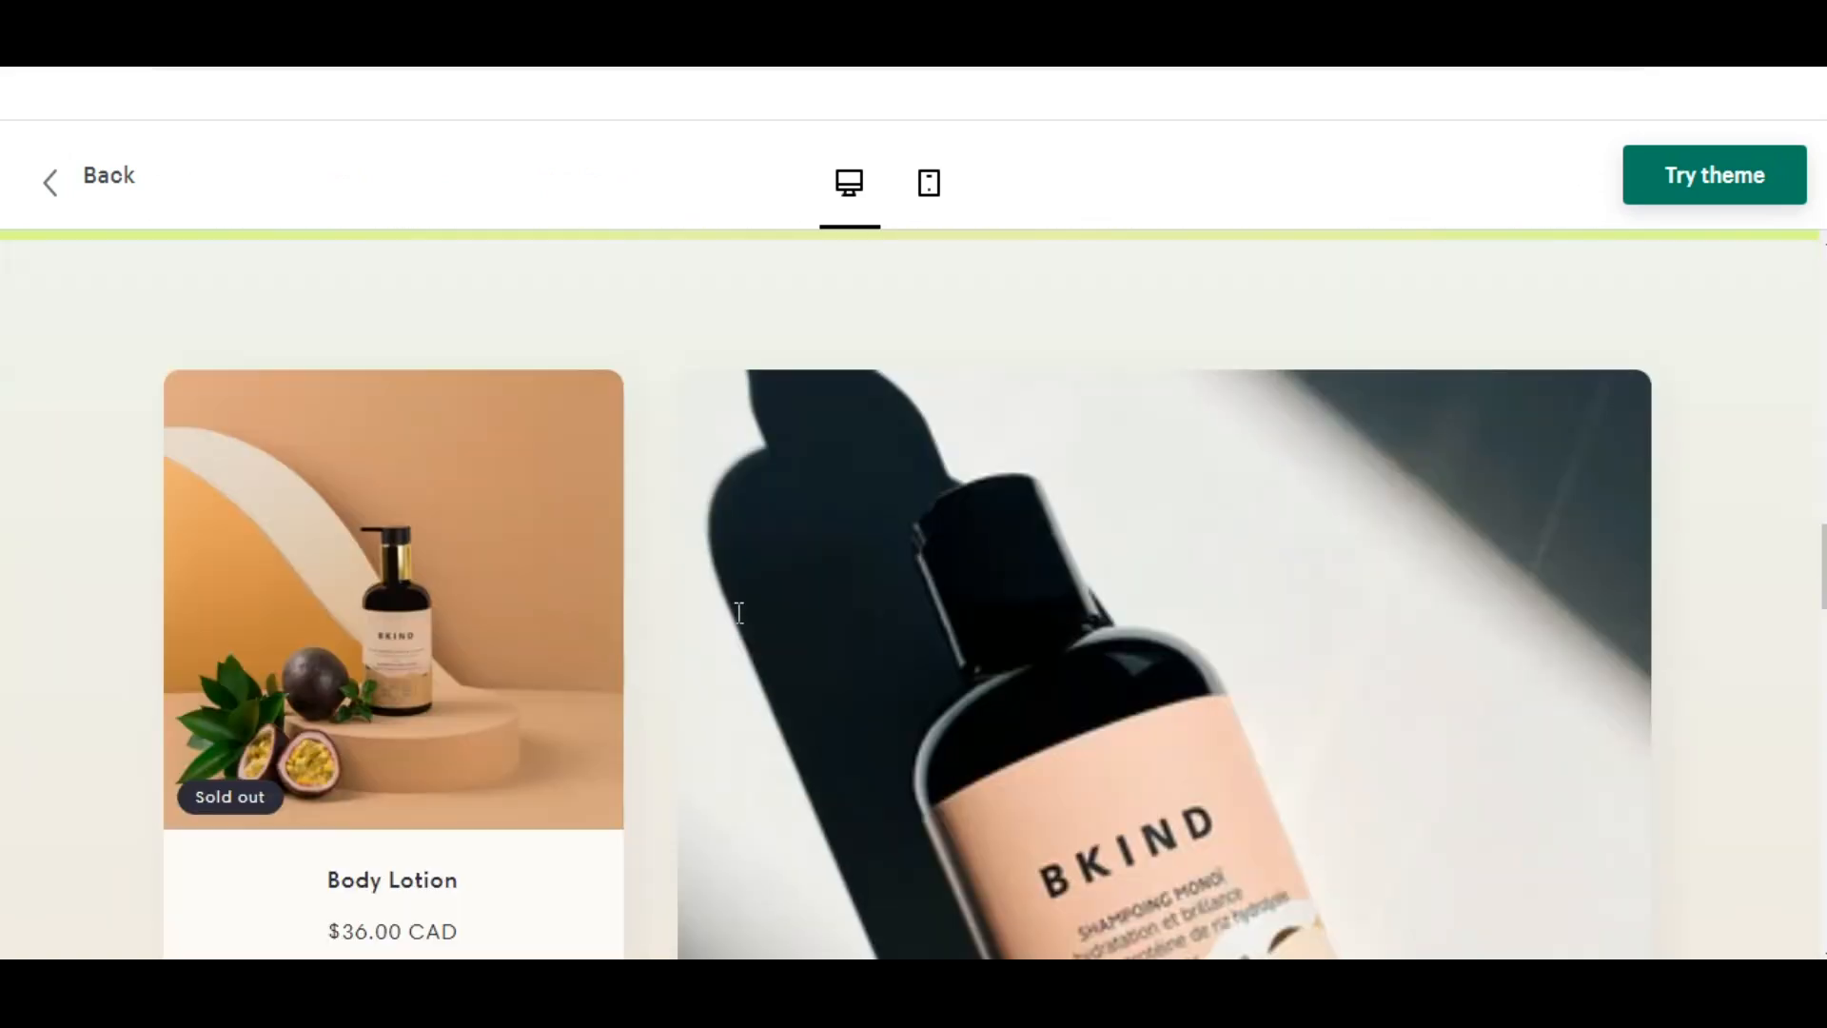
scroll(740, 612, "down", 3)
scroll(740, 618, "down", 5)
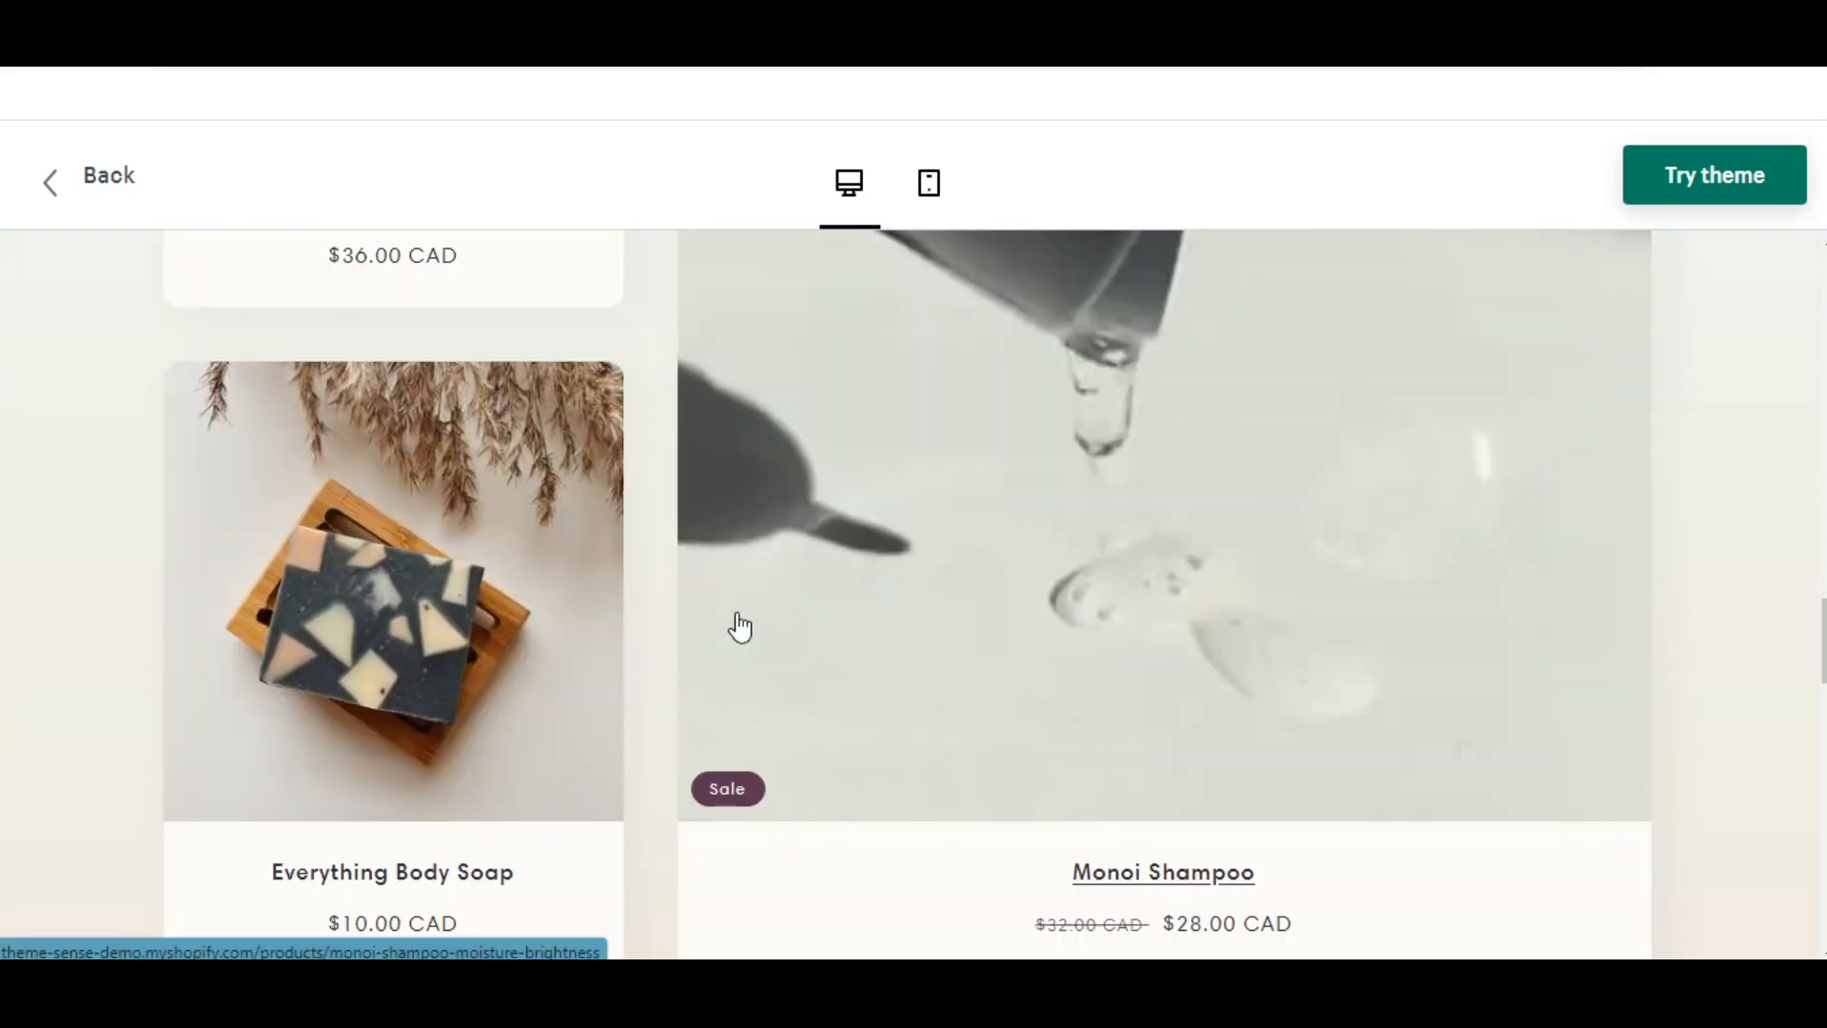
- Preview the Sense demo store in the mobile layout, including its navigation menu
left_click(930, 186)
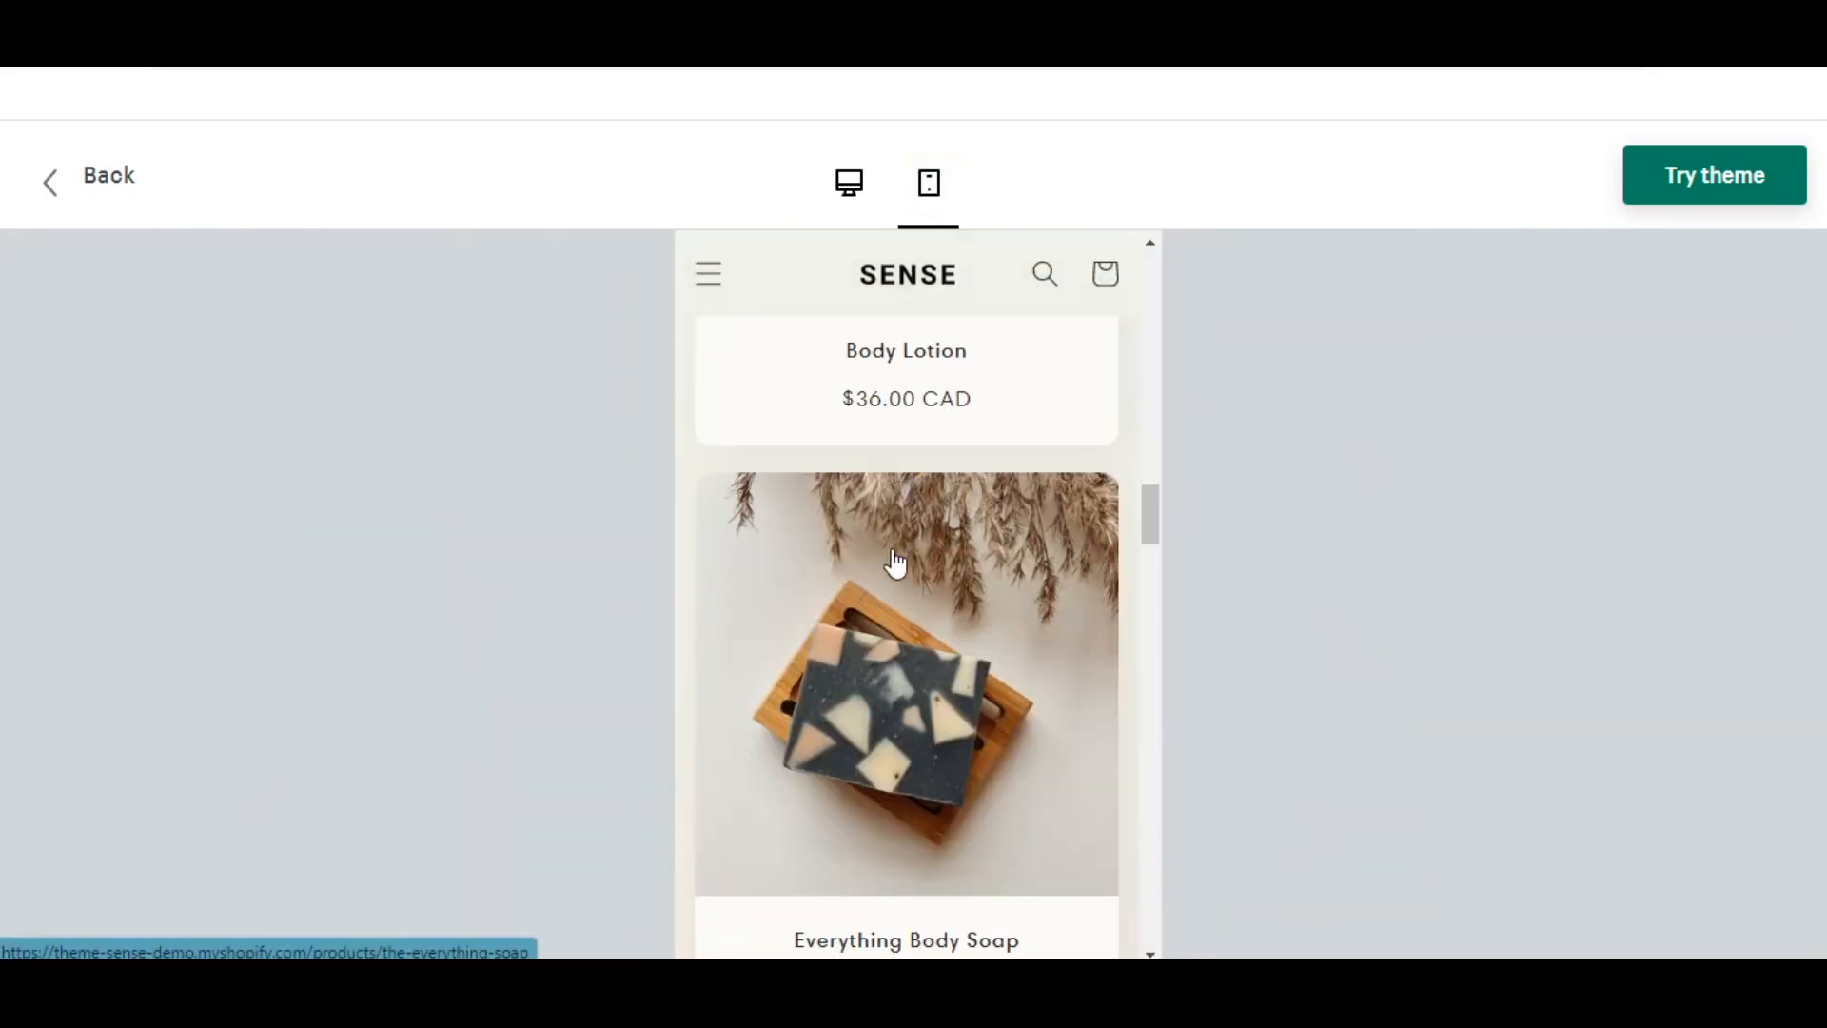
scroll(896, 564, "up", 5)
scroll(890, 557, "up", 5)
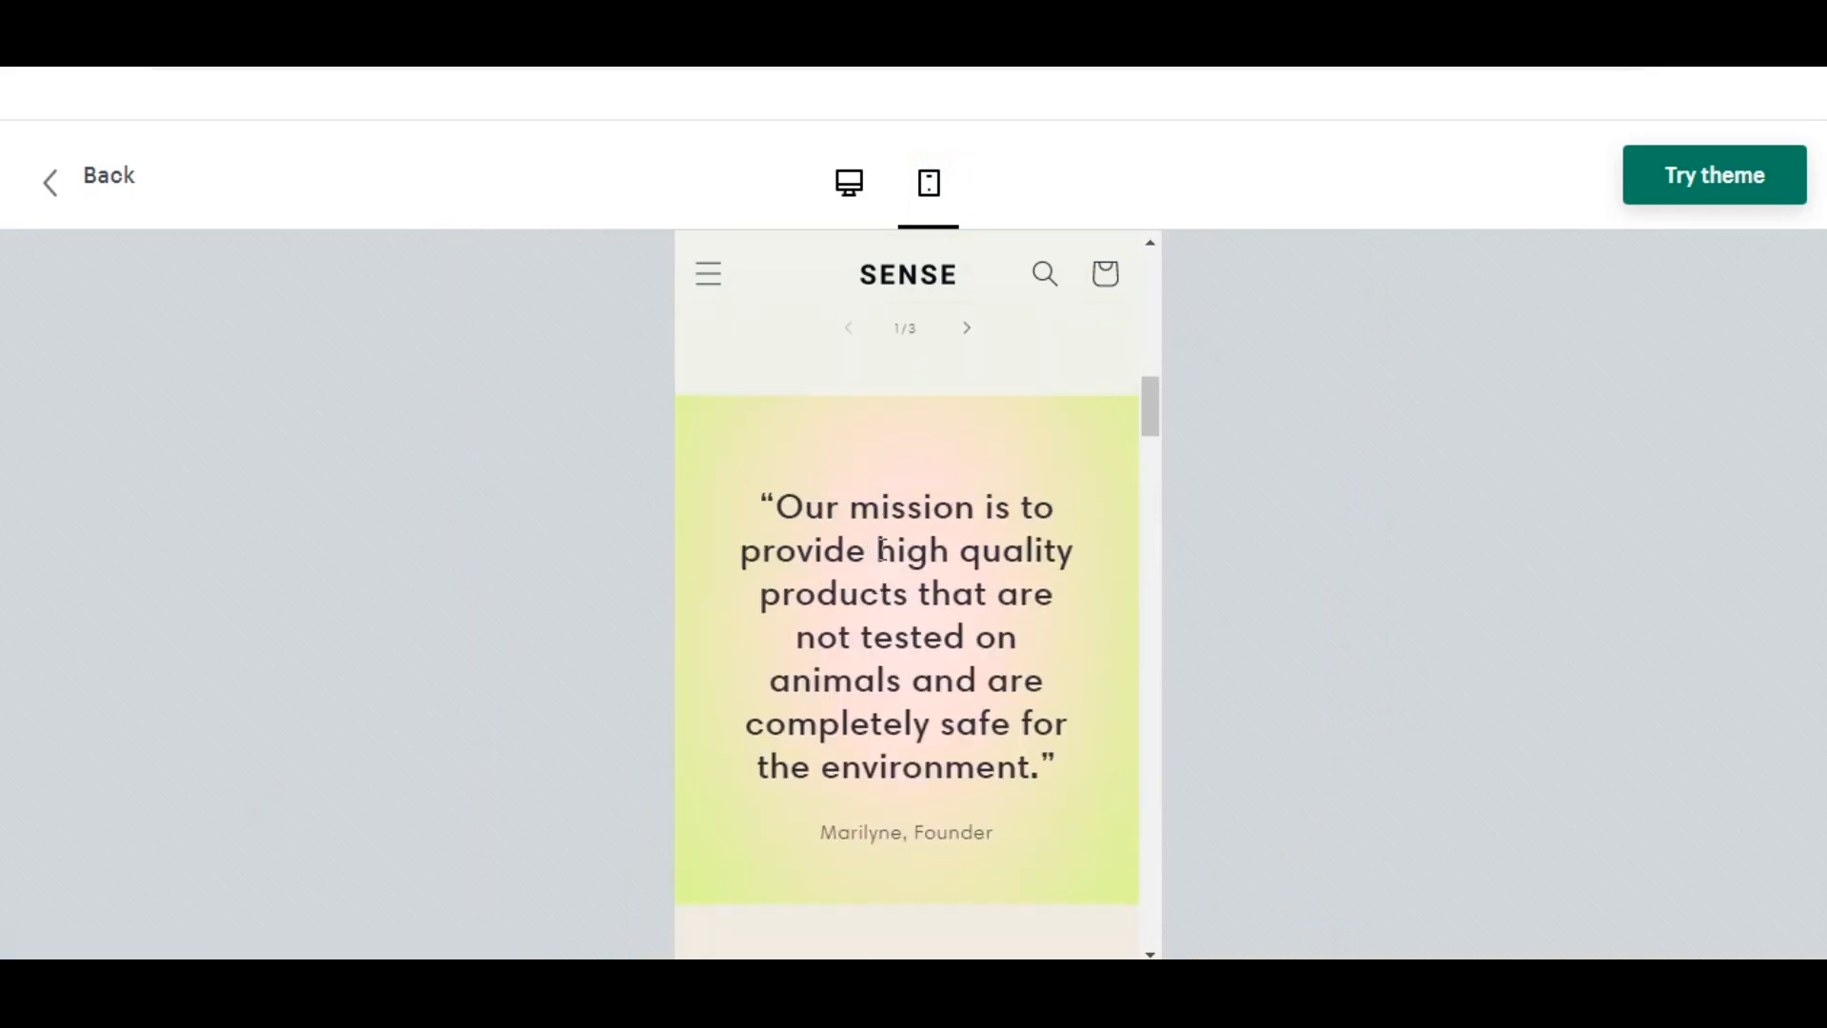
scroll(883, 552, "up", 5)
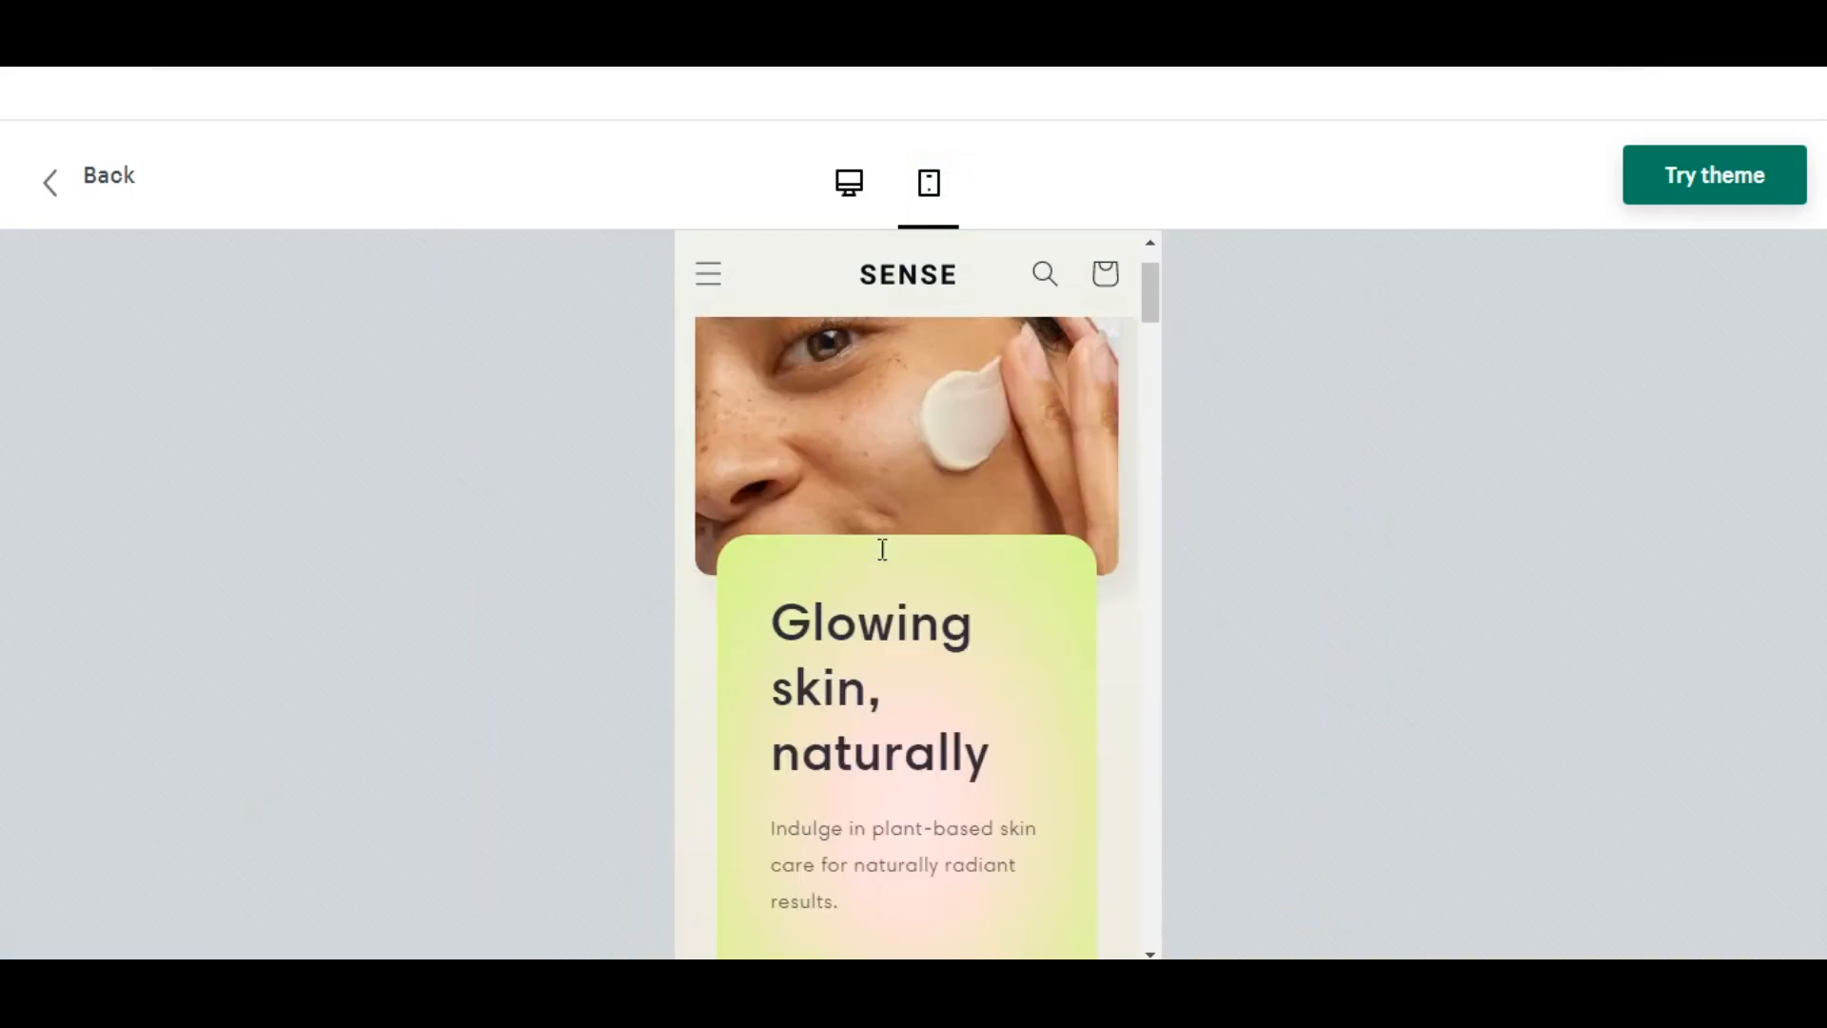
left_click(716, 354)
left_click(721, 358)
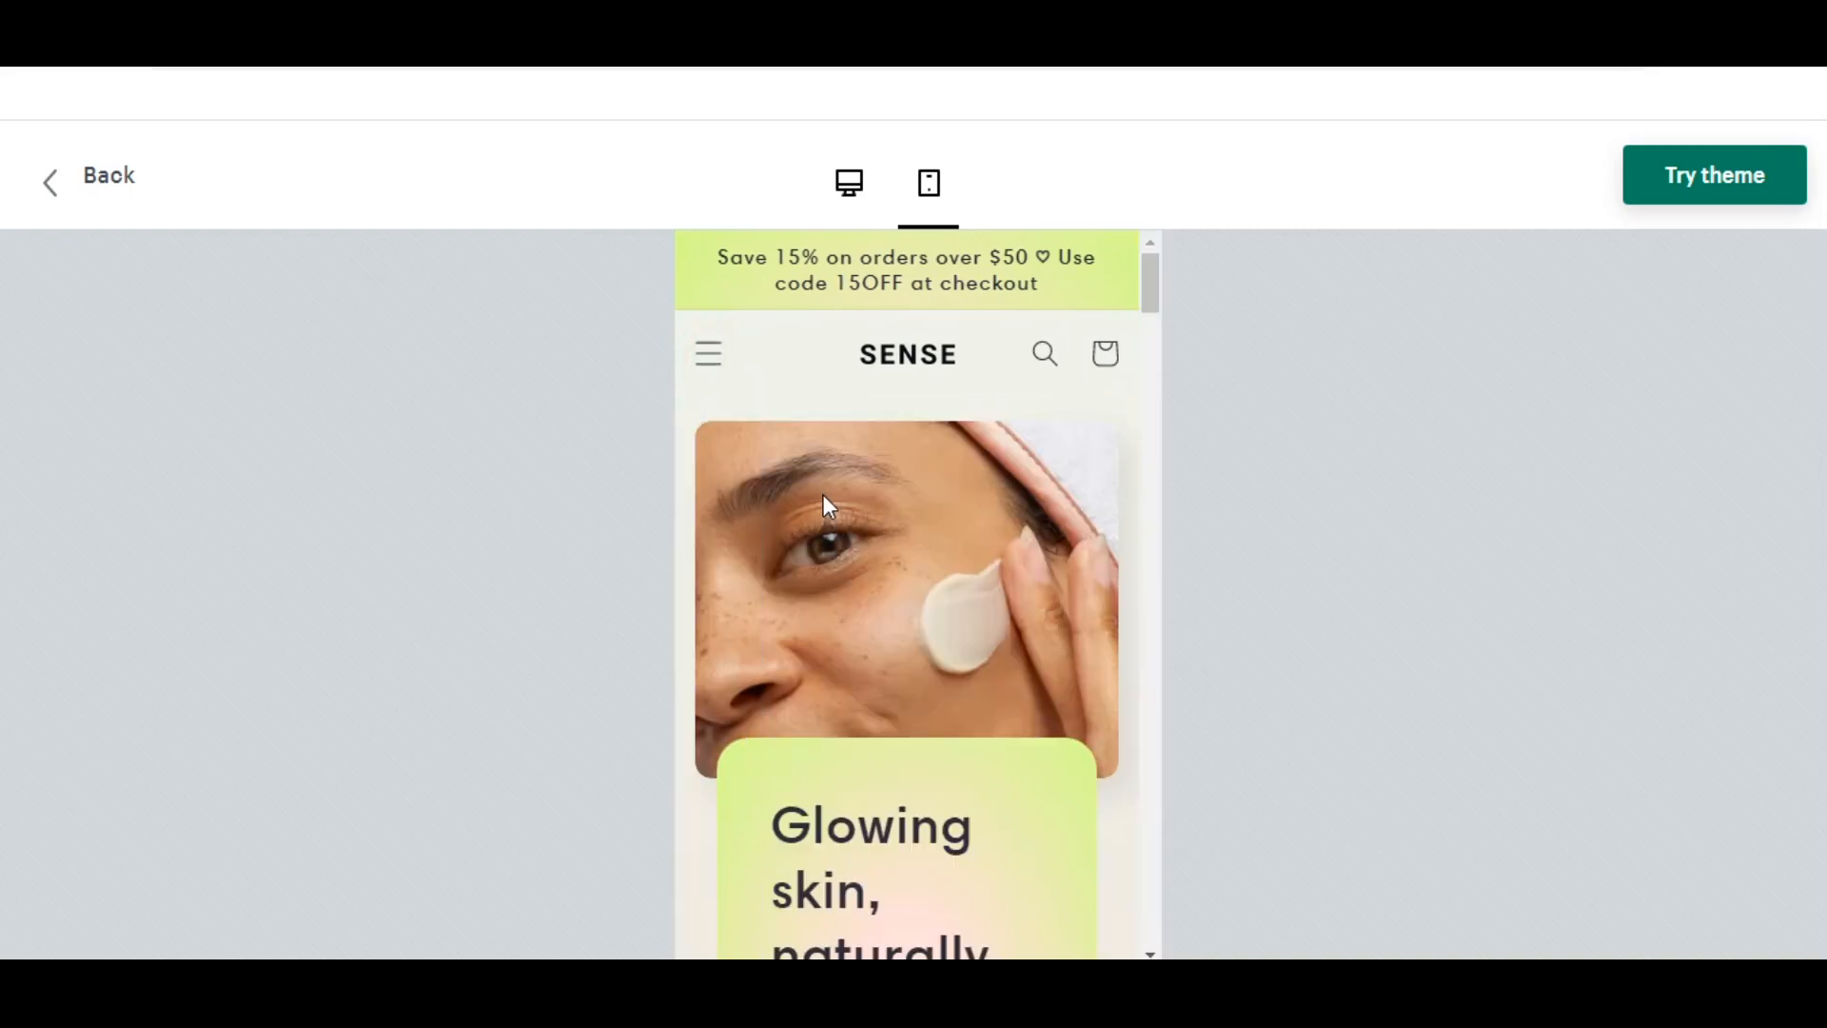
scroll(844, 561, "down", 2)
scroll(843, 562, "up", 2)
- Add the Sense theme to the store's theme library and publish it in place of Dawn
left_click(1736, 195)
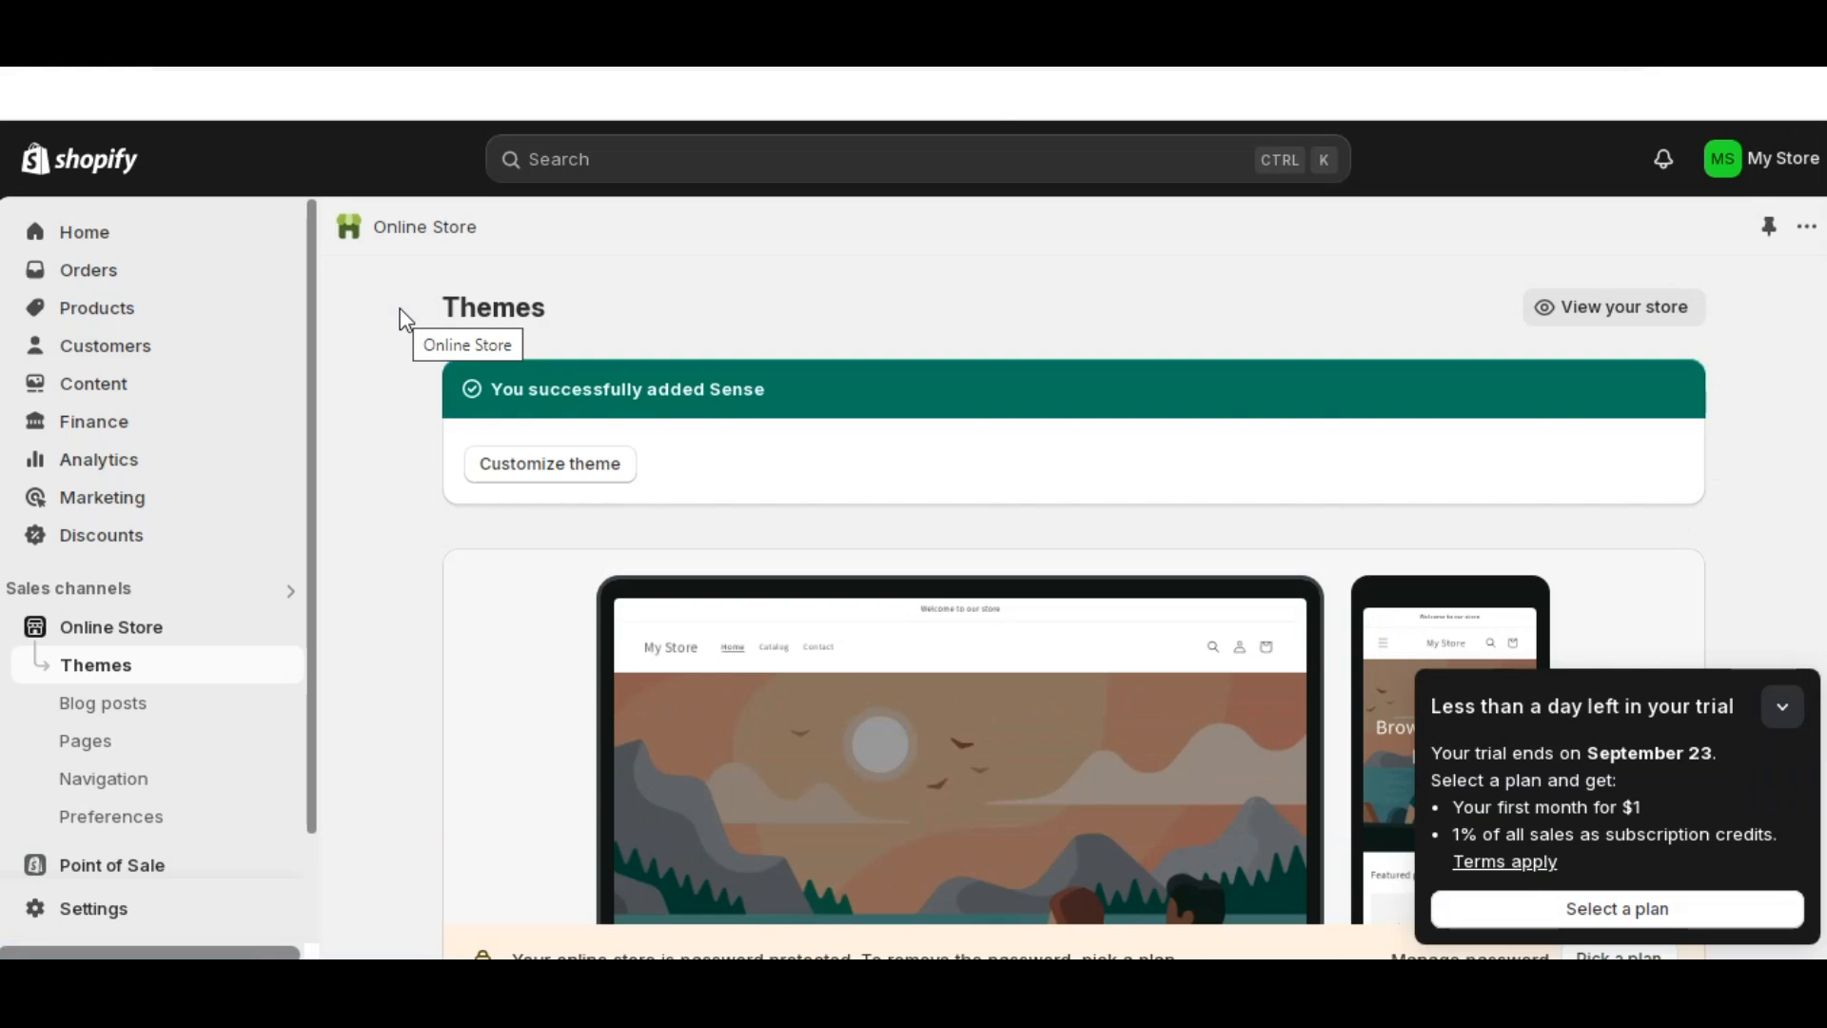
scroll(404, 400, "down", 4)
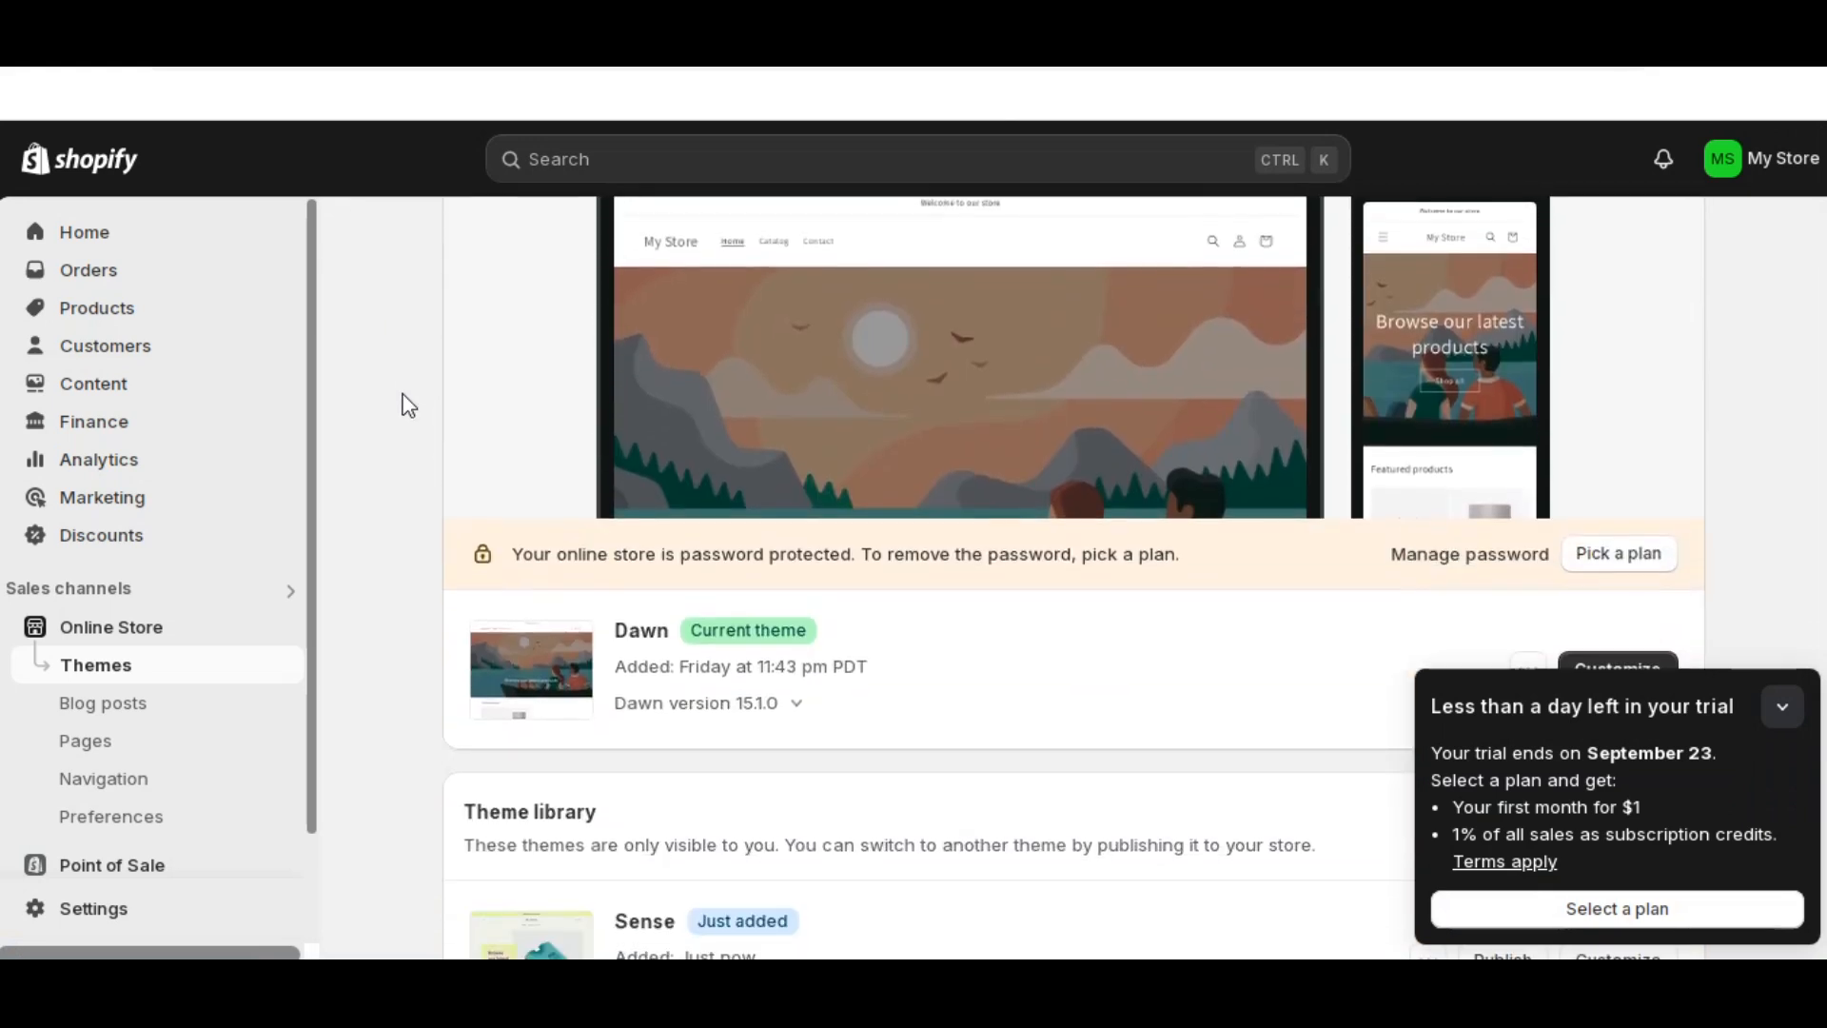
scroll(407, 404, "down", 5)
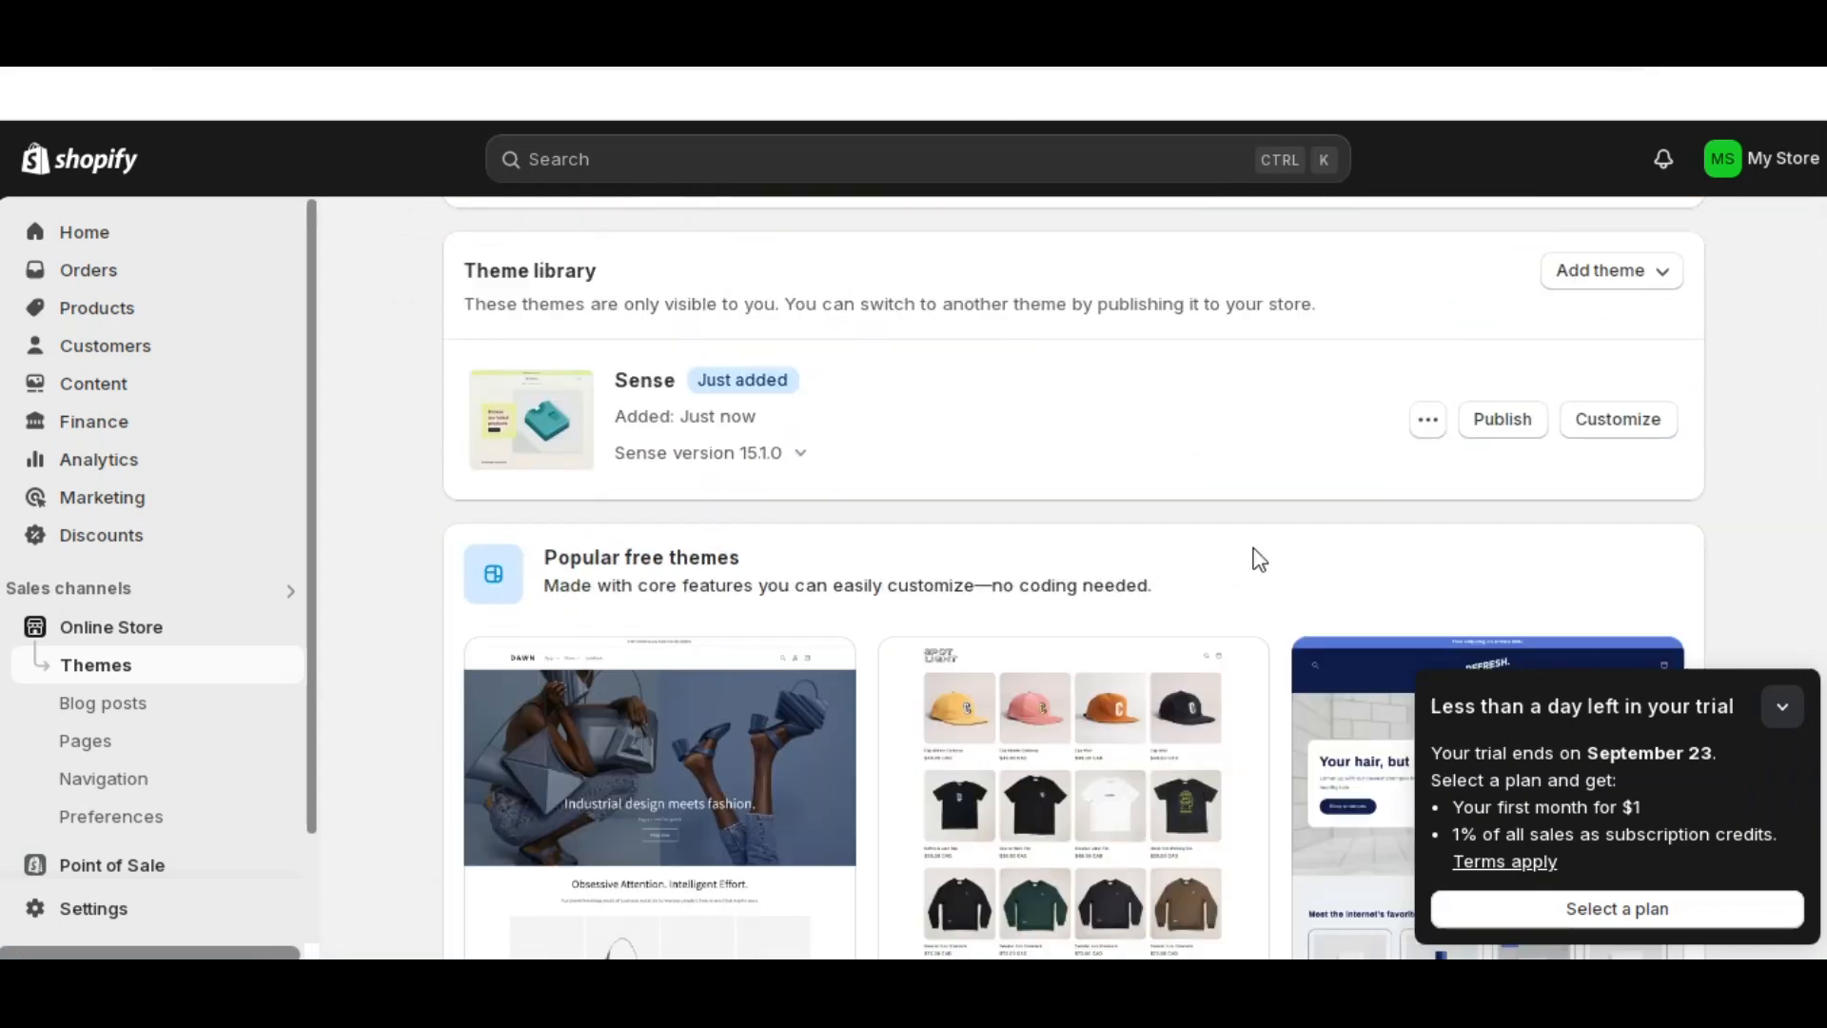
left_click(1502, 422)
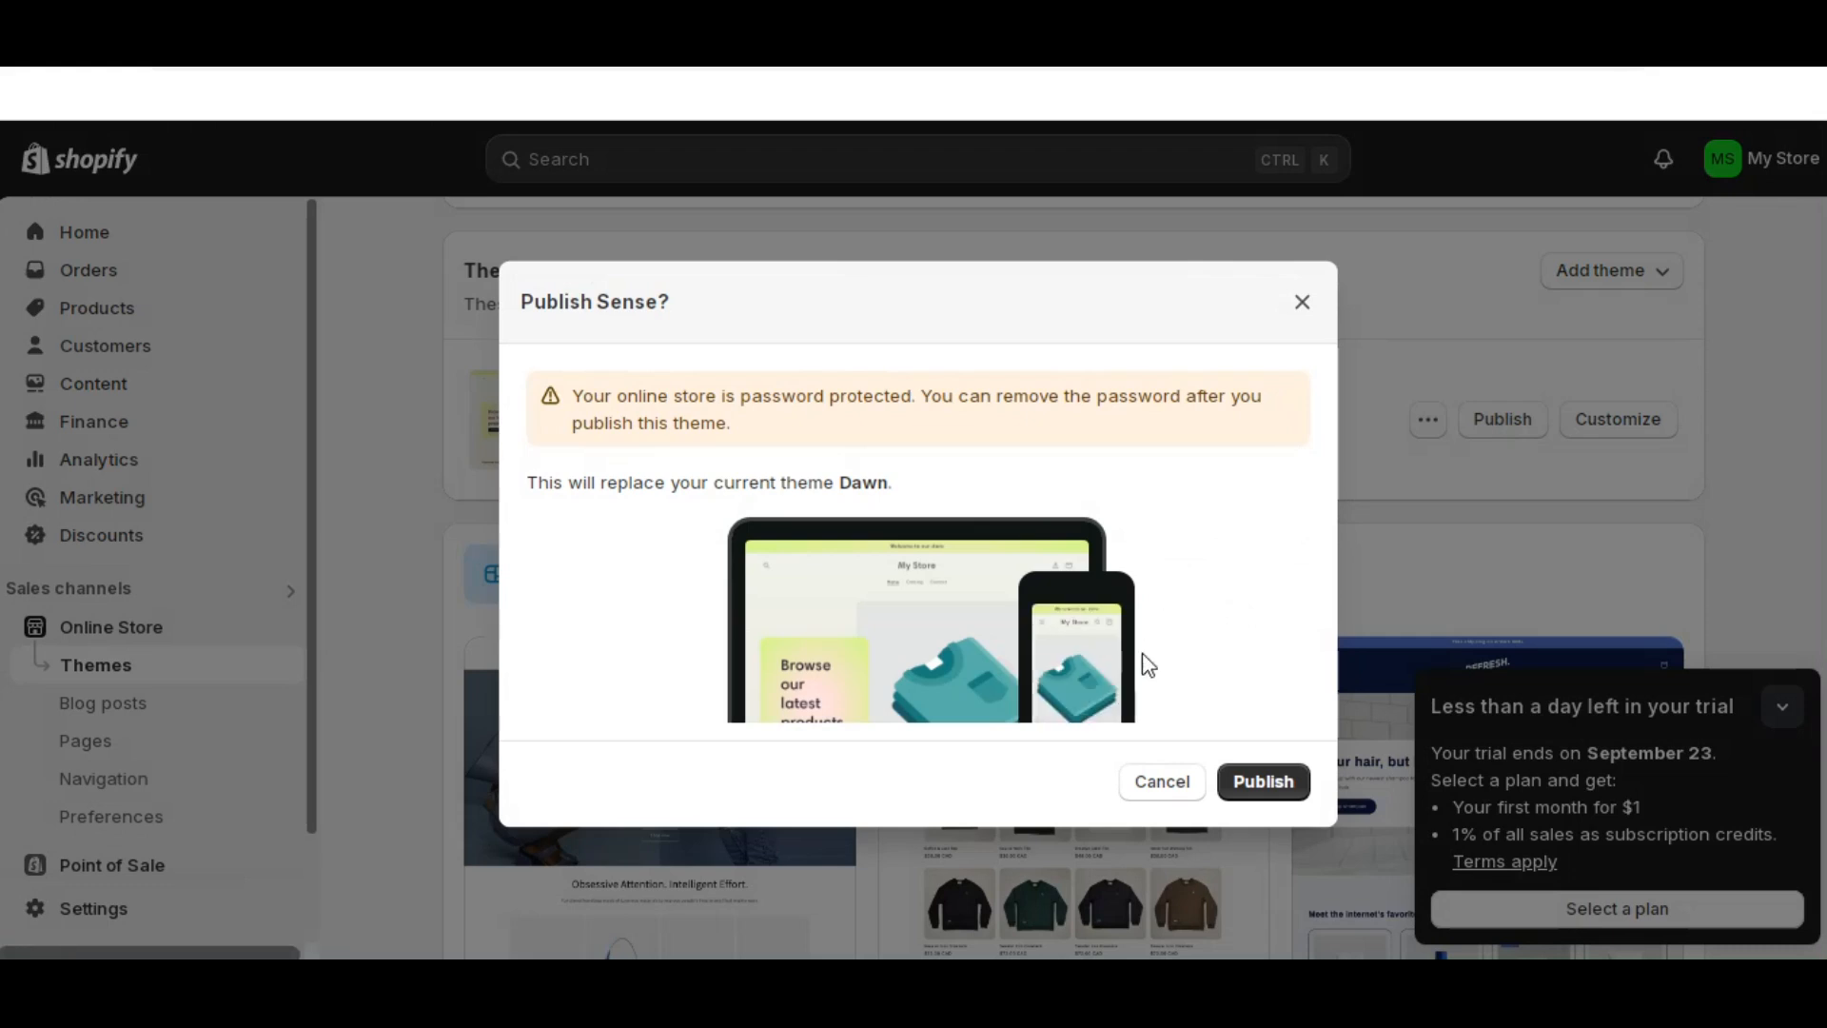
left_click(1264, 785)
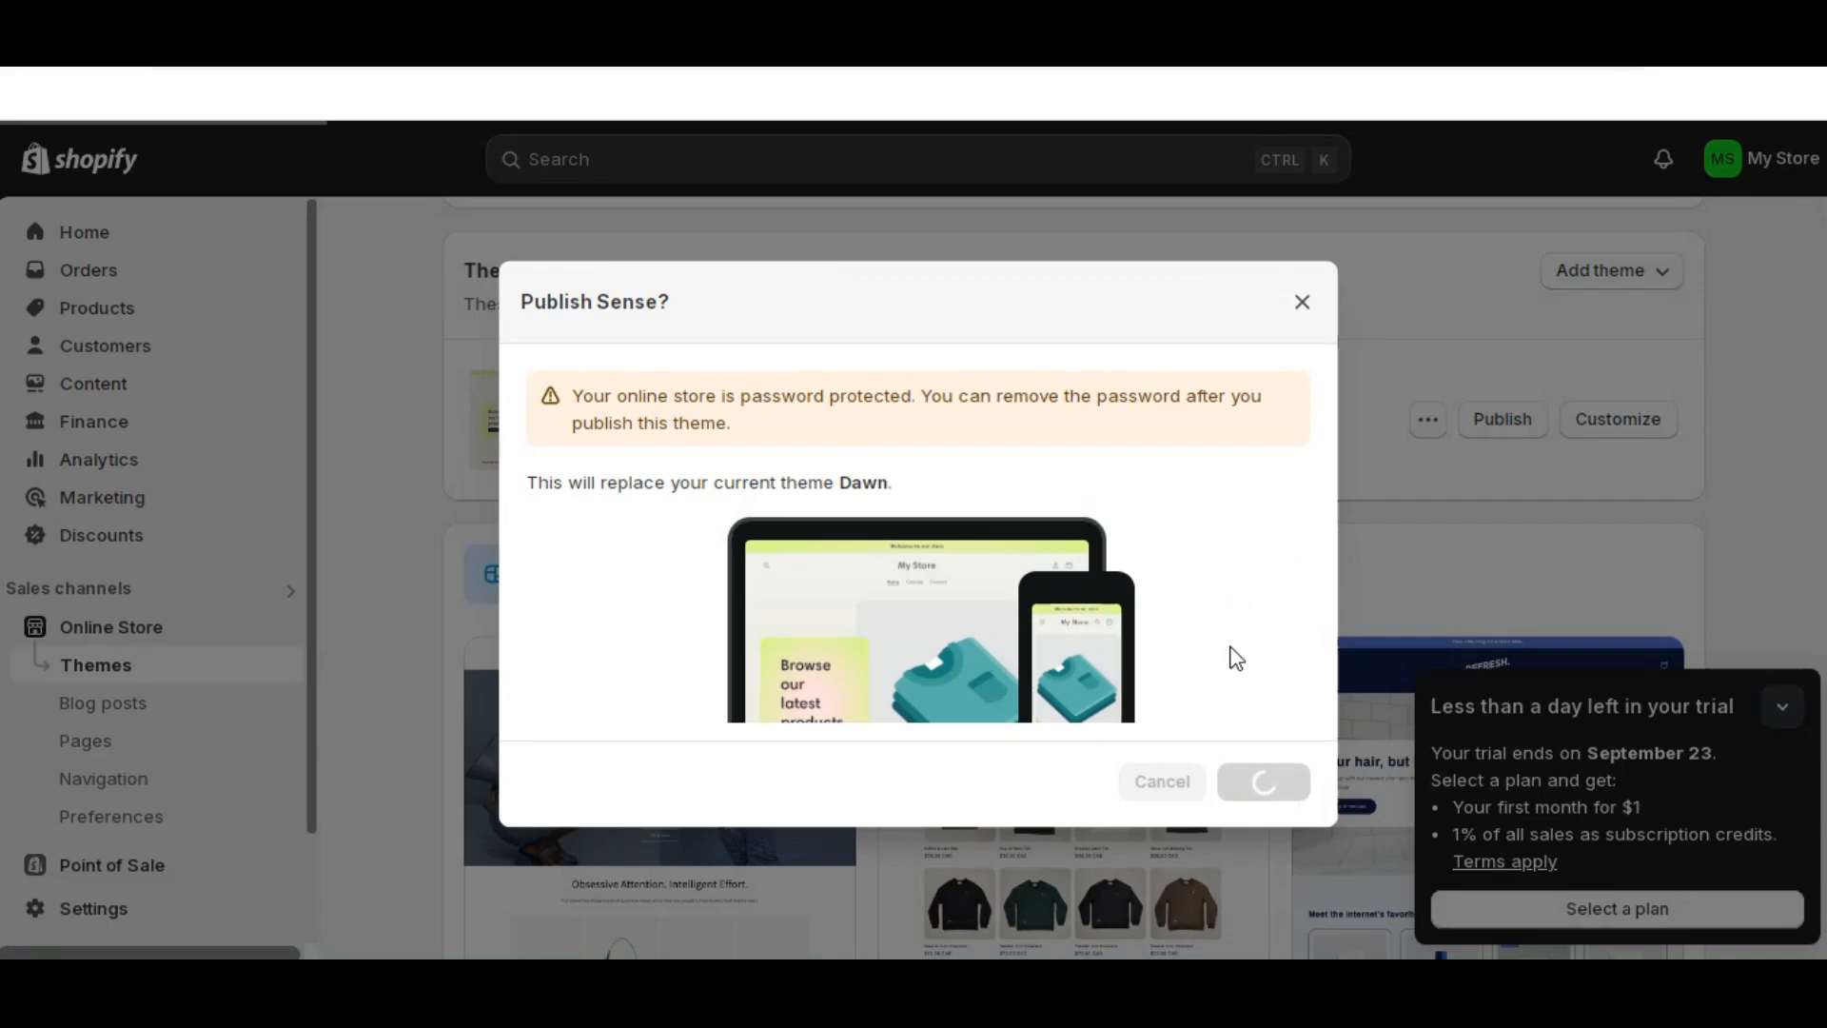
- Look over the Themes page with Sense as the current theme and Dawn in the theme library
scroll(1224, 647, "down", 2)
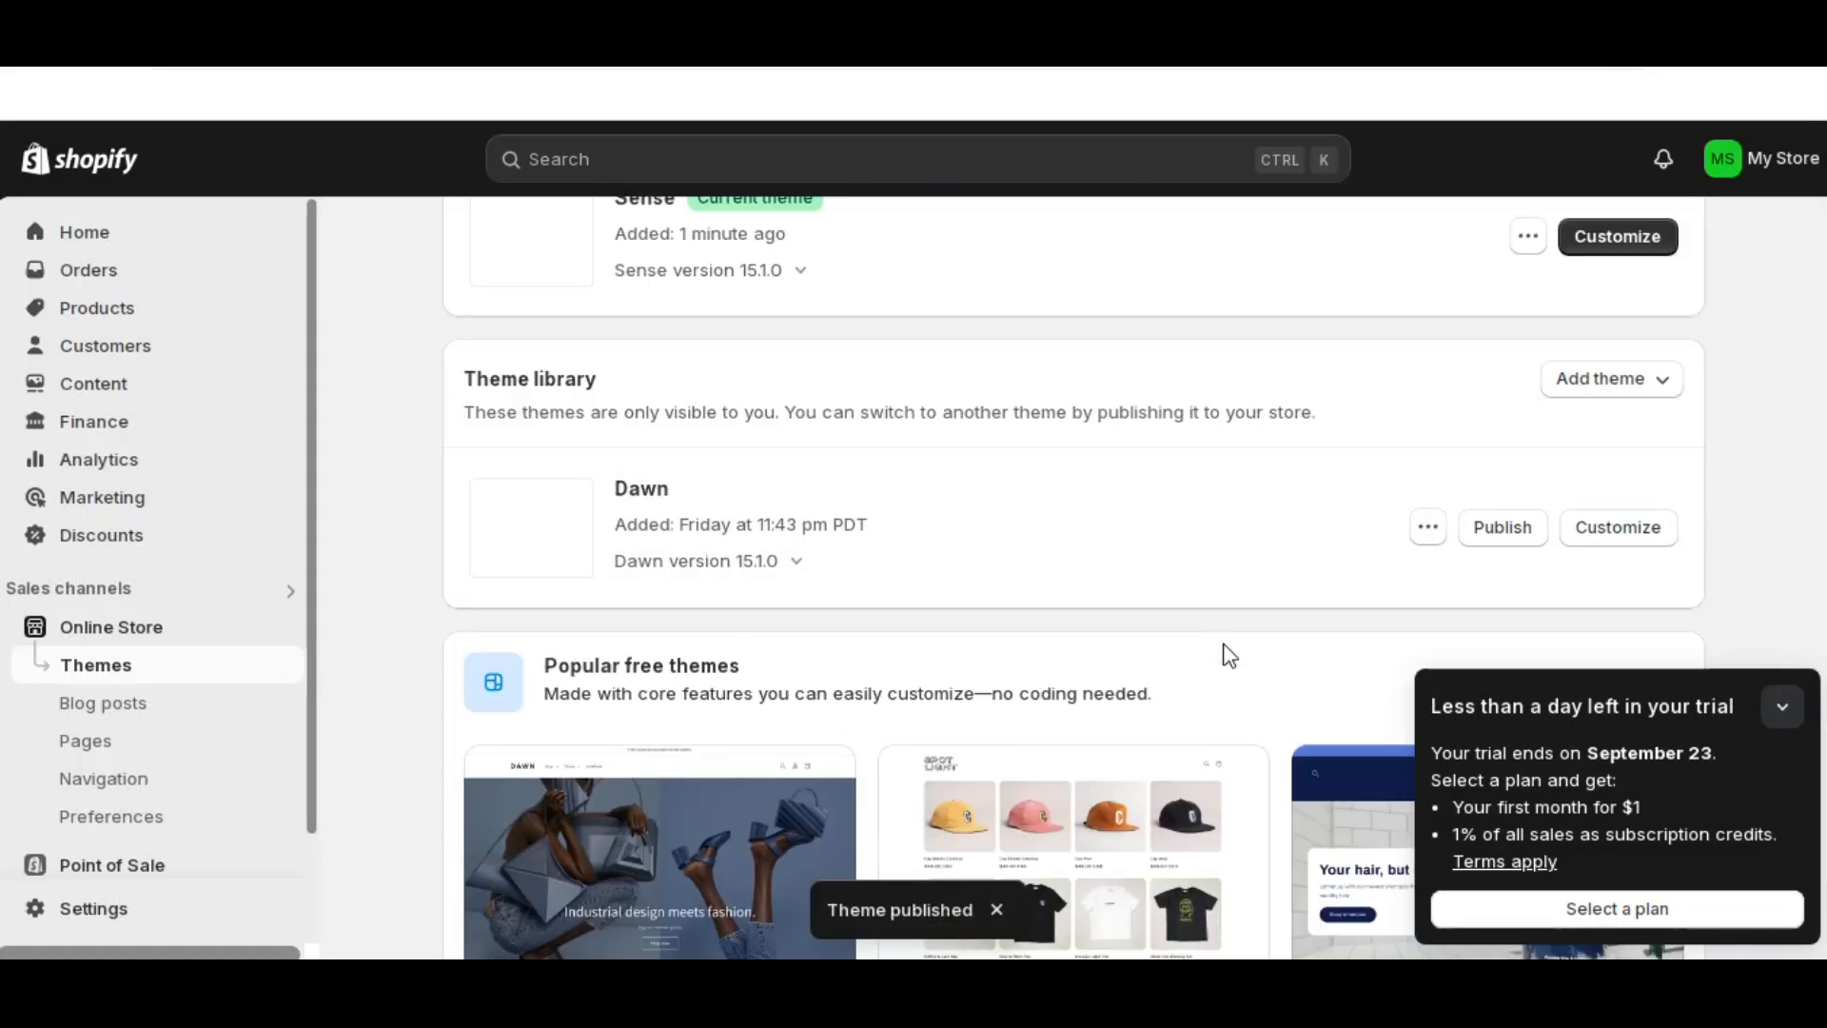
scroll(1224, 647, "up", 4)
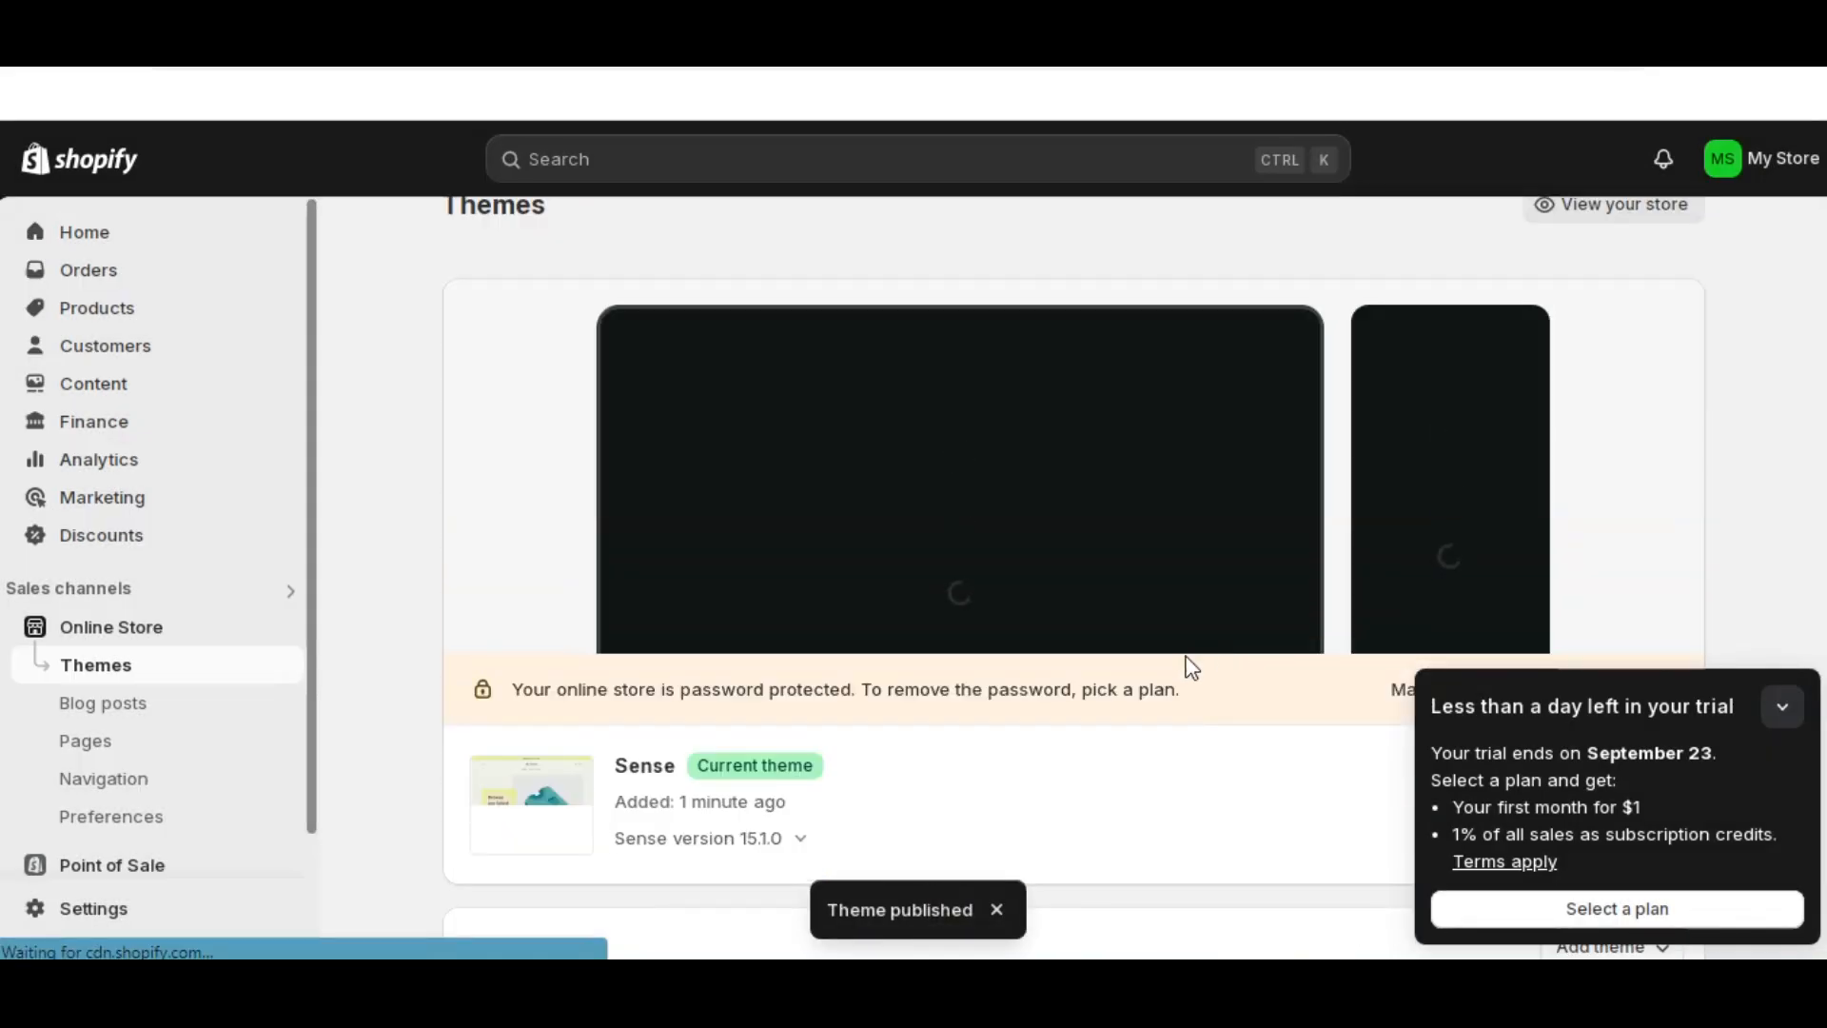
scroll(1192, 666, "down", 2)
scroll(1191, 666, "up", 2)
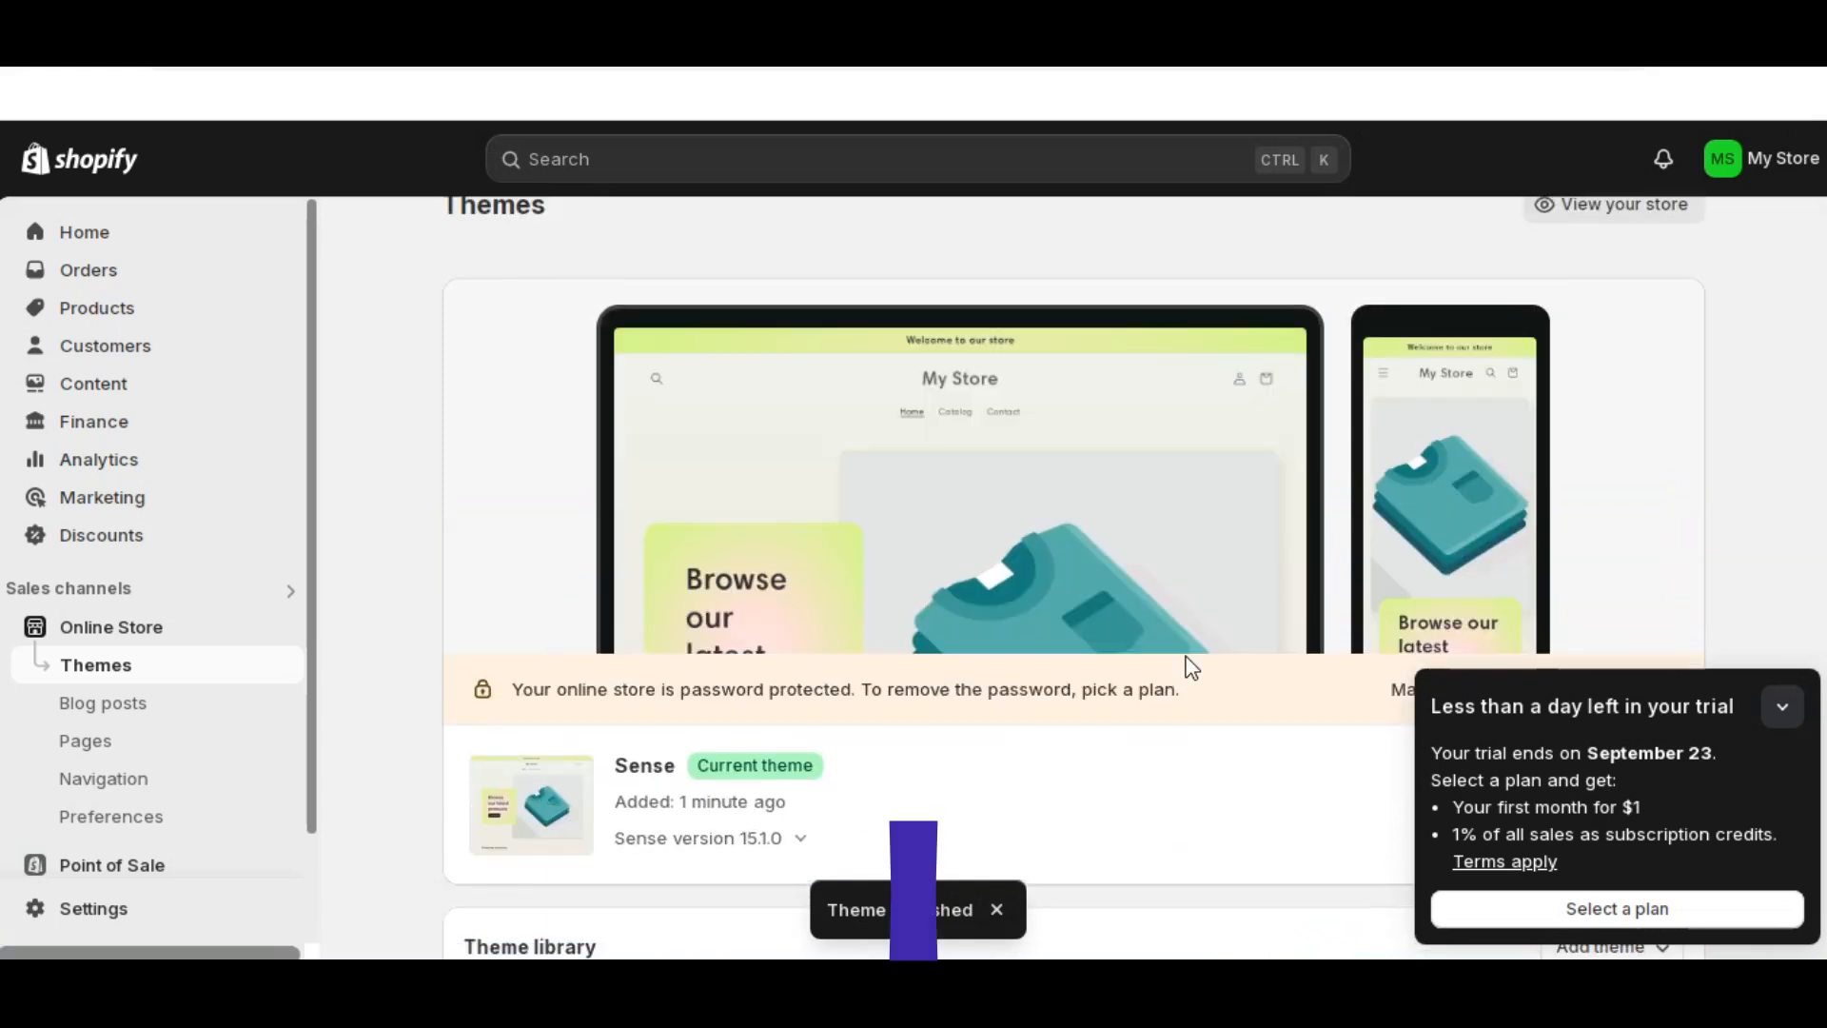
scroll(1192, 666, "down", 2)
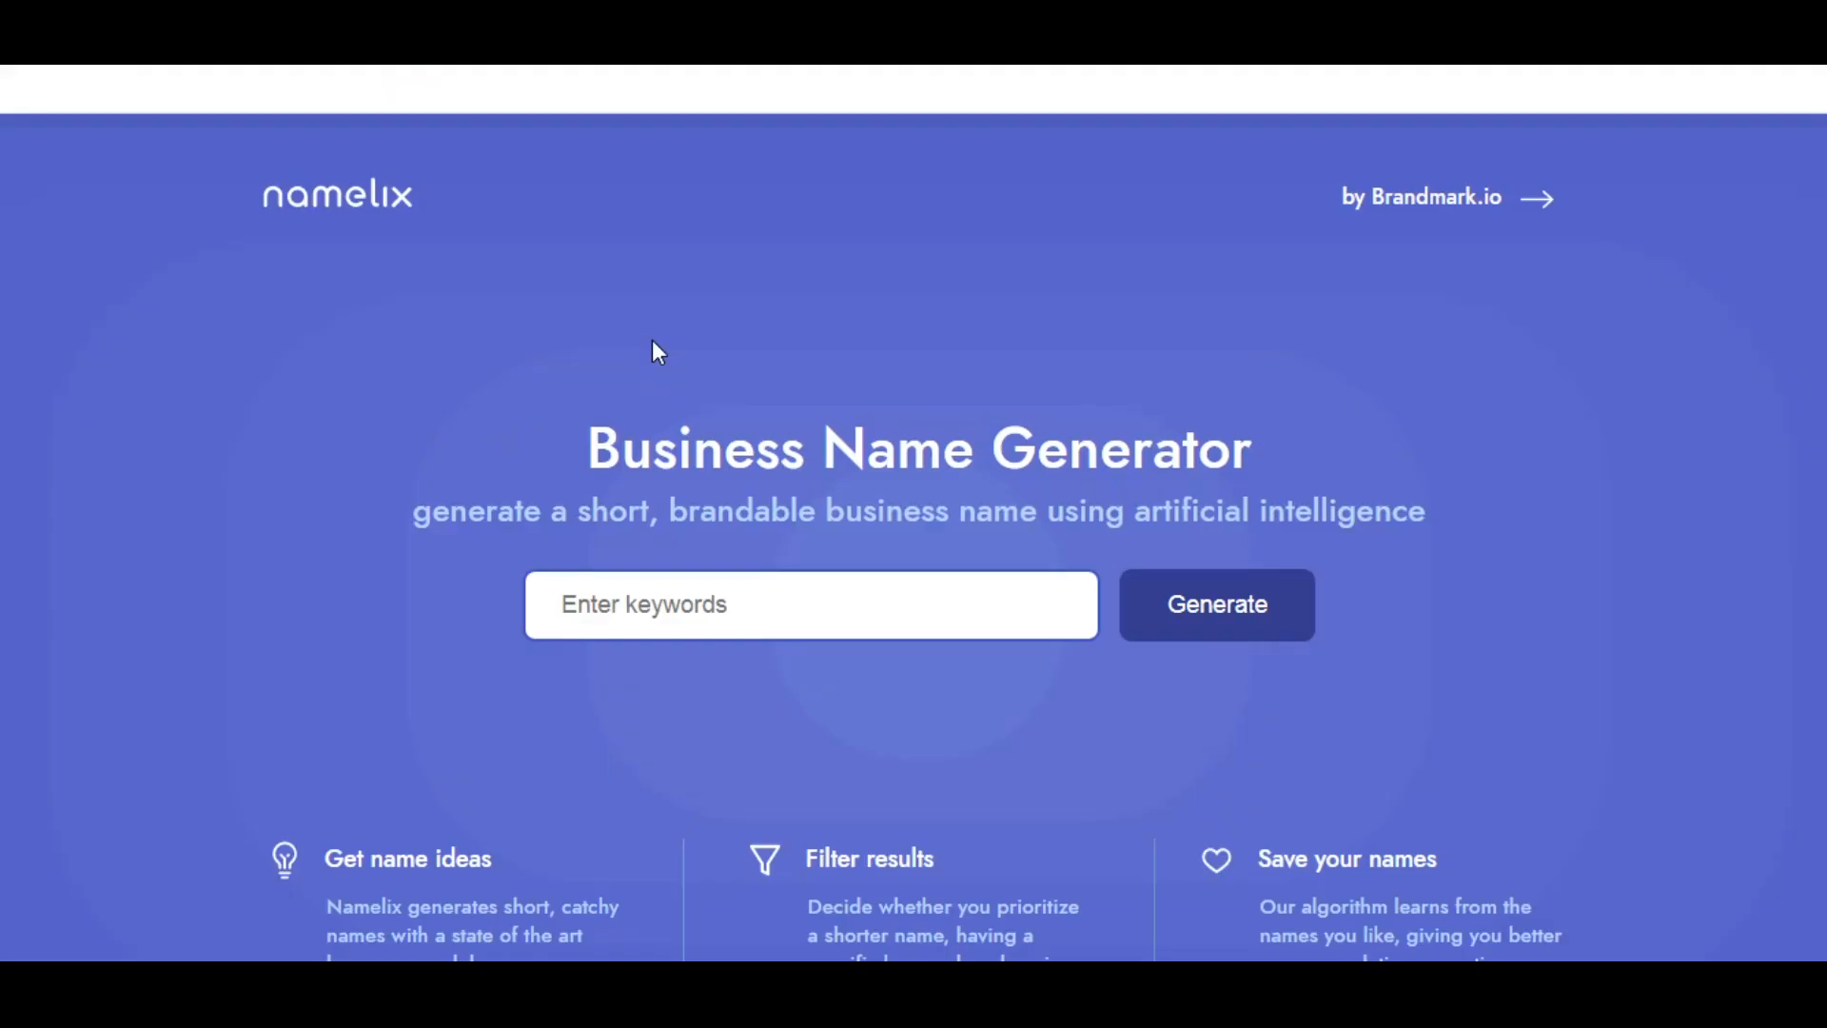
- Switch to the Namelix business name generator and start generating names for the keyword Beauty
left_click(626, 613)
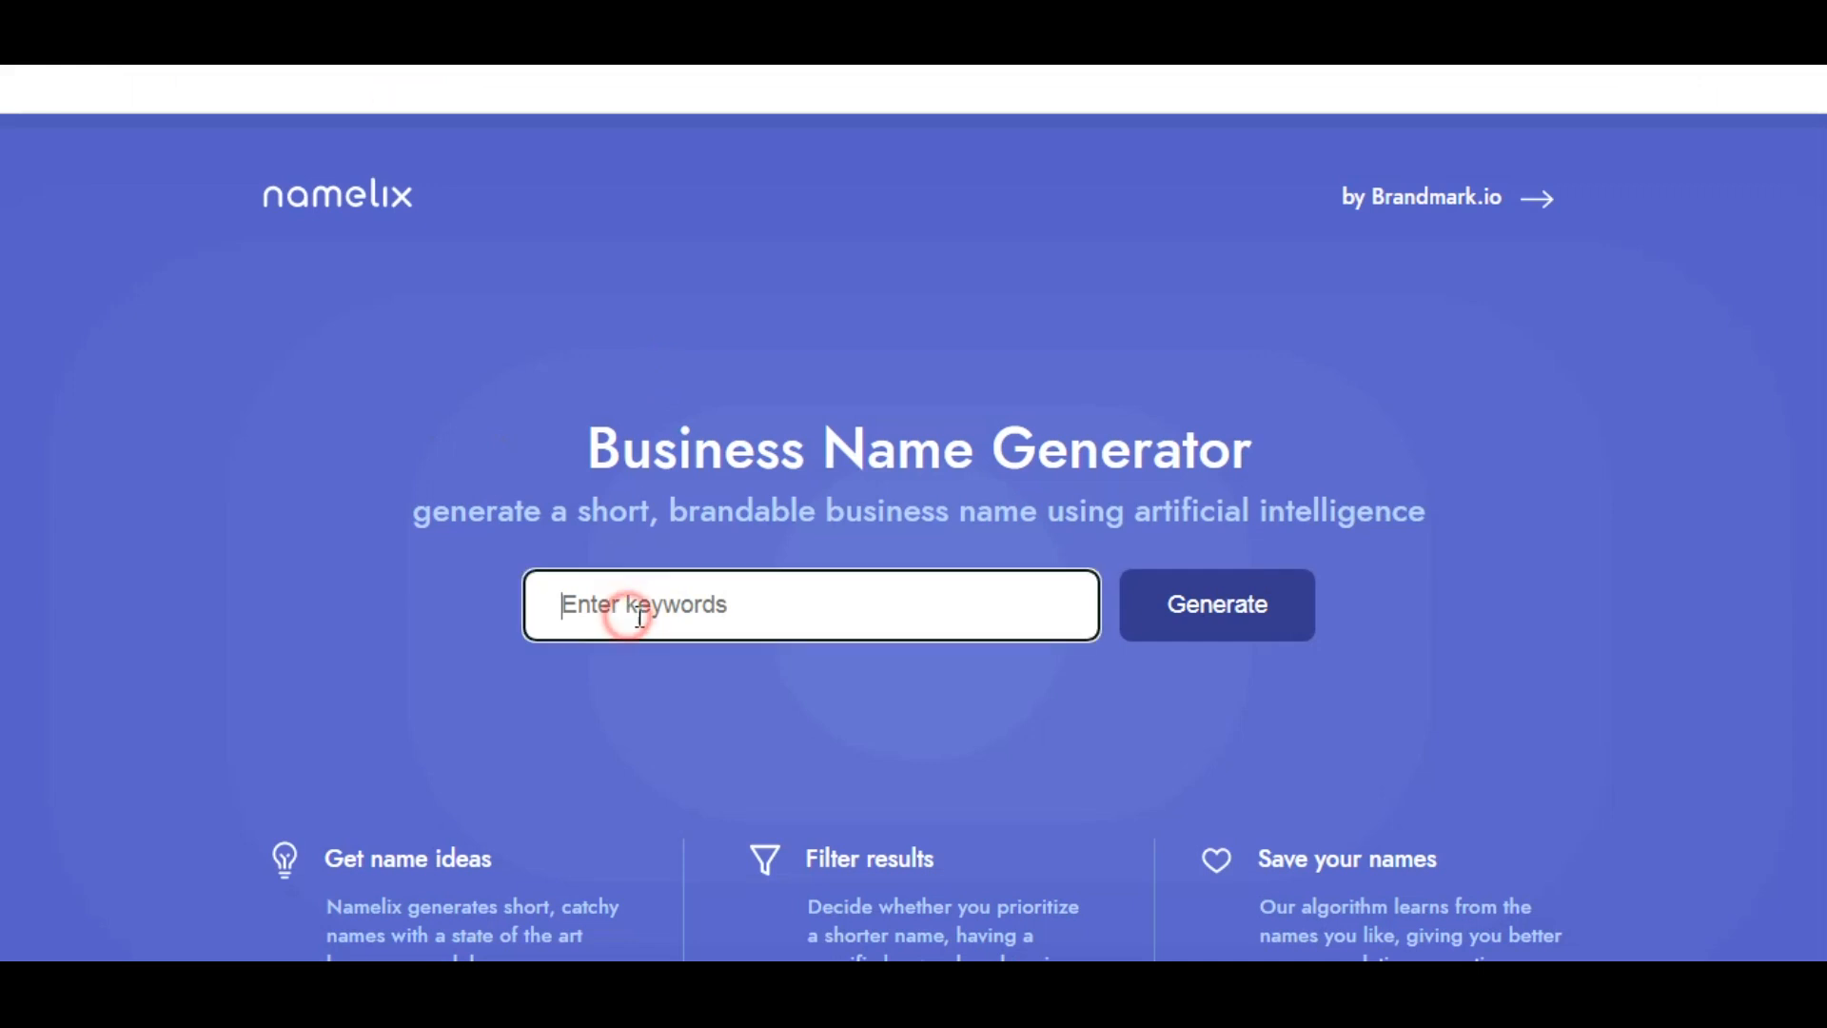
type("Beauty")
left_click(1149, 620)
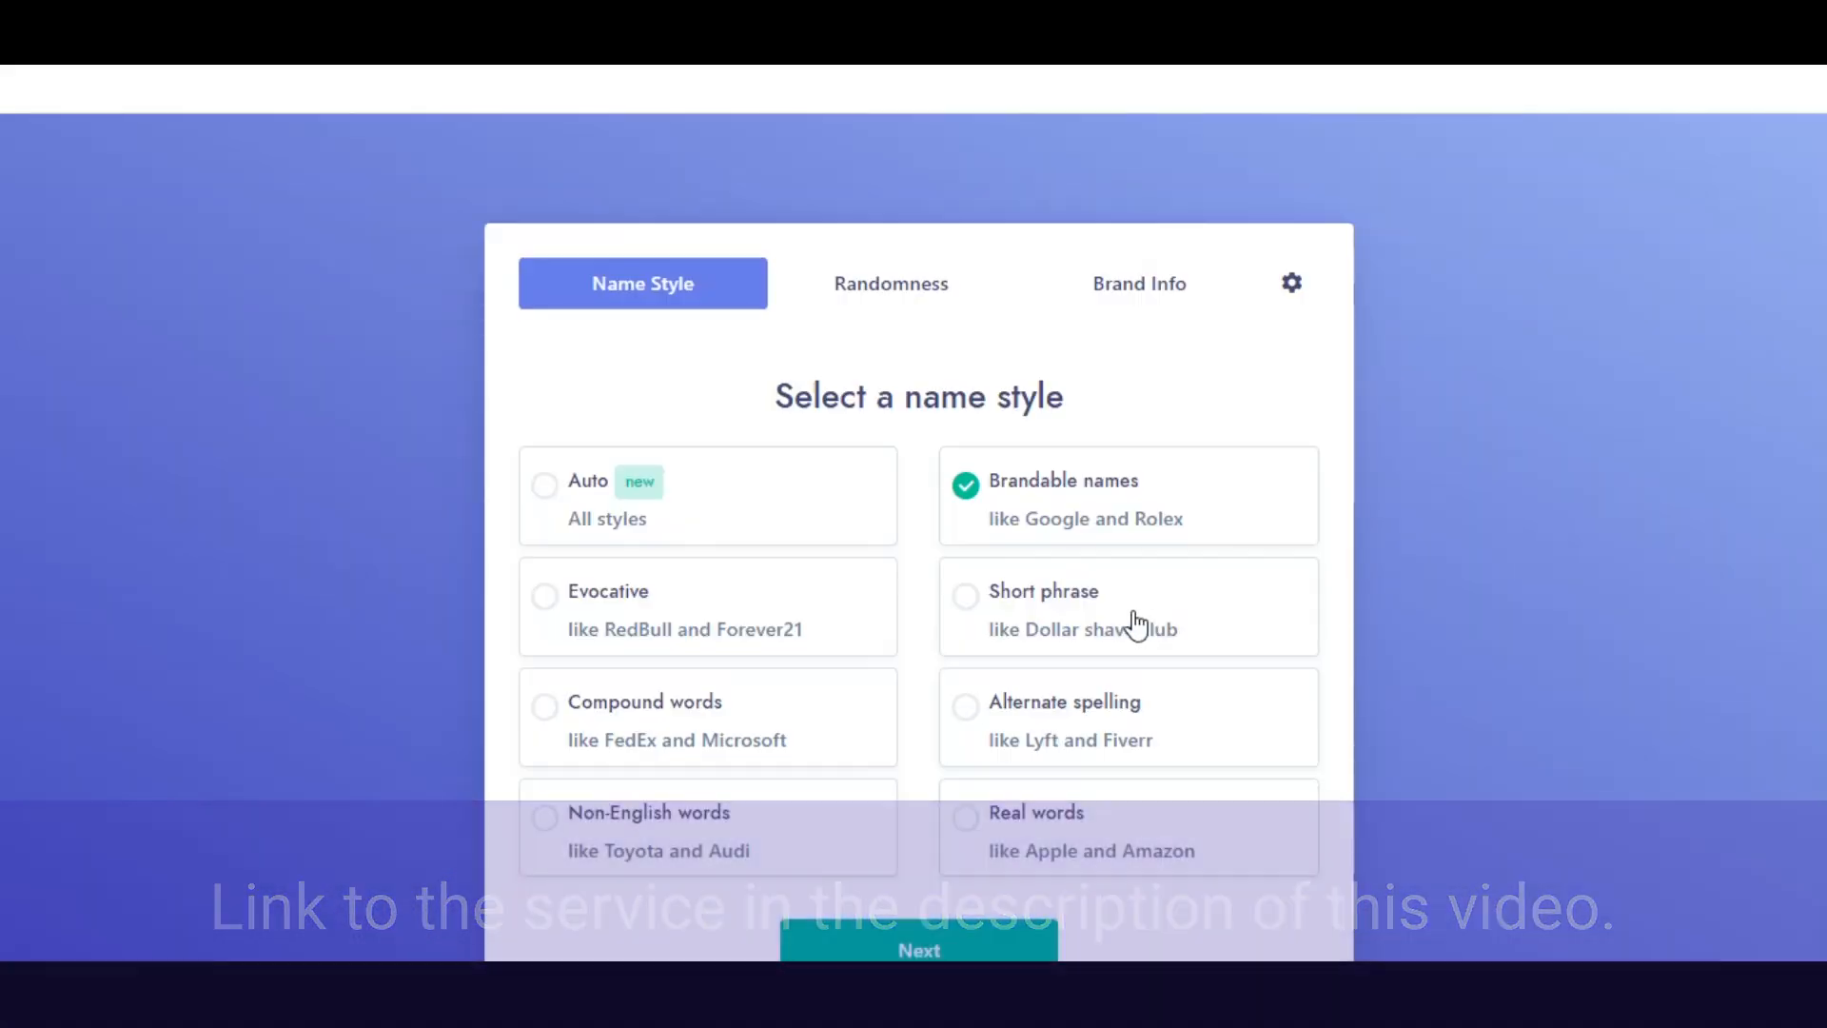
- Choose the Brandable names style with Medium randomness and generate the names without a business description
left_click(963, 489)
scroll(929, 817, "down", 1)
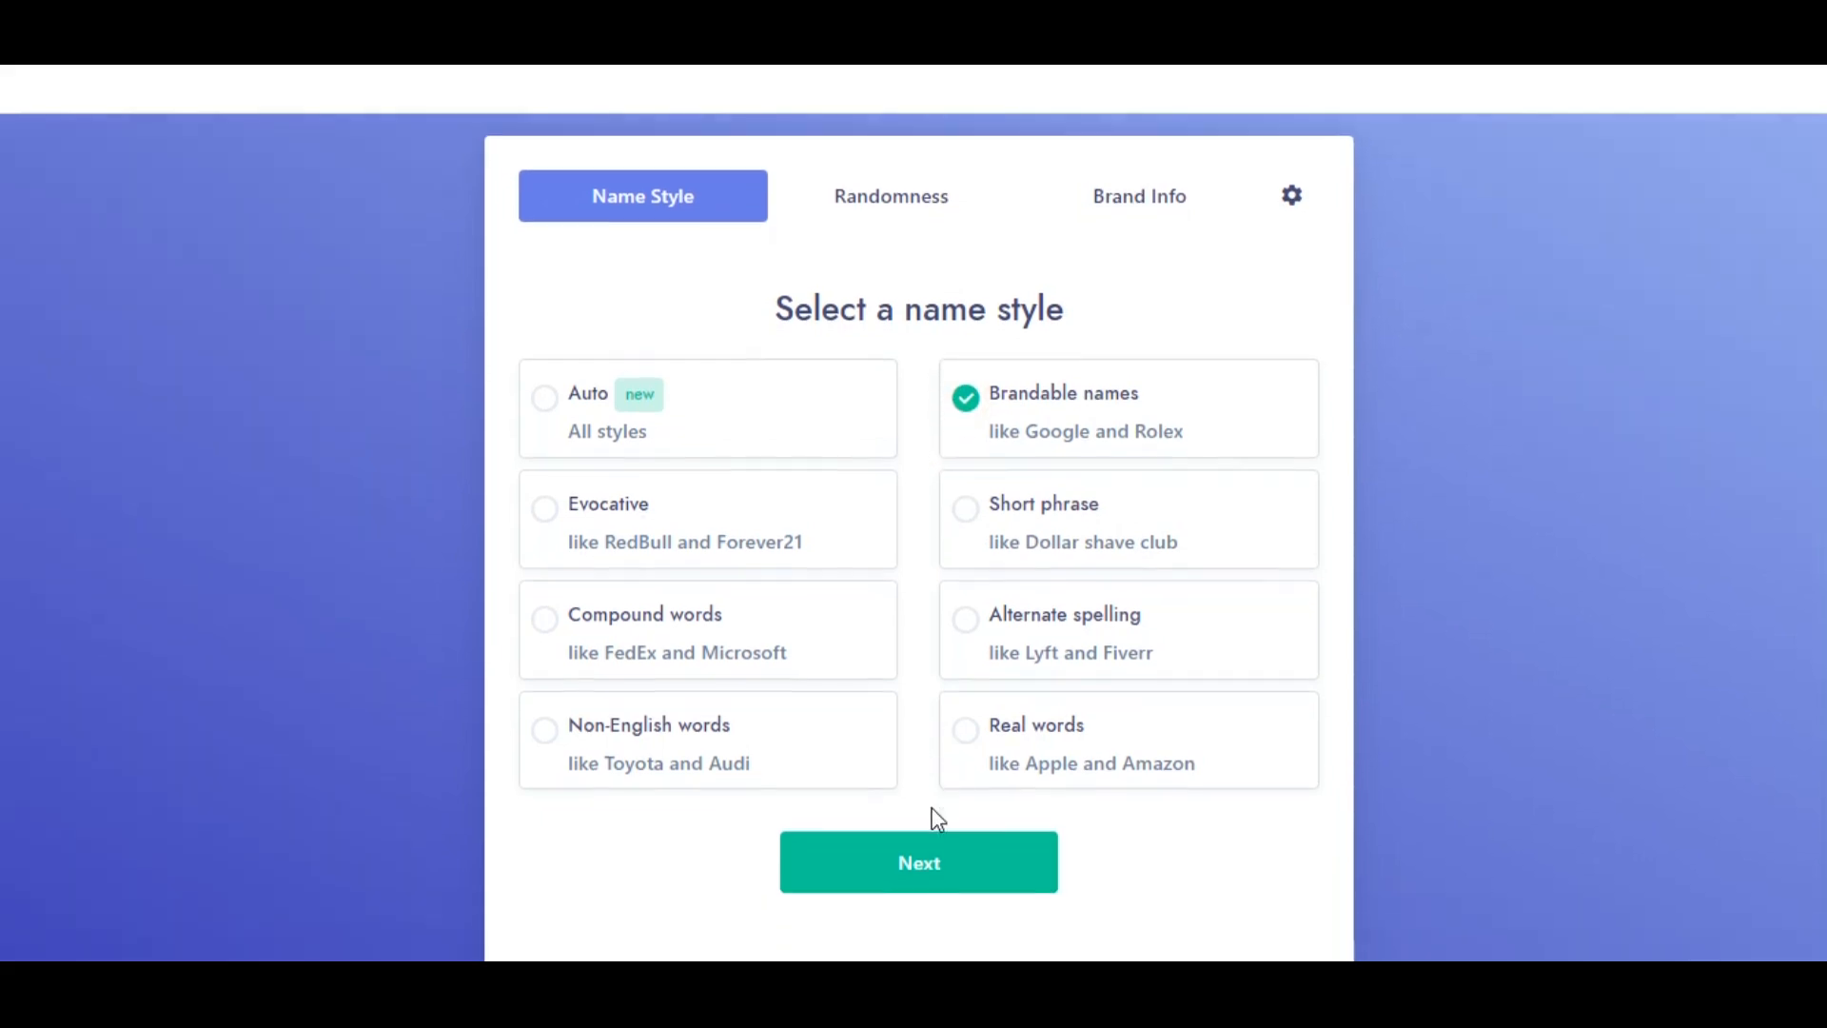
left_click(930, 851)
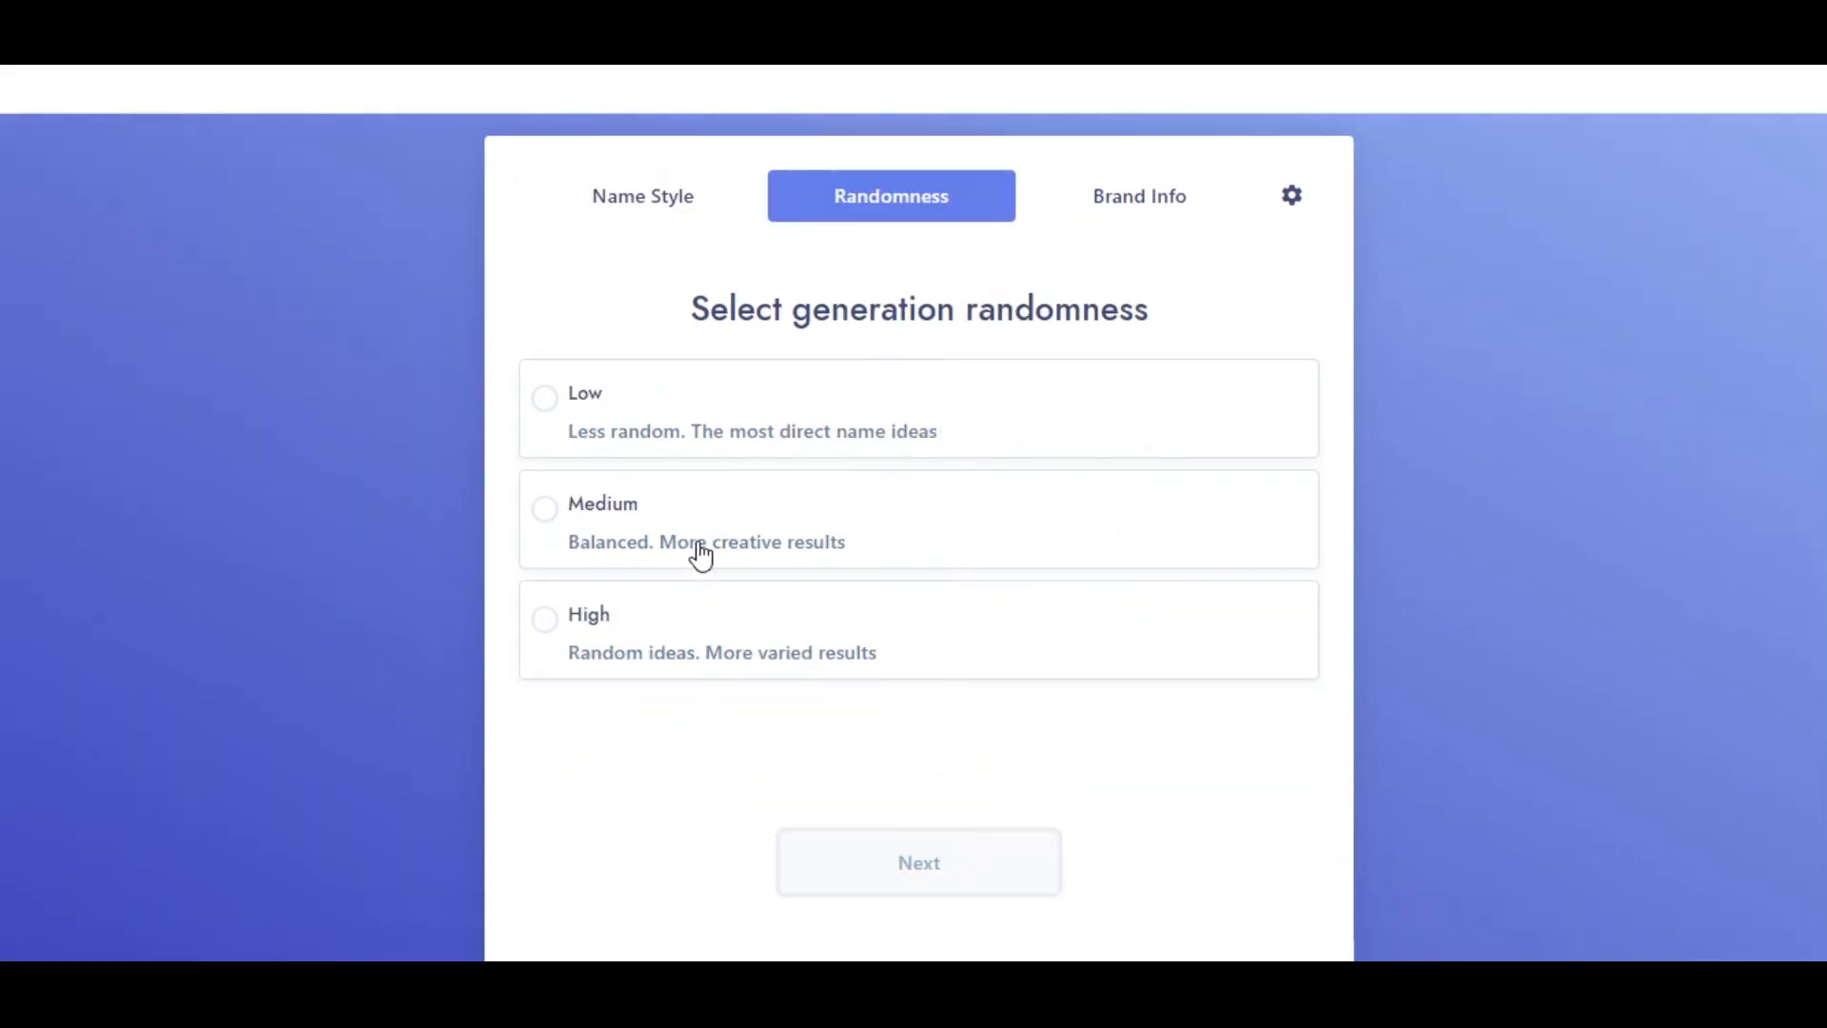
left_click(608, 503)
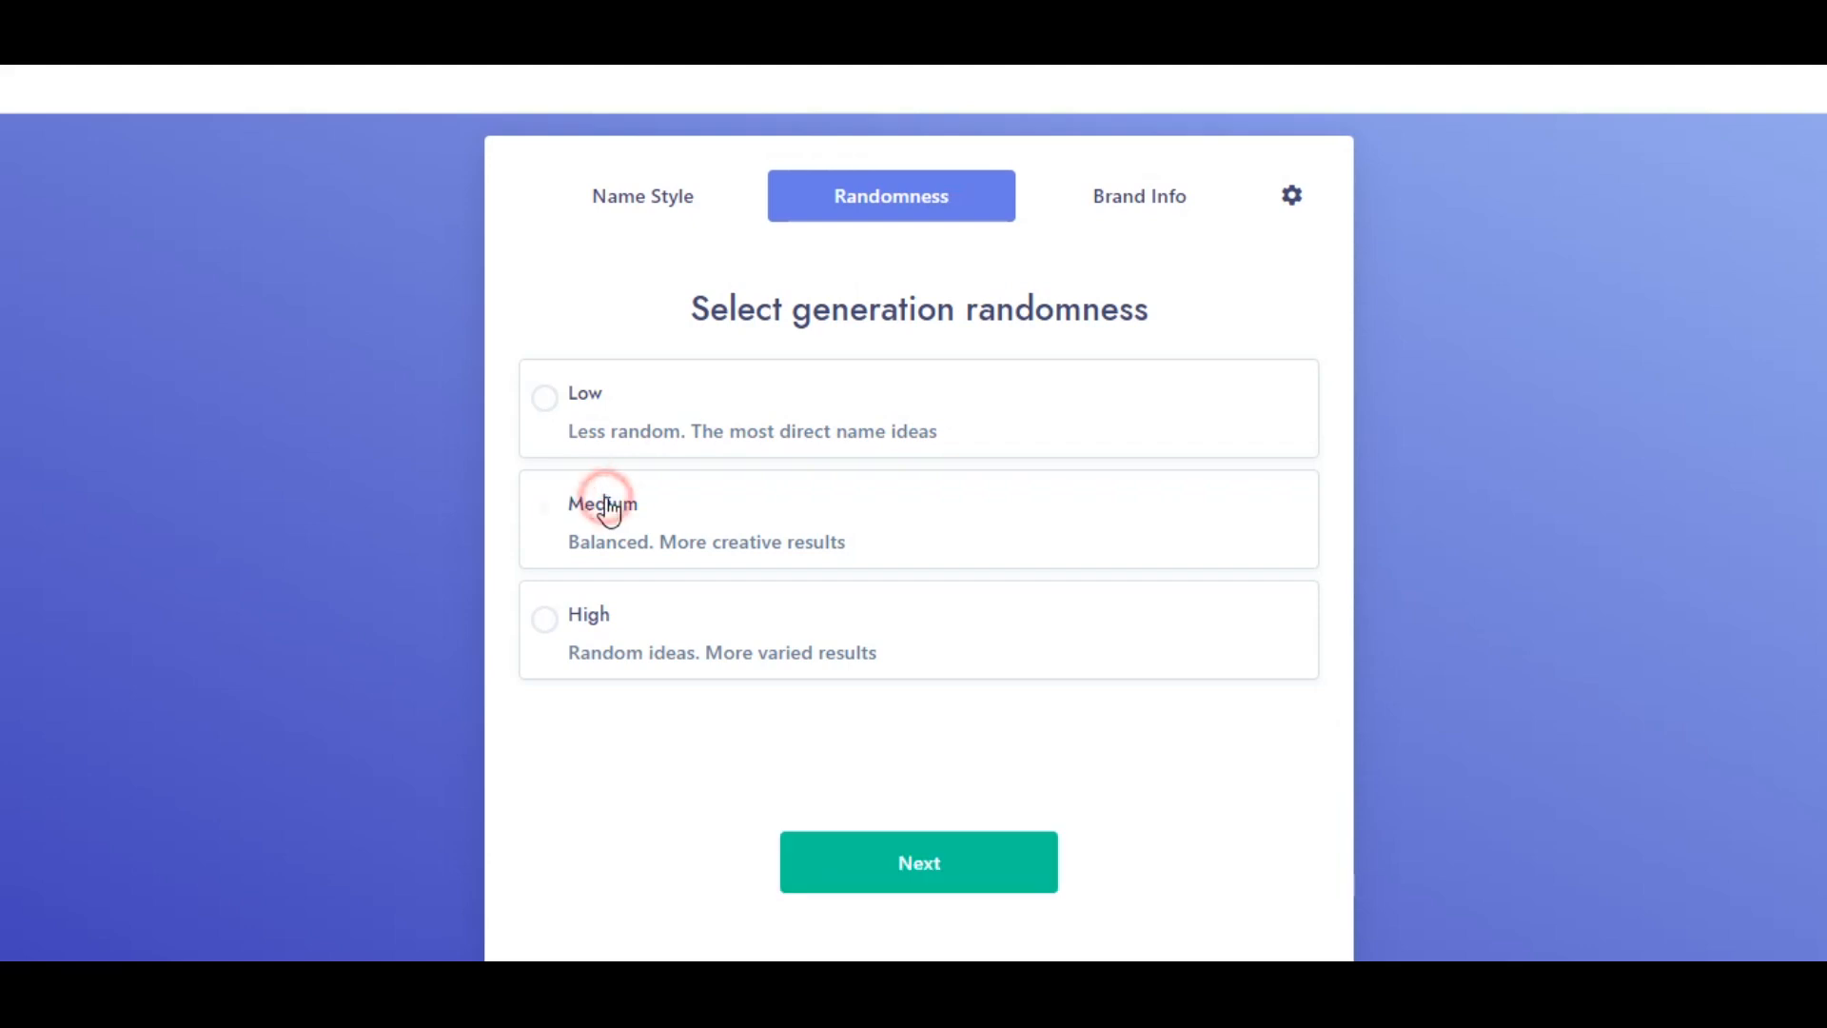
left_click(928, 880)
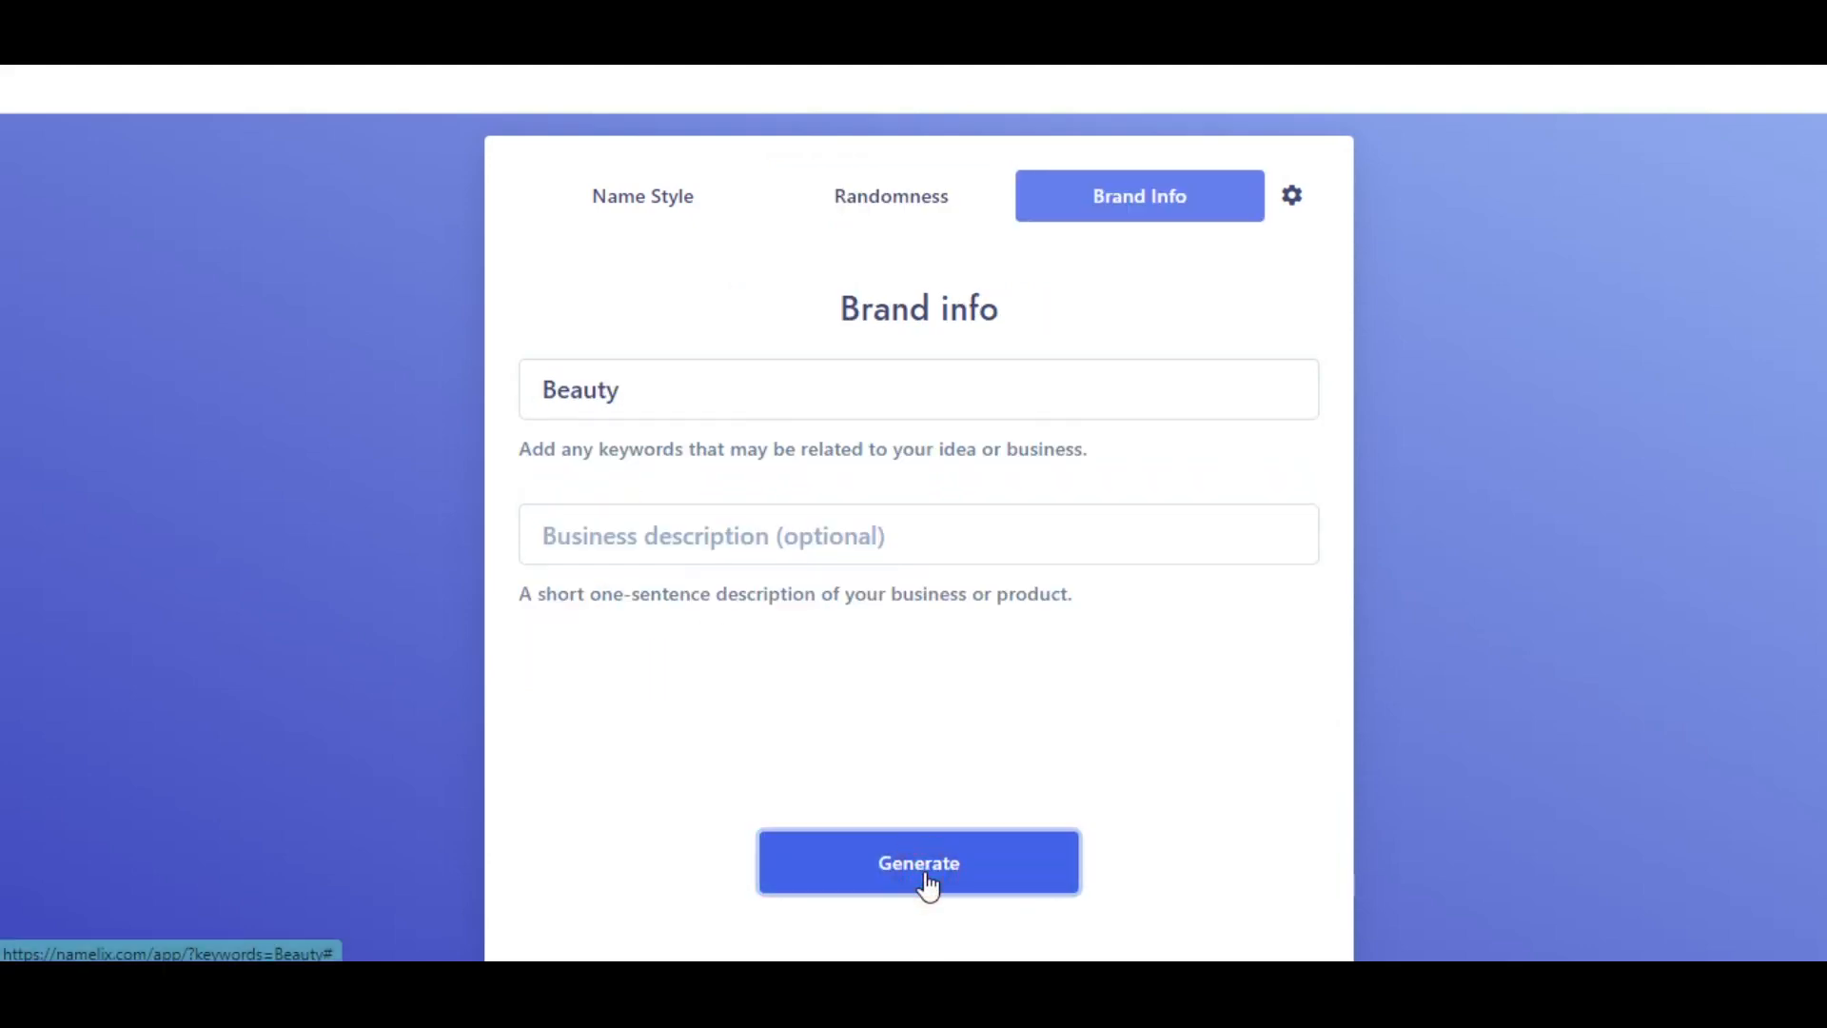
left_click(926, 874)
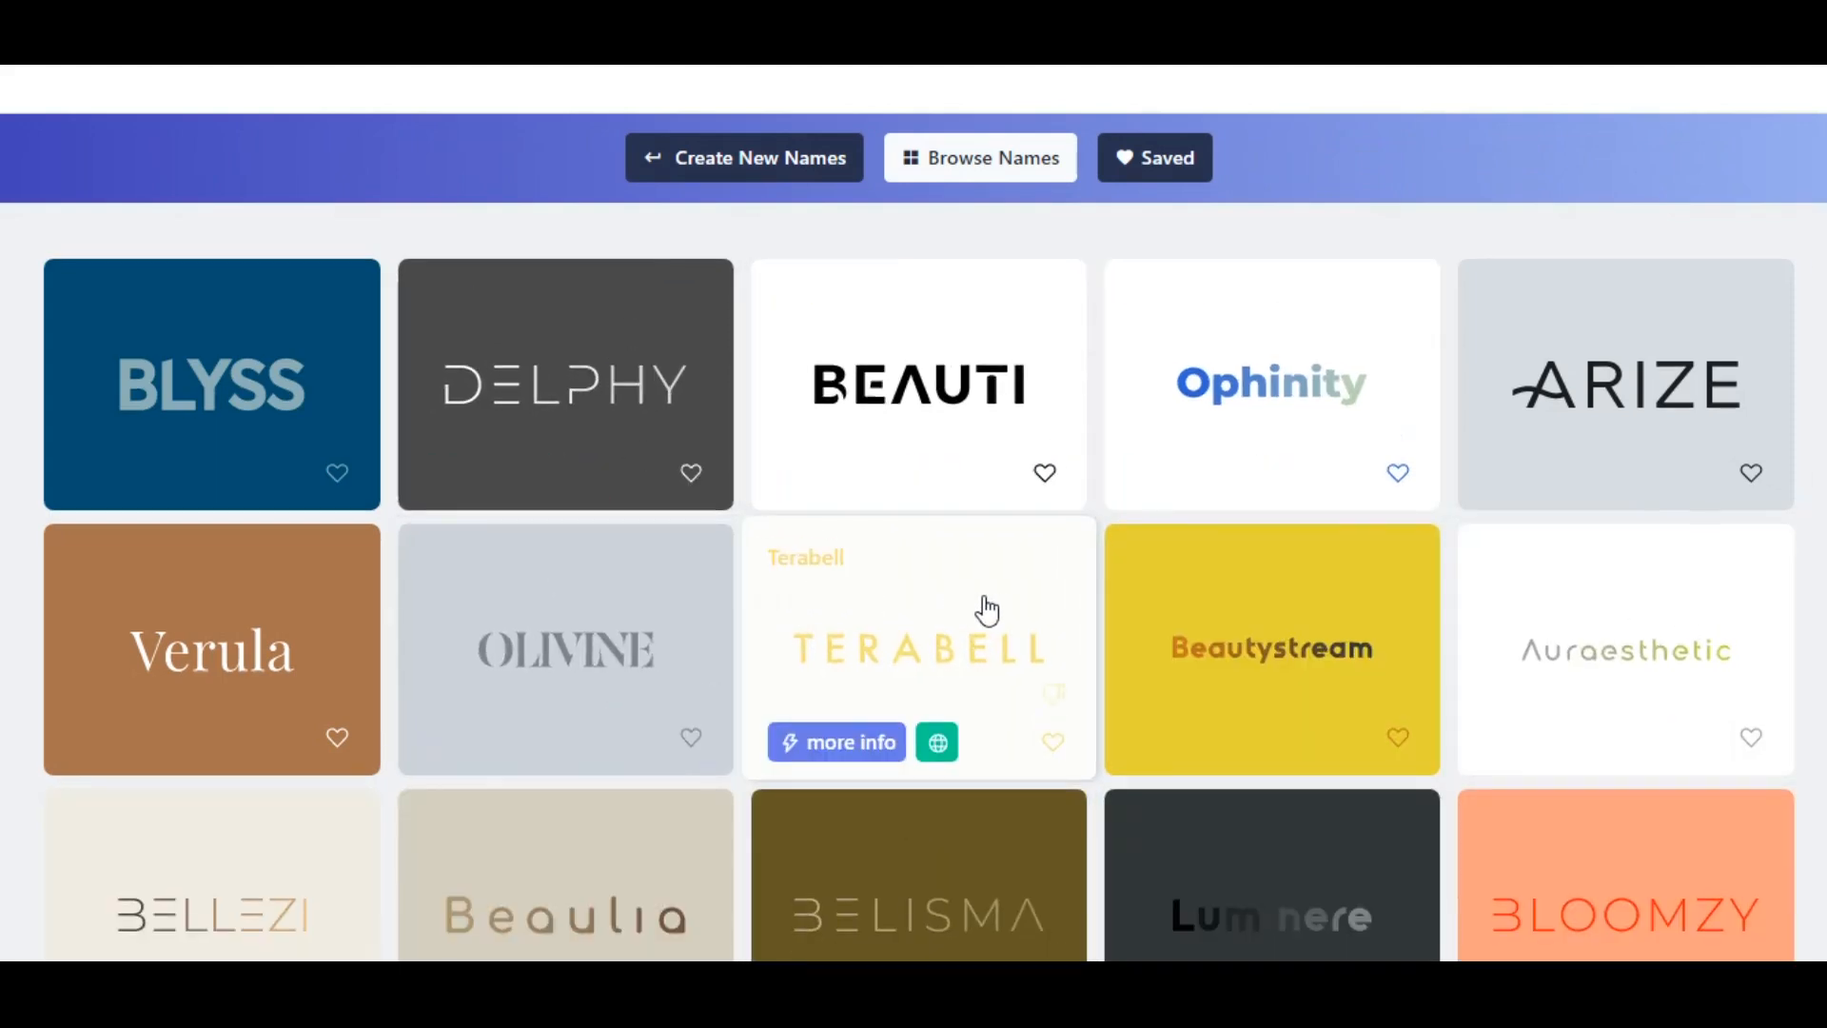
- Look through the generated business name ideas and pick Belluva
scroll(983, 608, "down", 2)
scroll(972, 605, "down", 4)
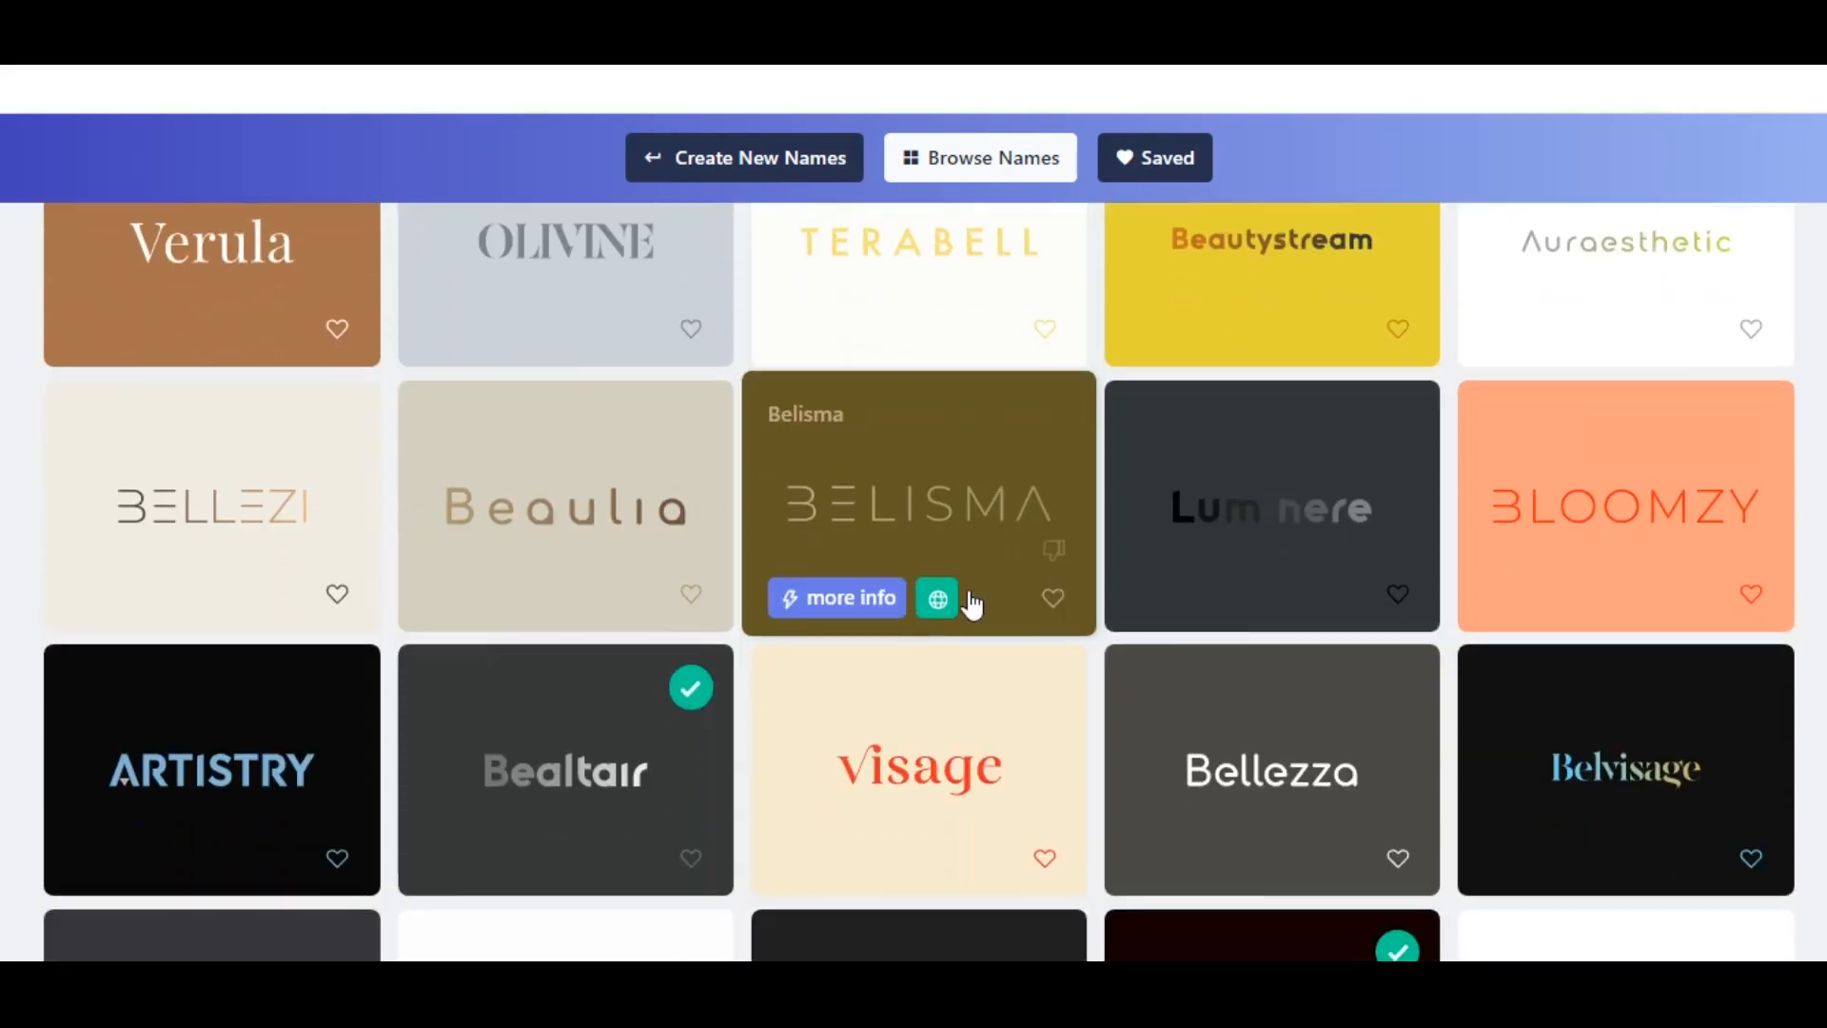
scroll(972, 604, "down", 6)
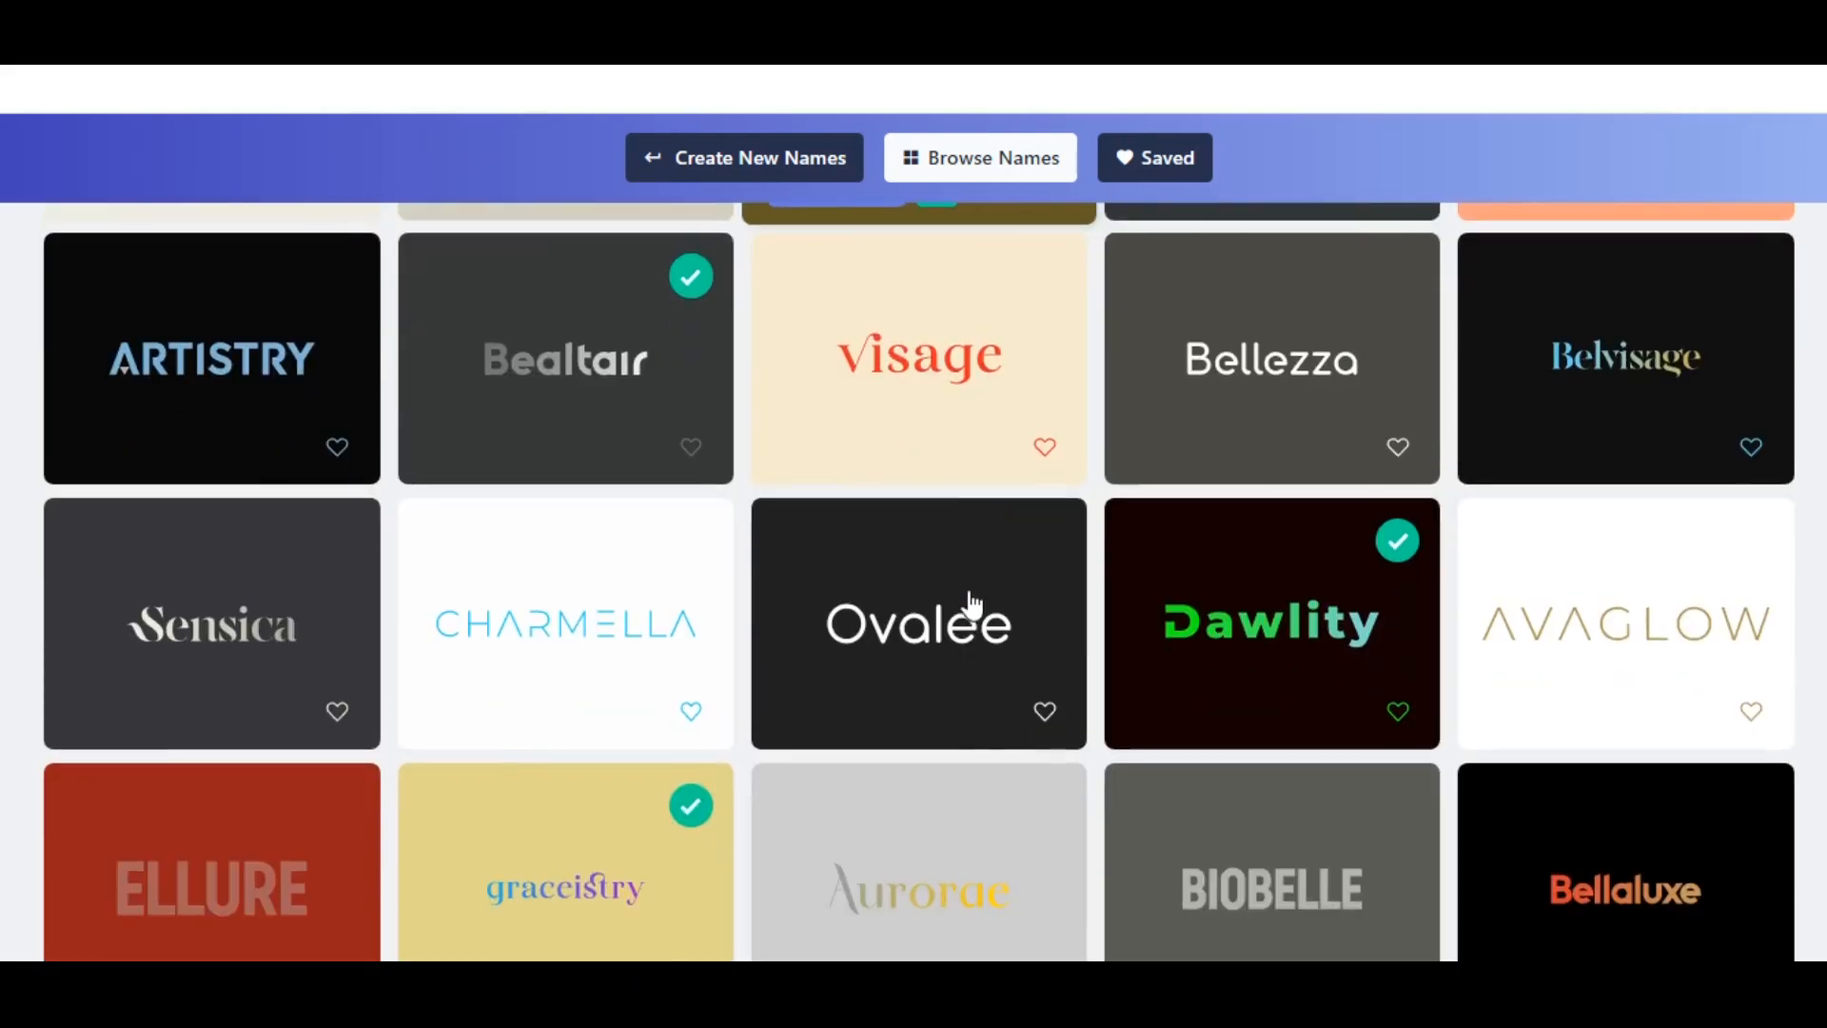
scroll(971, 605, "down", 6)
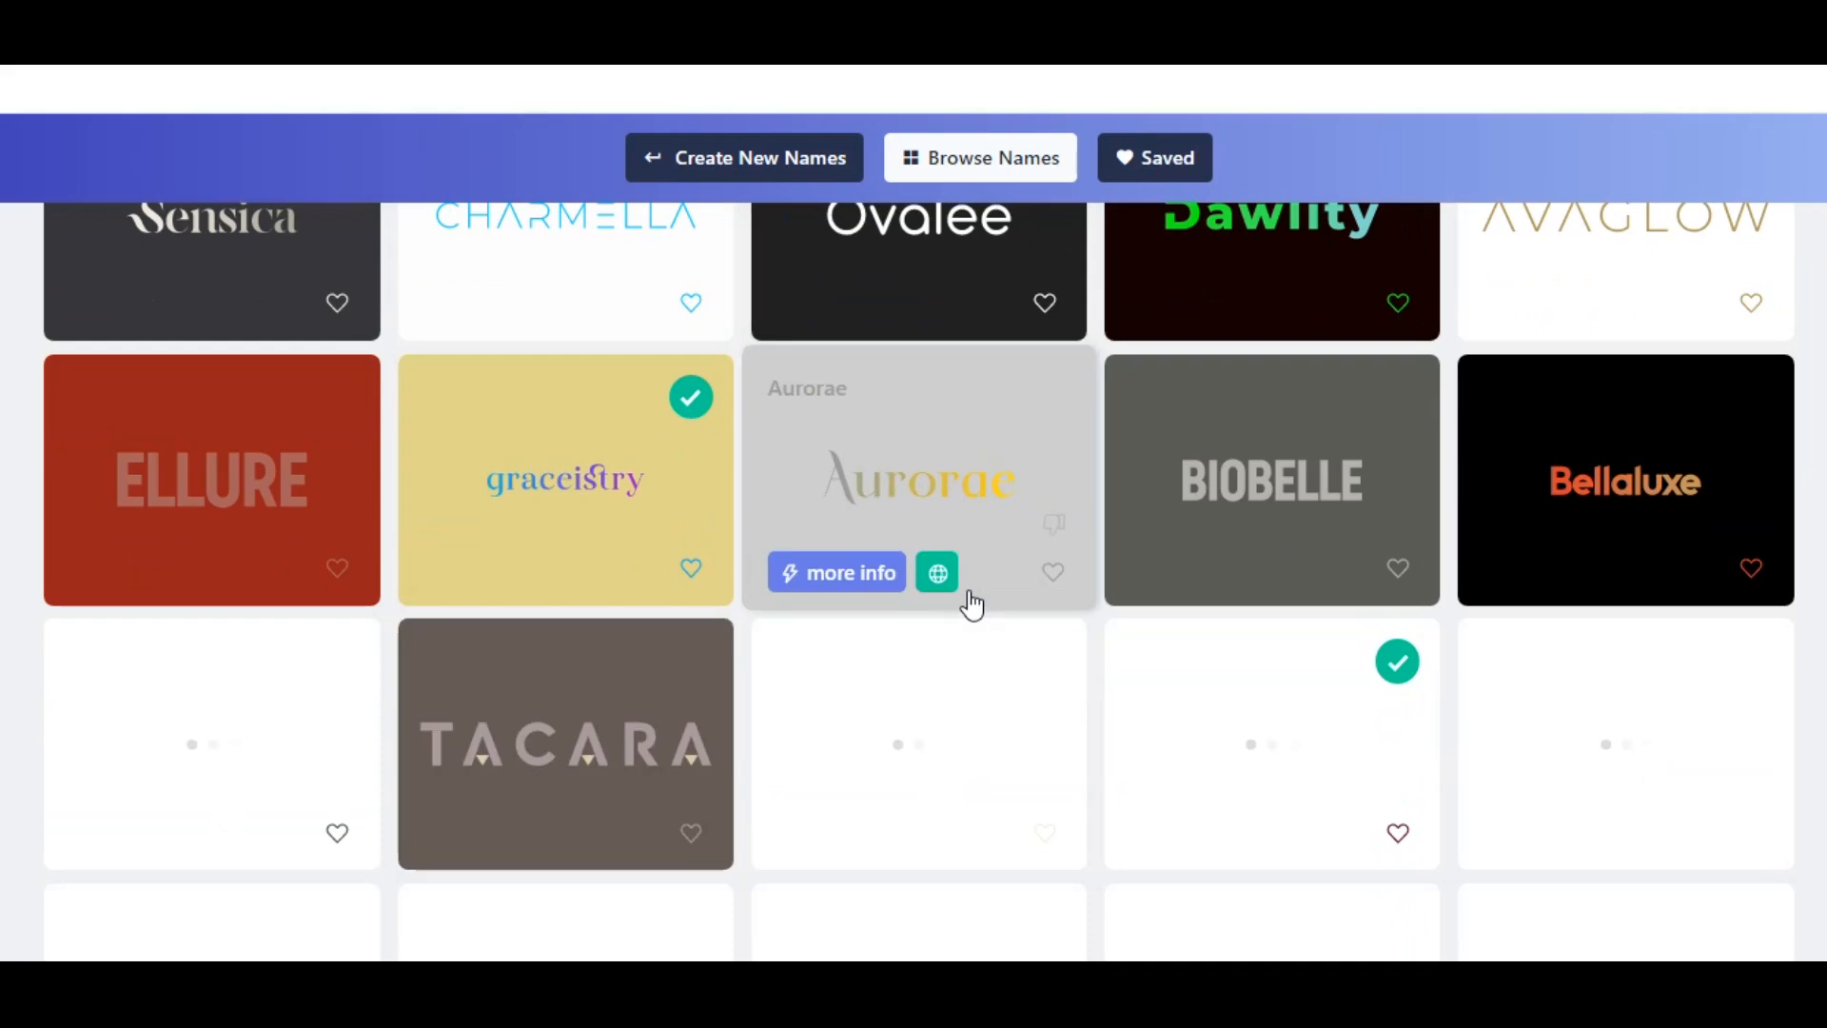
scroll(972, 604, "down", 2)
scroll(972, 605, "down", 2)
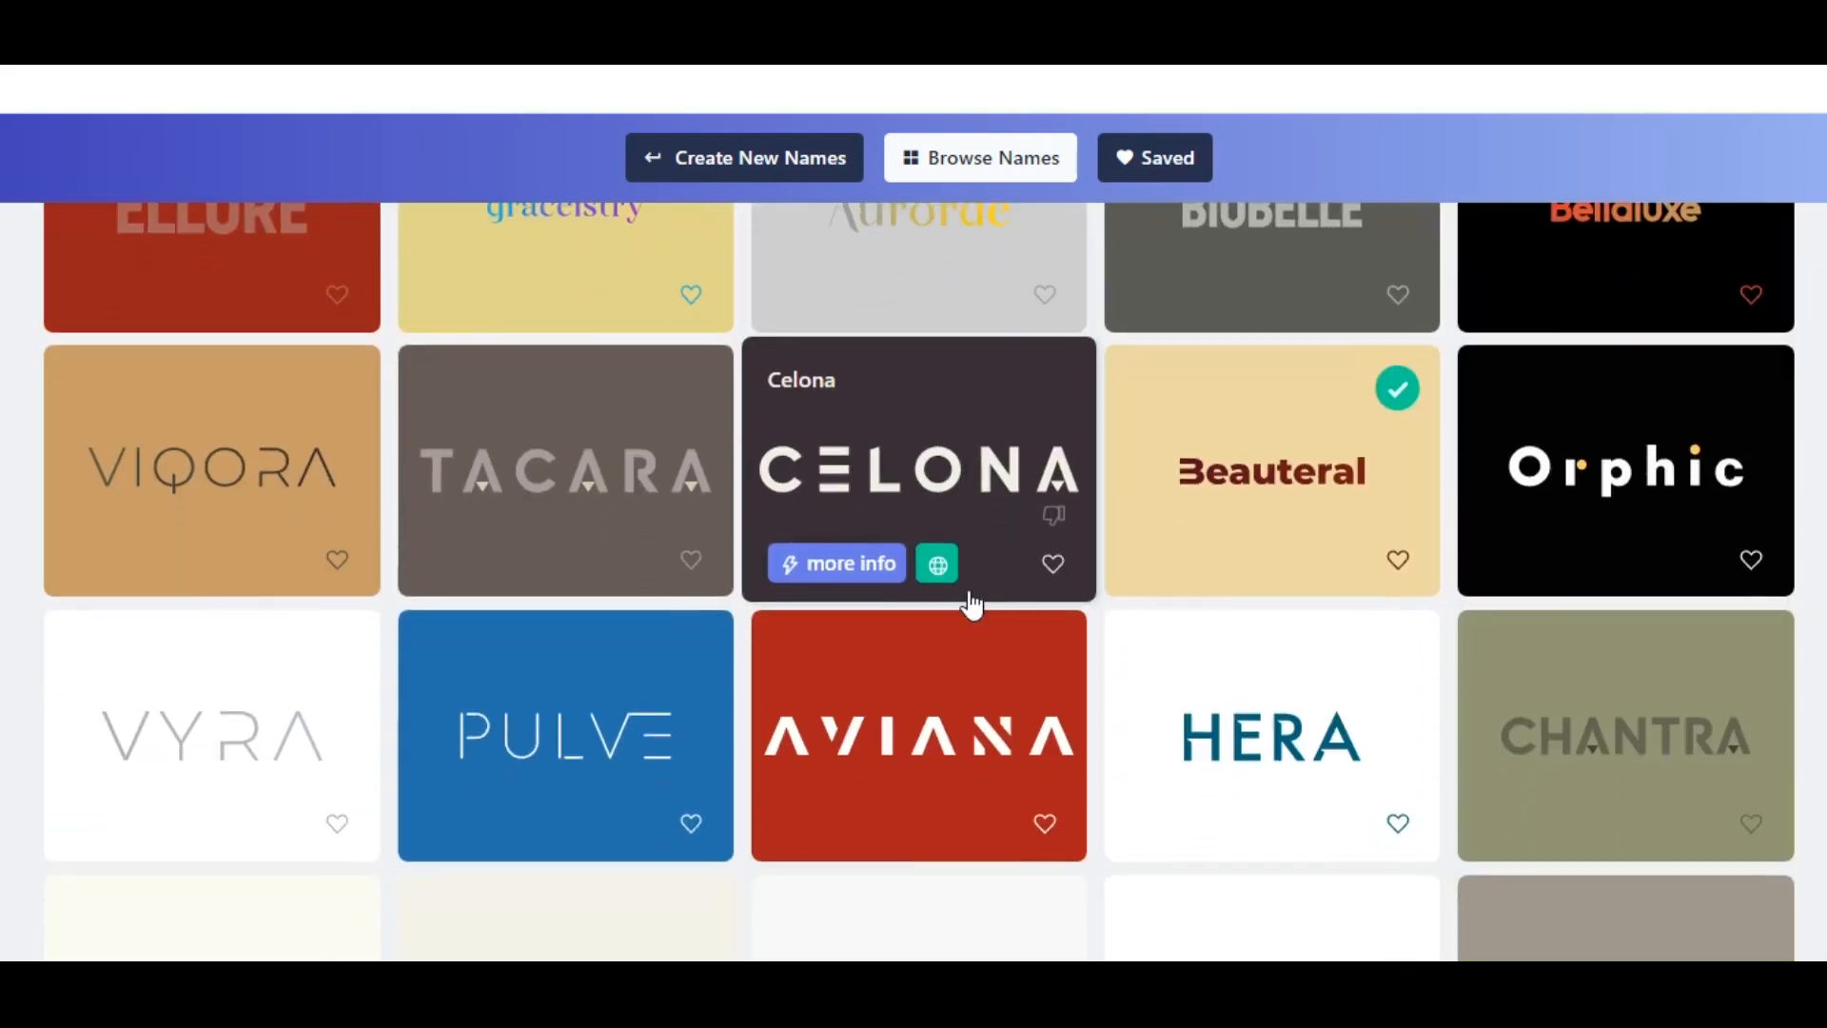
scroll(972, 605, "down", 5)
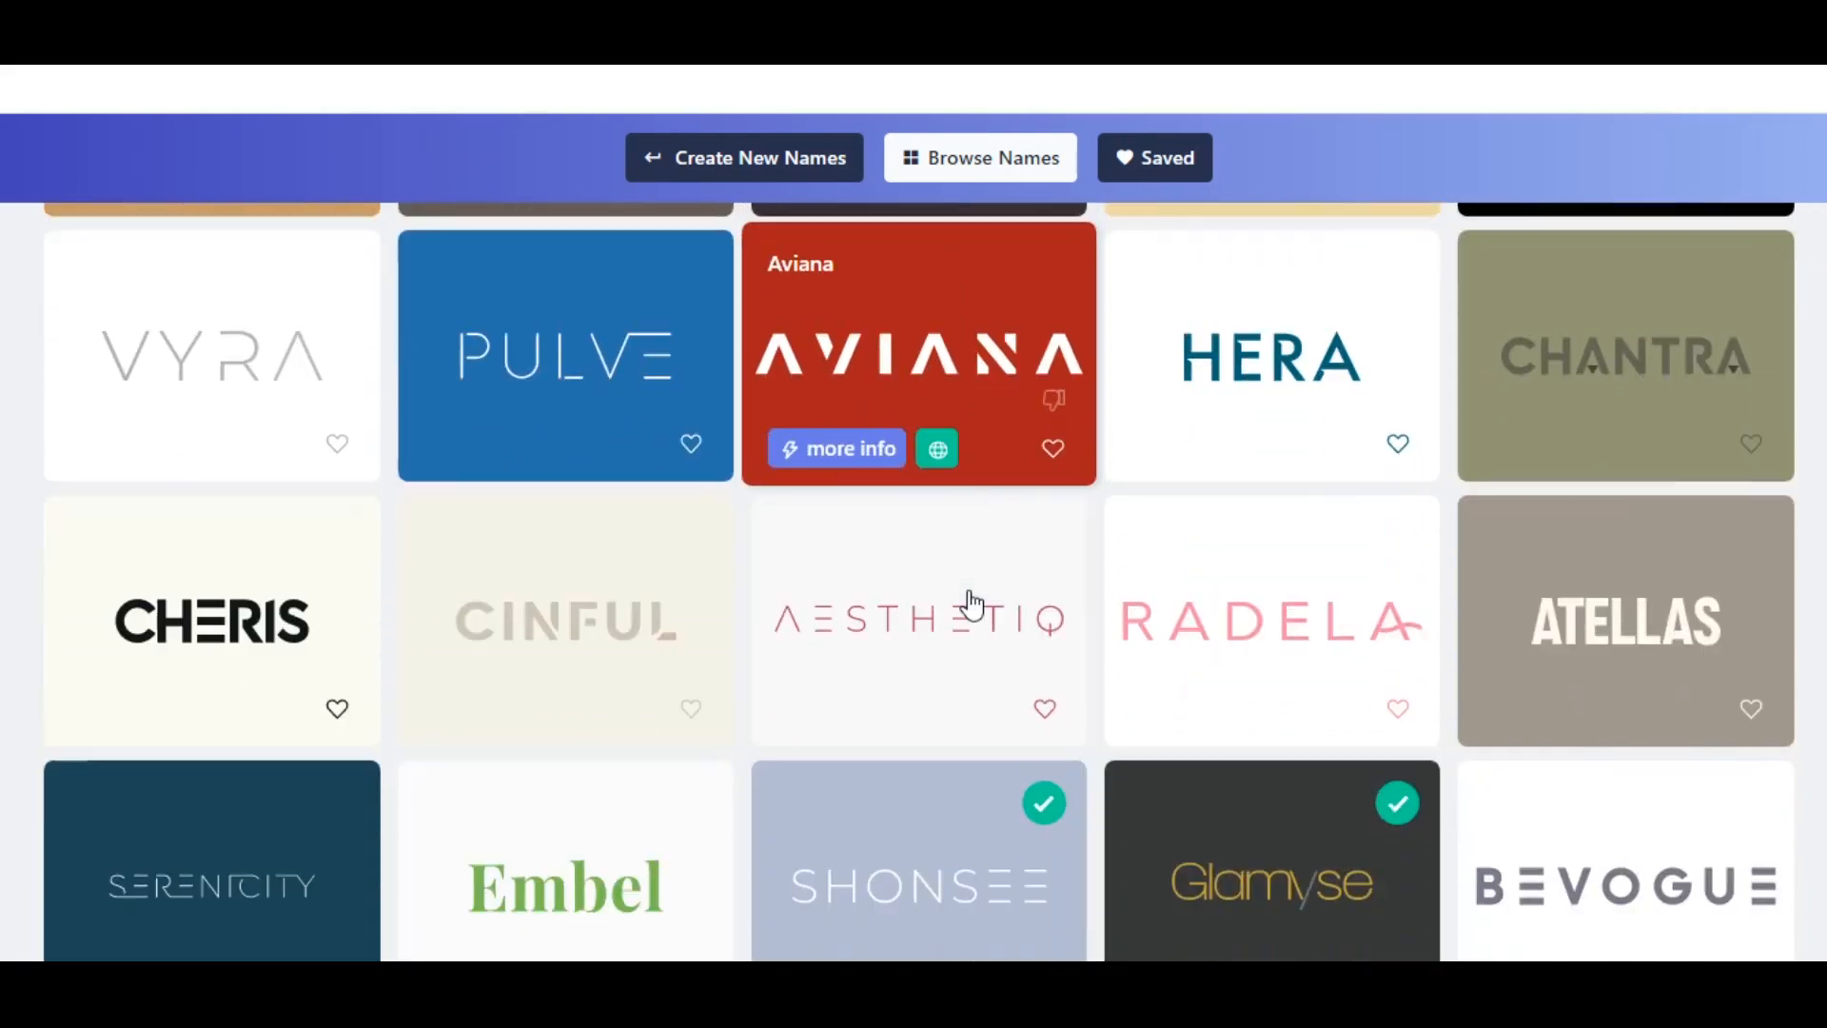
scroll(972, 604, "down", 2)
scroll(972, 604, "down", 4)
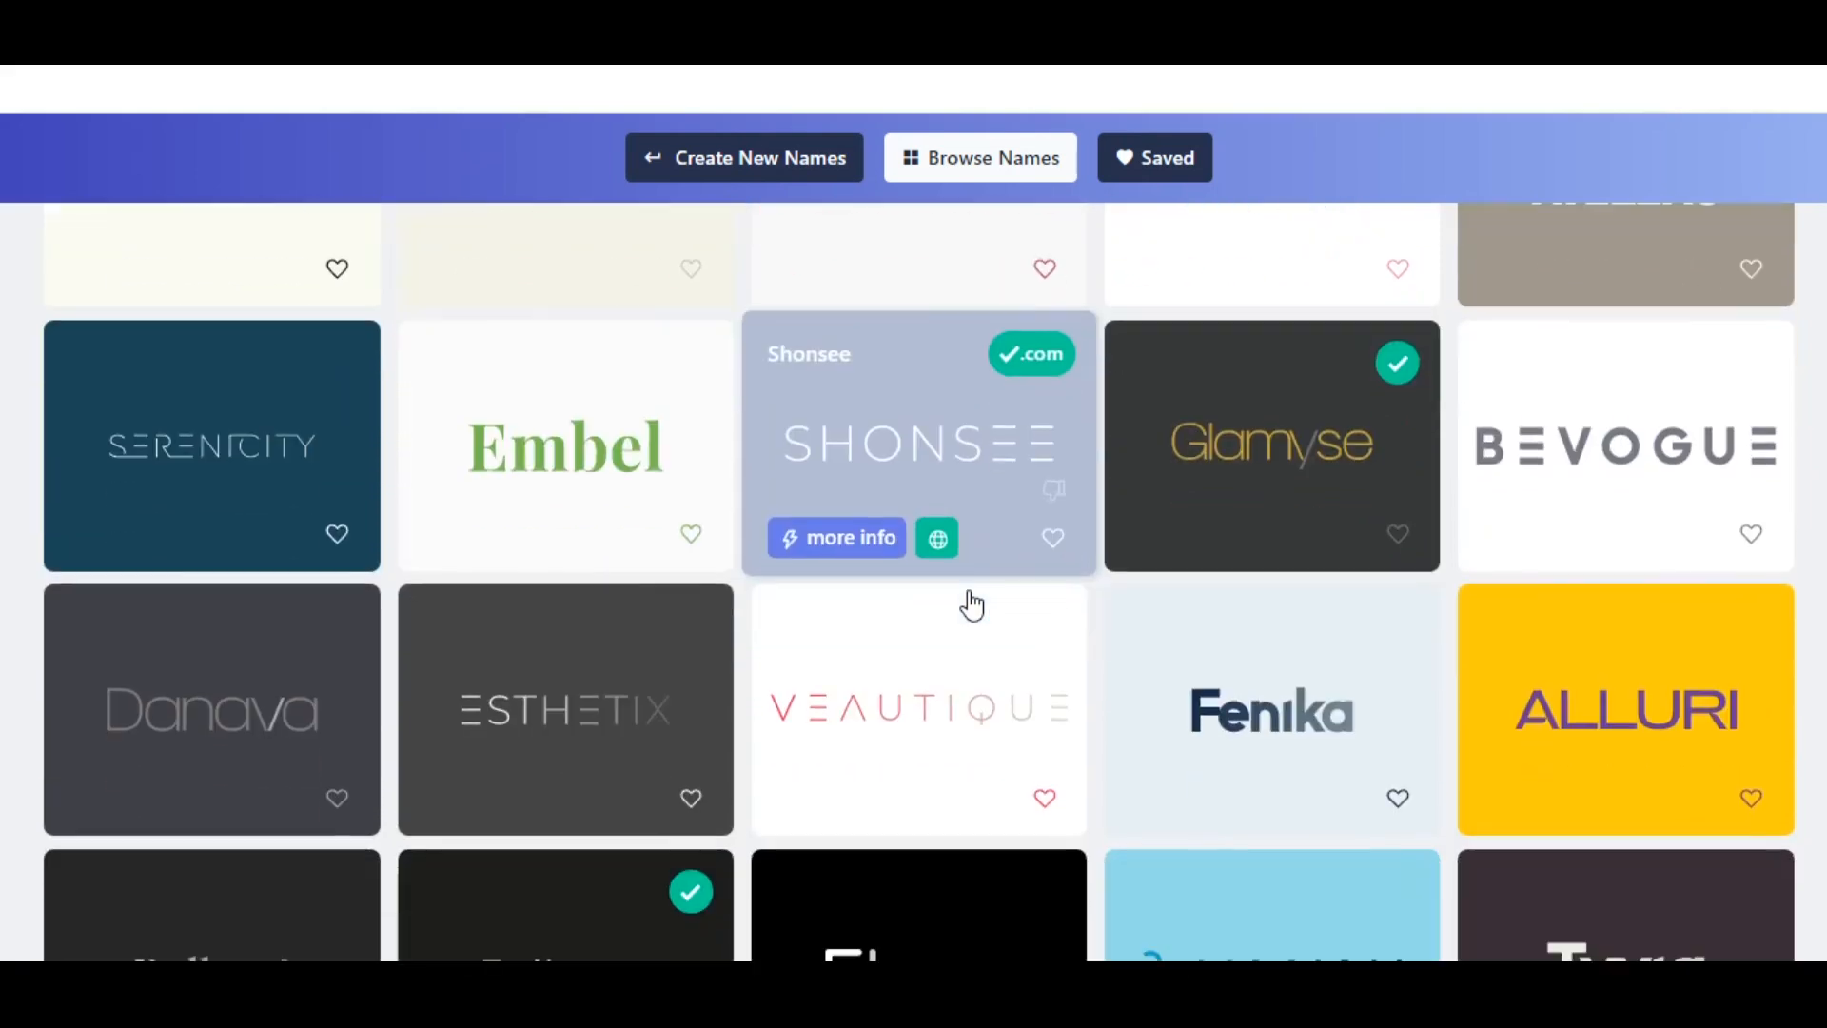
scroll(972, 604, "down", 5)
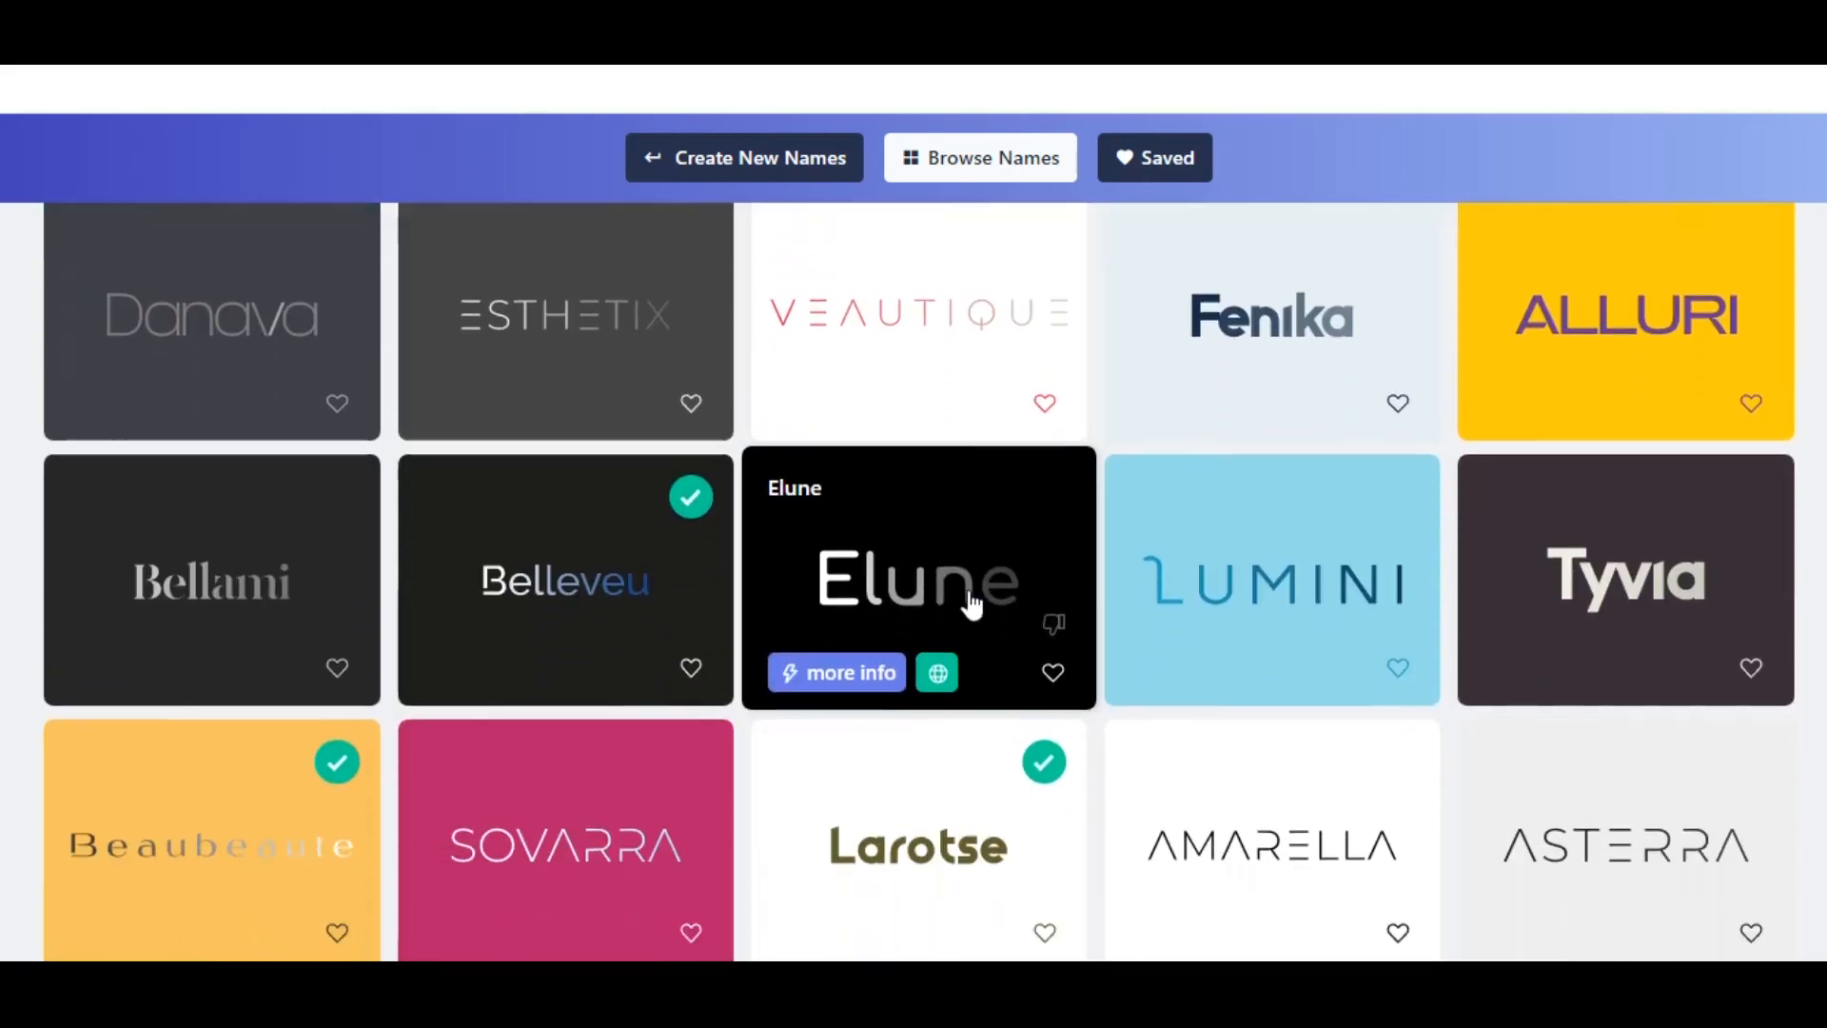
scroll(972, 605, "down", 2)
scroll(972, 604, "down", 2)
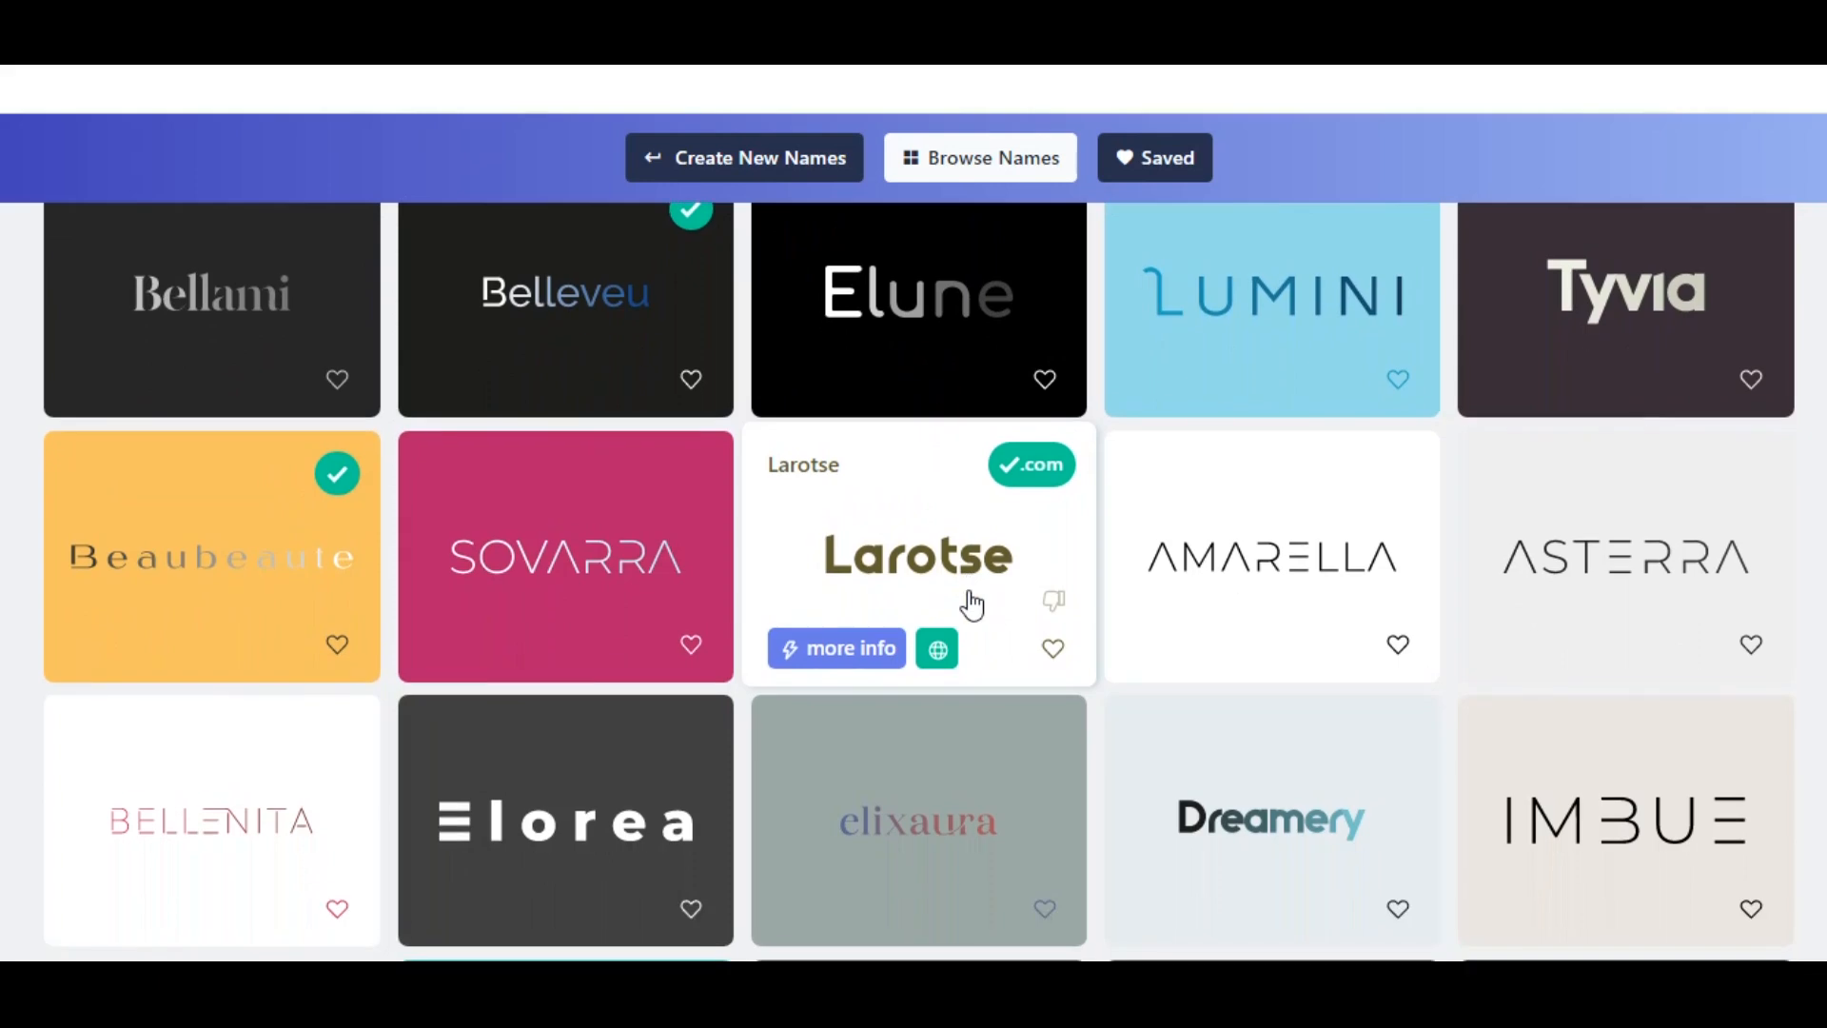
scroll(971, 604, "down", 2)
scroll(971, 604, "down", 2)
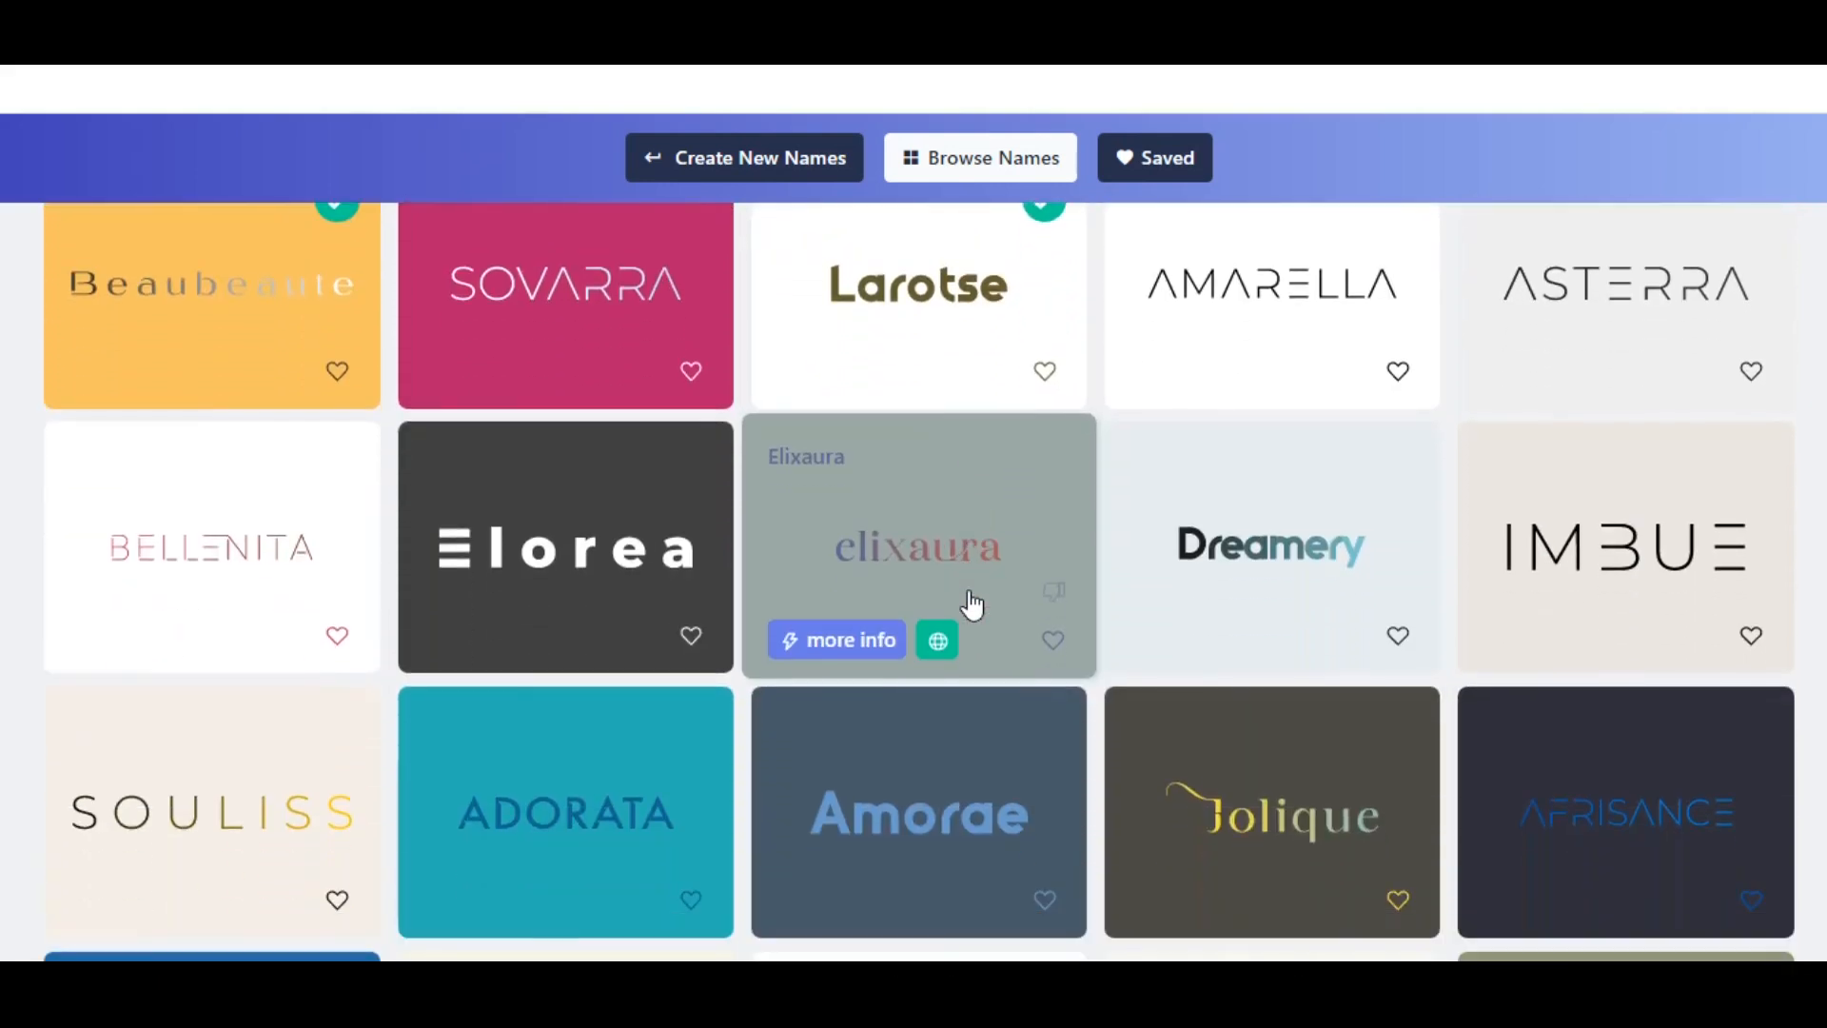
scroll(972, 604, "down", 3)
scroll(972, 604, "down", 2)
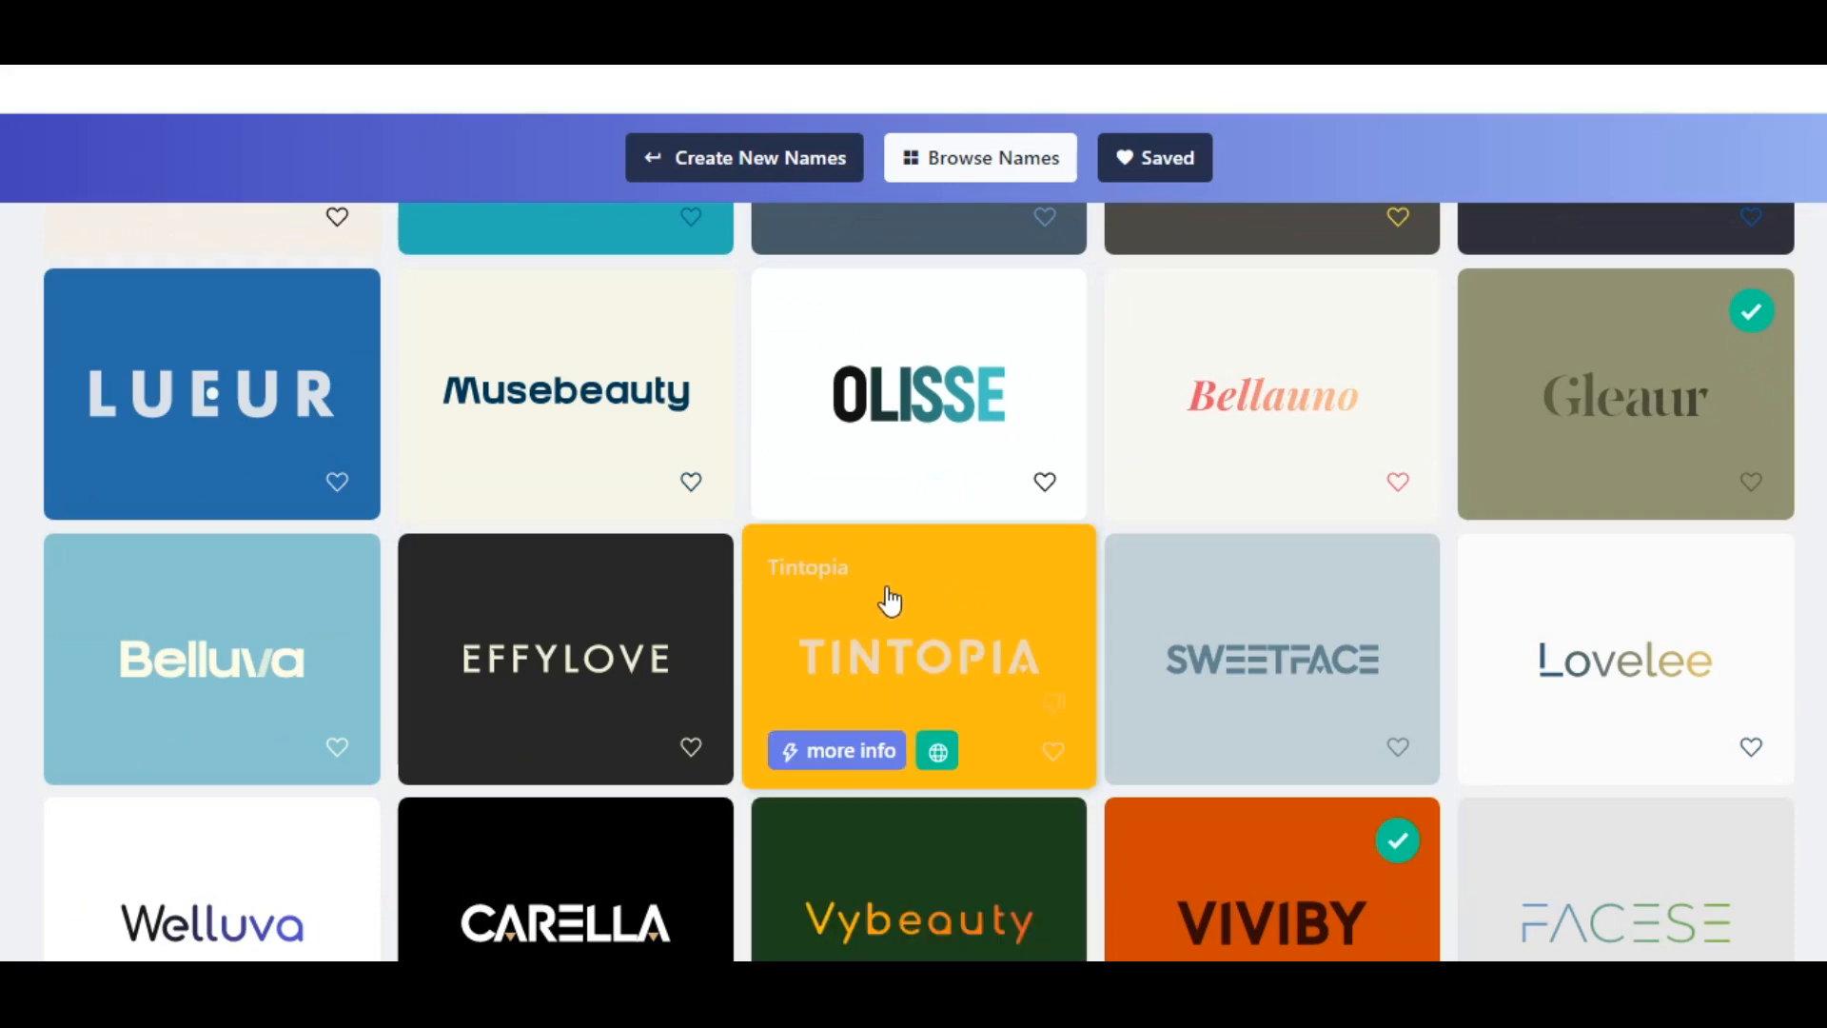
left_click(298, 664)
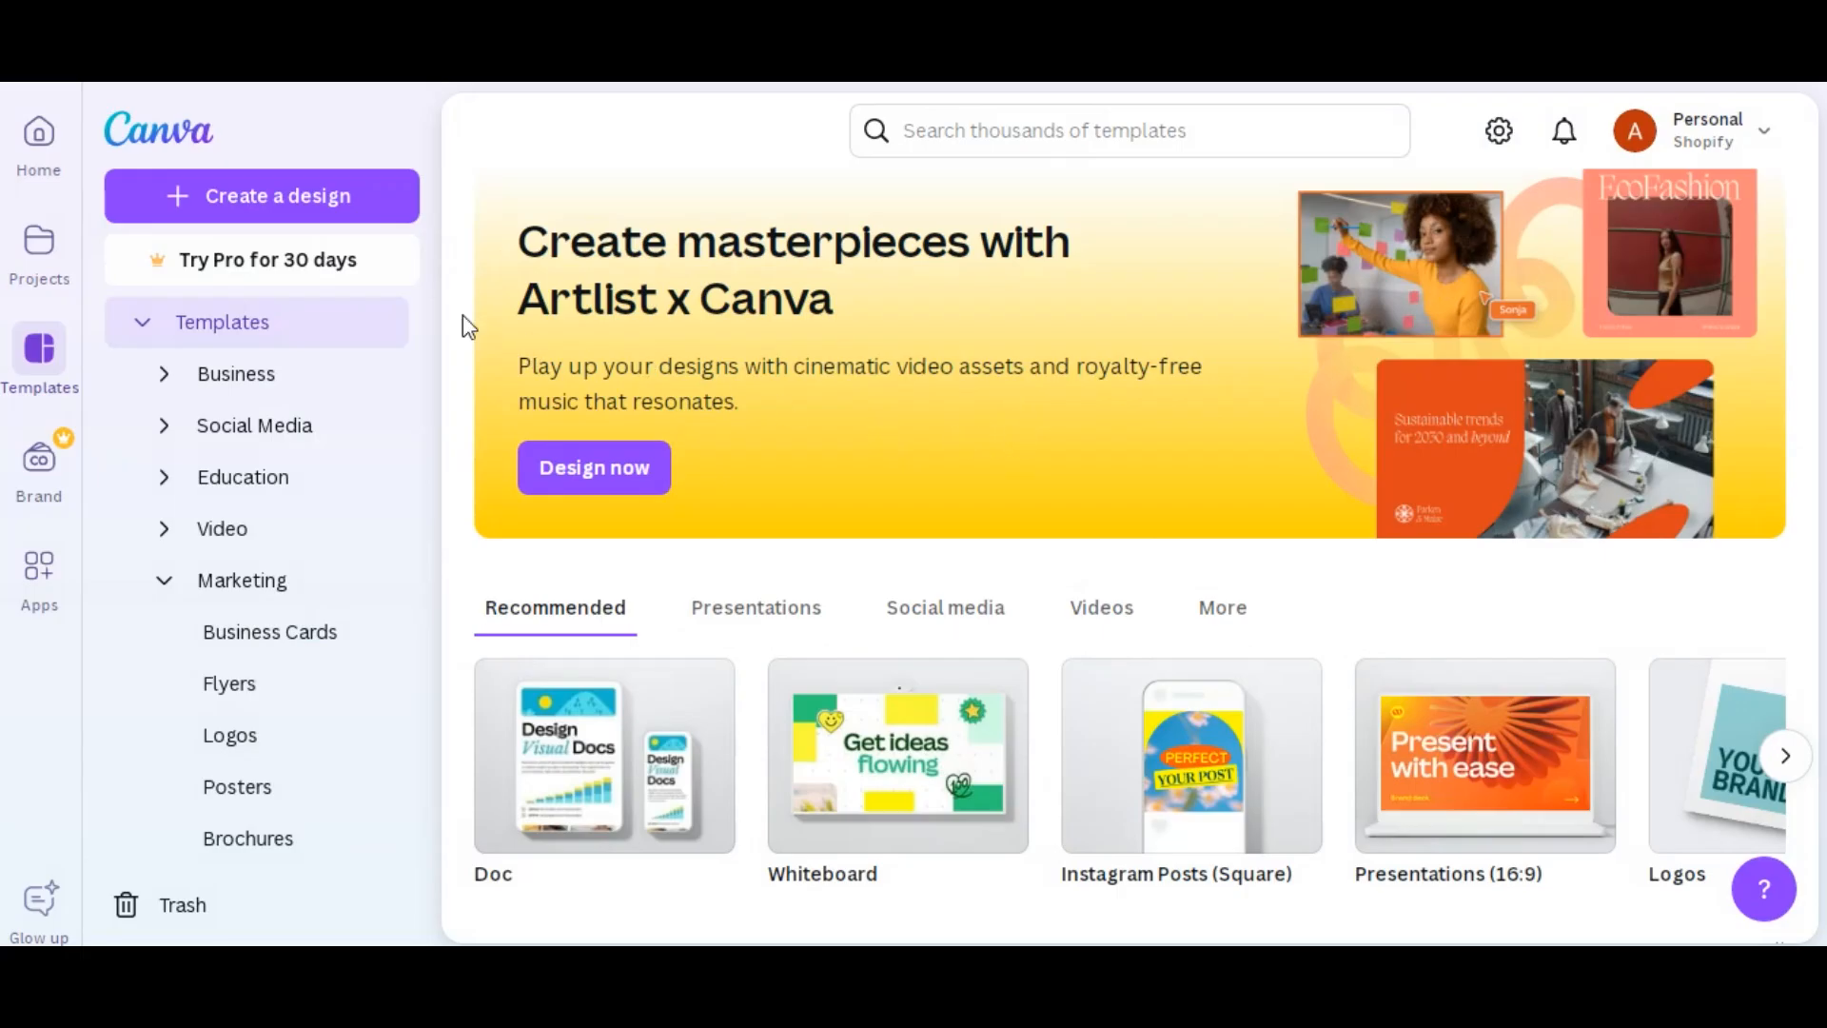
- Switch to Canva and create a new custom-size design of 500 × 500 px
left_click(333, 197)
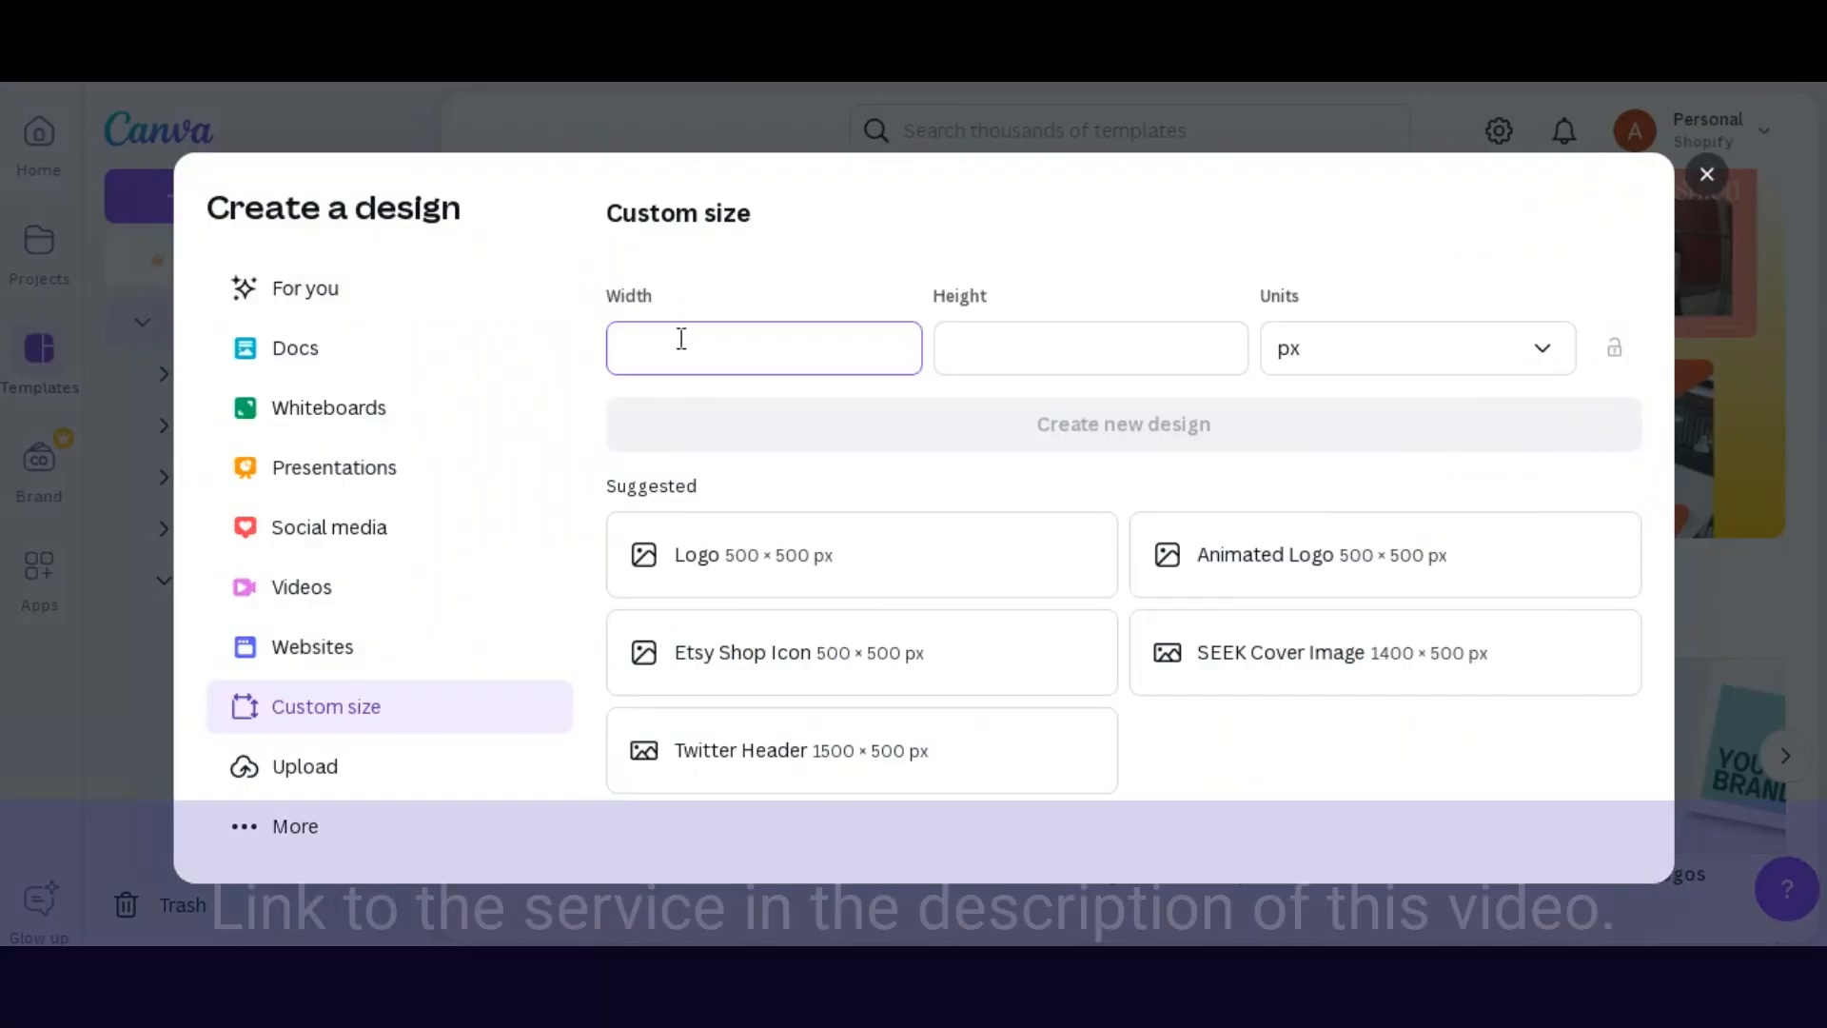
type("500")
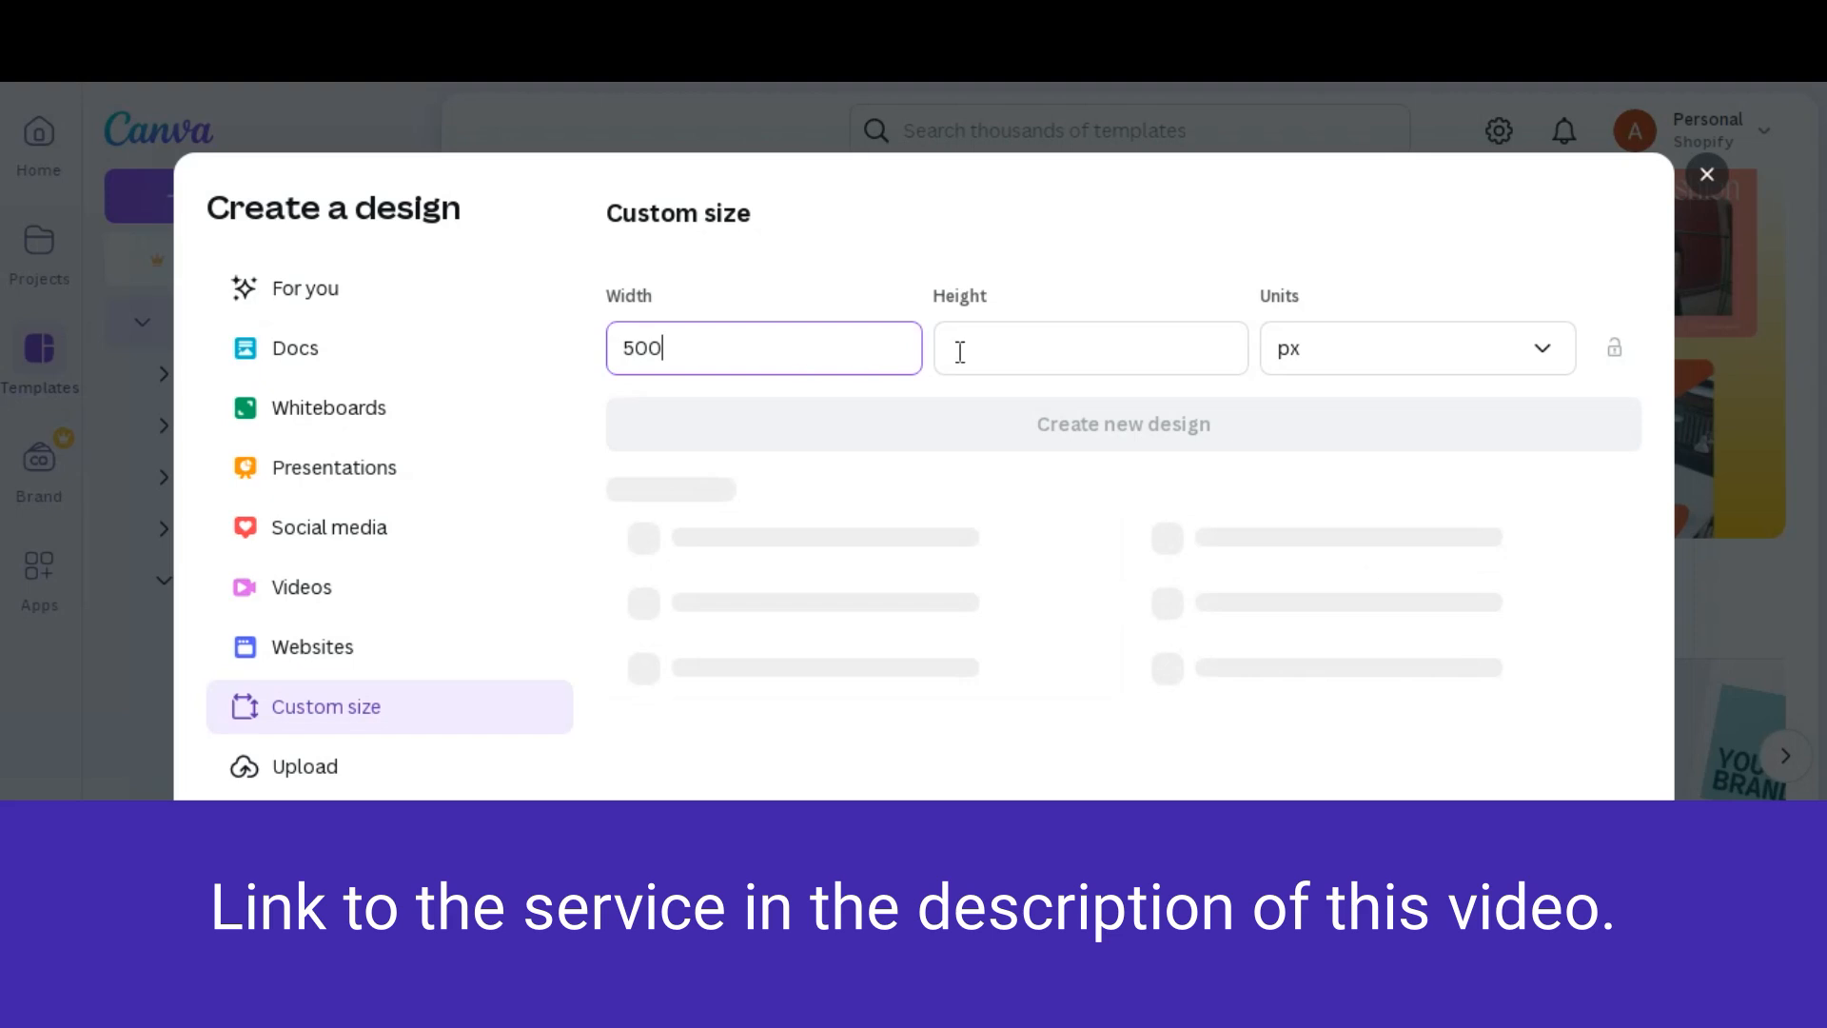
left_click(961, 348)
type("500")
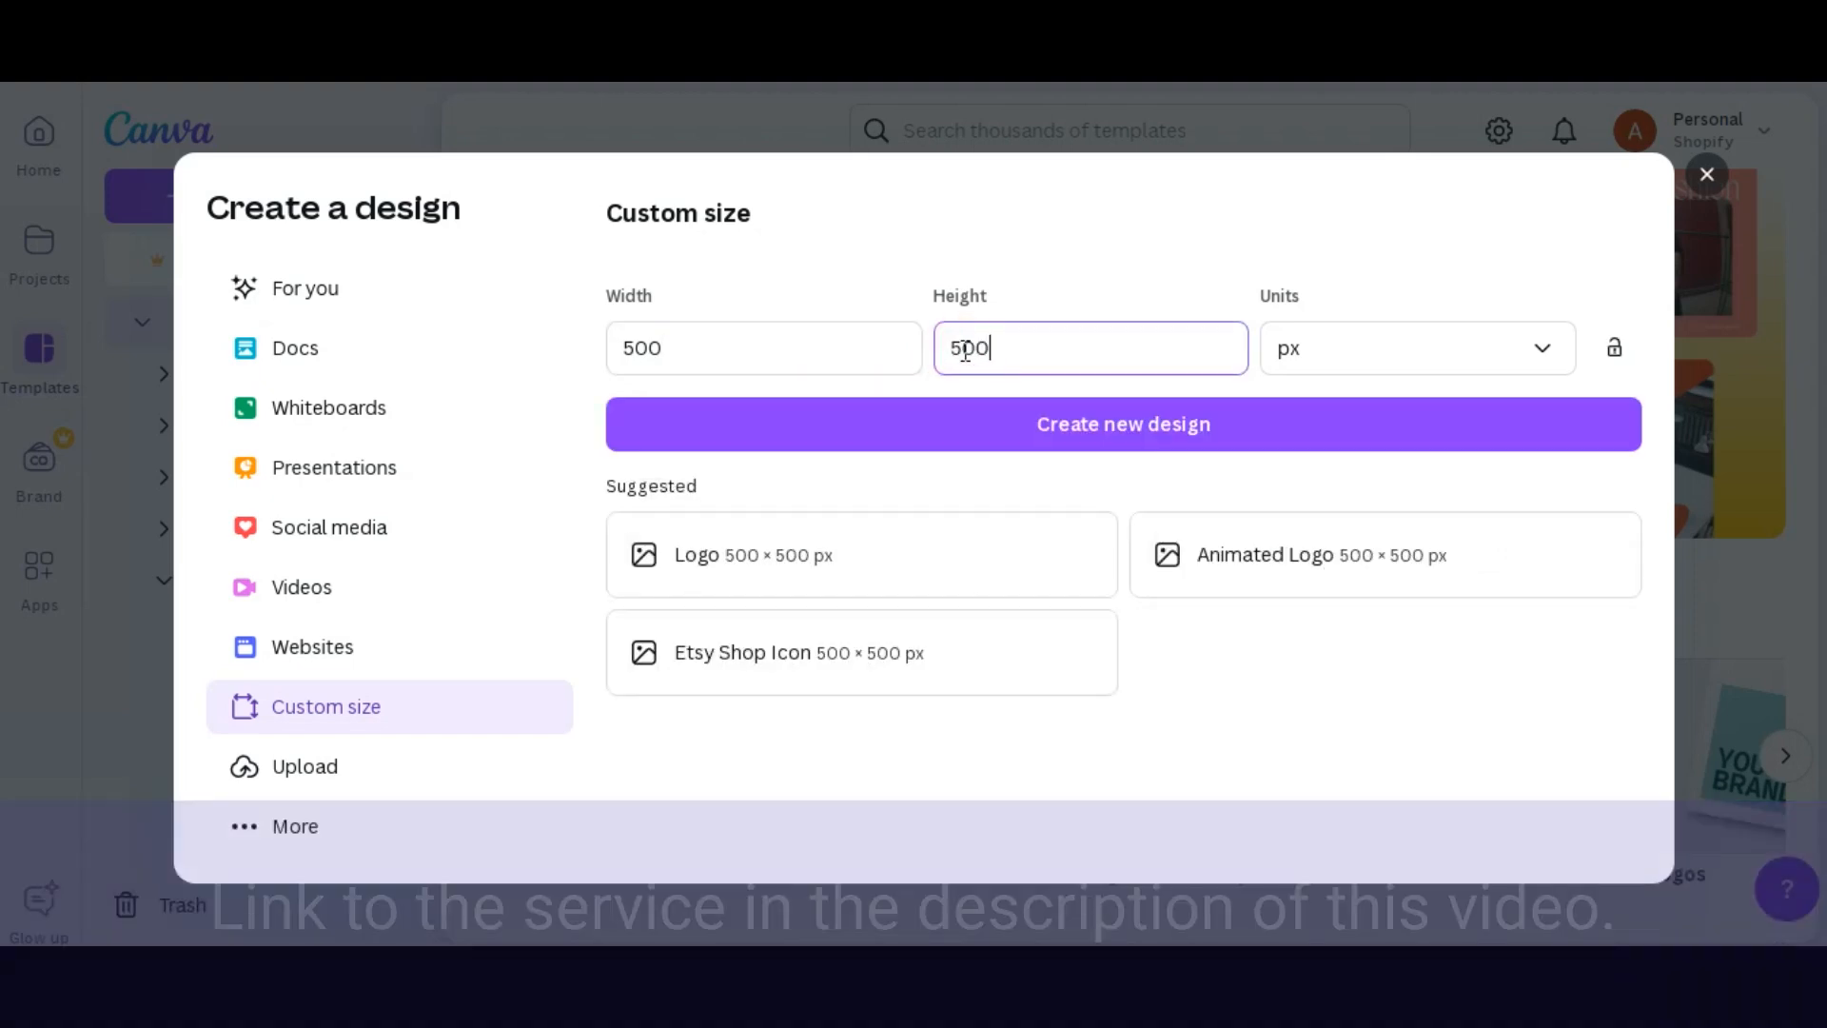
left_click(997, 428)
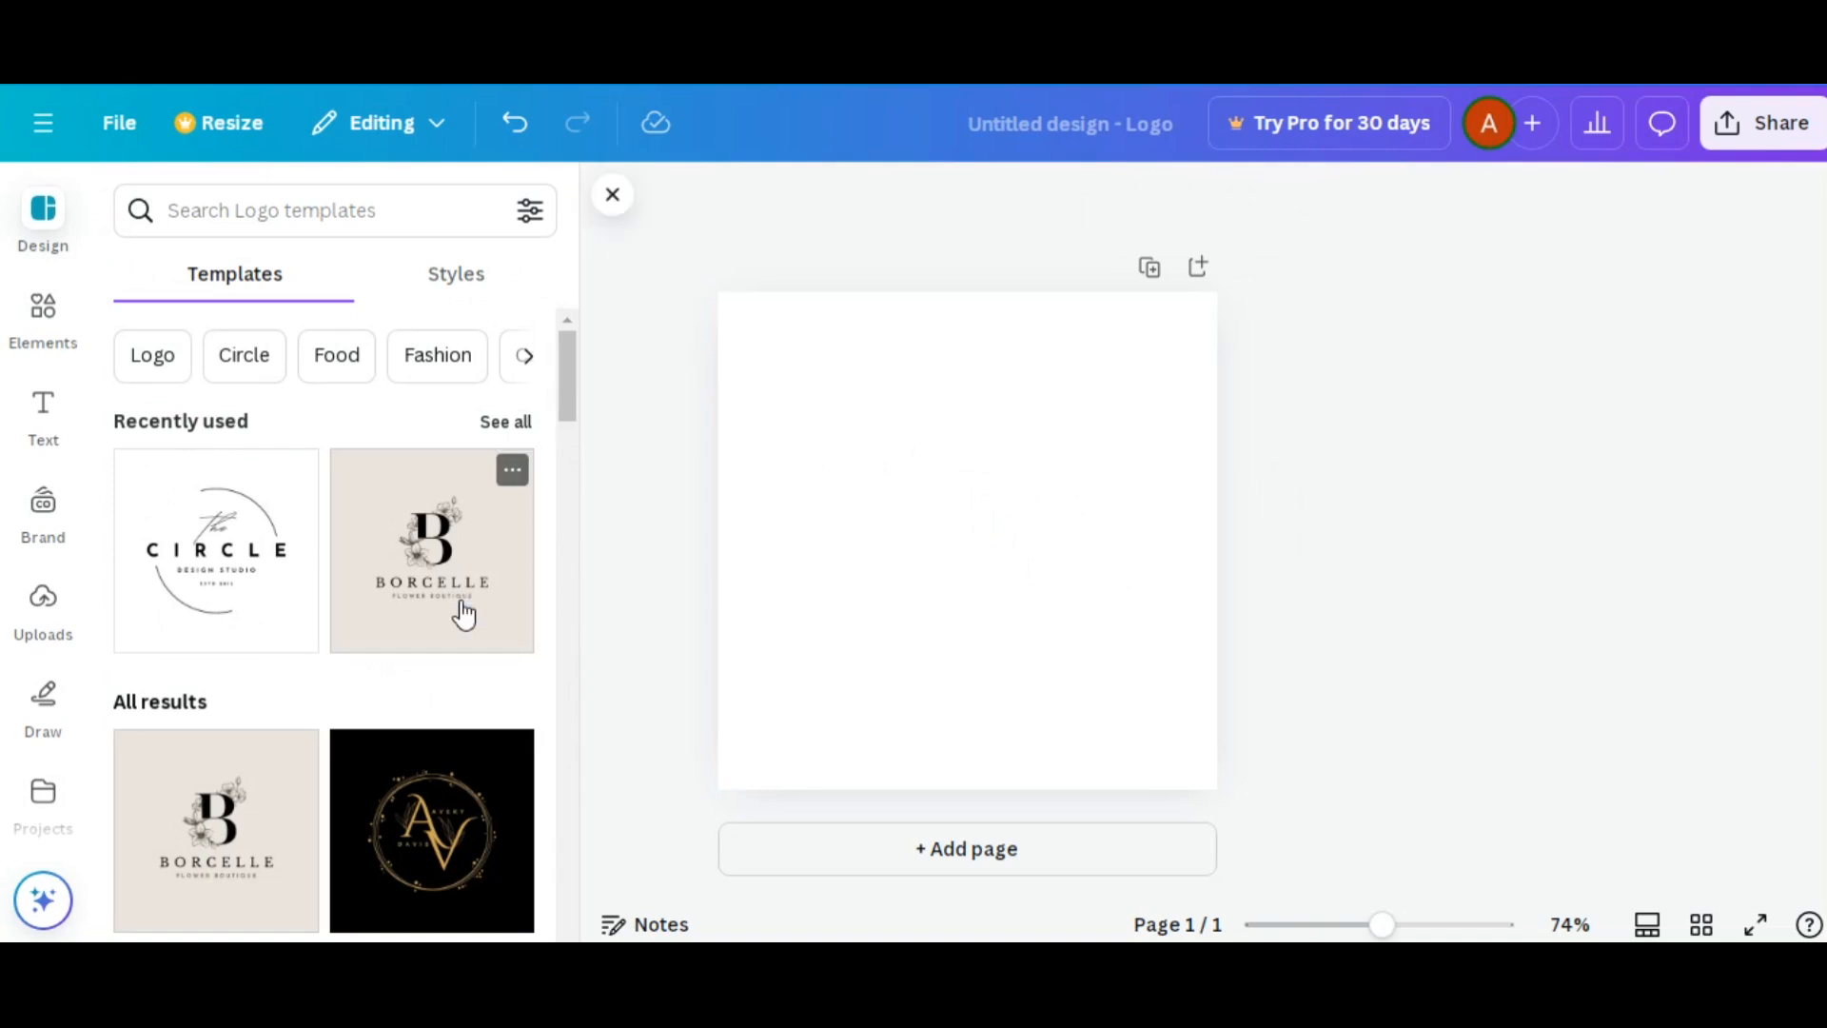
- Look through the suggested logo templates for the blank design
scroll(460, 612, "down", 2)
scroll(327, 640, "down", 4)
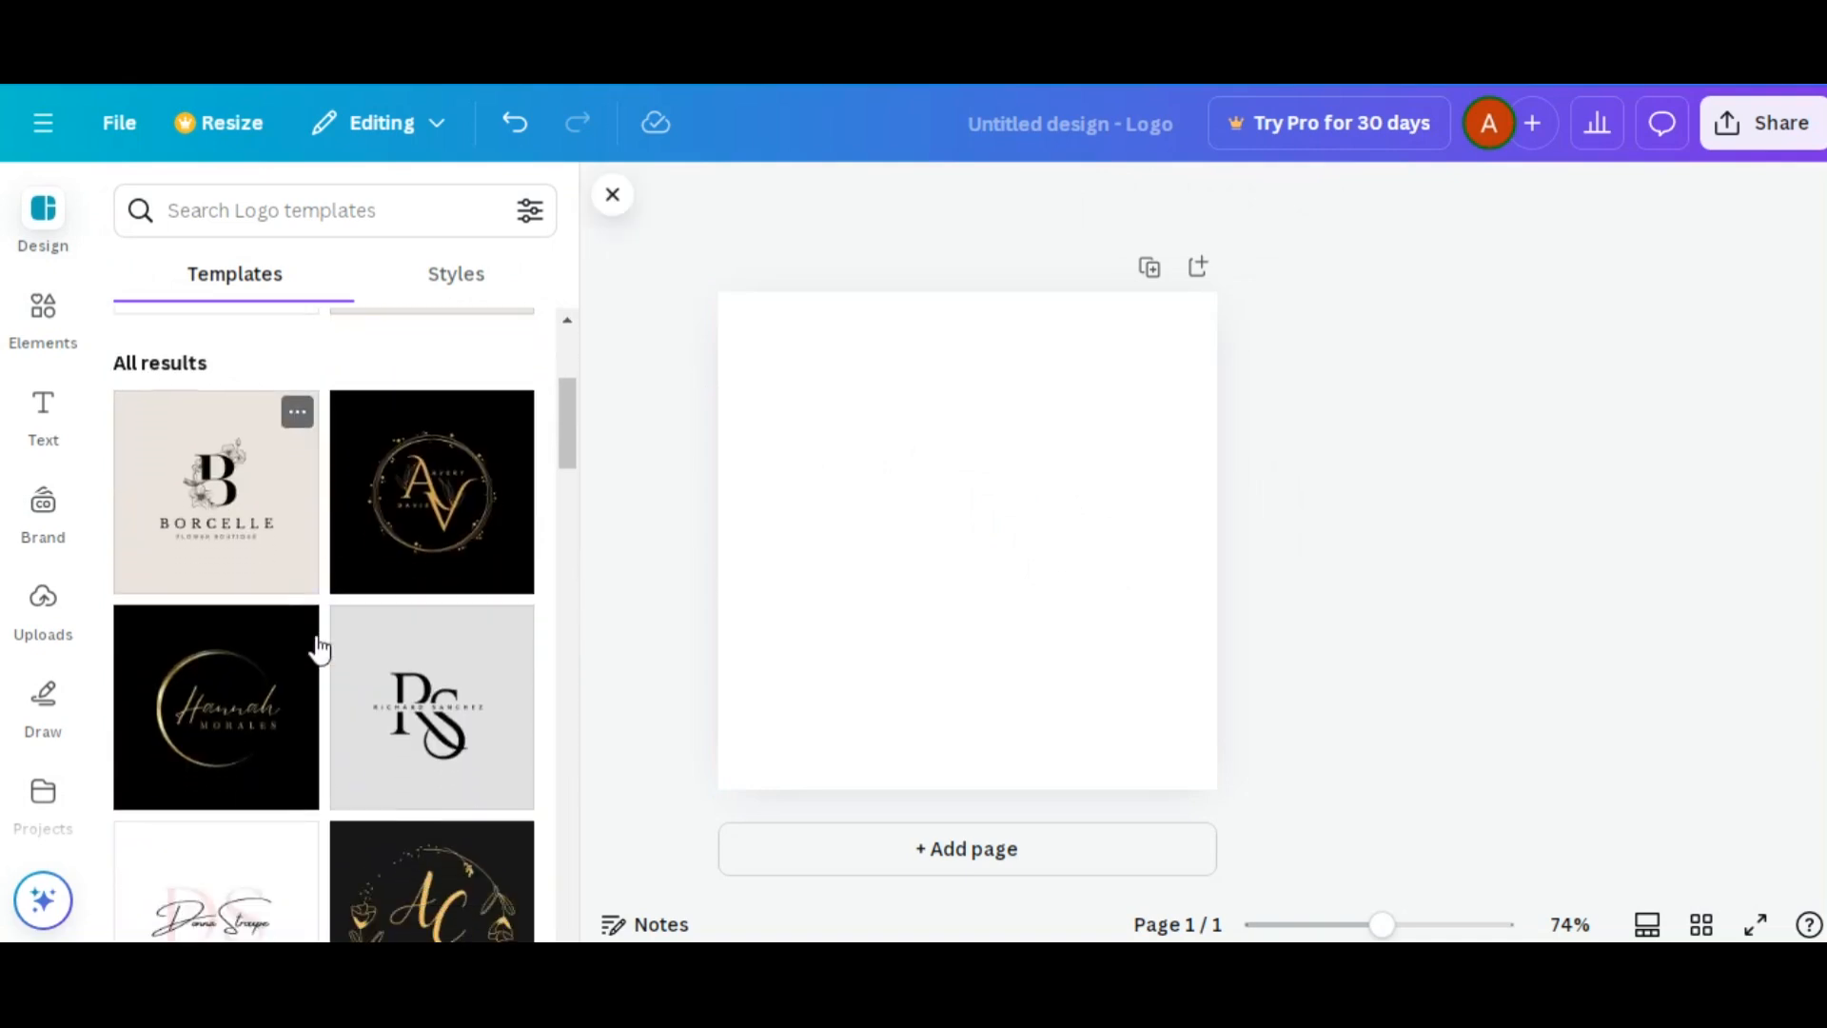
scroll(286, 616, "down", 10)
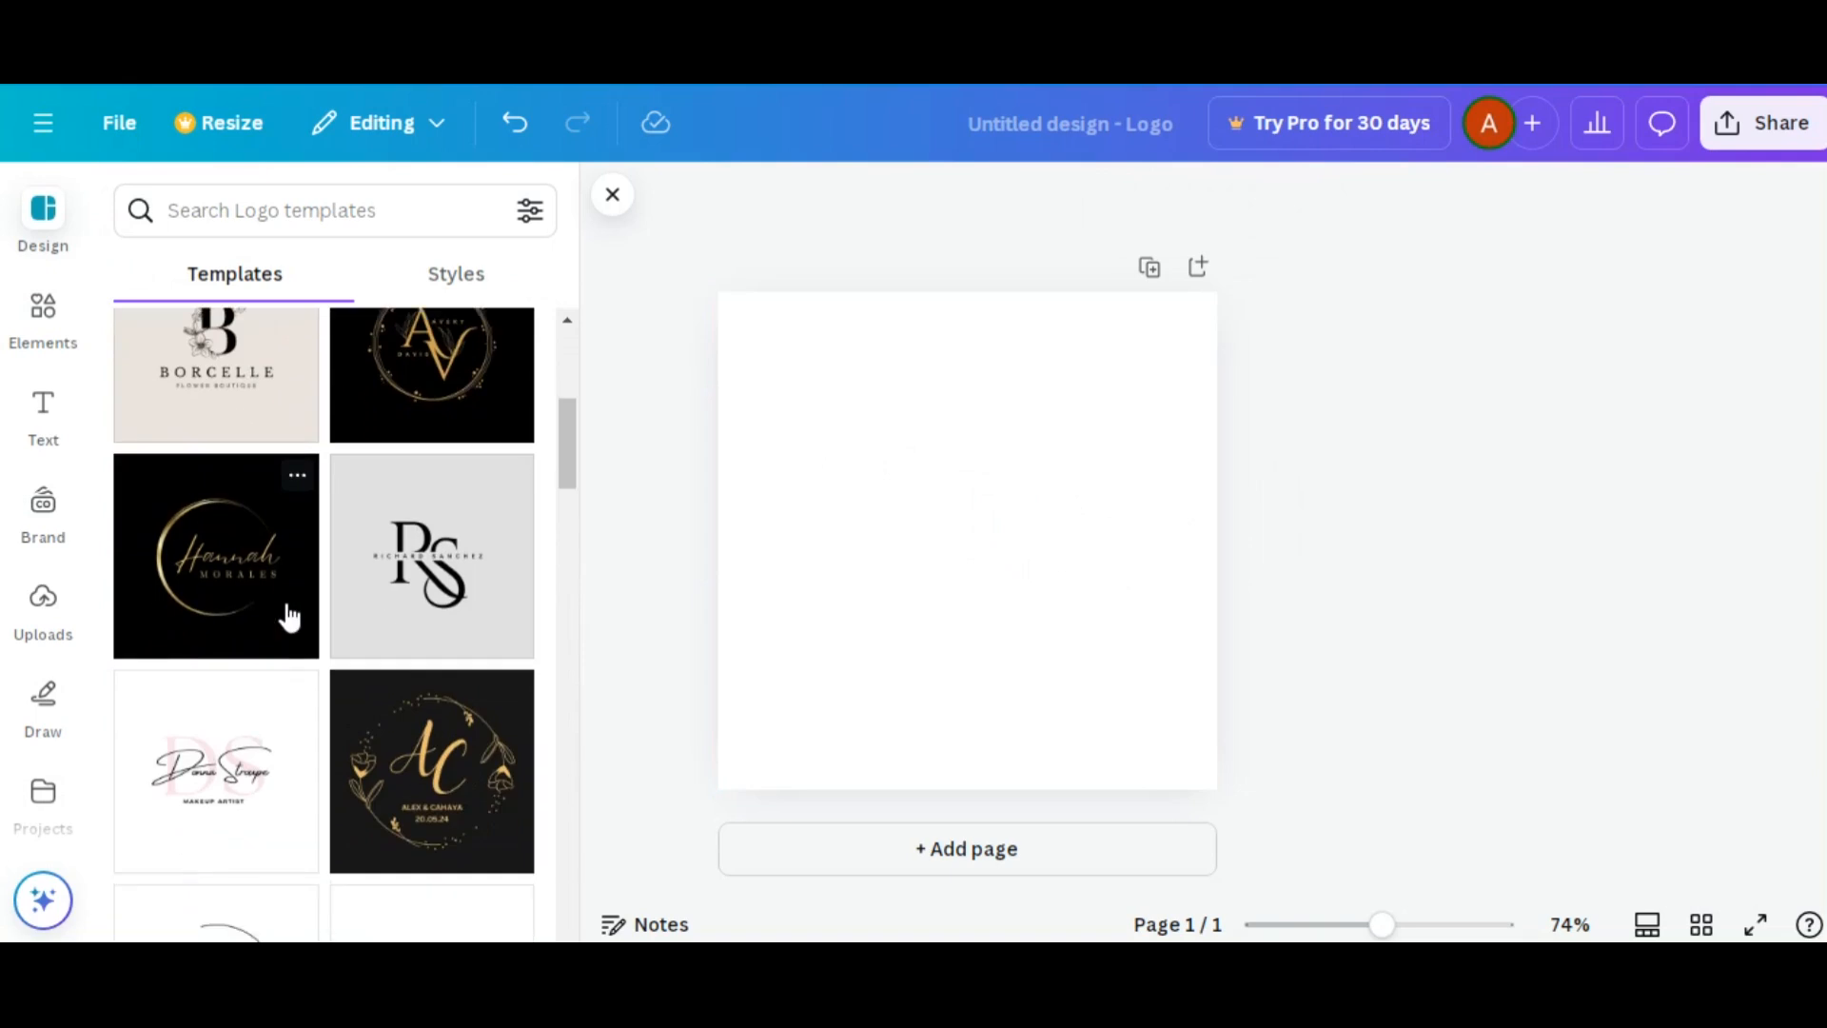
scroll(290, 619, "down", 8)
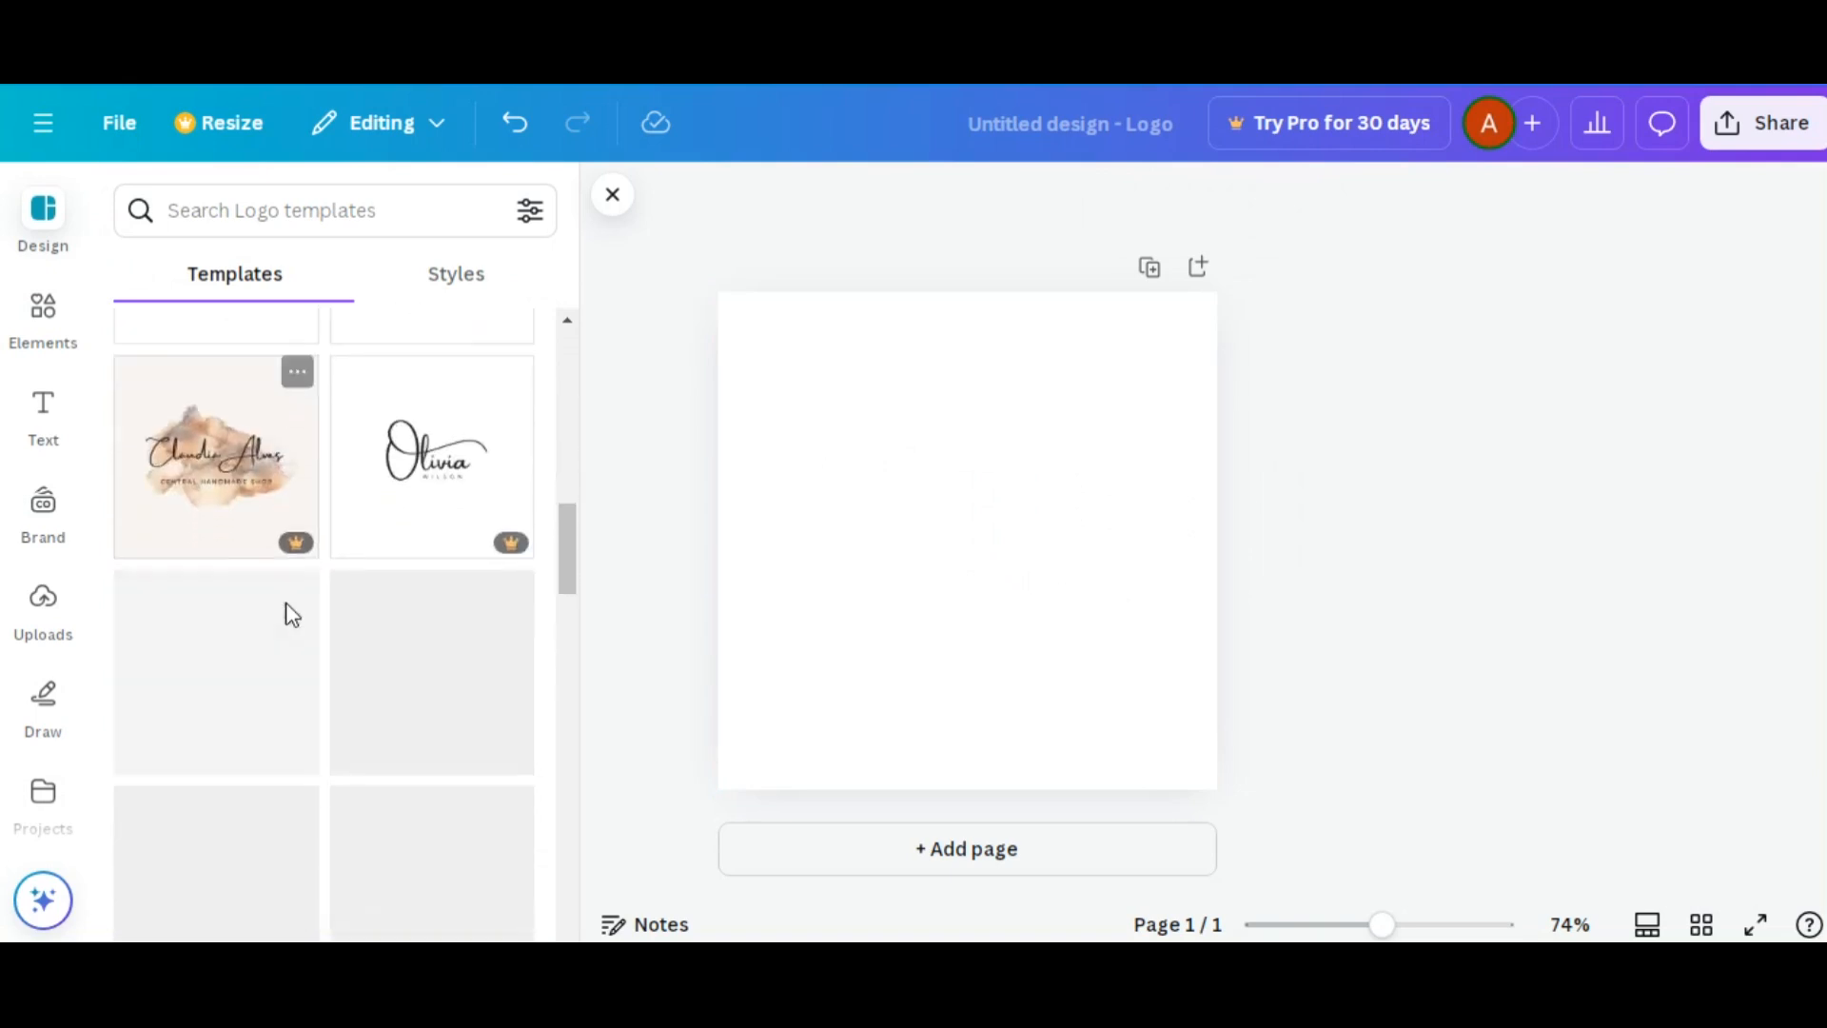
scroll(292, 616, "down", 5)
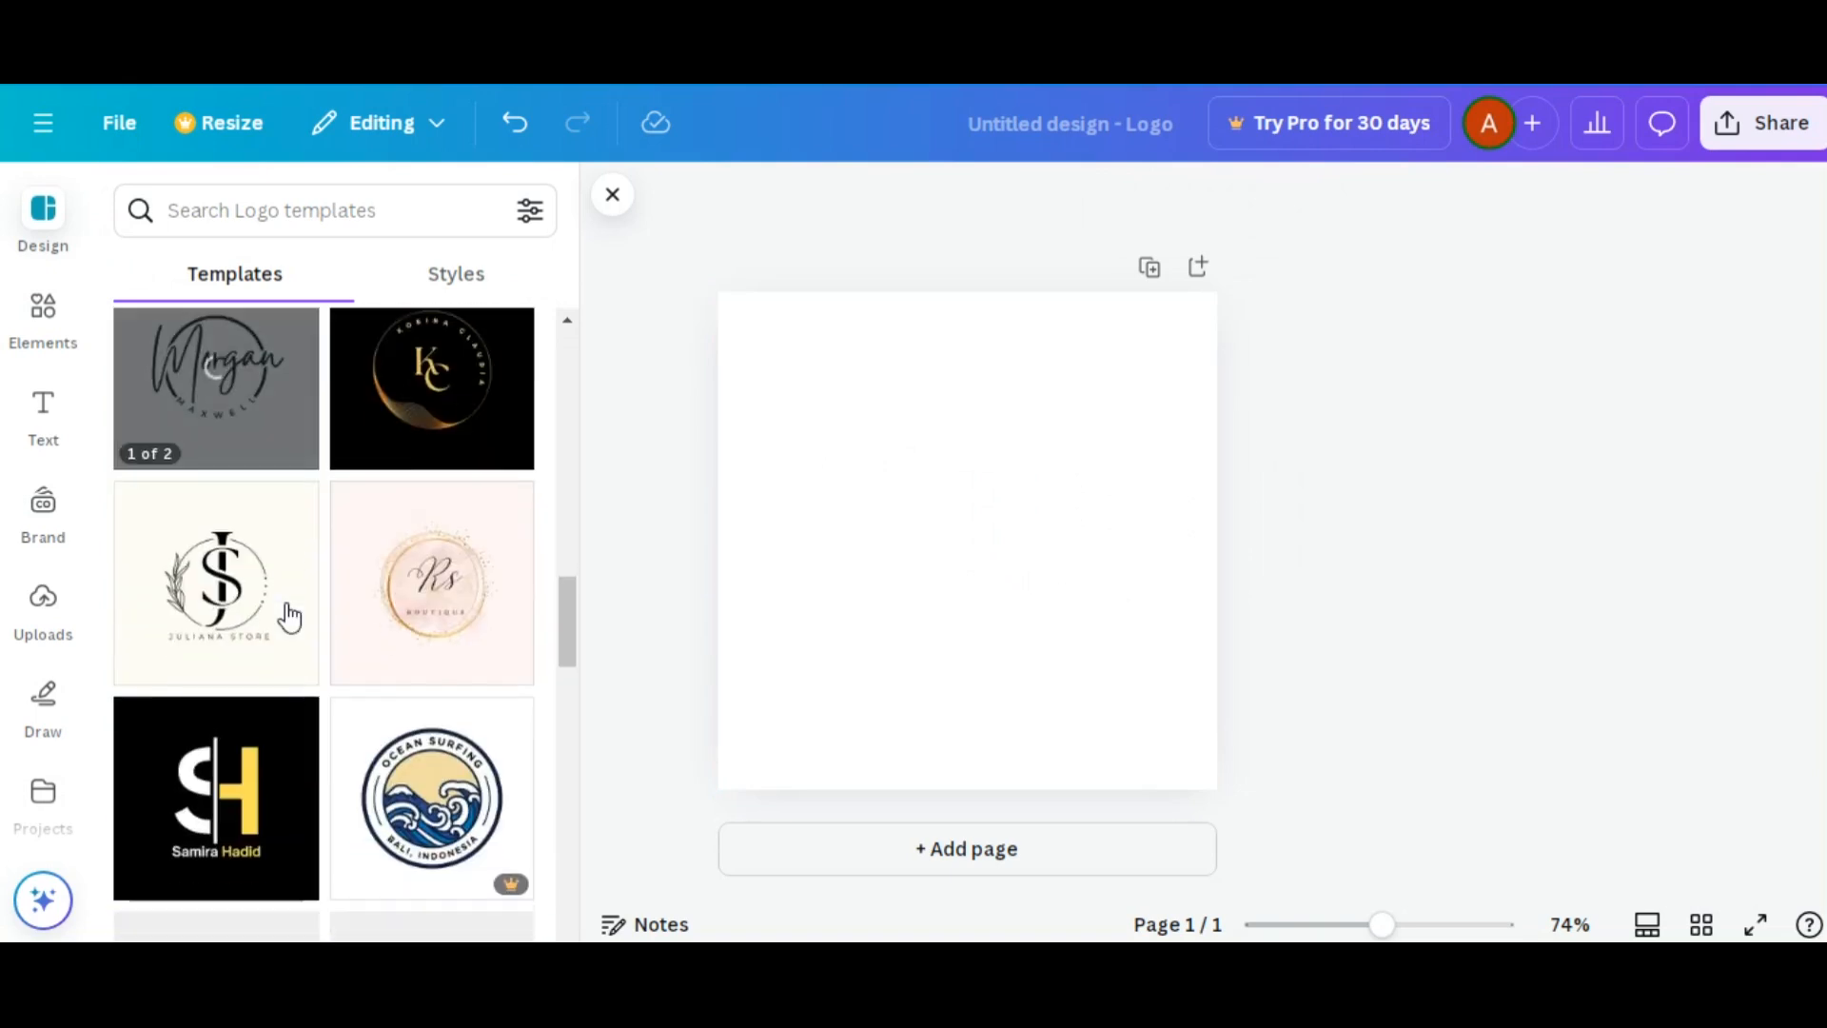
scroll(290, 614, "up", 6)
- Search the logo templates for beauty
left_click(296, 217)
type("bea")
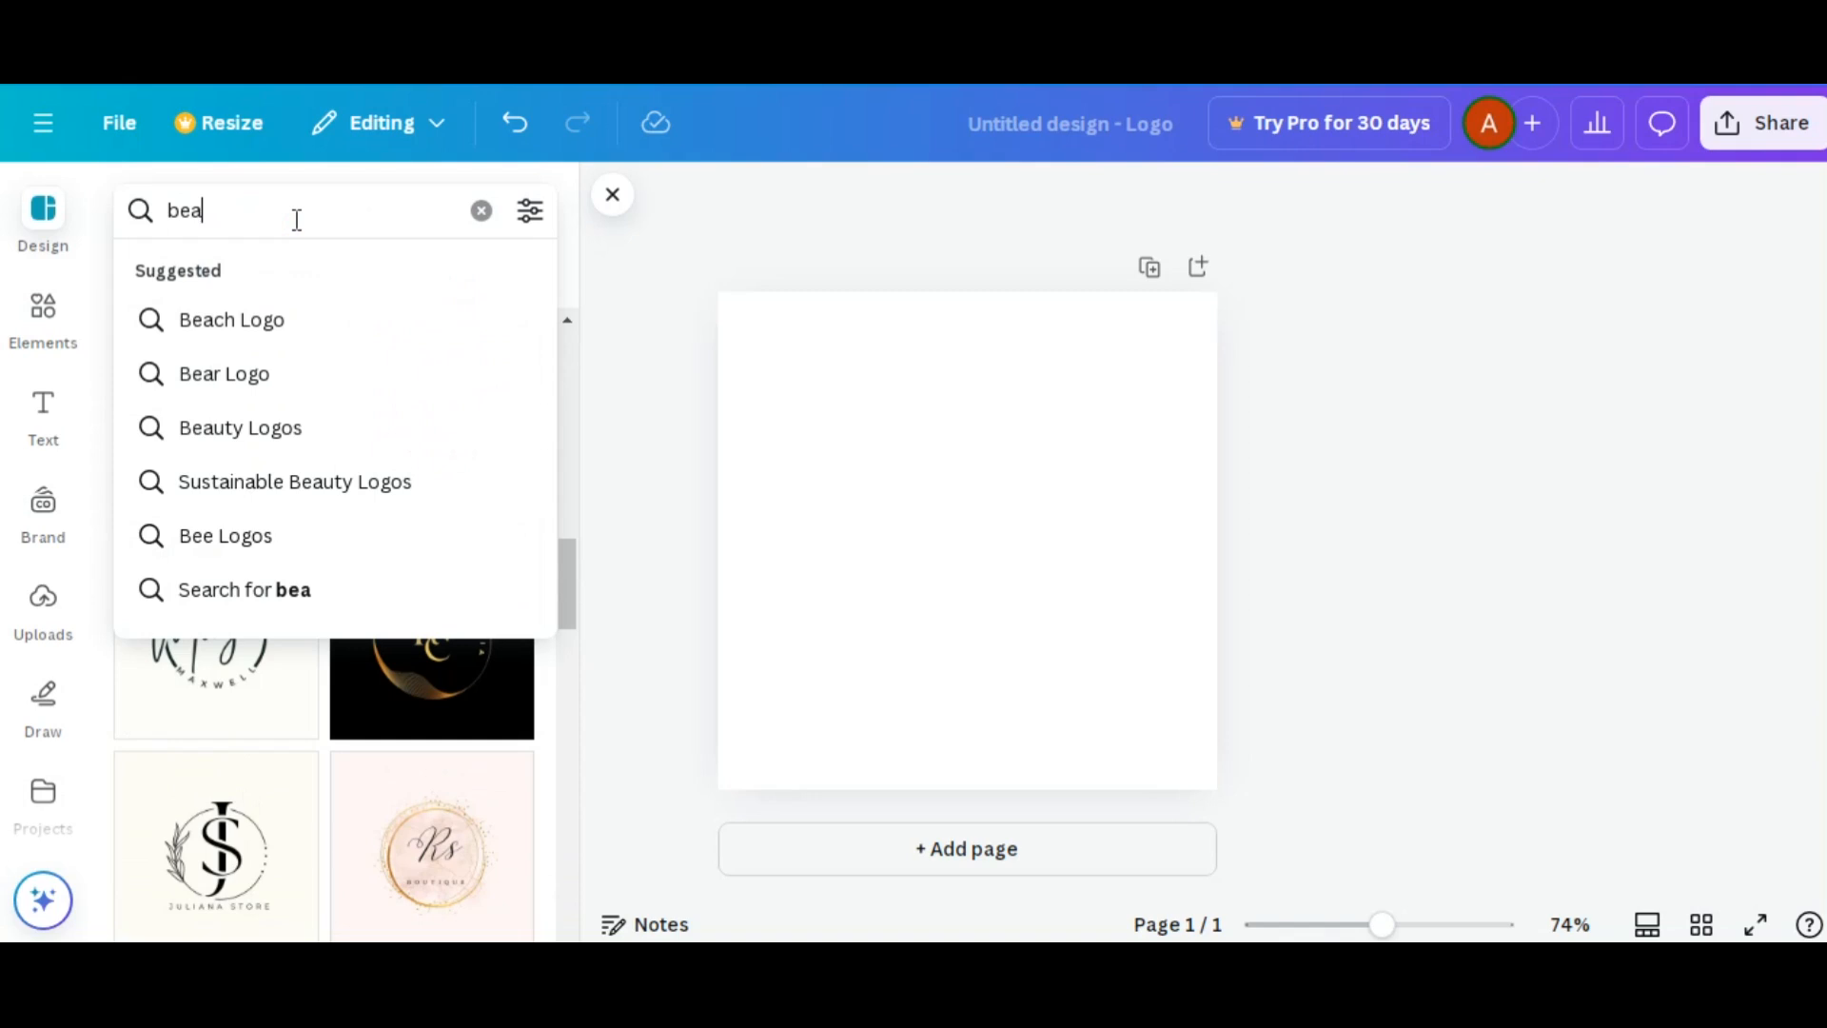
type("ut")
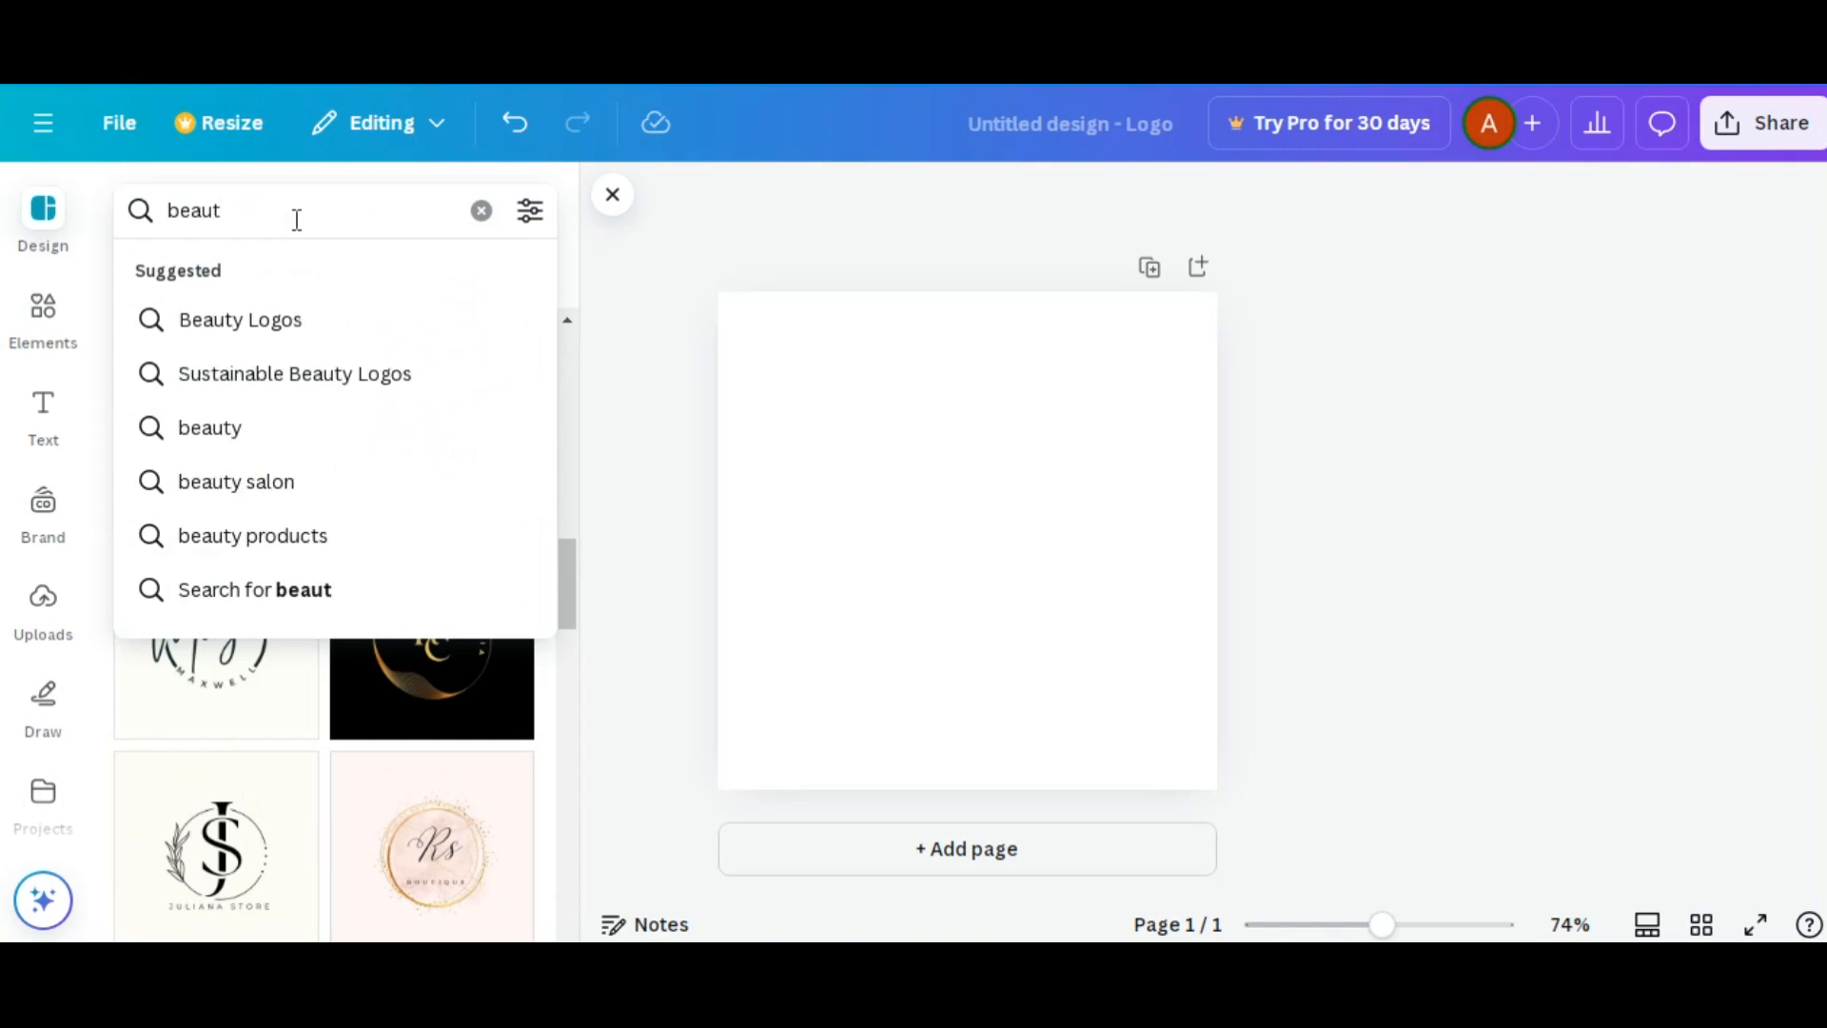
left_click(266, 424)
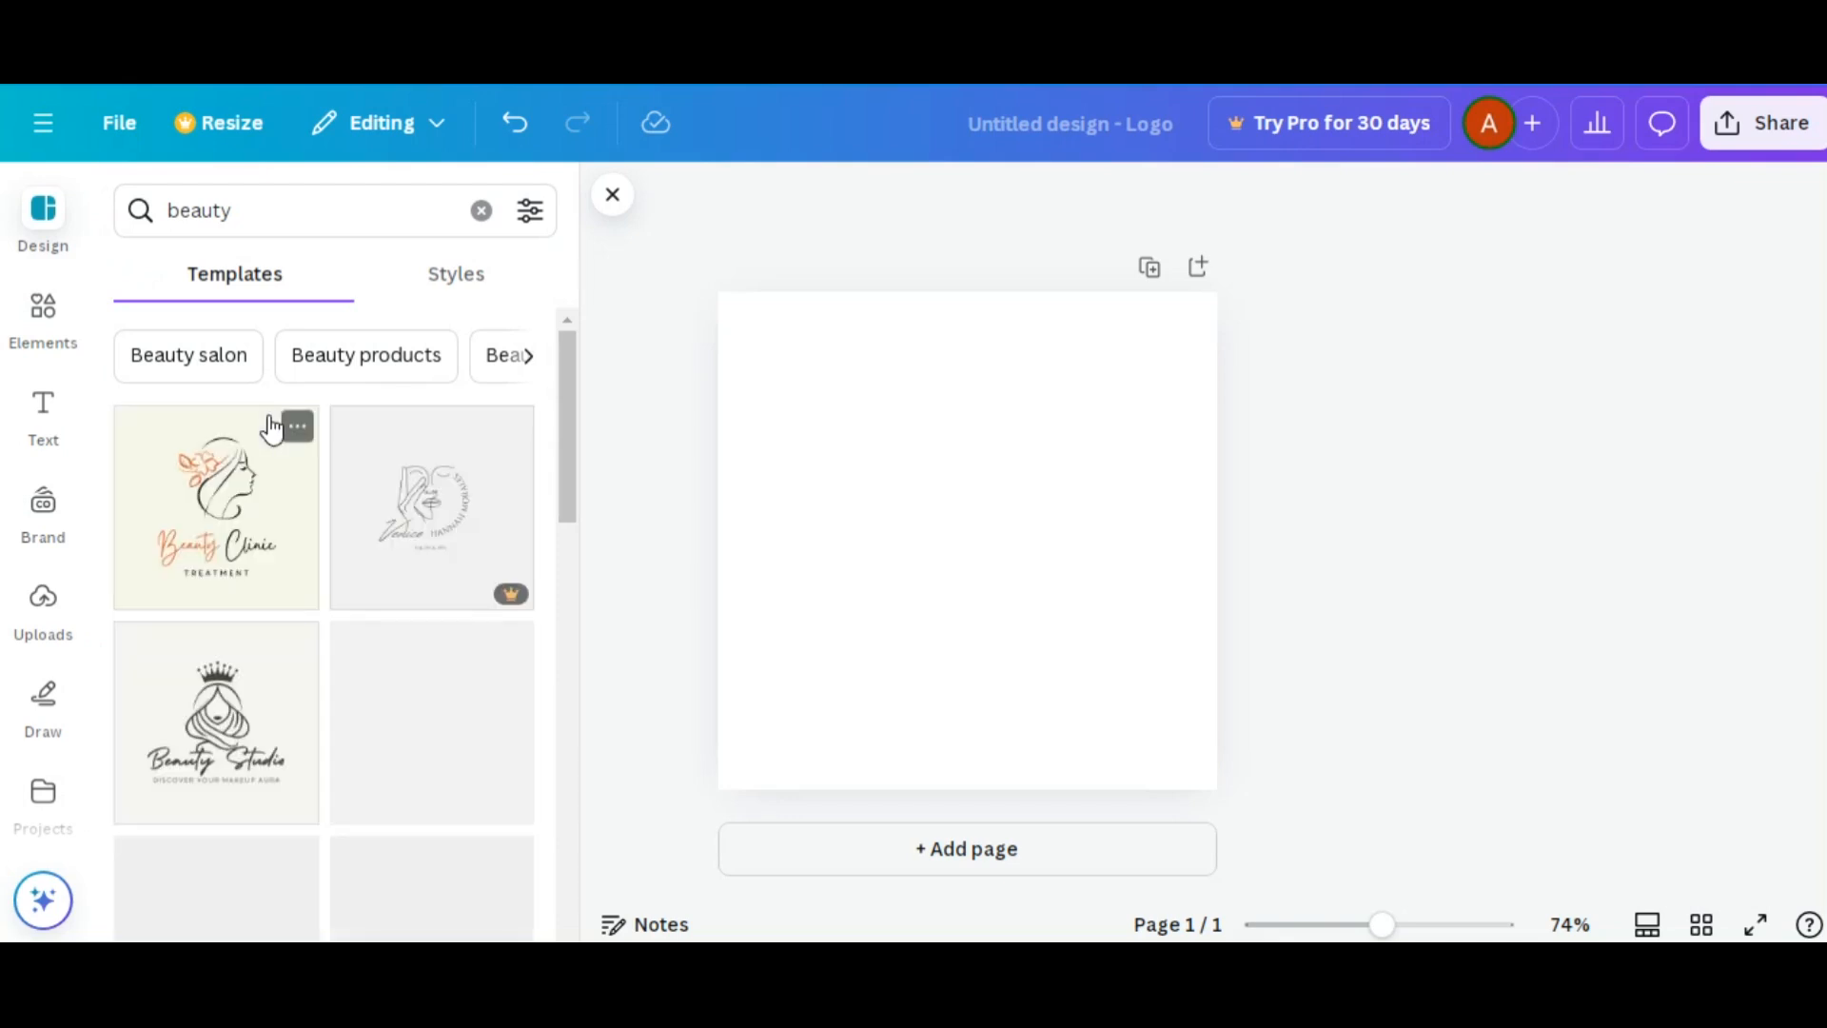
- Choose the Rose Gold Black Elegant Luxury Circle Beauty Logo template and apply both of its pages to the blank design
scroll(290, 528, "down", 10)
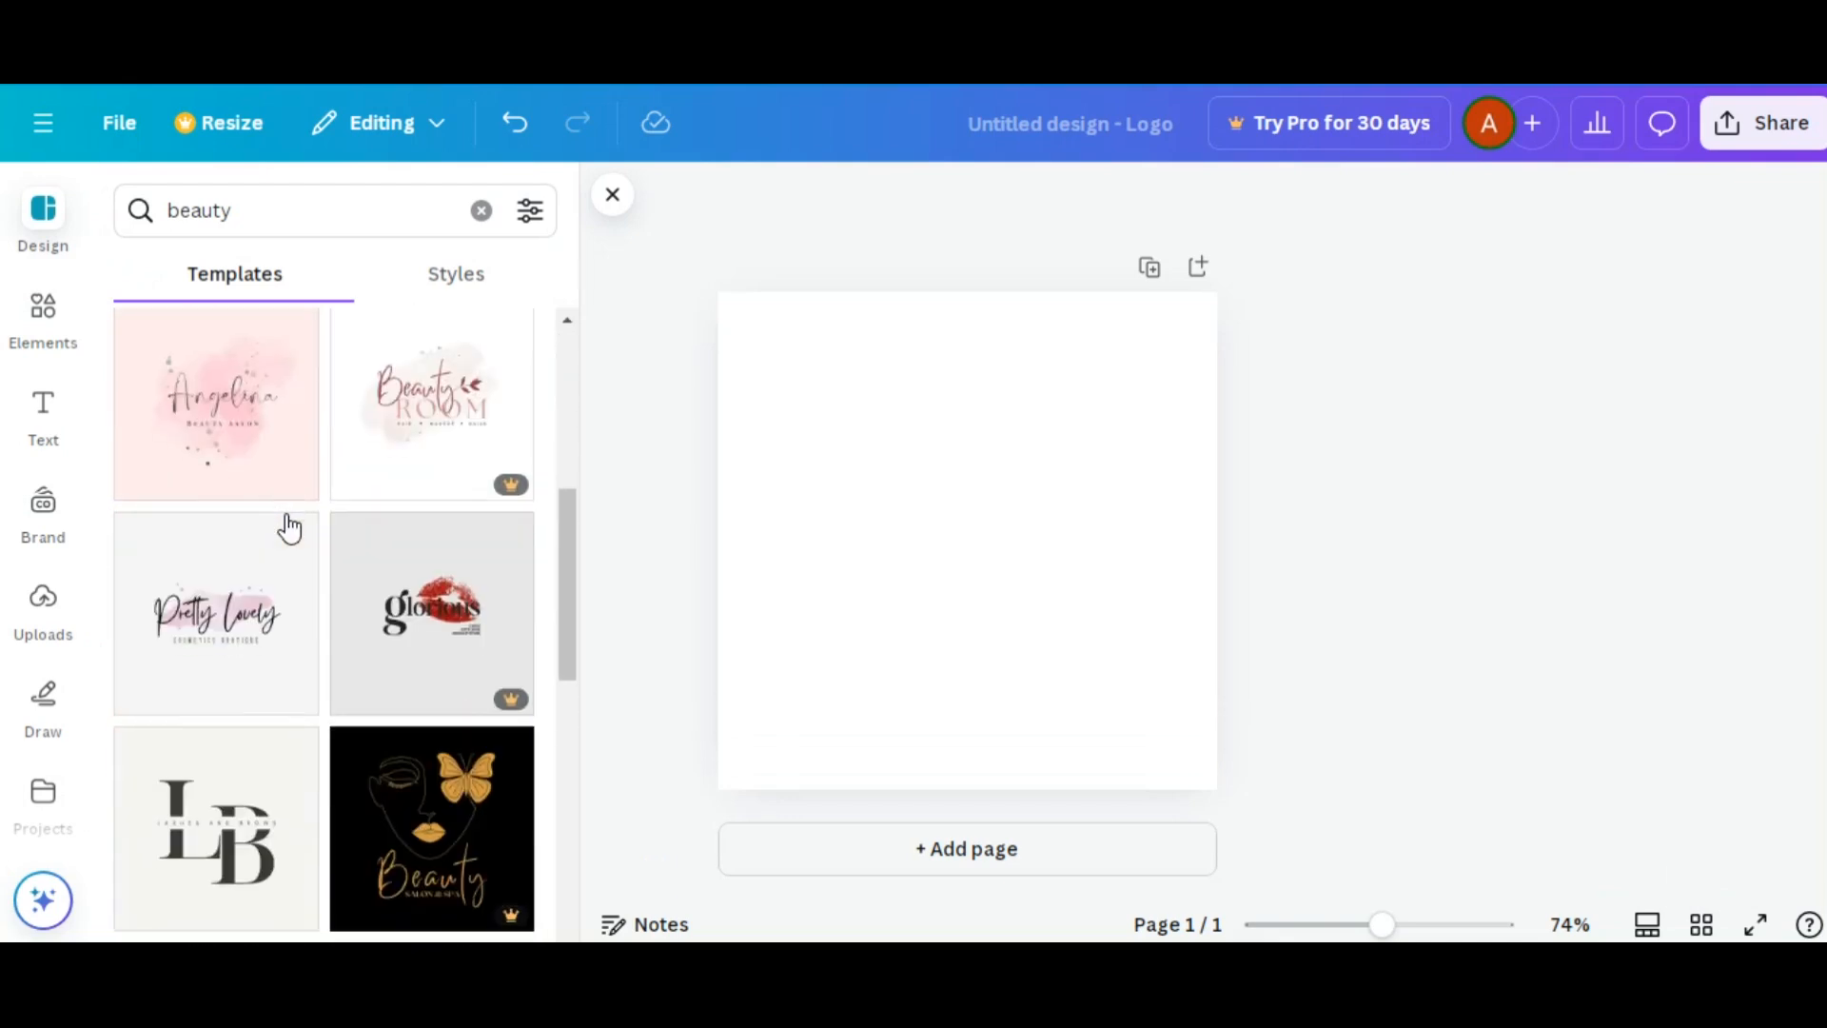
scroll(291, 528, "down", 2)
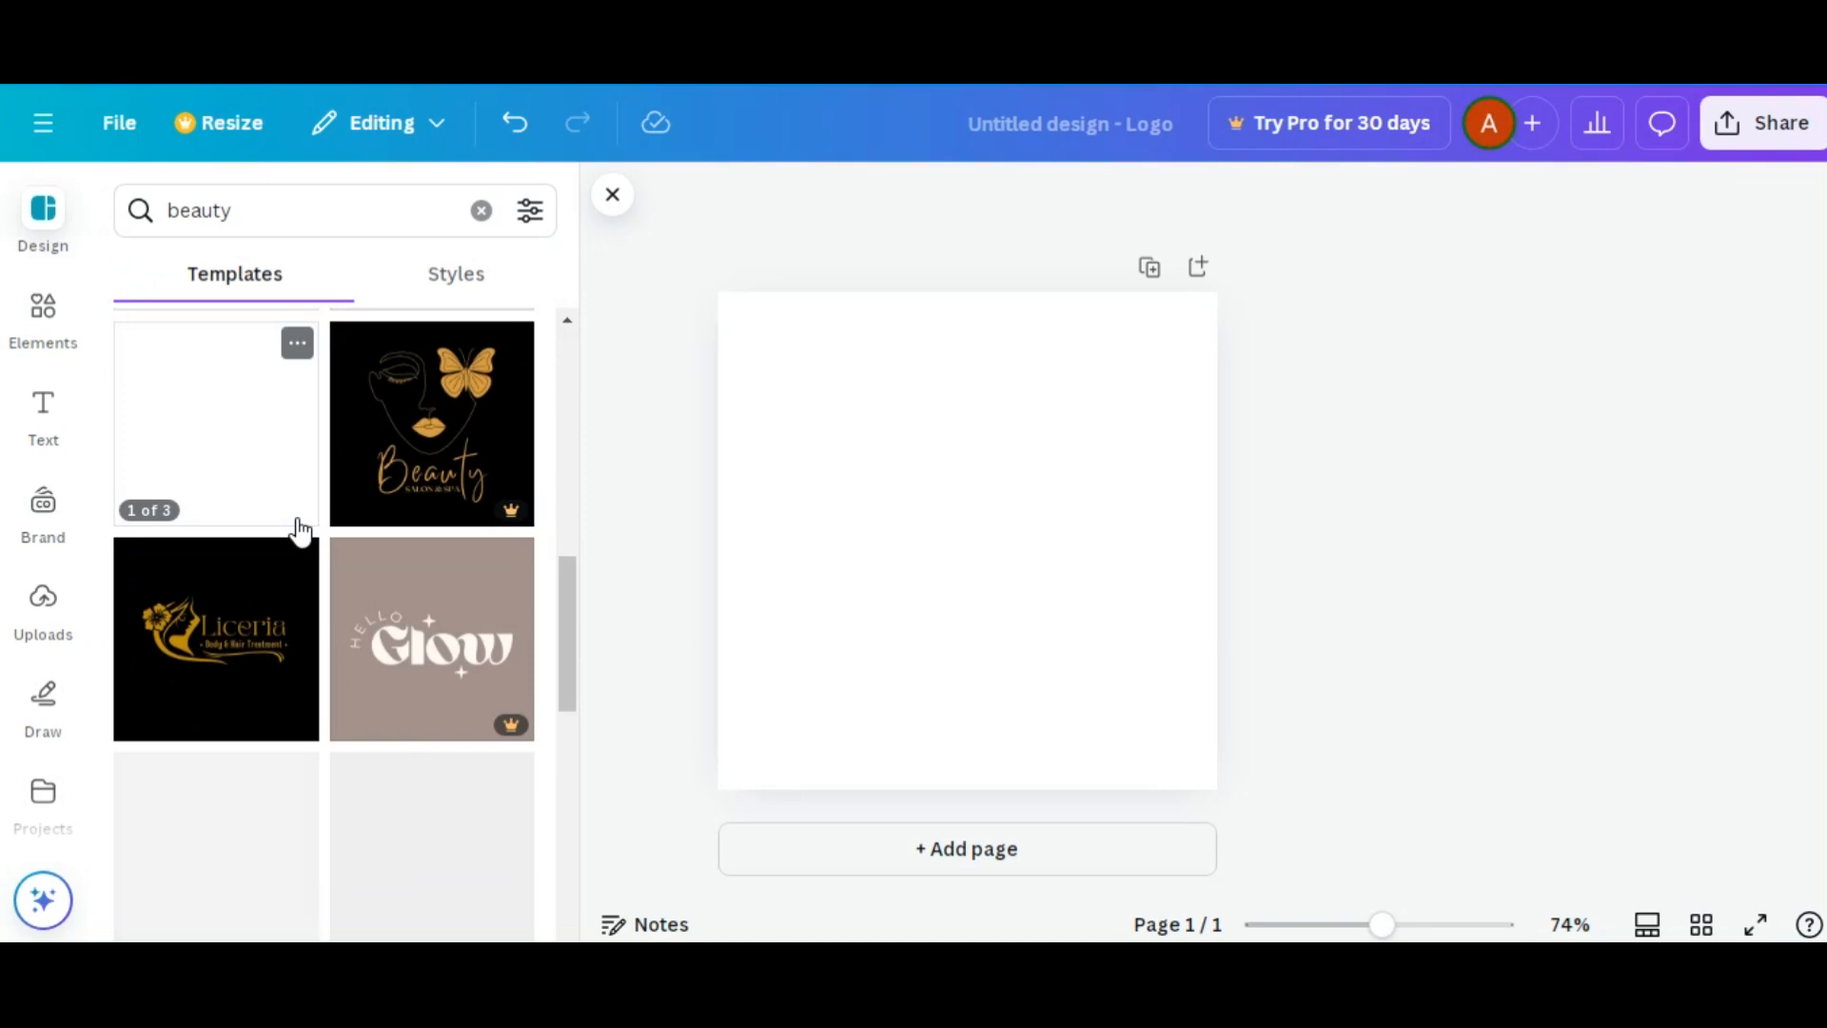
scroll(291, 529, "down", 3)
scroll(297, 518, "down", 3)
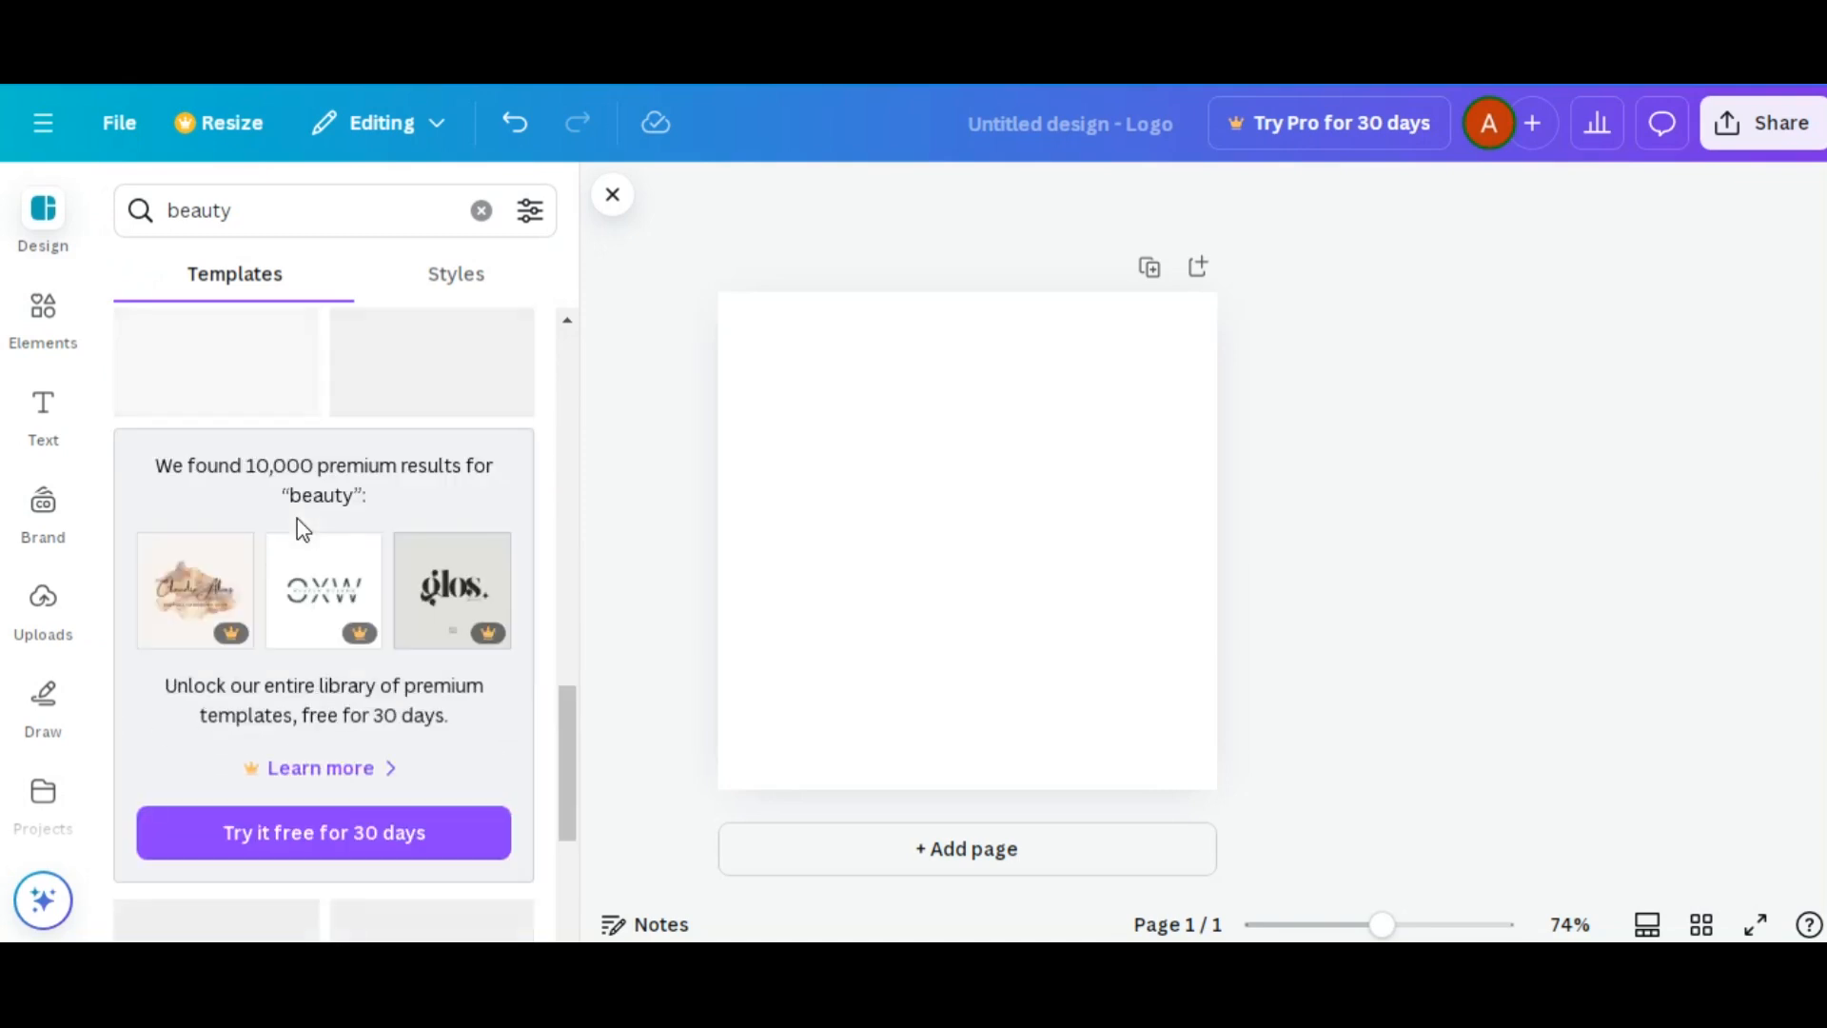
scroll(298, 530, "down", 8)
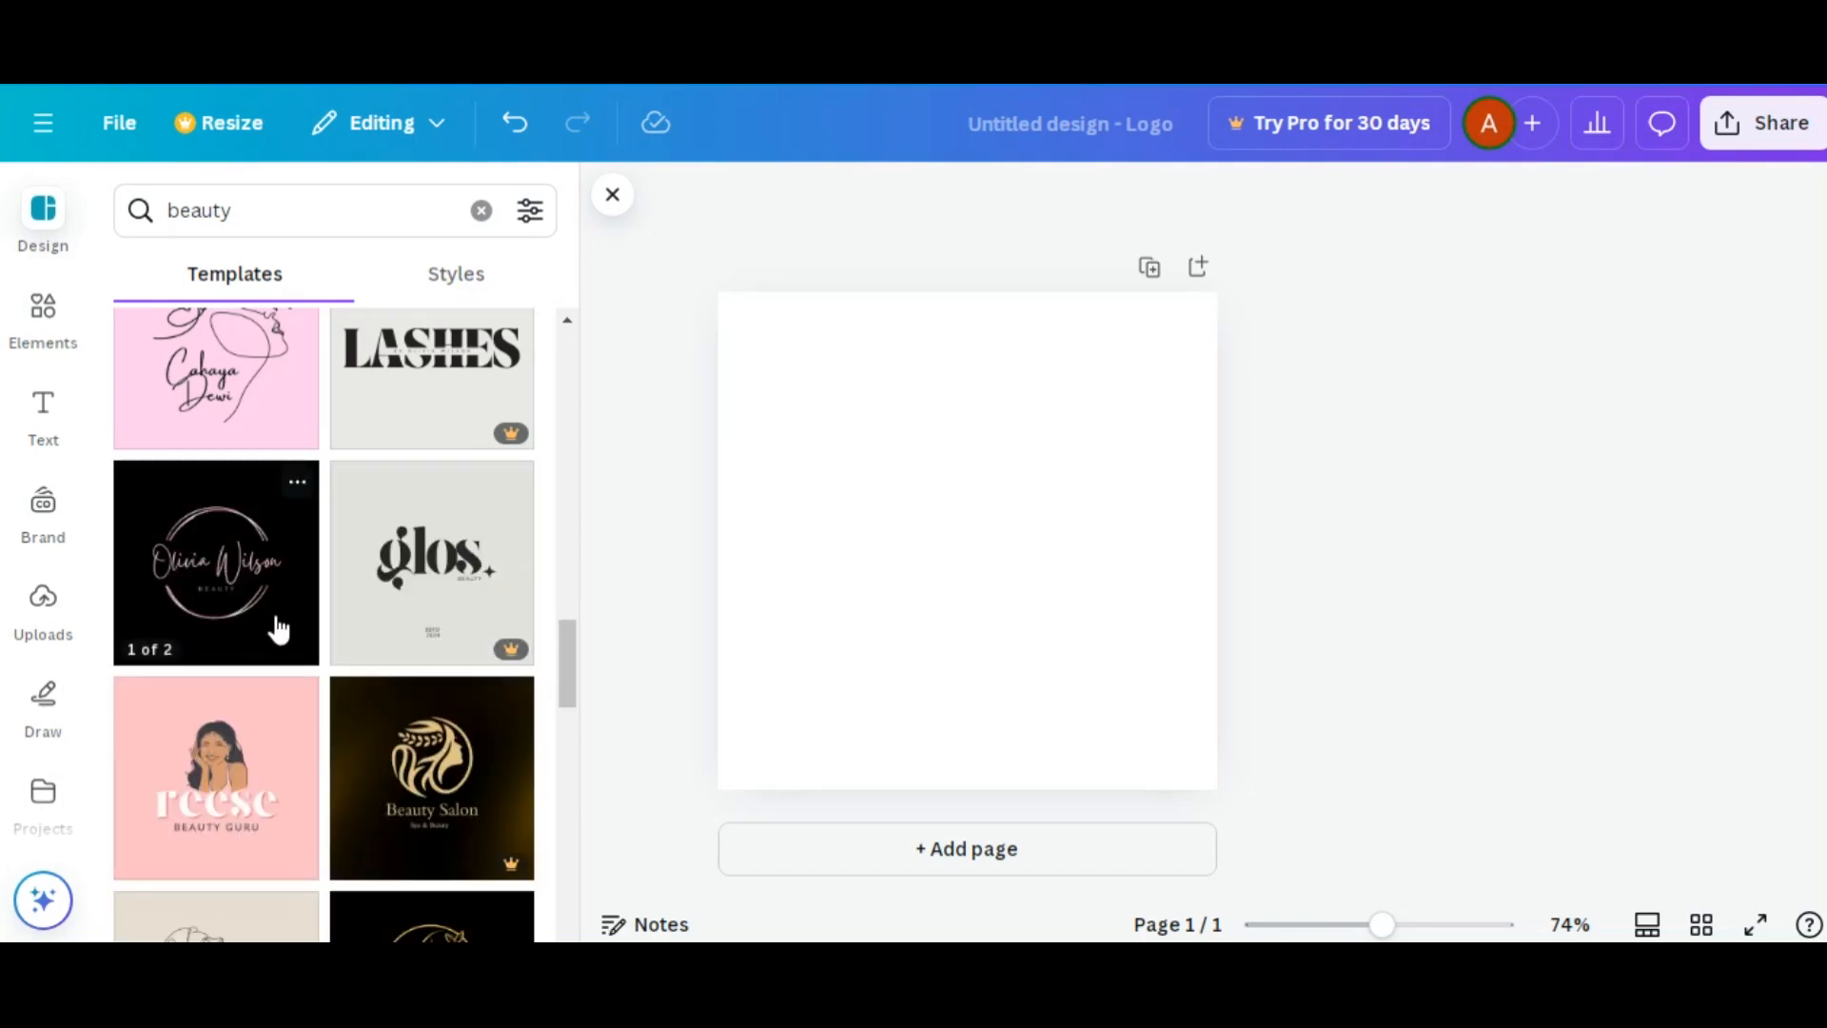
scroll(276, 629, "down", 1)
scroll(276, 624, "down", 1)
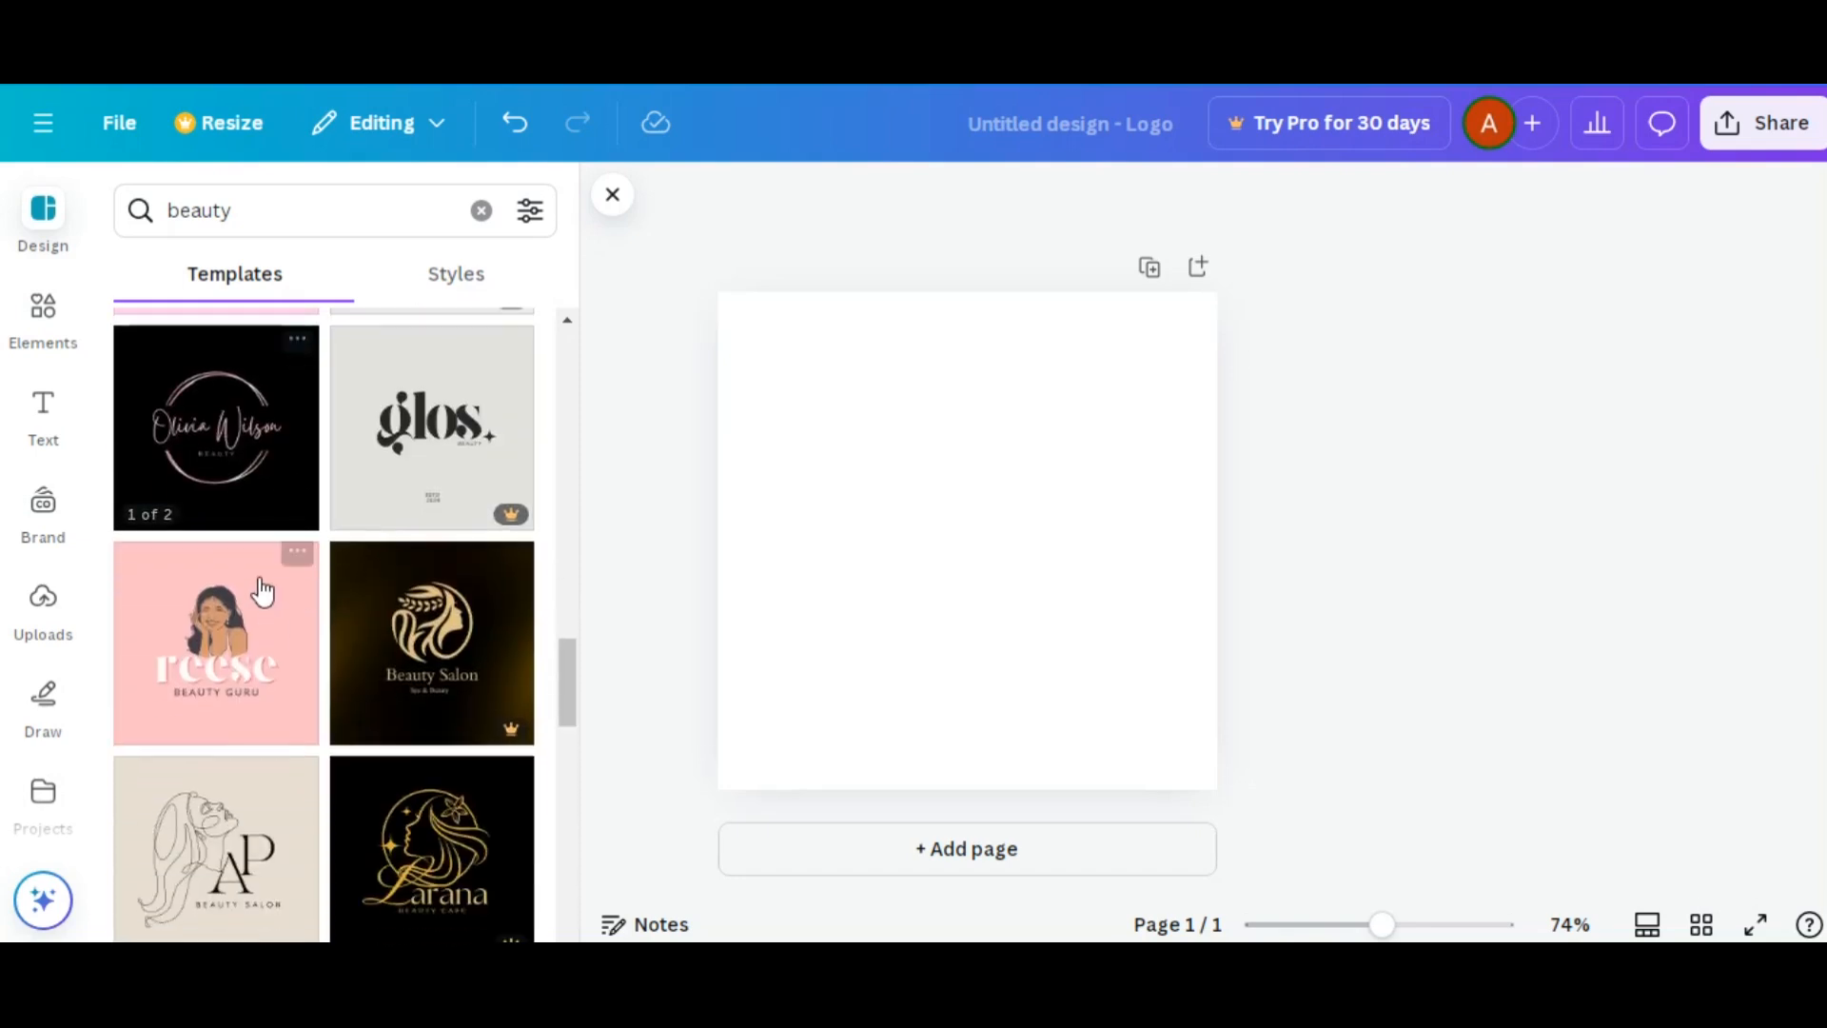
left_click(240, 473)
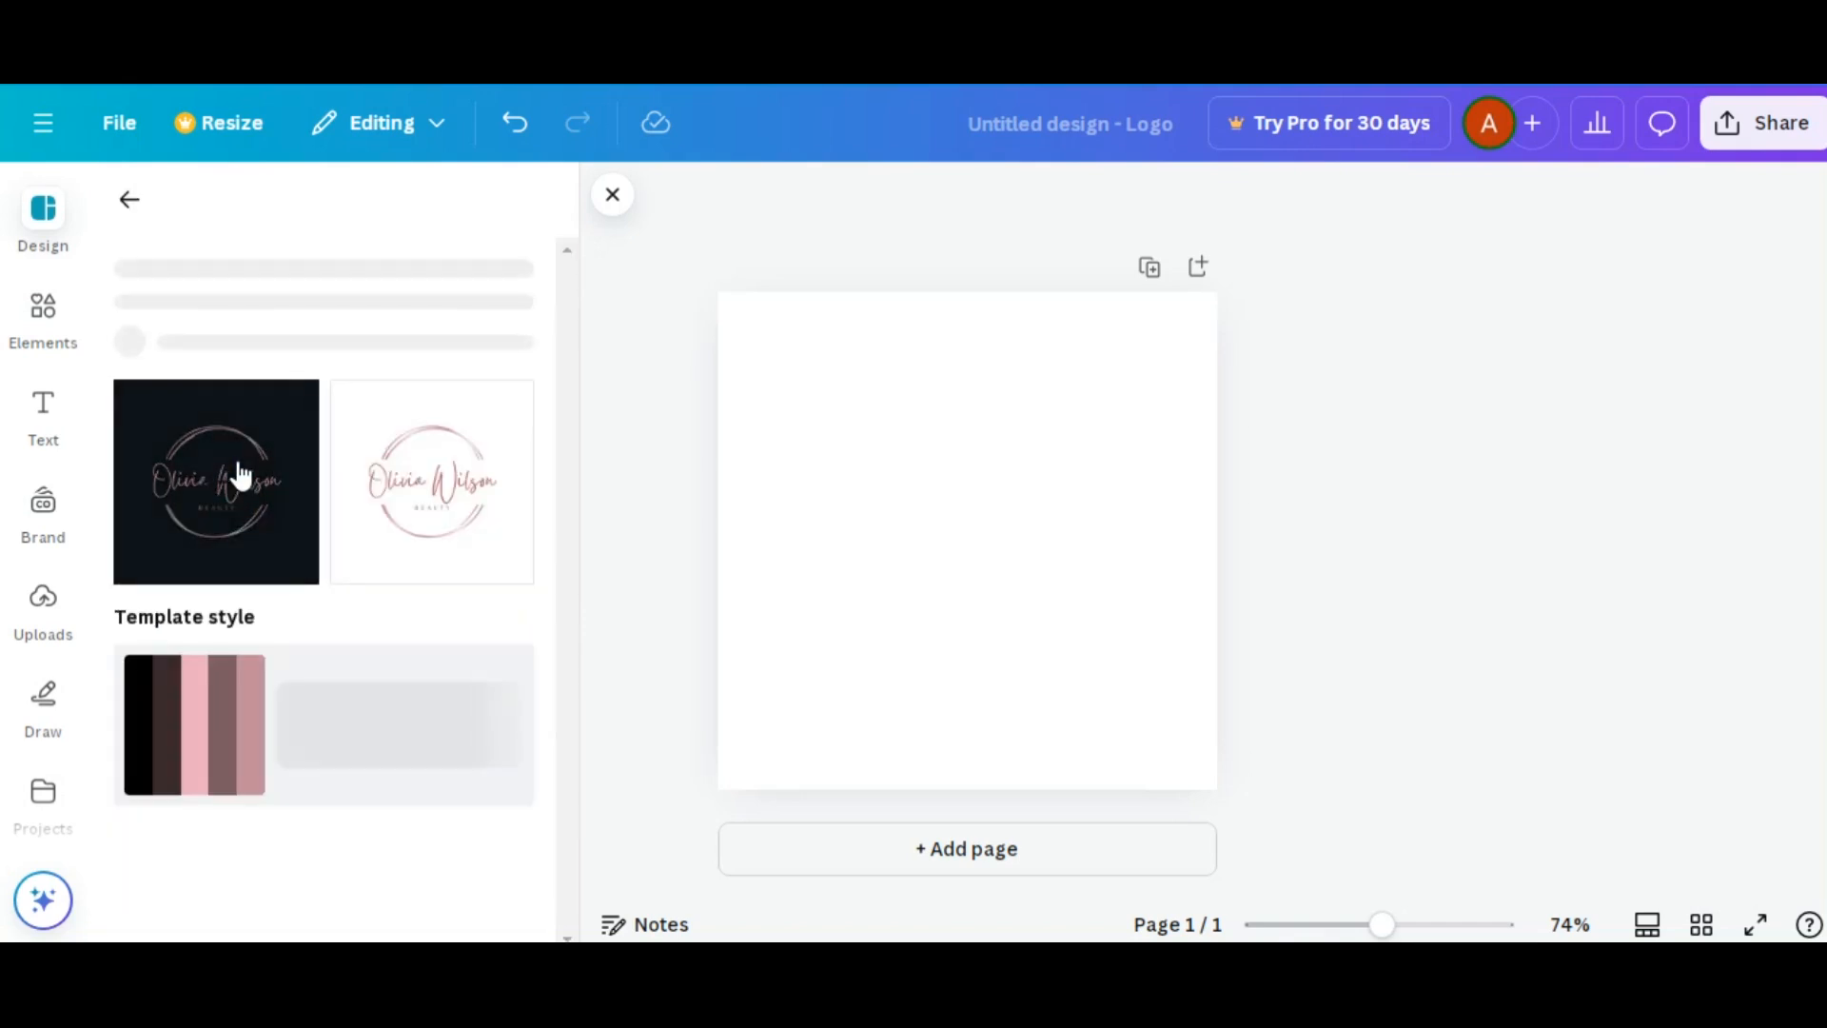
left_click(436, 495)
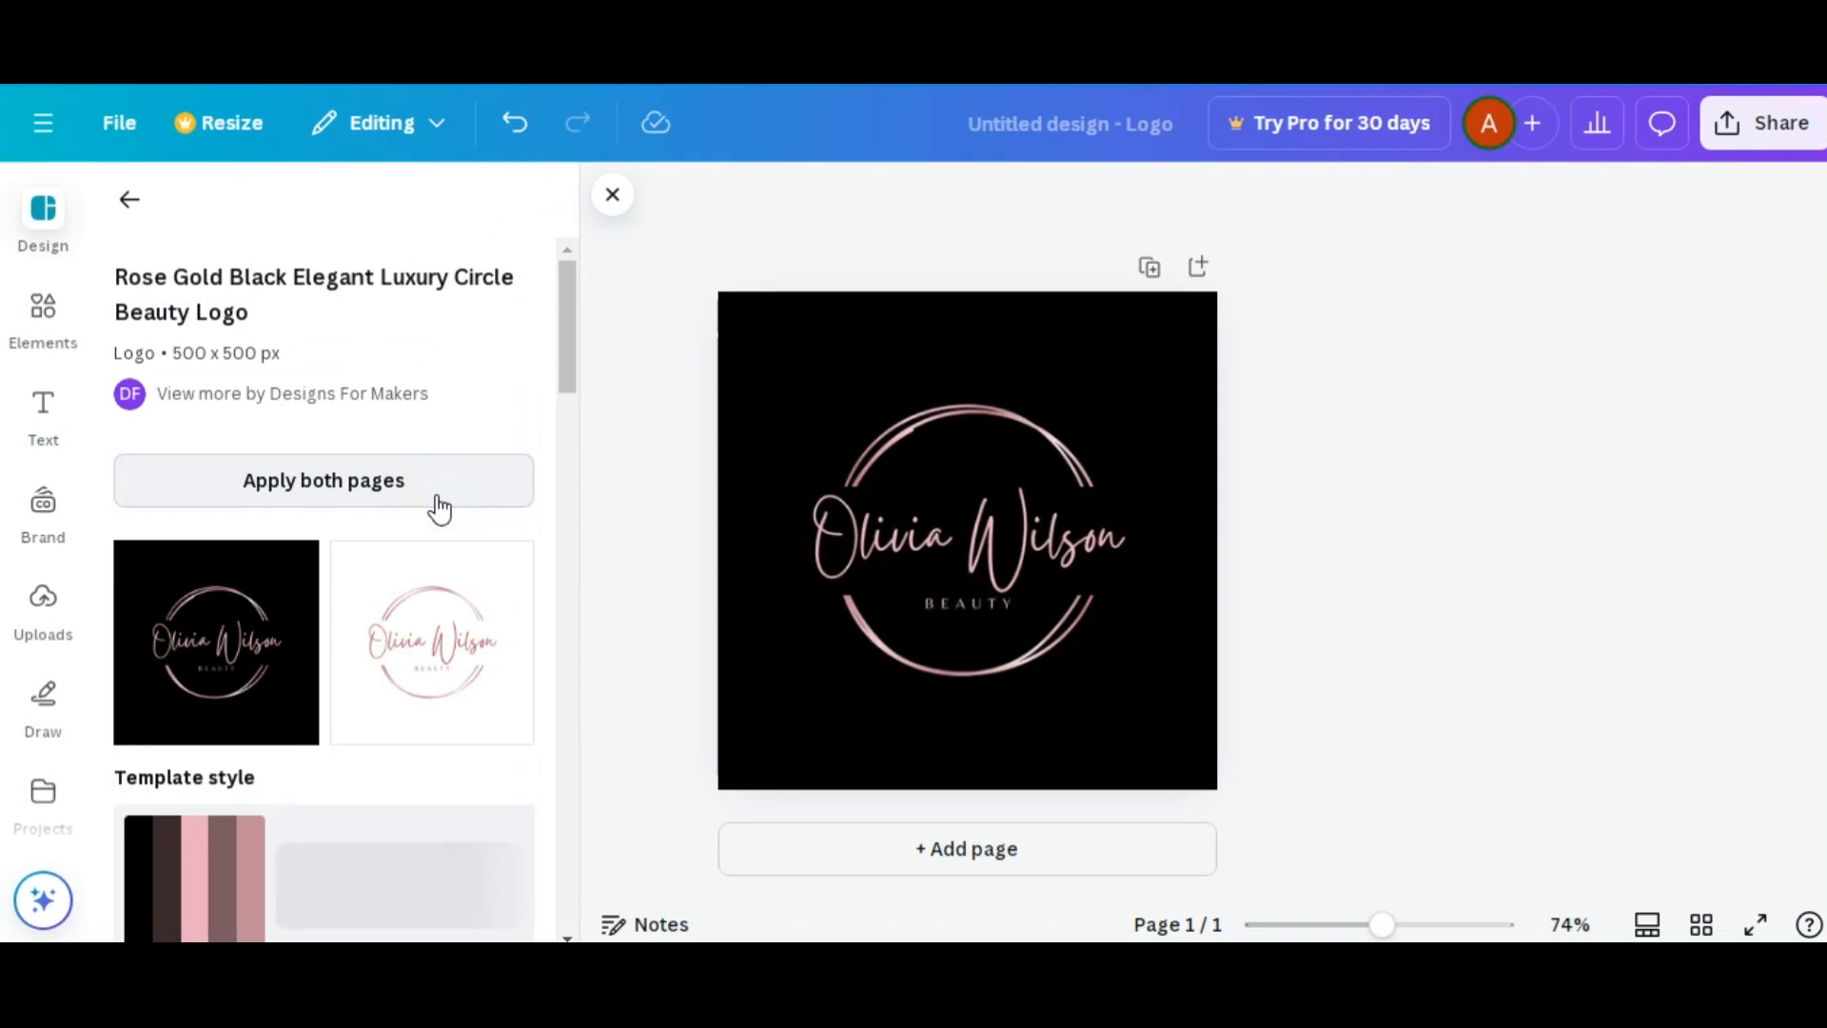
left_click(424, 630)
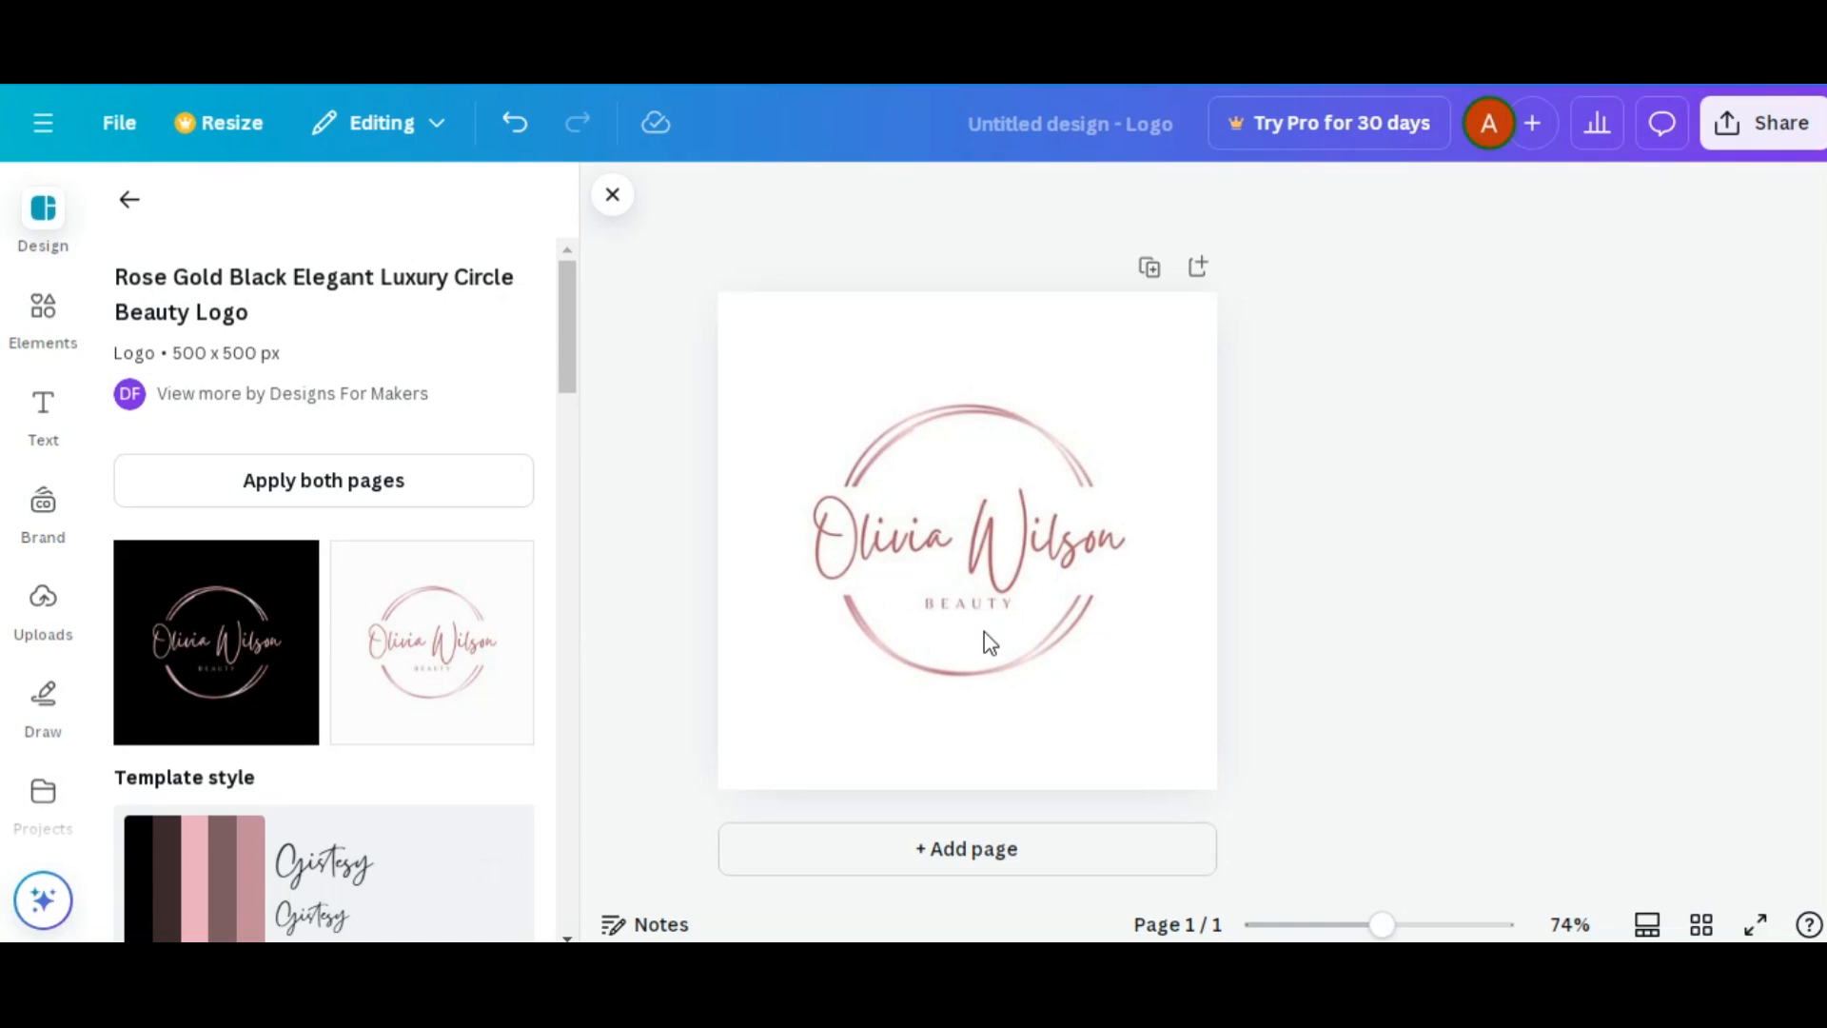
left_click(1011, 657)
left_click(1111, 671)
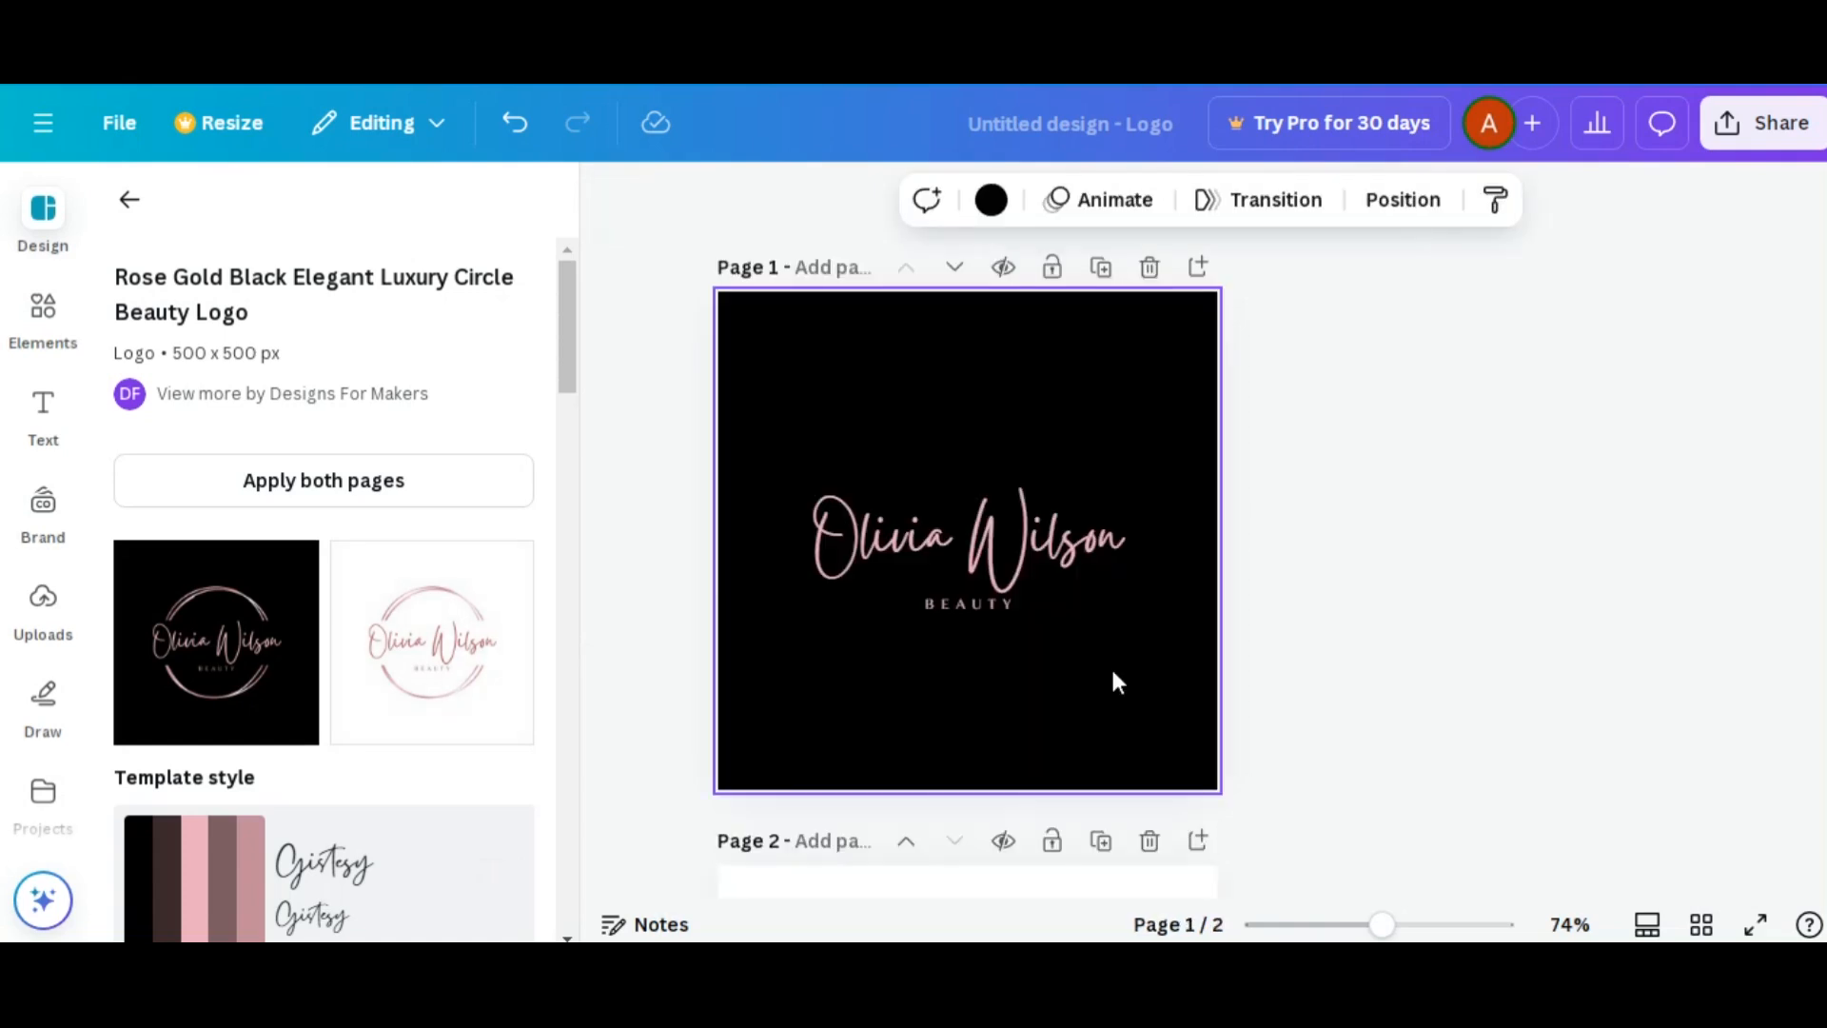
- Delete the first page with the black background, keeping the white logo version
scroll(1068, 651, "down", 5)
scroll(1068, 651, "up", 3)
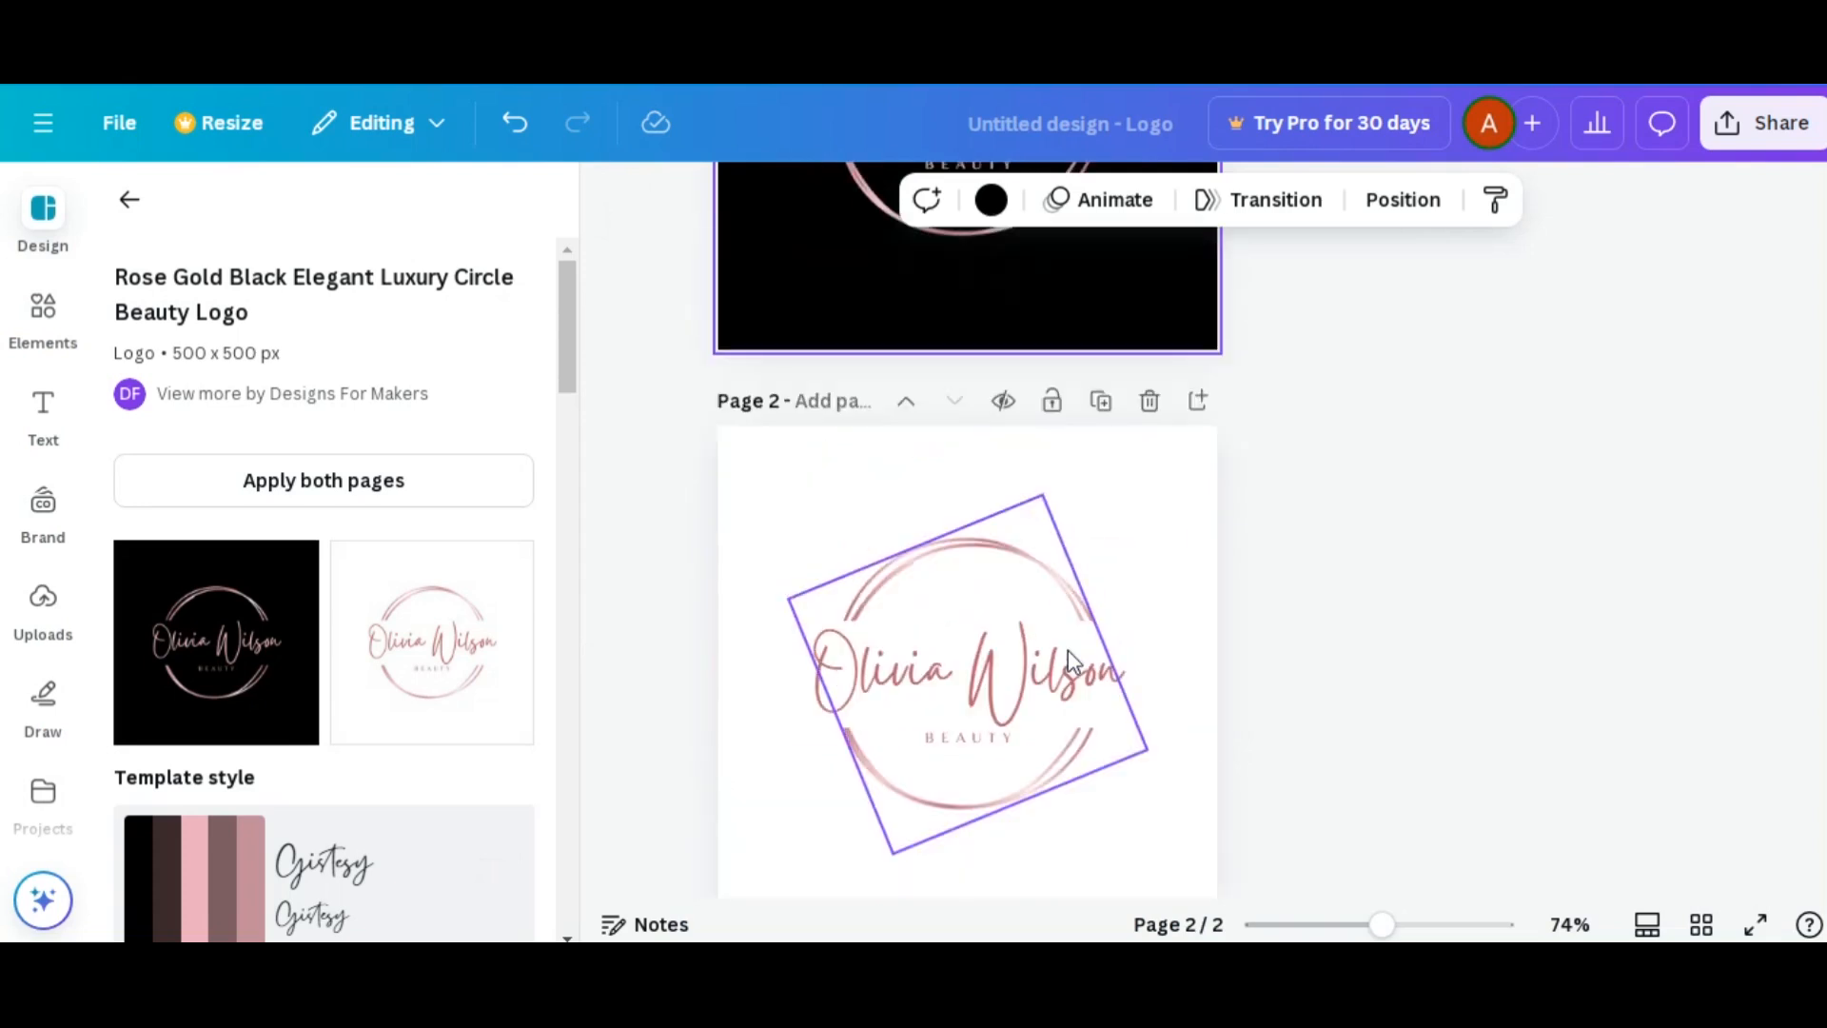
scroll(1067, 647, "up", 2)
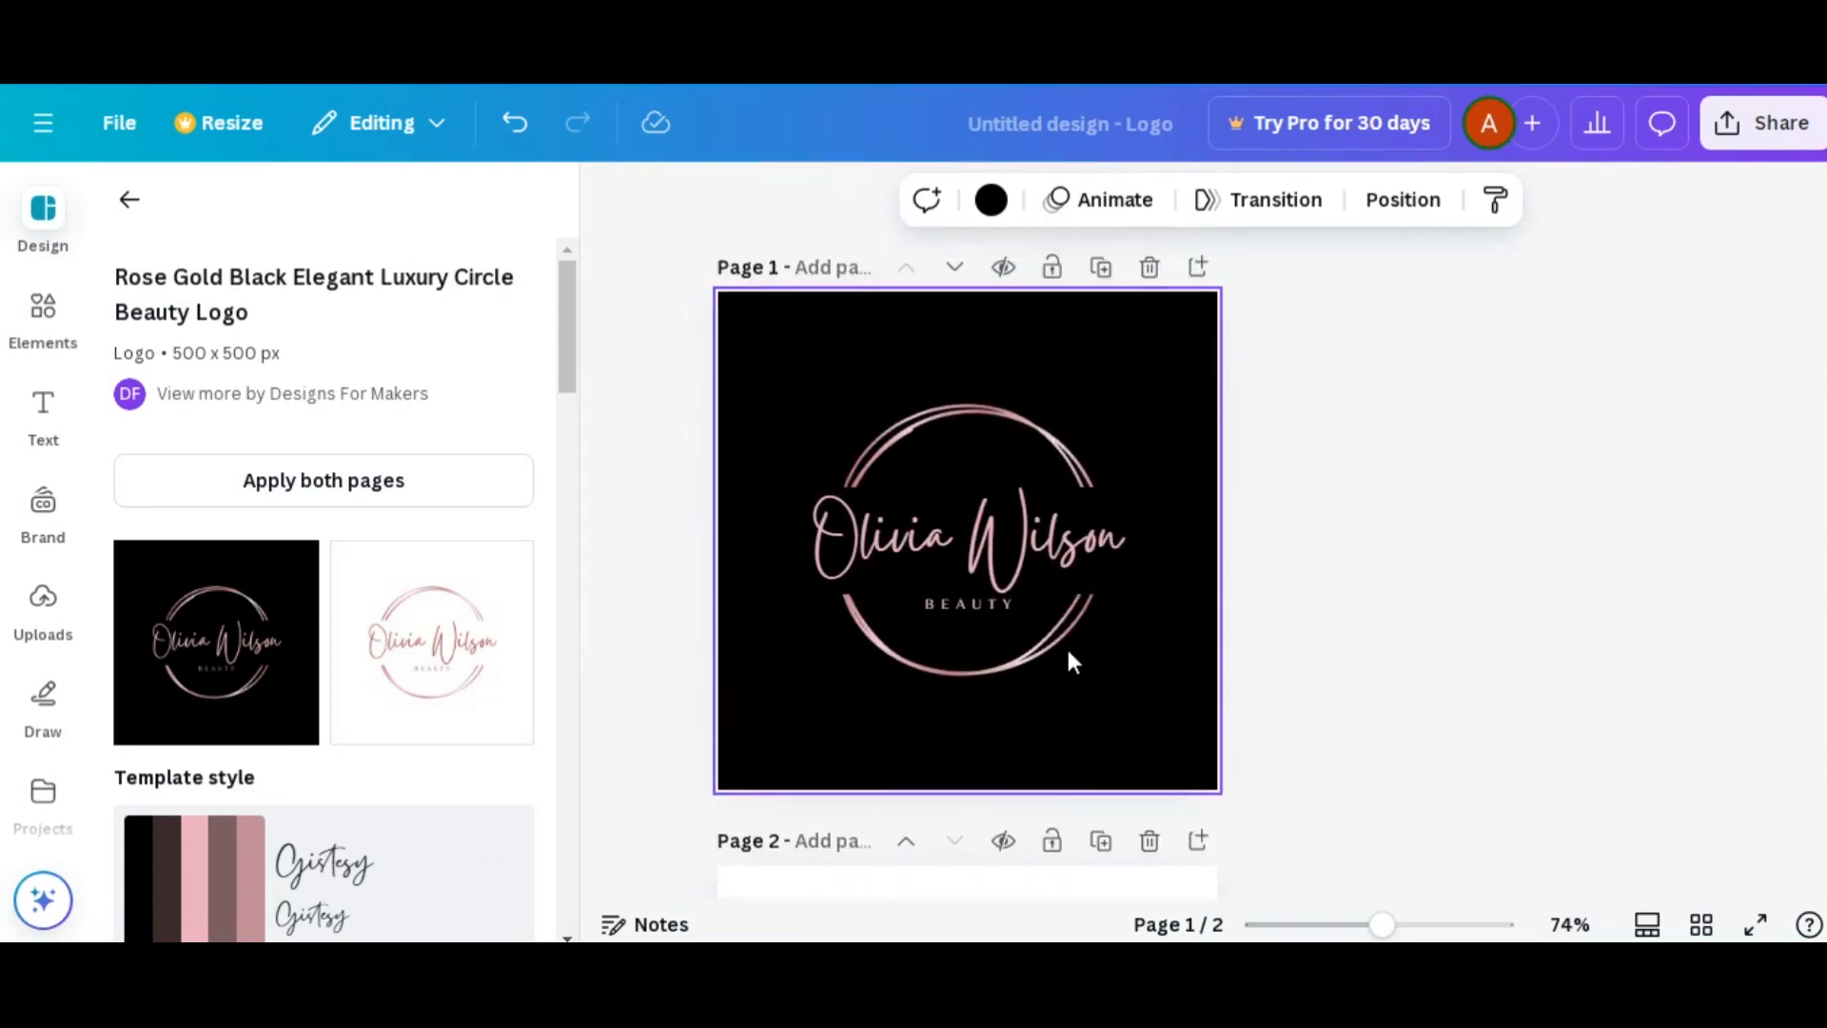
left_click(1149, 268)
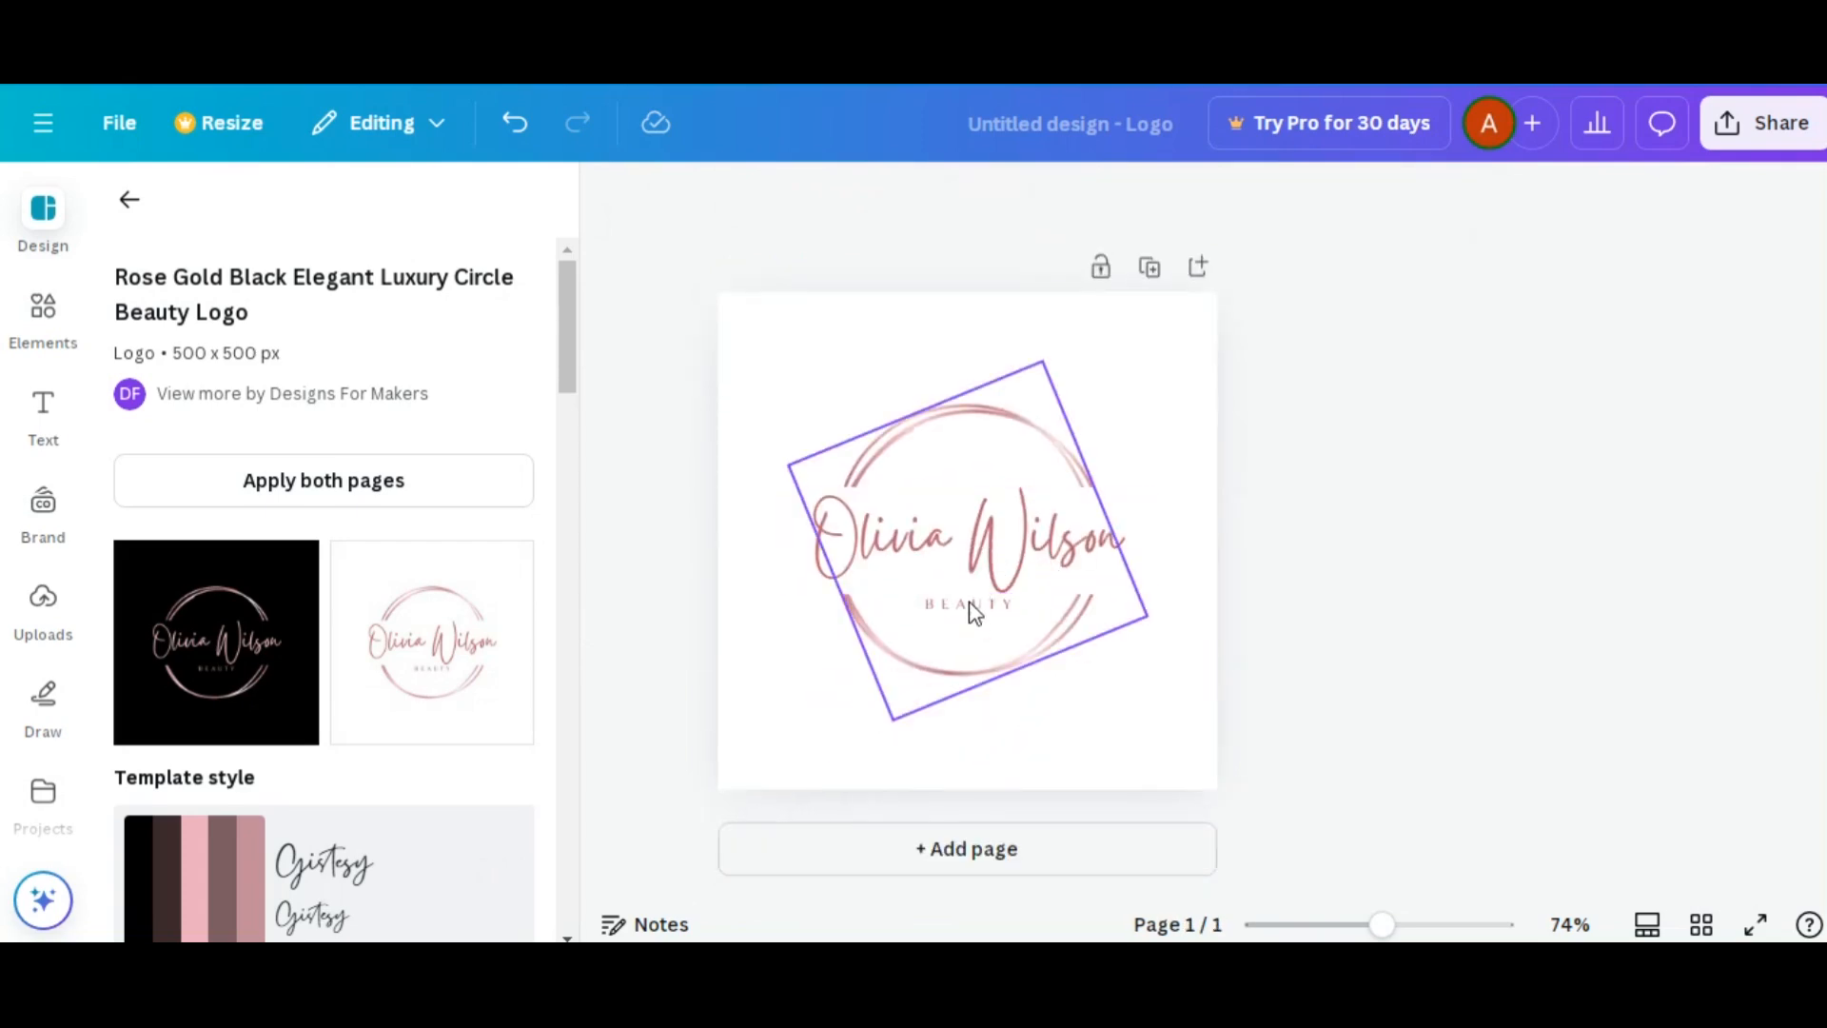
- Delete the small BEAUTY text and the rose gold circle graphic from the white logo page
left_click(974, 611)
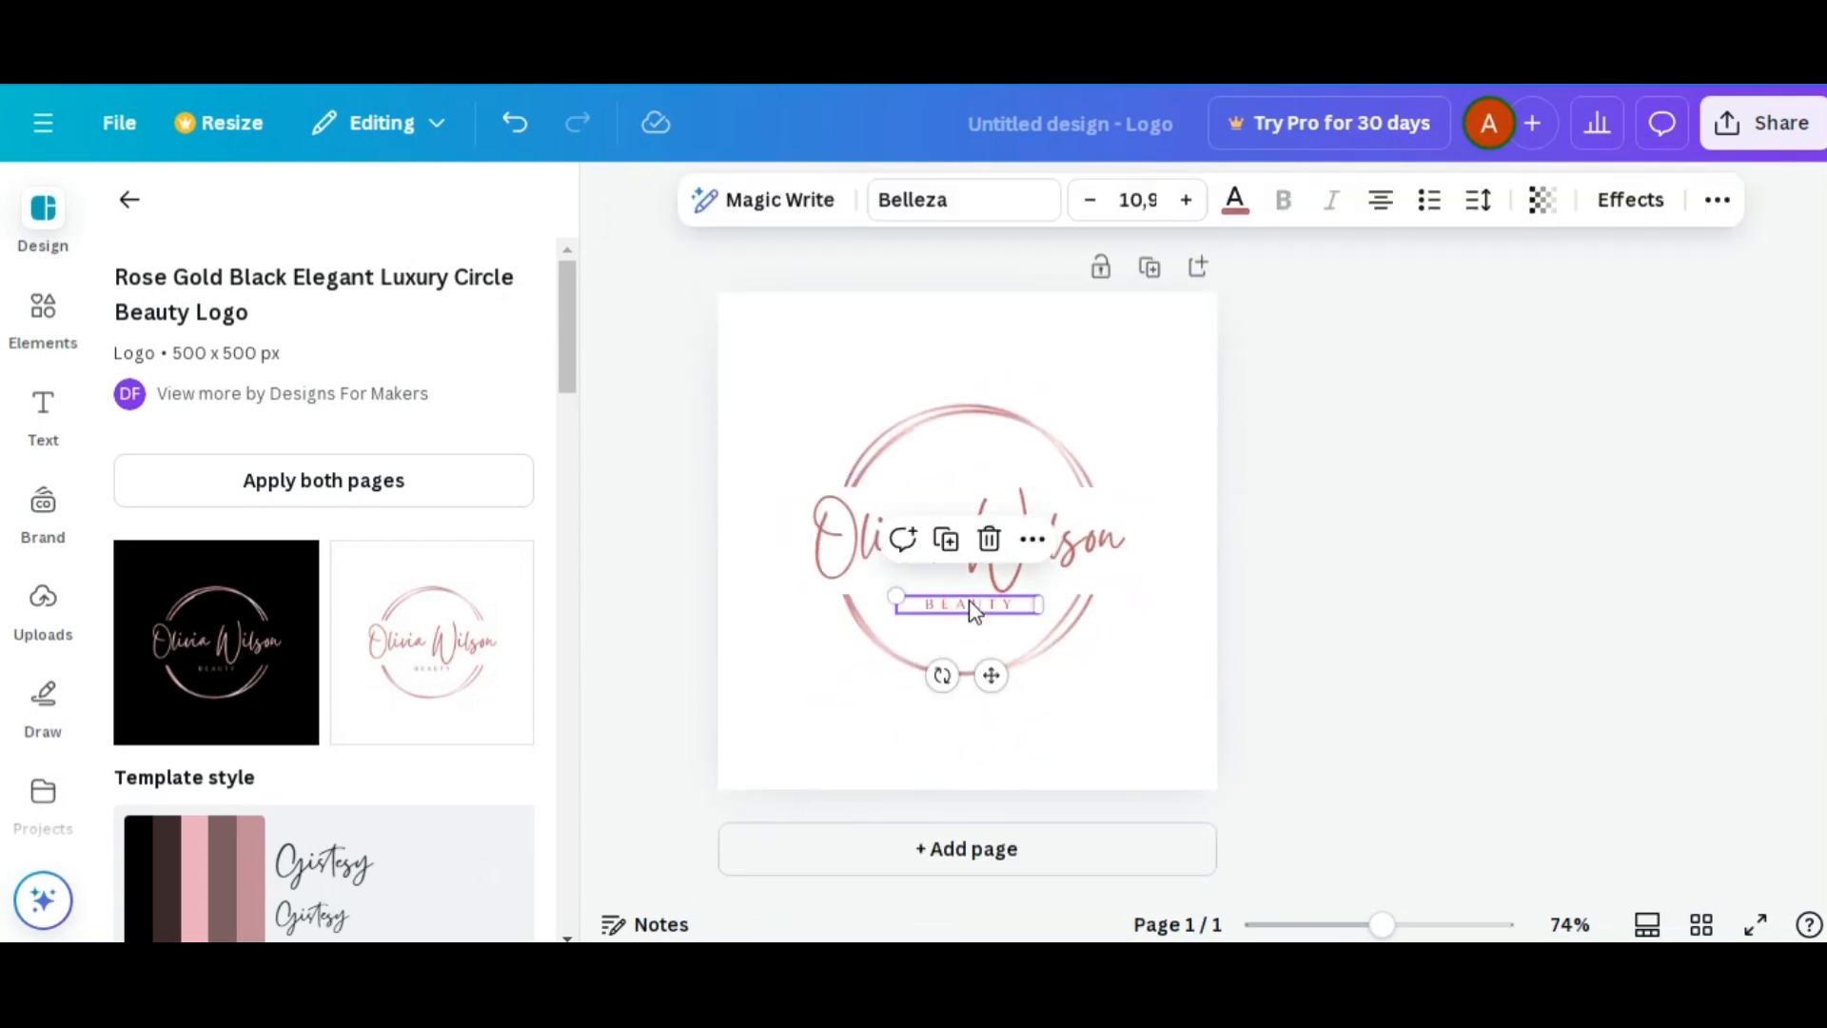
left_click(987, 534)
left_click(1049, 636)
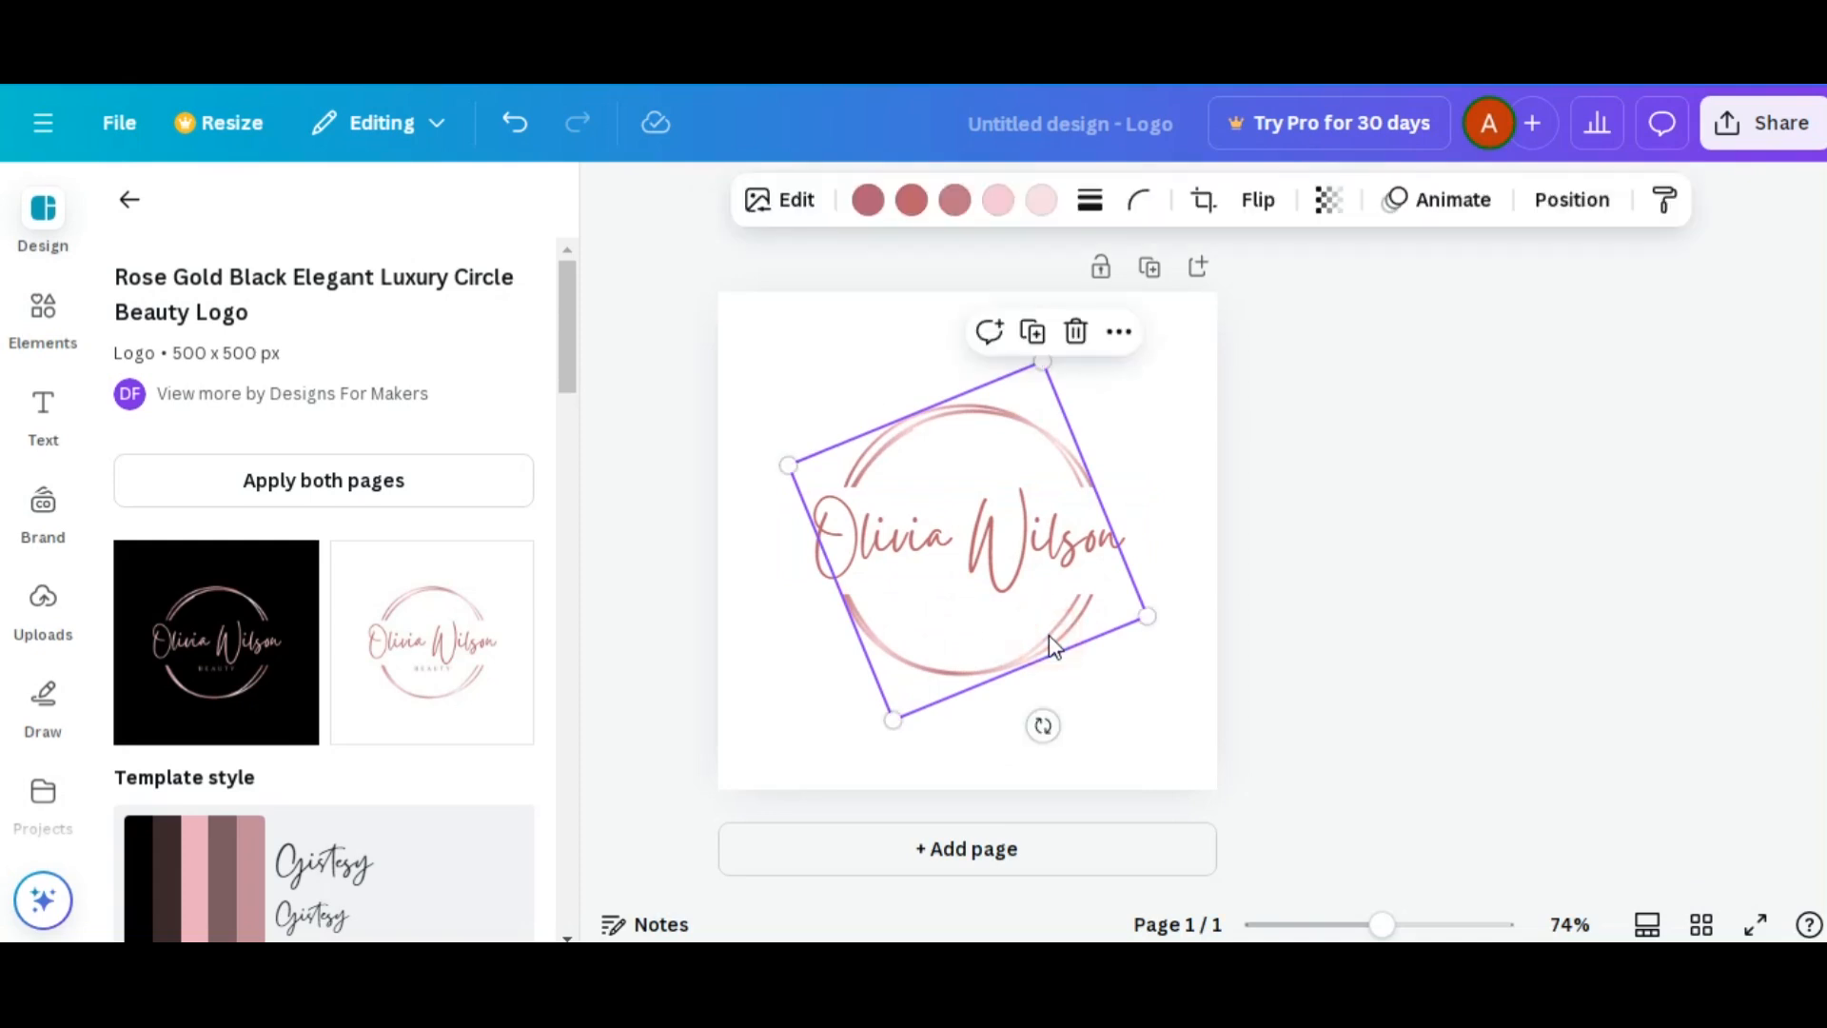
key("Delete")
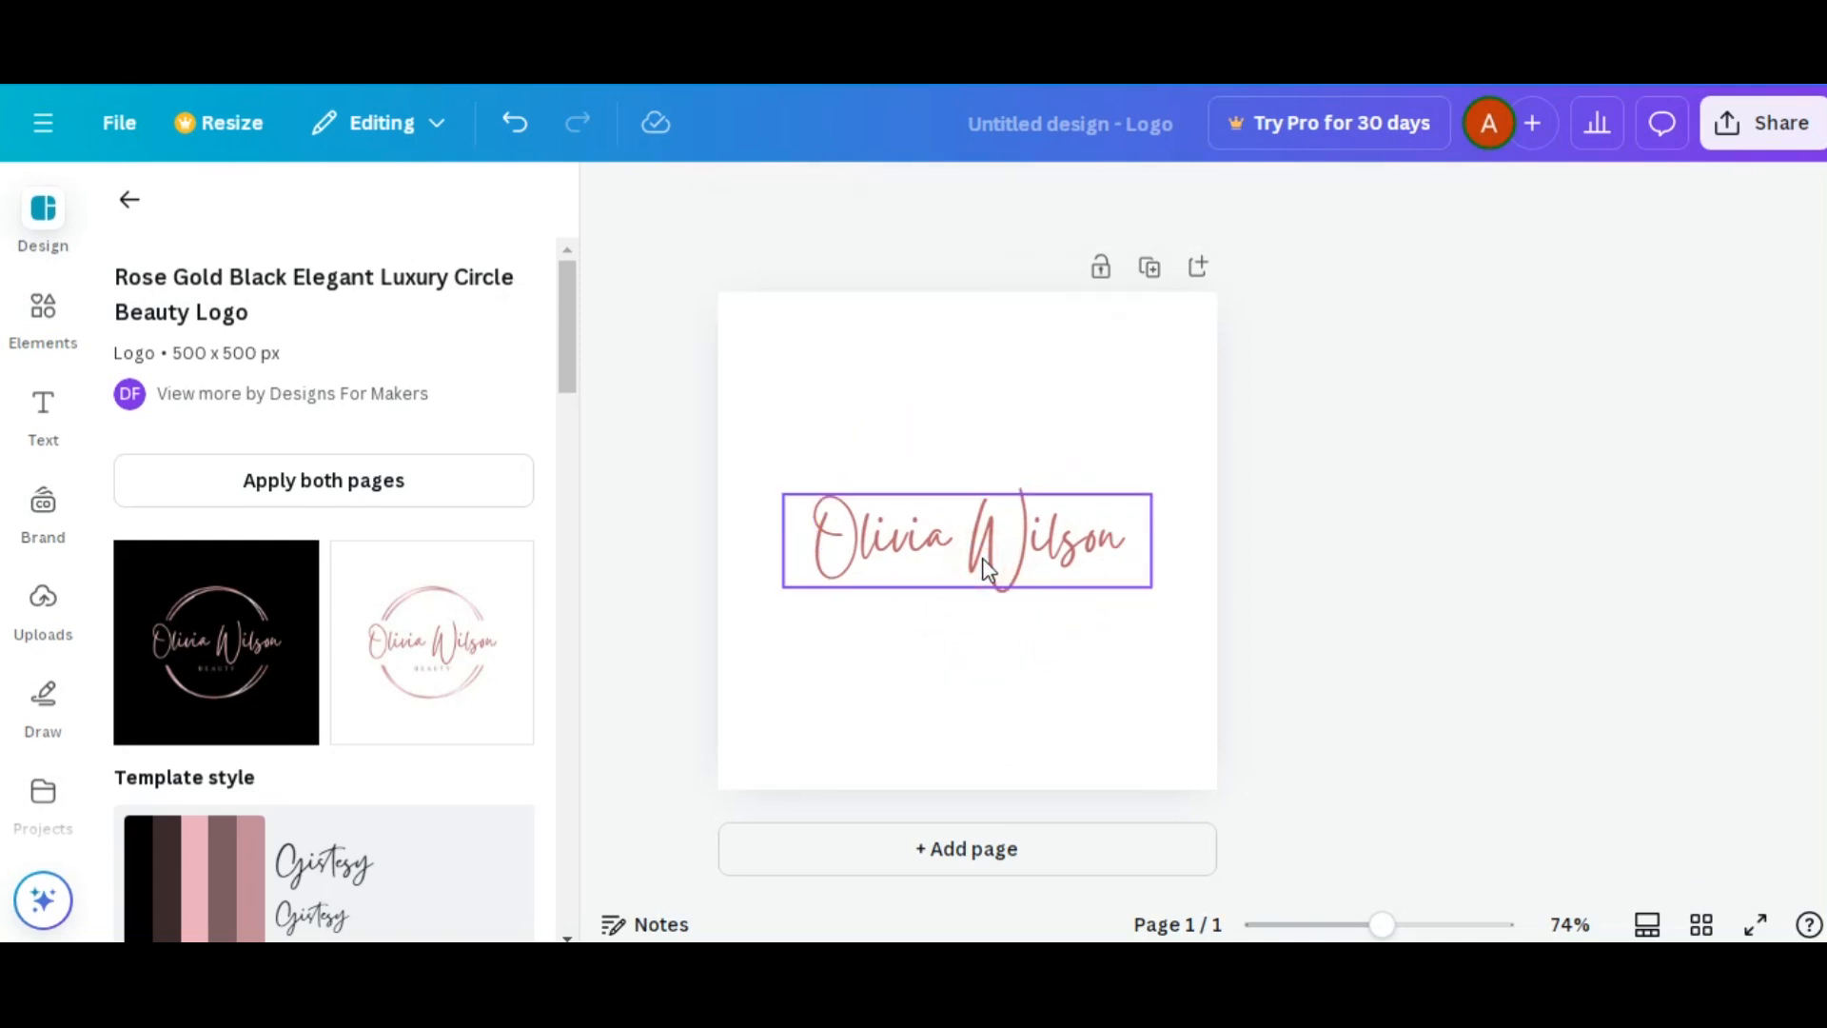
- Replace the script name text in the logo with Belluva
left_click(987, 565)
left_click(982, 558)
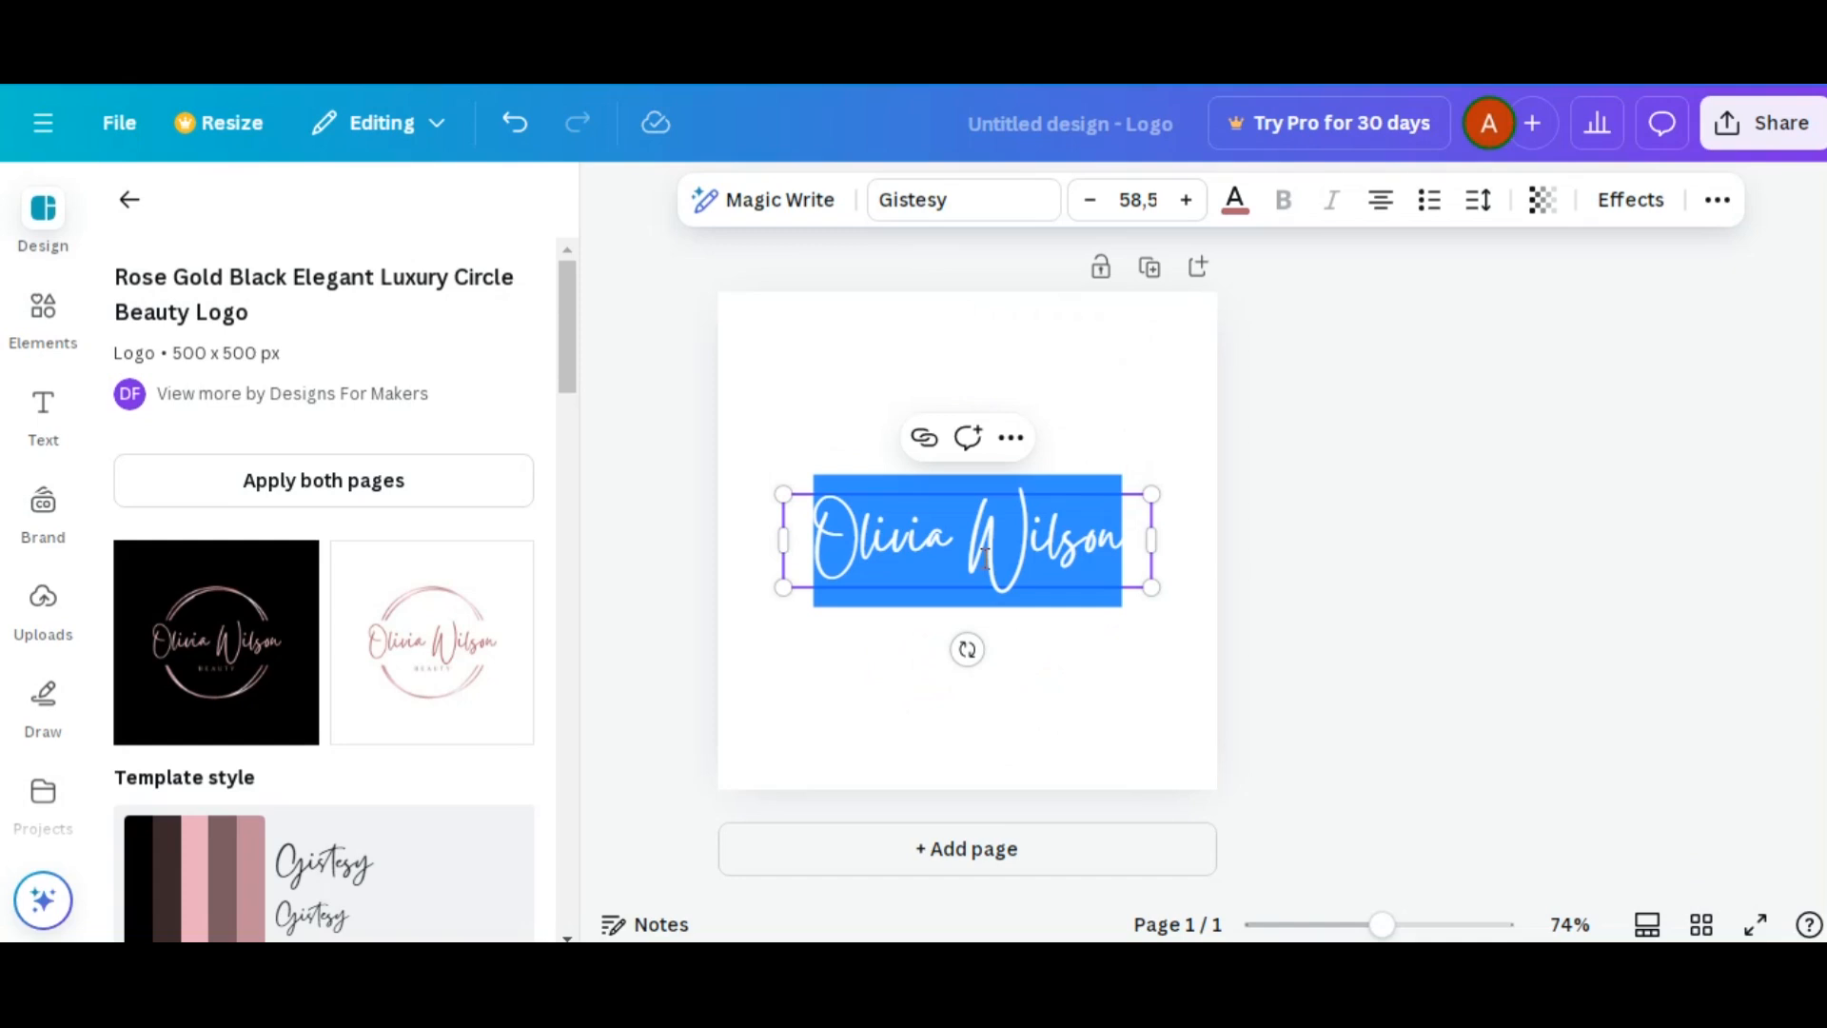
type("Be")
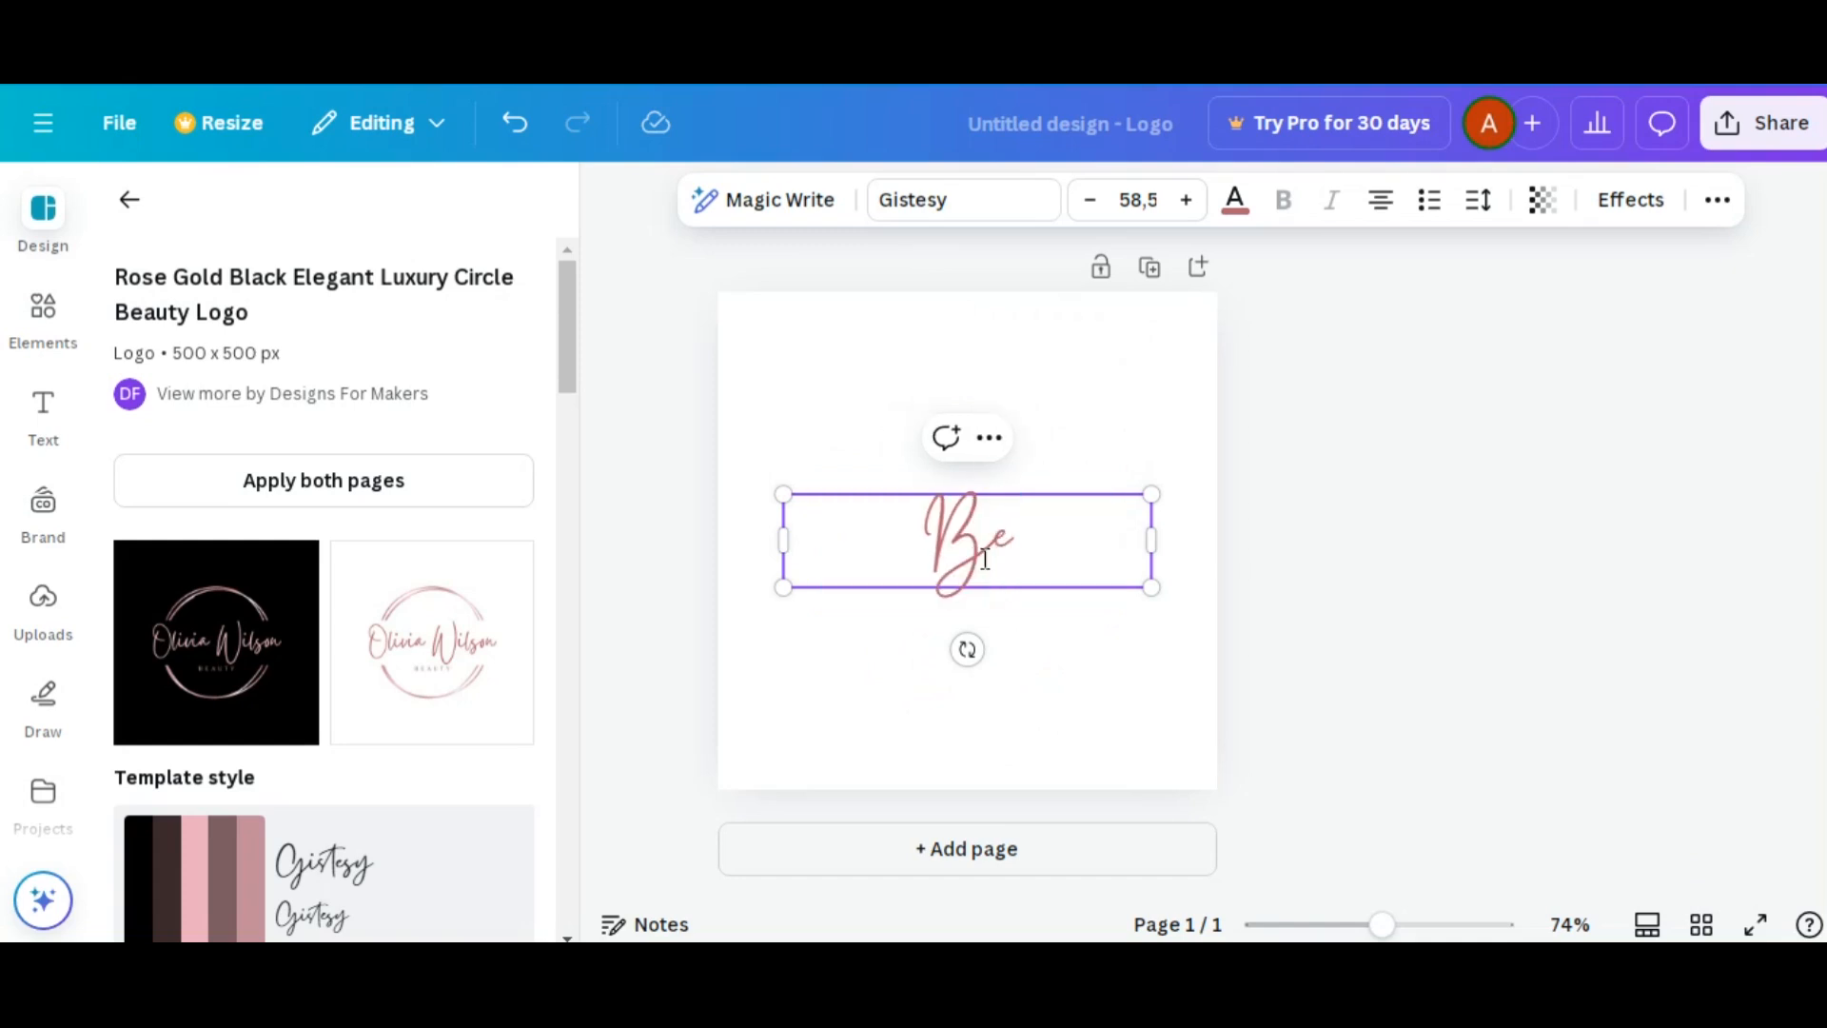
type("lliva")
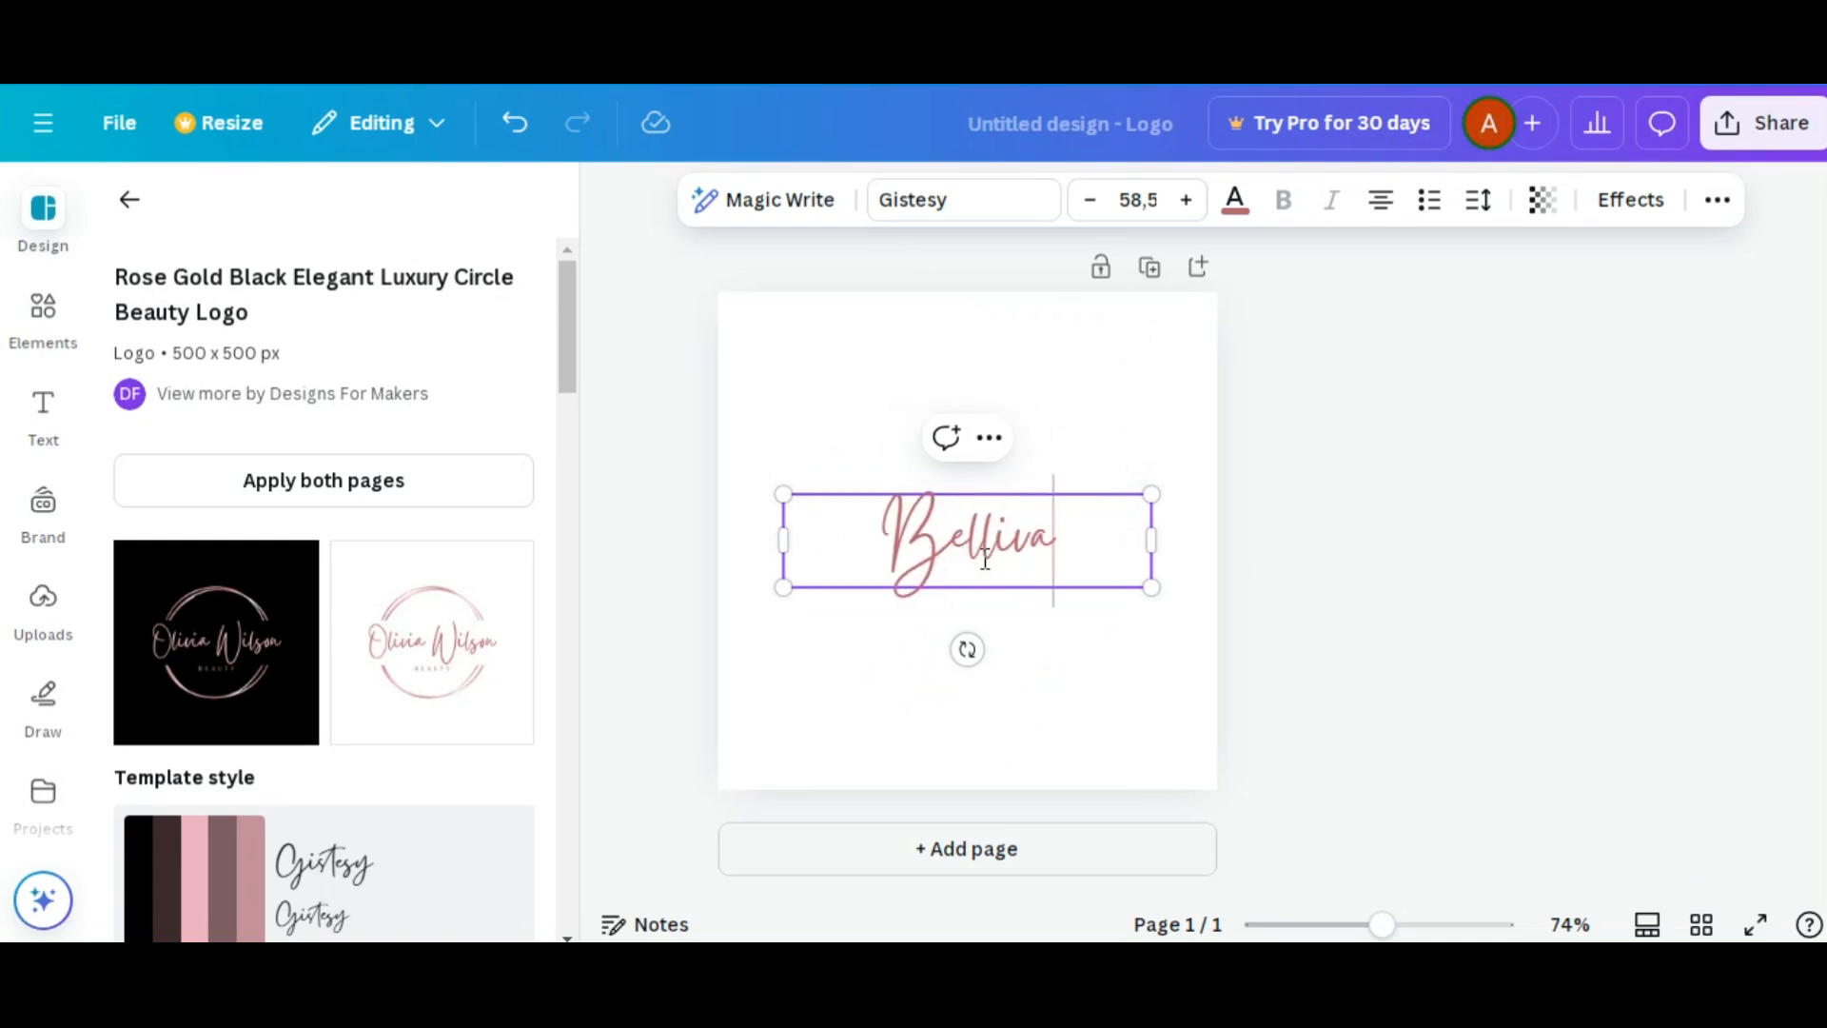
left_click_drag(999, 537, 1008, 540)
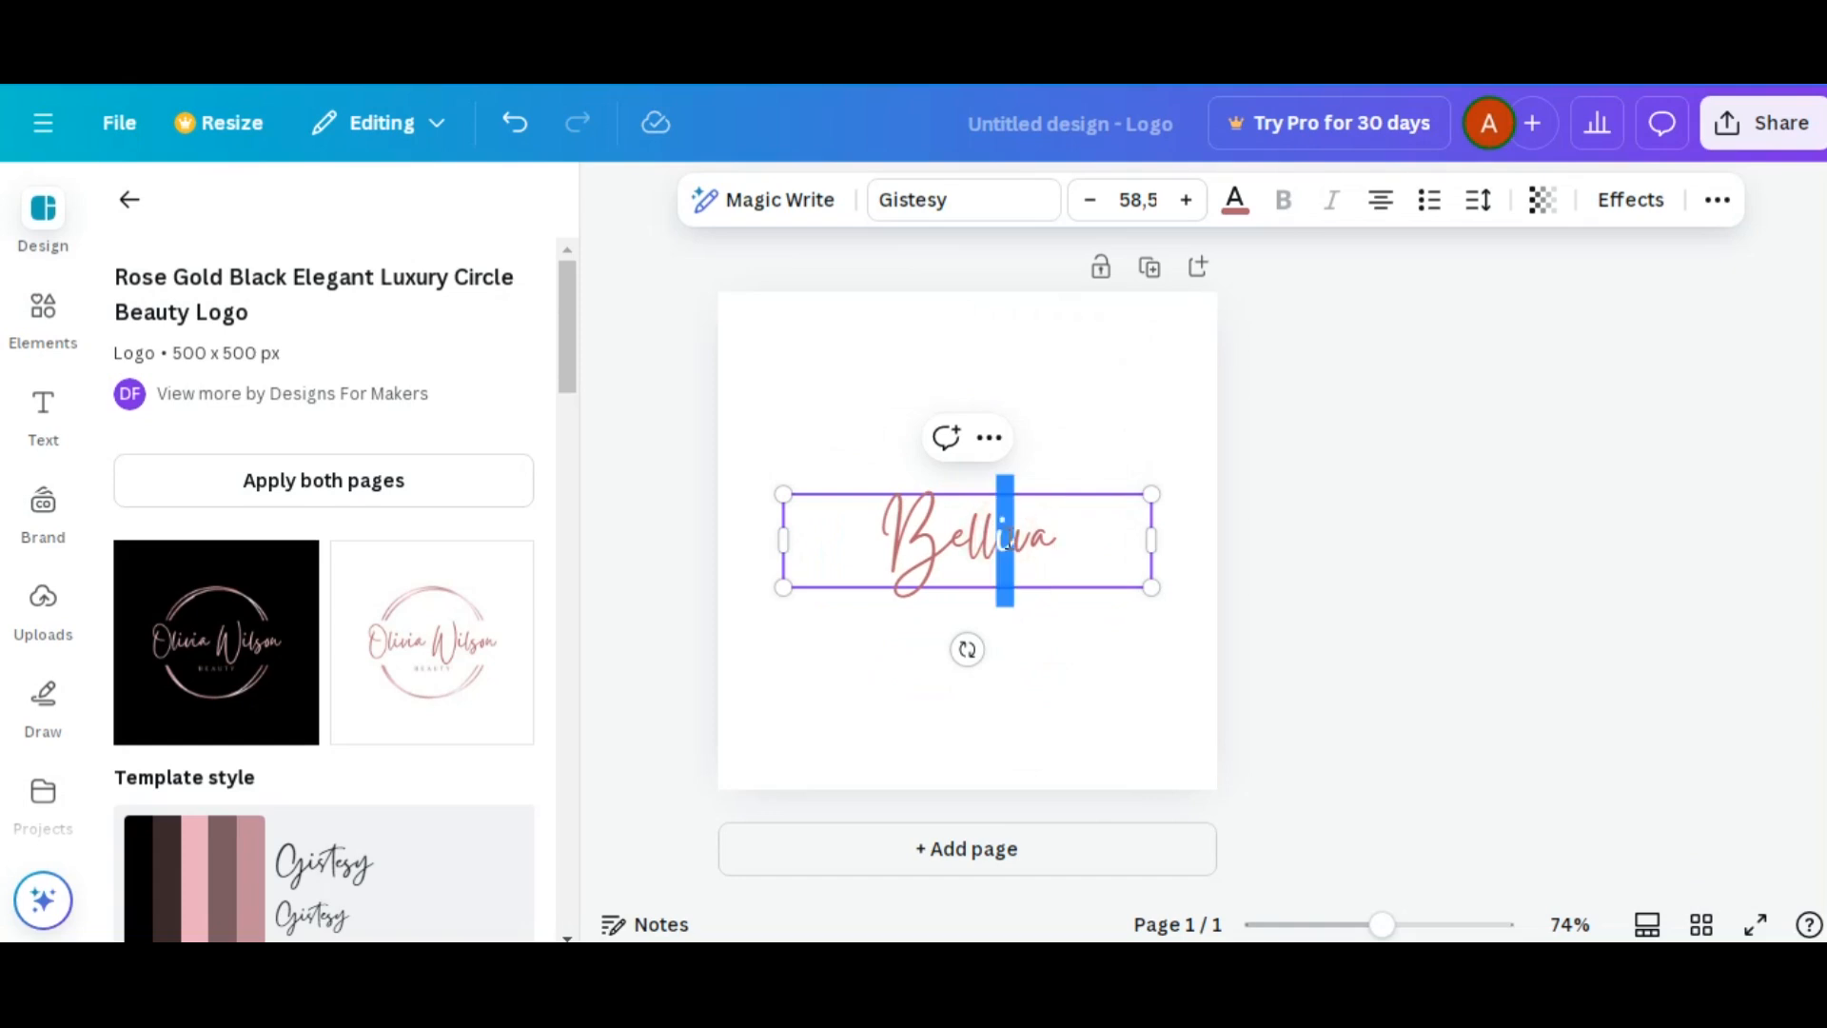
type("u")
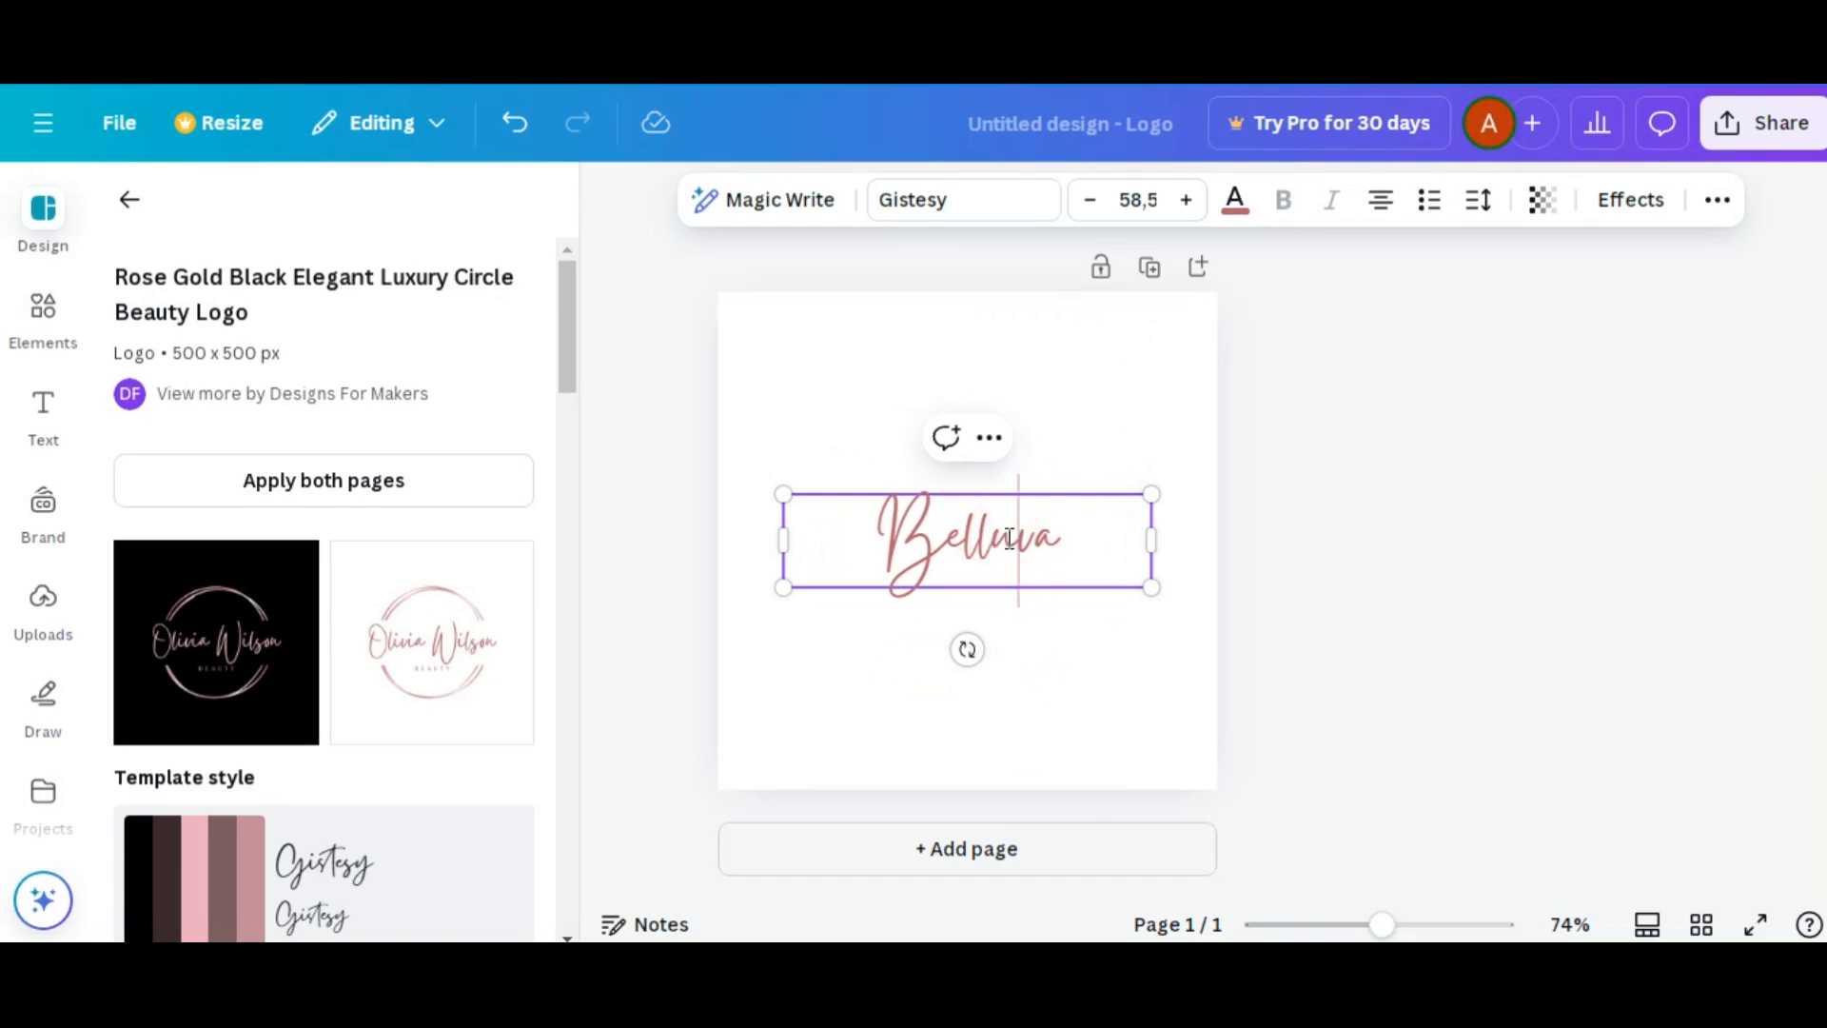
left_click(1085, 670)
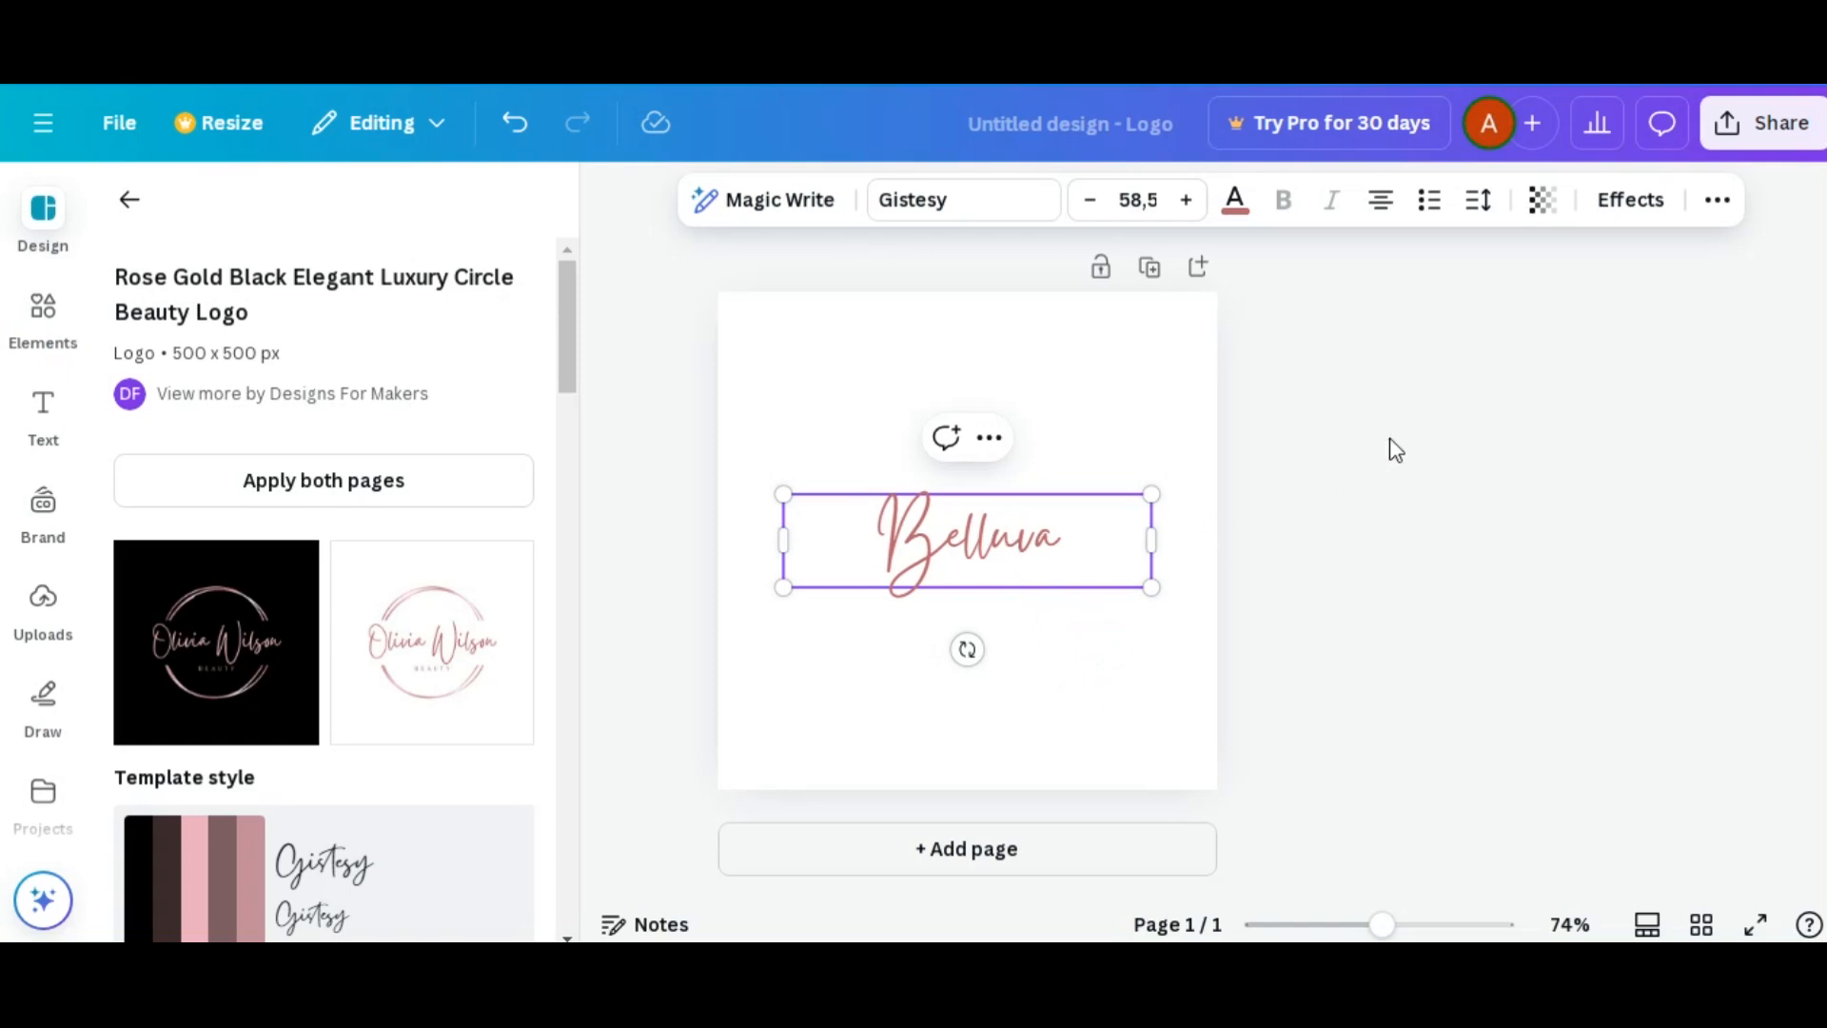
- Align the Belluva text to the middle of the page
left_click(1718, 200)
left_click(1608, 265)
left_click(244, 623)
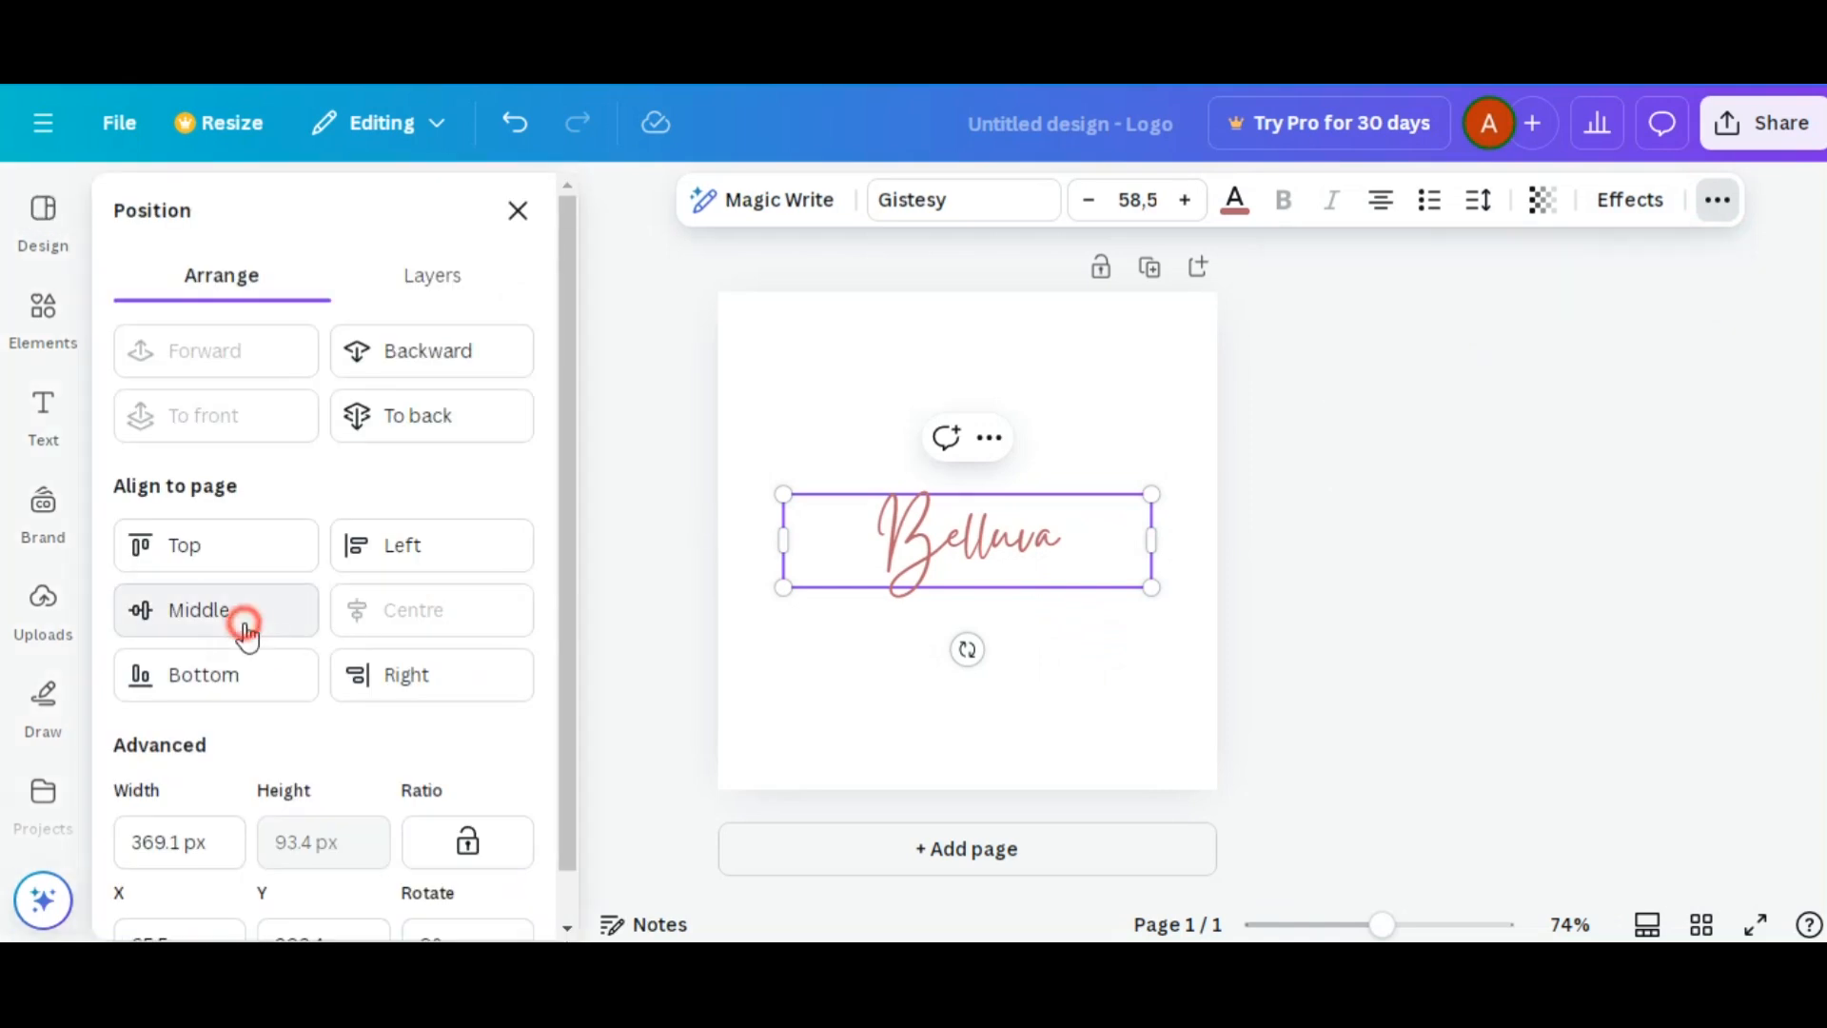
left_click(795, 669)
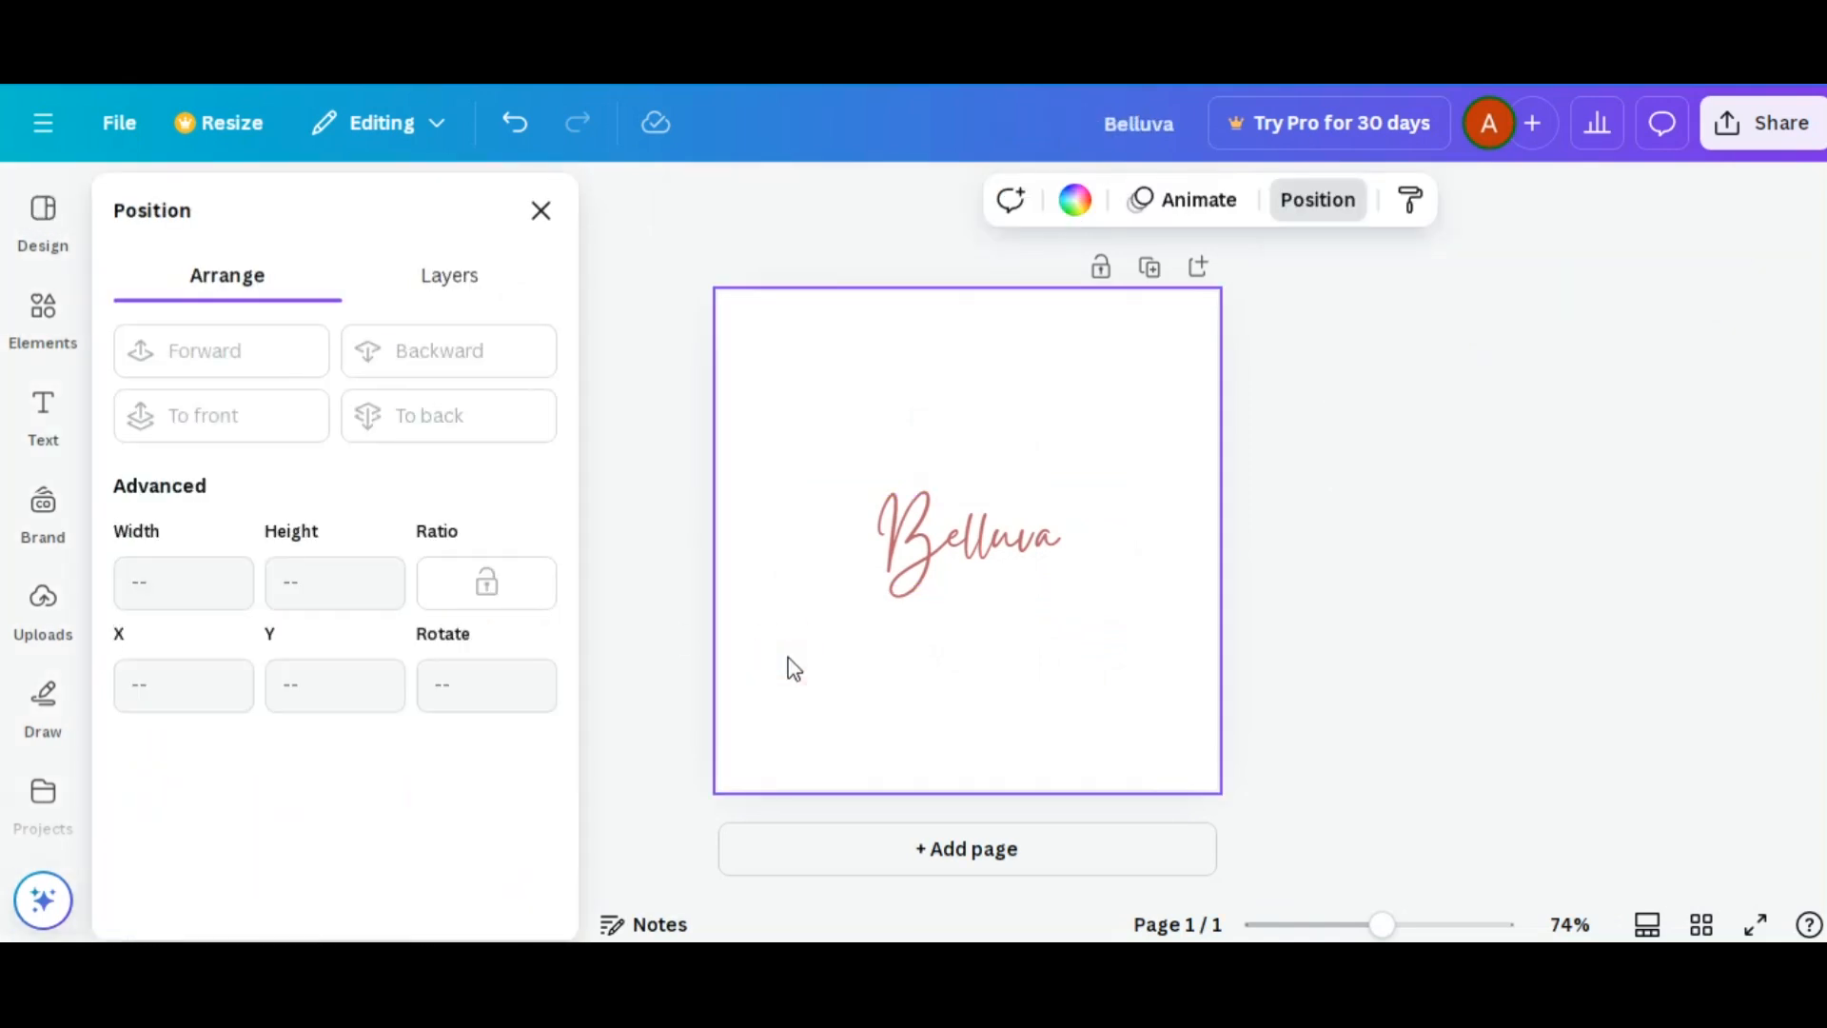
- Rename the design as Logo and save it
left_click(134, 122)
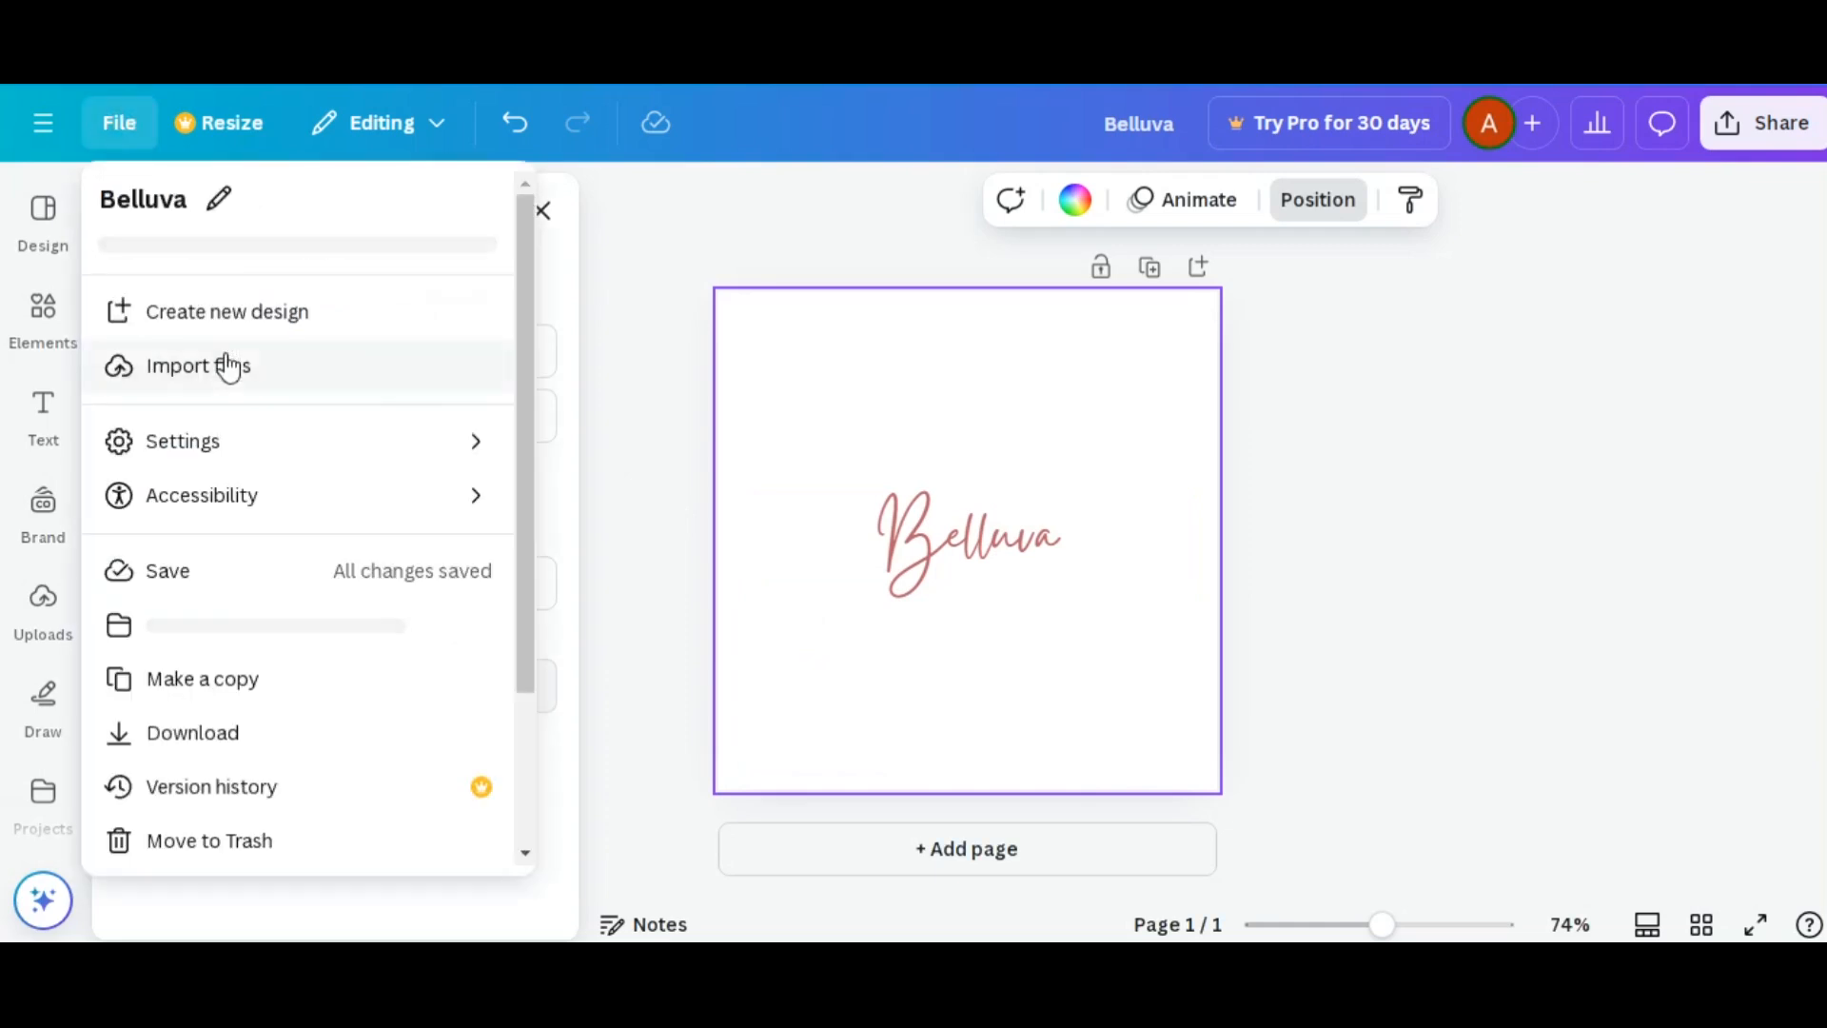
left_click(188, 201)
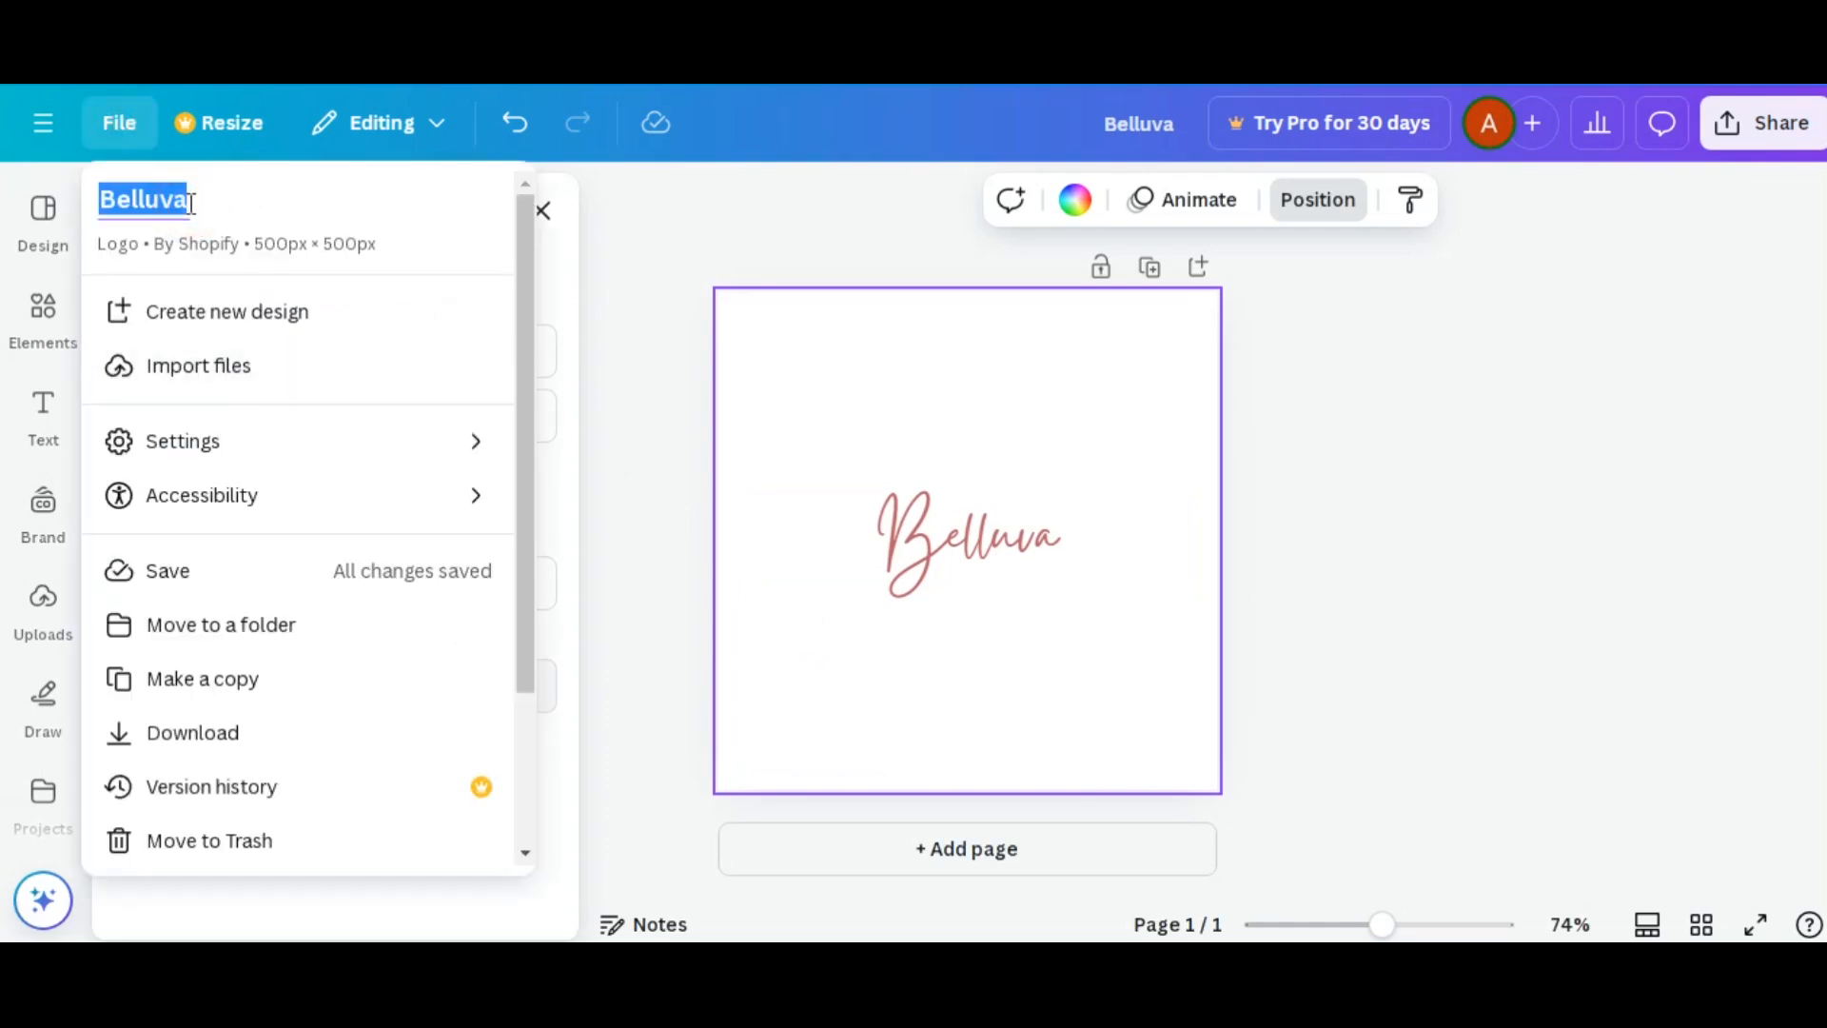
type("Logo")
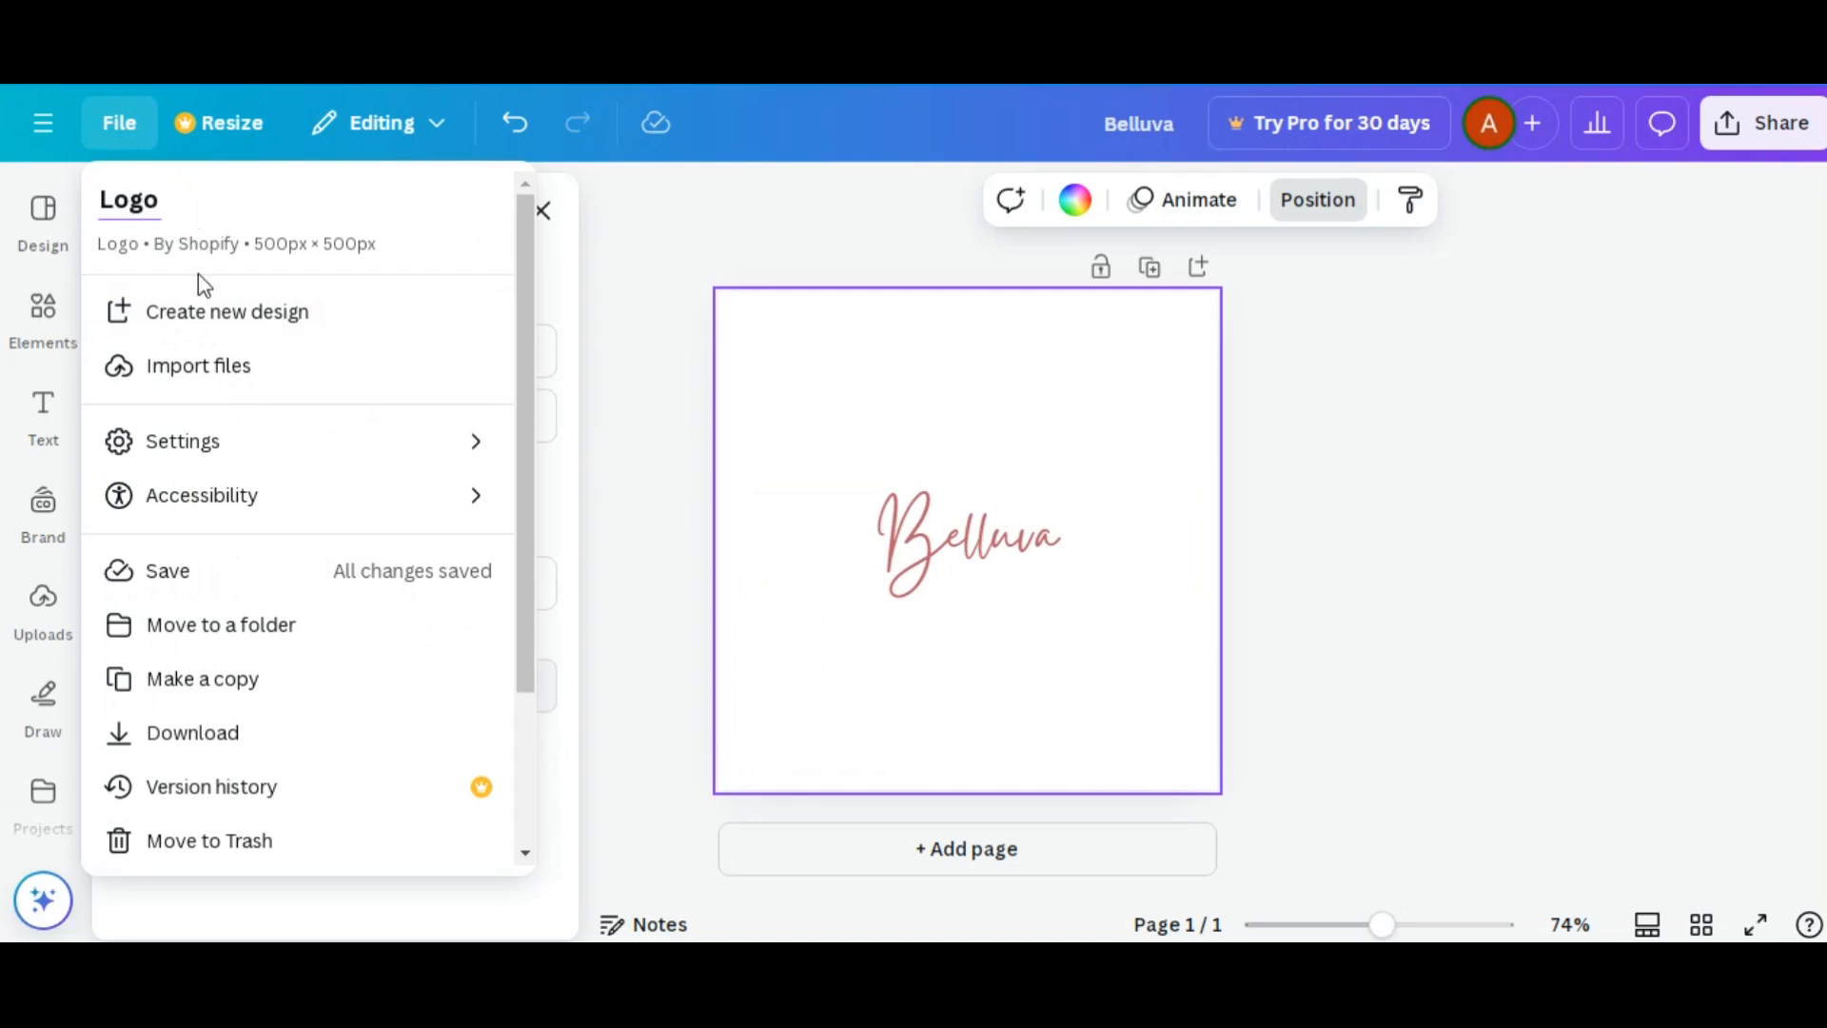
left_click(281, 571)
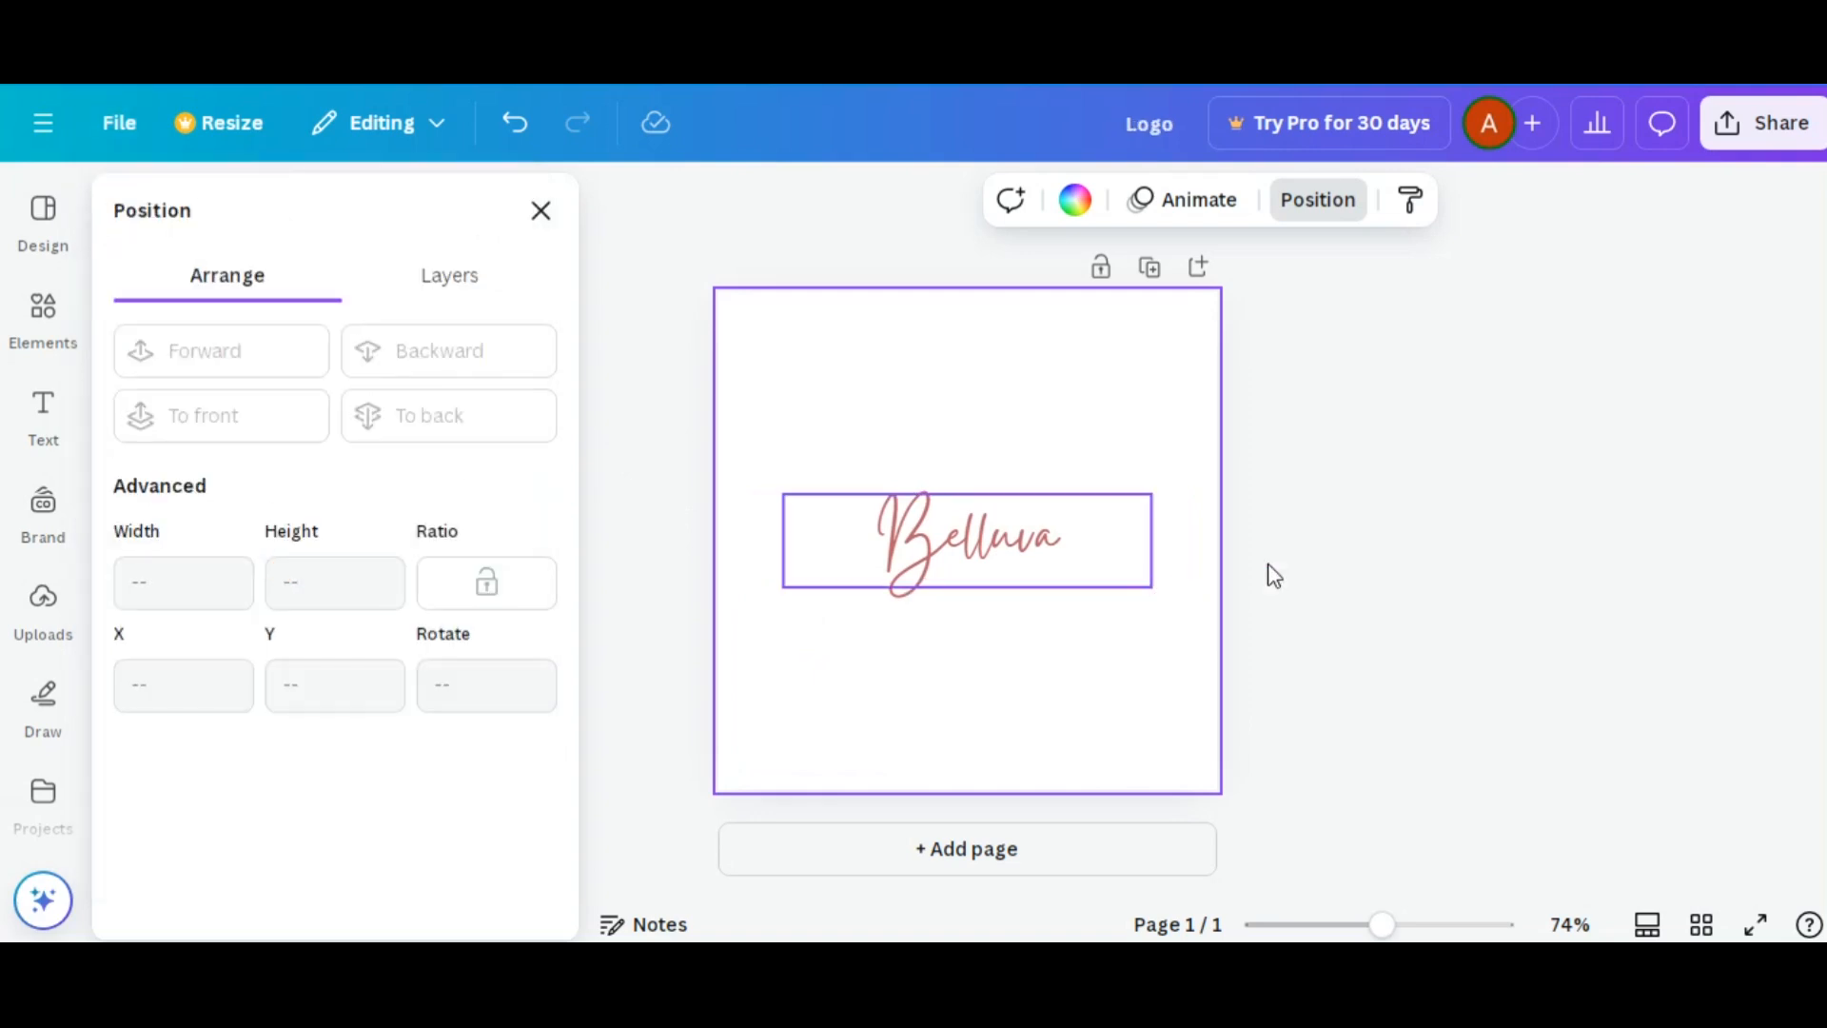
- Download the logo design as a 500 × 500 px PNG
left_click(1770, 141)
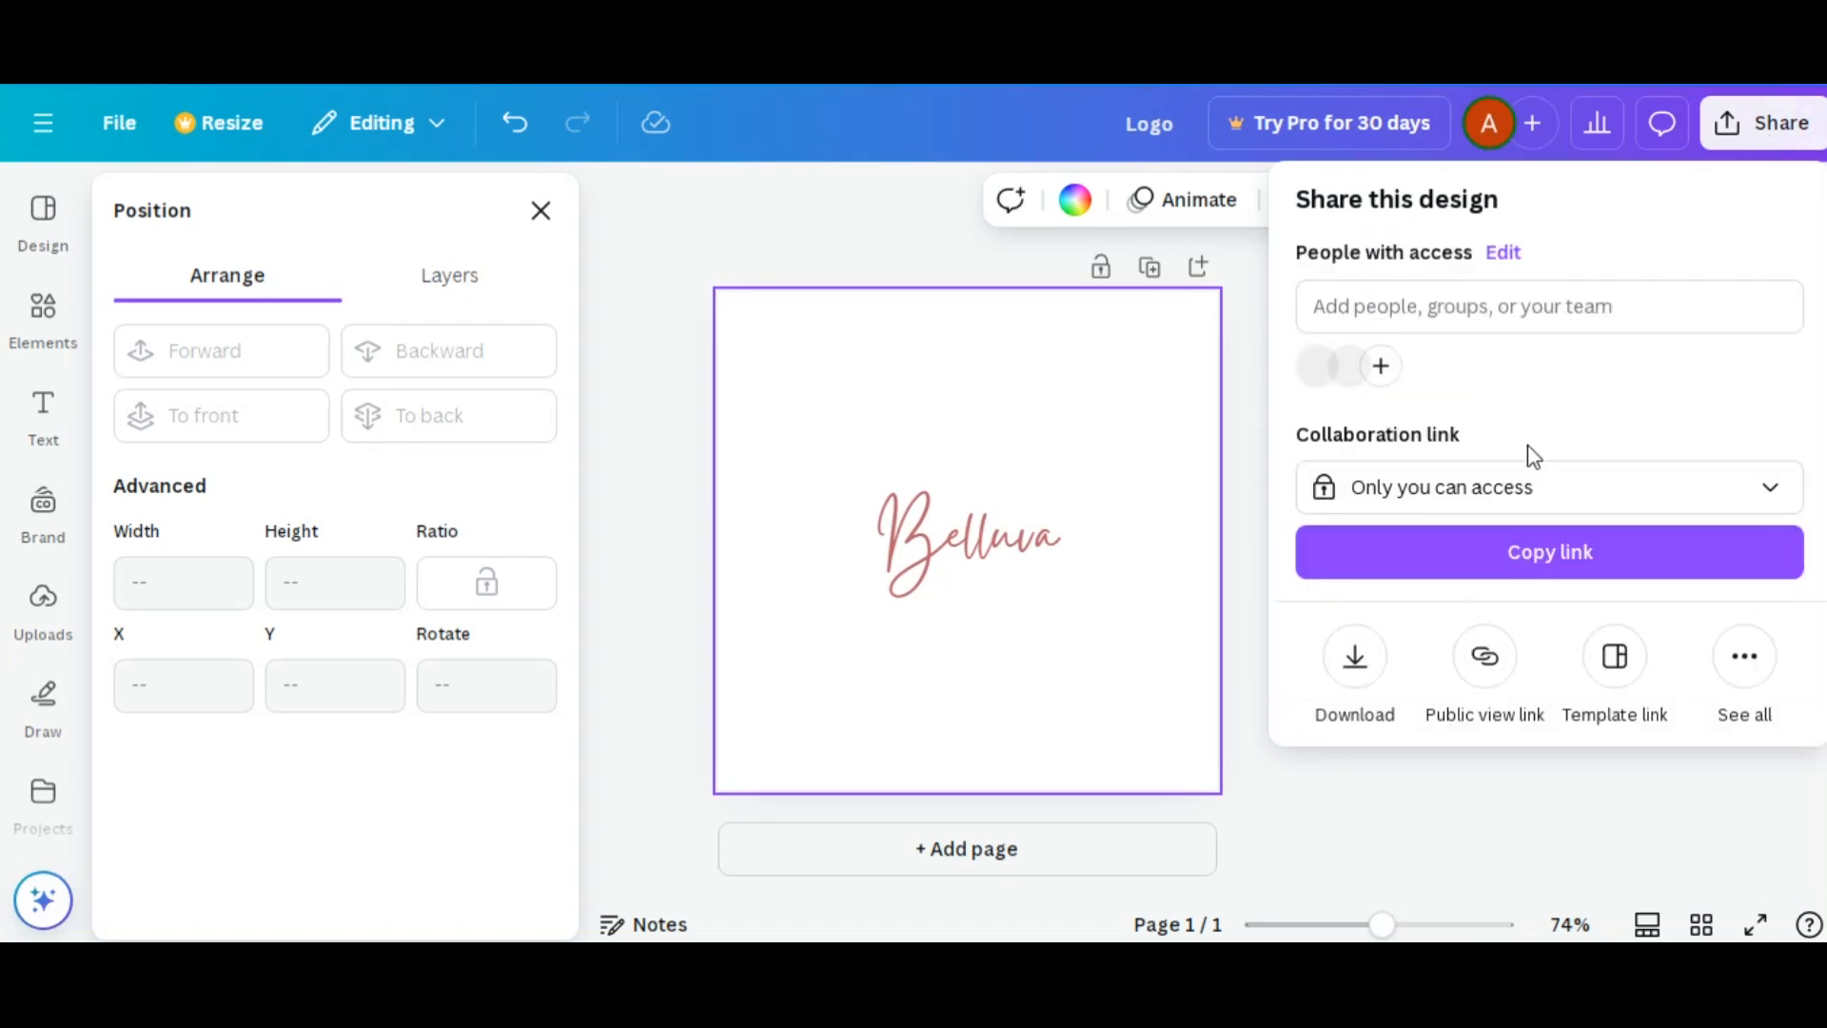
left_click(1350, 673)
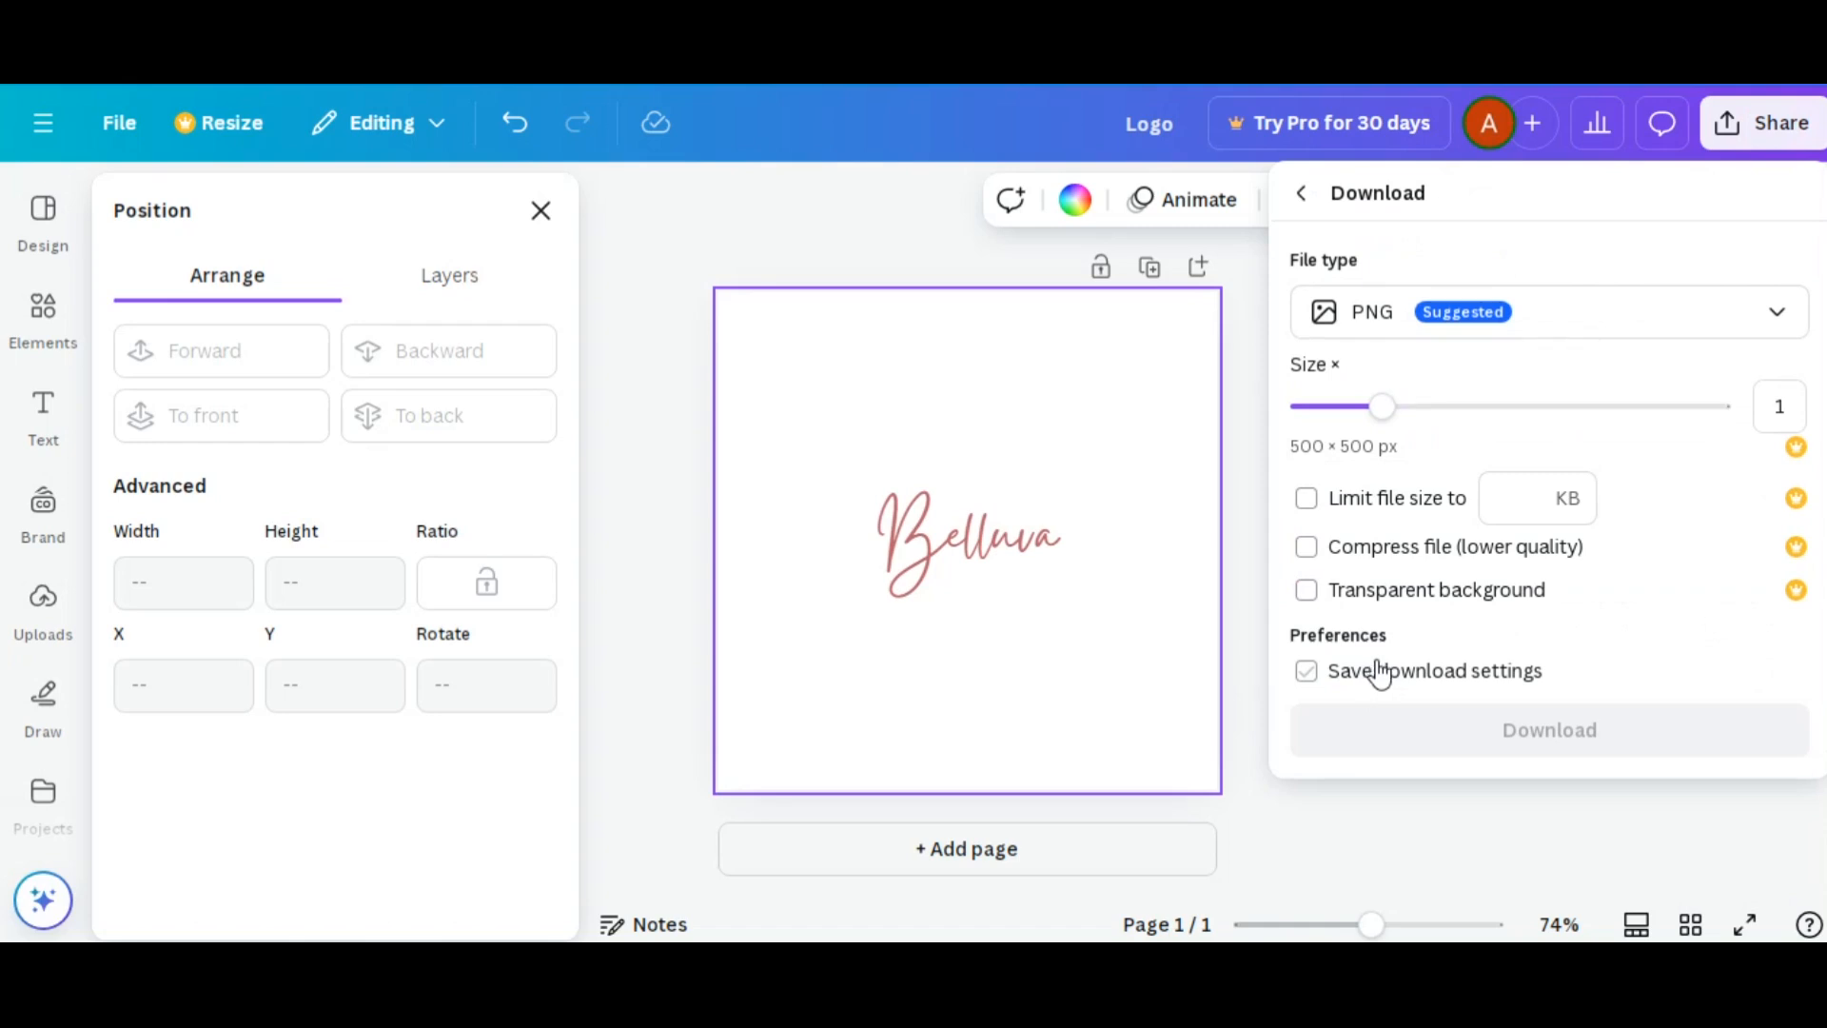
left_click(1510, 739)
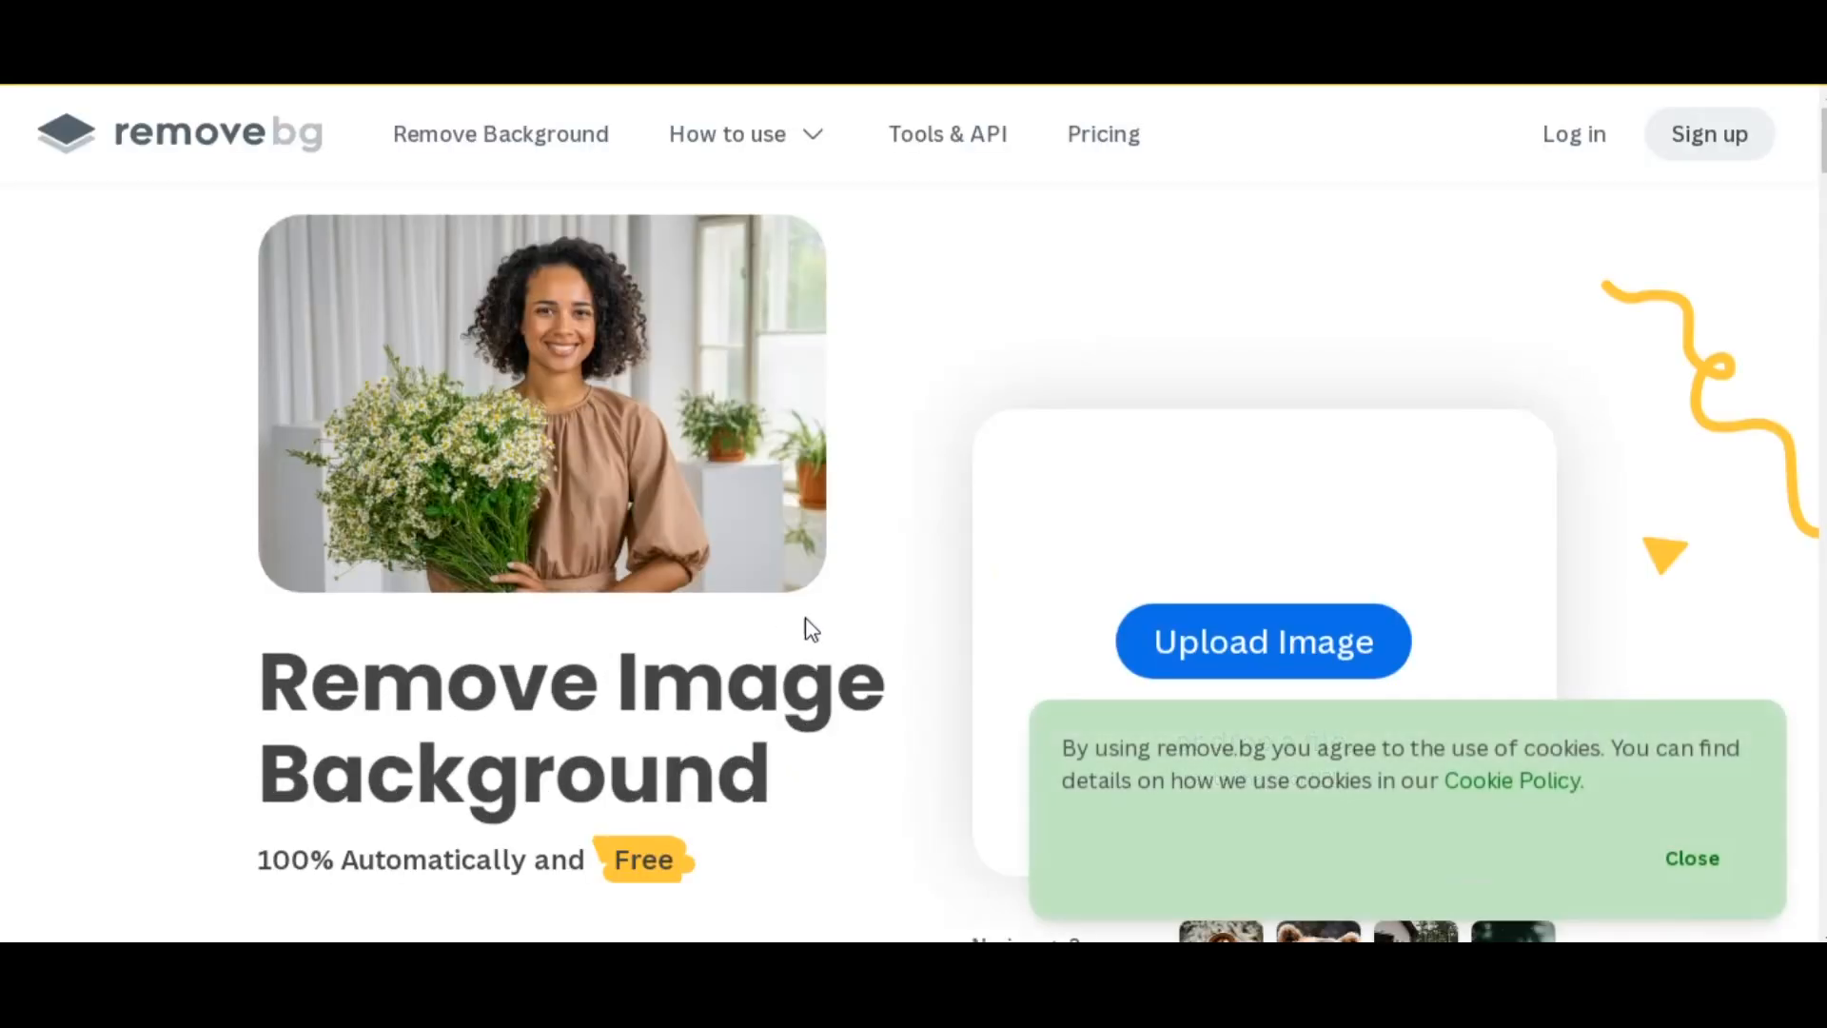
- Switch to remove.bg, dismiss its cookie notice and upload the logo image for background removal
left_click(1668, 861)
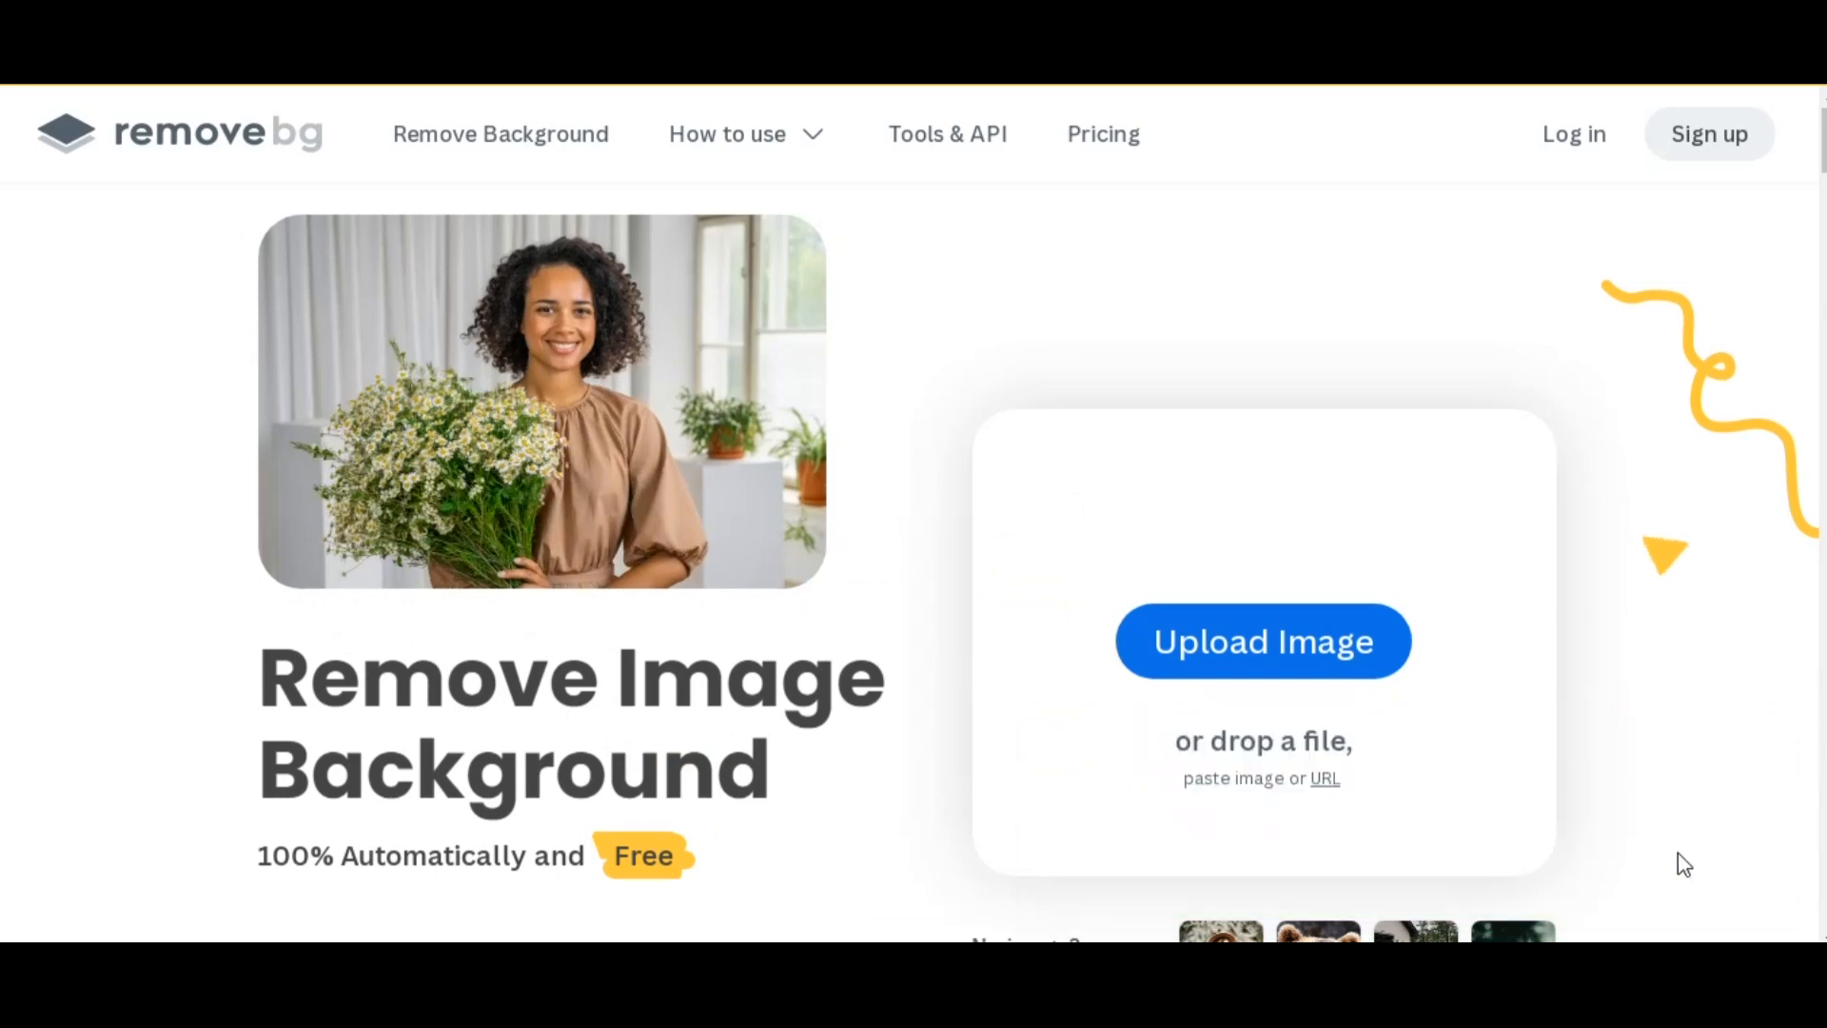
left_click(1257, 667)
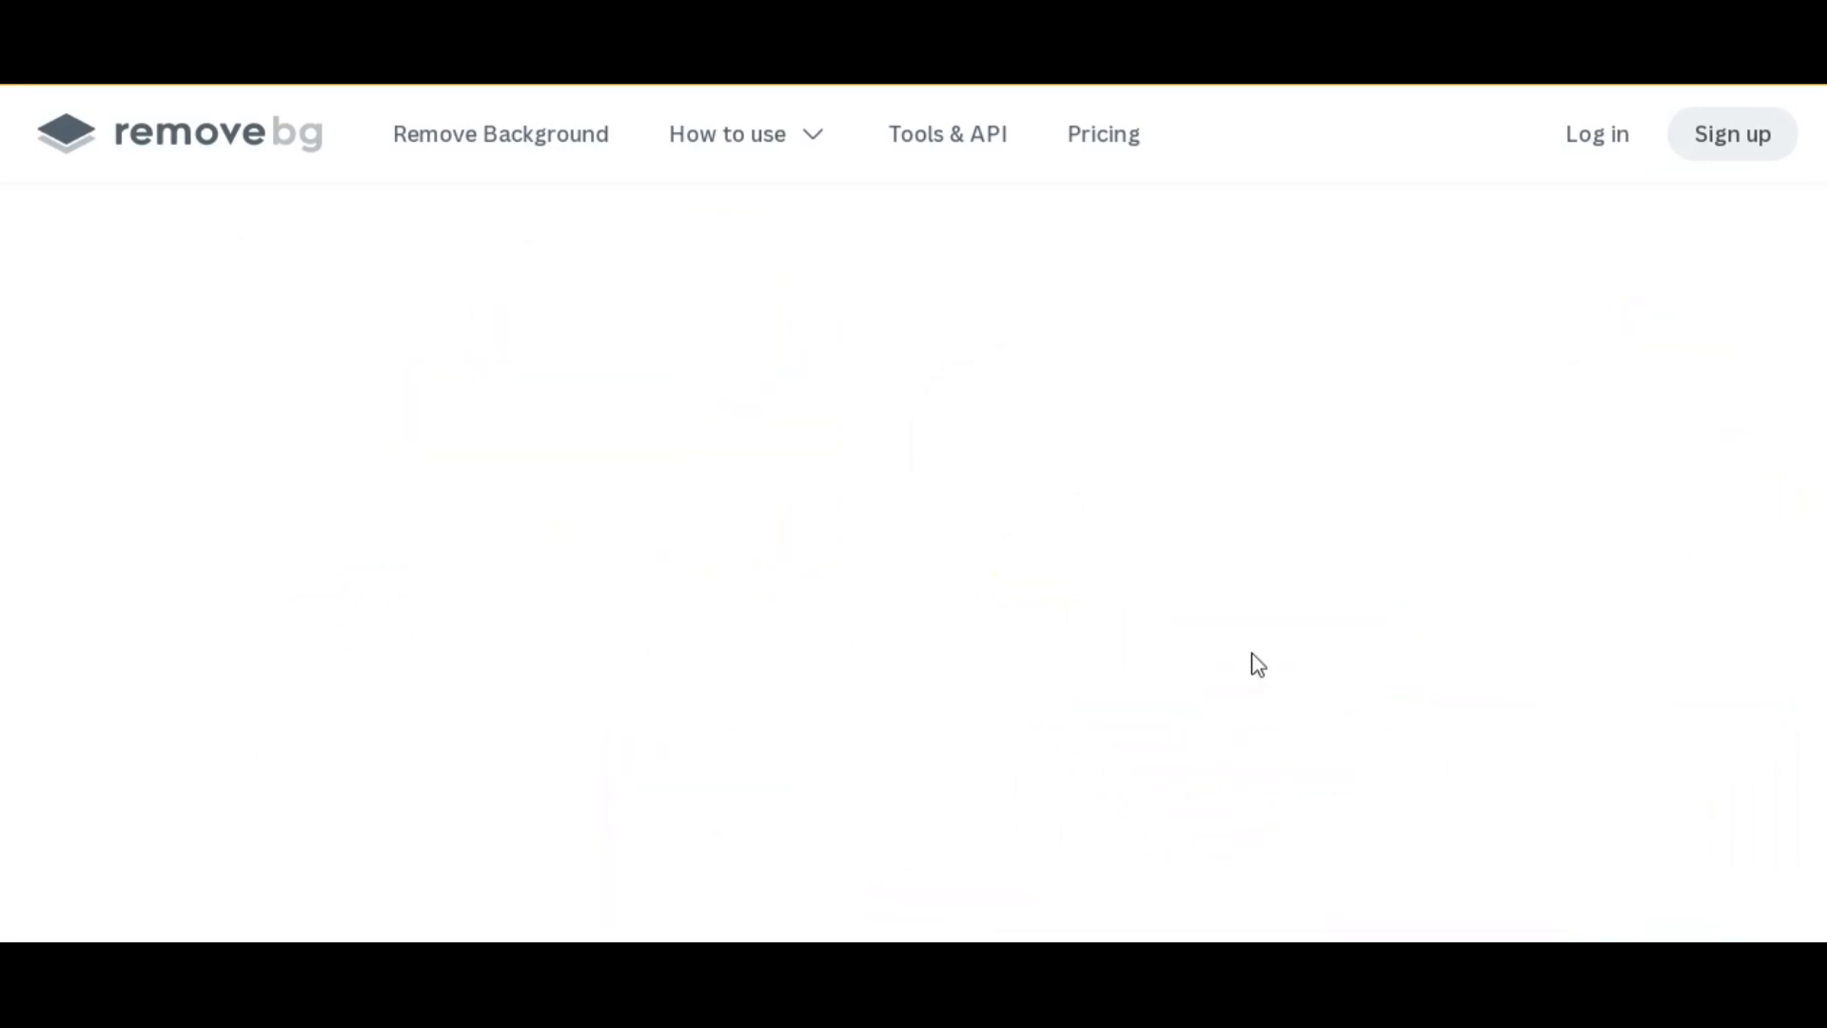
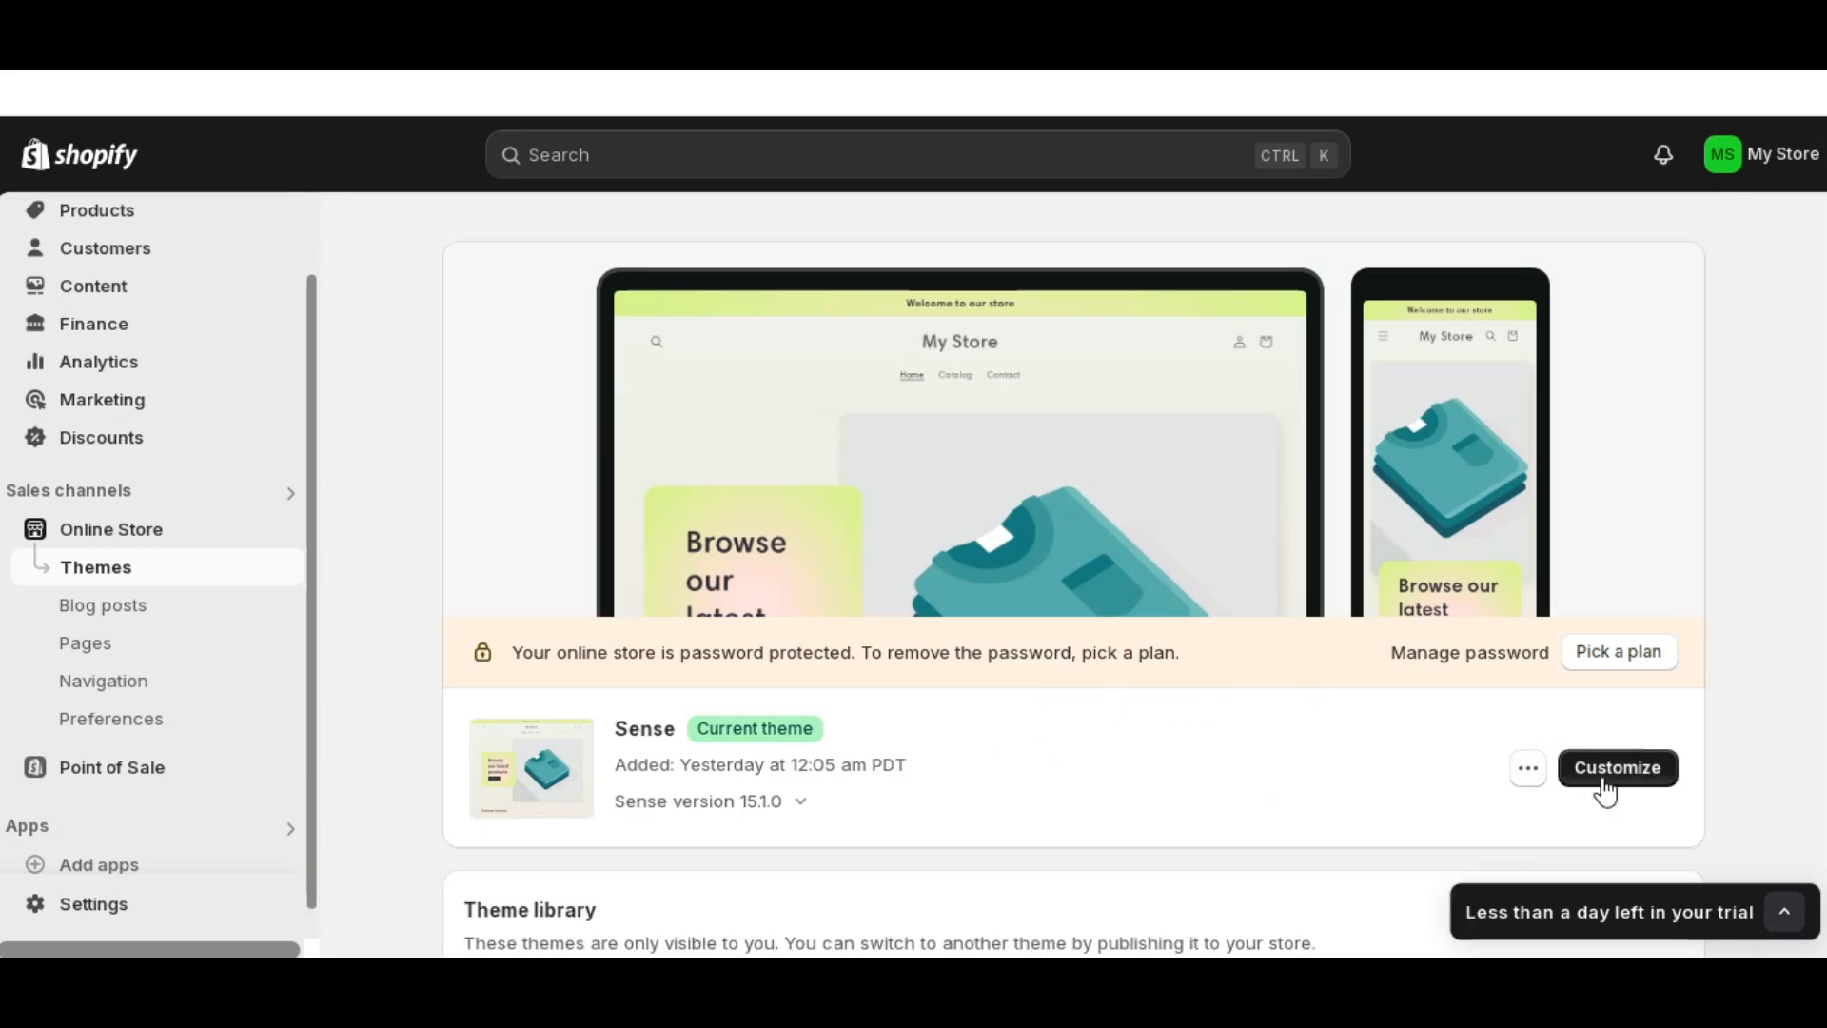
- Open the Sense theme's logo settings, use Logo_website_1 as the logo and set its desktop width to 160 px
left_click(1554, 774)
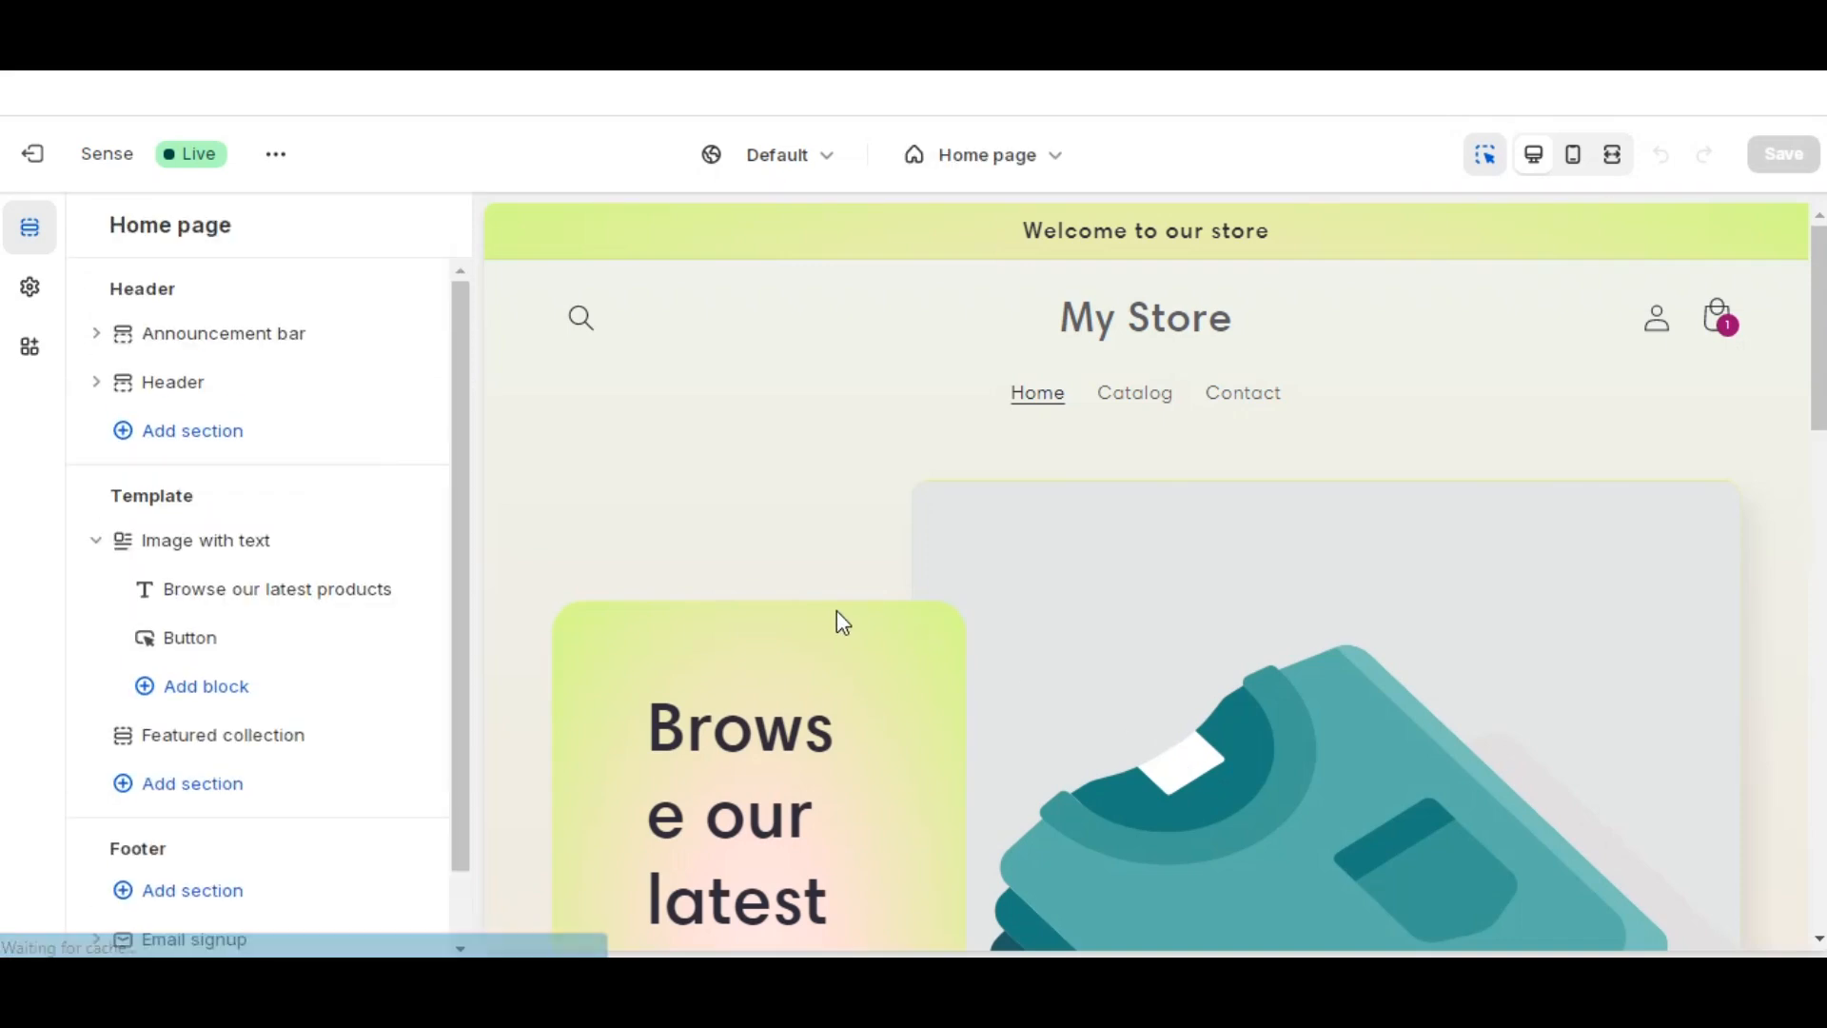
left_click(32, 289)
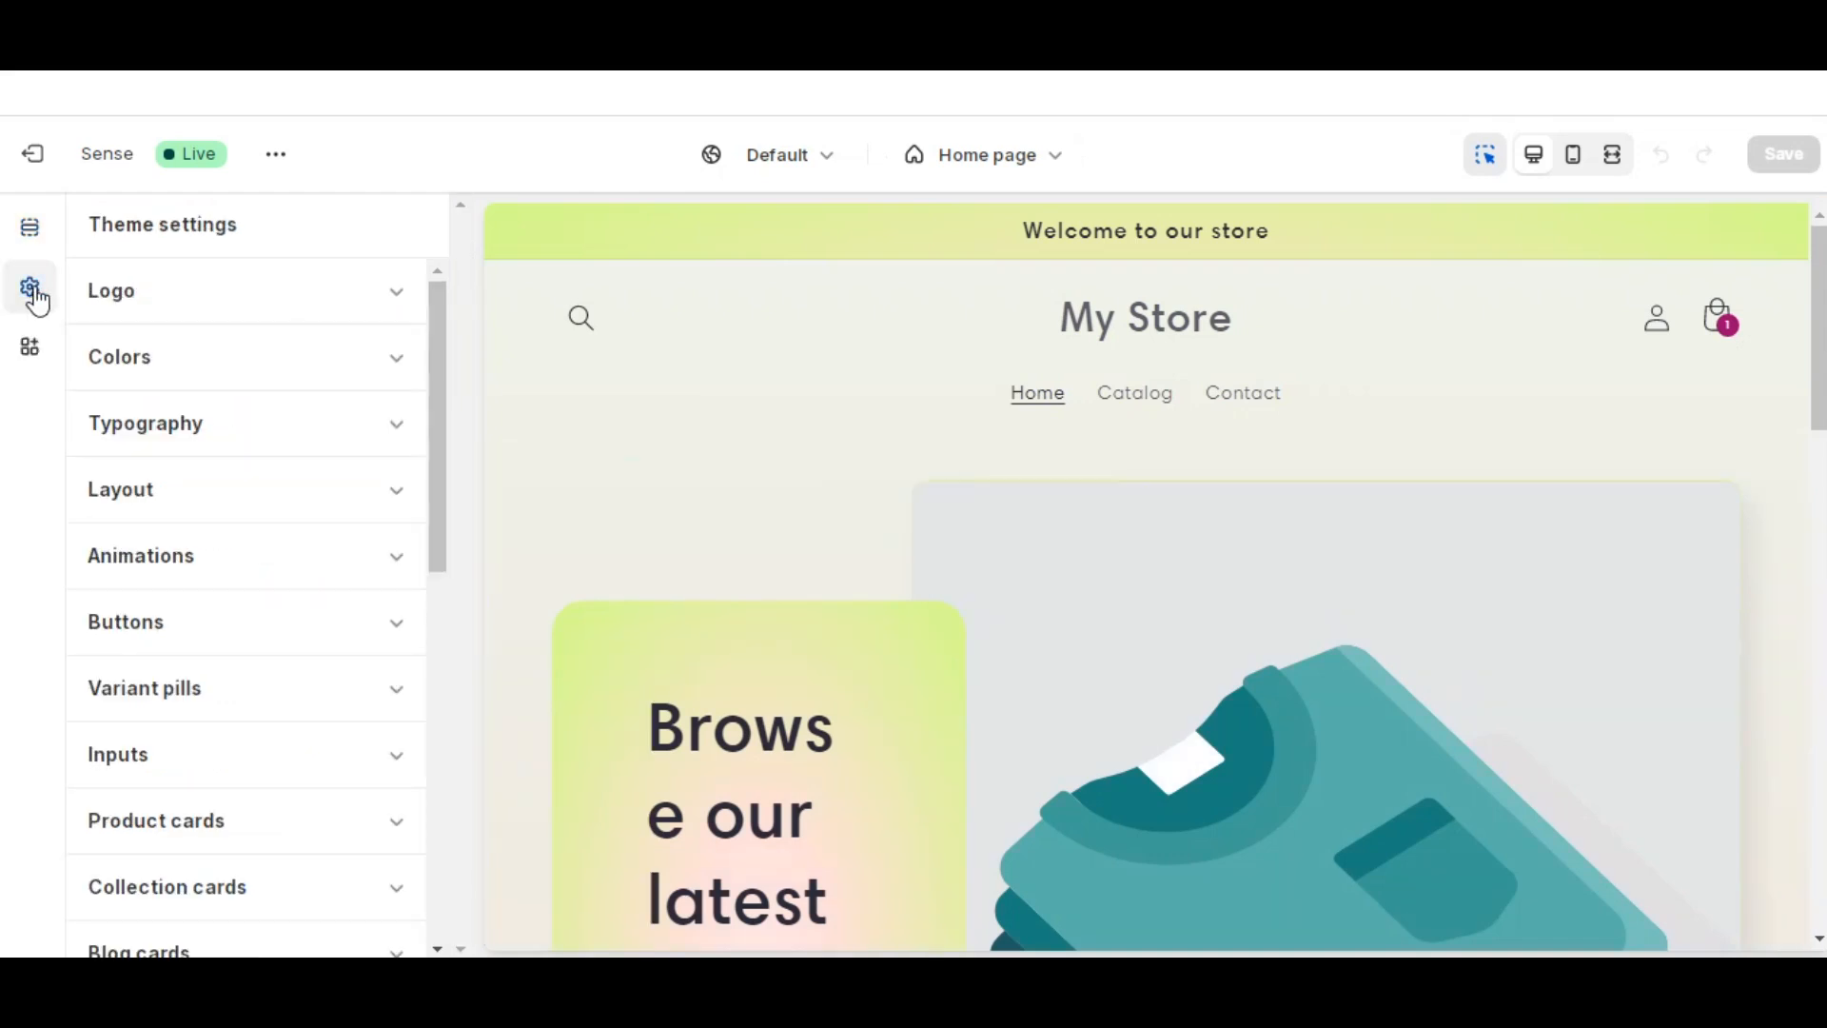
left_click(148, 302)
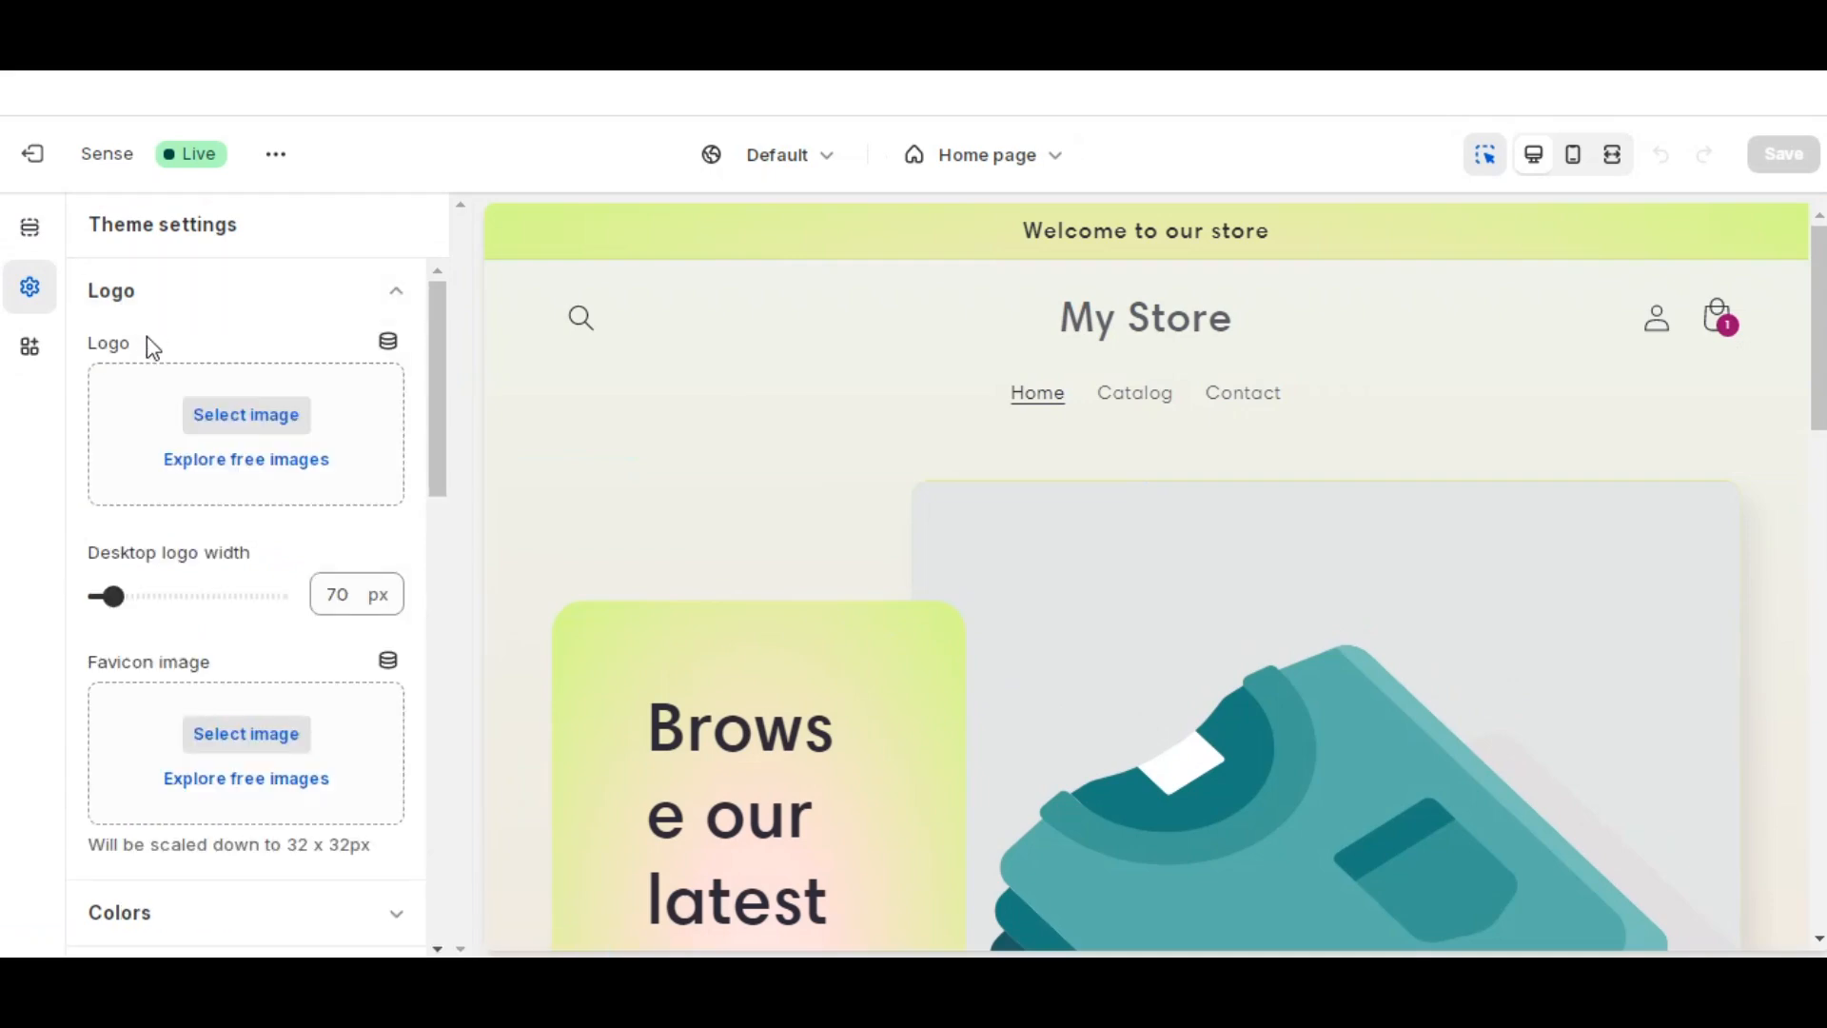
left_click(226, 425)
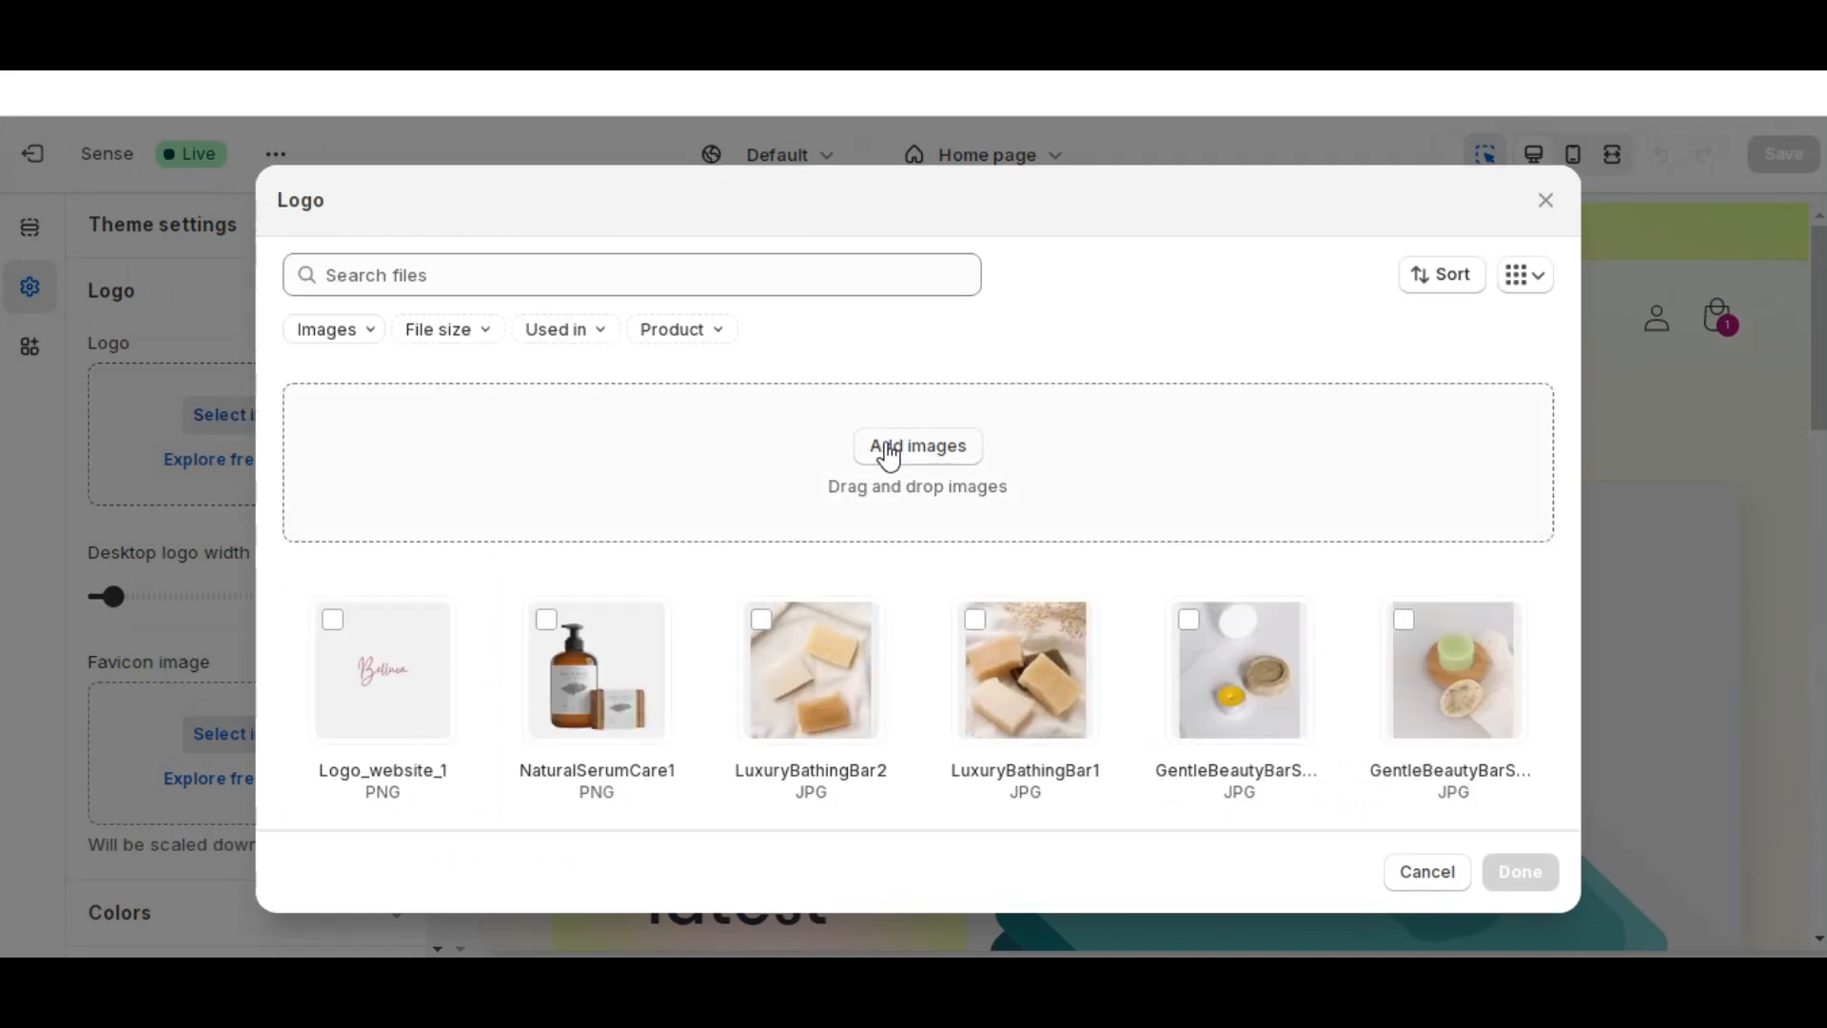
left_click(381, 672)
left_click(1520, 875)
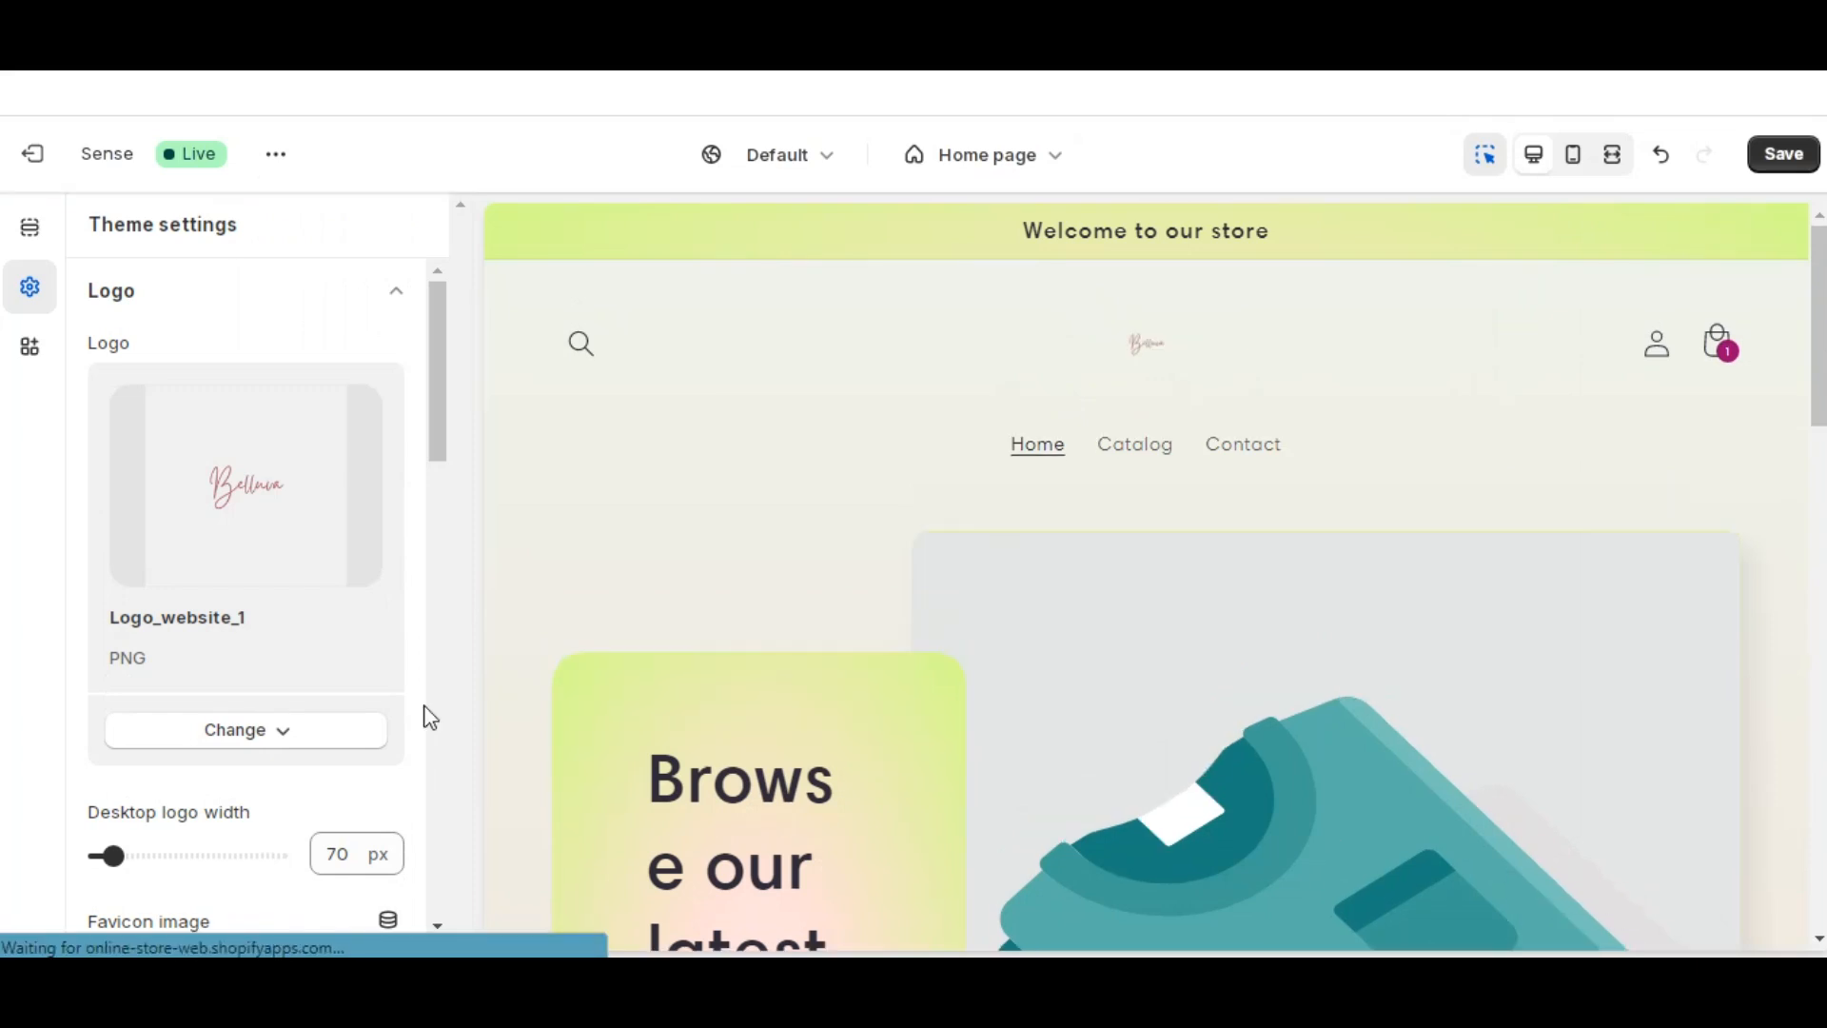
scroll(286, 685, "down", 1)
left_click_drag(112, 720, 177, 721)
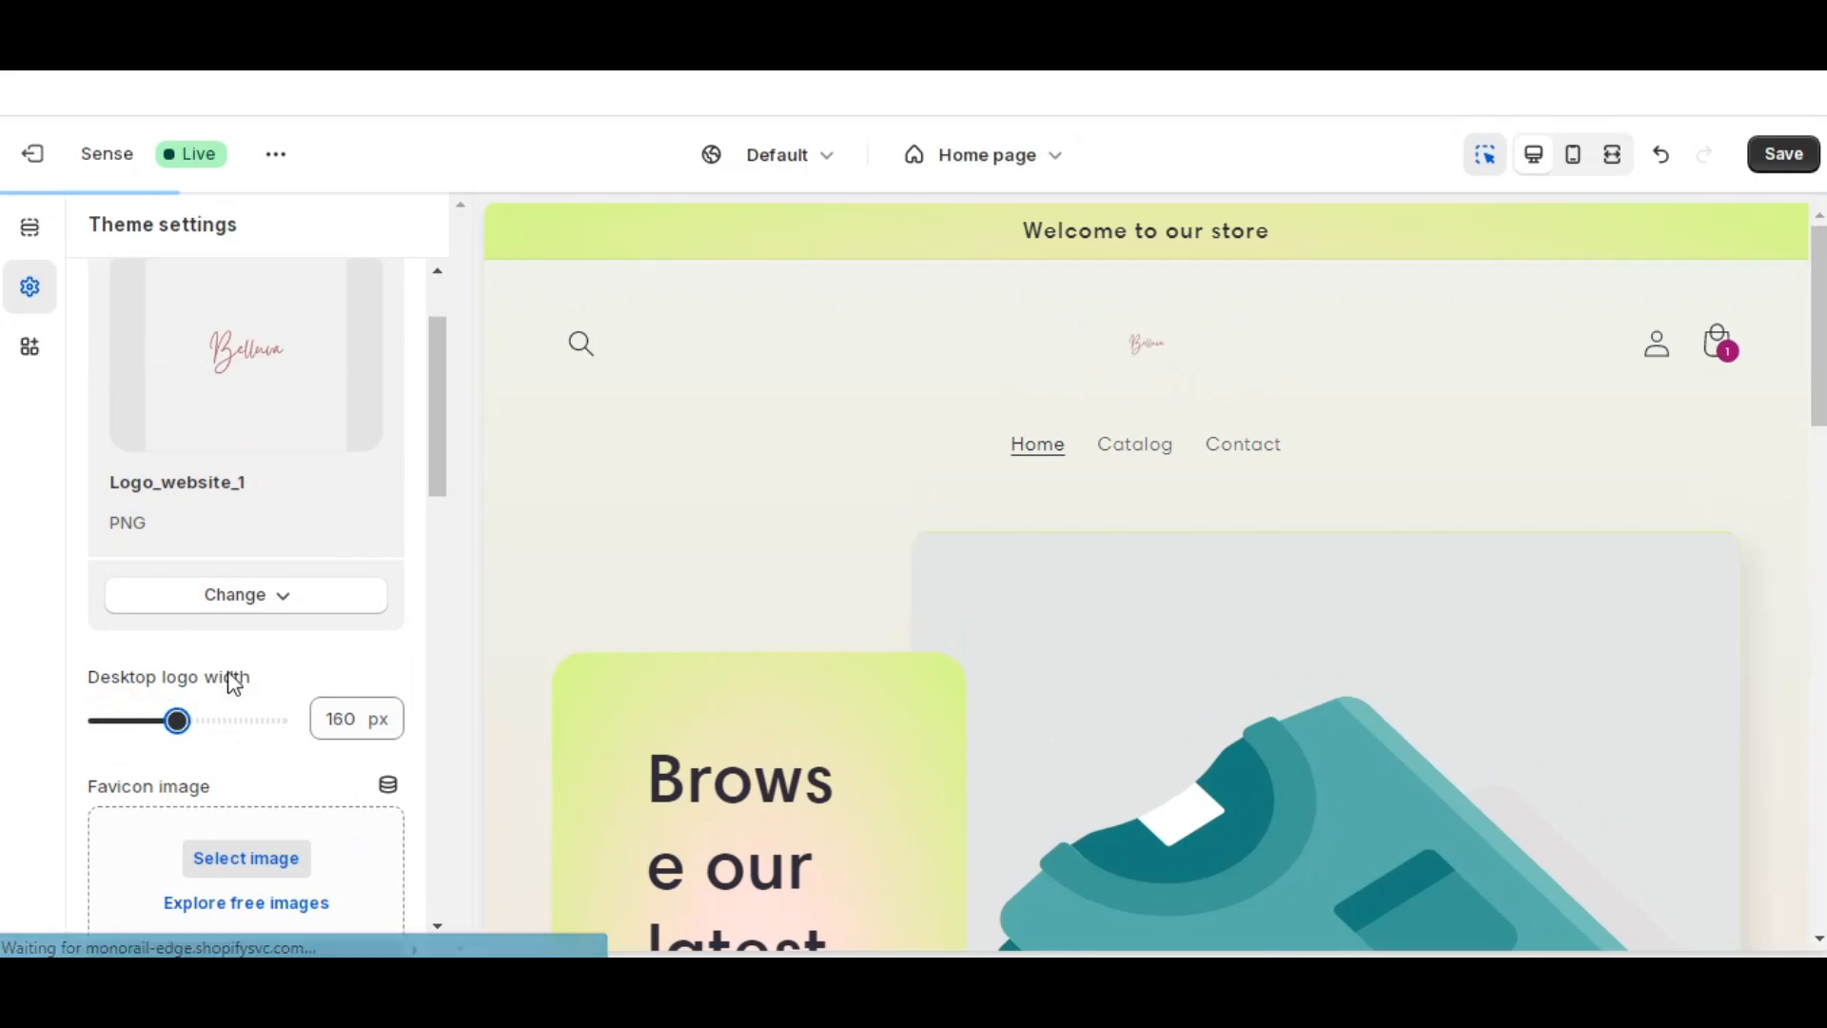
- Crop the logo image to a Landscape (3:2) frame closely around the Belluva lettering and save it as a new image
scroll(209, 657, "up", 1)
left_click(193, 514)
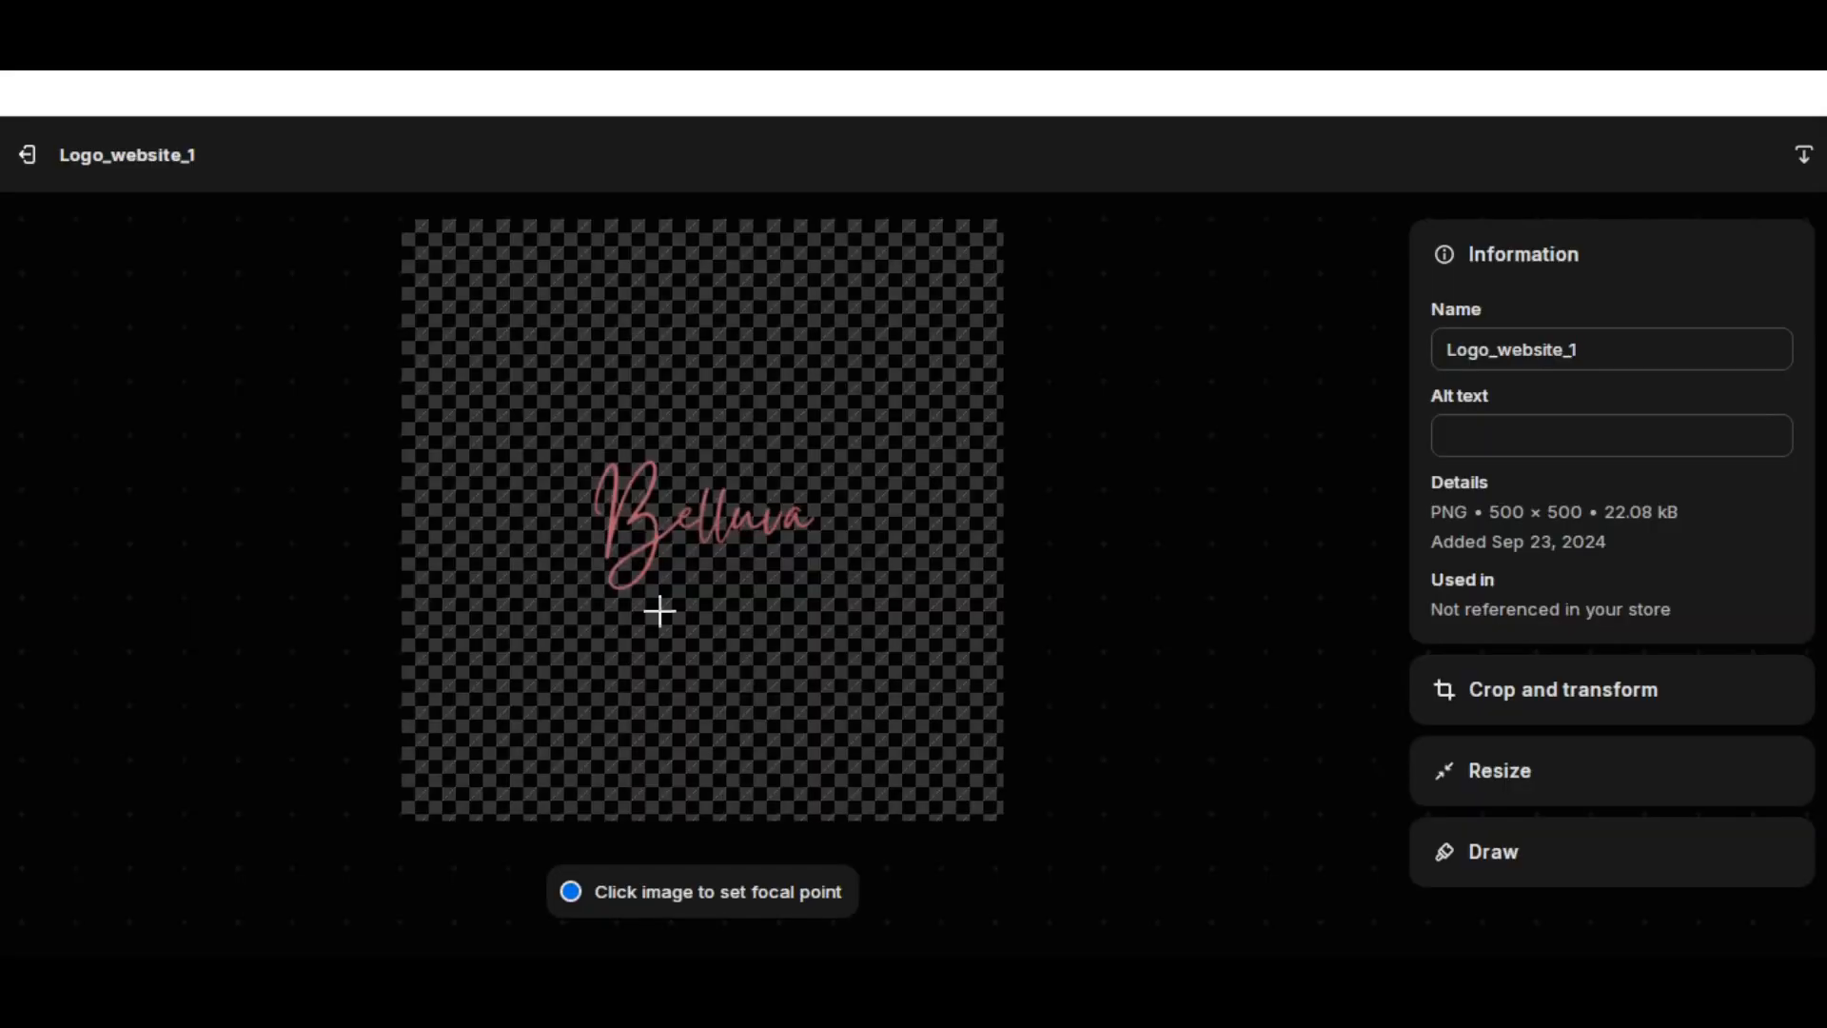
left_click(1481, 685)
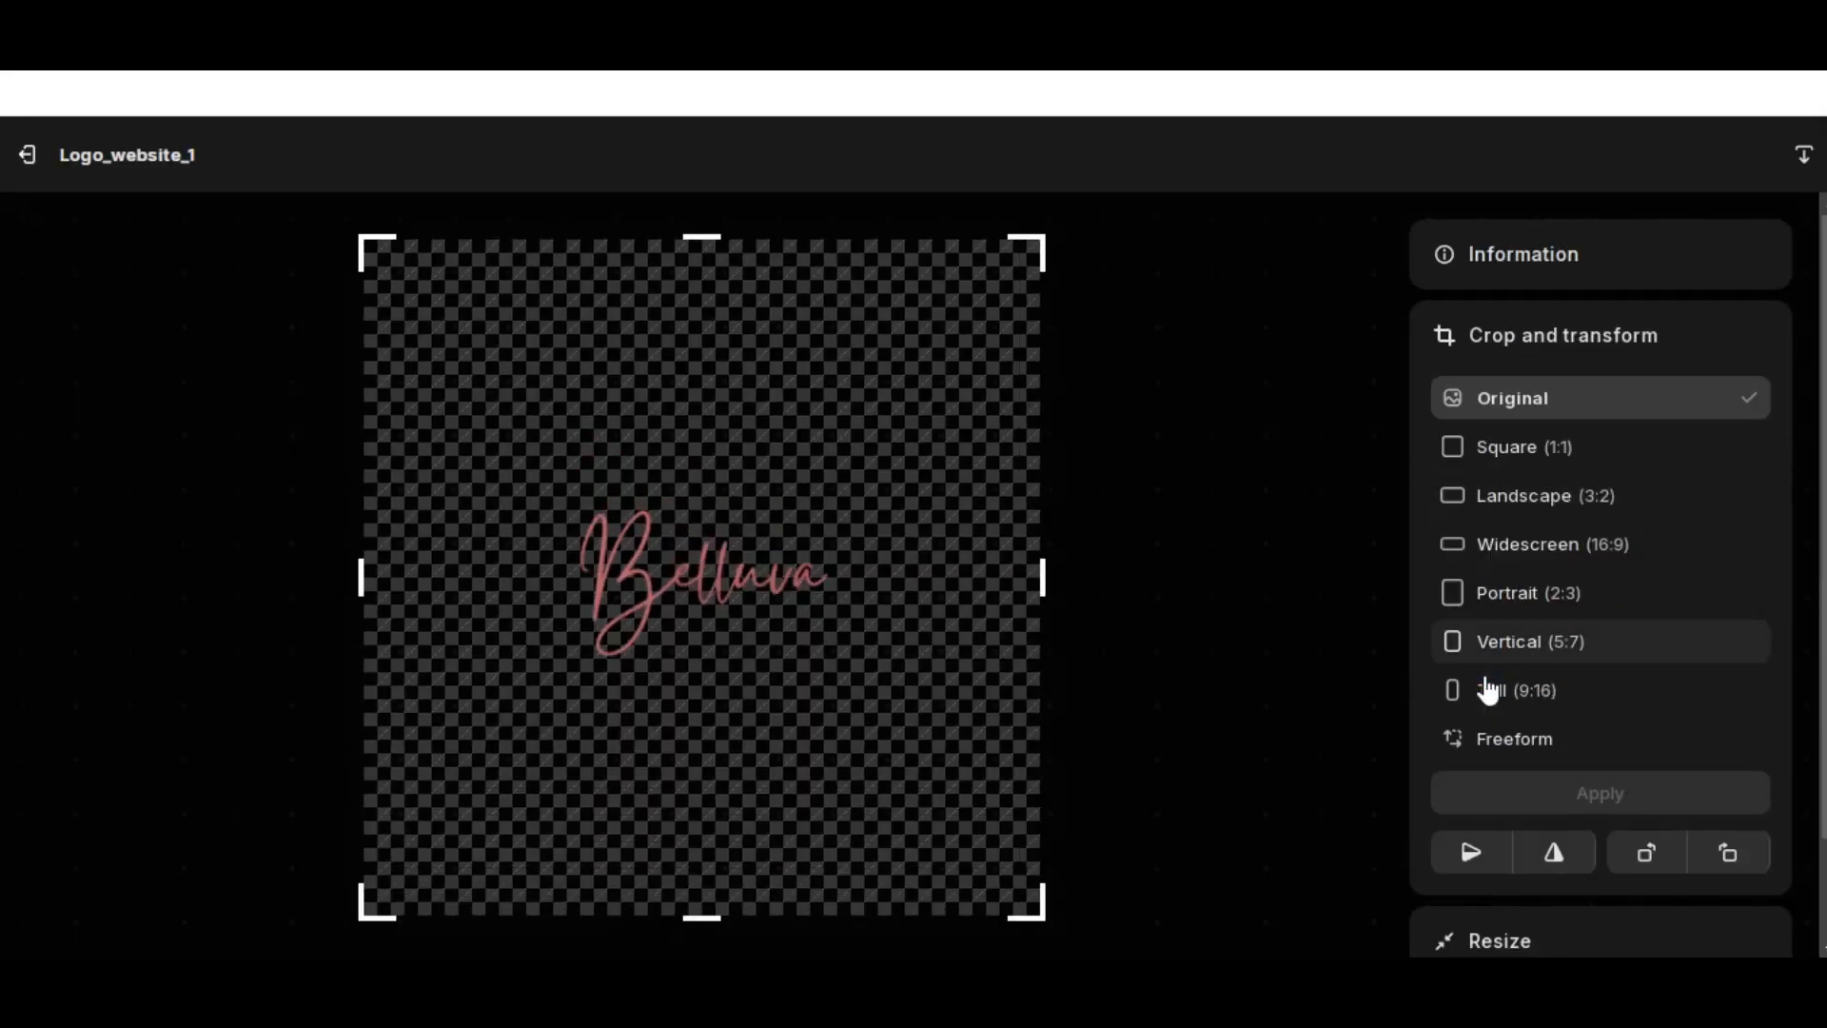
left_click(1550, 503)
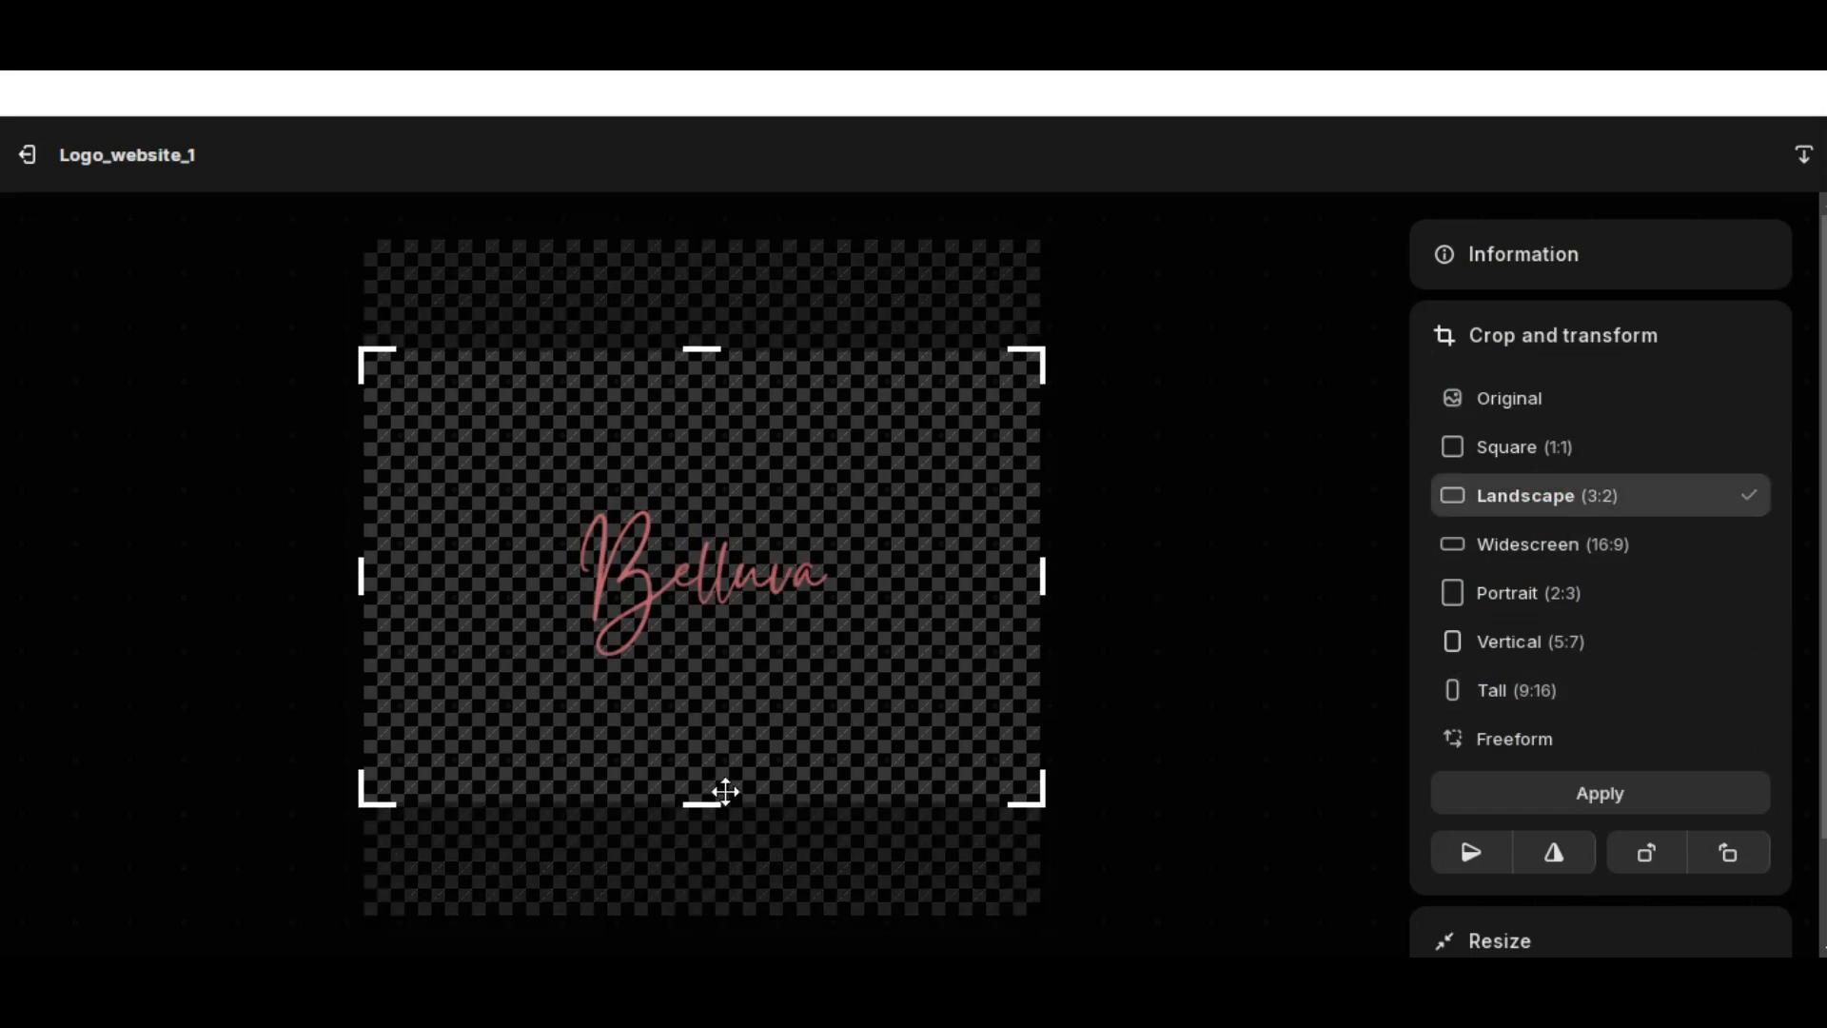
left_click_drag(708, 807, 714, 639)
left_click_drag(714, 351, 711, 498)
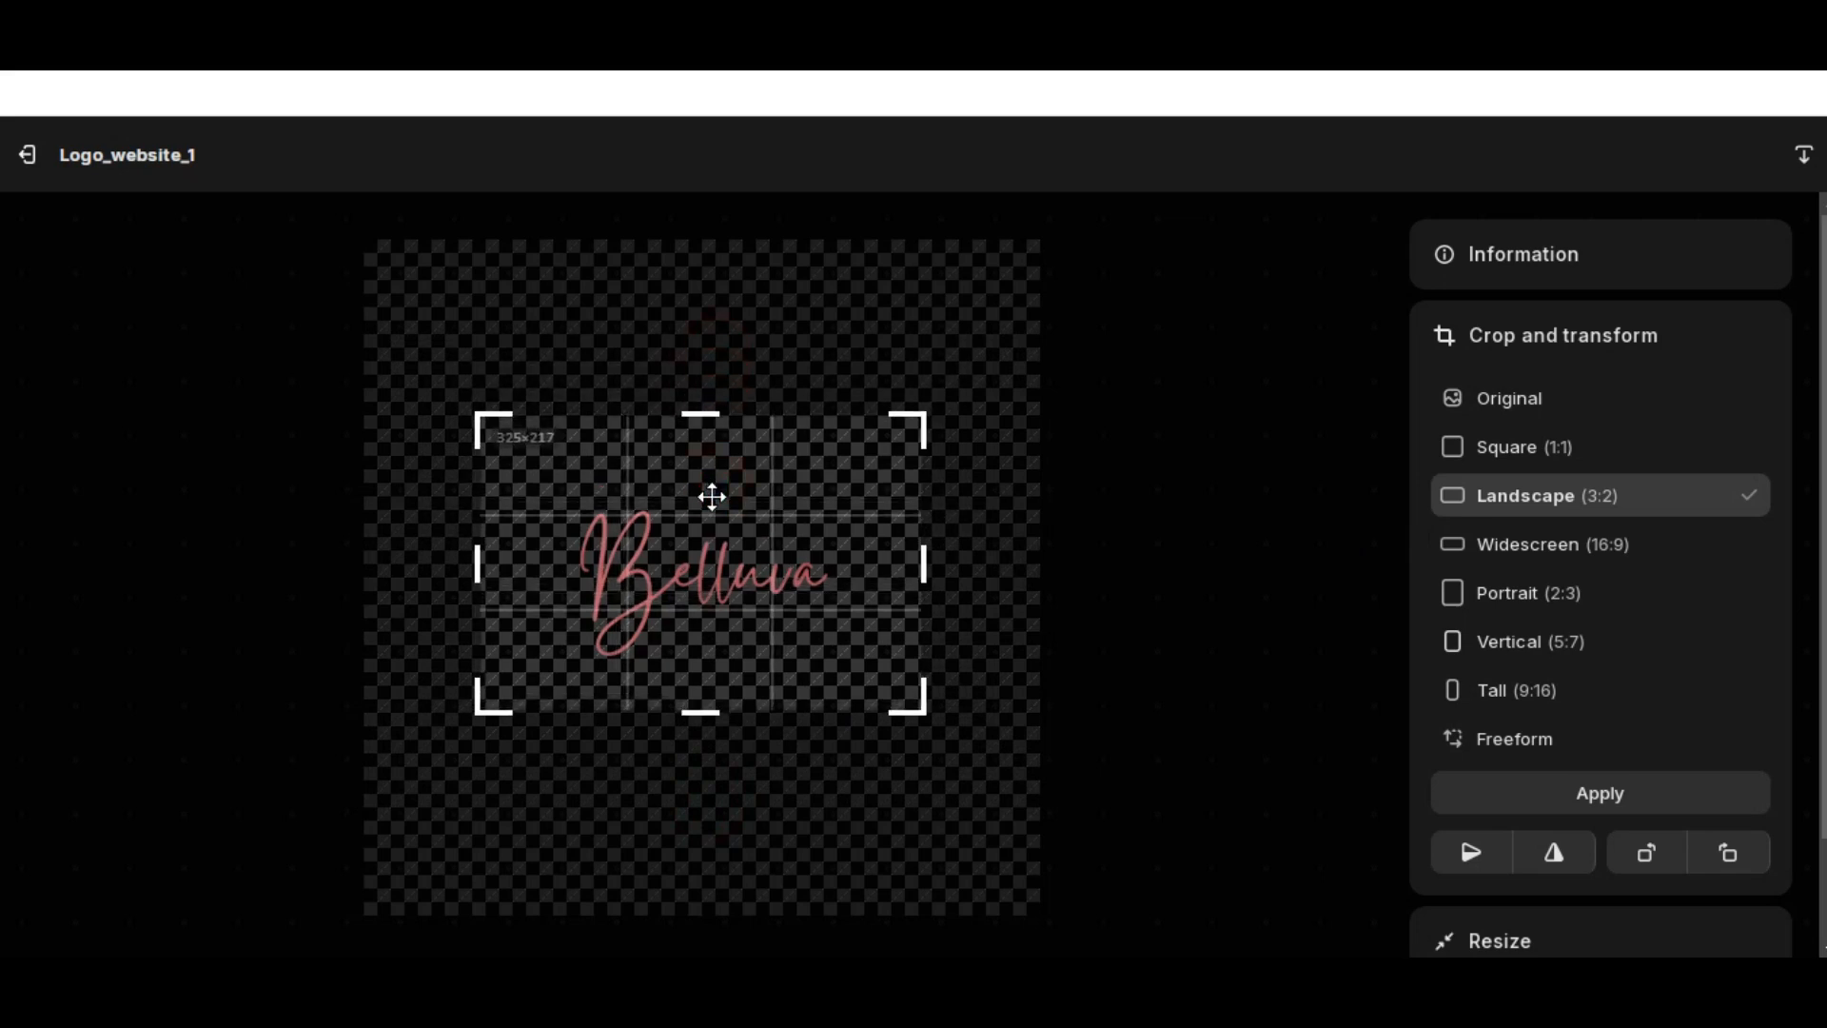
left_click(700, 414)
left_click_drag(699, 413, 705, 455)
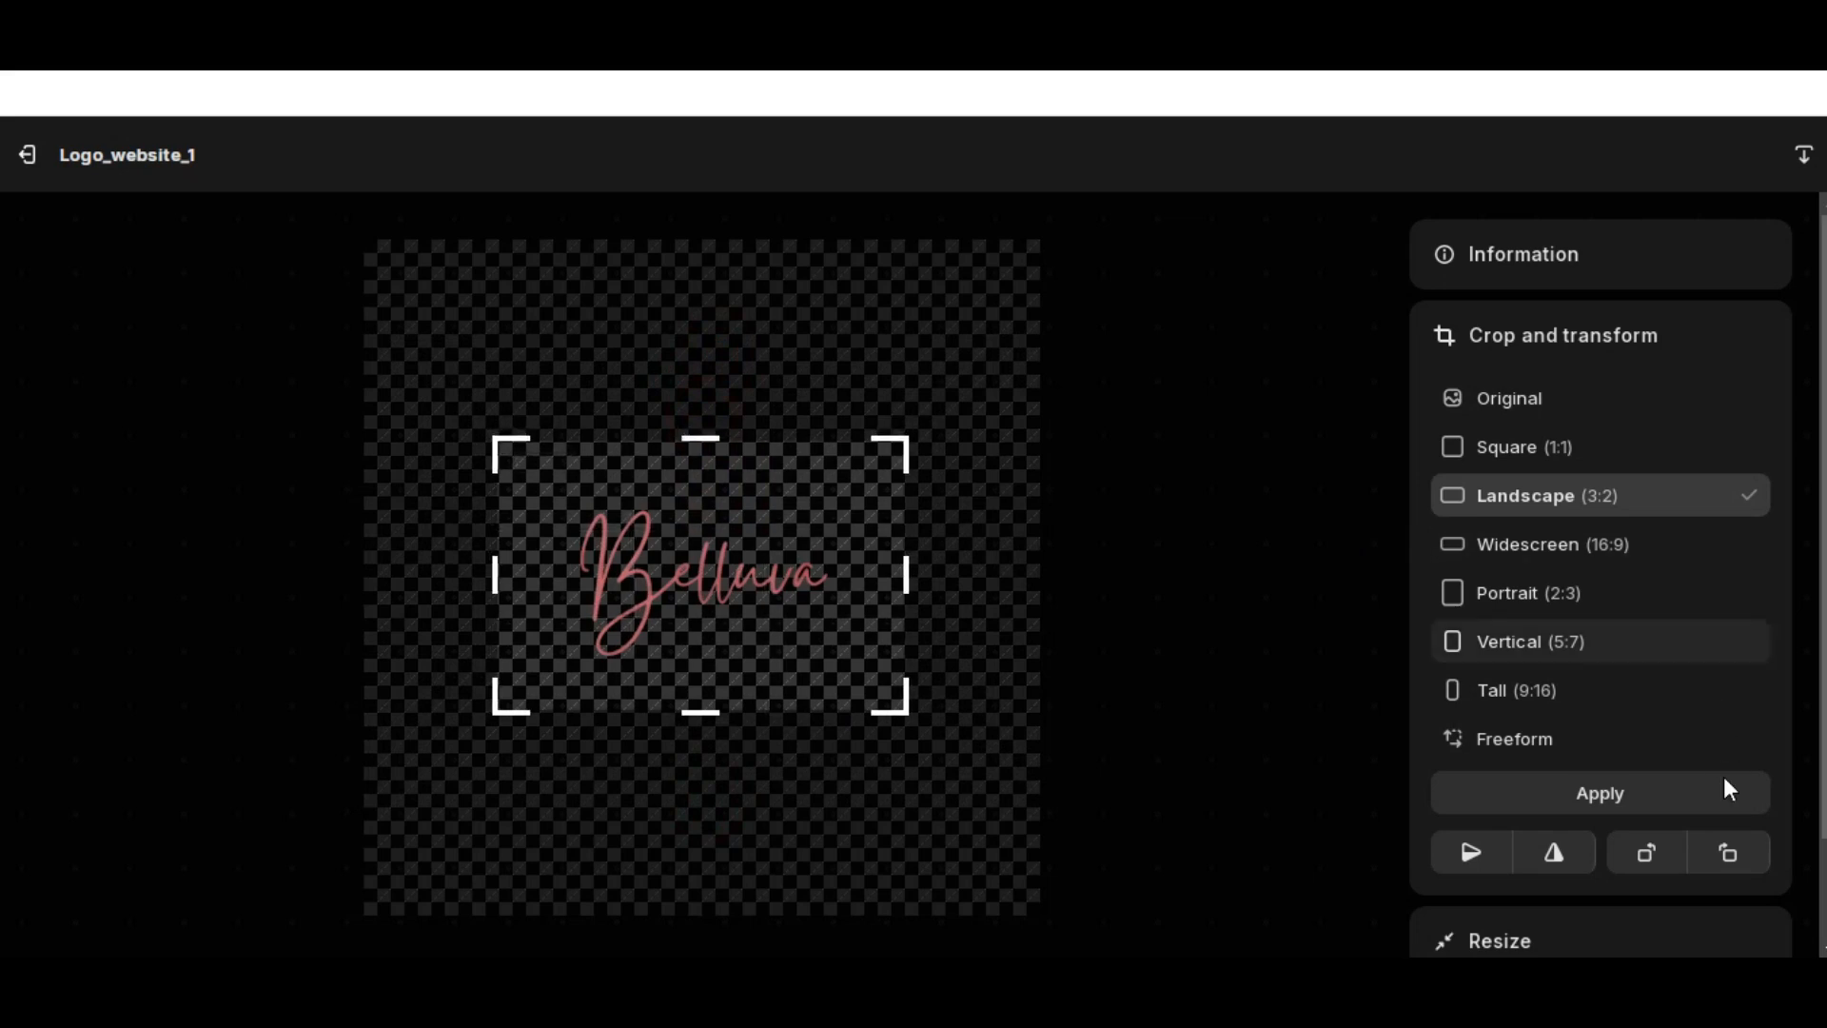
left_click(1712, 799)
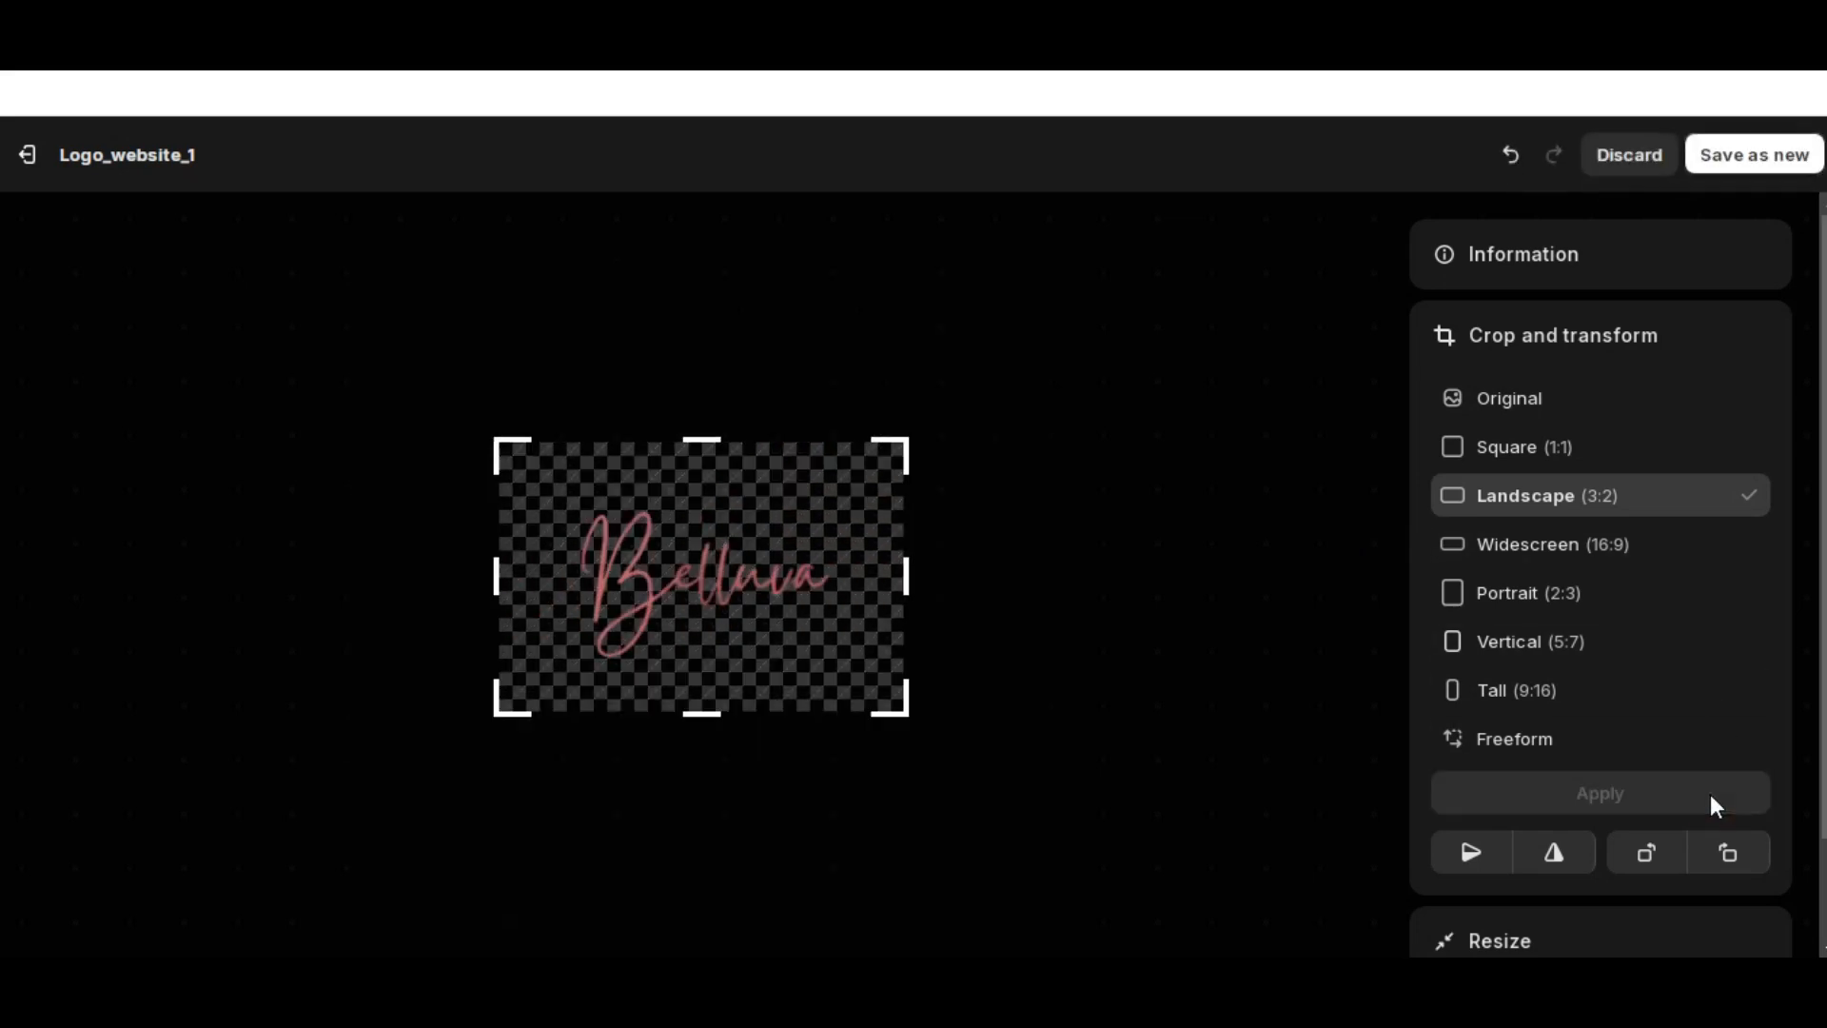
left_click(1758, 160)
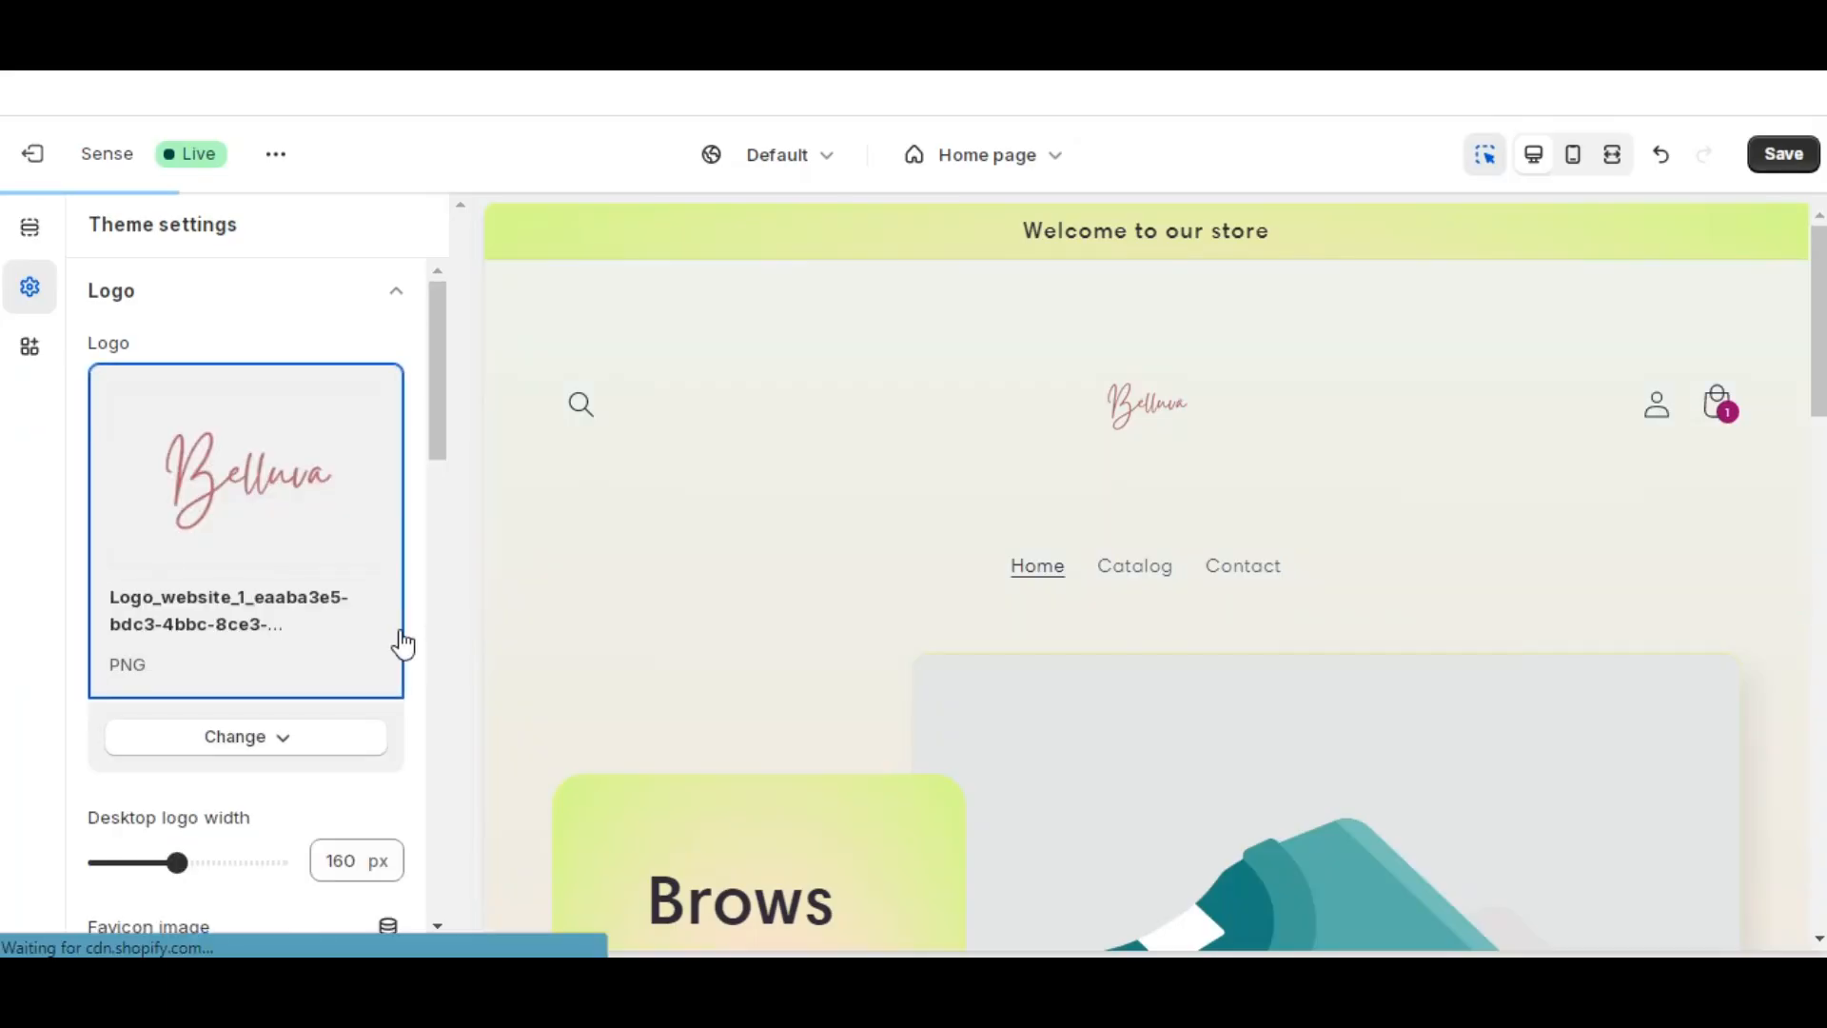
- Try a desktop logo width of 70 px for the cropped logo
scroll(396, 641, "down", 1)
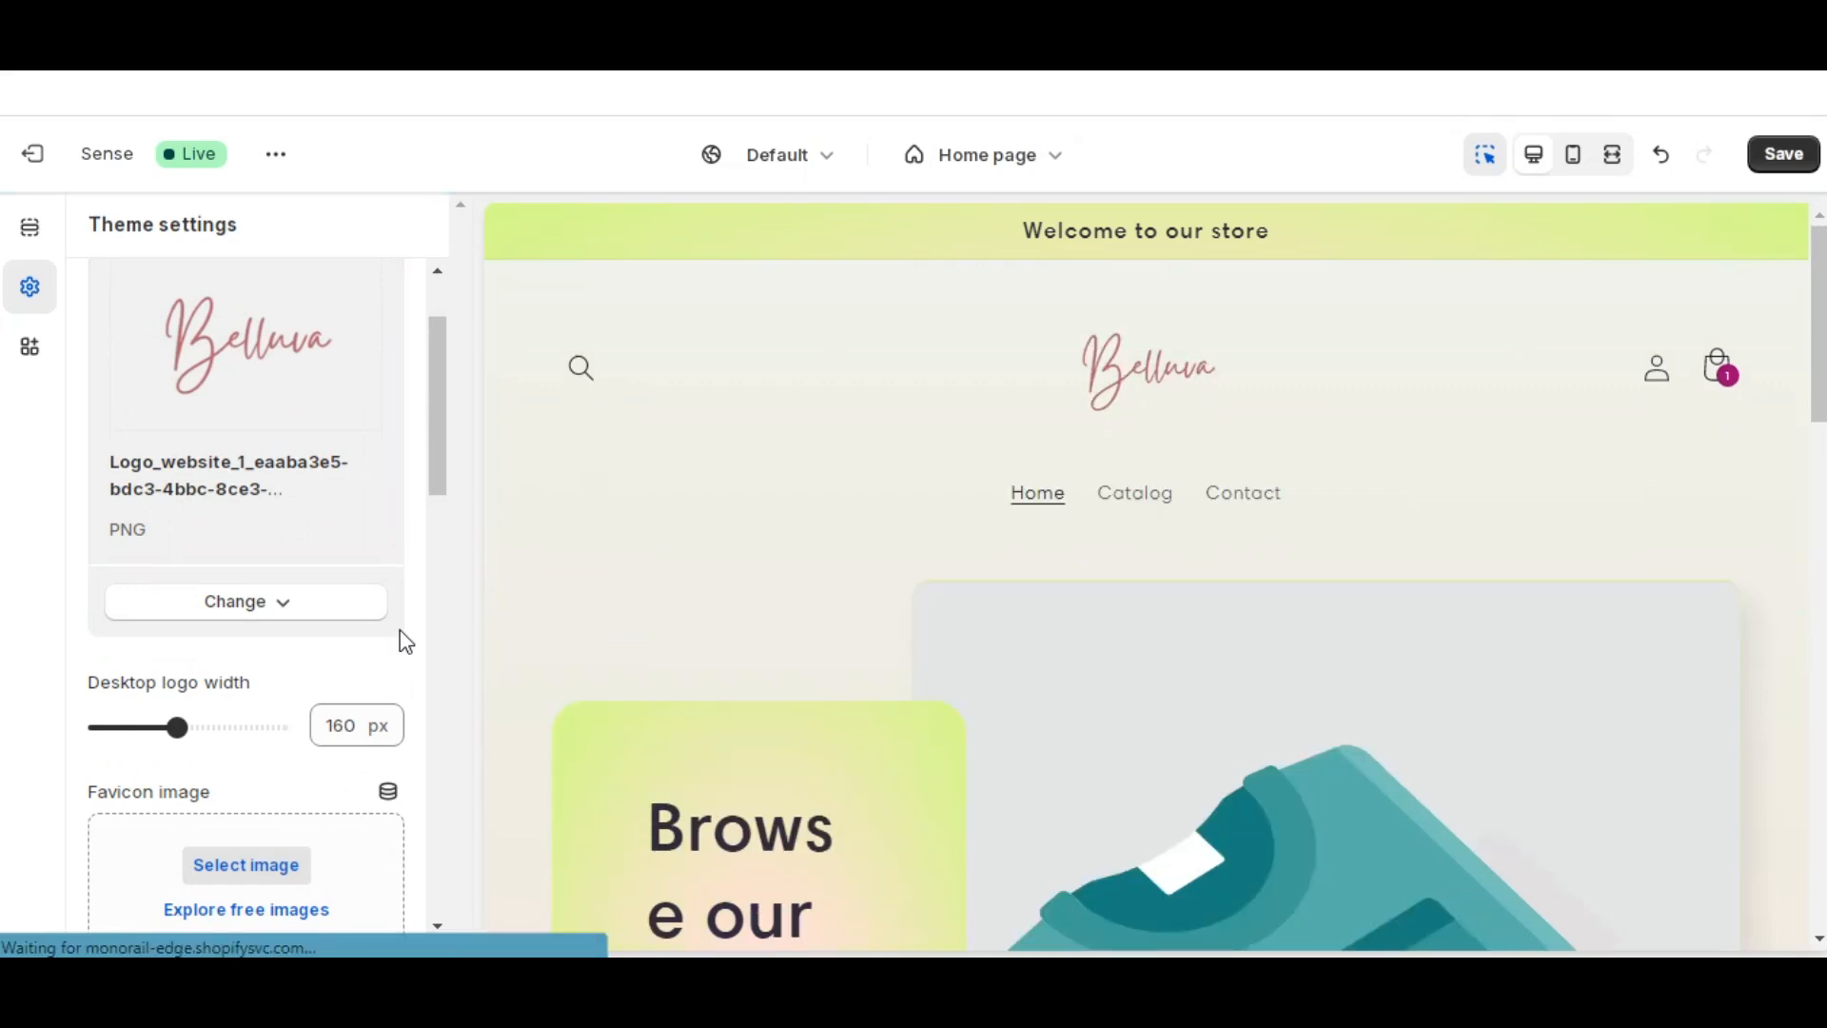
left_click(350, 730)
double_click(319, 726)
type("70")
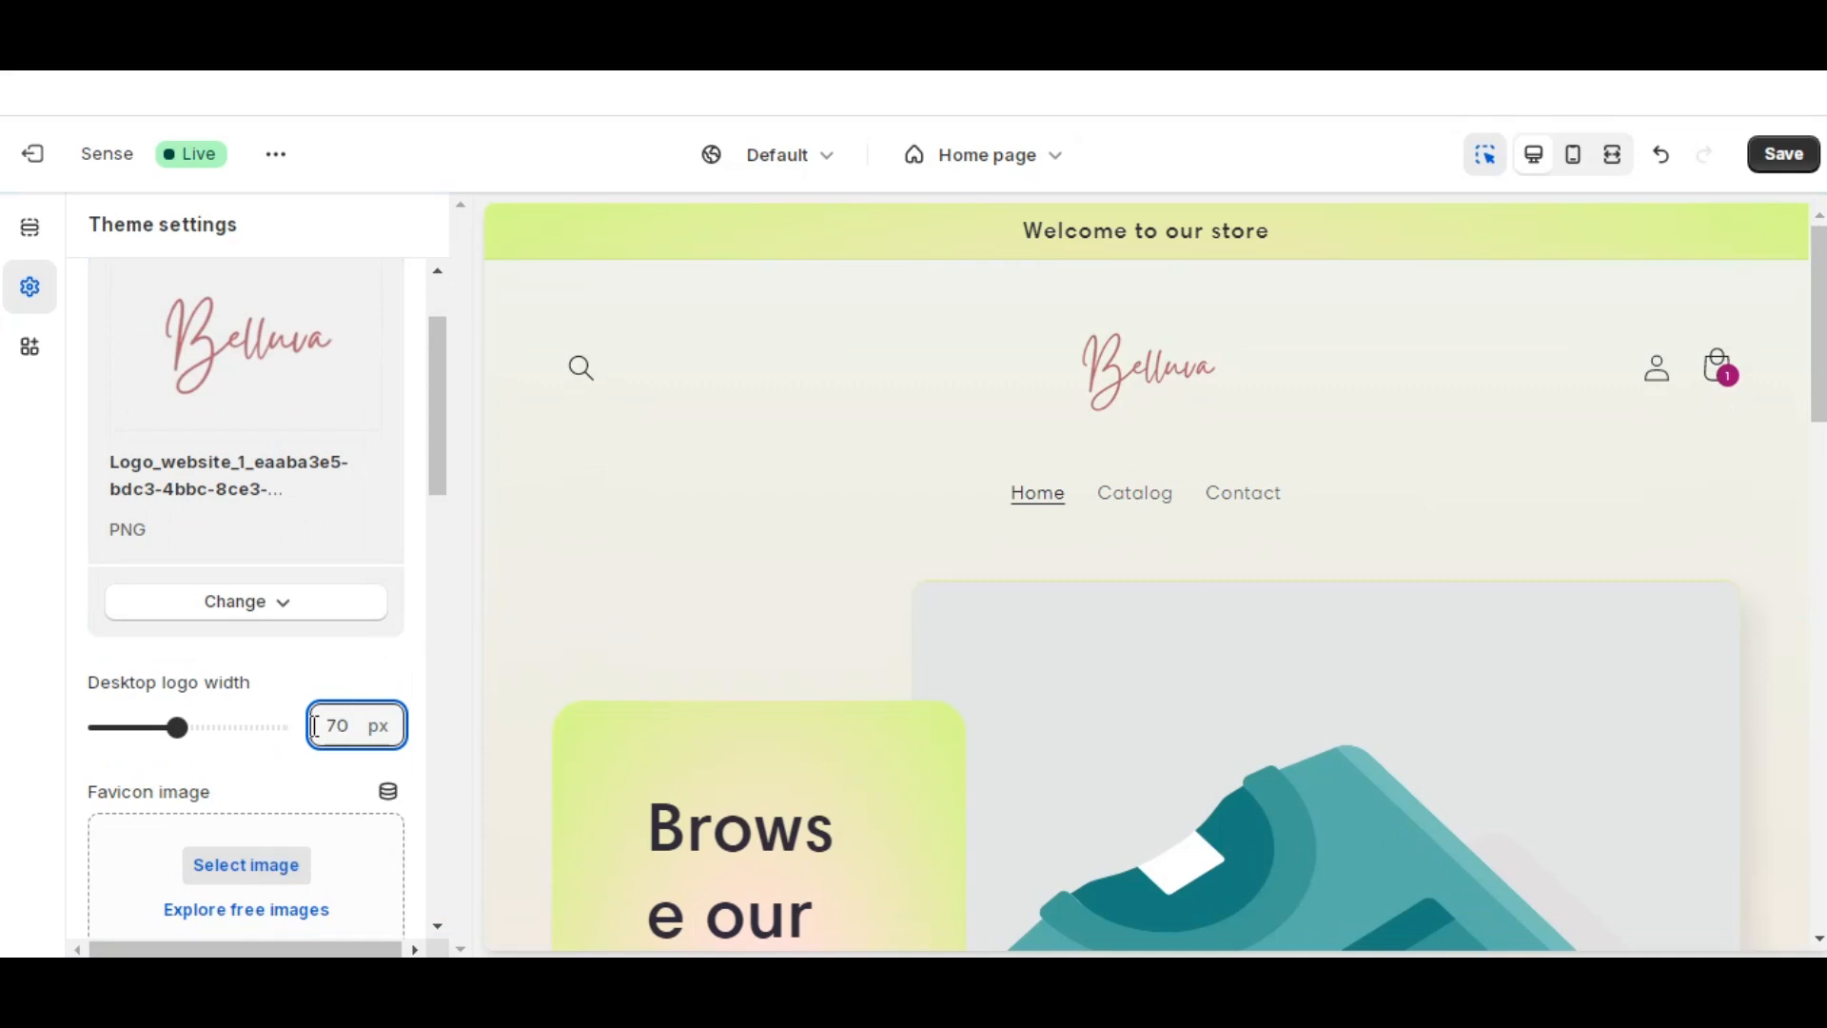
left_click(299, 664)
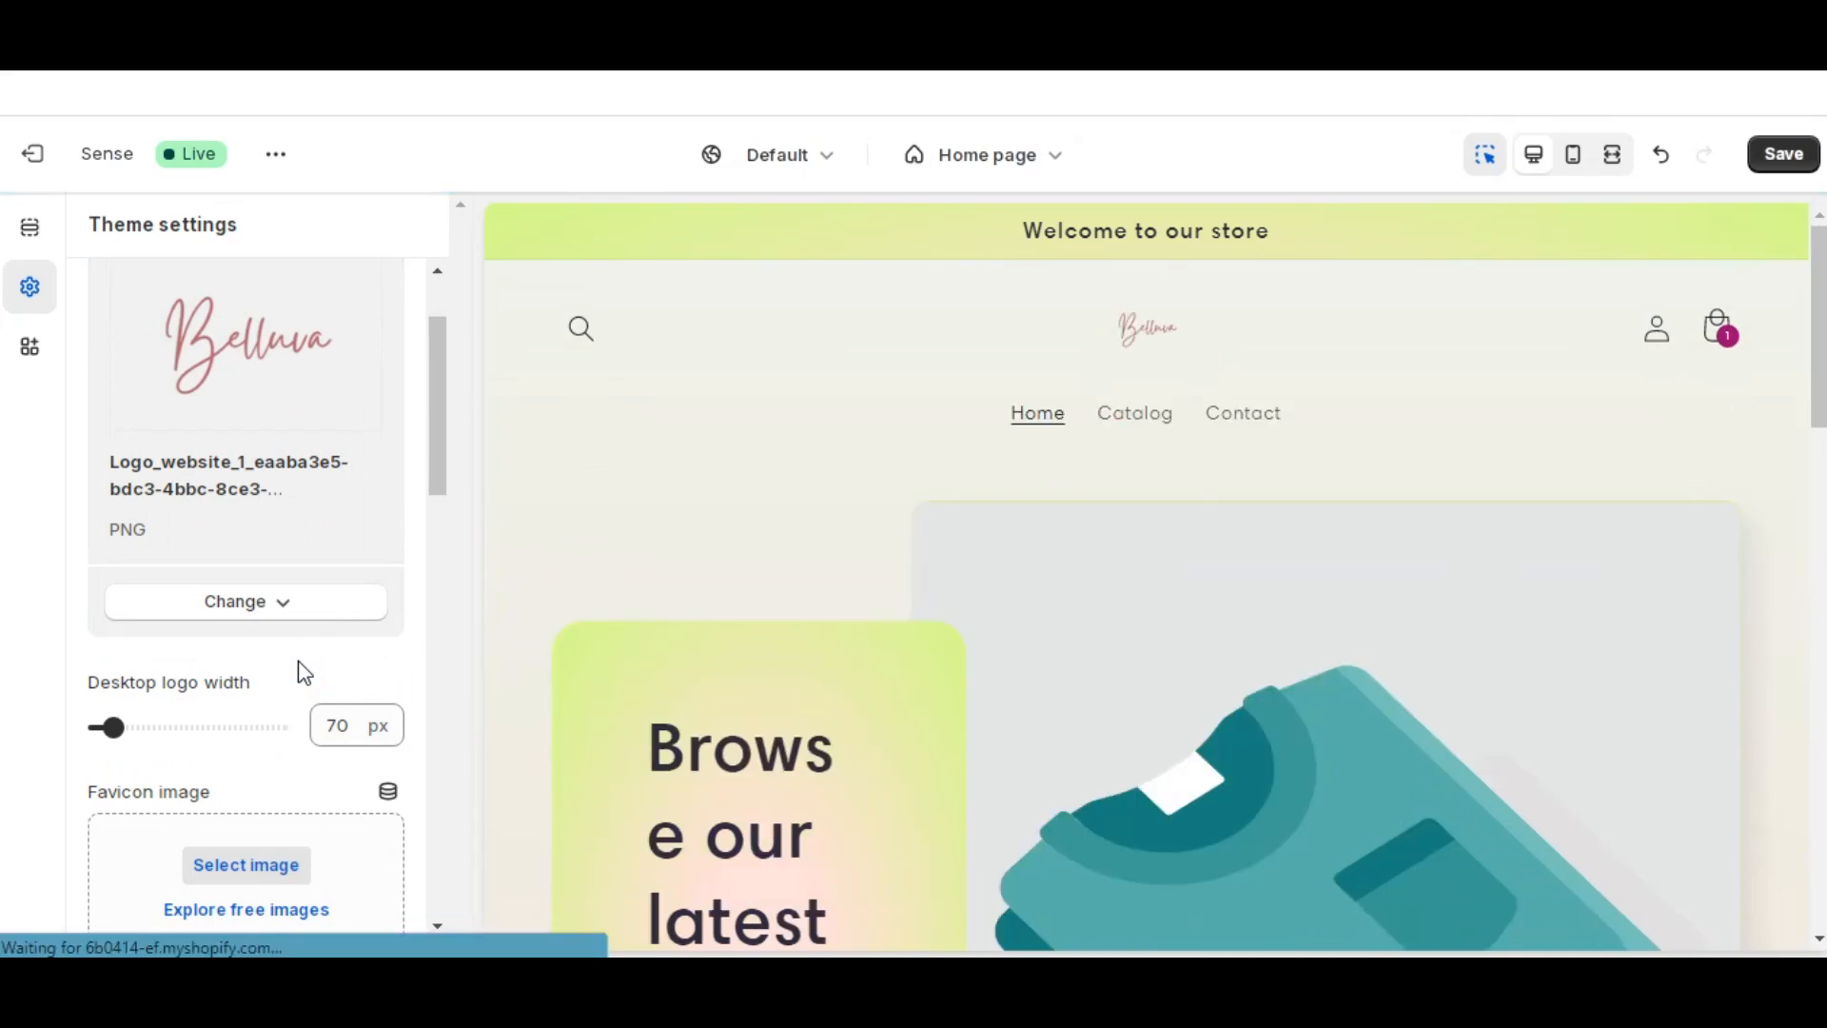
- Try a desktop logo width of 90 px and settle on 100 px
left_click(335, 726)
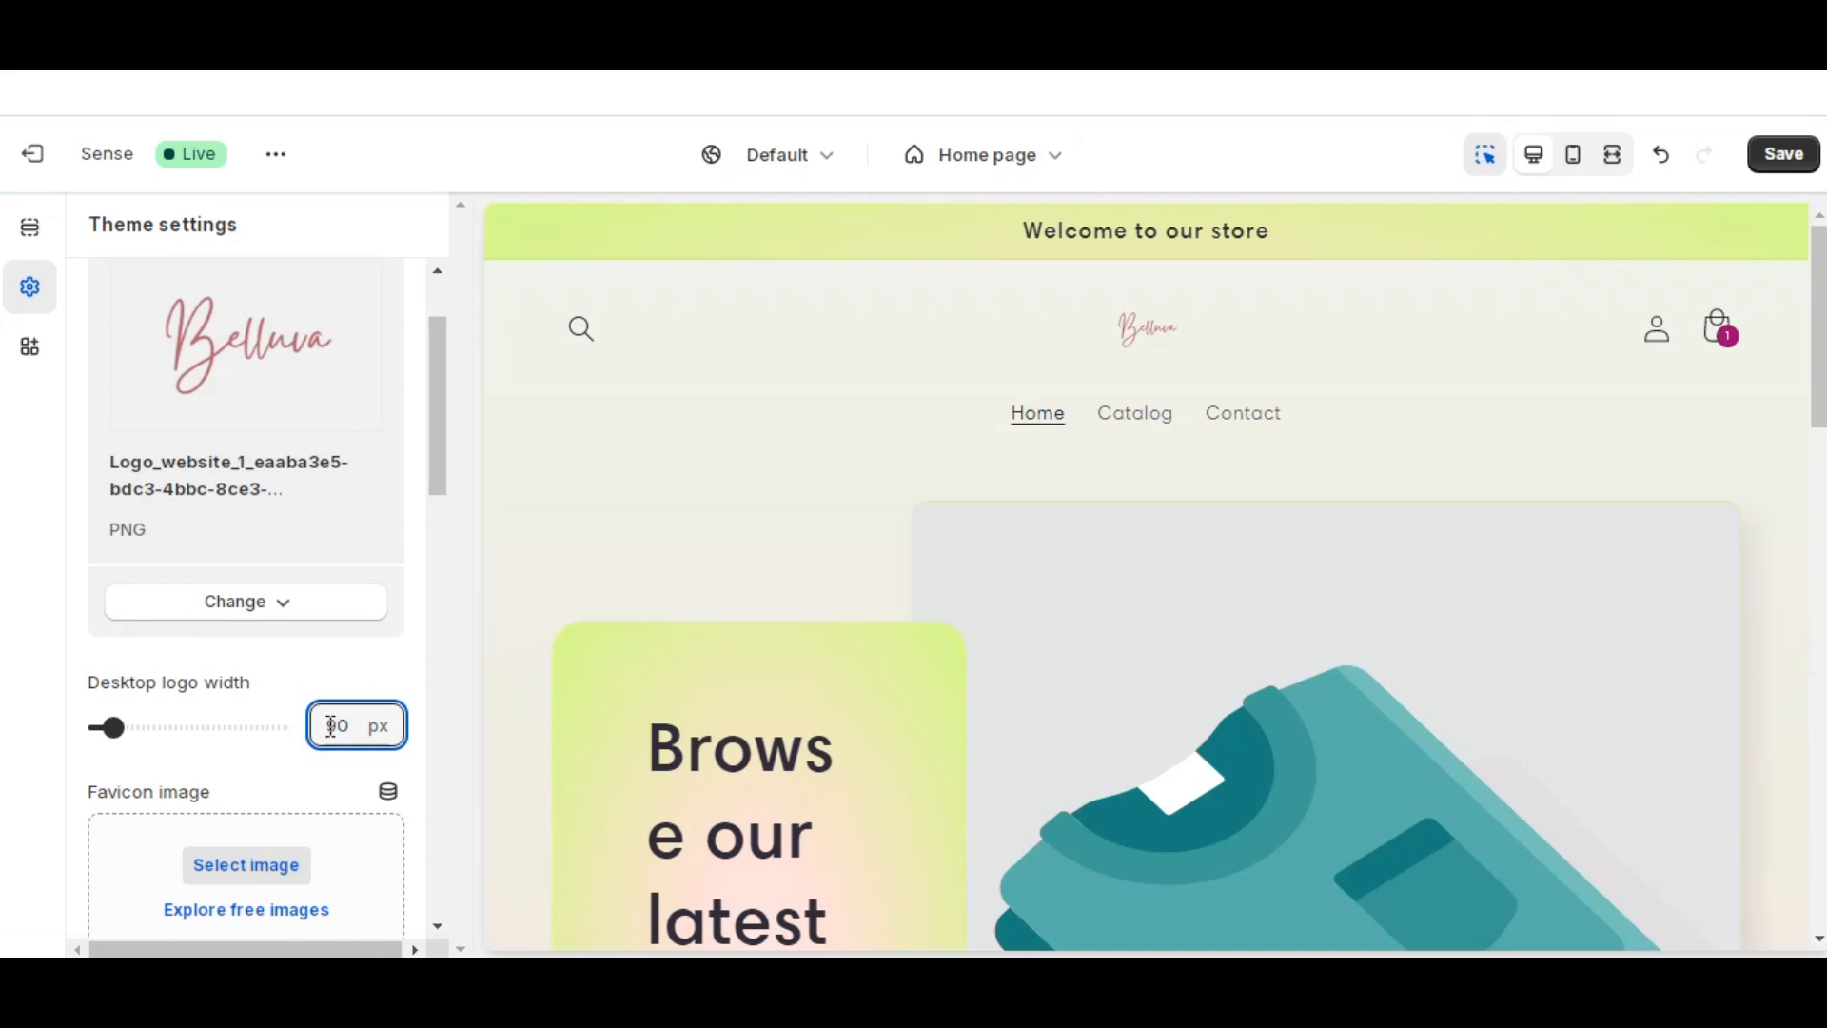
left_click(271, 656)
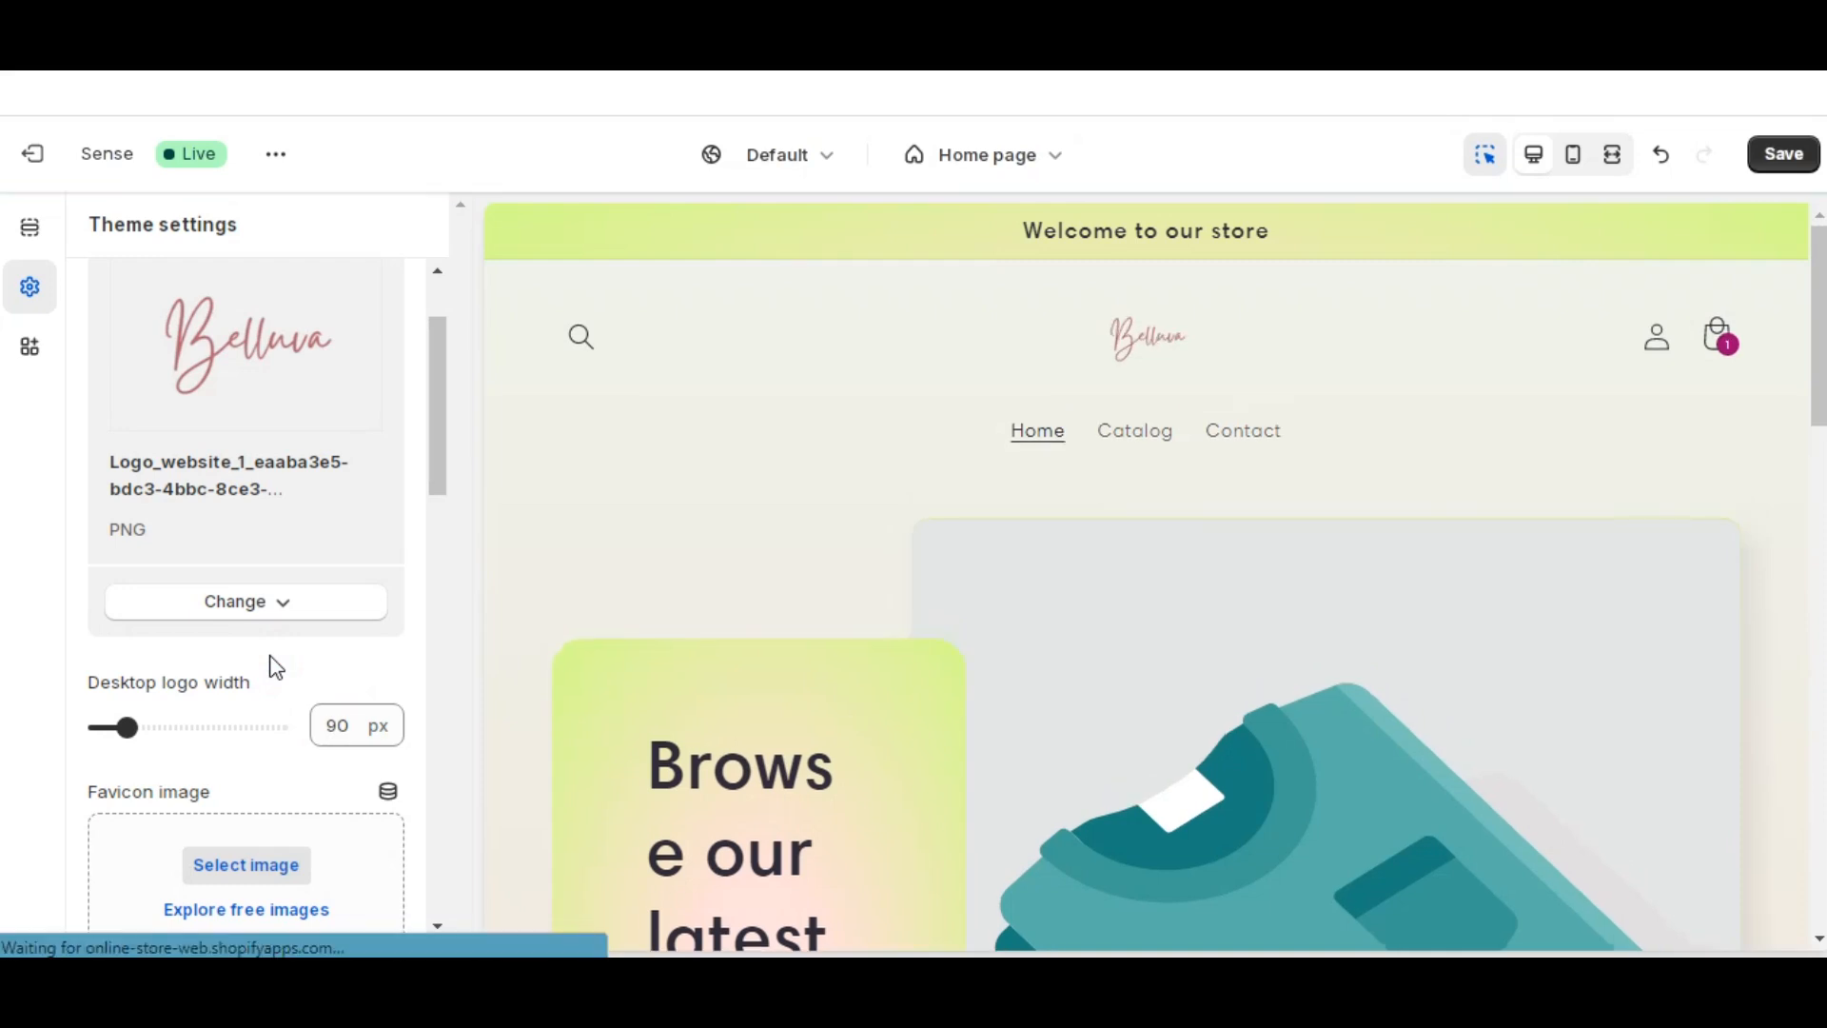
left_click(330, 726)
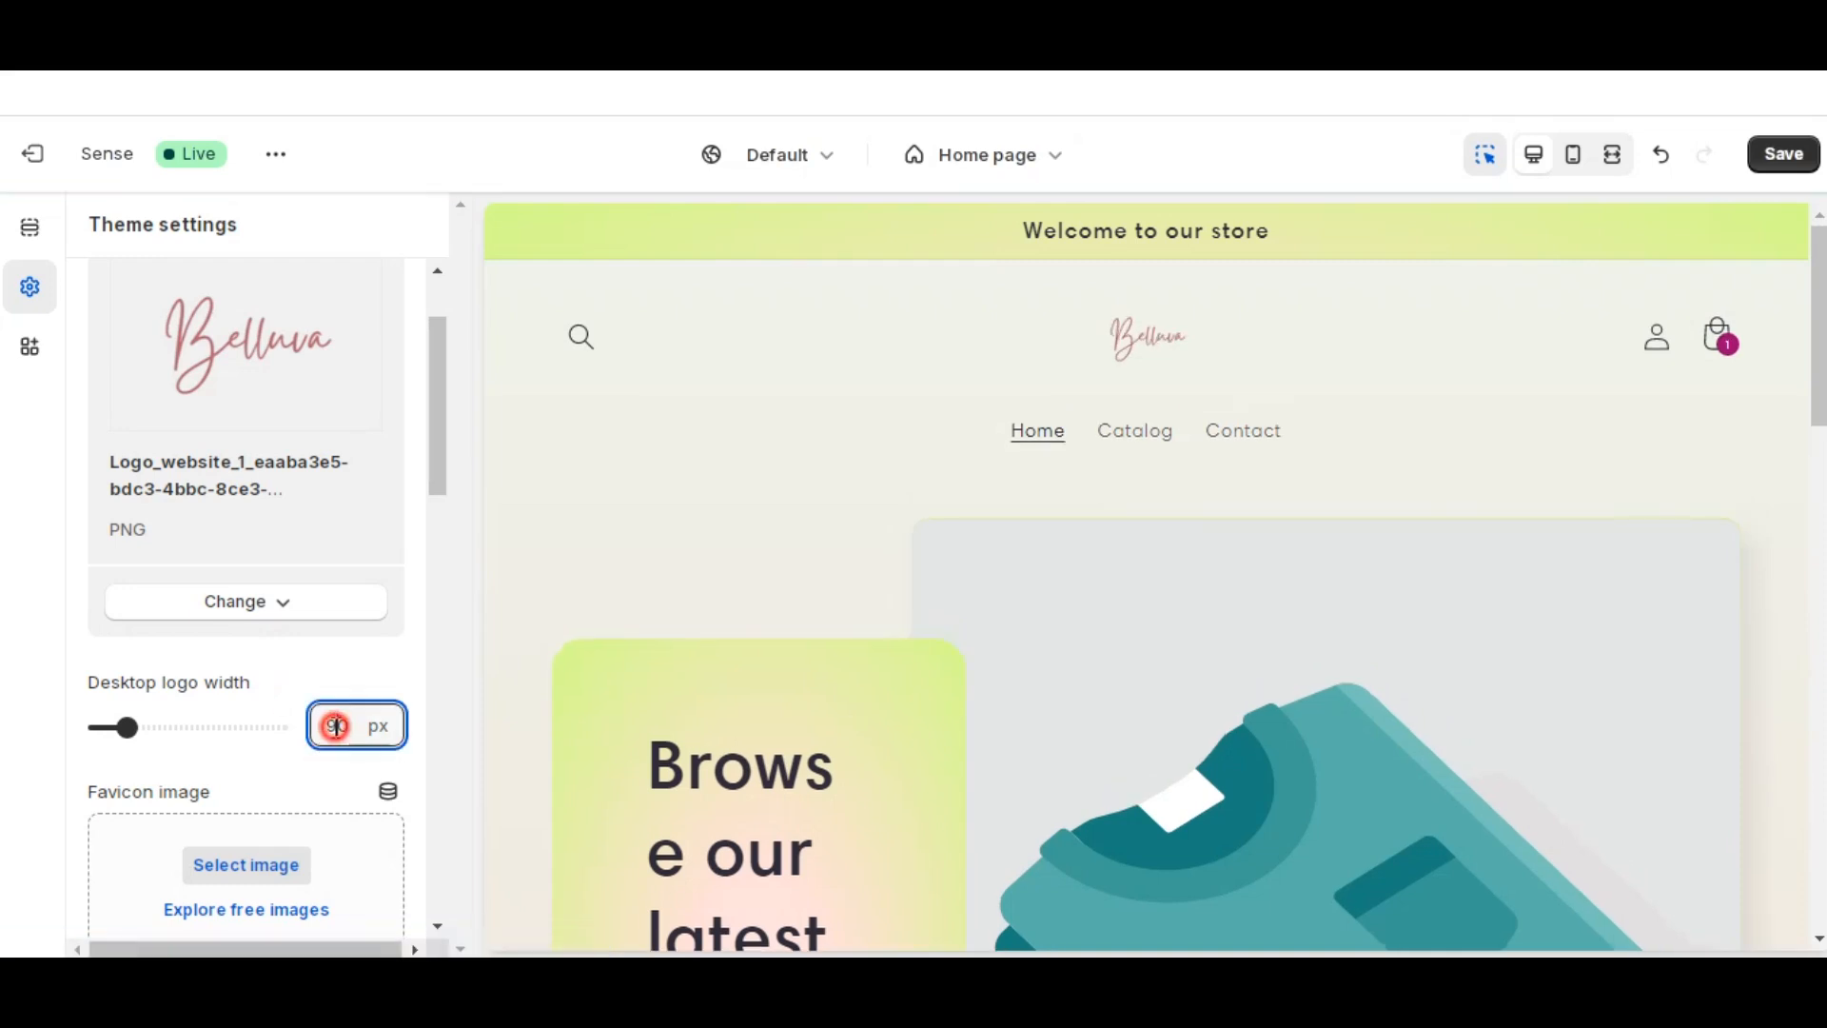
left_click(307, 678)
- Review the favicon image setting with its size note and the theme's available color schemes
scroll(307, 683, "down", 2)
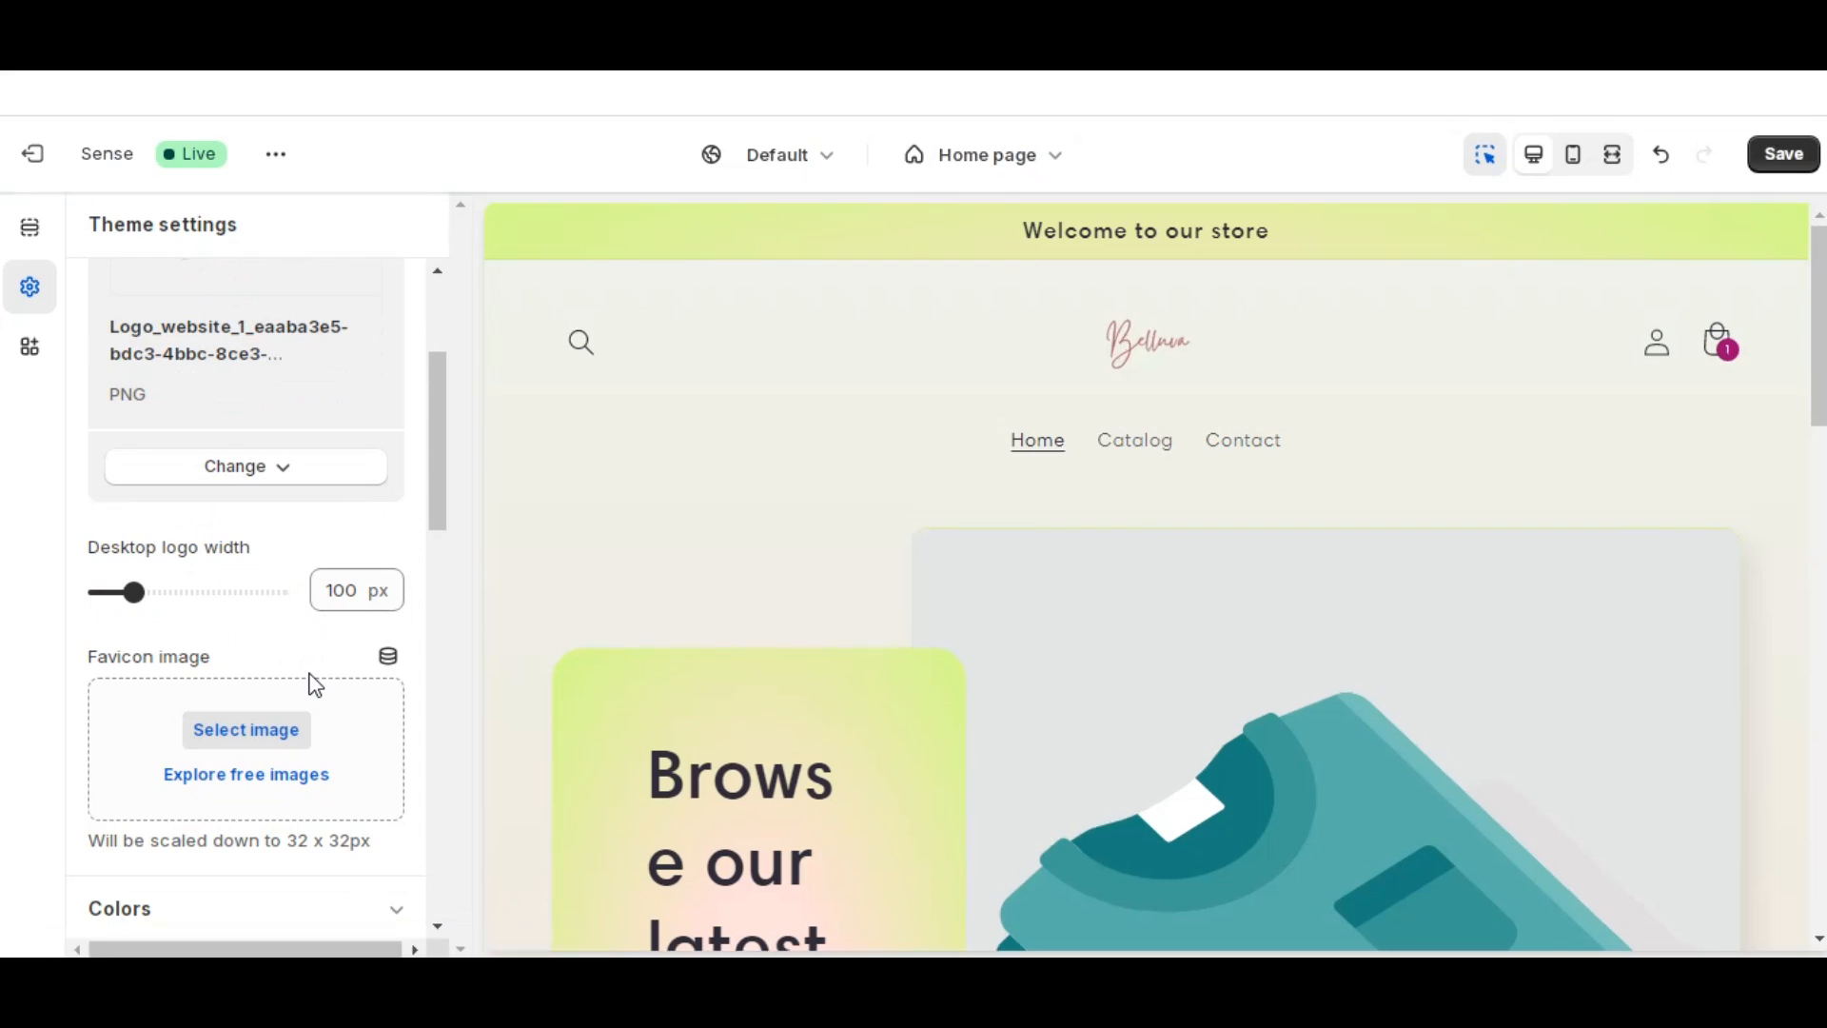
scroll(316, 685, "down", 2)
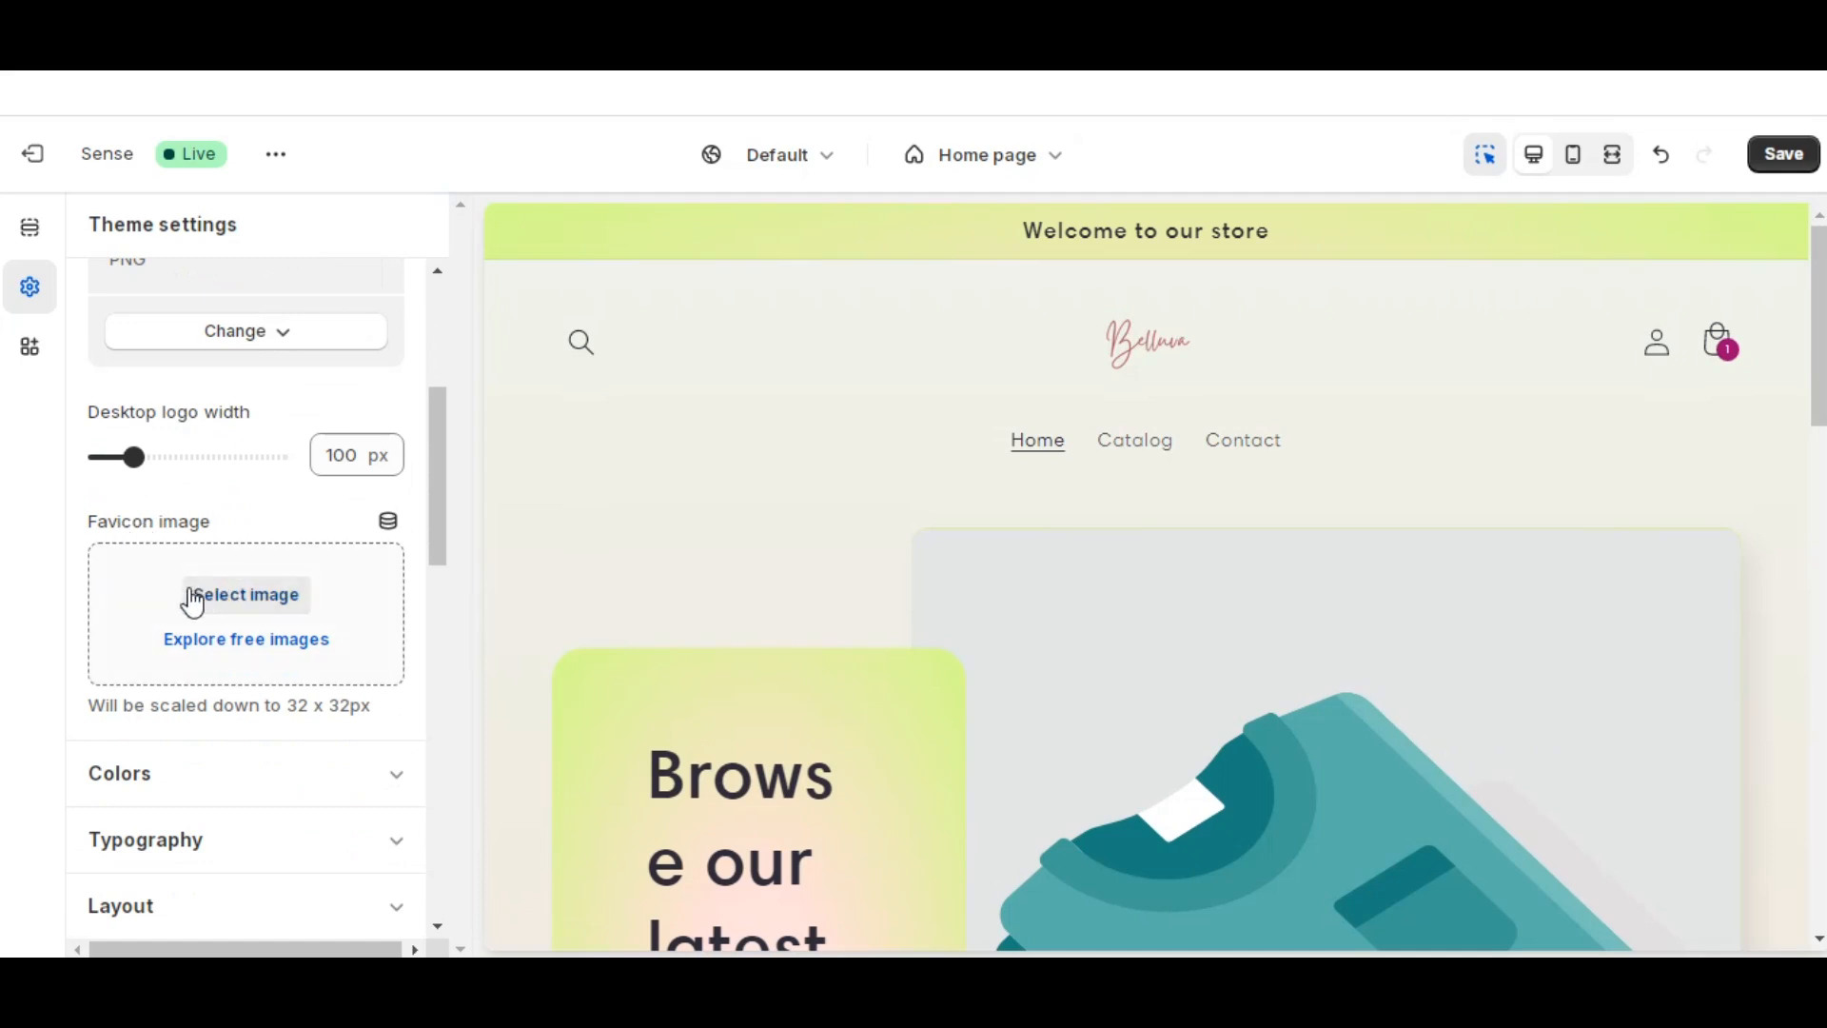
left_click_drag(89, 705, 375, 710)
left_click(362, 719)
scroll(372, 730, "down", 2)
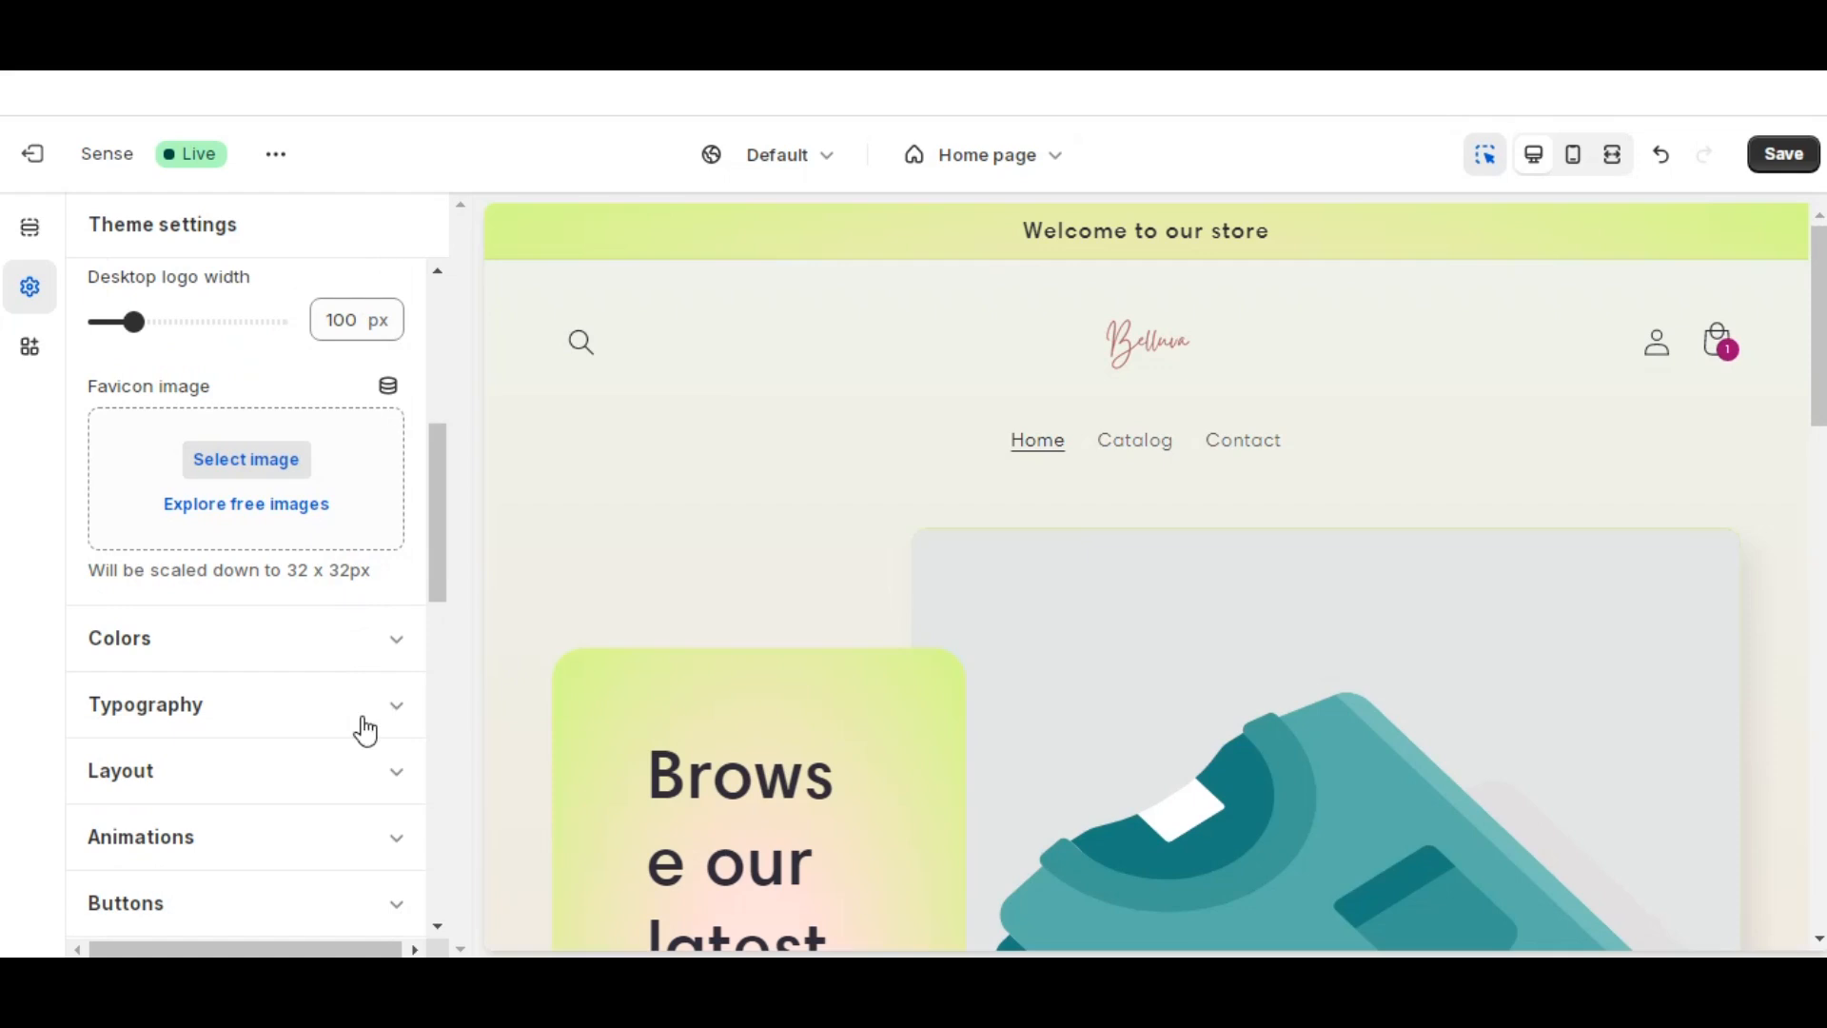
left_click(293, 648)
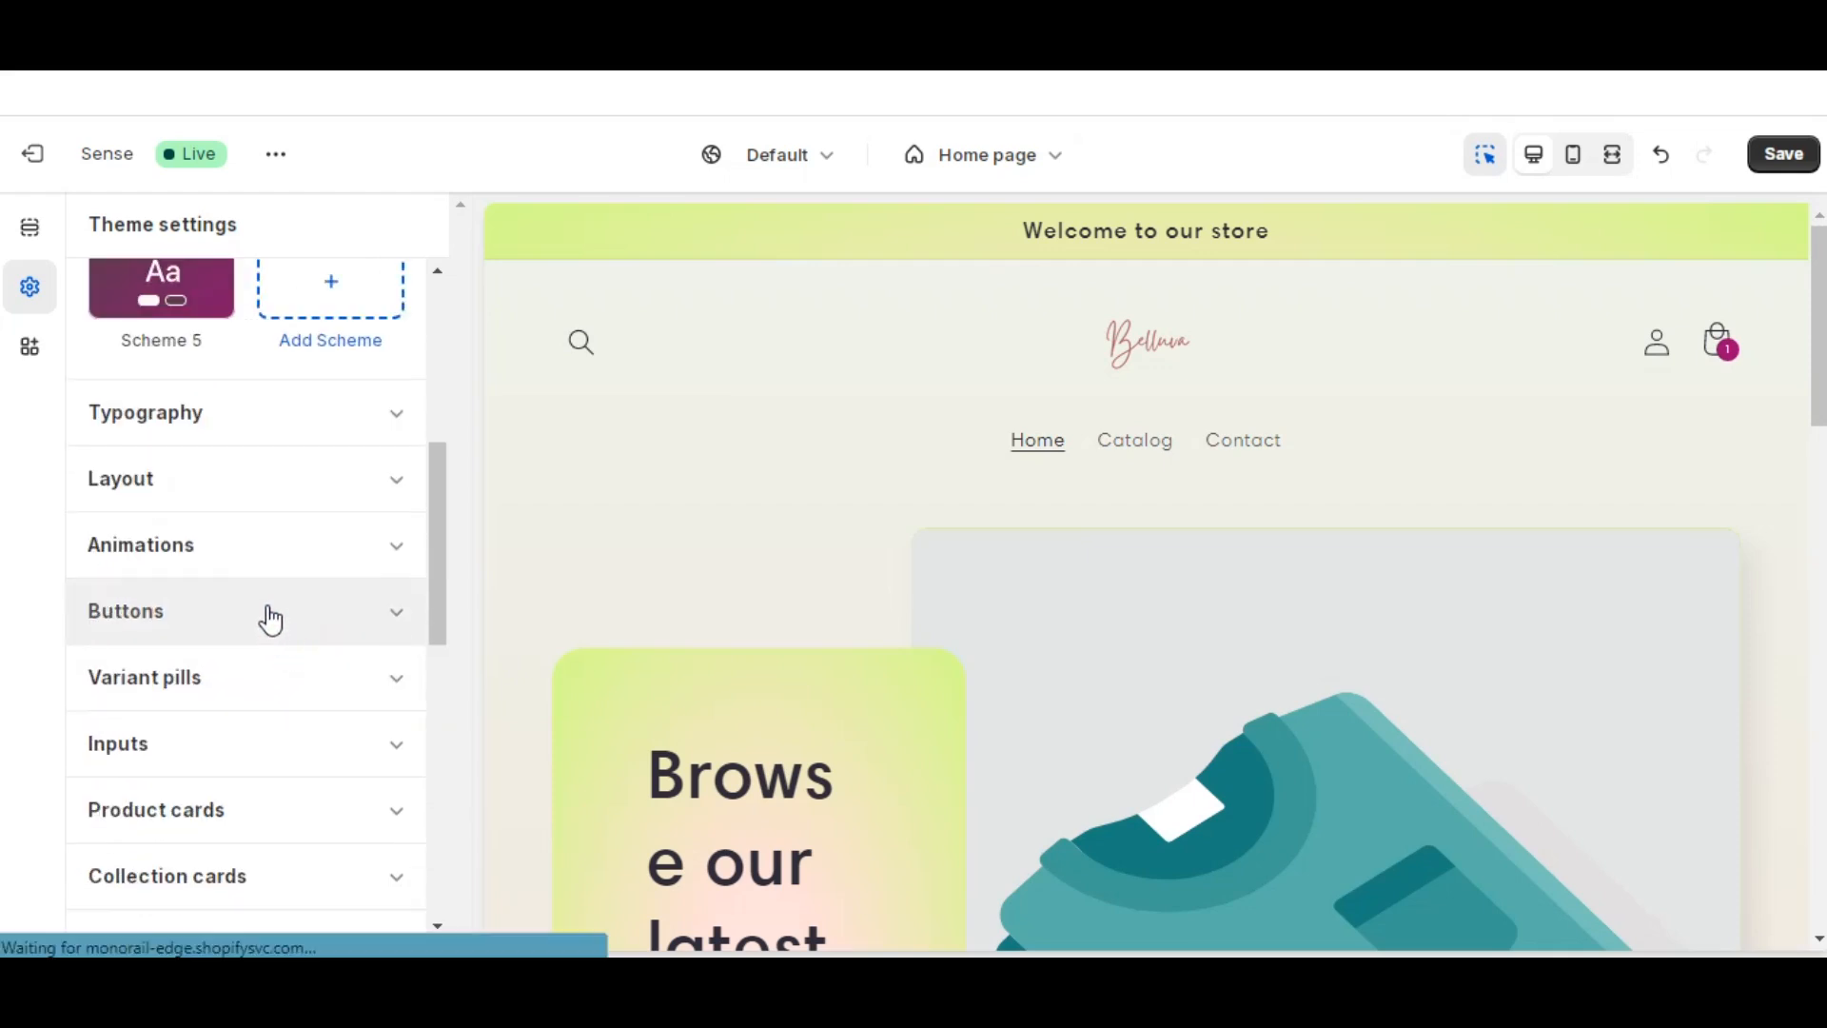
scroll(266, 616, "up", 6)
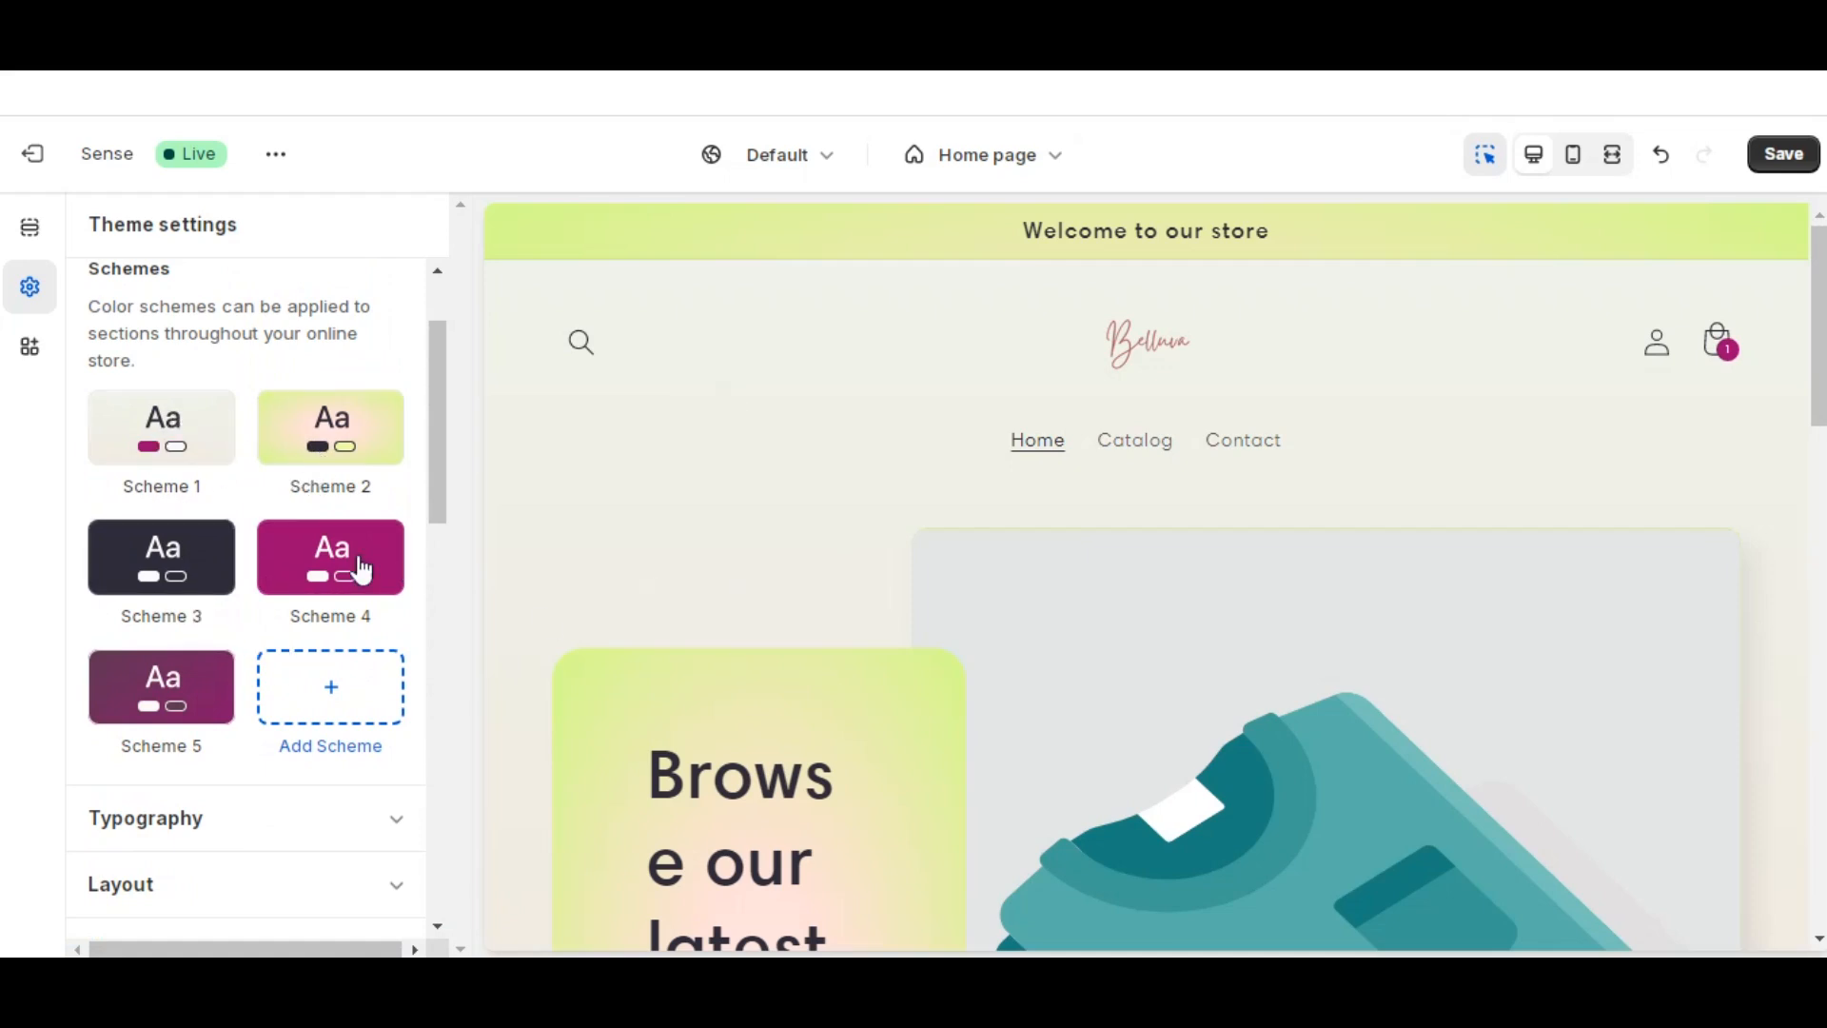
- Try Abril Fatface as the headings font in the typography settings and cancel the font selection
scroll(359, 572, "down", 4)
left_click(301, 533)
scroll(300, 531, "down", 5)
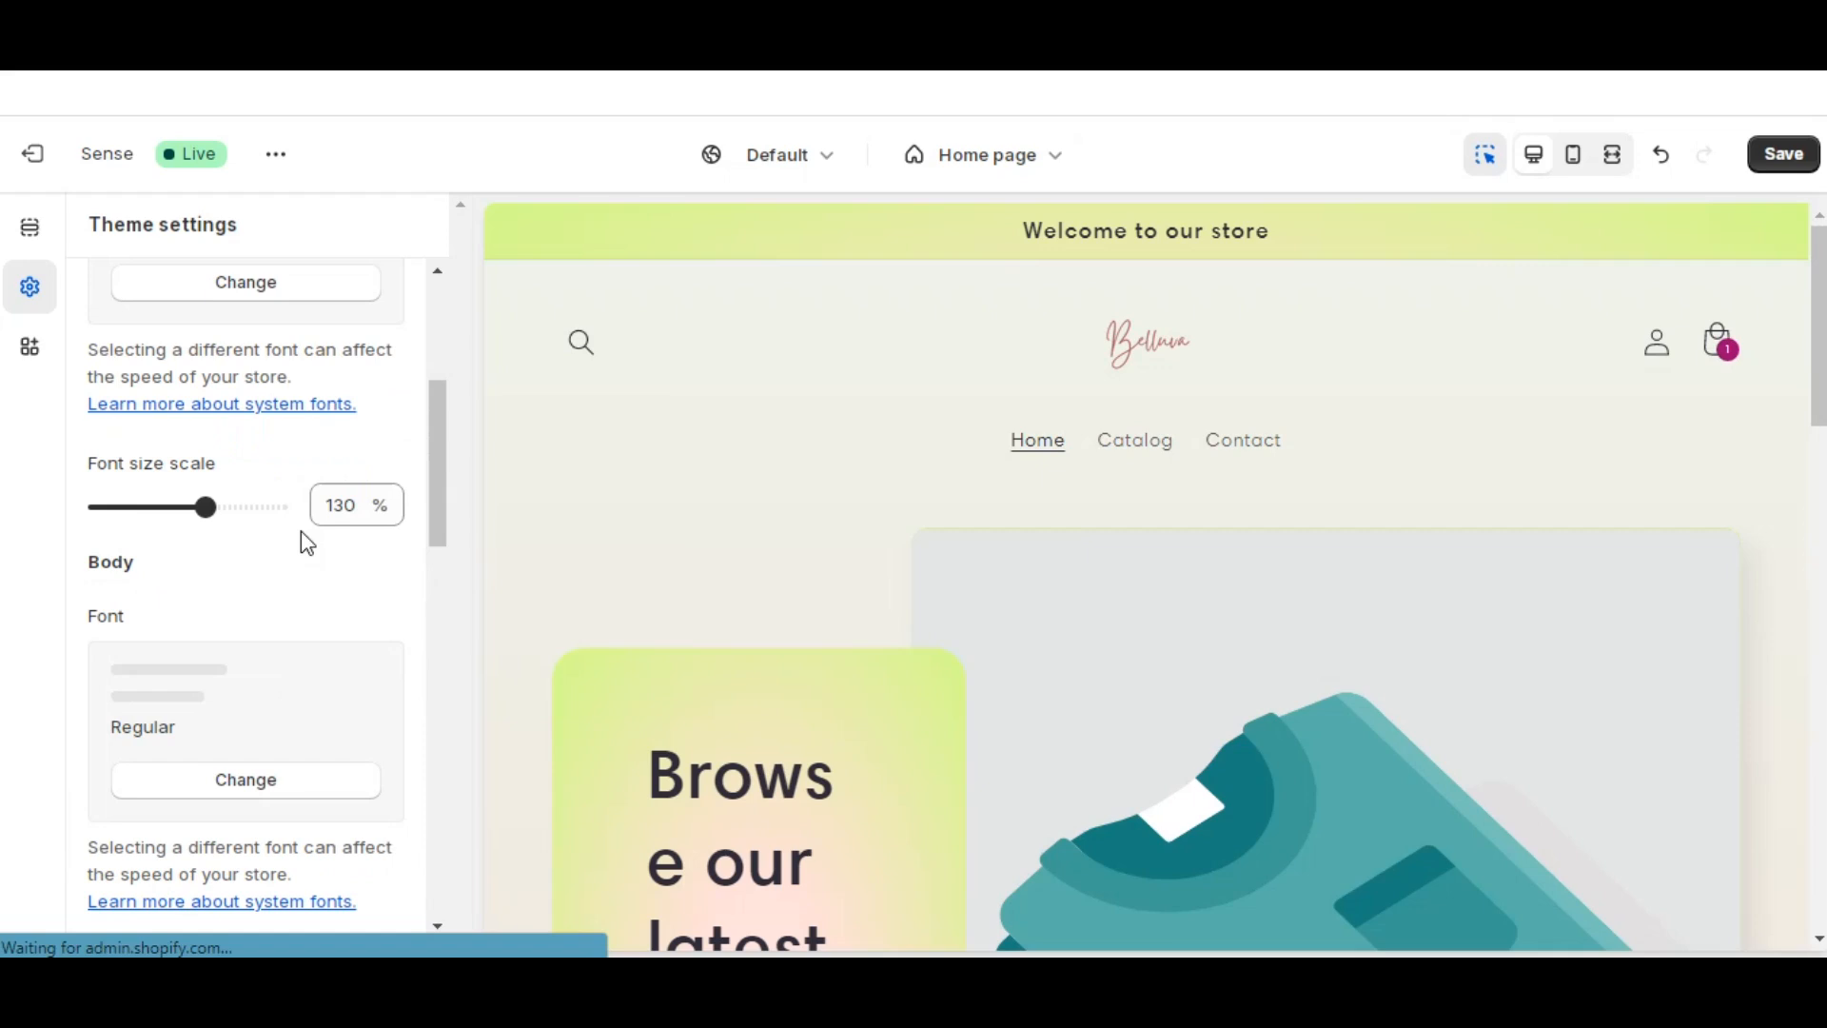
scroll(298, 601, "up", 1)
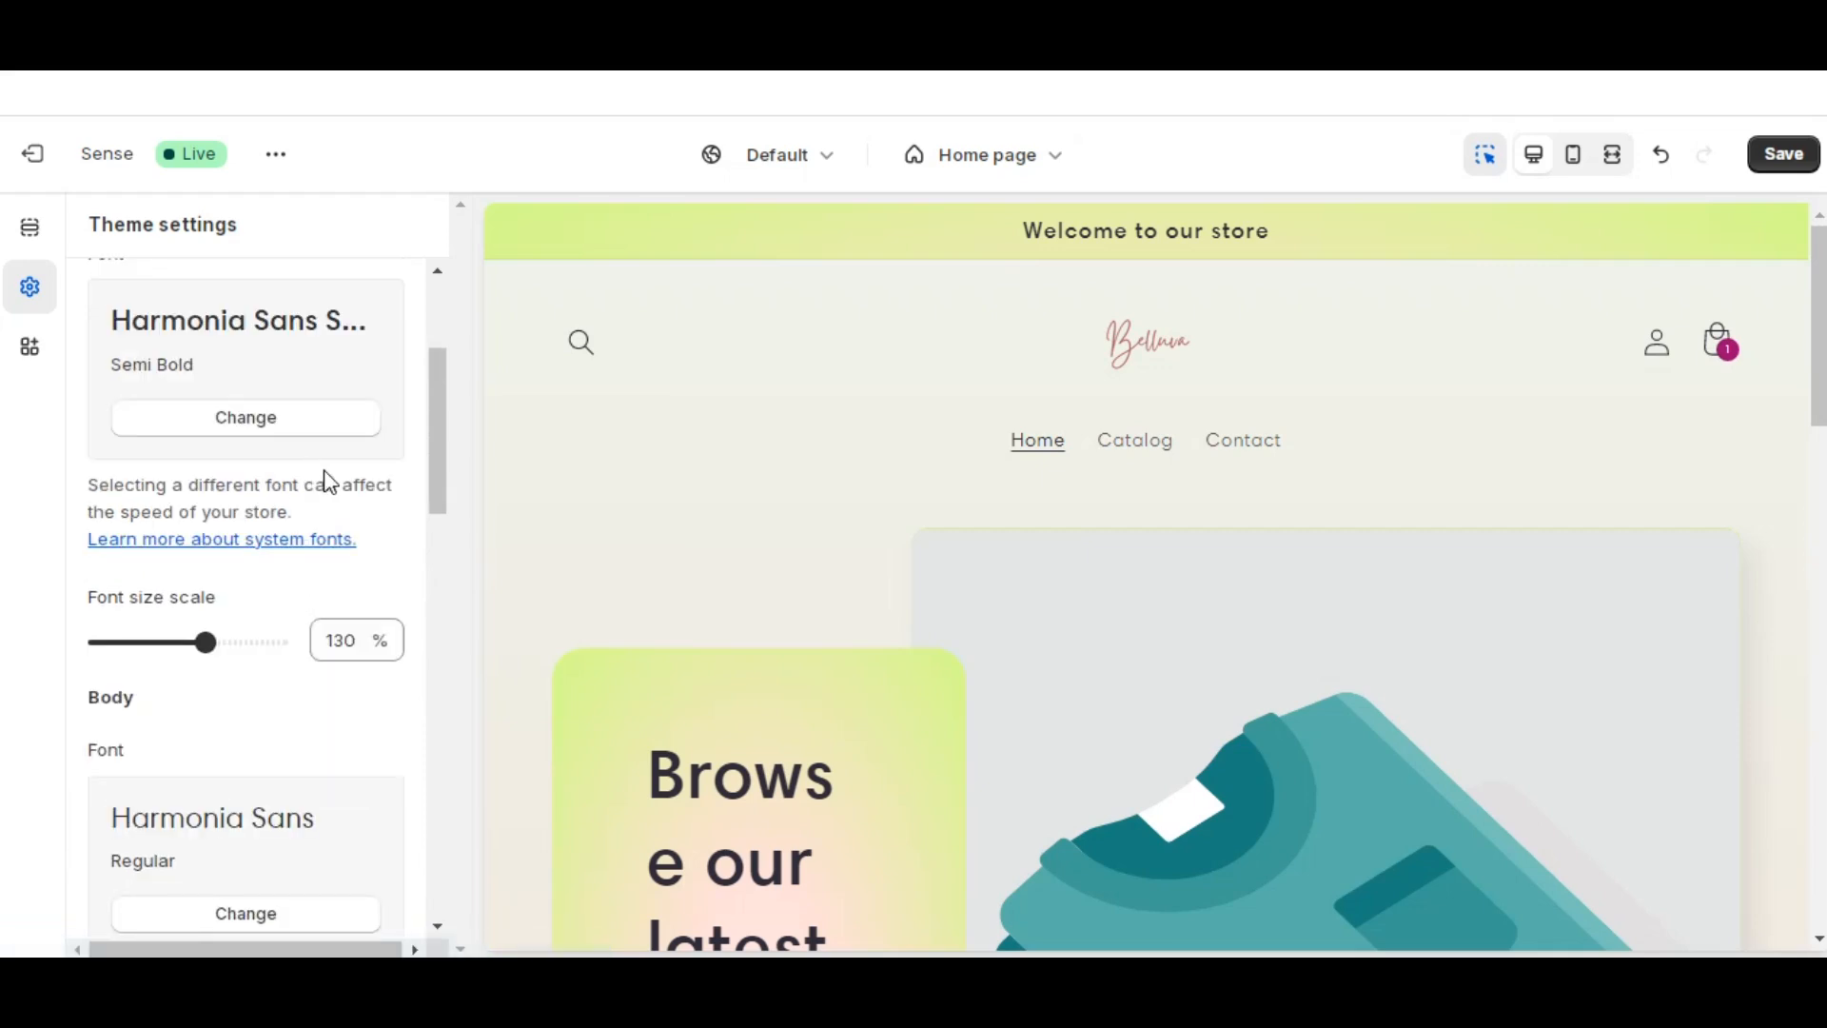
scroll(327, 482, "up", 3)
scroll(339, 510, "down", 1)
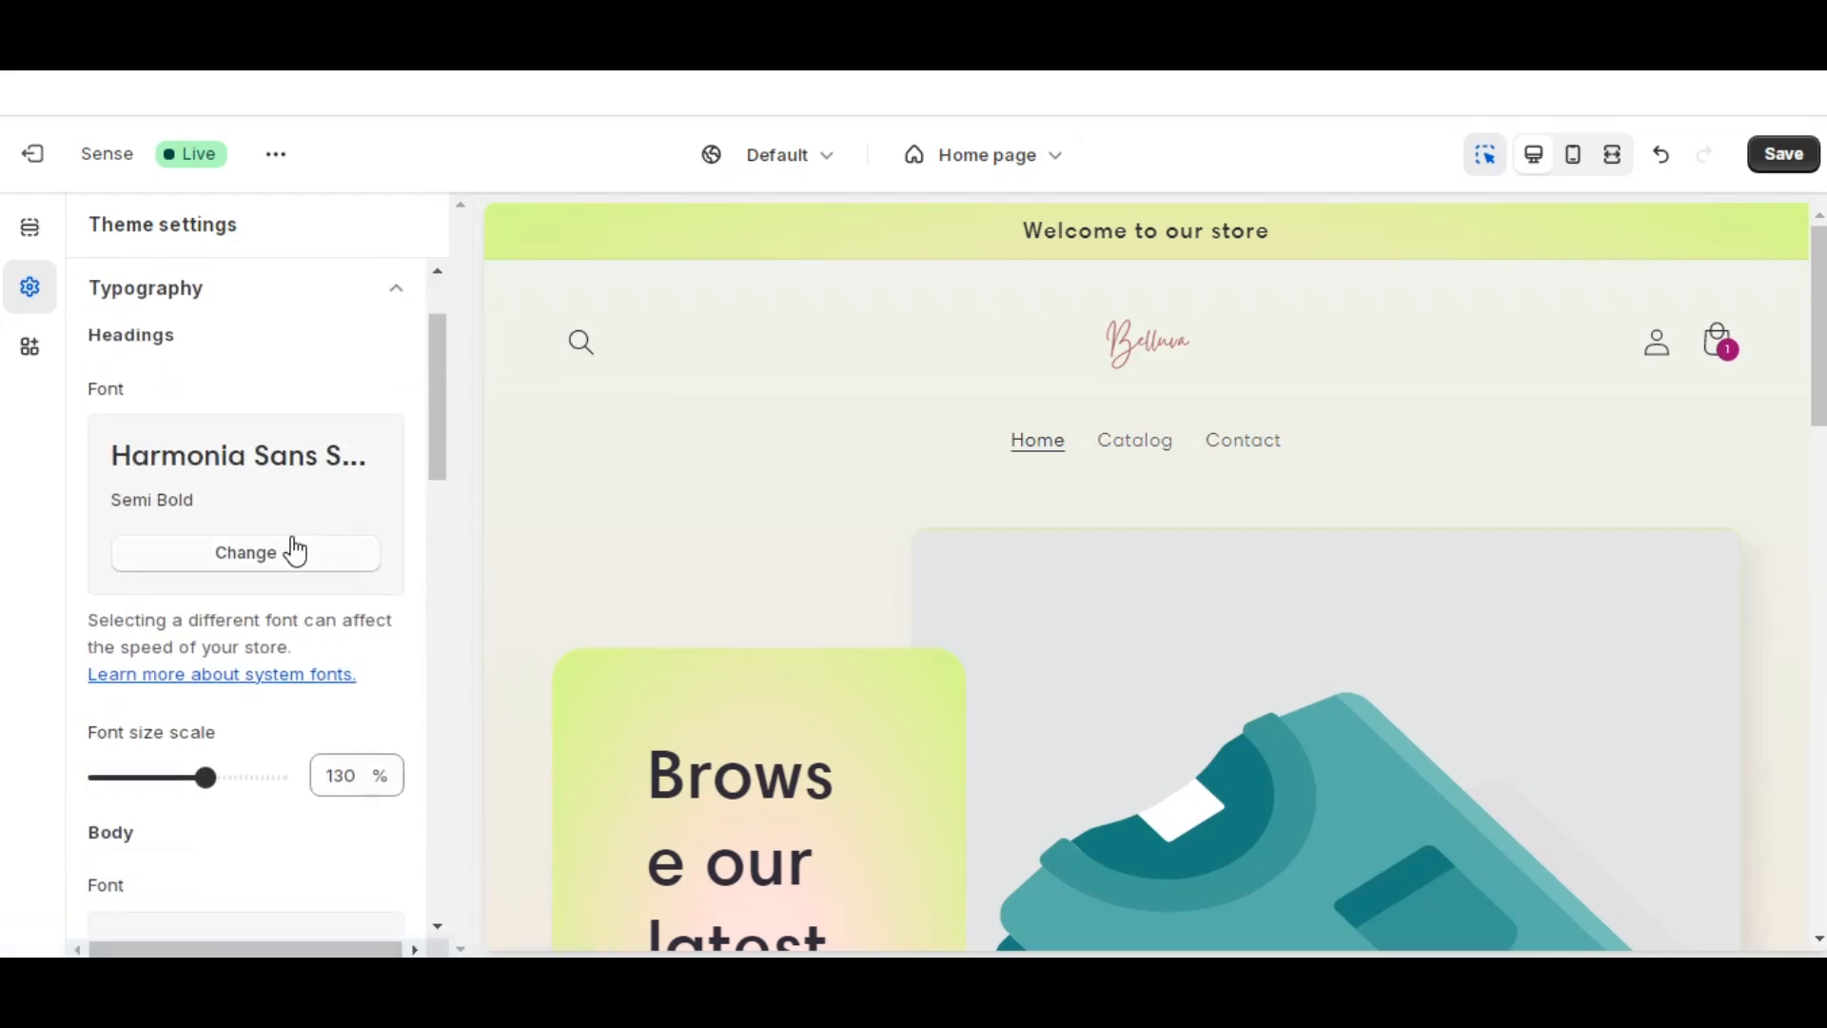
left_click(229, 562)
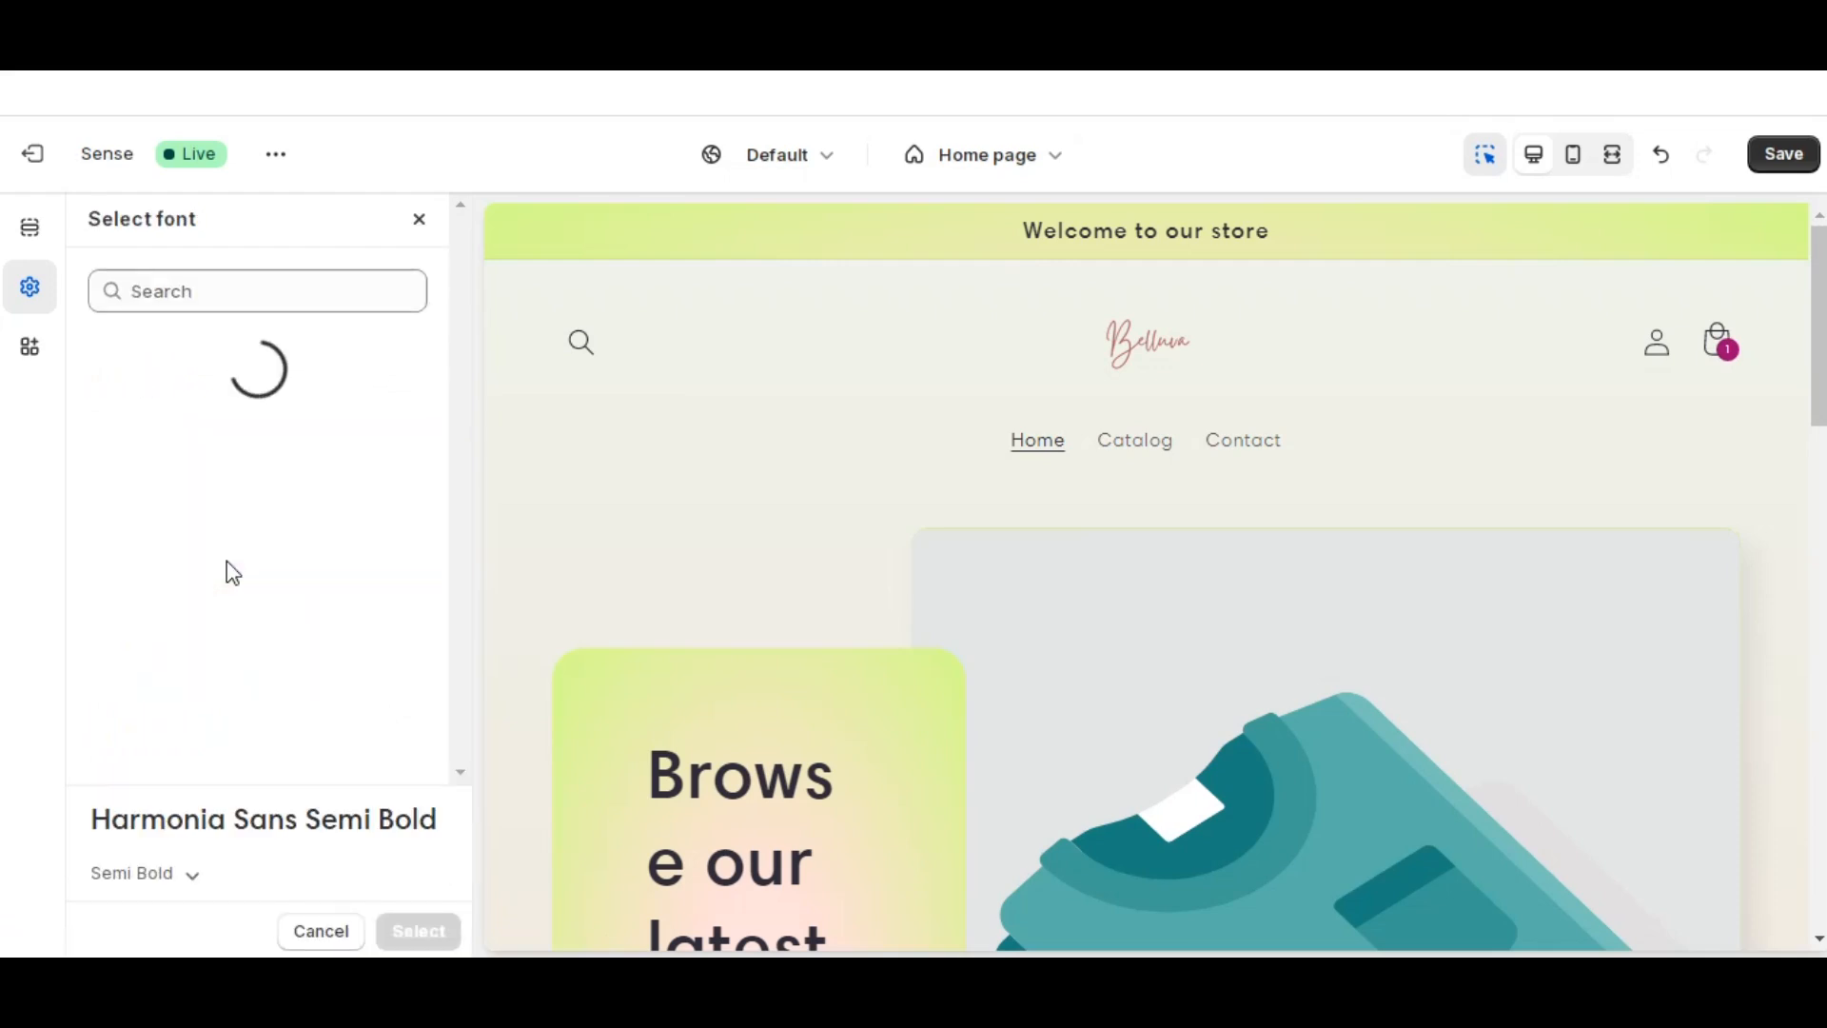
scroll(228, 569, "down", 4)
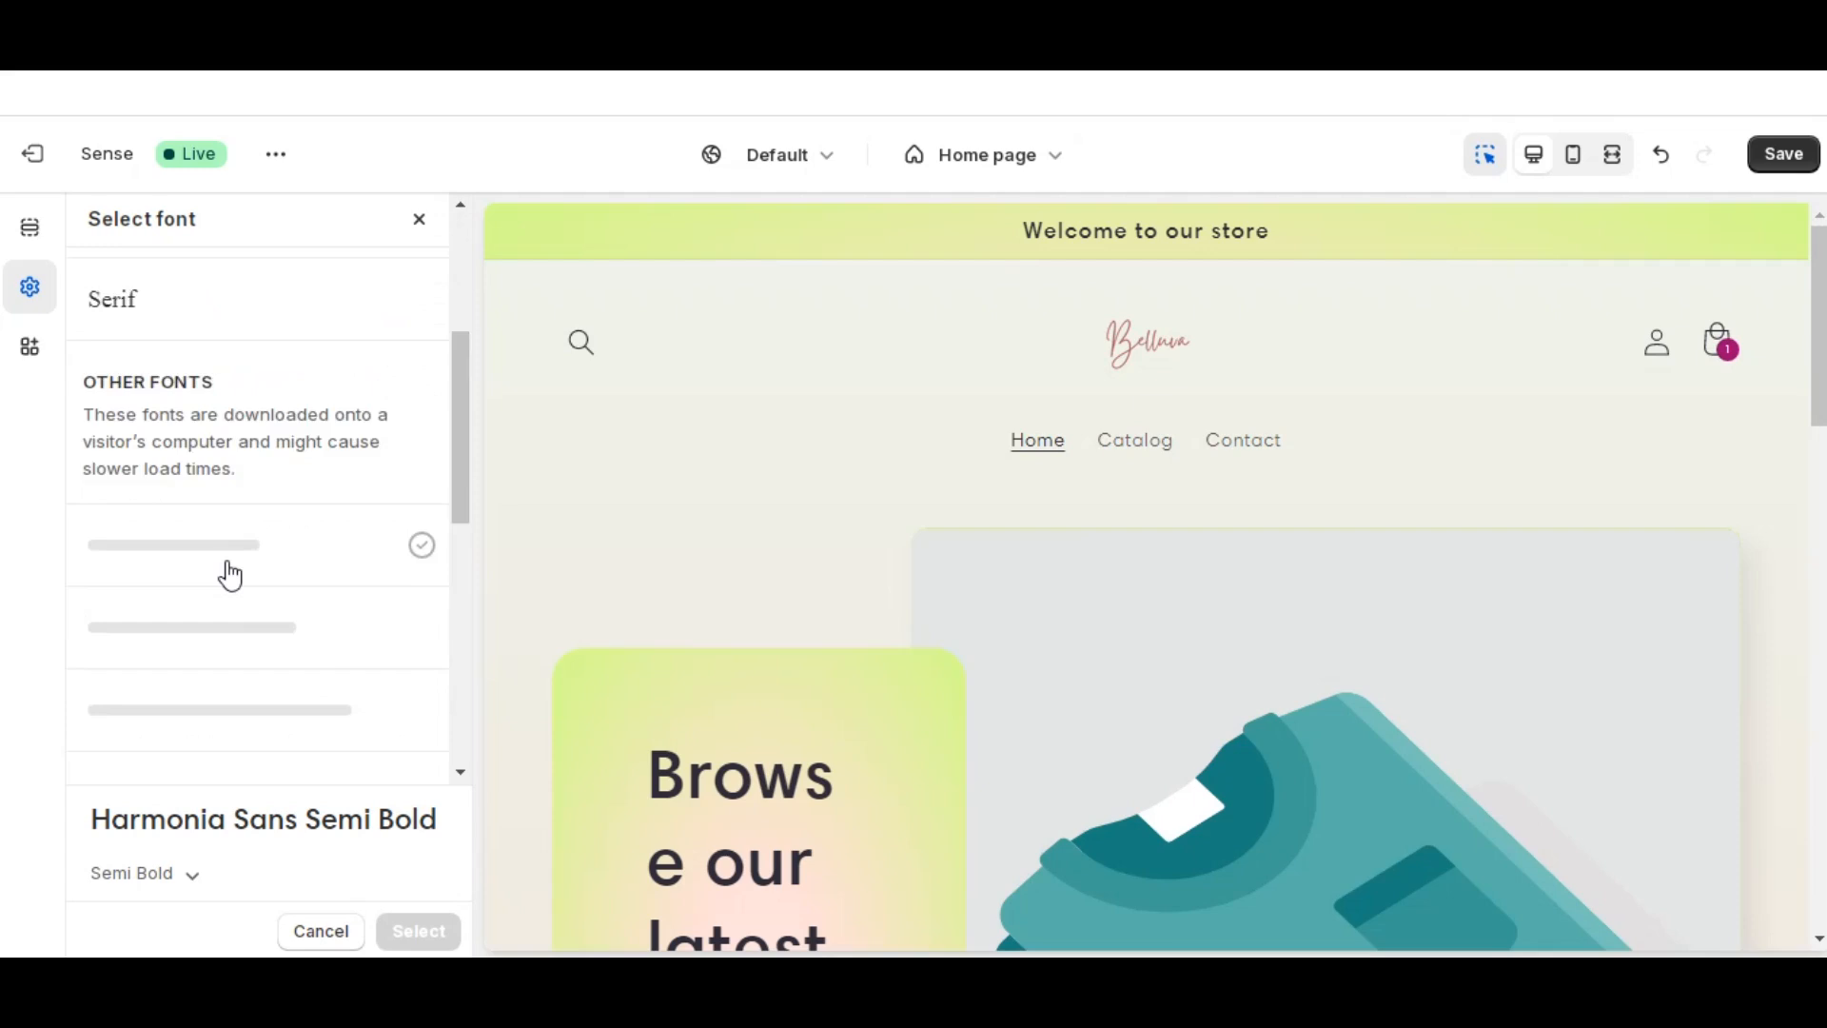
scroll(228, 571, "down", 2)
scroll(226, 571, "down", 2)
scroll(238, 509, "up", 2)
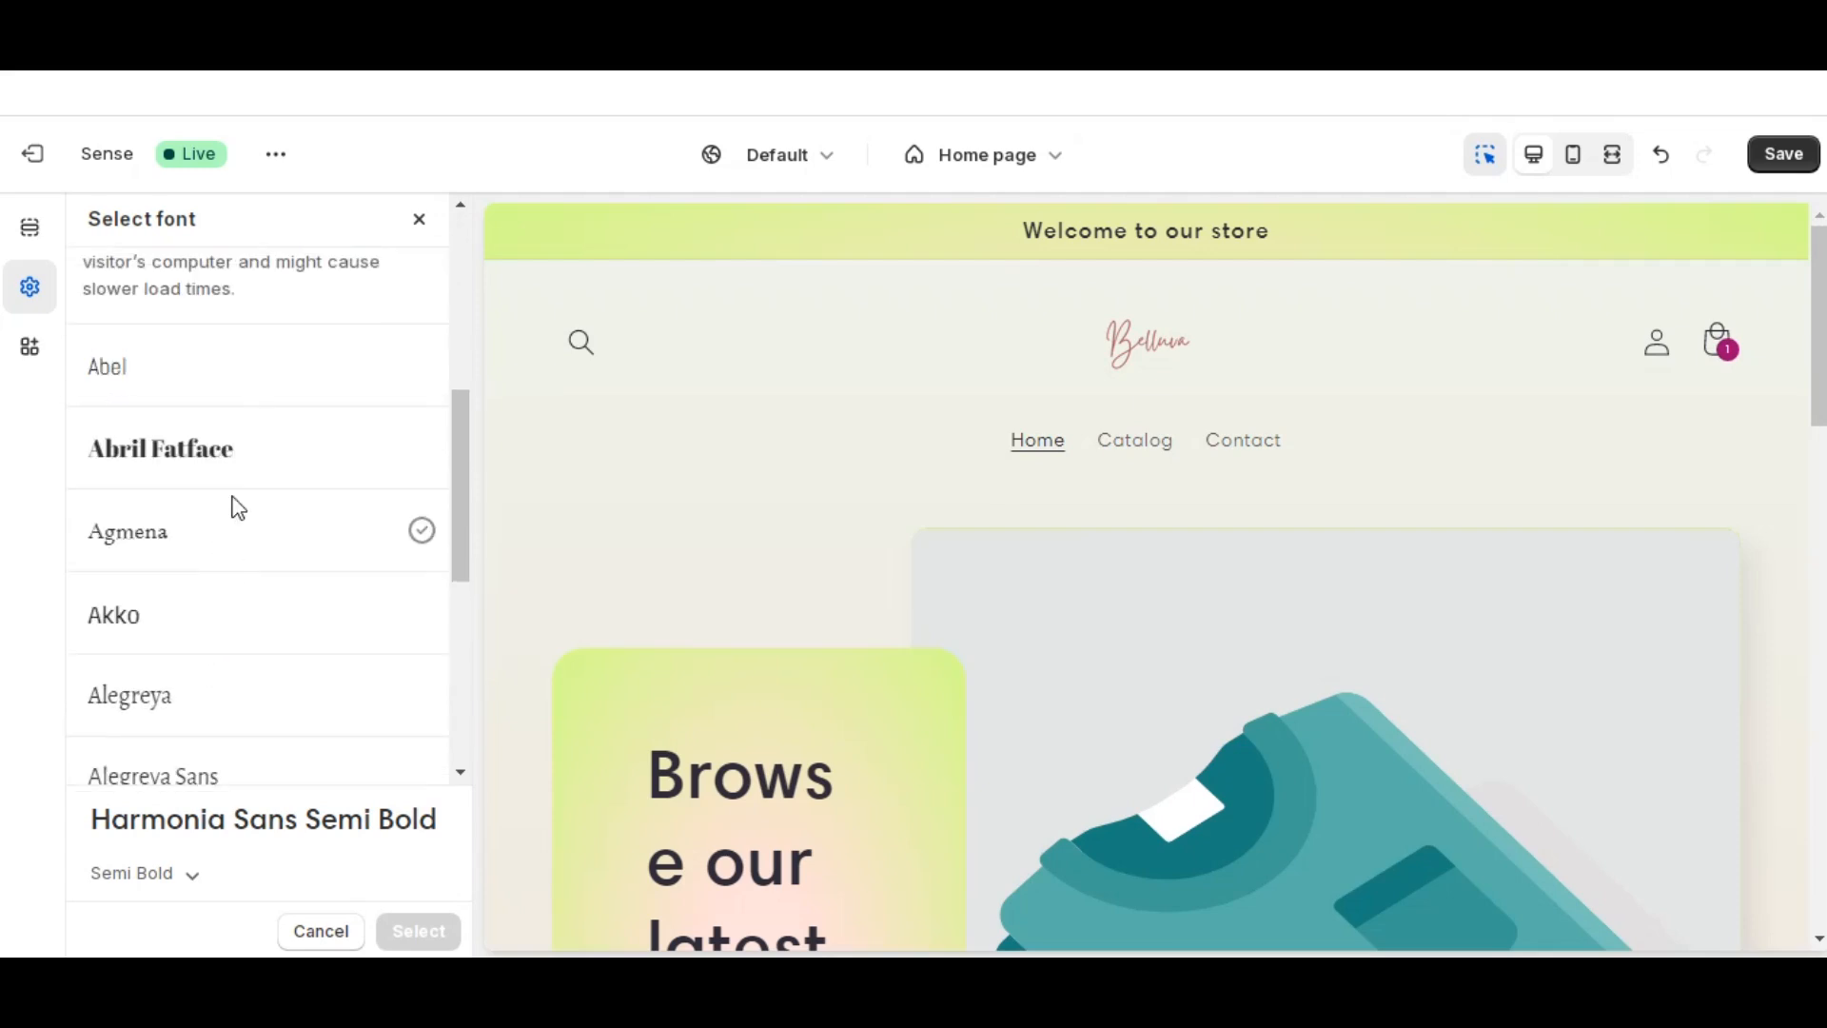
left_click(238, 464)
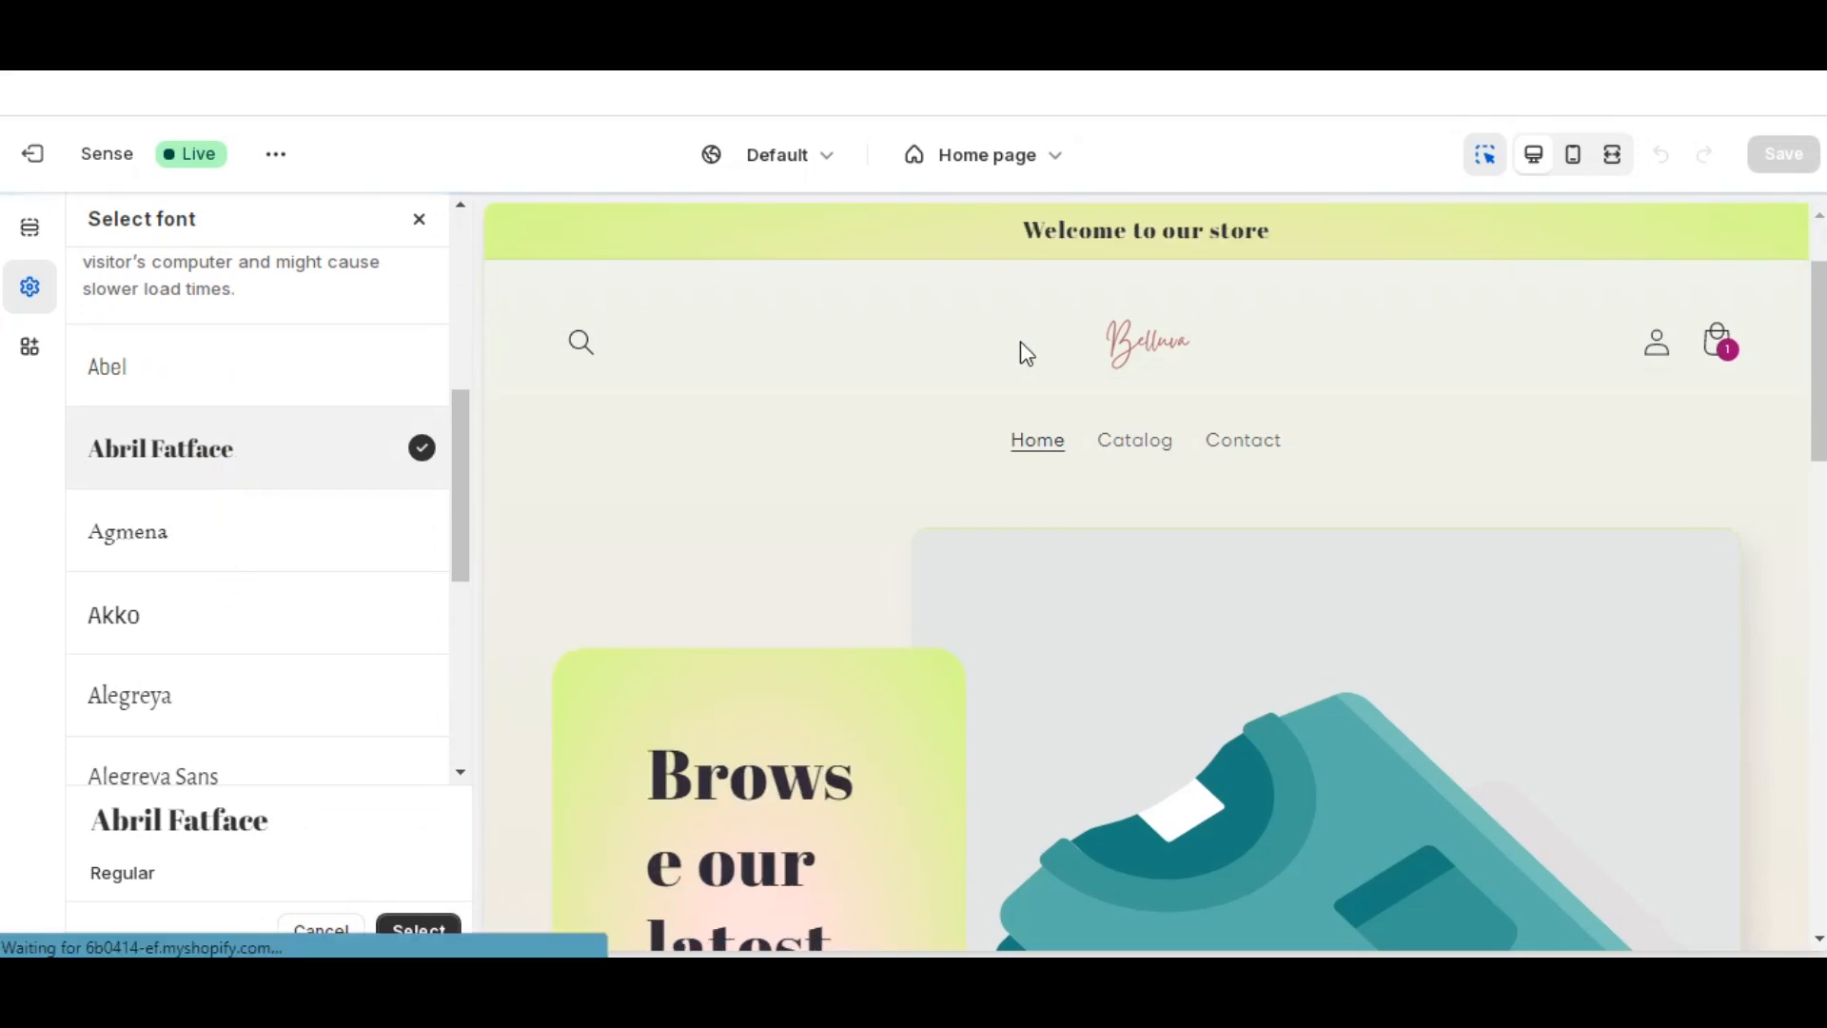
scroll(848, 710, "down", 2)
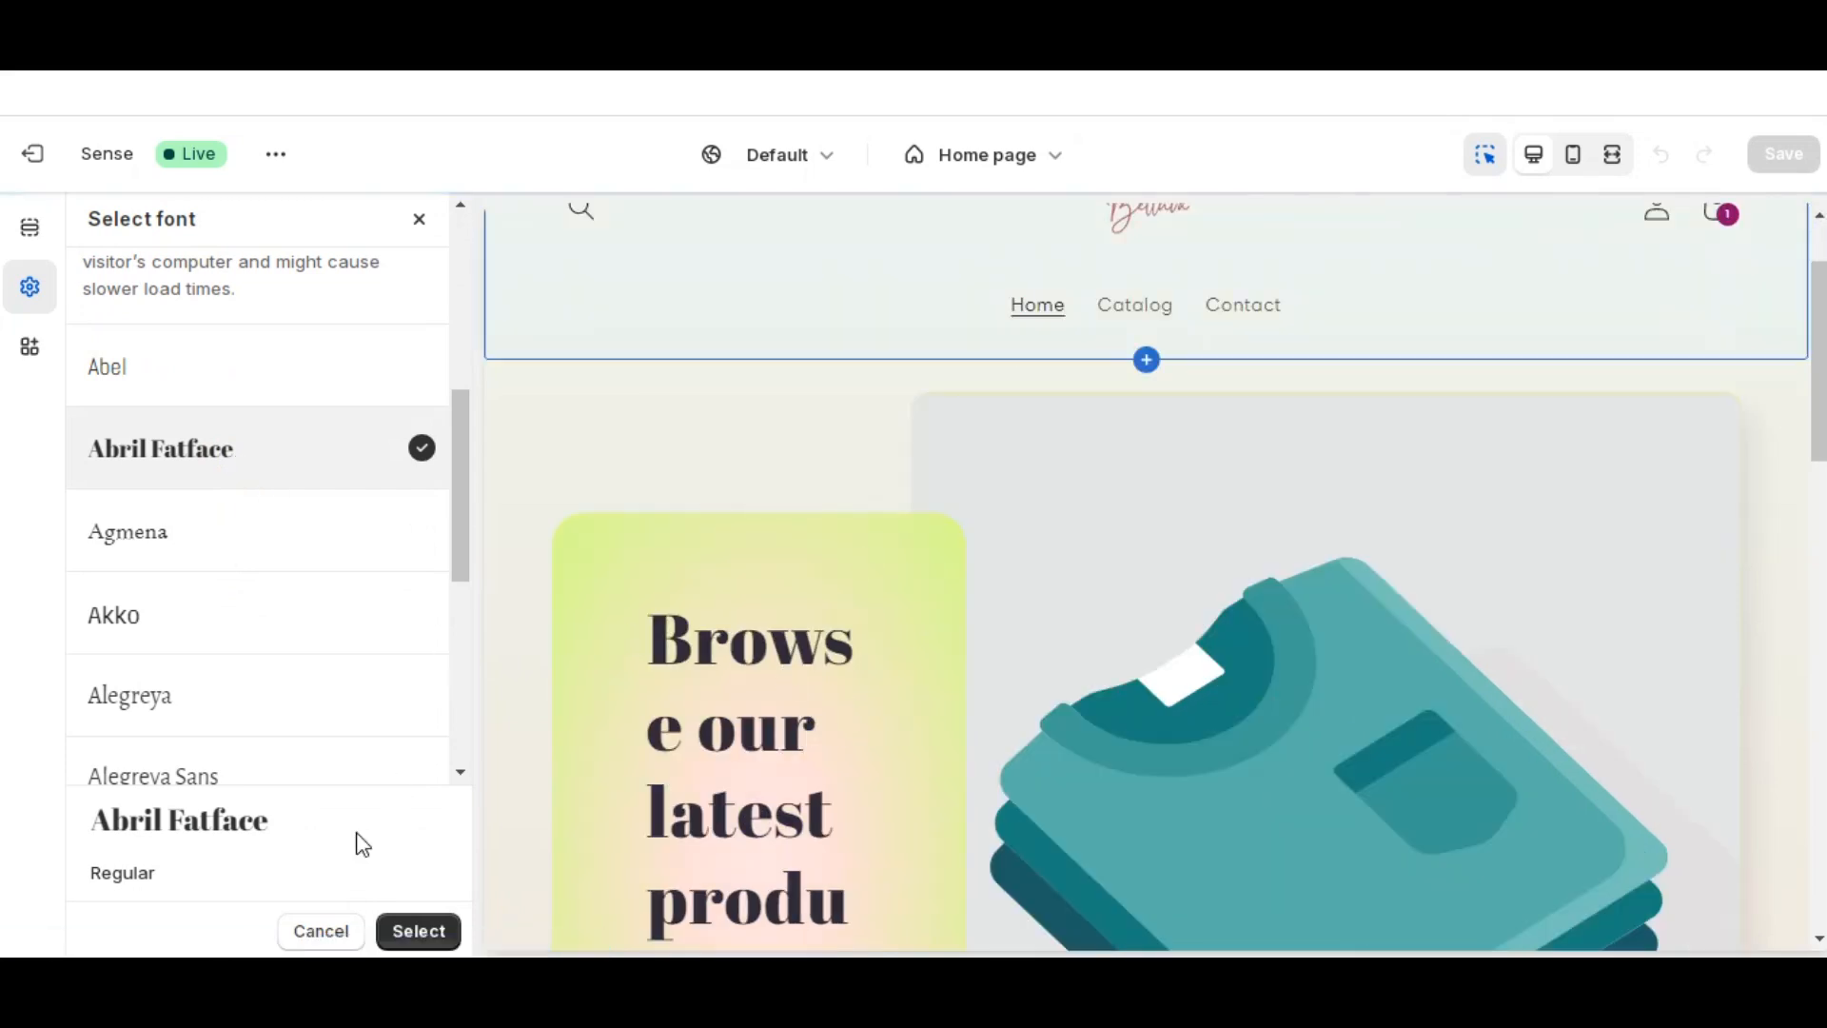
left_click(340, 928)
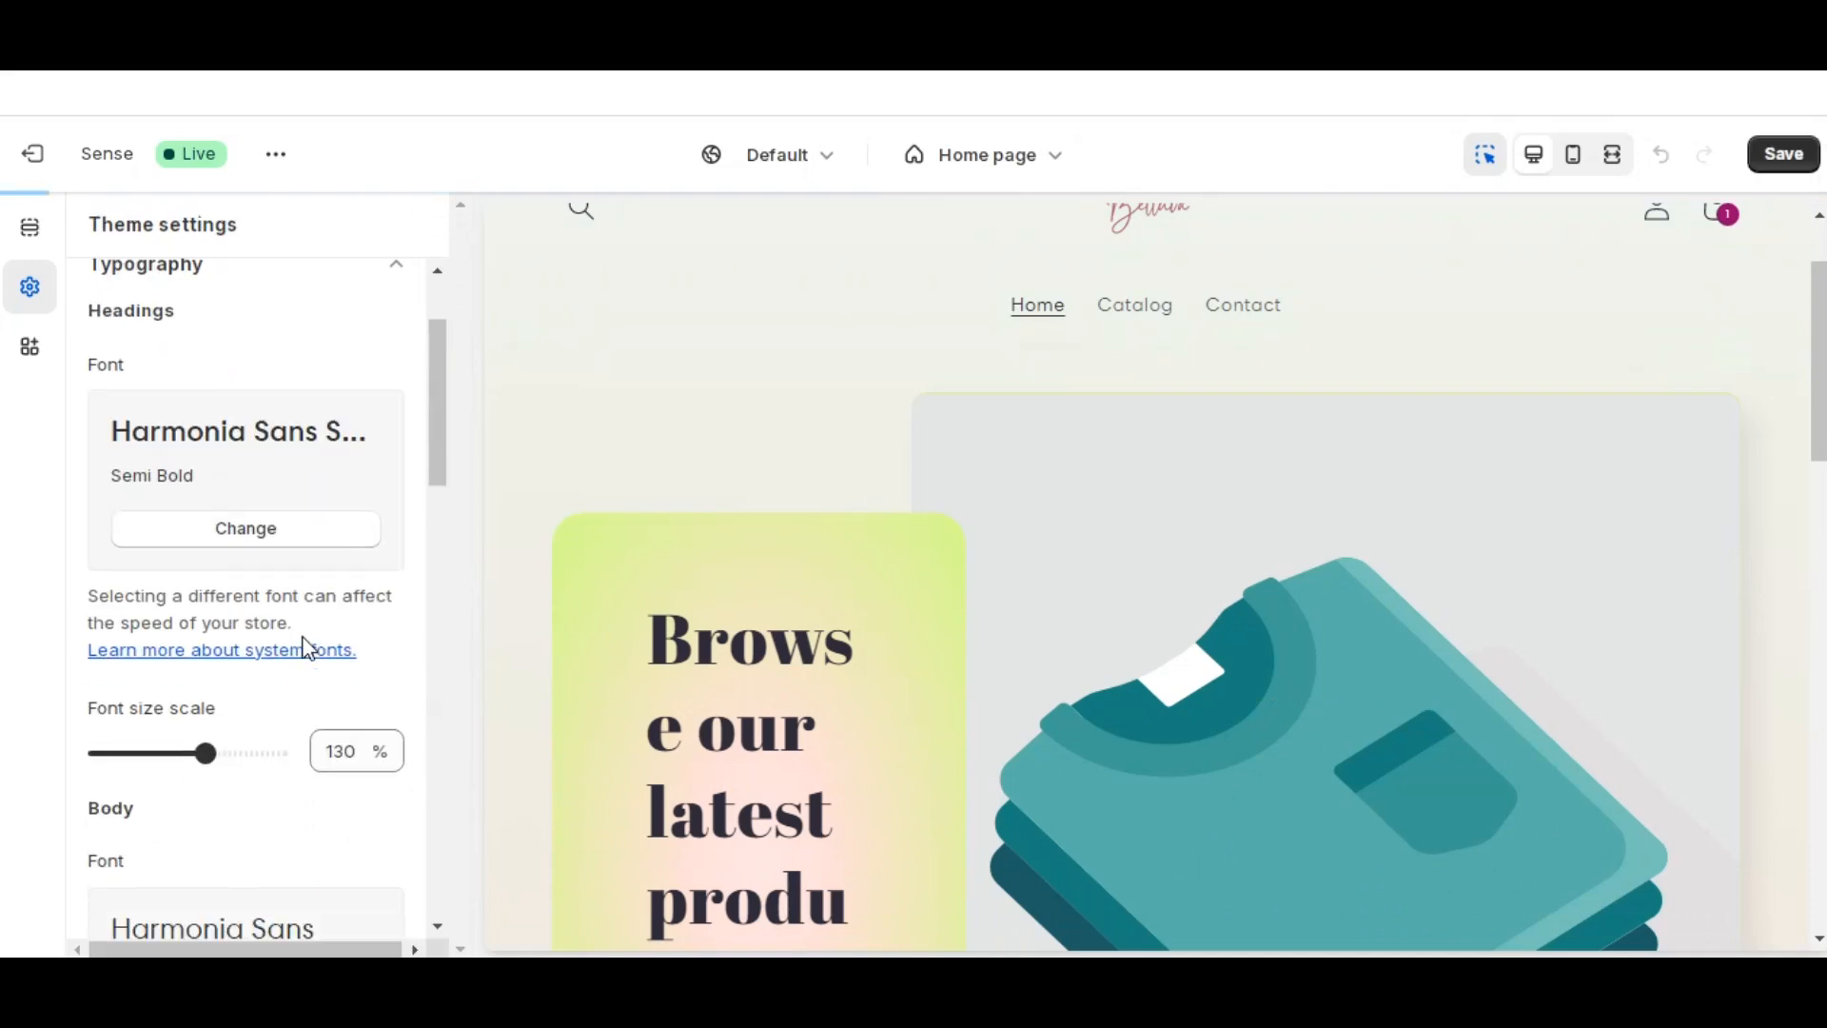
- Try Abril Fatface as the body font, check it in the home page preview, and cancel the font selection
scroll(307, 650, "down", 4)
left_click(289, 642)
scroll(286, 645, "down", 5)
left_click(255, 590)
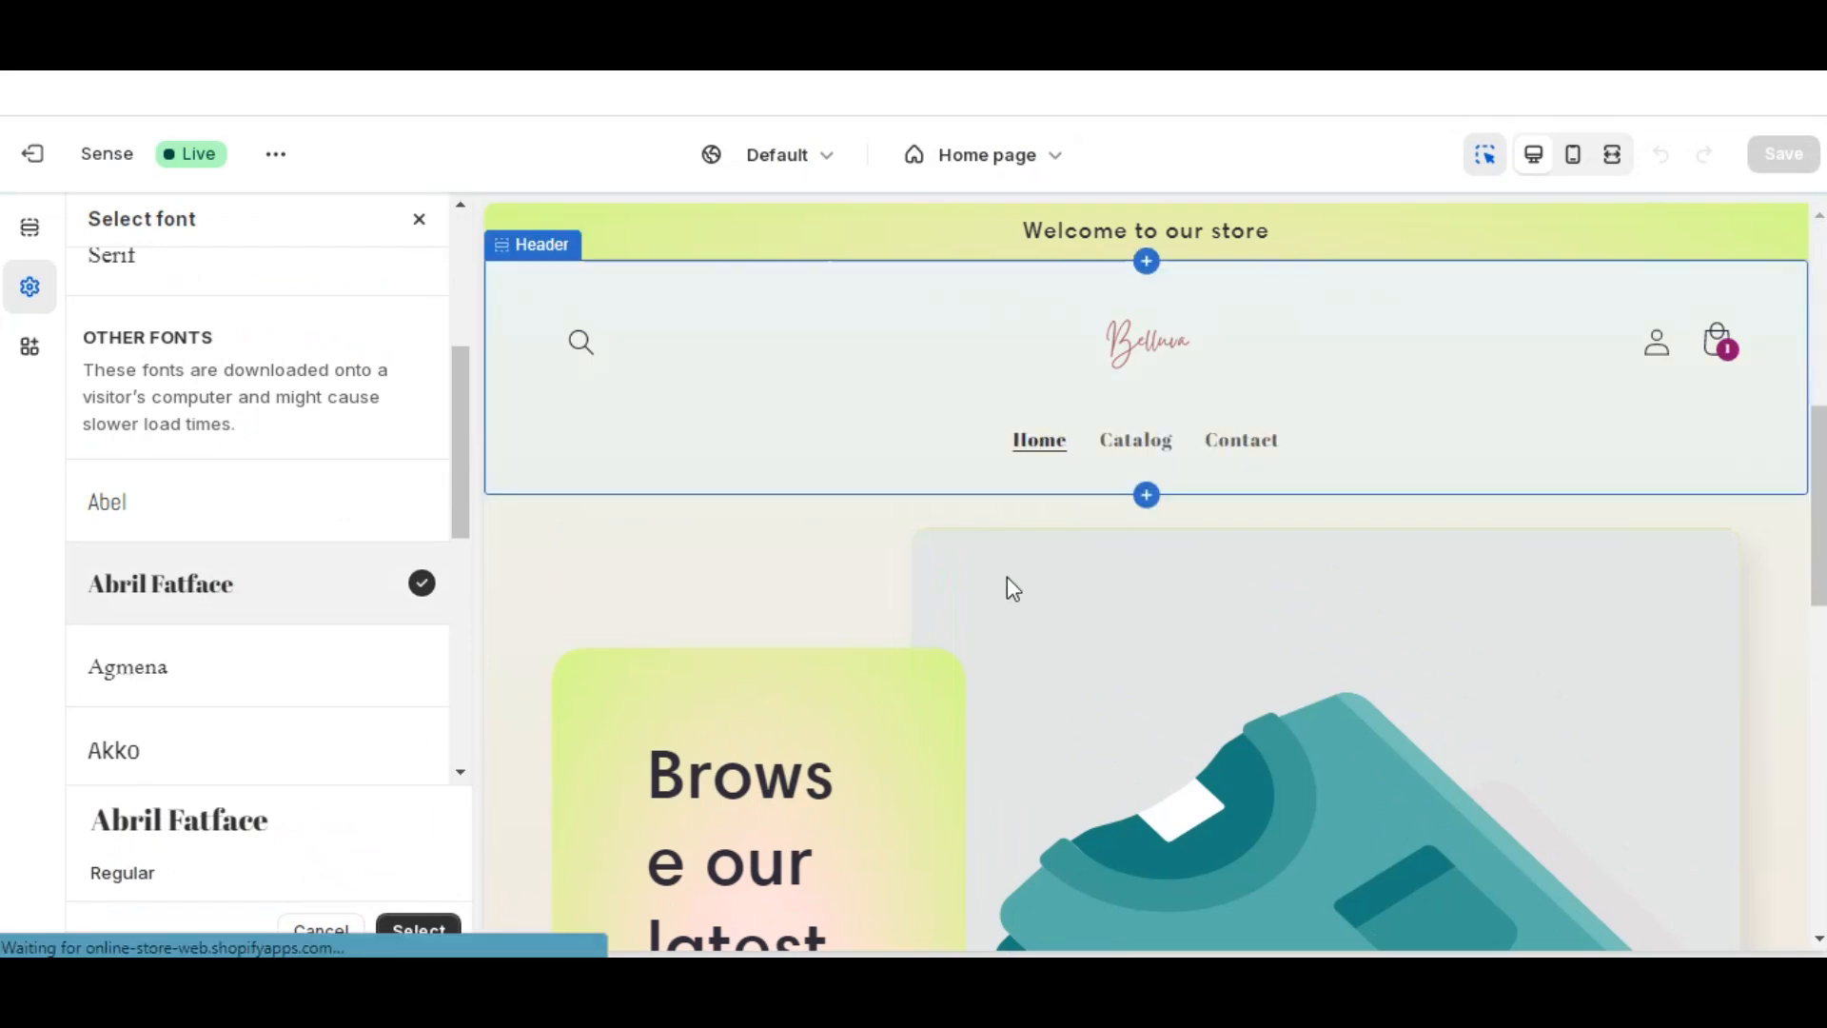
scroll(1007, 578, "down", 3)
scroll(1007, 577, "down", 5)
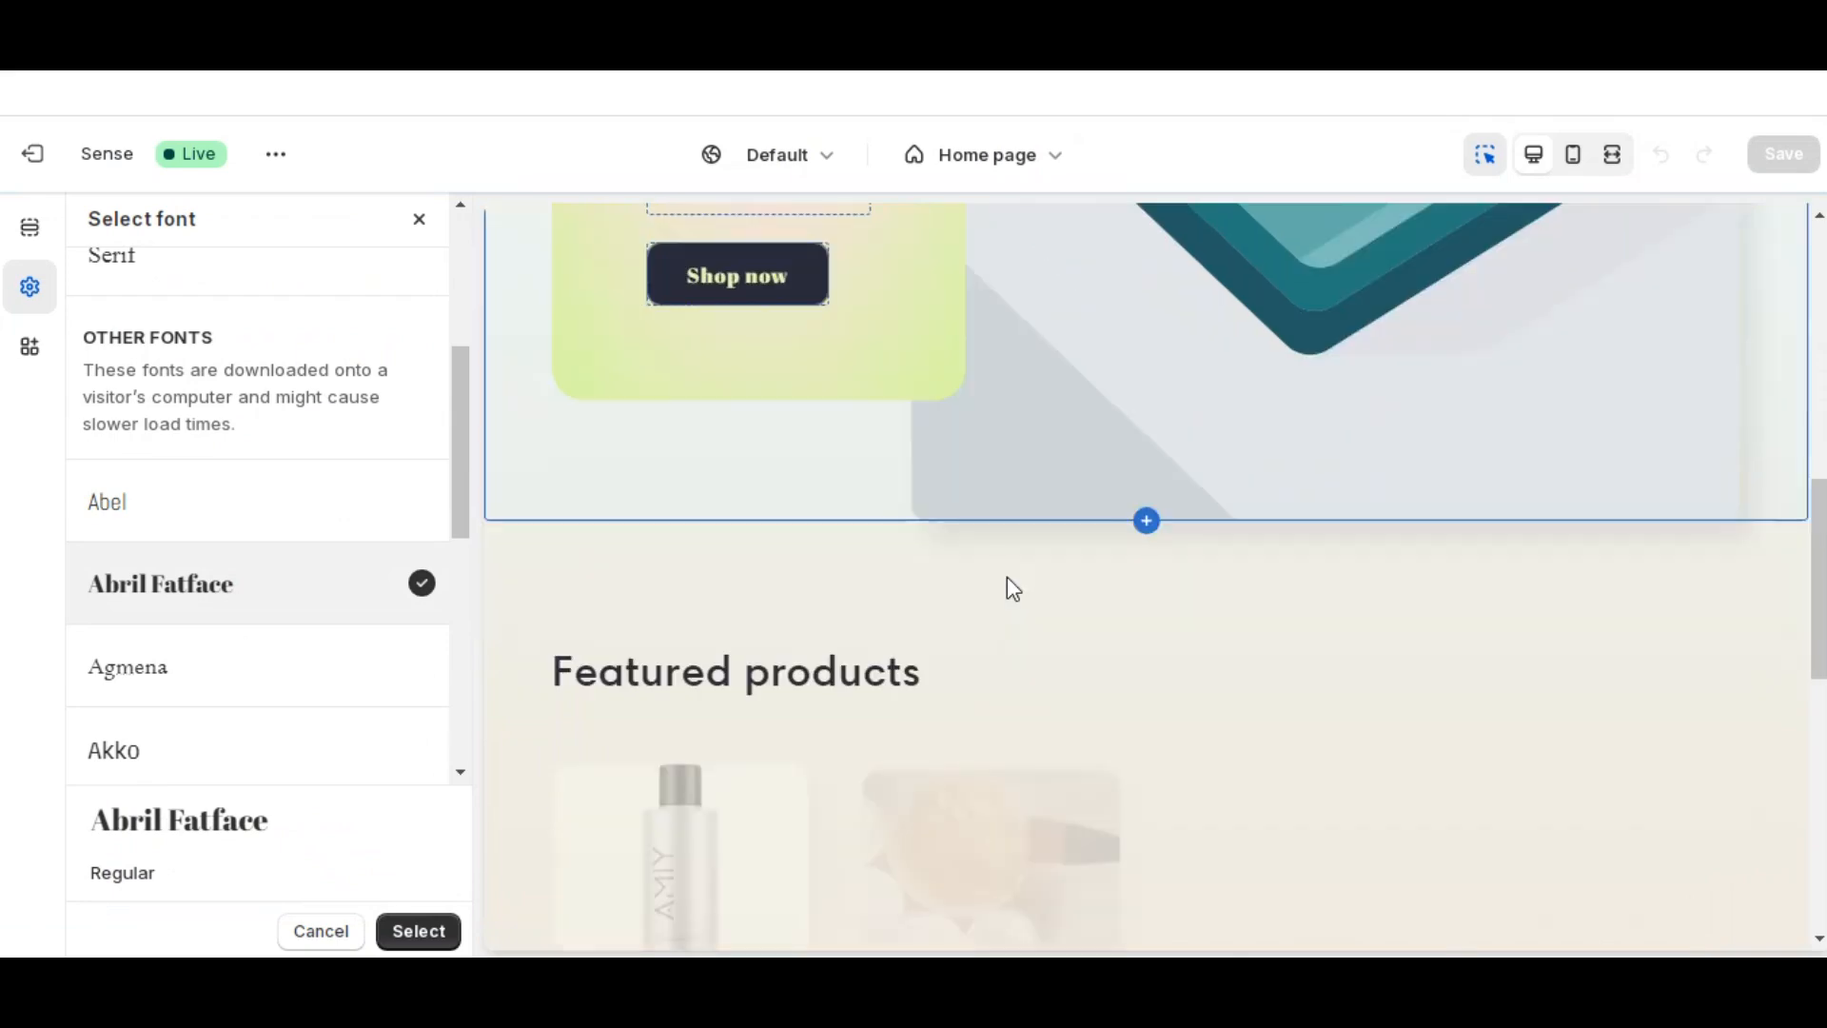
scroll(1007, 577, "down", 1)
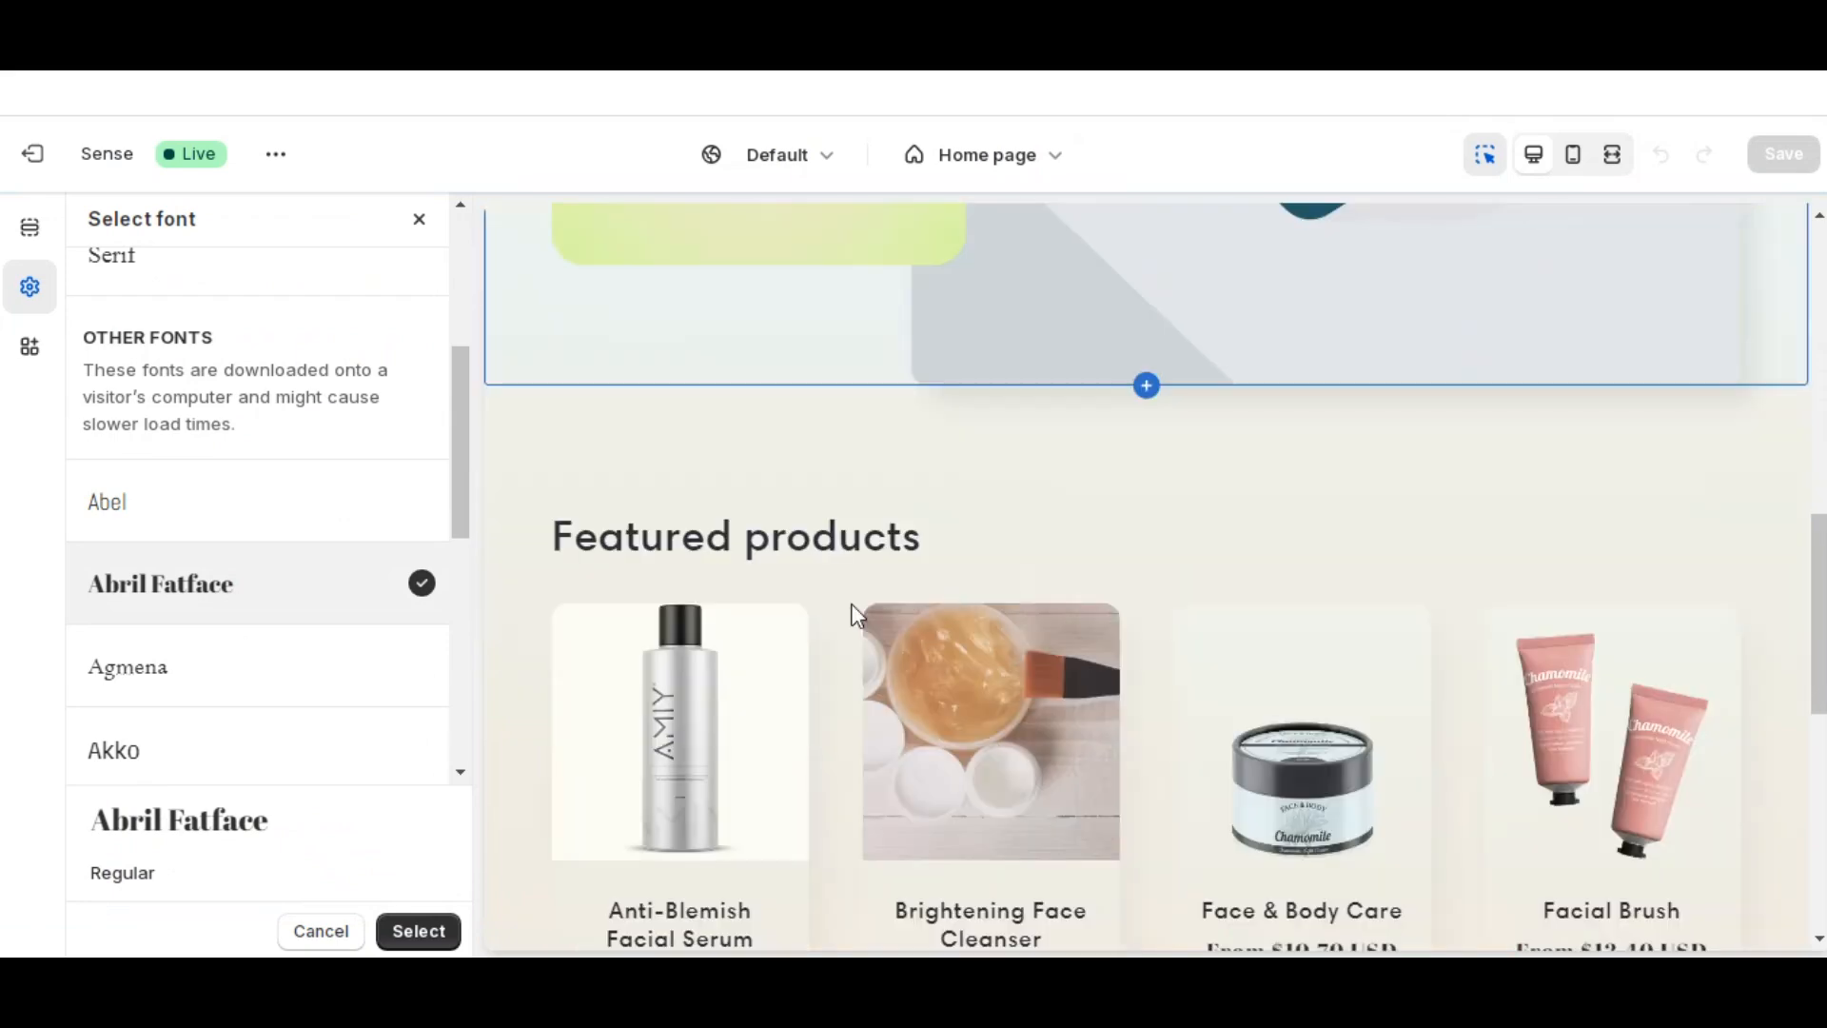
left_click(320, 932)
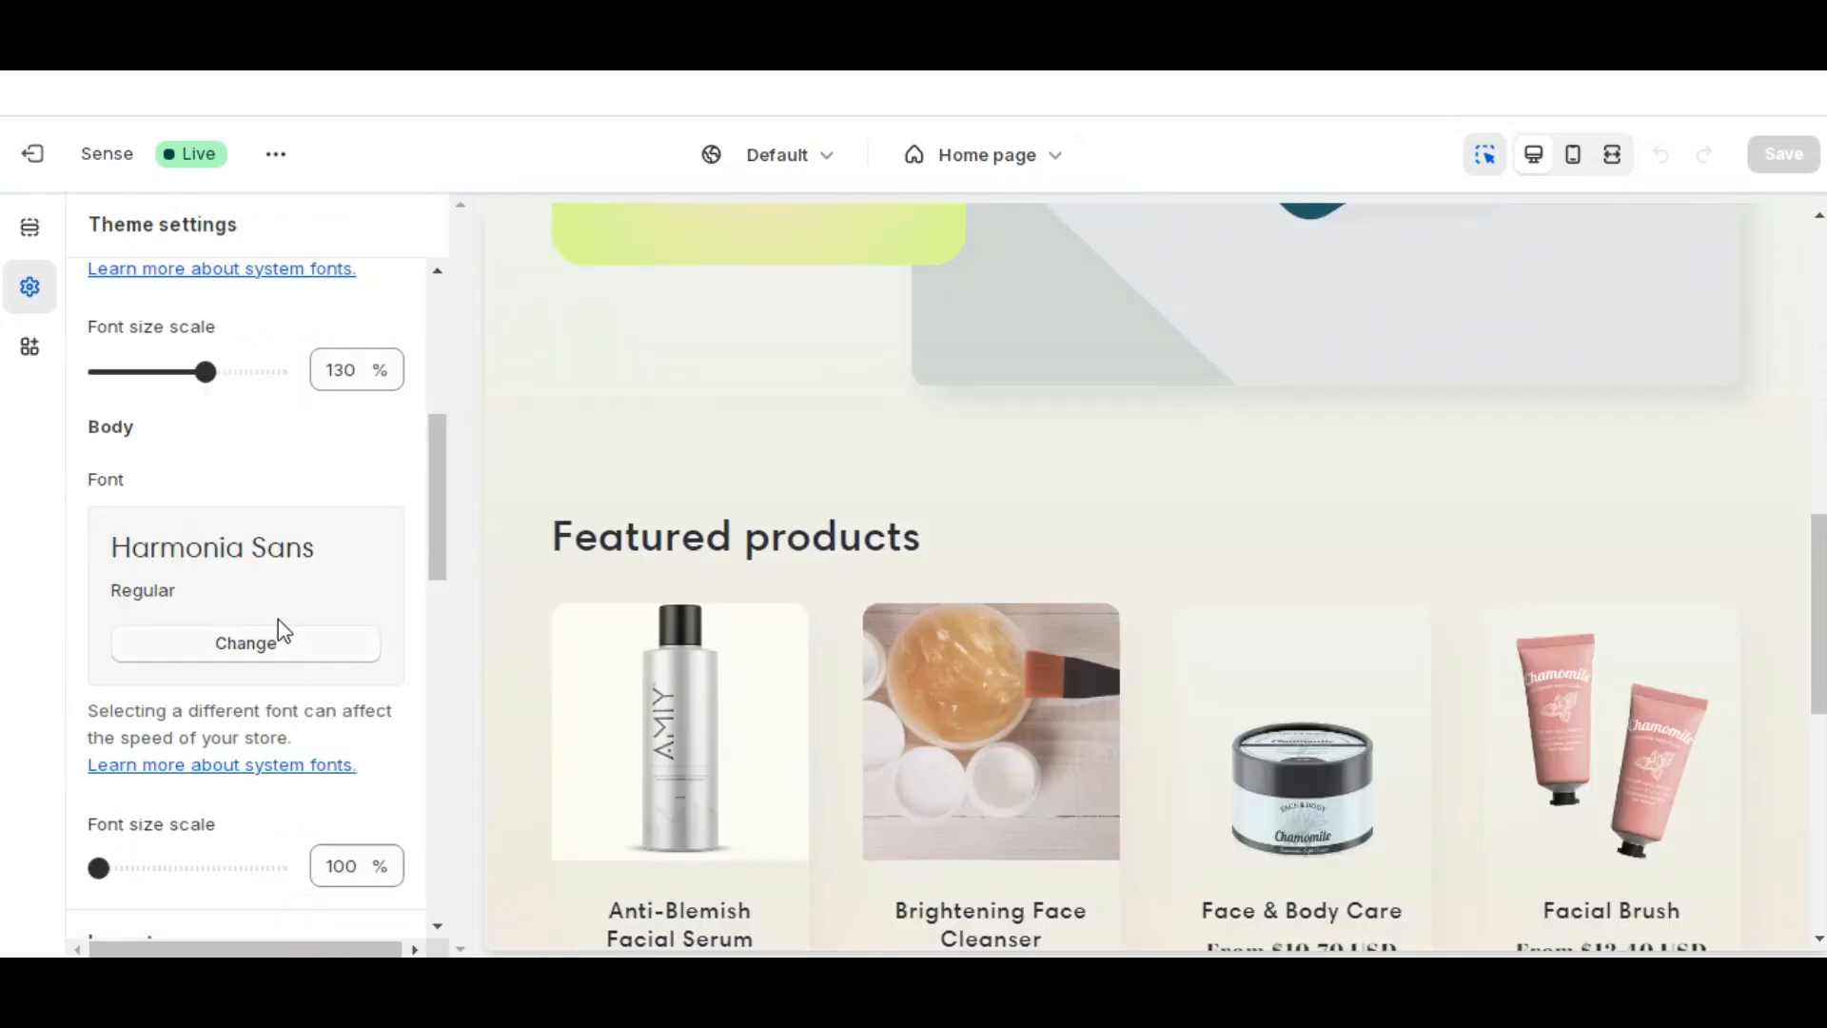
- Review the theme's layout settings for page width, section and grid spacing, and the animation and hover effect options
scroll(278, 620, "down", 2)
left_click(272, 541)
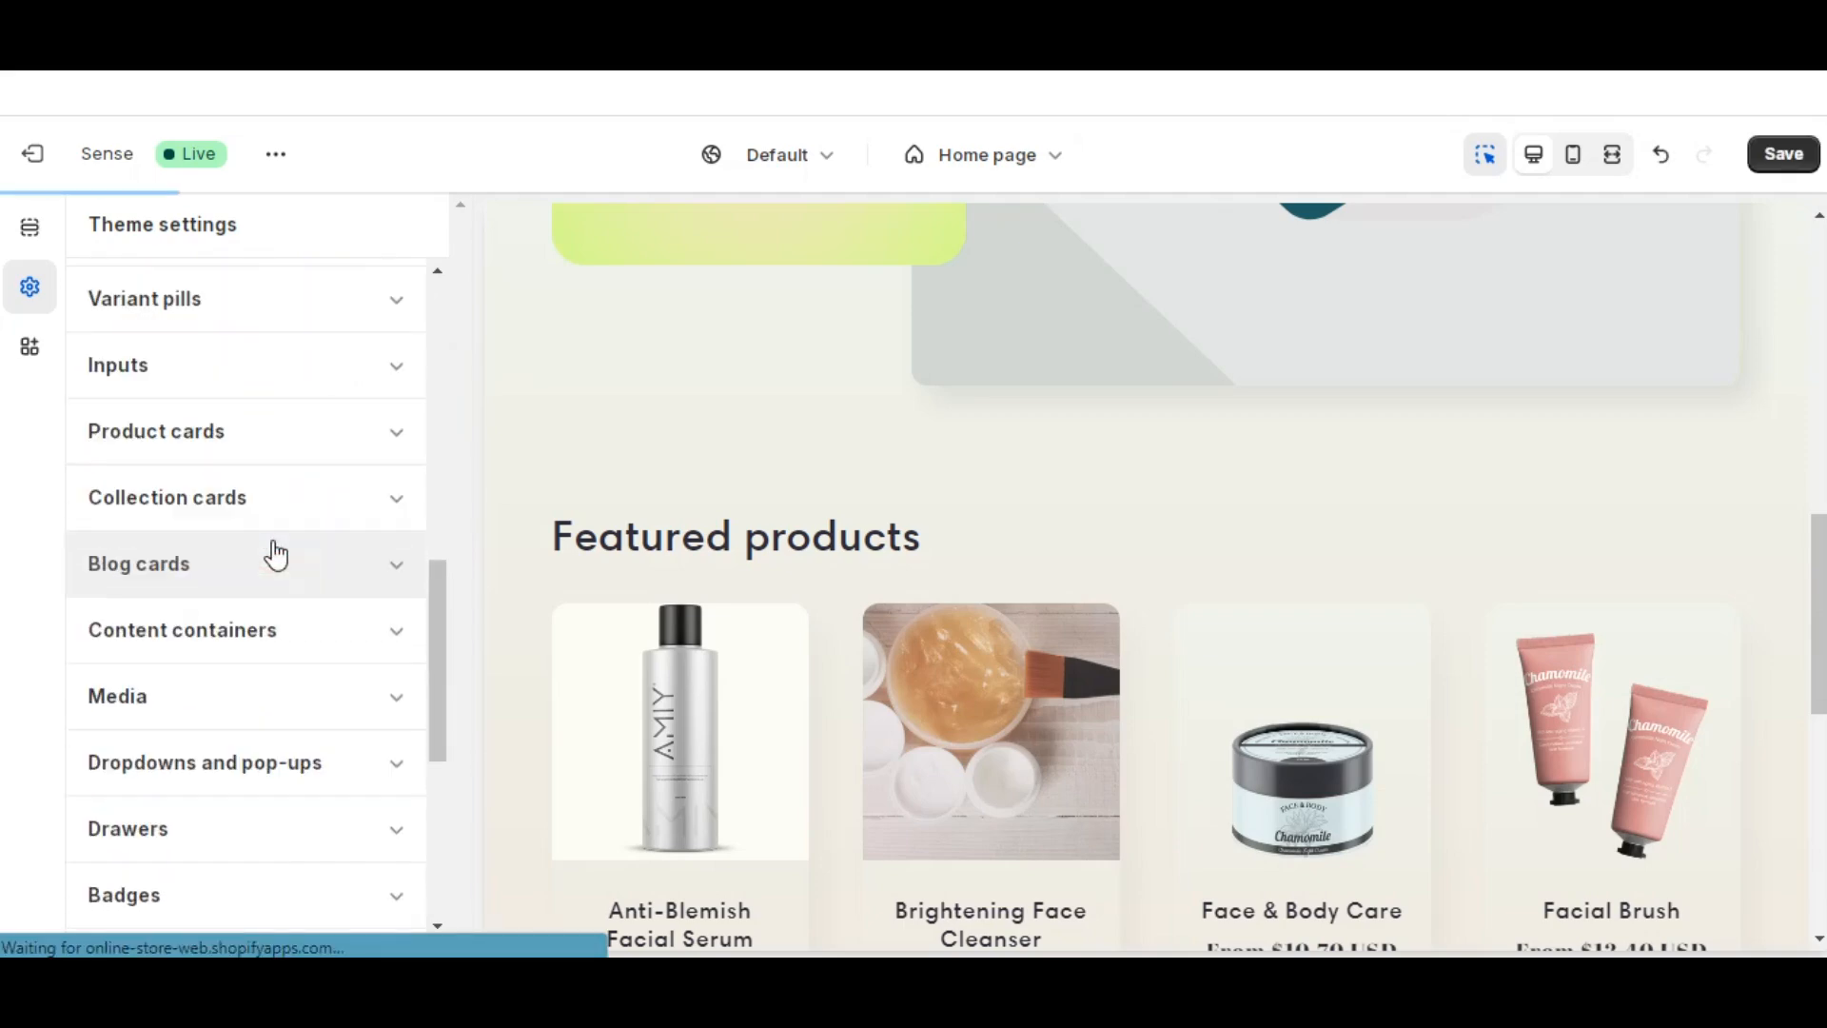
scroll(276, 554, "up", 8)
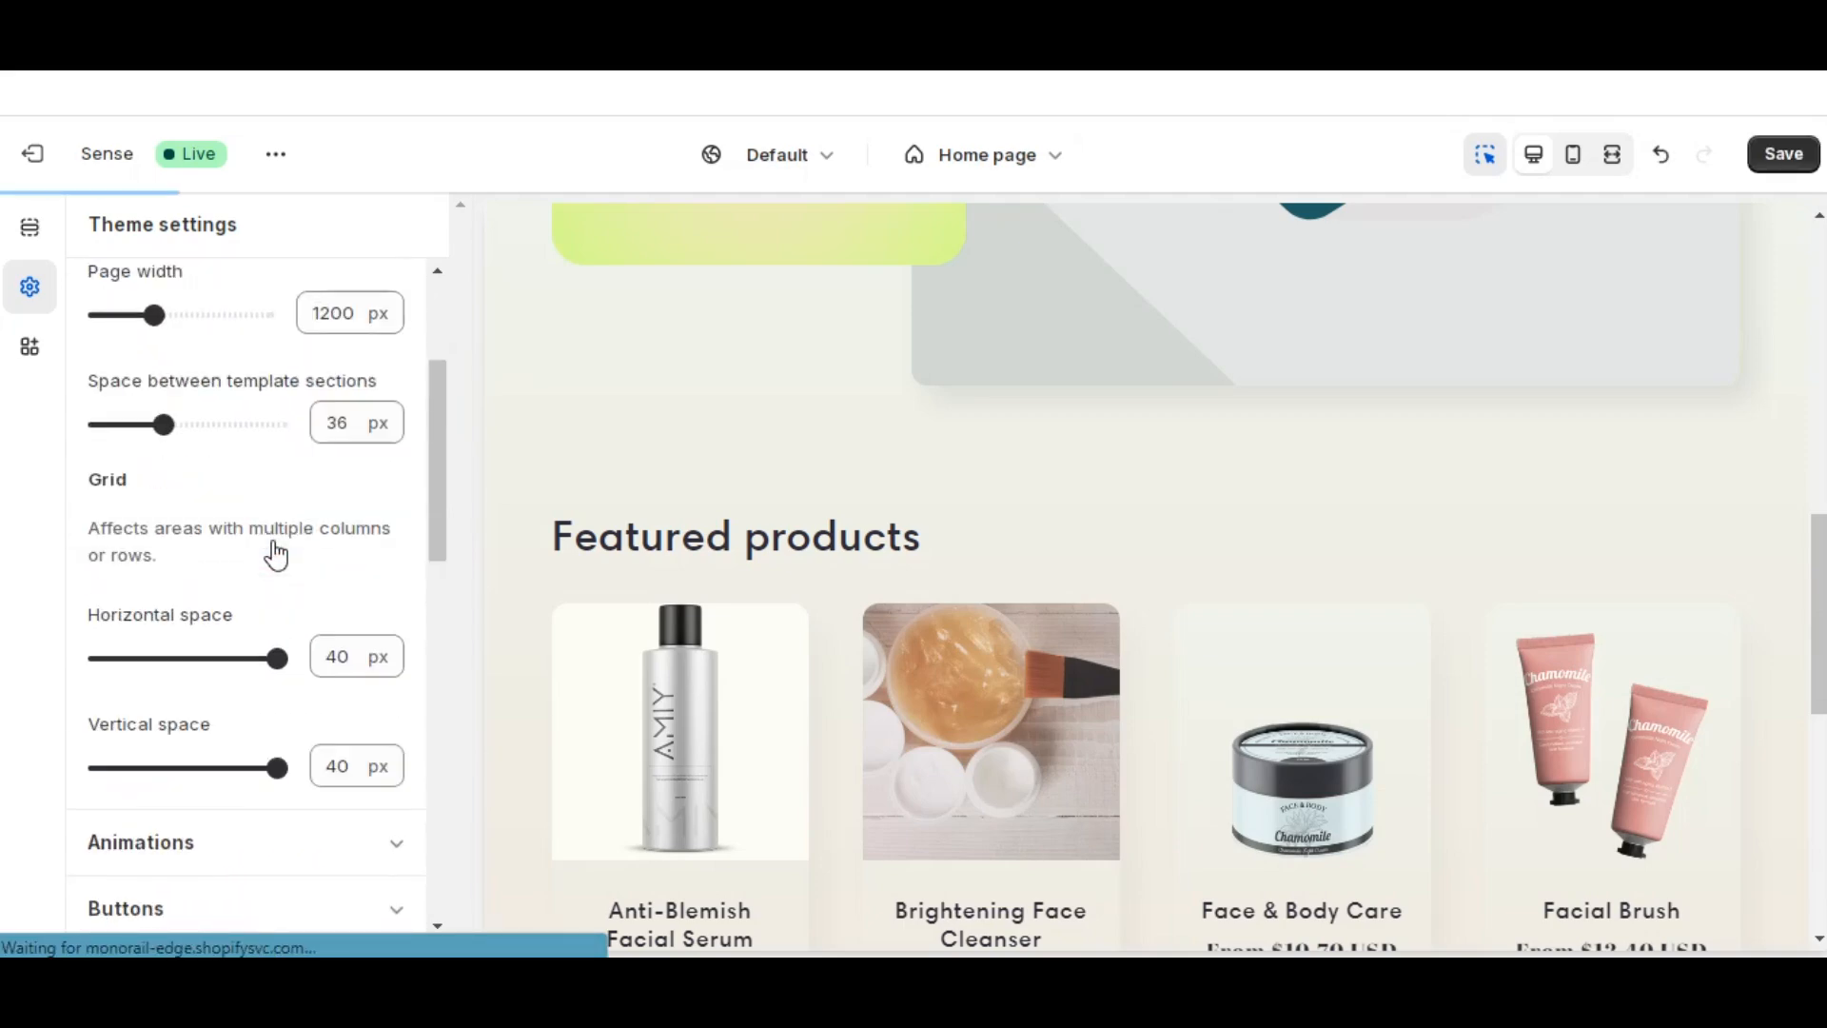
scroll(276, 552, "up", 2)
scroll(276, 552, "down", 1)
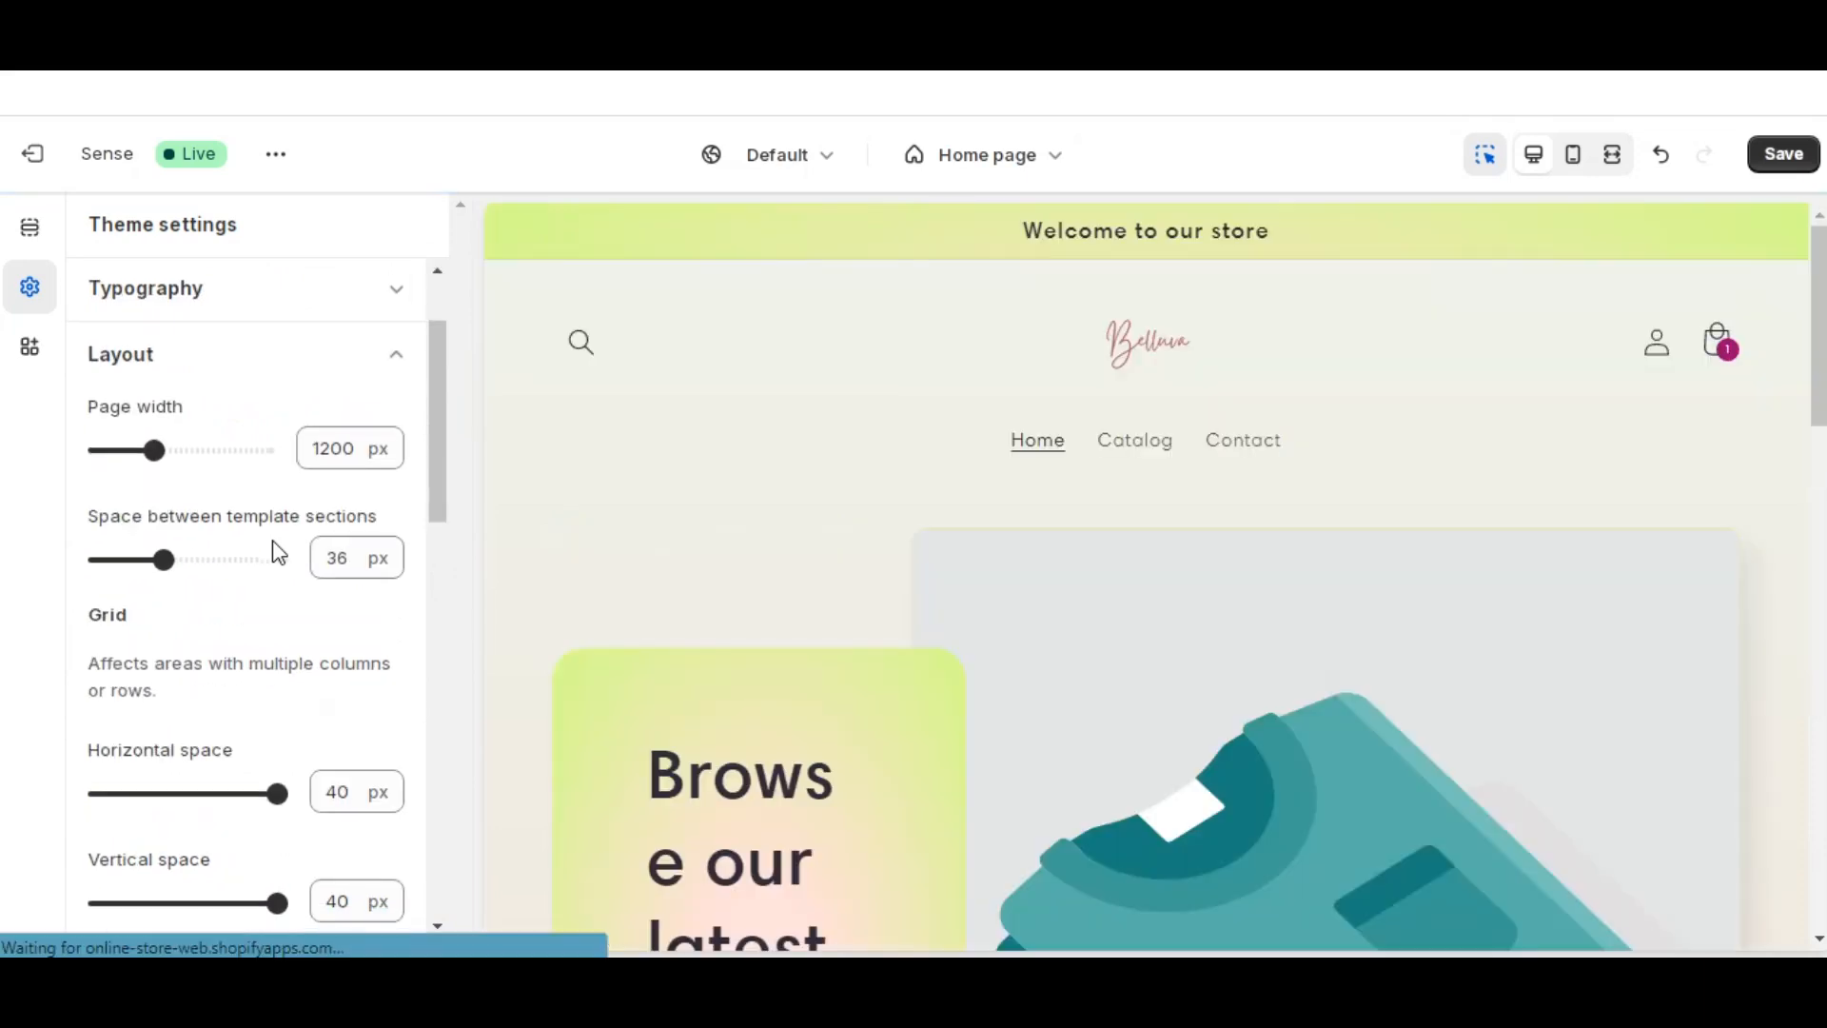
scroll(274, 552, "down", 4)
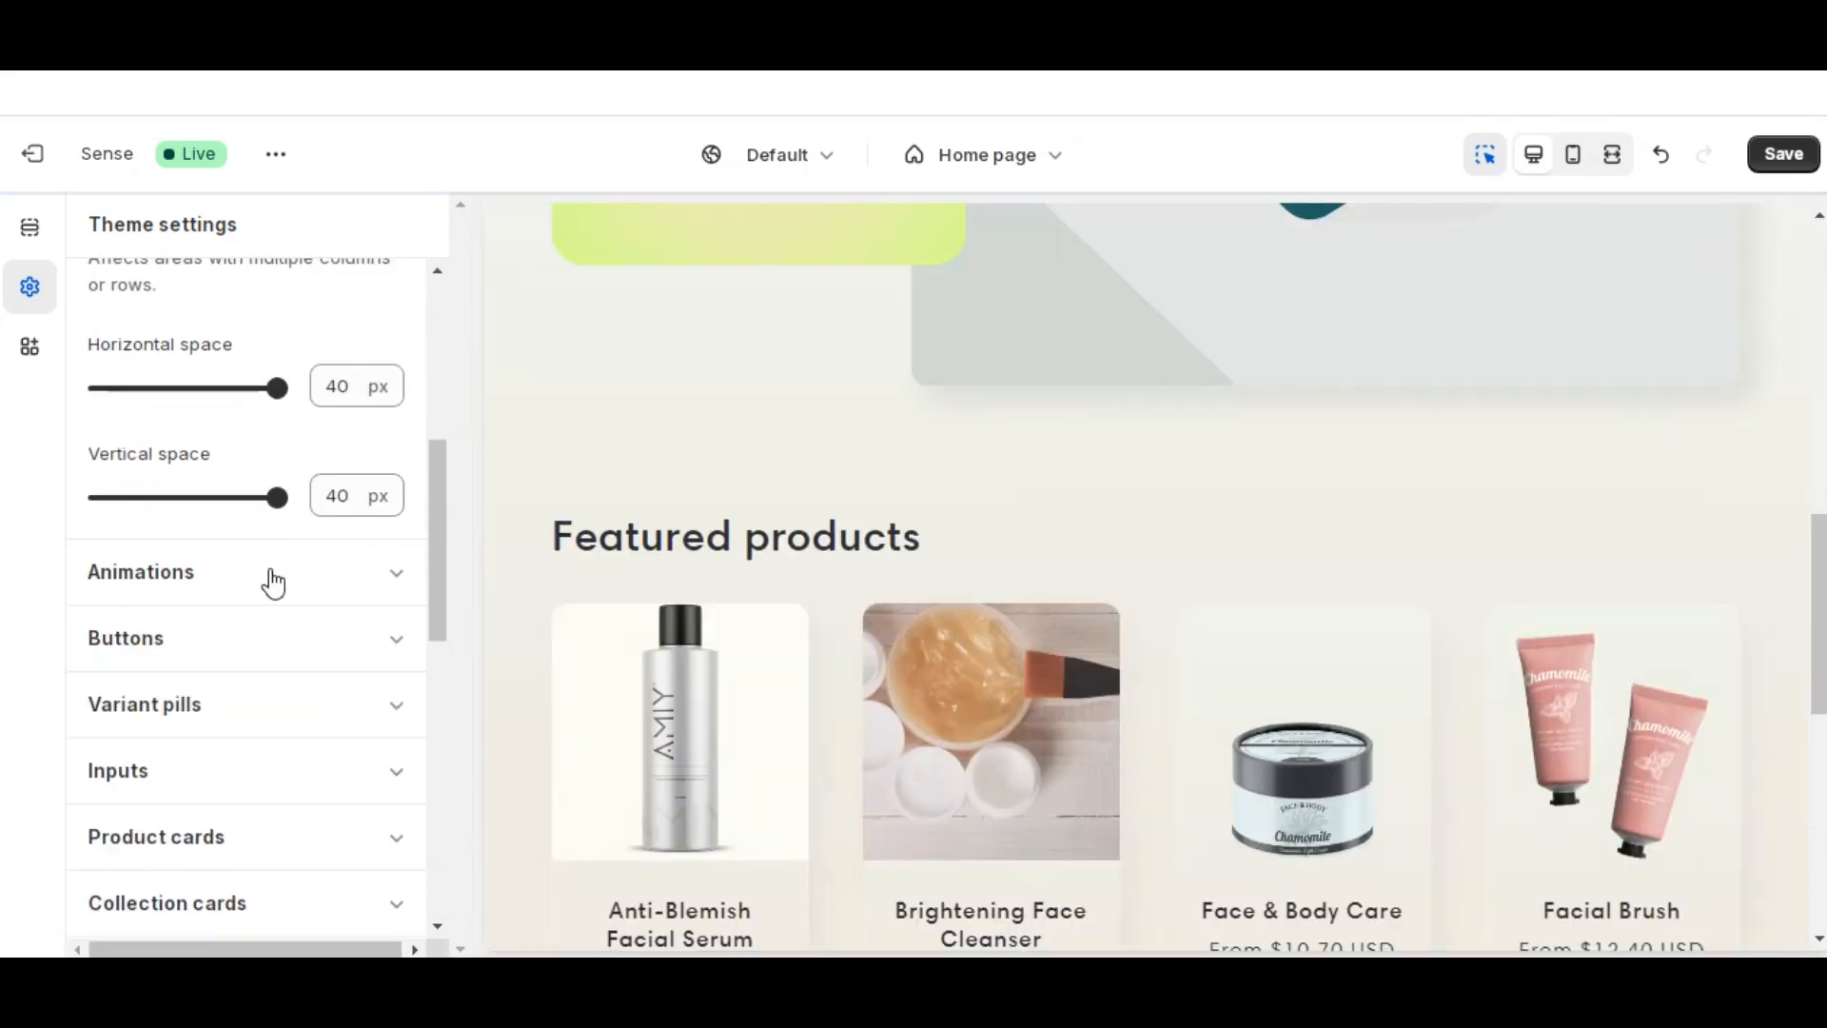
left_click(271, 571)
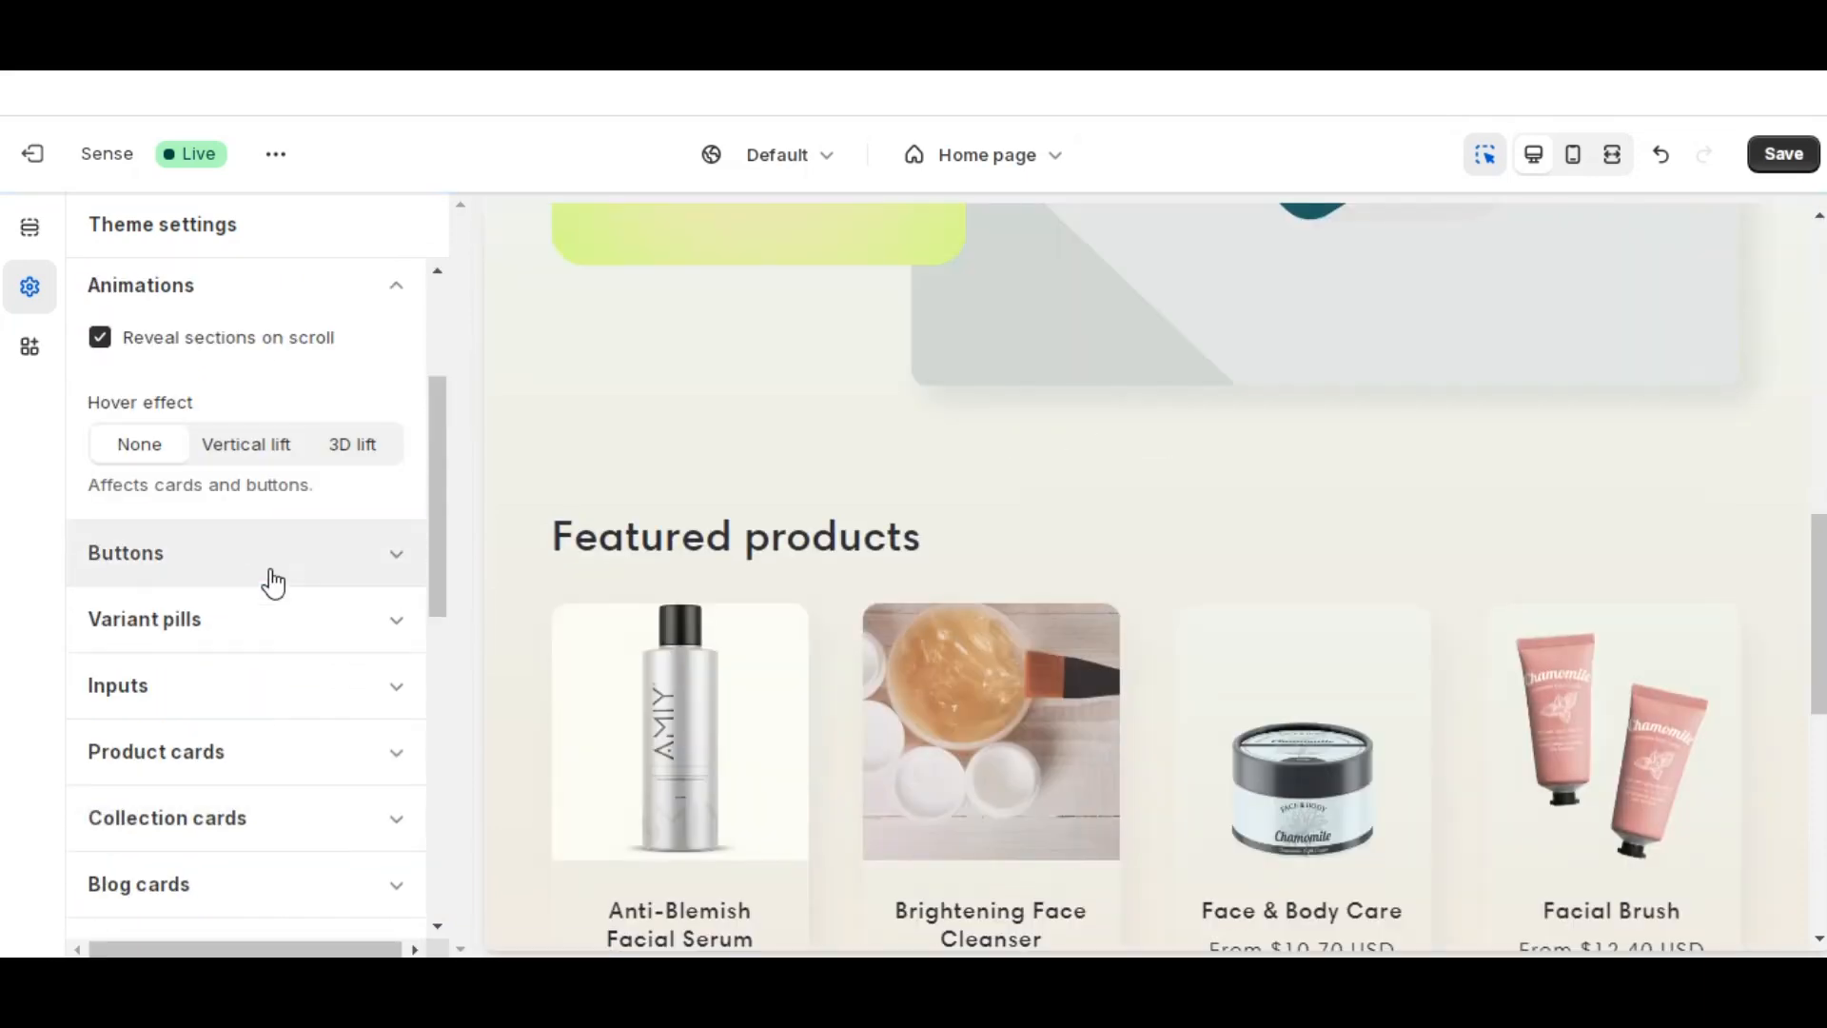
scroll(274, 583, "up", 1)
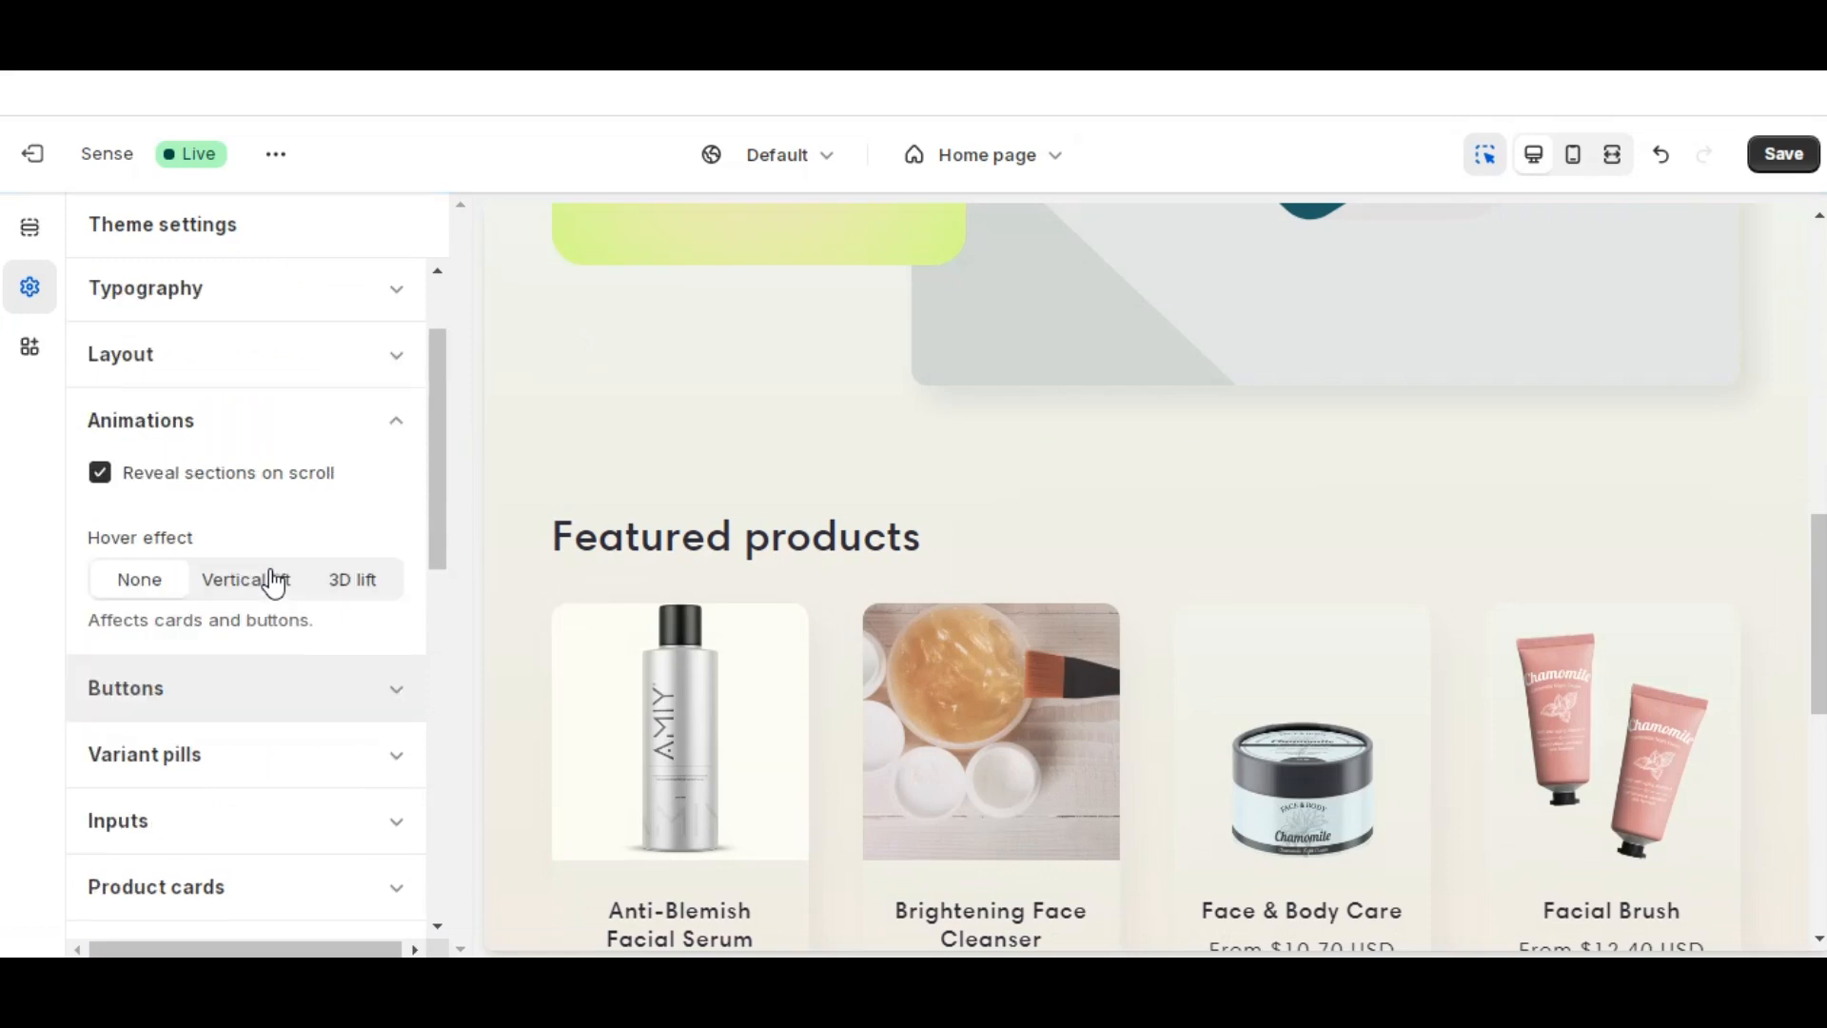
scroll(274, 583, "down", 1)
- Review the button border and shadow settings and look through the remaining theme setting categories
left_click(270, 576)
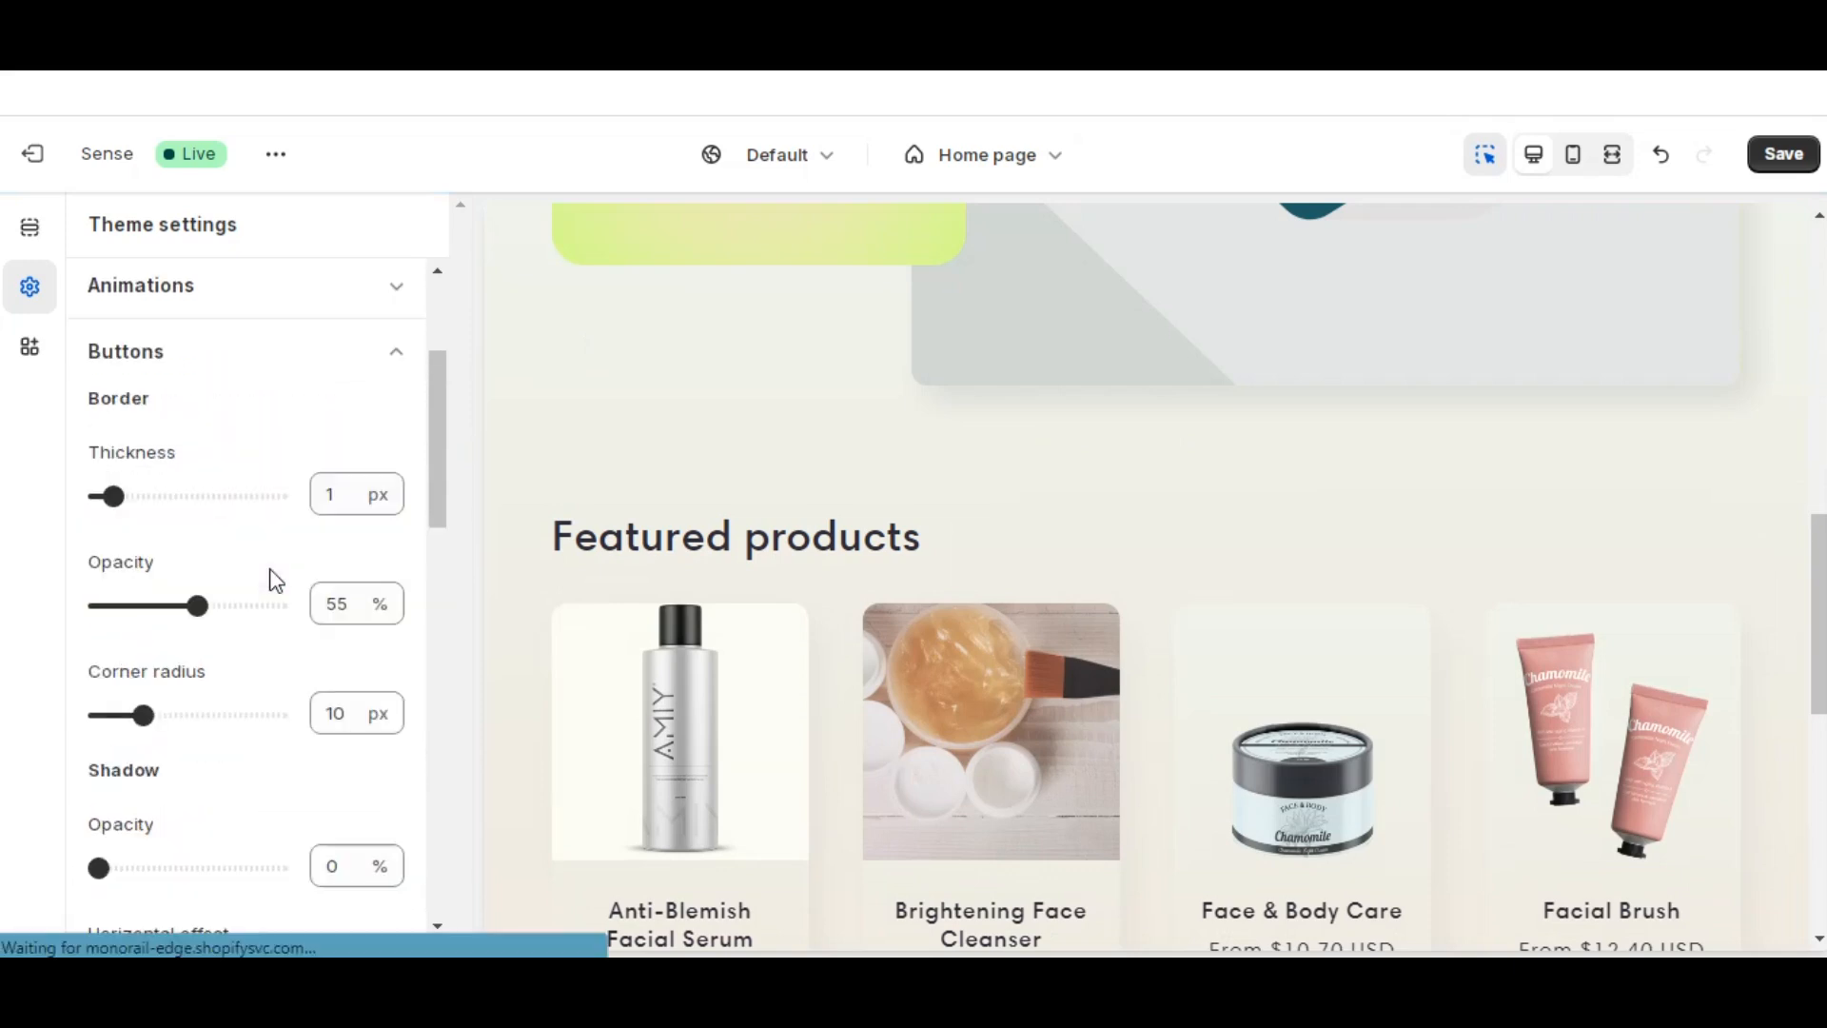
scroll(275, 579, "down", 4)
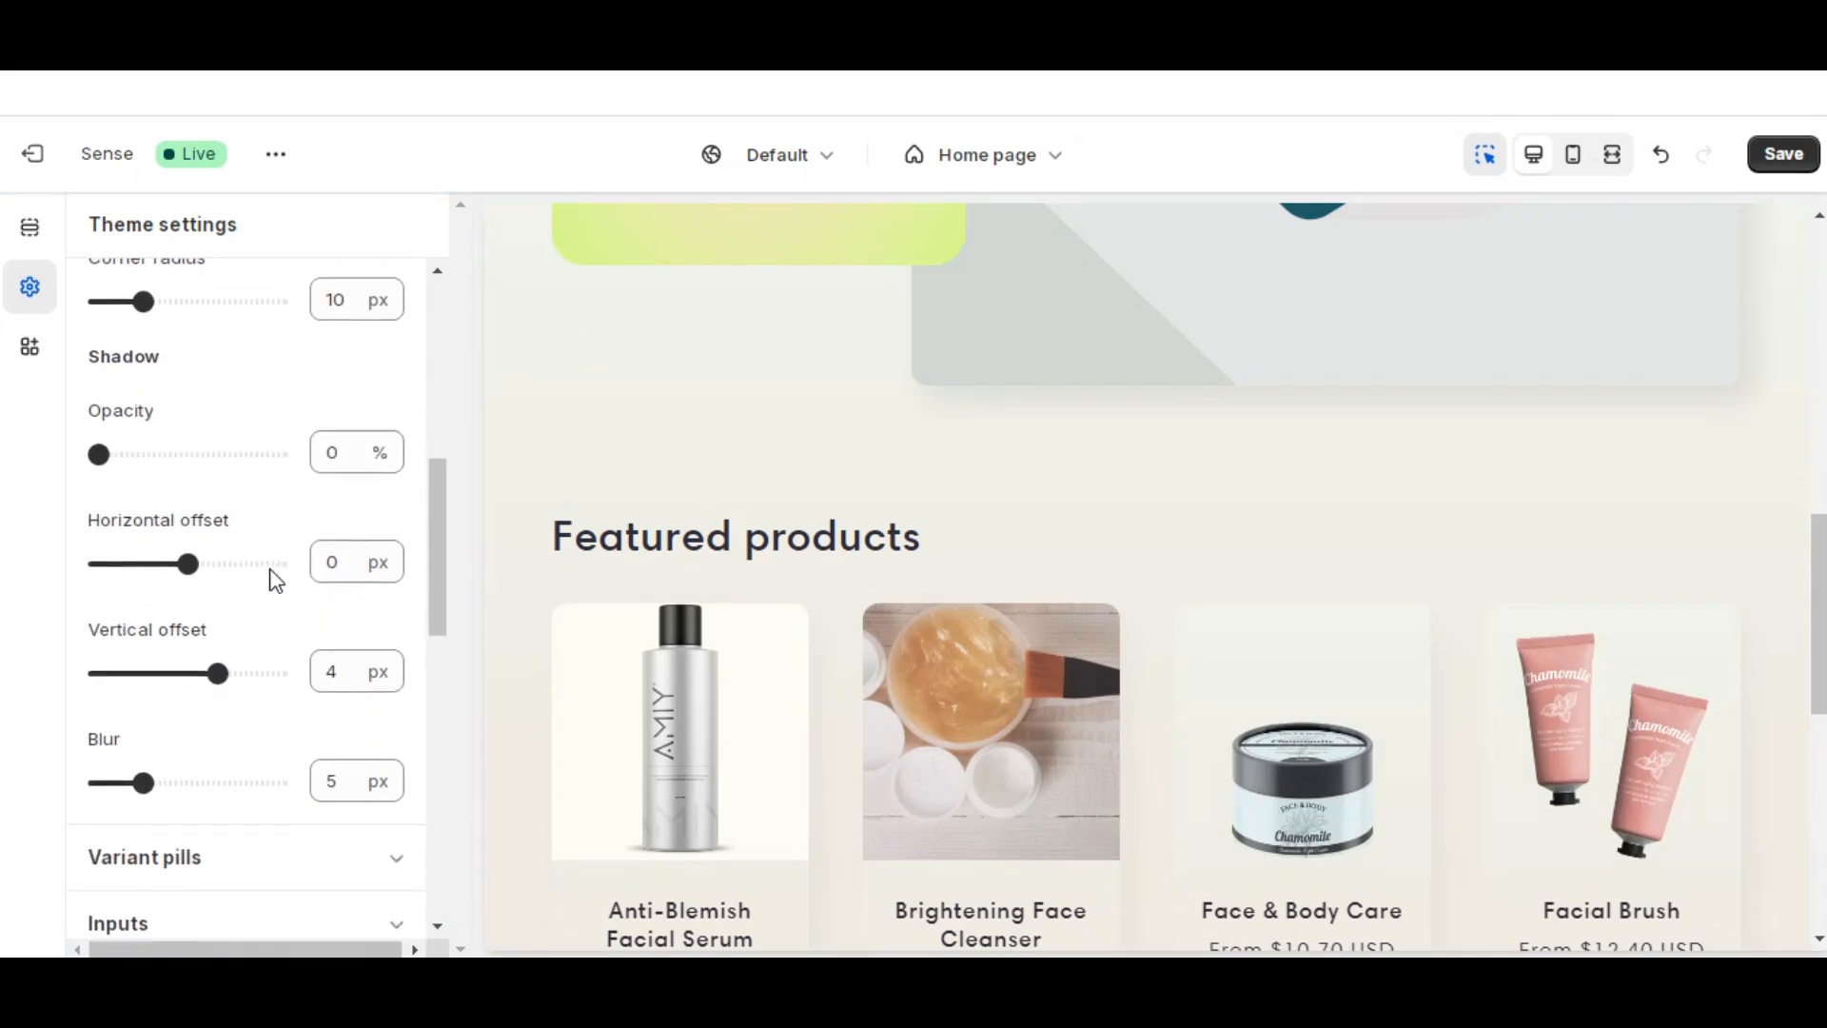
scroll(276, 582, "down", 4)
scroll(271, 505, "down", 2)
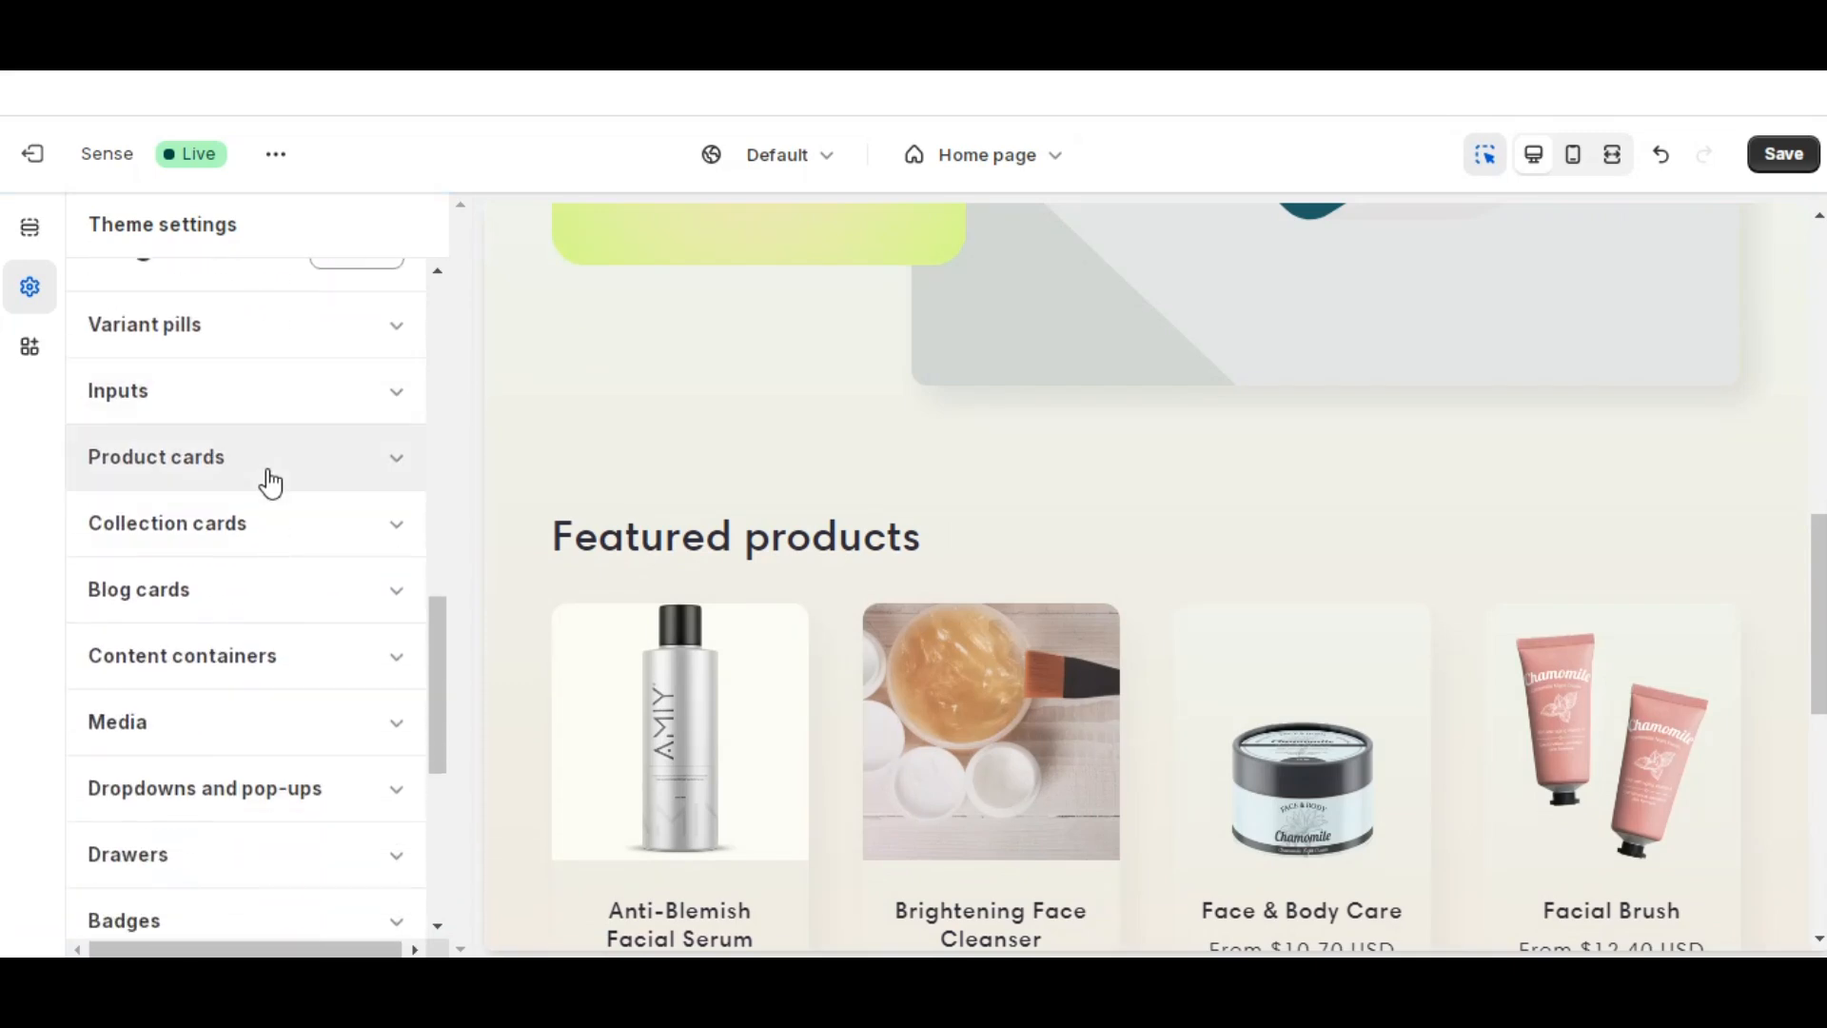
scroll(270, 482, "down", 2)
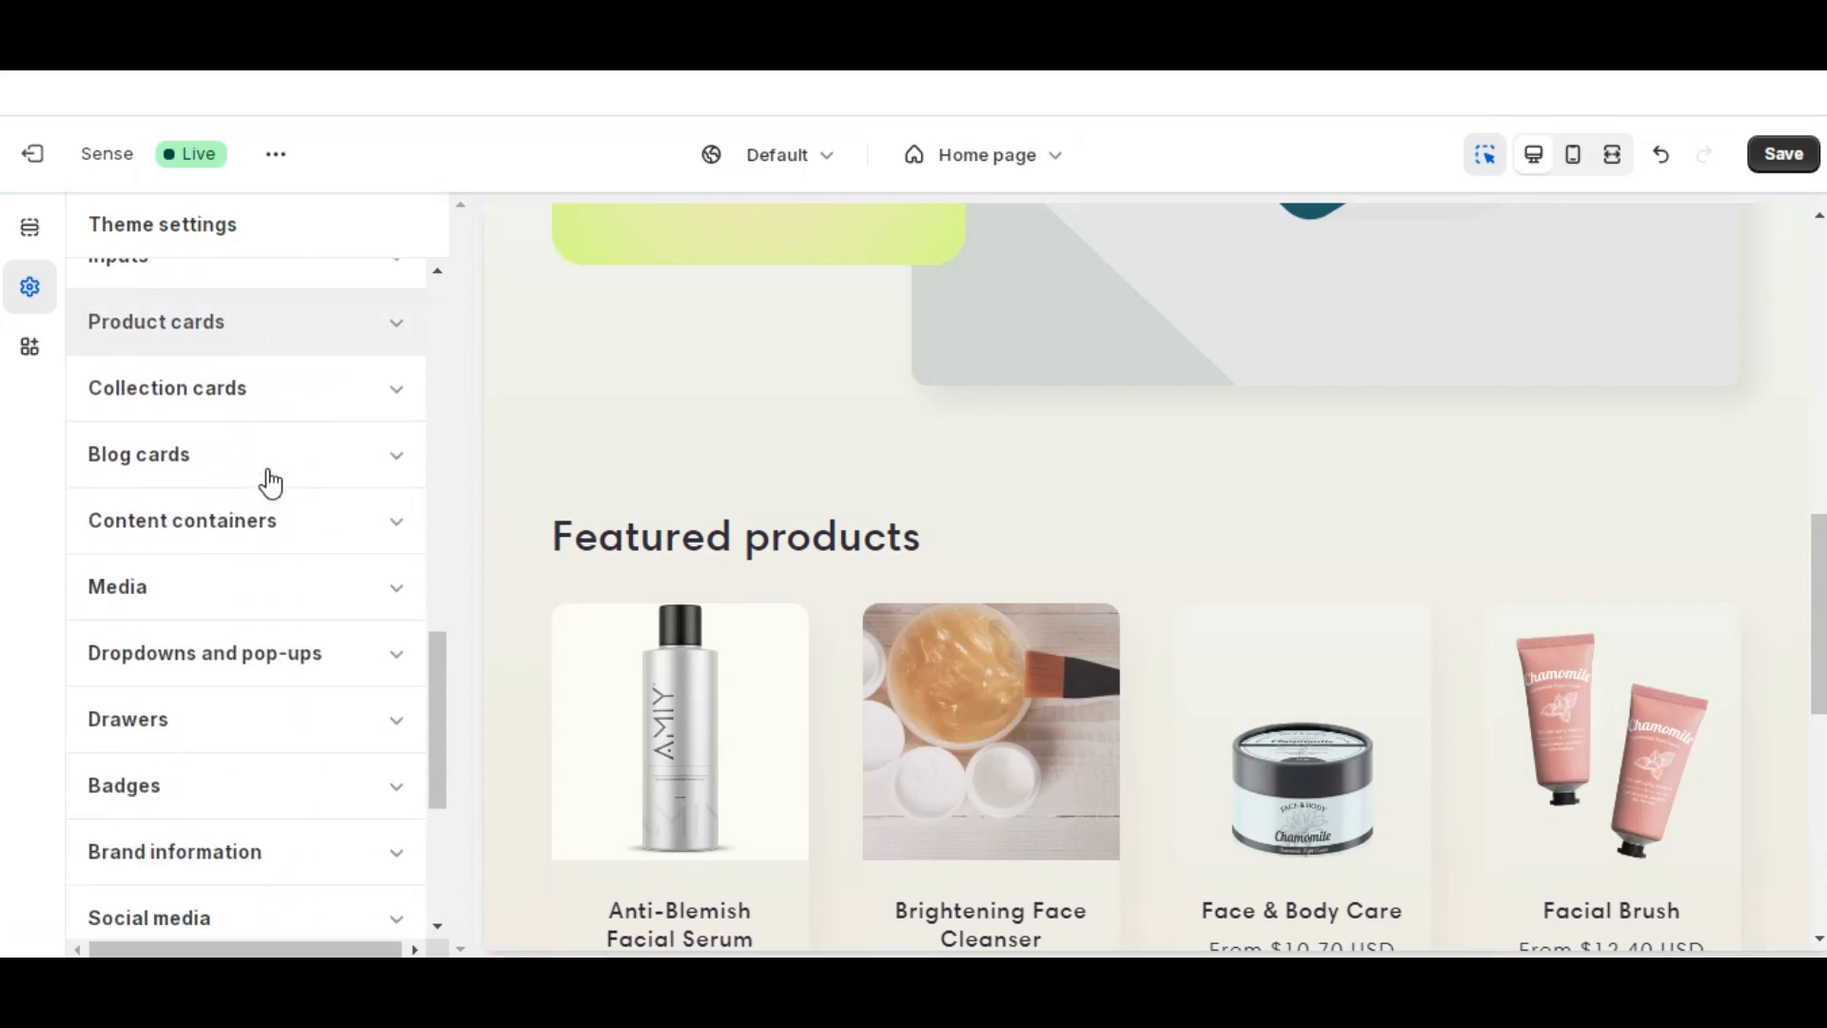
scroll(271, 482, "down", 4)
scroll(263, 542, "down", 2)
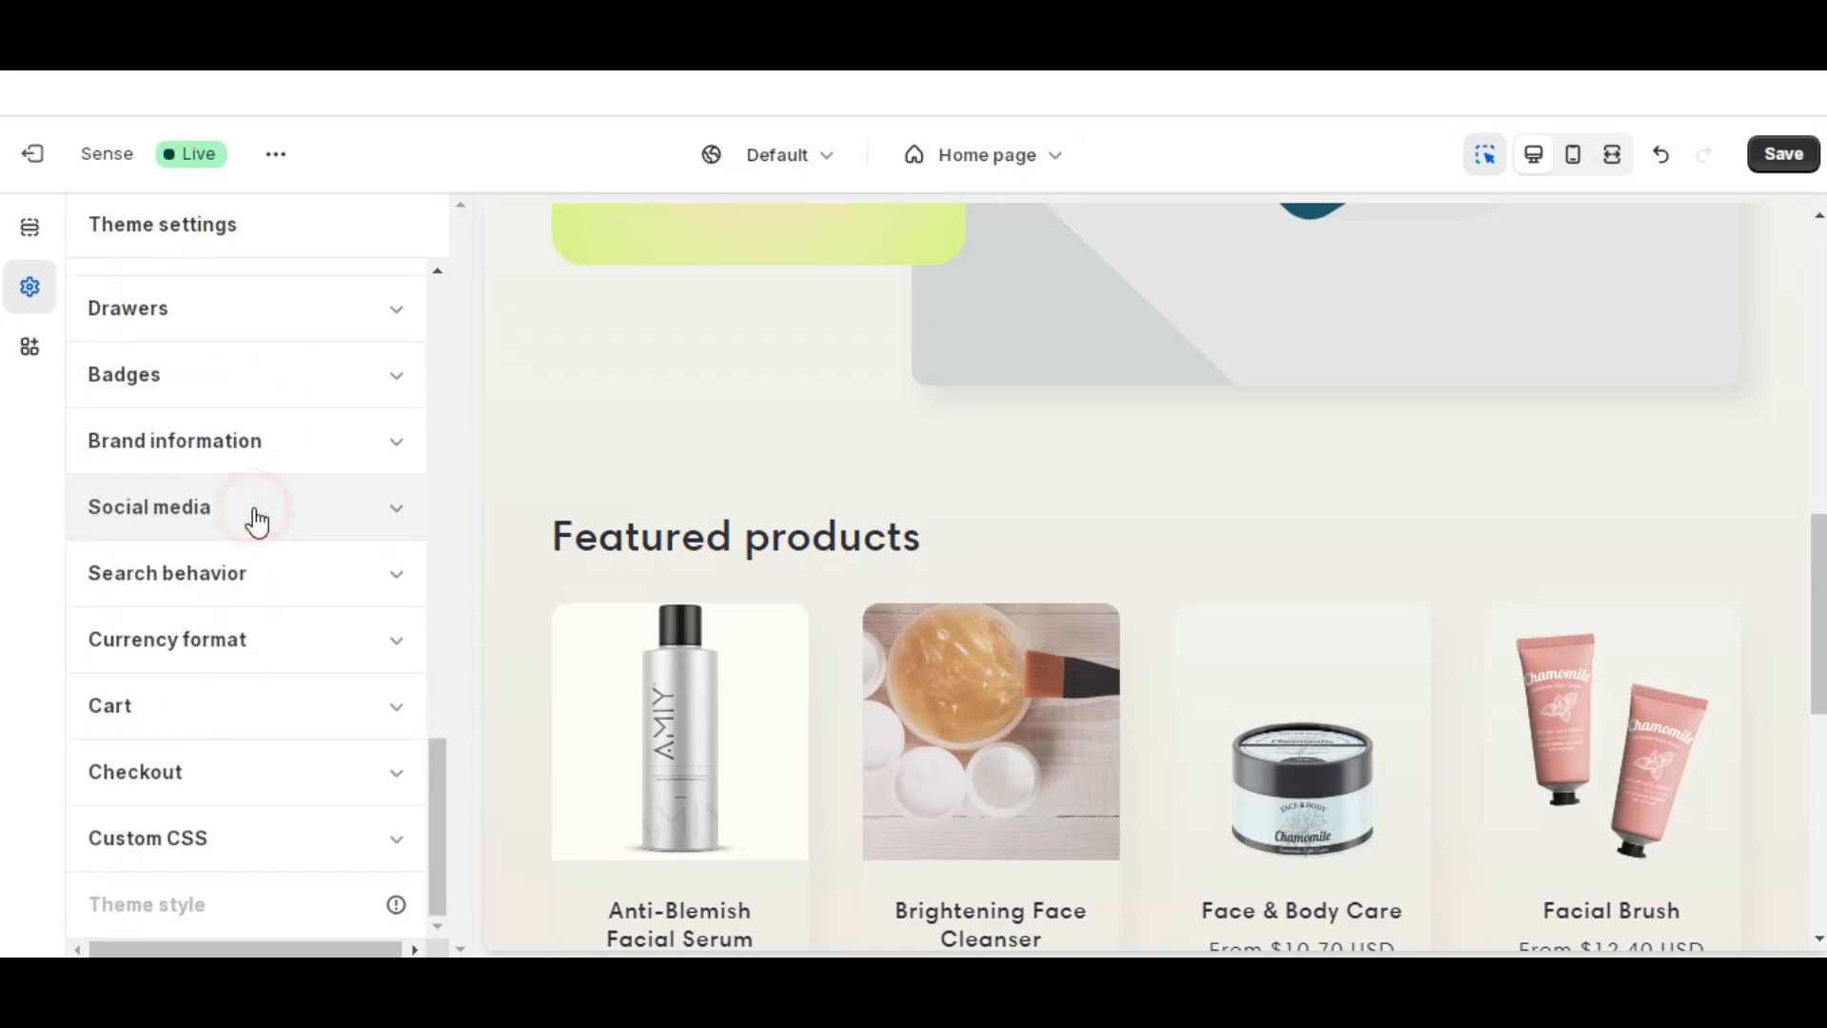
- Examine the social media account link fields in the theme settings
left_click(257, 522)
scroll(253, 516, "down", 2)
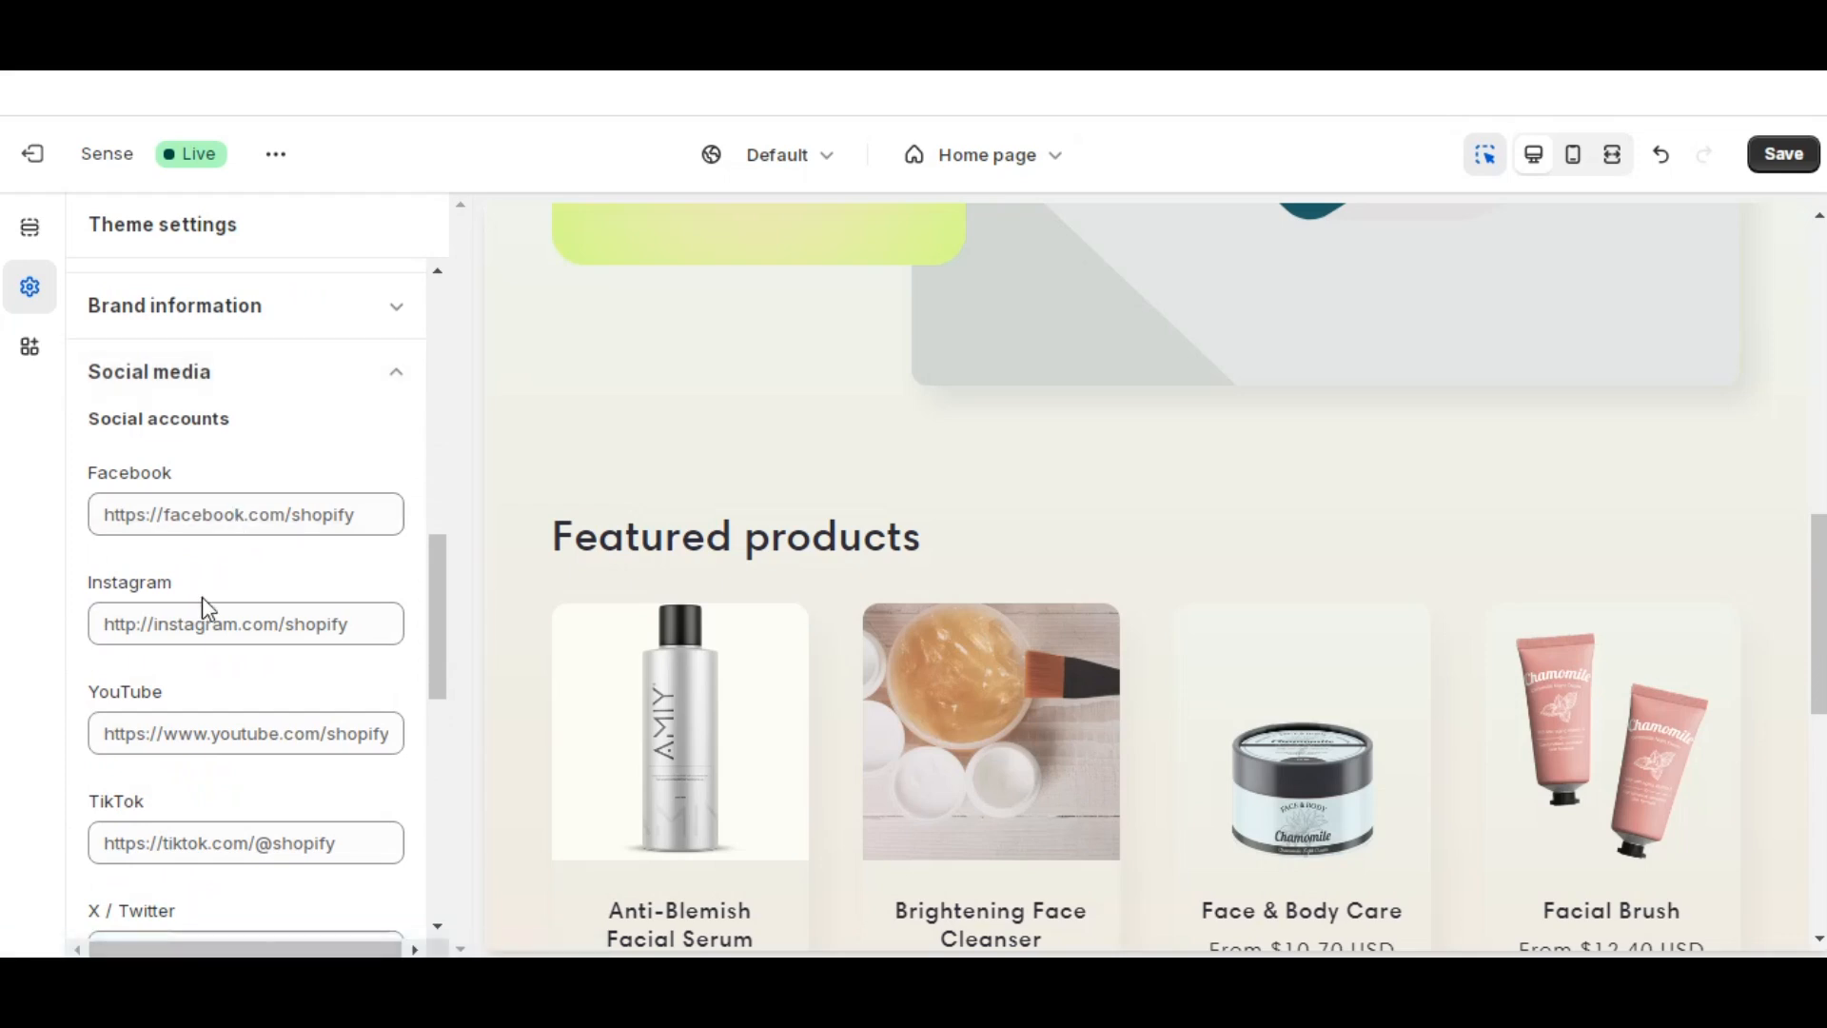
scroll(203, 607, "down", 13)
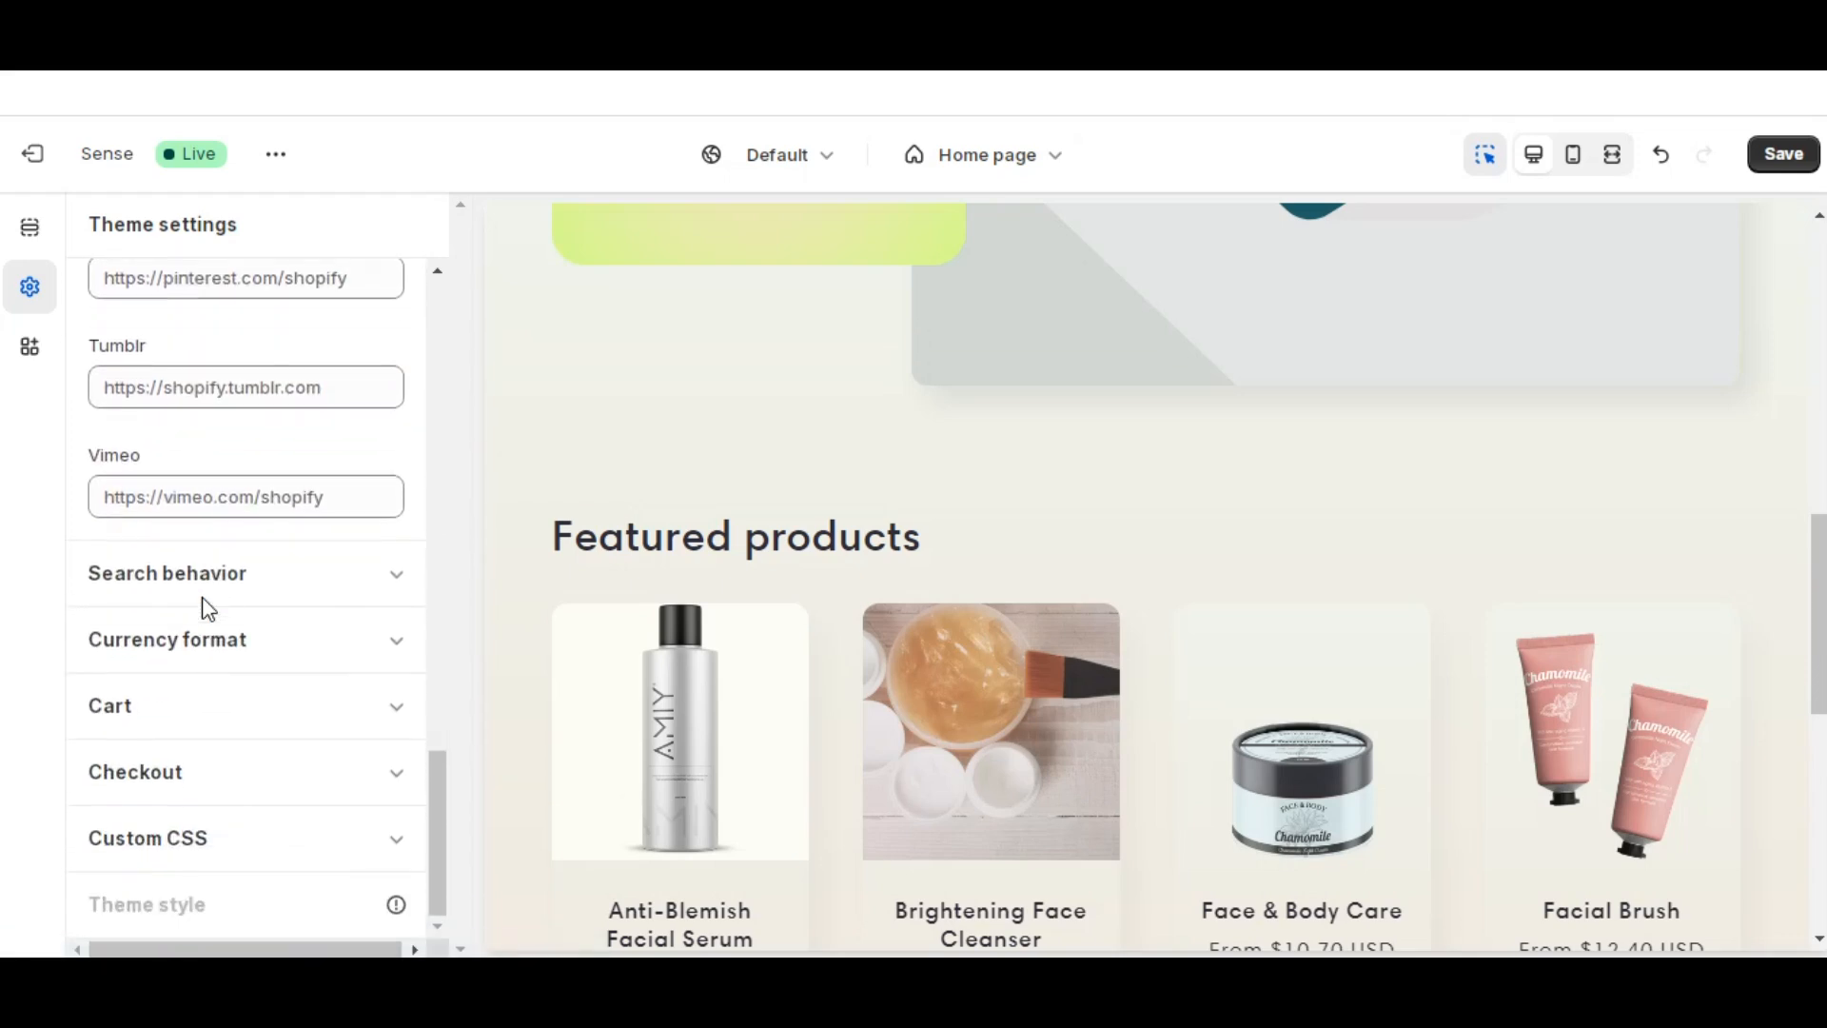
- Try hiding the currency codes on the featured product prices and turn them back on
left_click(198, 643)
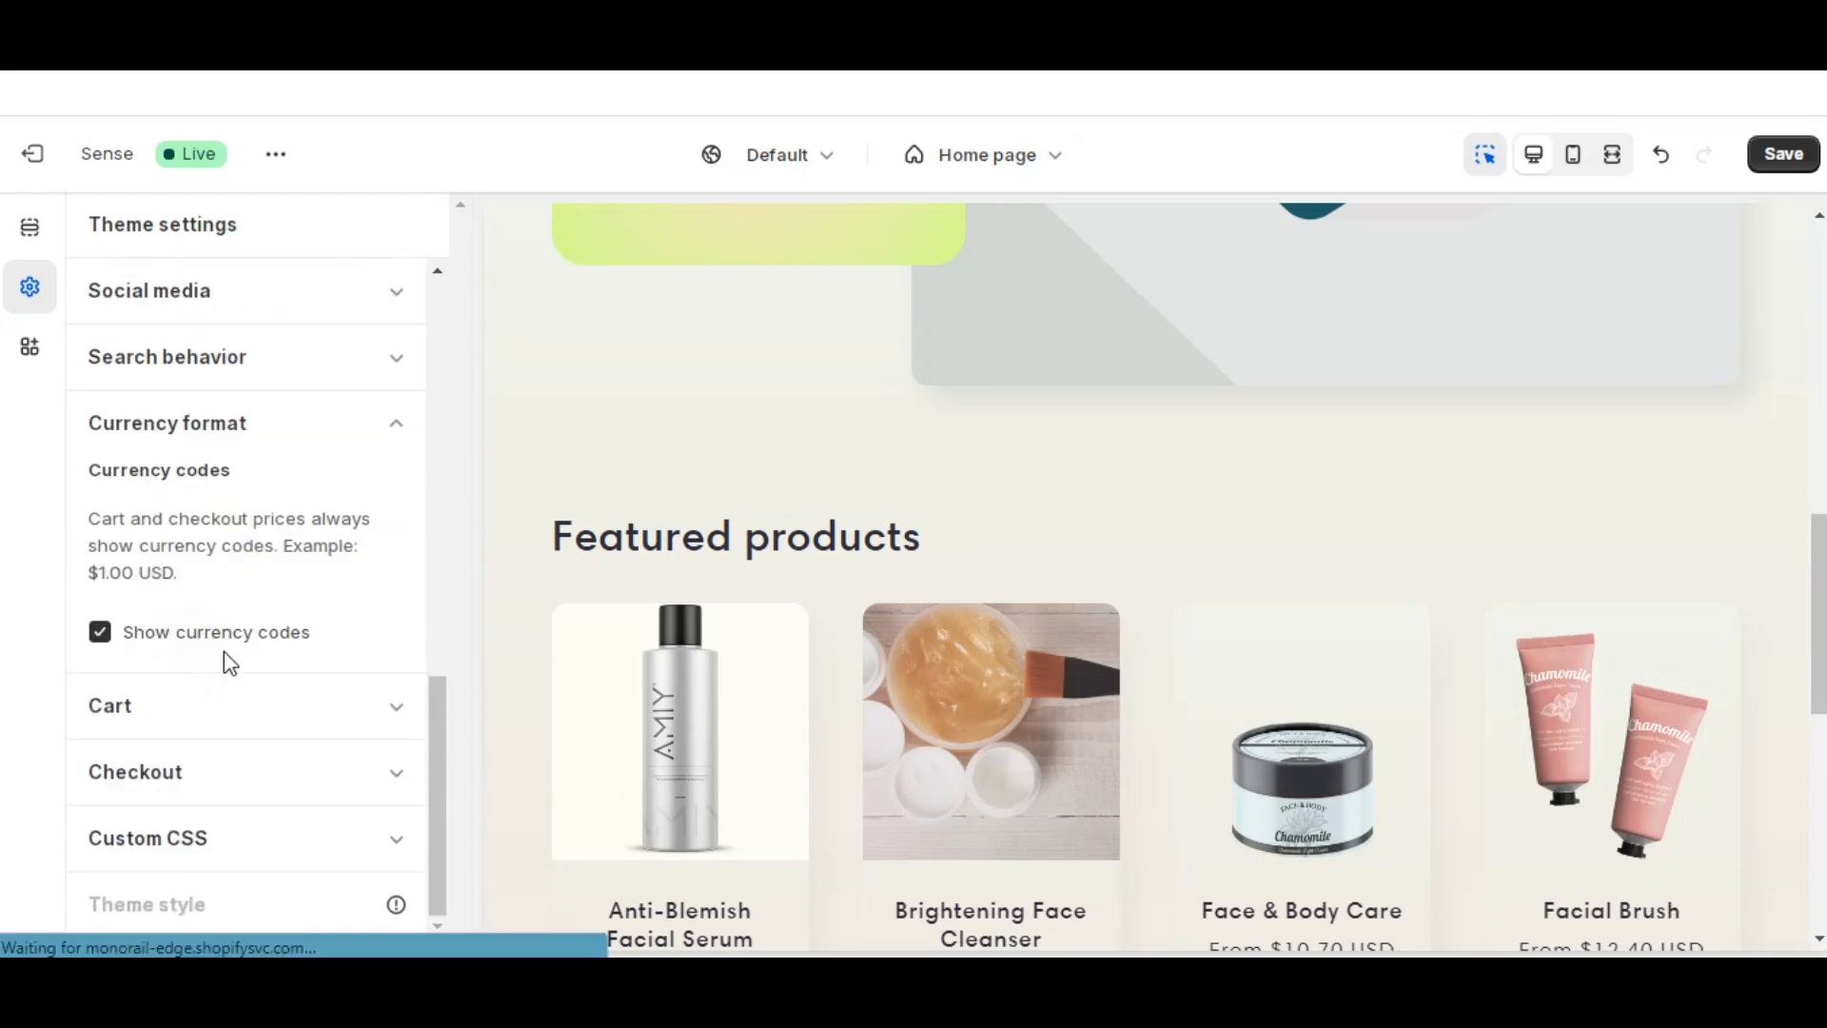
scroll(655, 628, "down", 4)
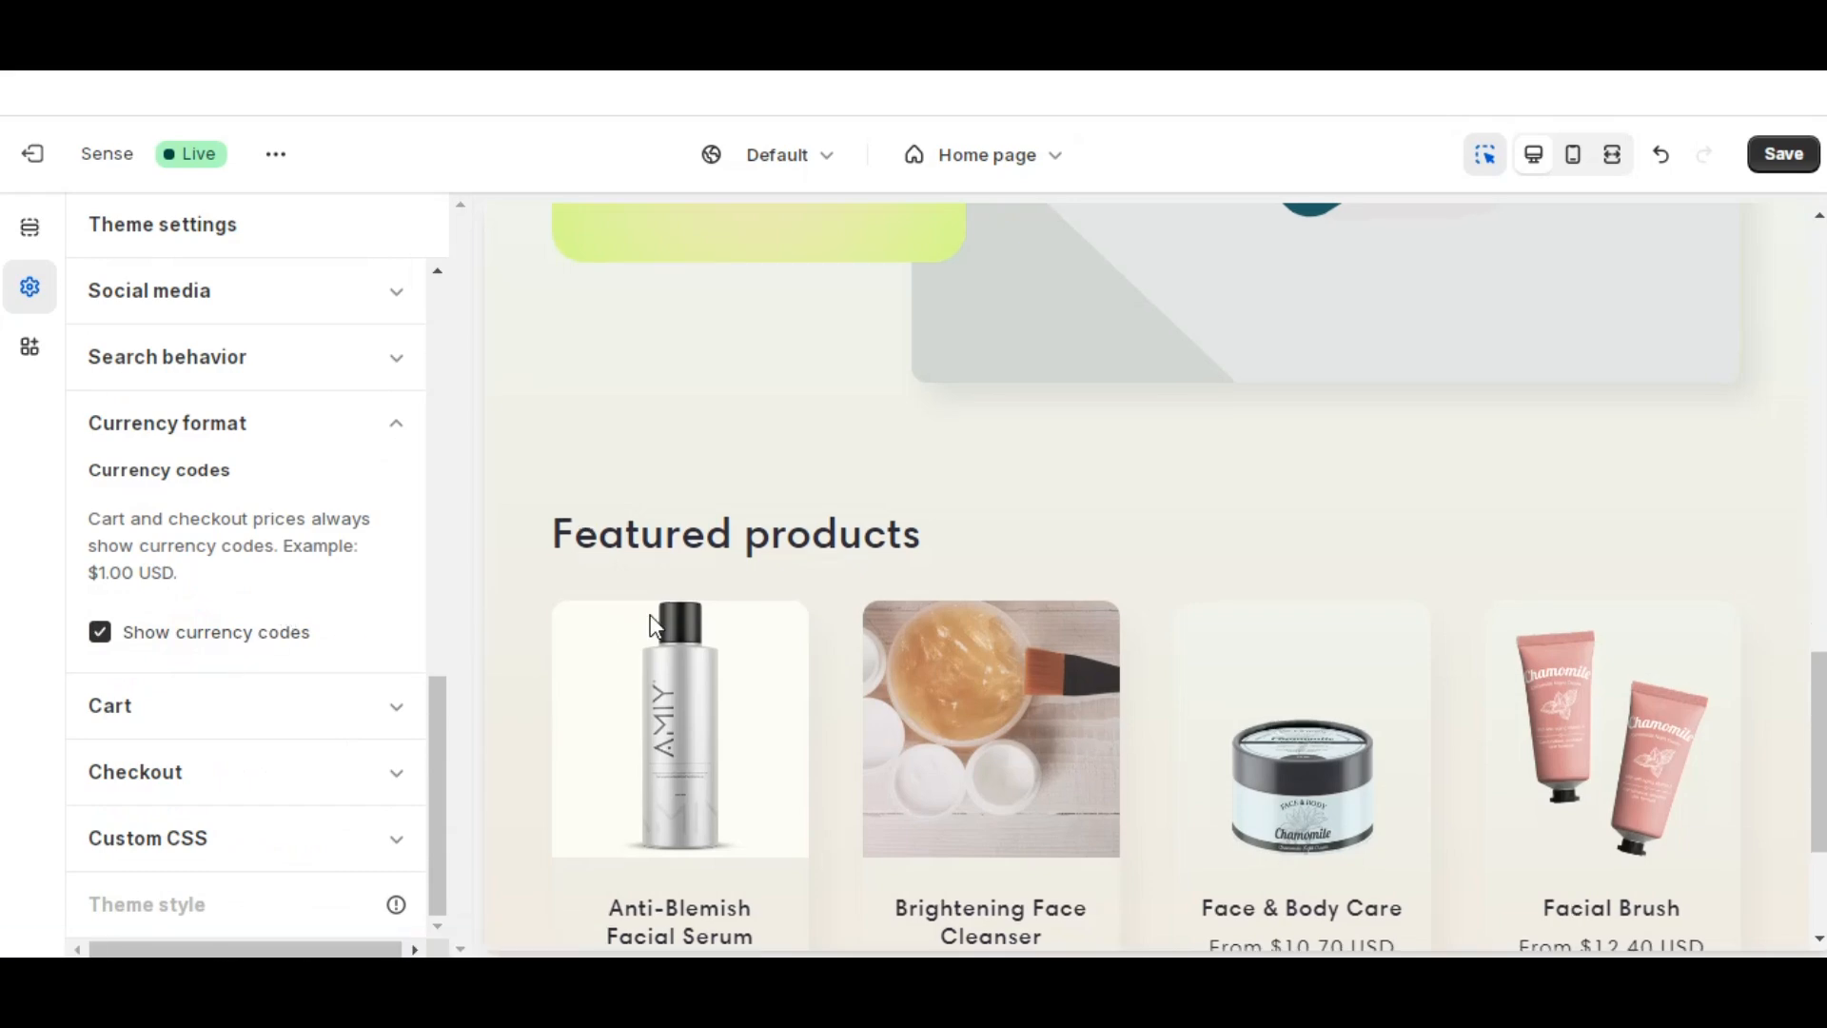
scroll(655, 629, "down", 2)
scroll(645, 302, "down", 2)
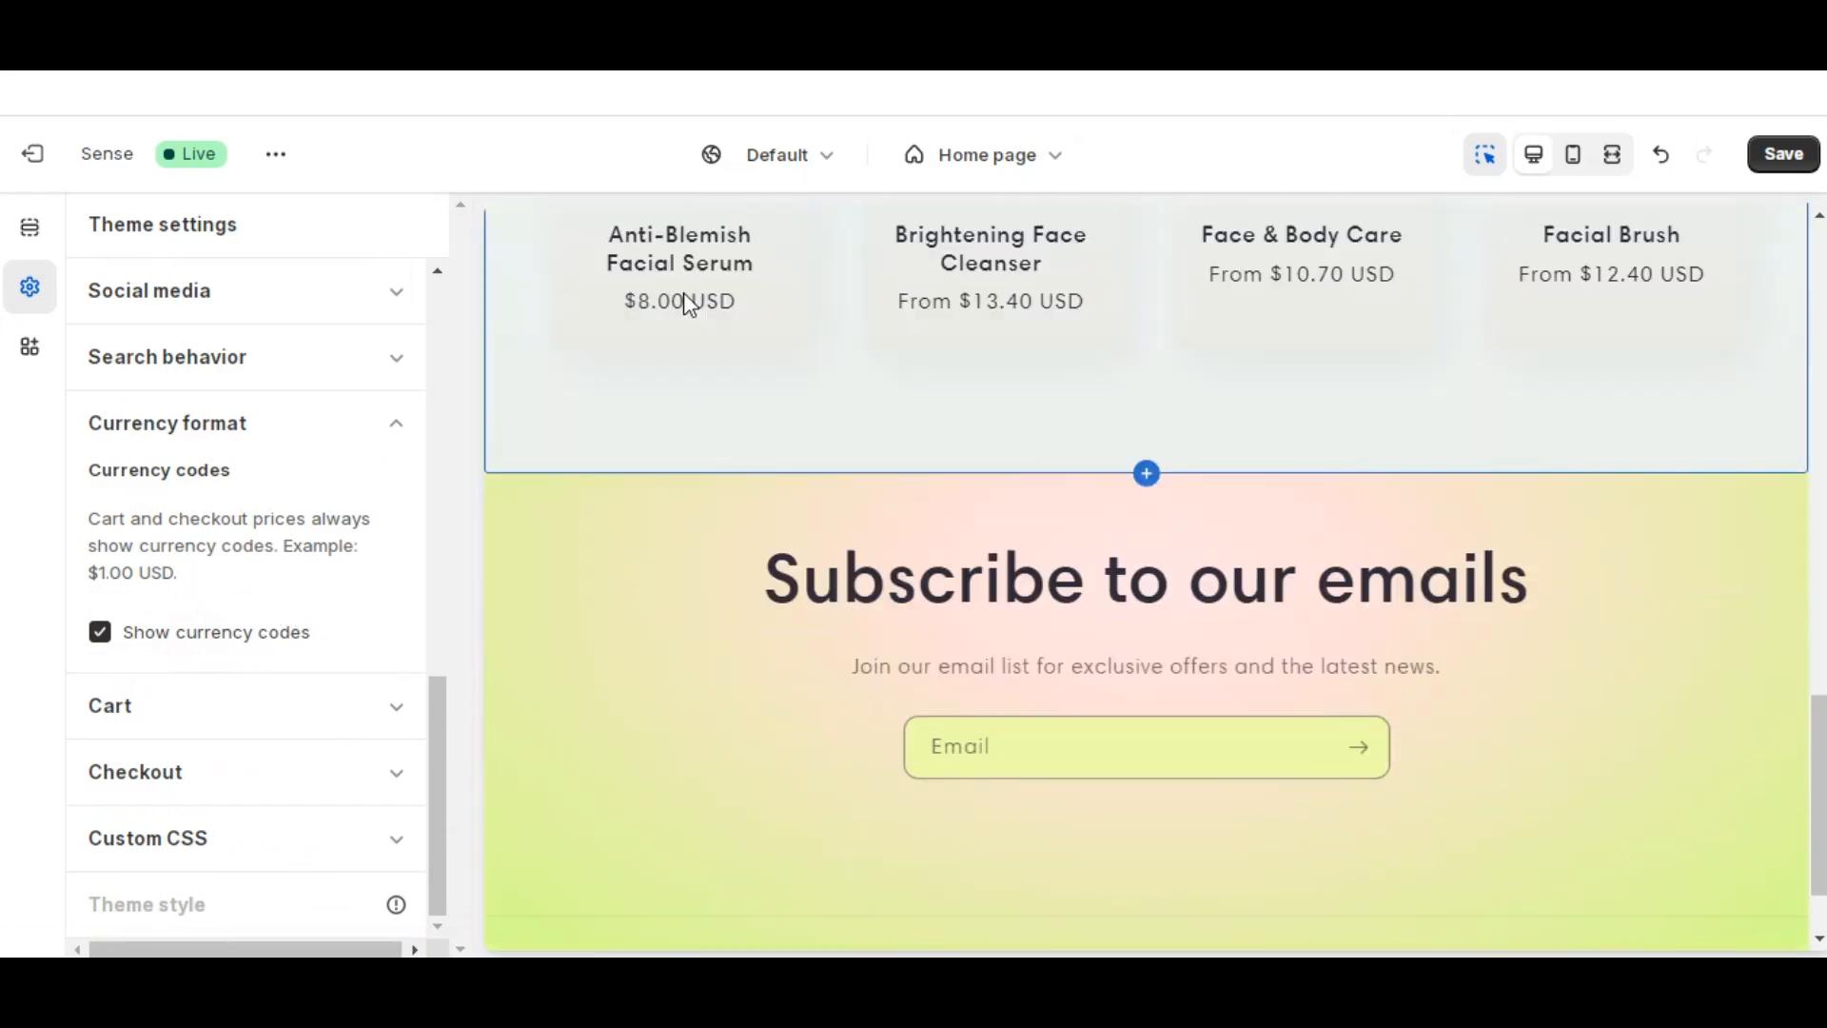
left_click(204, 636)
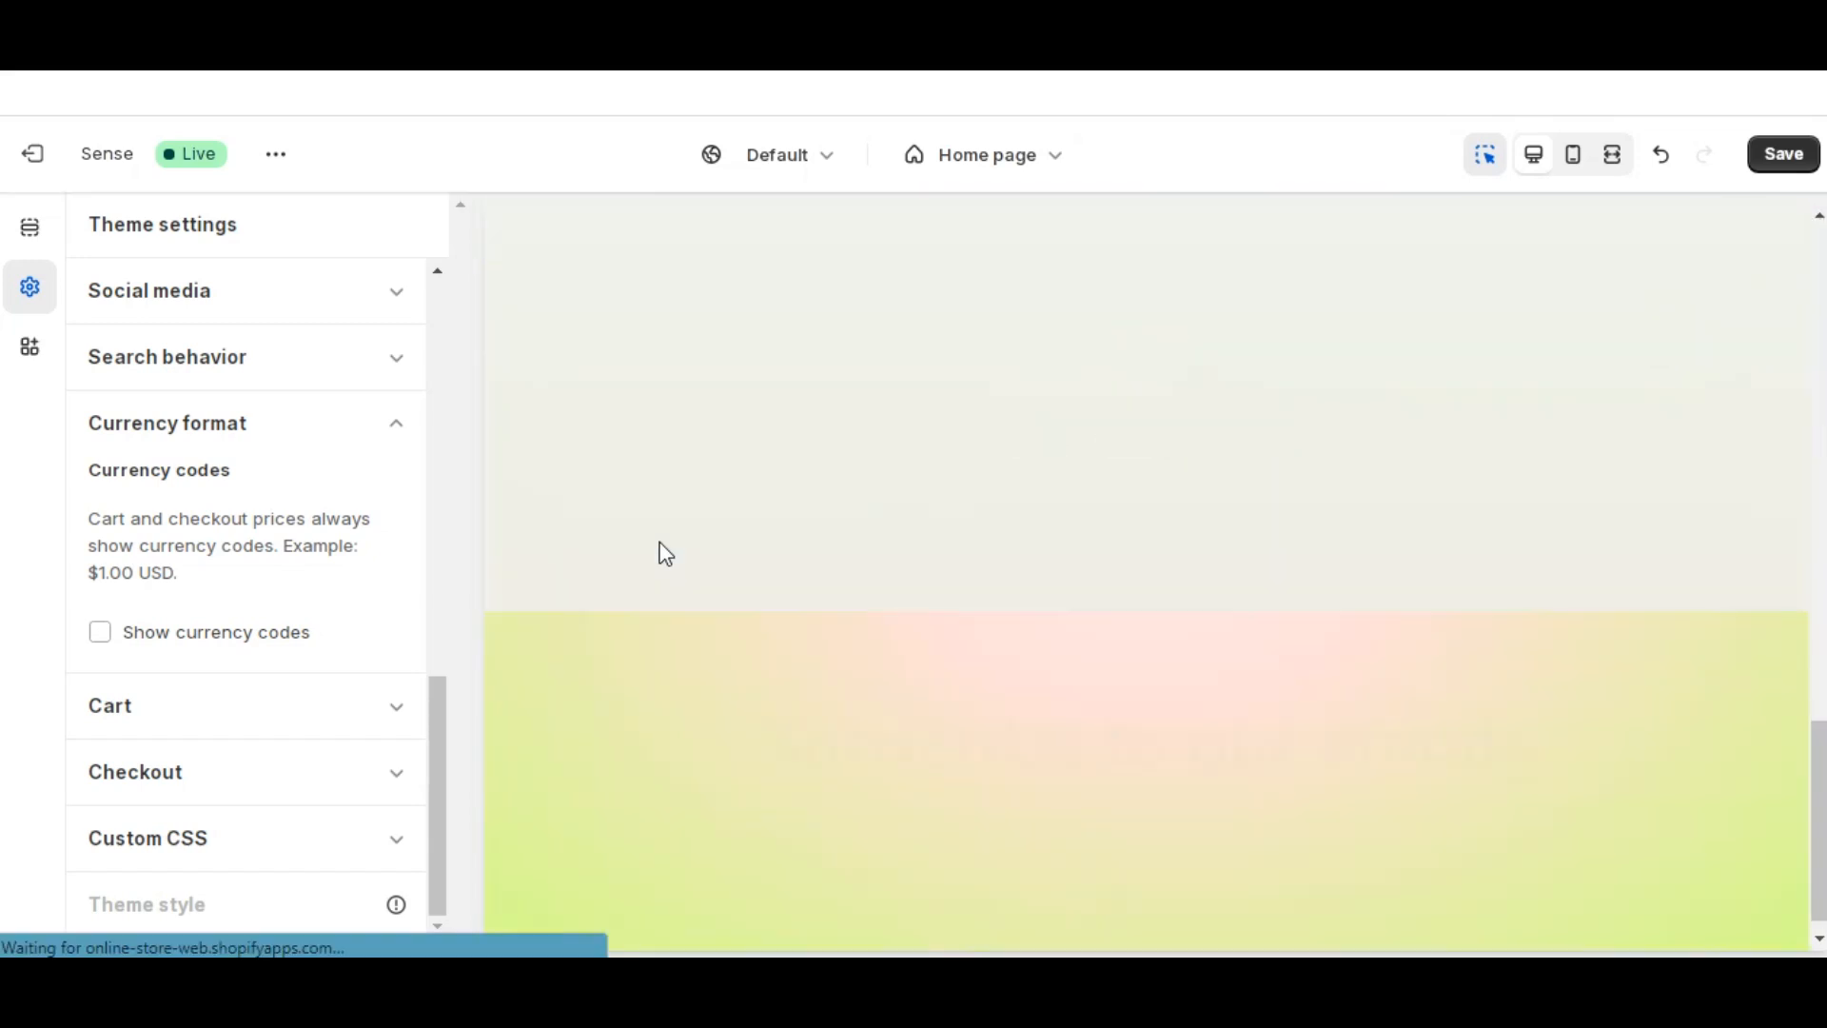
scroll(662, 551, "up", 4)
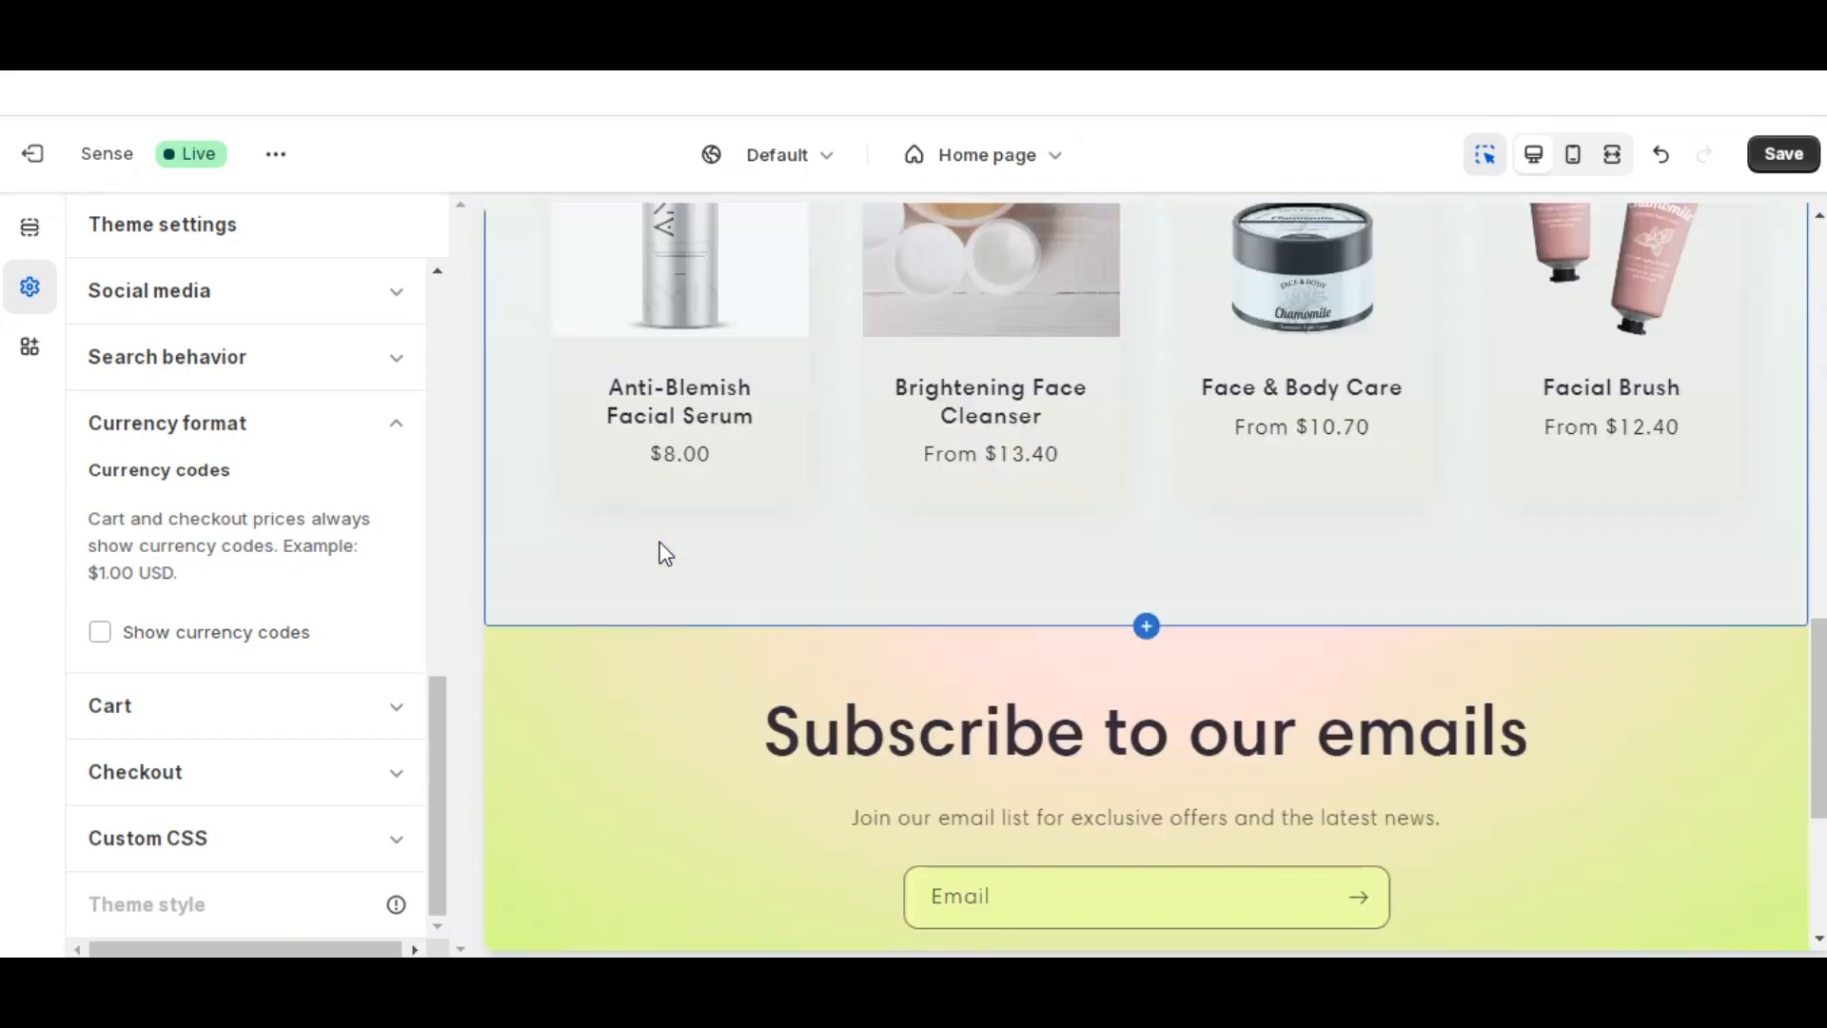
left_click(232, 635)
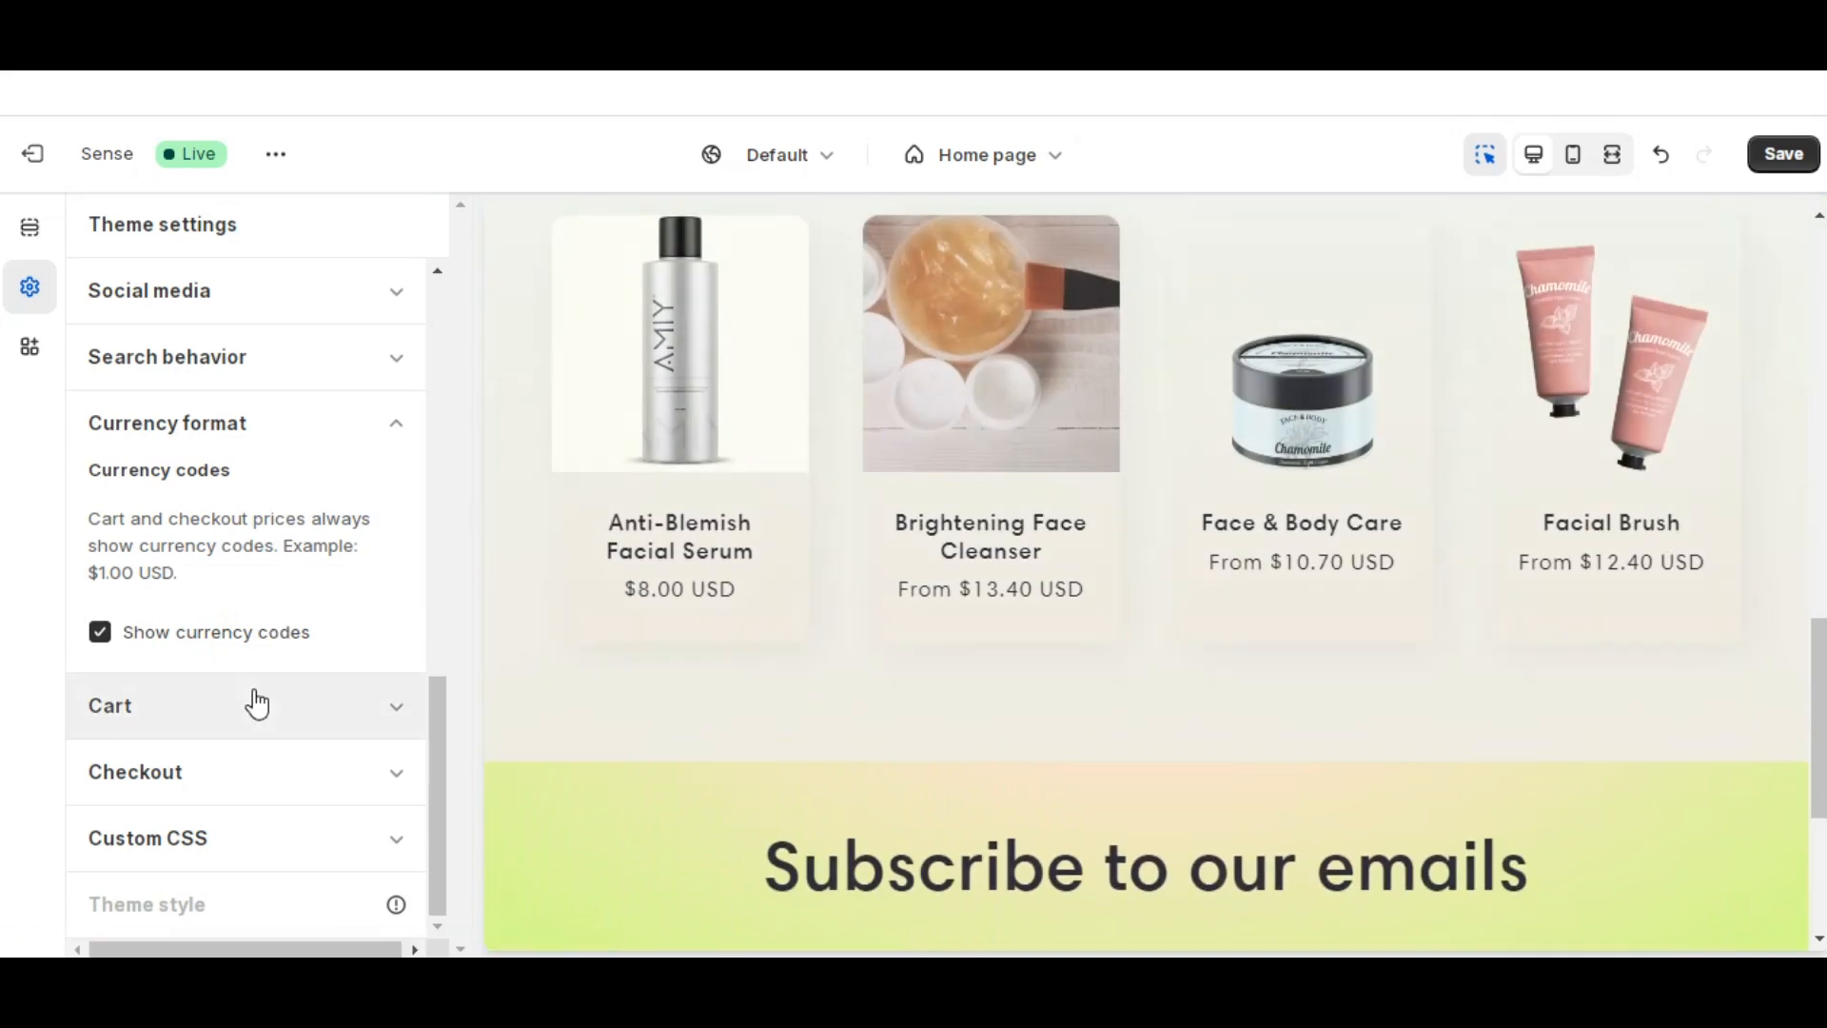
- Return to the home page sections and set the announcement bar's color scheme to Scheme 3
scroll(257, 704, "up", 10)
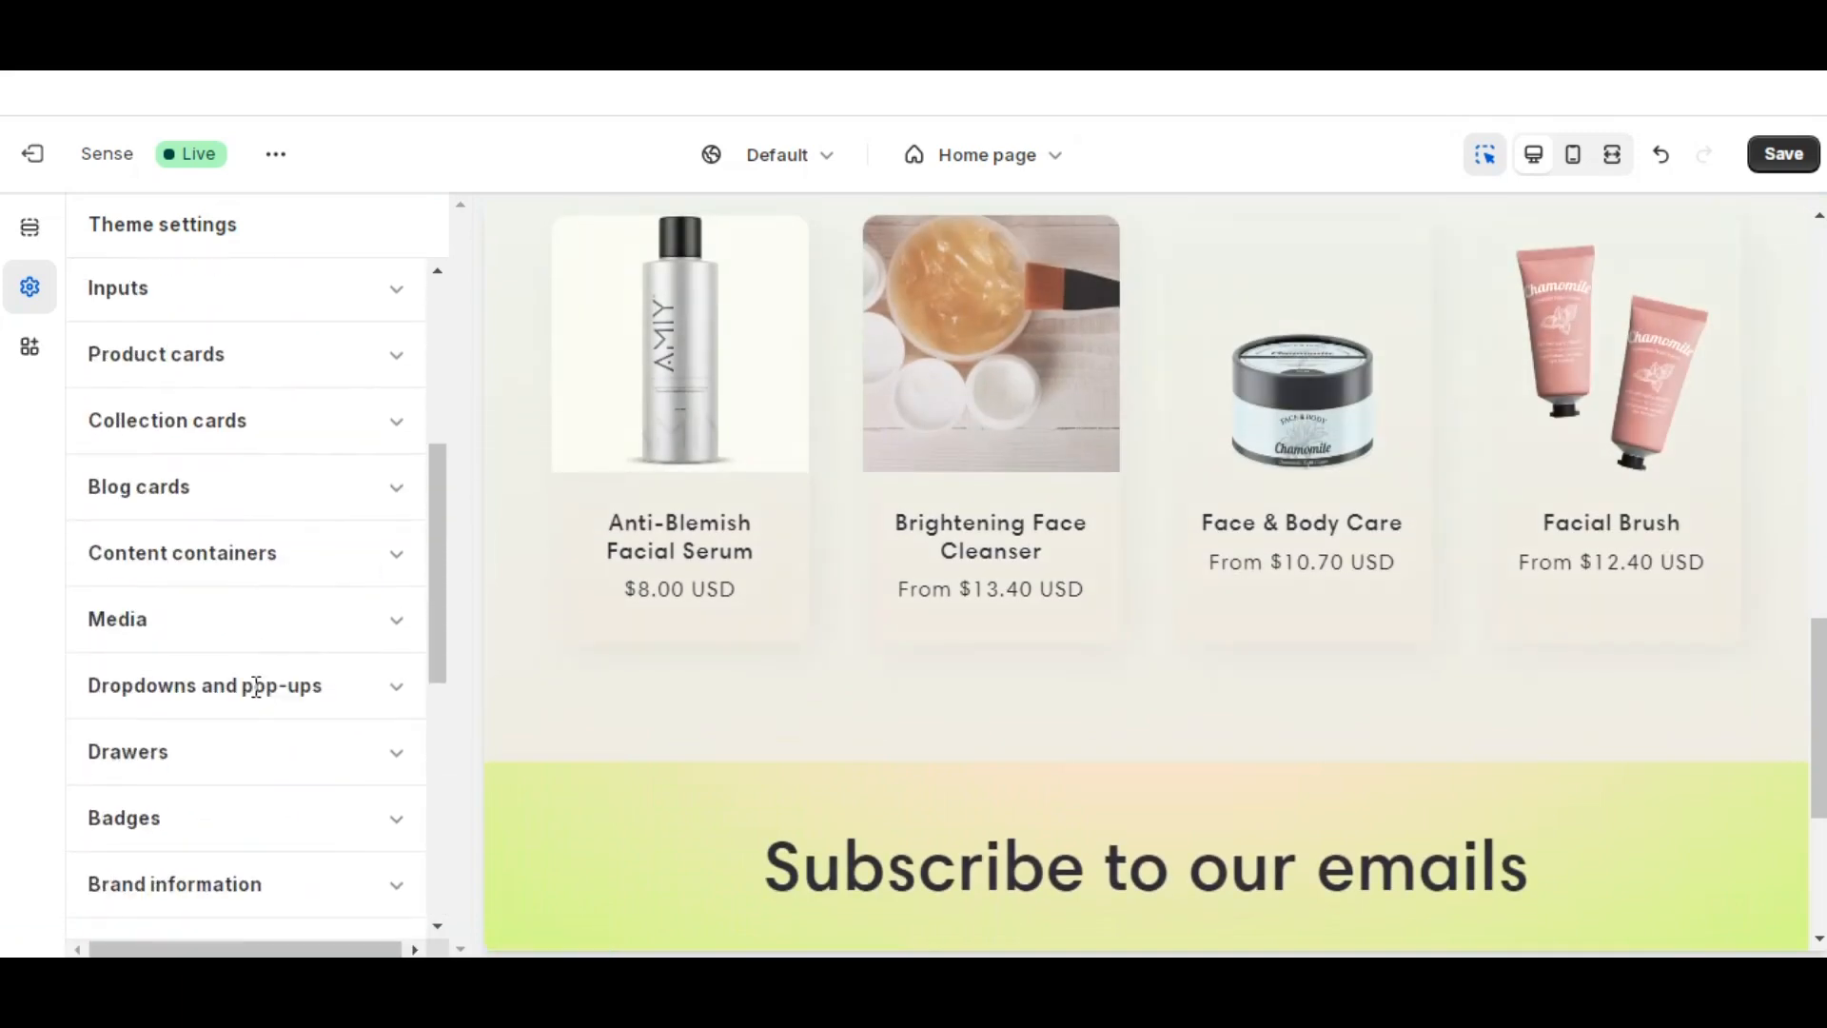
scroll(256, 686, "up", 3)
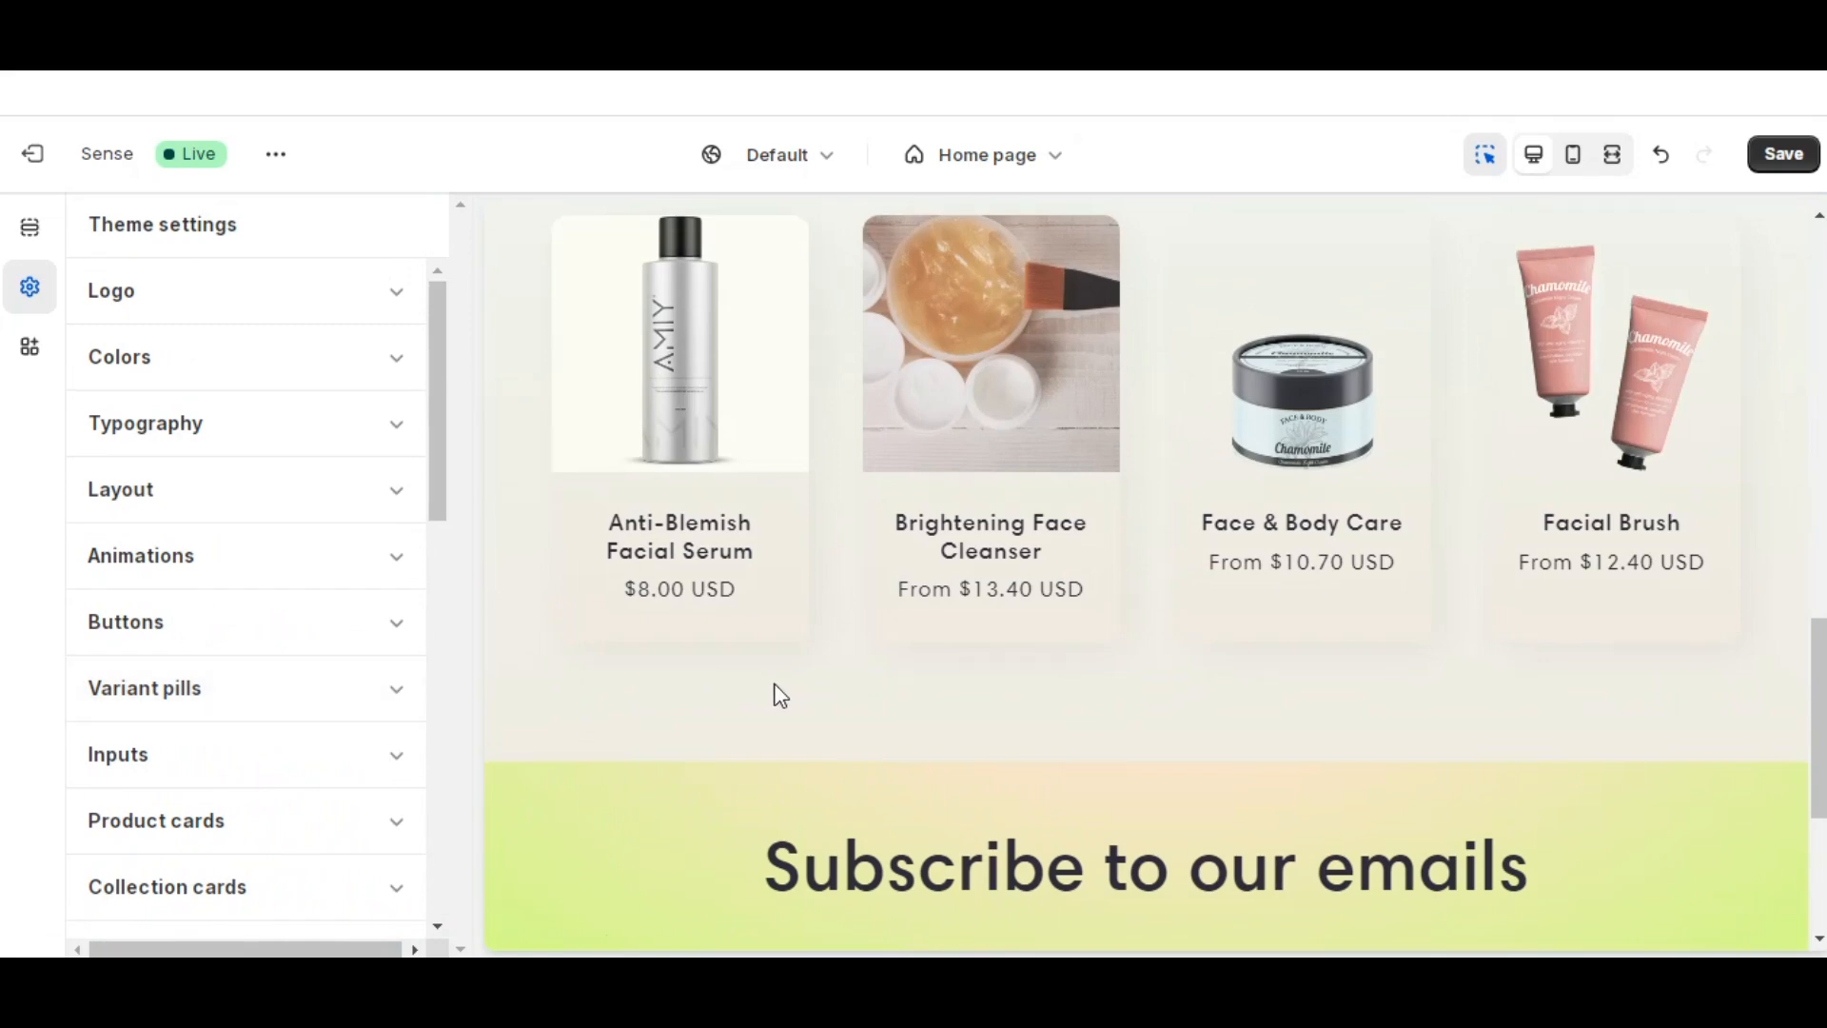
scroll(779, 696, "up", 5)
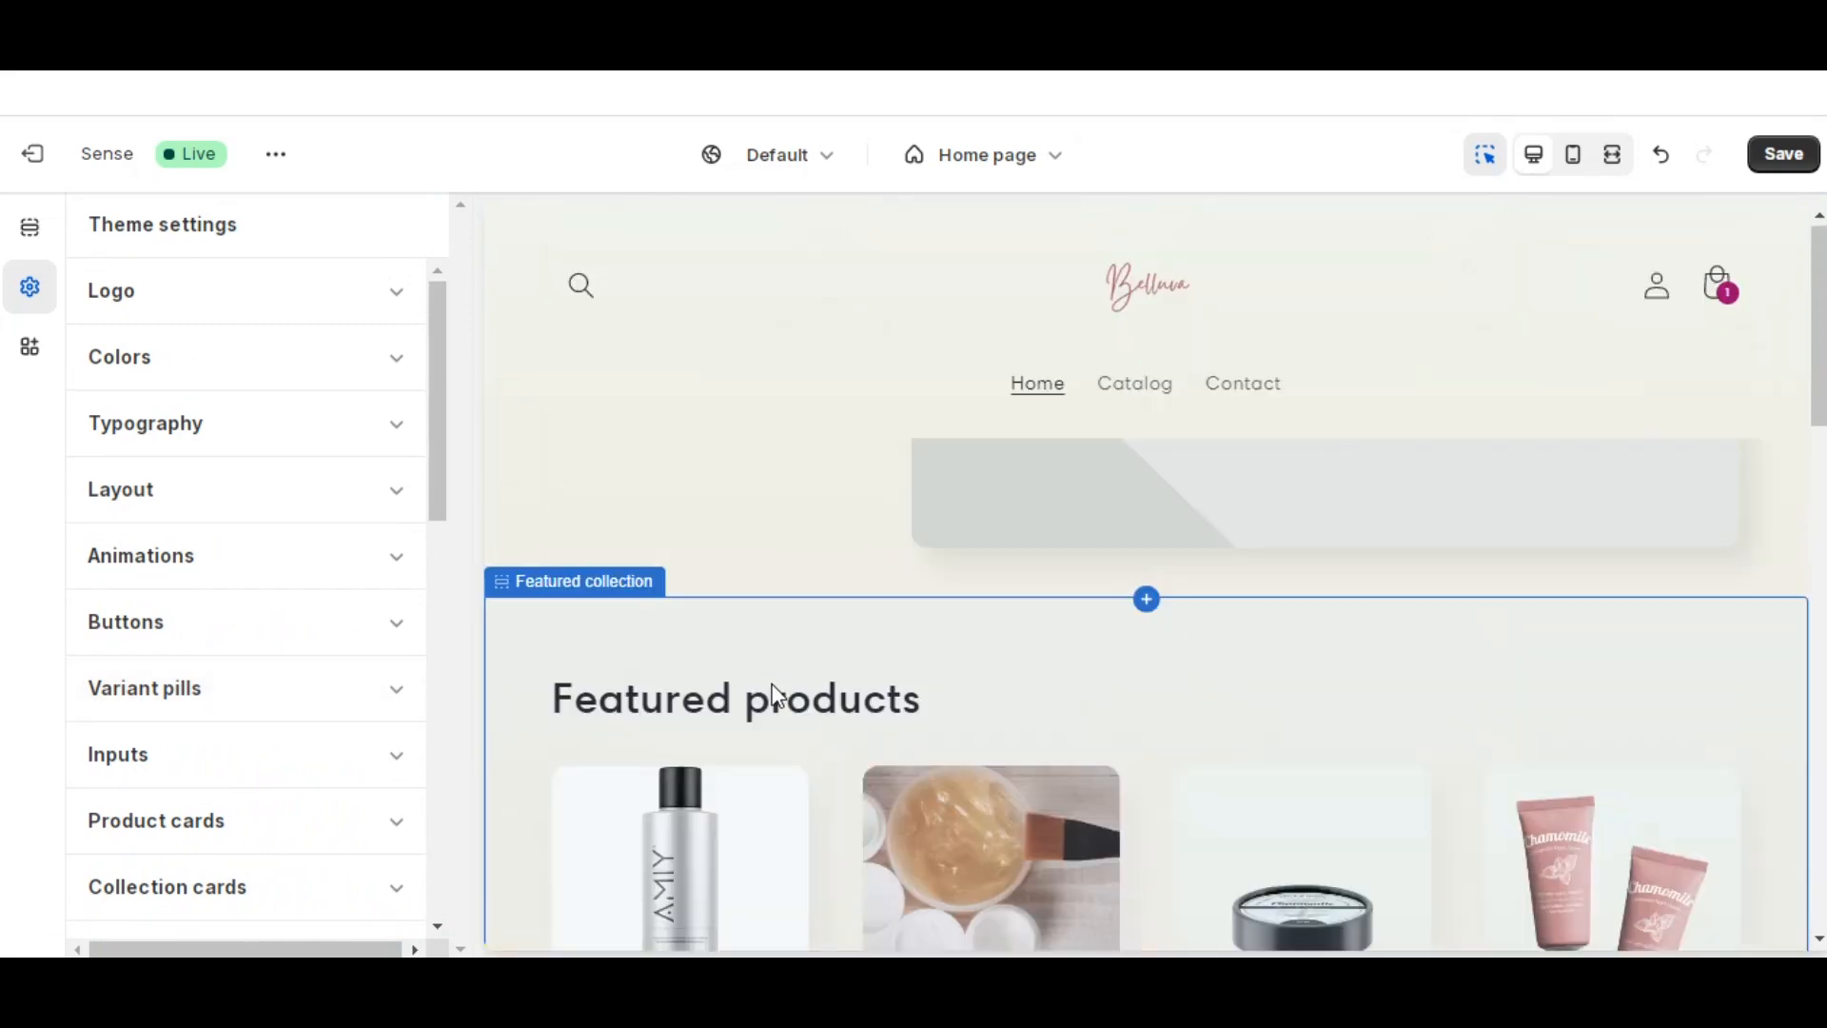
scroll(779, 696, "up", 1)
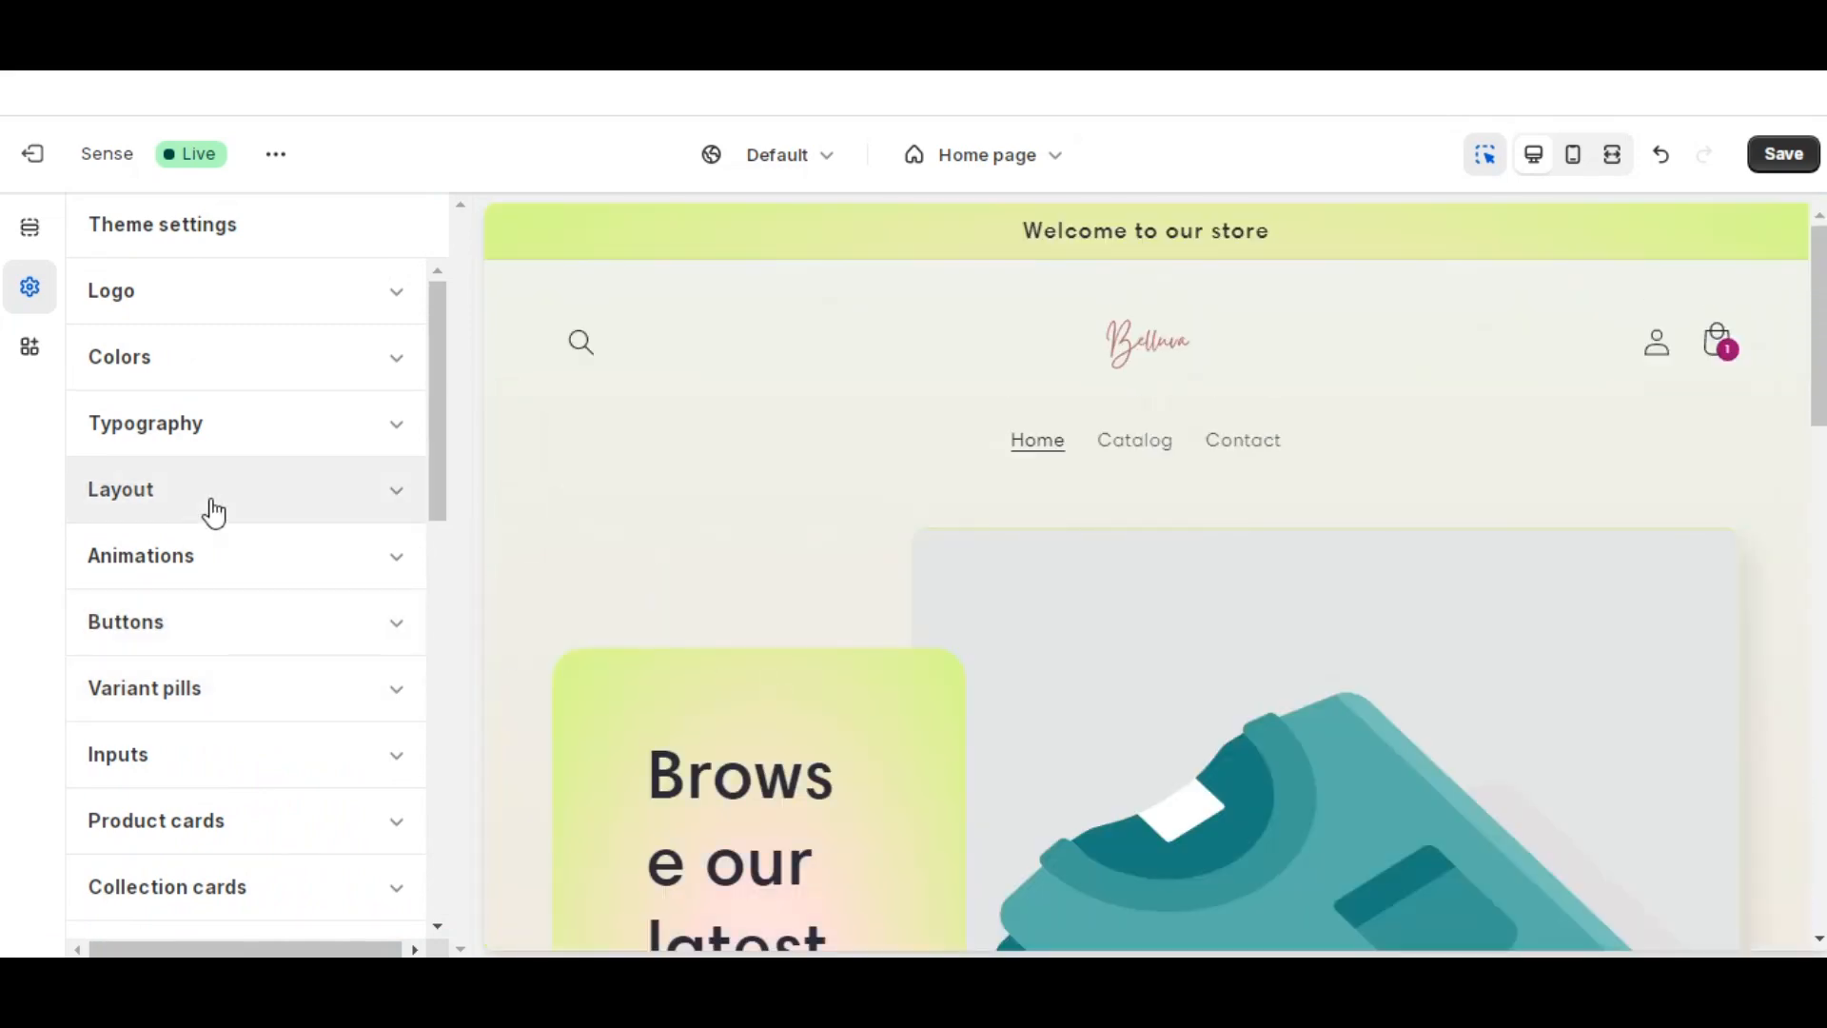
left_click(35, 240)
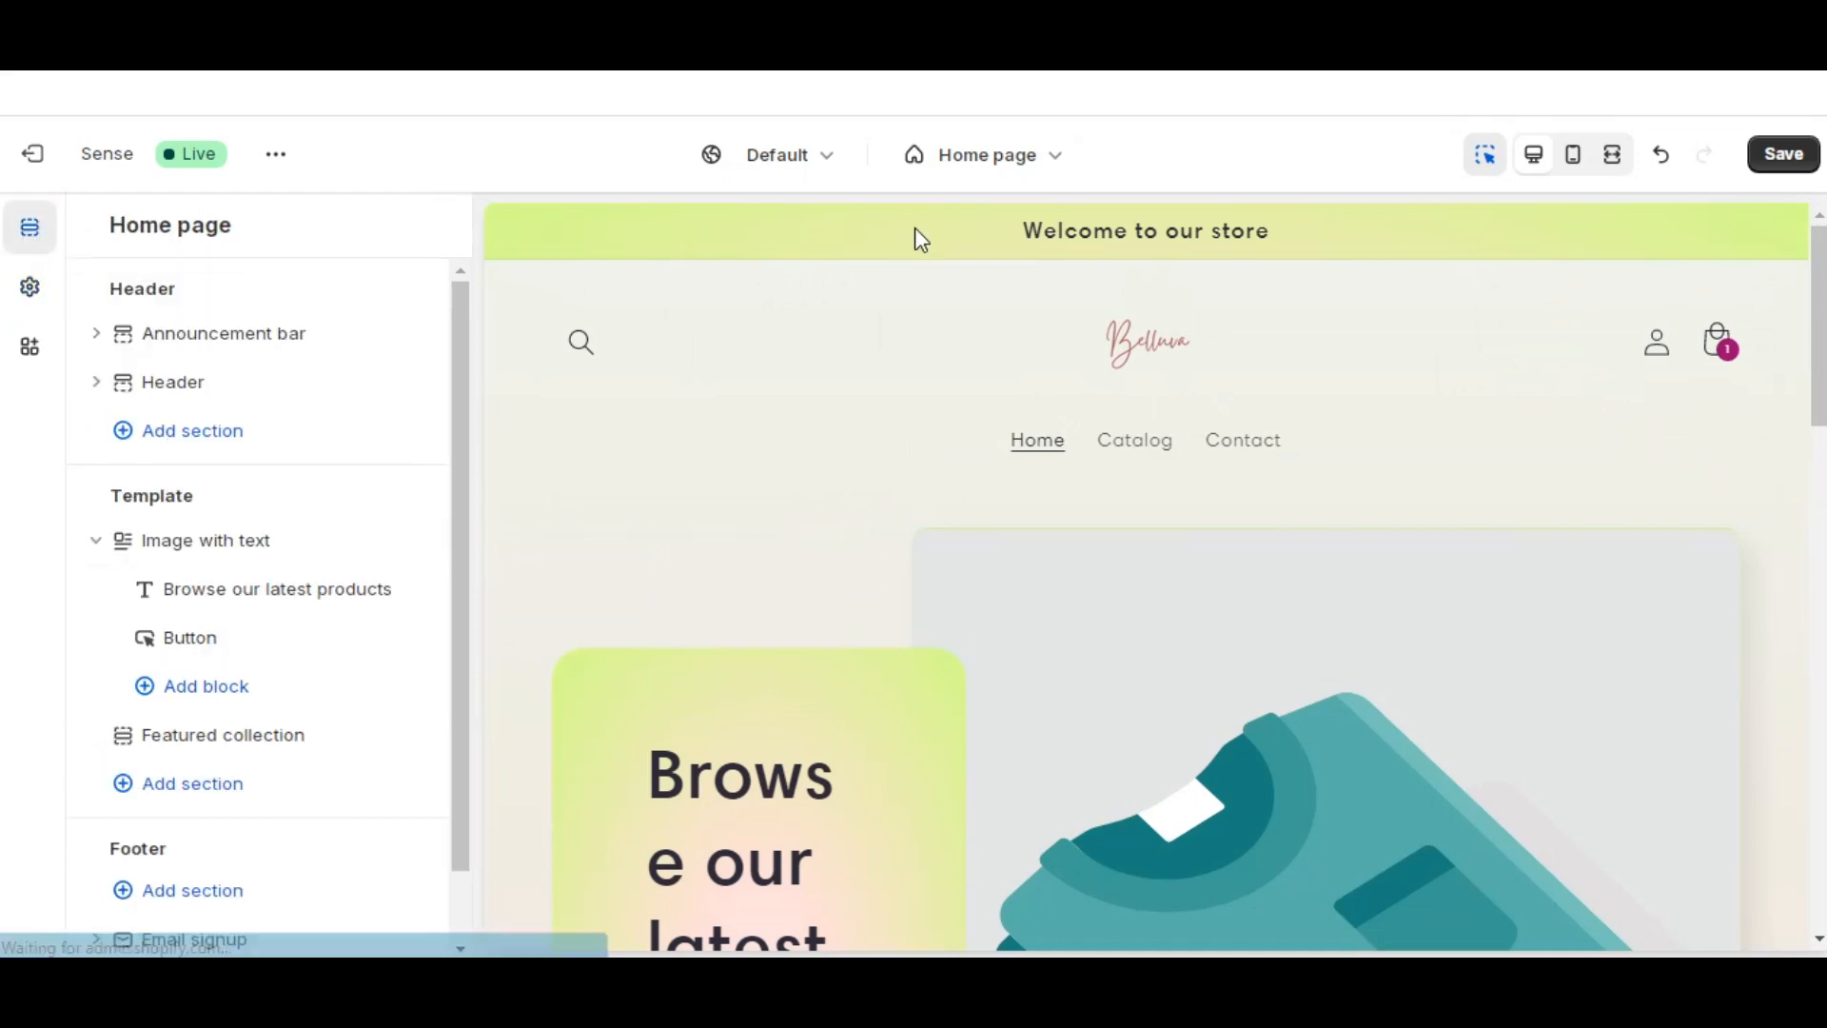
left_click(98, 337)
left_click(207, 340)
left_click(229, 438)
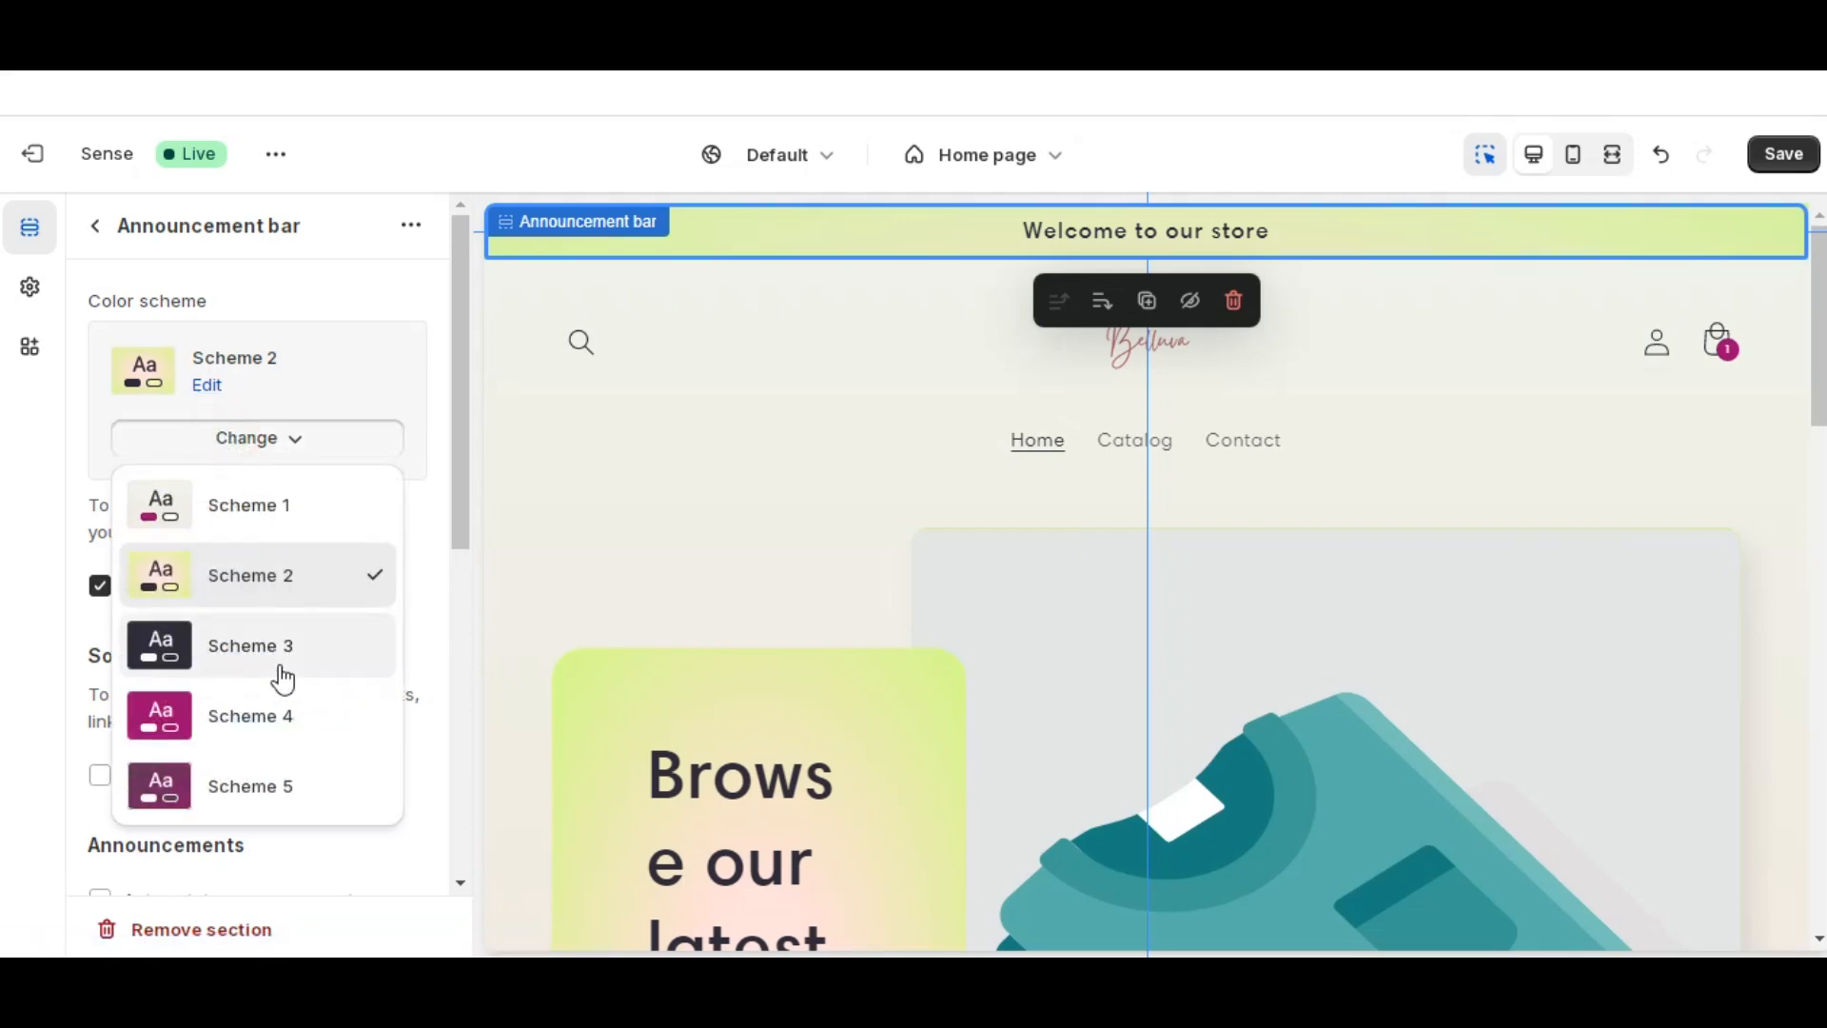
left_click(280, 665)
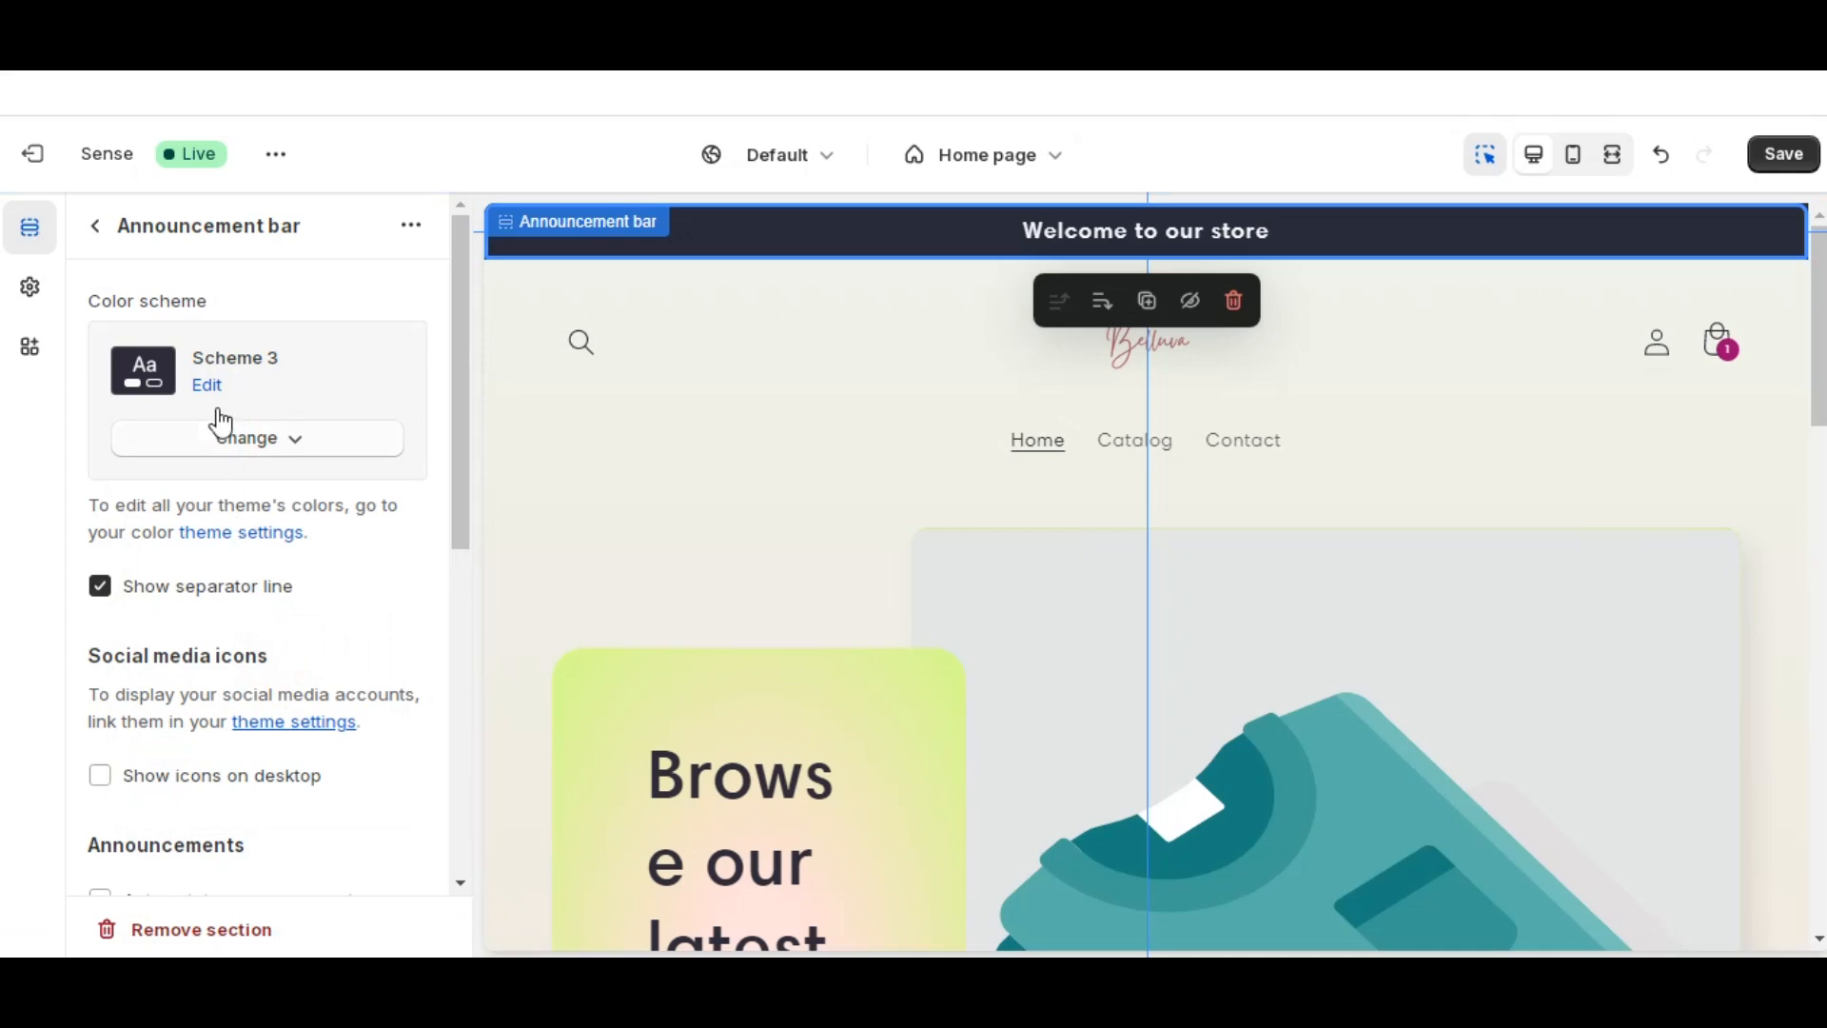
- Try Scheme 5 on the announcement bar and switch its color scheme back to Scheme 3
left_click(232, 463)
left_click(257, 768)
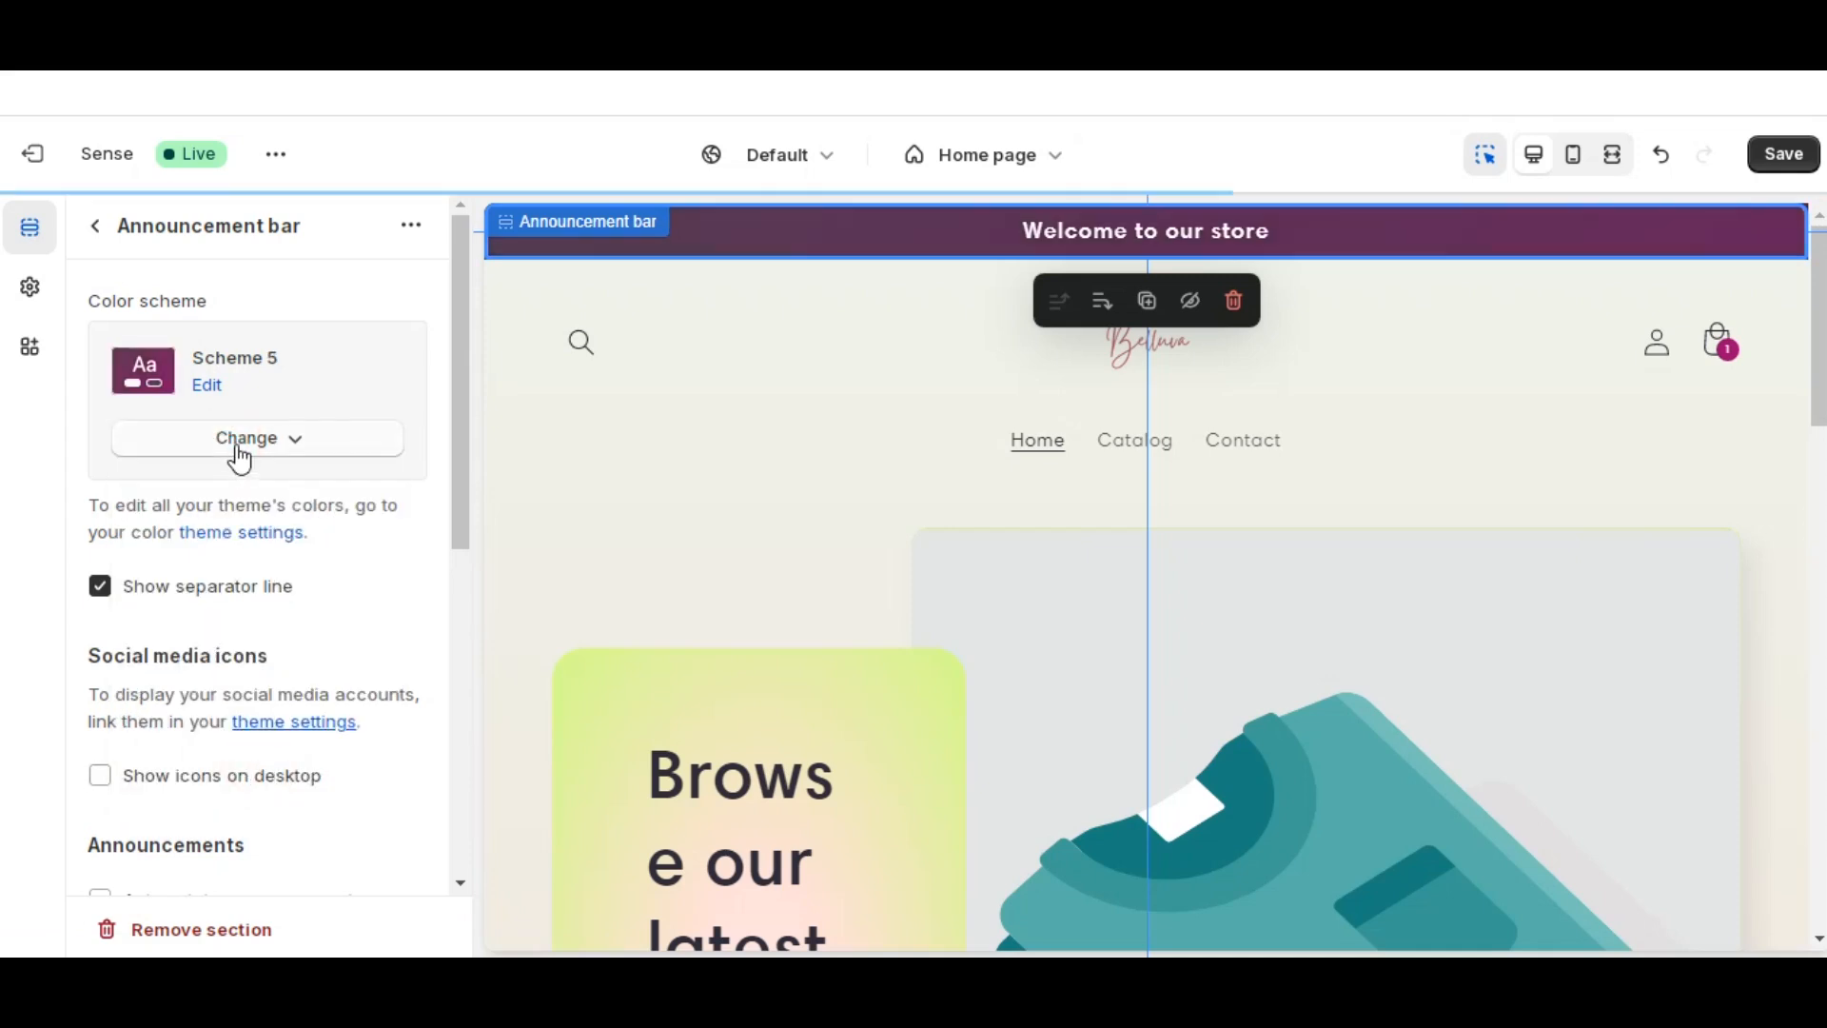
left_click(240, 459)
left_click(255, 643)
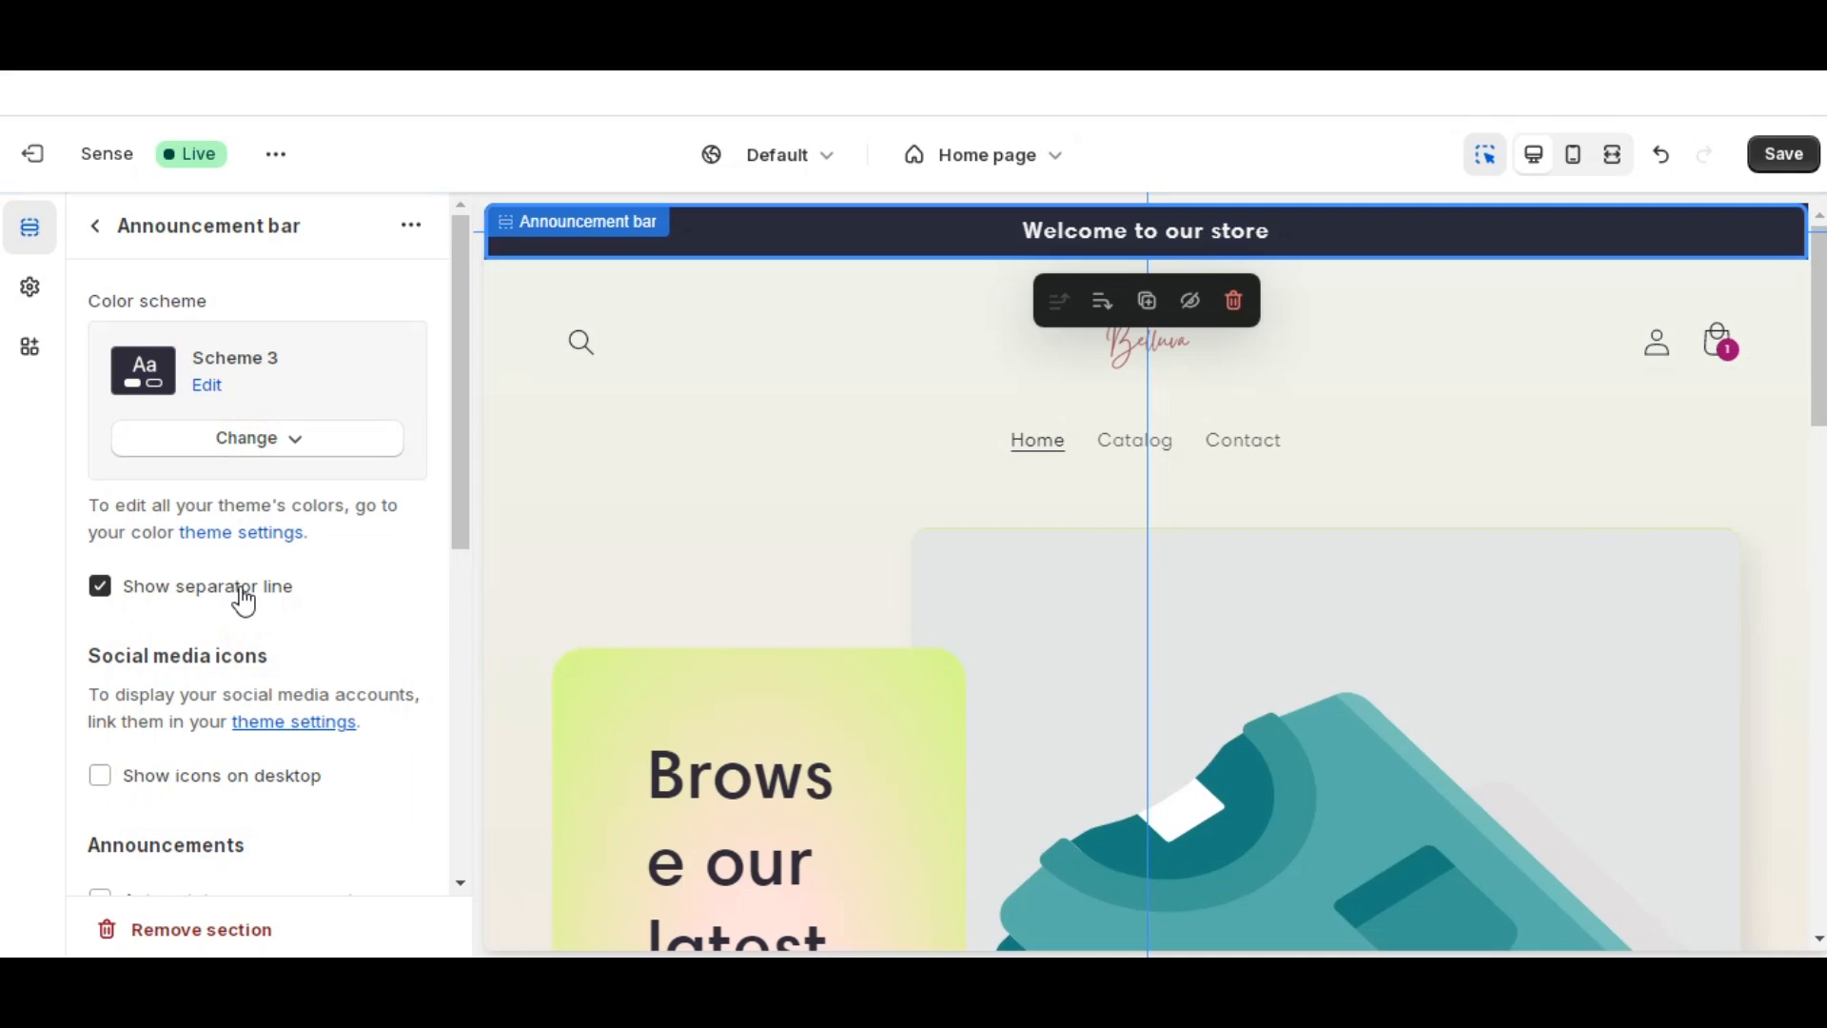
- Change the announcement text in the announcement bar to "Free Shipping On First Order" and check the link options
left_click(97, 230)
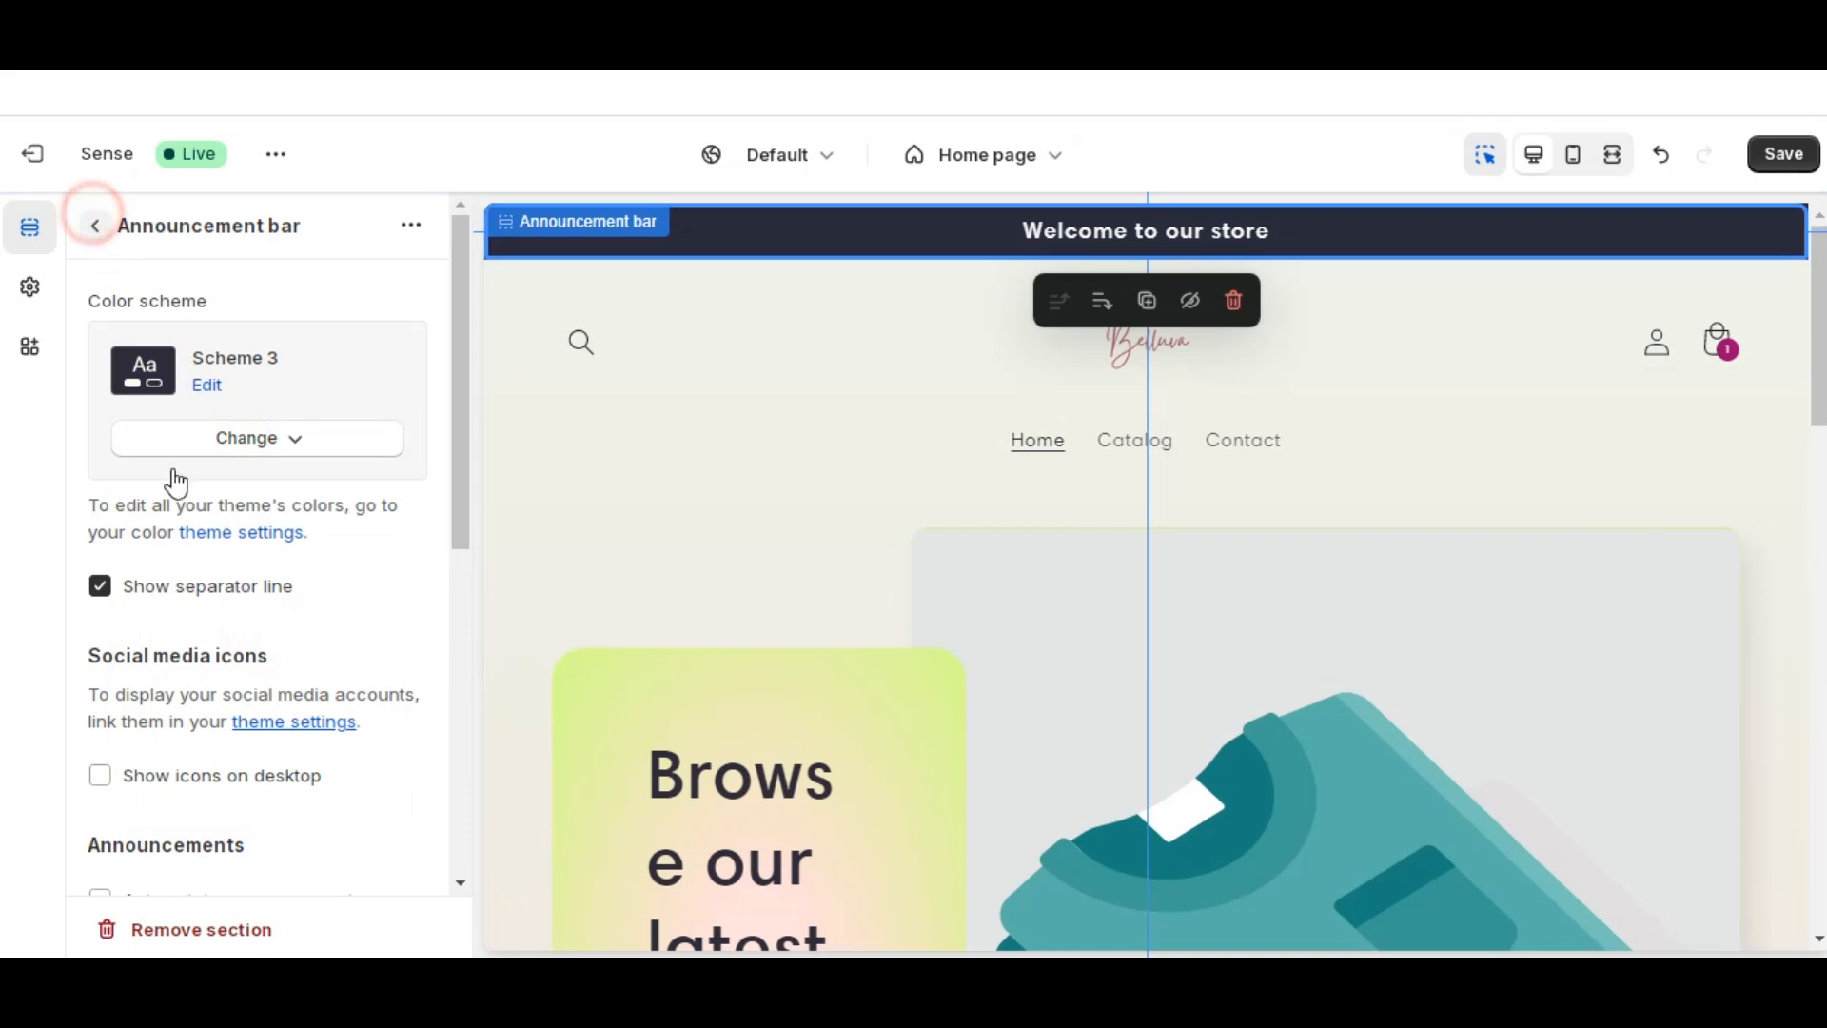
left_click(231, 381)
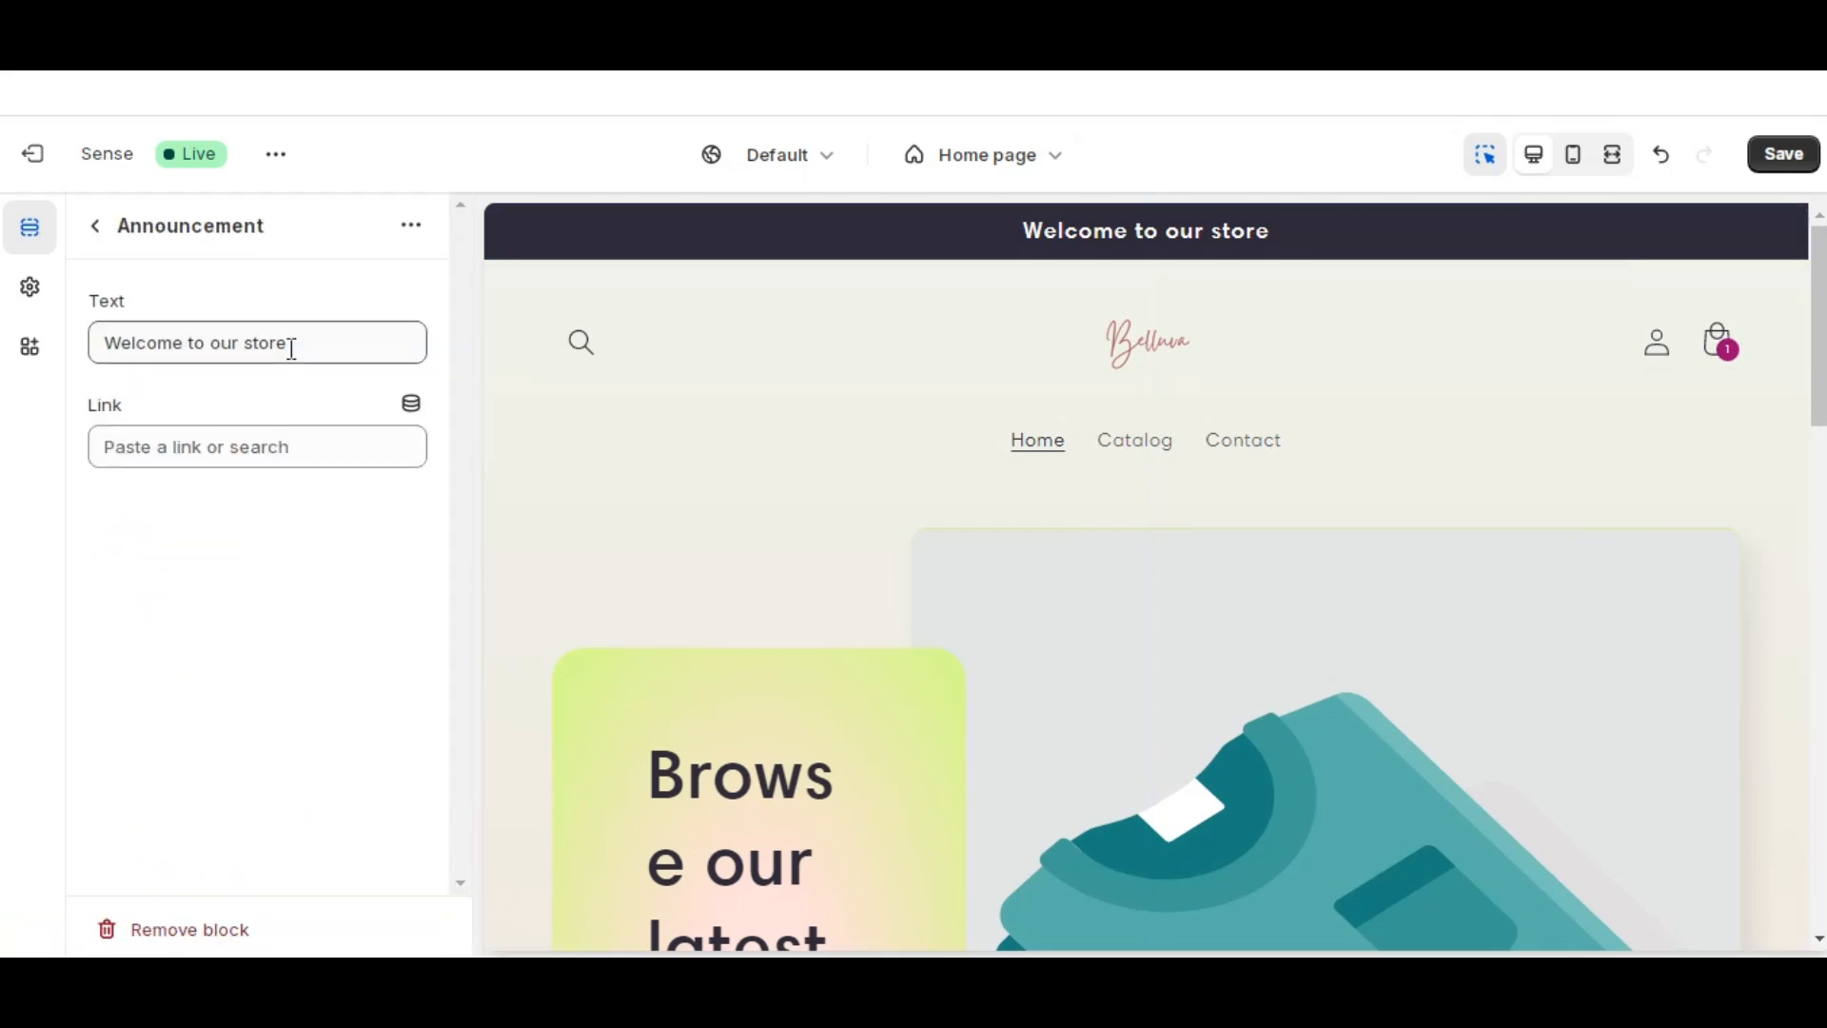
left_click_drag(292, 348, 100, 352)
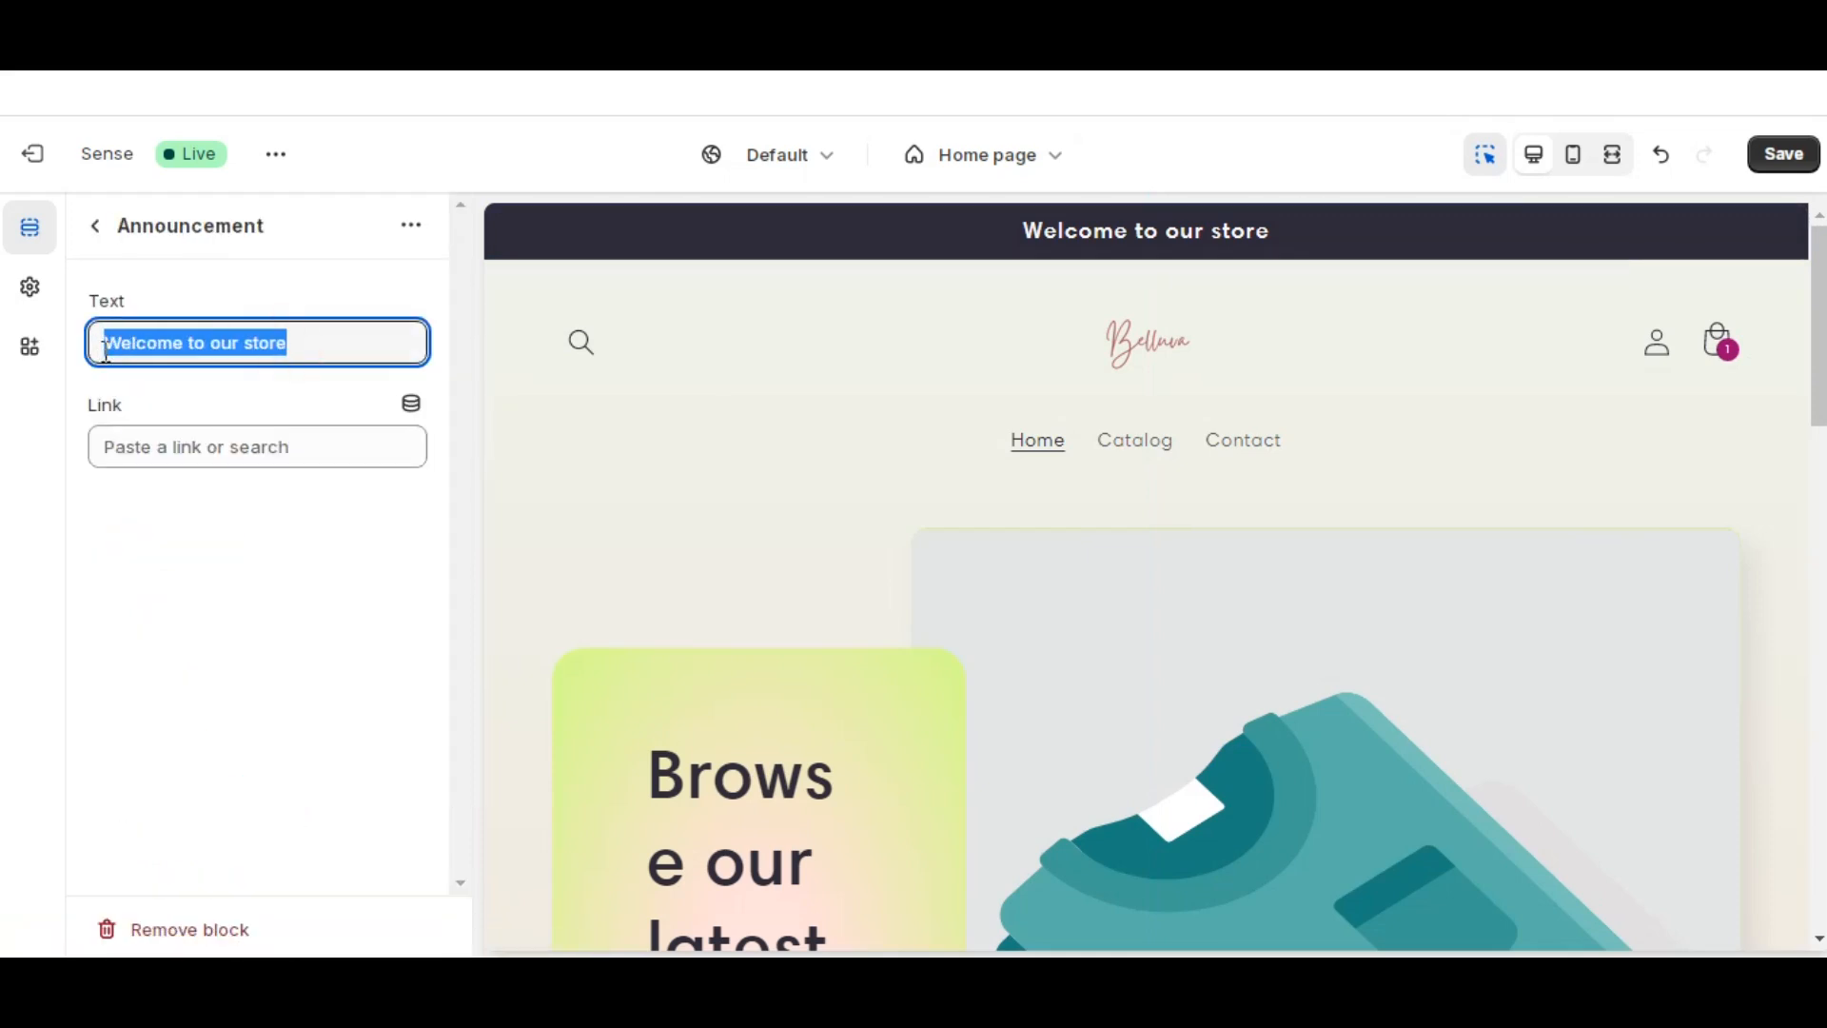
type("Free")
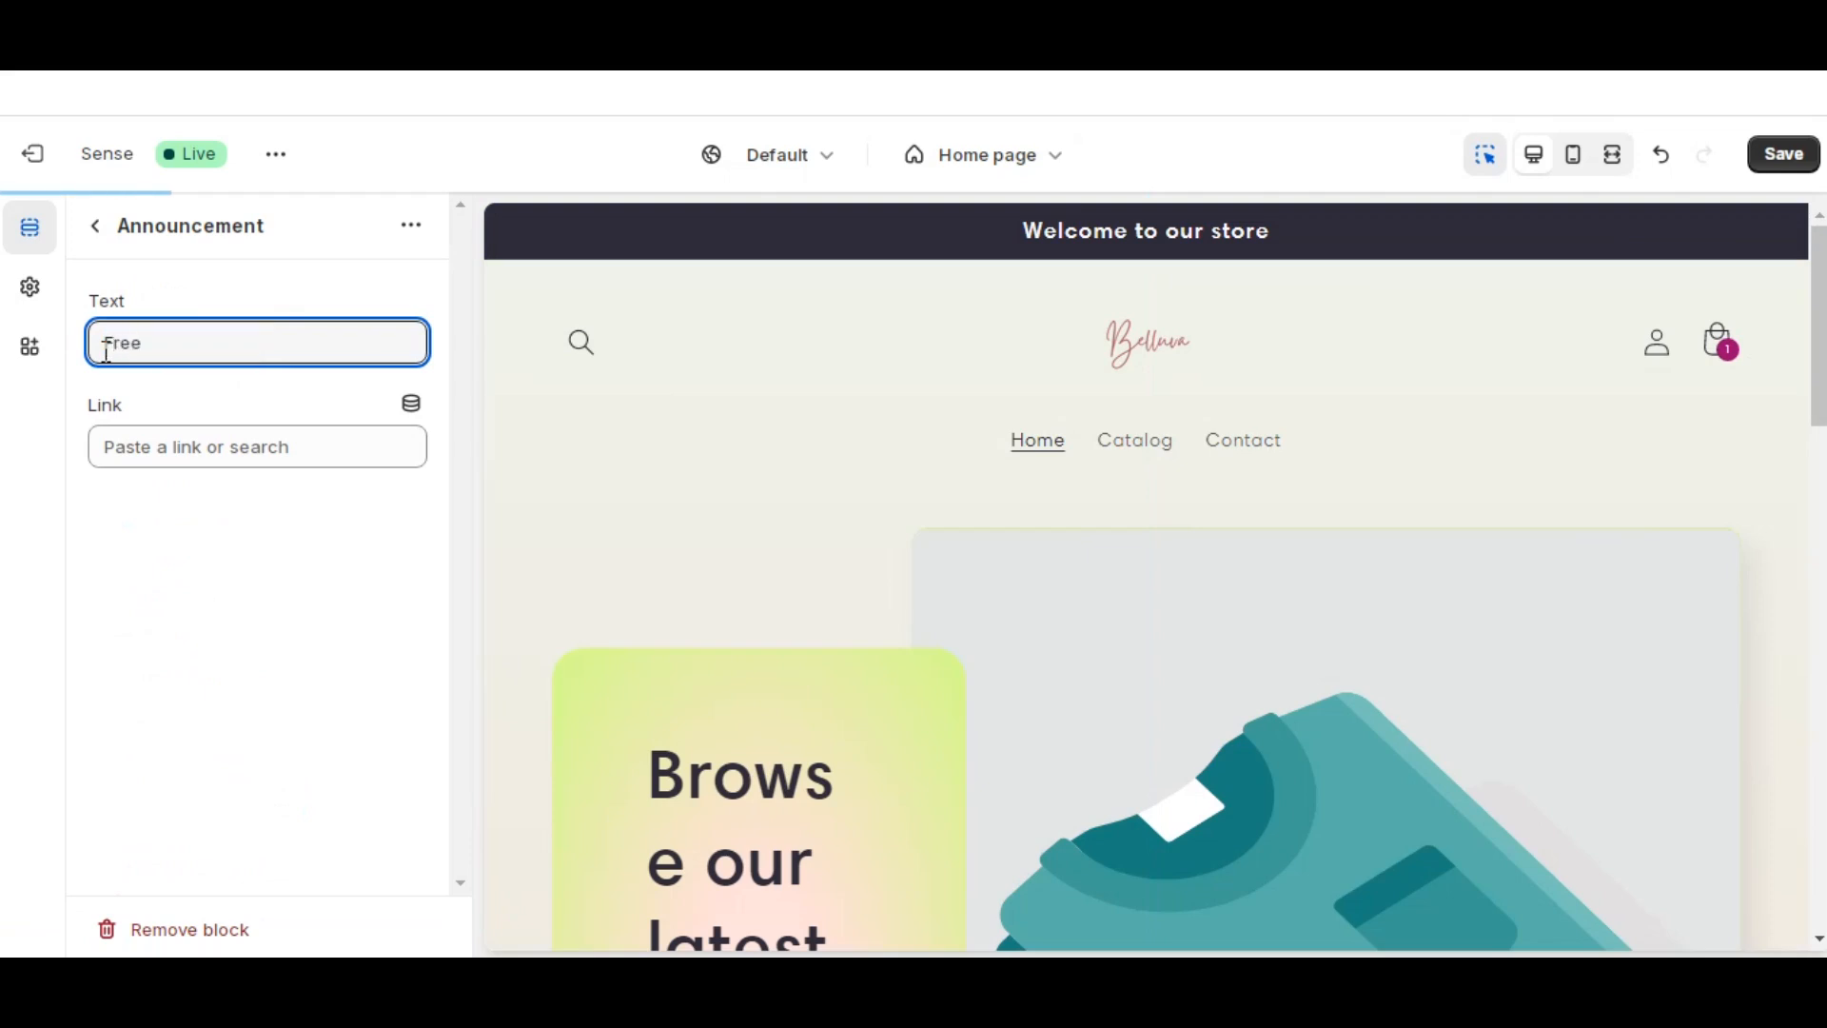
type(" Shi")
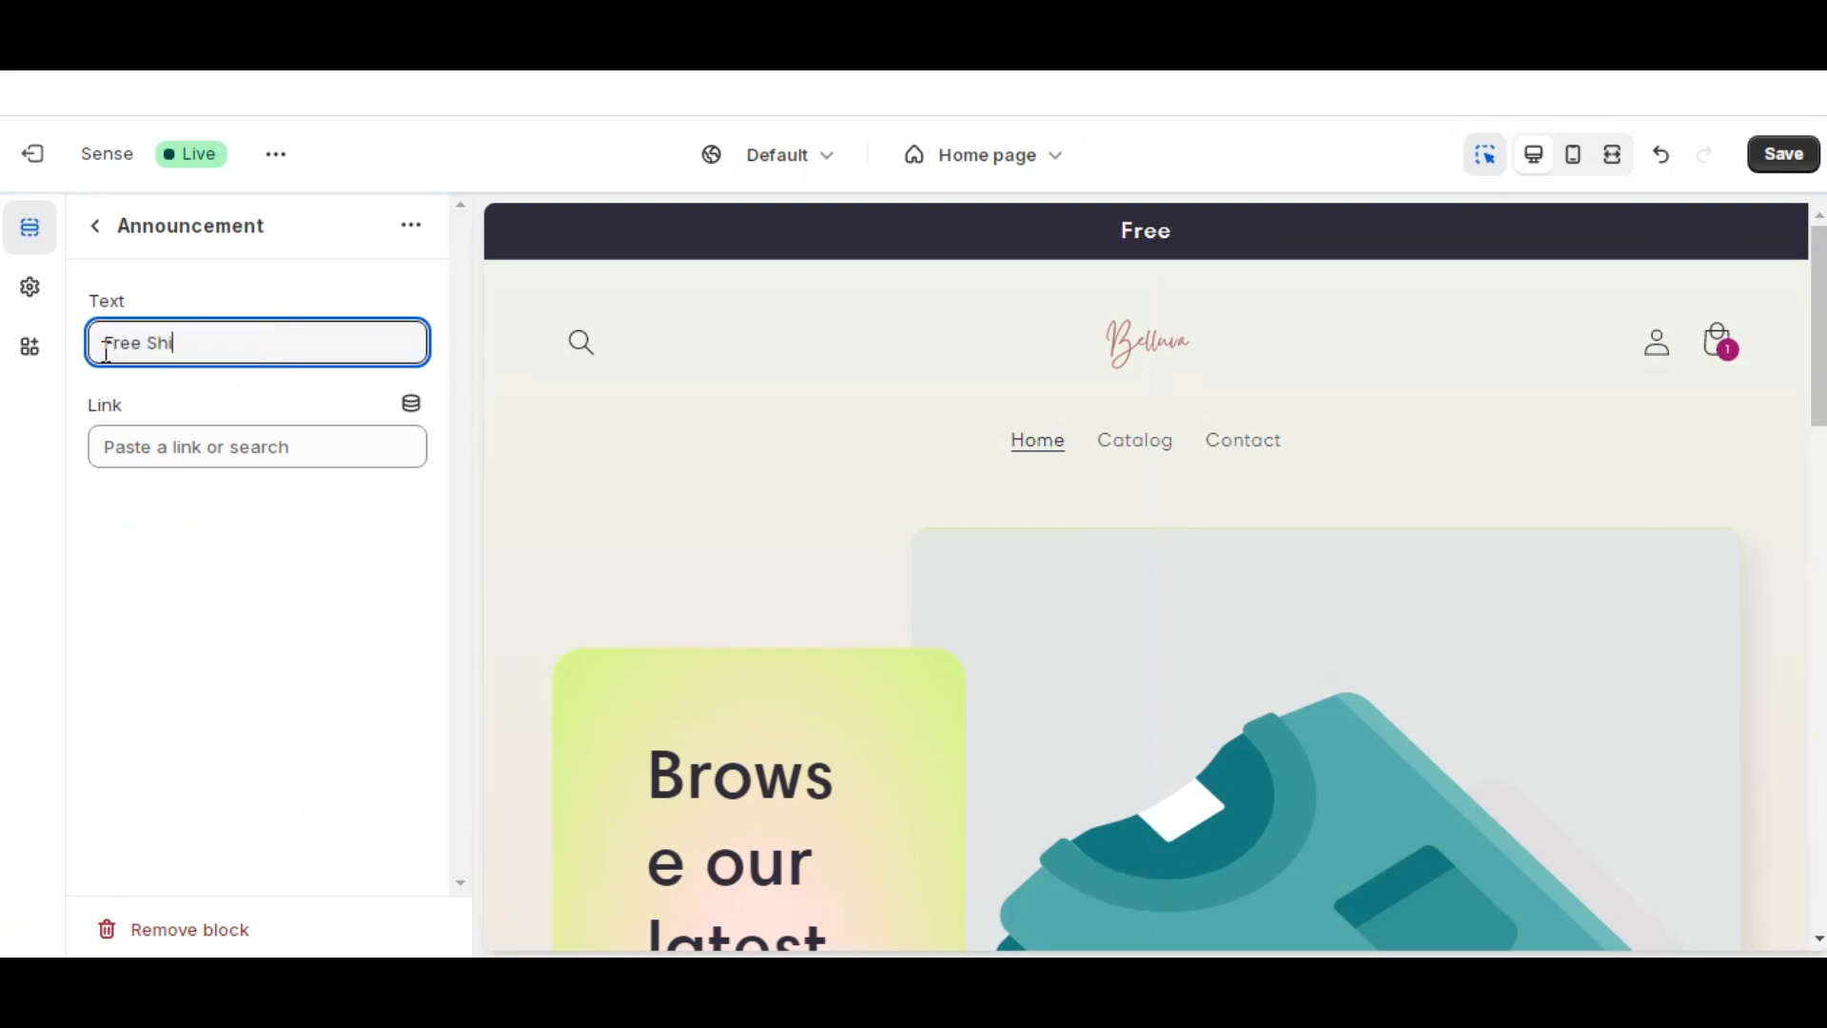
type("pping On First Order")
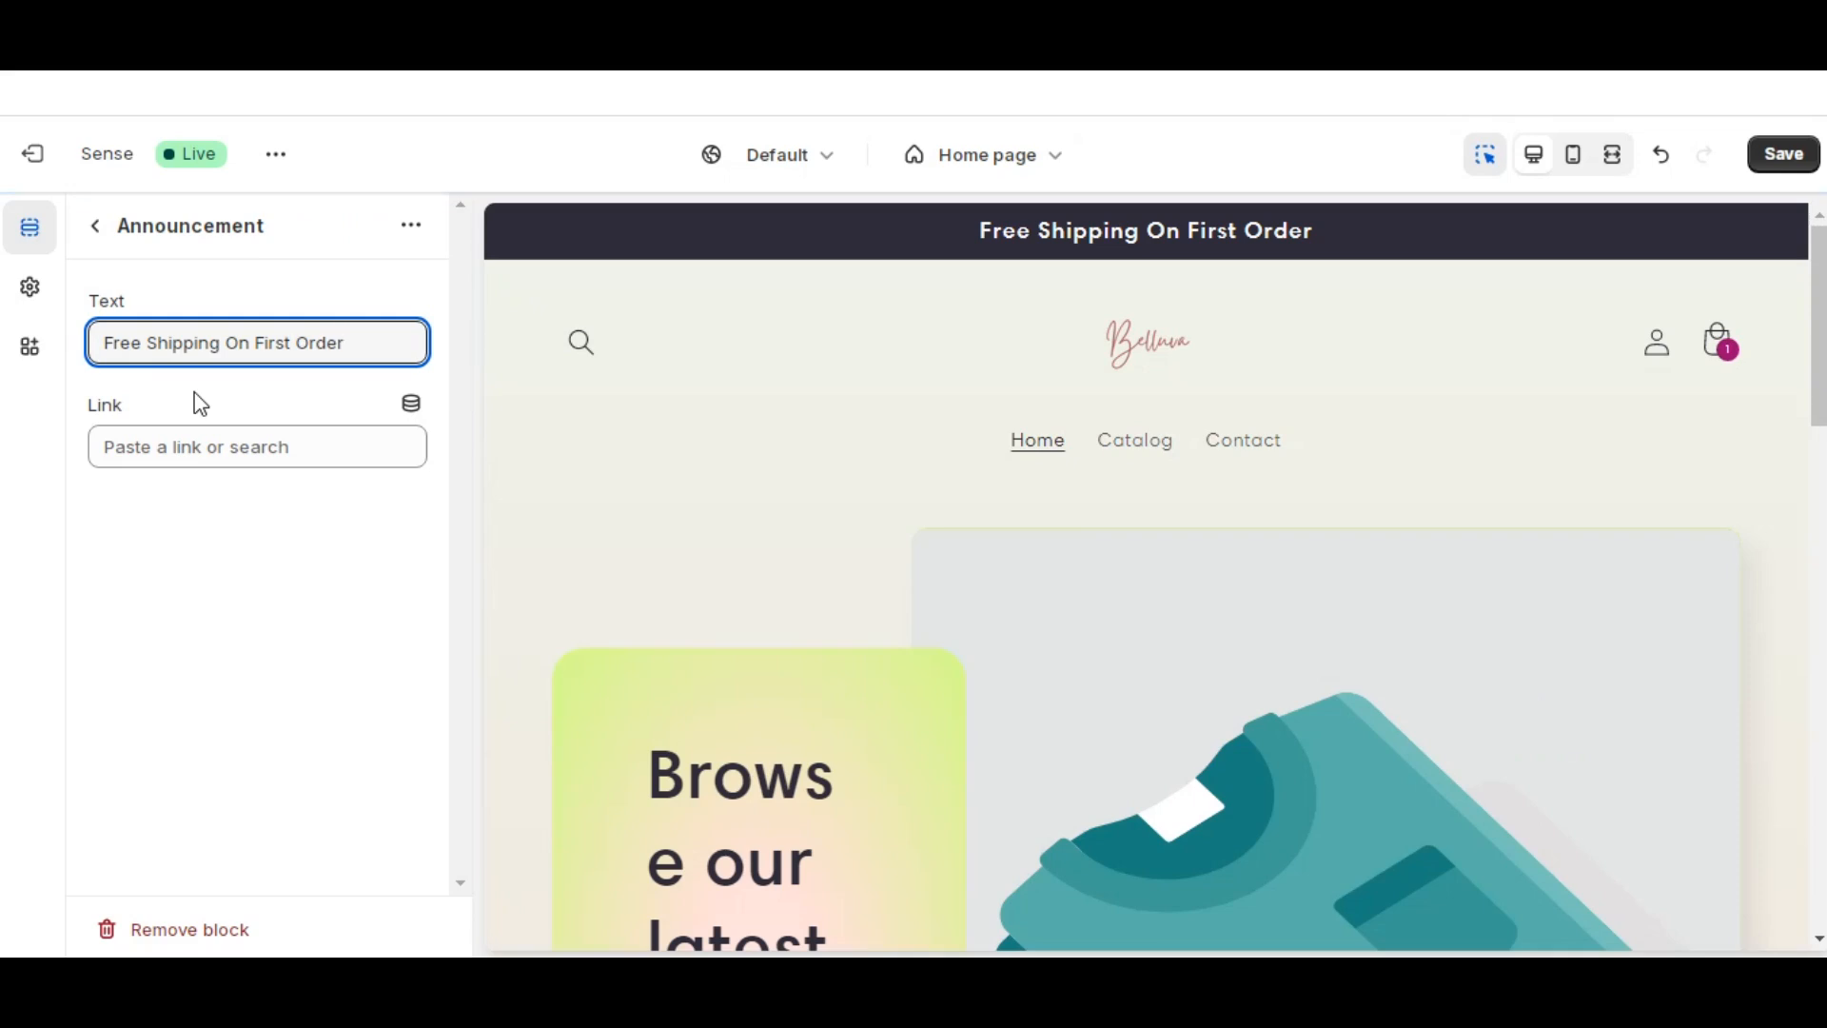
left_click(211, 440)
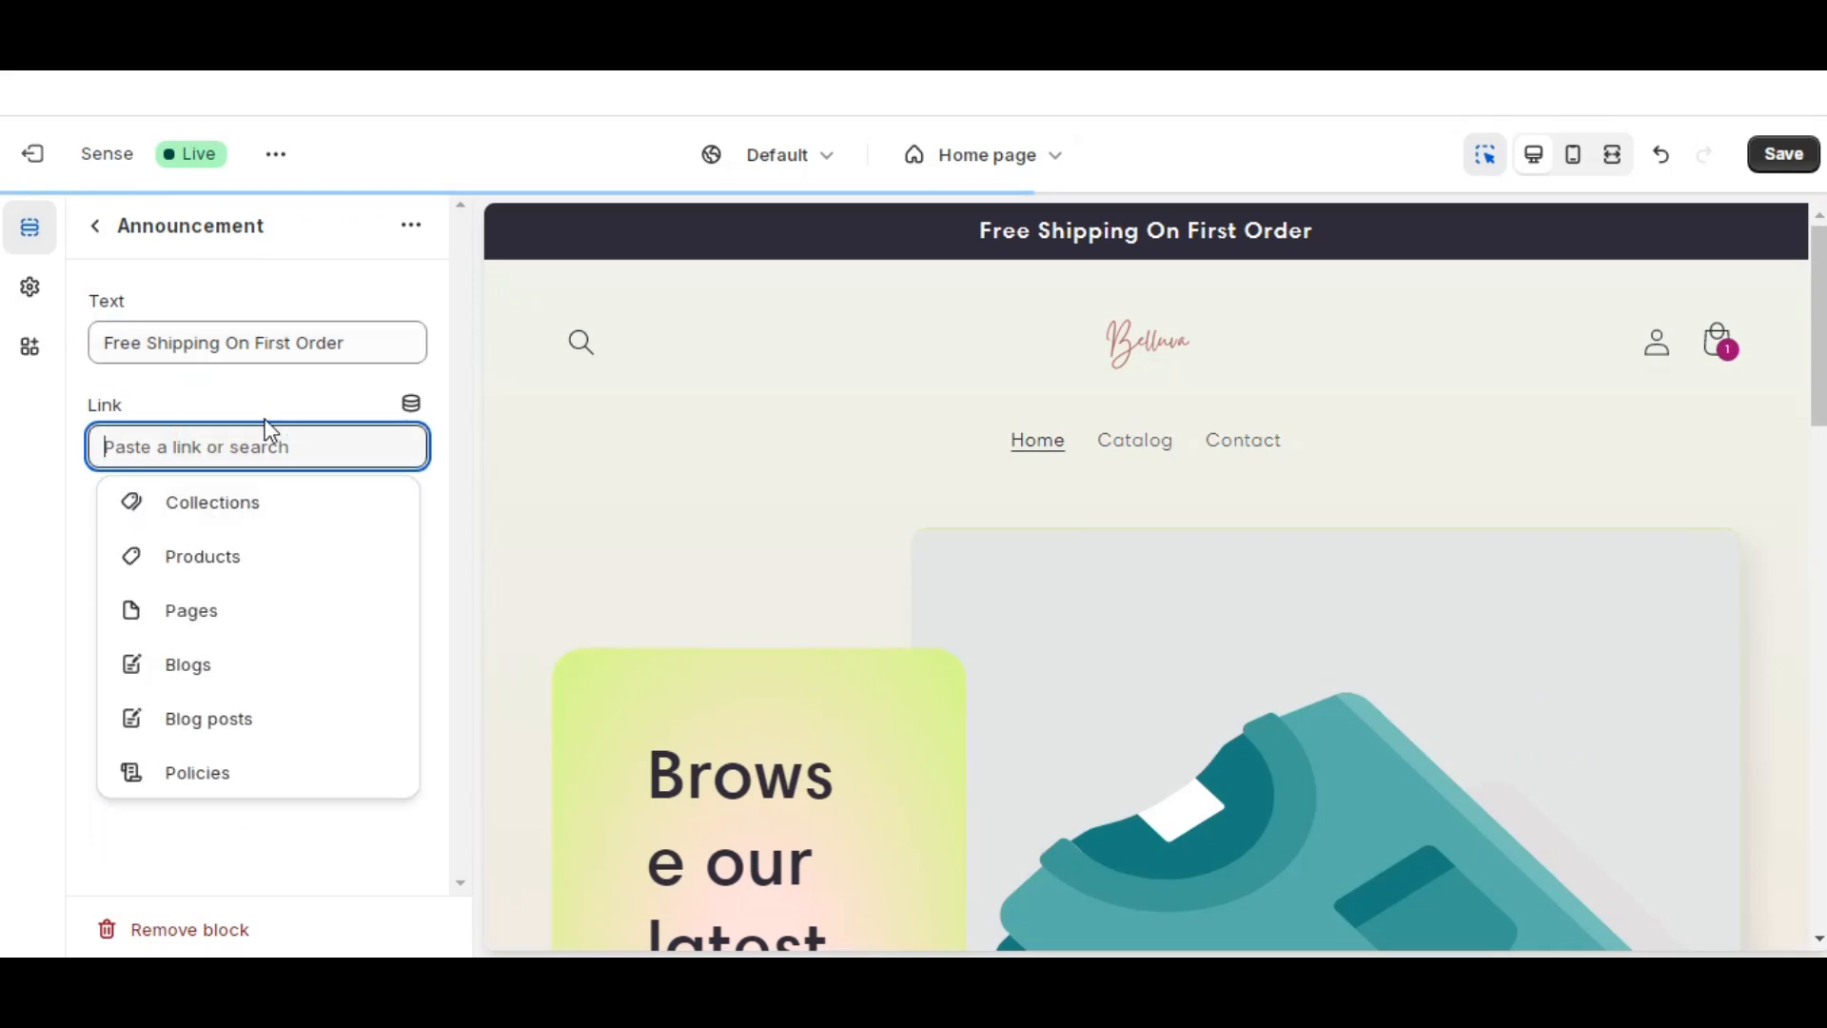
left_click(90, 228)
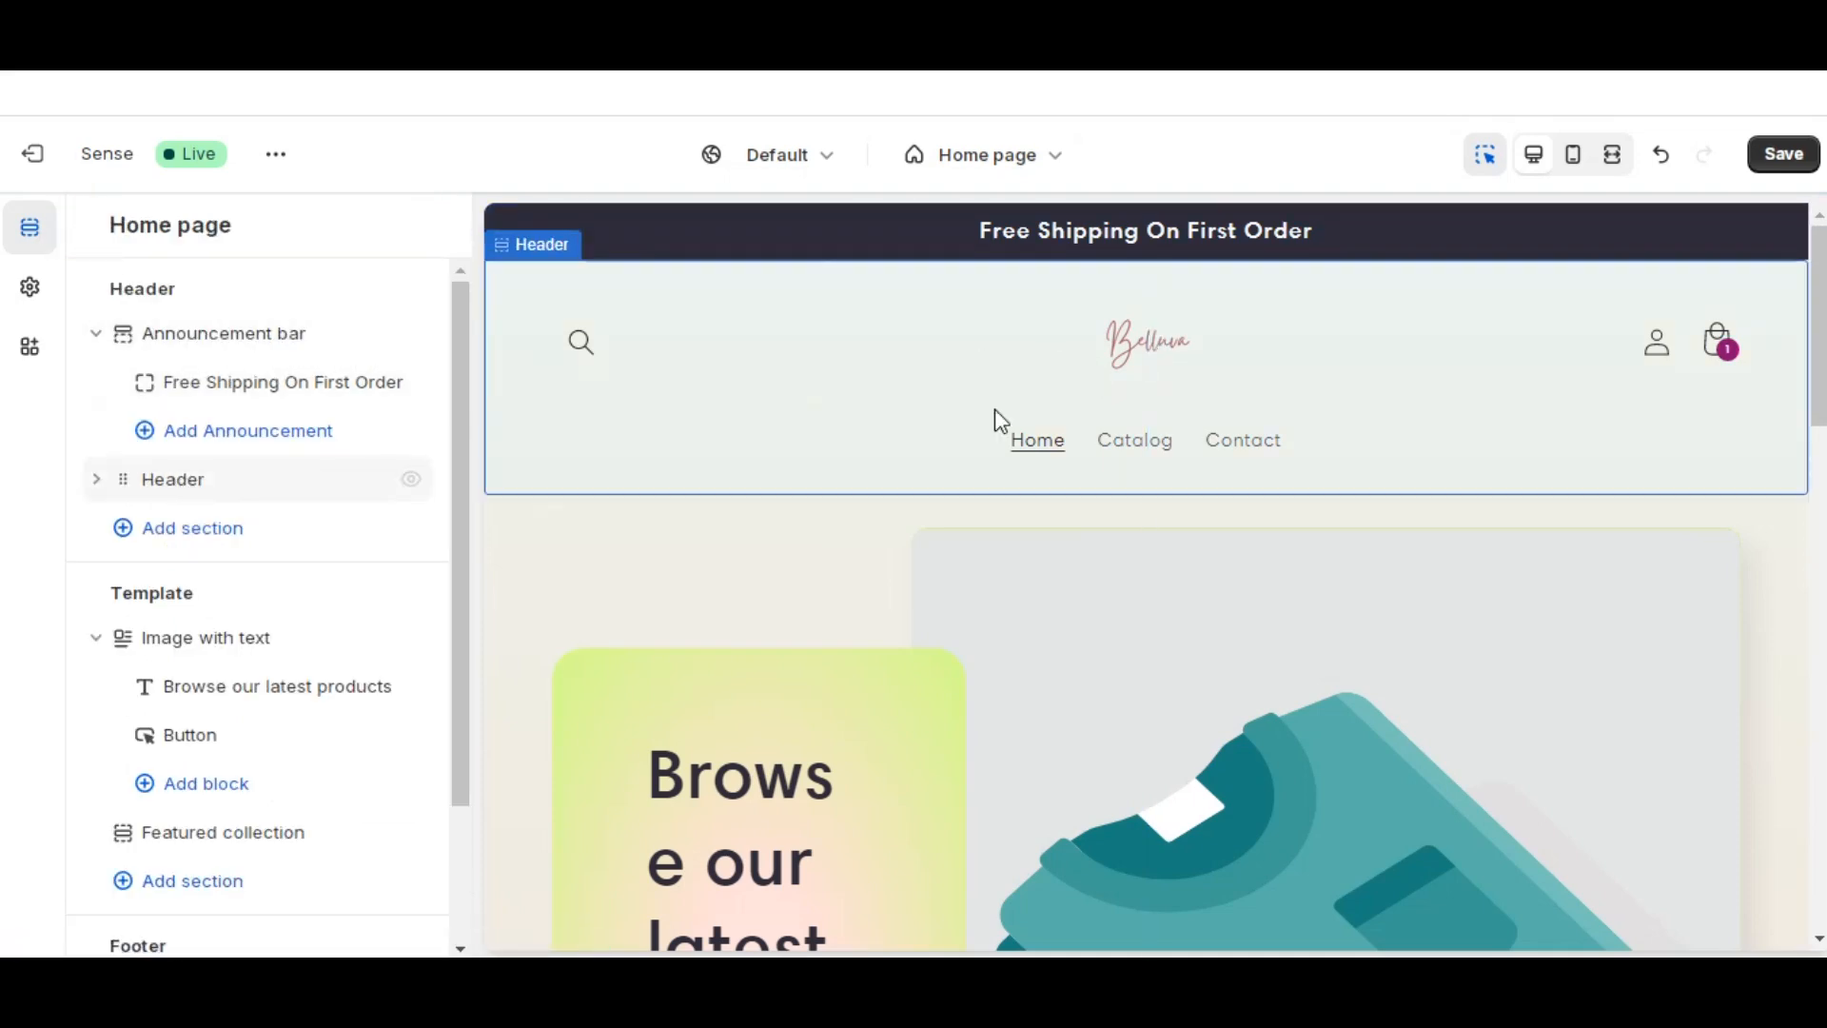
- Set the header's desktop logo position to Middle center
left_click(174, 481)
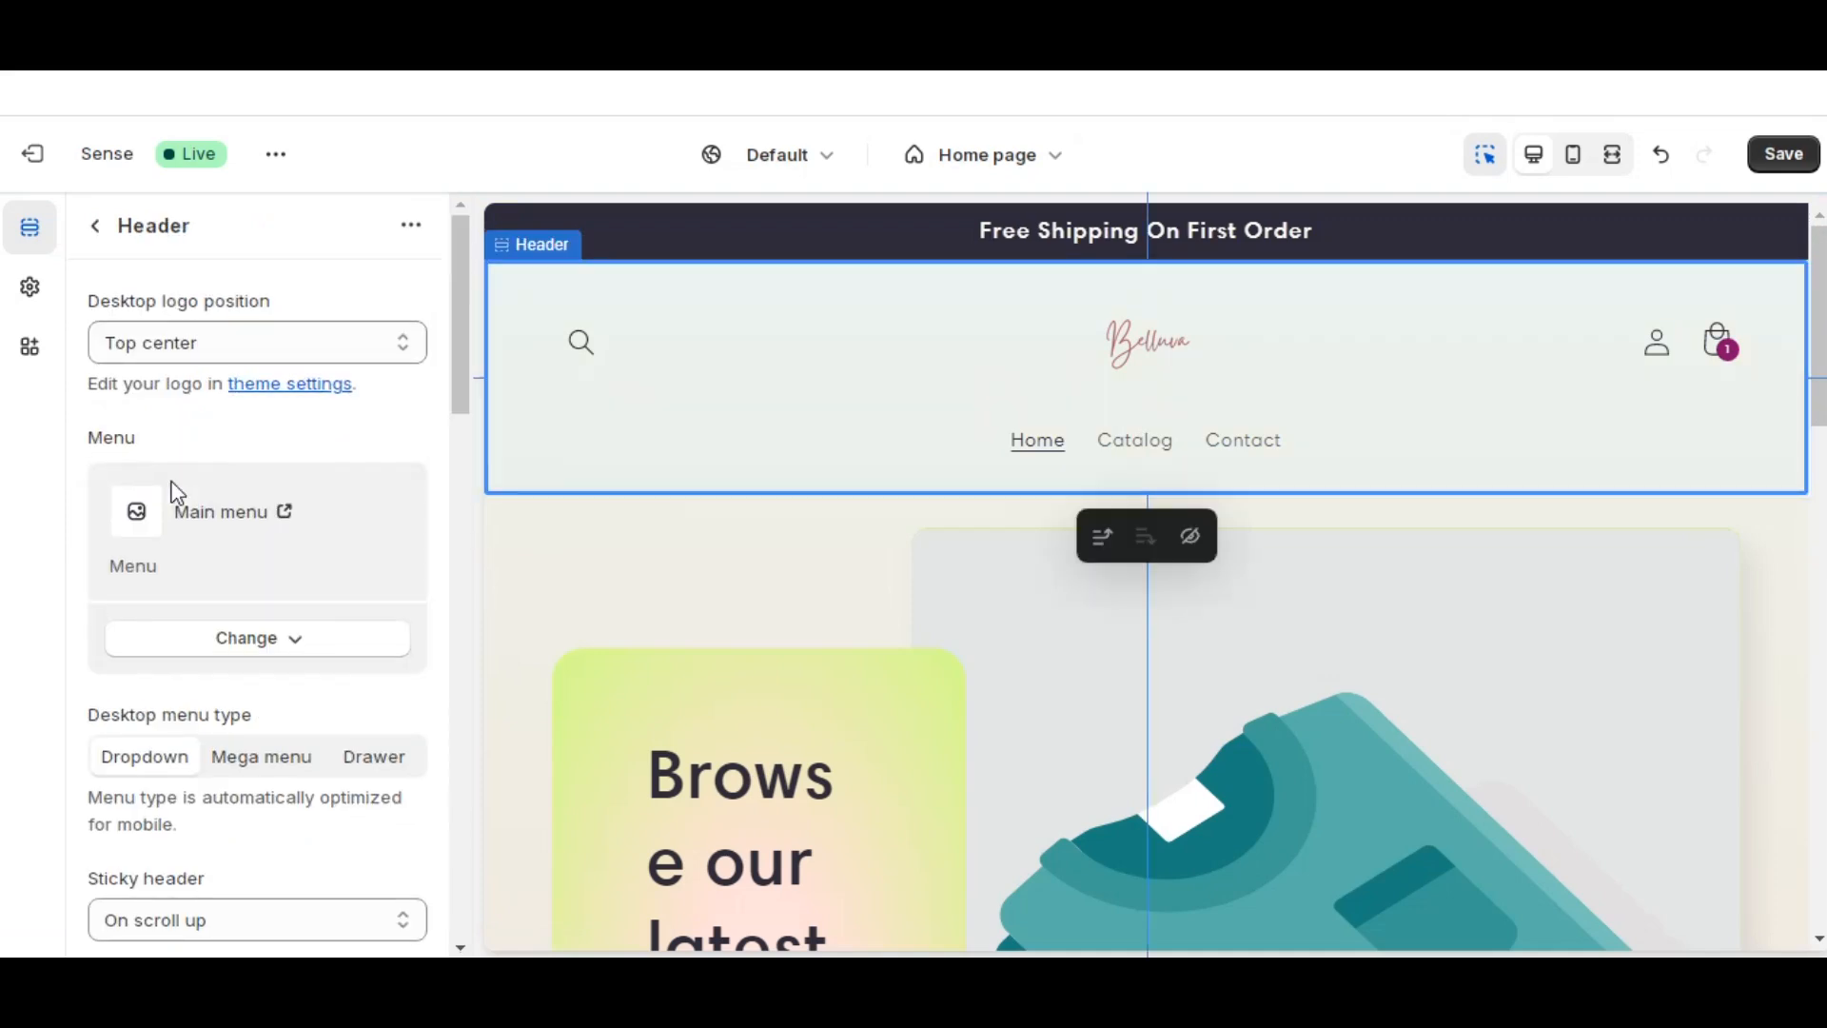
left_click(209, 348)
left_click(188, 443)
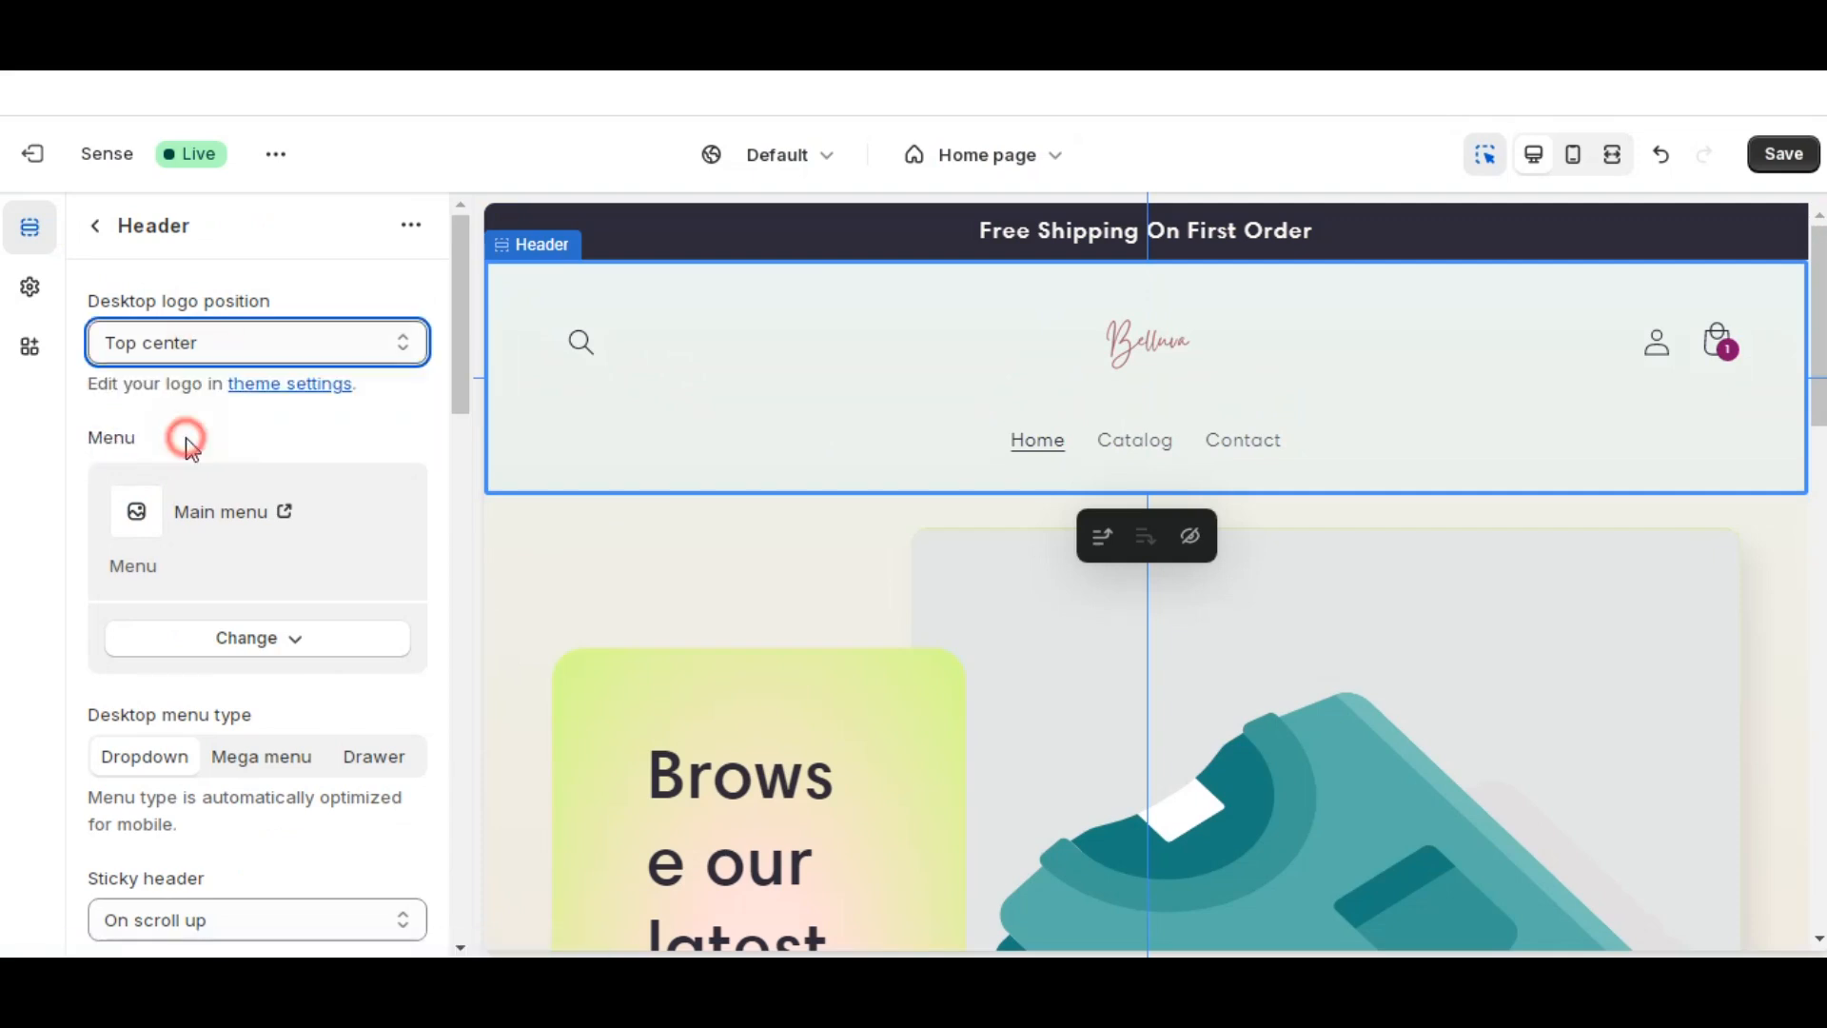
- Try the Middle left and Top left logo positions in the header and switch back to Middle center
left_click(196, 344)
left_click(213, 412)
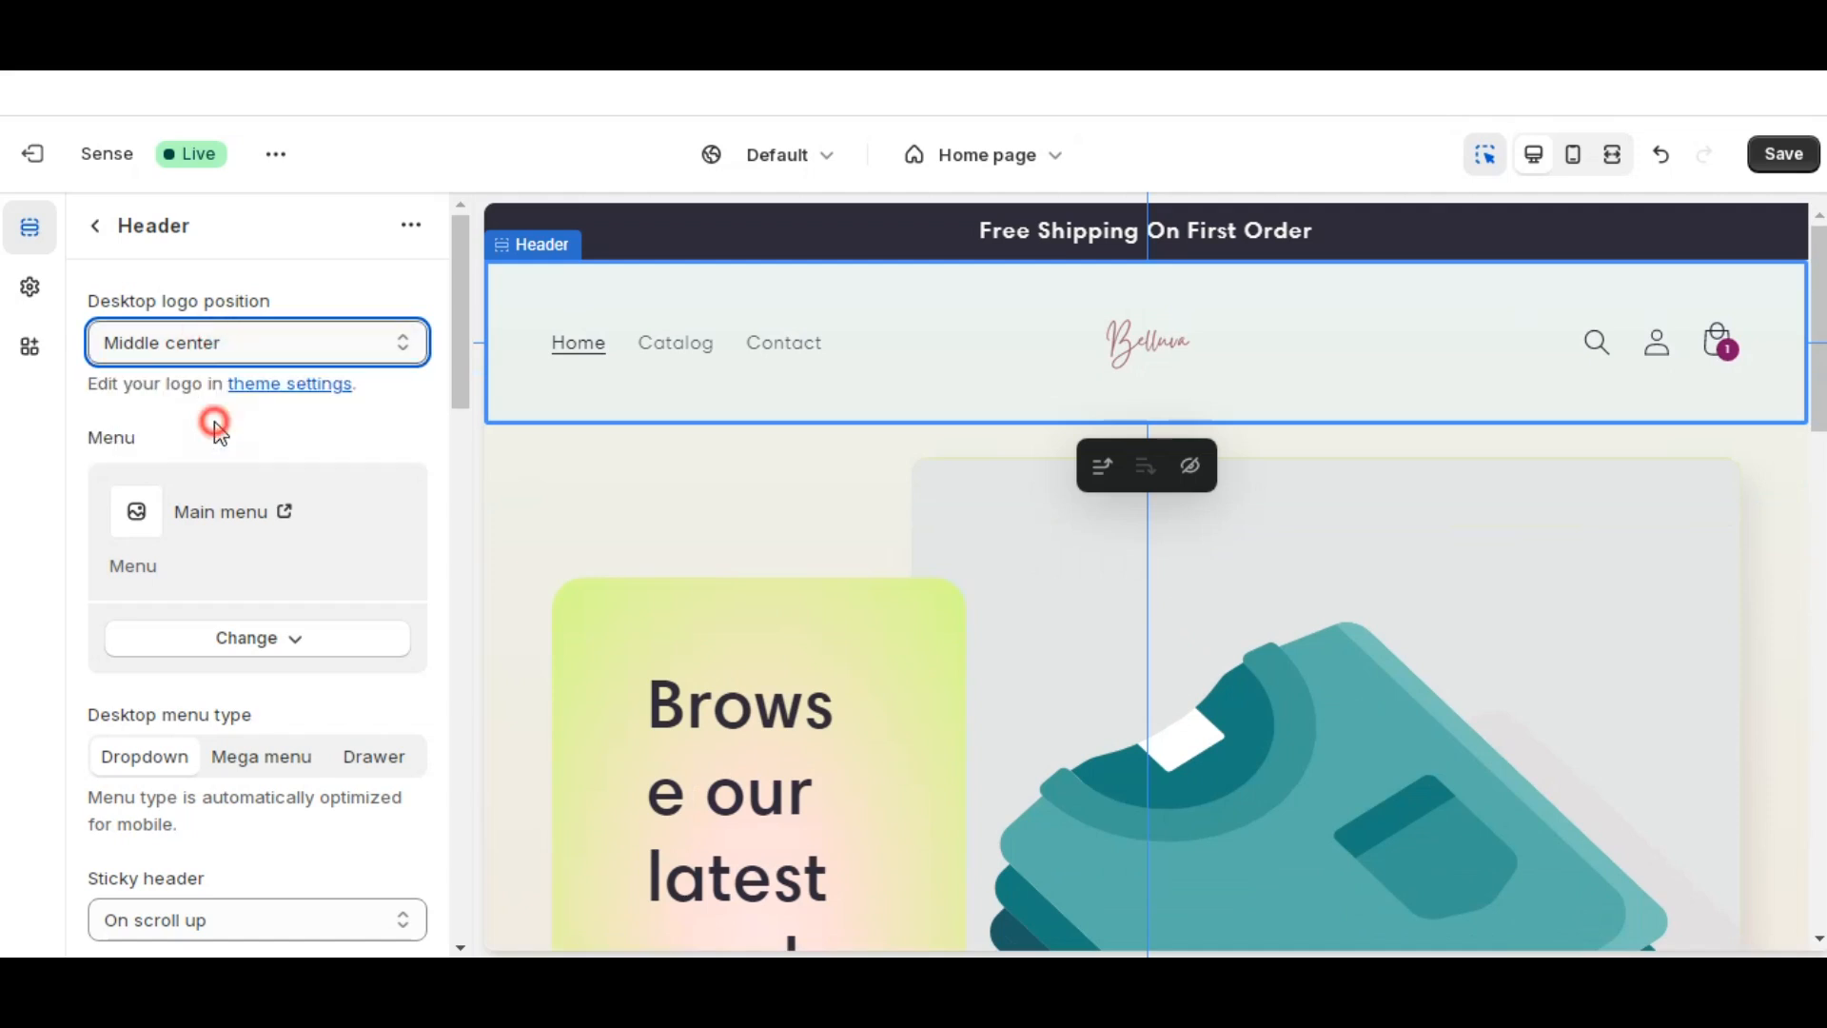
left_click(207, 350)
left_click(217, 377)
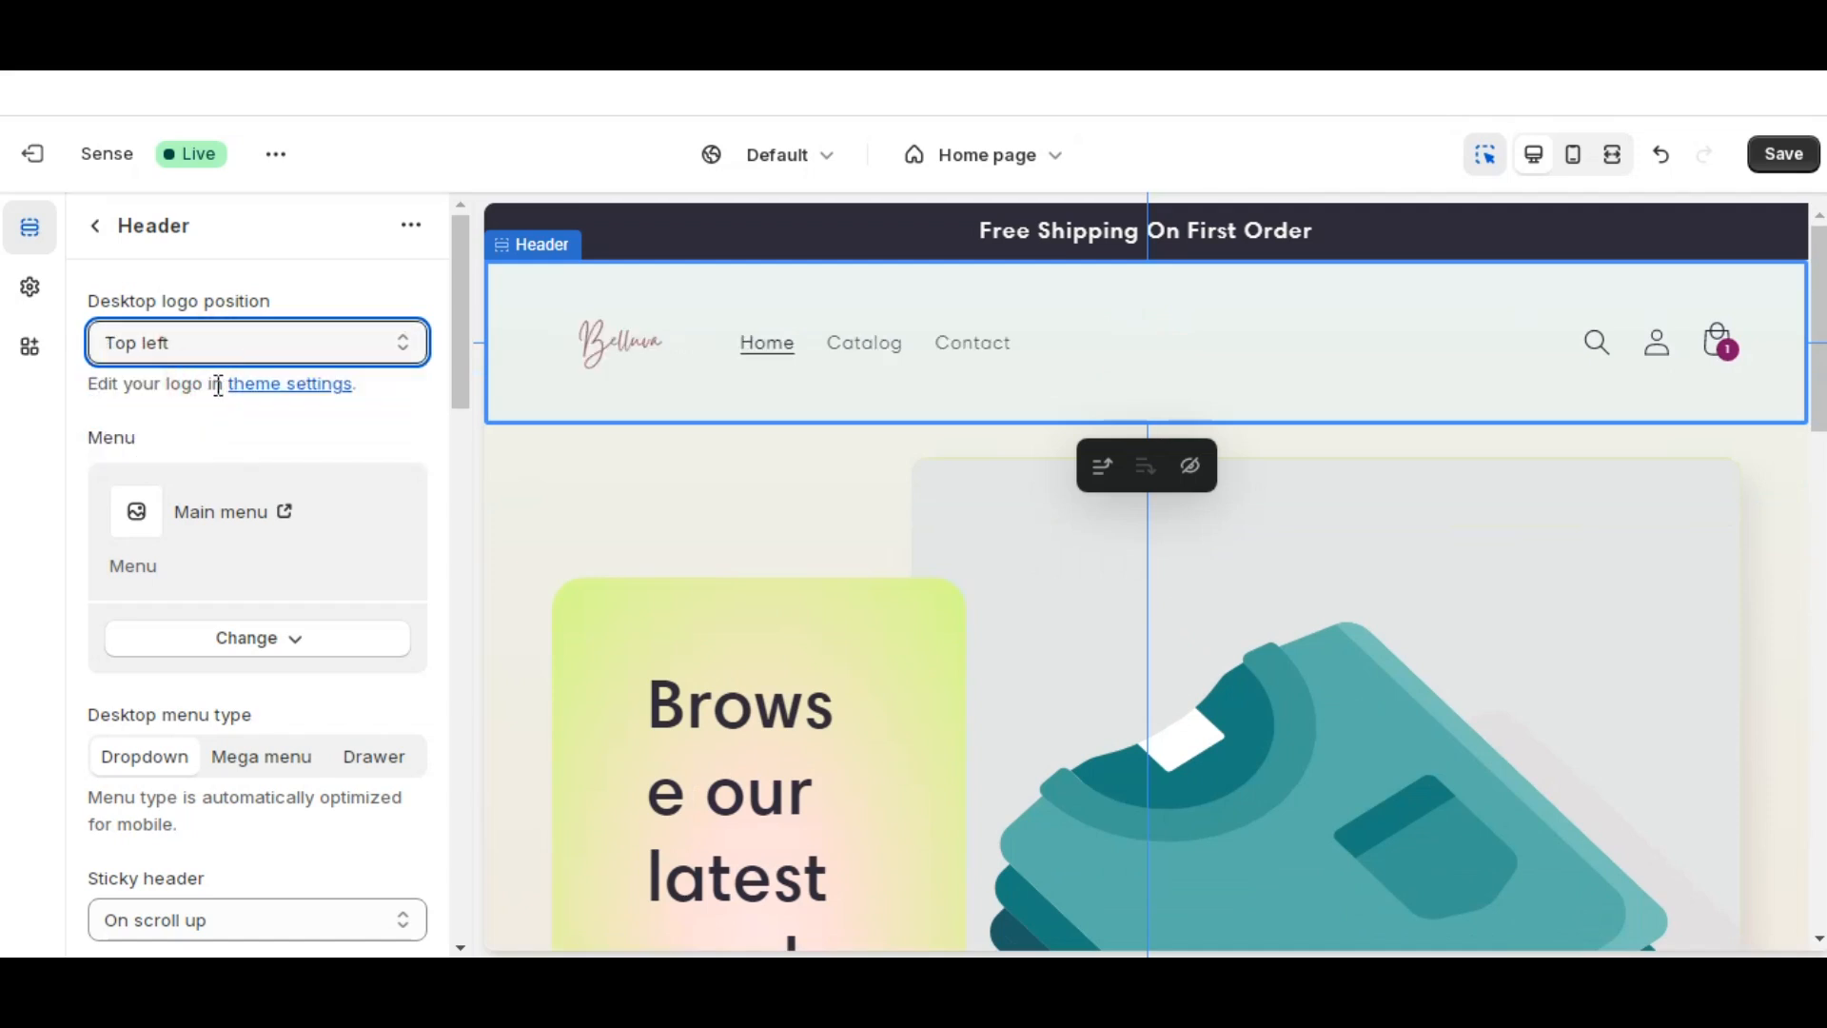
left_click(215, 350)
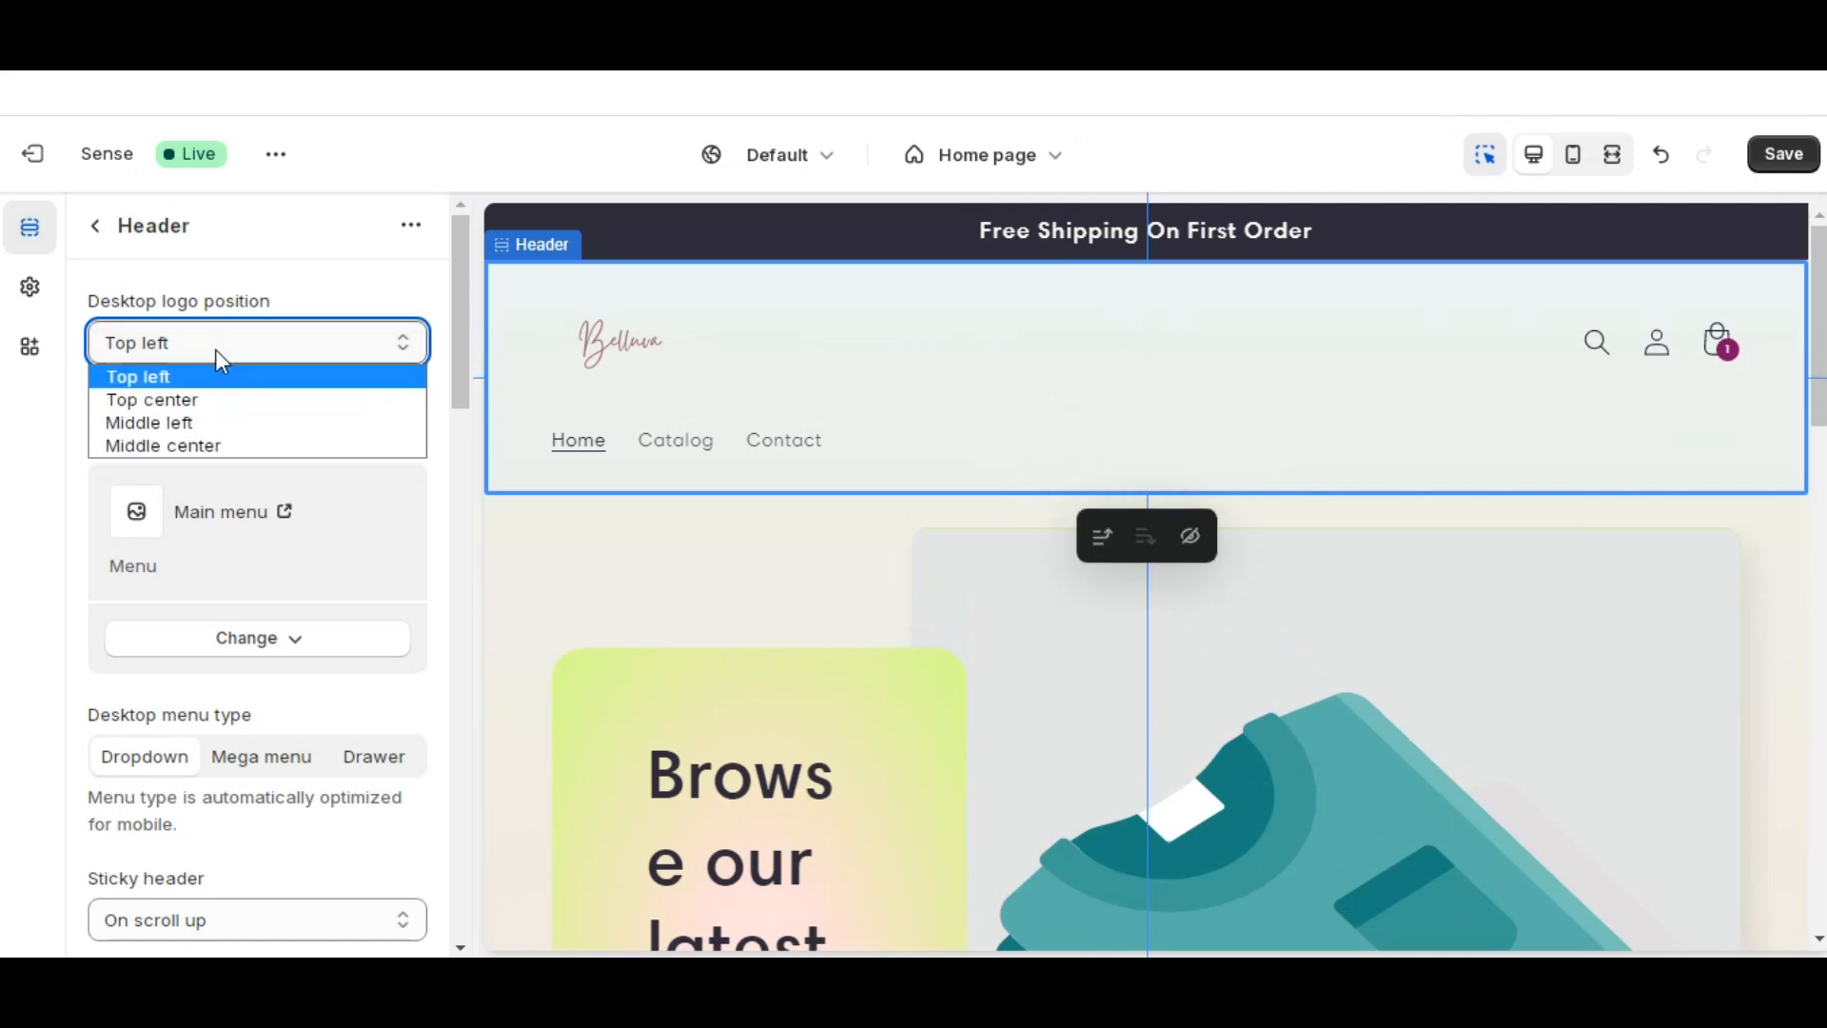
left_click(193, 449)
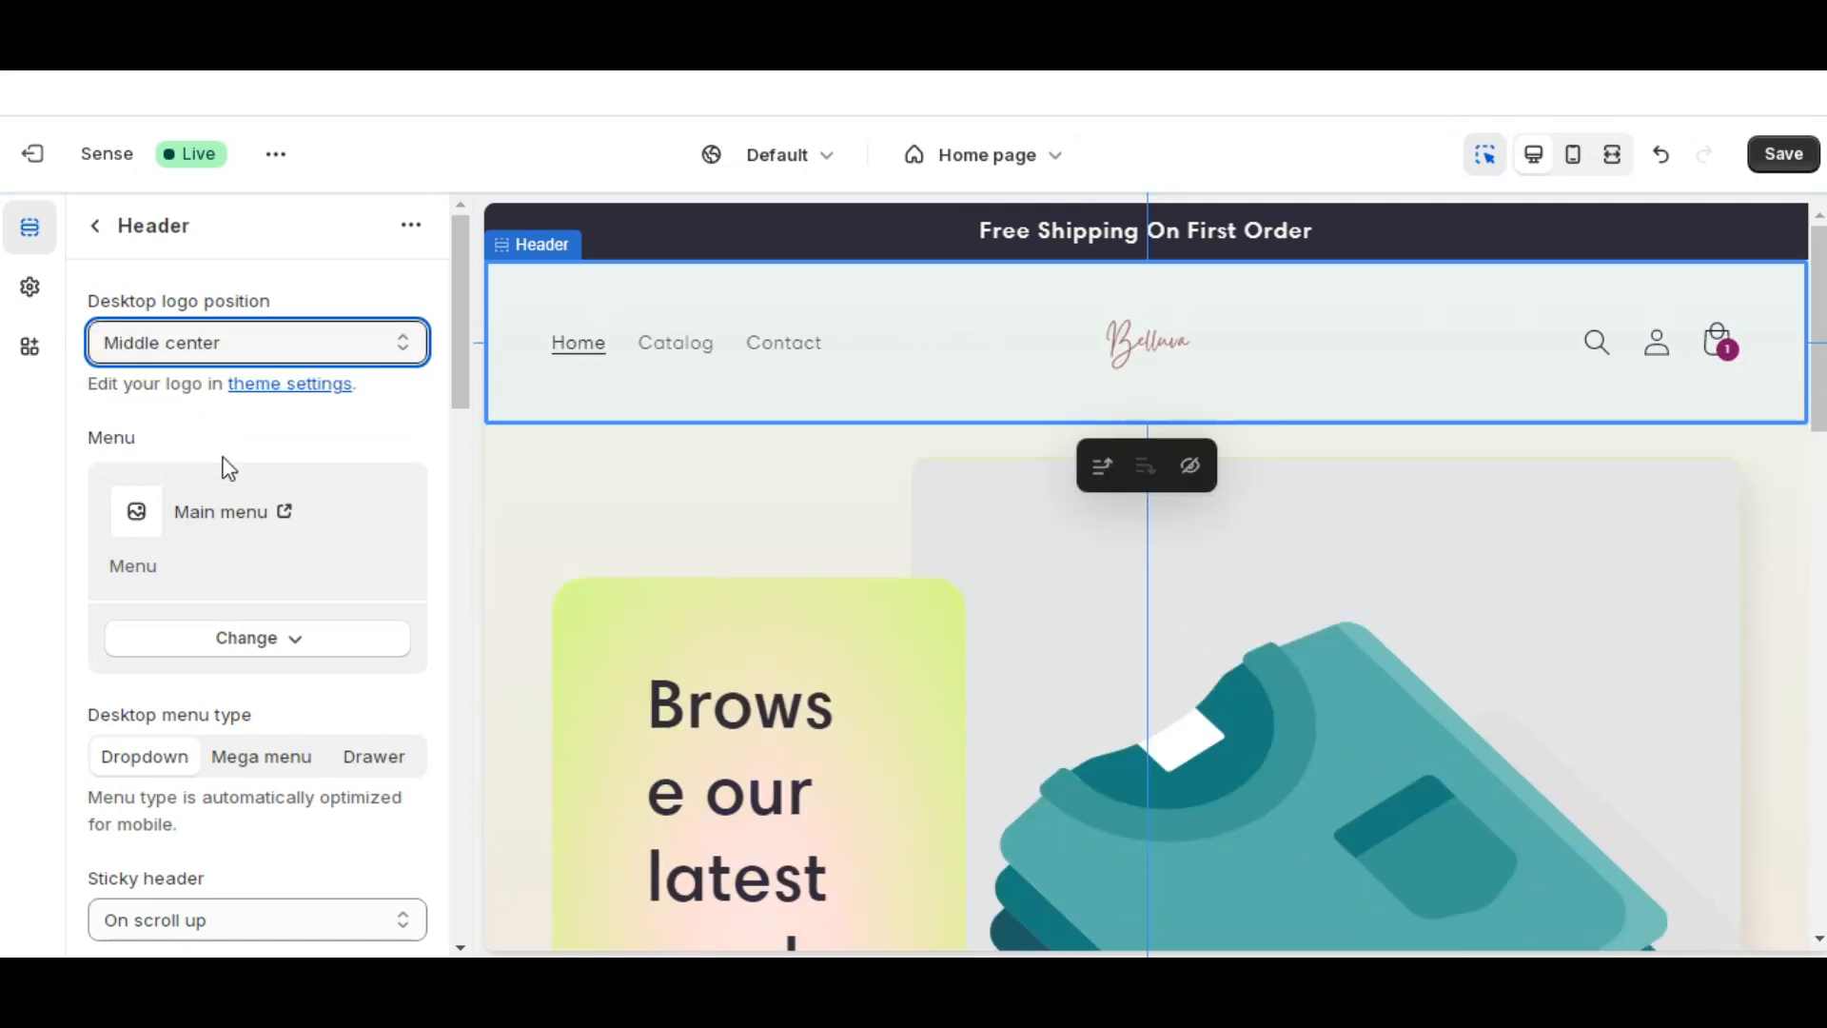
- Try the Drawer desktop menu type, test opening the menu in the preview, and switch back to Dropdown
scroll(228, 466, "down", 2)
scroll(229, 466, "down", 2)
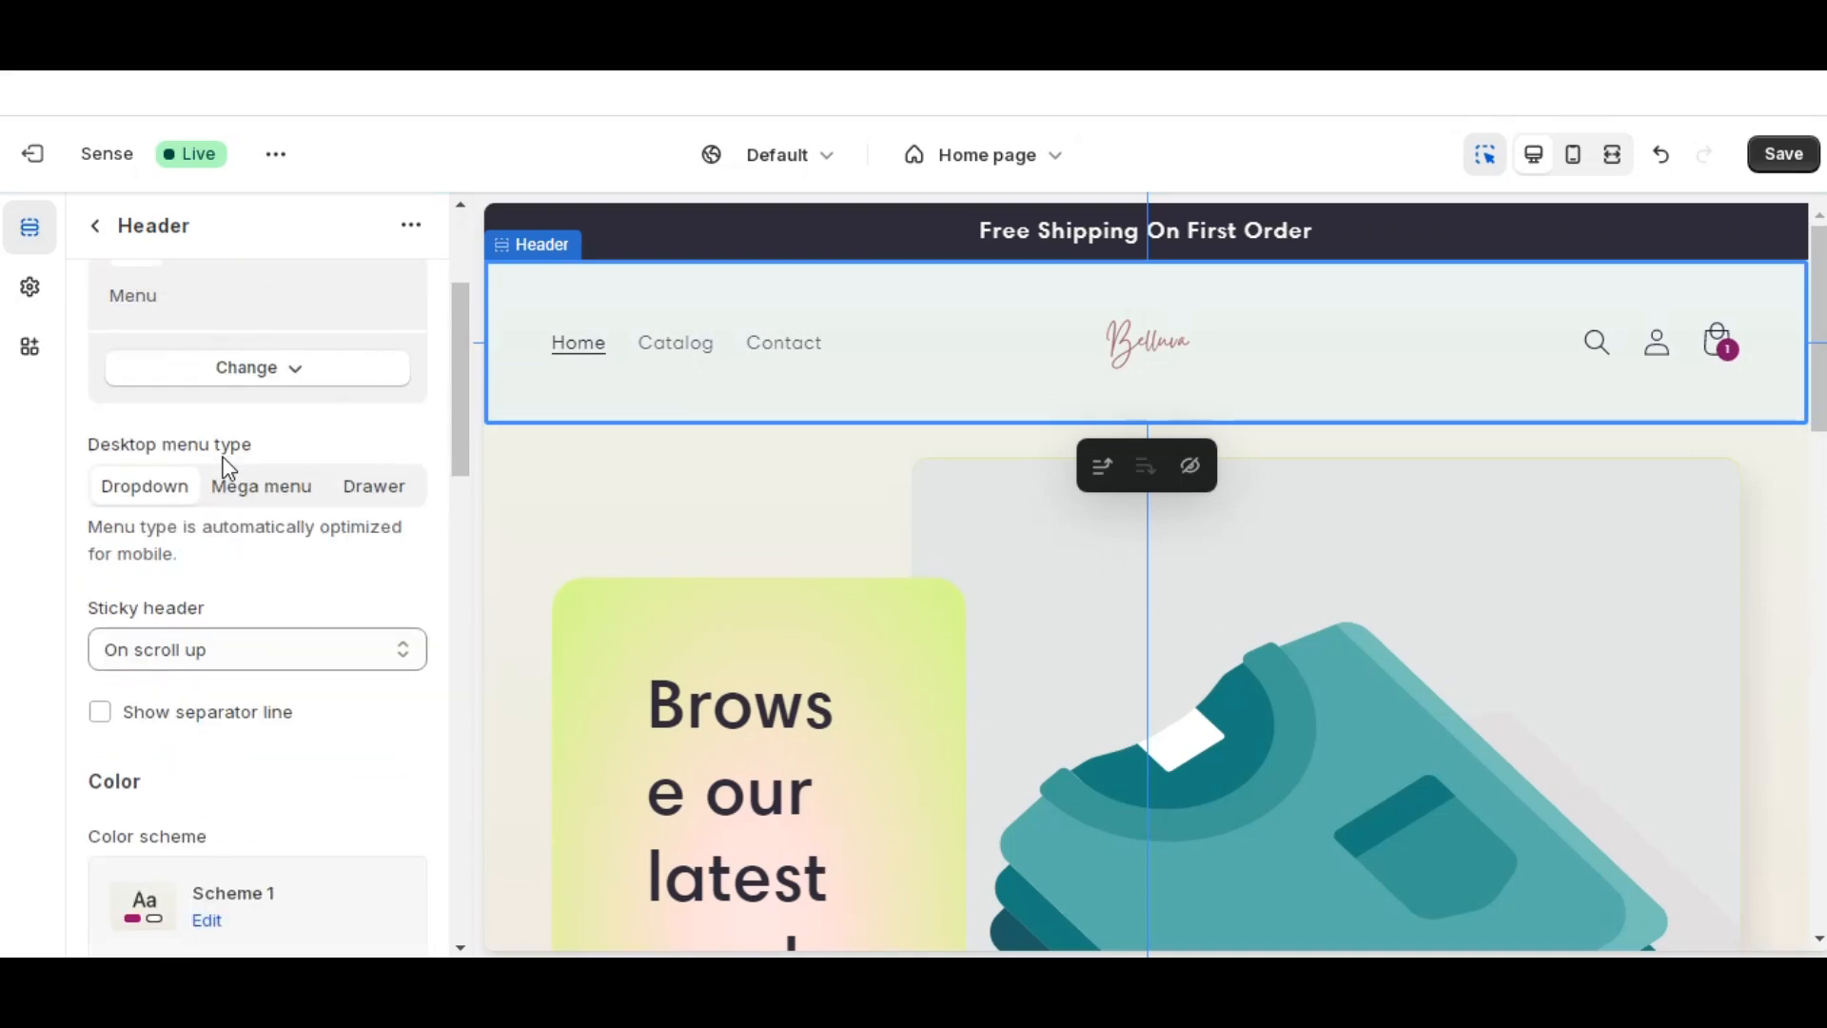
left_click(381, 489)
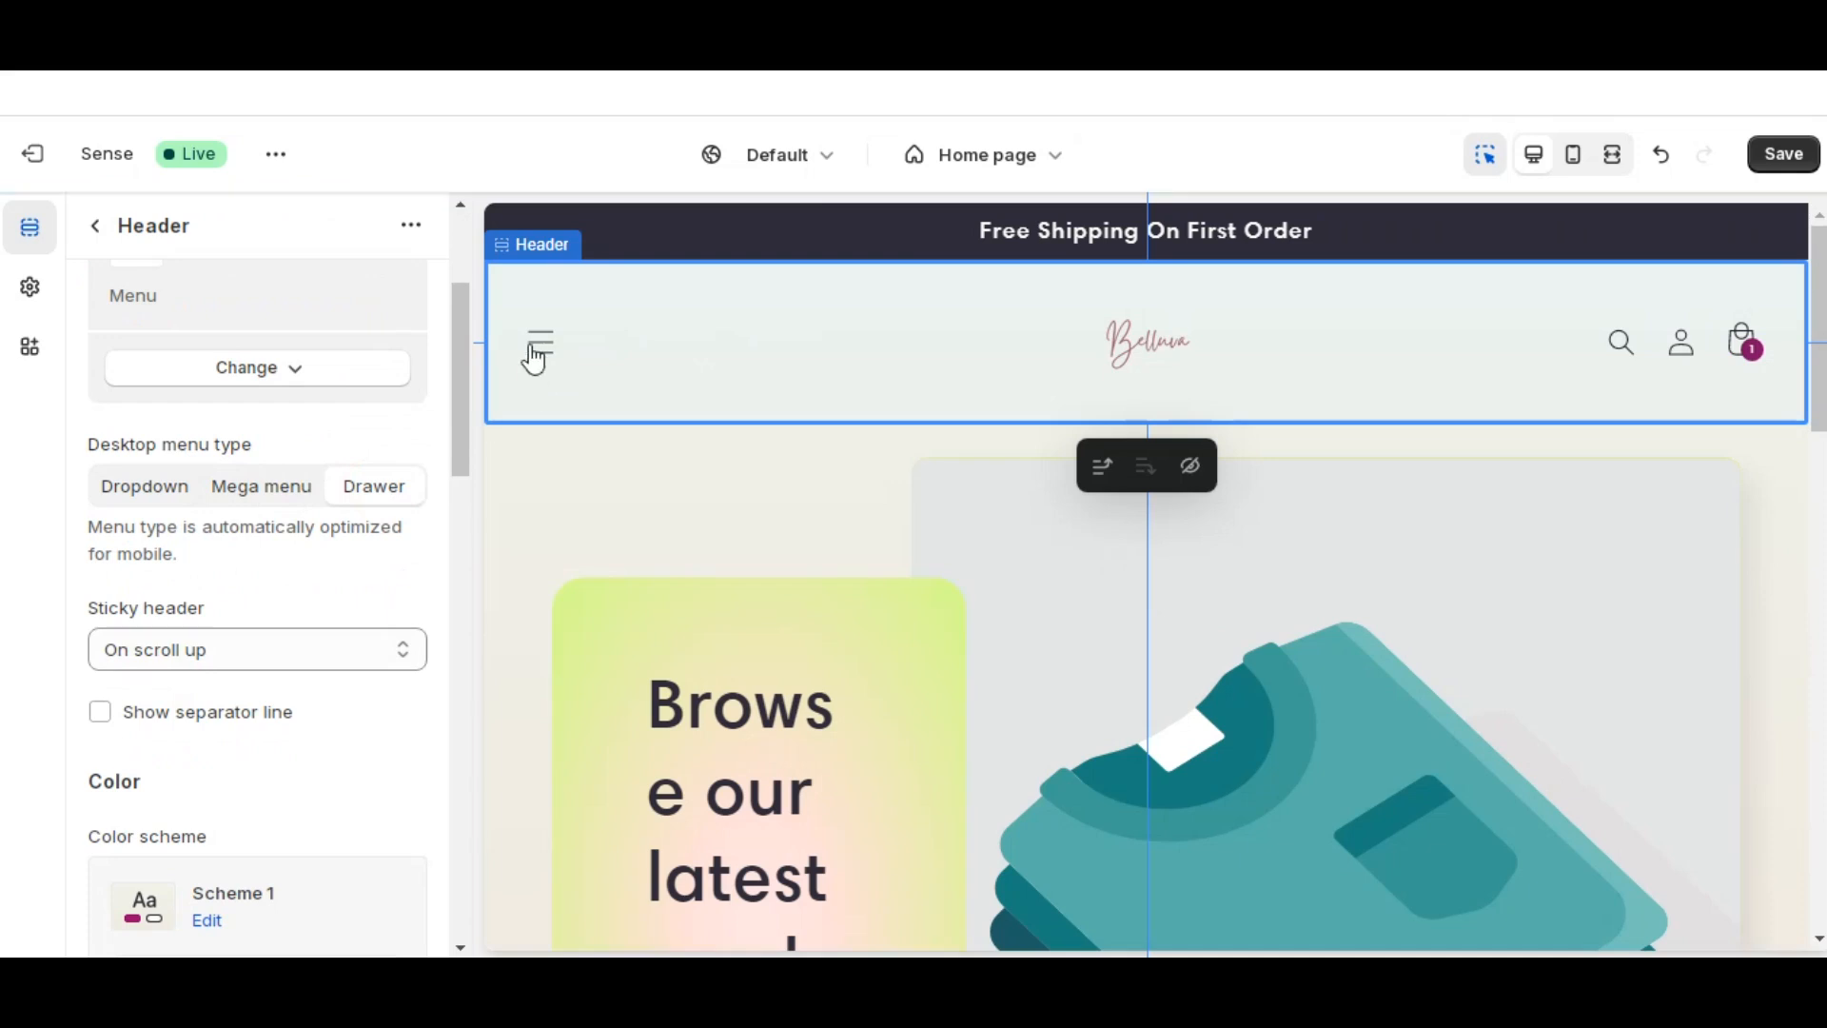
left_click(539, 350)
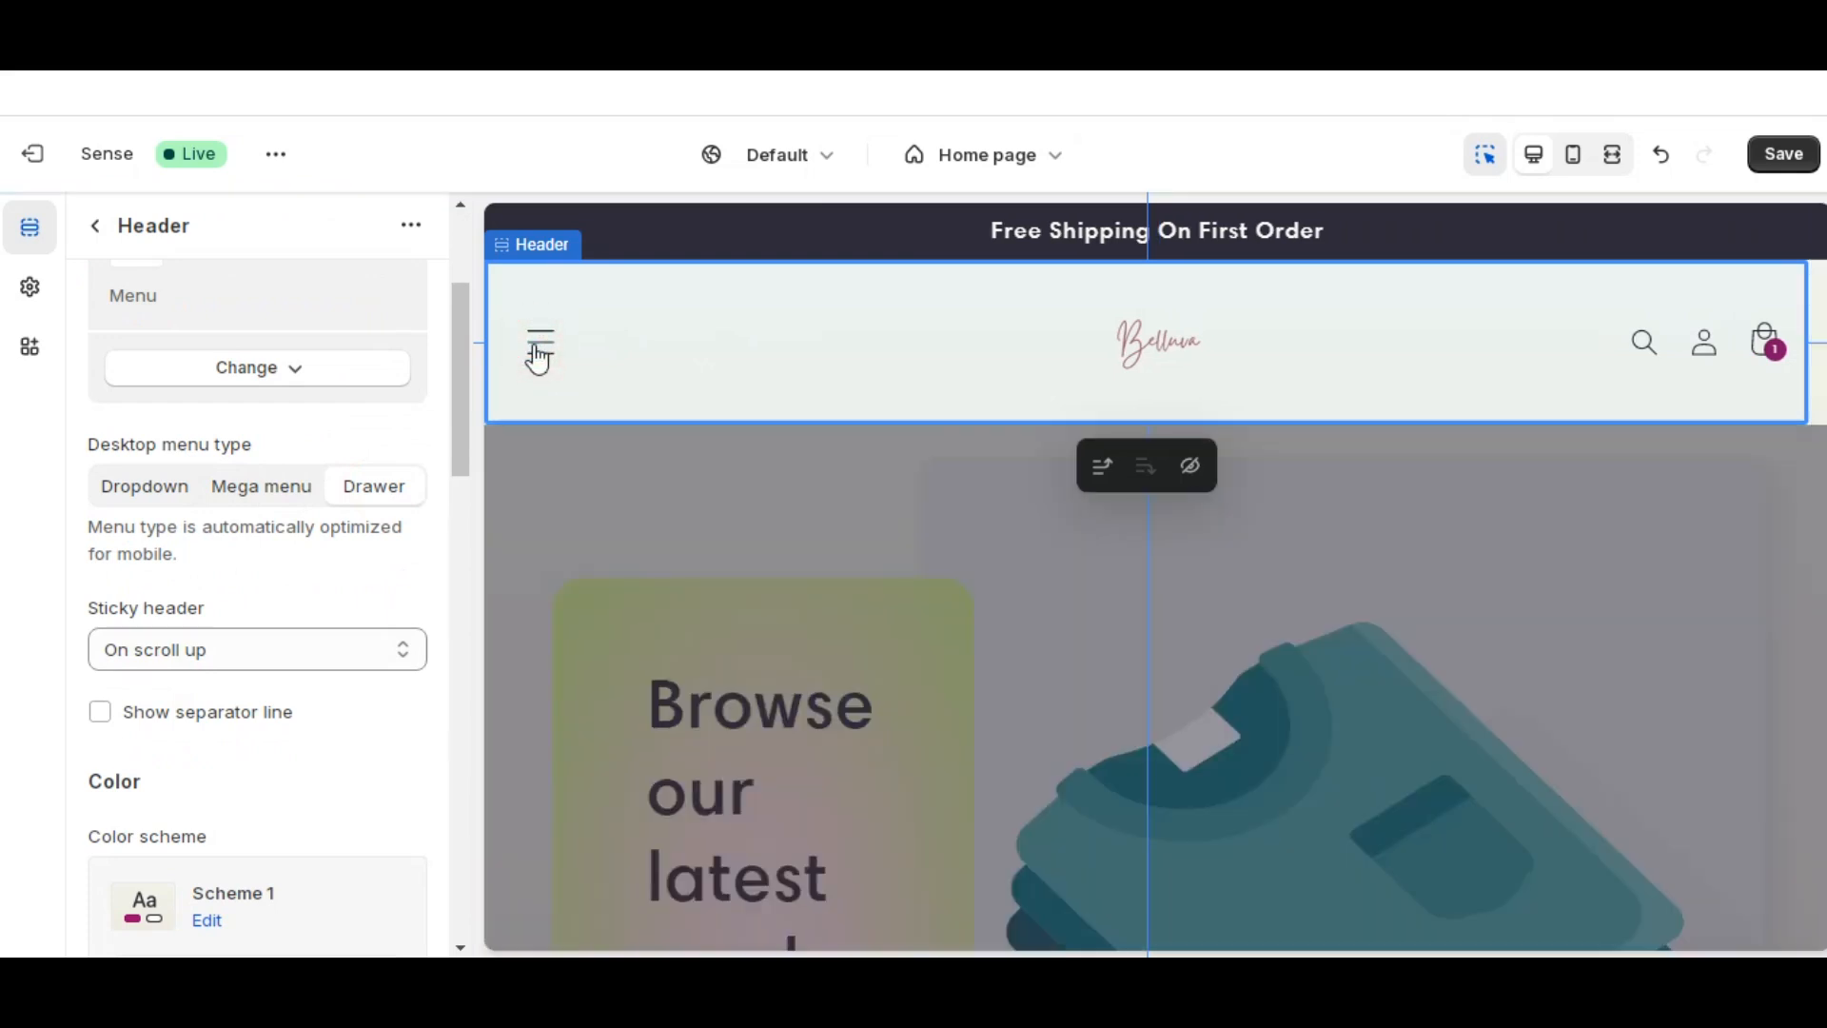
left_click(152, 489)
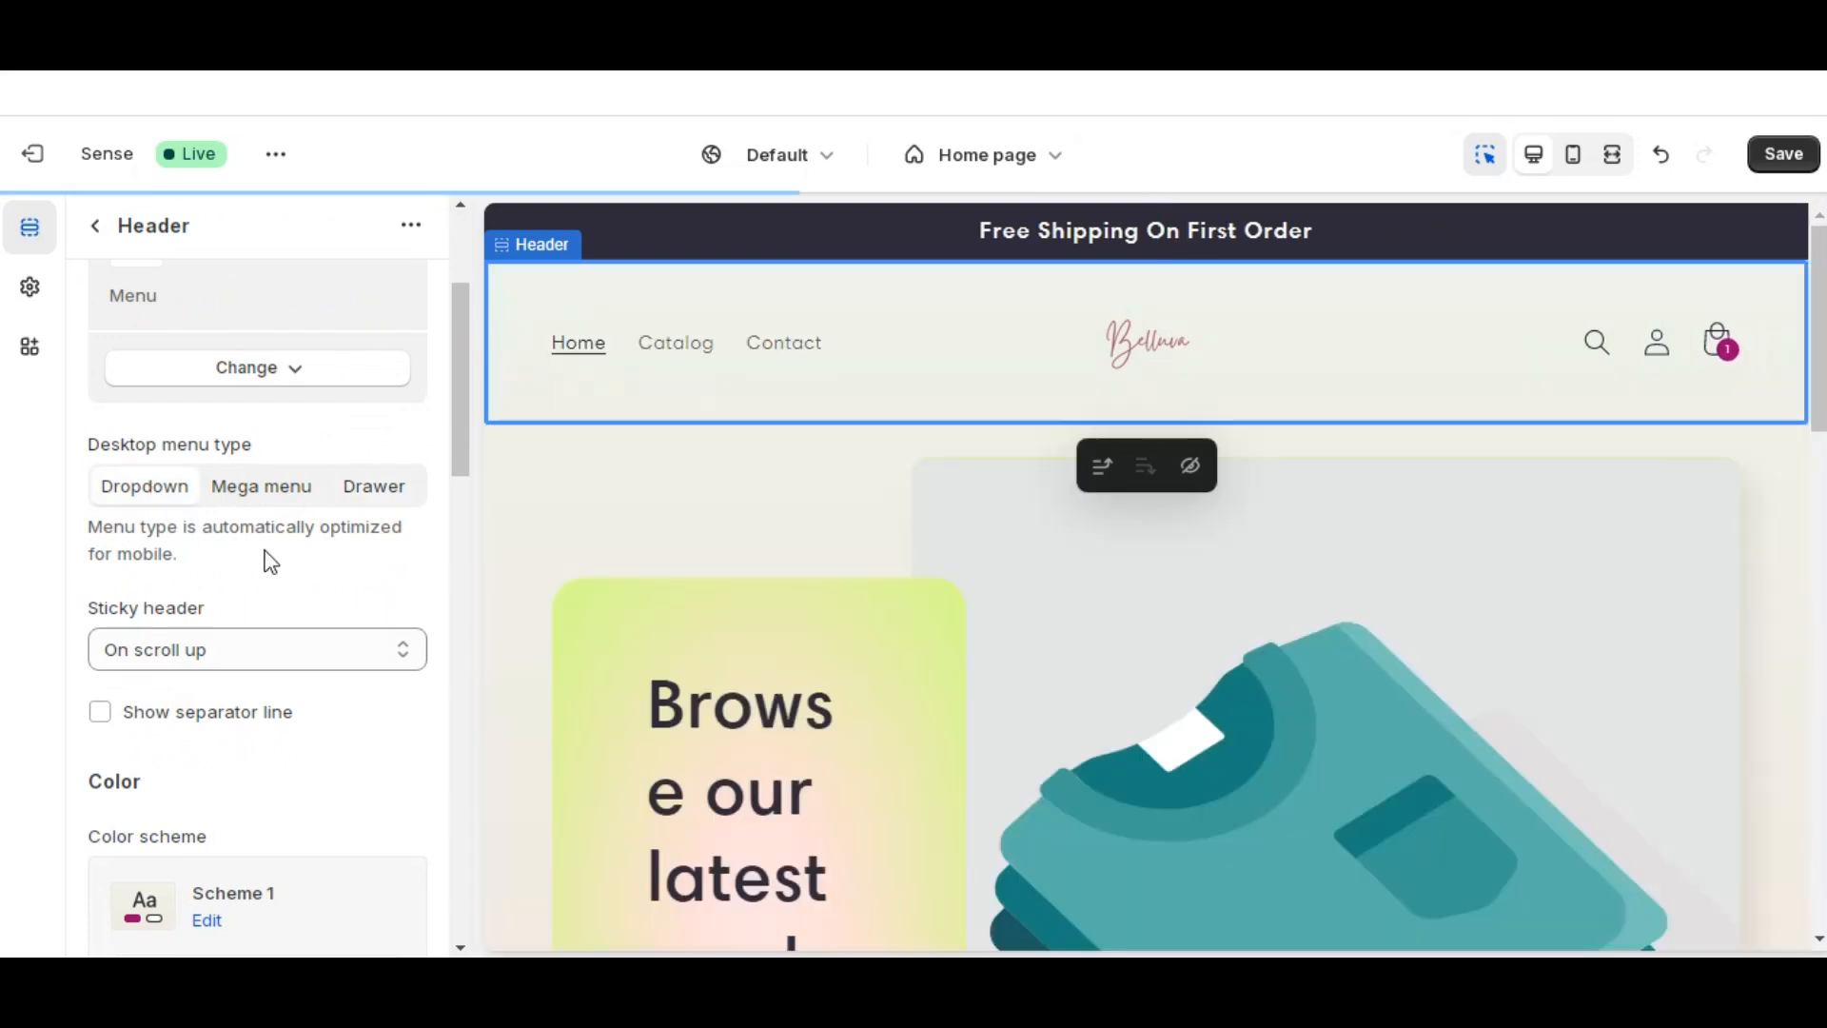
- Examine the header's color, selector, customer account, mobile layout and spacing settings, and return to the home page sections
scroll(270, 561, "down", 2)
scroll(271, 561, "down", 7)
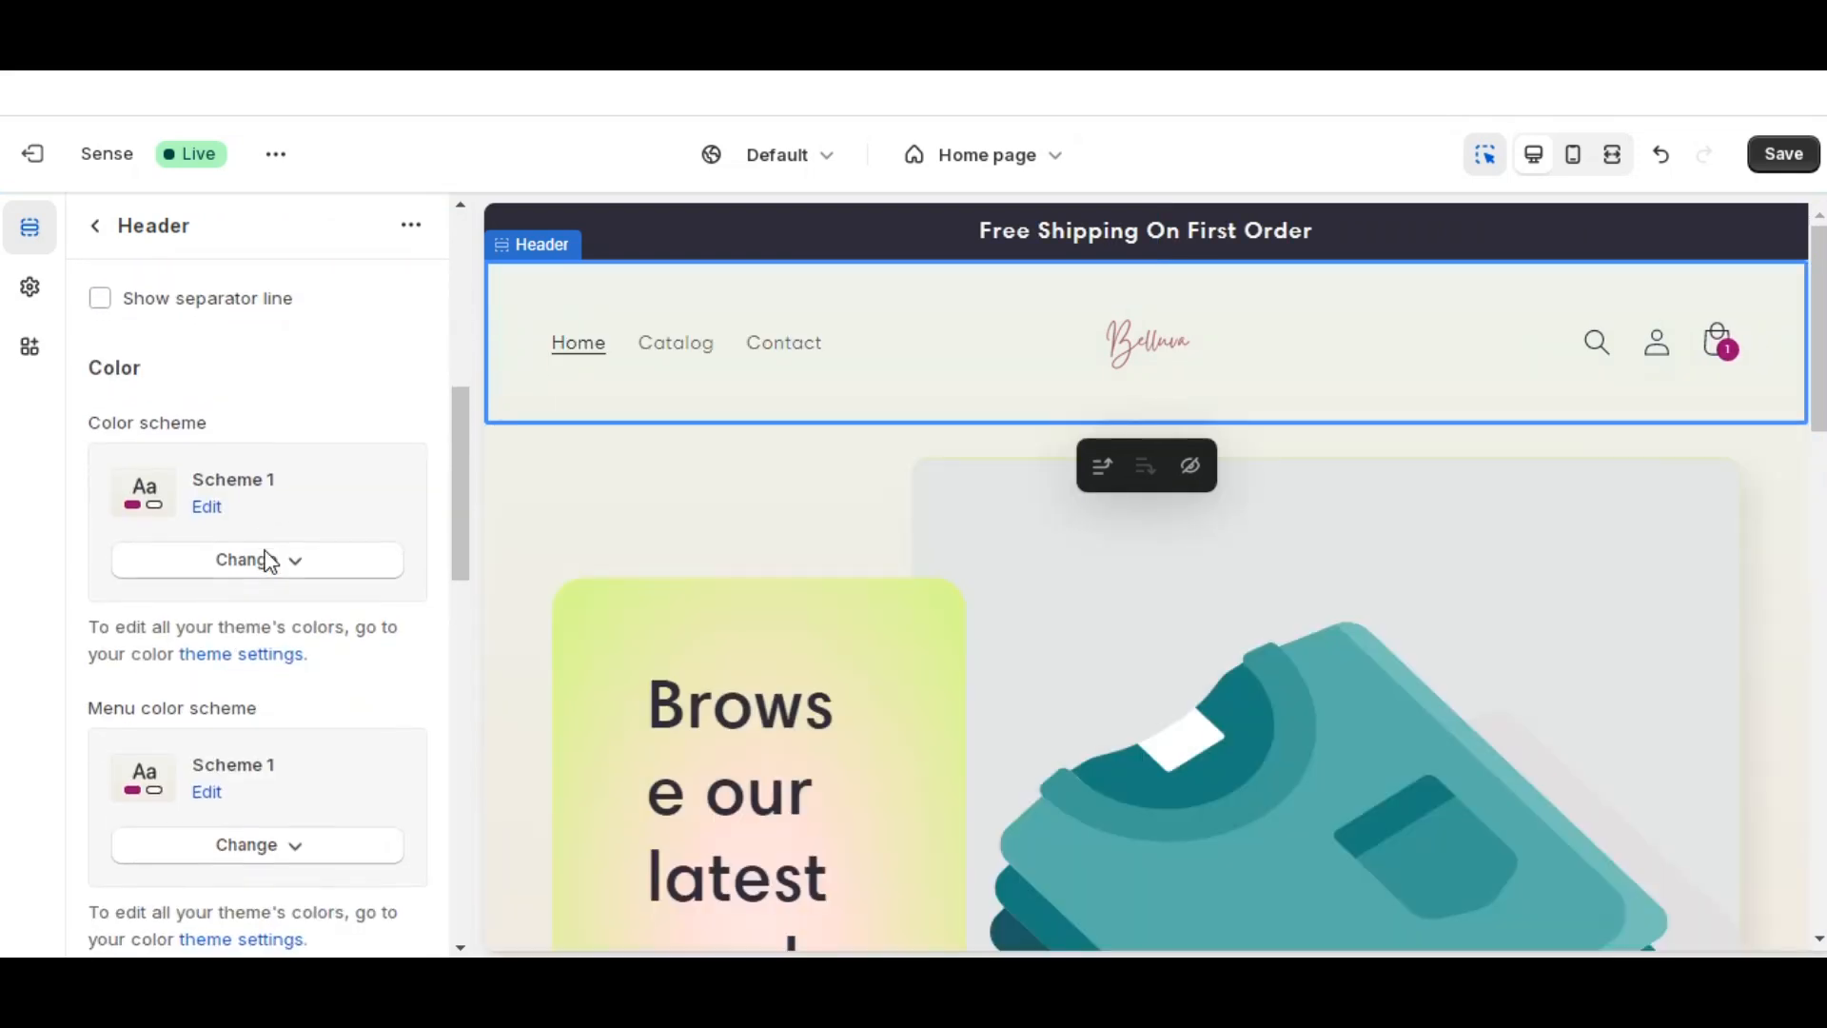
scroll(270, 562, "down", 5)
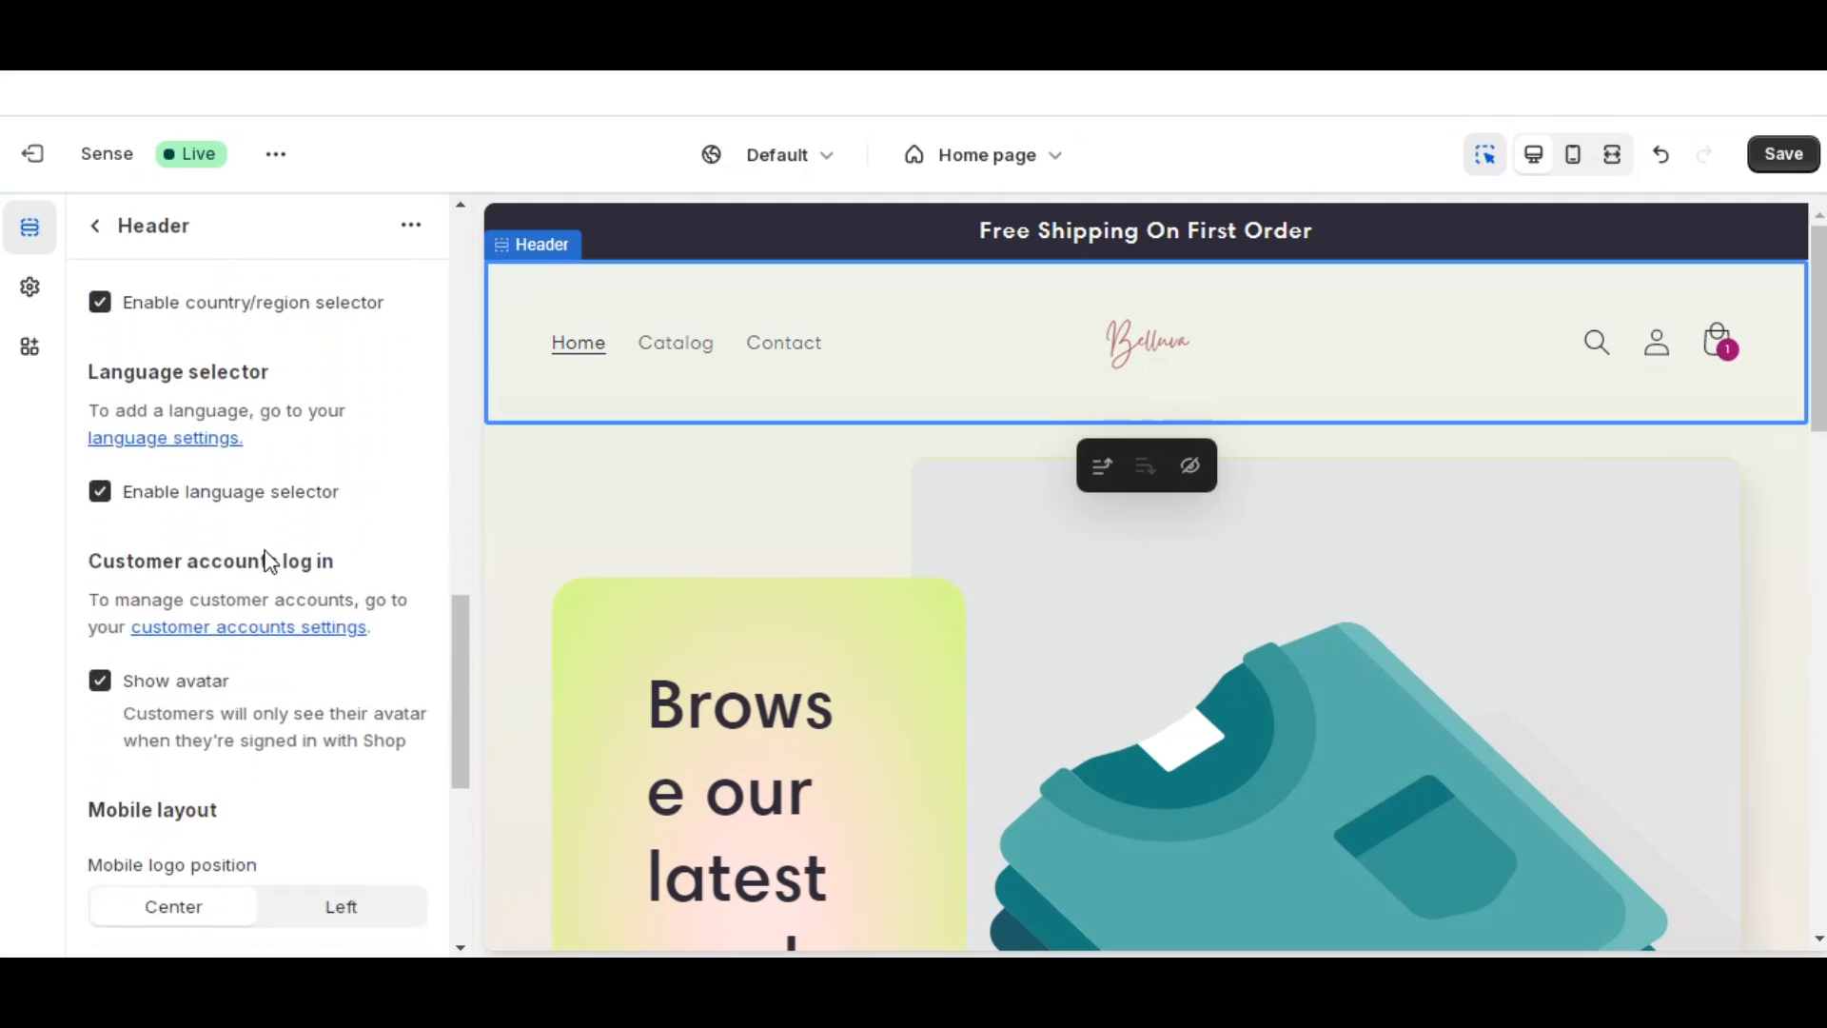
scroll(270, 562, "down", 6)
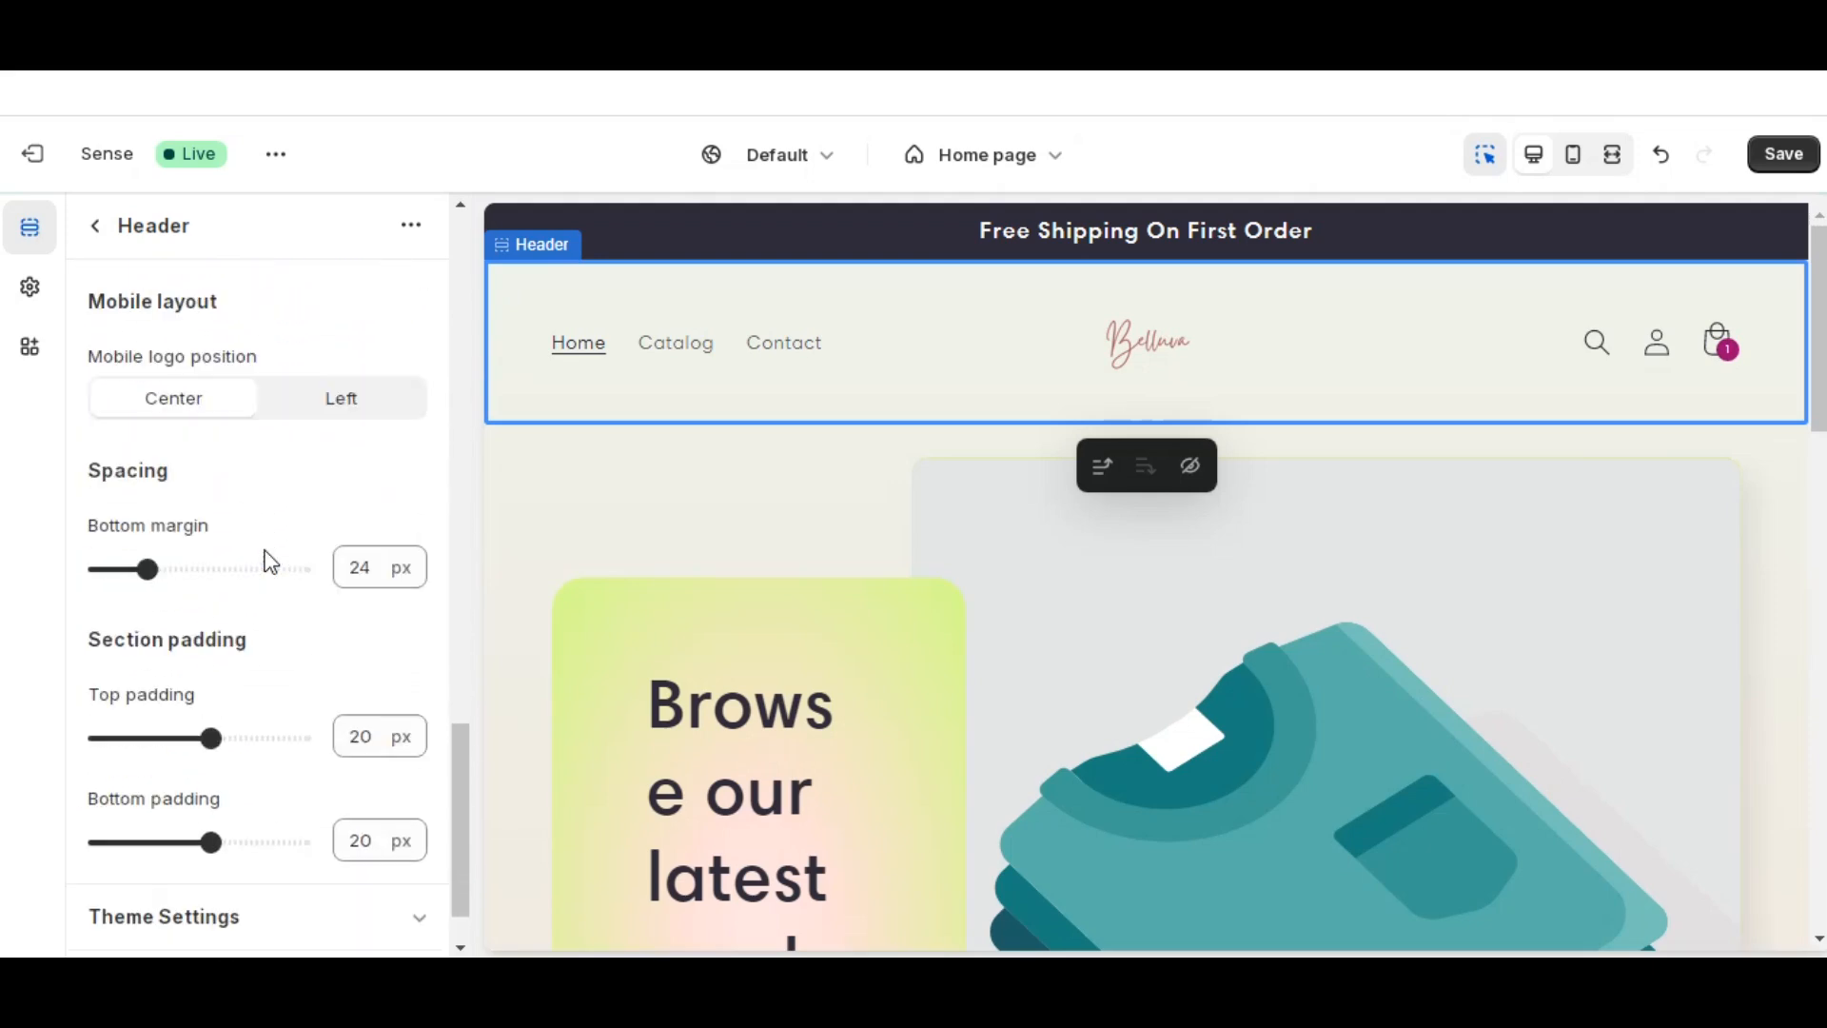
scroll(270, 562, "up", 2)
scroll(271, 561, "down", 2)
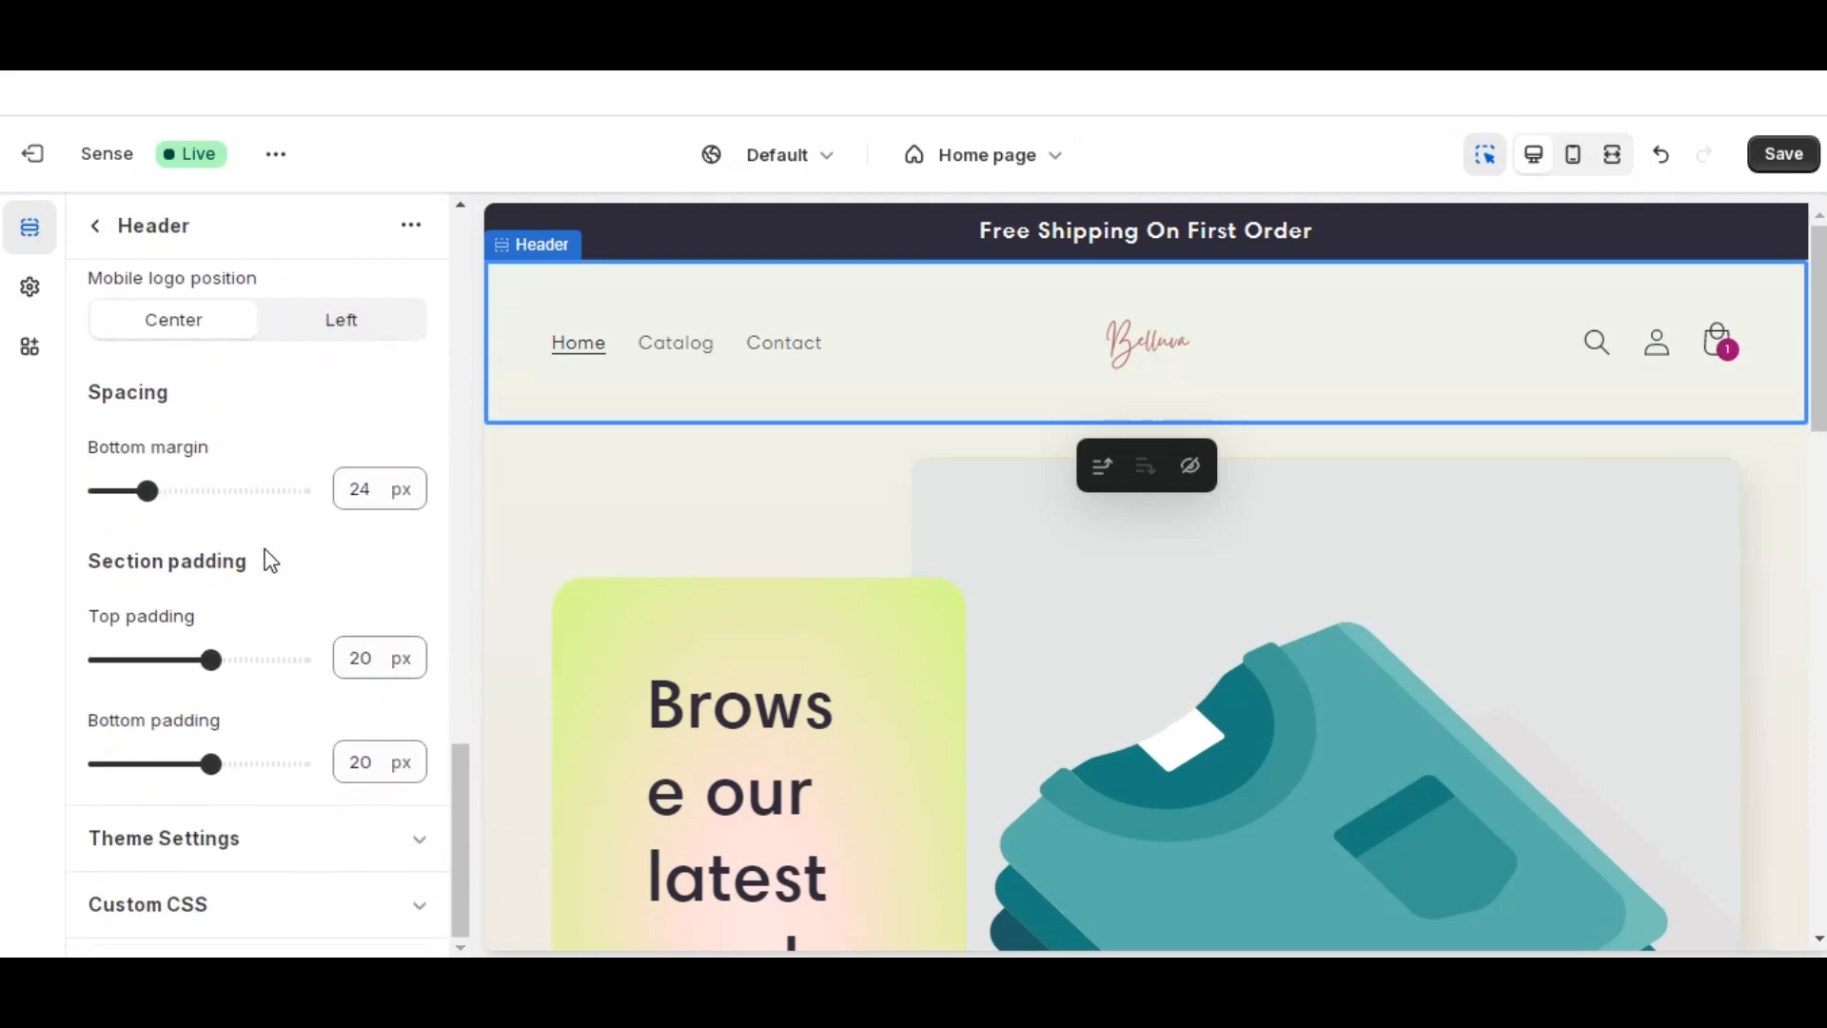
scroll(269, 557, "up", 10)
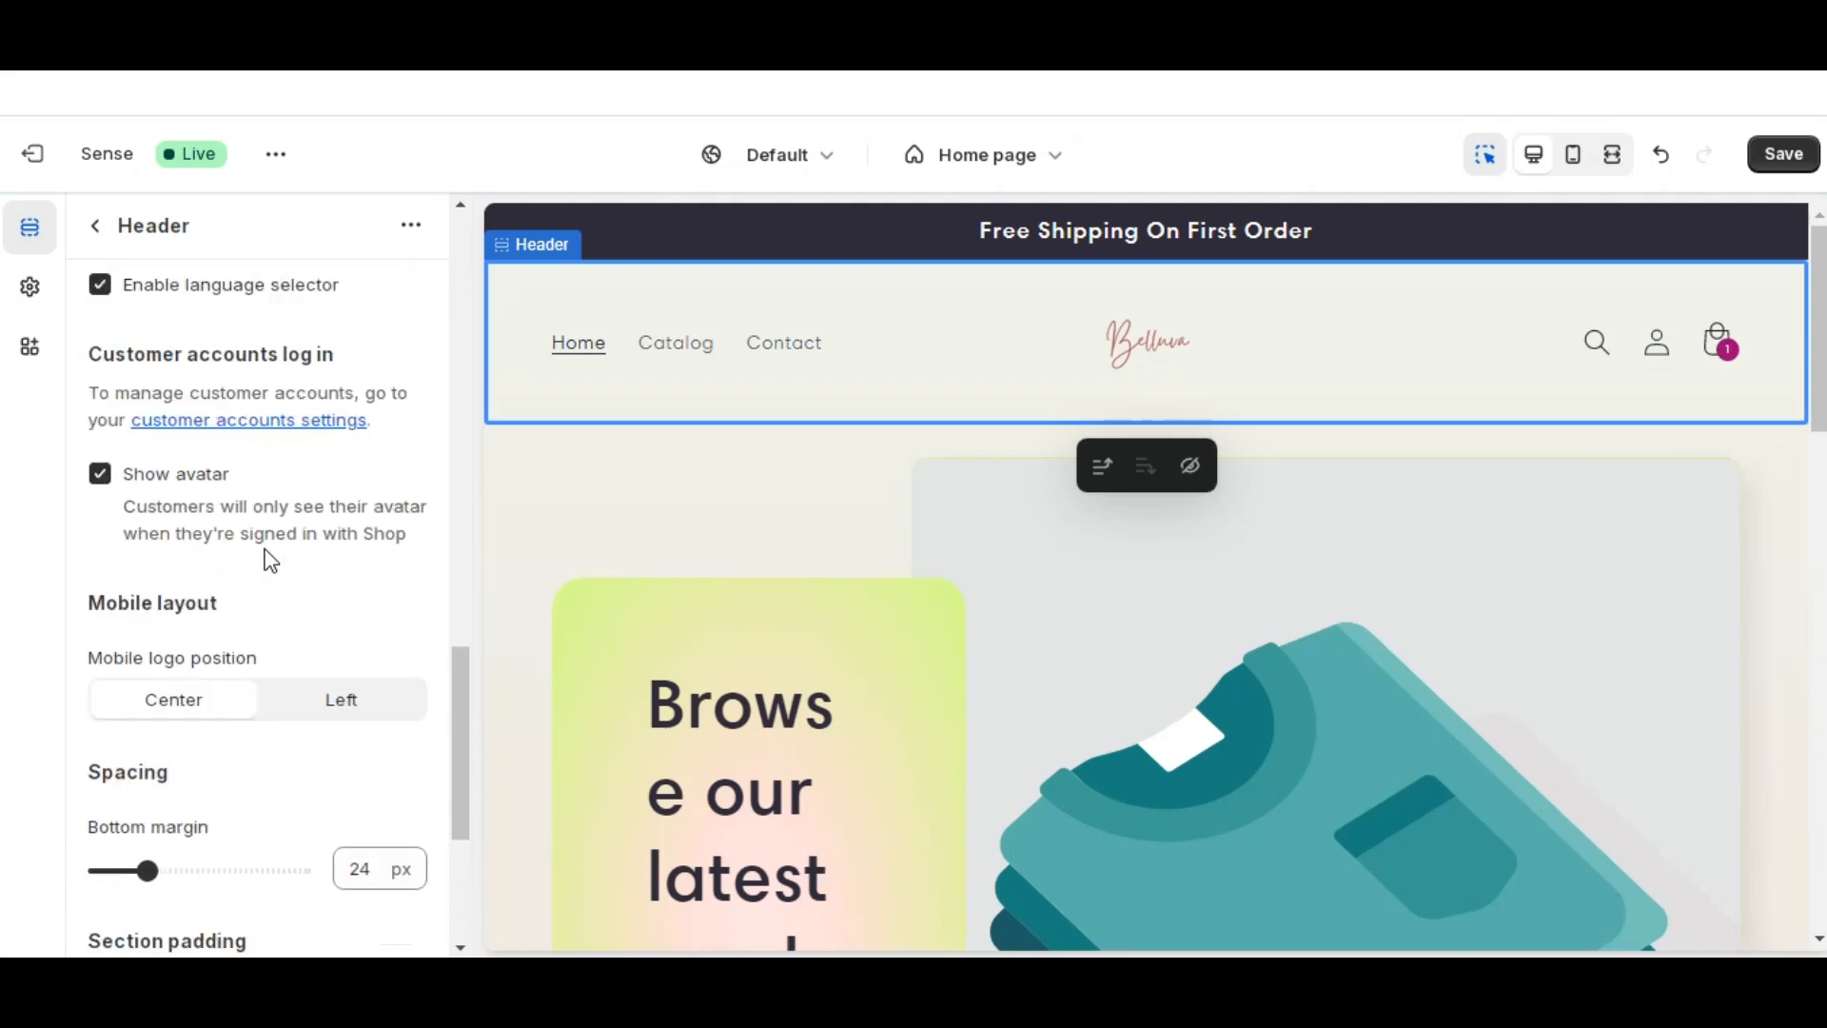
left_click(99, 236)
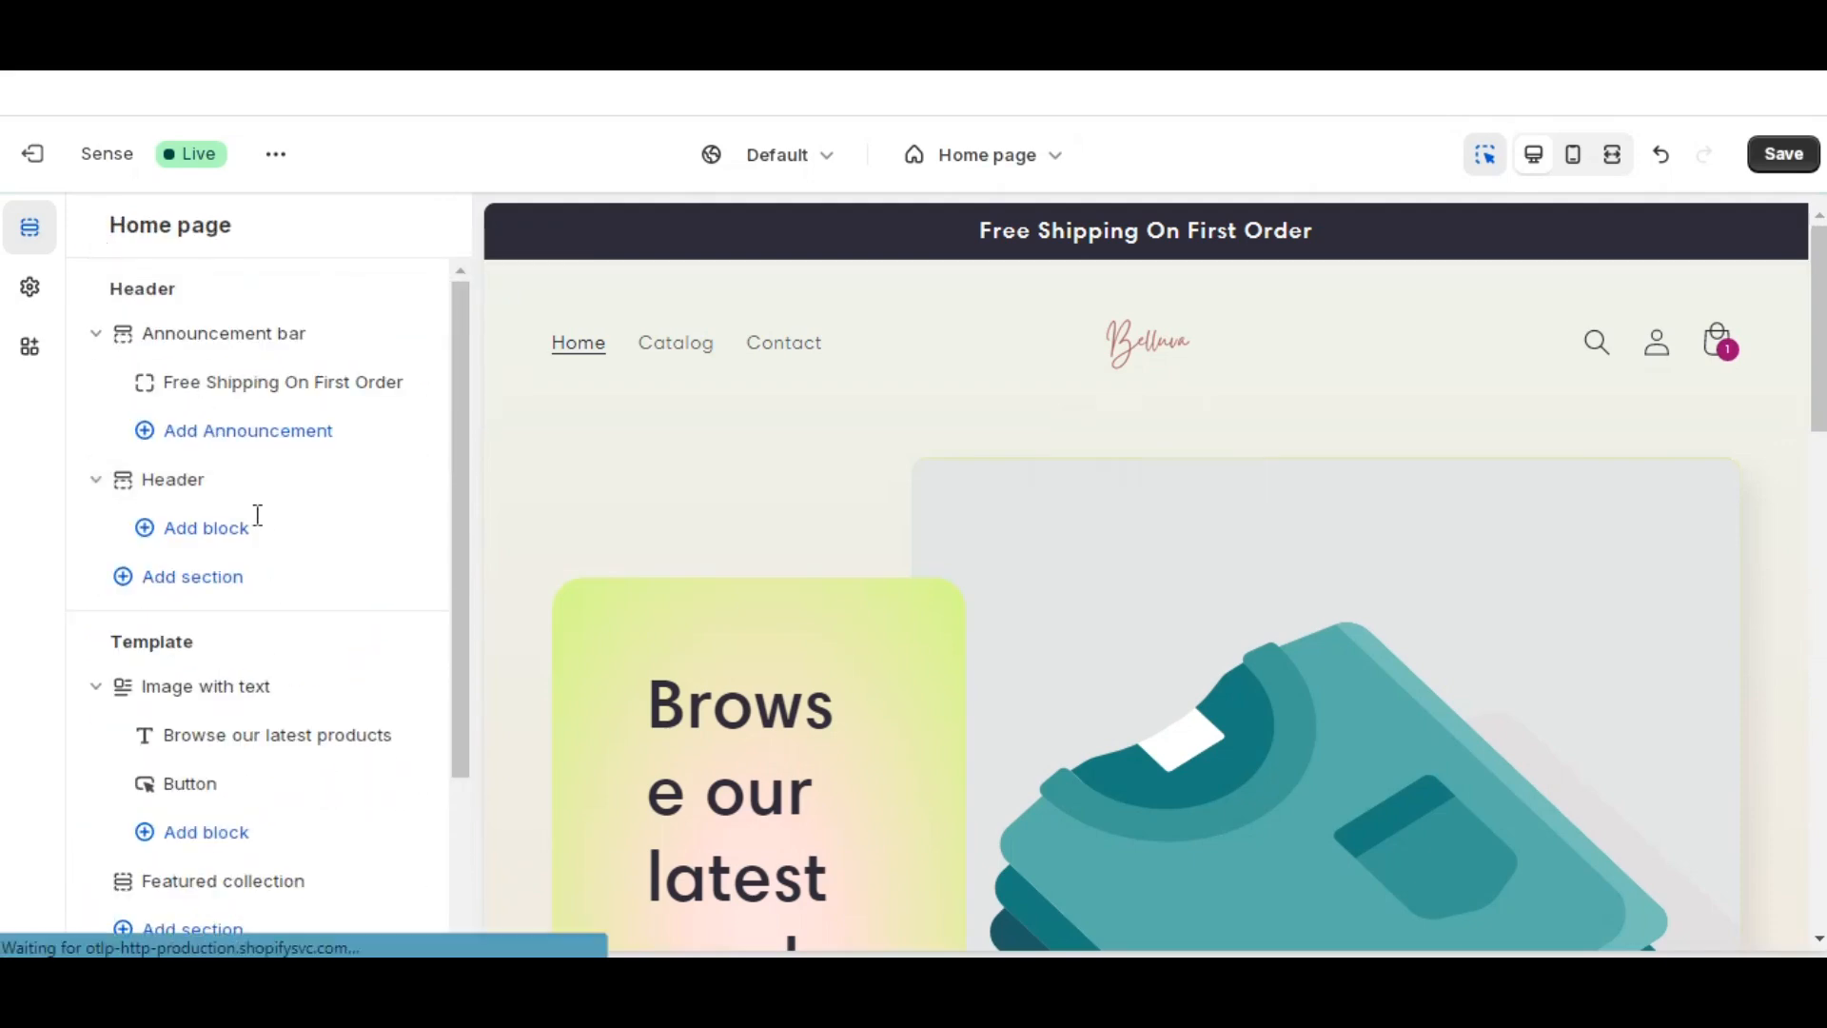
- Open the Image with text section's settings and check the uploaded store images available for it
scroll(257, 517, "down", 1)
scroll(255, 515, "down", 2)
scroll(614, 544, "down", 1)
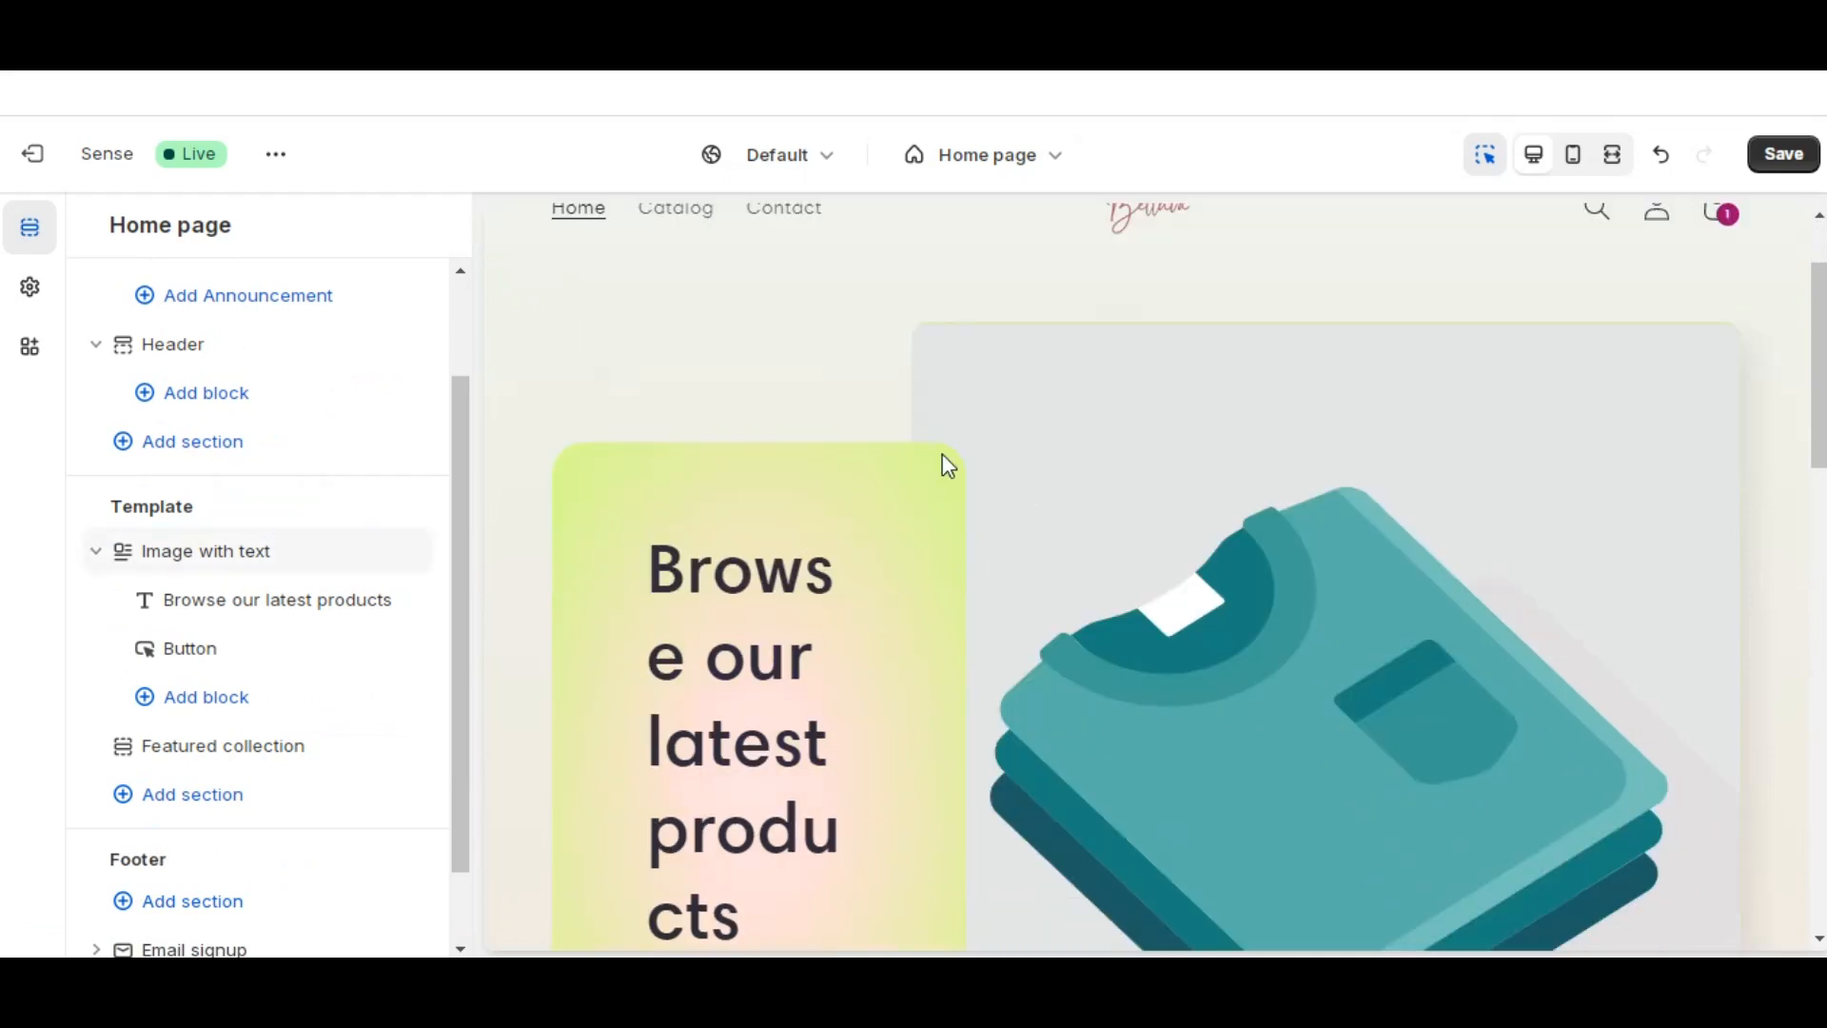
left_click(1009, 487)
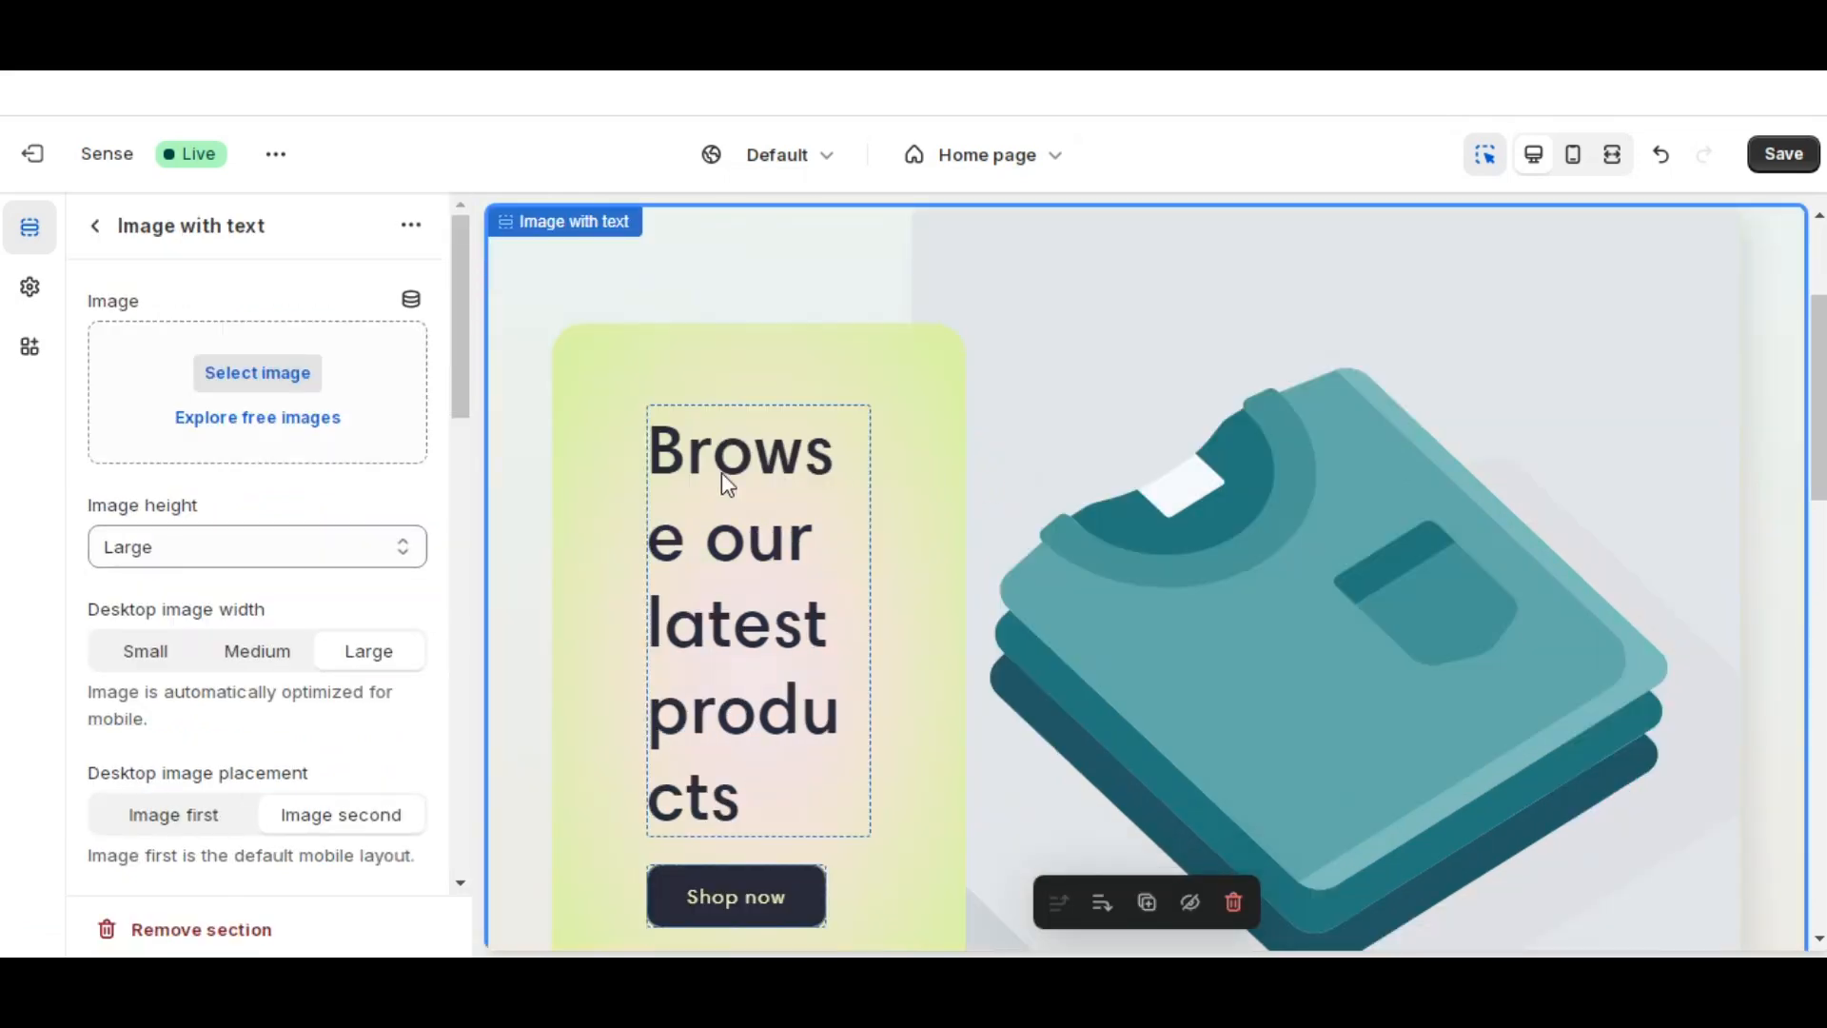
left_click(265, 375)
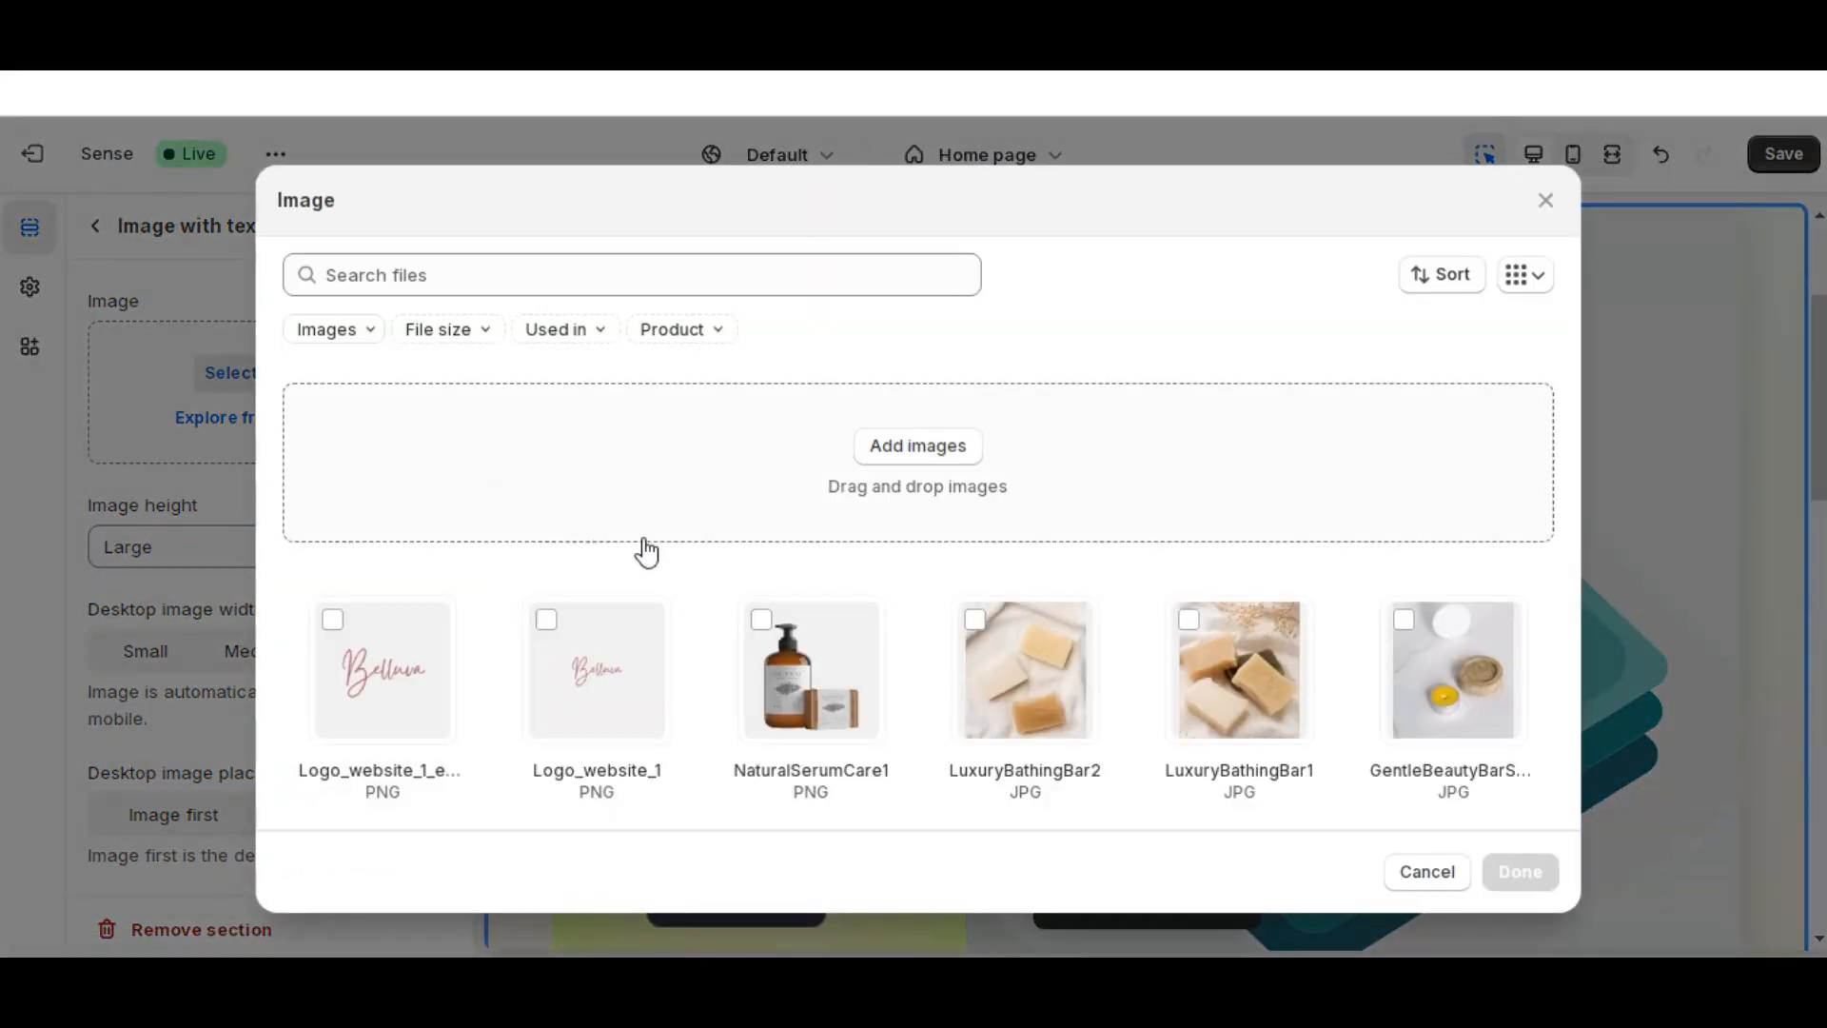
left_click(1546, 201)
- Search the free images for "Organic Beauty" for the Image with text section
left_click(253, 429)
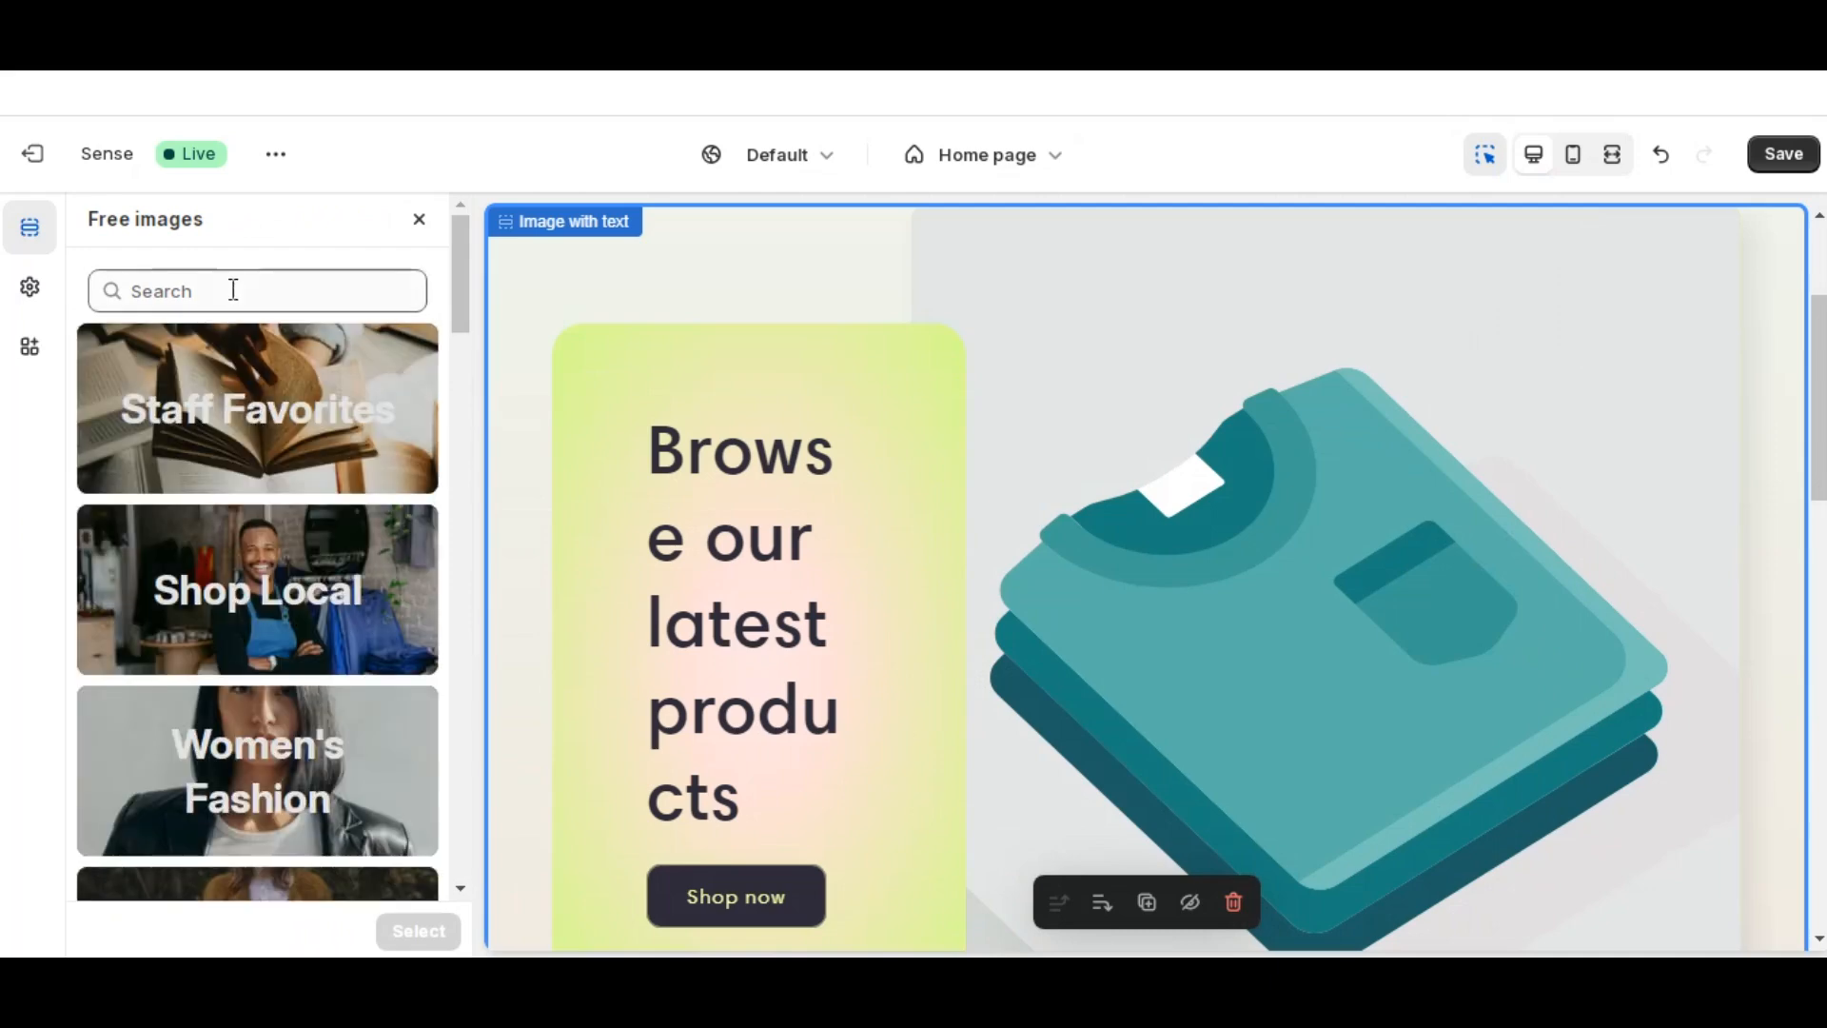
left_click(233, 289)
type("Or")
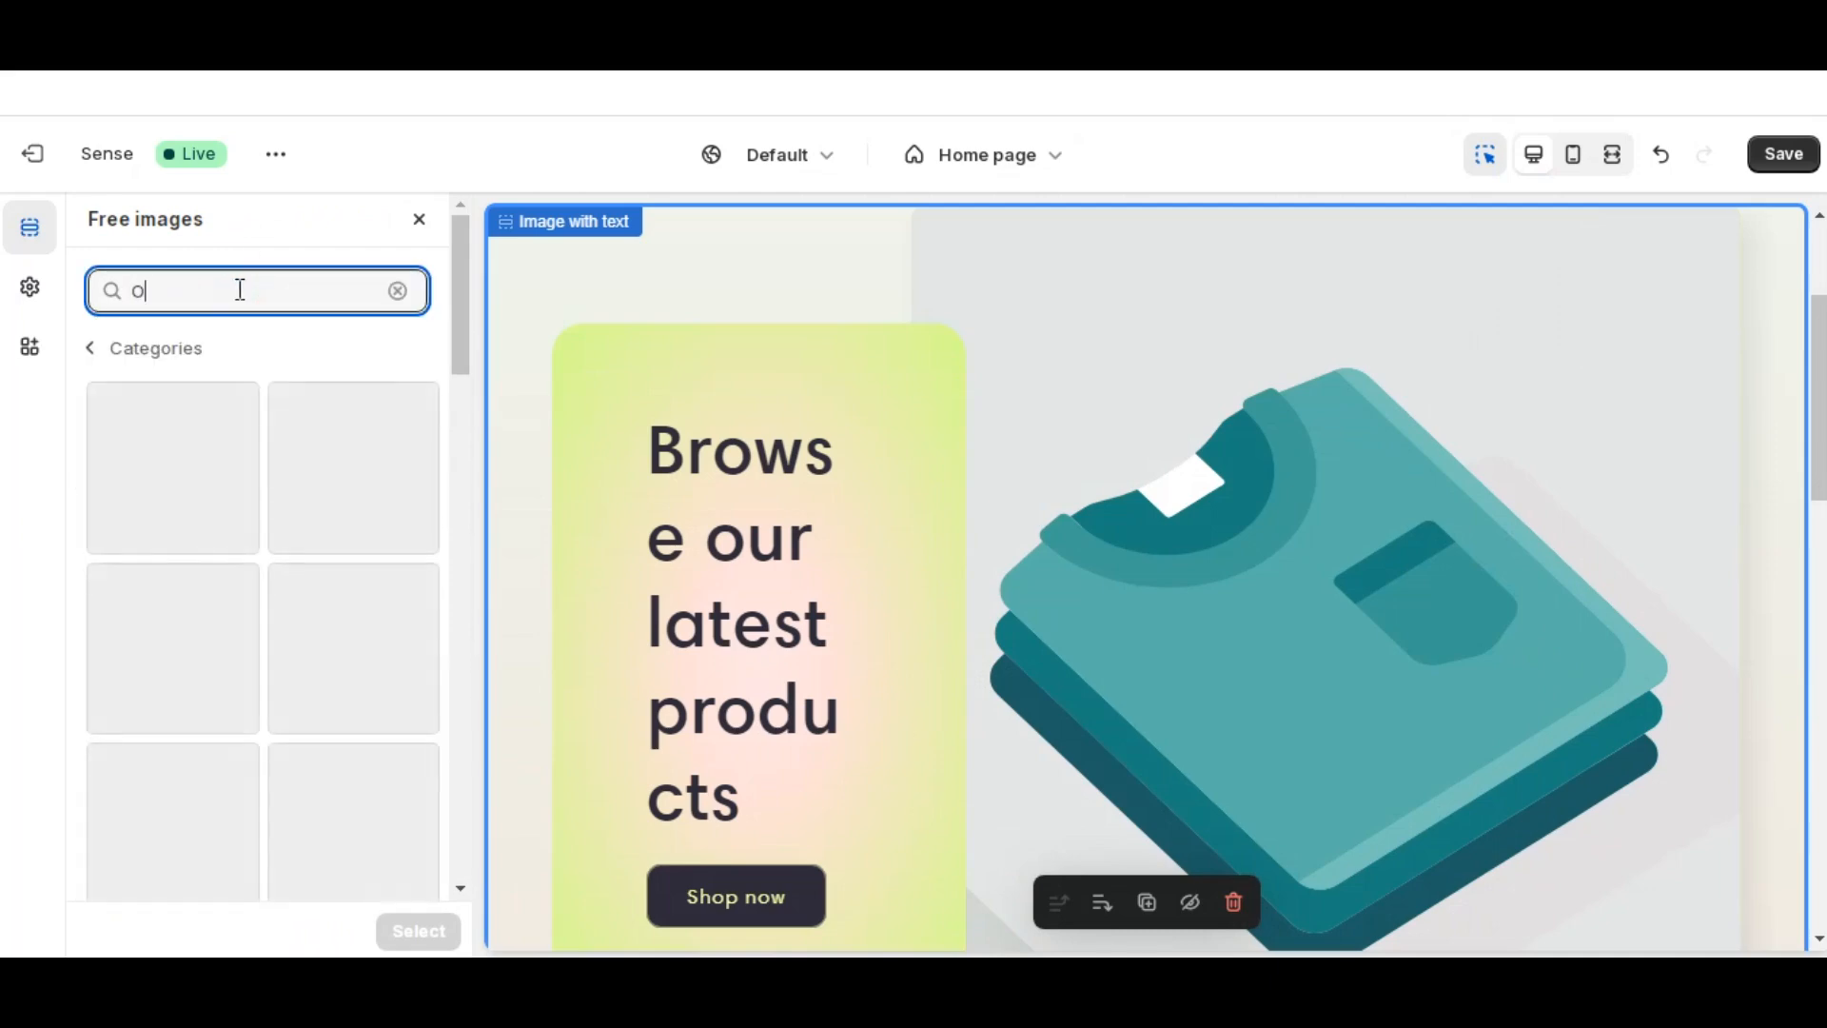
type("ganic")
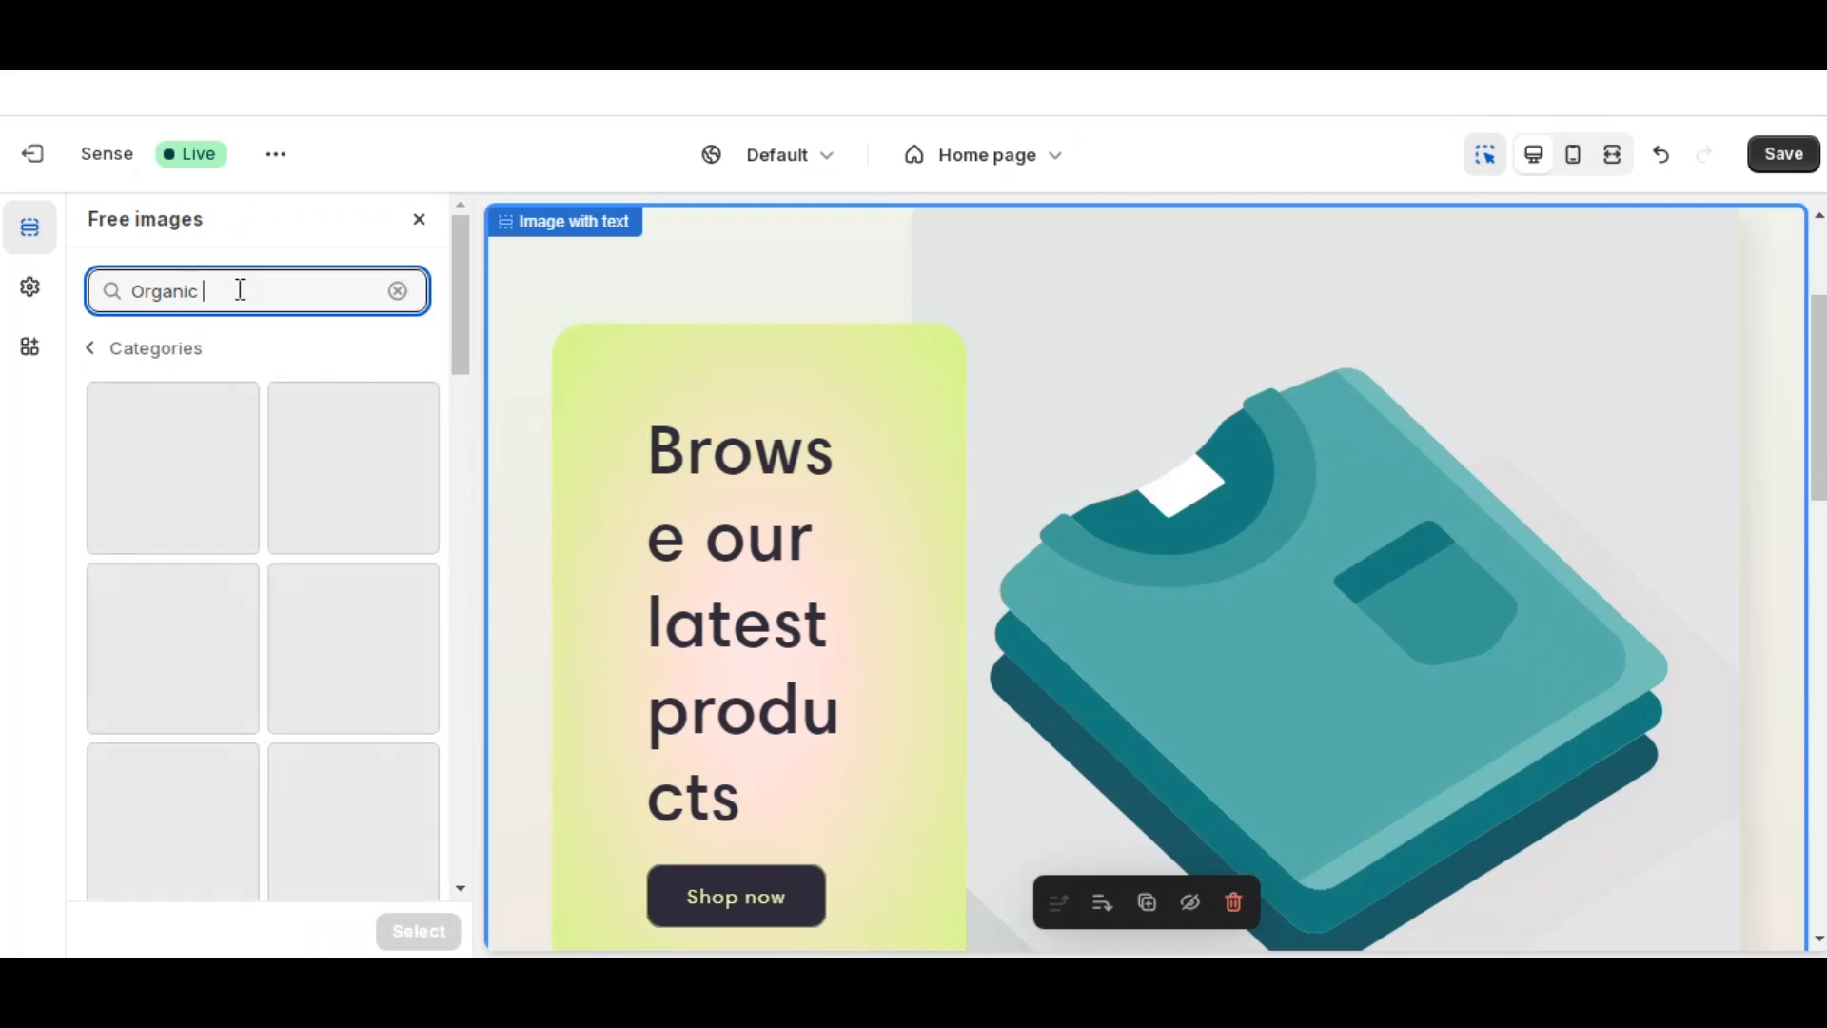
type(" Bea")
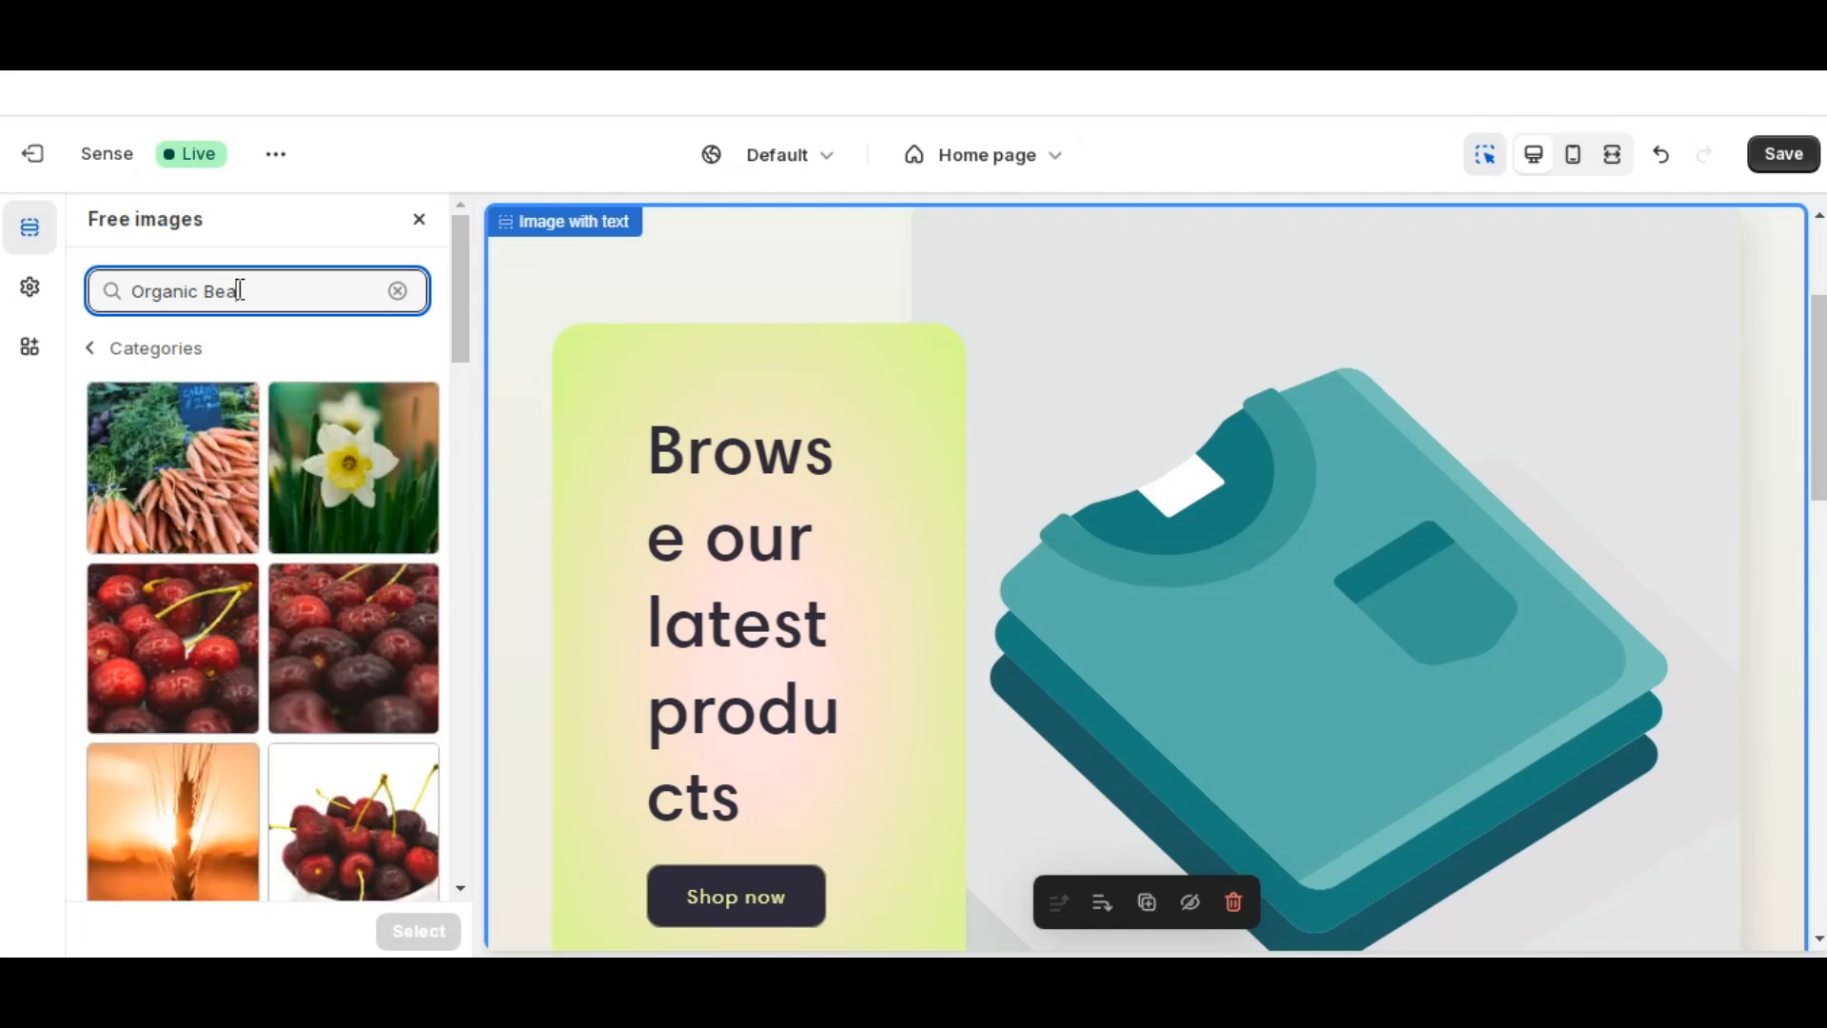
type("uty")
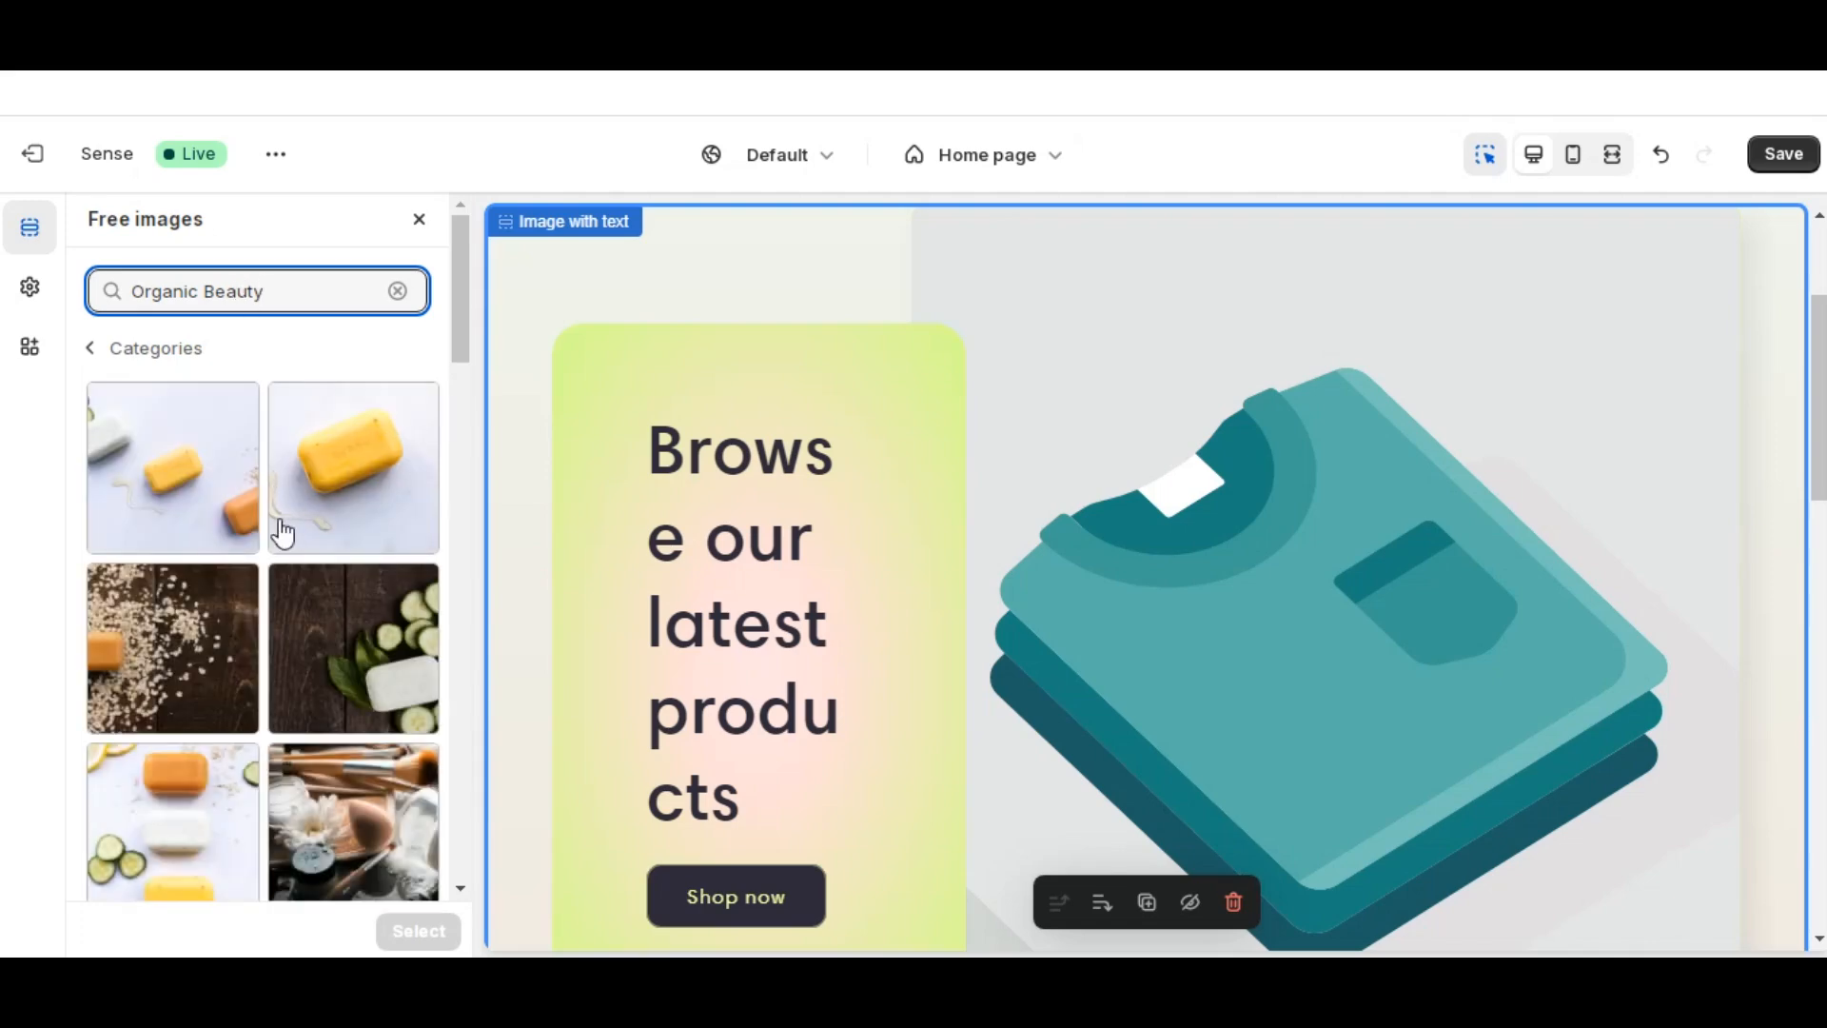
- Choose the free photo of orange, white and yellow soap bars with cucumber slices as the section's image
scroll(282, 530, "down", 5)
scroll(281, 530, "down", 2)
scroll(281, 532, "up", 3)
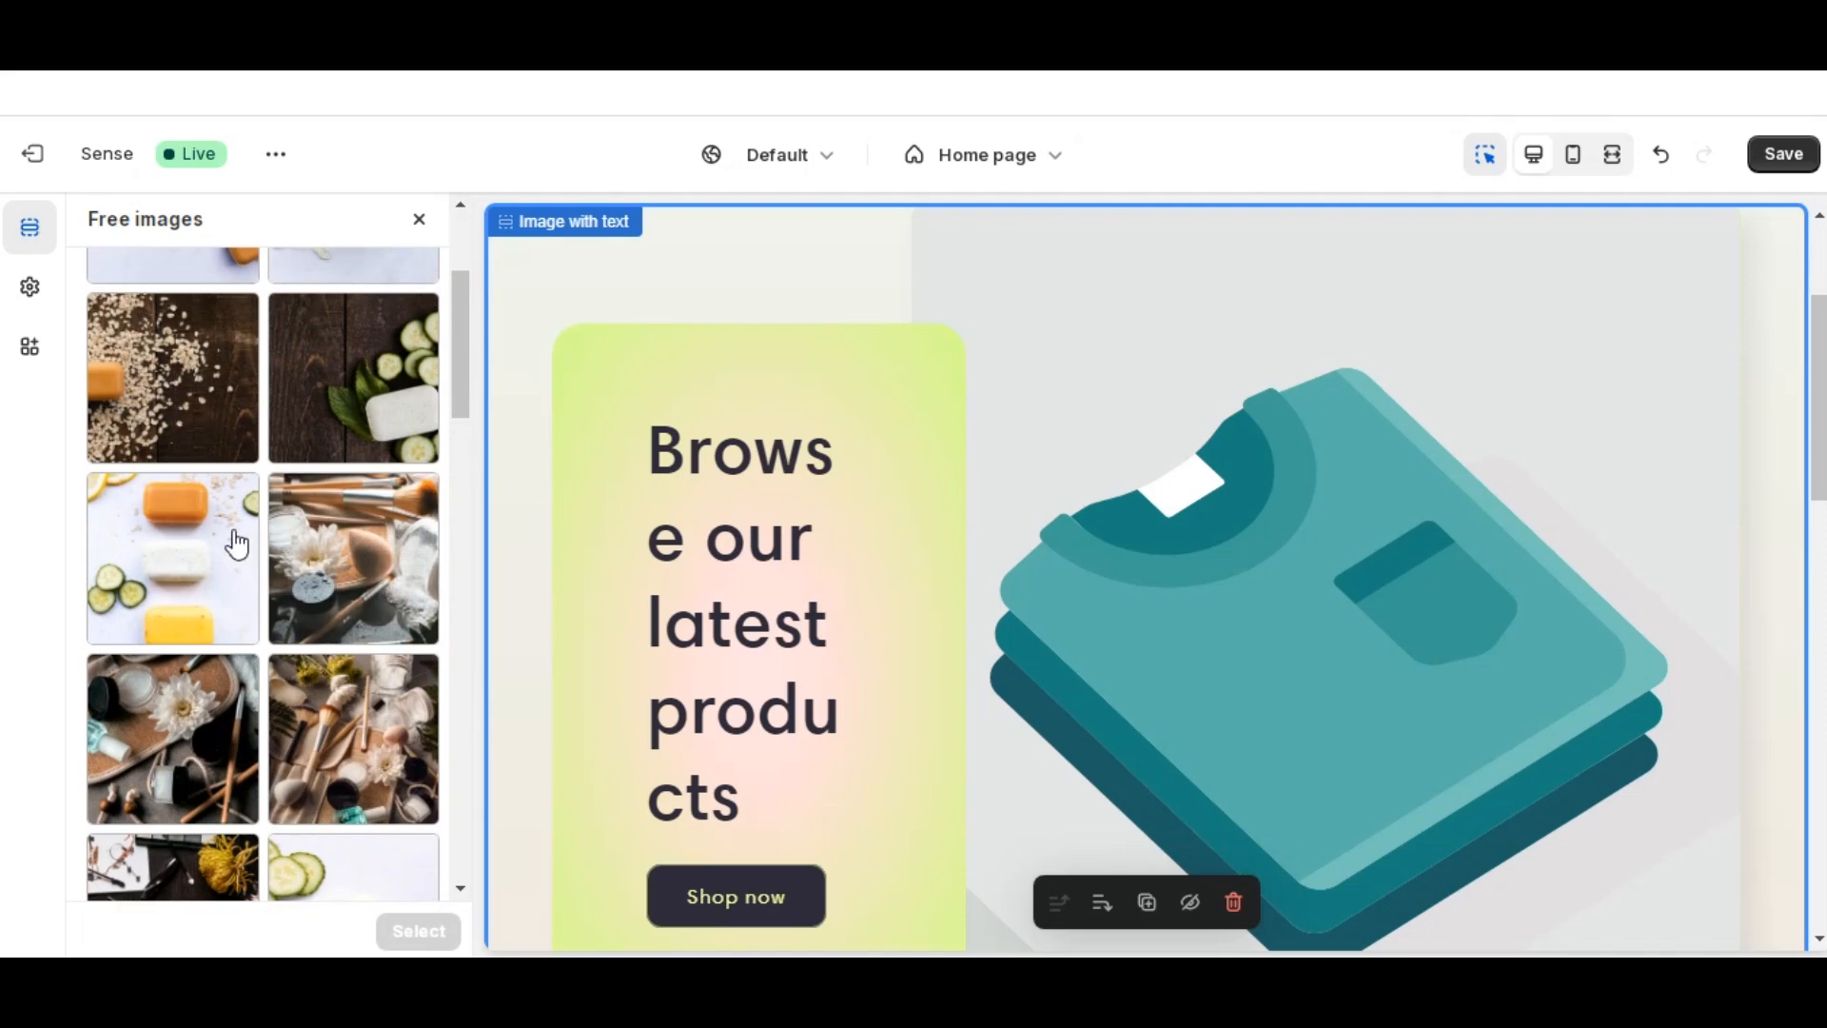
left_click(194, 551)
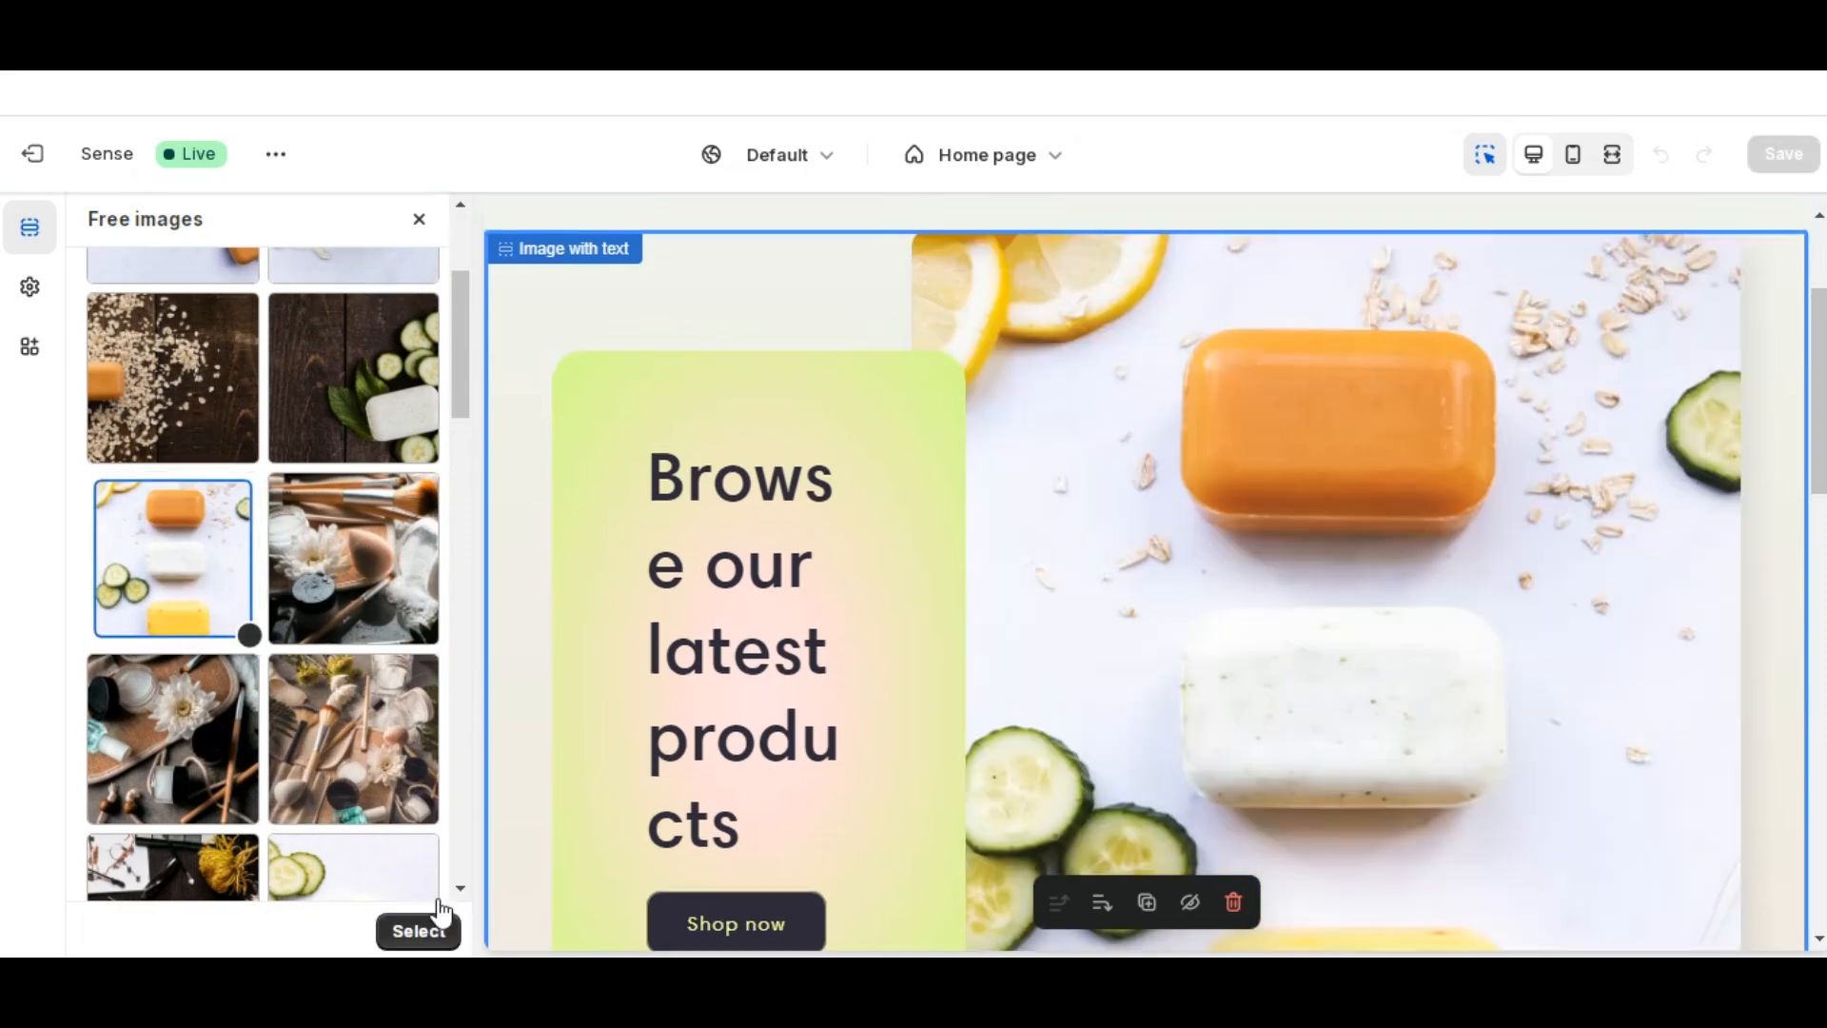
- Apply the chosen free image of three natural soaps to the Image with text section
left_click(422, 932)
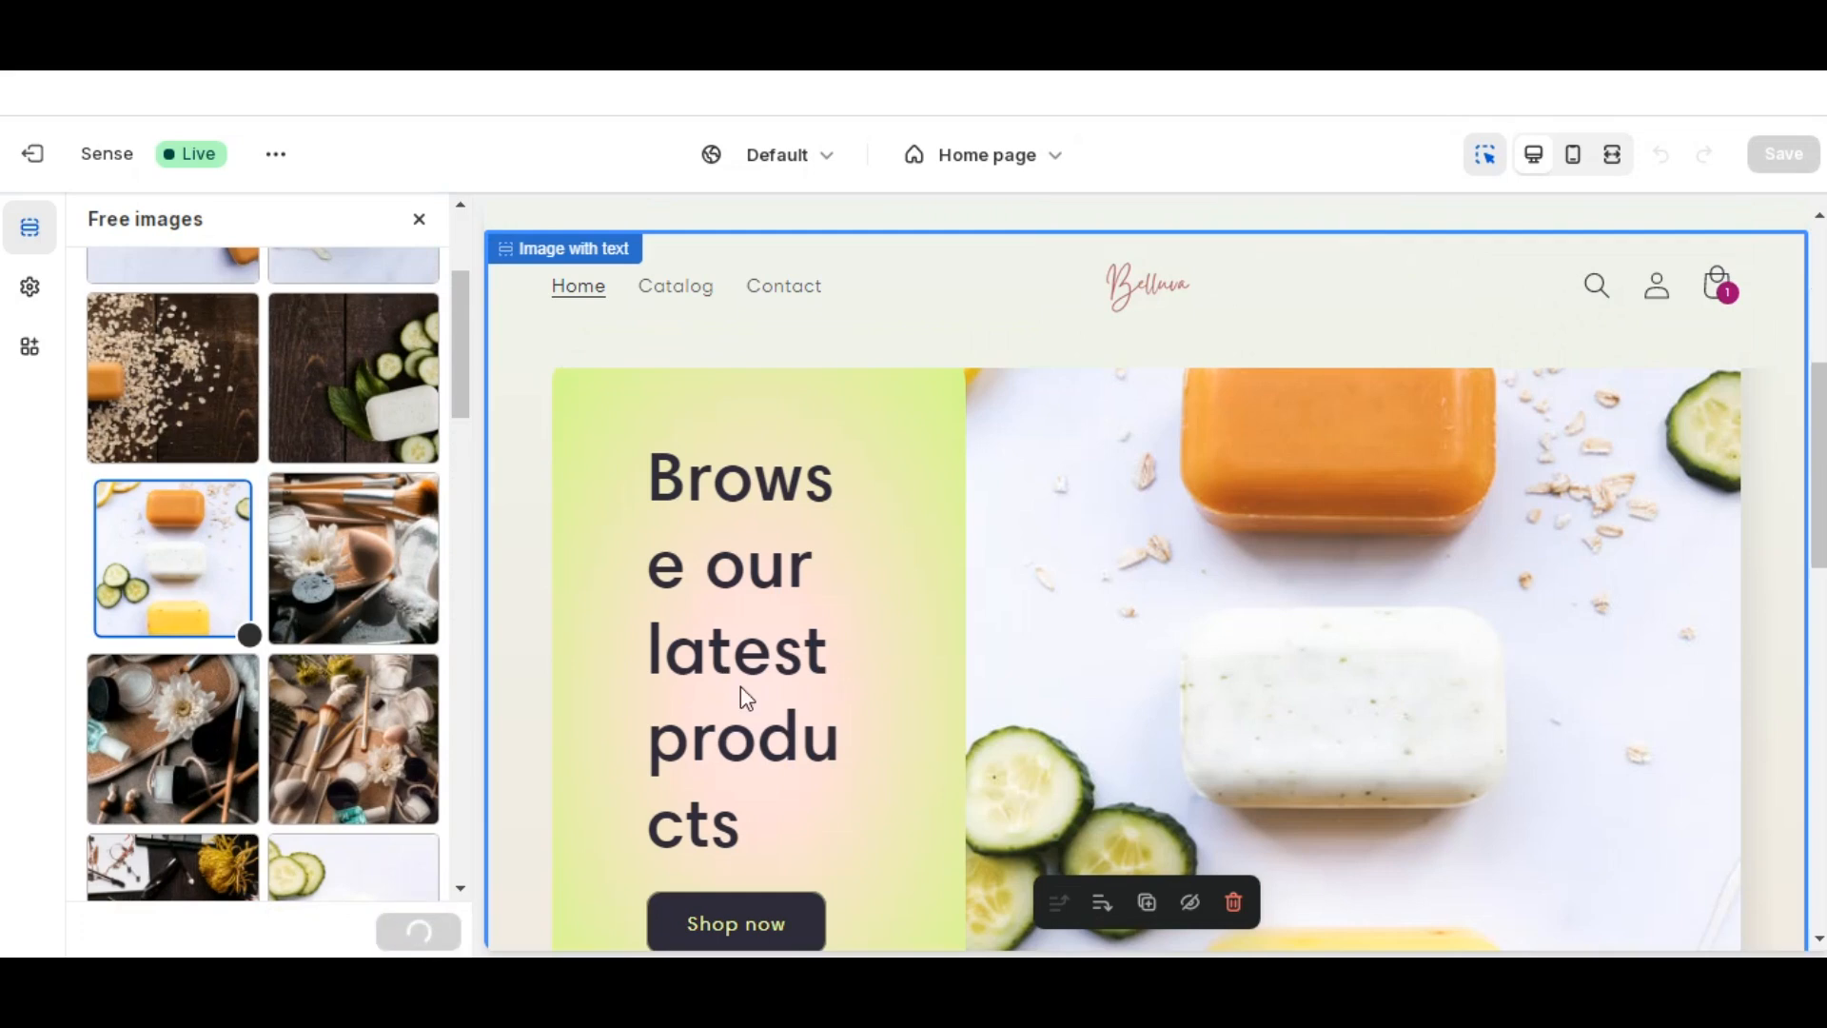
scroll(740, 687, "down", 3)
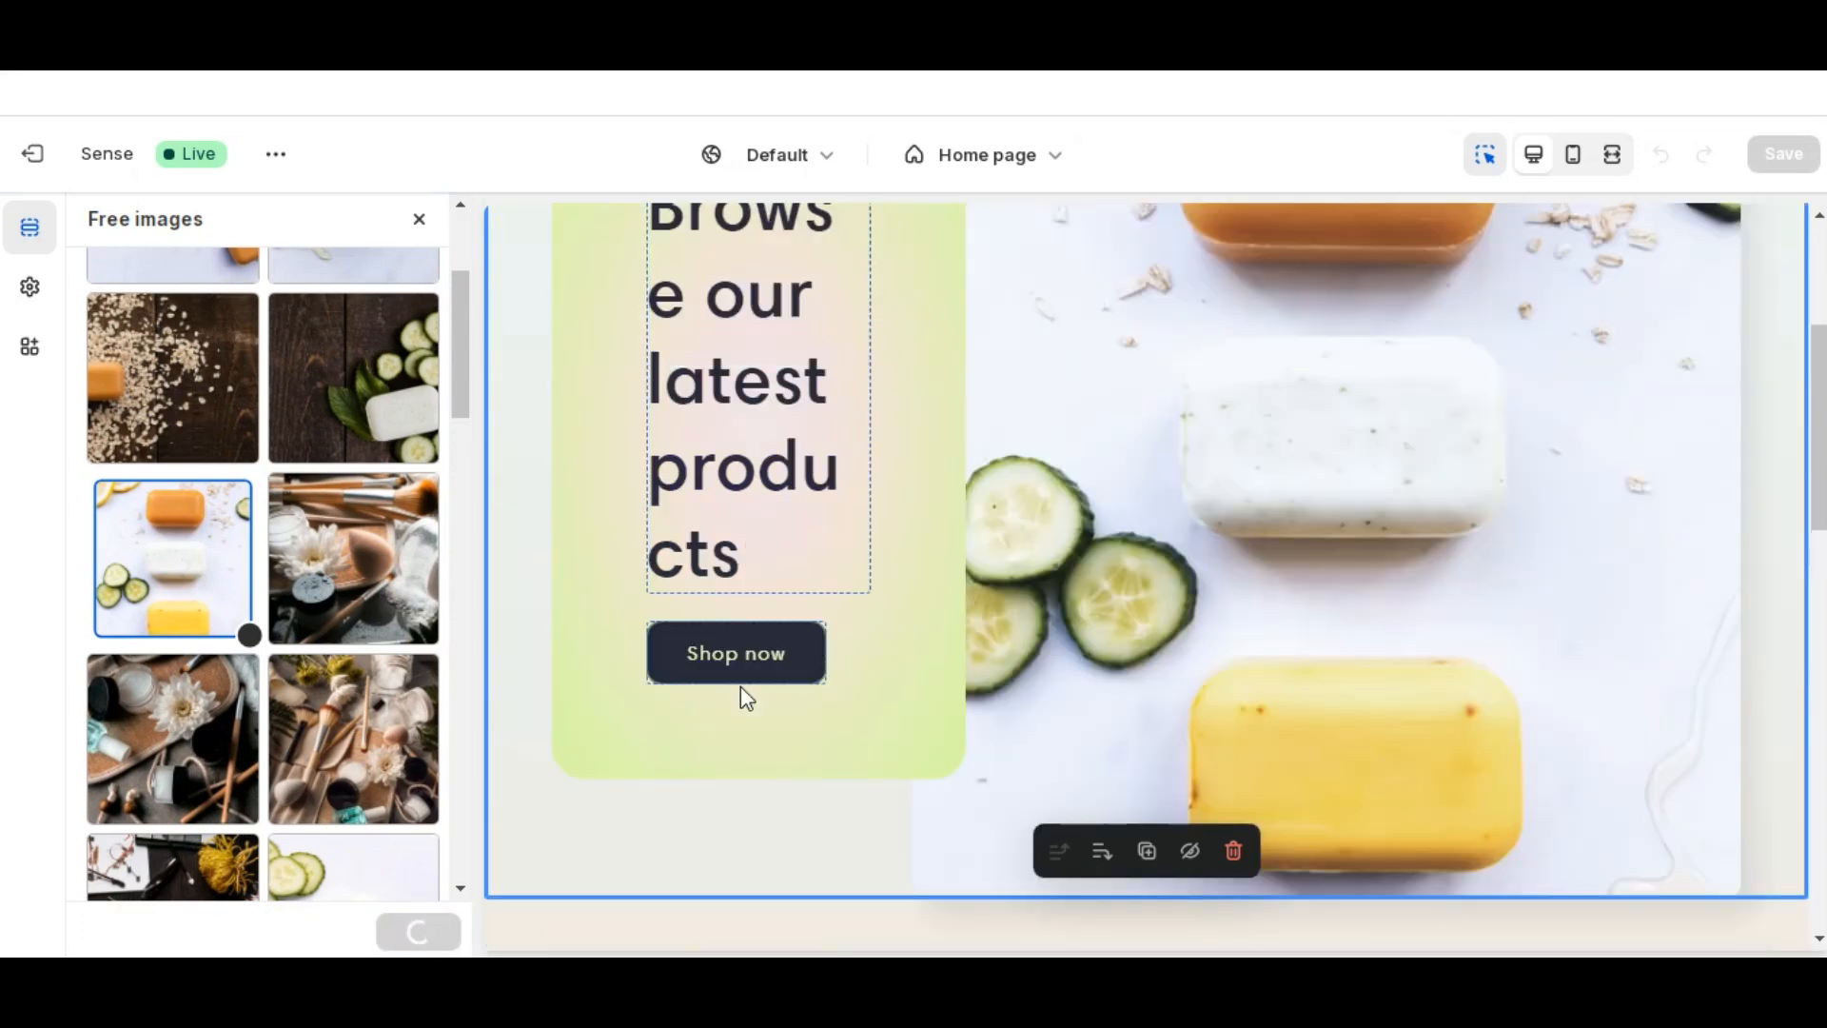
scroll(740, 687, "up", 2)
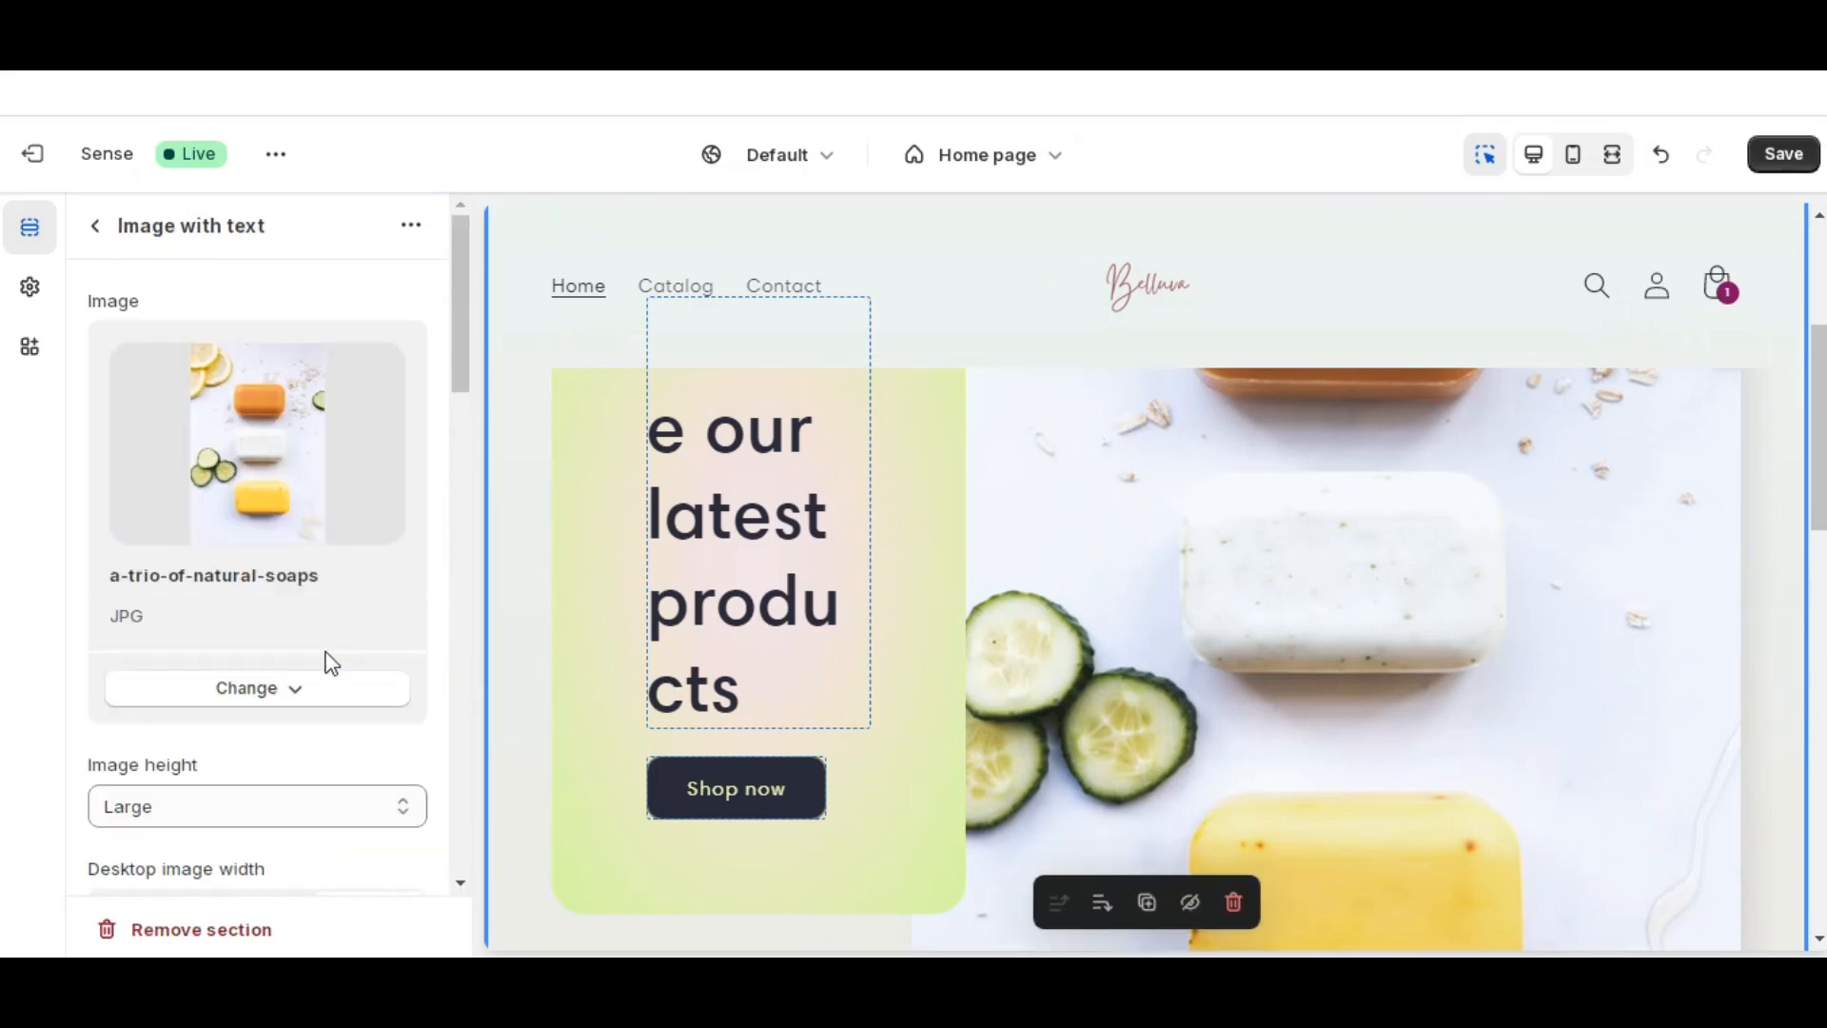
- Set the Image with text section's image height and desktop image width both to Medium
scroll(331, 661, "down", 3)
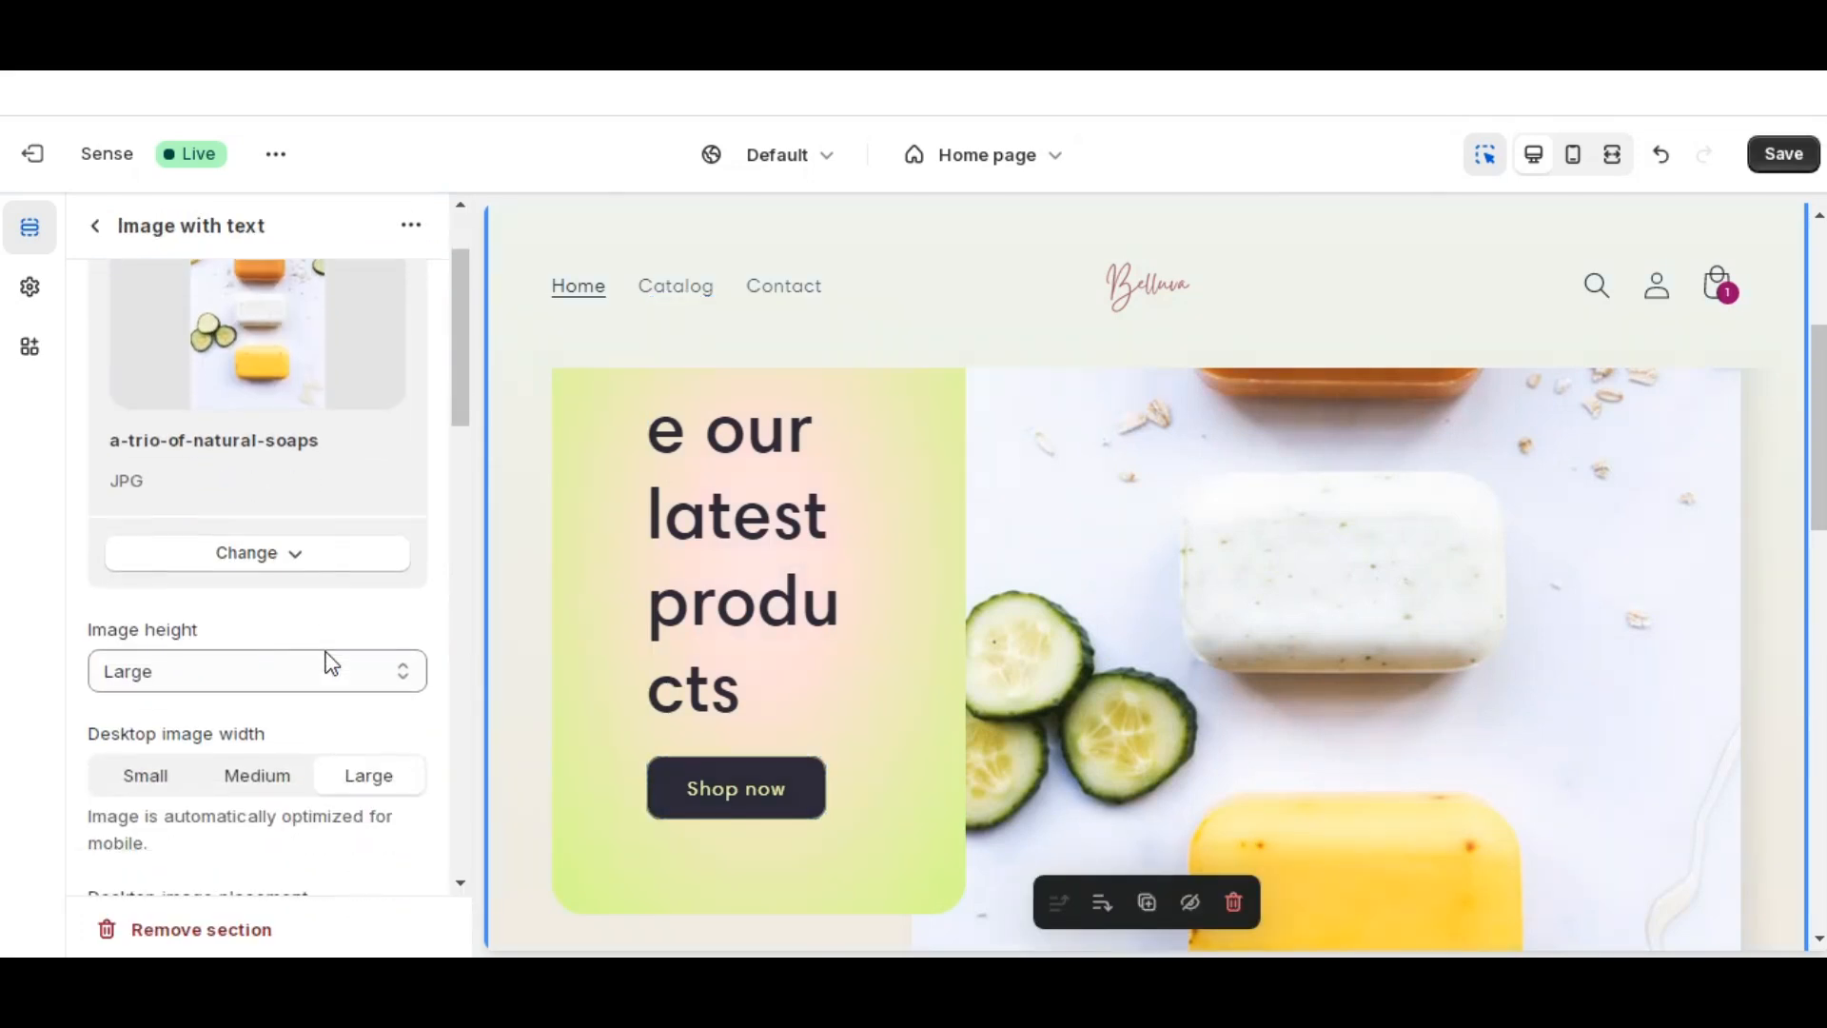
scroll(331, 663, "down", 3)
left_click(299, 538)
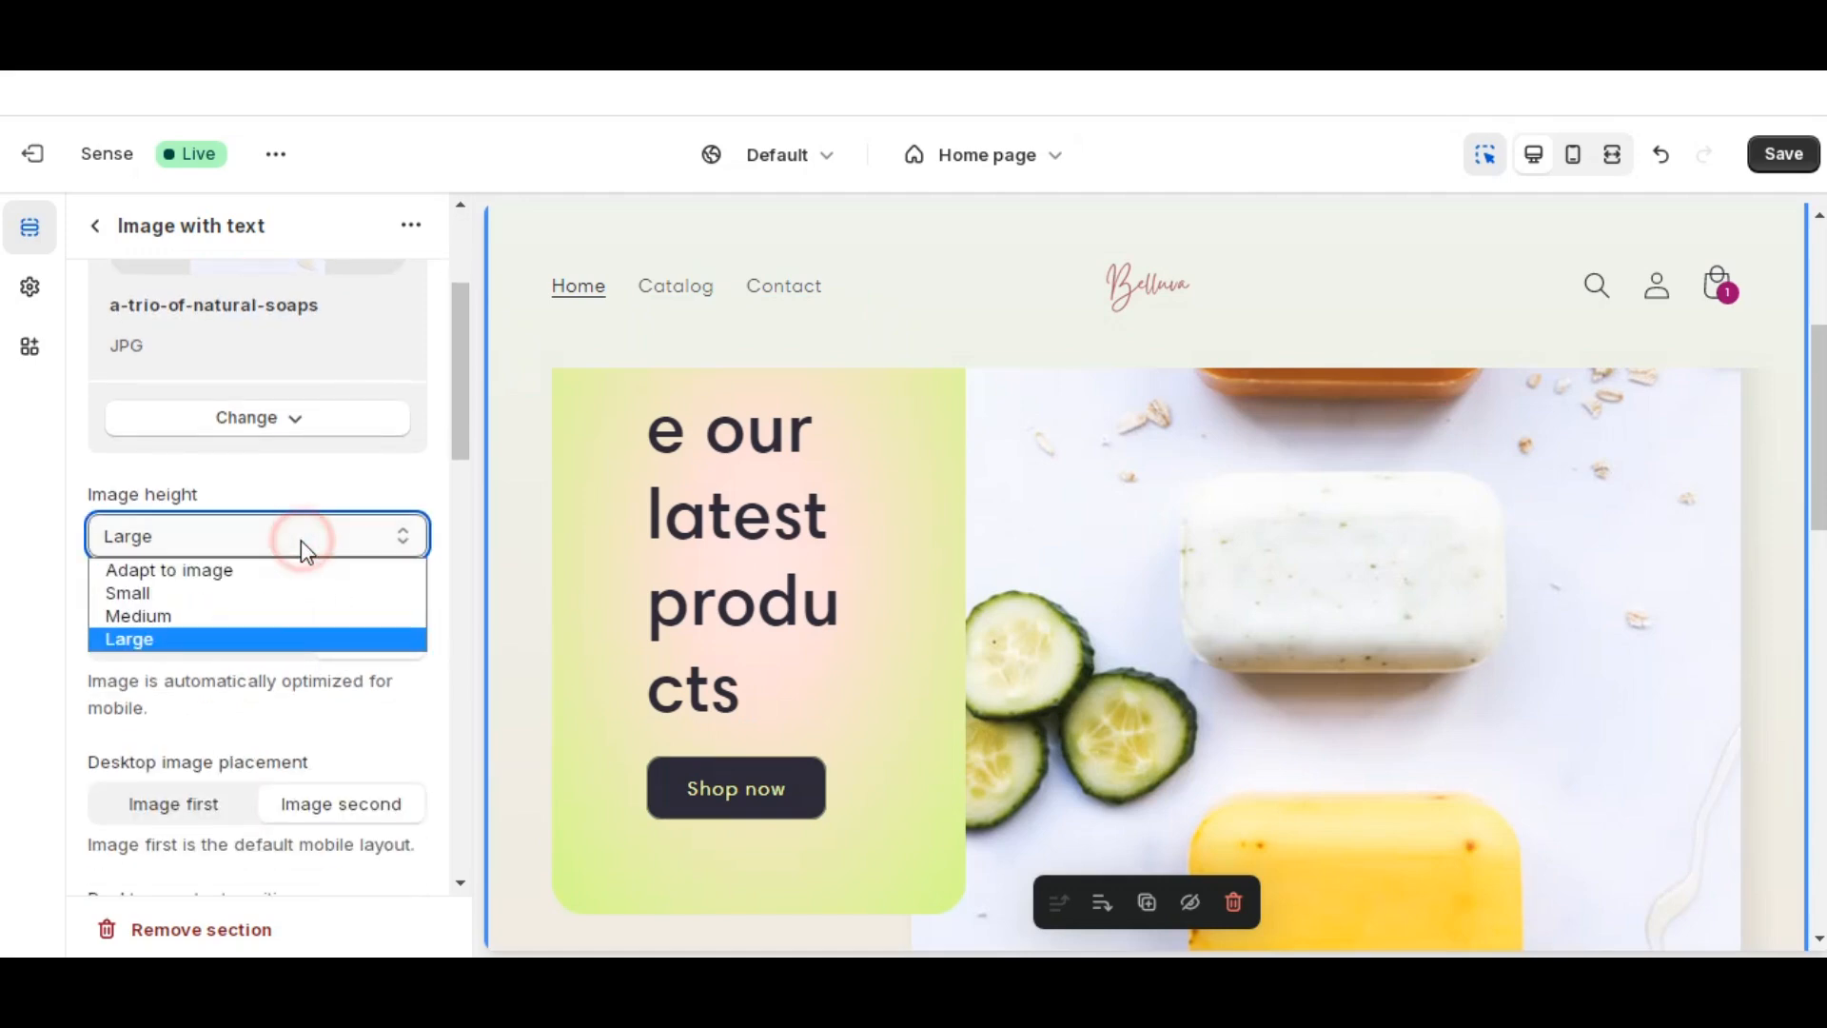
left_click(255, 614)
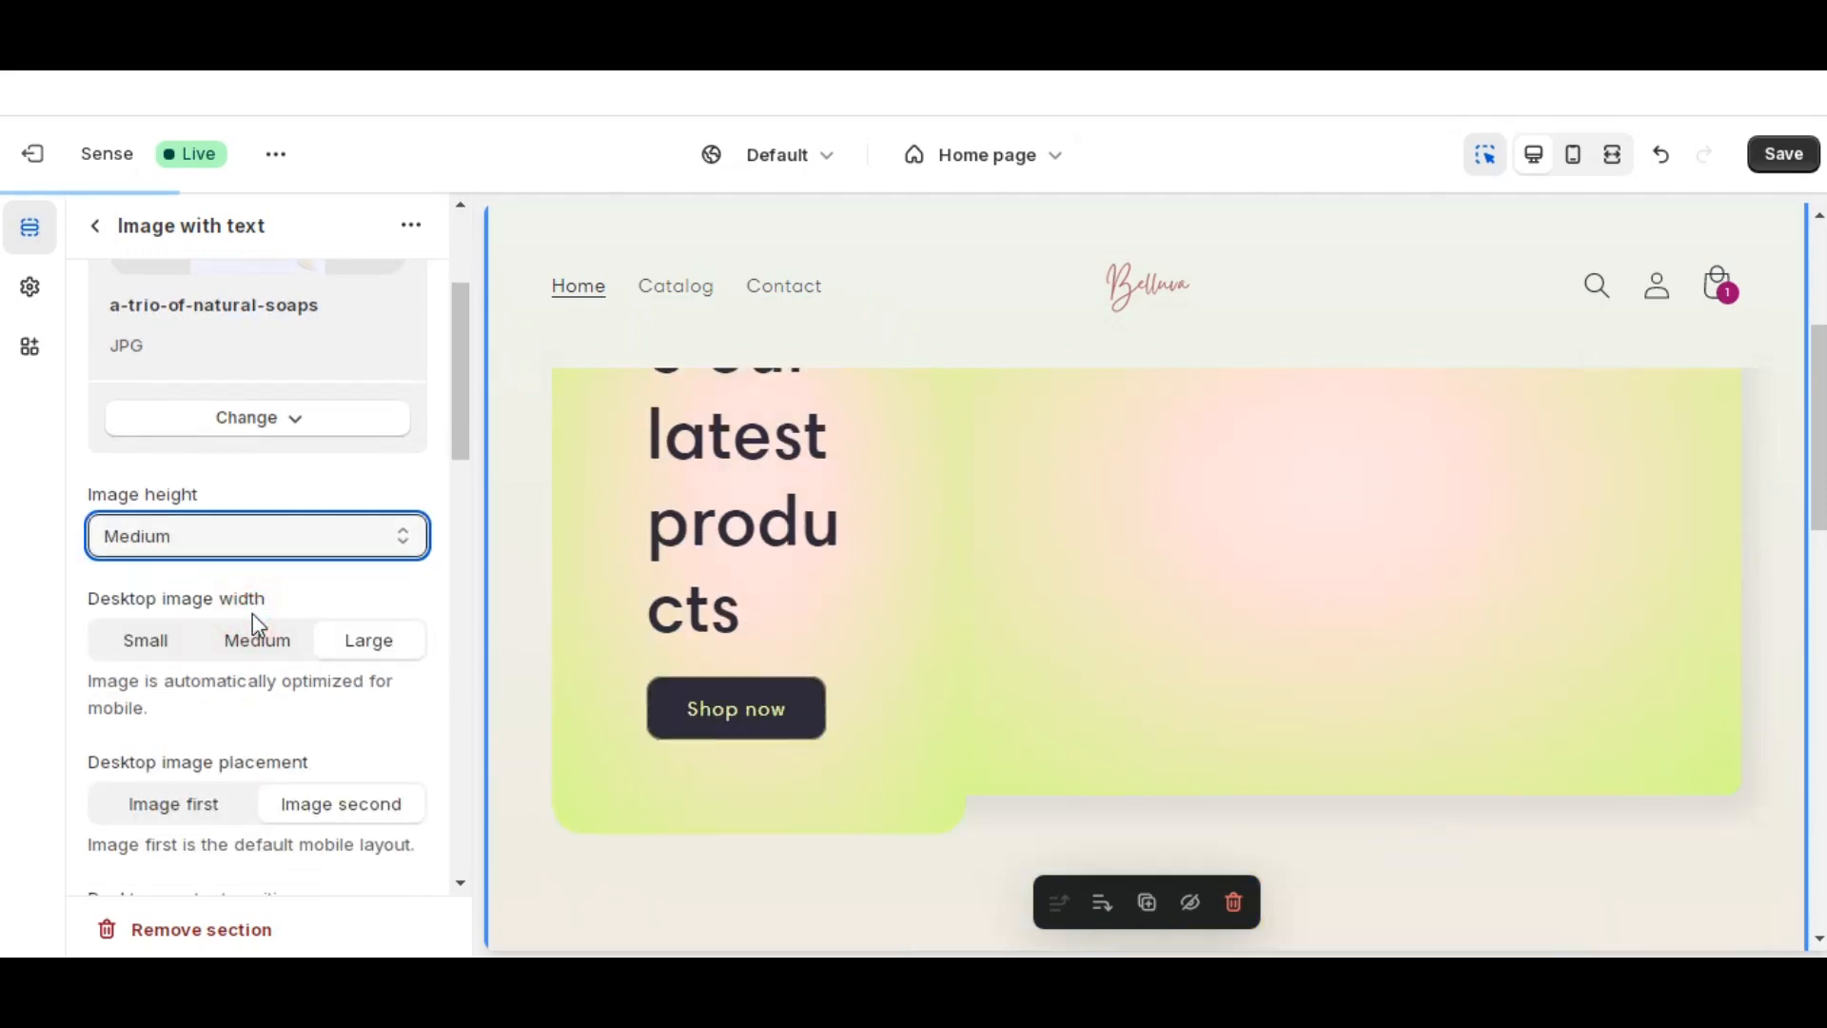
left_click(263, 660)
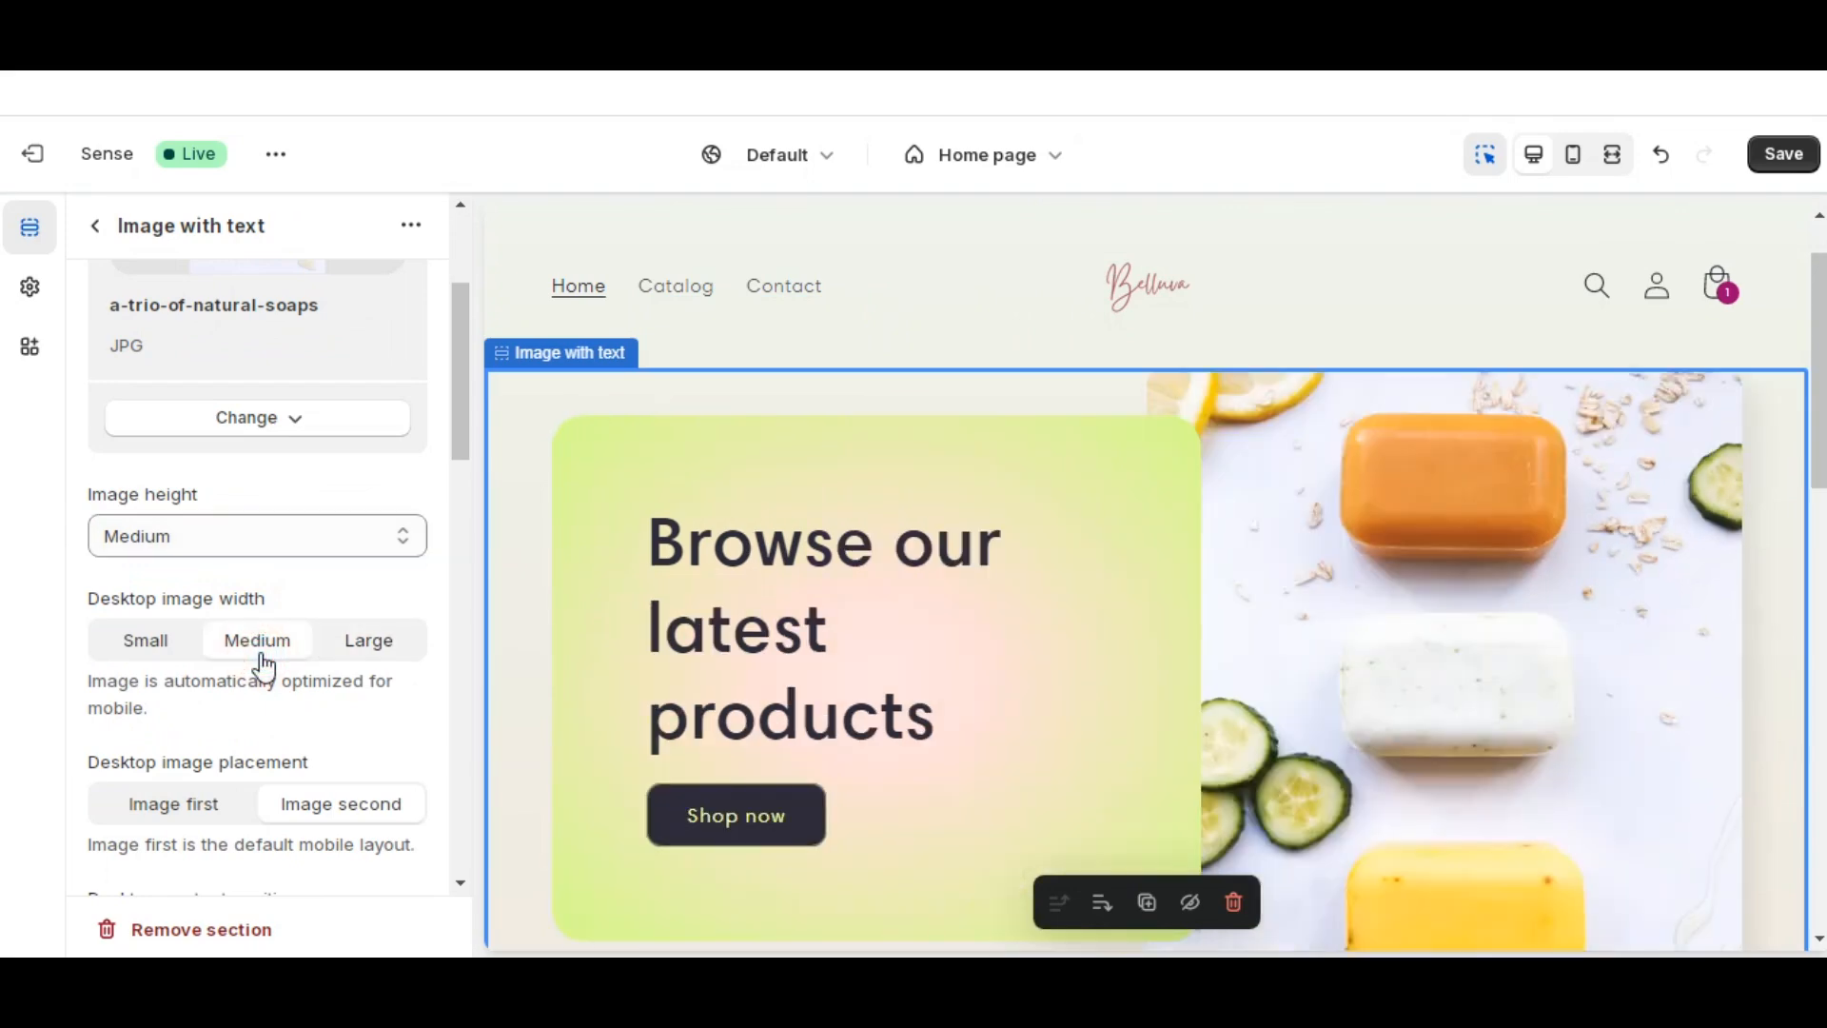
- Try Center for the section's desktop content alignment and return it to Left
scroll(314, 670, "down", 1)
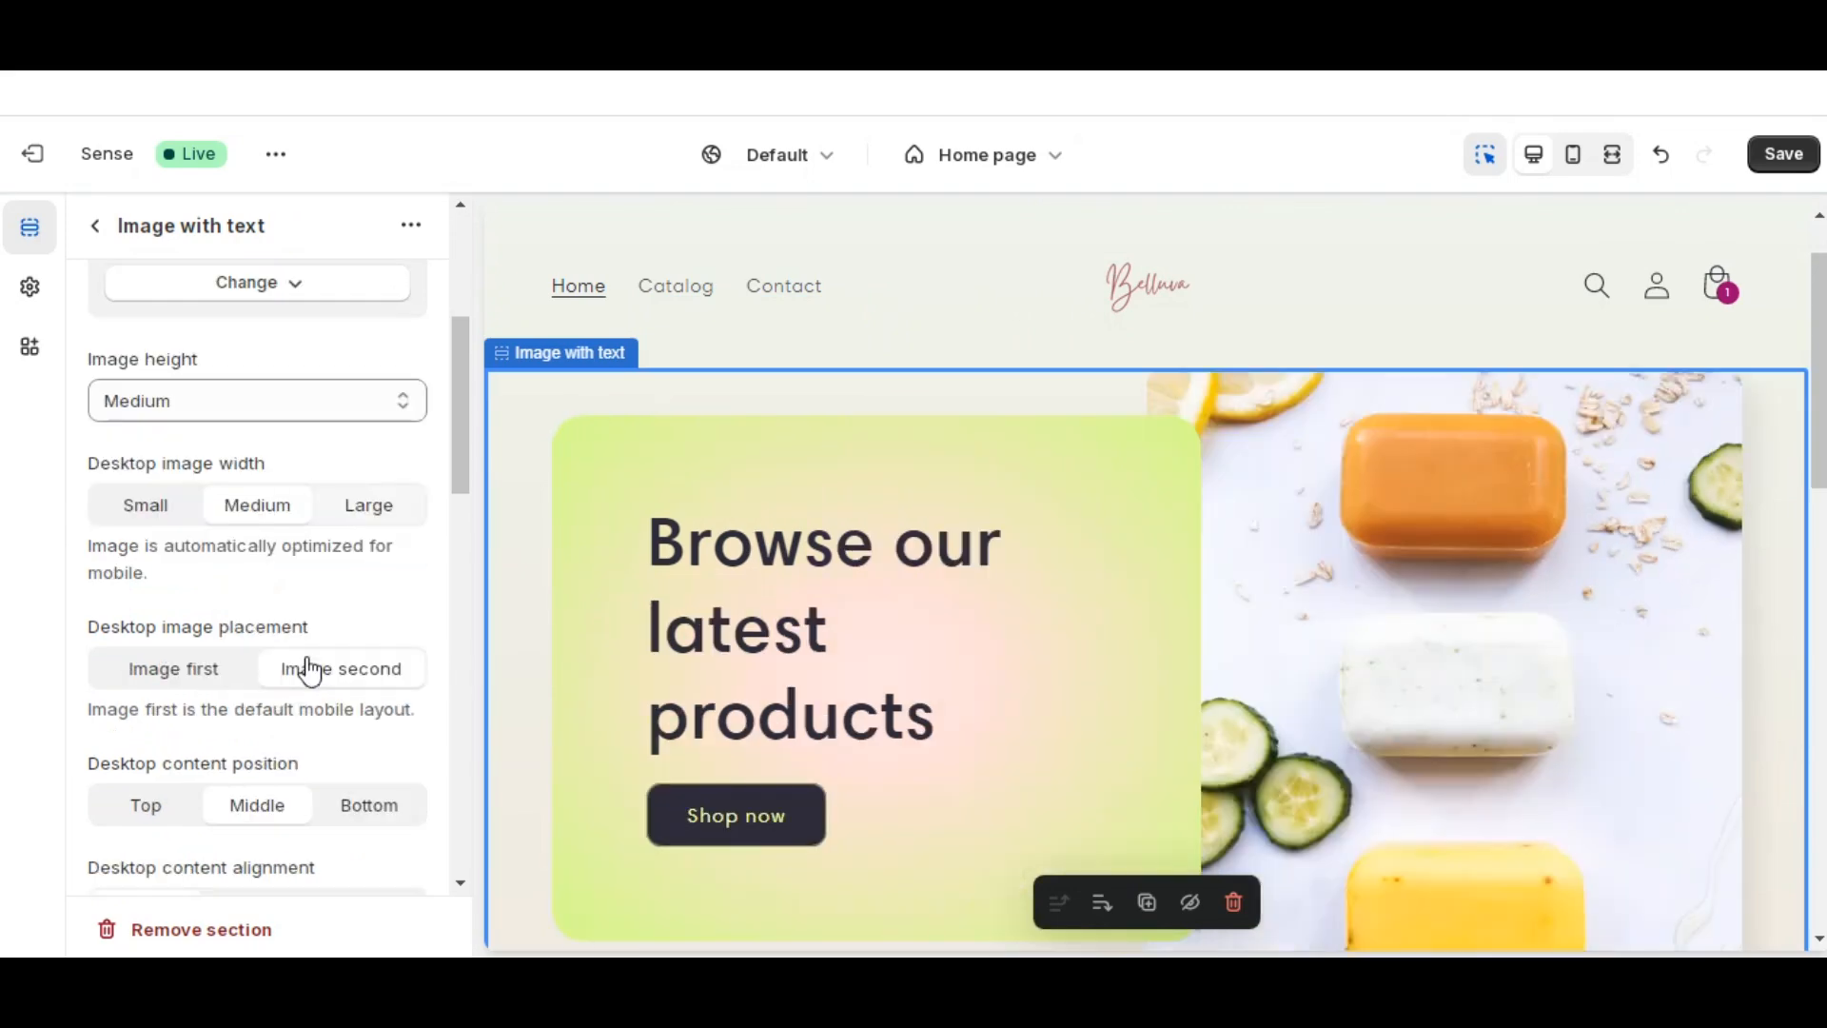
scroll(310, 670, "down", 2)
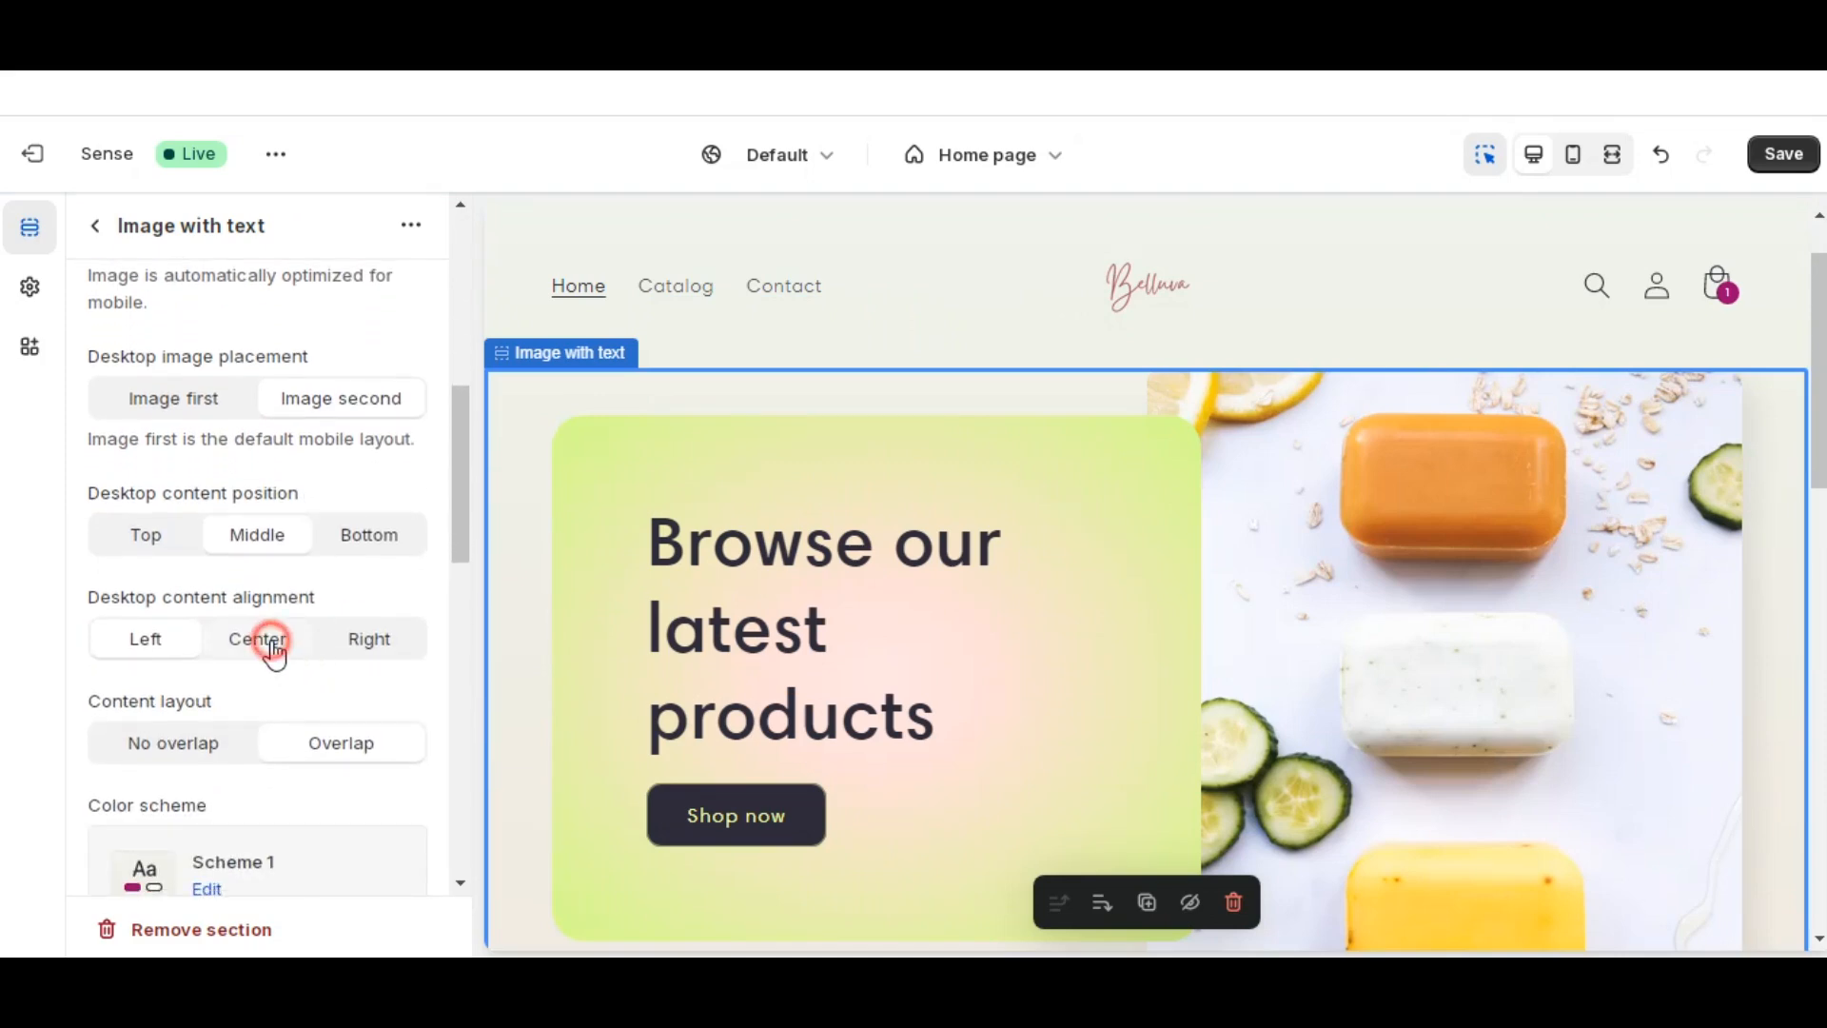
left_click(271, 641)
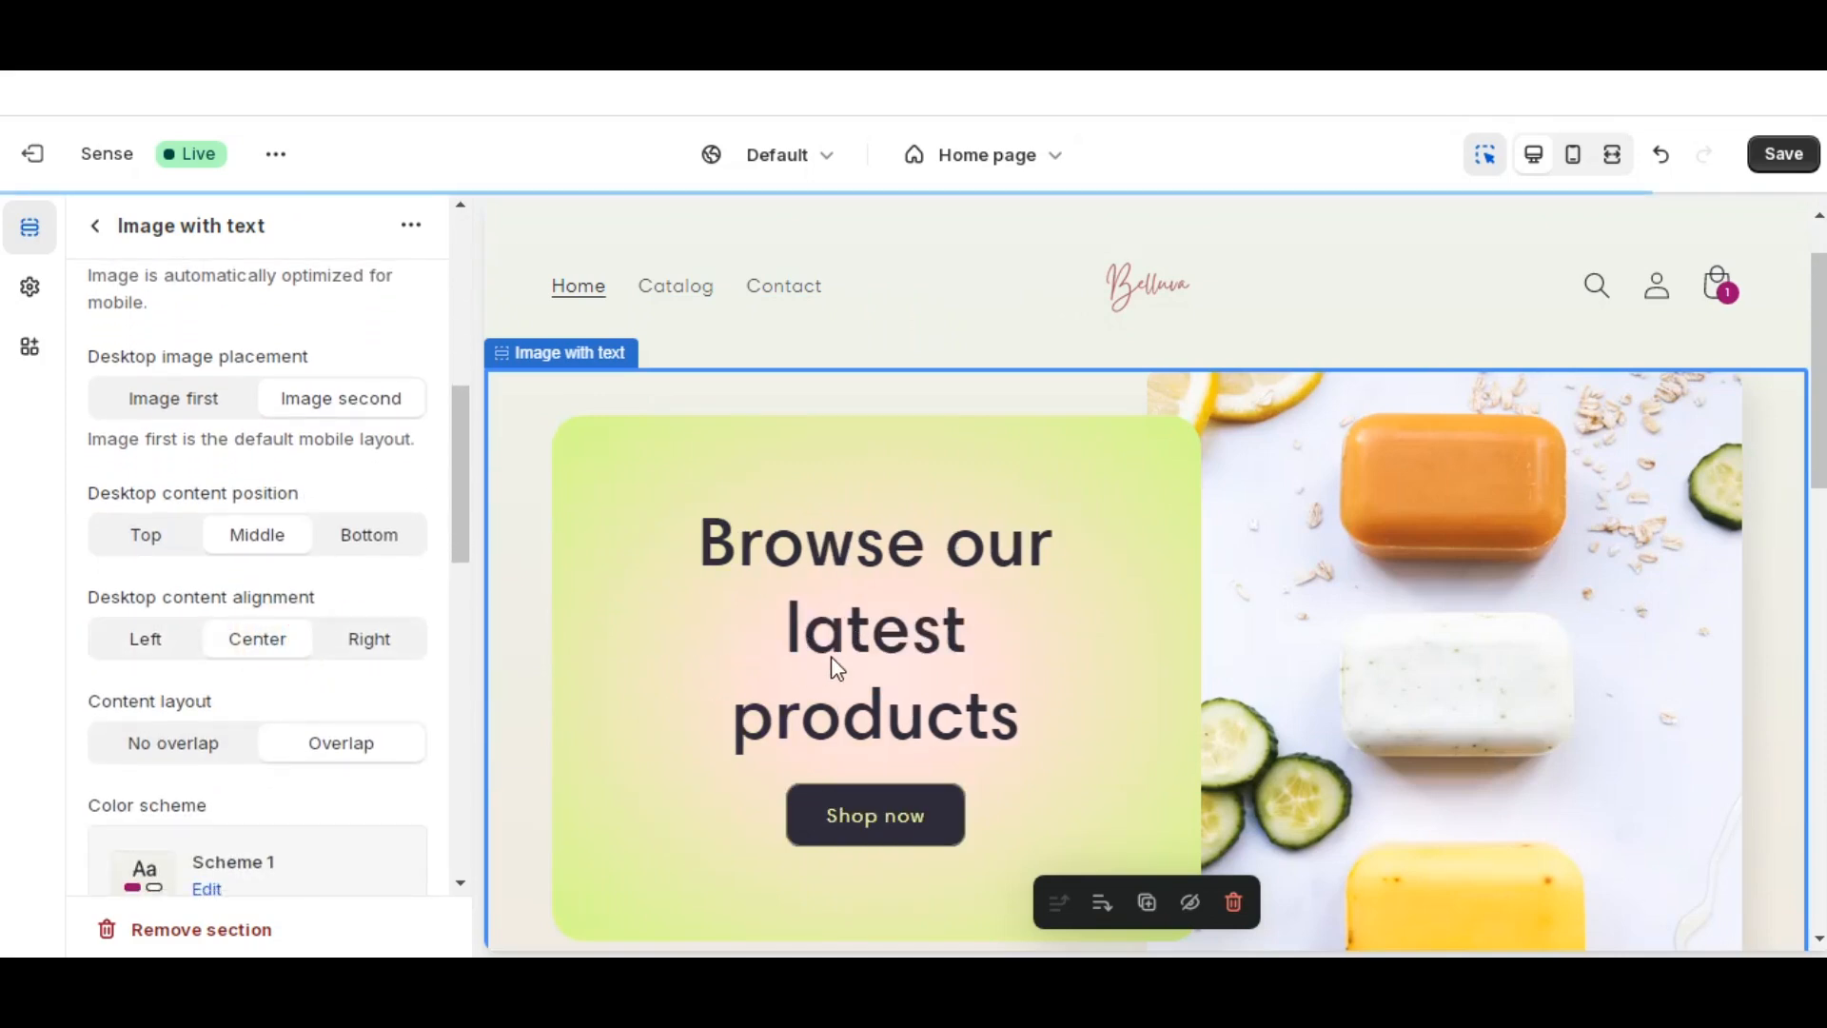
left_click(176, 651)
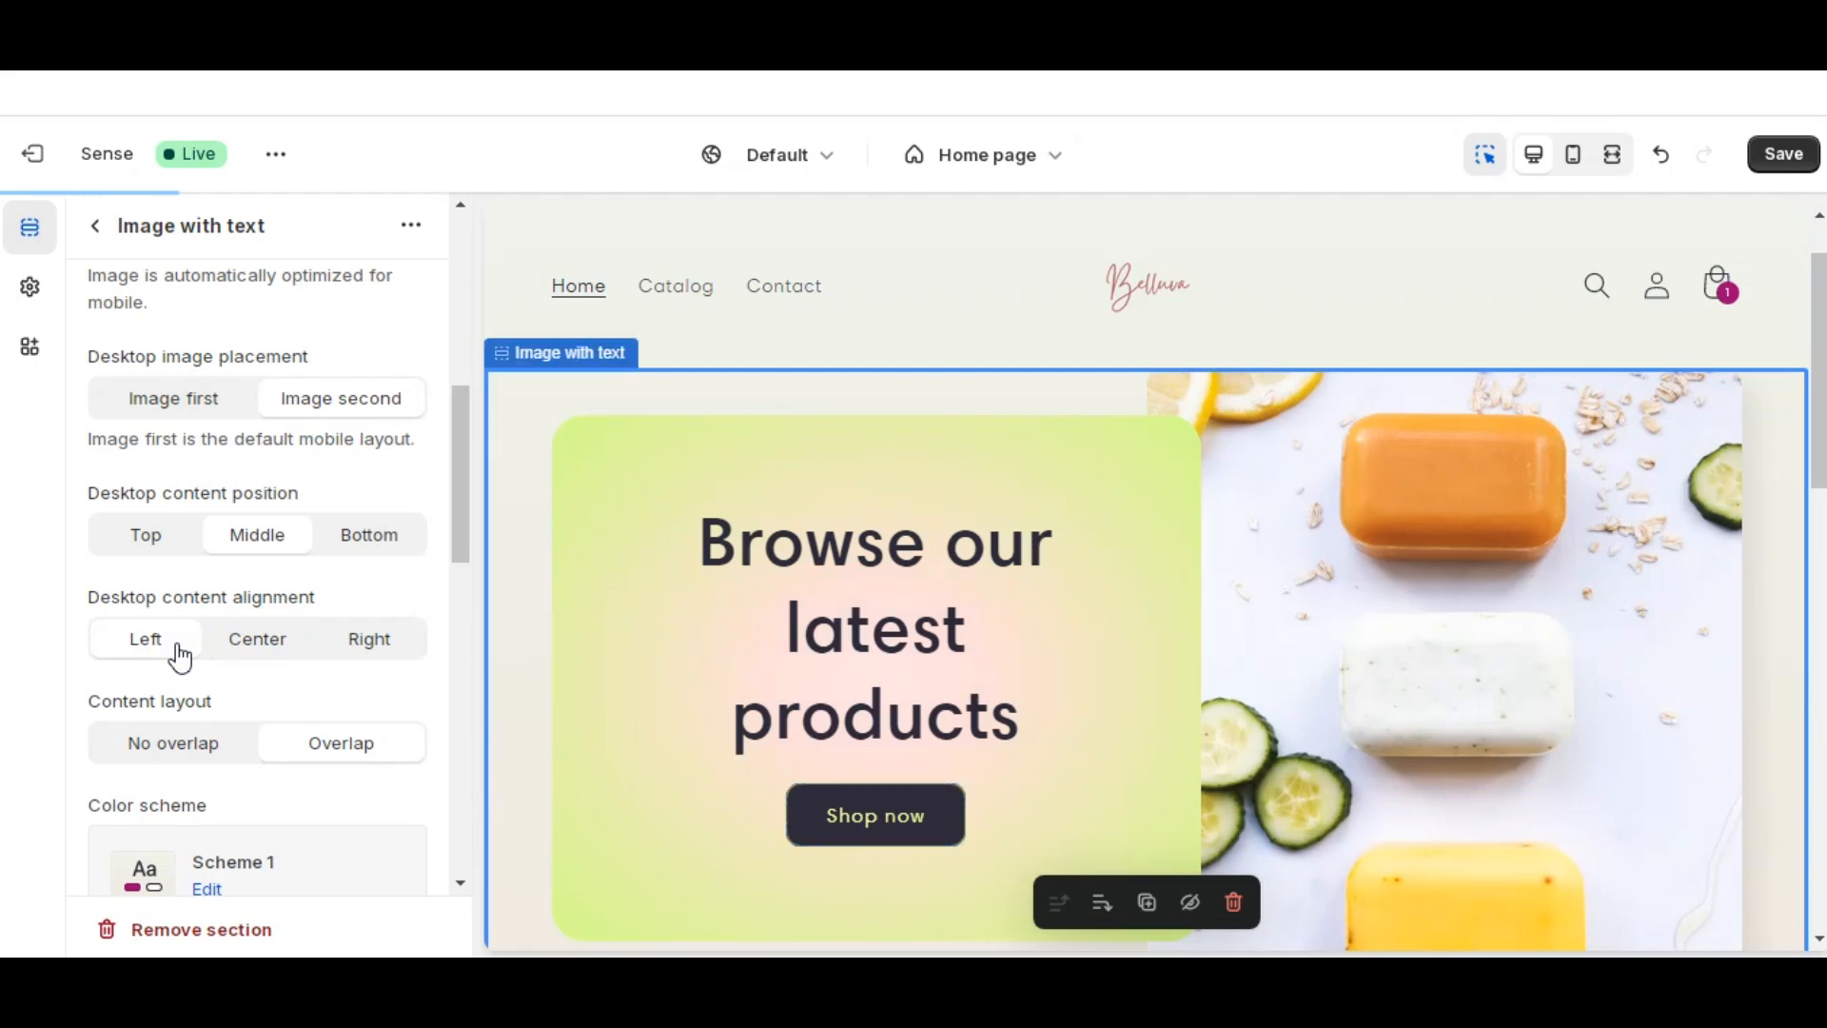
- Try Scheme 3 as the Image with text section's color scheme and return it to Scheme 1
scroll(259, 655, "down", 1)
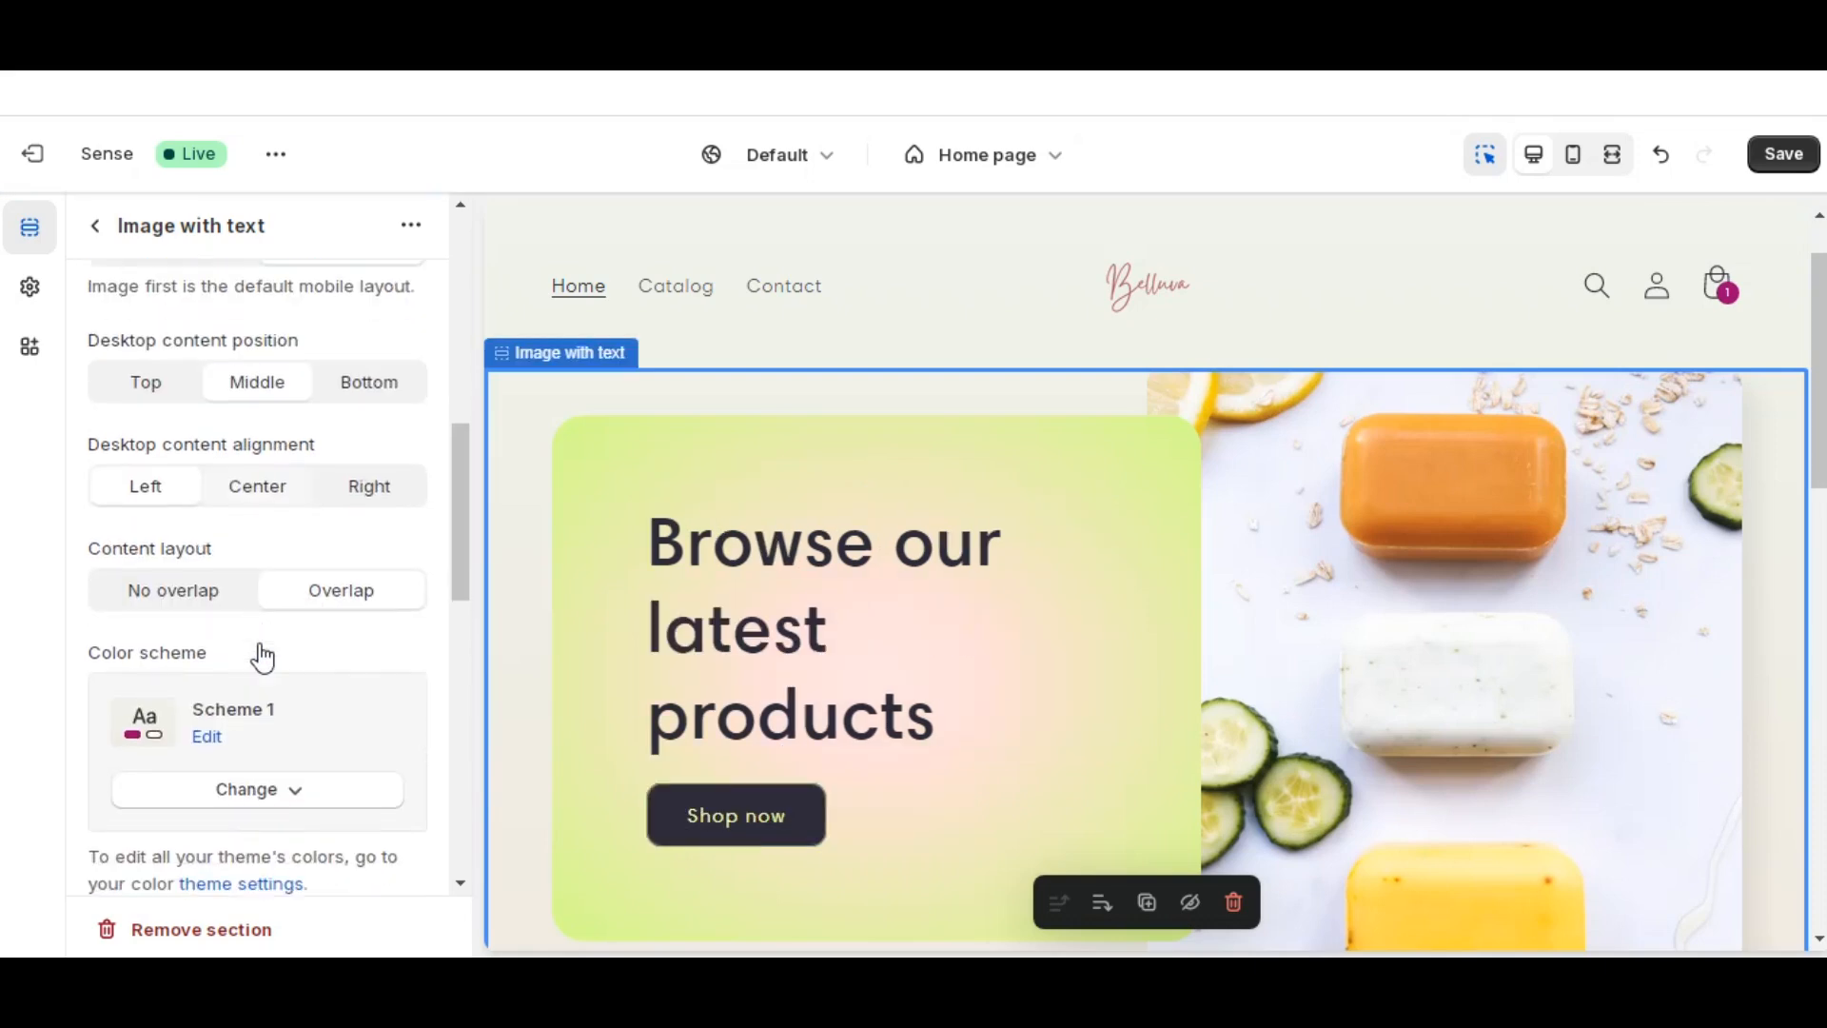
scroll(263, 657, "down", 2)
left_click(268, 543)
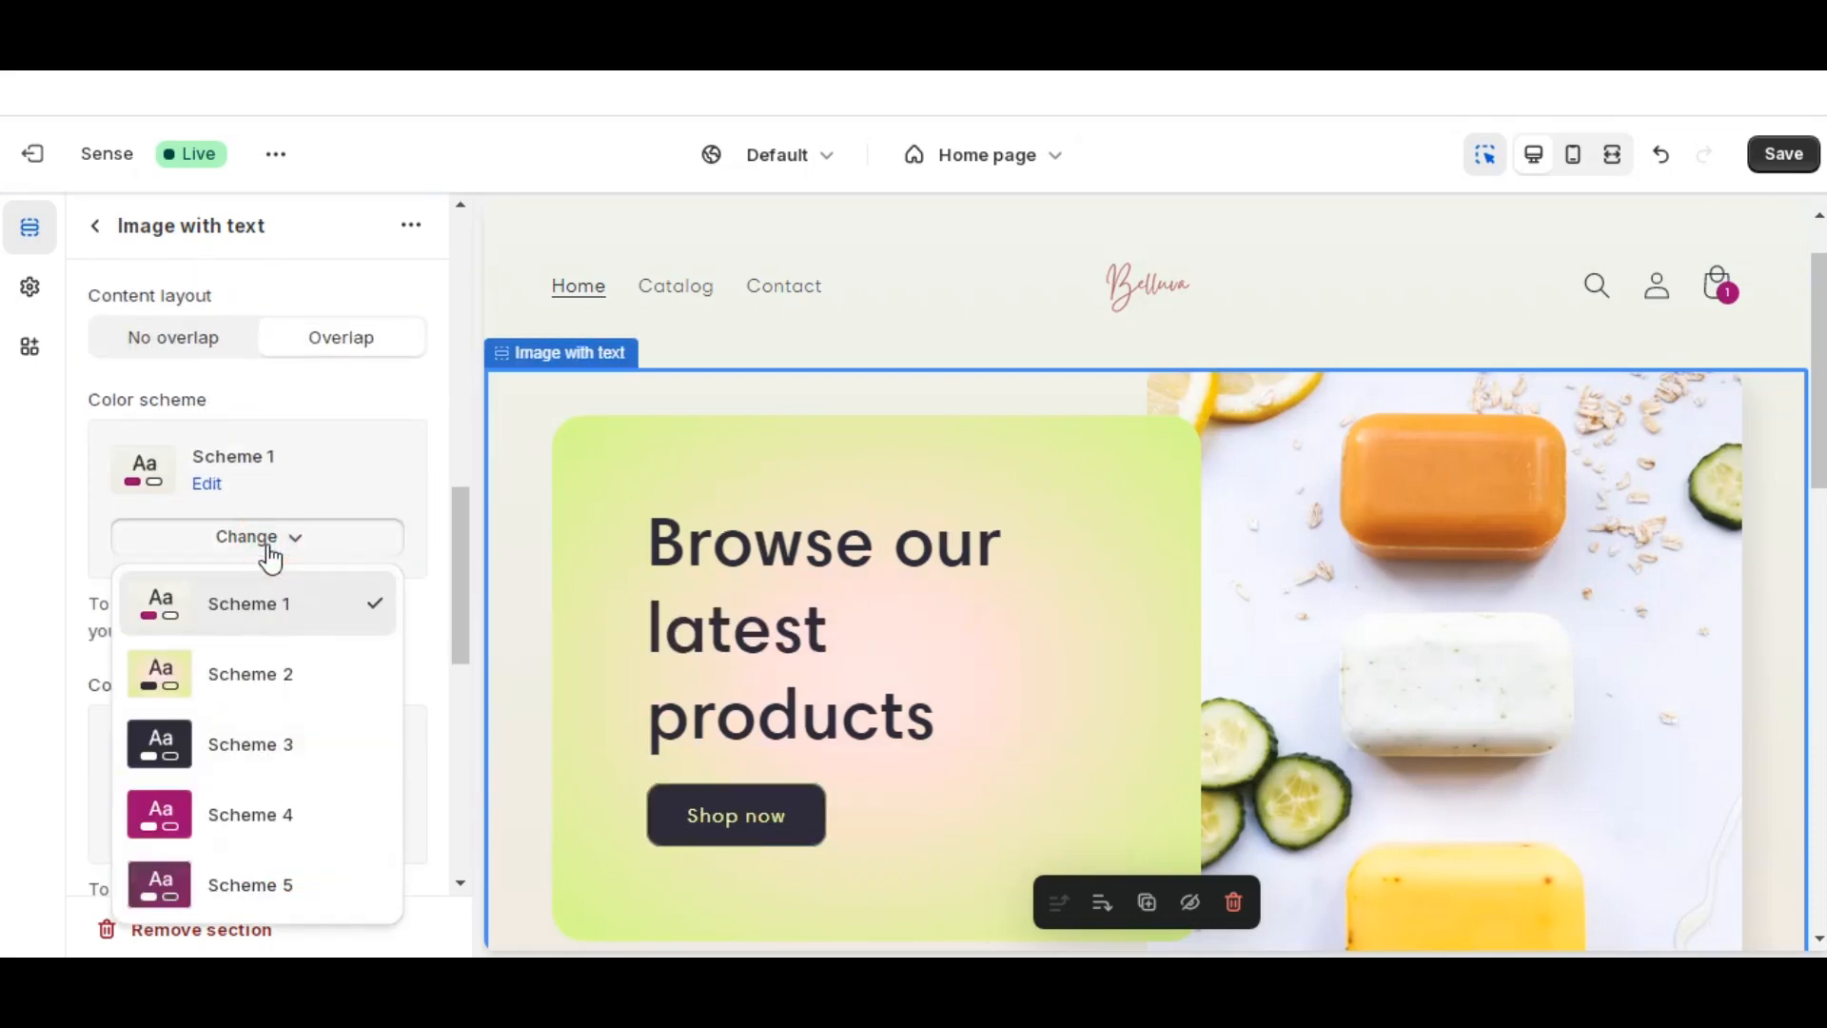
left_click(246, 743)
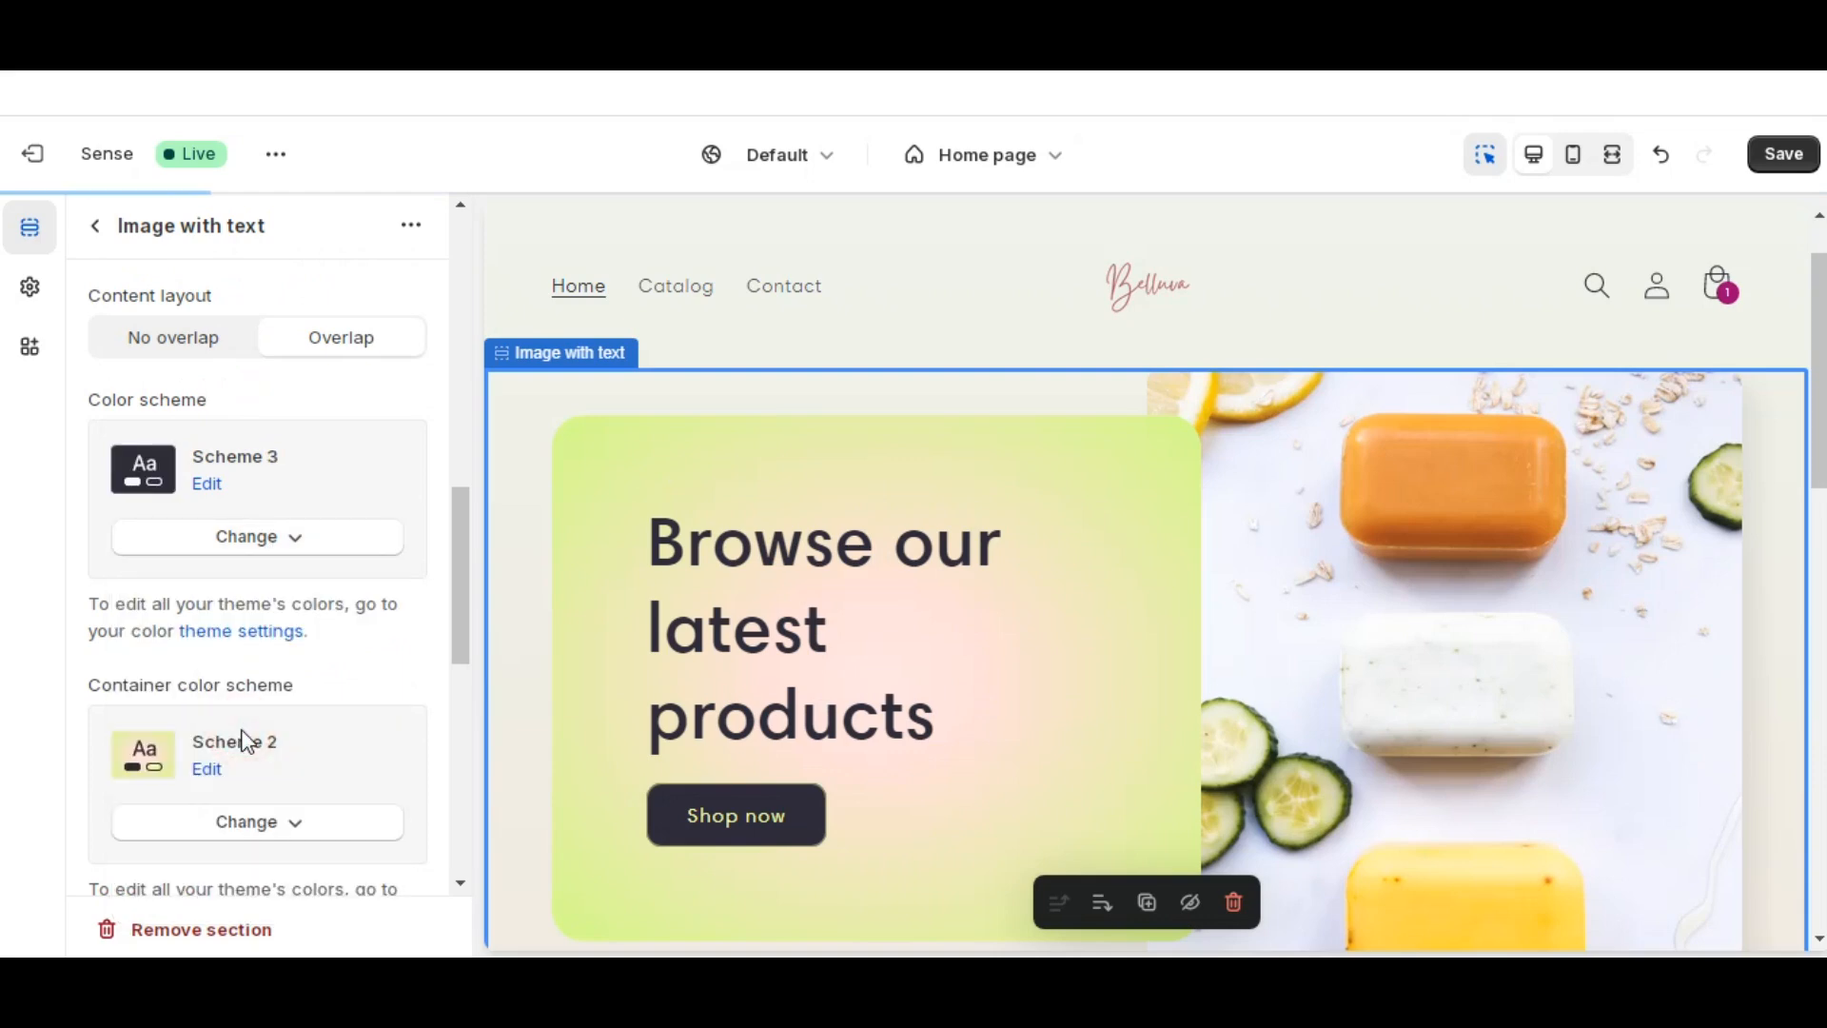
left_click(253, 536)
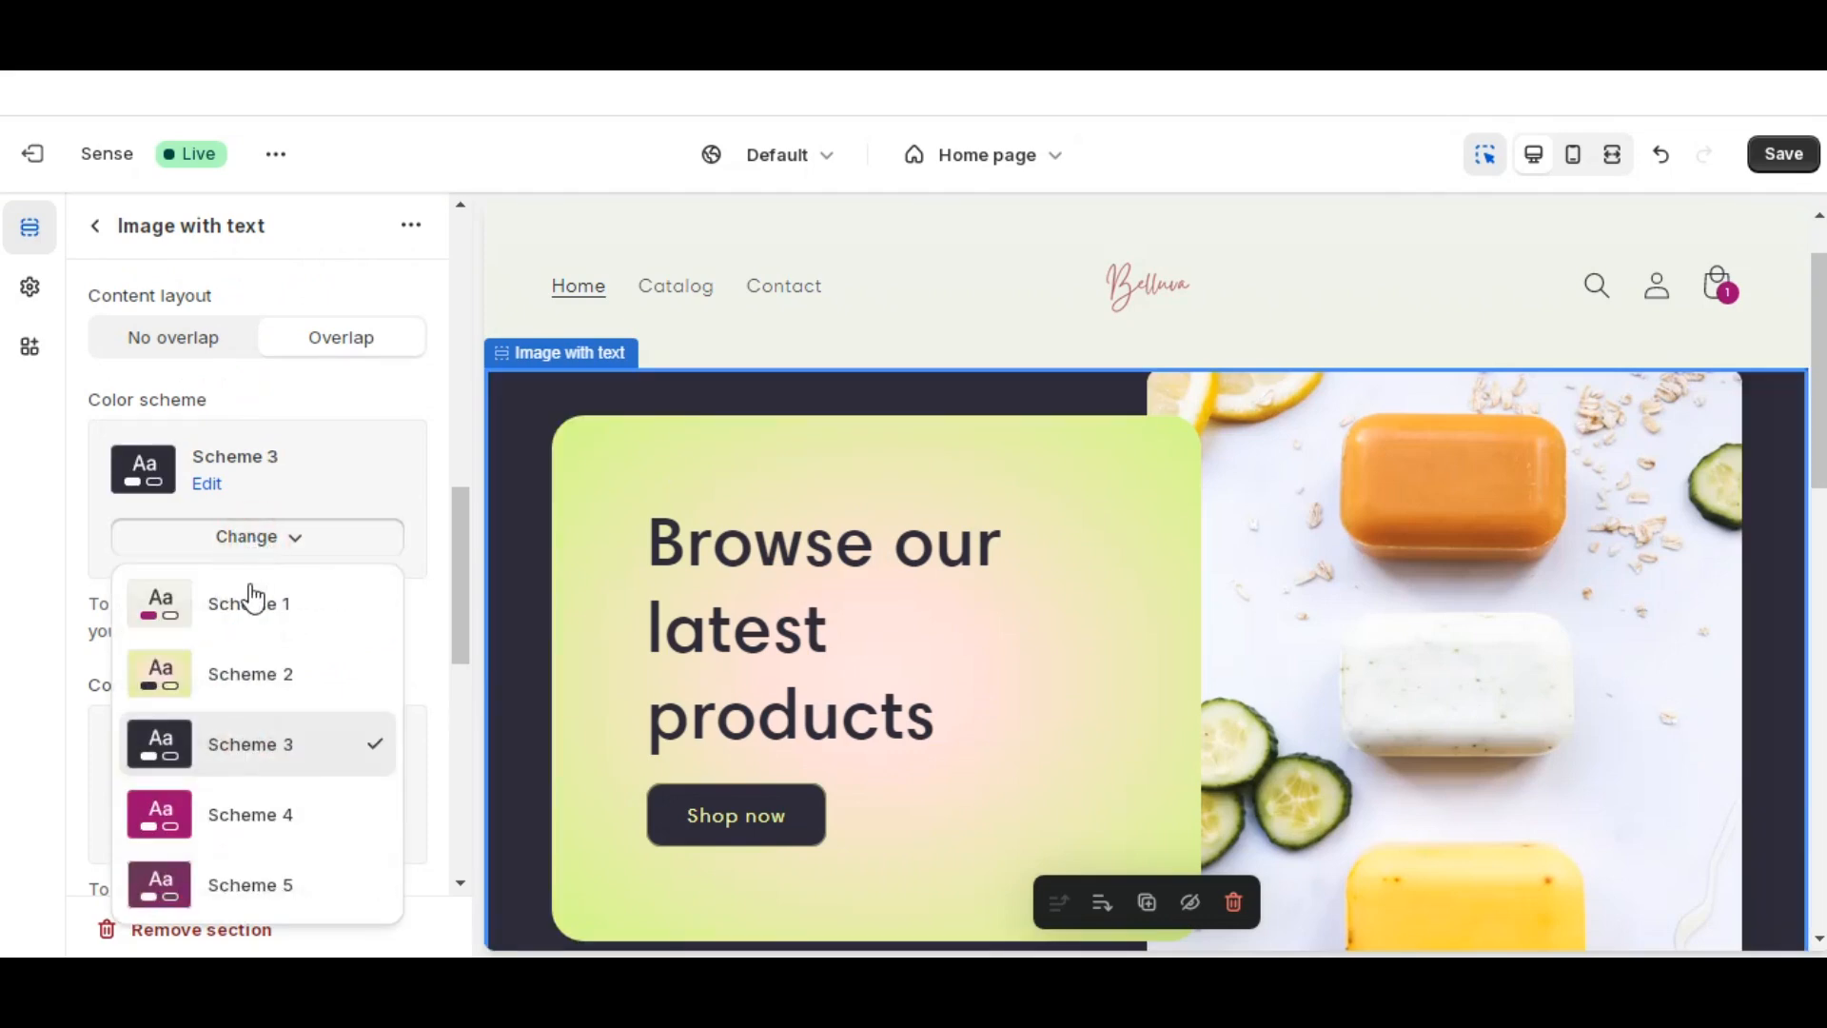
left_click(253, 600)
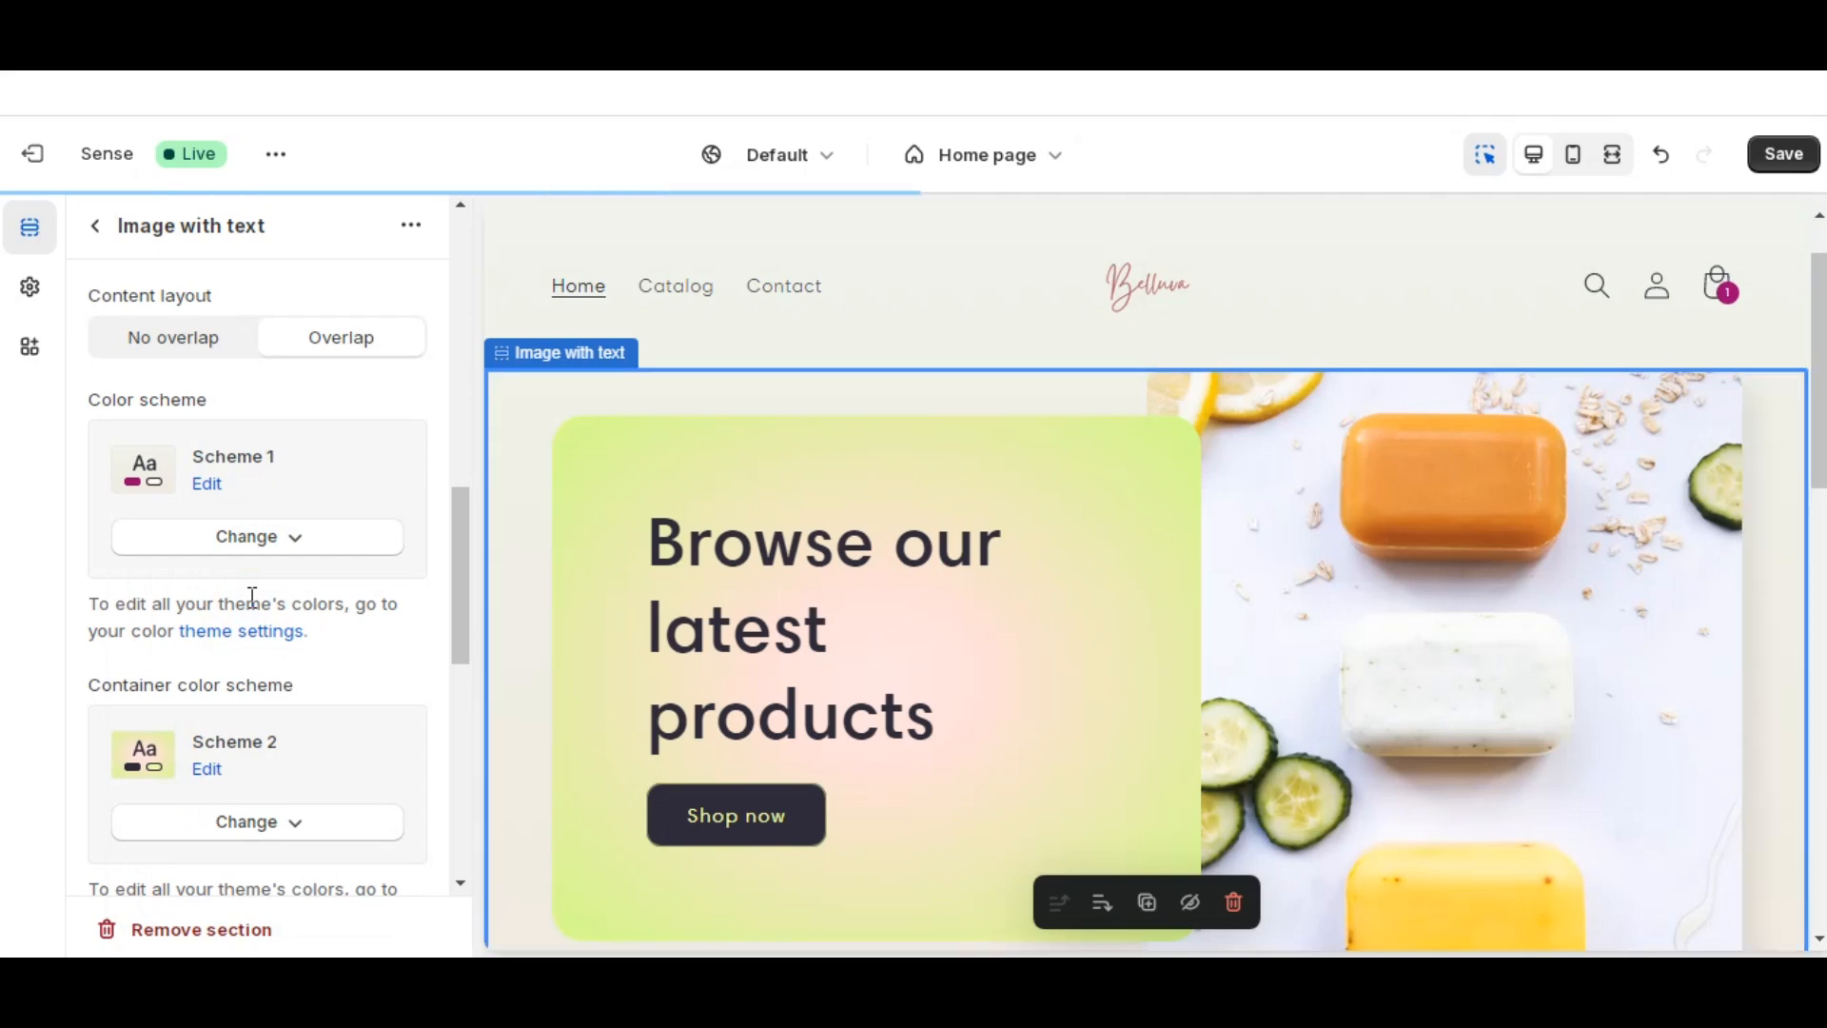
- Try Scheme 4 and Scheme 5 as the section's container color scheme and return it to Scheme 2
scroll(257, 619, "down", 2)
left_click(270, 686)
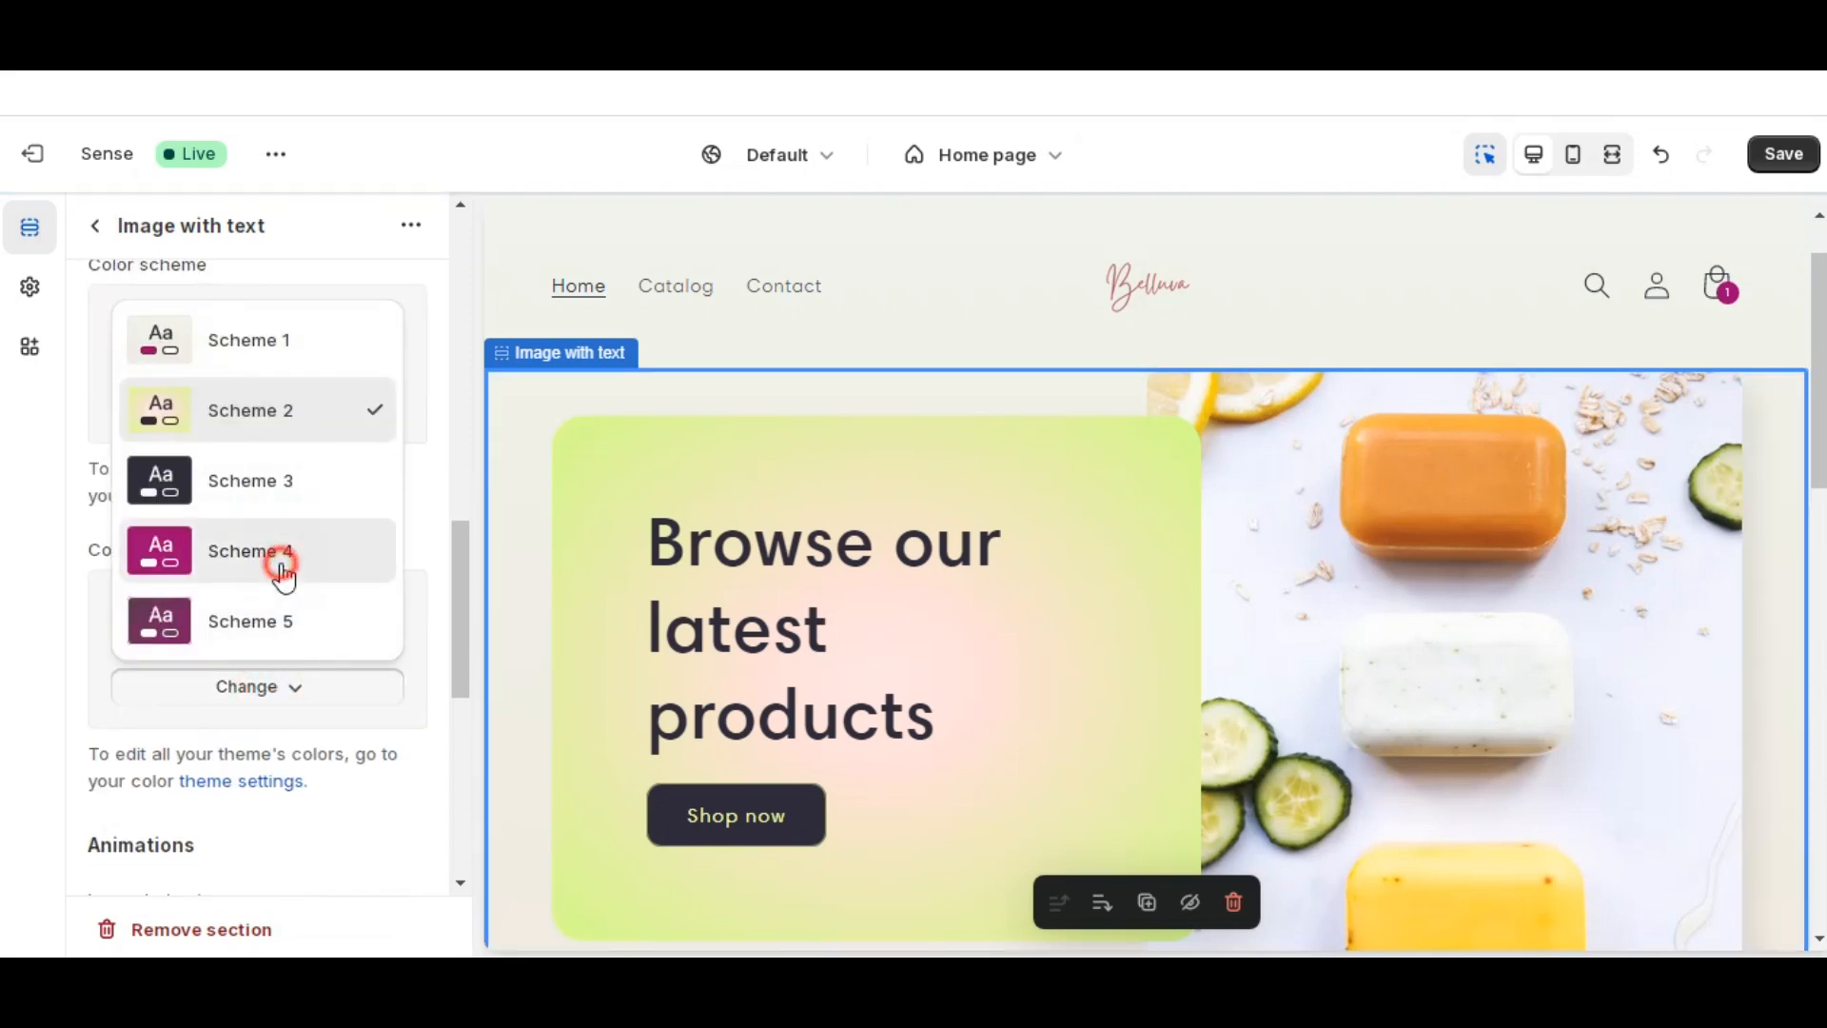
left_click(283, 568)
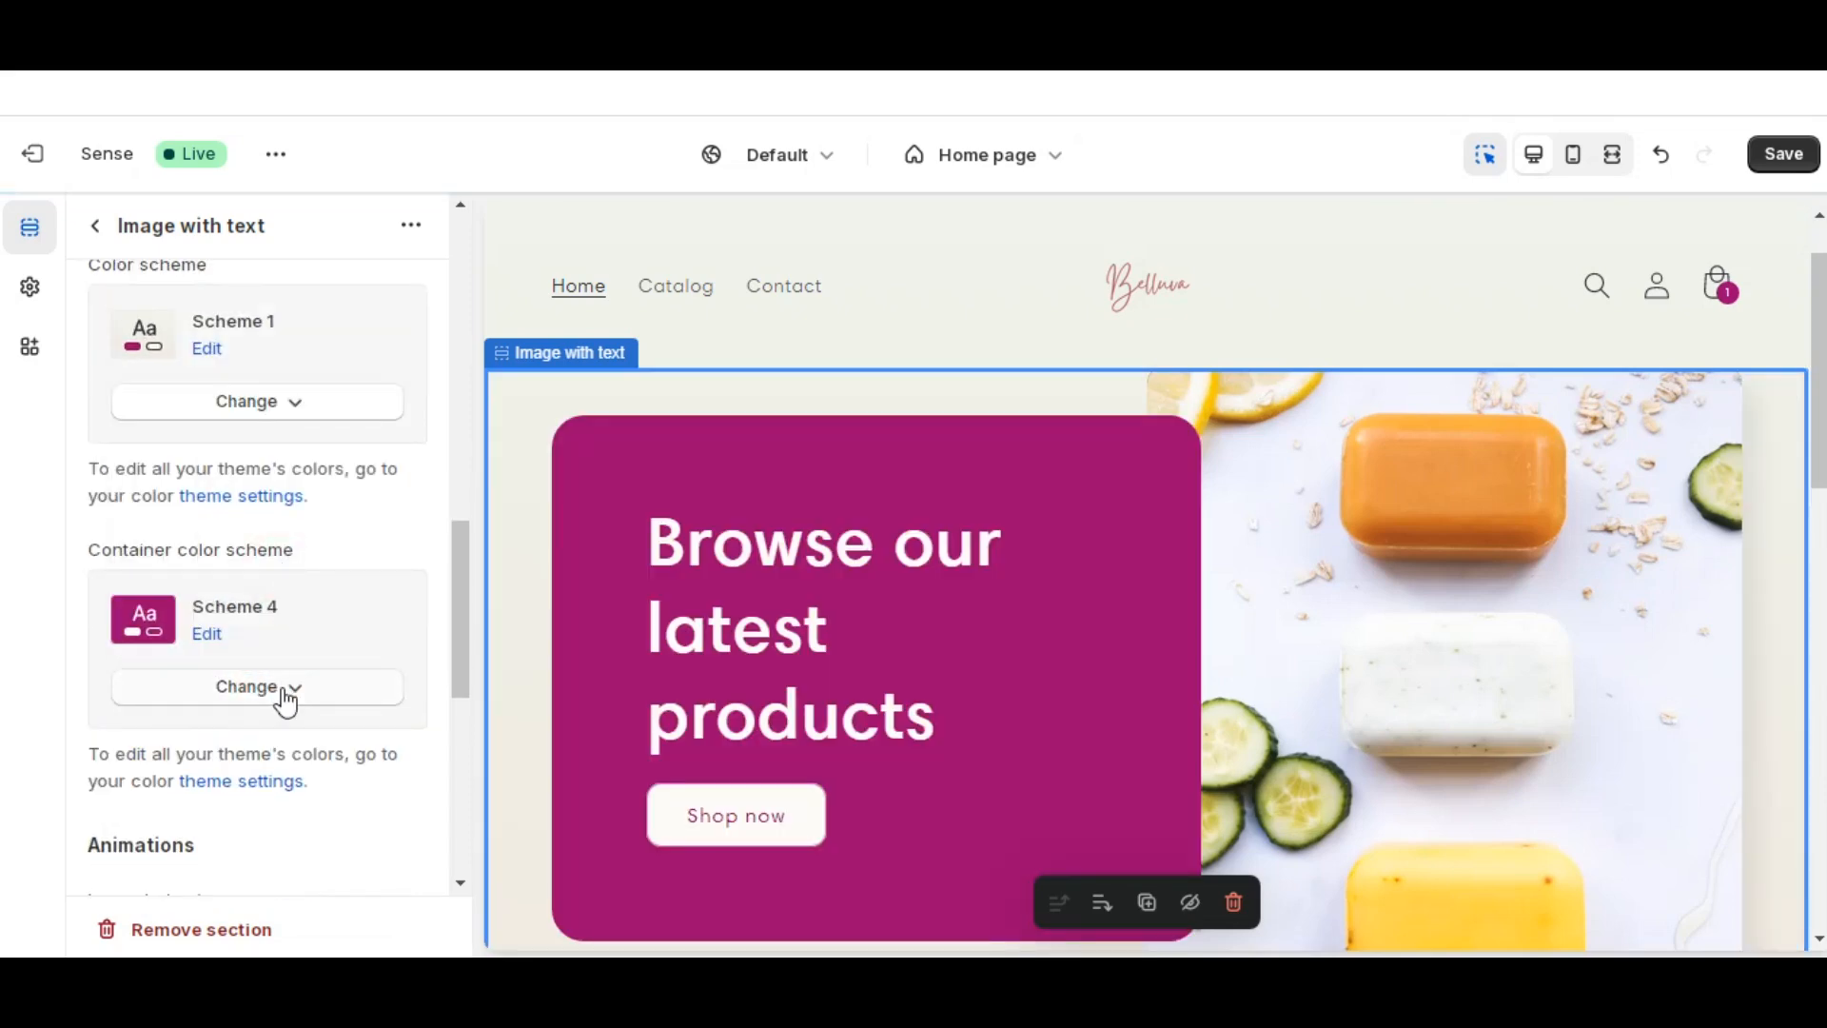
left_click(285, 703)
left_click(269, 629)
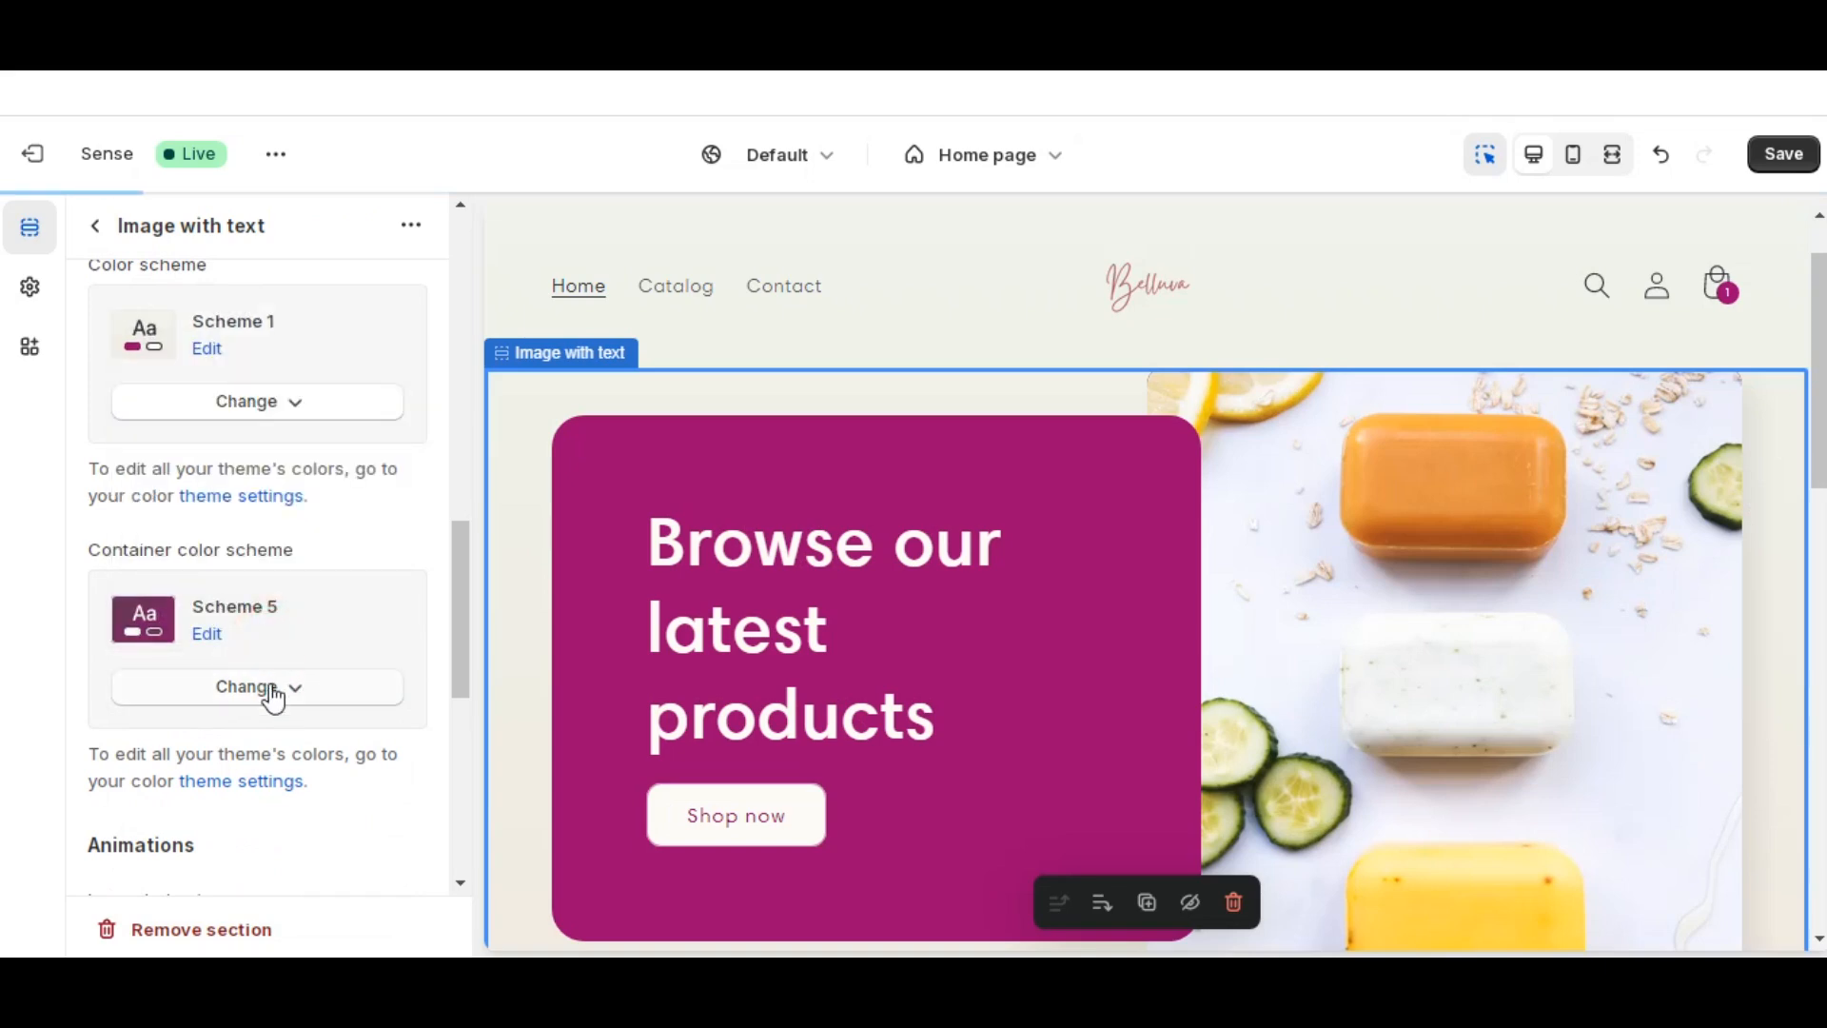
left_click(270, 689)
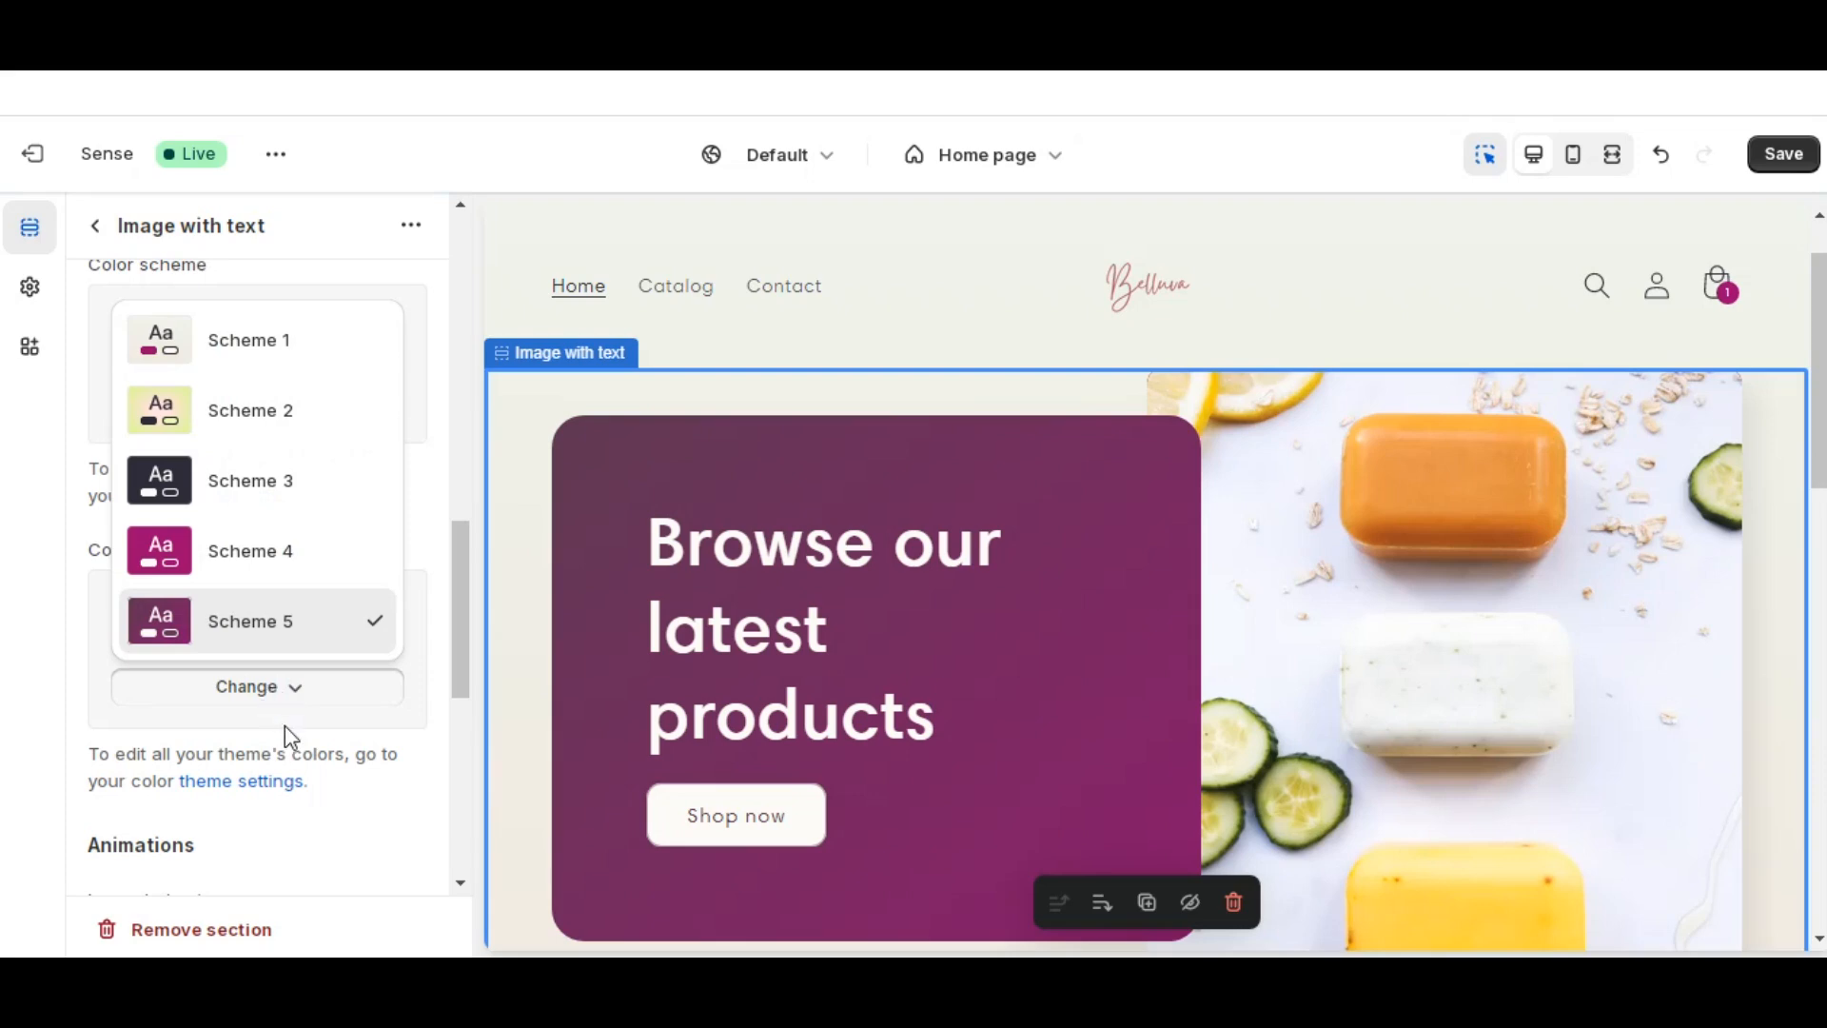
left_click(276, 419)
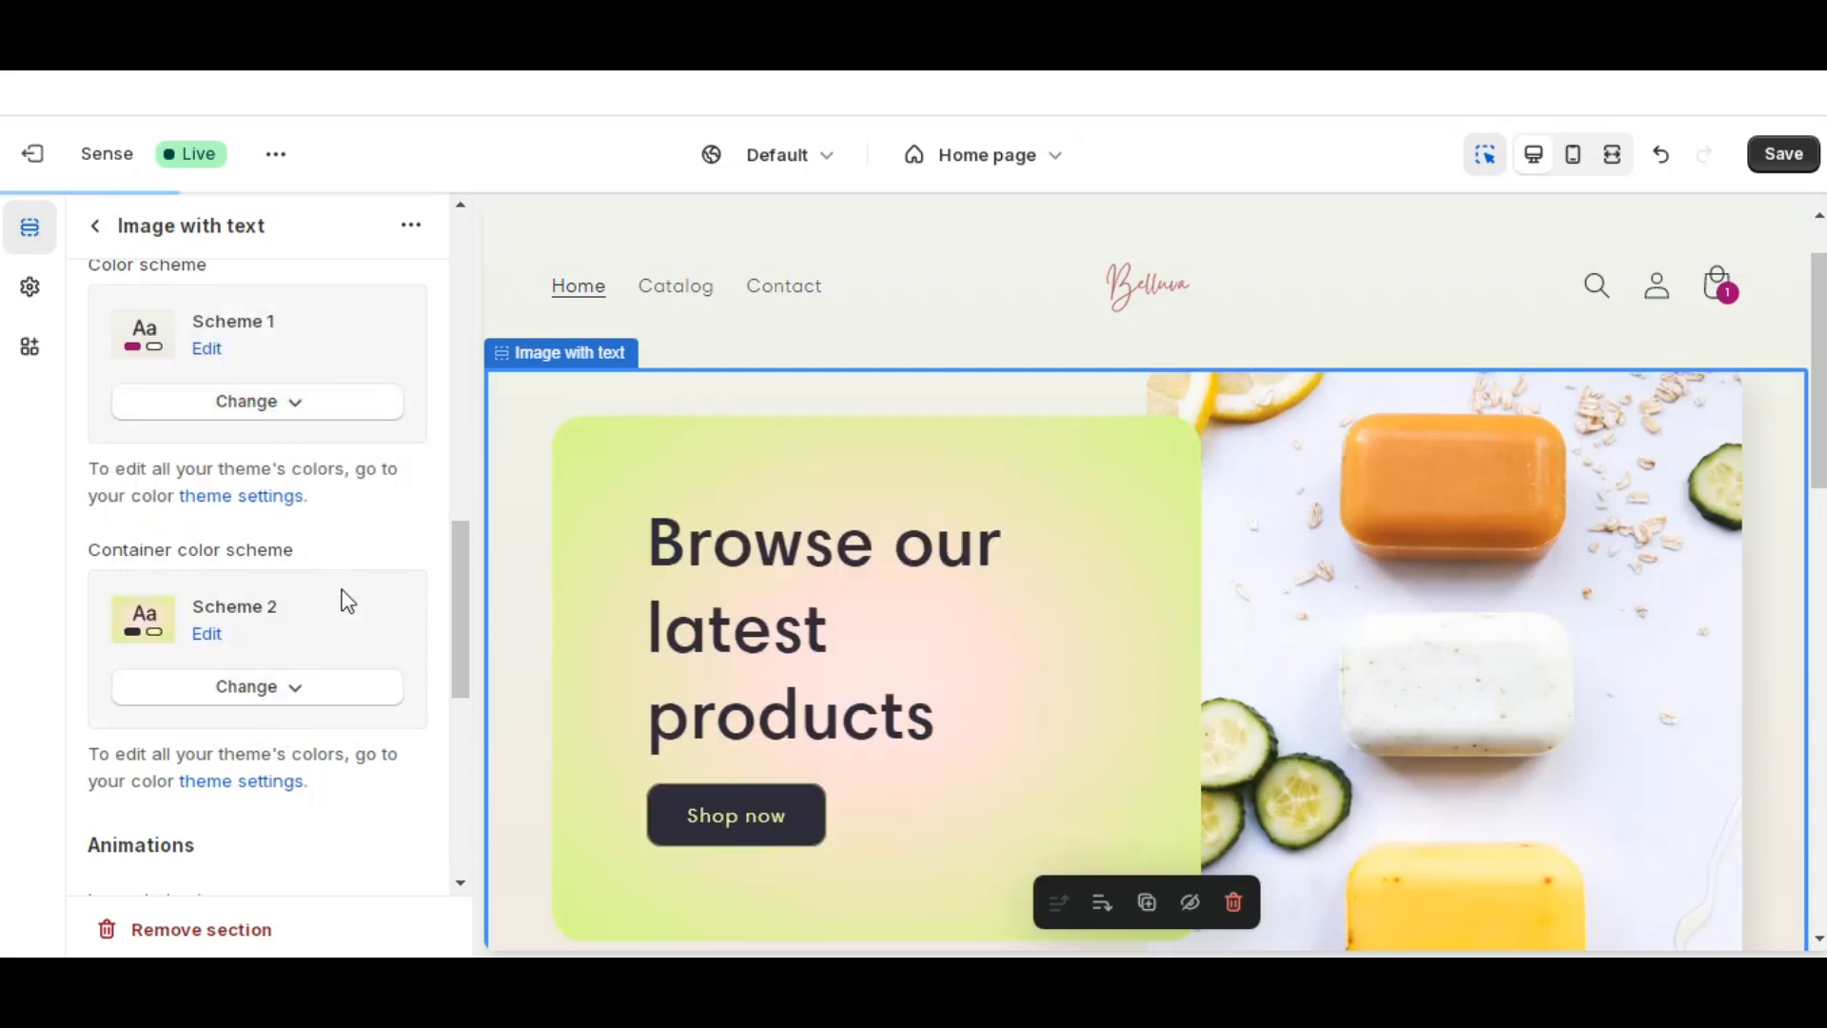
- Preview the Ambient movement image behavior for the section and return the behavior to None
scroll(347, 602, "down", 4)
left_click(257, 535)
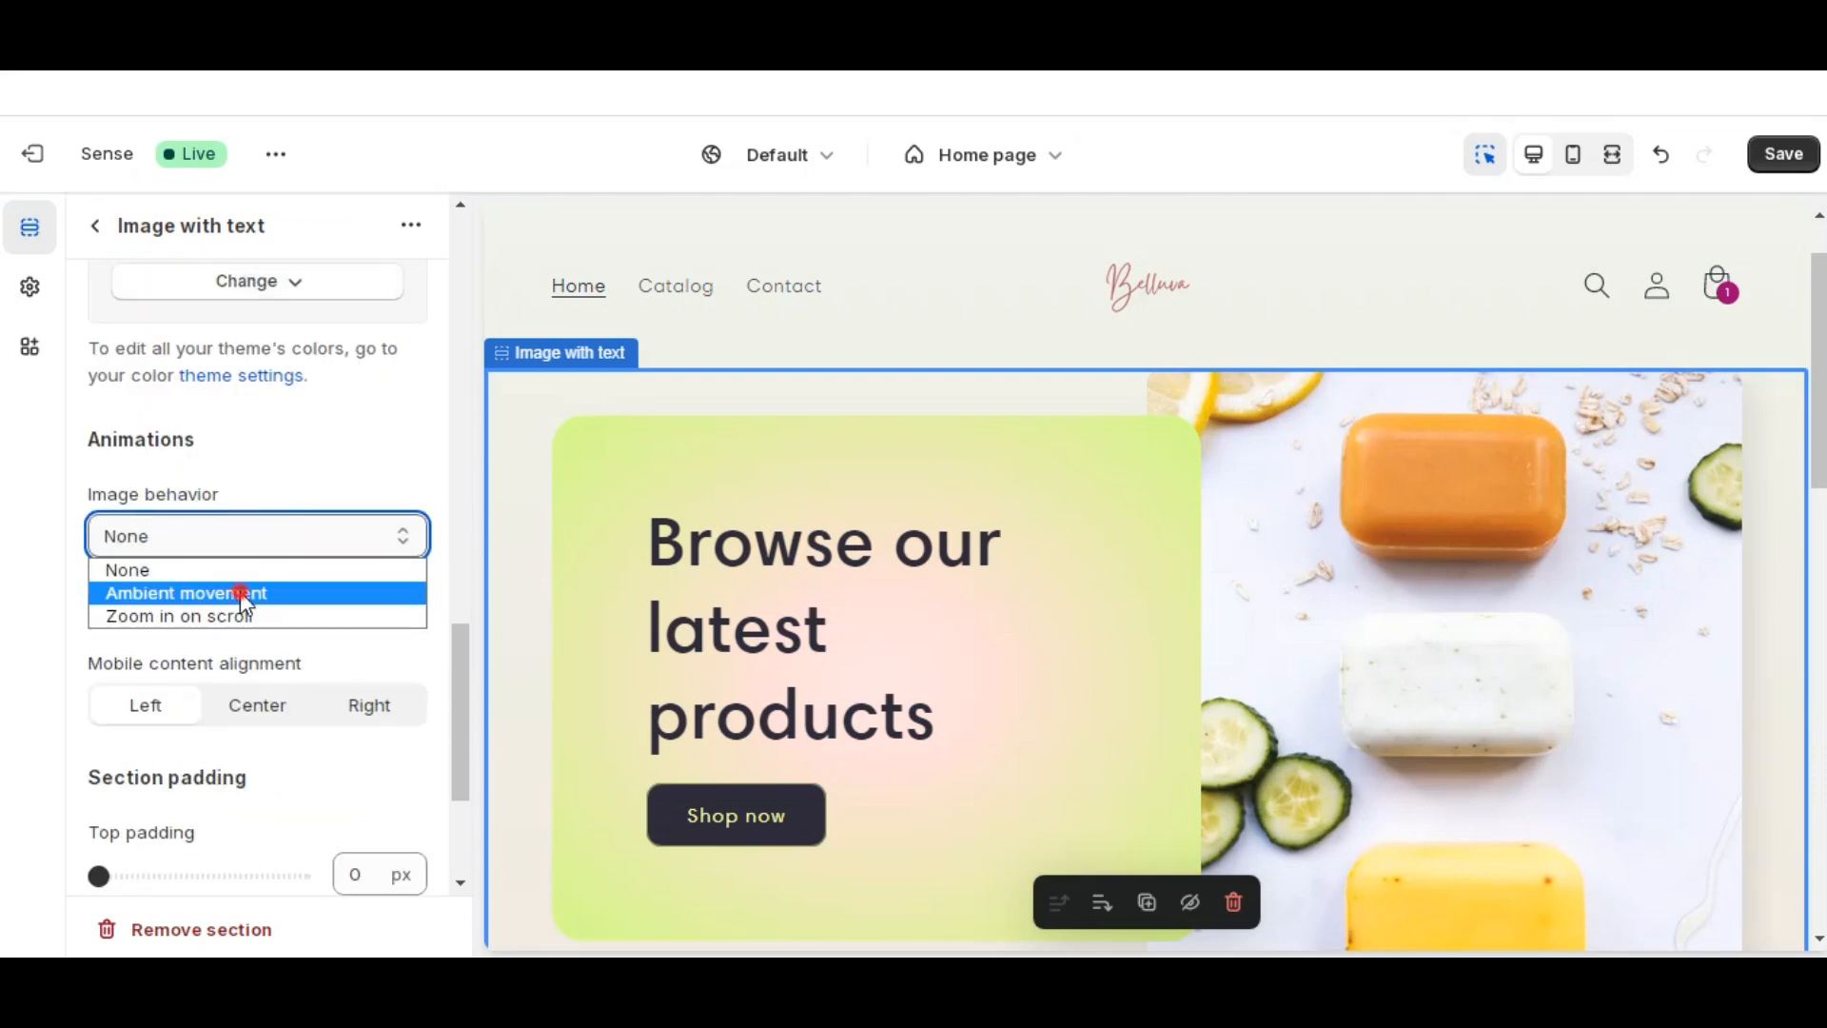
left_click(240, 591)
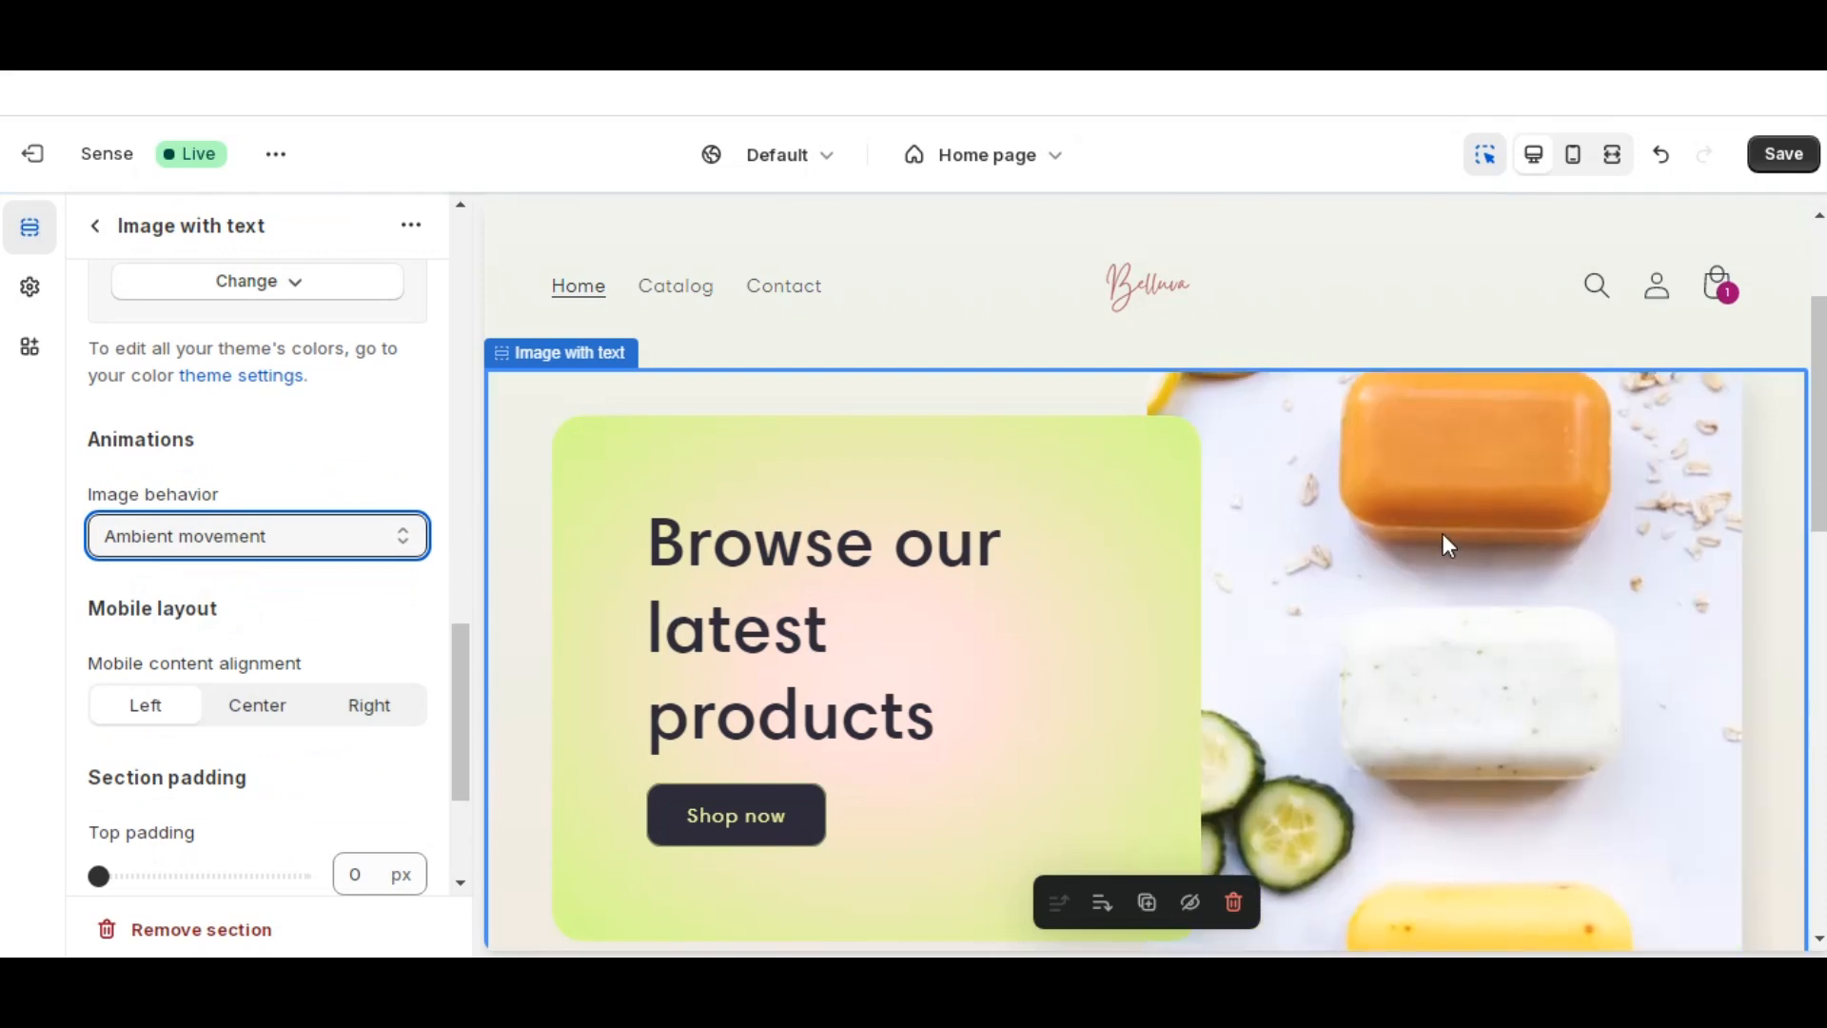
scroll(1443, 533, "down", 3)
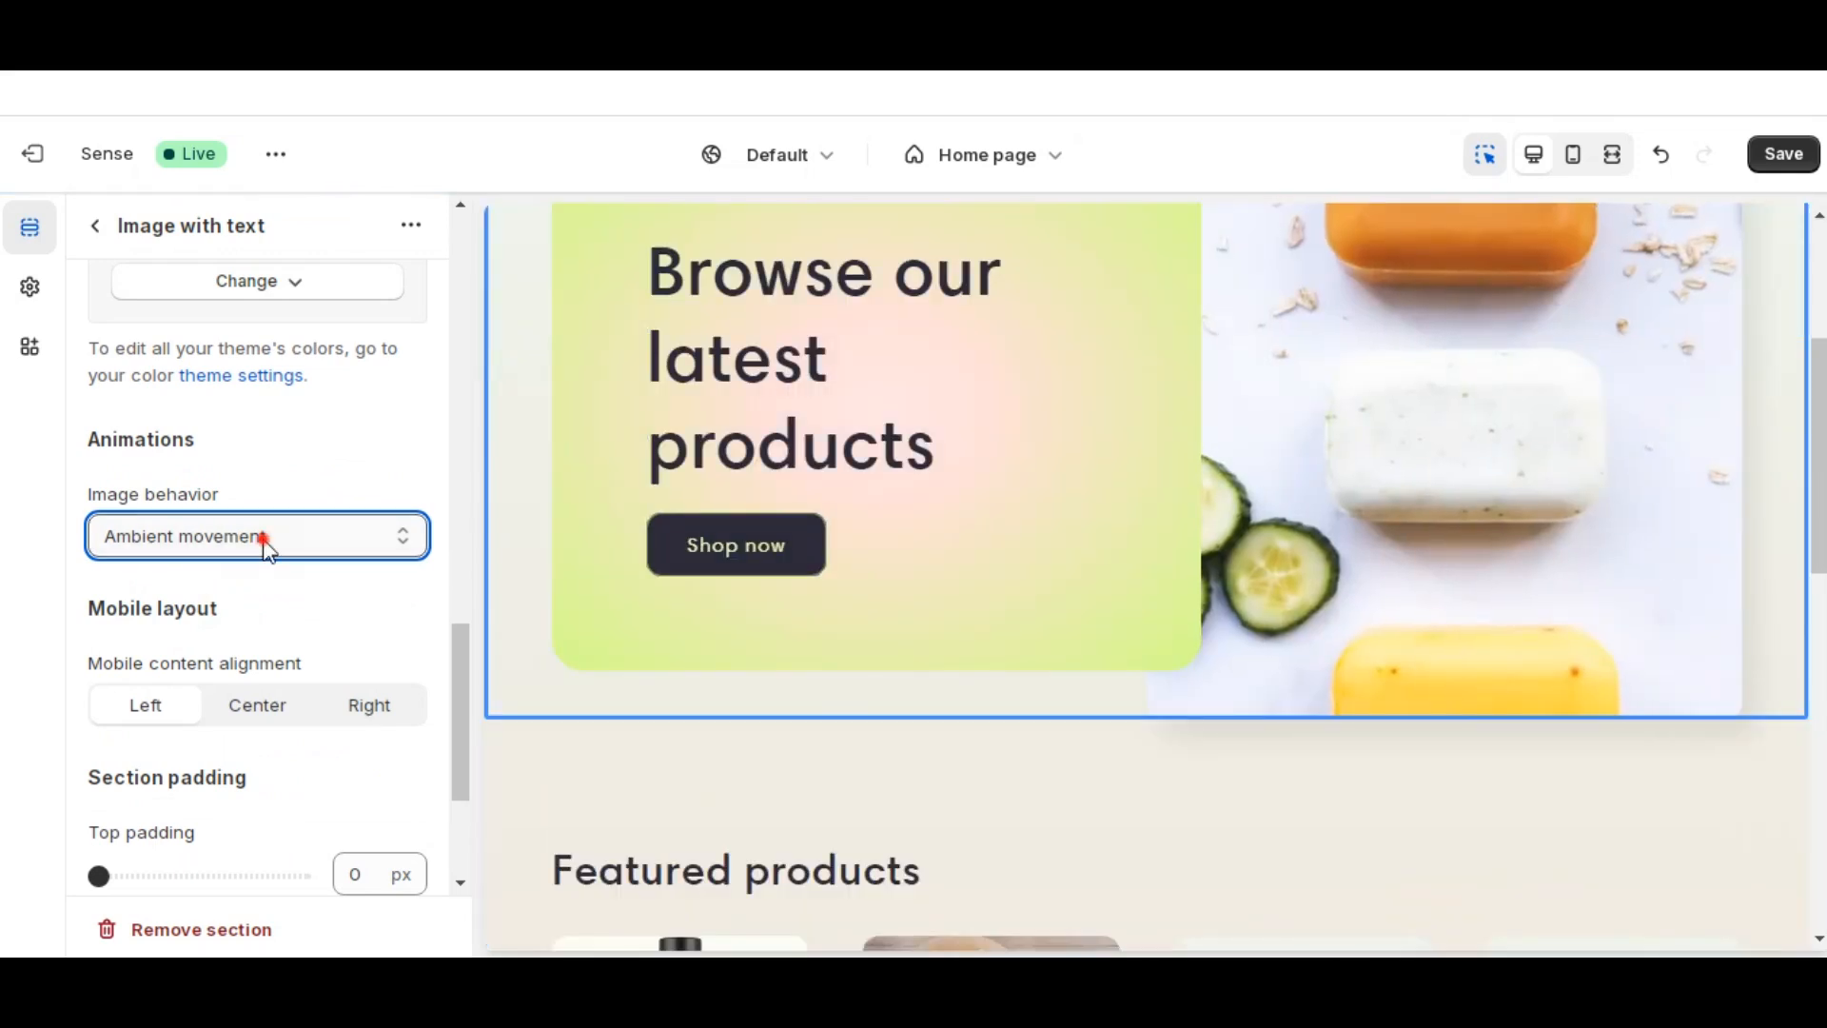
left_click(261, 536)
left_click(230, 570)
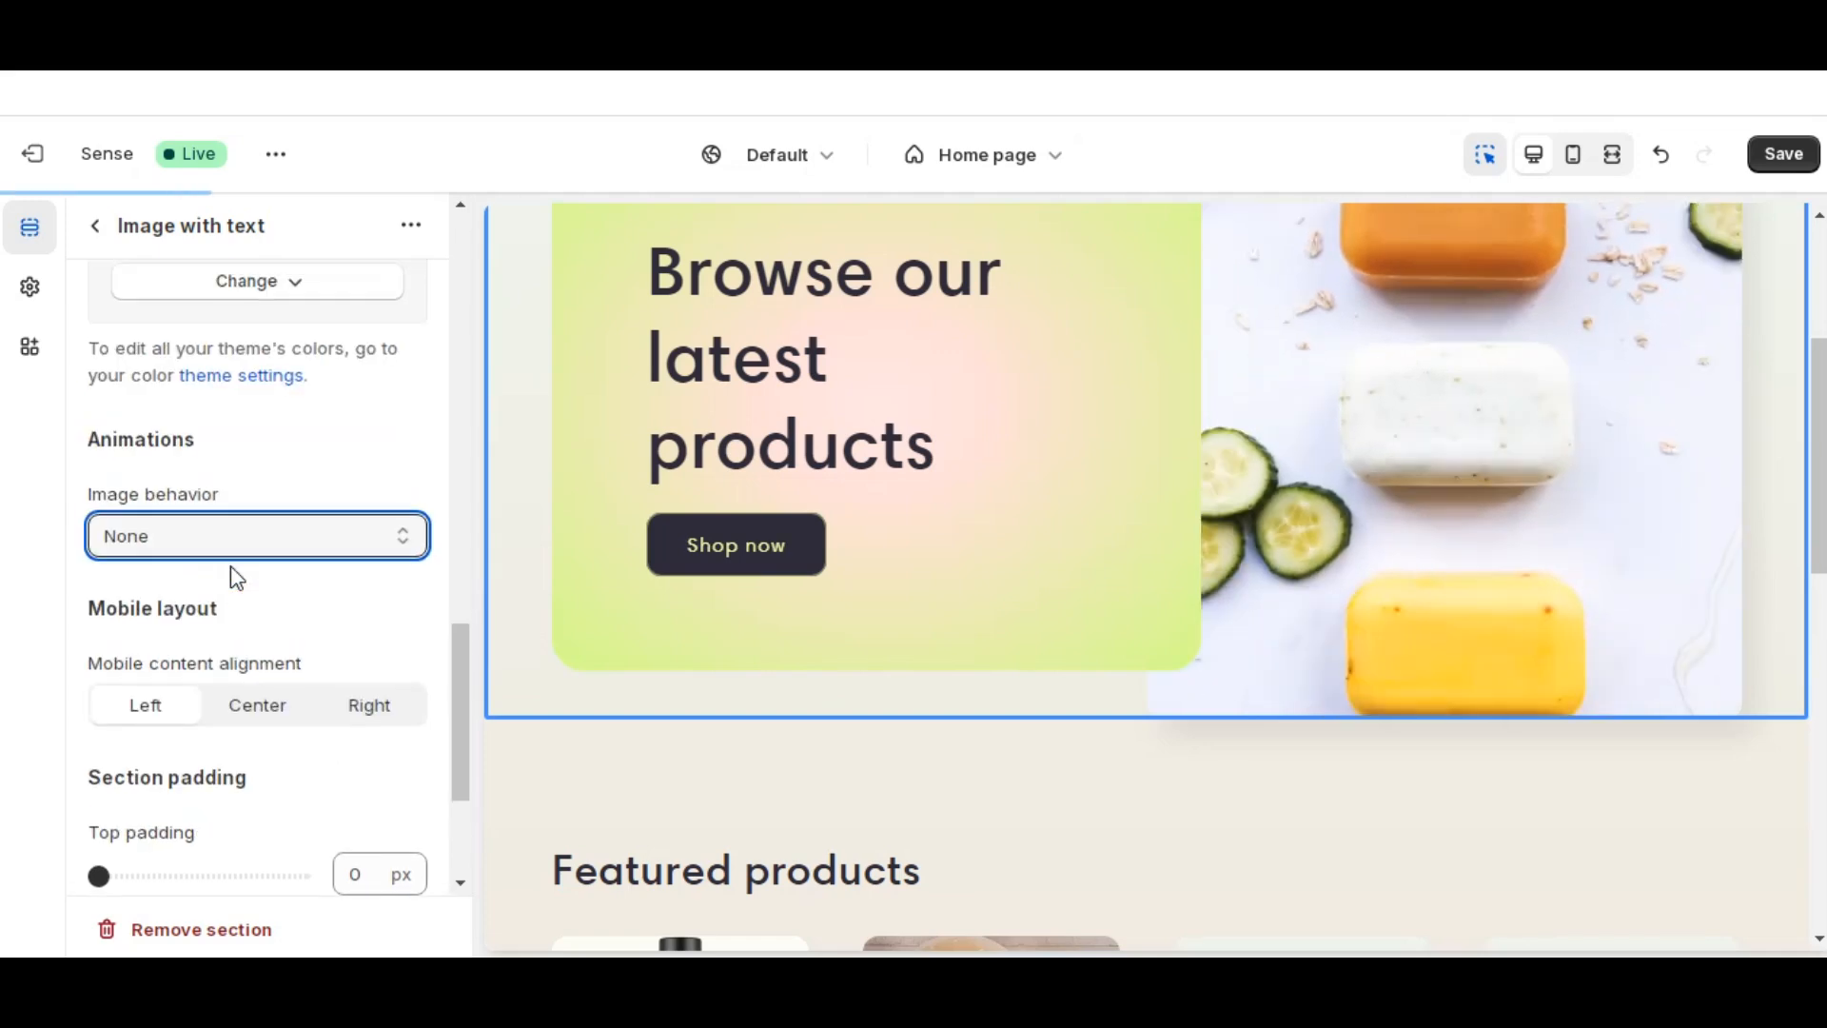
- Replace the heading text in the Image with text section with "Tailored Skin Care Products"
scroll(231, 568, "up", 15)
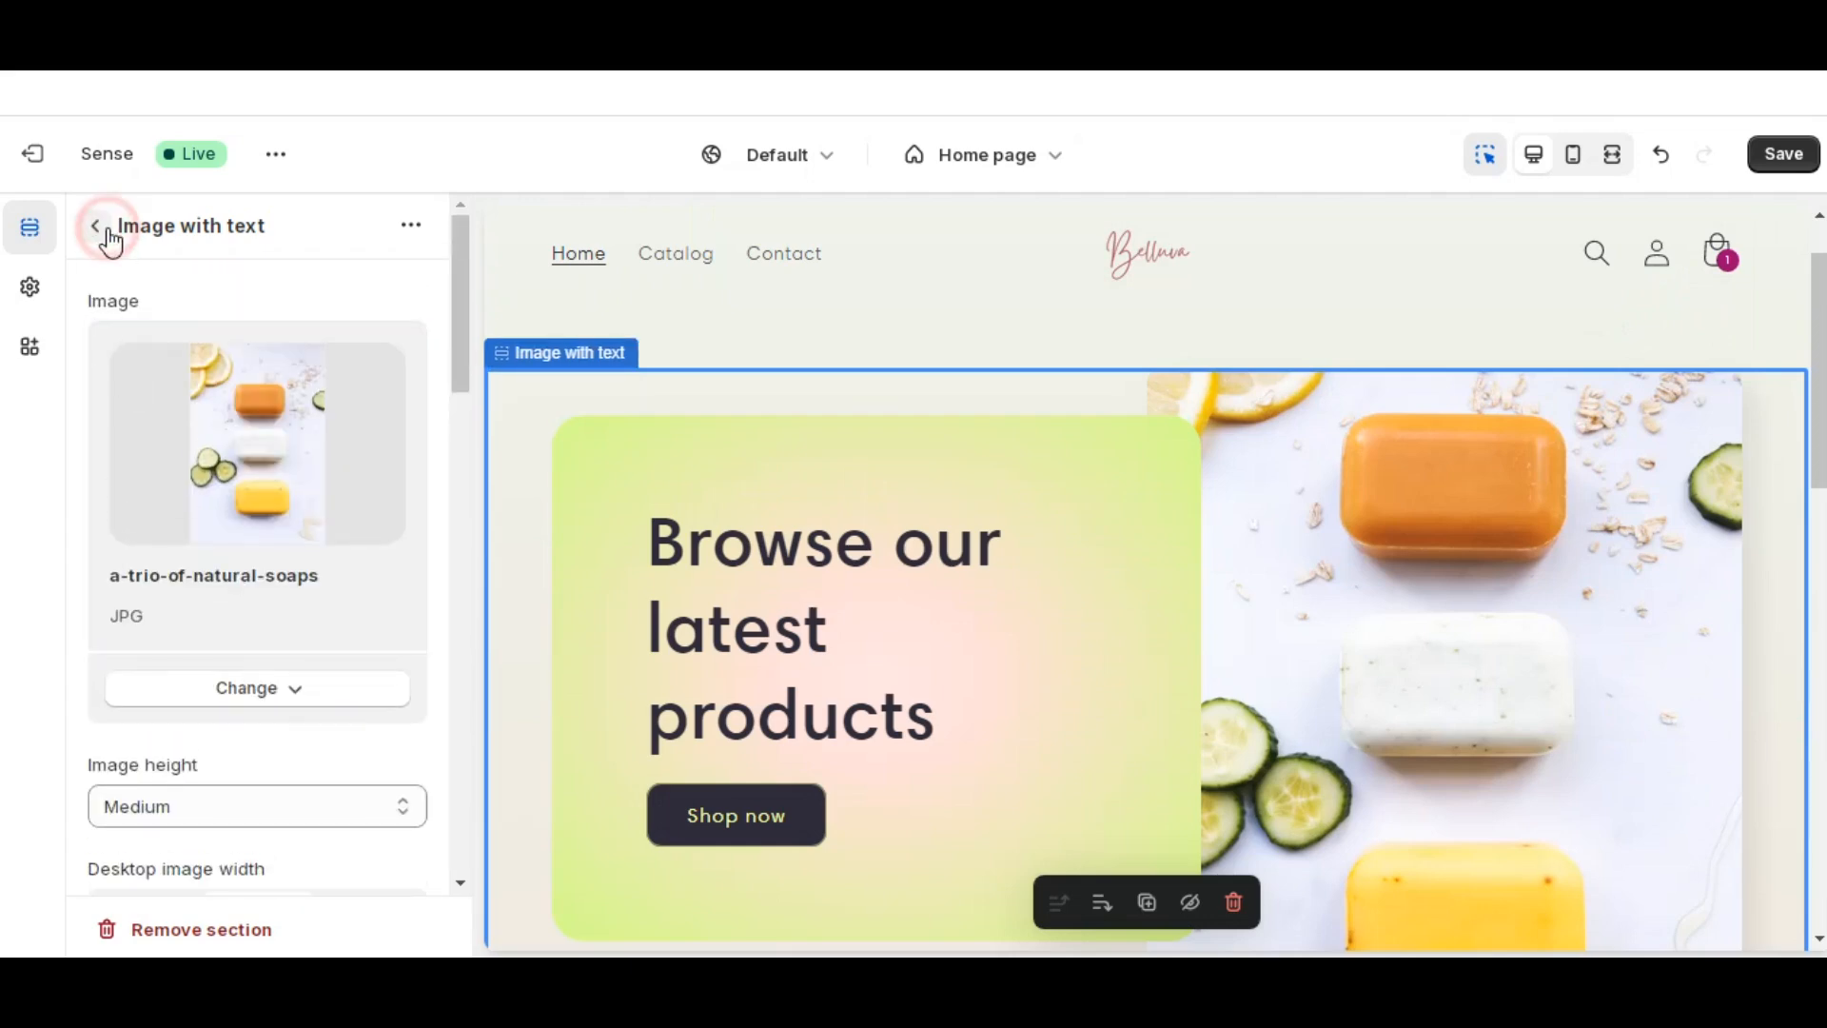
left_click(99, 229)
left_click(237, 588)
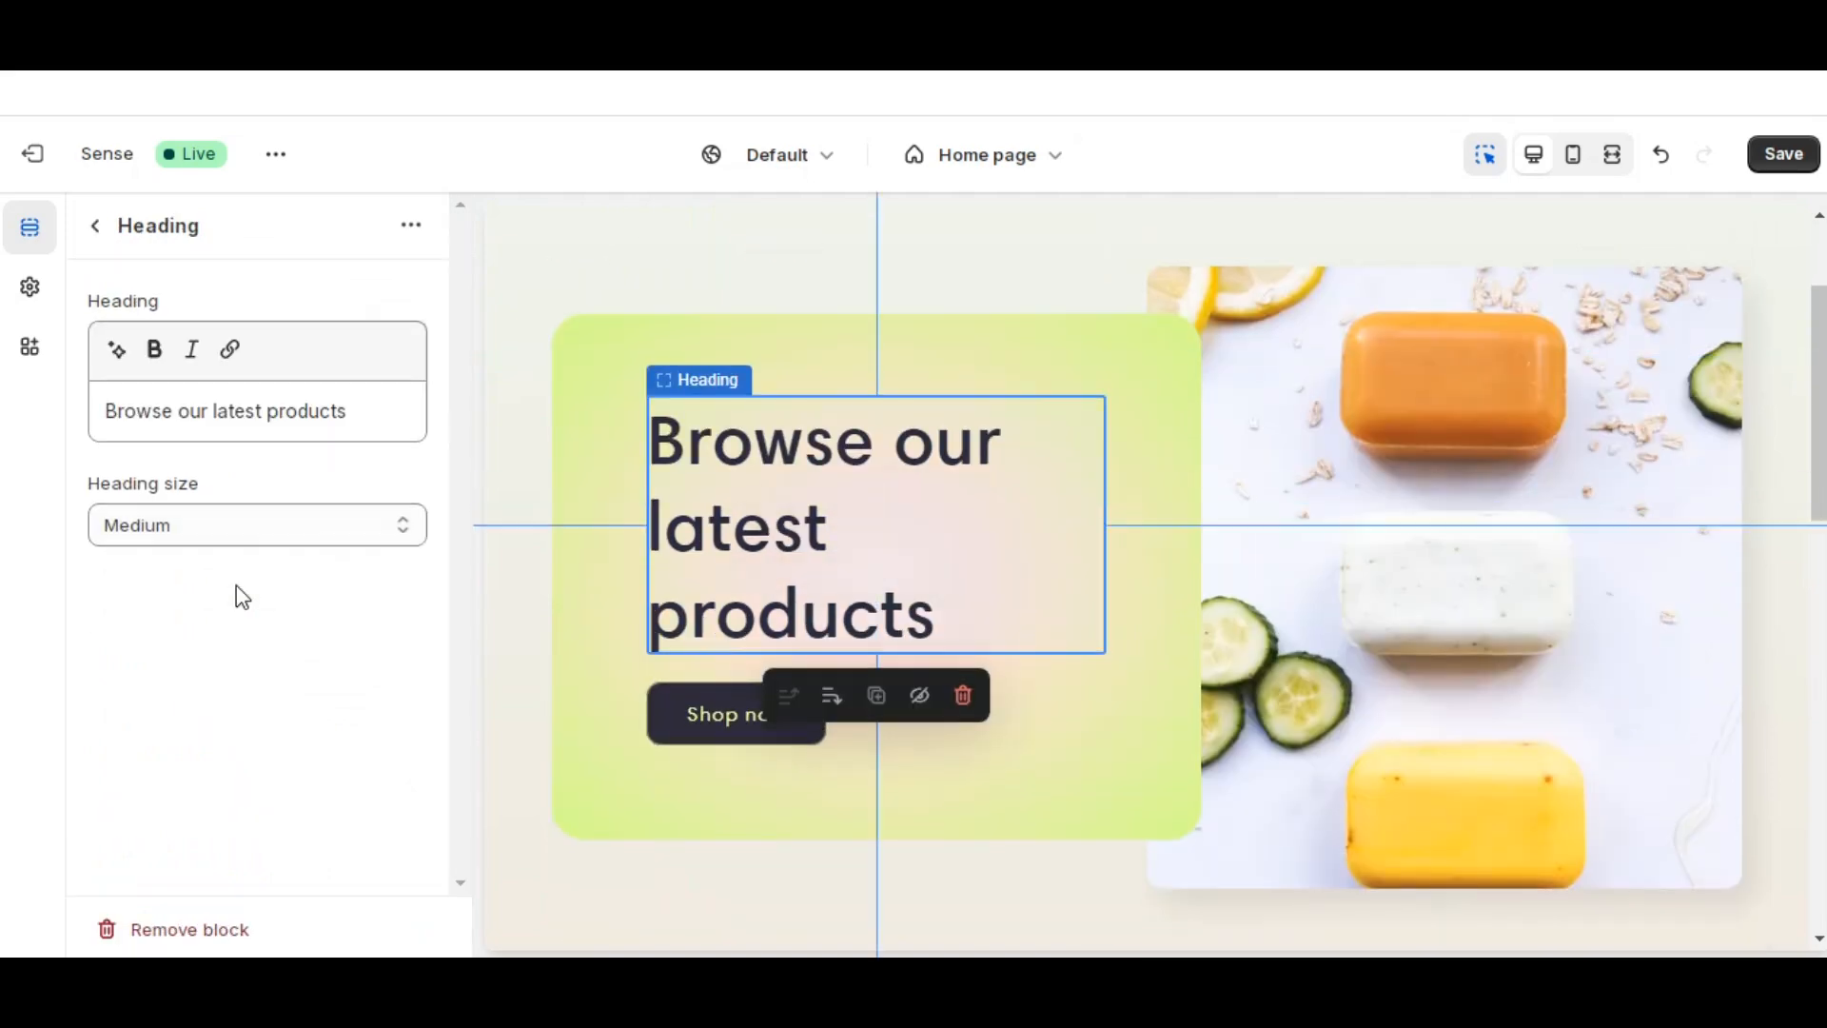
left_click(359, 410)
left_click_drag(363, 409, 106, 411)
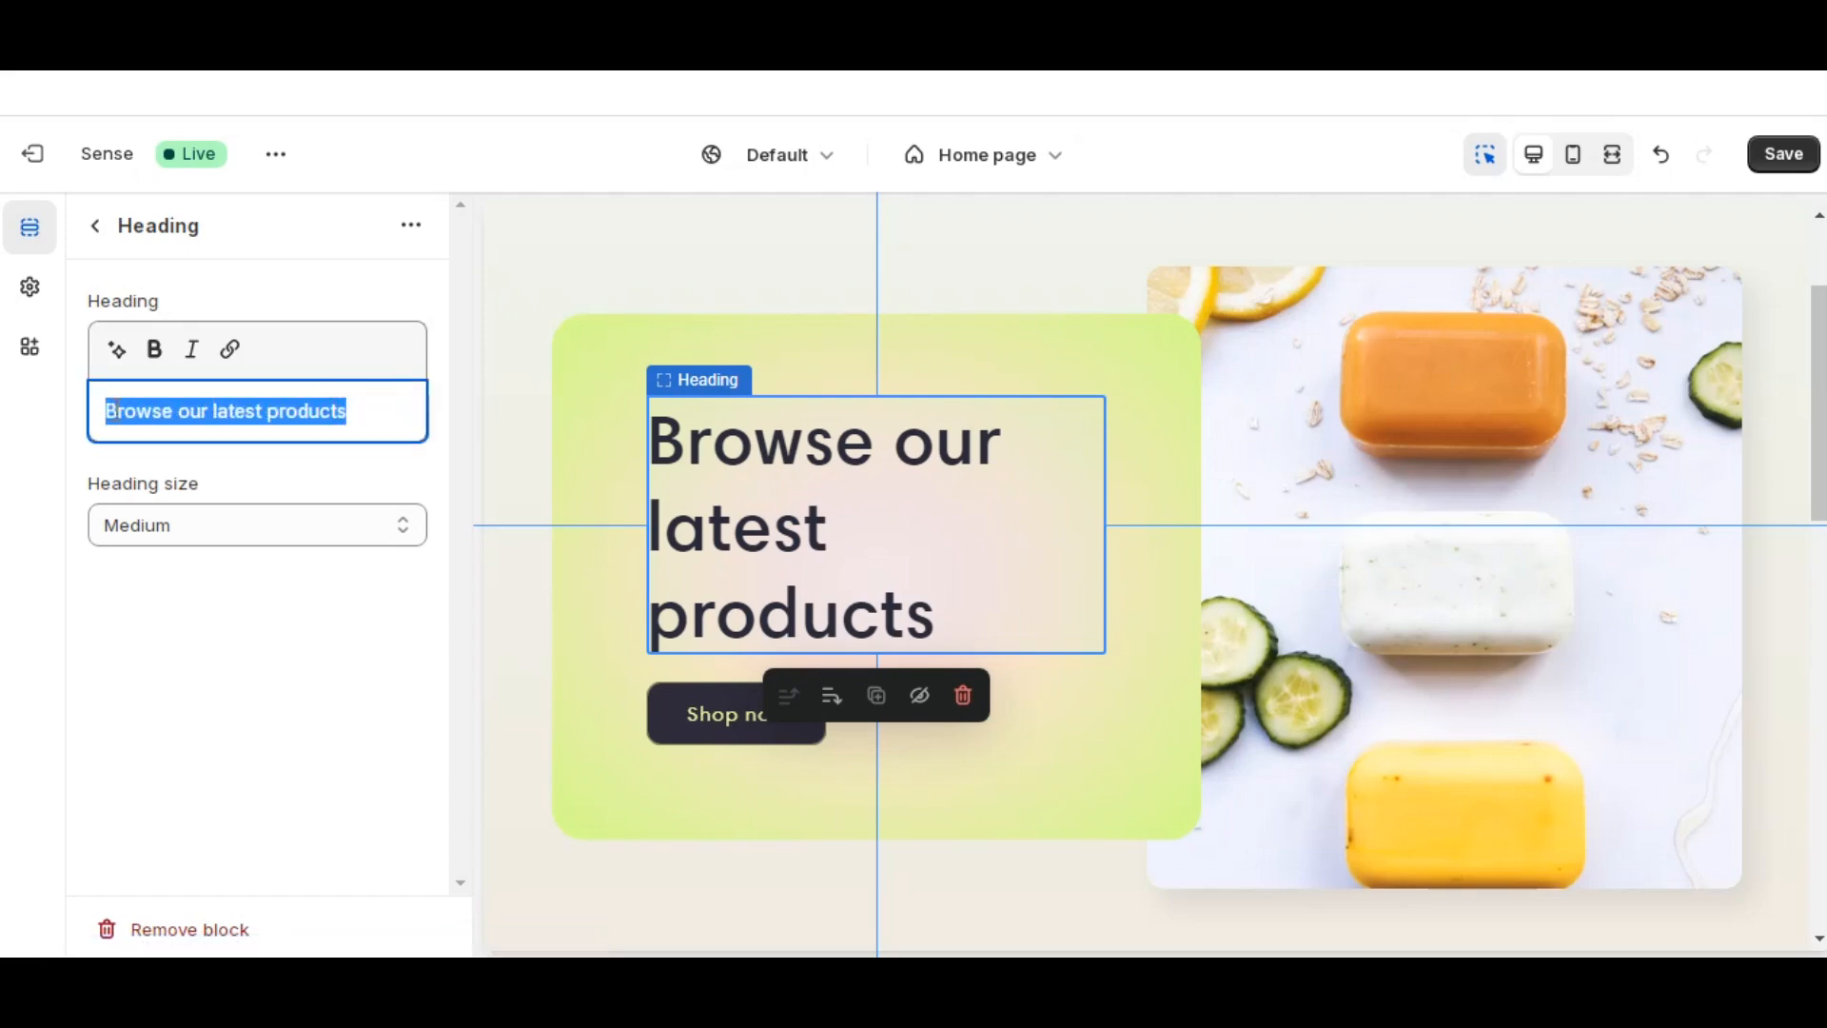
type("T")
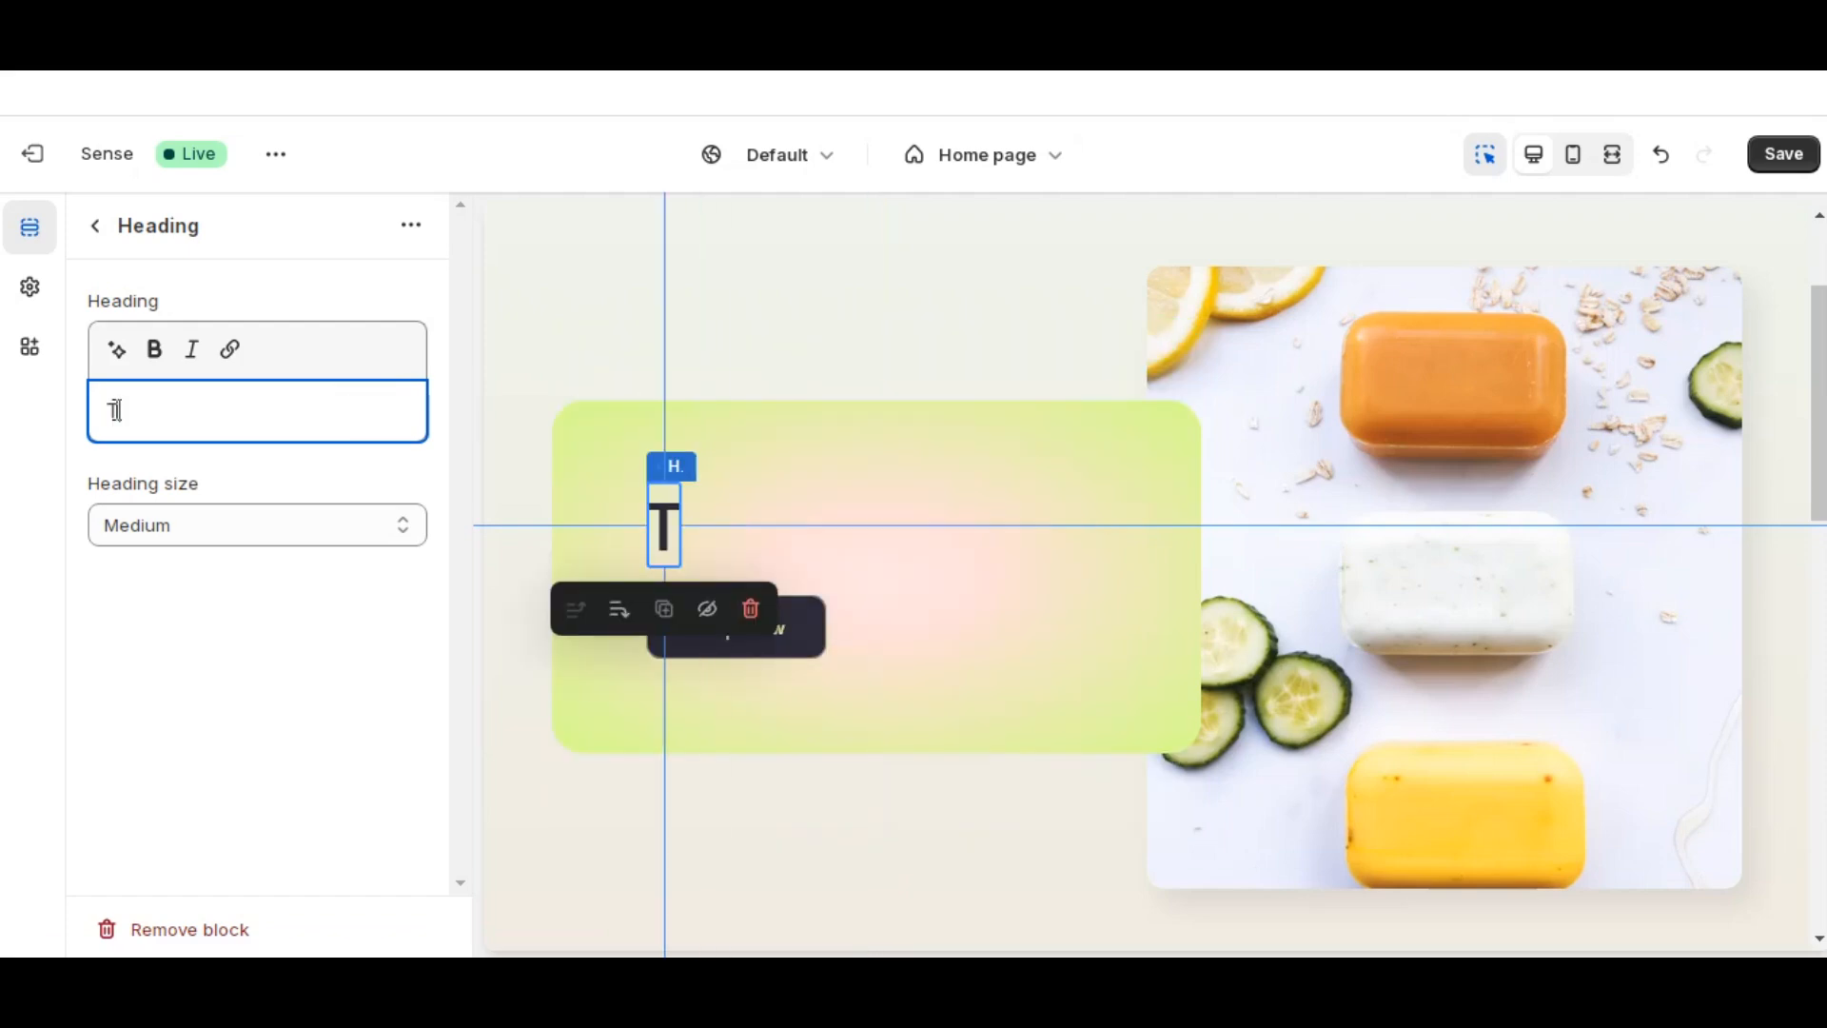
type("ai")
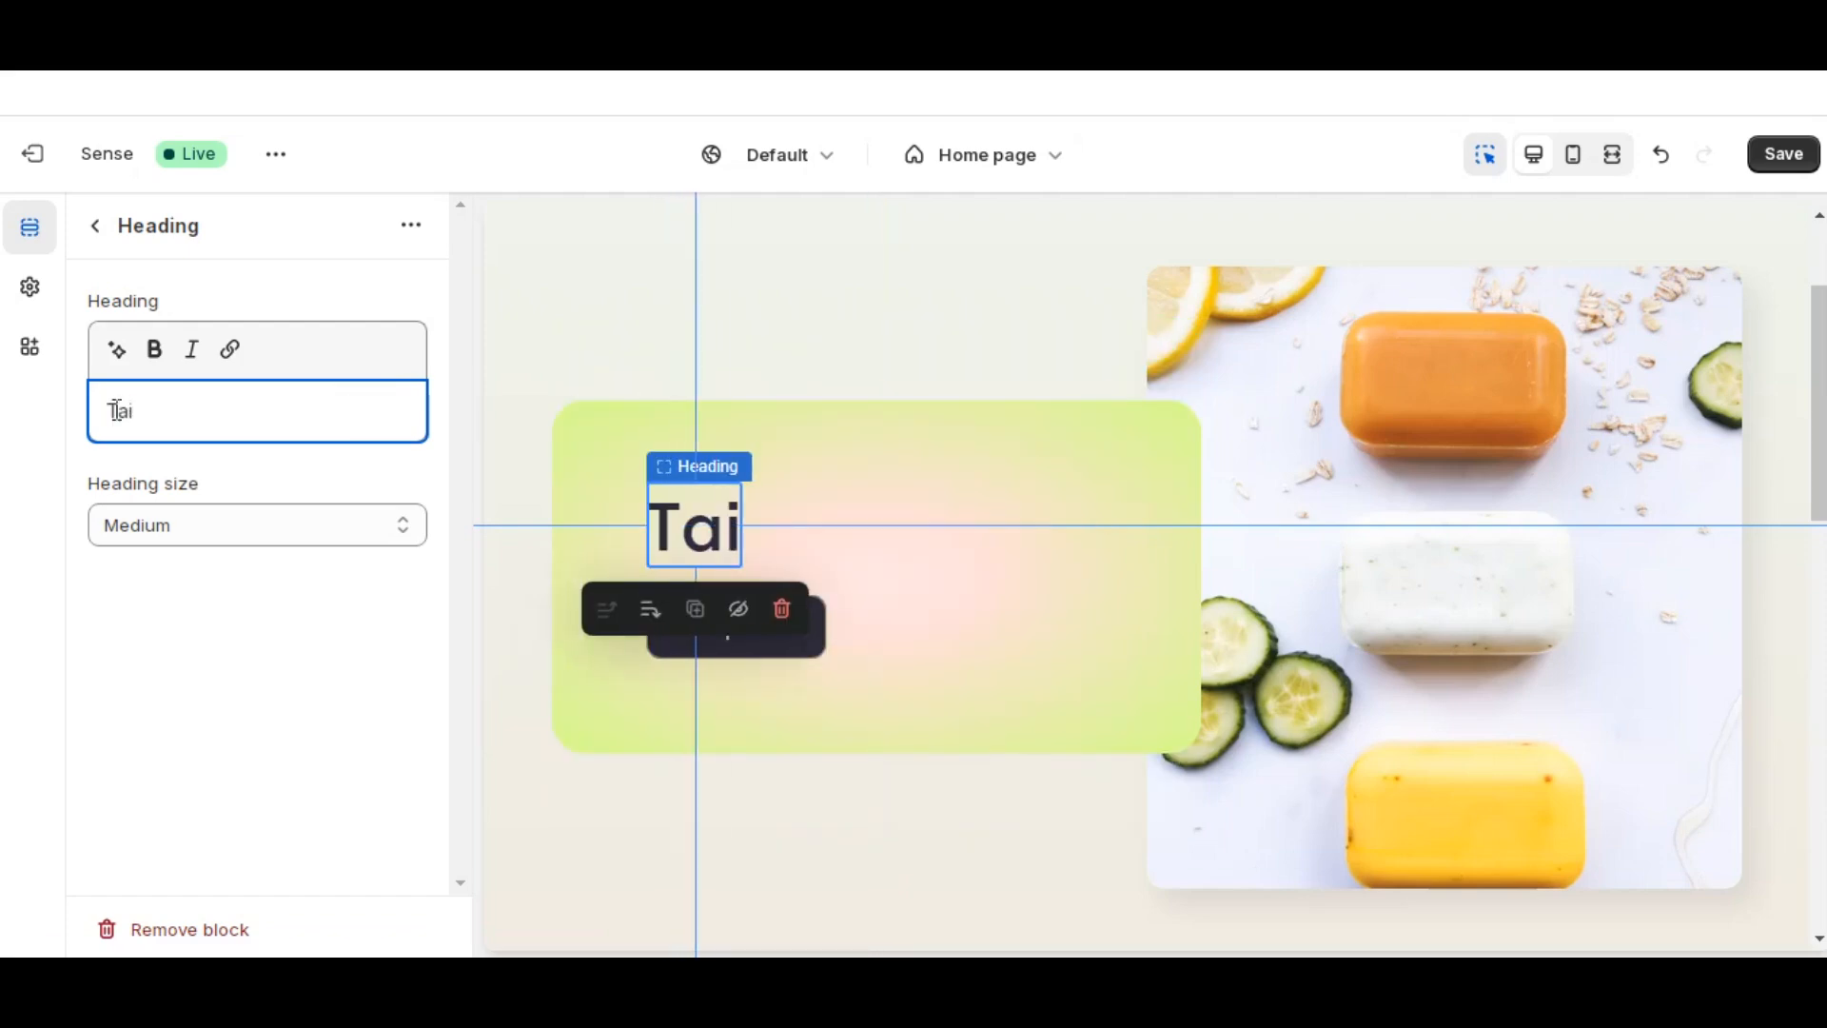
type("lored")
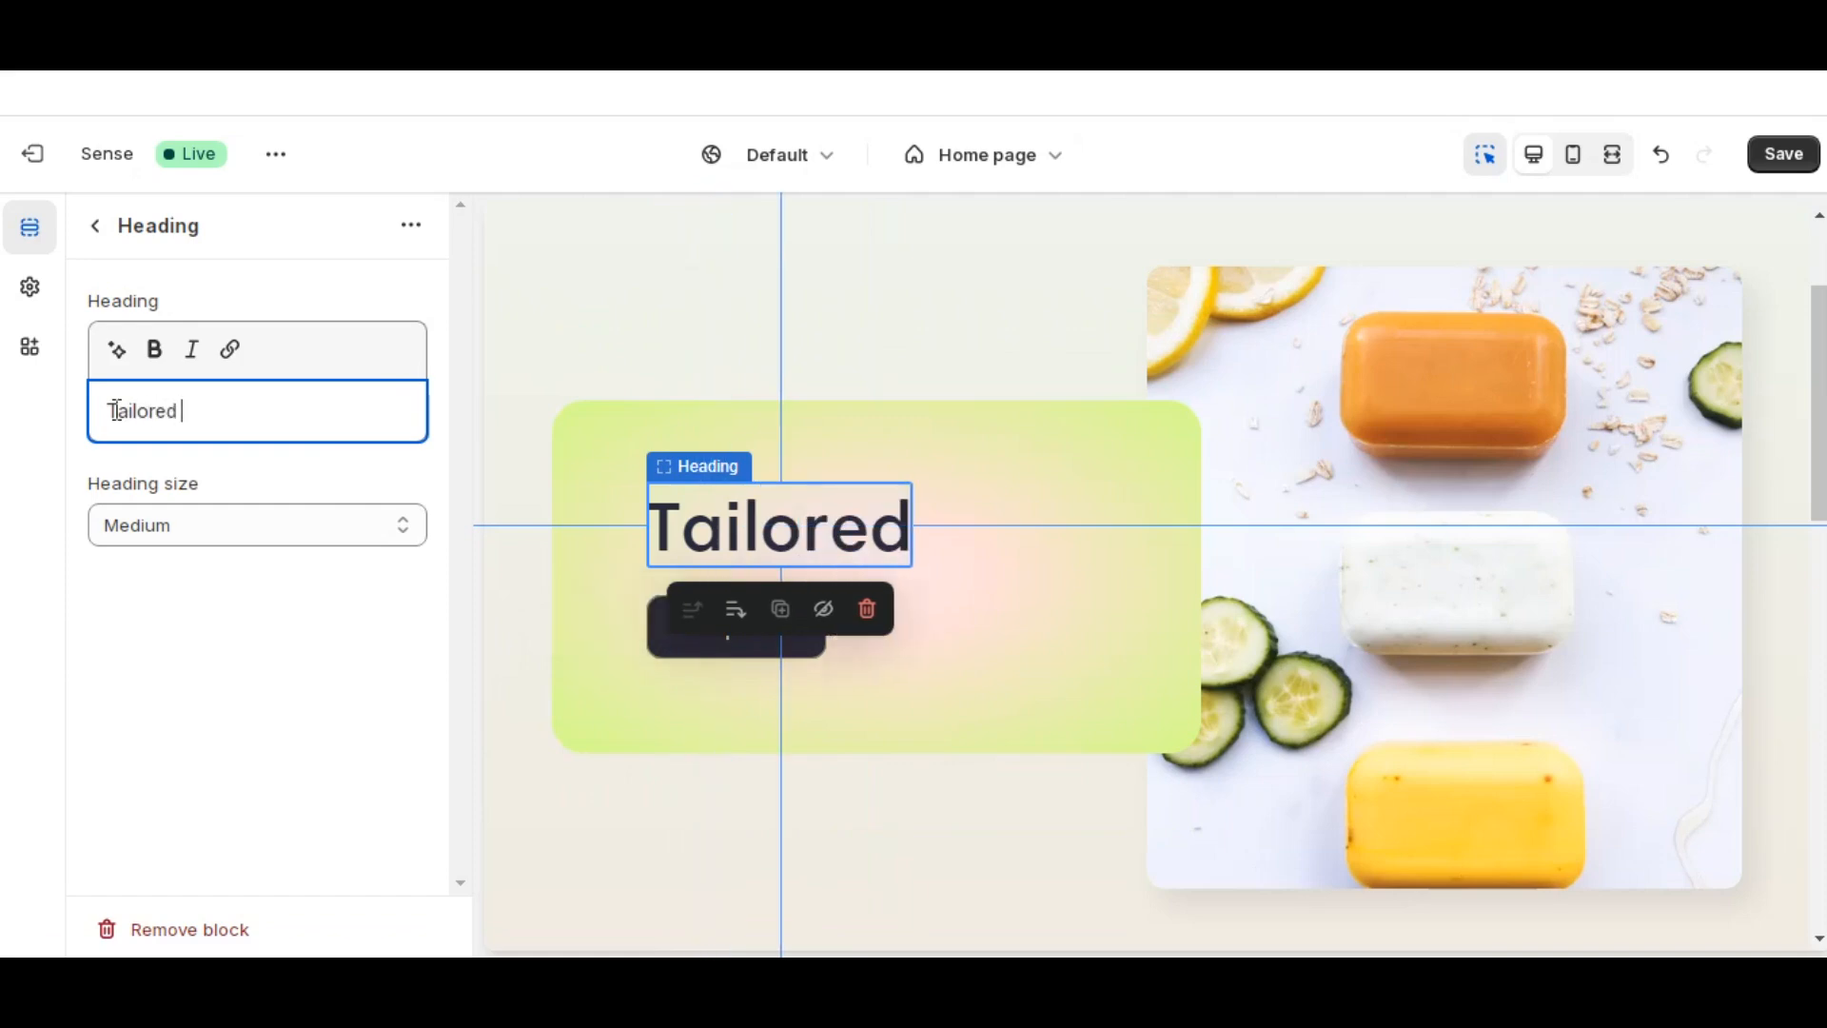
type(" Skin")
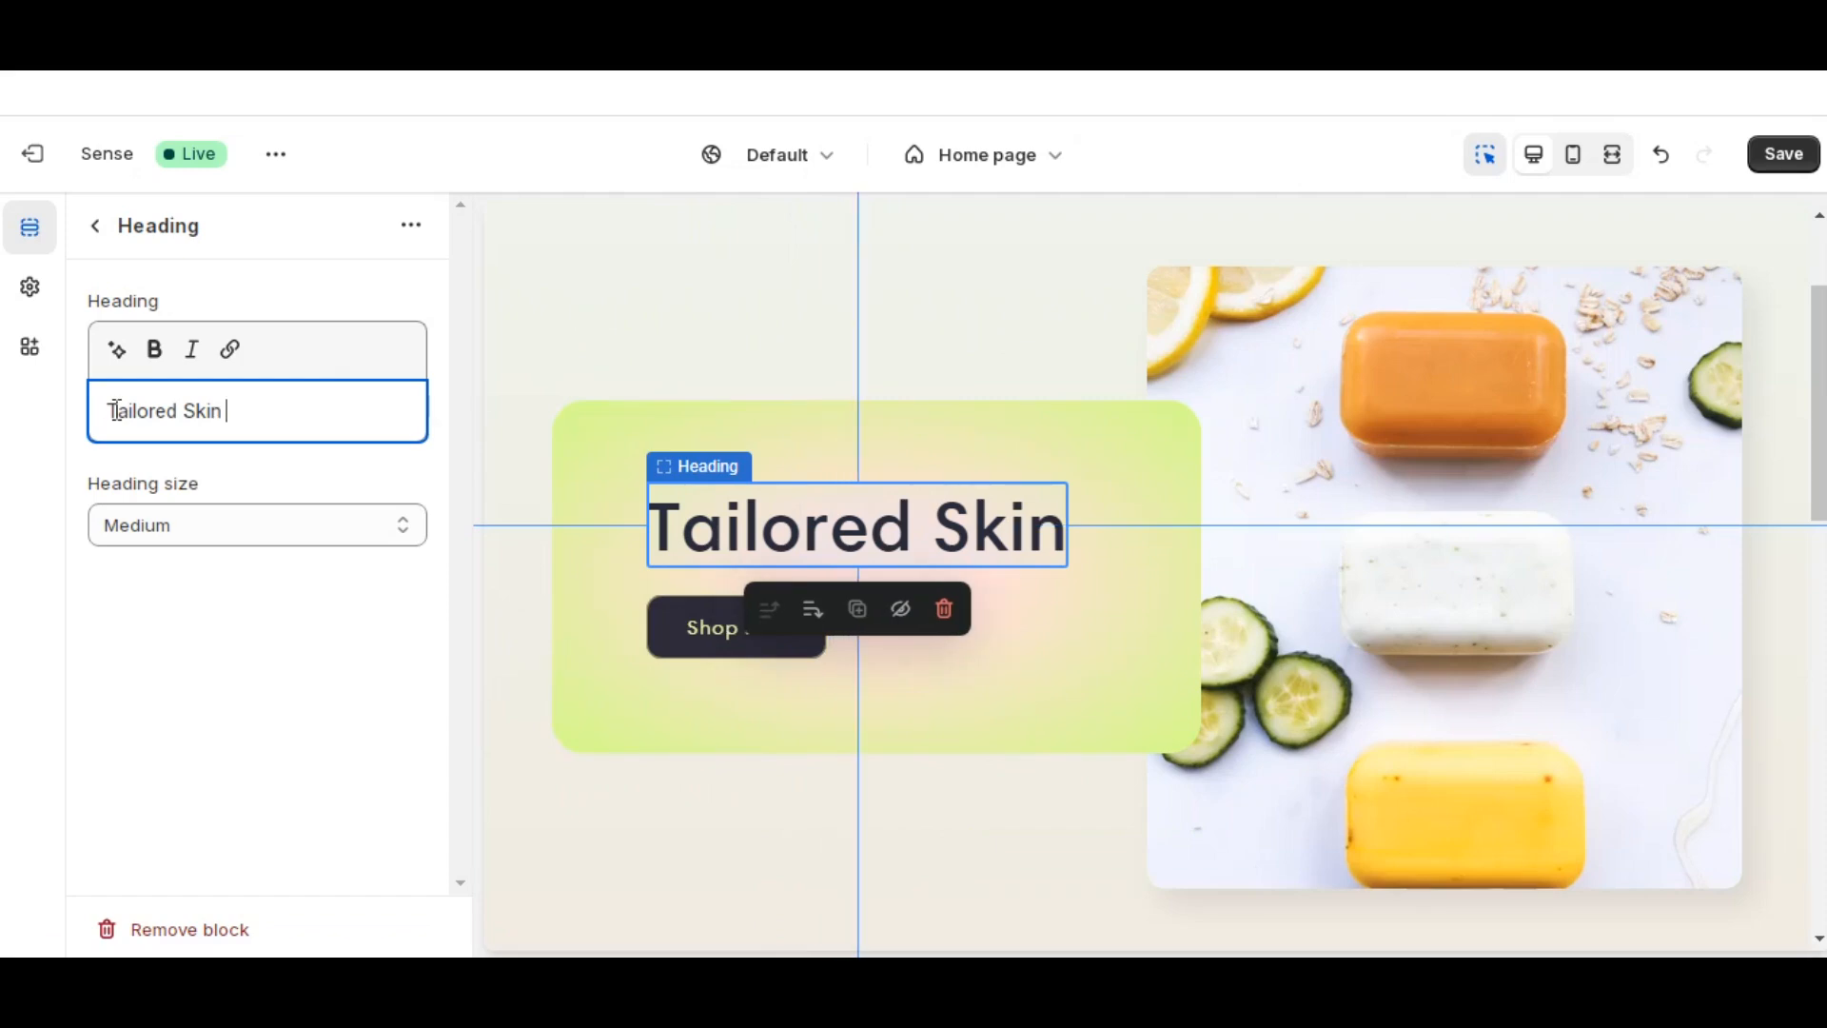
type(" Care")
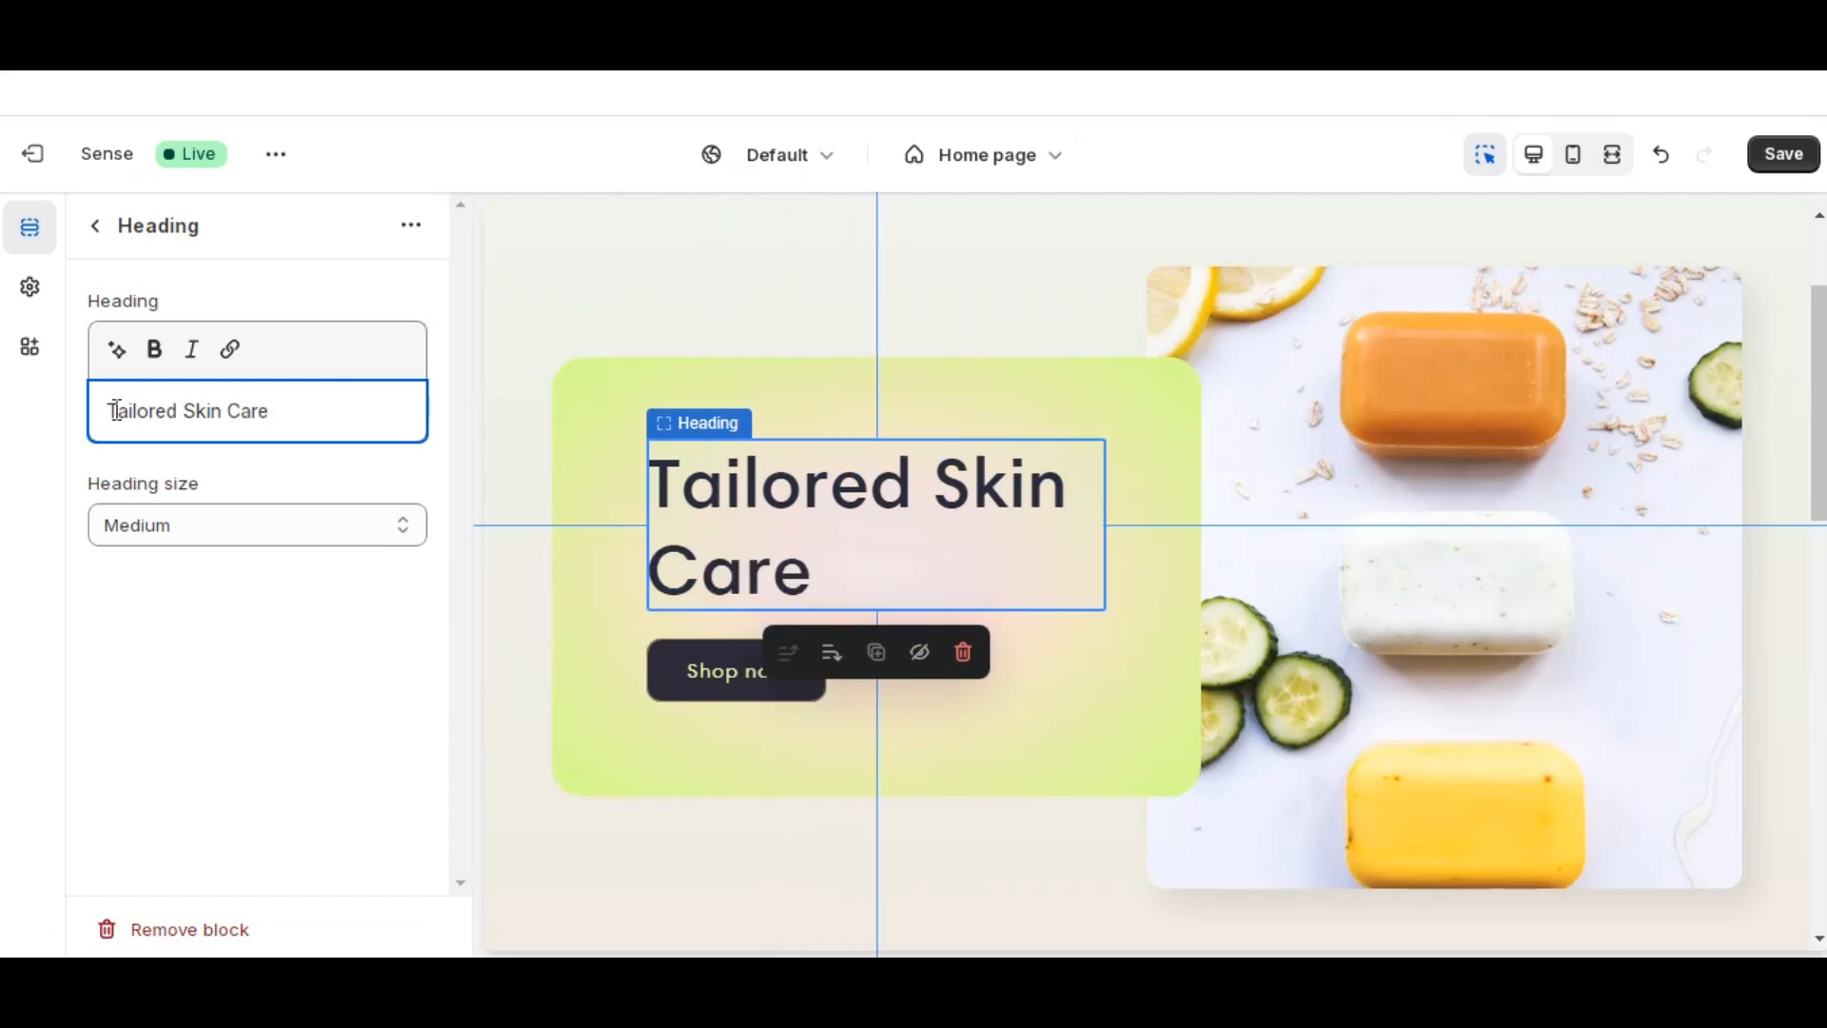
type(" Pro")
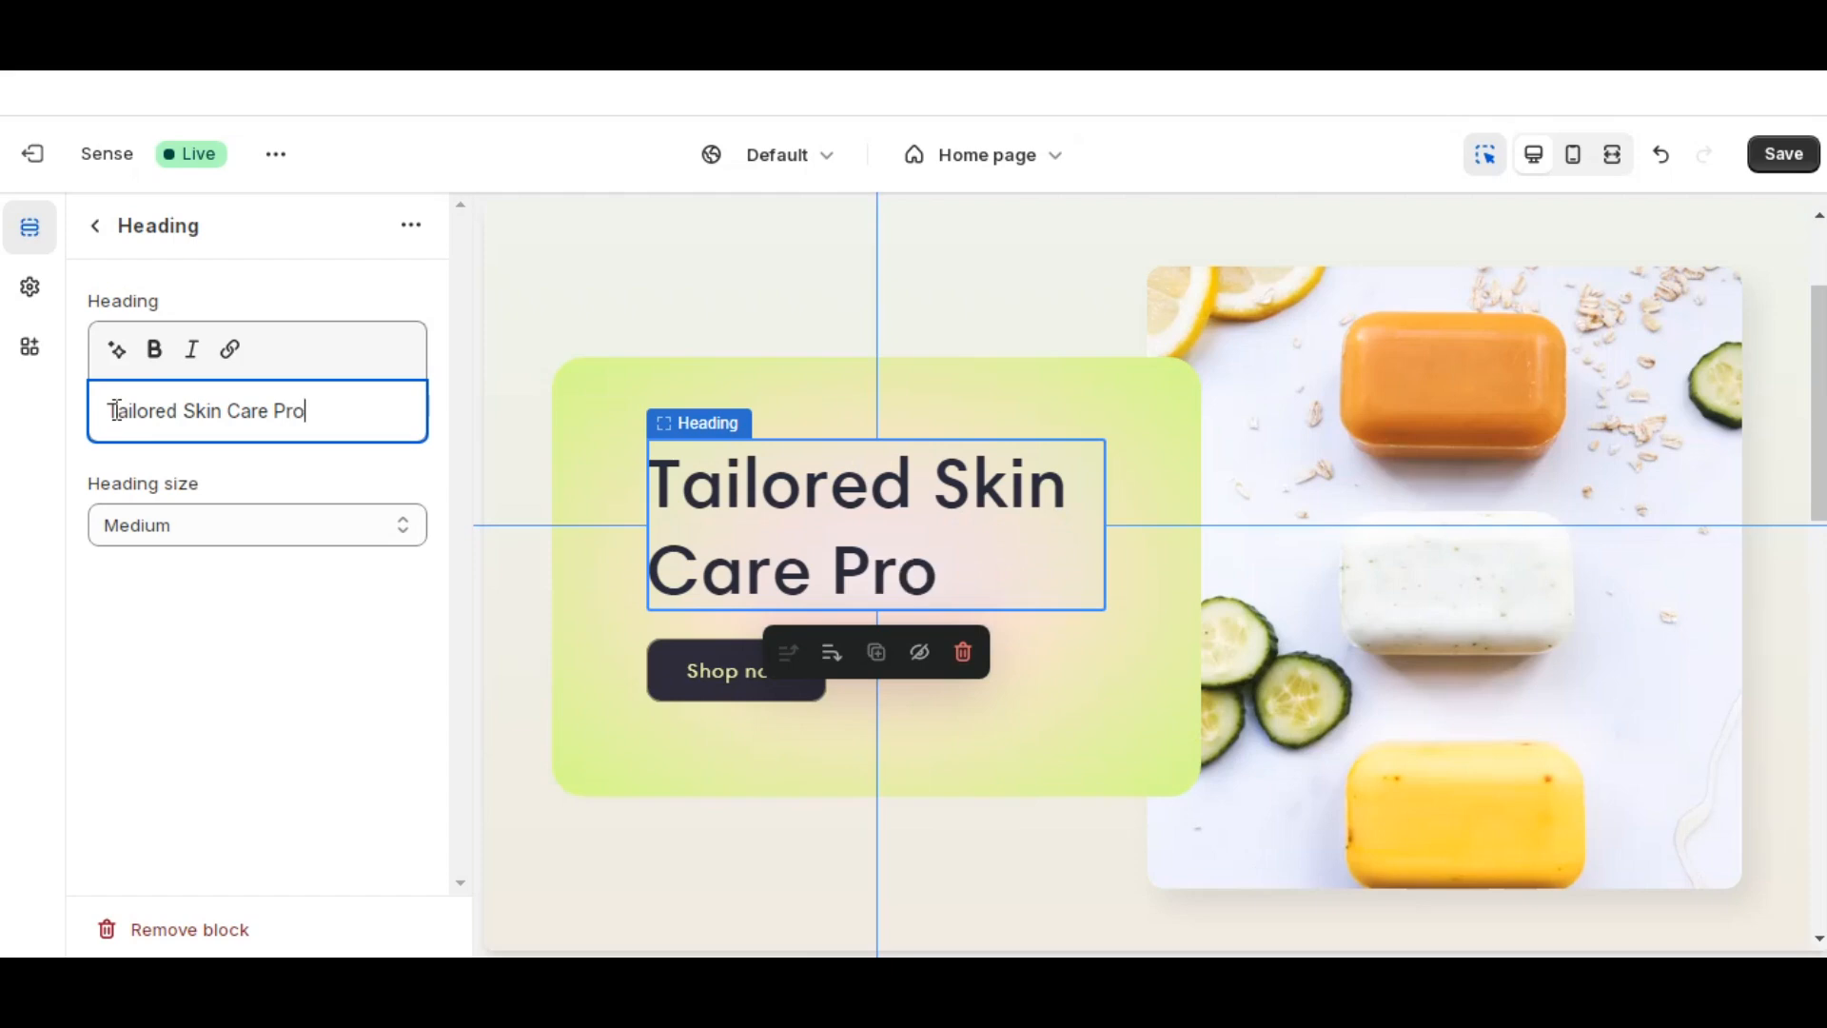
type("ducts")
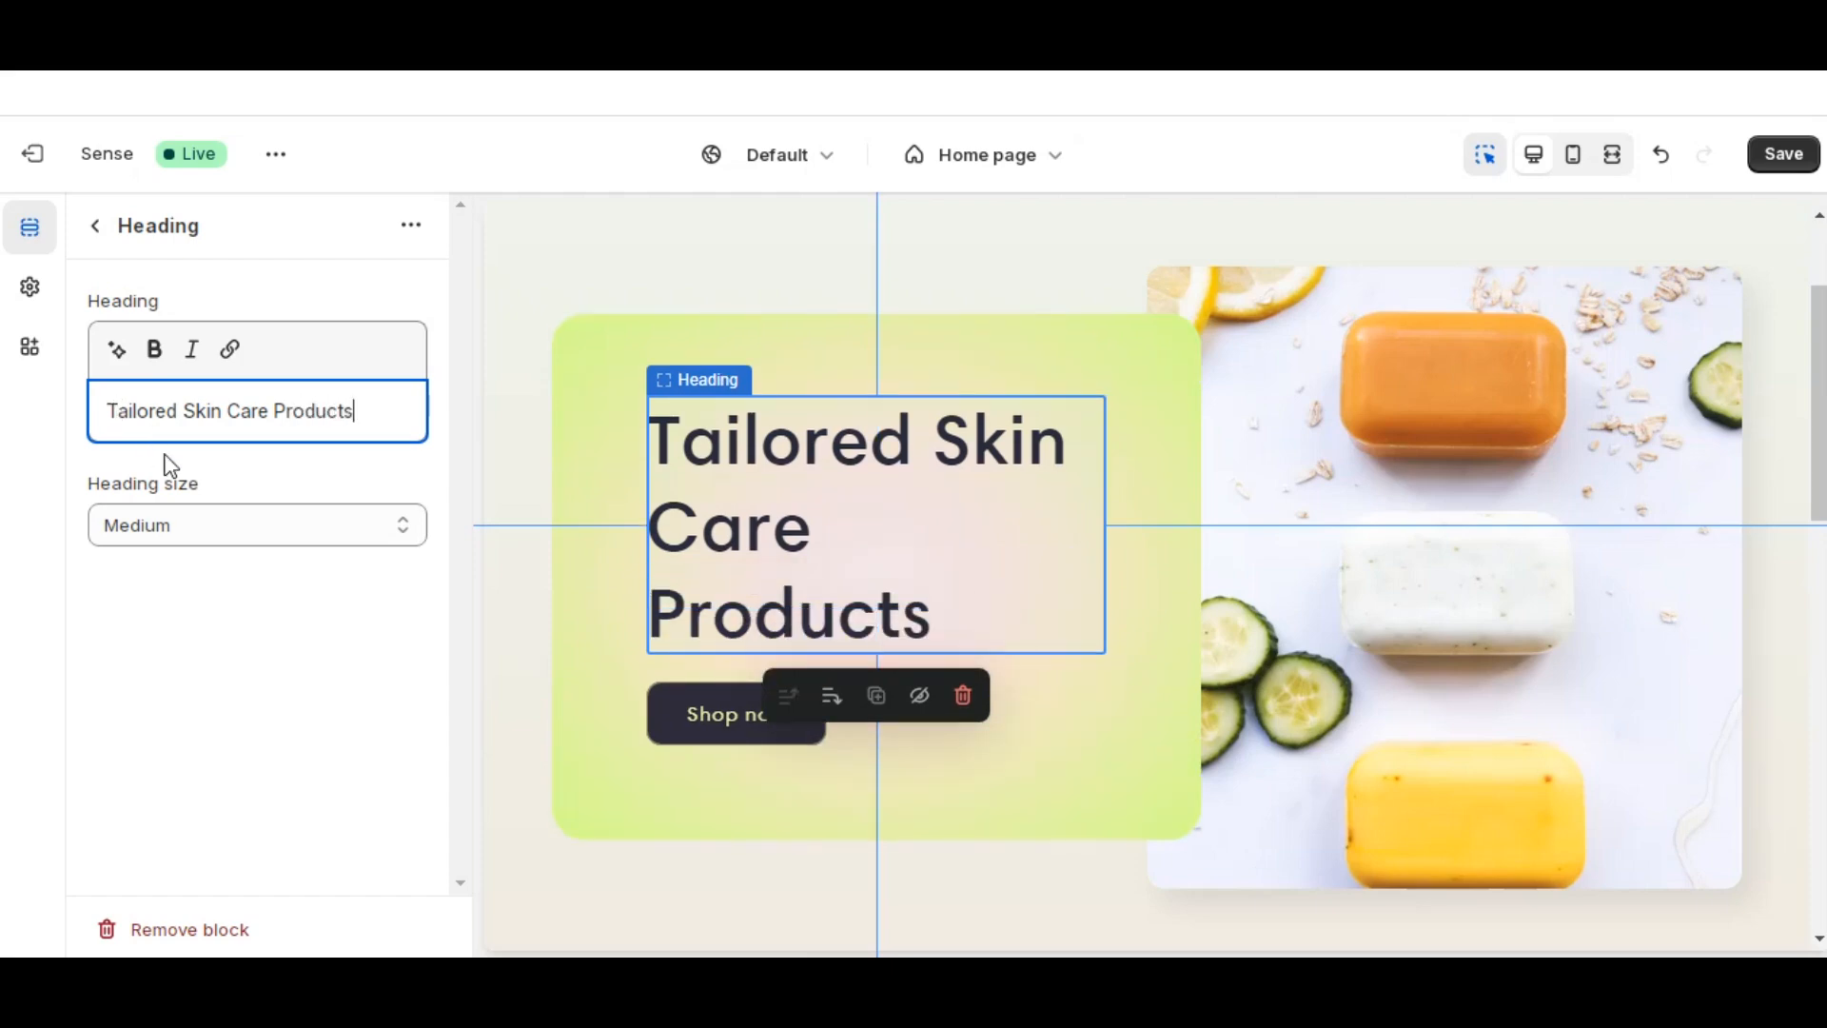
- Check the size options for the Tailored Skin Care Products heading and keep it at Medium
left_click(209, 524)
left_click(213, 535)
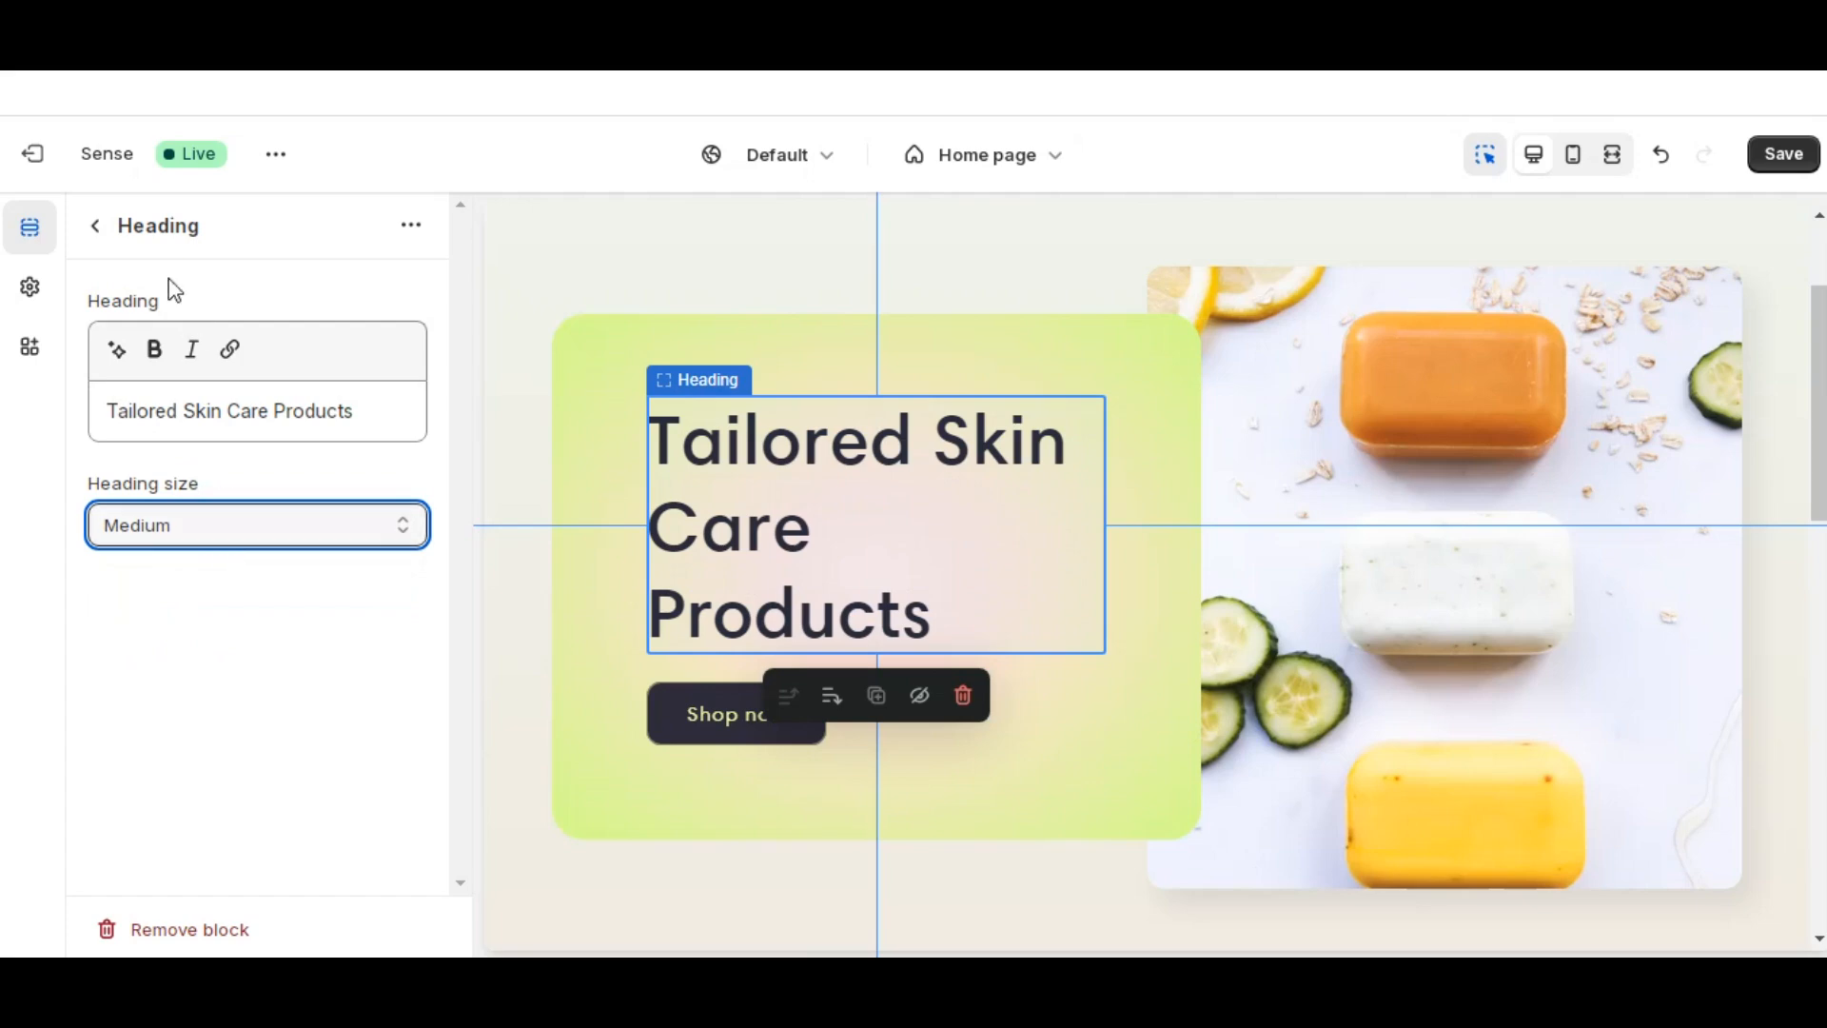
left_click(95, 230)
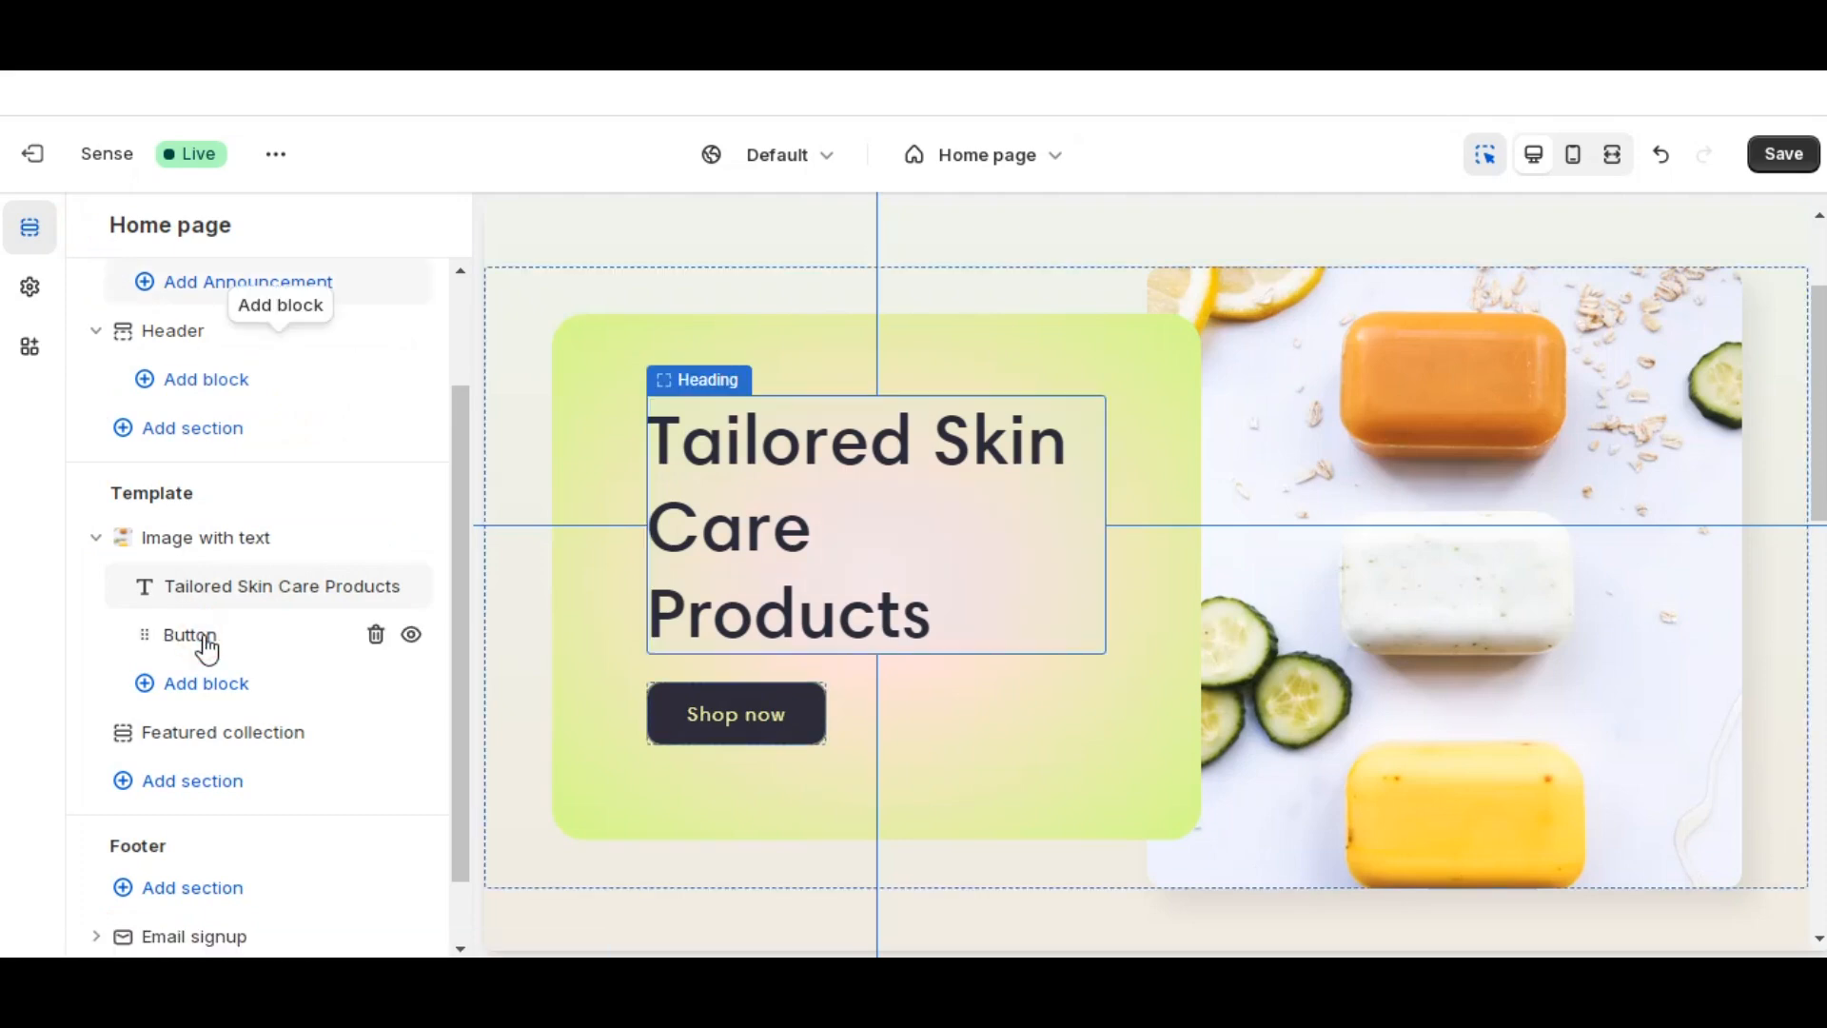
- Browse the products and pages available as link targets for the Shop now button
left_click(265, 638)
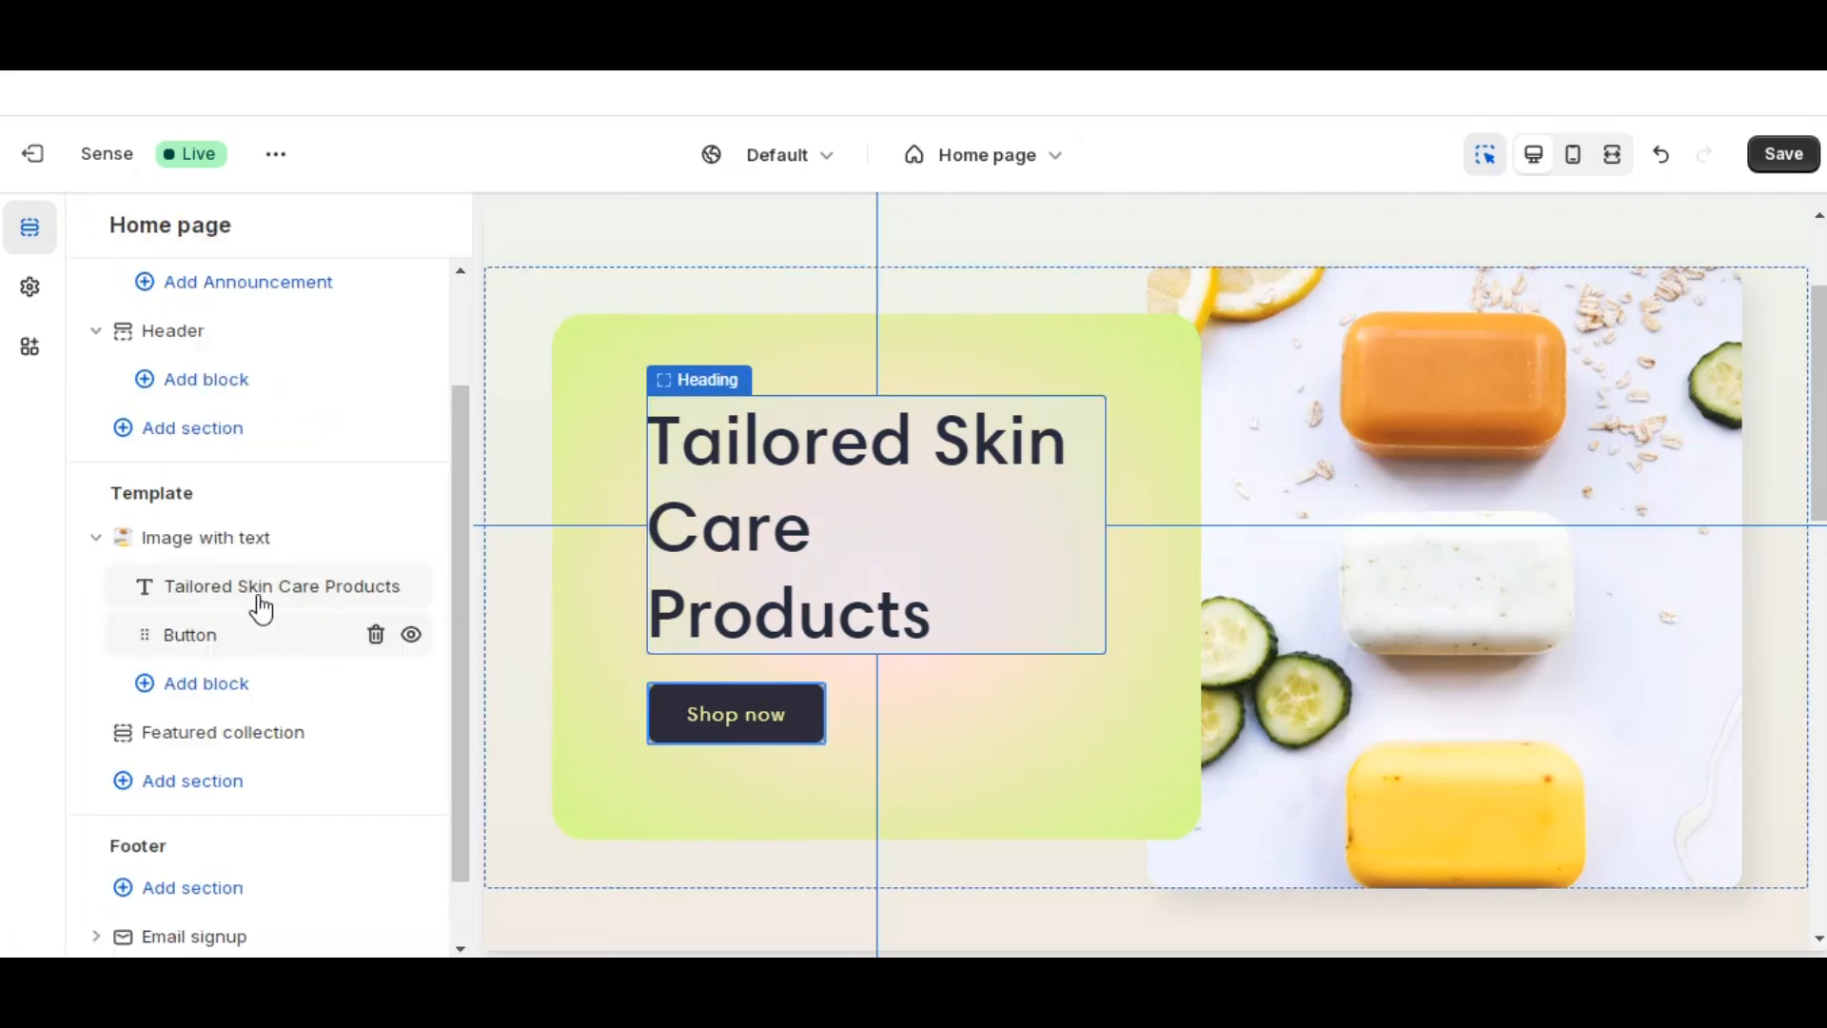
left_click(220, 636)
left_click(244, 506)
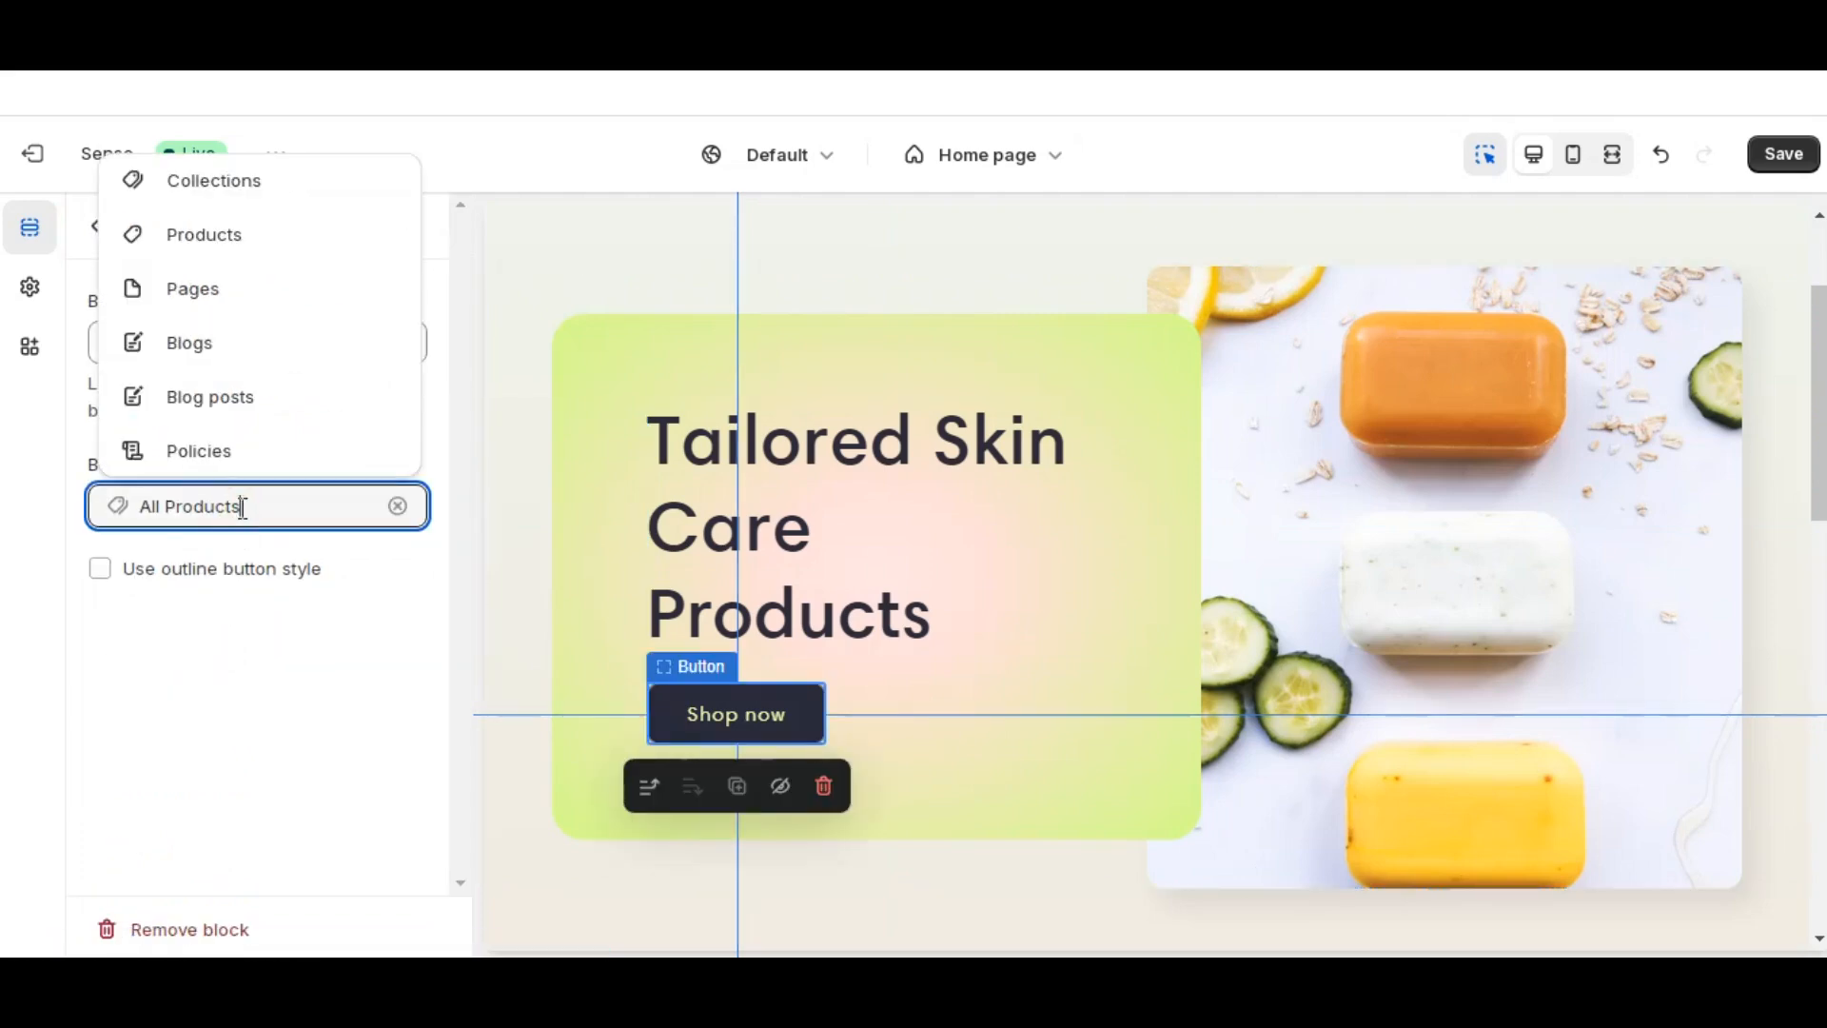
left_click(238, 240)
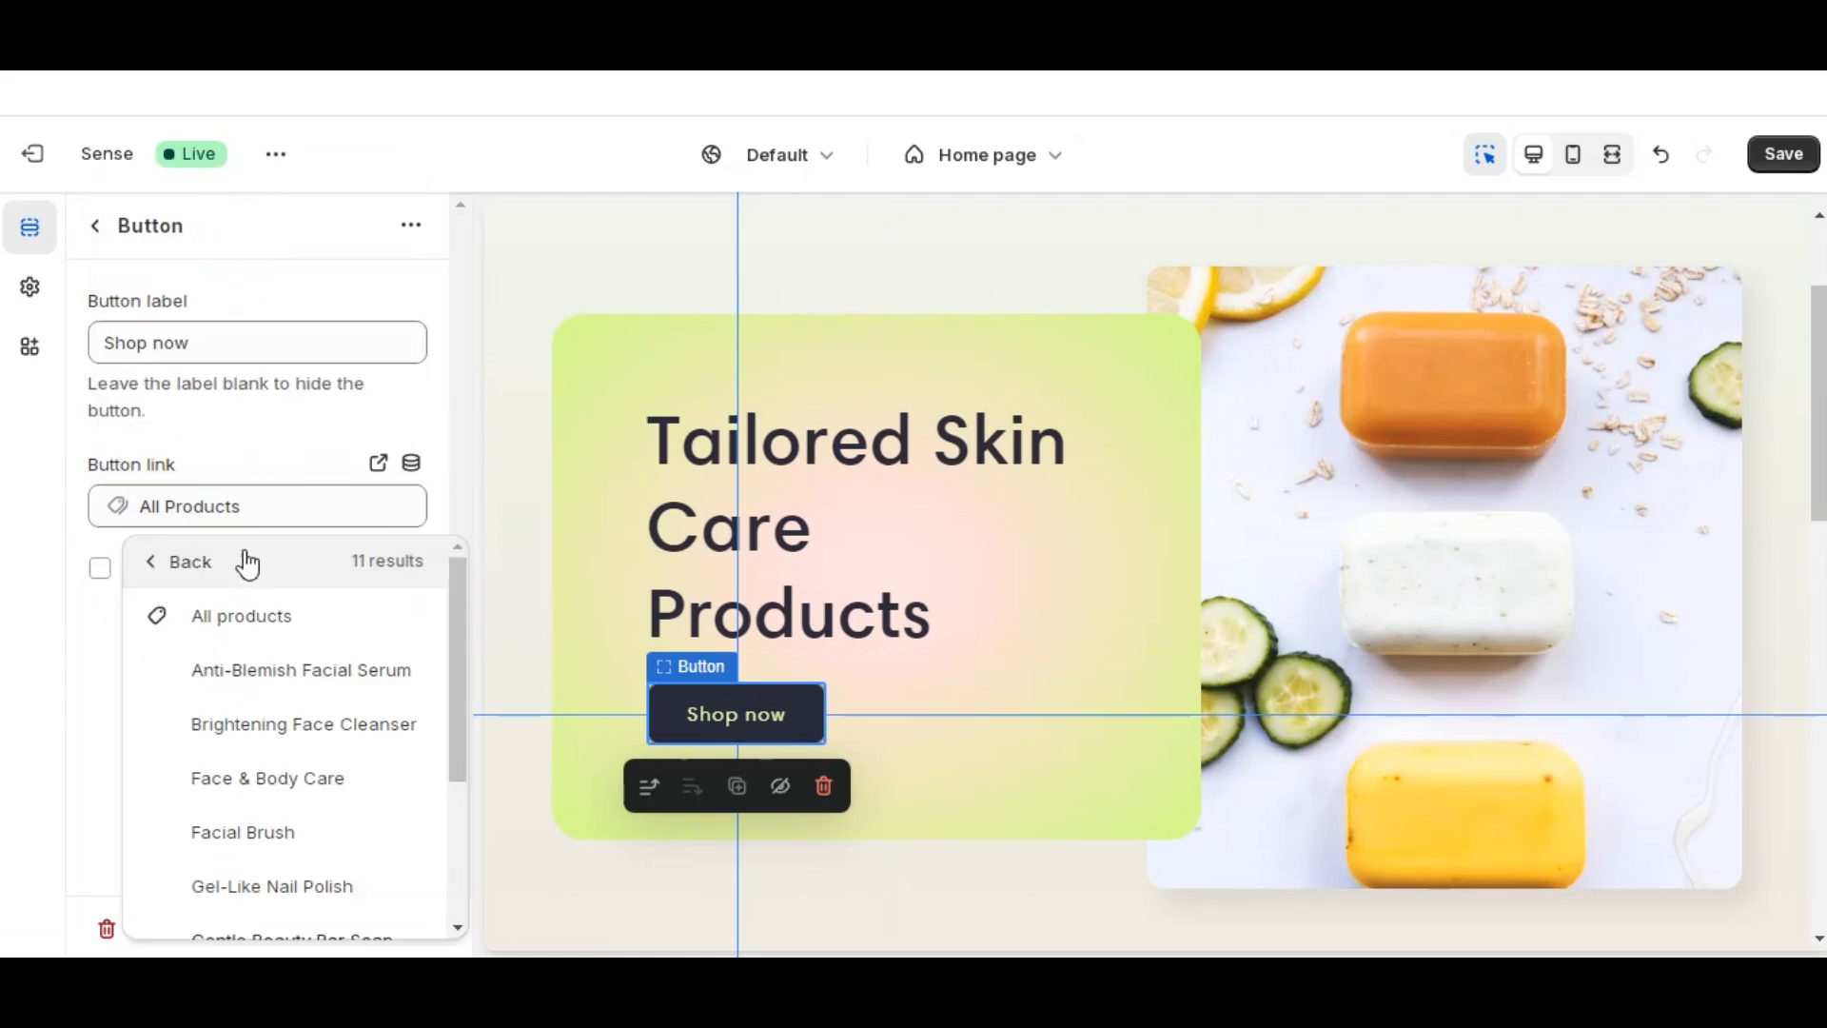
scroll(245, 703, "down", 1)
scroll(210, 666, "down", 3)
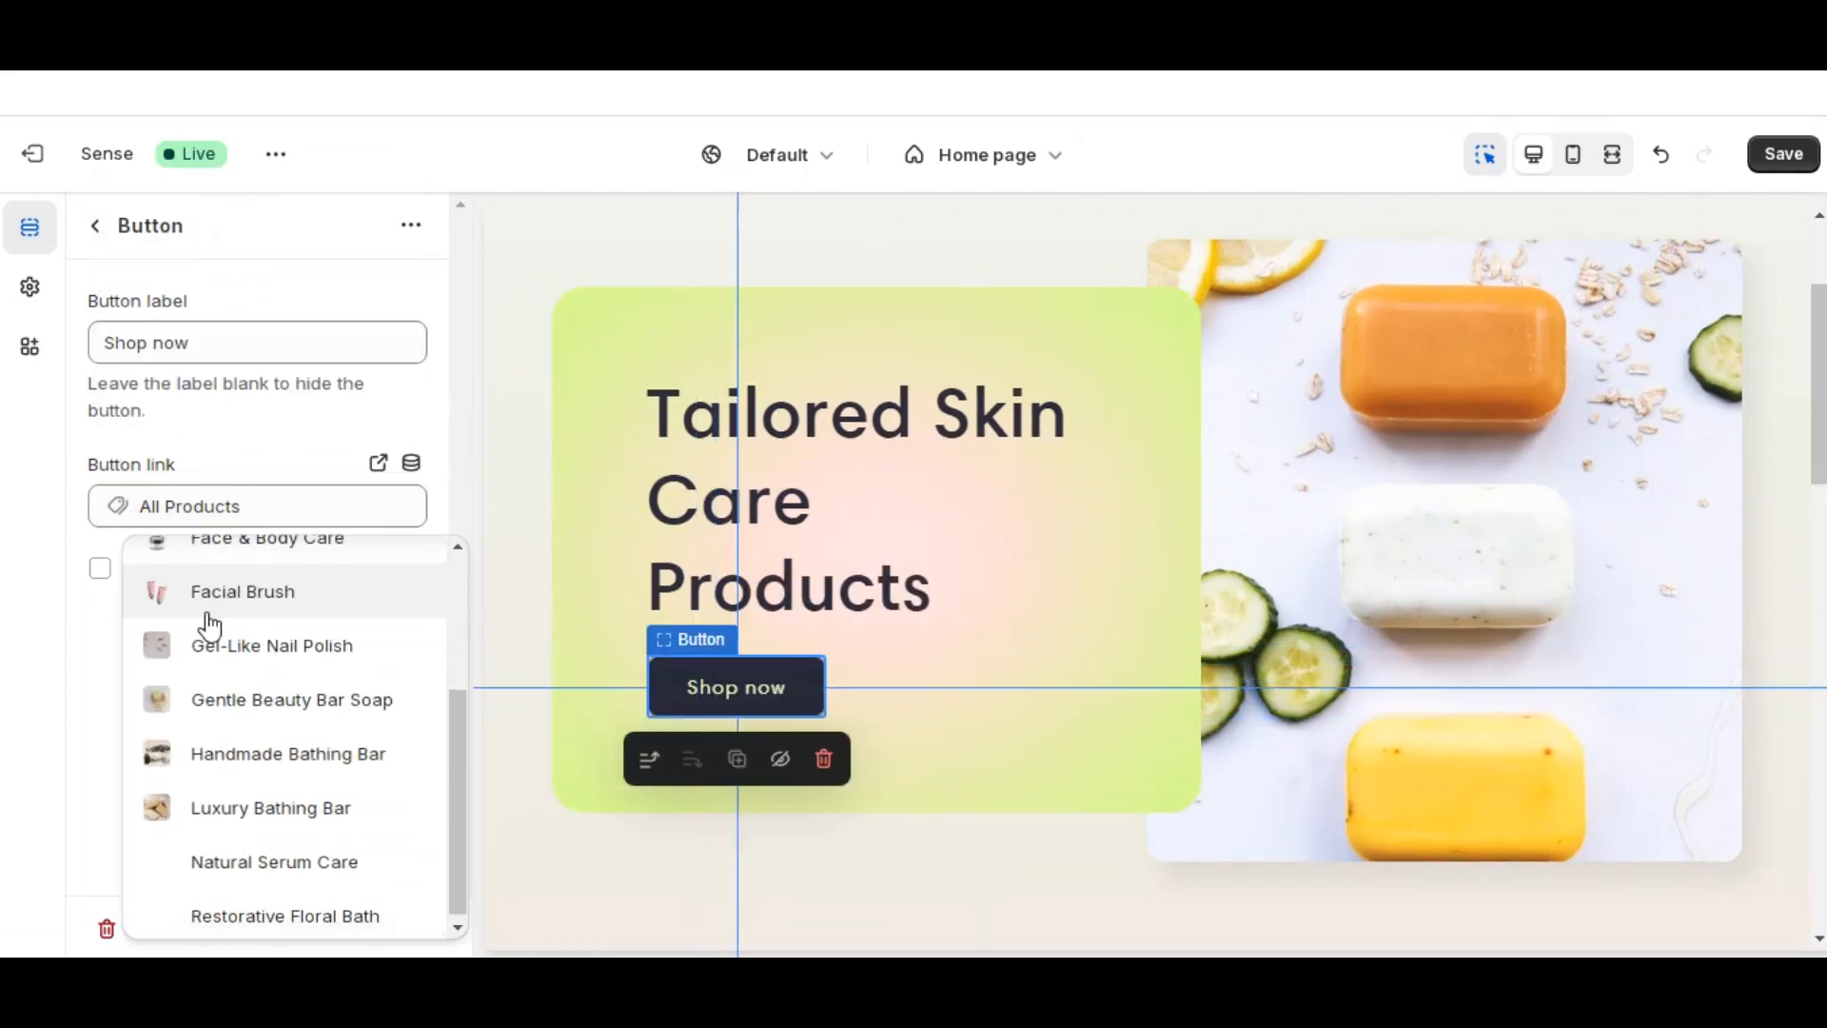
scroll(151, 590, "up", 4)
left_click(152, 563)
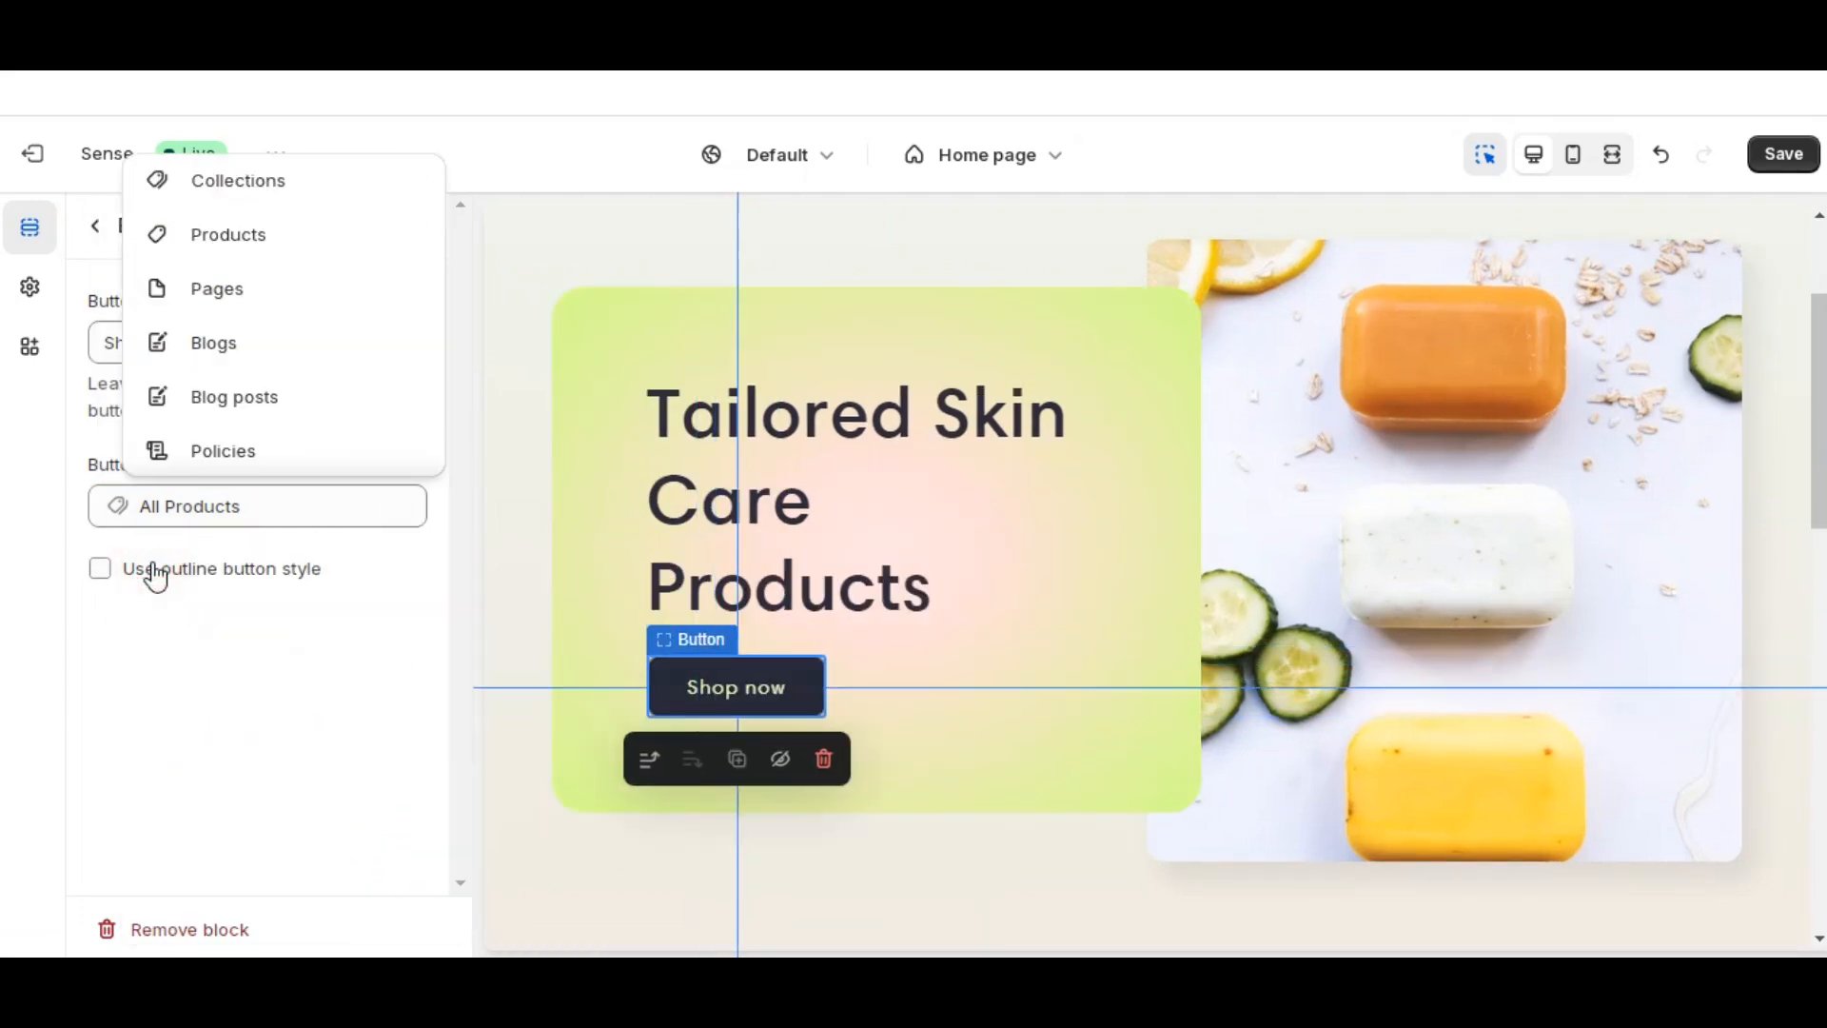
left_click(253, 287)
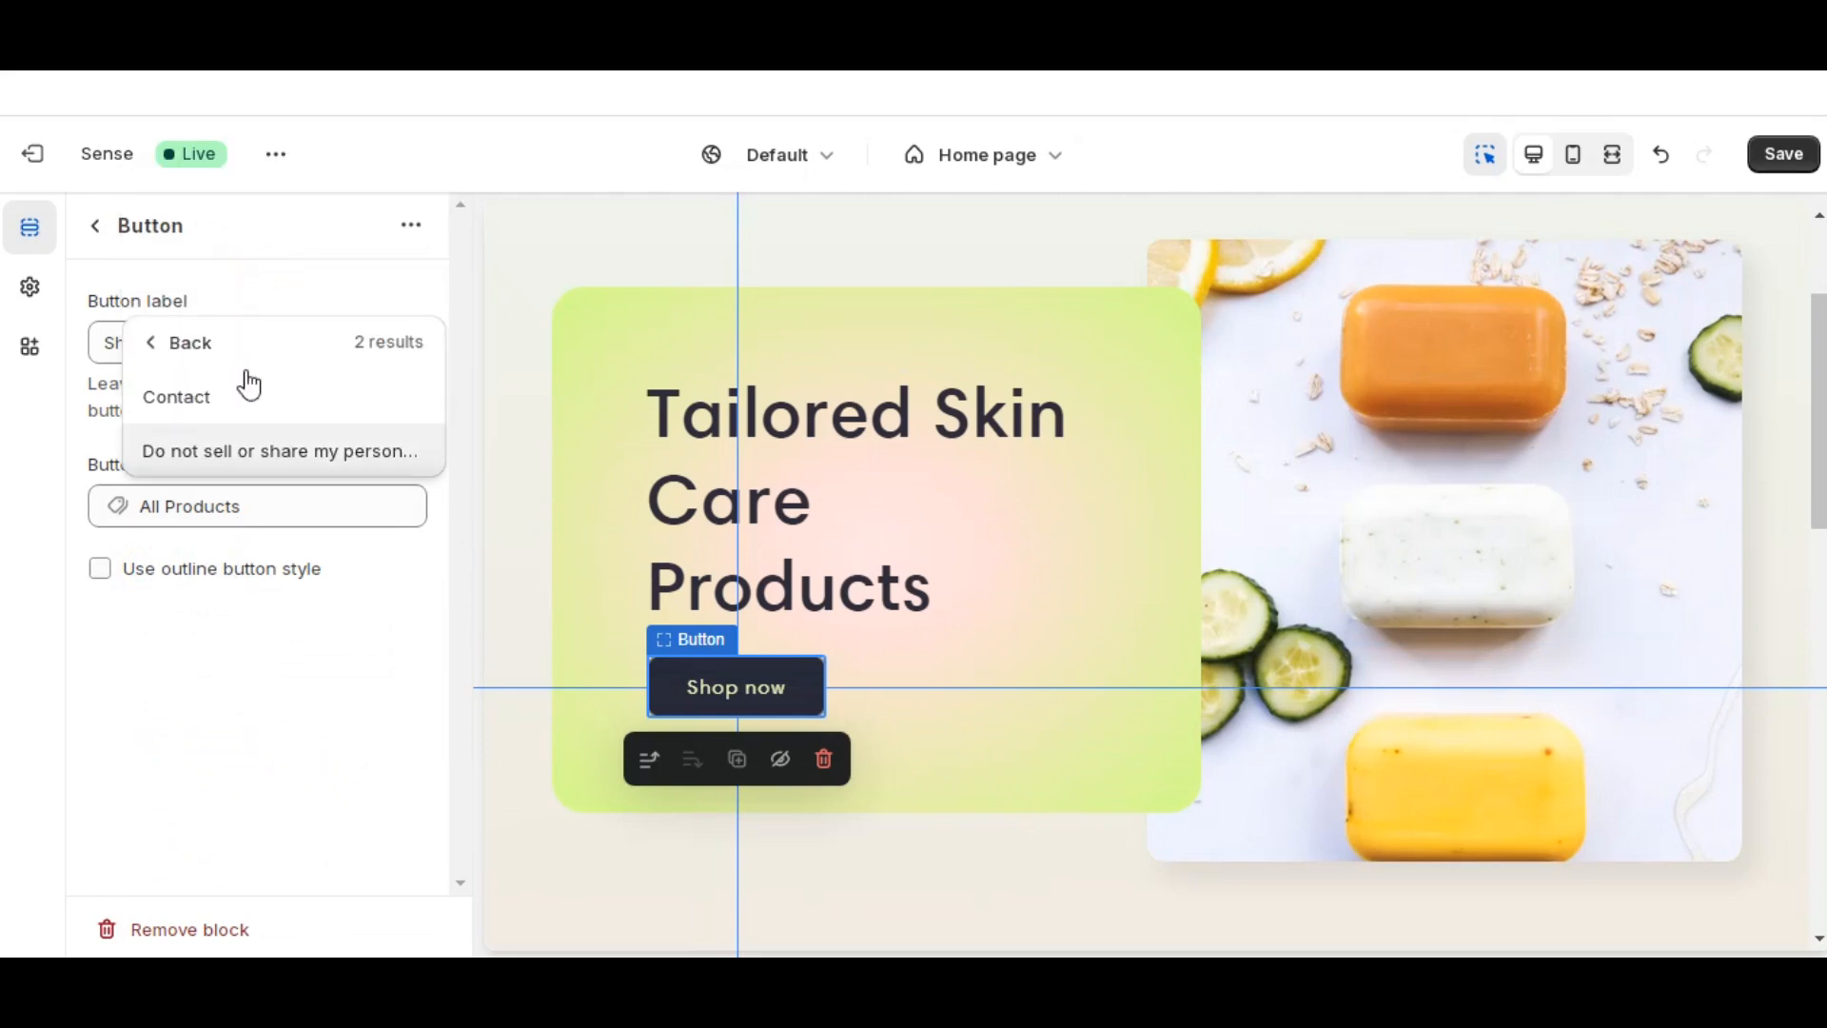
left_click(152, 343)
- Link the Shop now button to All collections
left_click(240, 191)
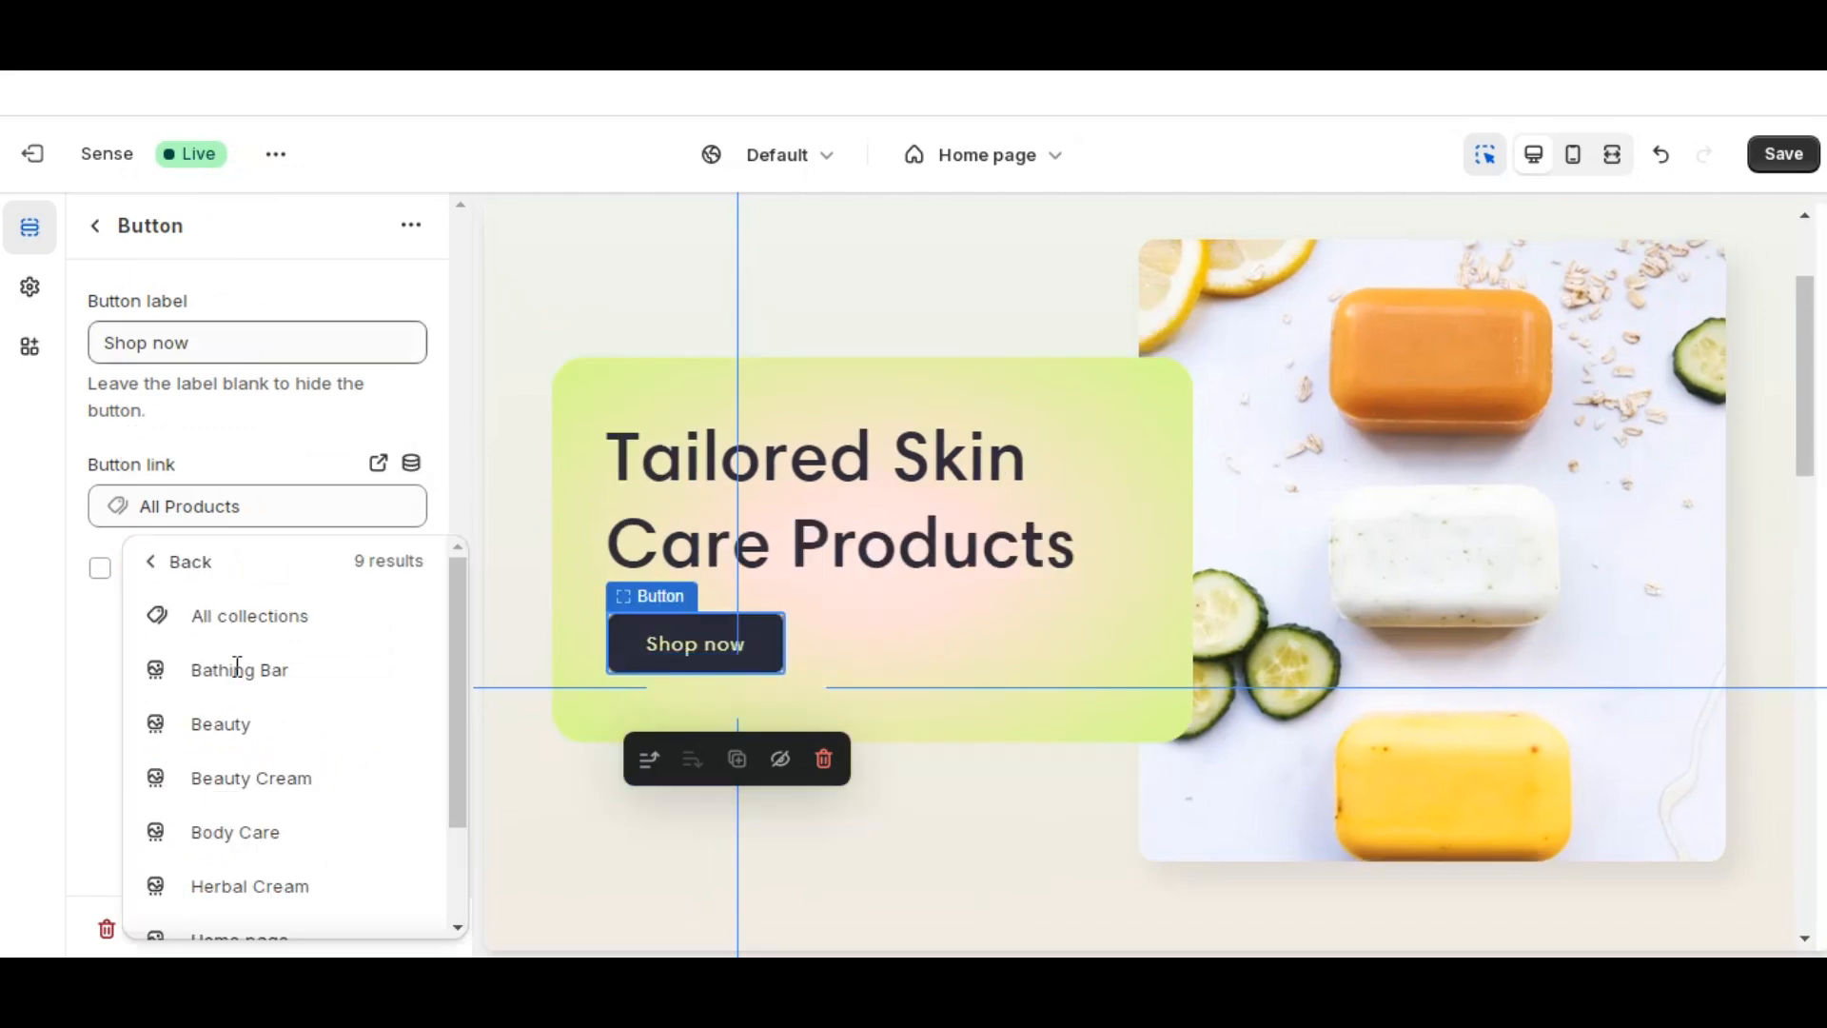
left_click(238, 619)
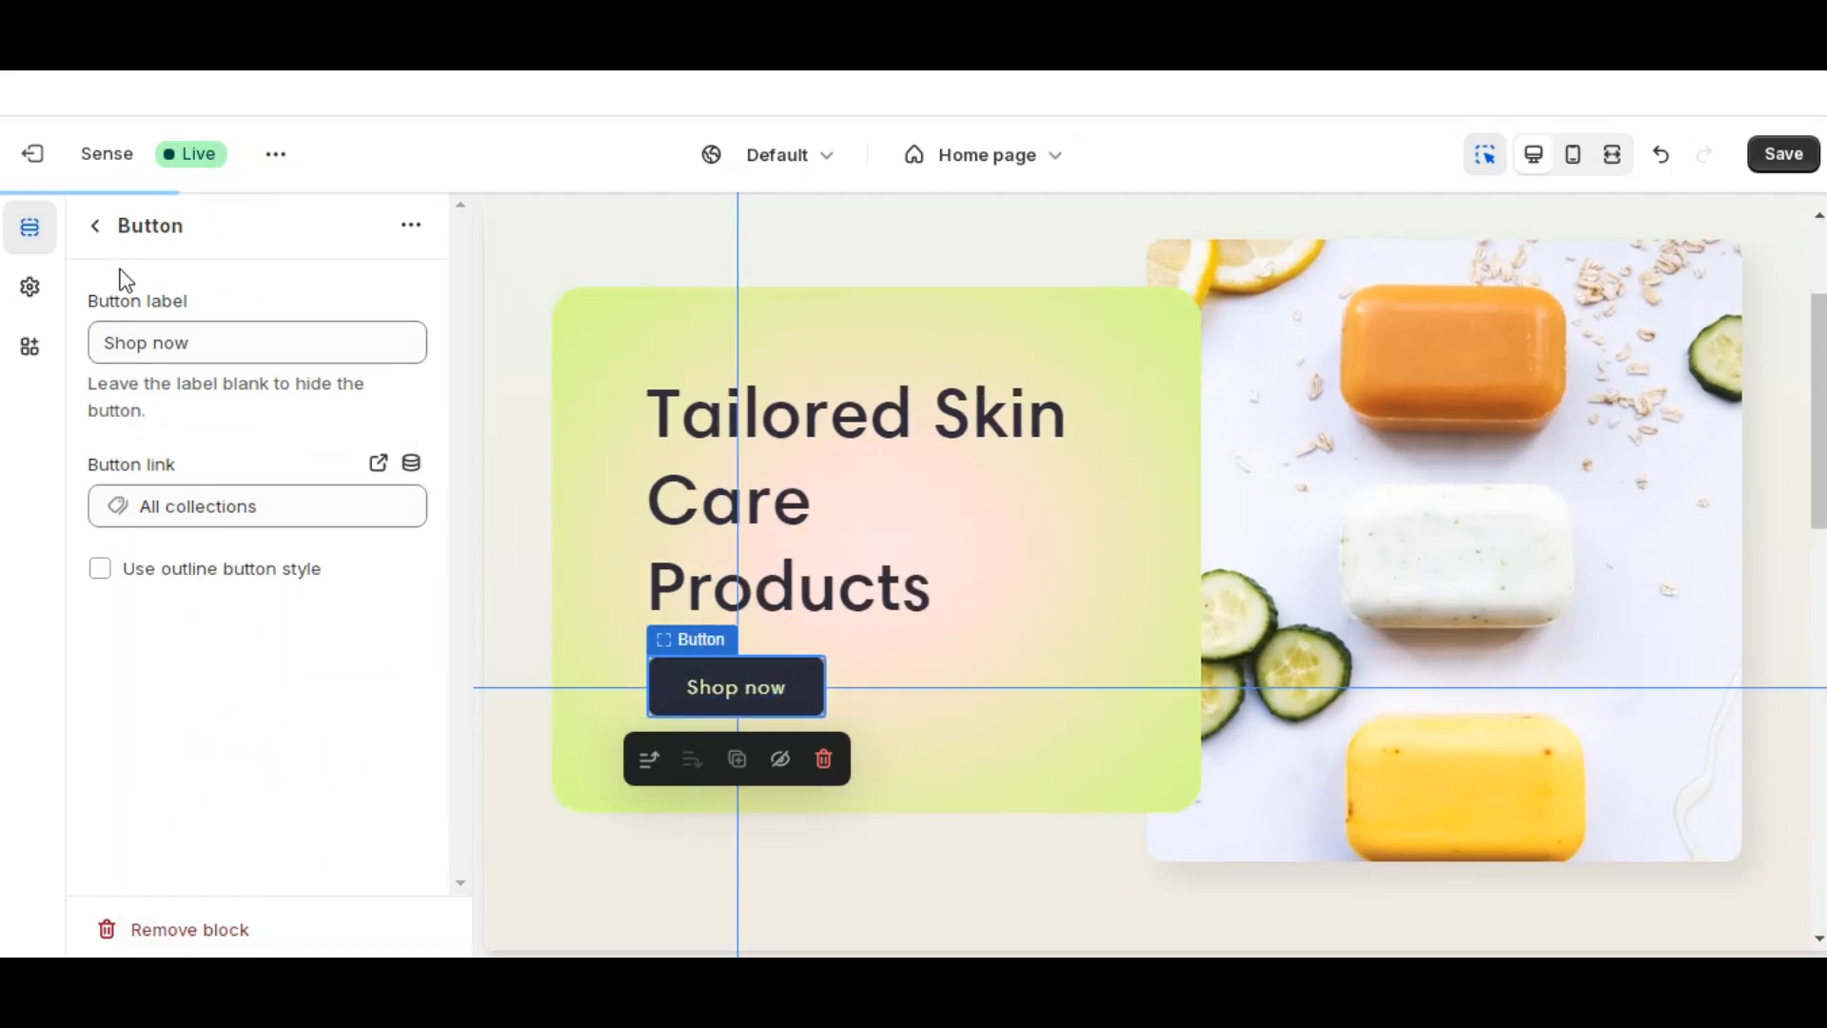
left_click(95, 226)
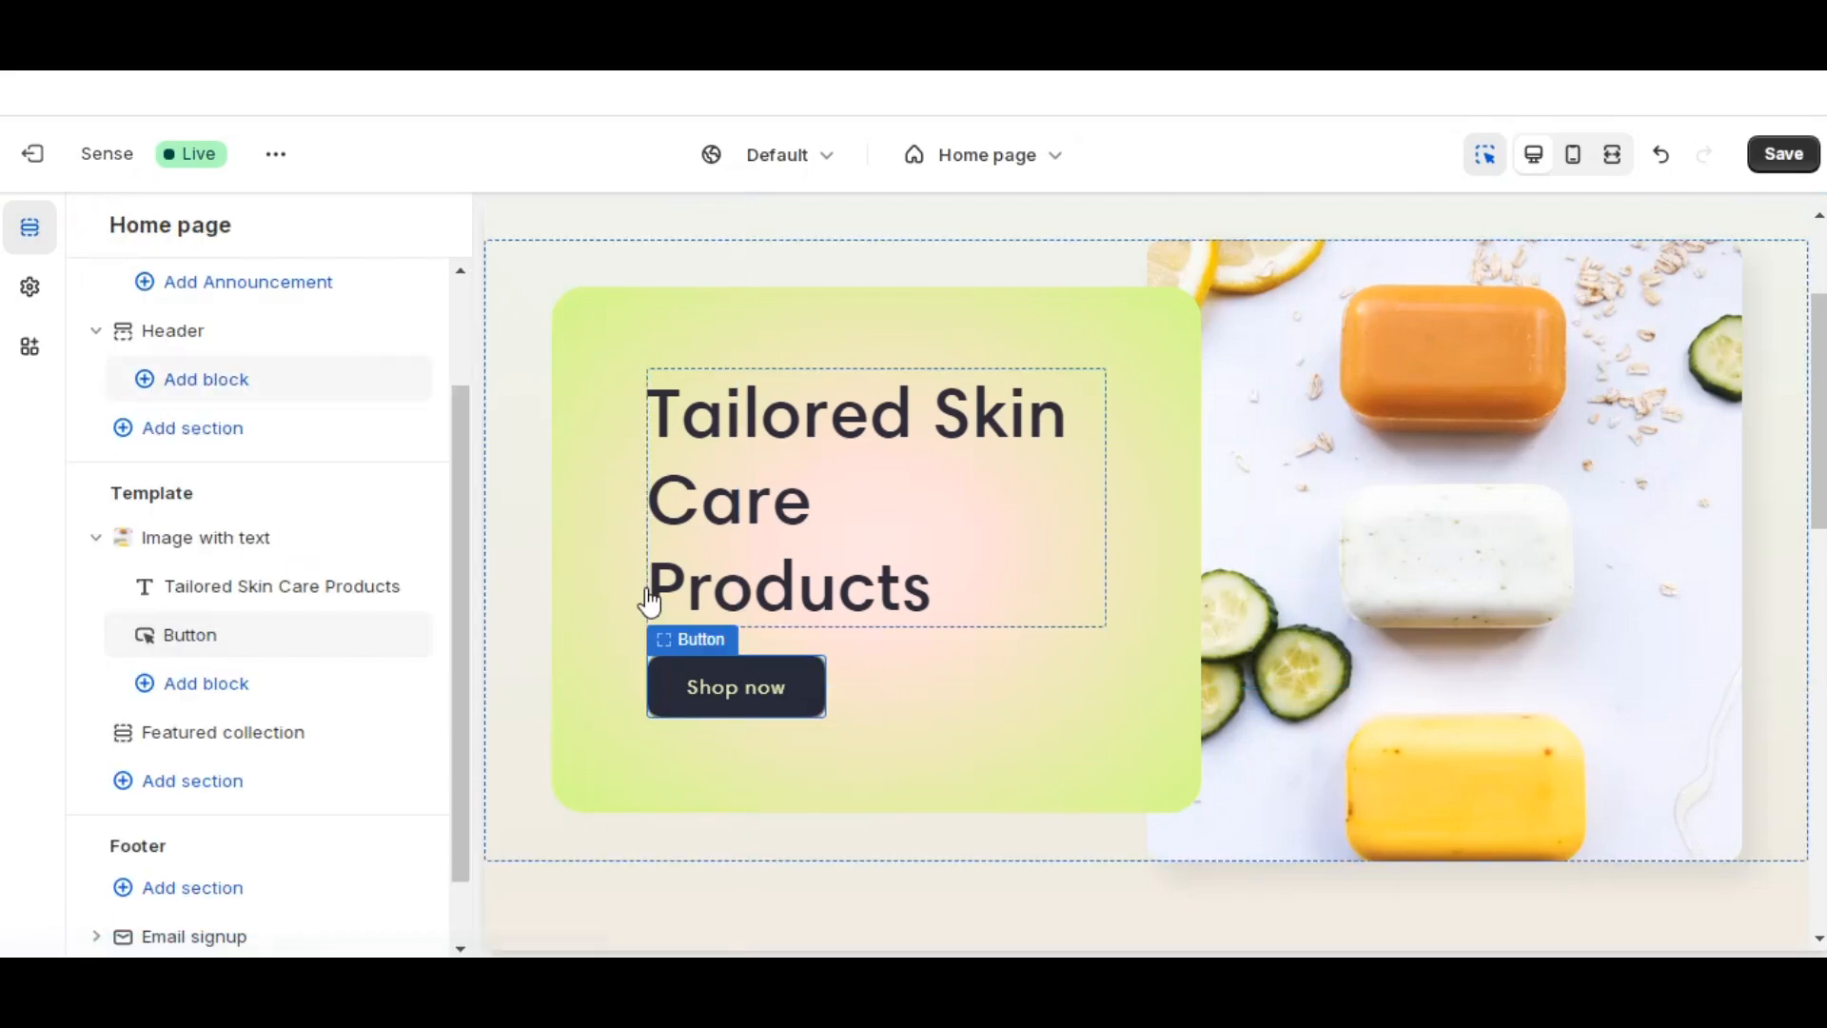
- Replace the heading of the Featured collection section with "TOP RATED PRODUCTS"
scroll(647, 600, "down", 5)
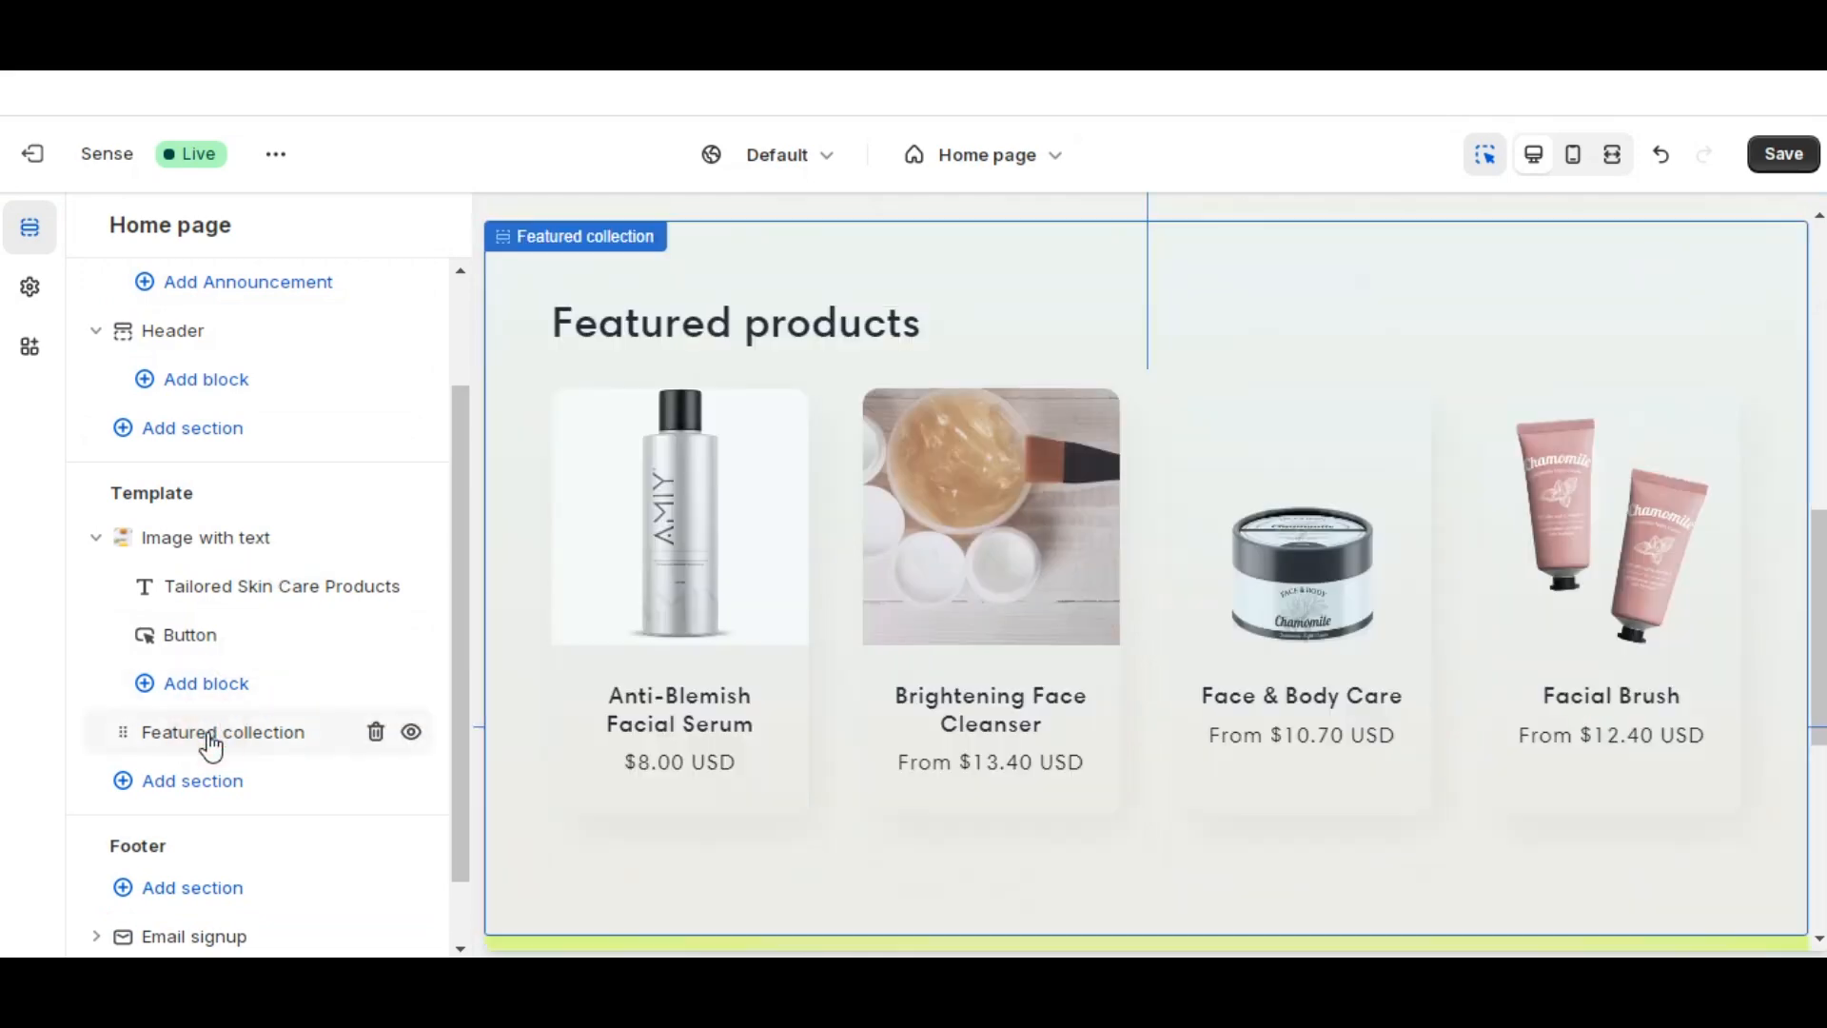
left_click(211, 738)
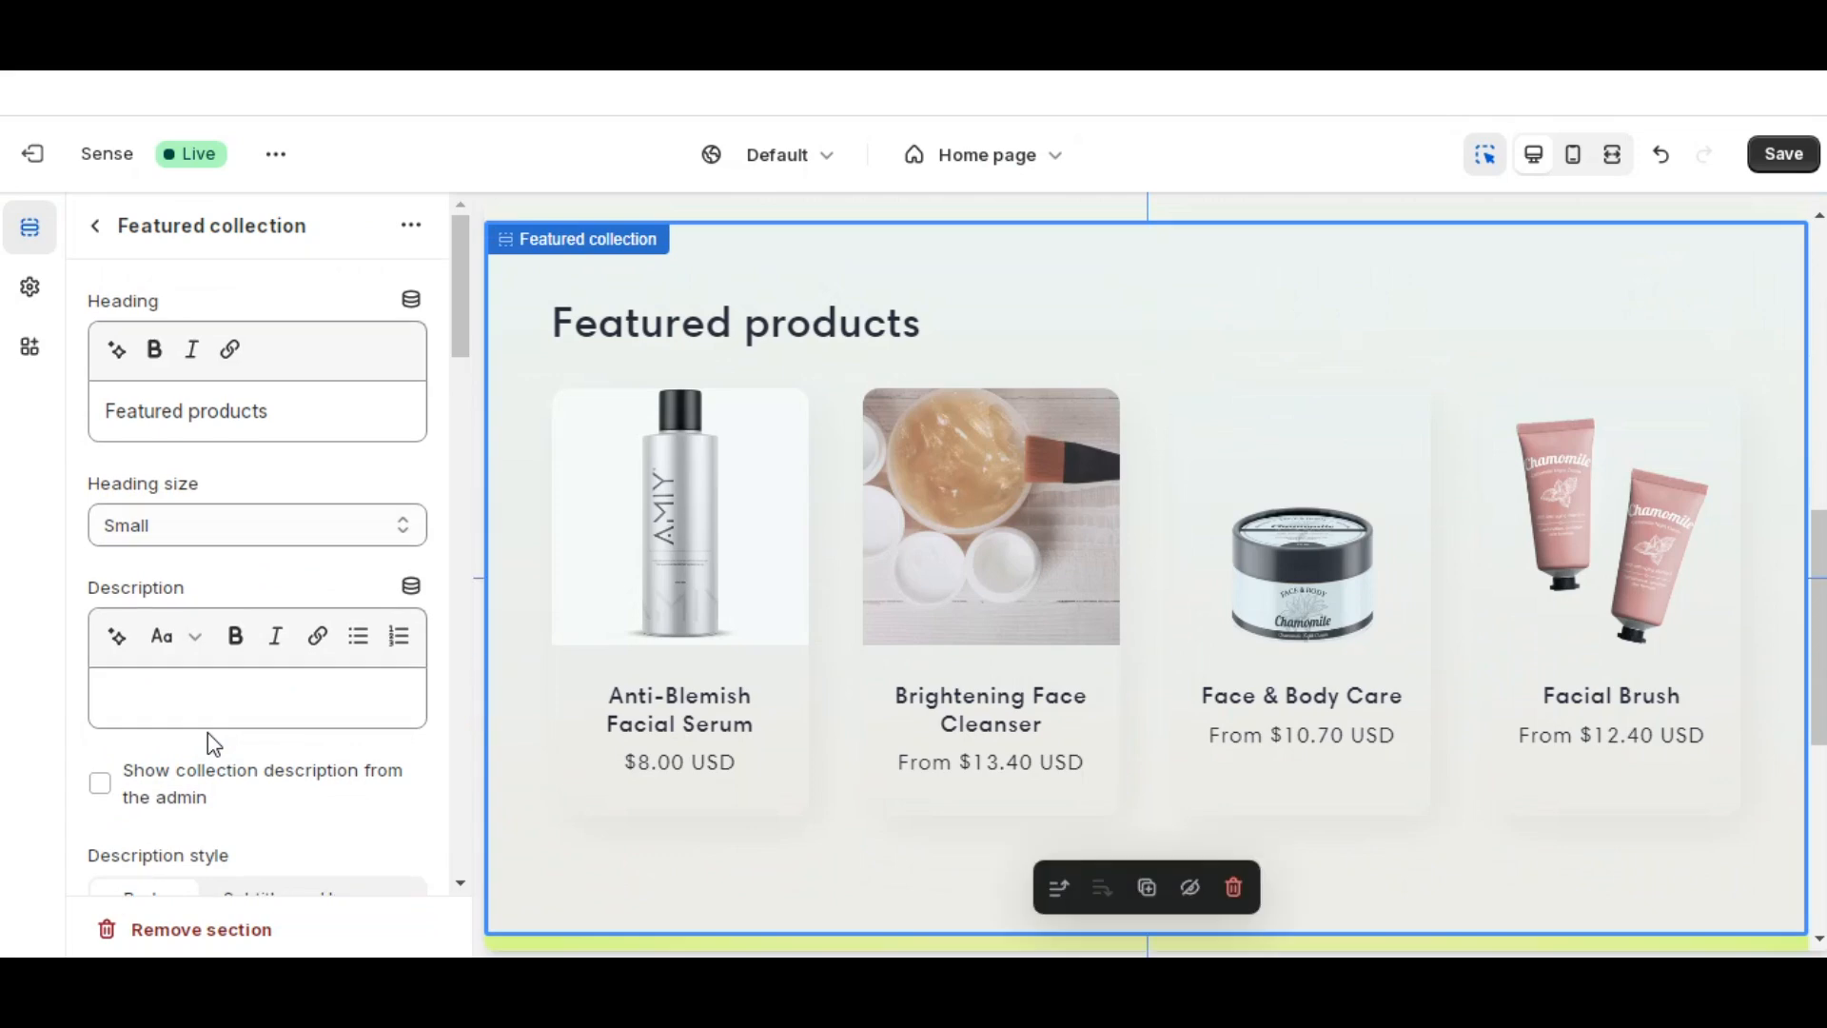
left_click(301, 422)
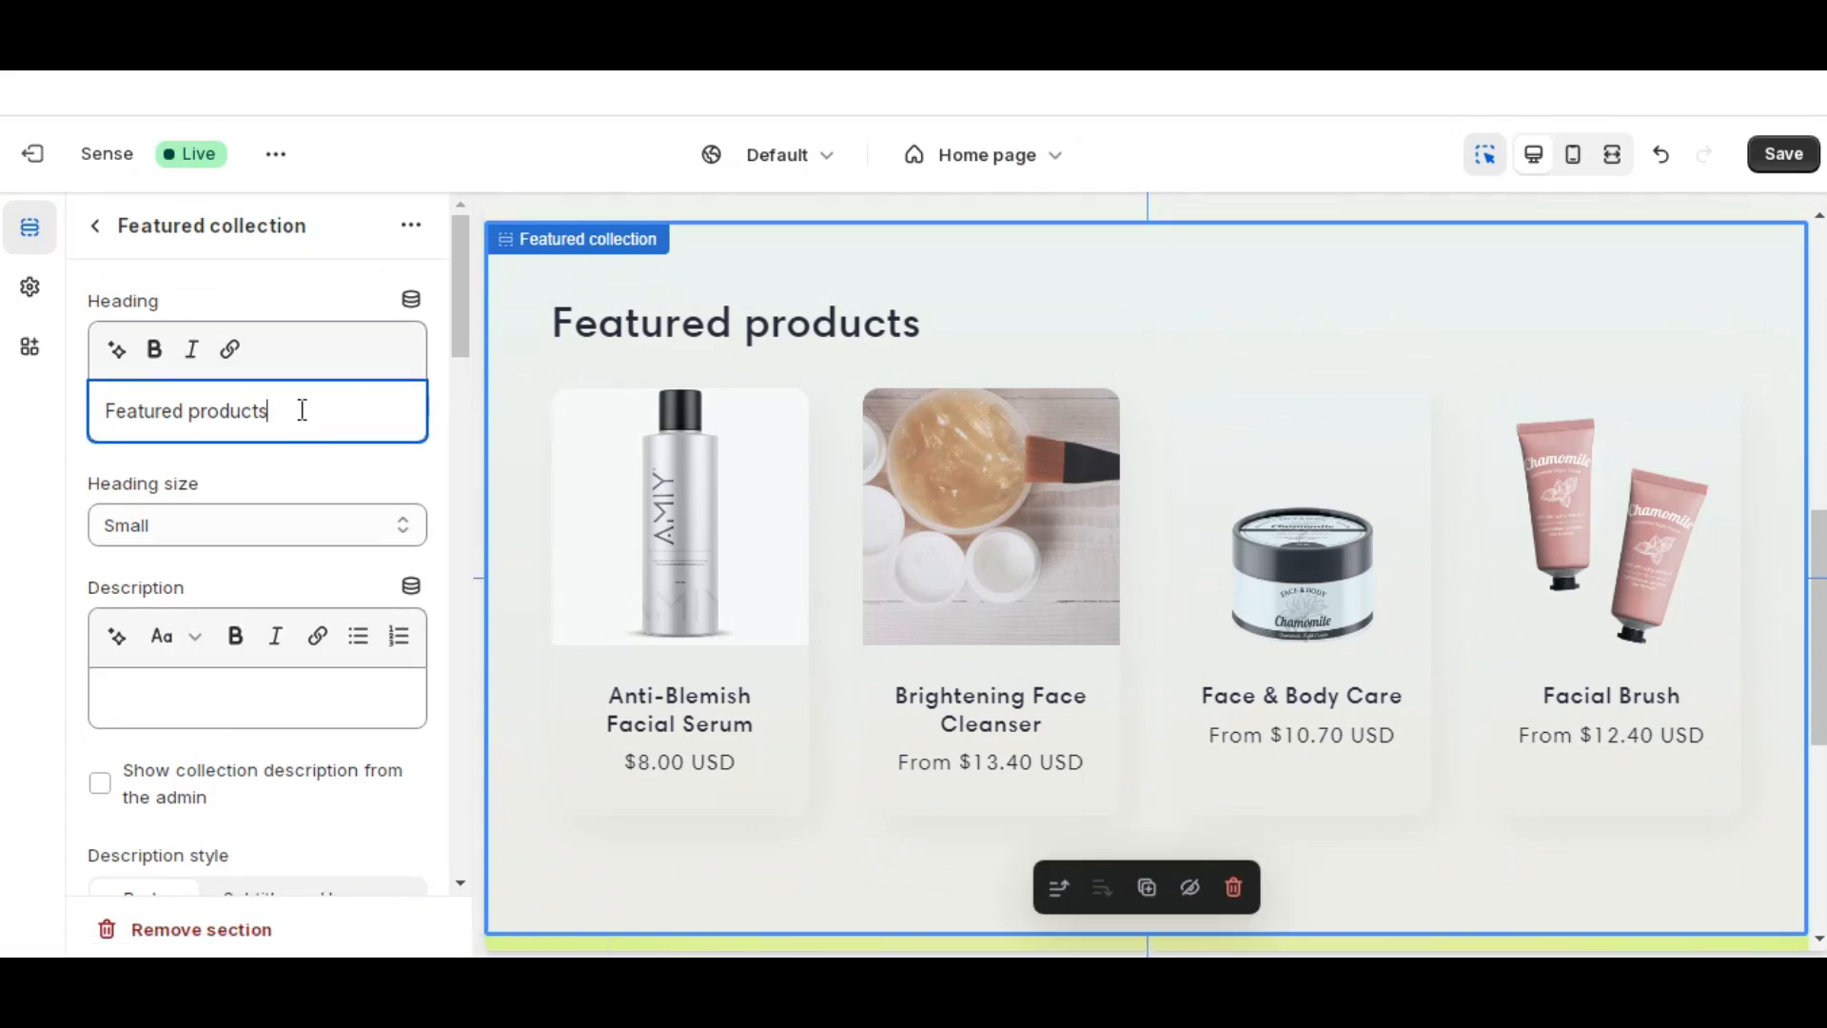
left_click_drag(301, 410, 147, 410)
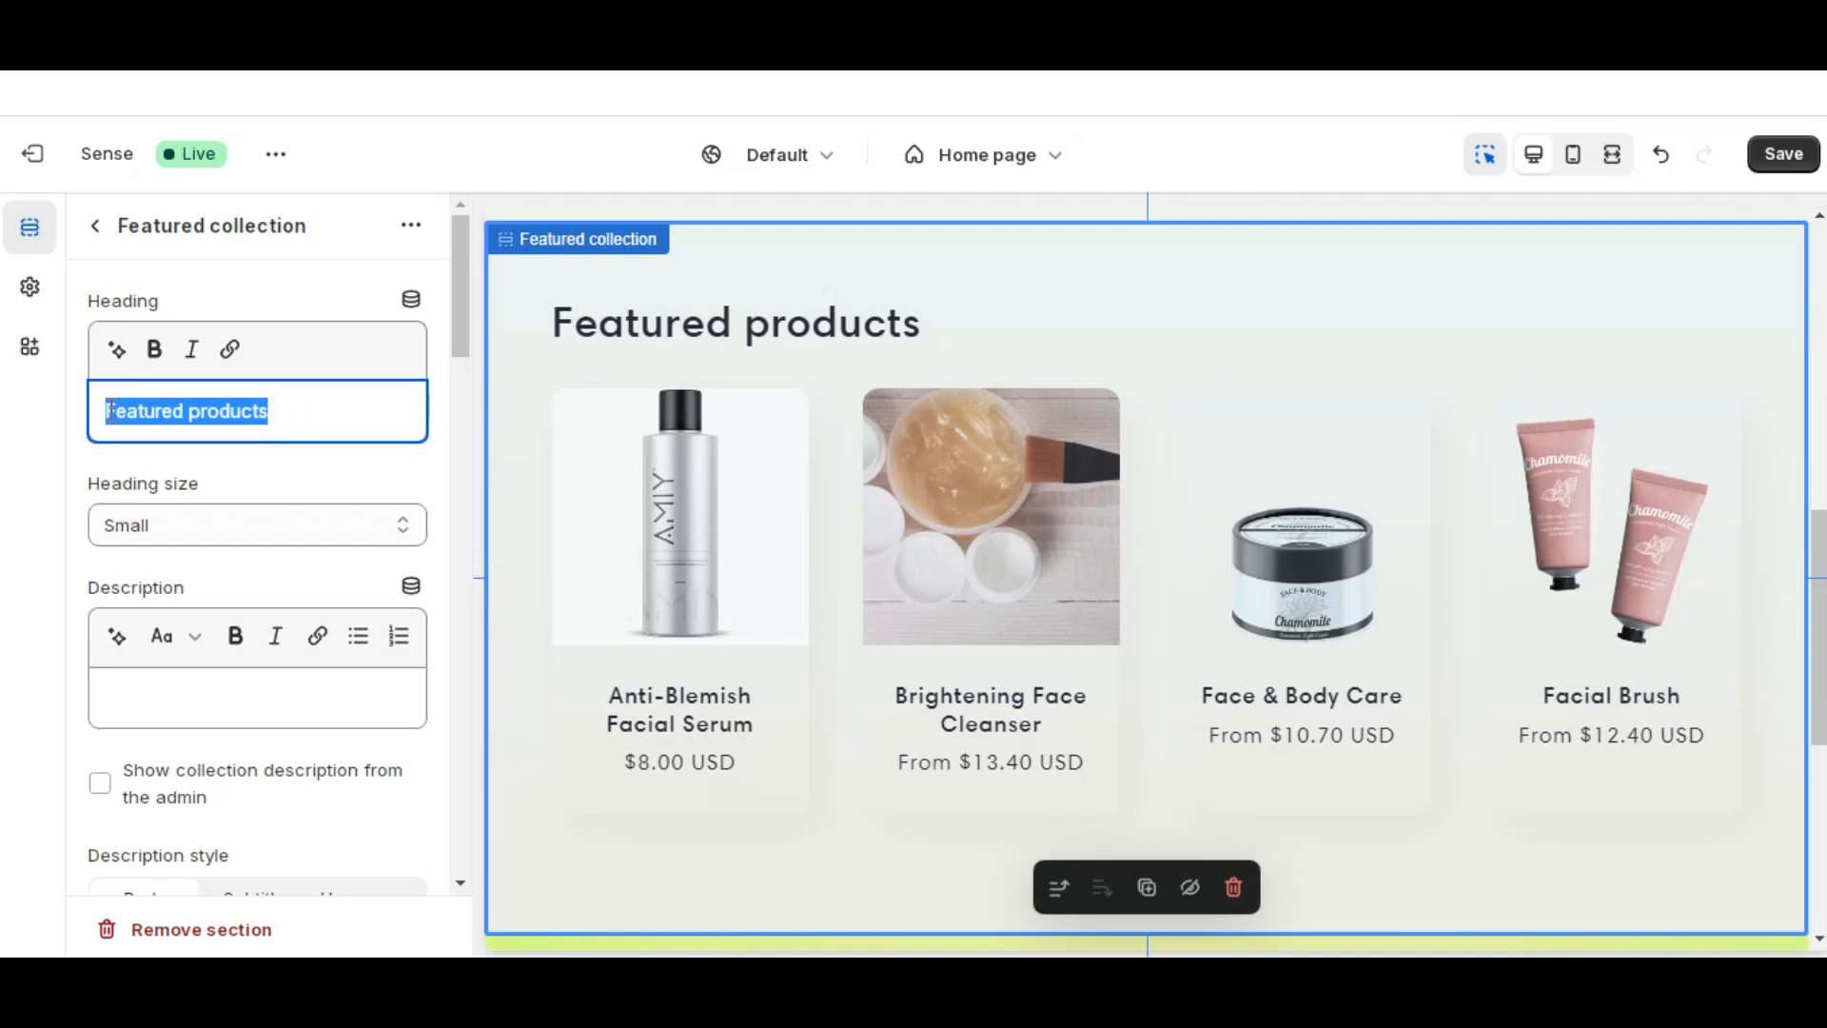
type("TOP RATED PR")
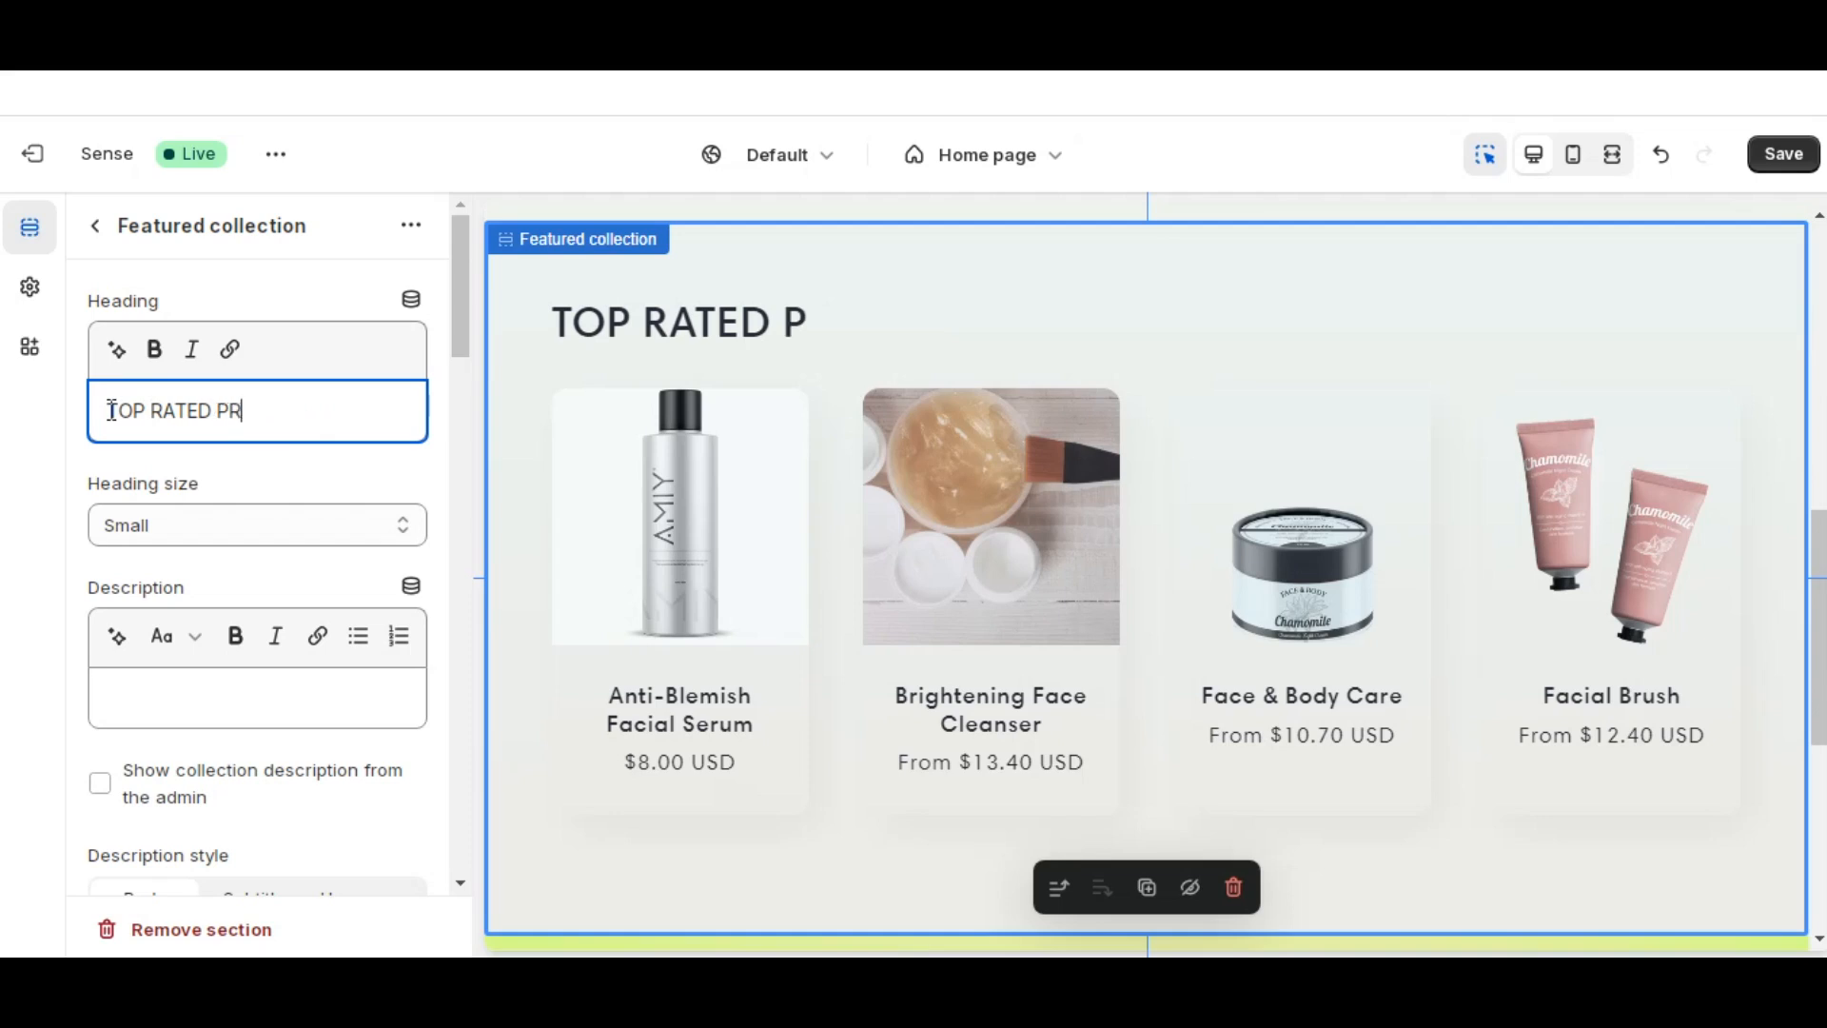
type("CTS")
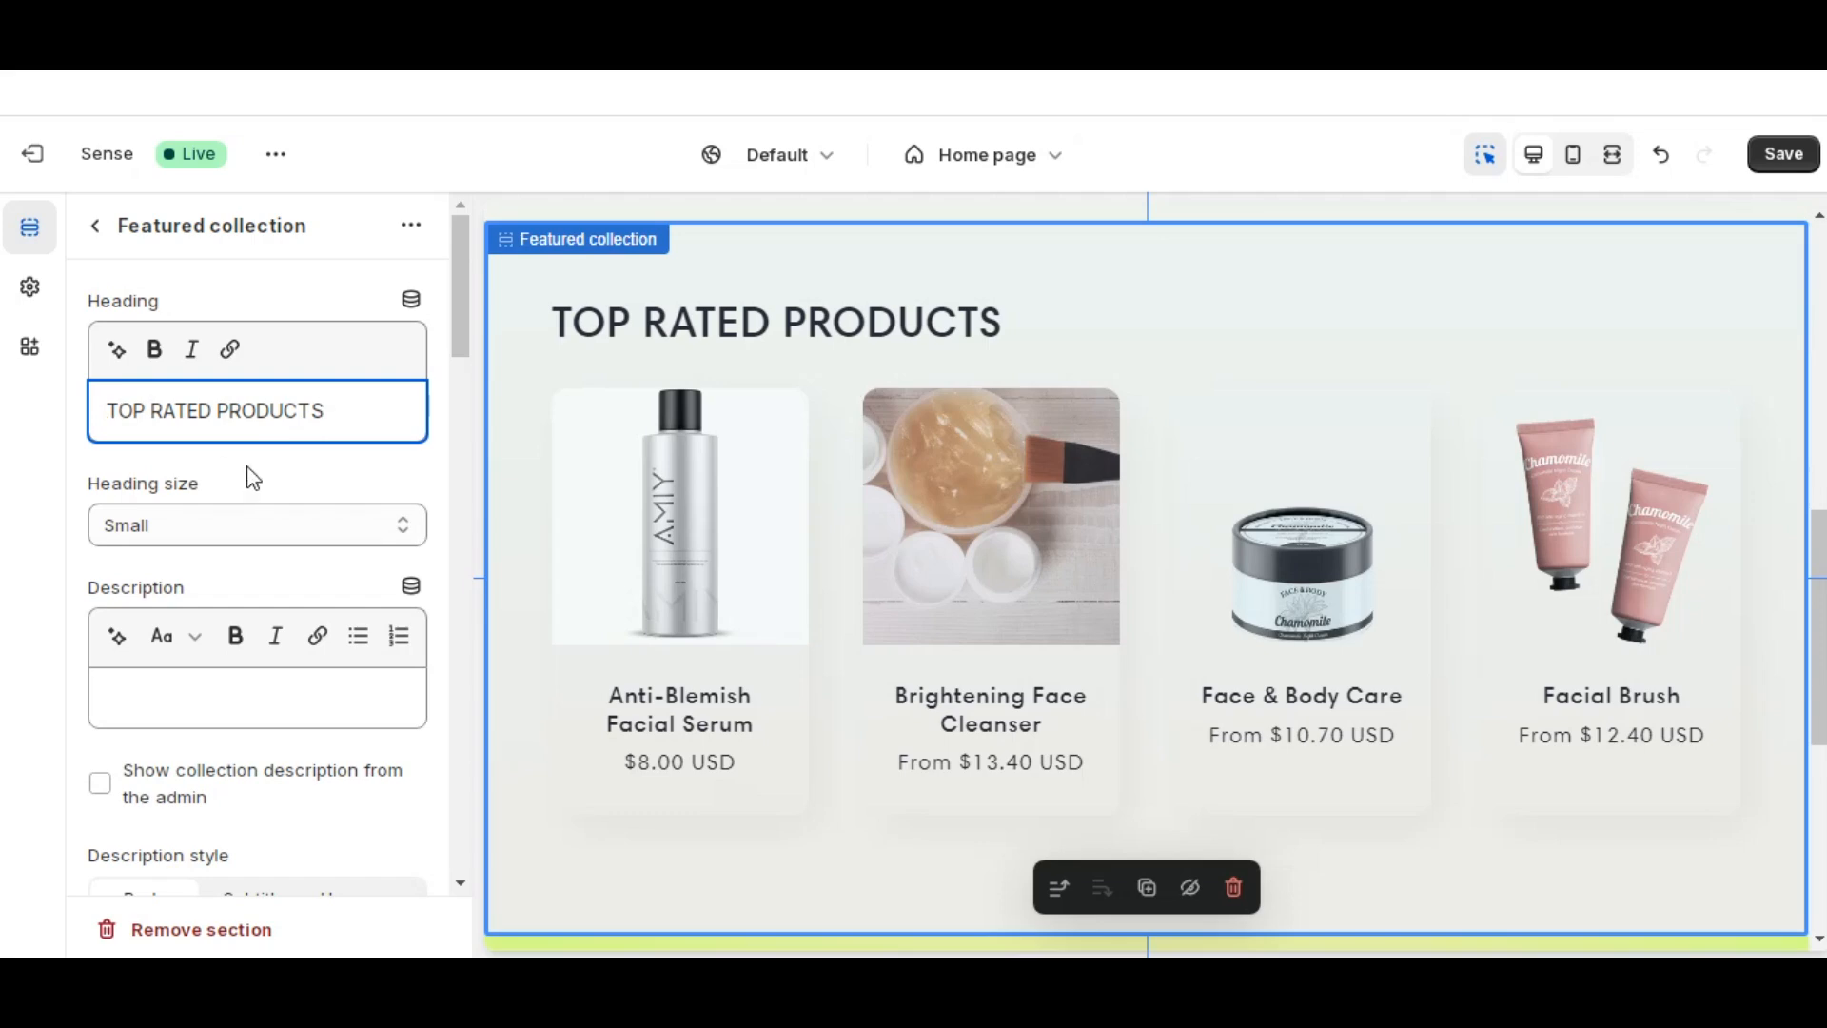
- Review the Featured collection section's heading size, description, collection and product count settings, keeping the heading size at Small
left_click(249, 526)
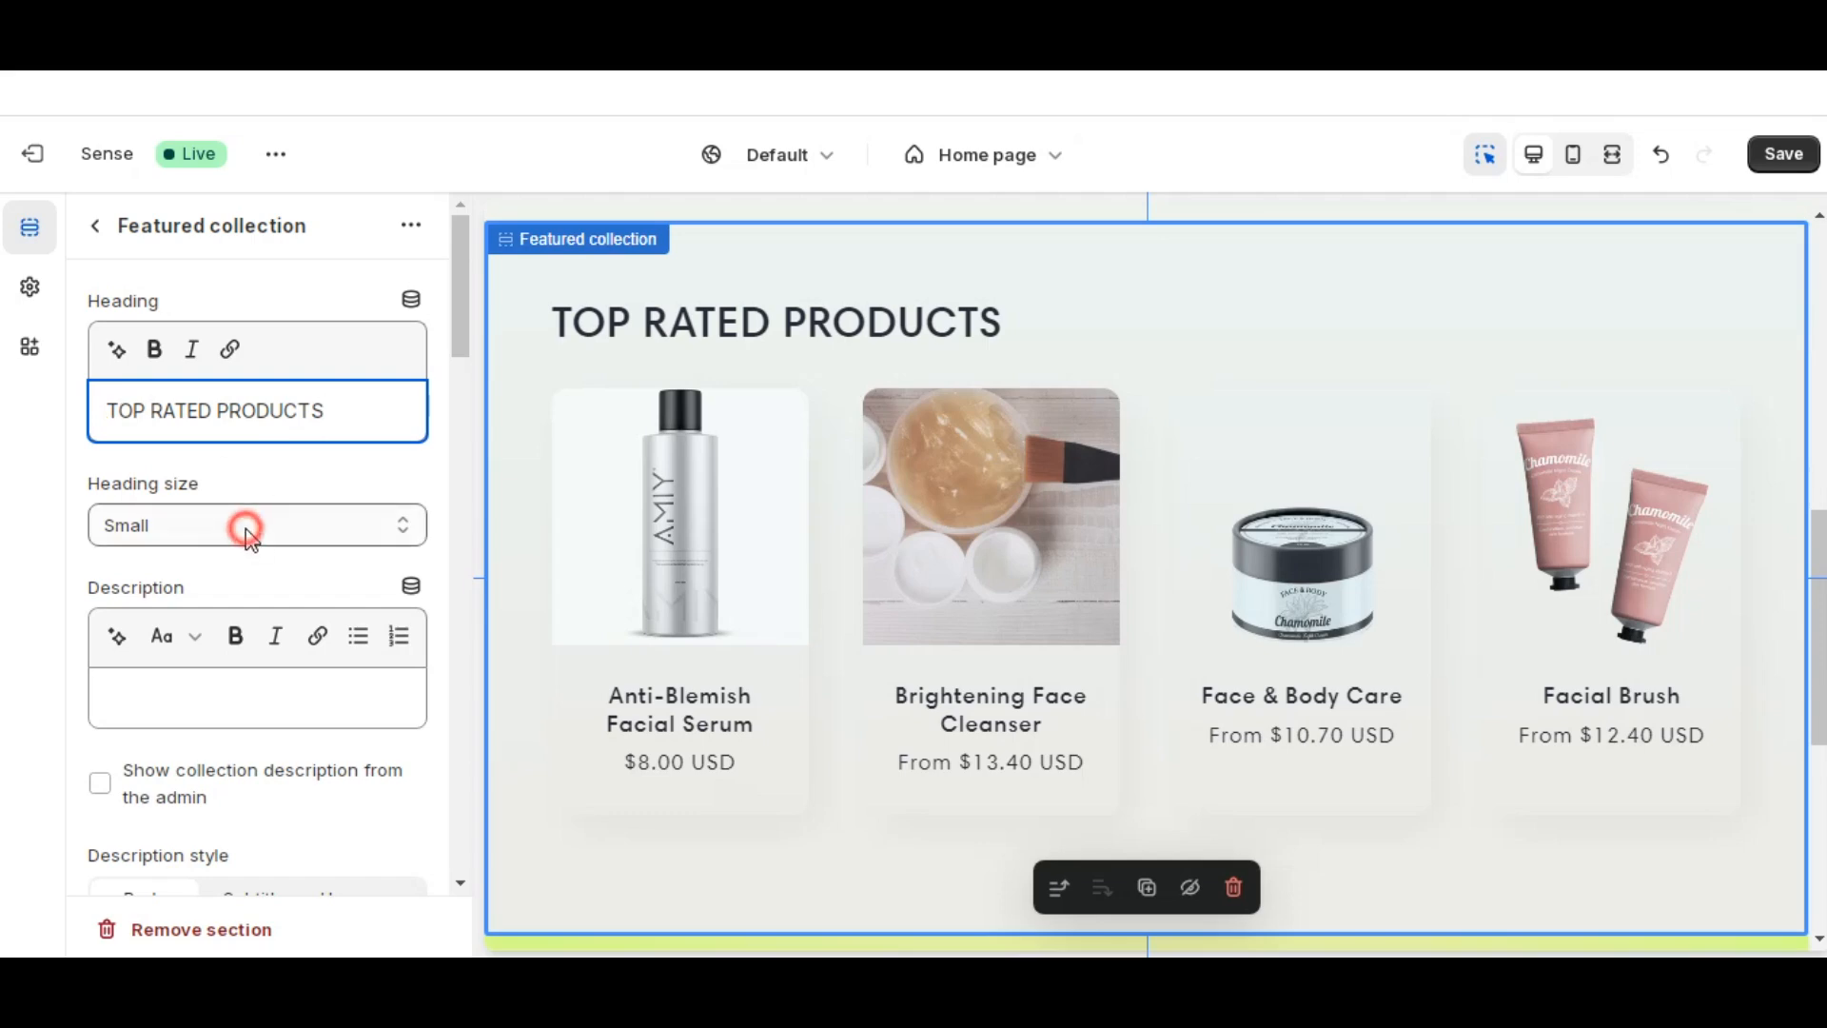
left_click(246, 529)
scroll(244, 665, "down", 5)
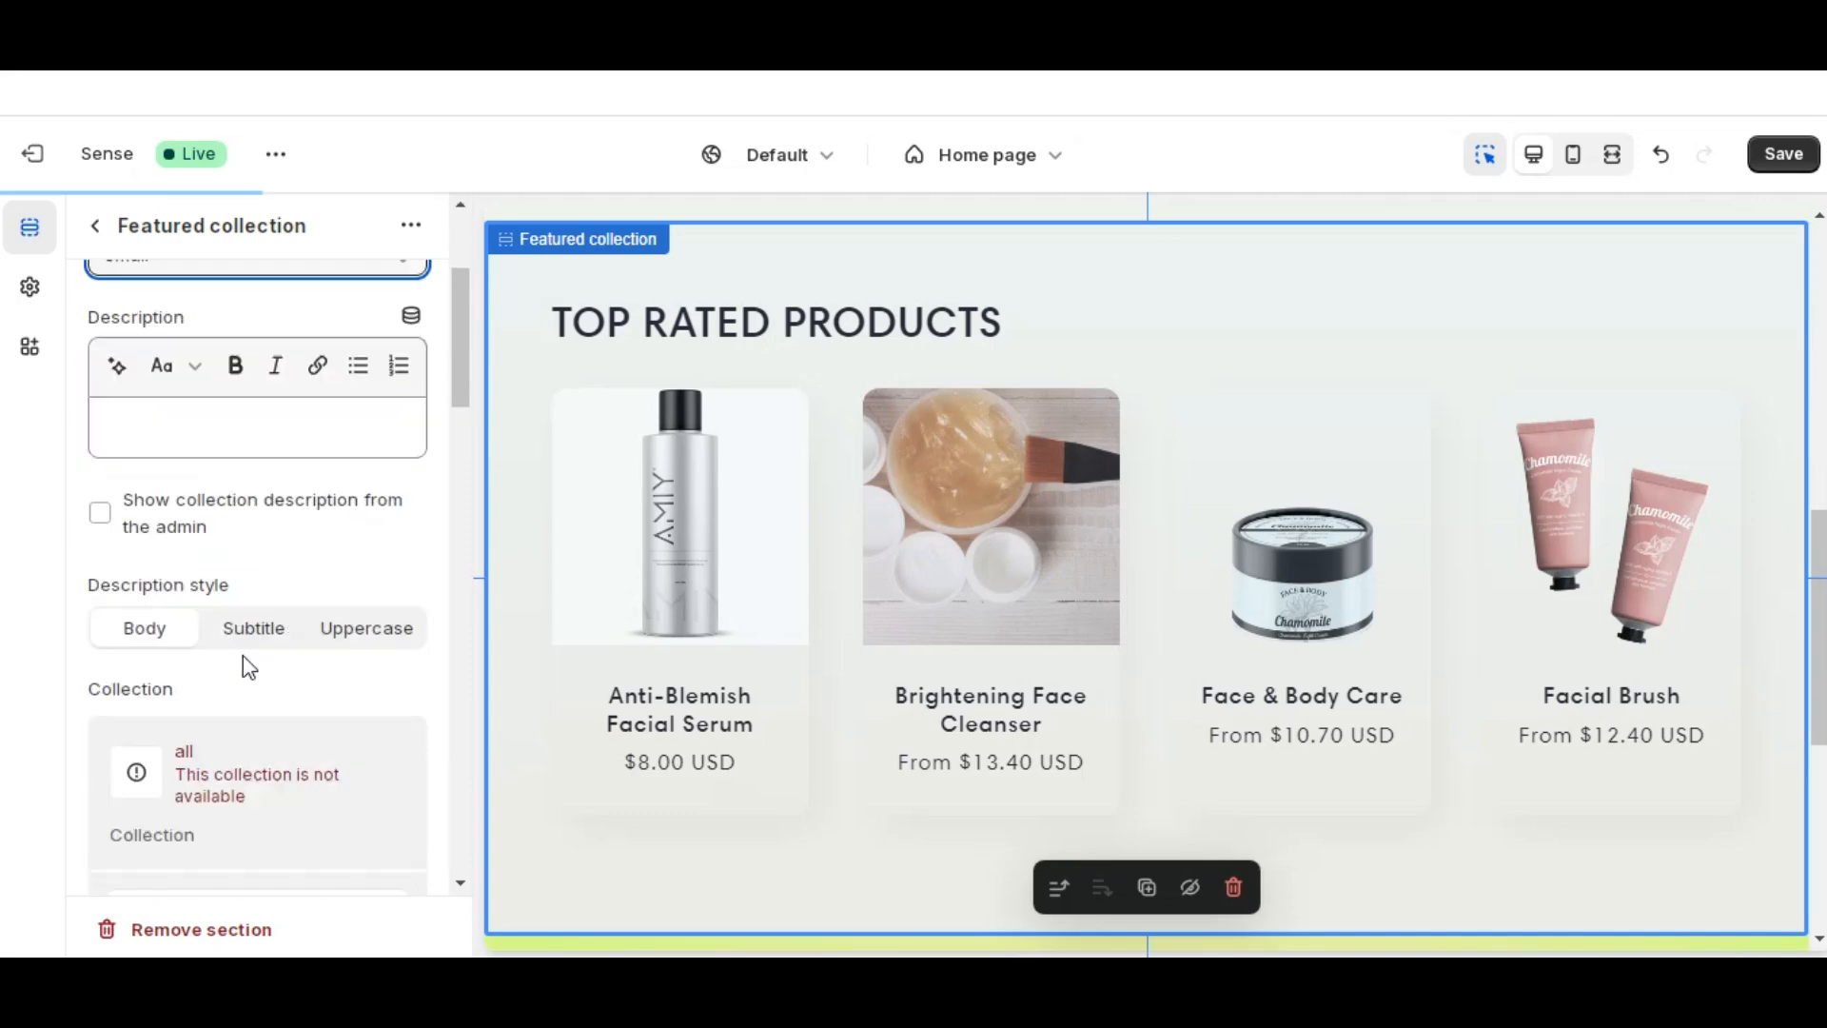
scroll(243, 655, "down", 1)
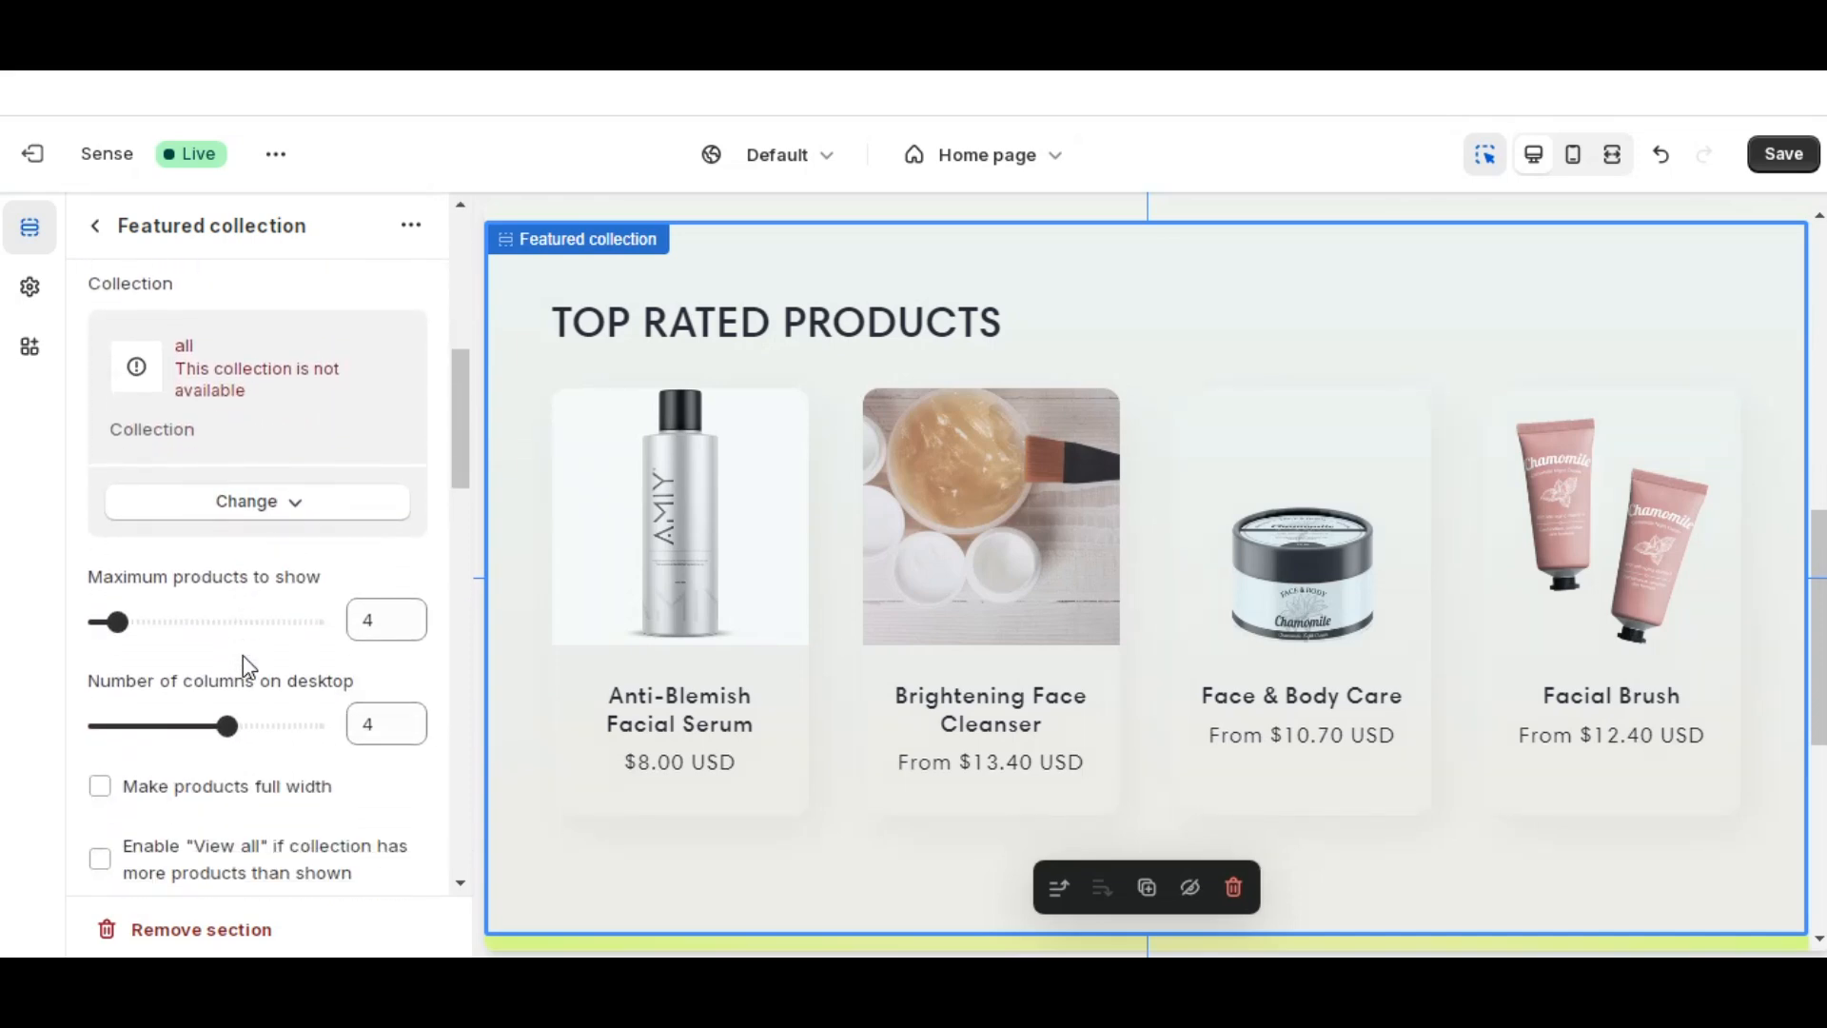
scroll(242, 654, "up", 5)
scroll(243, 655, "up", 3)
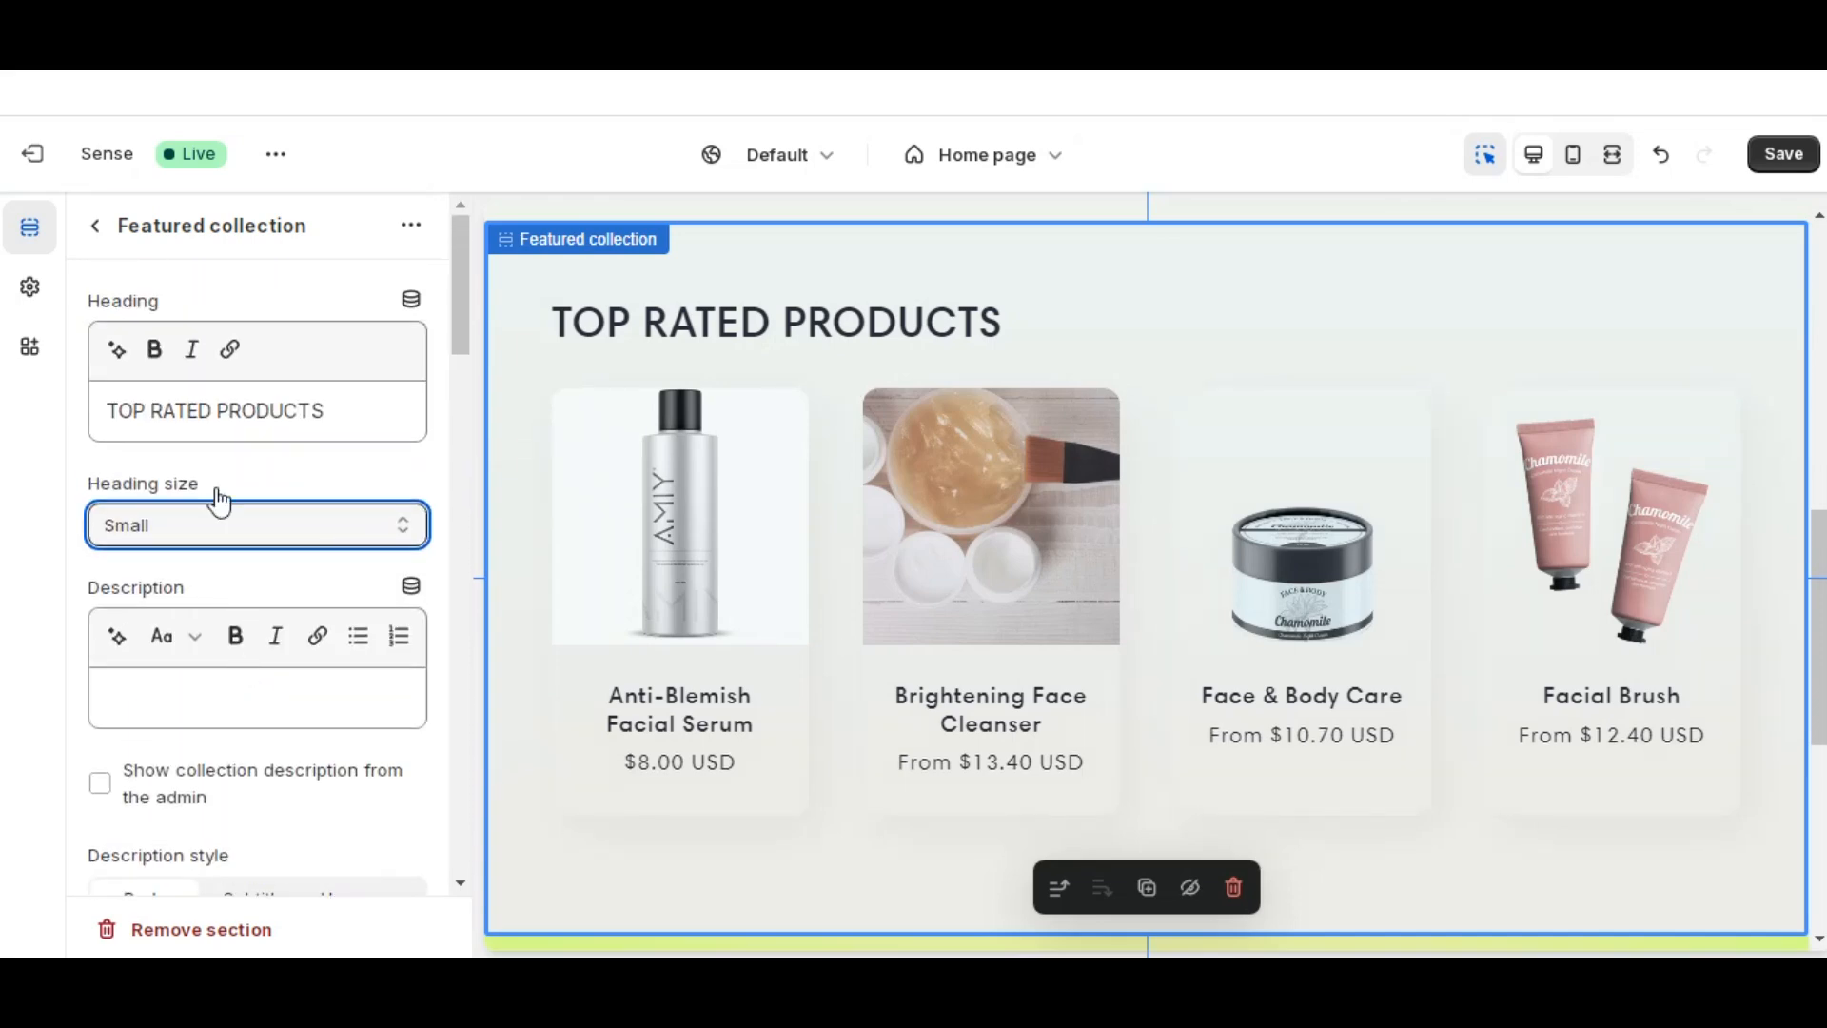
left_click(99, 241)
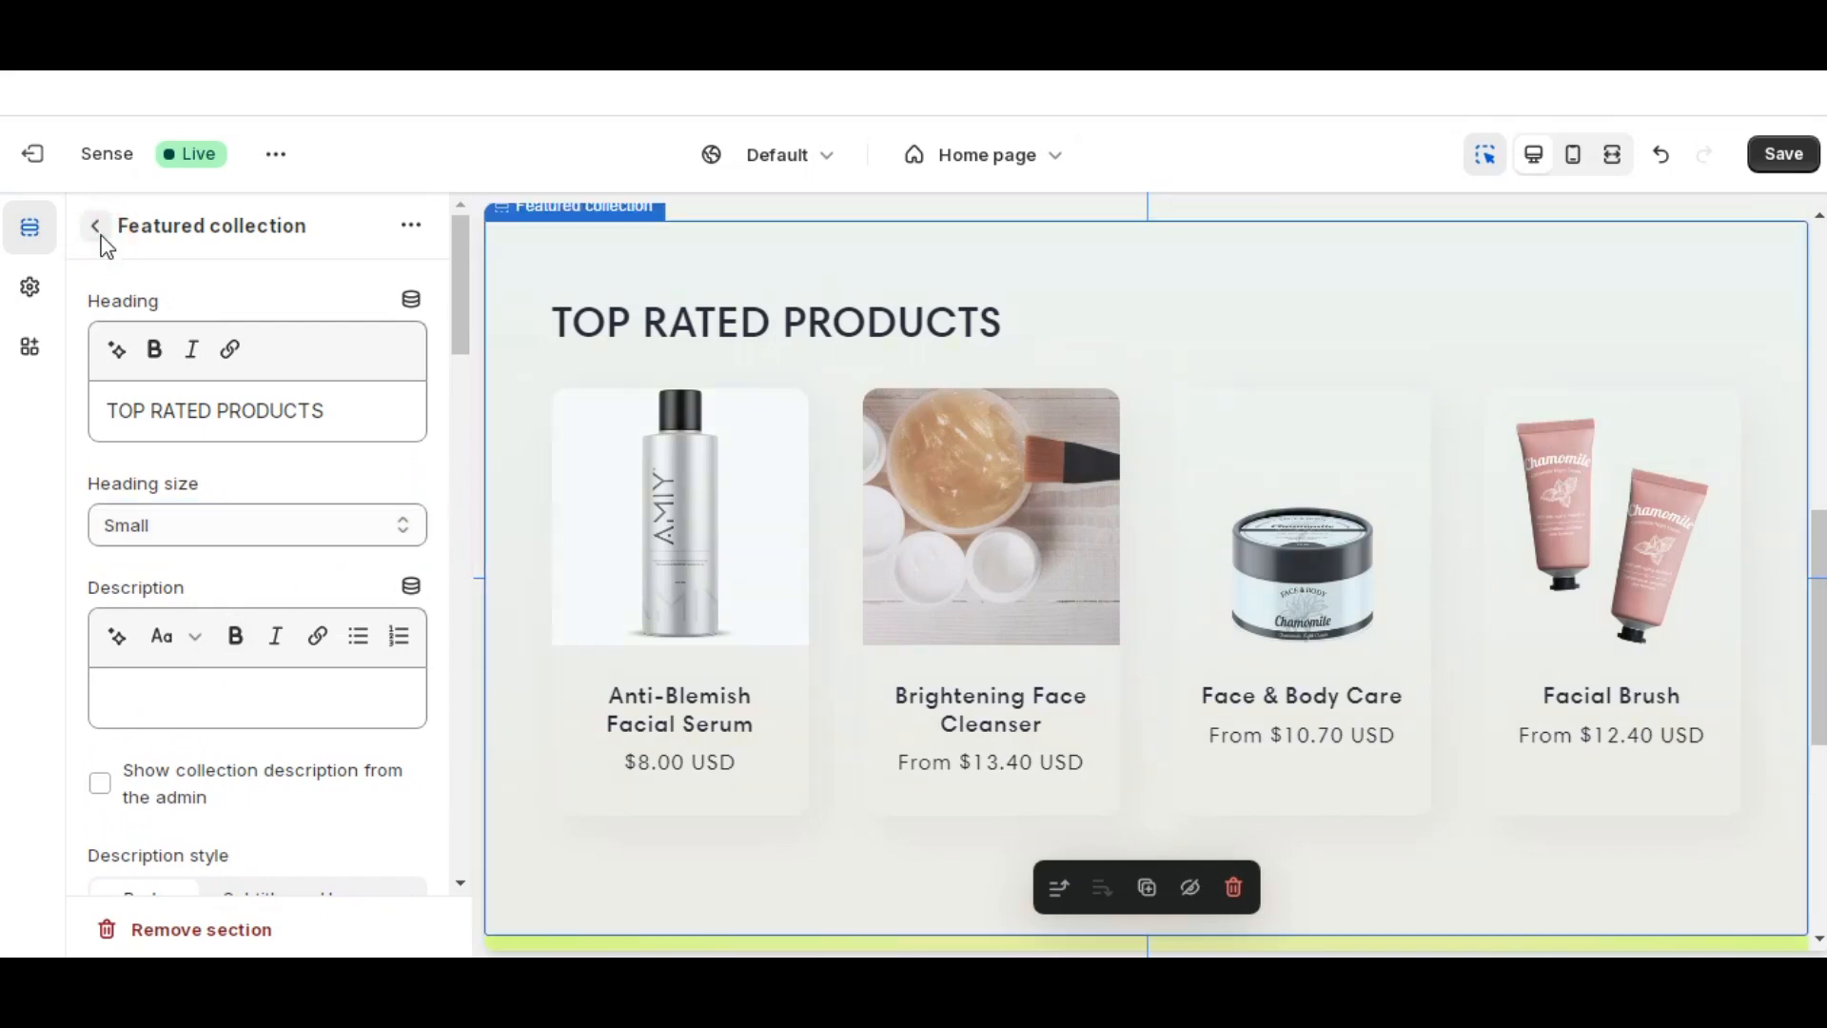
scroll(340, 607, "down", 1)
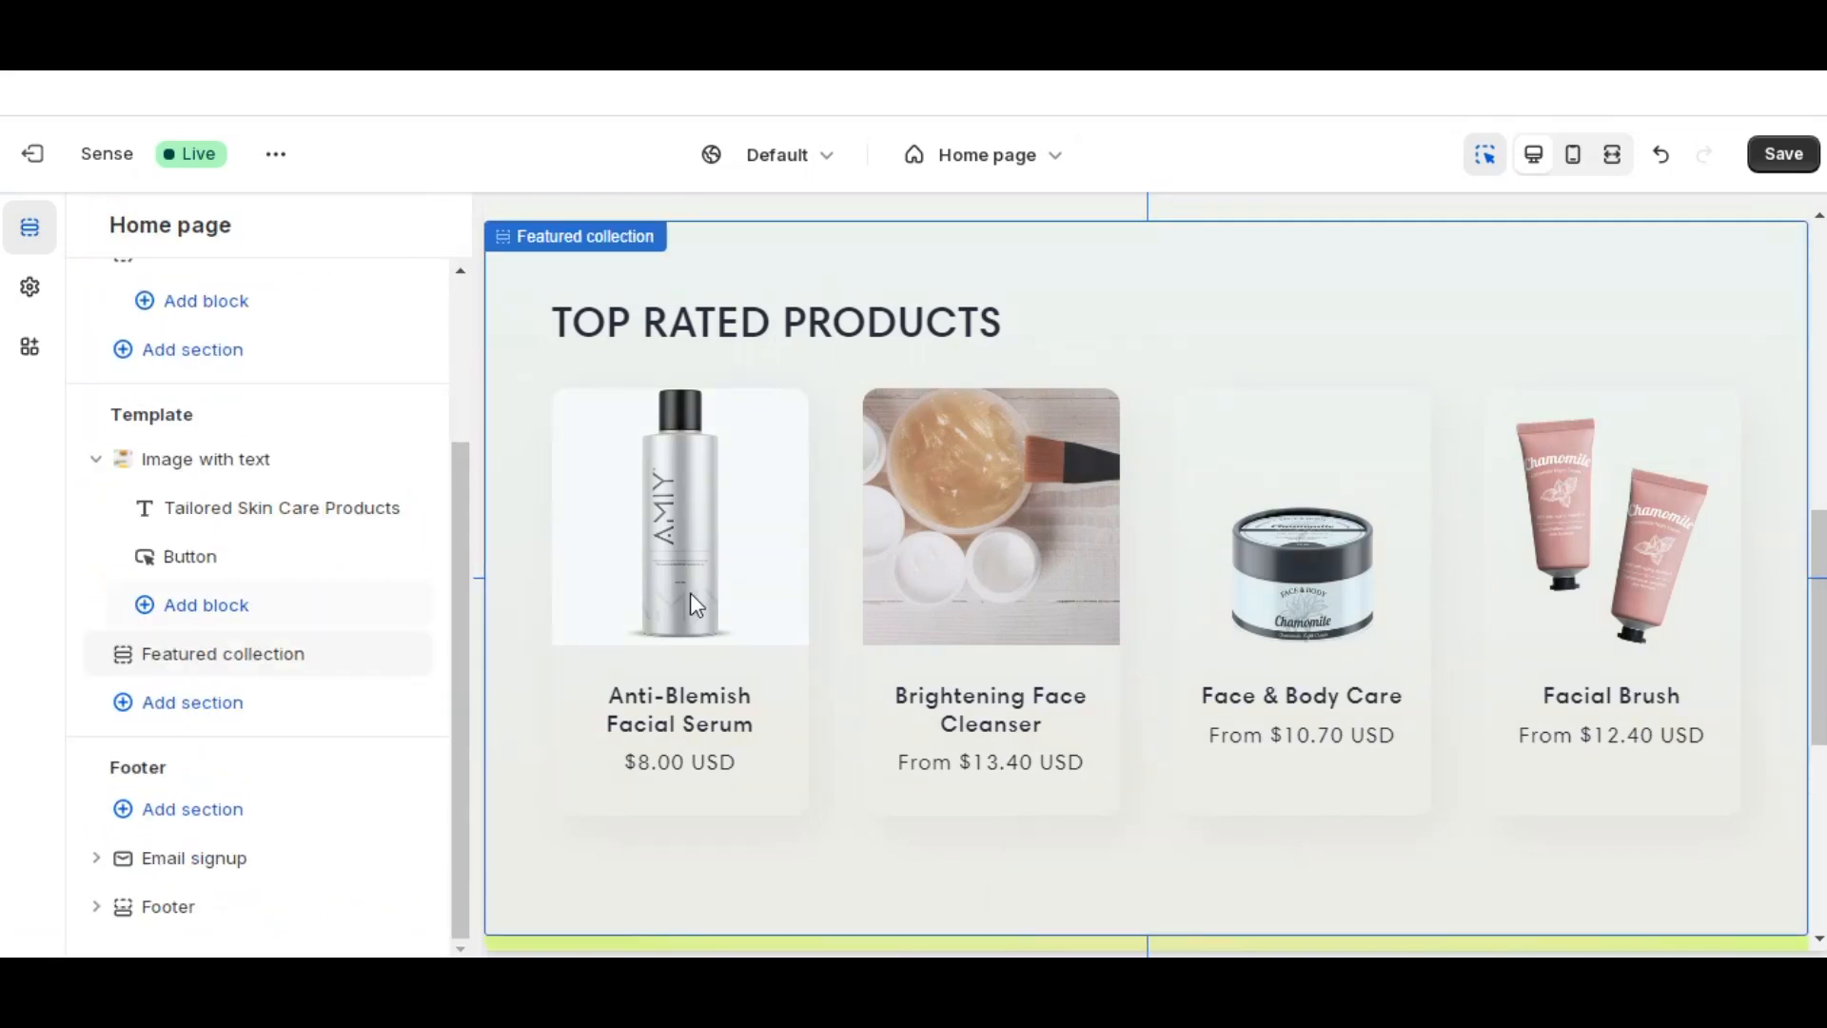
scroll(689, 592, "down", 5)
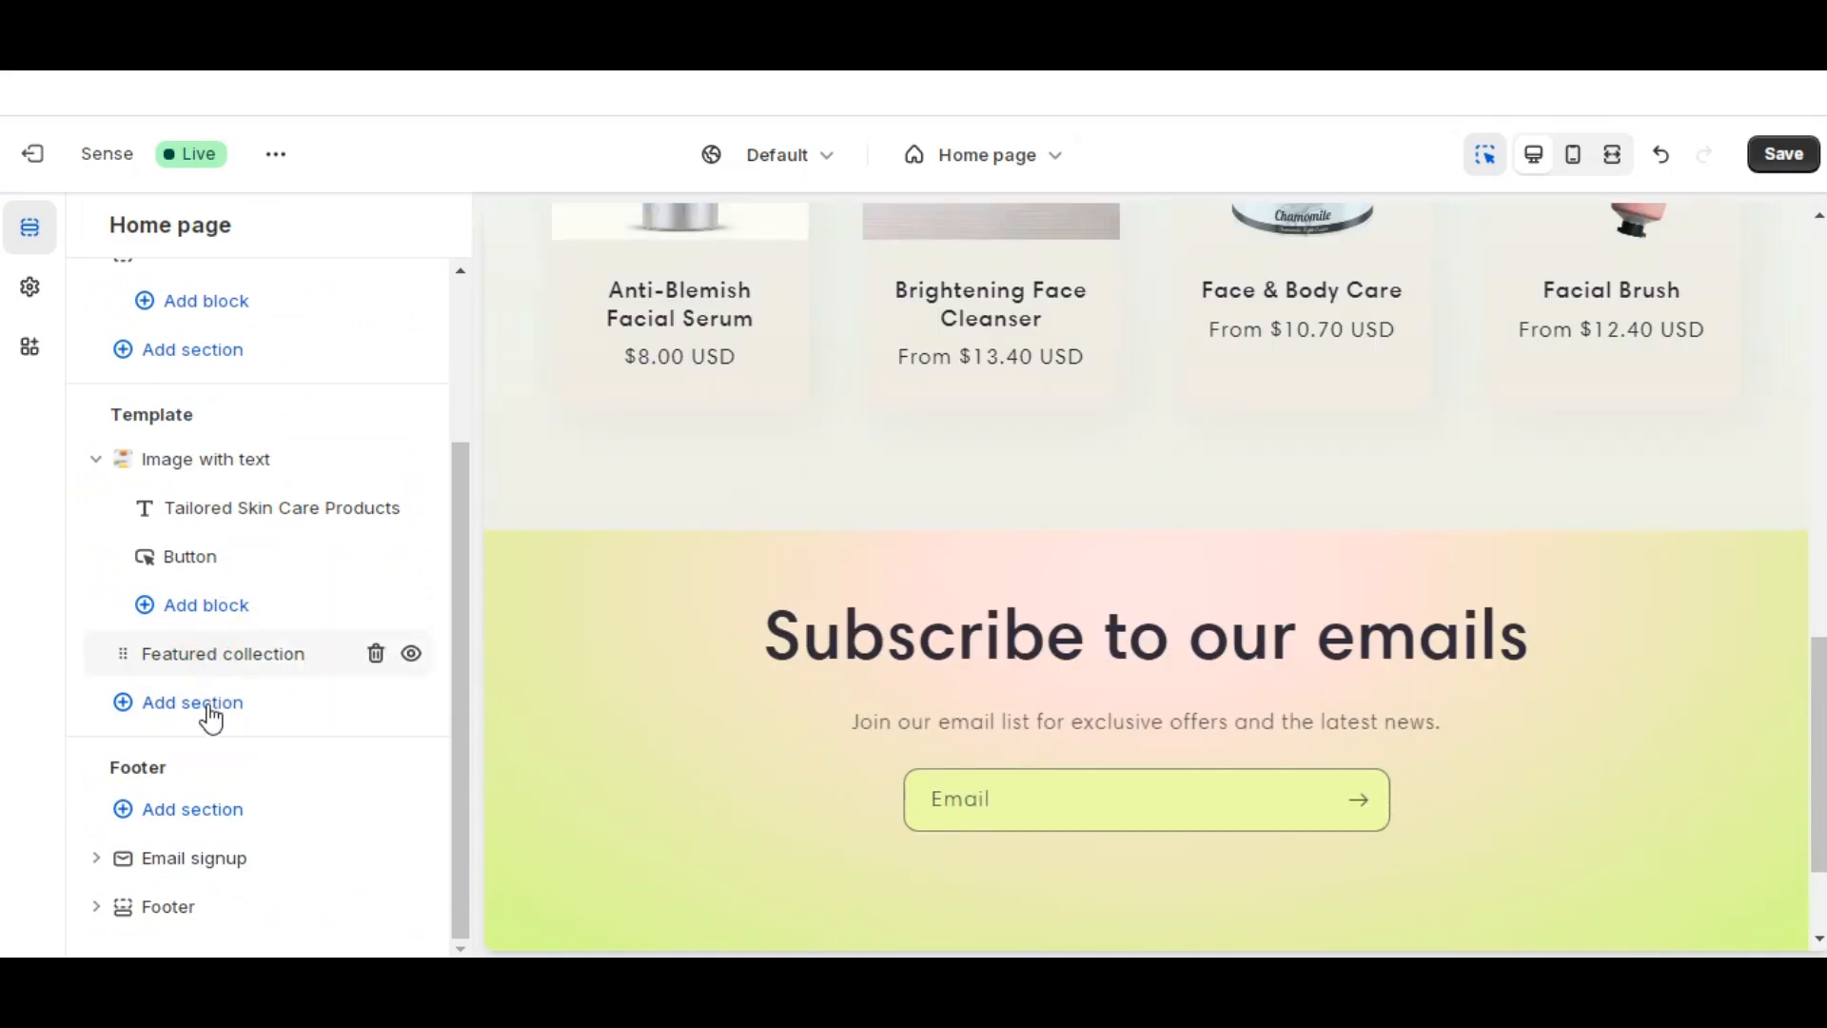
left_click(209, 663)
left_click(95, 231)
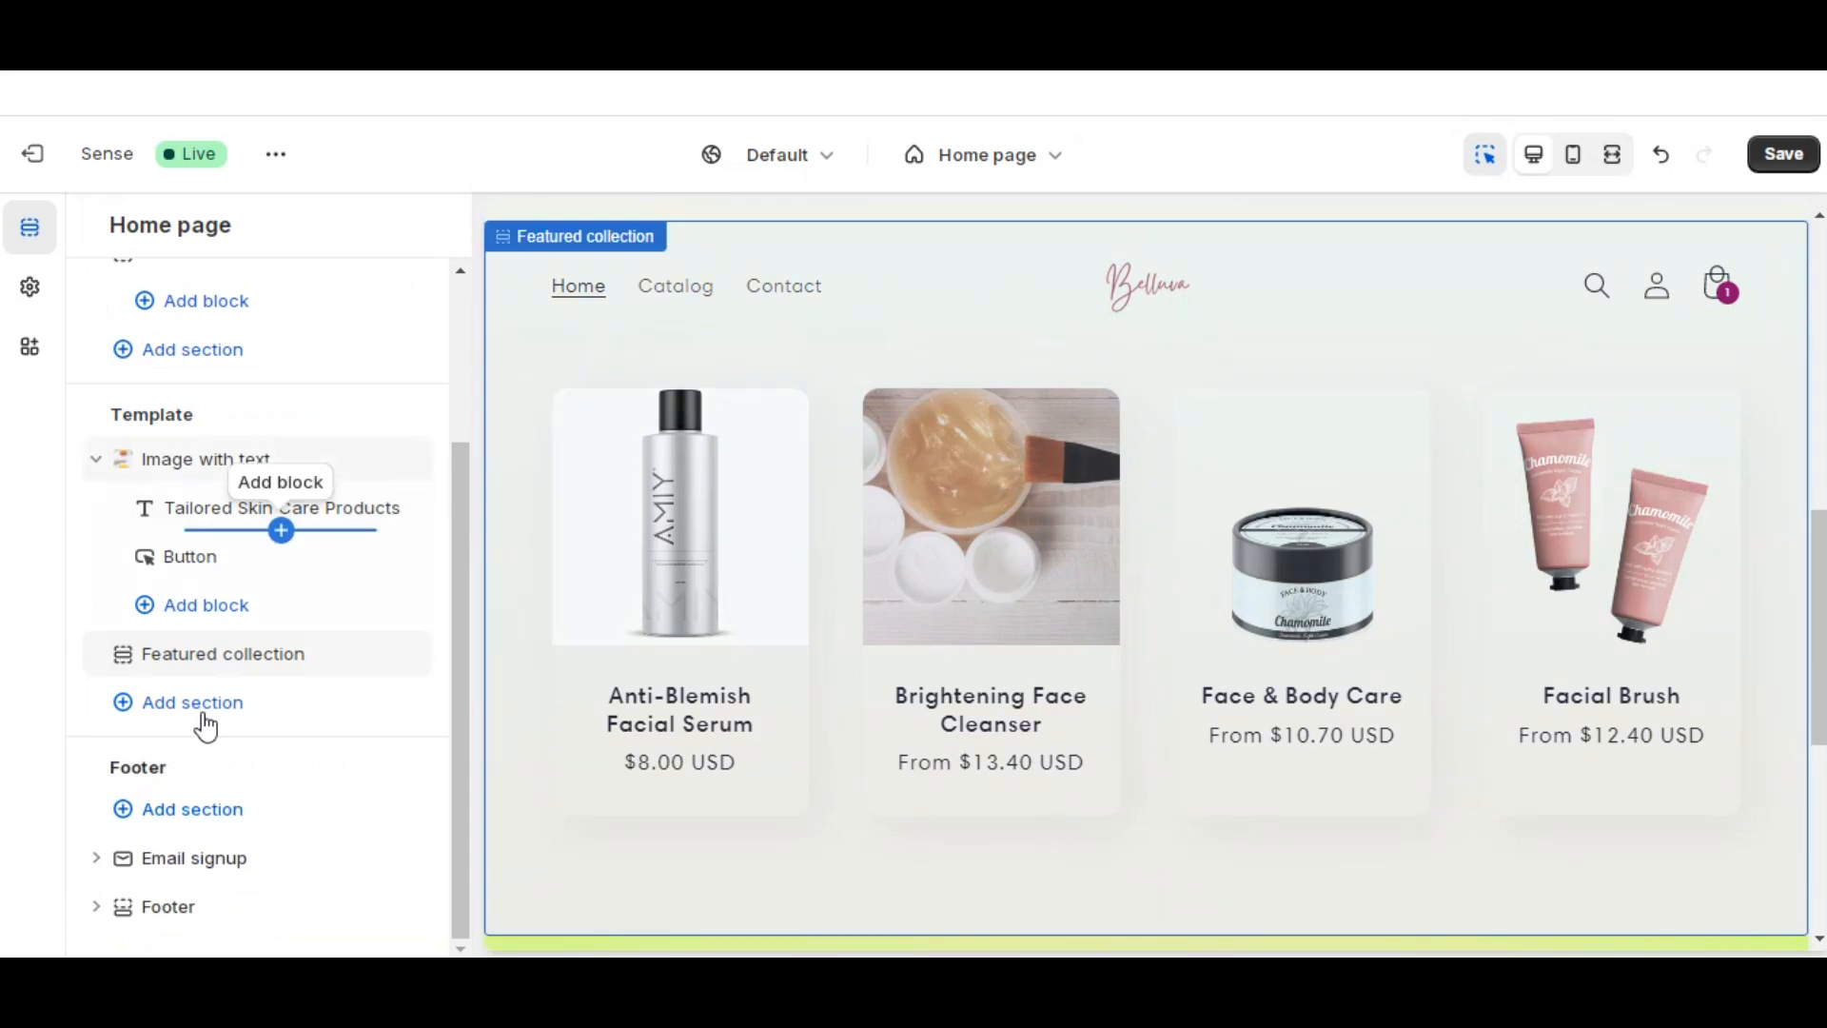
- Add a Collection list section to the home page template below the Featured collection section
left_click(202, 712)
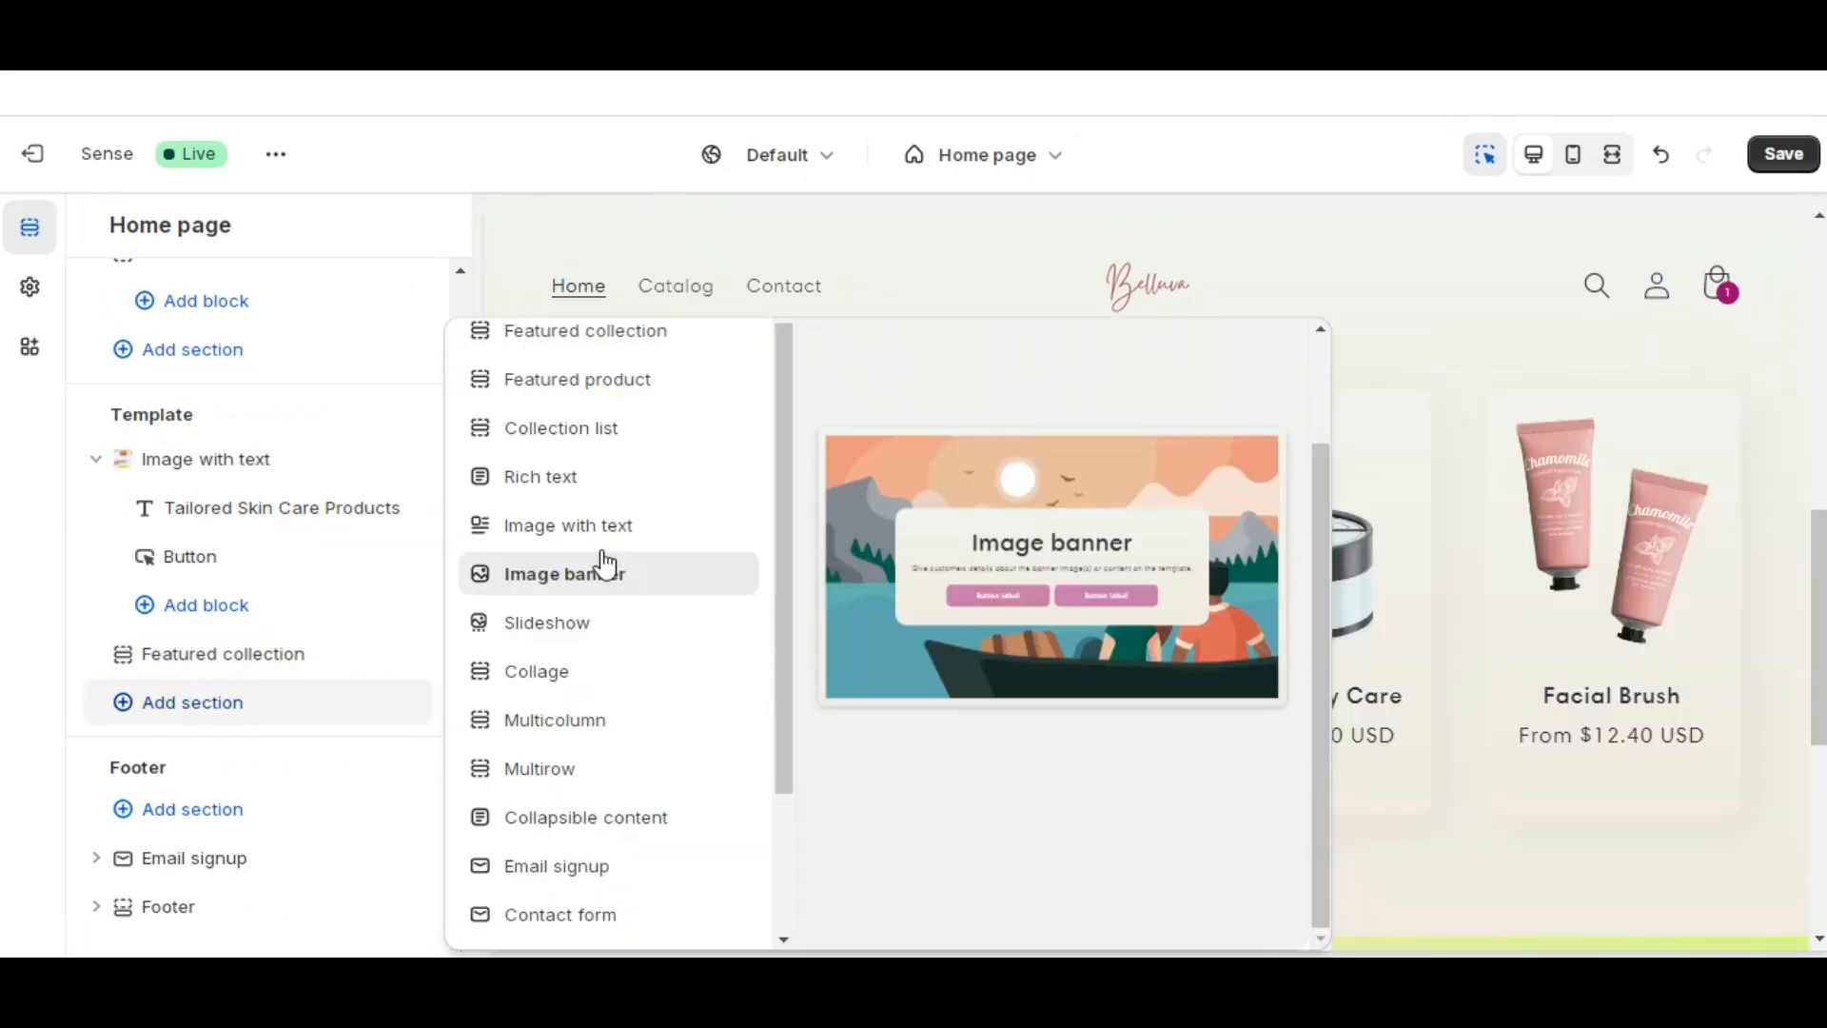
scroll(595, 563, "up", 2)
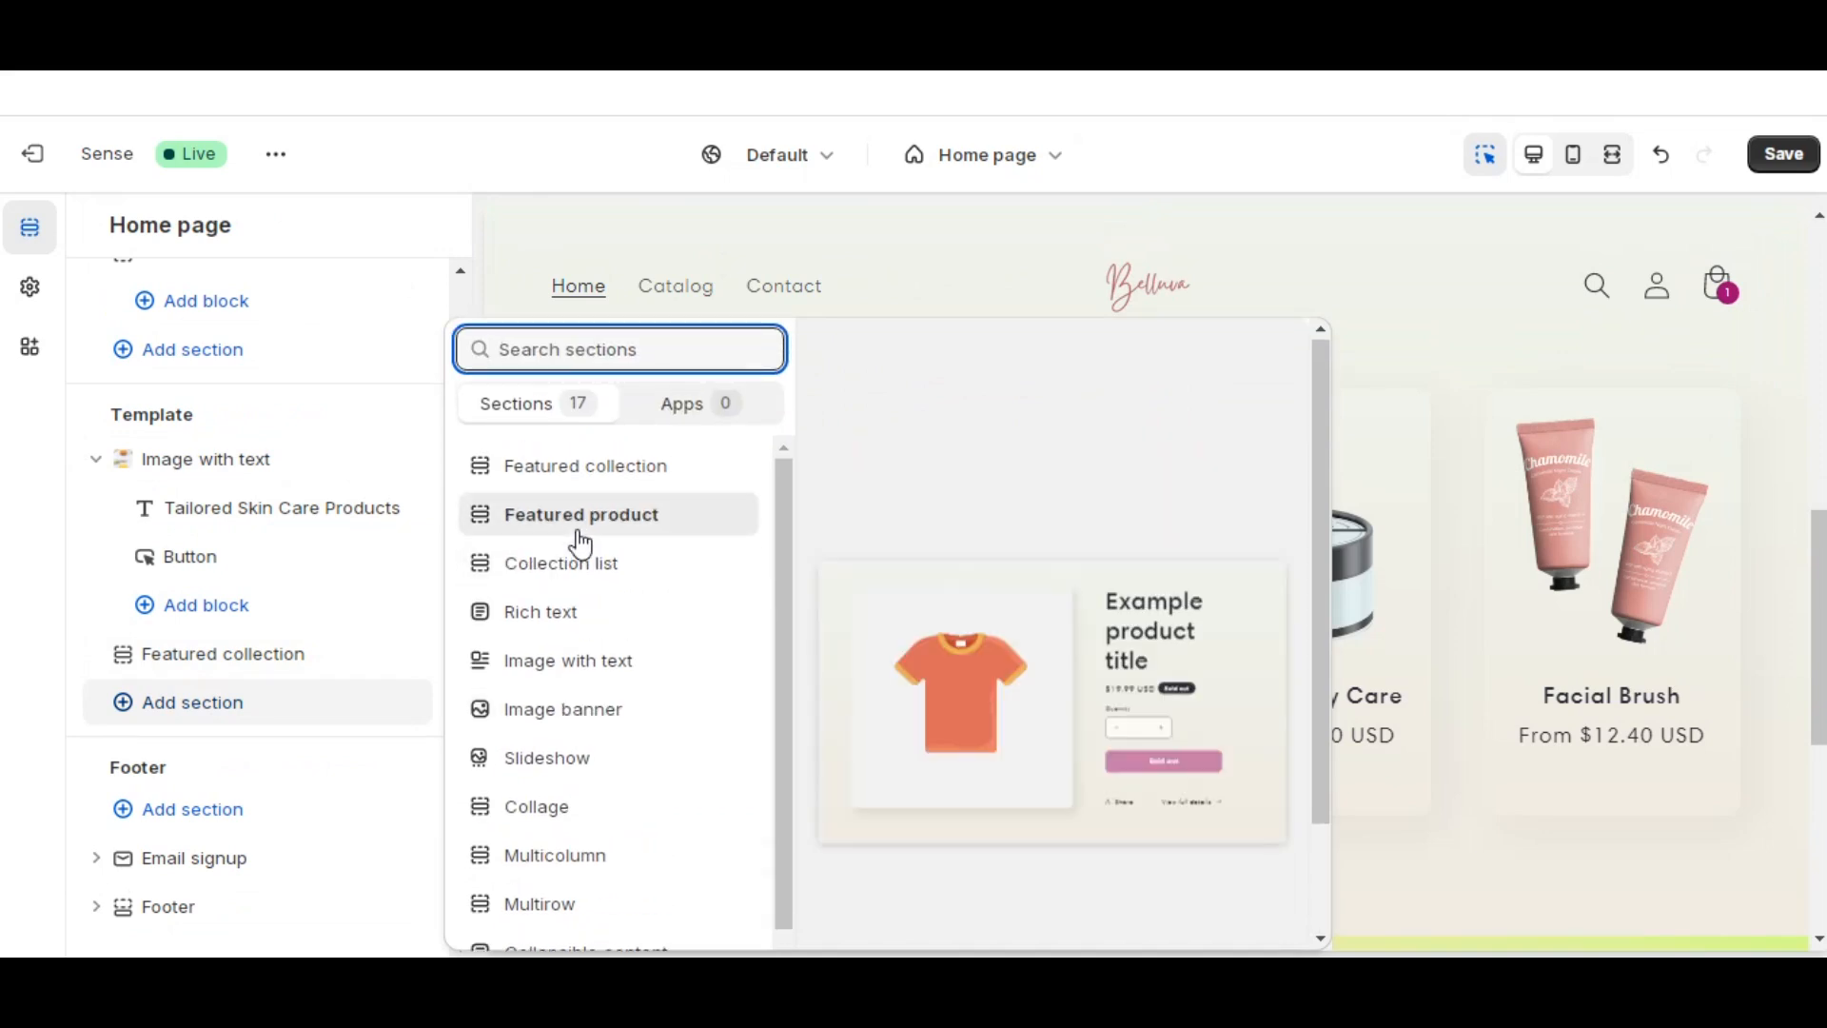
scroll(575, 538, "down", 2)
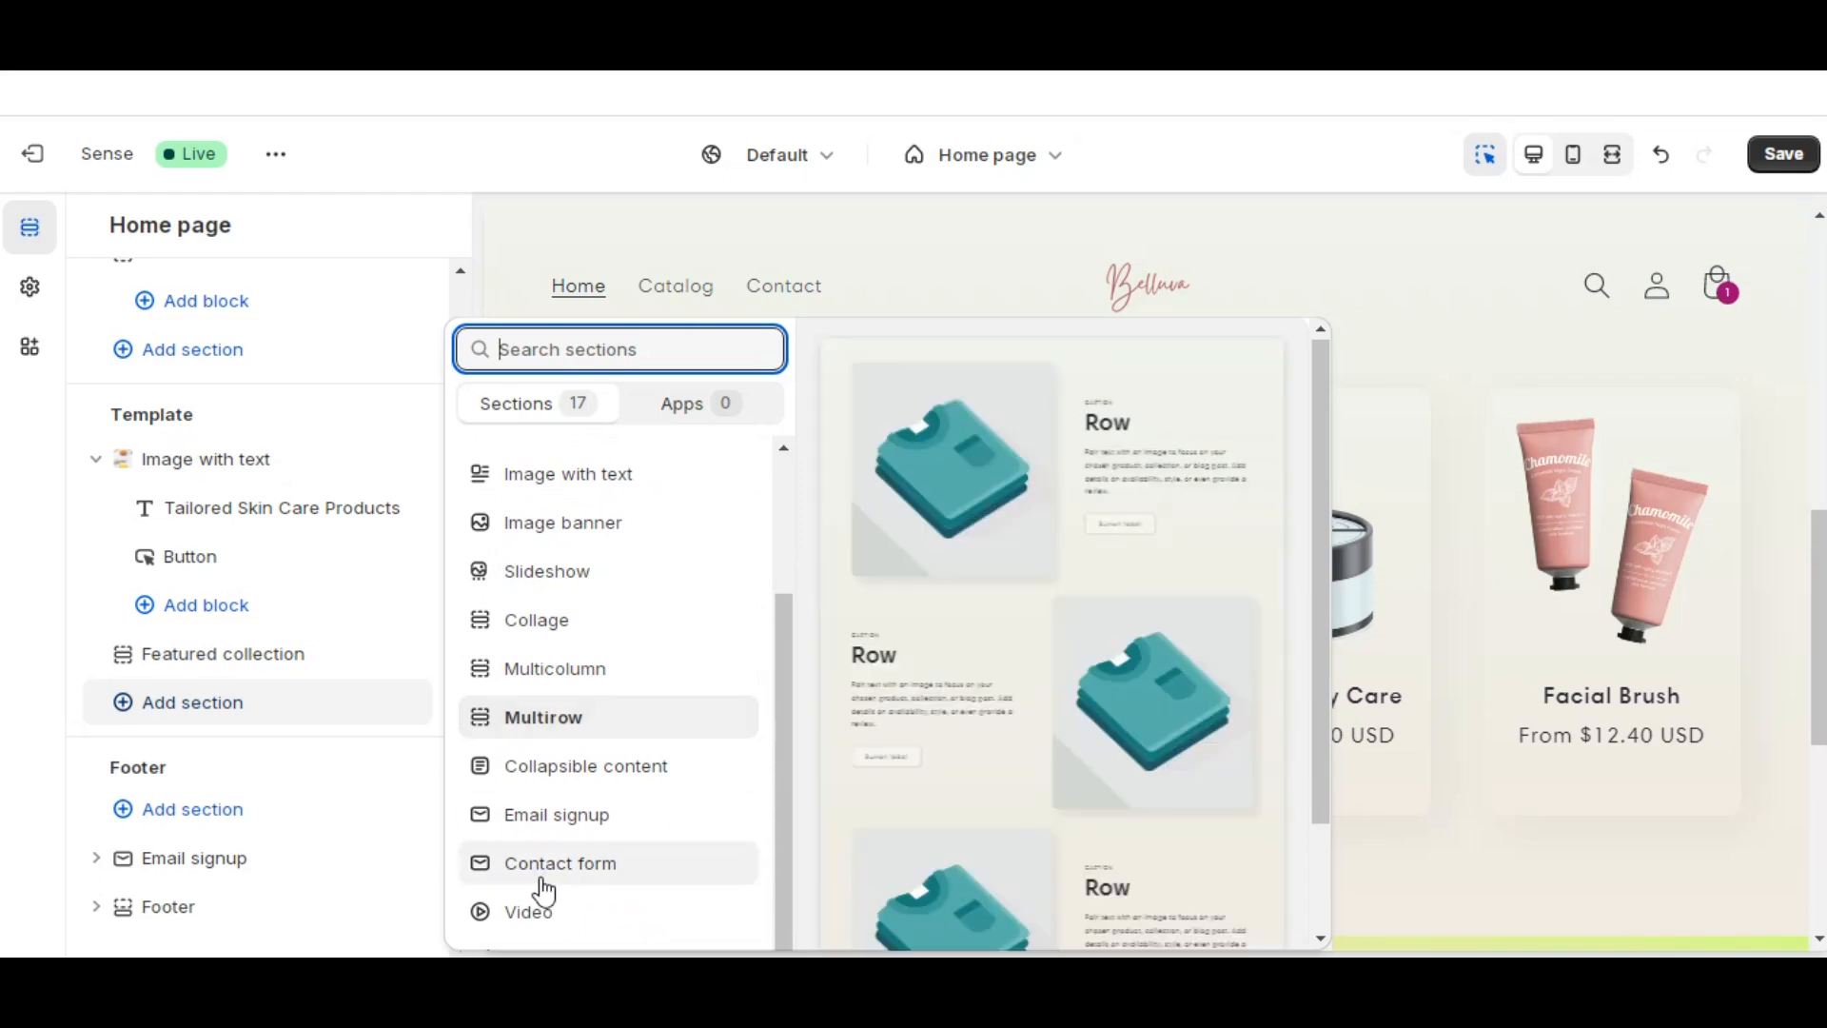
scroll(544, 755, "up", 2)
scroll(543, 755, "up", 1)
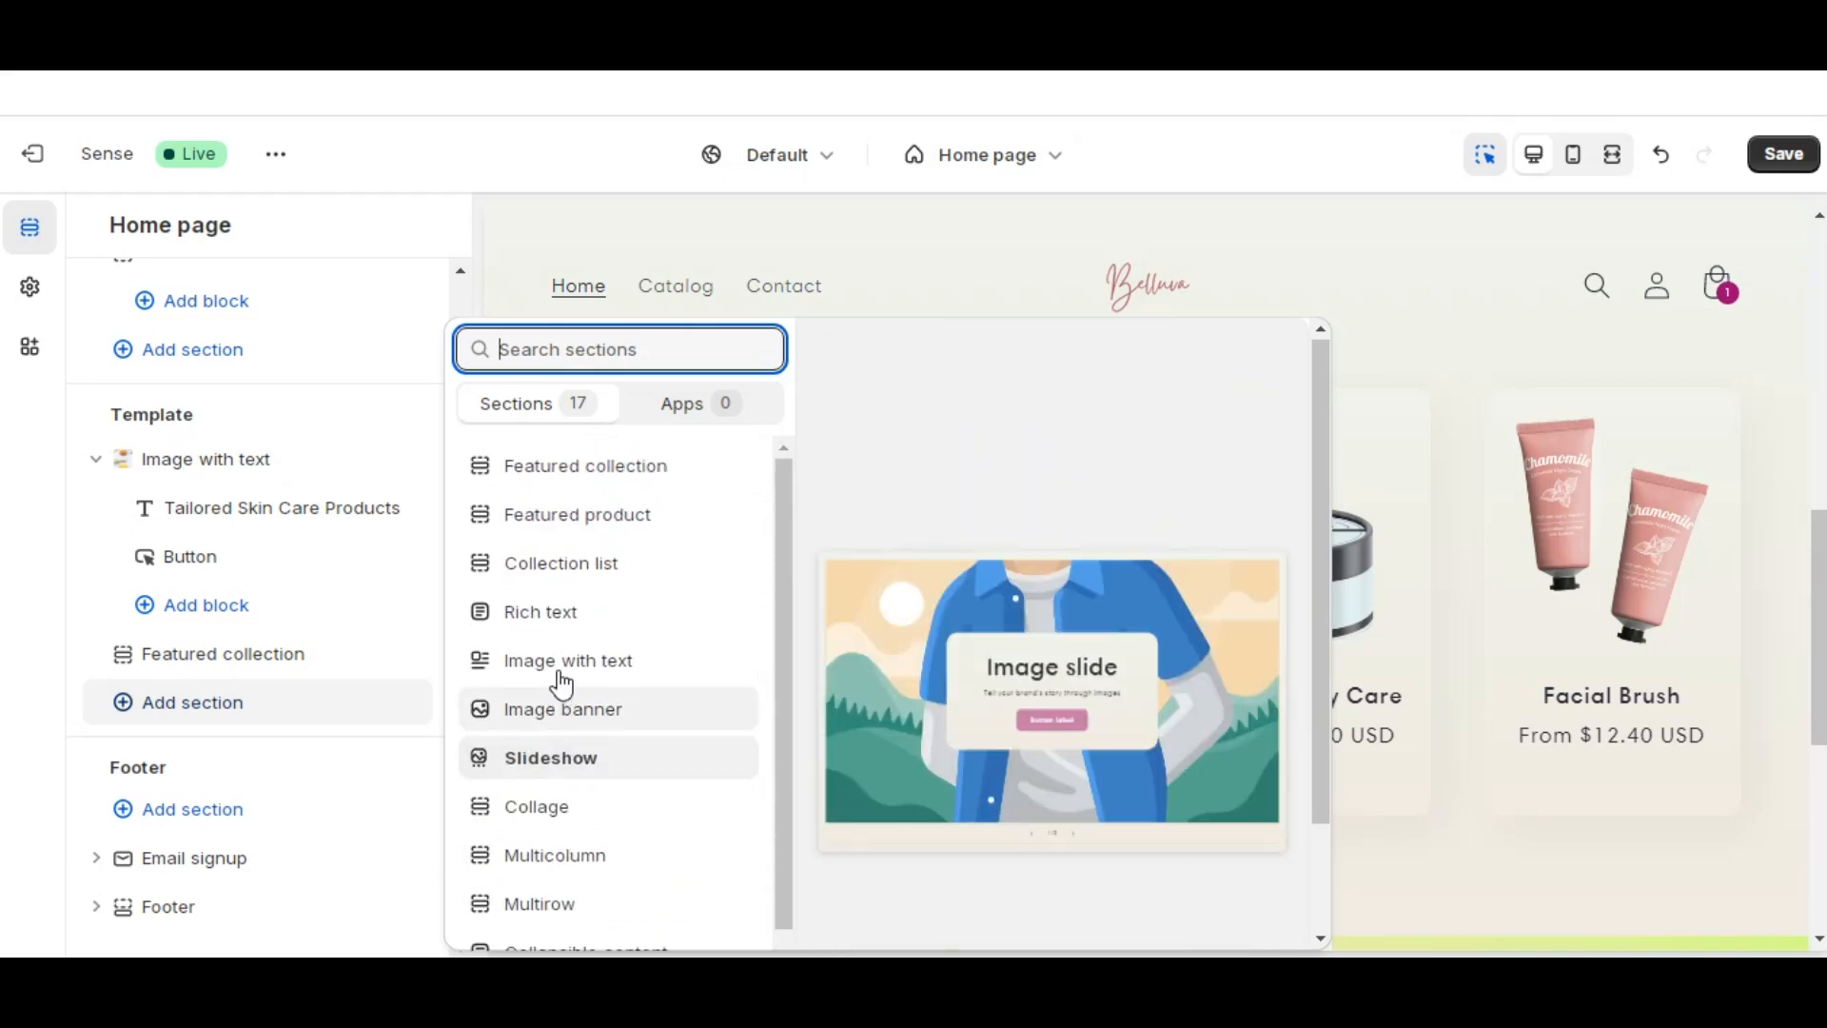
left_click(573, 572)
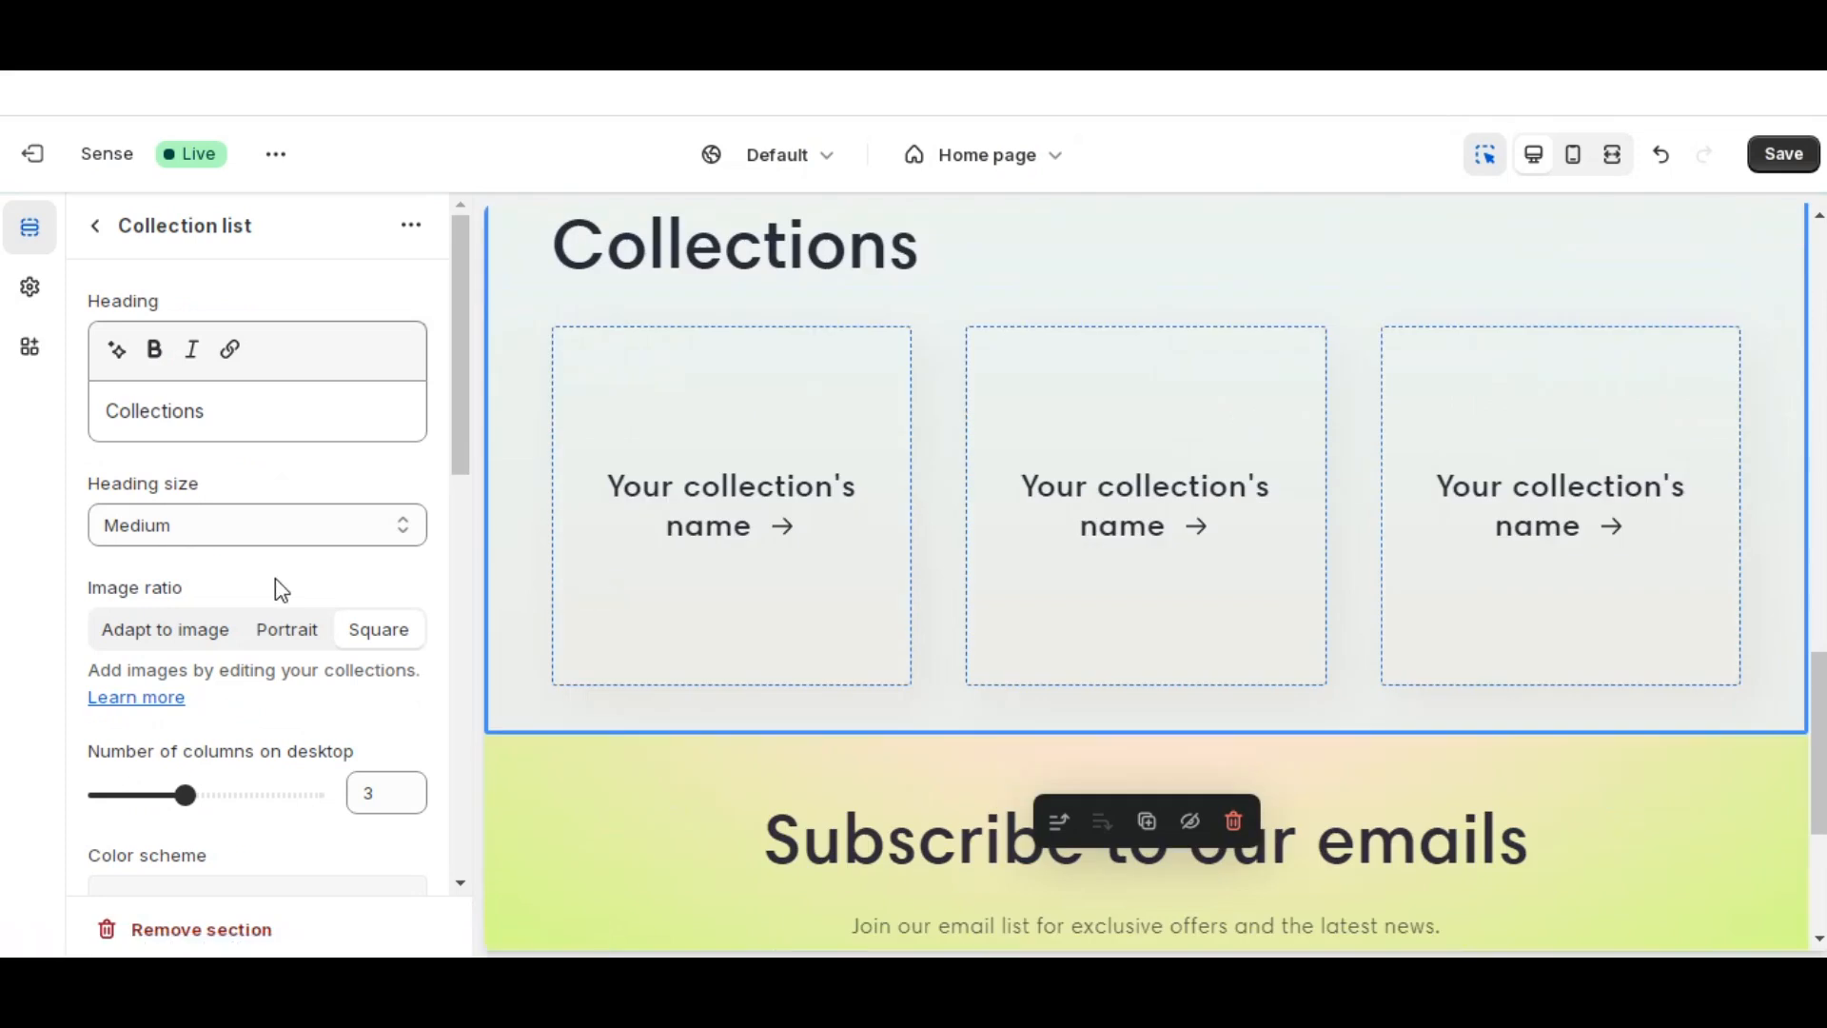
scroll(227, 567, "down", 4)
scroll(227, 568, "up", 4)
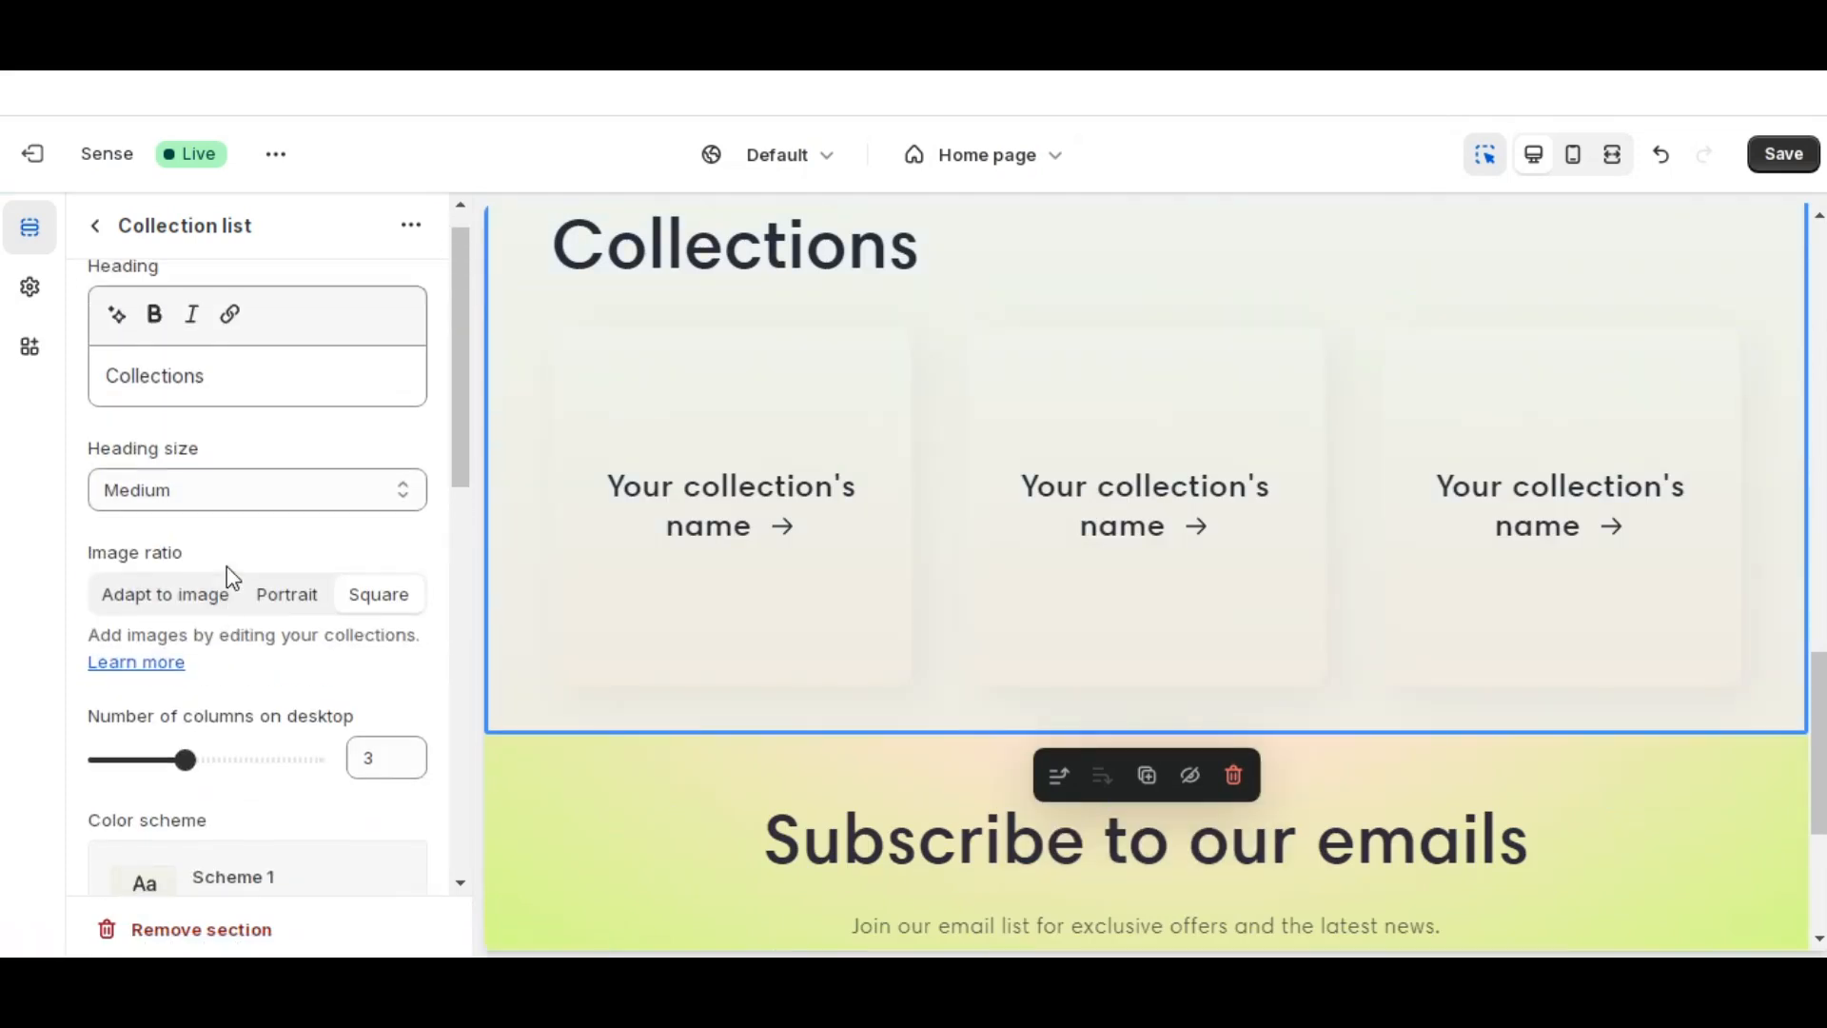
left_click(99, 244)
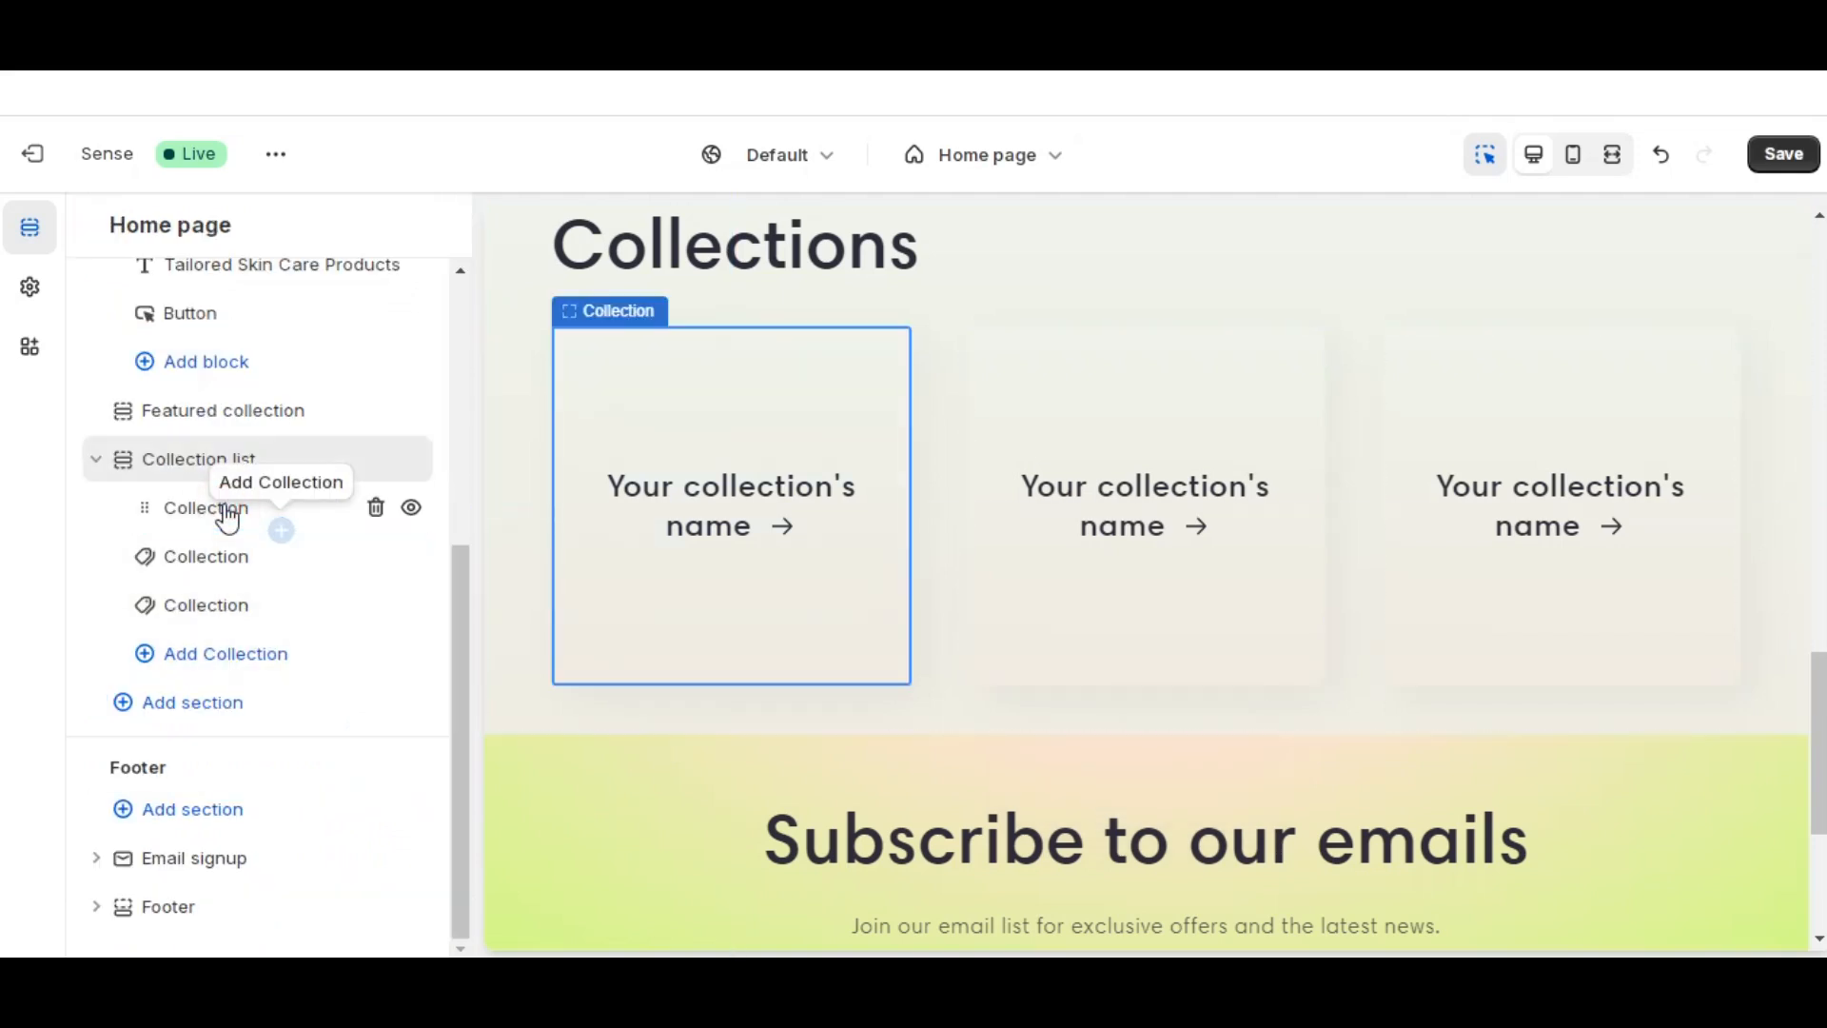
- Assign the Beauty collection to the first collection block of the Collection list section
left_click(226, 509)
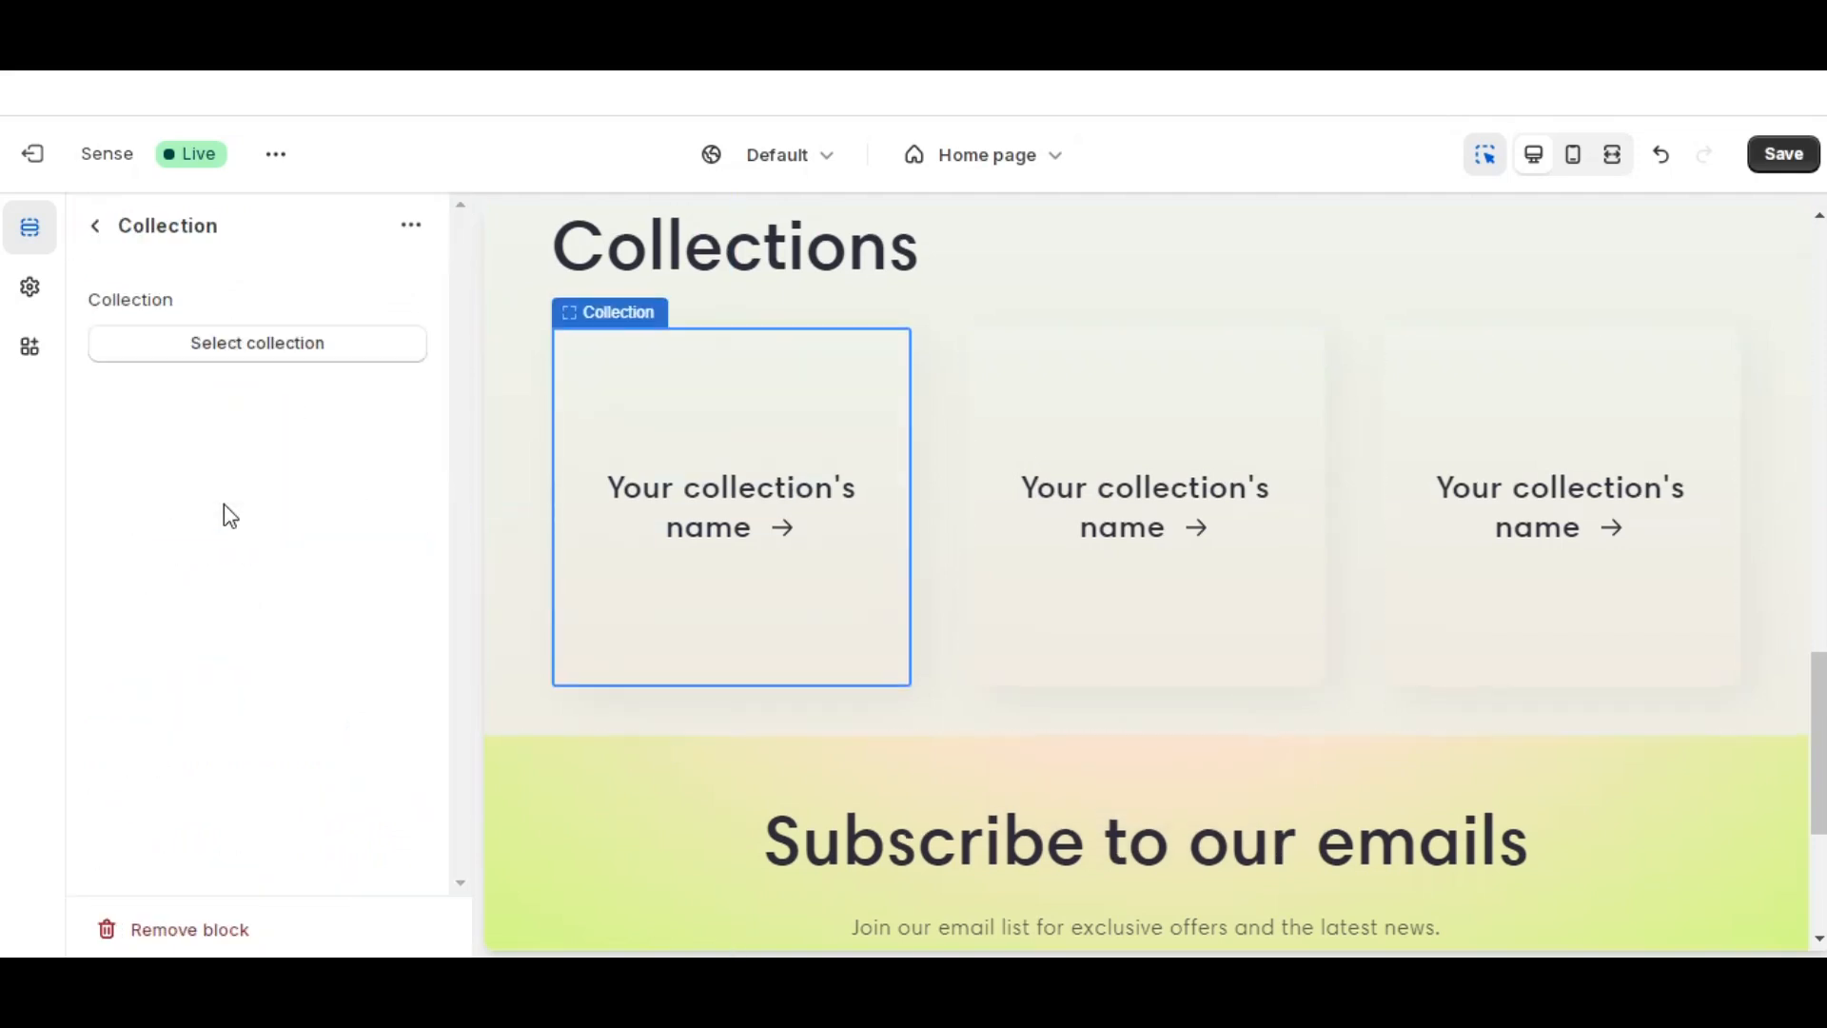
left_click(255, 353)
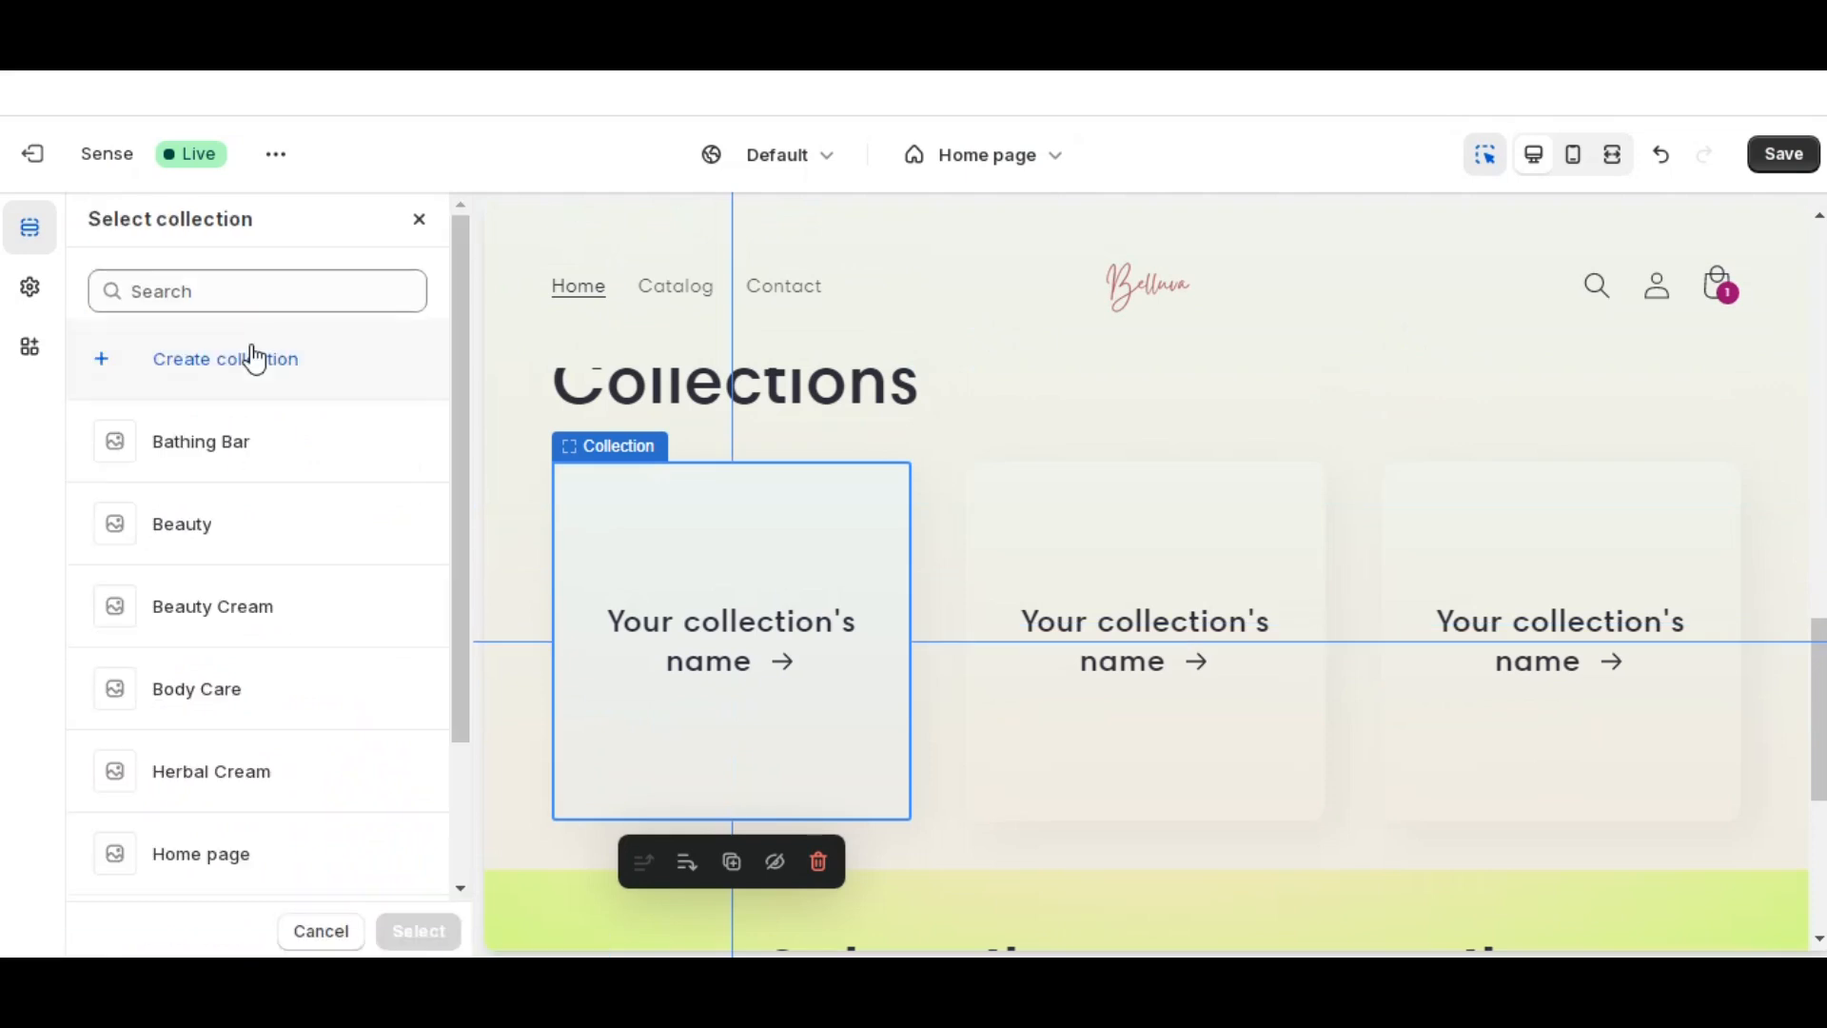
left_click(222, 526)
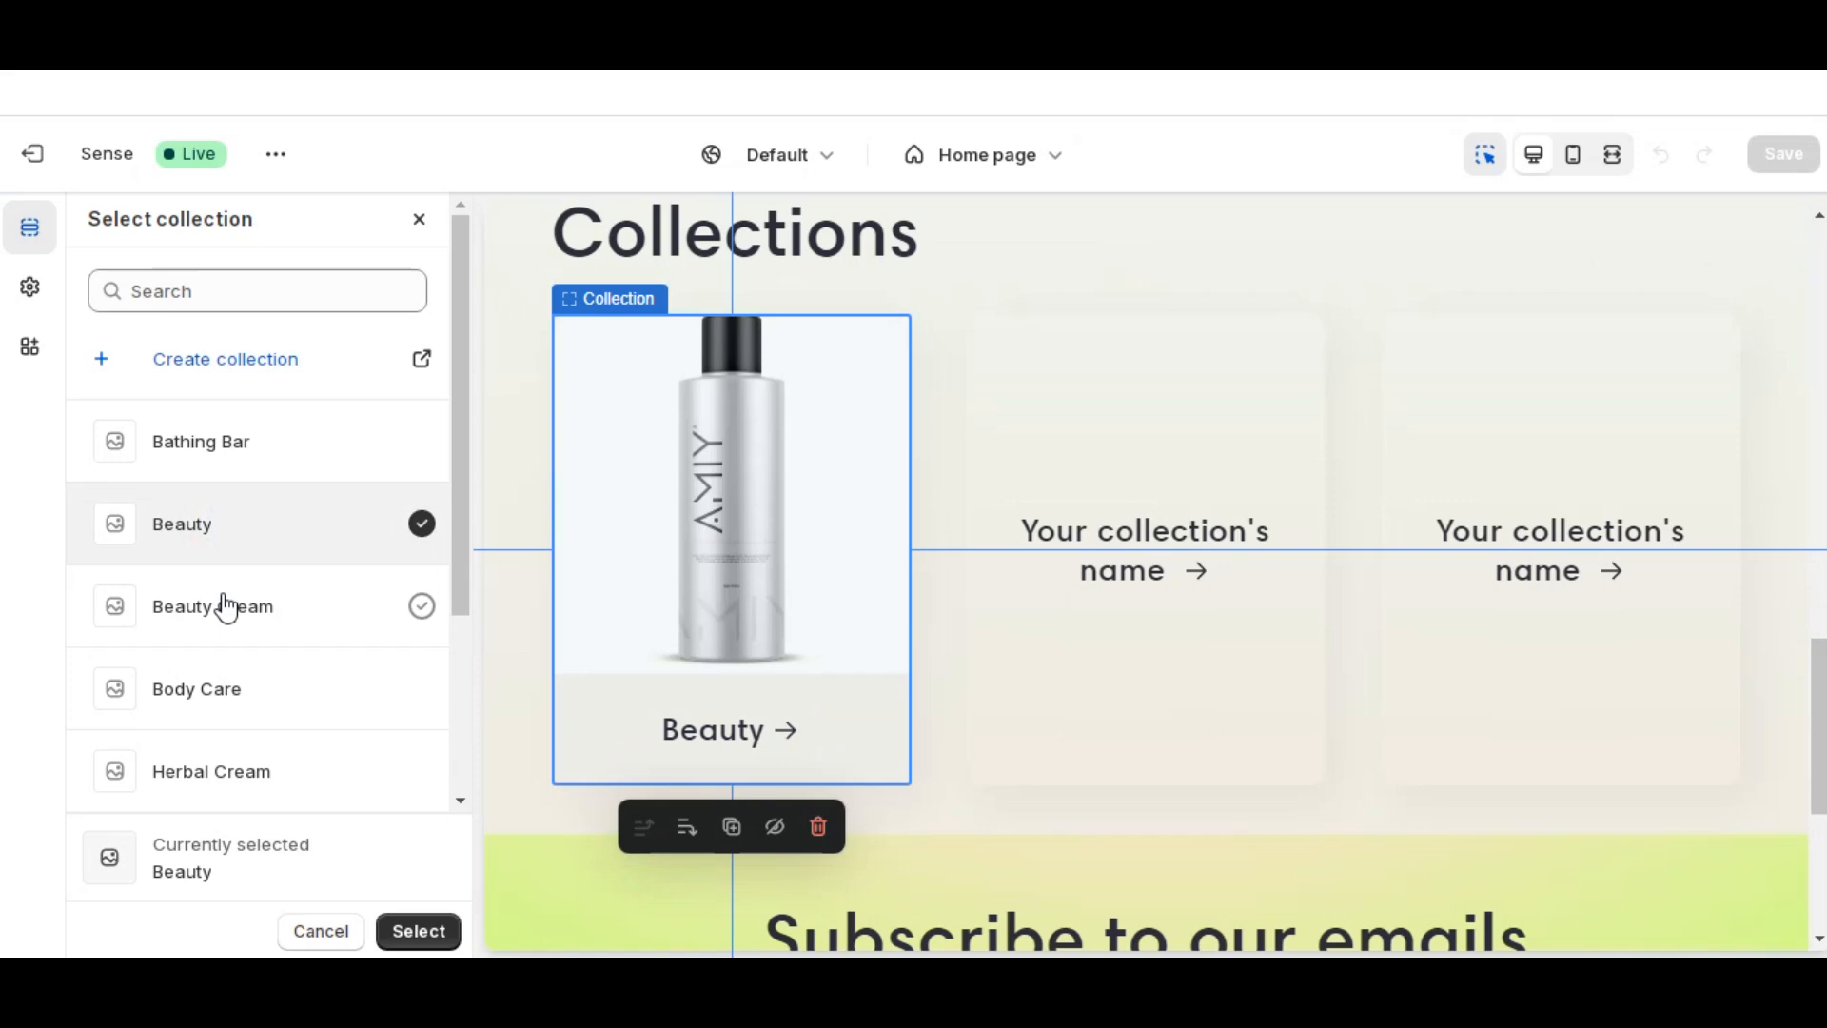
left_click(398, 930)
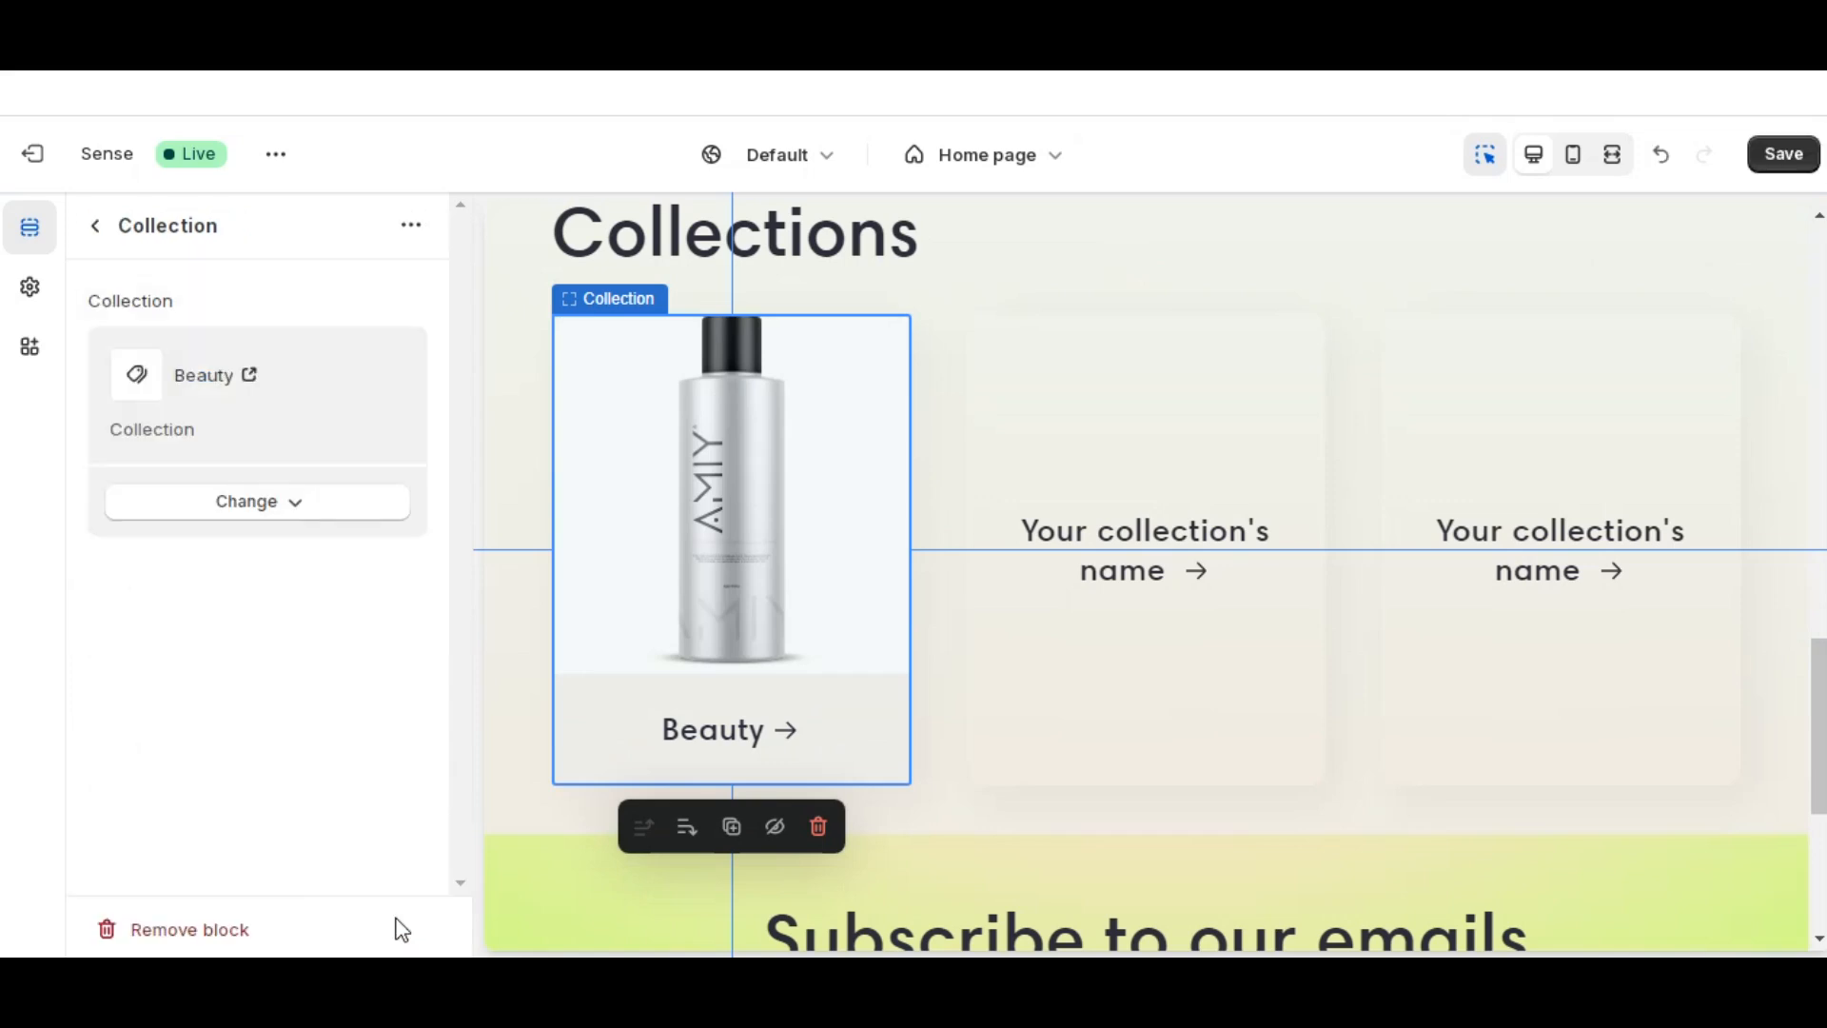
left_click(105, 230)
- Try Beauty Cream and Body Care in the second block of the Collection list section and assign the Herbal Cream collection to it
mouse_move(230, 564)
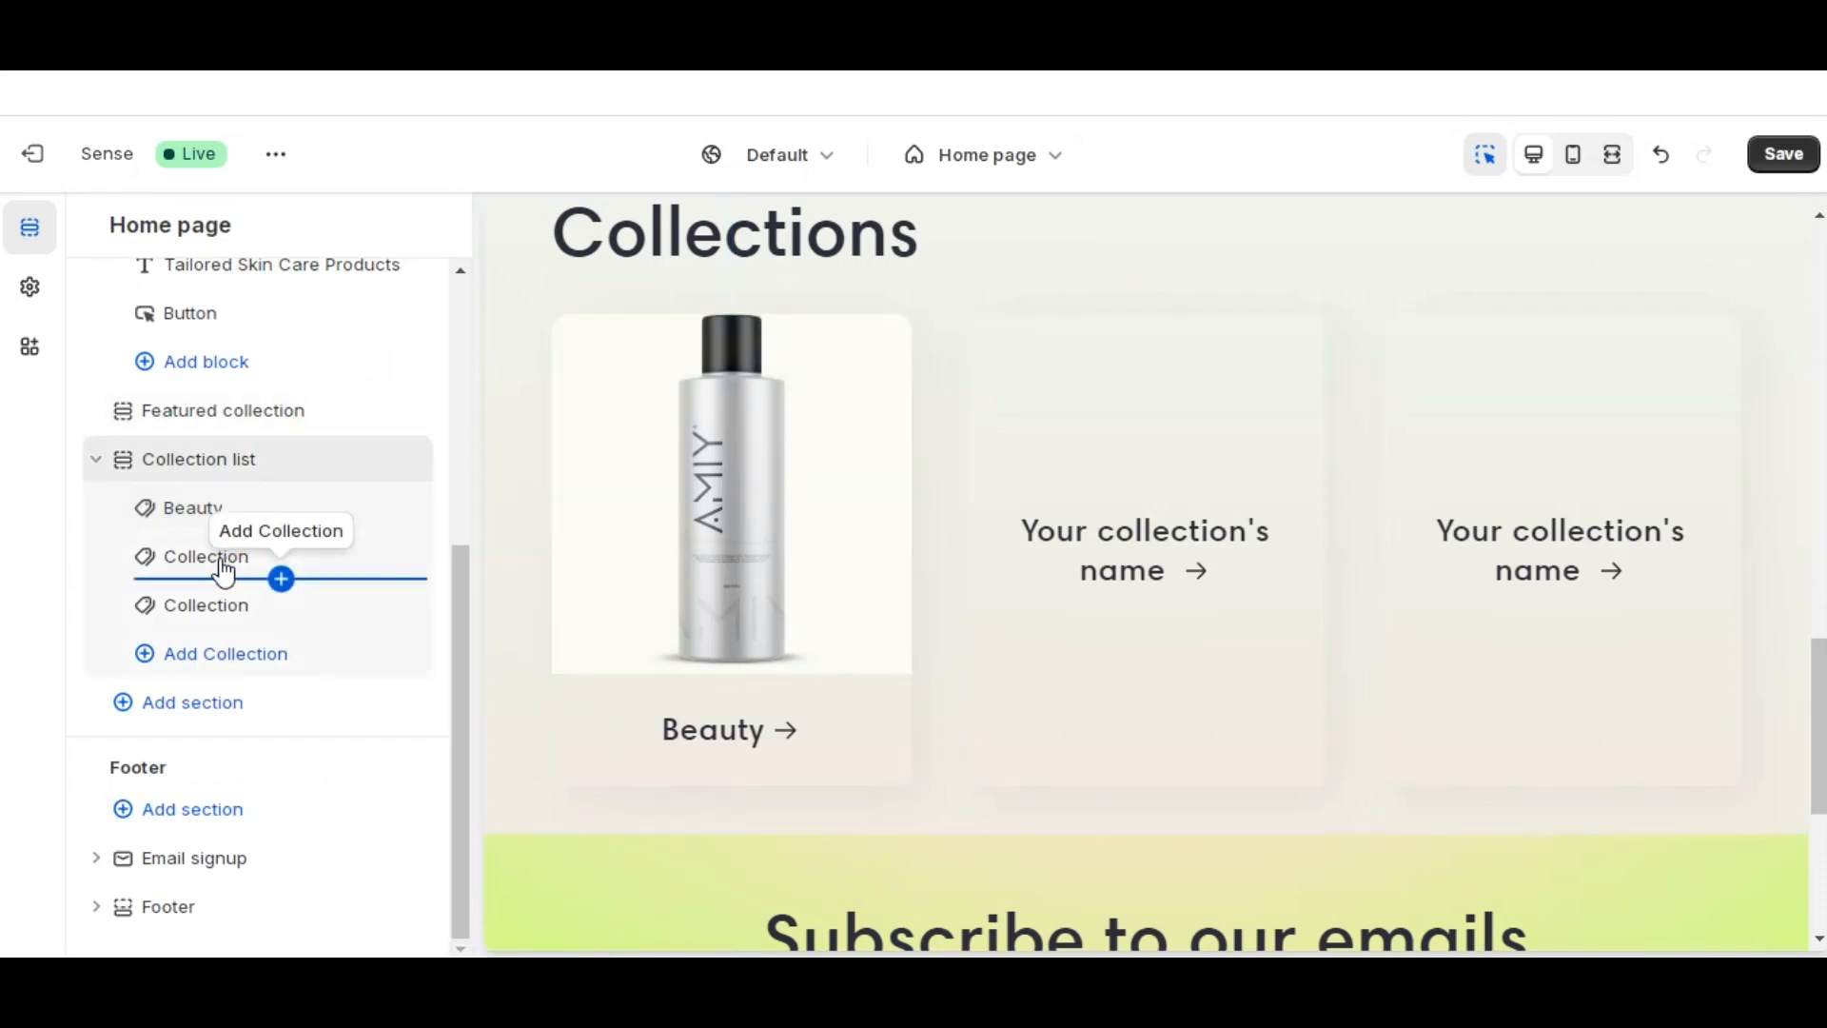
left_click(217, 609)
left_click(265, 347)
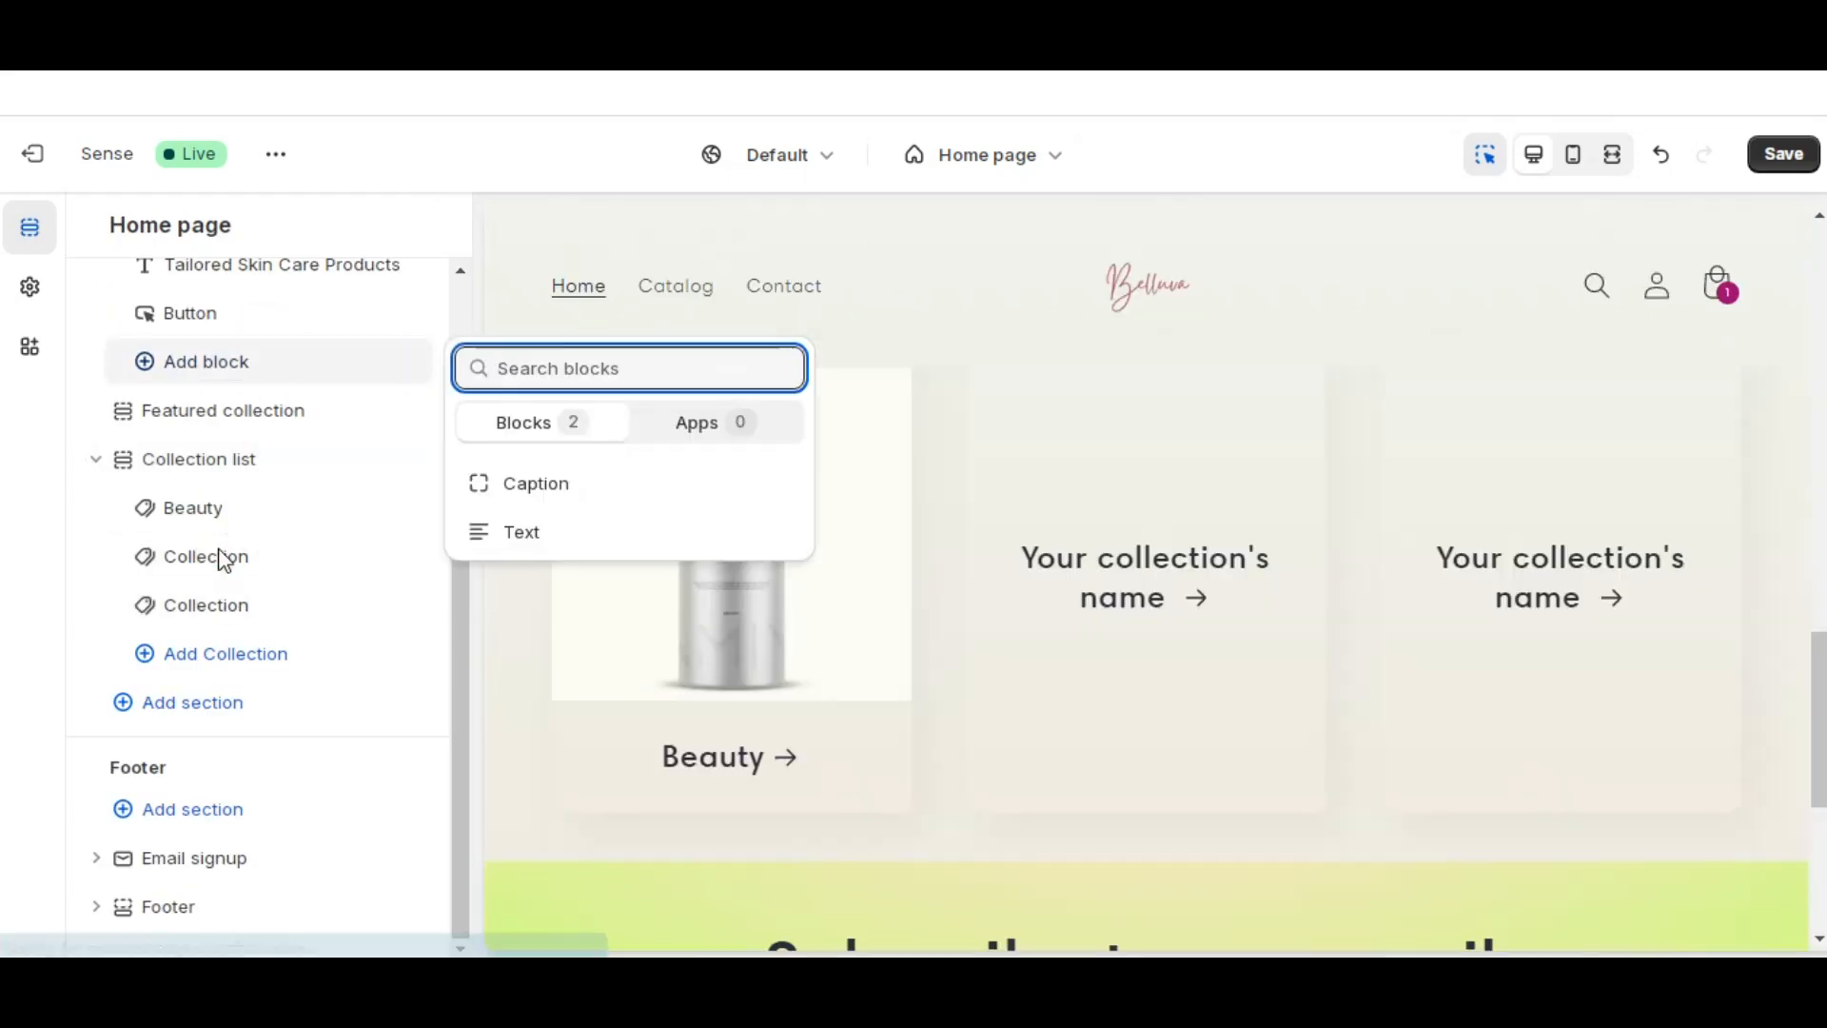
left_click(219, 556)
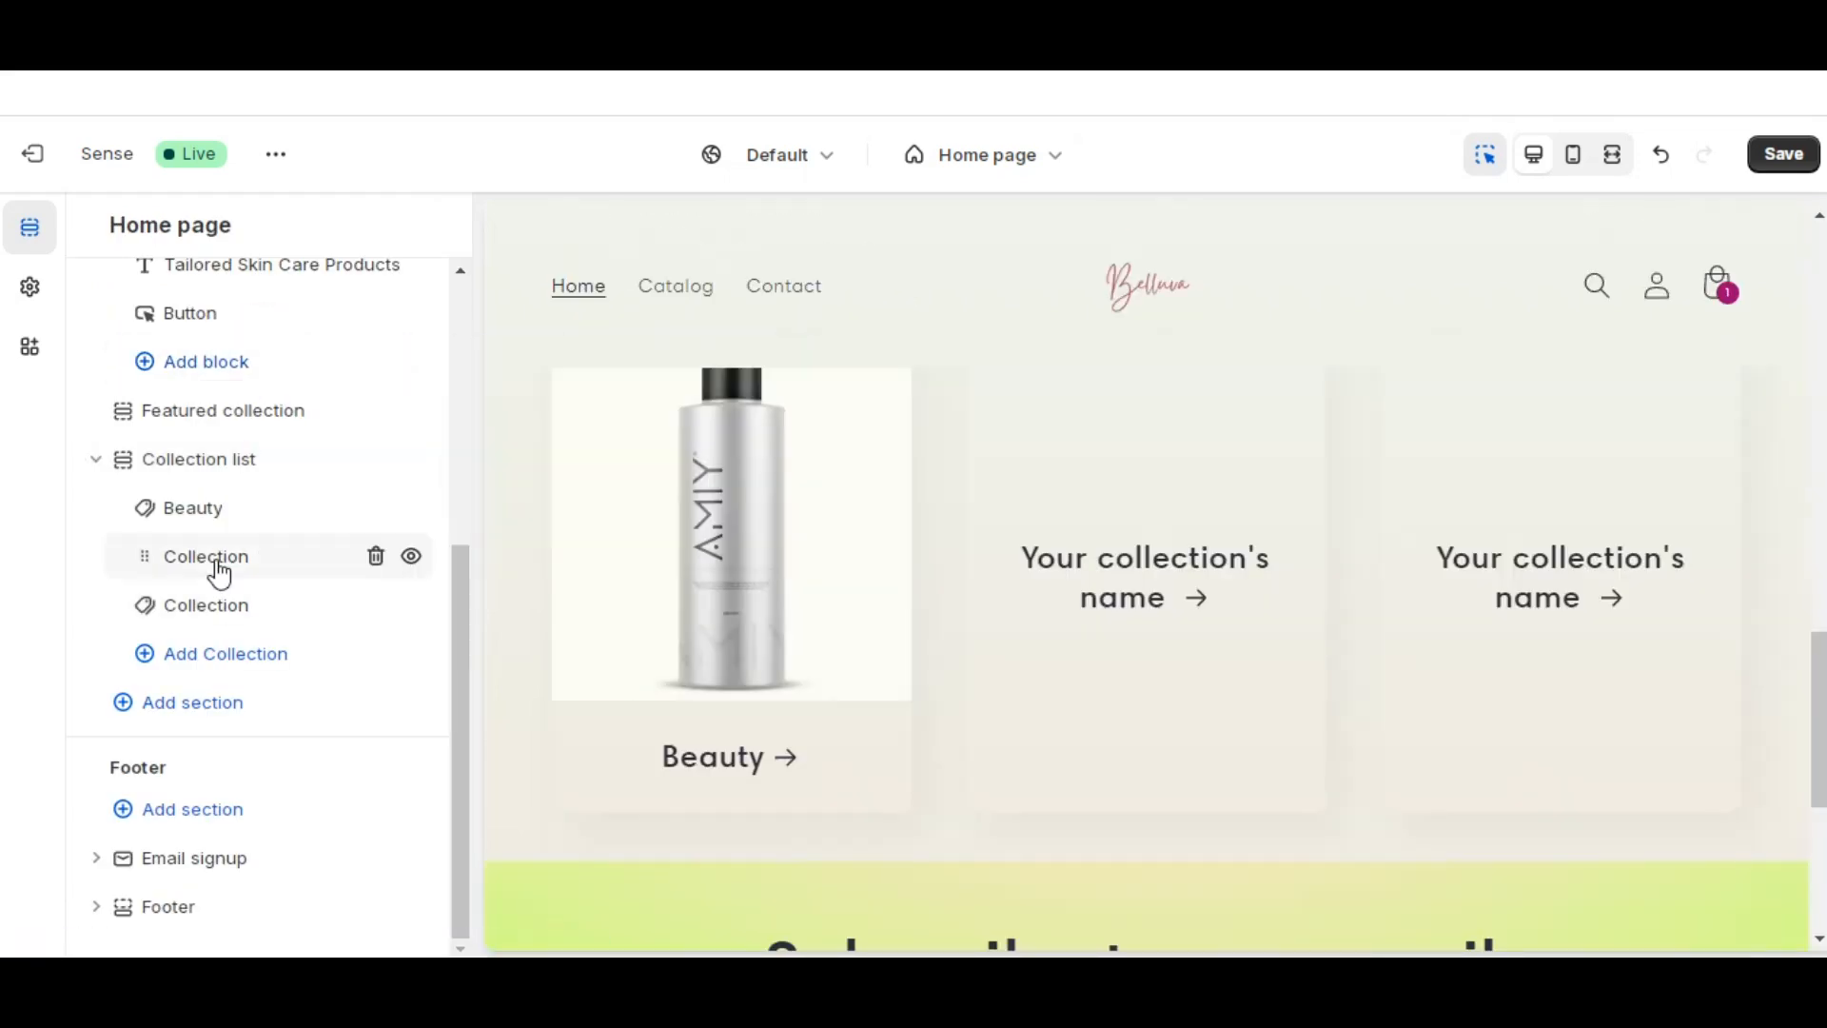
left_click(219, 561)
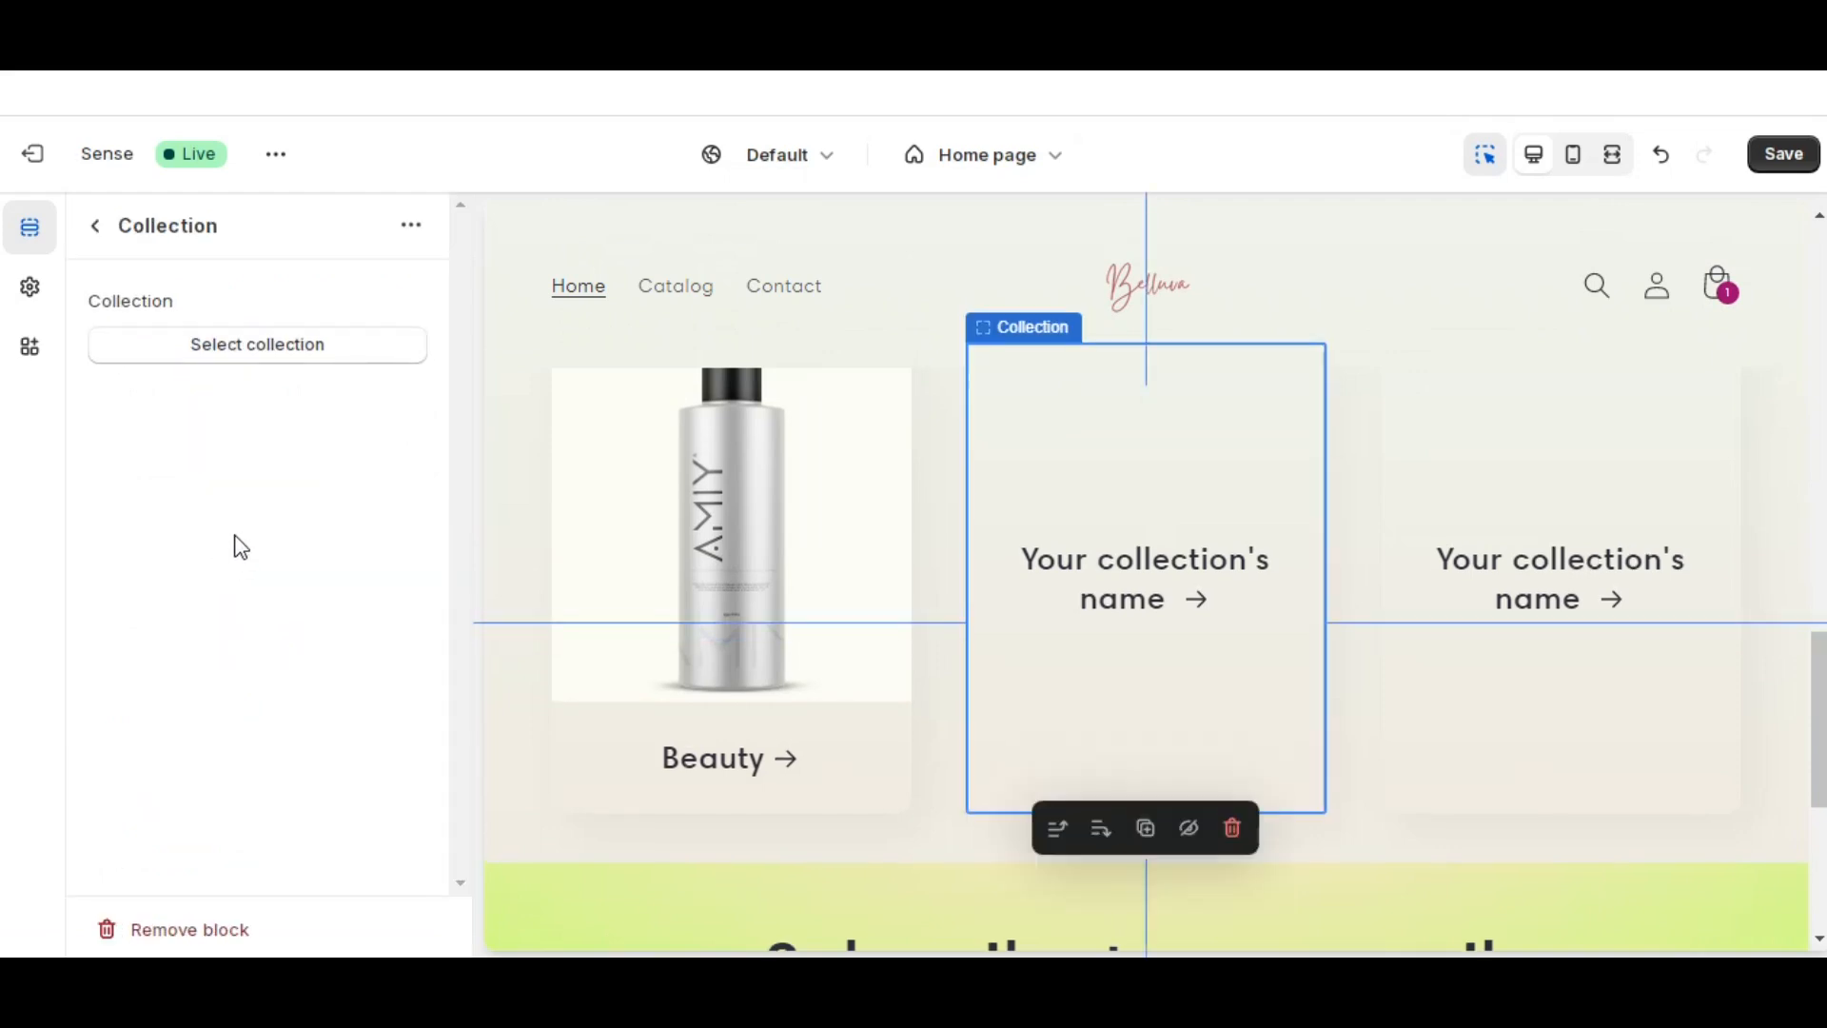
left_click(276, 350)
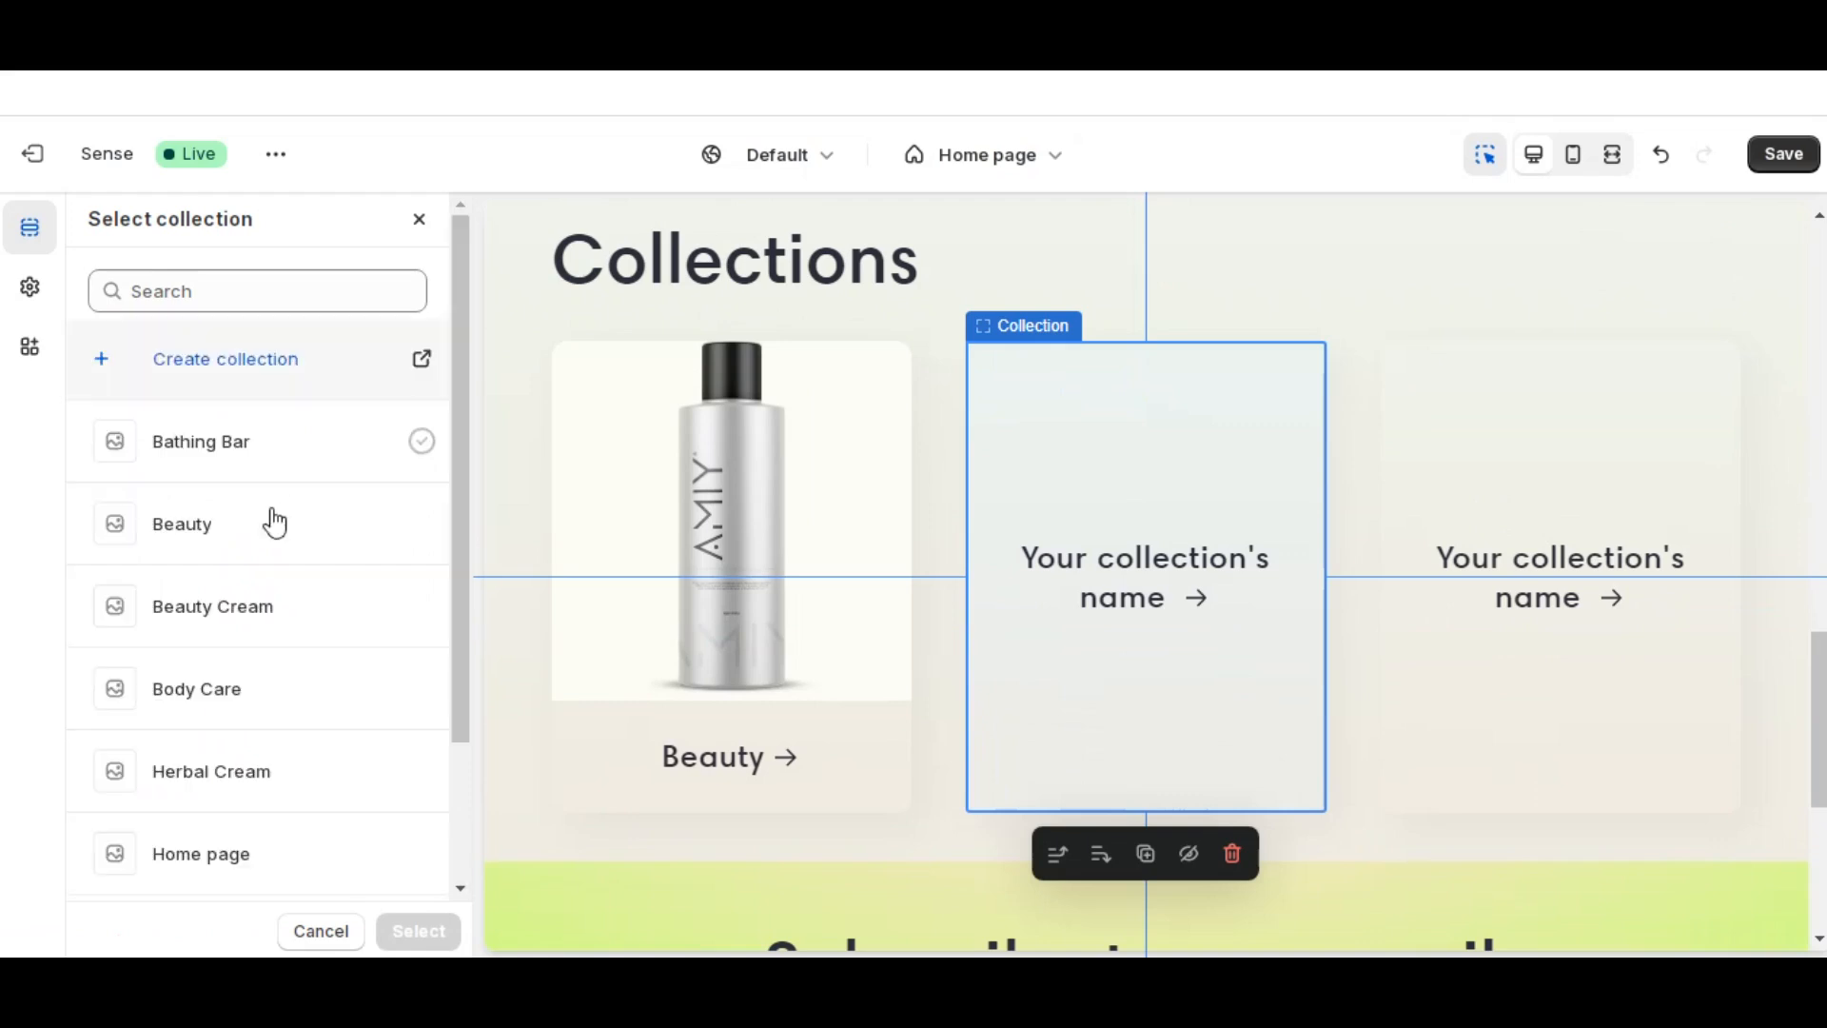
scroll(257, 495, "down", 2)
left_click(255, 494)
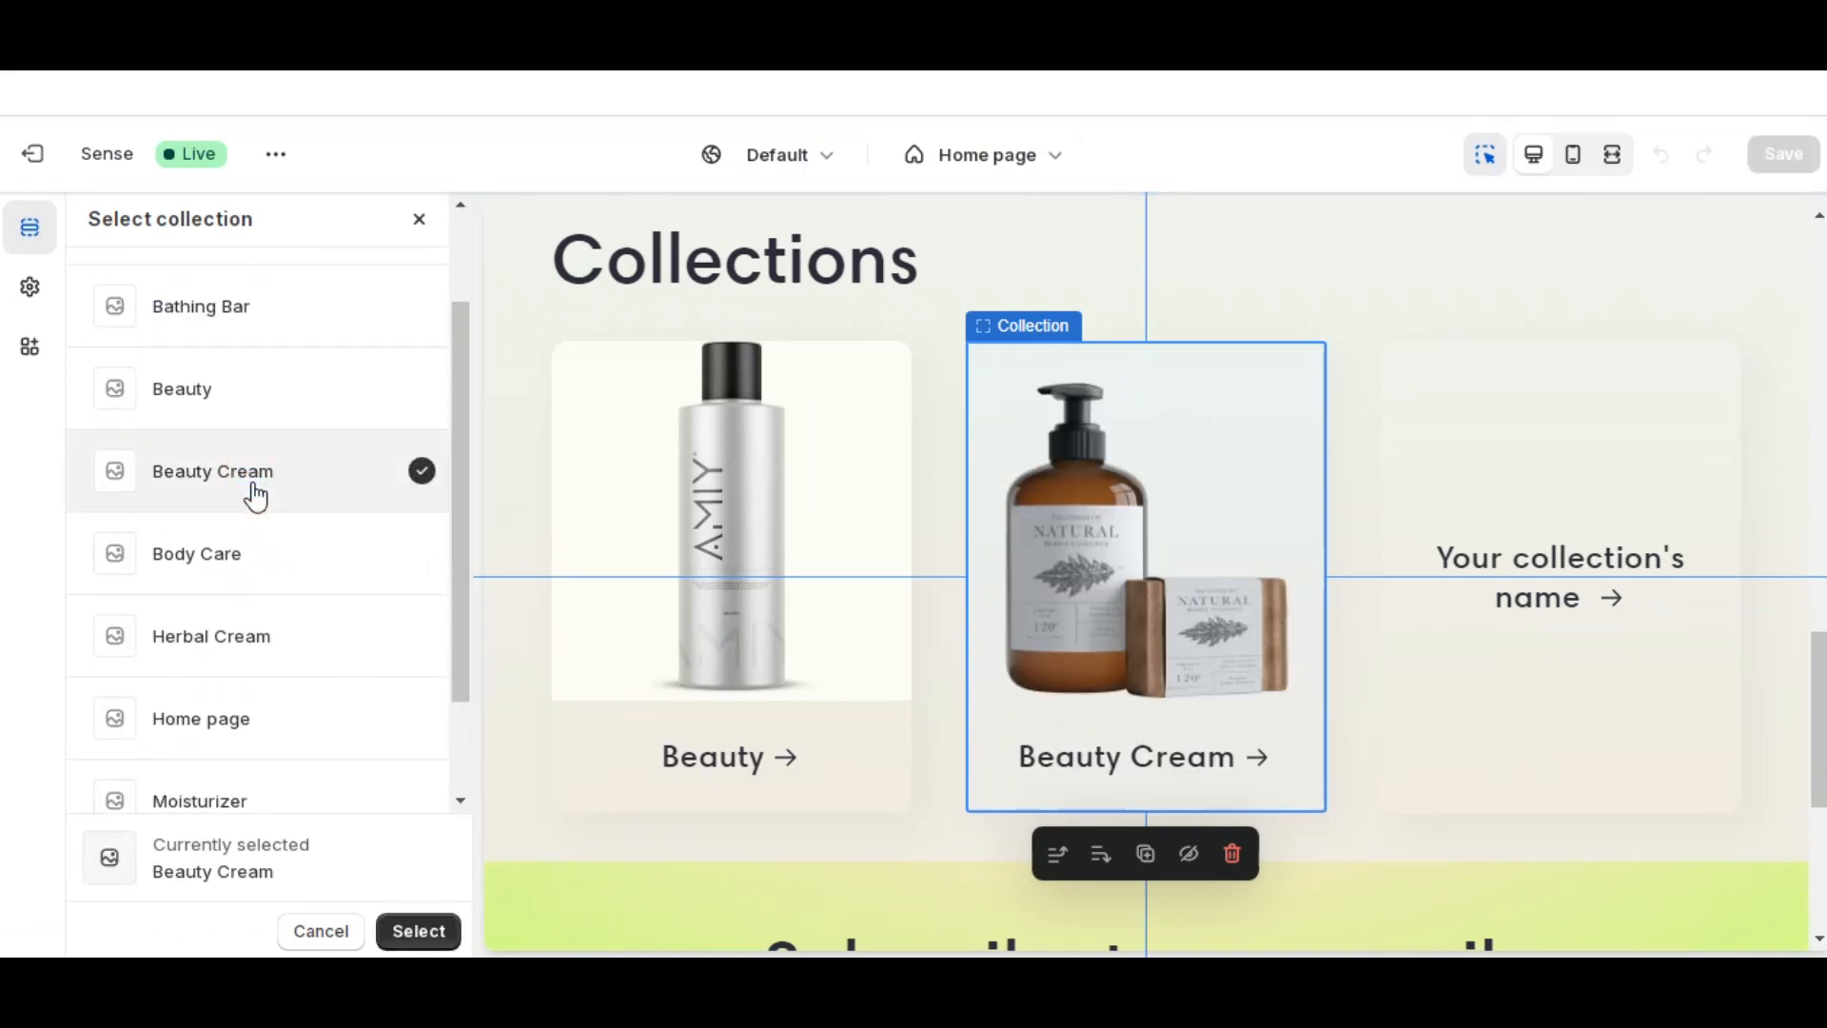
left_click(218, 565)
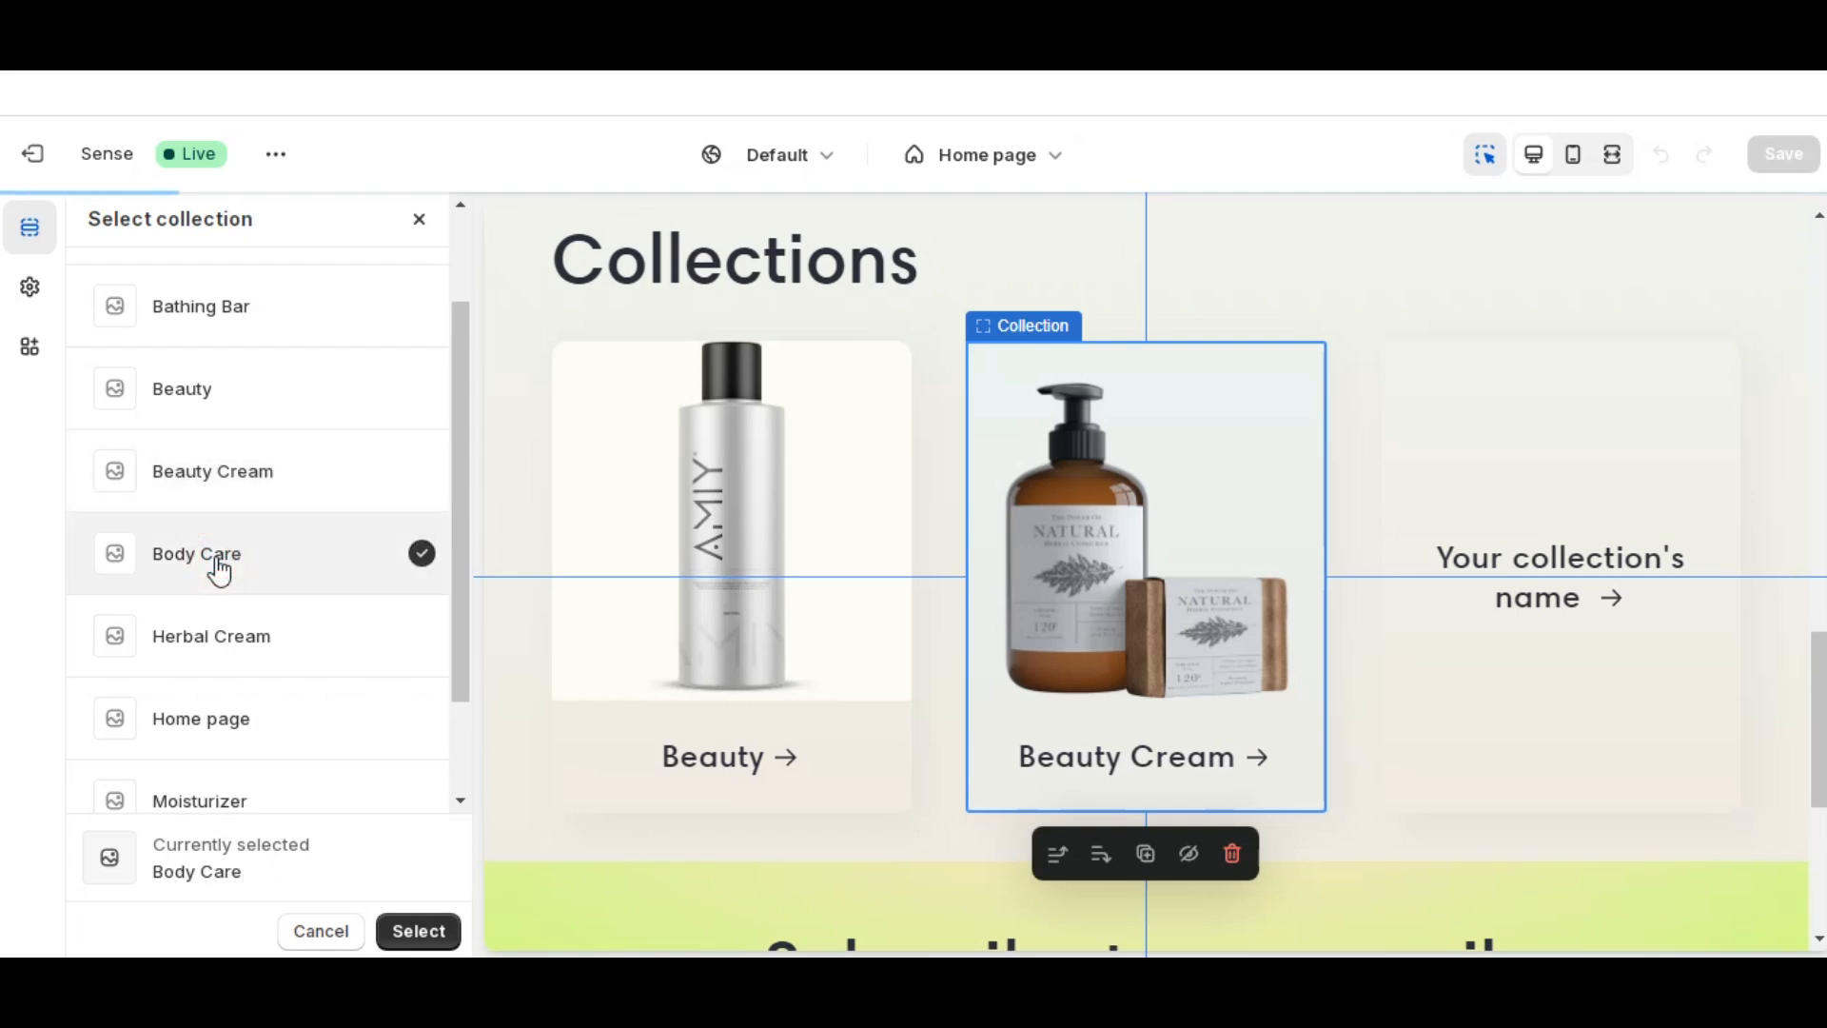
scroll(218, 562, "down", 2)
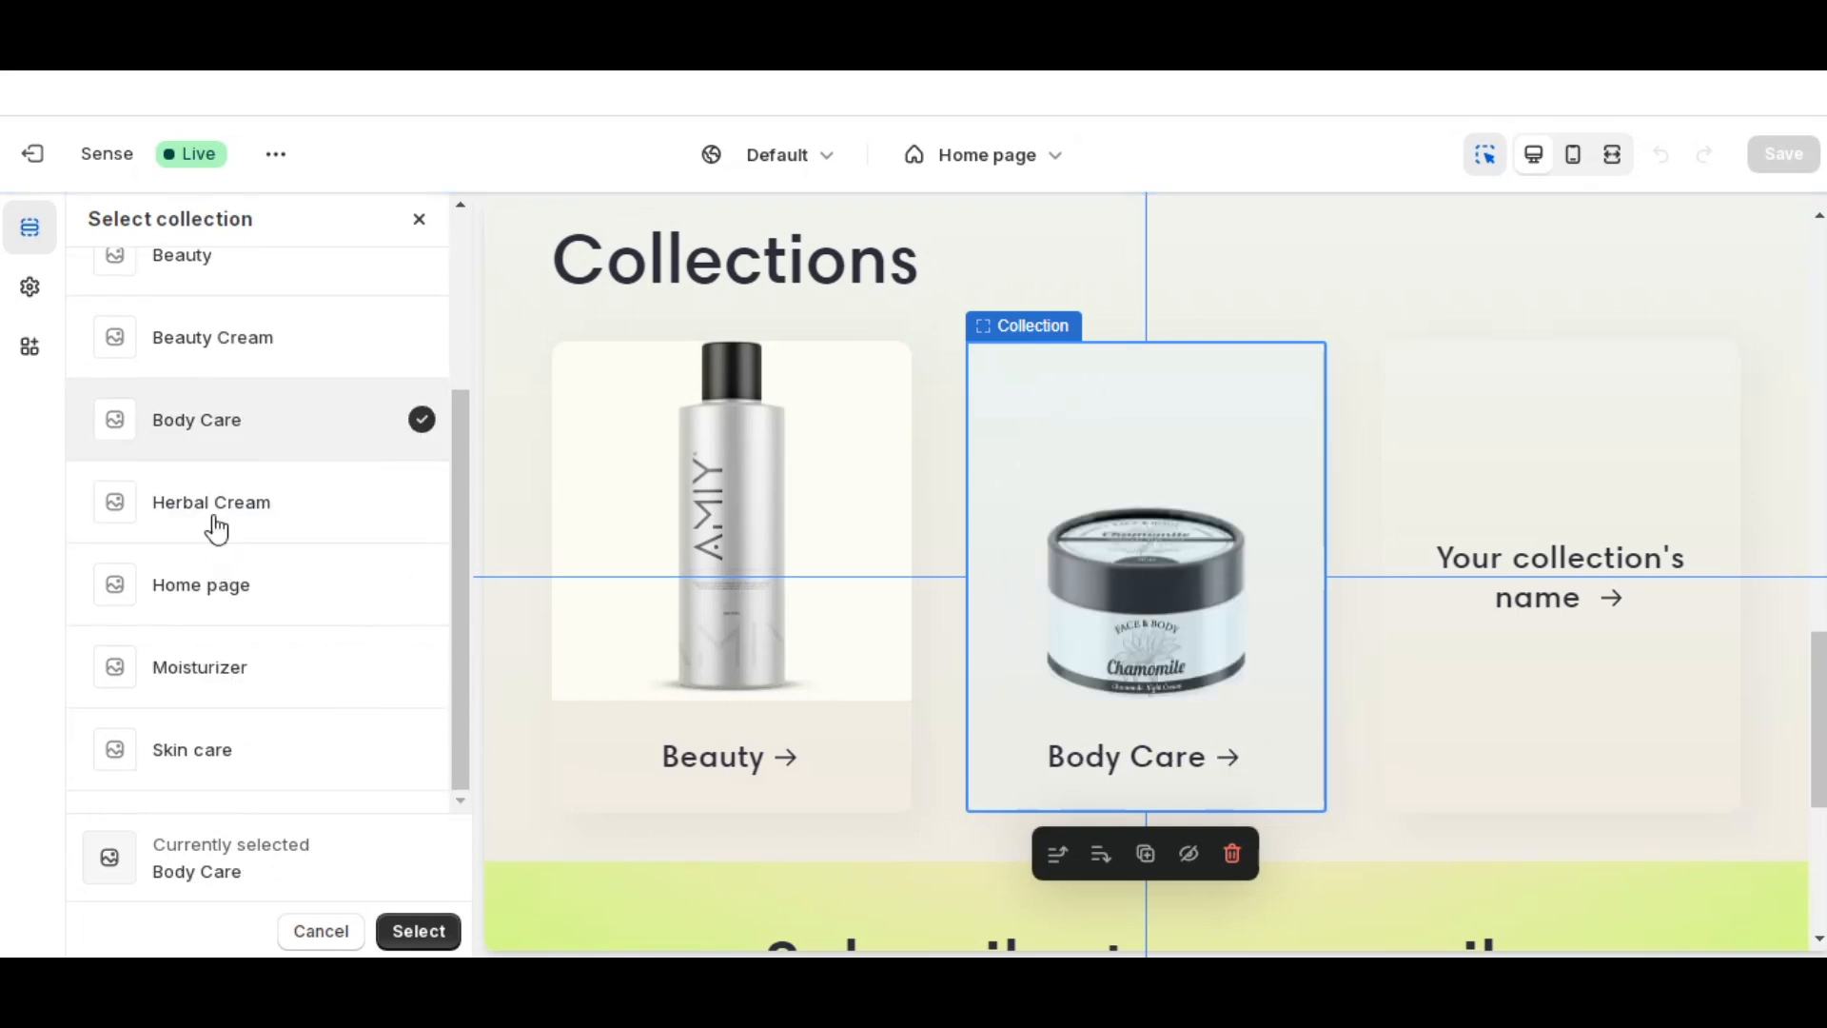
left_click(217, 529)
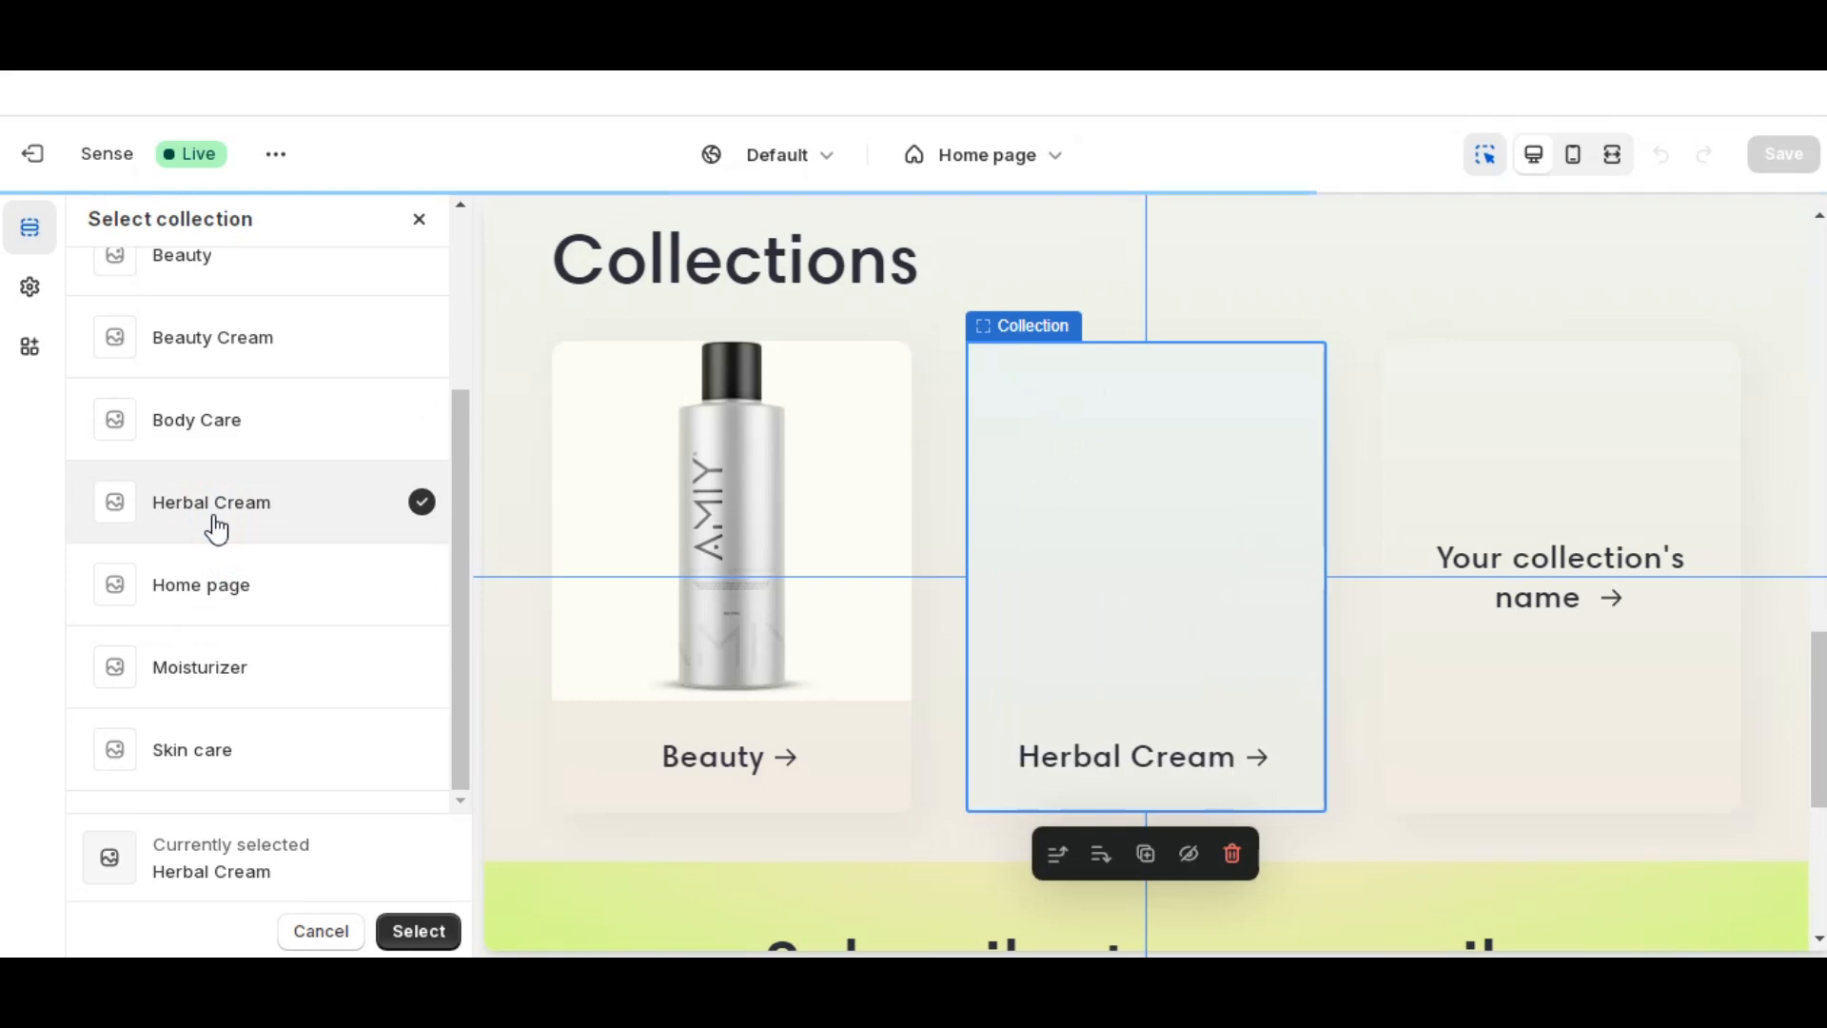
left_click(430, 939)
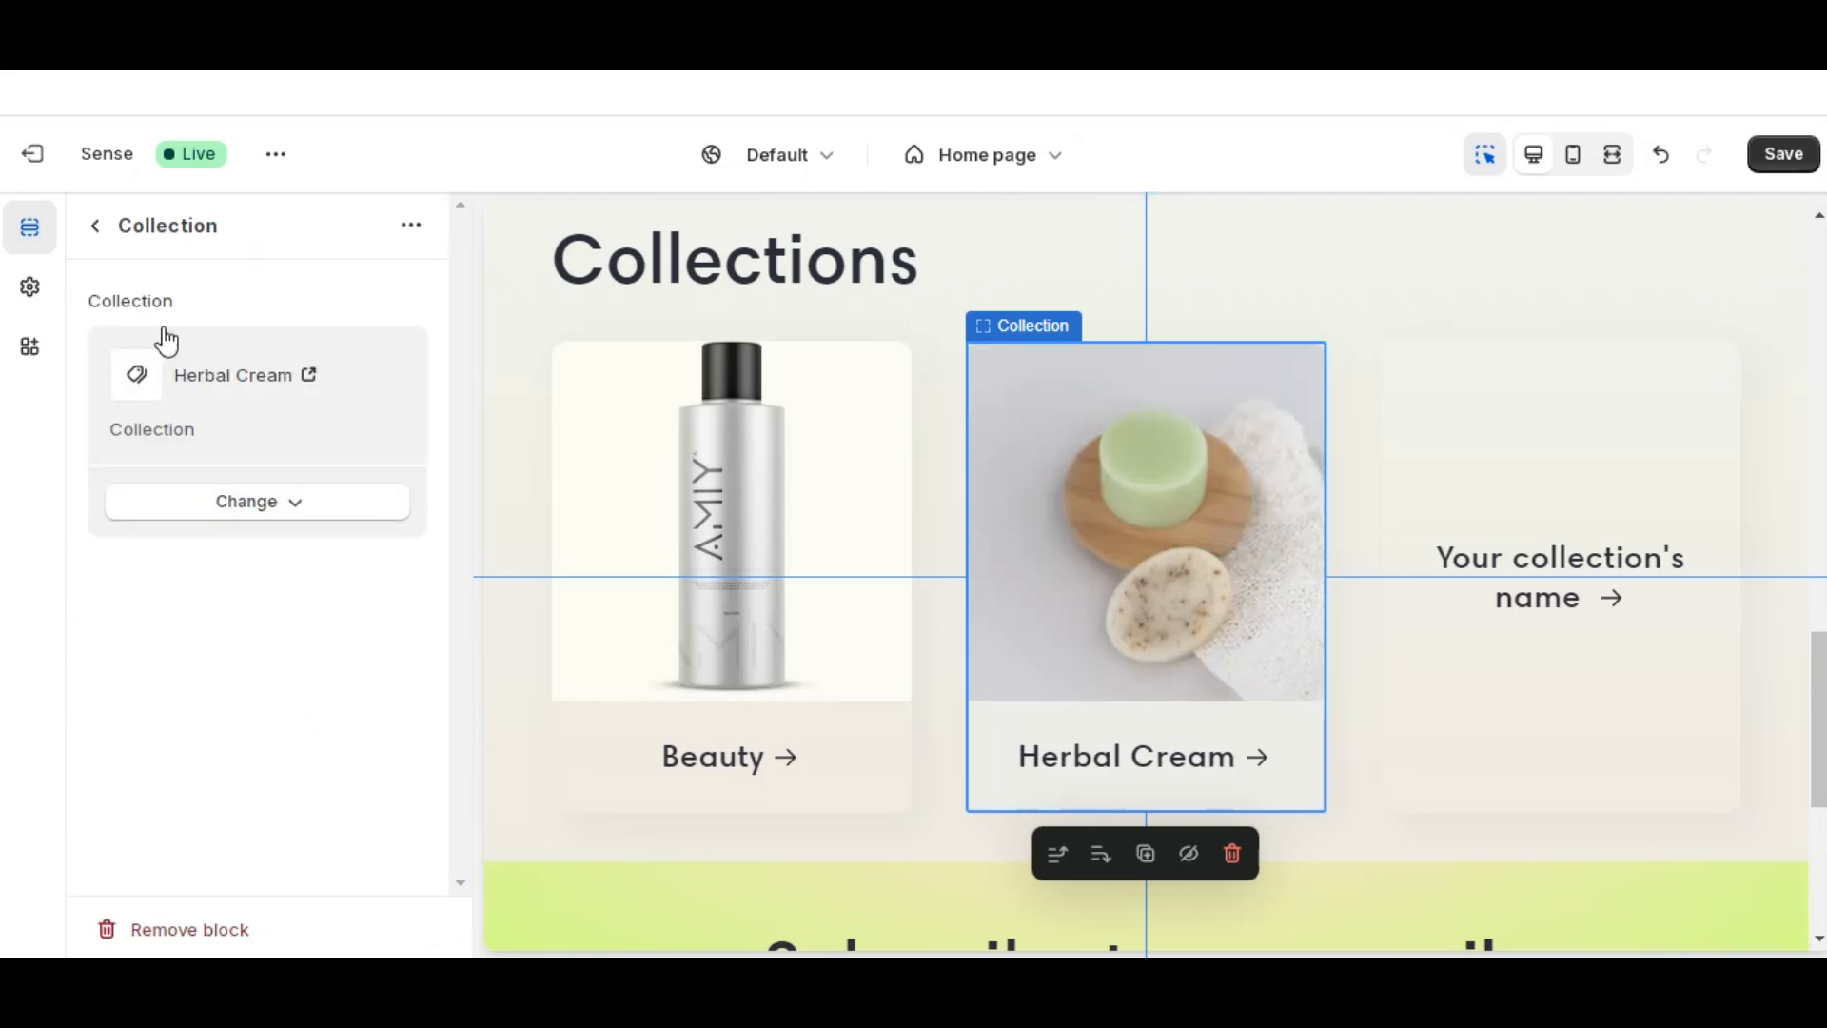
left_click(96, 227)
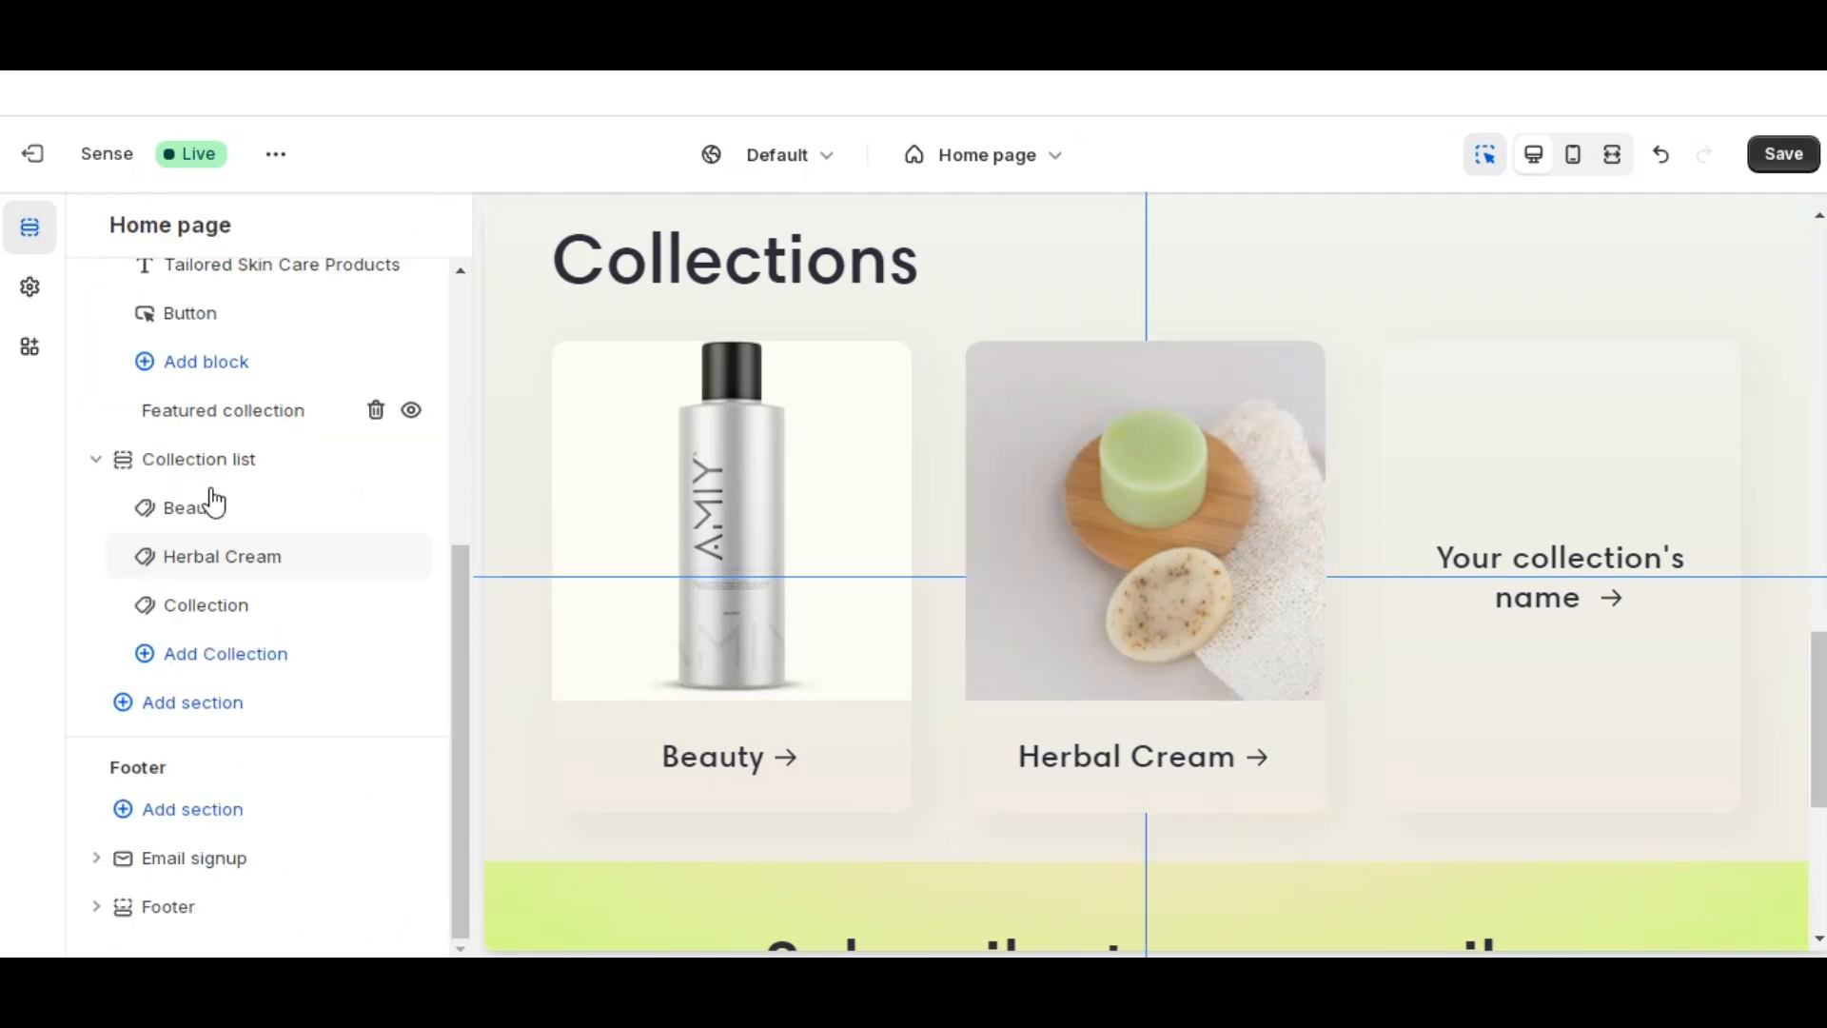
- Preview Moisturizer in the third block of the Collection list section and assign the Skin care collection to it
left_click(205, 607)
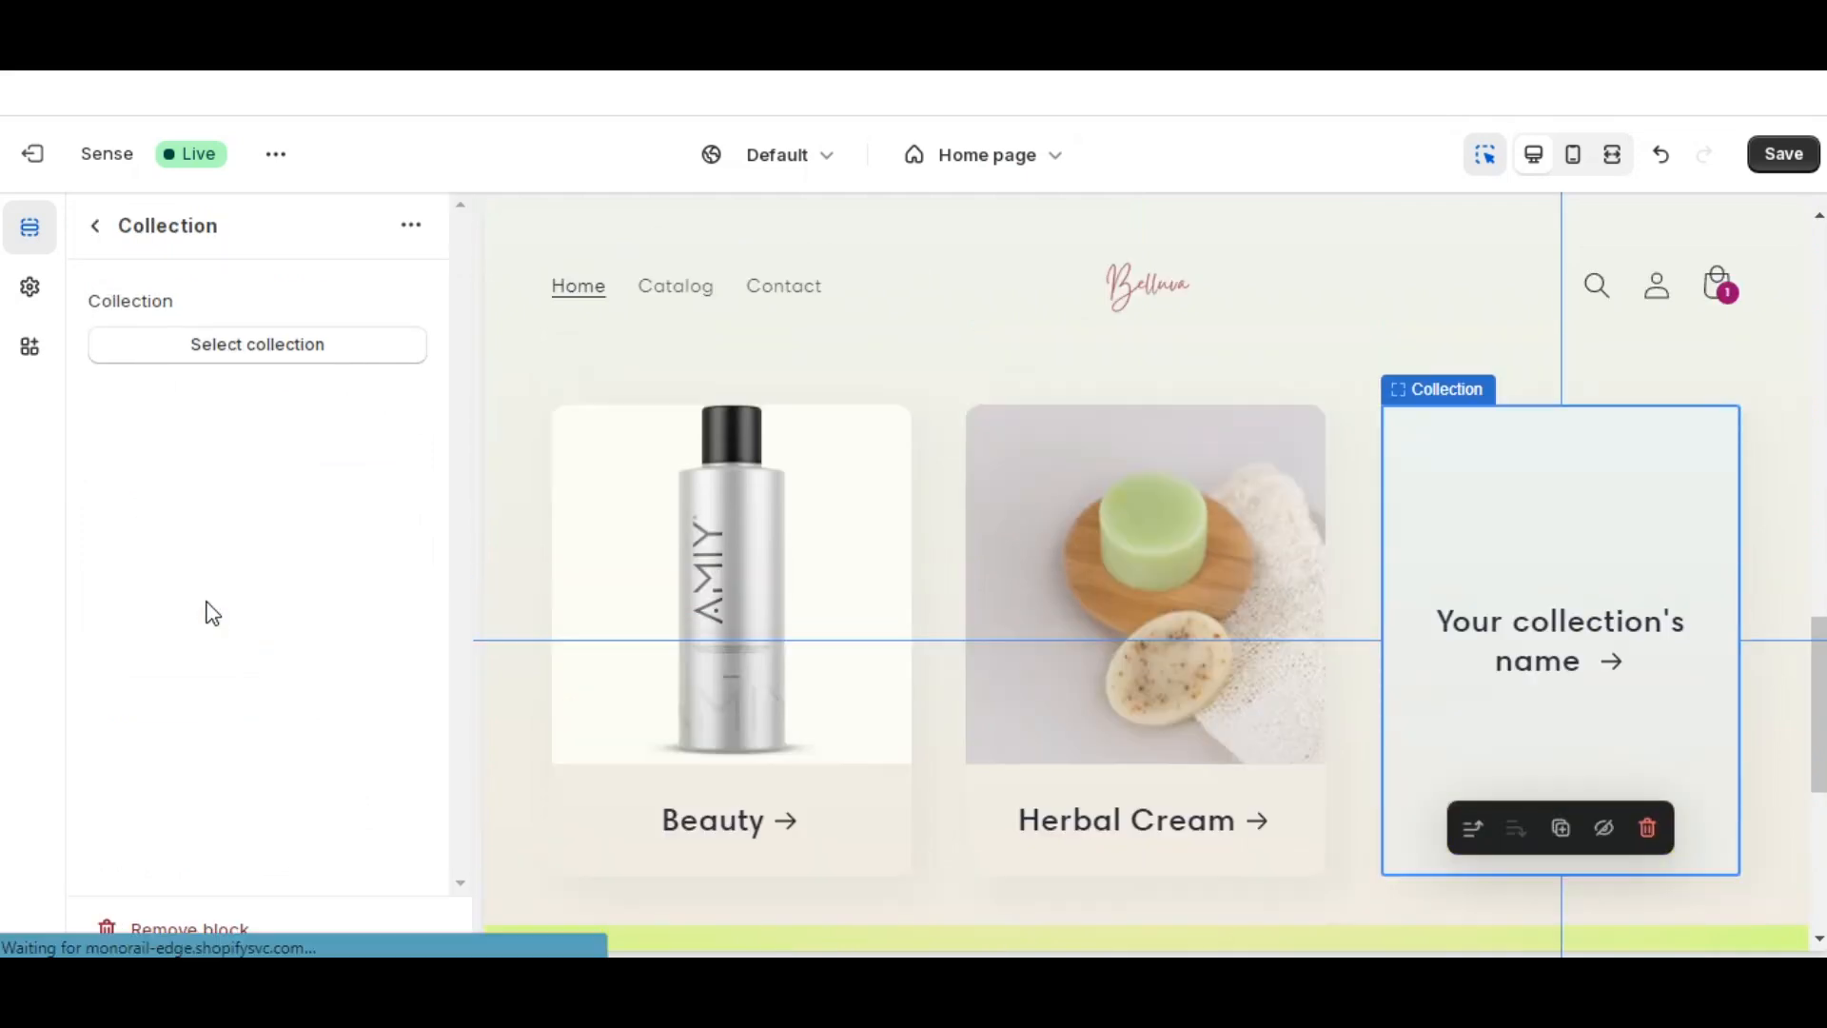
left_click(259, 354)
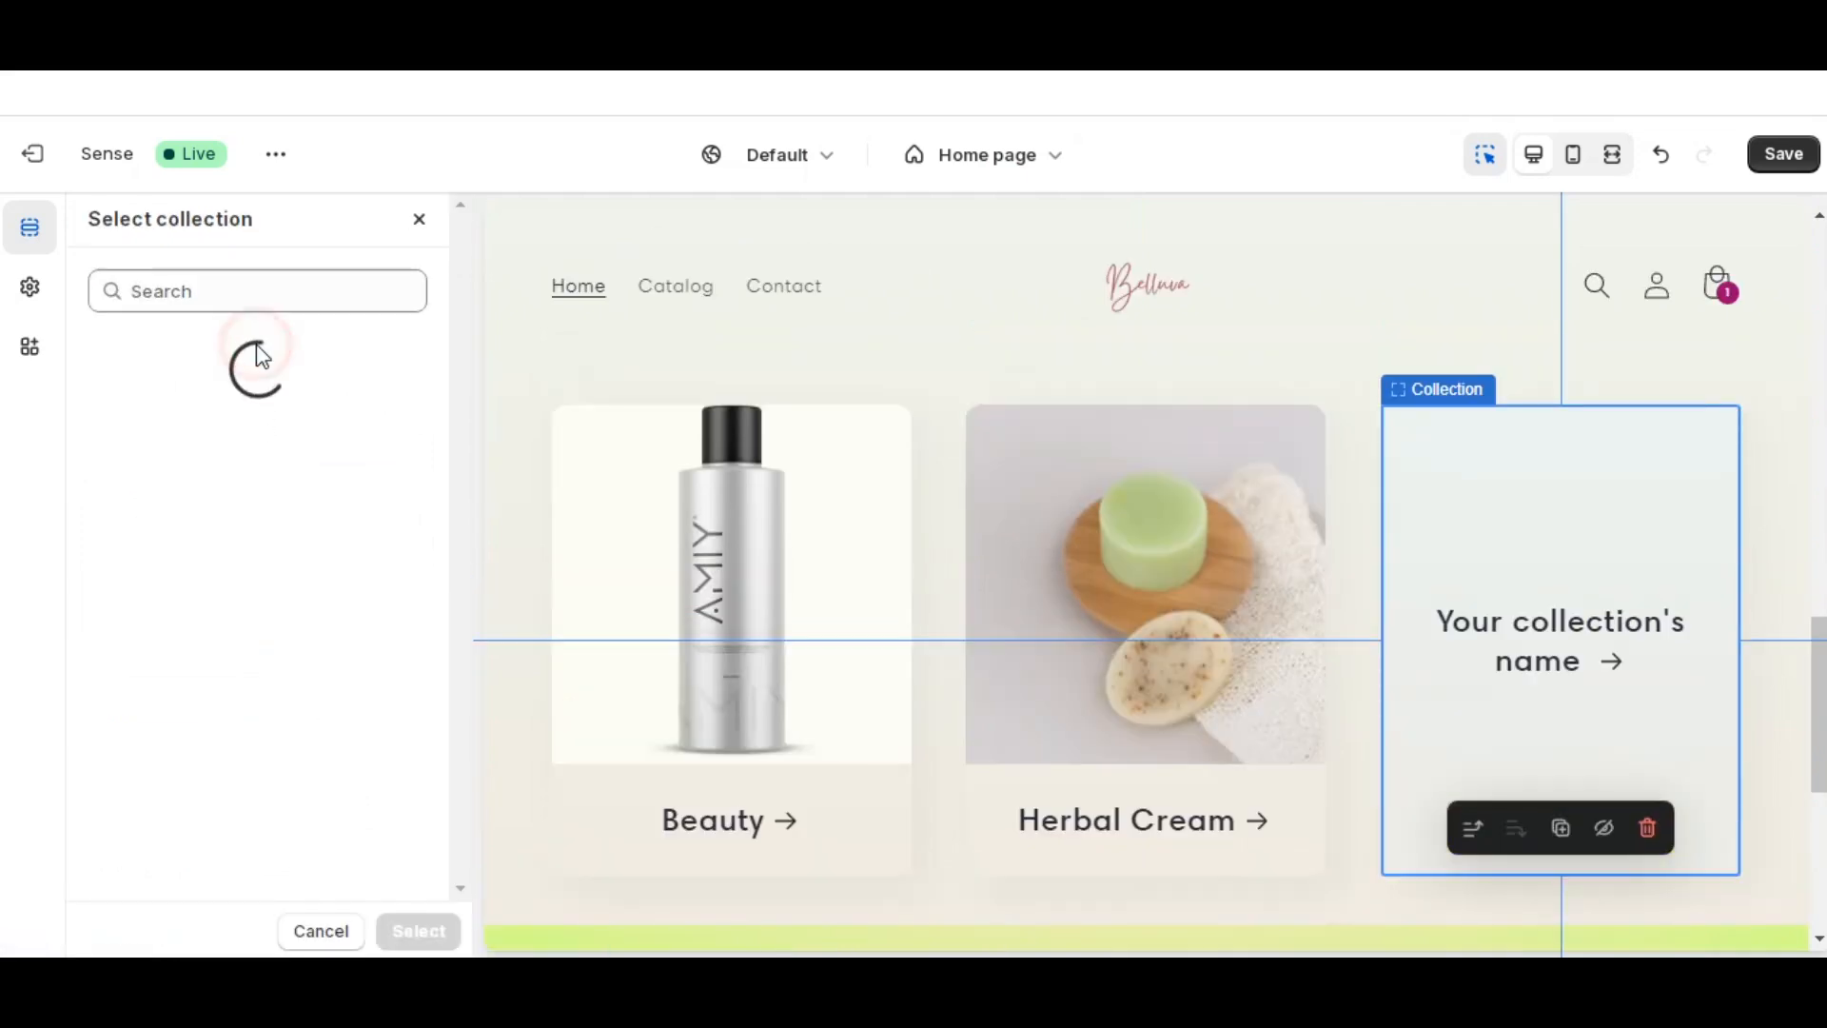
scroll(259, 518, "down", 3)
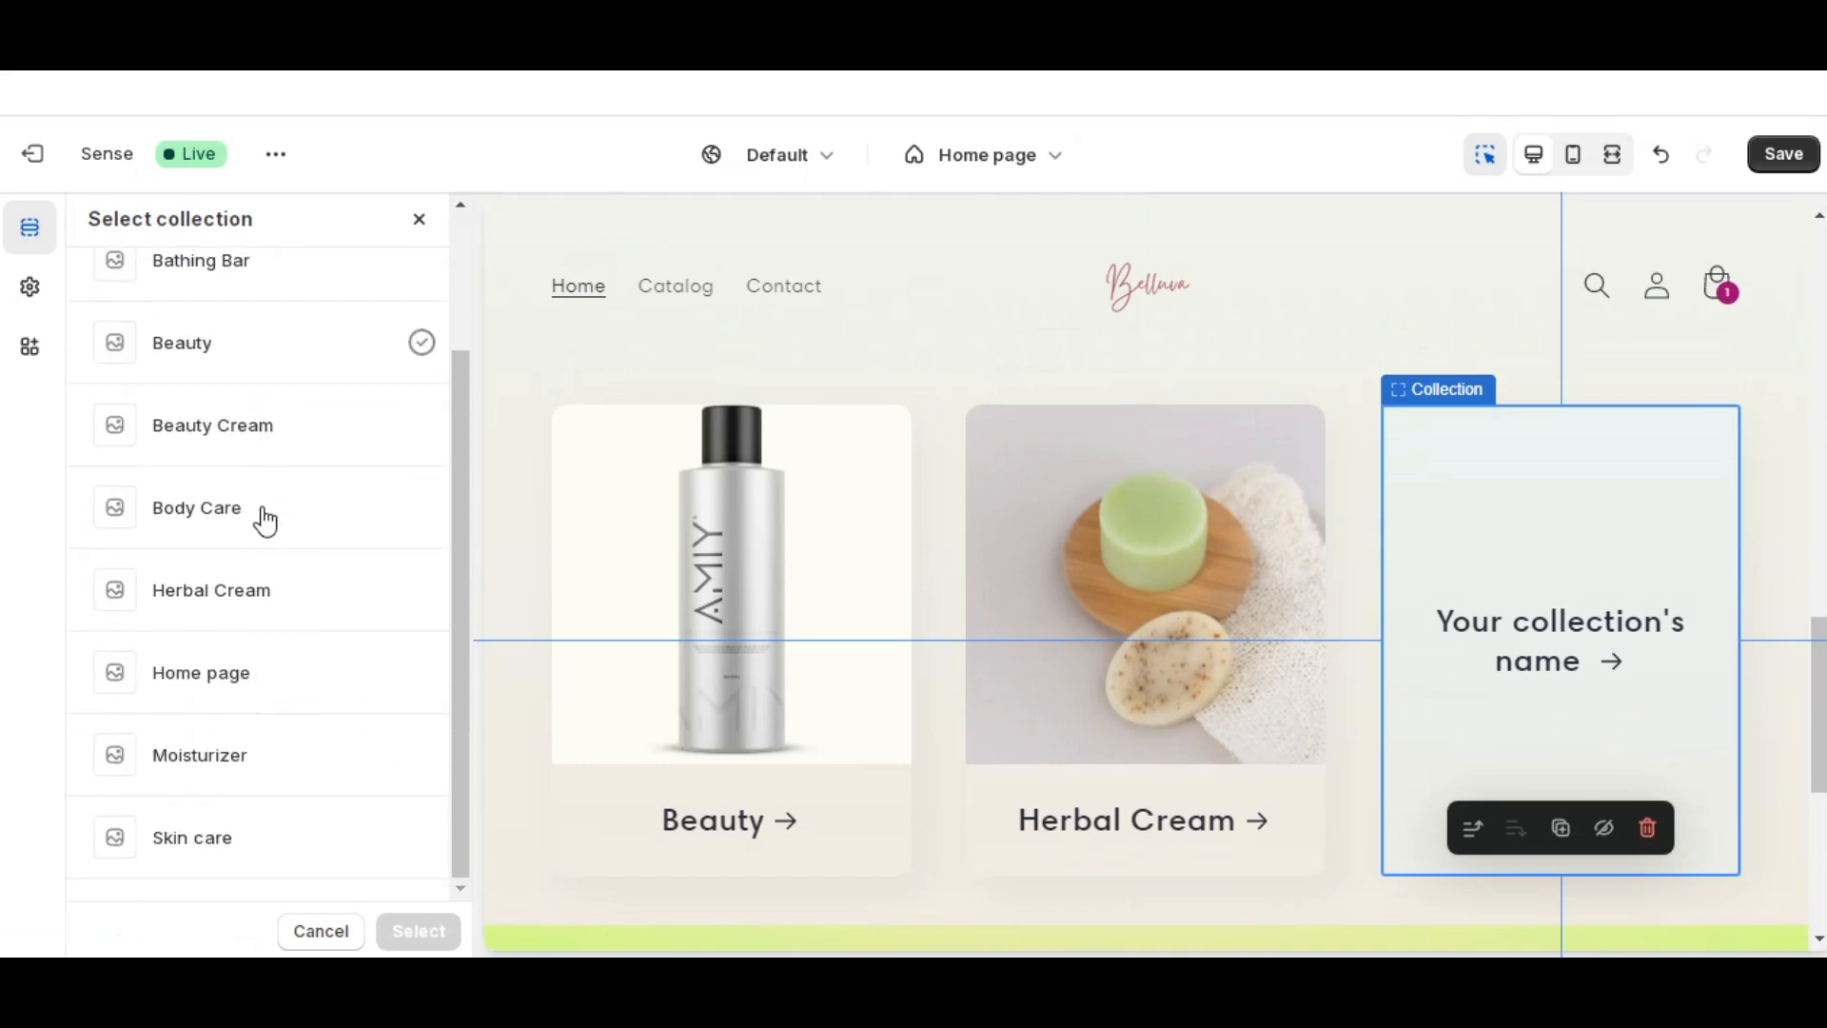
left_click(222, 756)
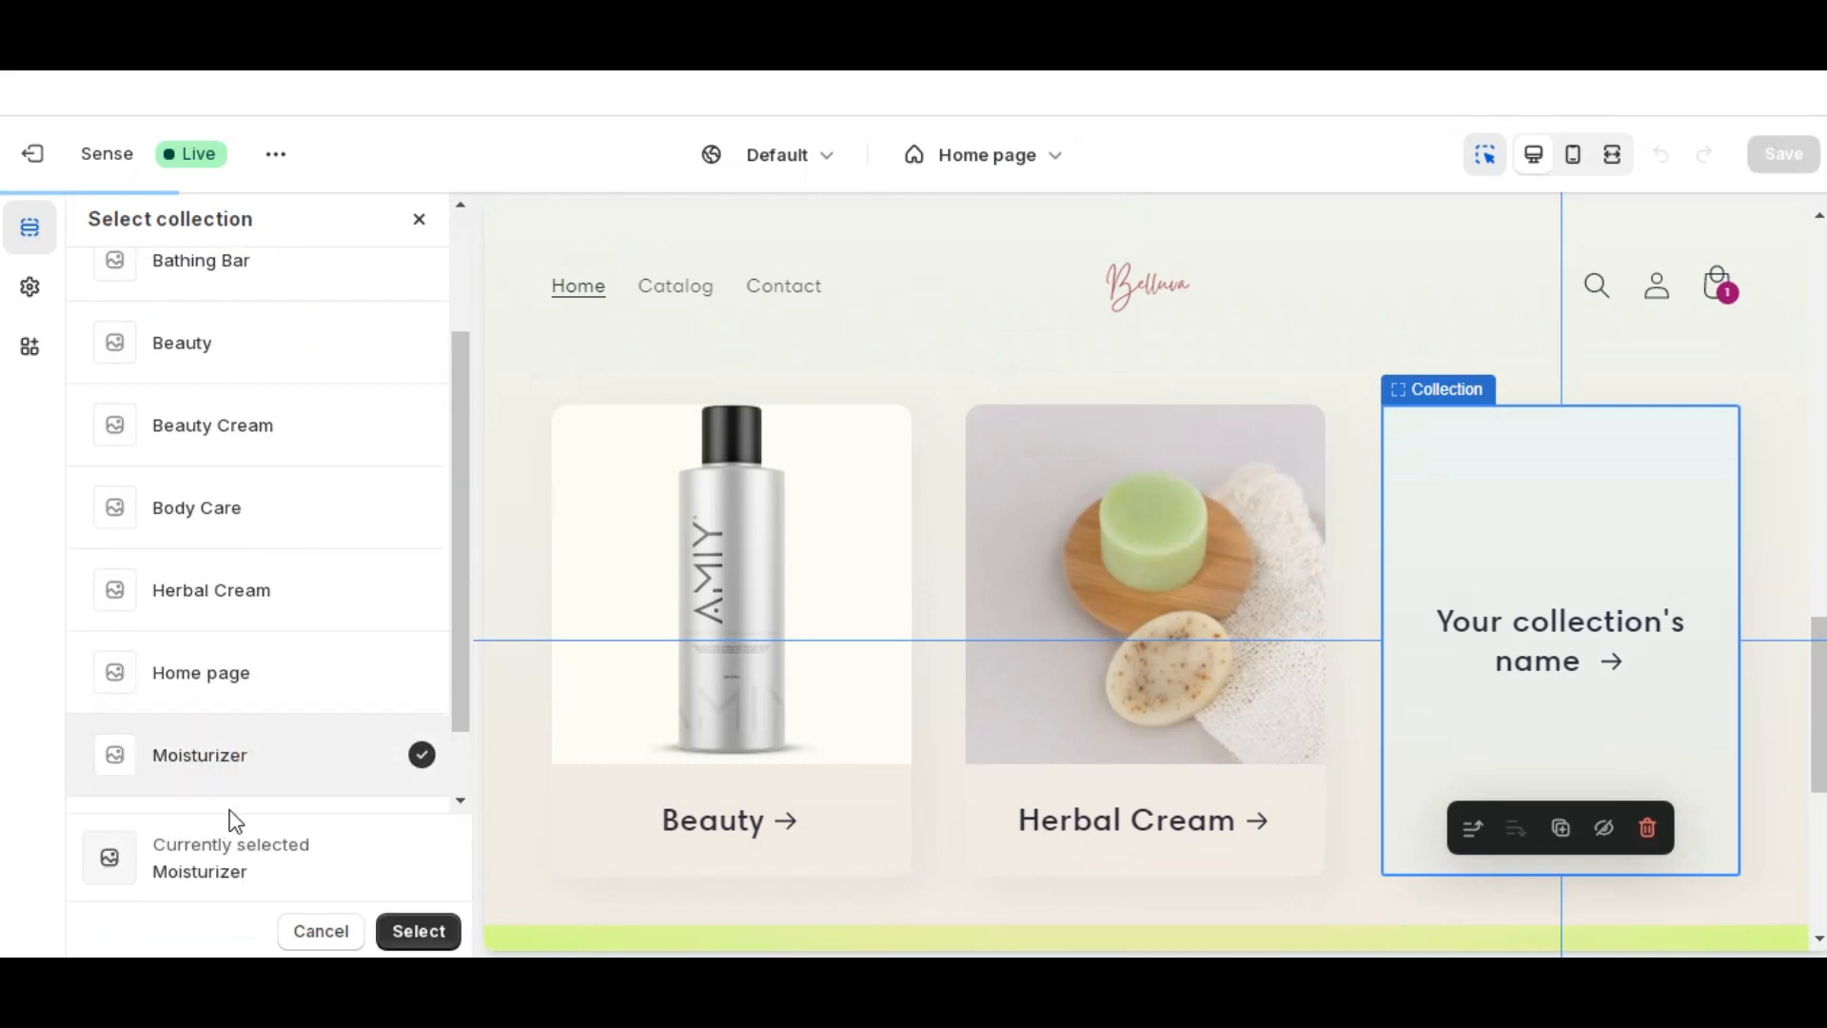
scroll(235, 792, "down", 1)
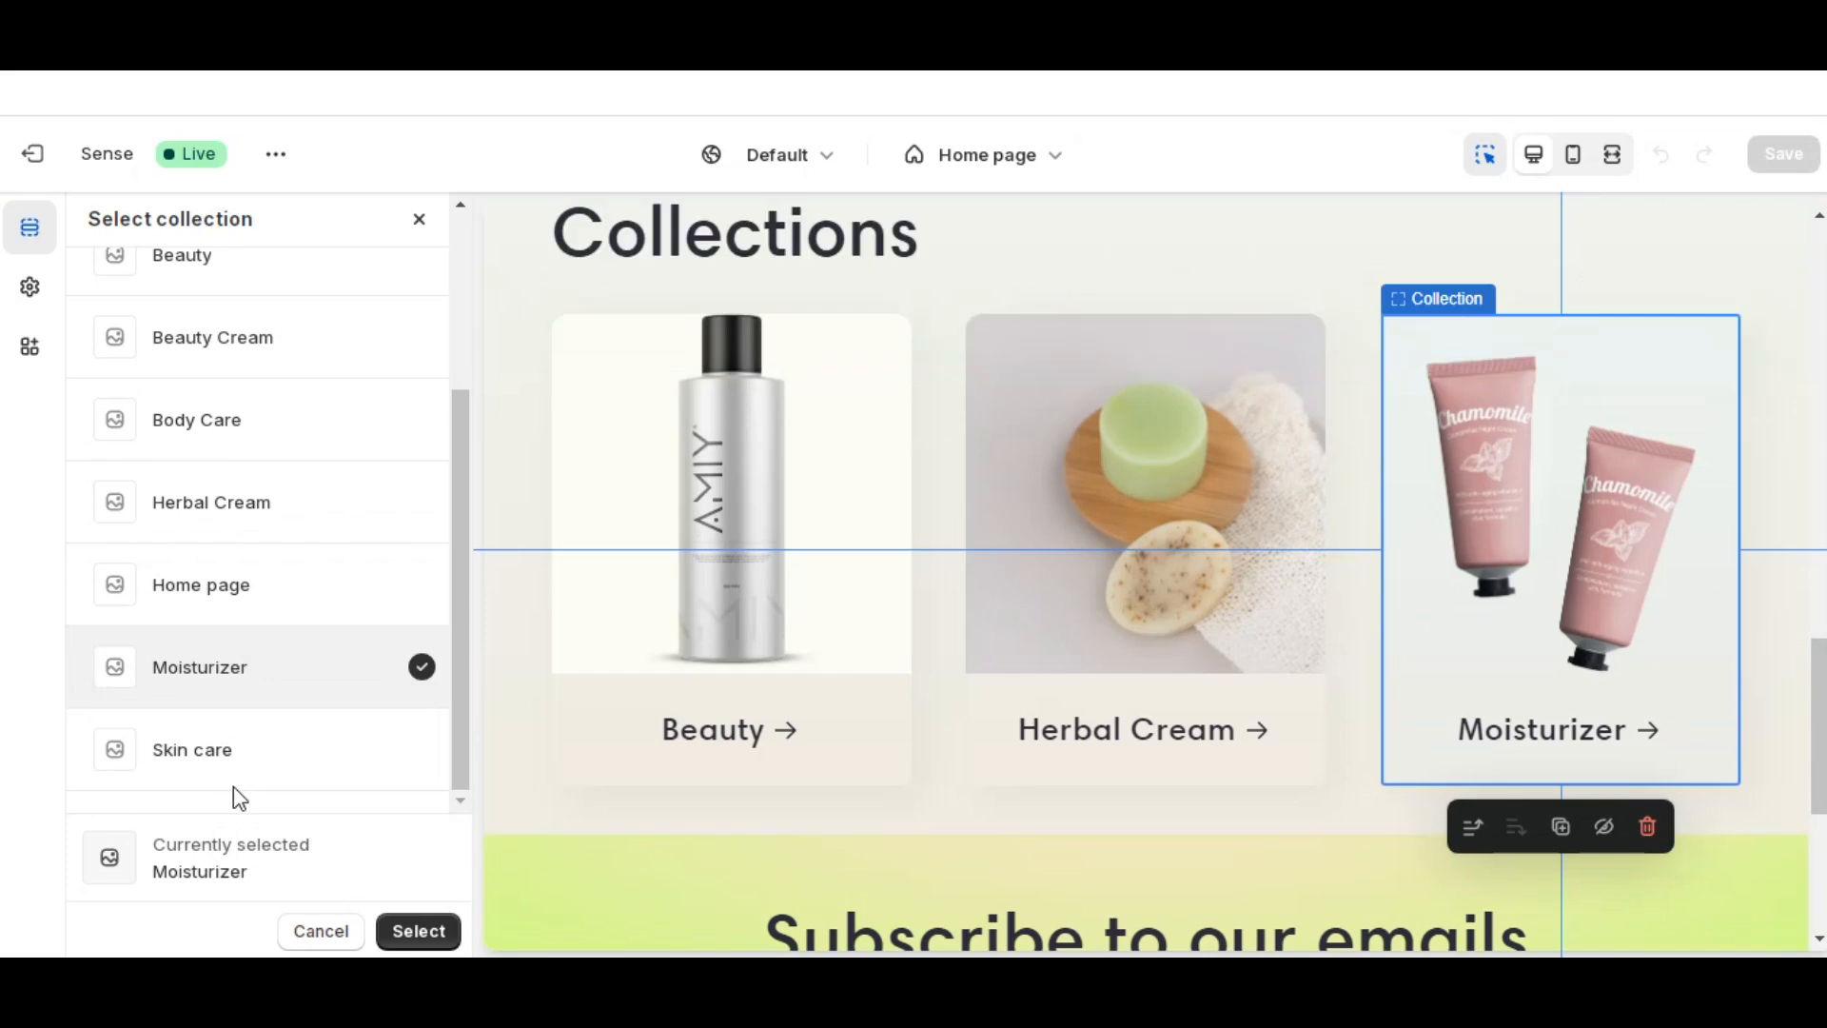
left_click(226, 758)
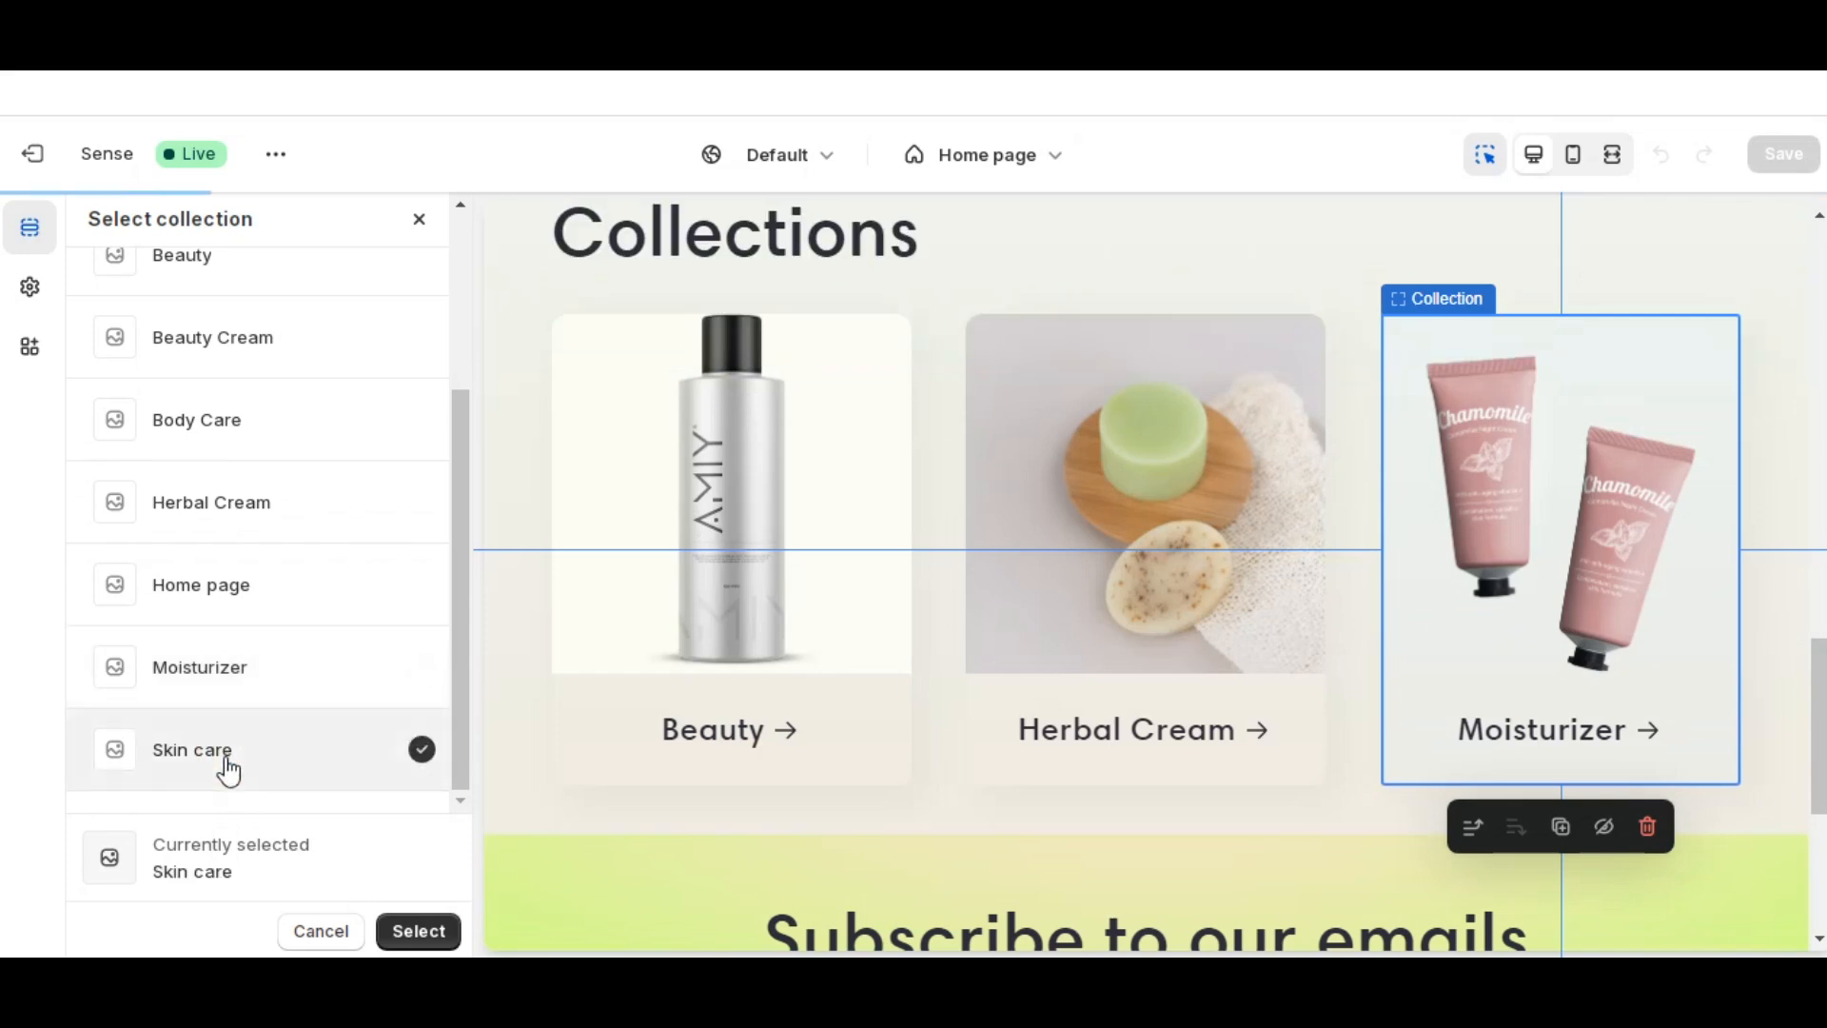
left_click(419, 932)
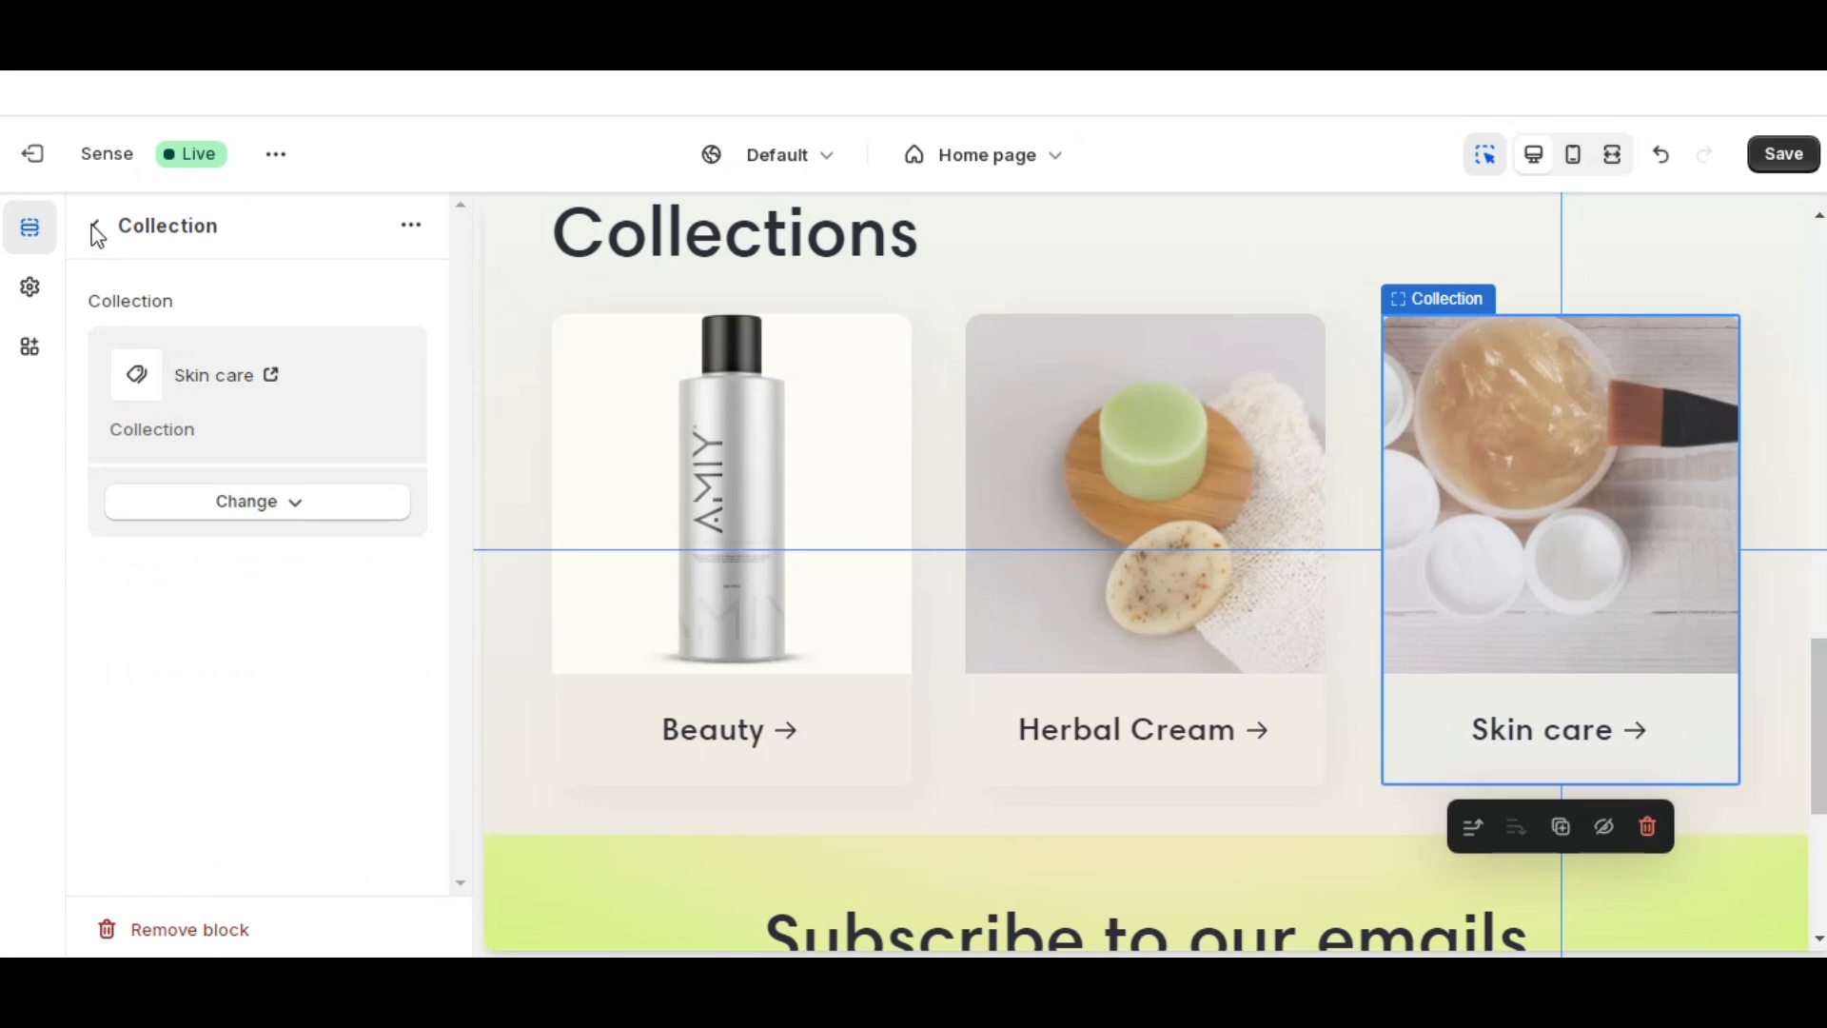
left_click(96, 226)
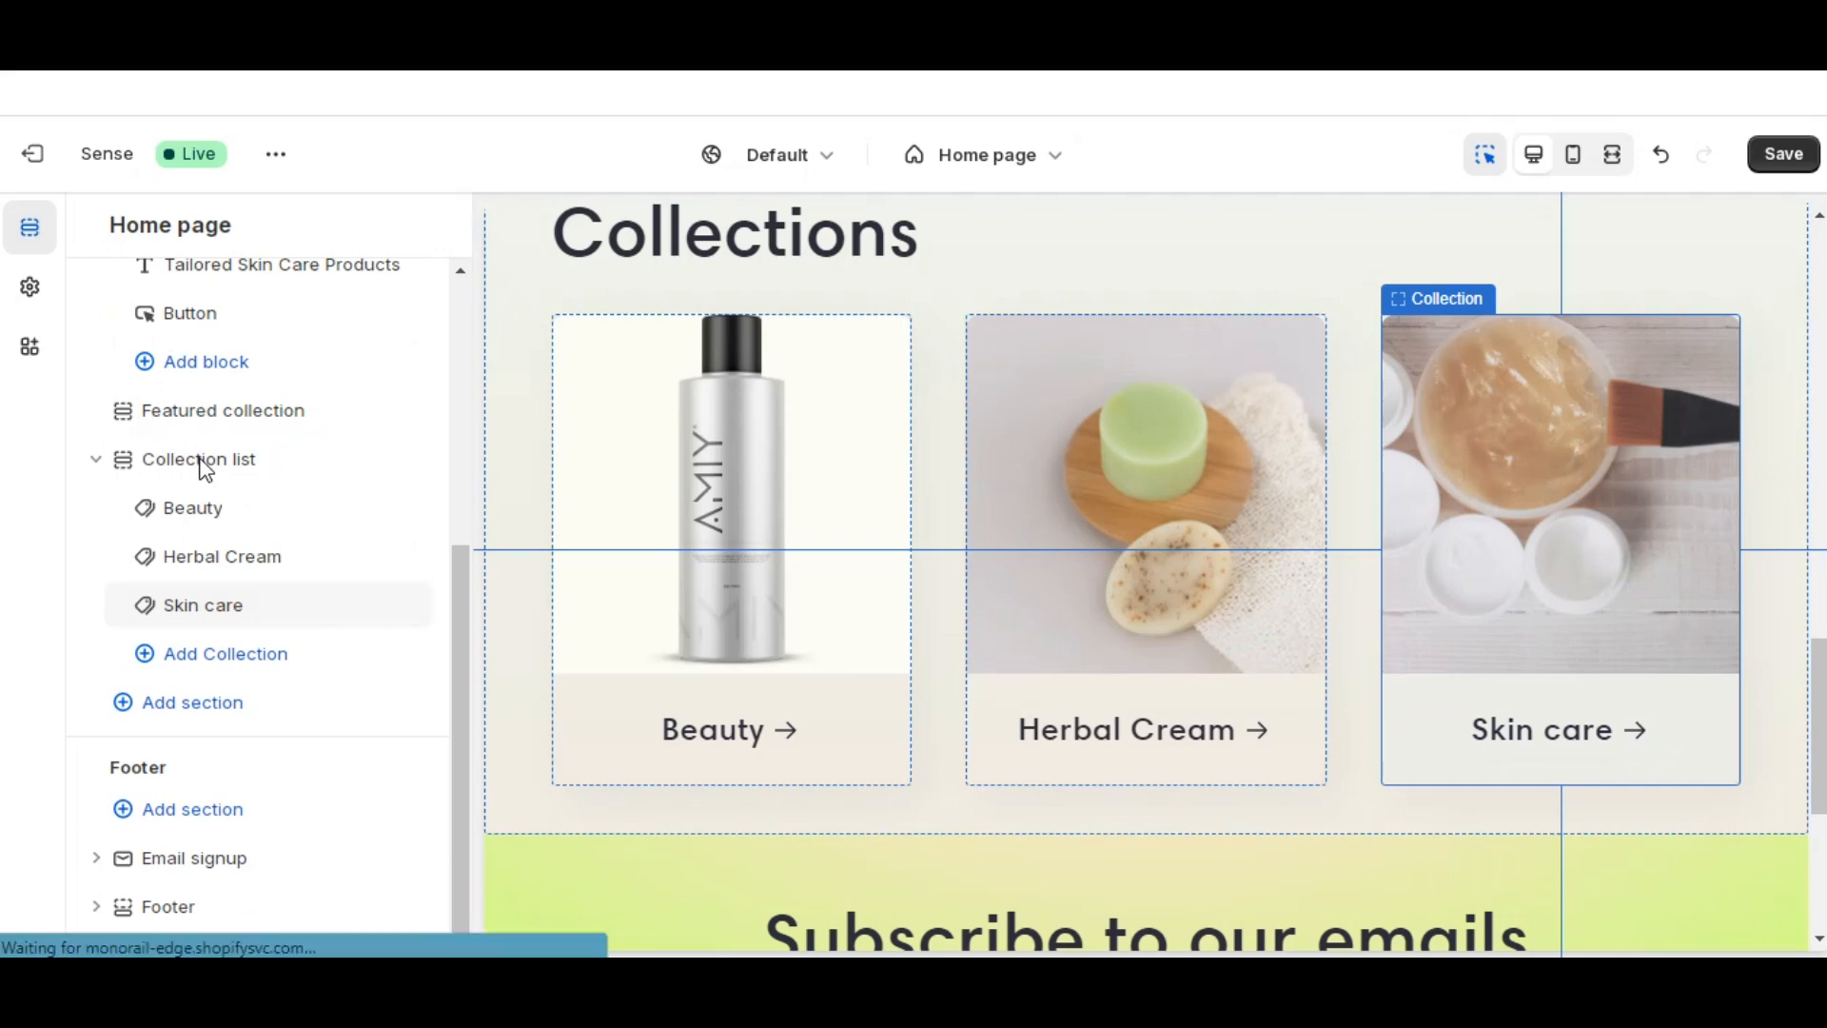
- Set the Collection list section's image ratio to Portrait and look through its remaining layout settings
left_click(212, 463)
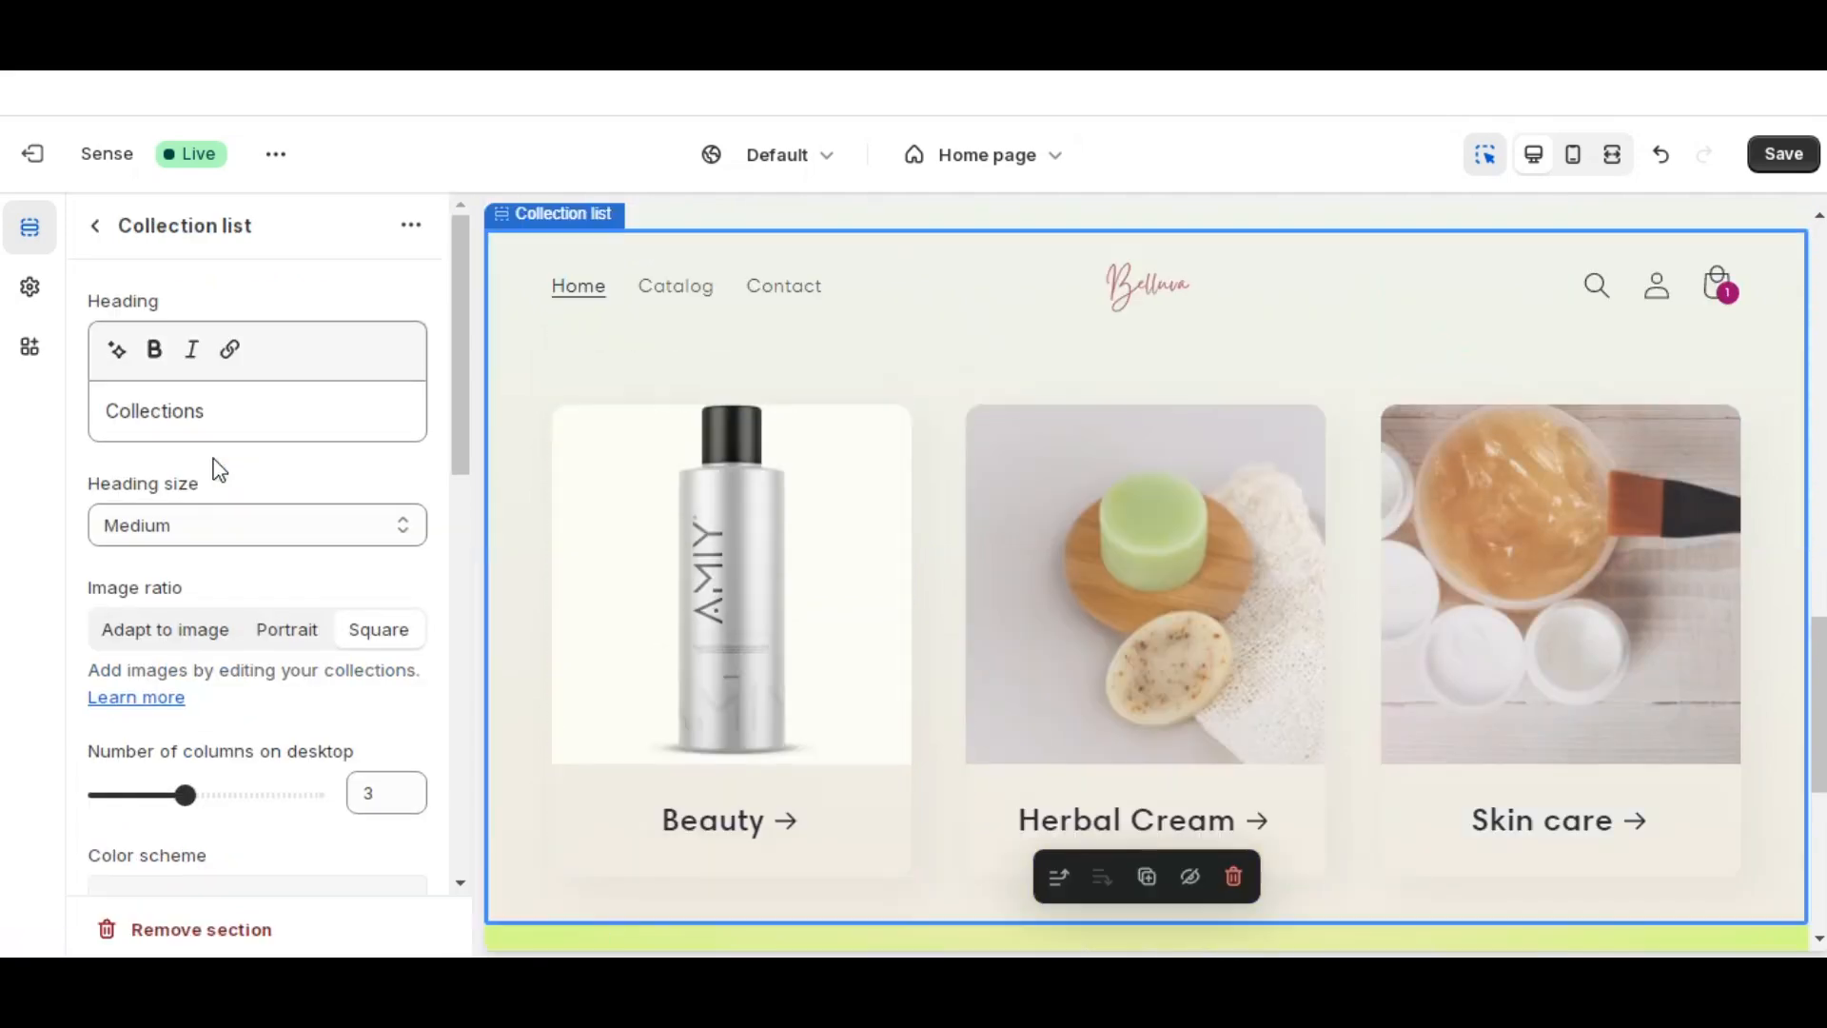
scroll(220, 468, "down", 3)
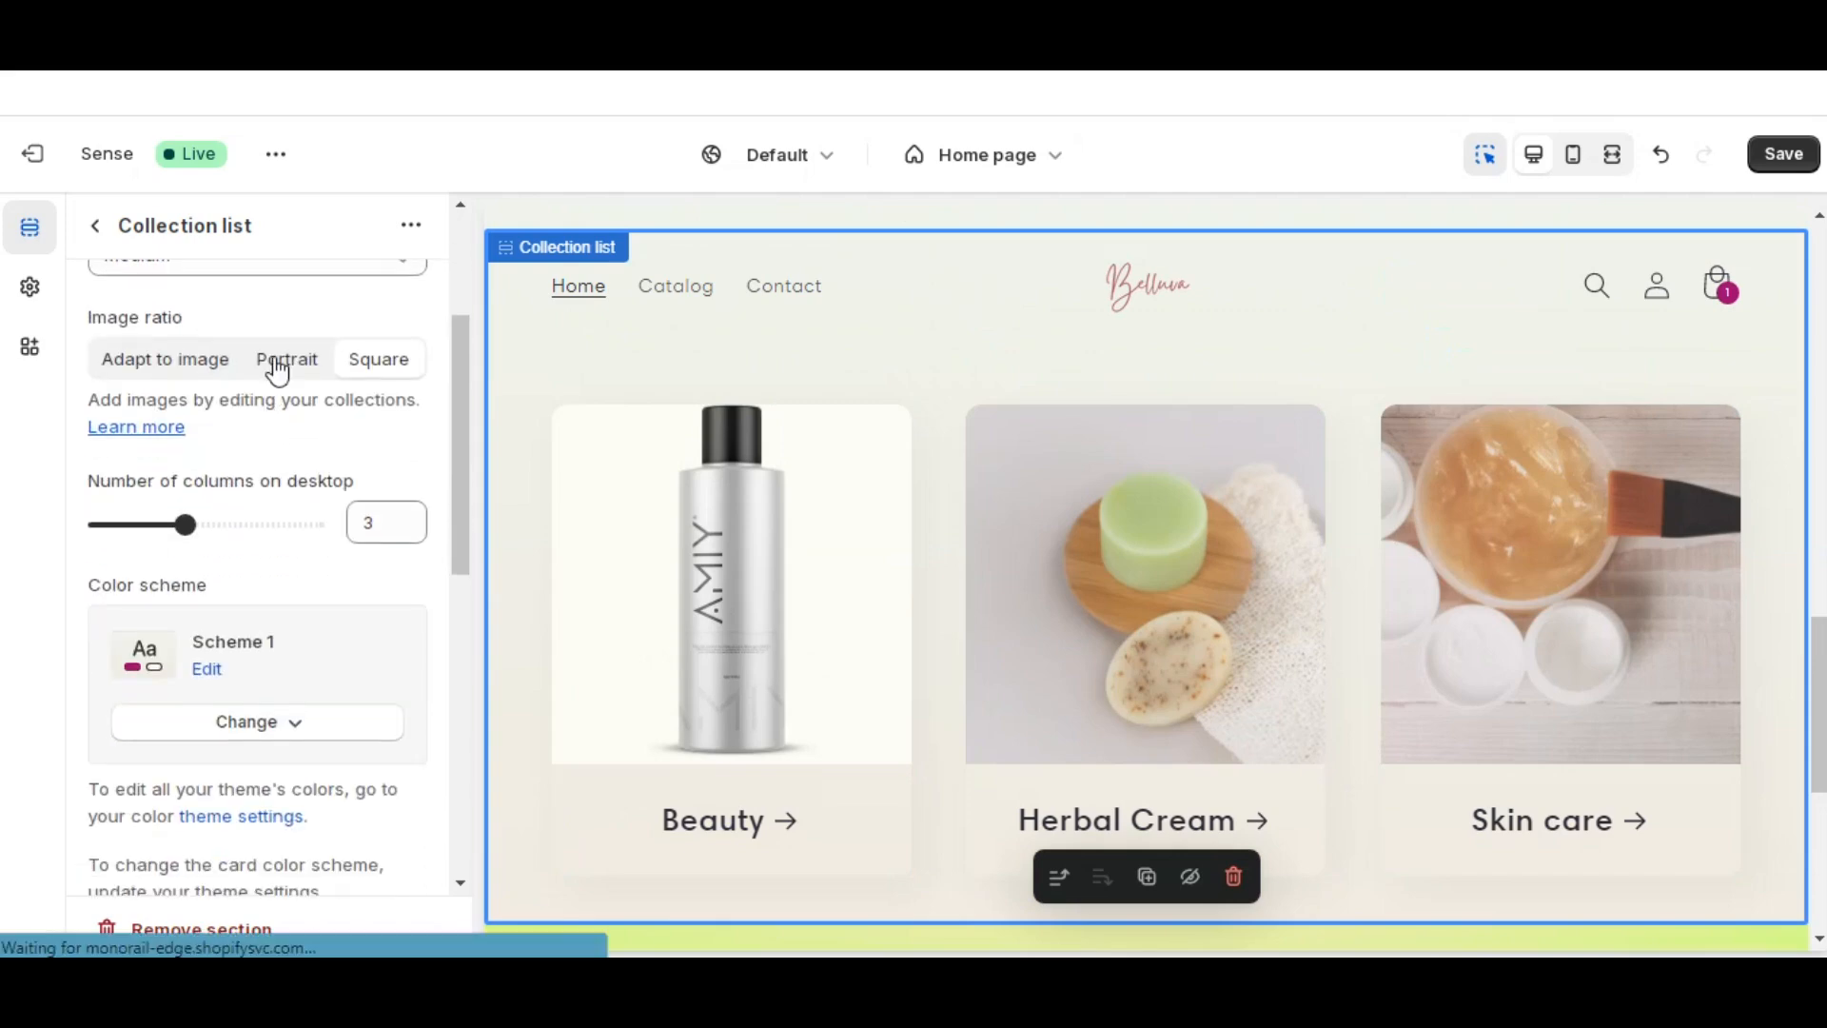
left_click(276, 366)
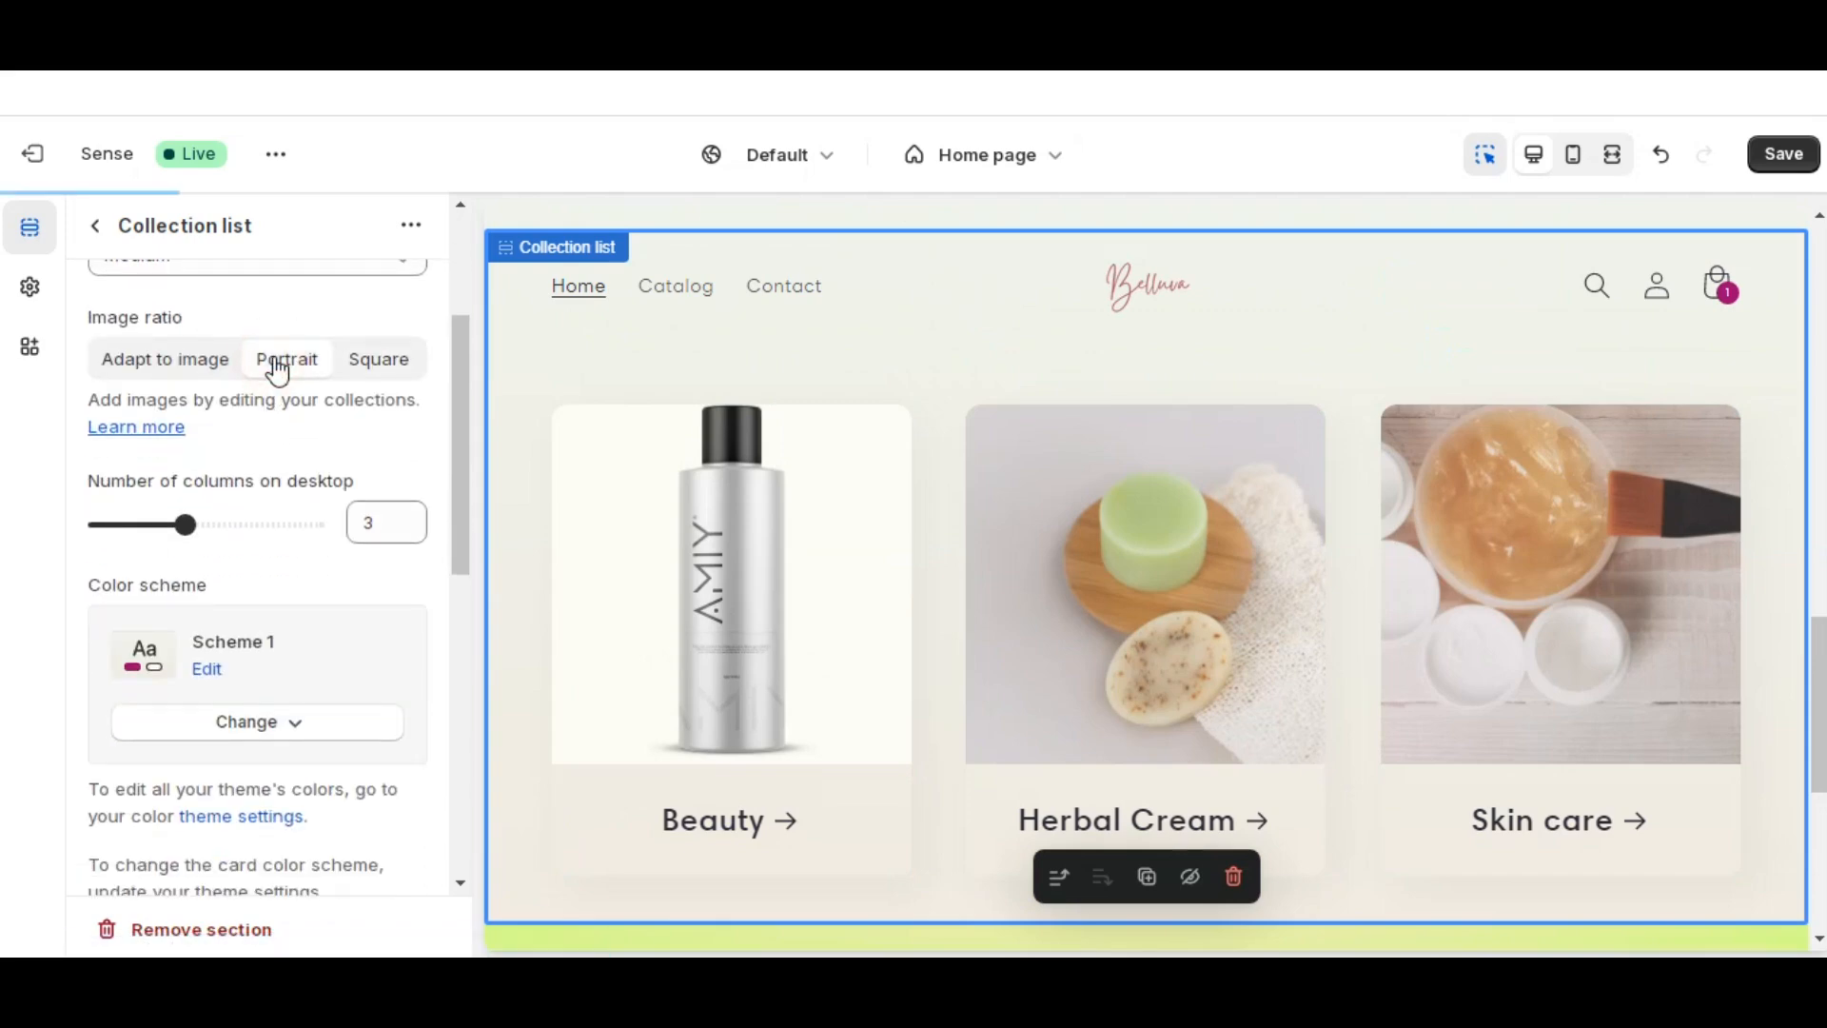
scroll(283, 493, "down", 8)
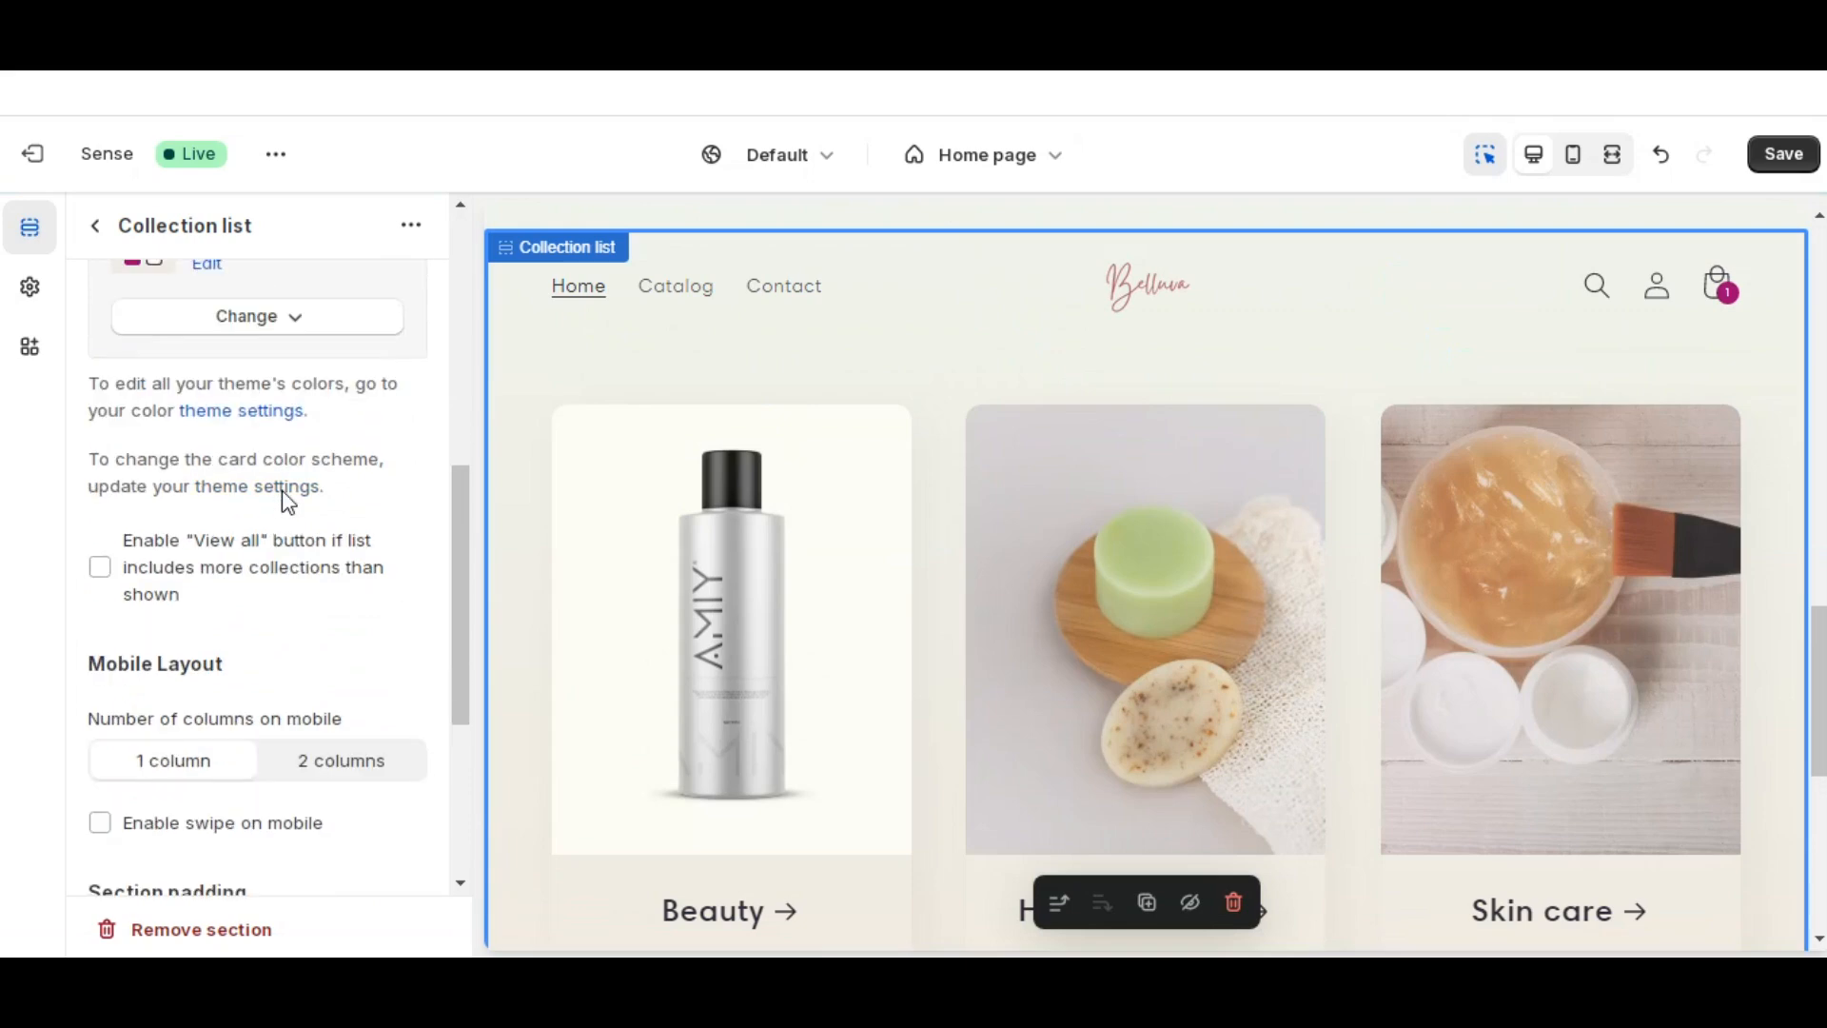
scroll(286, 500, "down", 3)
scroll(285, 494, "up", 3)
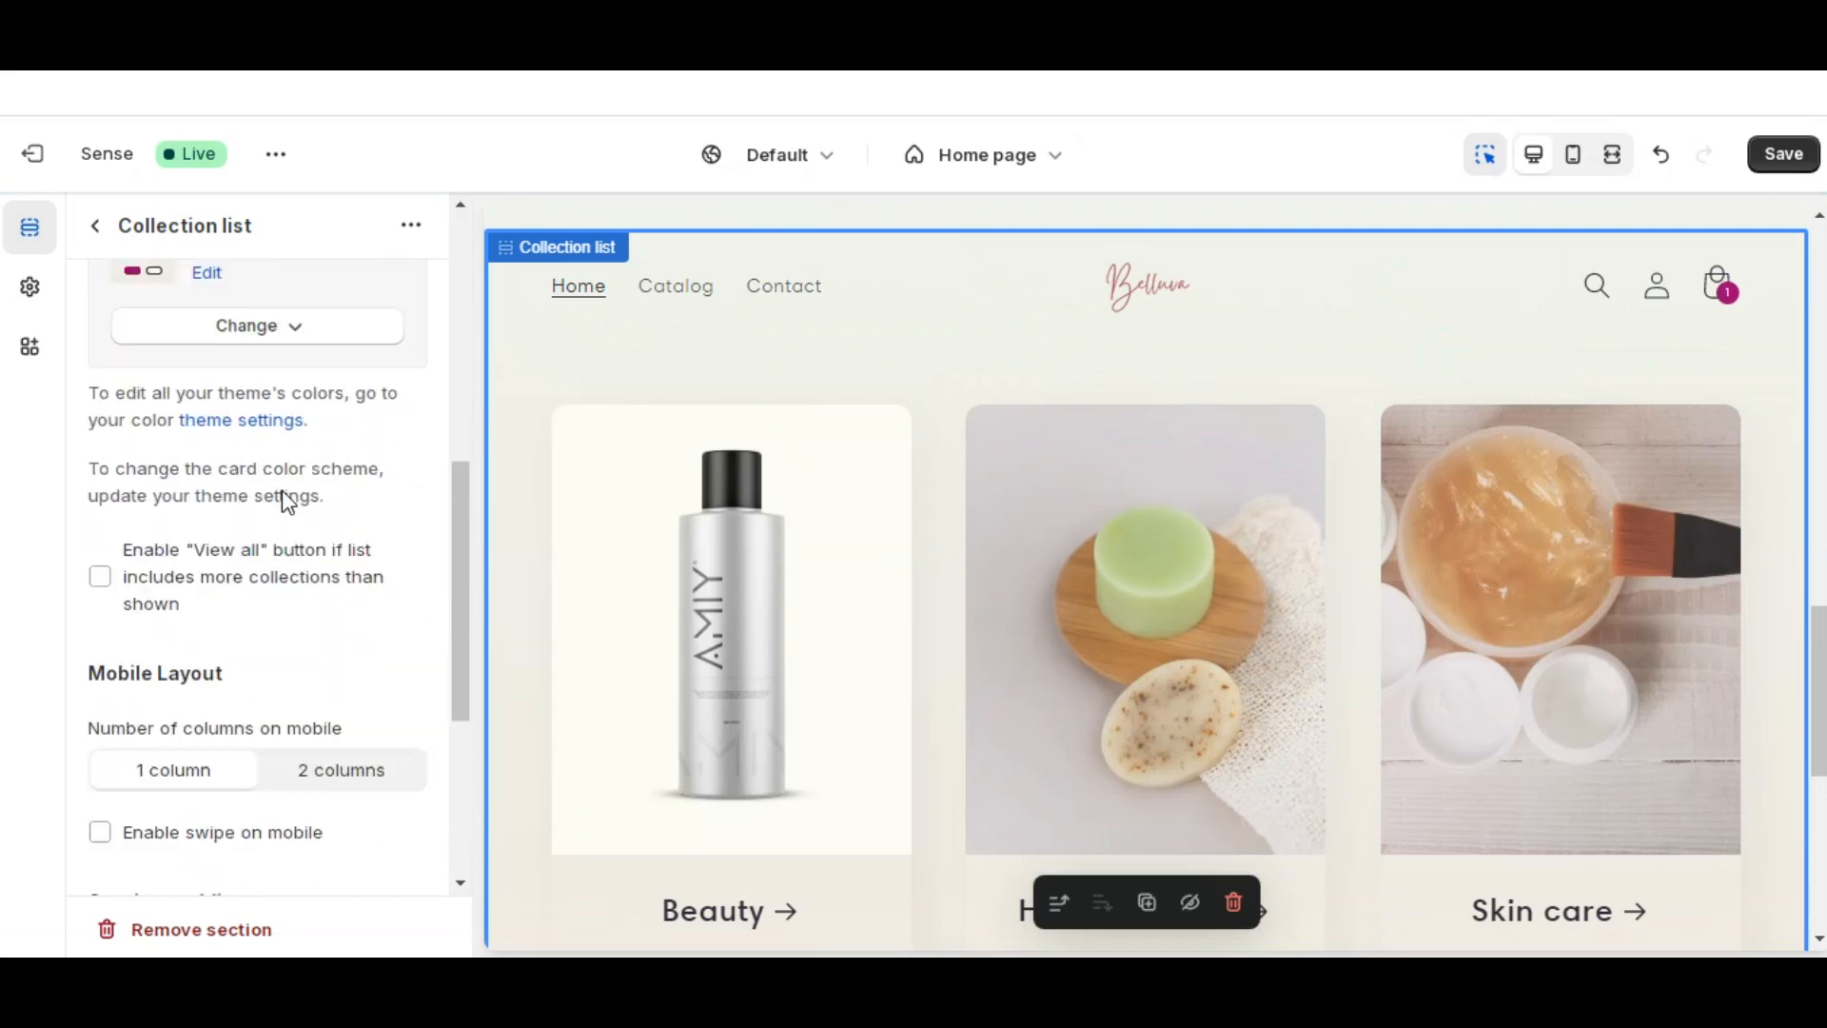
scroll(286, 500, "up", 10)
left_click(91, 235)
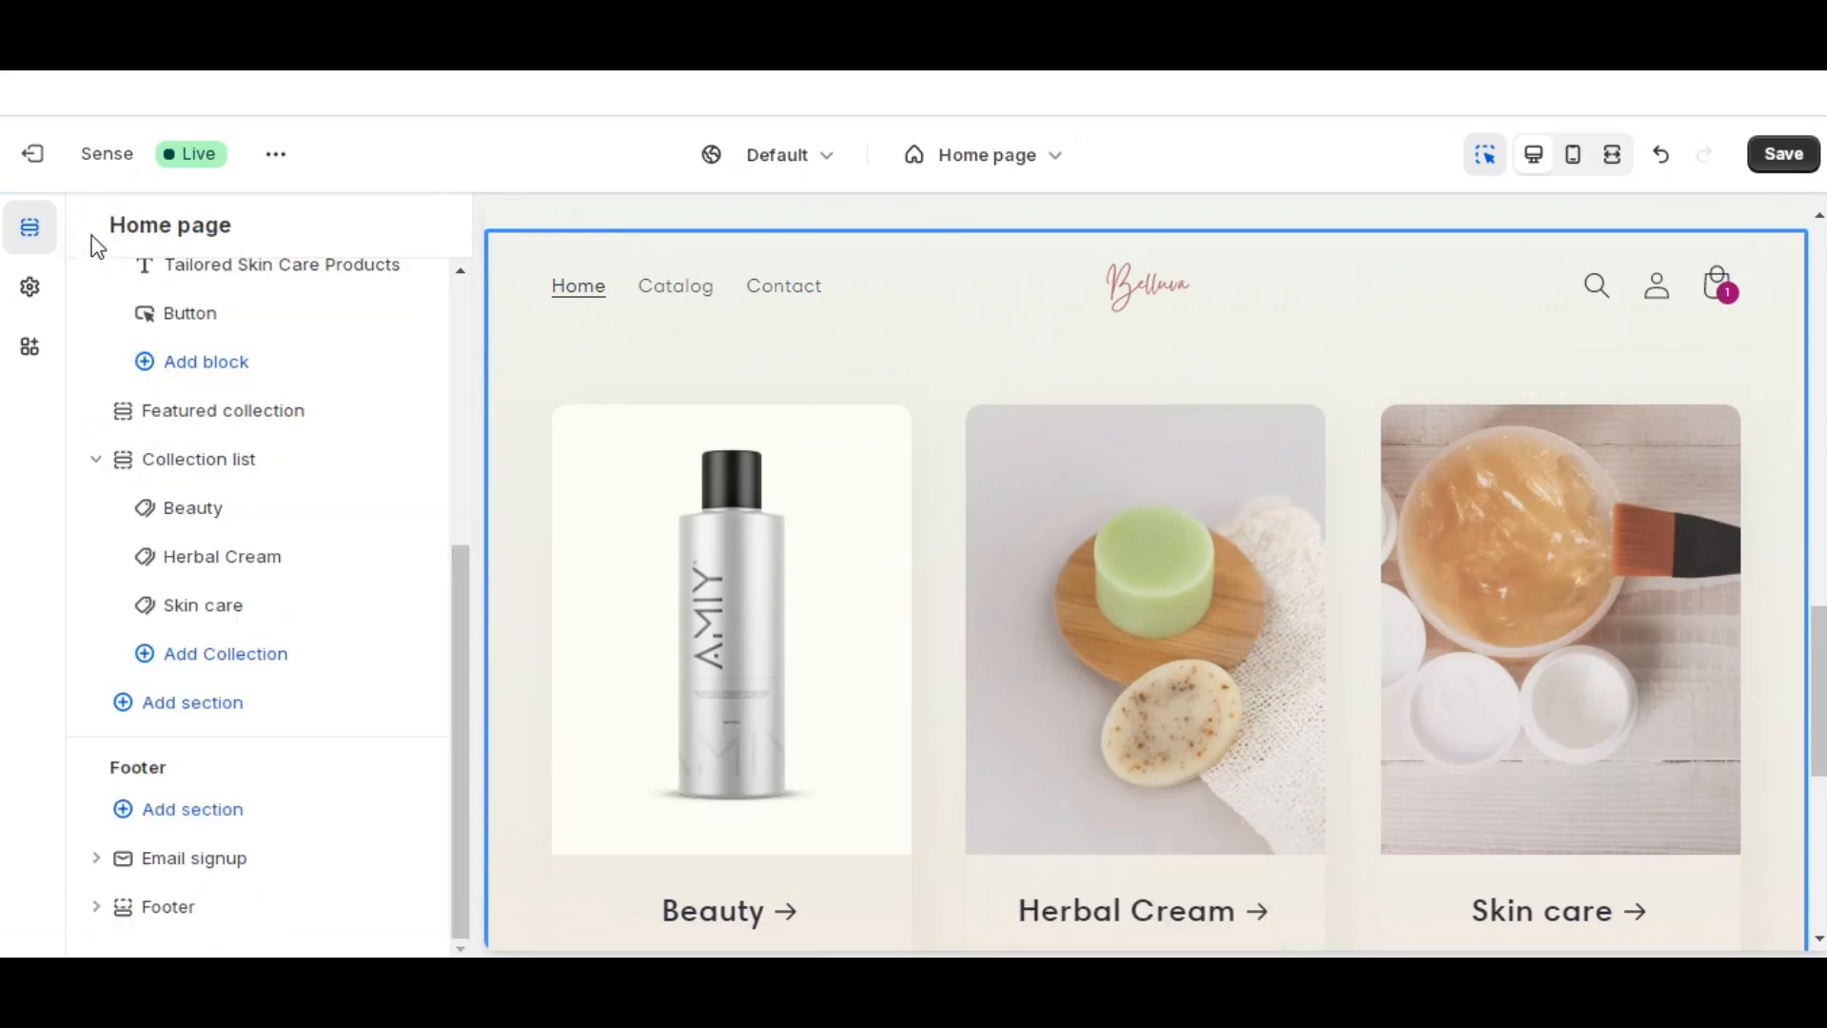
- Review the footer's Email signup section settings, including its color scheme, full-width option and section padding
scroll(606, 571, "down", 5)
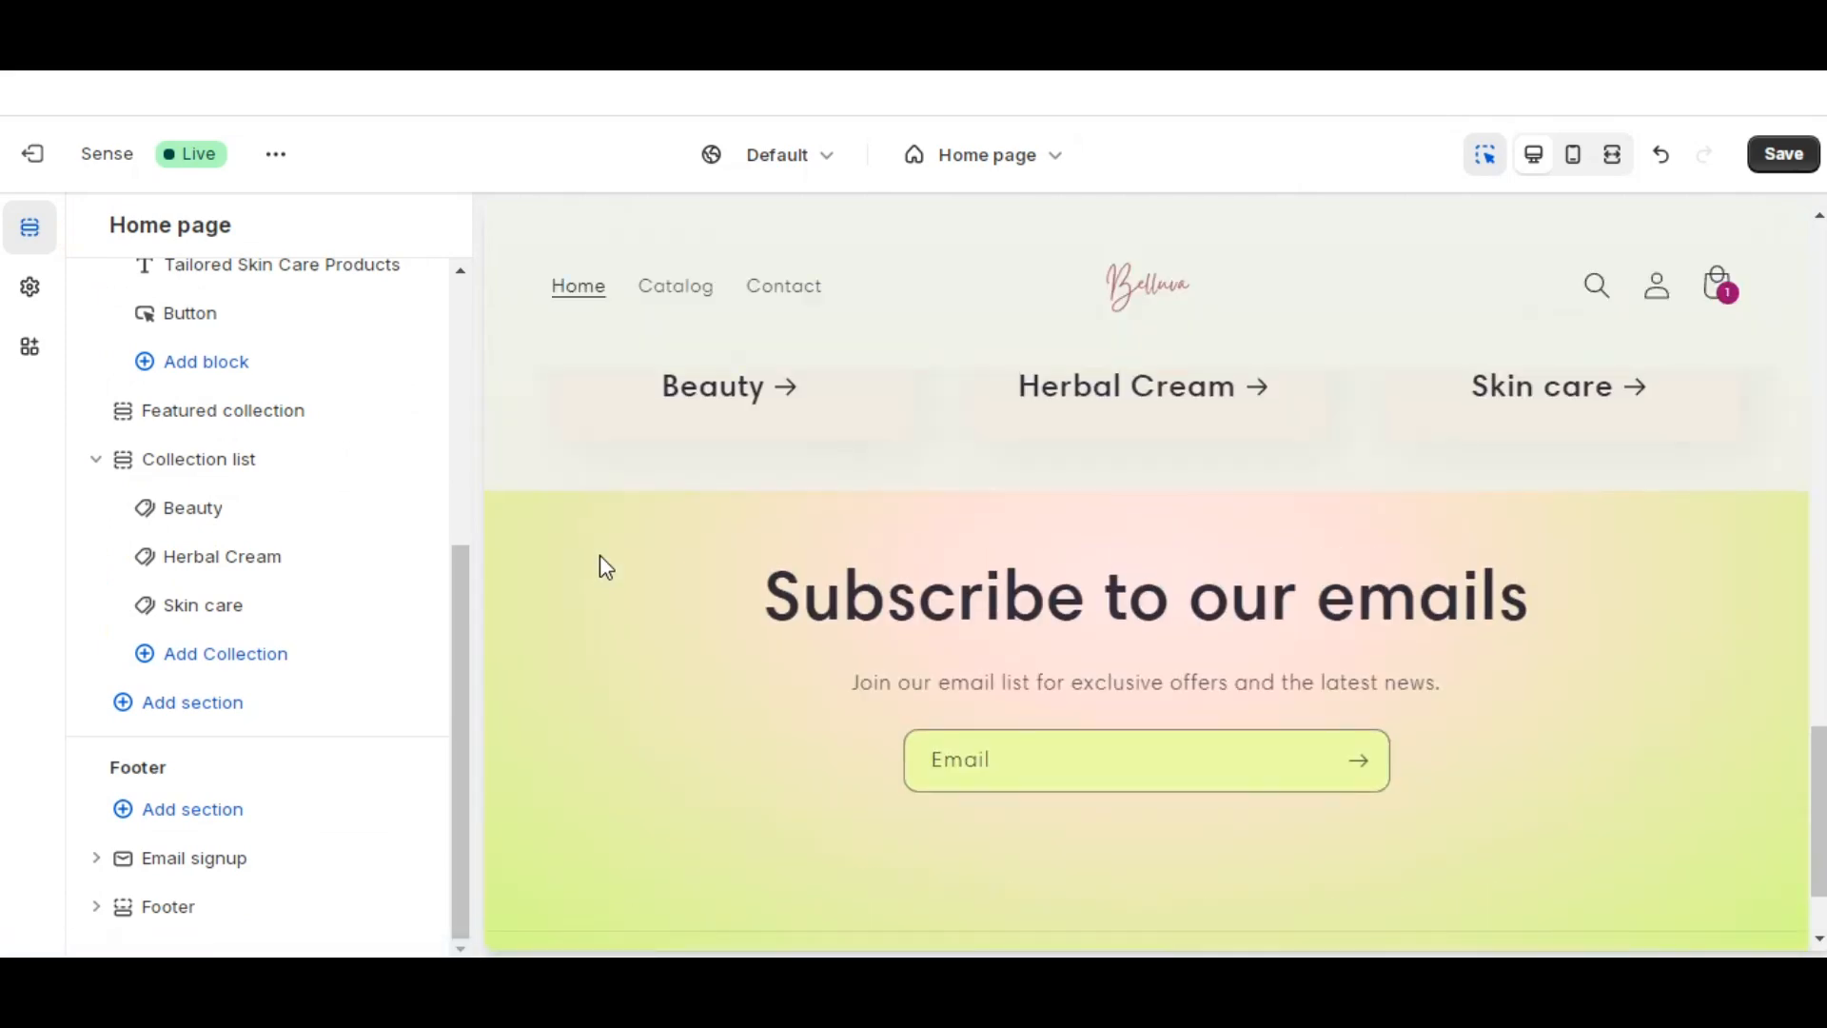
left_click(184, 857)
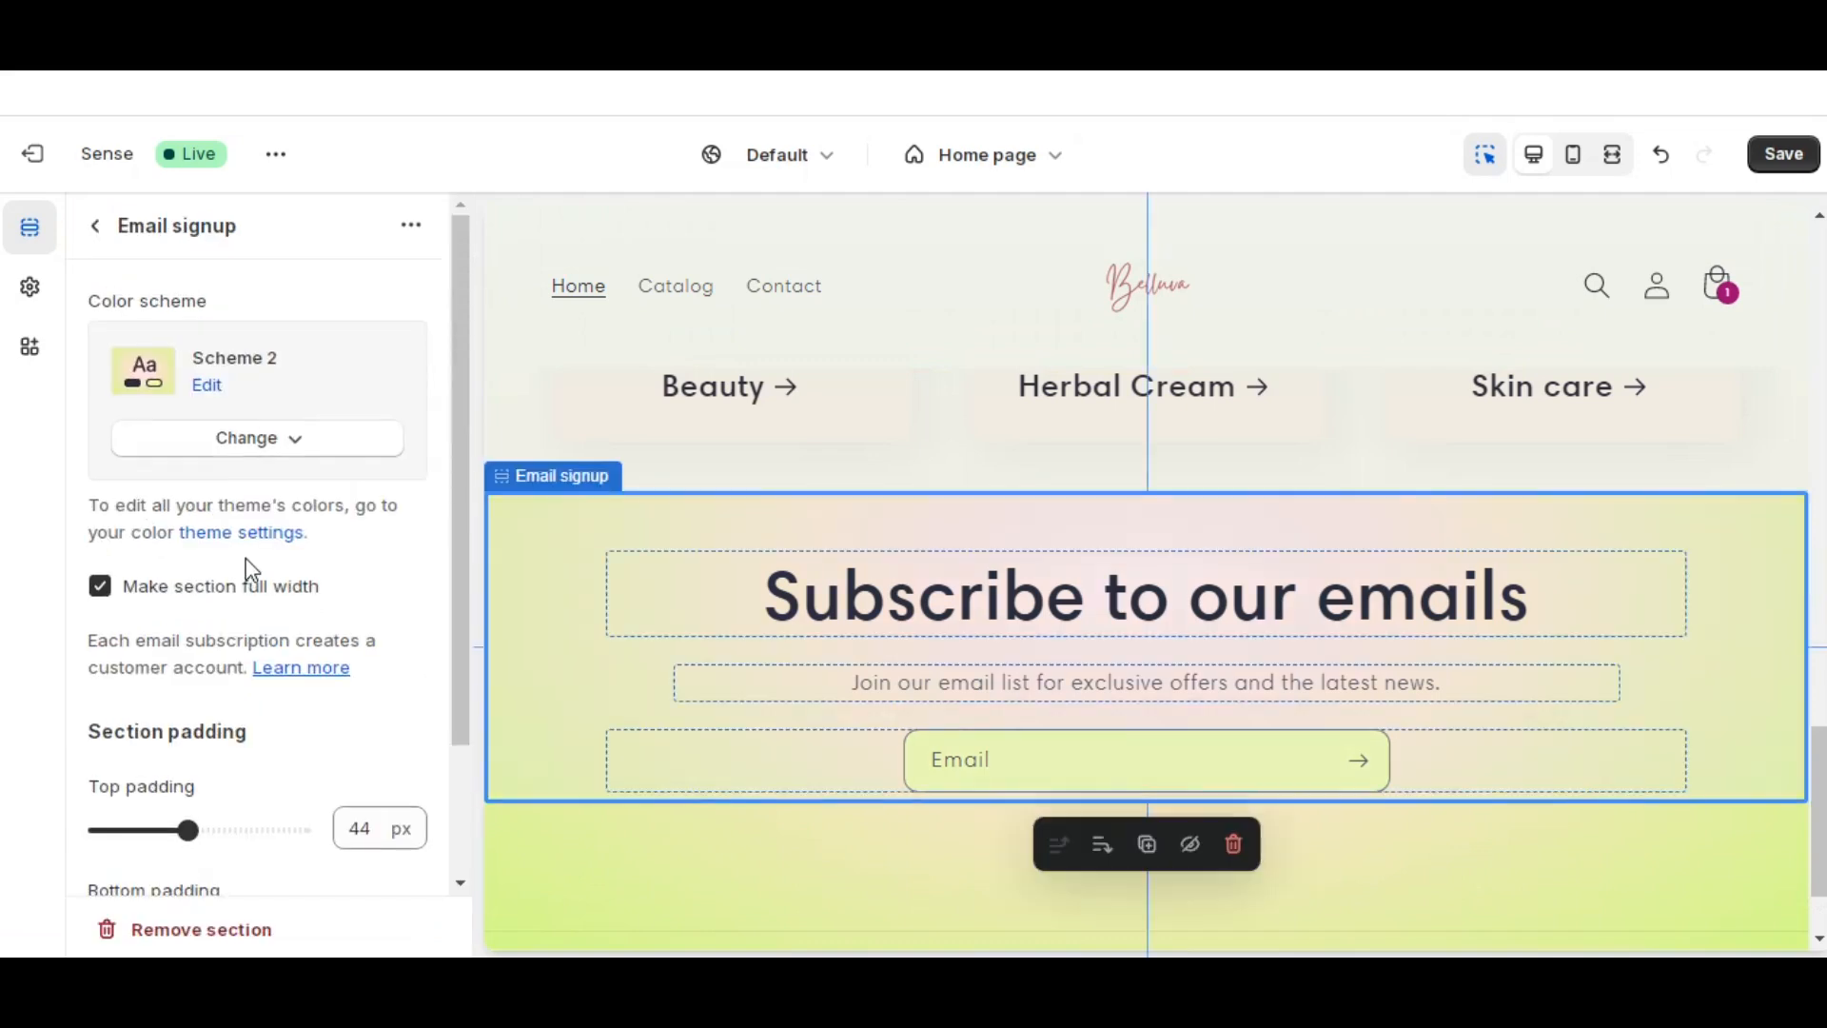
scroll(248, 571, "down", 2)
scroll(250, 569, "up", 2)
scroll(251, 569, "down", 2)
scroll(250, 569, "up", 1)
scroll(250, 569, "up", 1)
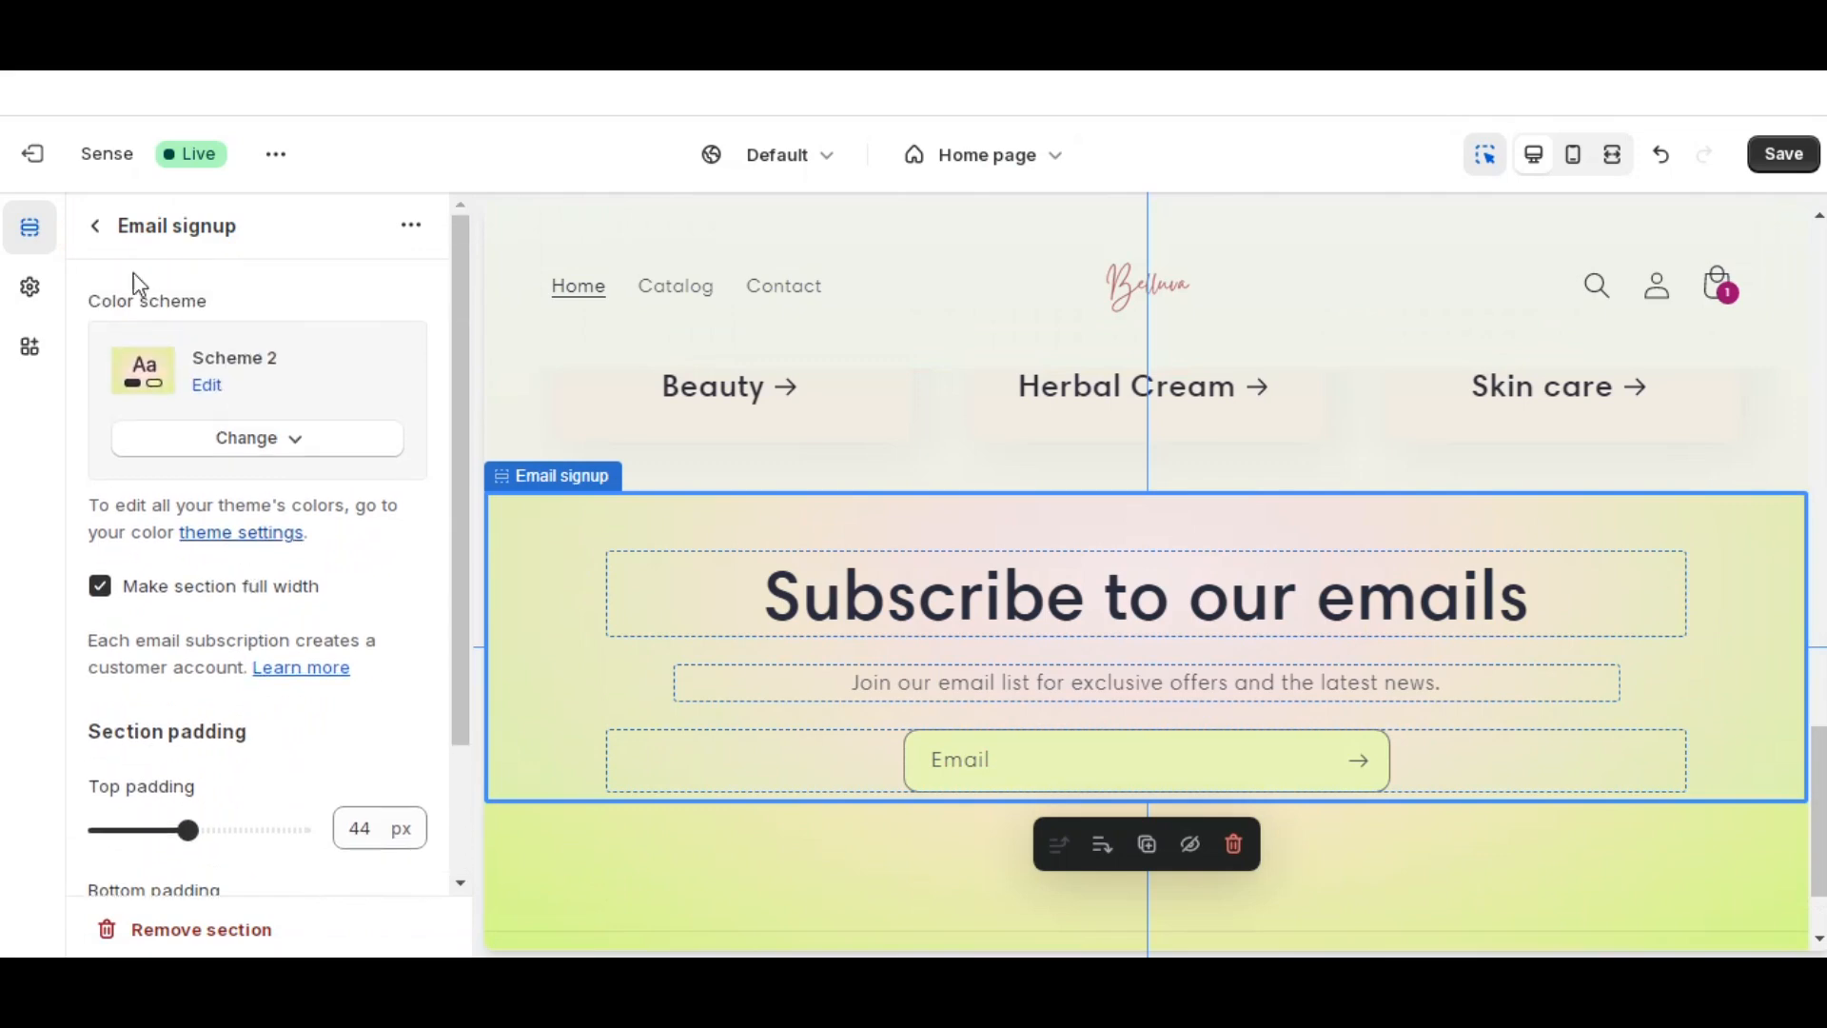
left_click(88, 229)
- Review the settings of the Subscribe to our emails heading and the Email form block in the Email signup section
scroll(225, 498, "down", 2)
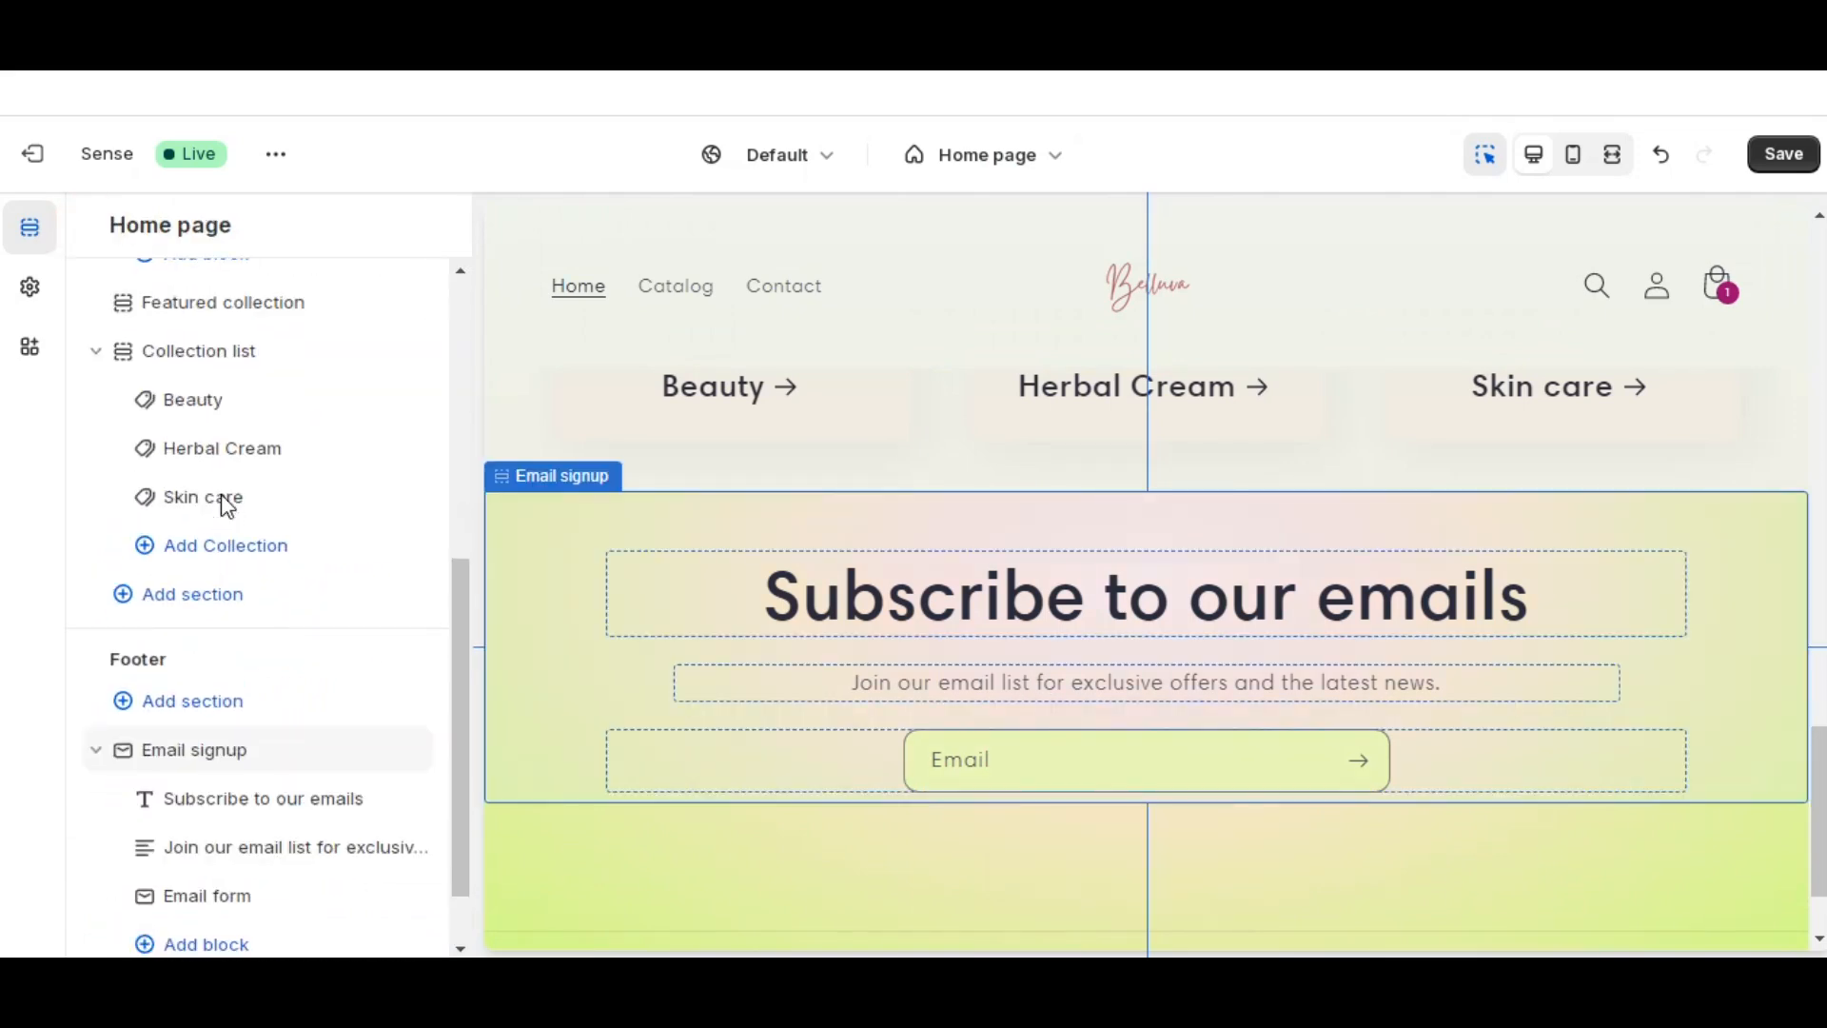
left_click(217, 725)
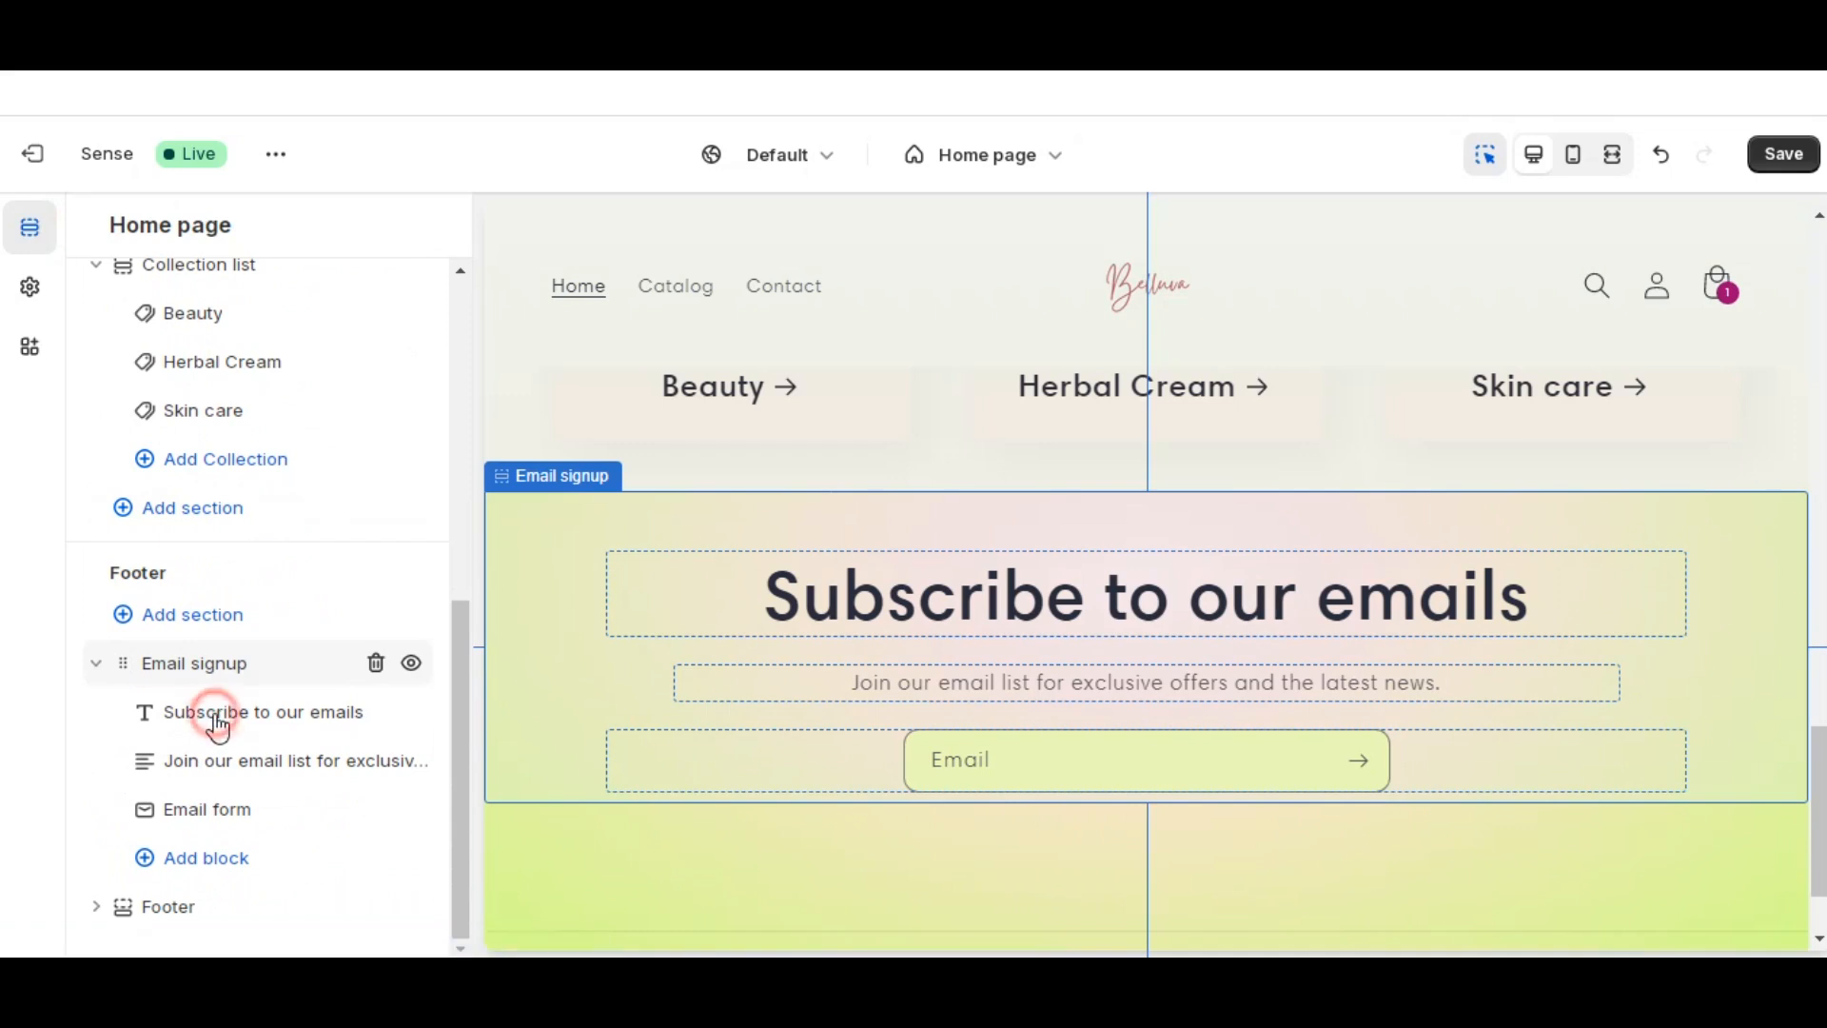
left_click(215, 714)
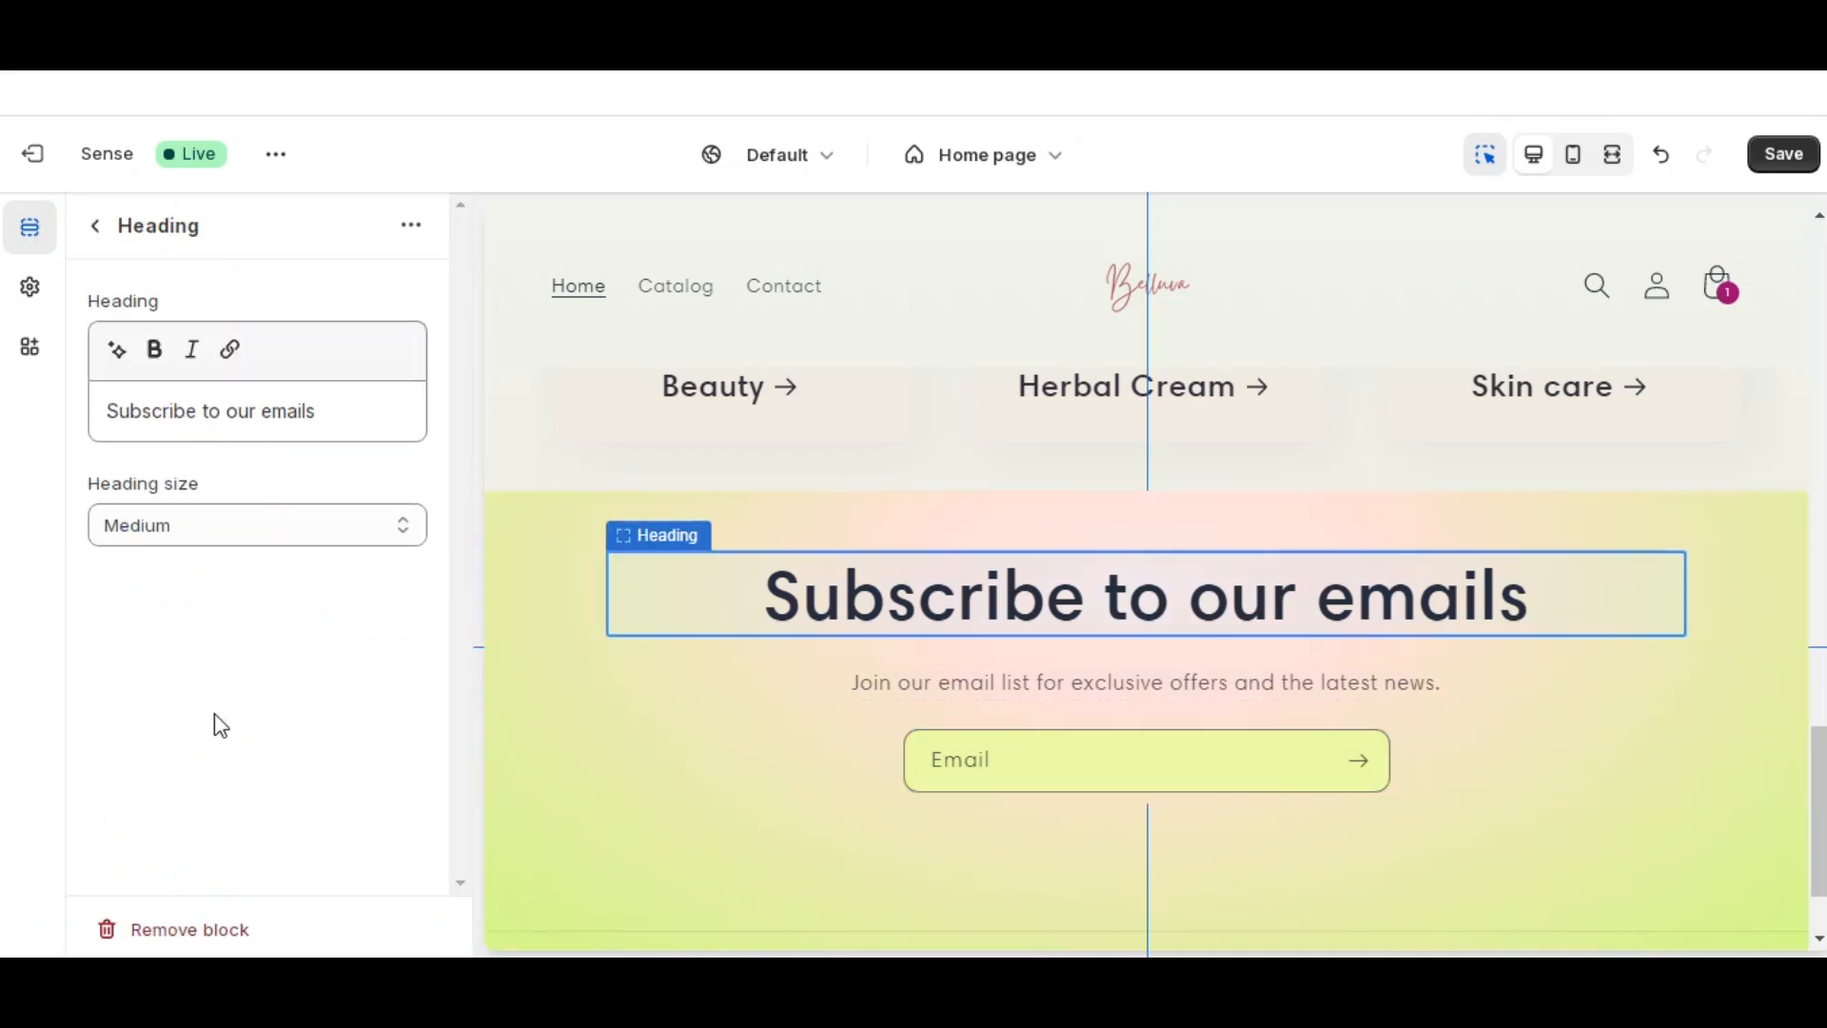
left_click(99, 229)
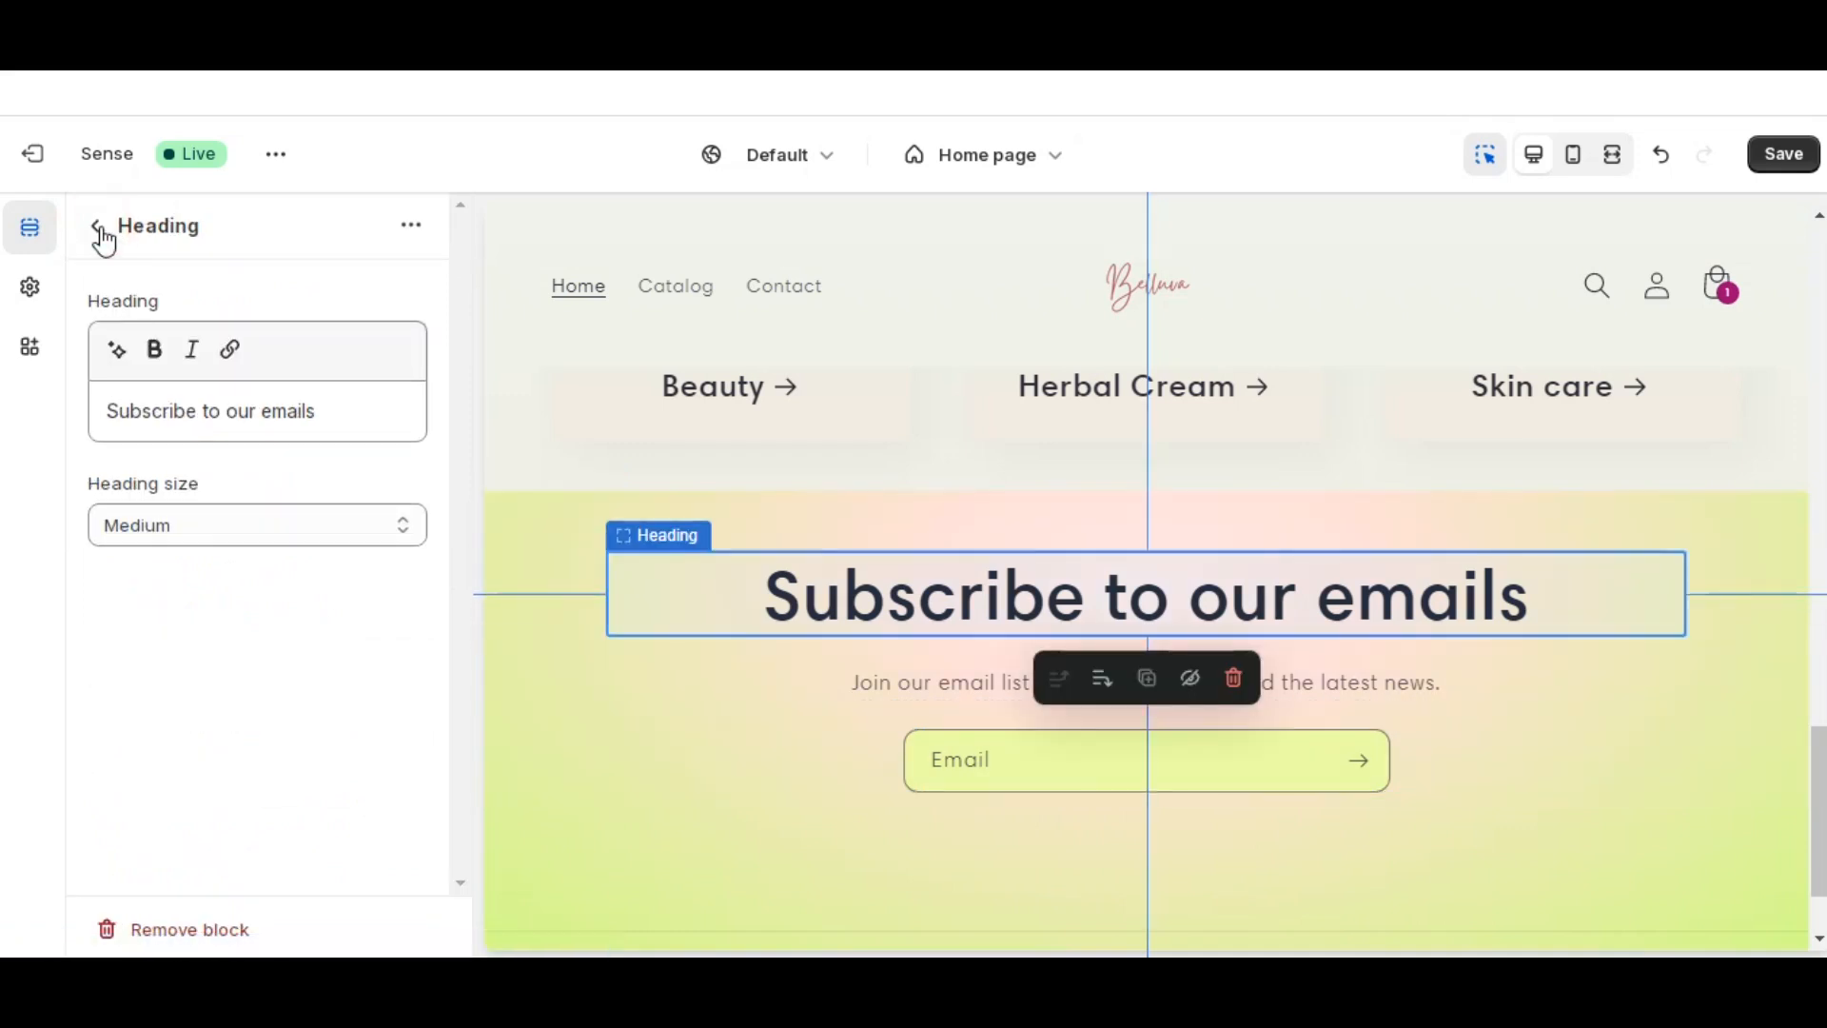
left_click(215, 811)
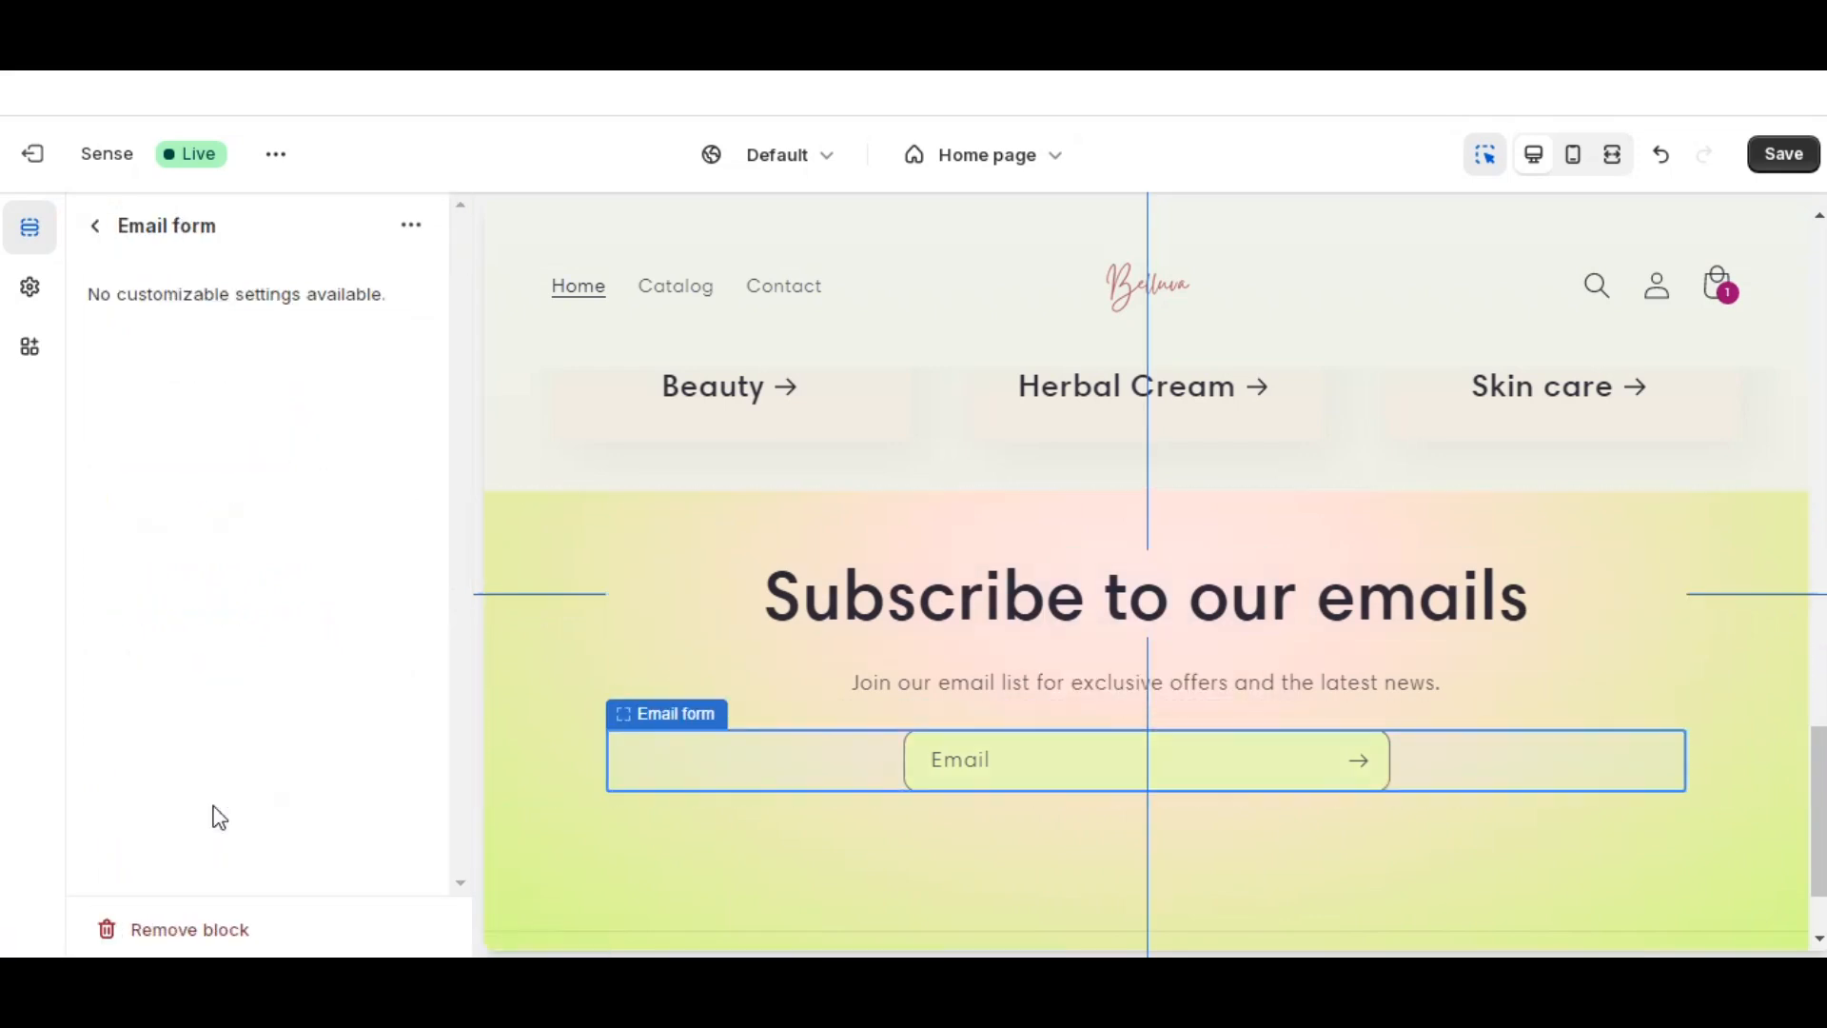
left_click(98, 227)
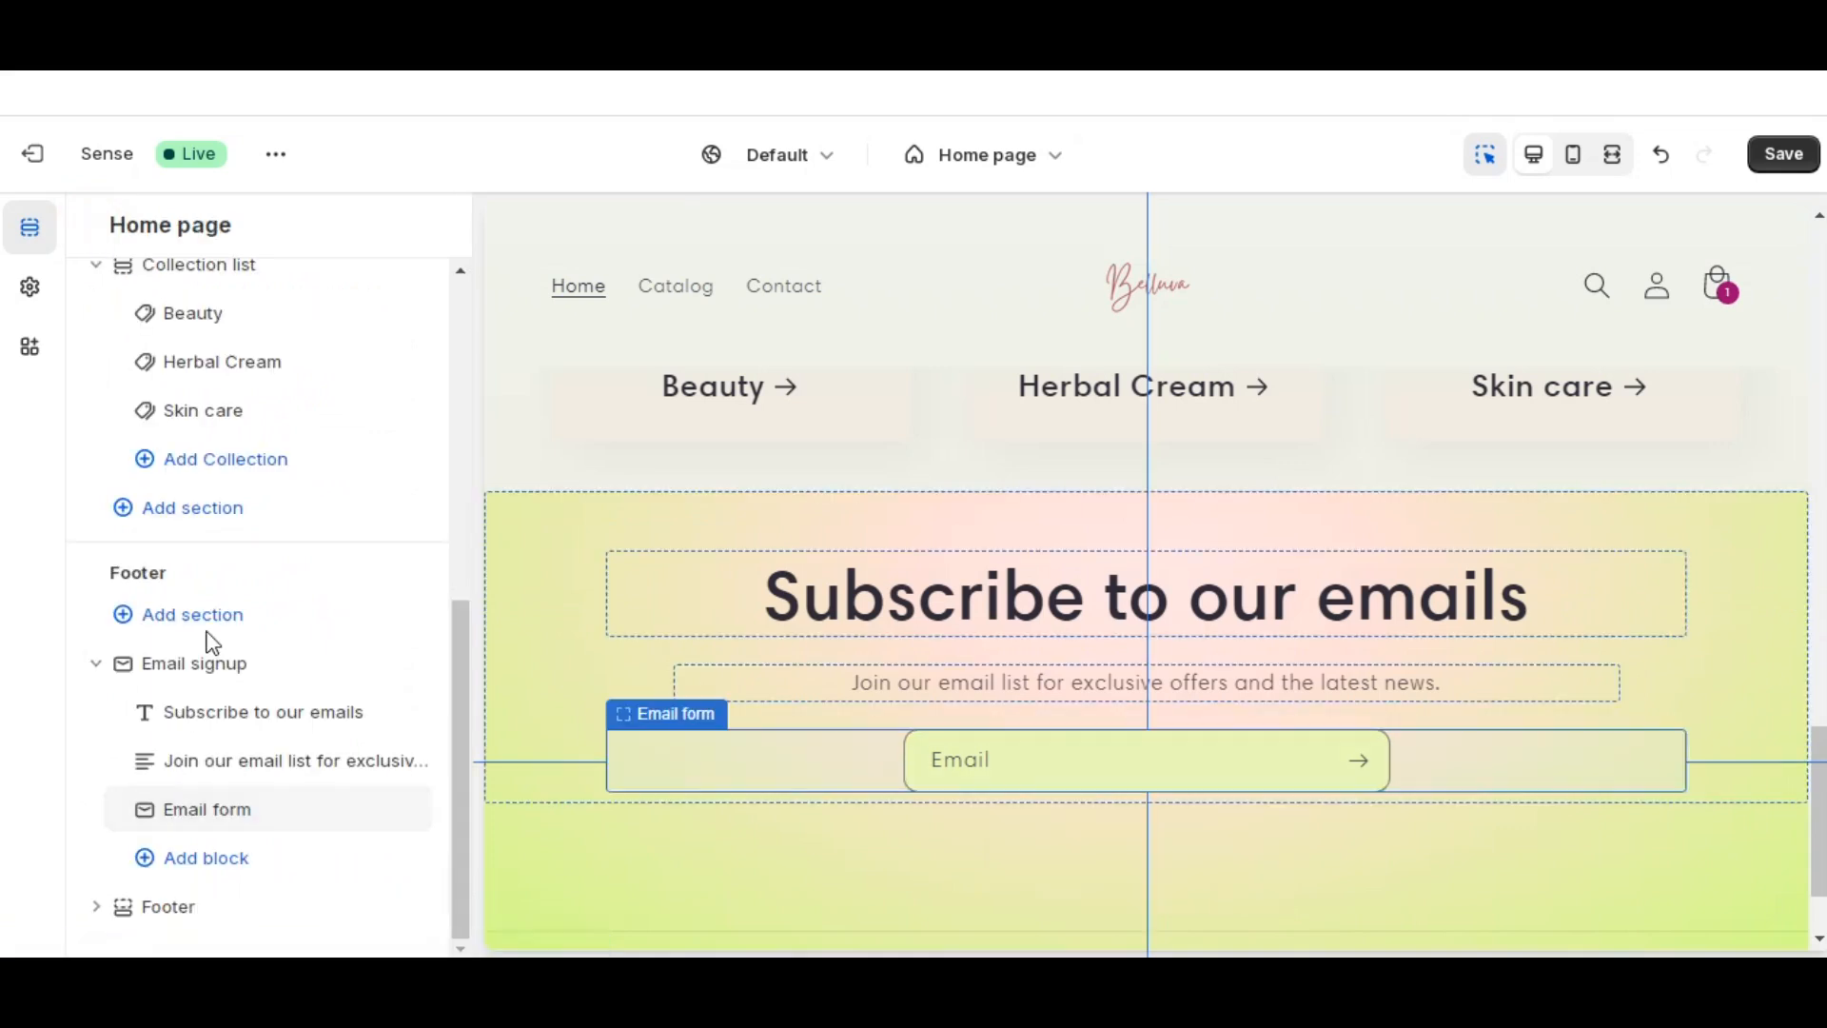
left_click(233, 819)
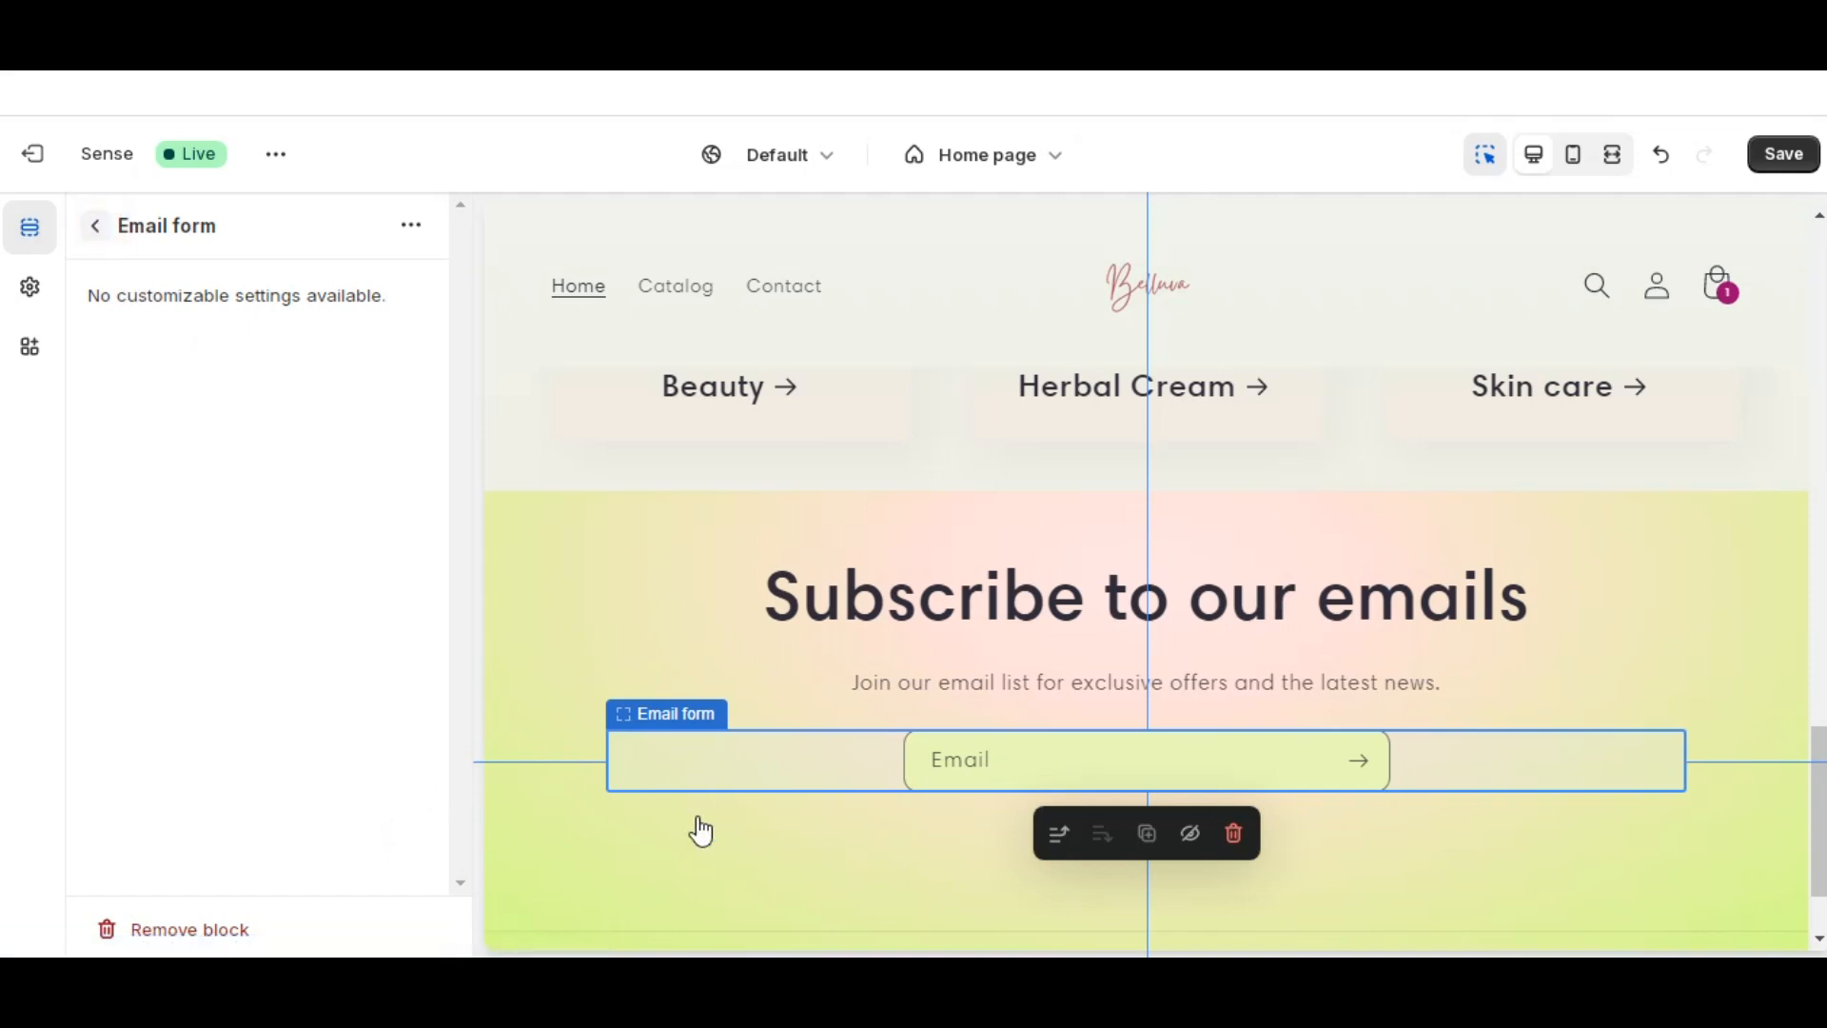
- Expand the Footer section and look through its settings, from color scheme and email signup to policy links and spacing
left_click(704, 862)
scroll(704, 862, "down", 2)
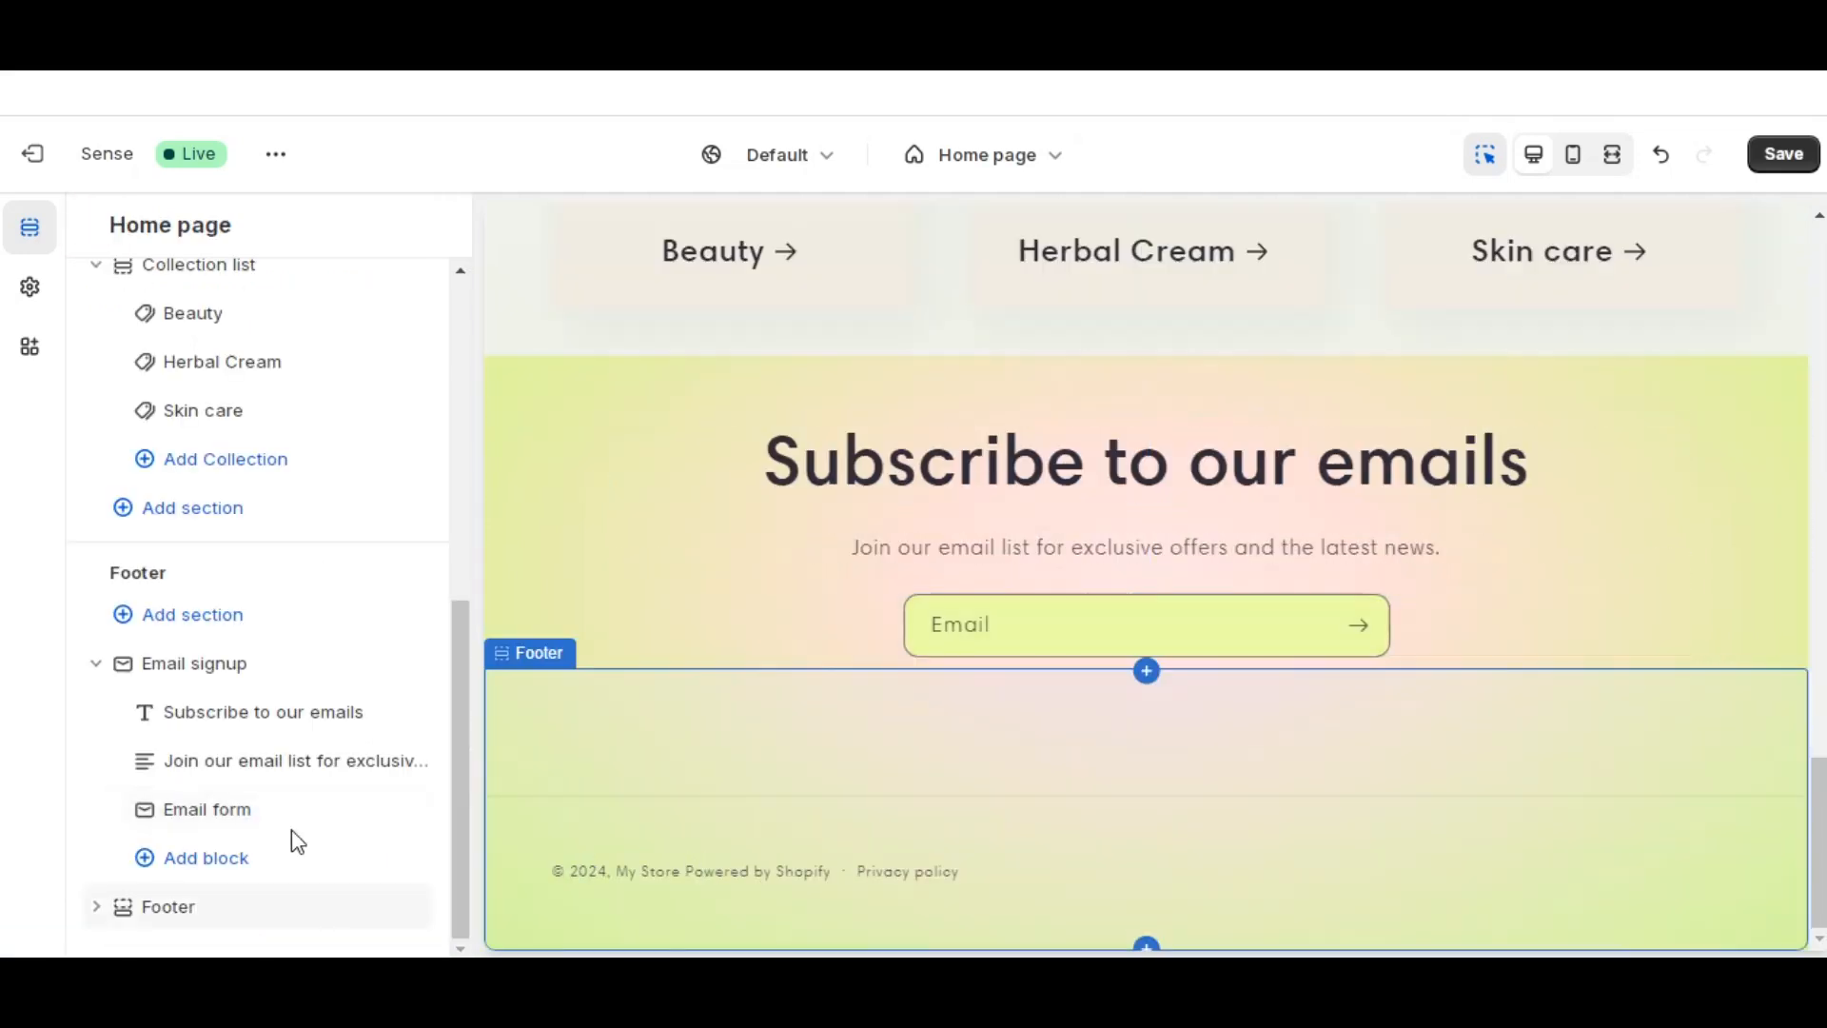
left_click(95, 906)
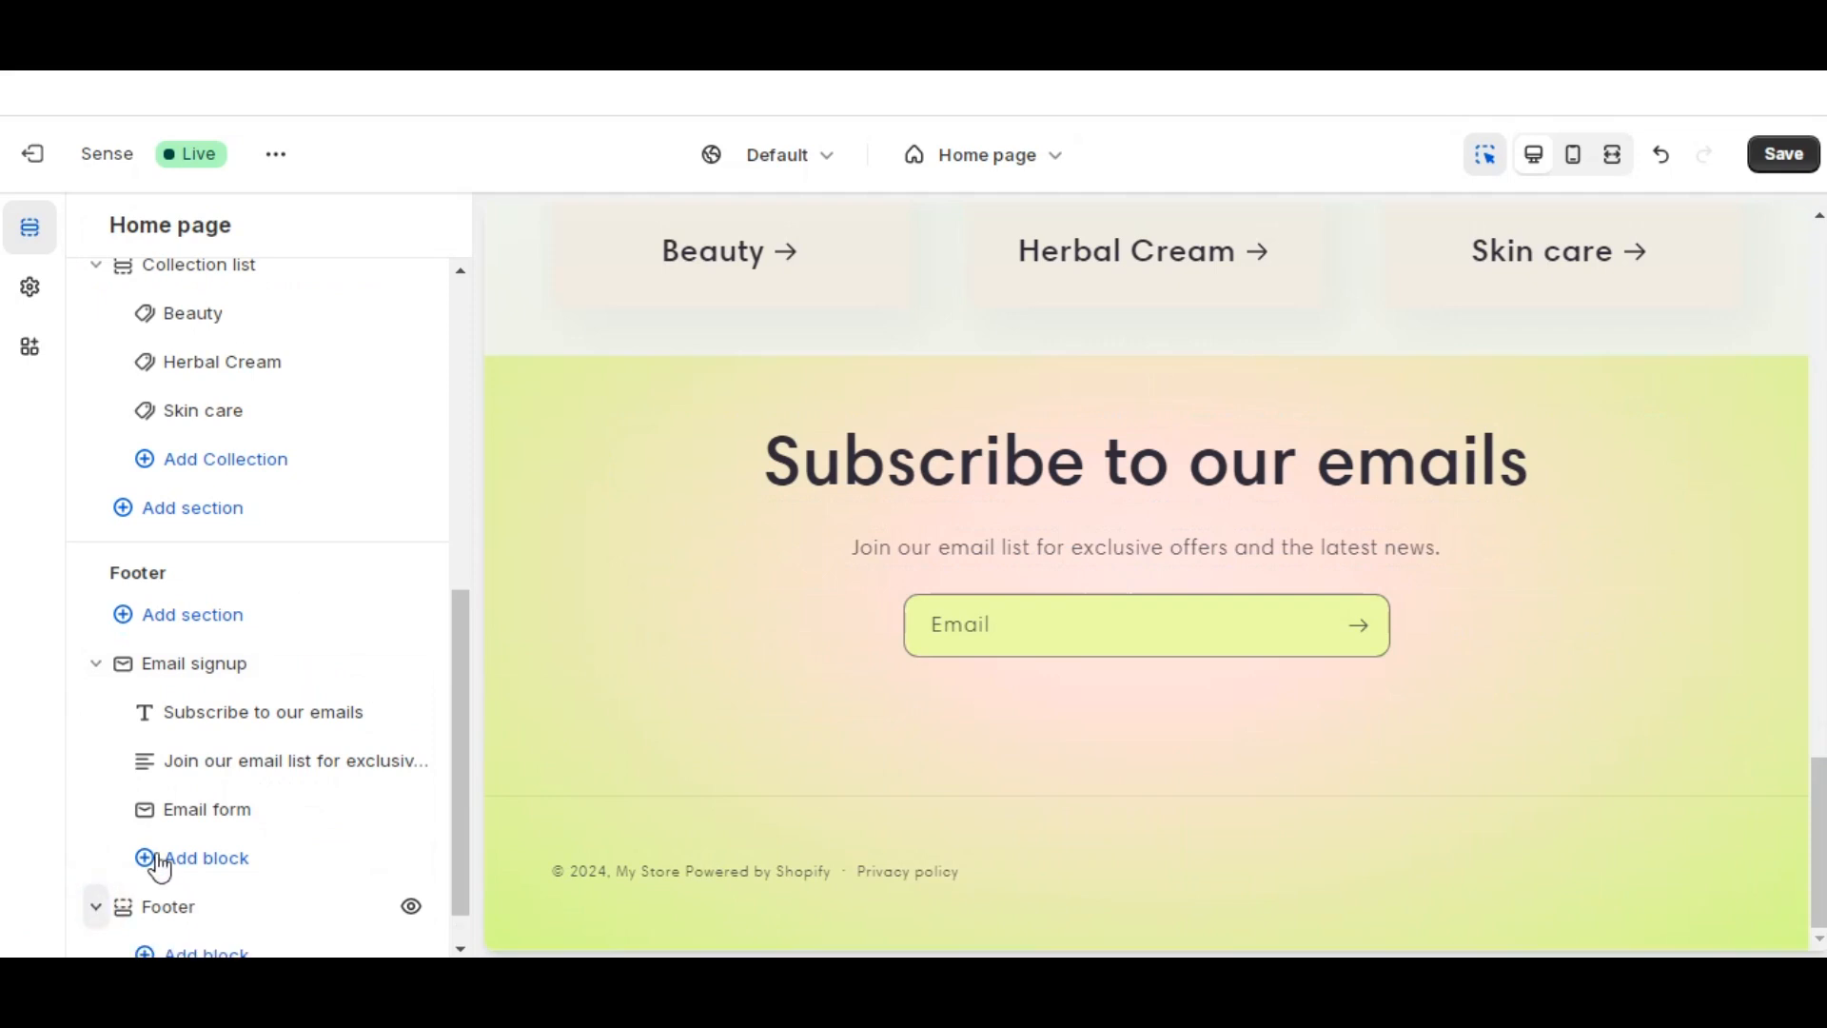
scroll(234, 804, "down", 1)
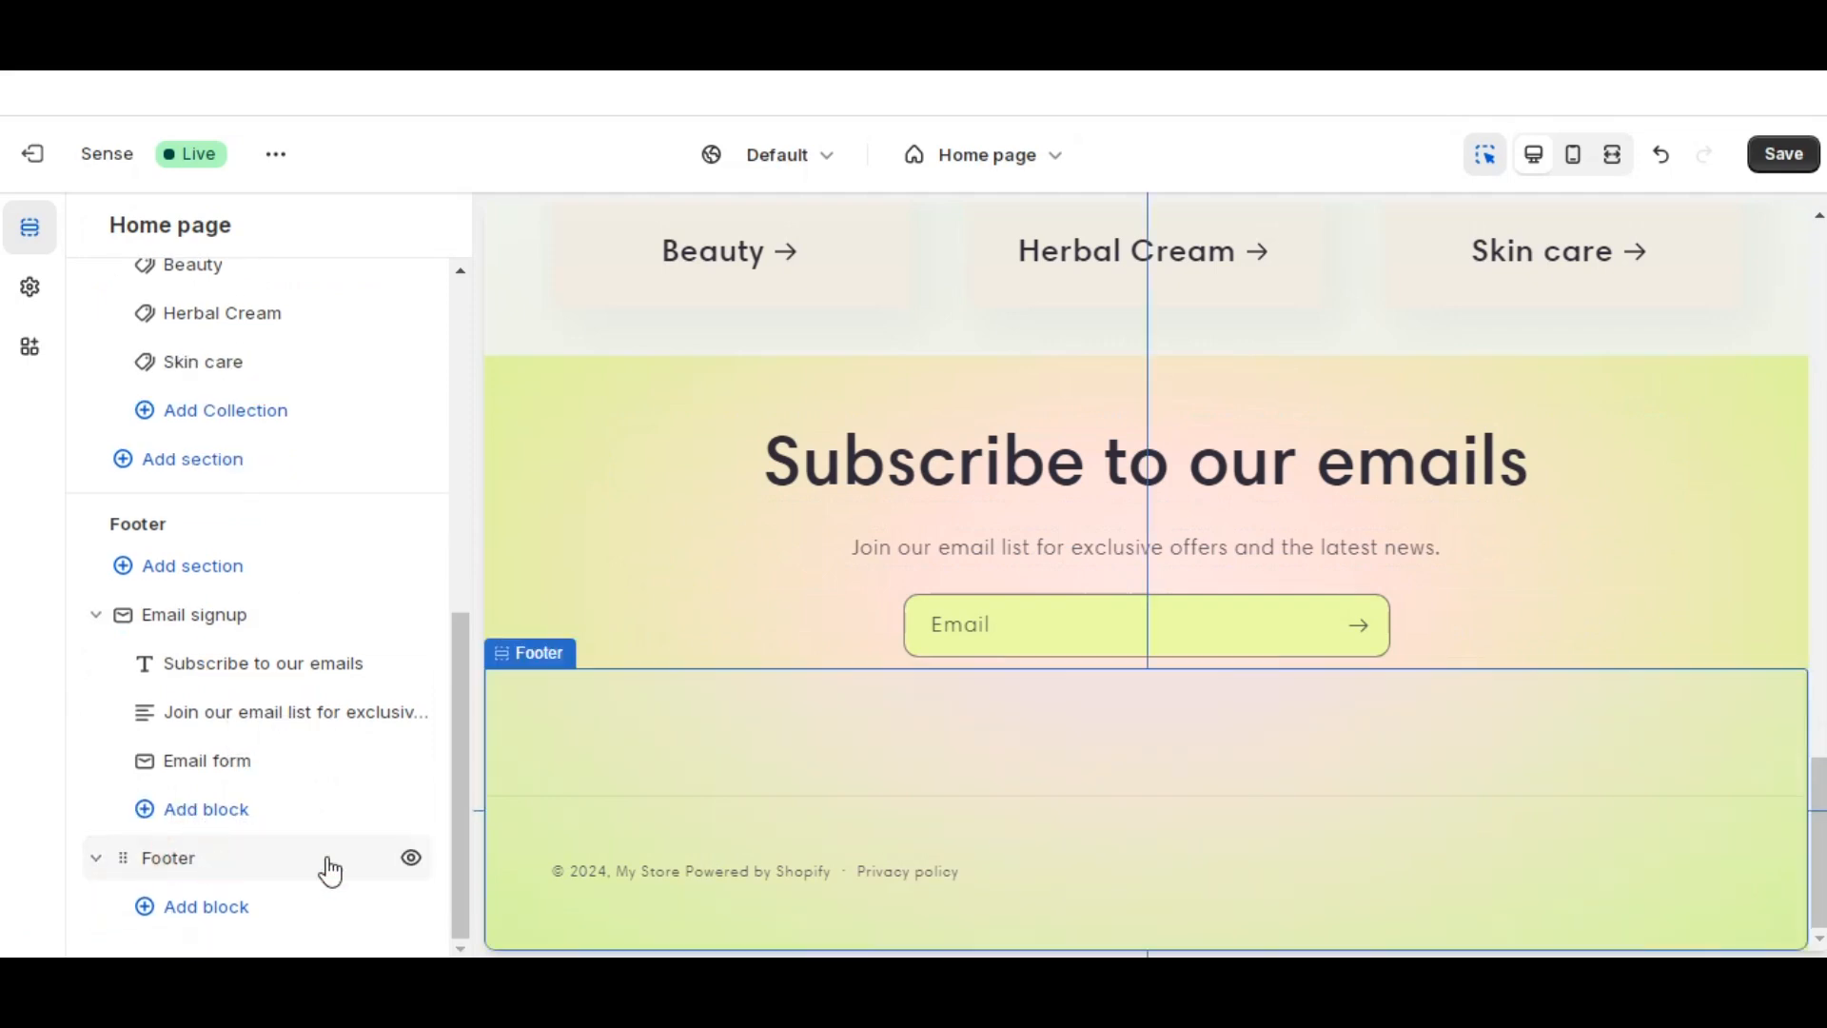
left_click(249, 837)
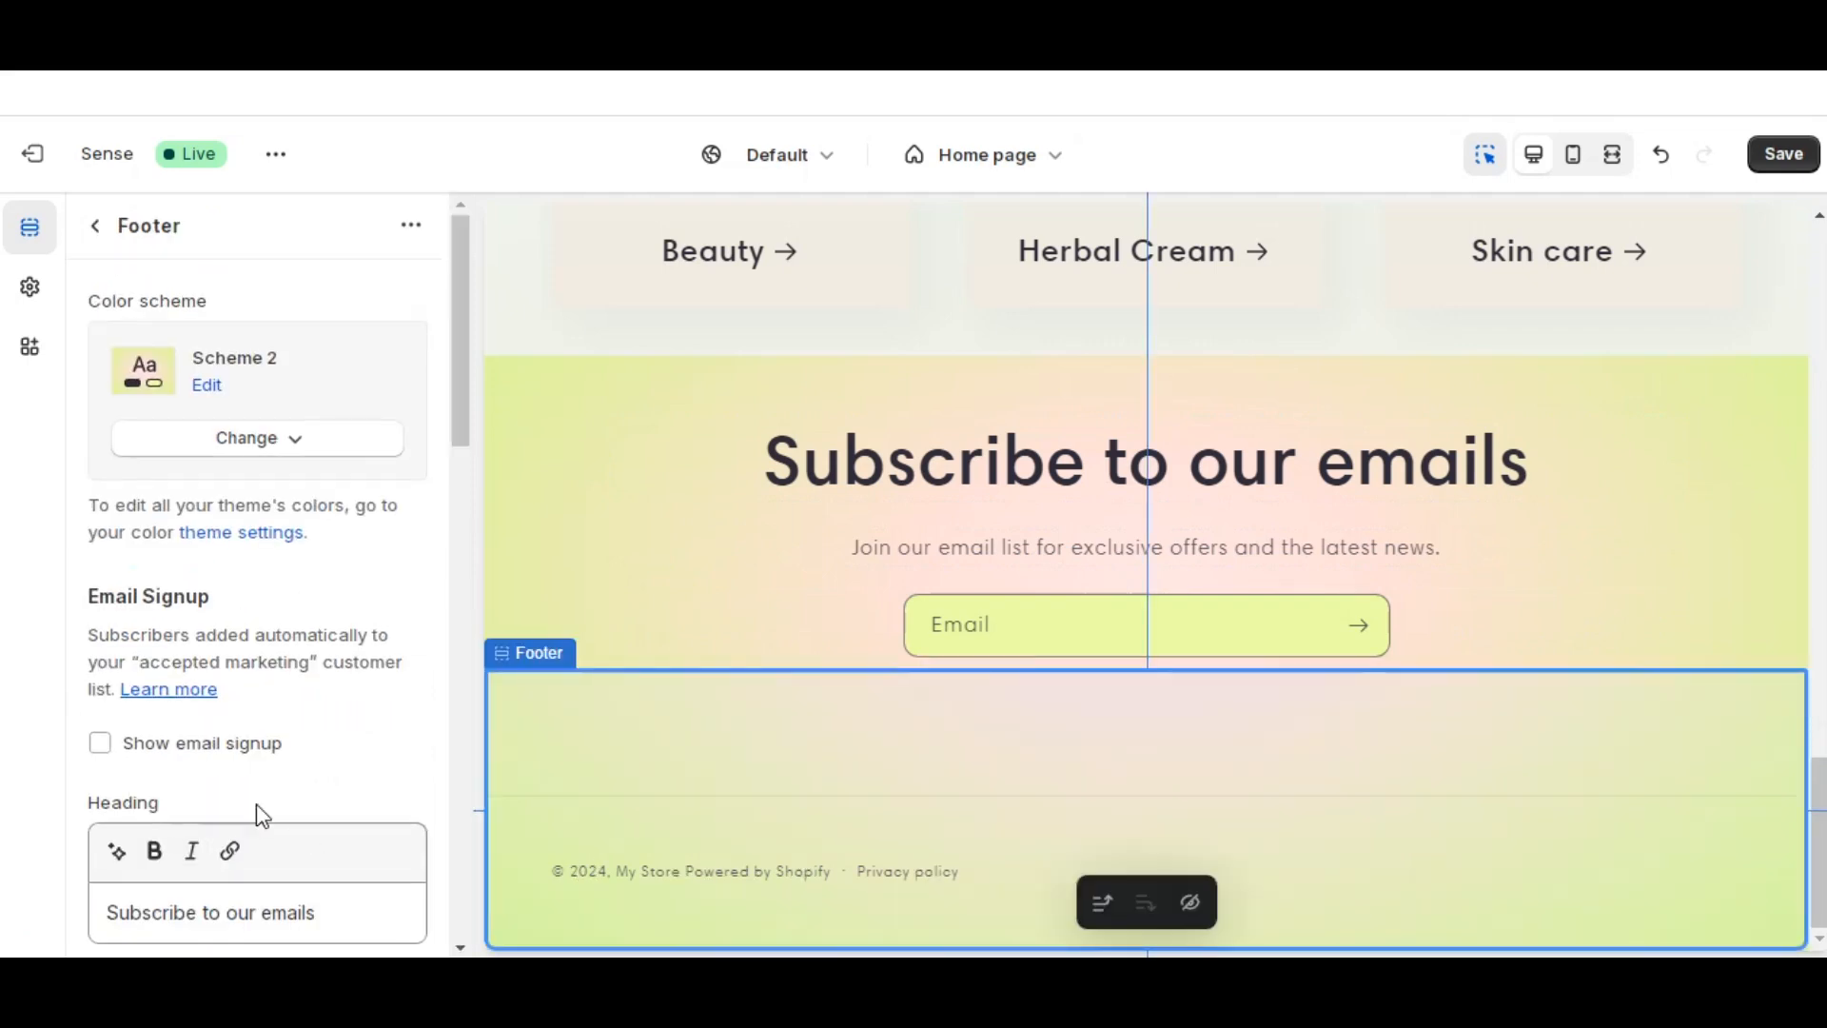
scroll(303, 763, "down", 8)
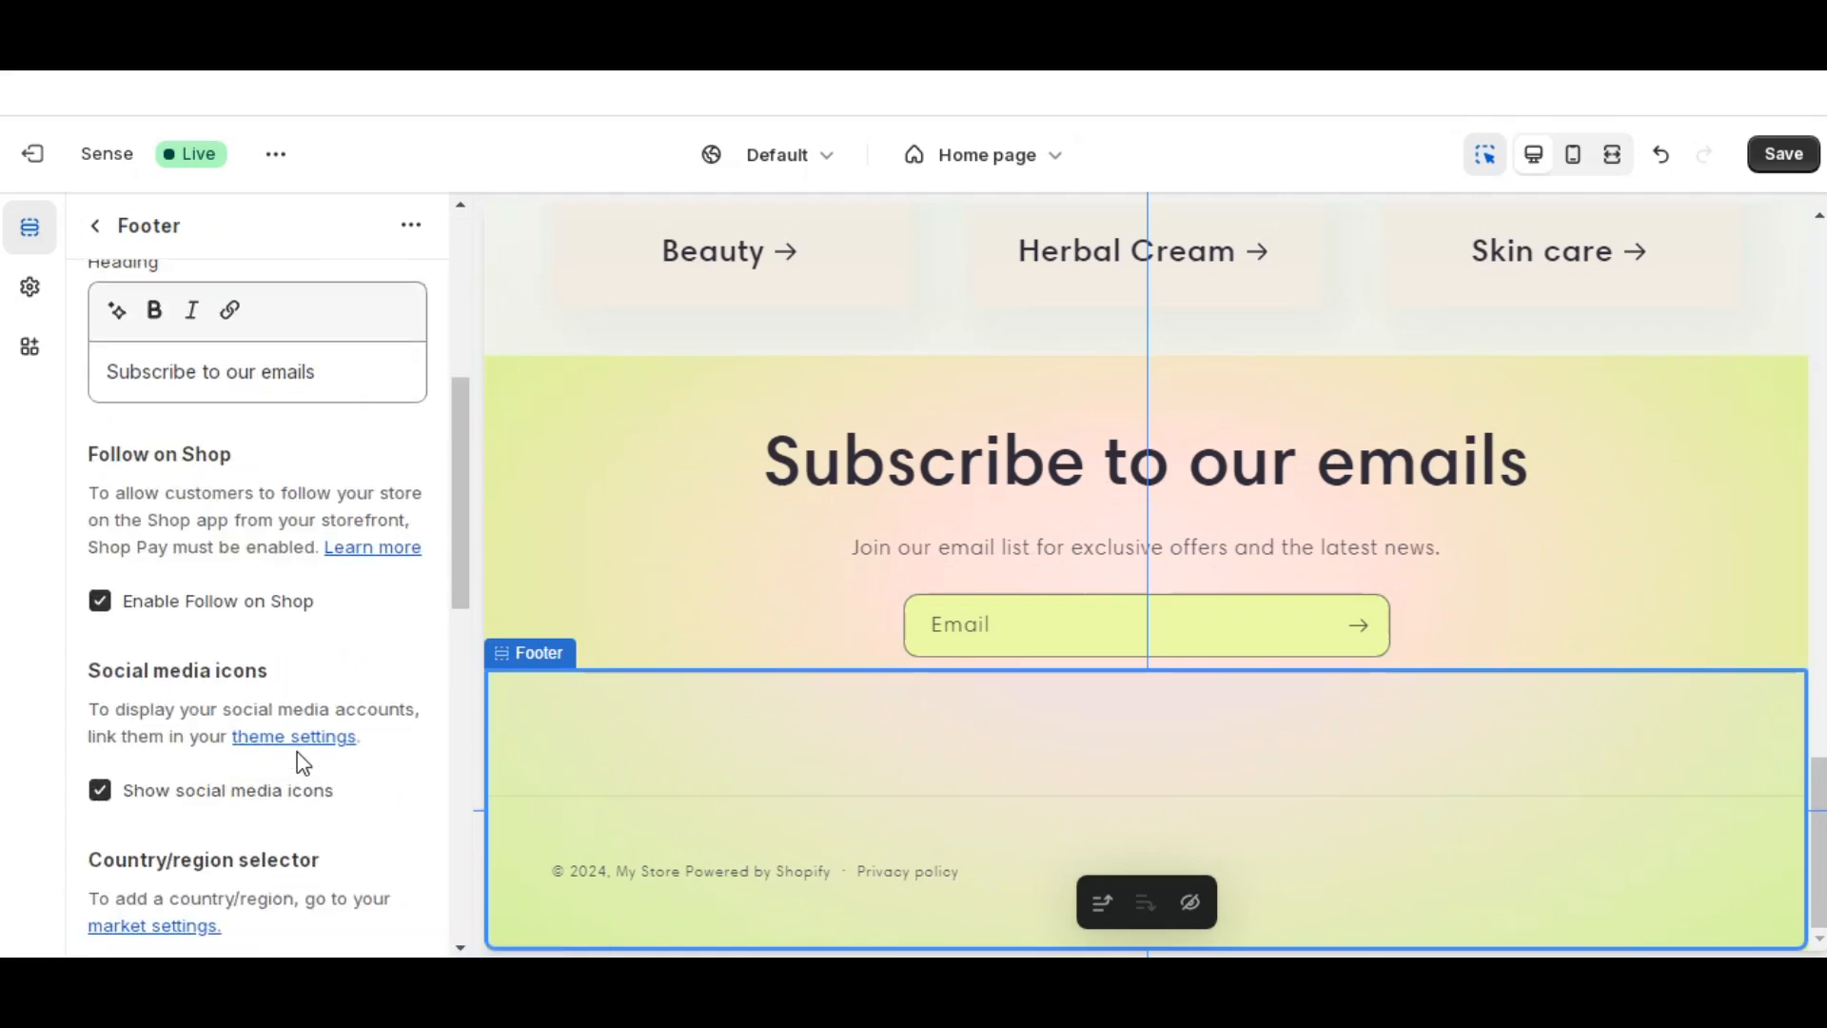
scroll(303, 763, "down", 6)
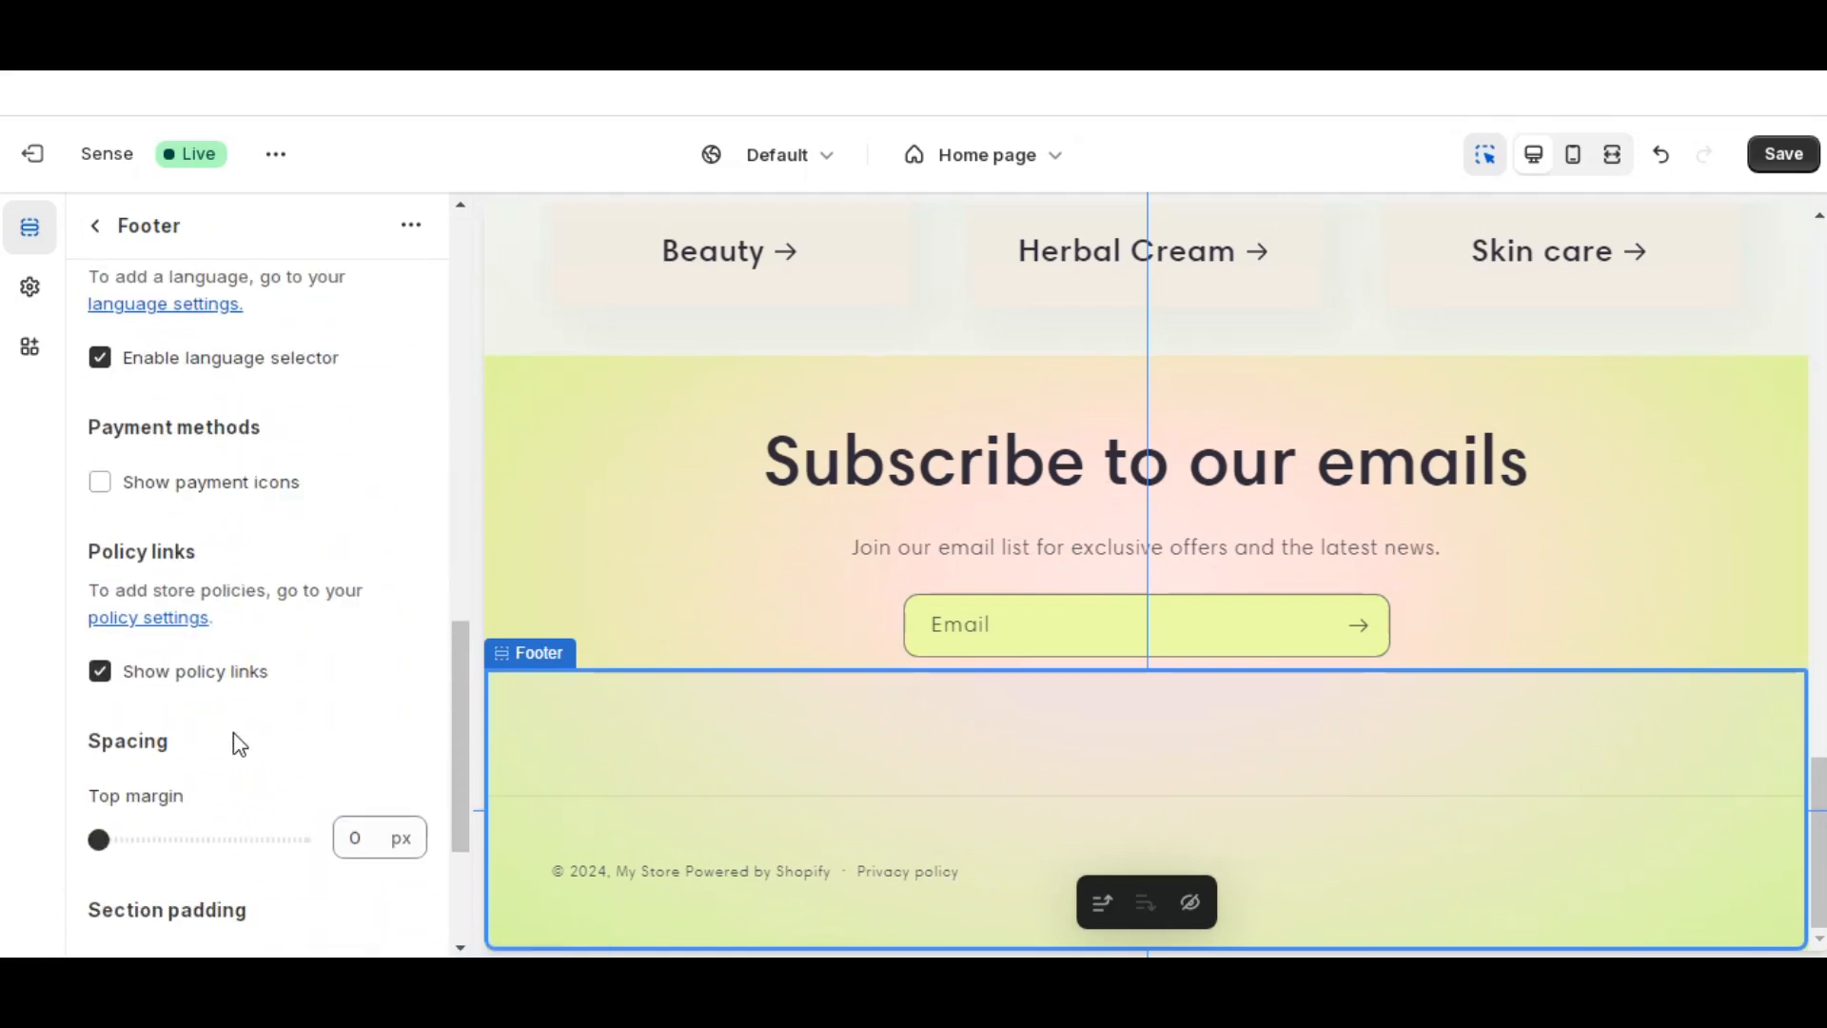
scroll(238, 743, "down", 2)
scroll(238, 742, "up", 12)
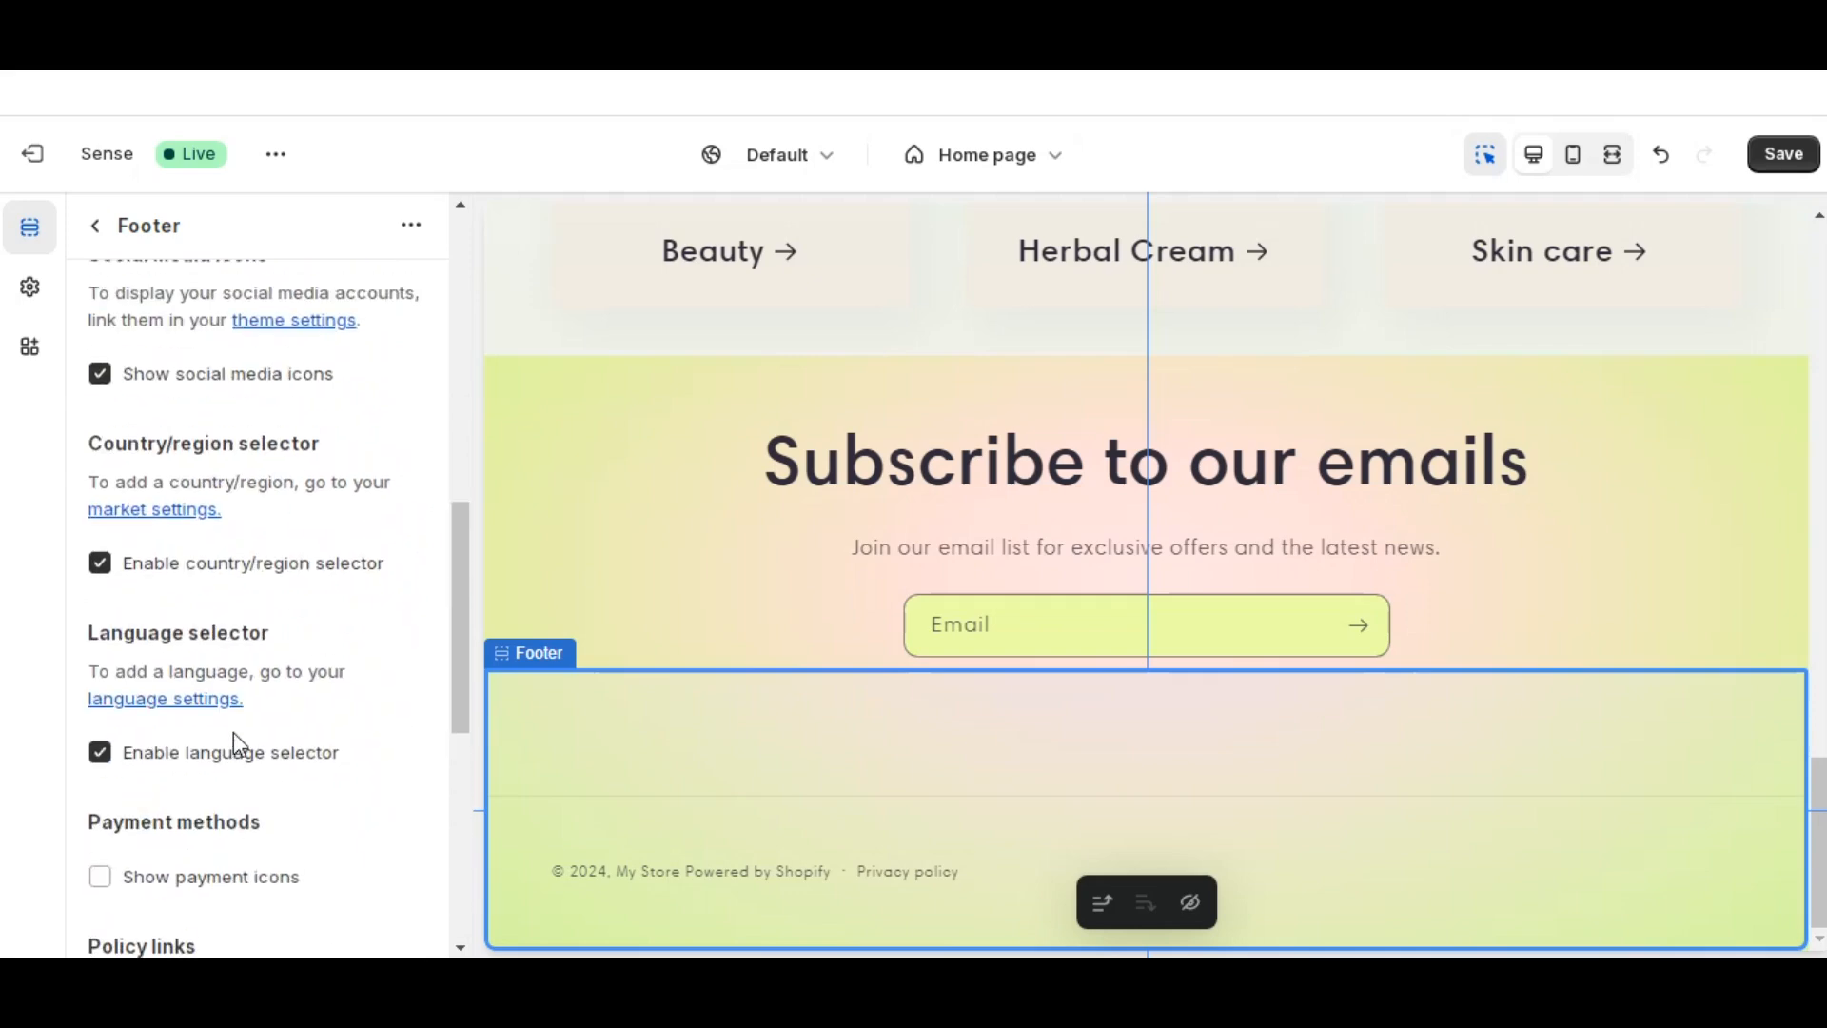
scroll(238, 742, "up", 4)
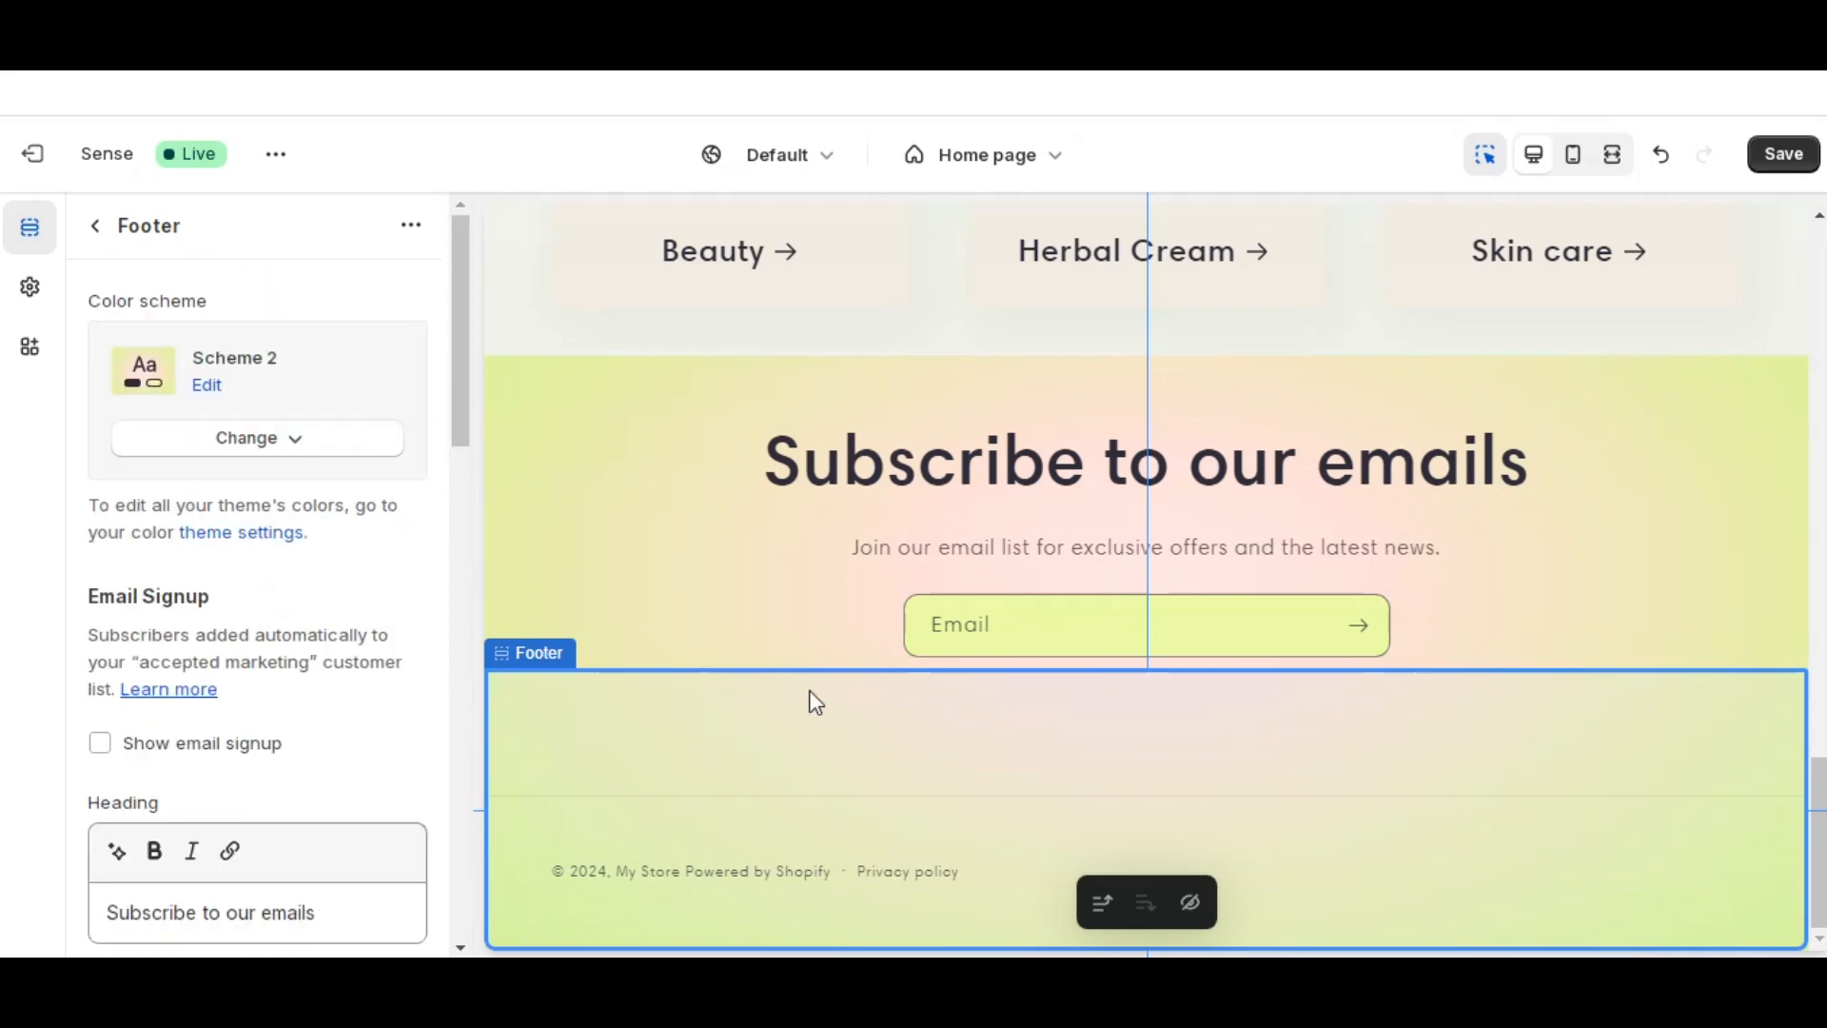
- Look back over the home page in the desktop preview and switch to the mobile preview to check its upper sections
scroll(803, 689, "up", 3)
scroll(803, 702, "up", 8)
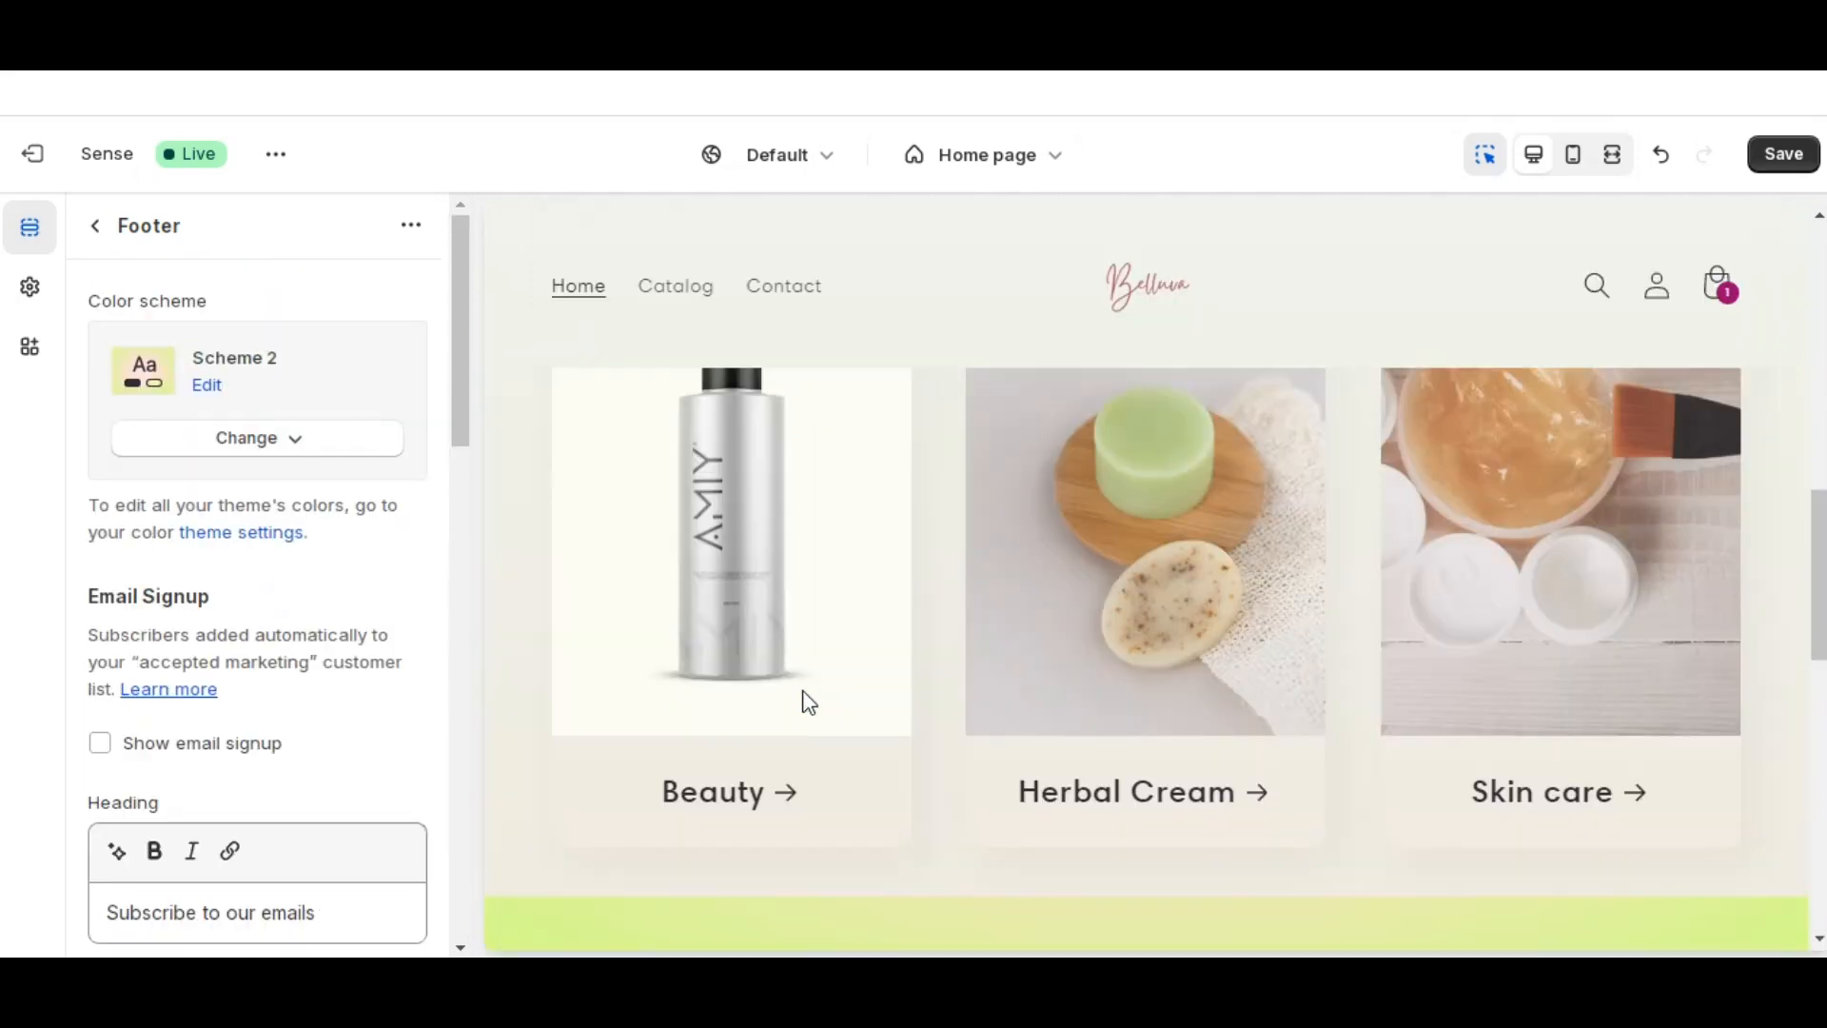
scroll(1264, 504, "up", 3)
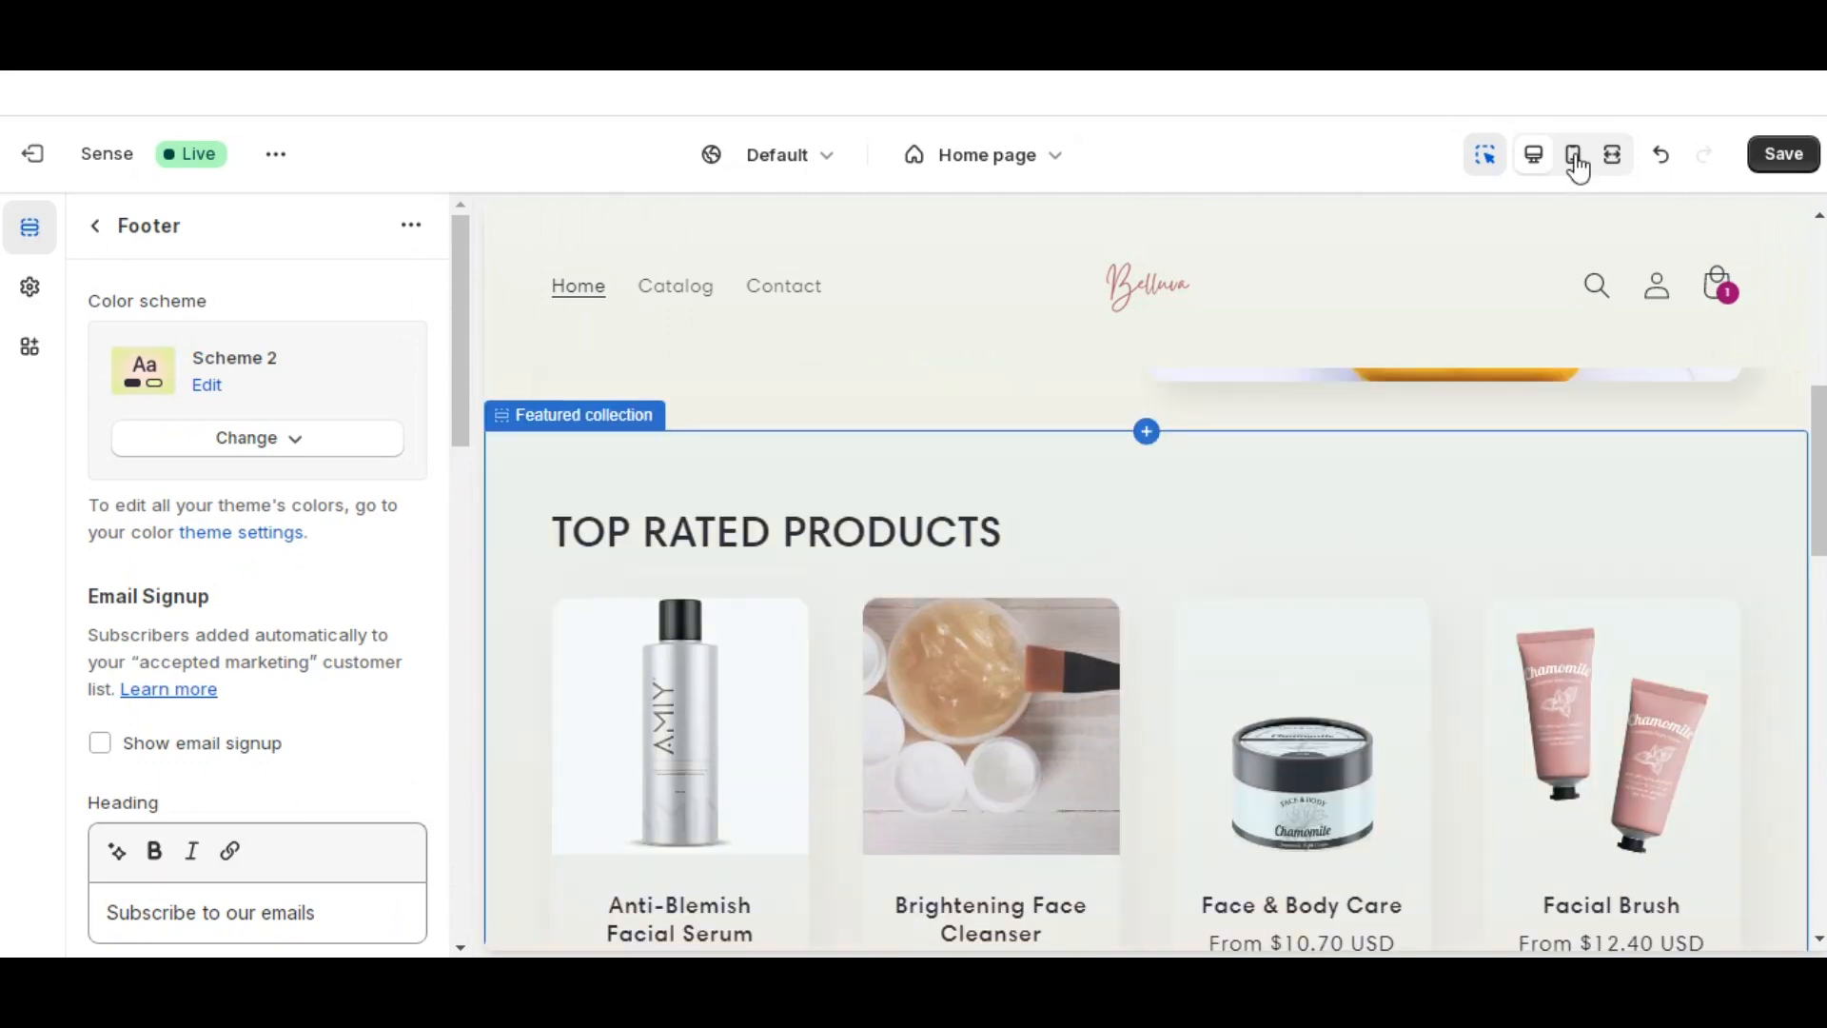
left_click(1575, 162)
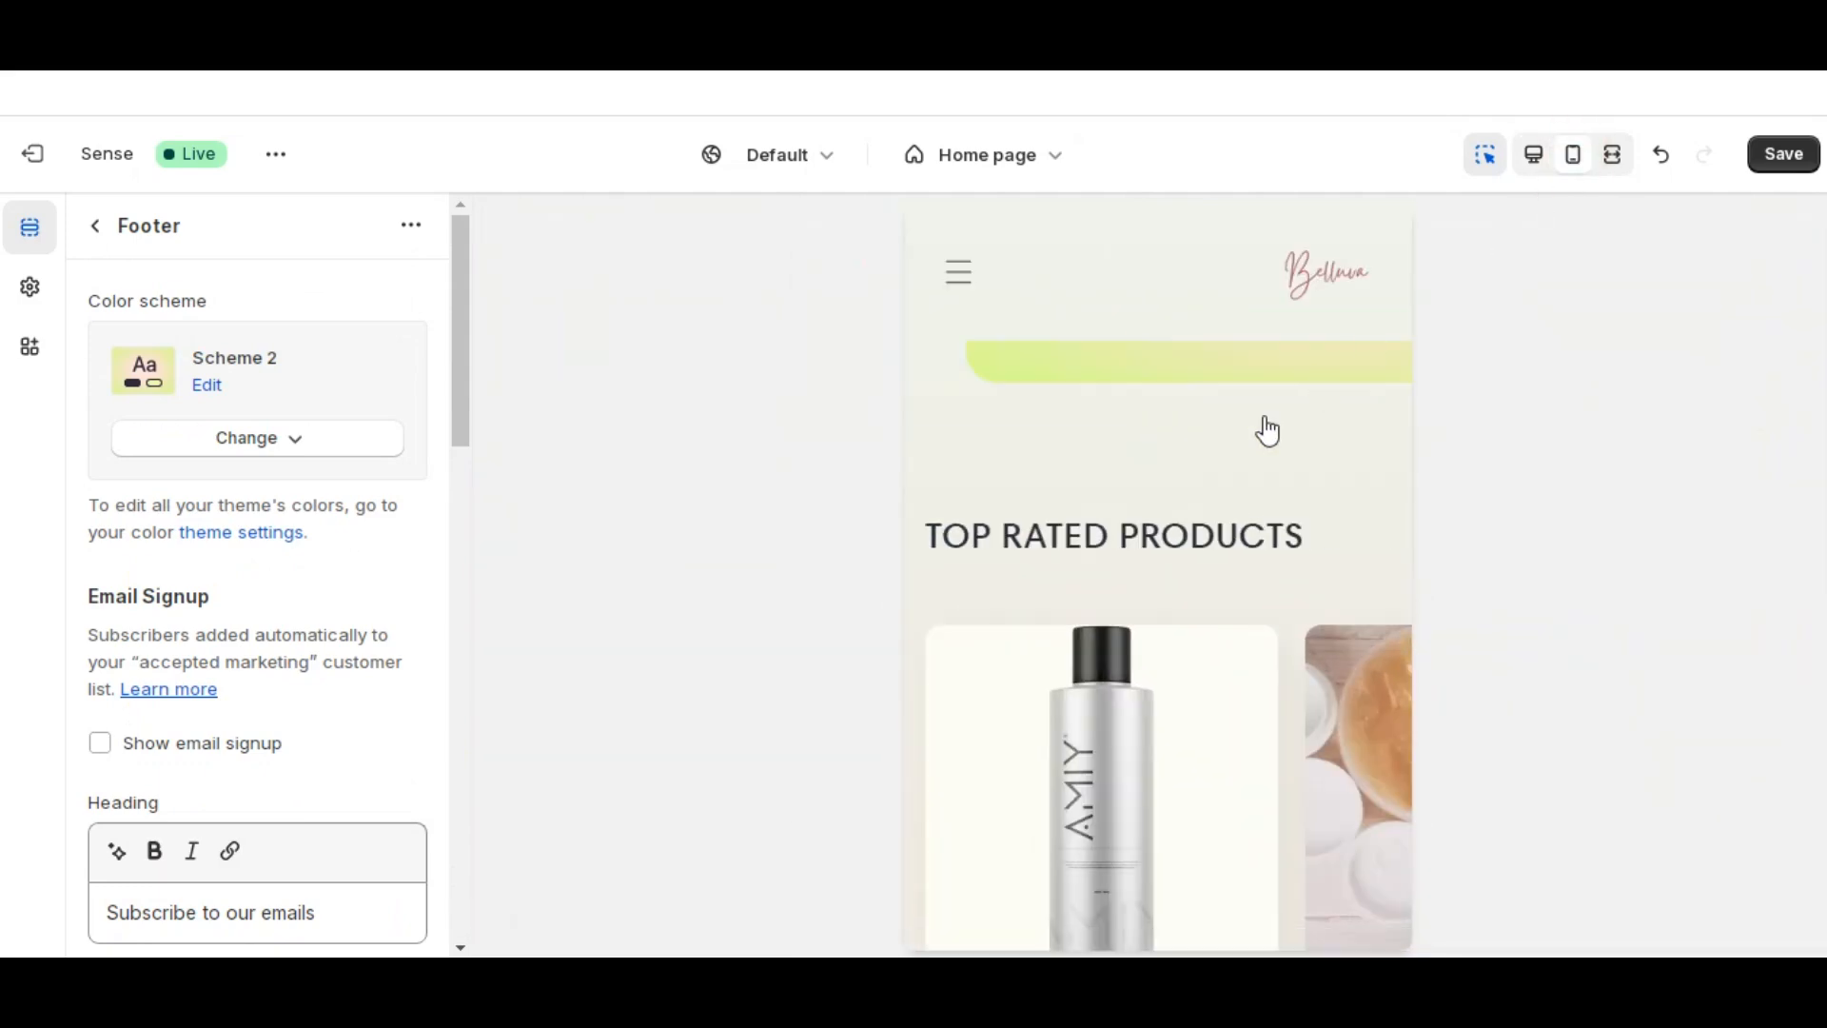
scroll(1099, 497, "up", 2)
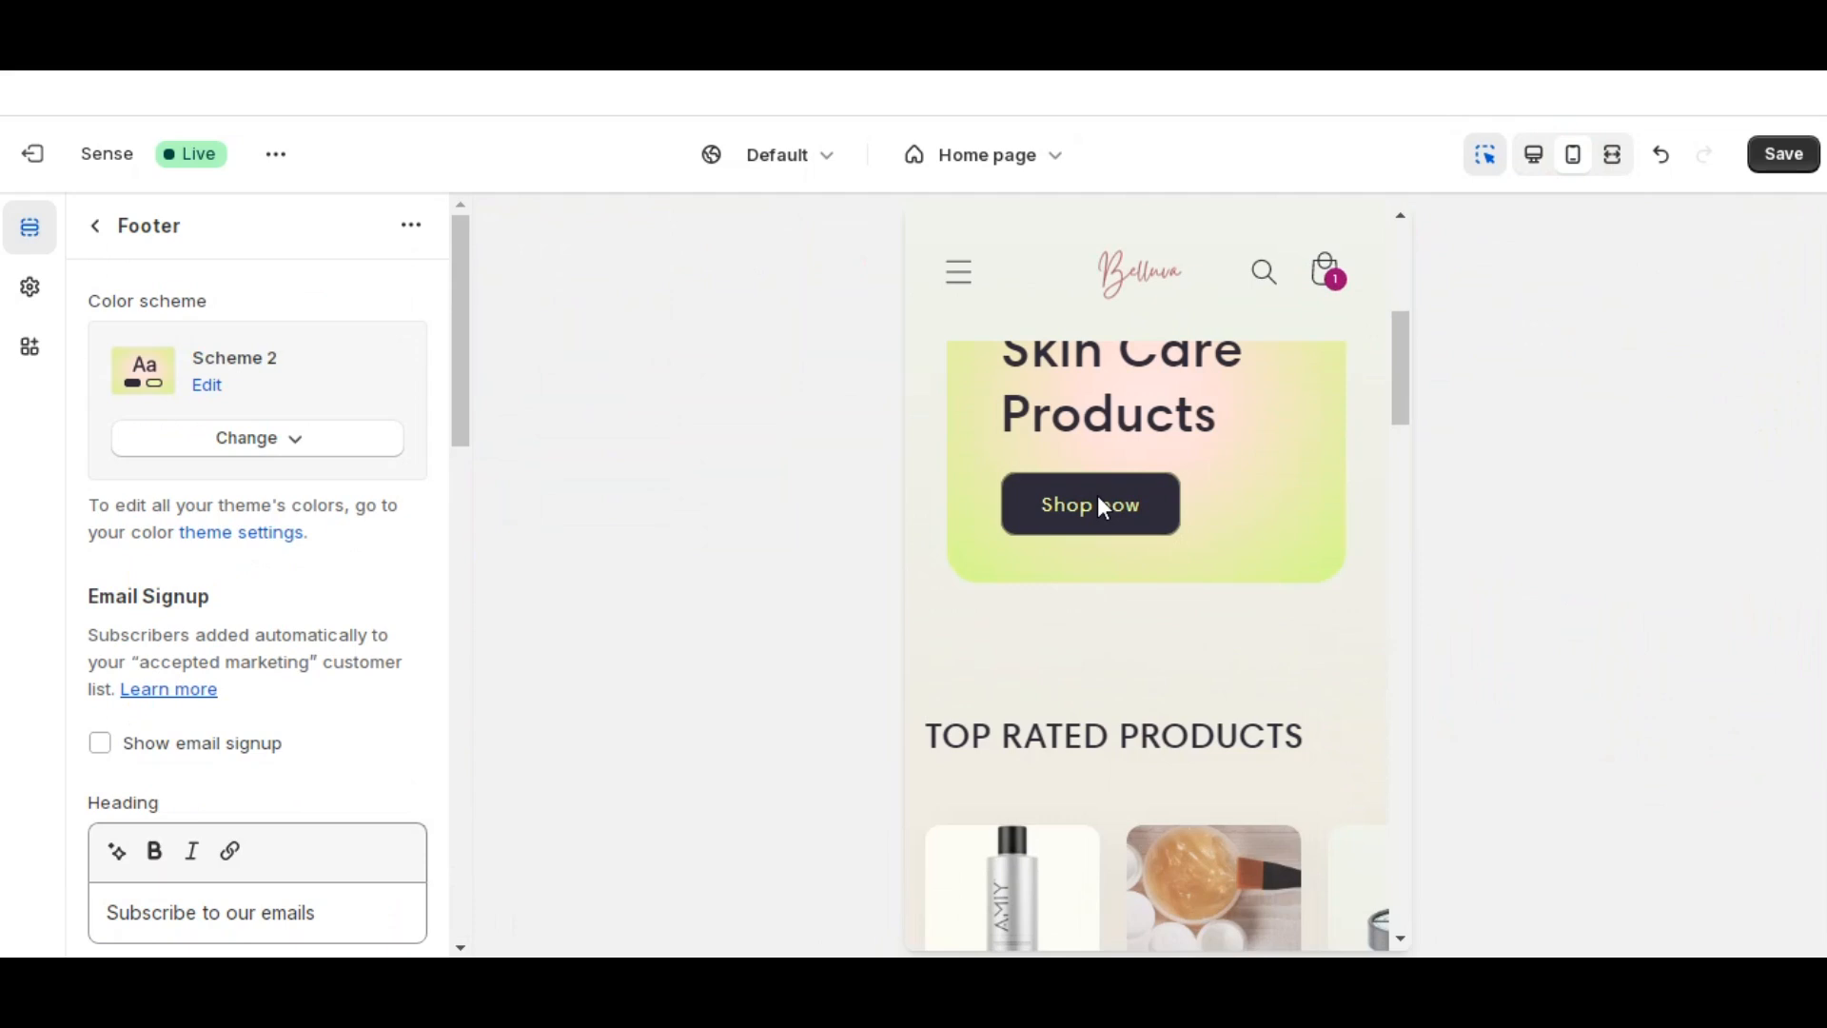
scroll(1101, 501, "up", 7)
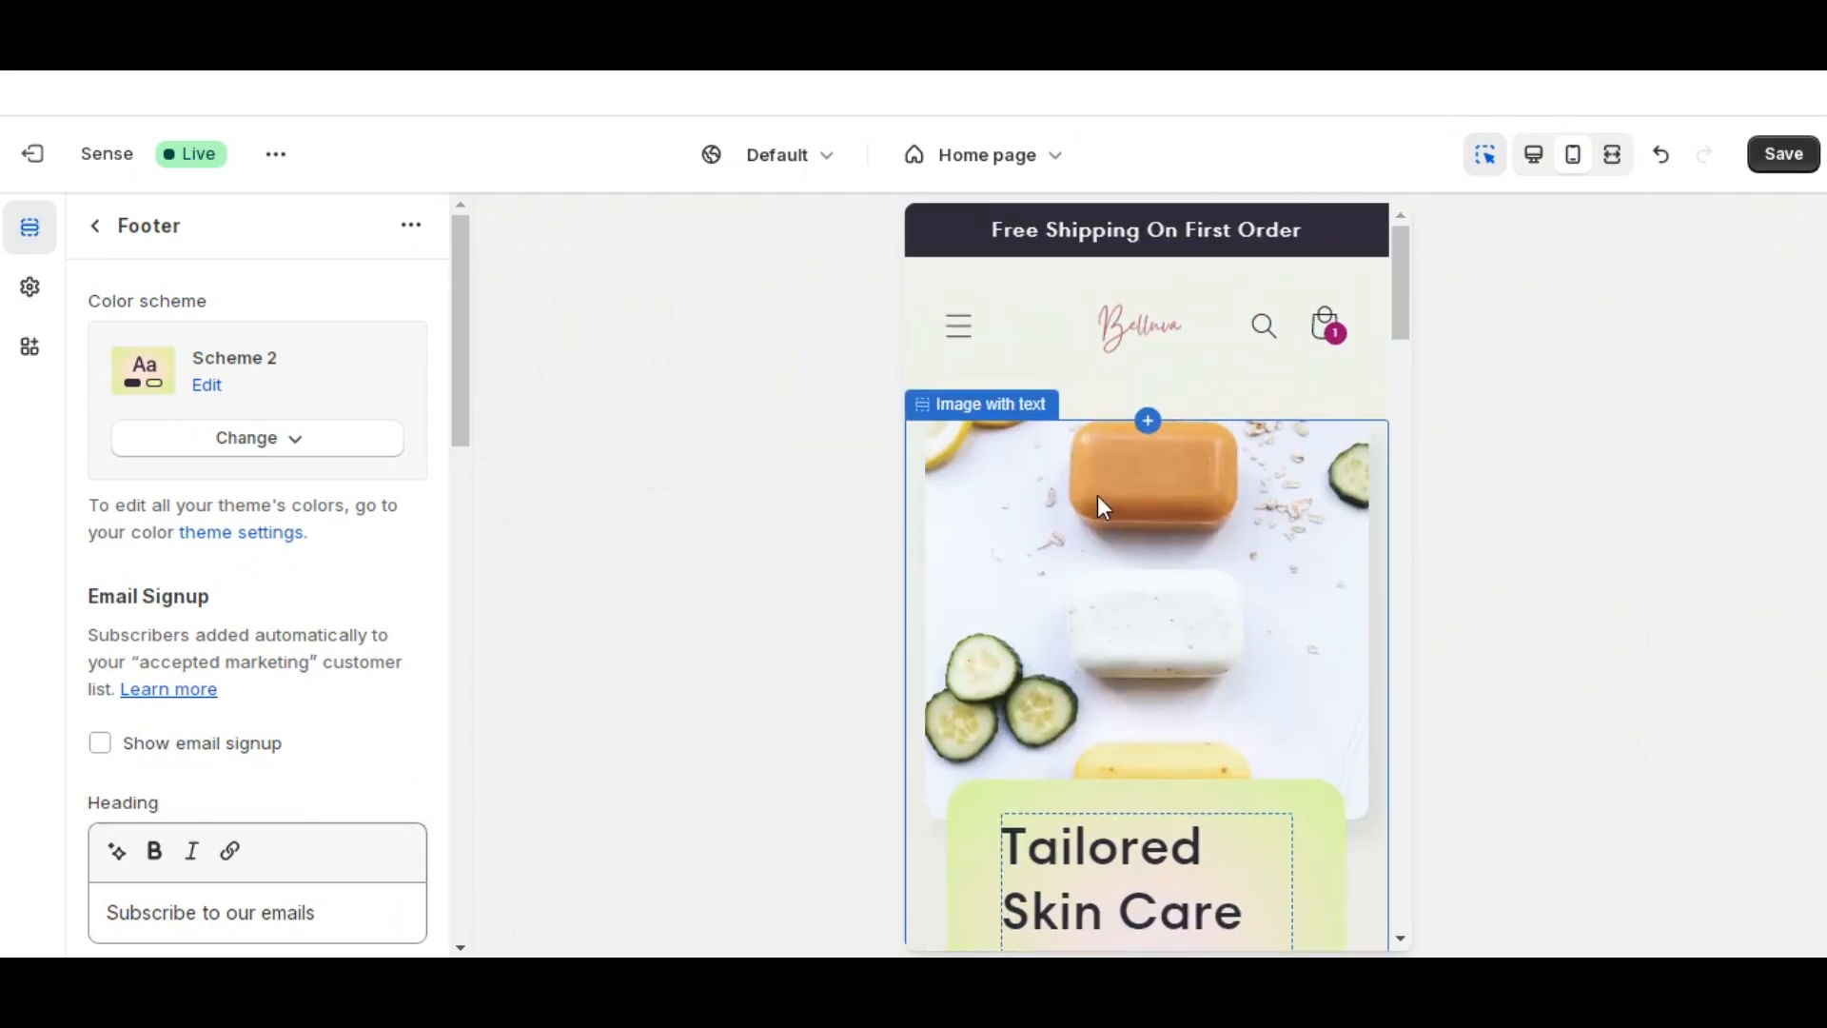
- Set the Image with text section's mobile content alignment to Center
left_click(94, 229)
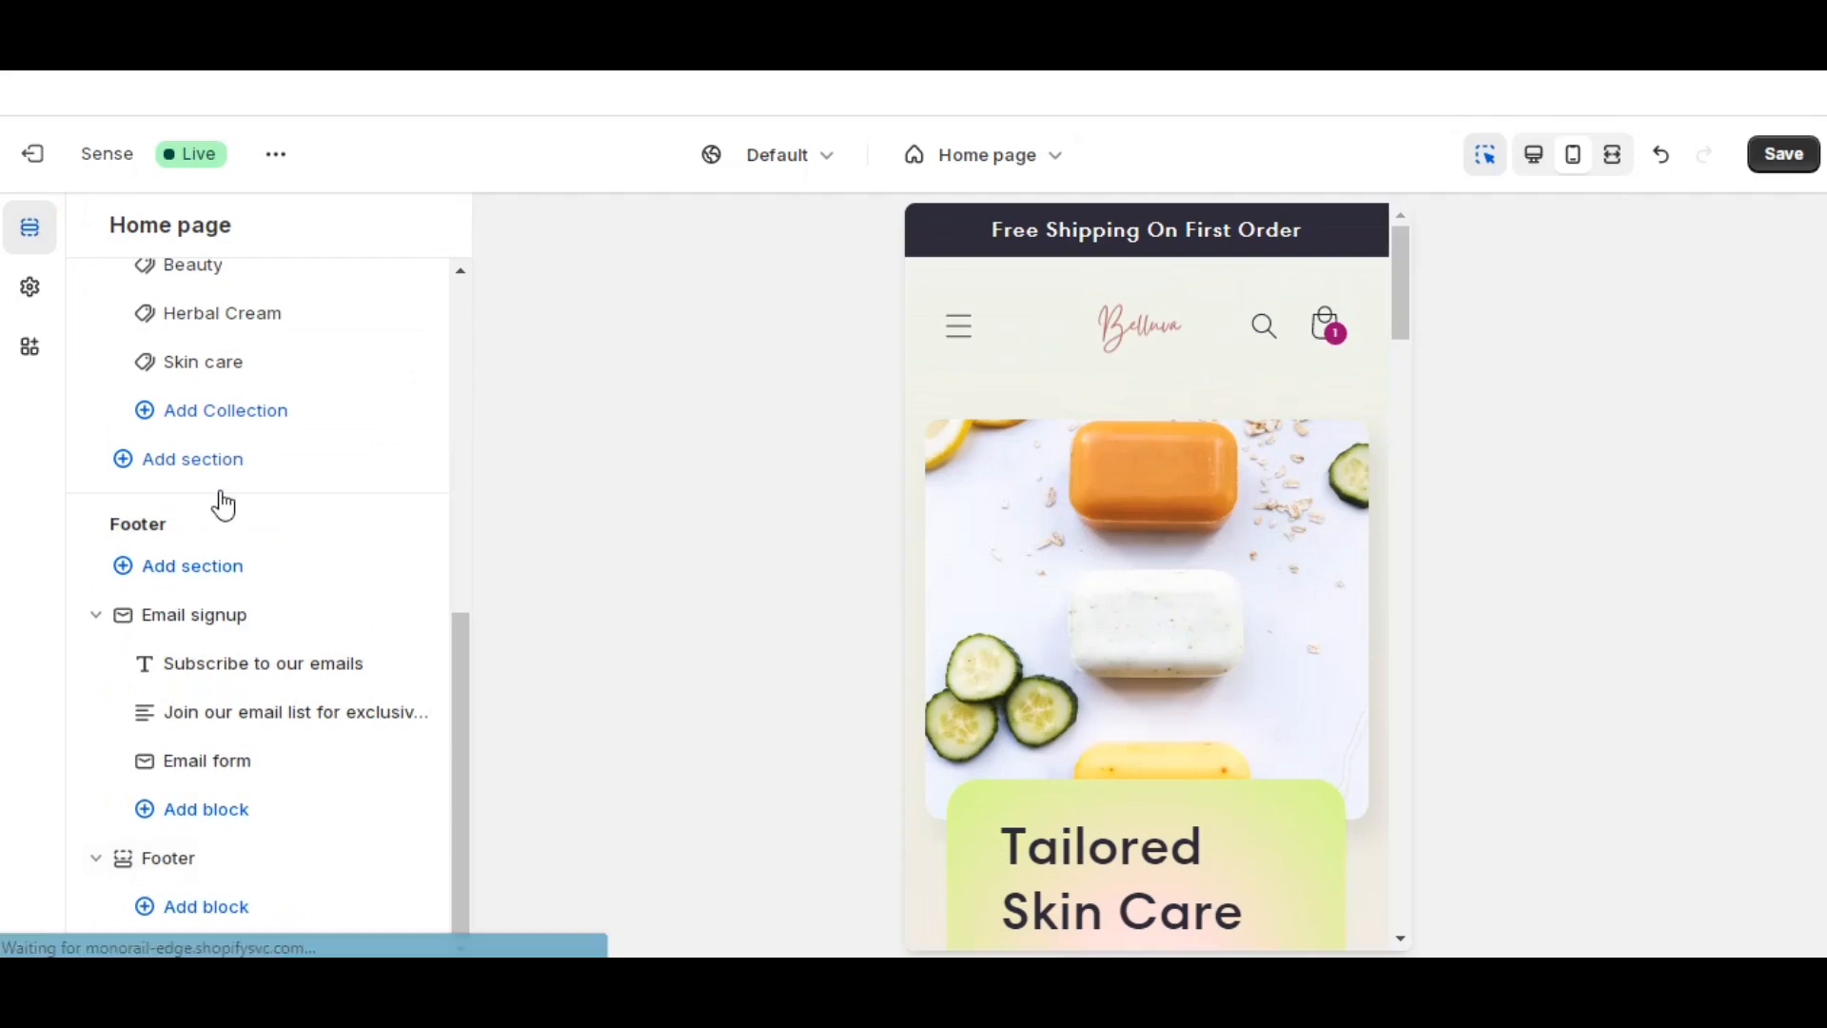
scroll(223, 505, "up", 8)
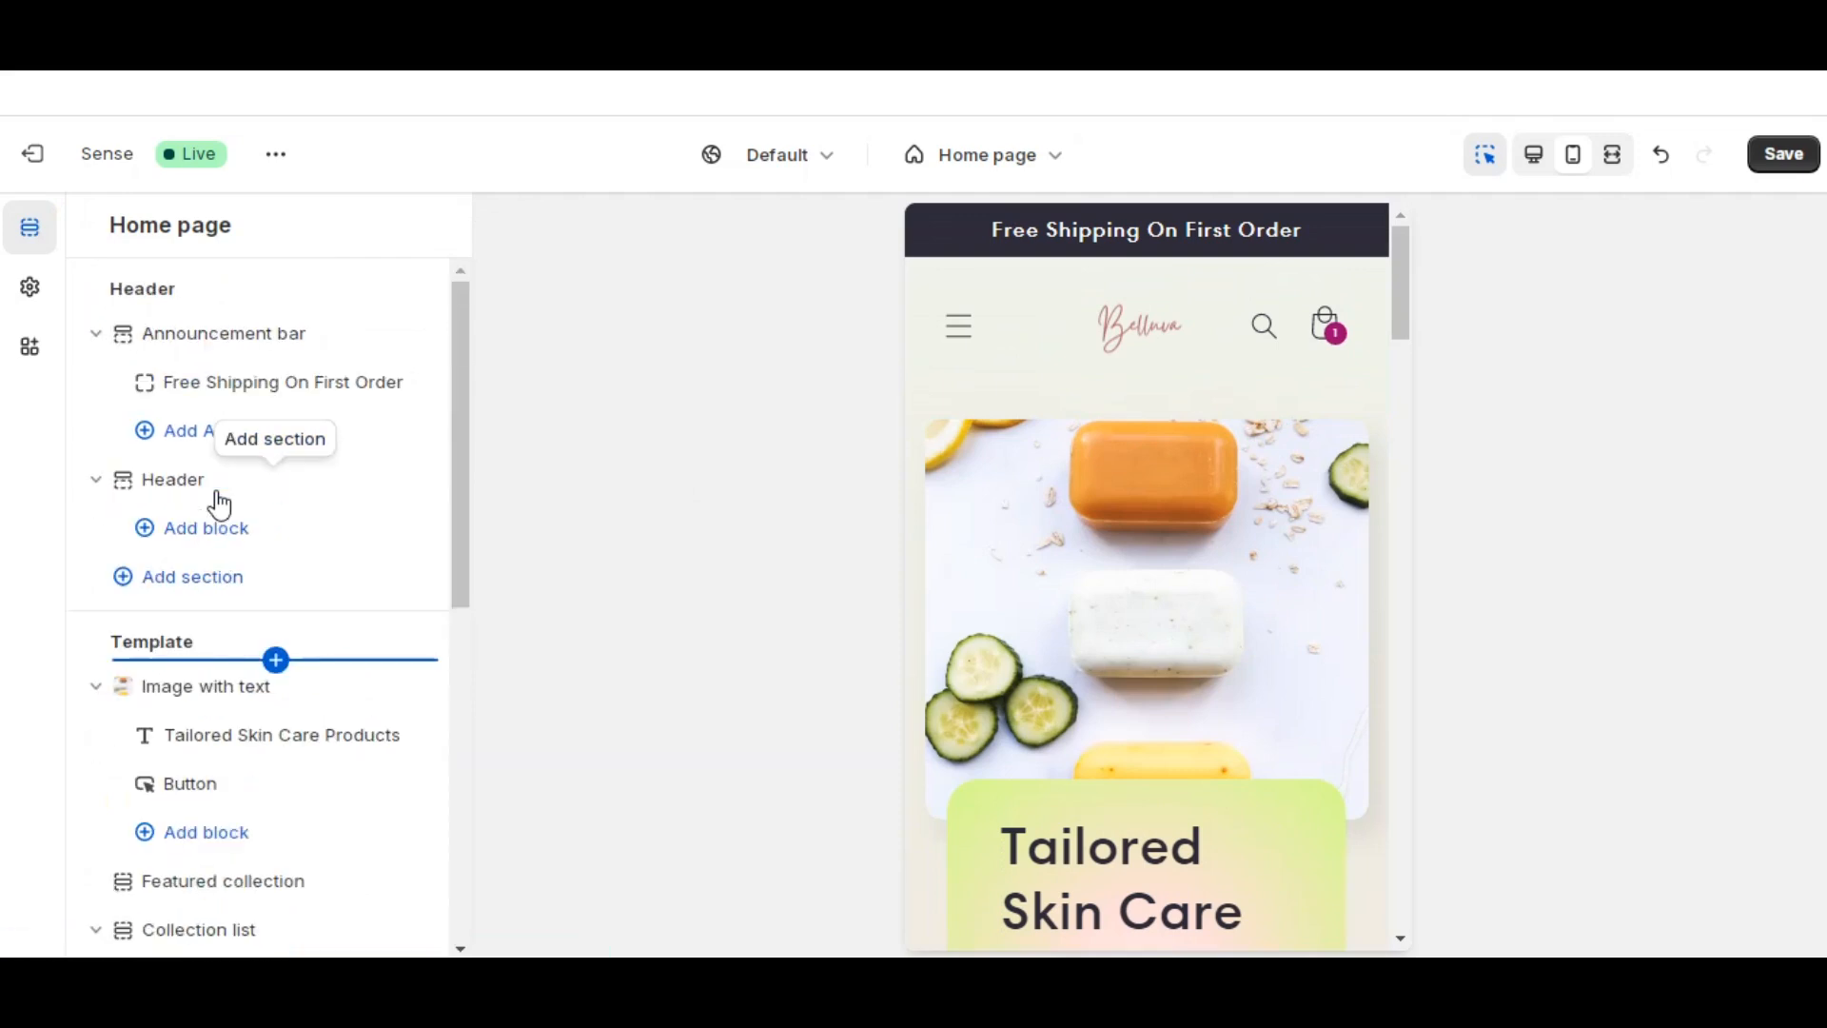
left_click(190, 700)
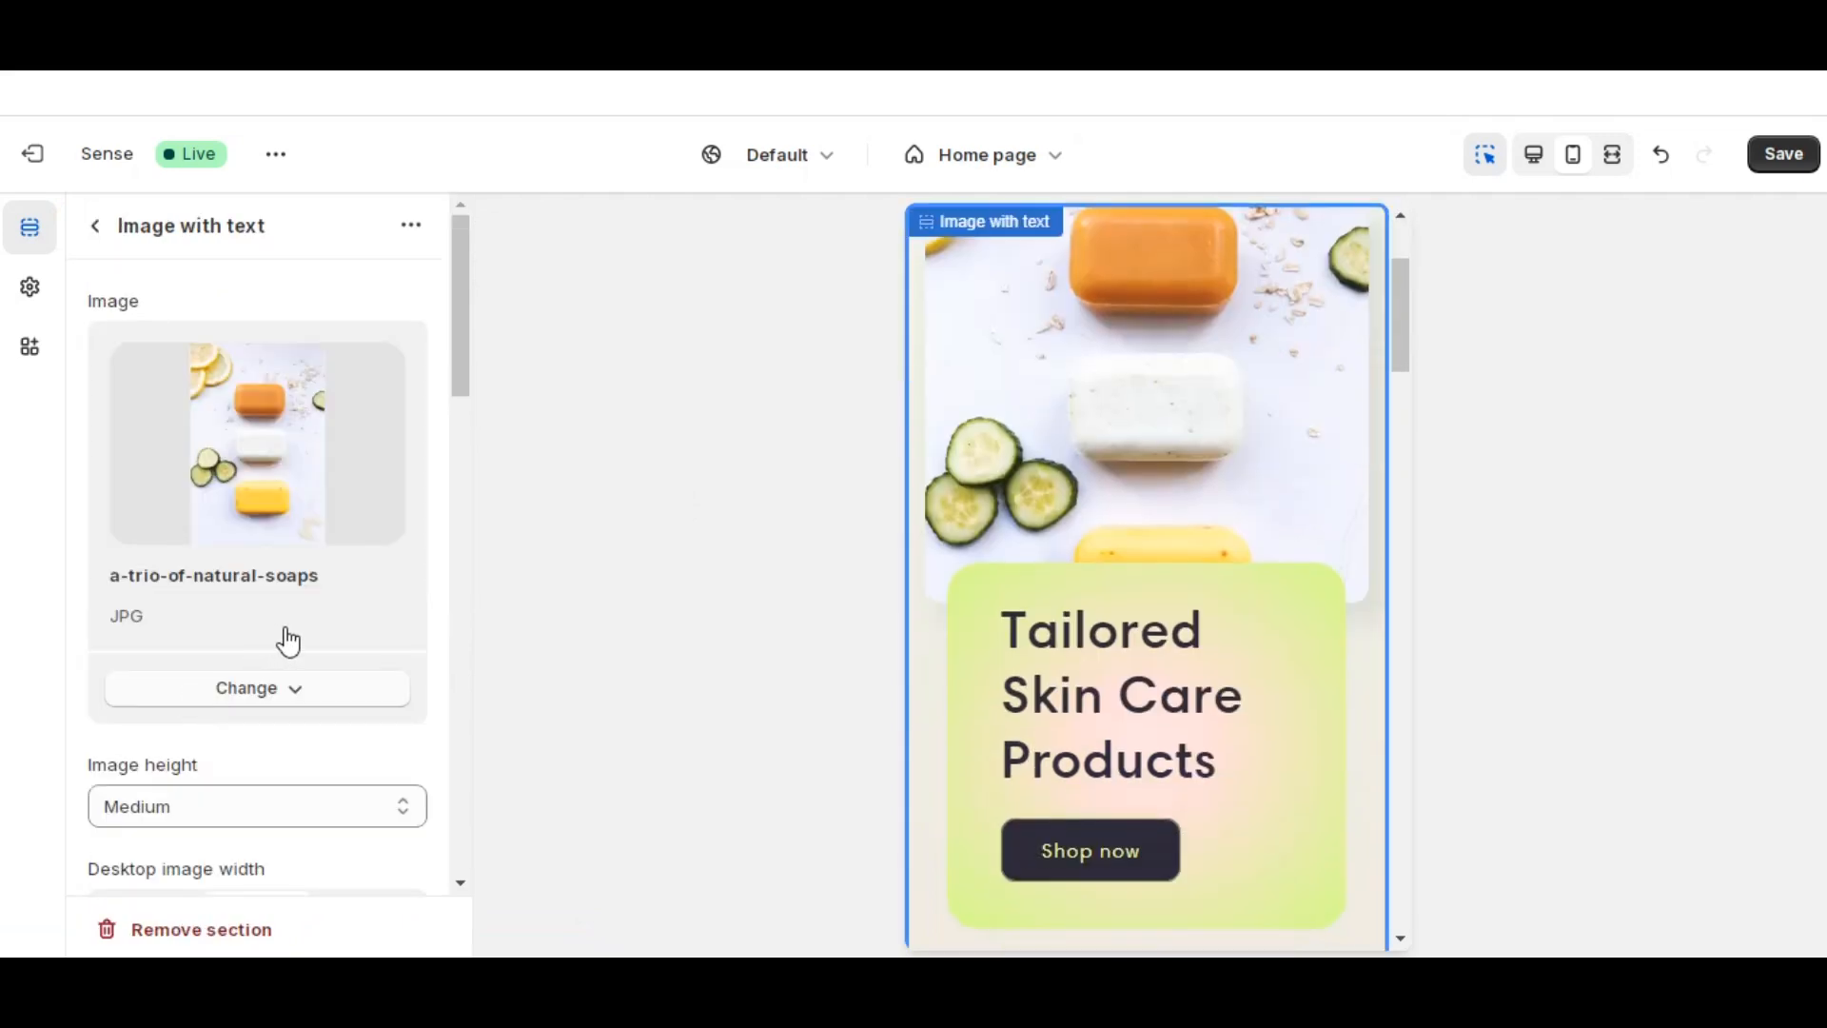
scroll(288, 640, "down", 4)
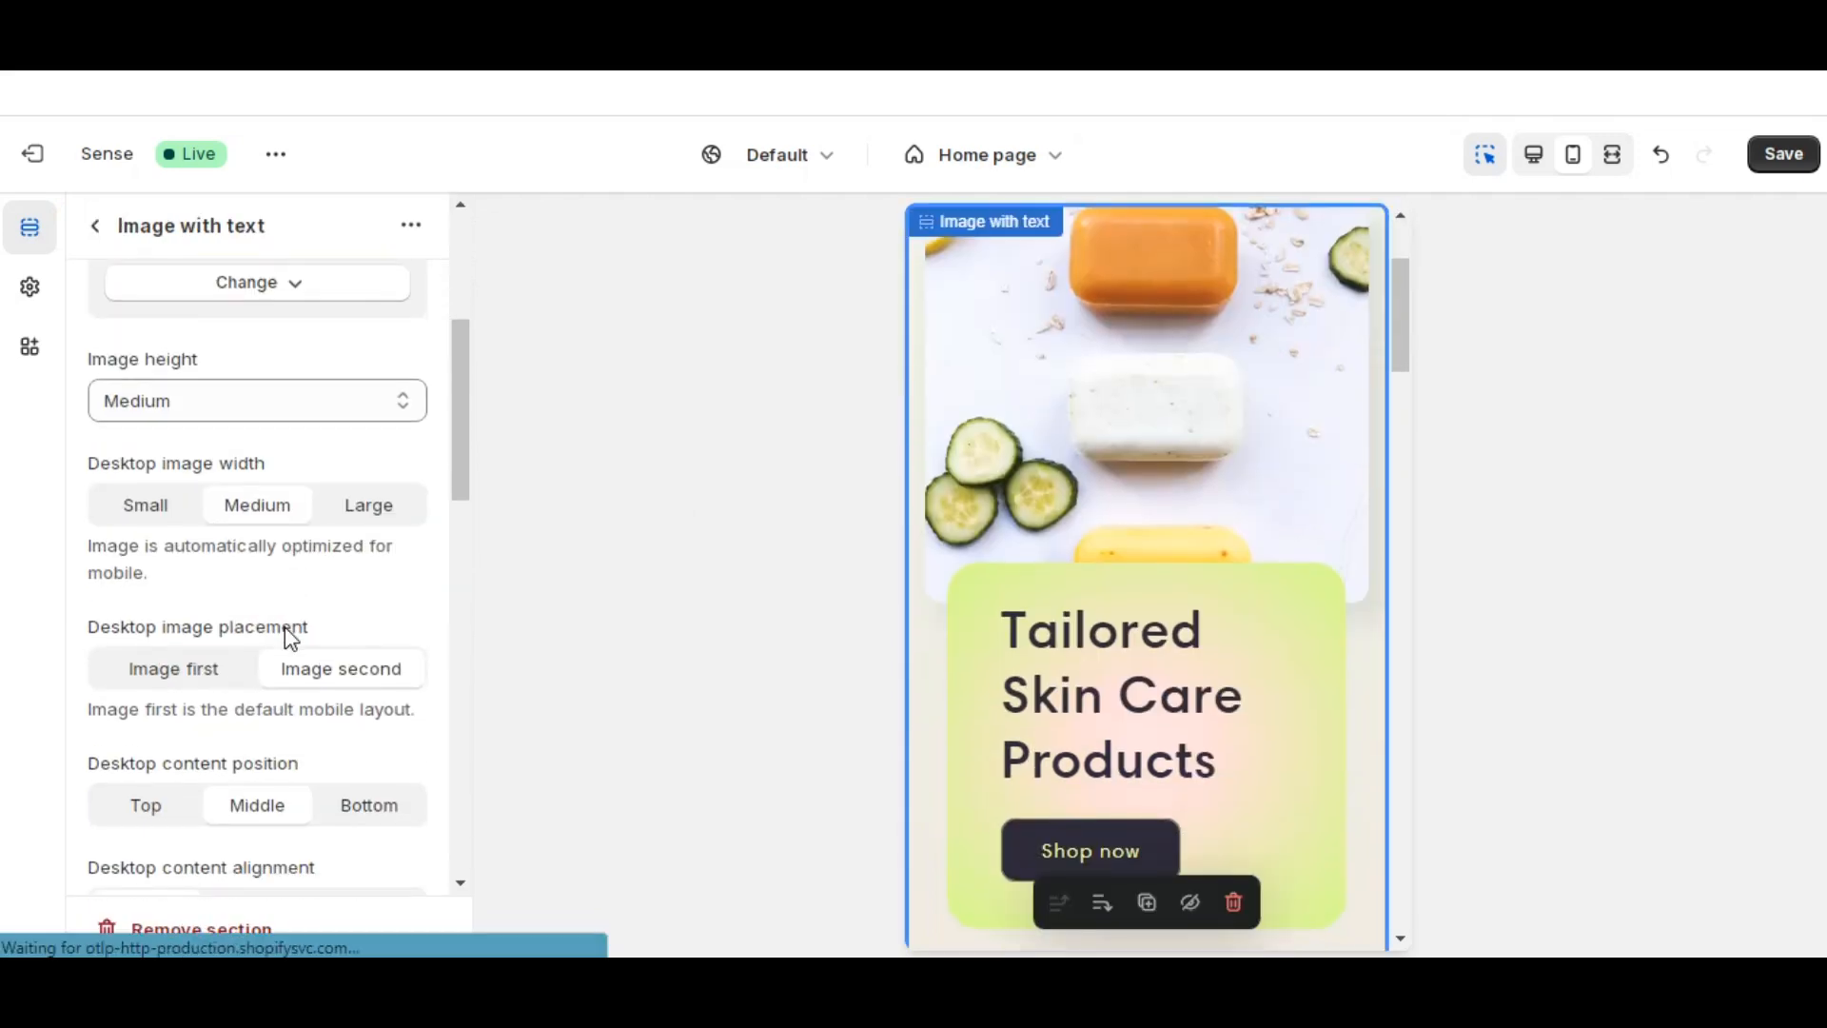
scroll(290, 637, "down", 3)
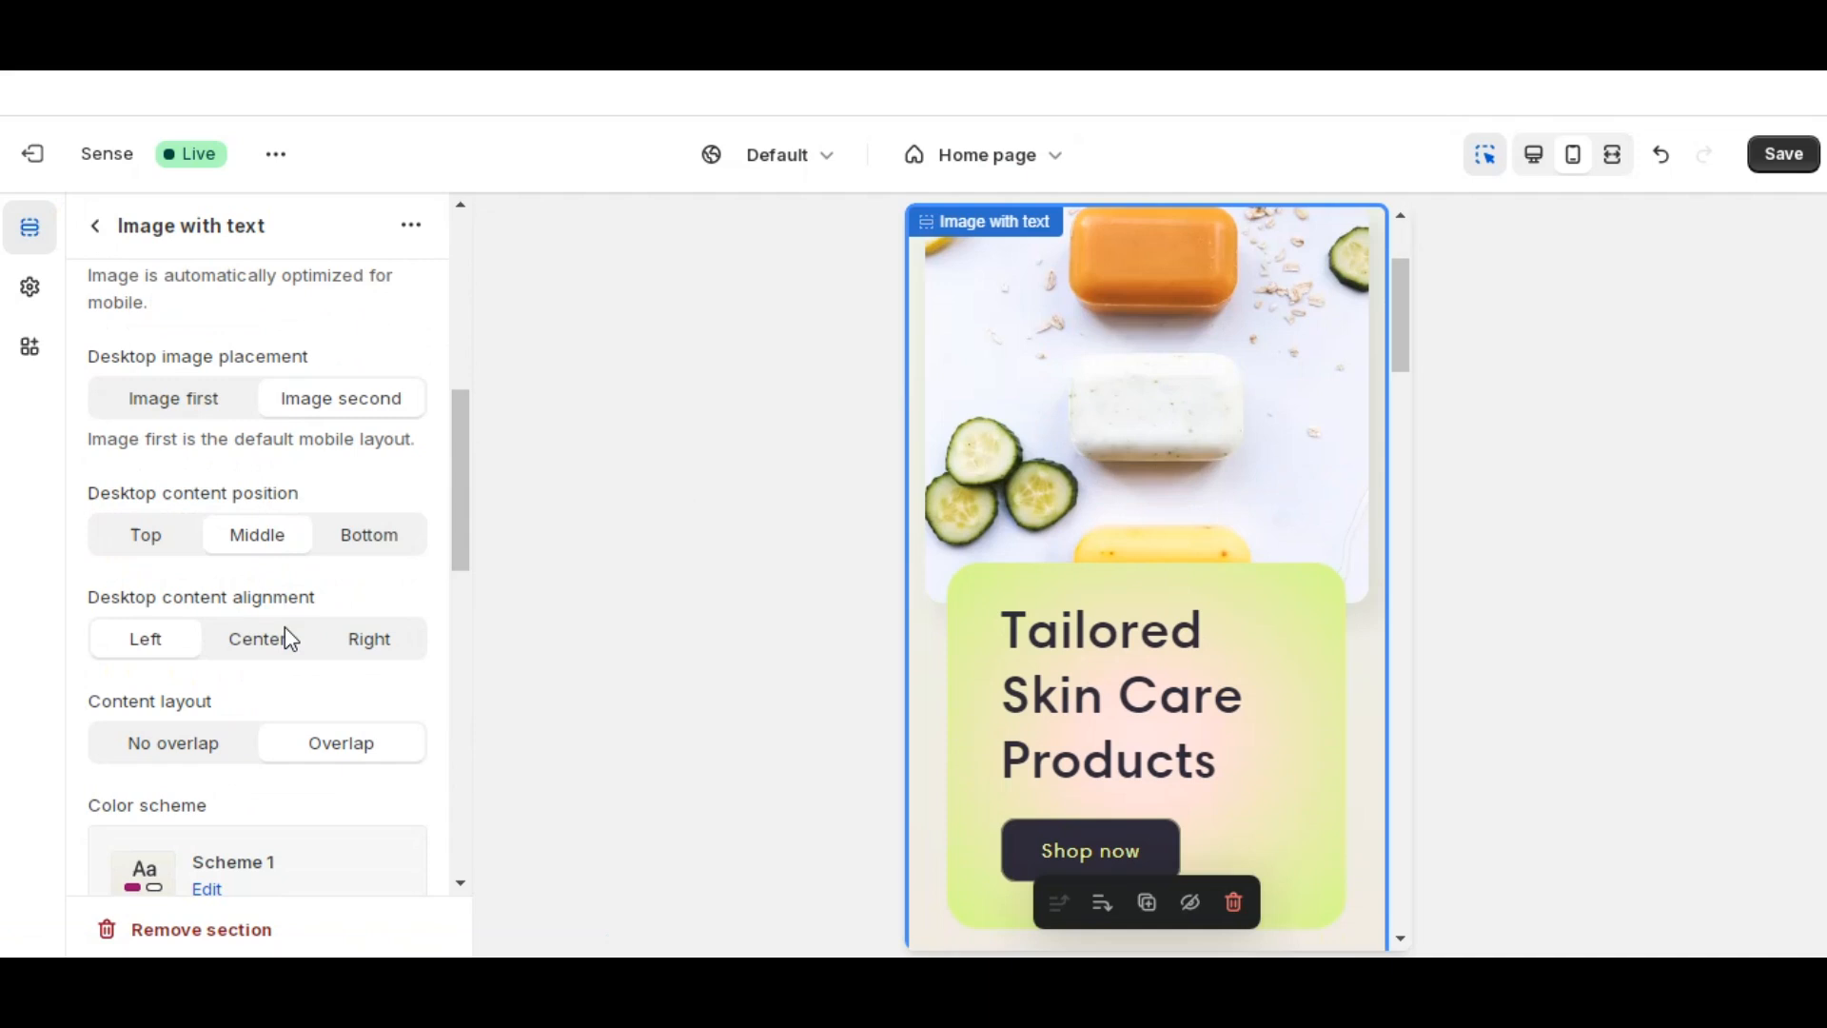
scroll(289, 640, "down", 7)
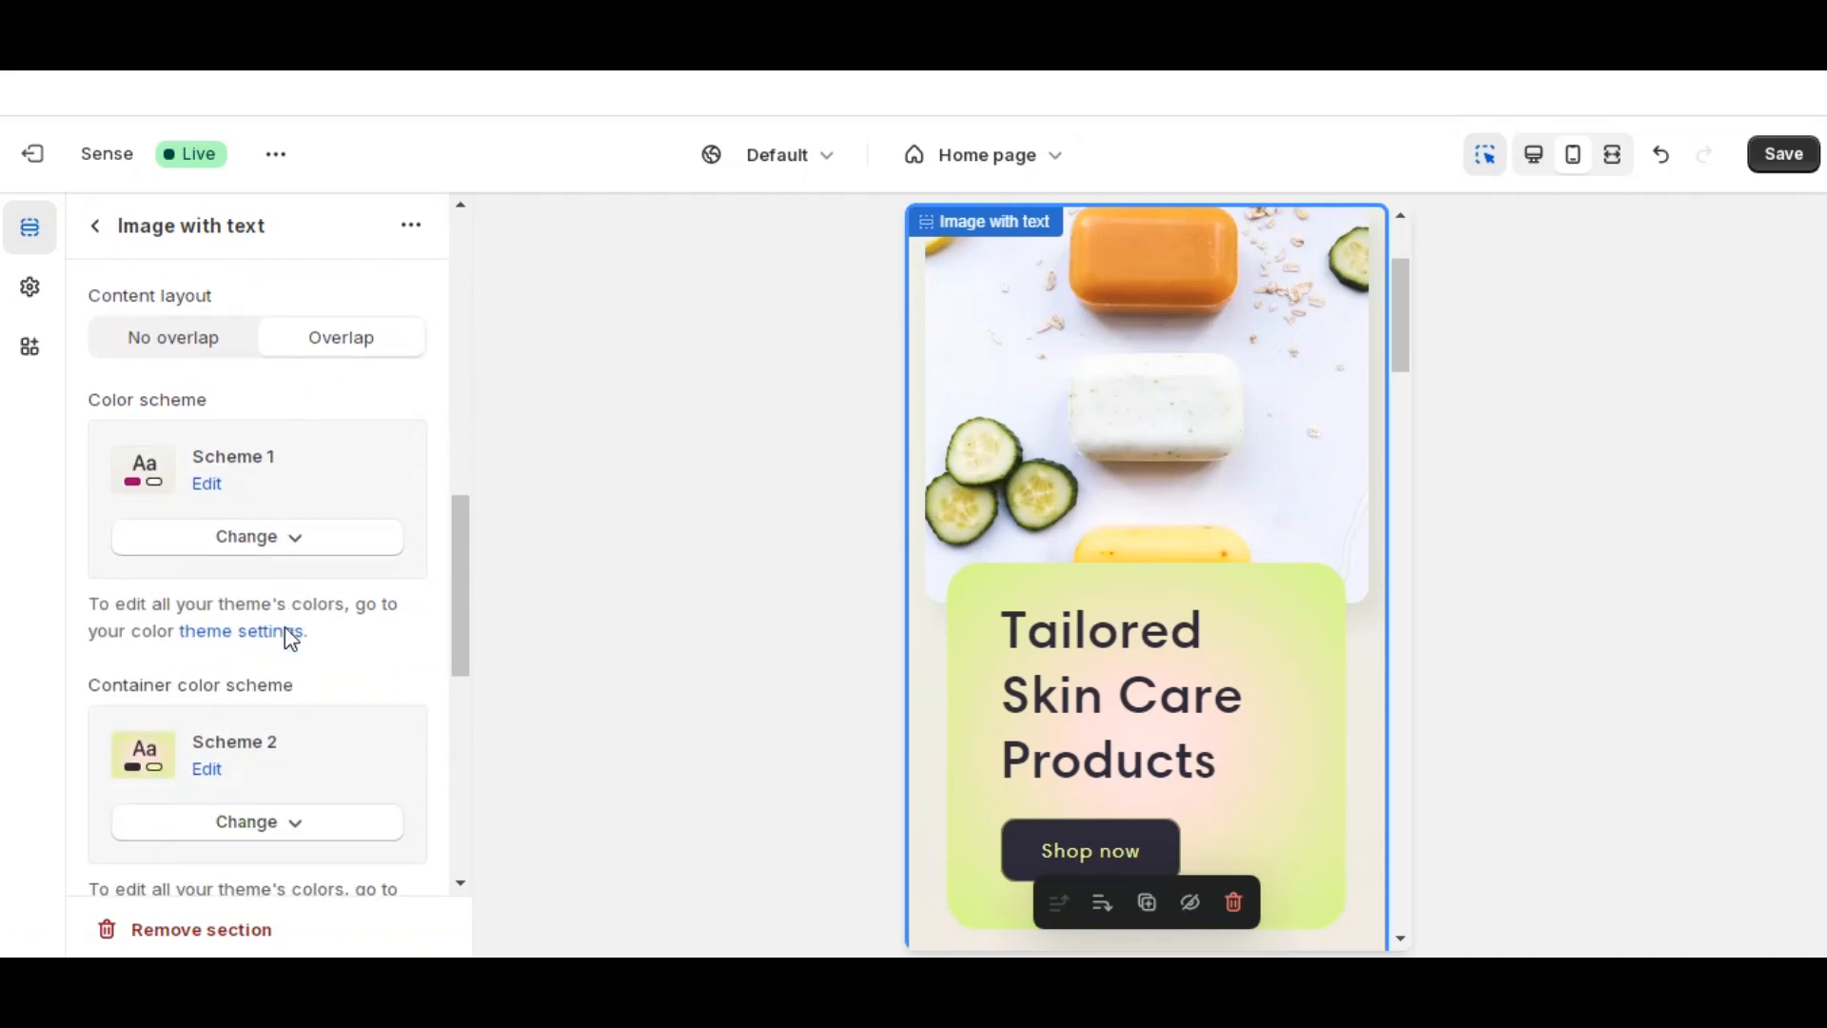
scroll(290, 639, "down", 5)
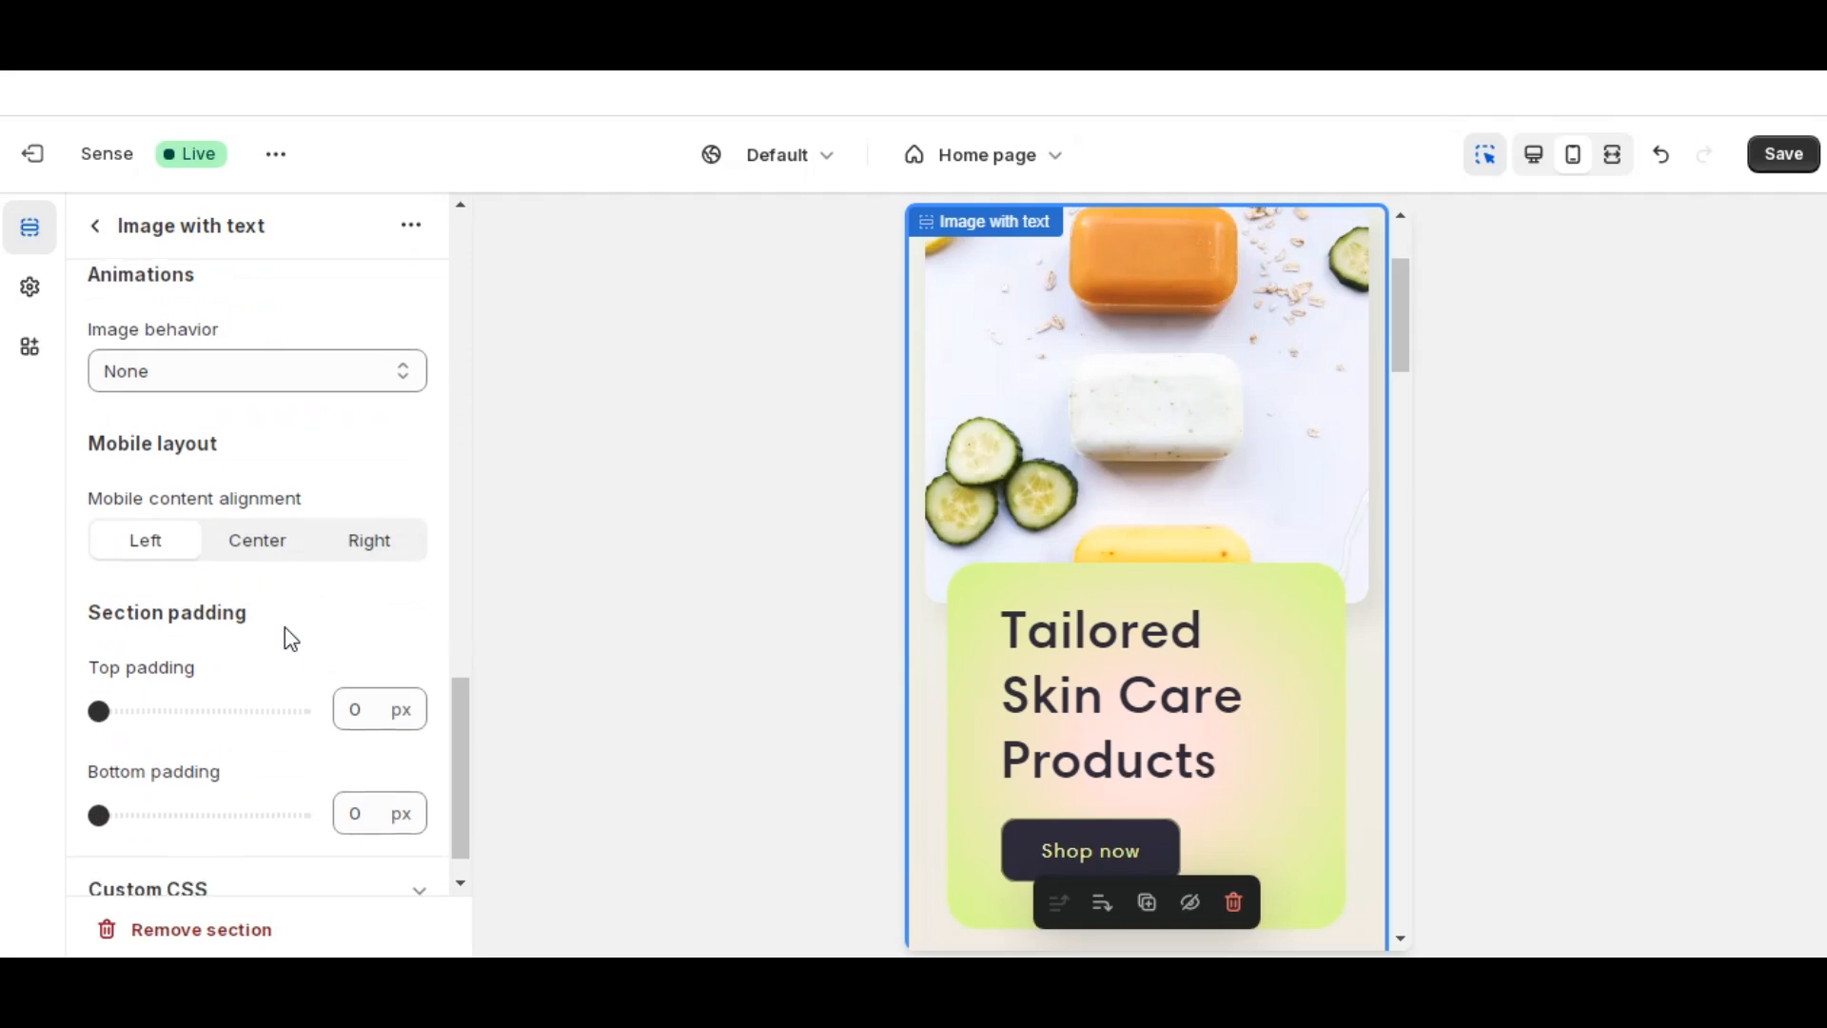
scroll(1035, 563, "down", 2)
scroll(1035, 563, "up", 2)
left_click(259, 495)
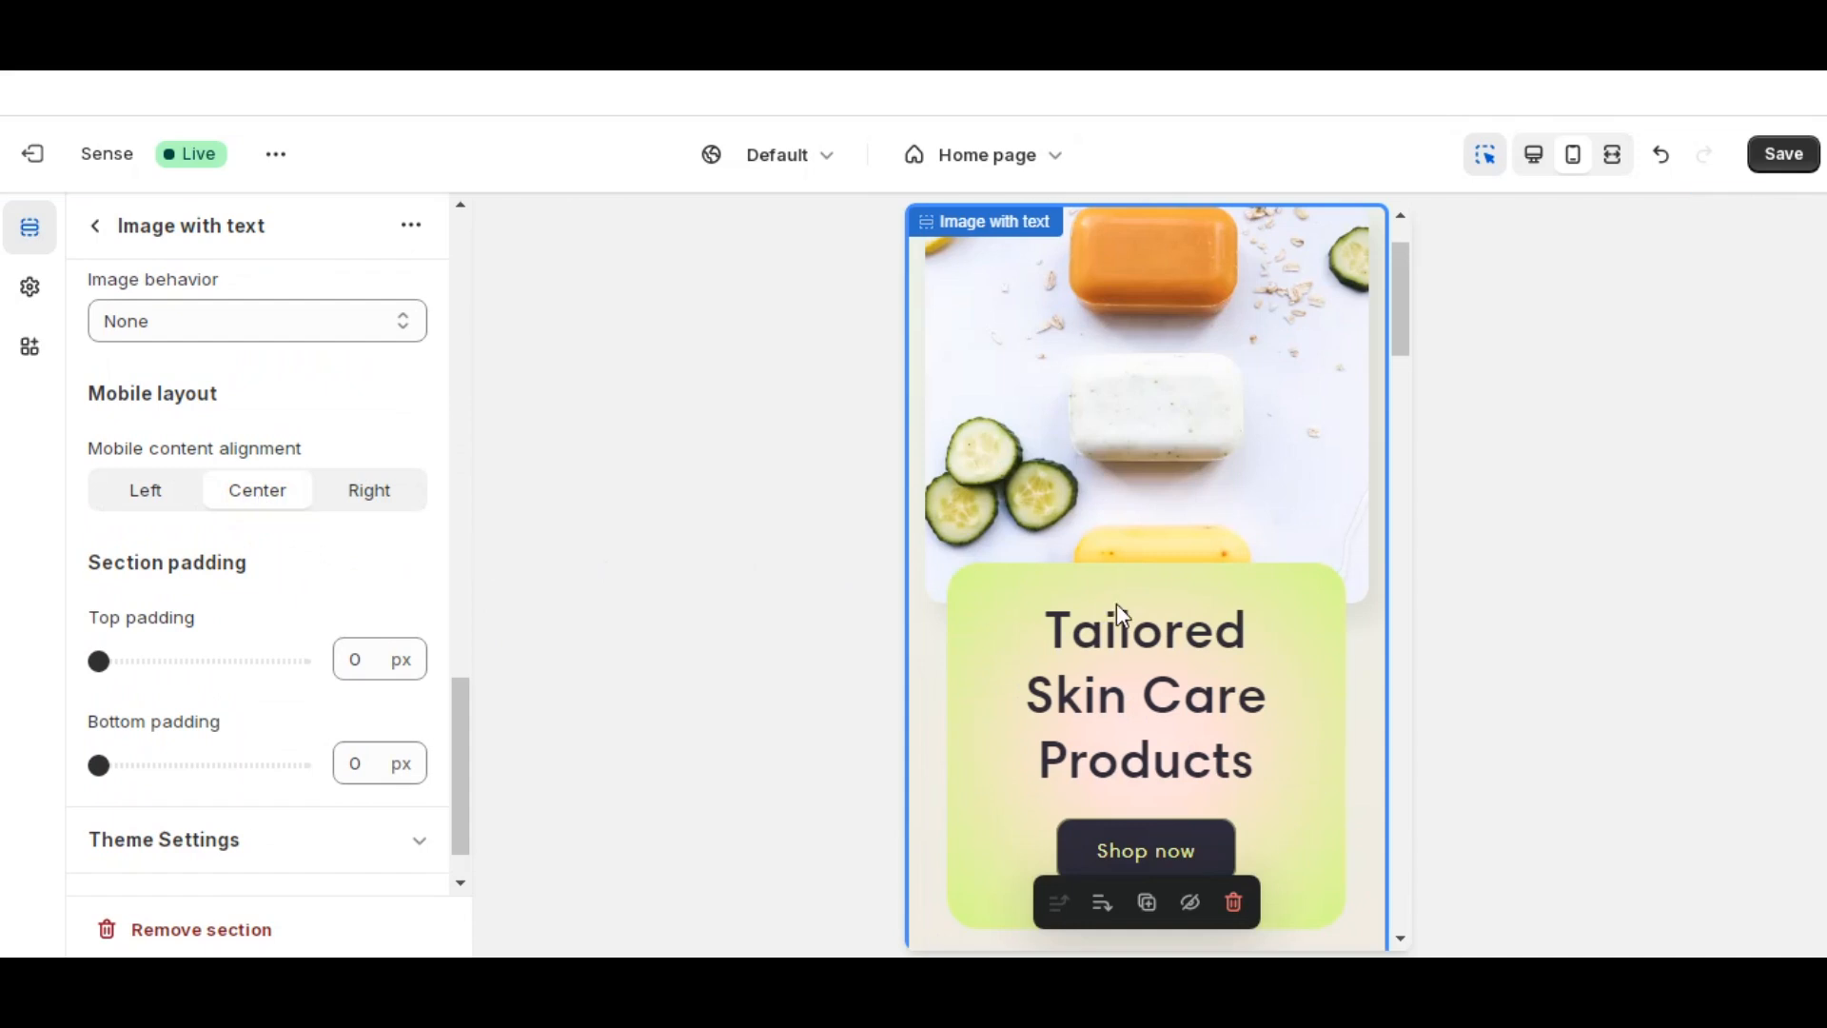
- Try a top padding of 20 px on the Image with text section and reduce it to 16 px
scroll(1116, 614, "up", 2)
left_click_drag(106, 659, 137, 661)
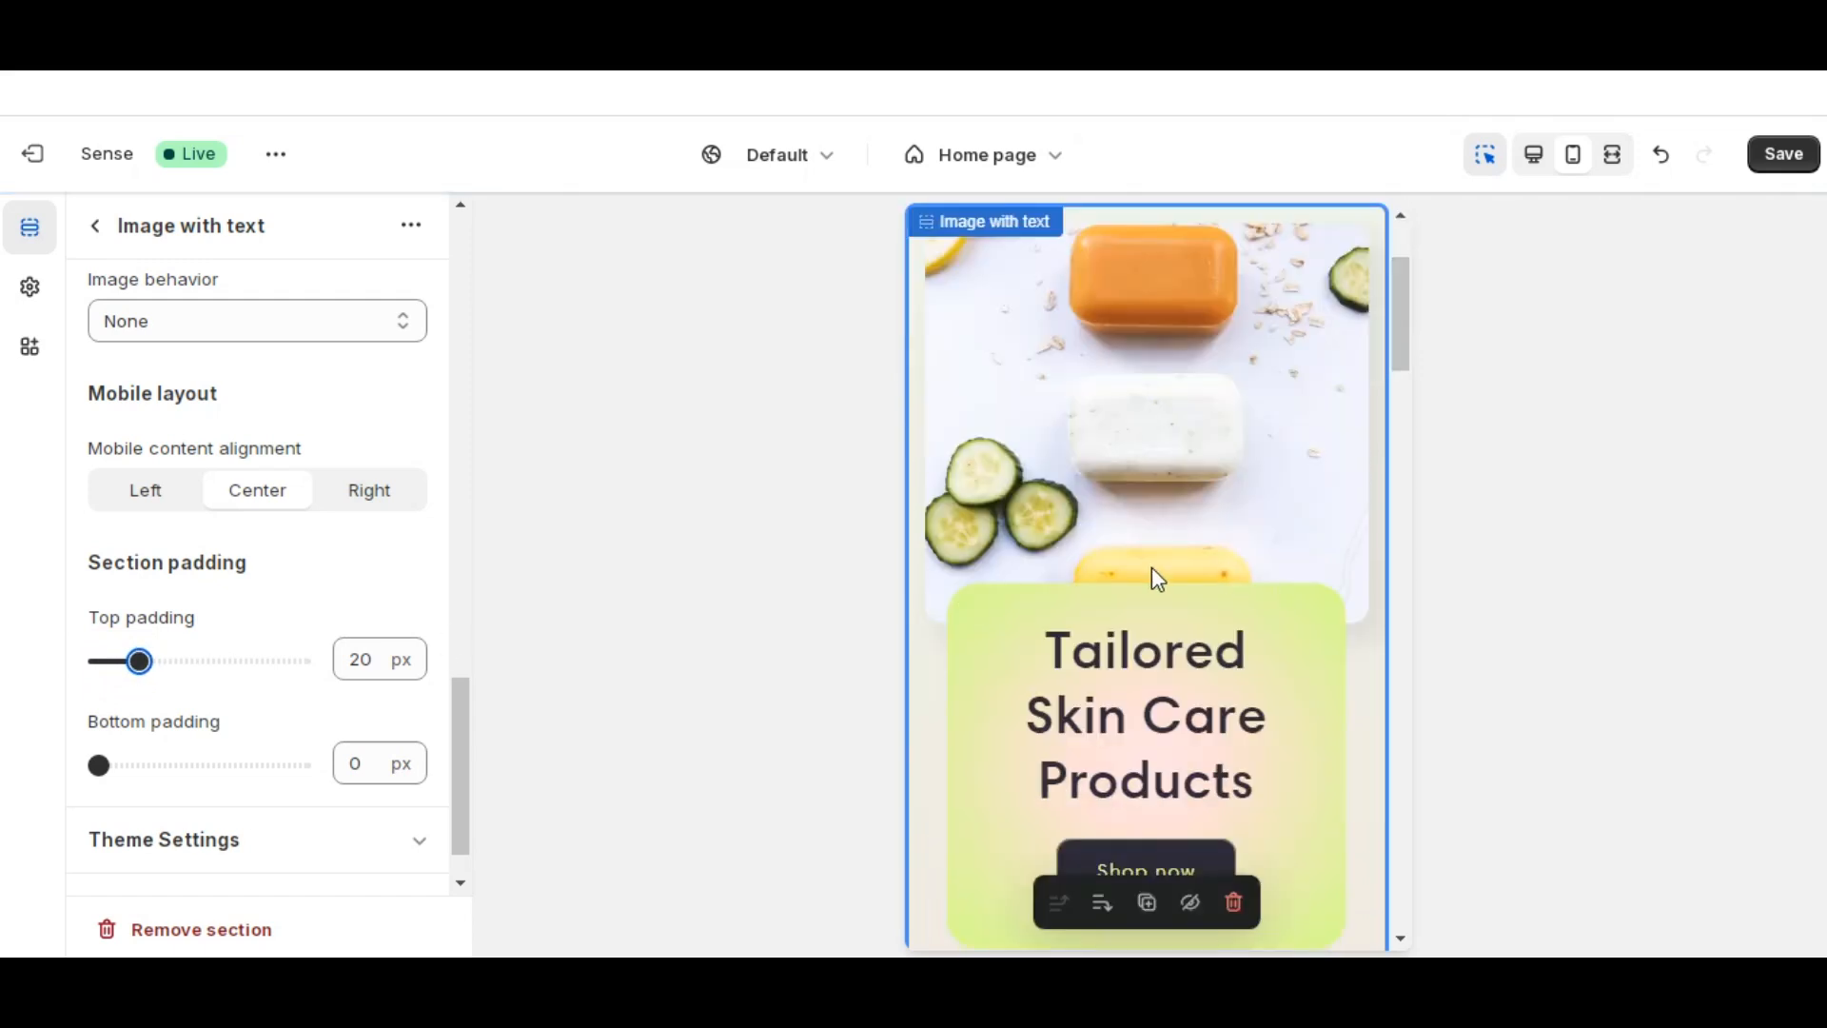
scroll(1154, 571, "up", 3)
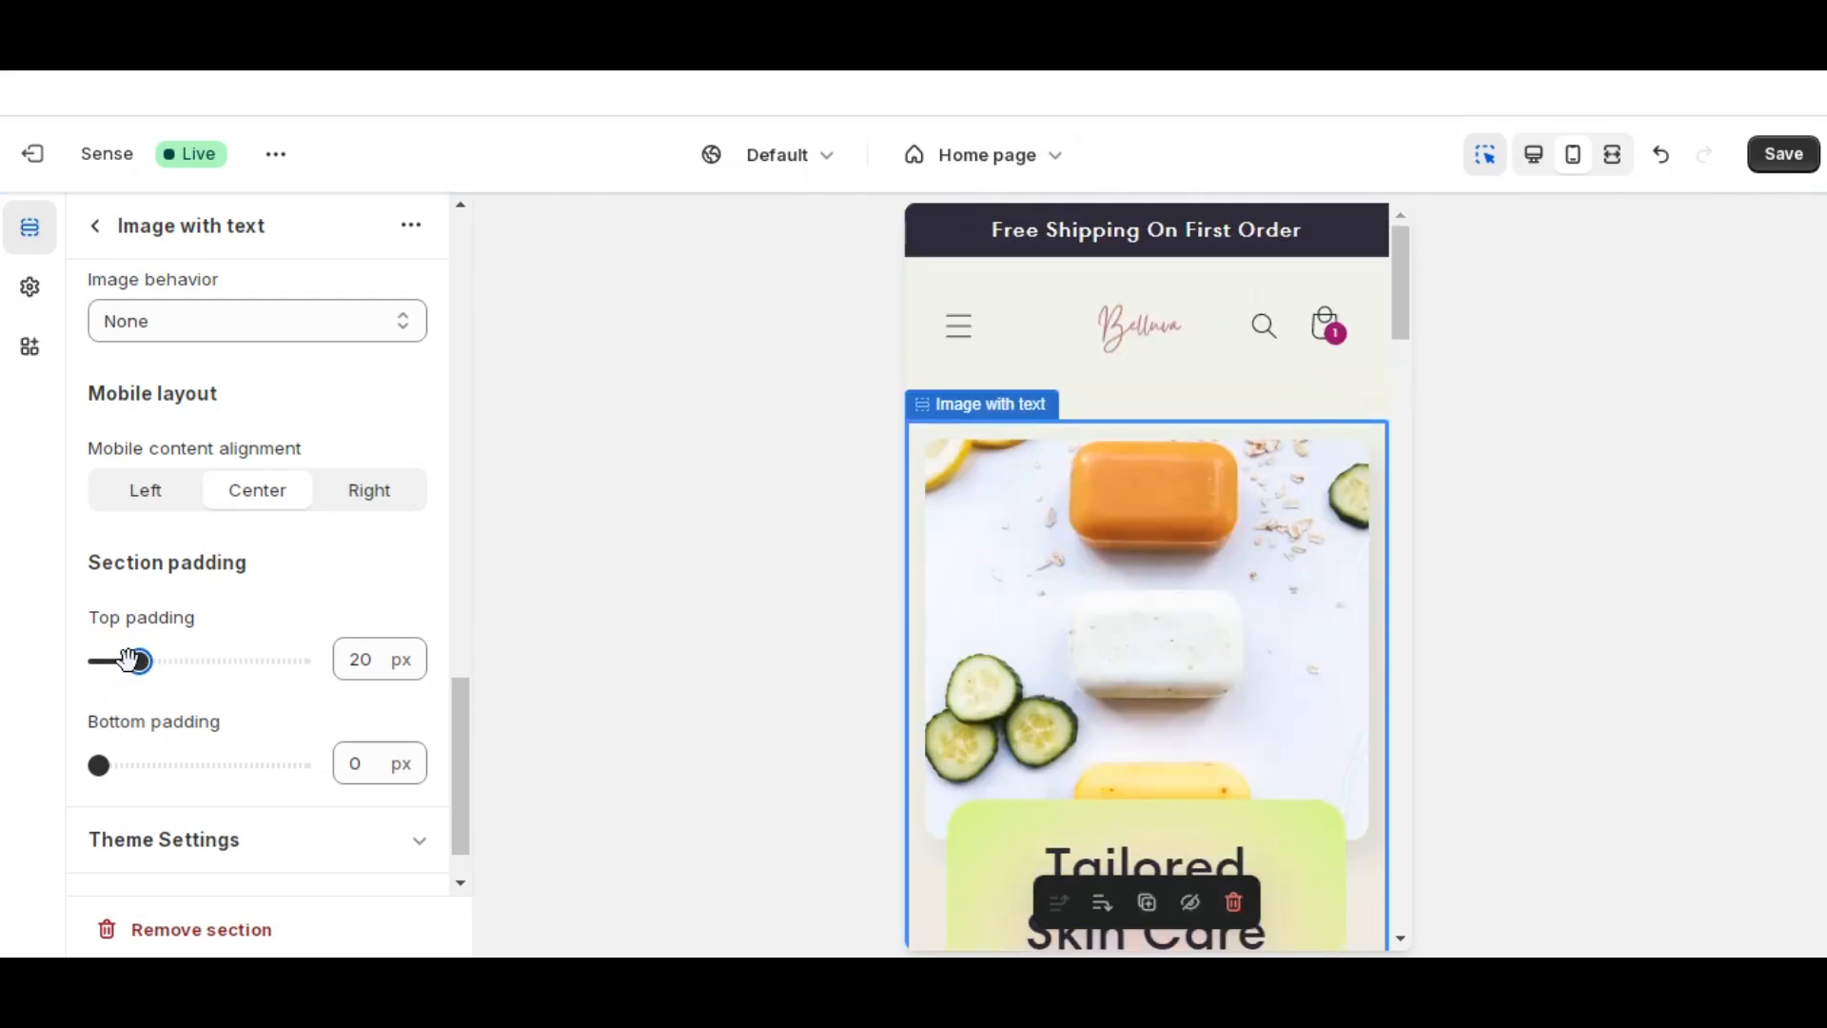
left_click_drag(140, 663, 132, 663)
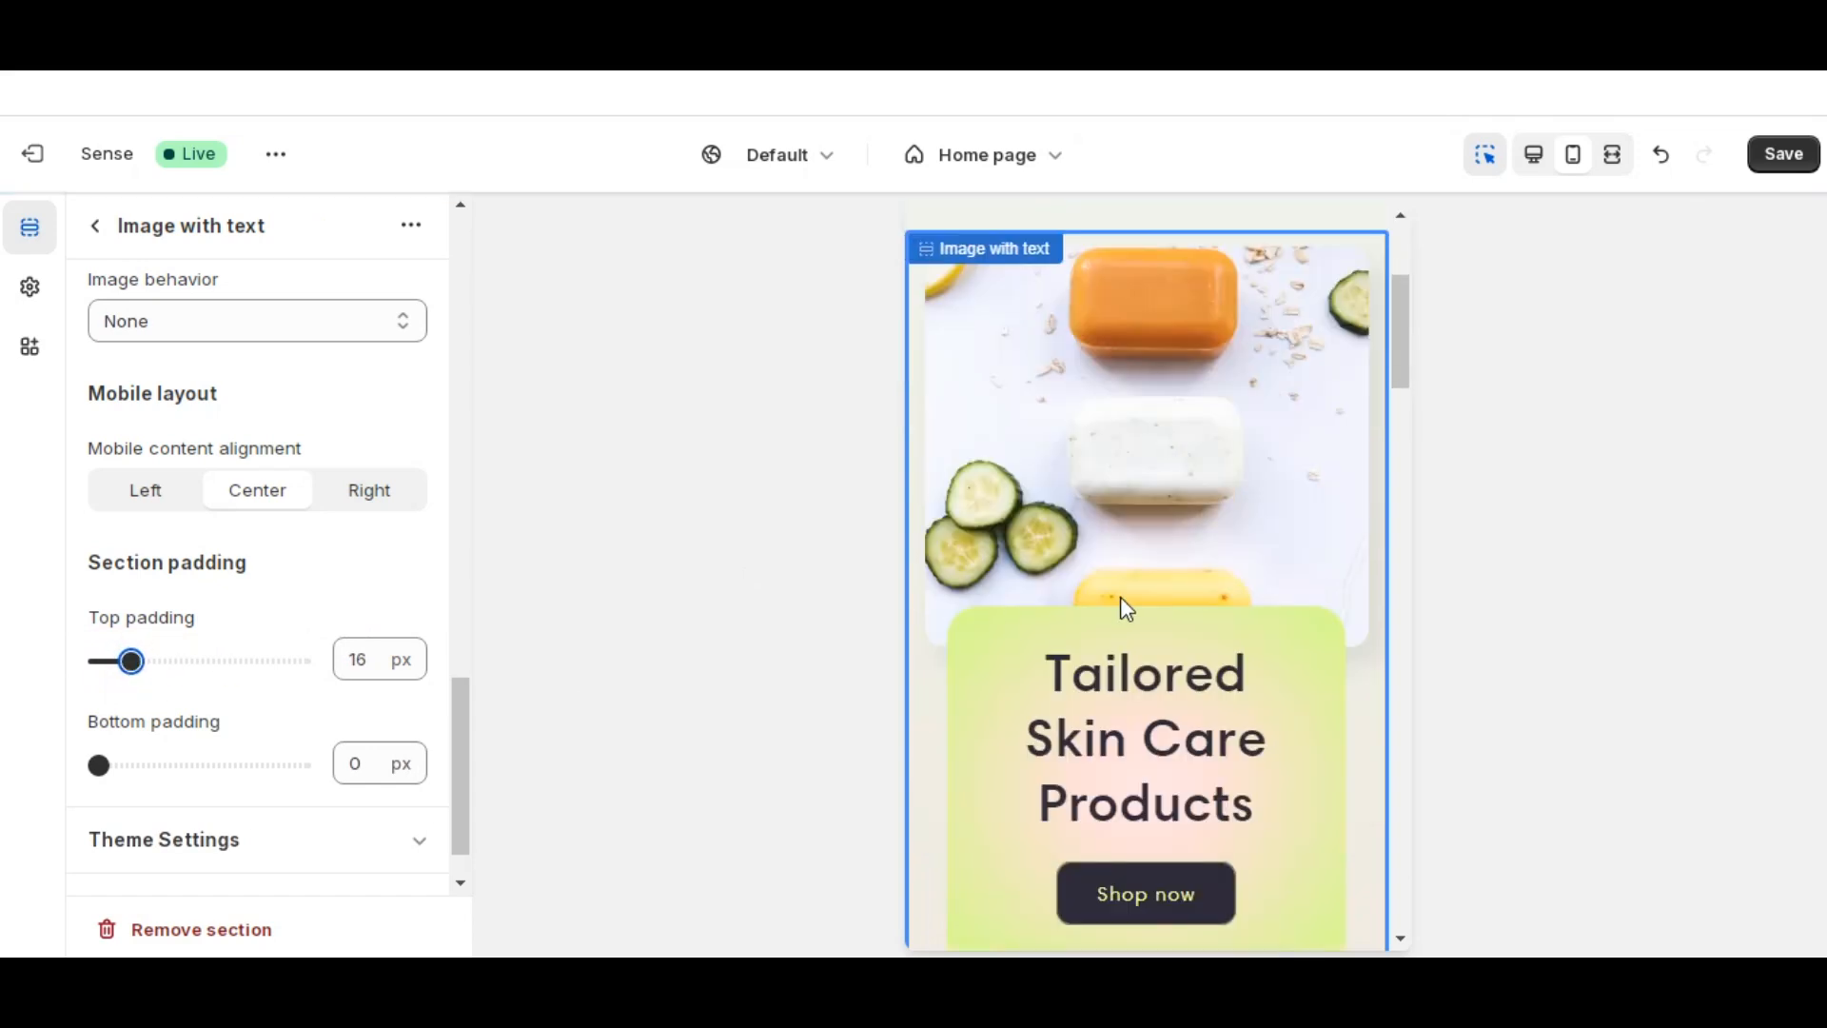
- Open the settings of the Featured collection section showing Top Rated Products from the mobile preview
scroll(1121, 597, "down", 4)
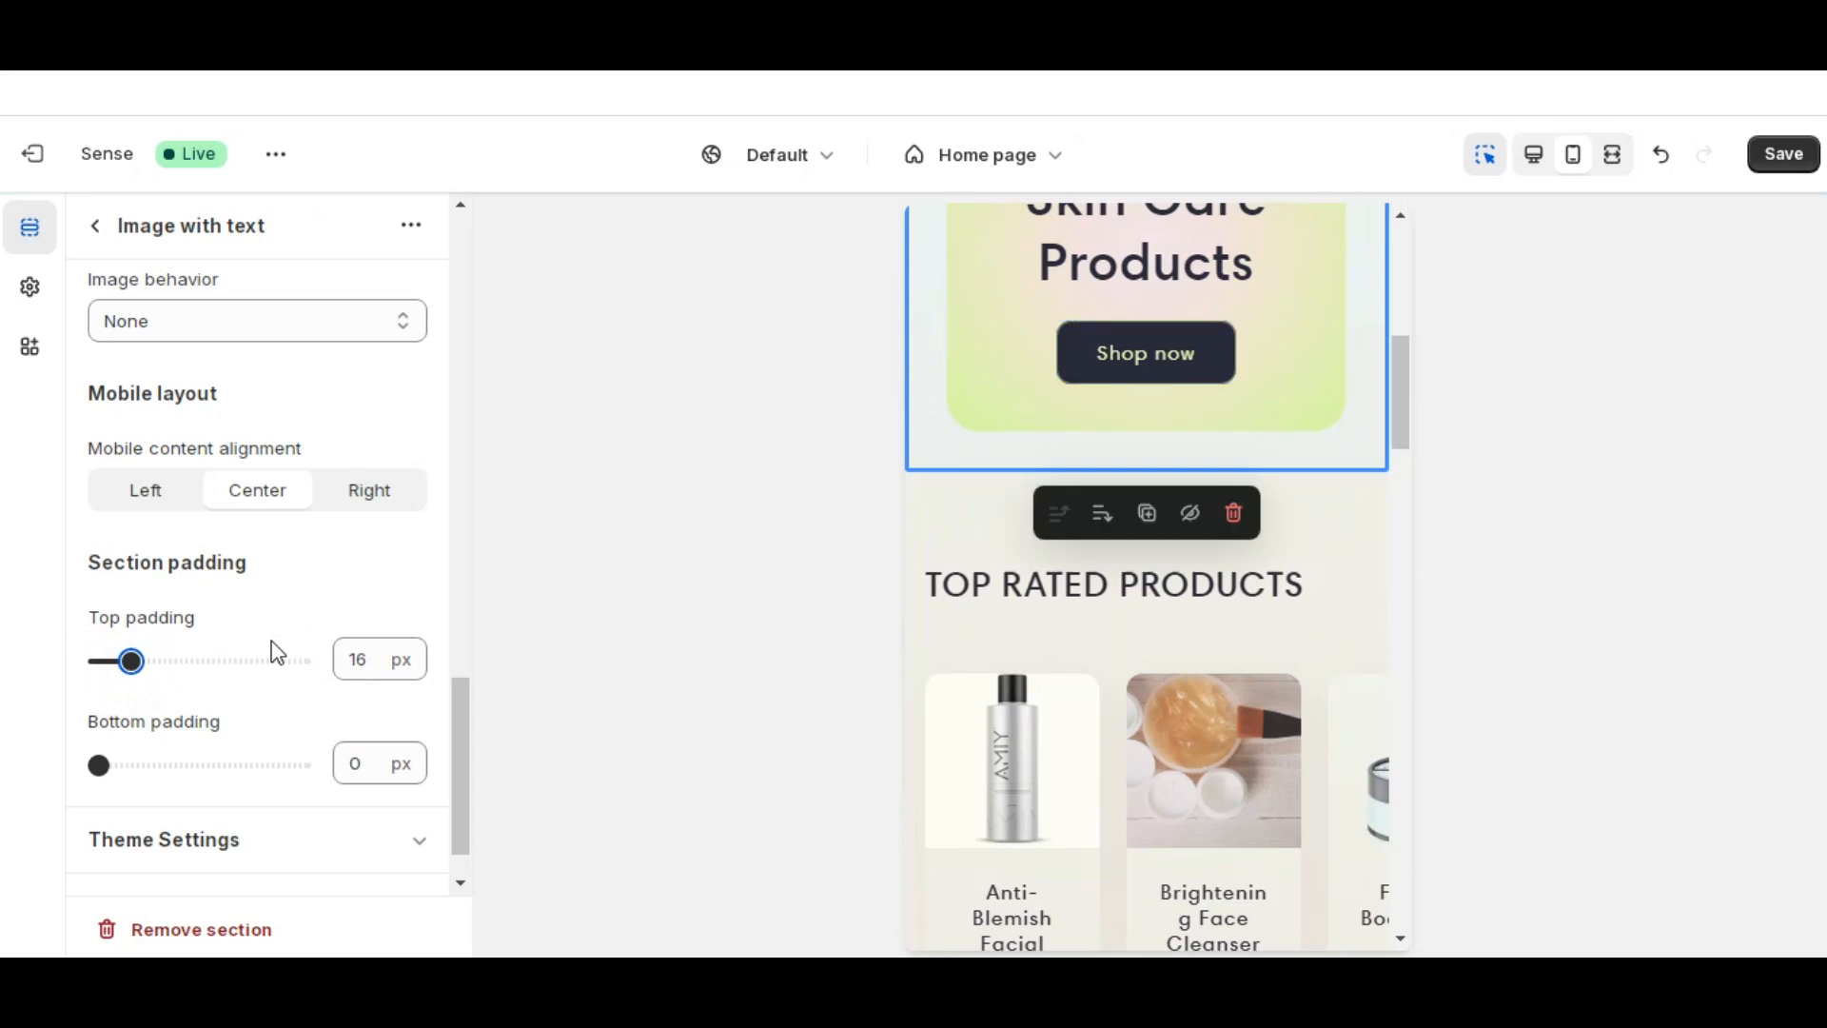
scroll(273, 653, "down", 1)
scroll(273, 653, "up", 3)
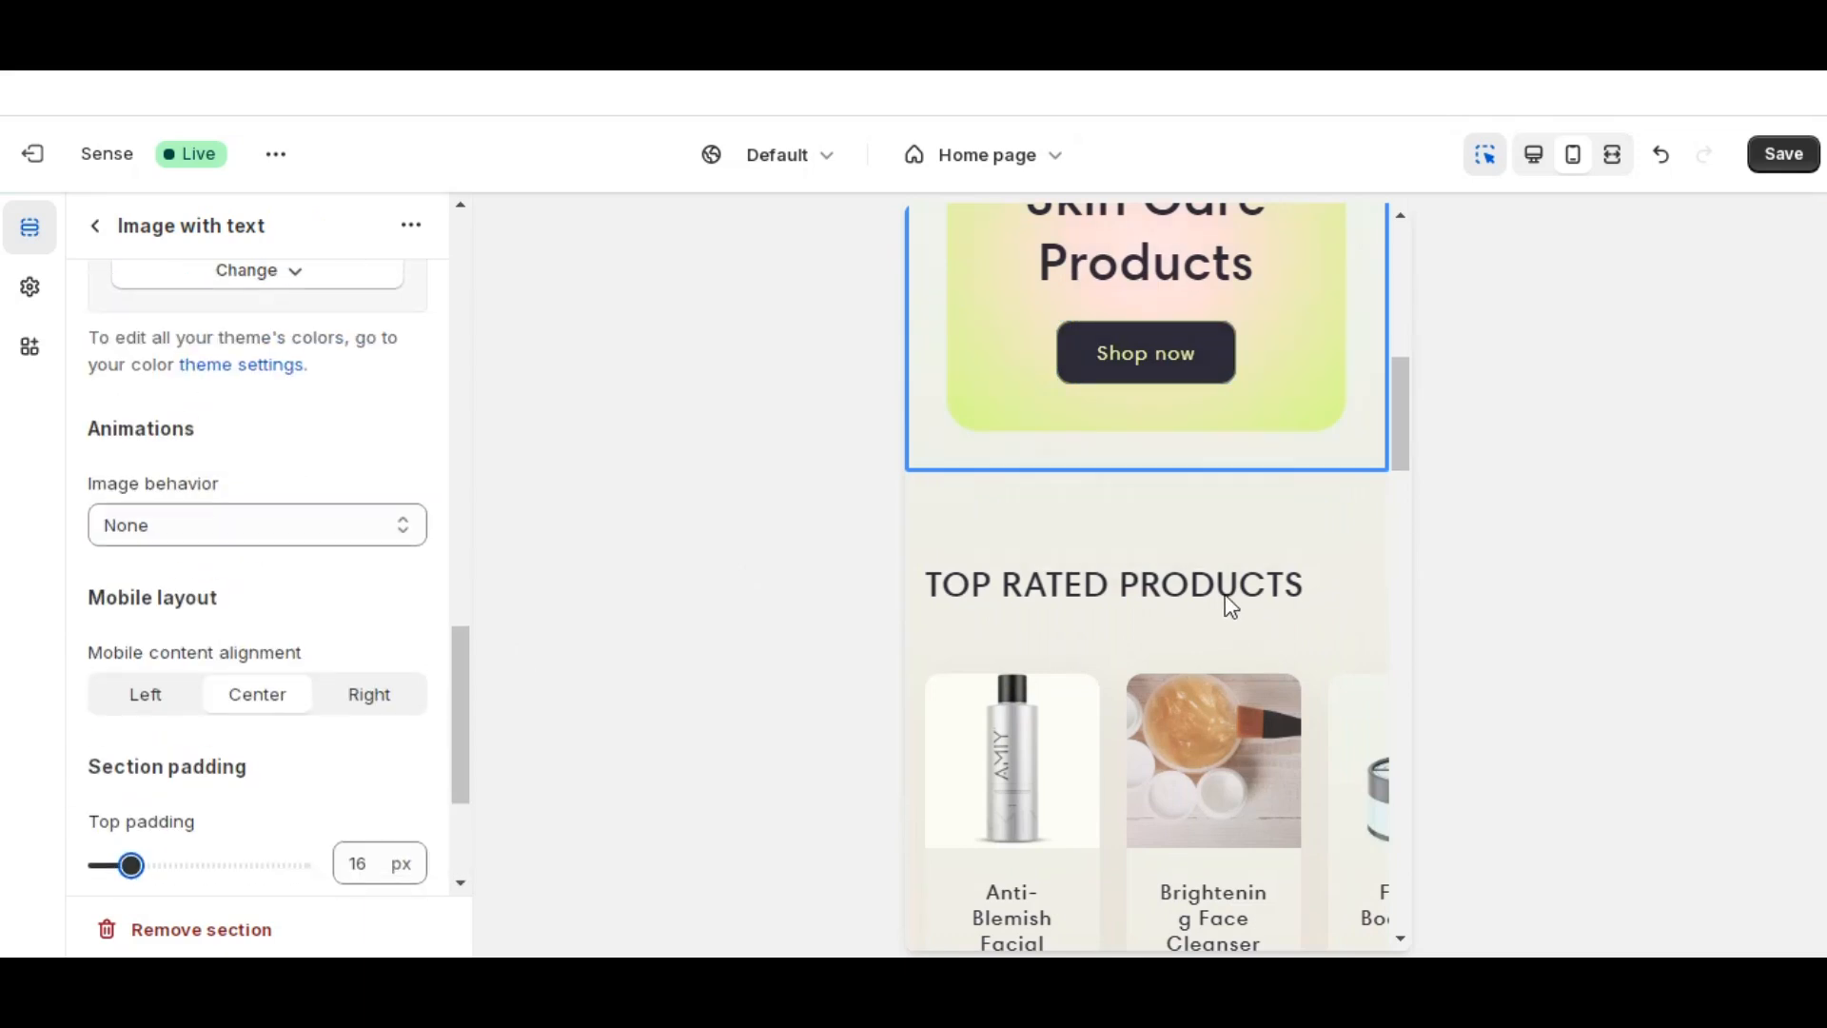
scroll(1225, 604, "down", 2)
left_click(1213, 520)
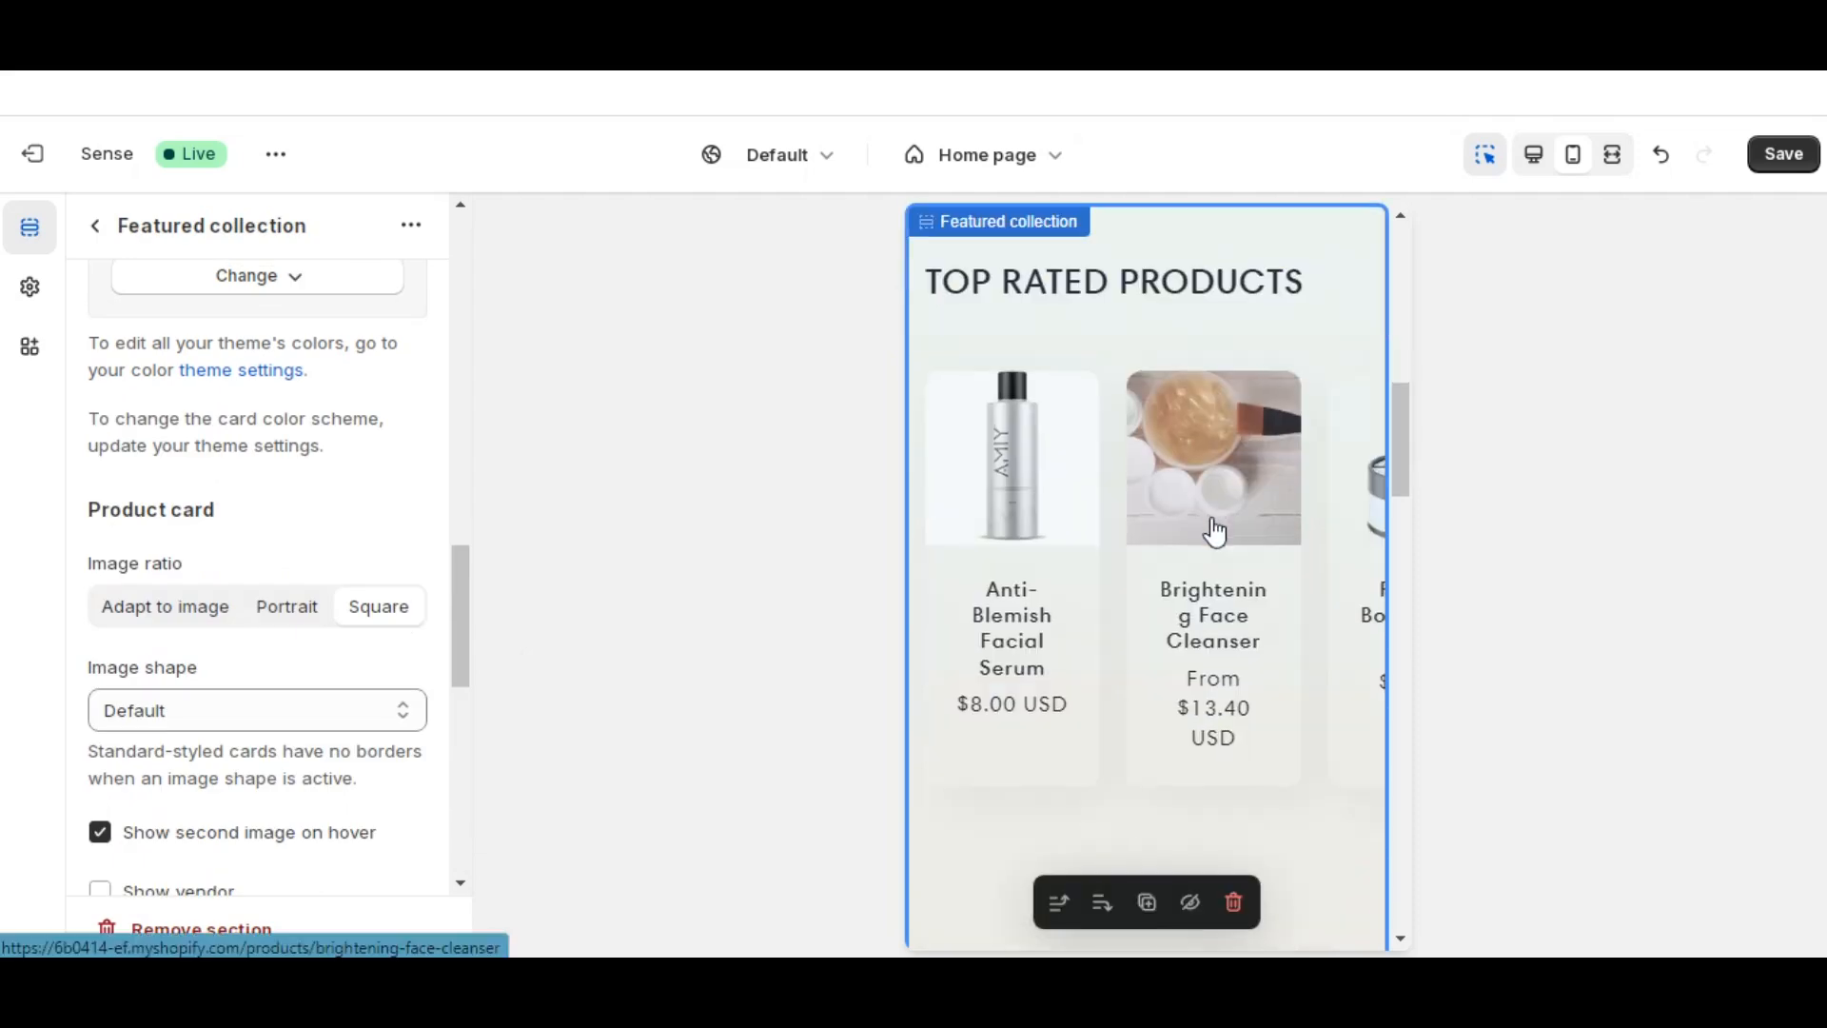
- Look through the Featured collection settings, from description, collection and columns to product card, quick add, mobile layout and section padding
scroll(255, 587, "up", 1)
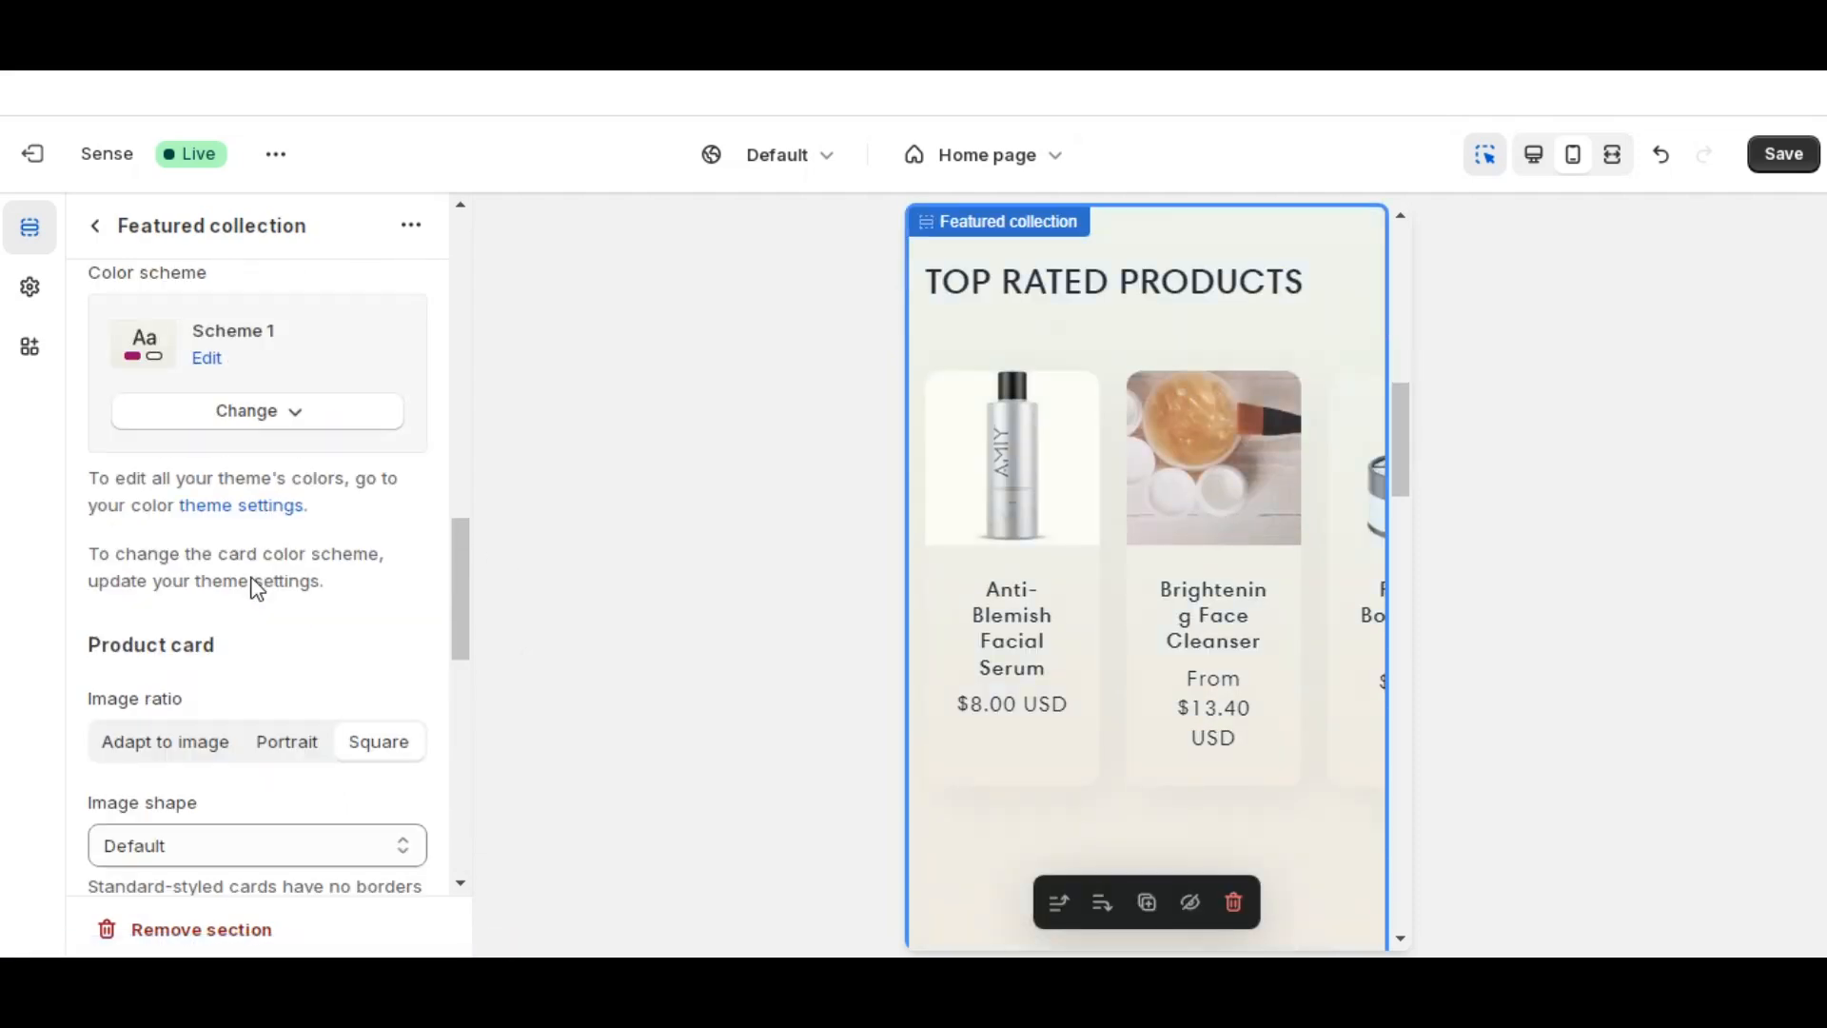
scroll(255, 587, "up", 8)
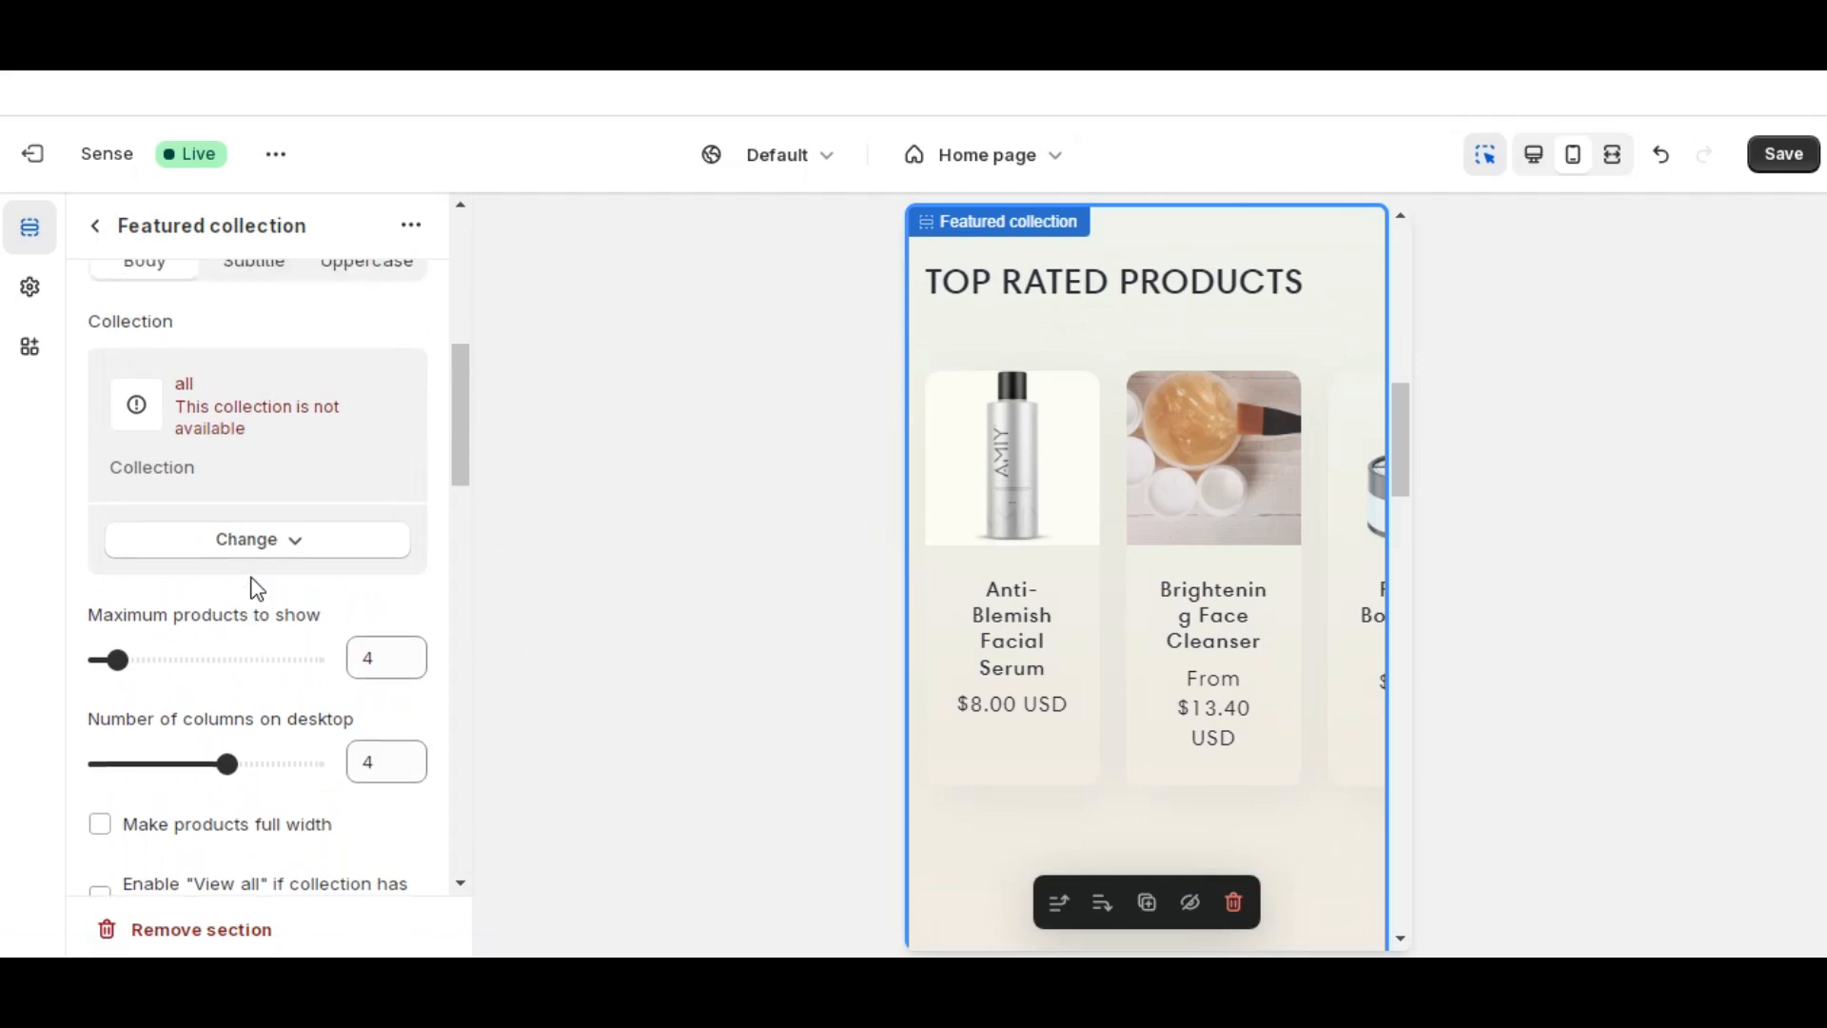
scroll(257, 588, "up", 4)
scroll(257, 588, "down", 3)
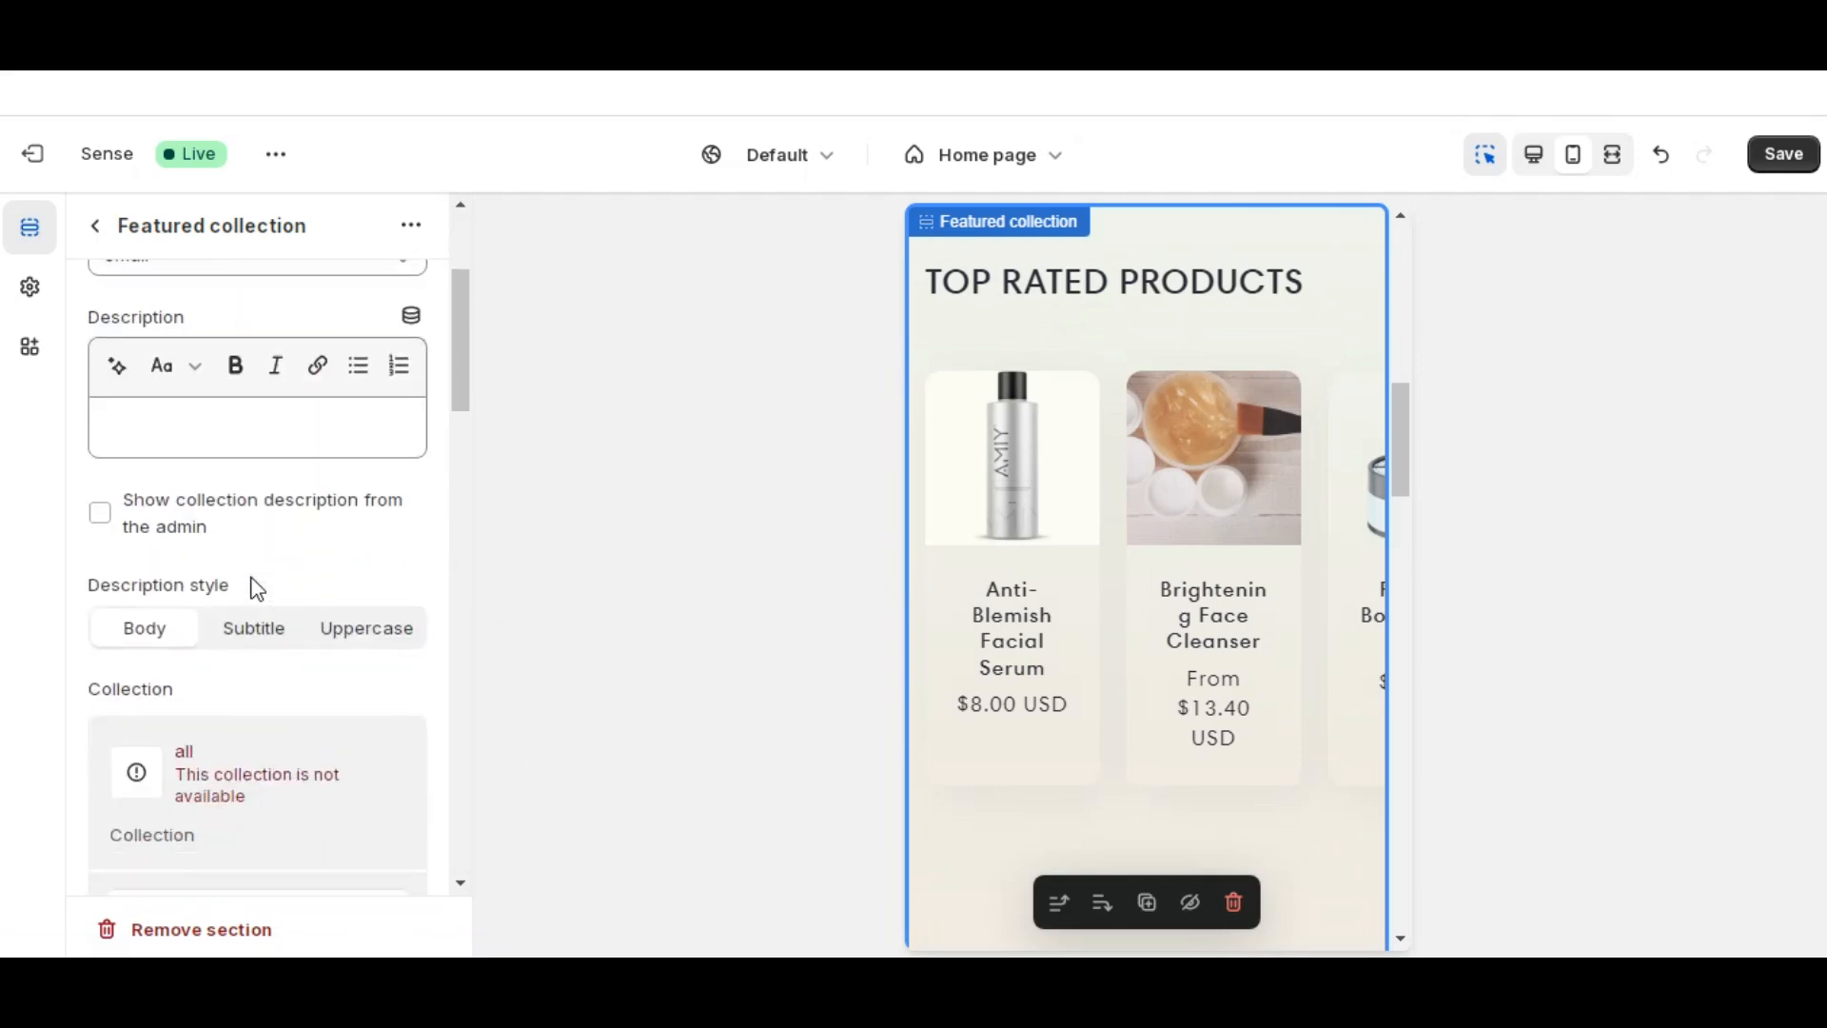
scroll(257, 588, "down", 2)
scroll(257, 587, "down", 4)
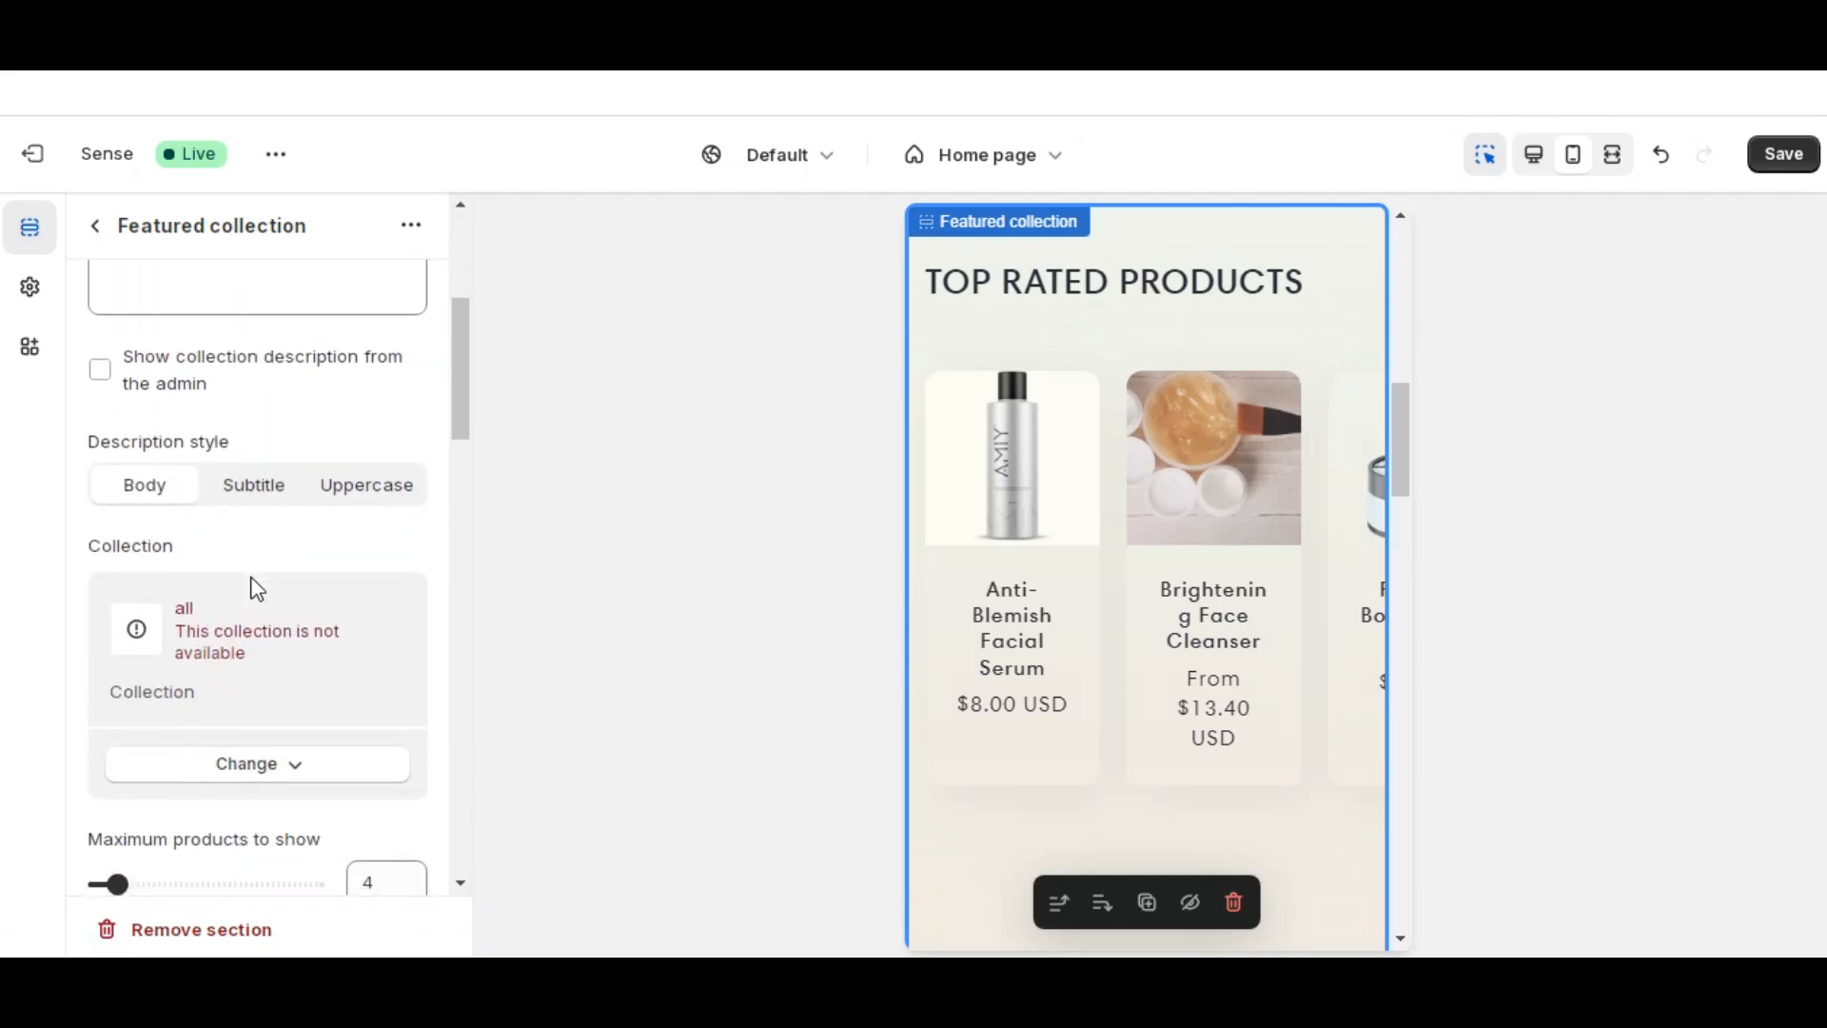
scroll(257, 587, "down", 4)
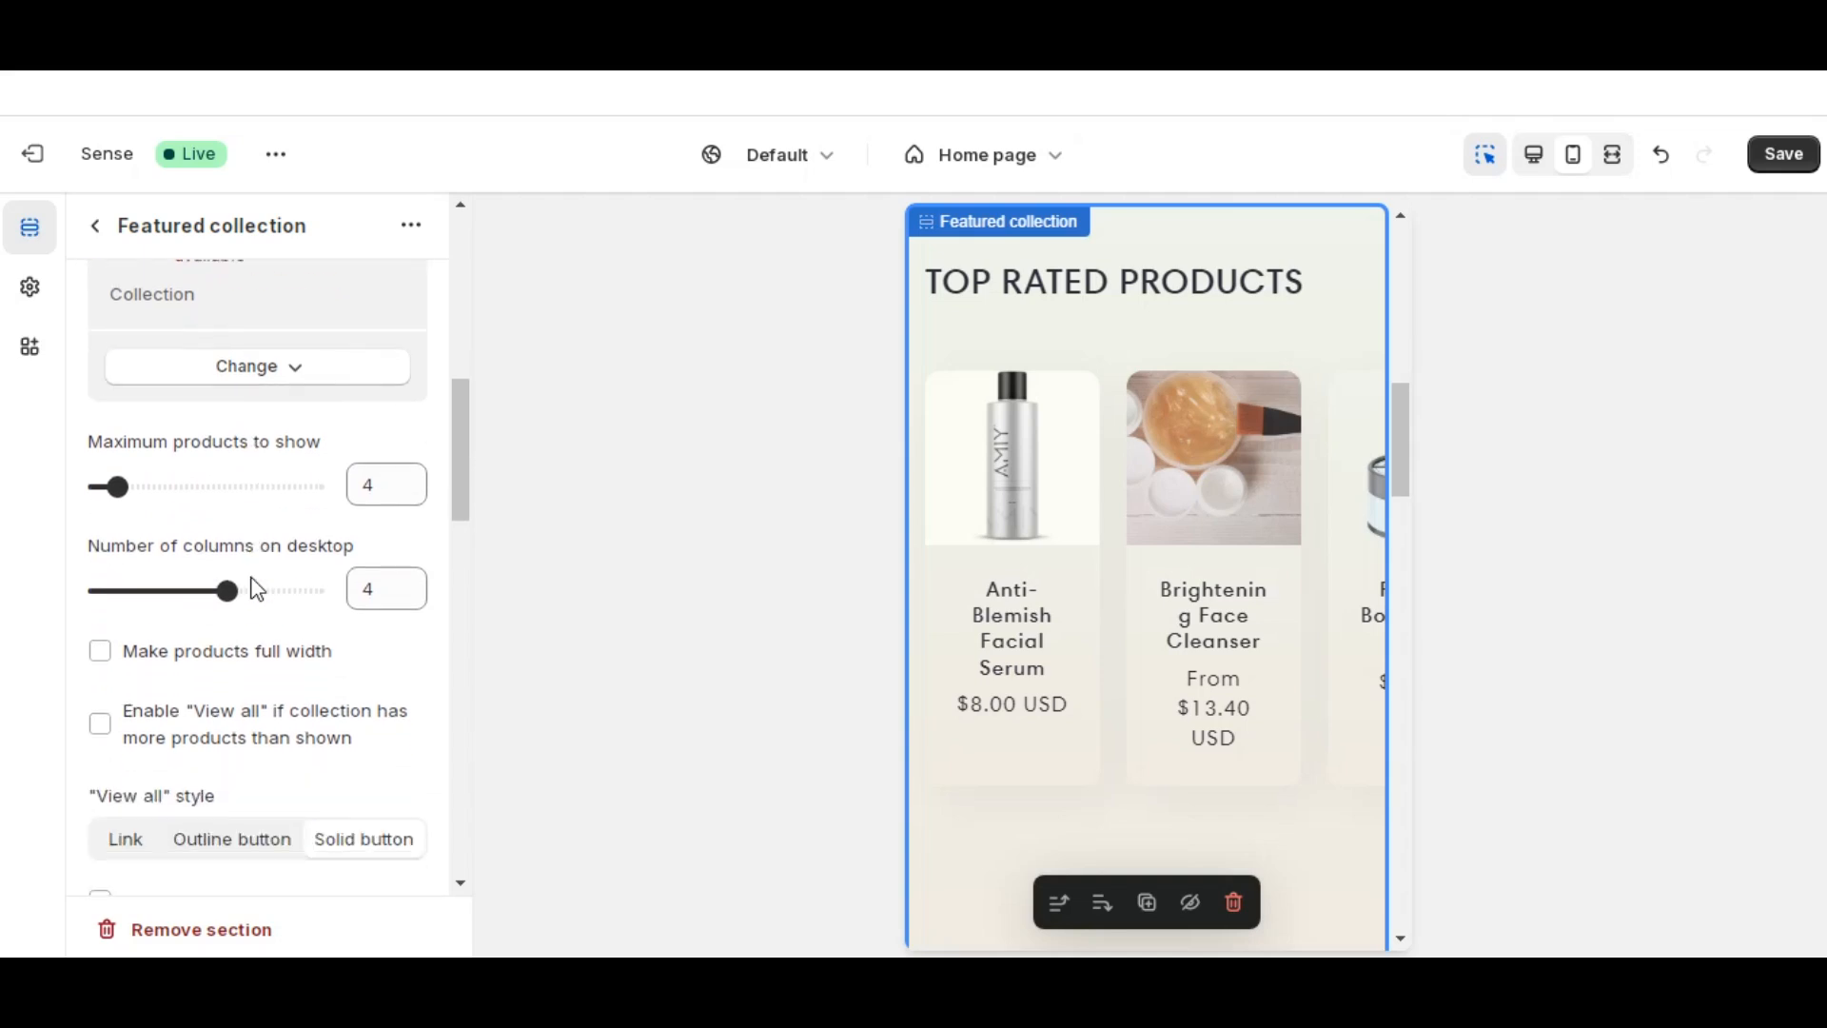
scroll(257, 587, "down", 10)
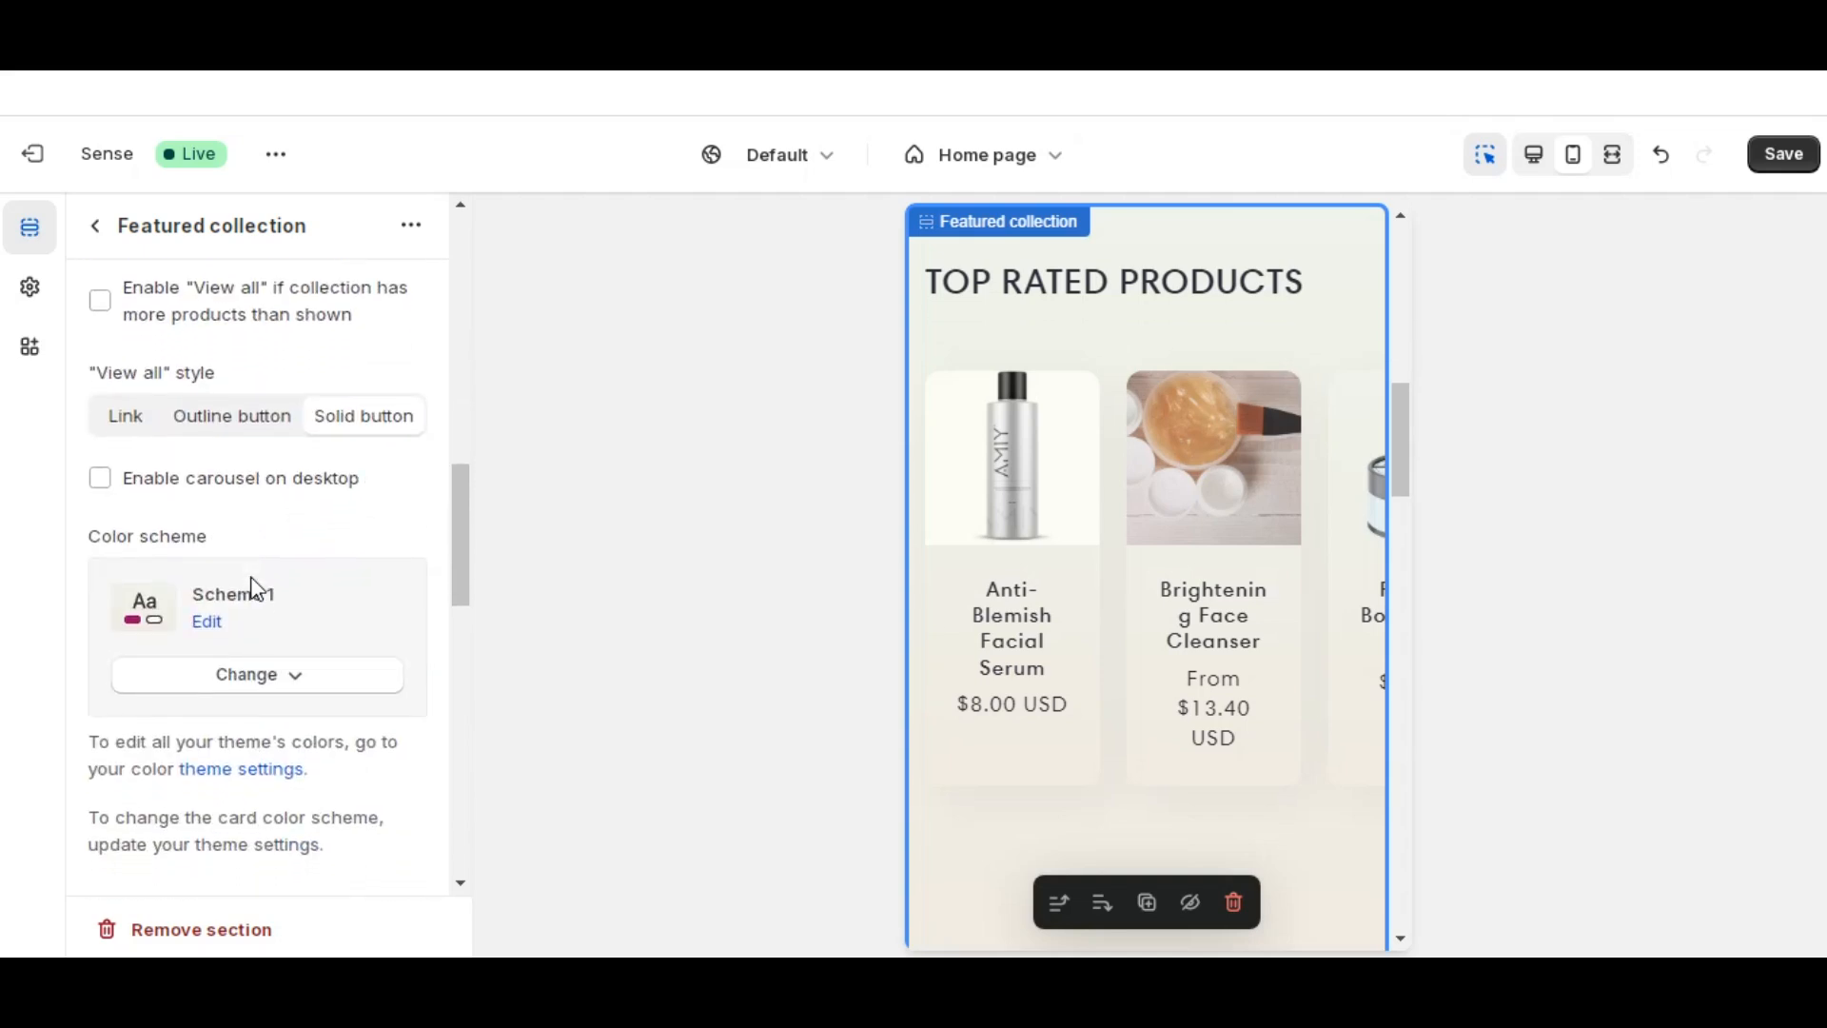
scroll(257, 588, "down", 4)
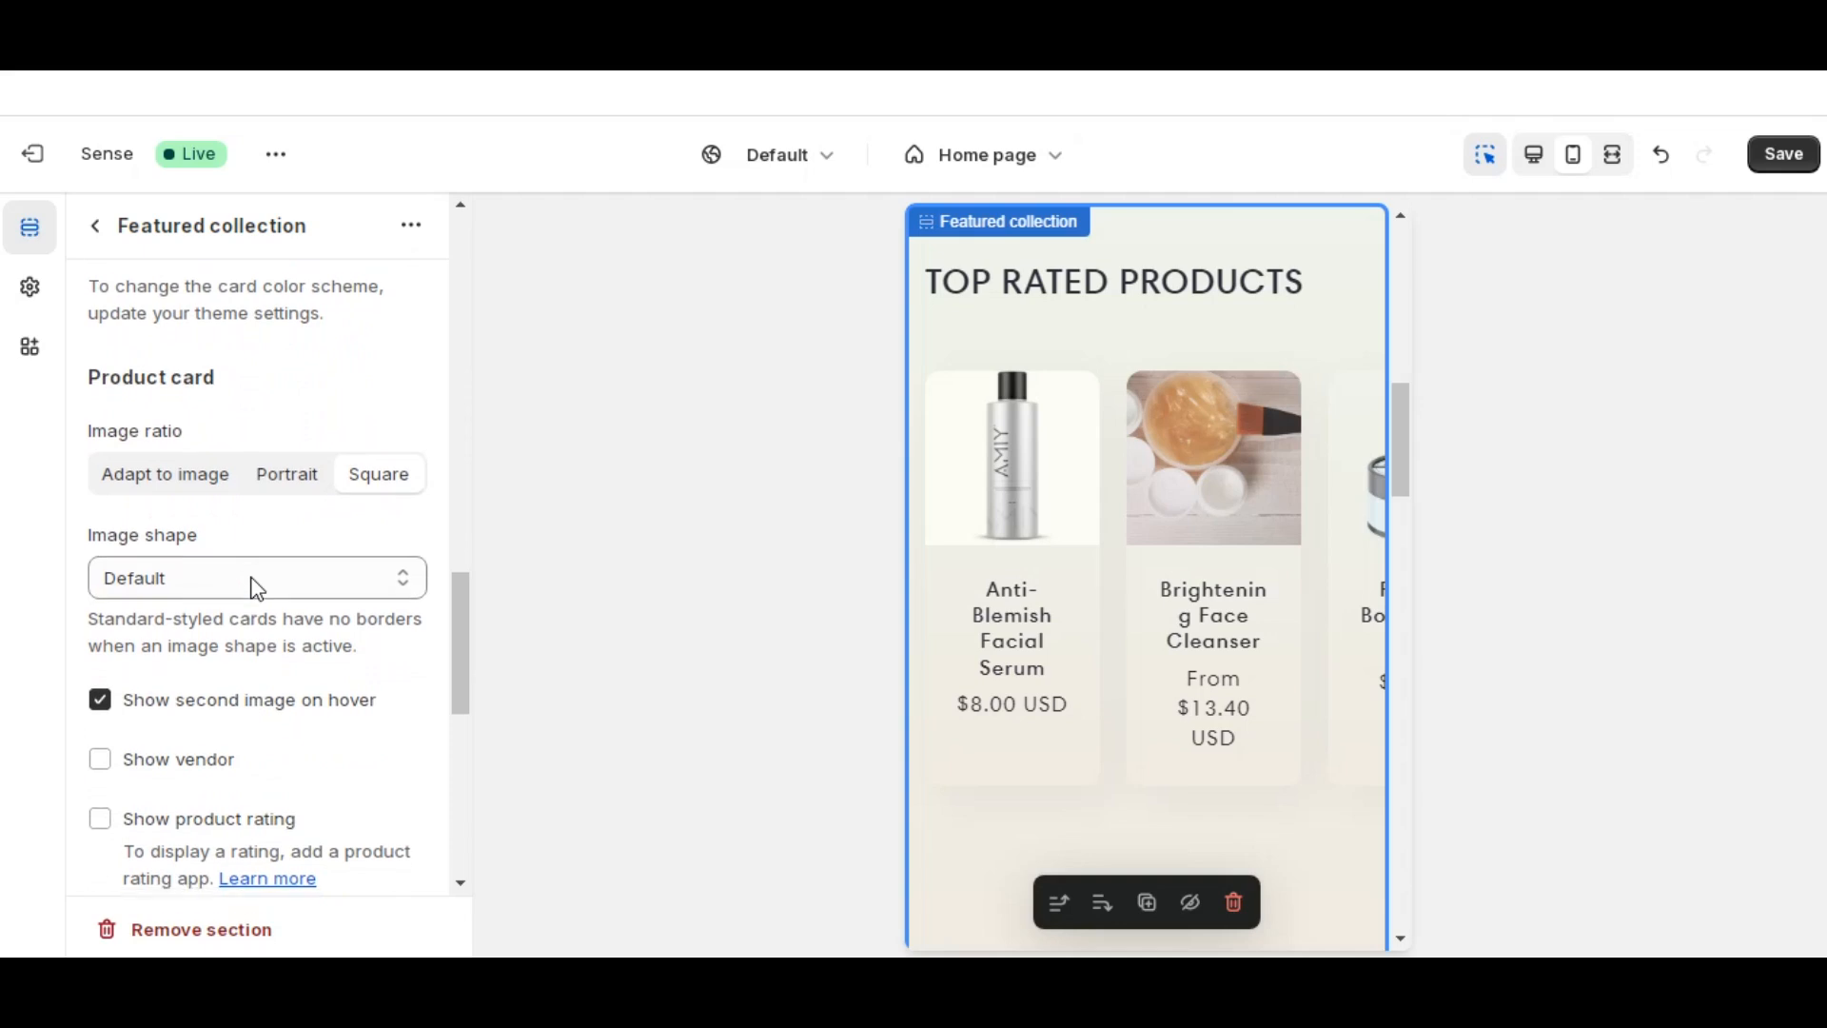
scroll(257, 587, "down", 8)
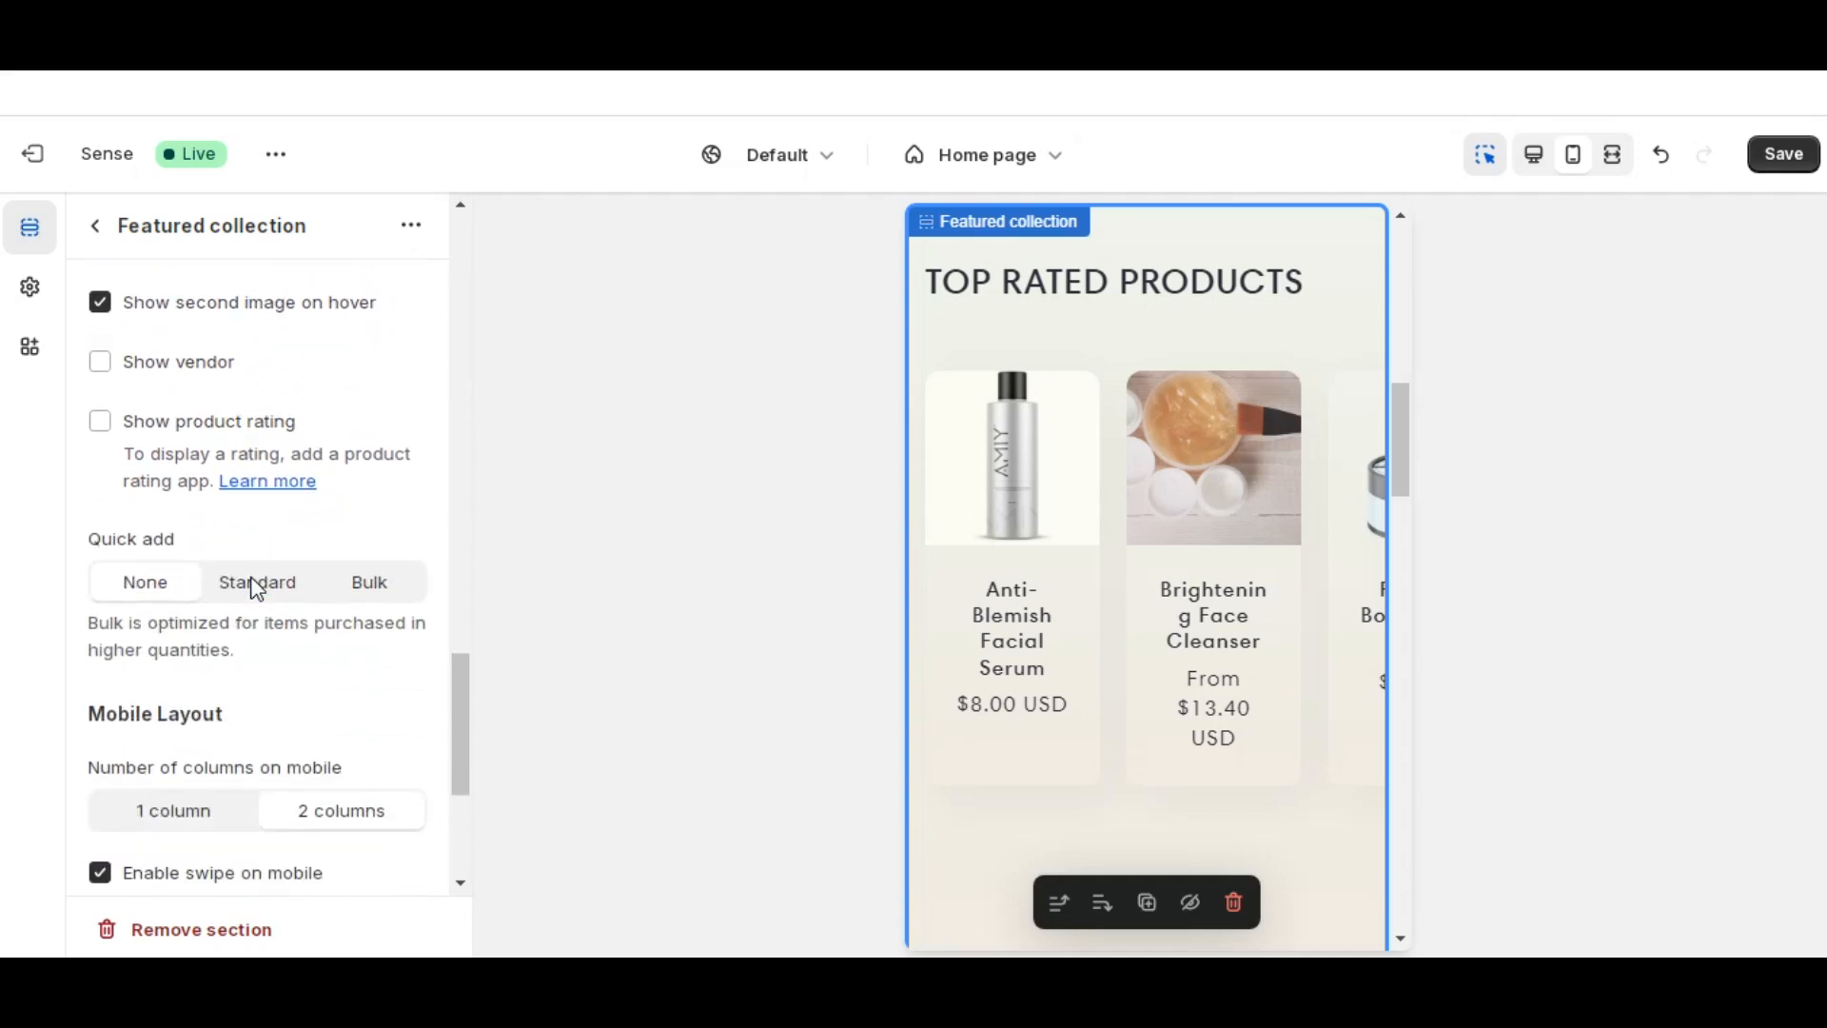
scroll(257, 588, "down", 2)
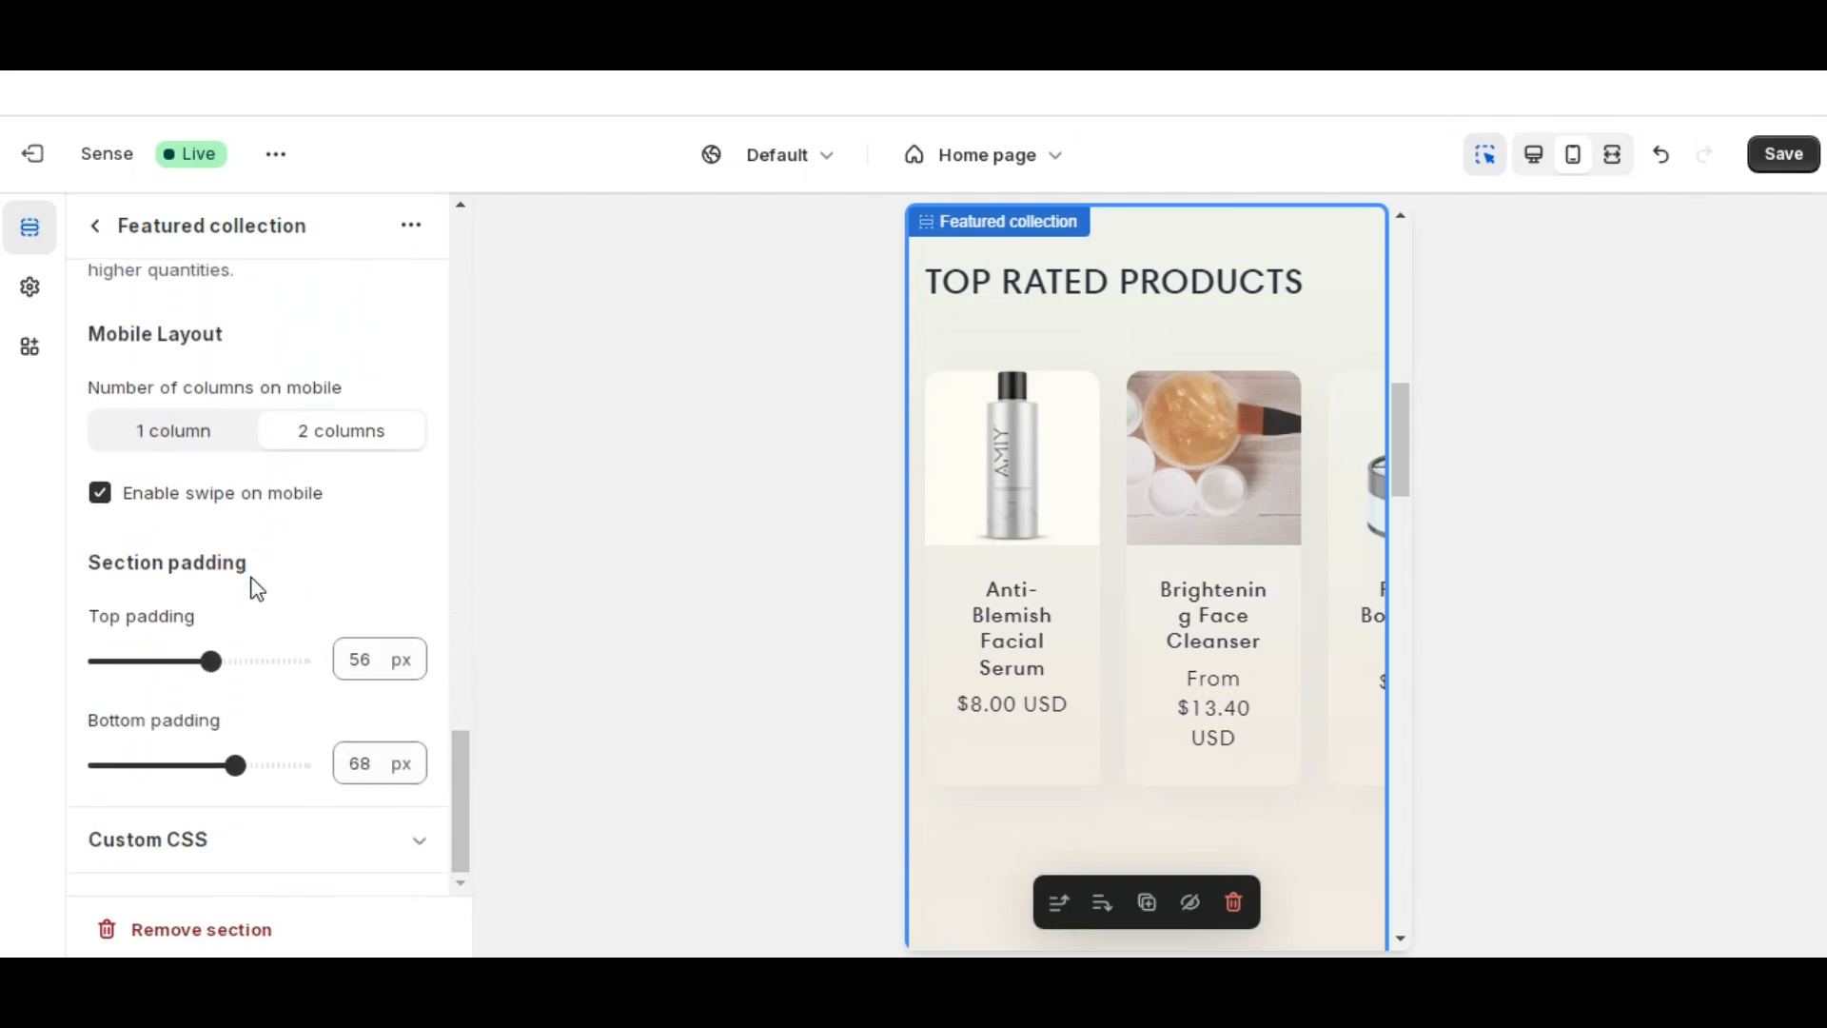
- Set the Featured collection section to 1 column on mobile and check the product card in the preview
left_click(182, 443)
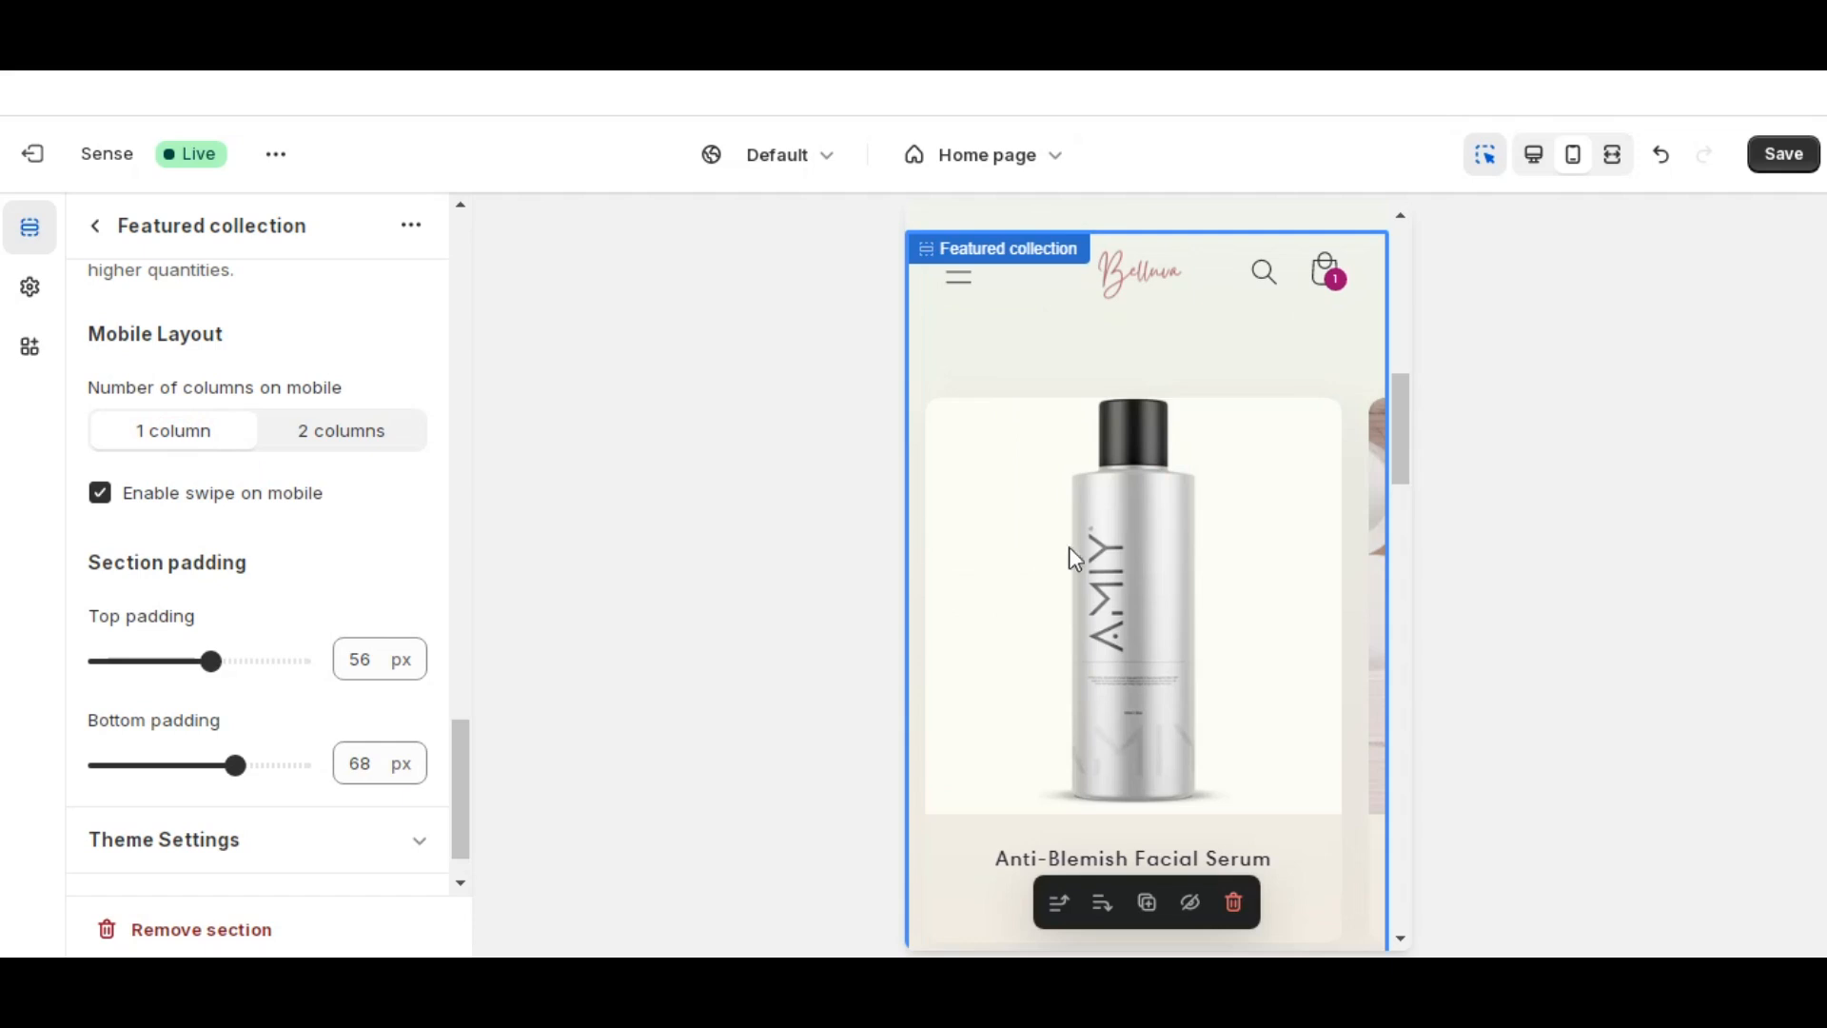
scroll(1085, 564, "down", 4)
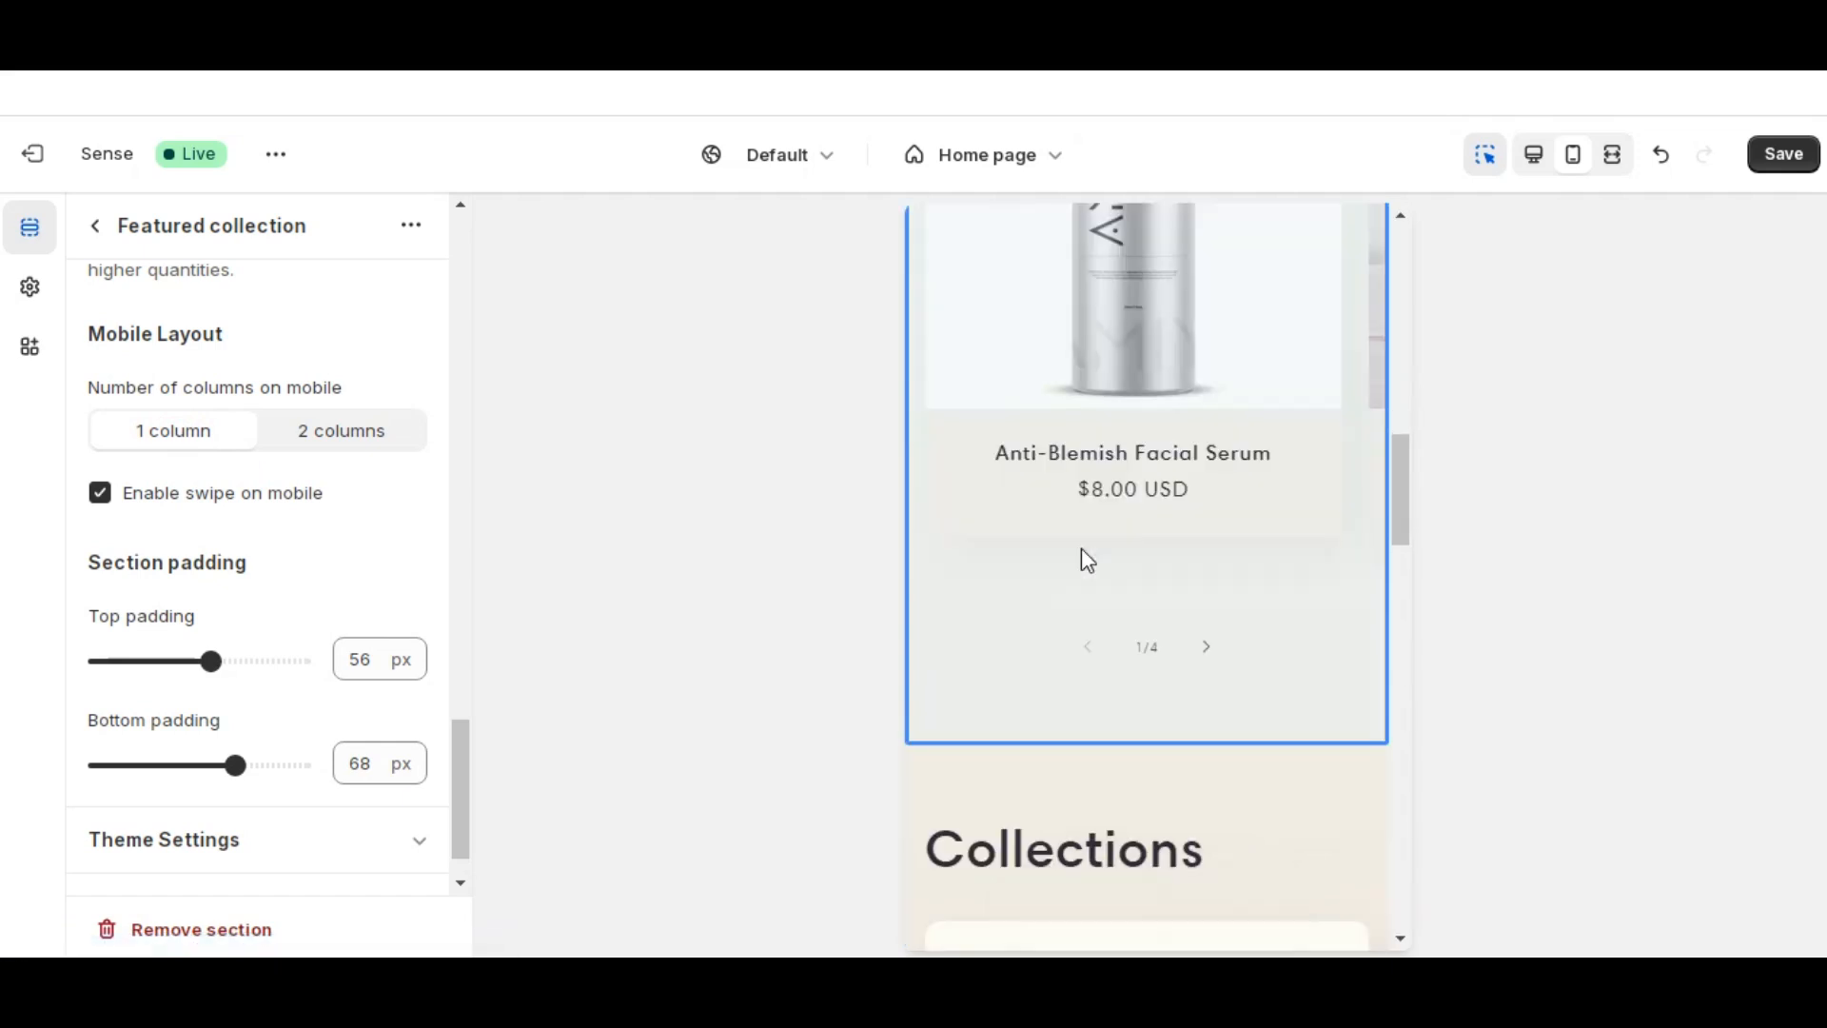
scroll(1085, 560, "up", 3)
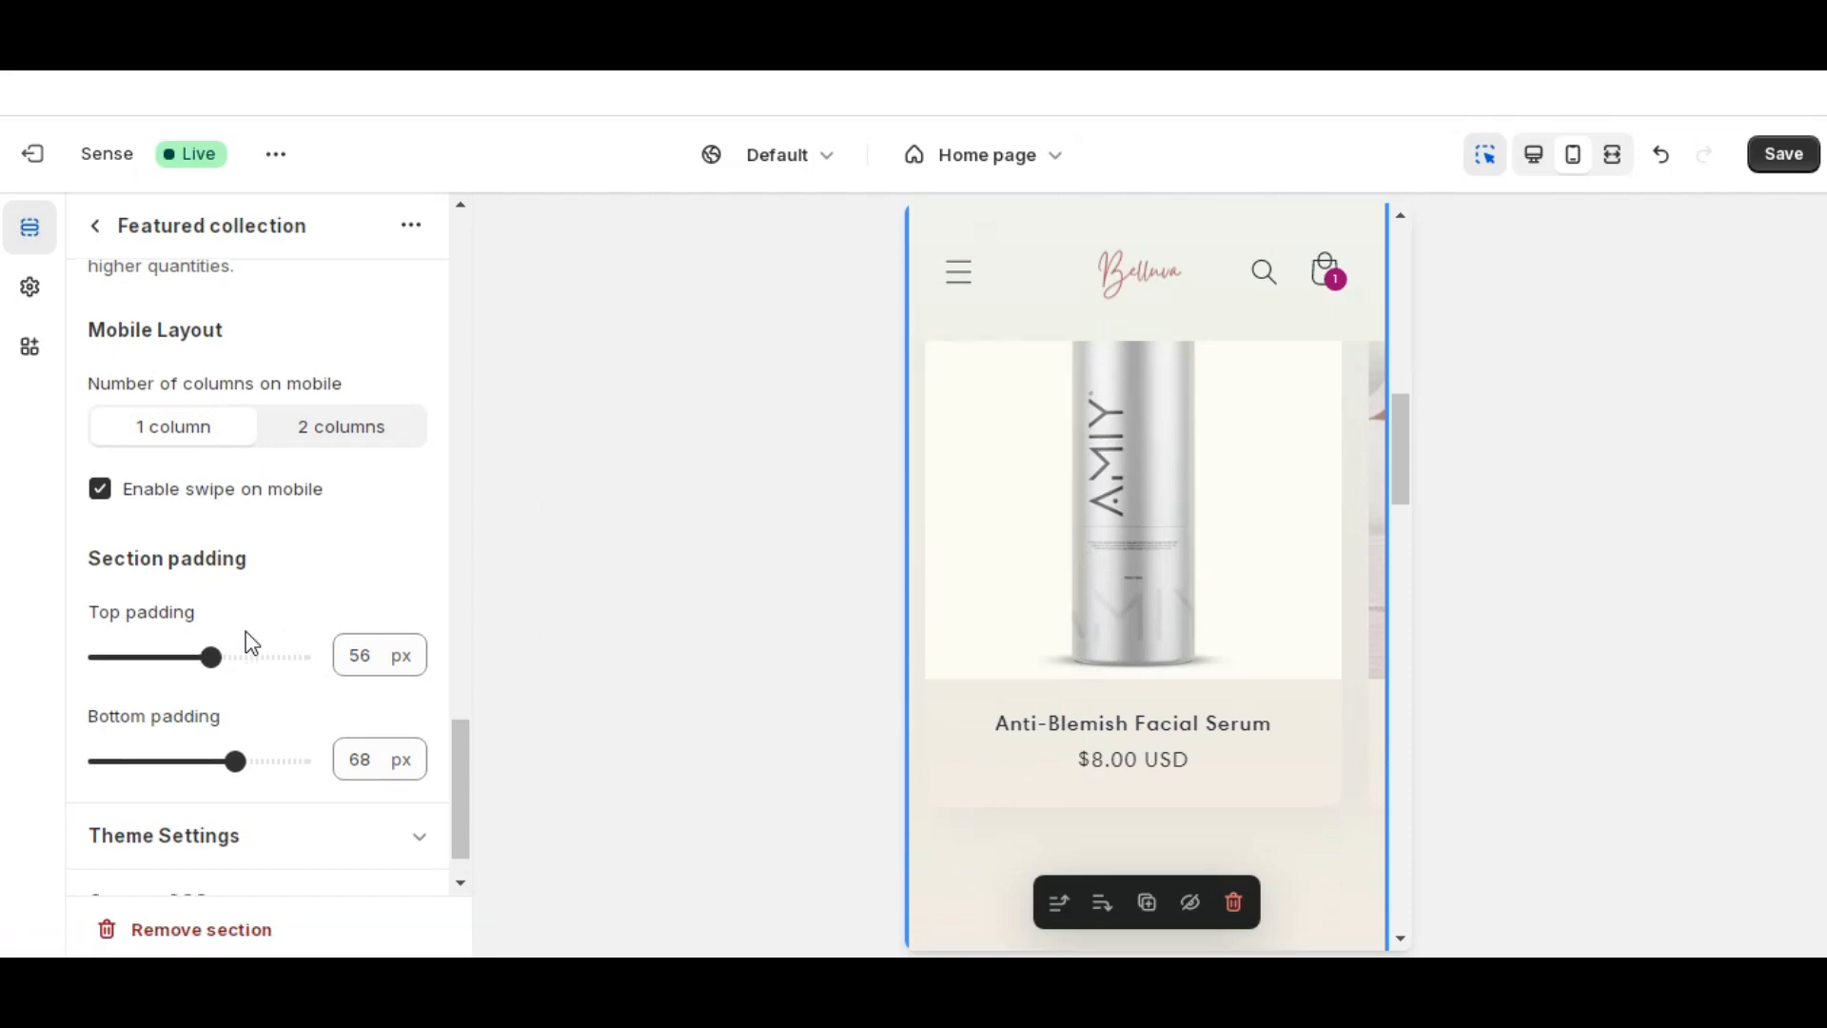
scroll(252, 643, "down", 1)
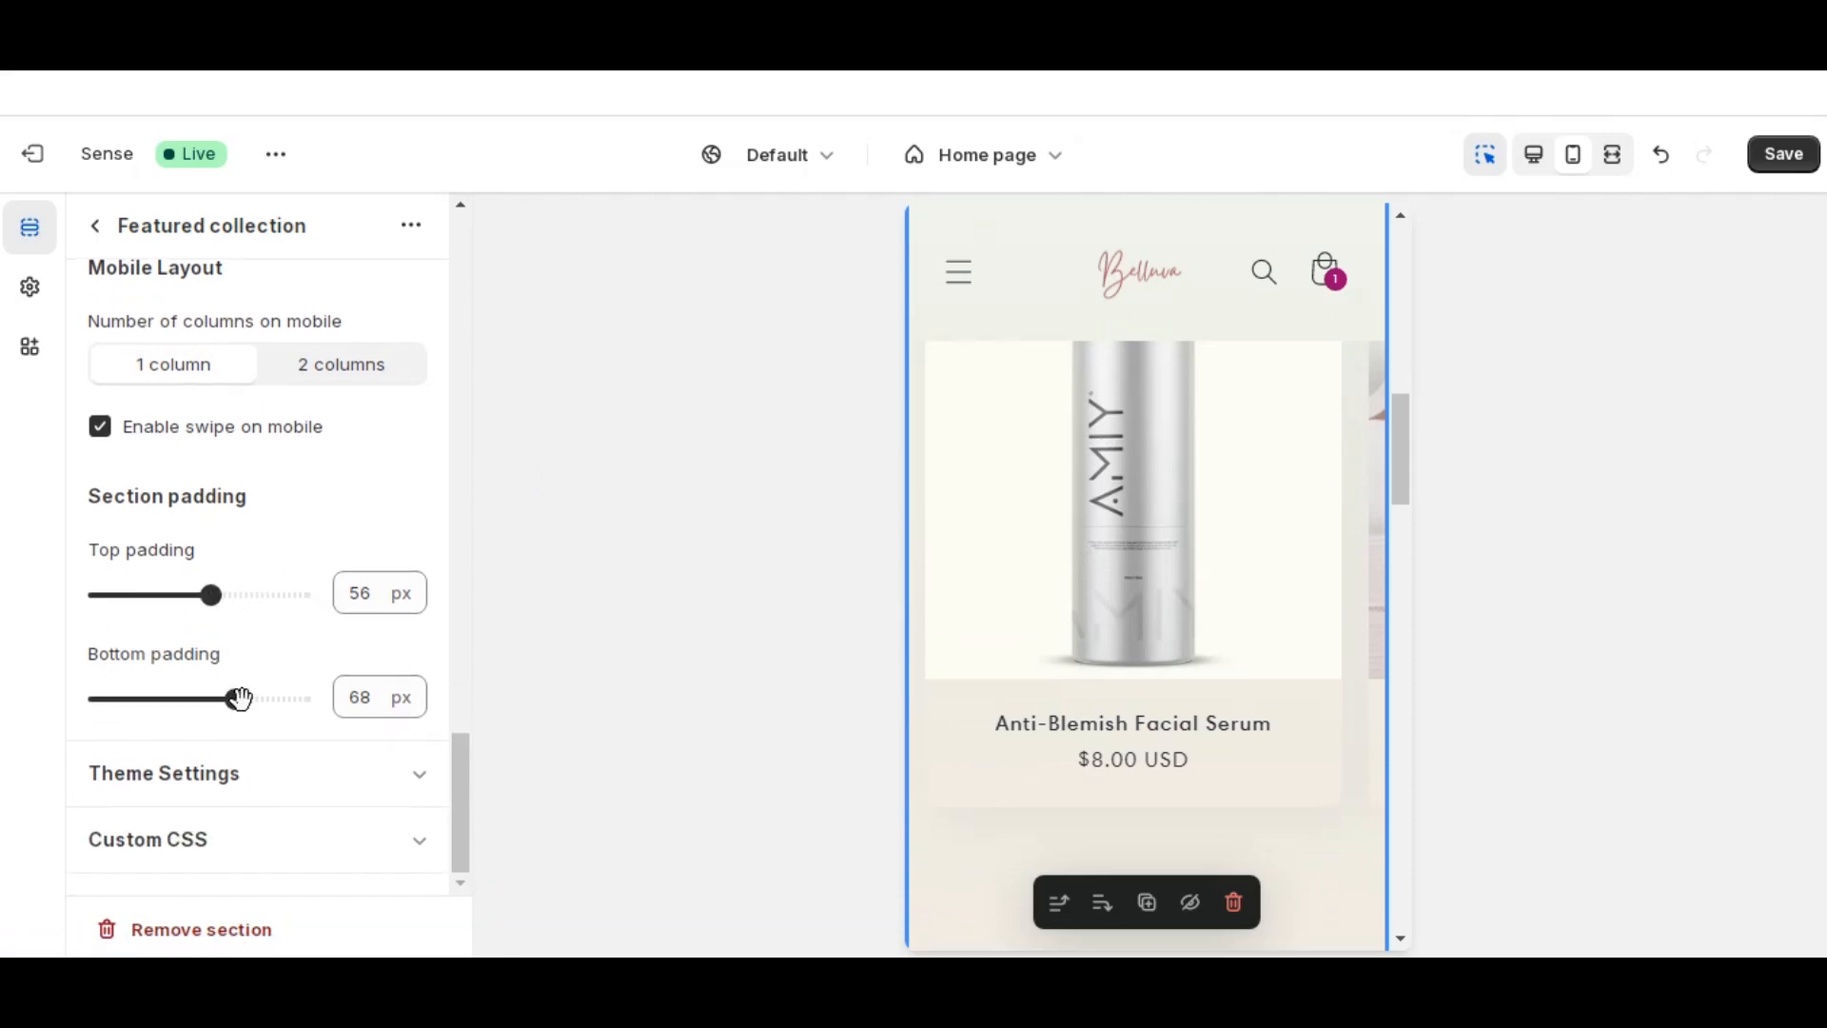
scroll(240, 699, "up", 4)
scroll(1159, 629, "down", 2)
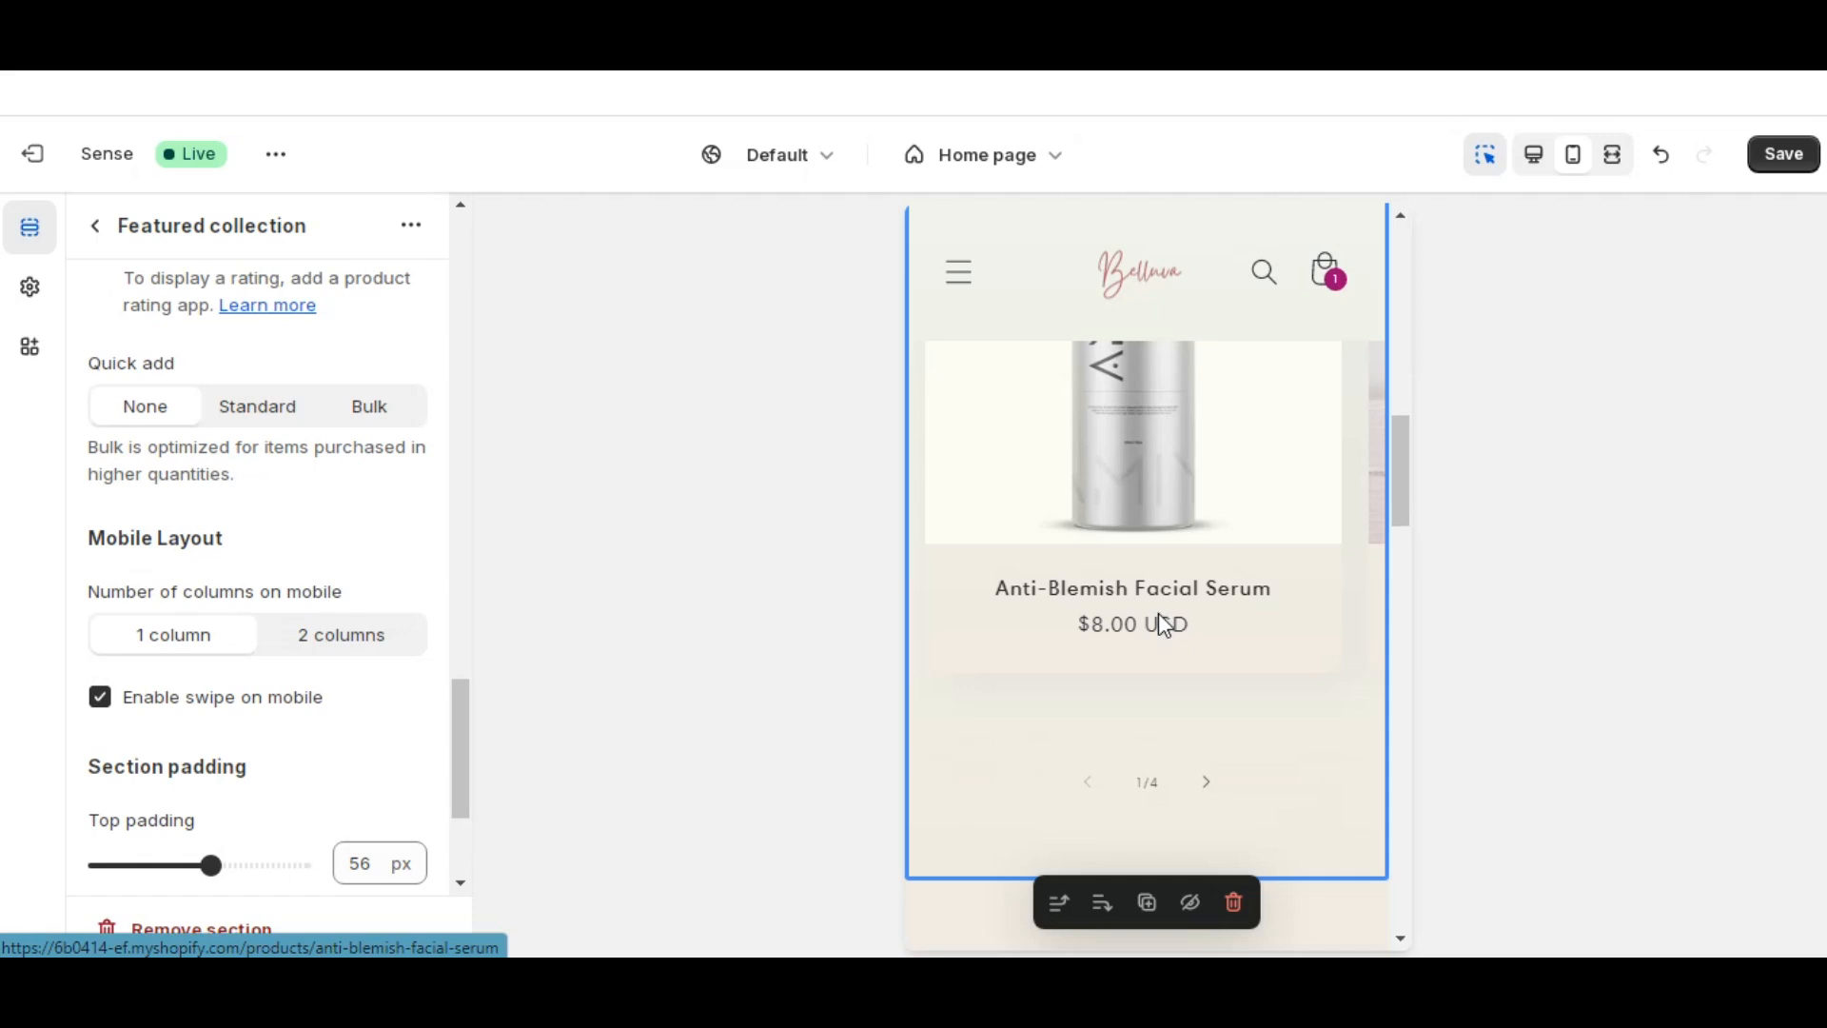
- Look over the collection cards in the mobile preview and select the Skin care collection block
scroll(1158, 613, "down", 8)
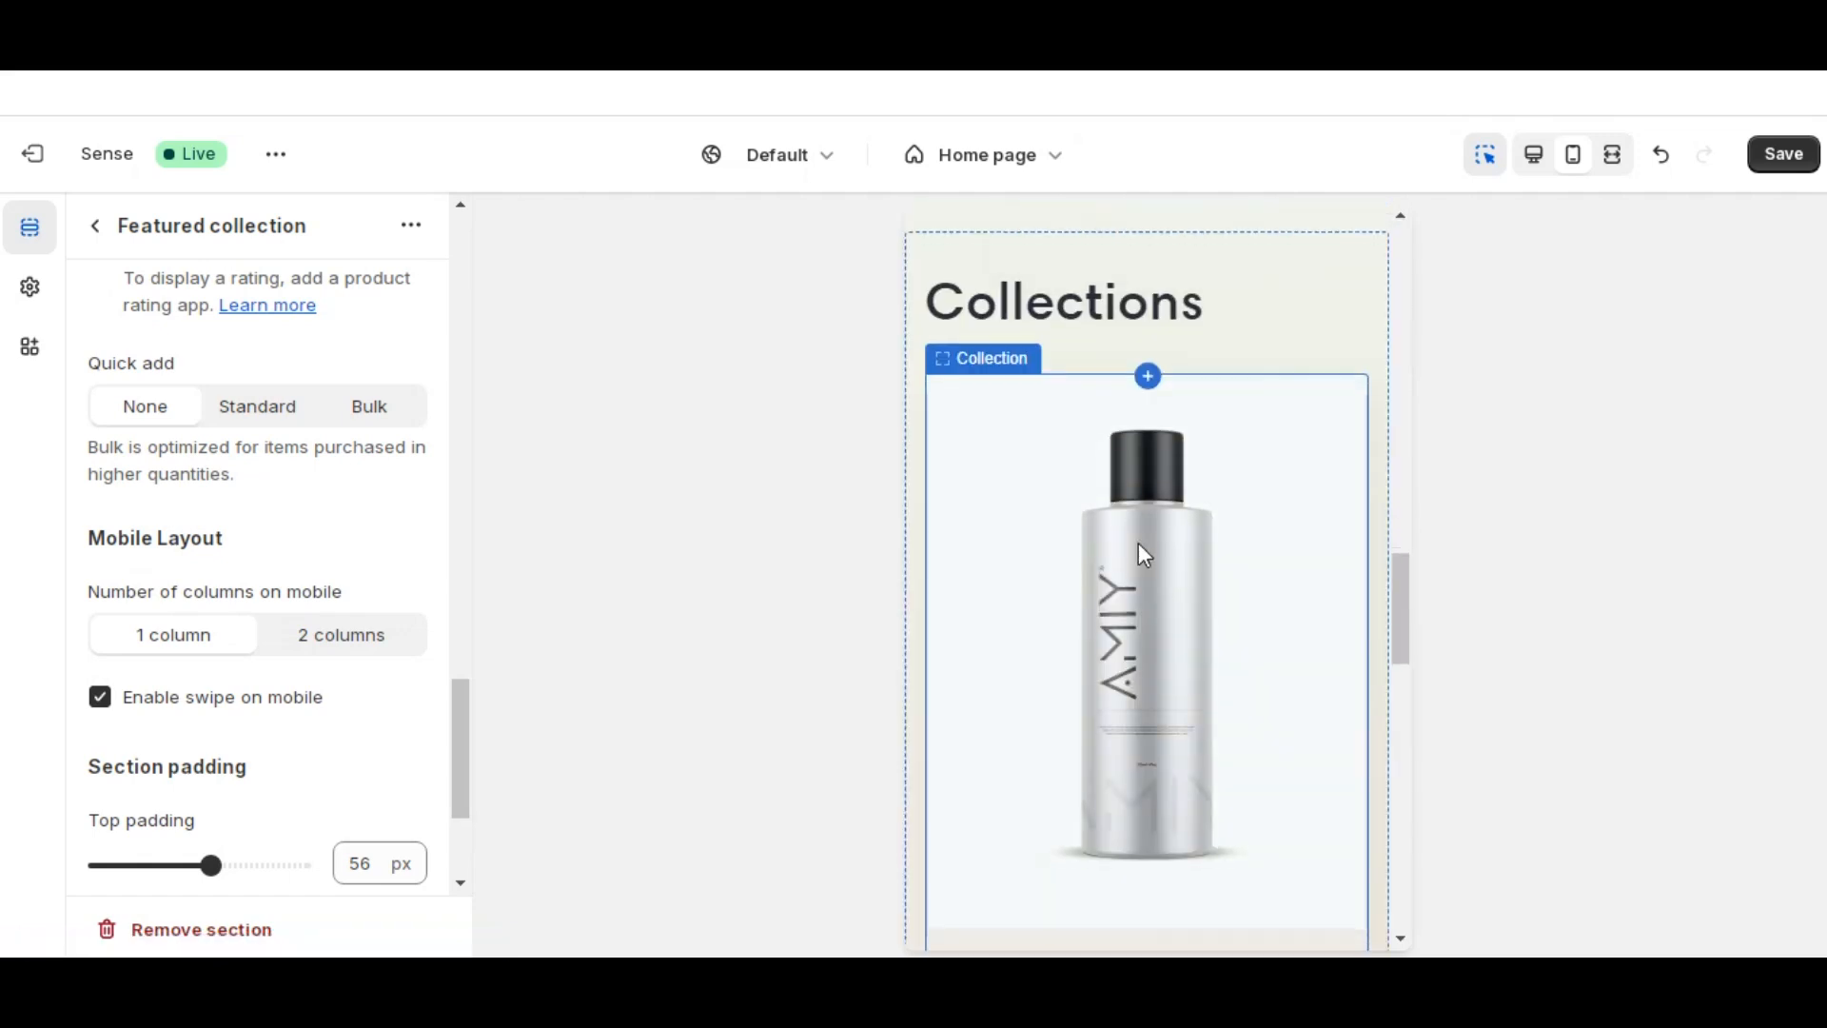
scroll(1141, 547, "down", 4)
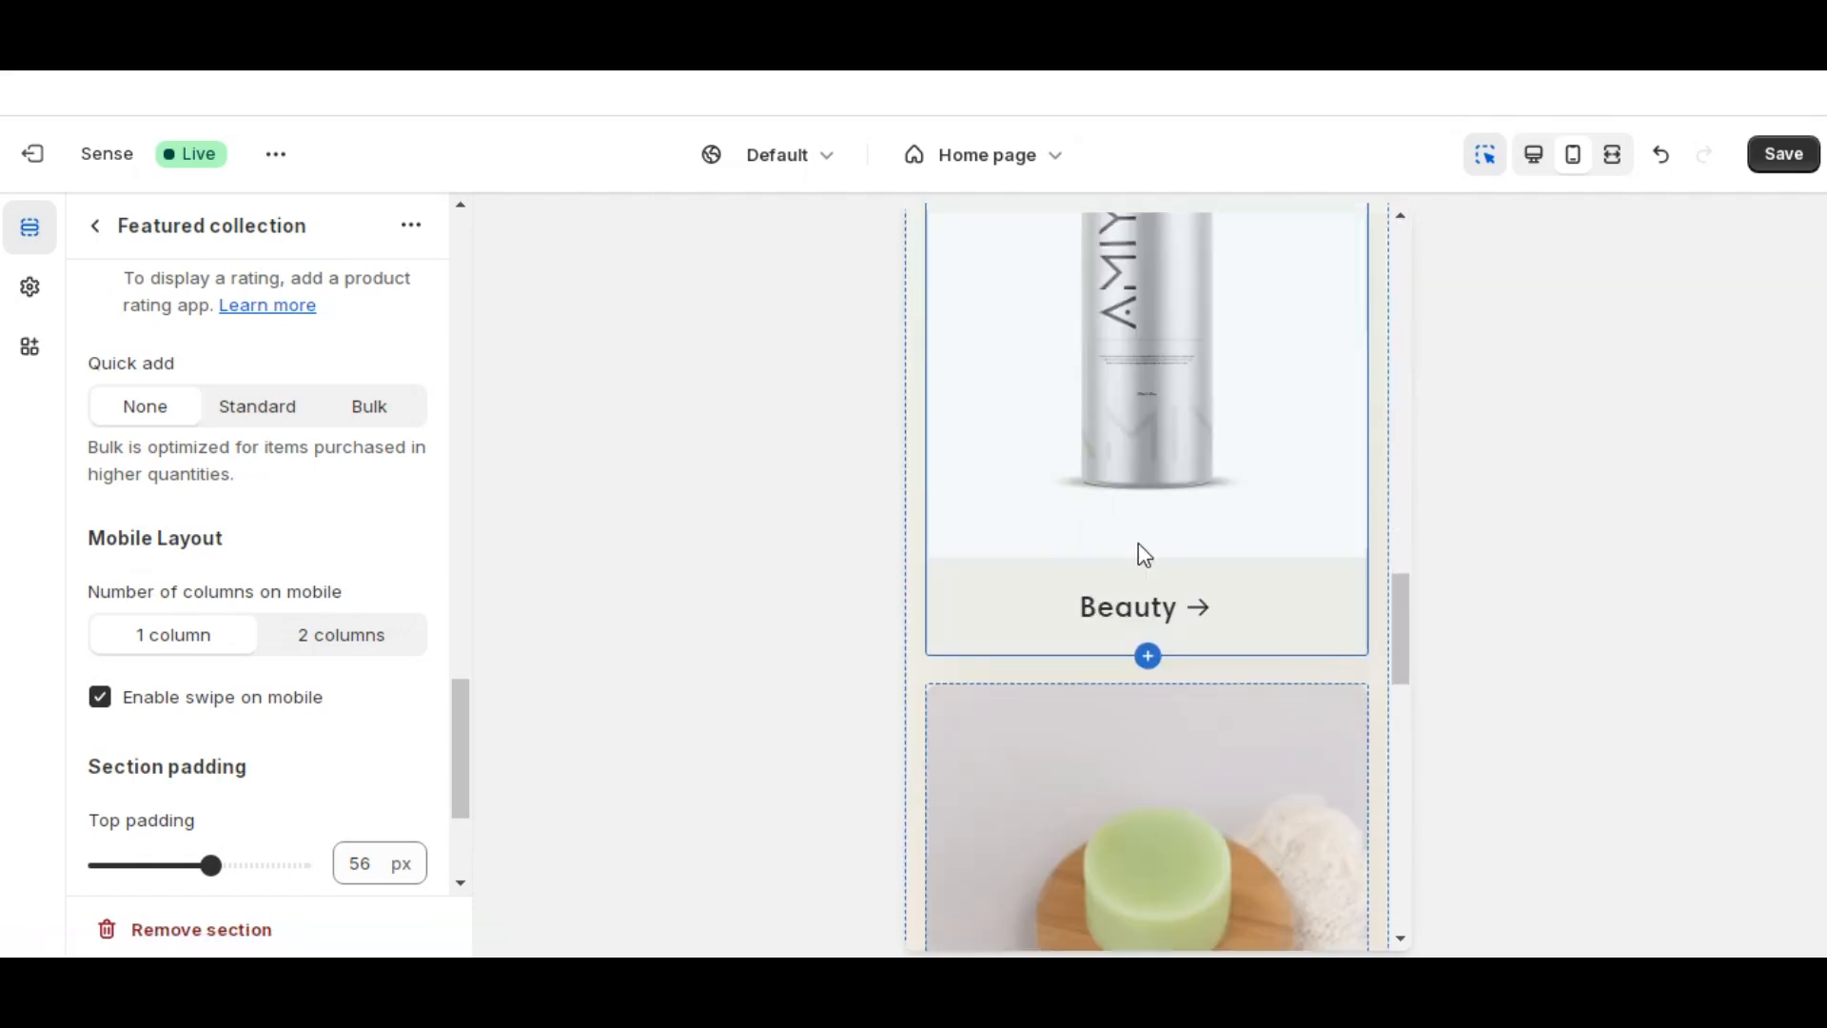
scroll(1140, 546, "down", 9)
scroll(1139, 544, "down", 5)
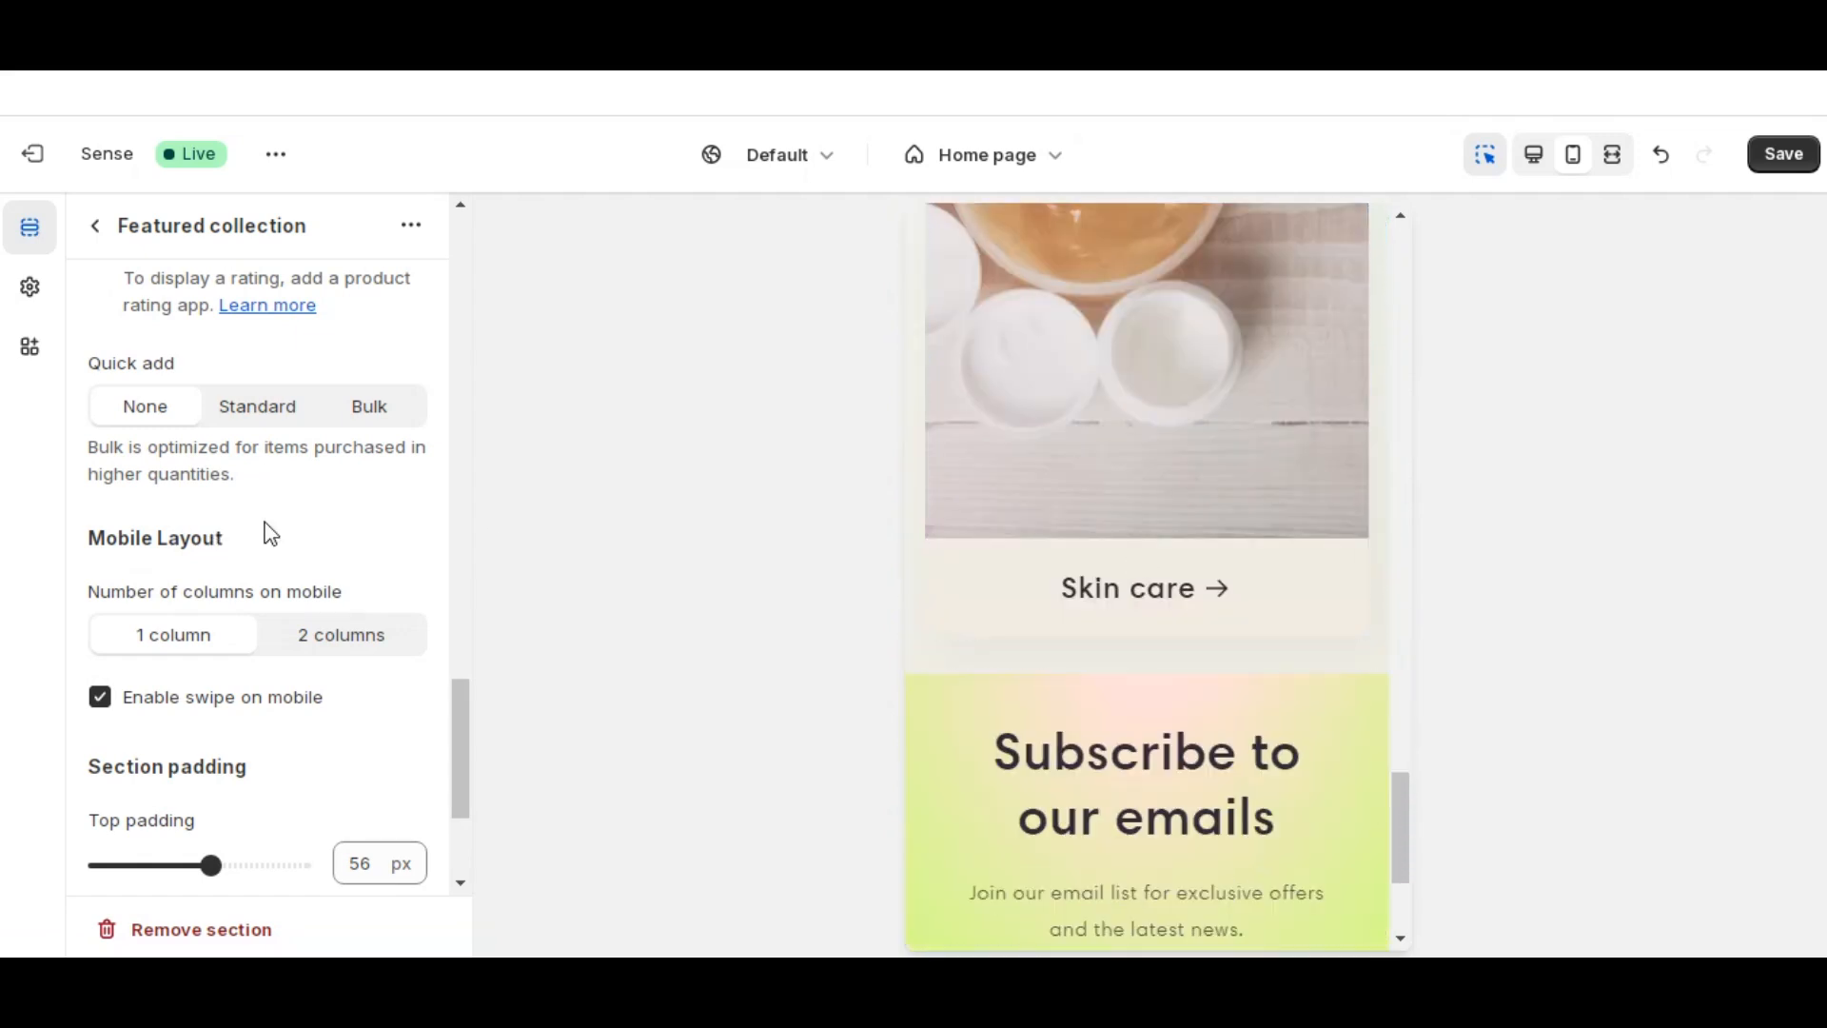
left_click(1105, 433)
left_click(1105, 433)
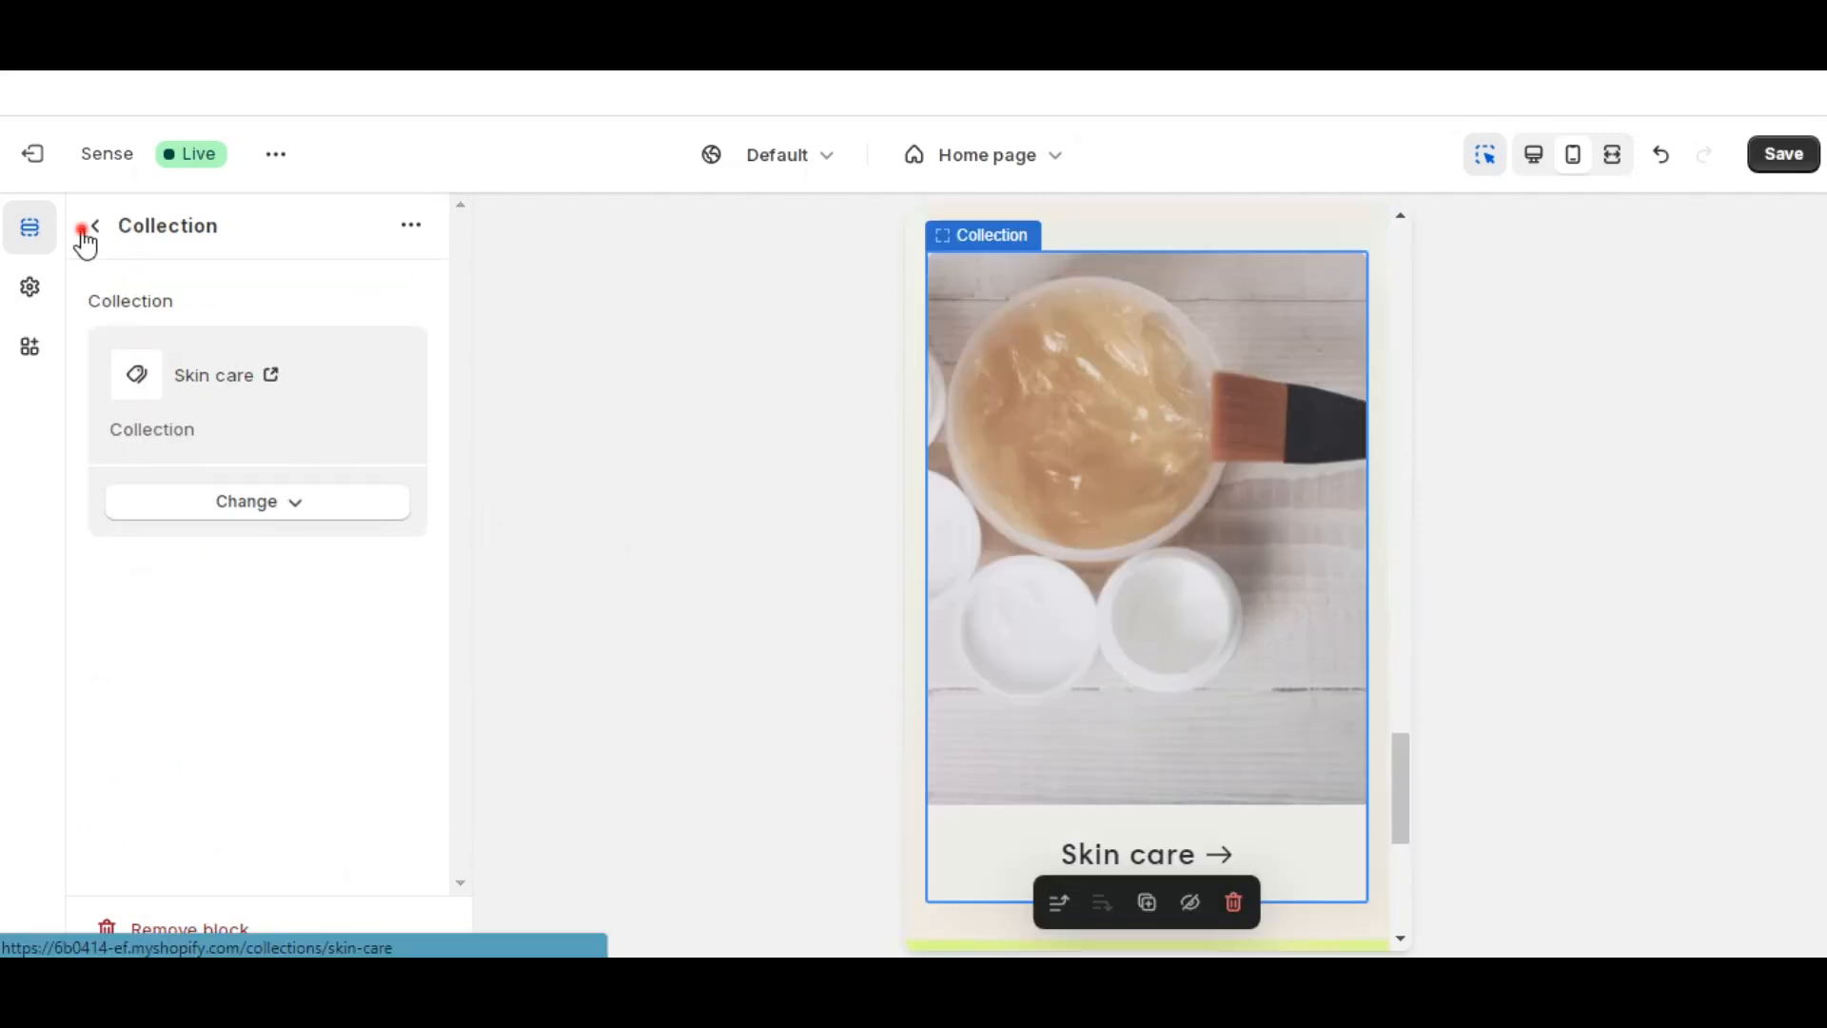
- Leave the Skin care collection block and open the Collection list section's settings
left_click(95, 227)
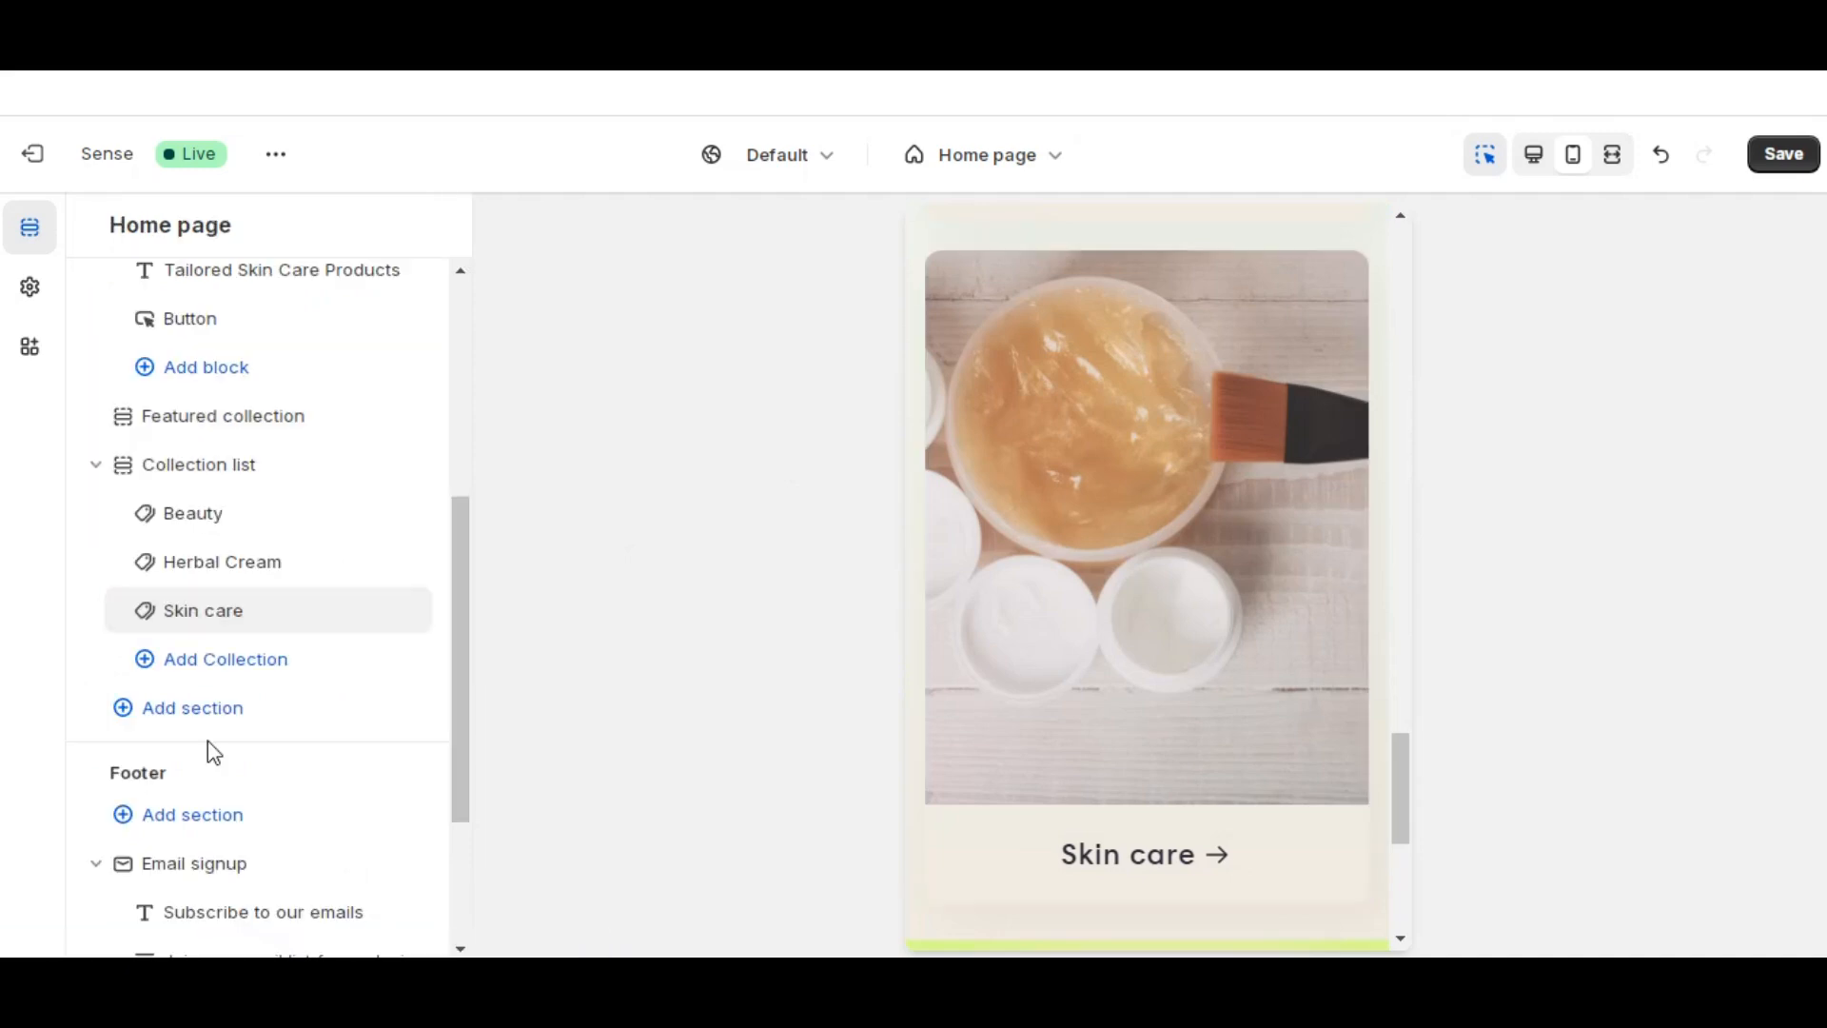
left_click(221, 610)
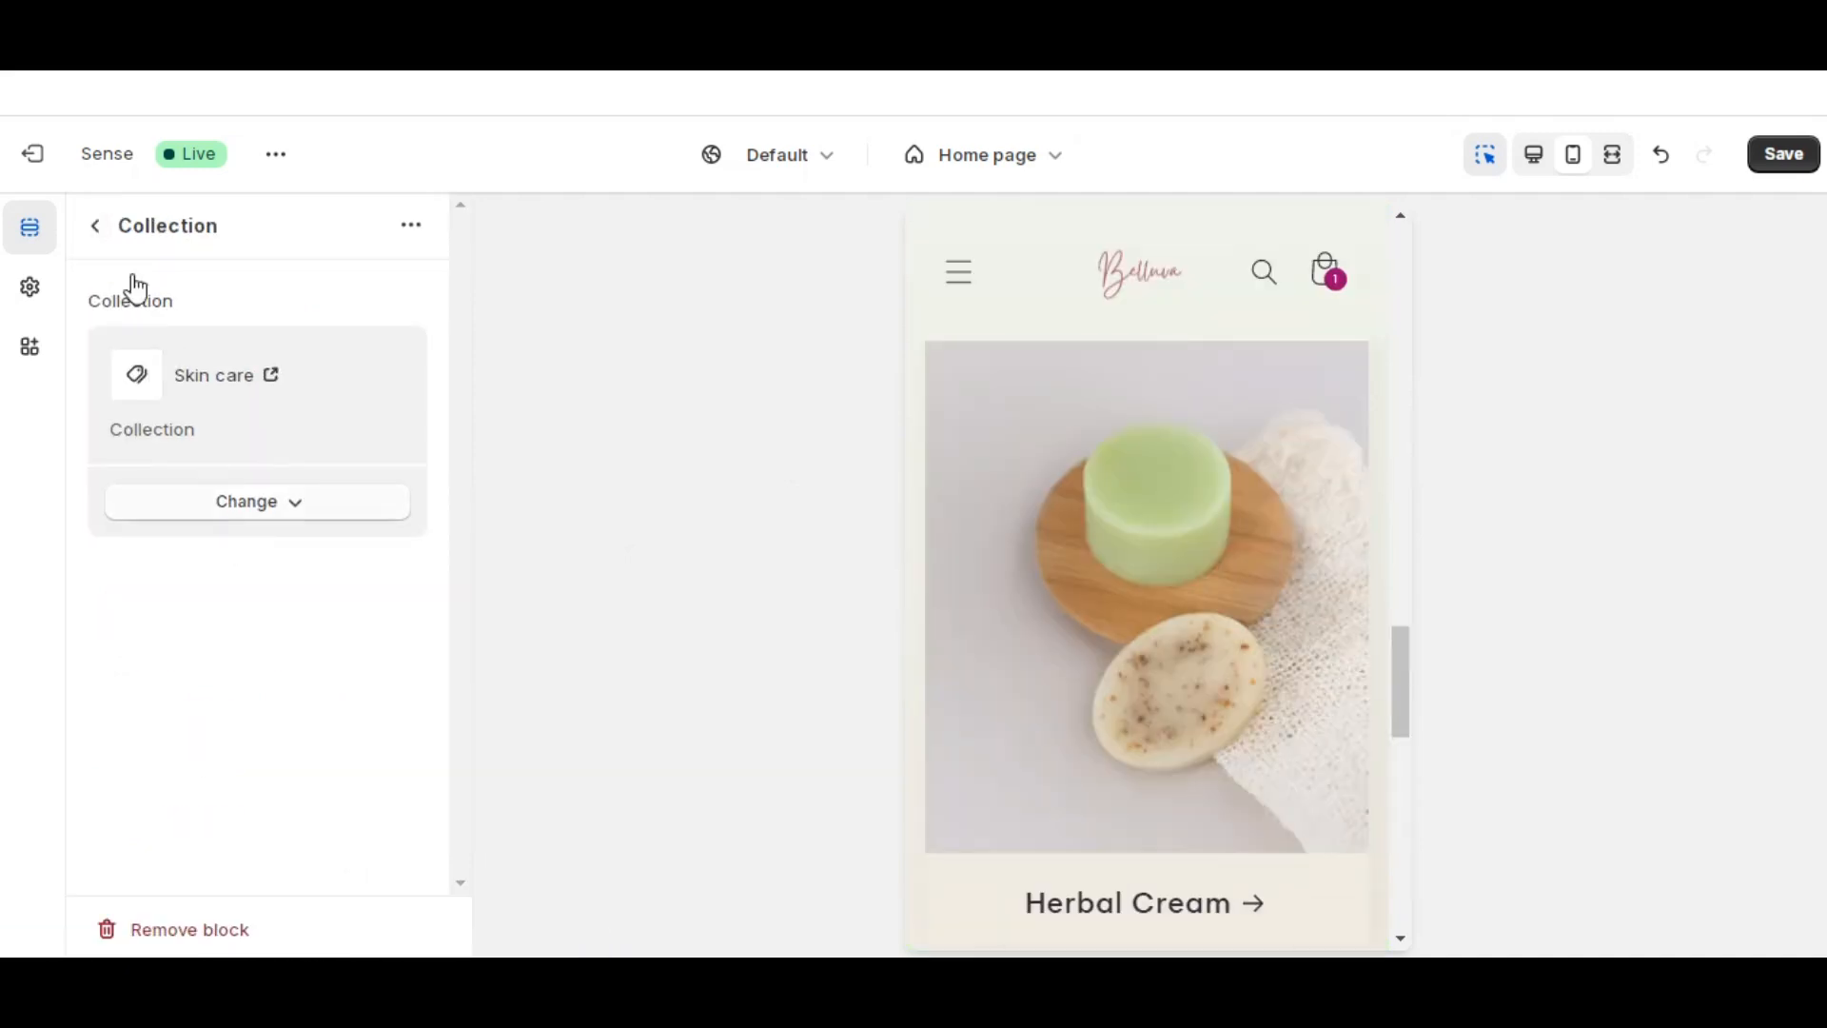
left_click(99, 228)
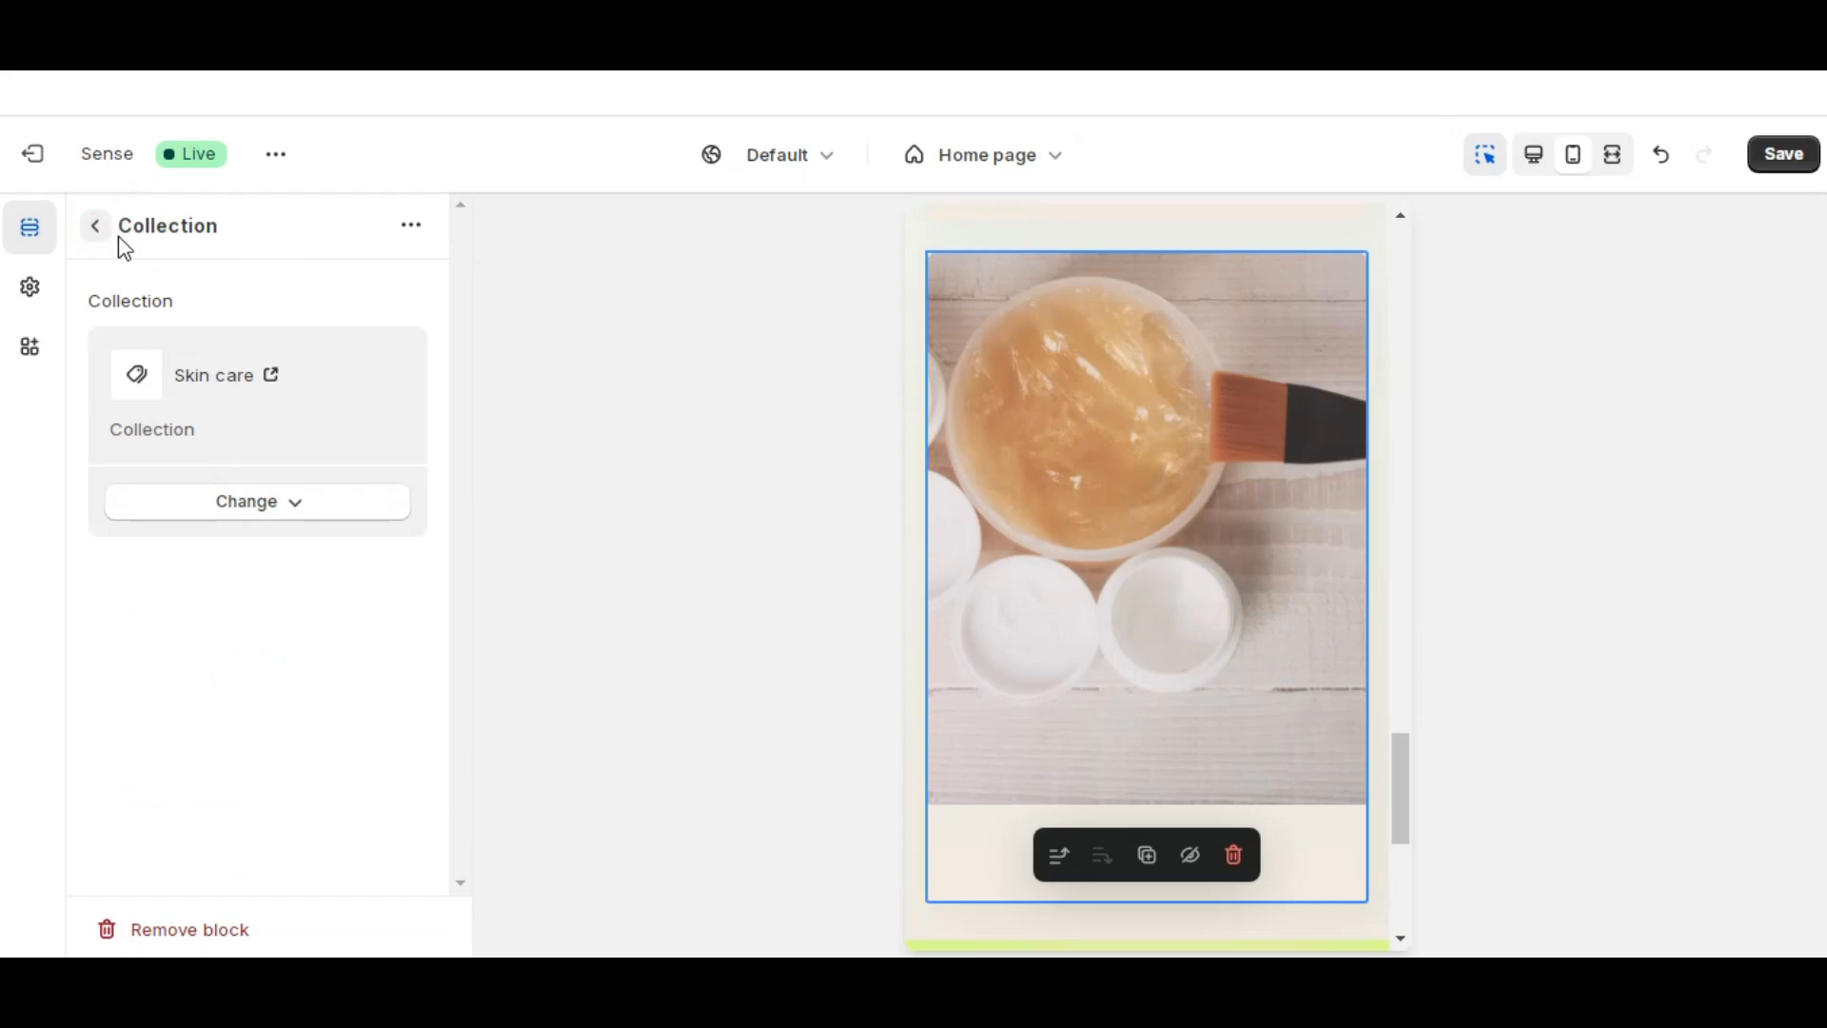
left_click(223, 465)
left_click(226, 471)
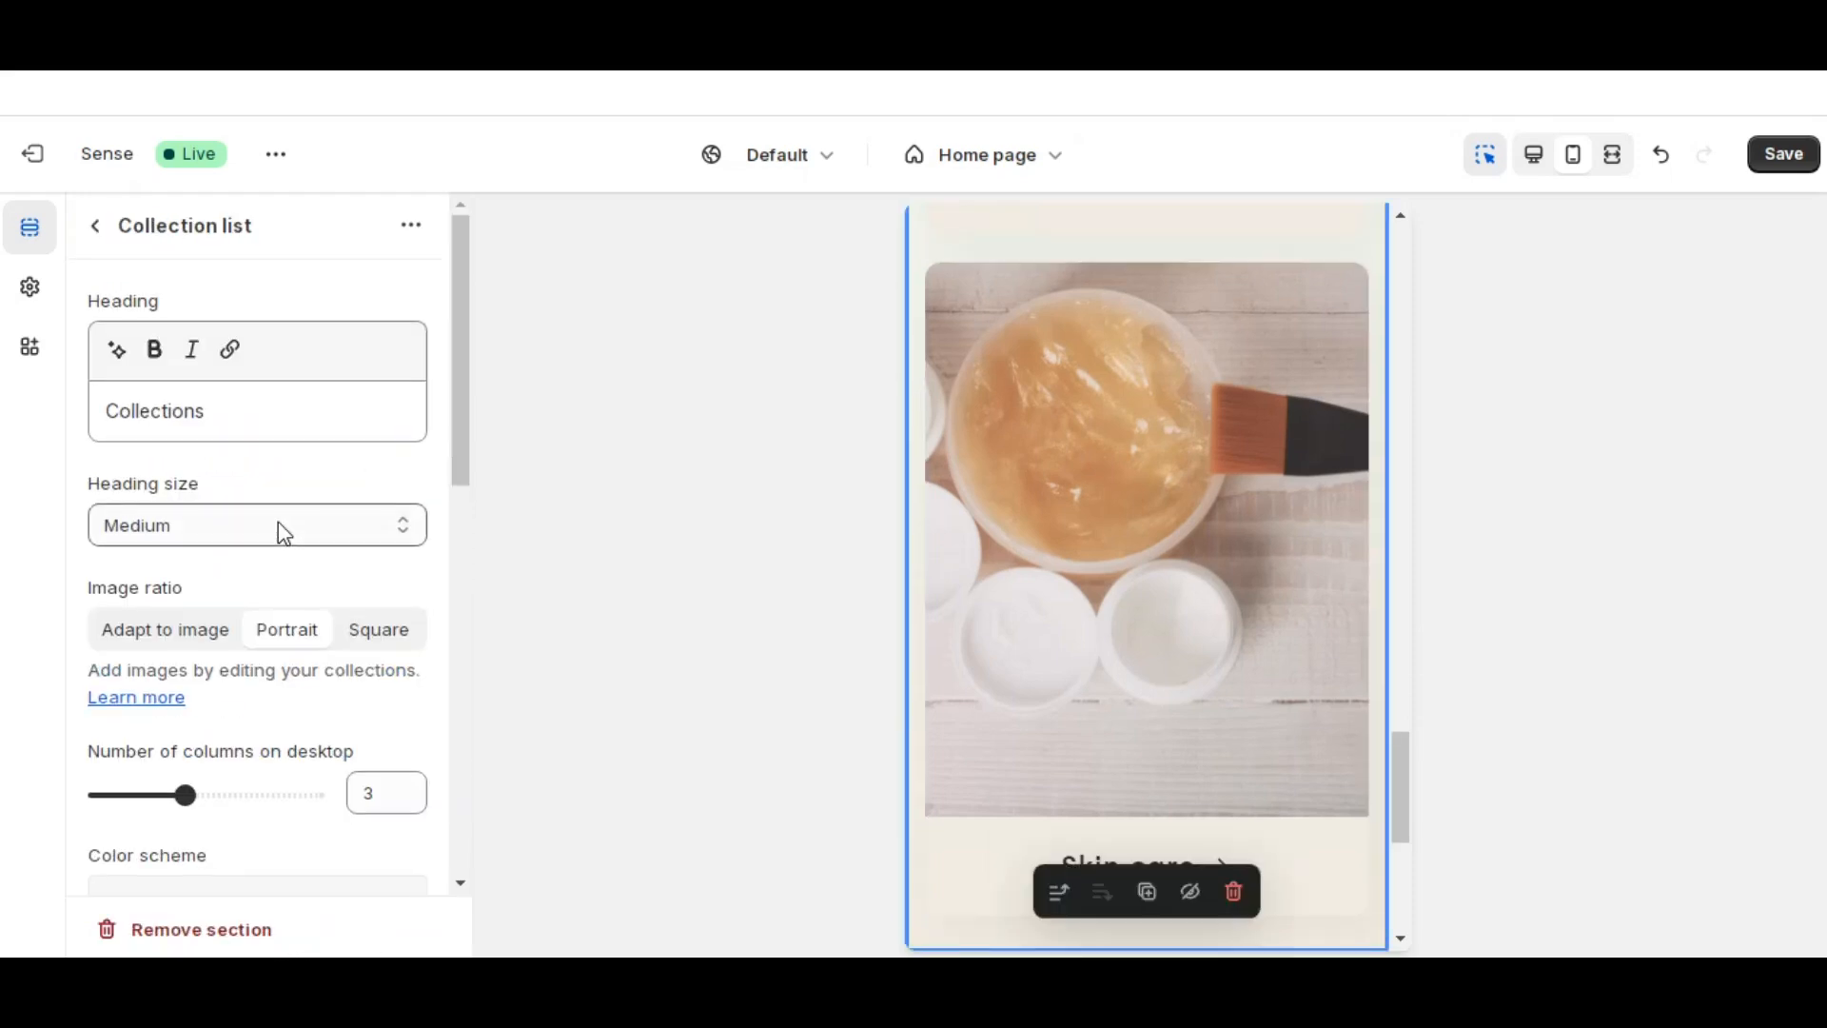
- Review the Collection list section's mobile layout and padding settings and compare them with its cards in the preview
scroll(278, 526, "down", 3)
scroll(281, 533, "down", 5)
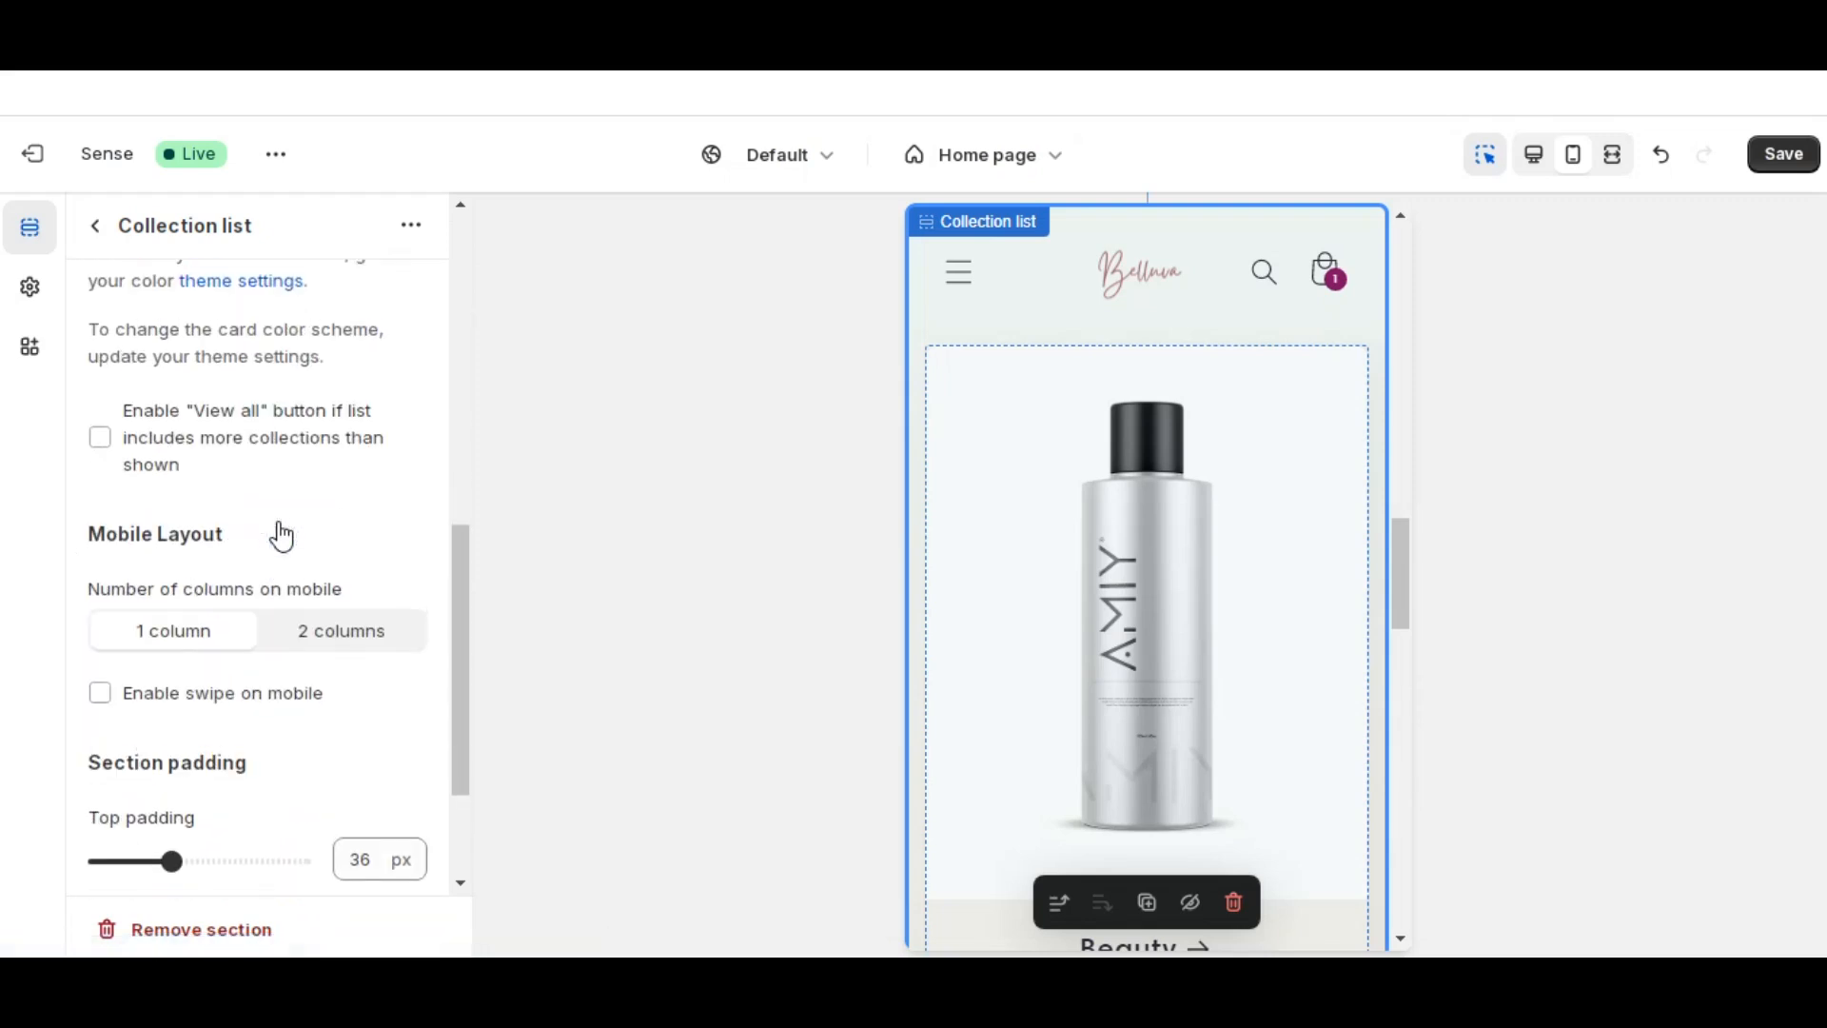
scroll(281, 535, "down", 3)
scroll(1123, 543, "down", 3)
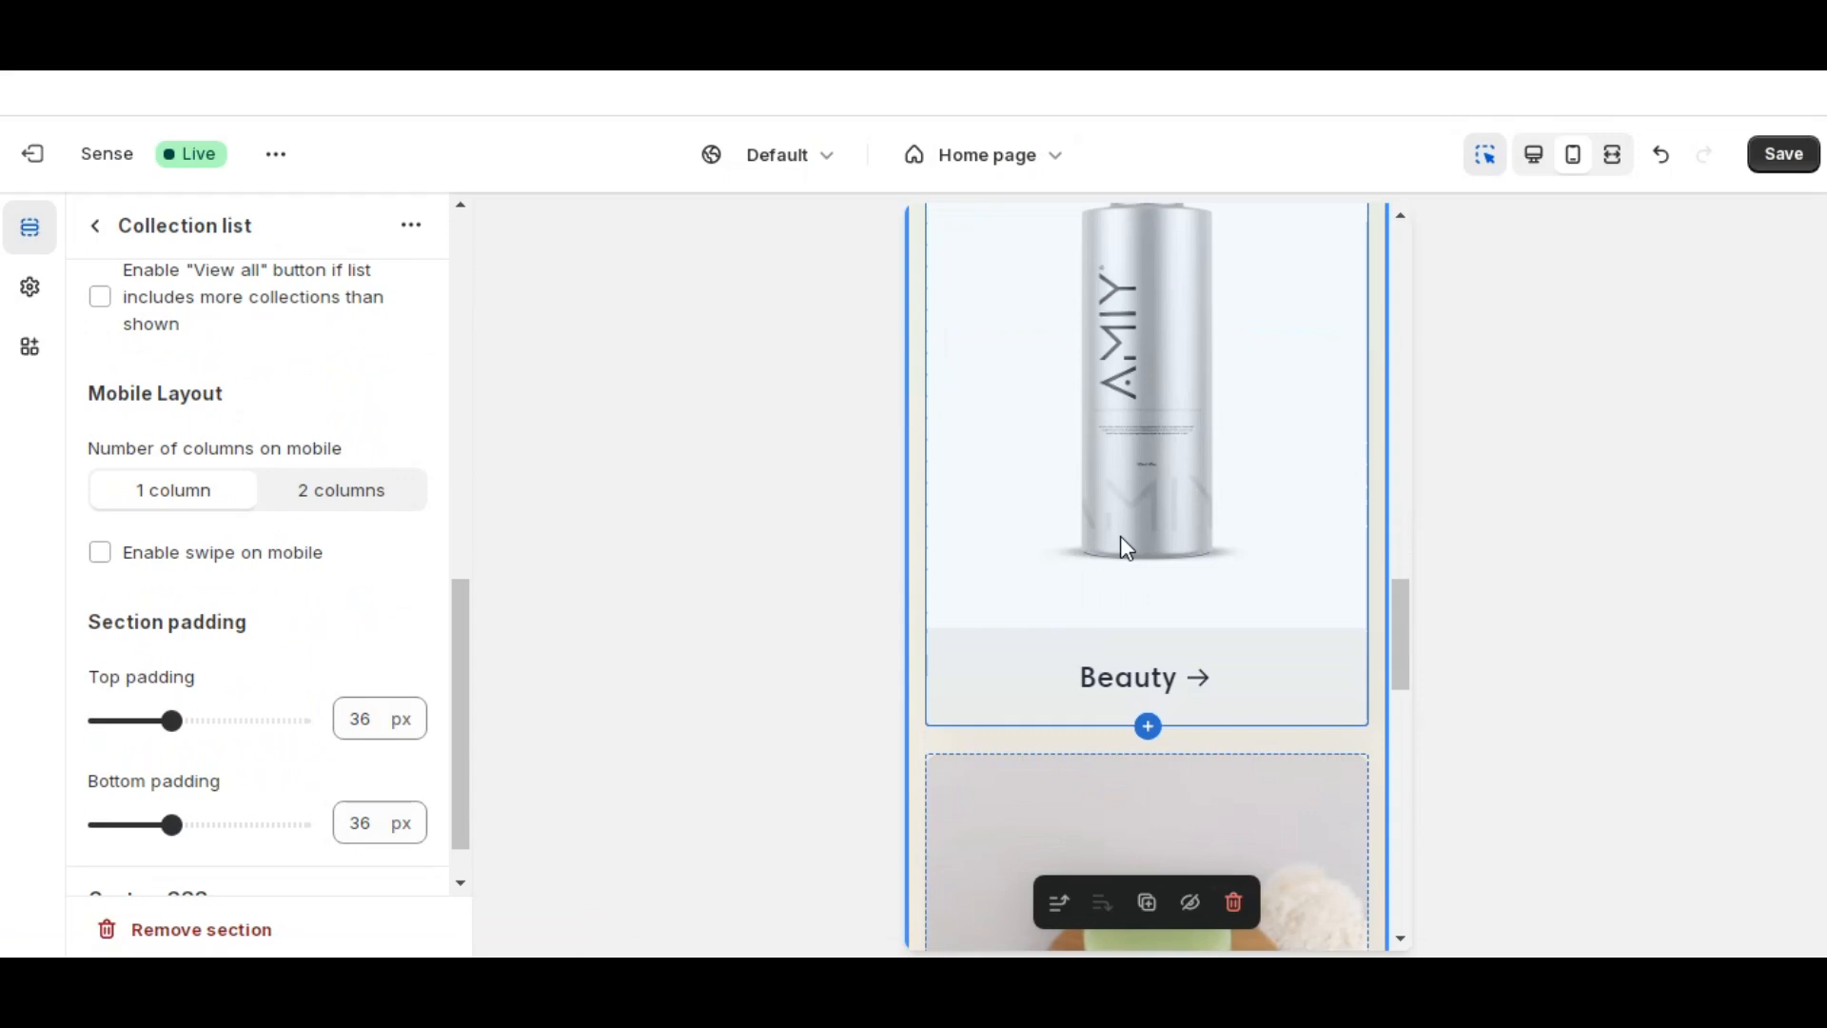
scroll(1126, 546, "down", 3)
scroll(1126, 546, "down", 1)
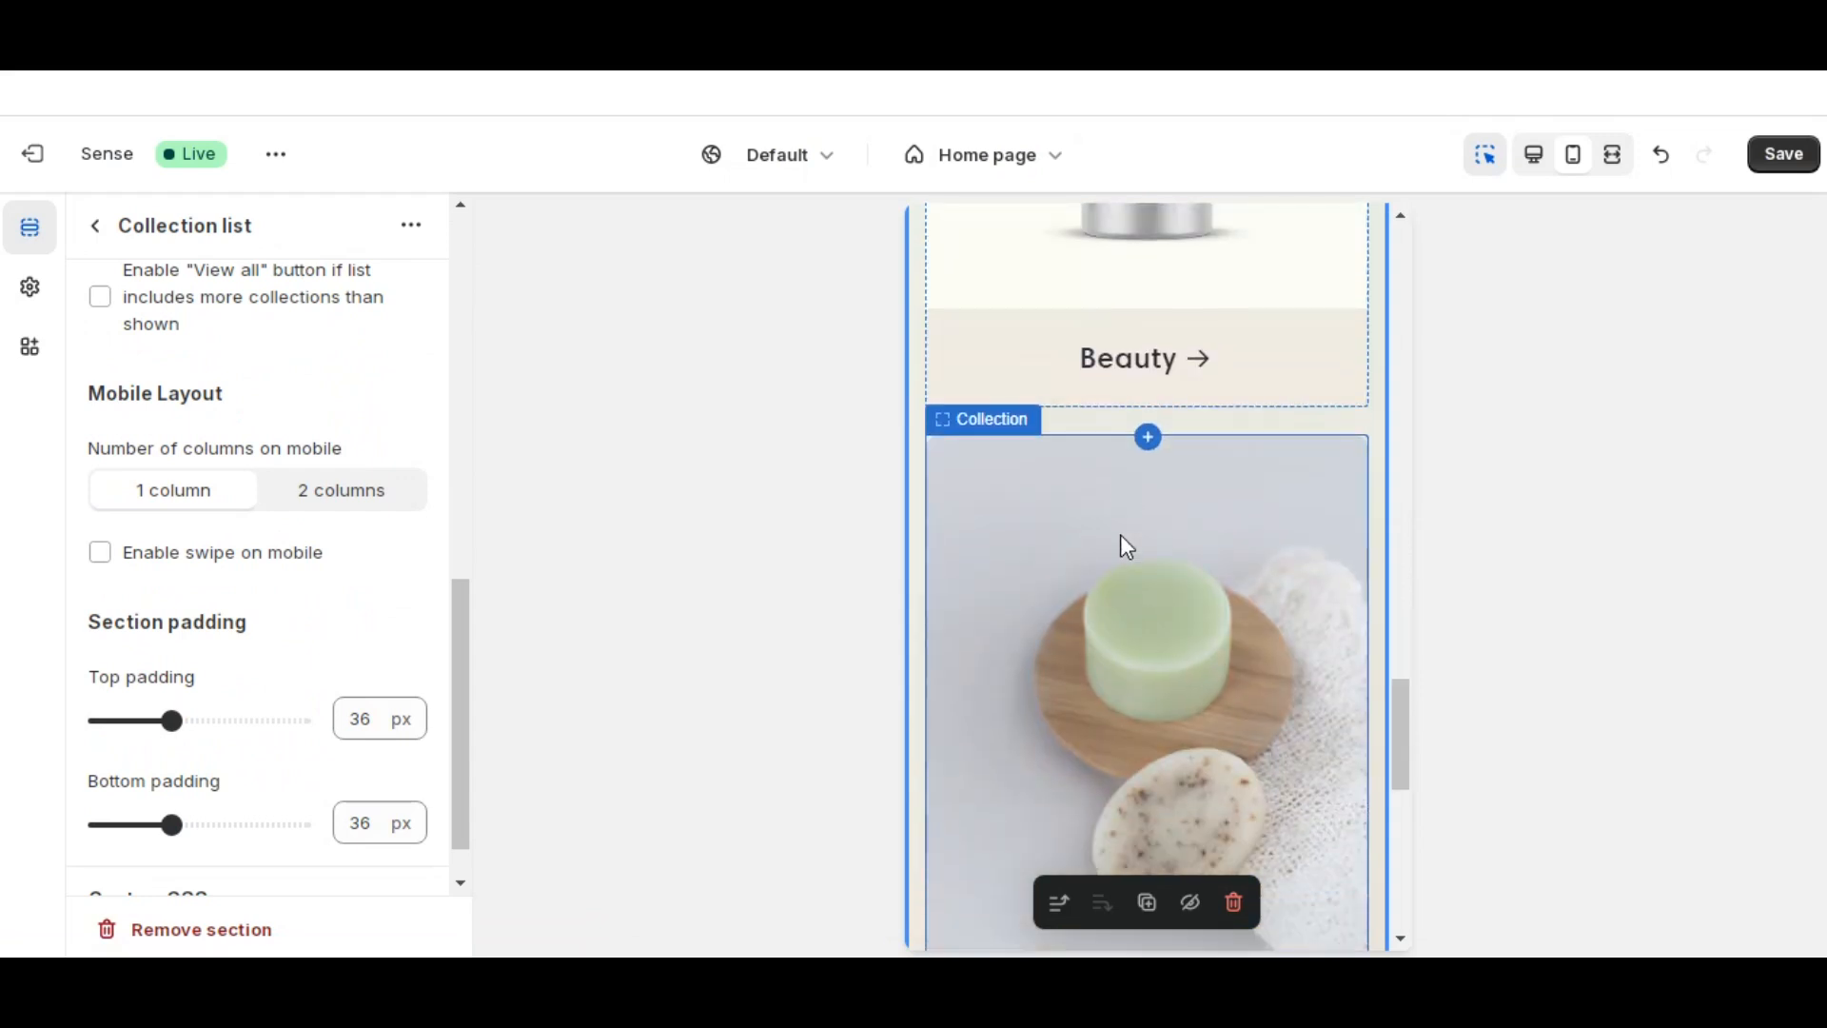
scroll(1123, 545, "down", 8)
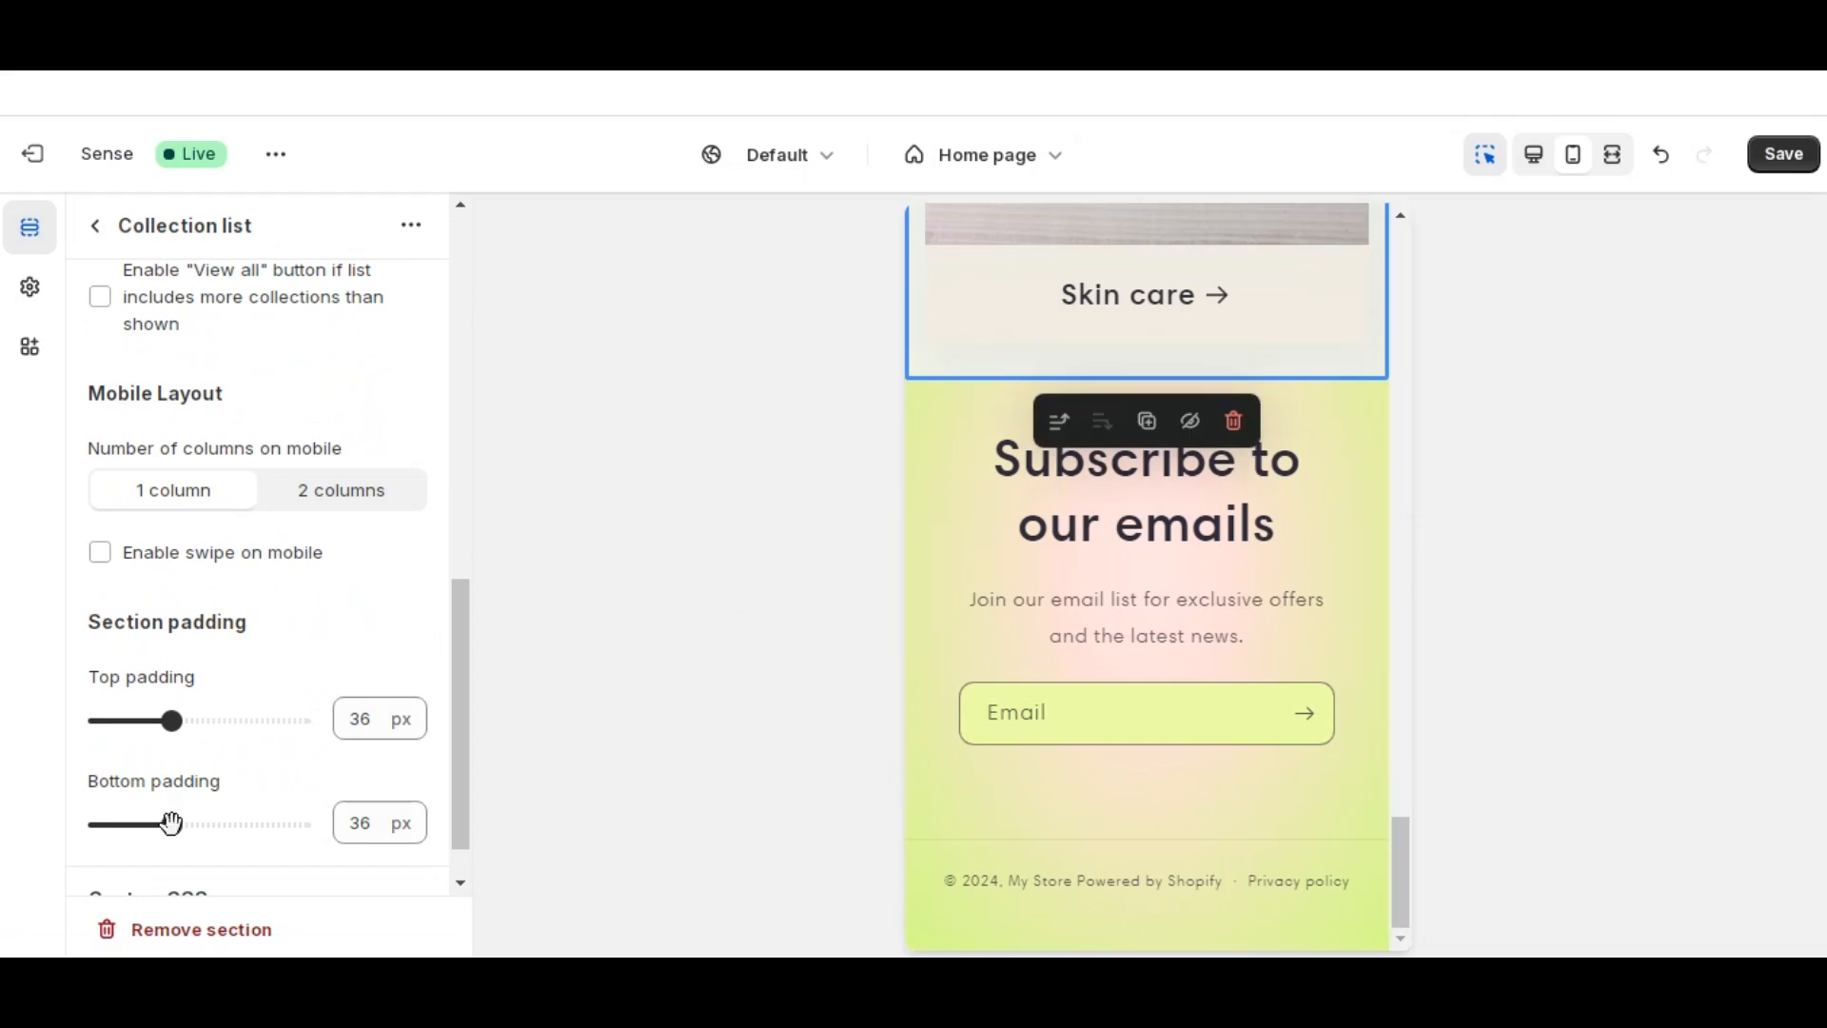
- Try a bottom padding of 60 px on the Collection list section and raise it to 96 px
left_click_drag(171, 825, 197, 824)
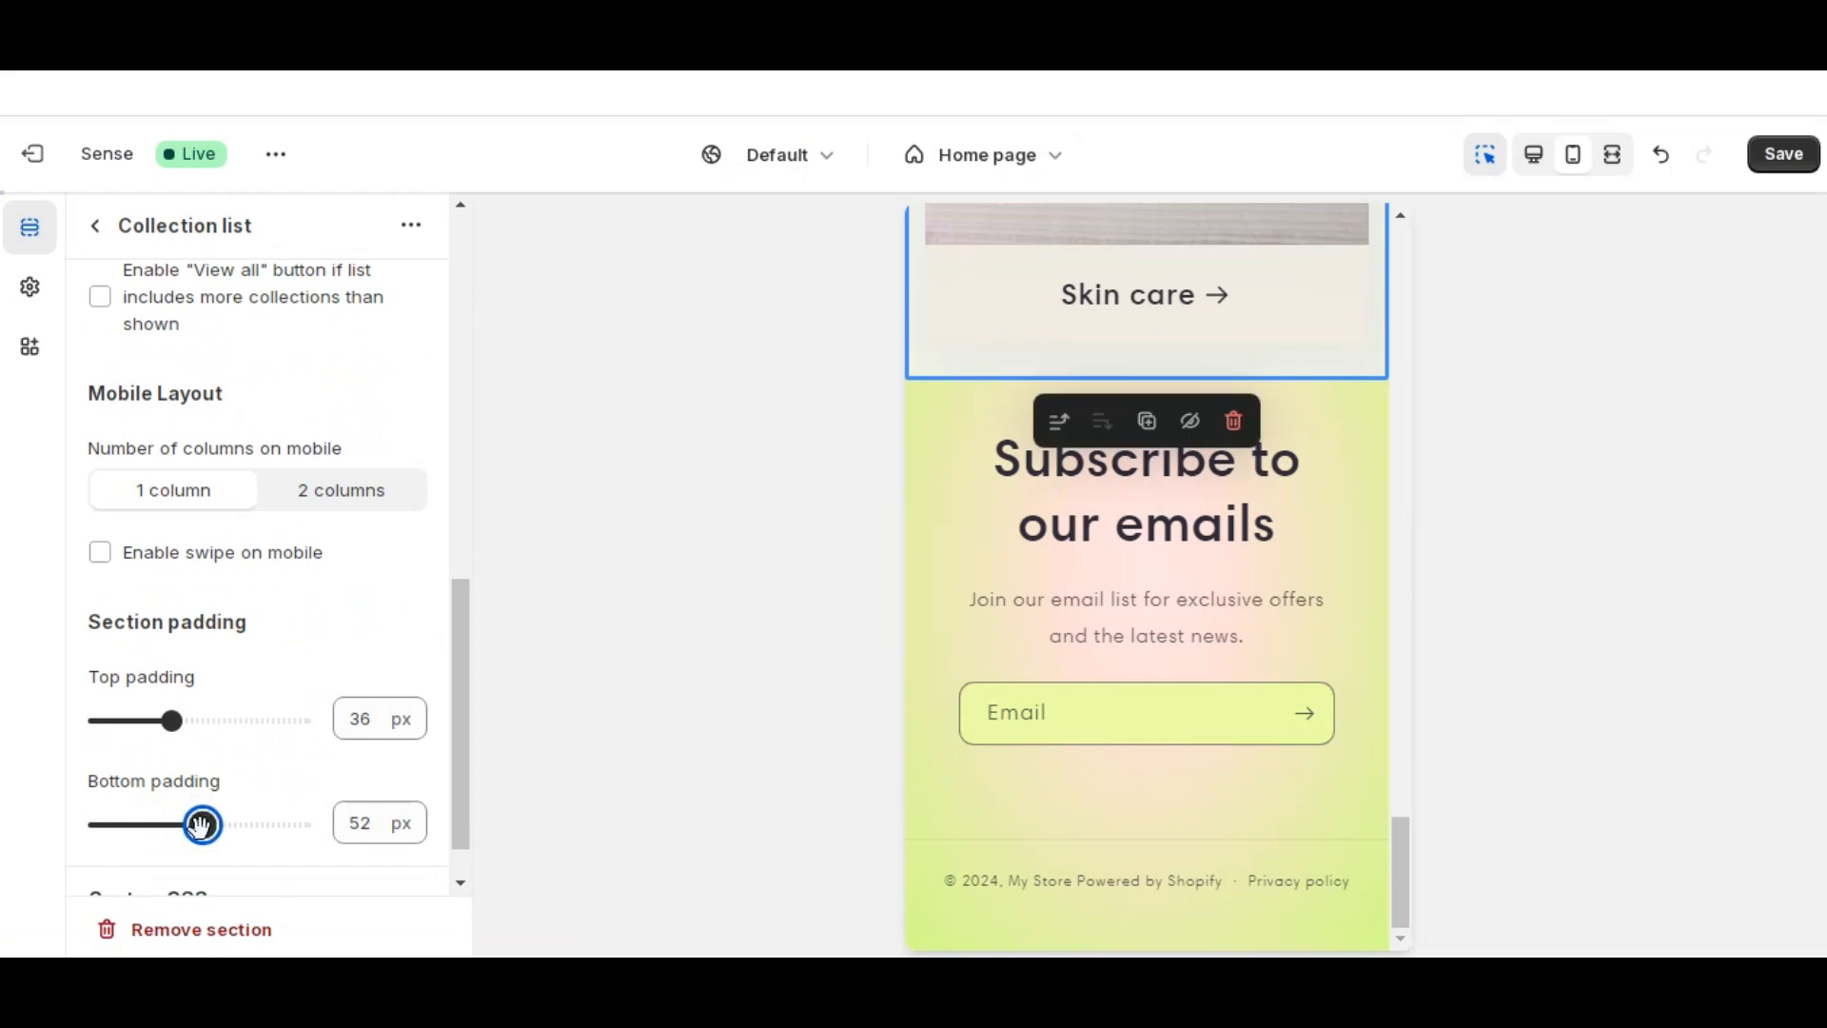
left_click_drag(201, 824, 219, 824)
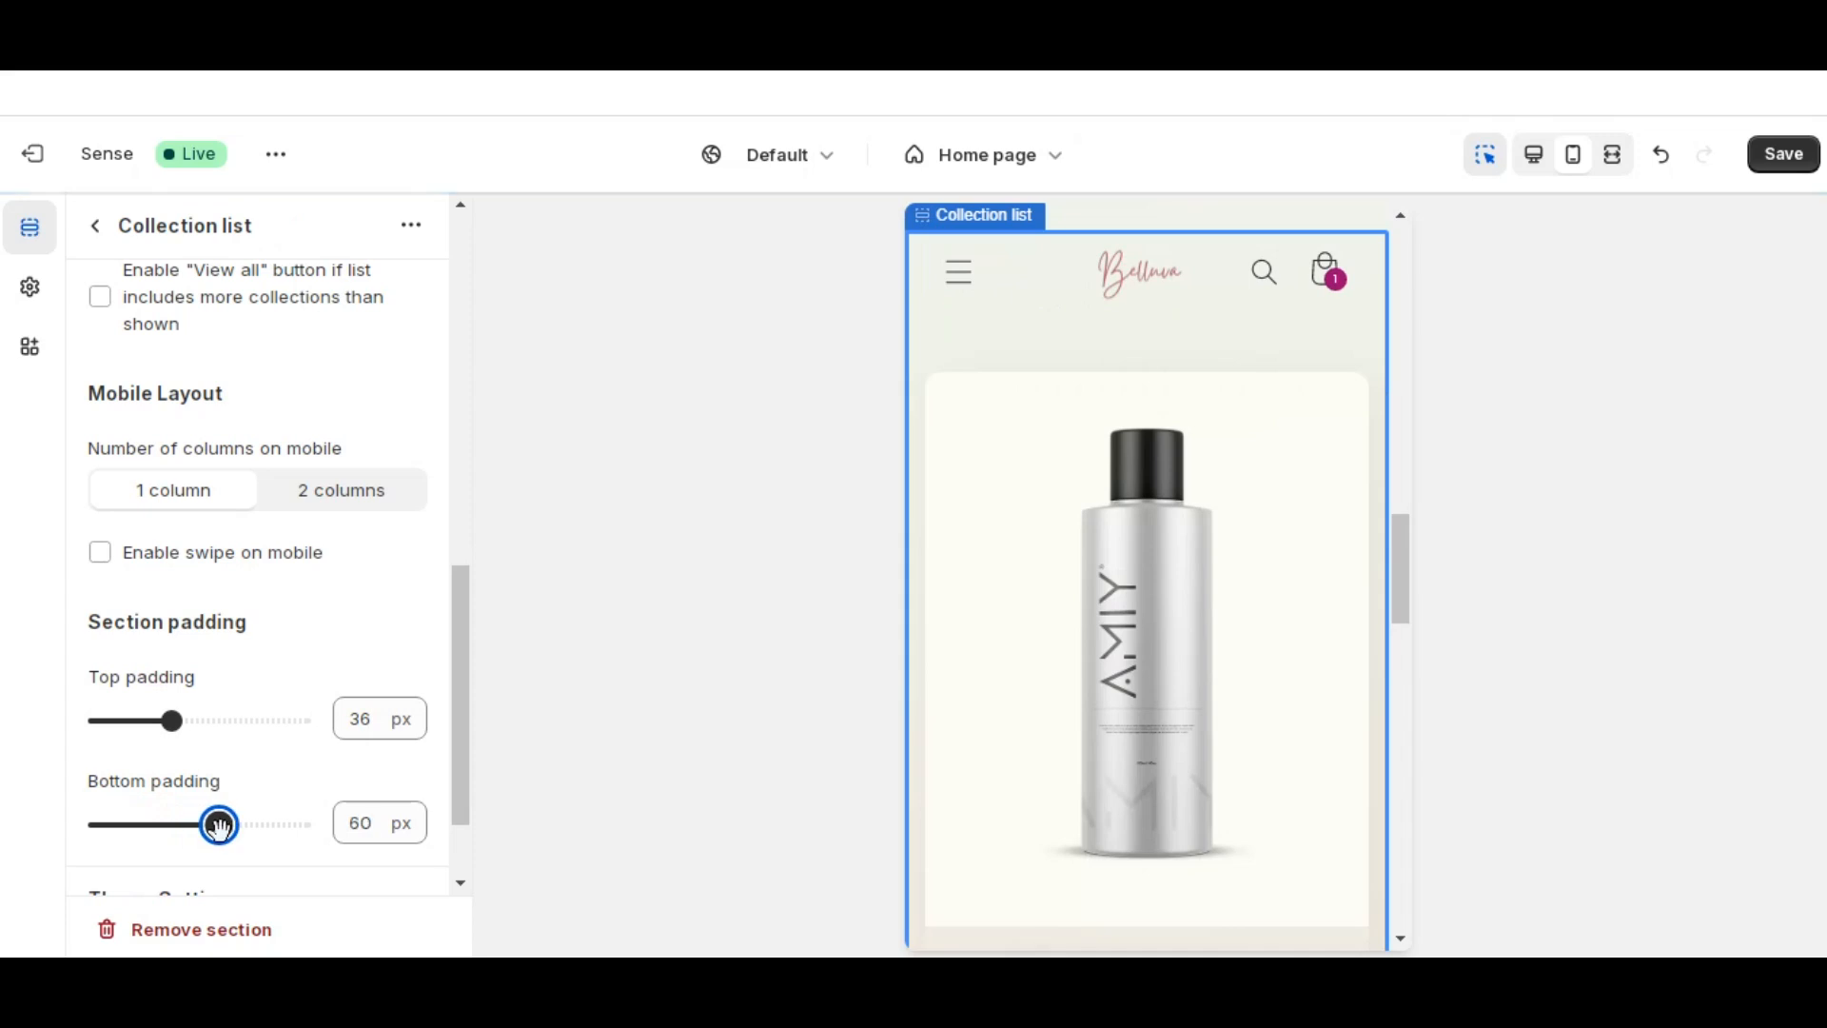
scroll(1060, 615, "down", 8)
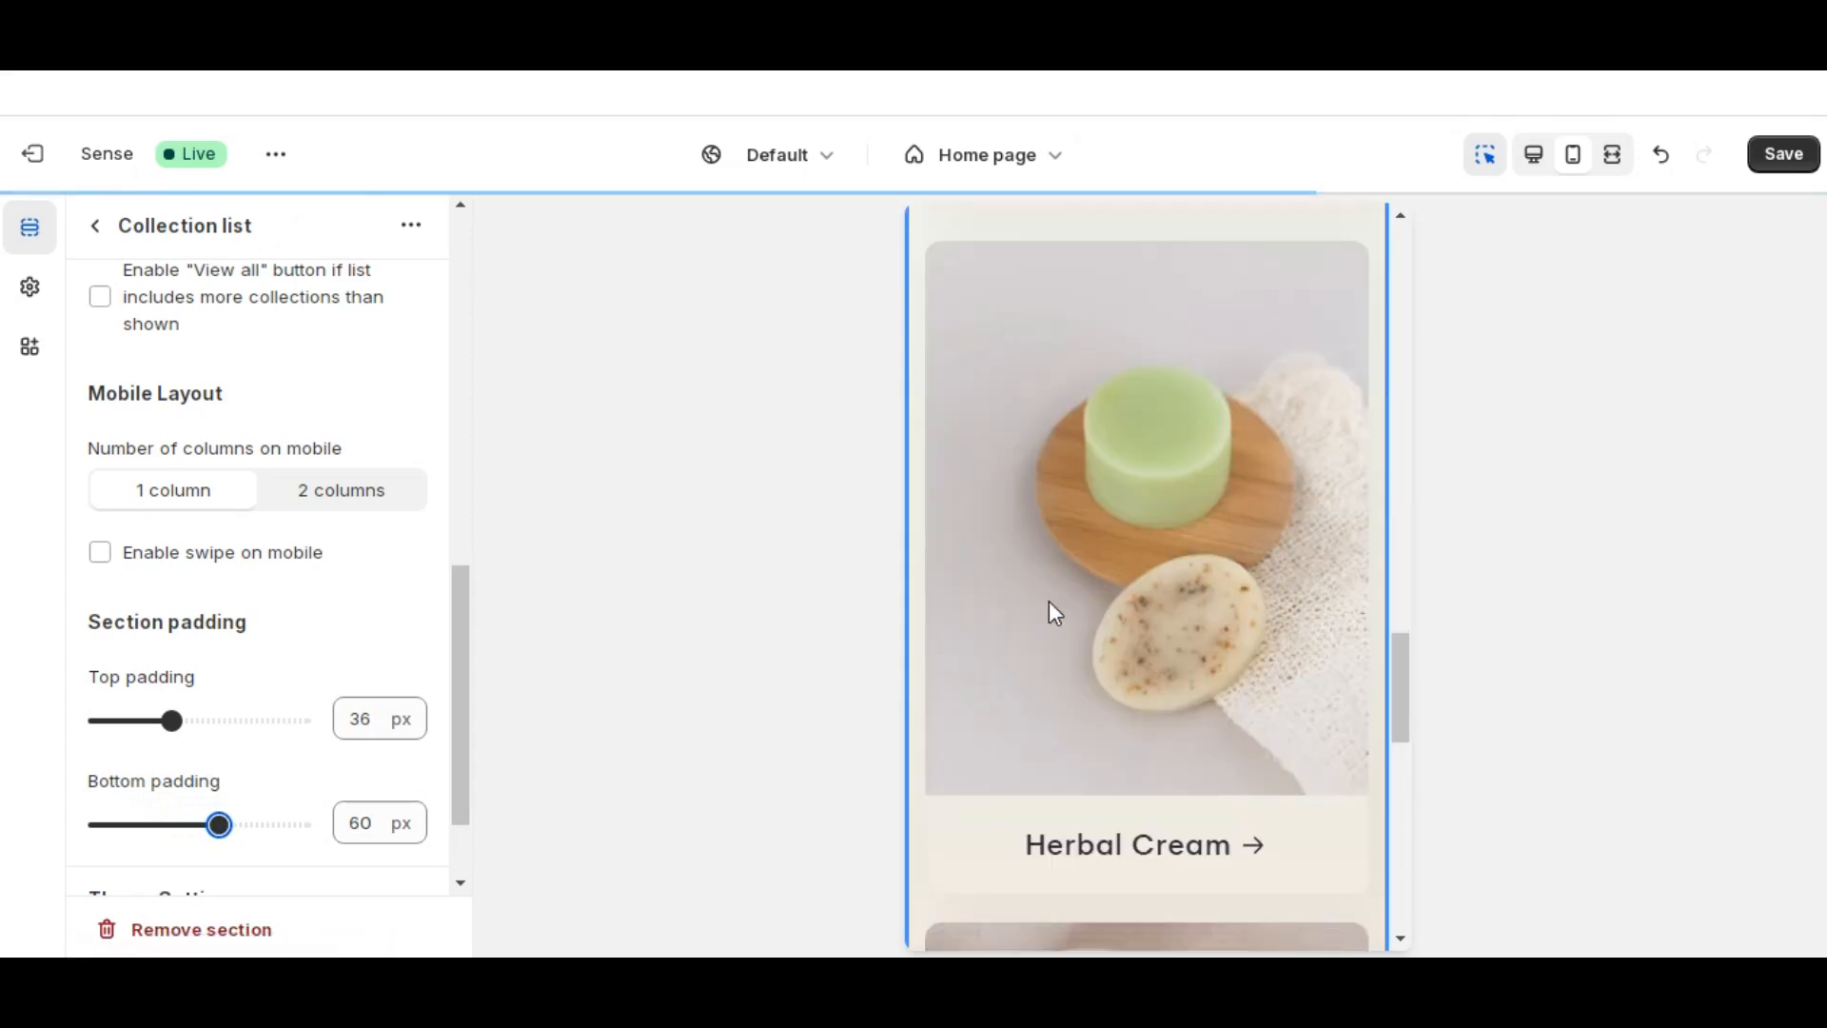
scroll(1049, 601, "down", 2)
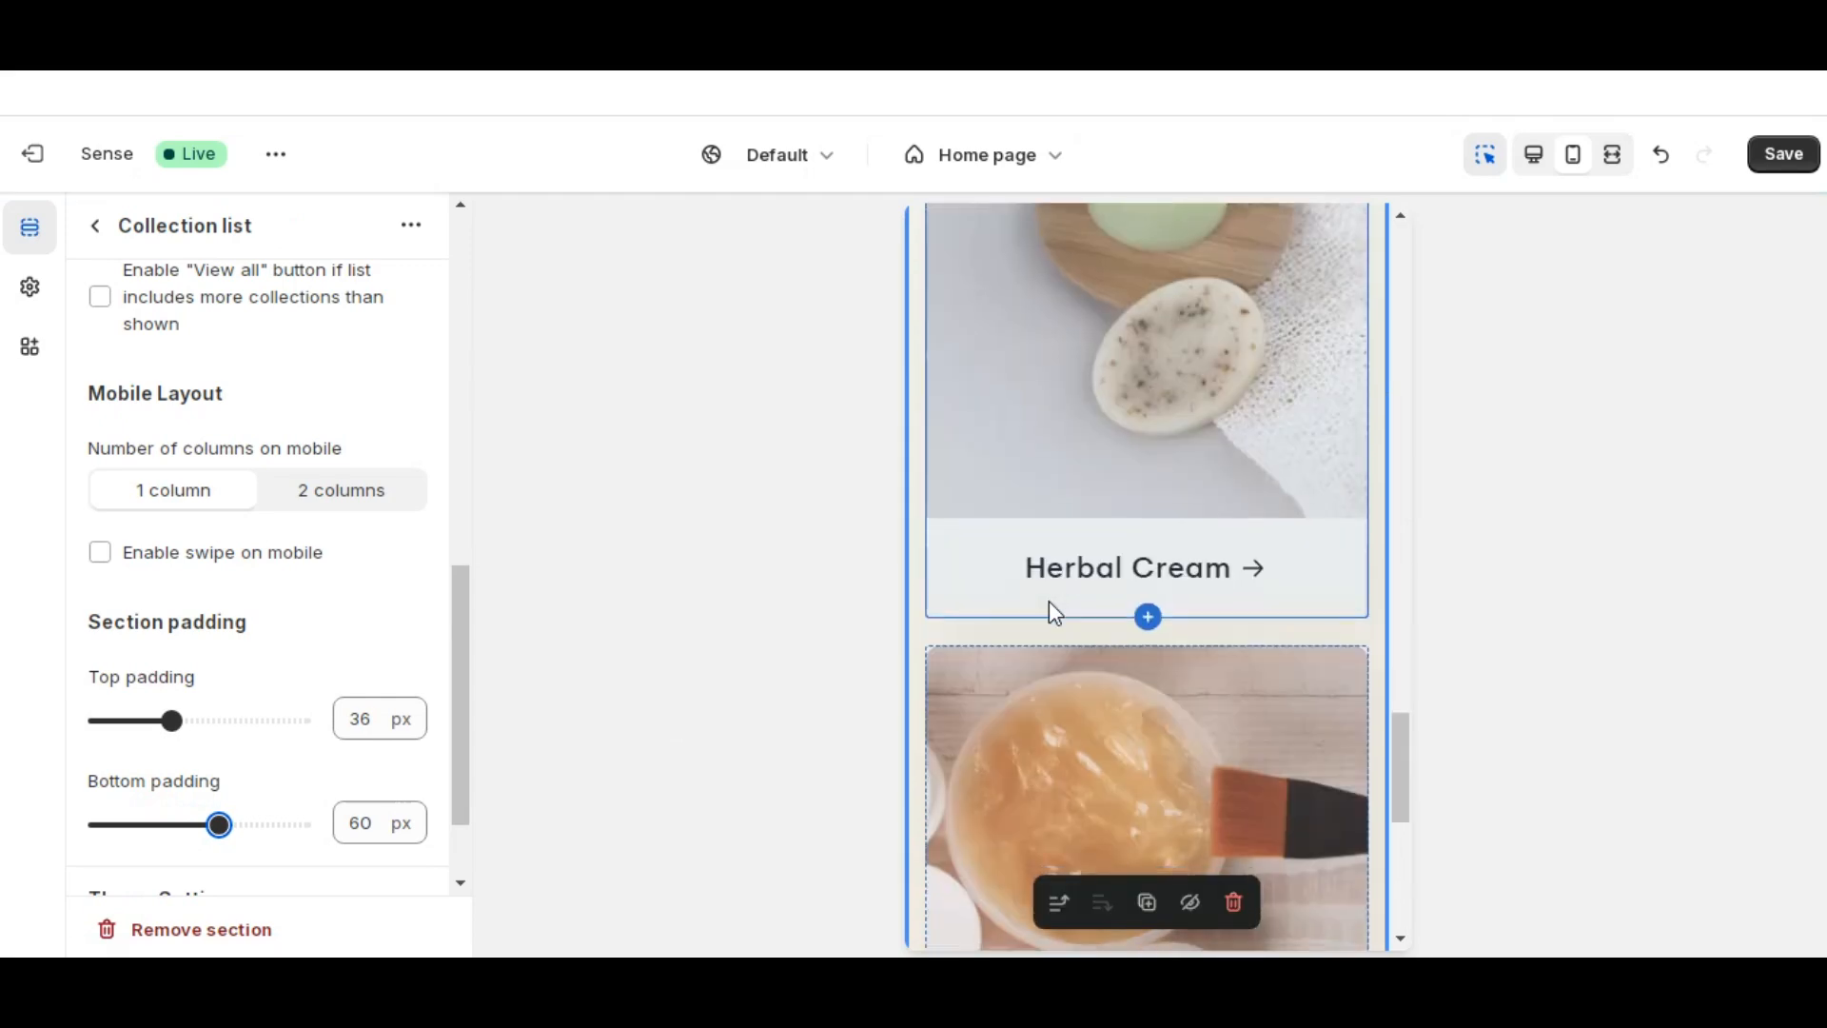
scroll(1048, 603, "down", 4)
left_click_drag(220, 825, 291, 824)
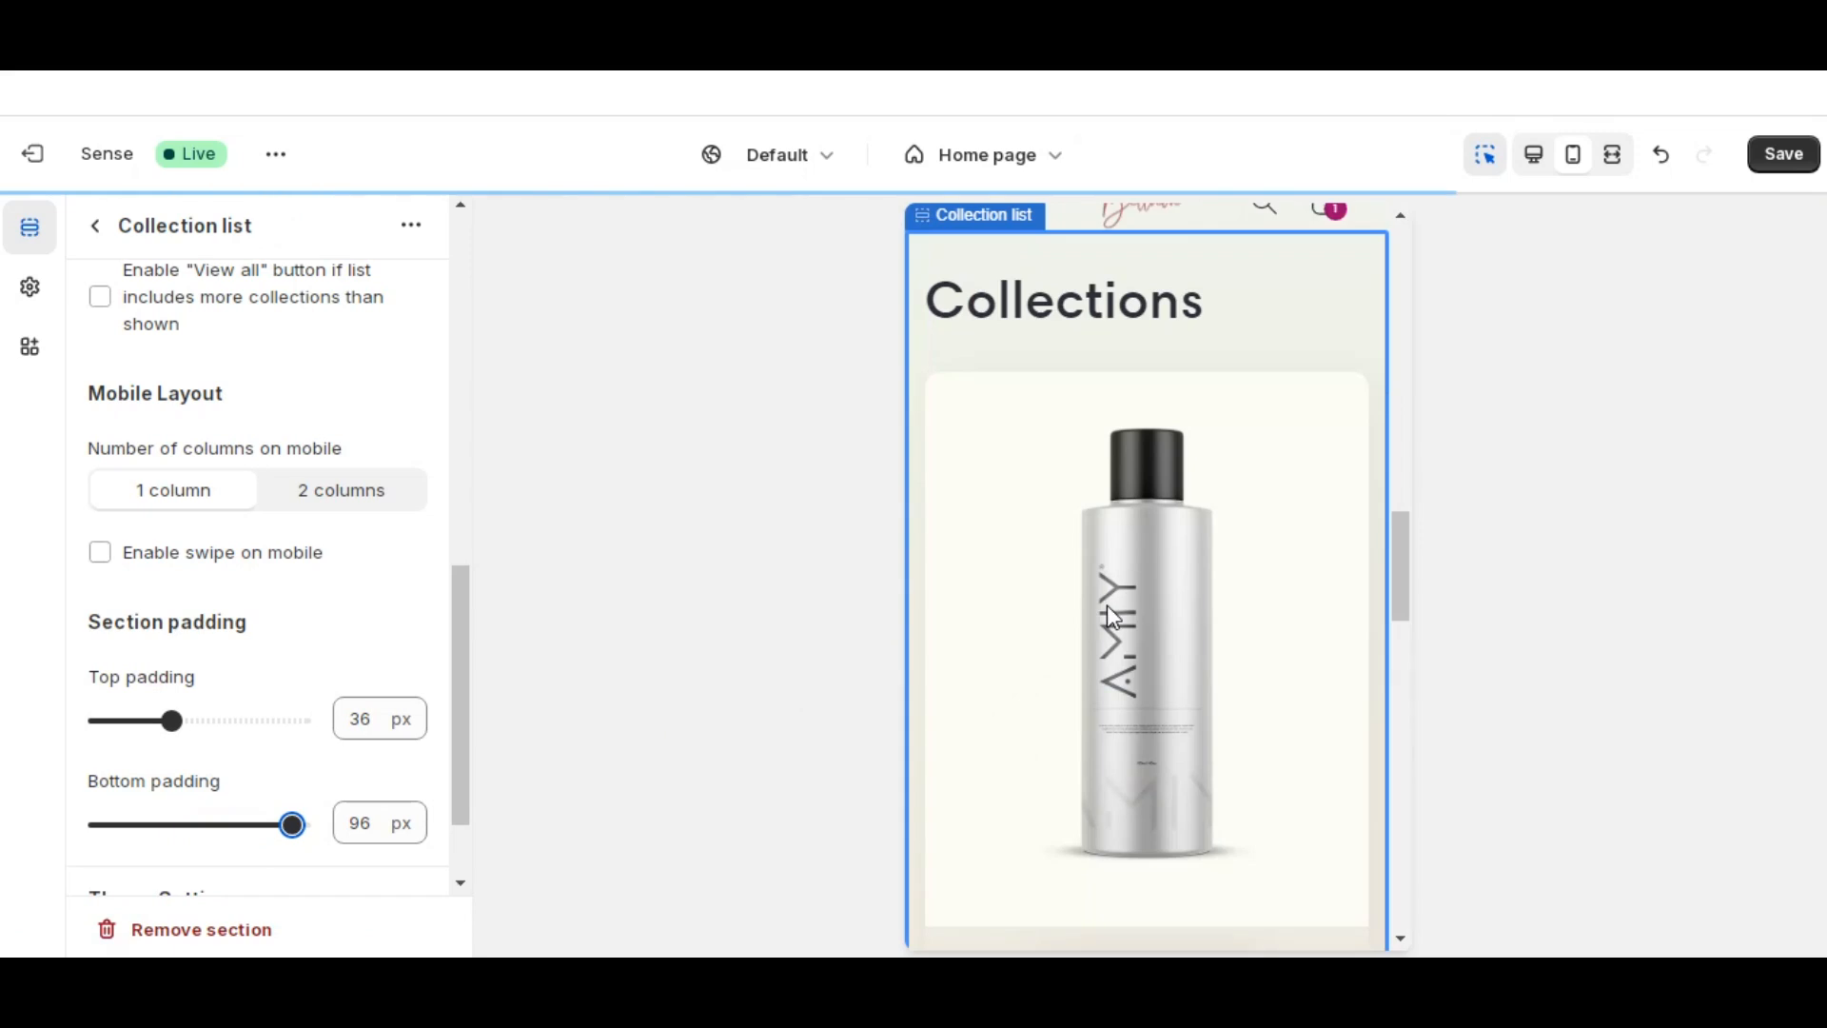
scroll(1114, 618, "down", 3)
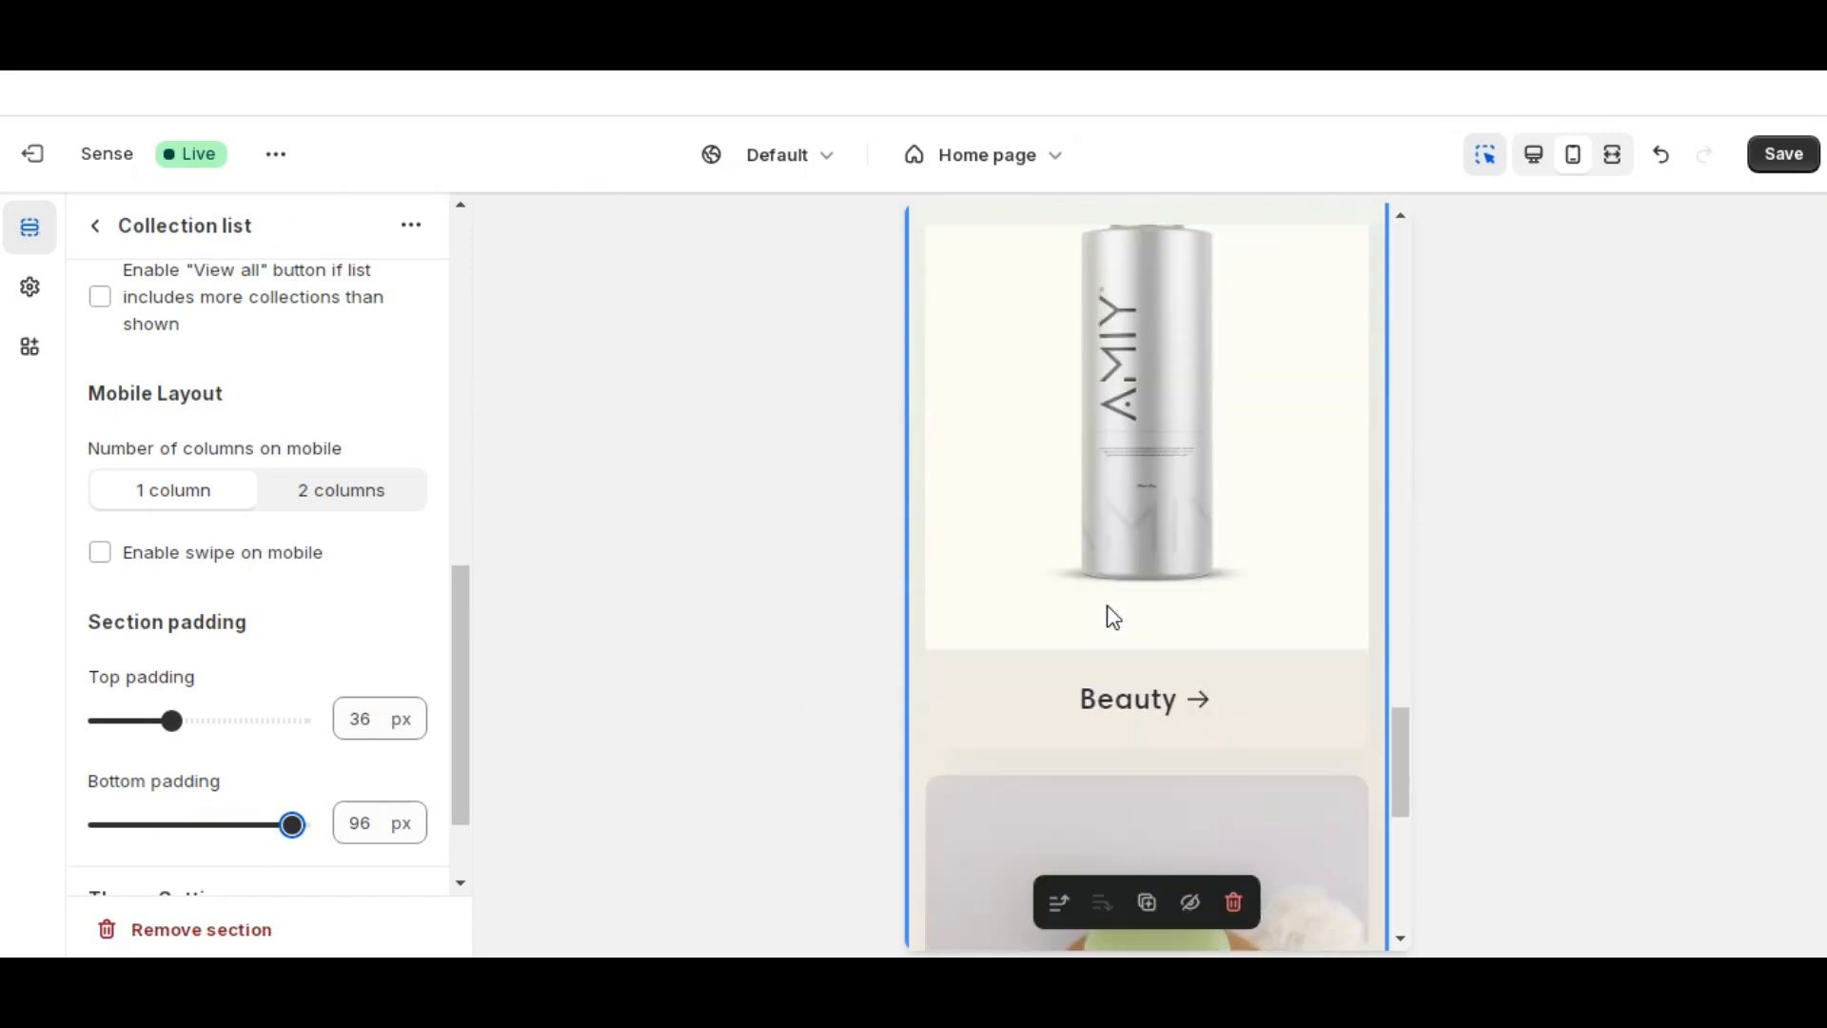
- Check the Collection list's lower spacing in the mobile preview, leave its settings and save the home page changes
scroll(1114, 619, "down", 8)
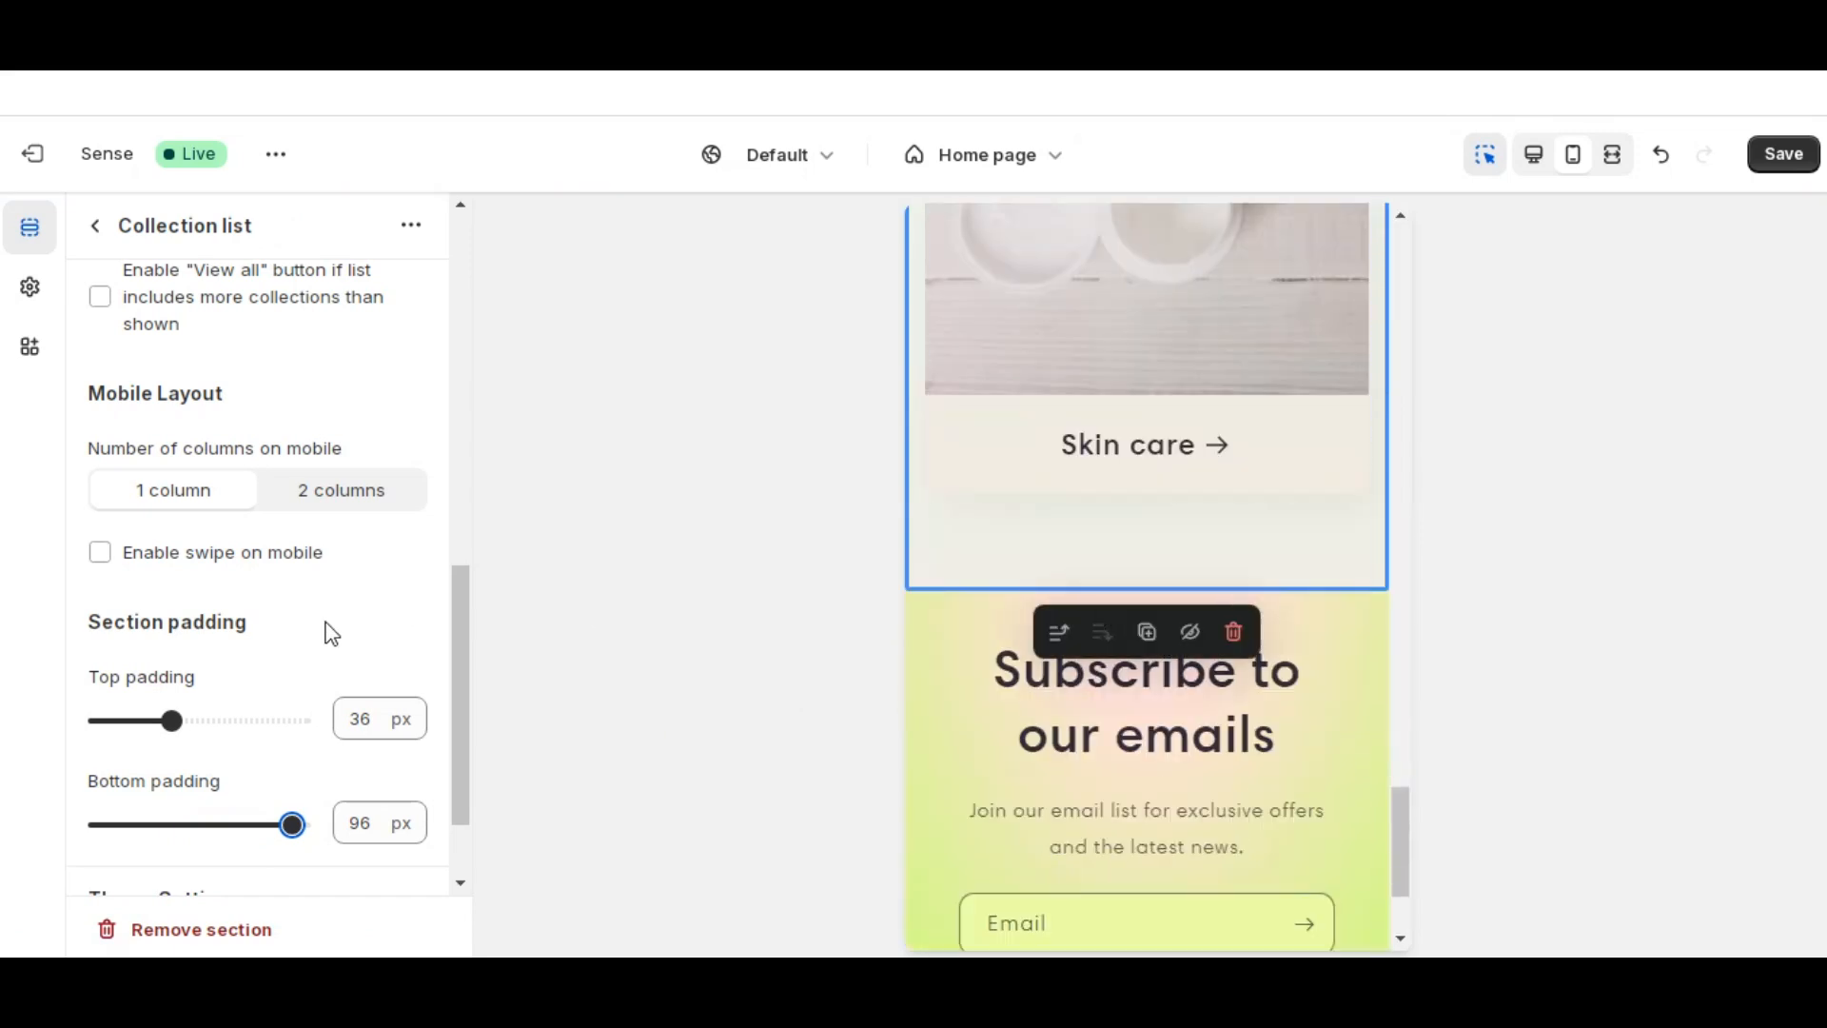
scroll(331, 634, "up", 2)
scroll(329, 630, "up", 6)
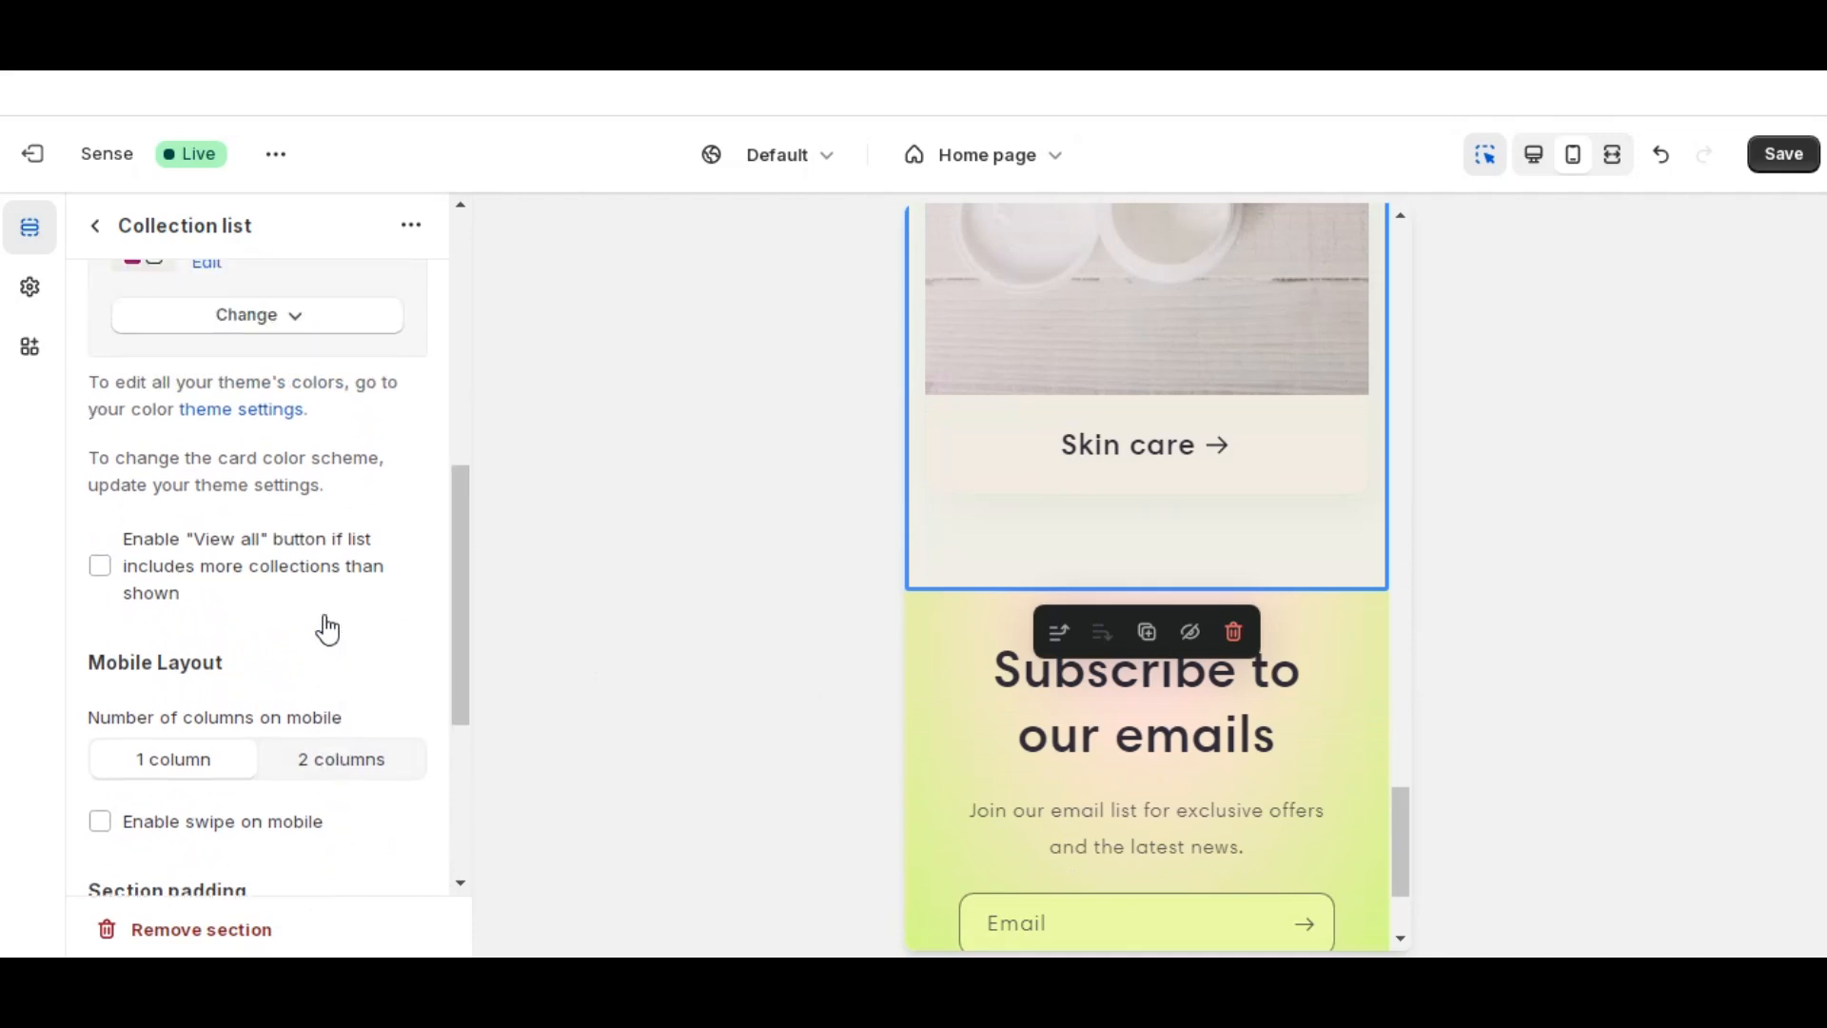
left_click(99, 229)
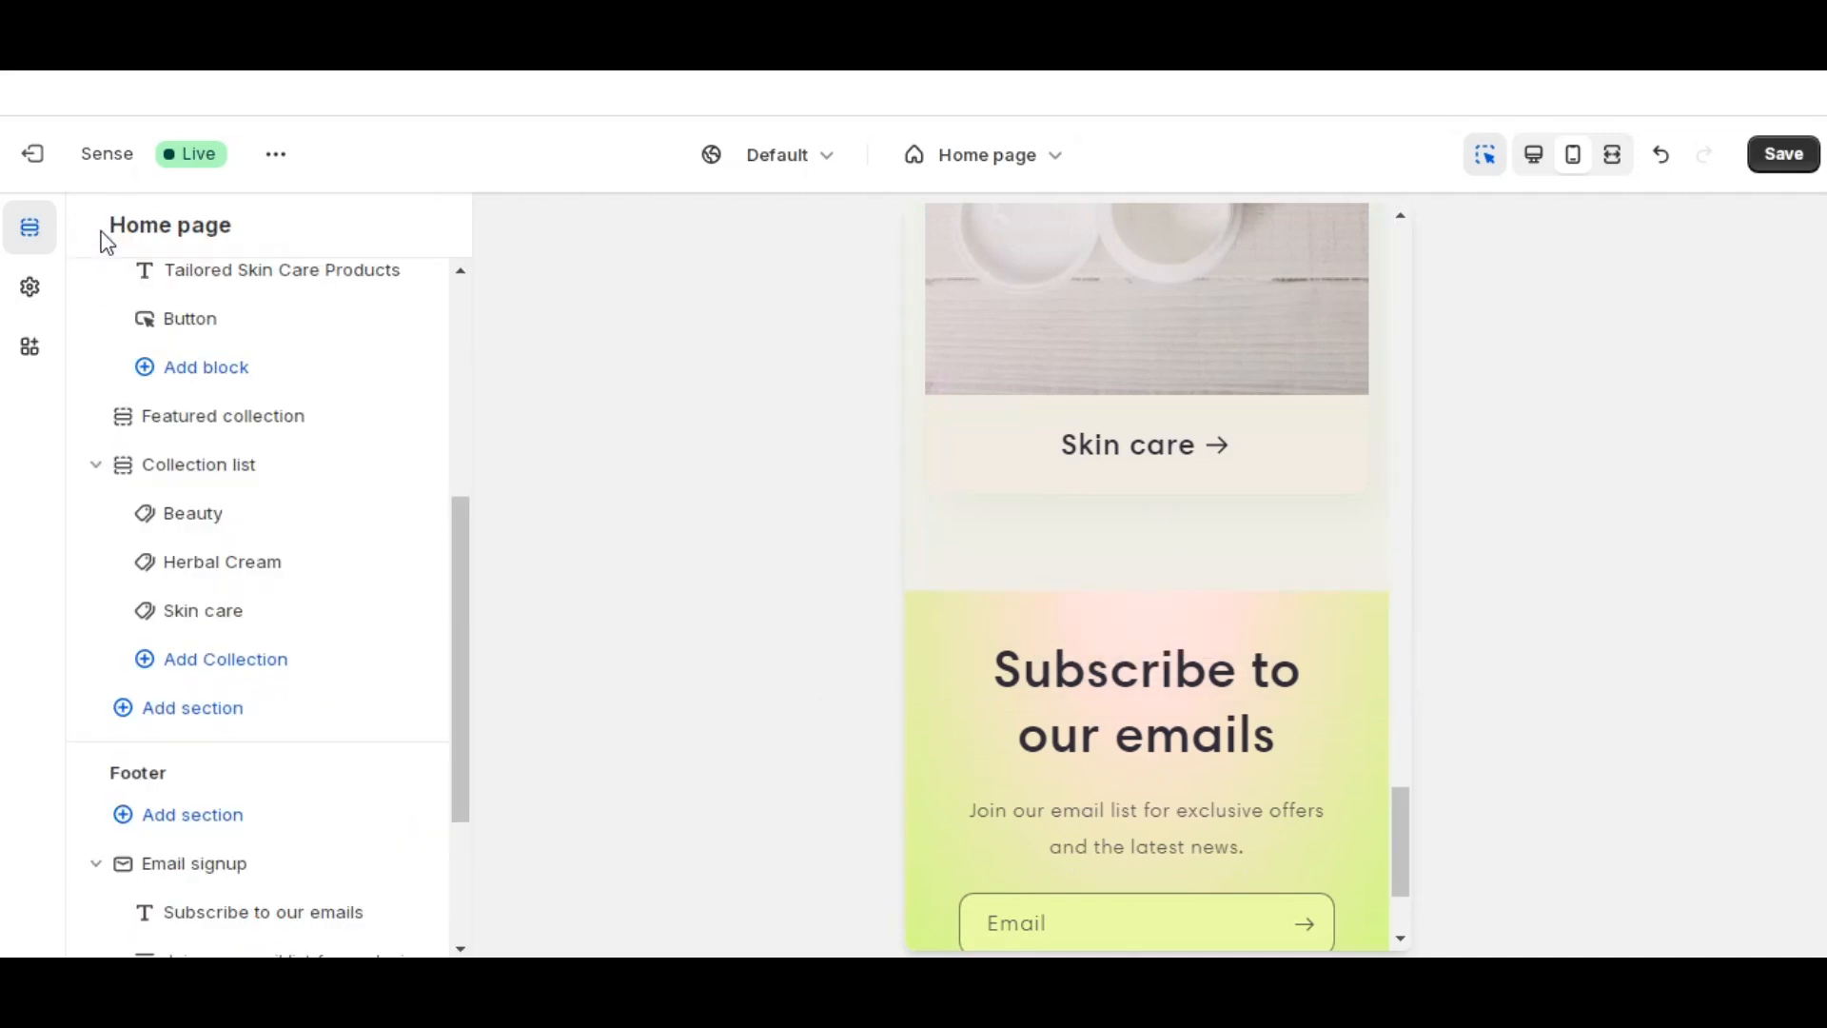
left_click(1785, 160)
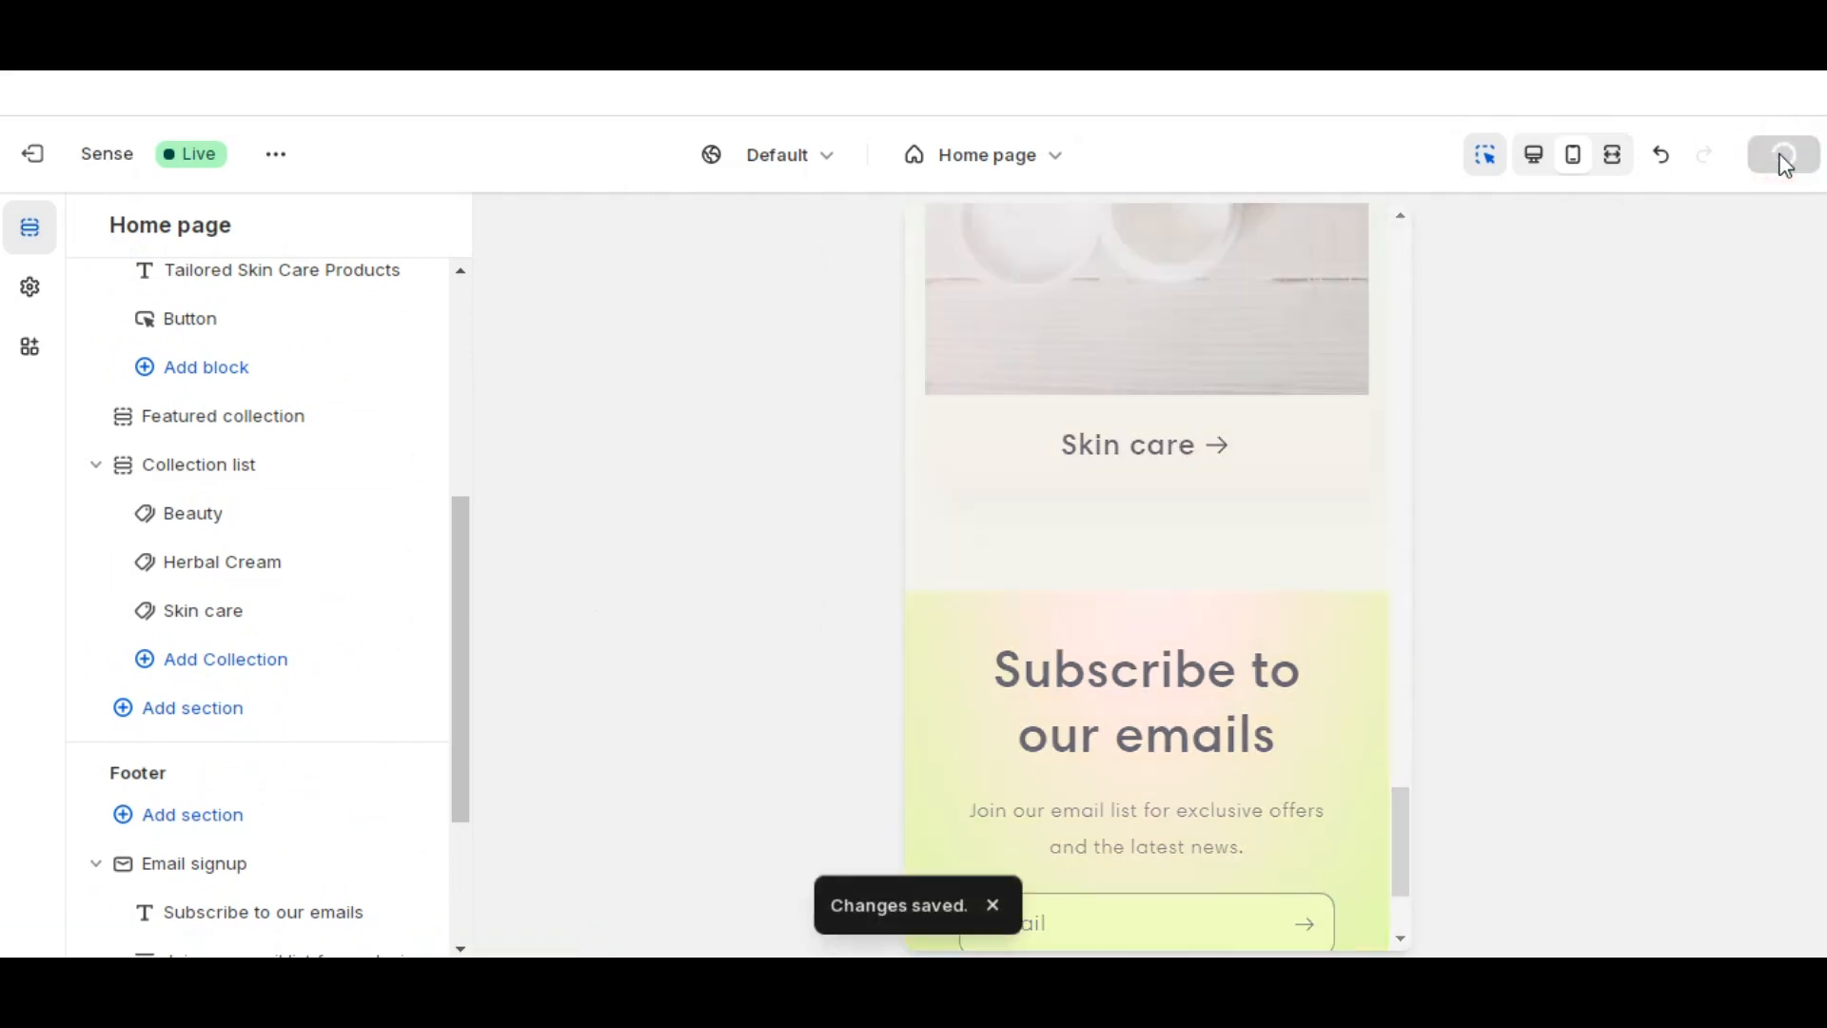
- Switch the preview to desktop and look over the Collection list section
left_click(1531, 159)
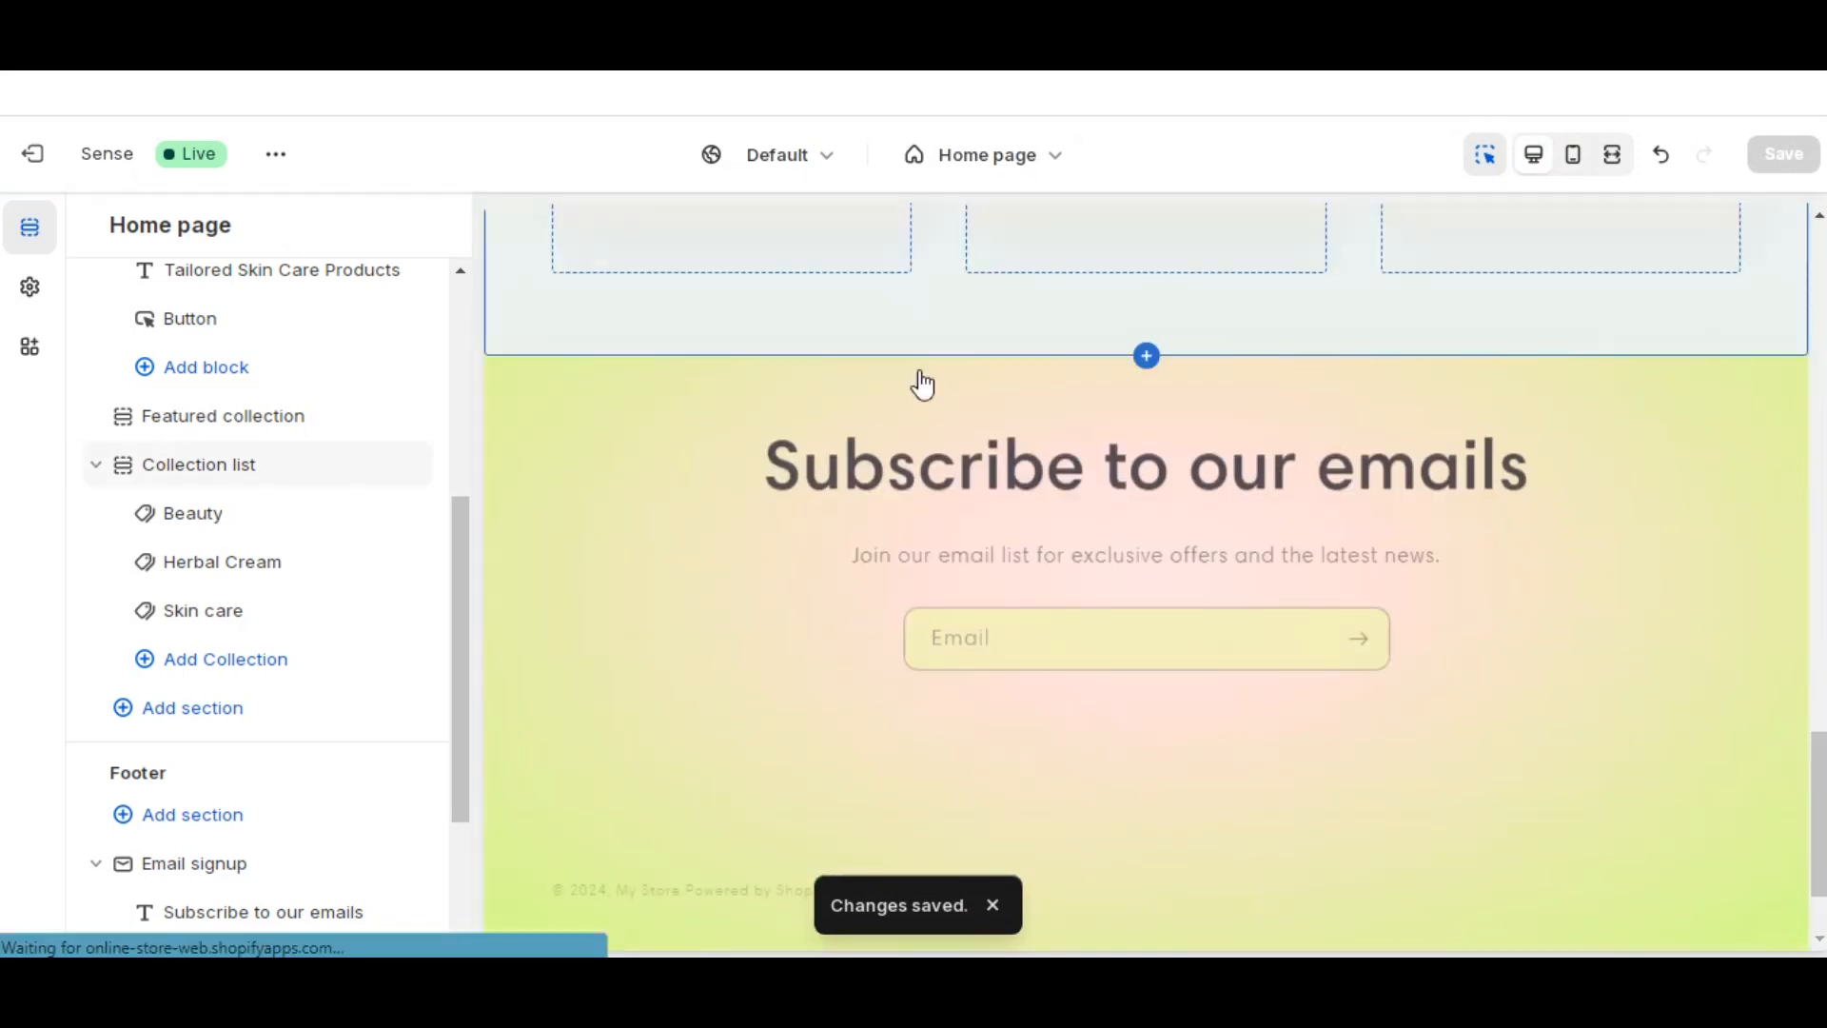
scroll(923, 381, "up", 5)
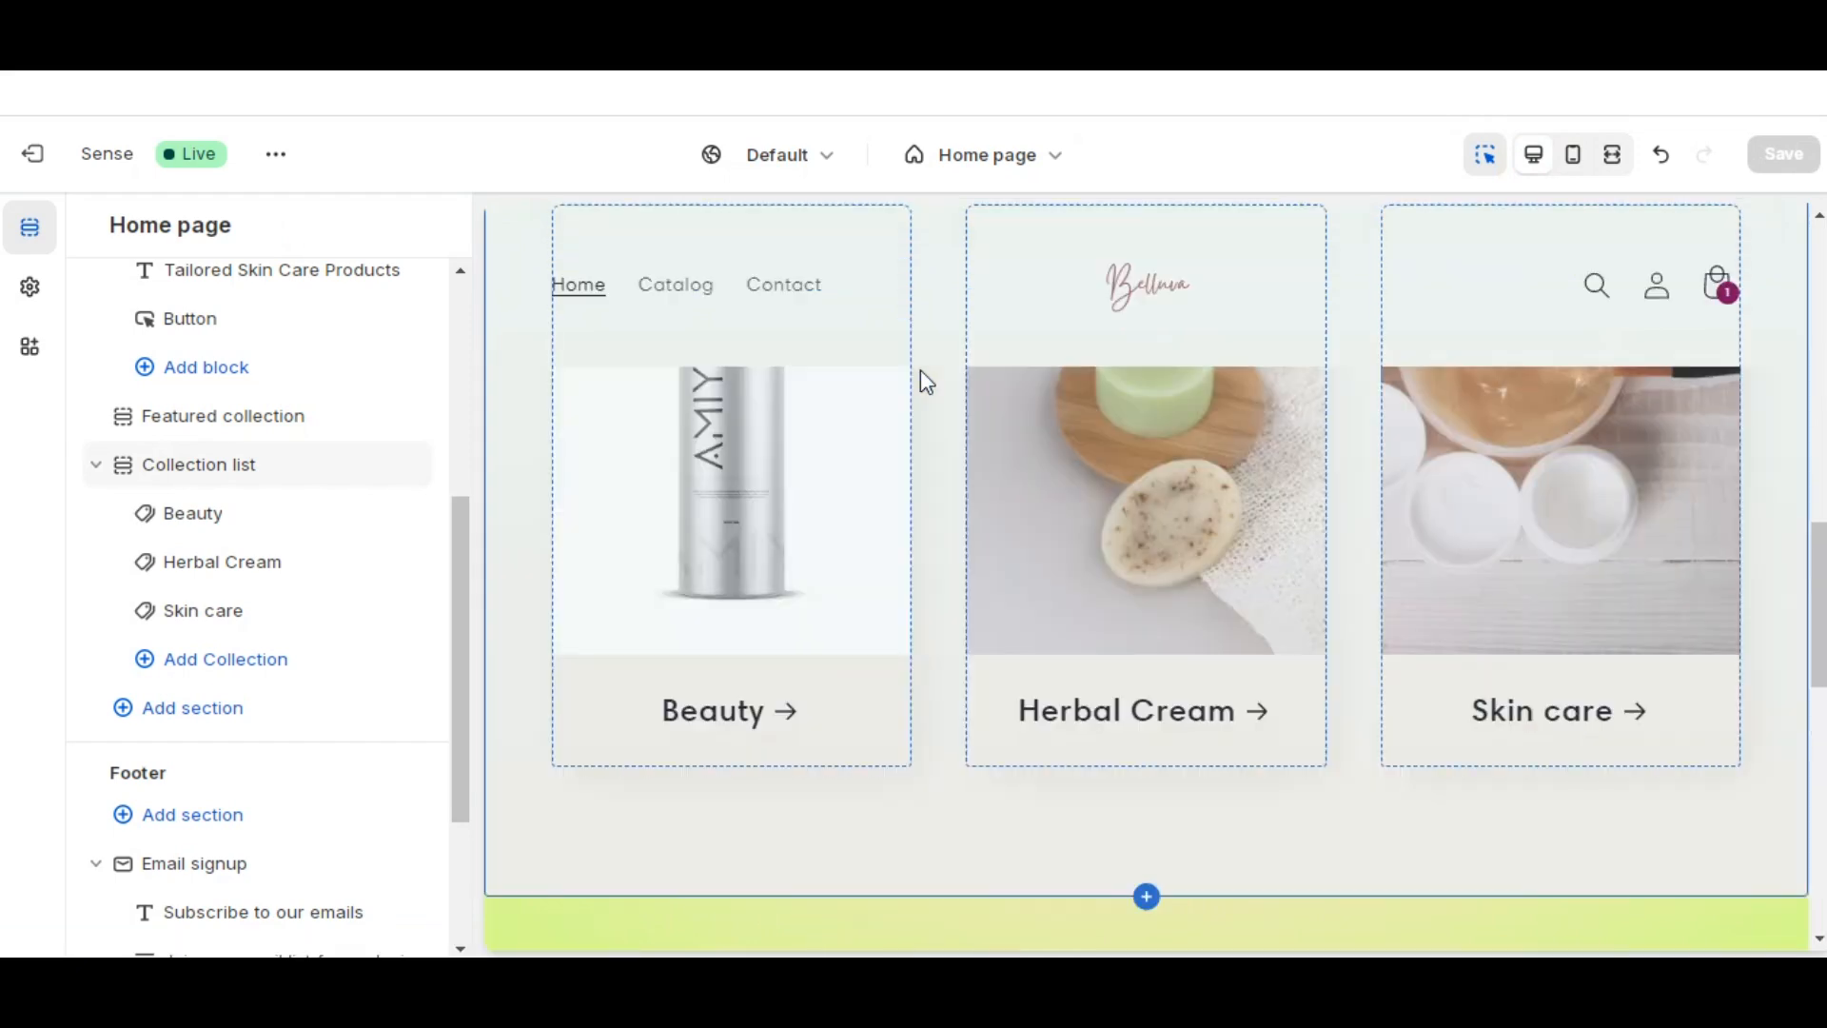
scroll(925, 376, "up", 5)
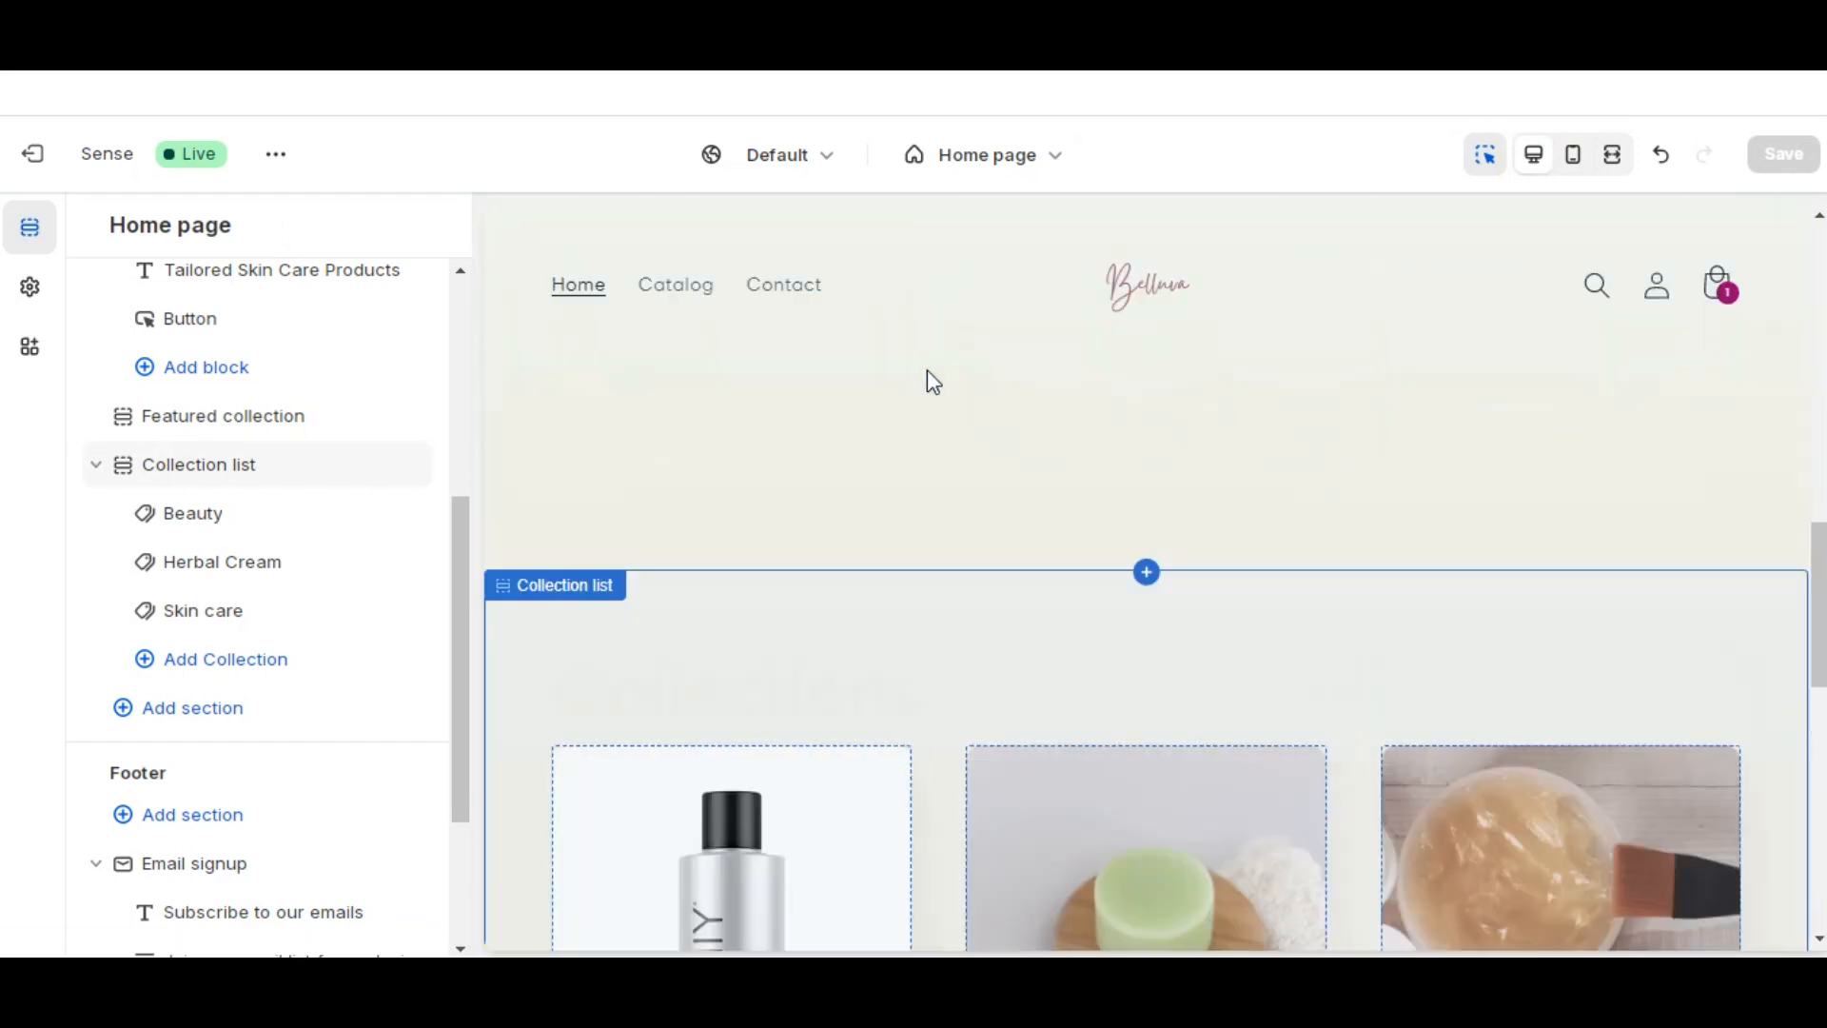
- Switch from the home page to the Default product template for editing
left_click(1031, 162)
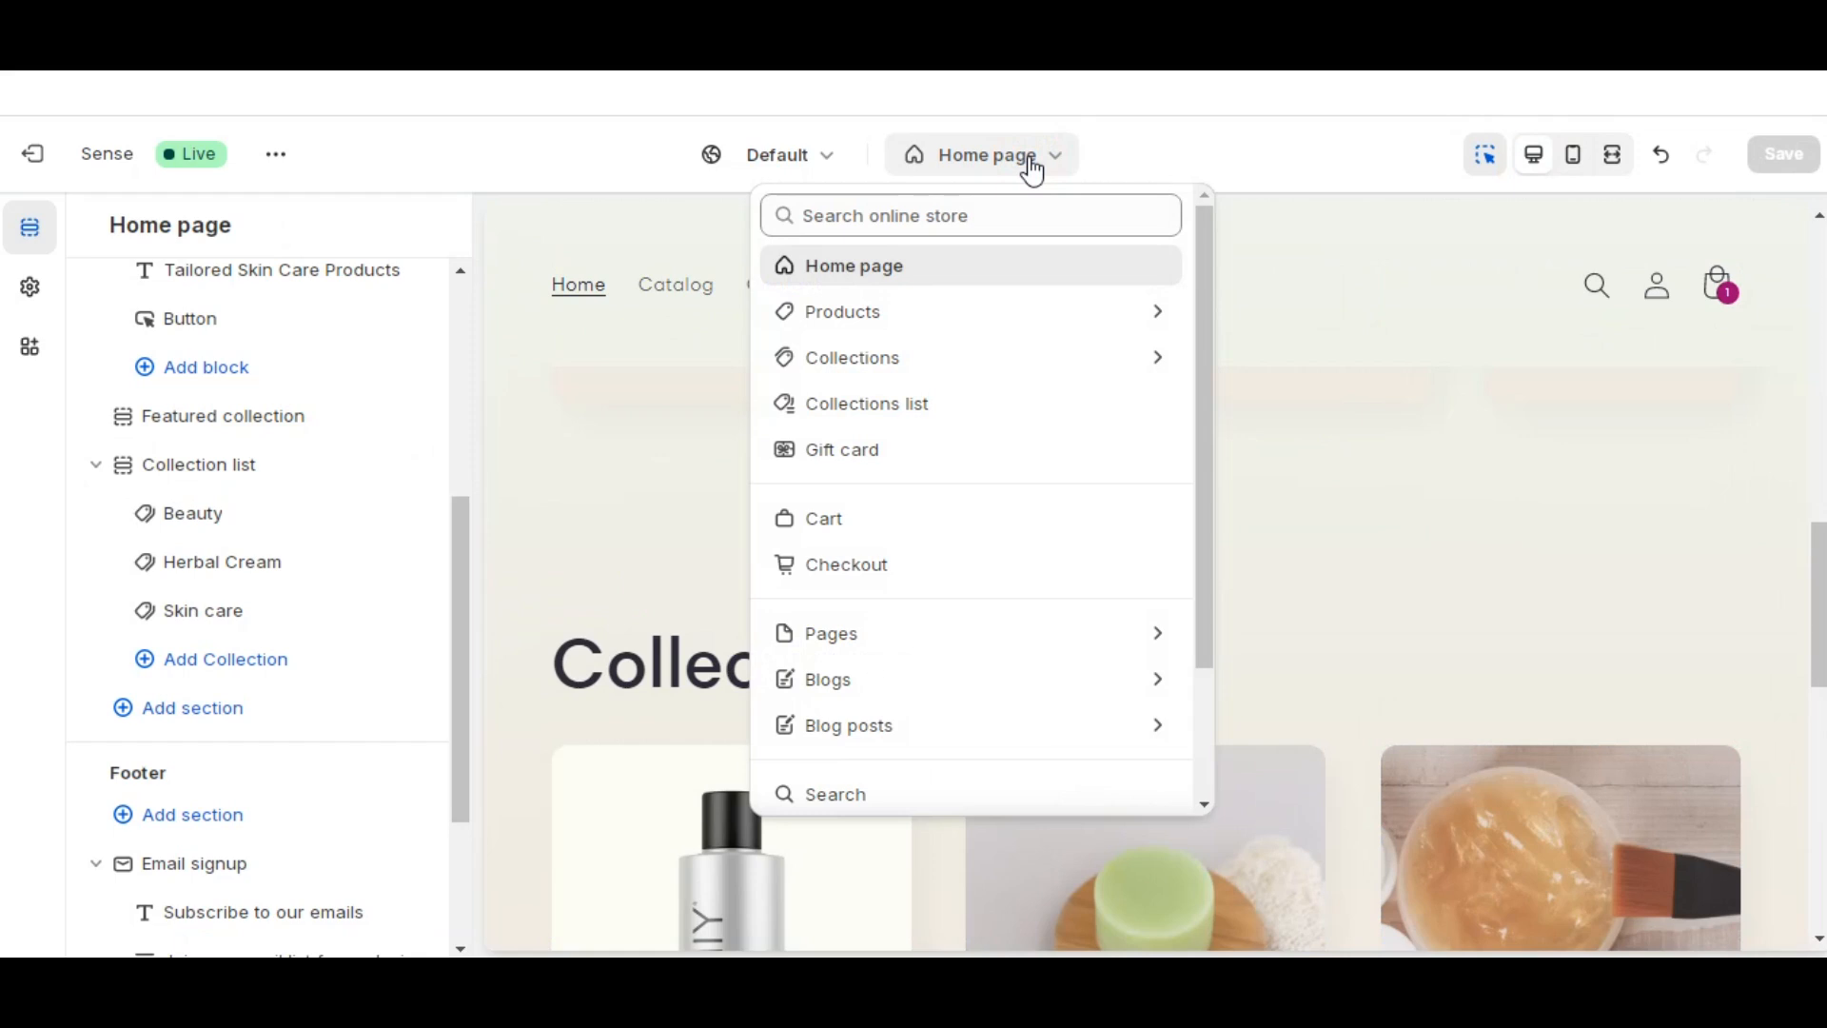
left_click(948, 316)
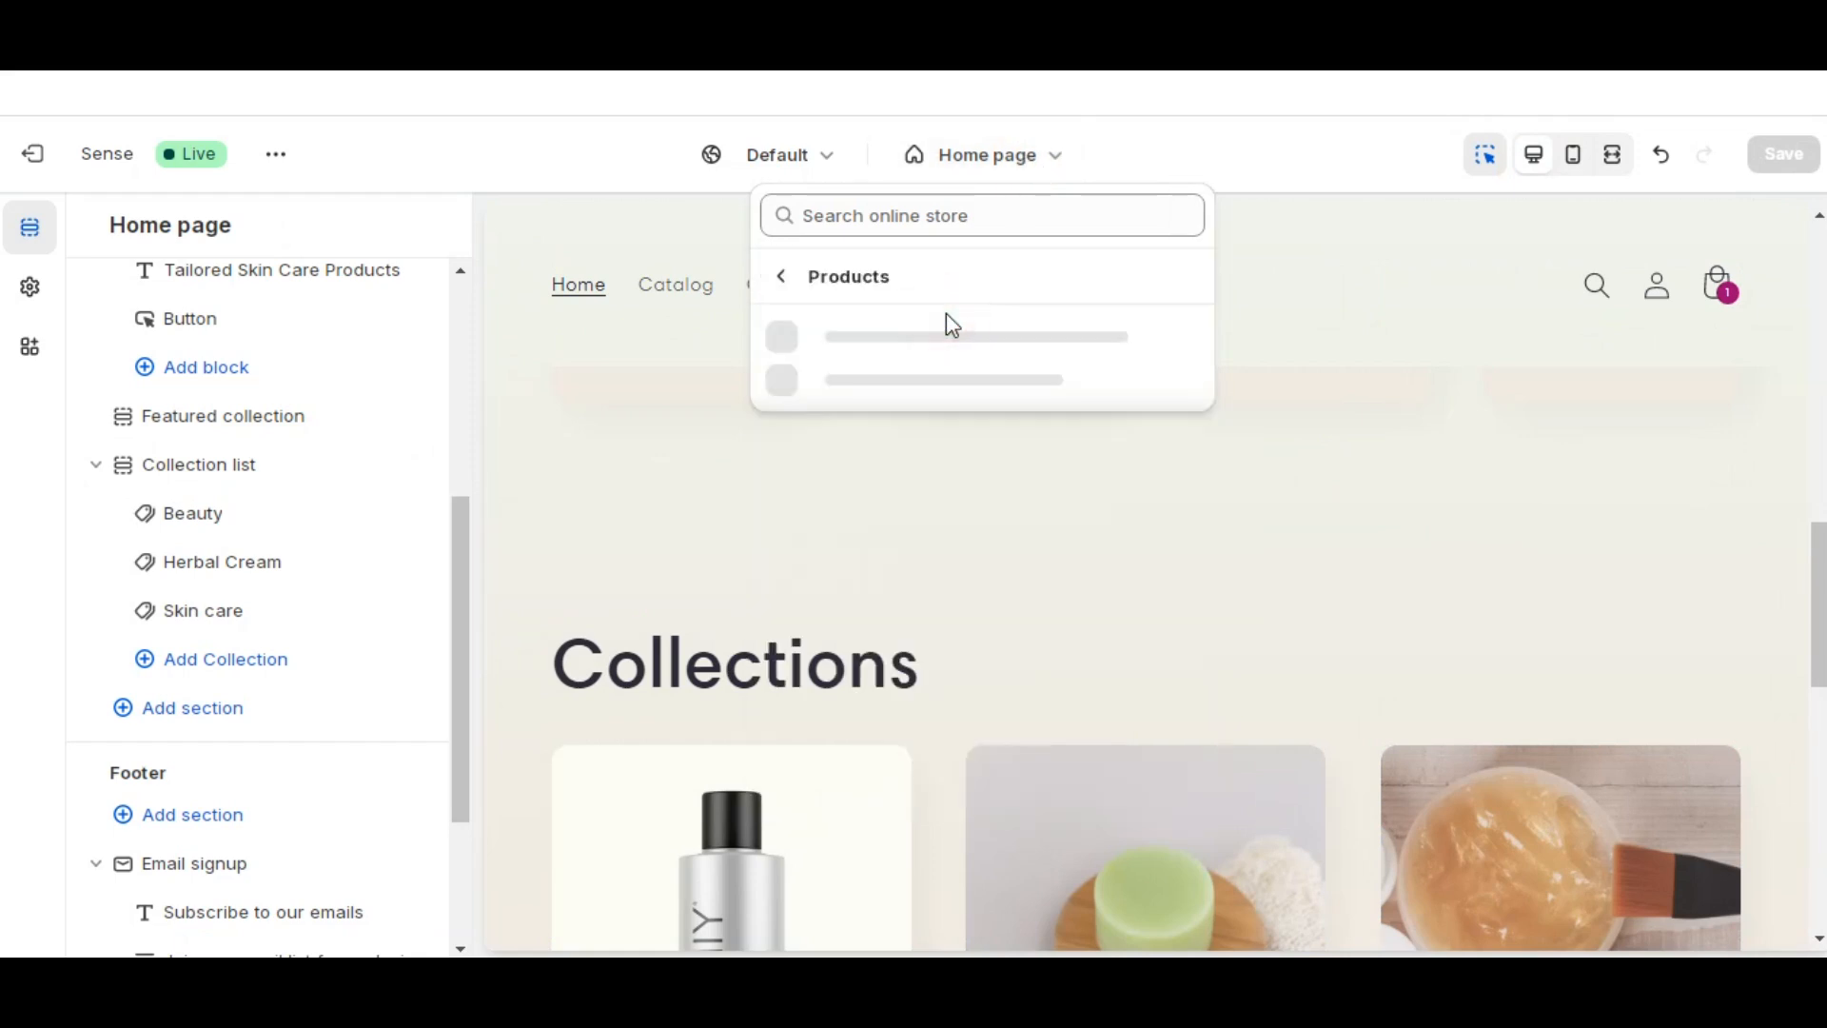
left_click(889, 351)
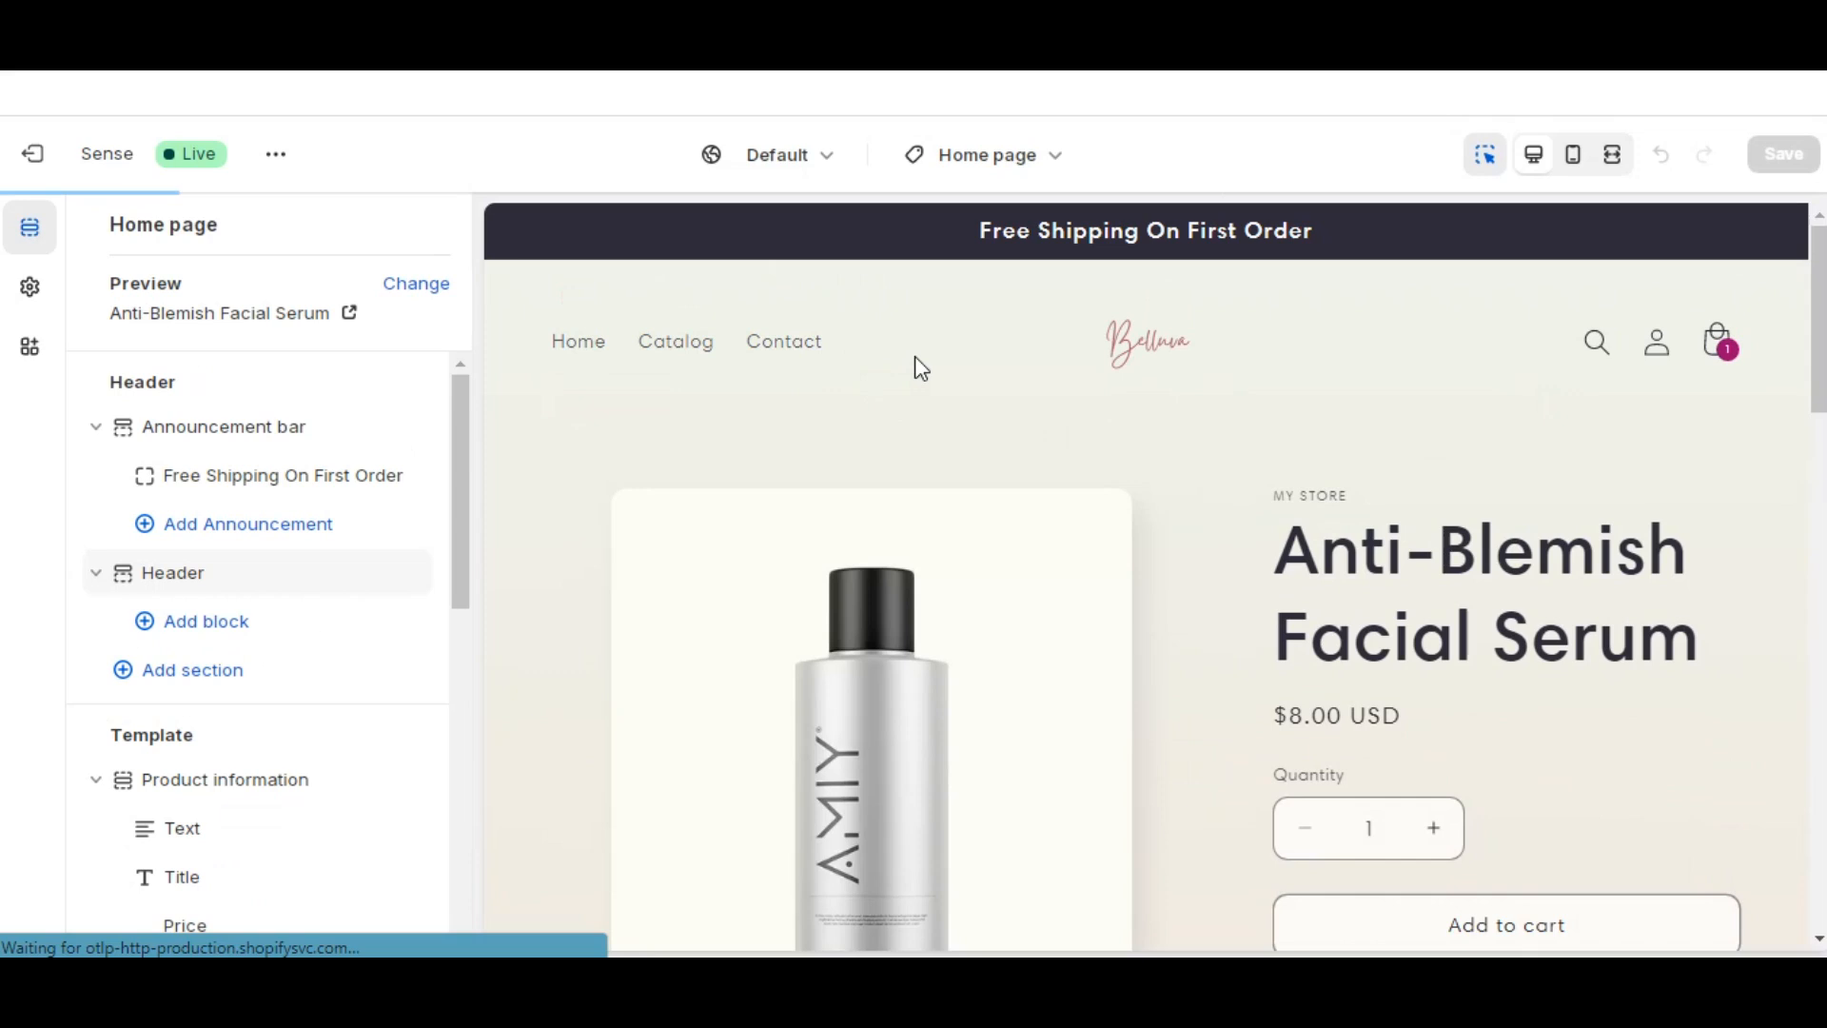
scroll(922, 375, "down", 1)
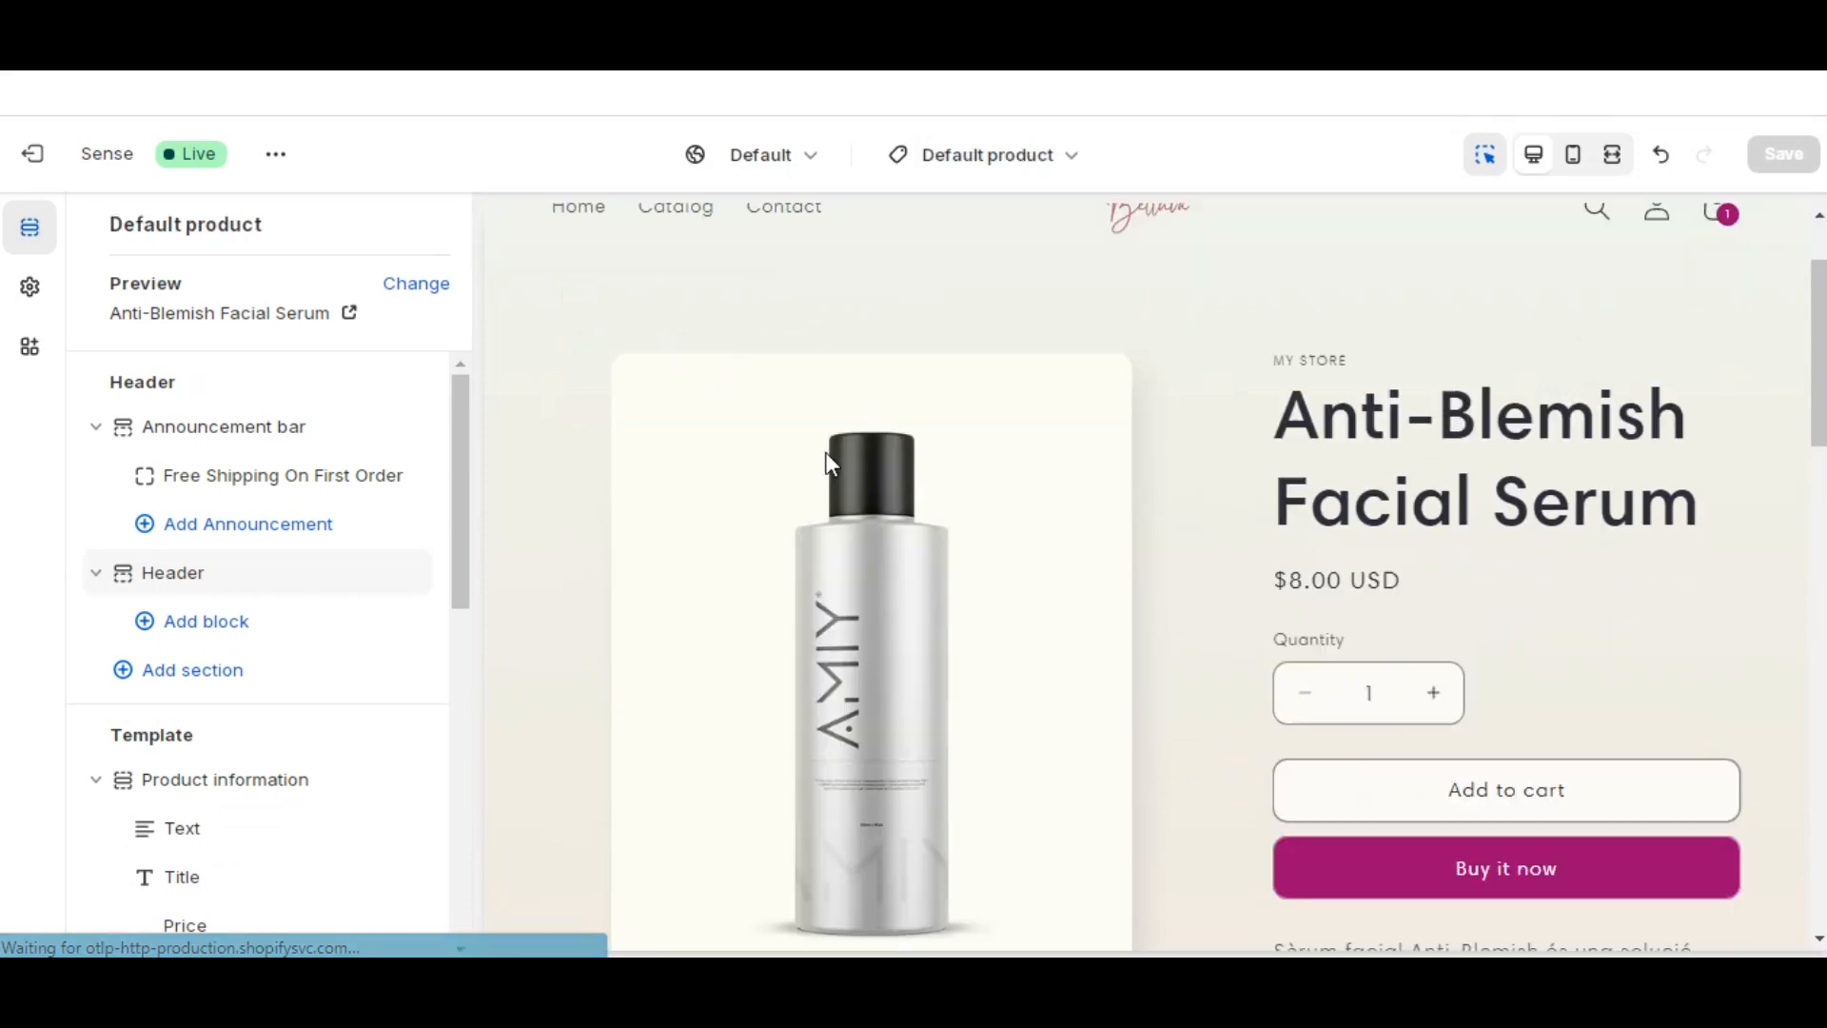
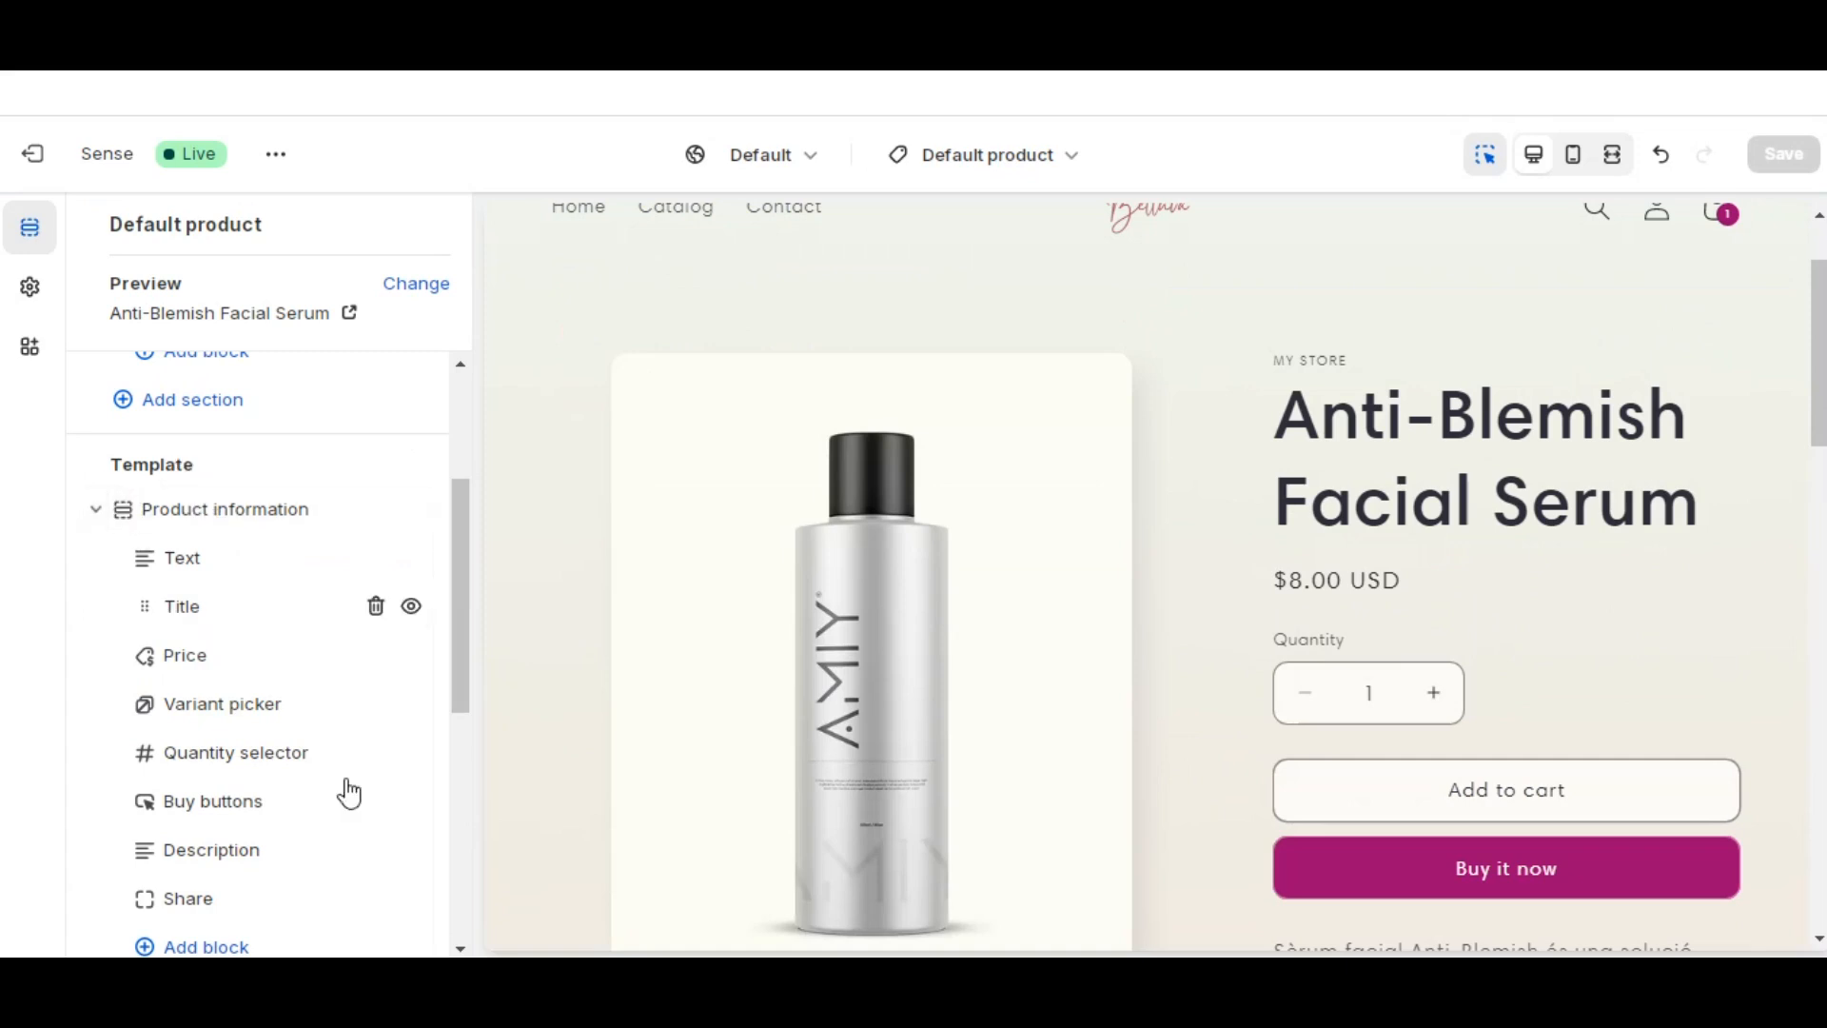
- Open the Product information section's settings and review its color scheme and media options
left_click(213, 514)
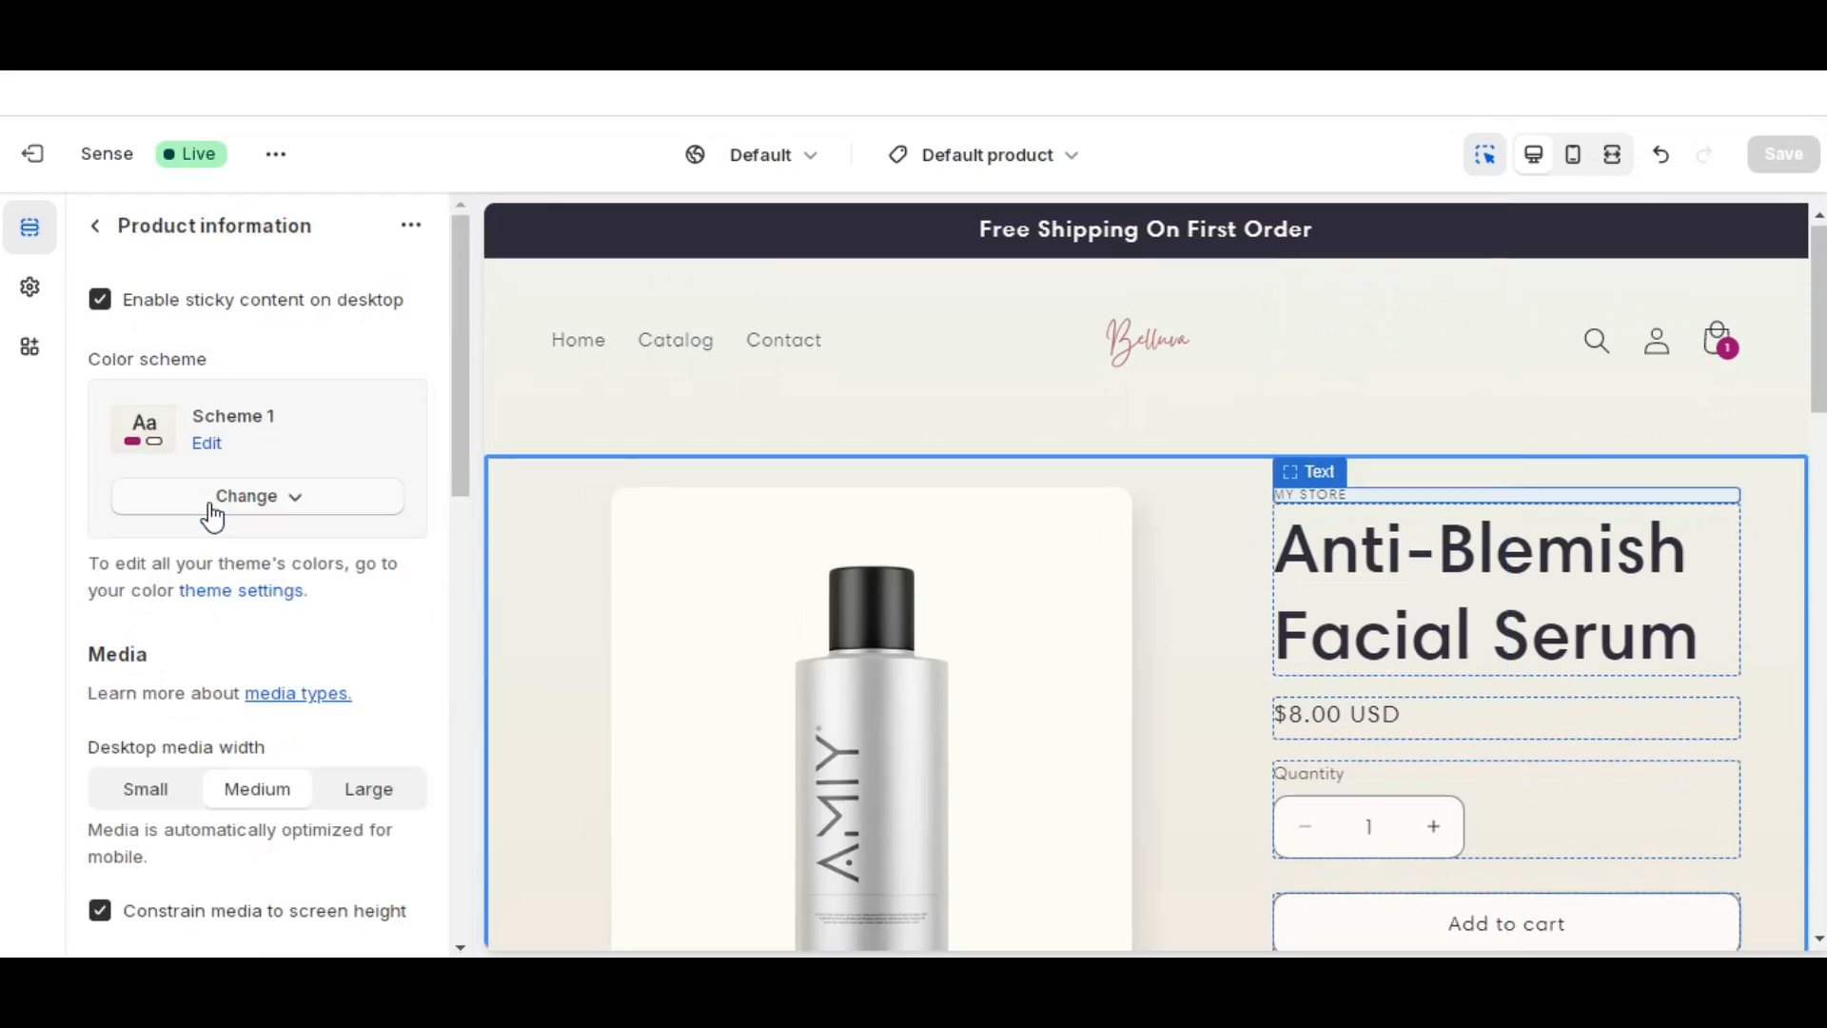
scroll(233, 526, "down", 2)
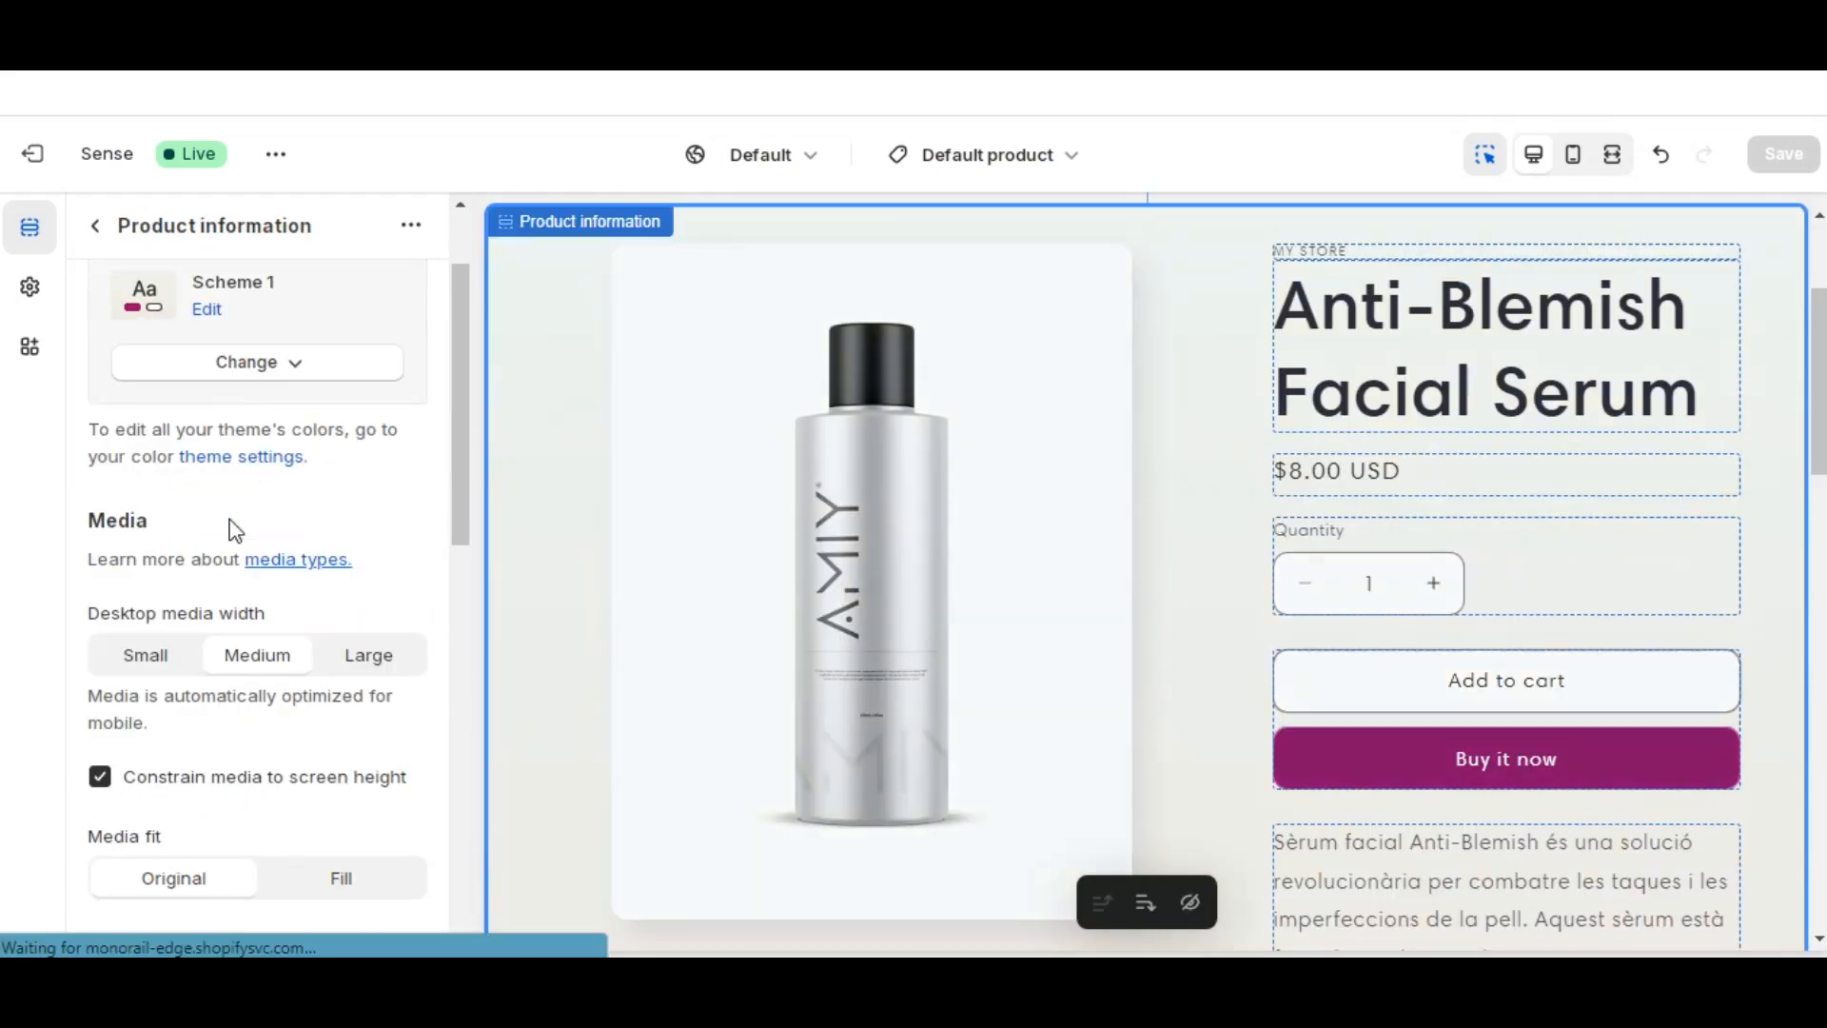
scroll(242, 590, "down", 3)
scroll(249, 636, "down", 2)
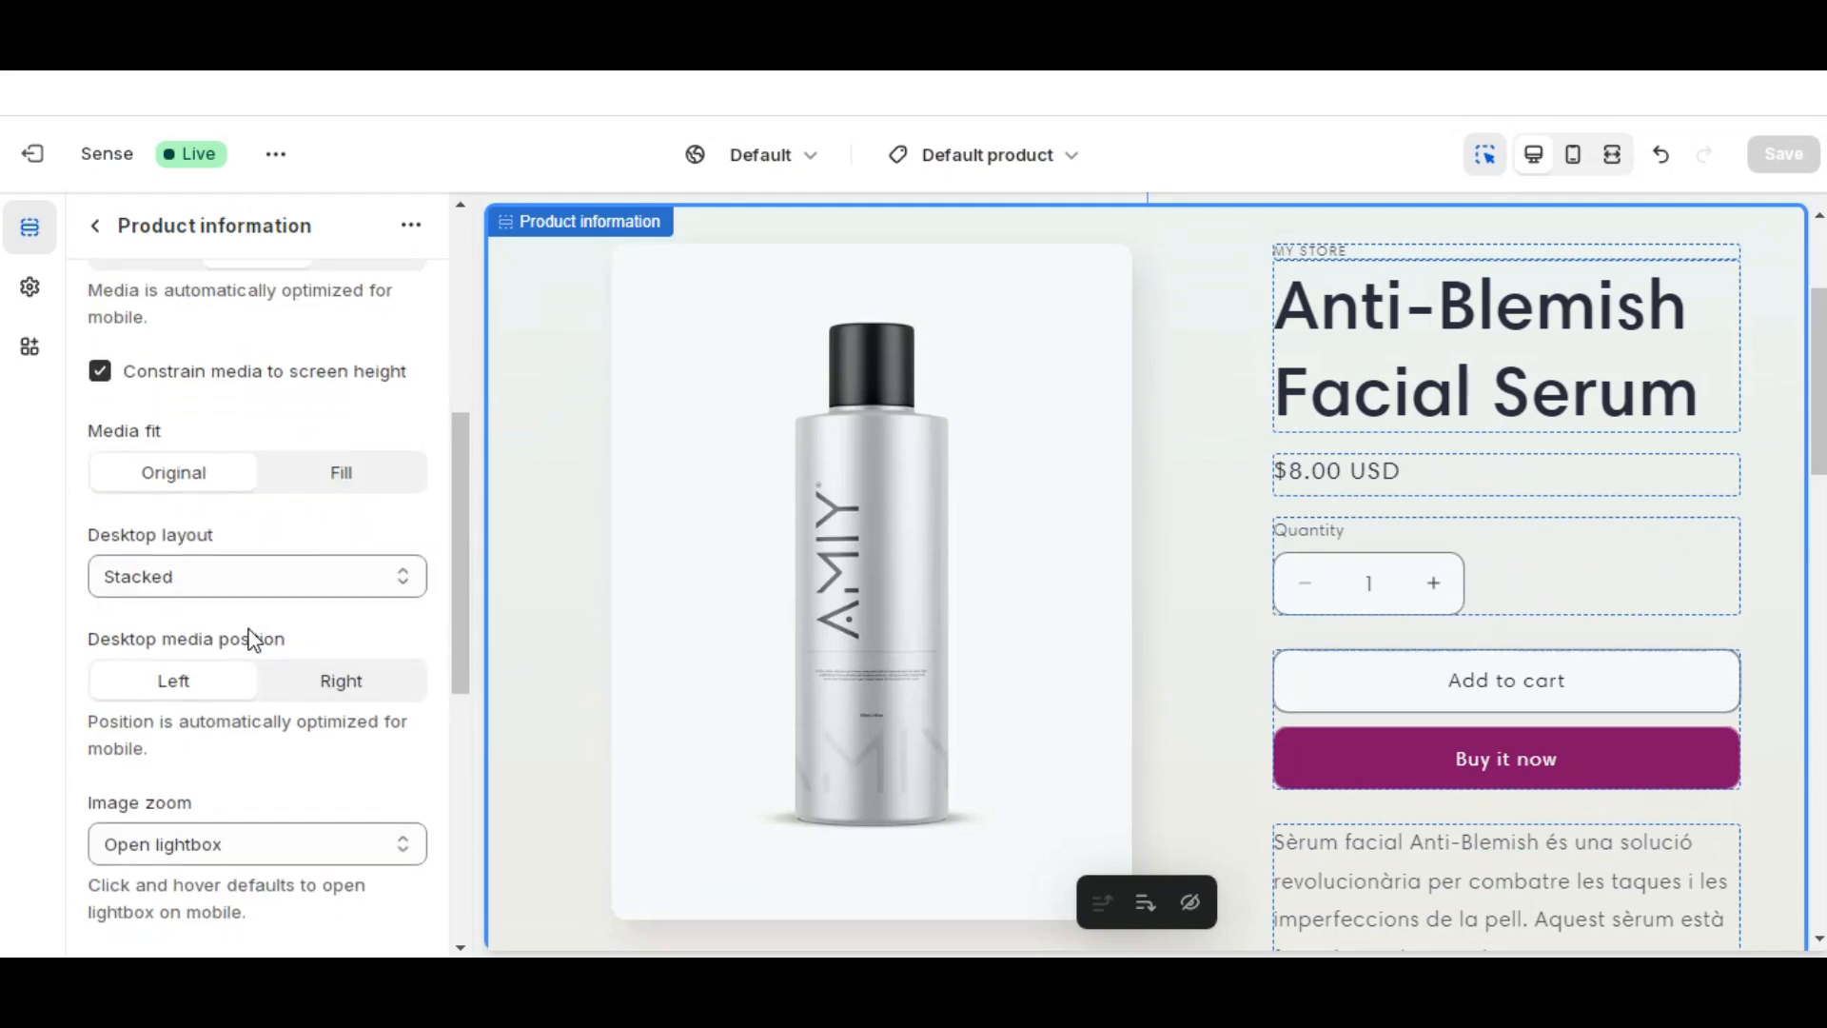
- Try the 2 columns desktop layout for the product media and look it over in the preview
left_click(234, 571)
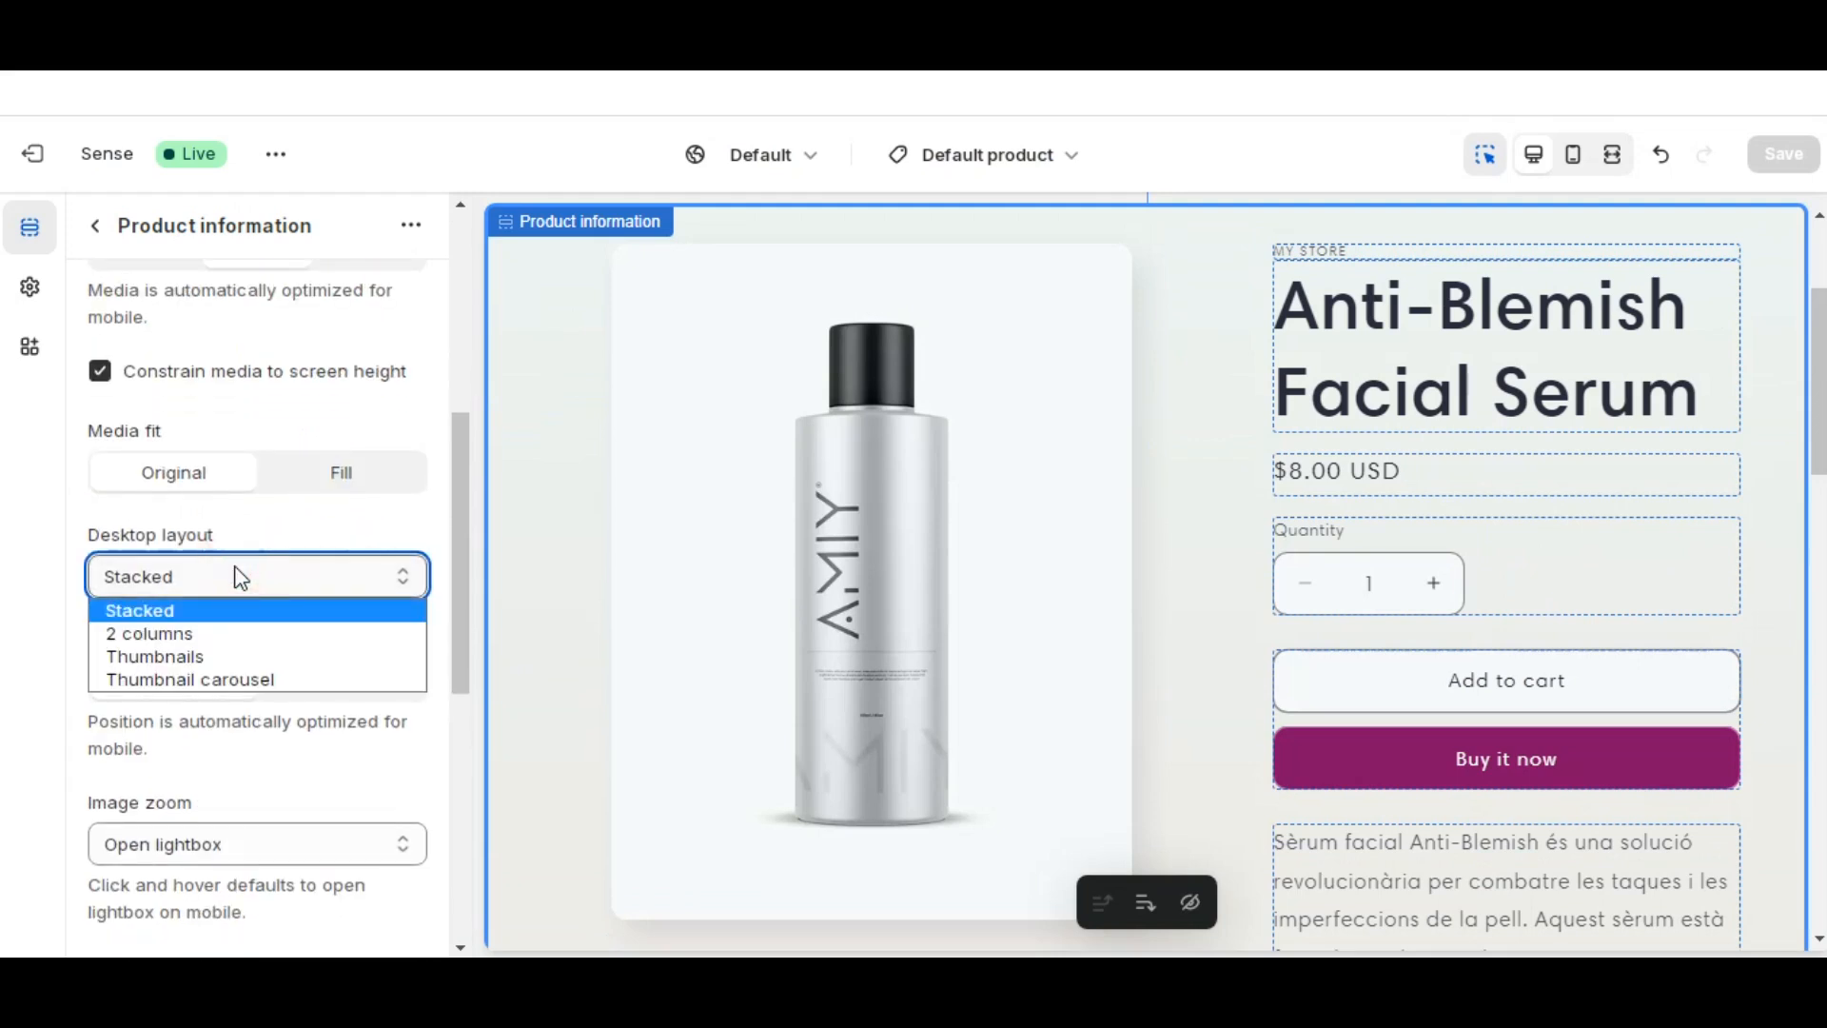
left_click(238, 575)
left_click(228, 574)
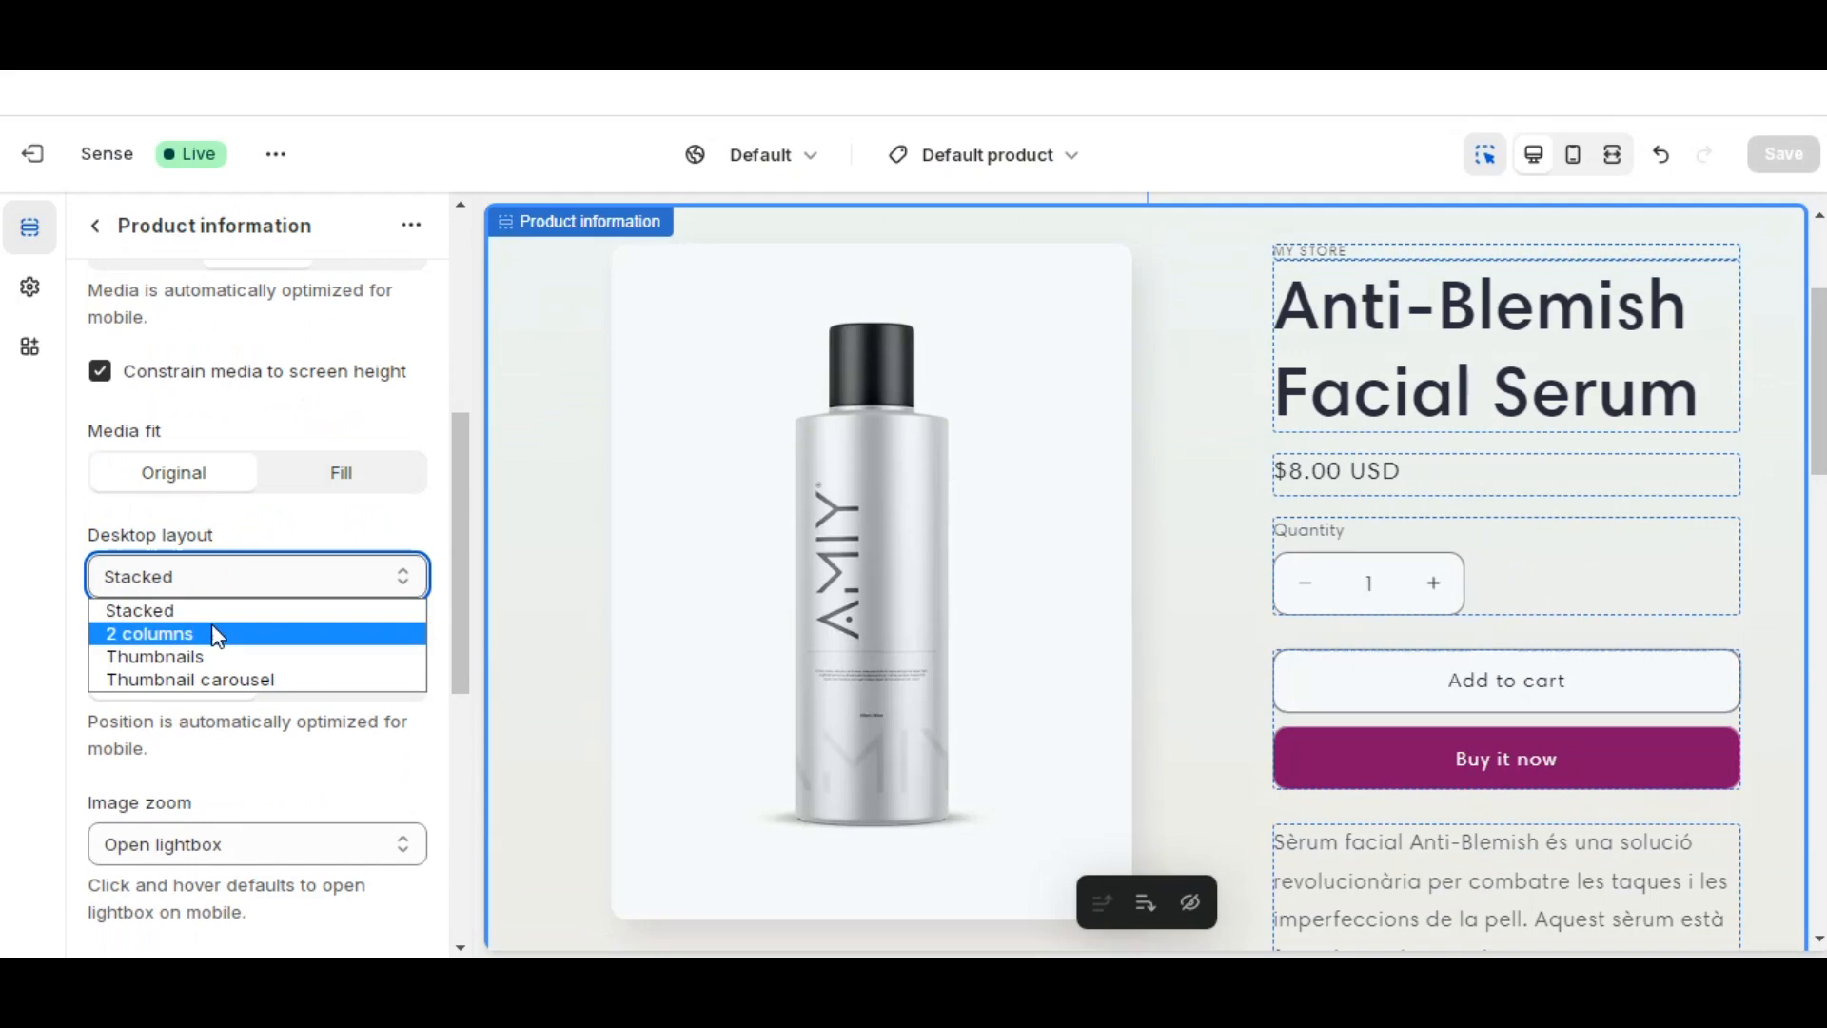
left_click(318, 625)
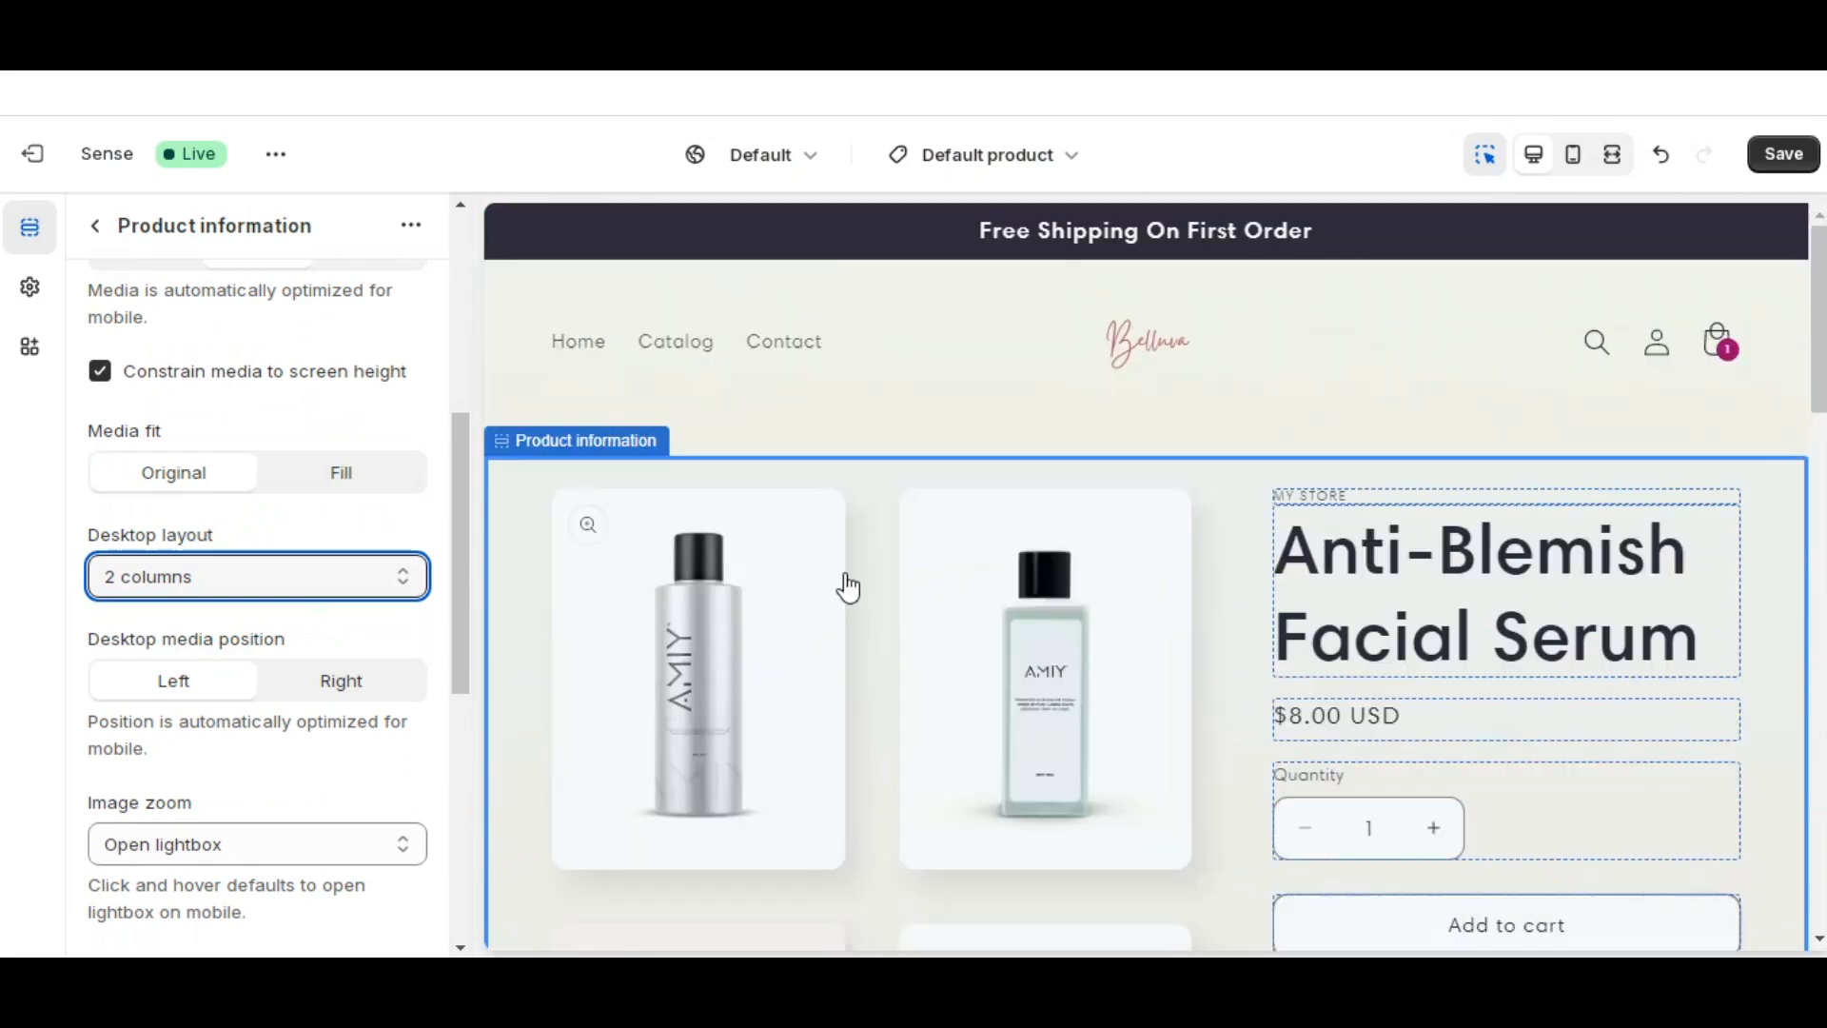
scroll(848, 589, "down", 5)
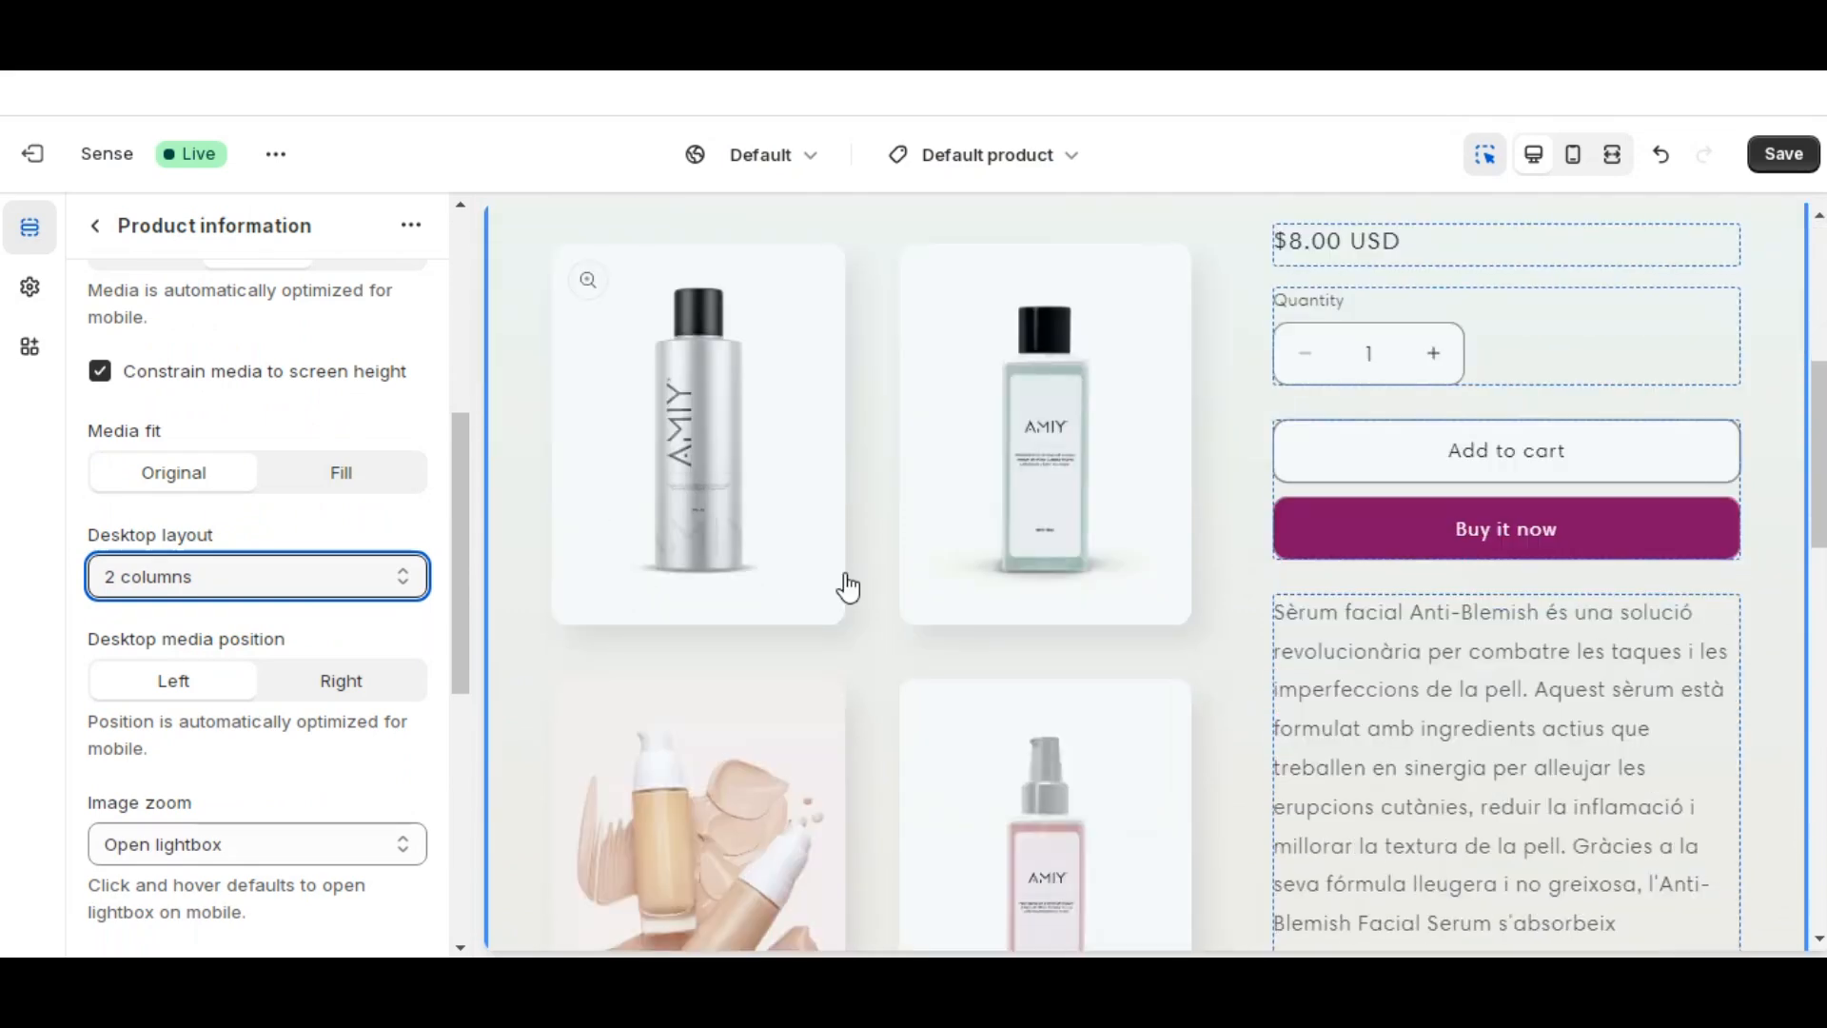
scroll(846, 586, "down", 5)
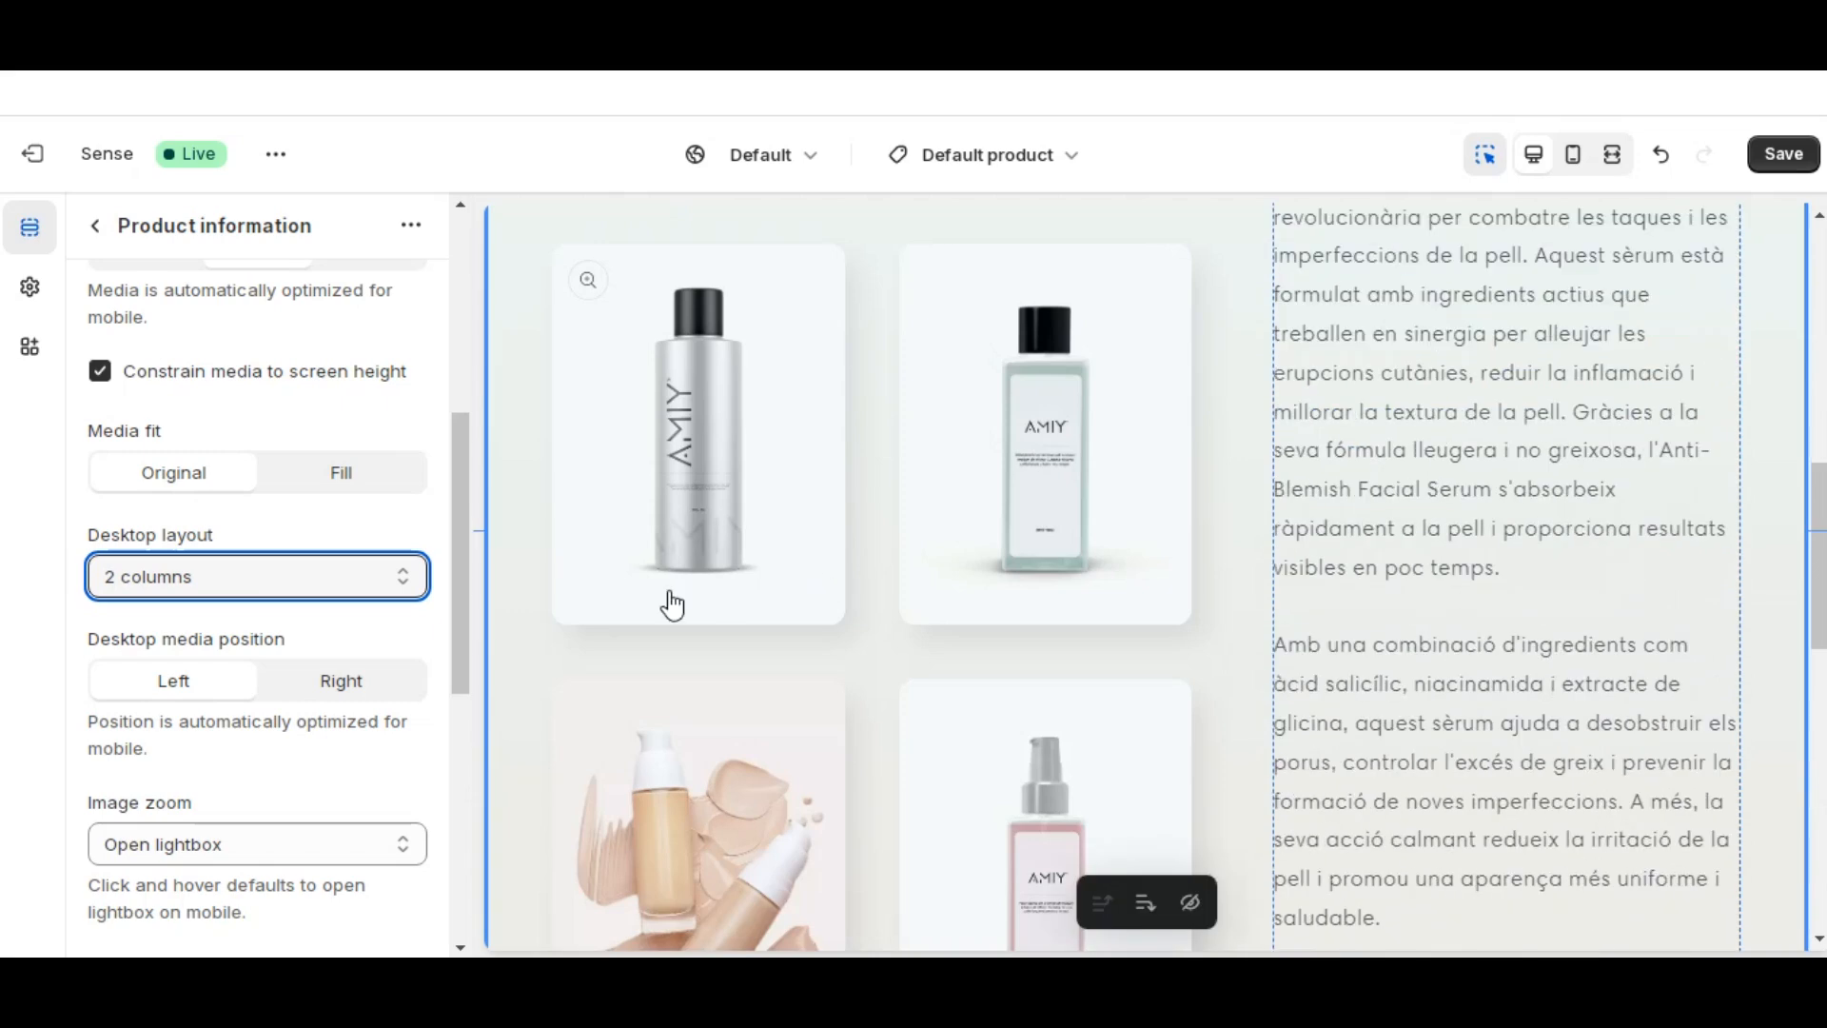
- Set the product media's desktop layout to Thumbnail carousel, check the preview and leave the section's settings
left_click(263, 582)
left_click(245, 679)
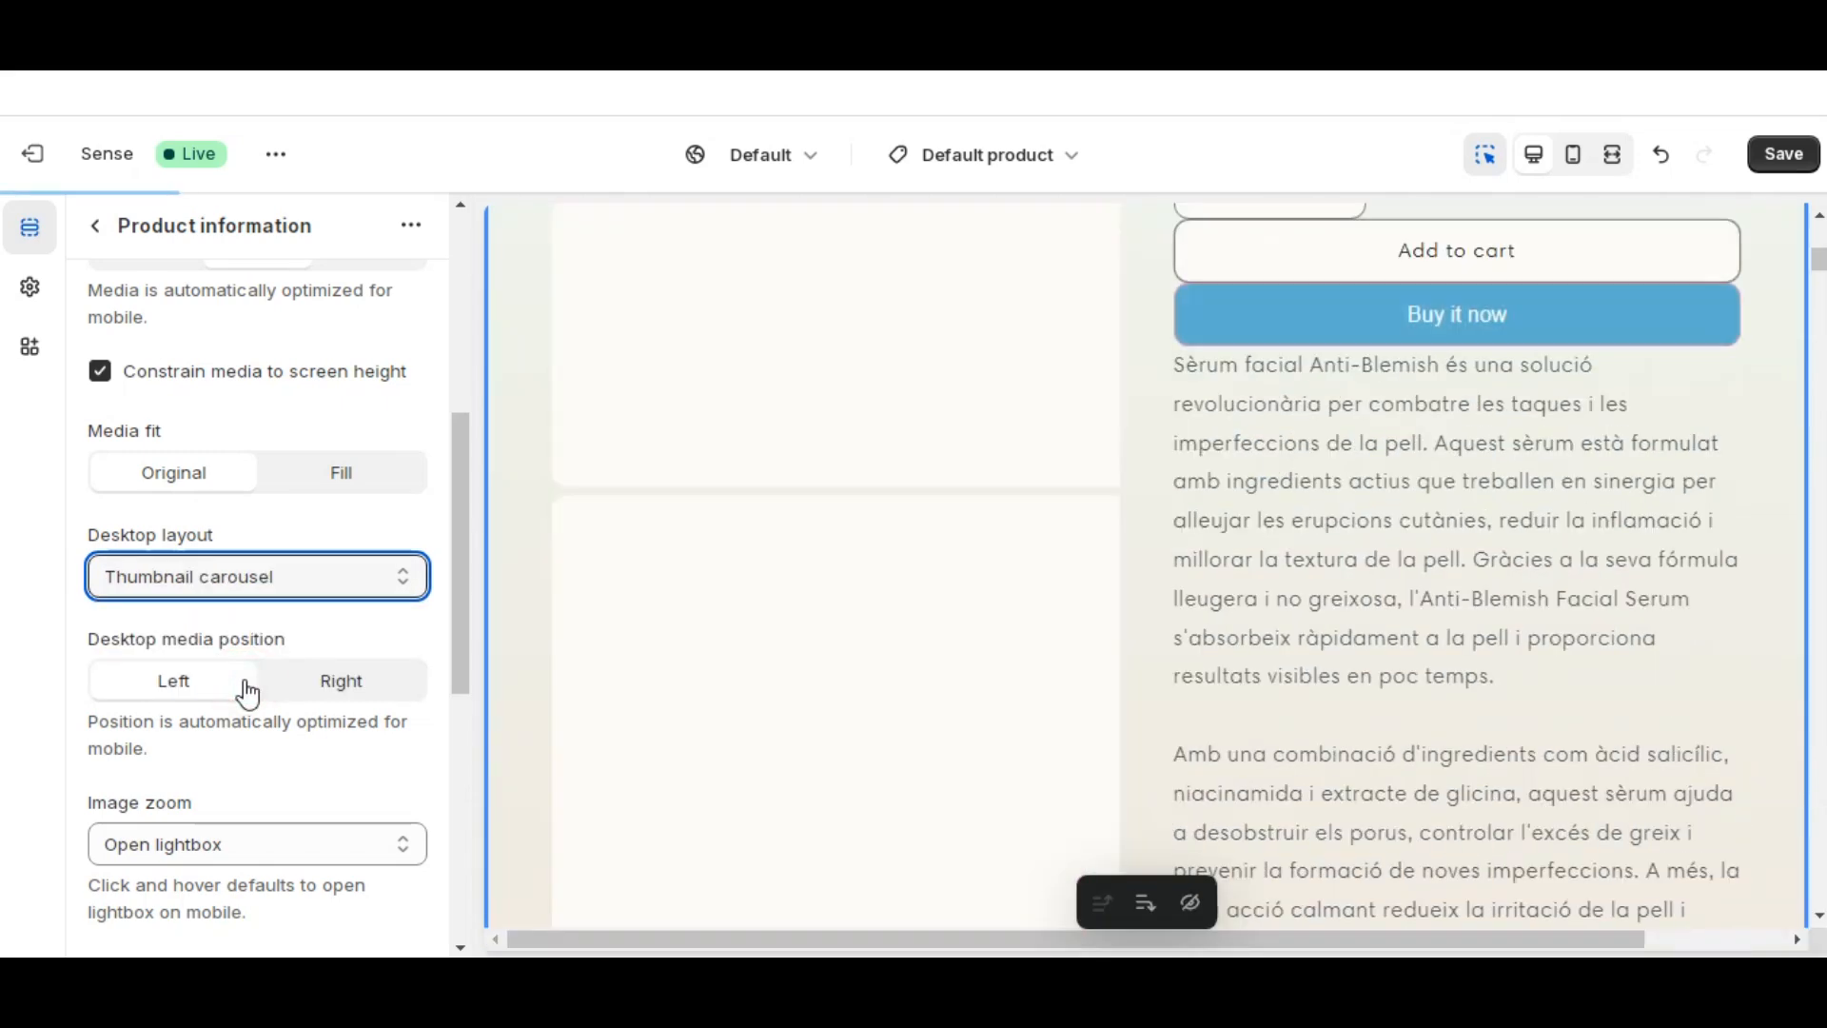
scroll(836, 609, "down", 3)
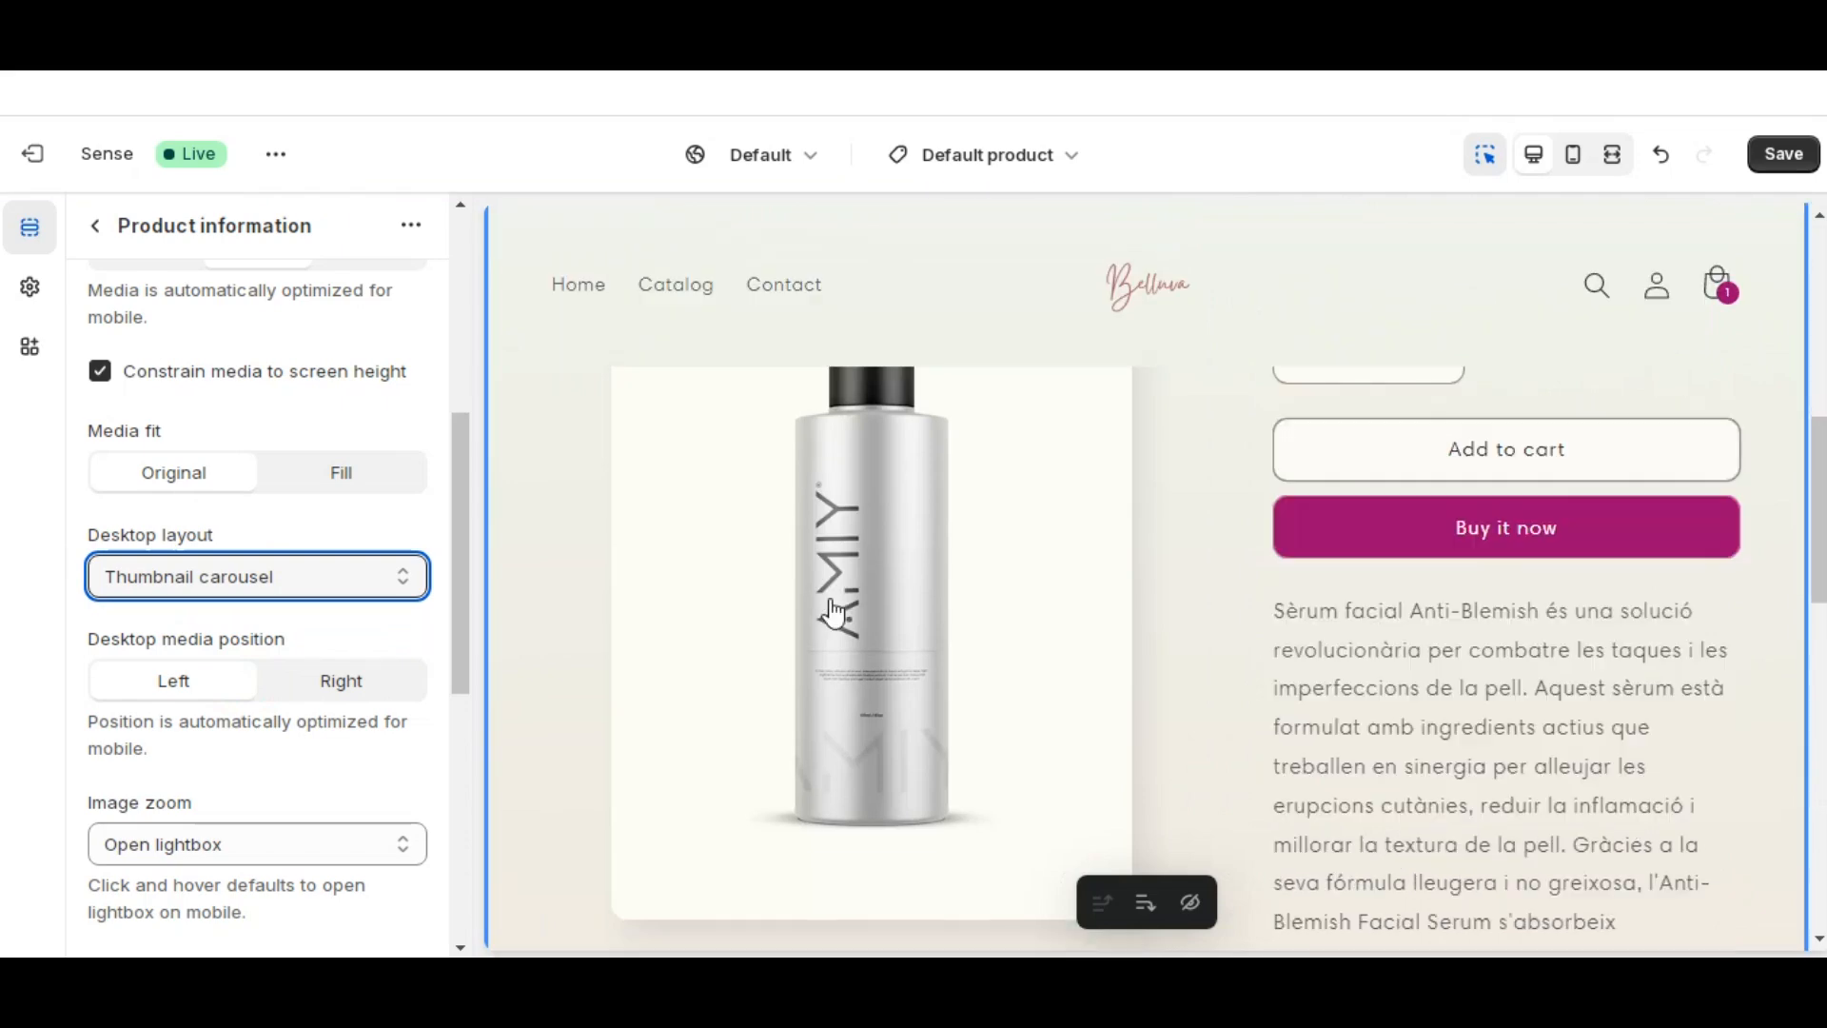
scroll(836, 614, "down", 7)
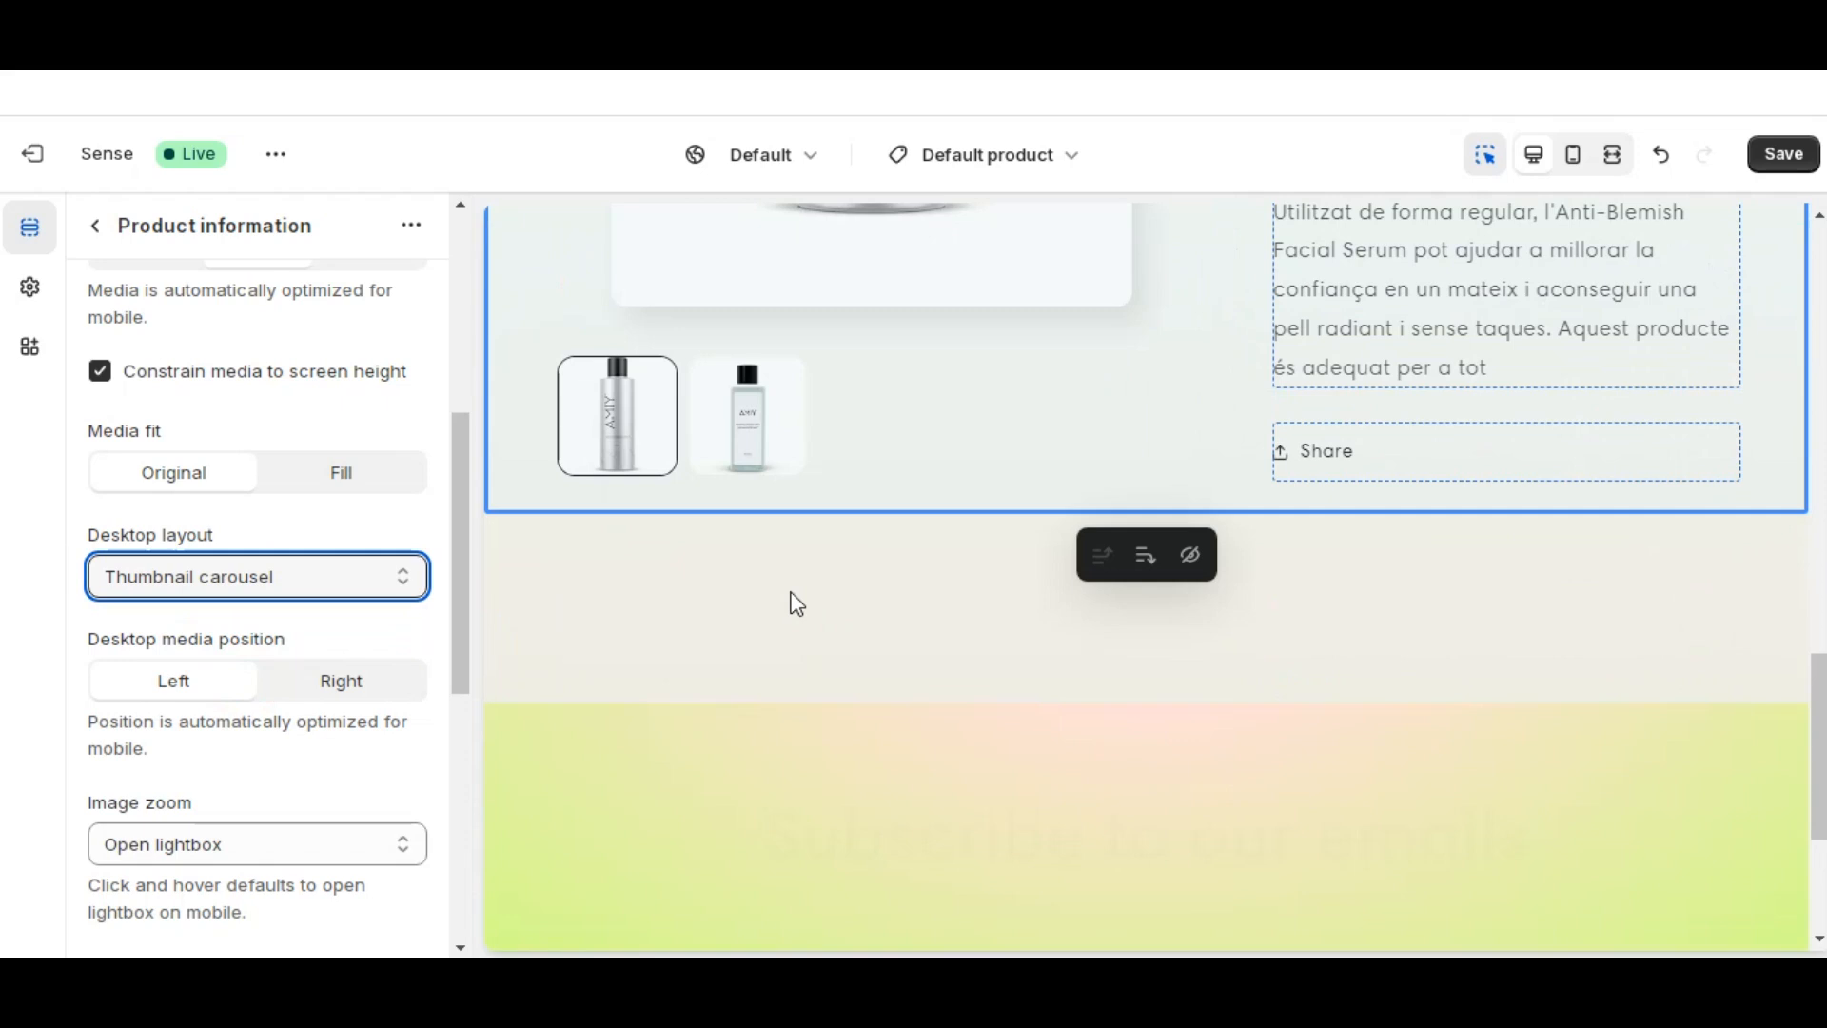
left_click(217, 651)
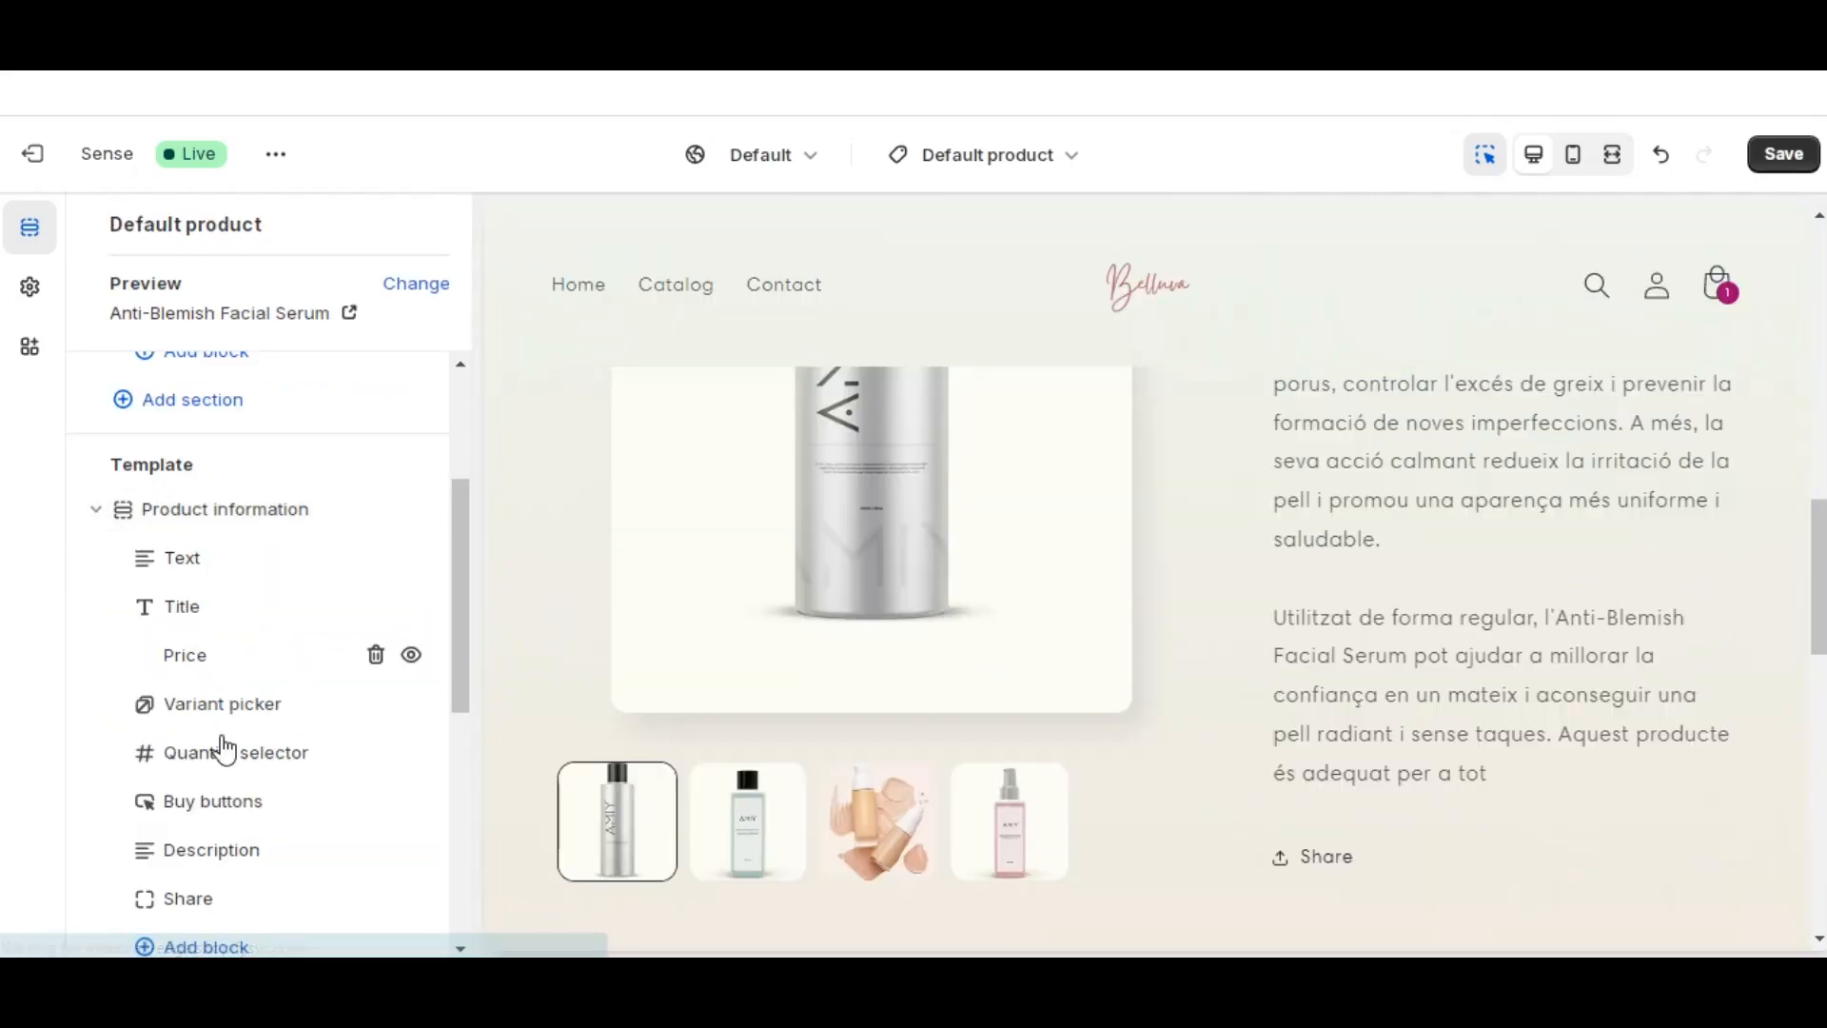
- Add an Inventory status block to the Product information section
scroll(1370, 514, "up", 5)
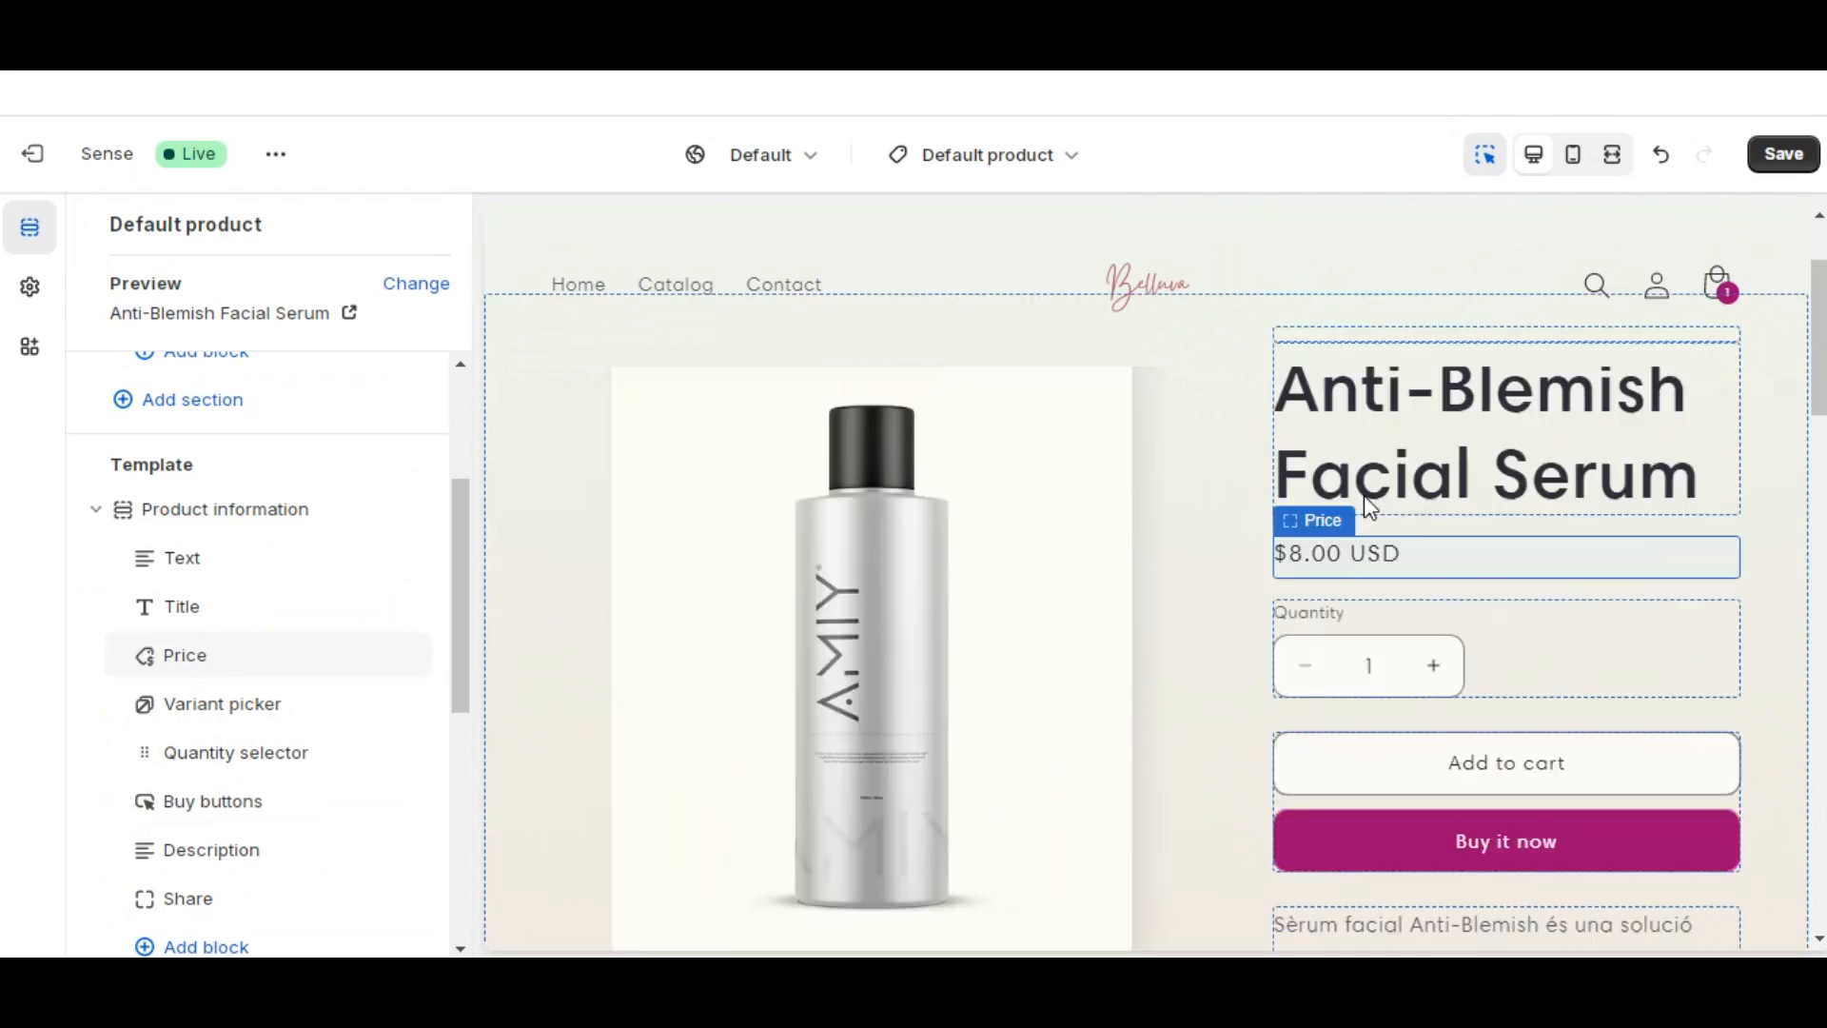
scroll(1358, 783, "up", 1)
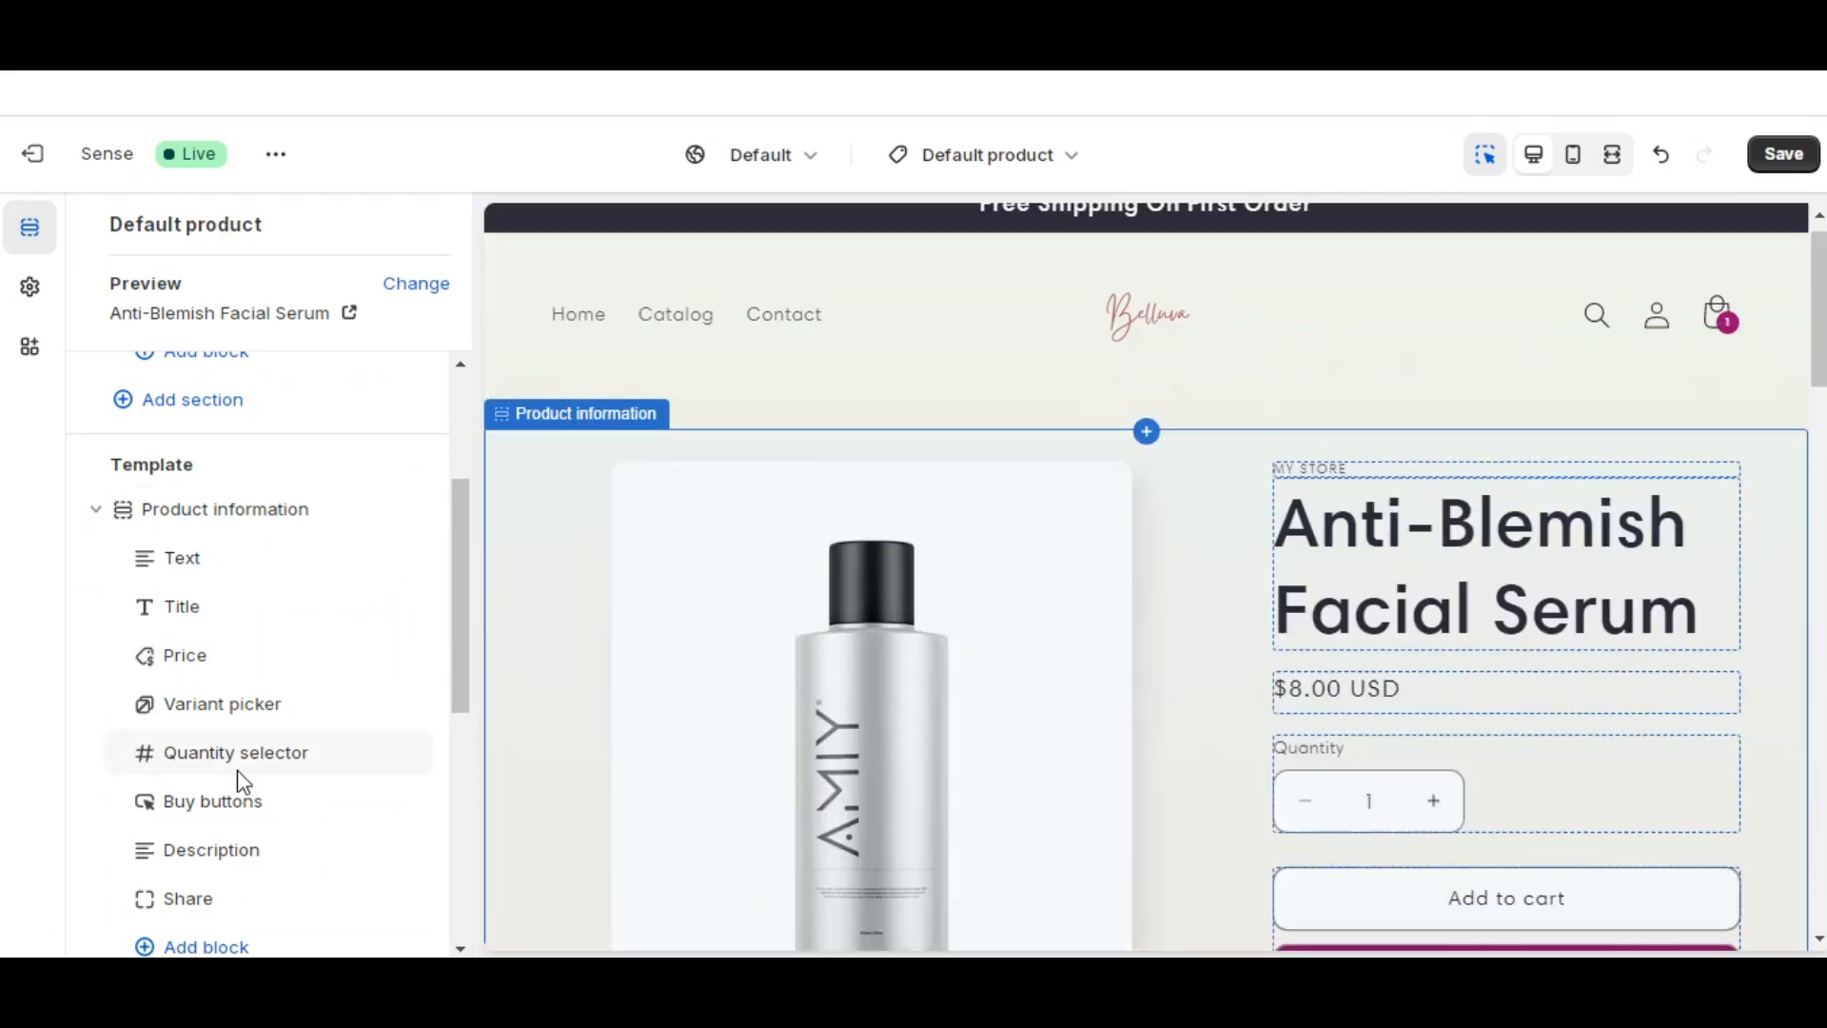
scroll(244, 782, "down", 1)
left_click(217, 821)
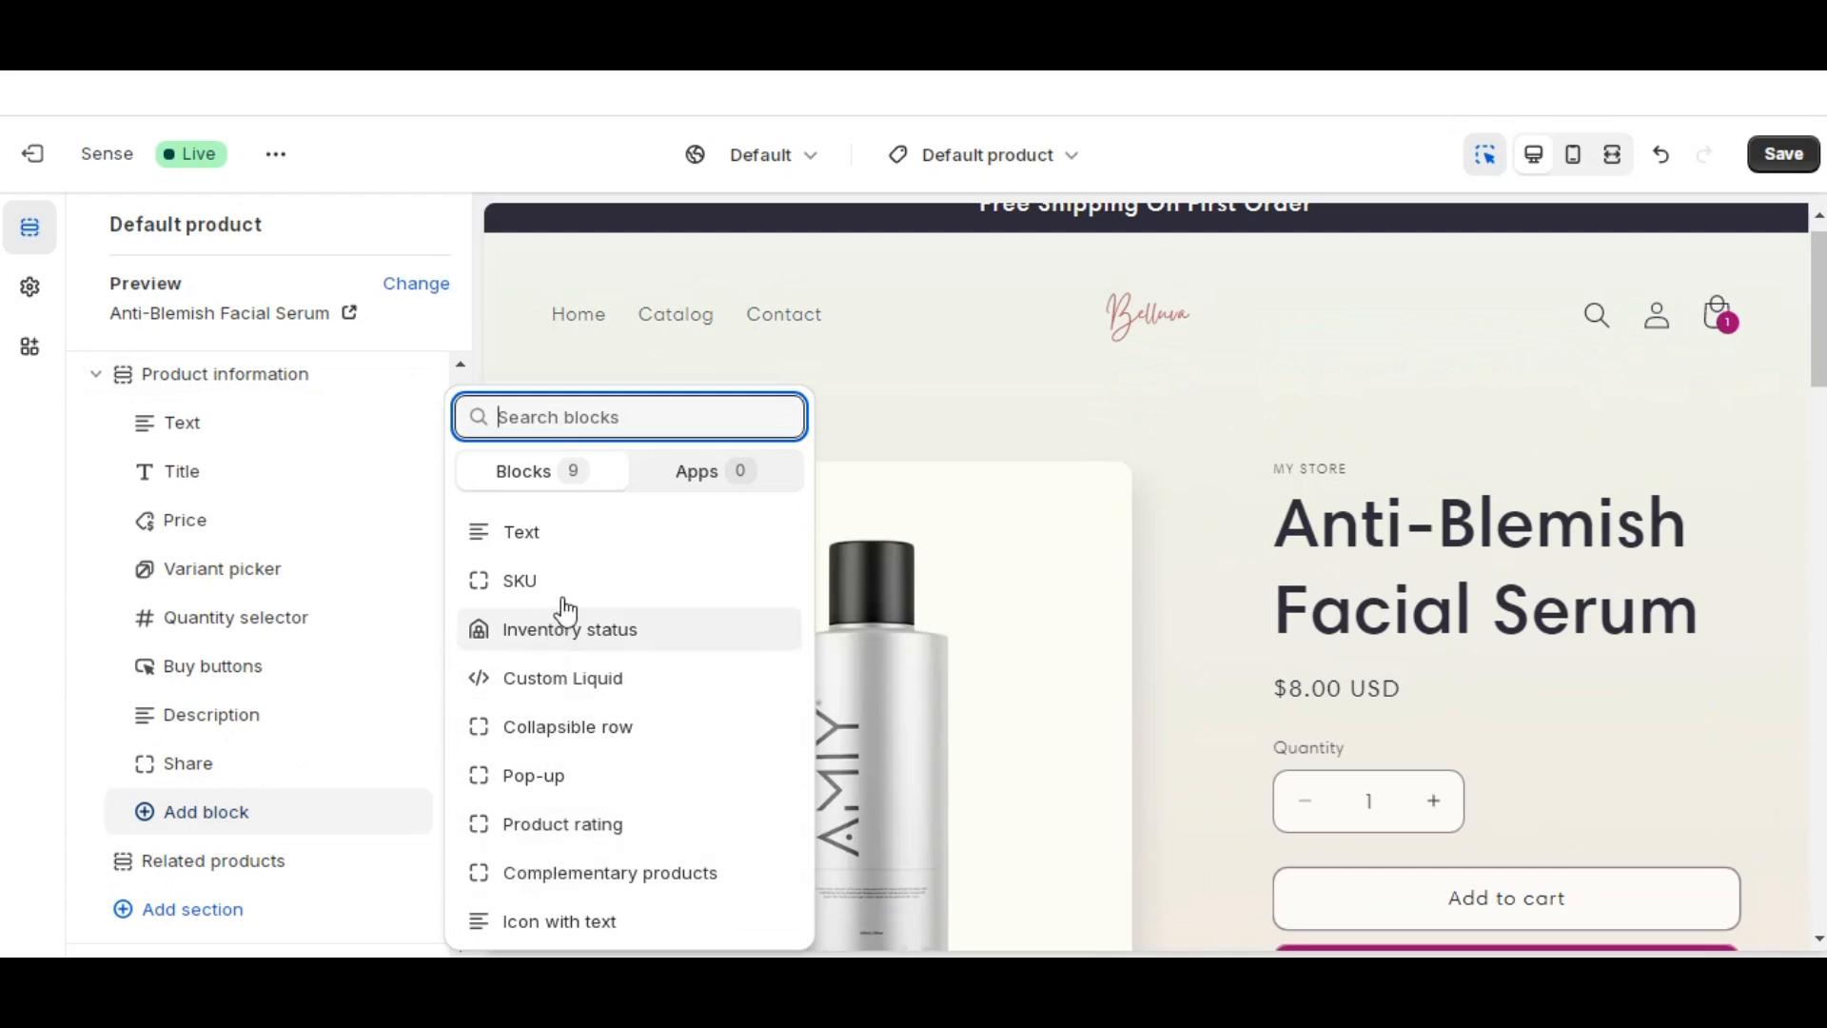
left_click(557, 631)
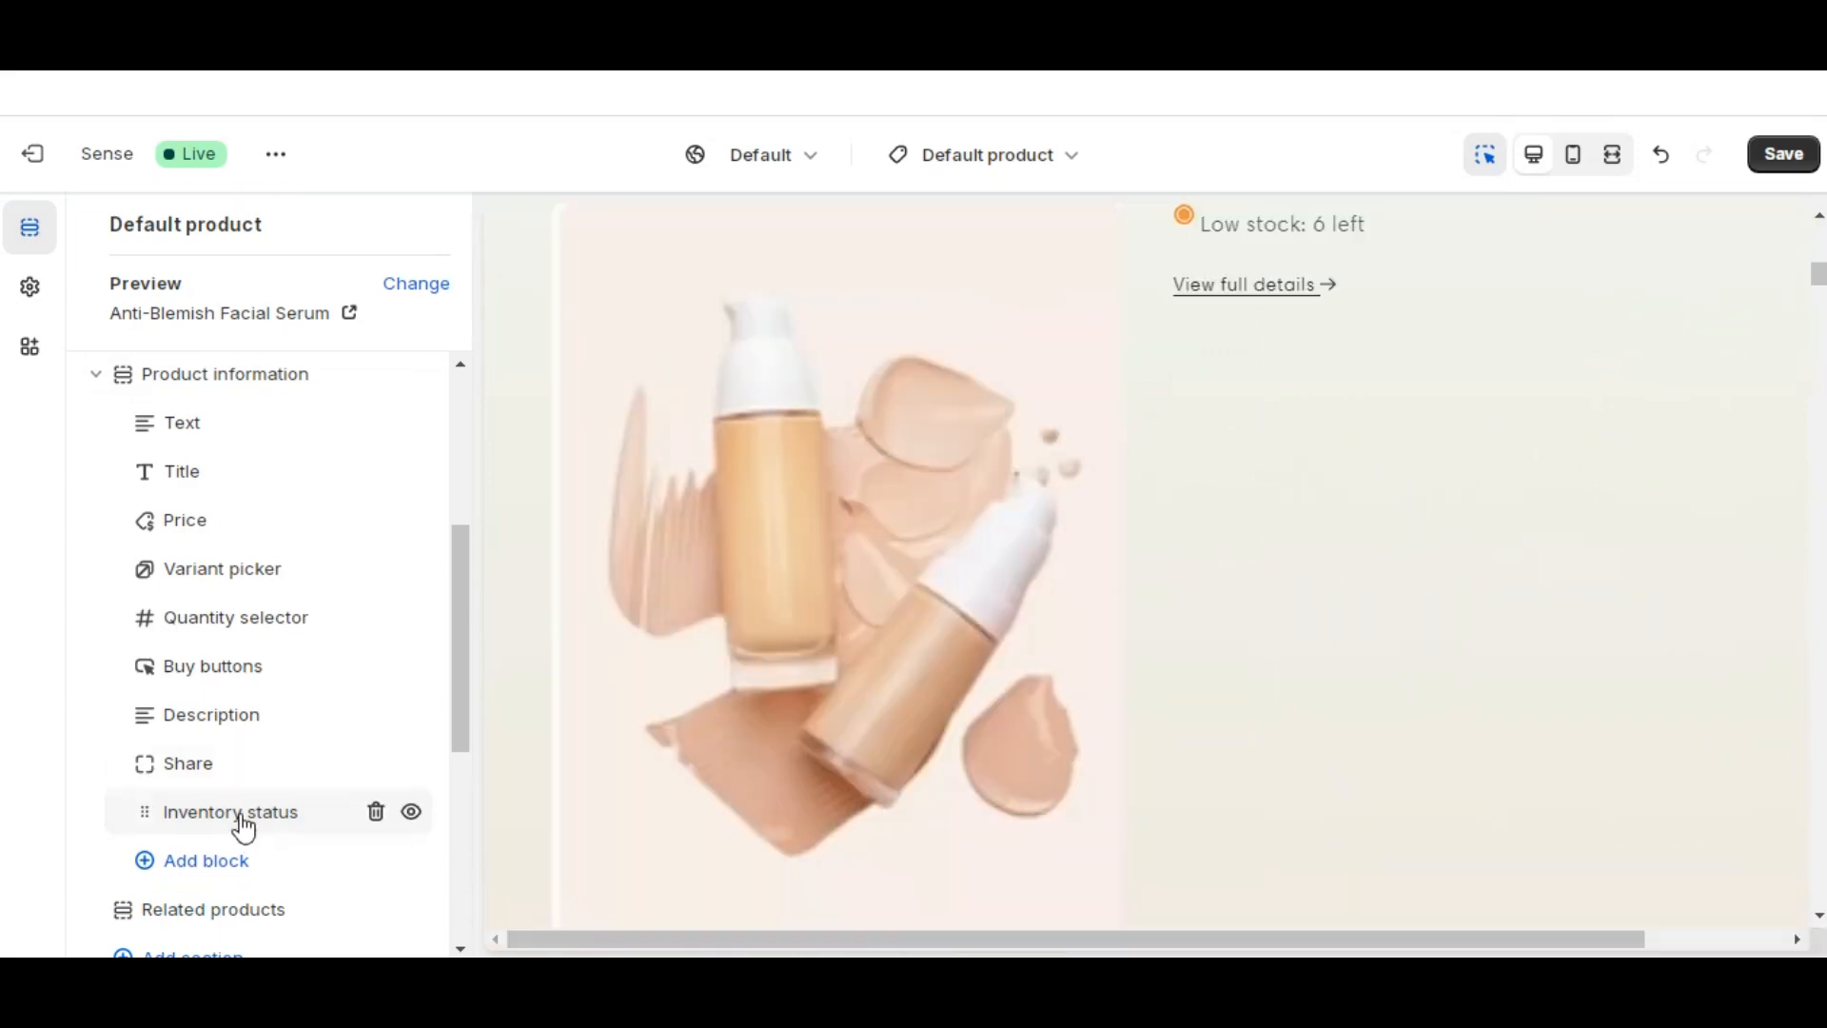
- Move the Inventory status block between Title and Price and review its settings
scroll(672, 776, "up", 4)
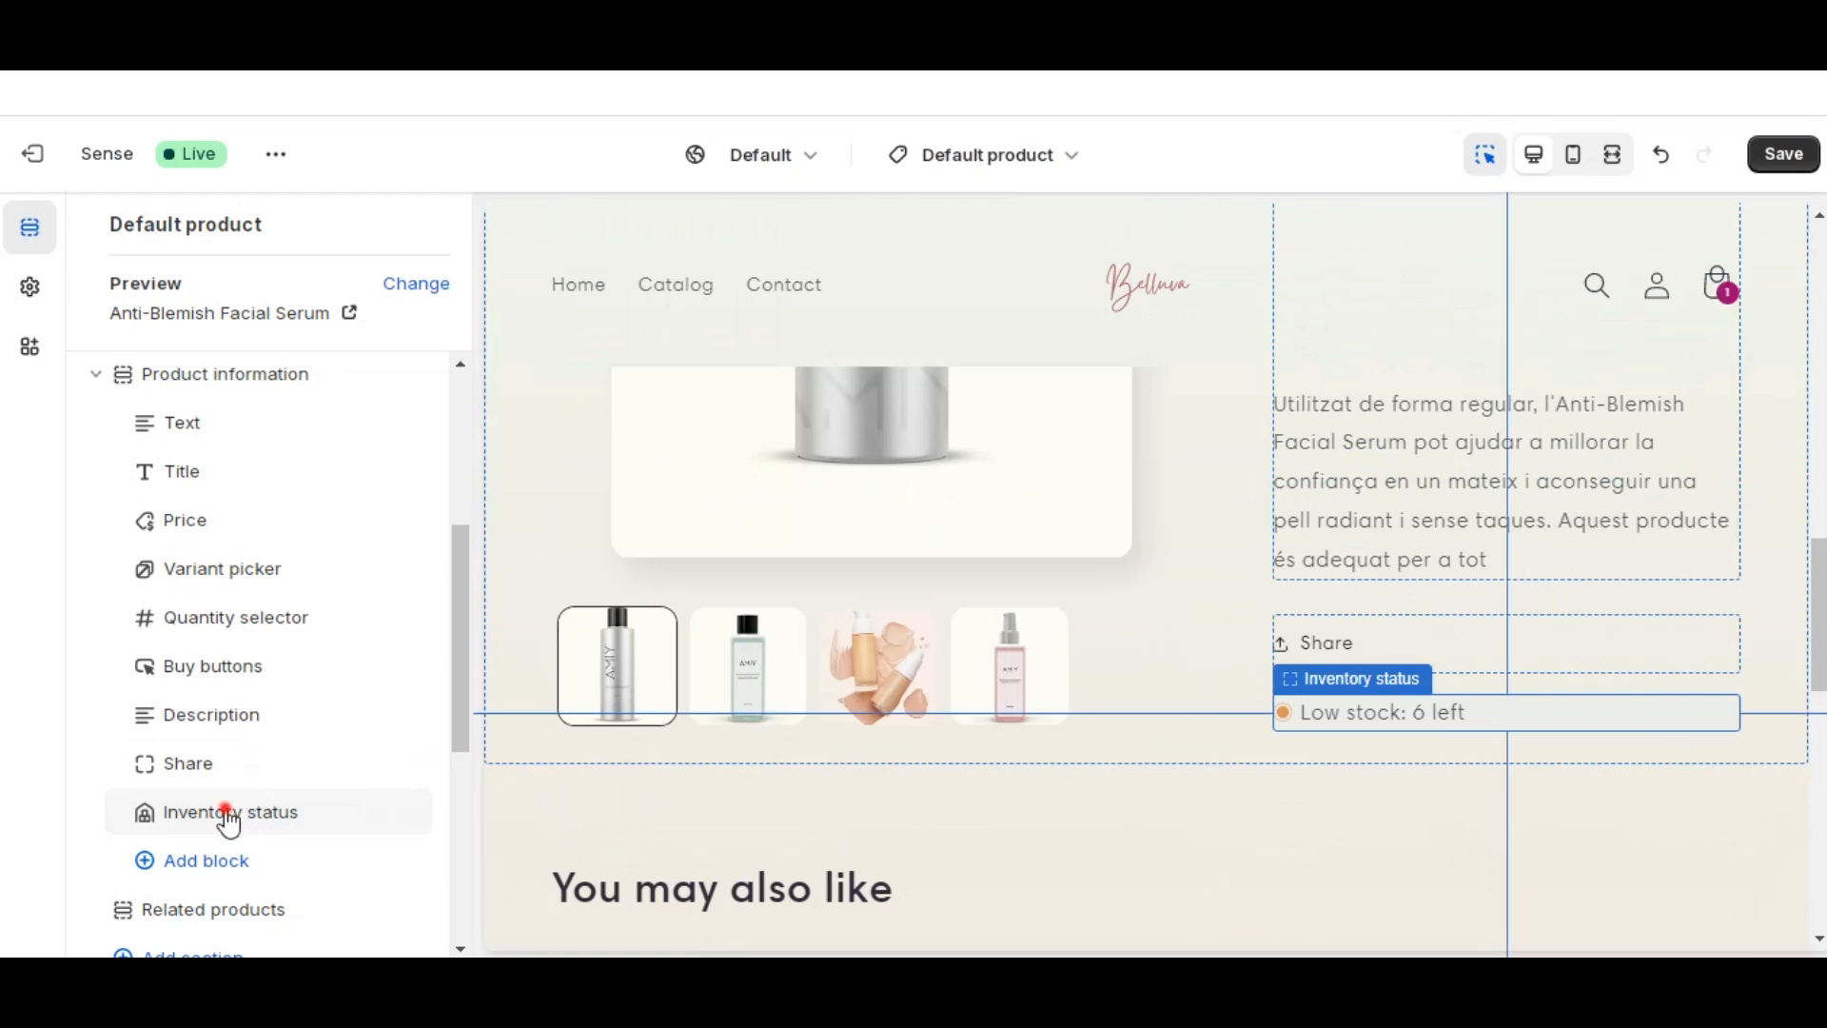
left_click_drag(204, 804, 196, 518)
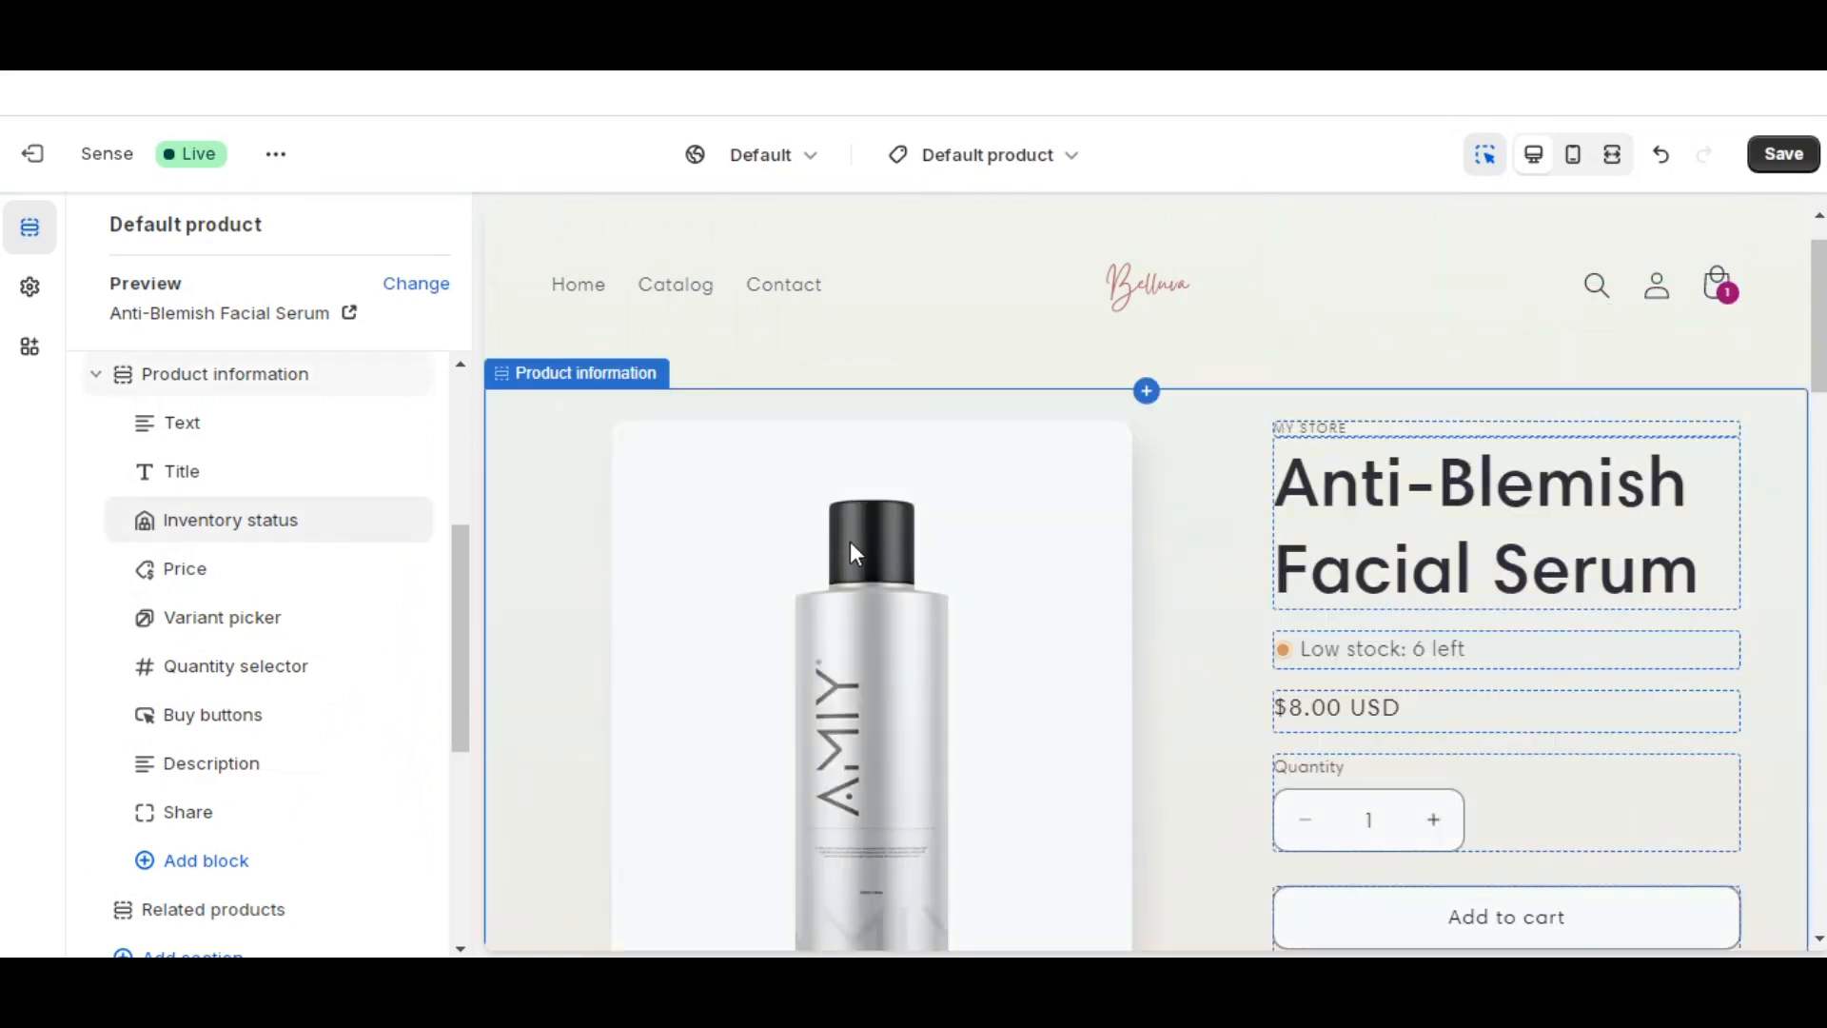
left_click(233, 535)
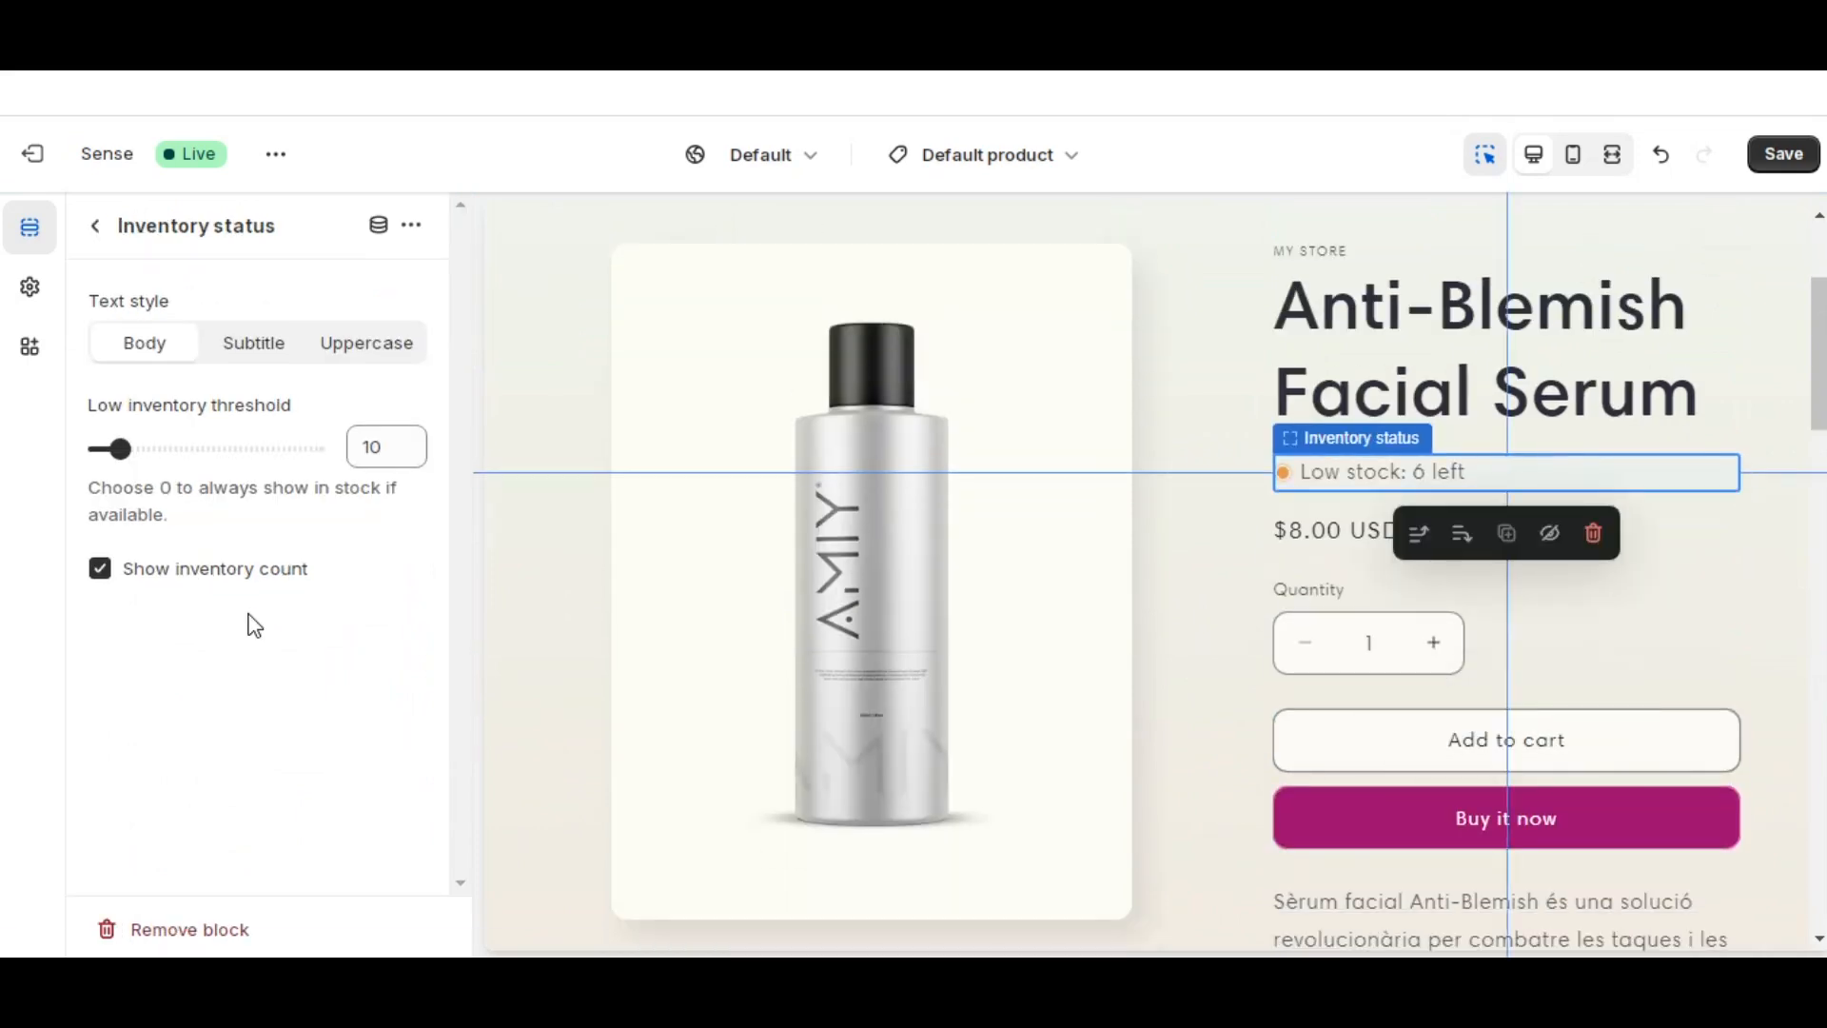
left_click(95, 233)
- Look through the remaining template sections and save the product template changes
scroll(171, 600, "down", 5)
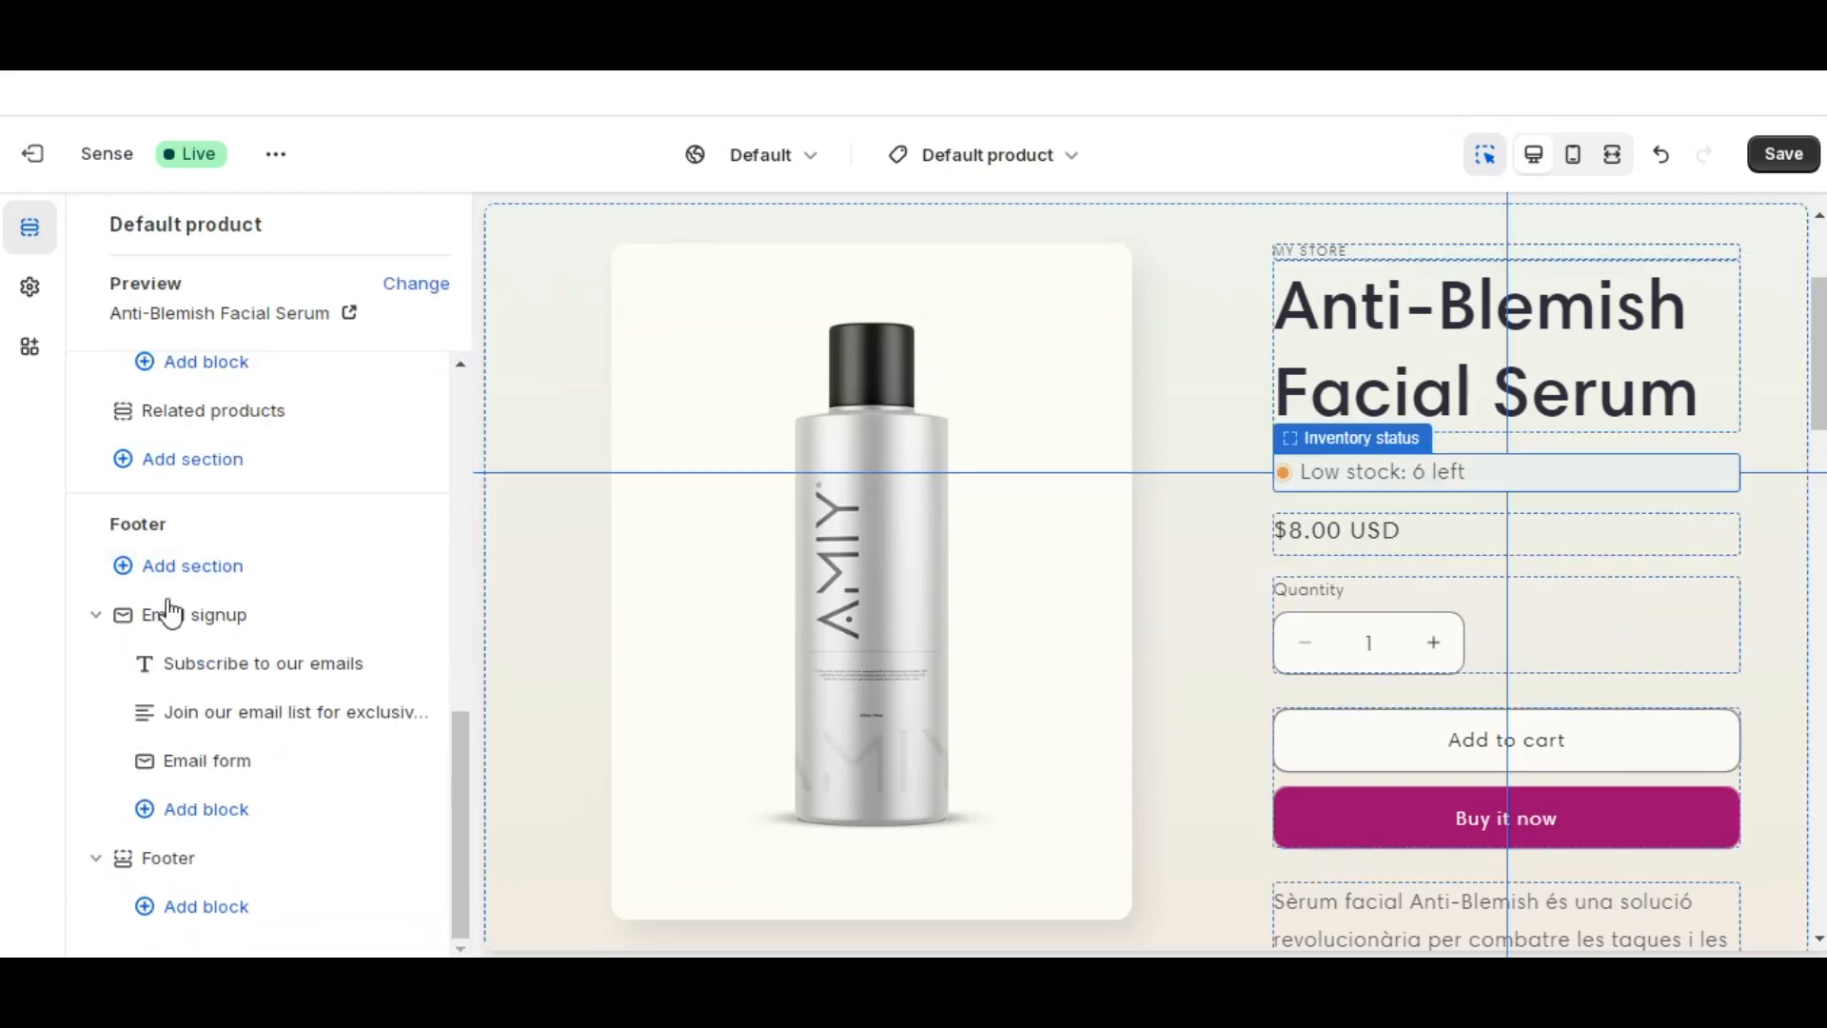
scroll(457, 466, "up", 5)
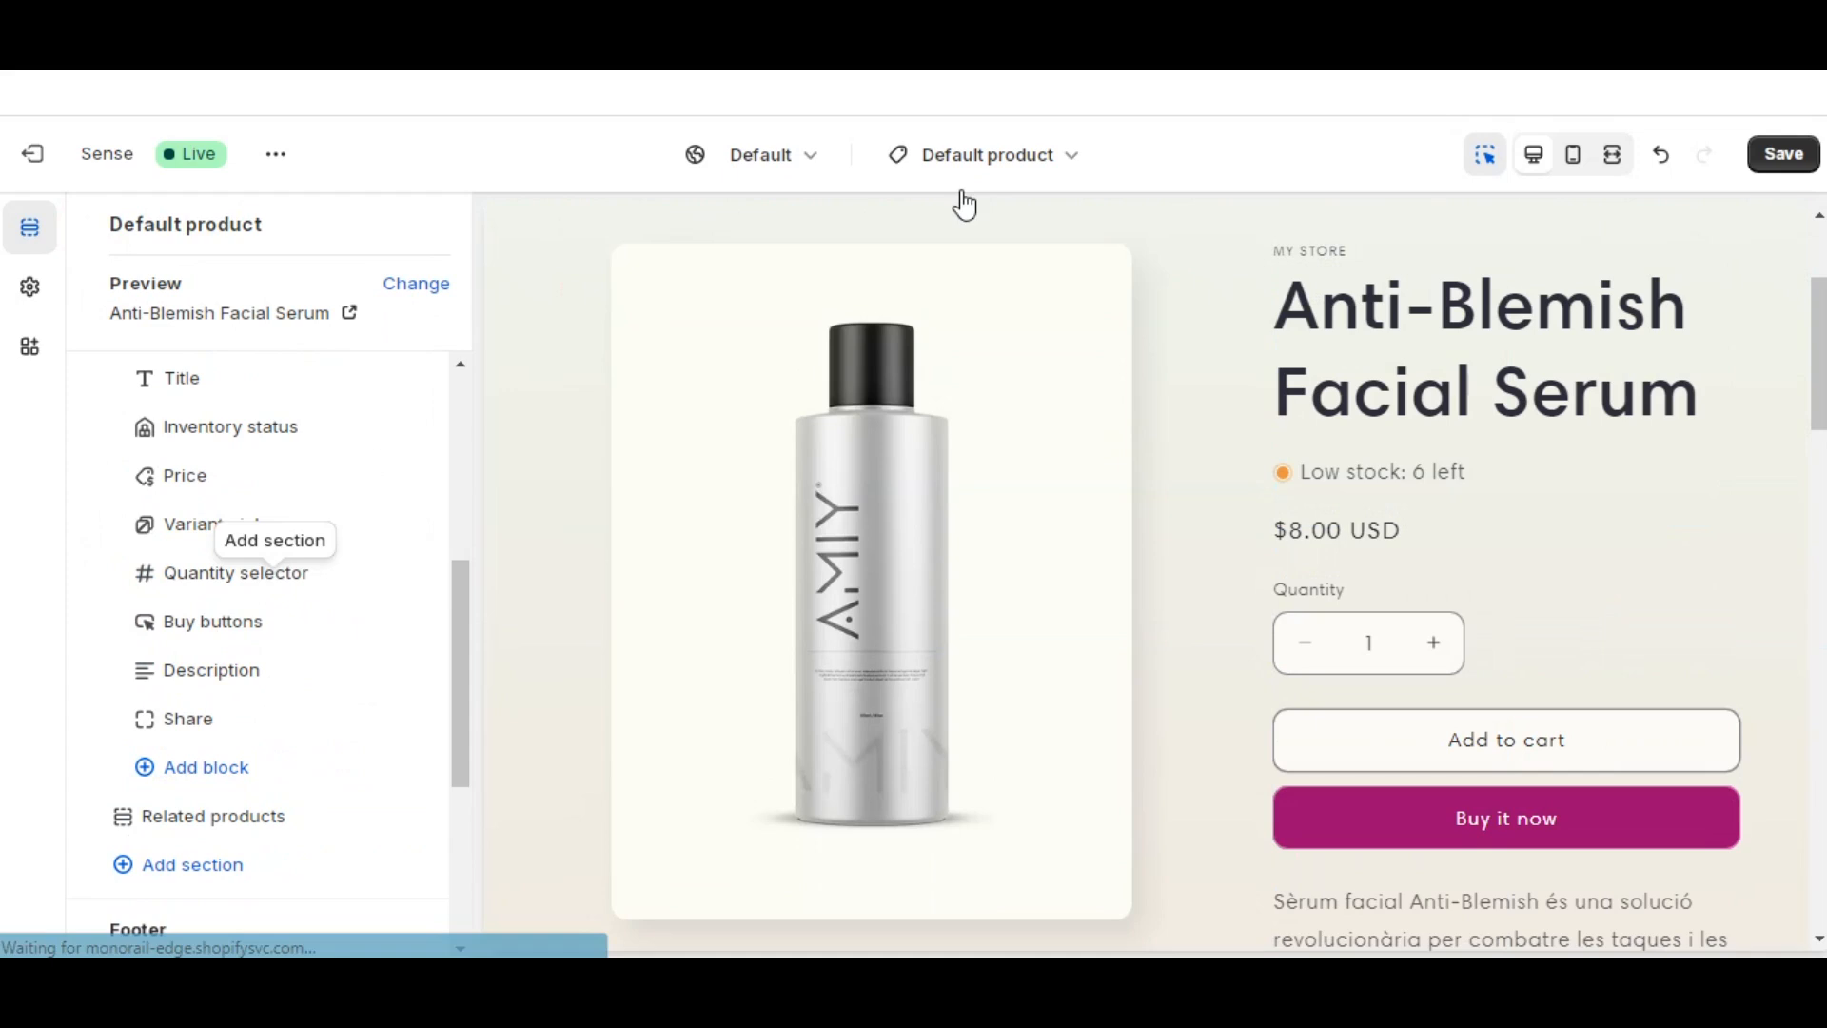
left_click(1811, 157)
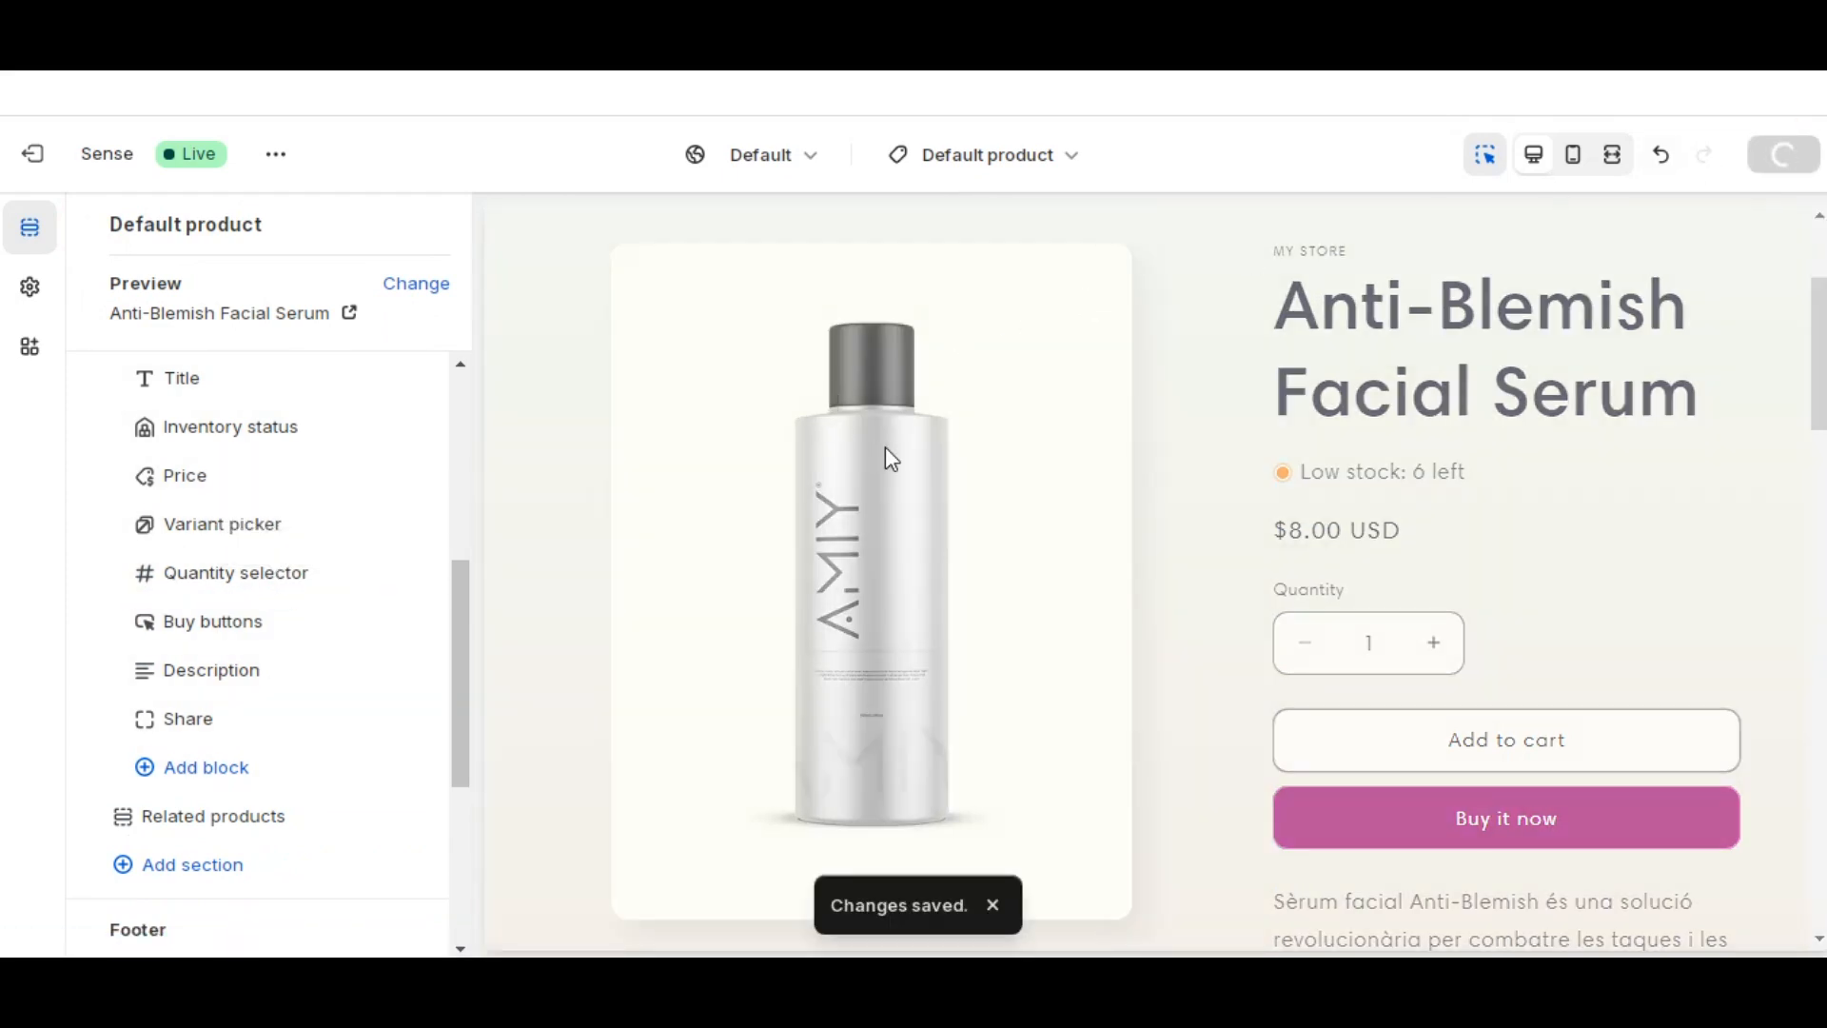
- Open the default collection template for editing
left_click(1023, 168)
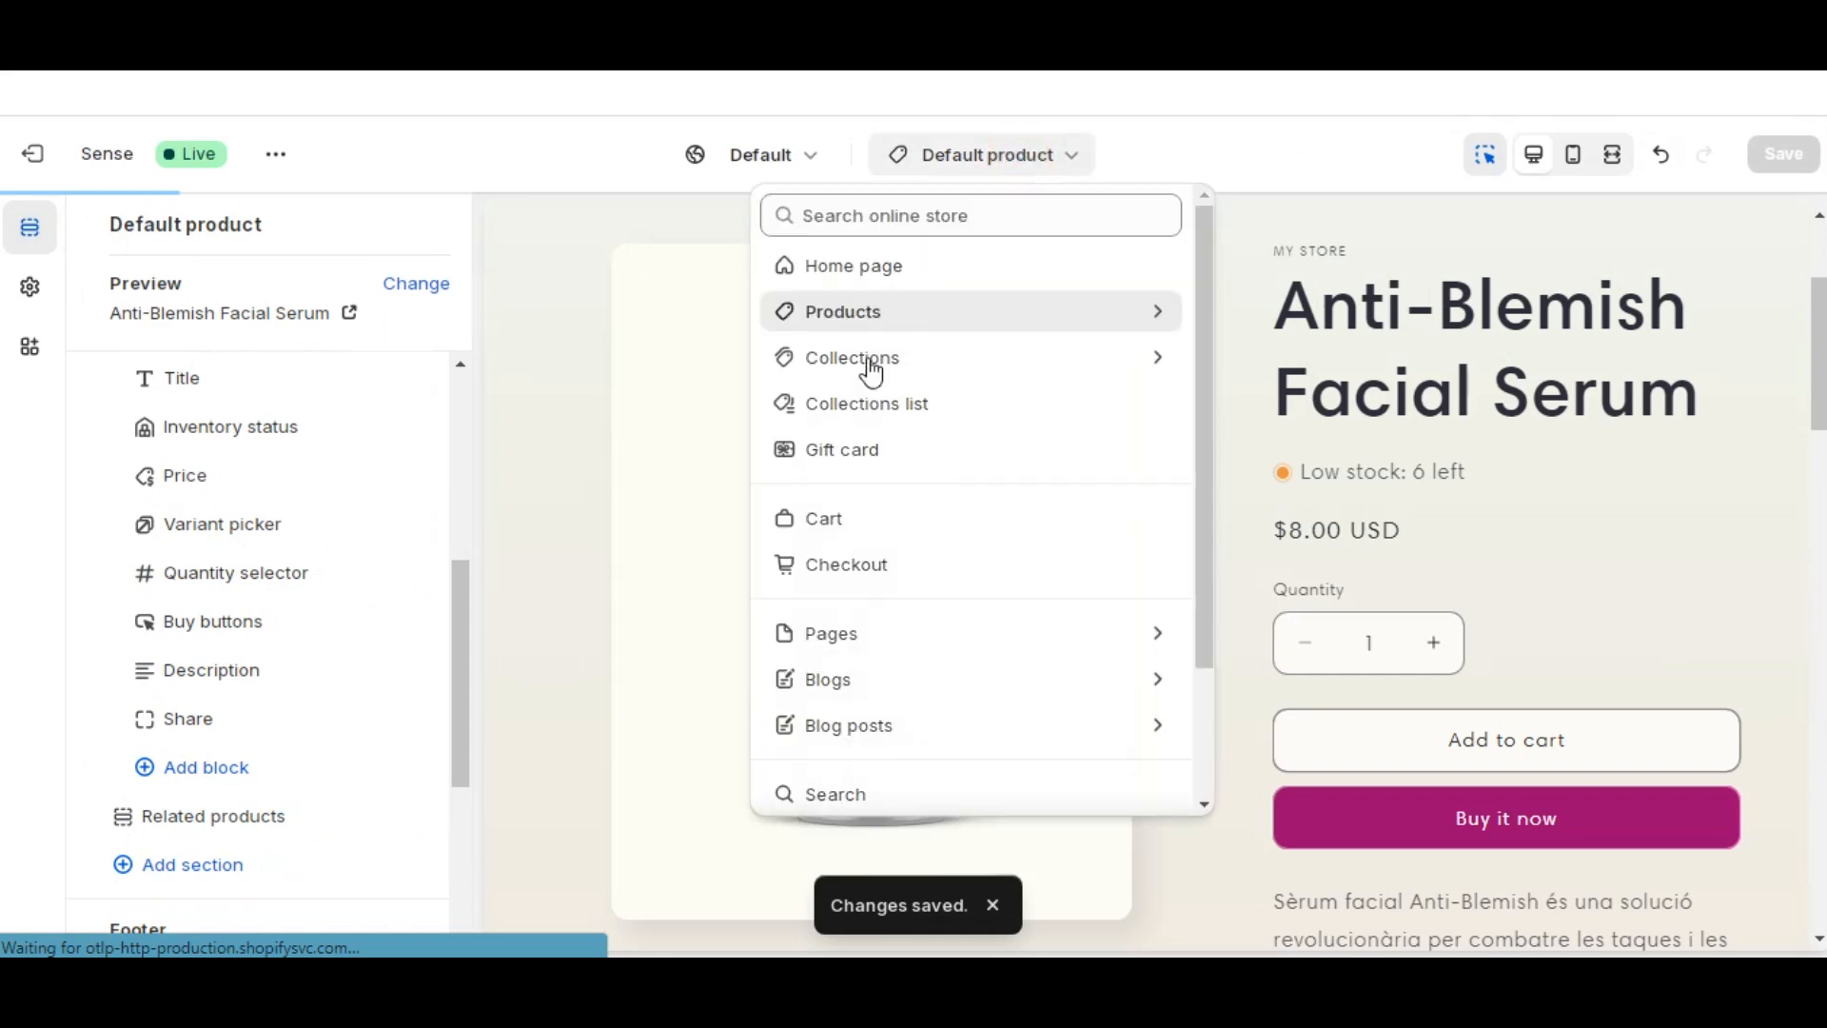
left_click(870, 361)
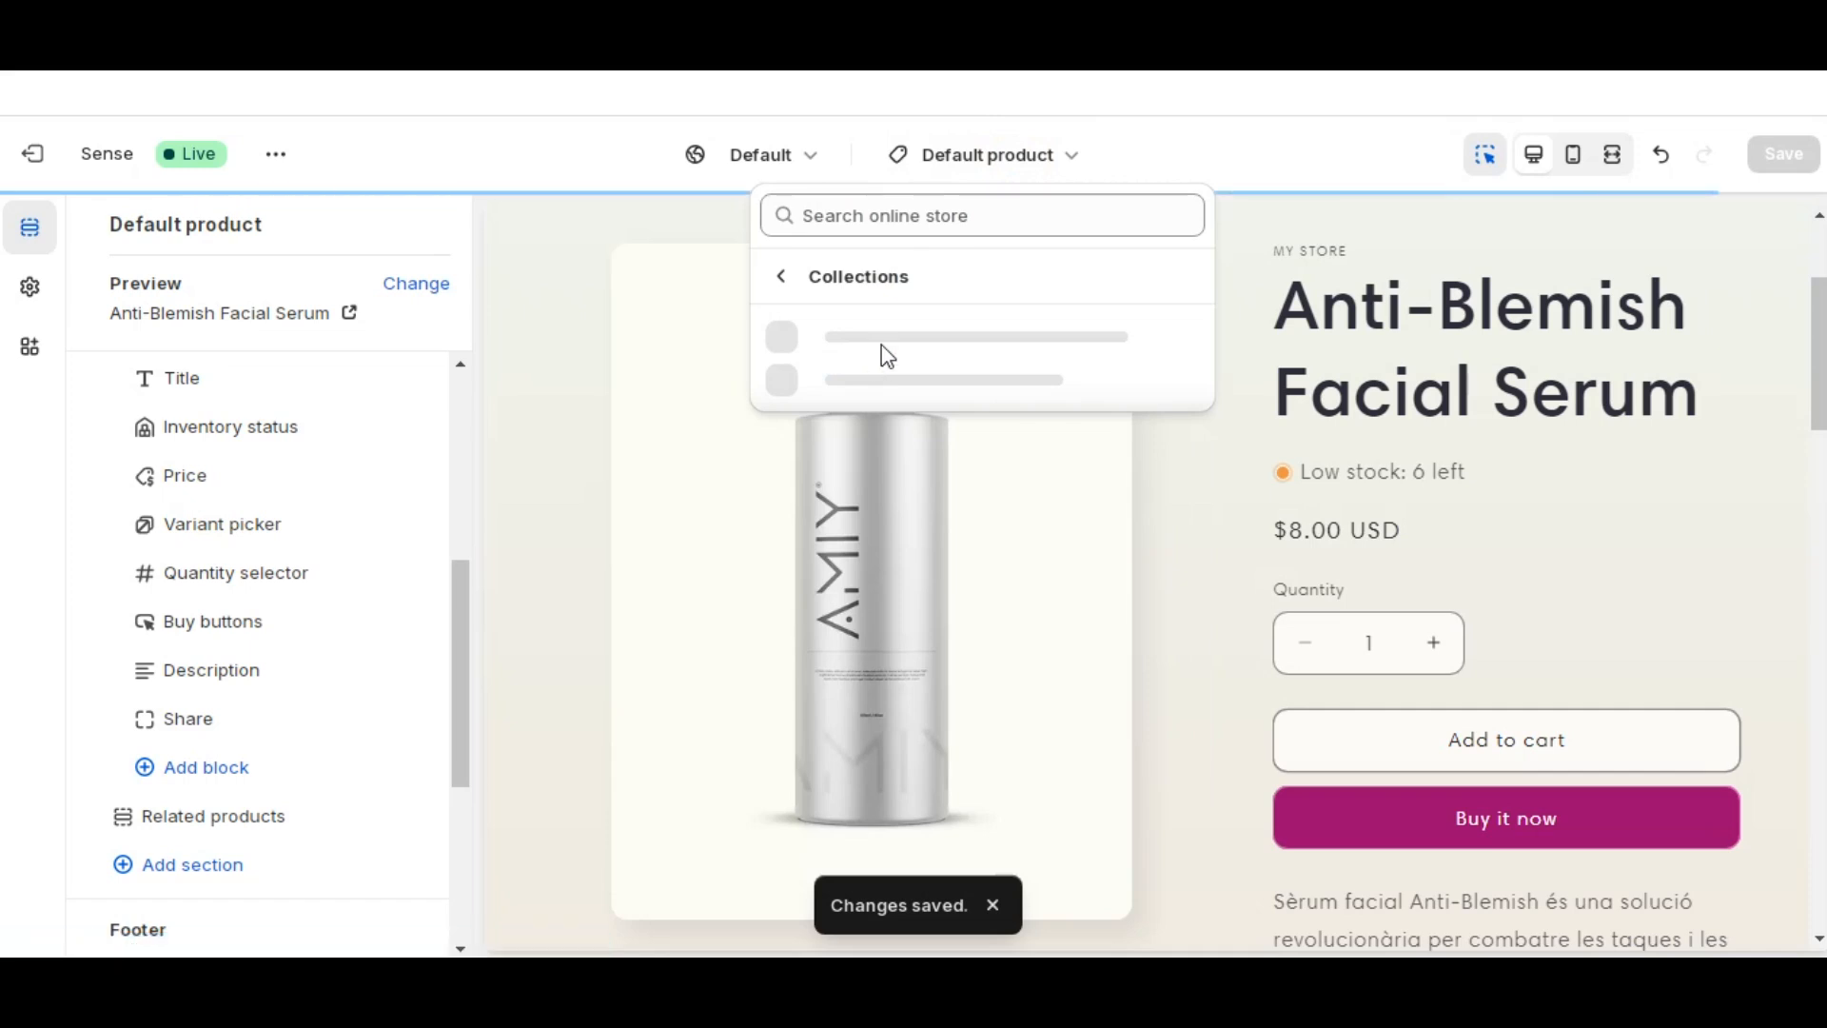
left_click(882, 347)
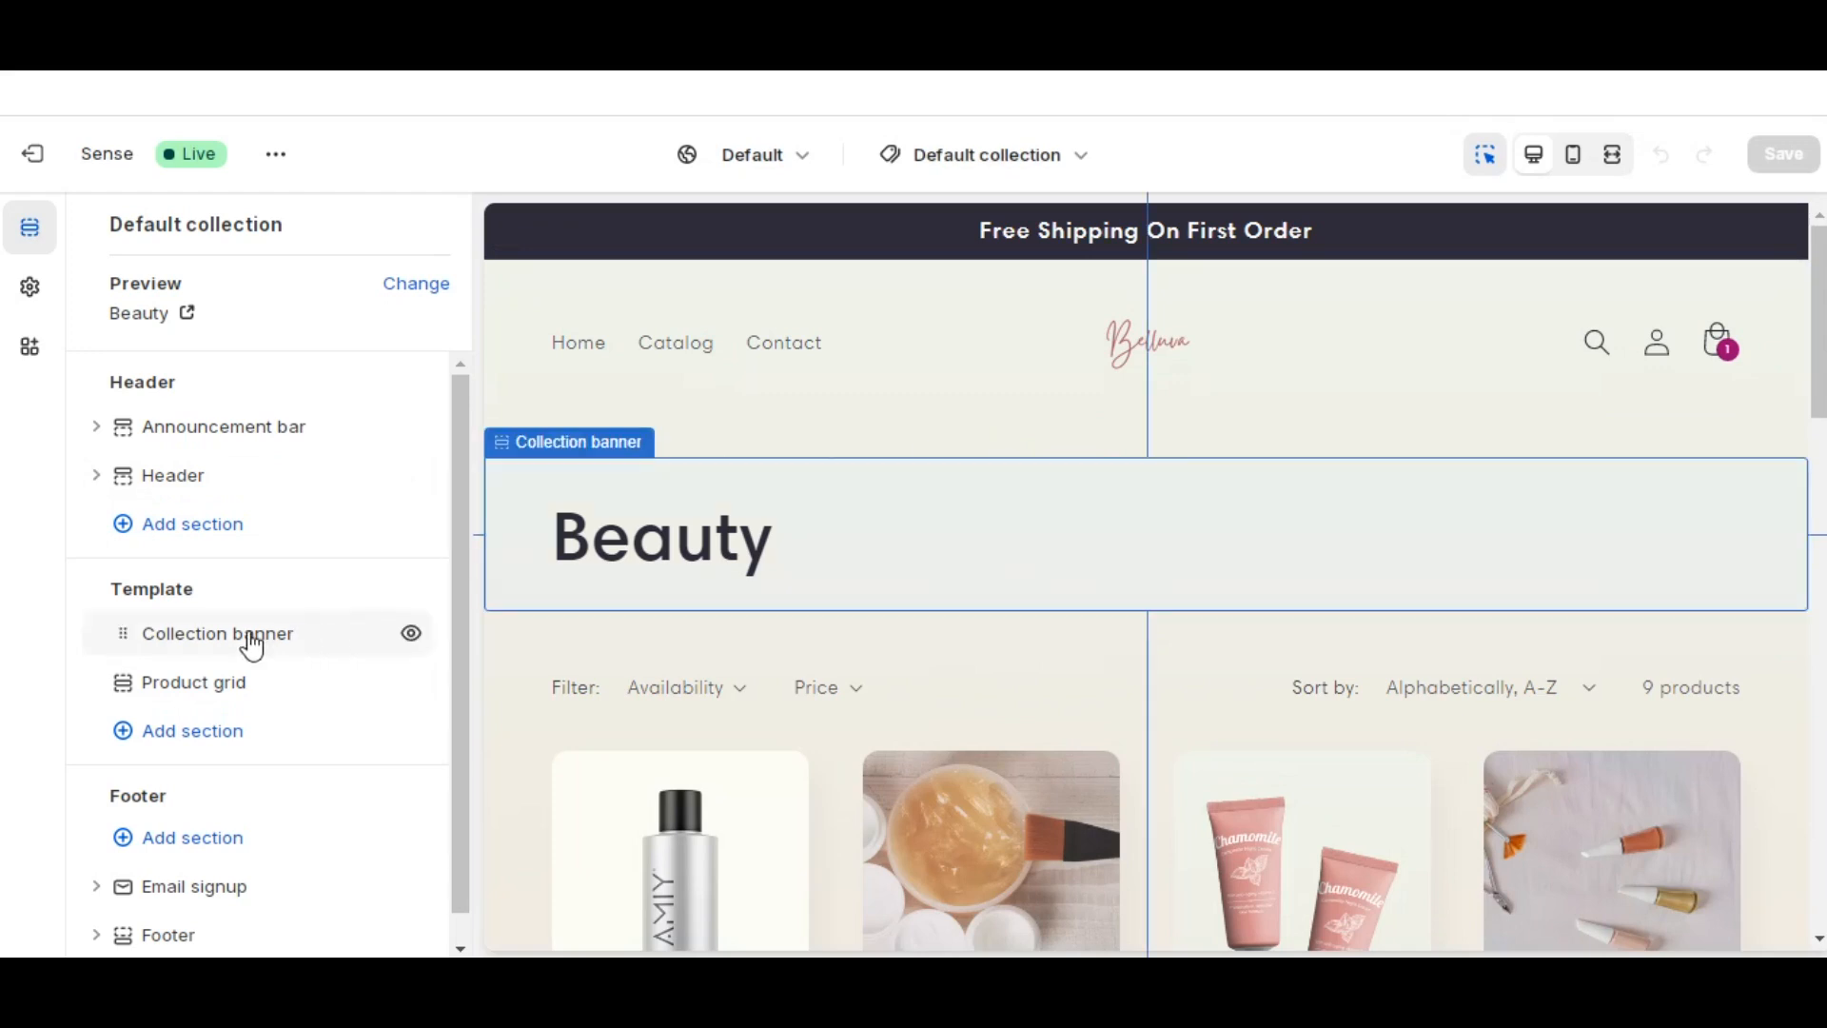
- Open the Product grid section's settings and set the products per page to 16
left_click(225, 686)
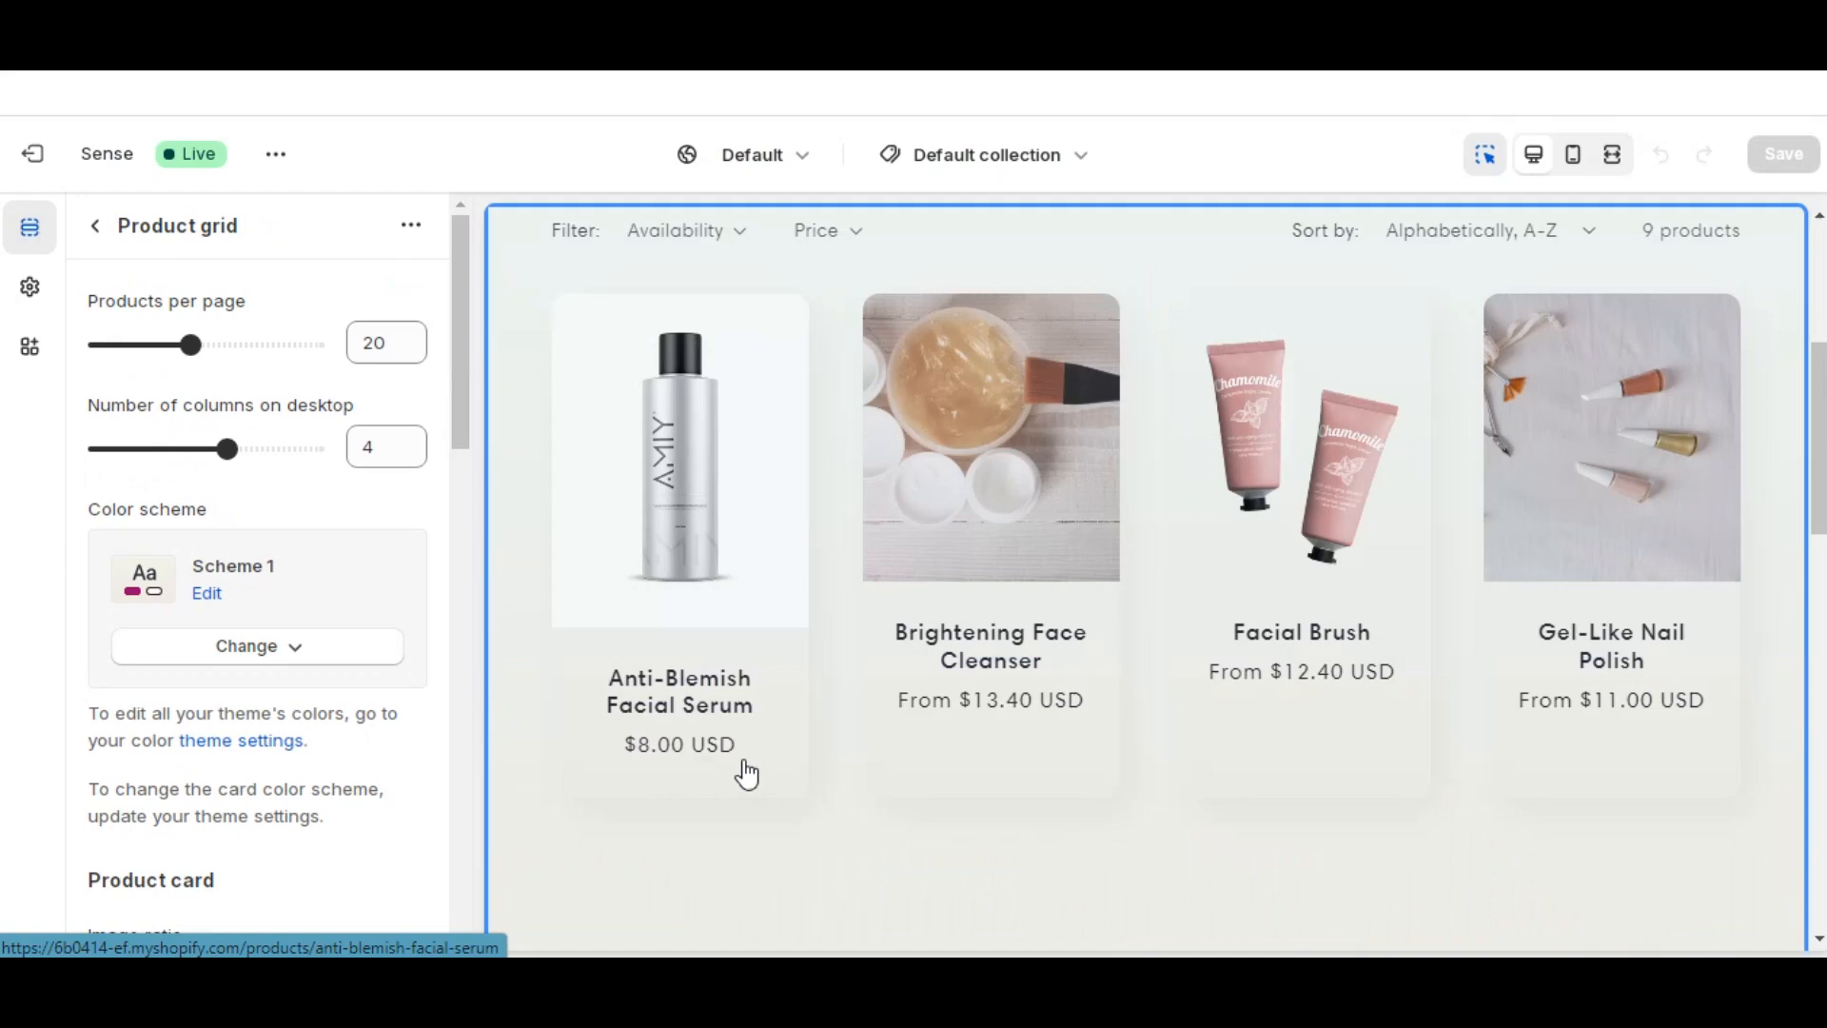
scroll(747, 773, "down", 1)
scroll(371, 619, "down", 1)
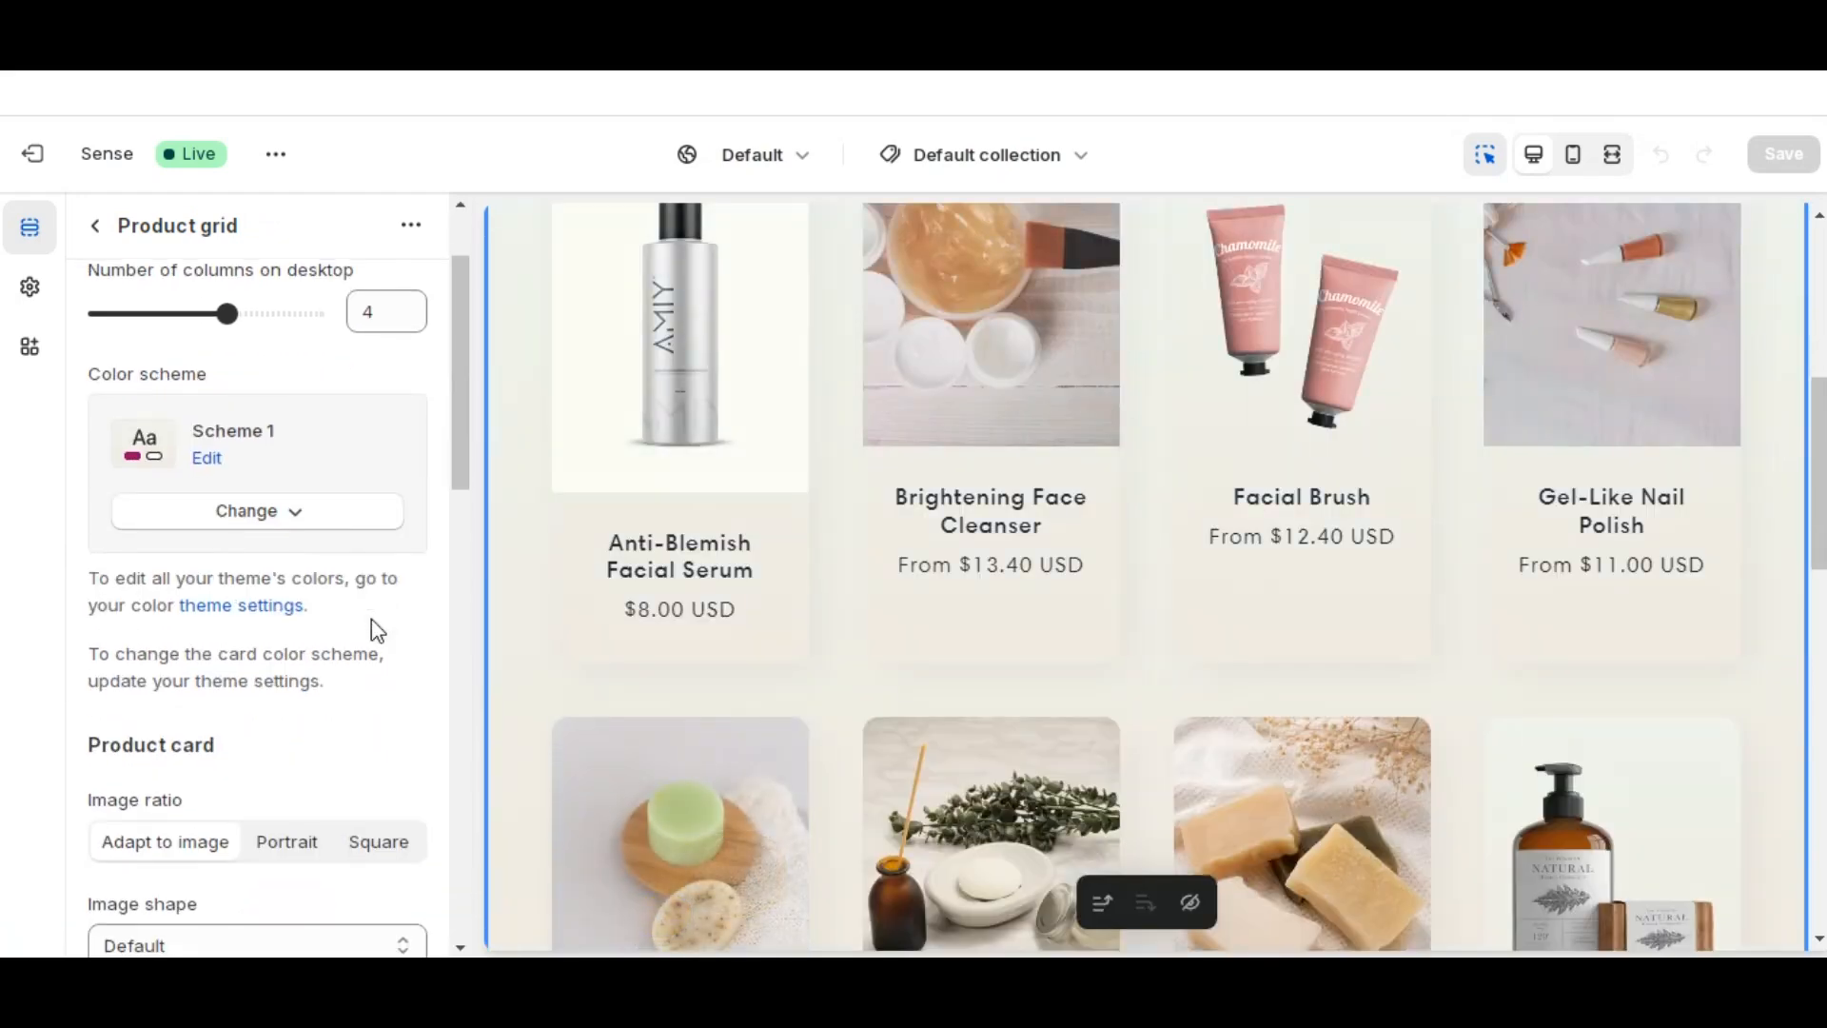
scroll(372, 618, "up", 1)
left_click_drag(389, 343, 363, 343)
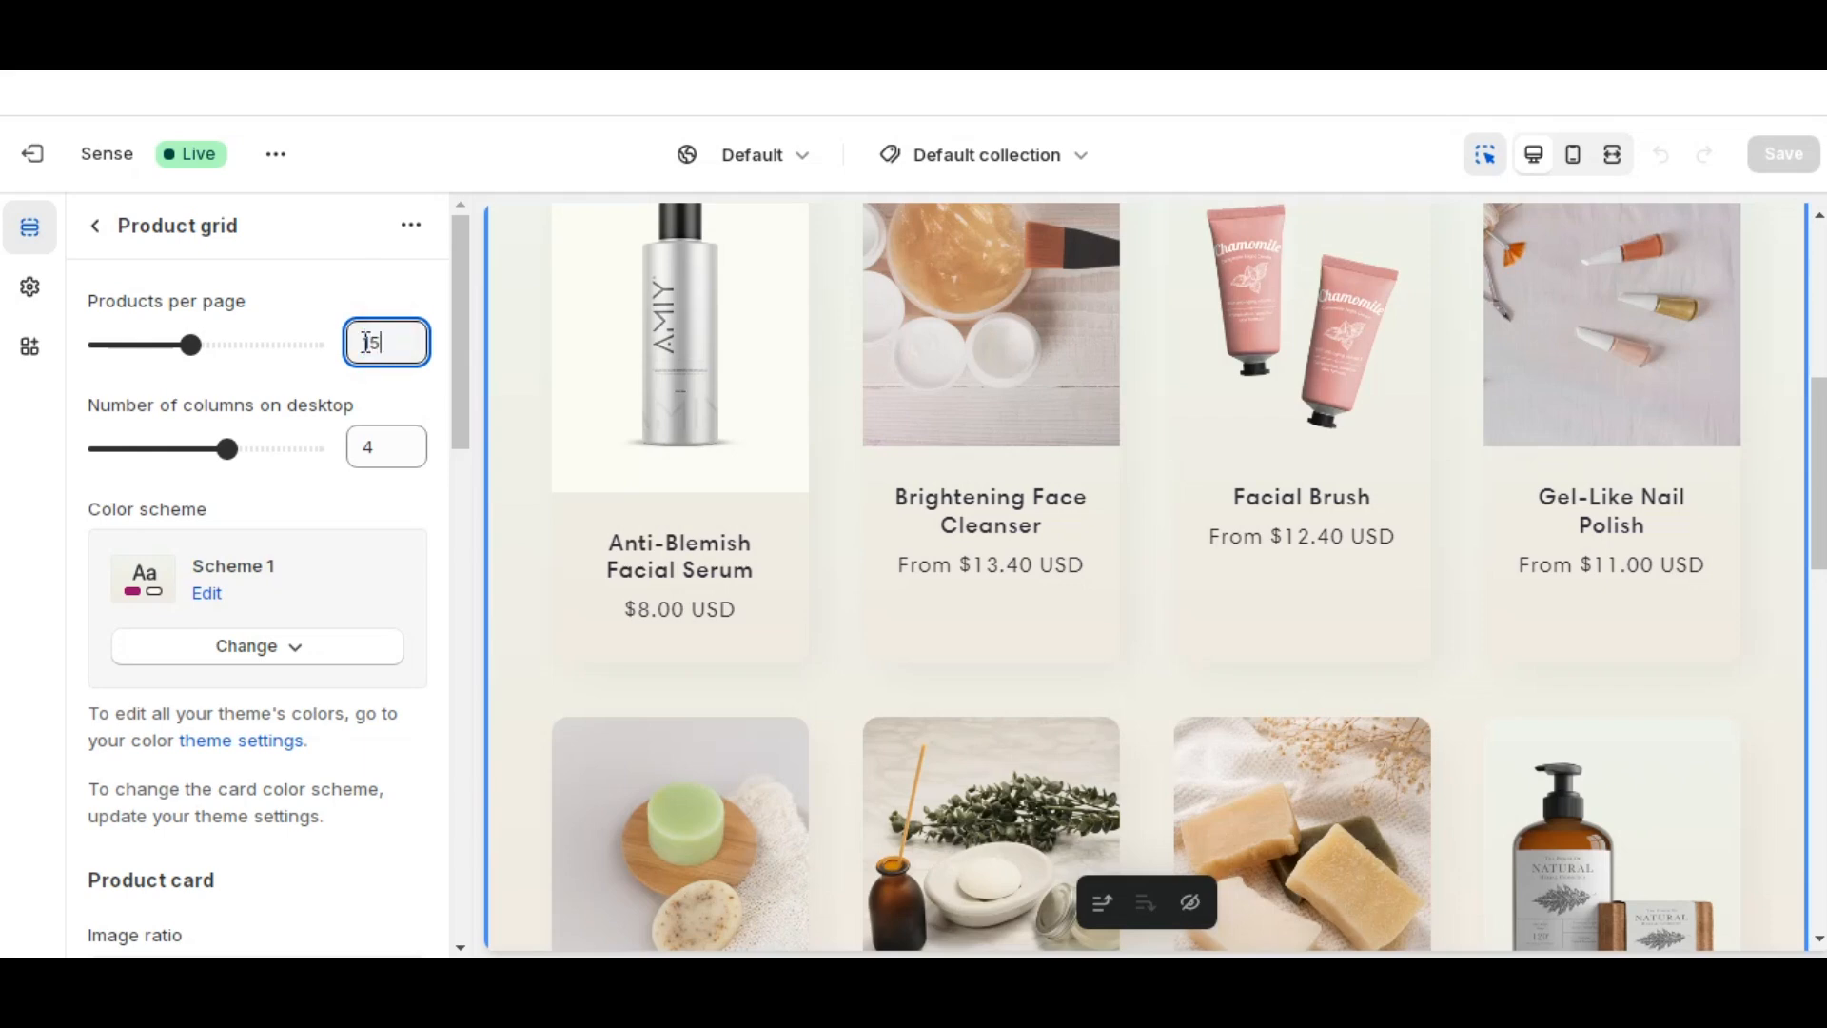
type("15")
left_click_drag(394, 348, 362, 345)
type("16")
left_click(422, 531)
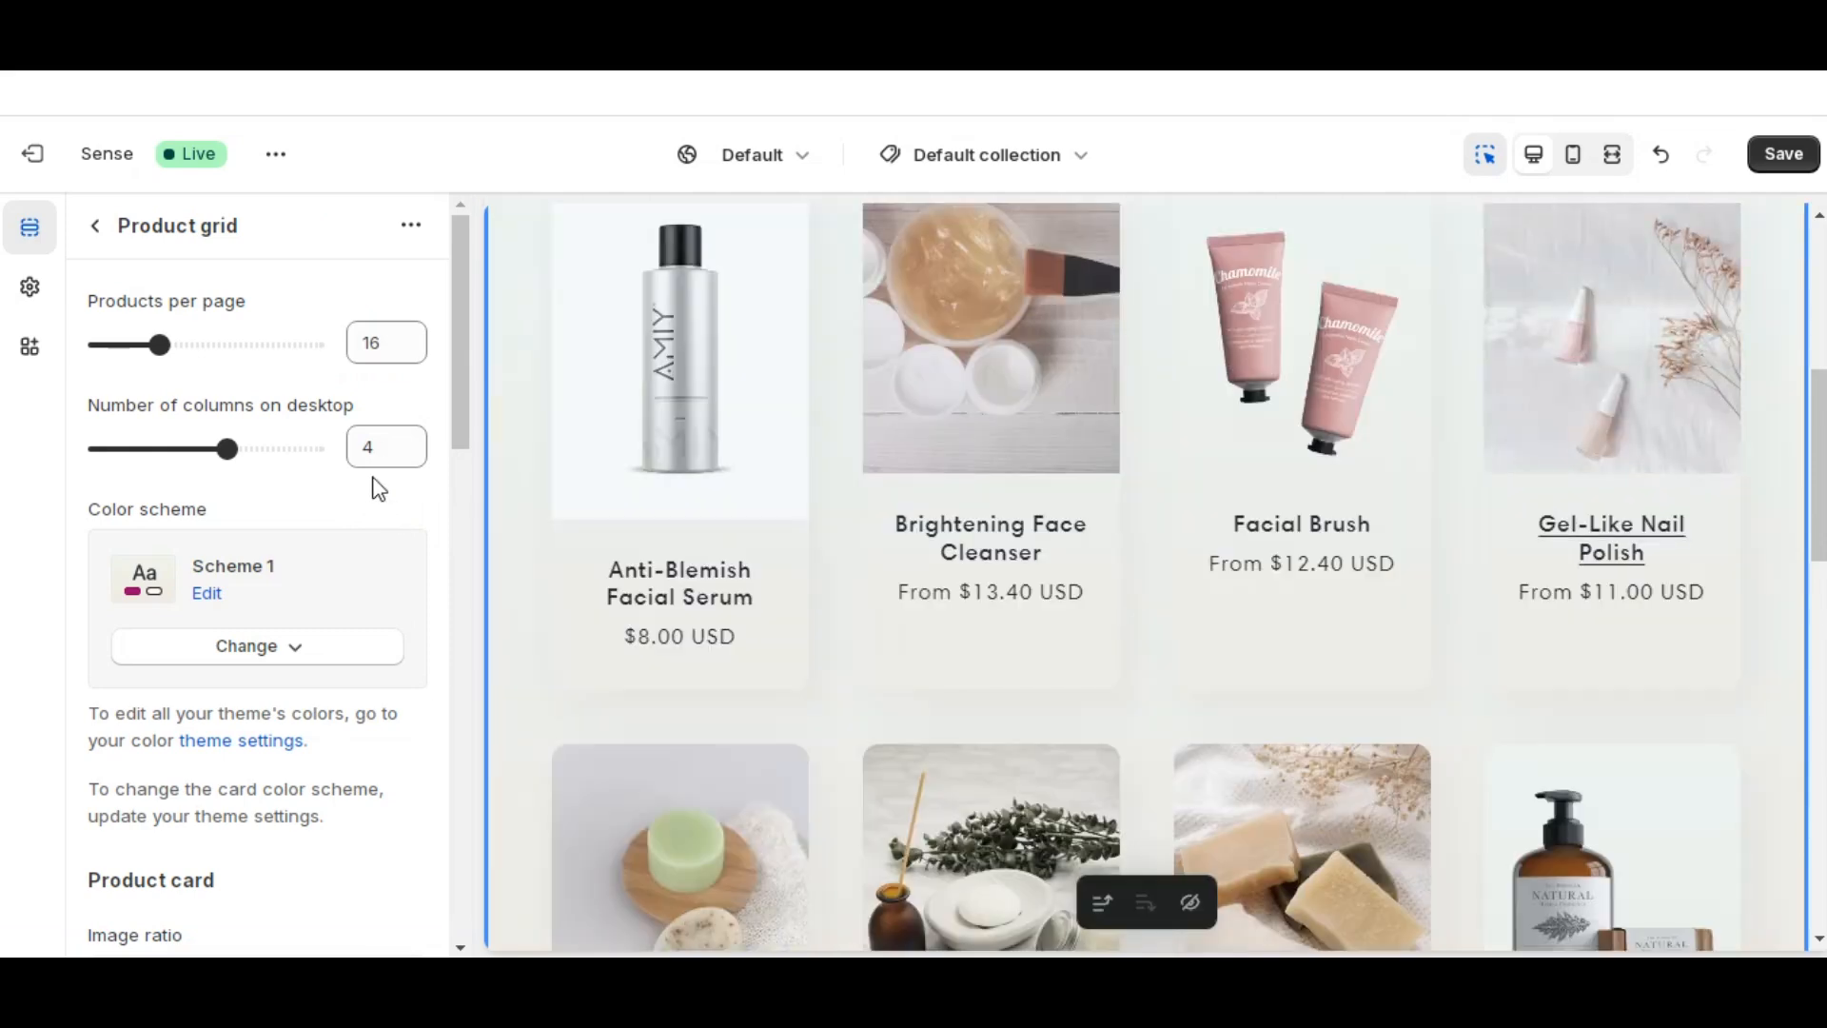
- Set the product grid's number of columns on desktop to 3
left_click(376, 448)
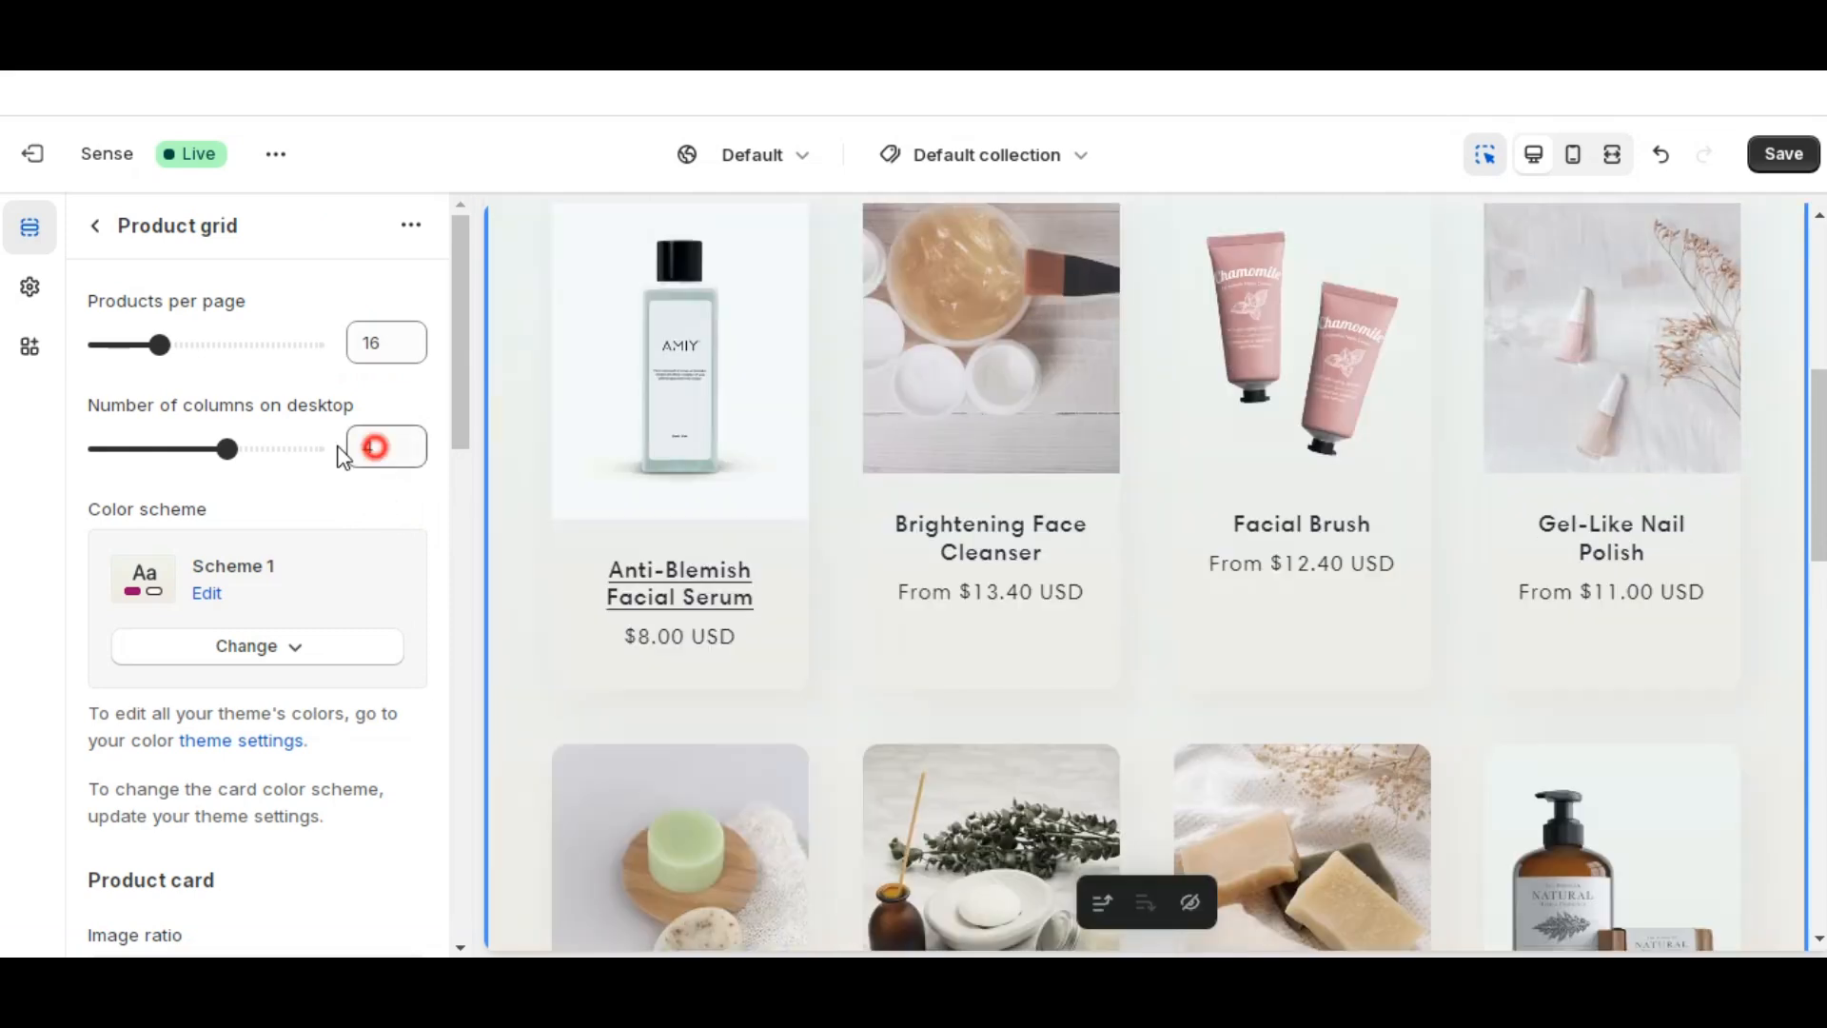
type("3")
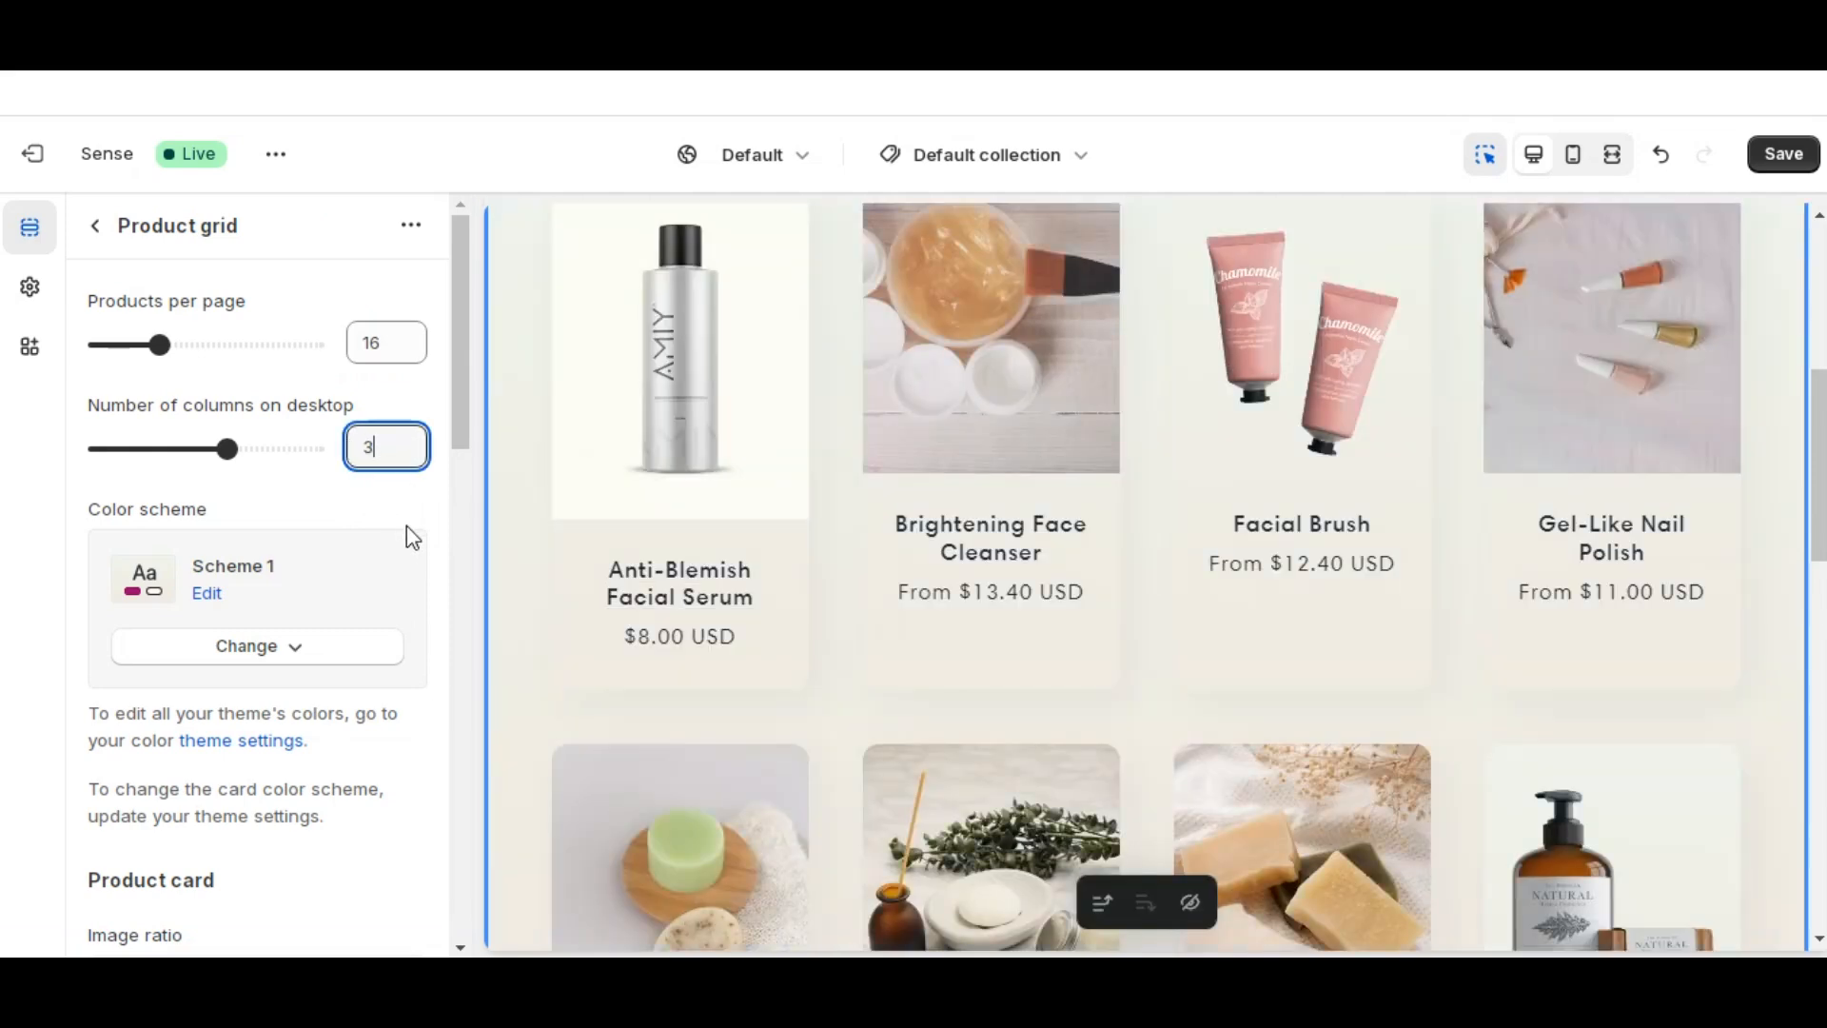
scroll(409, 526, "down", 3)
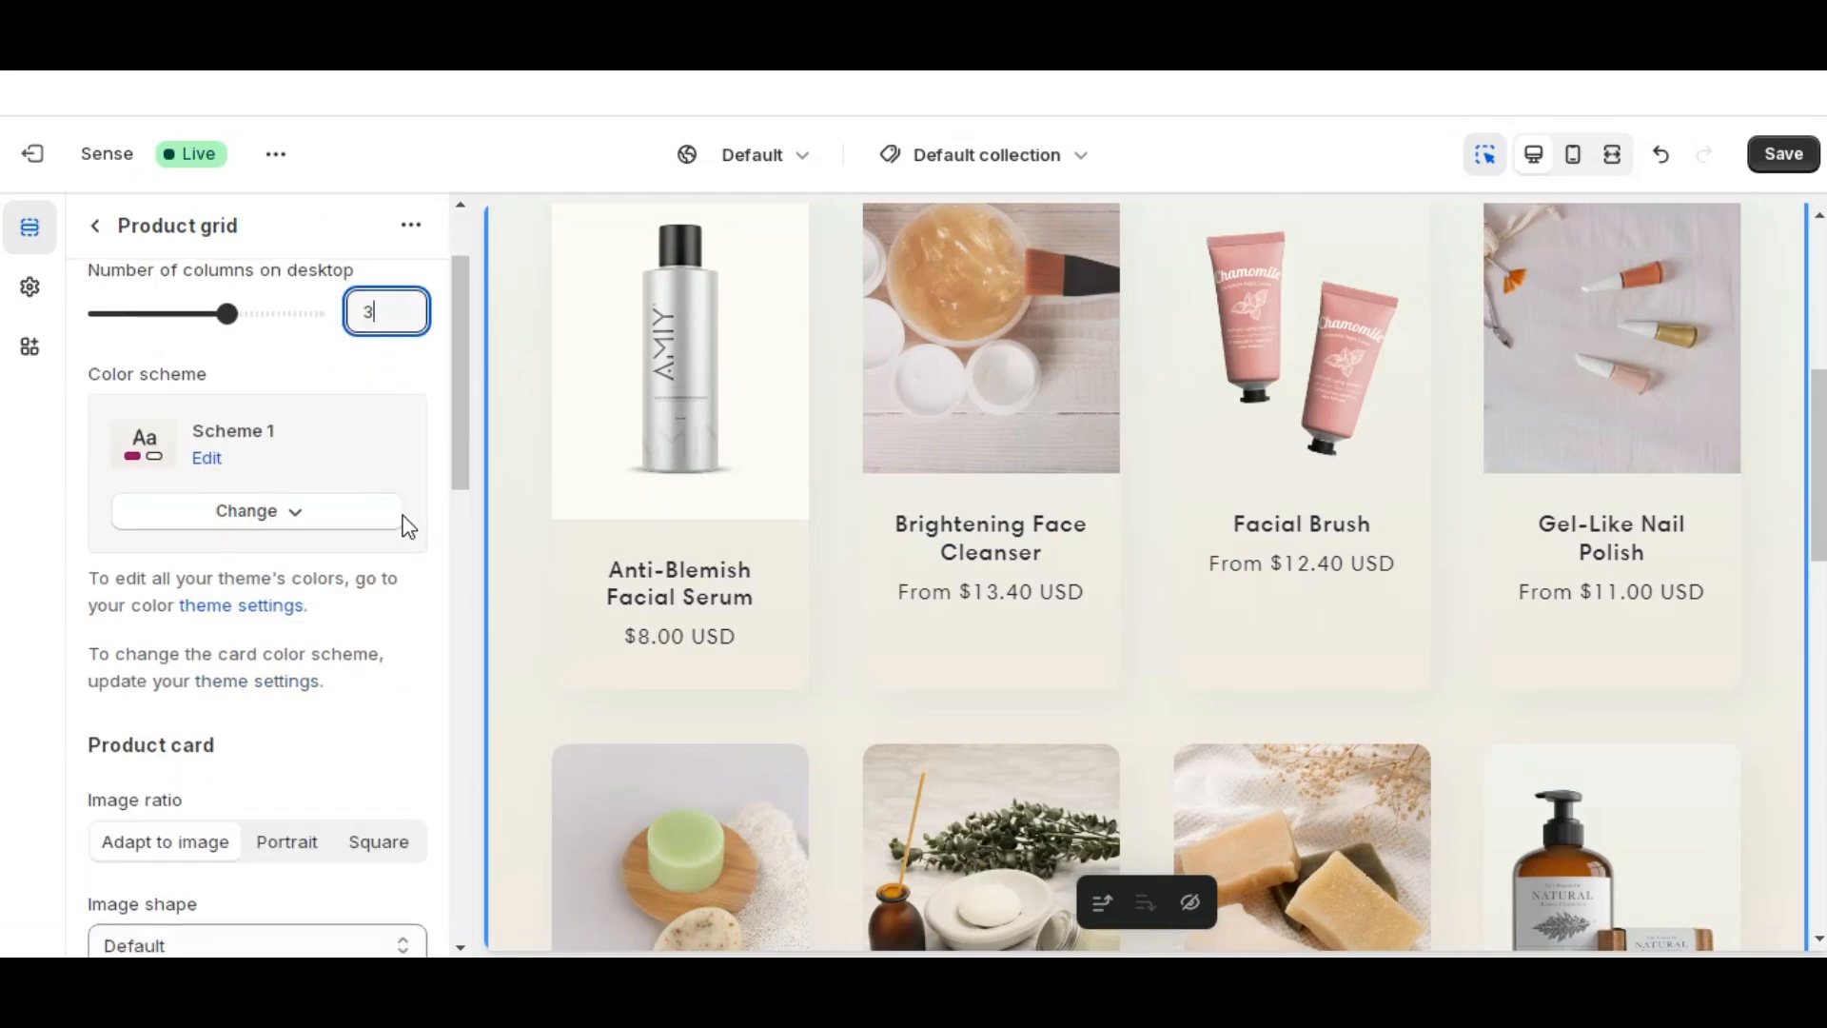
left_click(407, 524)
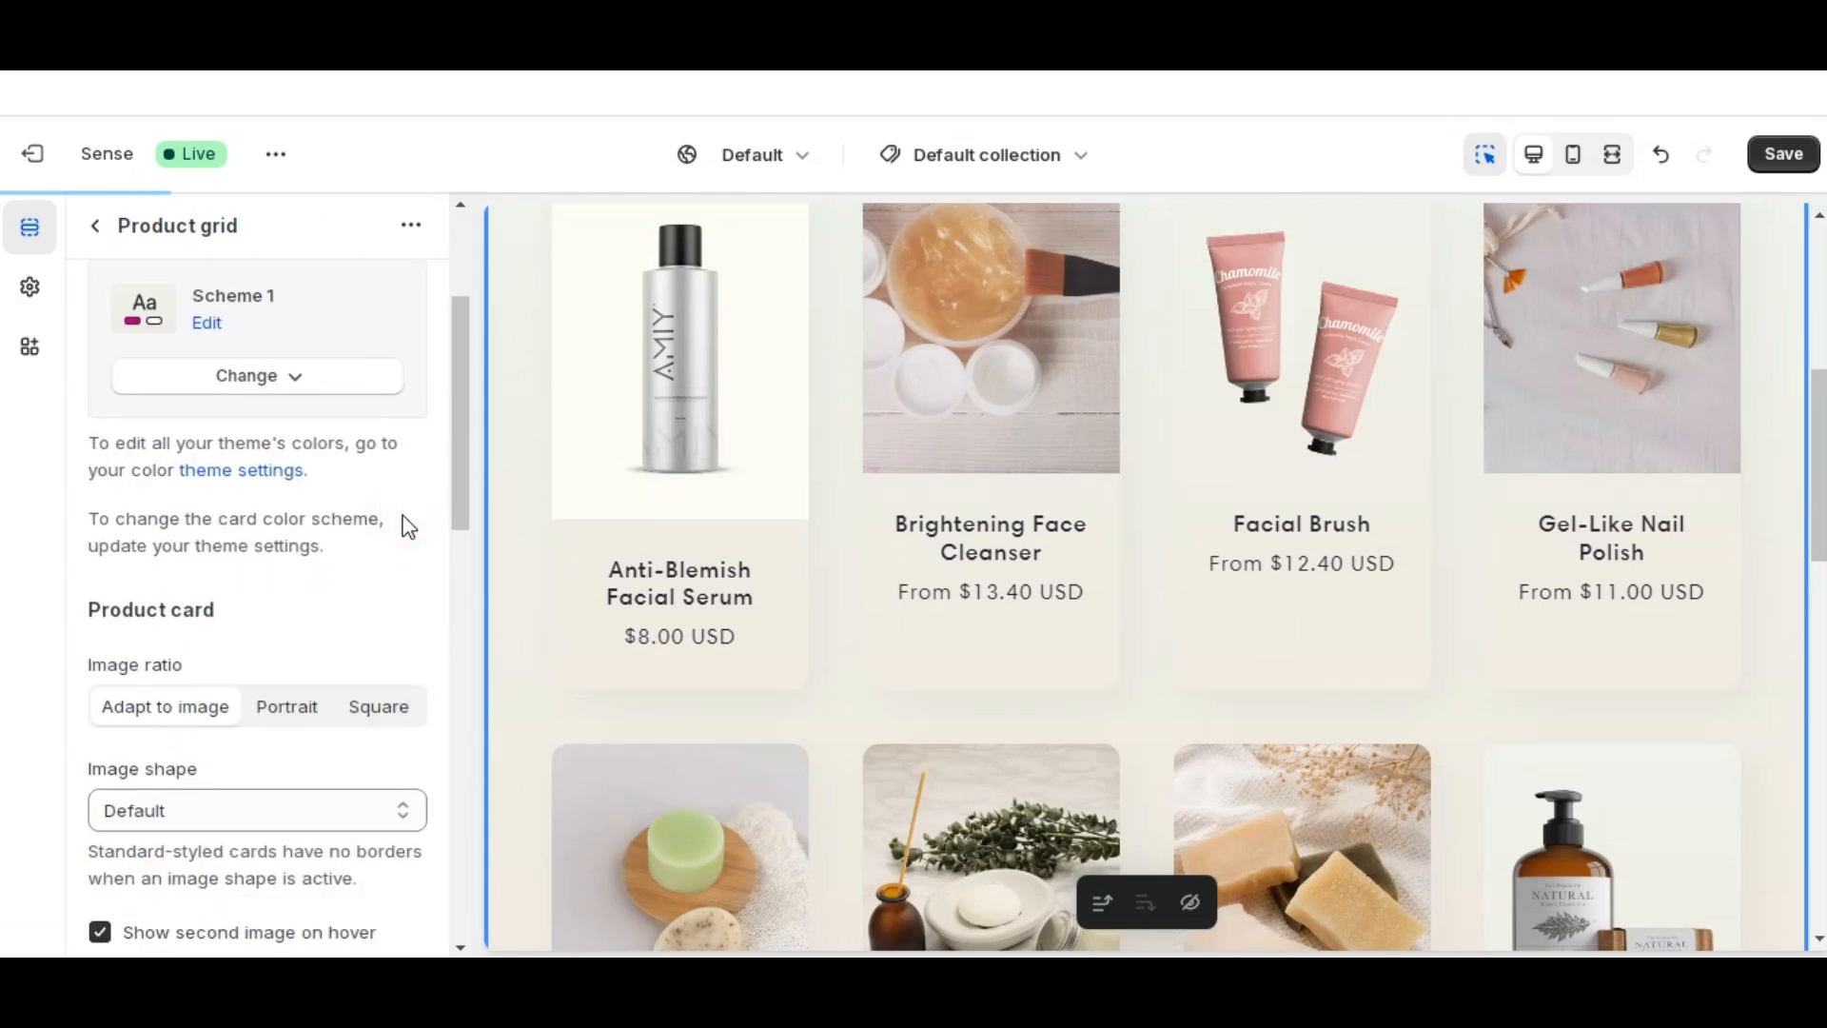
- Try the Standard quick add option on the product grid, check the preview and set it back to None
scroll(408, 527, "down", 2)
scroll(409, 526, "down", 1)
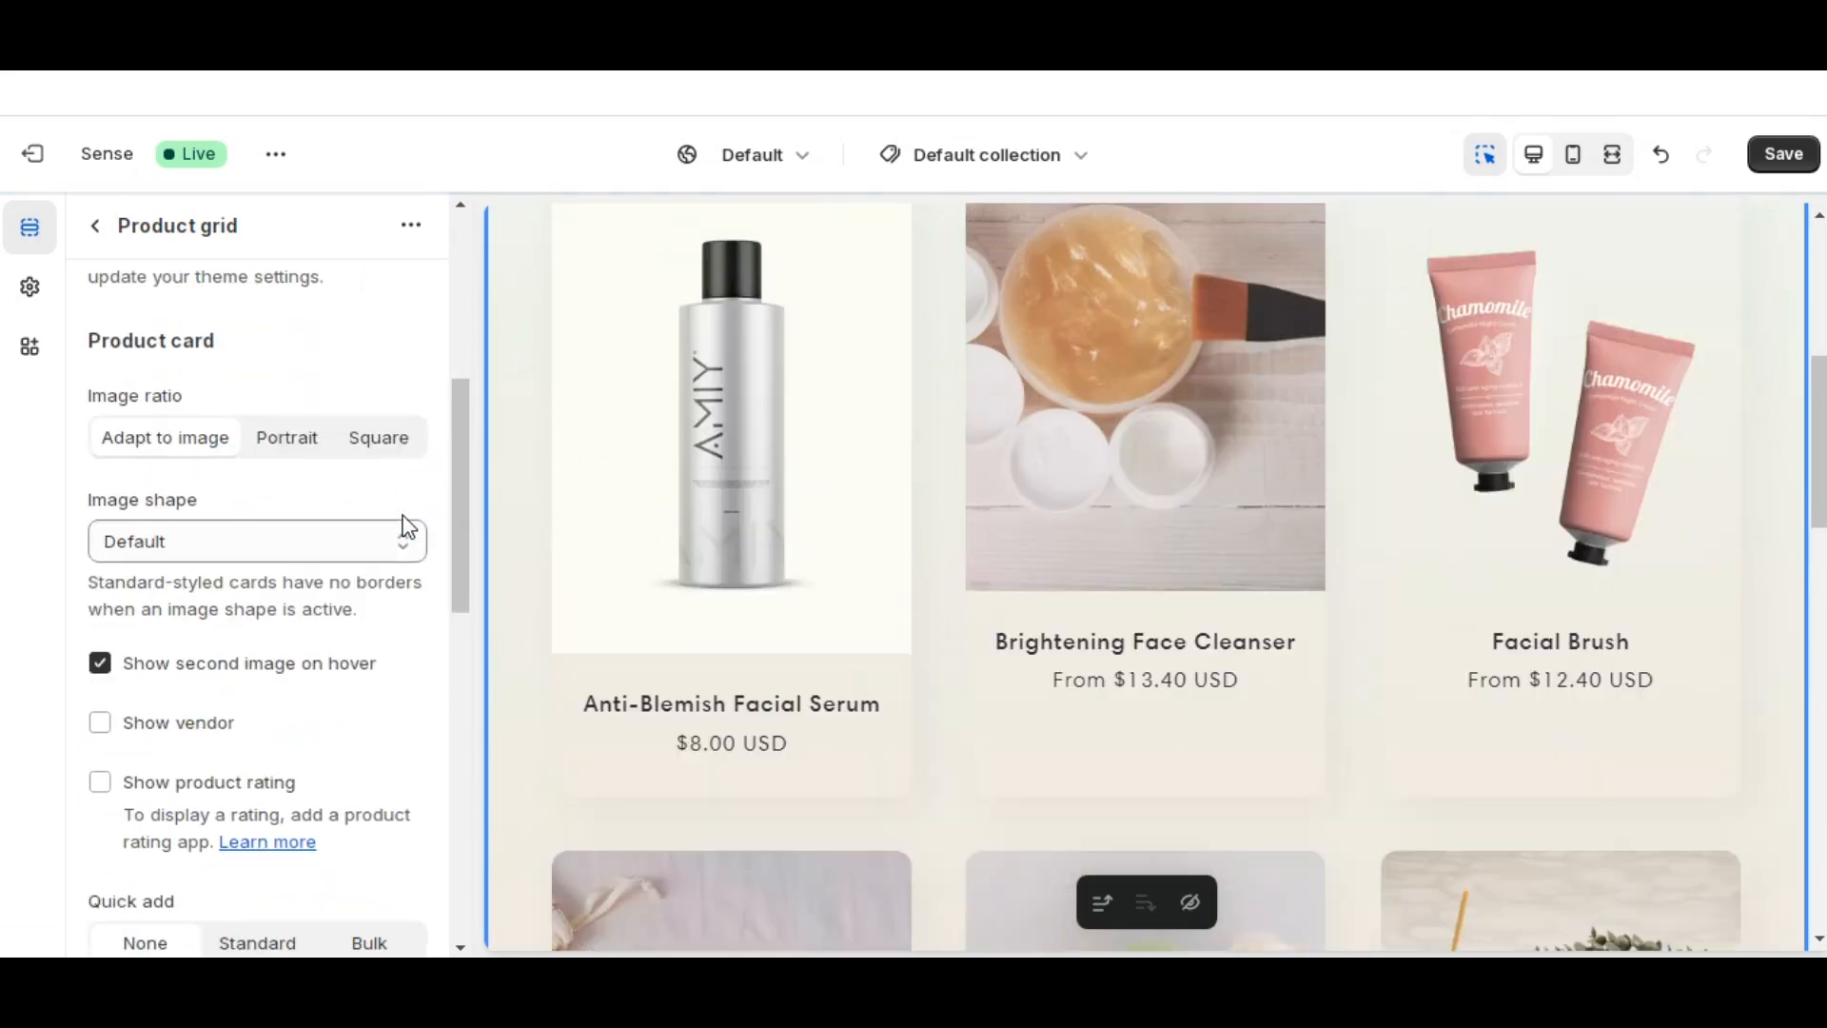
scroll(408, 527, "down", 3)
scroll(219, 466, "down", 2)
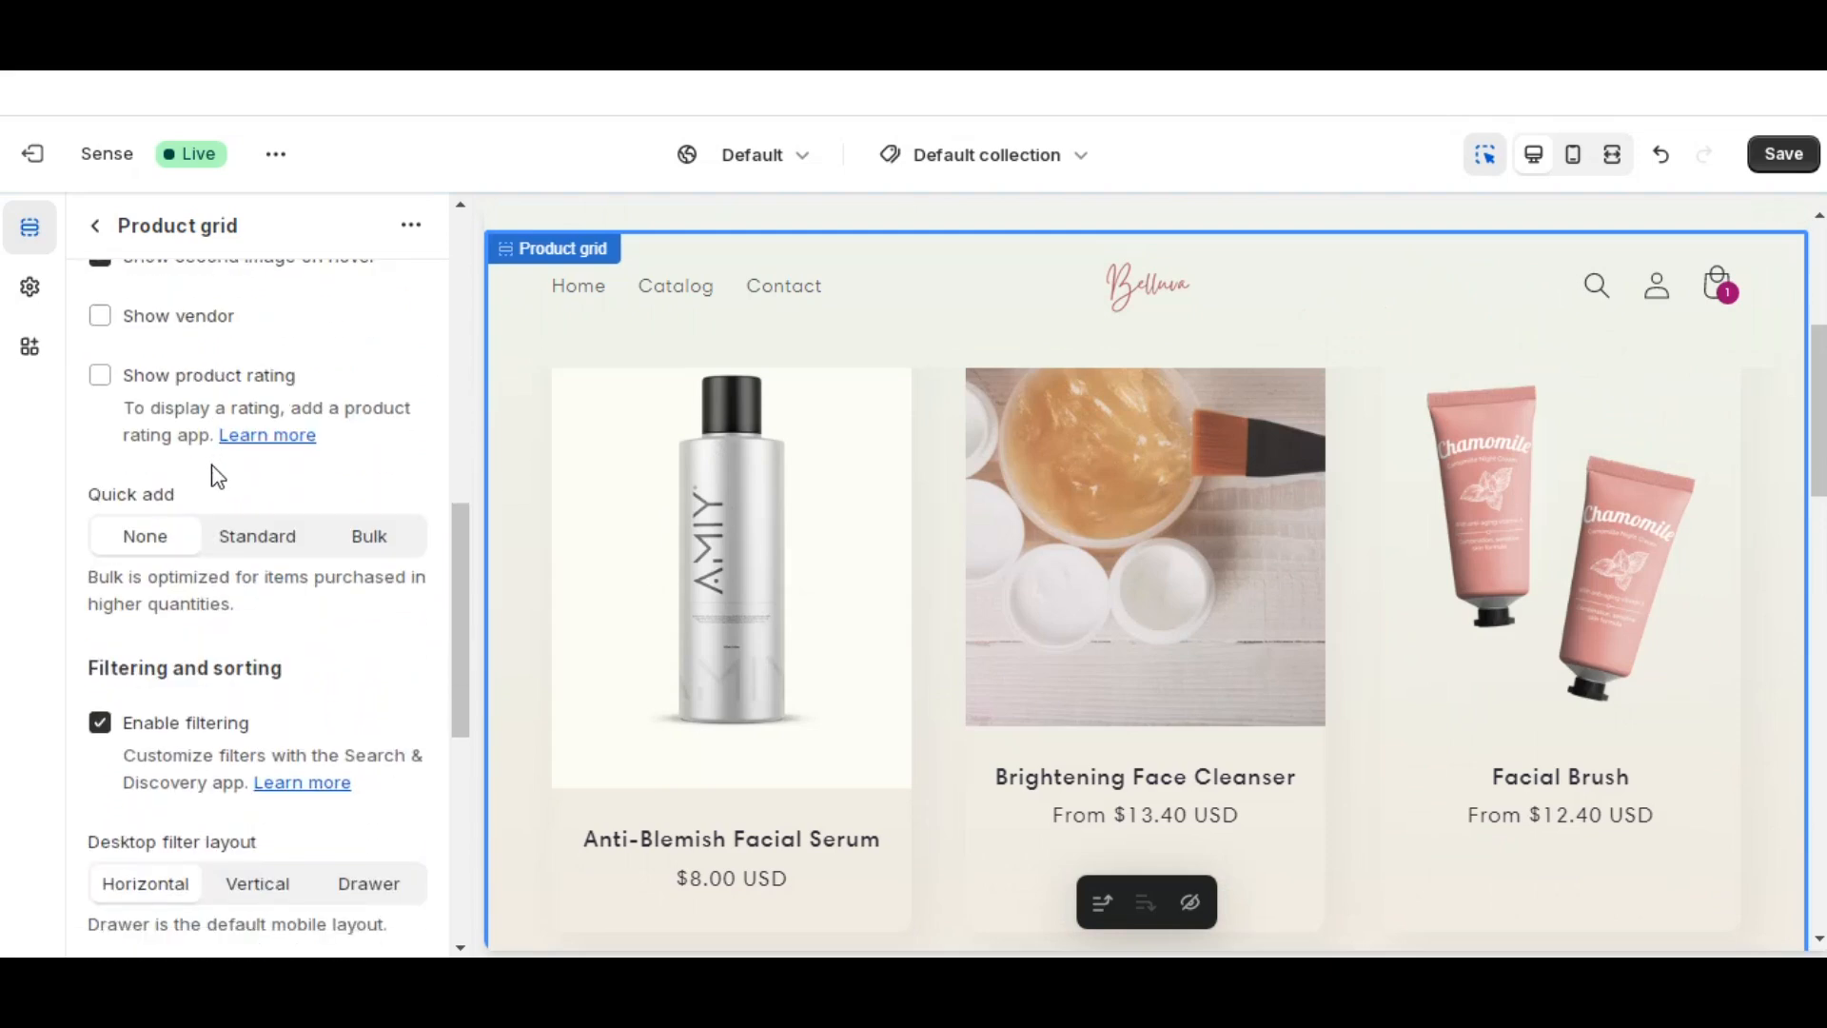
scroll(218, 476, "down", 2)
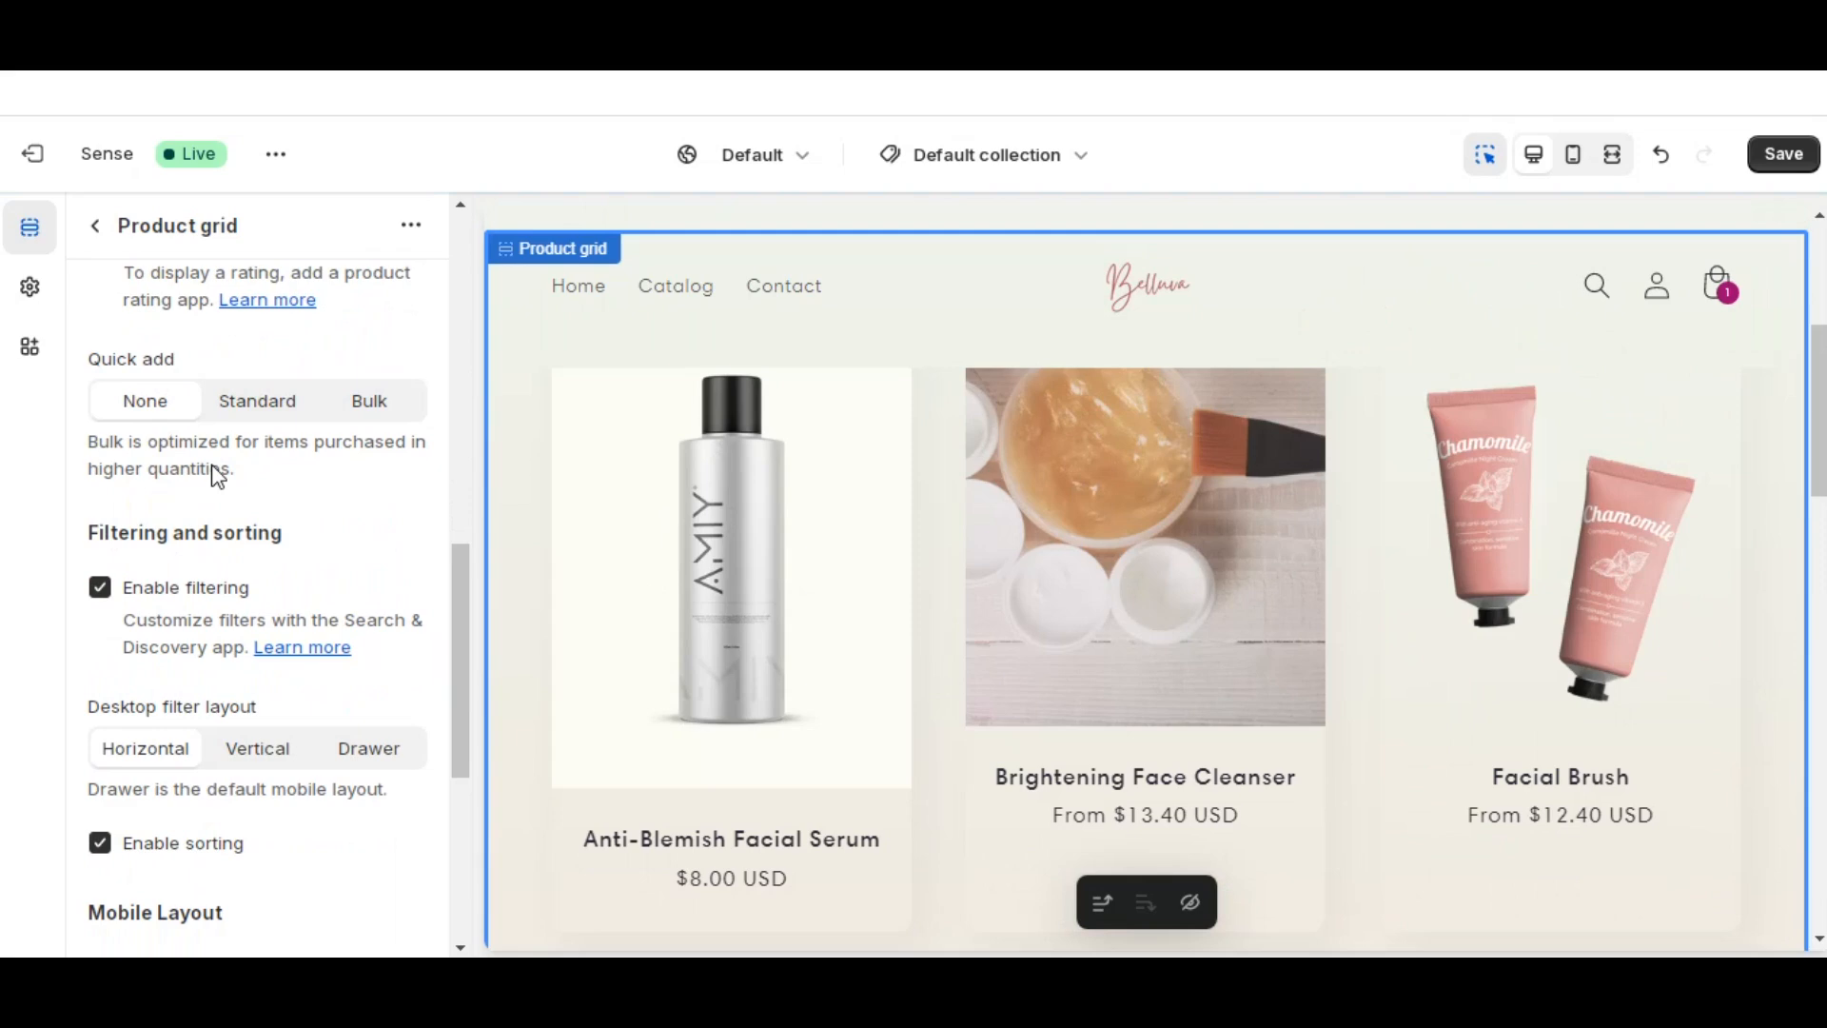
left_click(259, 418)
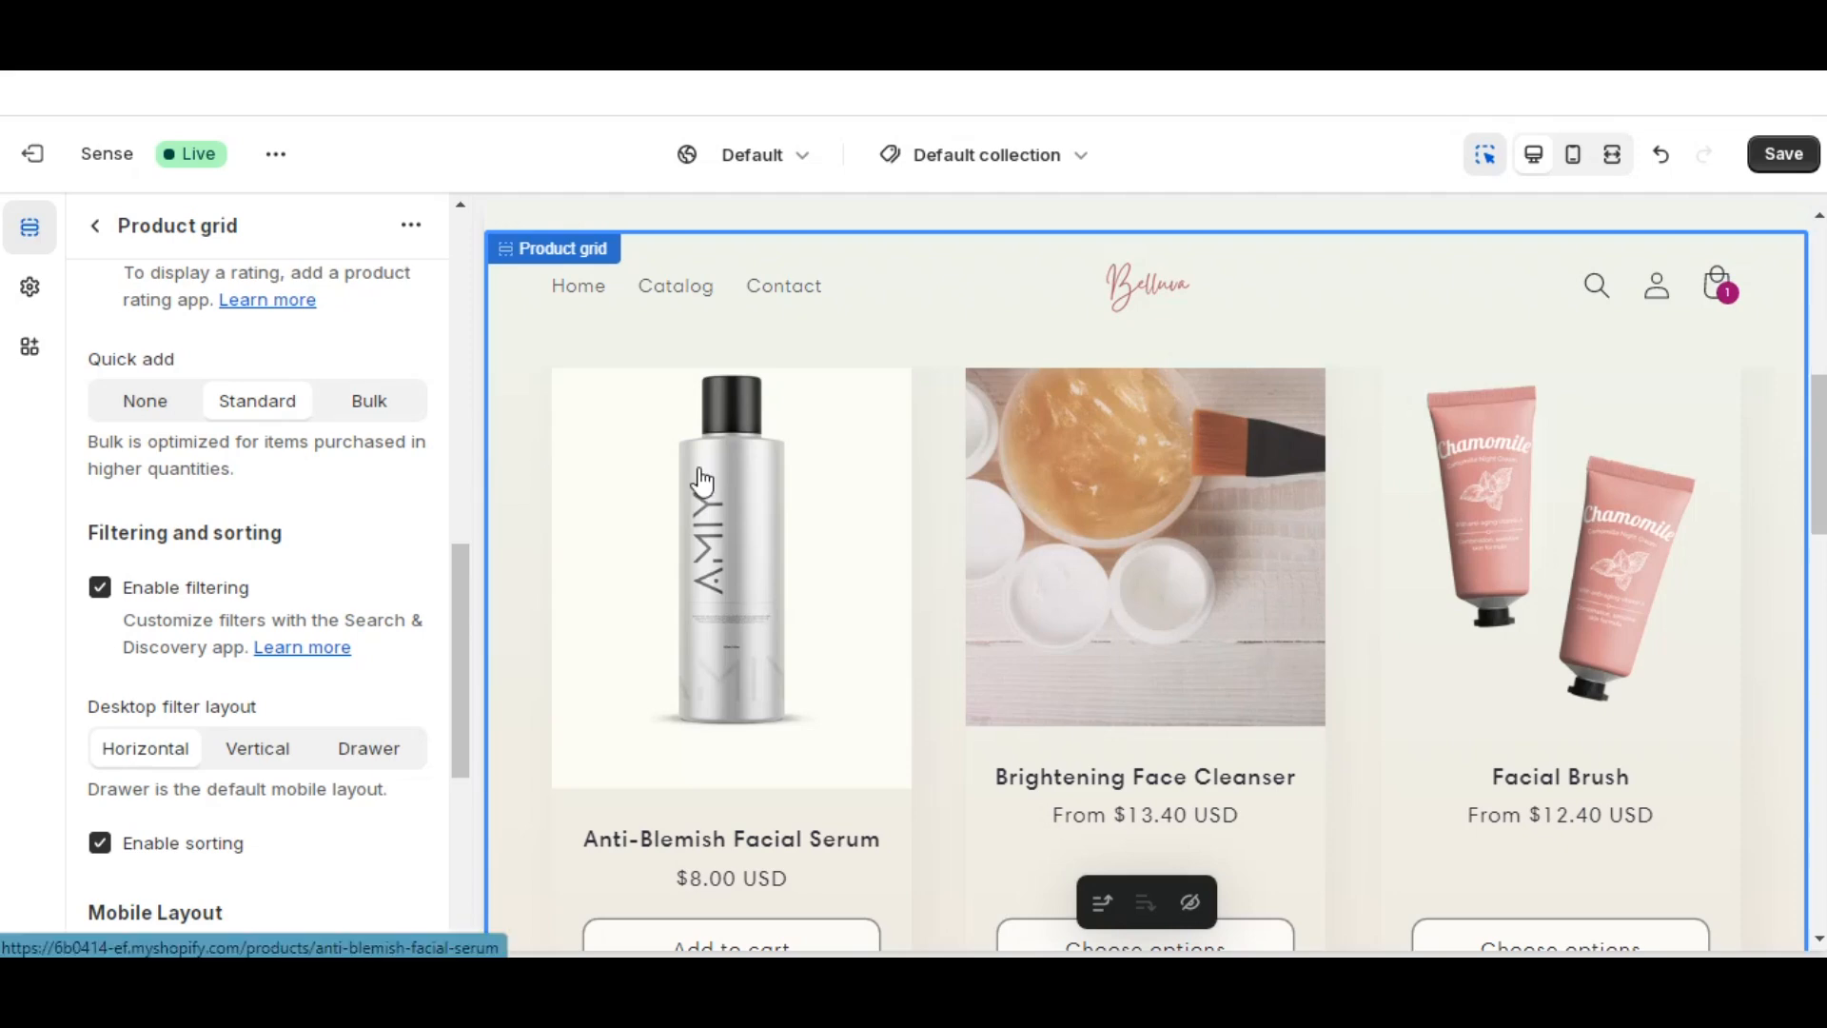
scroll(703, 481, "down", 3)
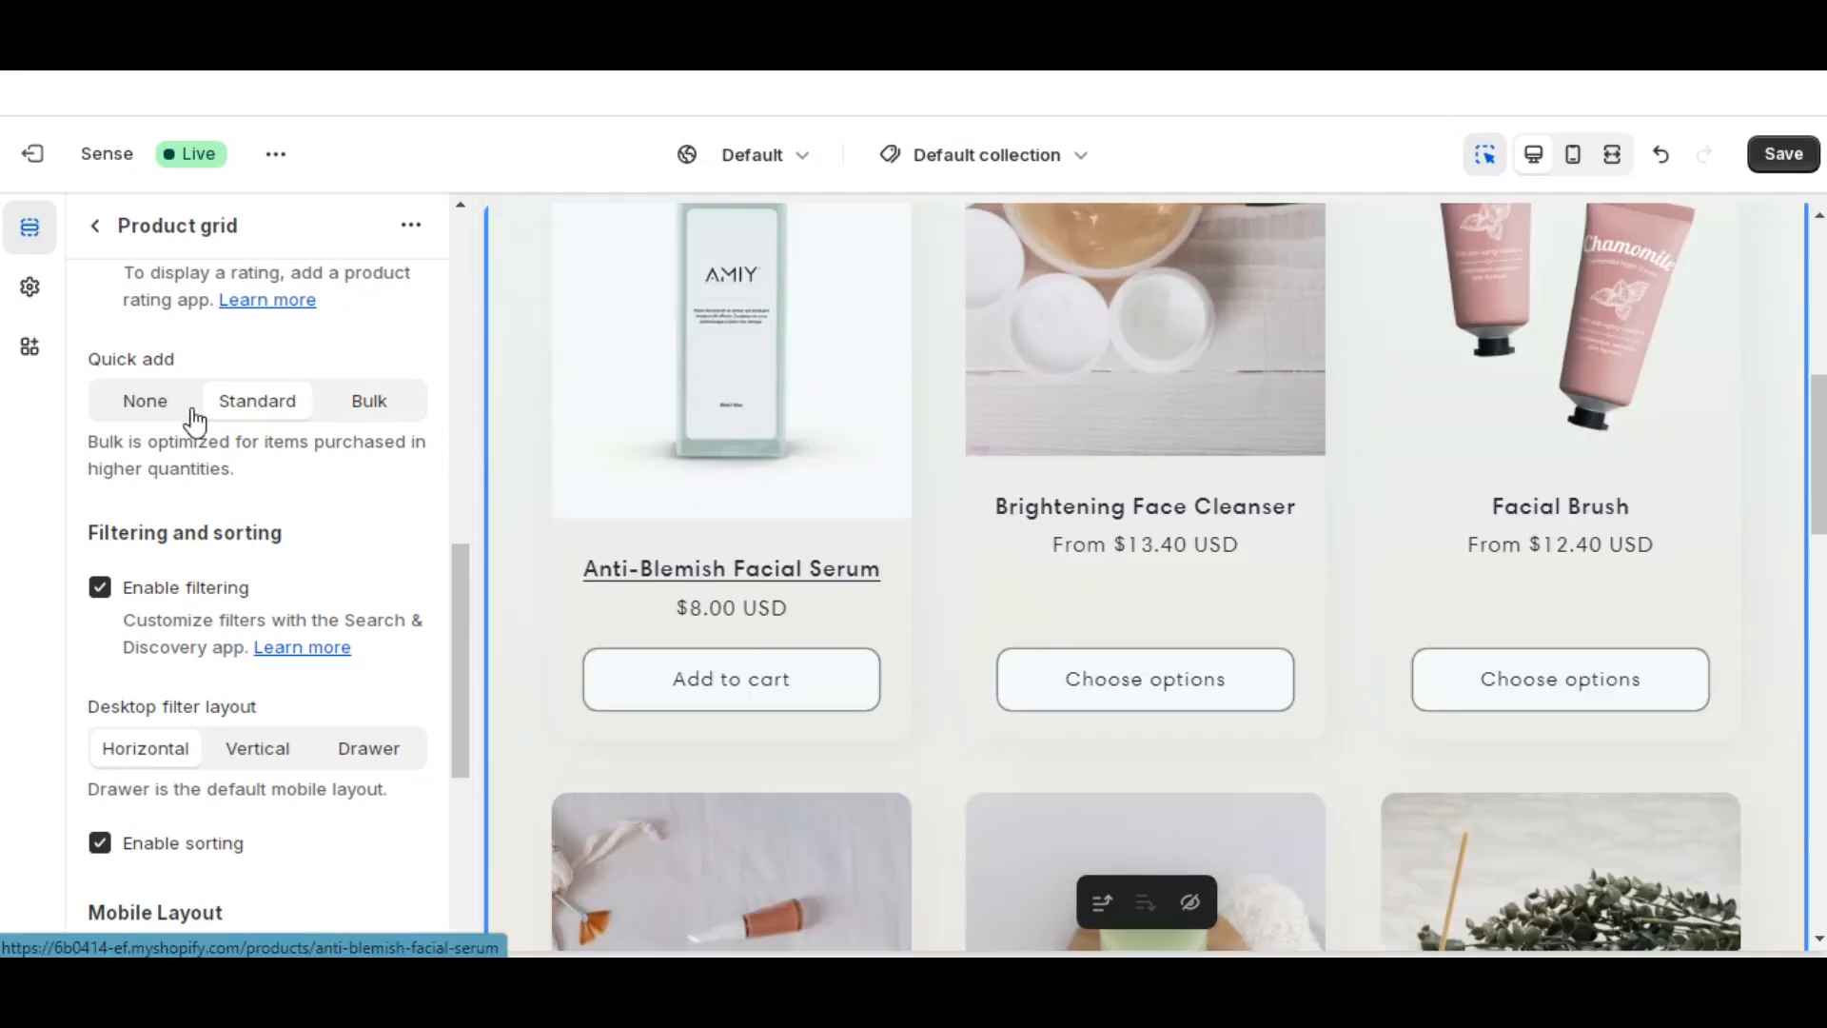
left_click(162, 407)
scroll(295, 562, "down", 1)
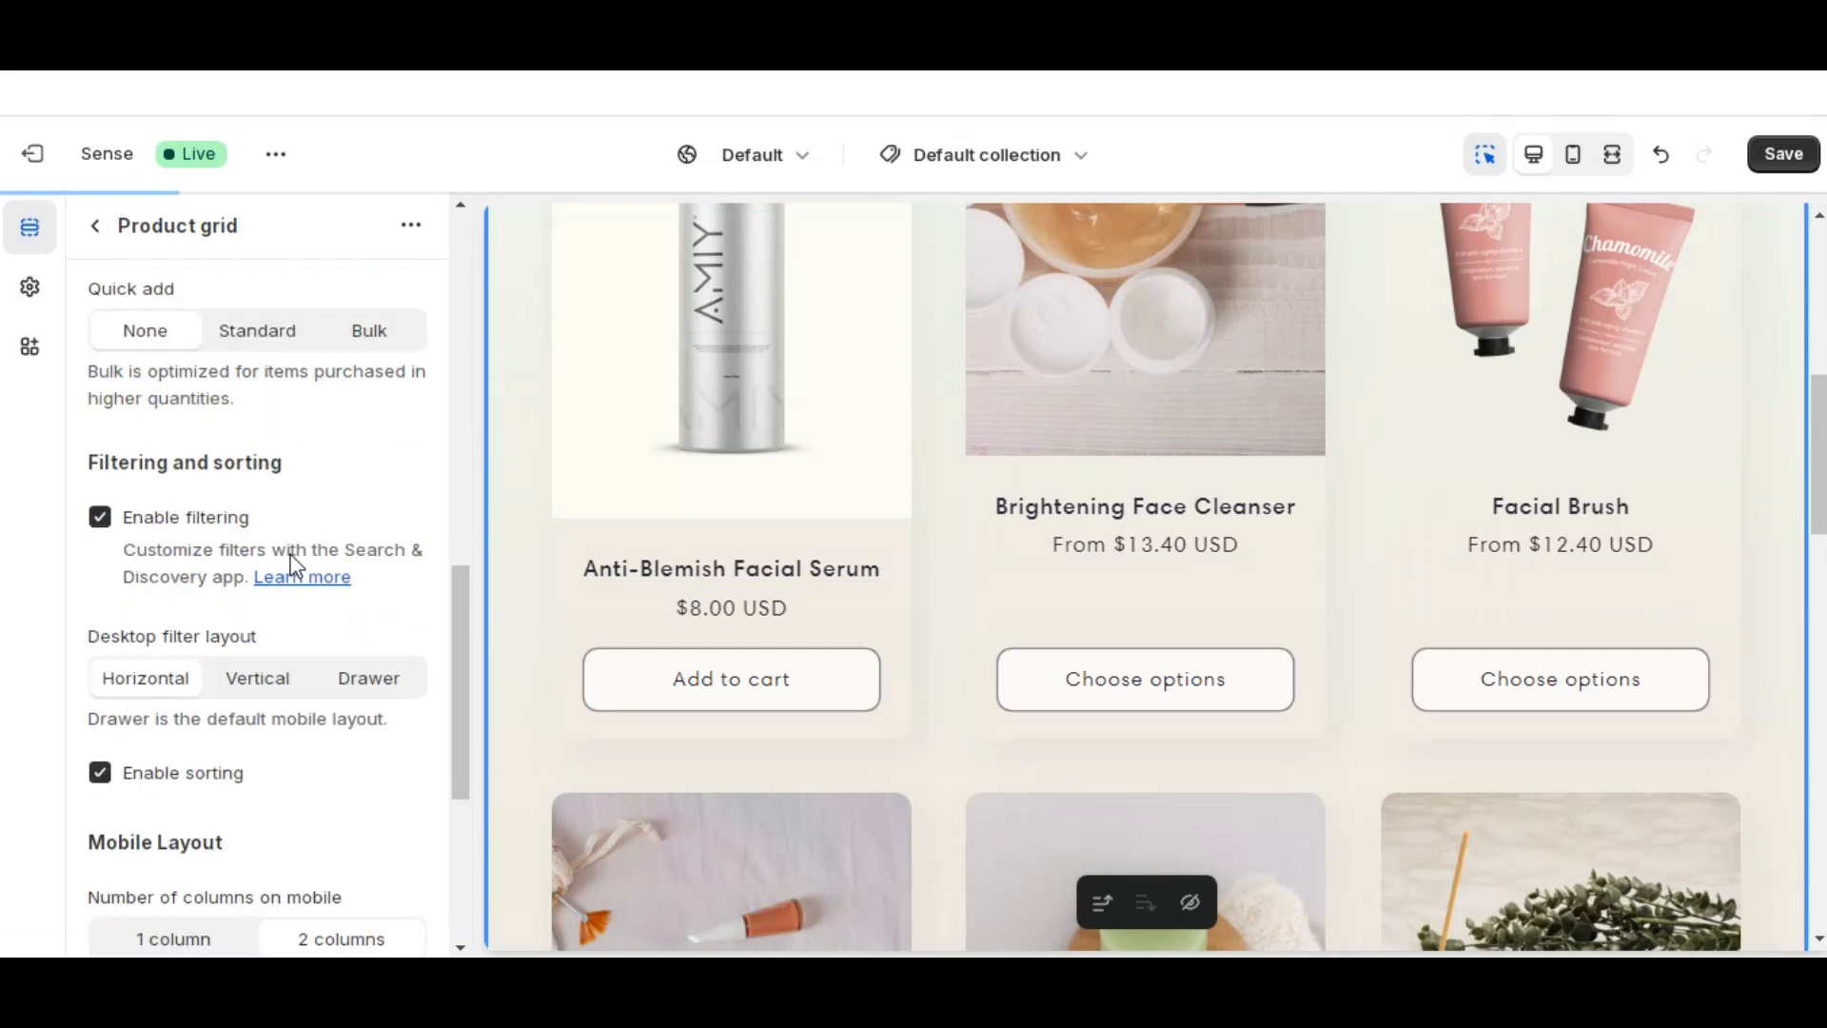
- Review the product grid's filtering, mobile layout and padding settings and save the collection template changes
scroll(295, 562, "down", 3)
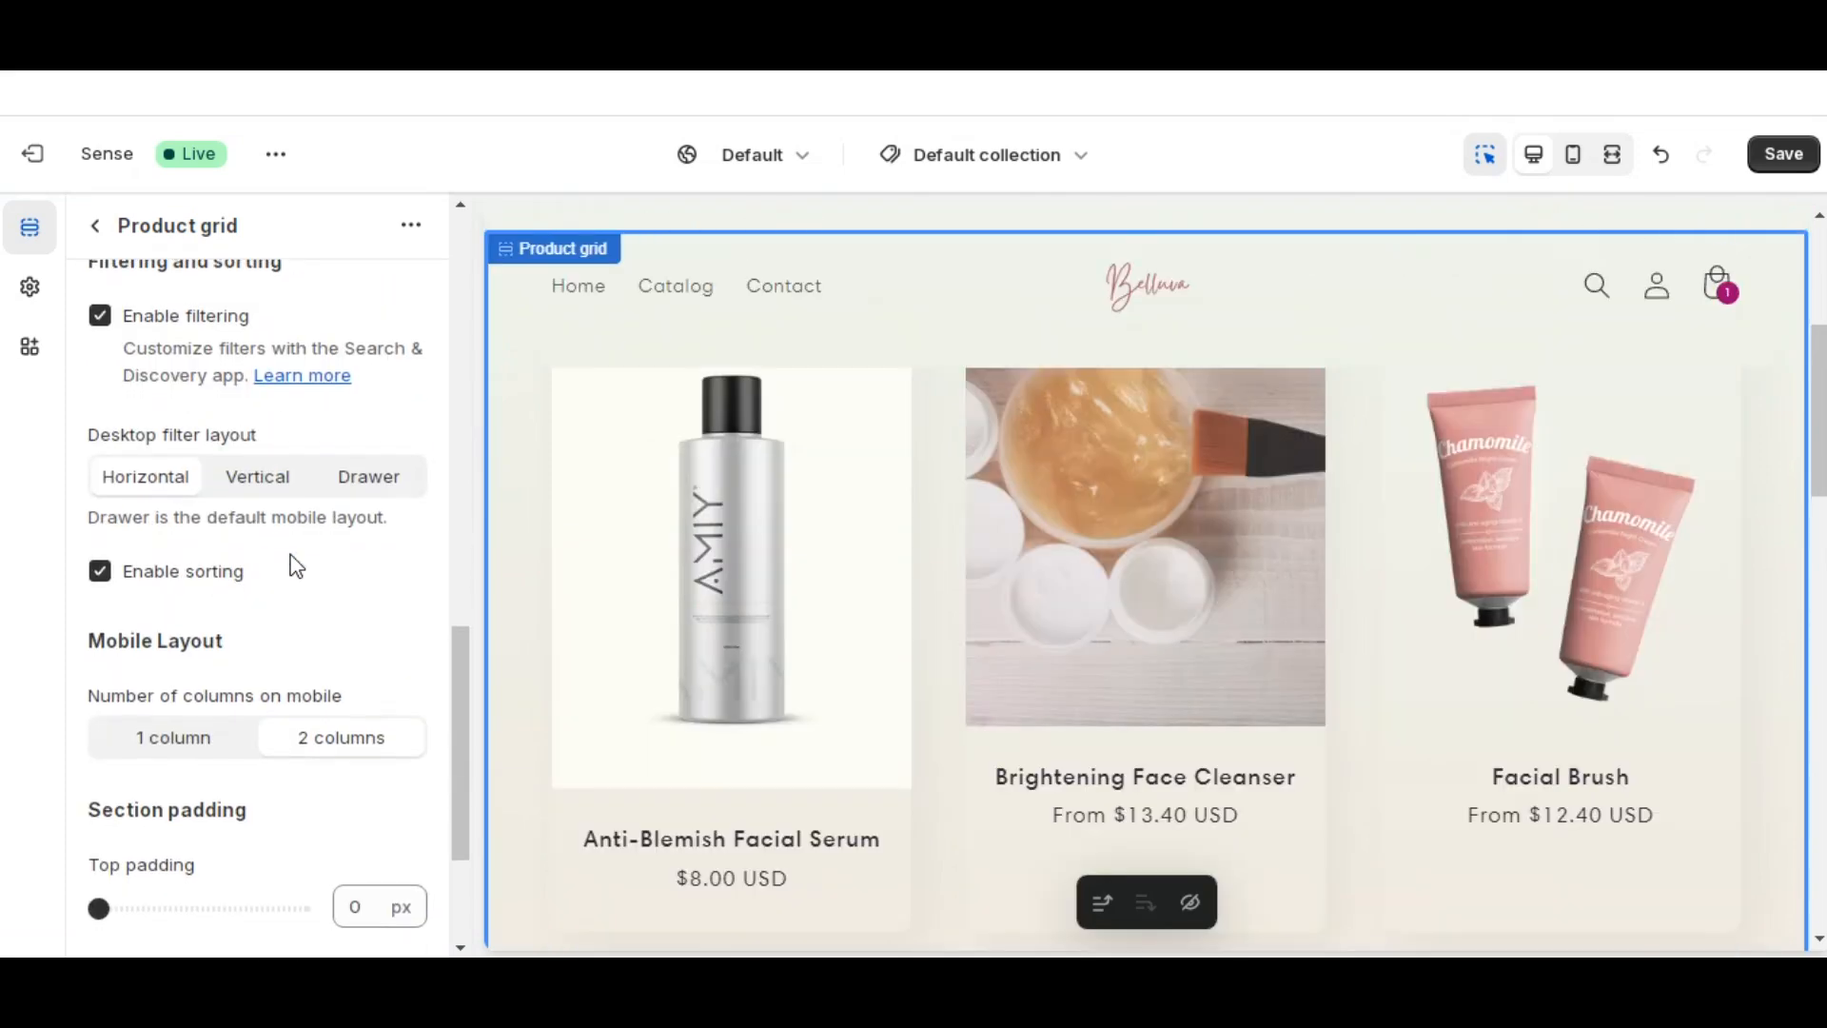
scroll(295, 565, "down", 3)
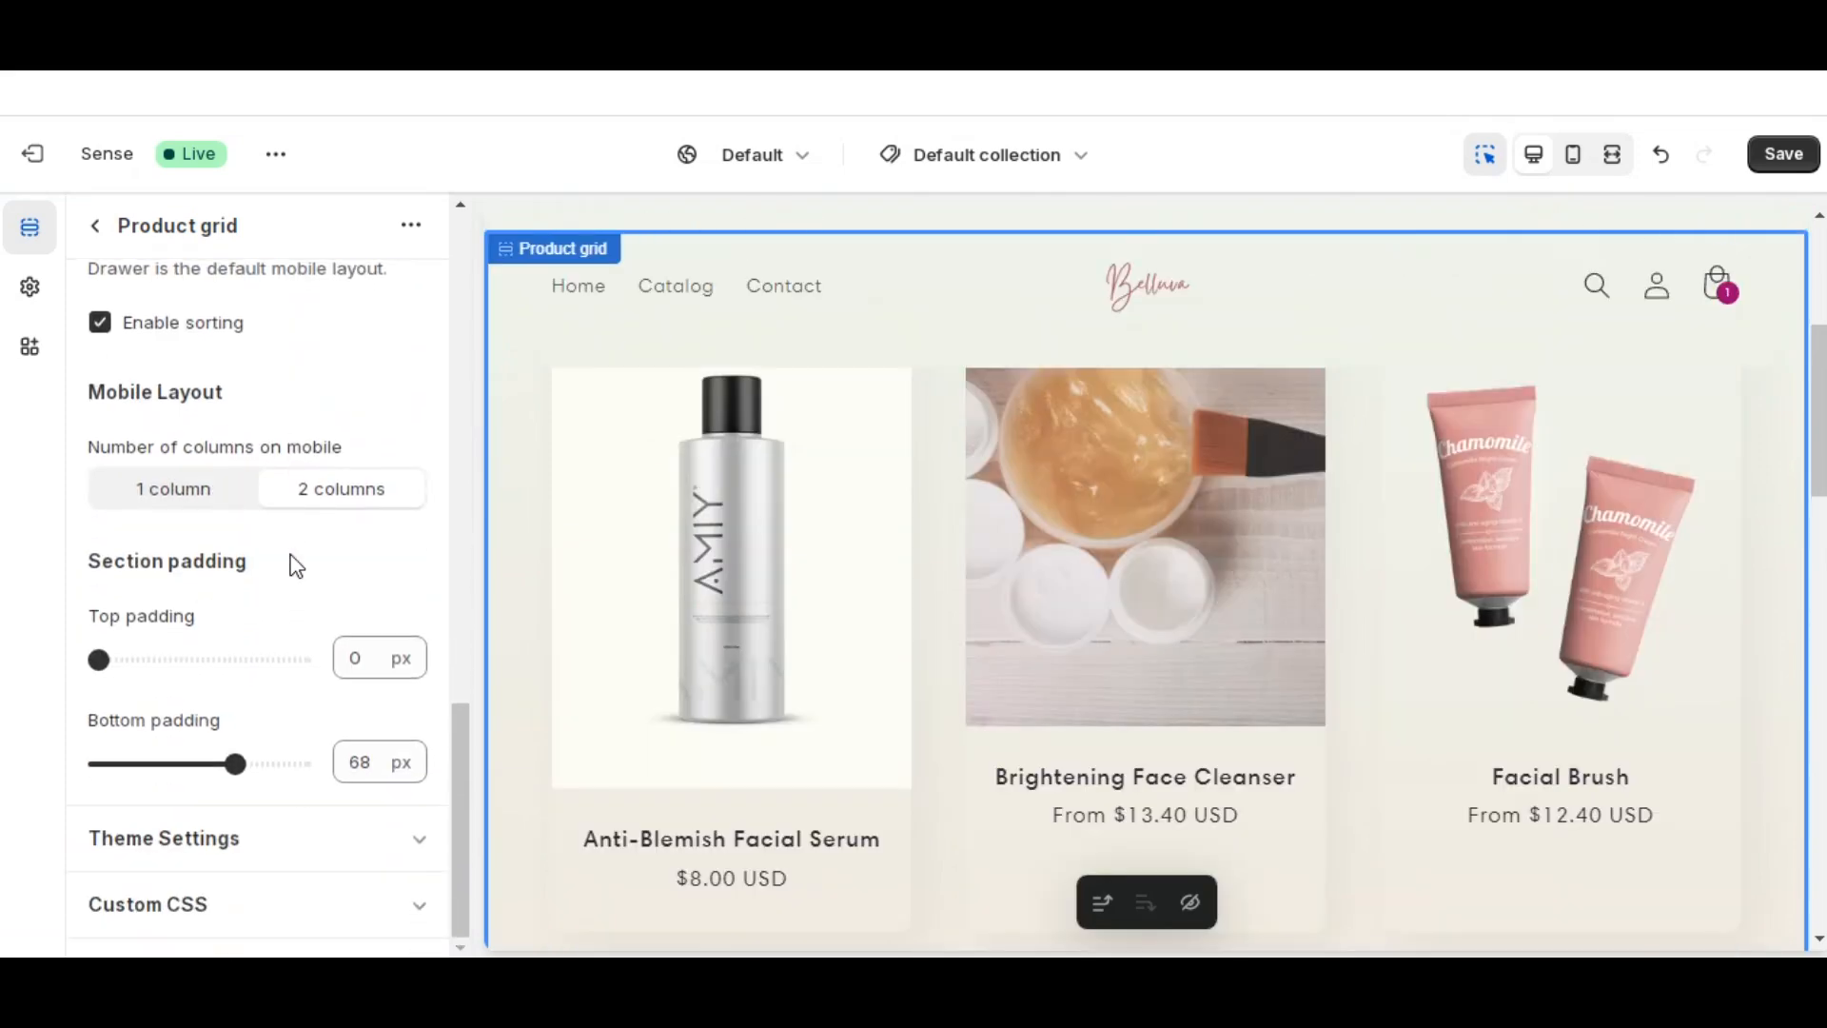
scroll(295, 566, "up", 12)
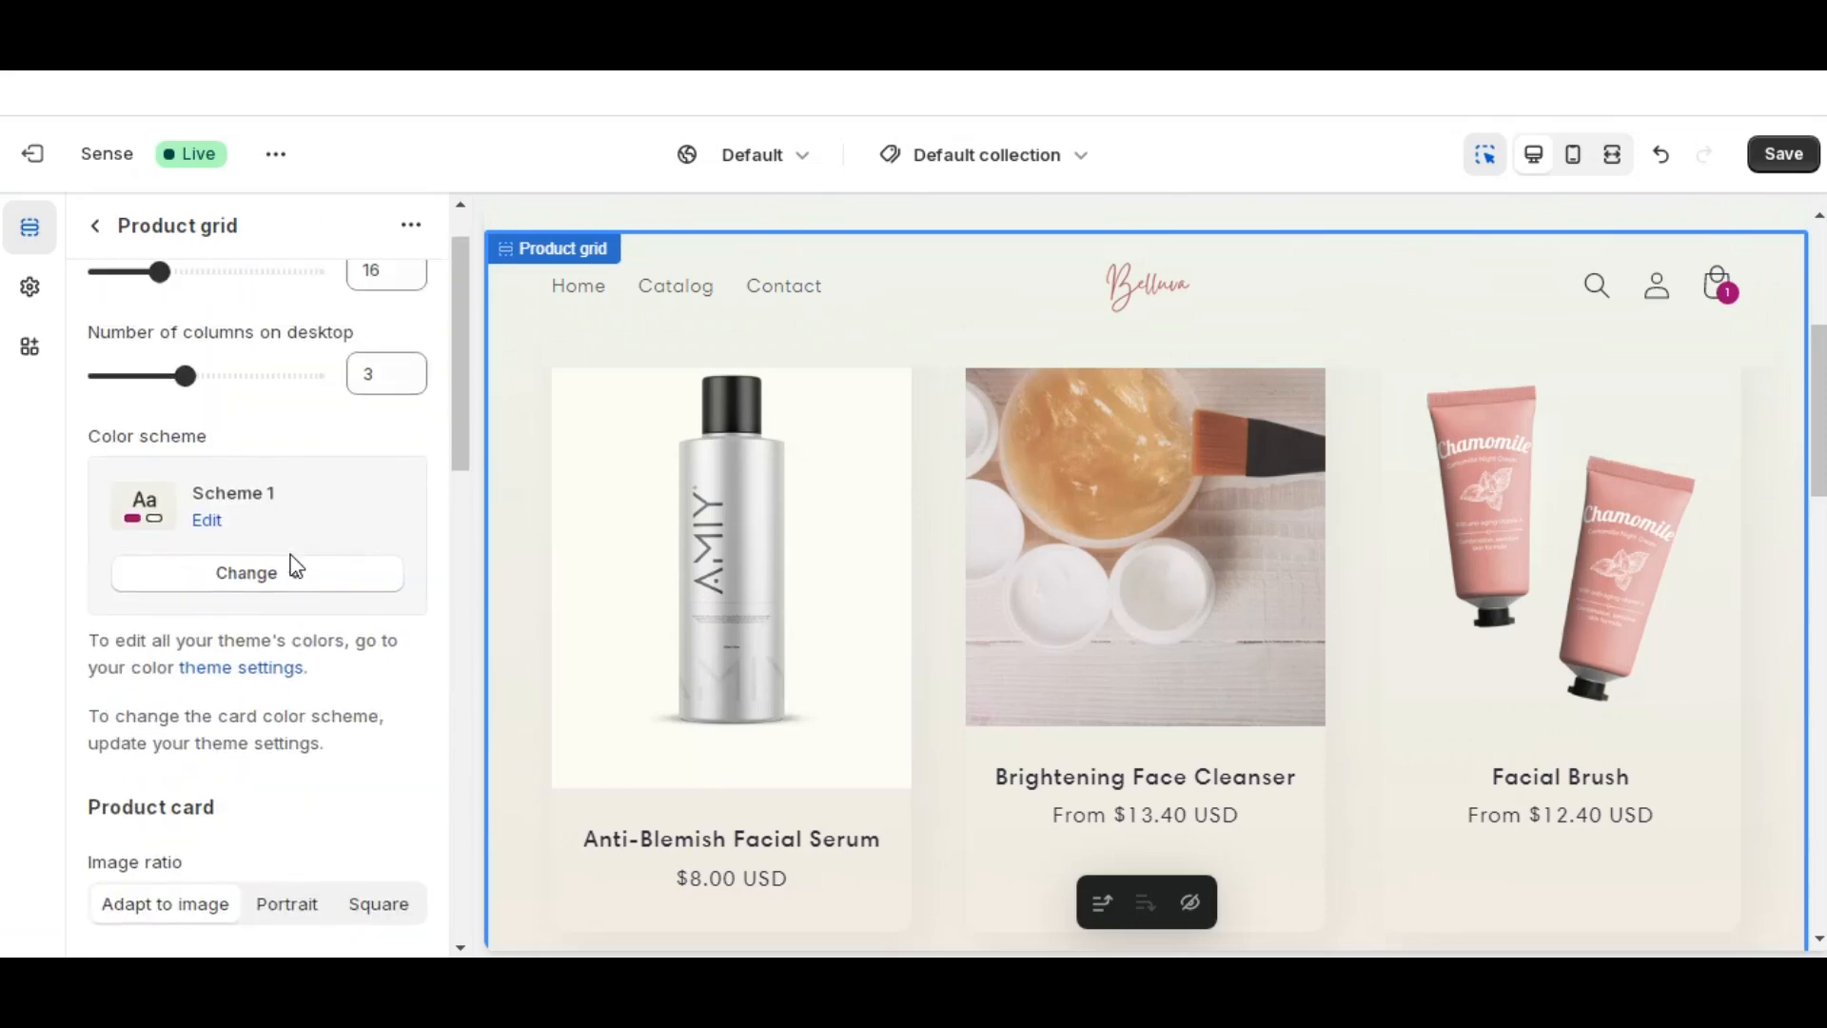
scroll(296, 567, "up", 1)
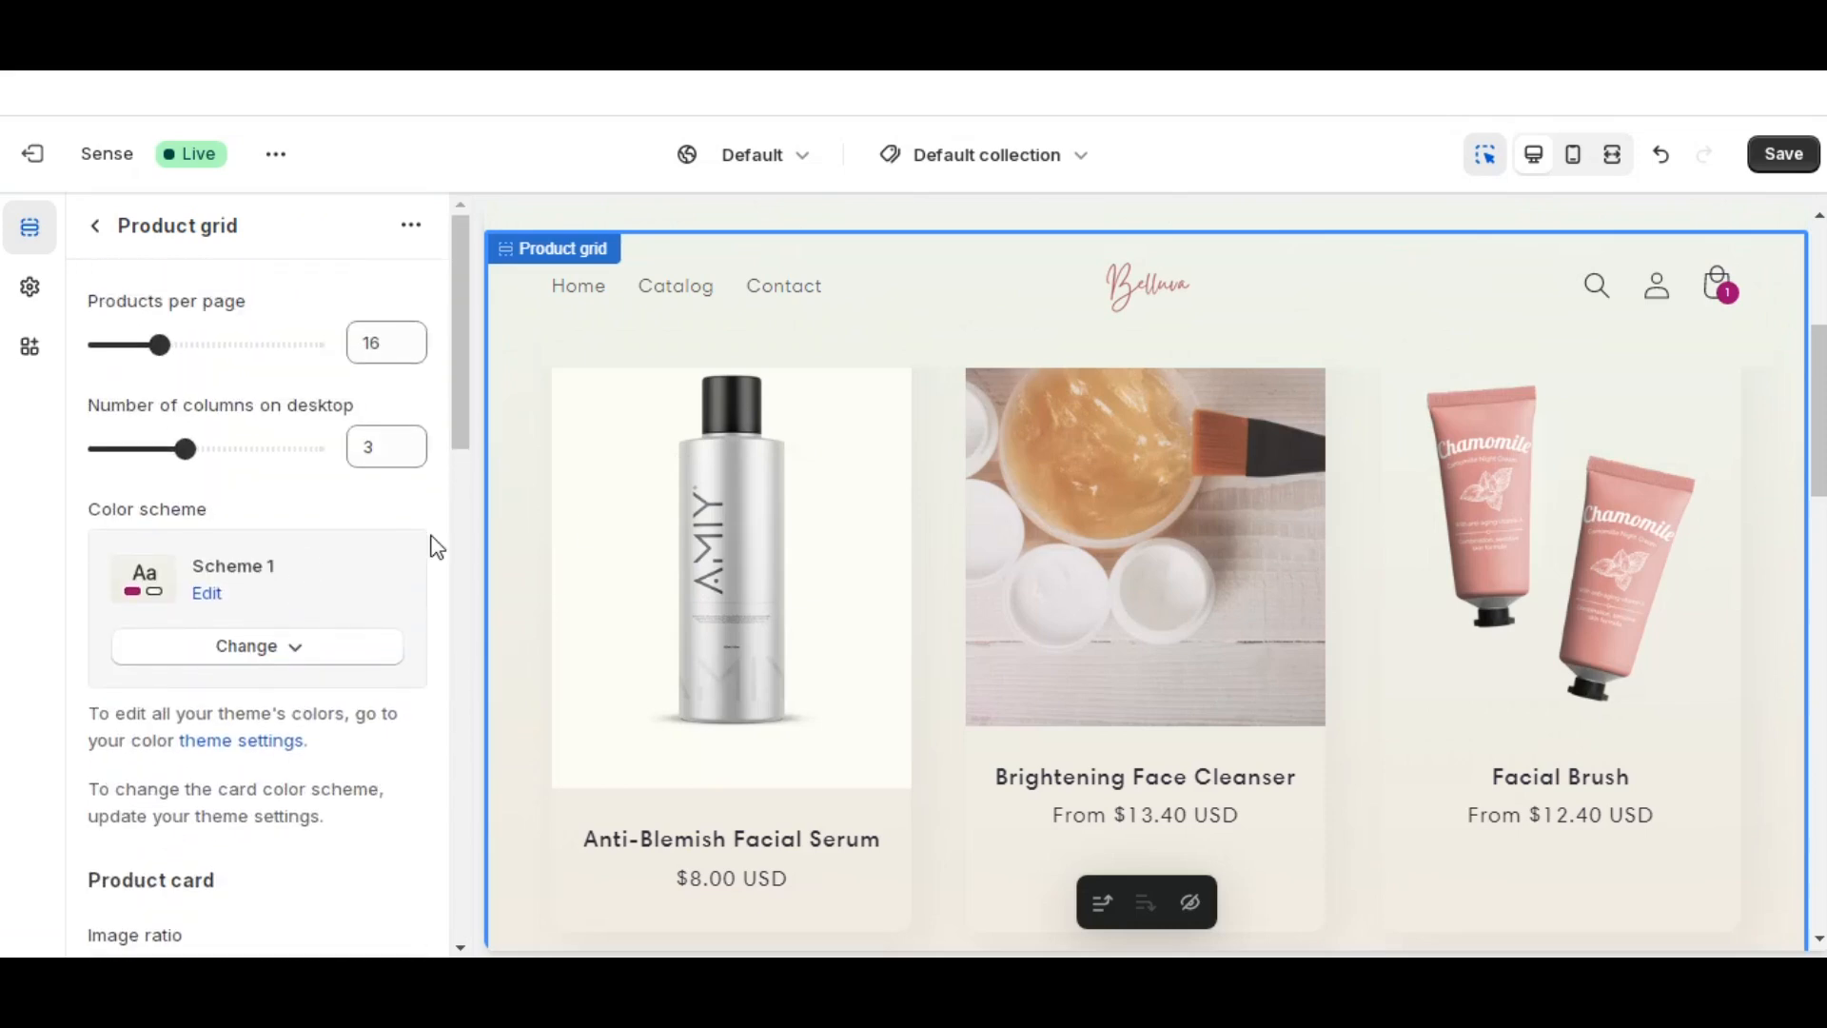
left_click(1786, 164)
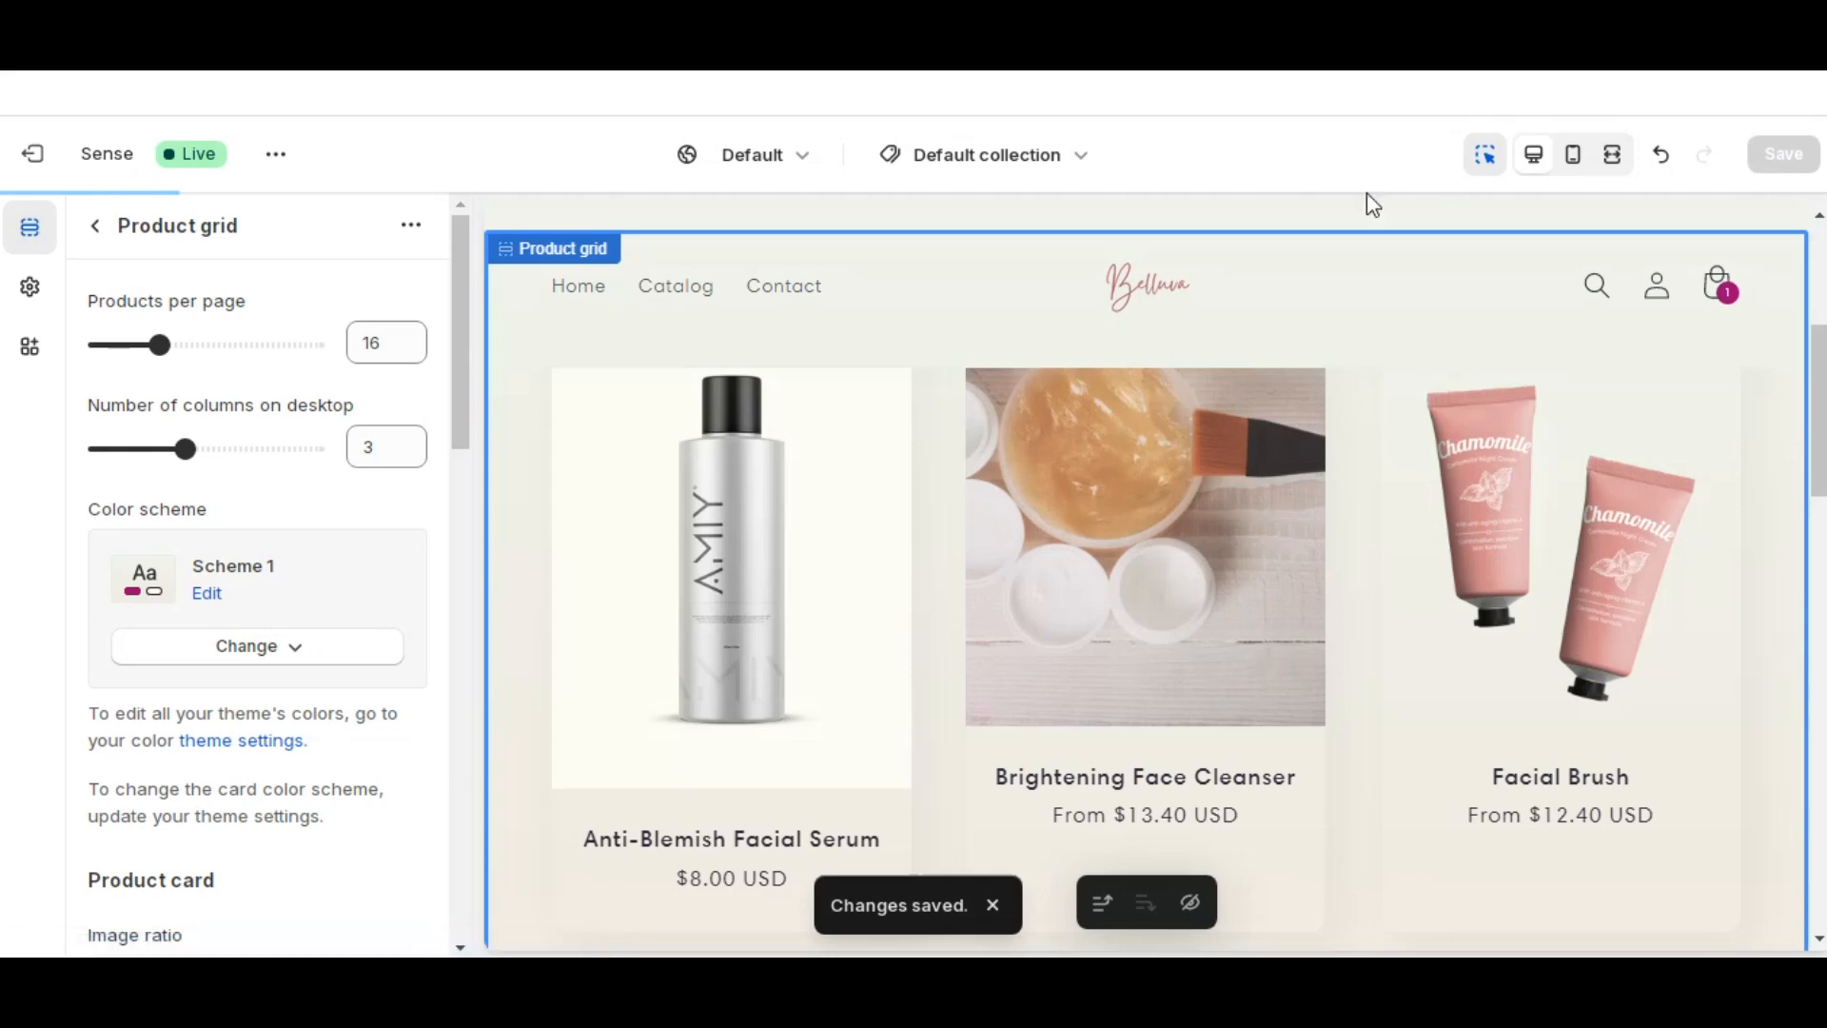
- Switch to the Cart template and look through its page preview
left_click(1057, 171)
scroll(905, 497, "down", 2)
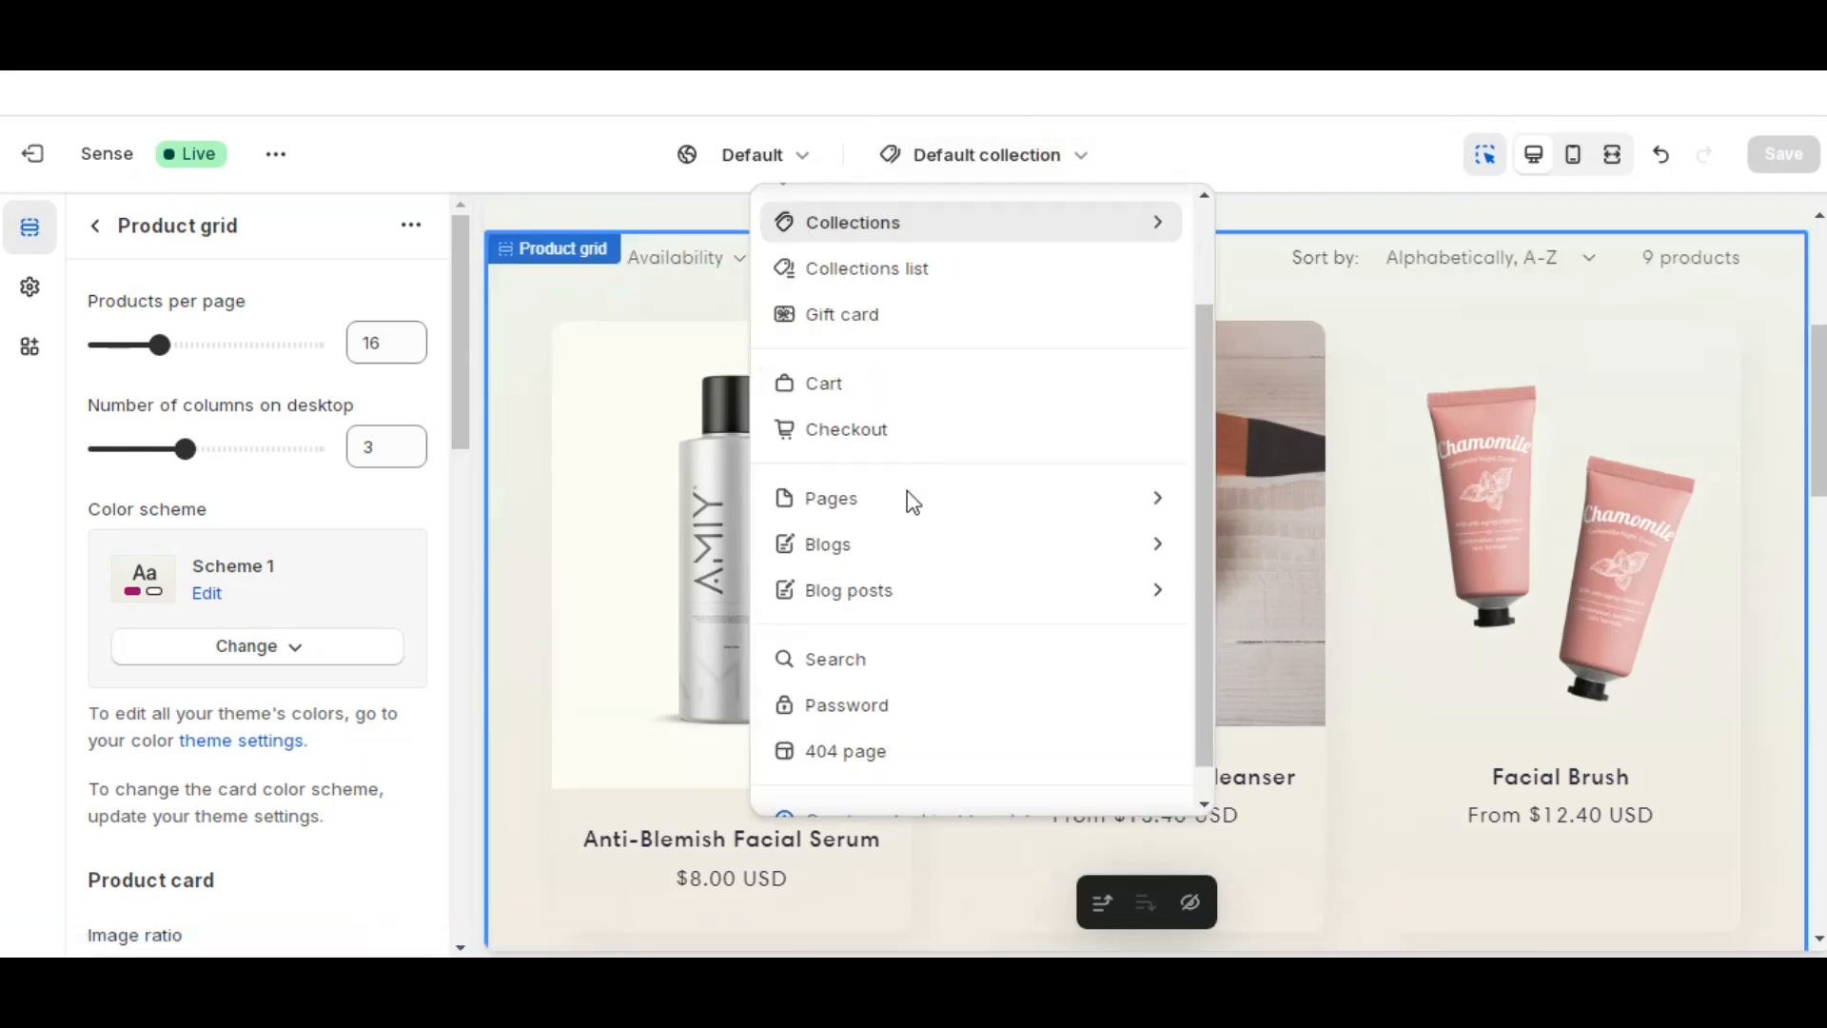
left_click(874, 400)
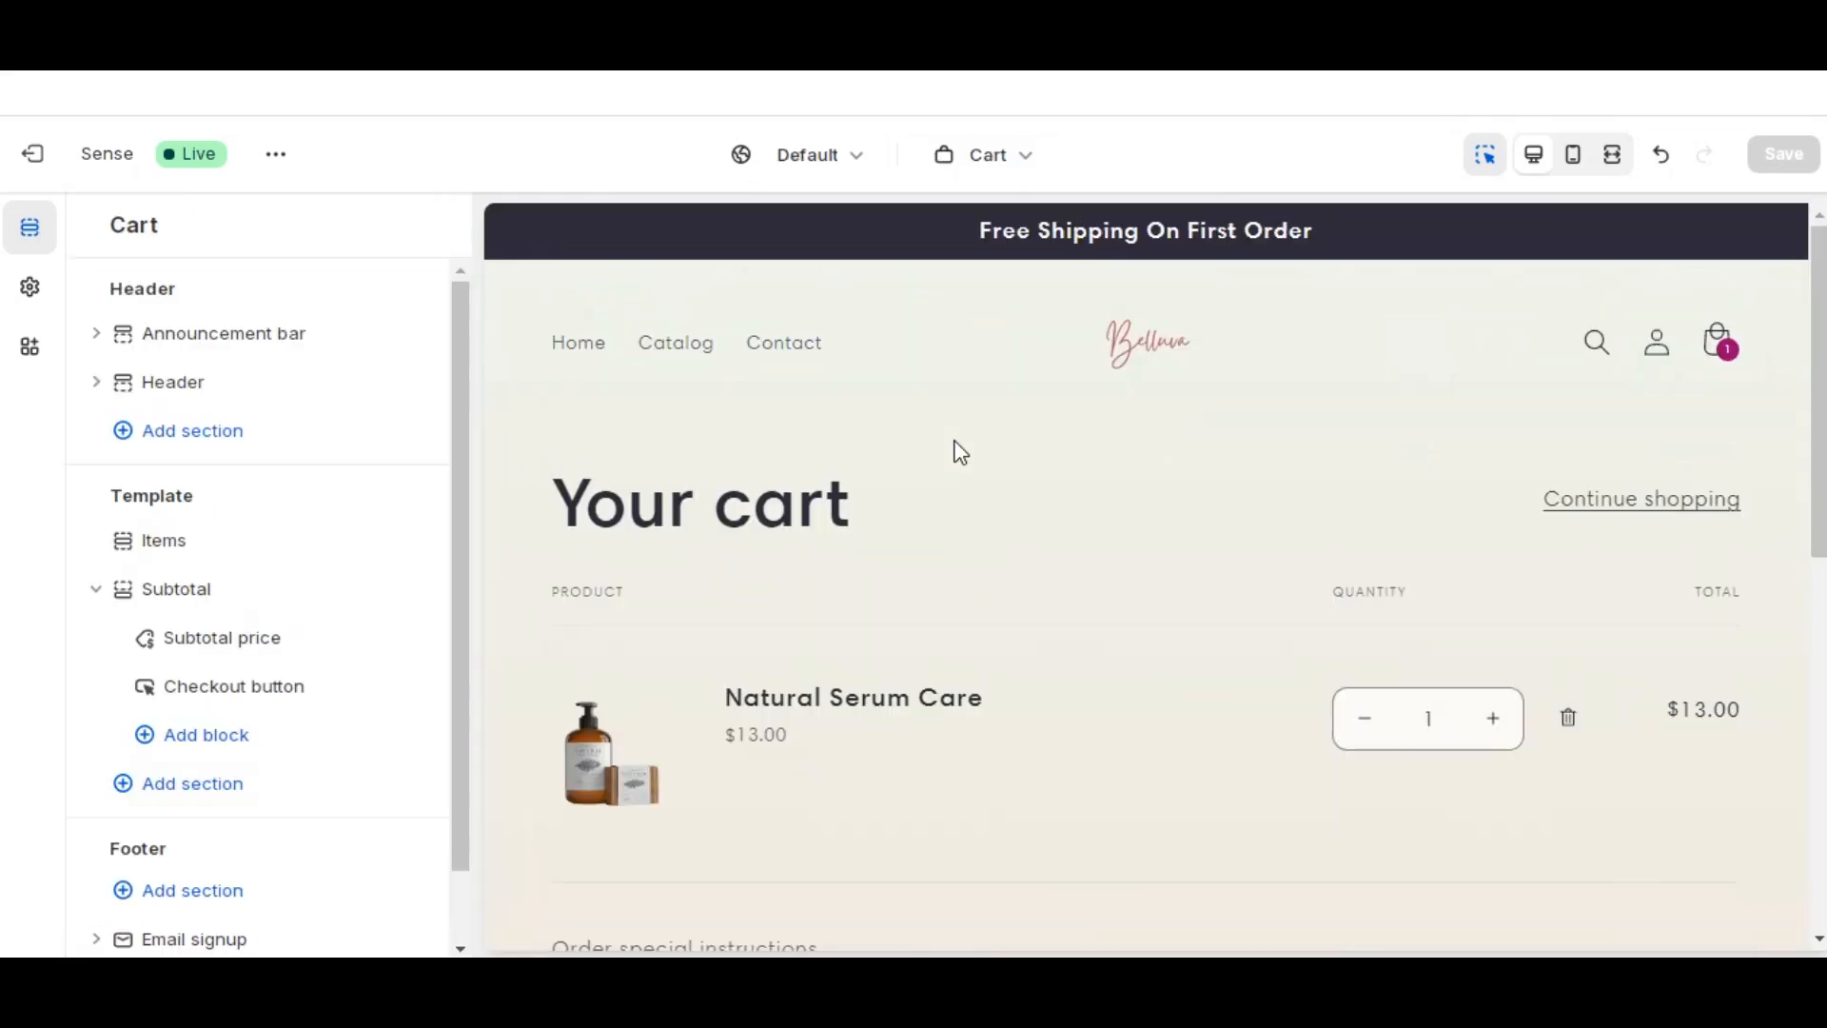
scroll(960, 453, "down", 3)
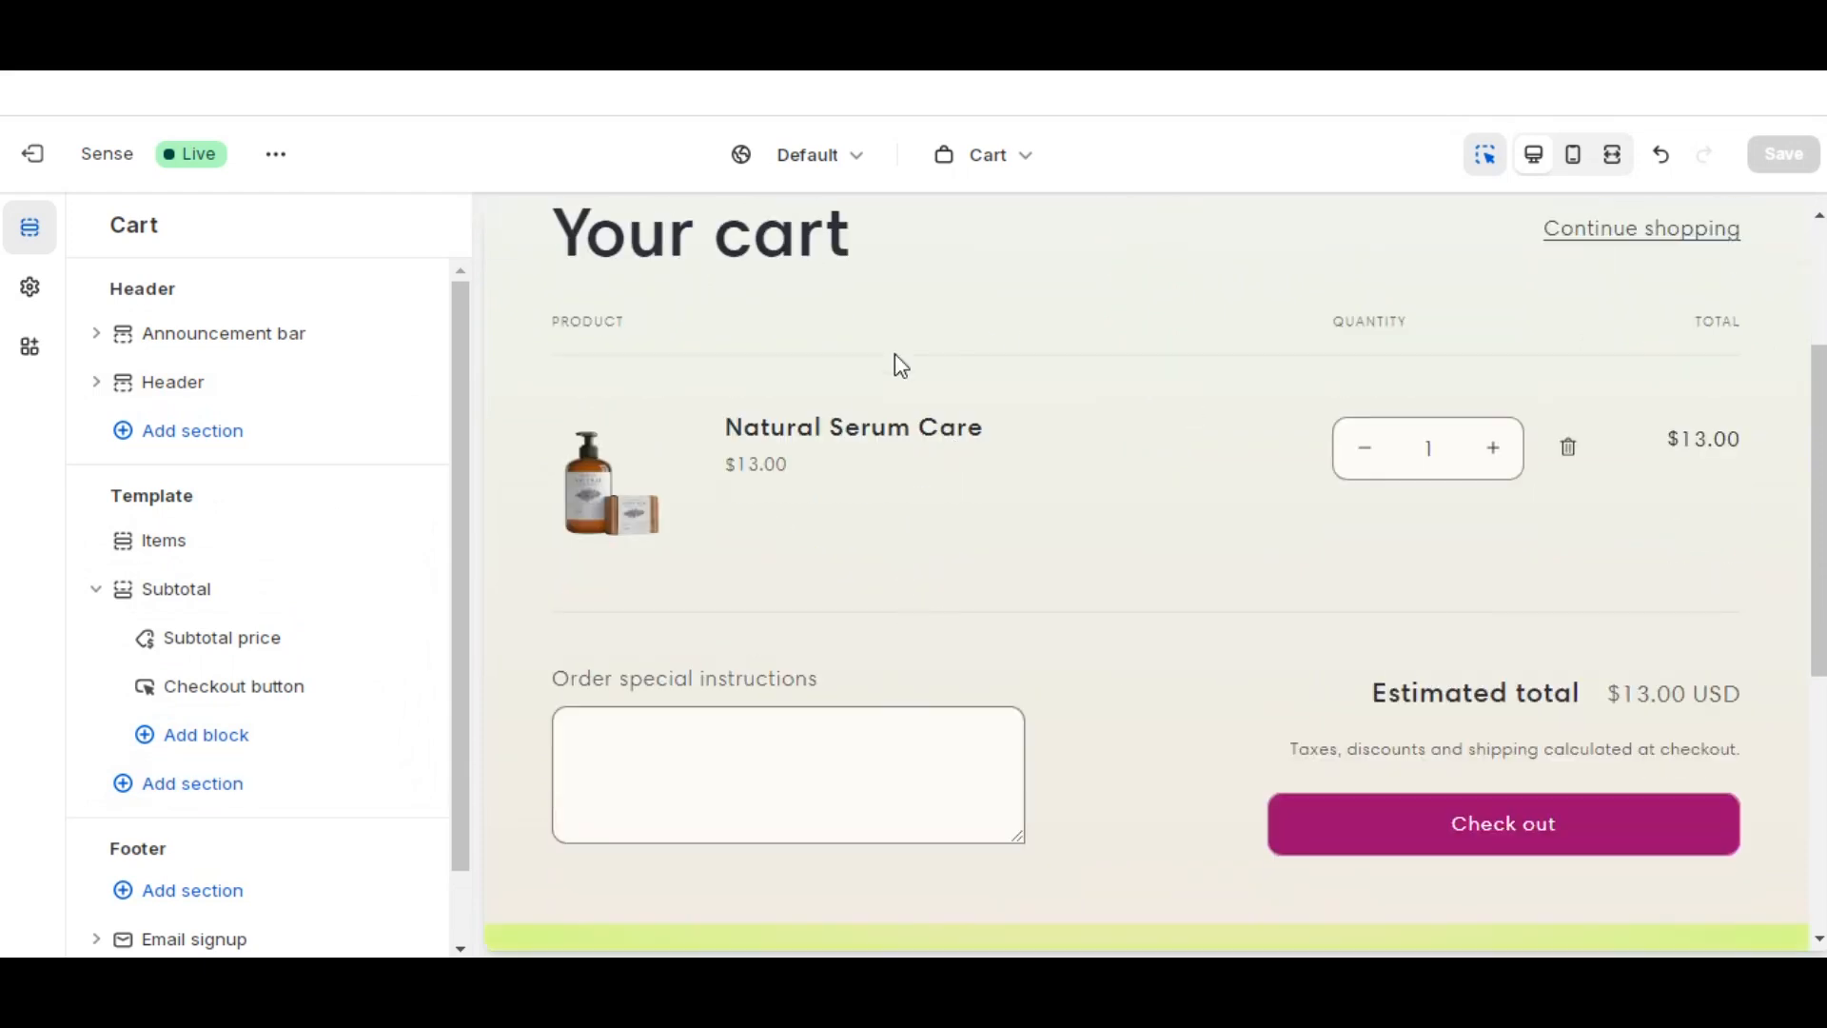
scroll(901, 524, "up", 3)
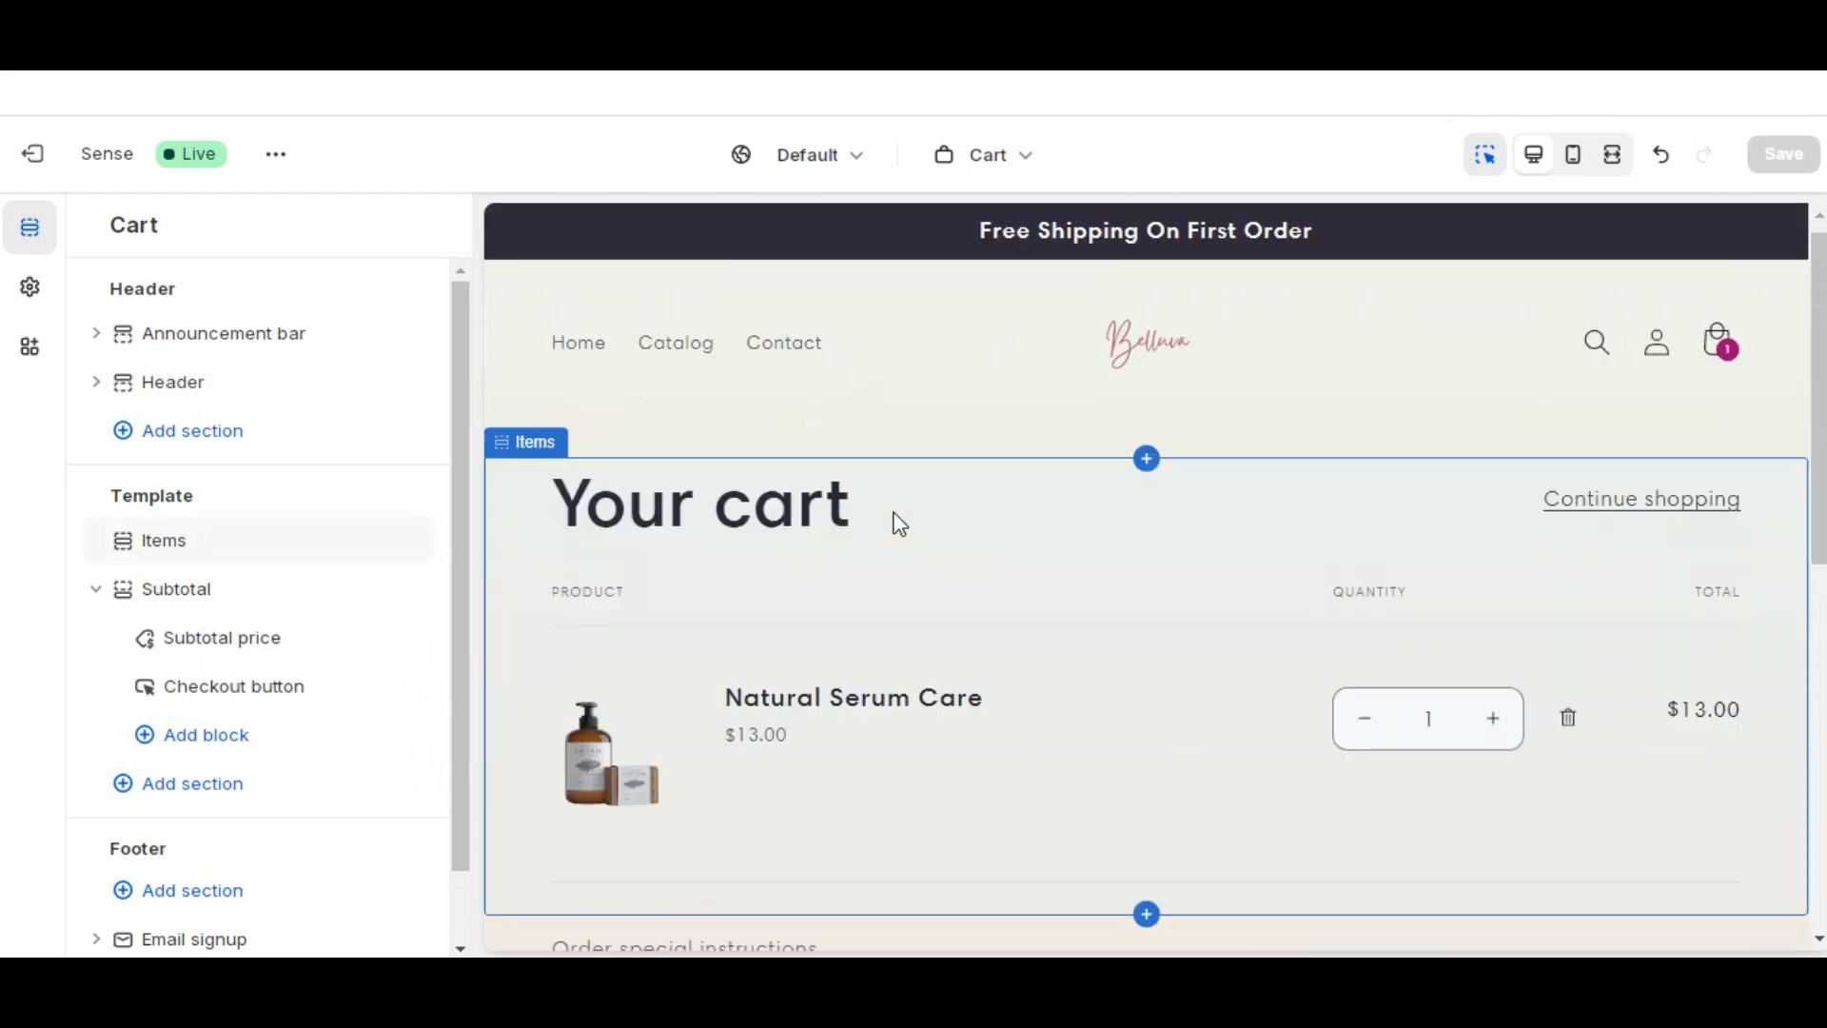
scroll(900, 524, "down", 3)
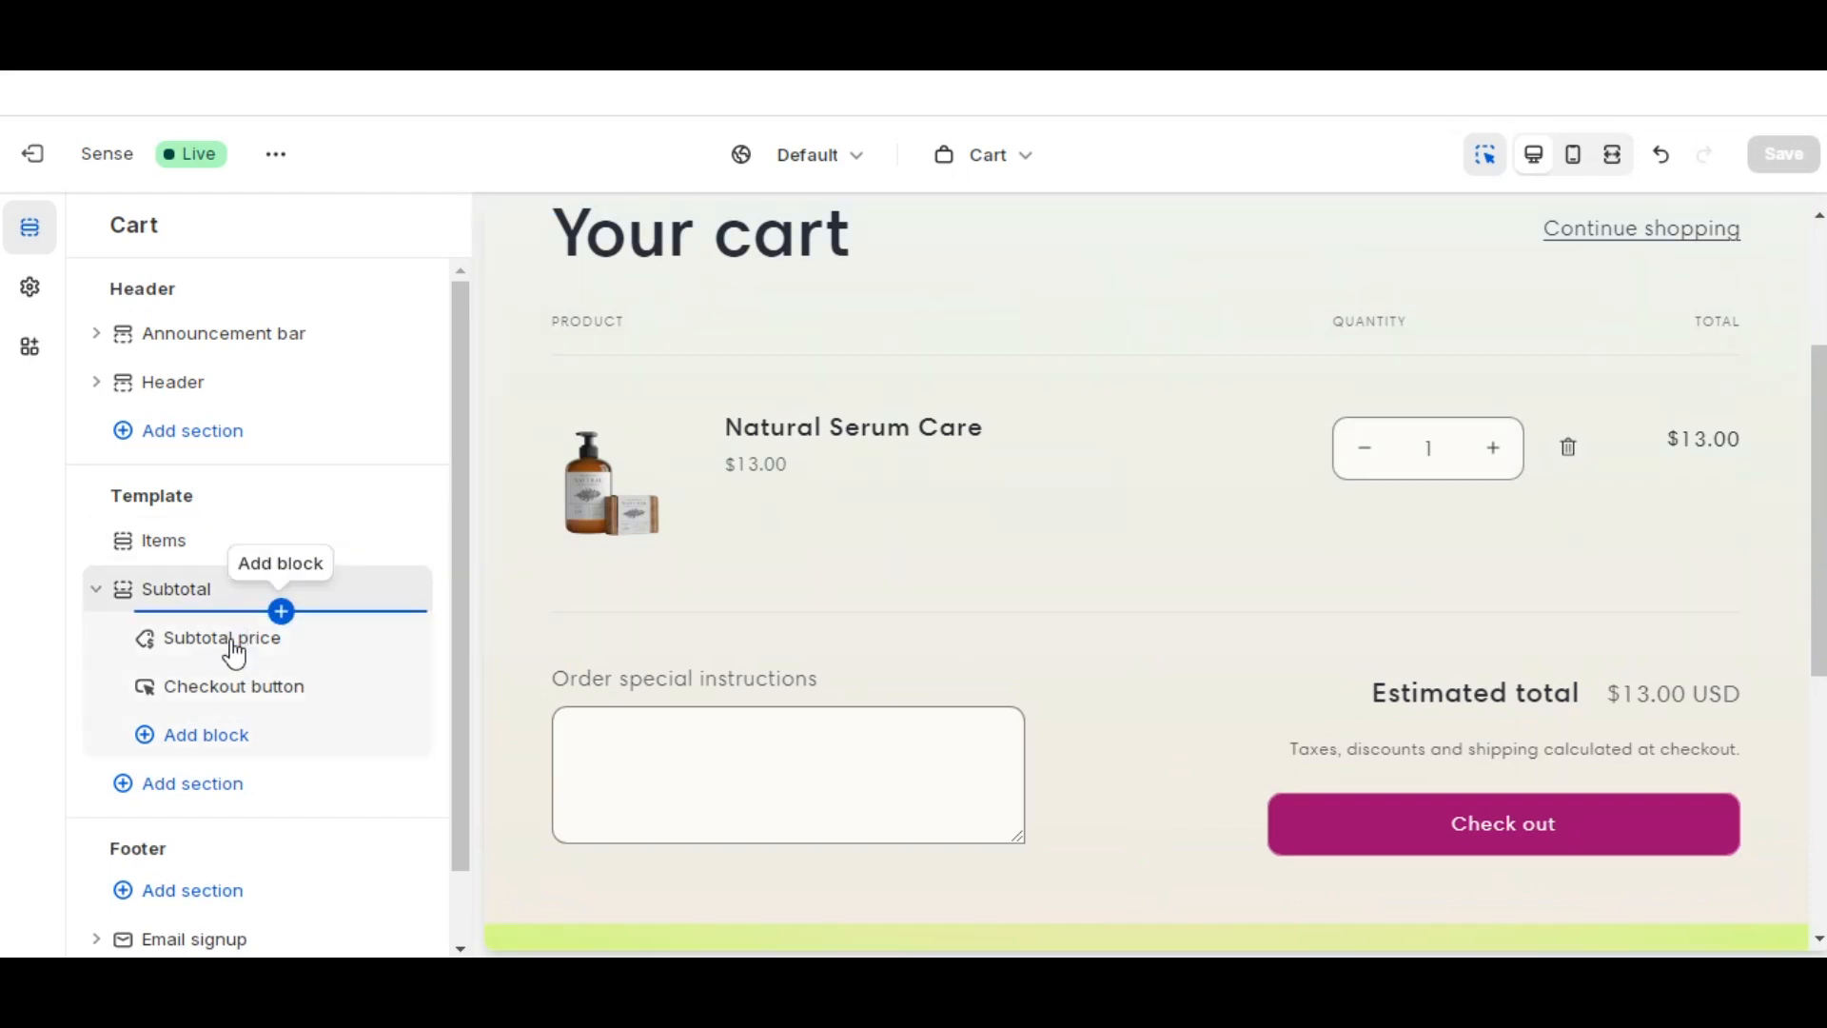
- Add a Featured collection section below Subtotal in the Cart template
scroll(234, 647, "down", 1)
left_click(219, 710)
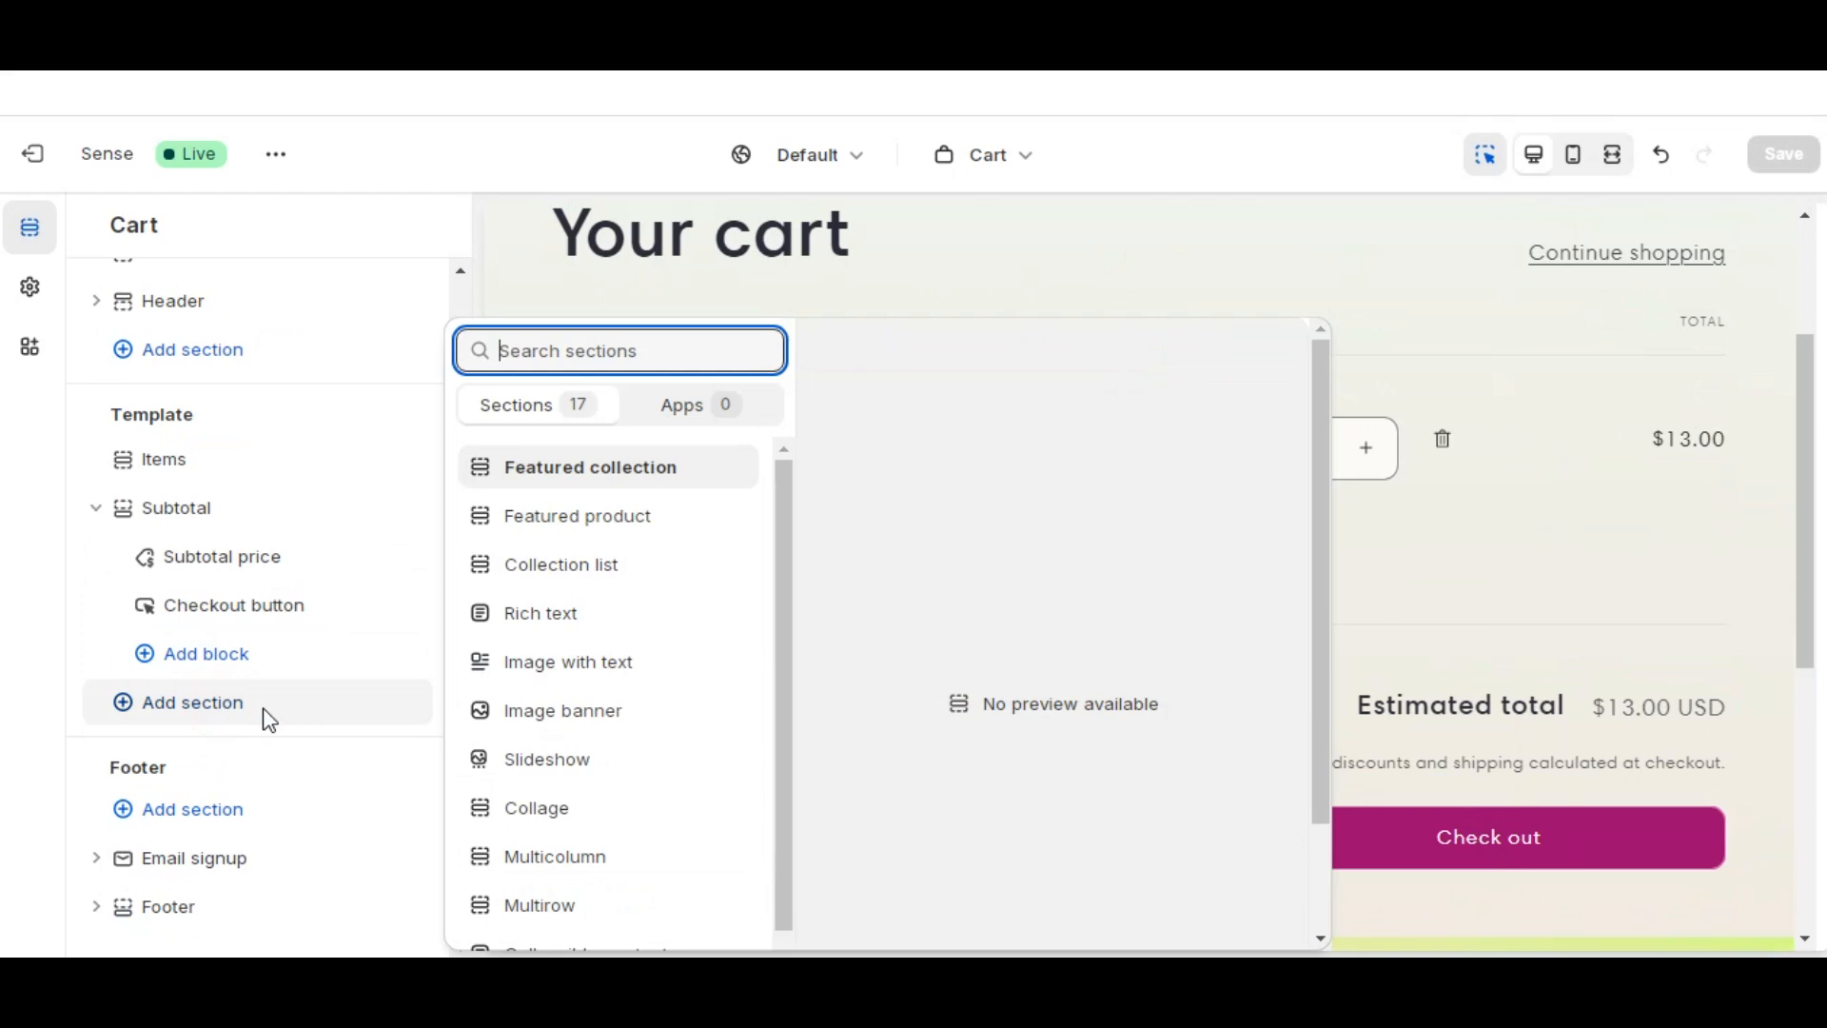
left_click(612, 474)
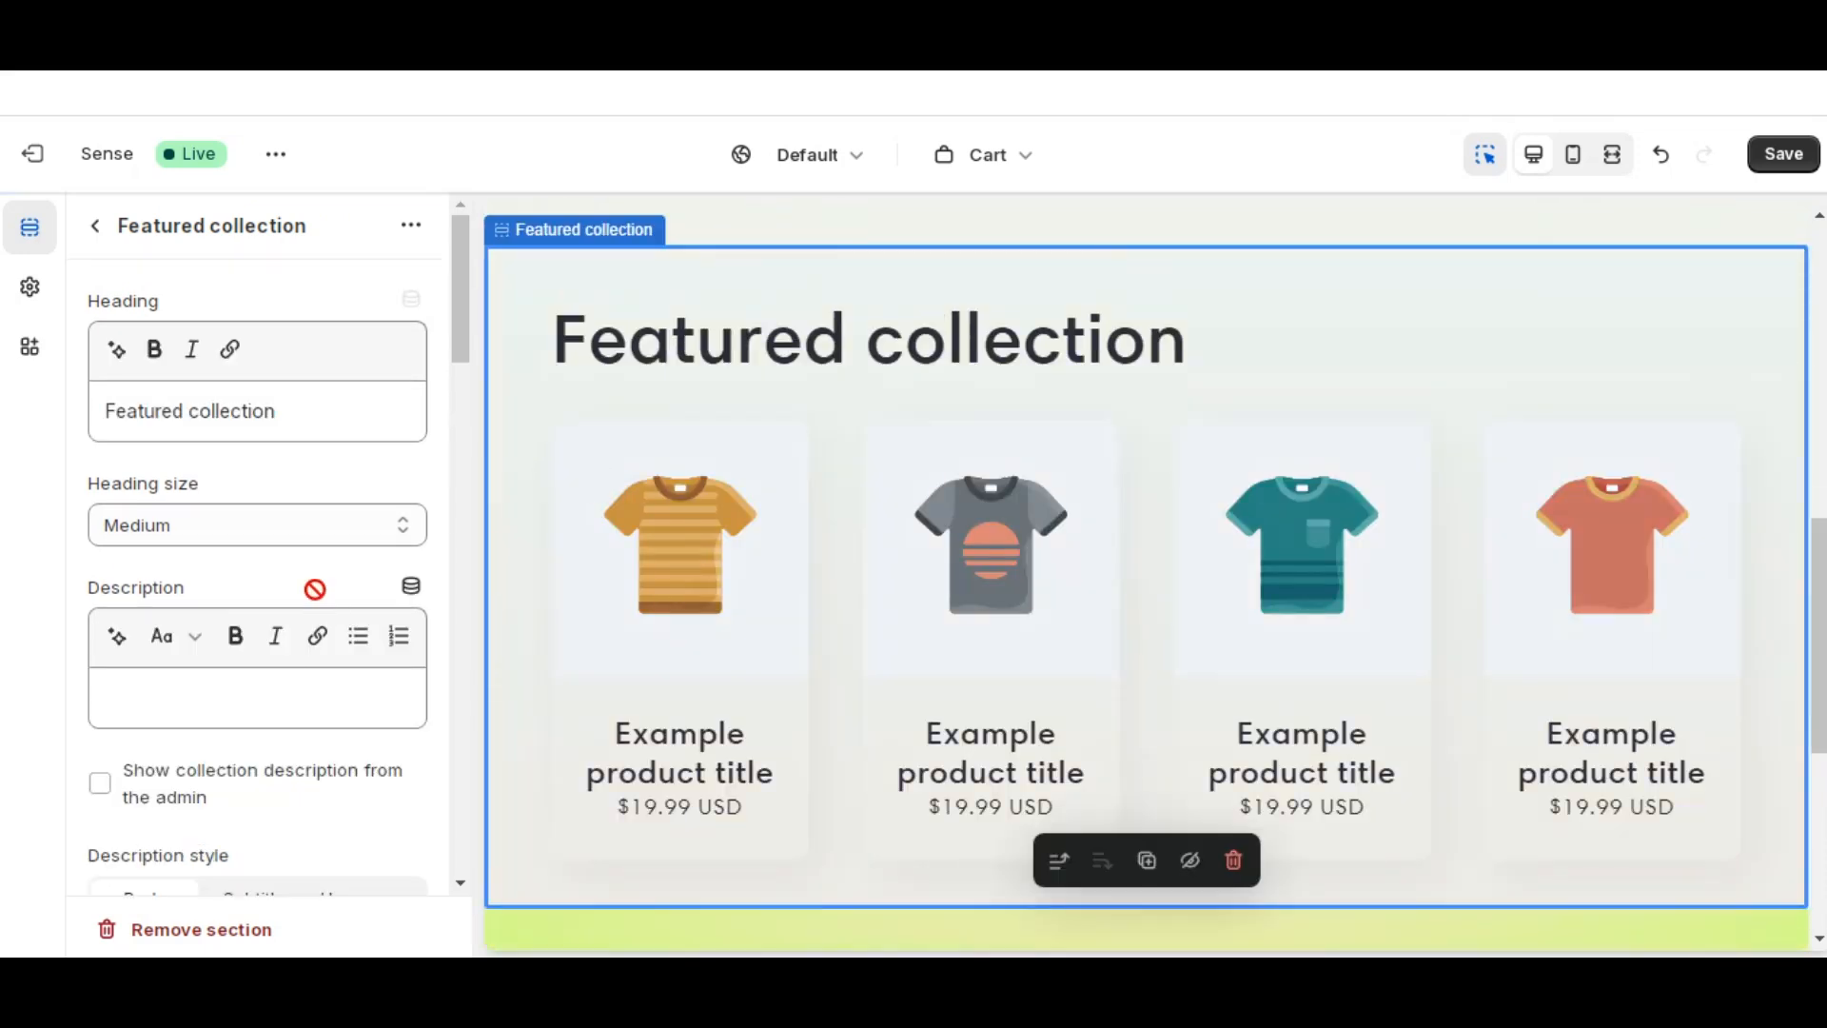
- Assign the Beauty collection to the Featured collection section and review its product count, column and button style settings
scroll(315, 589, "down", 4)
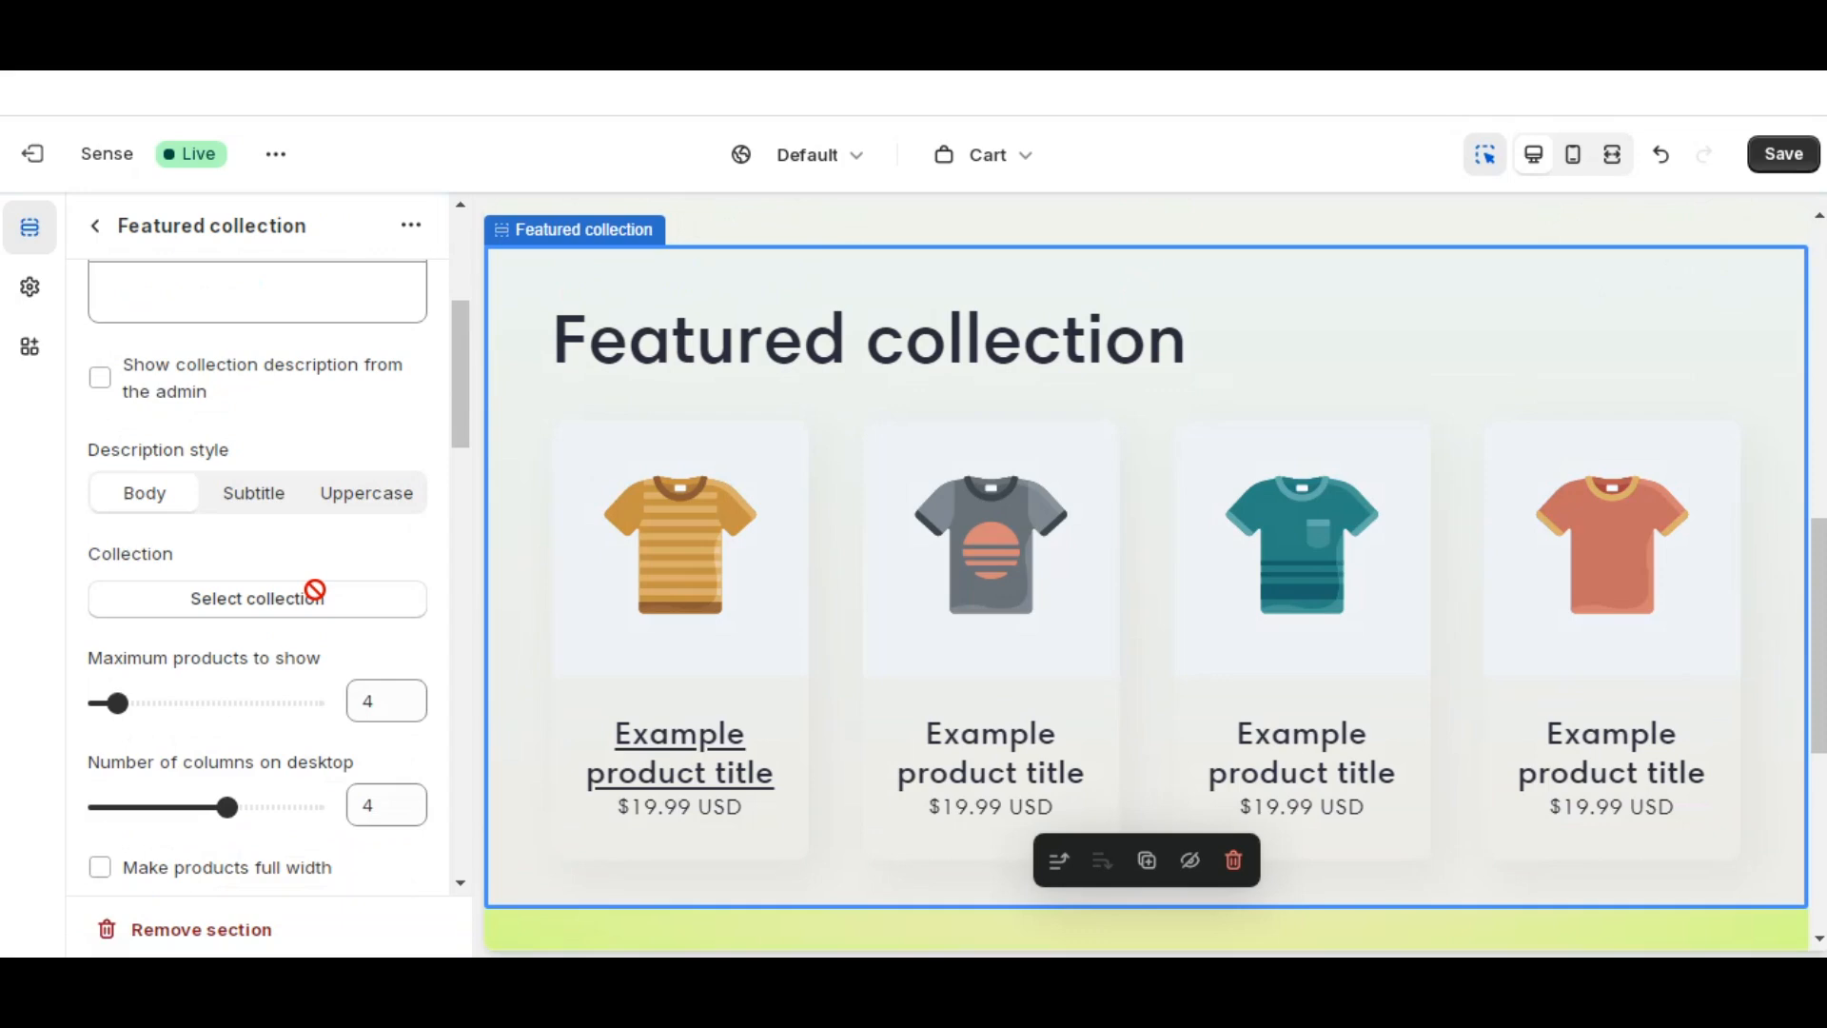
left_click(308, 602)
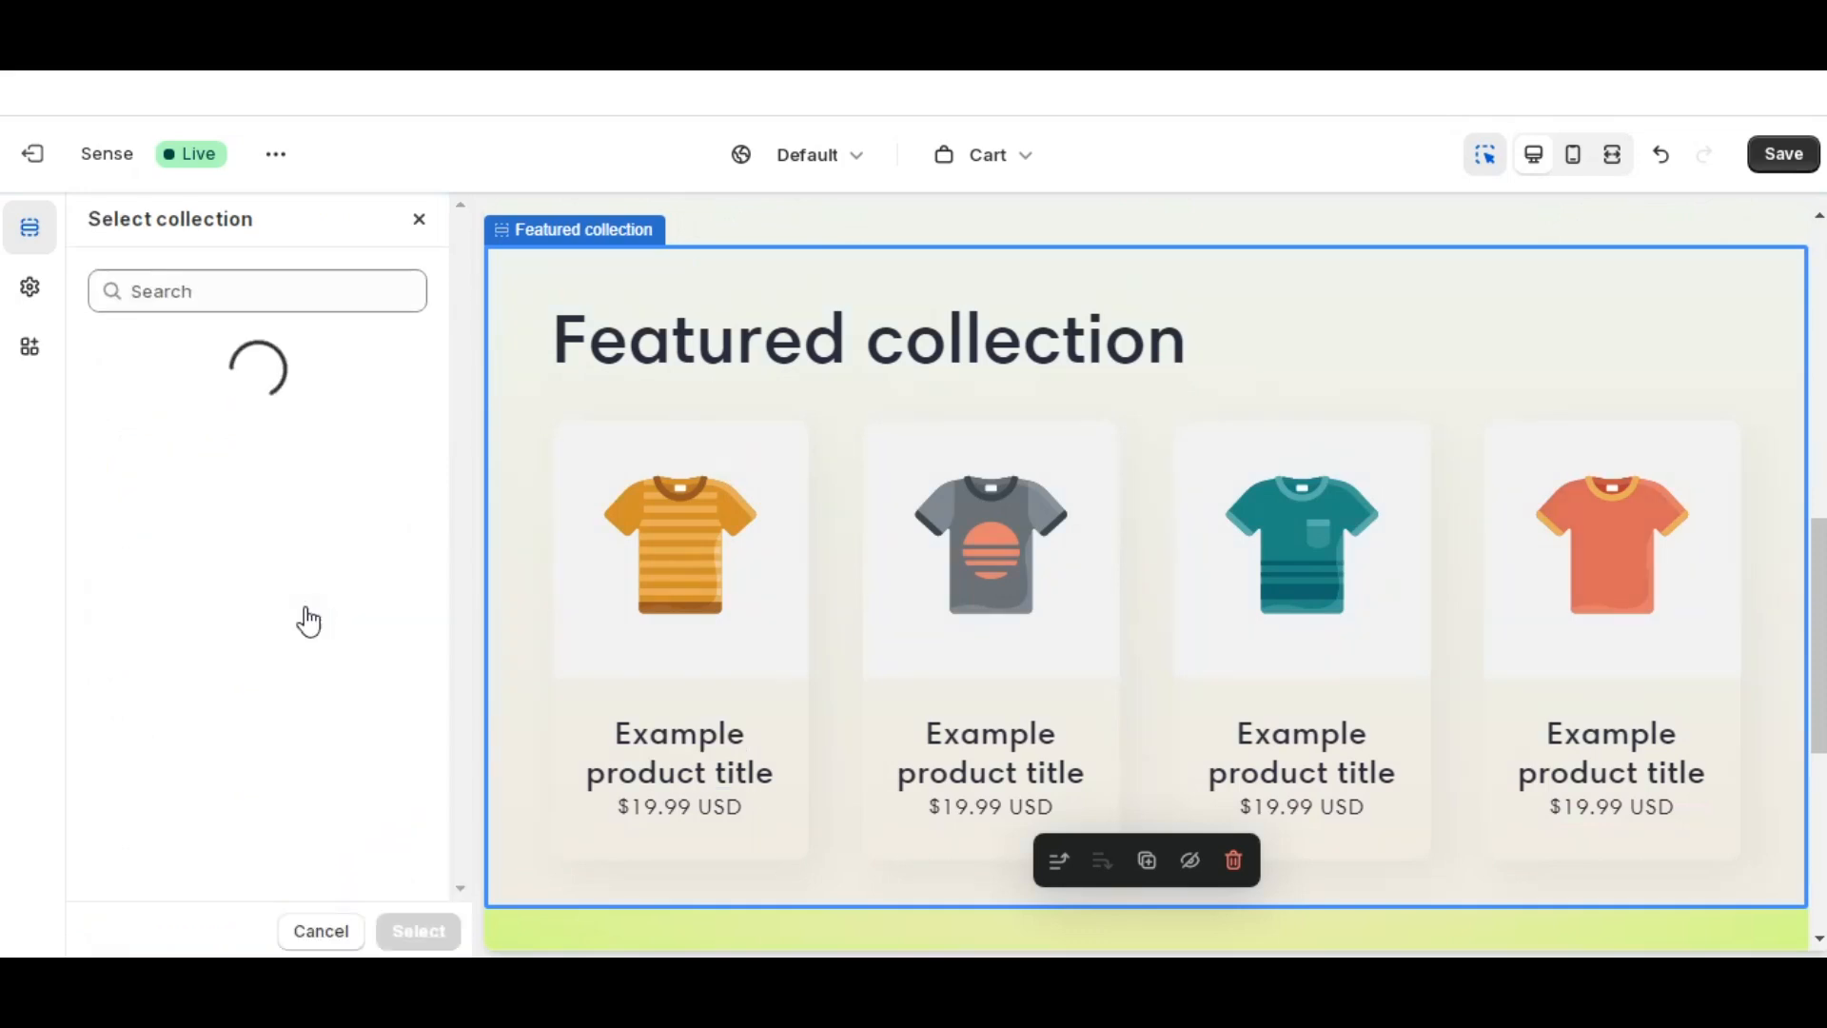
left_click(274, 614)
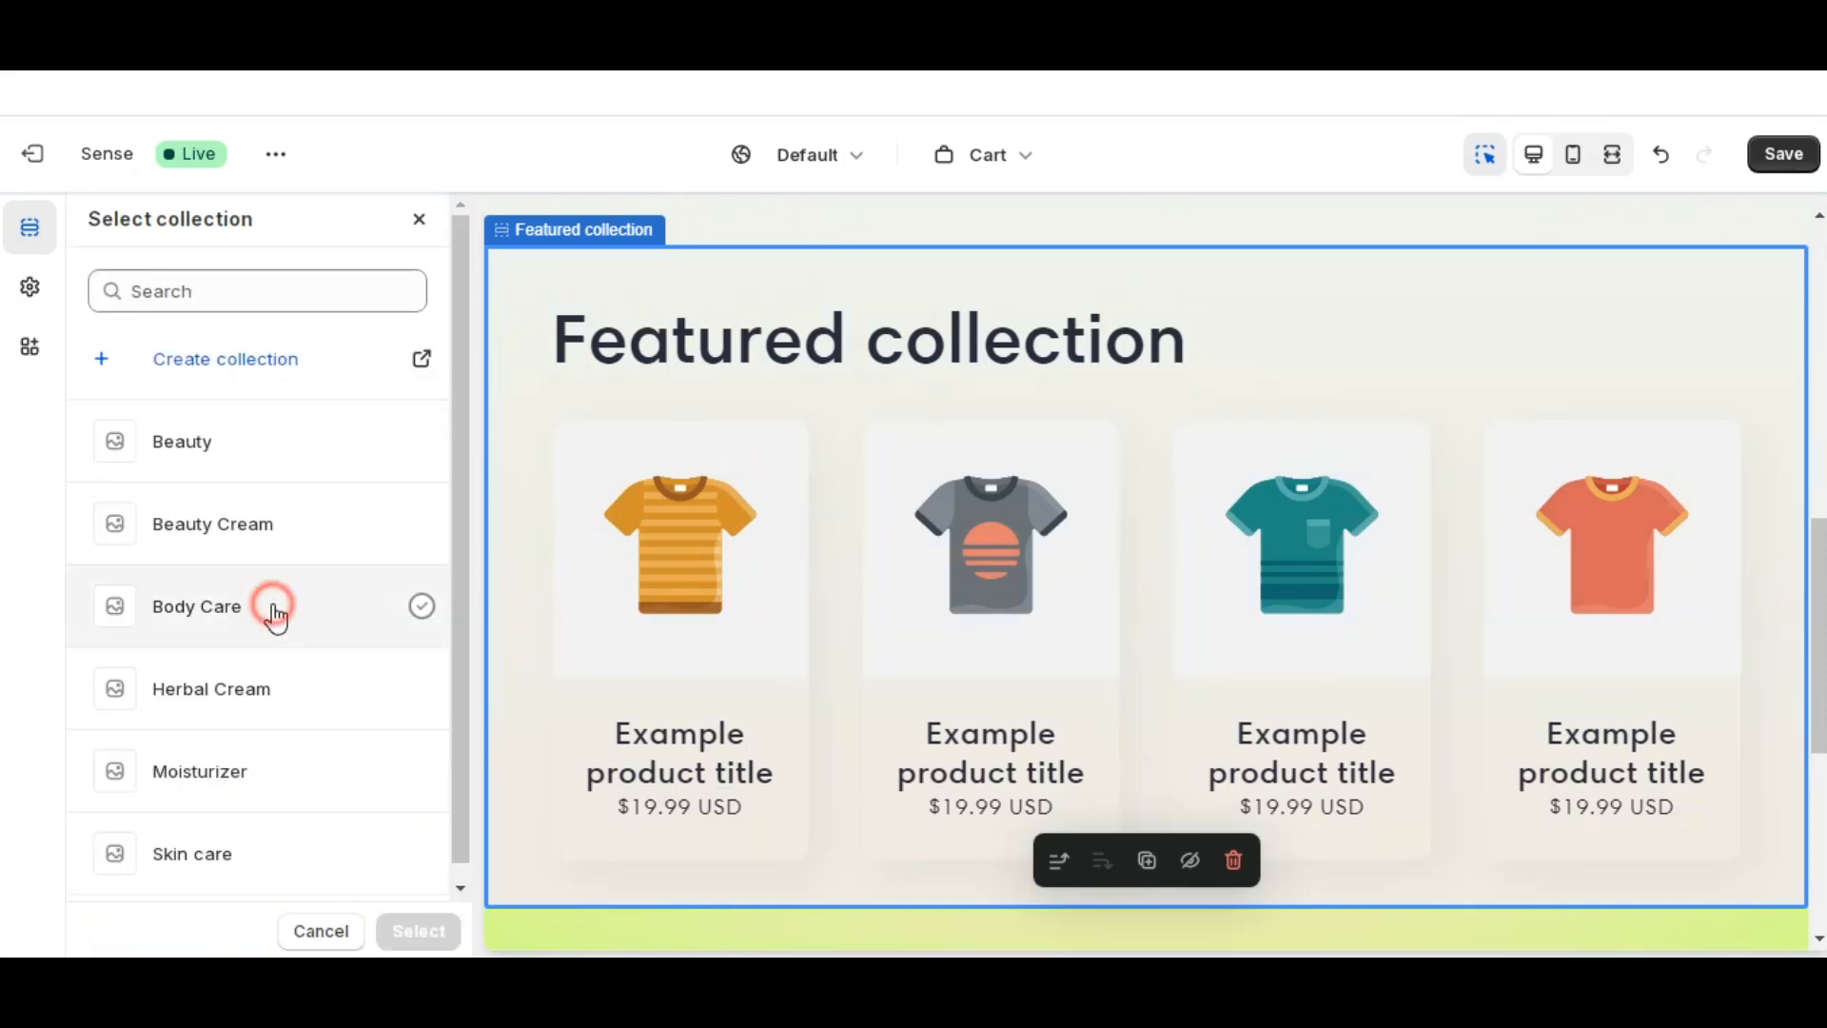
left_click(224, 462)
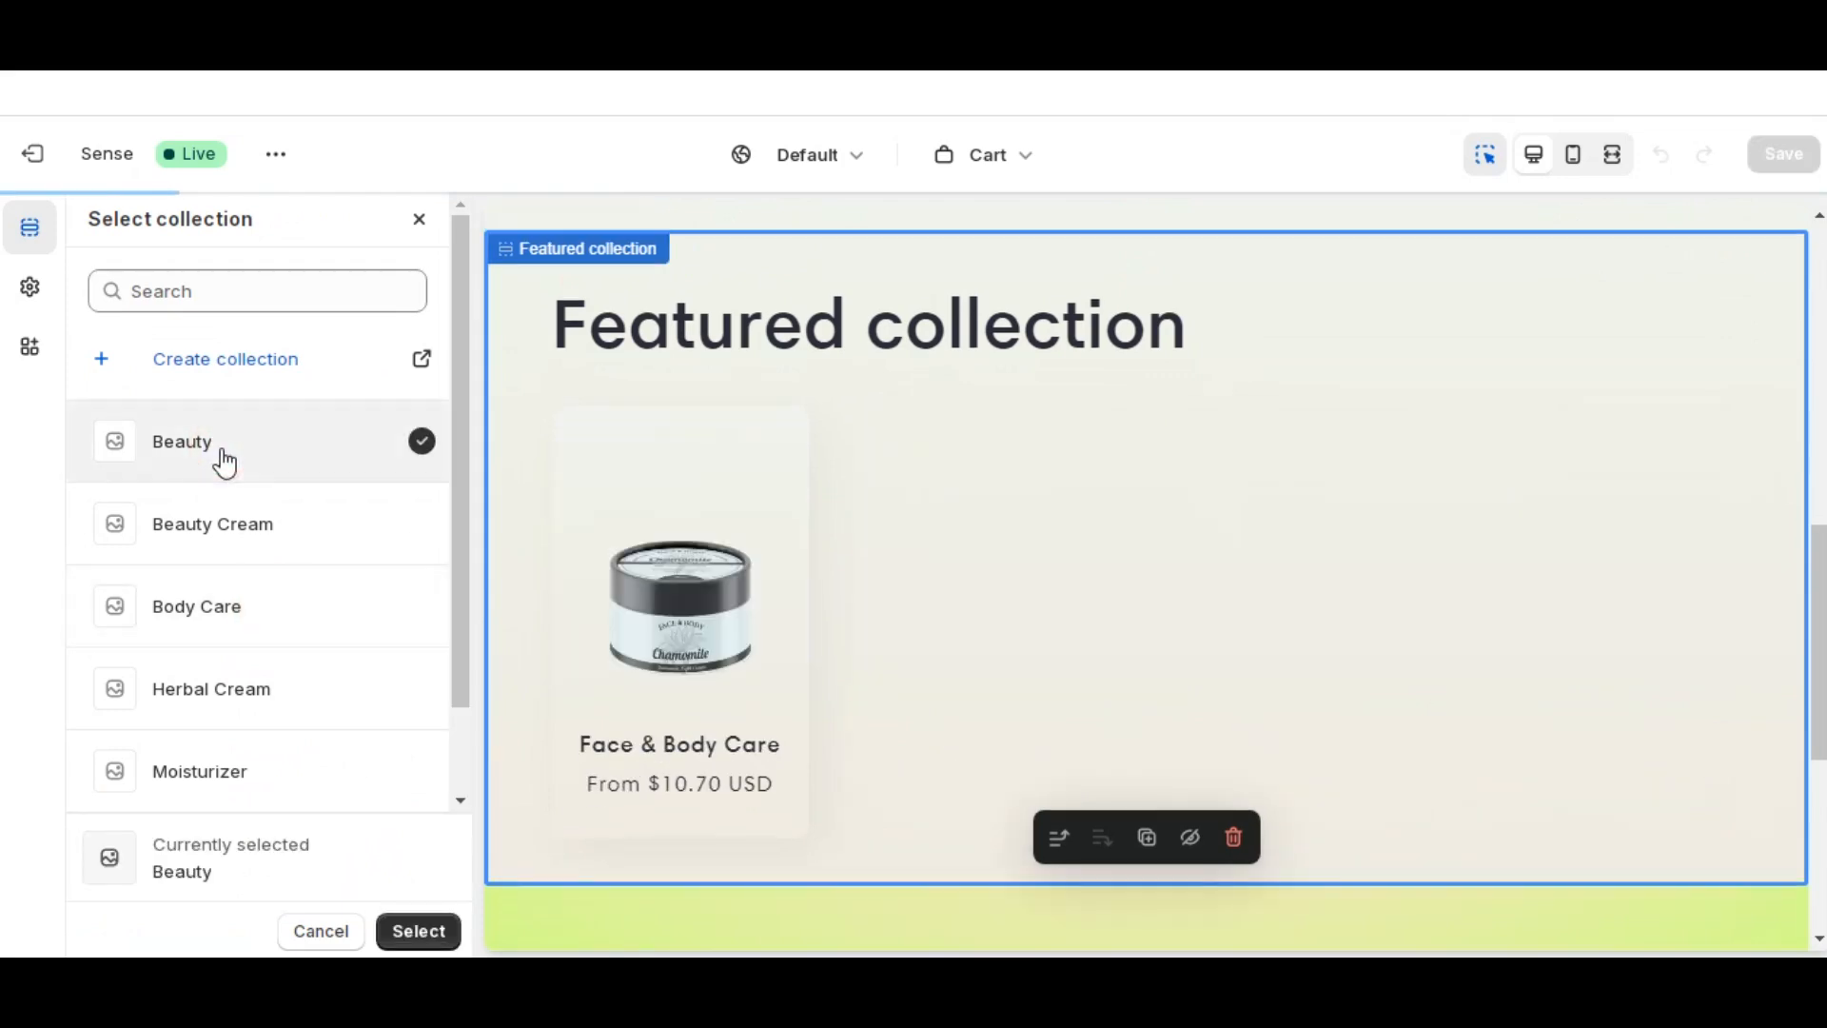
left_click(416, 932)
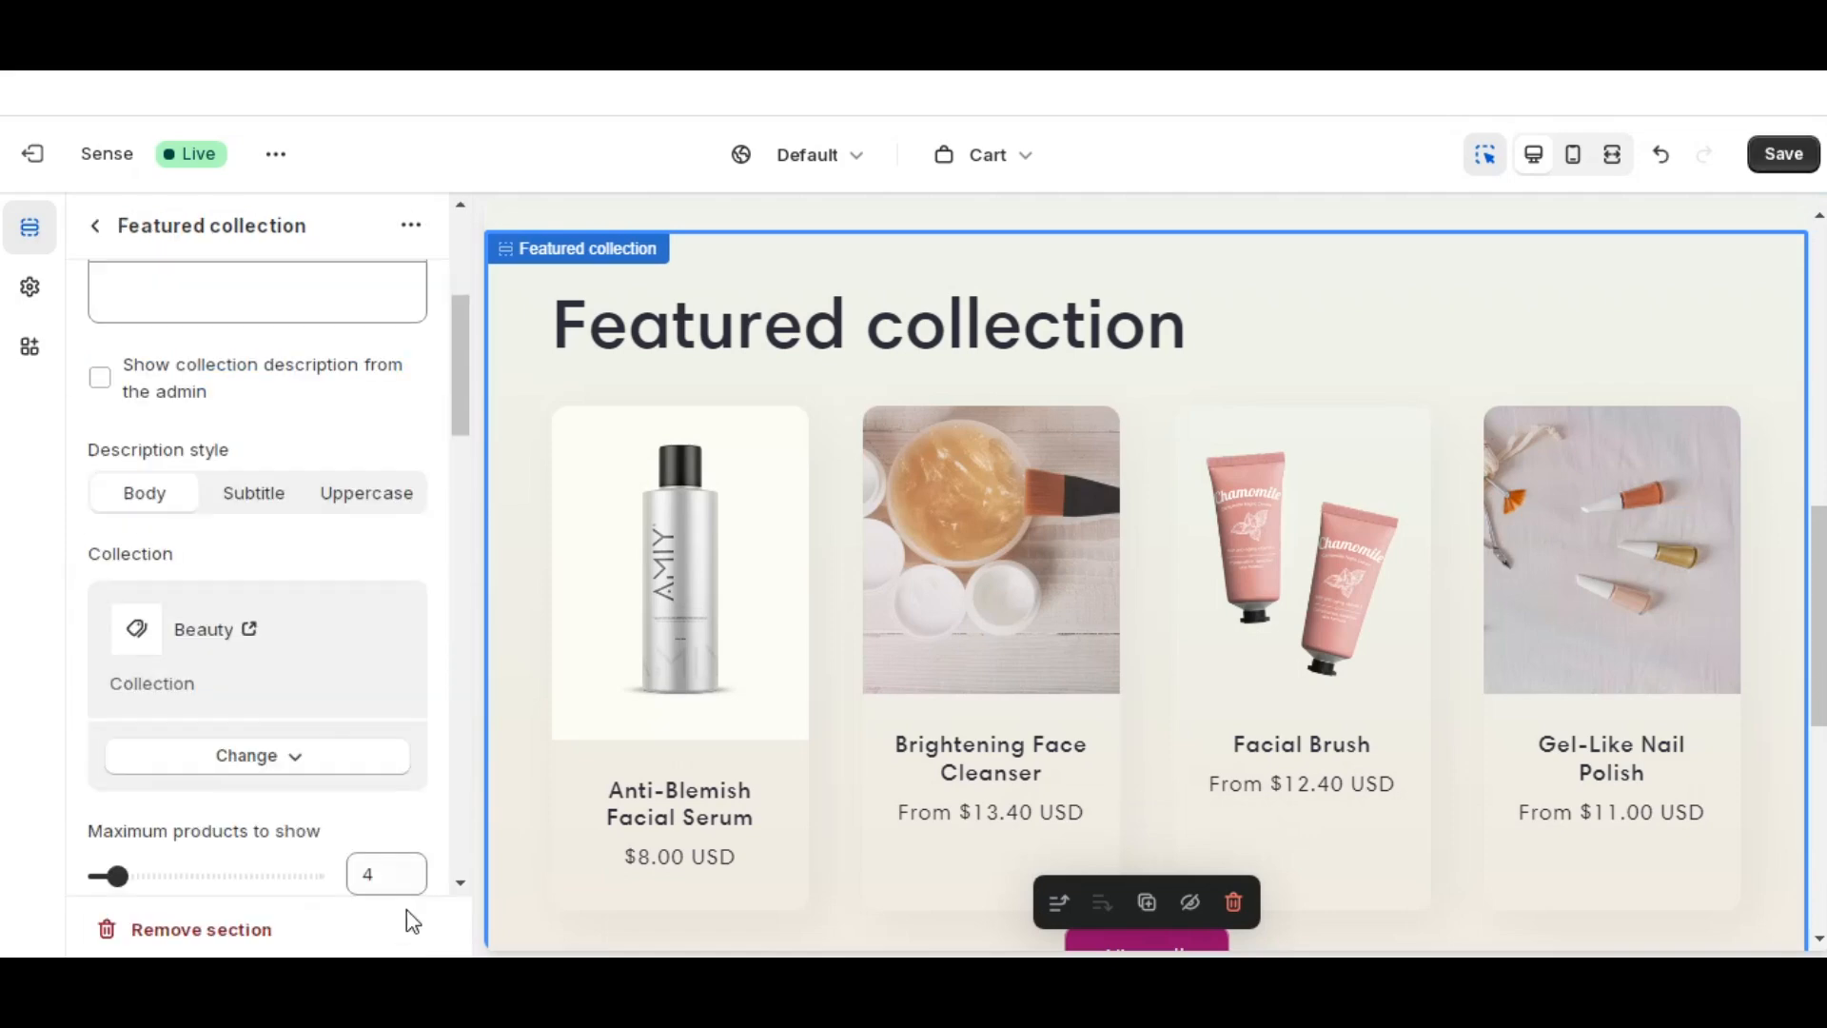
scroll(422, 764, "down", 3)
scroll(424, 763, "down", 2)
scroll(425, 764, "down", 3)
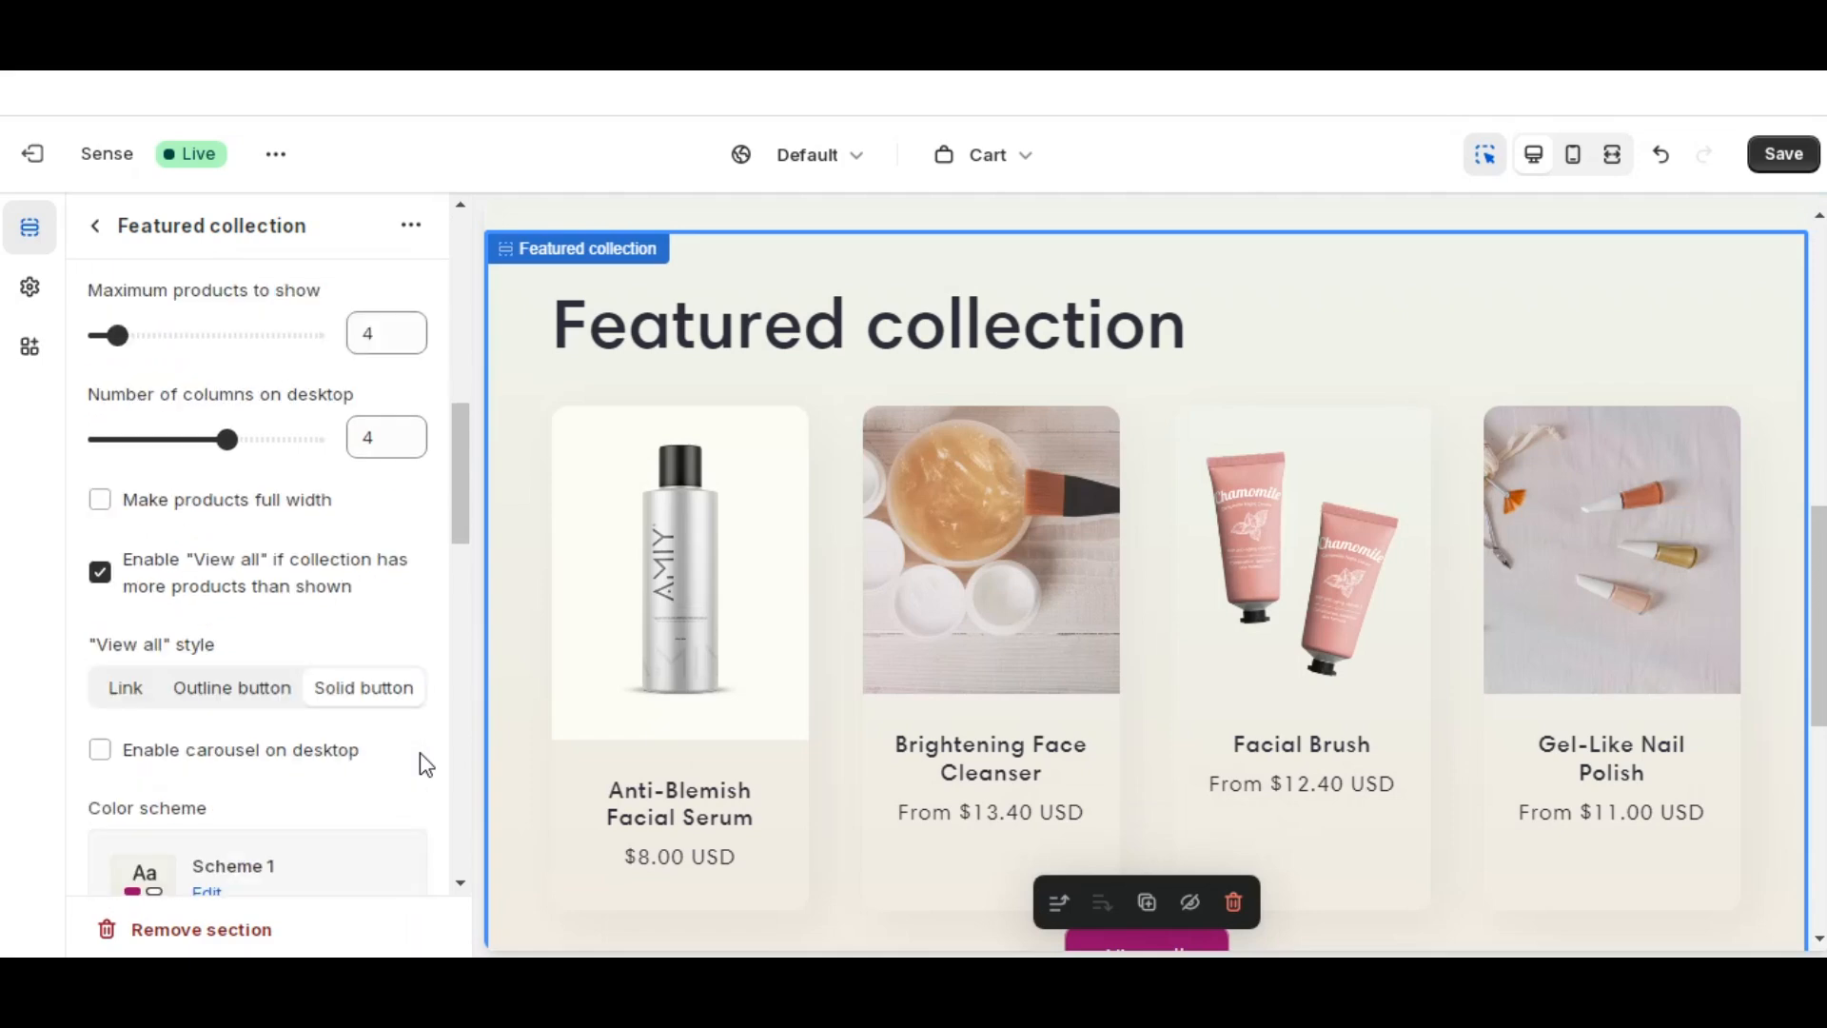
- Set the Featured collection section's "View all" style to Outline button and save the Cart template
left_click(253, 552)
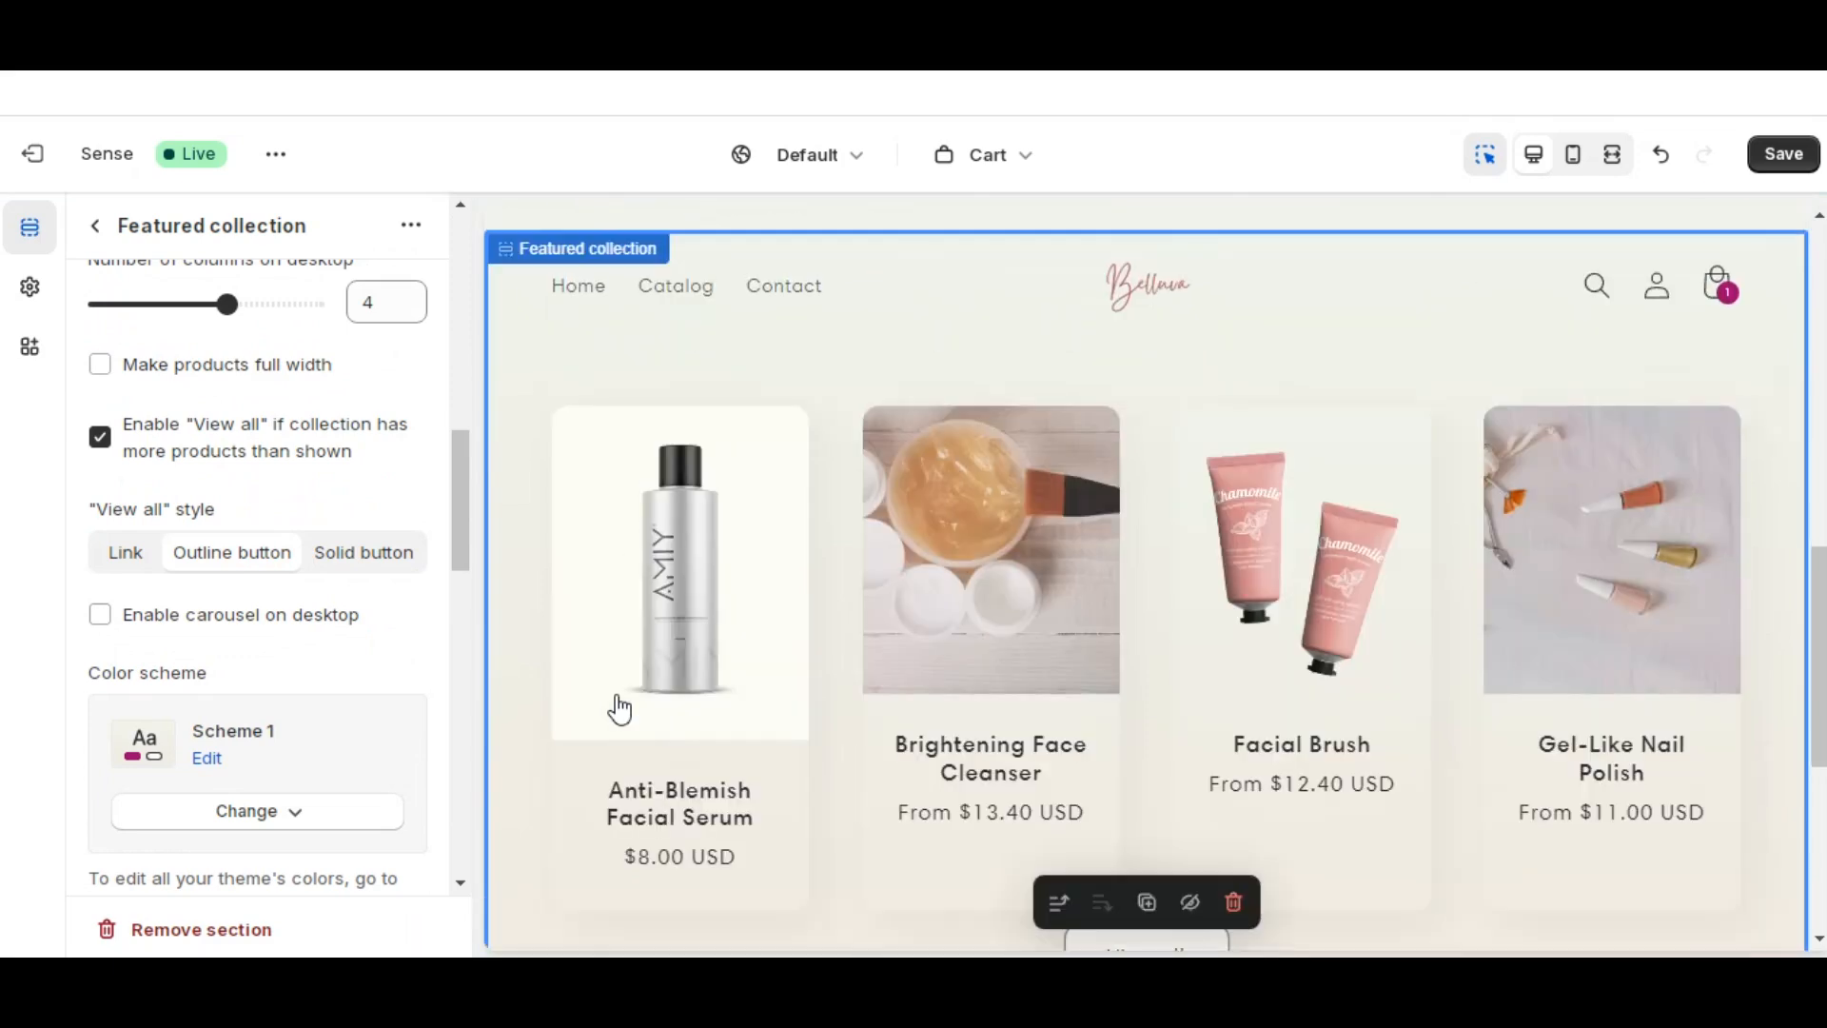
scroll(620, 709, "down", 2)
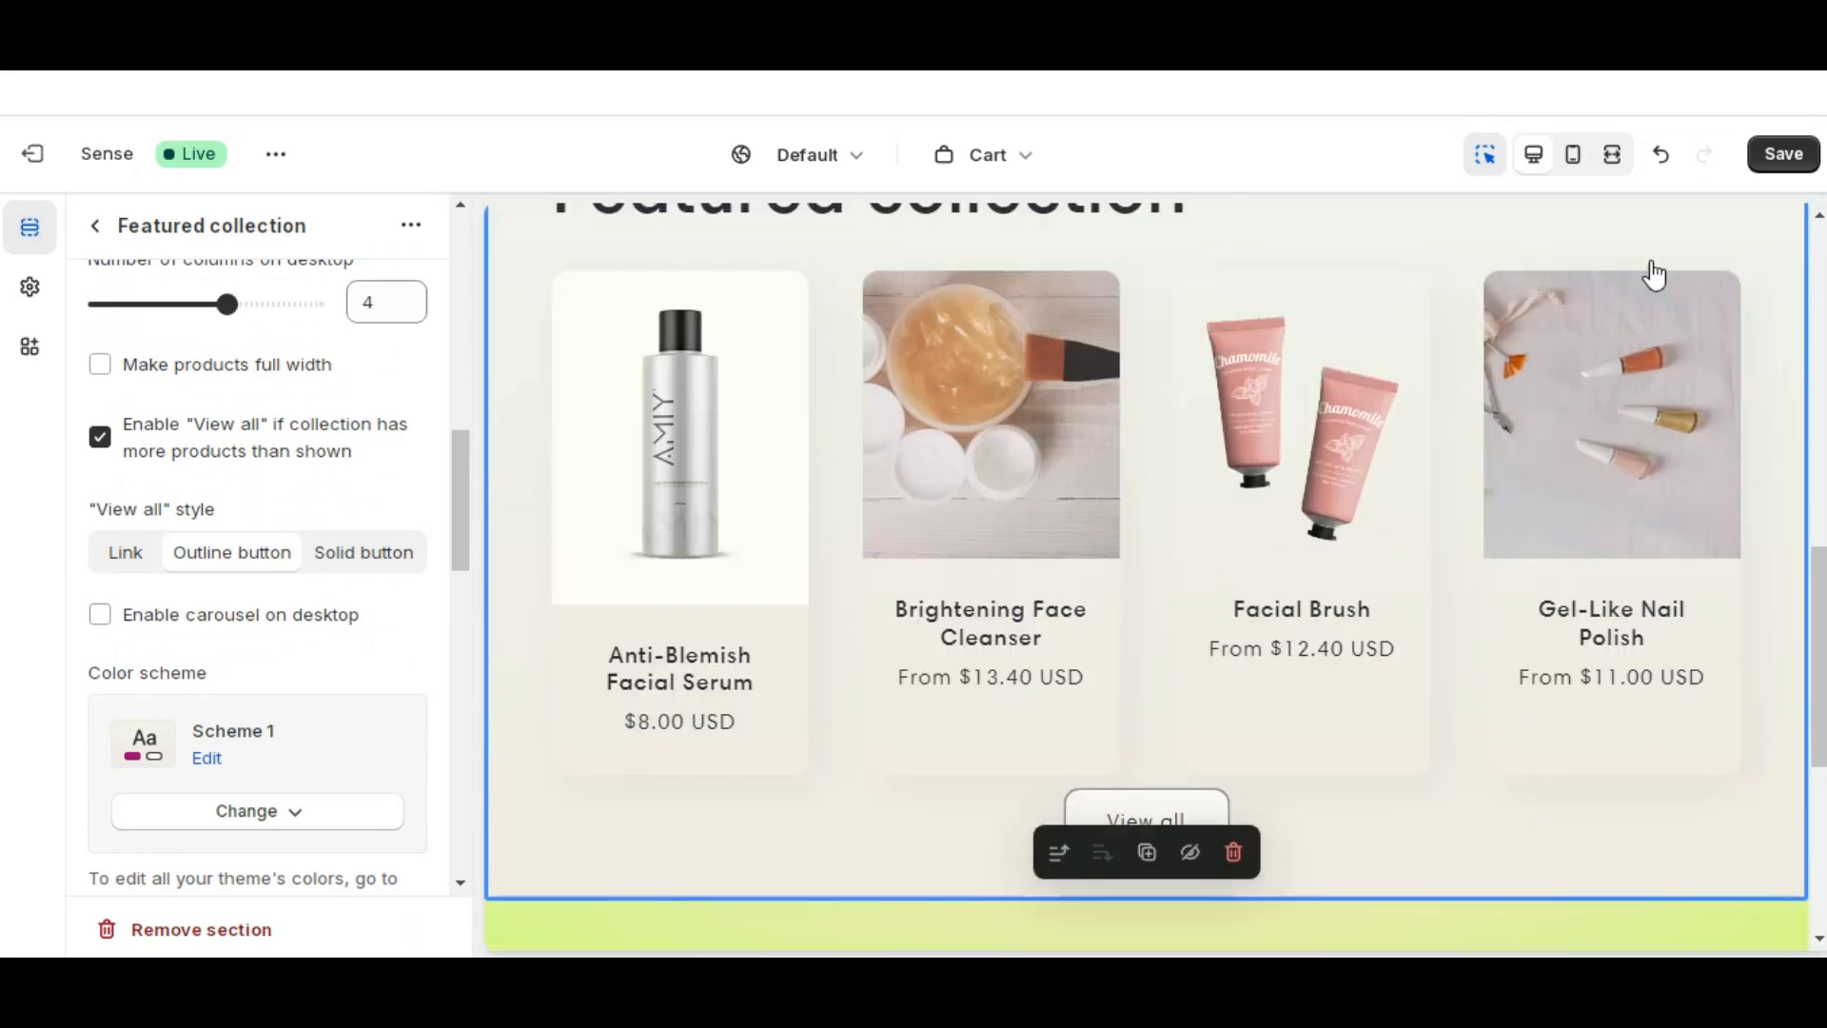
left_click(1782, 158)
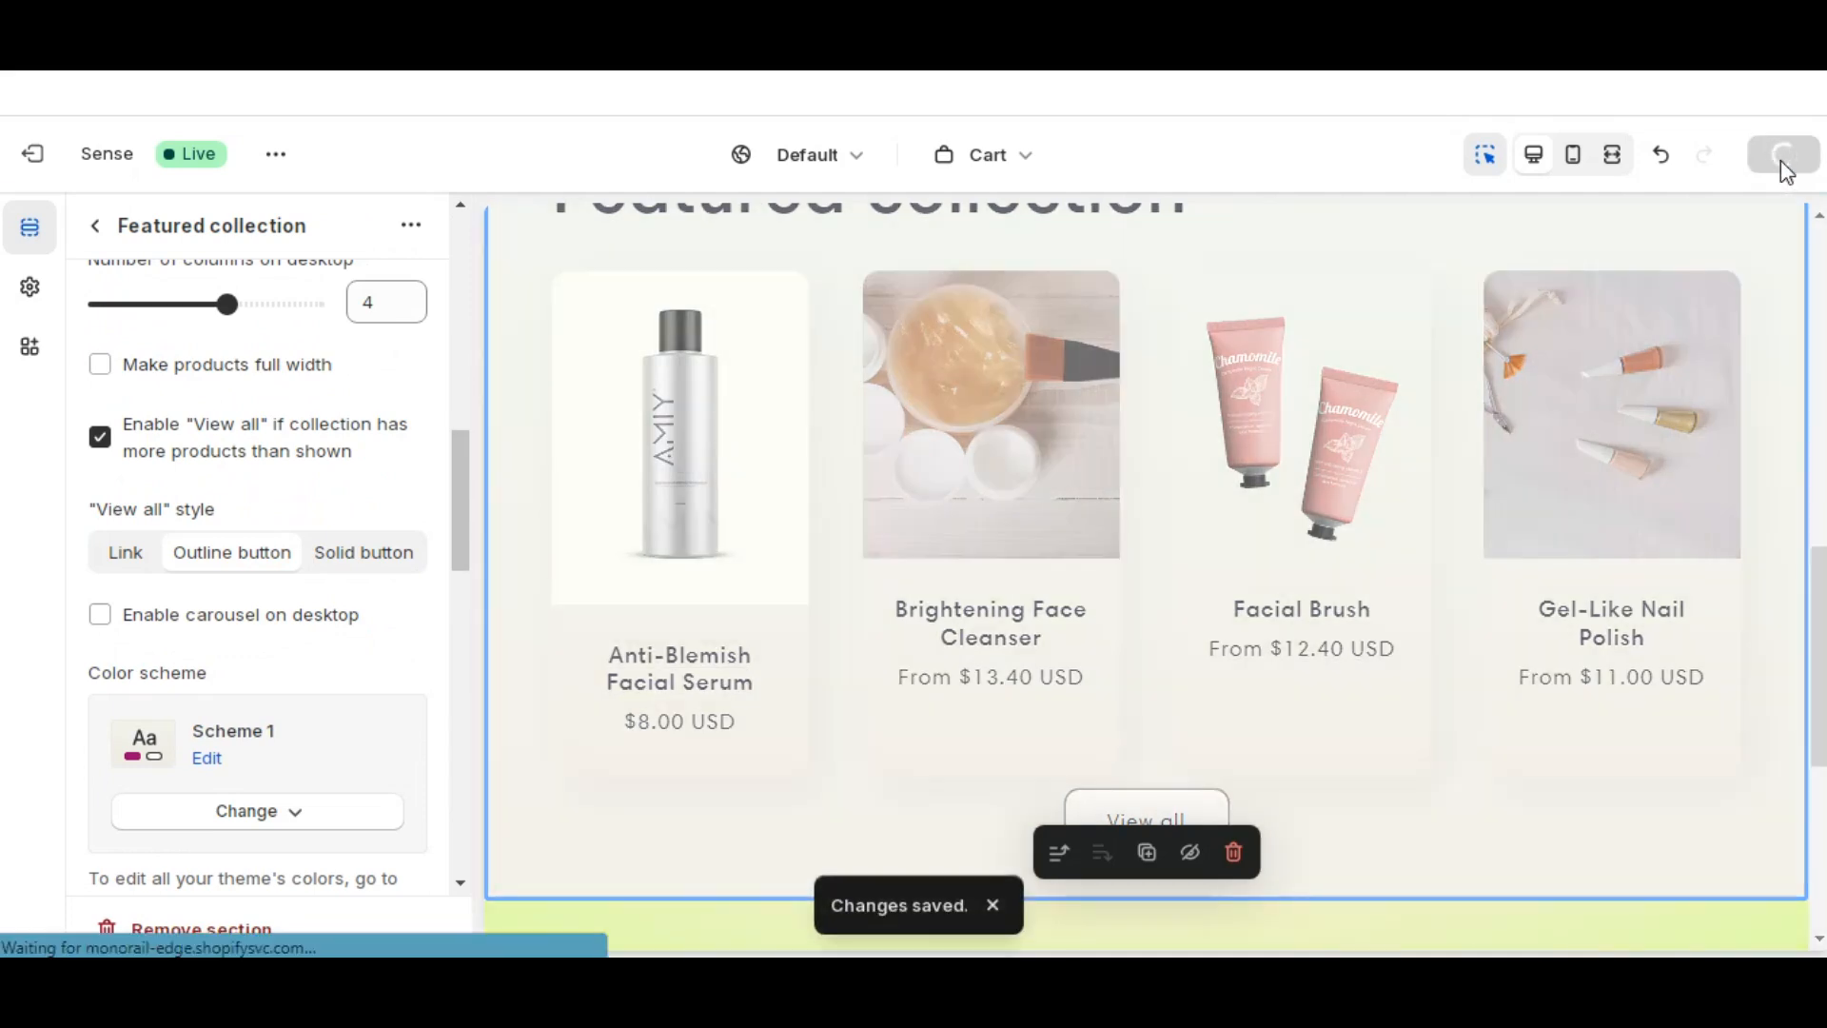
- Switch to the contact page template and look through its page preview
left_click(1025, 171)
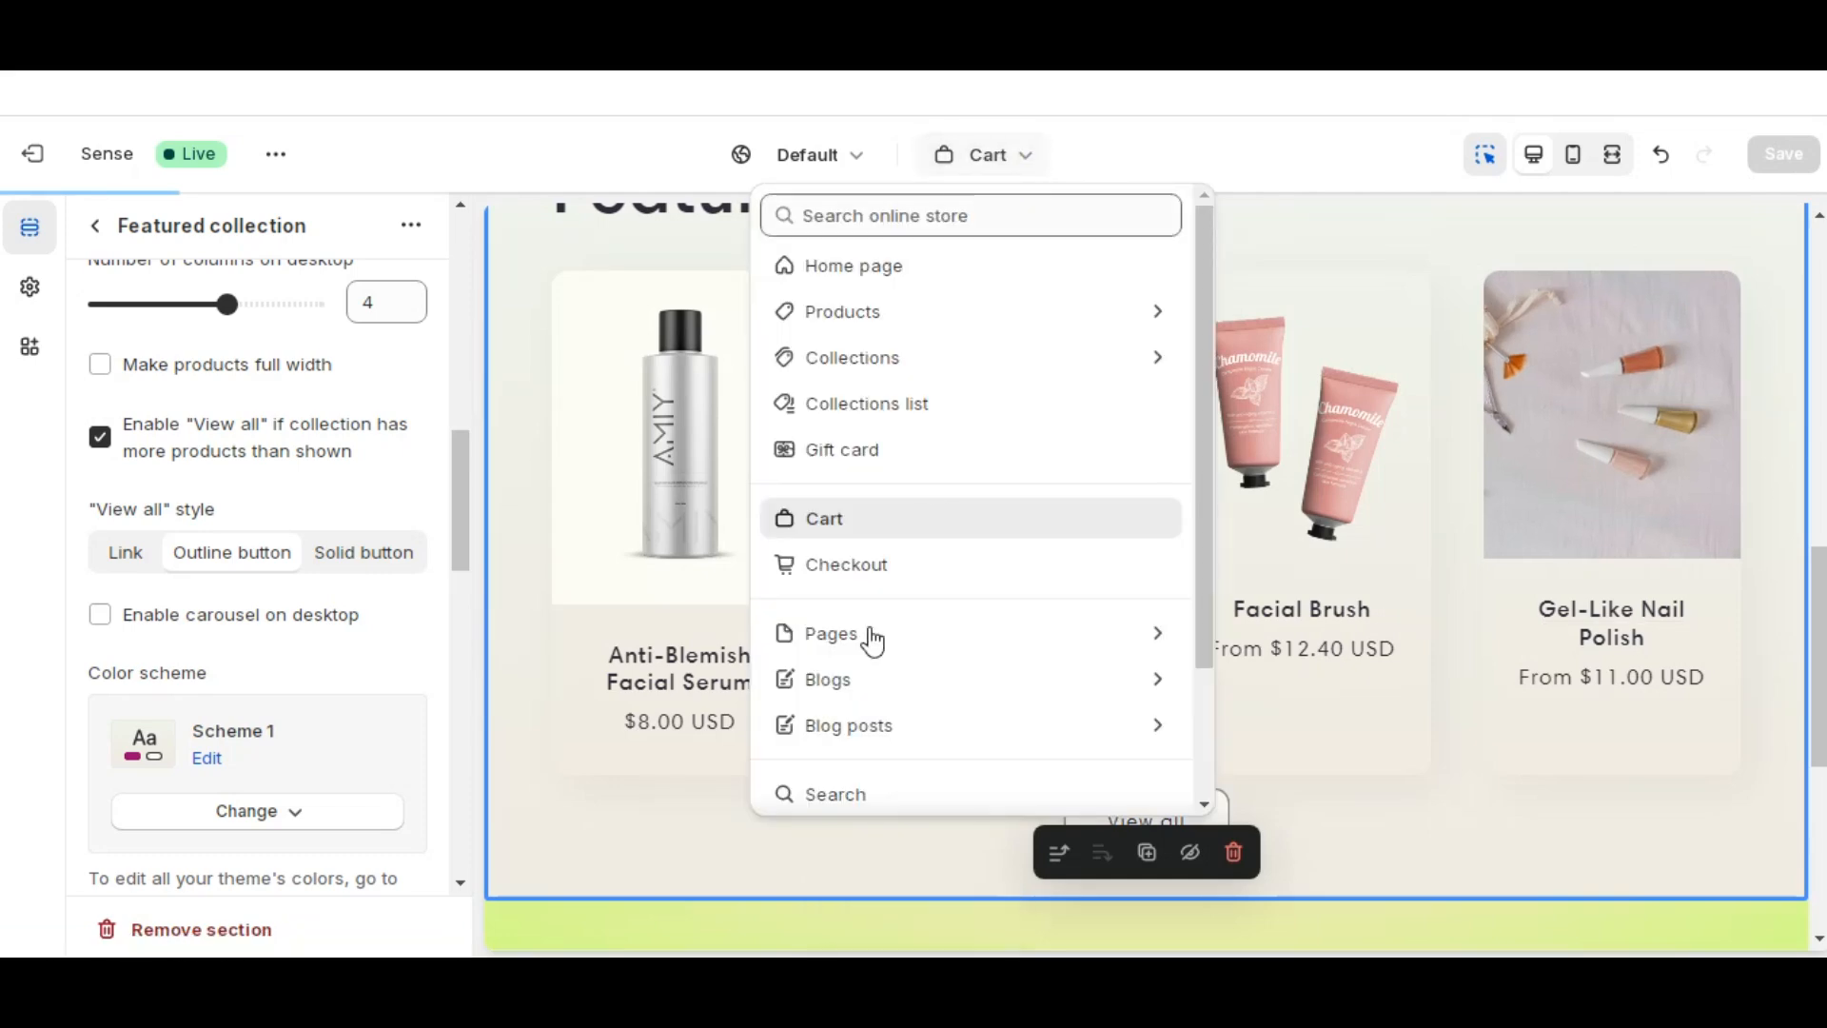
scroll(889, 469, "down", 2)
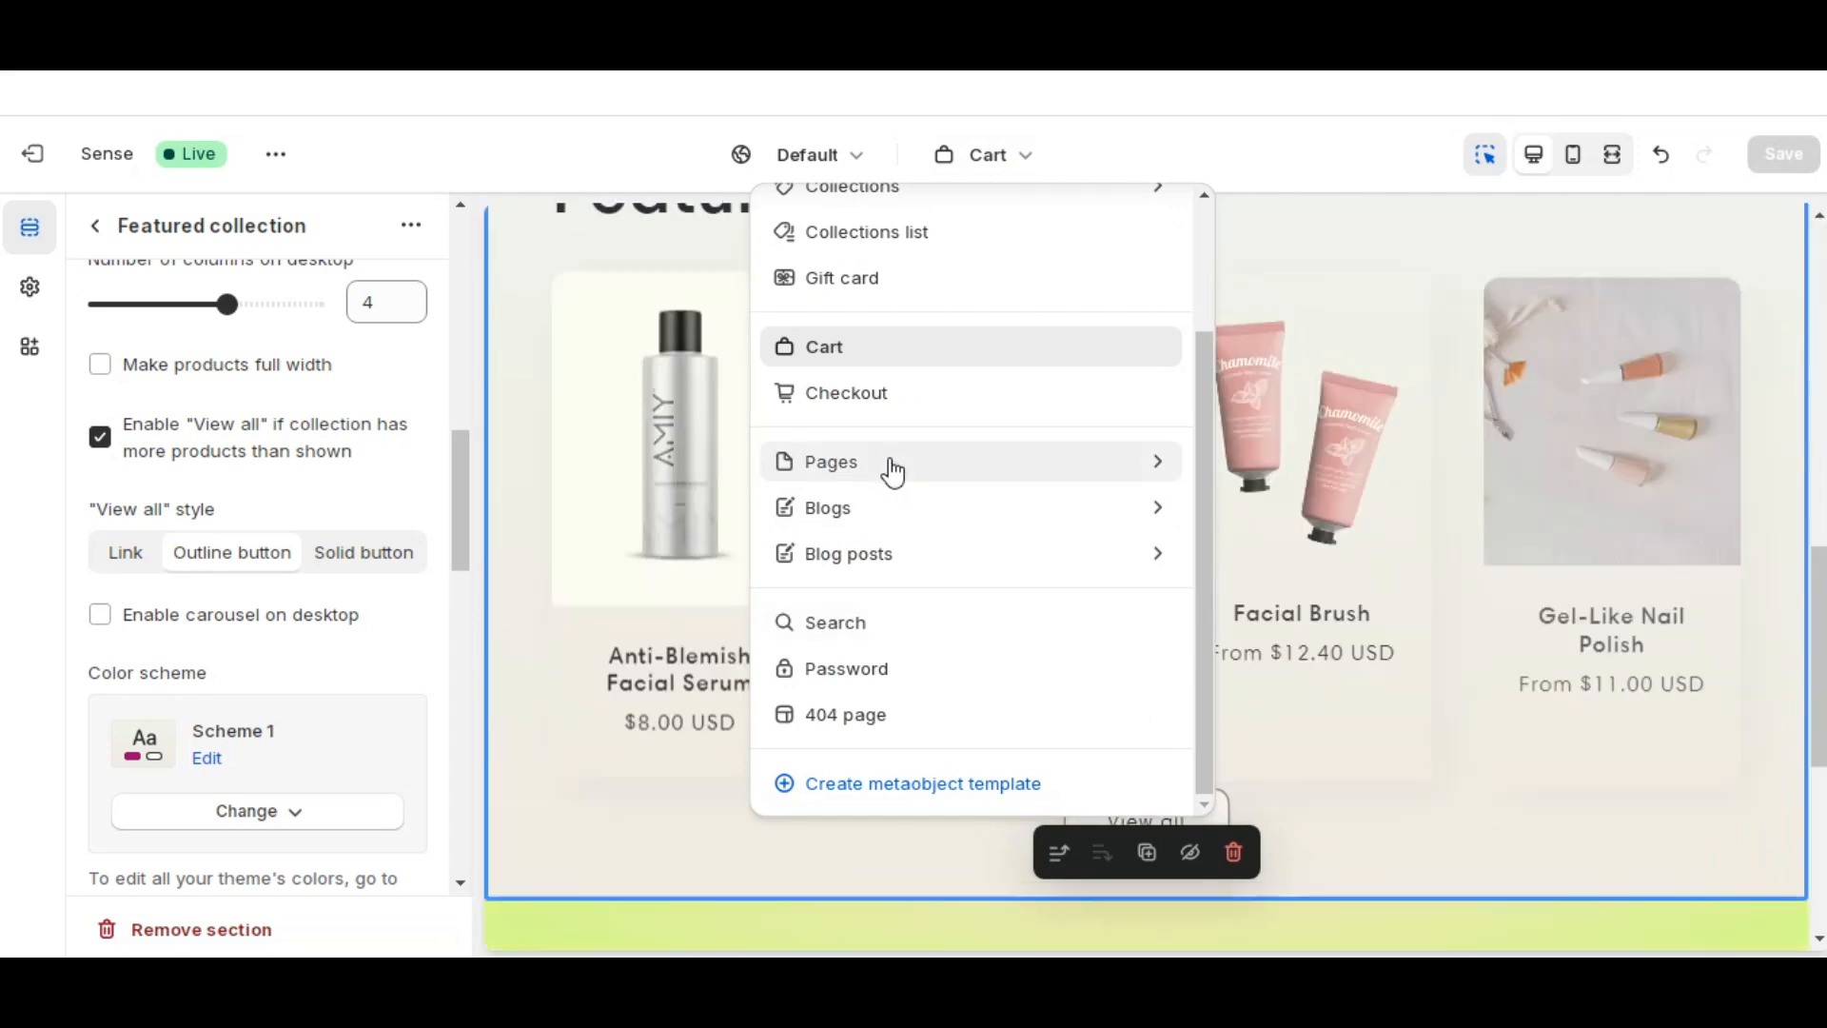
left_click(887, 472)
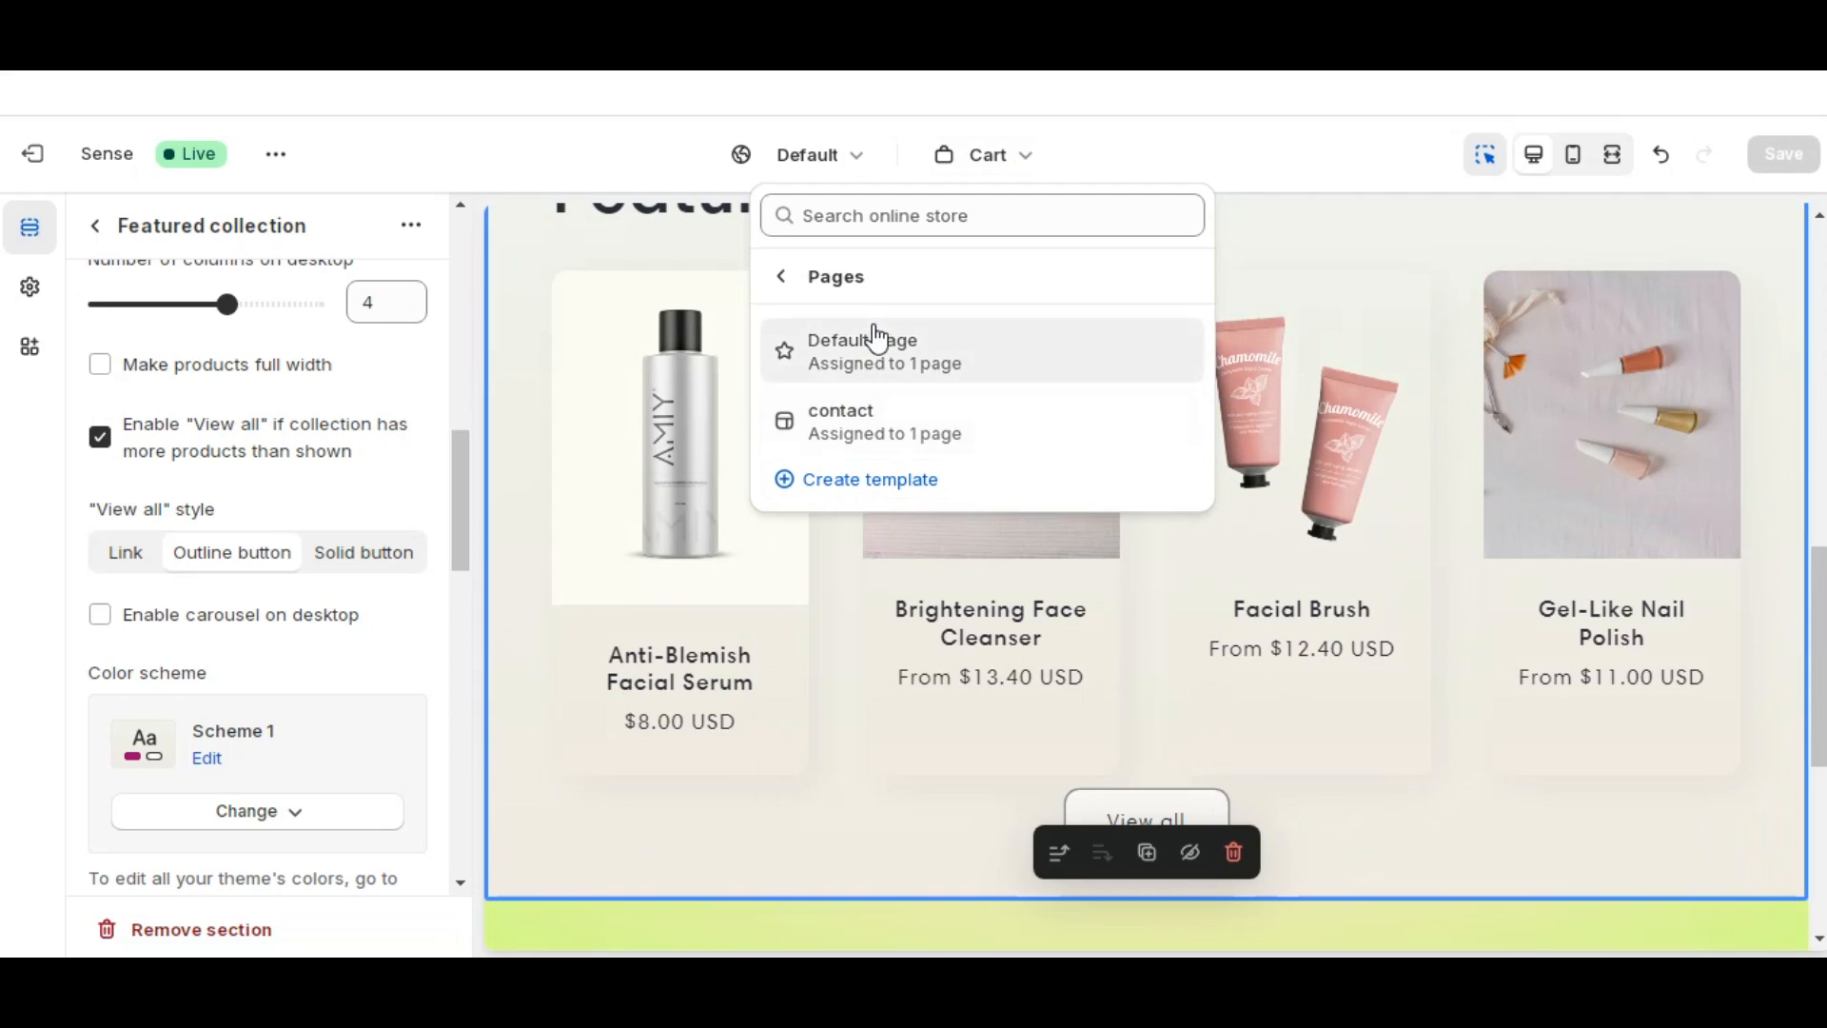
left_click(855, 426)
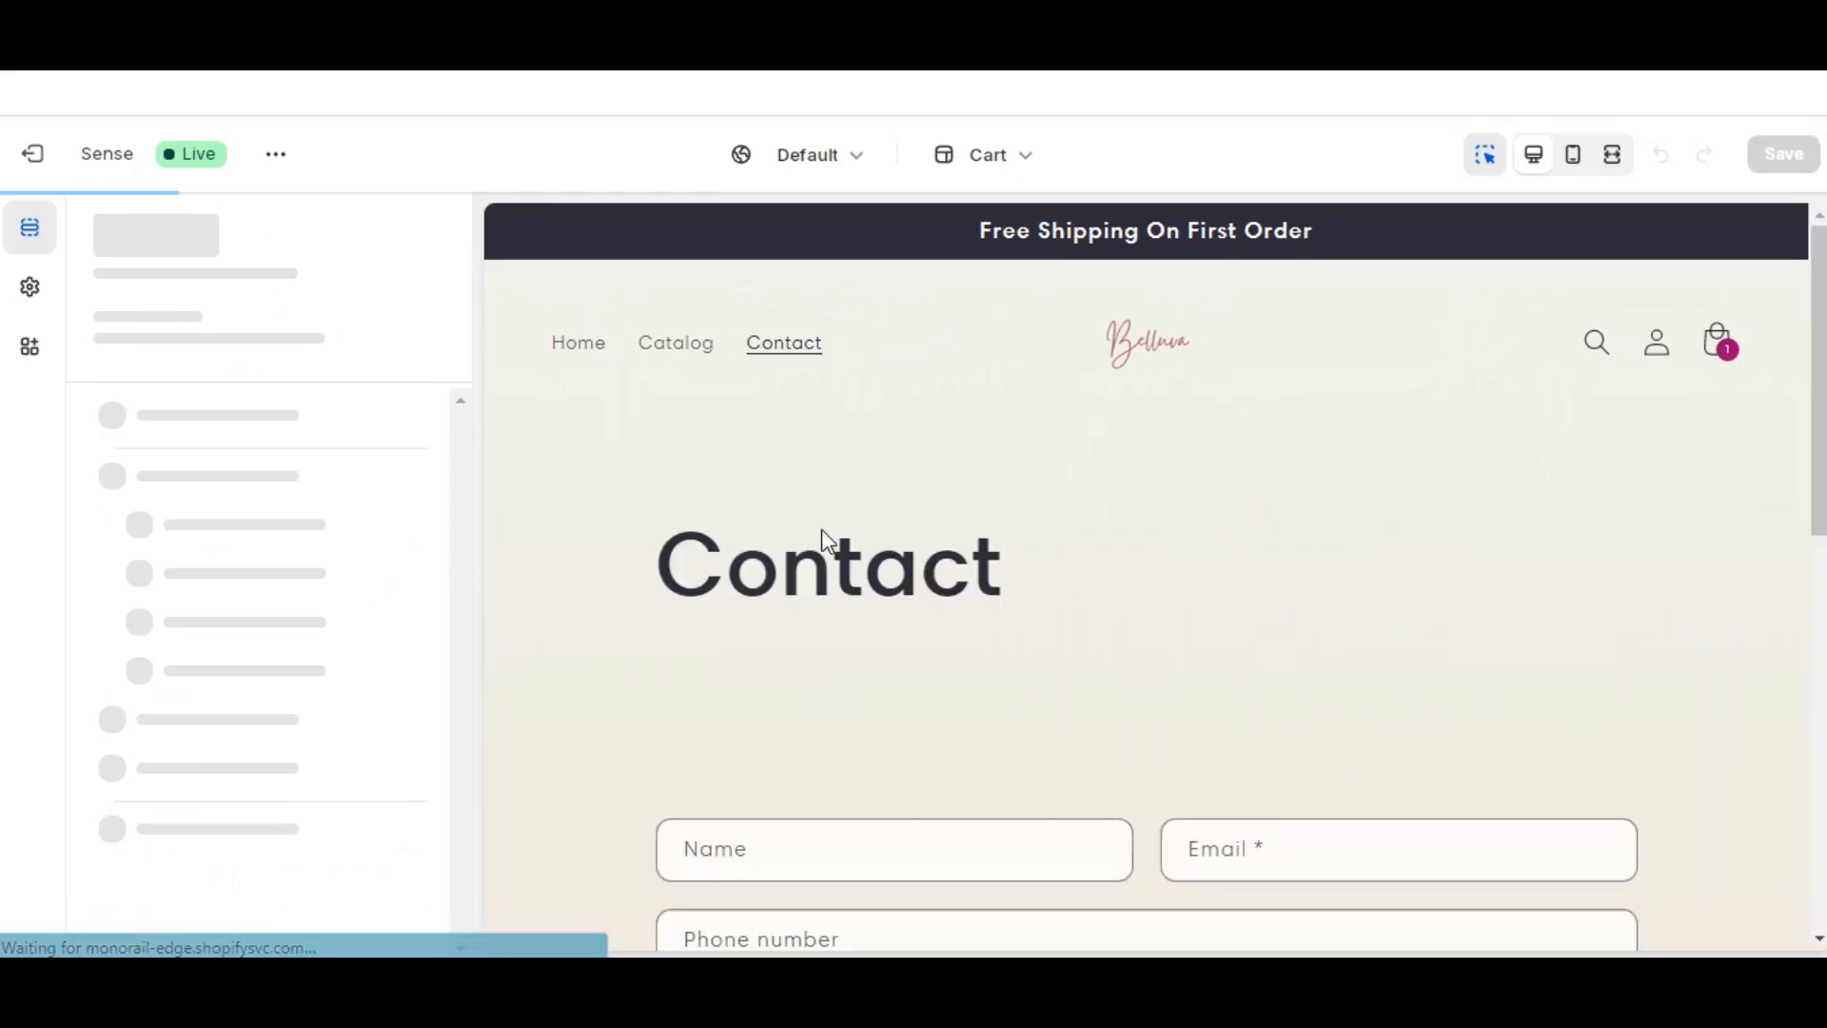
scroll(821, 542, "down", 4)
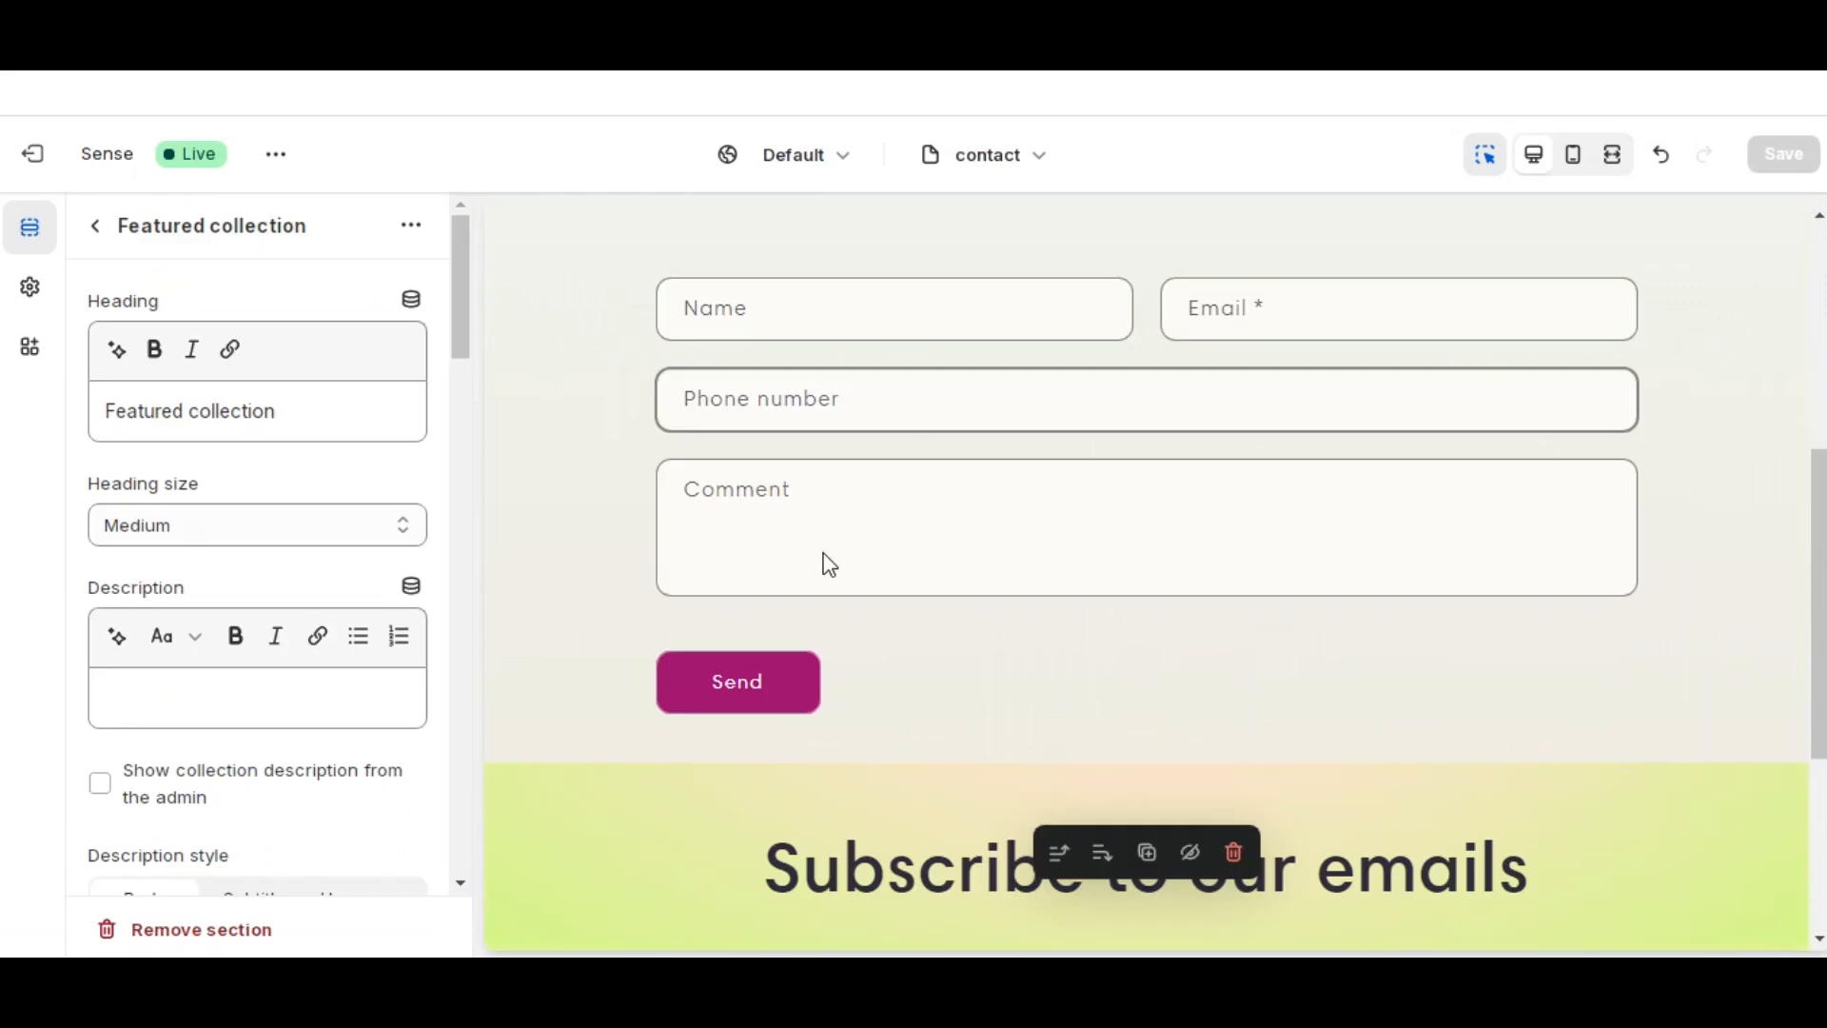
scroll(823, 554, "up", 2)
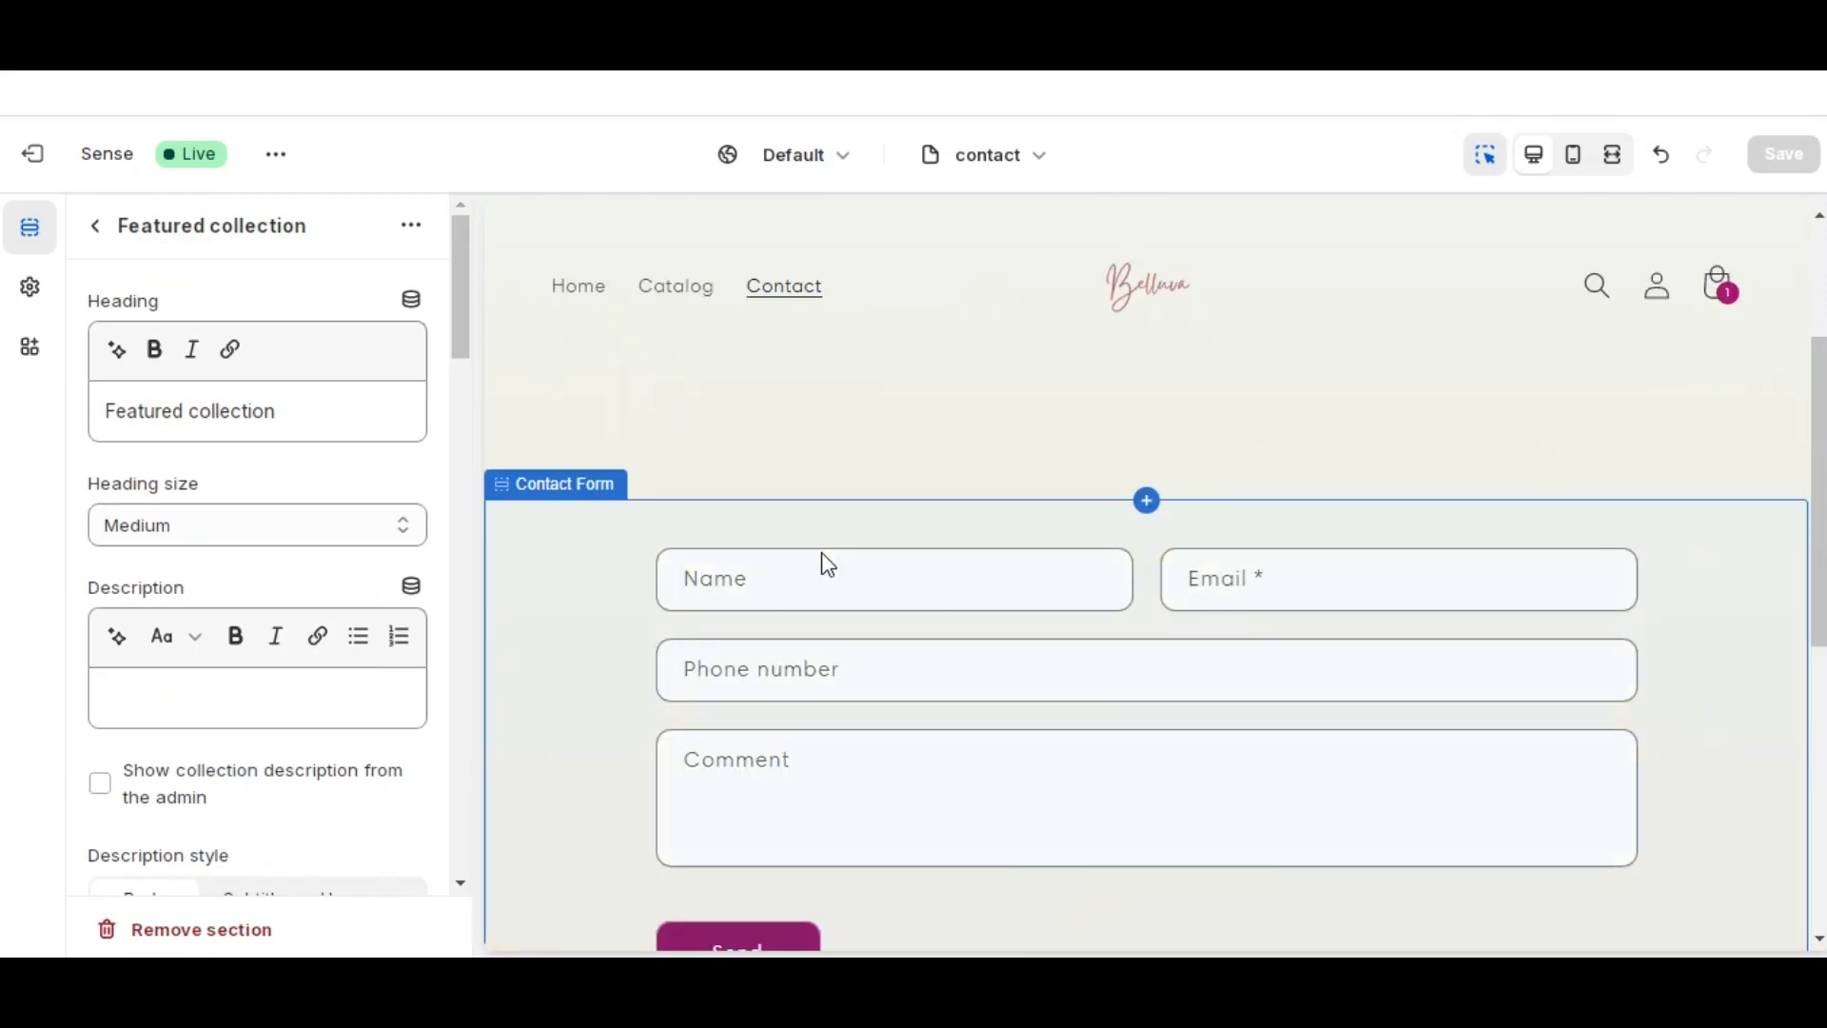
- Review the Contact Form section's heading, color scheme and padding settings in the contact template
left_click(94, 228)
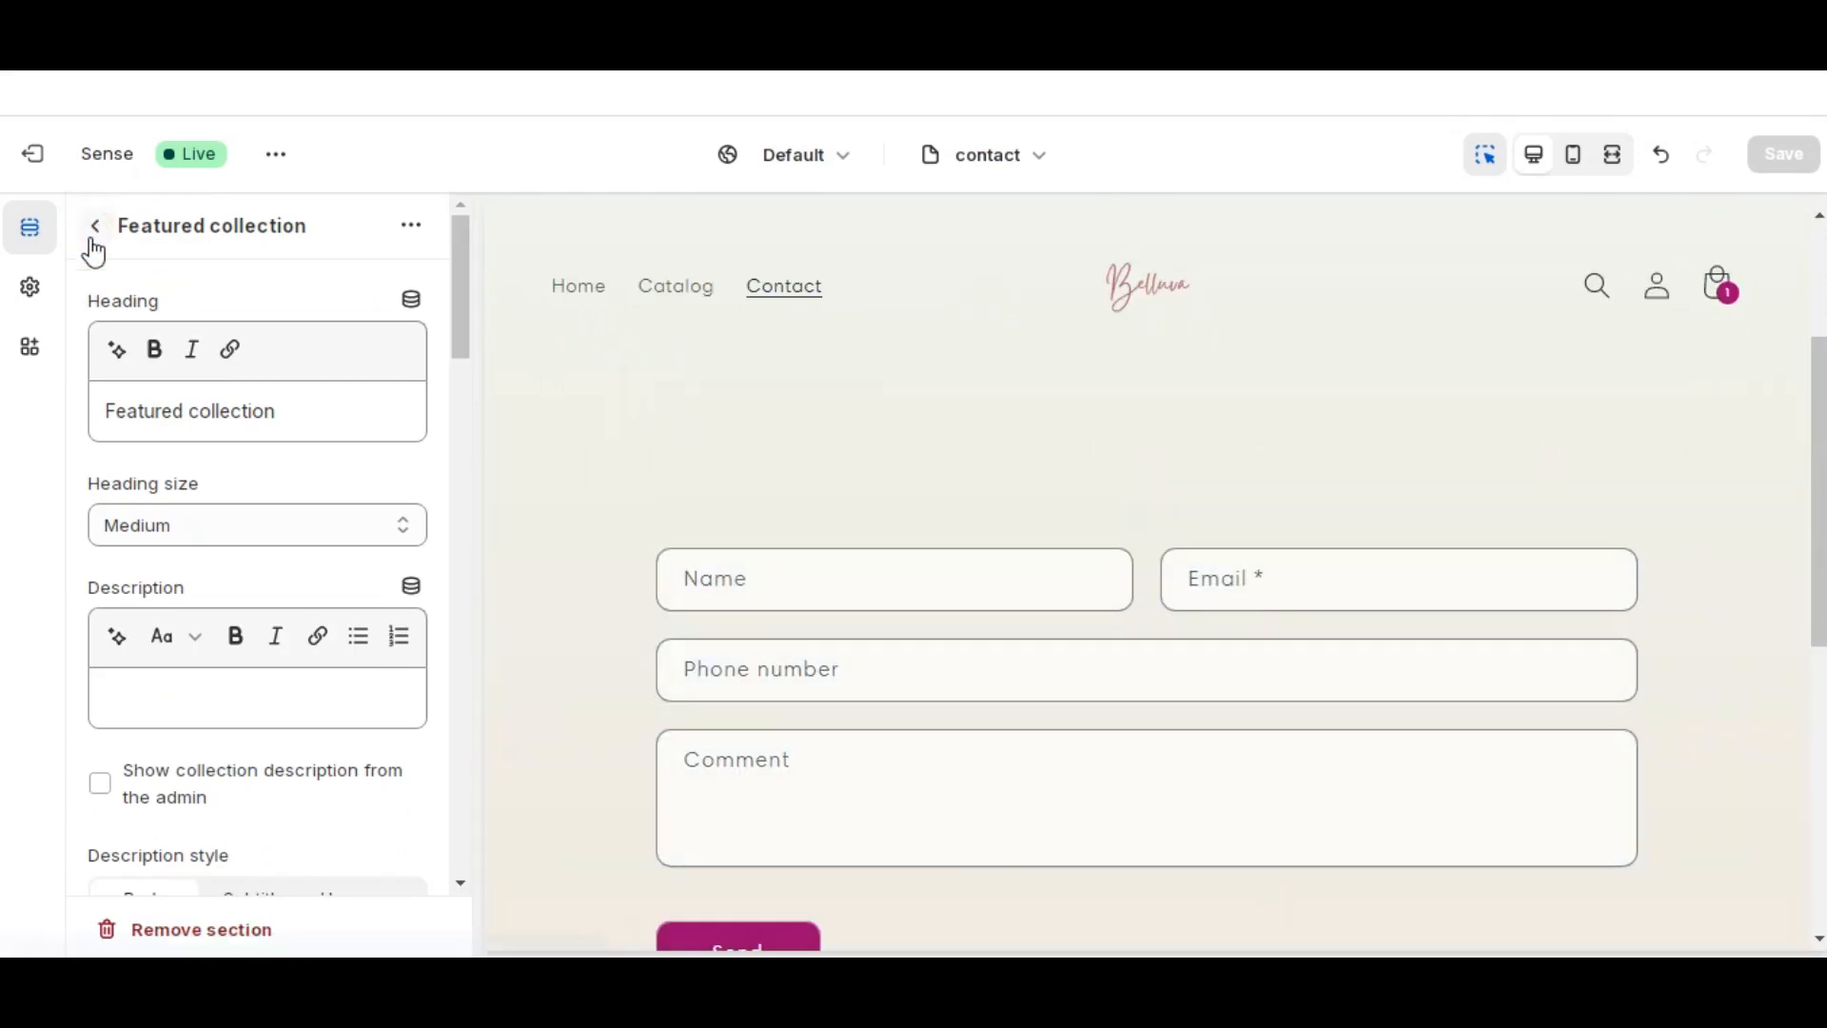
scroll(157, 582, "down", 1)
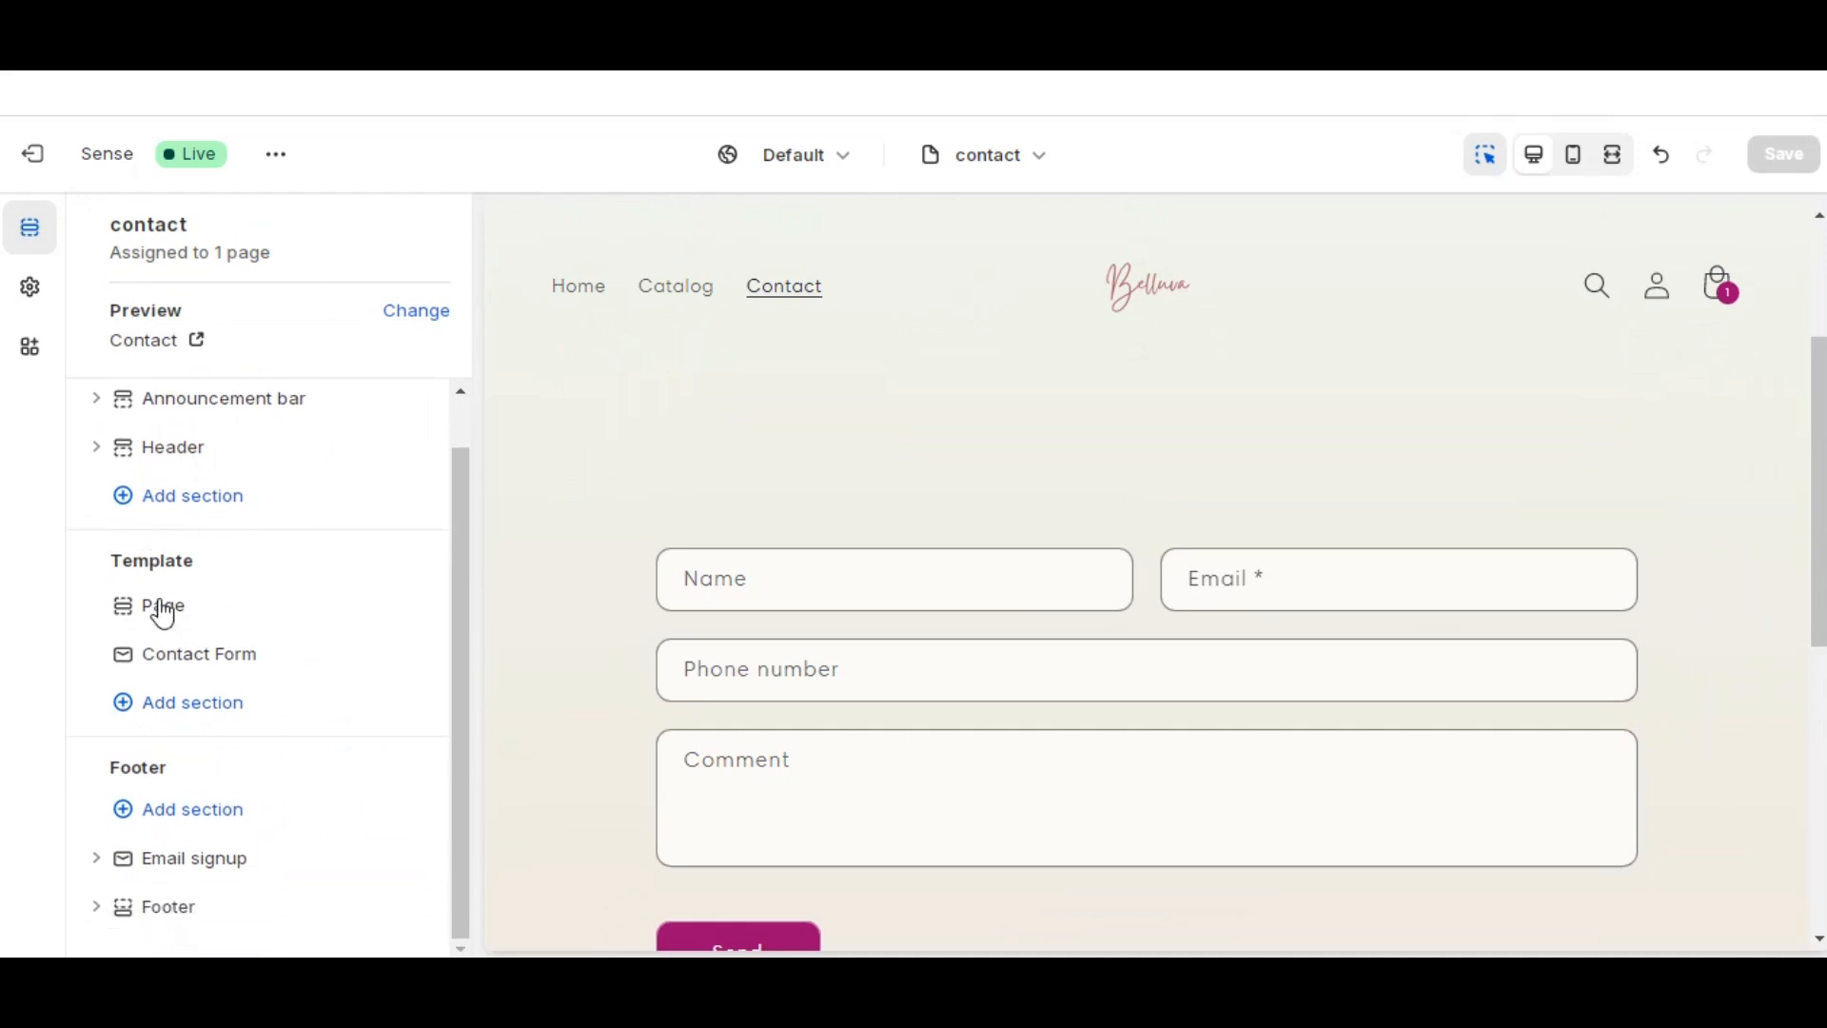
left_click(180, 655)
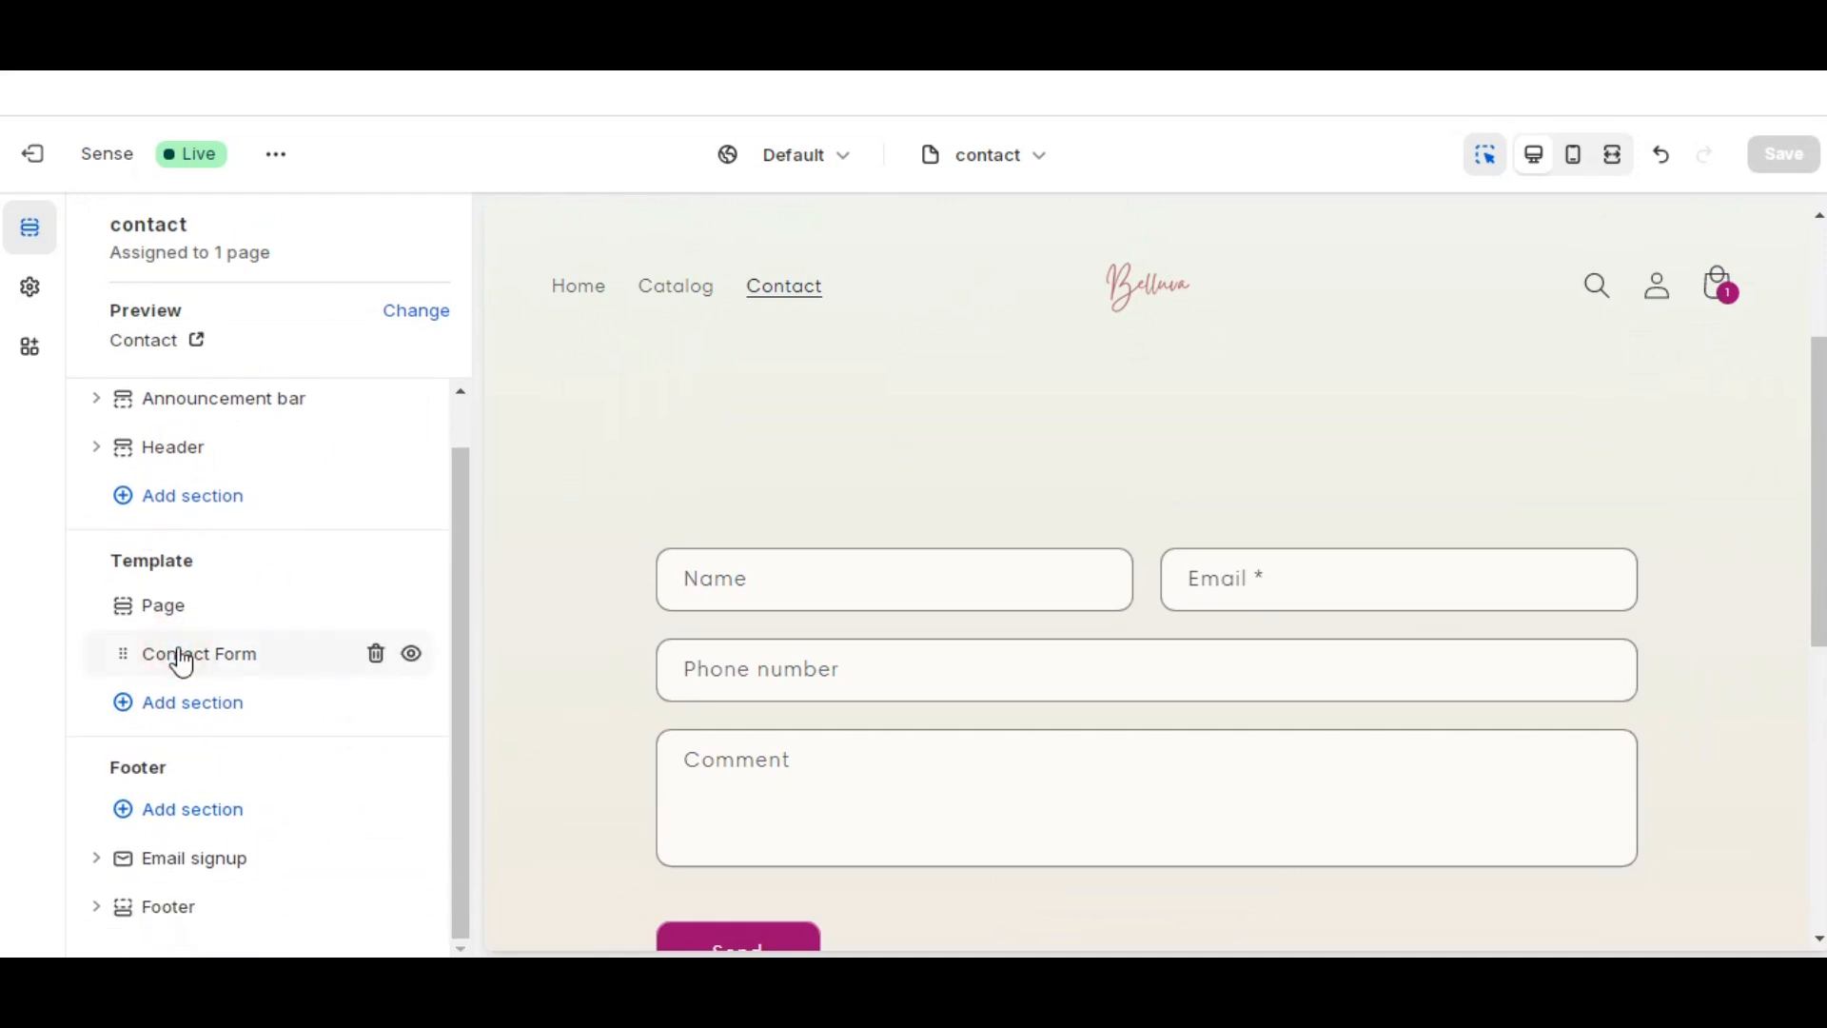
scroll(196, 659, "down", 3)
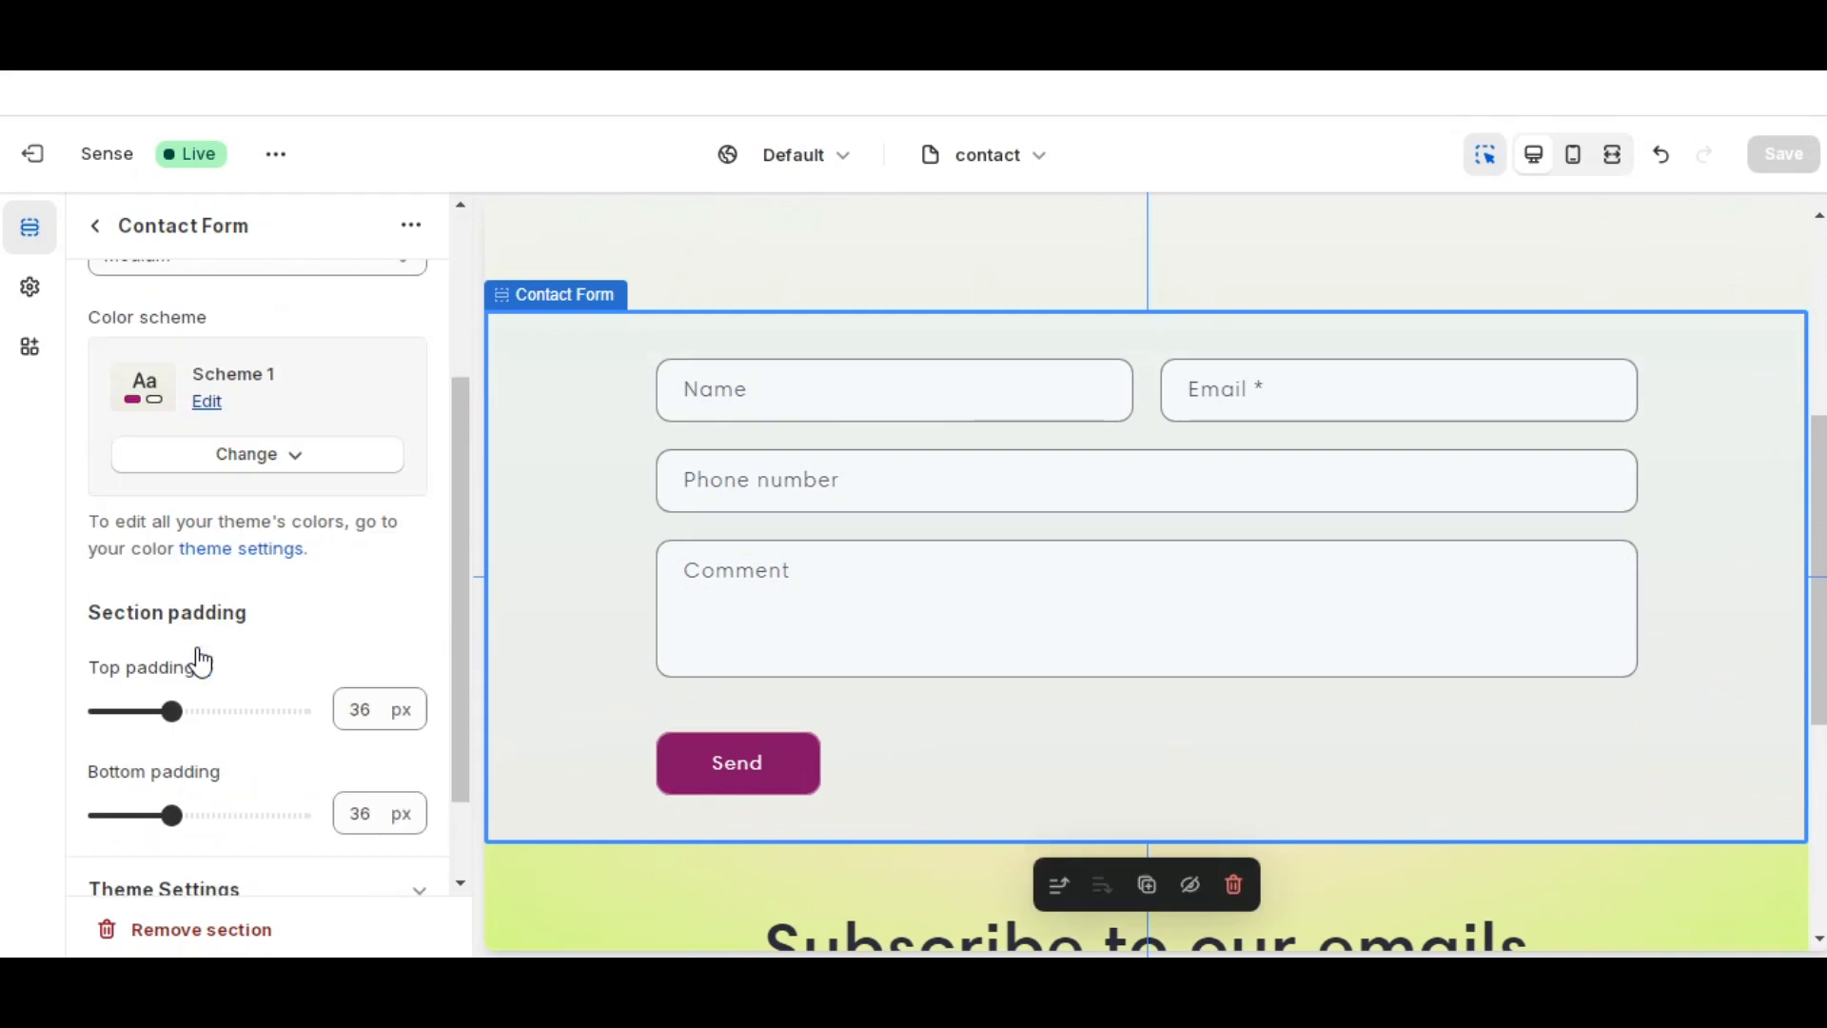
scroll(198, 660, "down", 1)
scroll(199, 657, "up", 4)
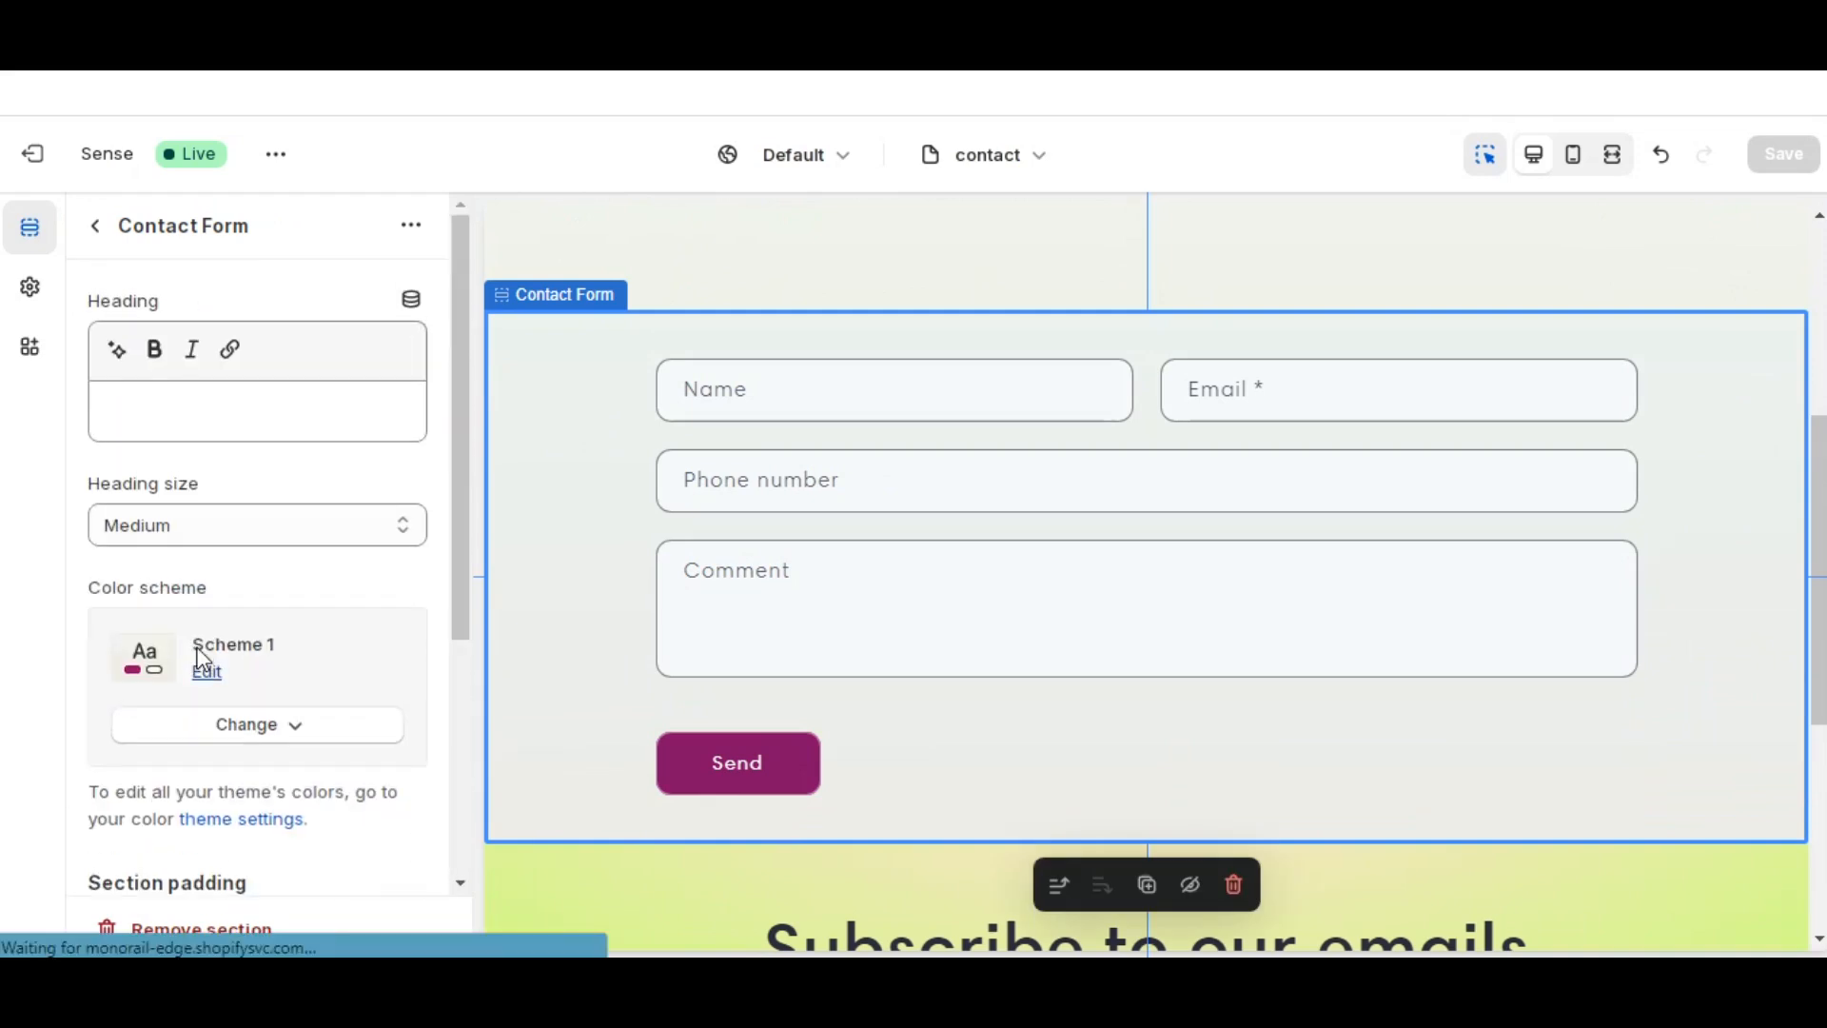
left_click(90, 238)
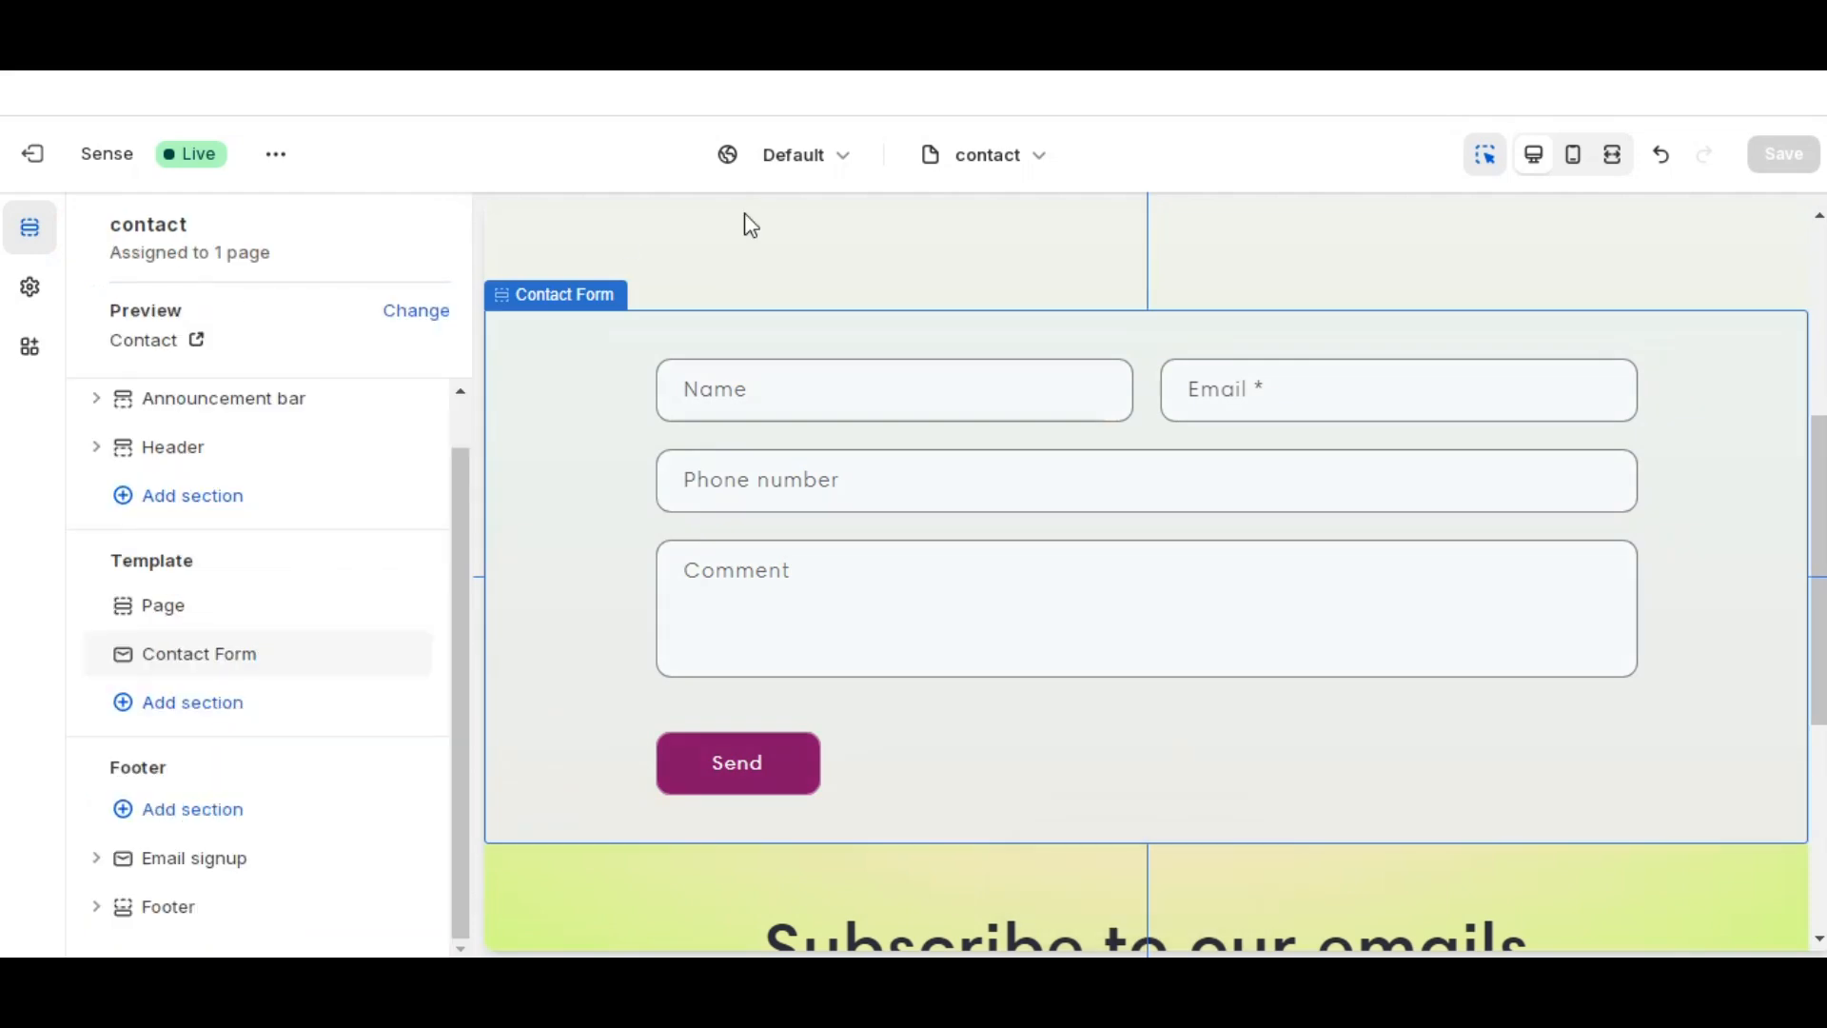
left_click(999, 170)
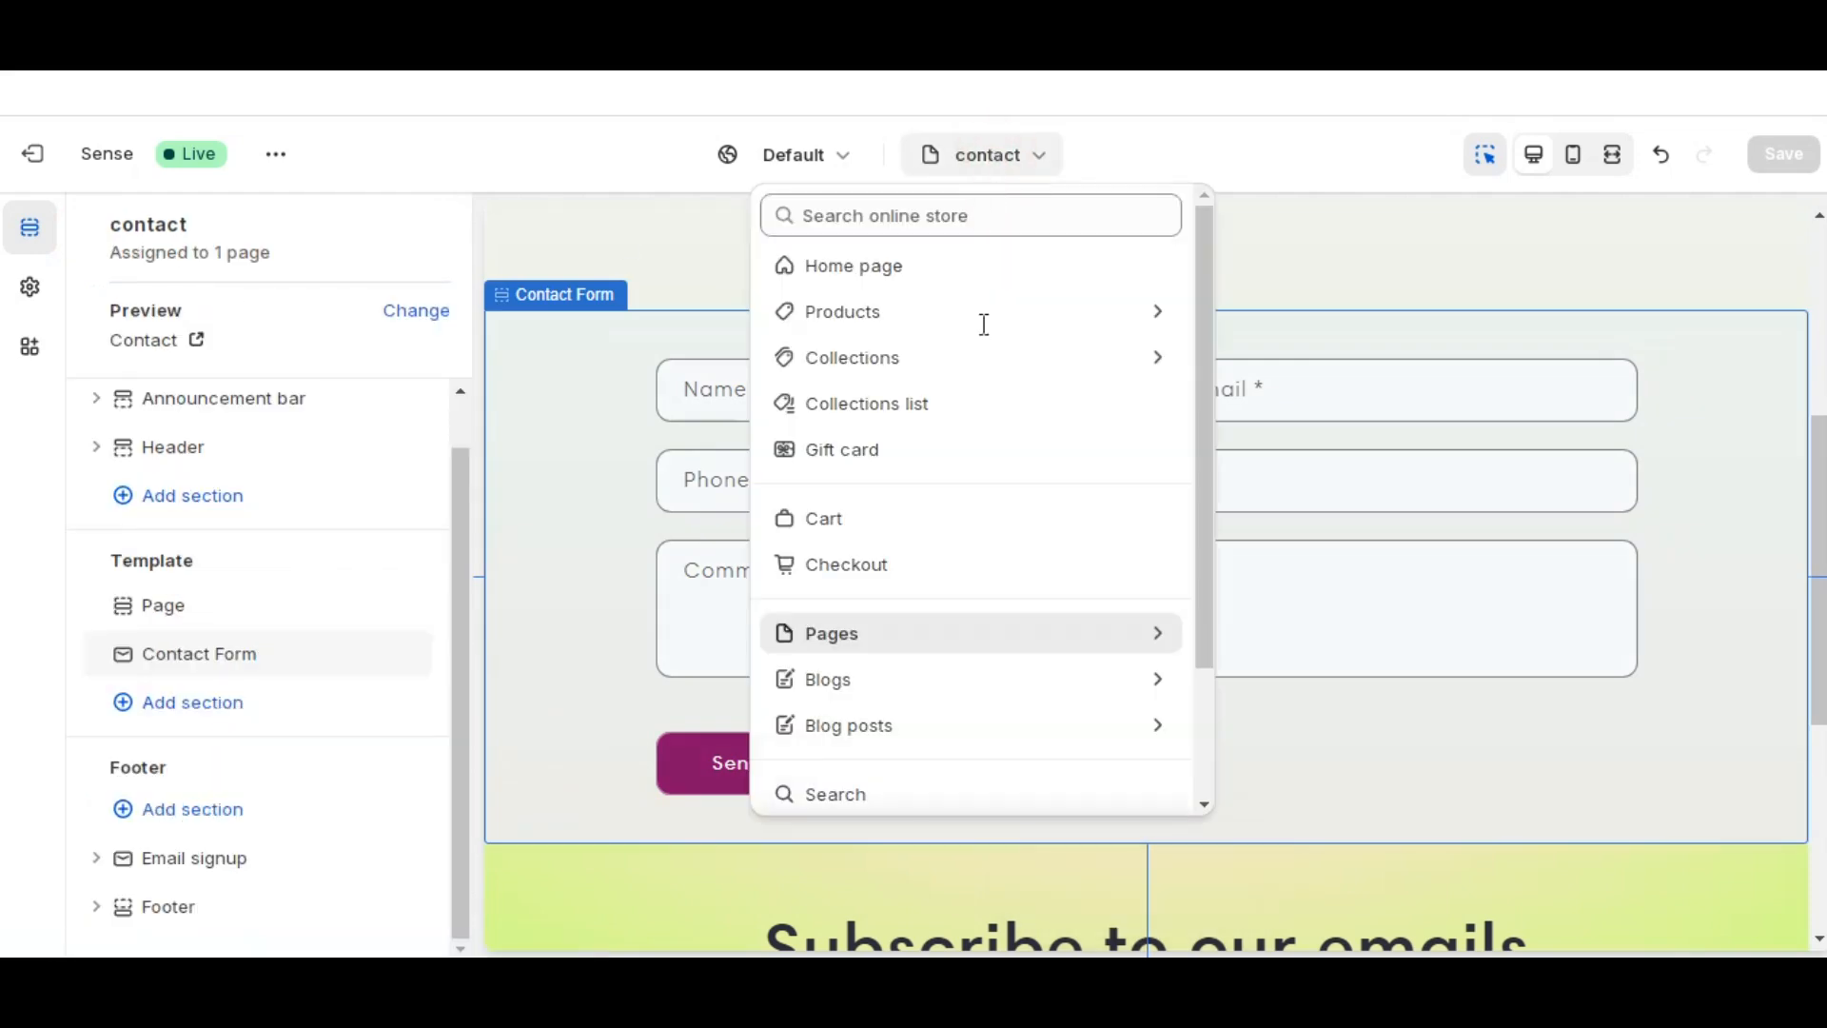
scroll(981, 428, "down", 3)
scroll(973, 539, "down", 1)
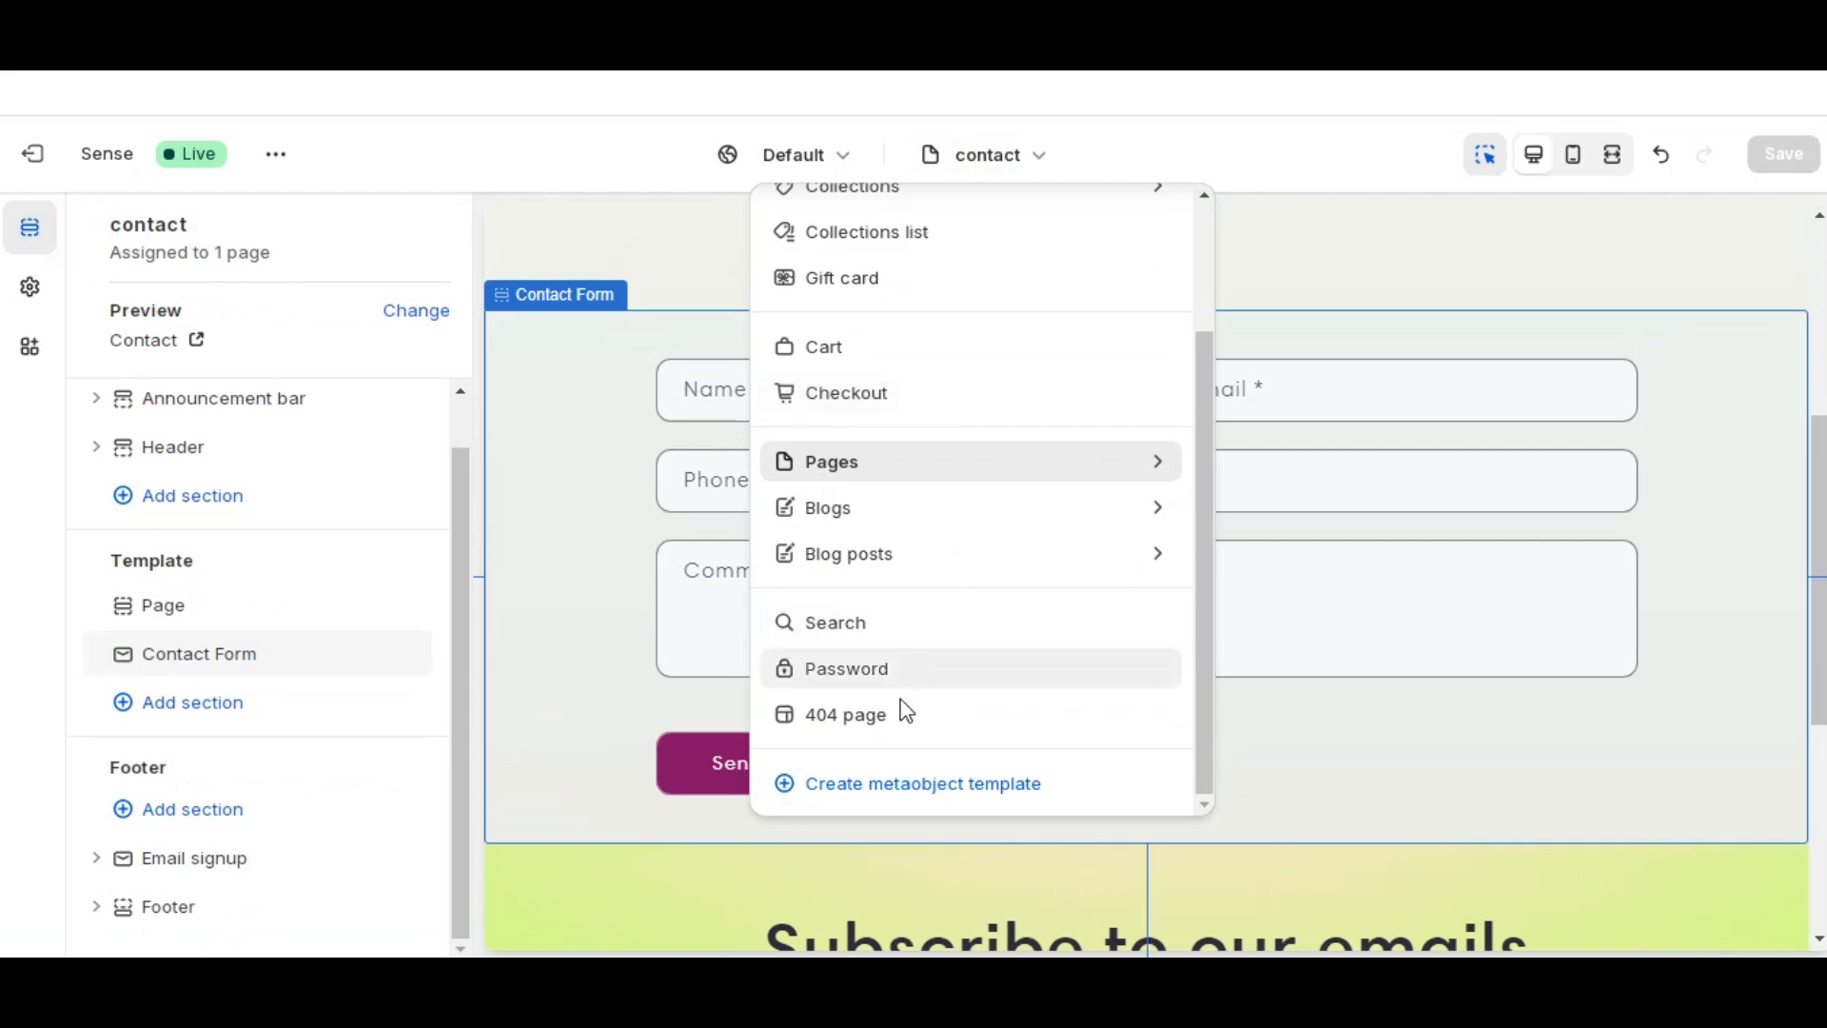
scroll(906, 657, "up", 4)
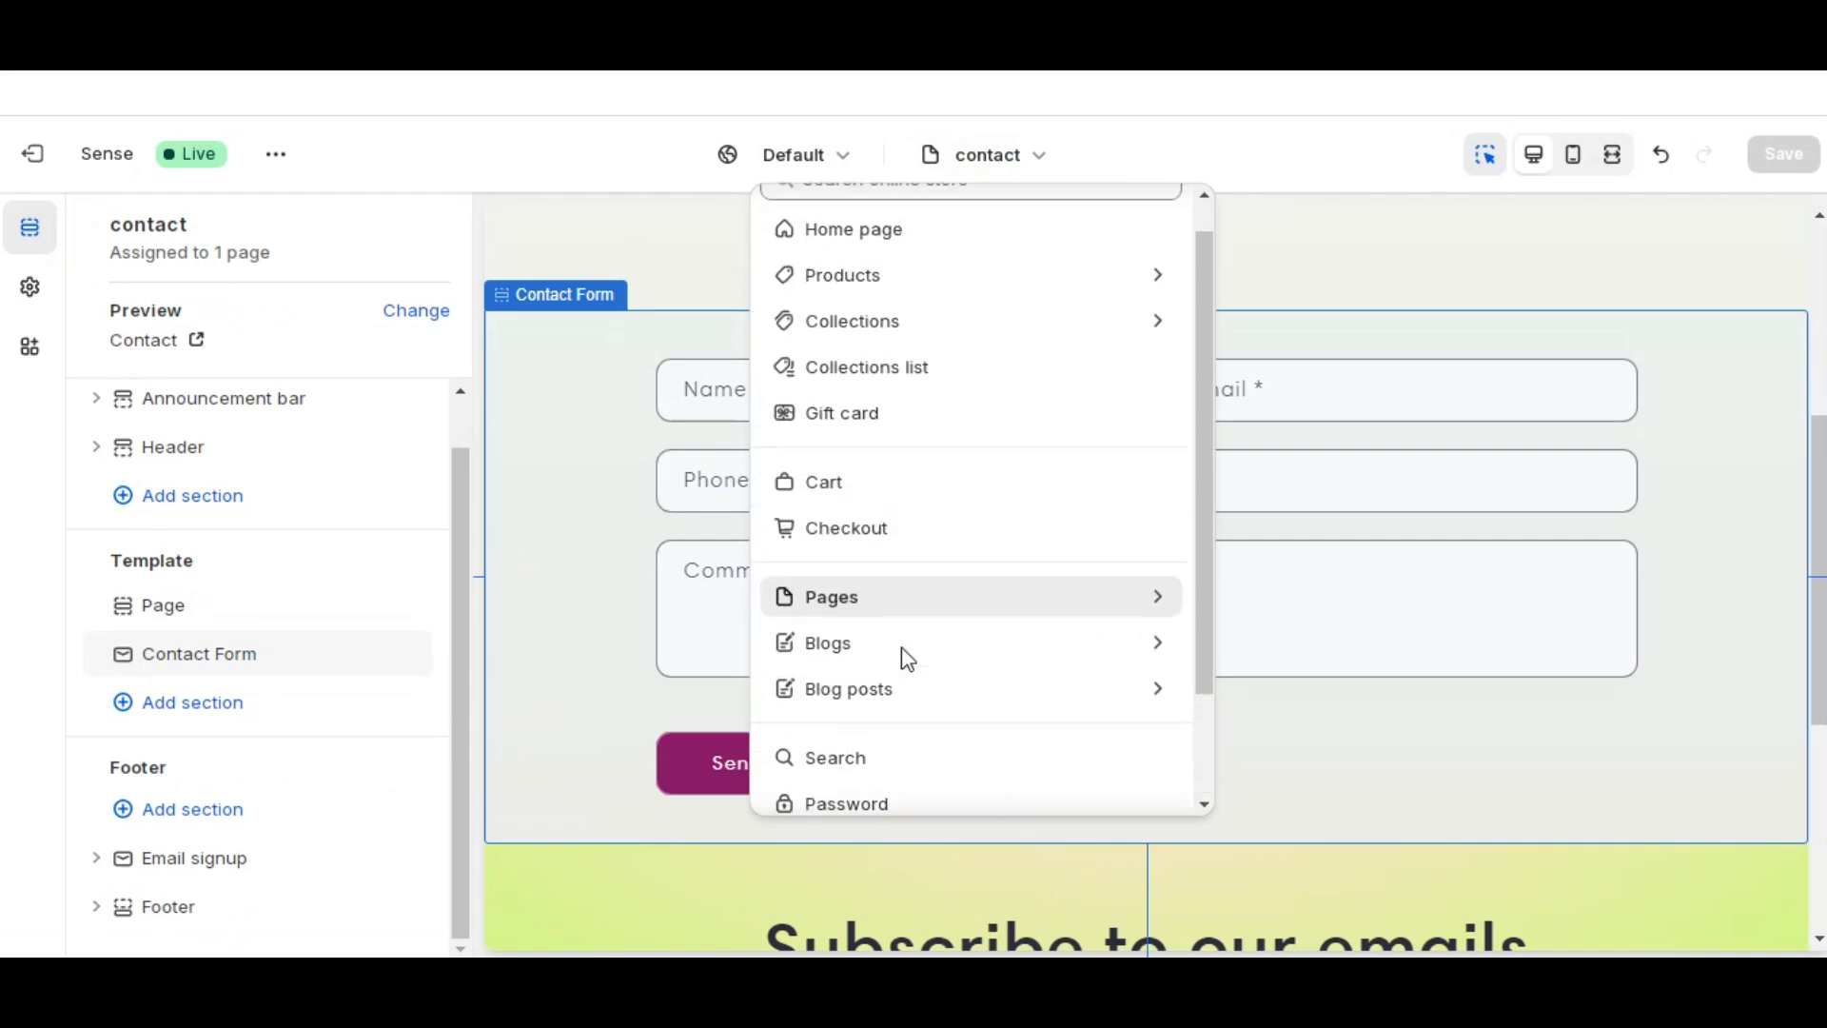
scroll(906, 657, "up", 1)
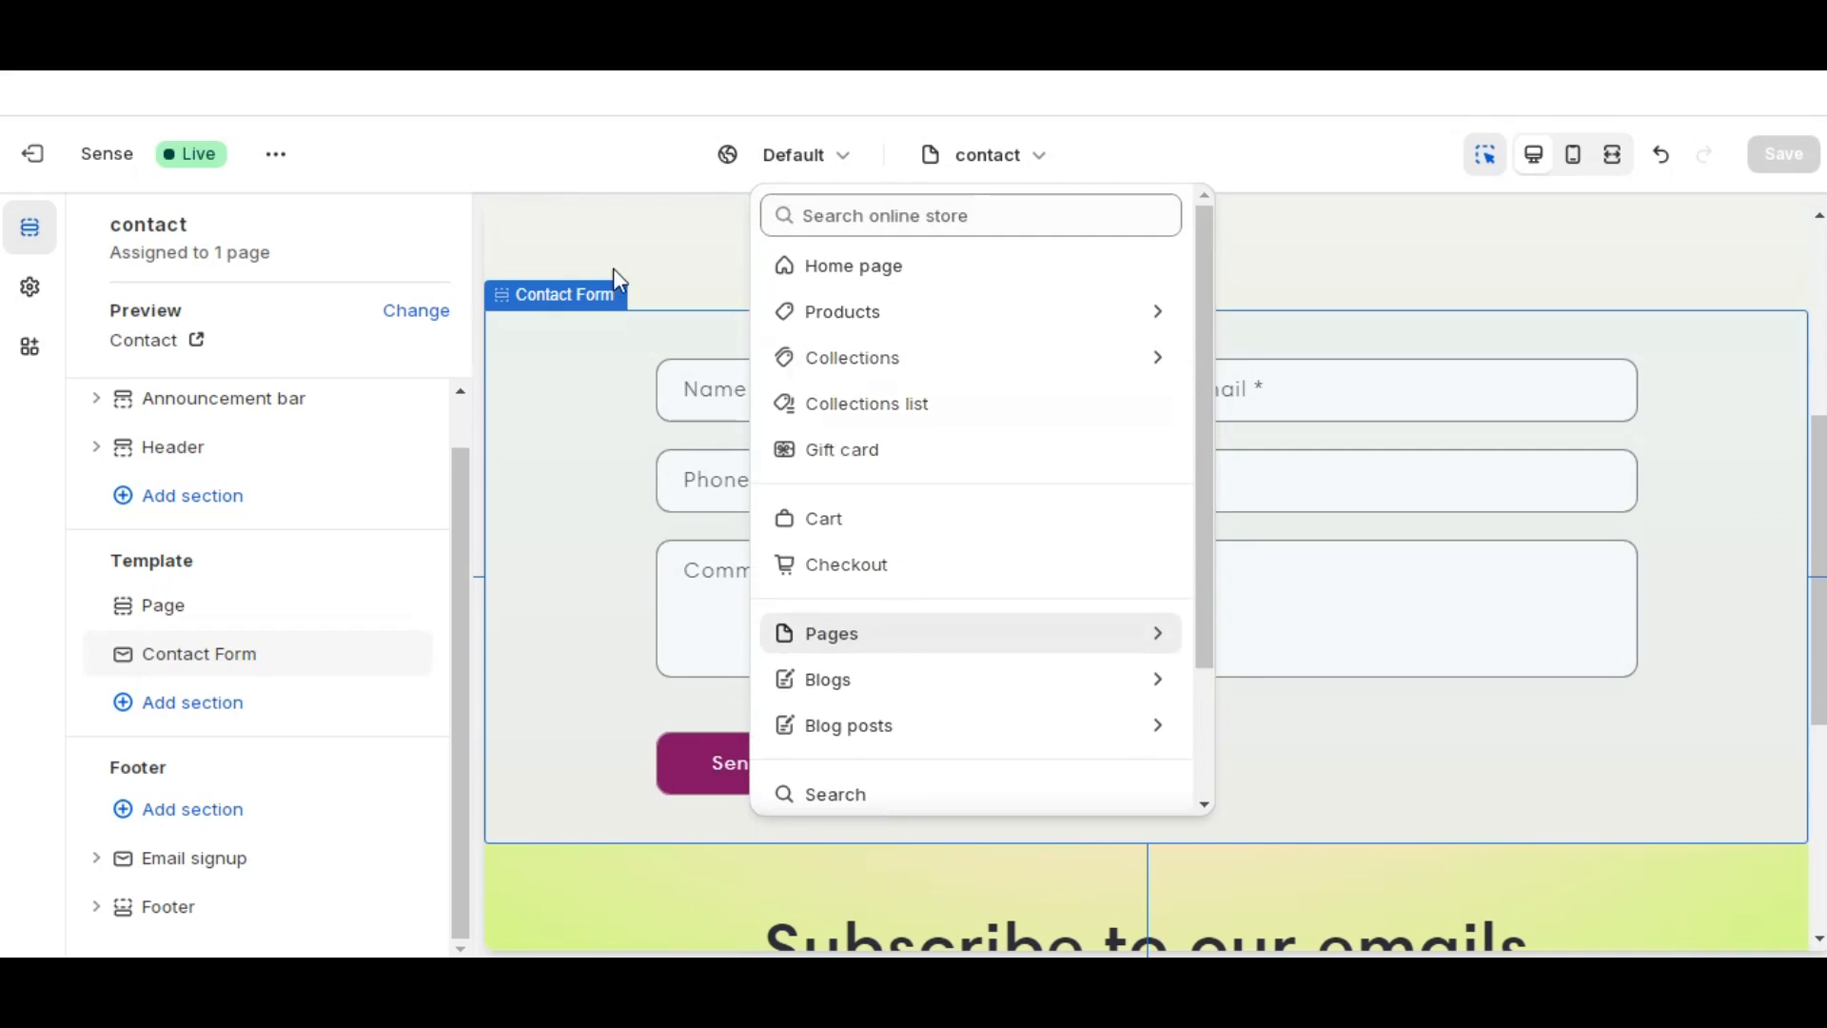
- Exit the theme editor and open the online store's list of pages
left_click(40, 162)
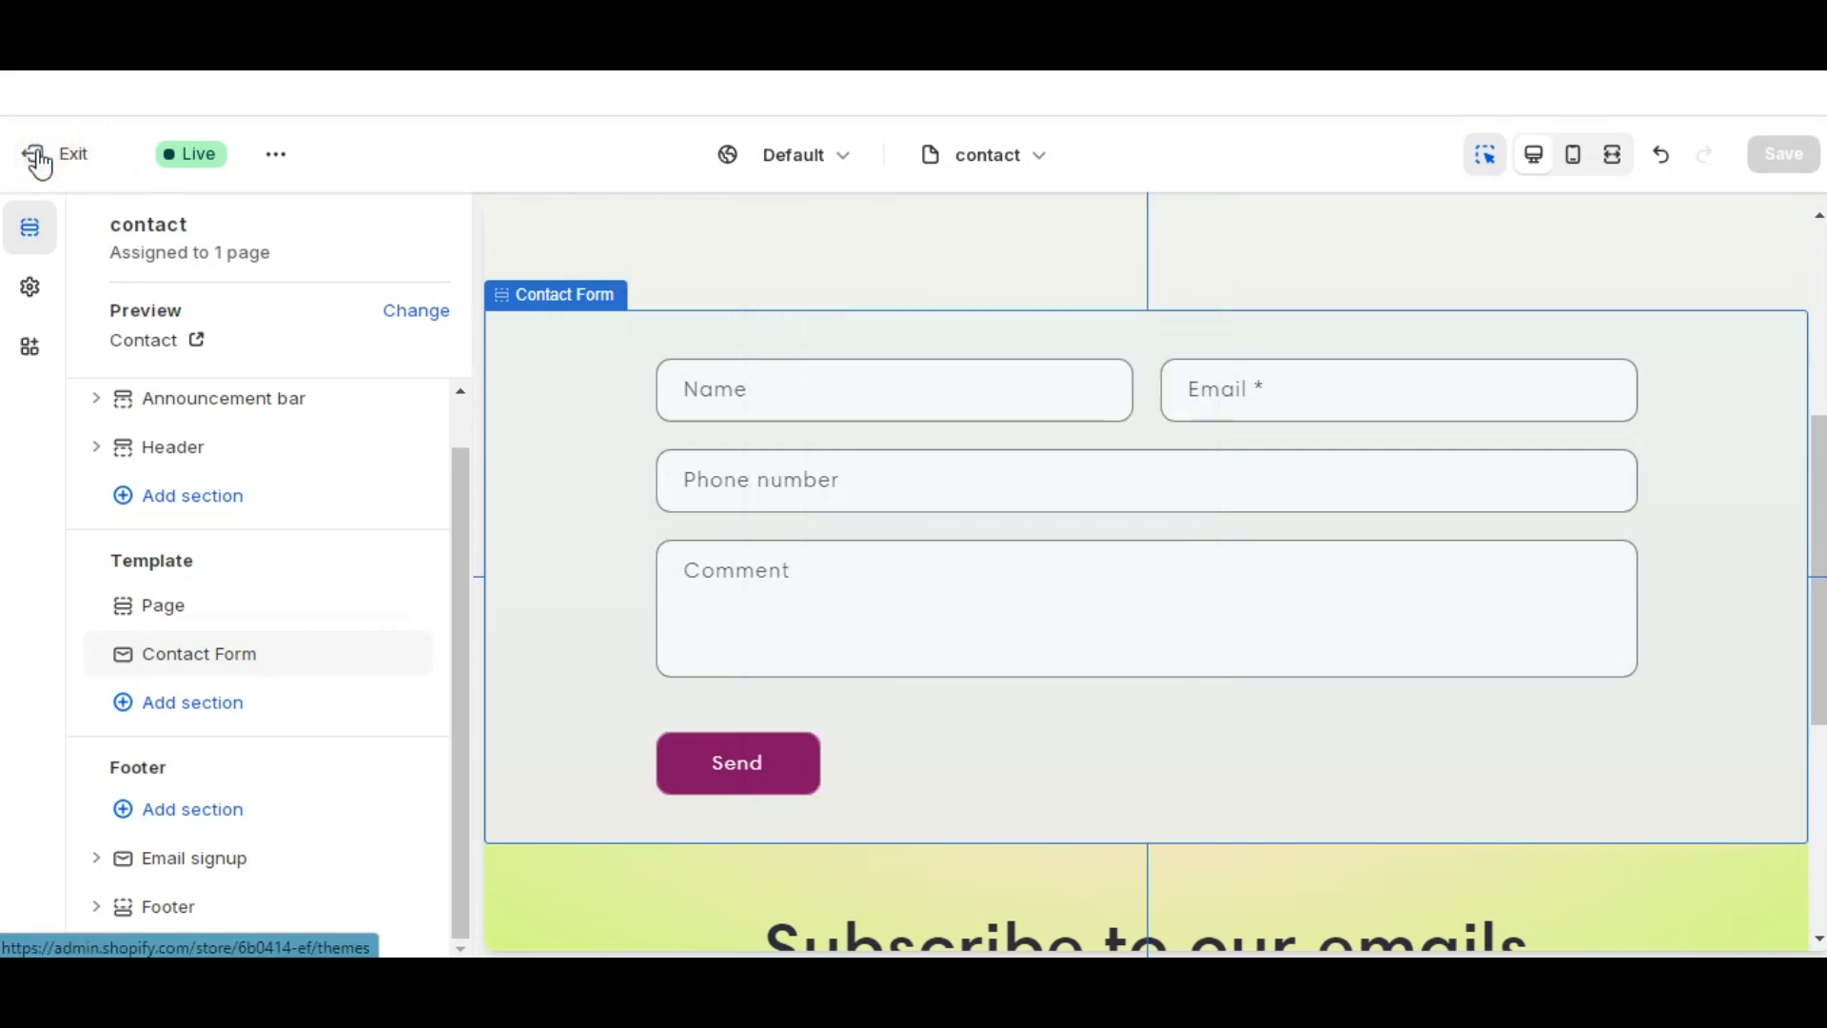
left_click(49, 160)
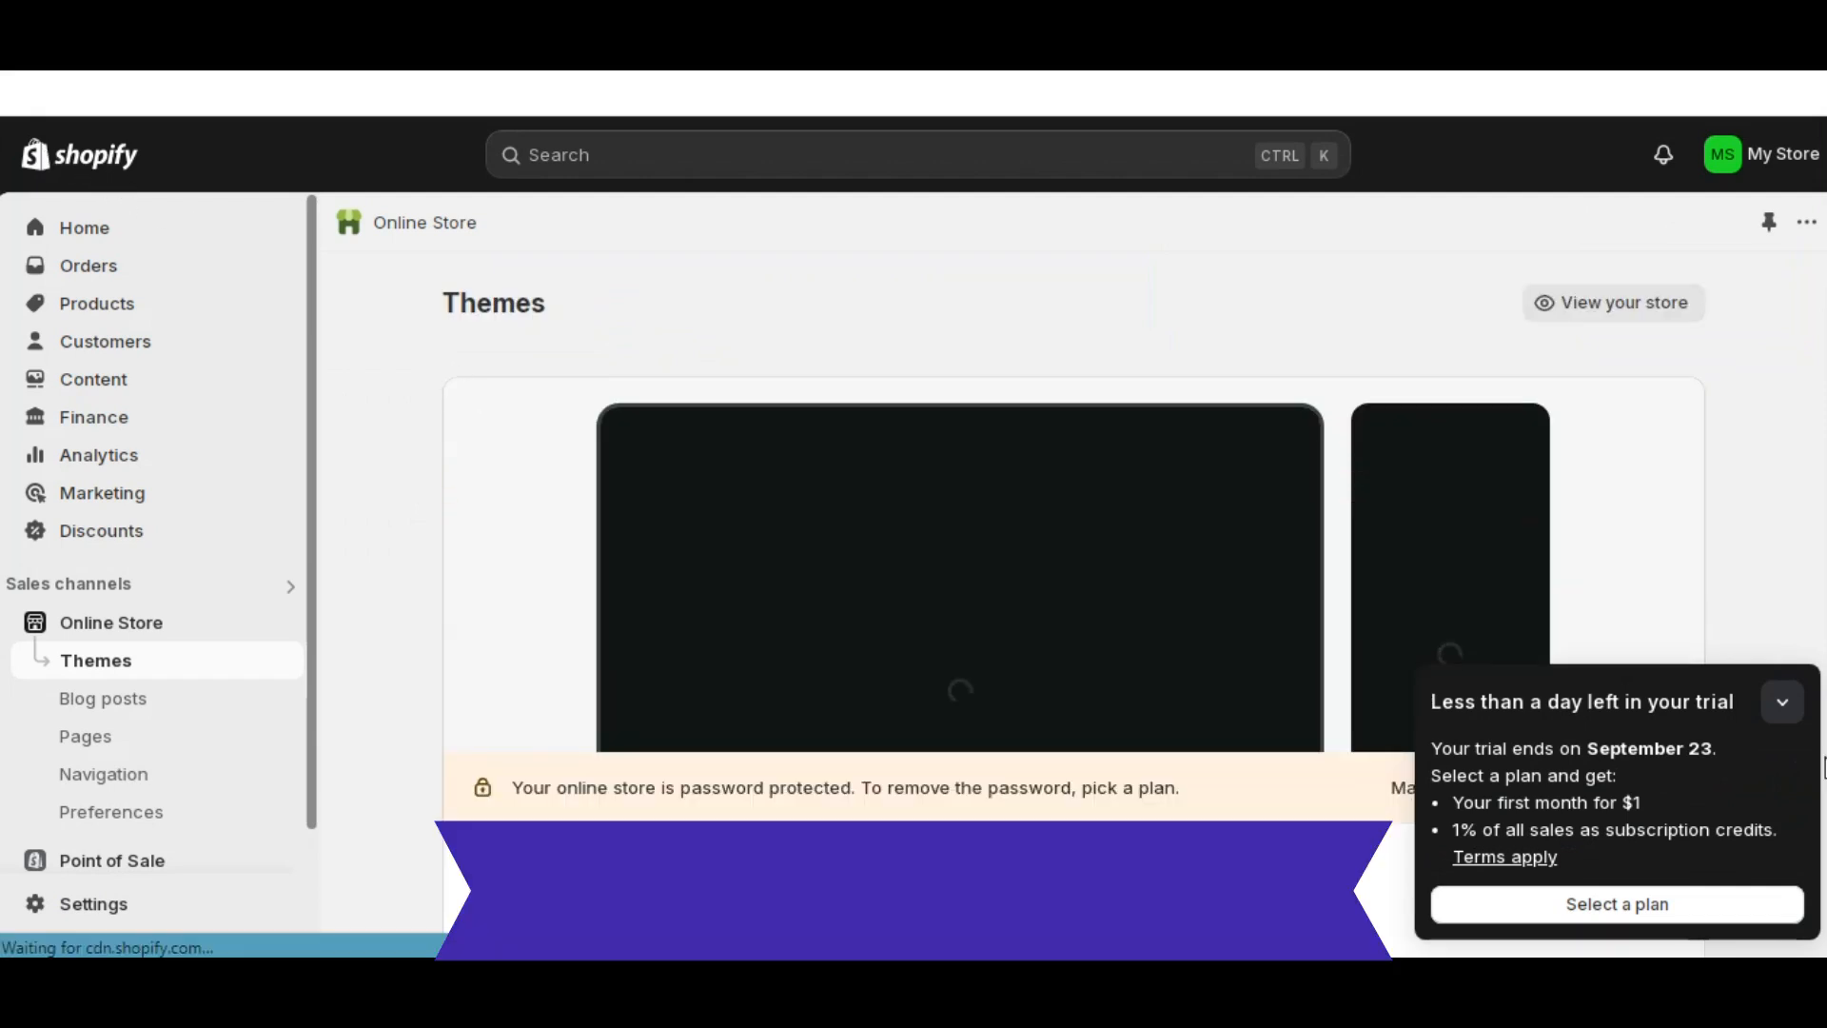
left_click(1783, 701)
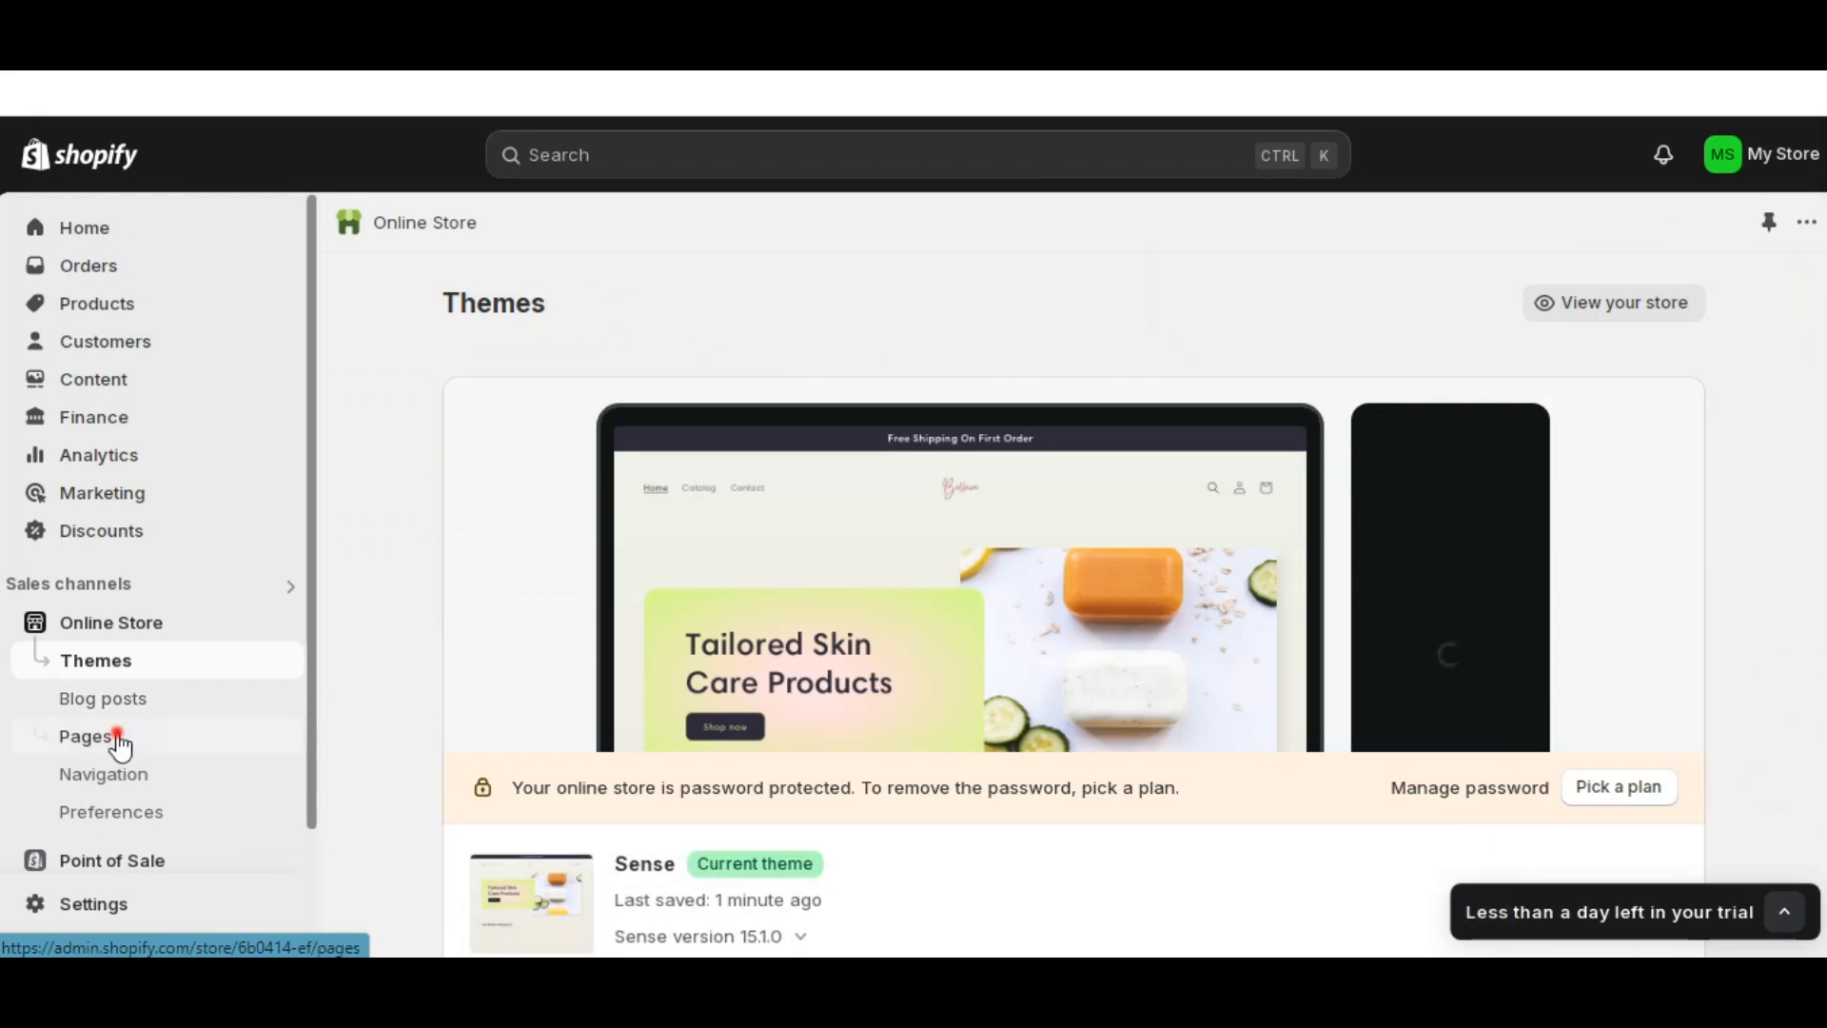
left_click(118, 739)
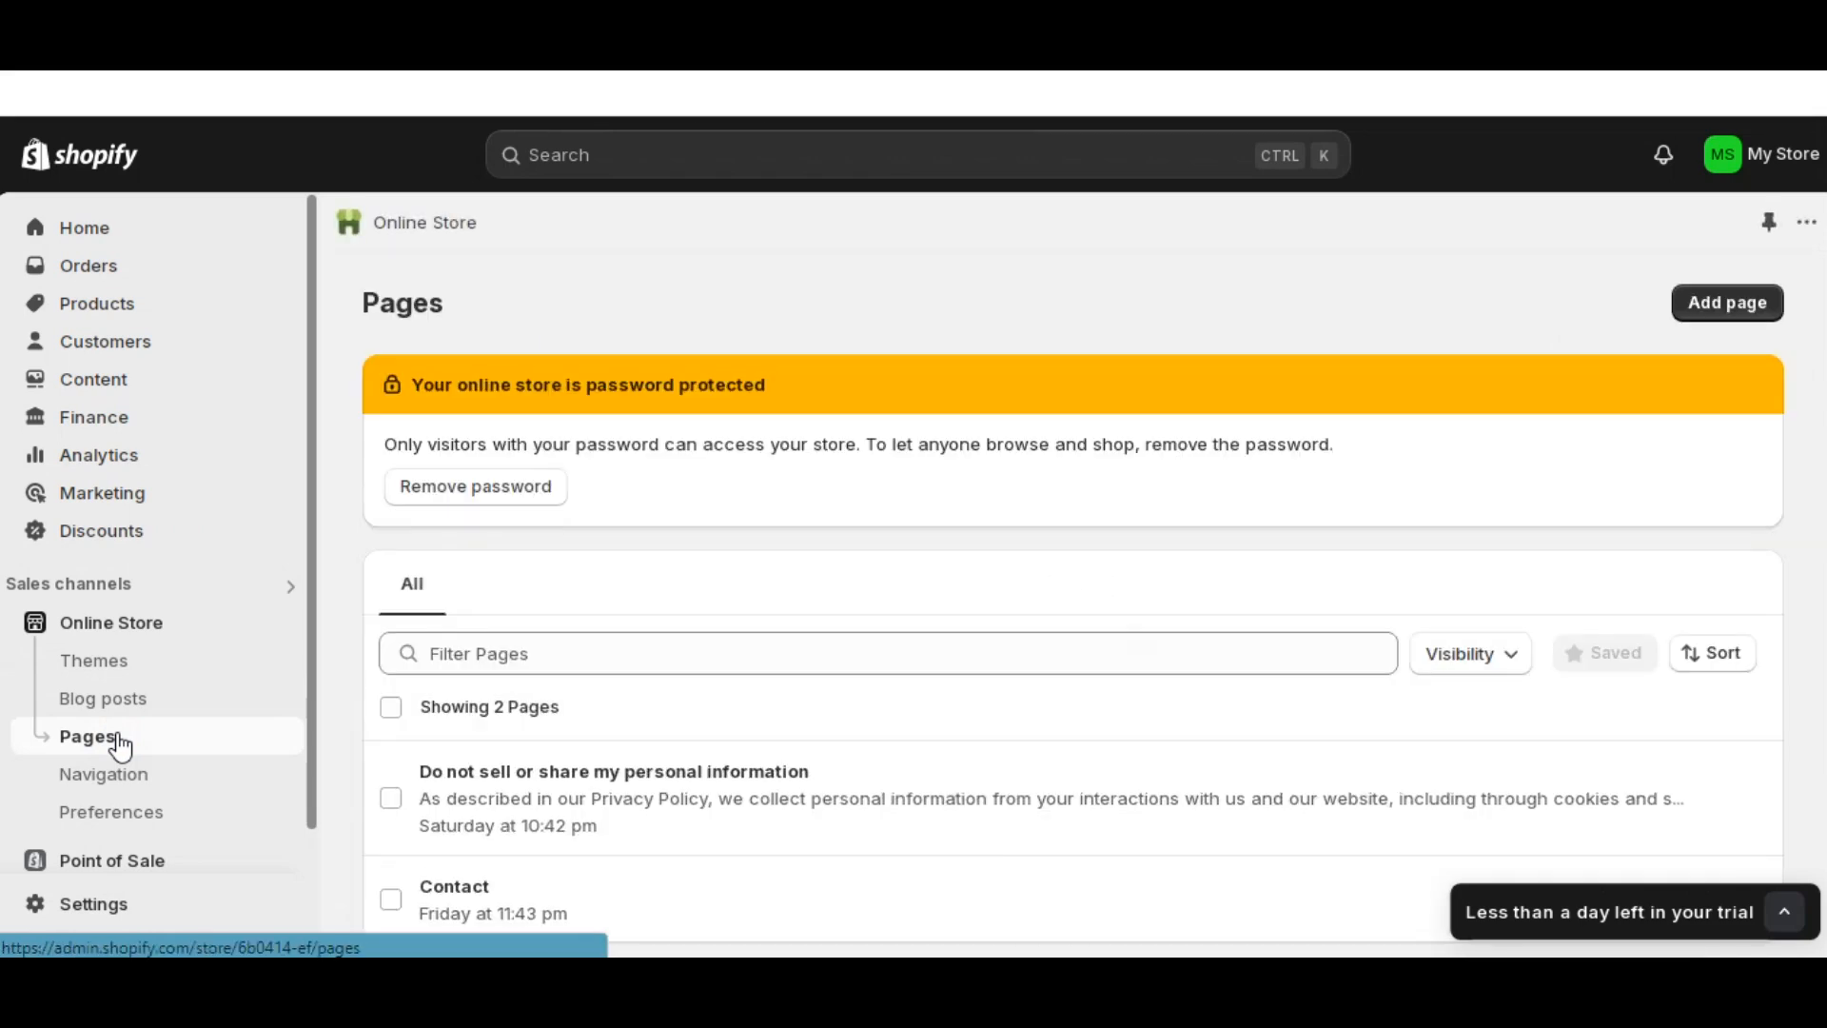
scroll(726, 610, "down", 2)
scroll(725, 609, "up", 2)
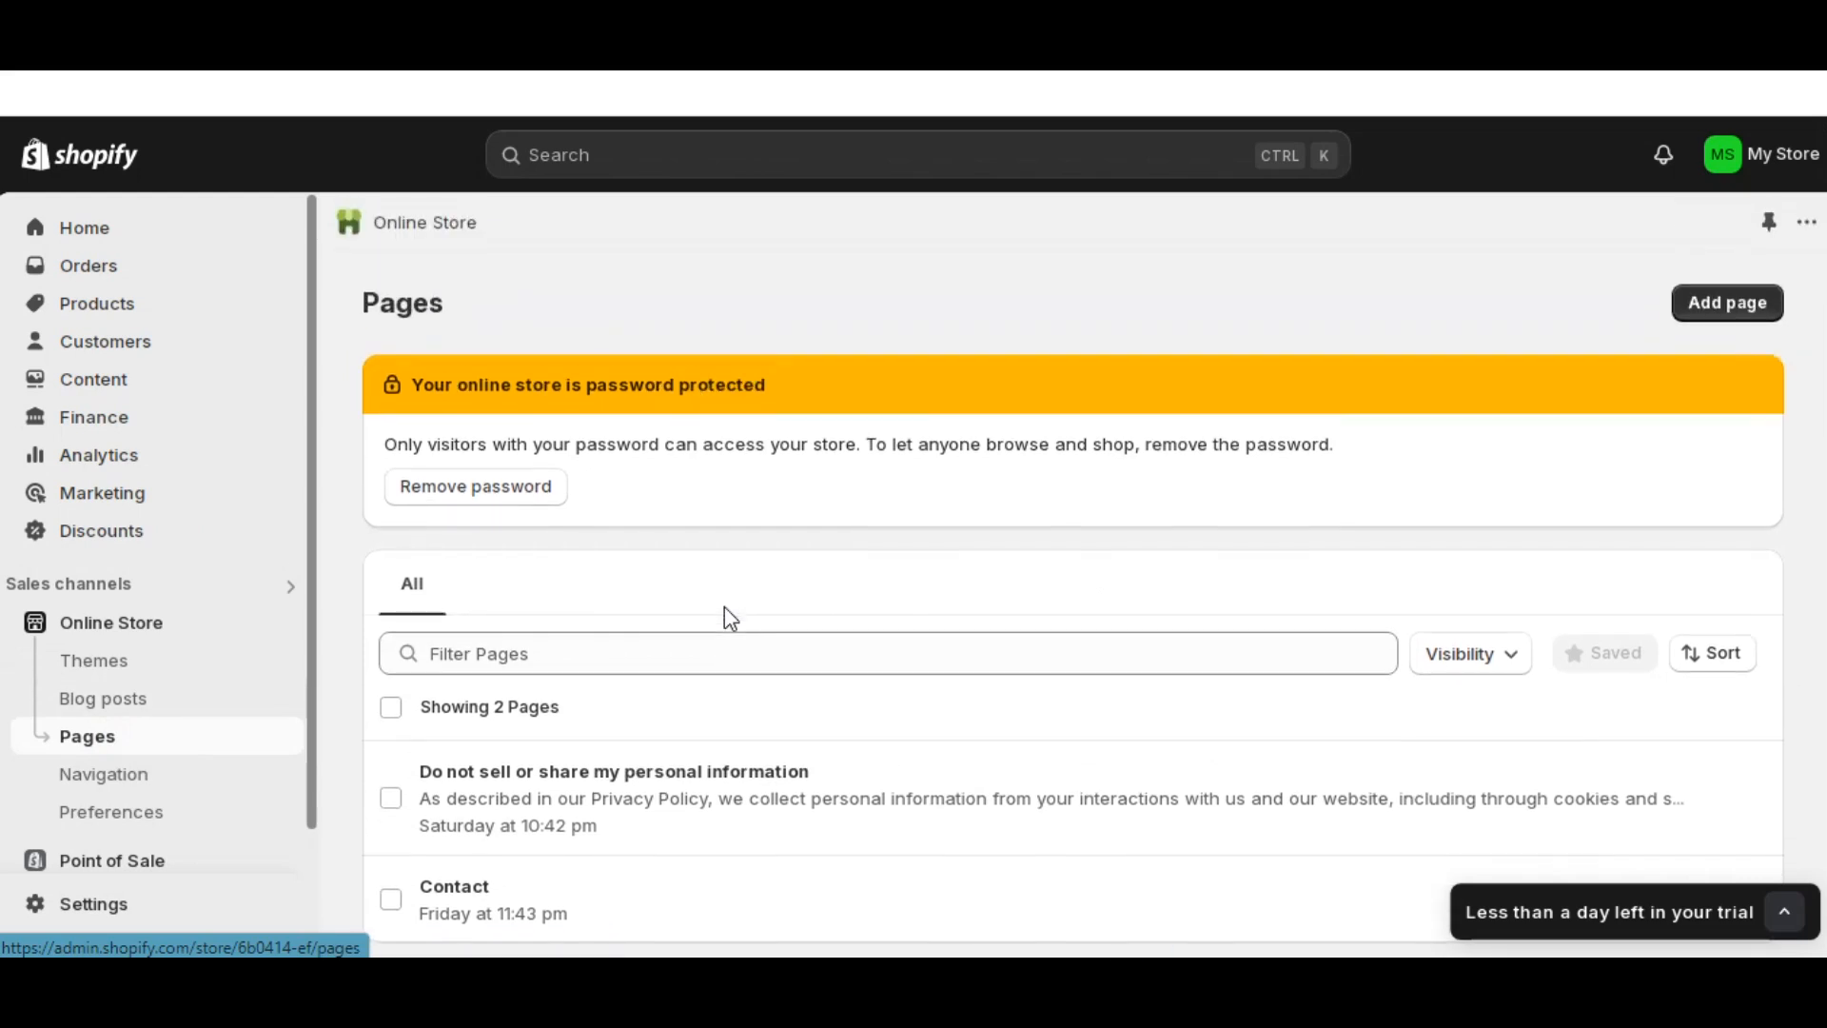
- Create and save a new page titled "About Us" using the Default page theme template
left_click(1696, 307)
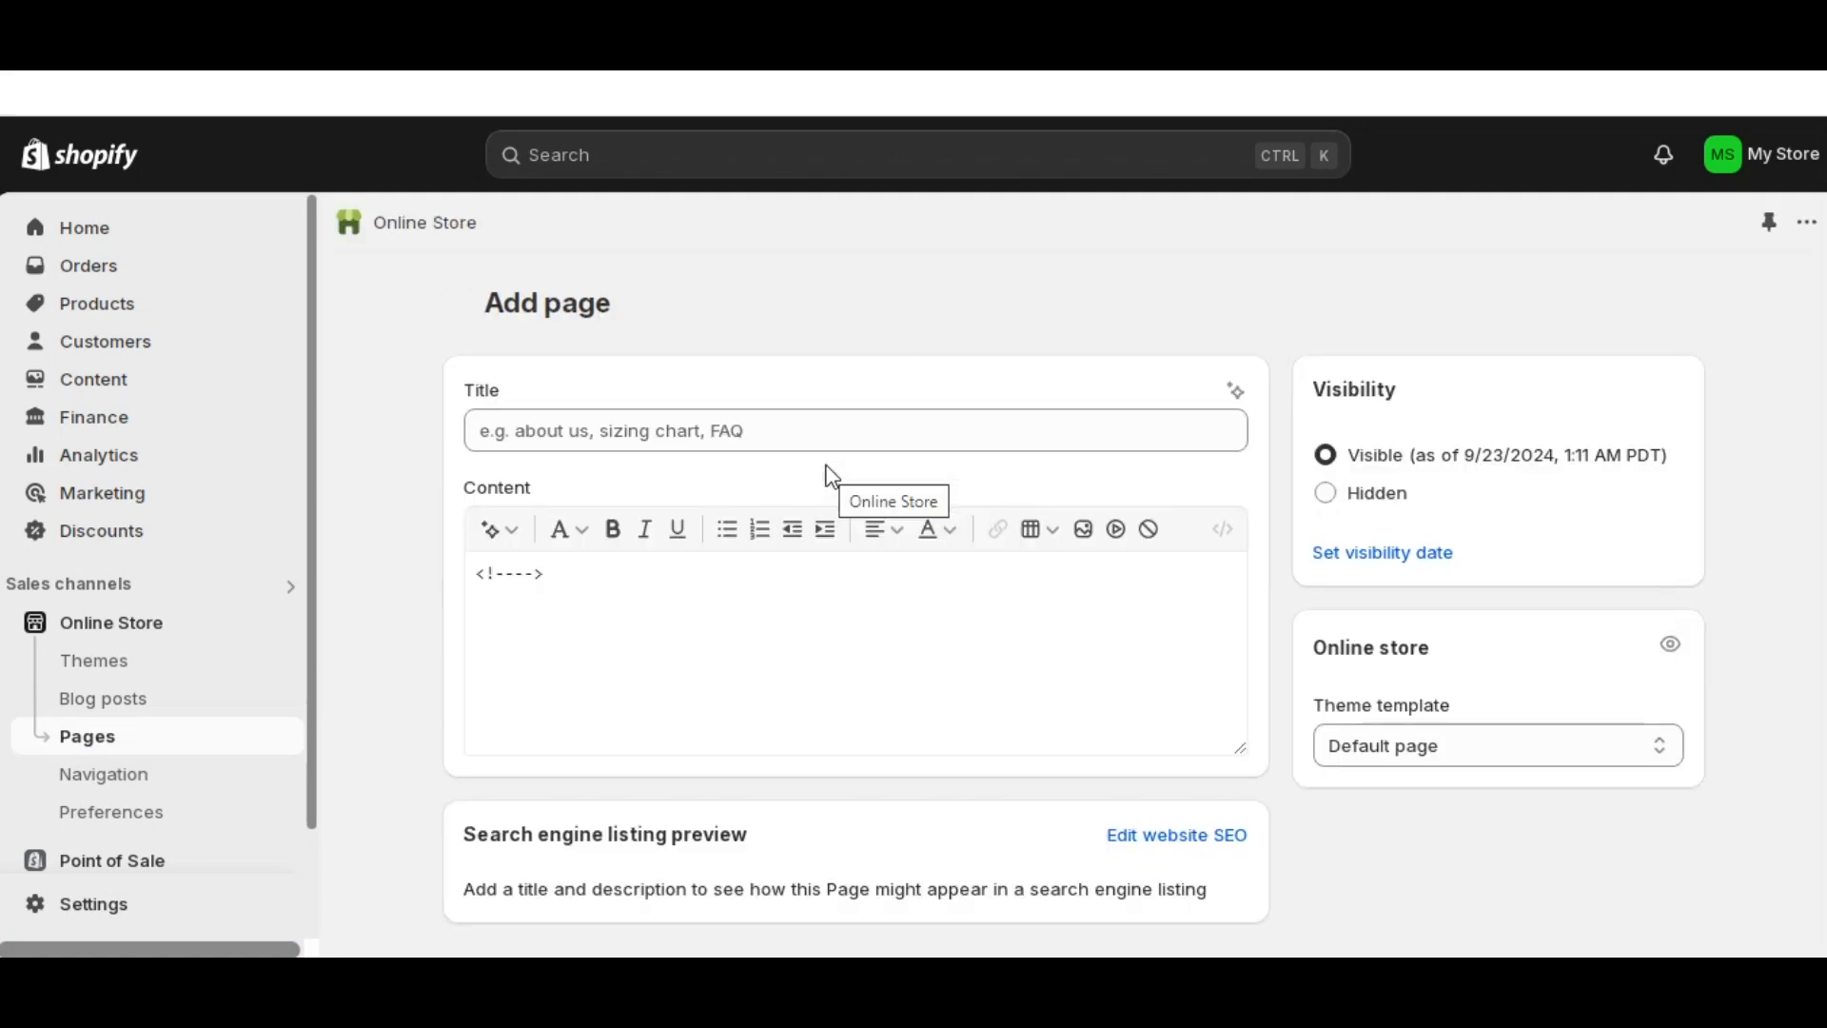
left_click(762, 433)
type("a")
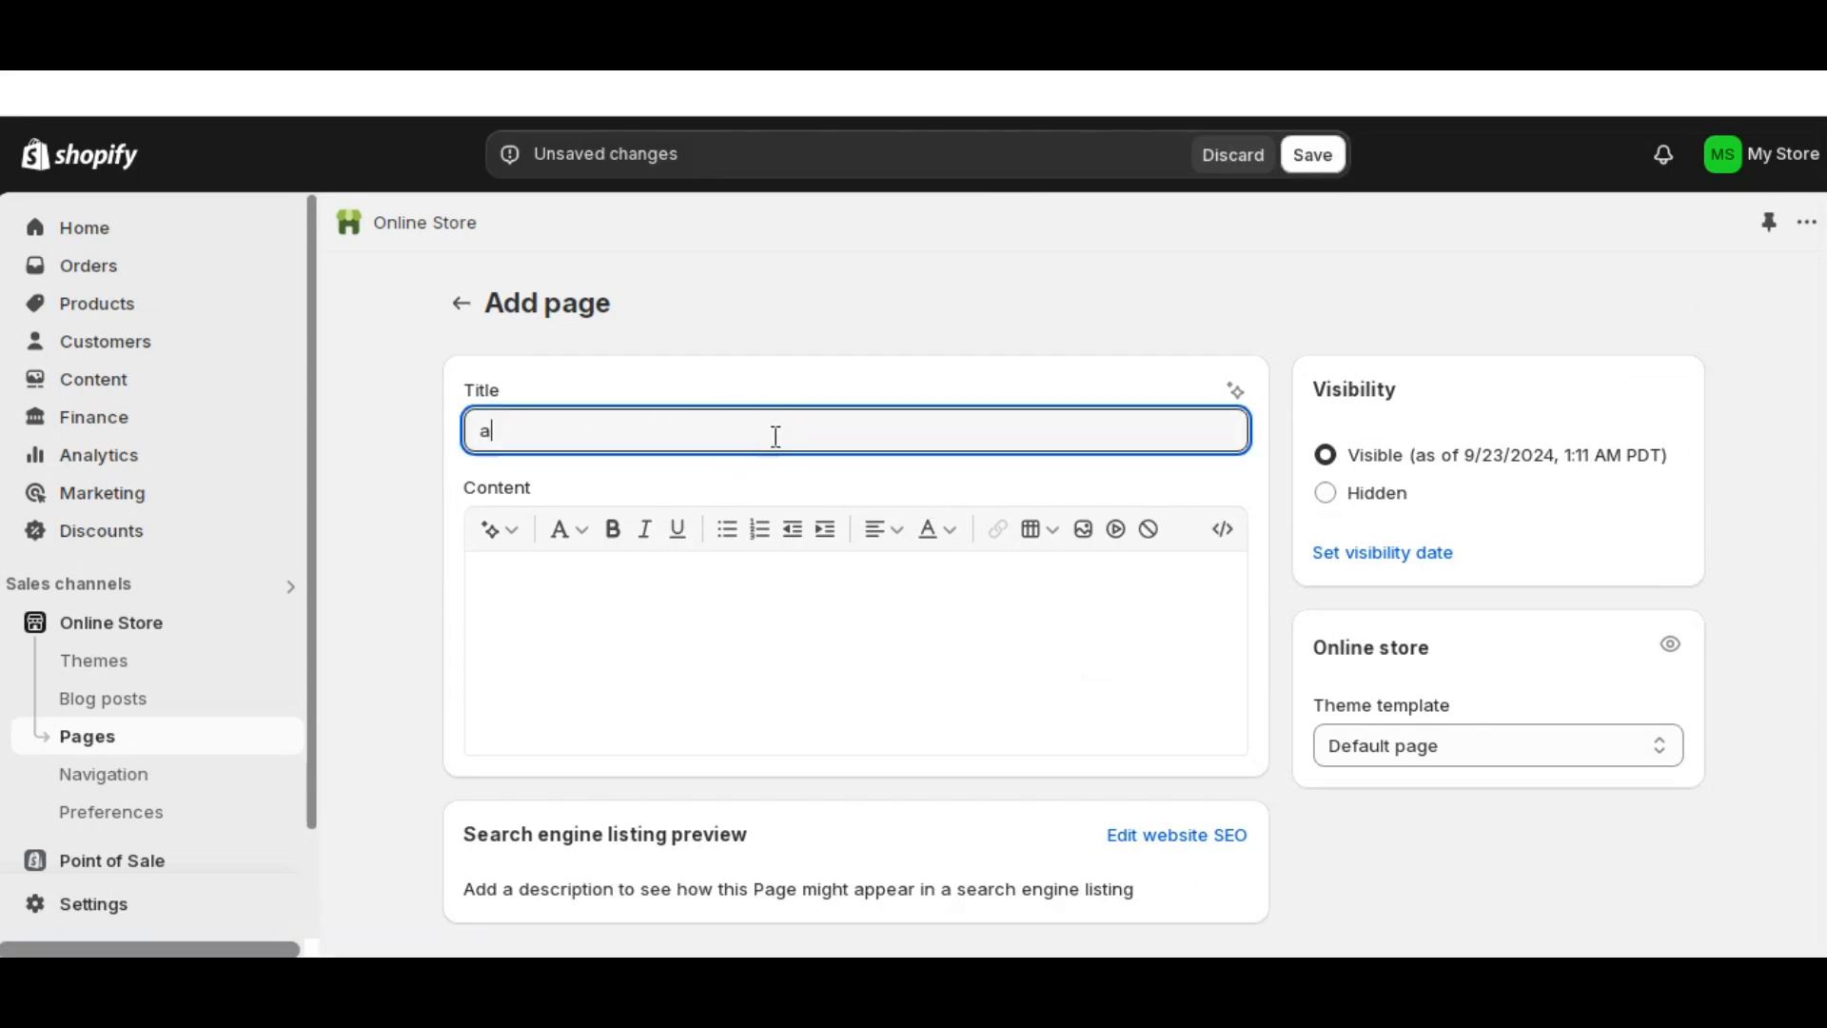
key("BackSpace")
type("About Us")
scroll(796, 441, "down", 1)
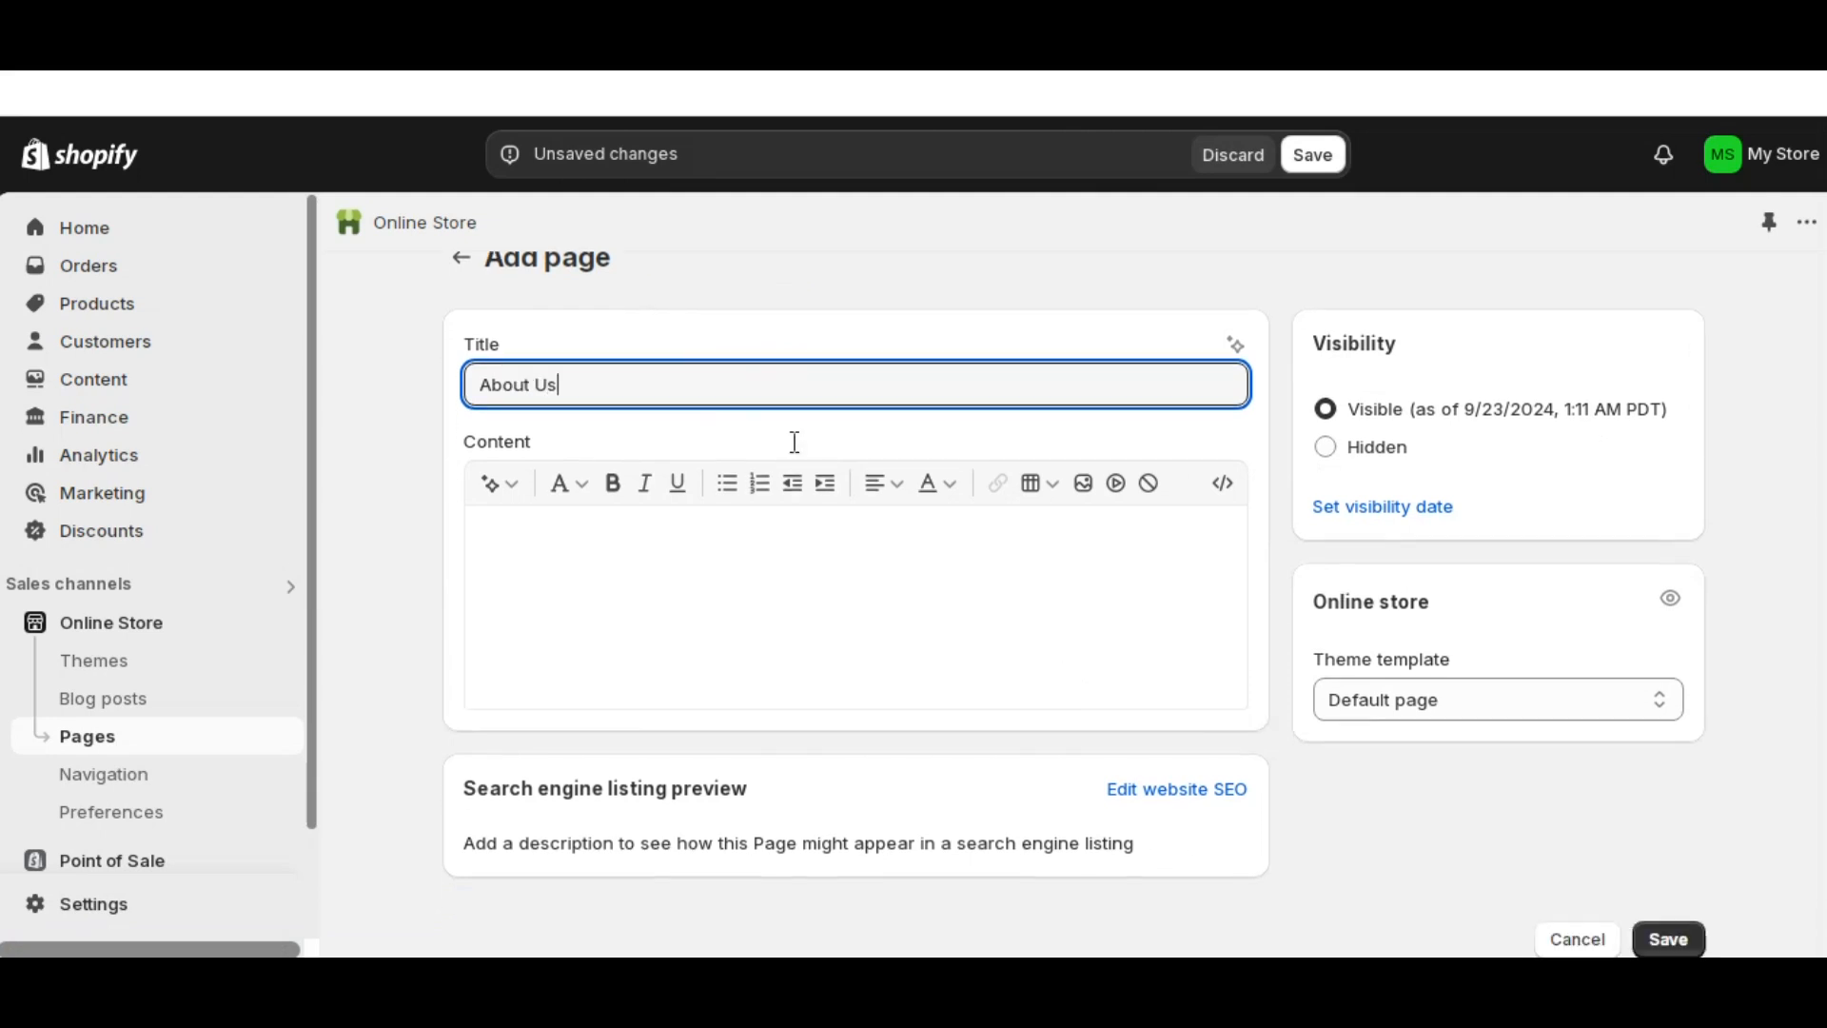
left_click(1352, 681)
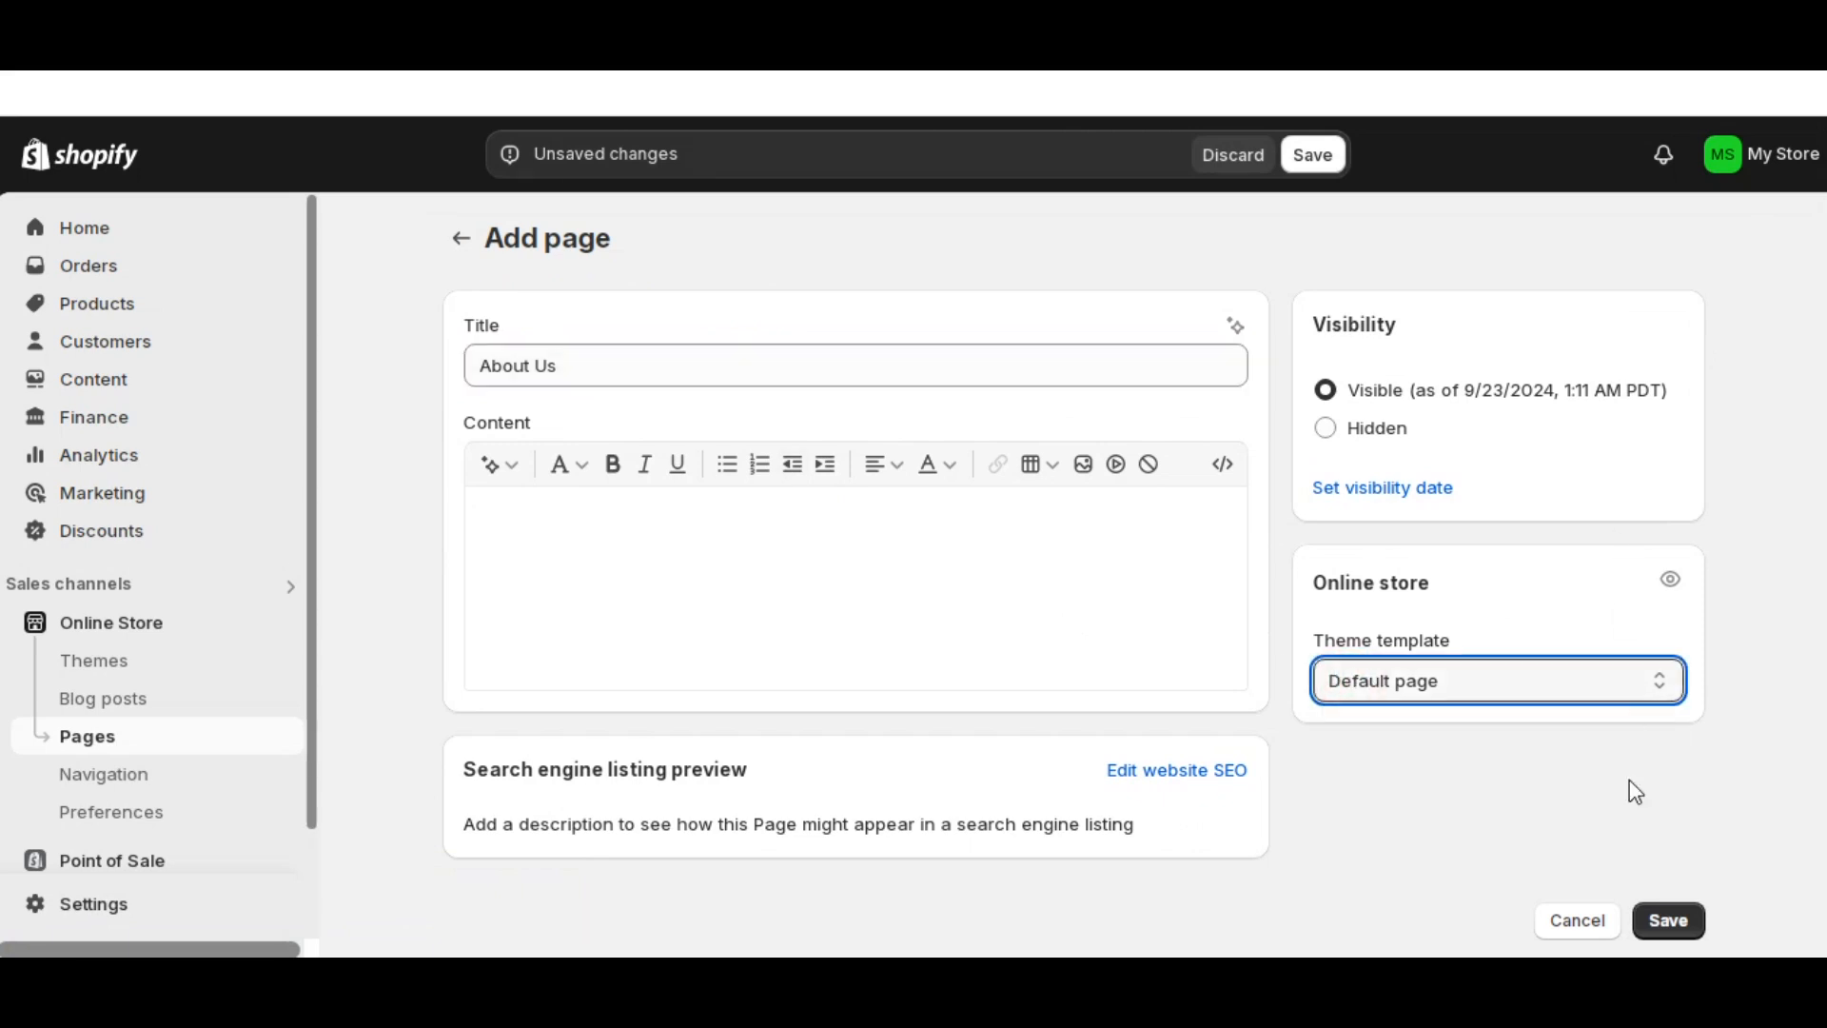
left_click(1661, 937)
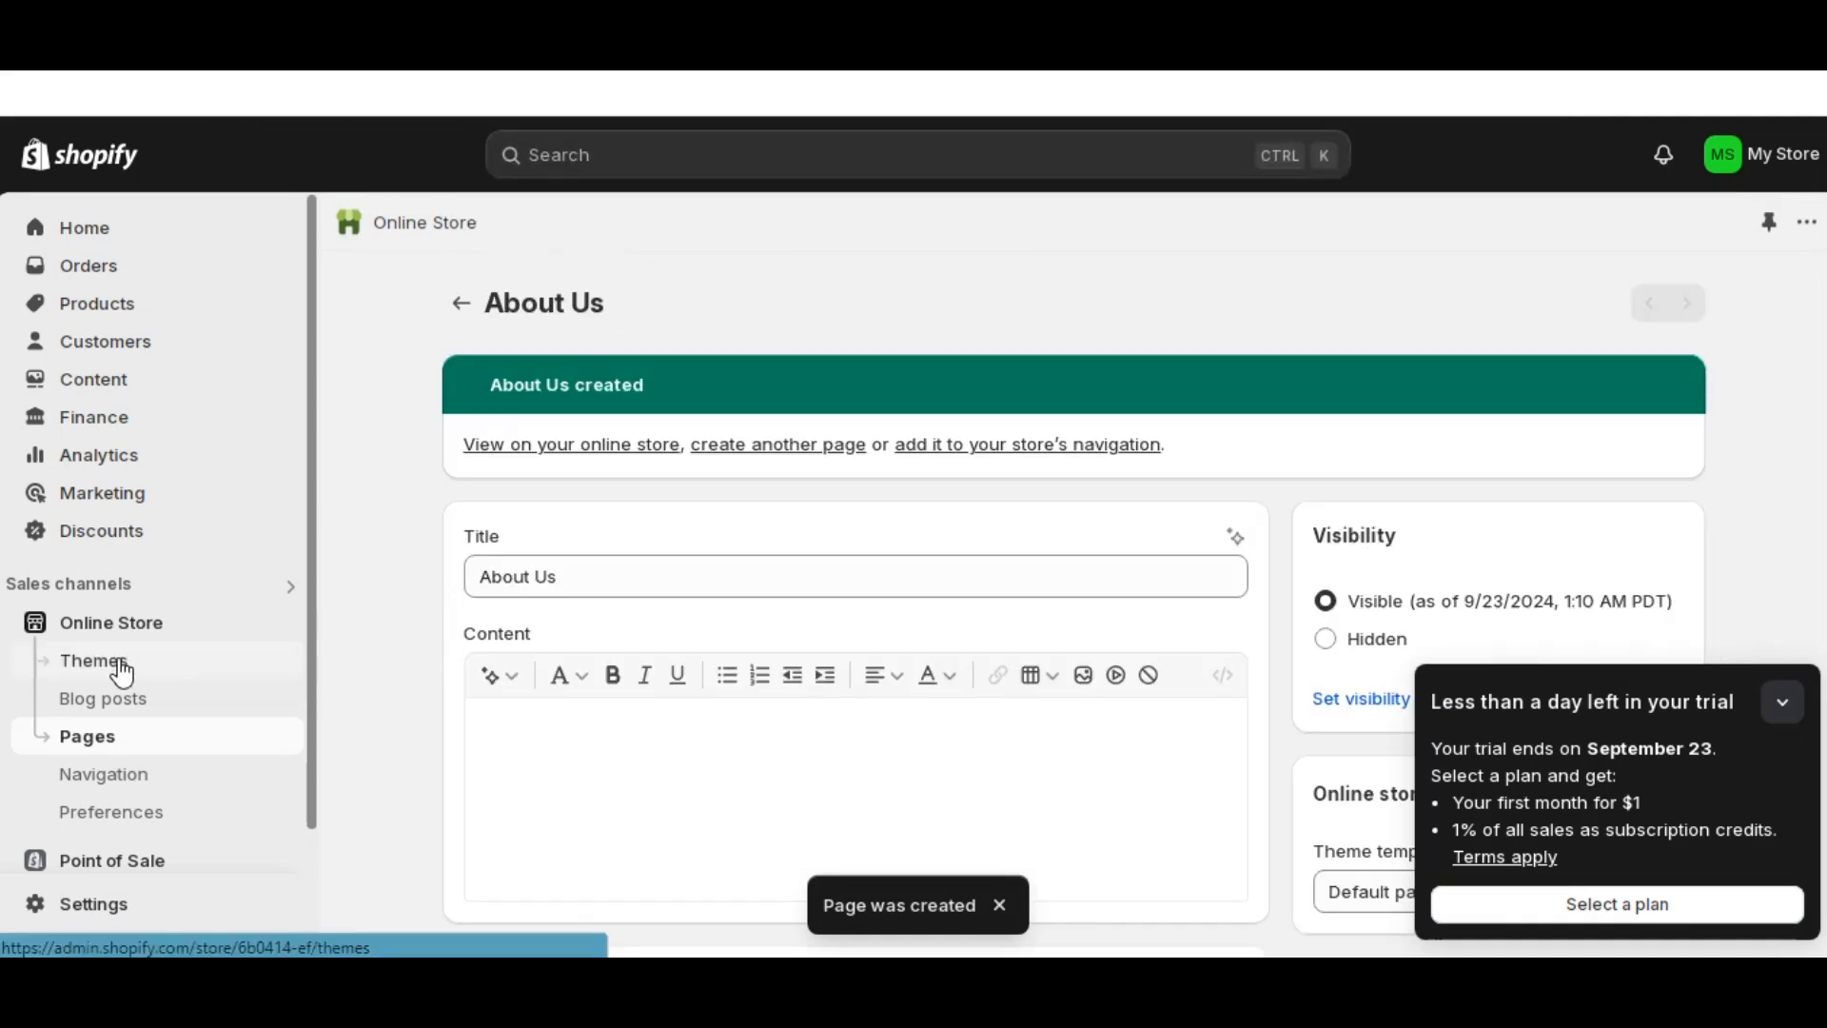
- Return to the store's themes and open the current Sense theme for customization
left_click(119, 657)
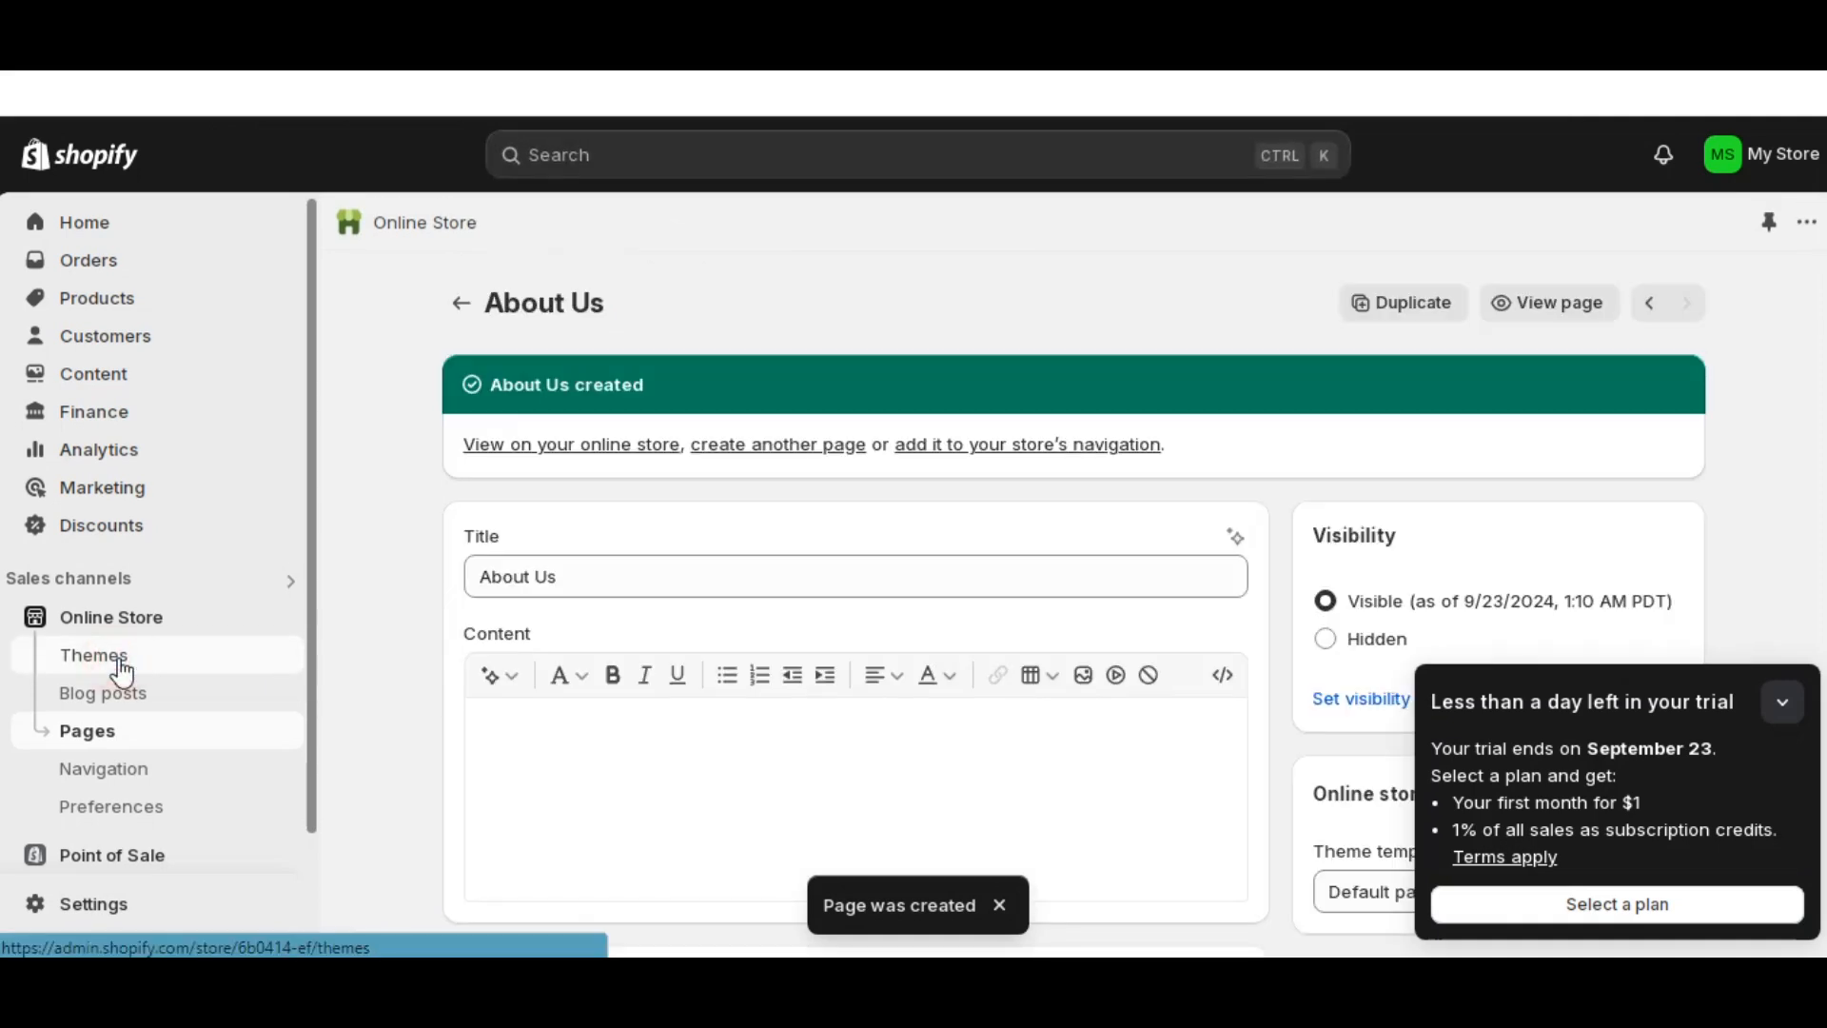
scroll(122, 671, "down", 2)
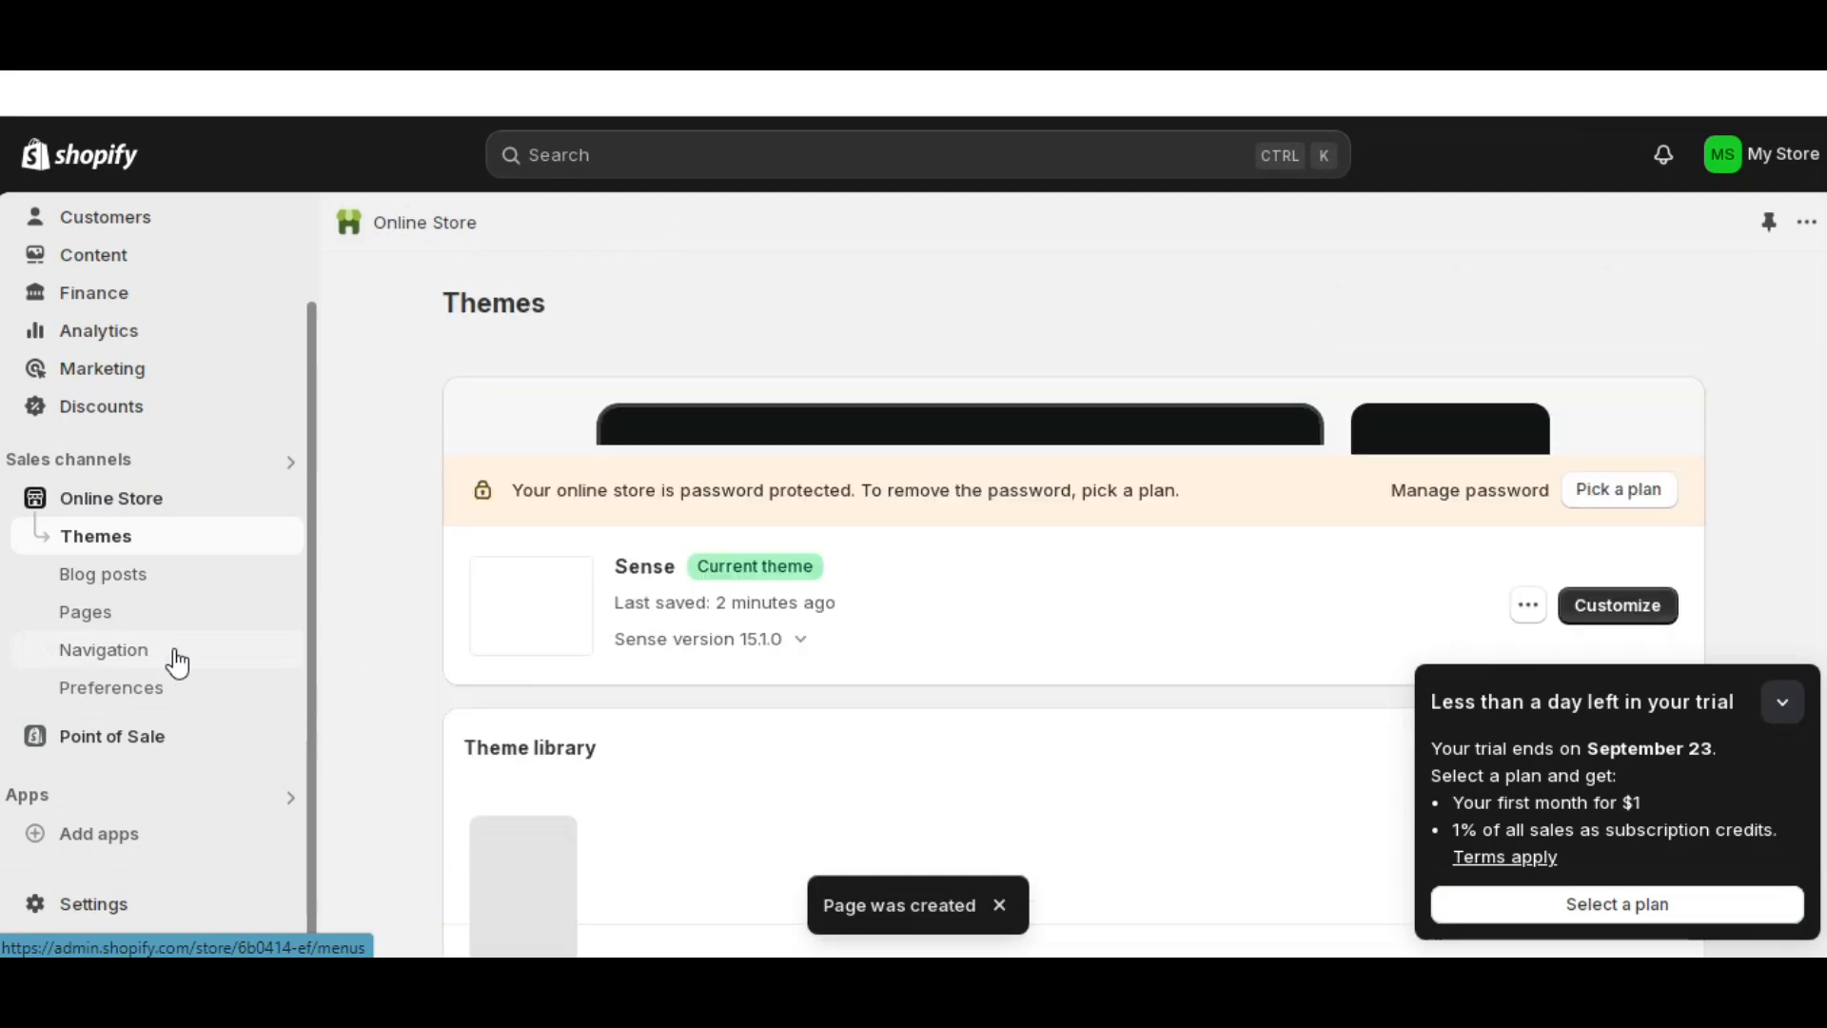
scroll(820, 649, "down", 4)
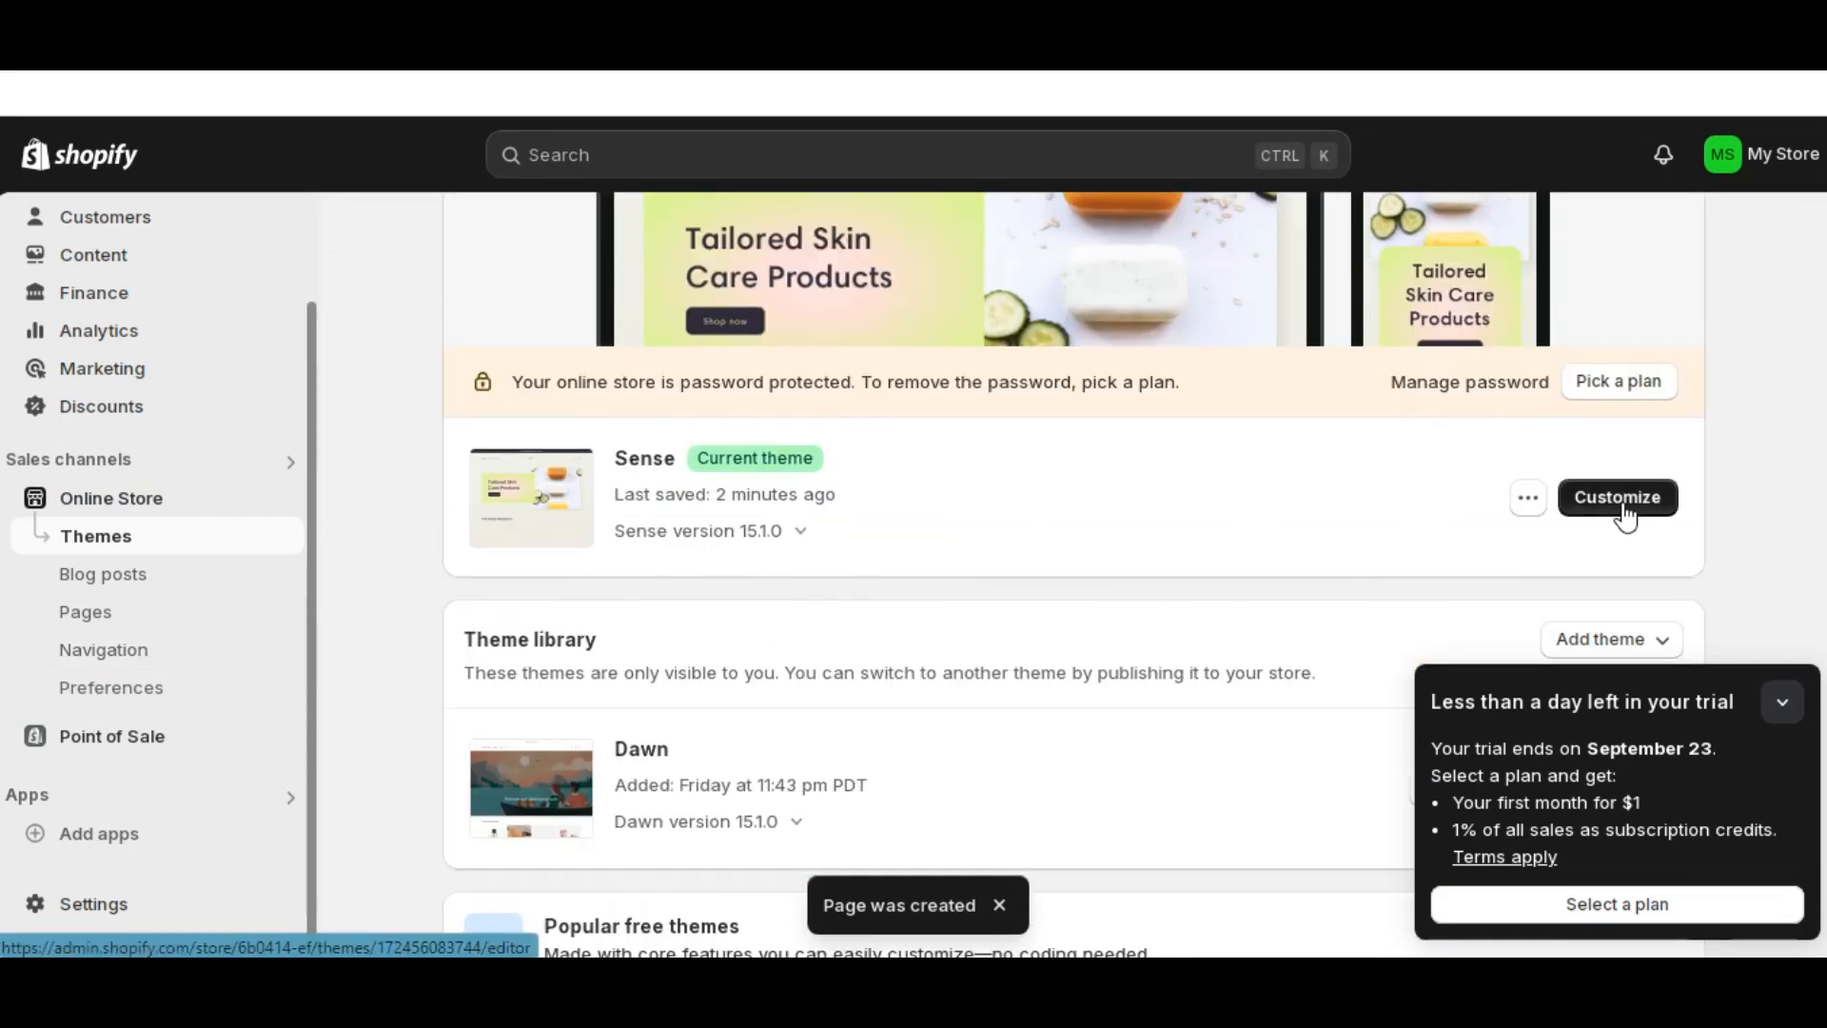
left_click(1625, 512)
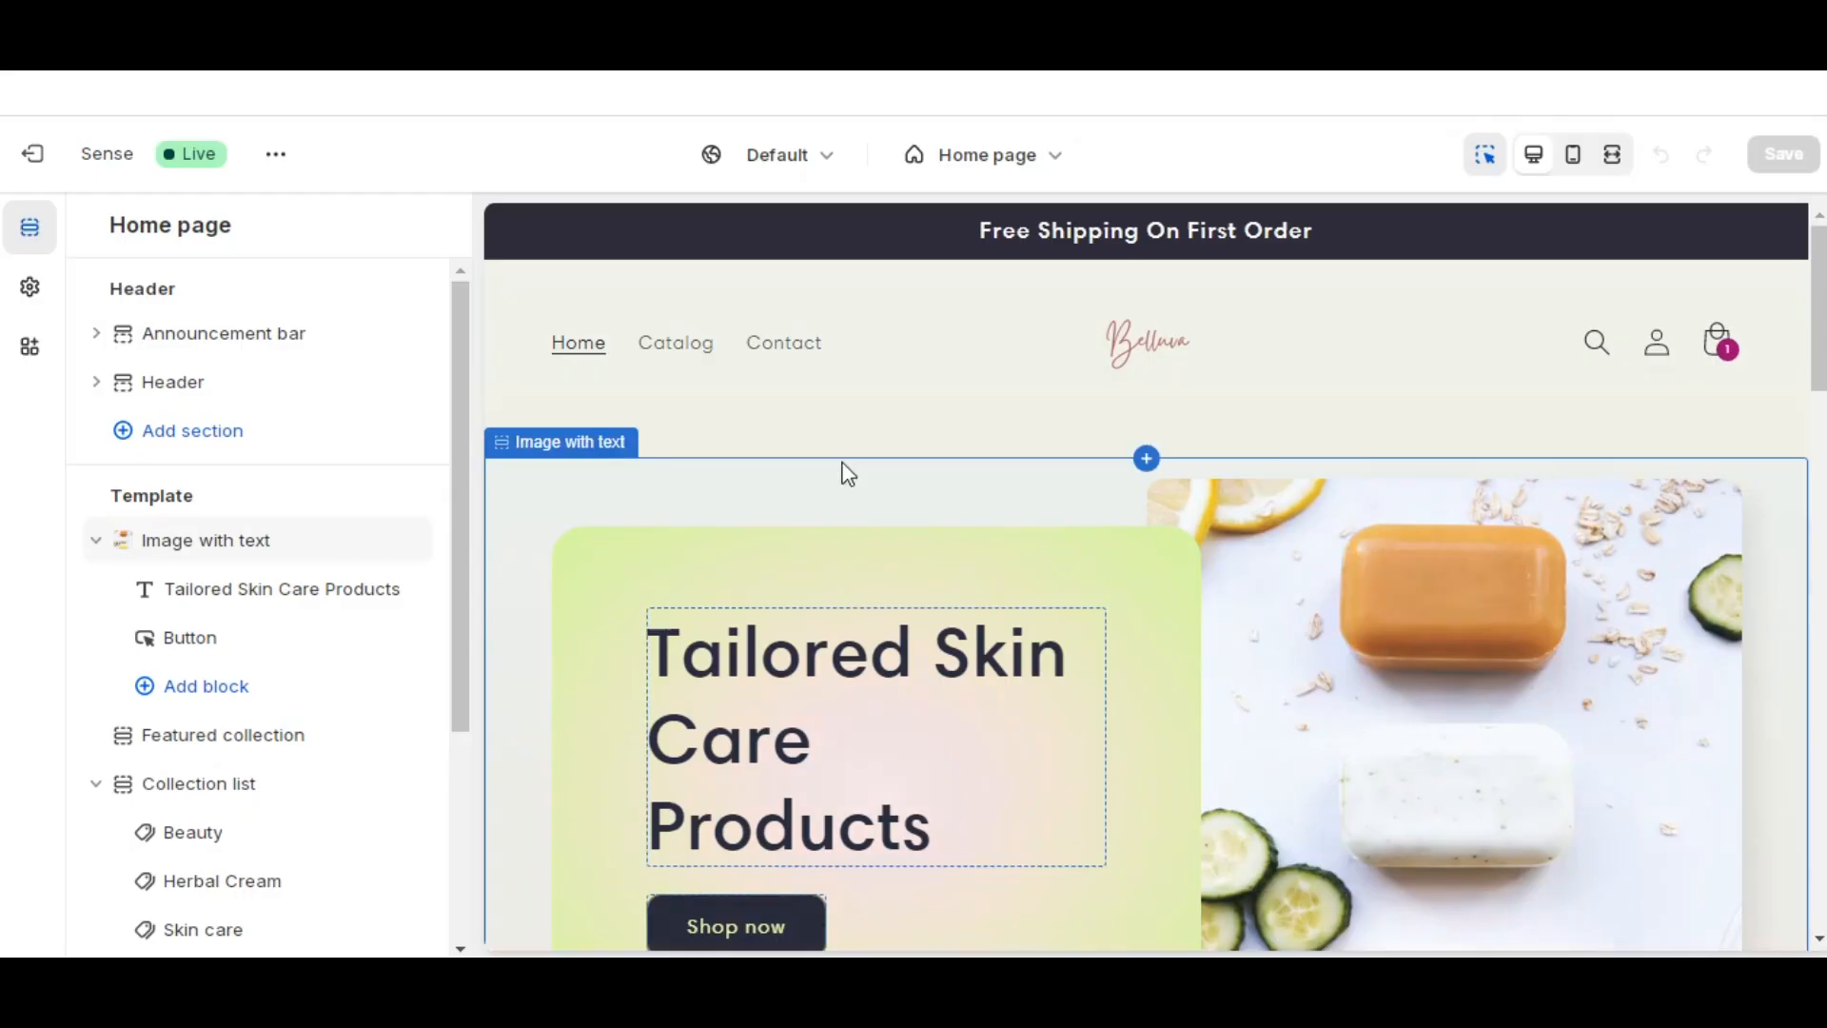
- Create a new page template named "about-us" based on Default page
left_click(990, 157)
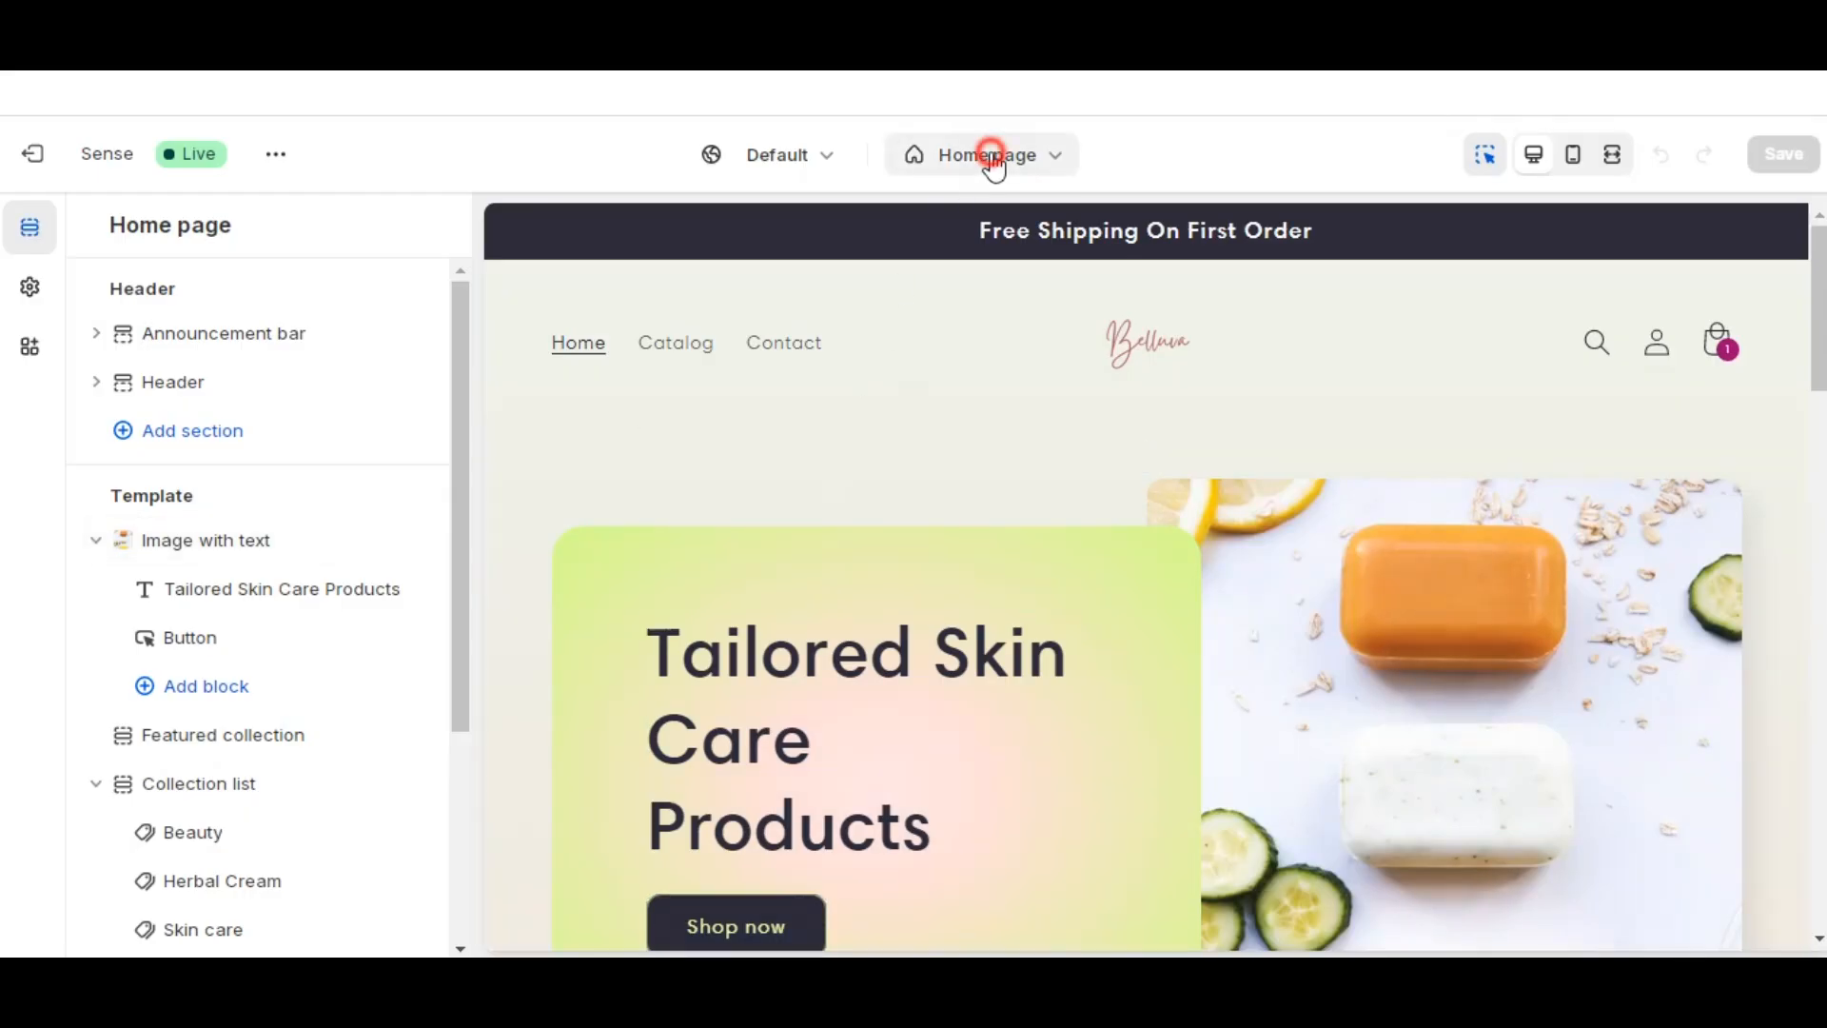
scroll(950, 477, "down", 3)
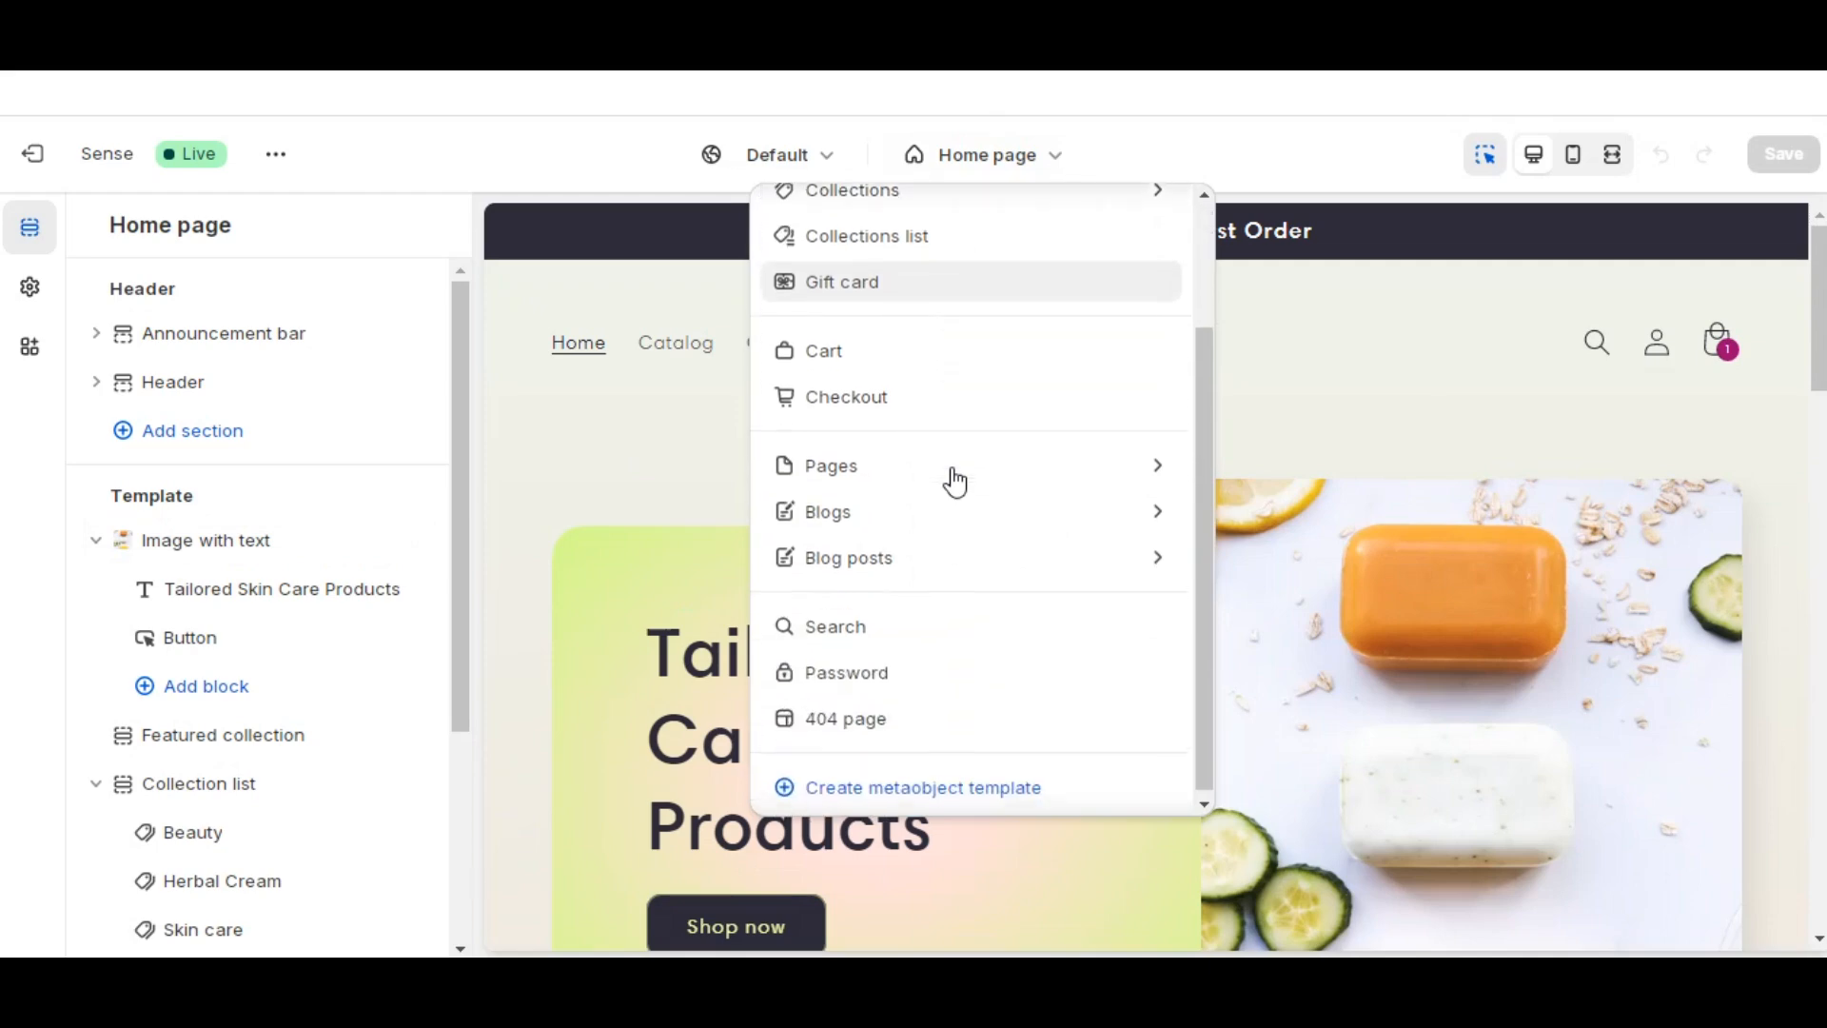
left_click(938, 463)
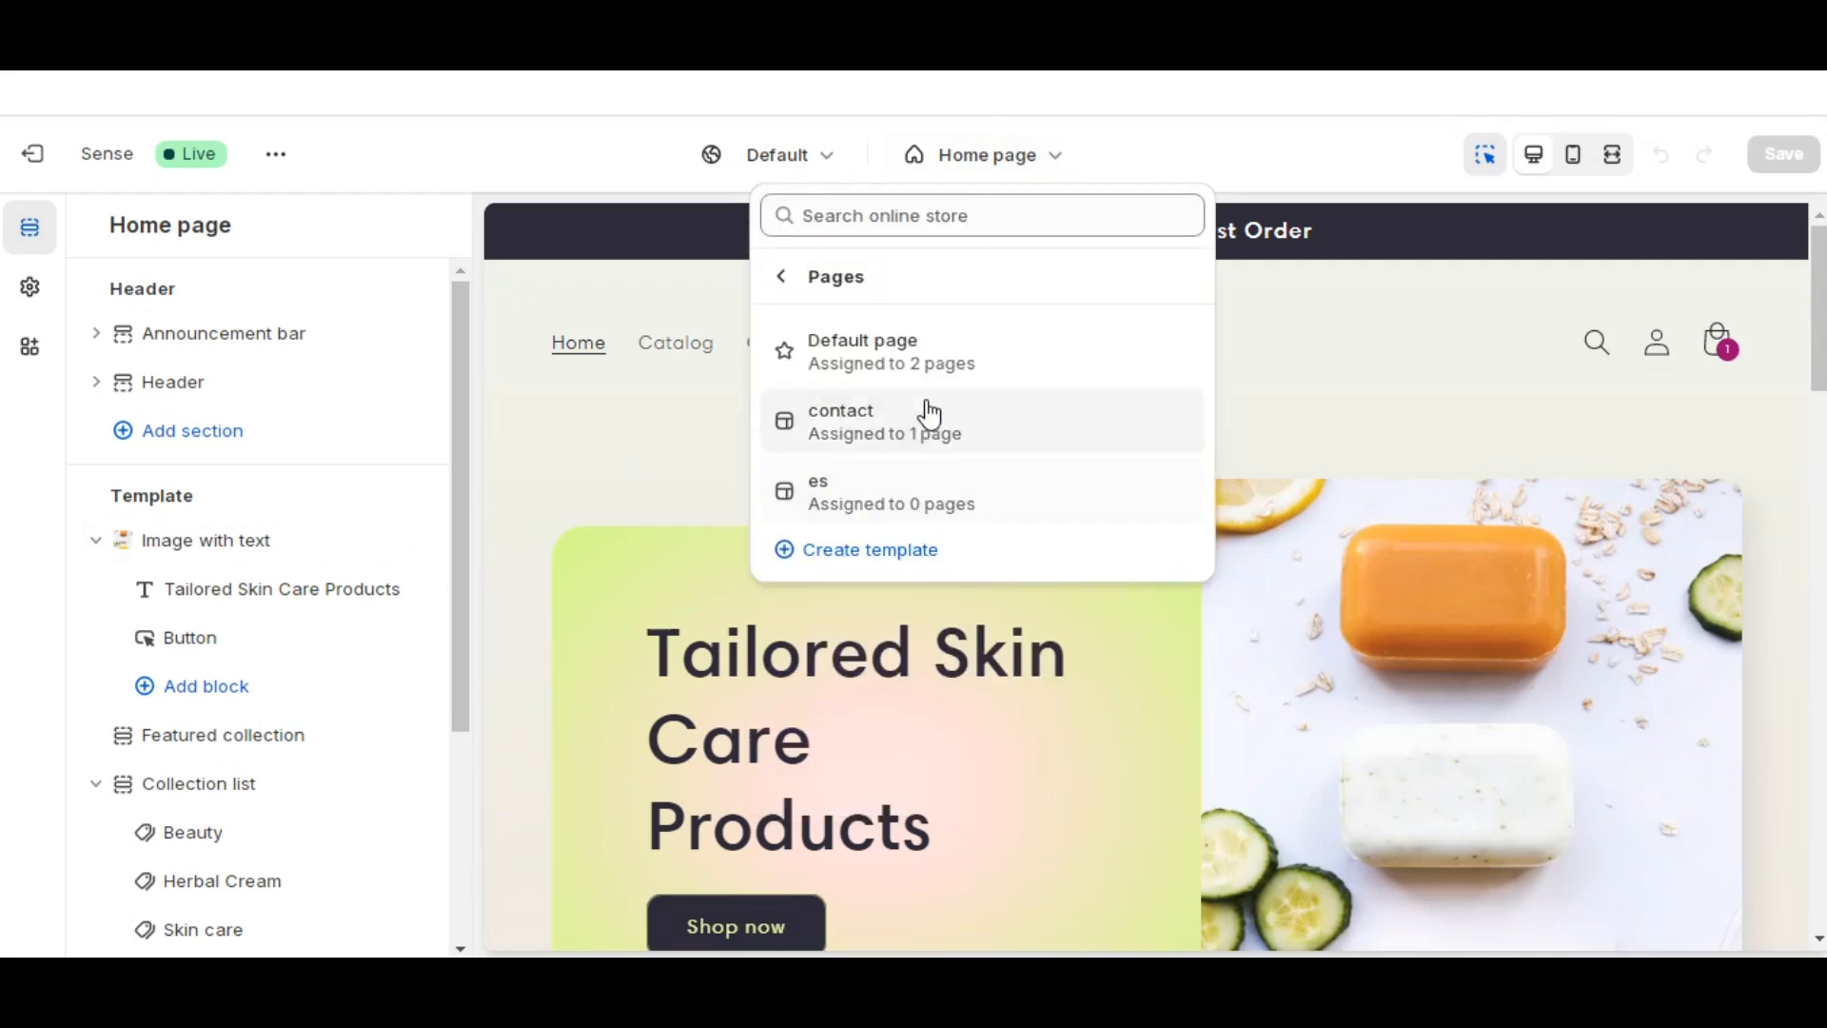
left_click(904, 552)
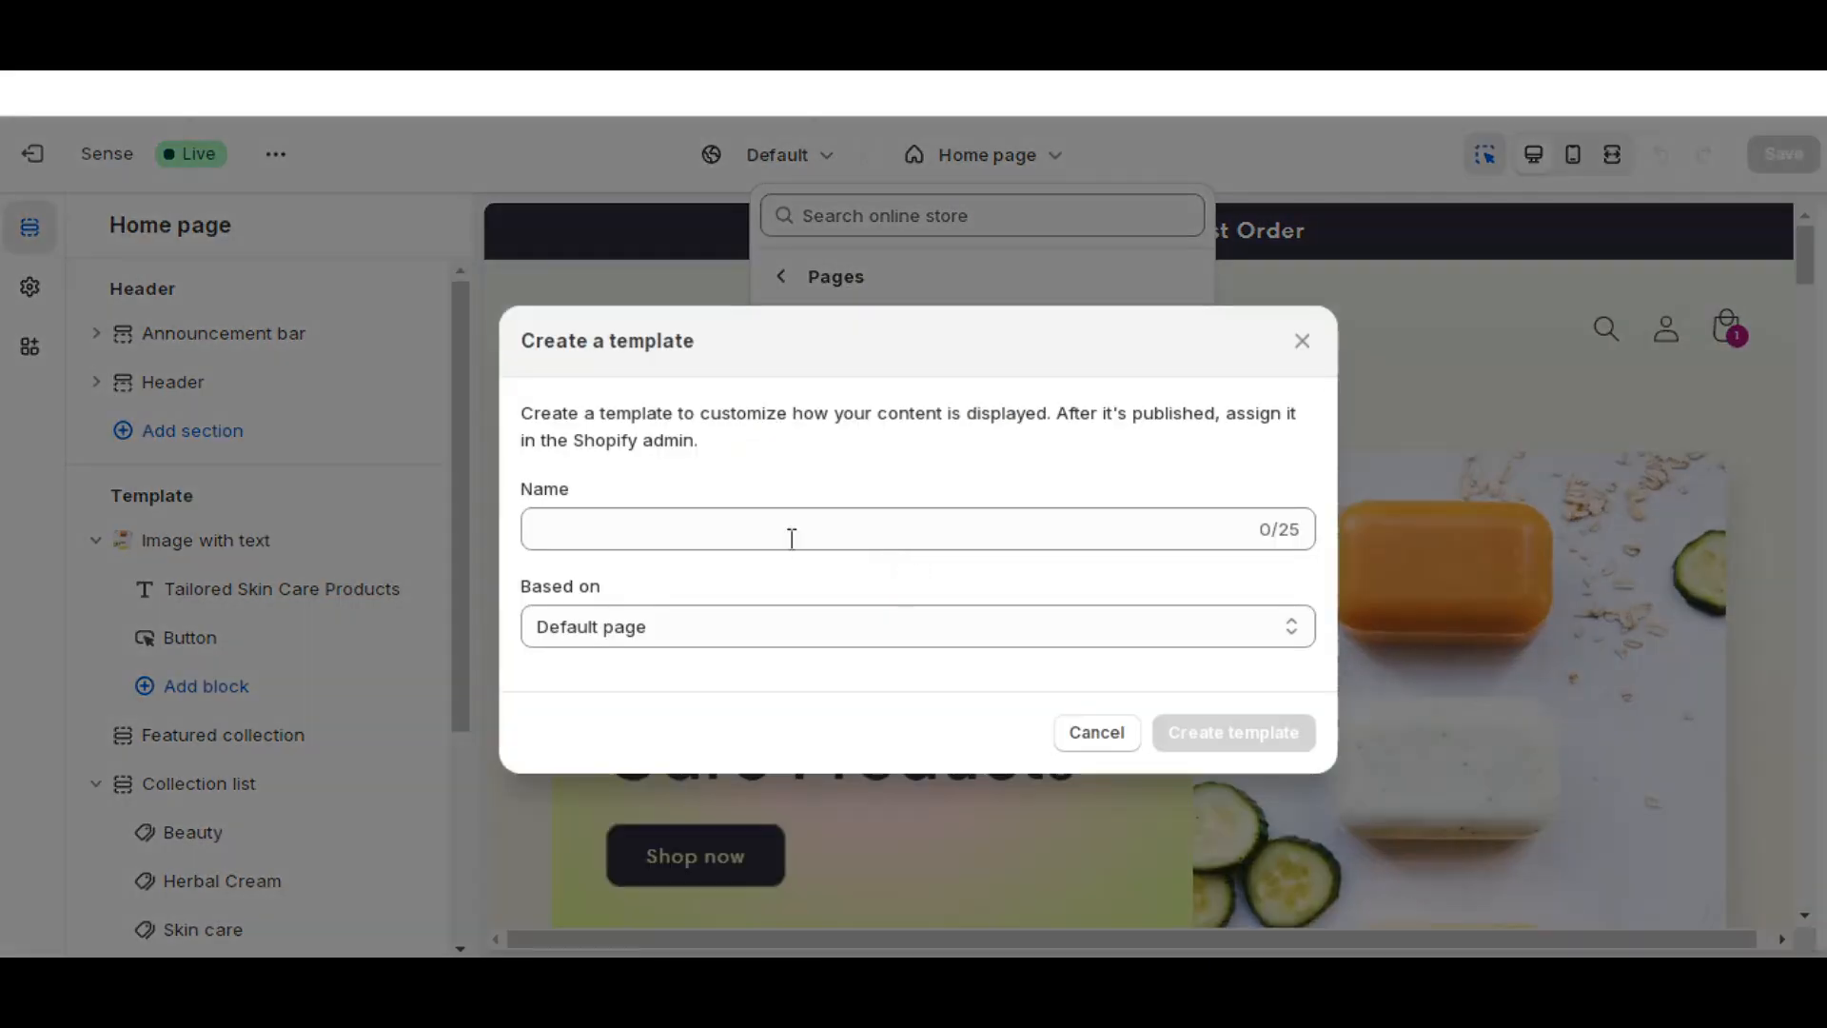
left_click(791, 534)
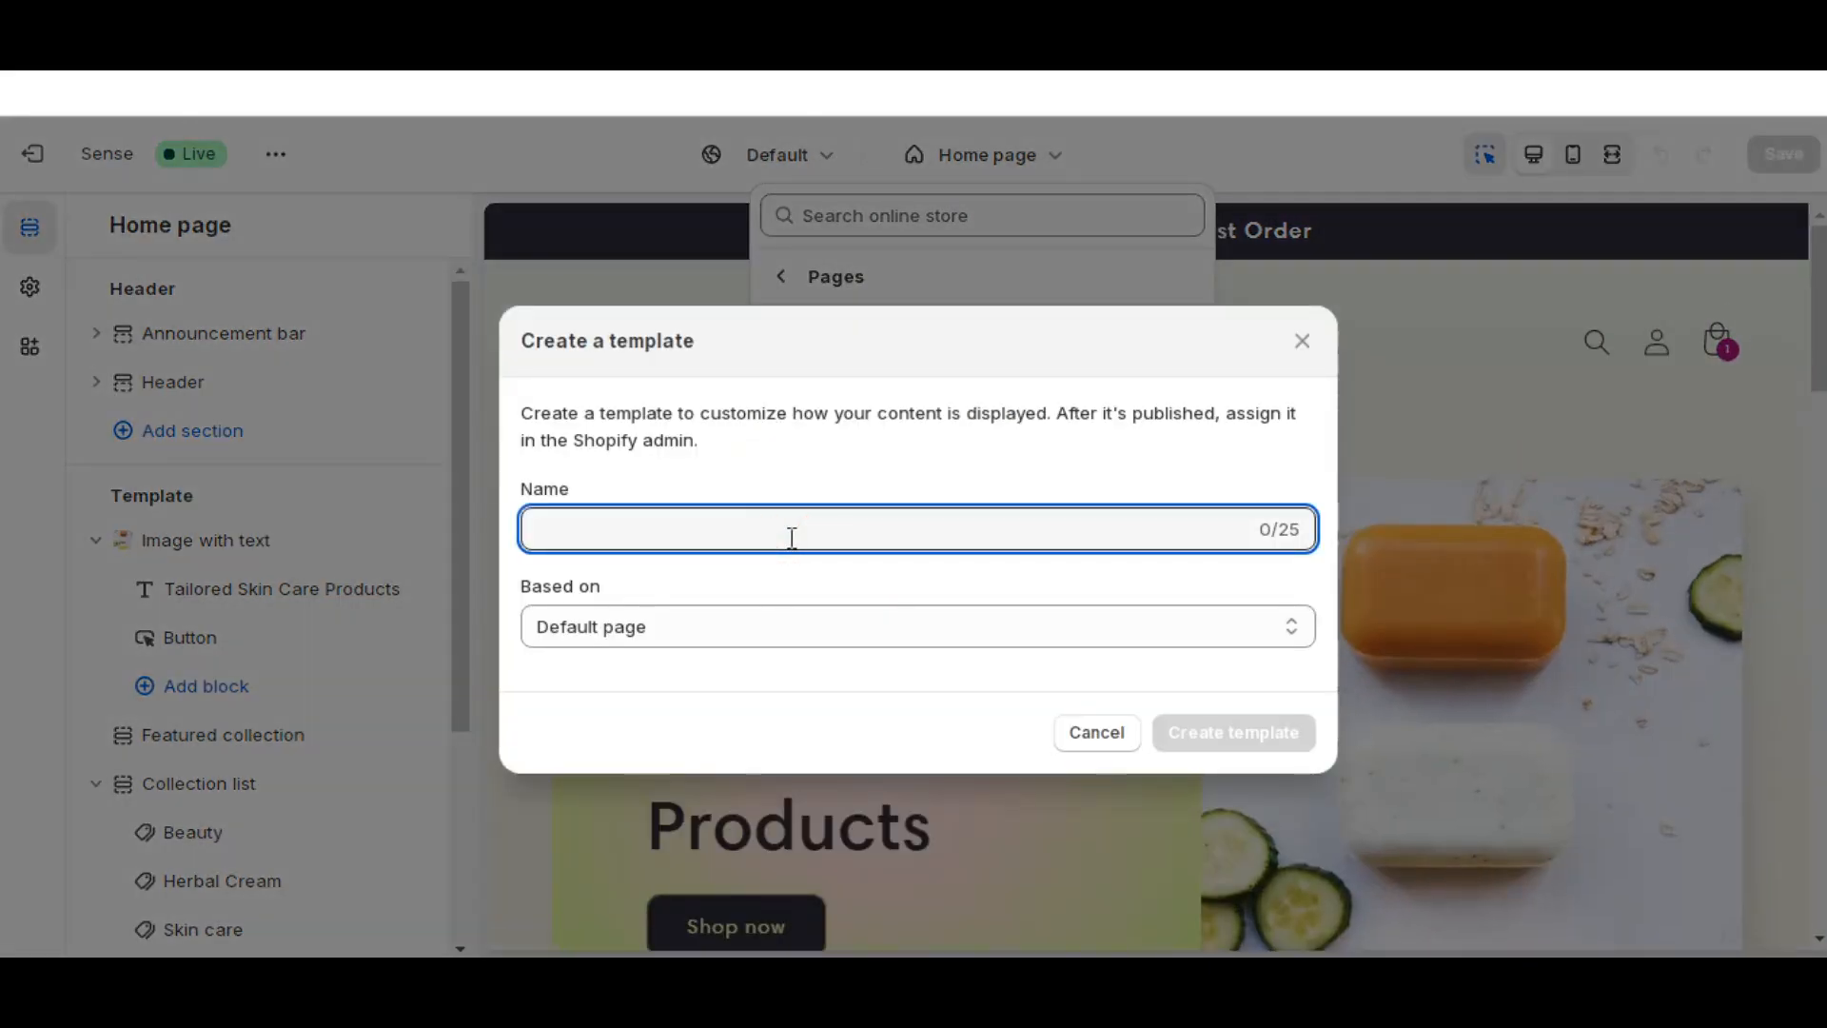
type("A")
key("BackSpace")
type("about-us")
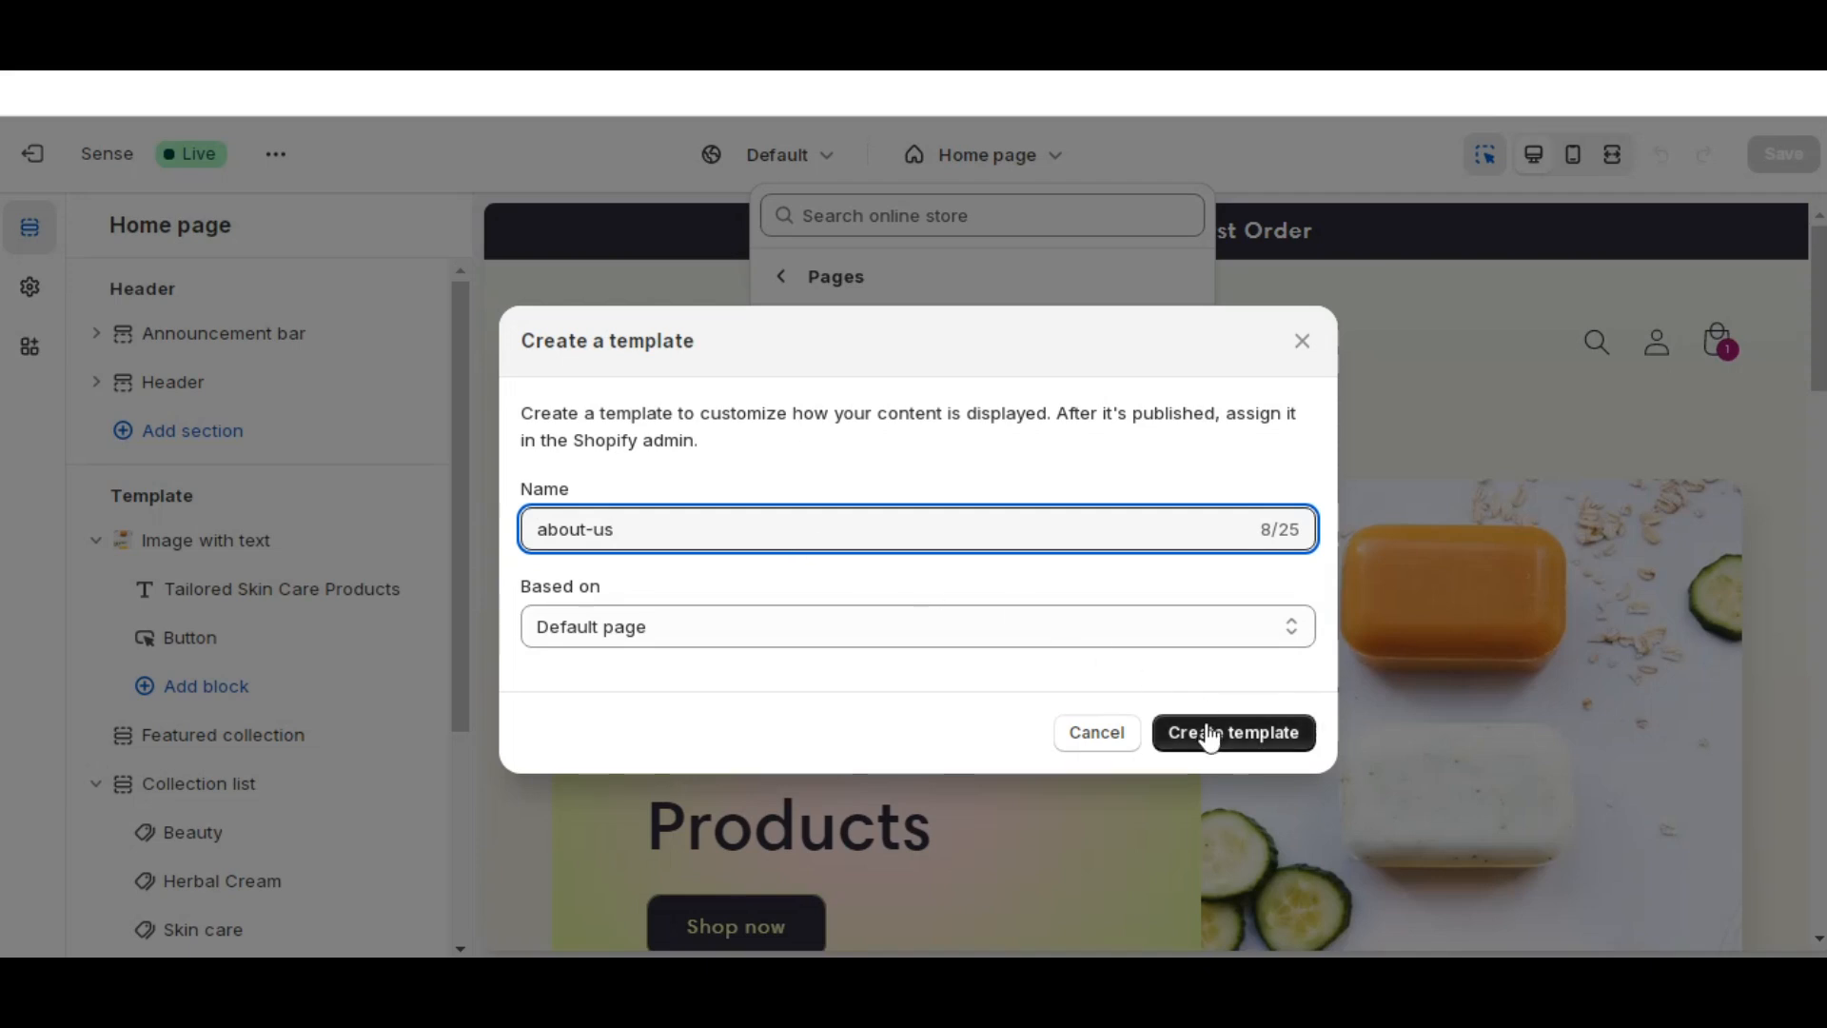
left_click(1206, 724)
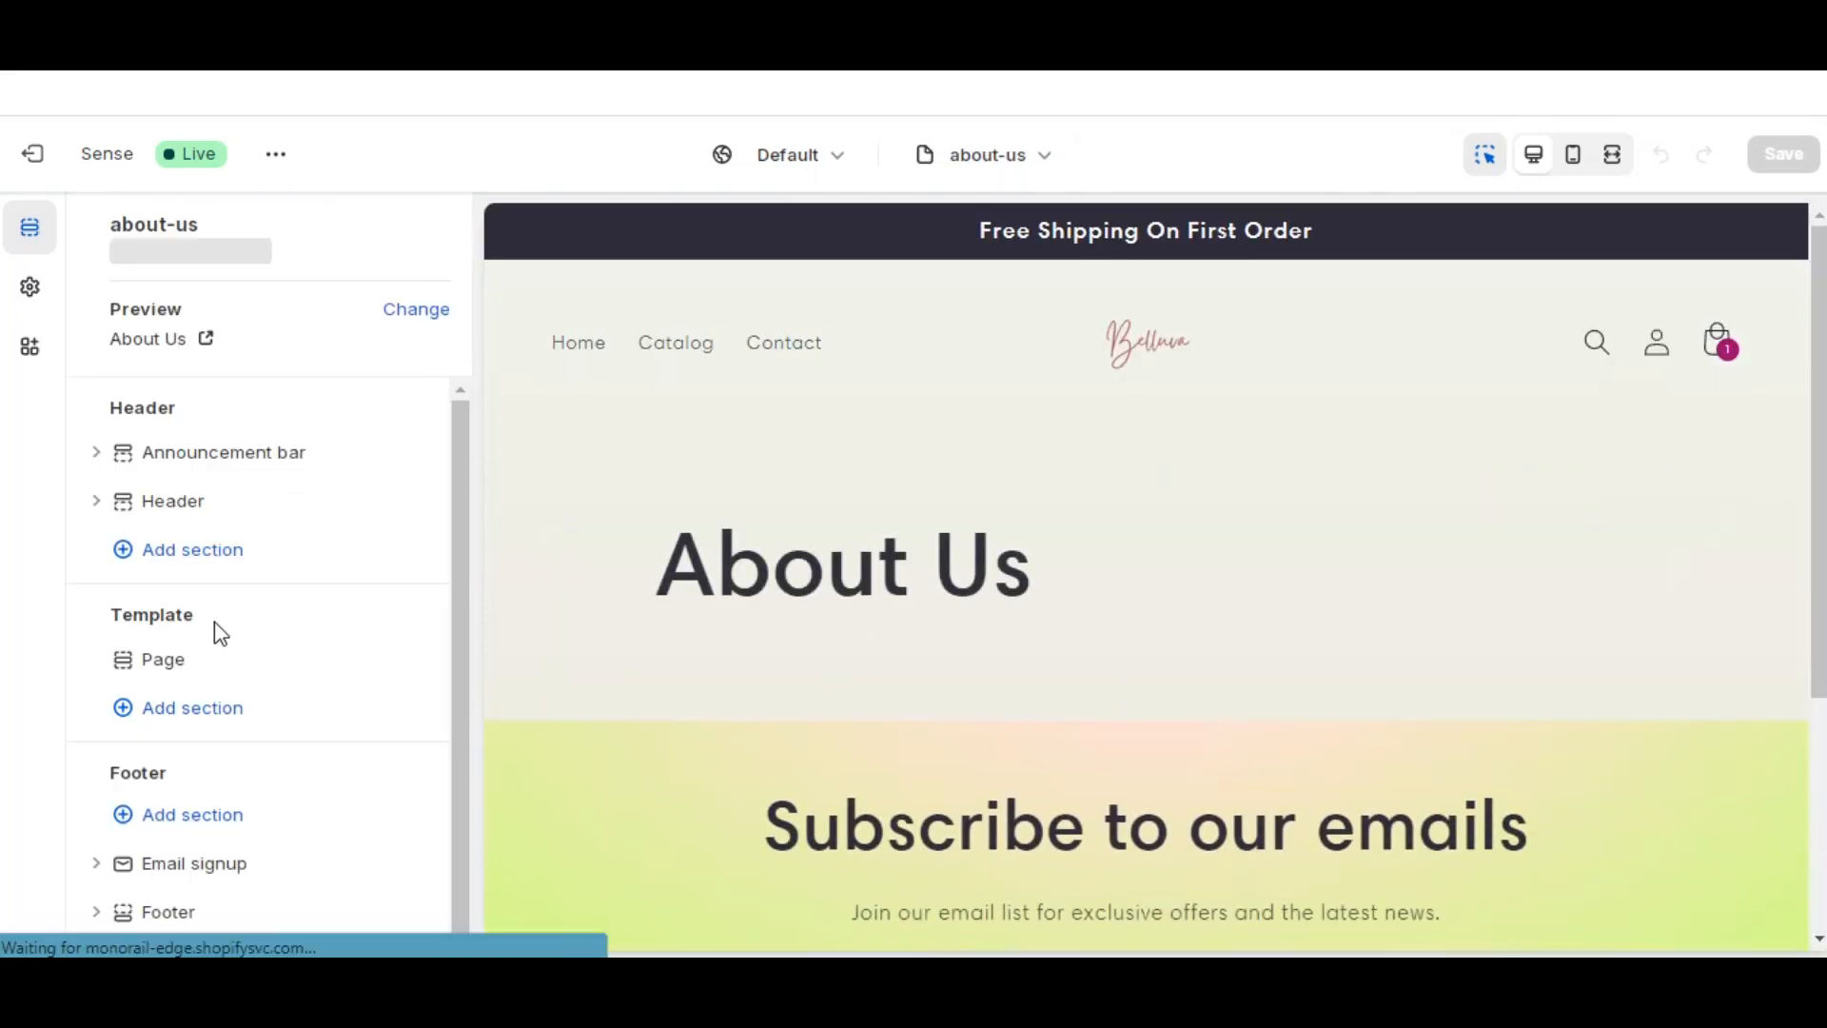
- Review the padding settings of the Page section in the about-us template
left_click(184, 660)
left_click(186, 666)
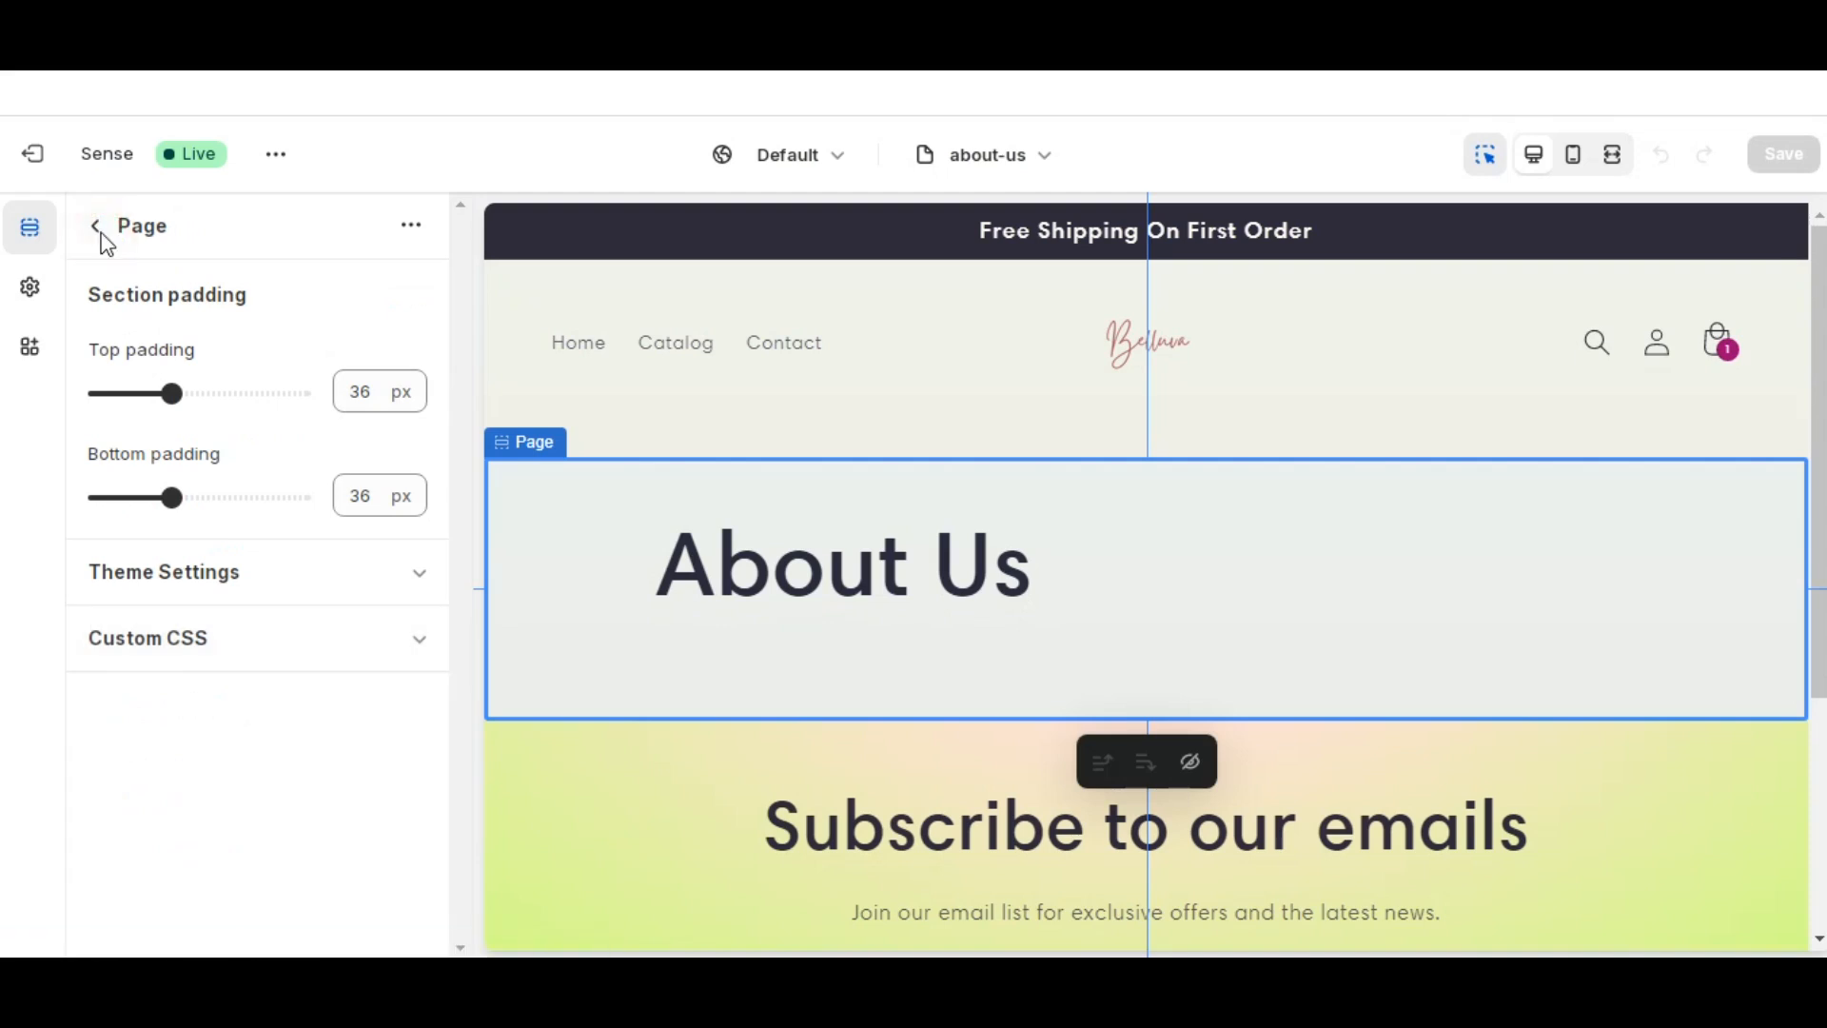
left_click(99, 228)
left_click(236, 655)
left_click(99, 229)
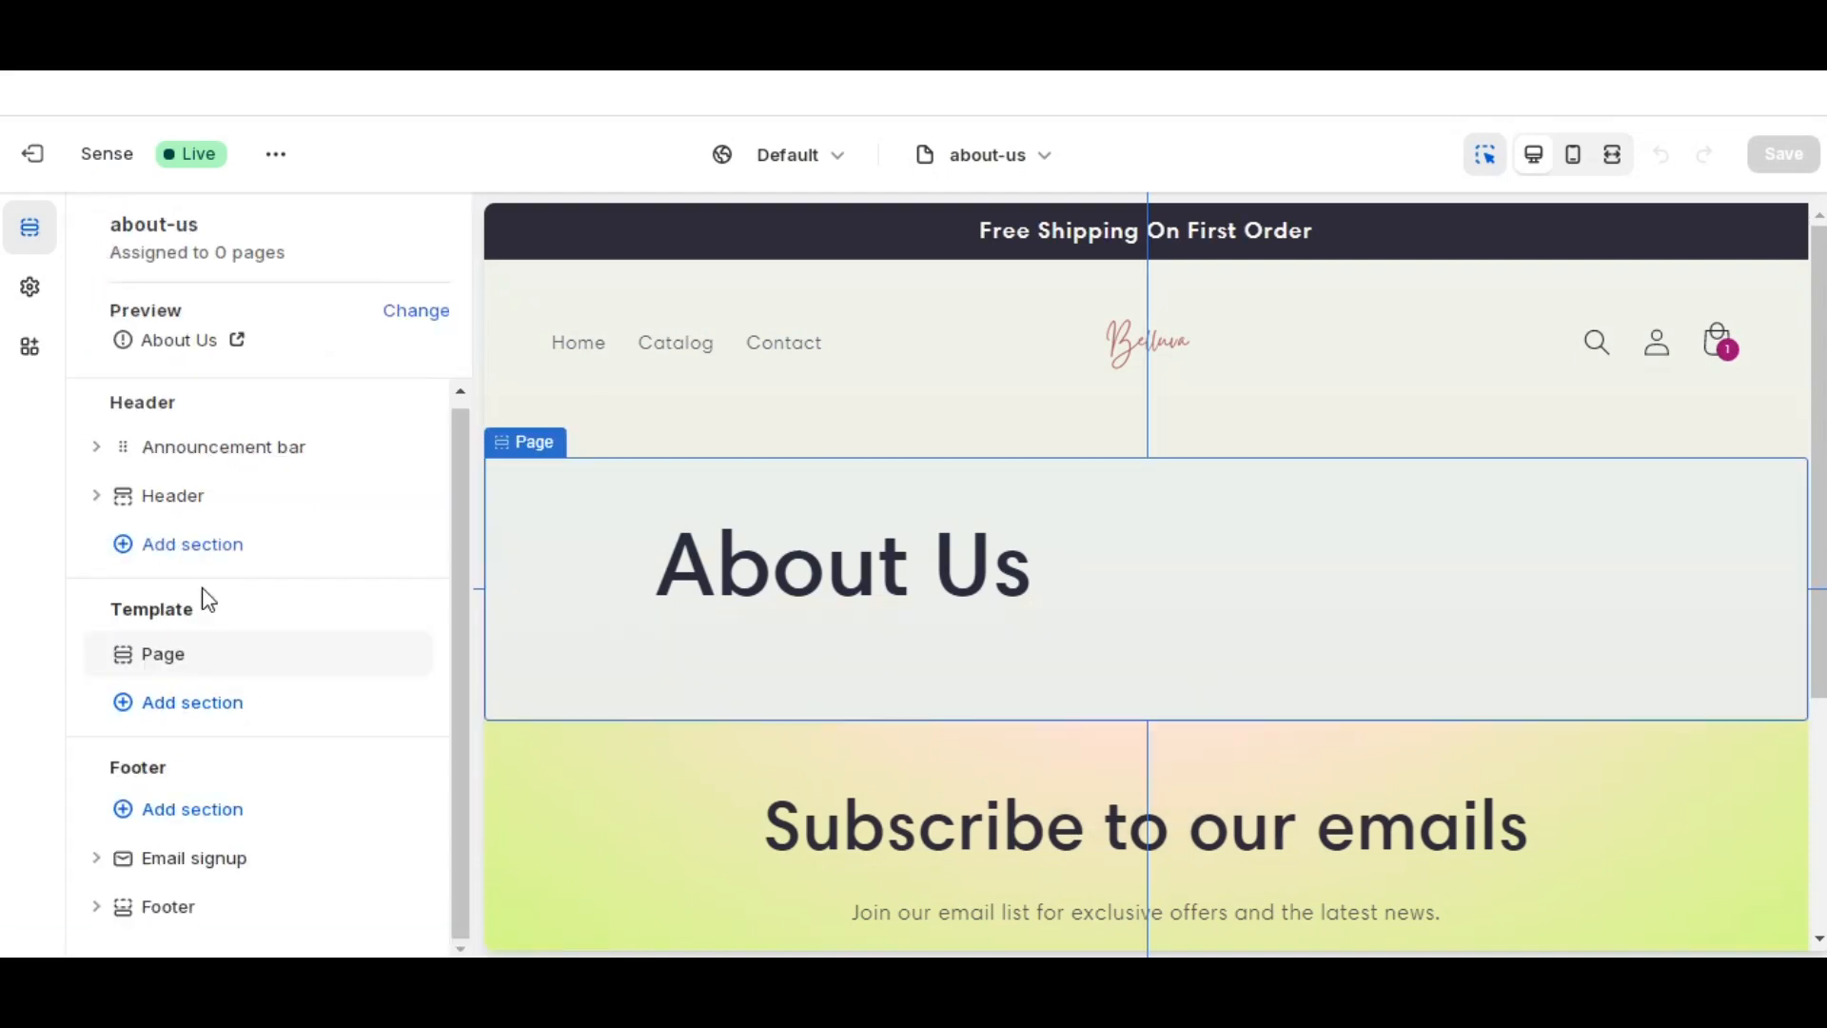
- Add an Image with text section to the about-us template below the Page section
left_click(208, 709)
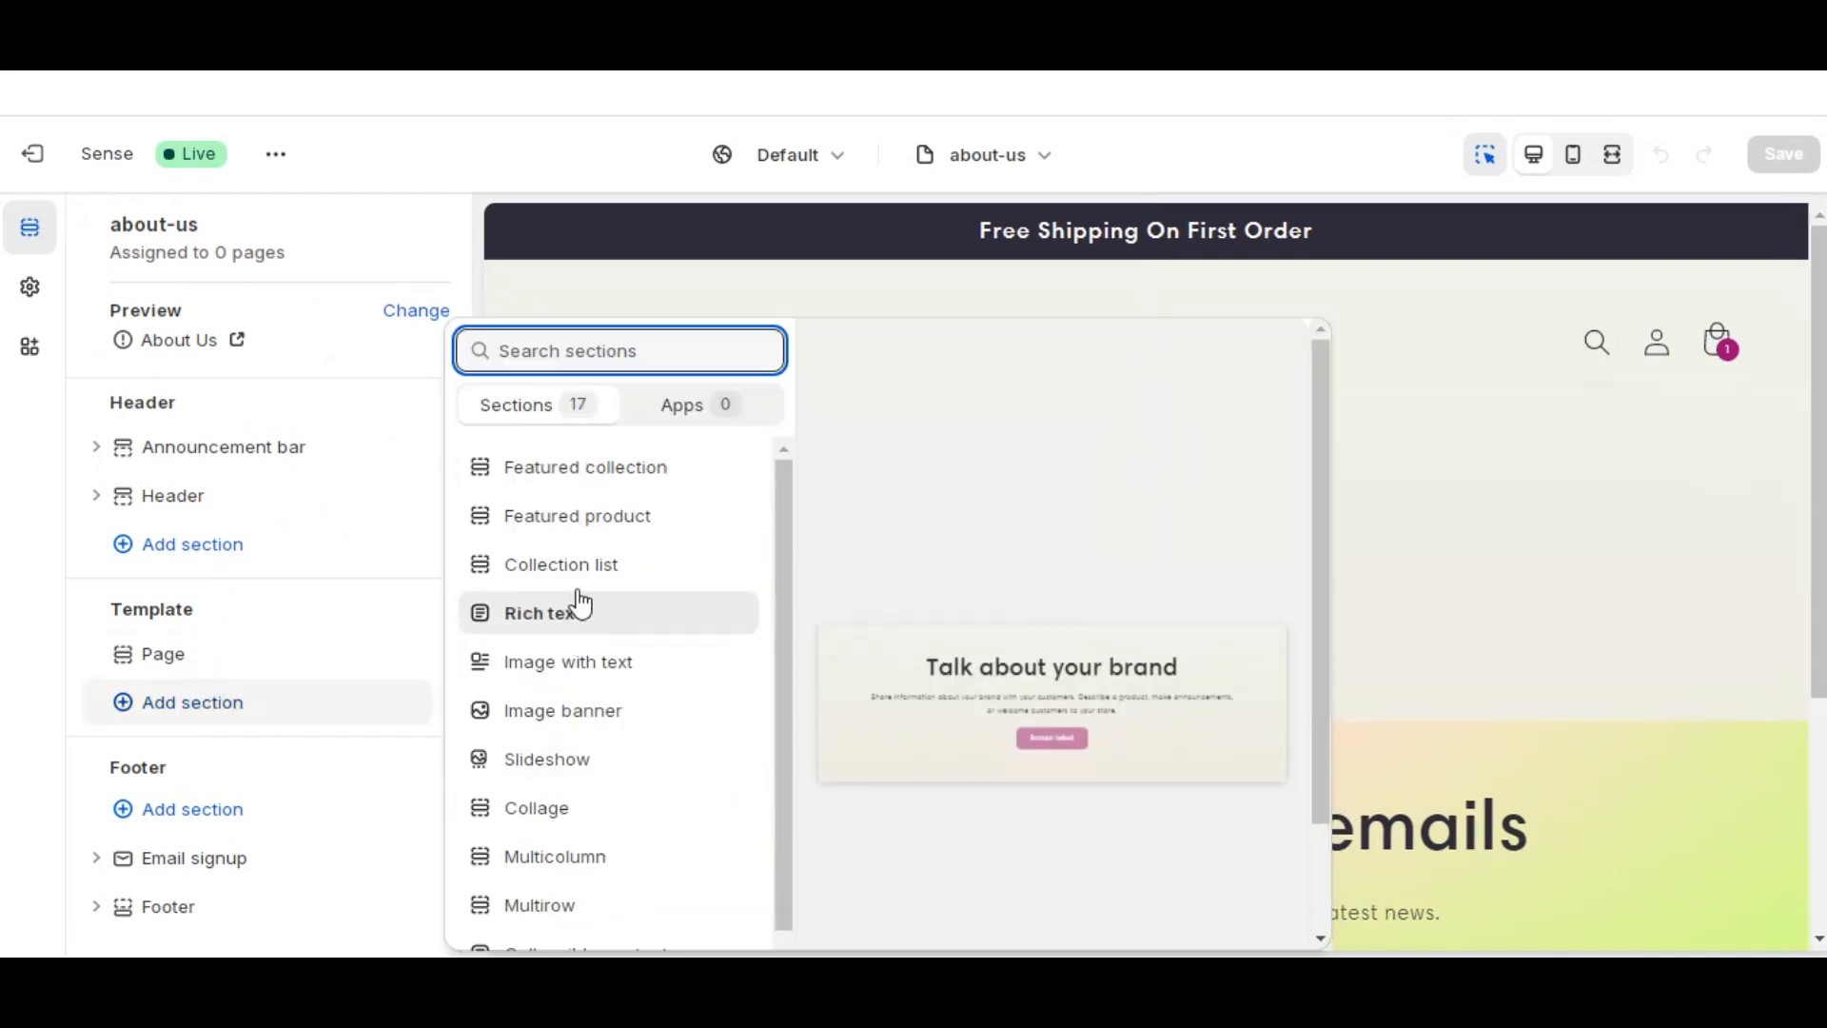
scroll(583, 571, "down", 2)
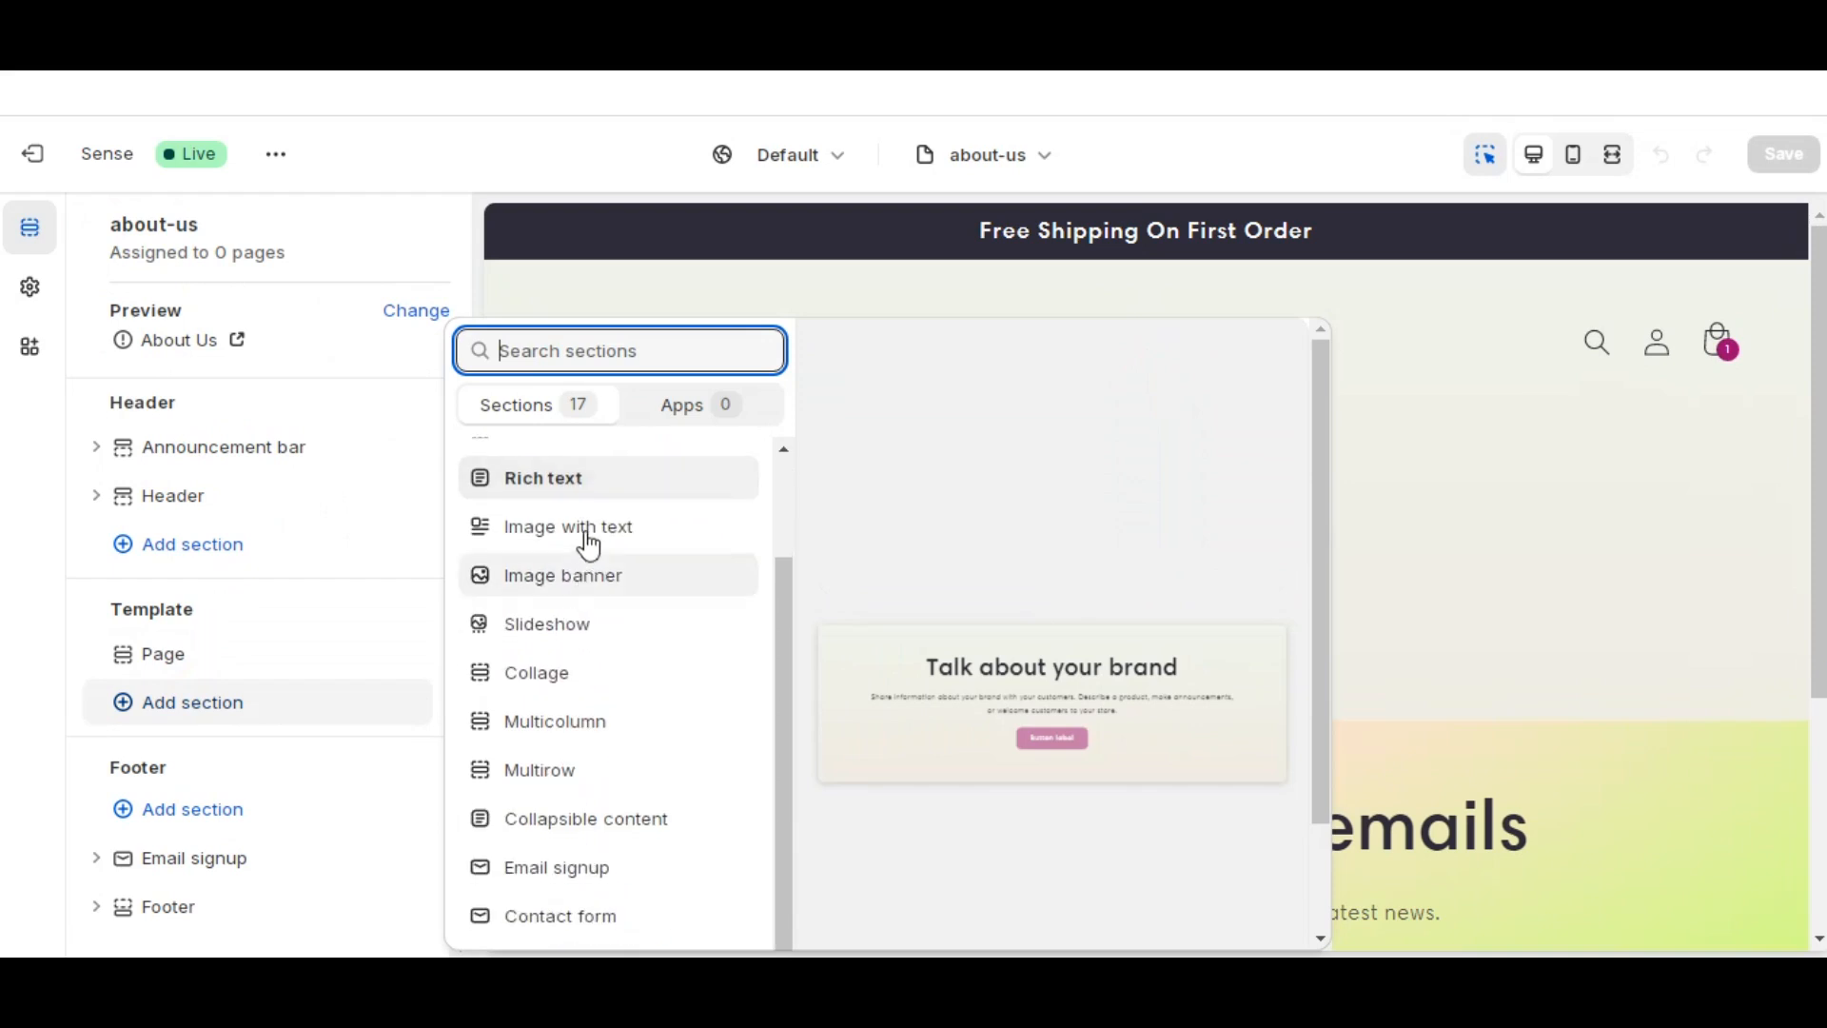
left_click(588, 539)
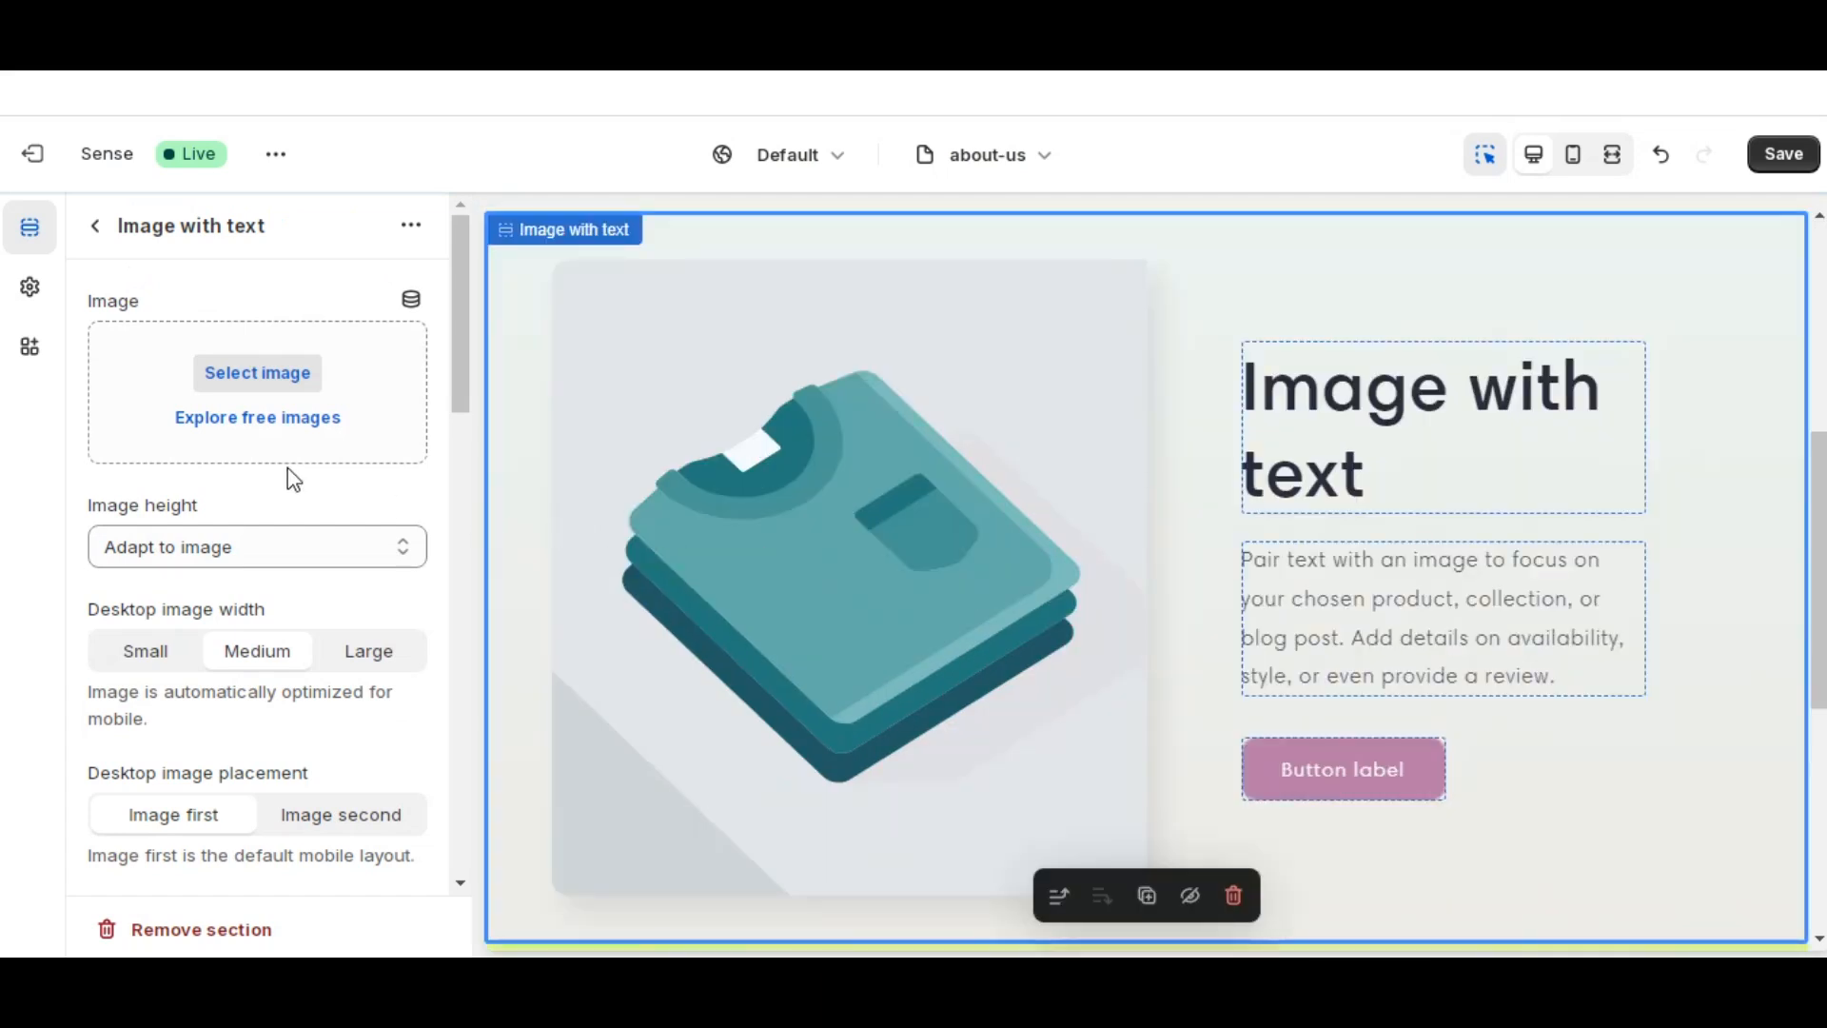
- Search the free images for "Town" and use the brick-road-town photo as the Image with text section's image
left_click(266, 417)
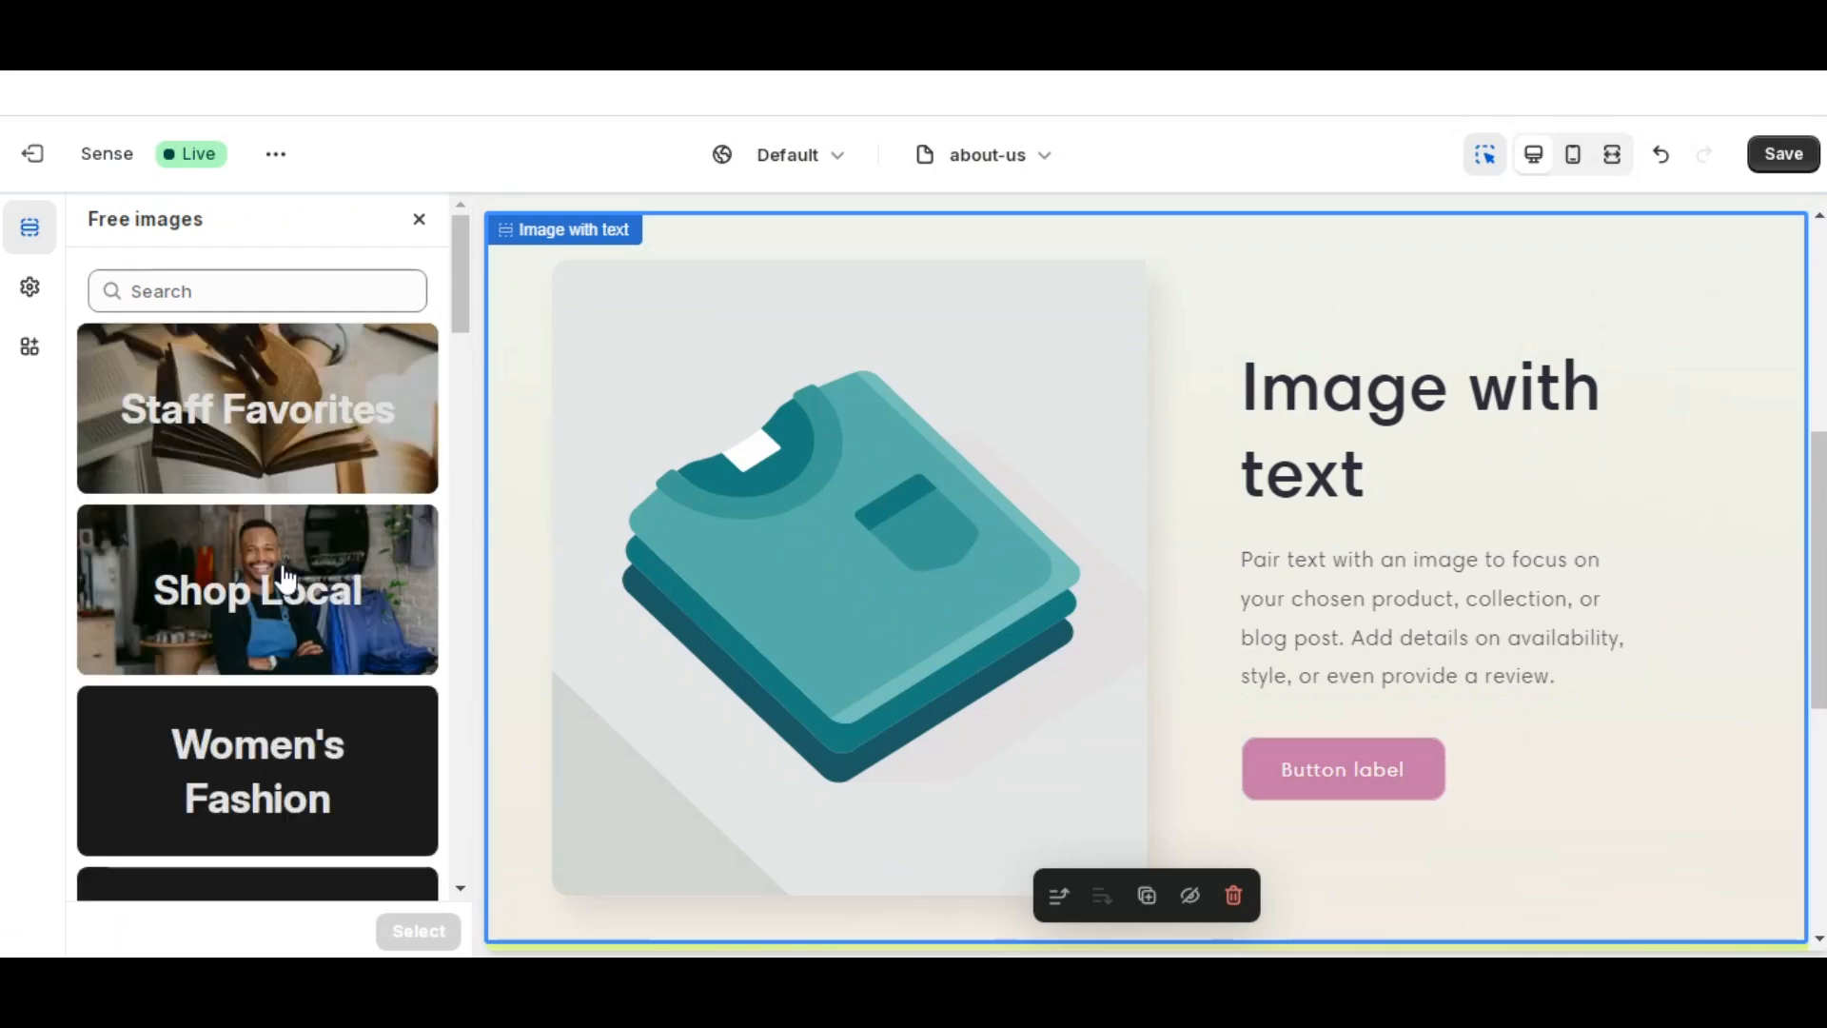
scroll(295, 580, "down", 6)
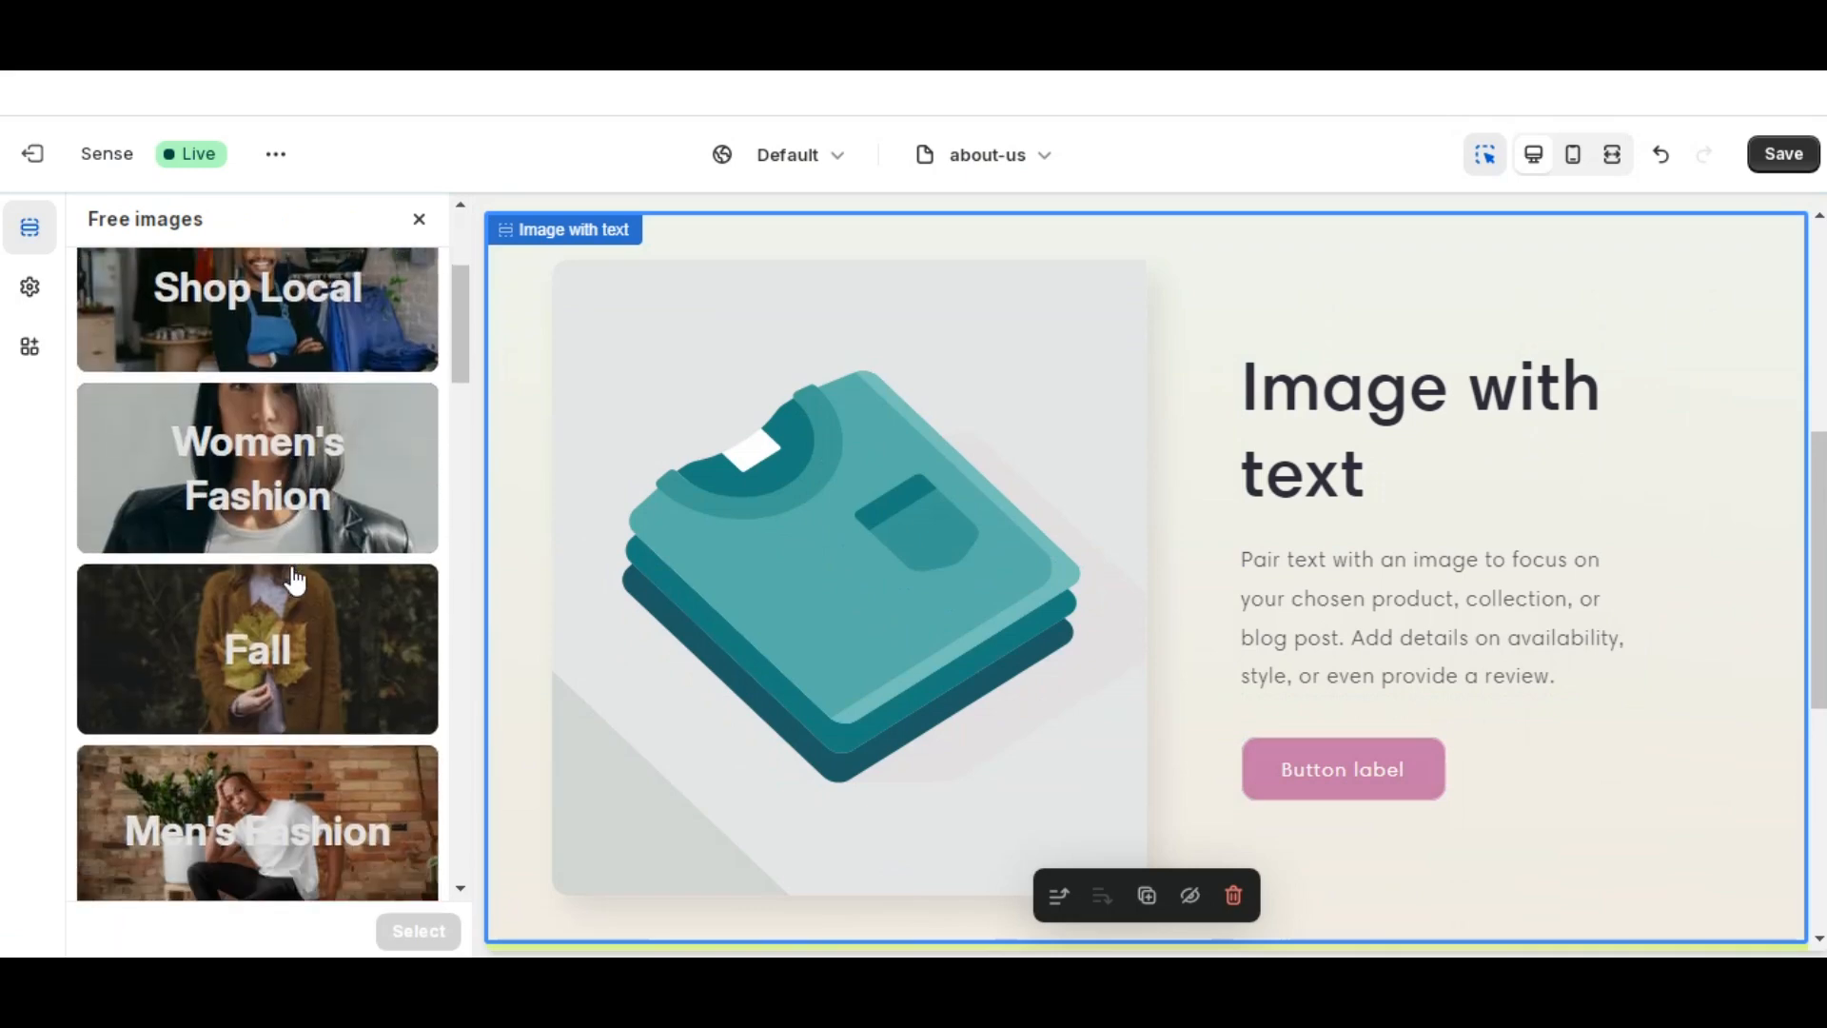
scroll(295, 580, "up", 3)
scroll(295, 581, "up", 3)
left_click(230, 289)
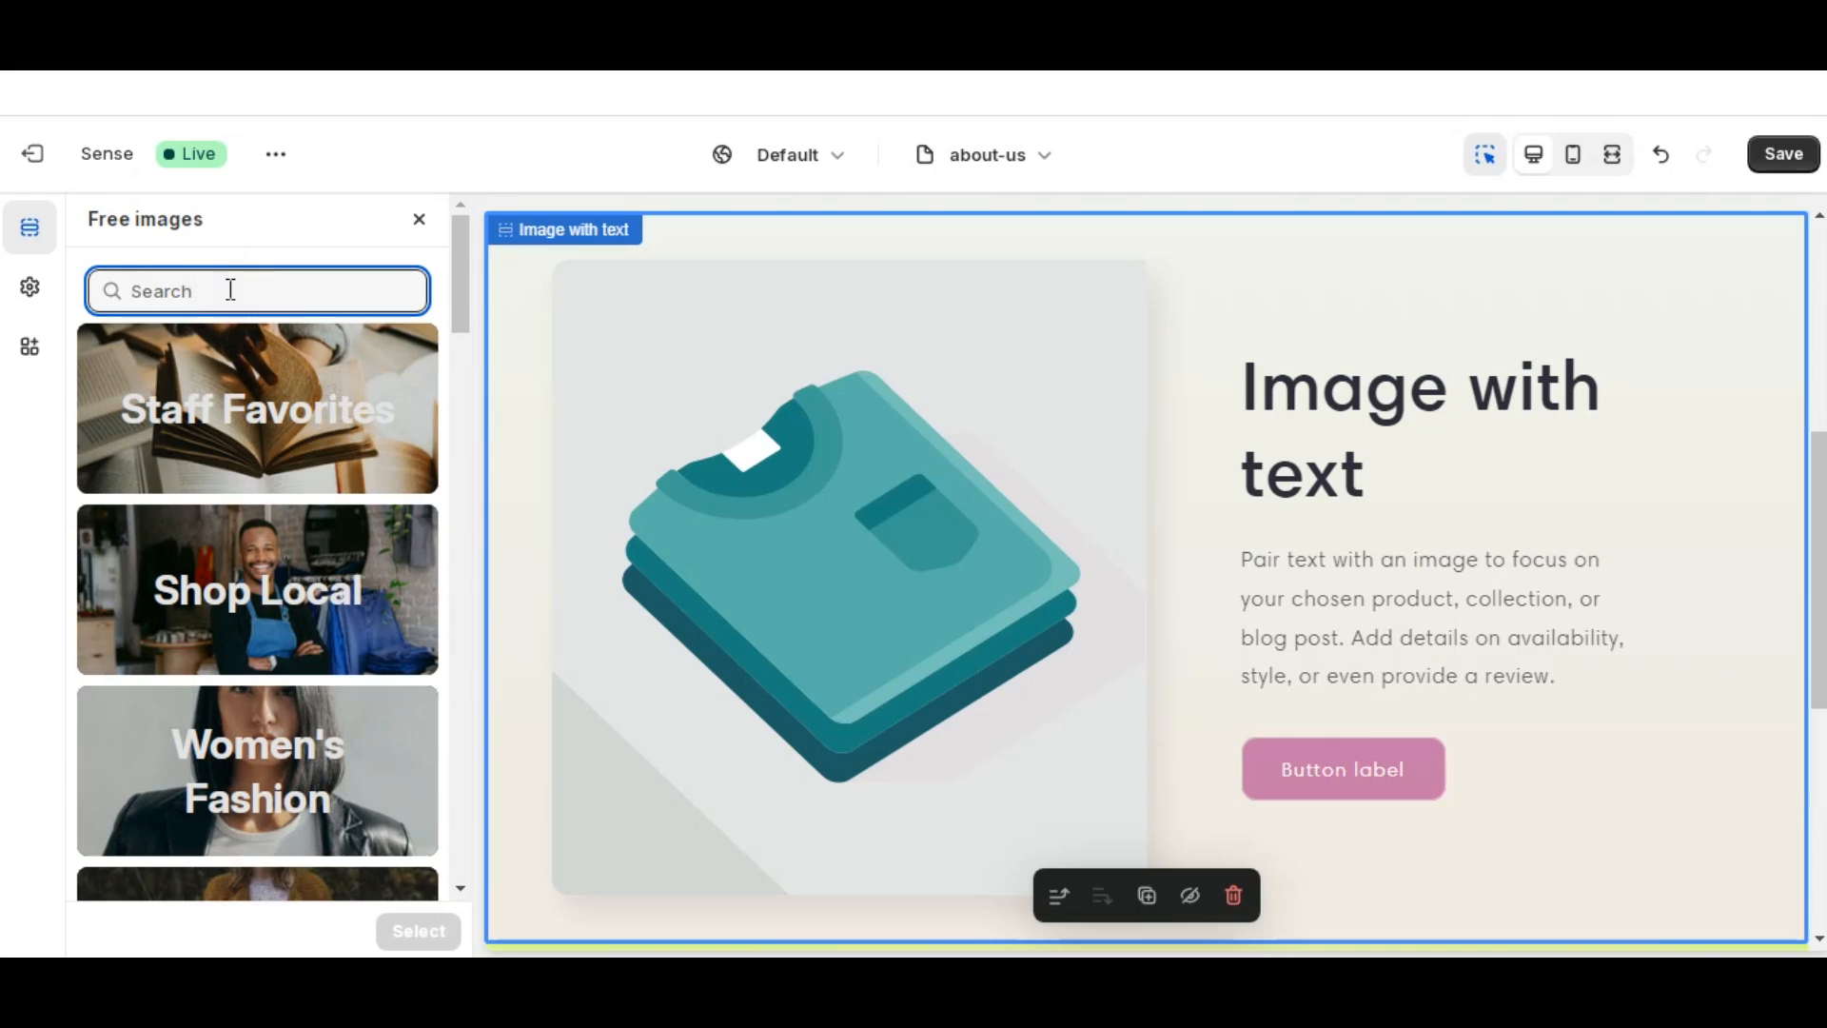
type("Town")
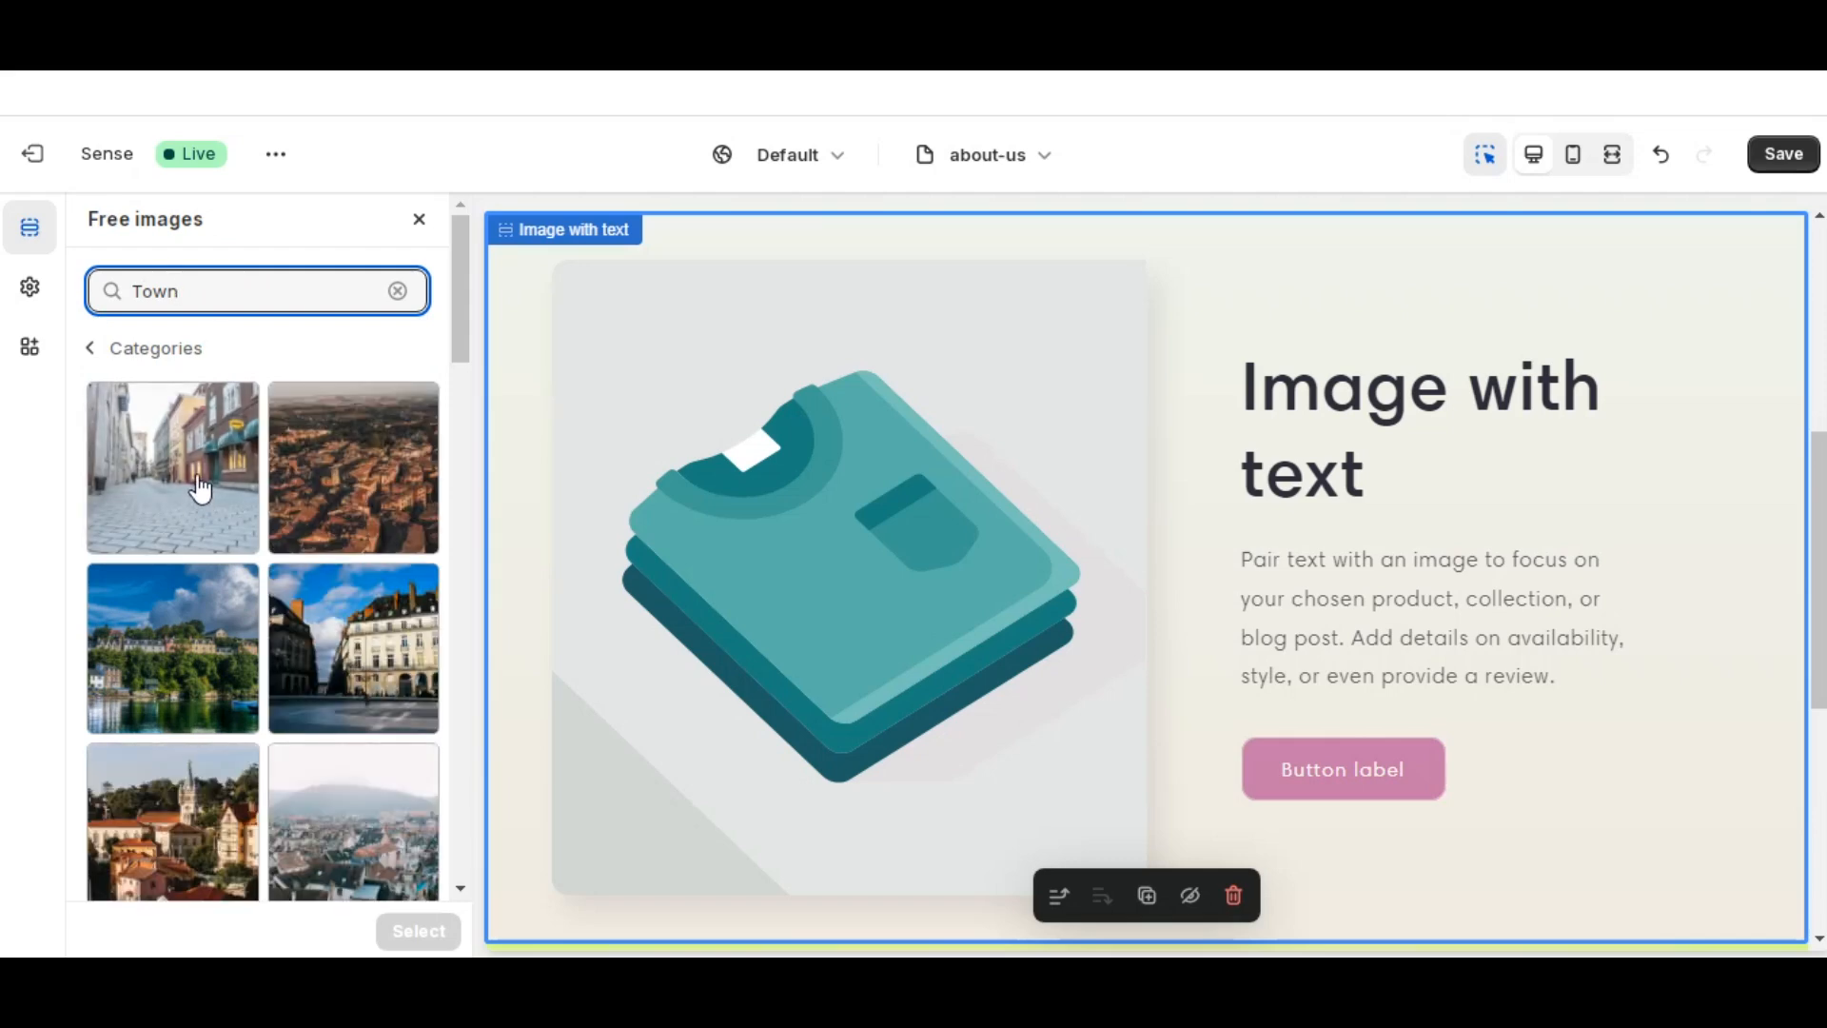
left_click(199, 487)
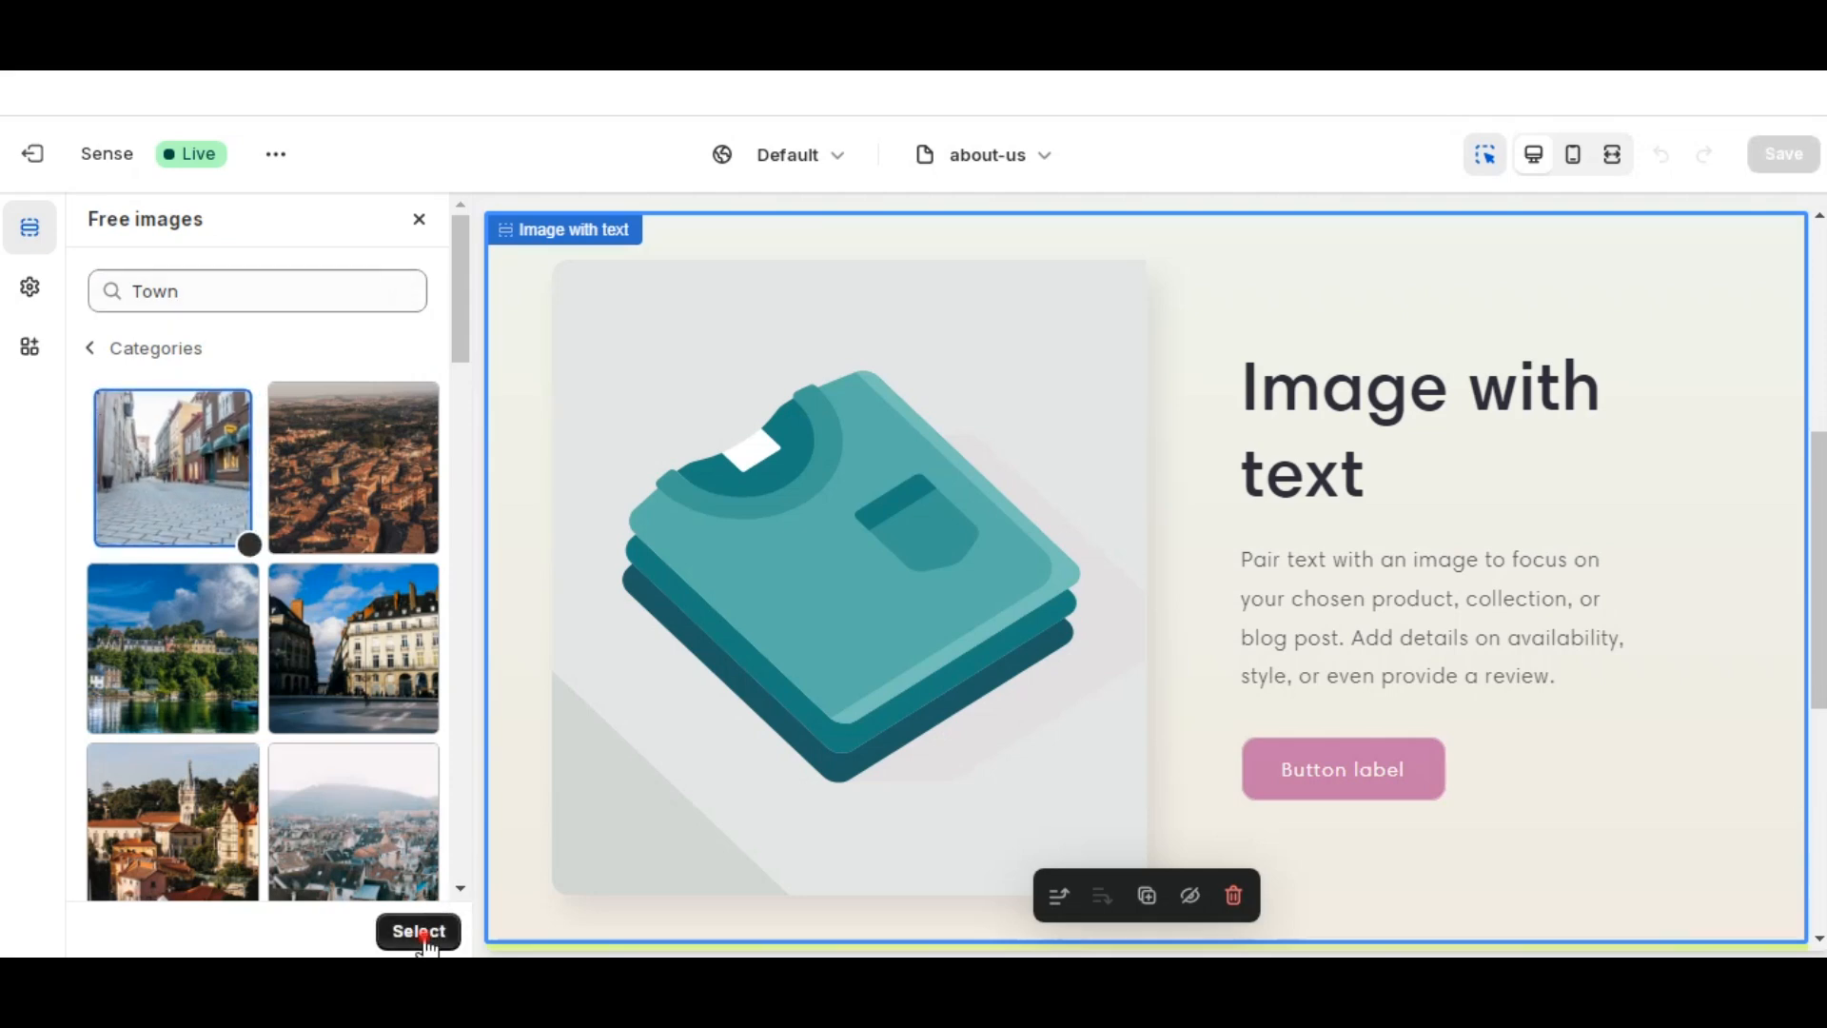
left_click(423, 935)
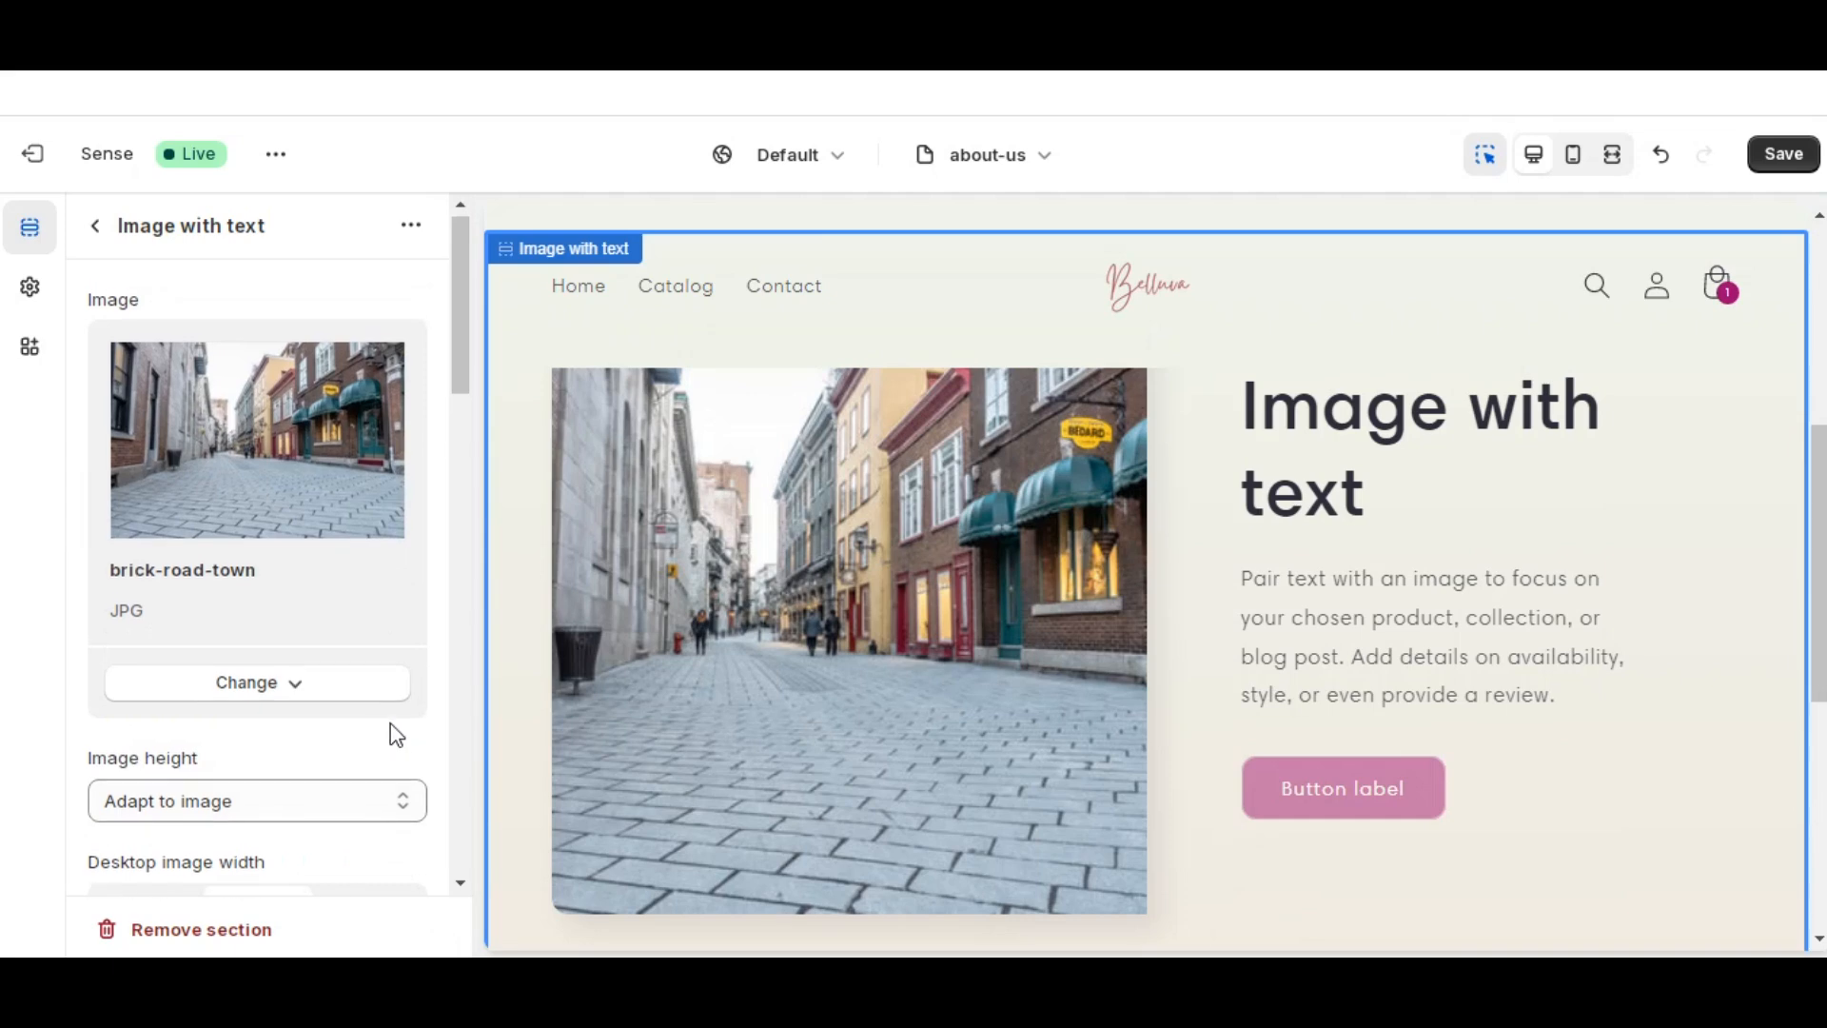
- Try the Large desktop image width for the Image with text section and return it to Medium
scroll(397, 734, "down", 10)
scroll(390, 725, "up", 5)
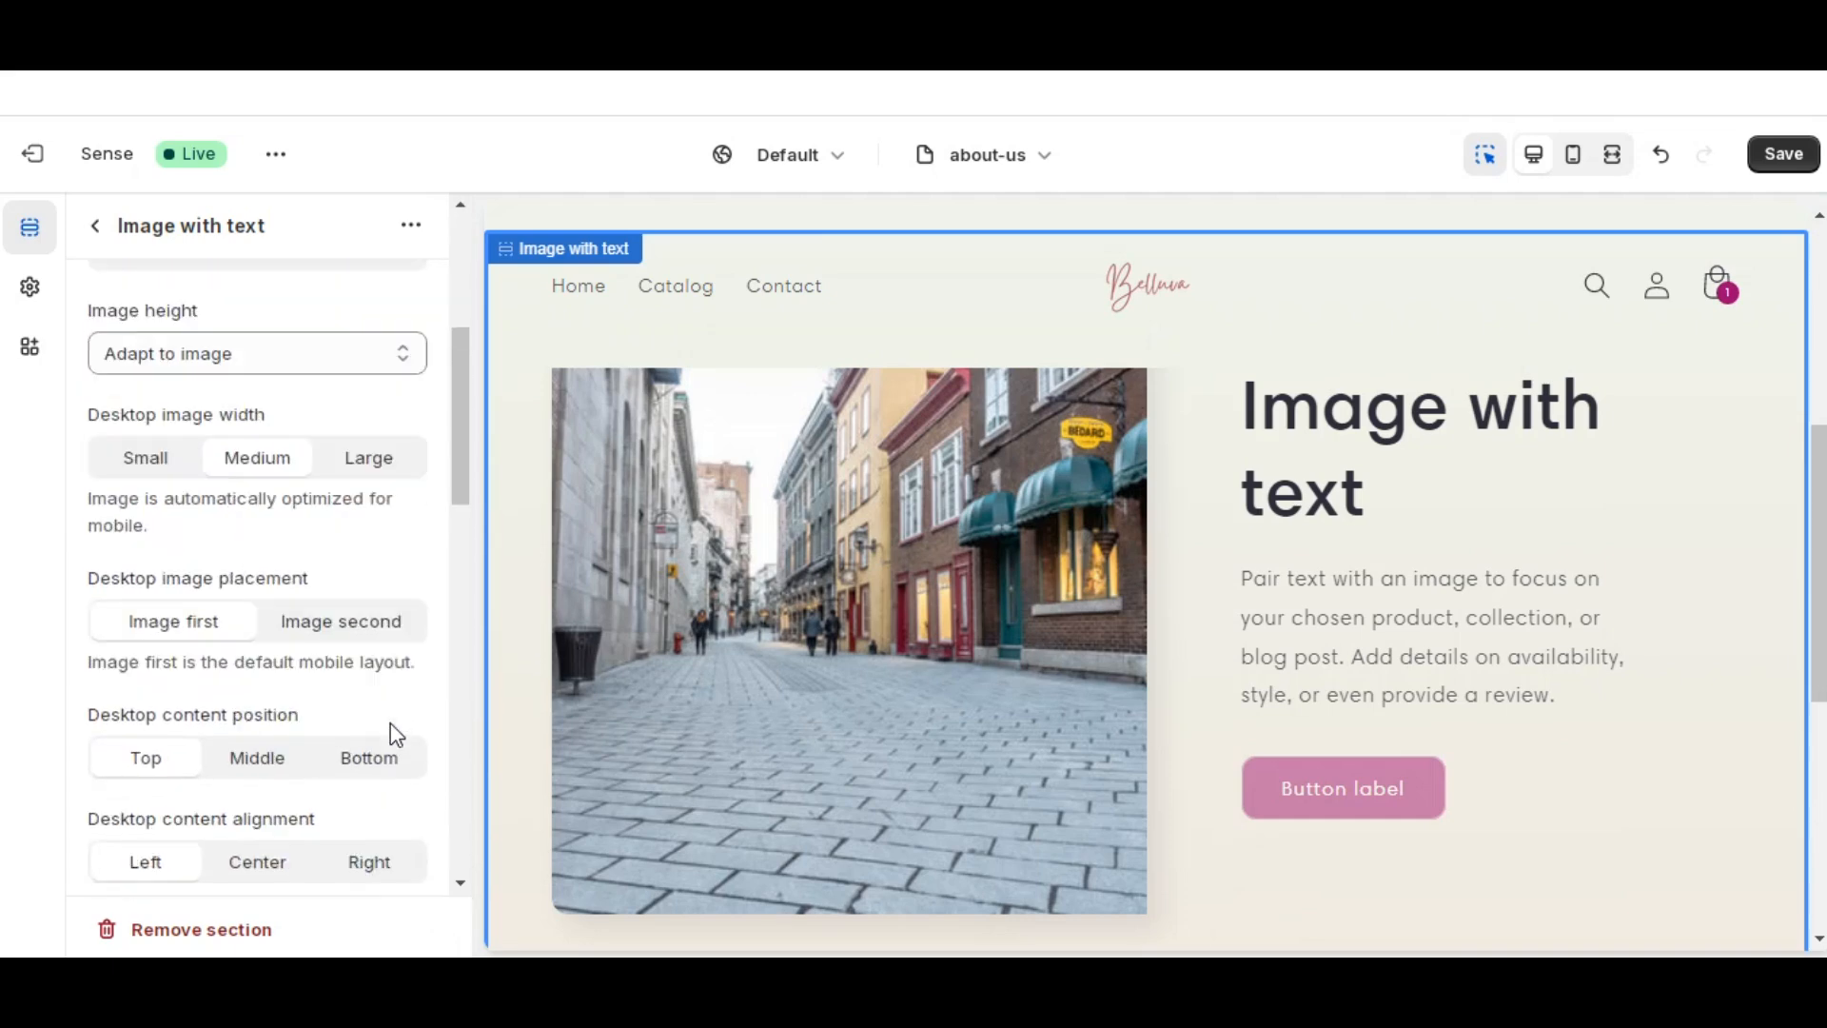
left_click(379, 644)
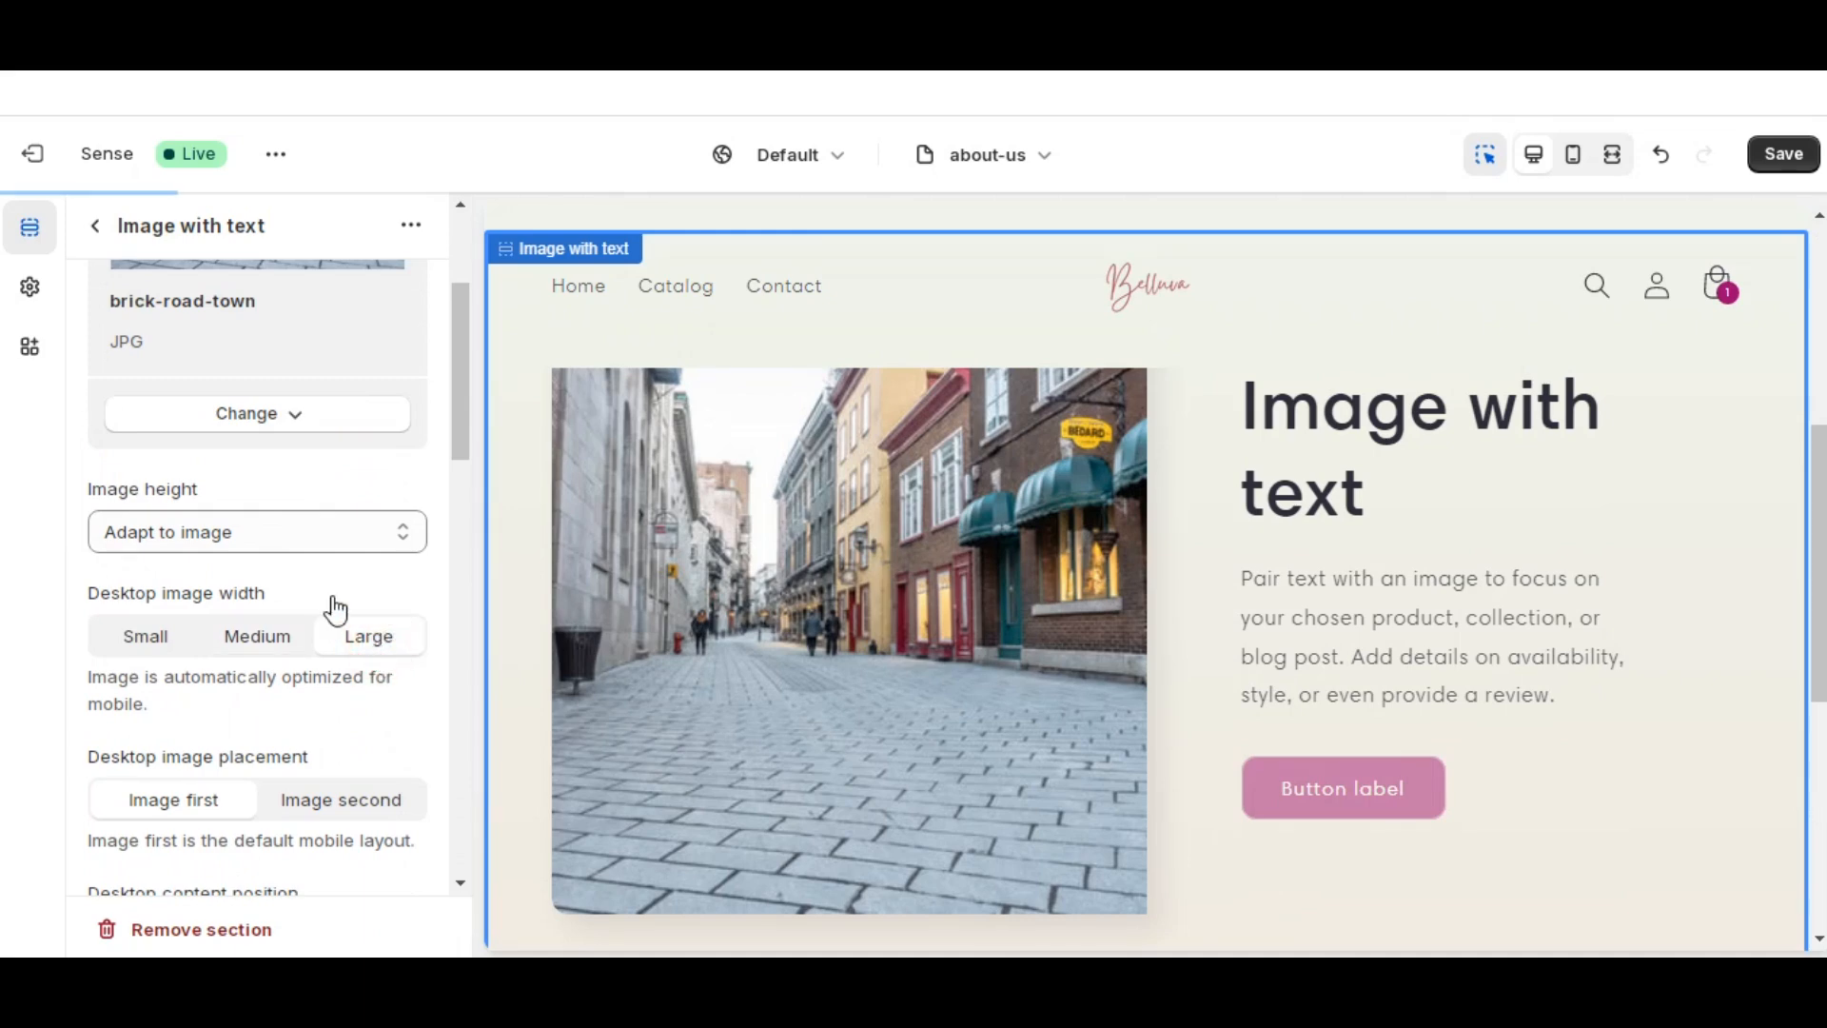
left_click(266, 646)
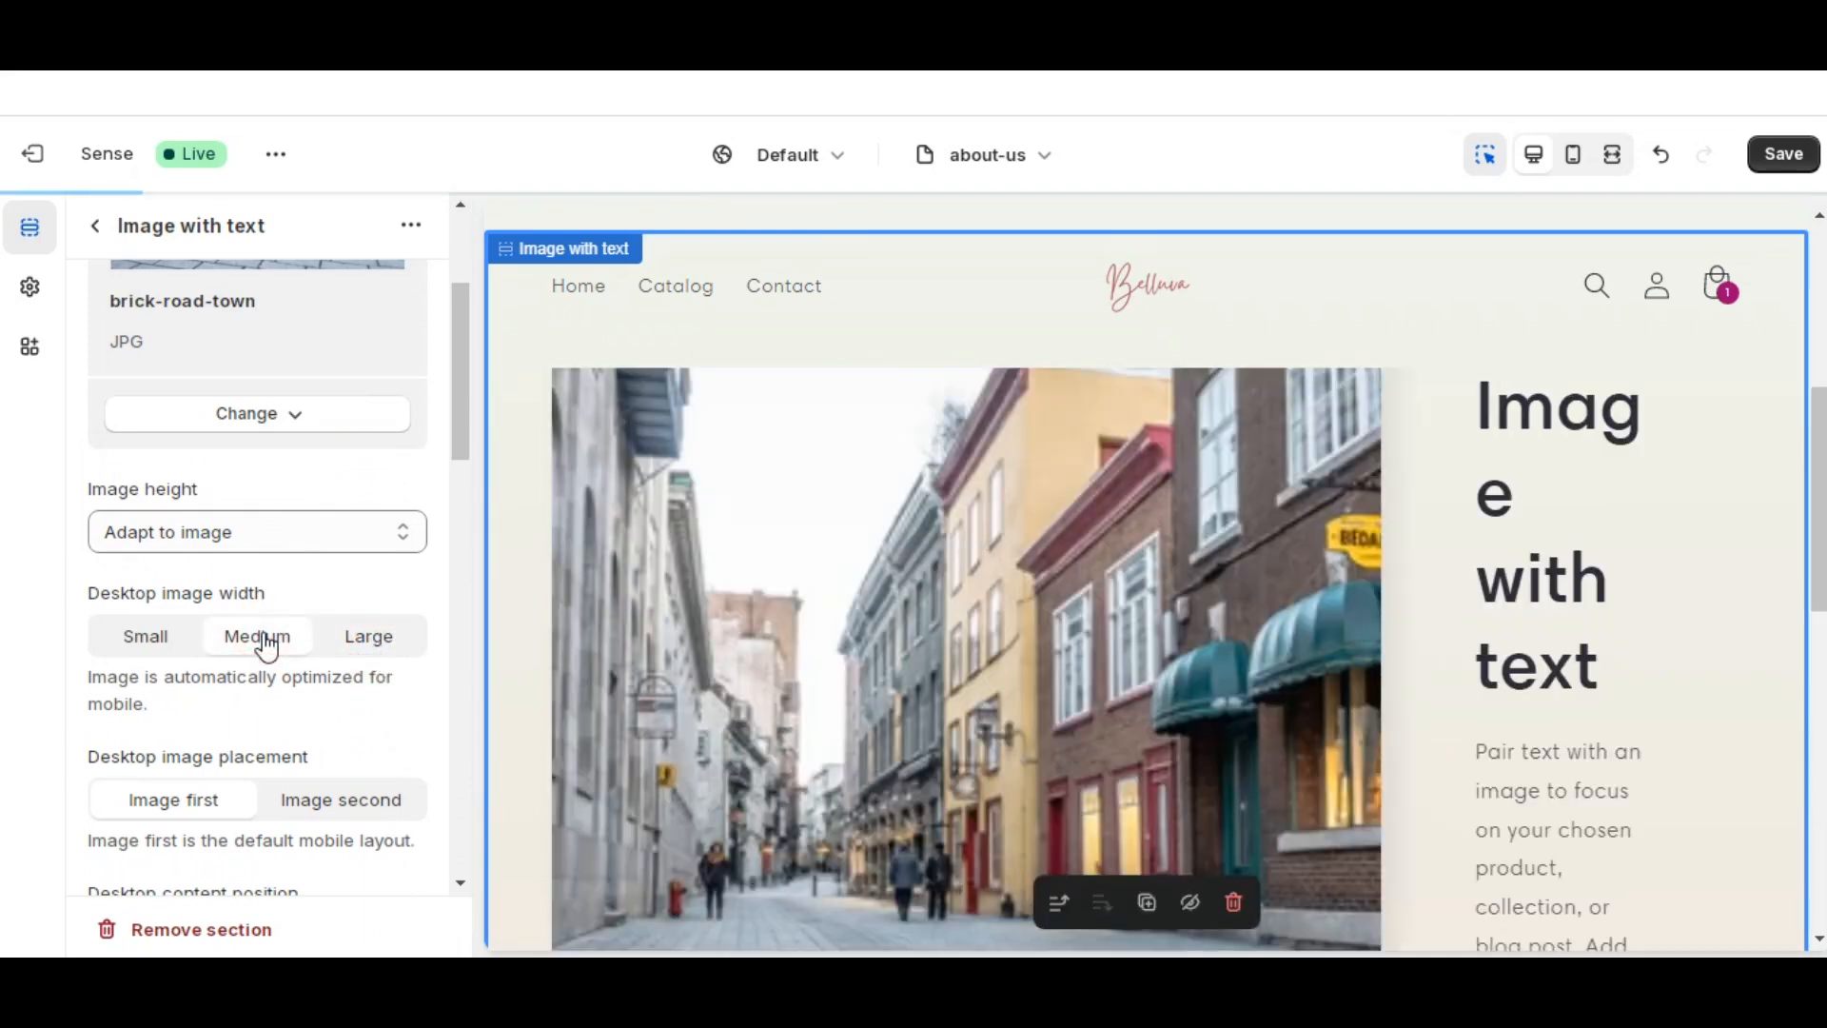
- Try the Large image height in the Image with text section and settle on Medium
left_click(259, 534)
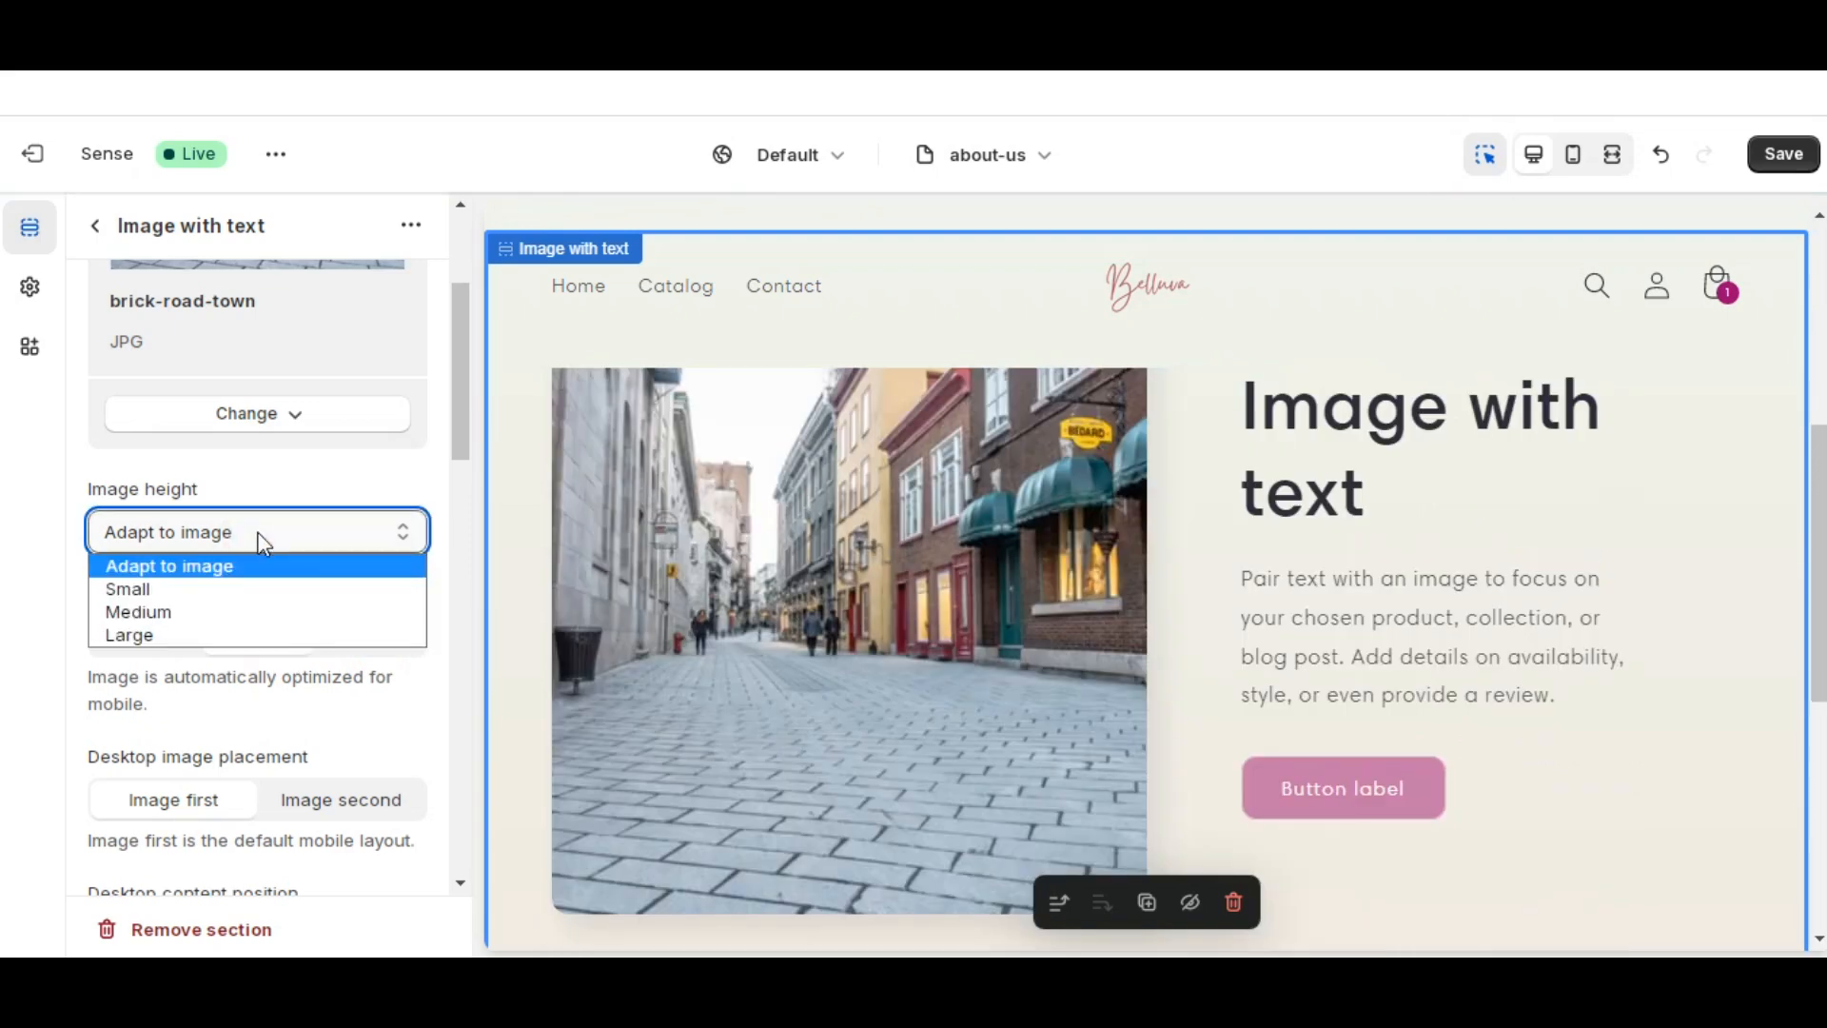
left_click(207, 635)
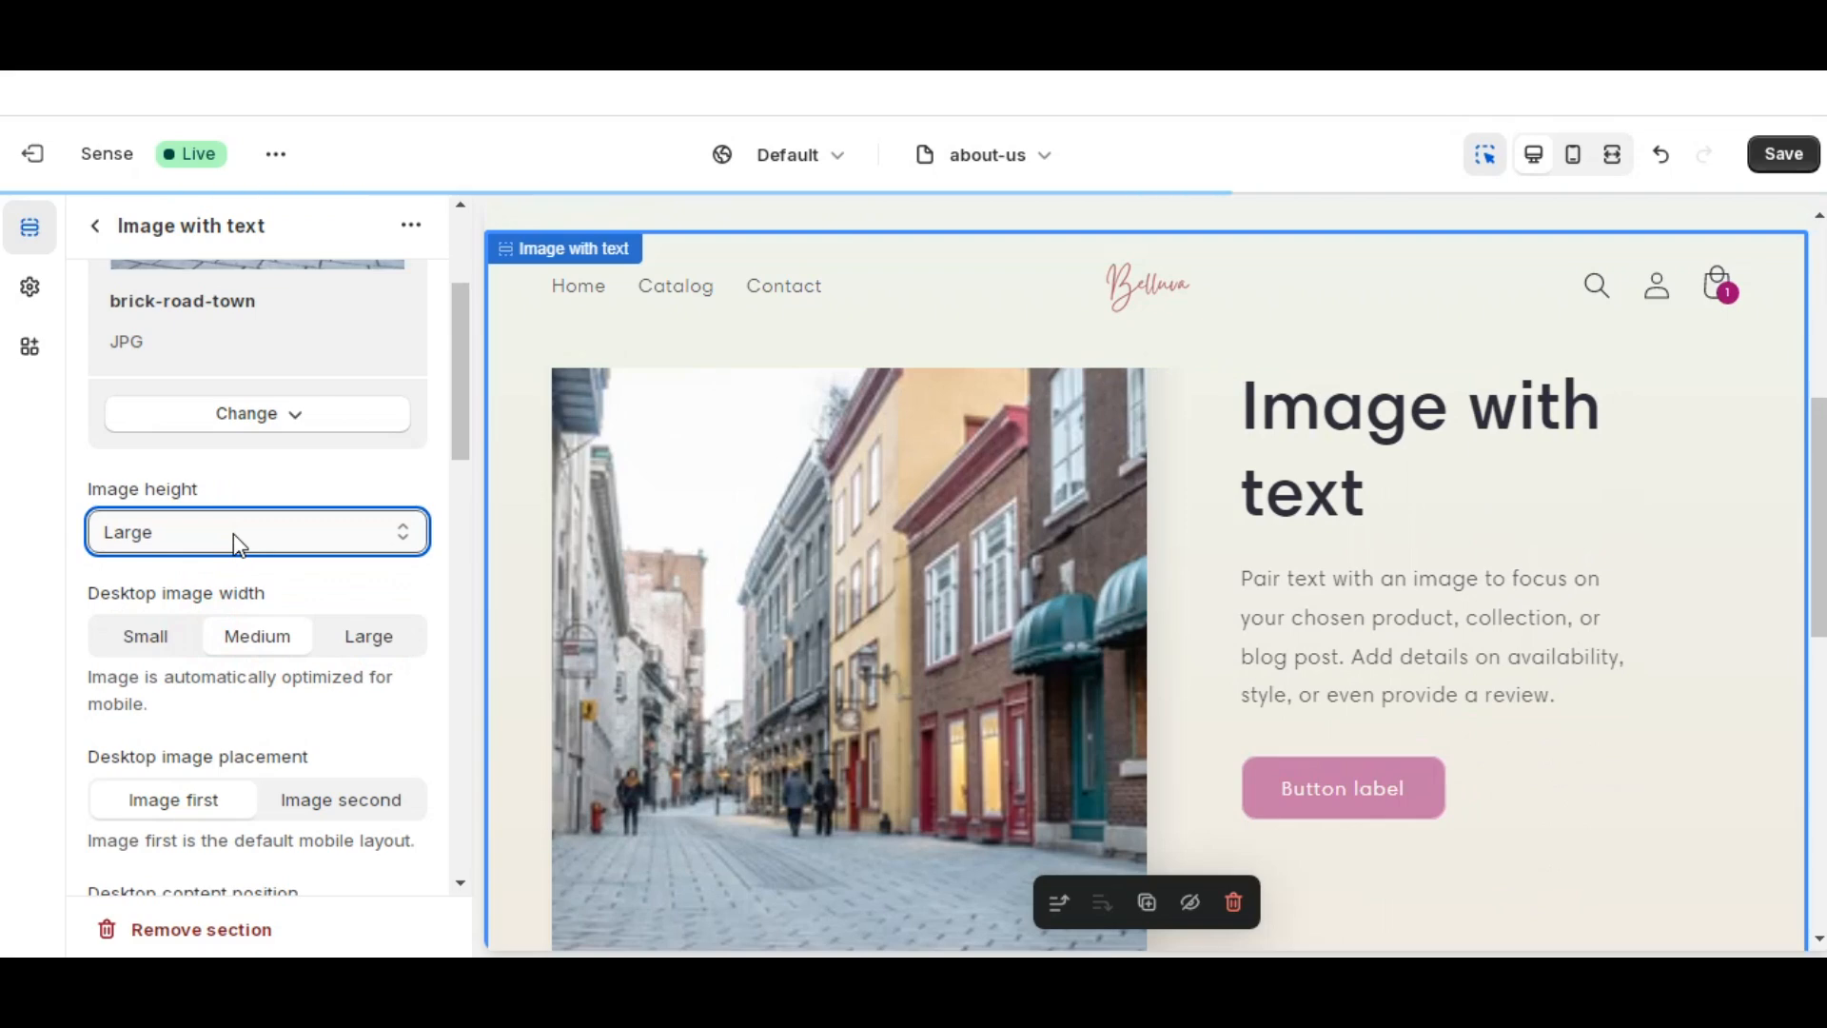
left_click(232, 533)
left_click(209, 614)
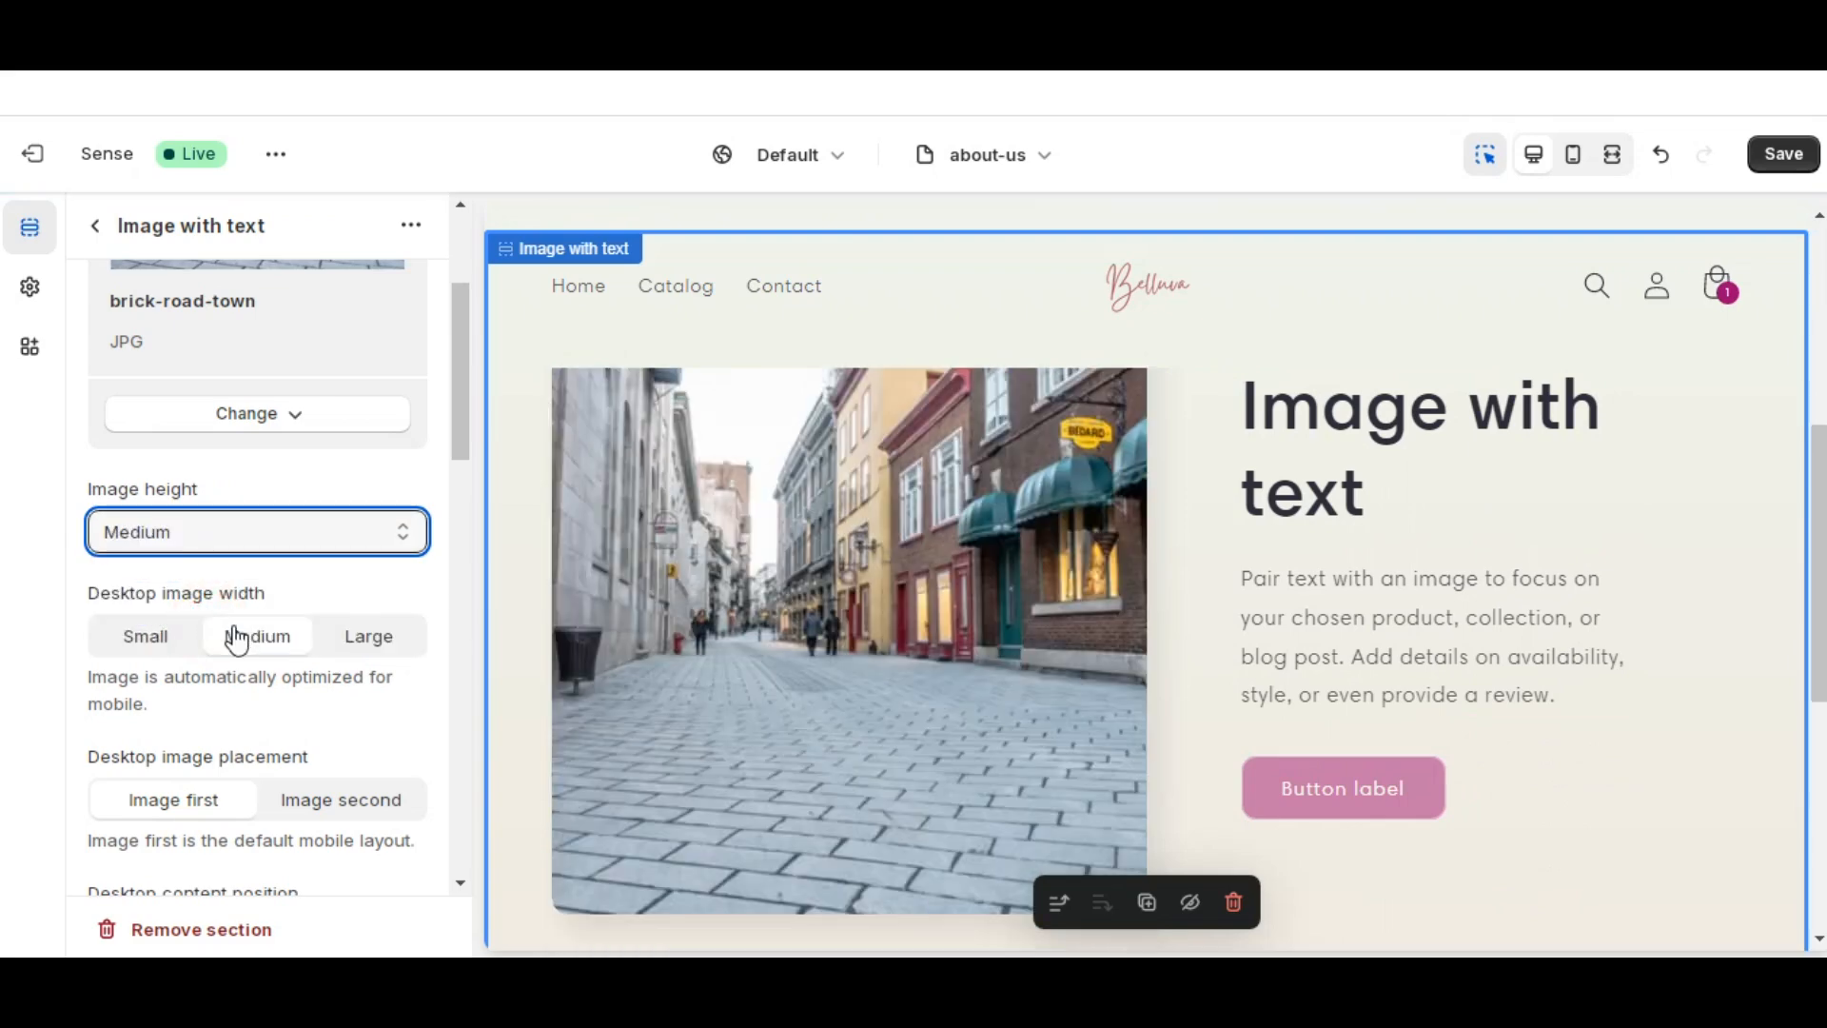
scroll(238, 638, "up", 3)
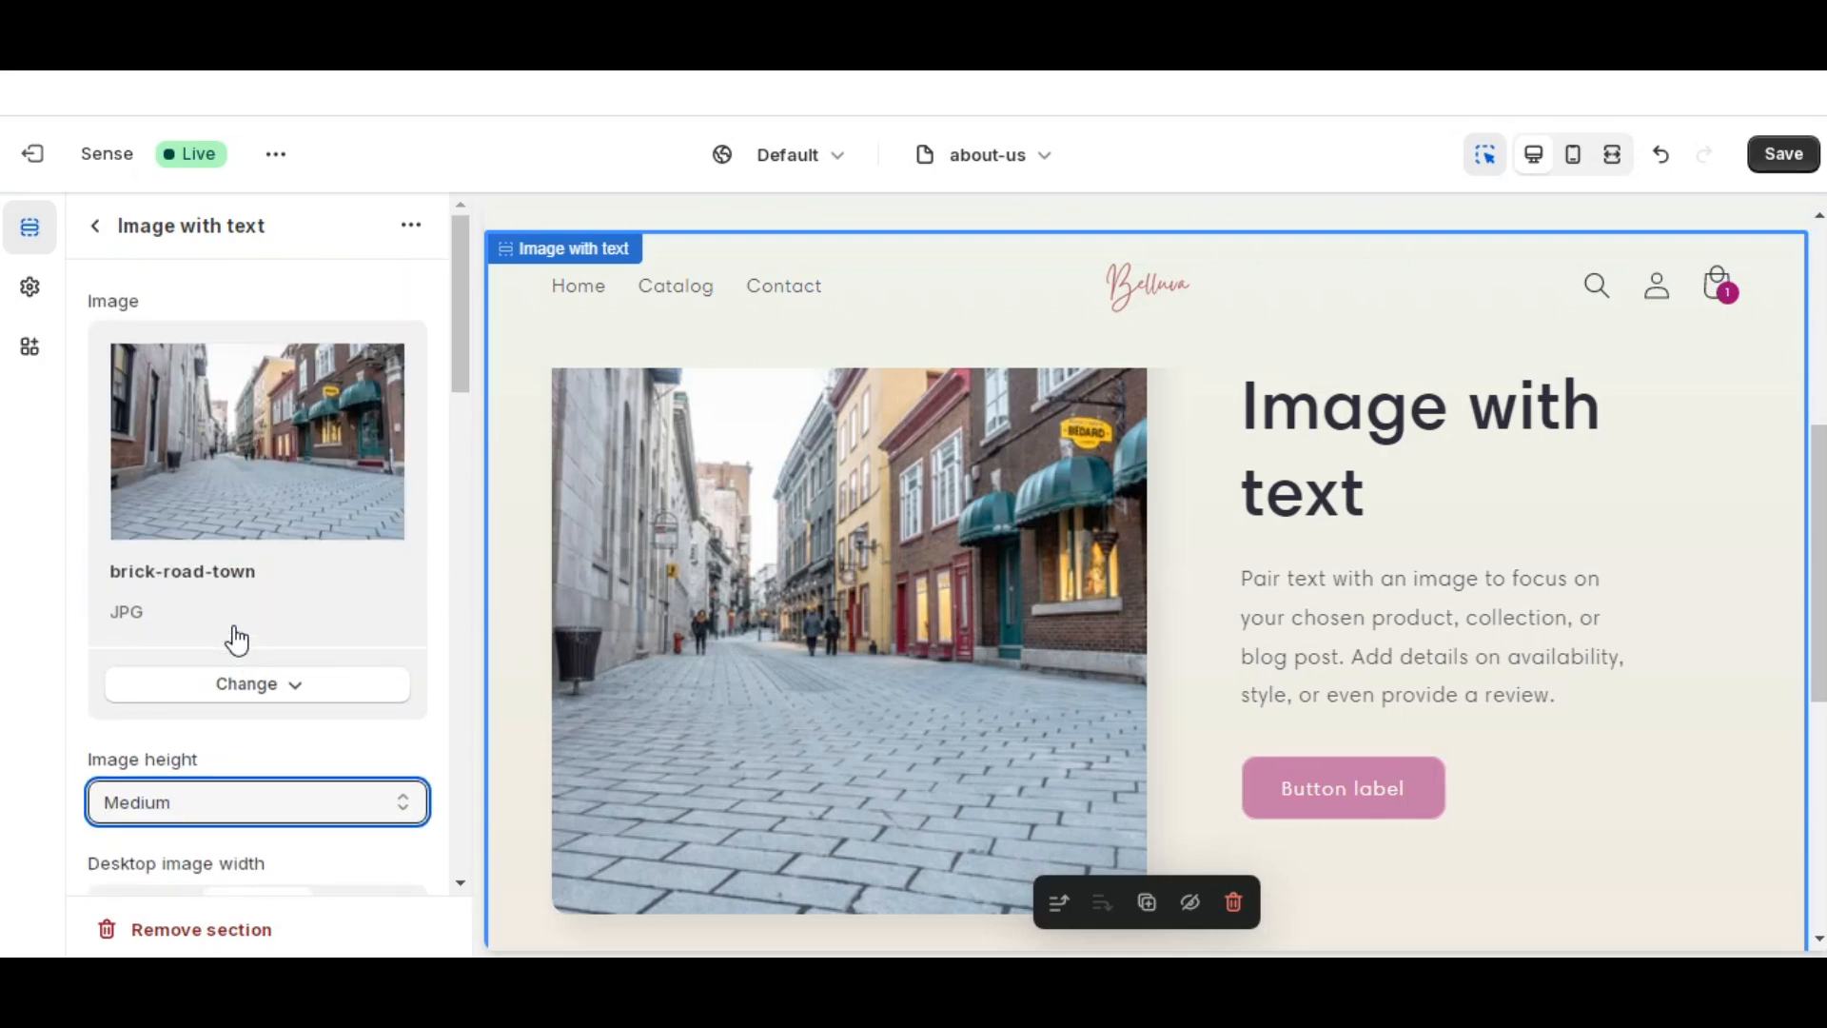
- Review the Image with text section's blocks, including the heading's text and size settings
left_click(95, 225)
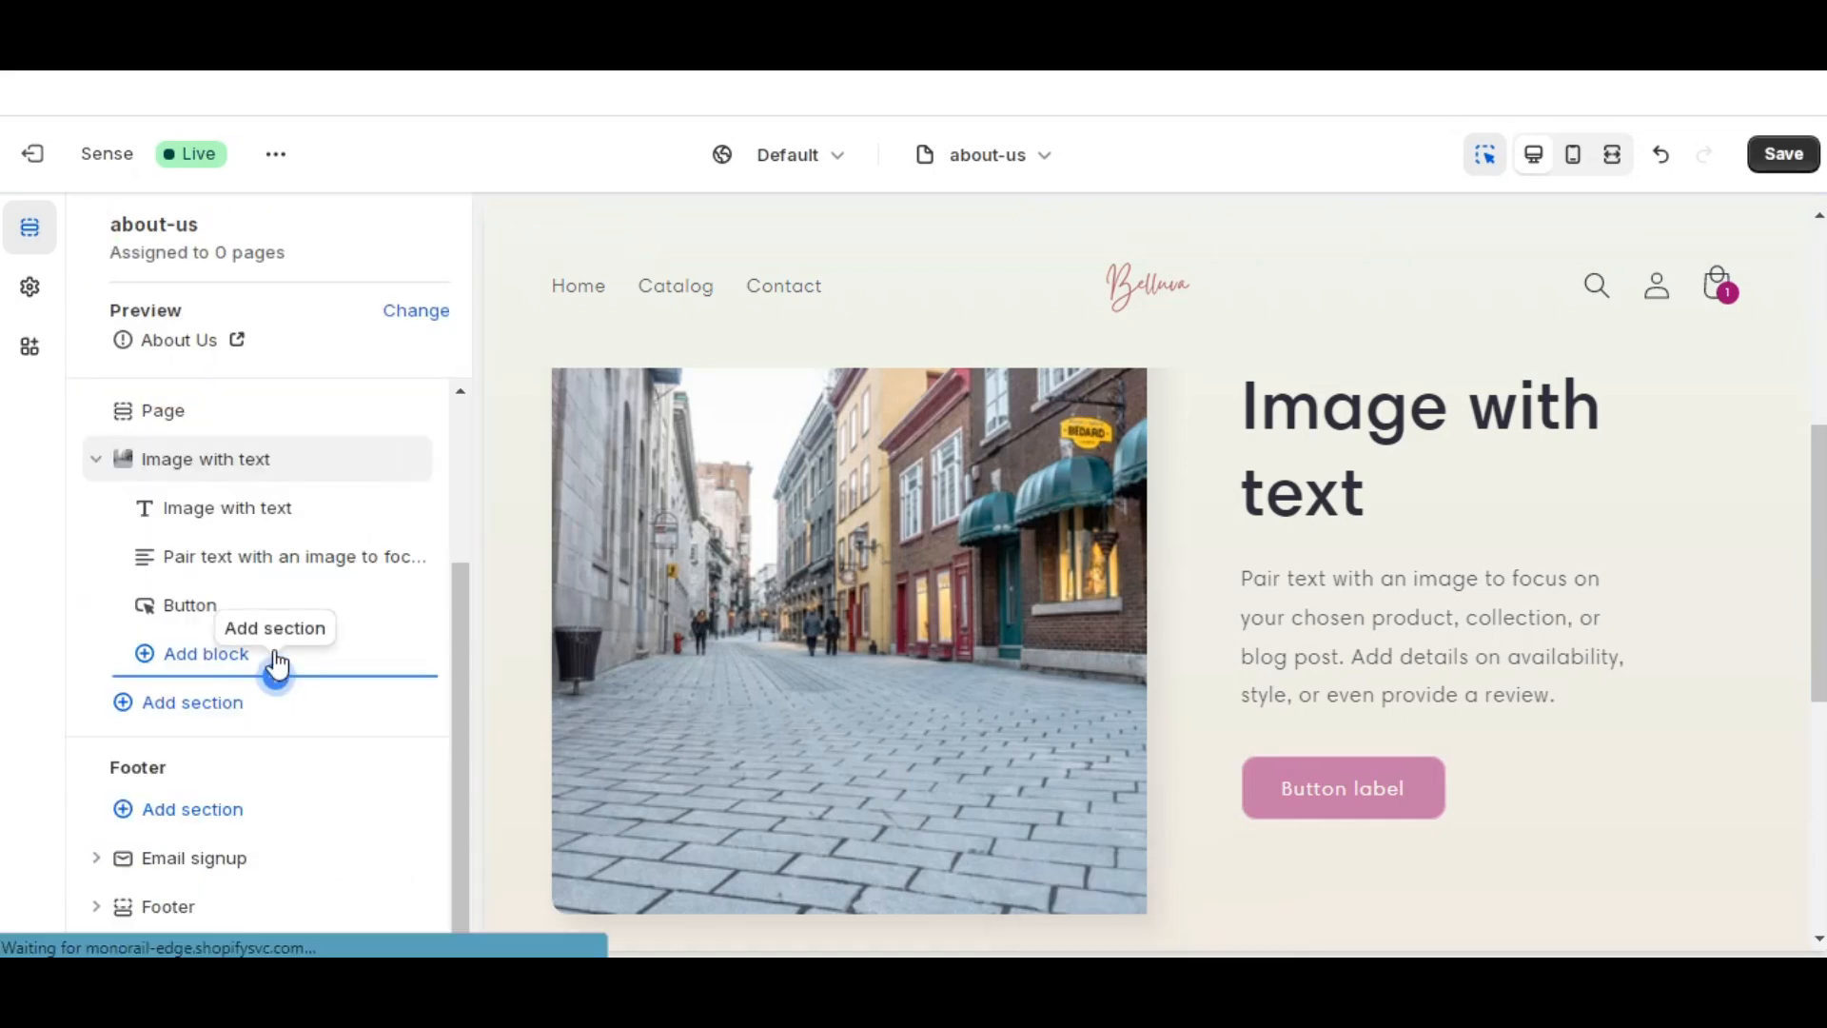
left_click(260, 506)
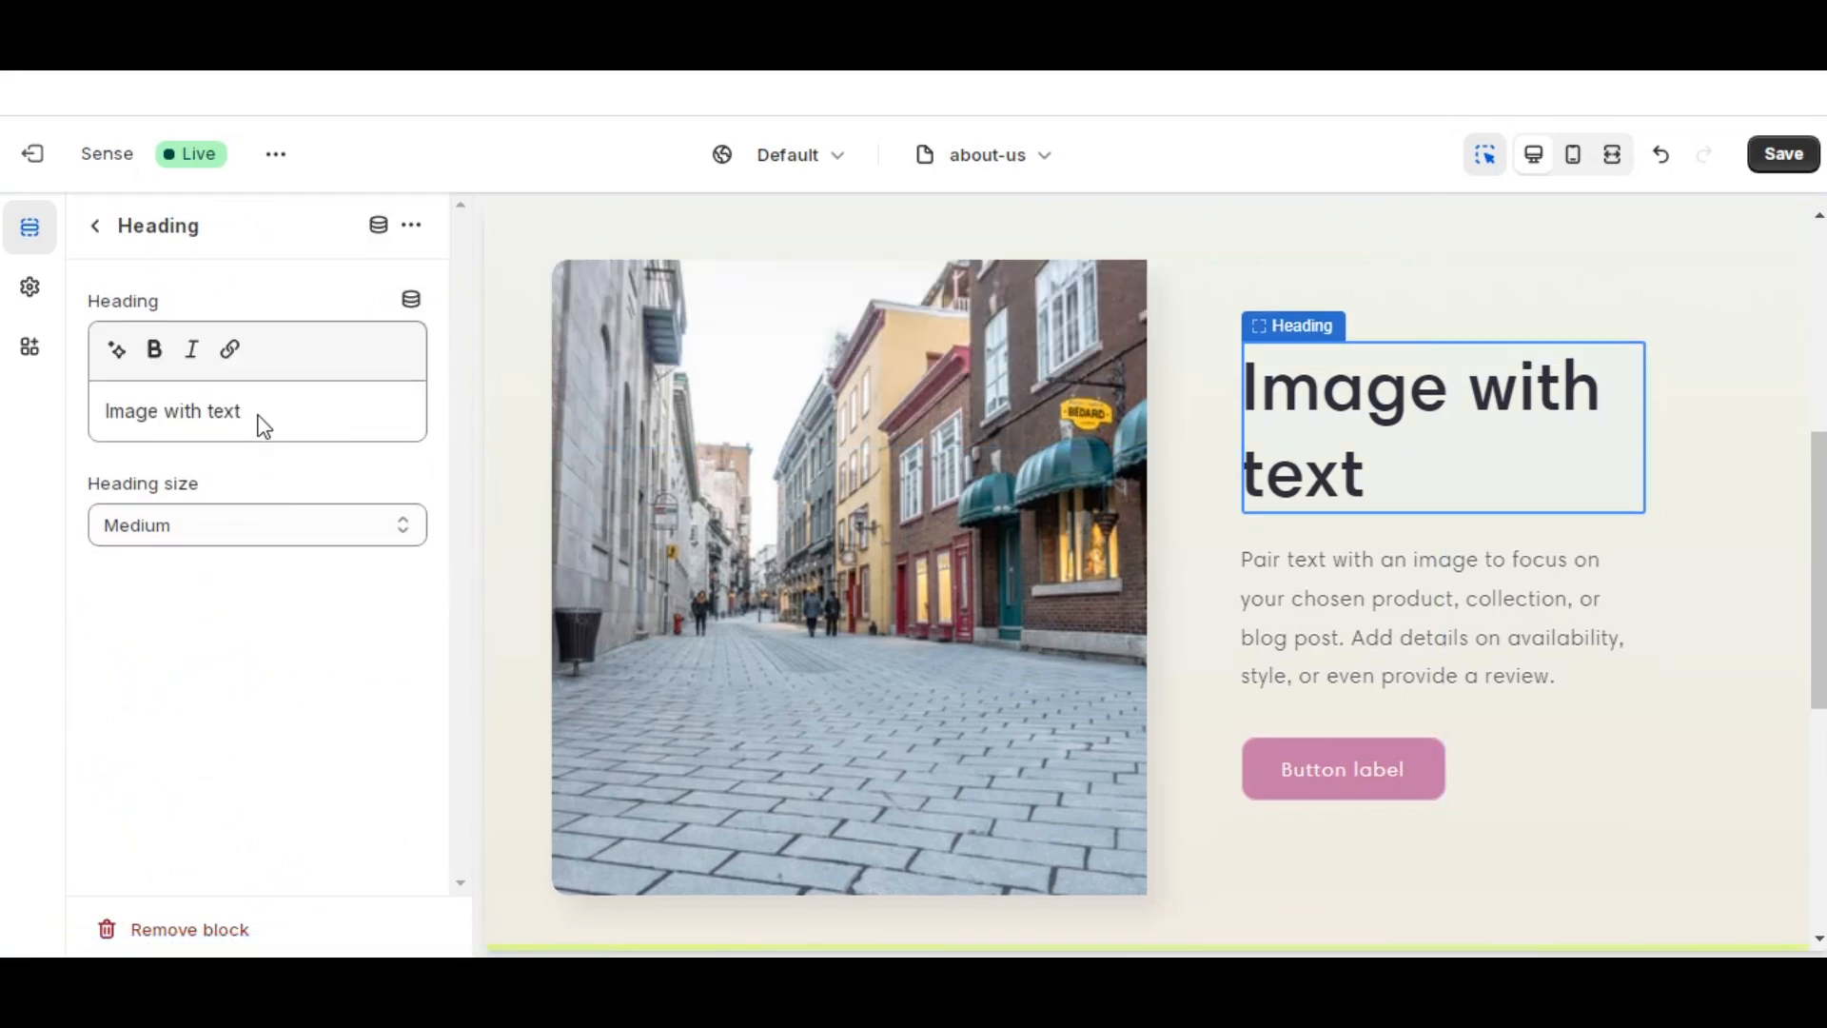
left_click(105, 225)
left_click(218, 623)
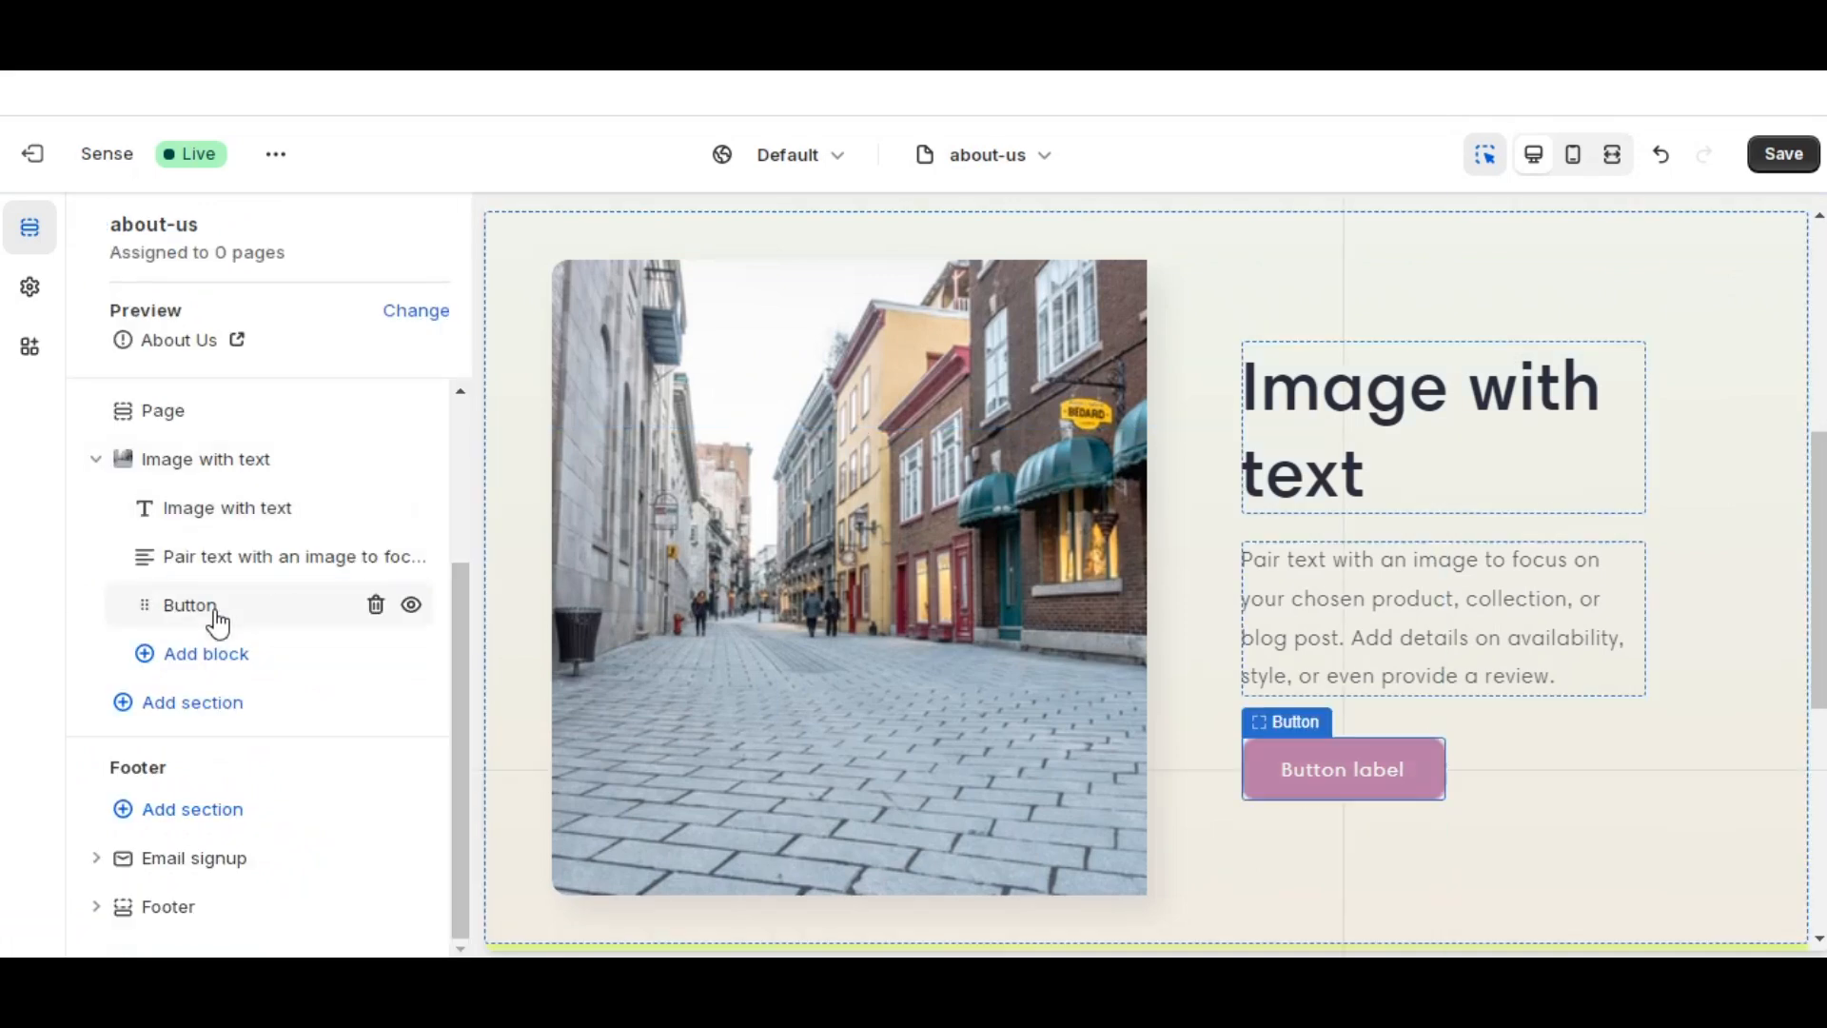
- Add a Video section to the about-us template below the Image with text section
left_click(217, 722)
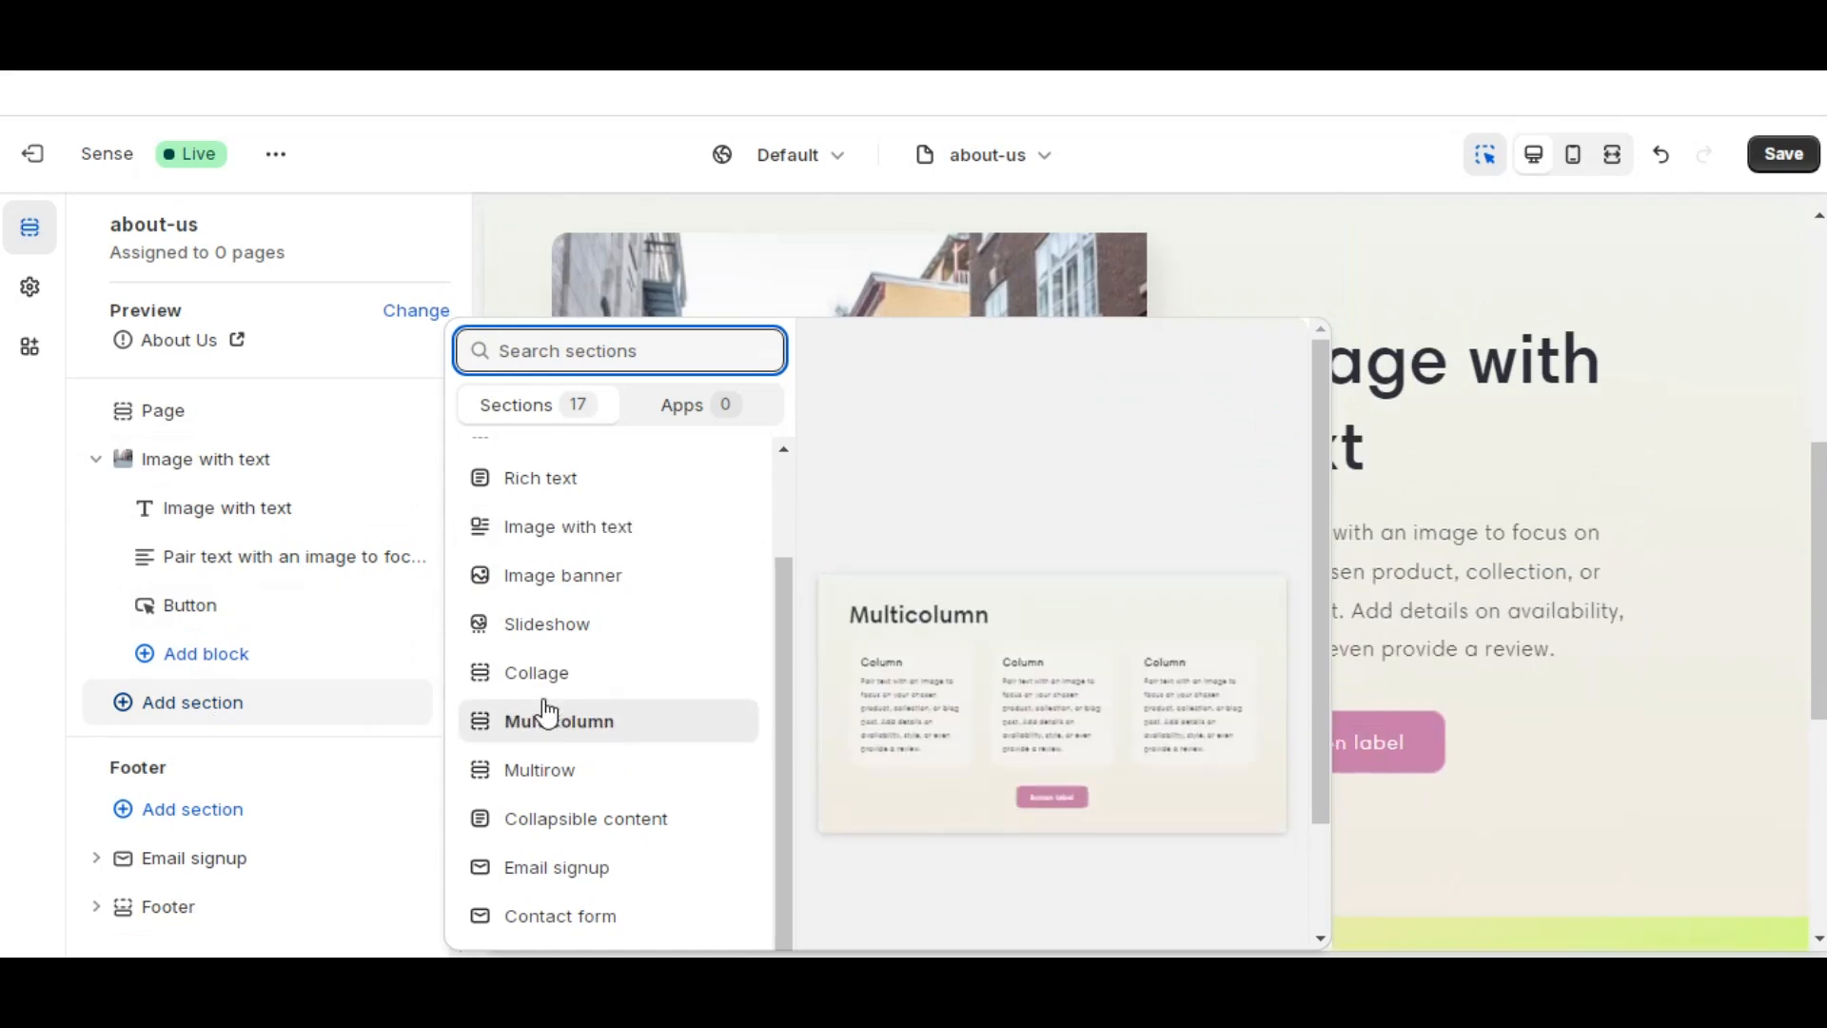
scroll(547, 712, "down", 4)
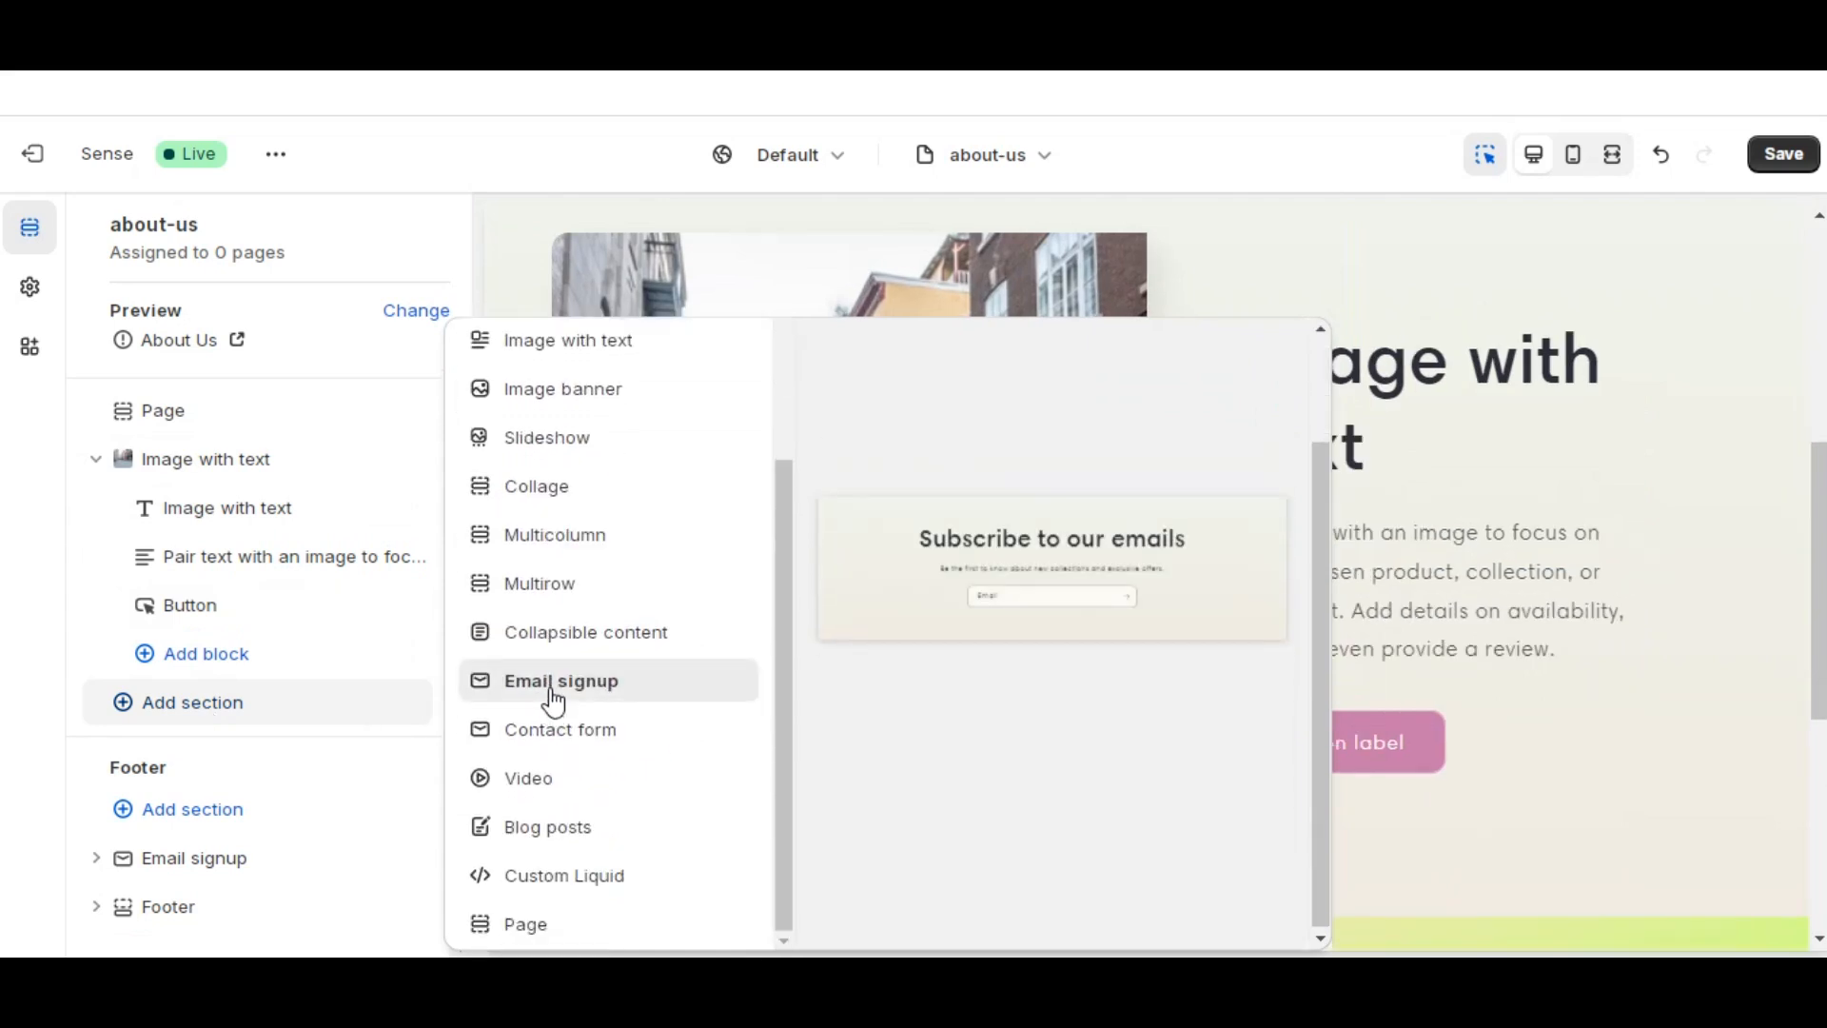
left_click(567, 782)
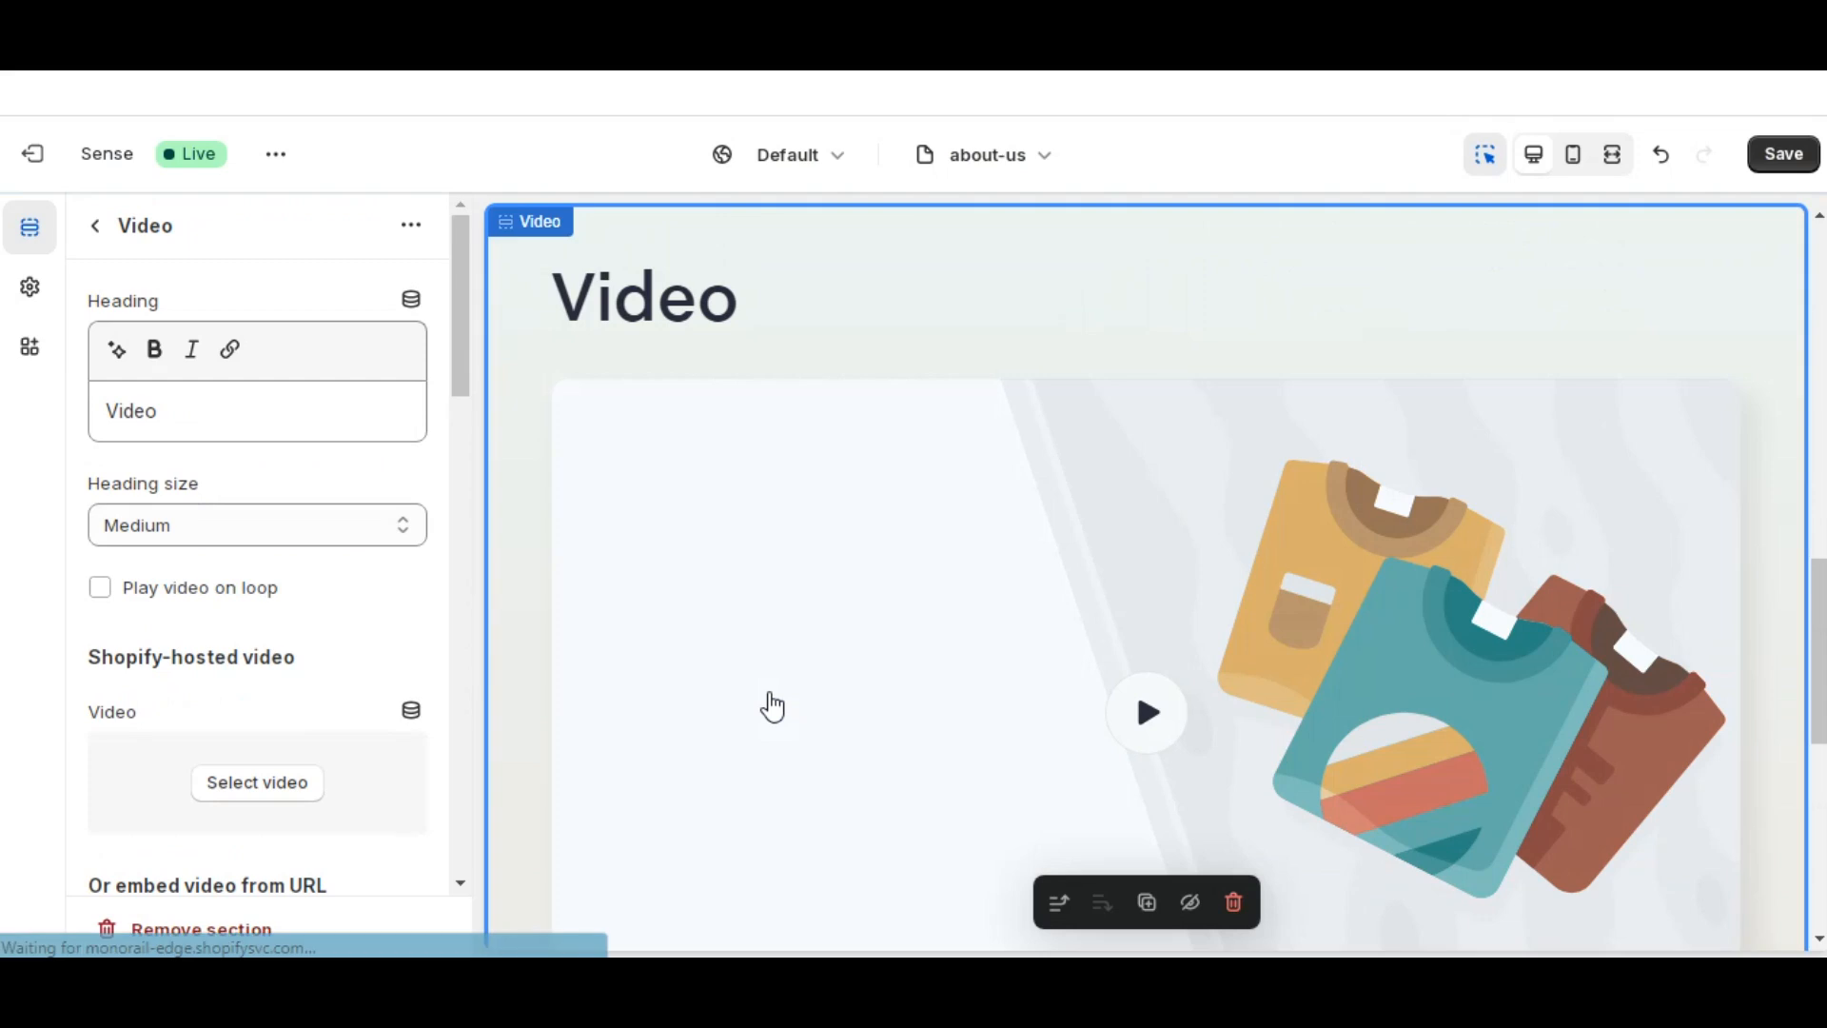
- Review the Video section's heading, hosted-video and embed URL settings, including the video picker, and return to the section list
scroll(263, 518, "down", 1)
scroll(266, 519, "down", 2)
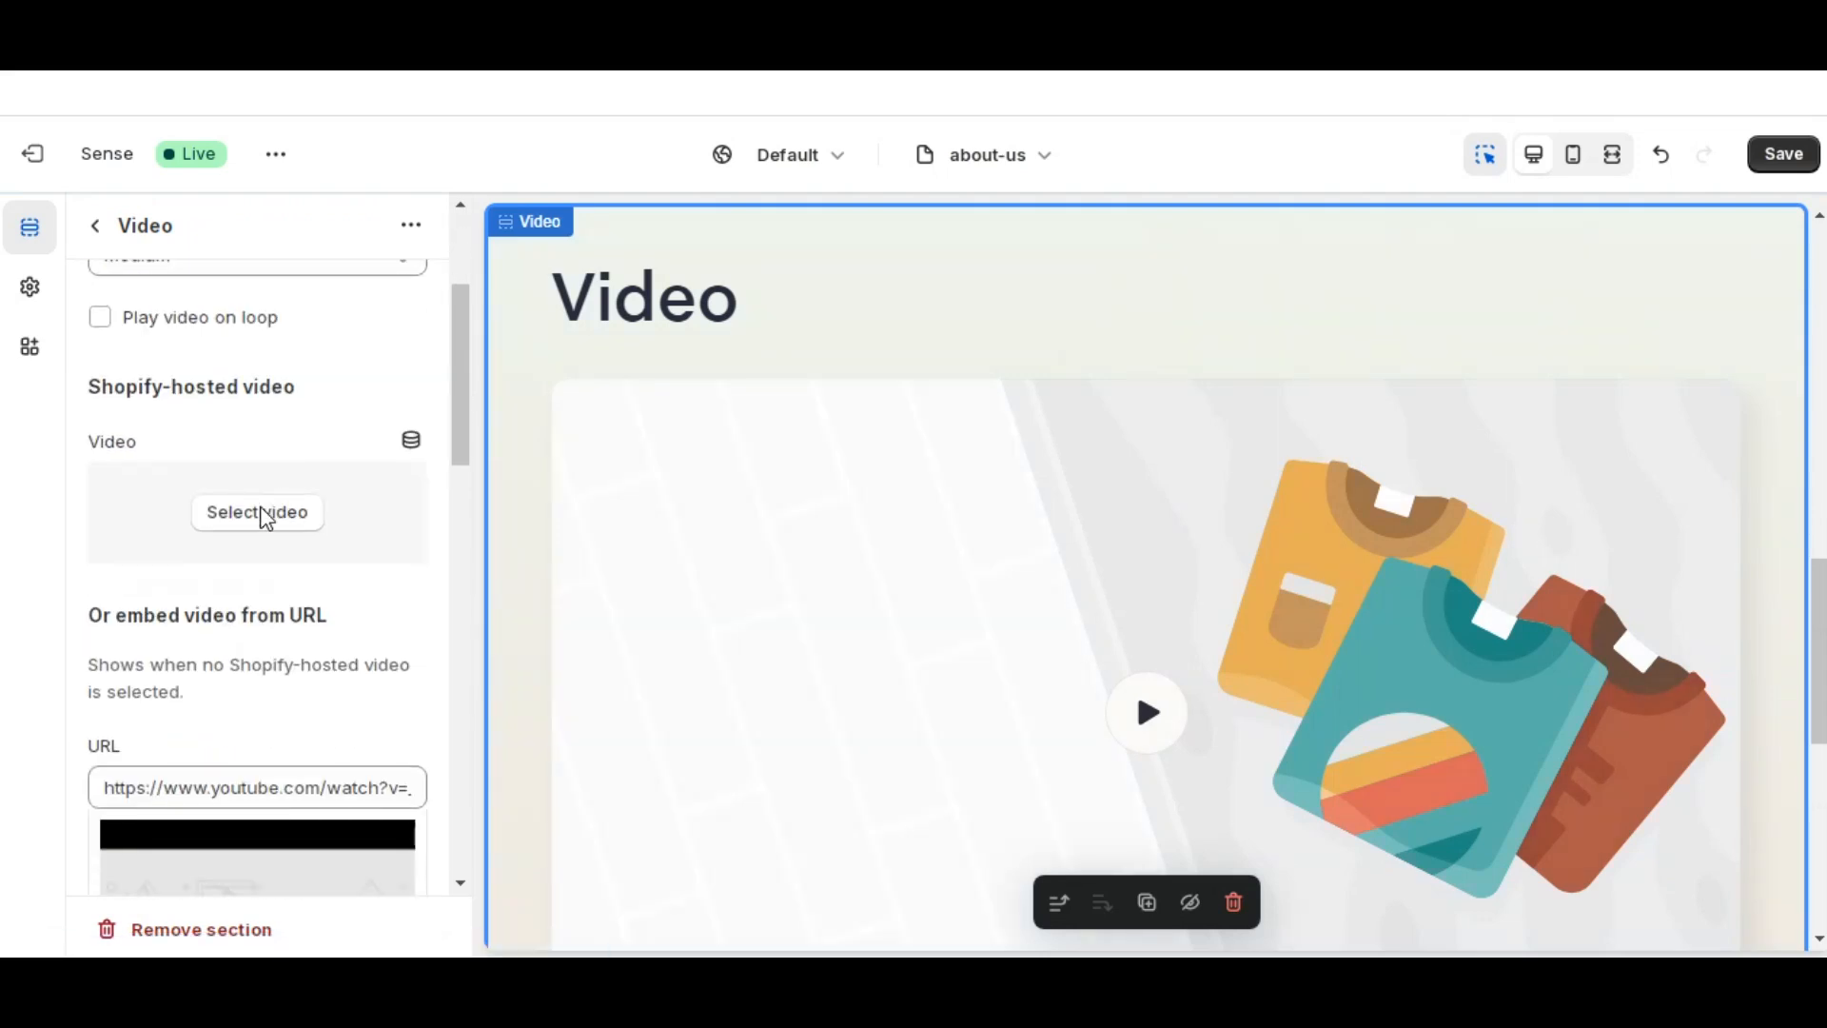
scroll(267, 518, "down", 5)
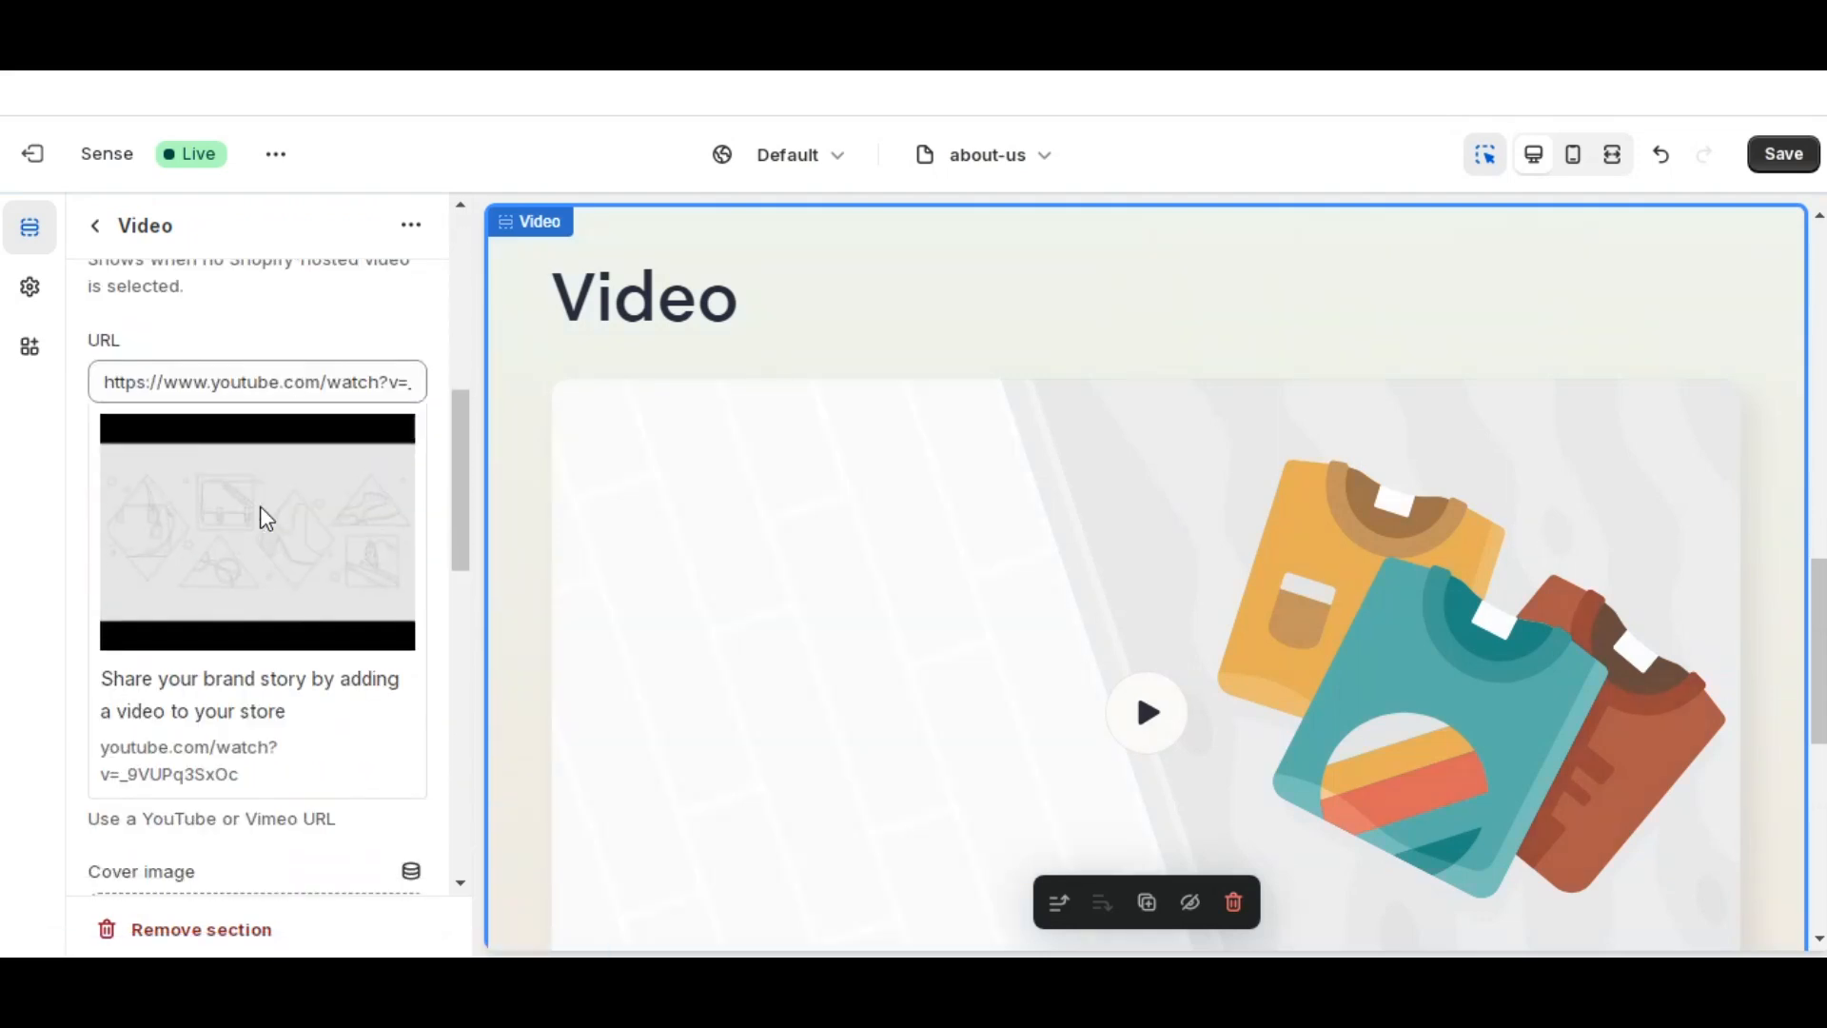
scroll(267, 519, "down", 1)
scroll(267, 519, "up", 6)
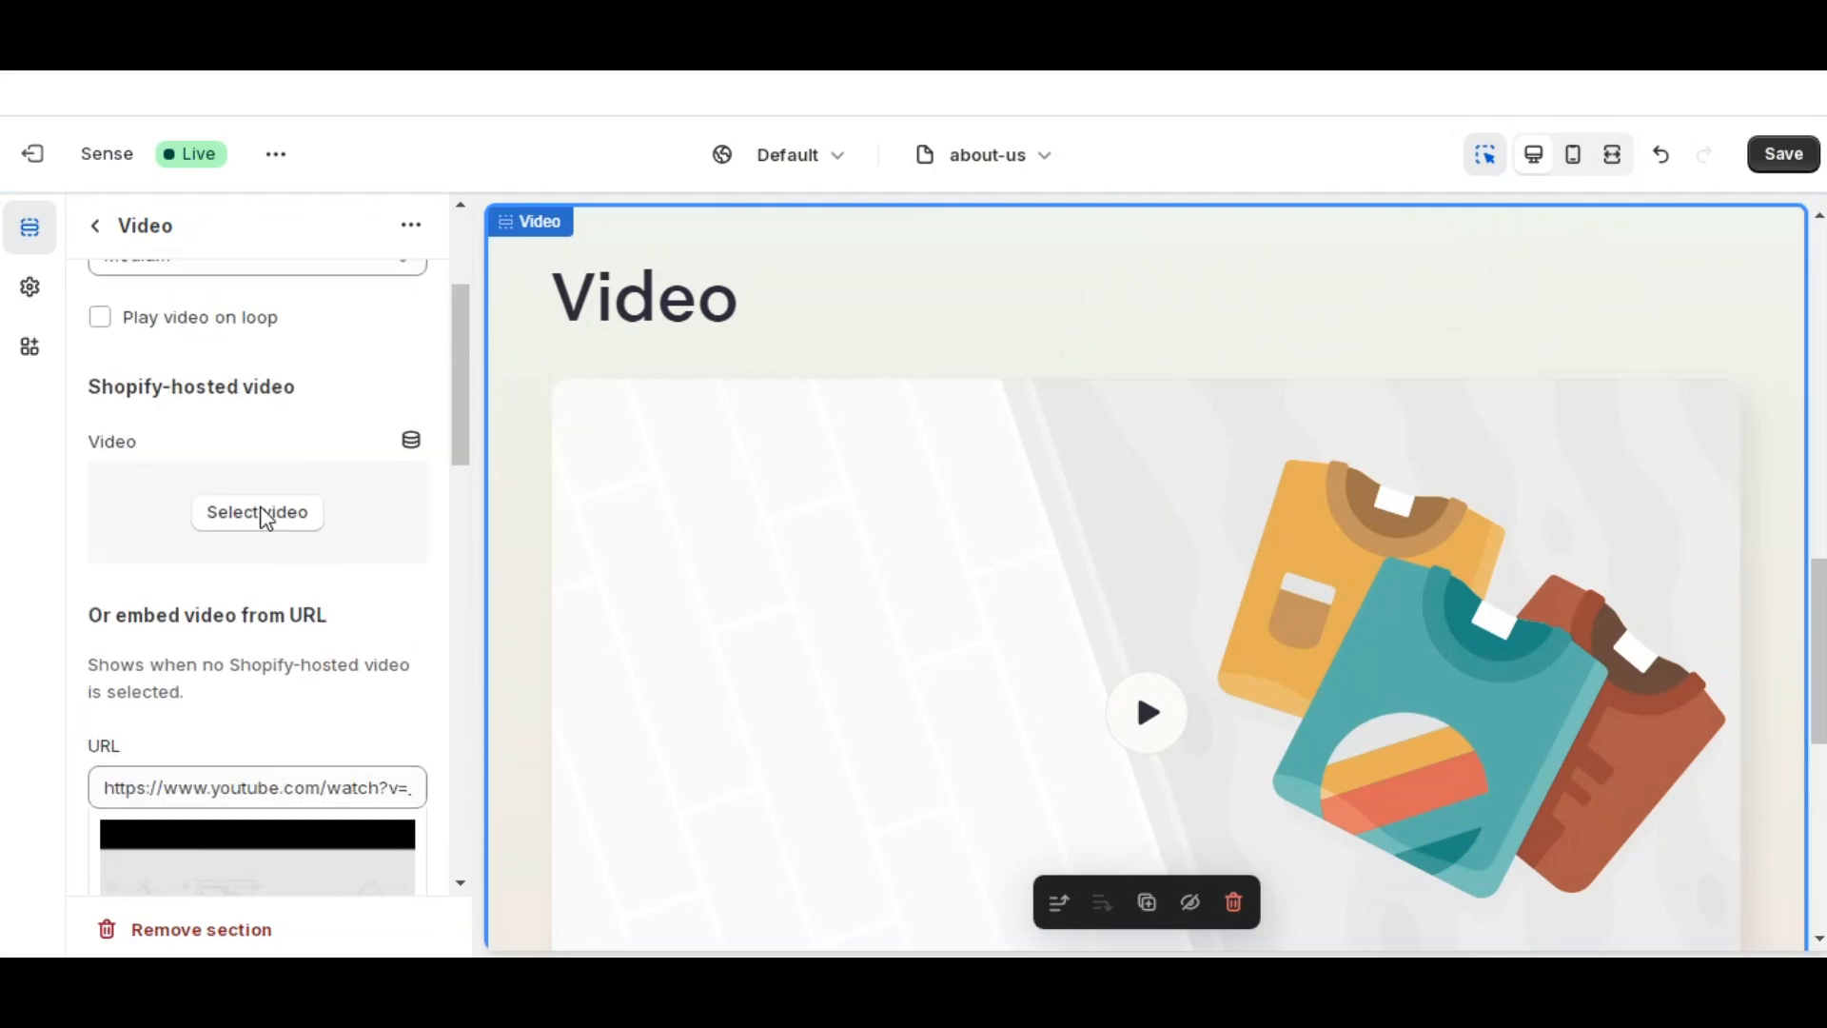
left_click(266, 520)
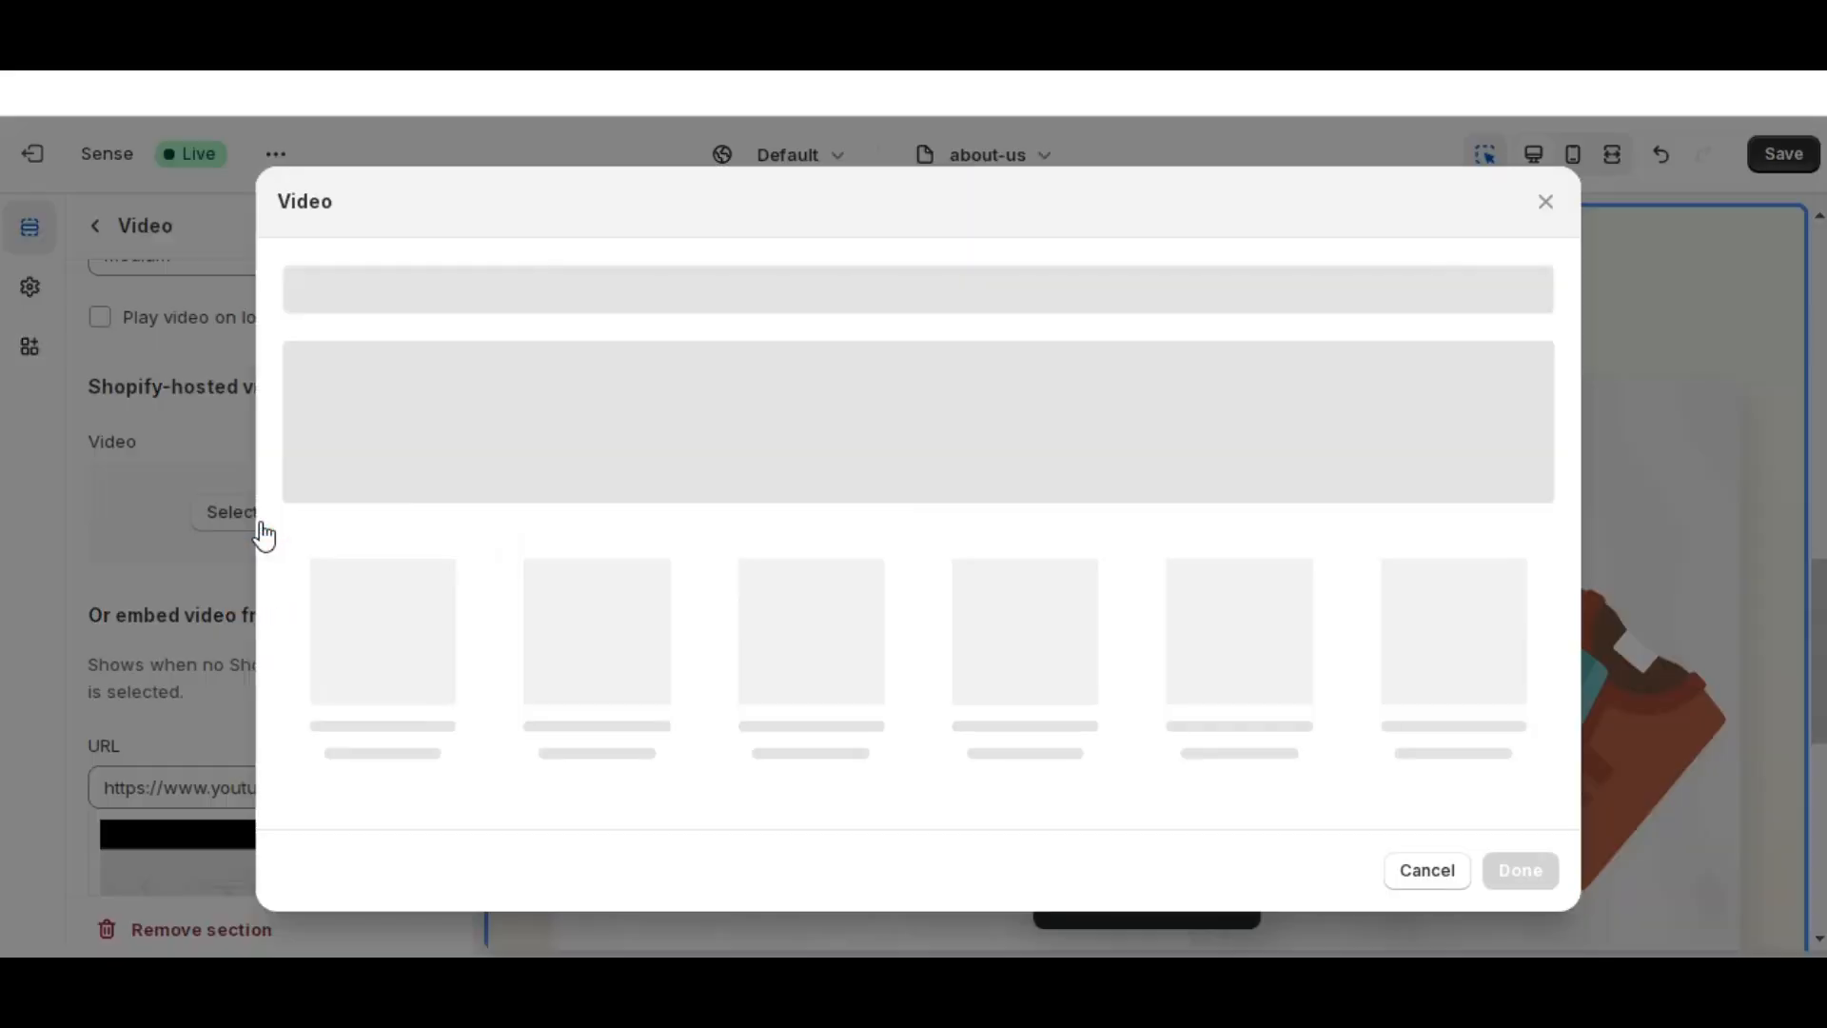
left_click(1546, 200)
scroll(196, 529, "up", 3)
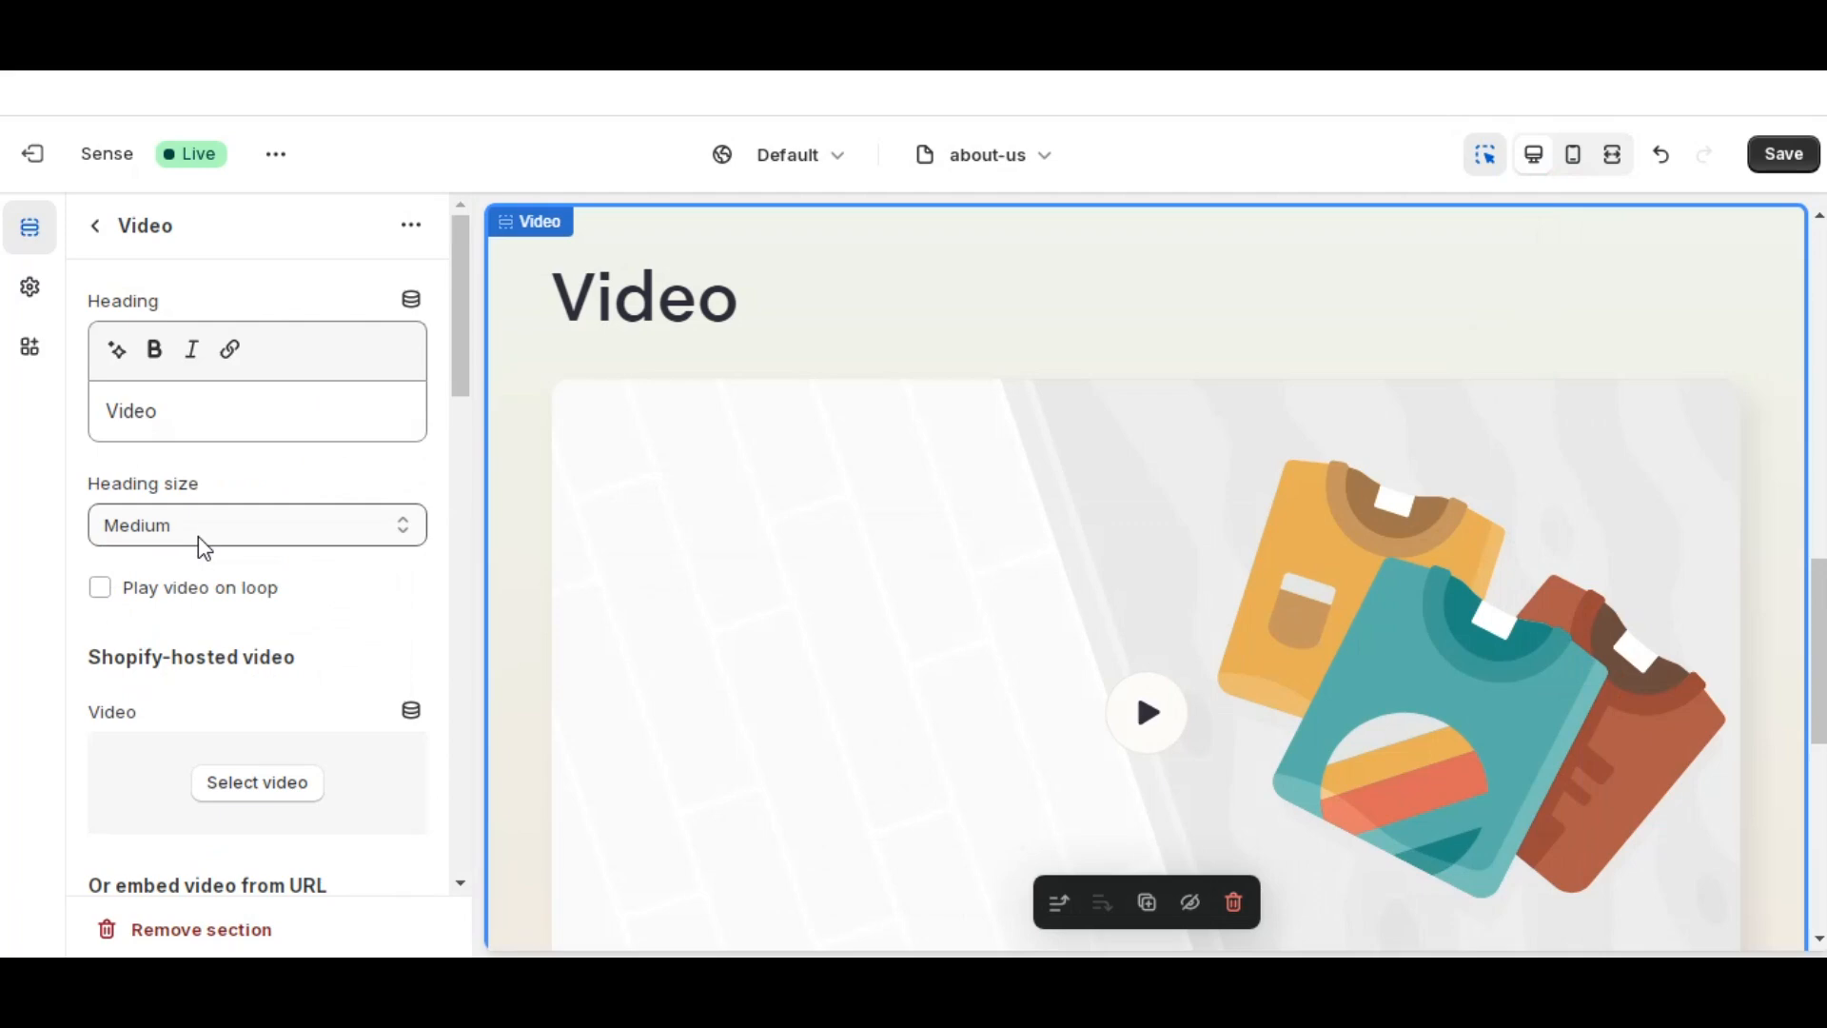
left_click(95, 225)
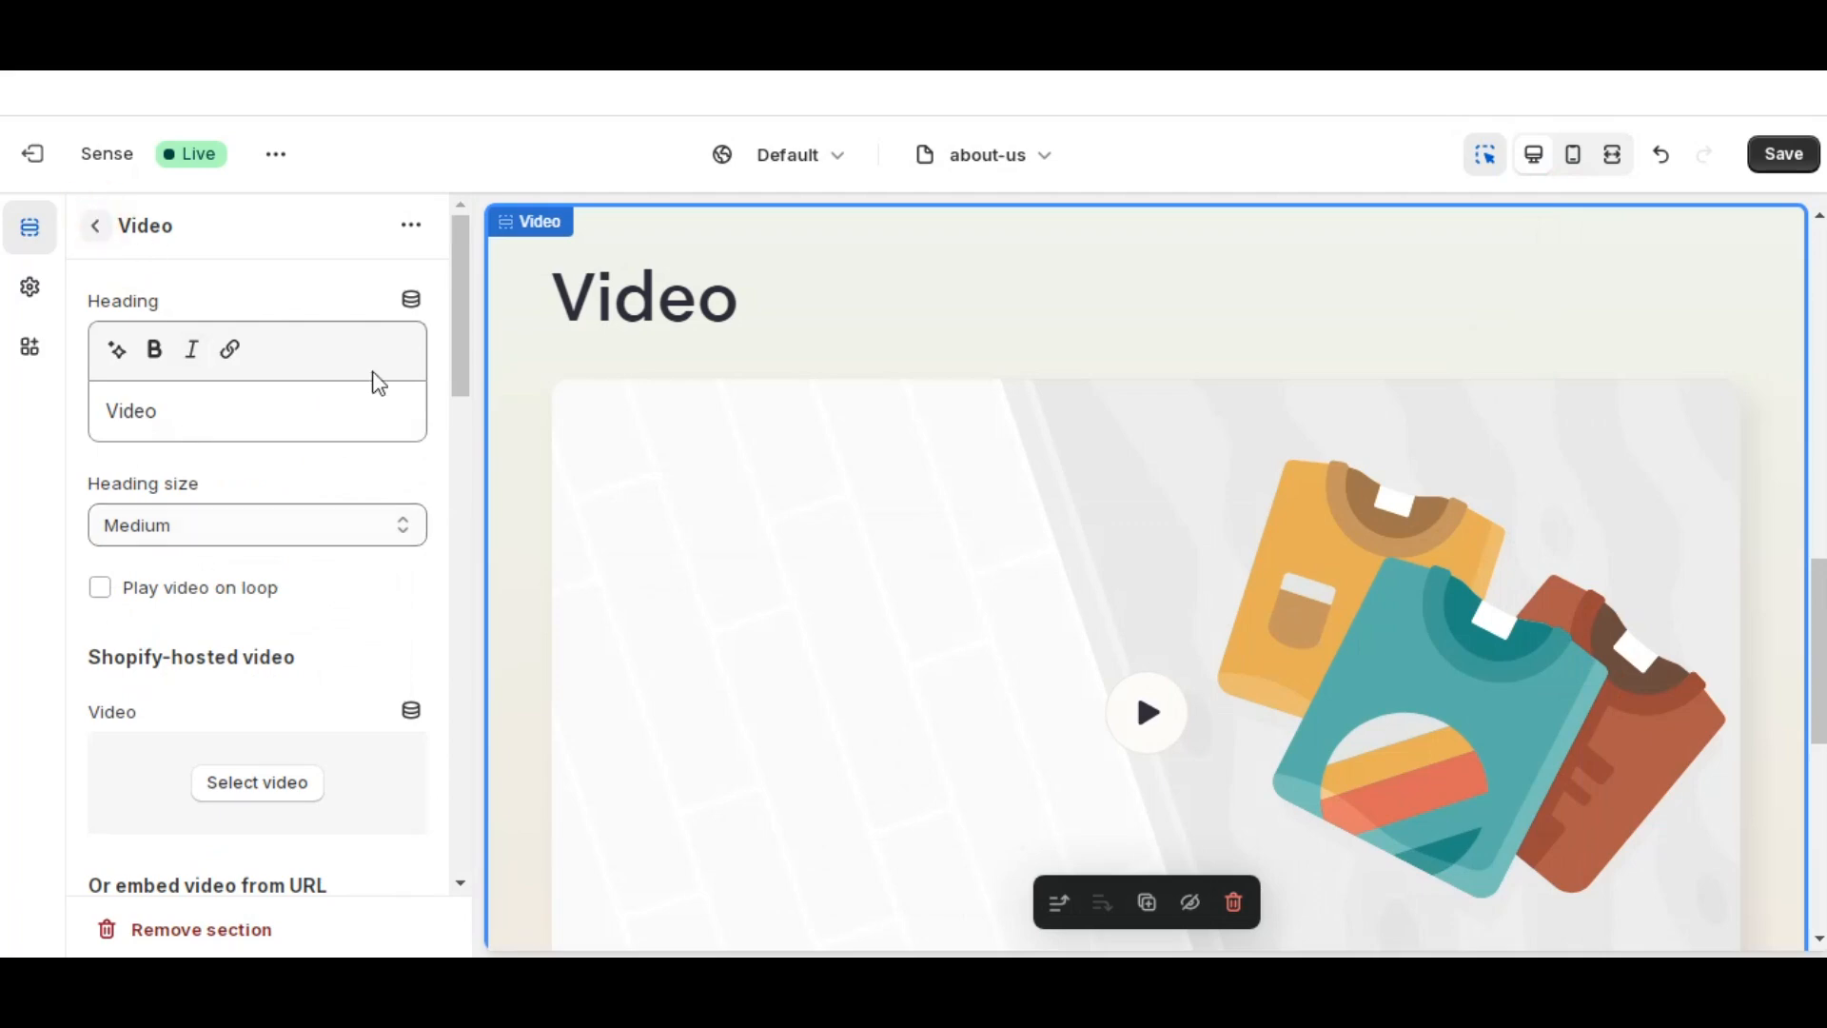
- Save the about-us template with its Image with text and Video sections
scroll(592, 495, "up", 5)
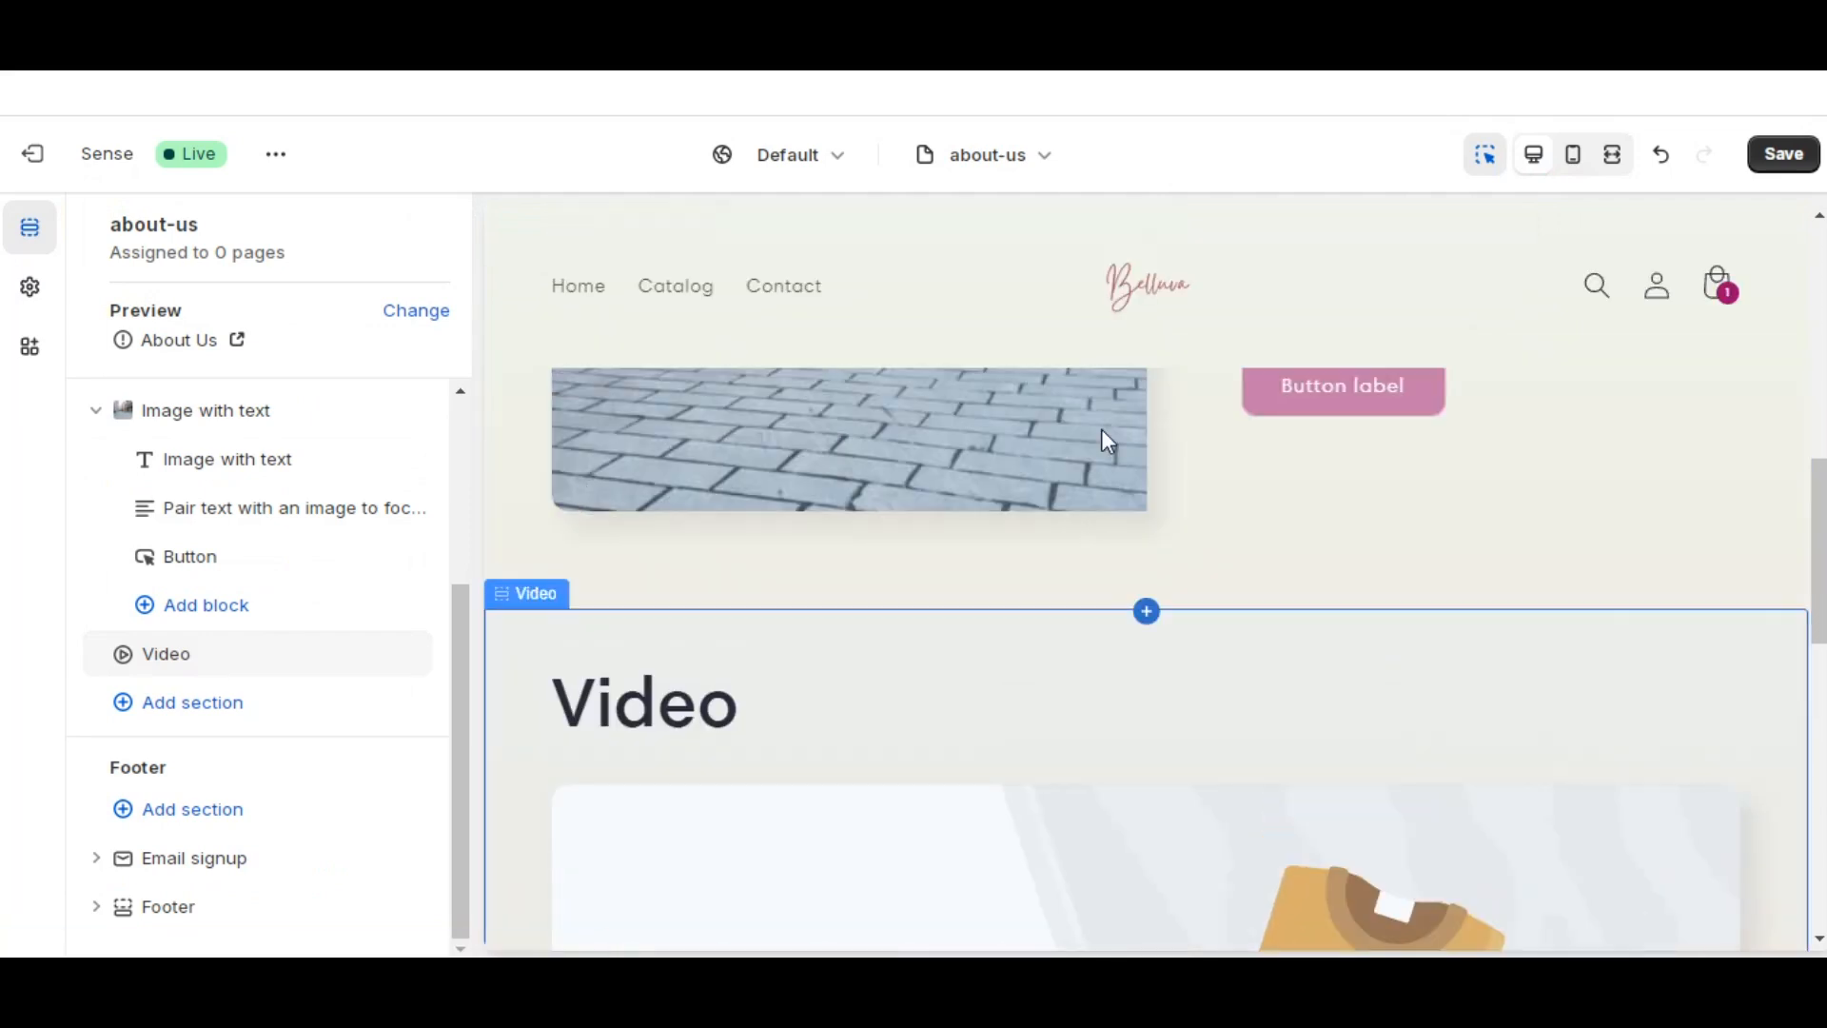
left_click(1786, 157)
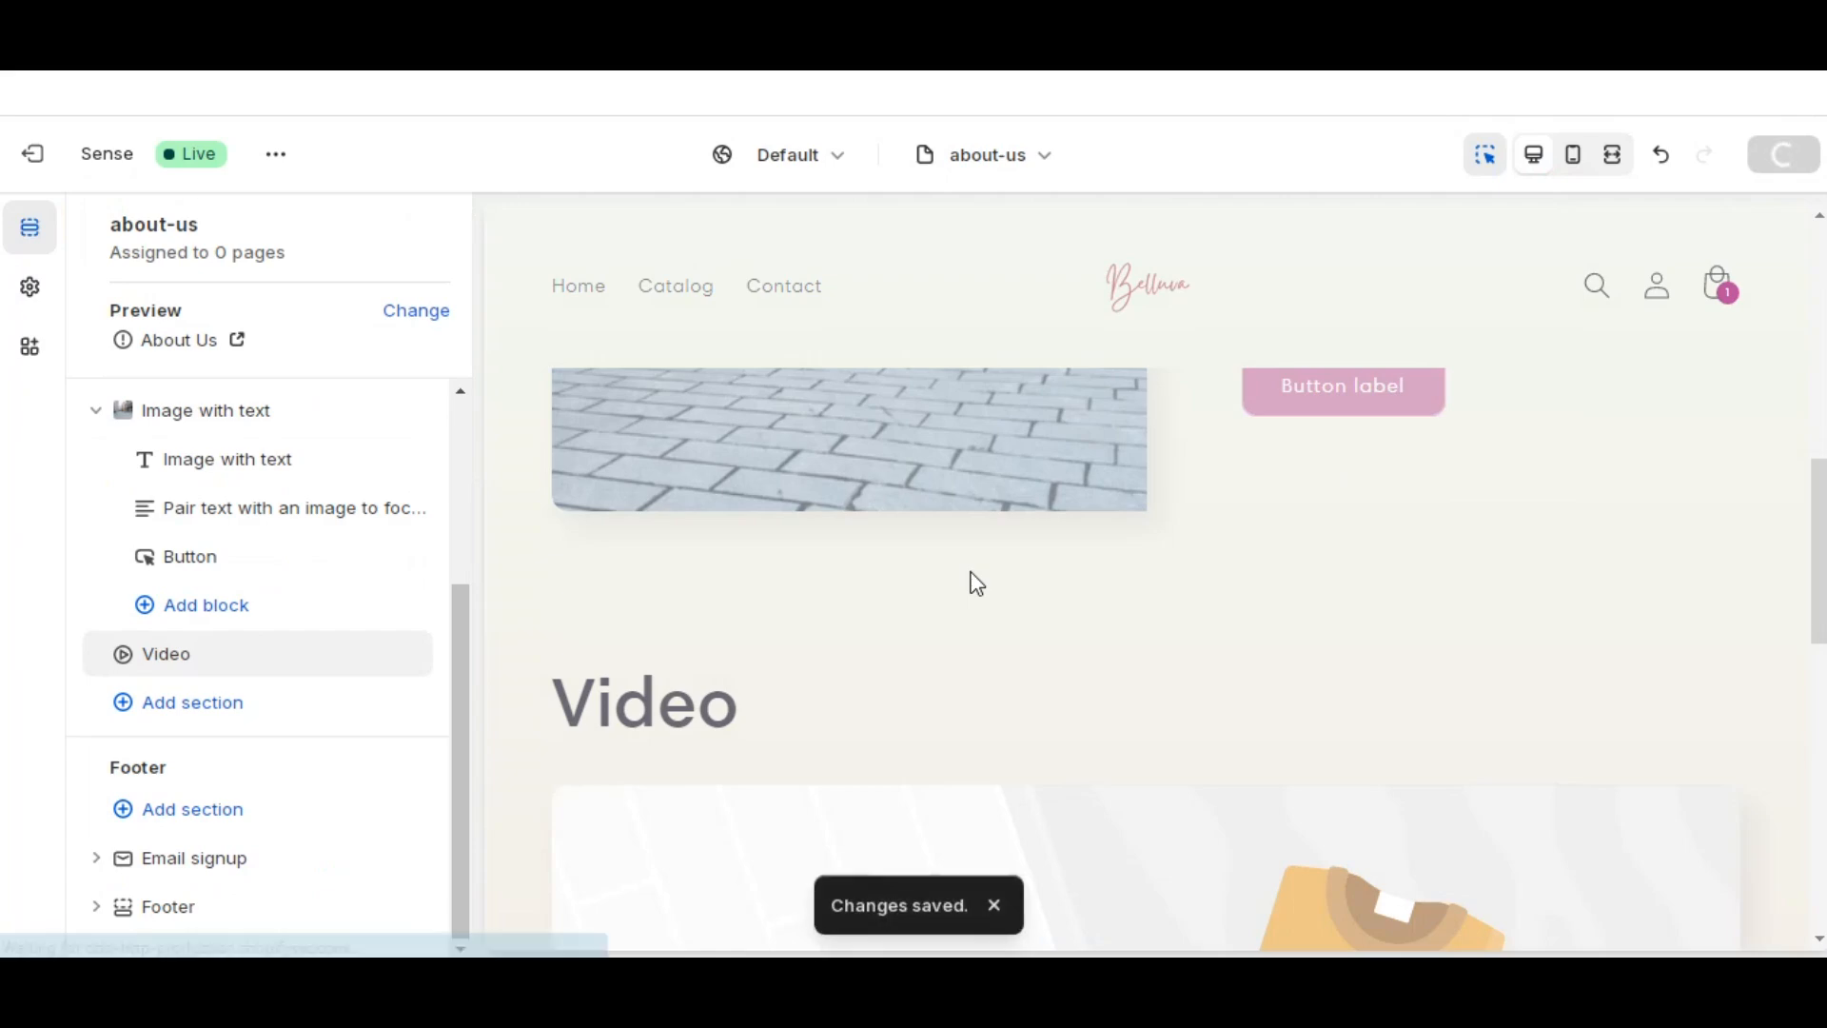
scroll(976, 583, "up", 5)
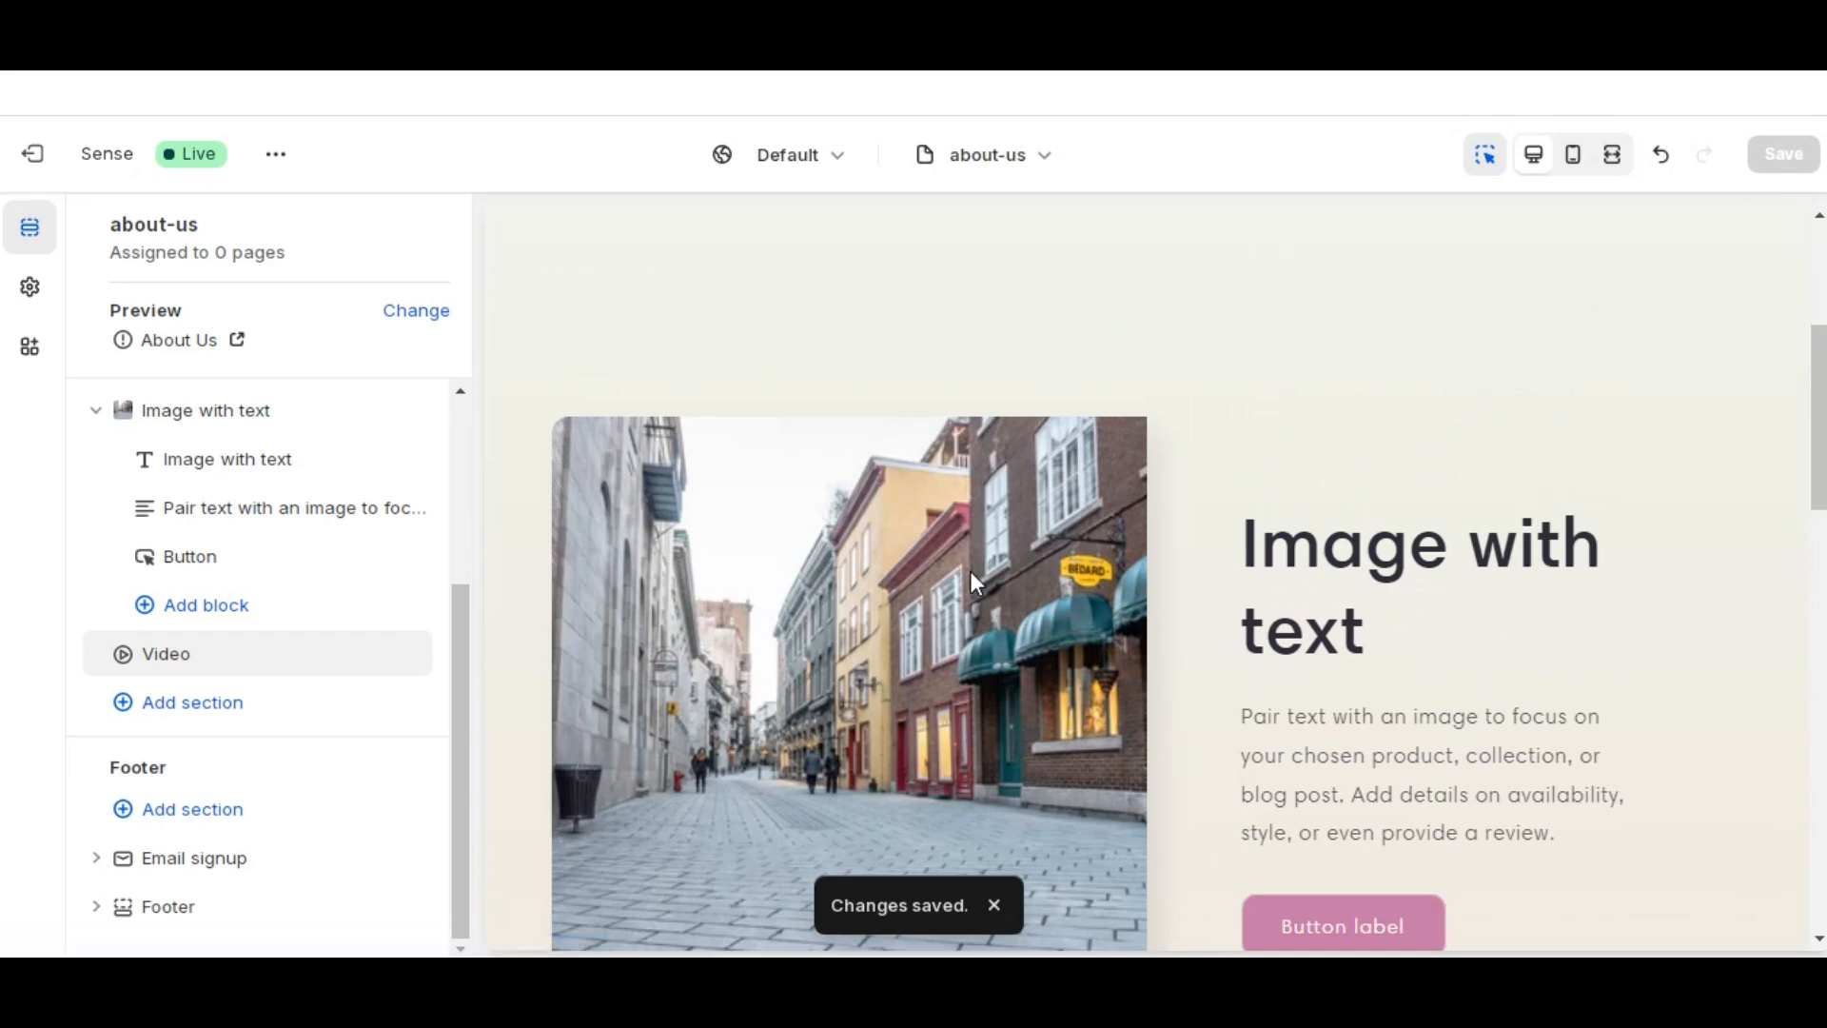
- Leave the theme editor, assign the about-us theme template to the About Us page, and save the page
left_click(34, 164)
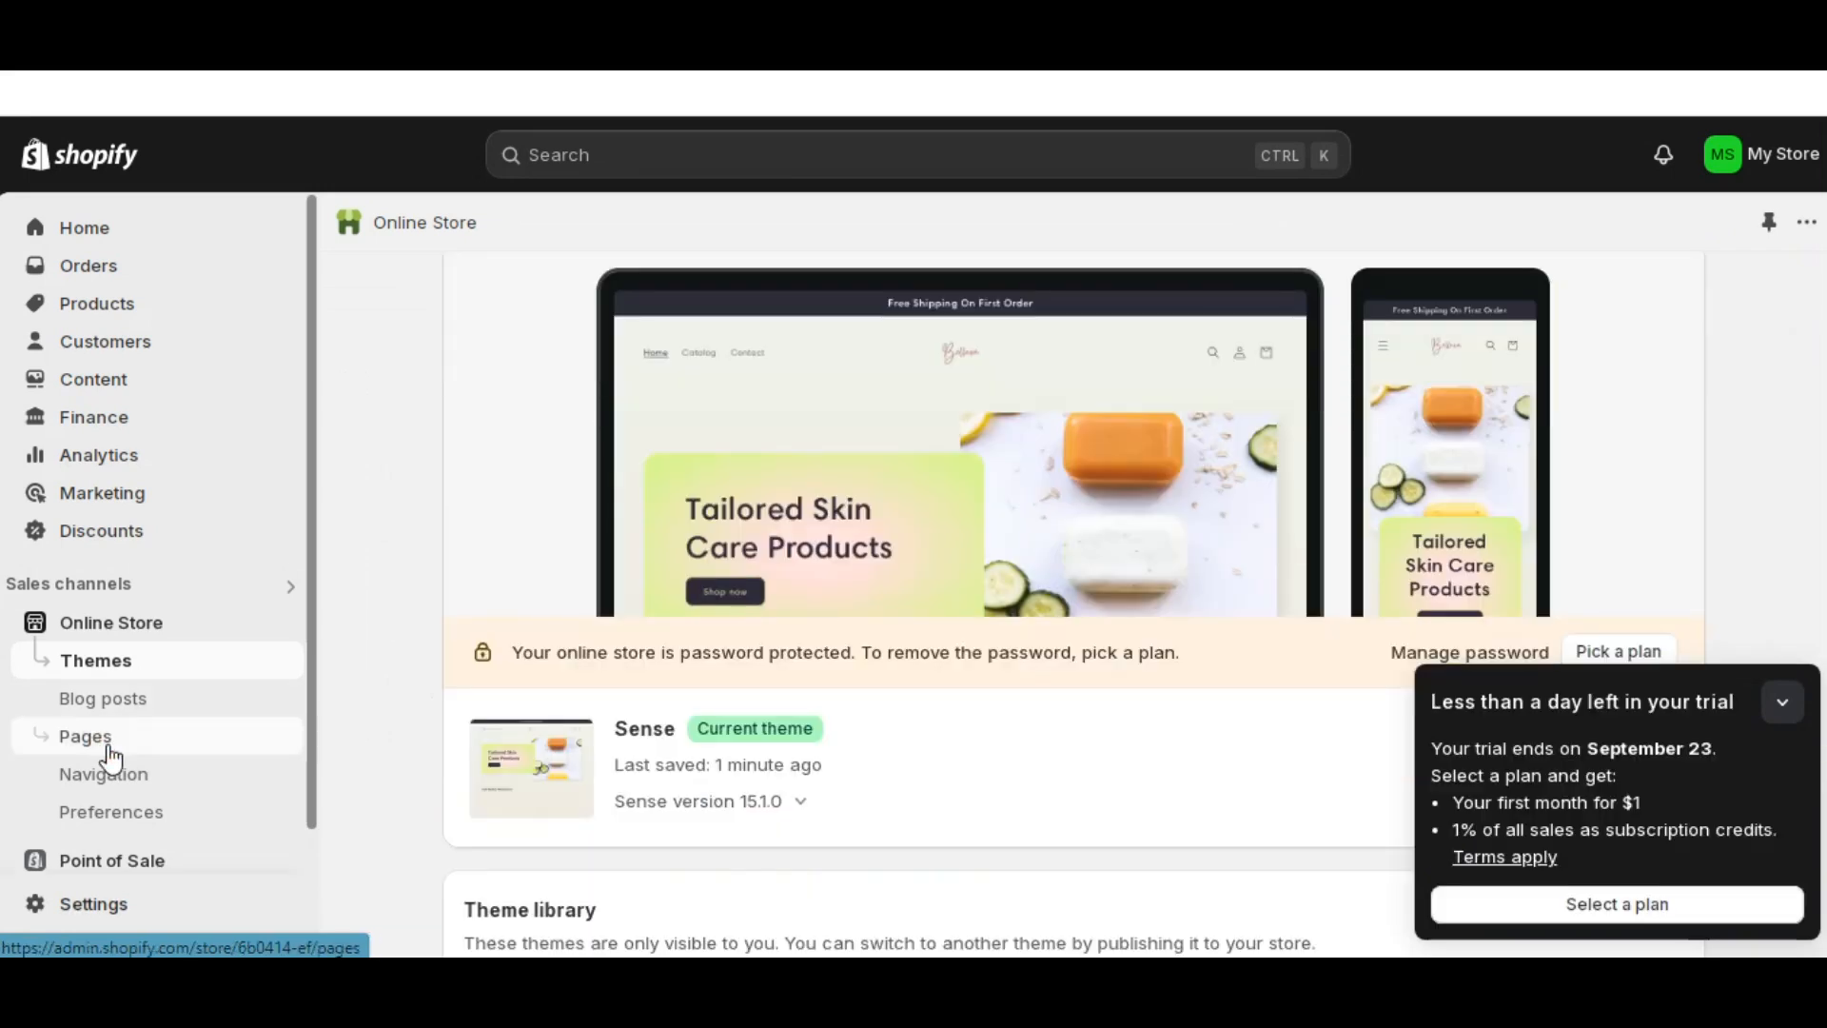
left_click(110, 752)
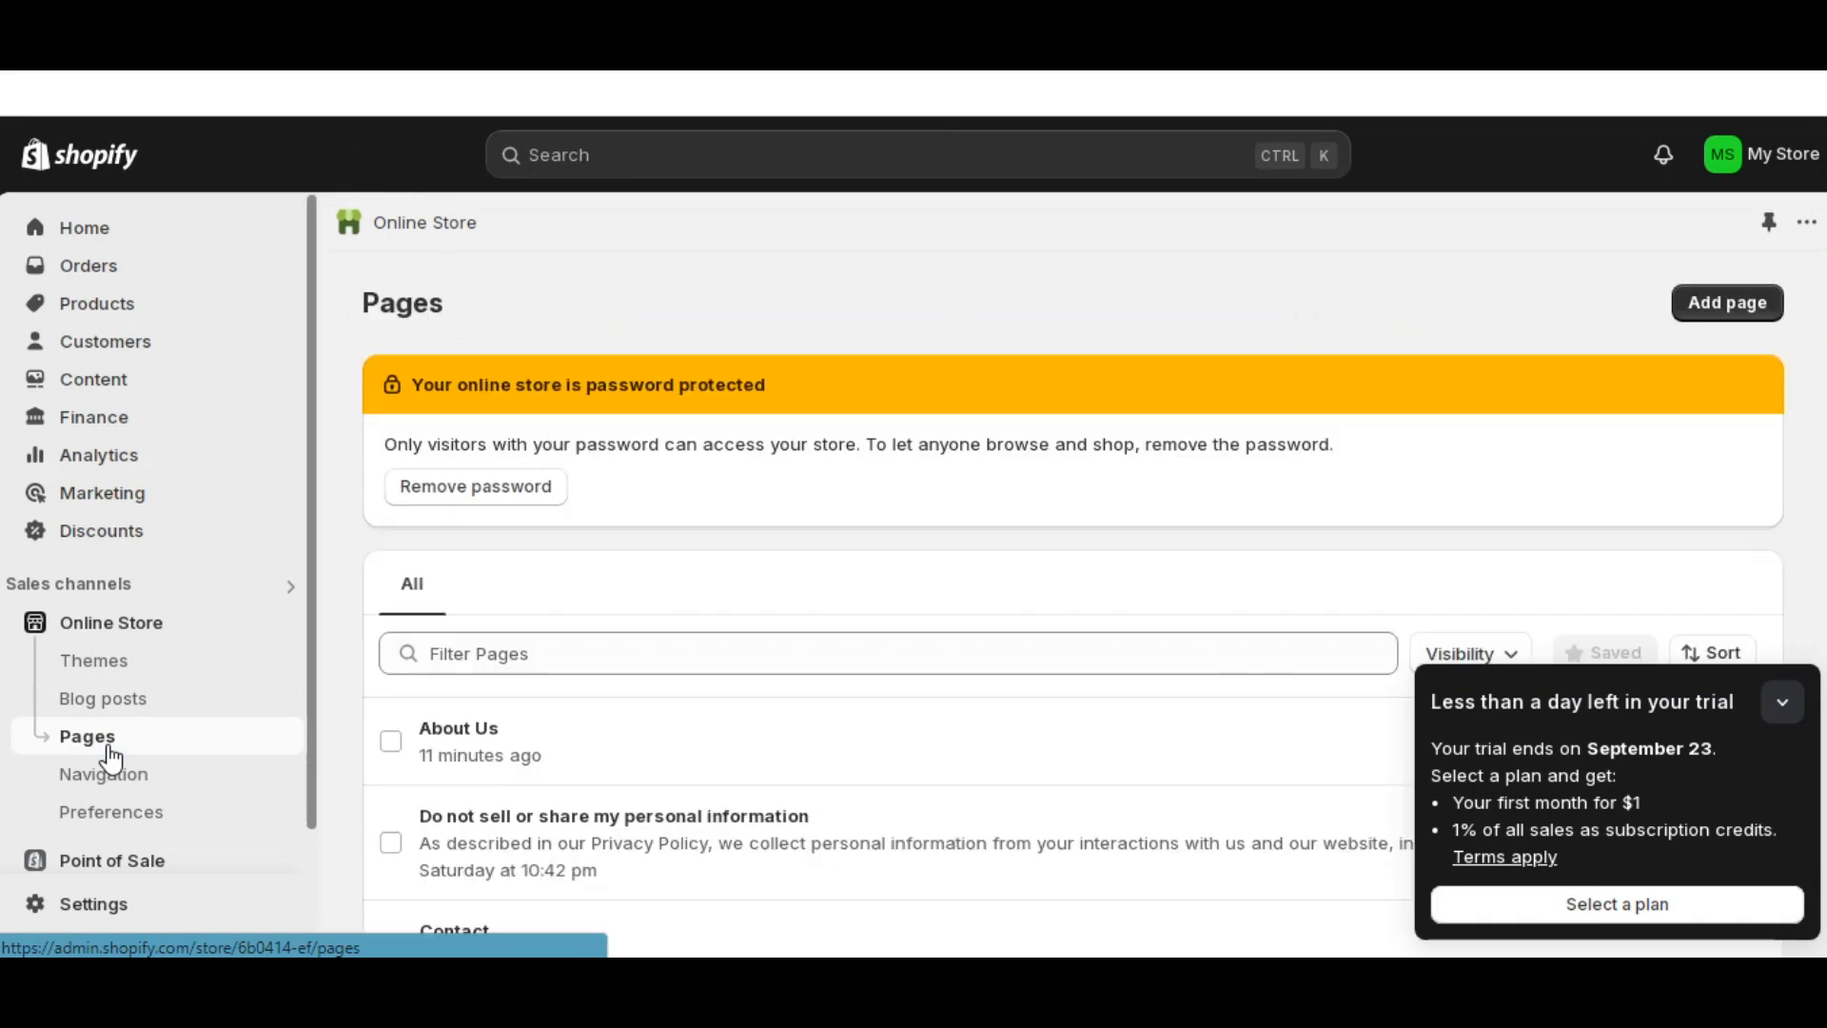
scroll(823, 709, "down", 2)
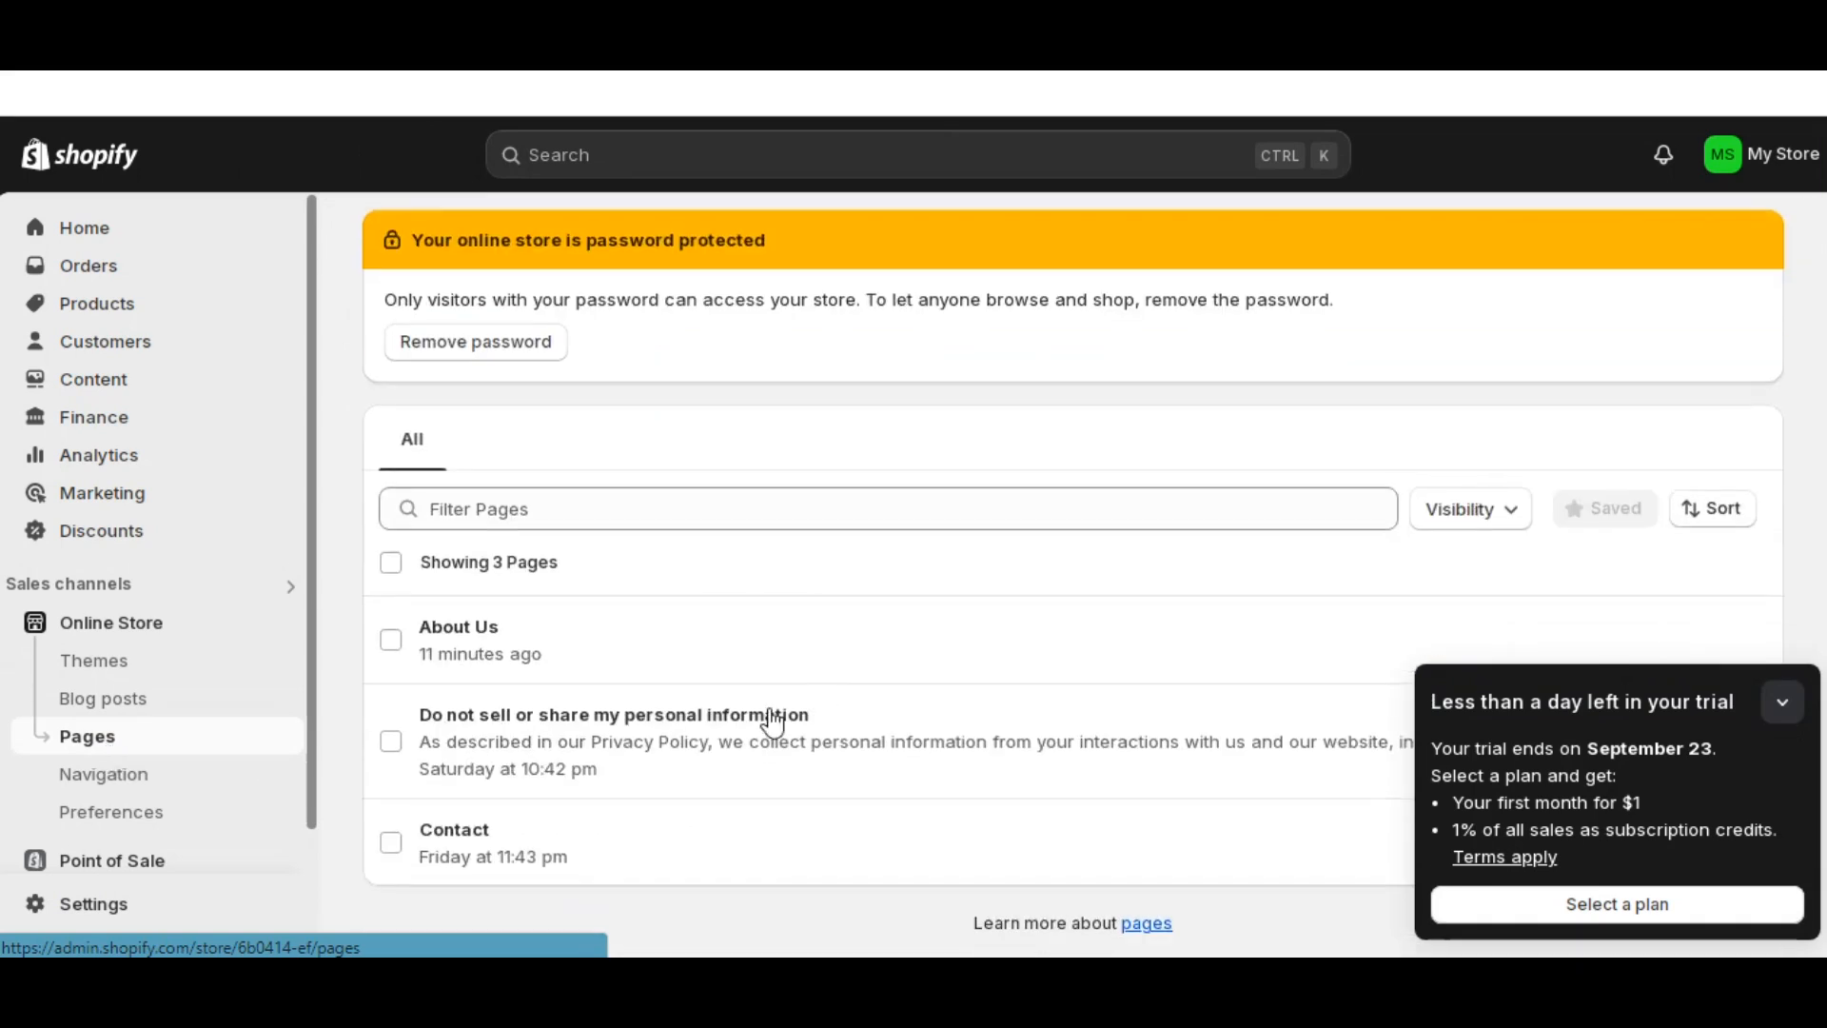
left_click(488, 639)
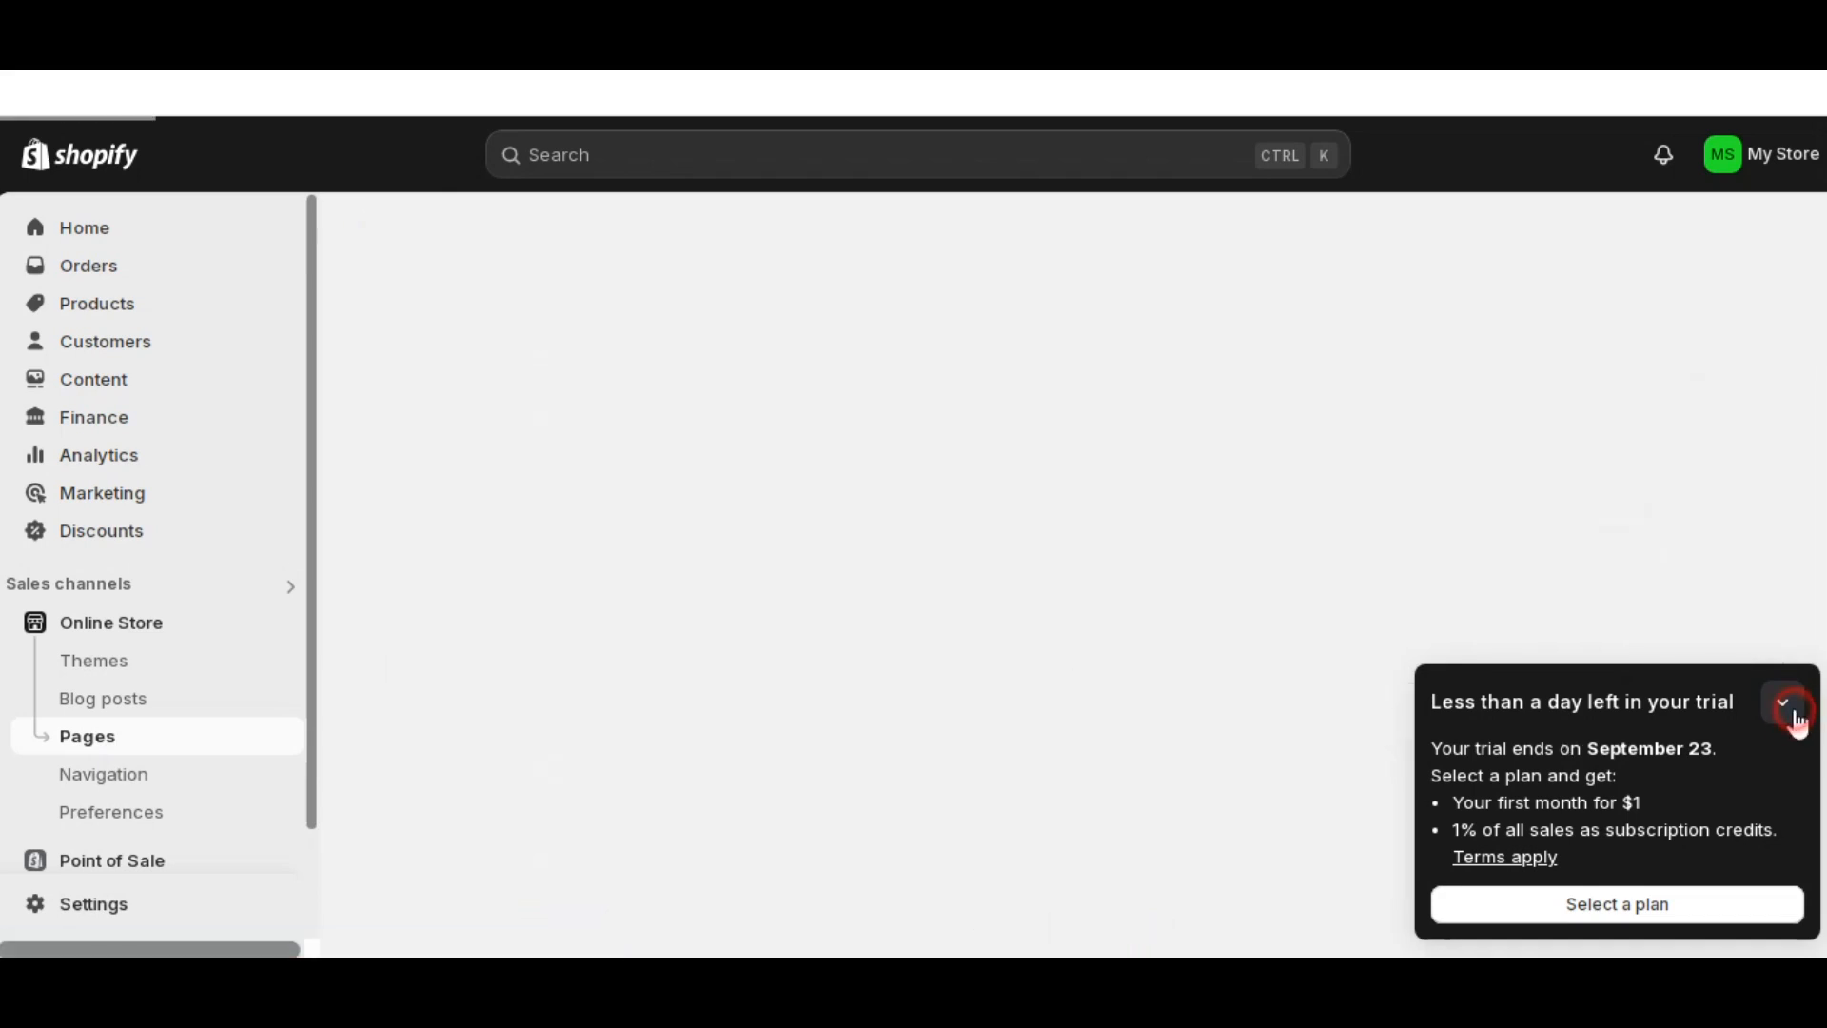
left_click(1783, 706)
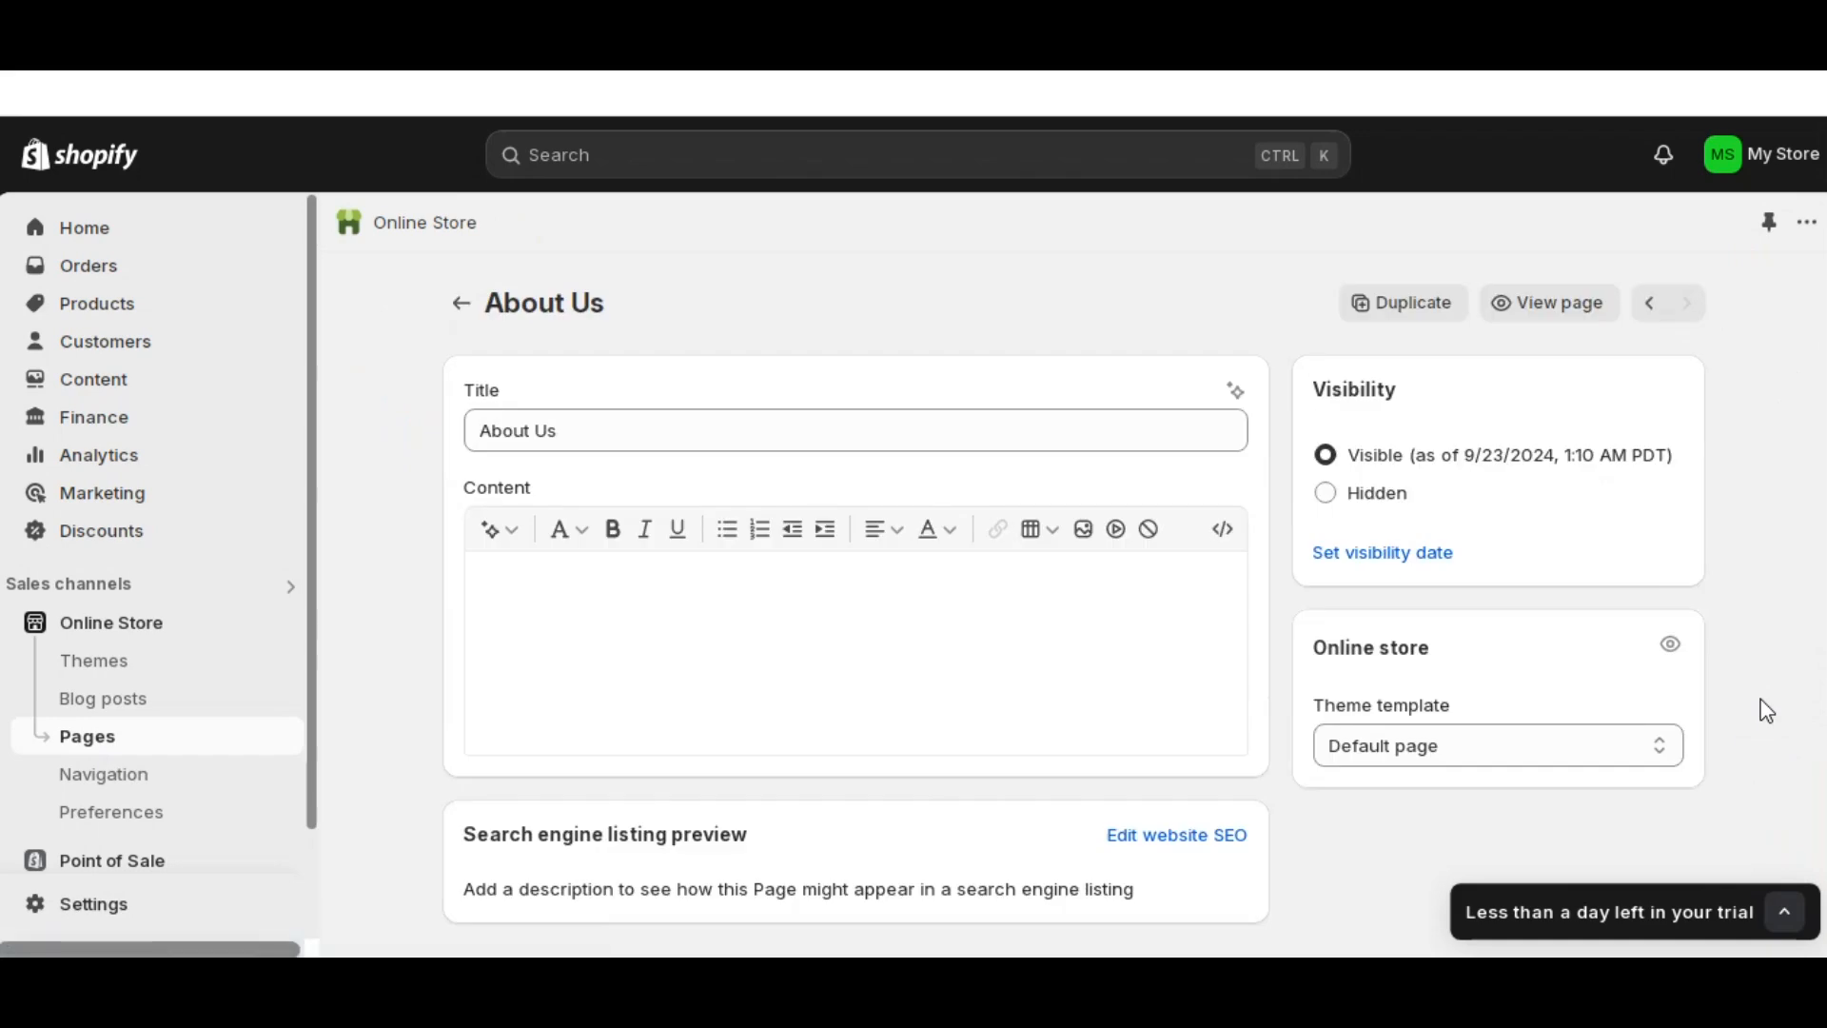
left_click(1654, 738)
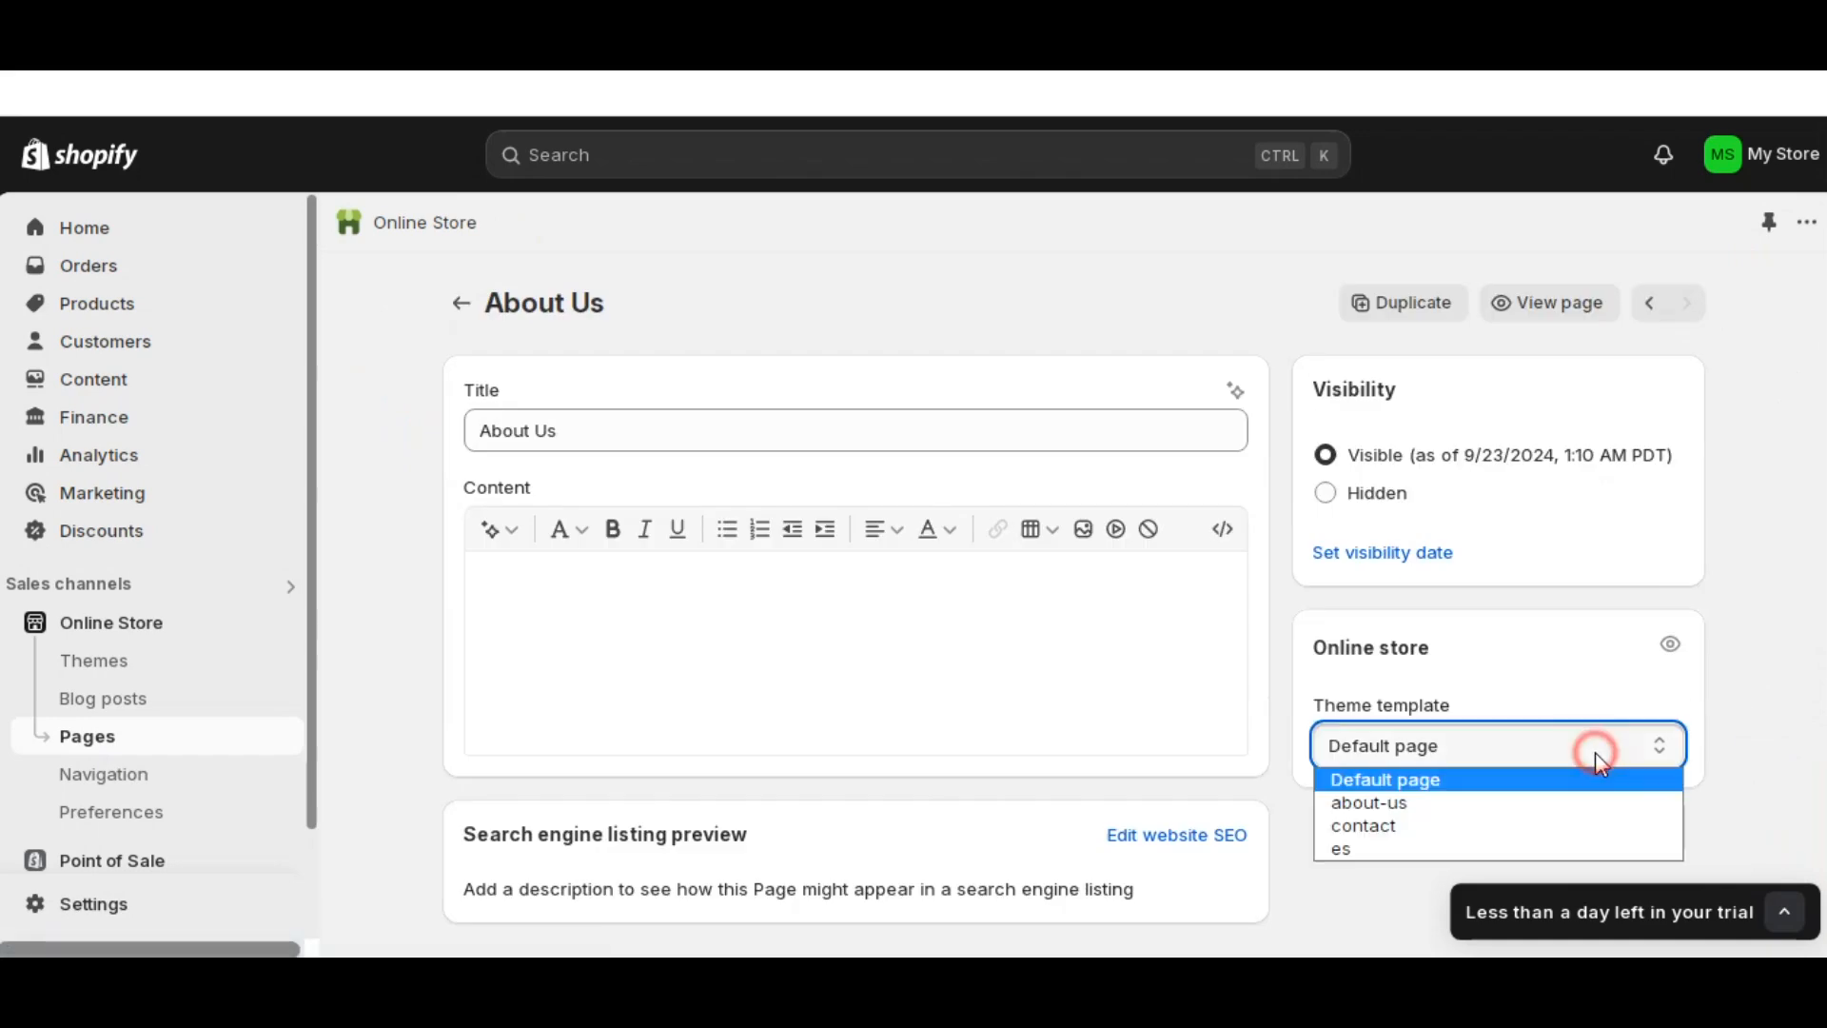
left_click(1450, 806)
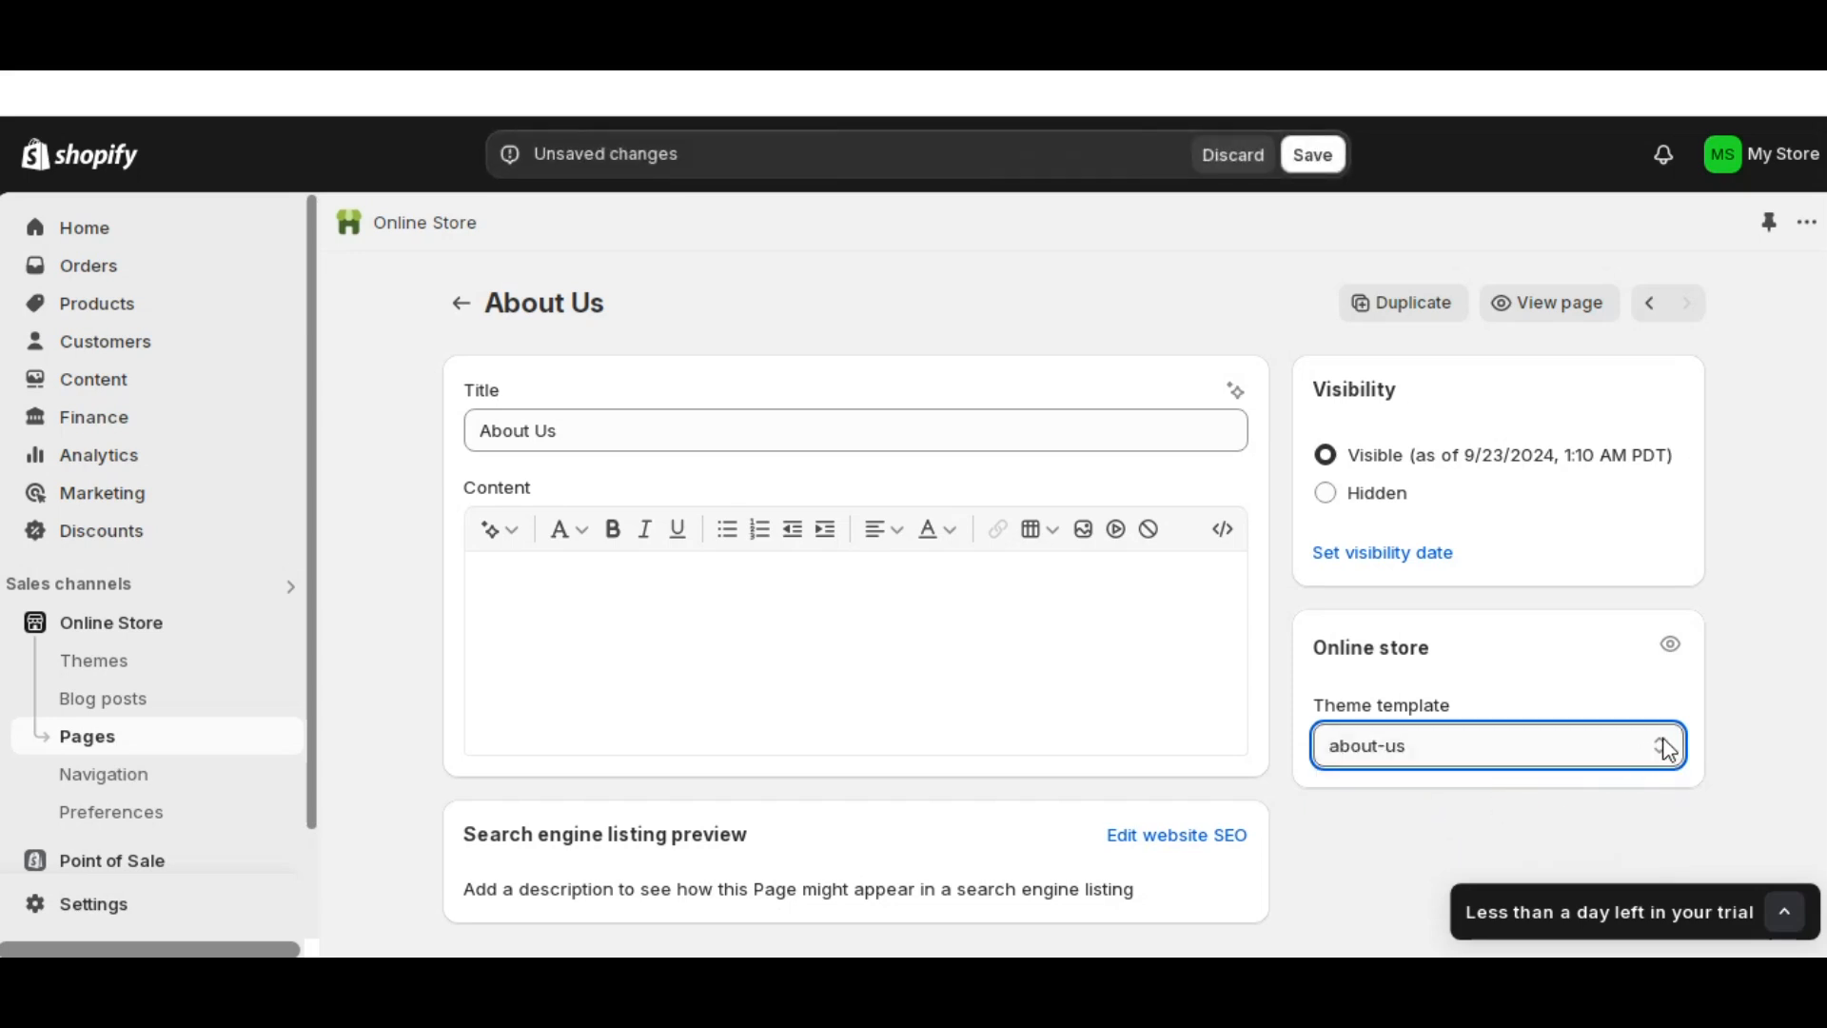
left_click(1311, 155)
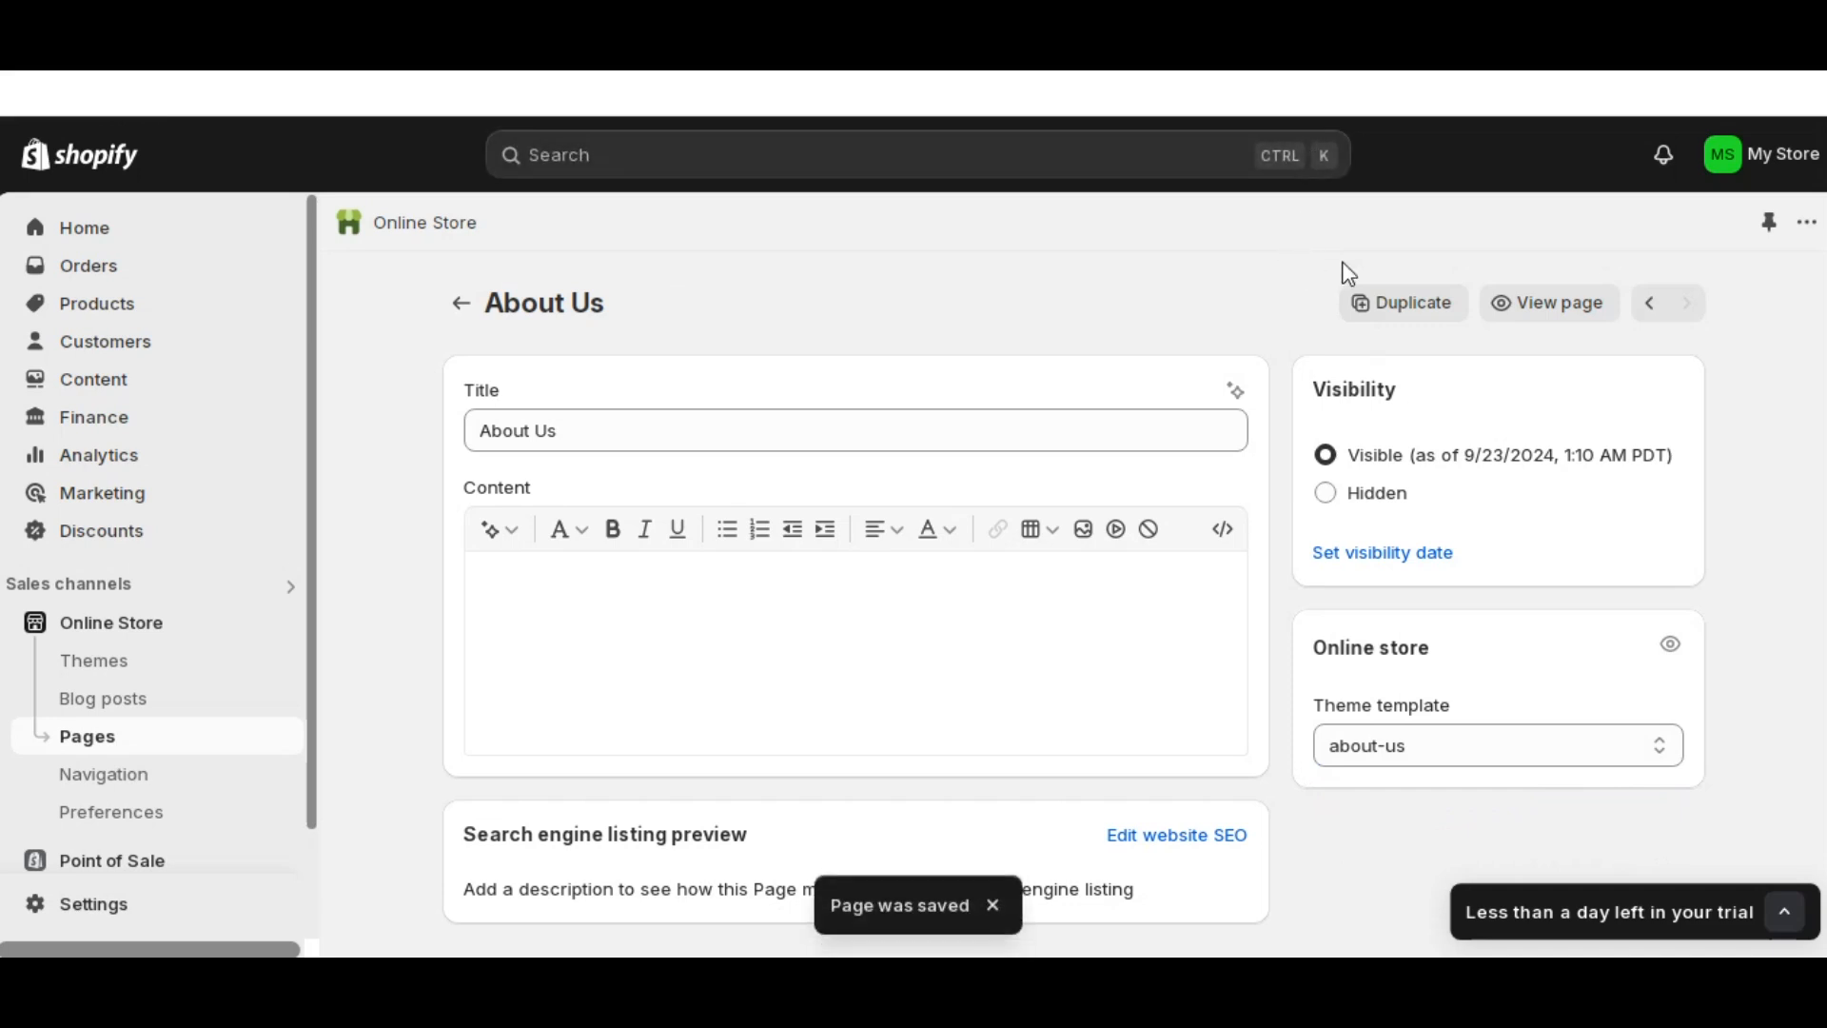
- View the About Us page on the storefront and look through its Image with text and Video sections
left_click(1548, 297)
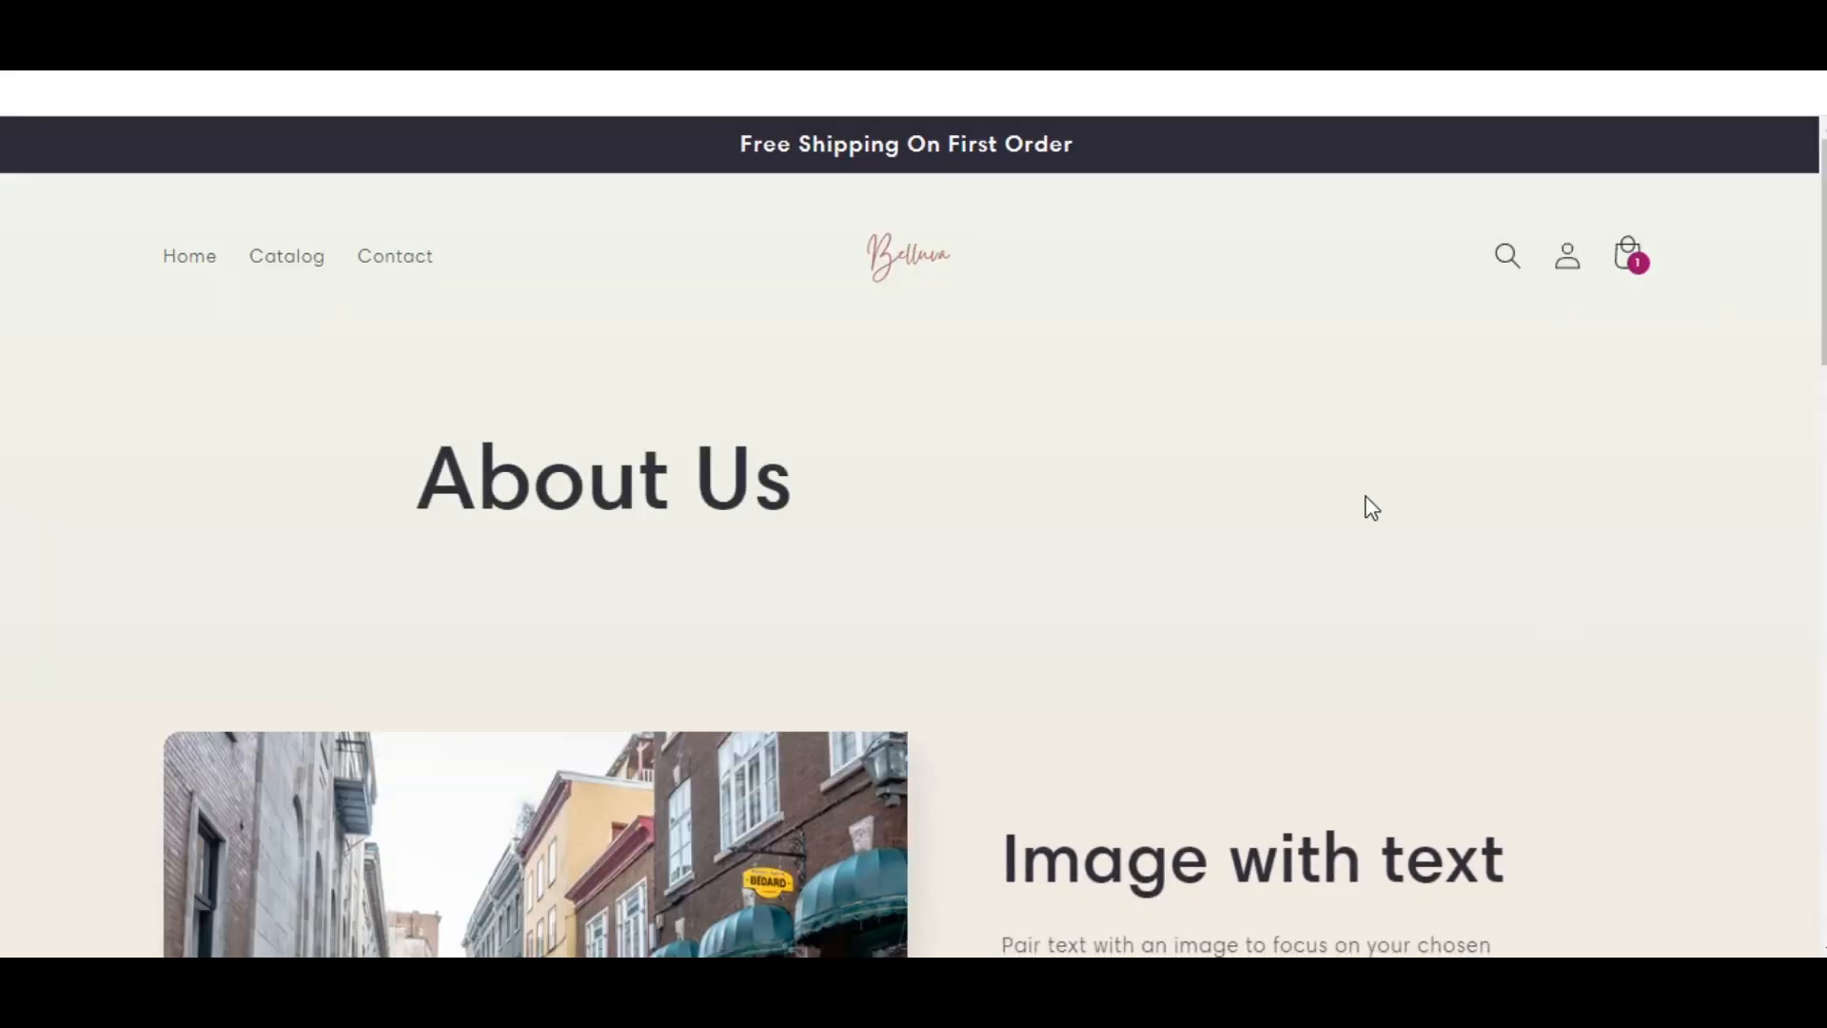
scroll(1371, 508, "down", 2)
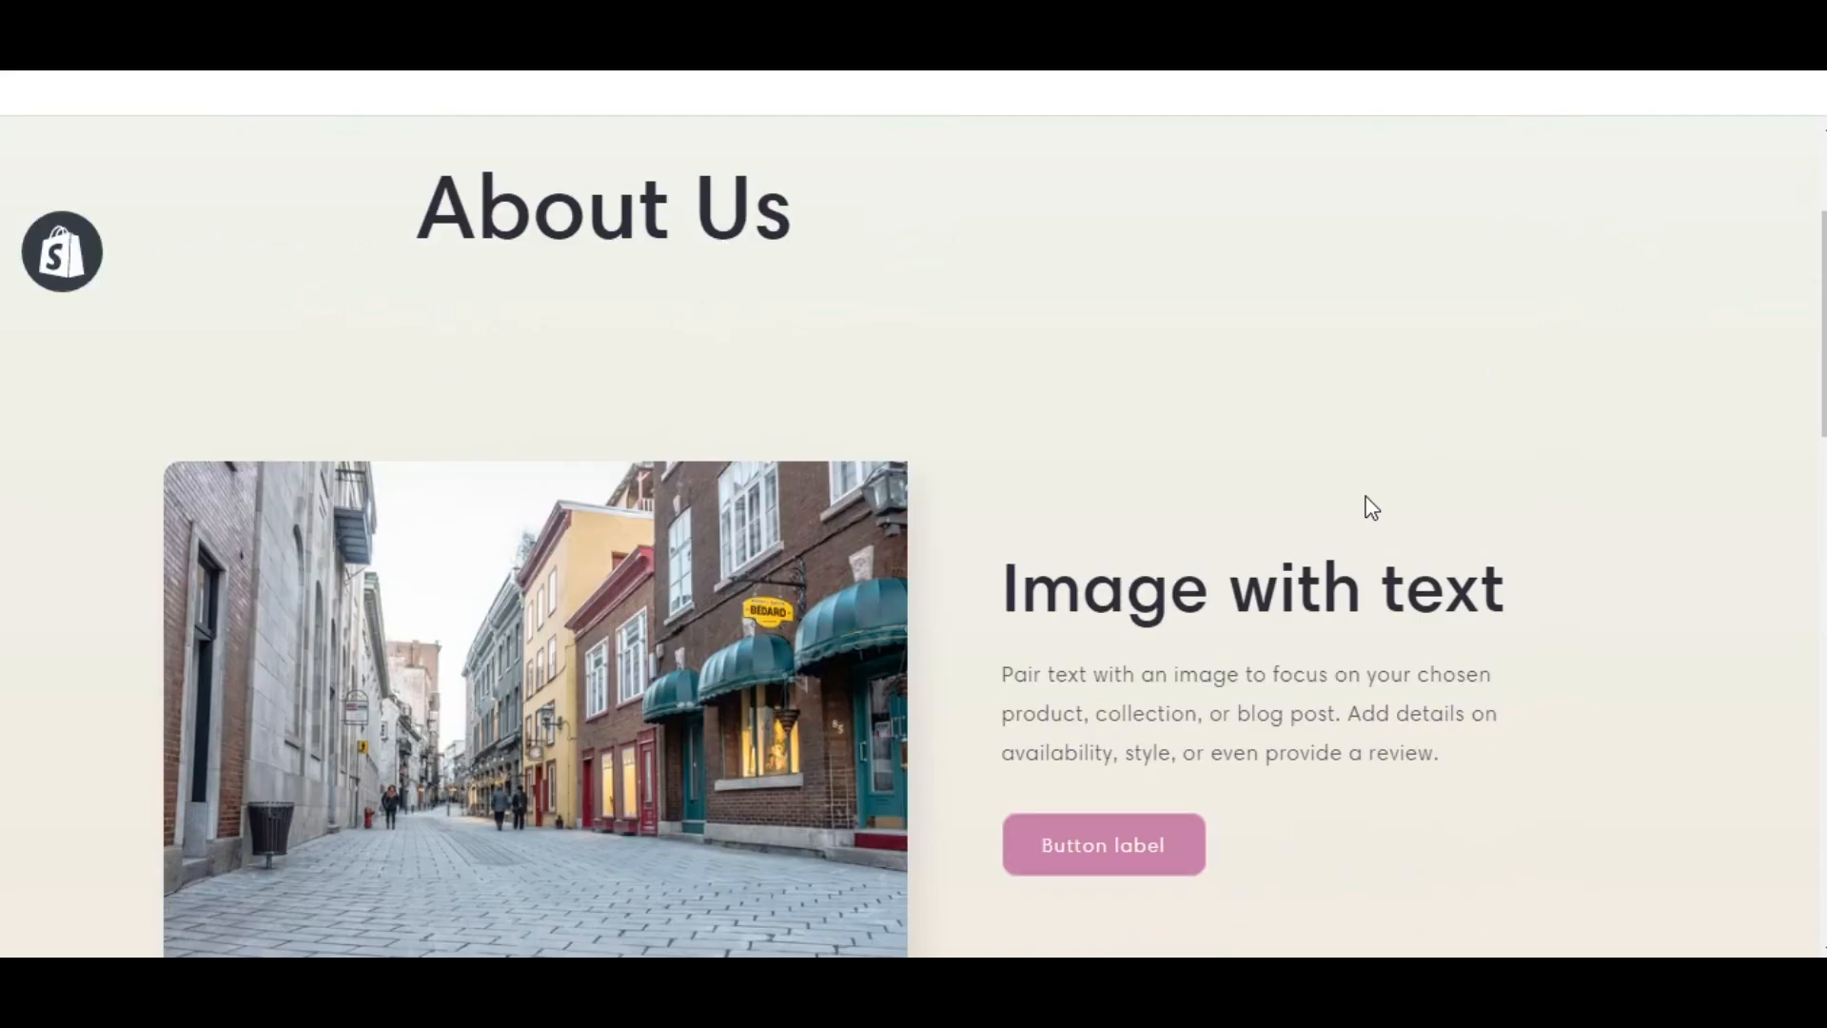
scroll(1372, 508, "down", 1)
scroll(1371, 508, "down", 3)
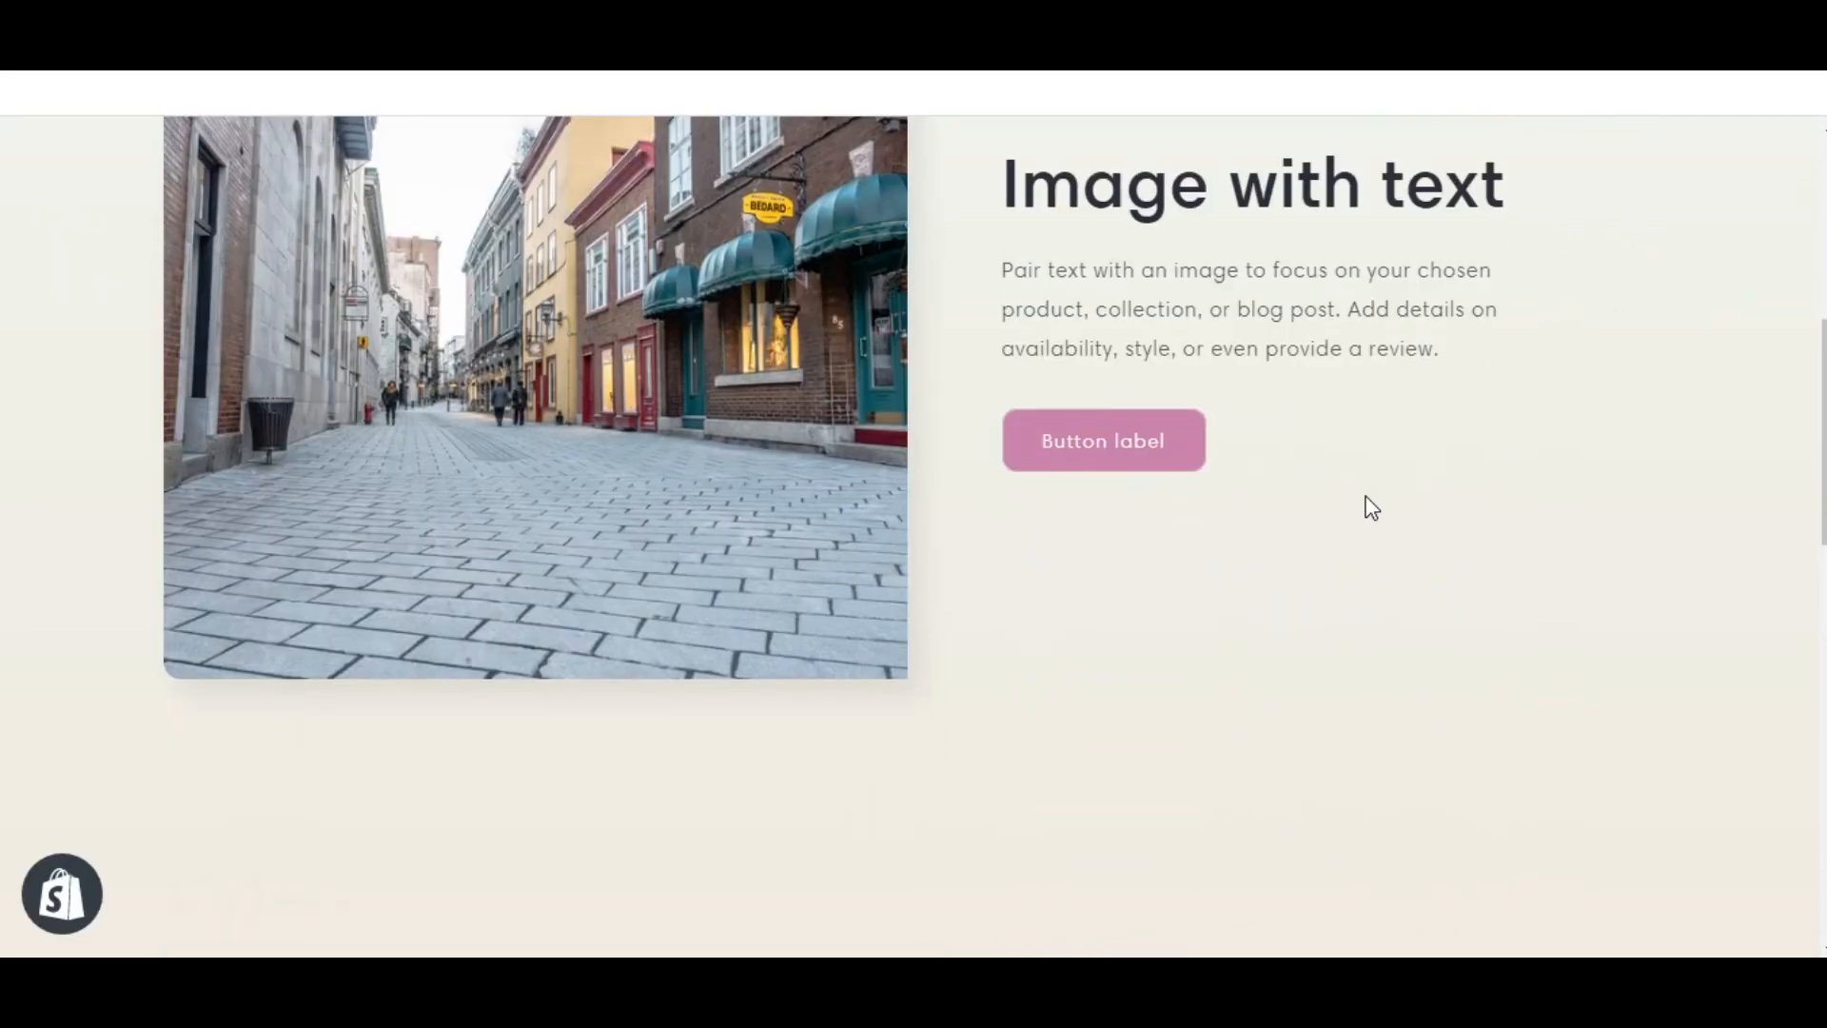
scroll(1053, 549, "down", 3)
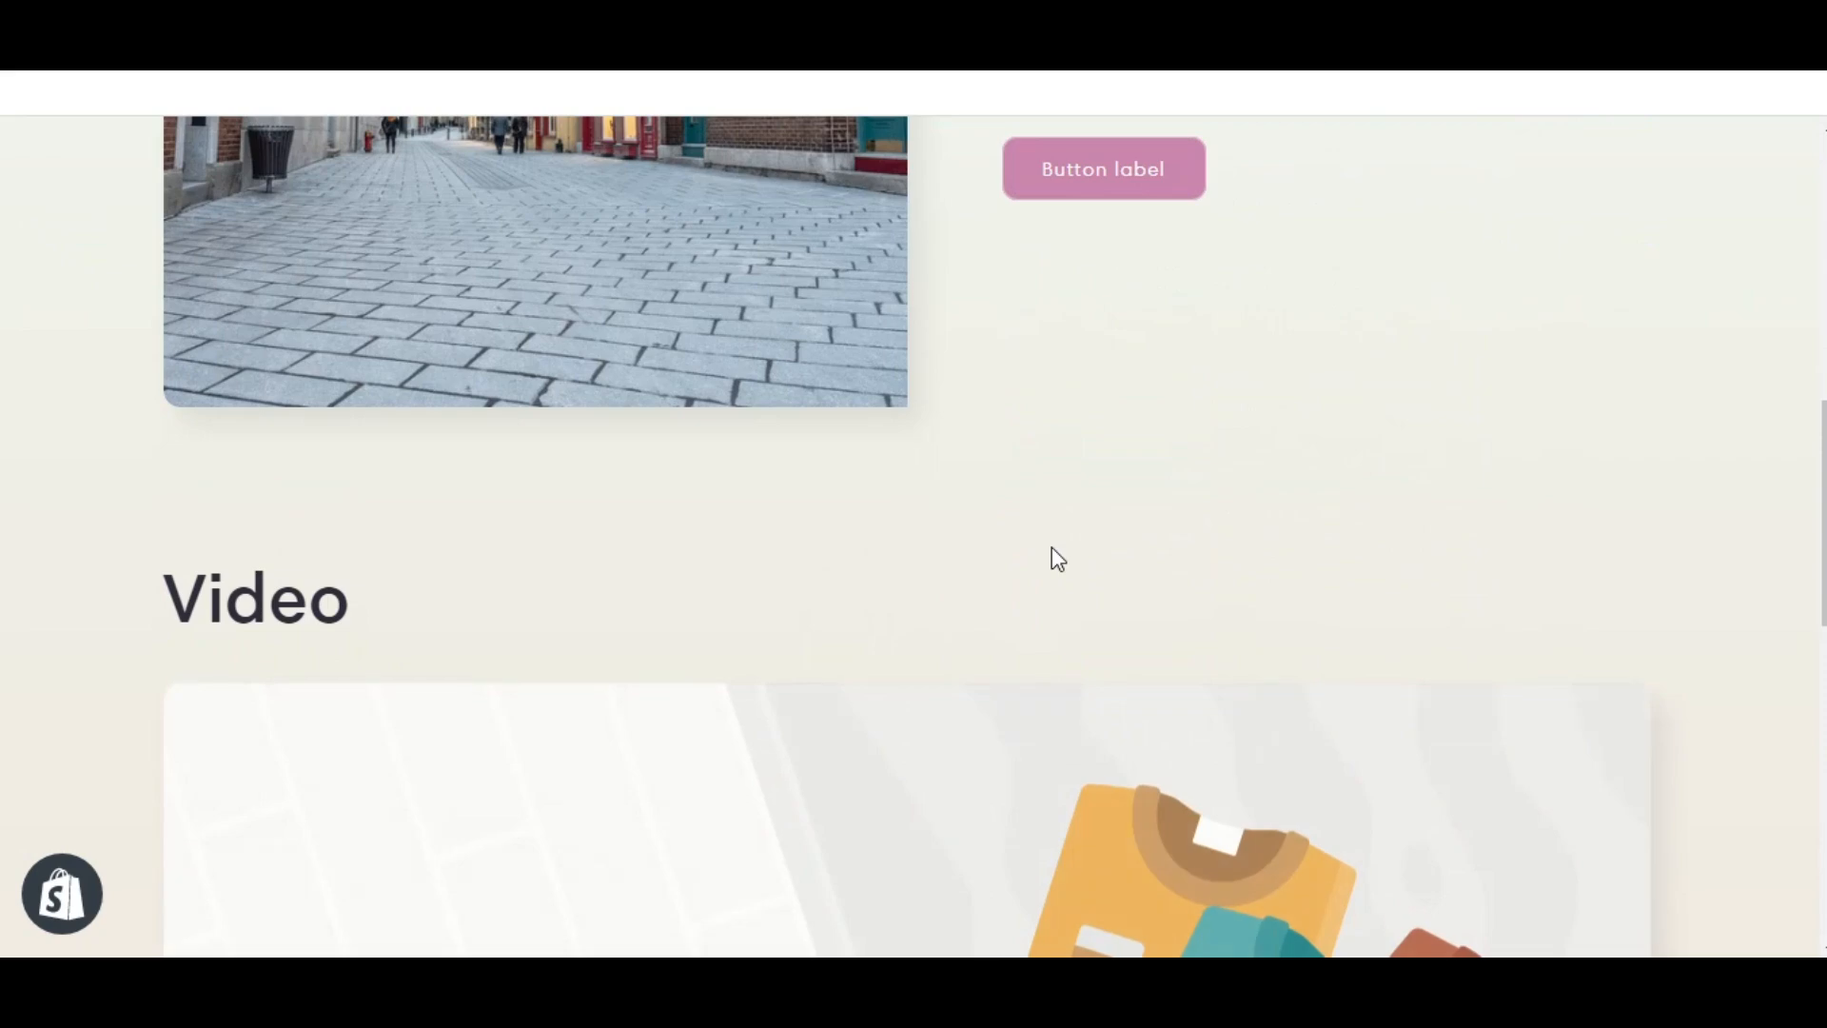
scroll(1053, 549, "down", 3)
scroll(1054, 561, "down", 3)
- Play the embedded video on the storefront's About Us page and return to the start of the page
left_click(930, 565)
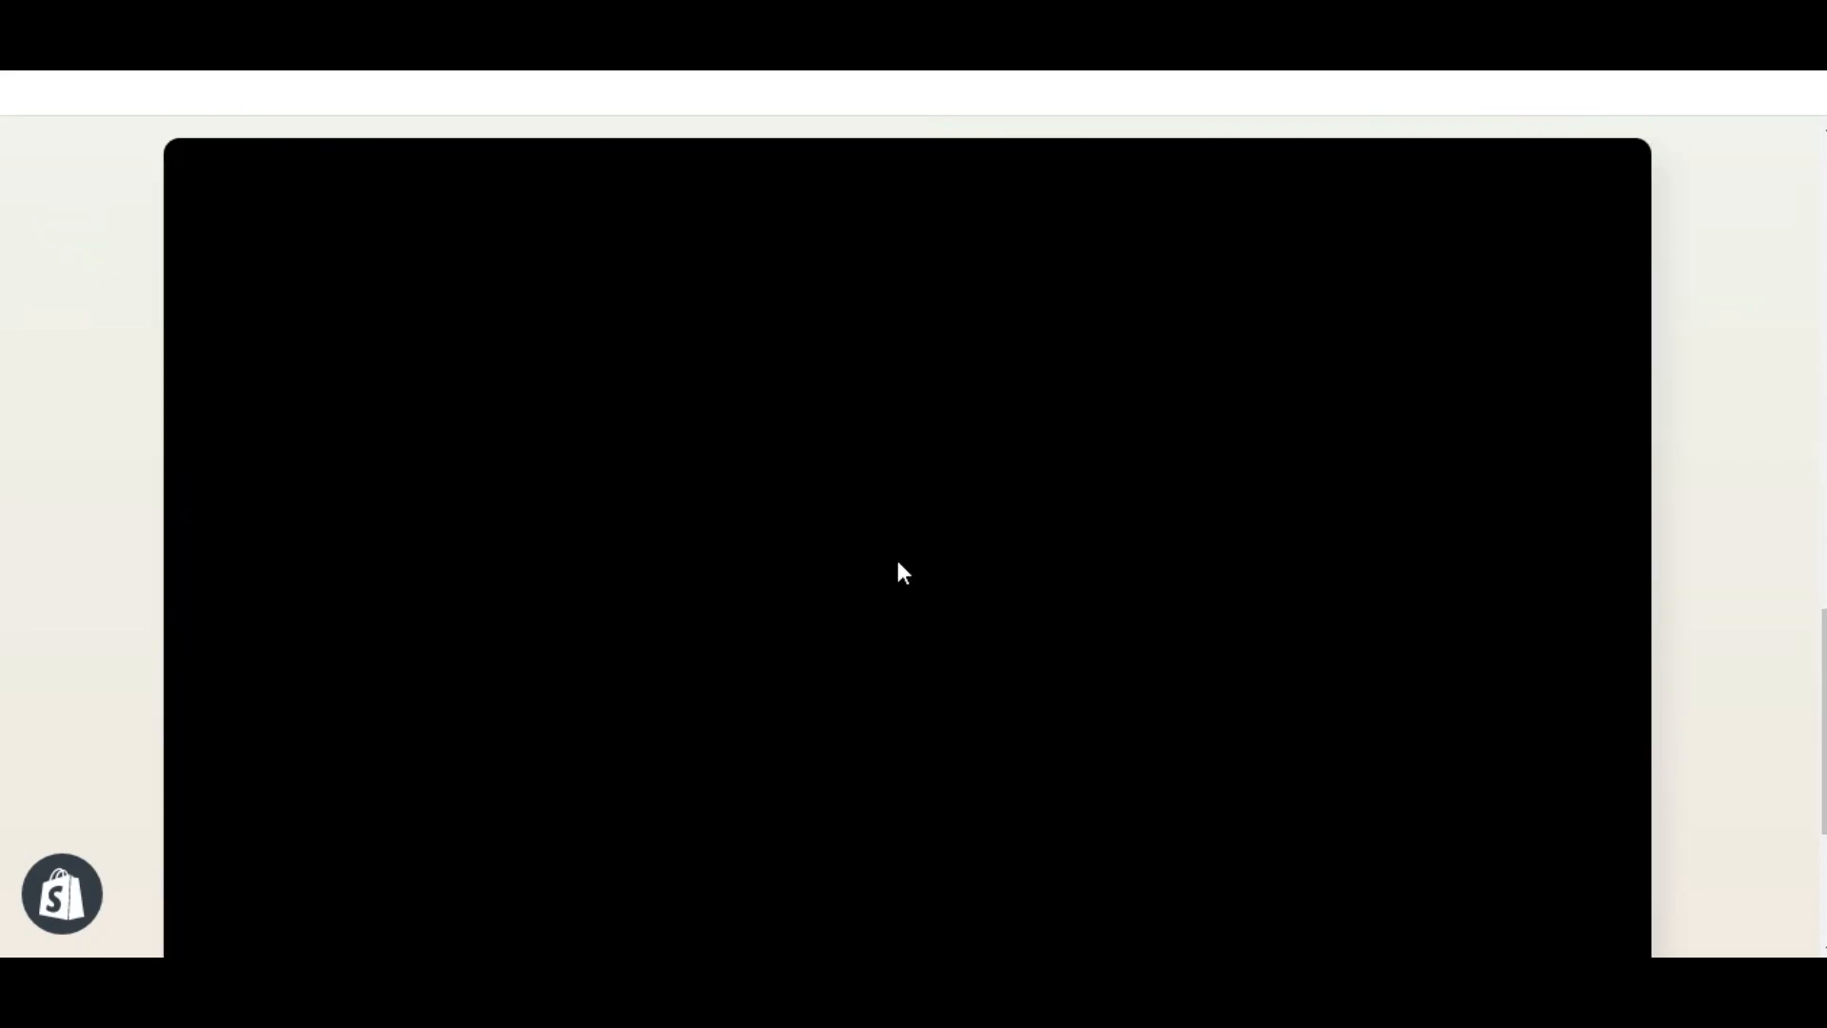
scroll(898, 562, "down", 3)
scroll(904, 571, "up", 2)
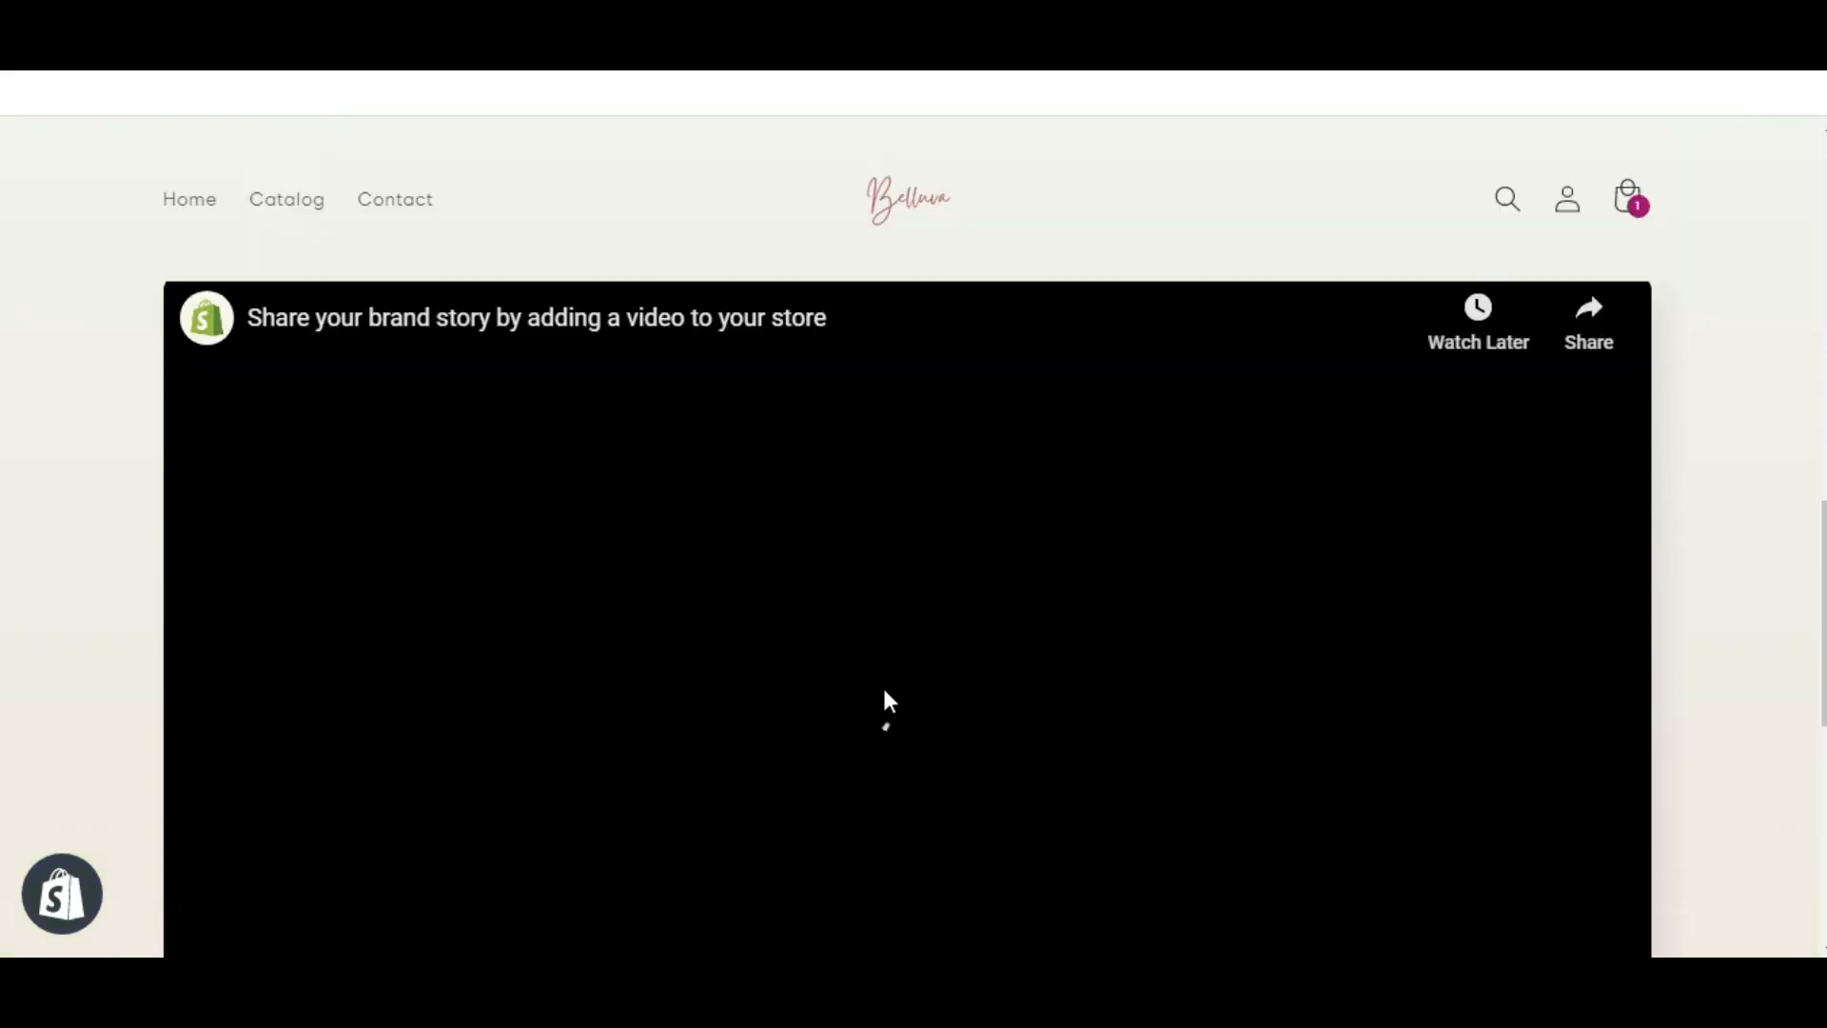
left_click(884, 690)
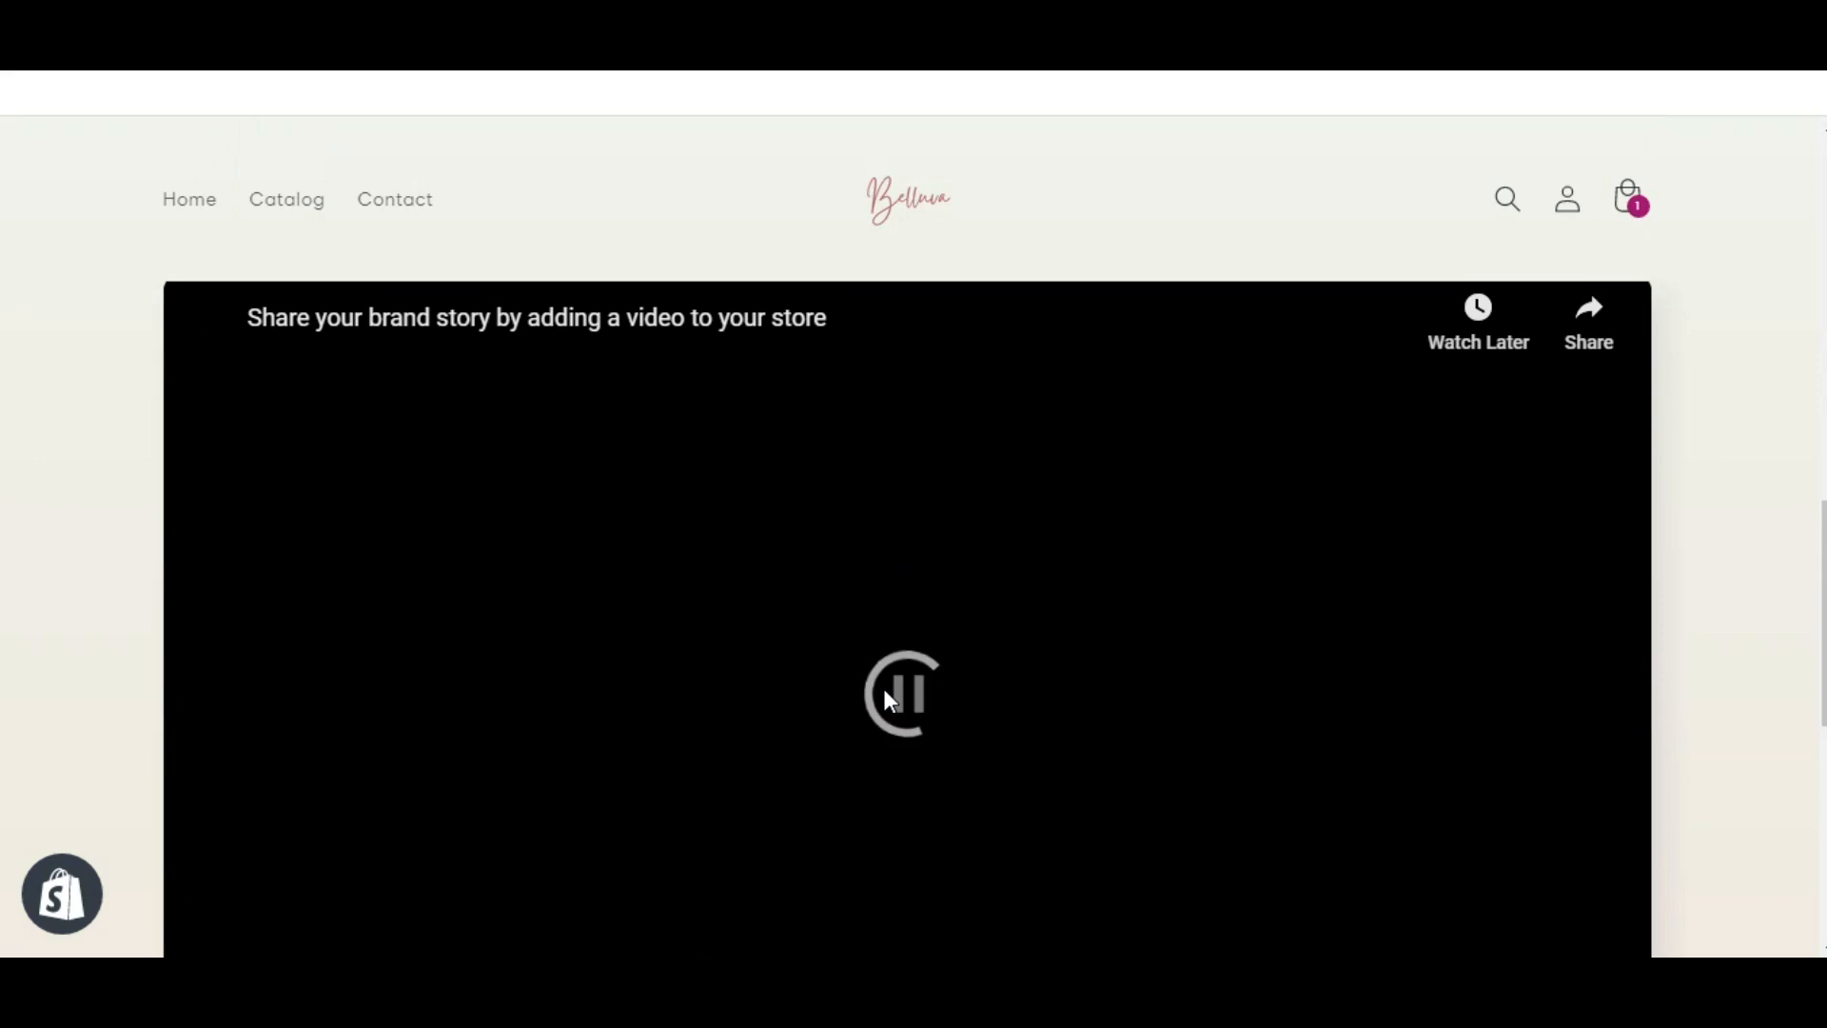
scroll(955, 668, "up", 1)
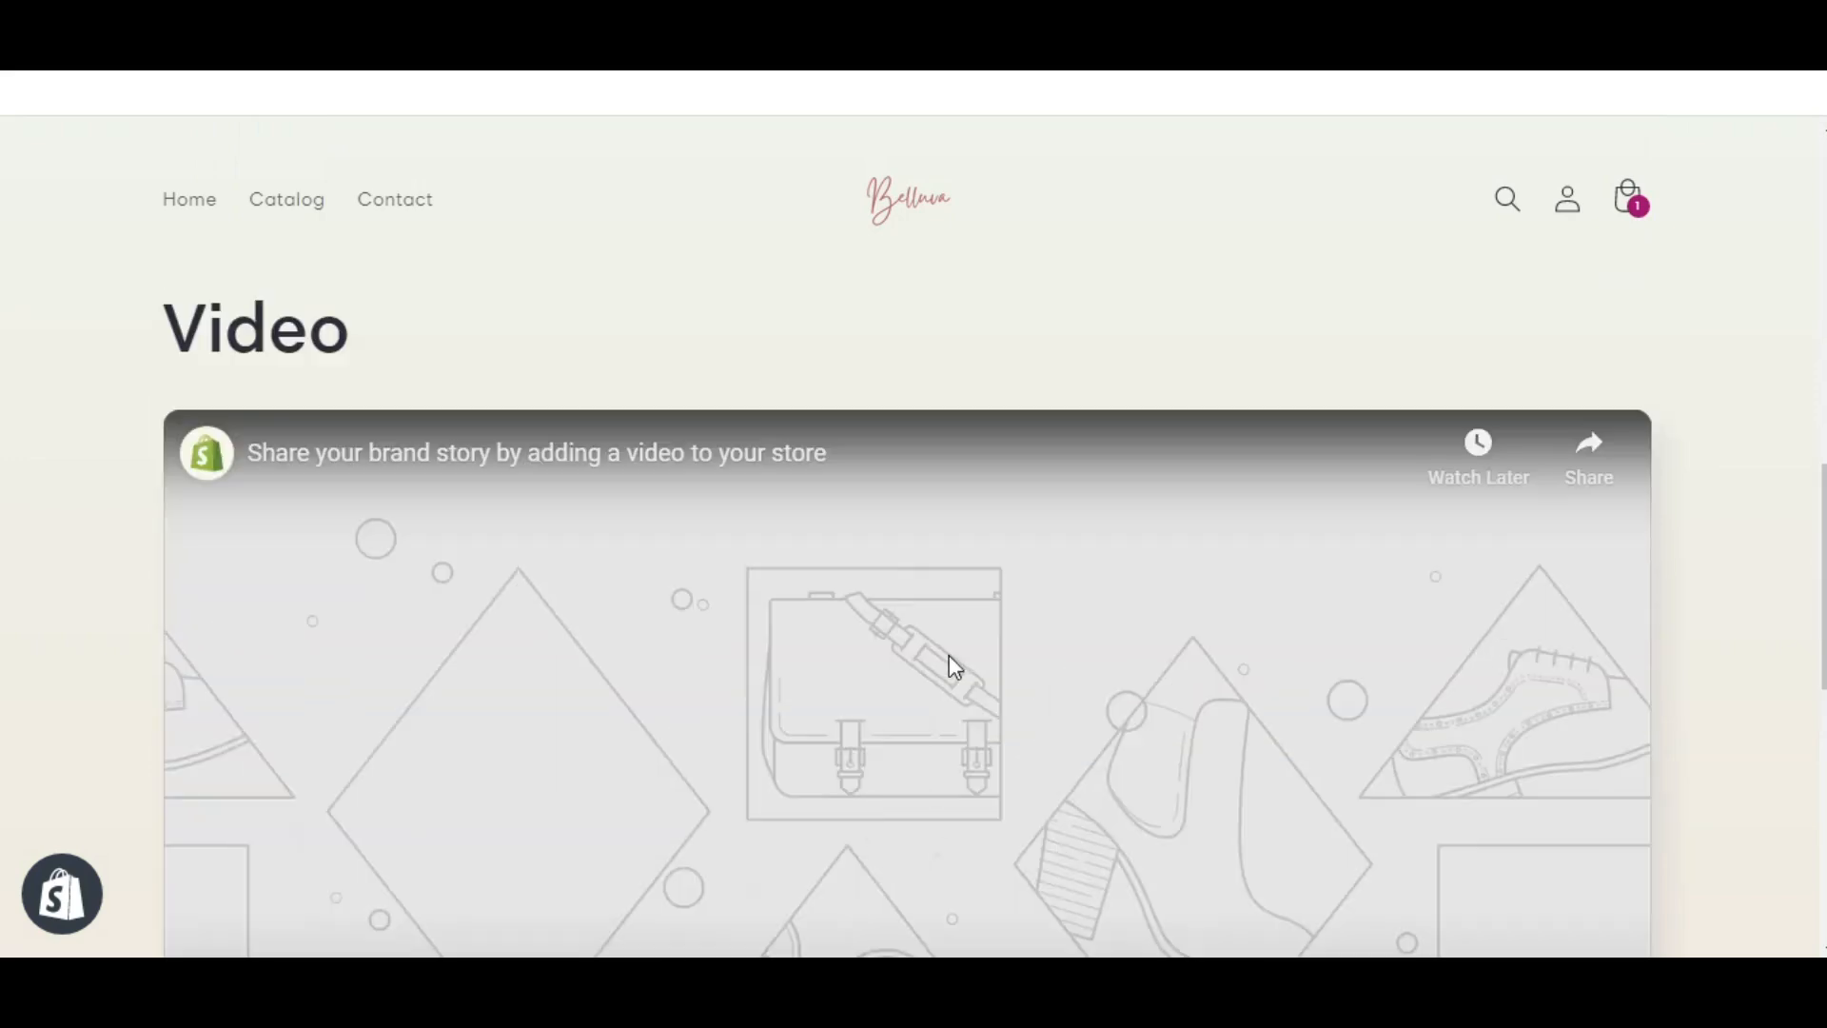
scroll(955, 669, "up", 6)
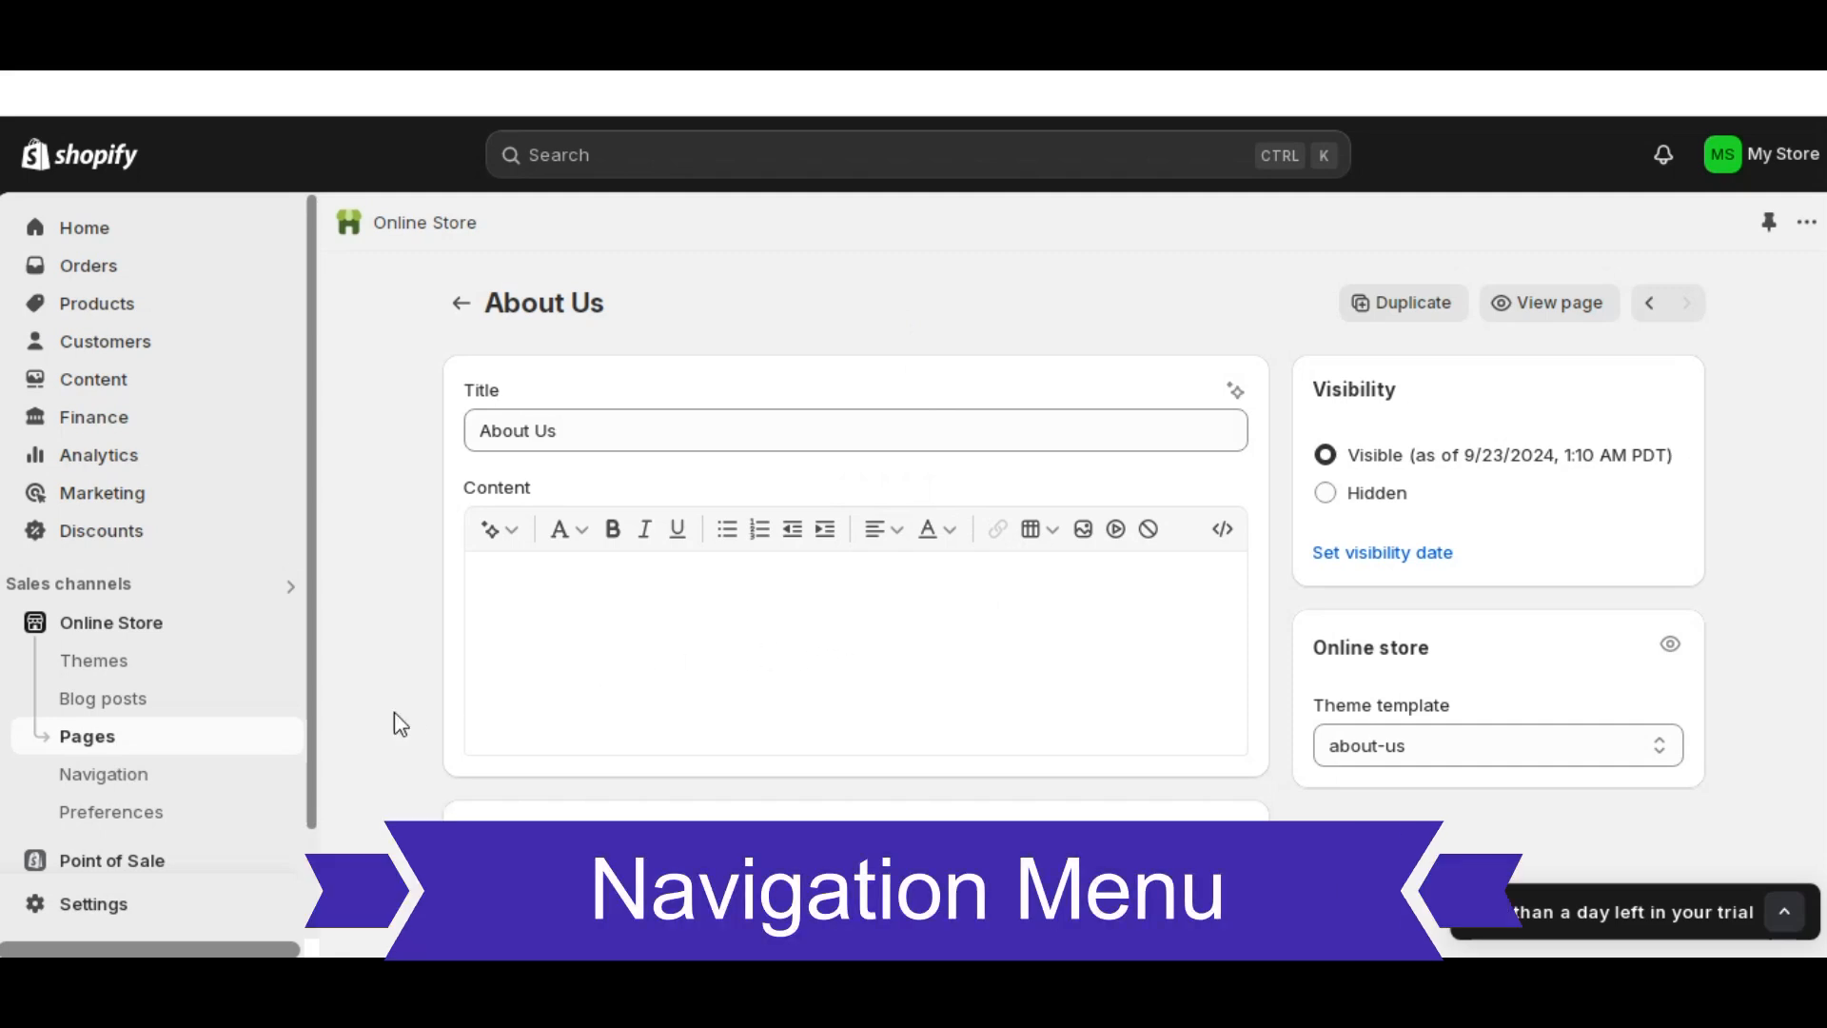
- Open the store's navigation settings and look over the storefront About Us page once more
left_click(152, 777)
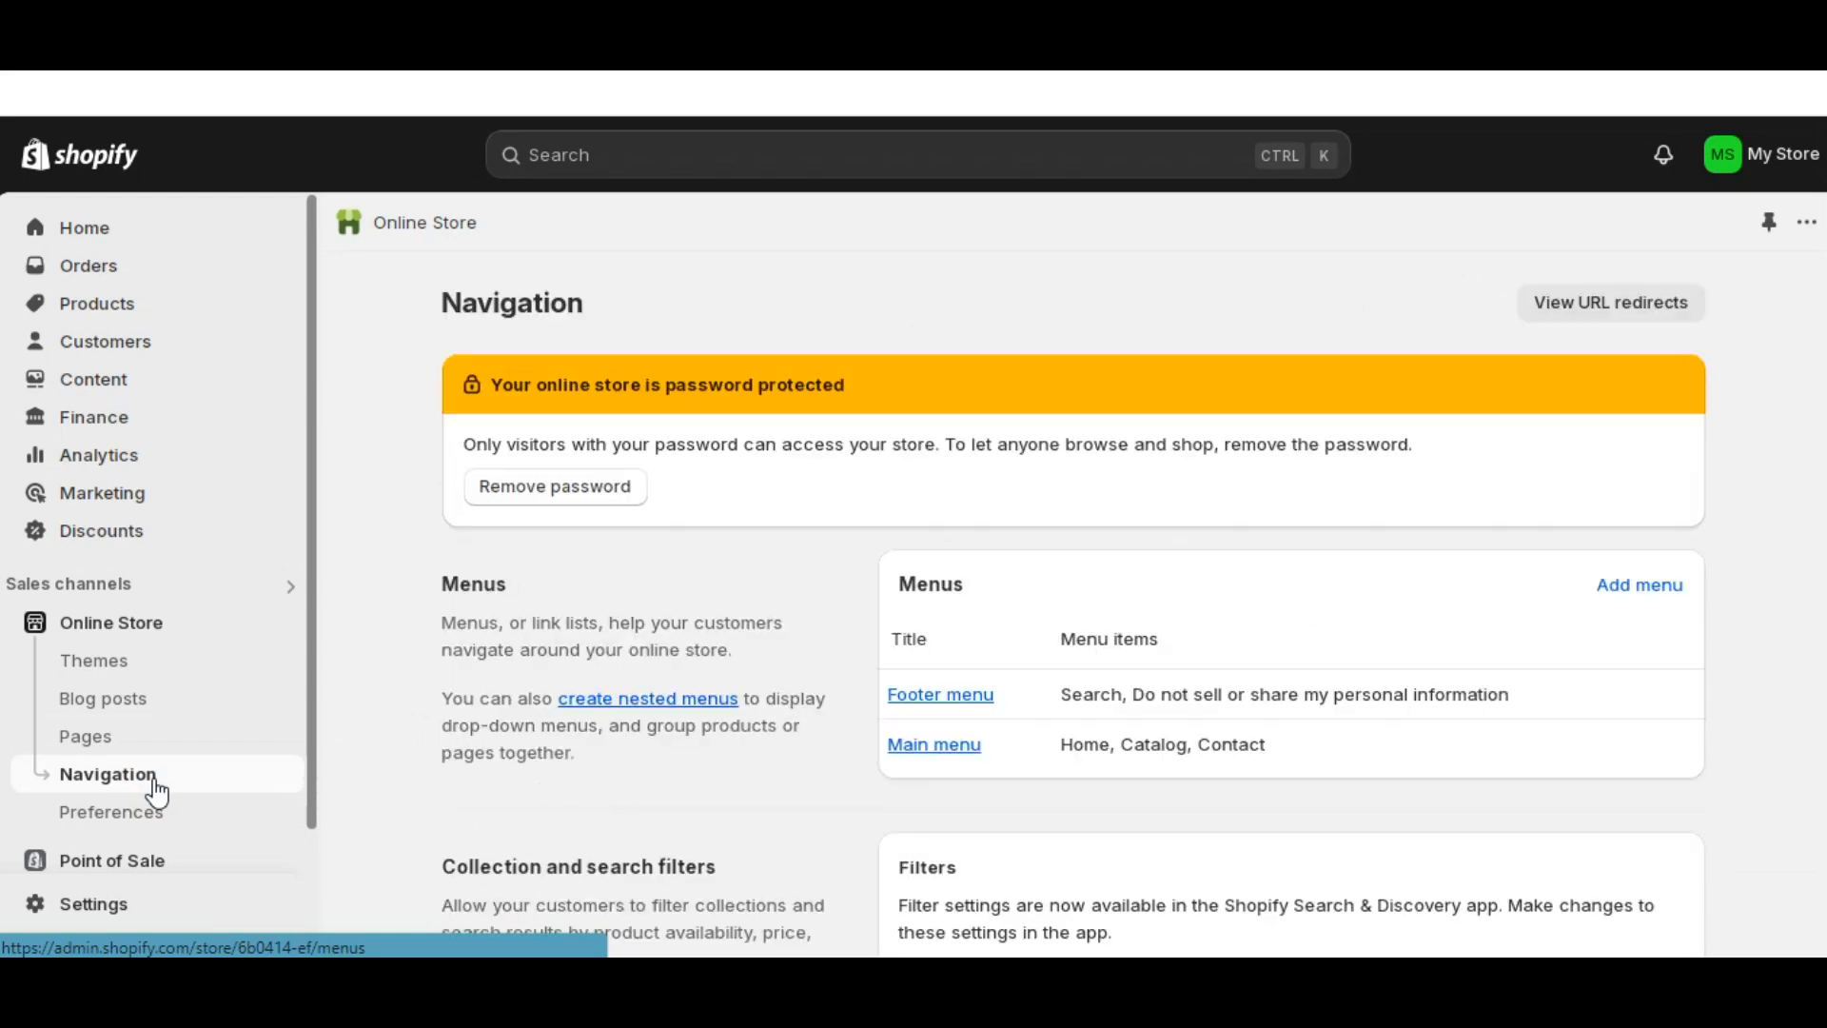
scroll(951, 710, "down", 1)
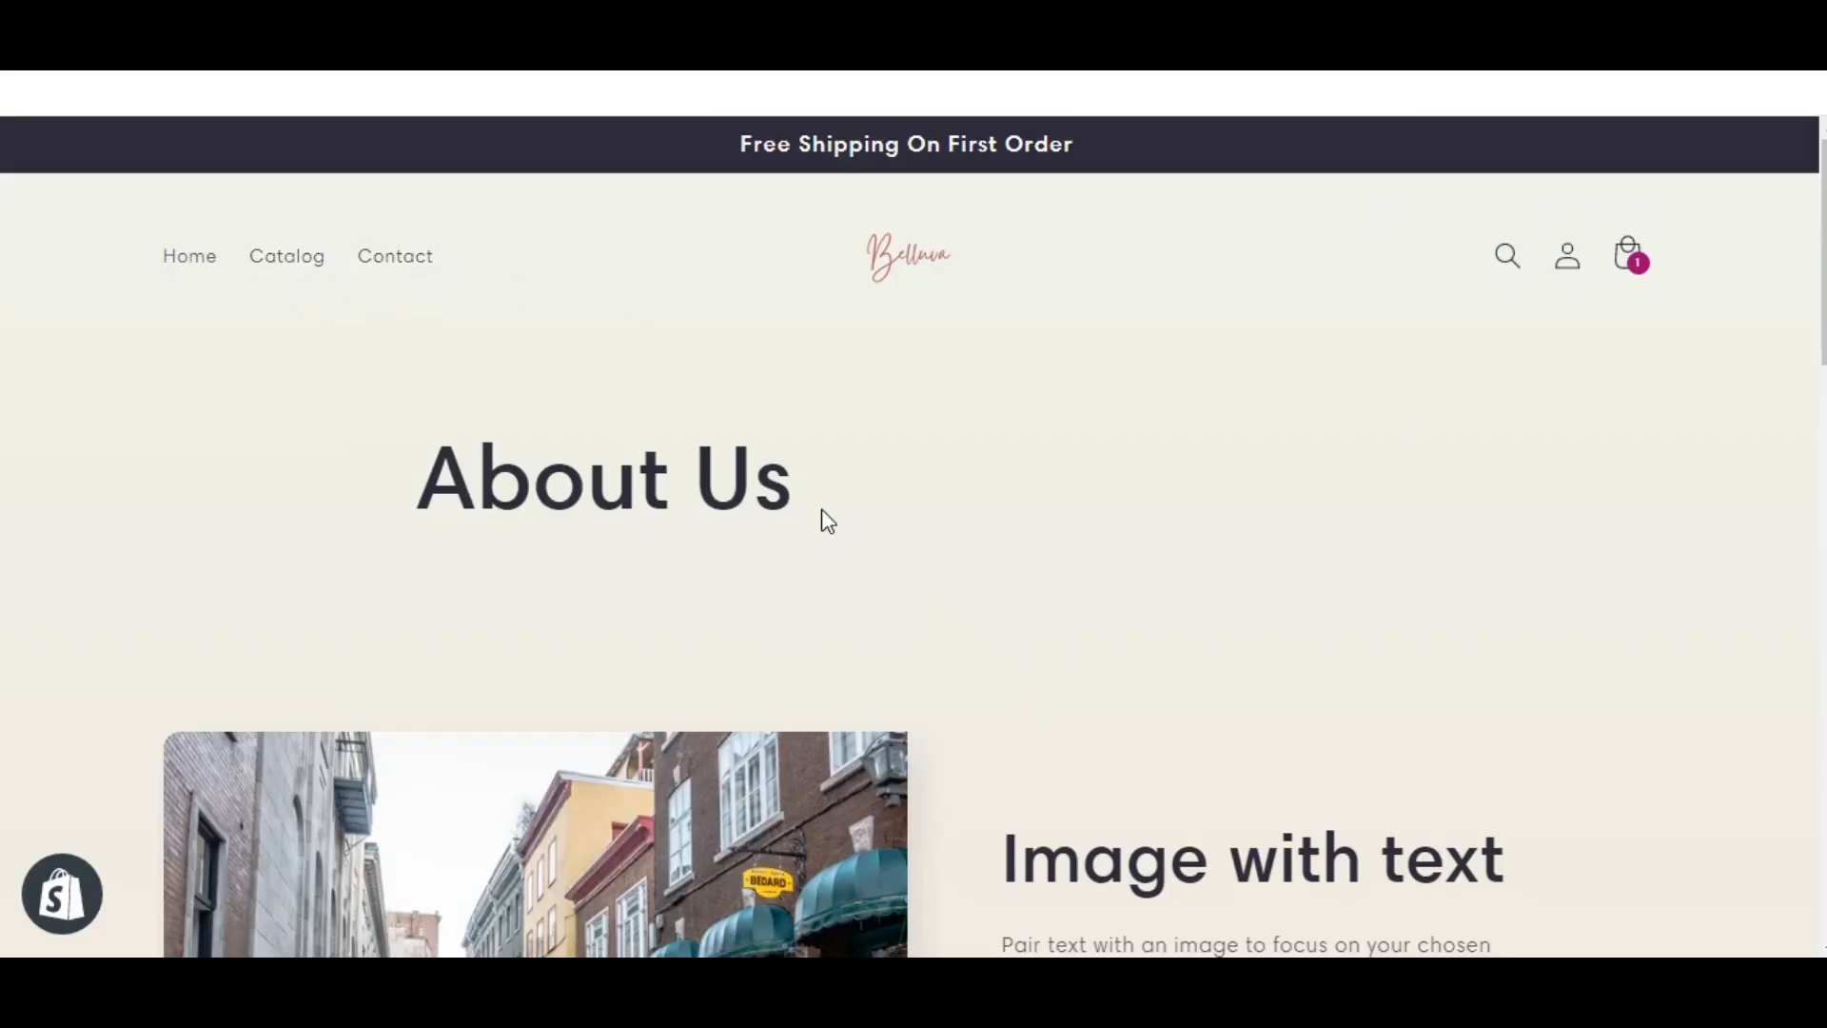
scroll(828, 521, "down", 10)
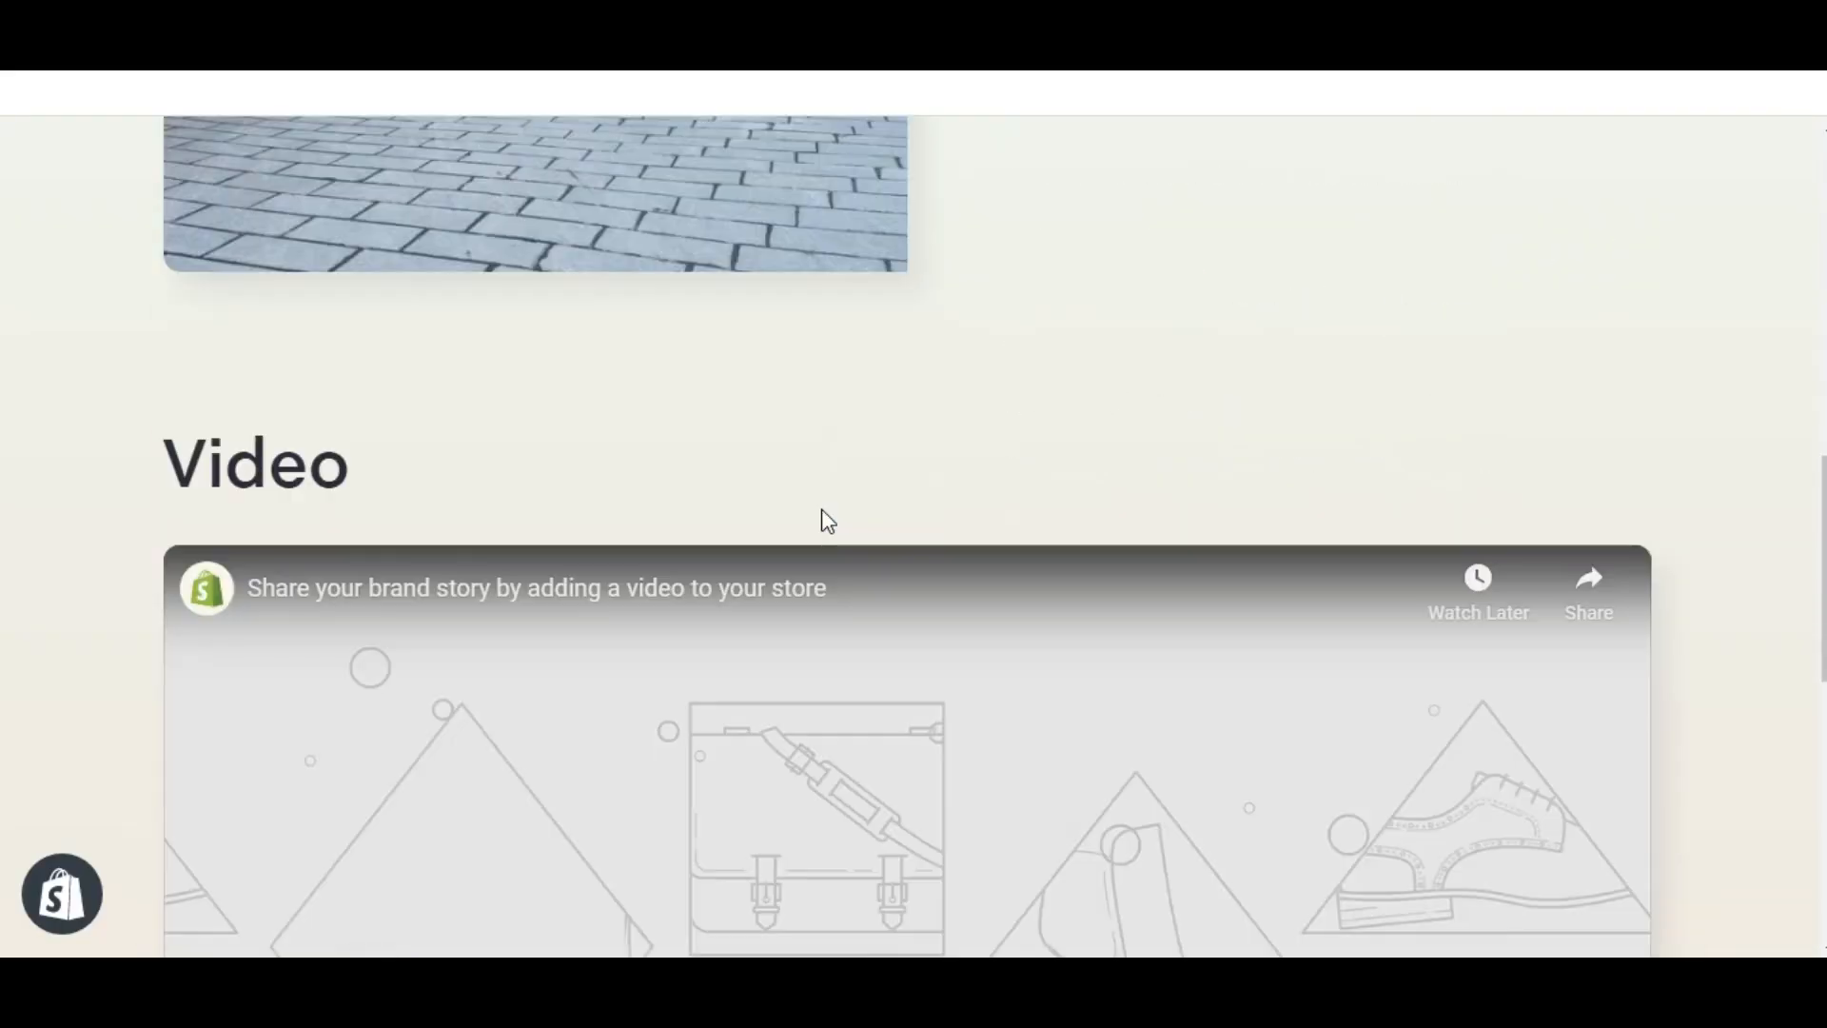
scroll(820, 518, "down", 10)
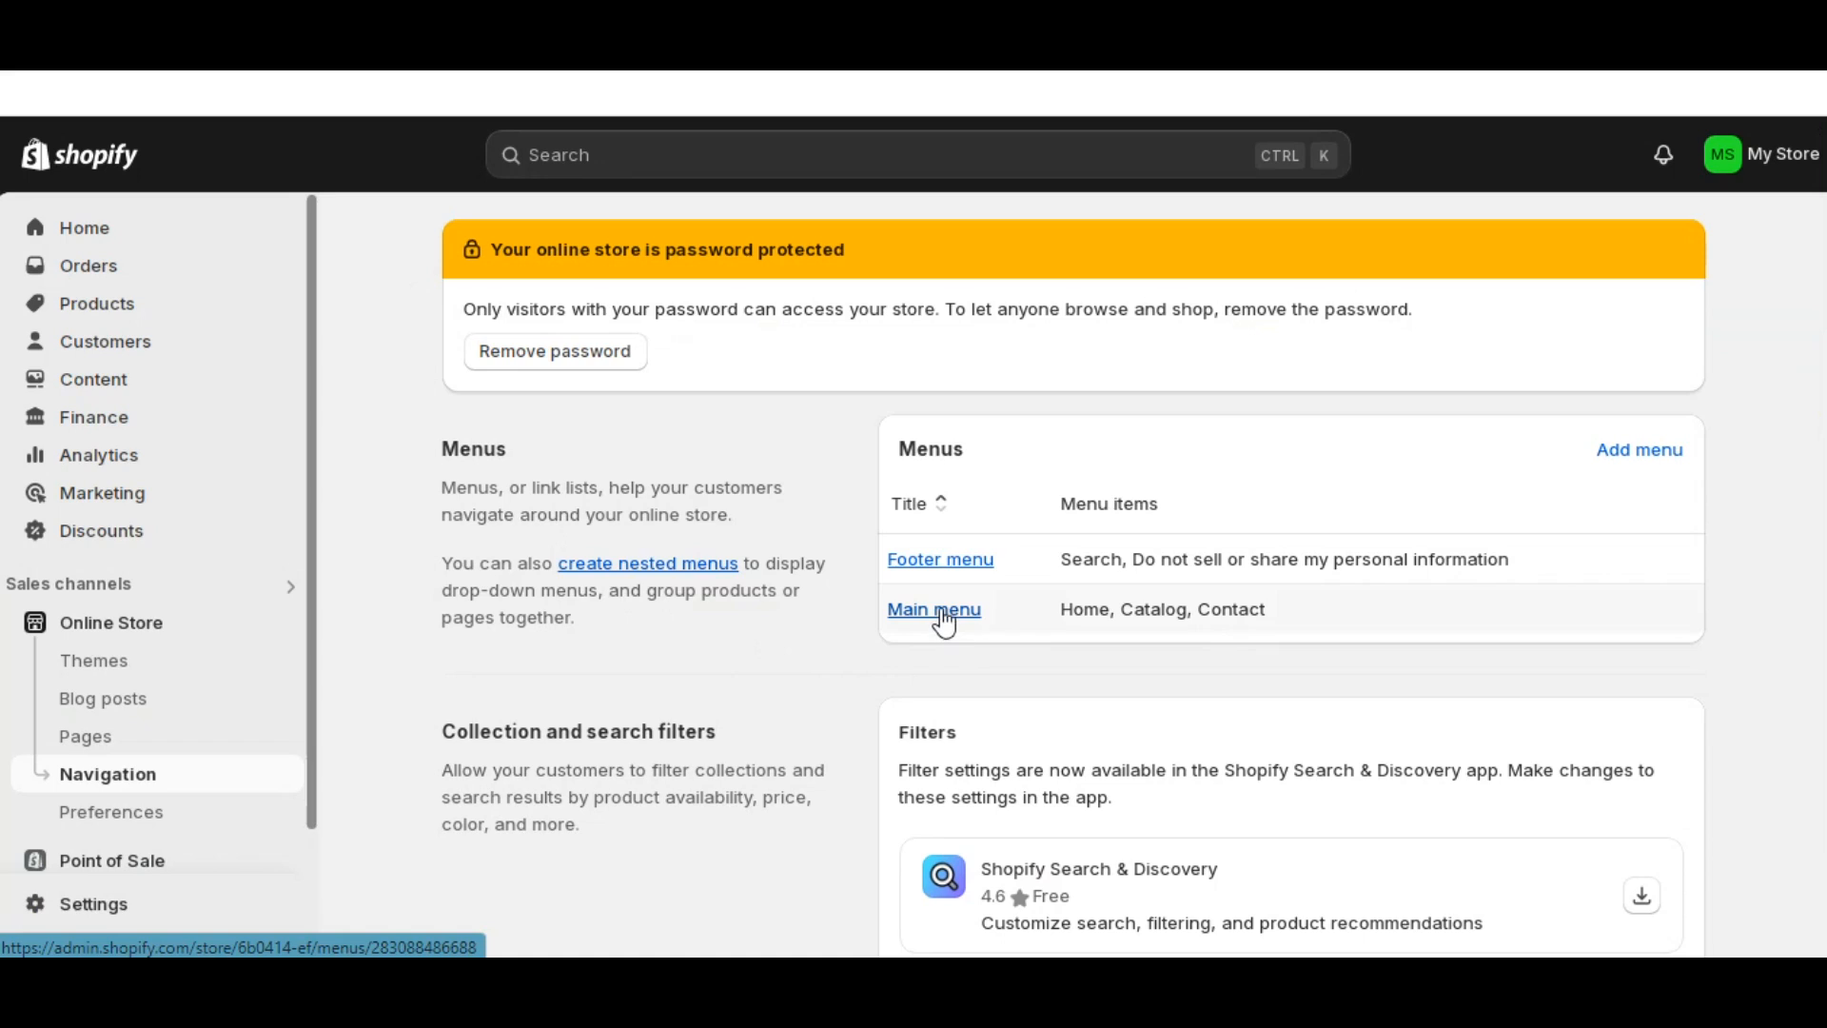
- Open the Main menu and remove its Contact, Catalog and Home items
left_click(942, 614)
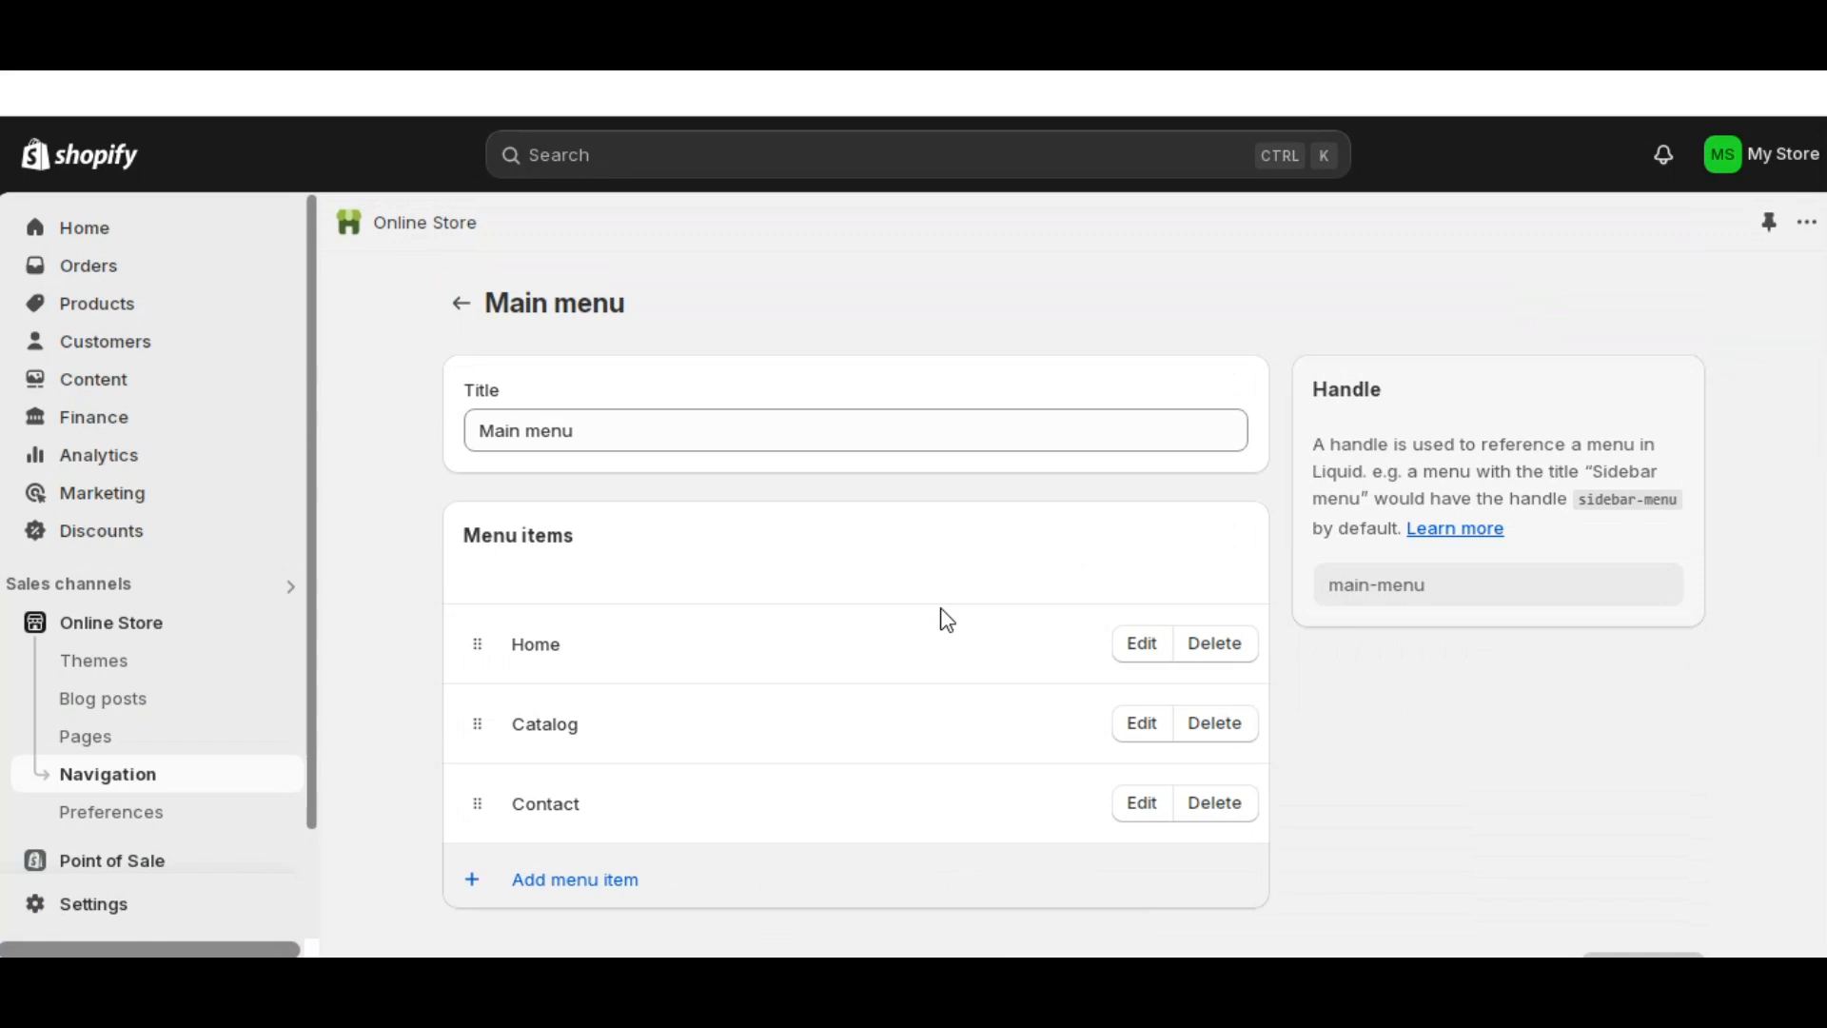
left_click(1220, 809)
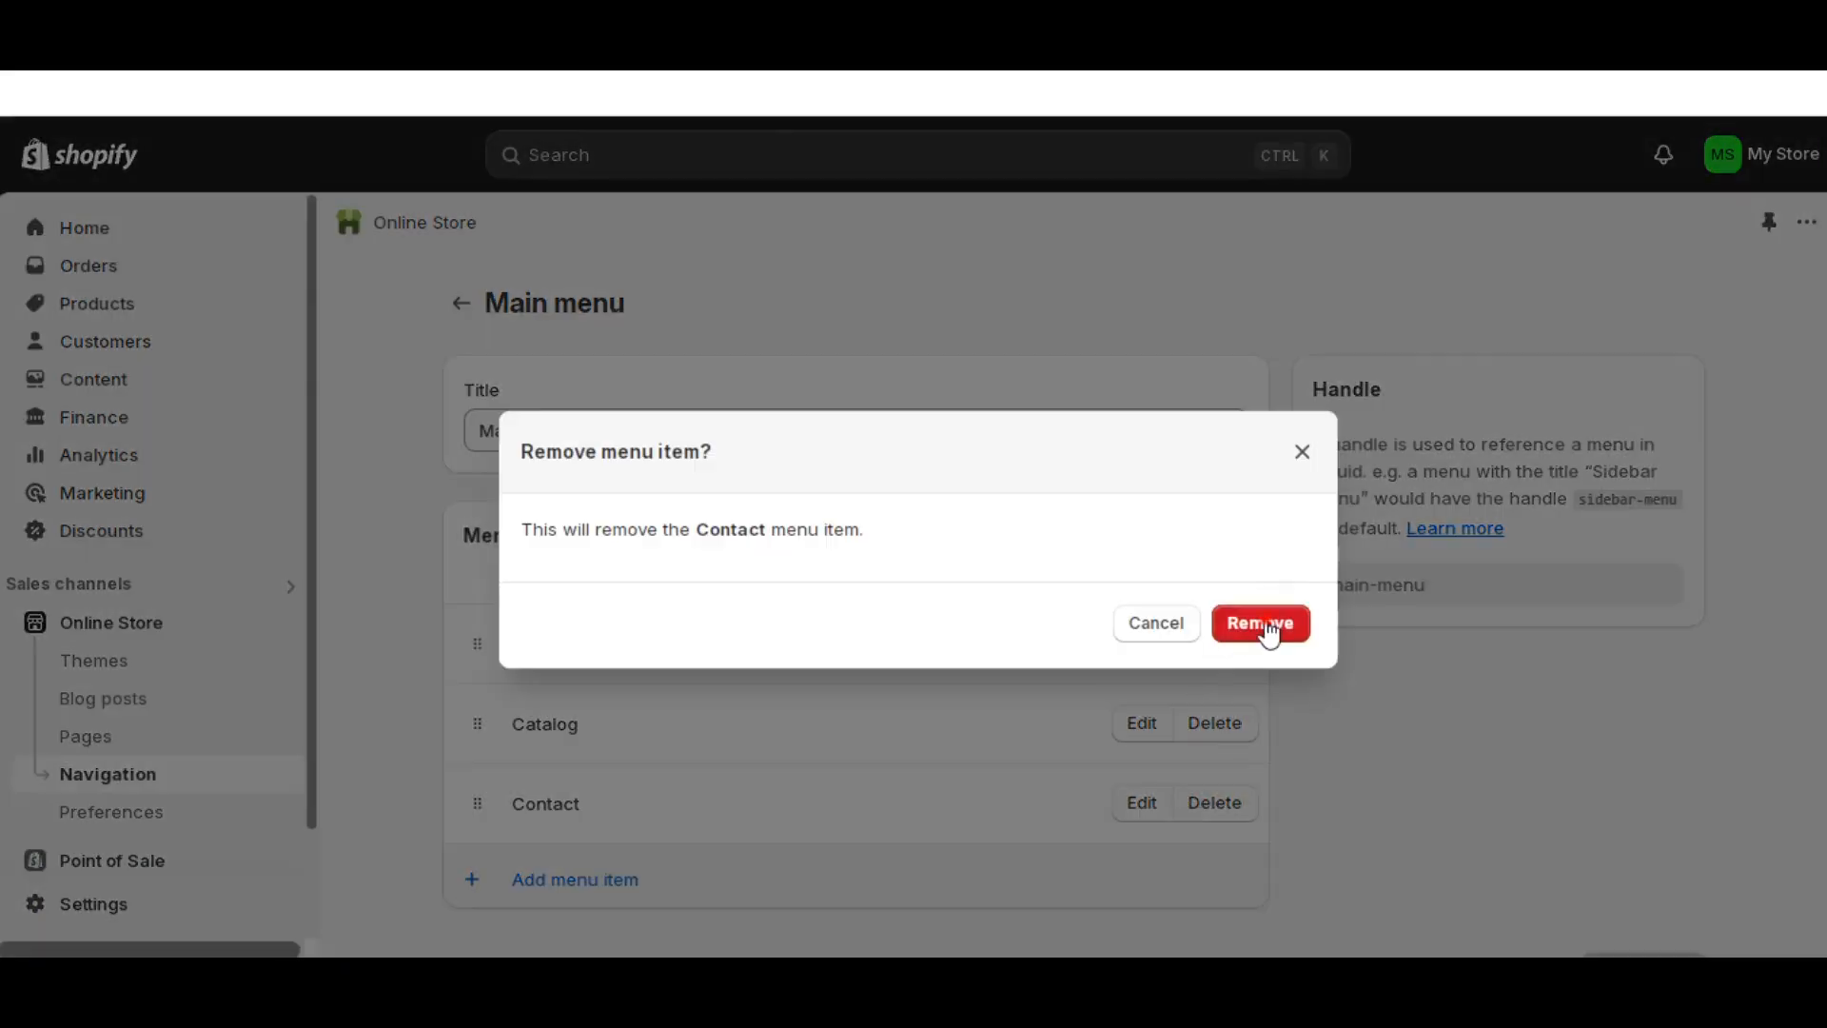
left_click(1268, 635)
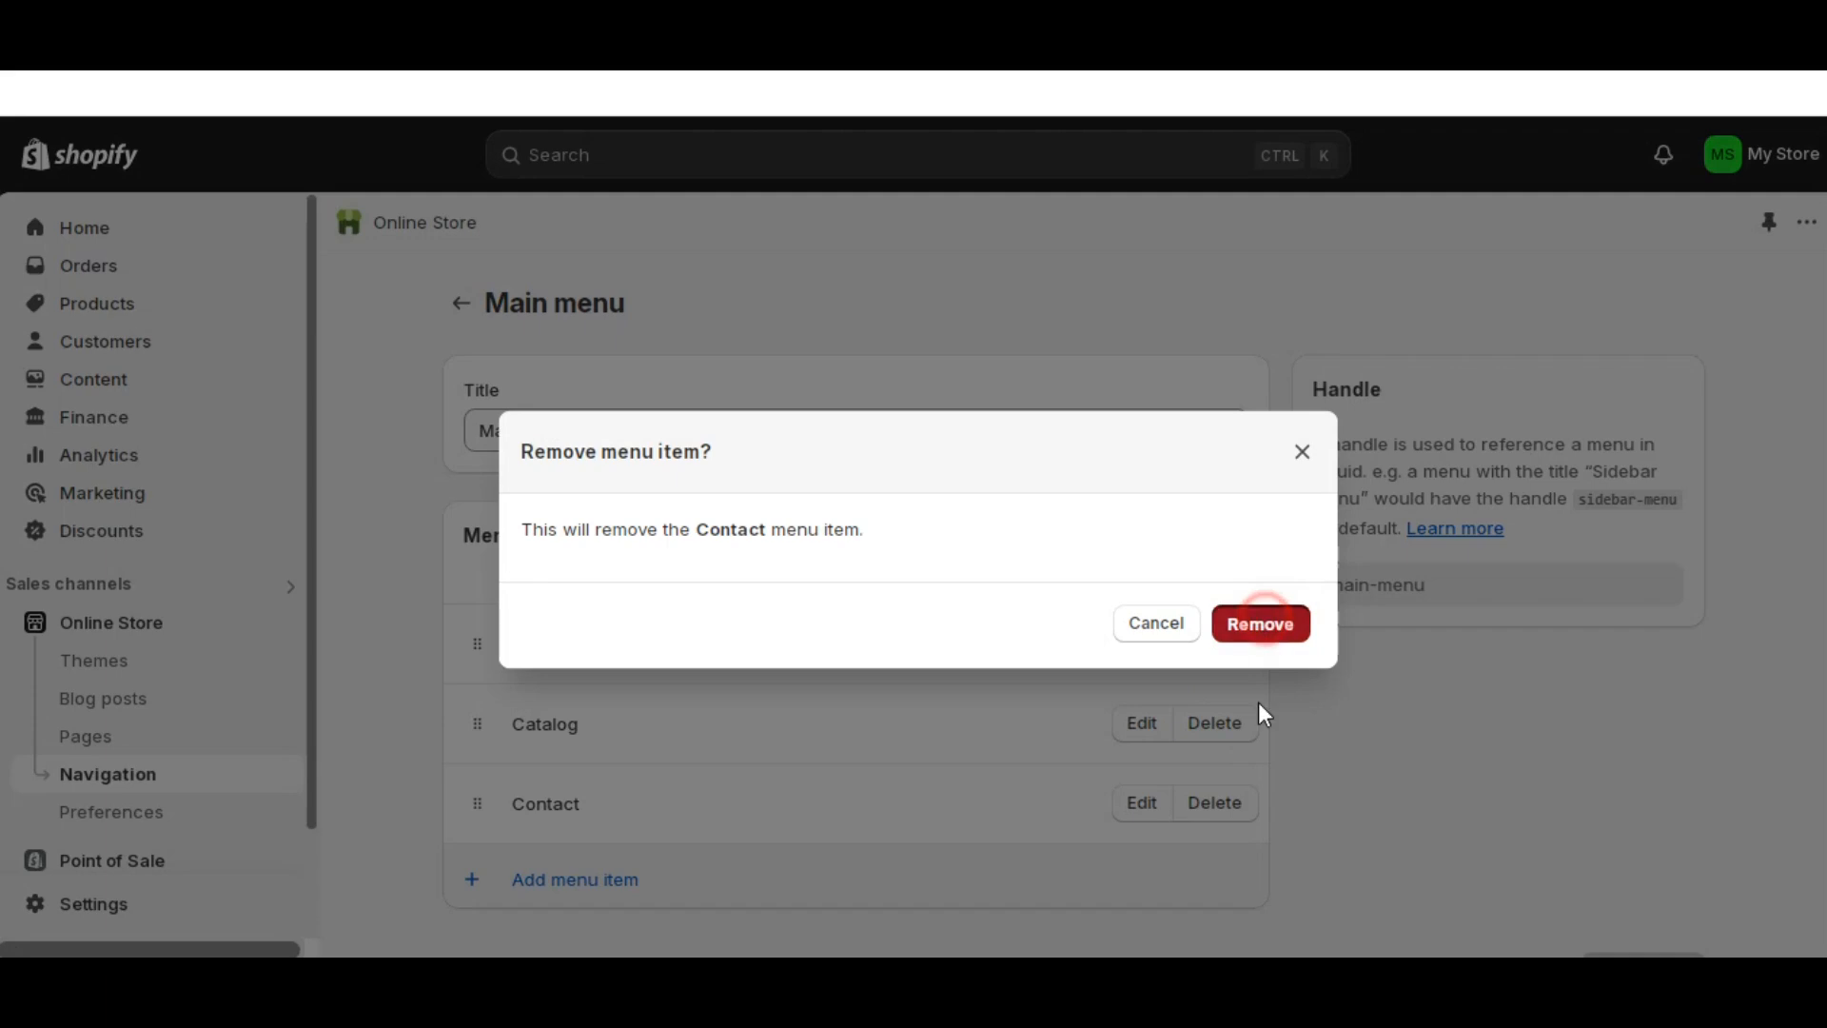
left_click(1252, 647)
left_click(1253, 620)
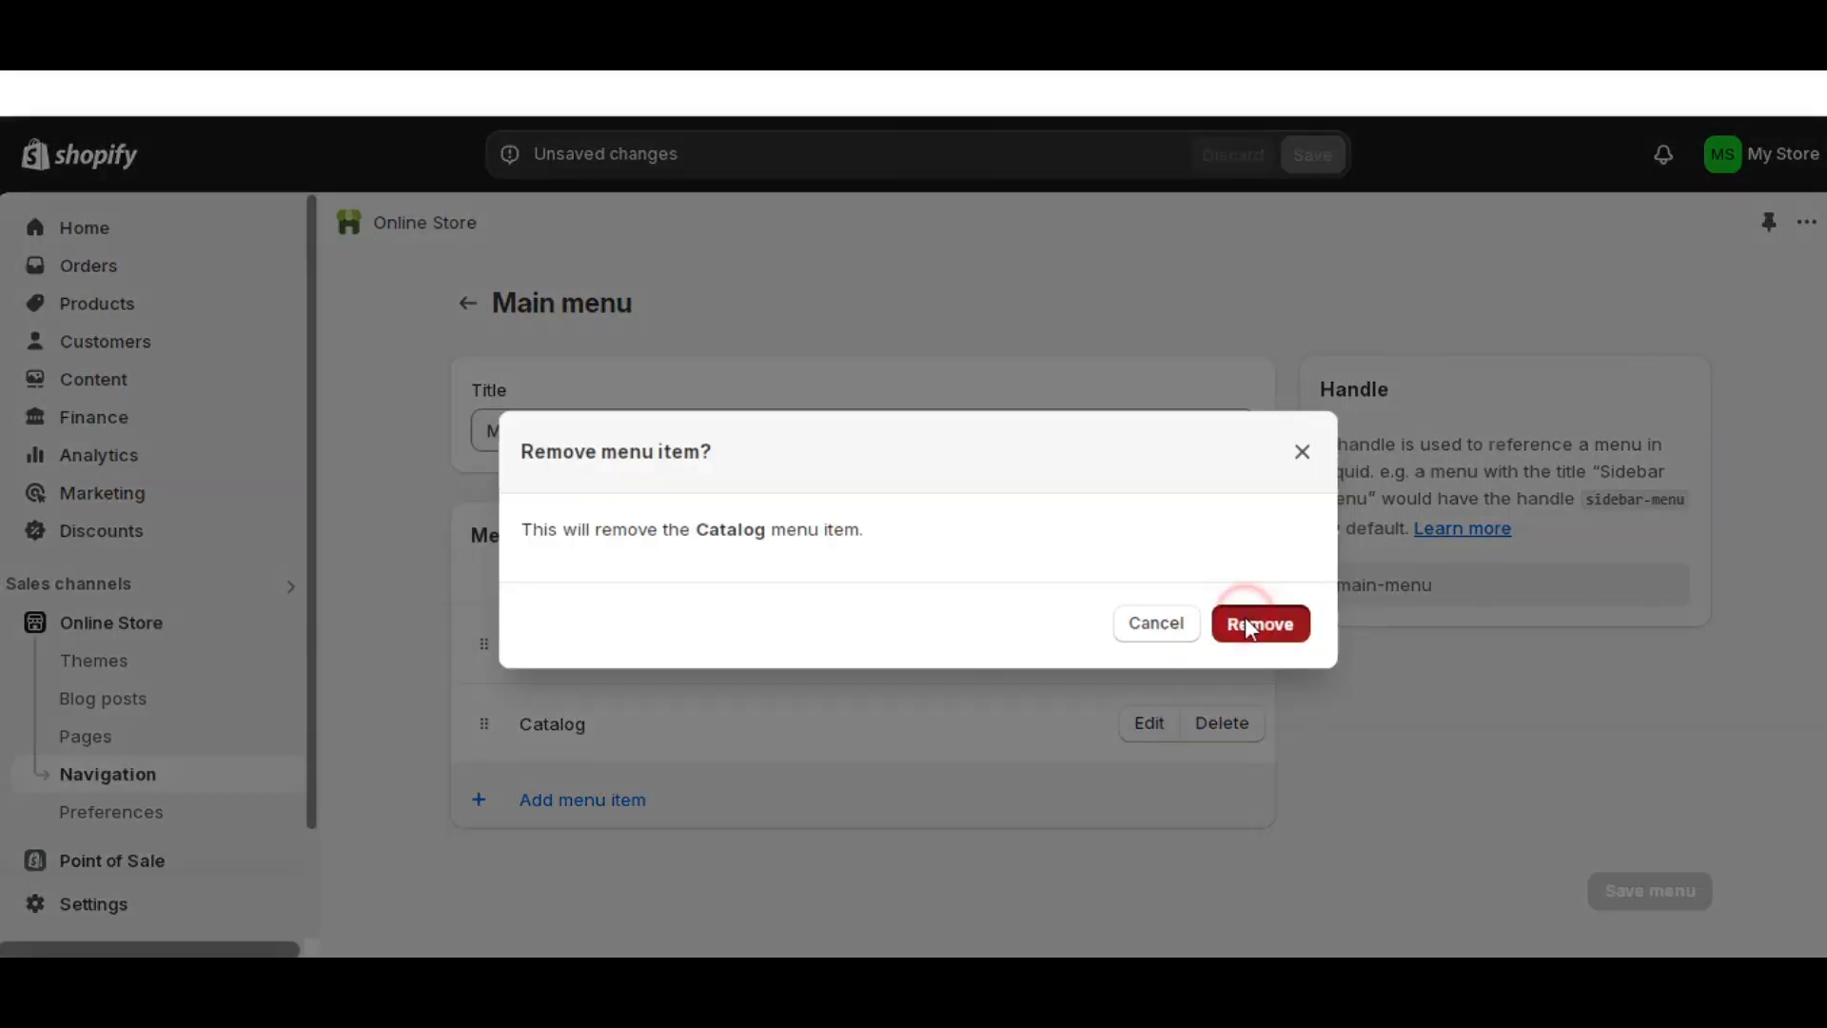
left_click(1231, 632)
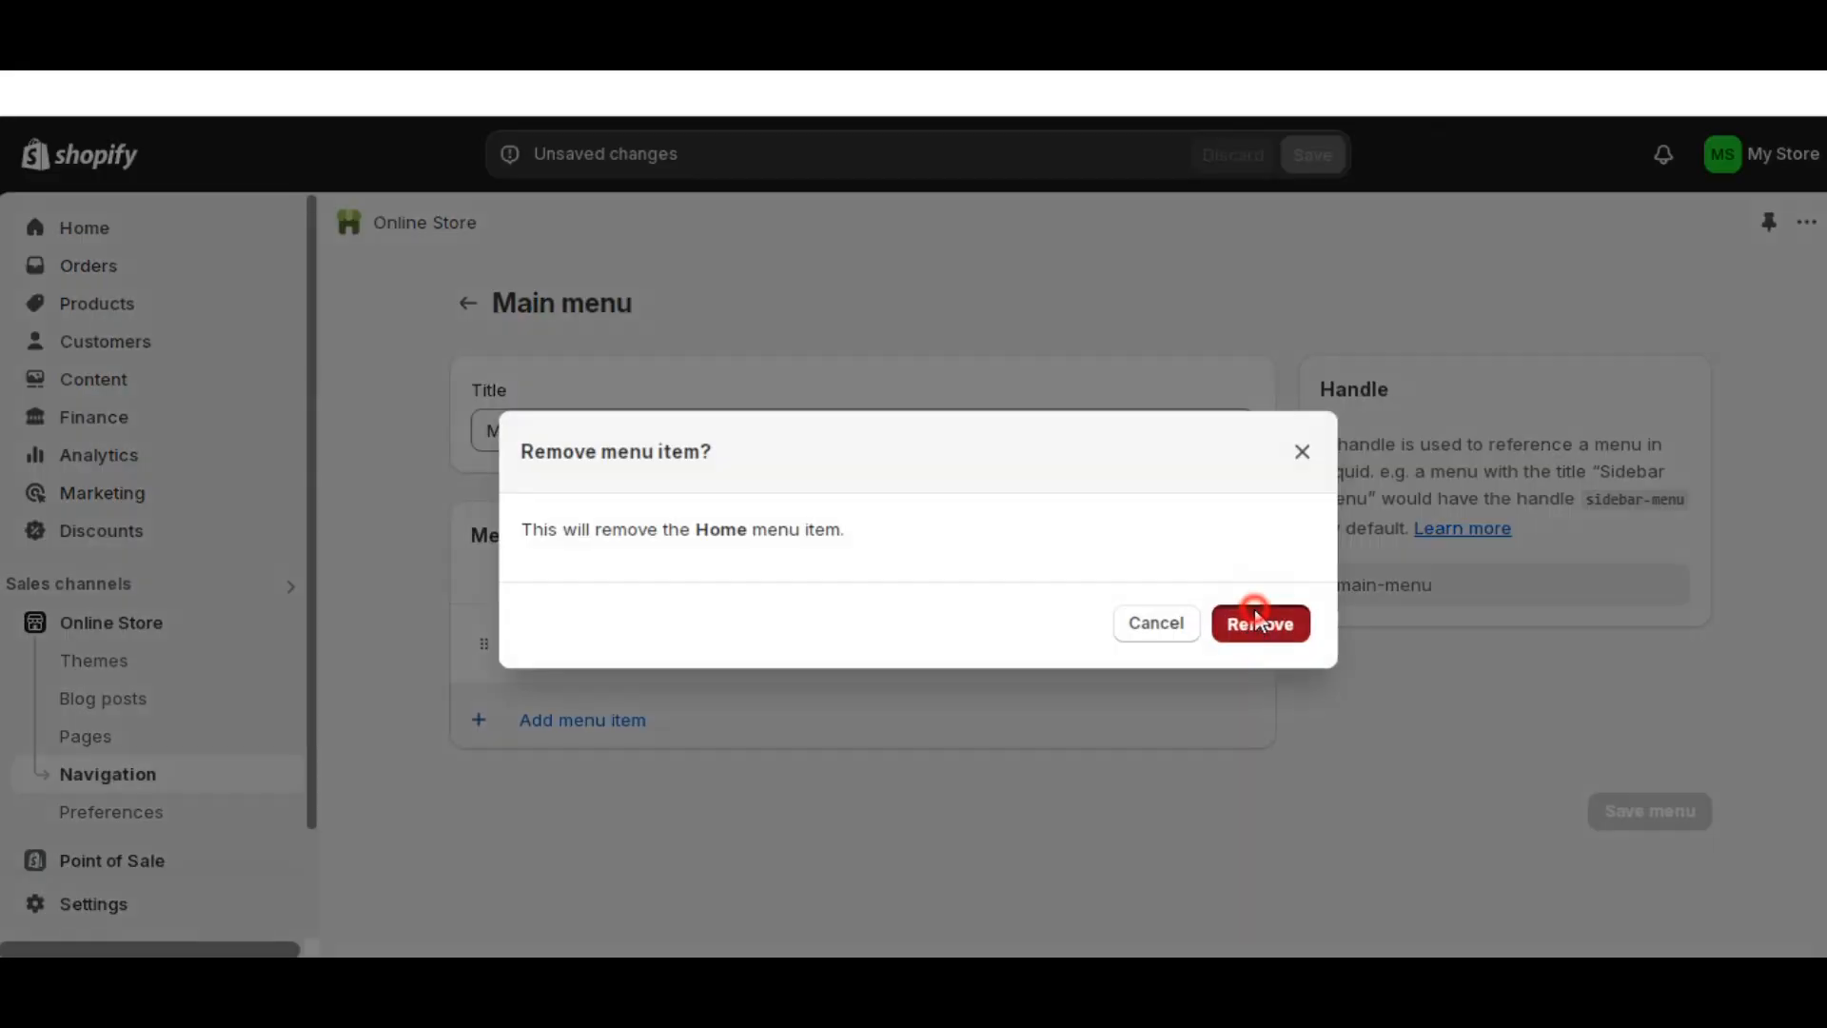
left_click(1255, 619)
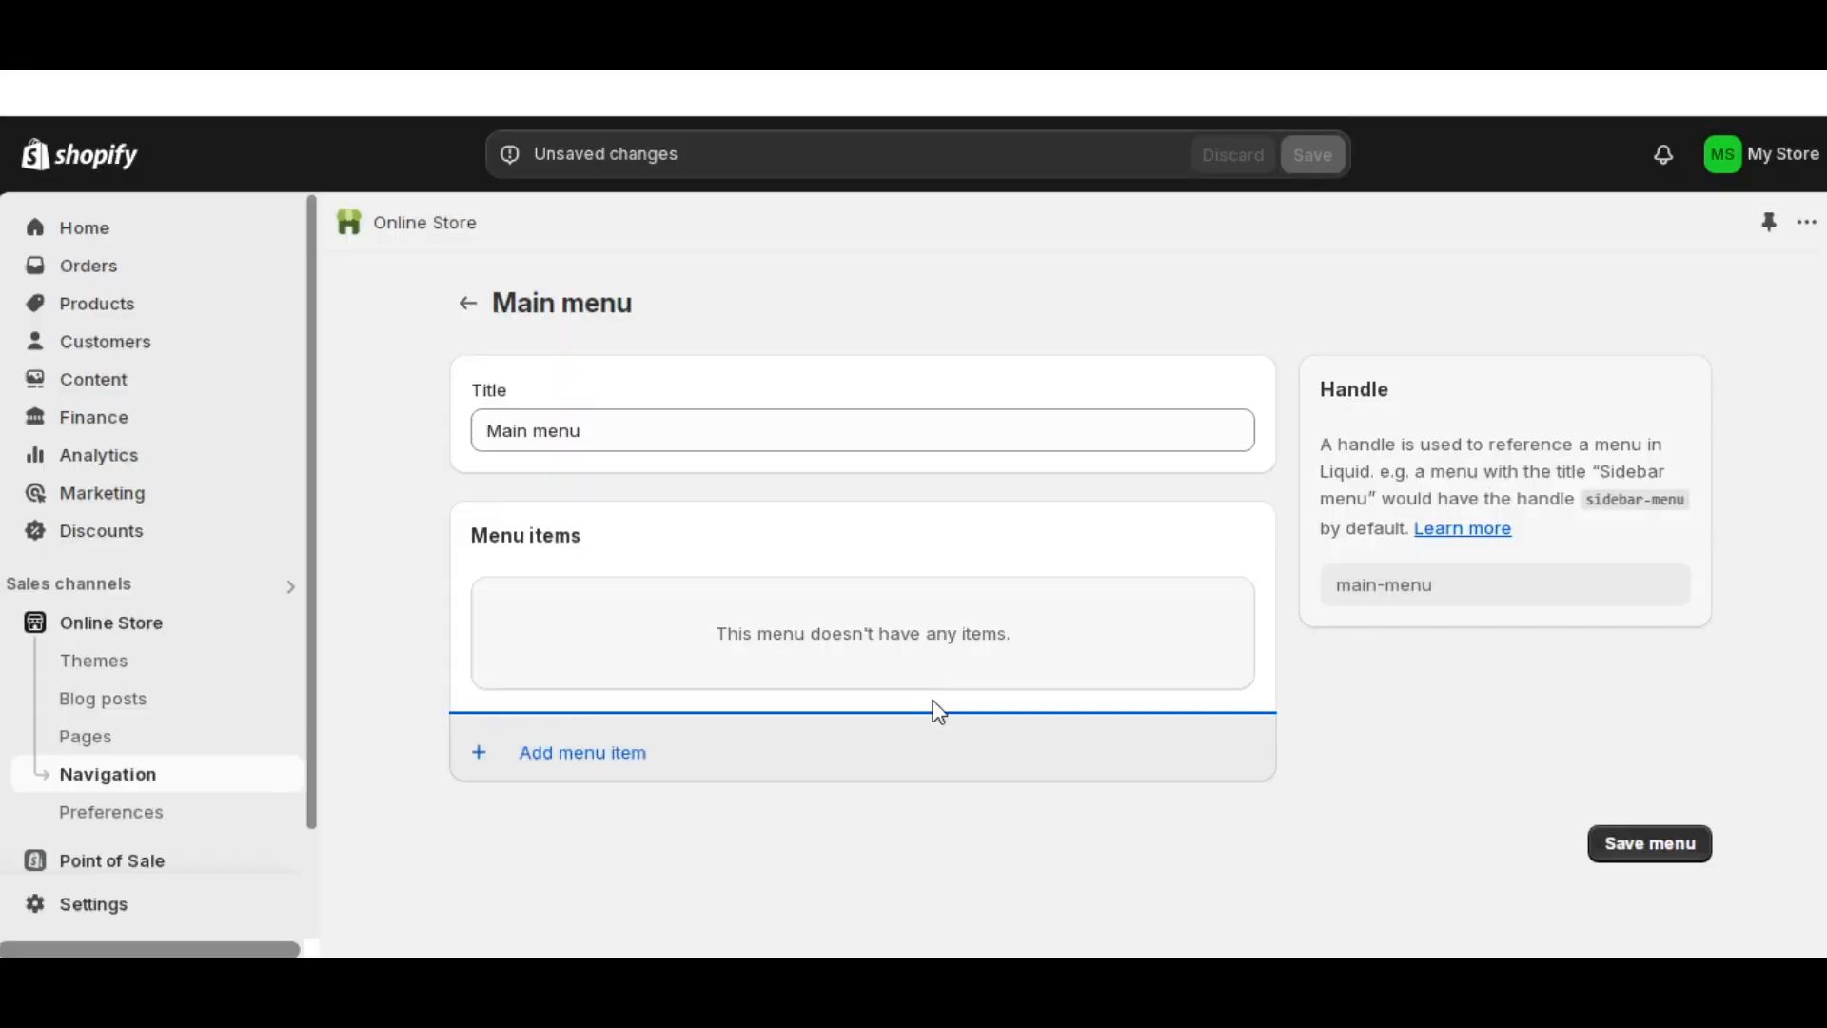
- Add a Beauty item to the Main menu that links to the Beauty collection
left_click(584, 754)
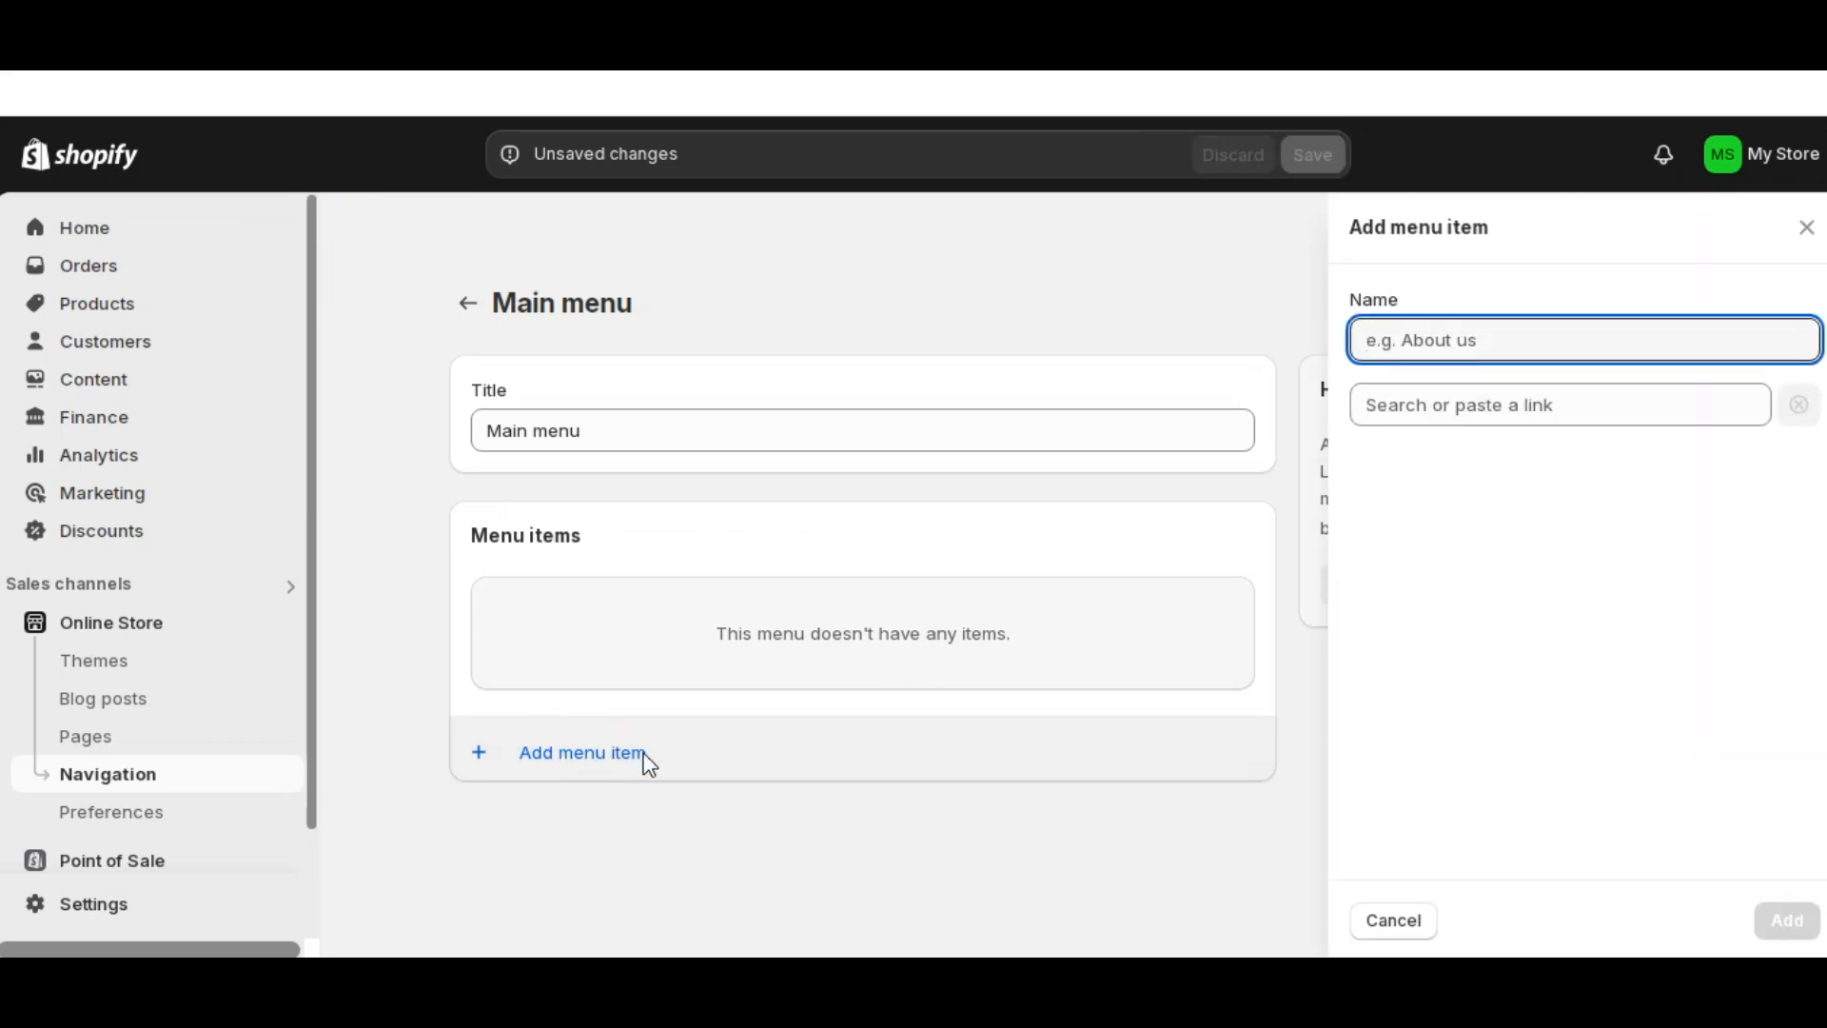
left_click(1429, 390)
left_click(1481, 569)
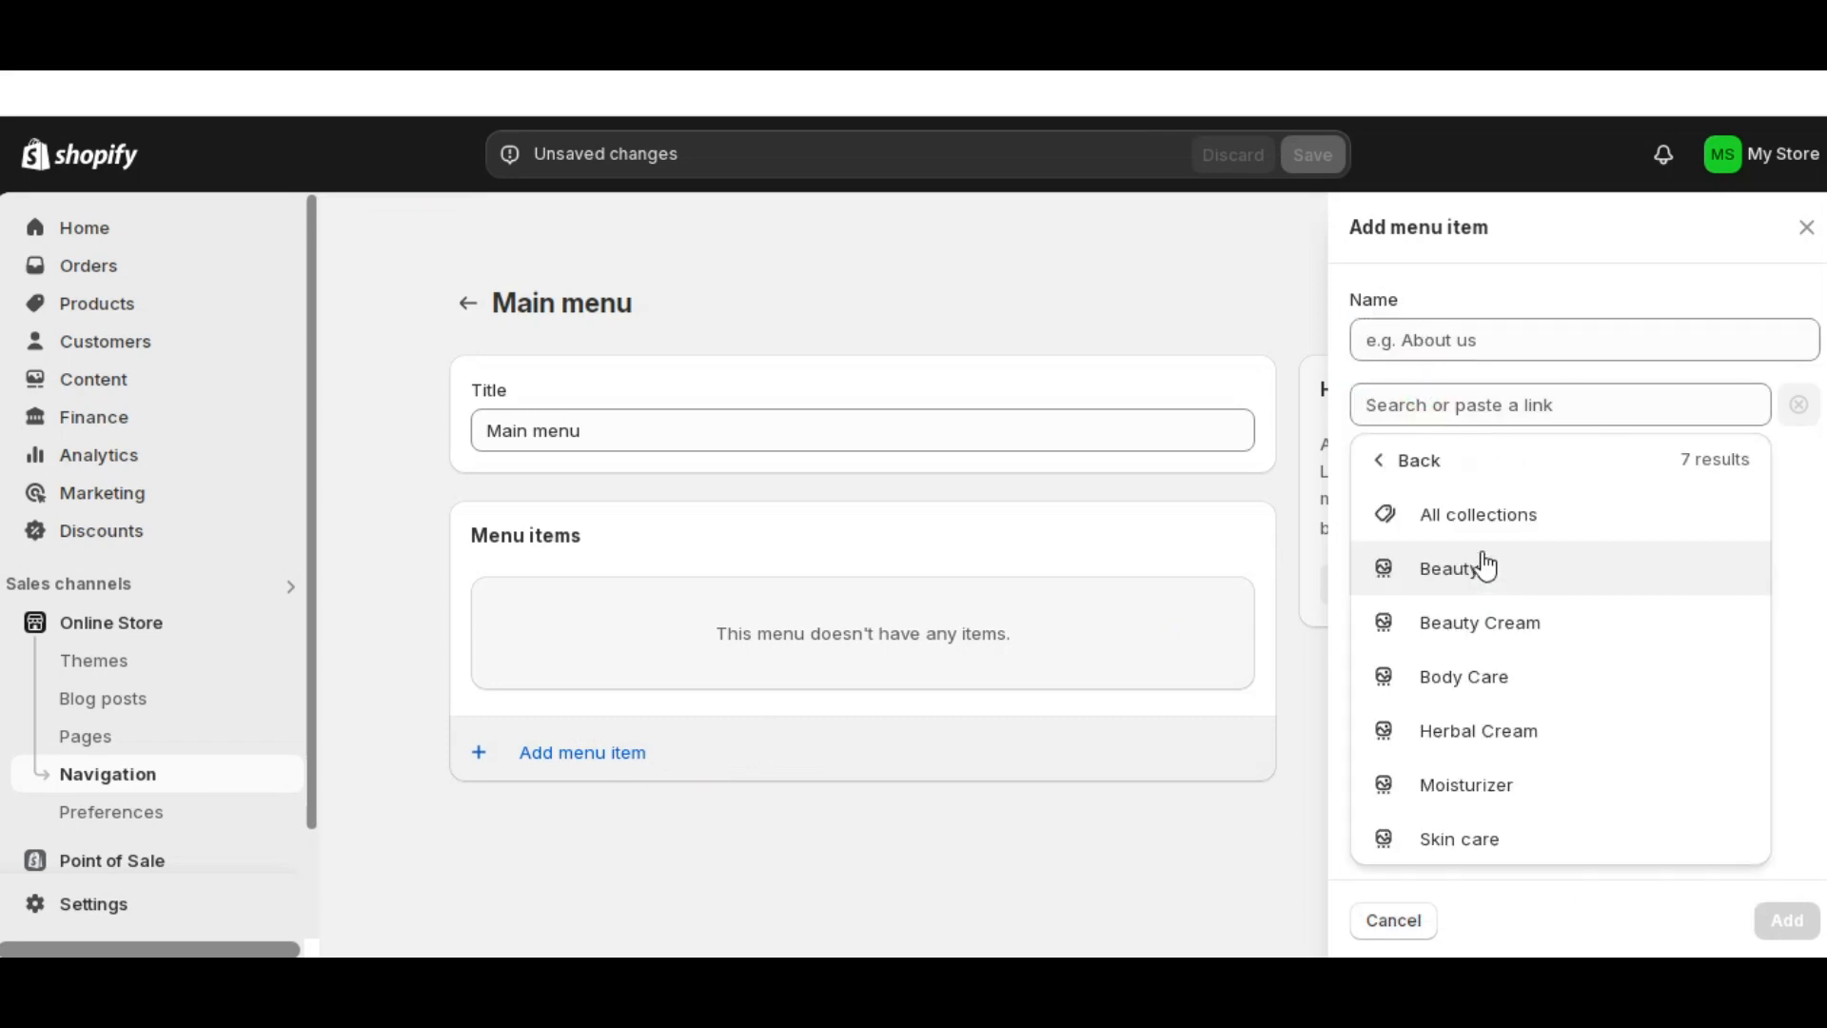
left_click(1478, 571)
left_click(1786, 920)
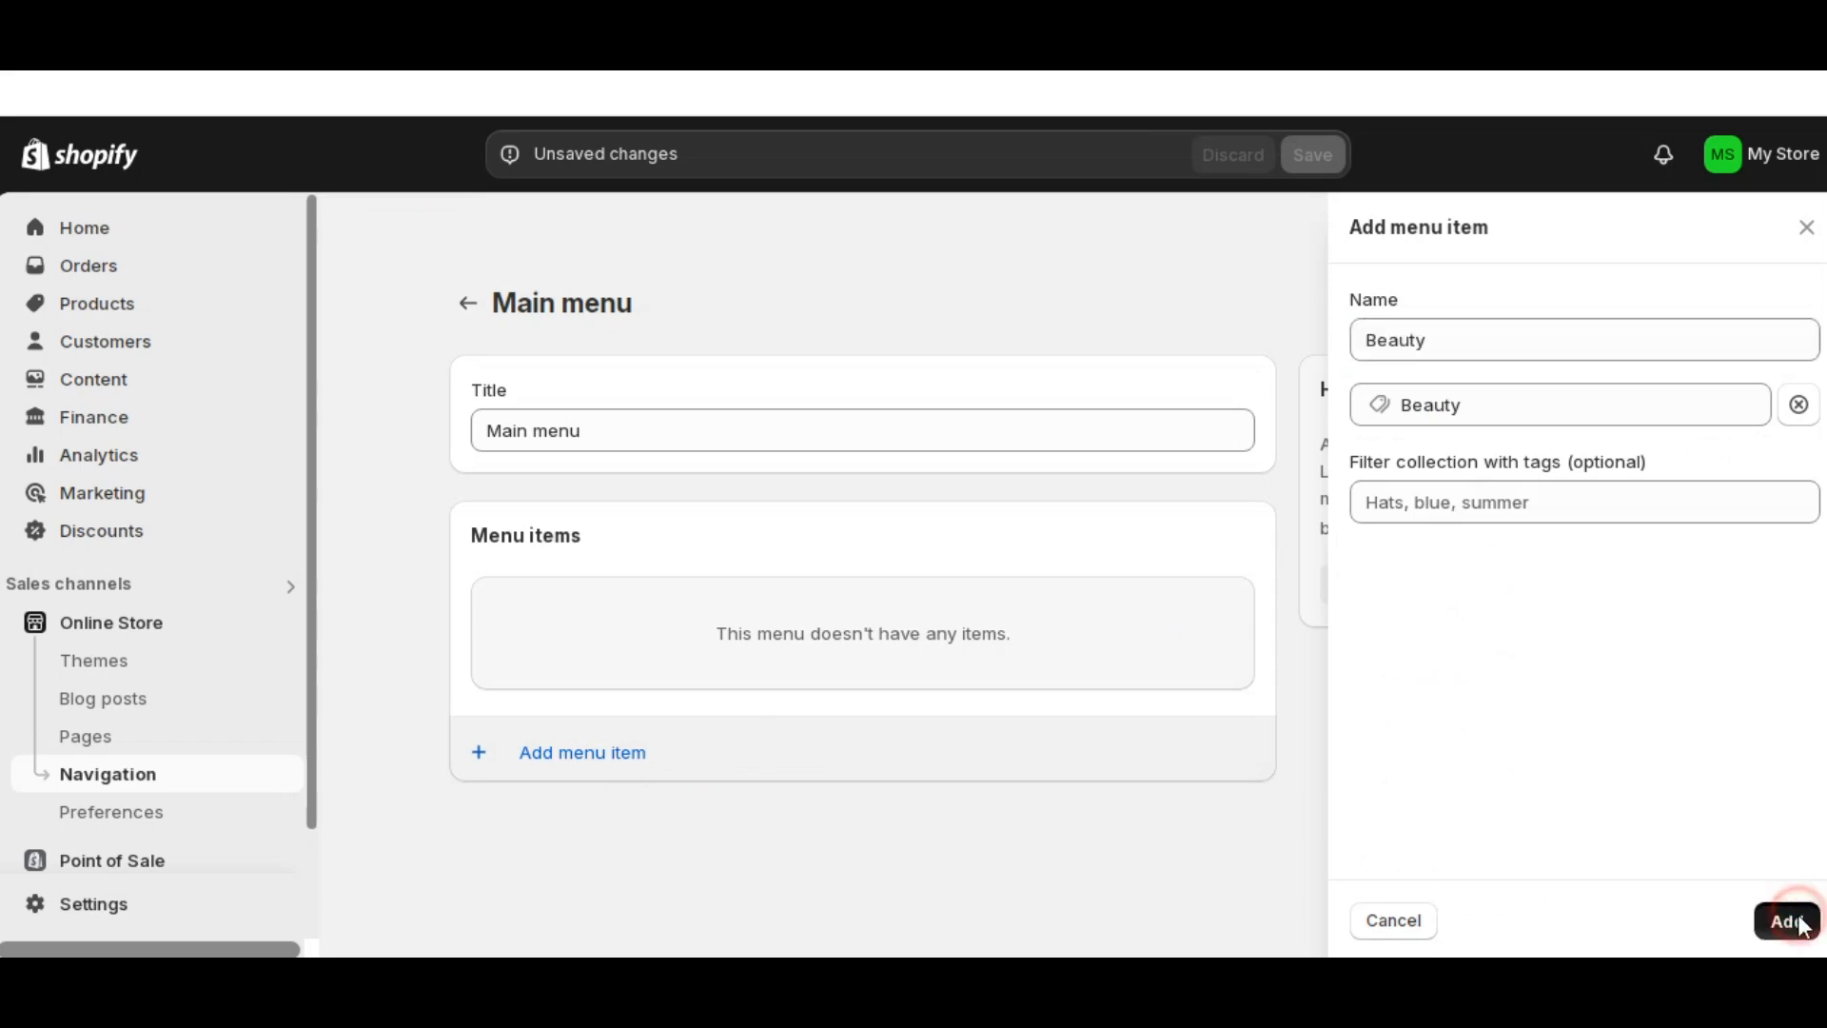
- Add a Body Care item to the Main menu that links to the Body Care collection
left_click(615, 726)
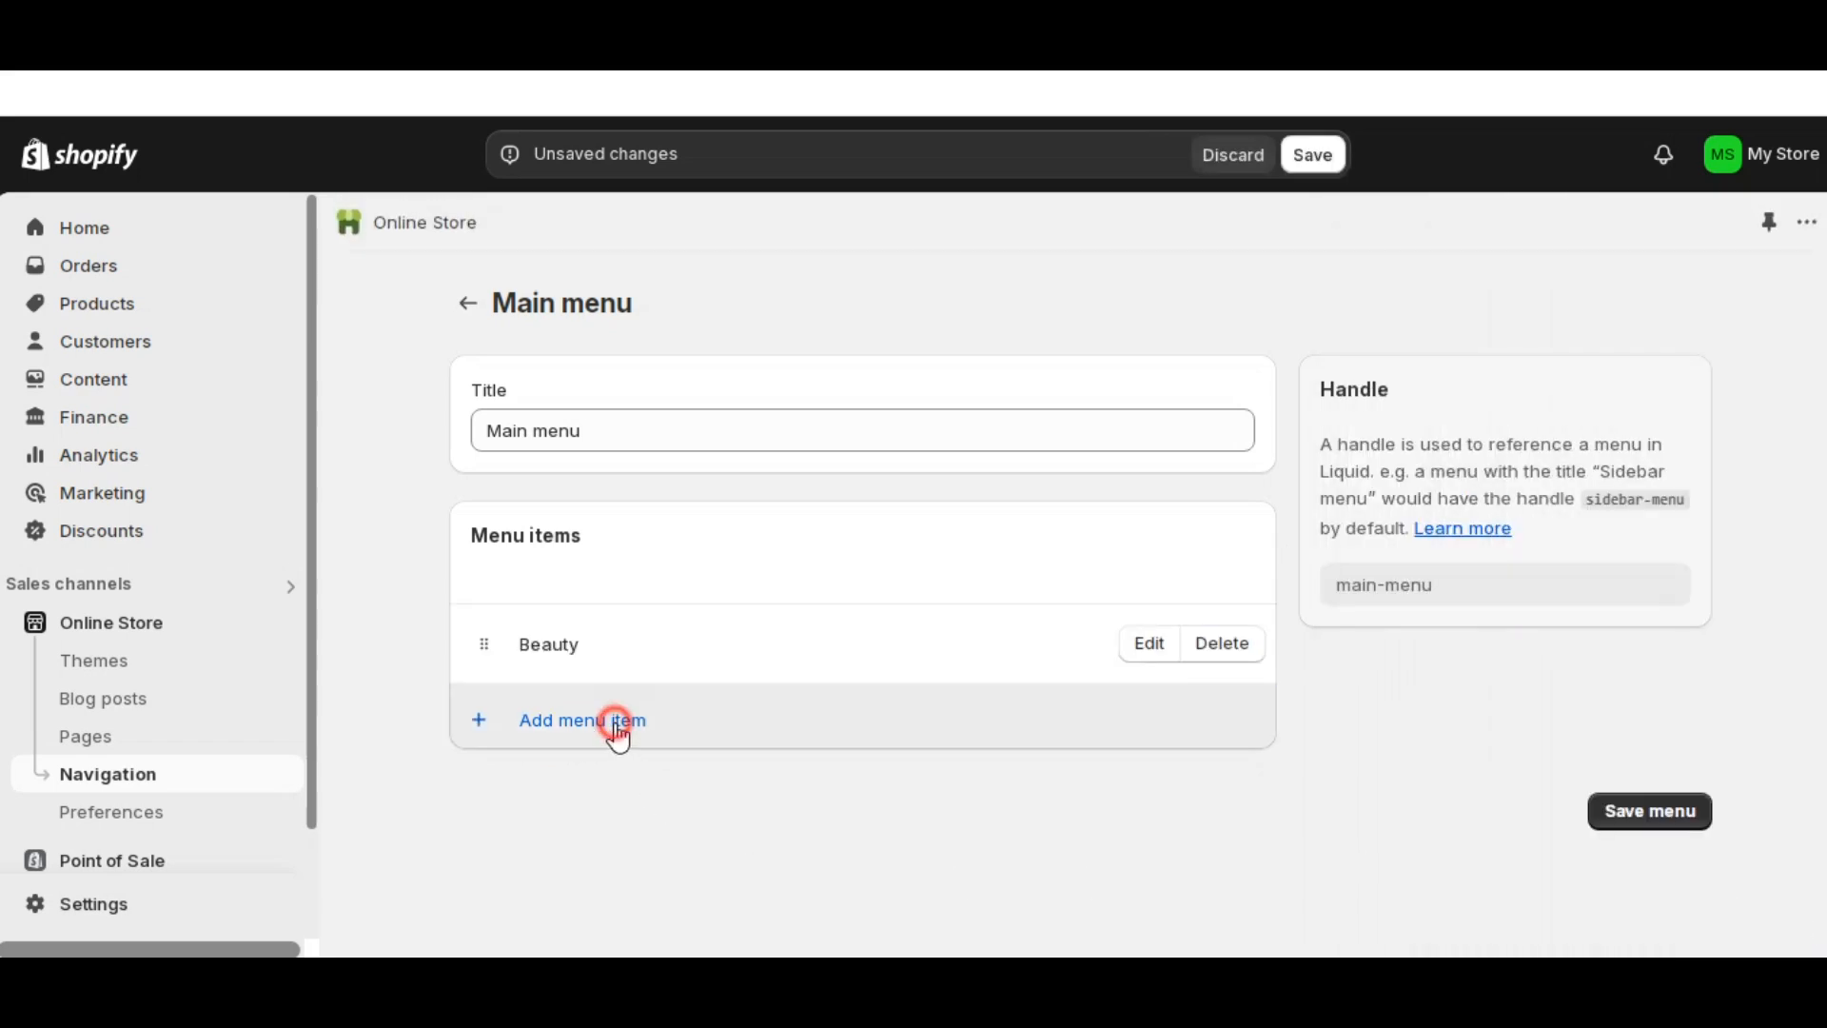
left_click(1481, 406)
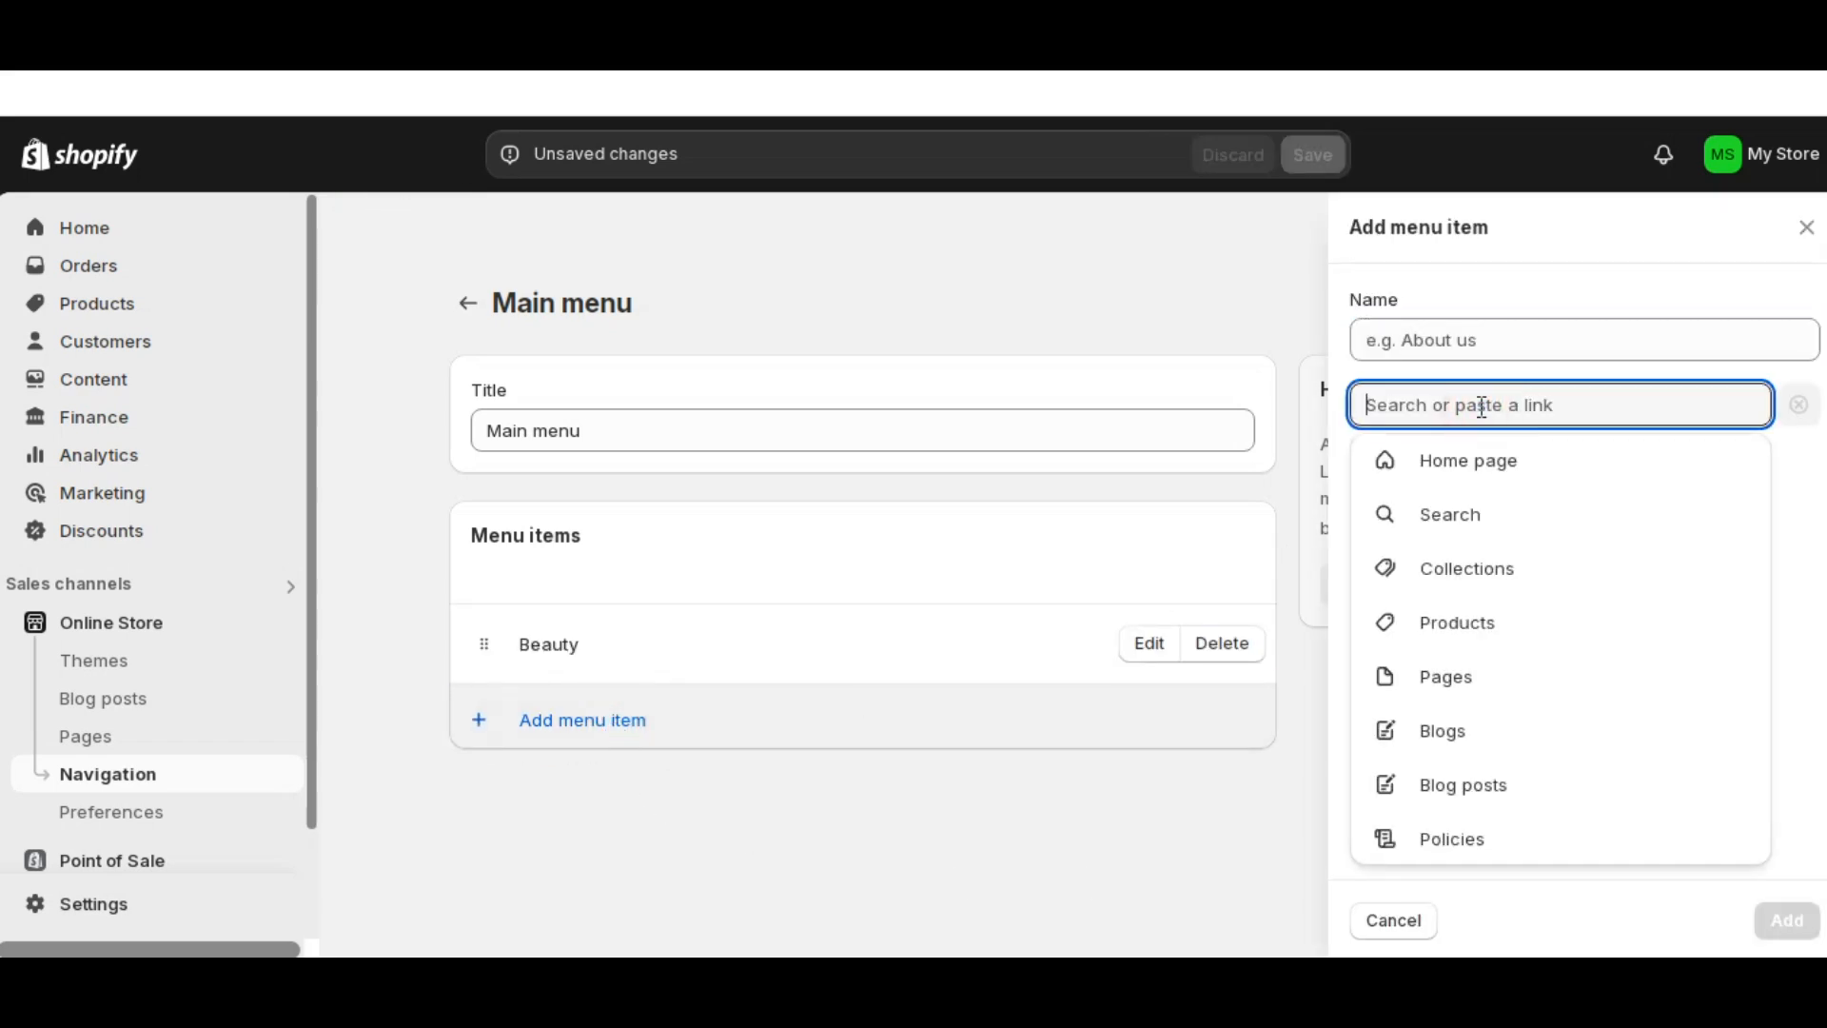
left_click(1487, 576)
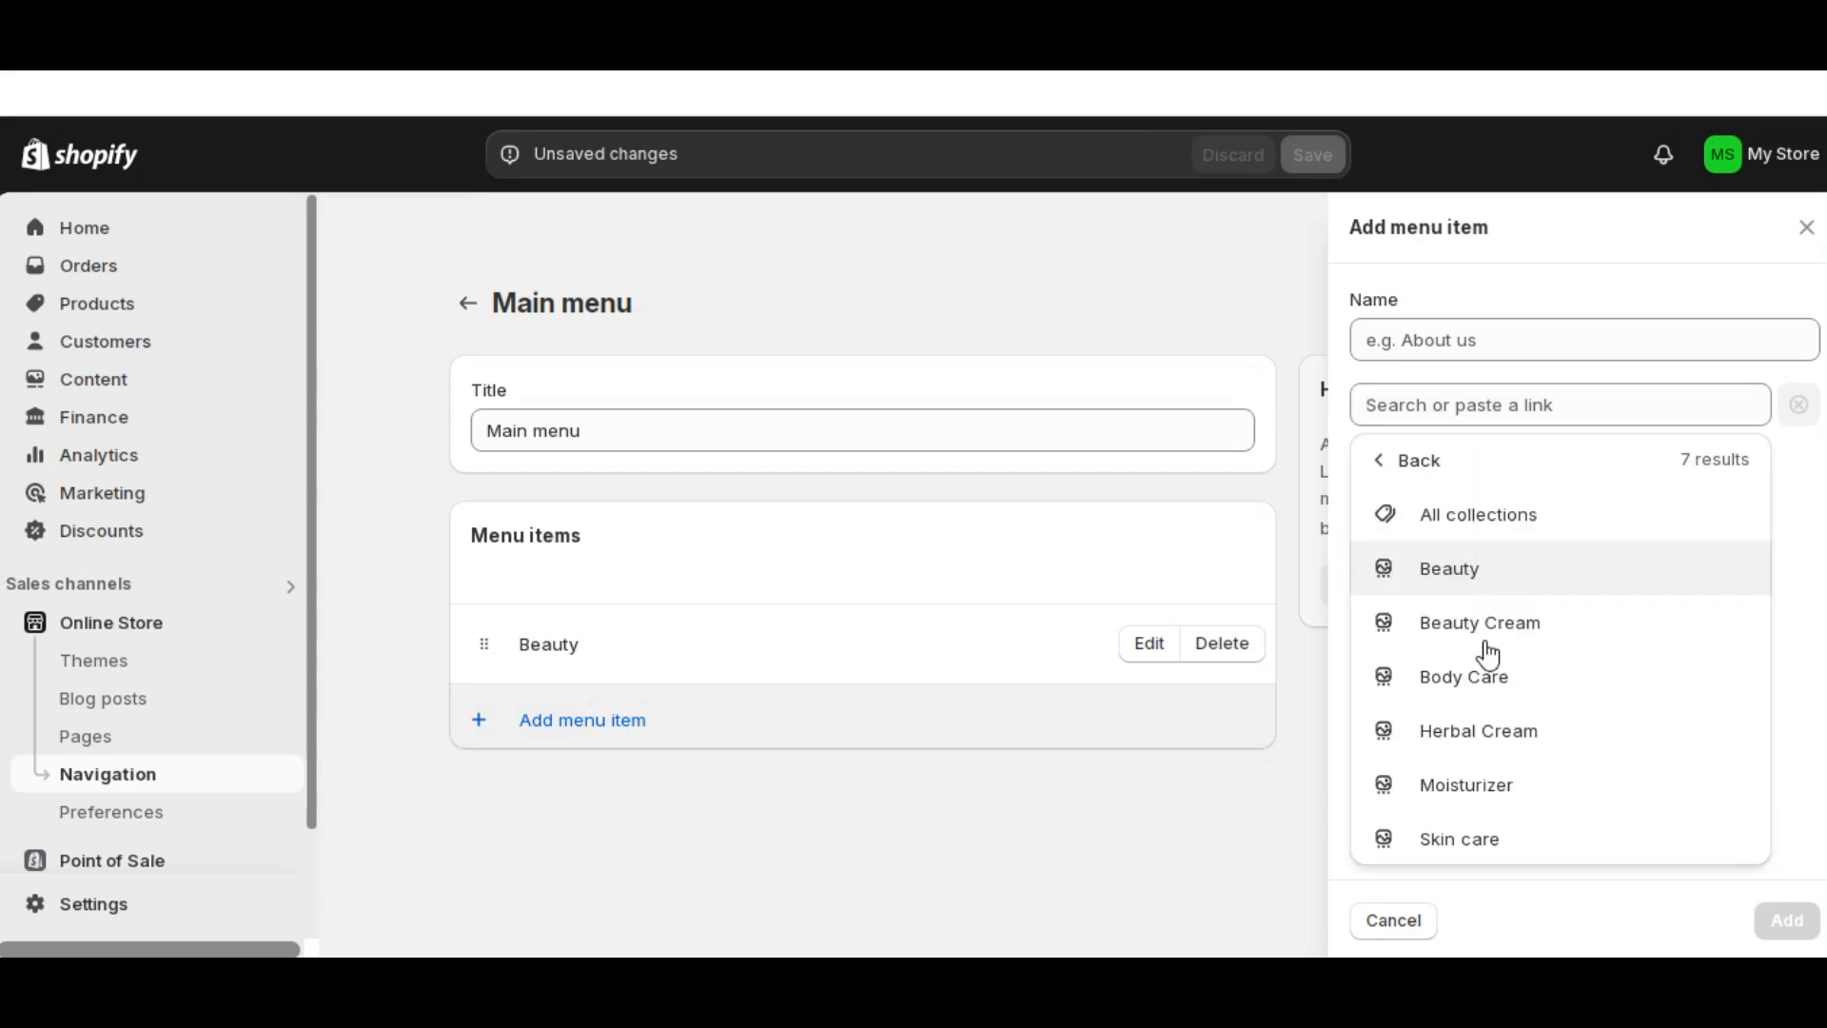
left_click(1484, 696)
left_click(1782, 918)
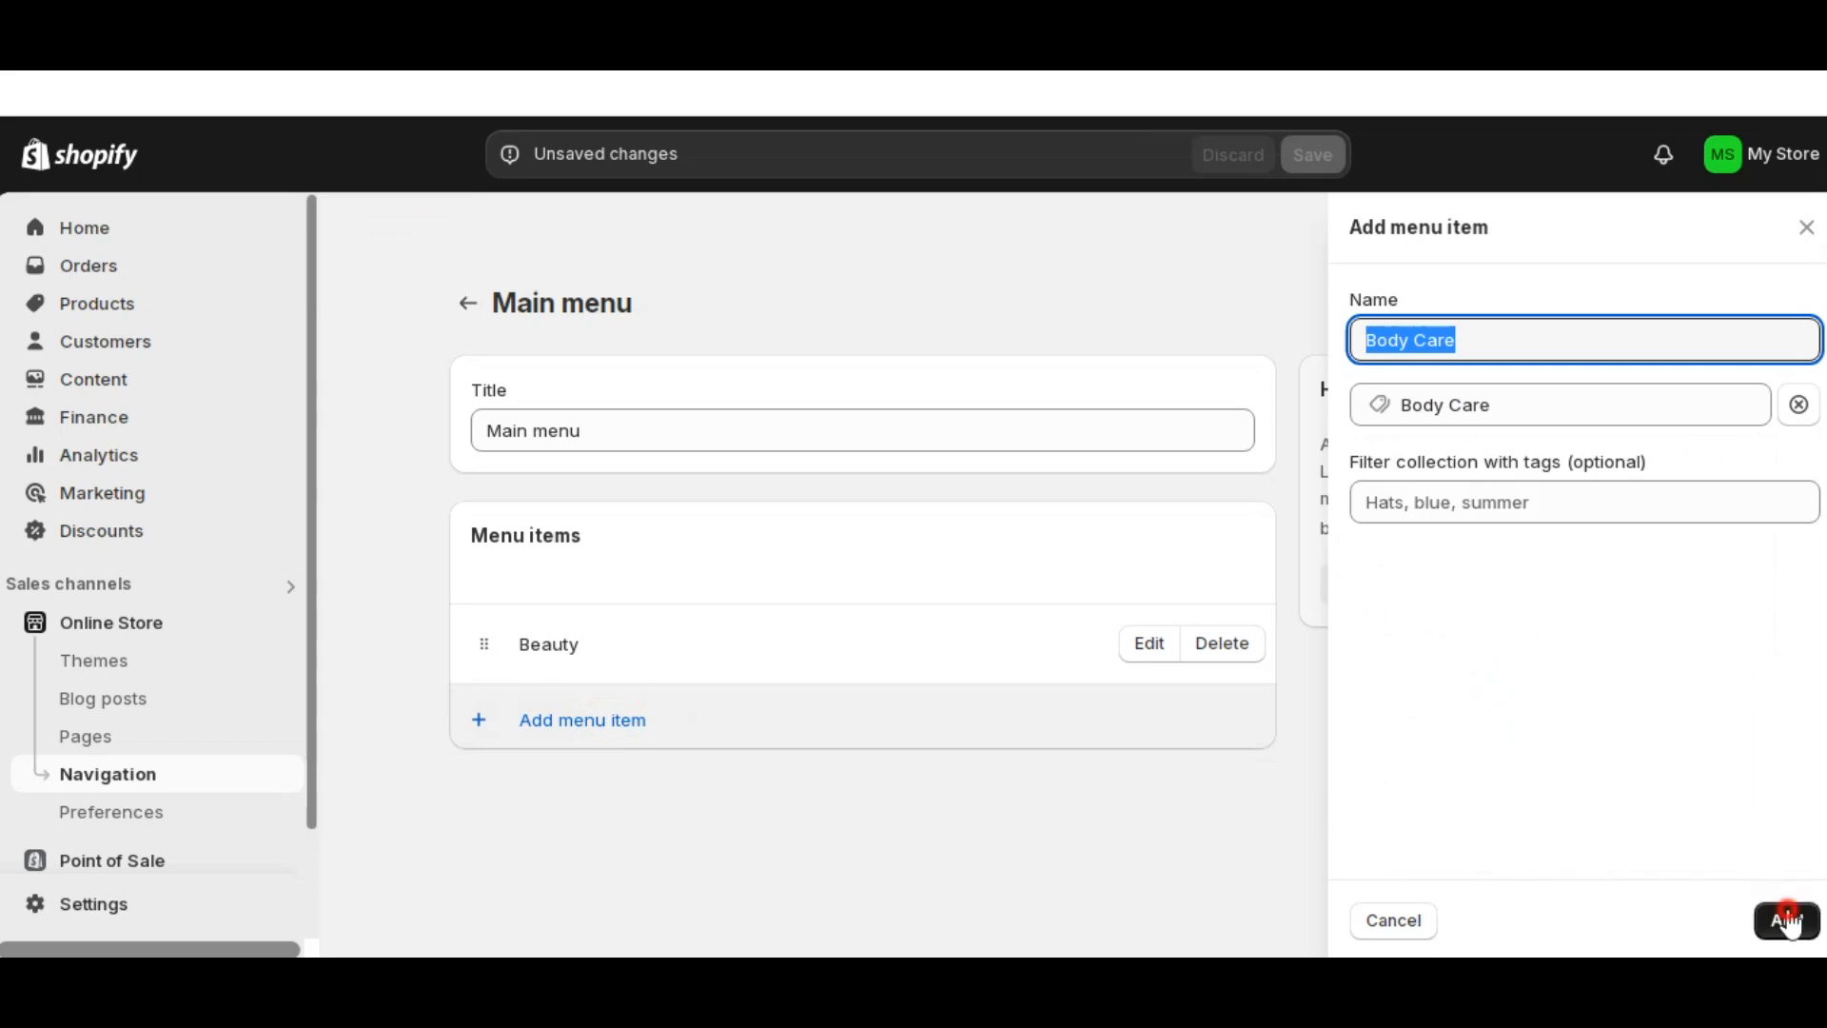
- Add a Herbal Cream item linking to the Herbal Cream collection, then save the Main menu and return to the menu list
left_click(624, 799)
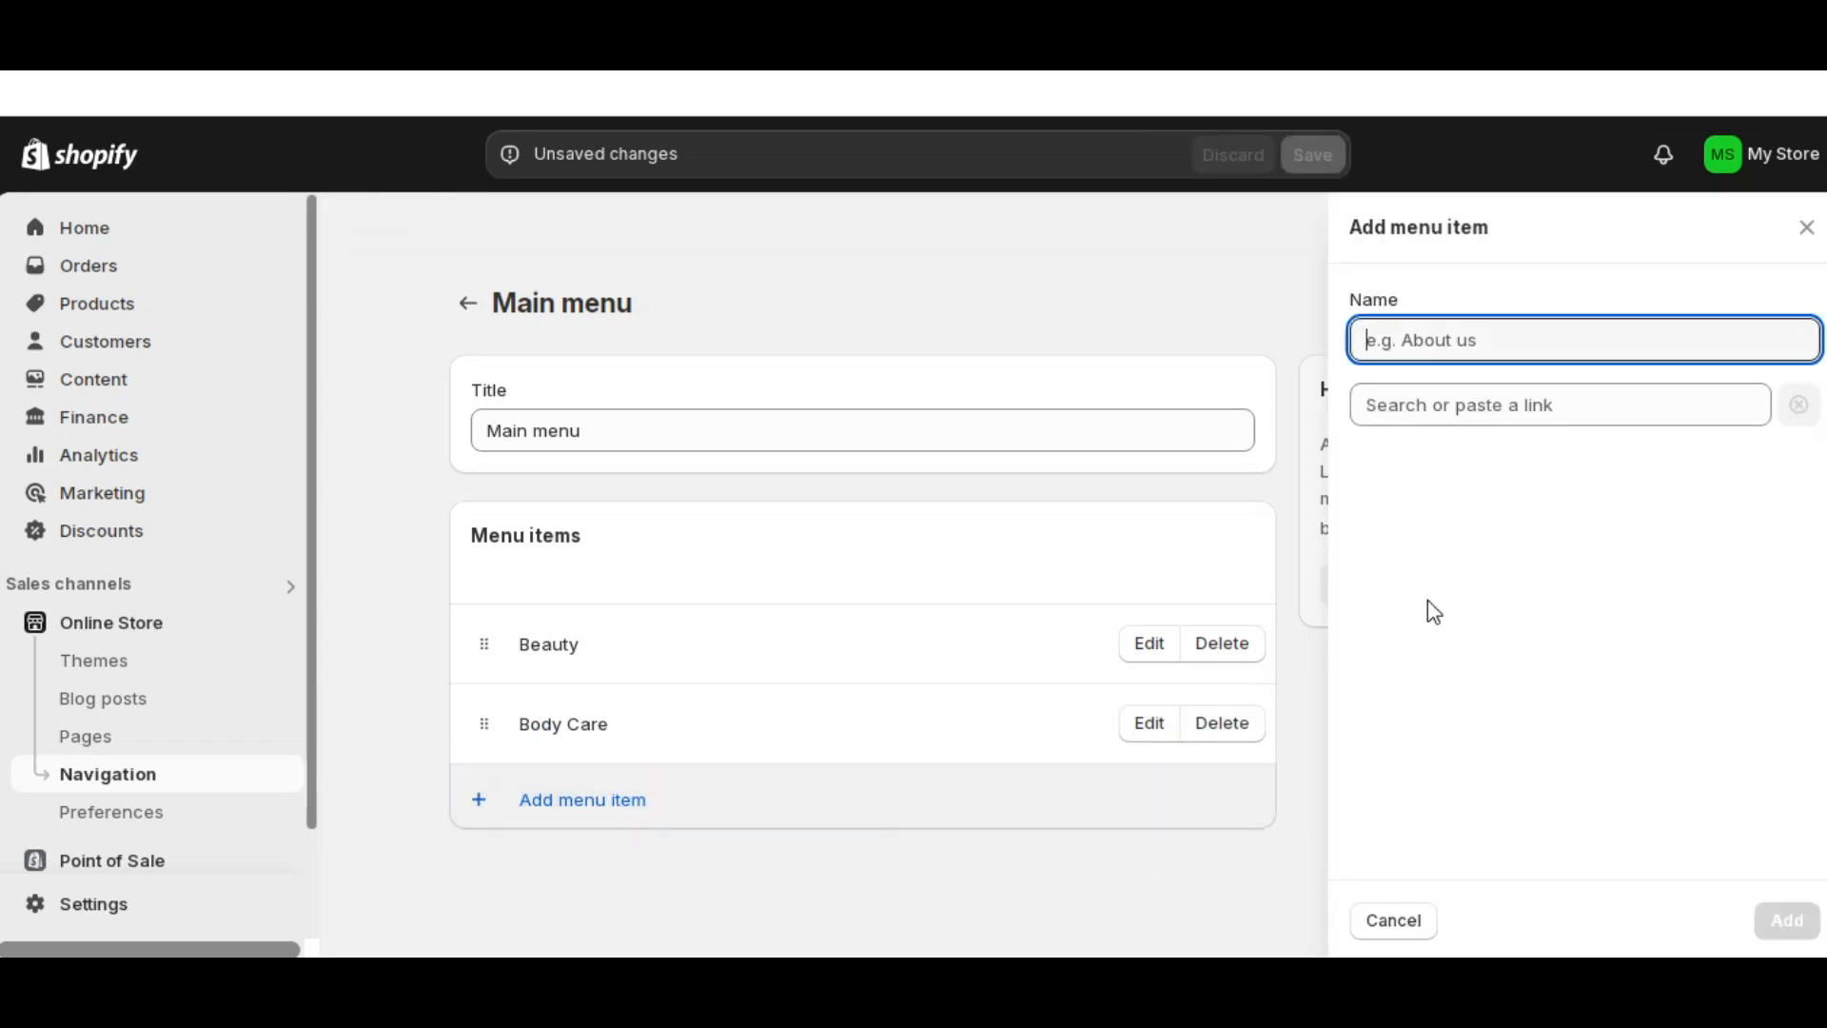
left_click(1525, 406)
left_click(1476, 571)
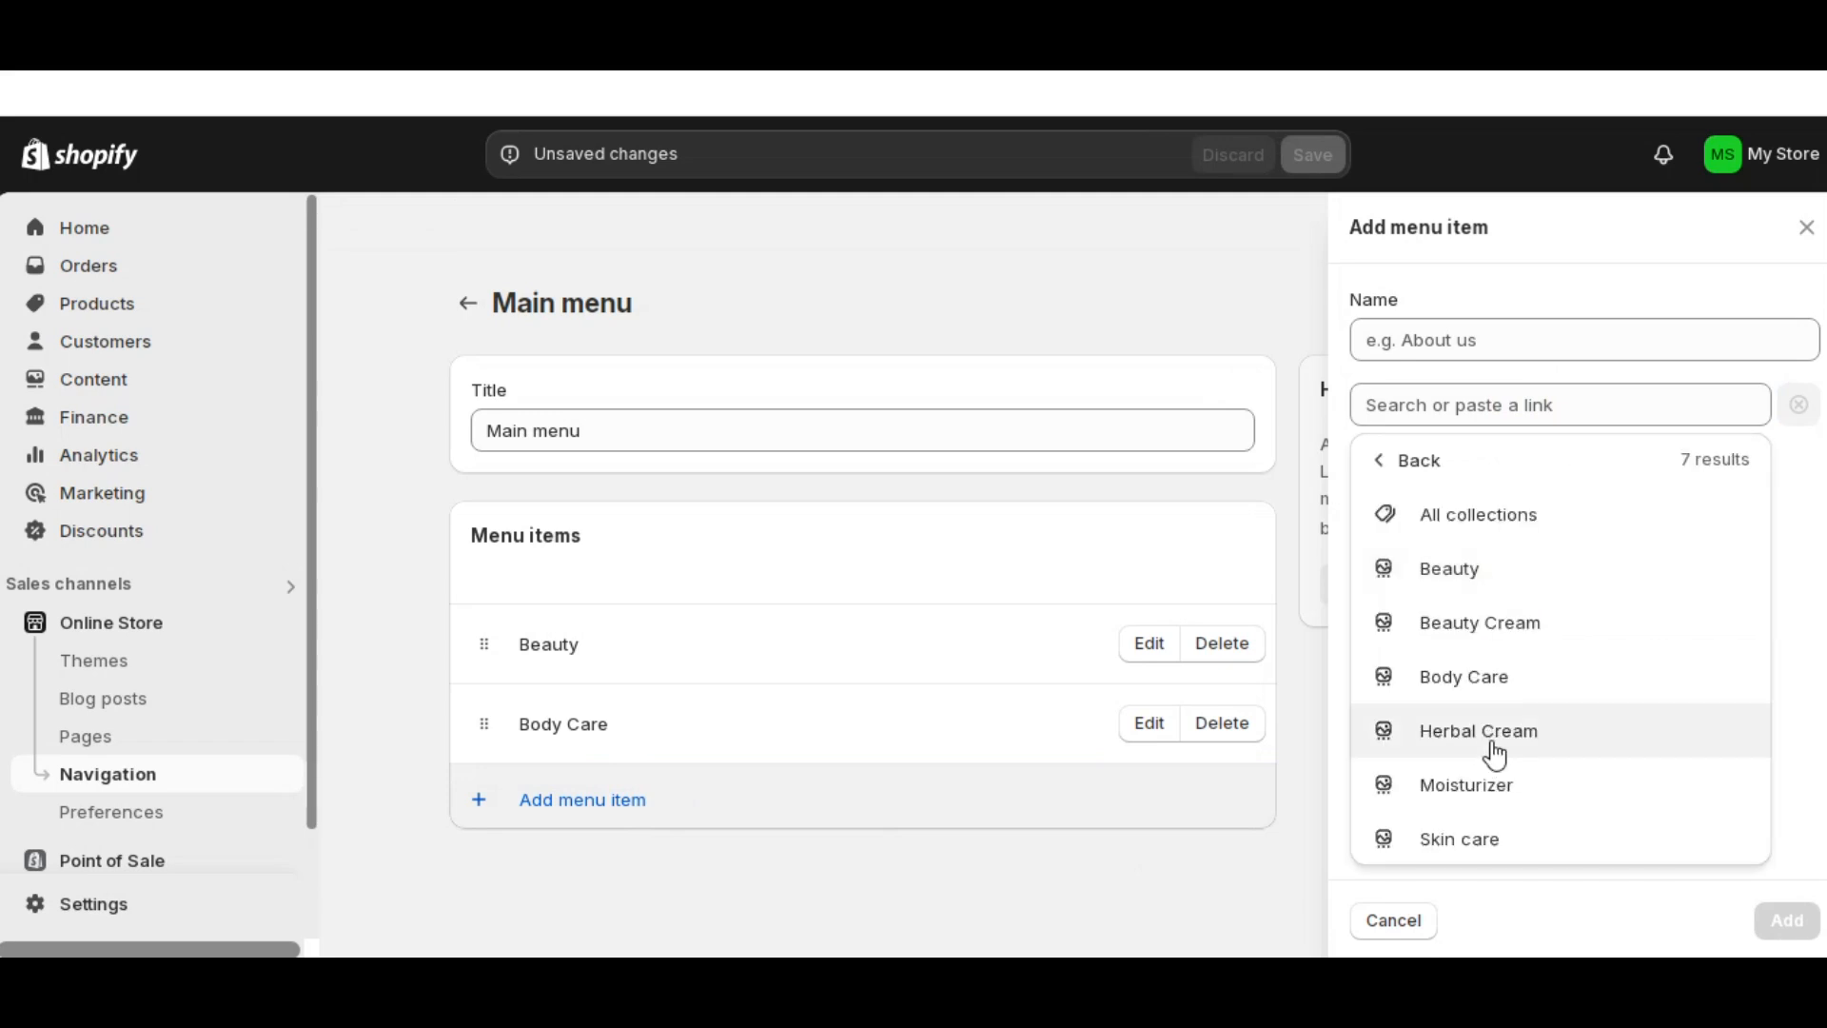
left_click(1494, 733)
left_click(1786, 920)
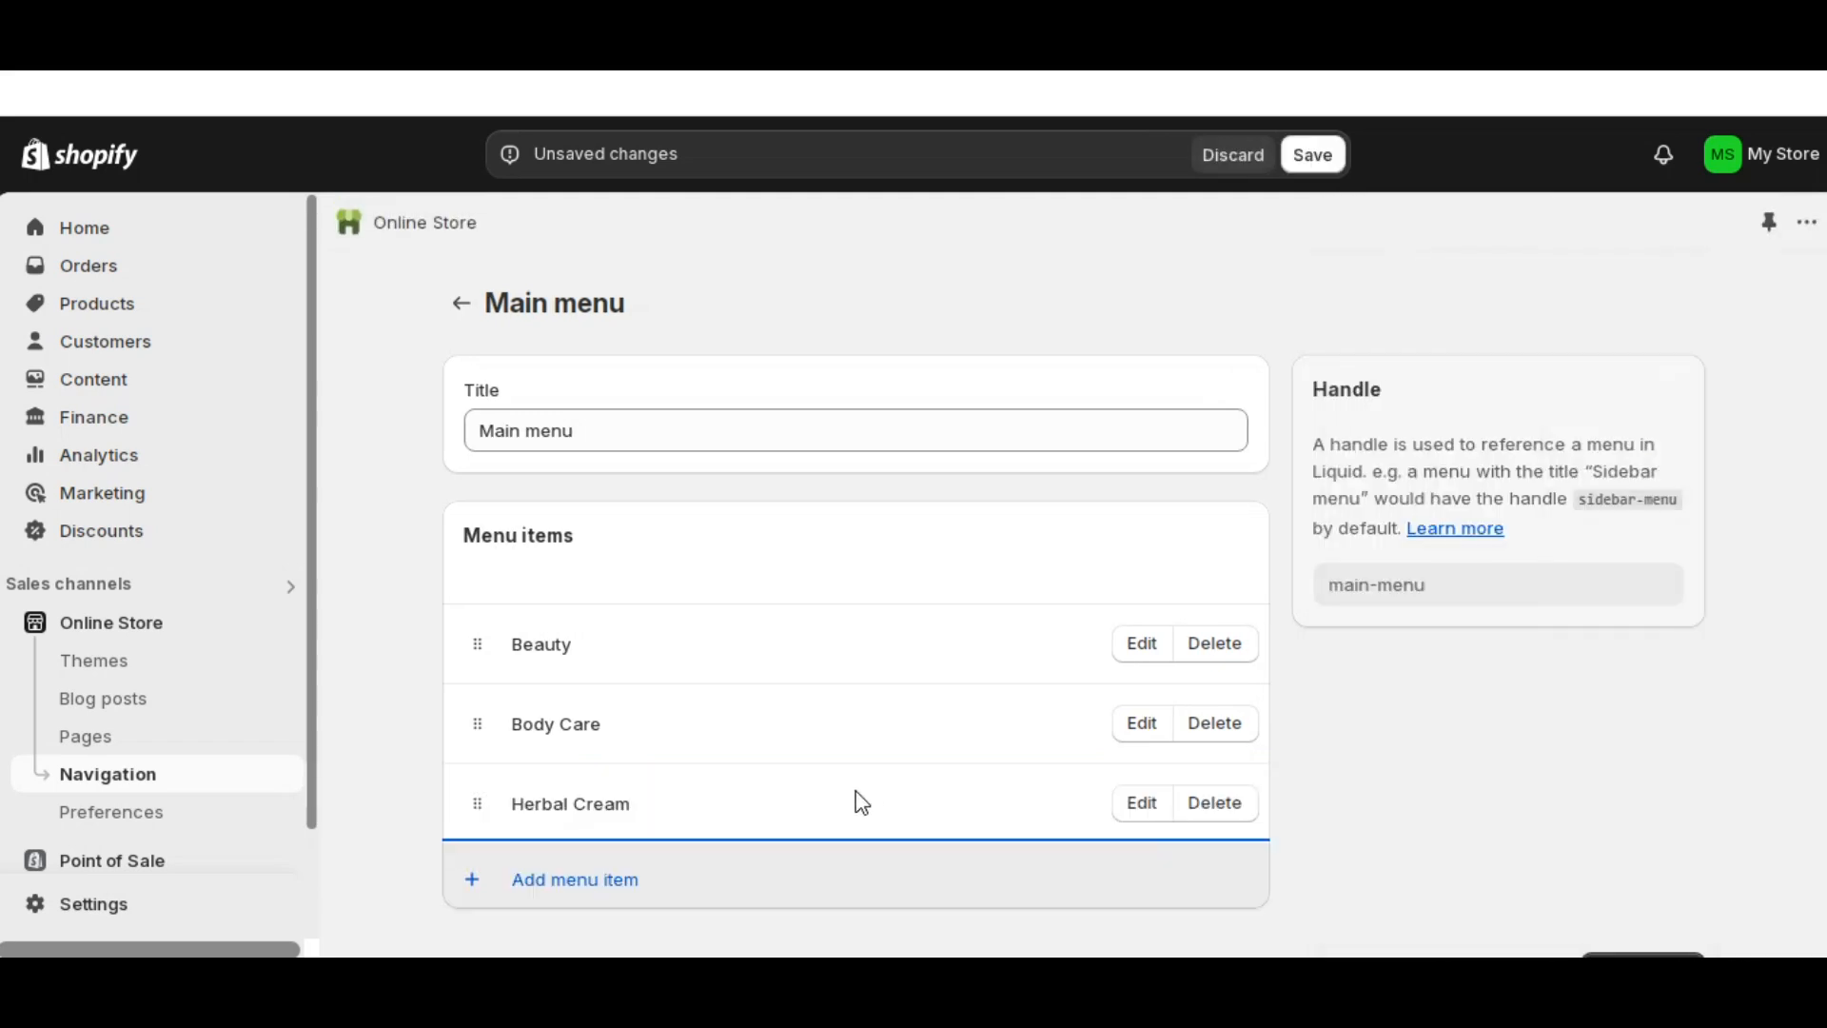
left_click(1326, 168)
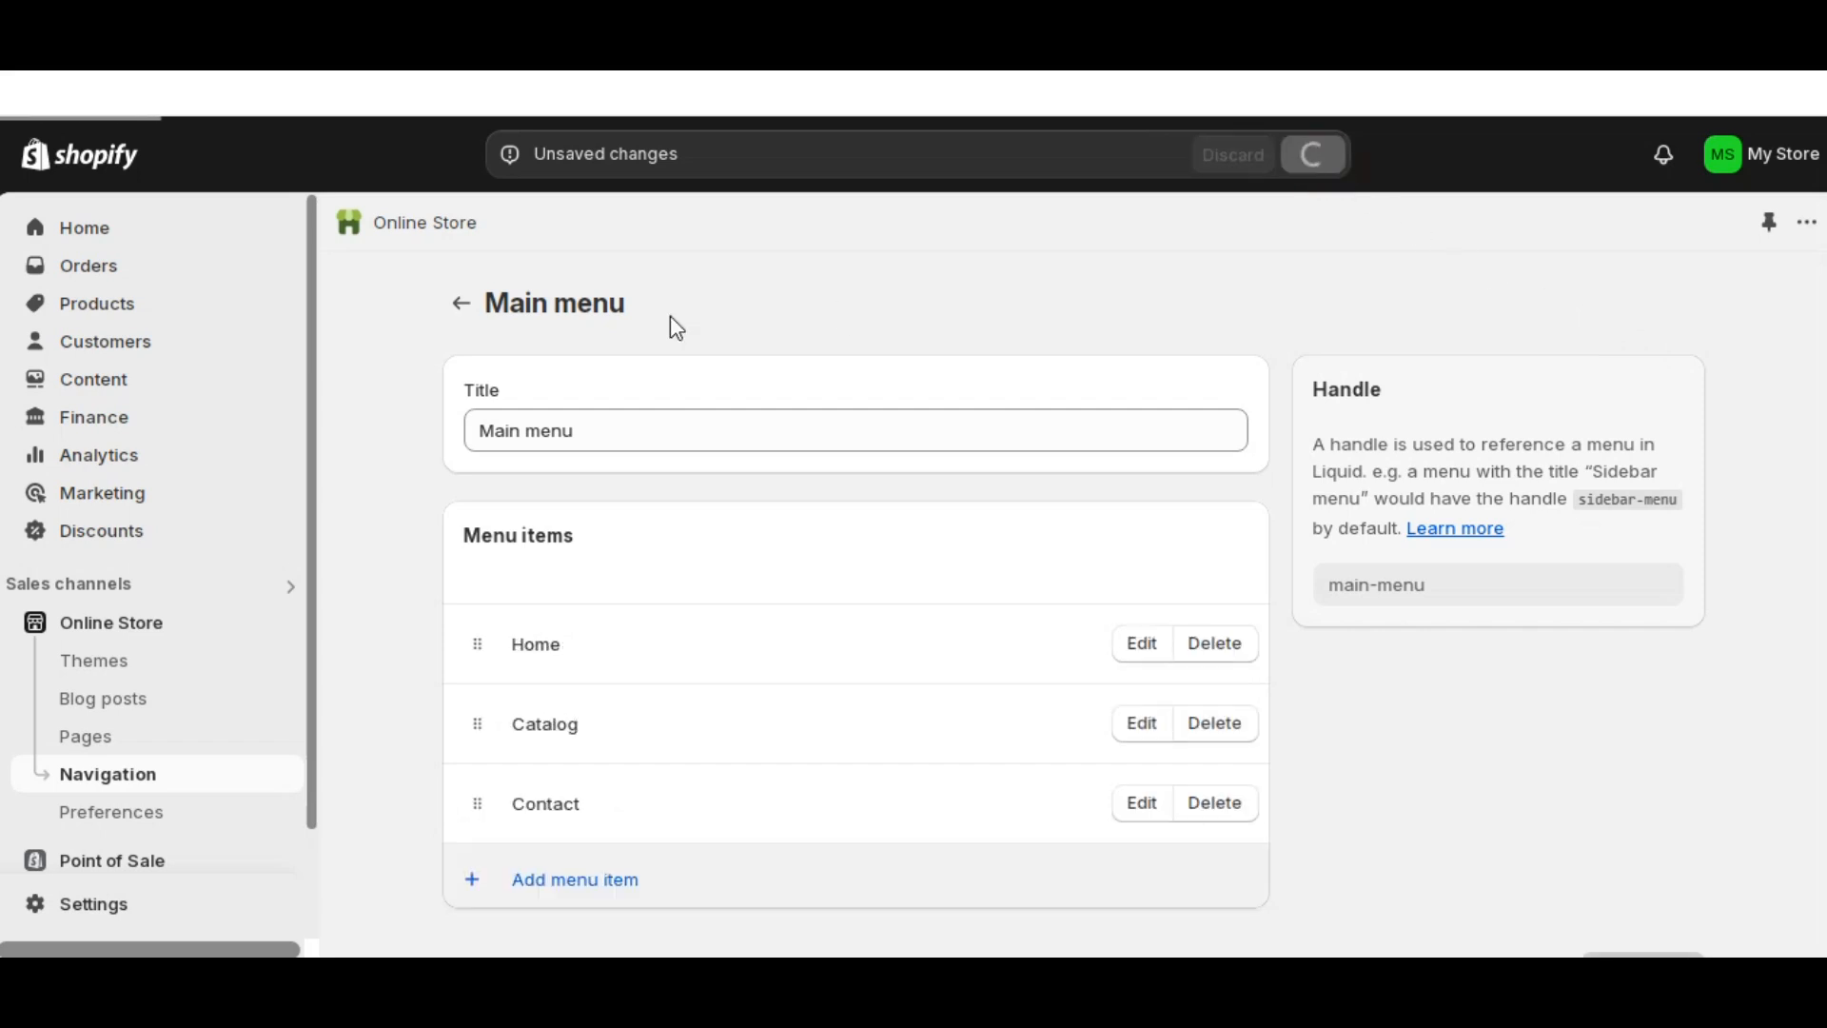
left_click(461, 305)
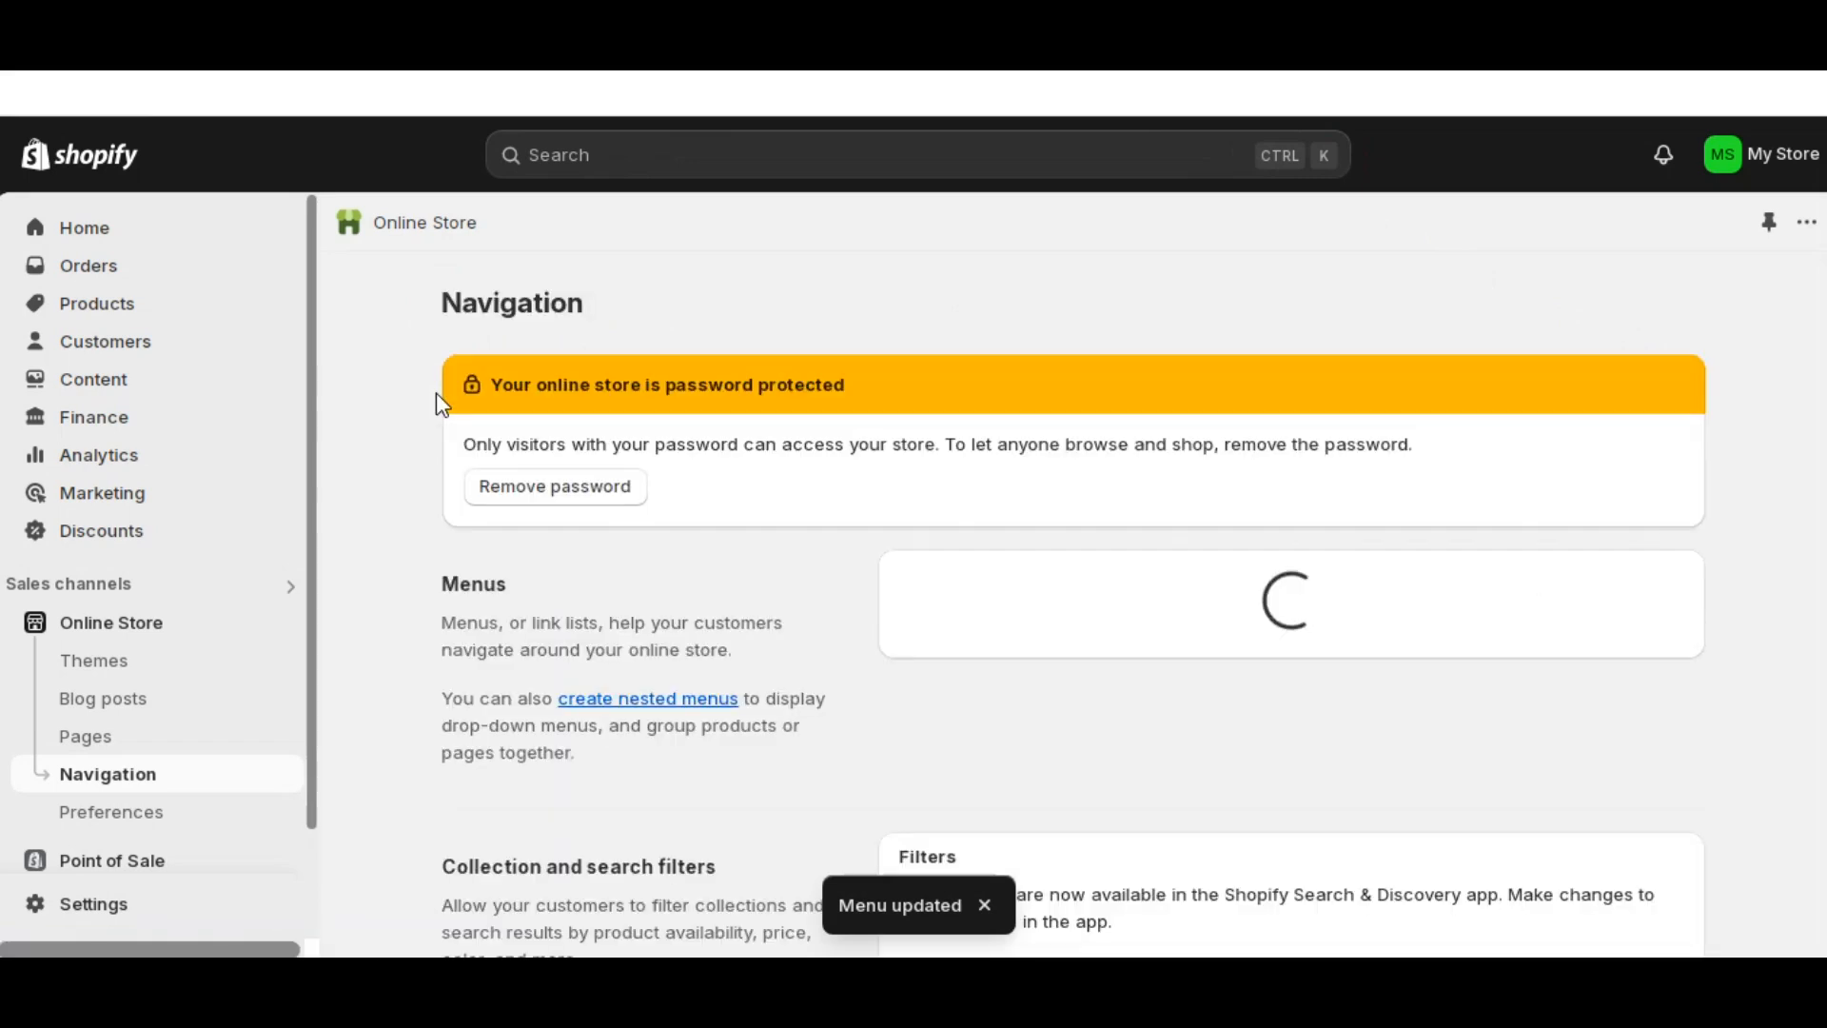
- Open the Footer menu and remove its Search and Do not sell or share my personal information items
scroll(715, 603, "down", 2)
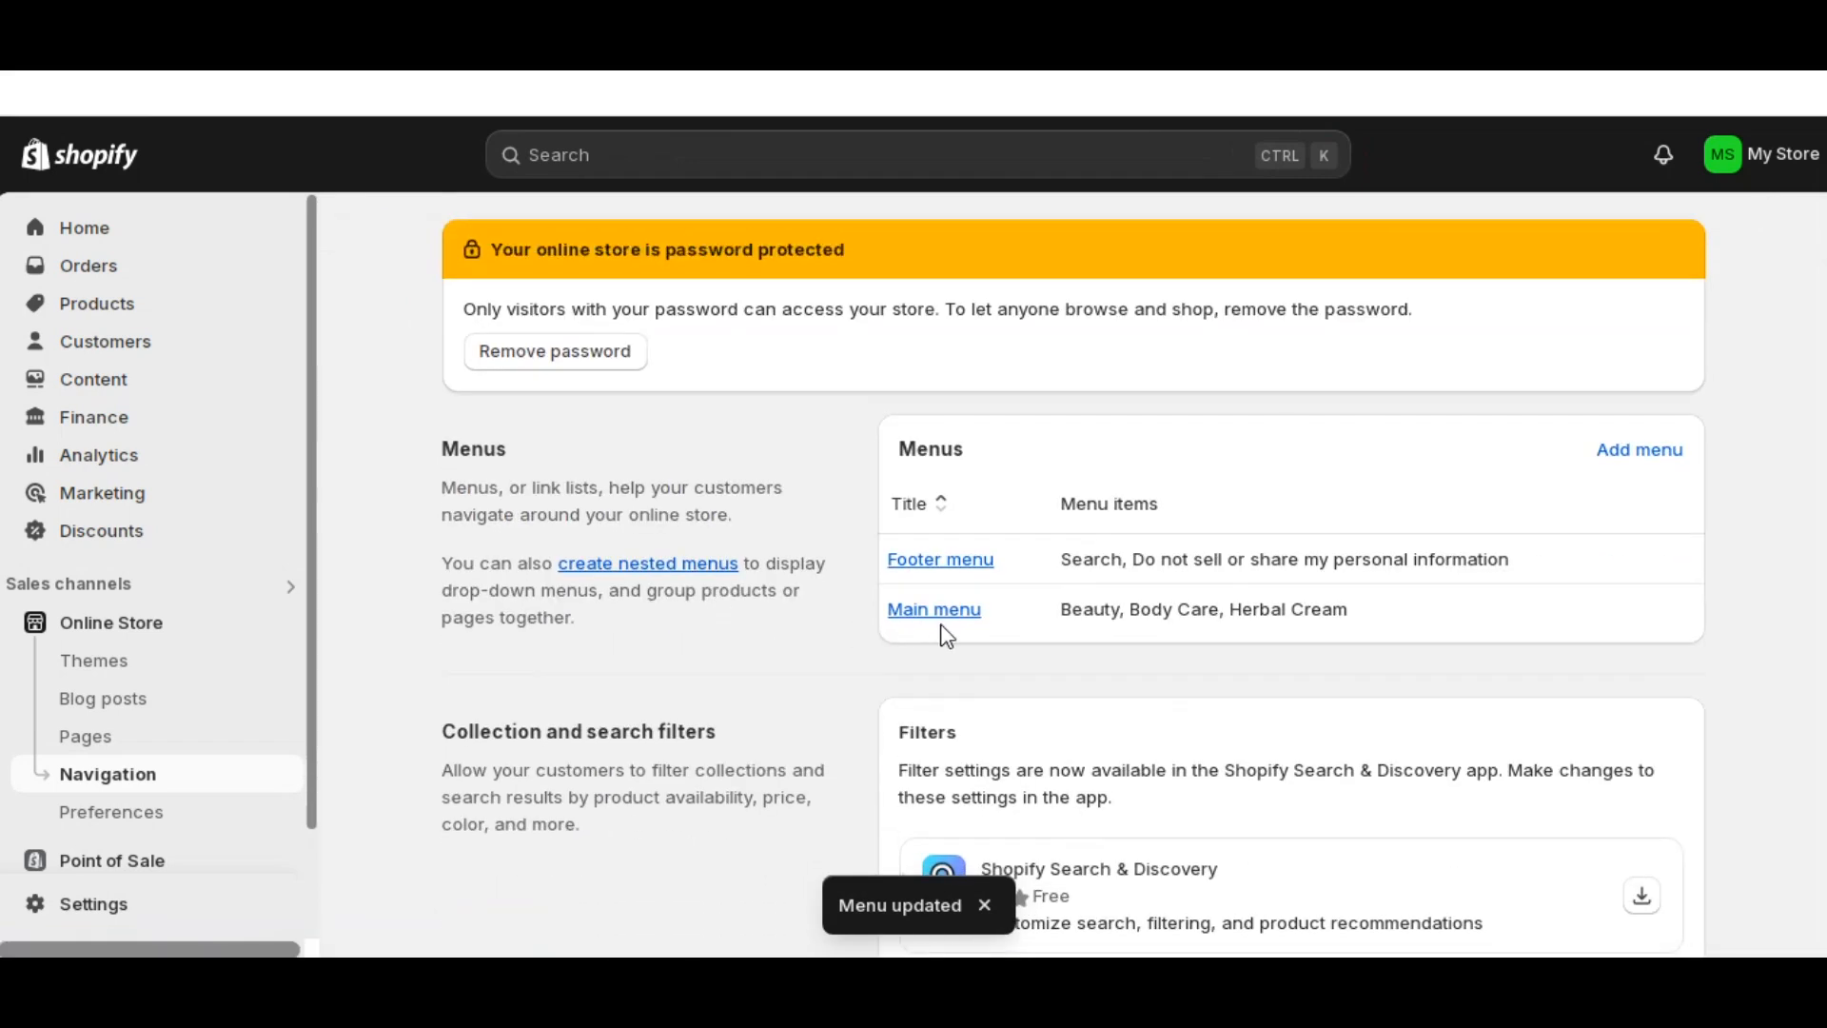
left_click(953, 562)
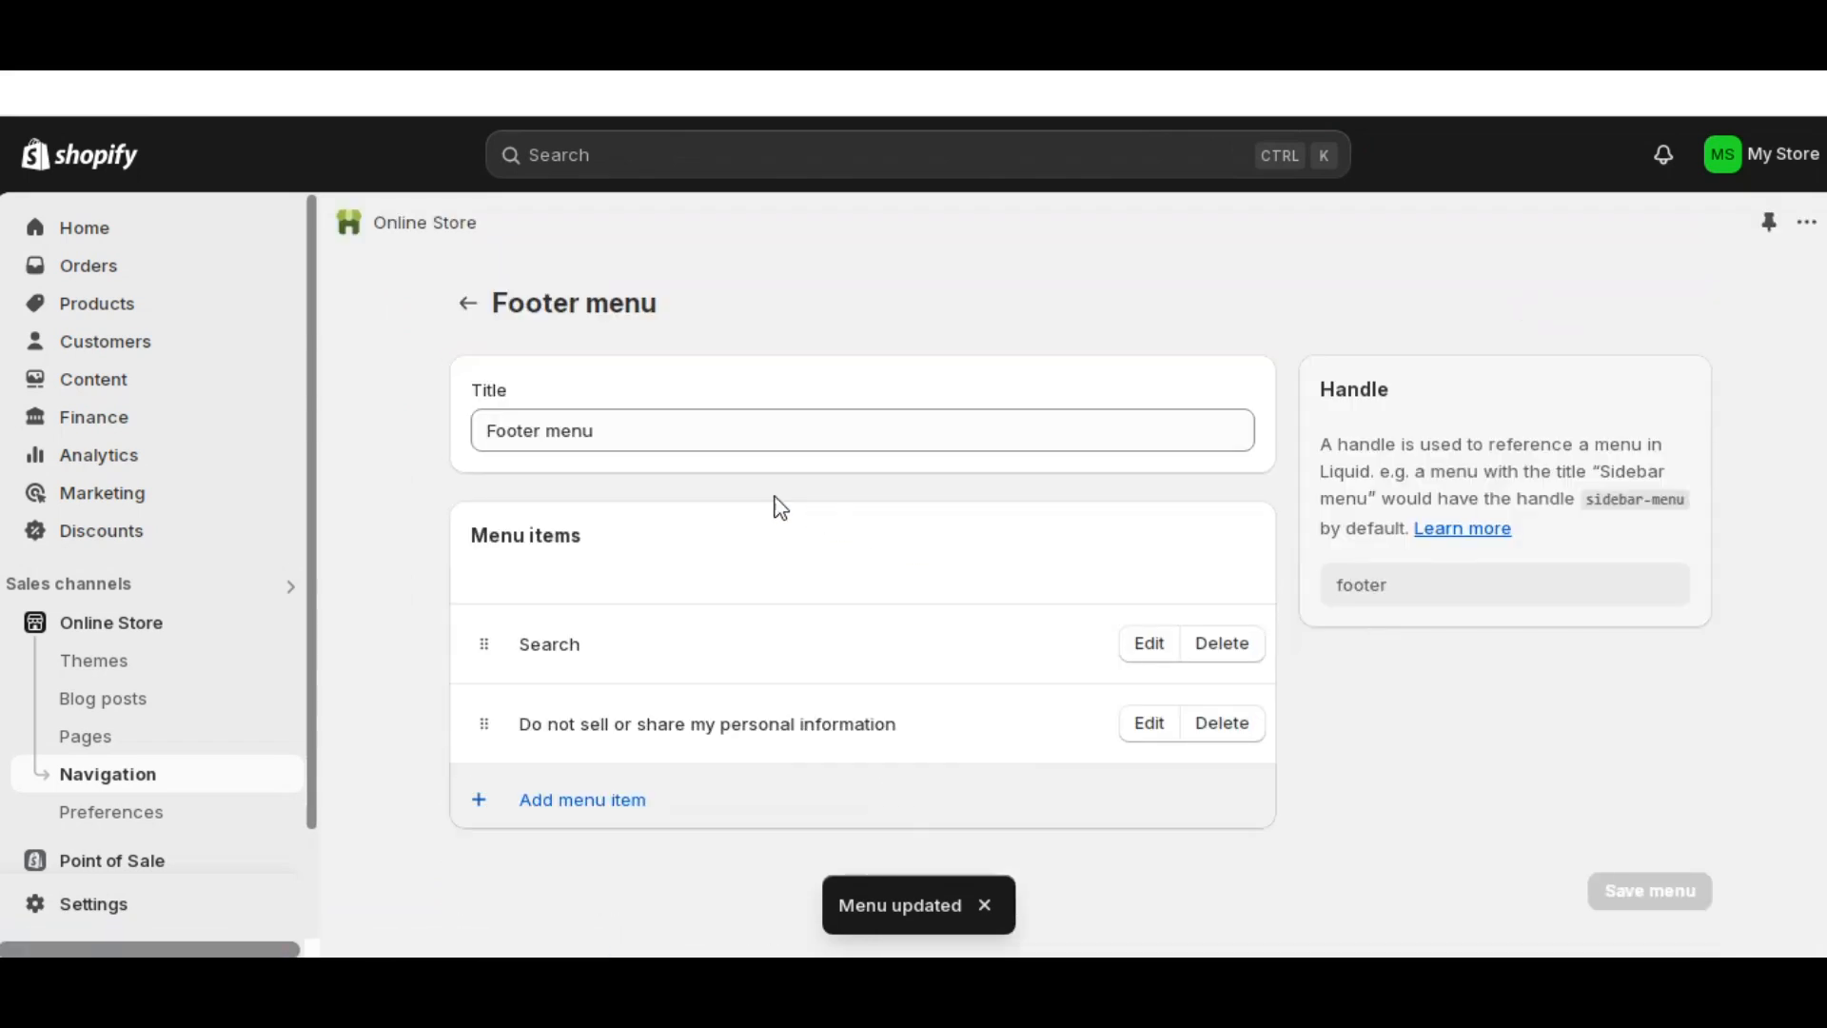
left_click(662, 433)
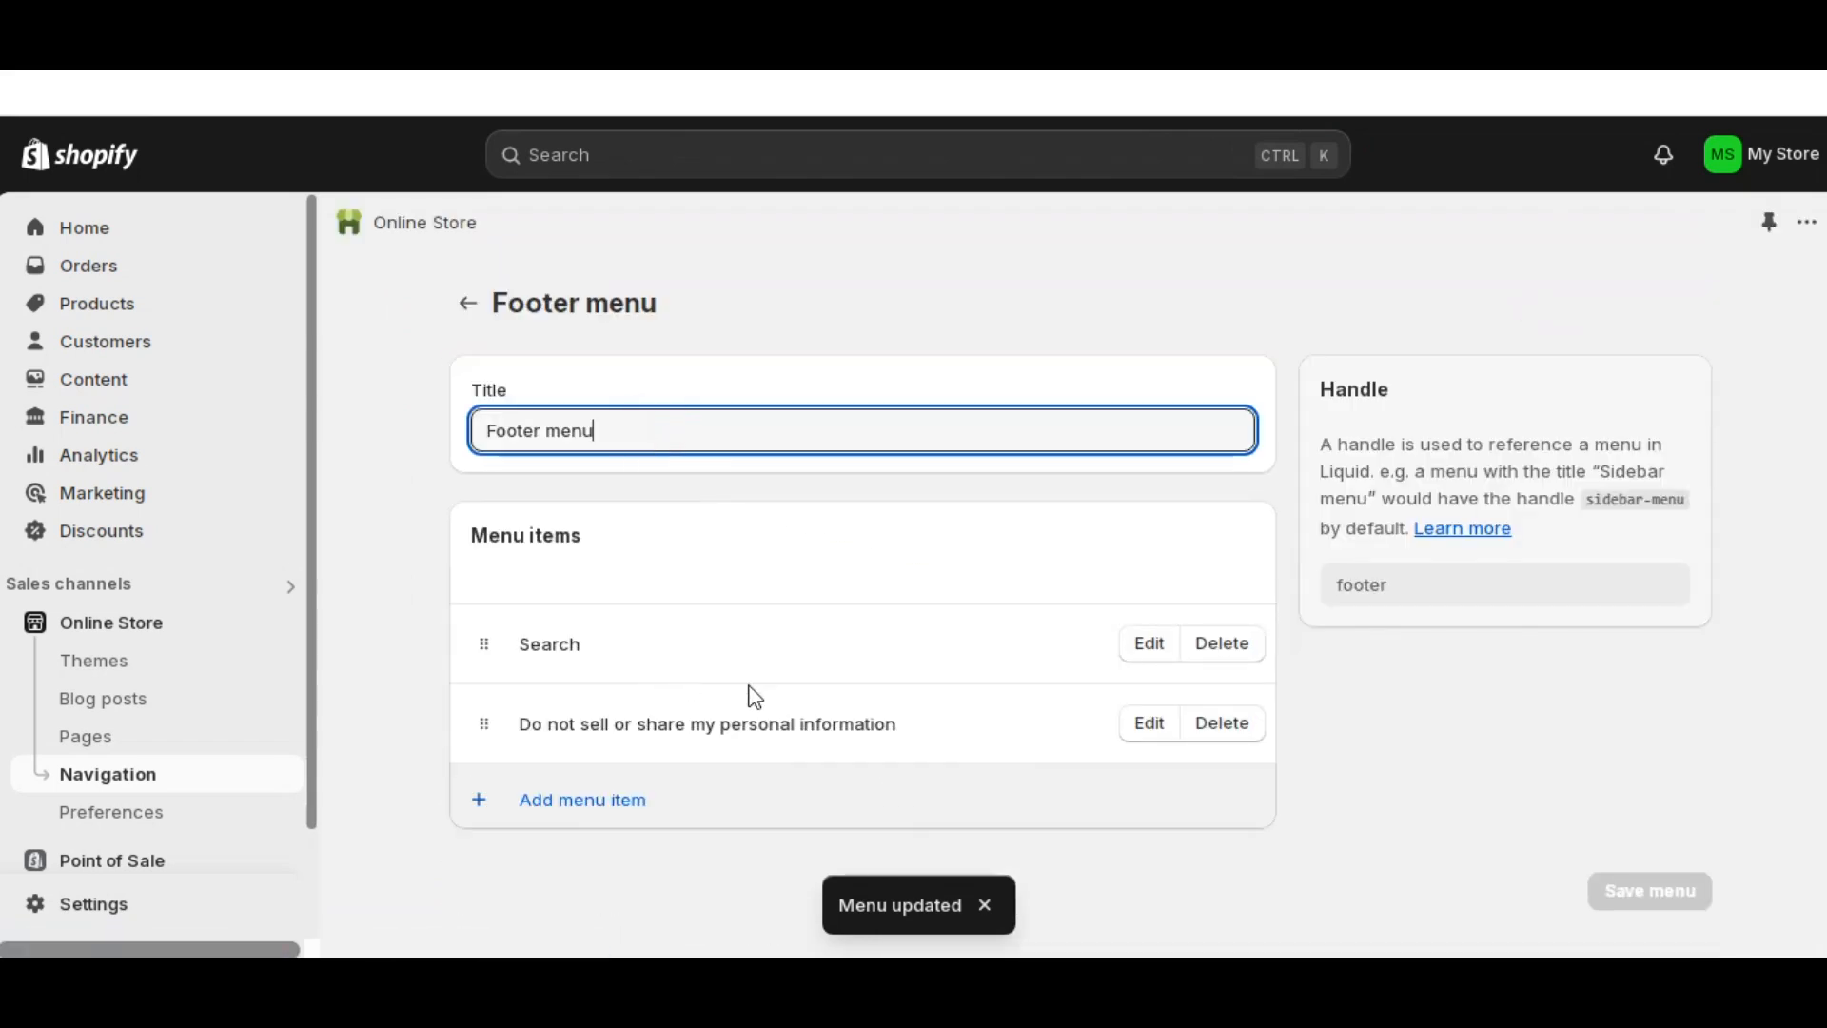
left_click(1215, 657)
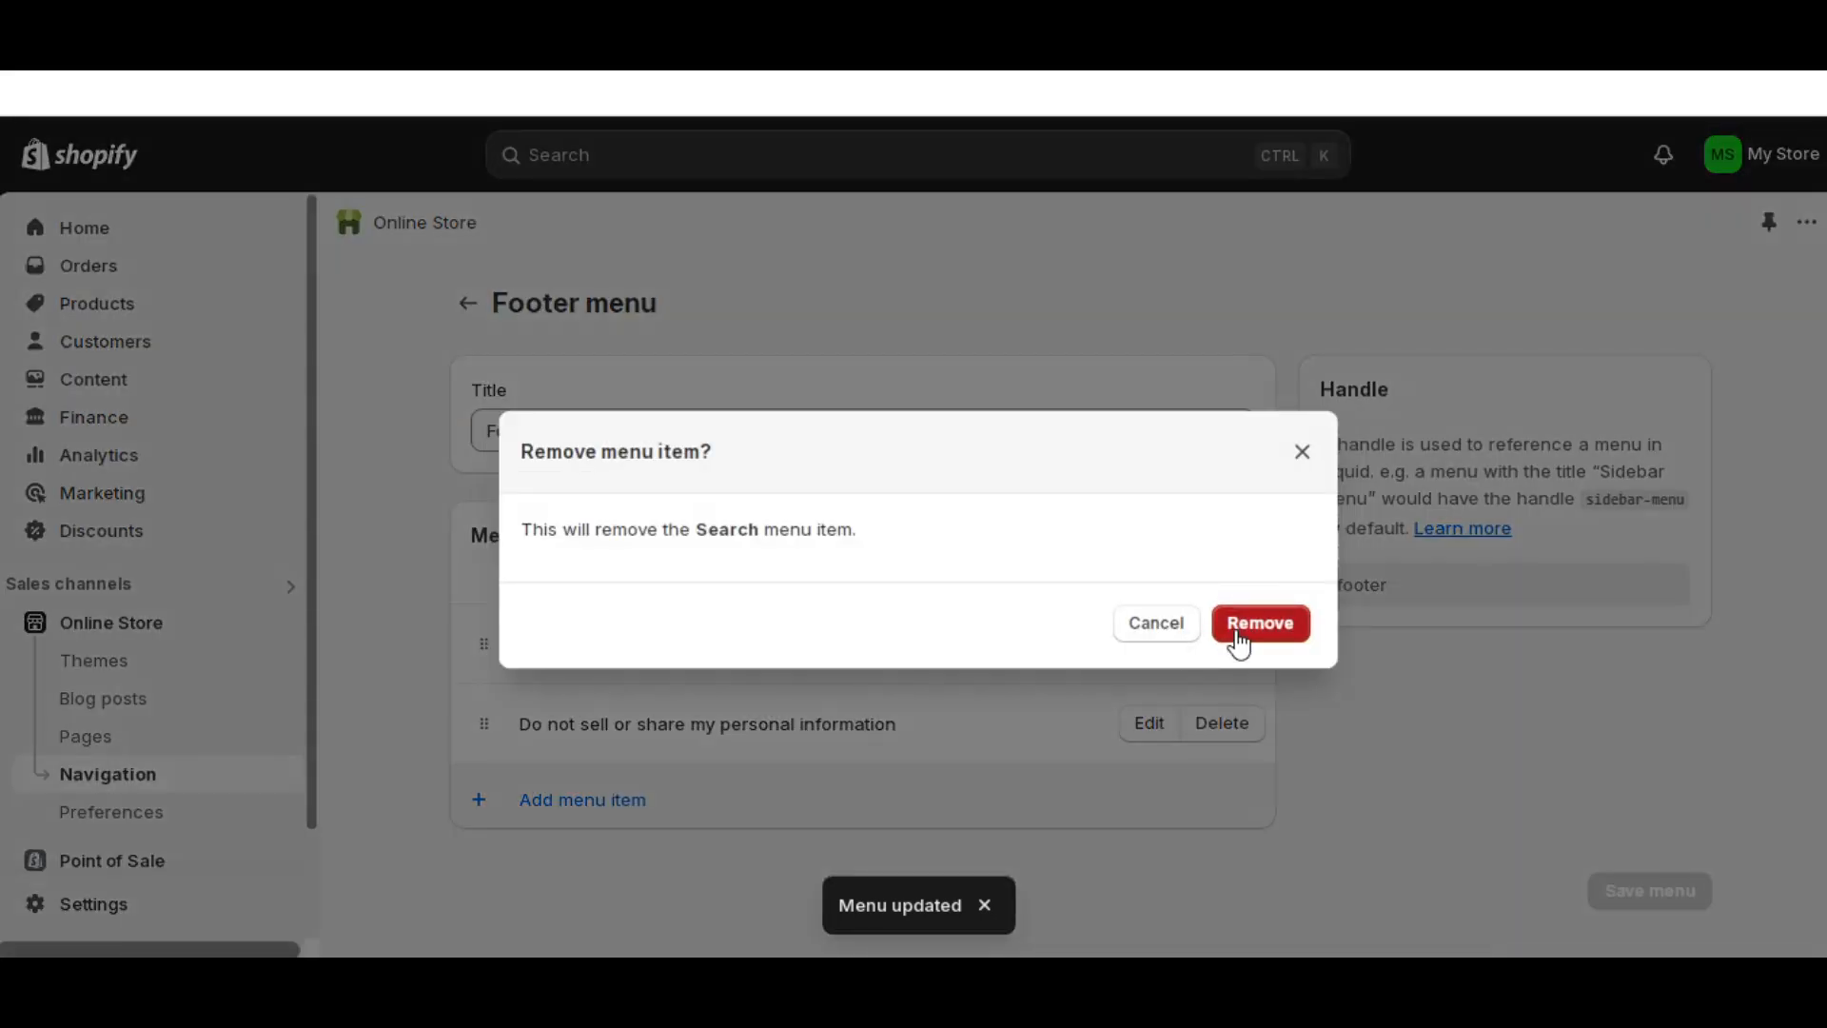
left_click(1239, 644)
left_click(1224, 647)
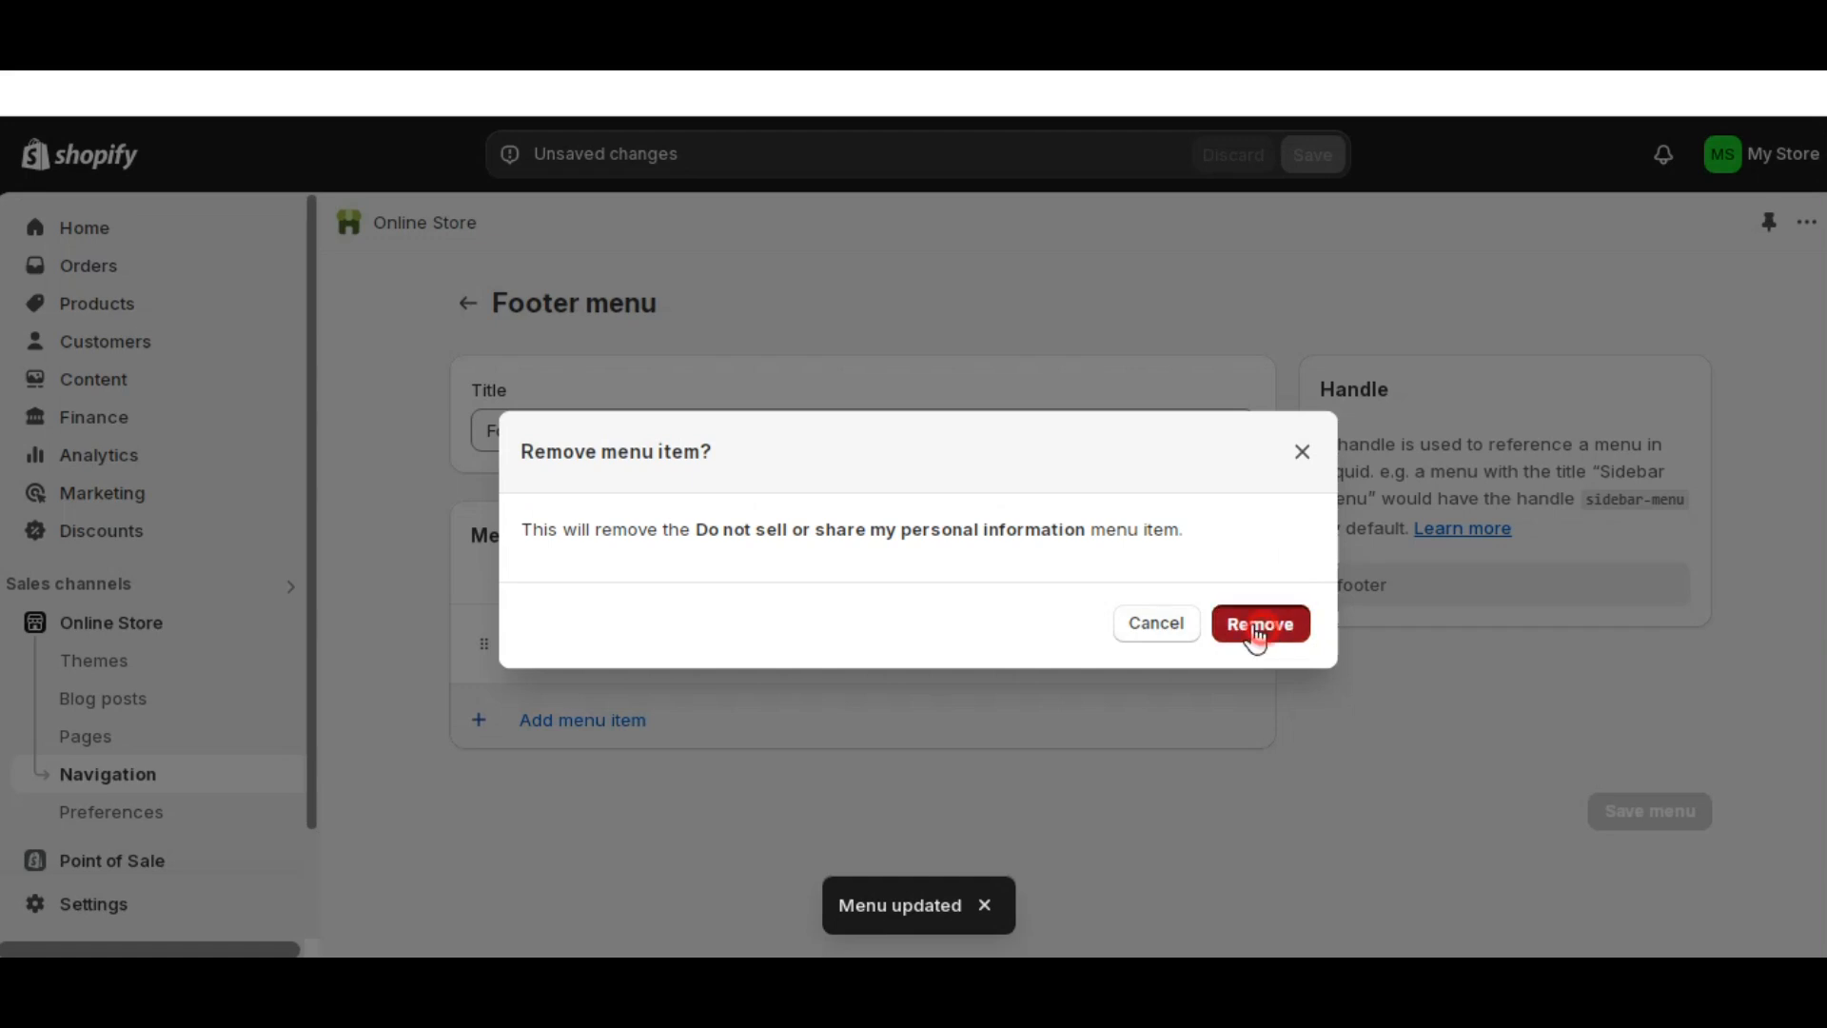
left_click(1259, 628)
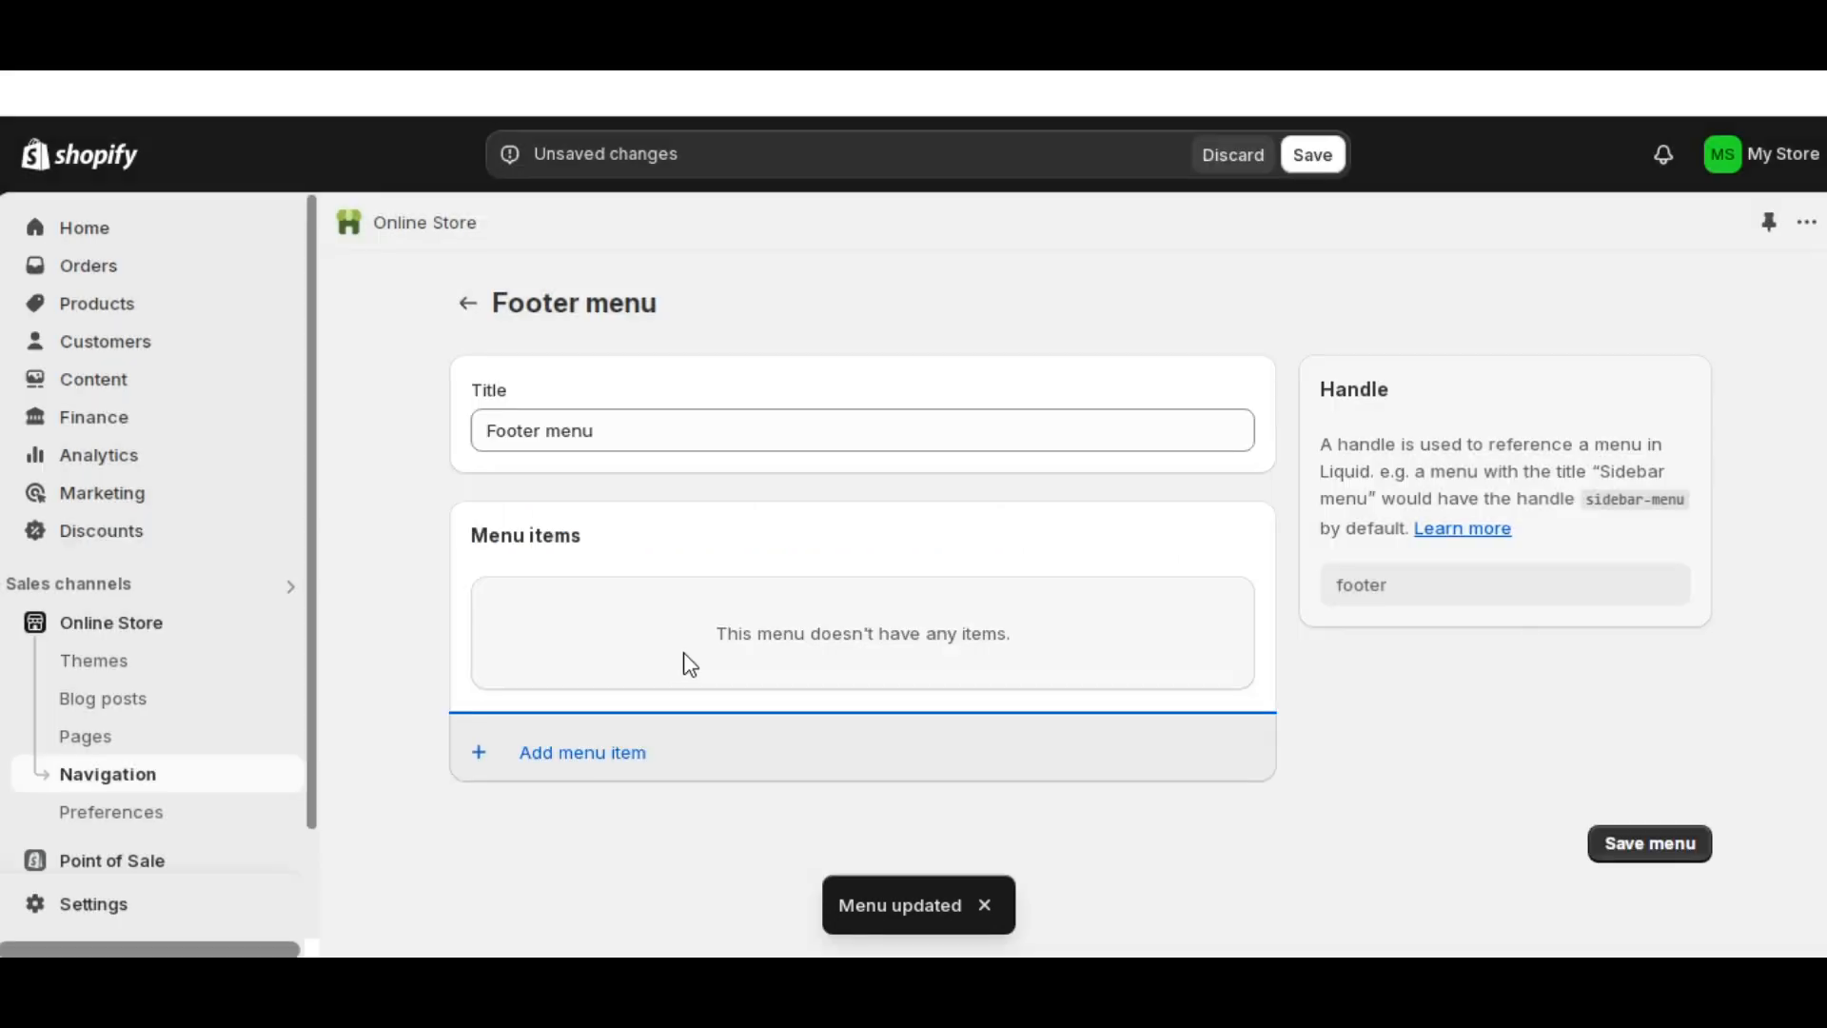
- Add an About Us item to the Footer menu that links to the About Us page
left_click(611, 752)
left_click(1509, 410)
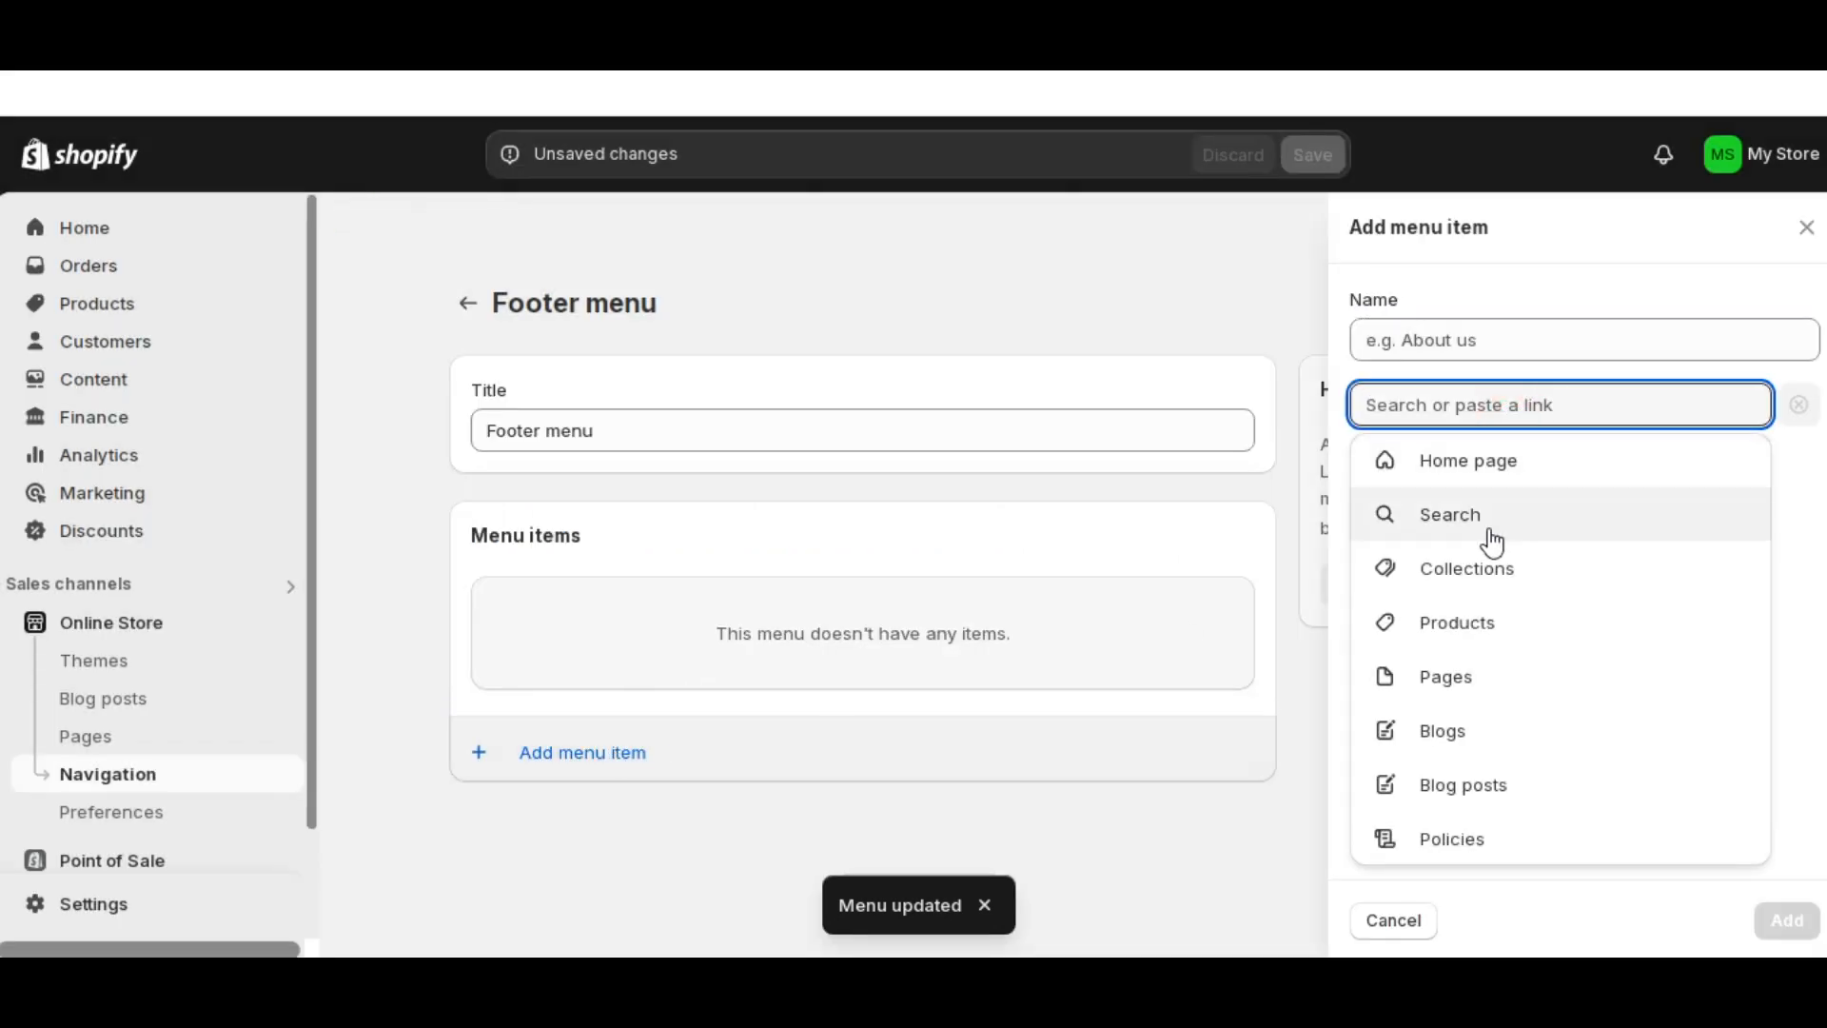
left_click(1476, 674)
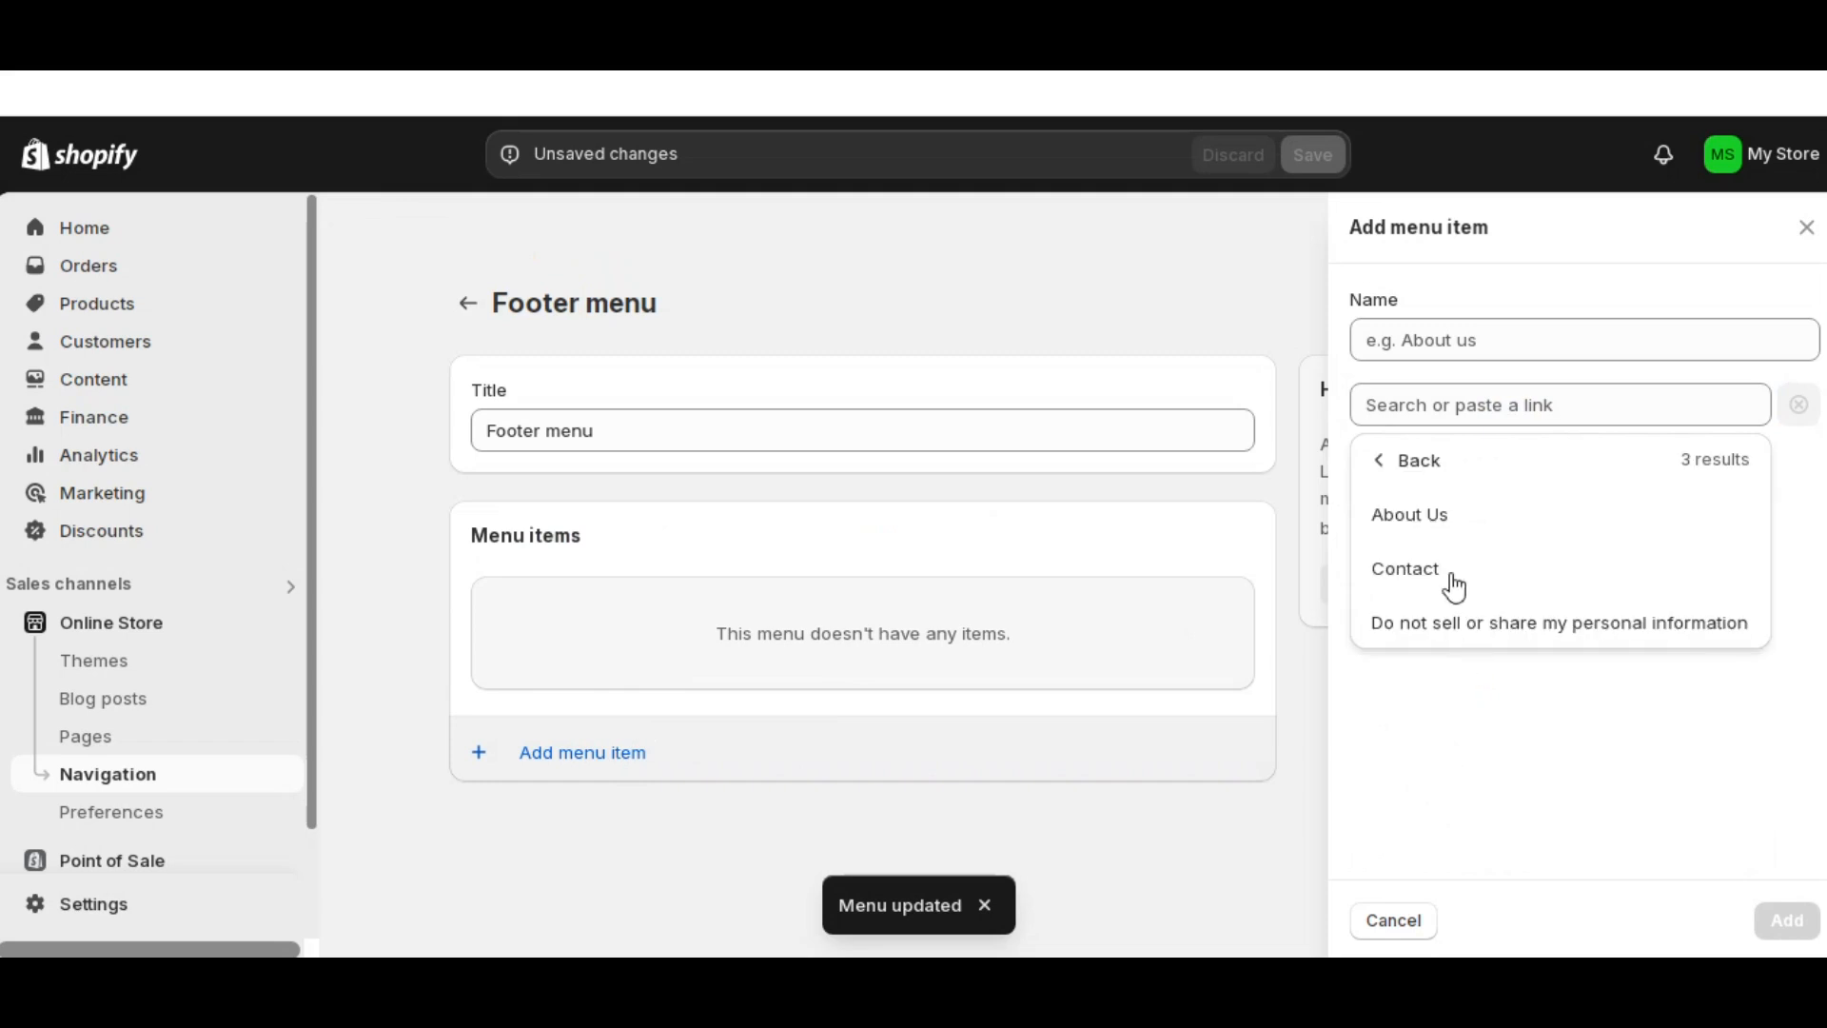
left_click(1437, 524)
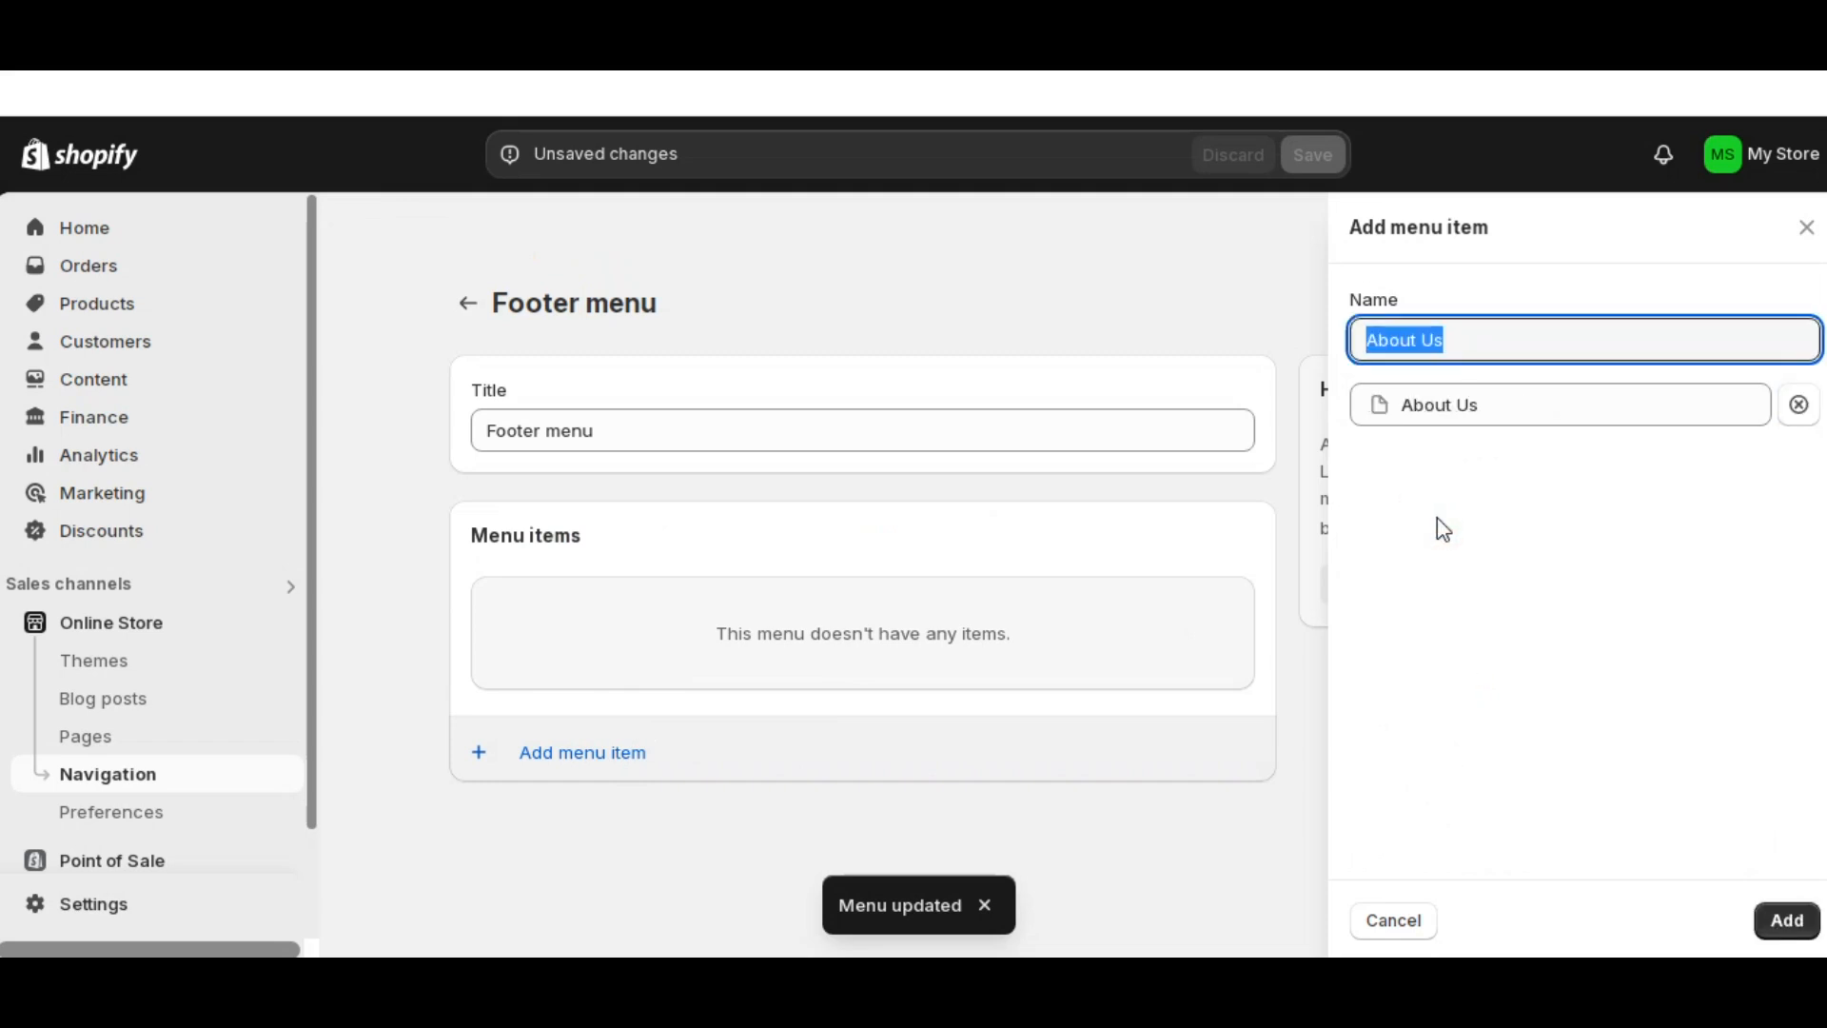
left_click(1784, 920)
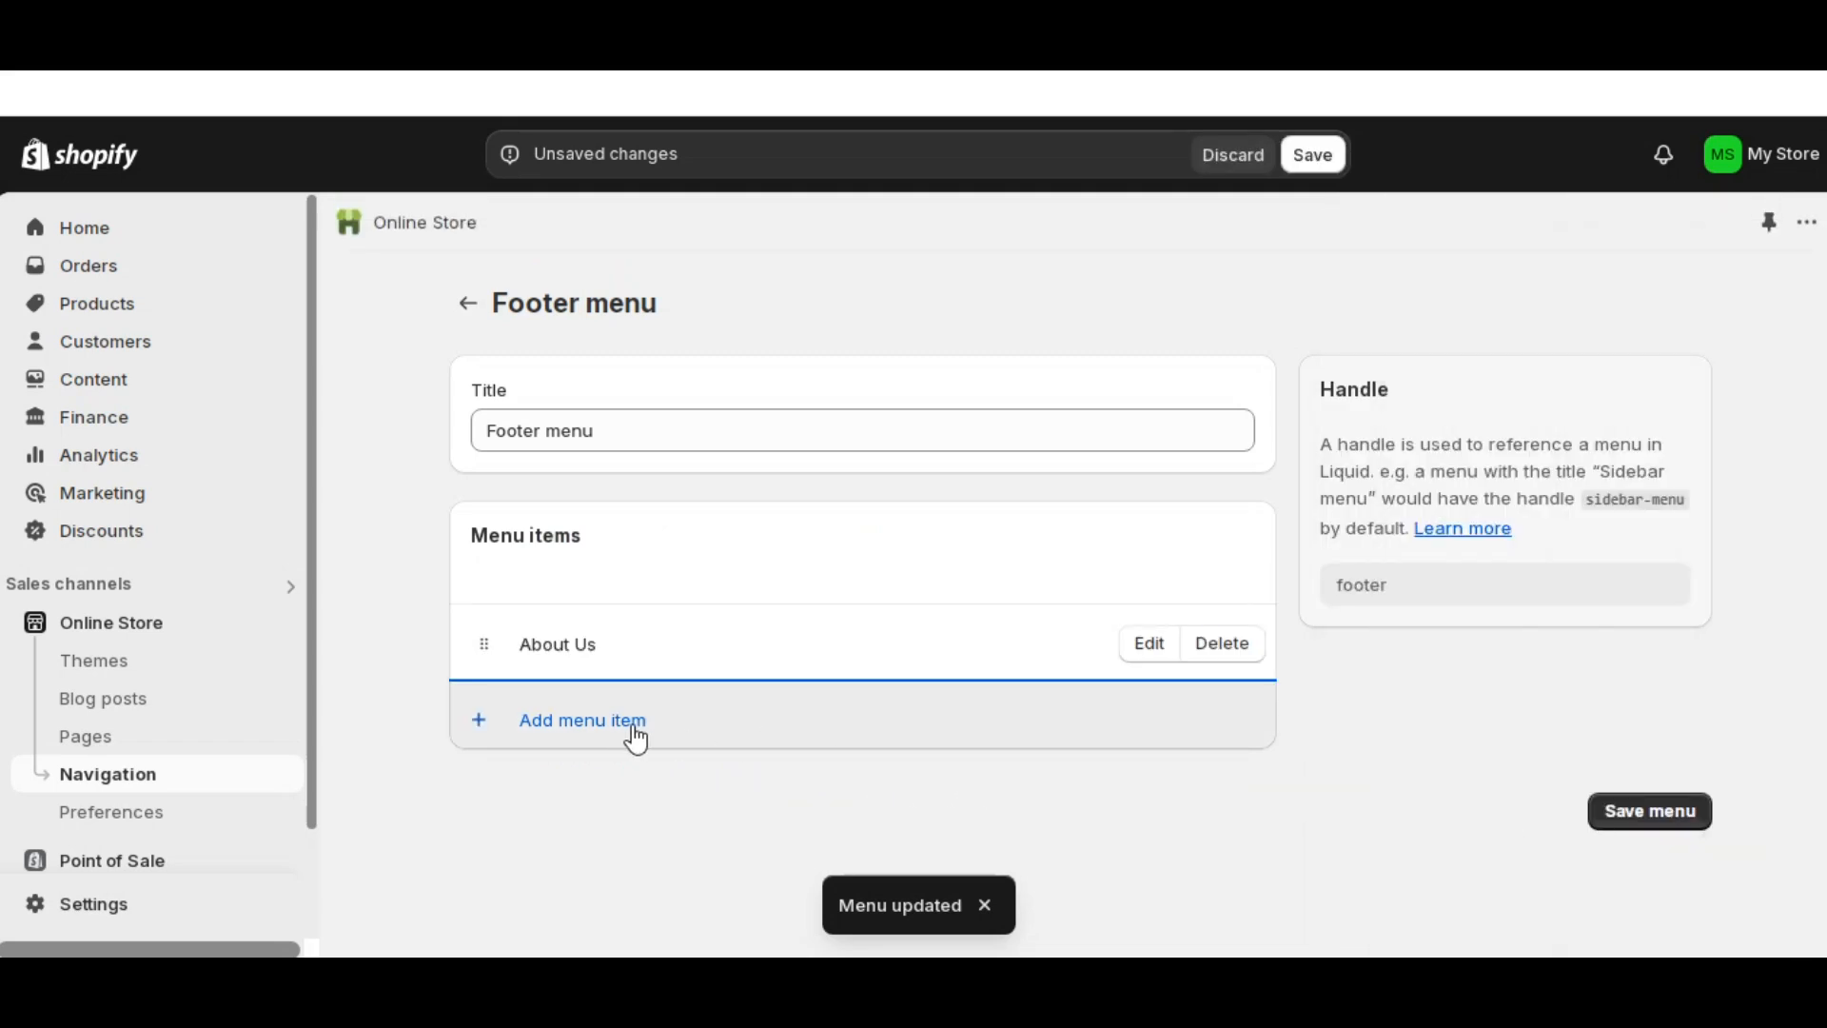
- Add a Contact item linking to the Contact page, then save the Footer menu and return to the menu list
left_click(636, 735)
left_click(1540, 407)
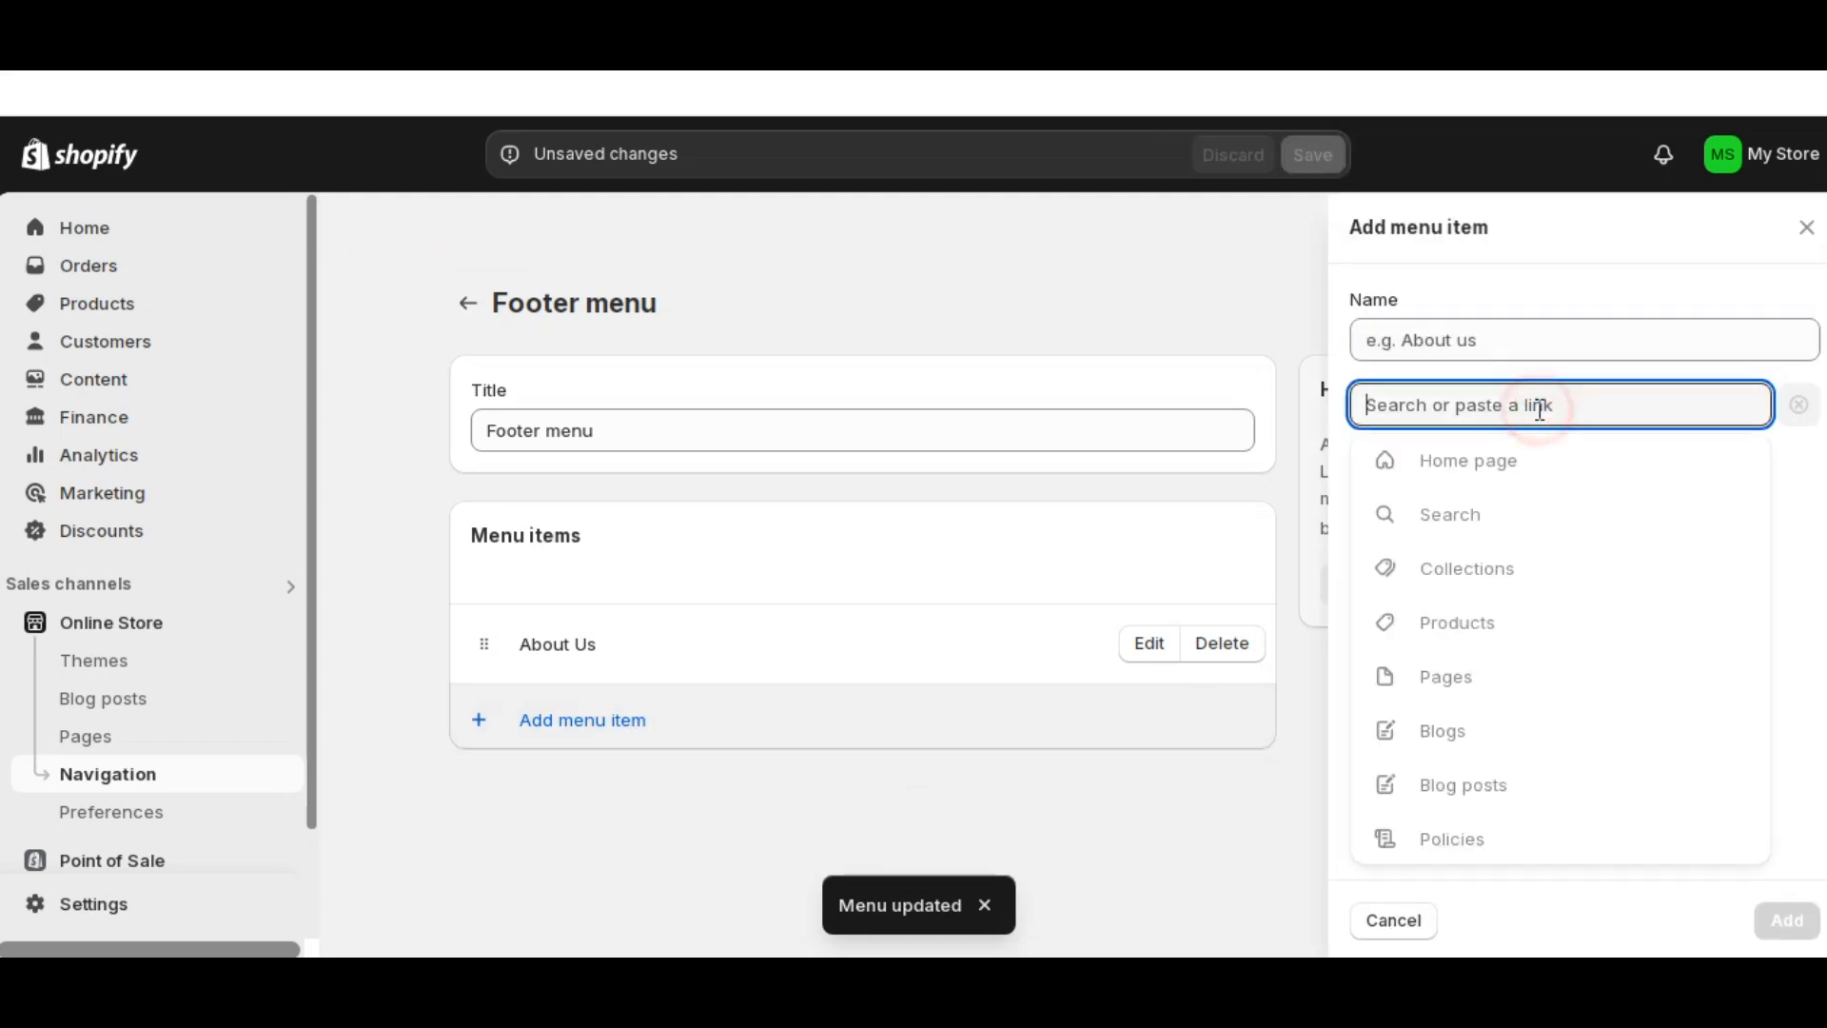
left_click(1474, 682)
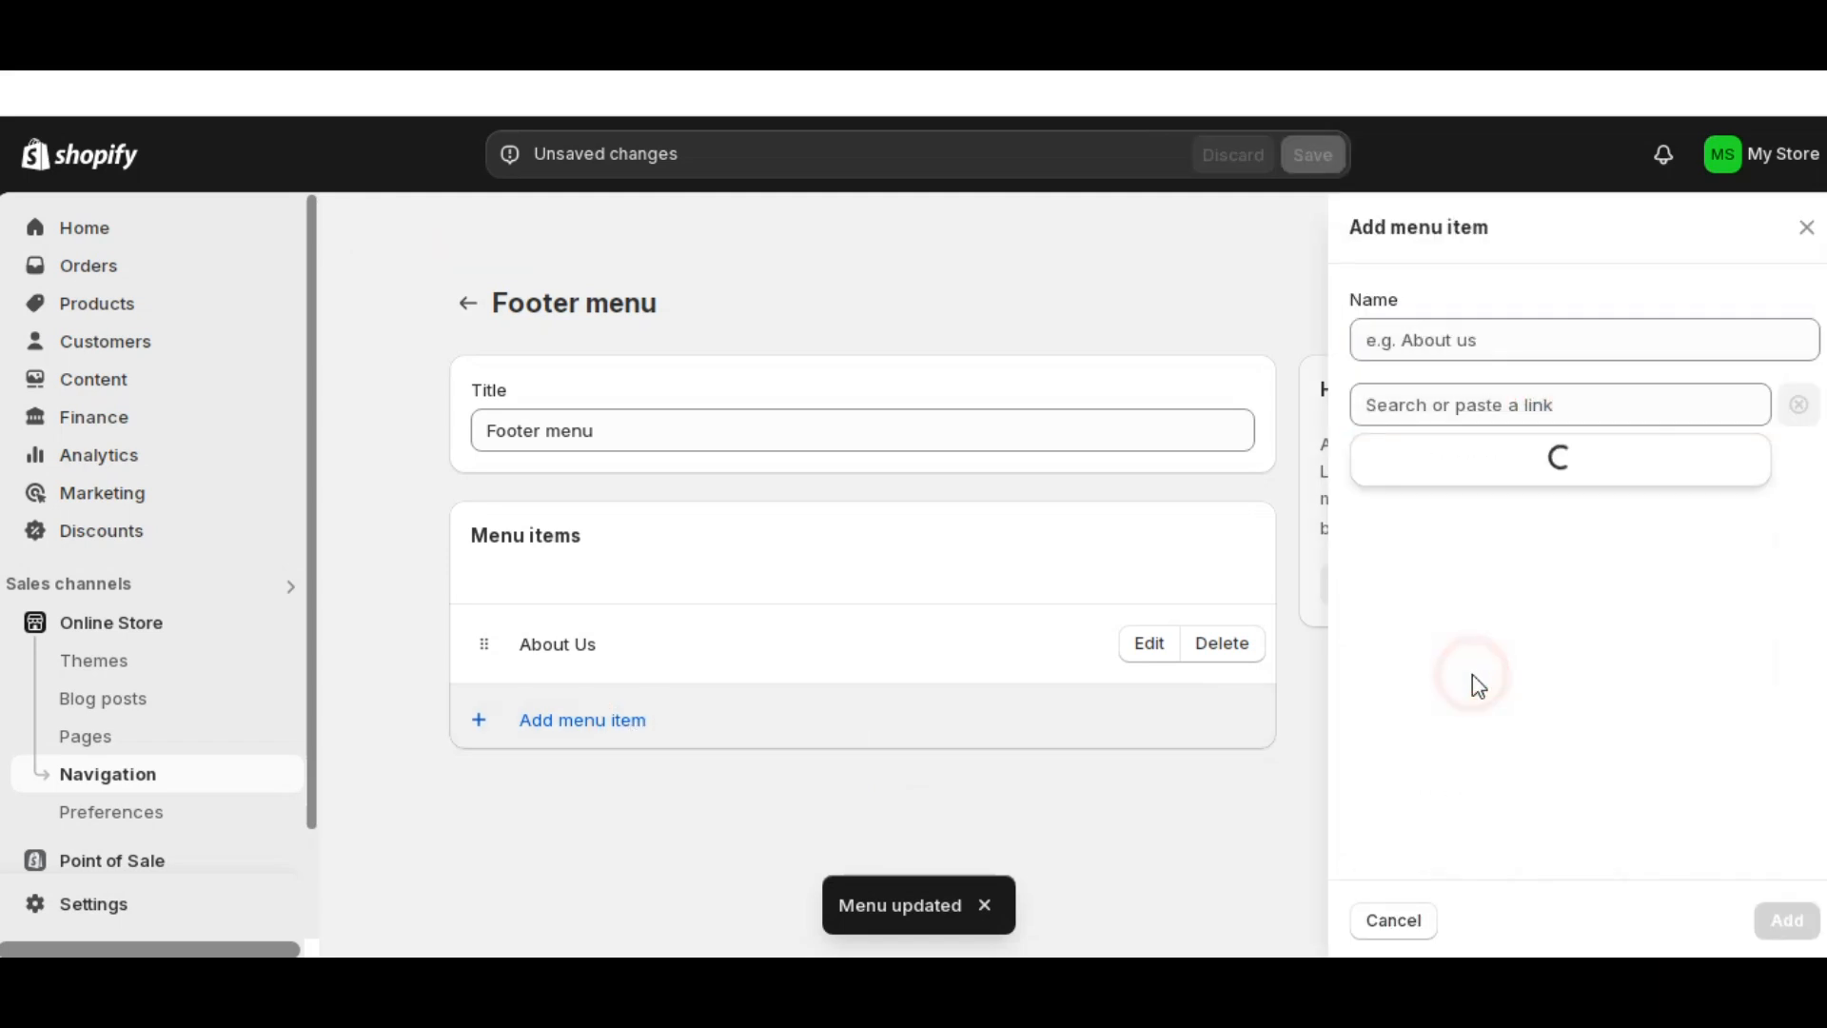
left_click(1442, 566)
left_click(1802, 923)
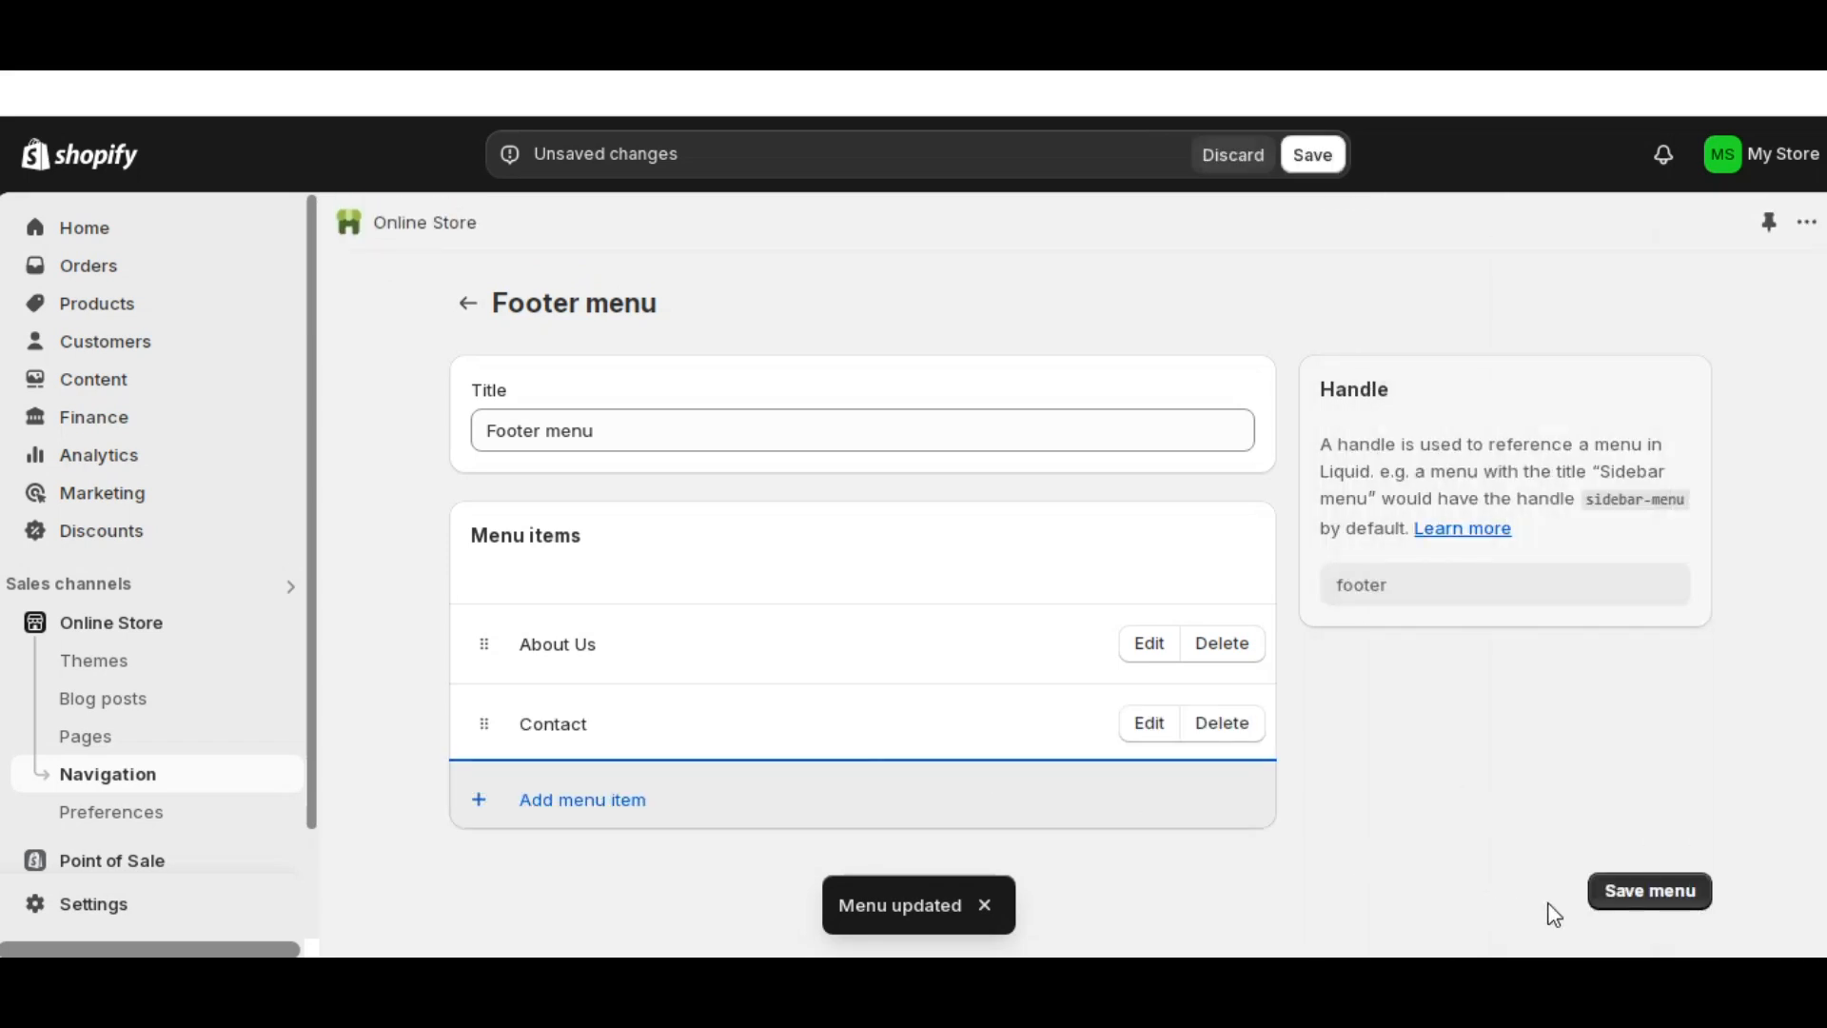
left_click(1629, 893)
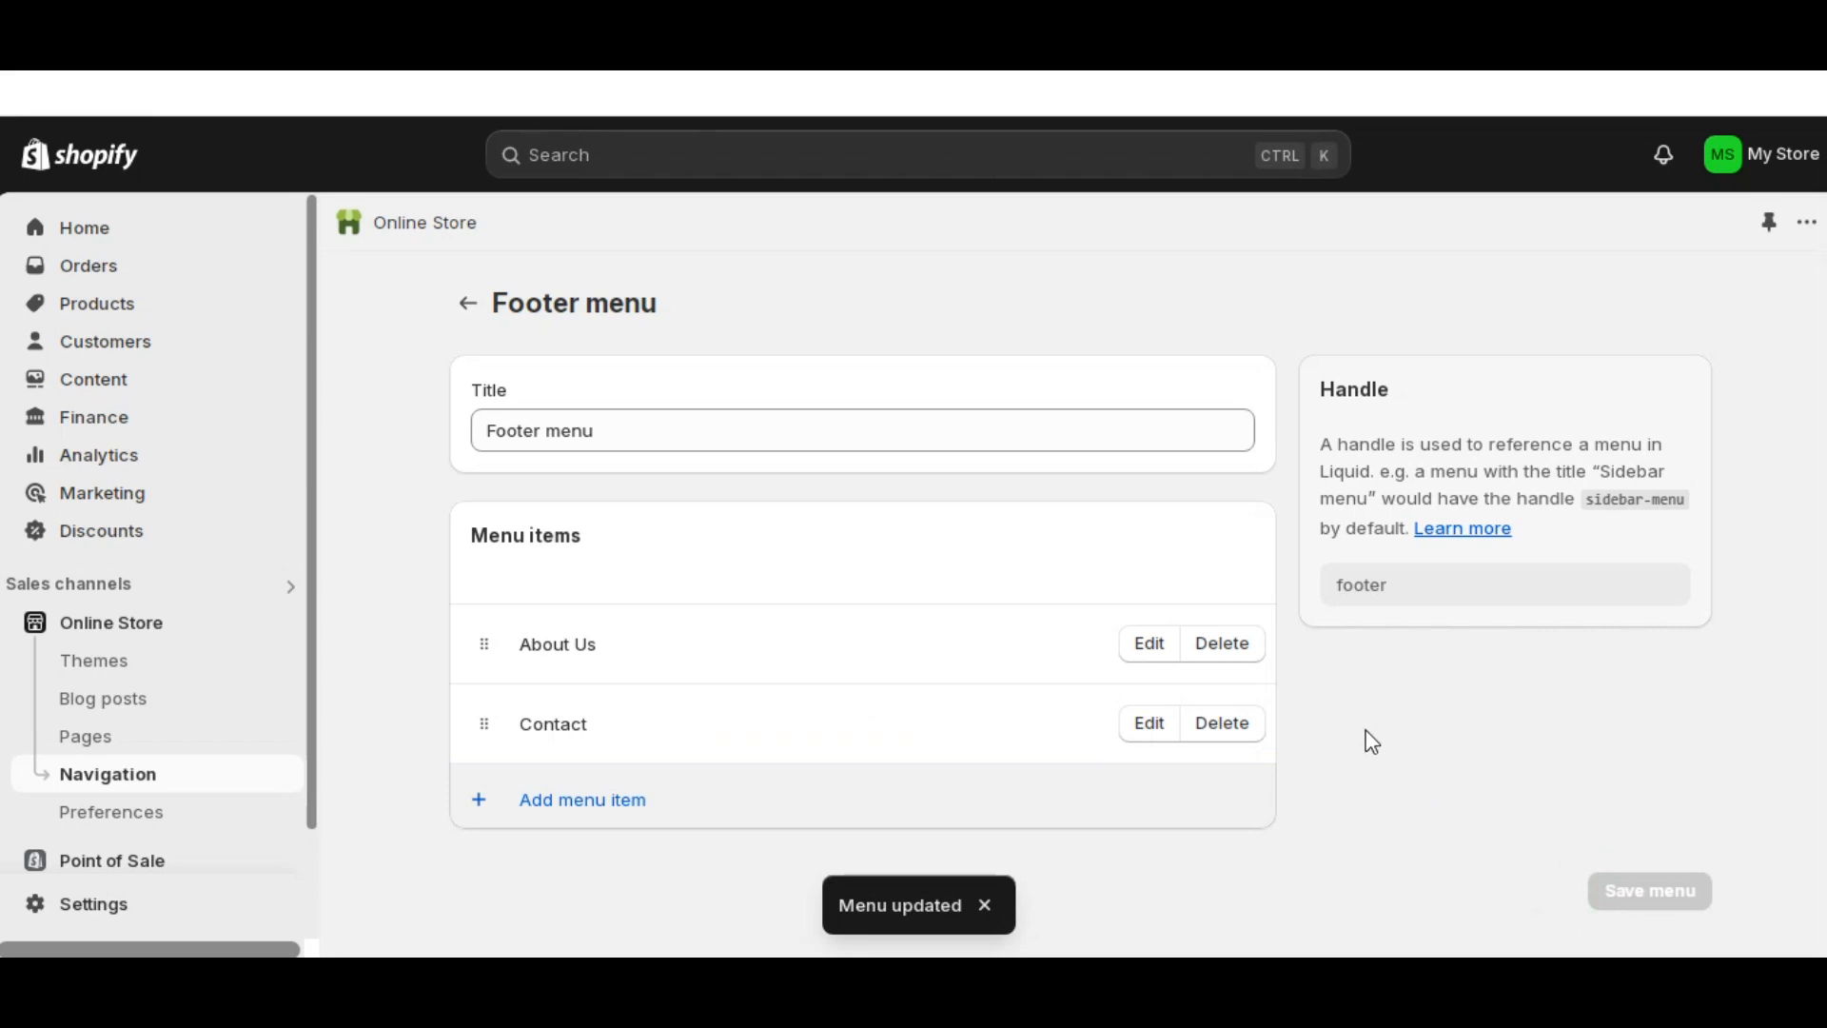
left_click(470, 305)
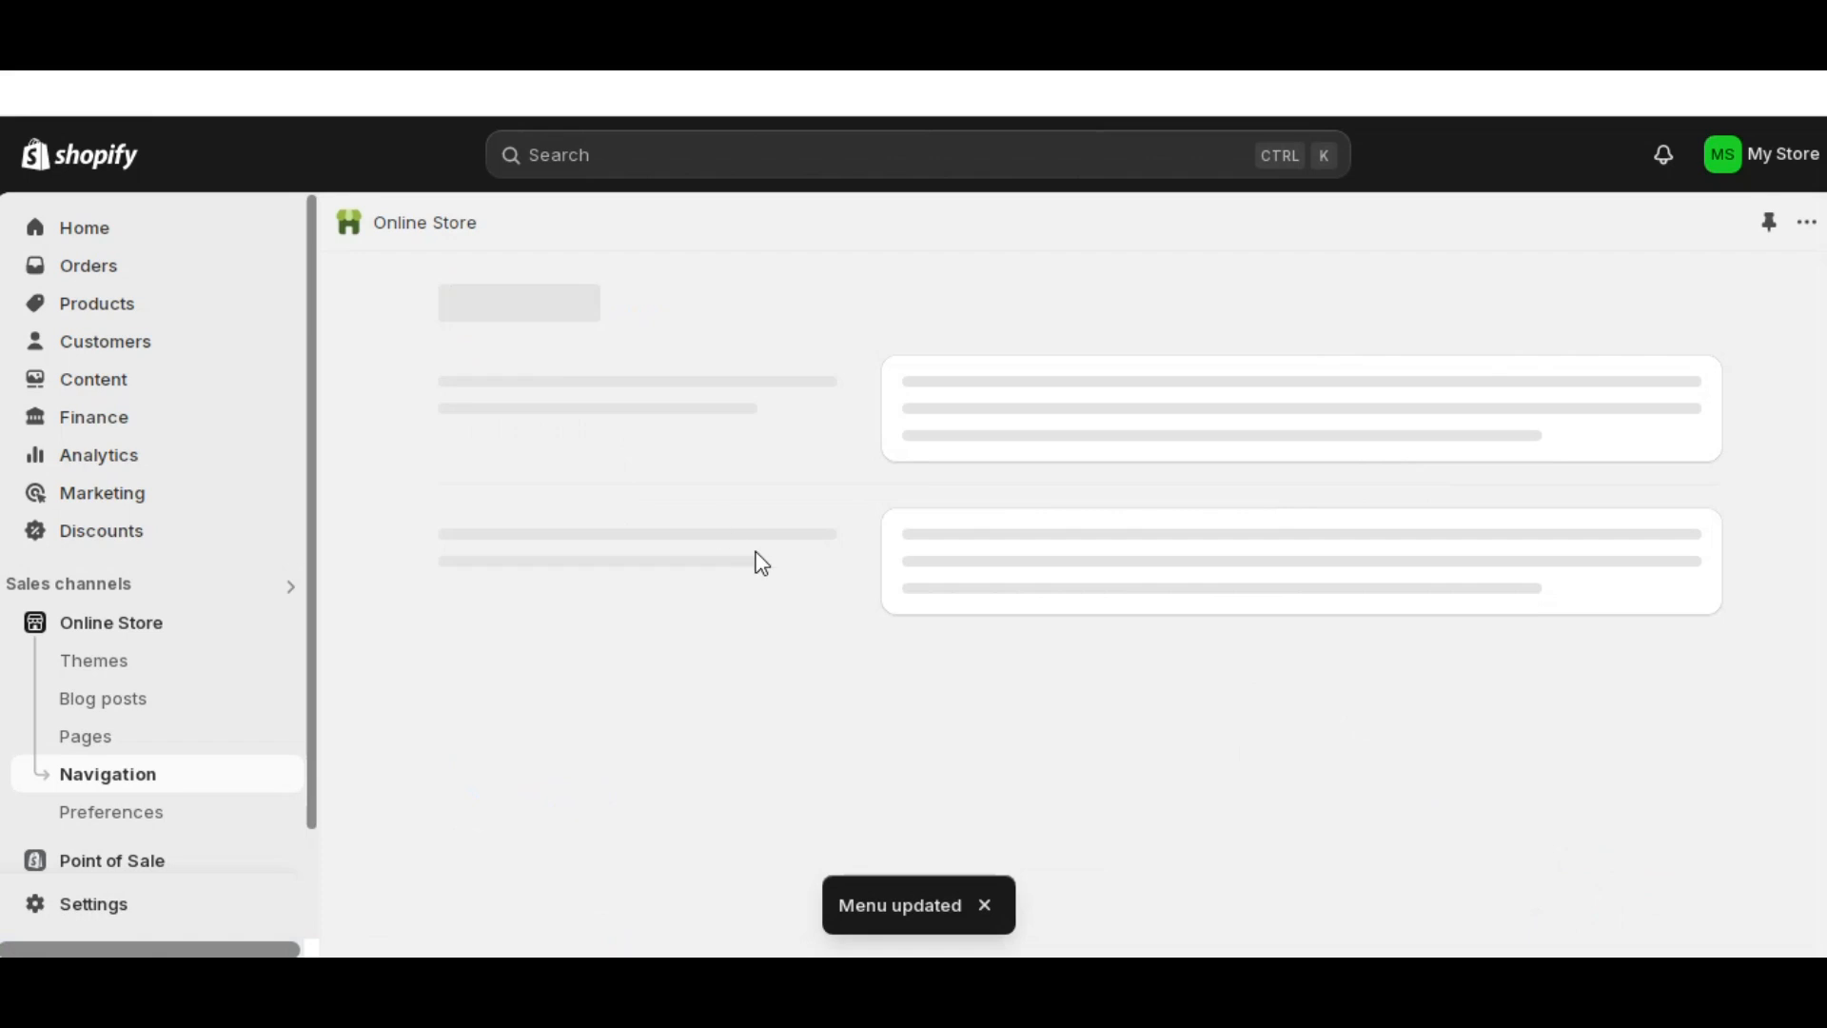
- Copy the Footer menu's title from the list of menus
scroll(761, 564, "down", 3)
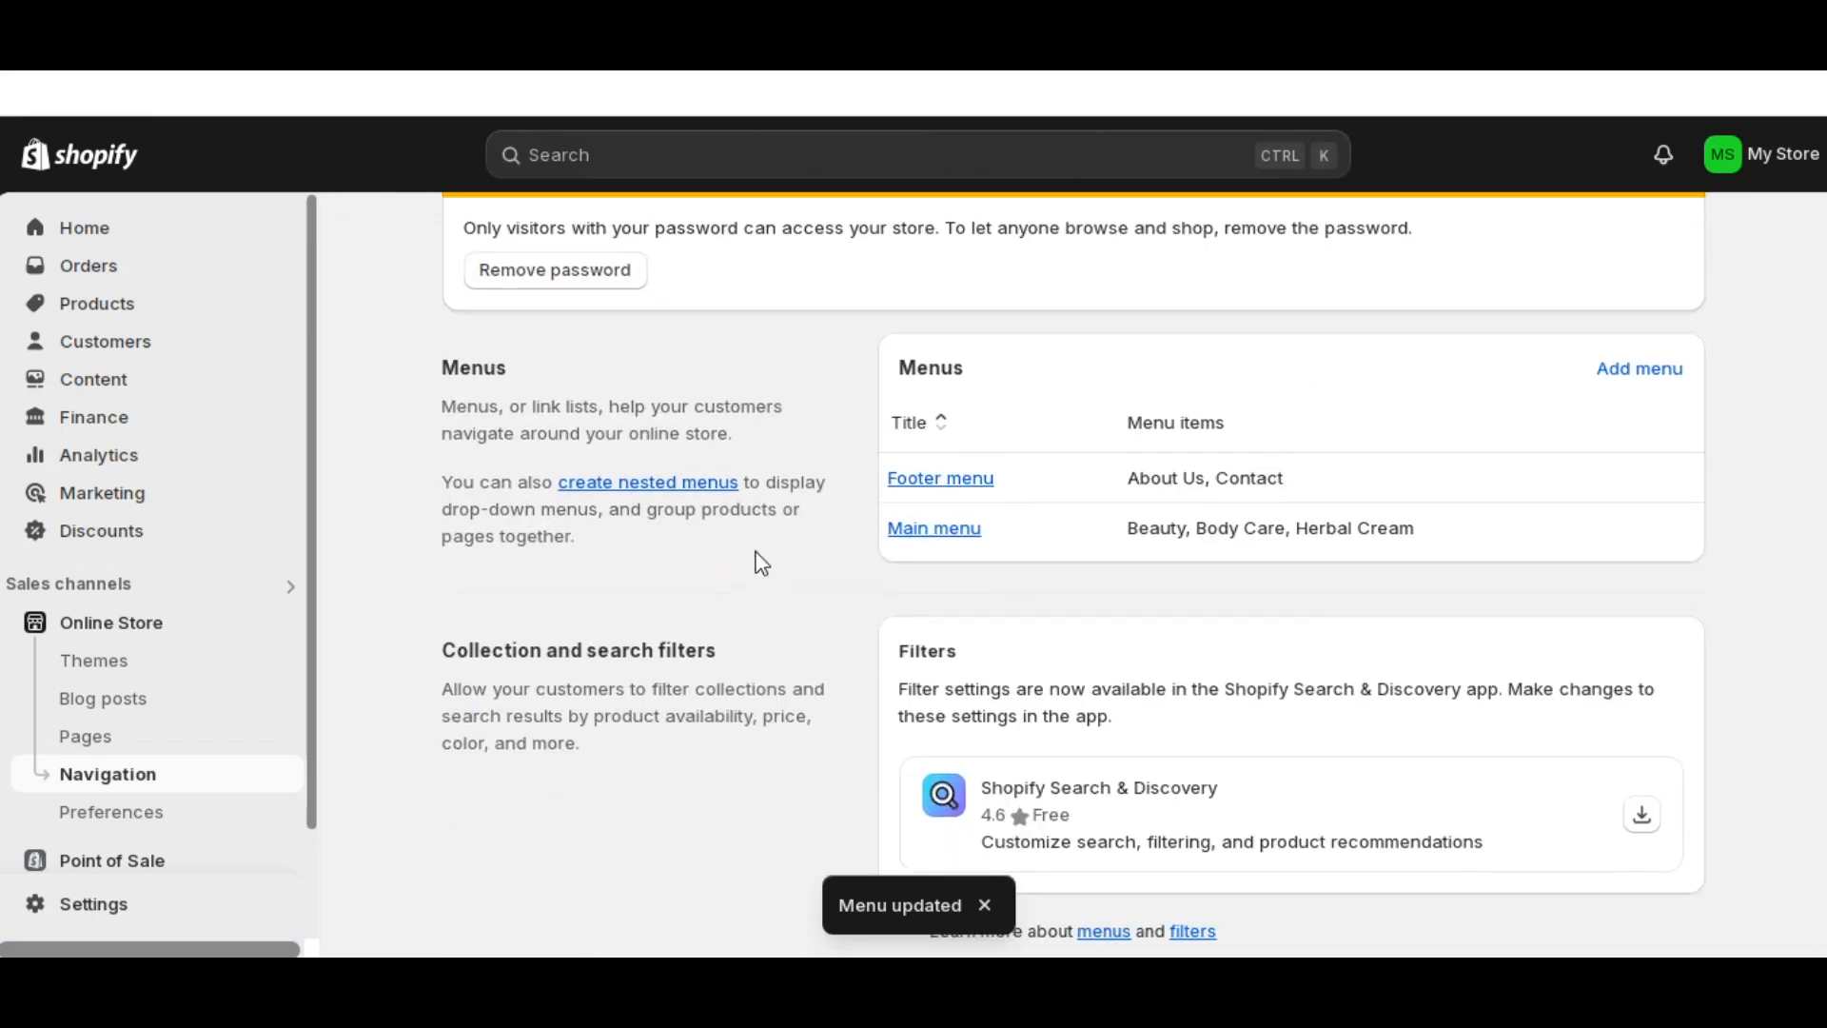
scroll(756, 552, "up", 1)
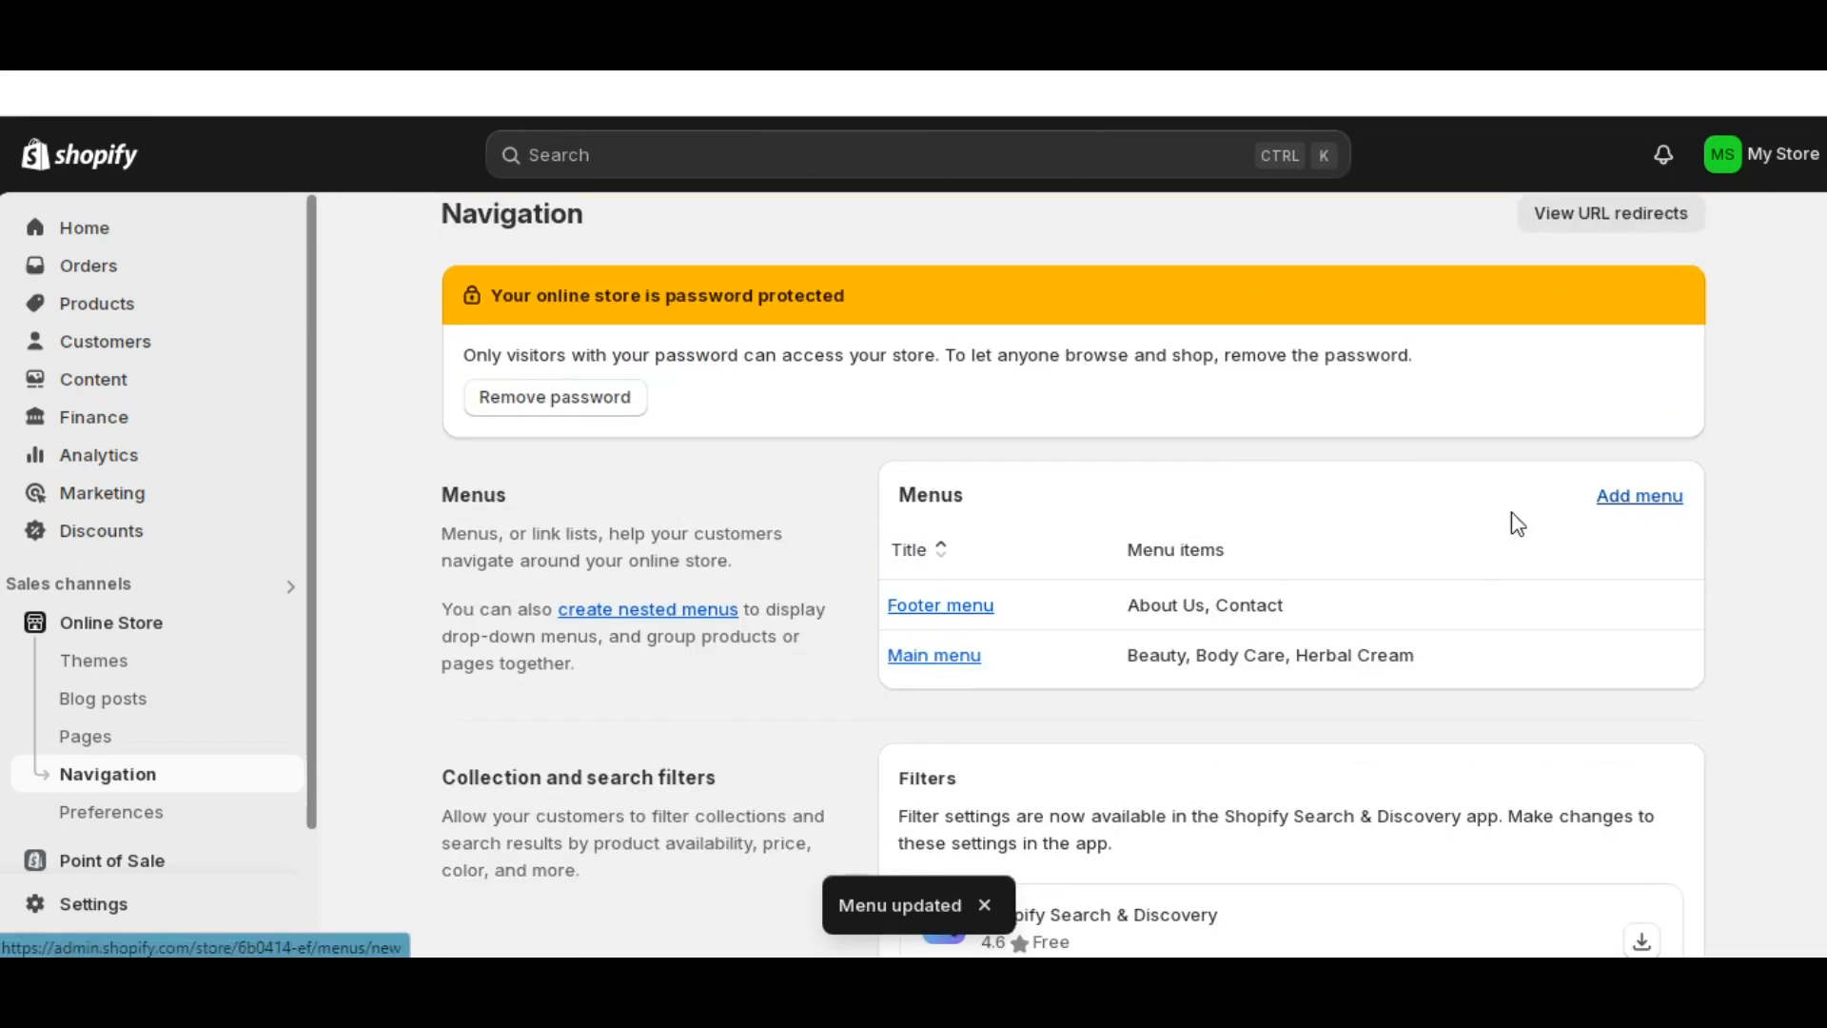
left_click_drag(1012, 603, 887, 603)
key("ctrl+c")
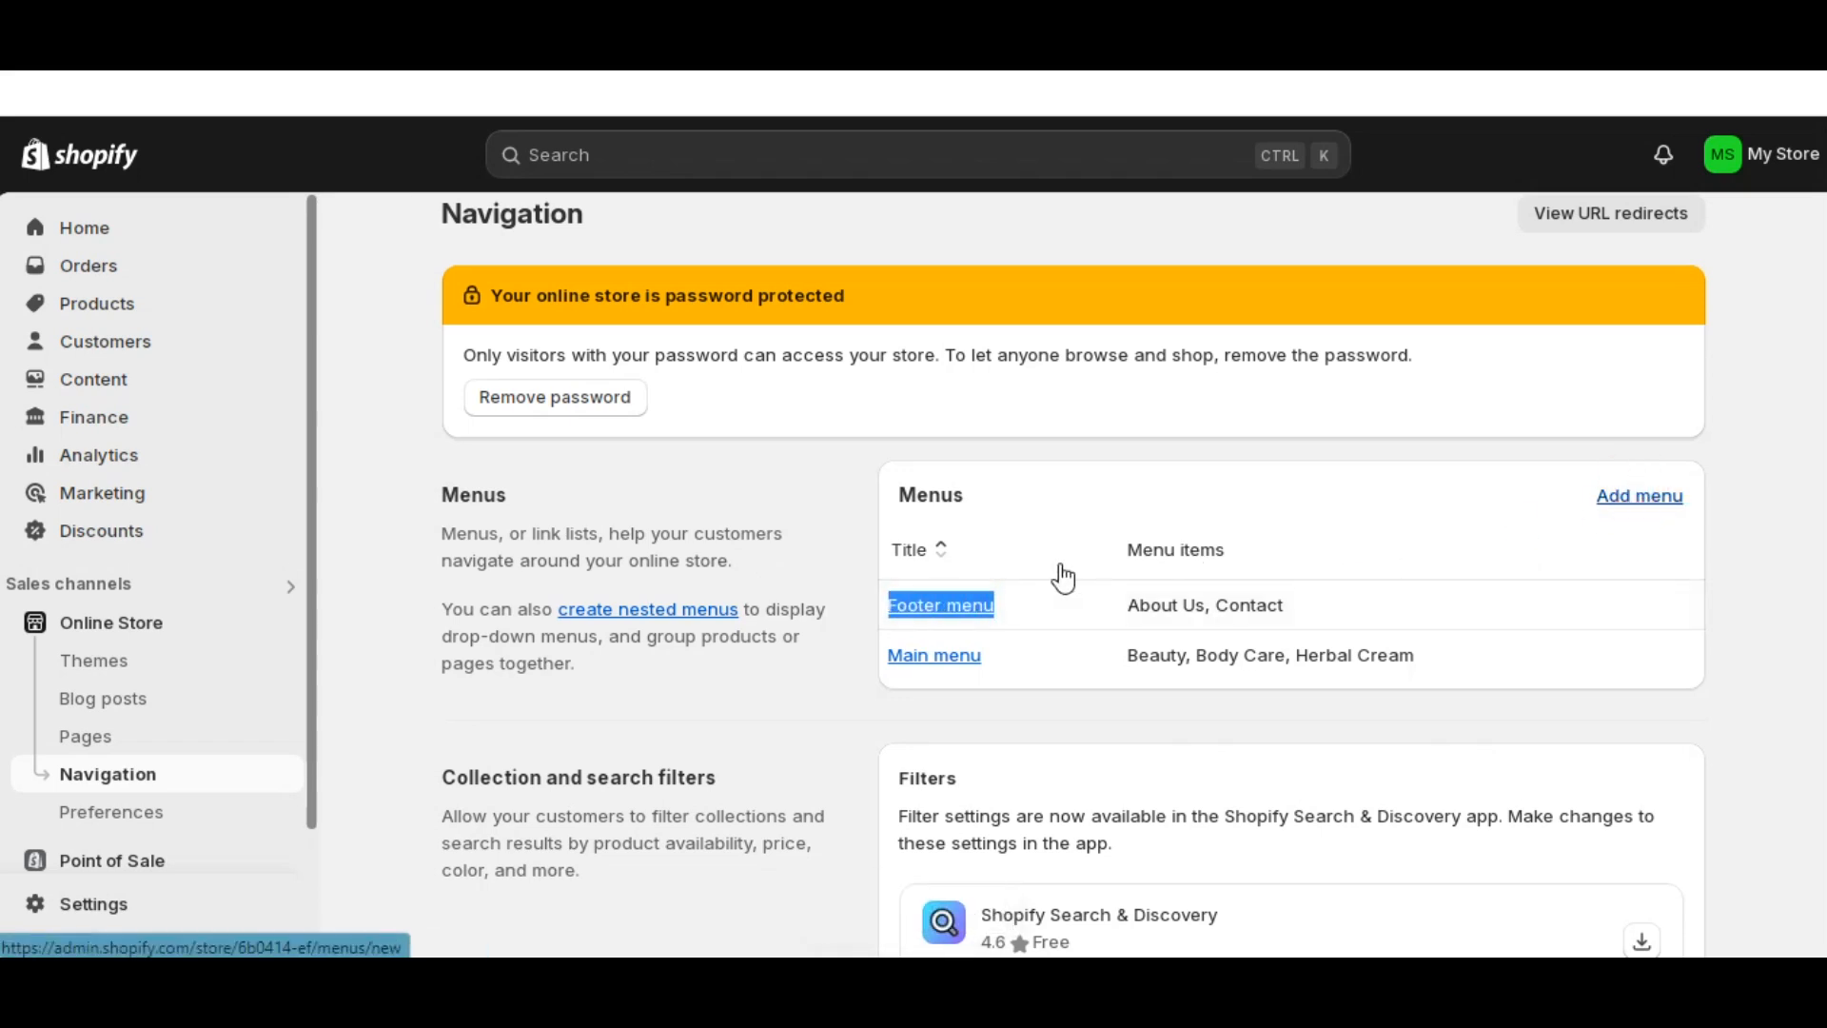
- Title the new menu "Footer menu 2" and add a menu item named FAQ linked to #
left_click(687, 430)
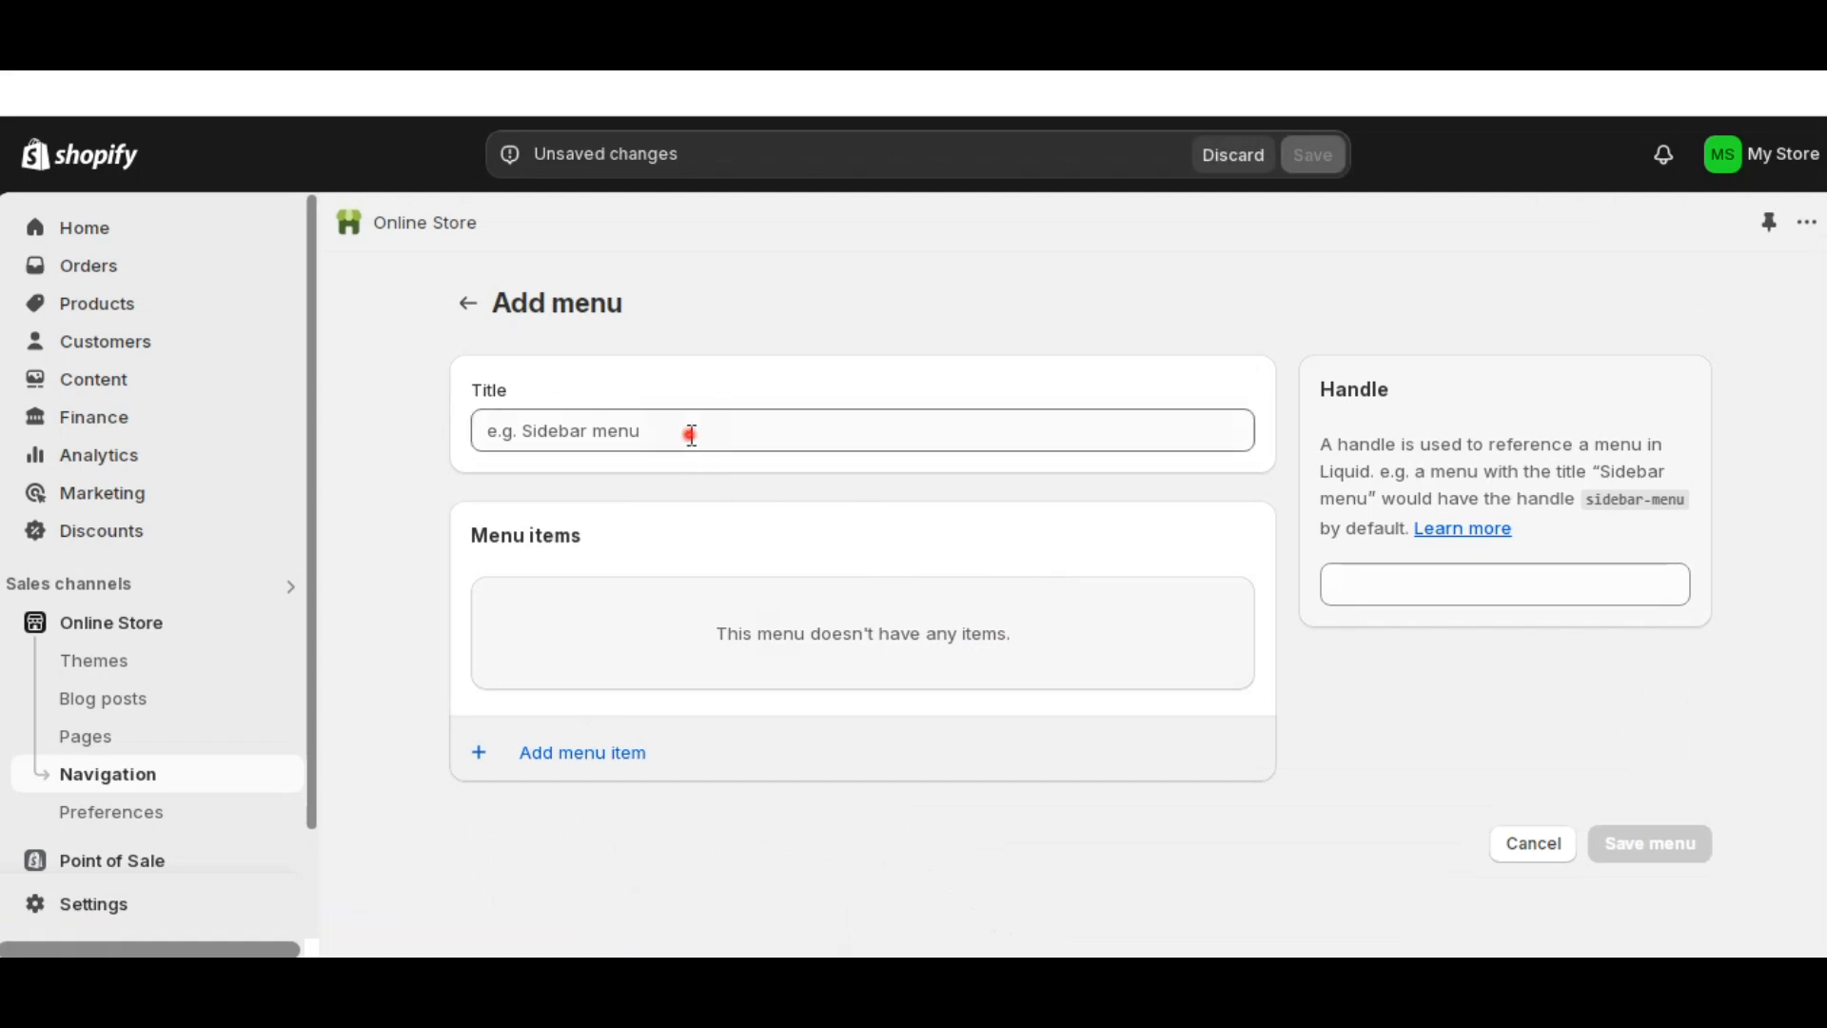
key("ctrl+v")
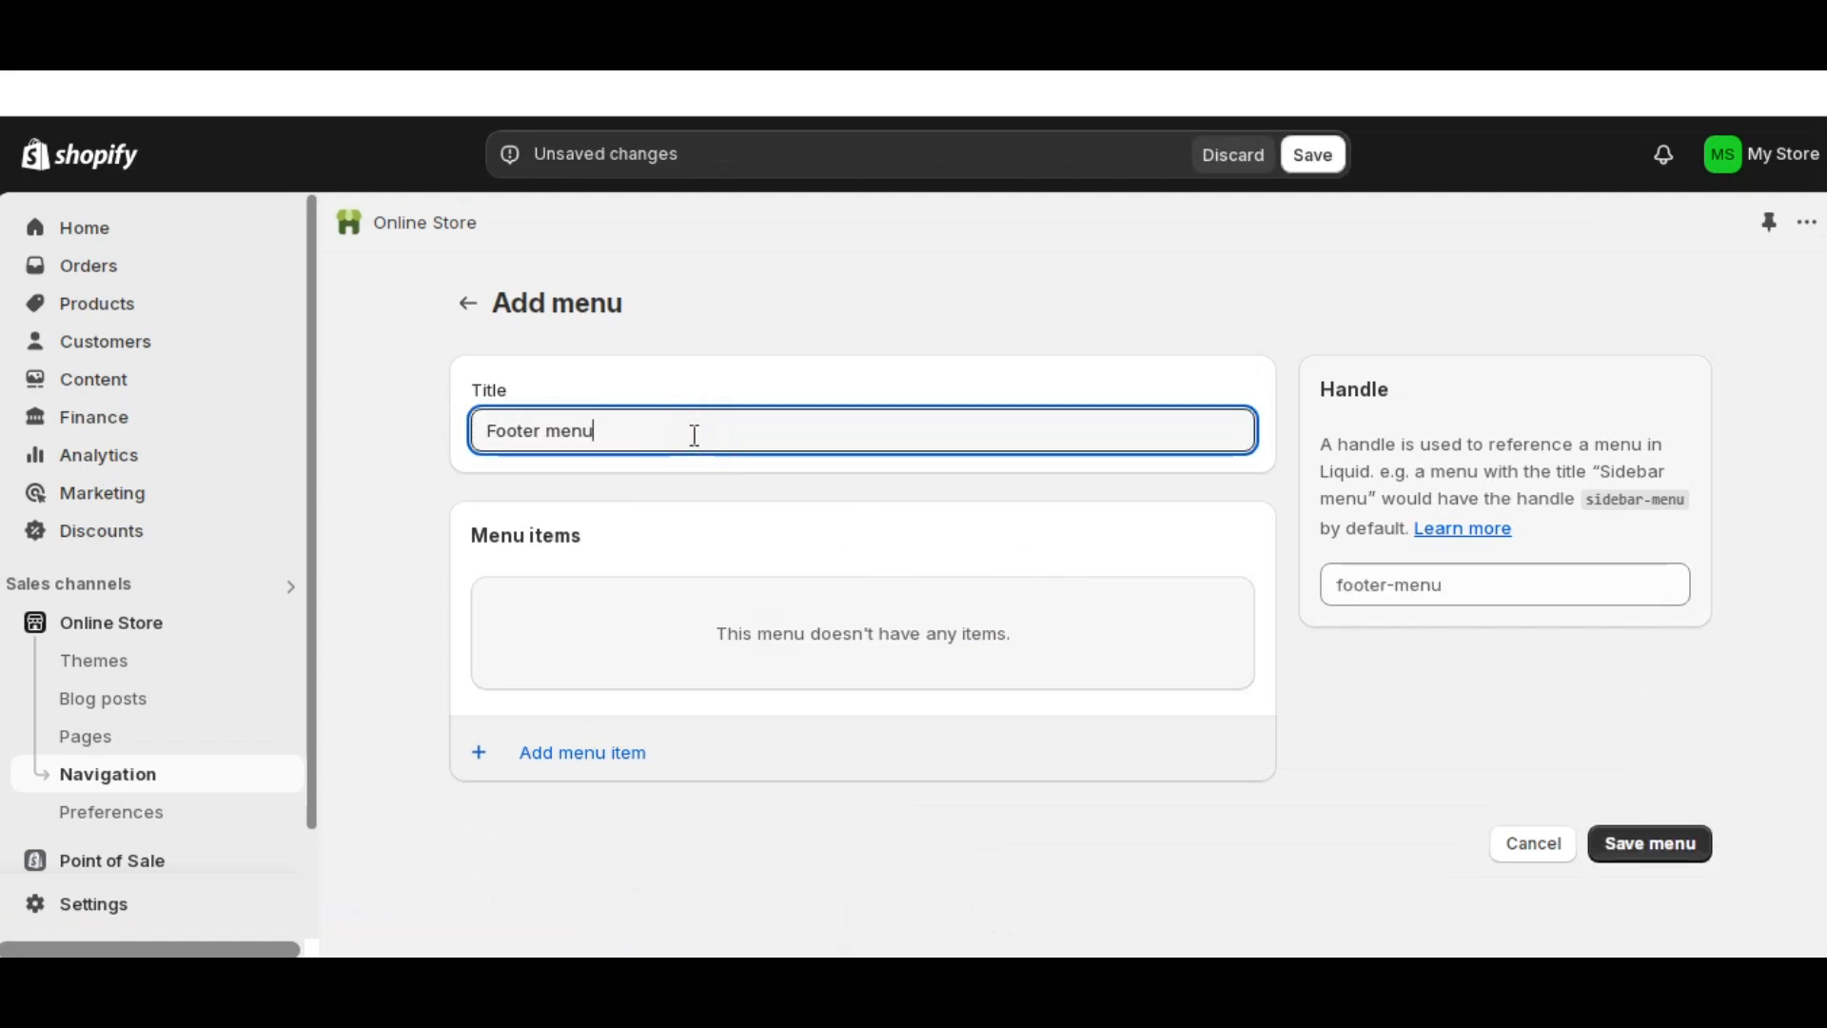
left_click(610, 763)
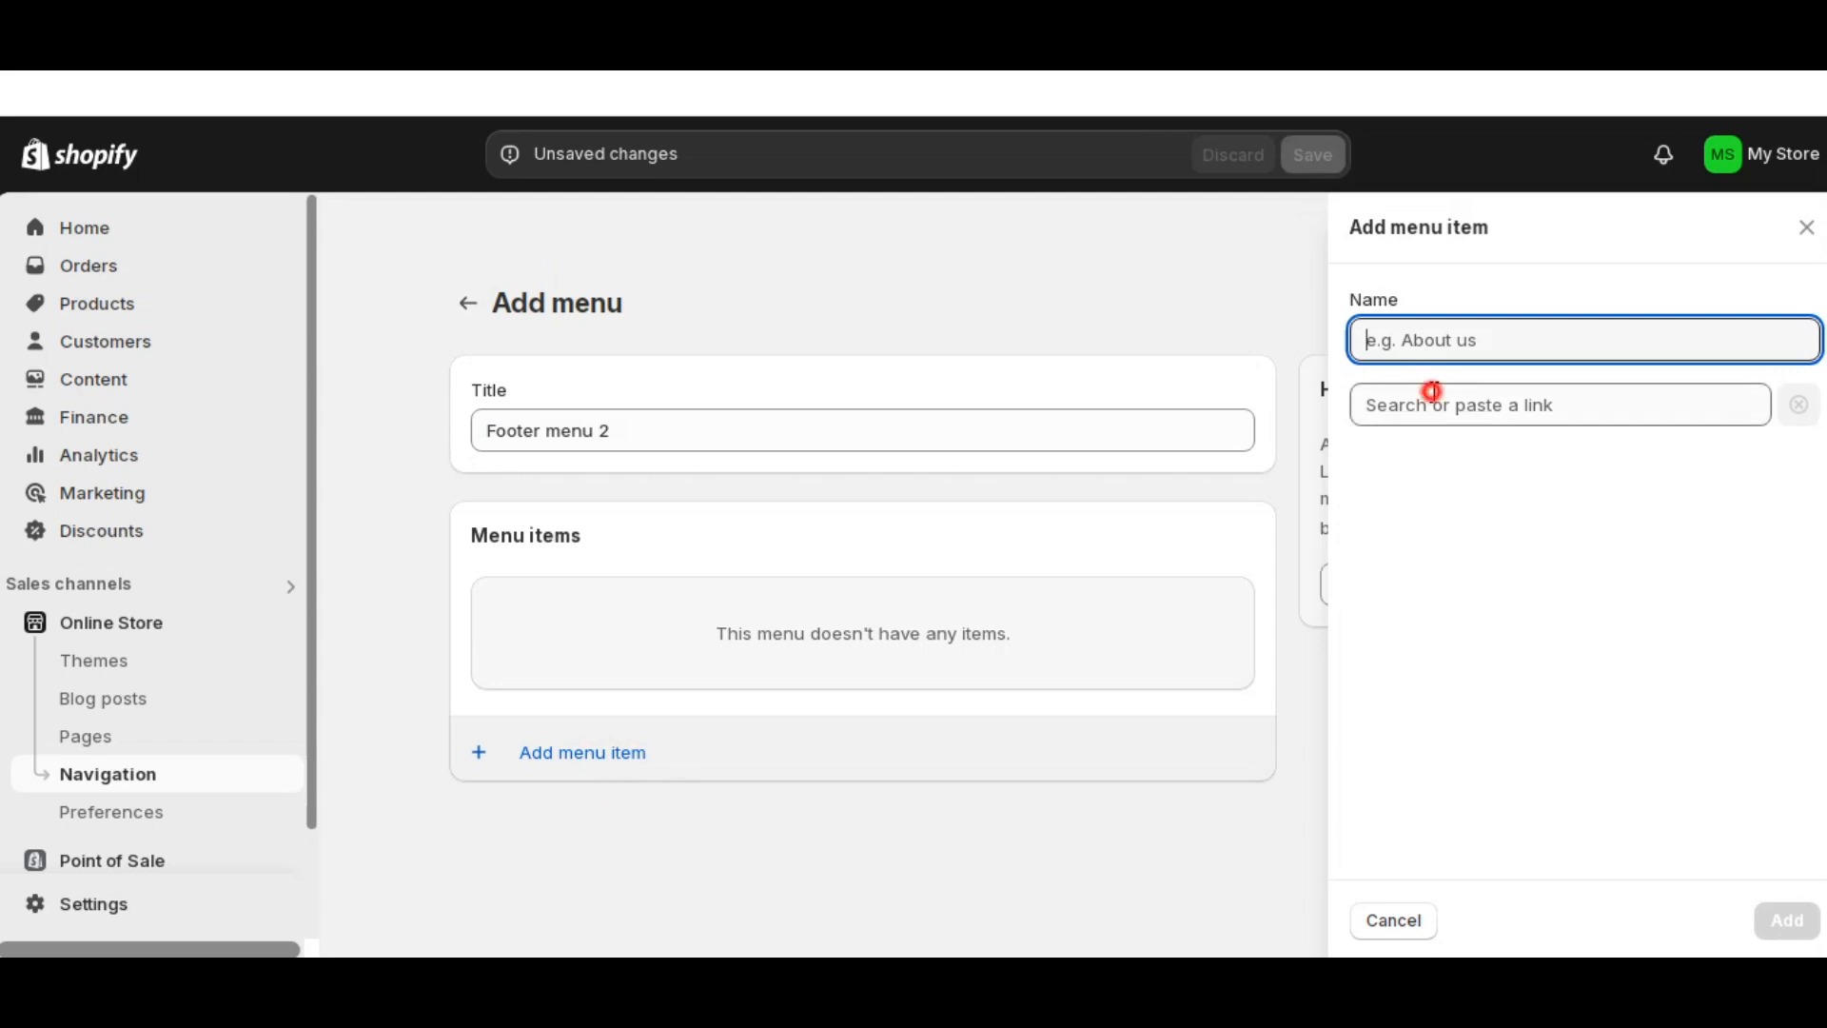
left_click(1433, 391)
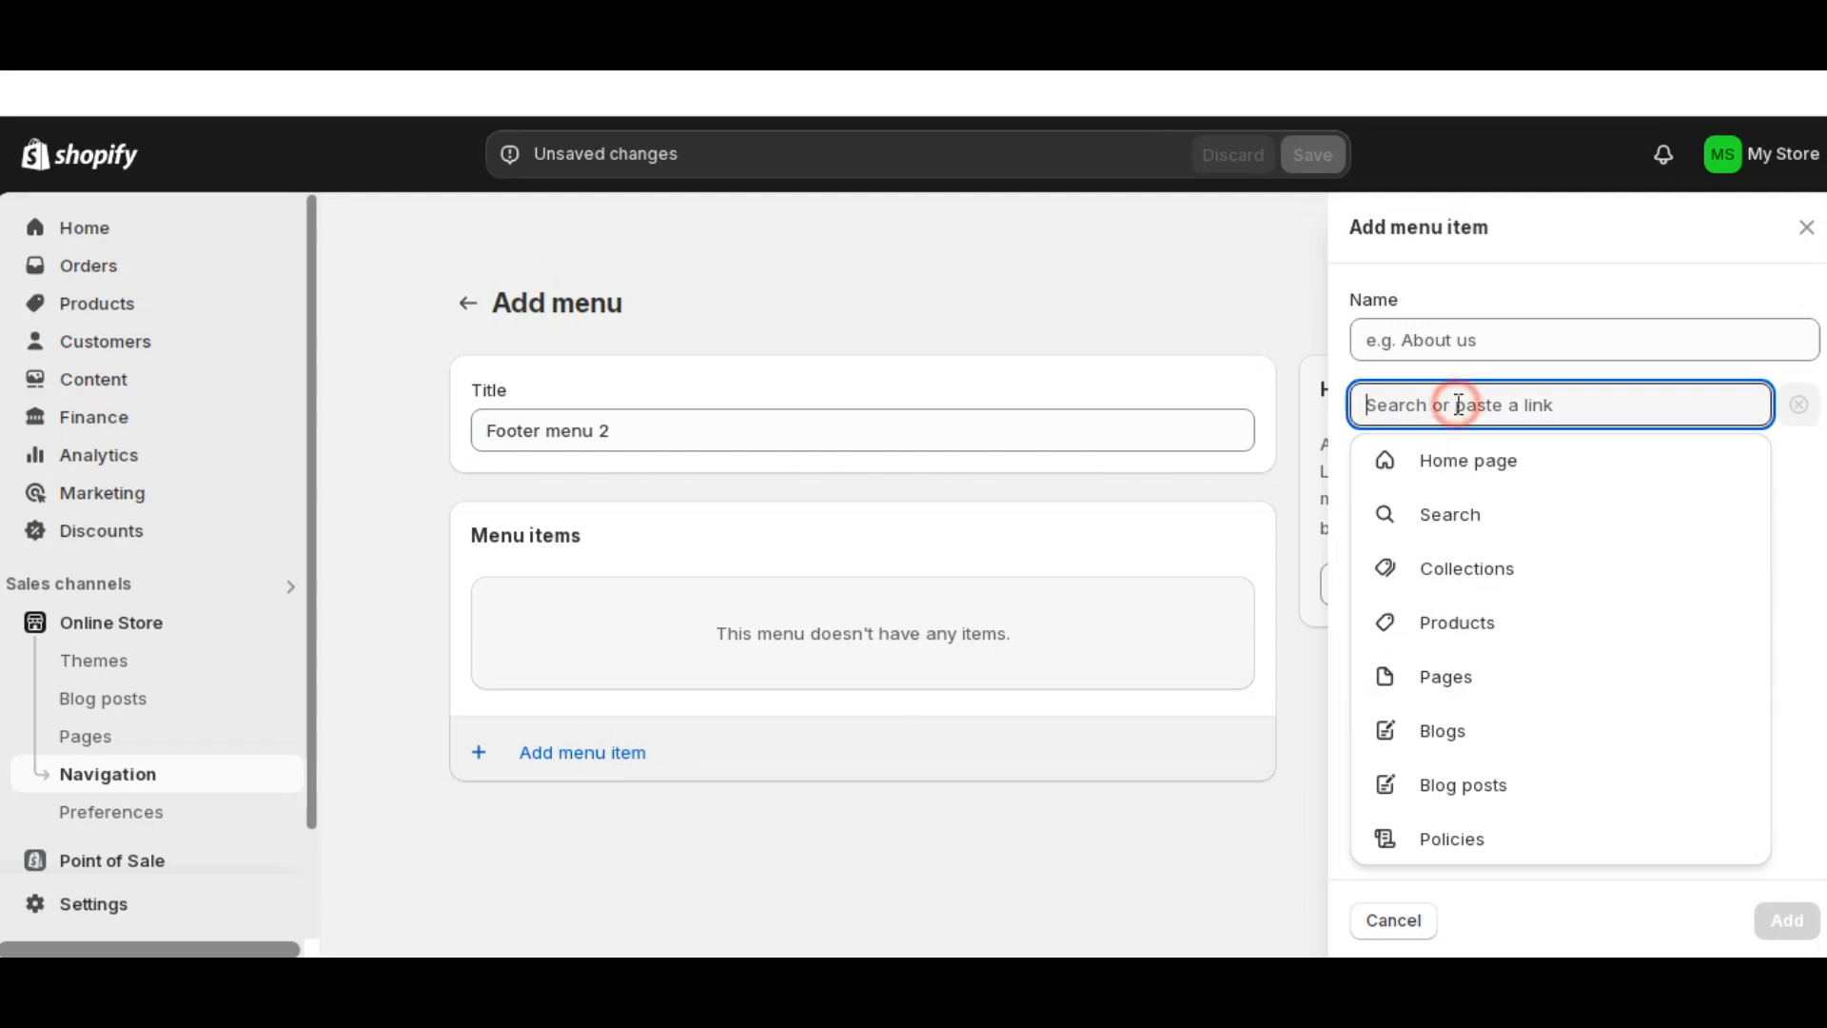
left_click(1458, 347)
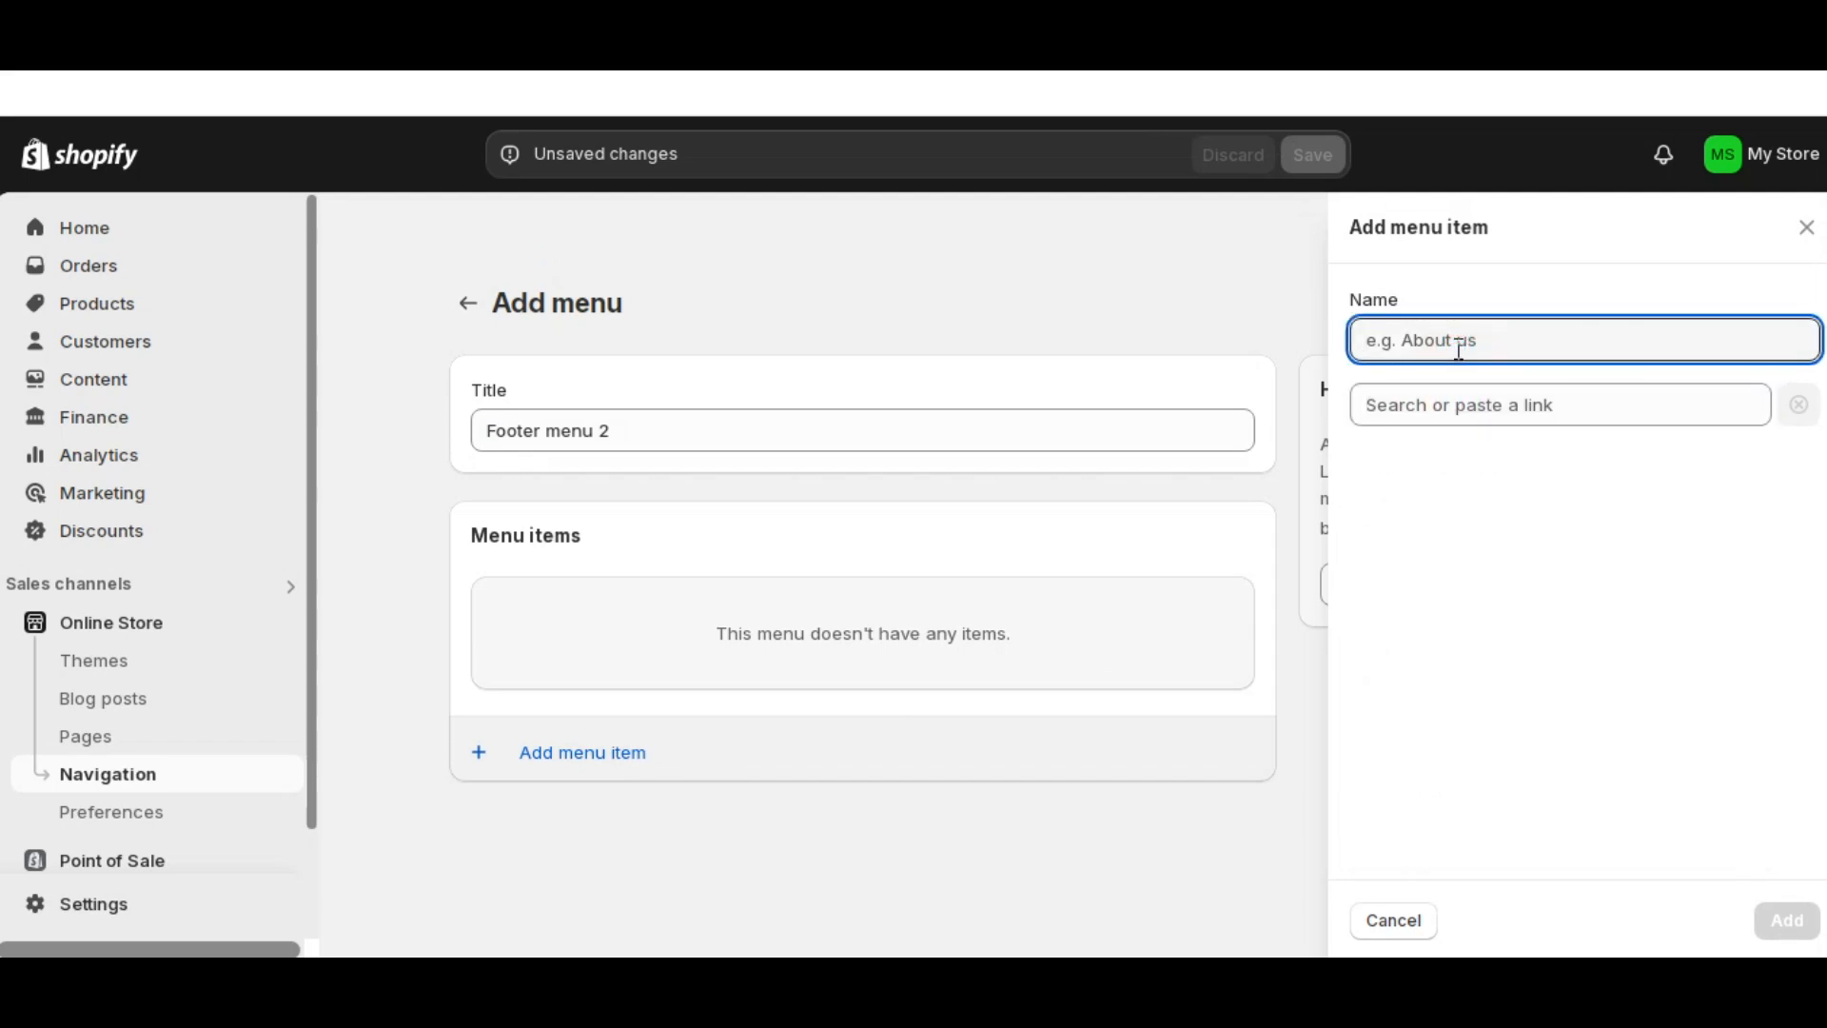
type("FAQ")
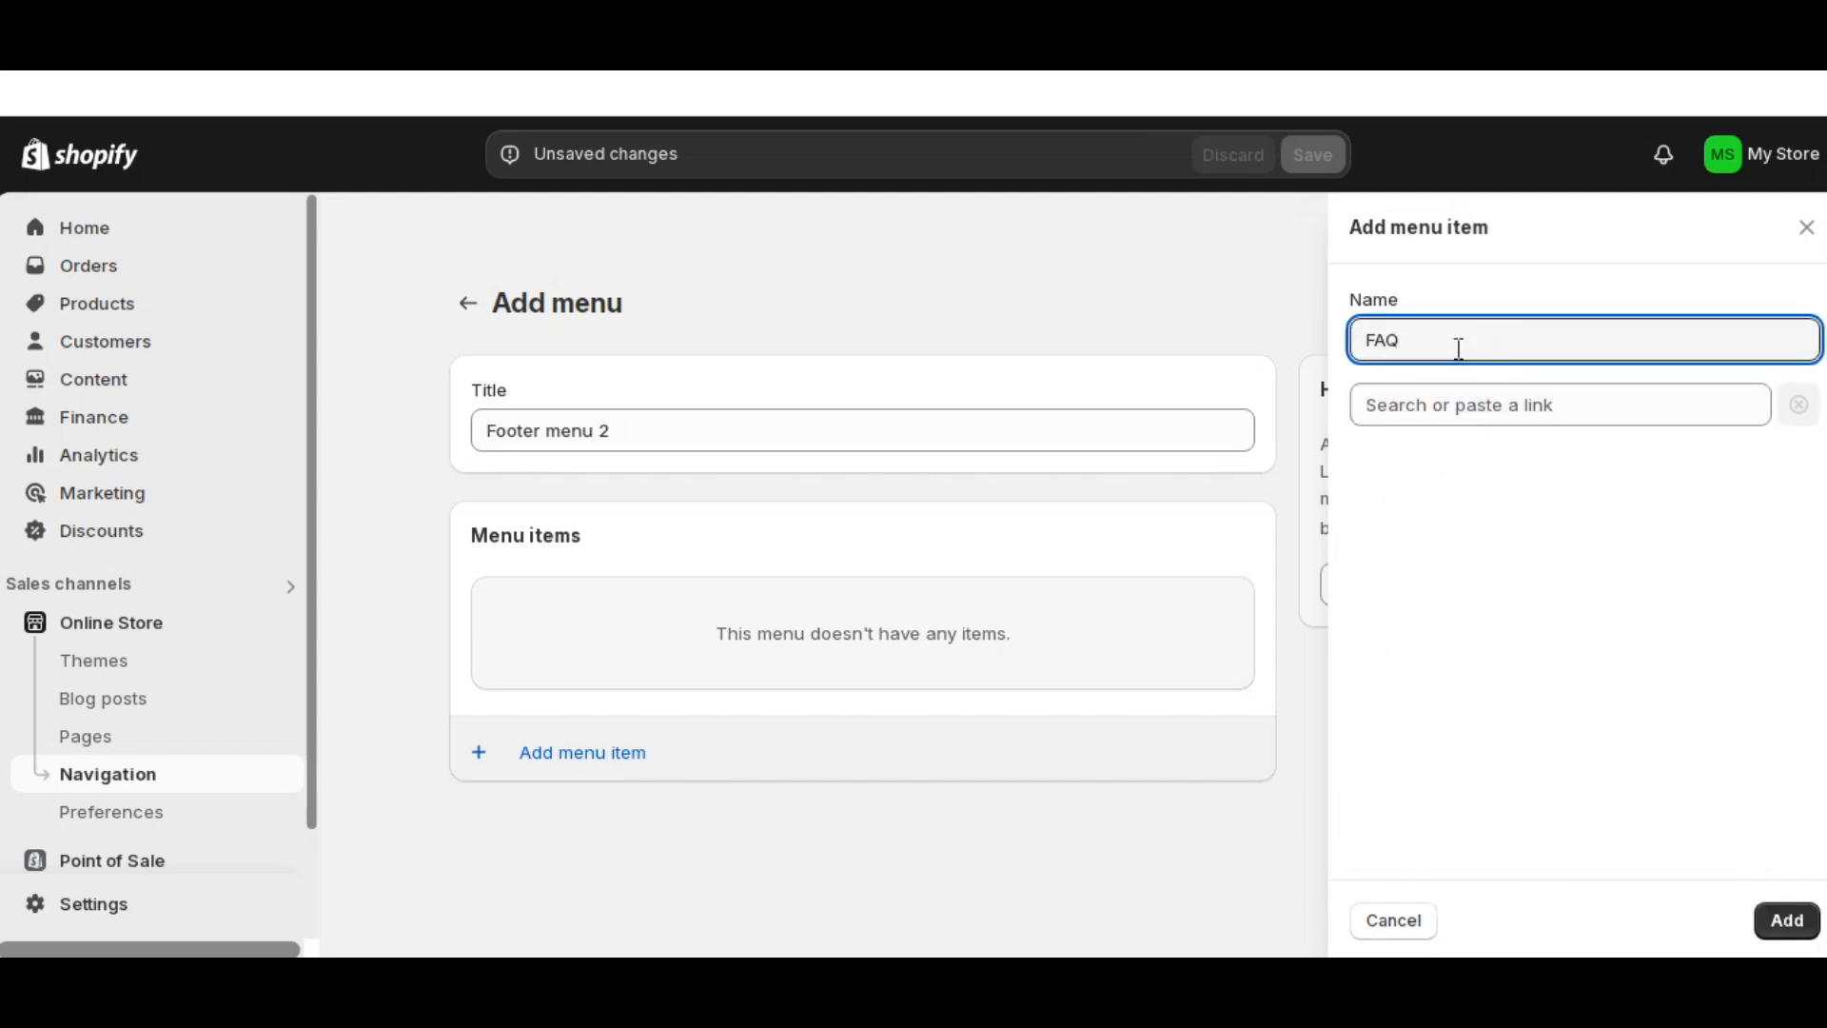
left_click(1462, 409)
type("#")
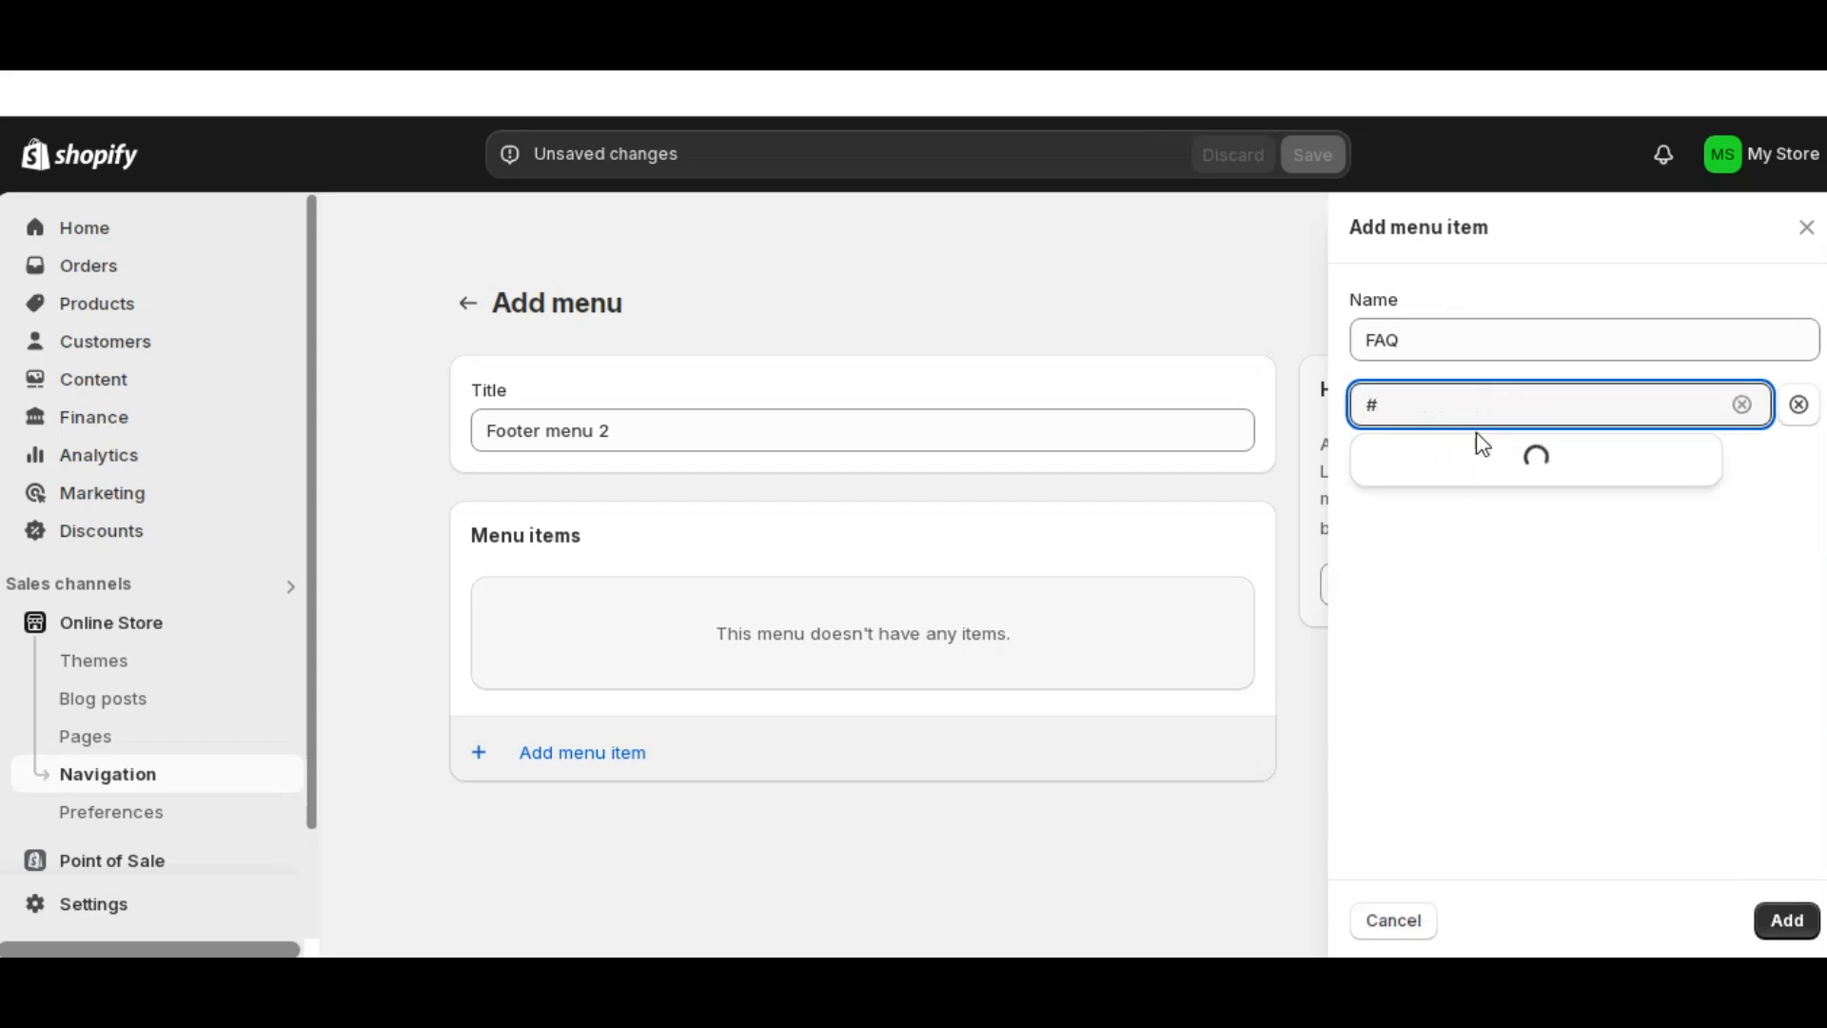
left_click(1466, 470)
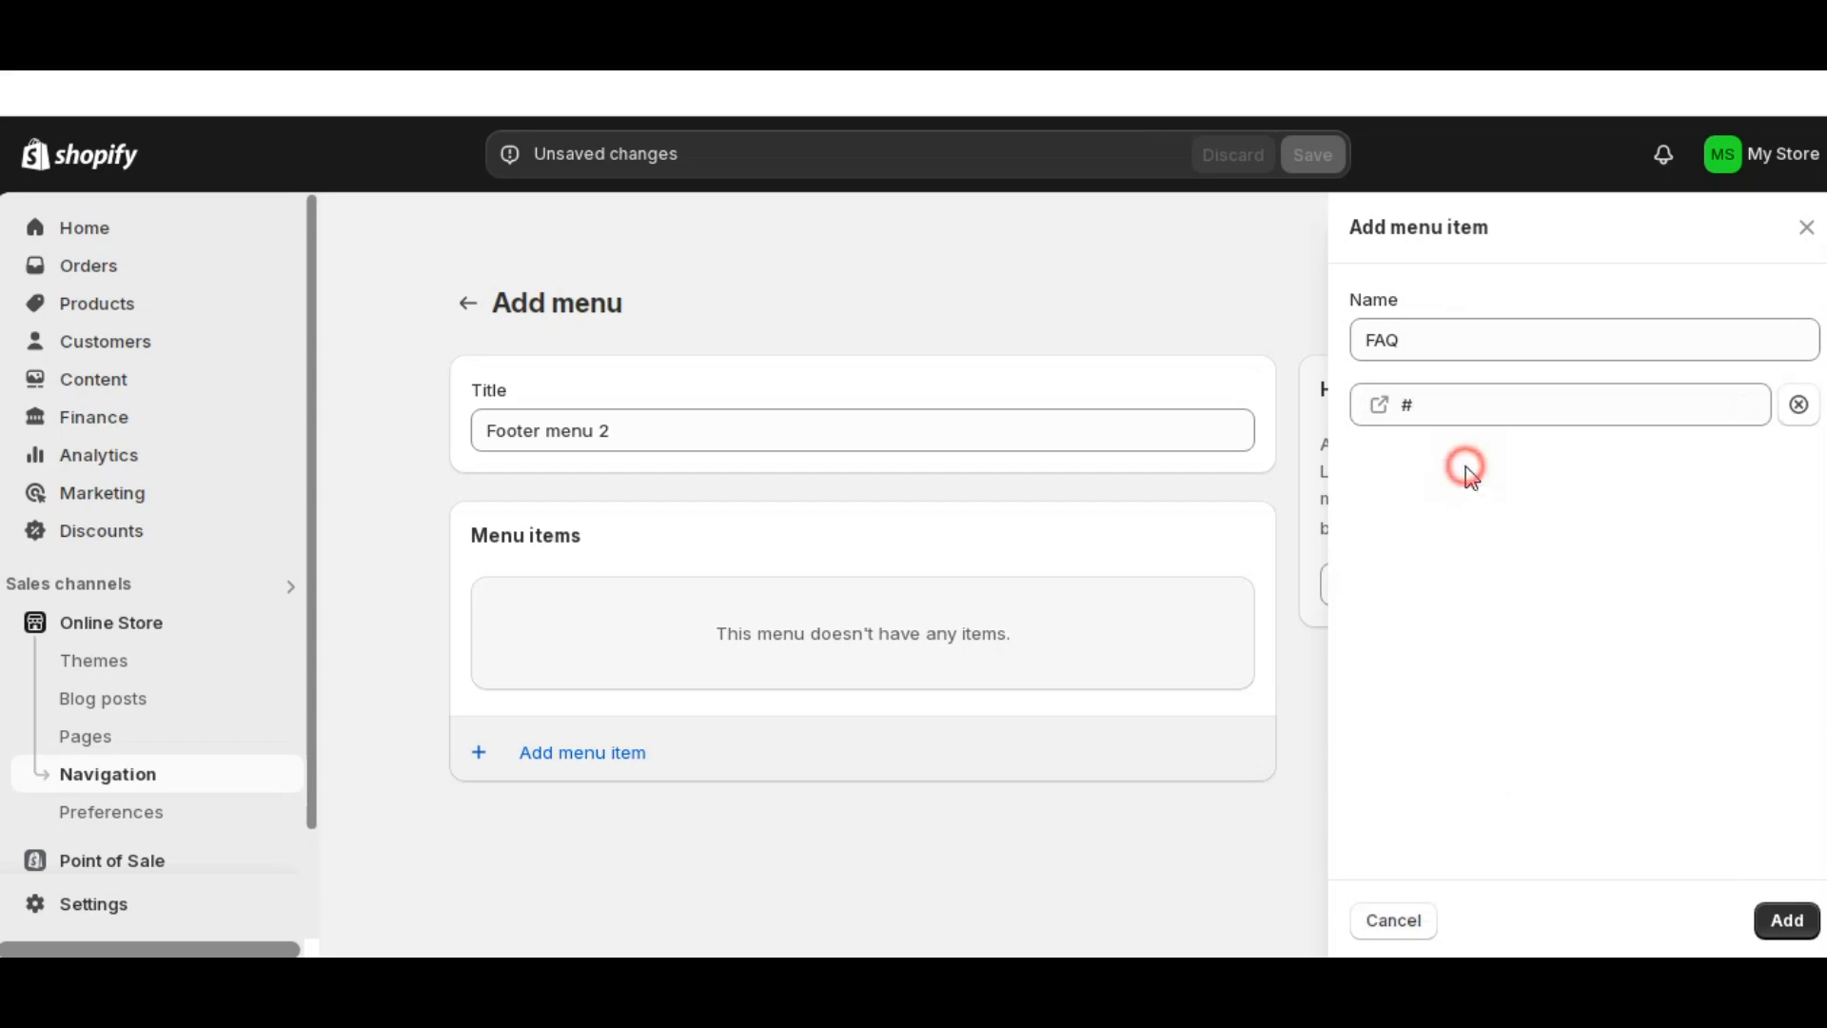
left_click(1787, 920)
- Add a Privacy Policy menu item from the store policies and save the menu
left_click(607, 726)
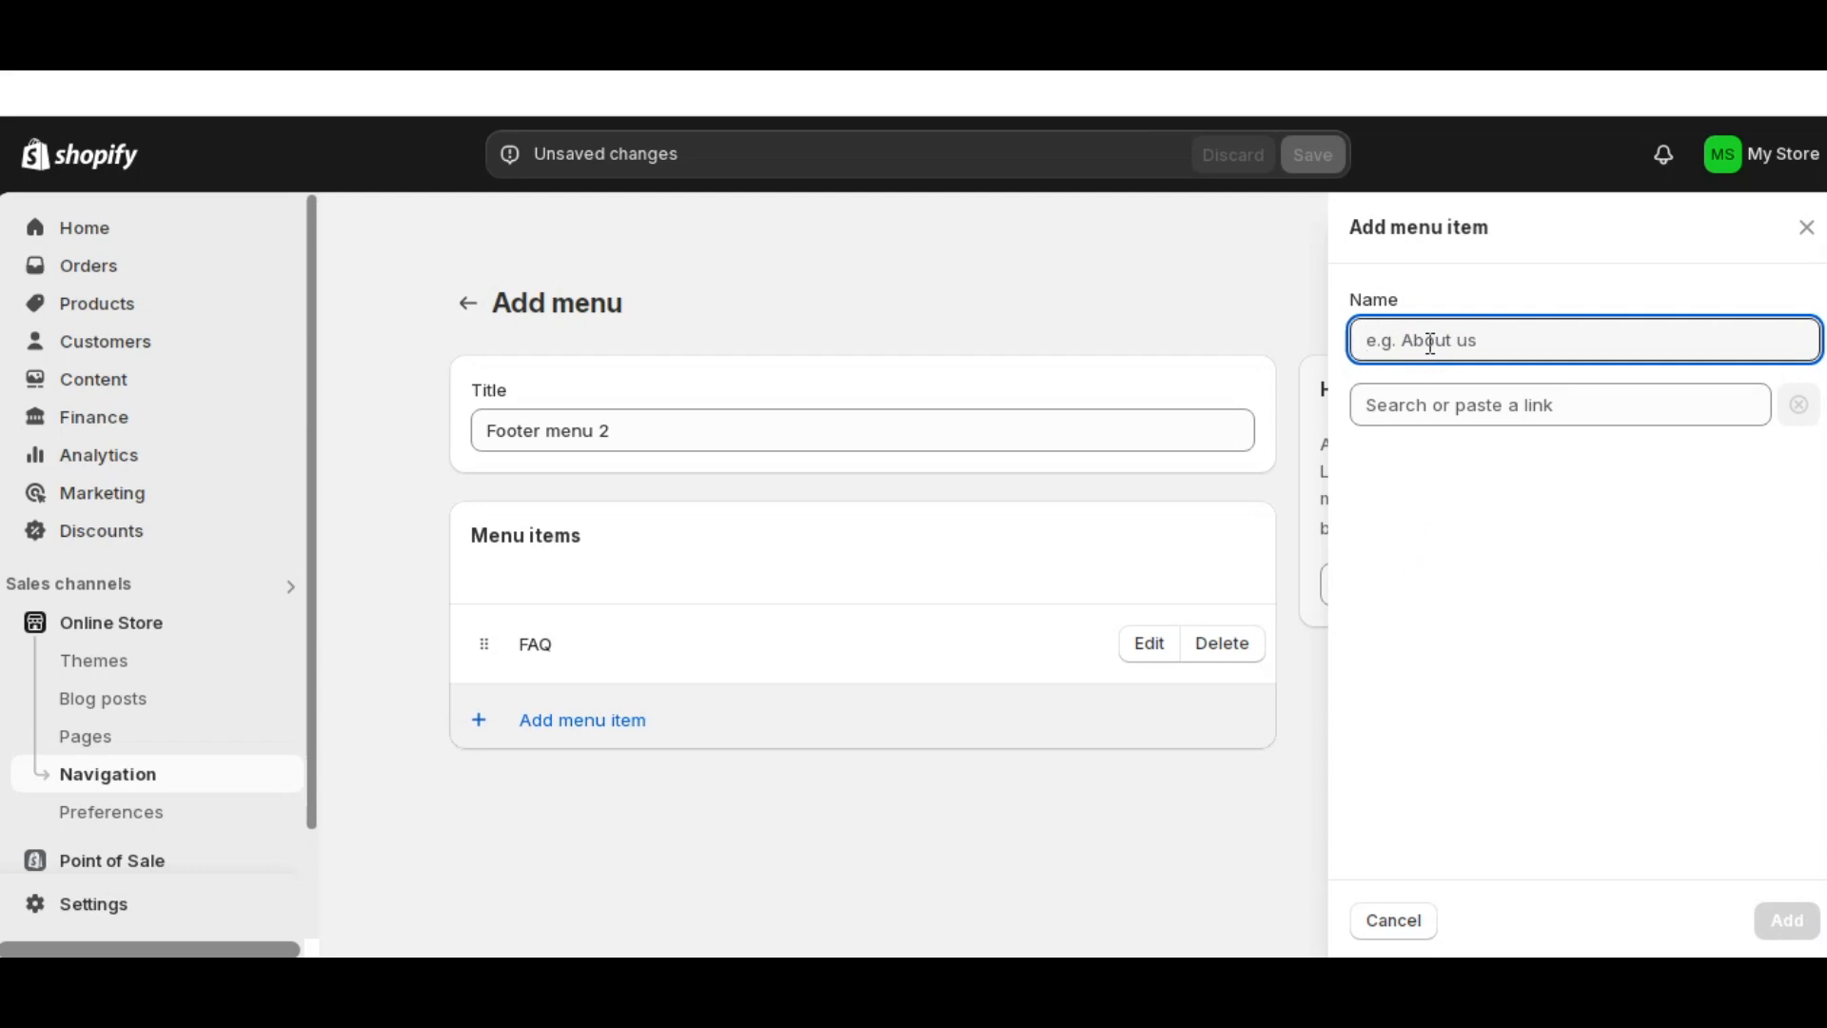
type("p")
key("BackSpace")
left_click(1425, 407)
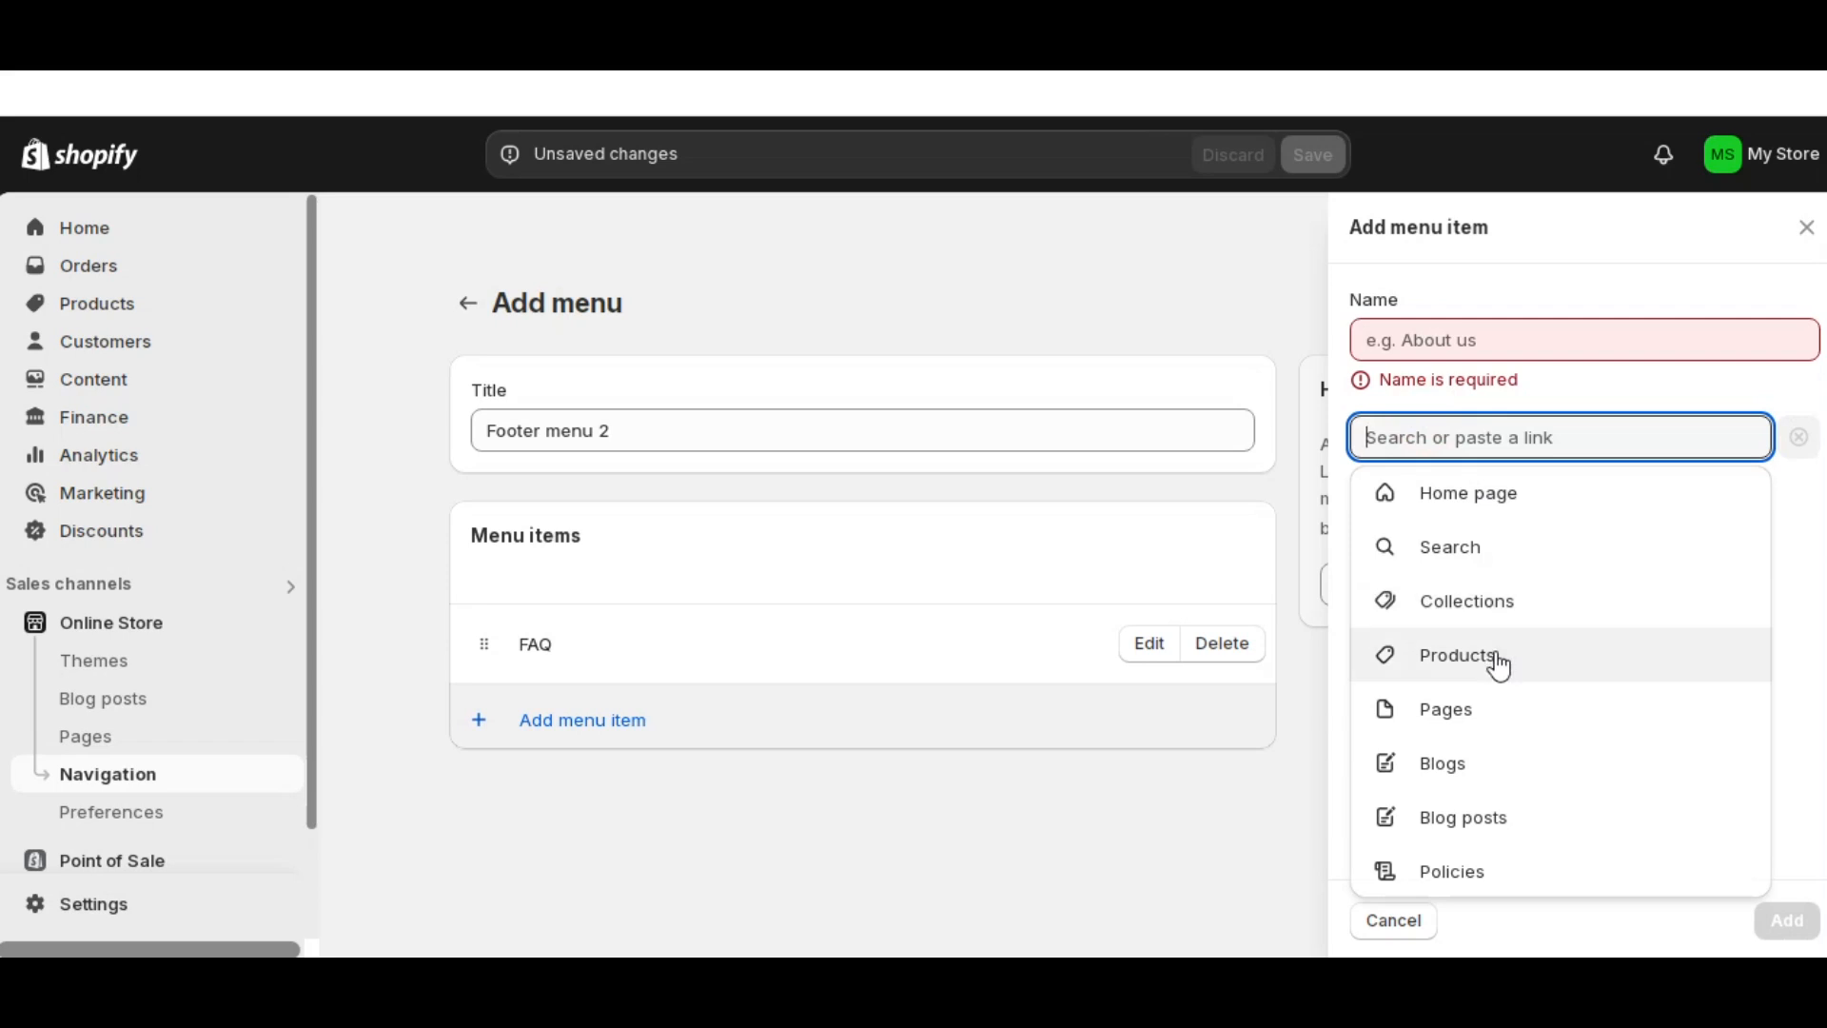
left_click(1485, 868)
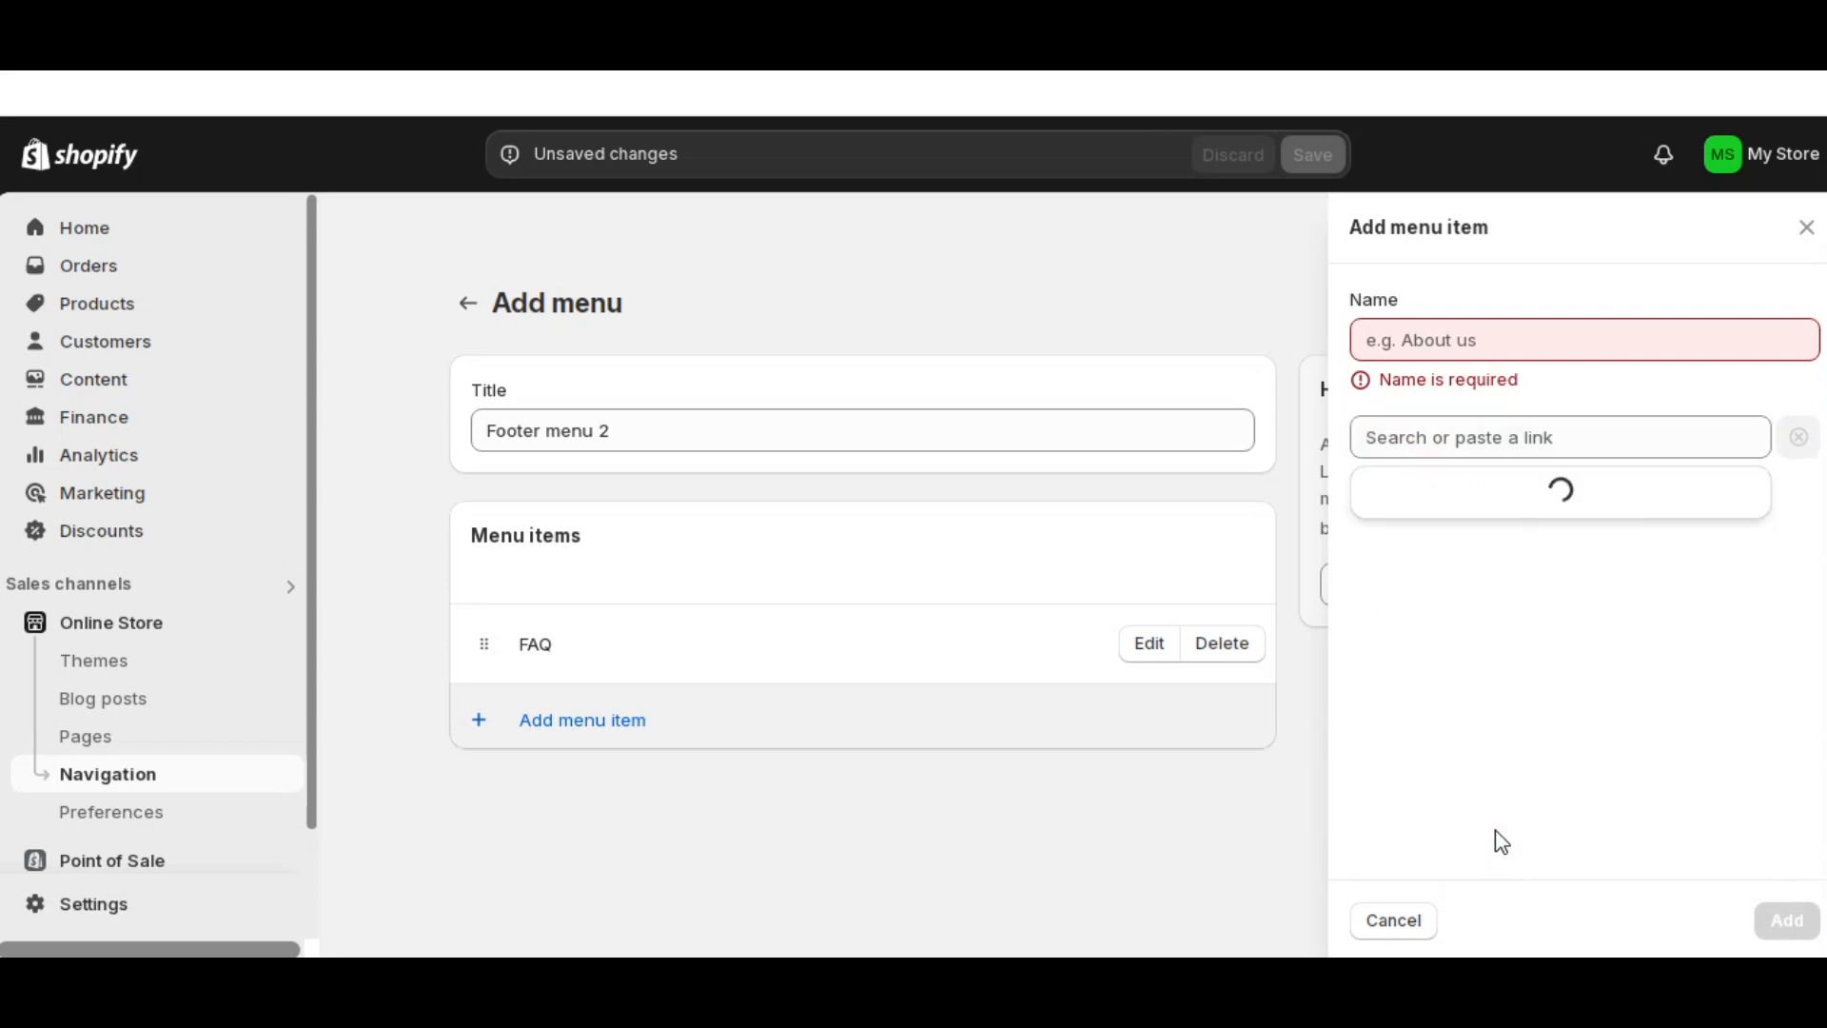
left_click(1488, 562)
left_click(1786, 919)
left_click(1629, 904)
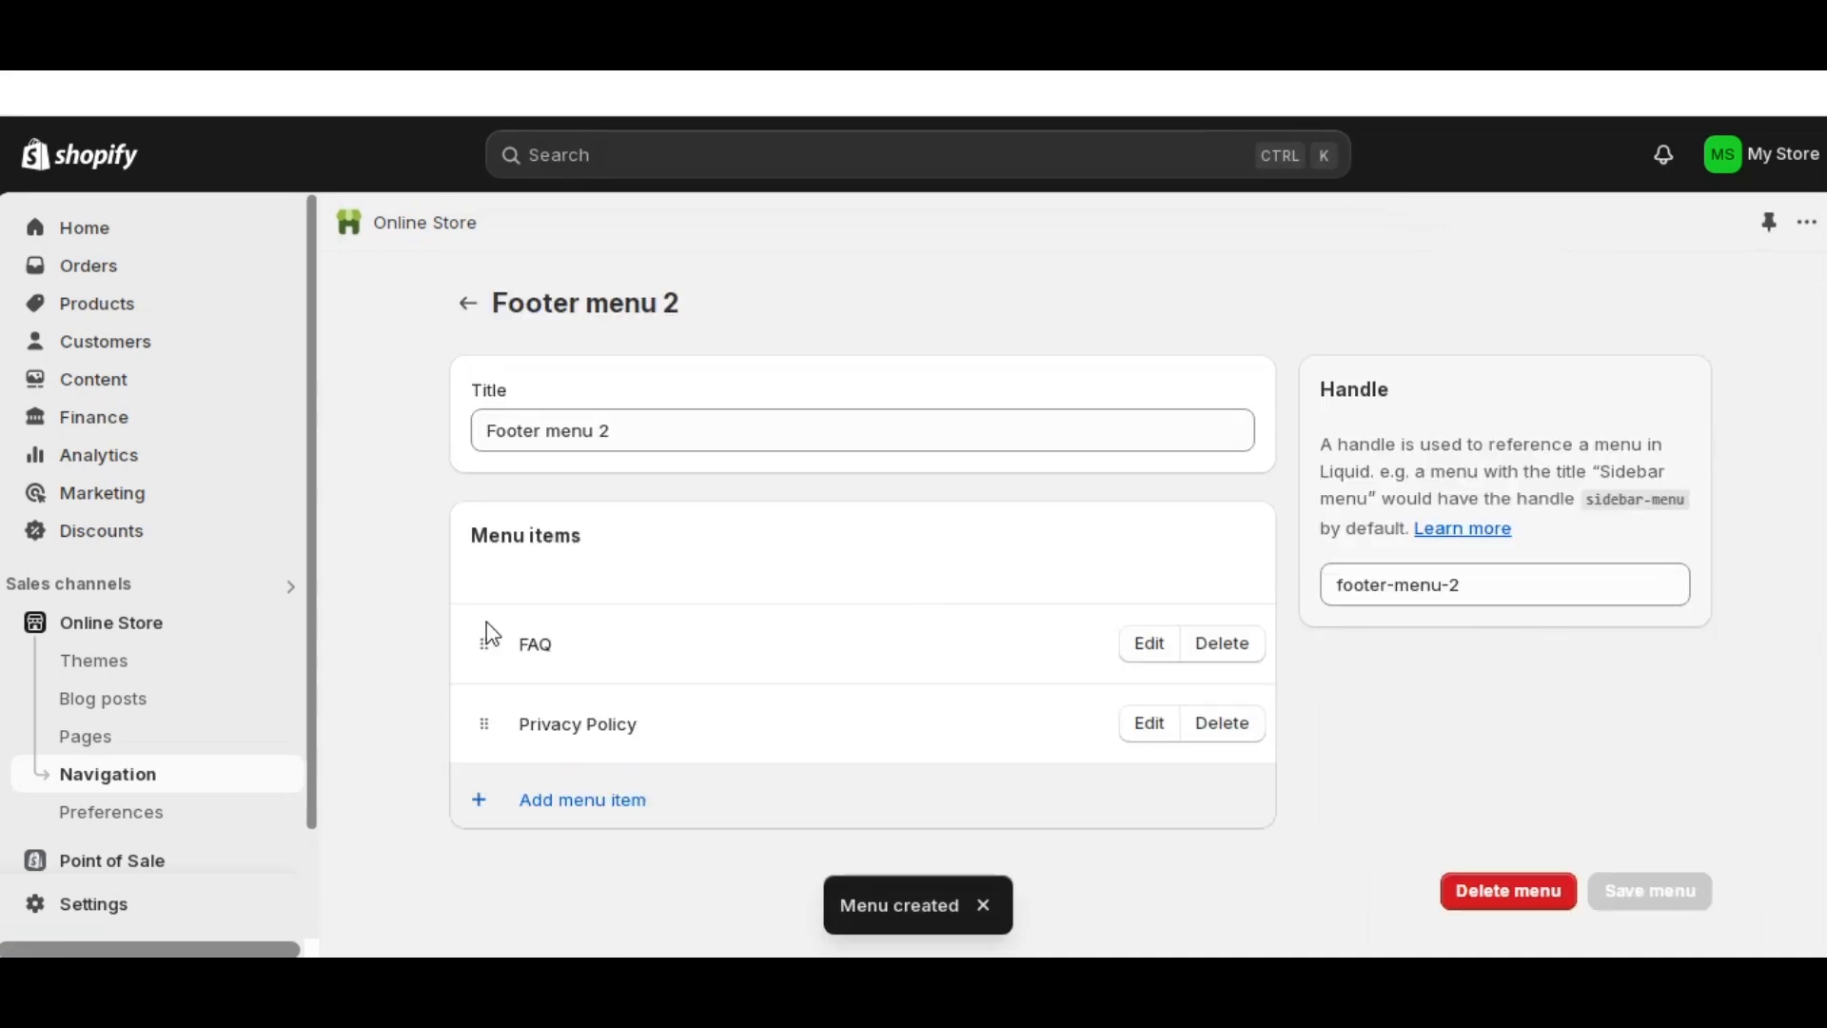
- Open the current Sense theme for customization from the store's themes
left_click(162, 665)
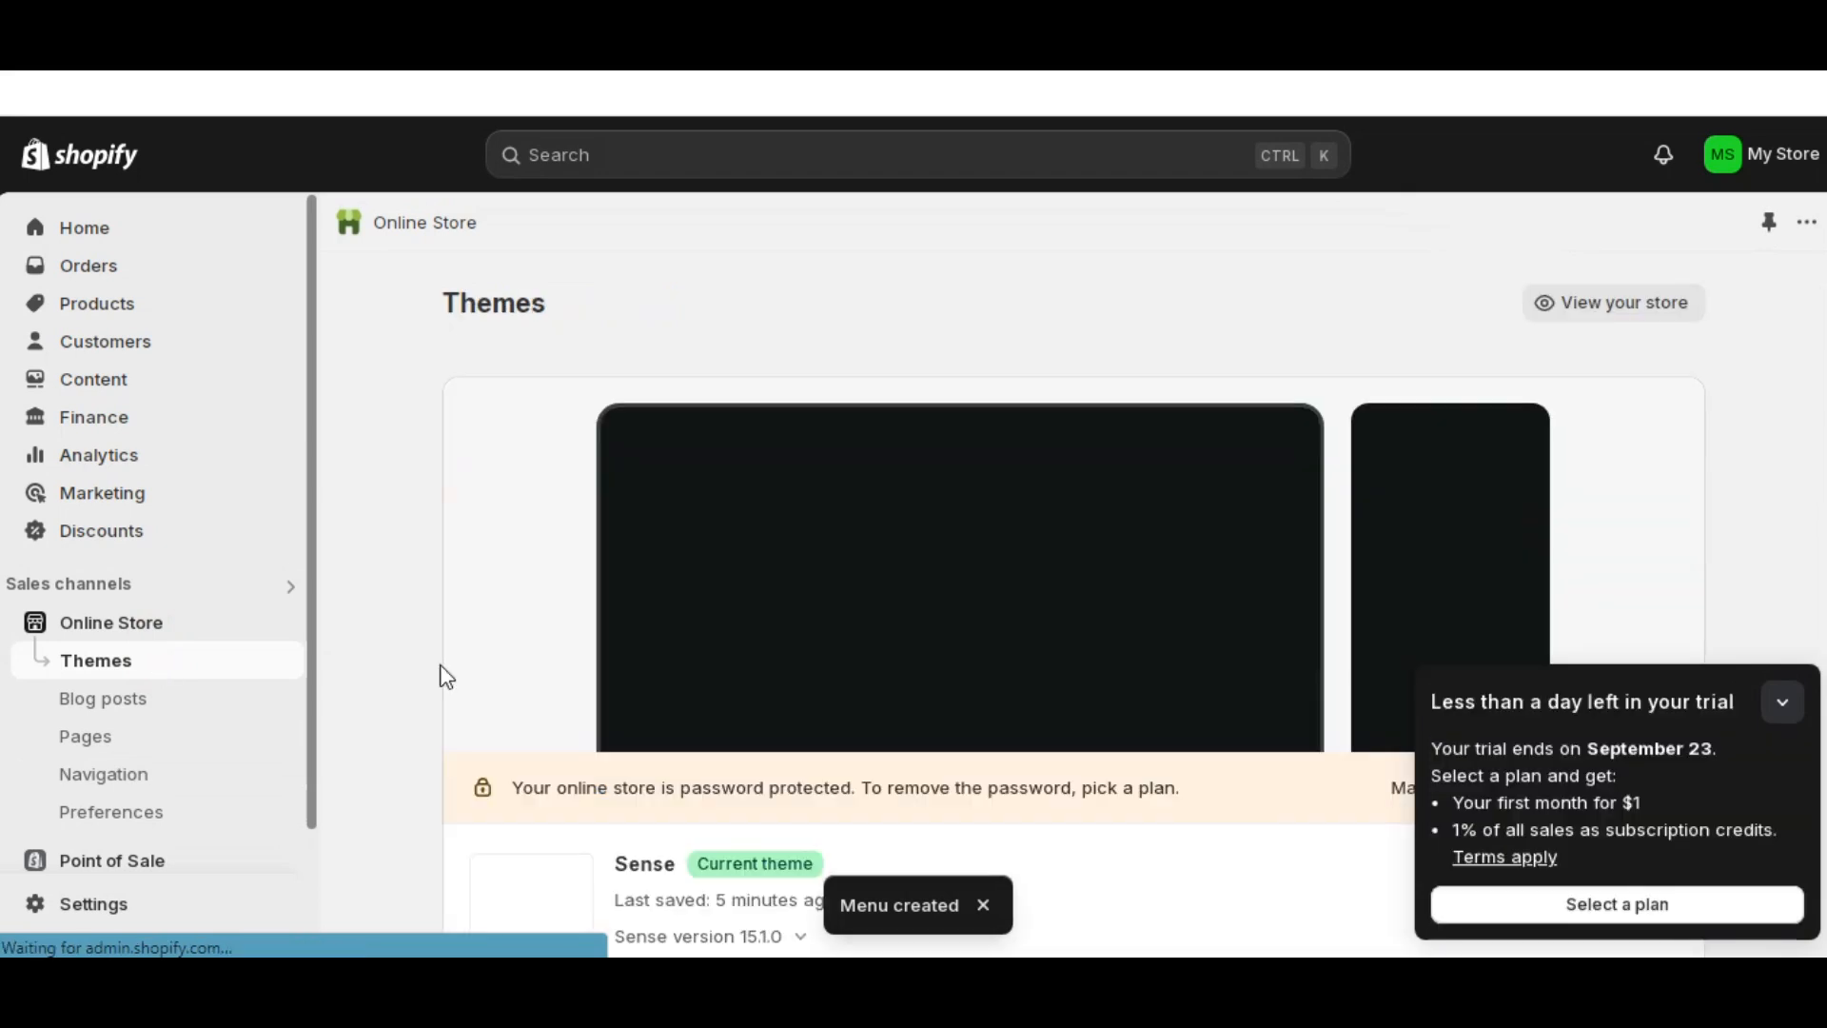
left_click(1778, 706)
scroll(1366, 746, "down", 3)
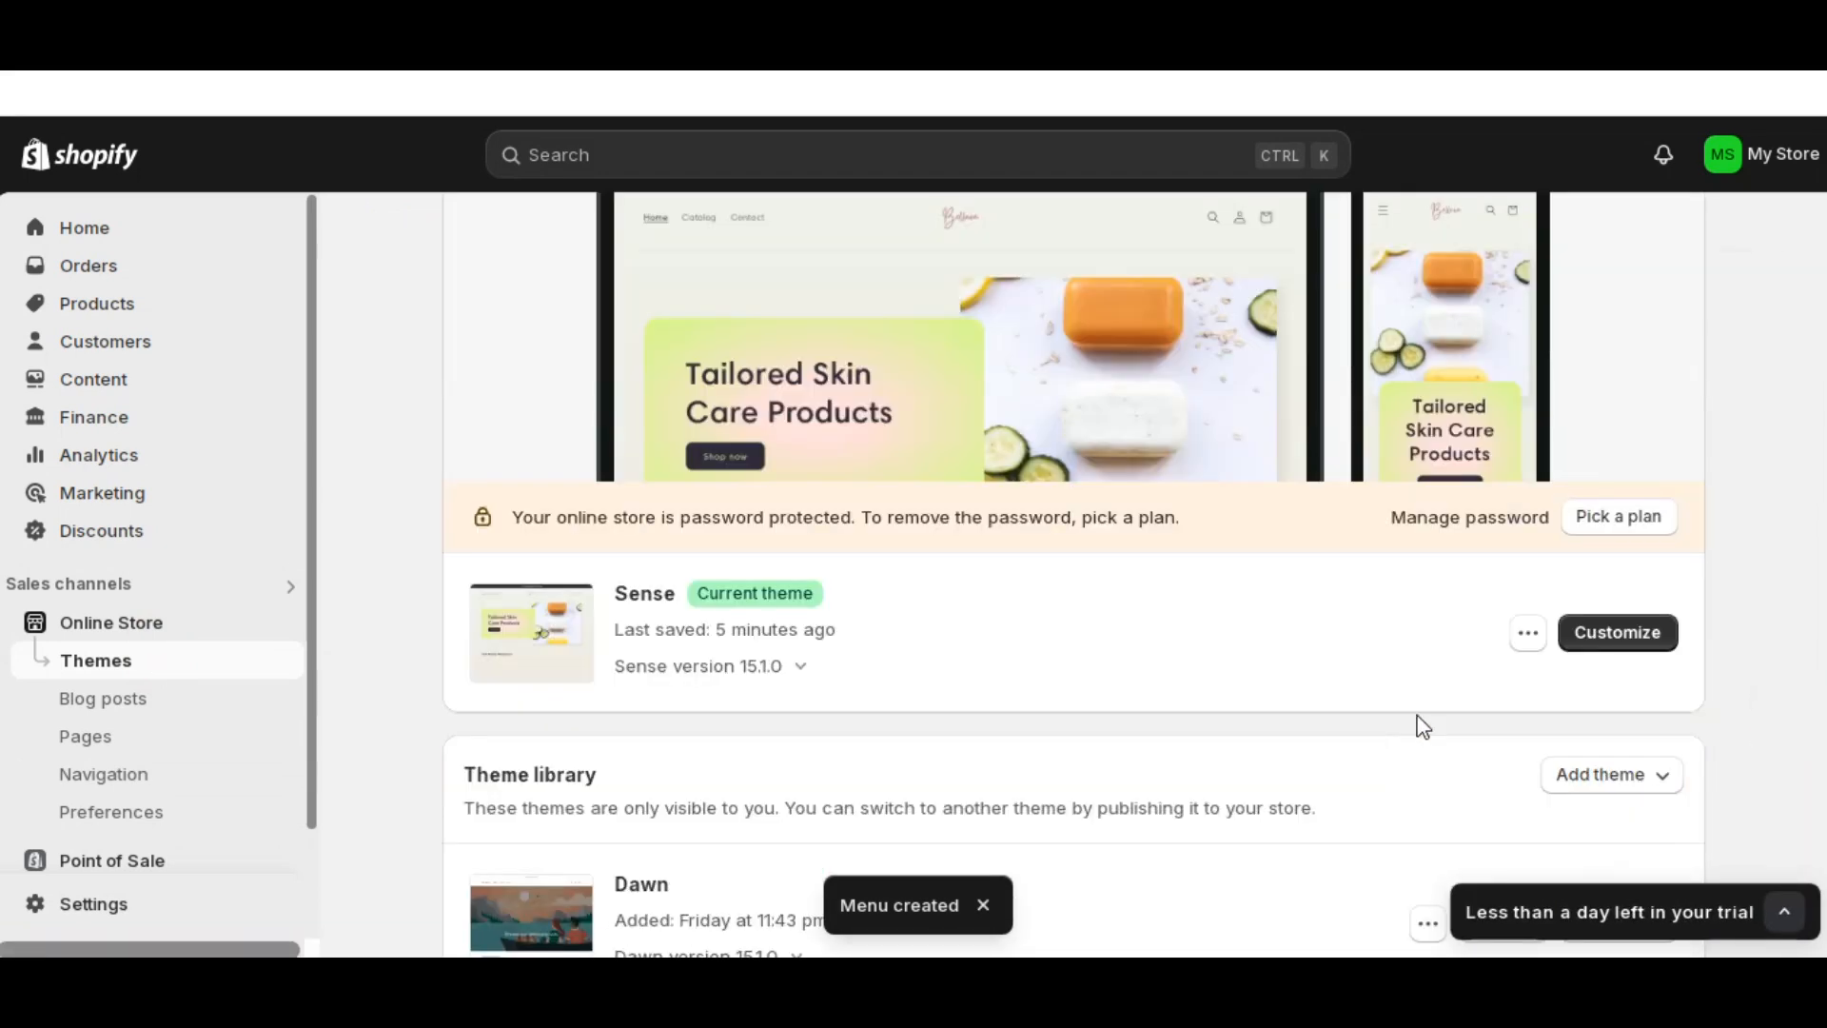
left_click(1608, 652)
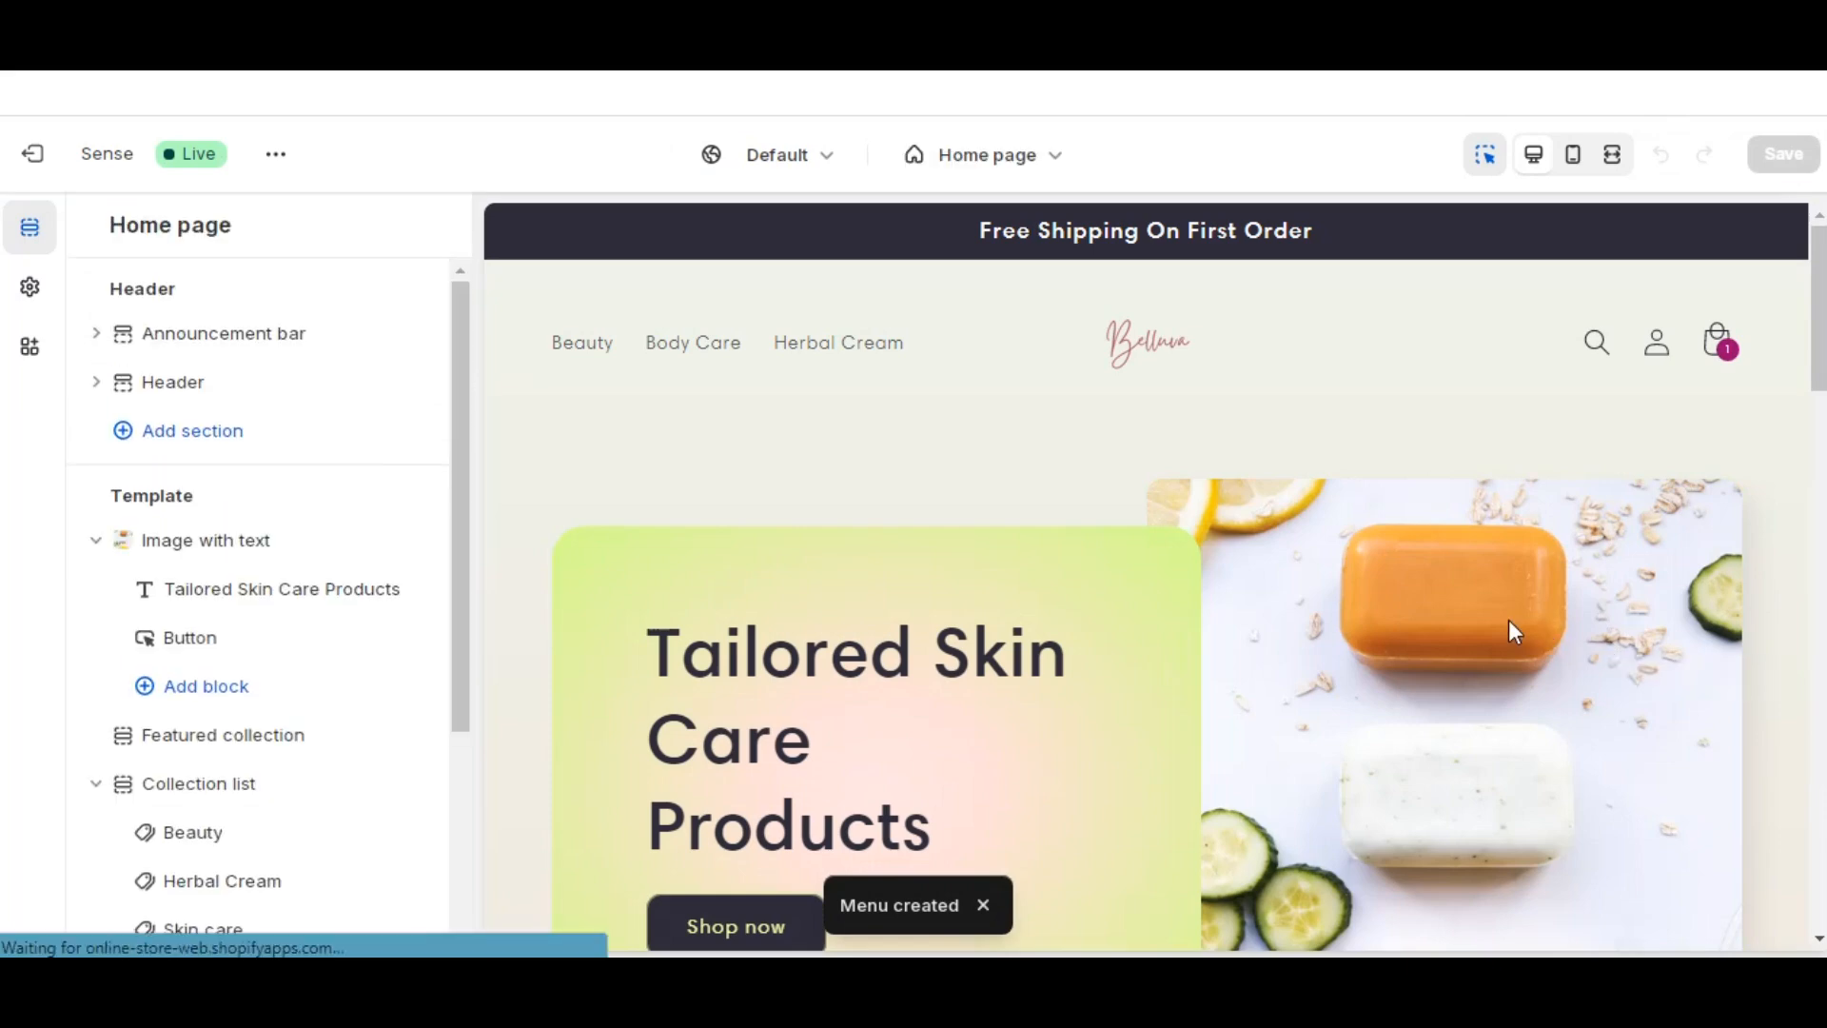
- Examine which menu is assigned to the Header section and which other menus are available
left_click(170, 381)
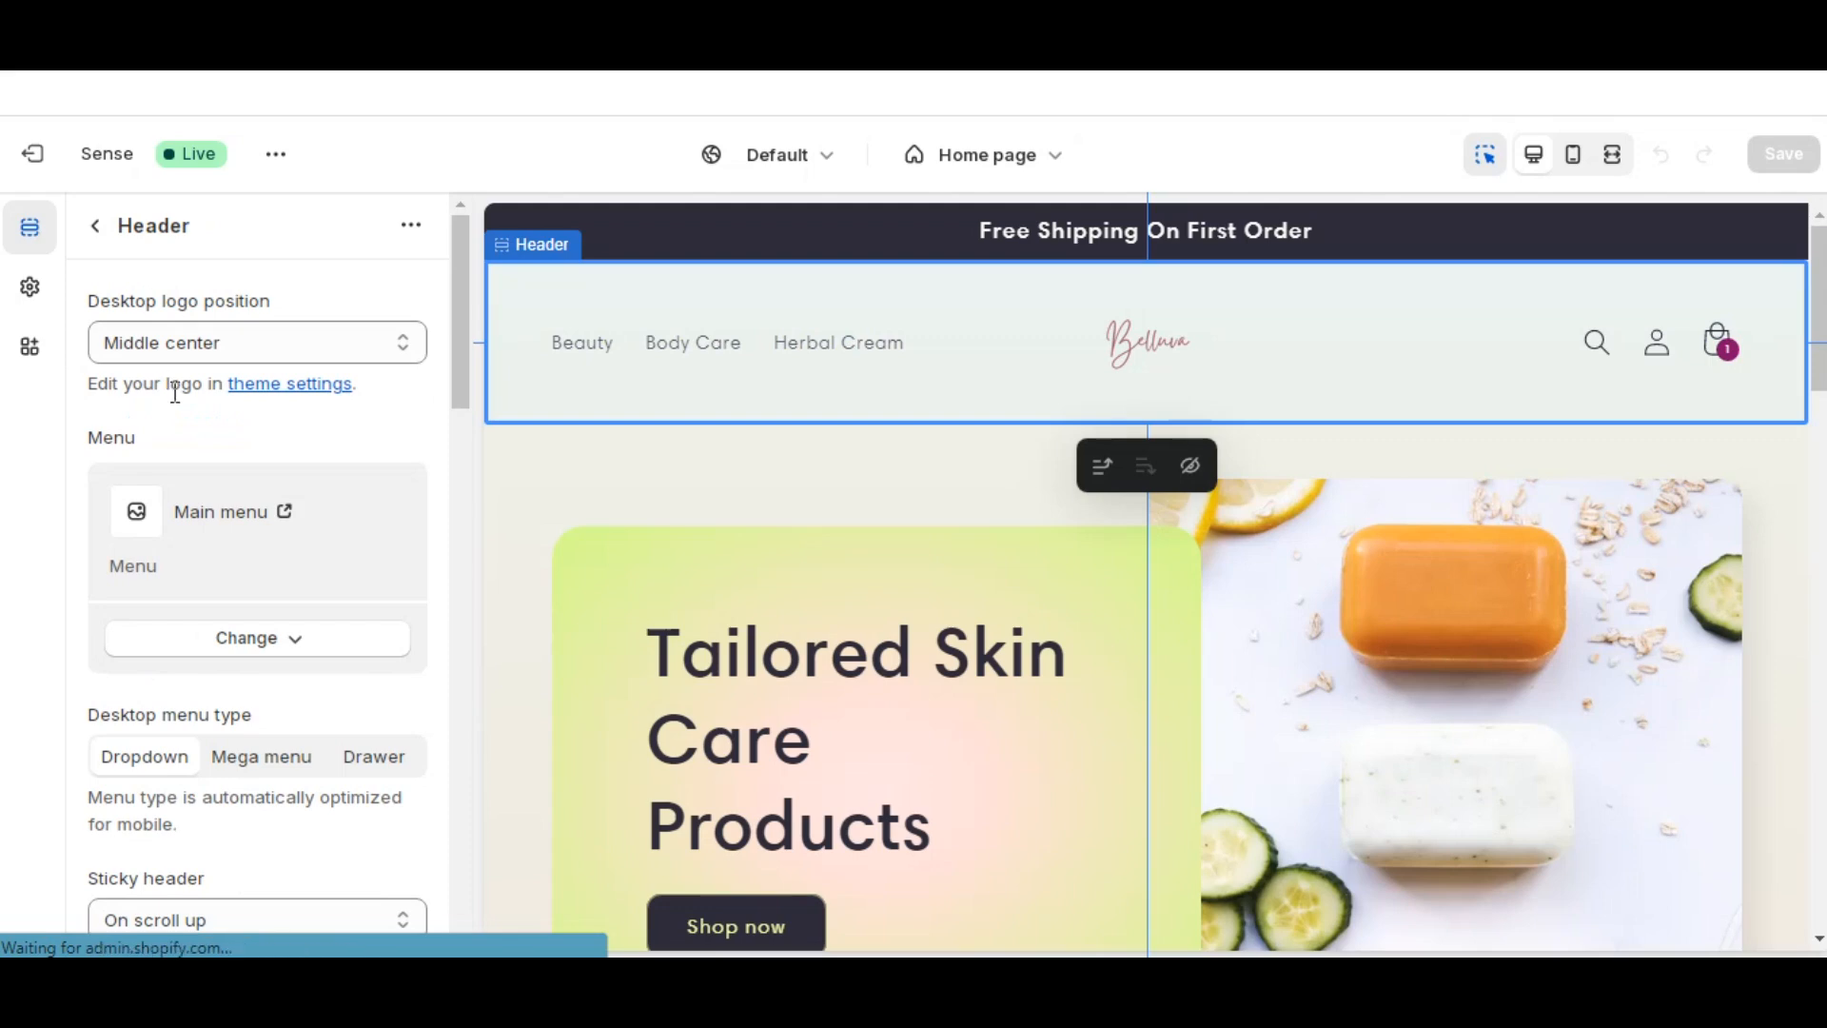
scroll(176, 392, "down", 2)
left_click(249, 514)
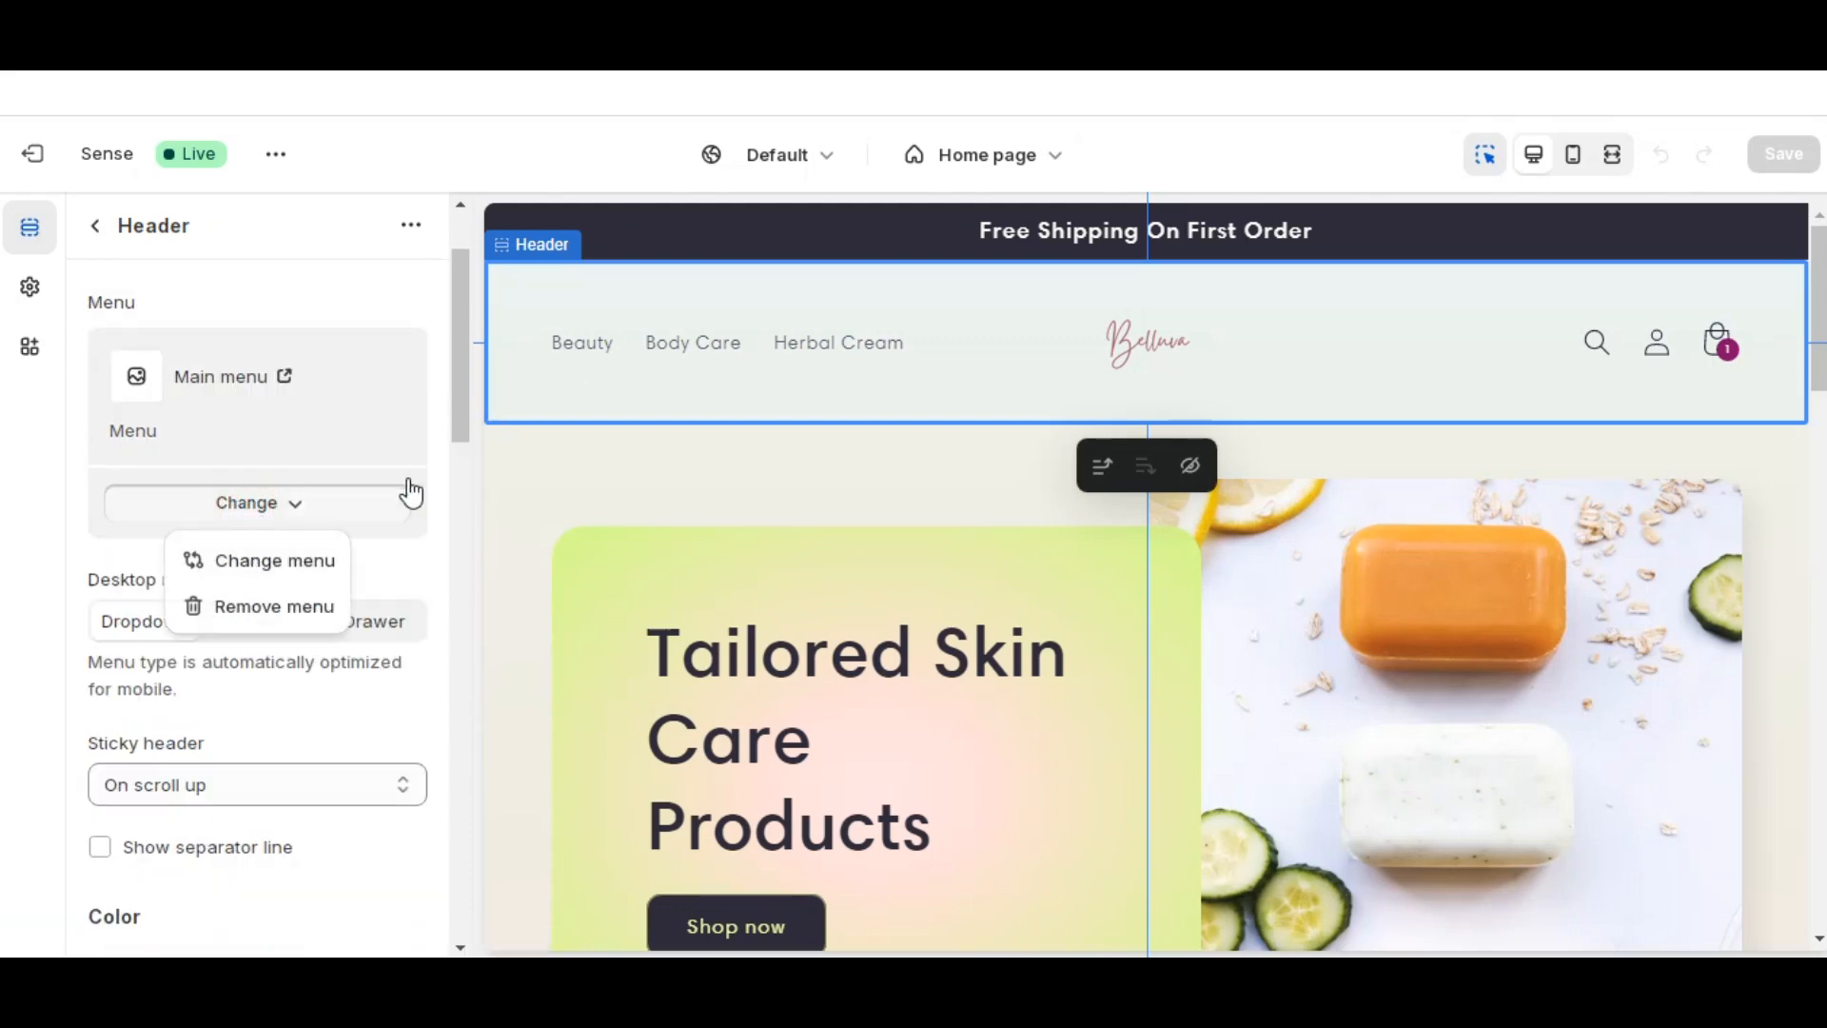
left_click(284, 561)
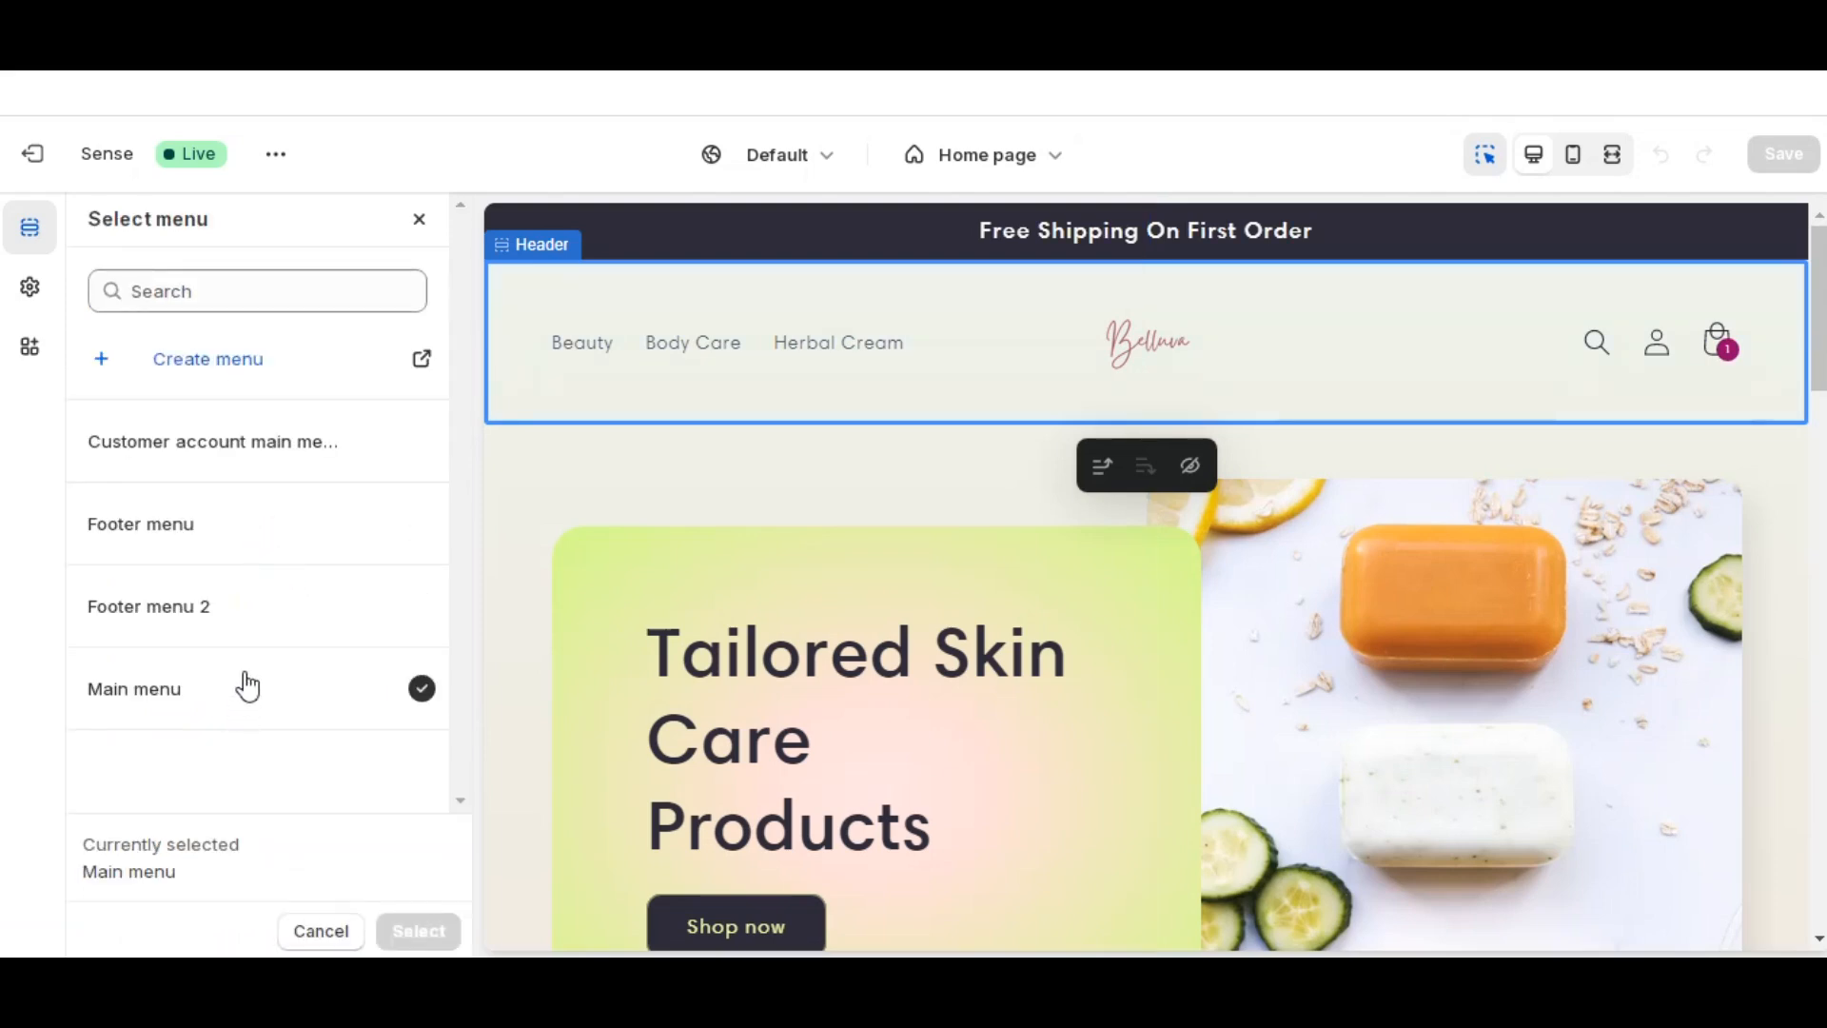
left_click(418, 221)
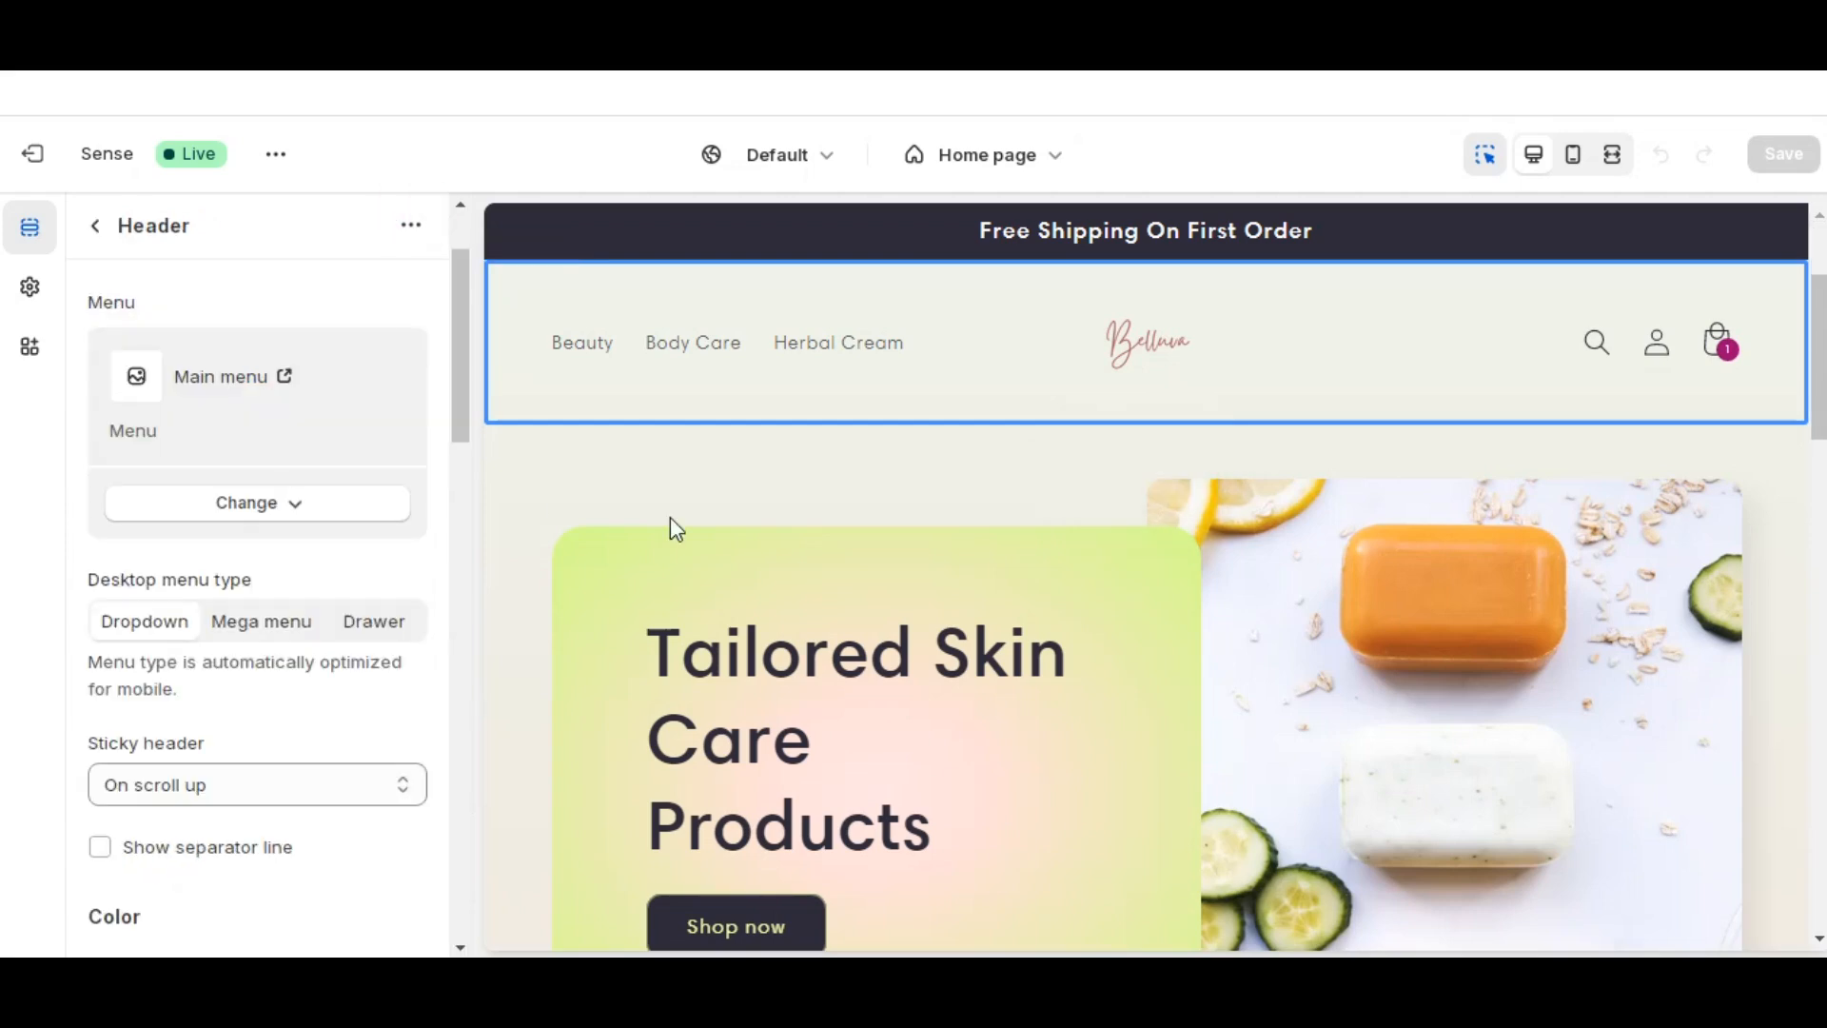
- Turn off the policy links in the Footer section's settings
scroll(670, 519, "down", 2)
scroll(670, 519, "down", 4)
scroll(670, 519, "down", 3)
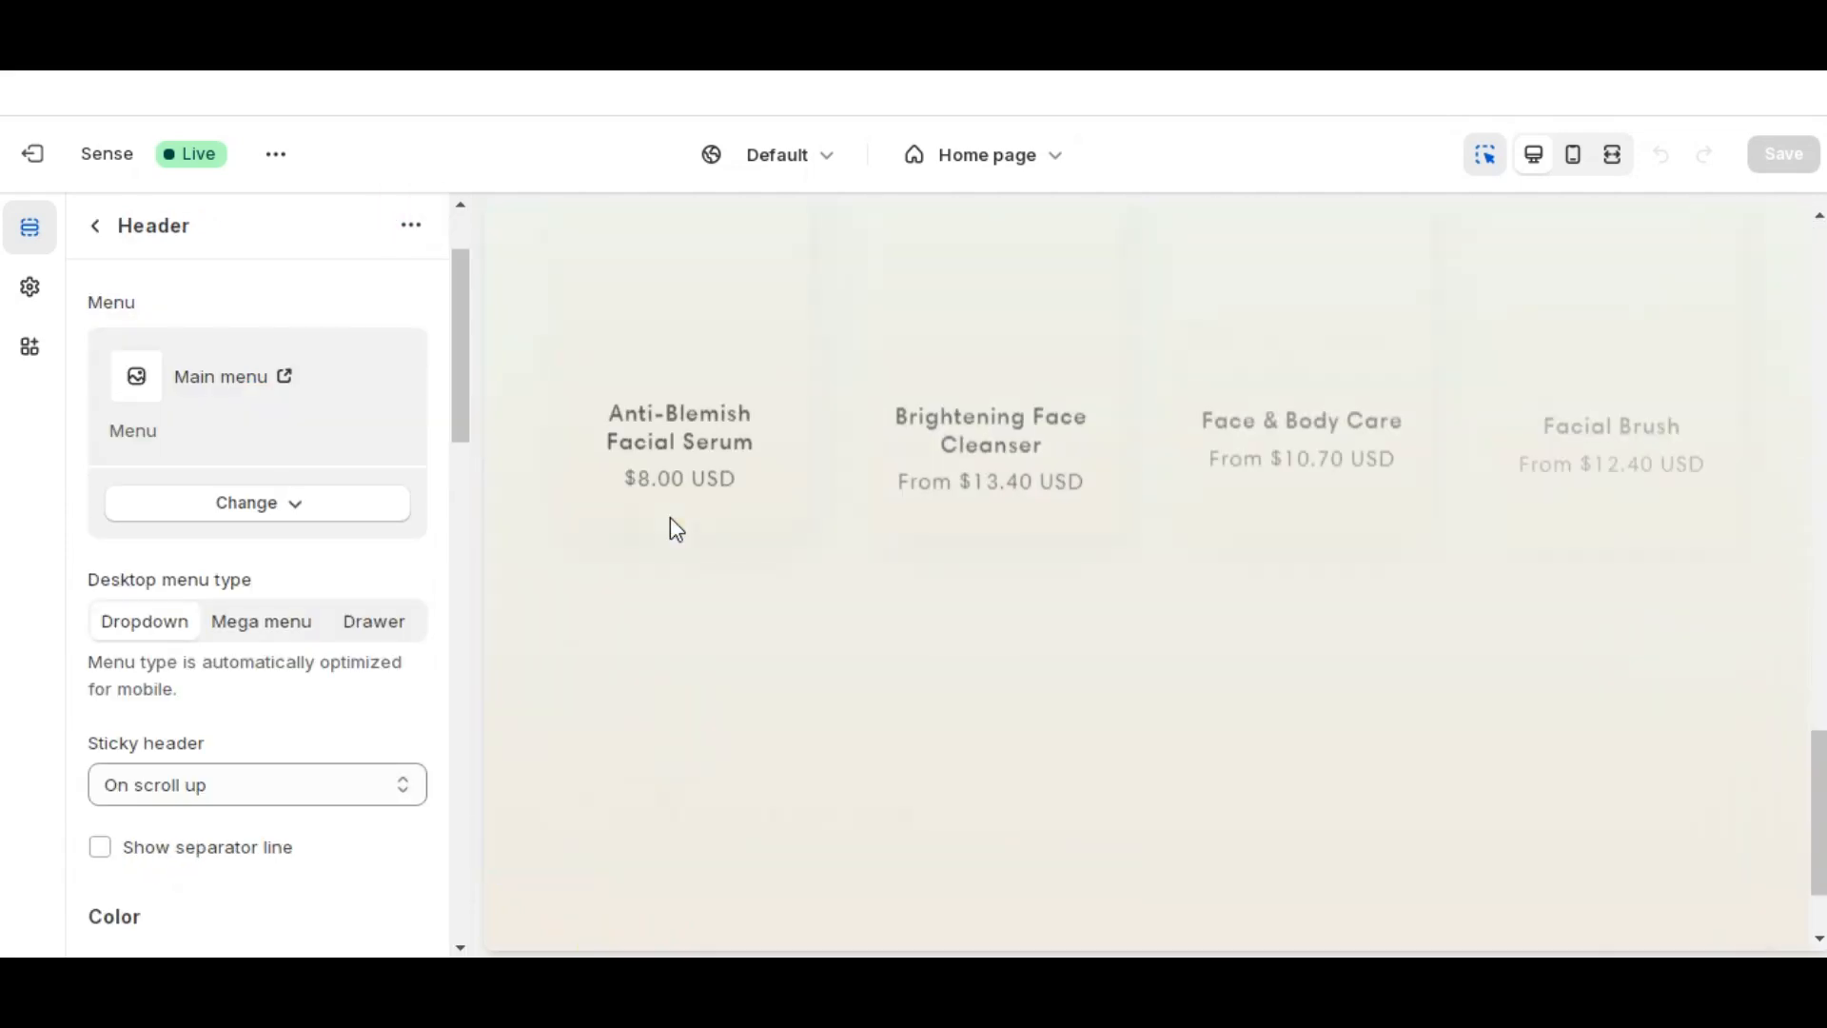
scroll(670, 519, "down", 3)
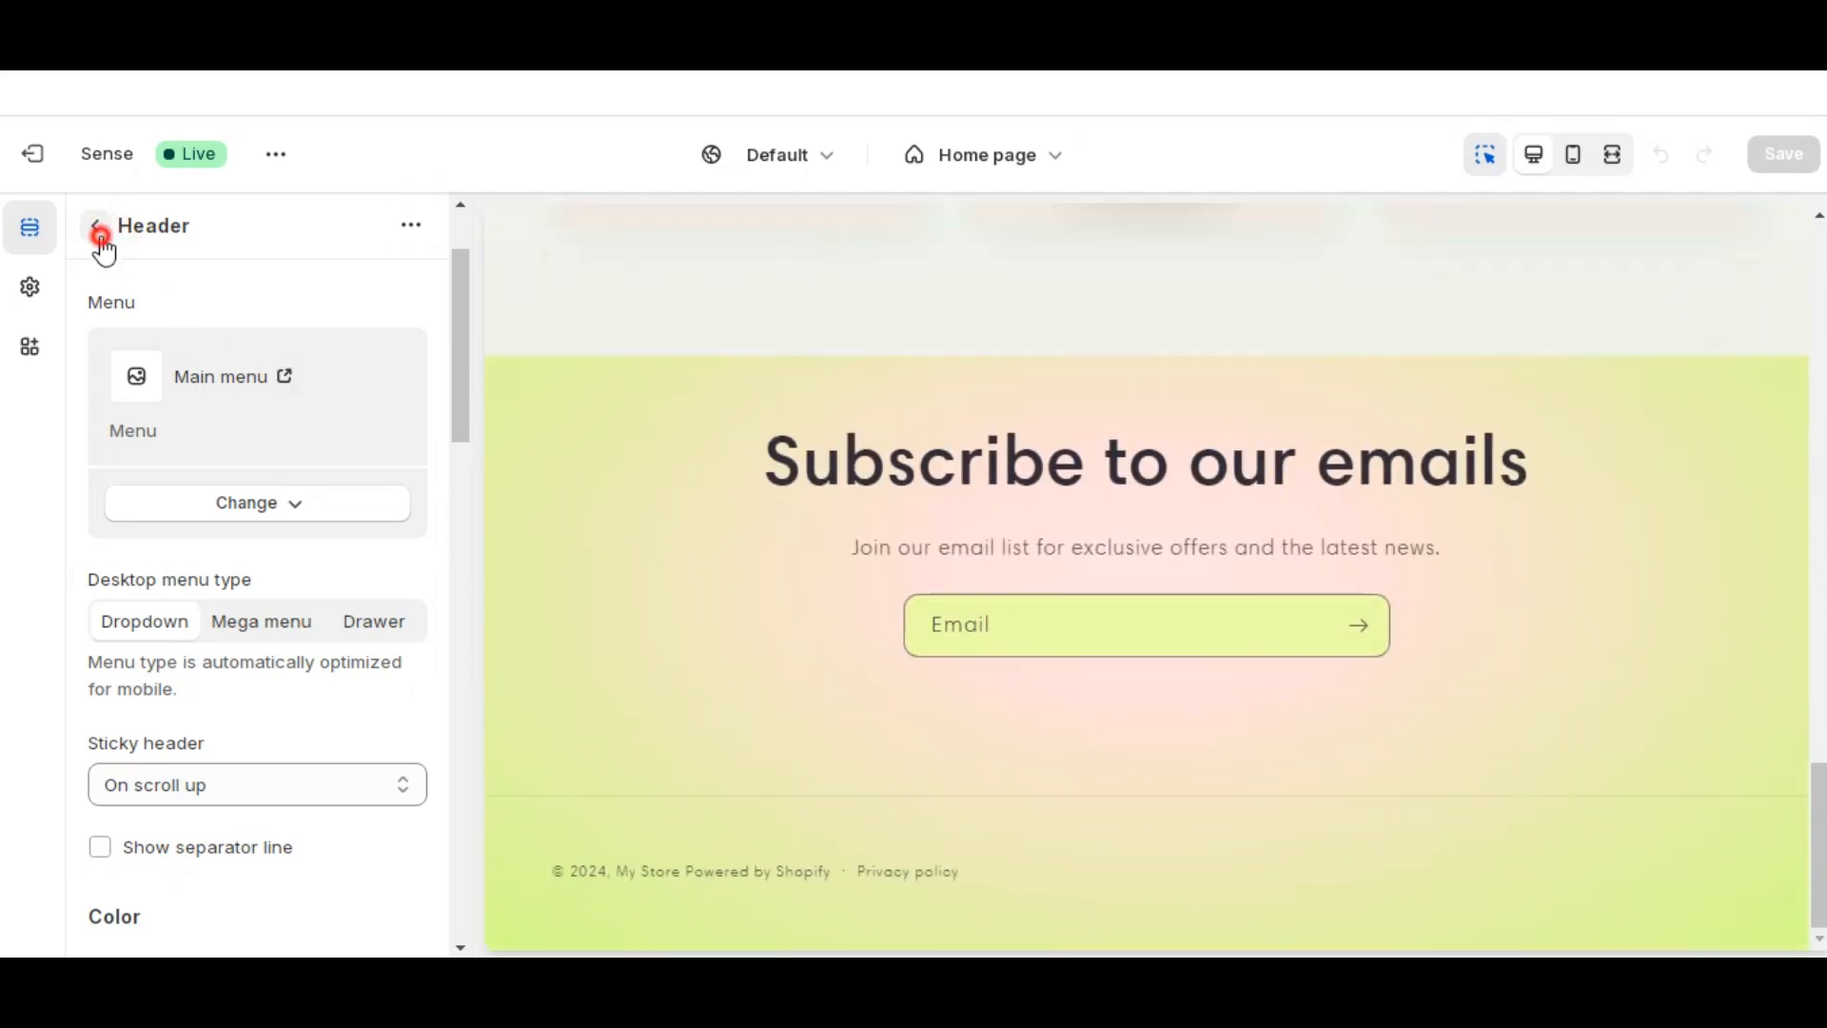
scroll(167, 625, "down", 4)
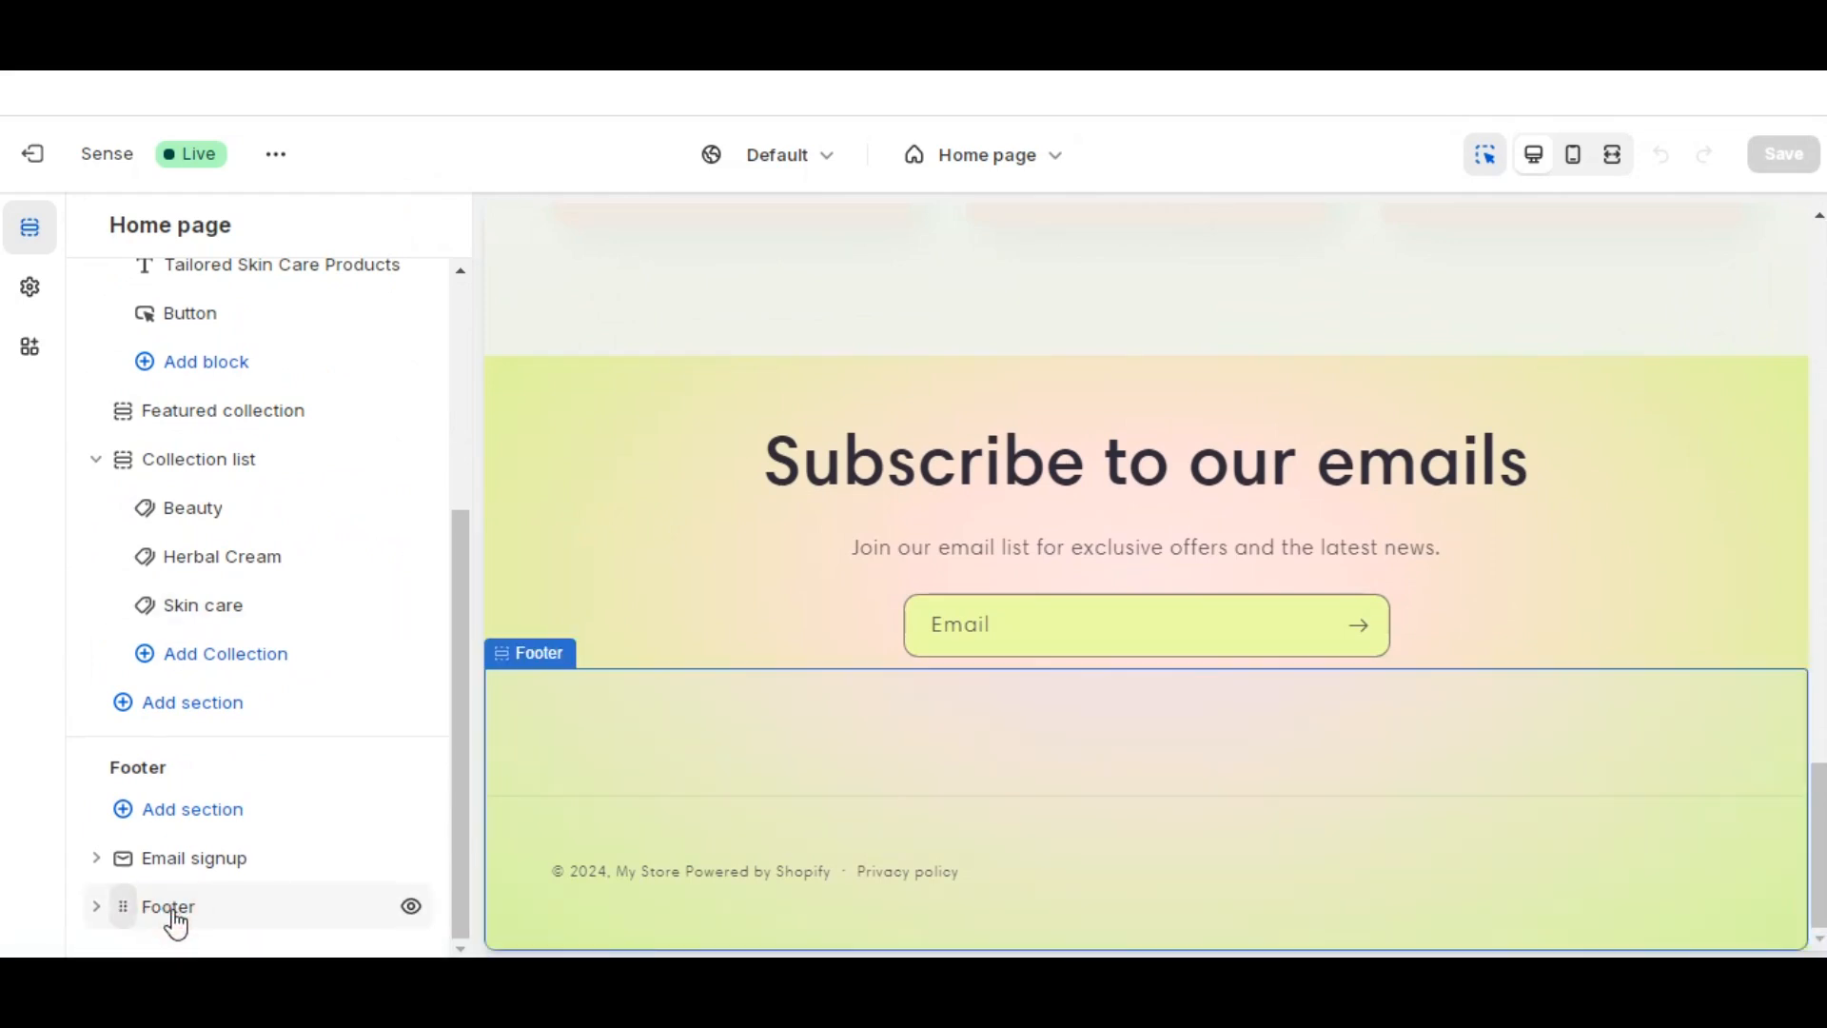
left_click(173, 906)
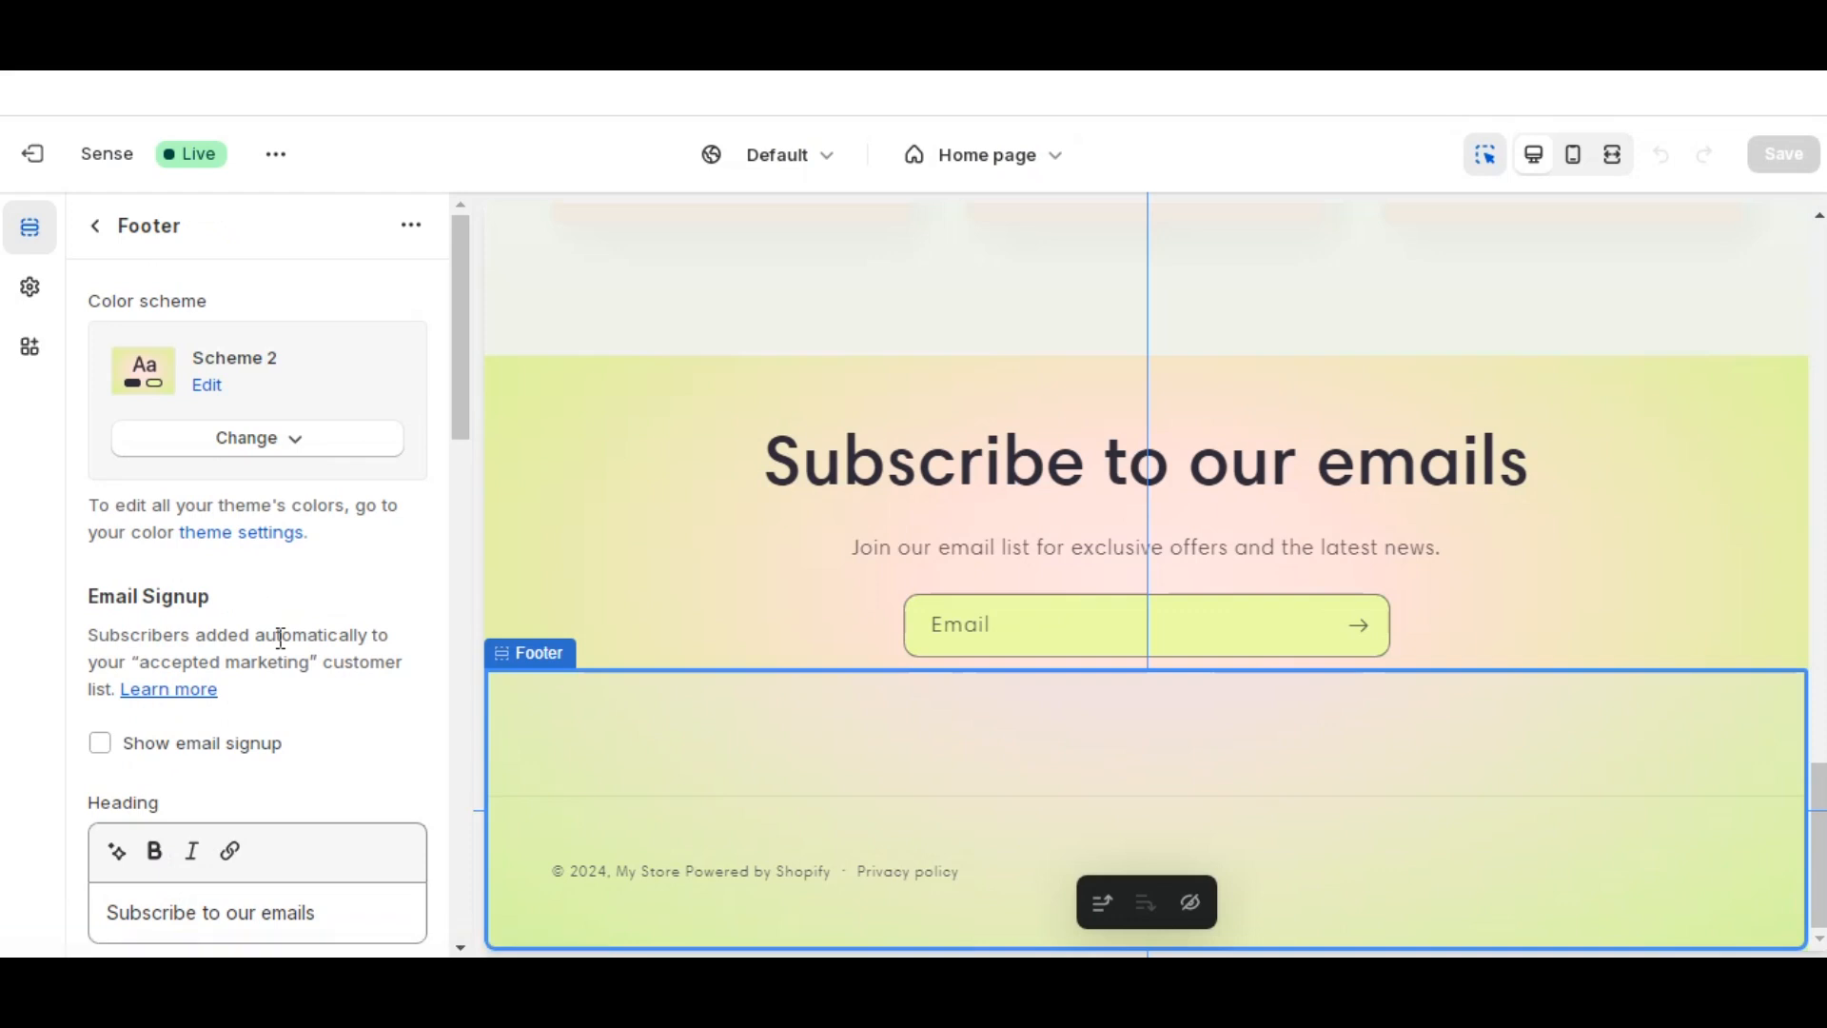
scroll(280, 637, "down", 9)
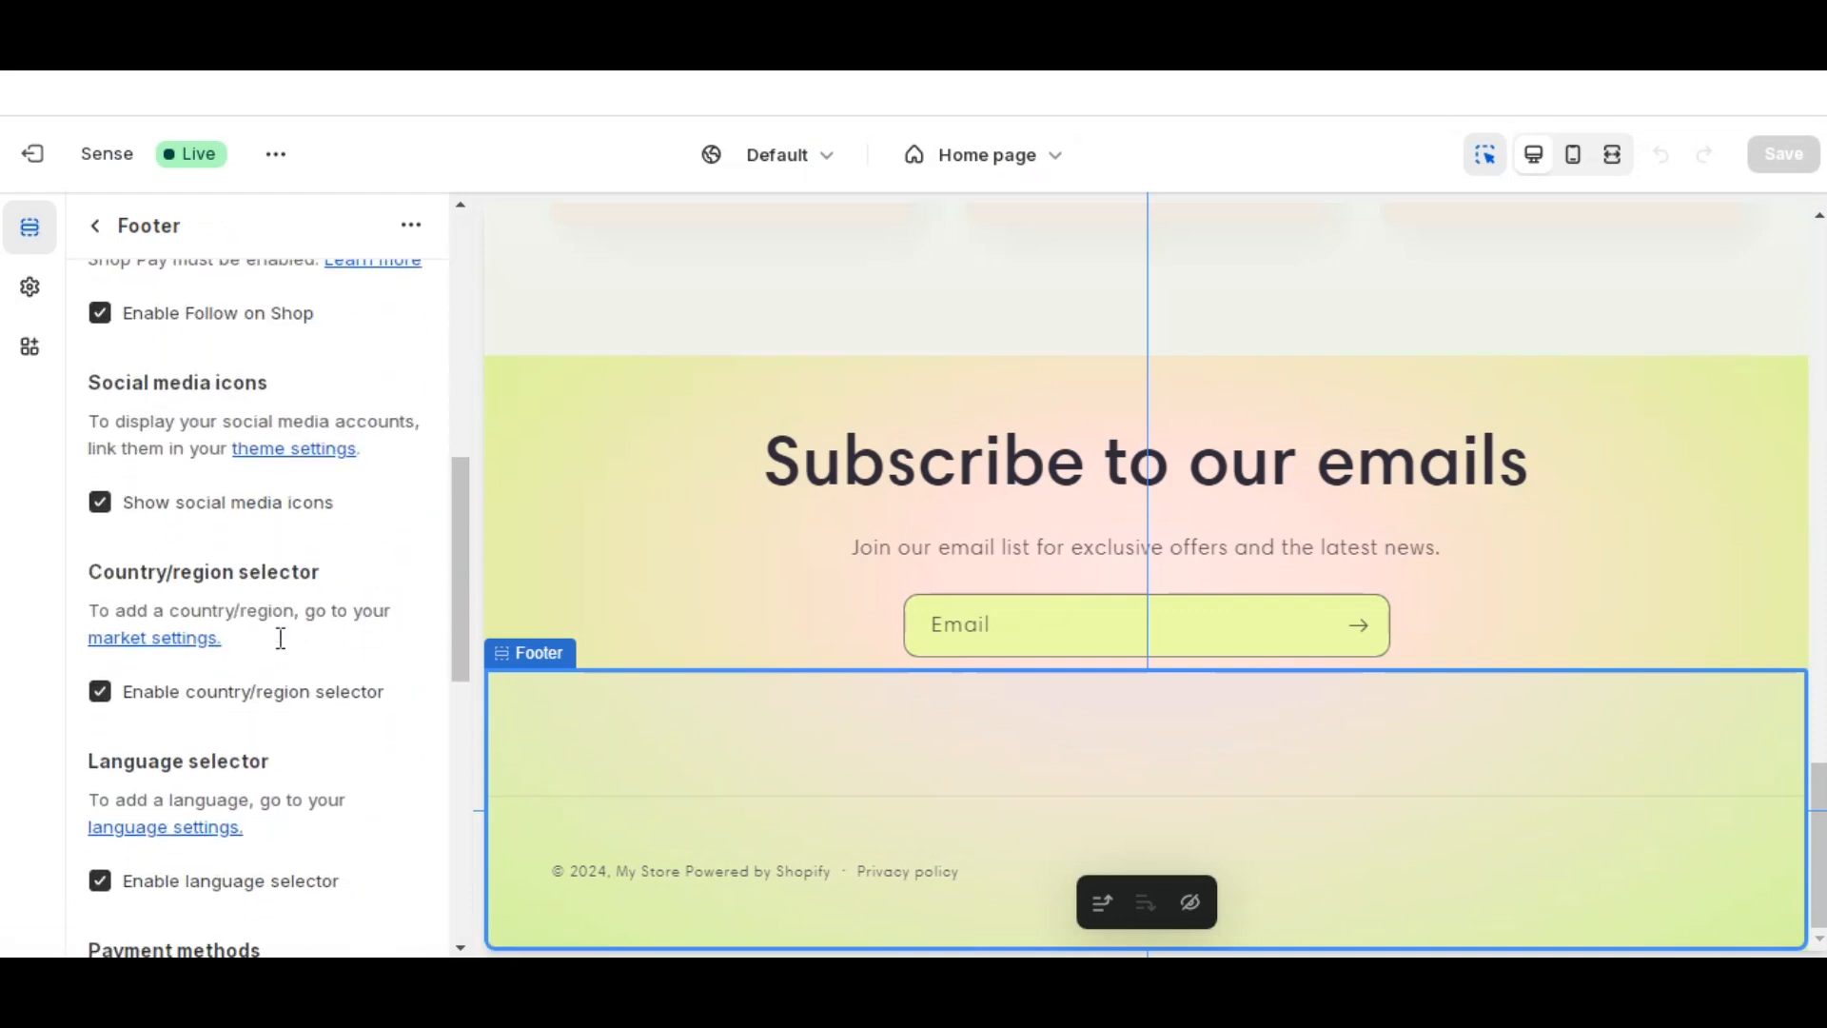
scroll(281, 638, "down", 7)
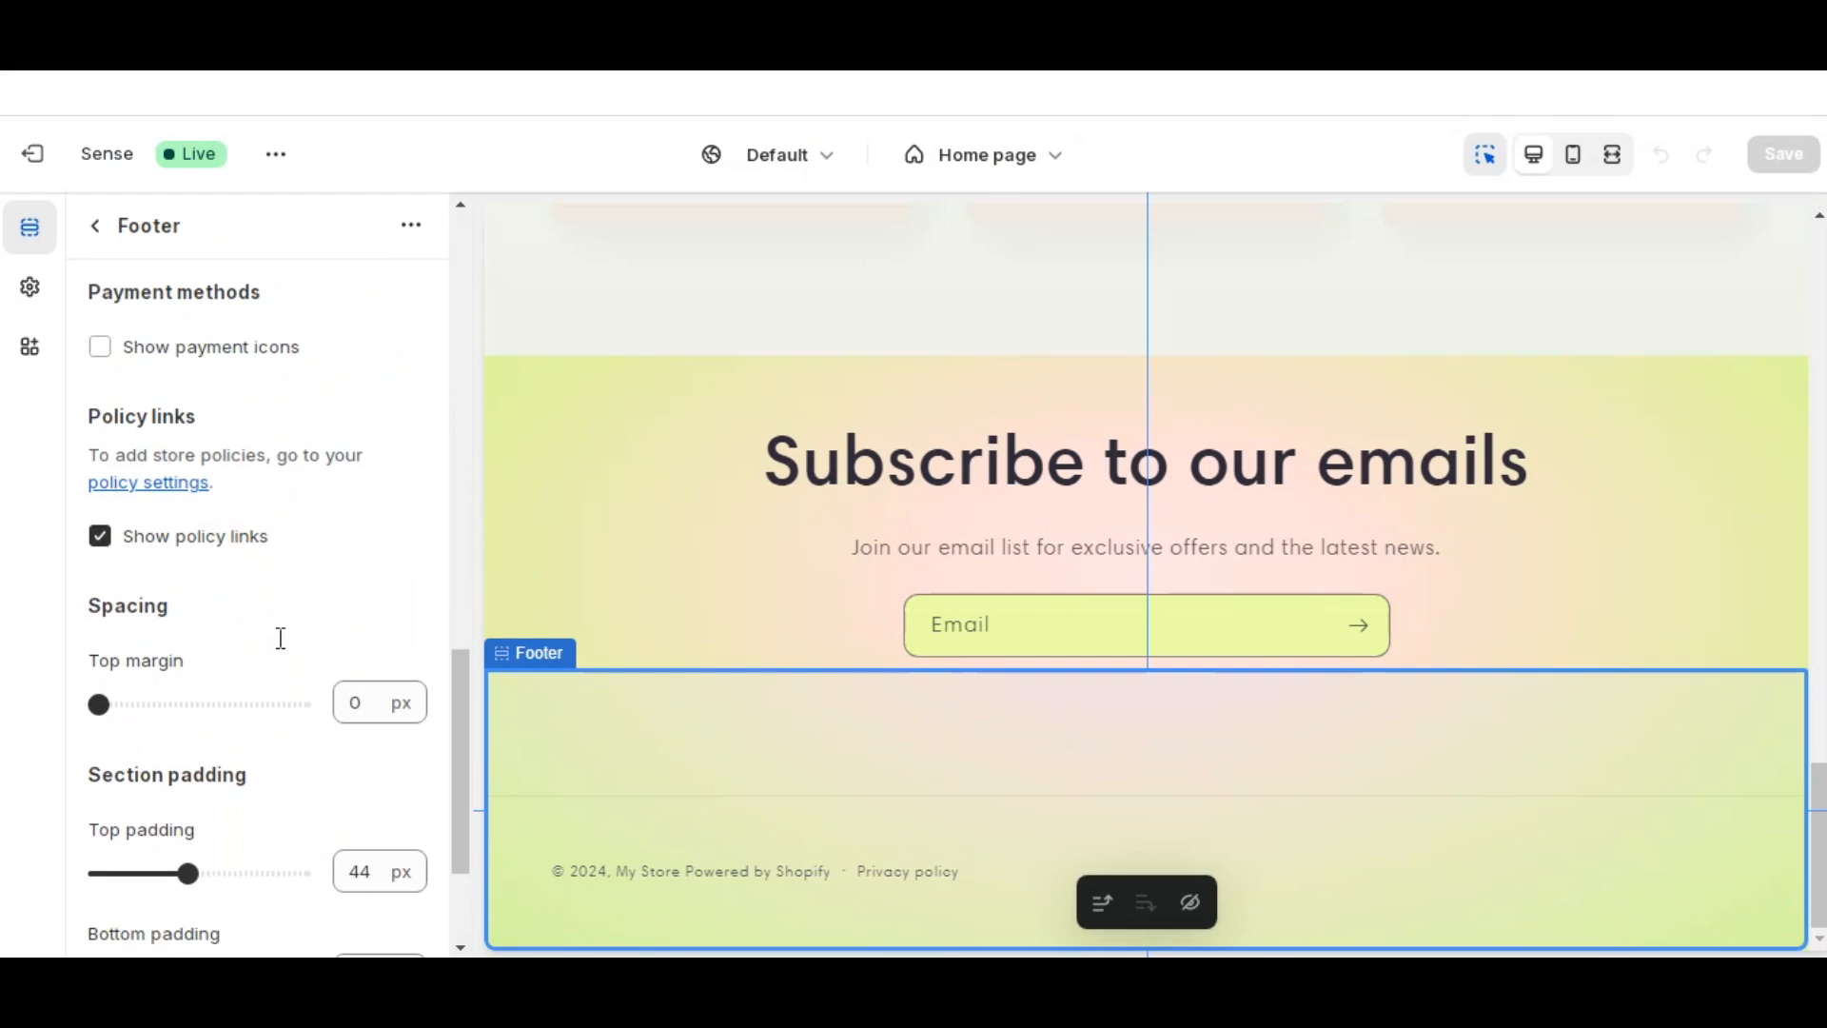
scroll(281, 638, "down", 3)
scroll(281, 638, "up", 2)
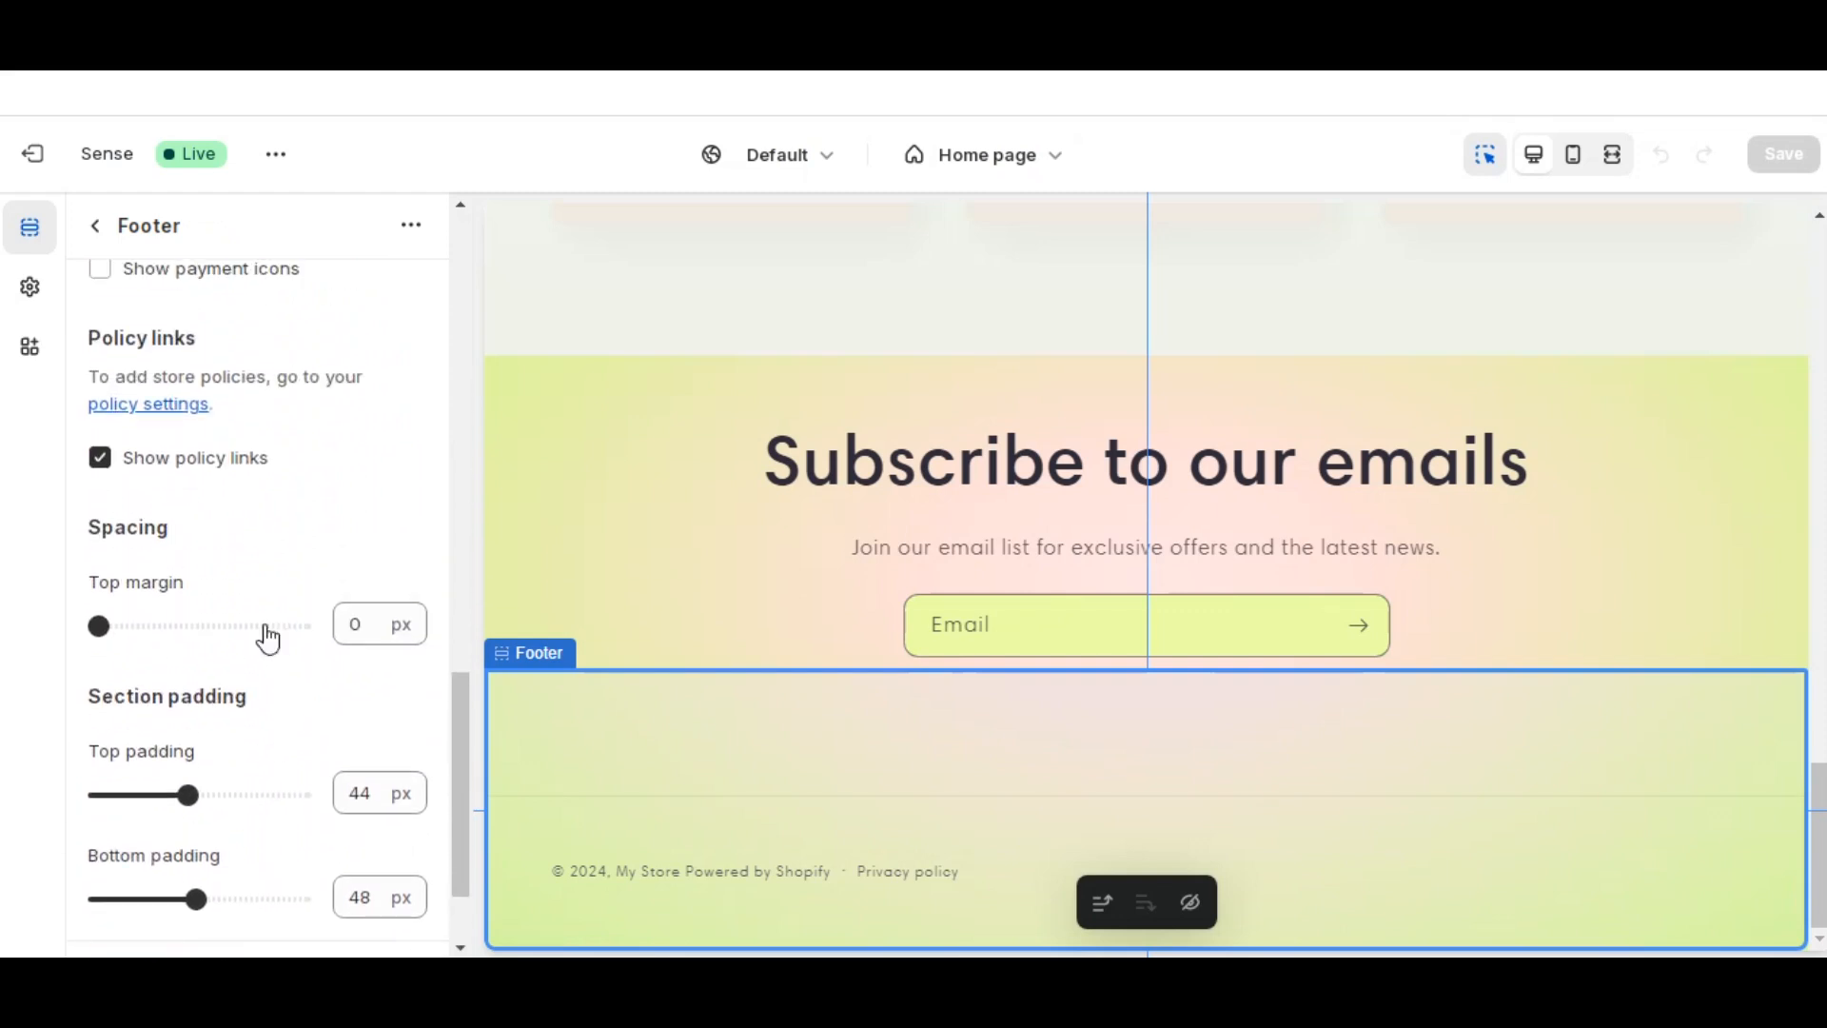
left_click(202, 457)
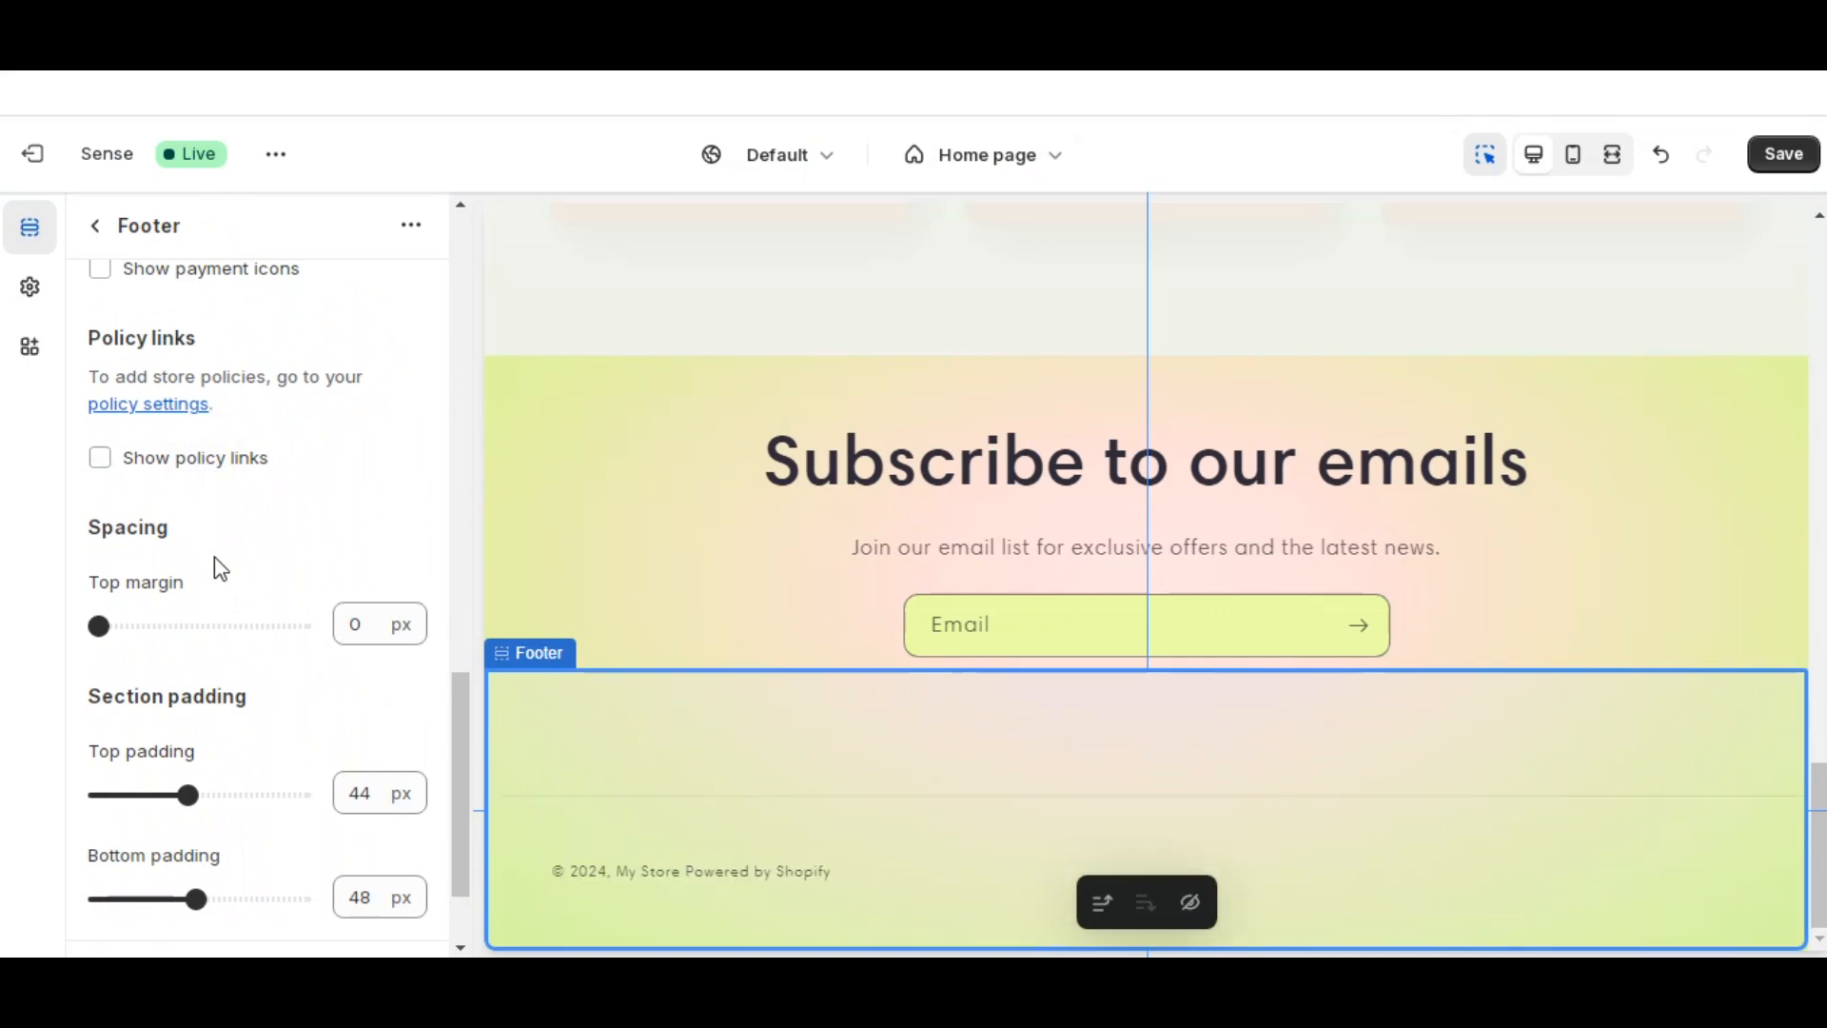
- Add a Menu block to the Footer section
scroll(191, 428, "up", 7)
left_click(97, 226)
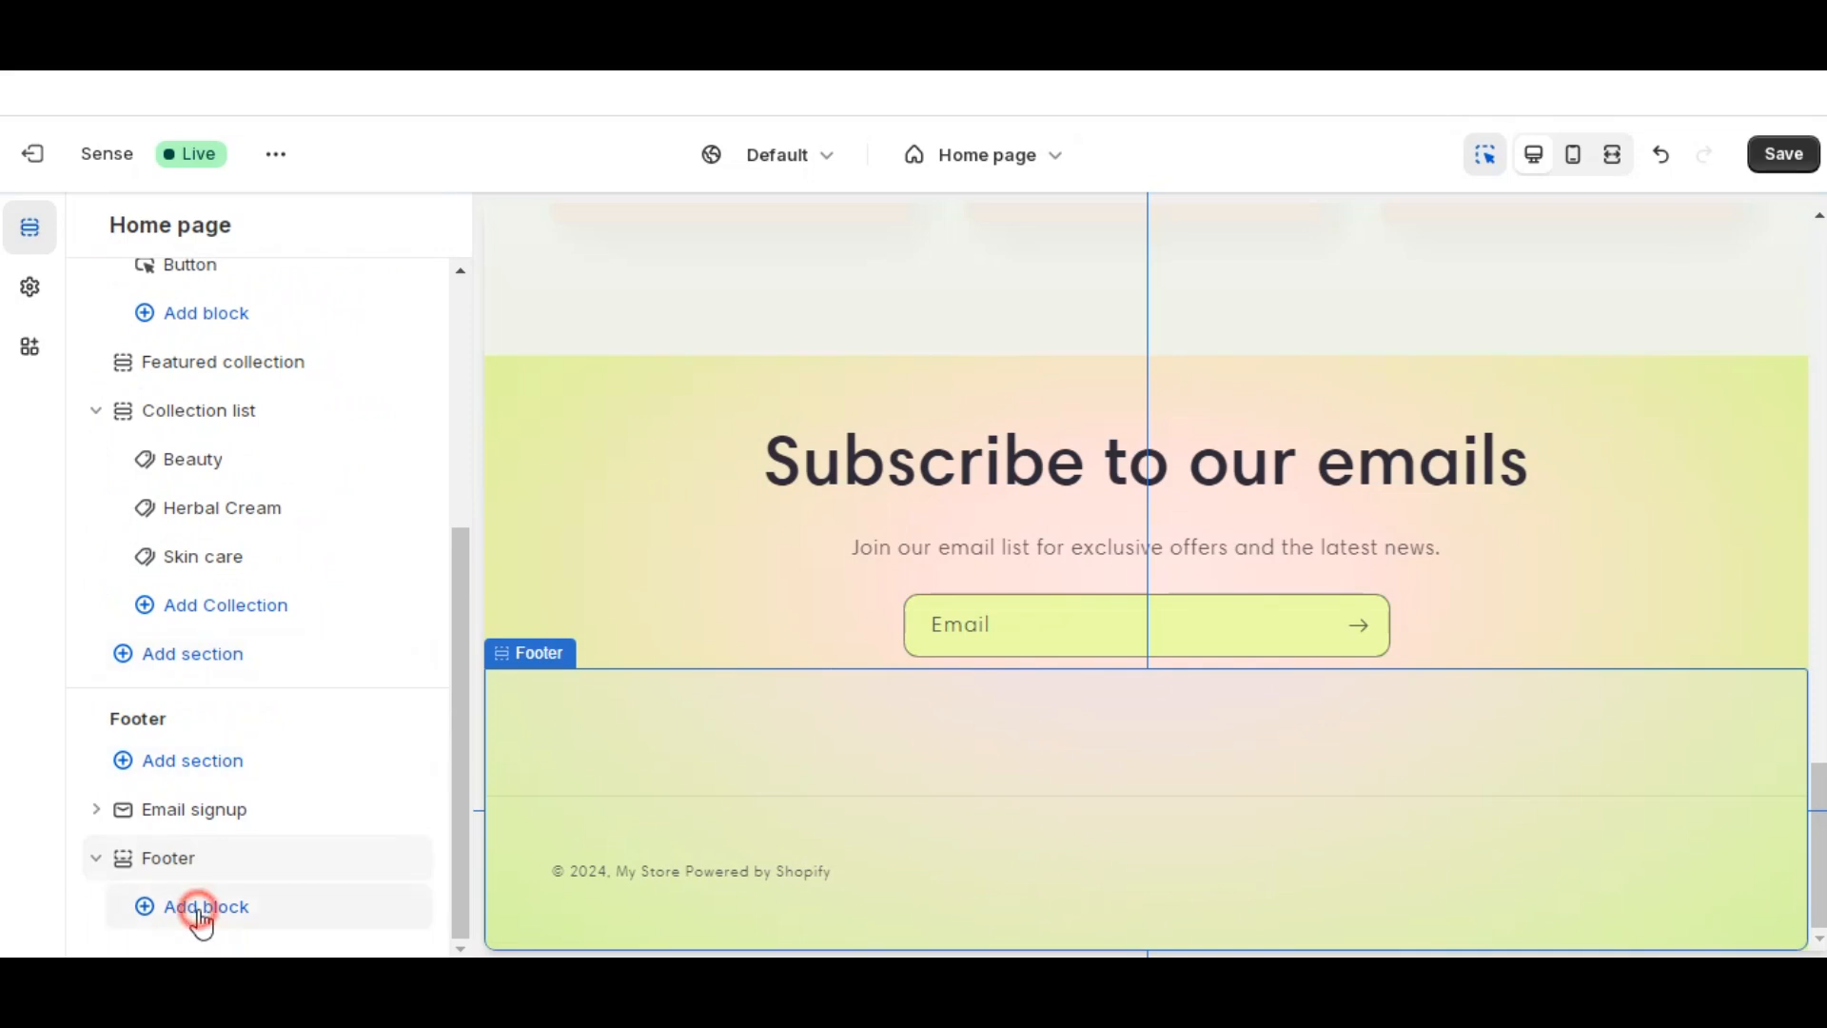
left_click(198, 904)
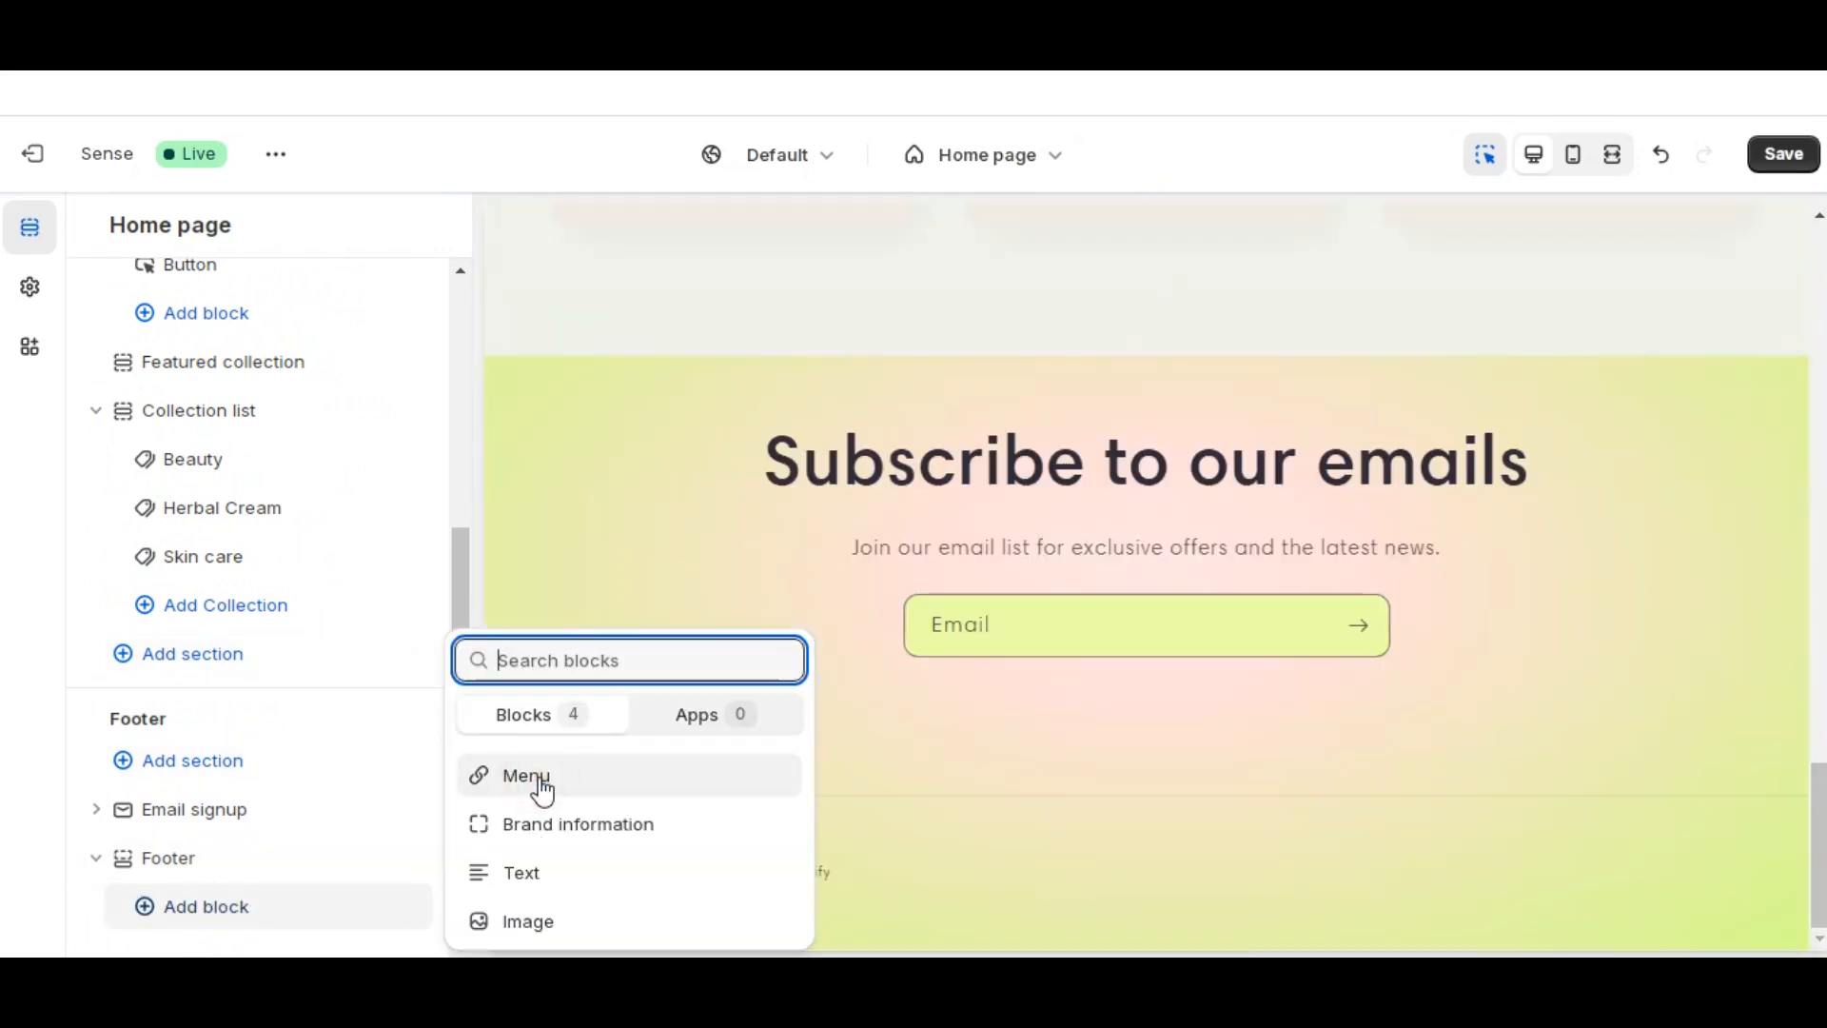
left_click(541, 786)
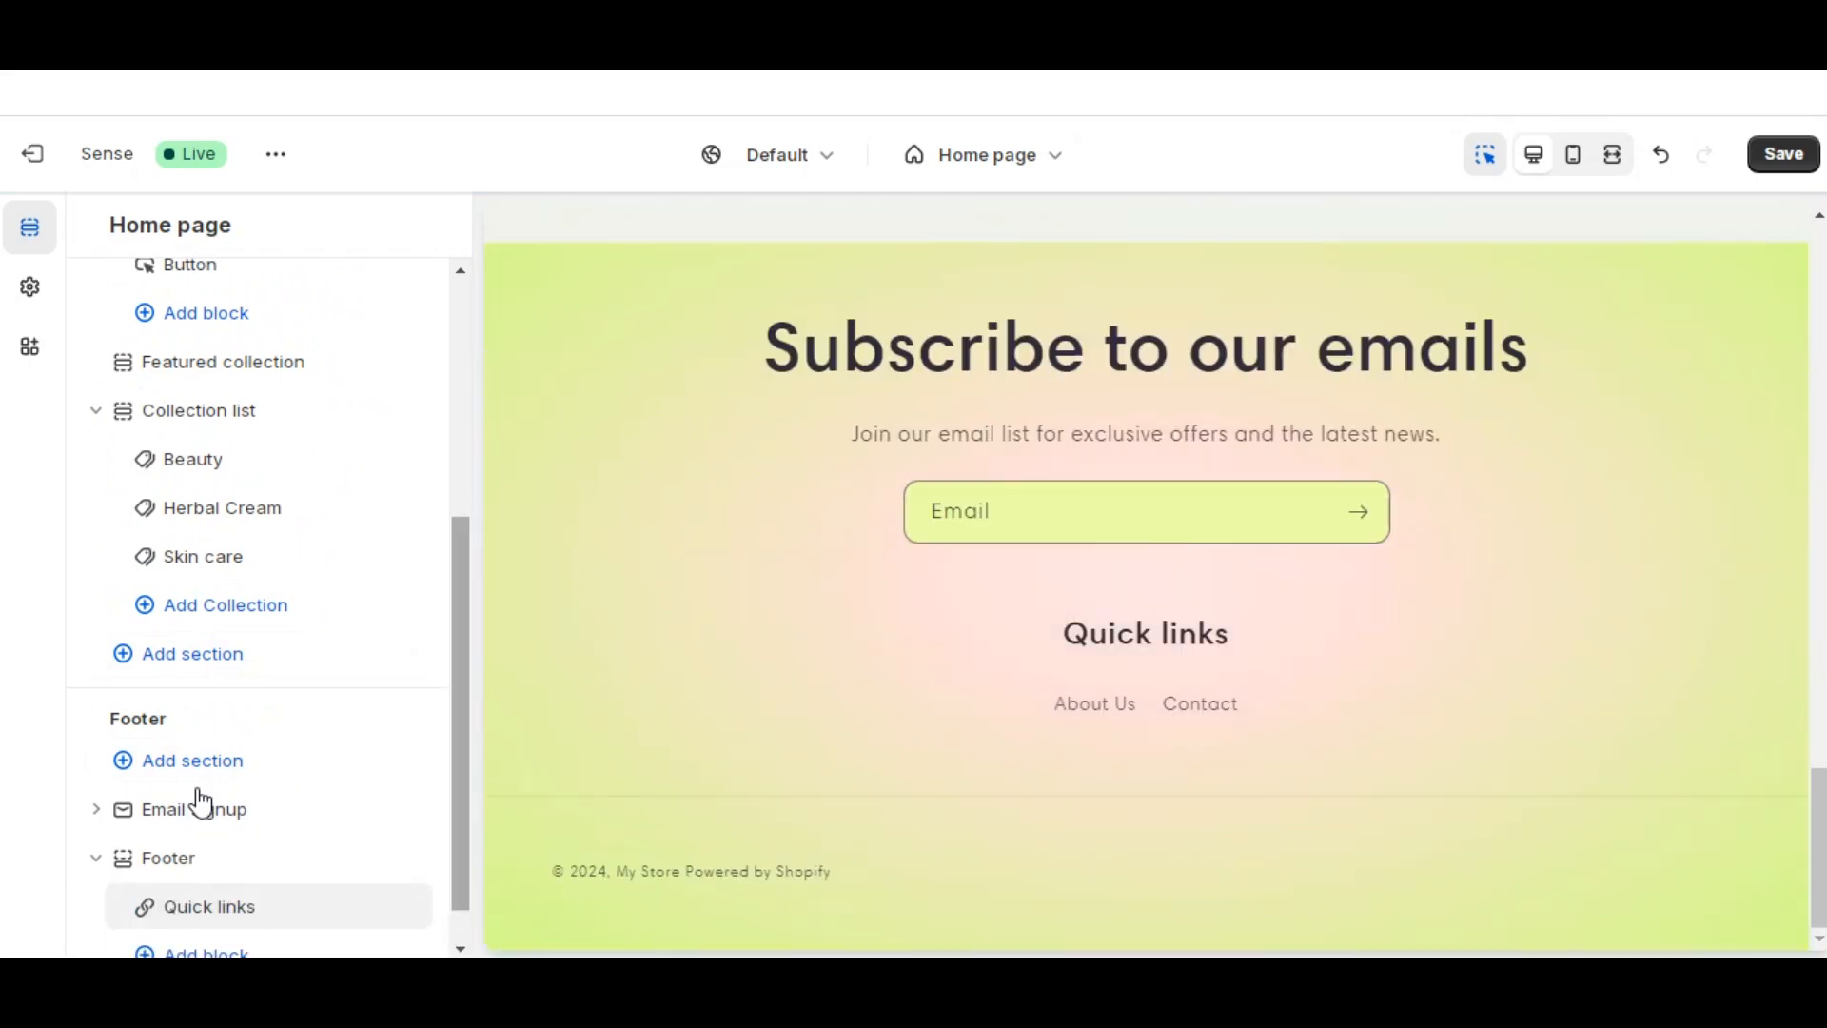
- Review the menu choices for the footer's Quick links block and leave the selection without changing it
scroll(196, 796, "down", 1)
left_click(201, 865)
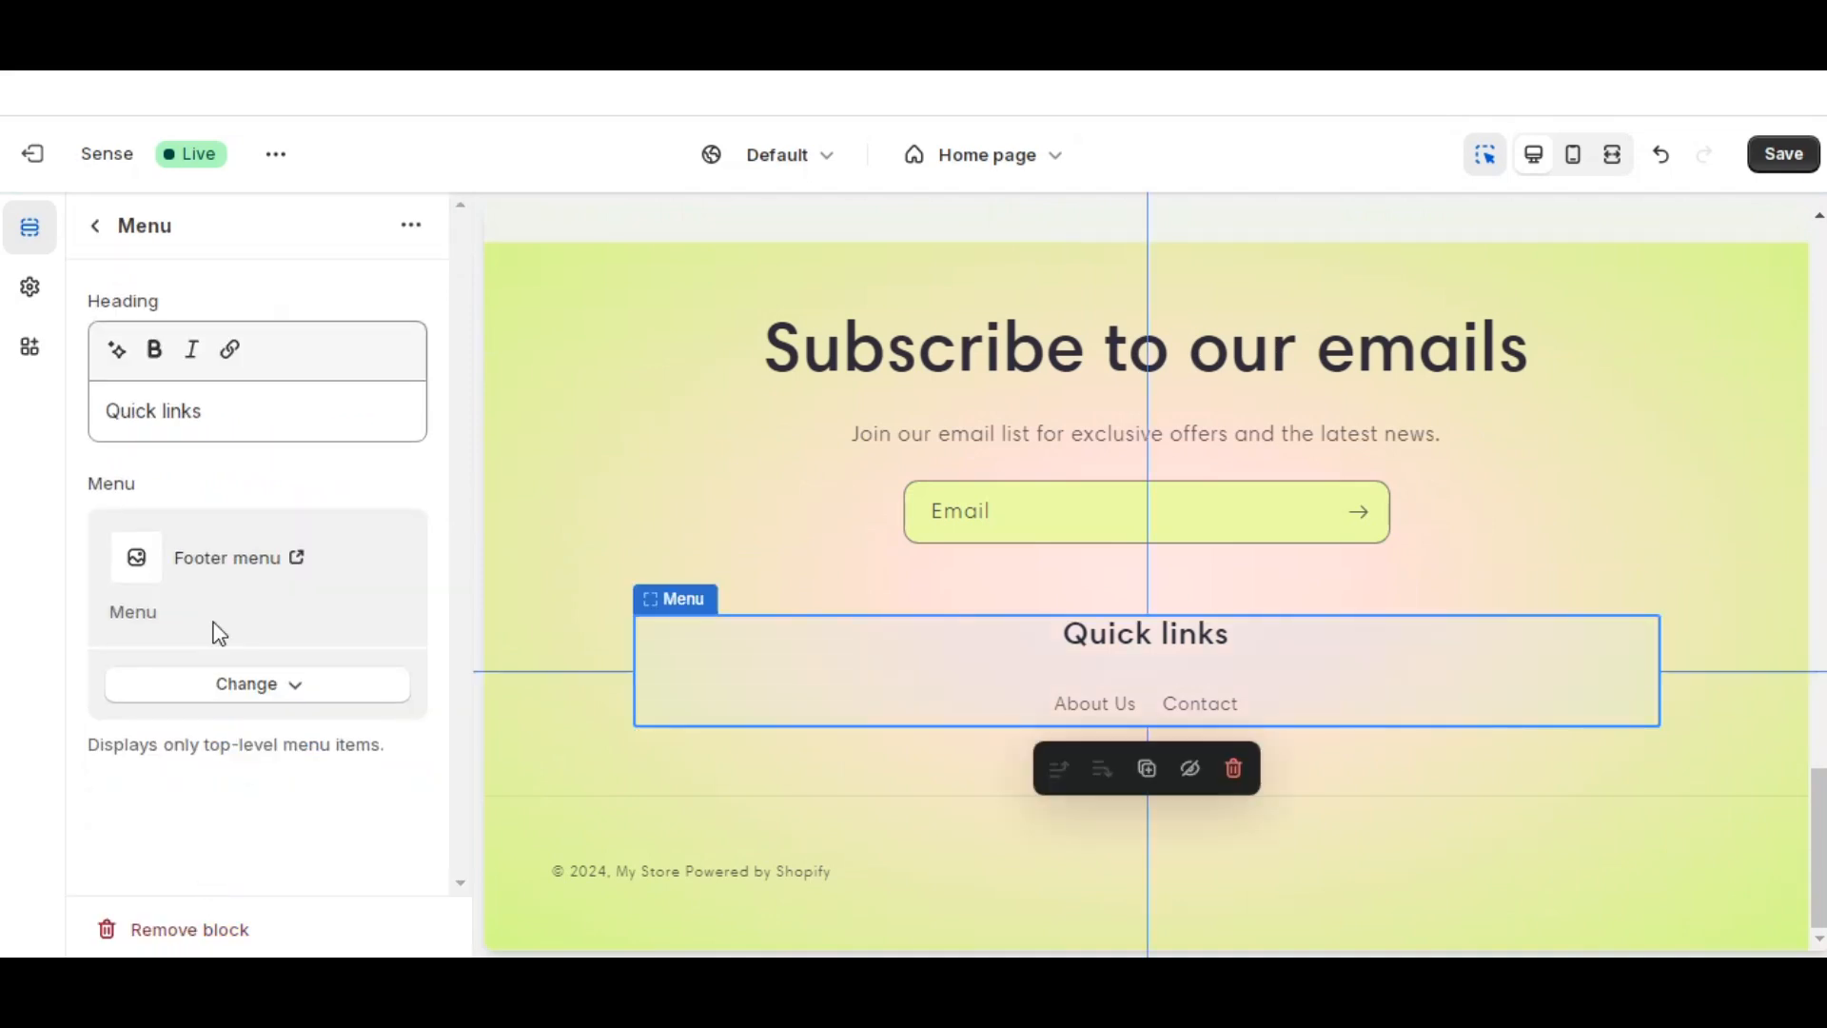
left_click(244, 685)
left_click(242, 737)
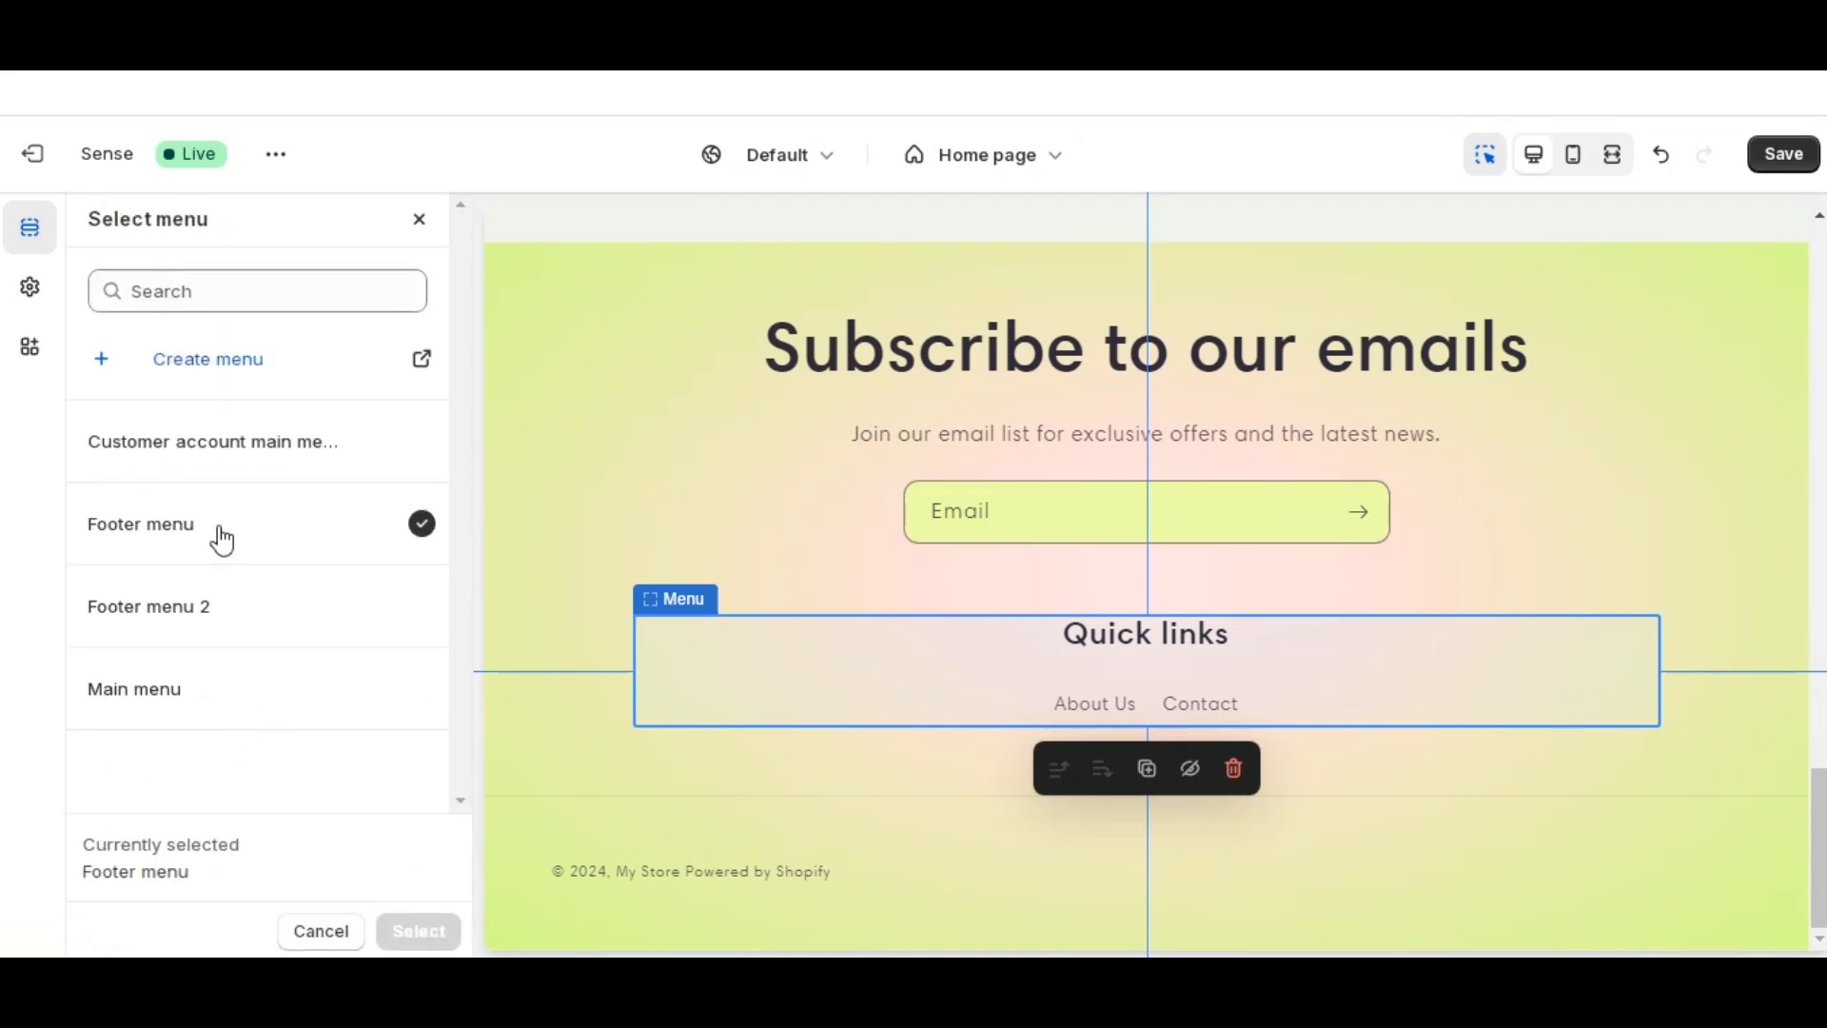
left_click(220, 539)
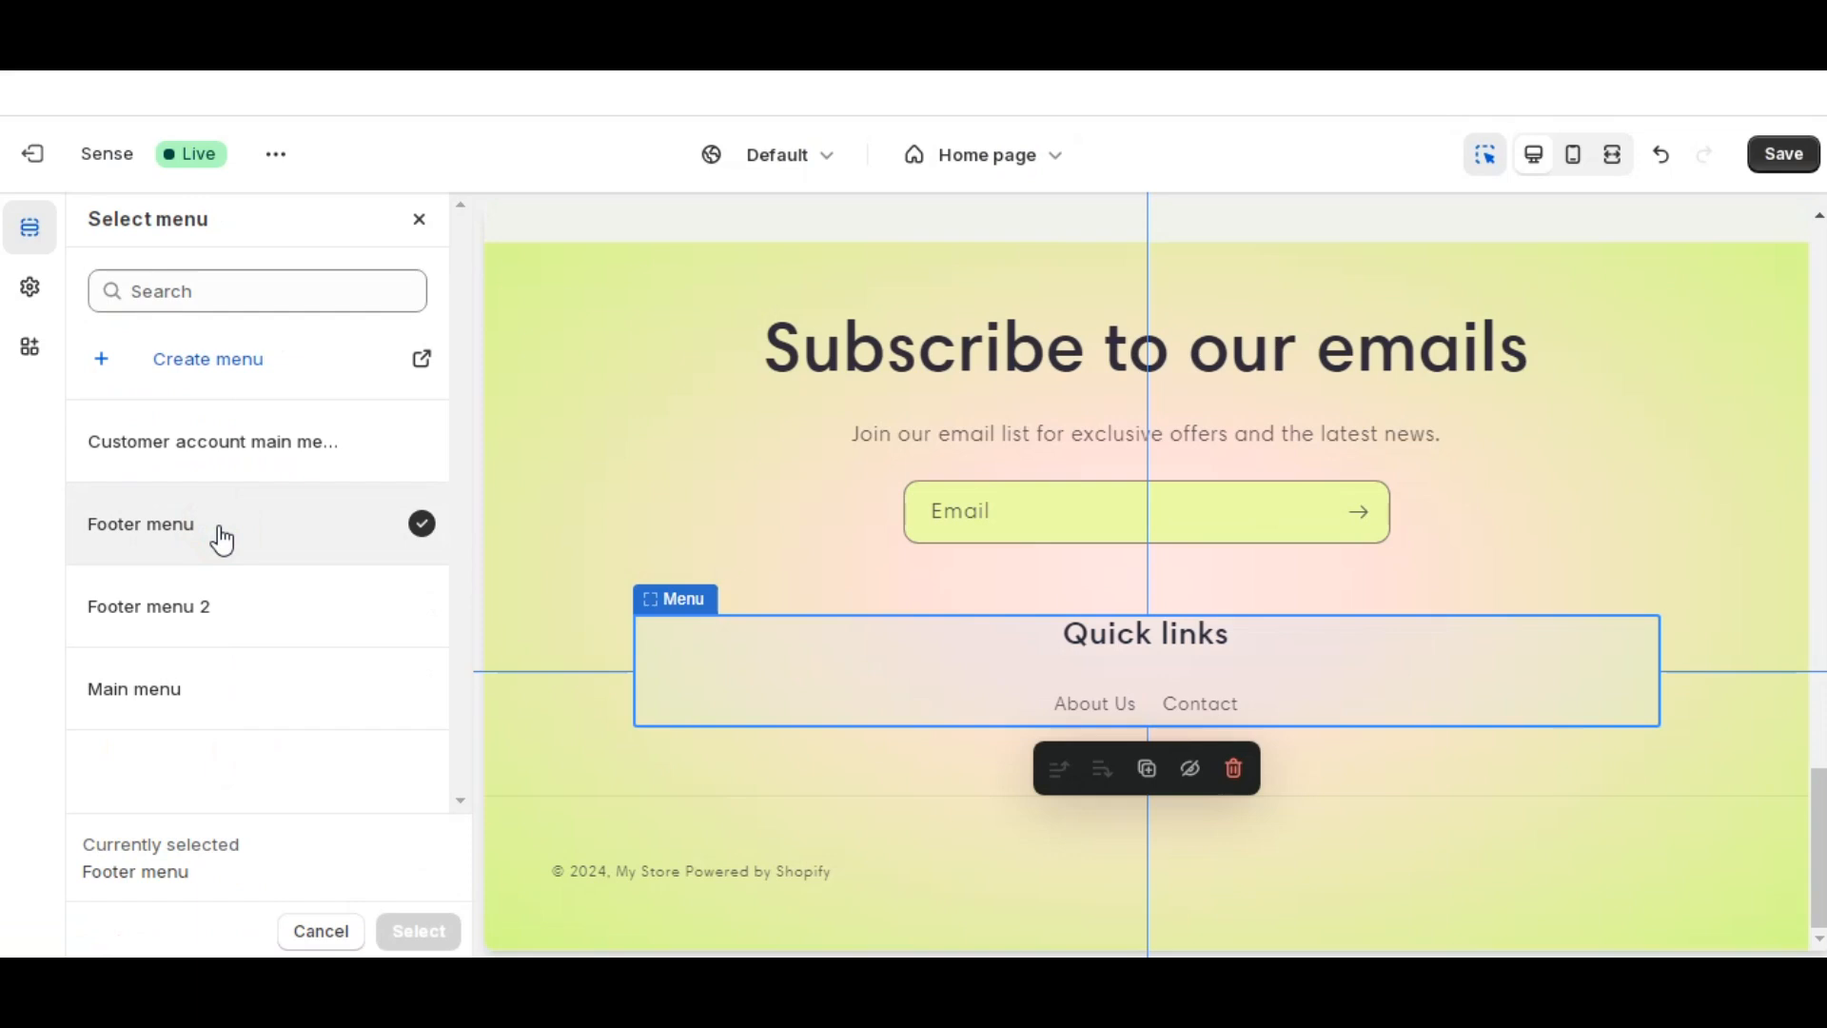
left_click(321, 930)
- Add a second Menu block to the Footer section
left_click(96, 231)
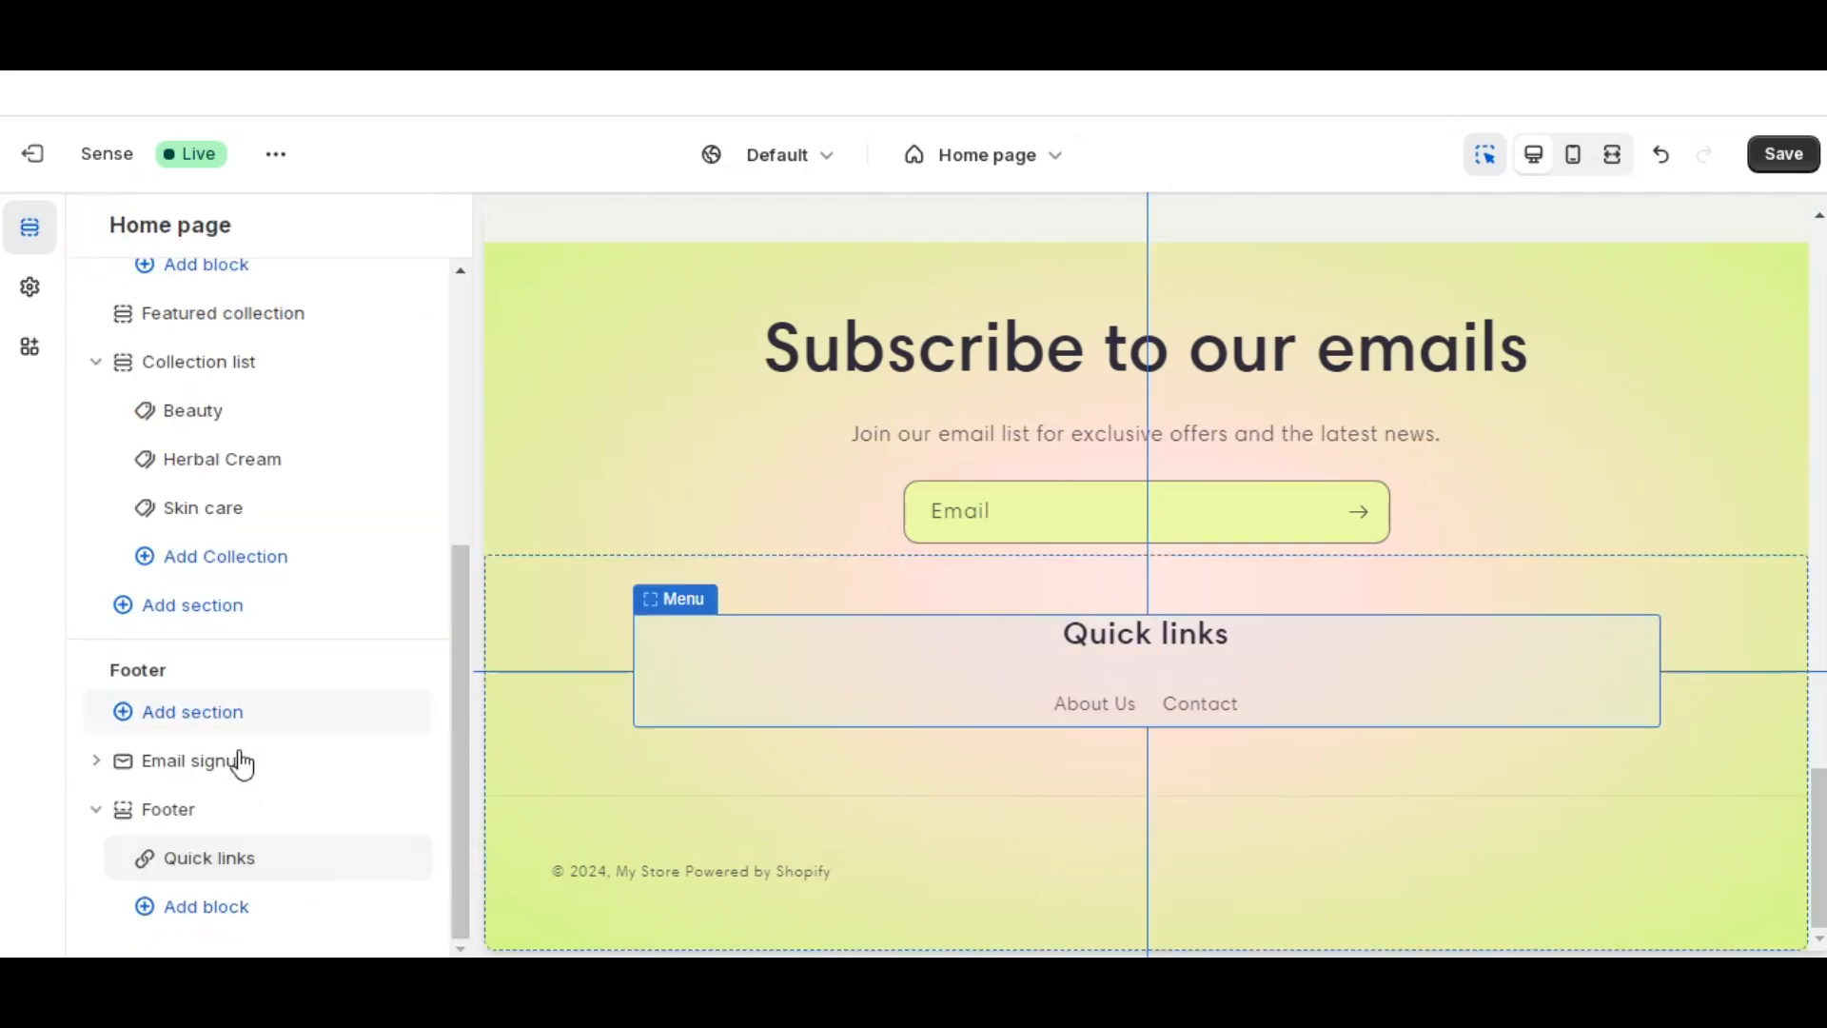
left_click(210, 905)
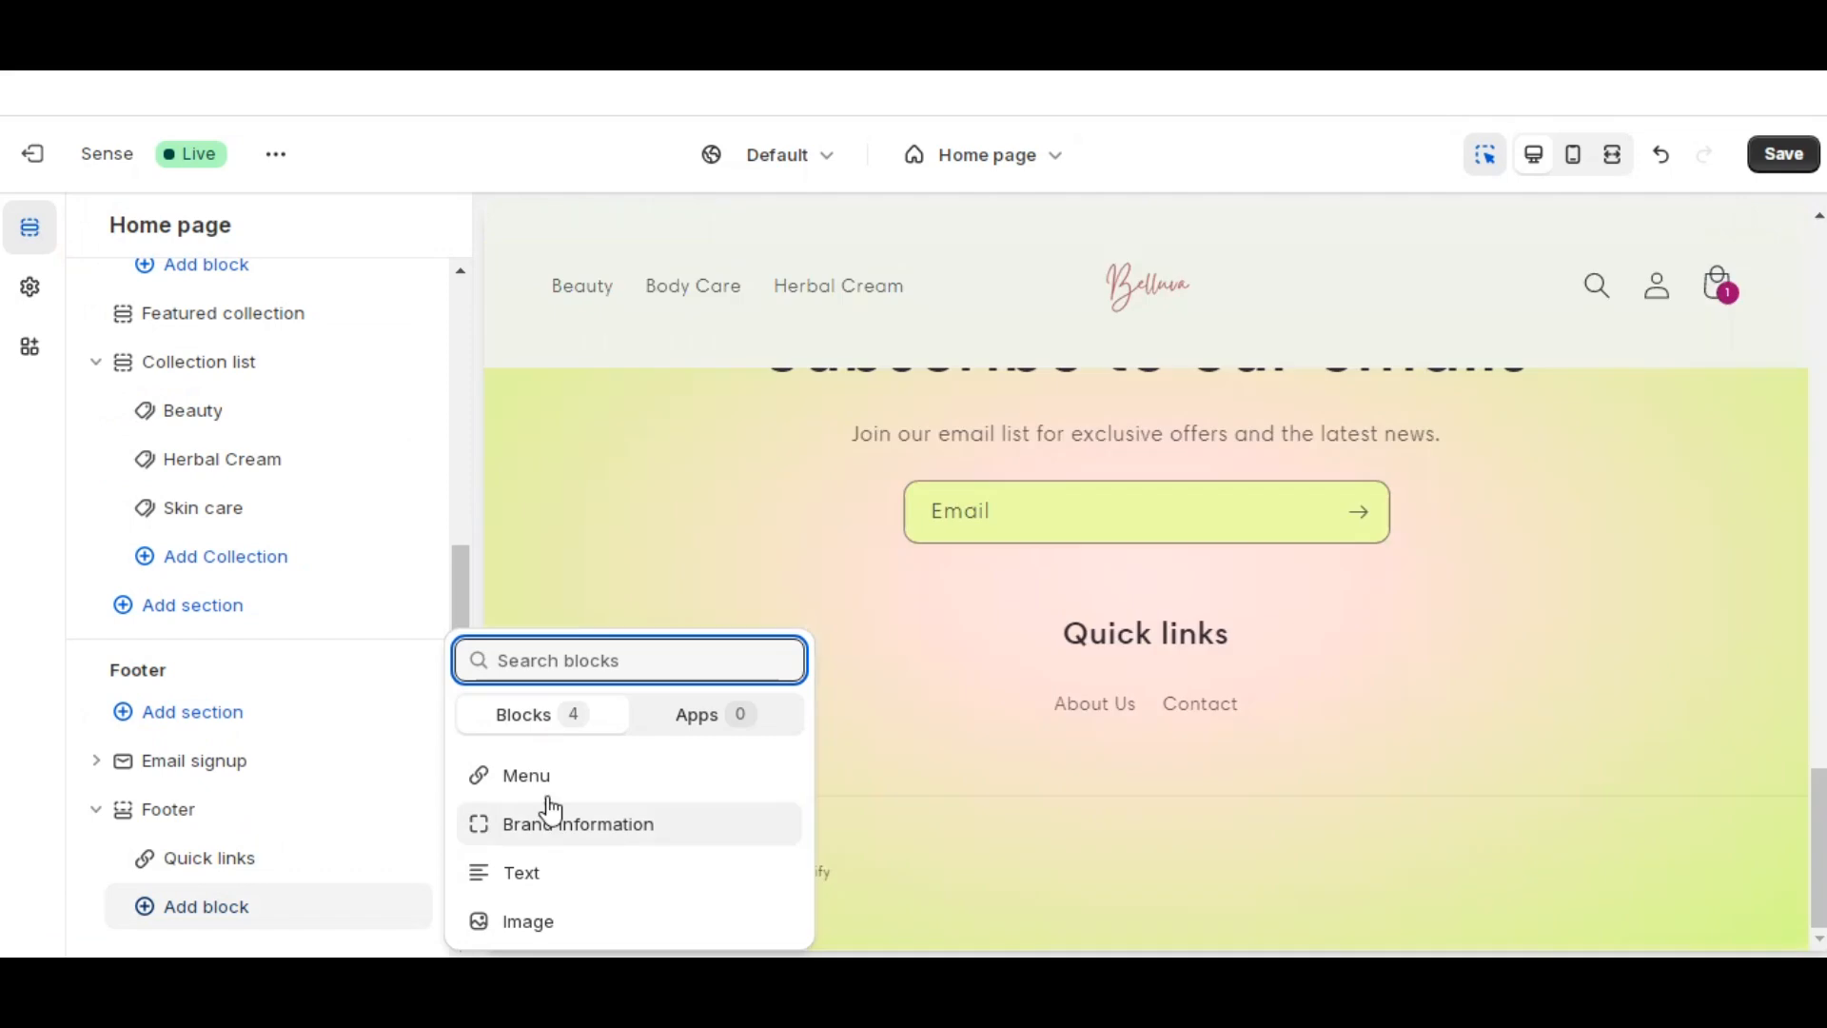
left_click(531, 773)
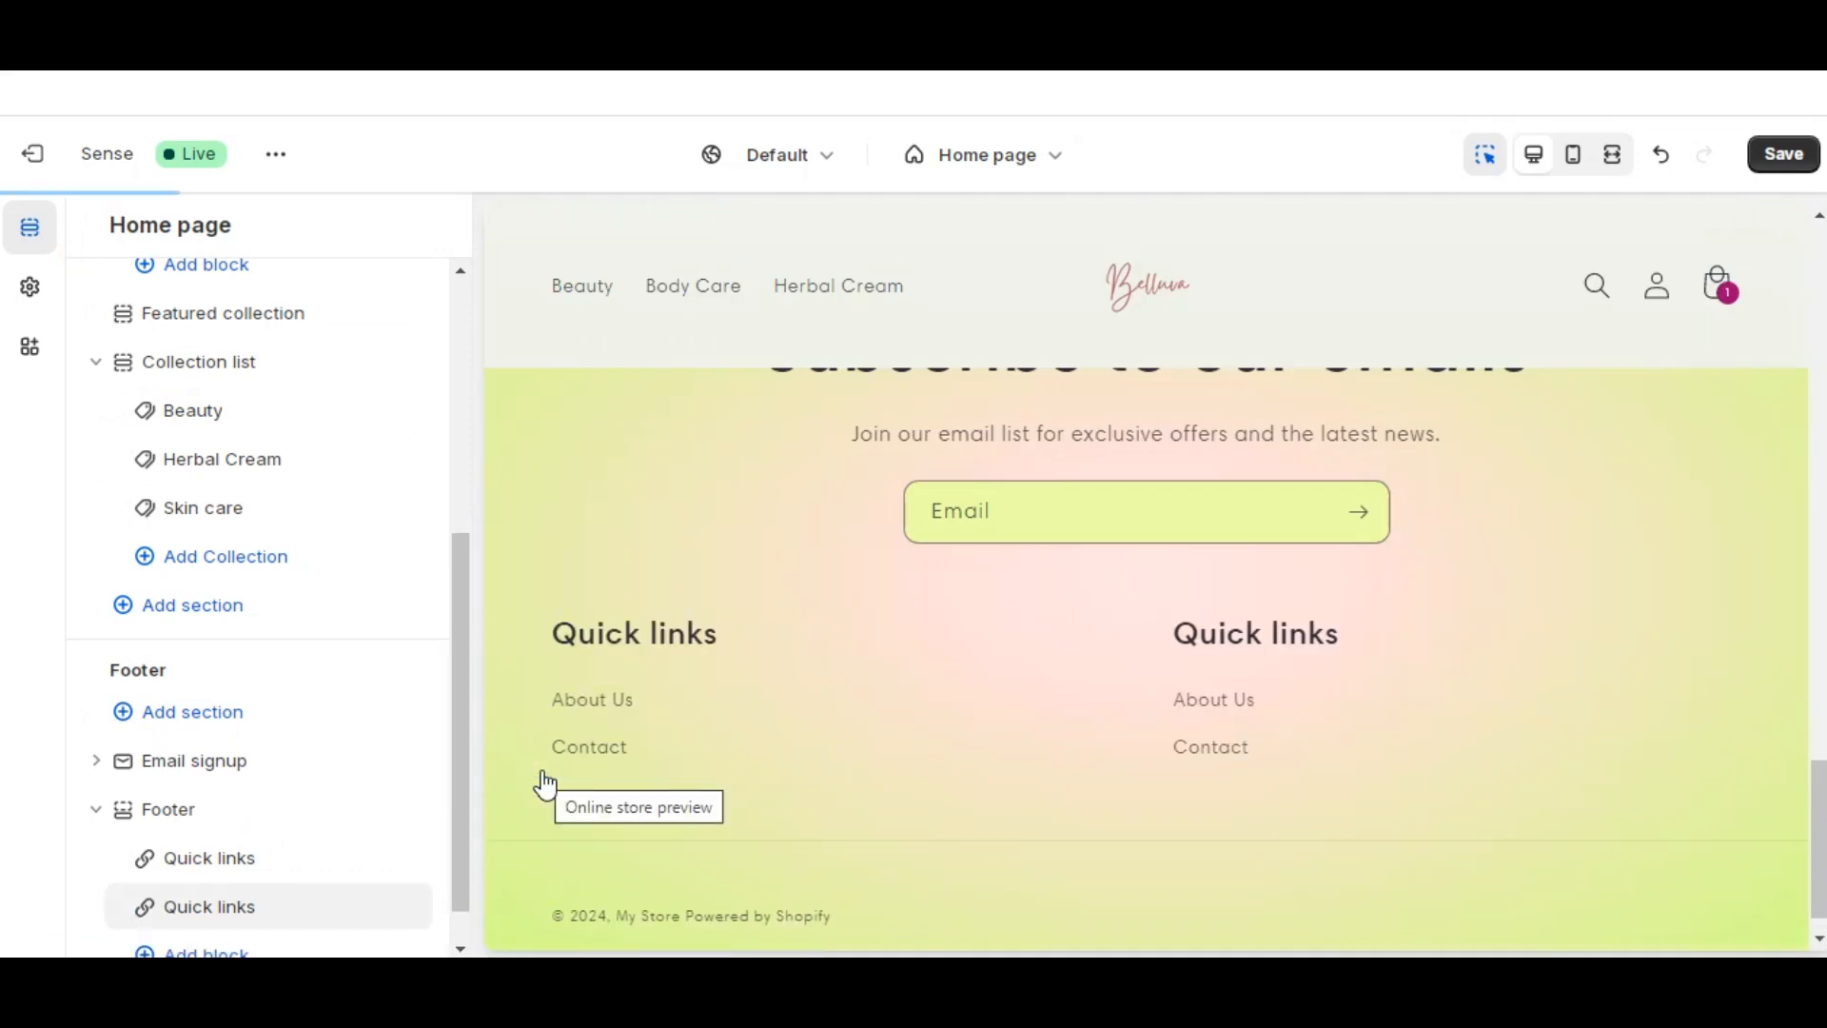
- Assign Footer menu 2 to the second Quick links block in the Footer section
scroll(245, 775, "down", 1)
left_click(210, 856)
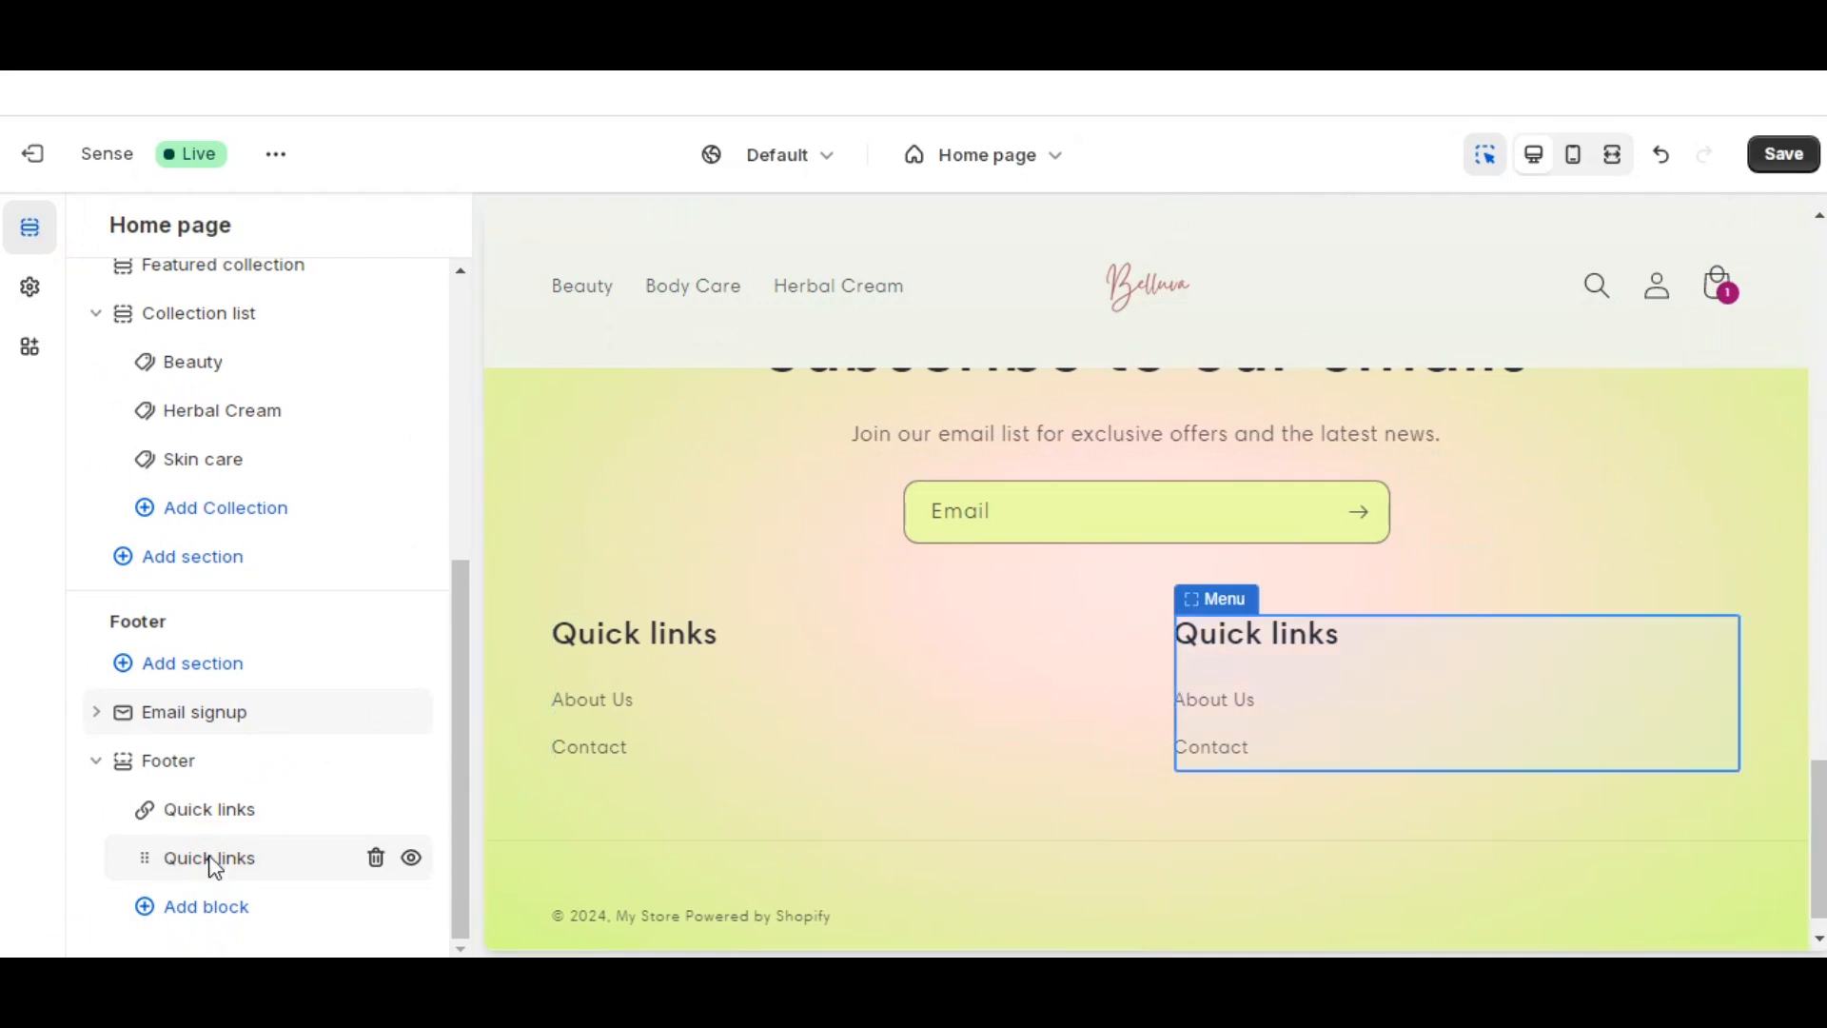
left_click(212, 868)
left_click(232, 690)
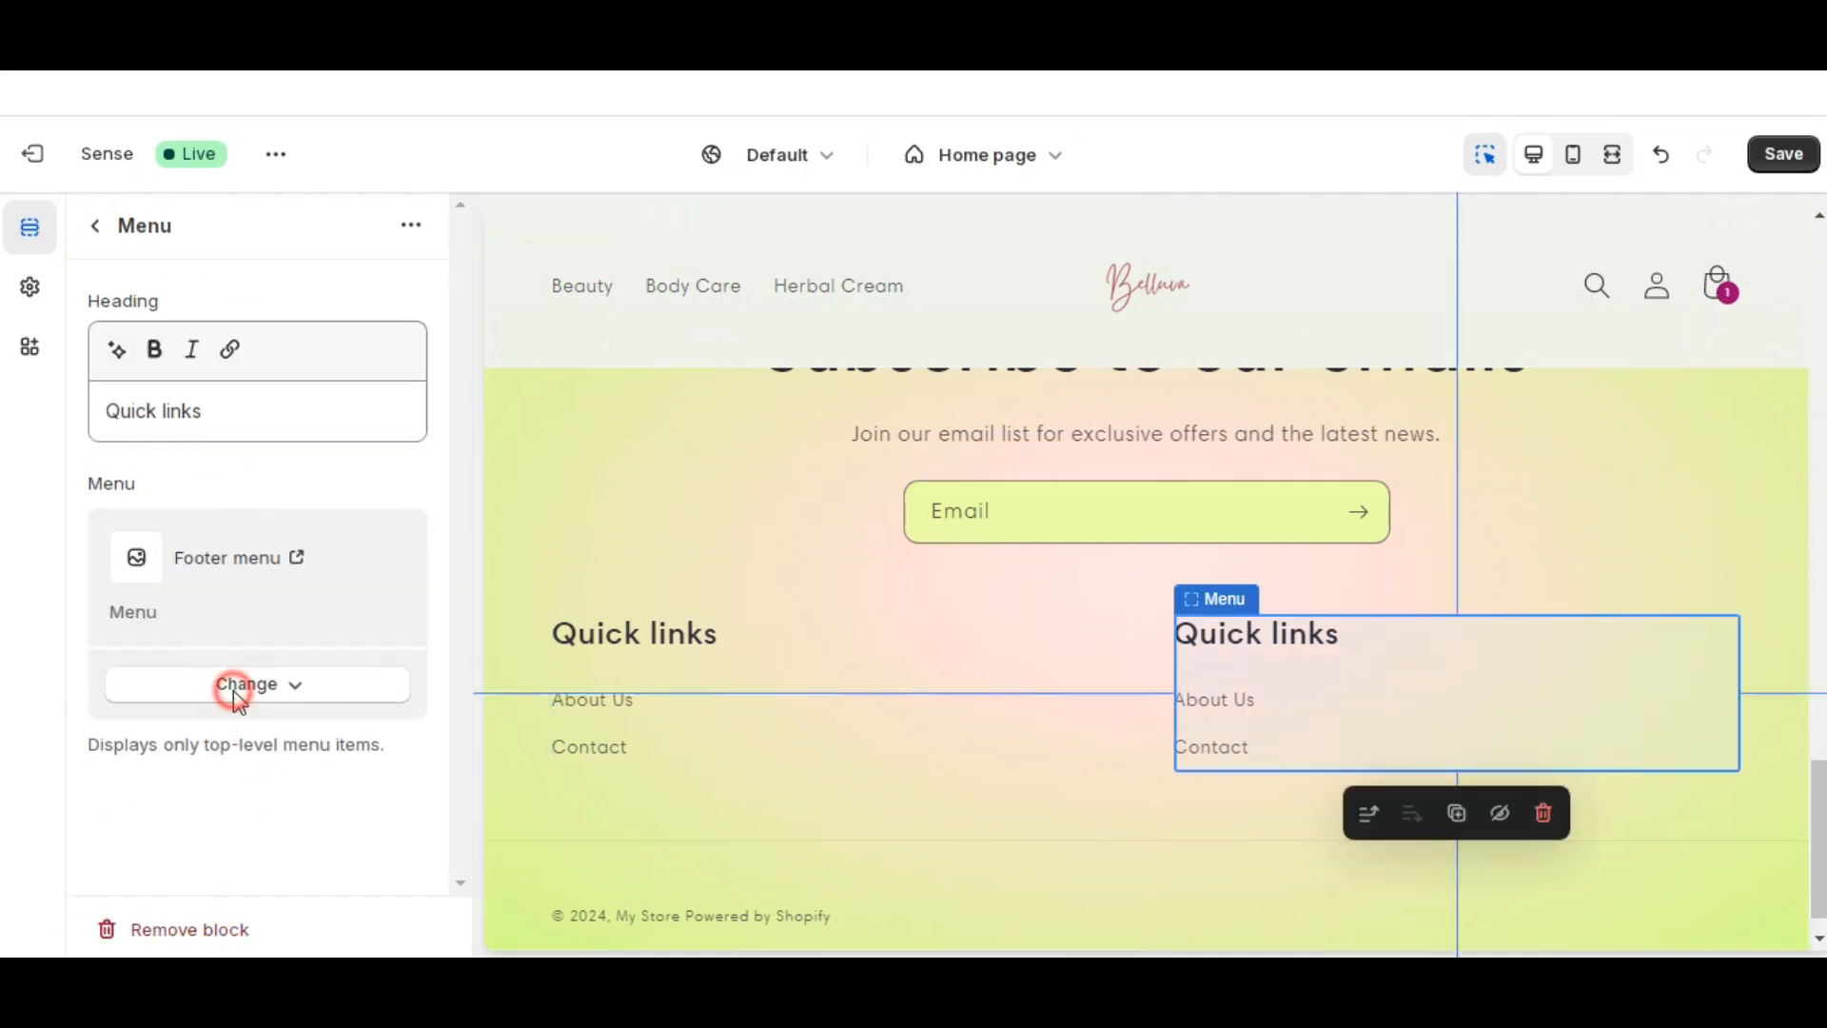
left_click(246, 744)
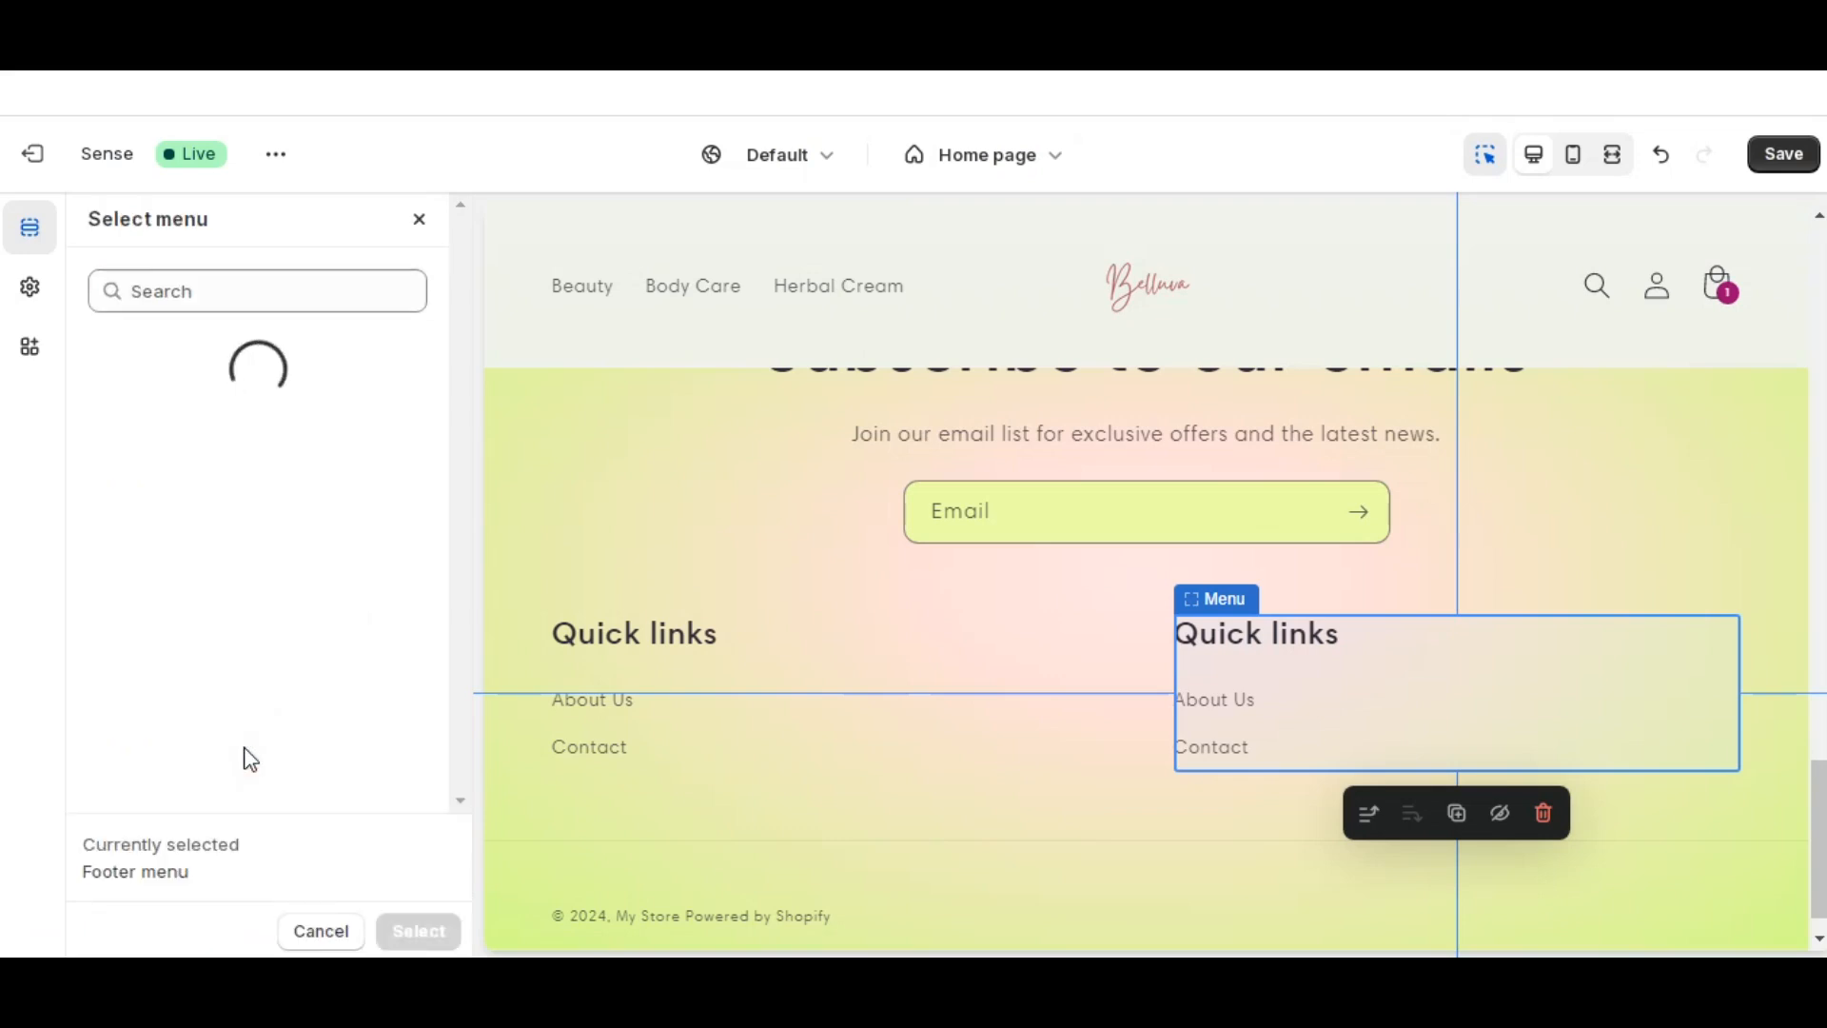
left_click(190, 617)
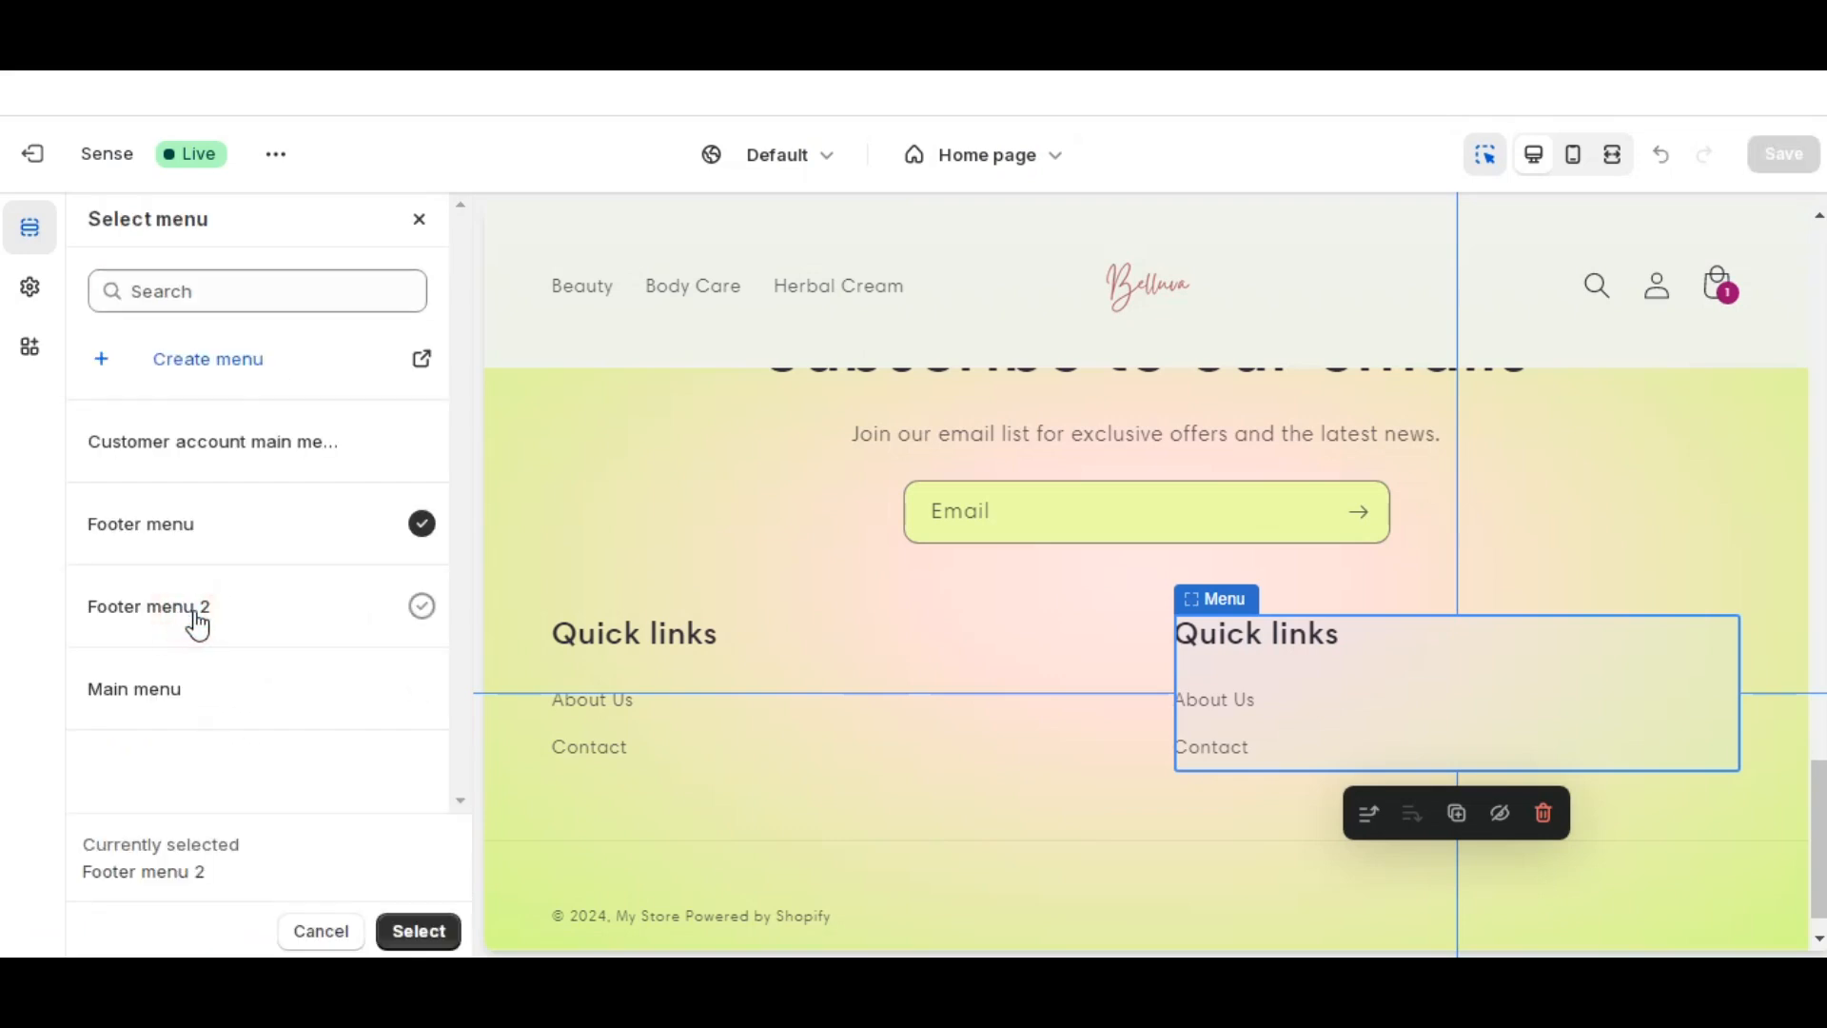
left_click(410, 931)
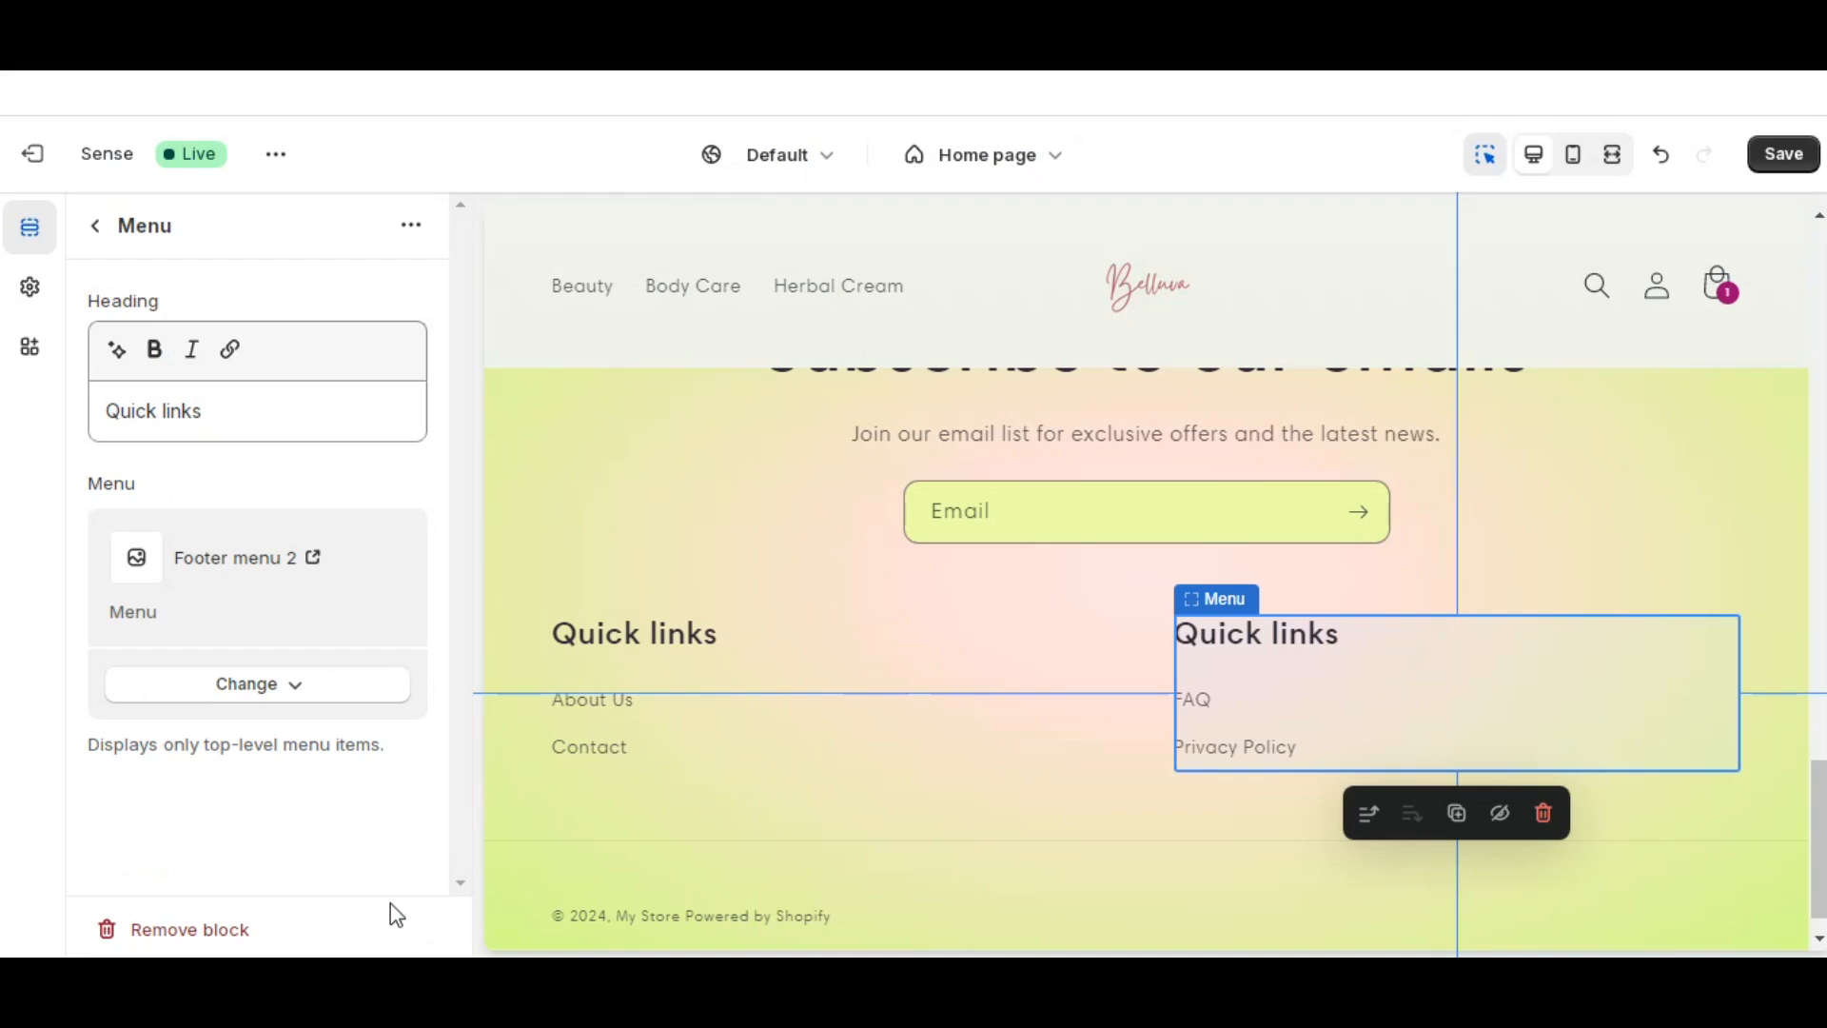
- Save the theme changes and exit the theme editor
left_click(97, 229)
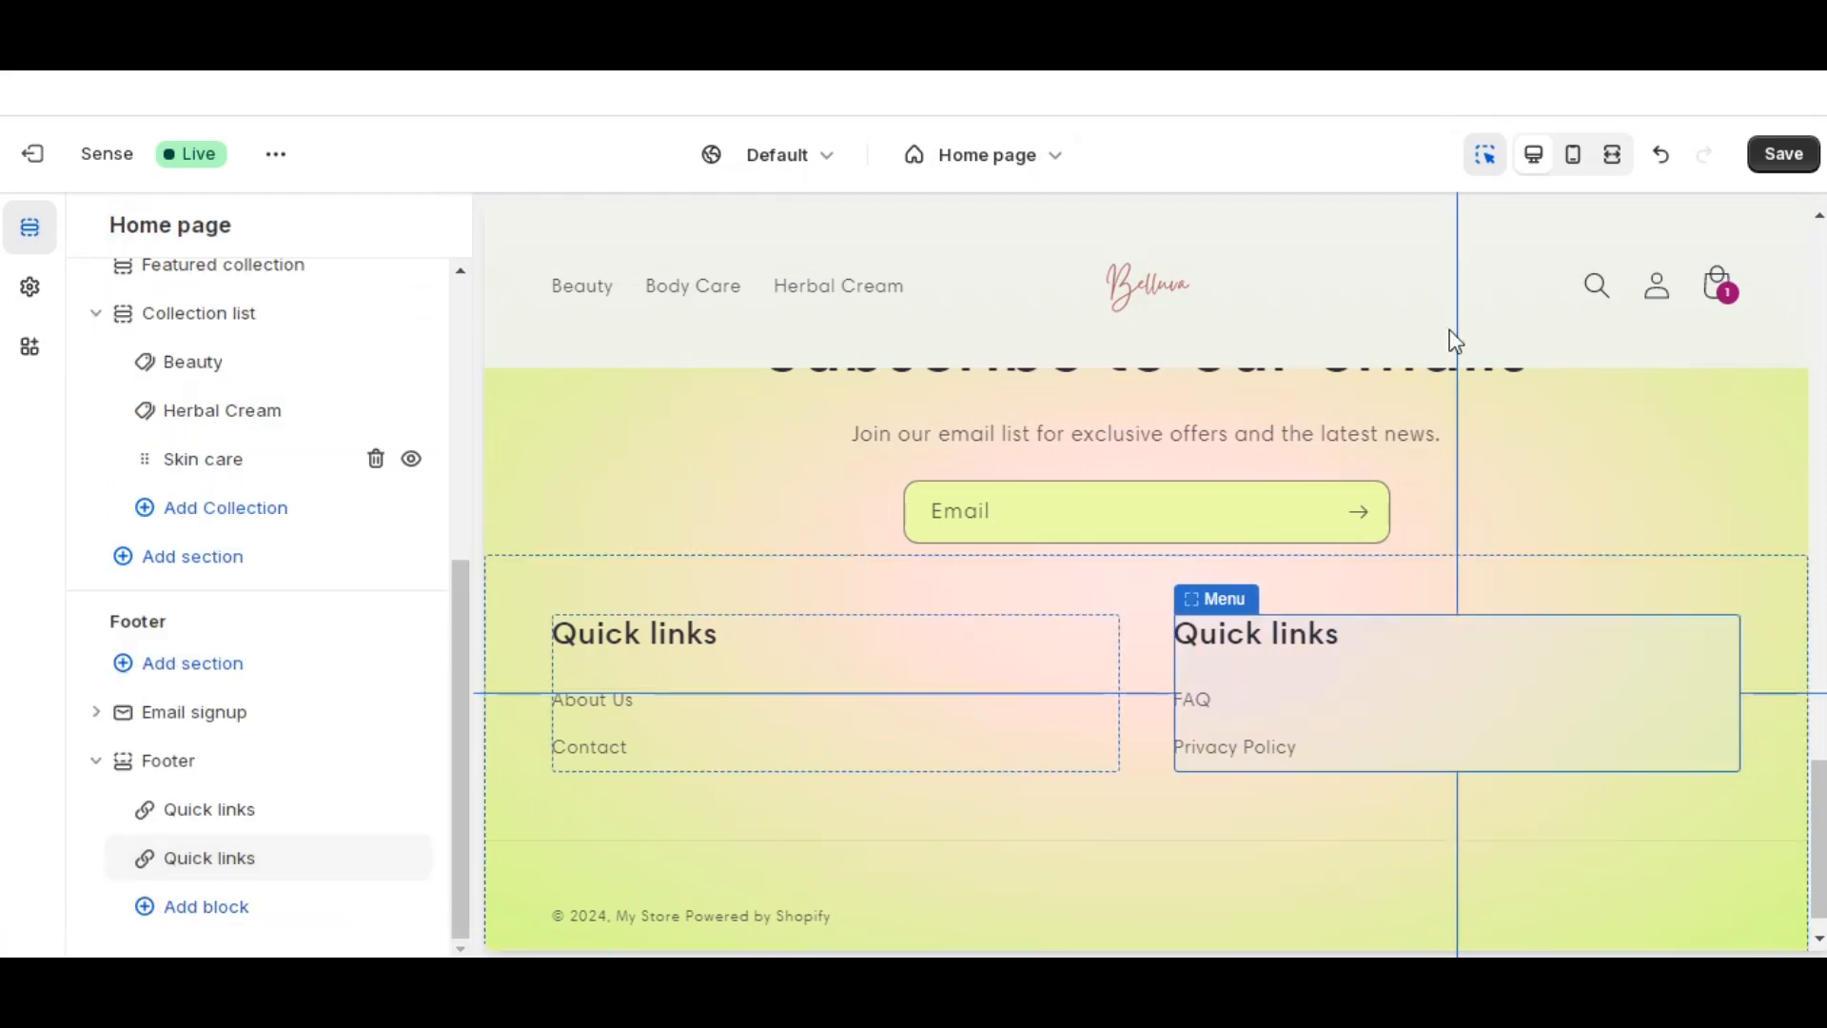
left_click(1786, 155)
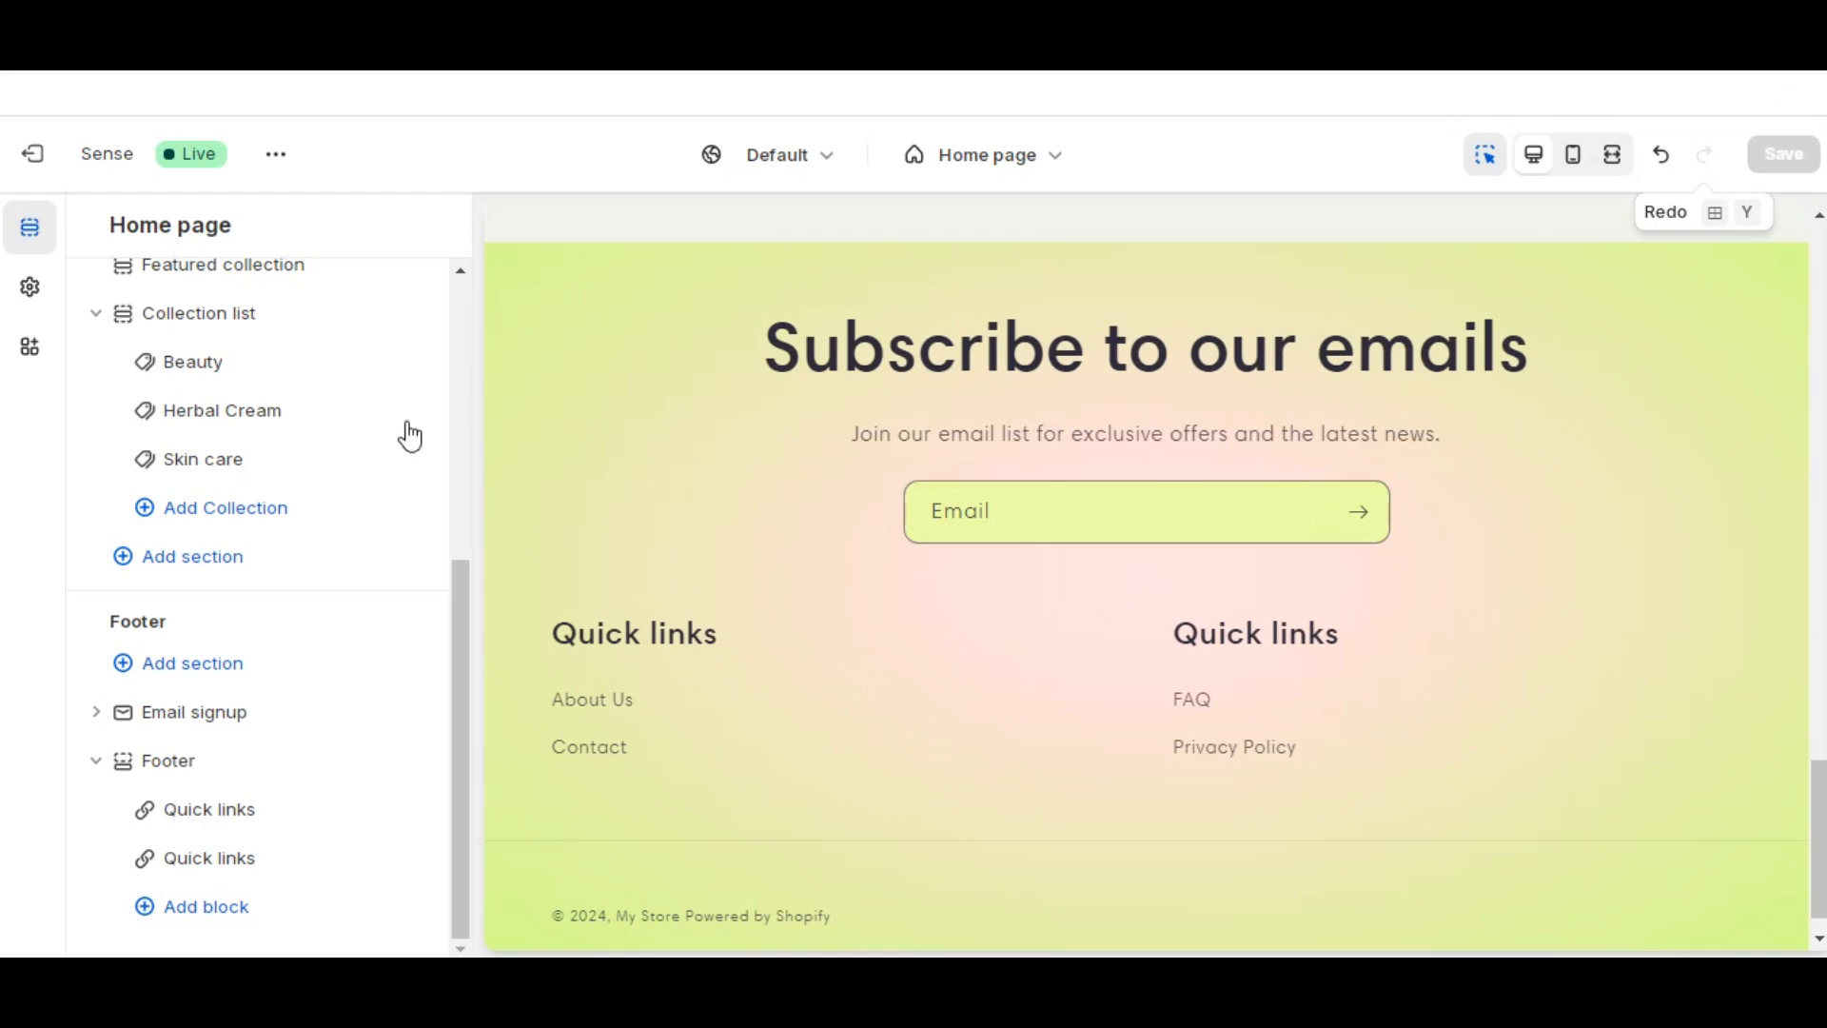
left_click(39, 160)
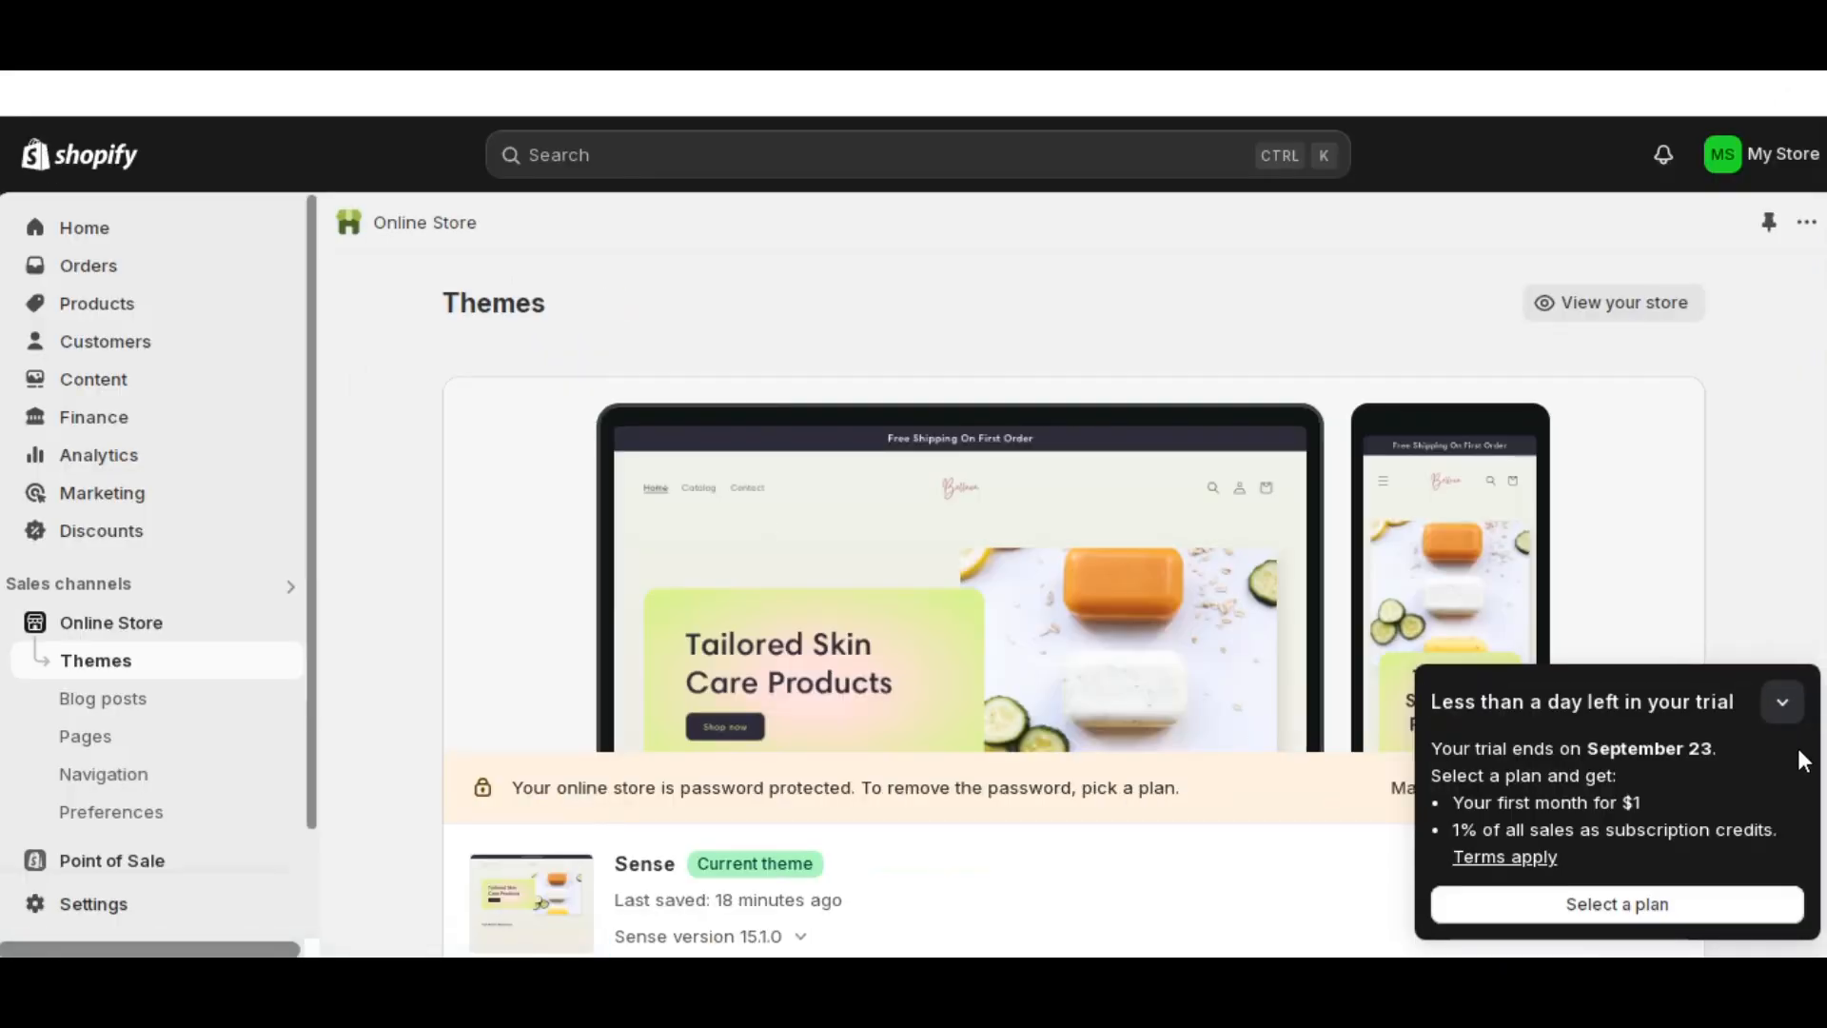
- Collapse the trial notice, open the recommended apps for the store, and continue to the Shopify App Store
left_click(1785, 709)
scroll(210, 734, "down", 2)
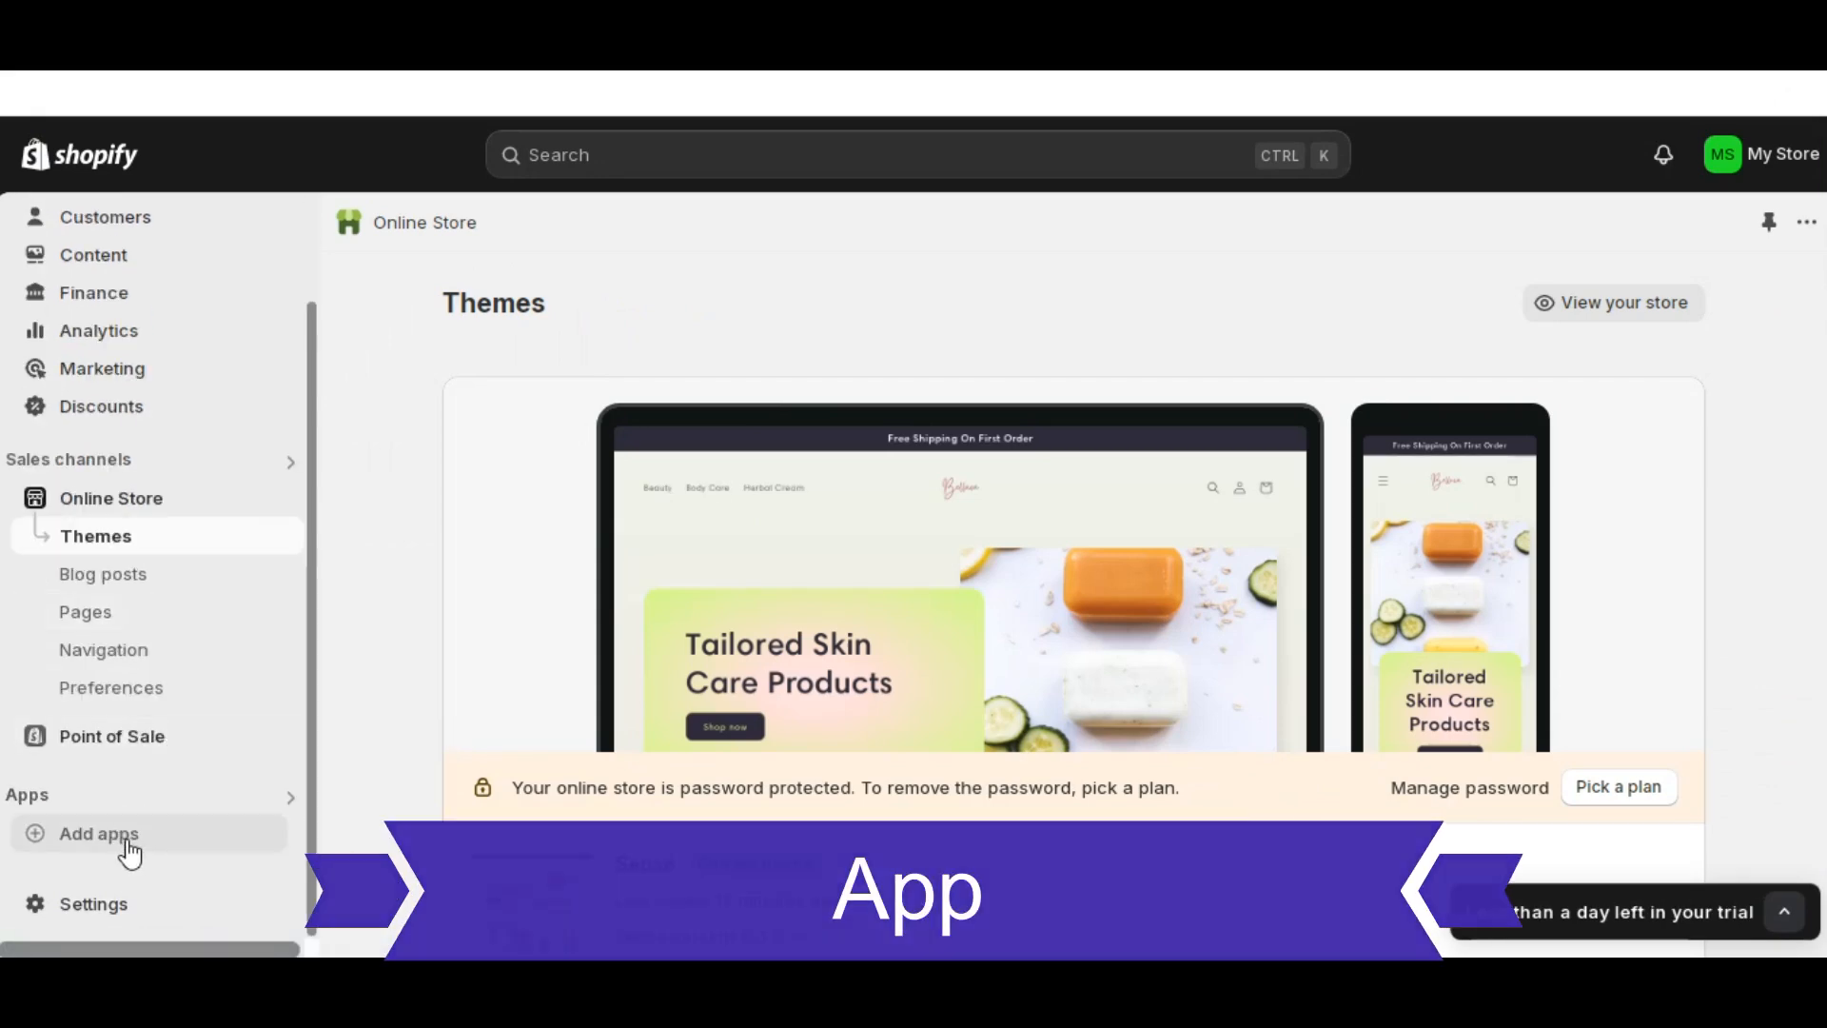
left_click(130, 852)
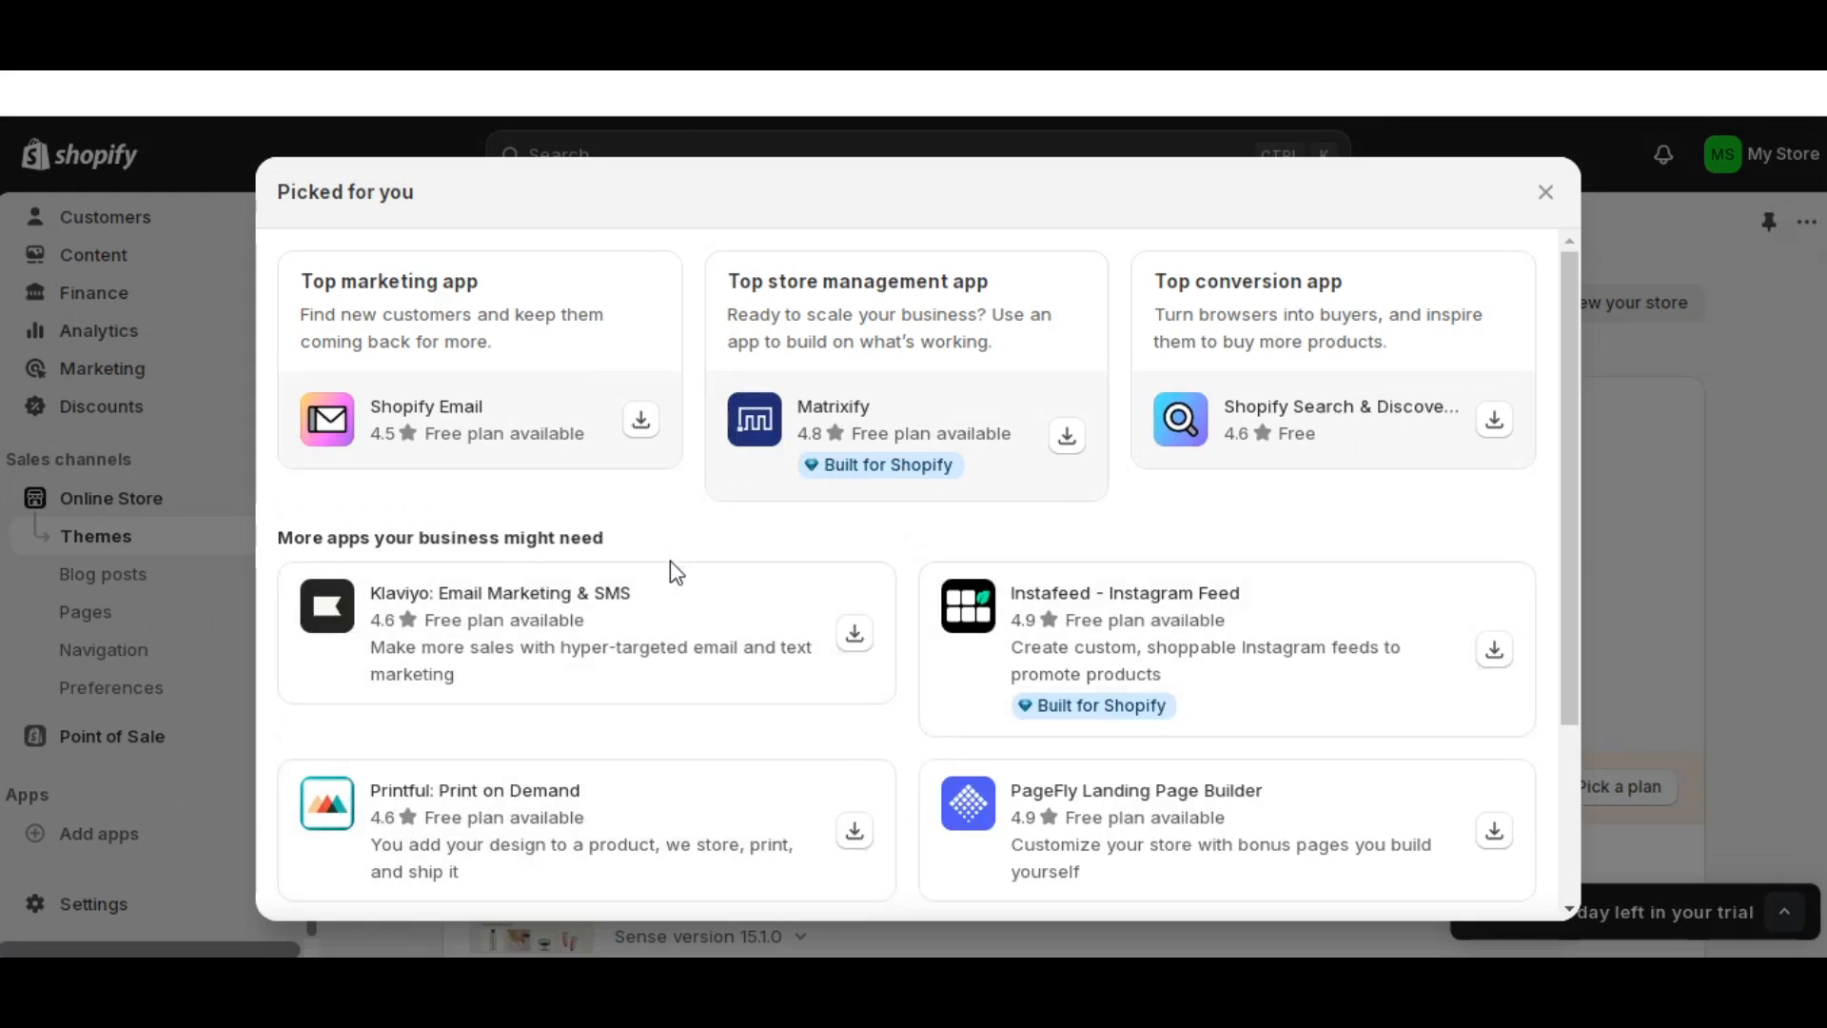
scroll(786, 656, "down", 3)
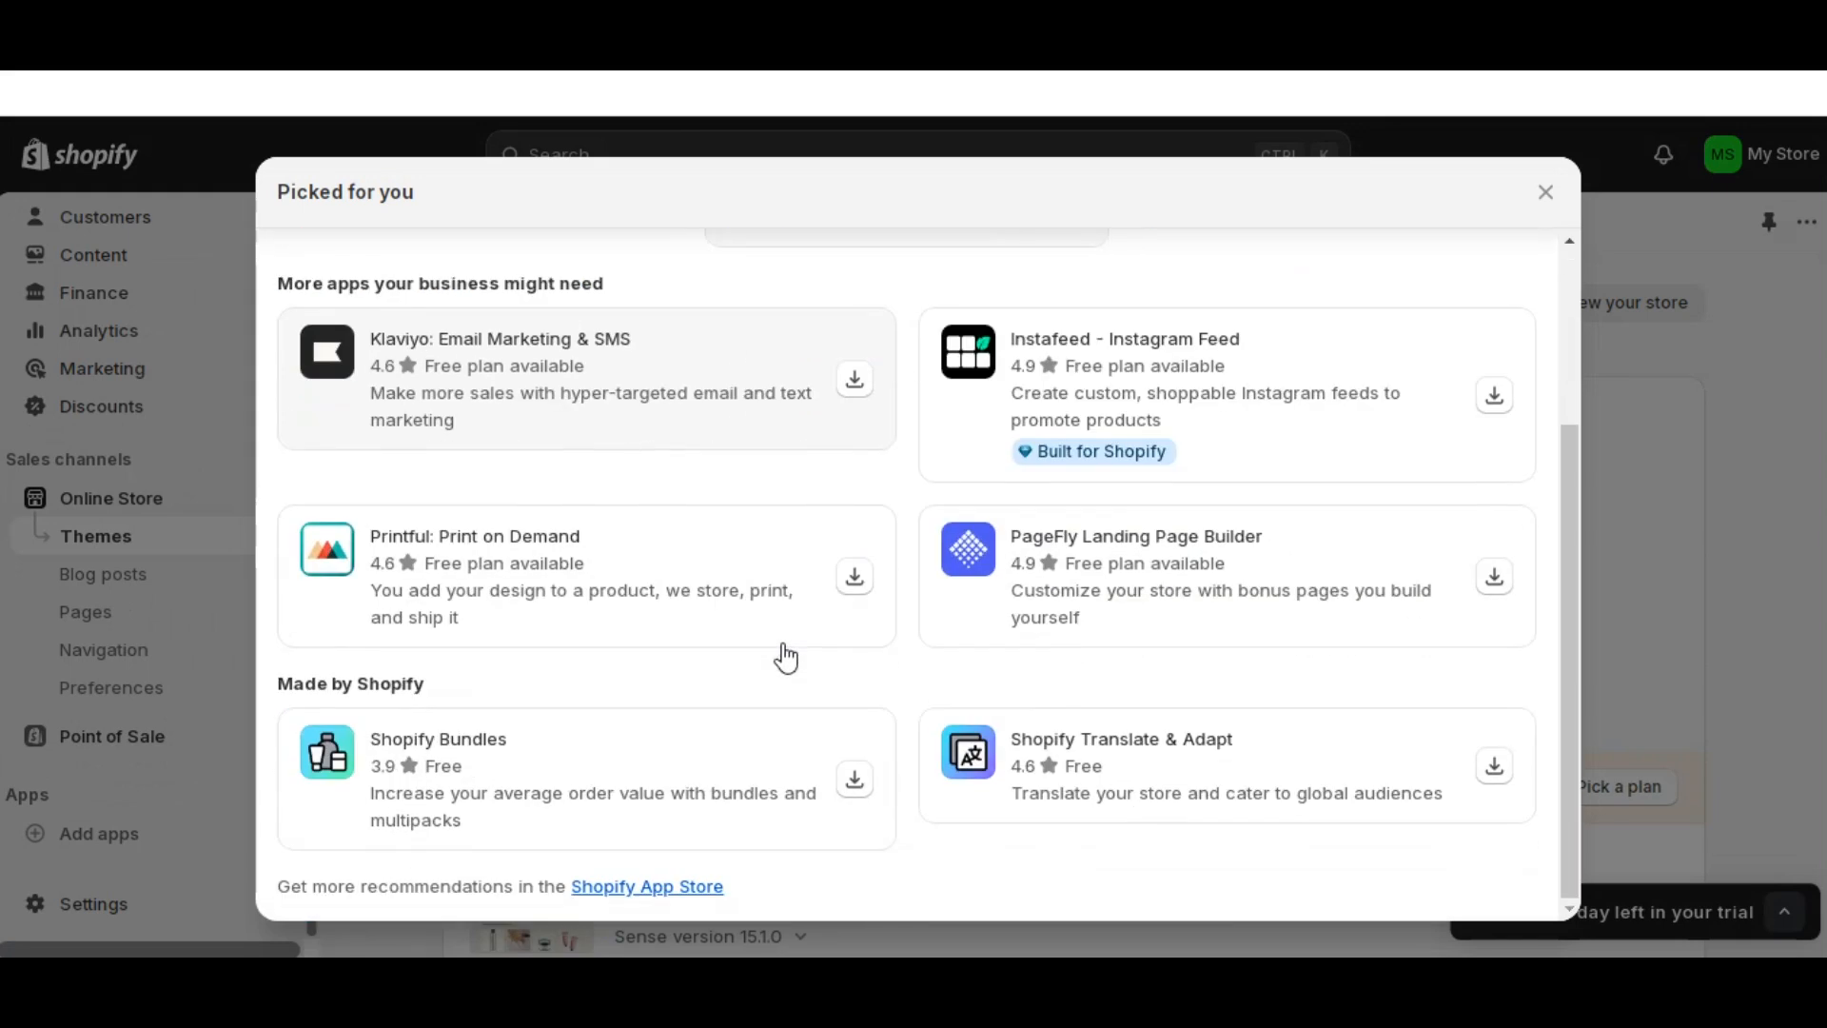
scroll(696, 895, "up", 2)
triple_click(694, 871)
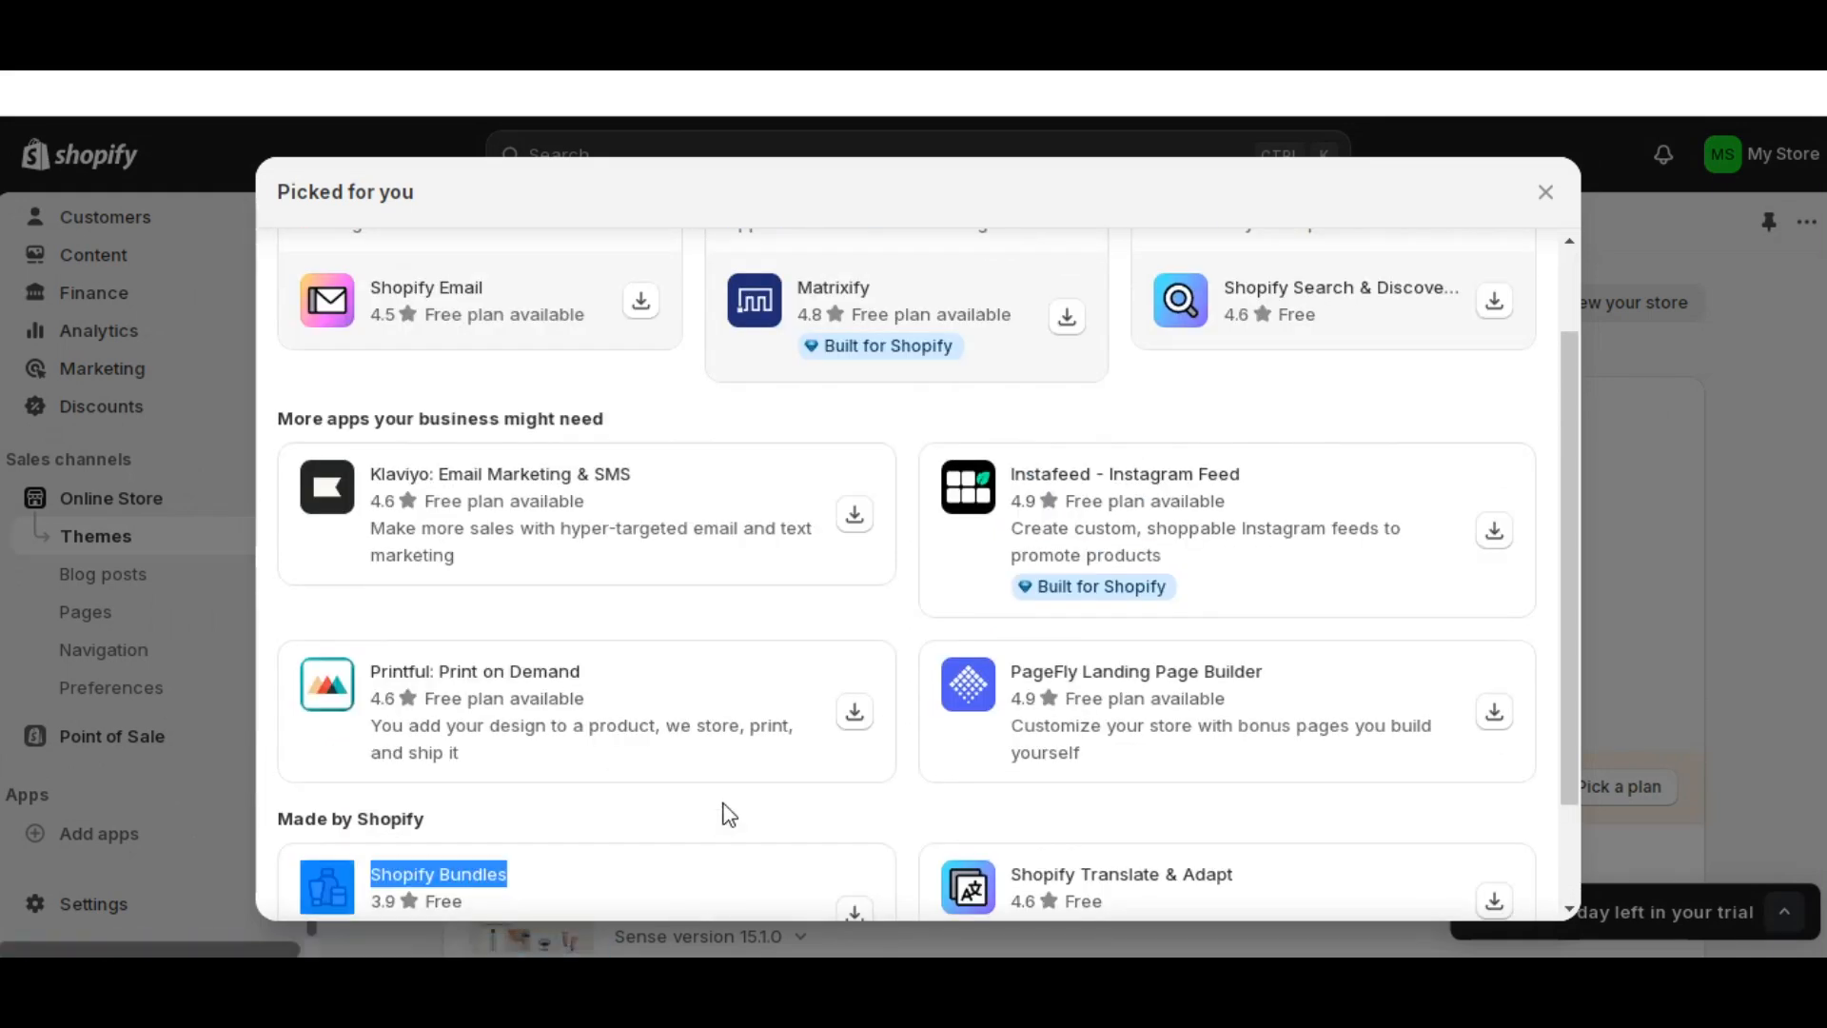
scroll(729, 815, "down", 2)
left_click(677, 884)
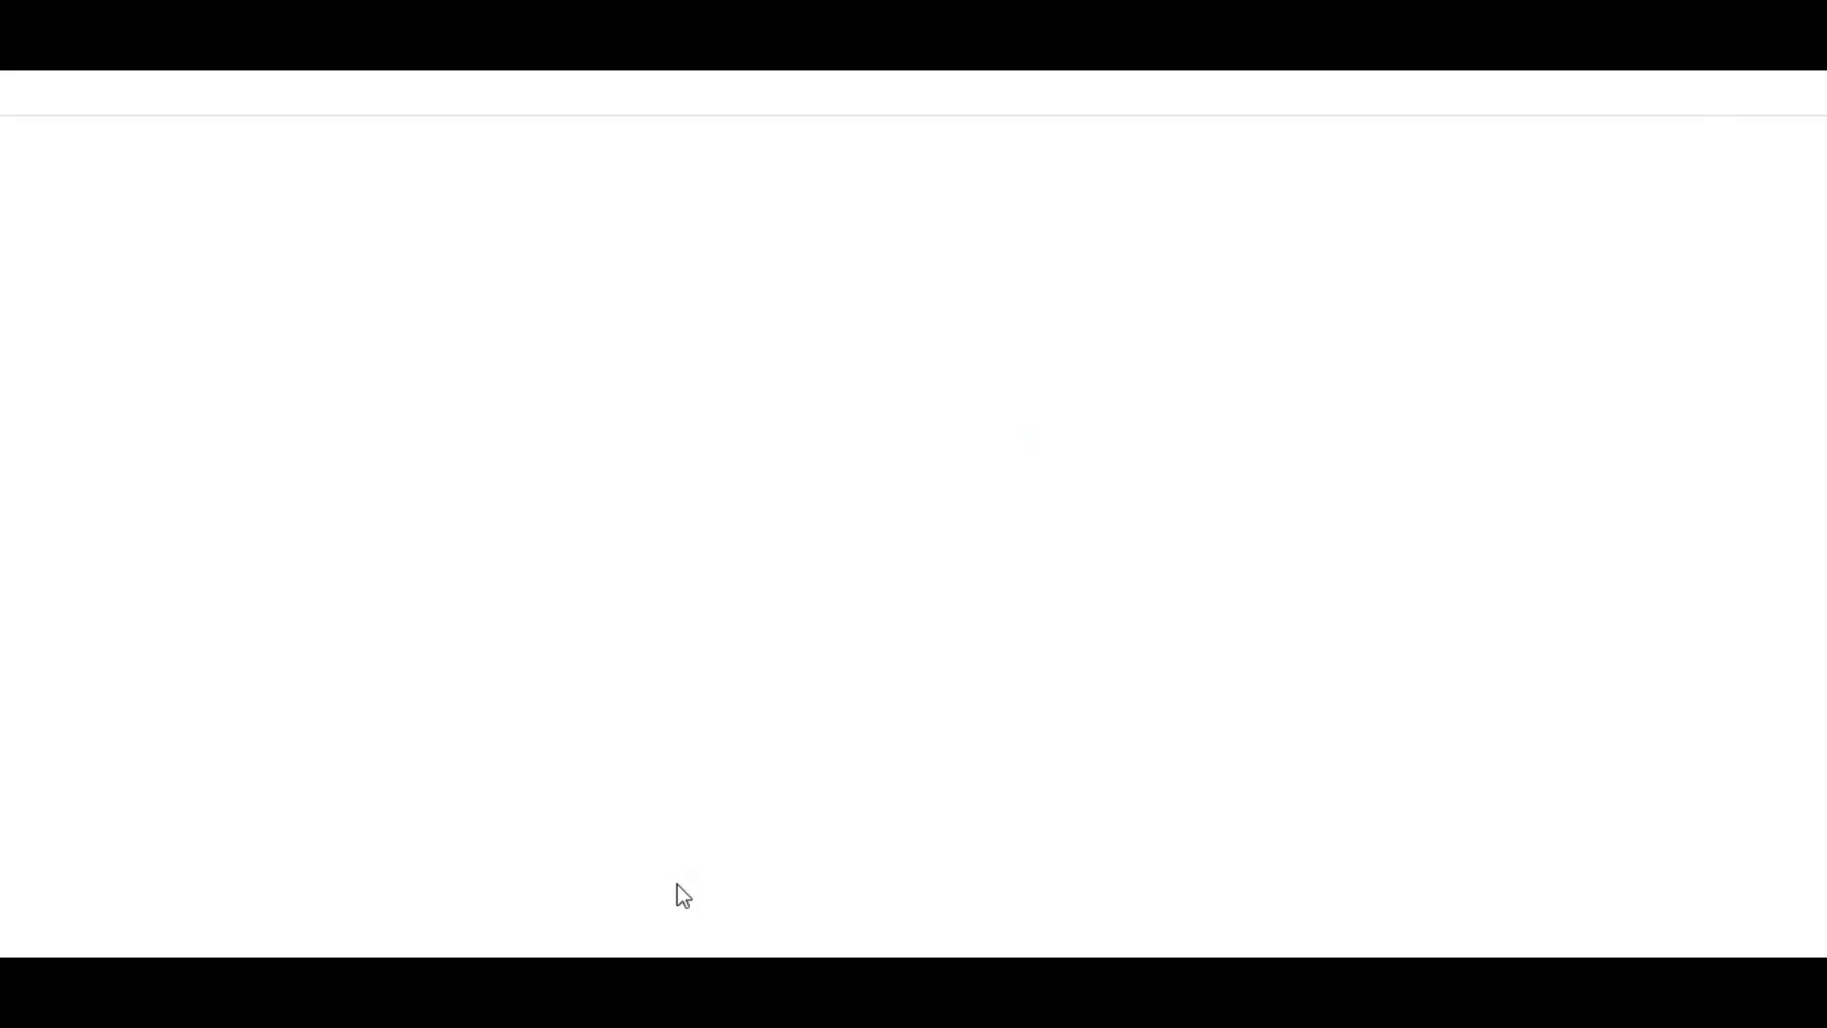
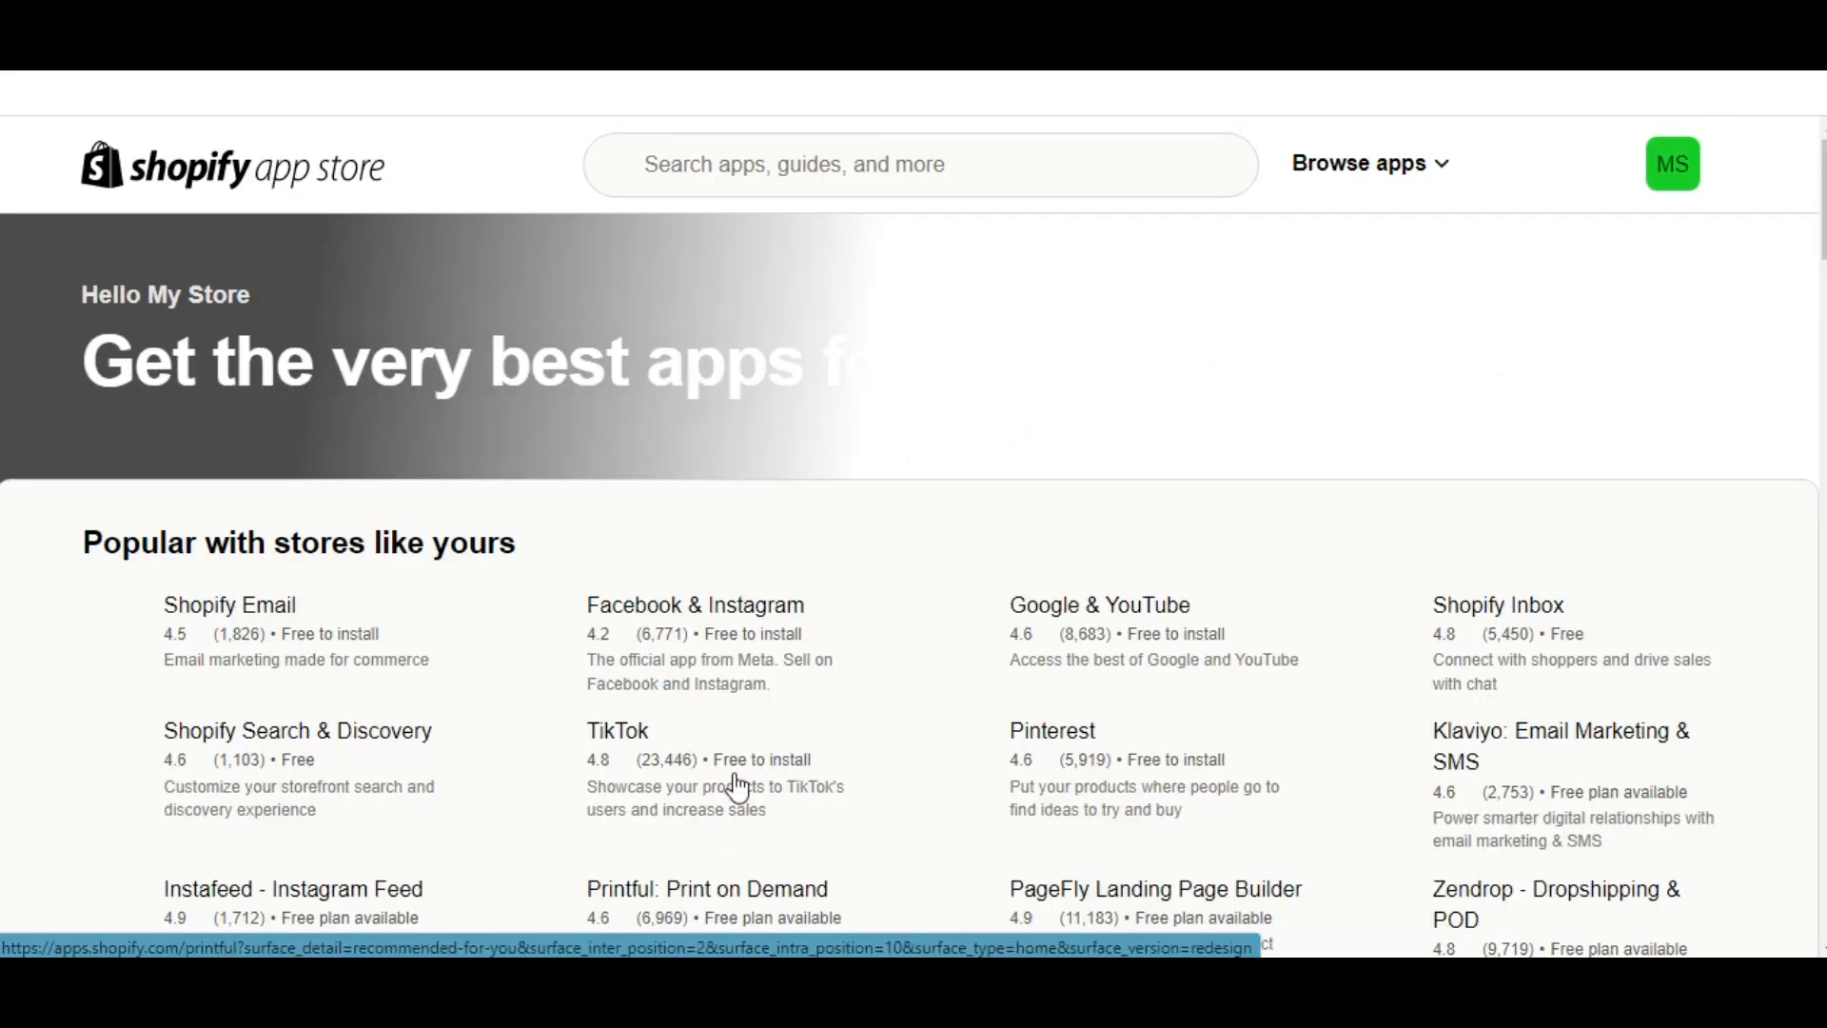
- Examine the popular, sponsored and trending apps on the App Store home page and the available search categories
scroll(737, 785, "down", 1)
scroll(731, 771, "down", 10)
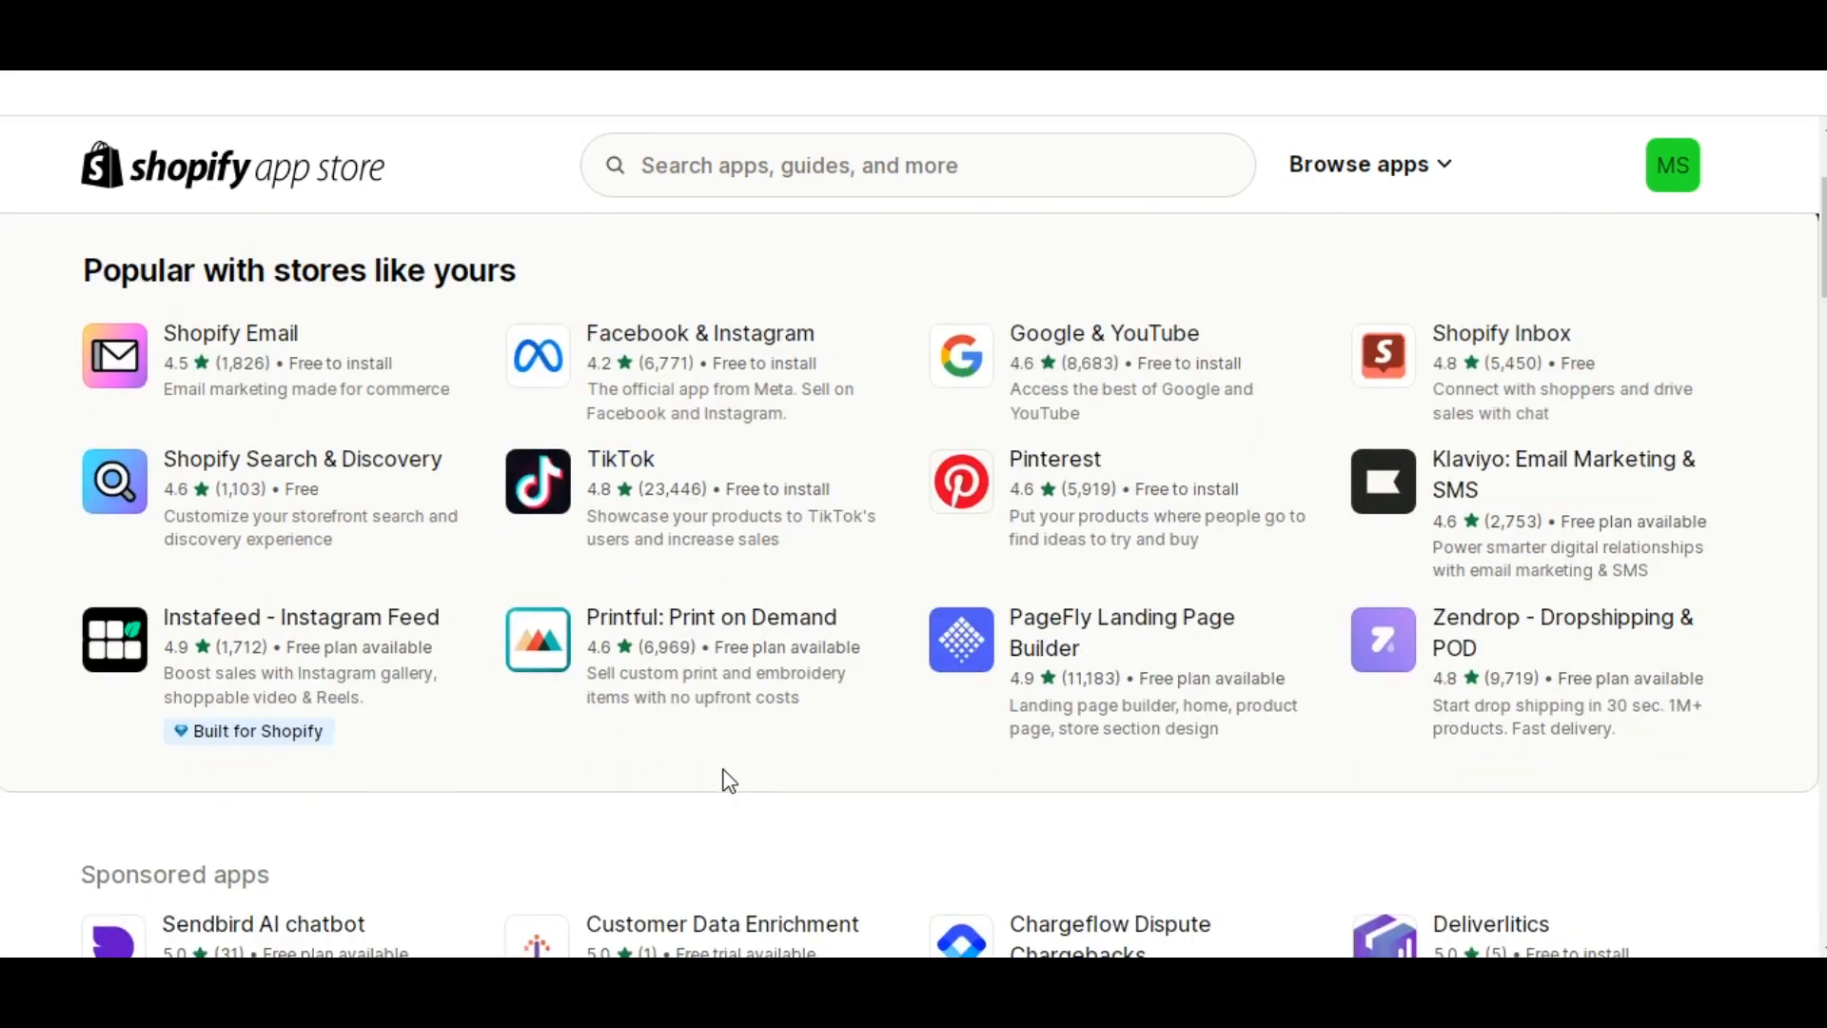
scroll(728, 780, "down", 2)
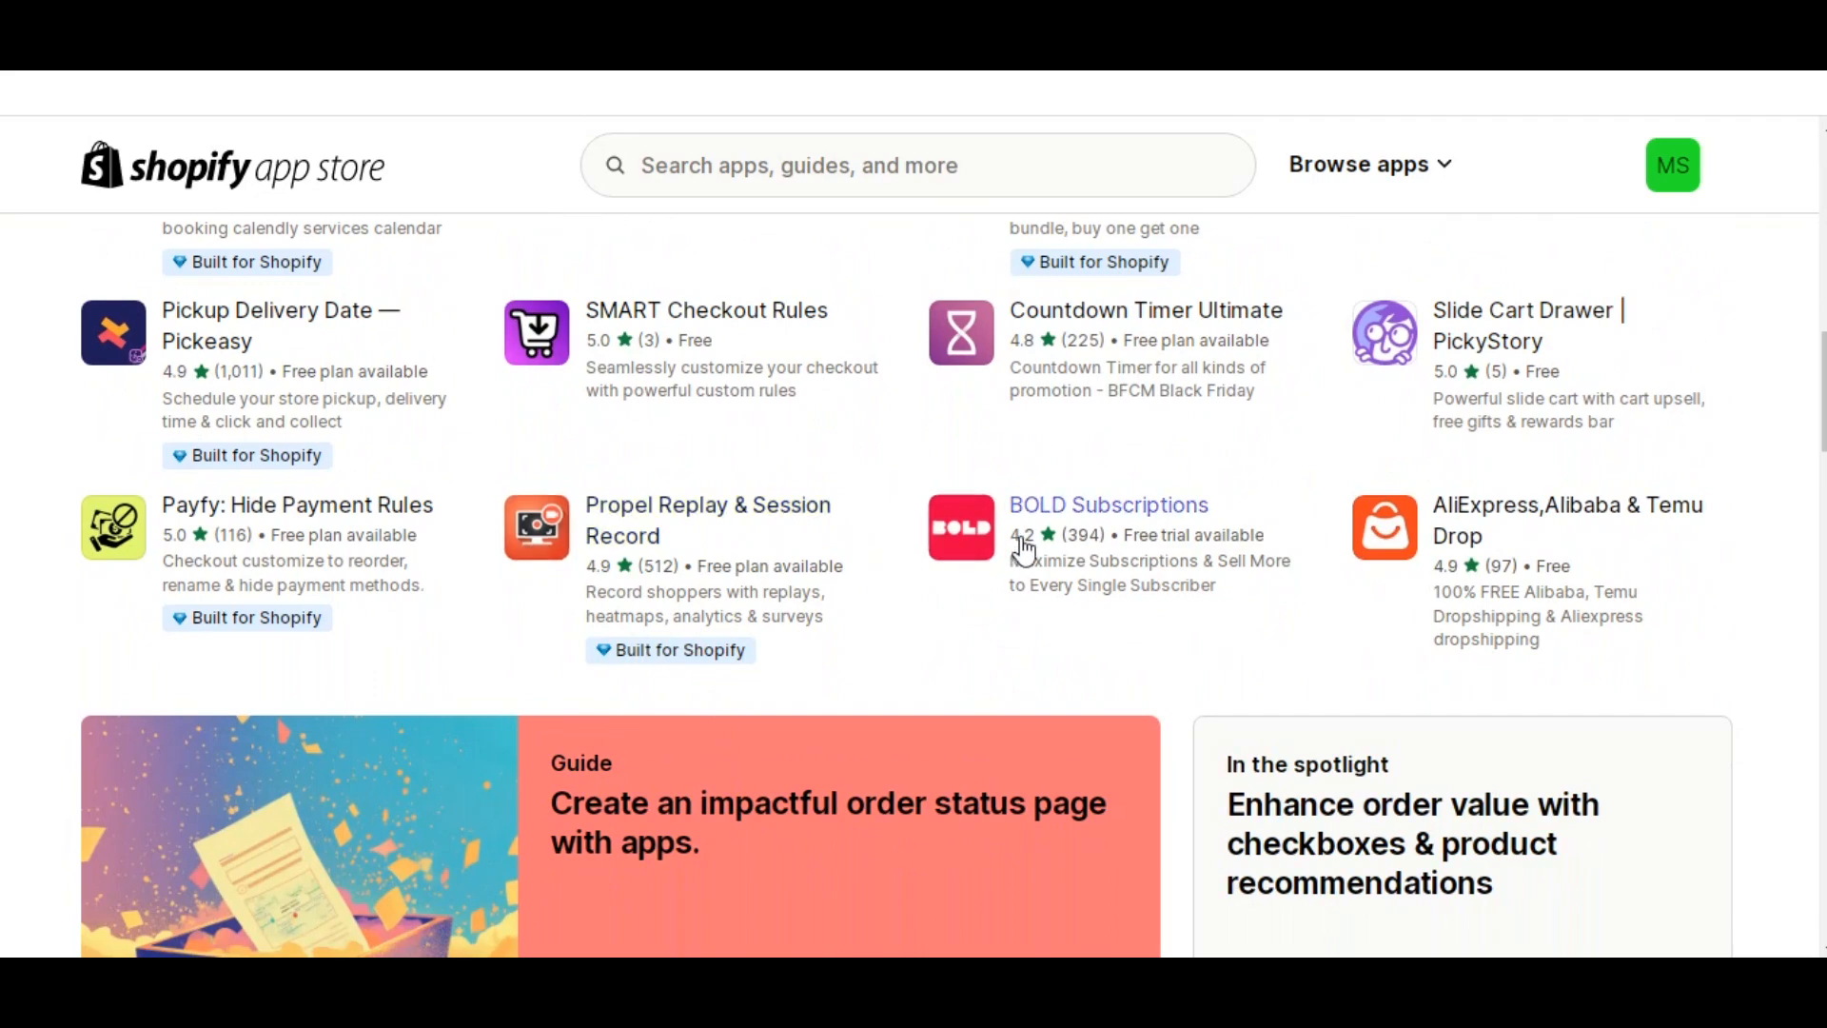
scroll(1047, 678, "down", 3)
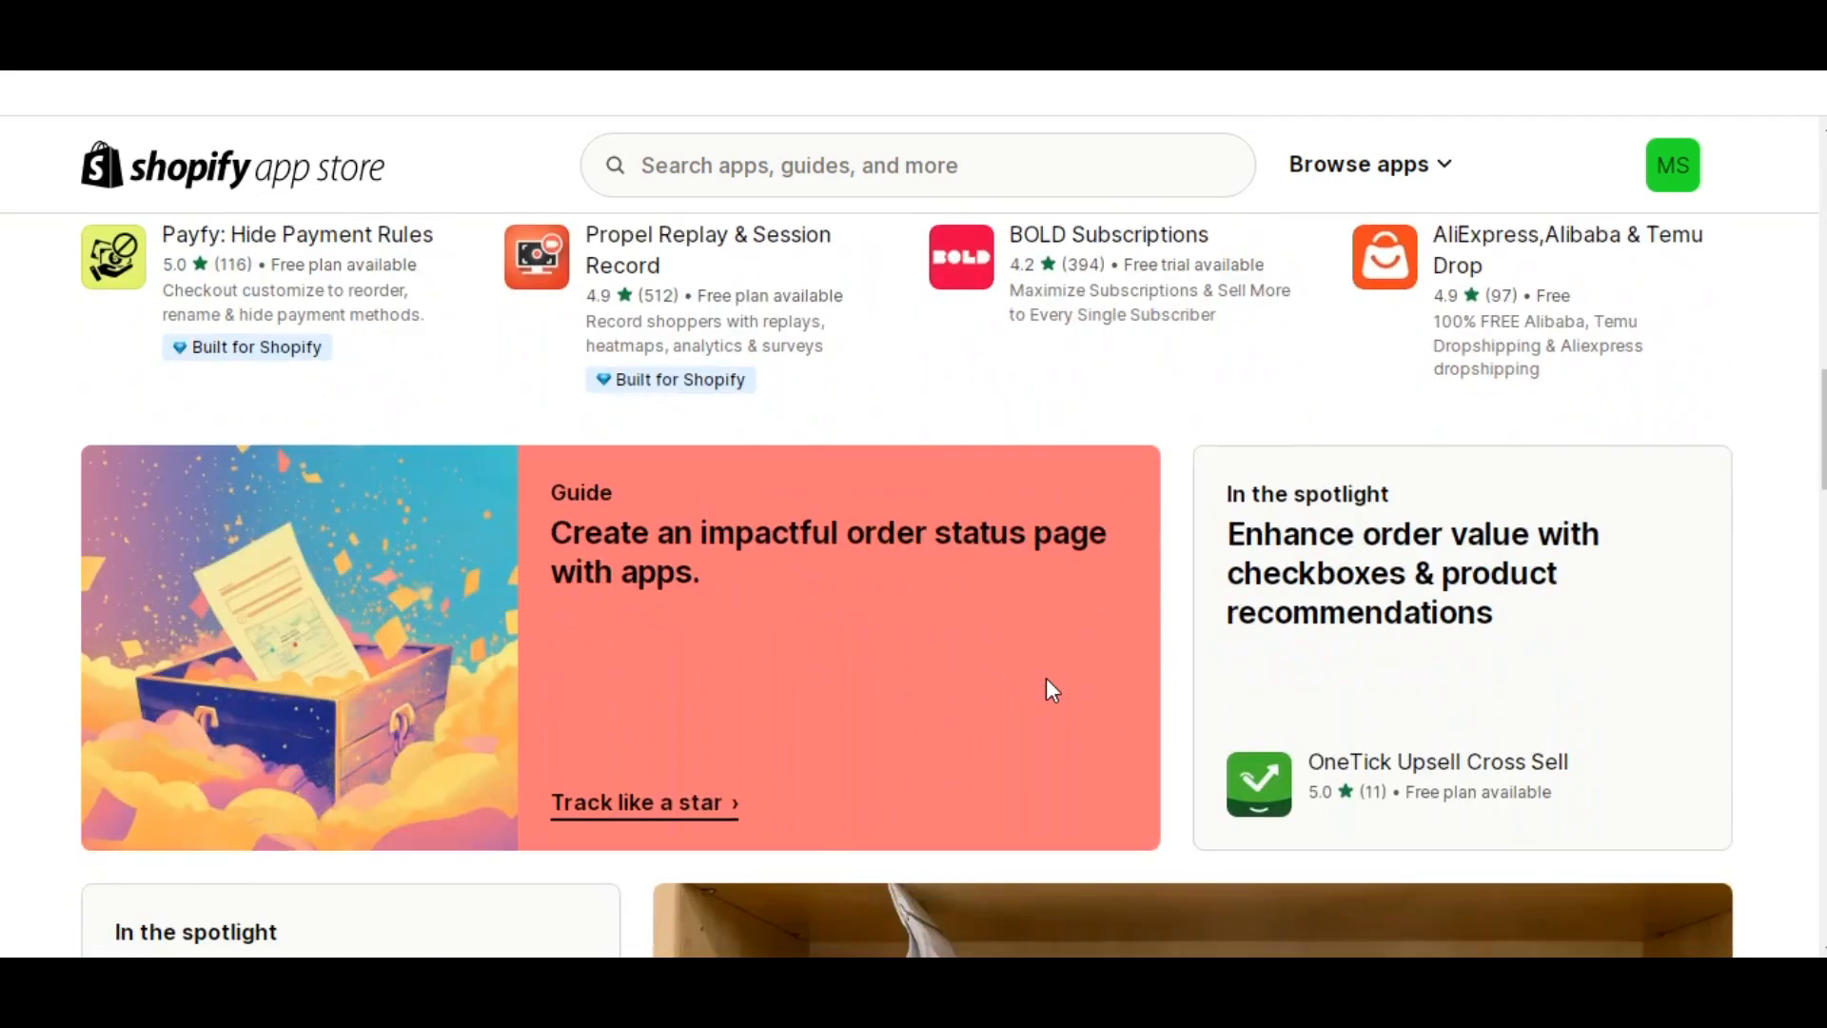
scroll(1037, 685, "up", 4)
scroll(1032, 689, "up", 8)
left_click(797, 167)
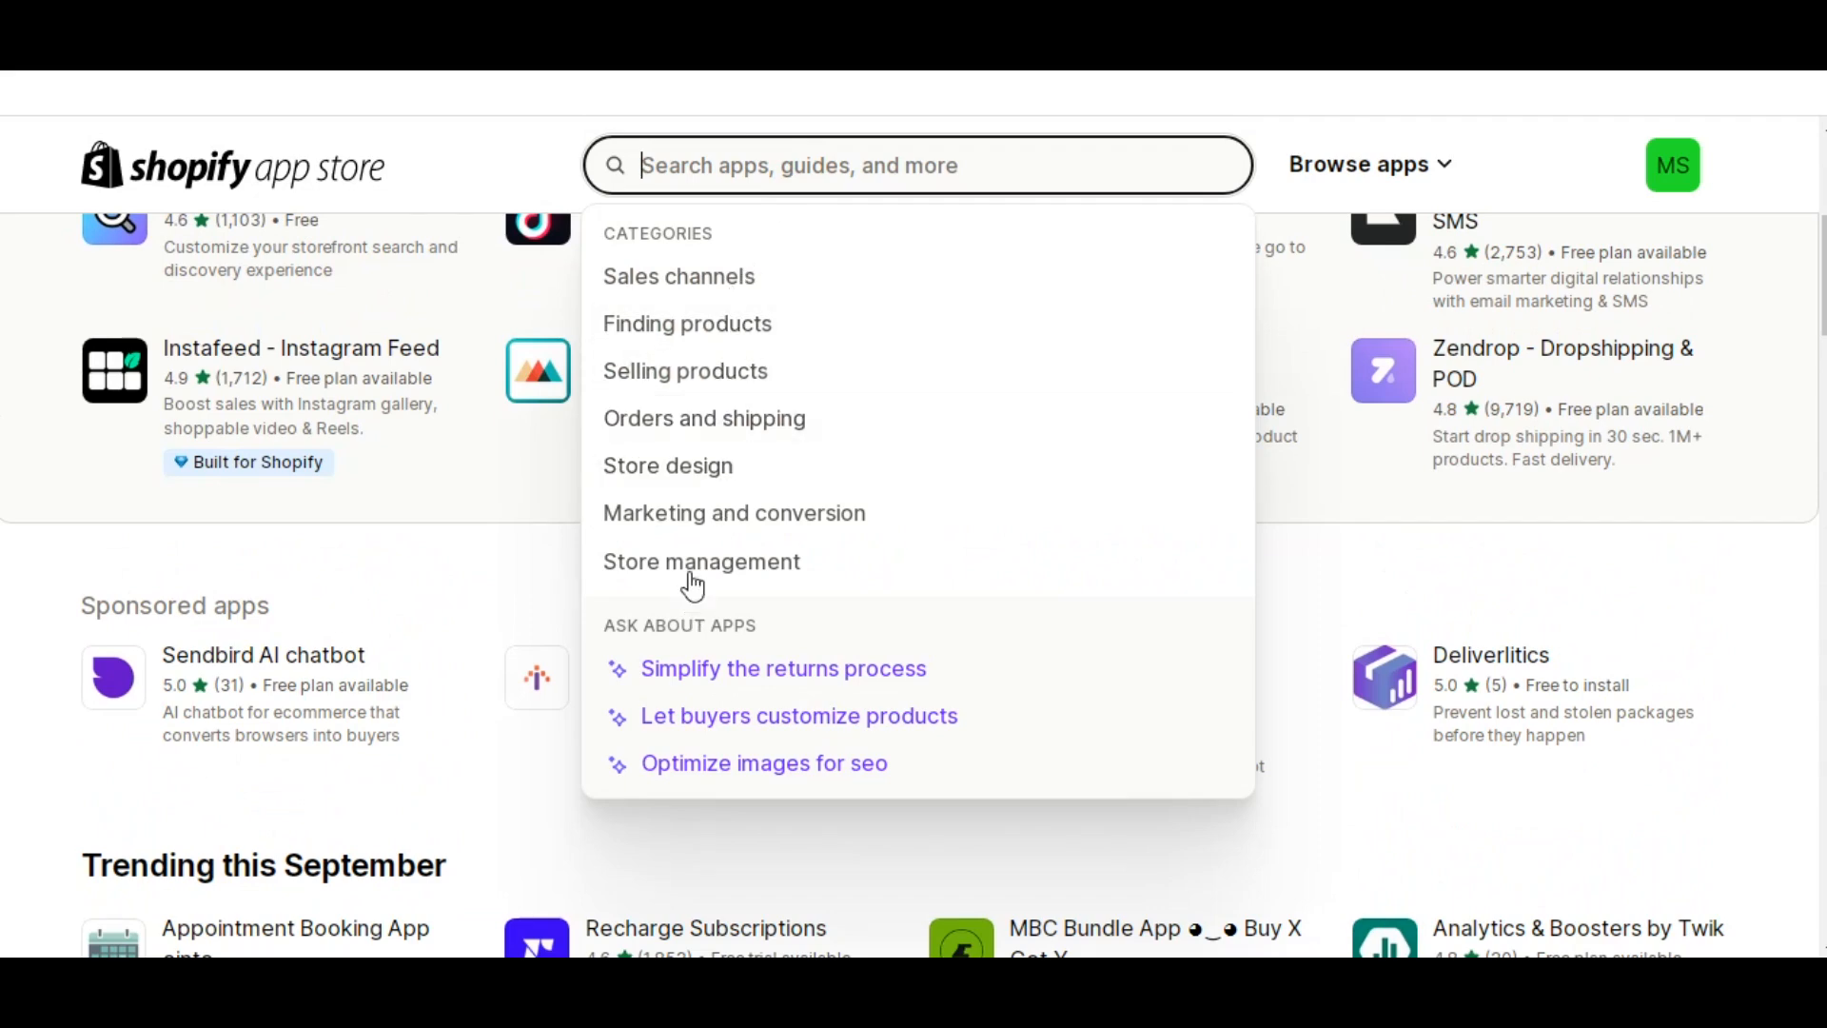
left_click(489, 560)
scroll(489, 559, "up", 5)
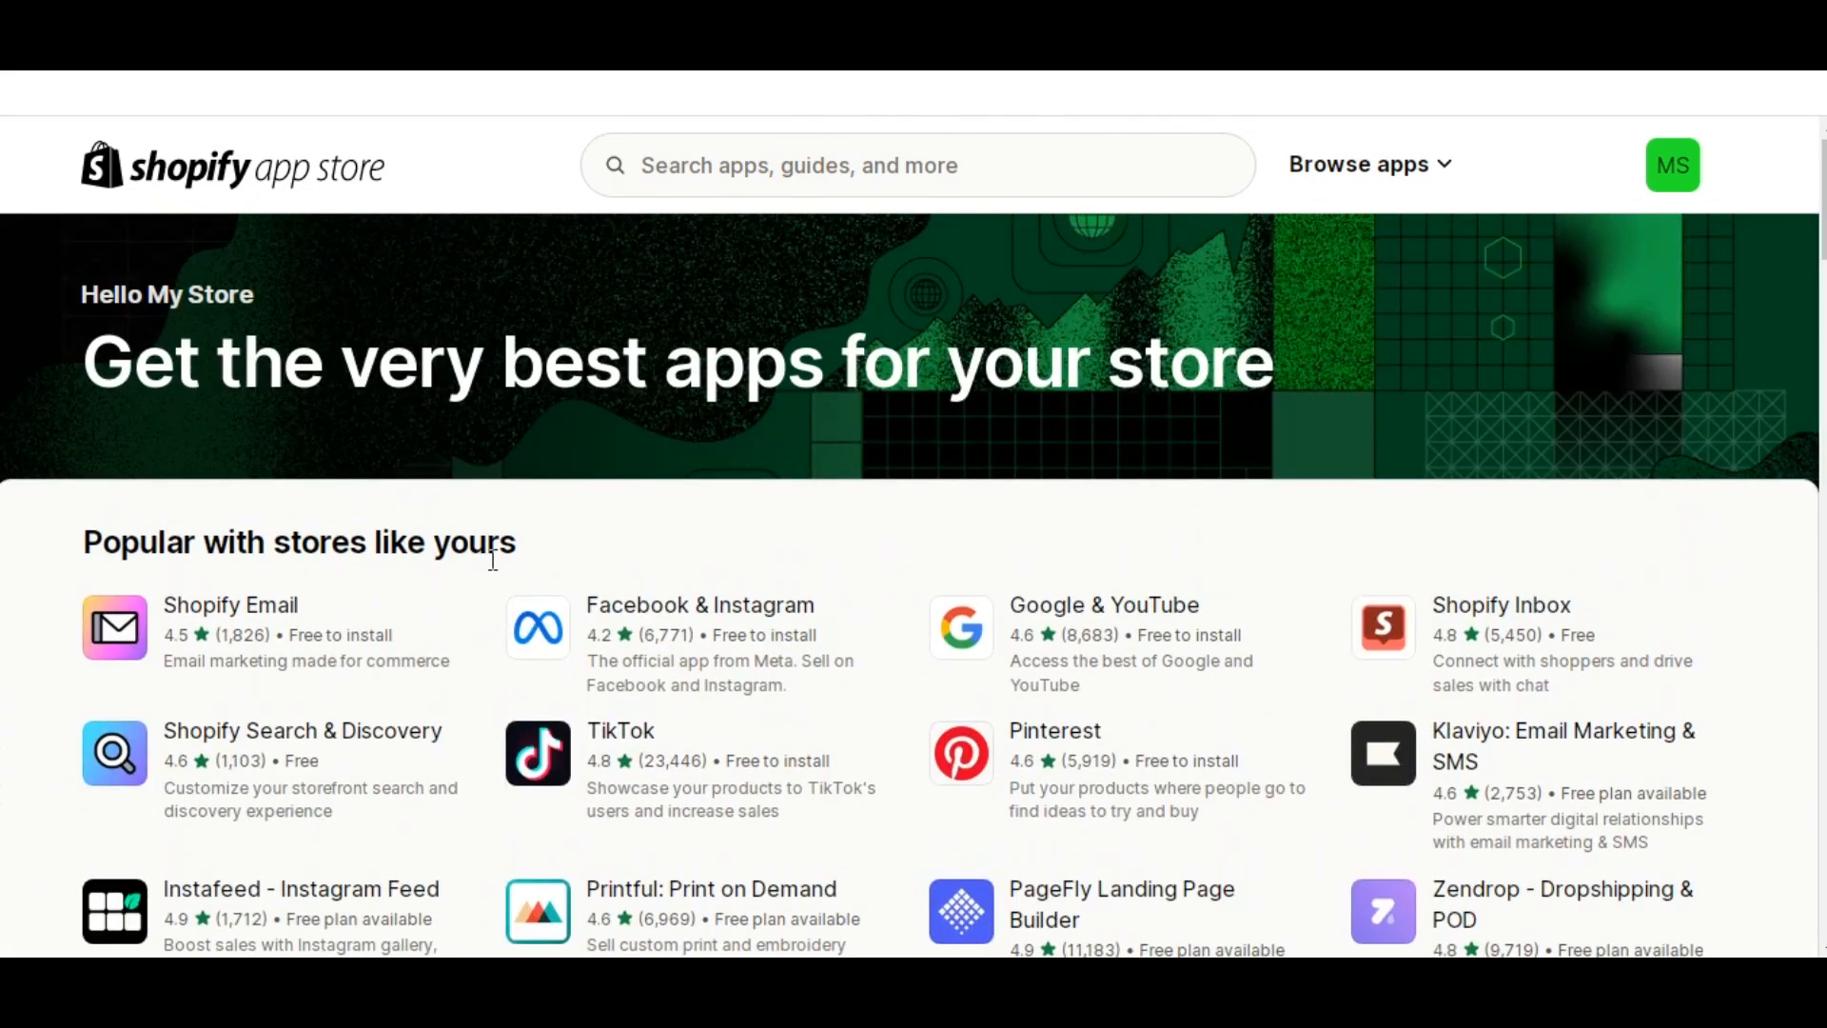
scroll(493, 562, "down", 1)
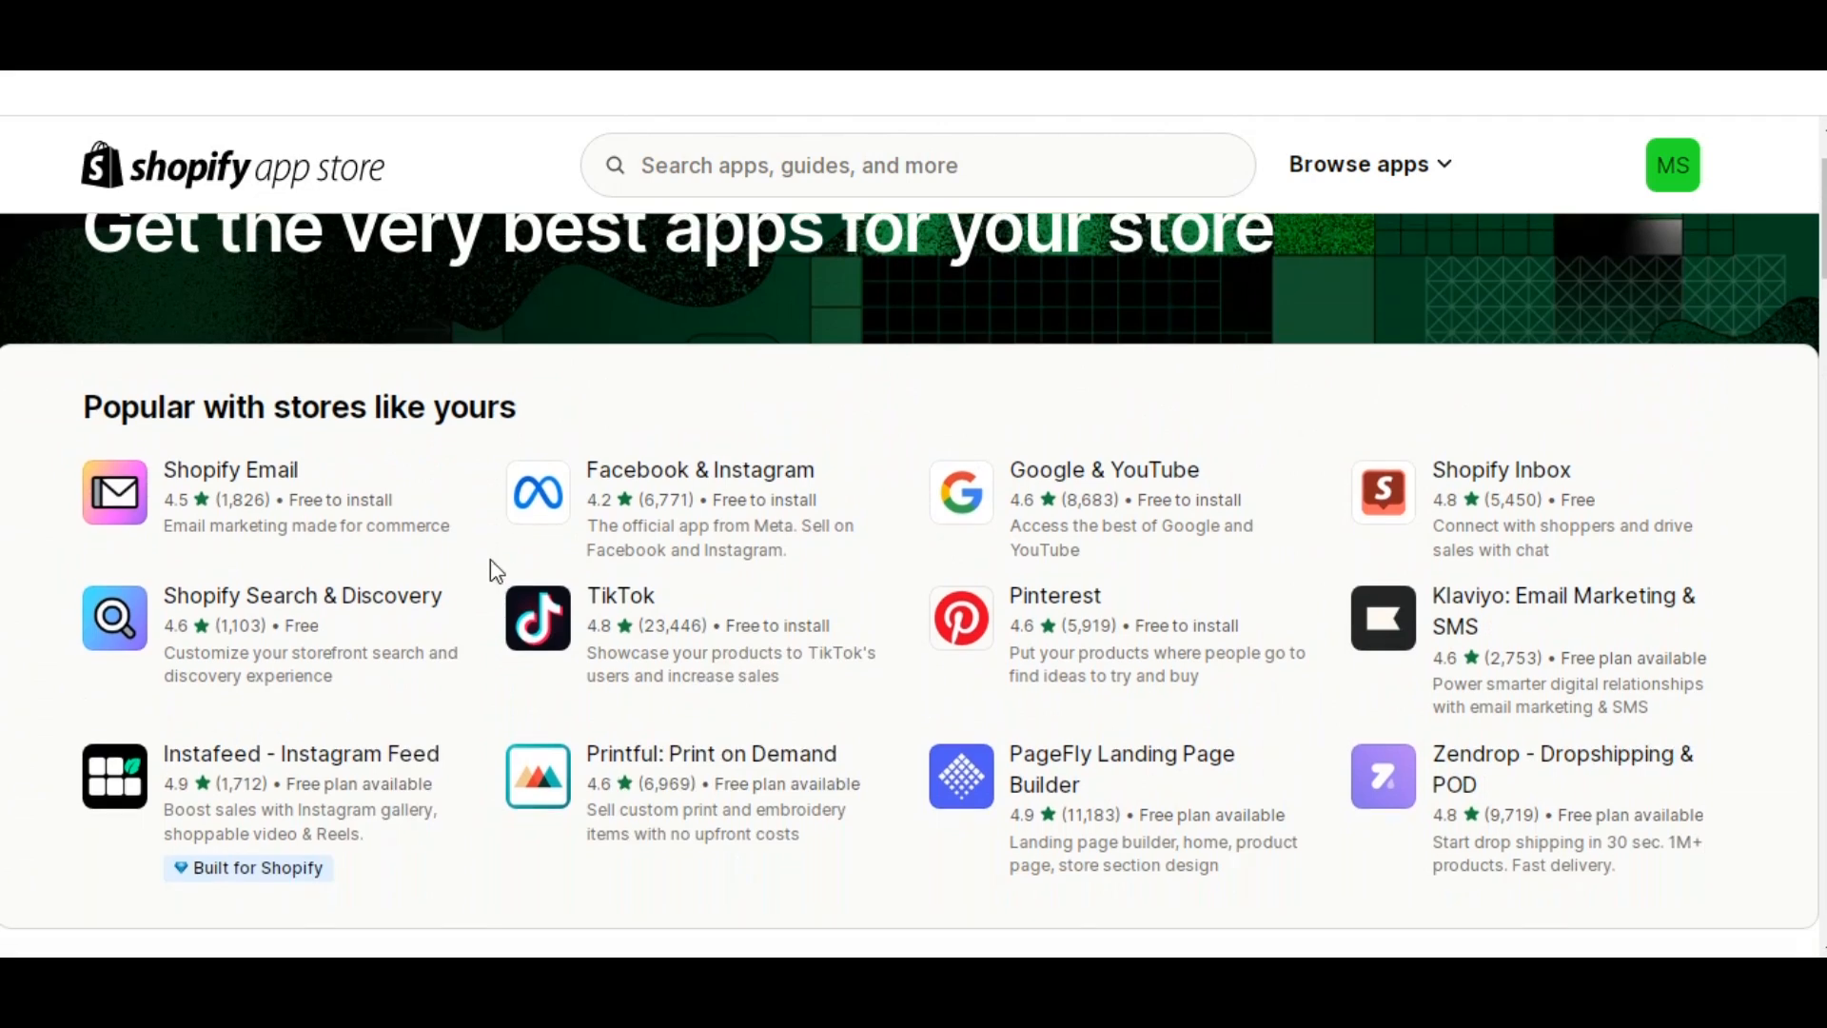
- Open the Shopify Inbox listing from the apps popular with similar stores
left_click(1471, 473)
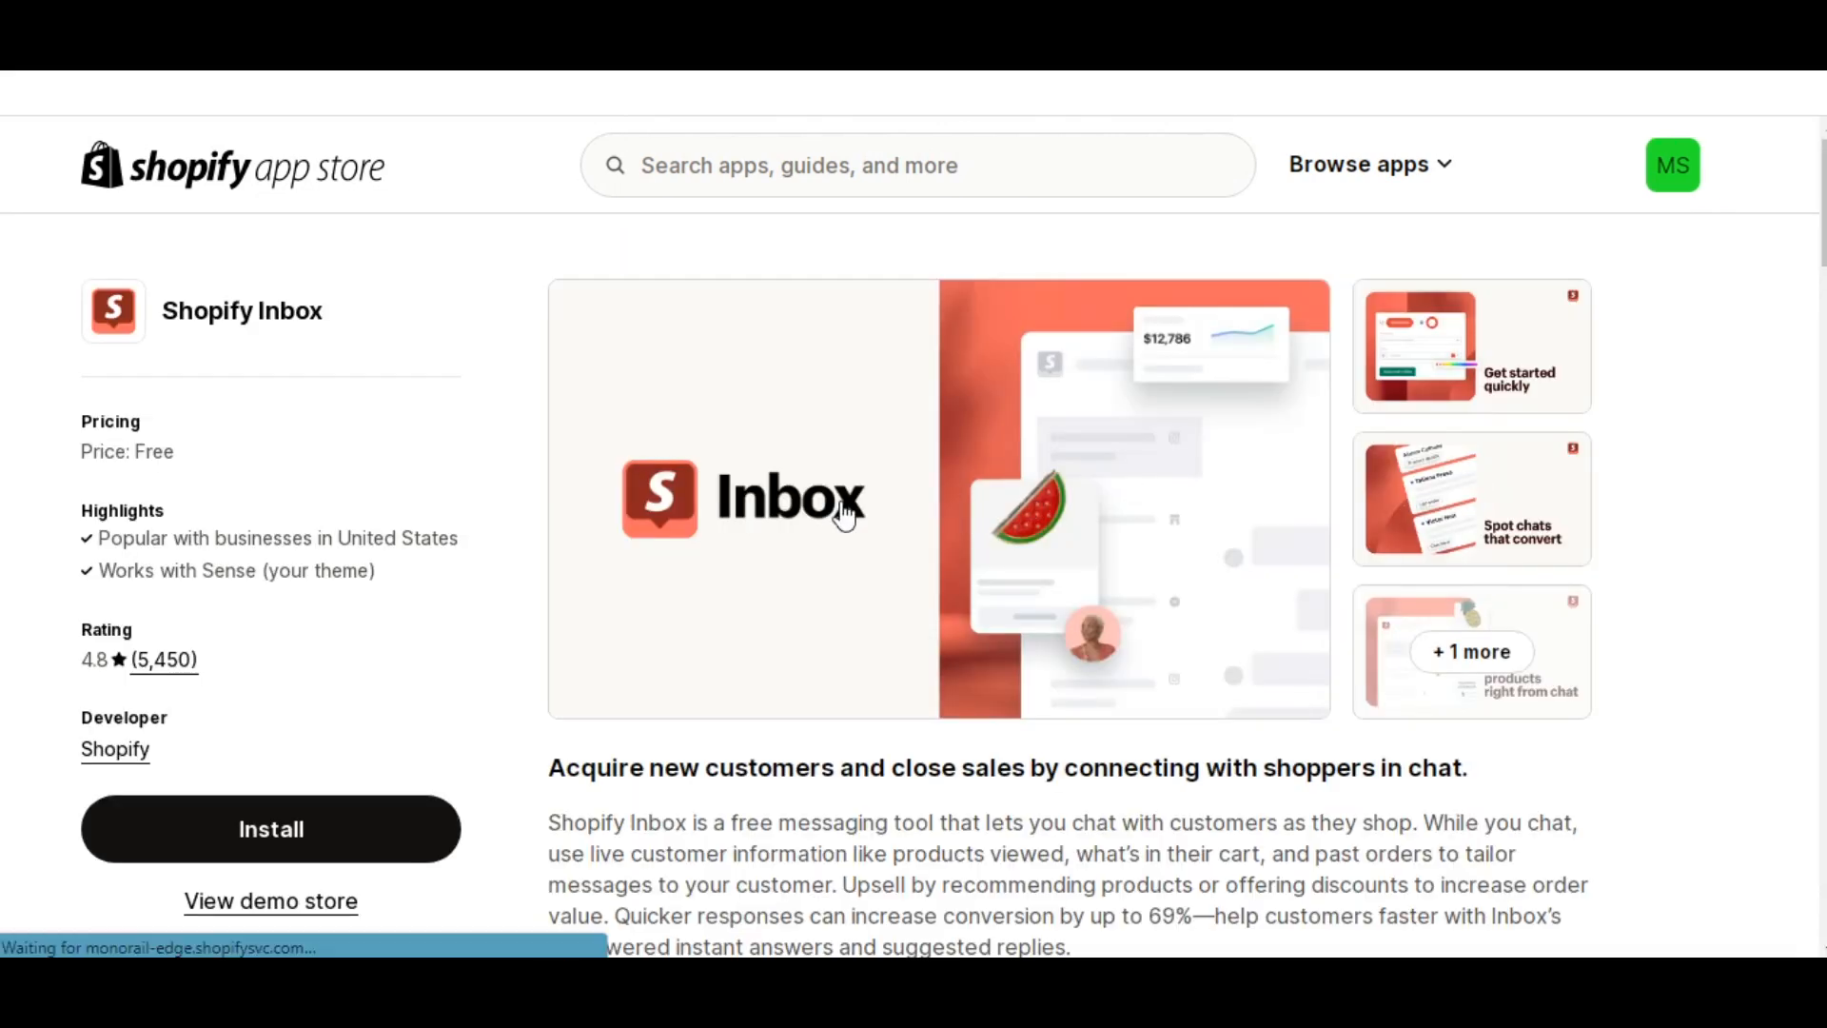
scroll(709, 535, "down", 2)
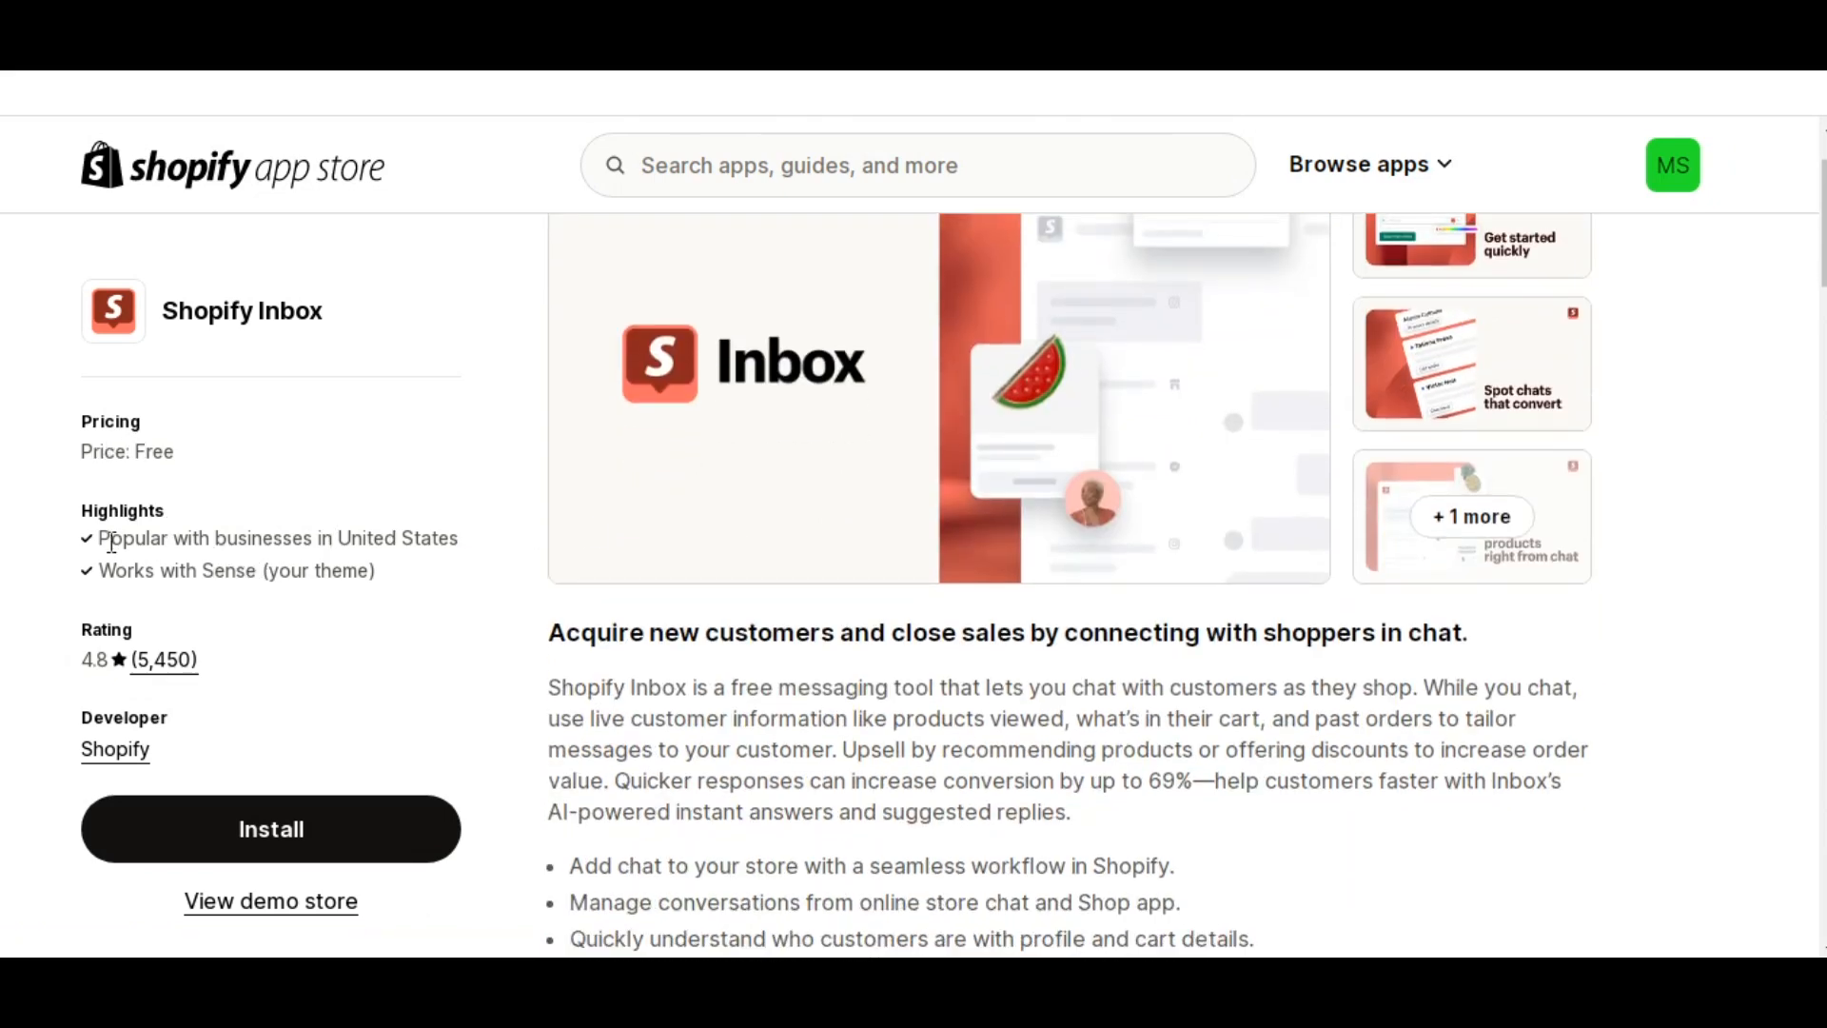
scroll(995, 660, "up", 2)
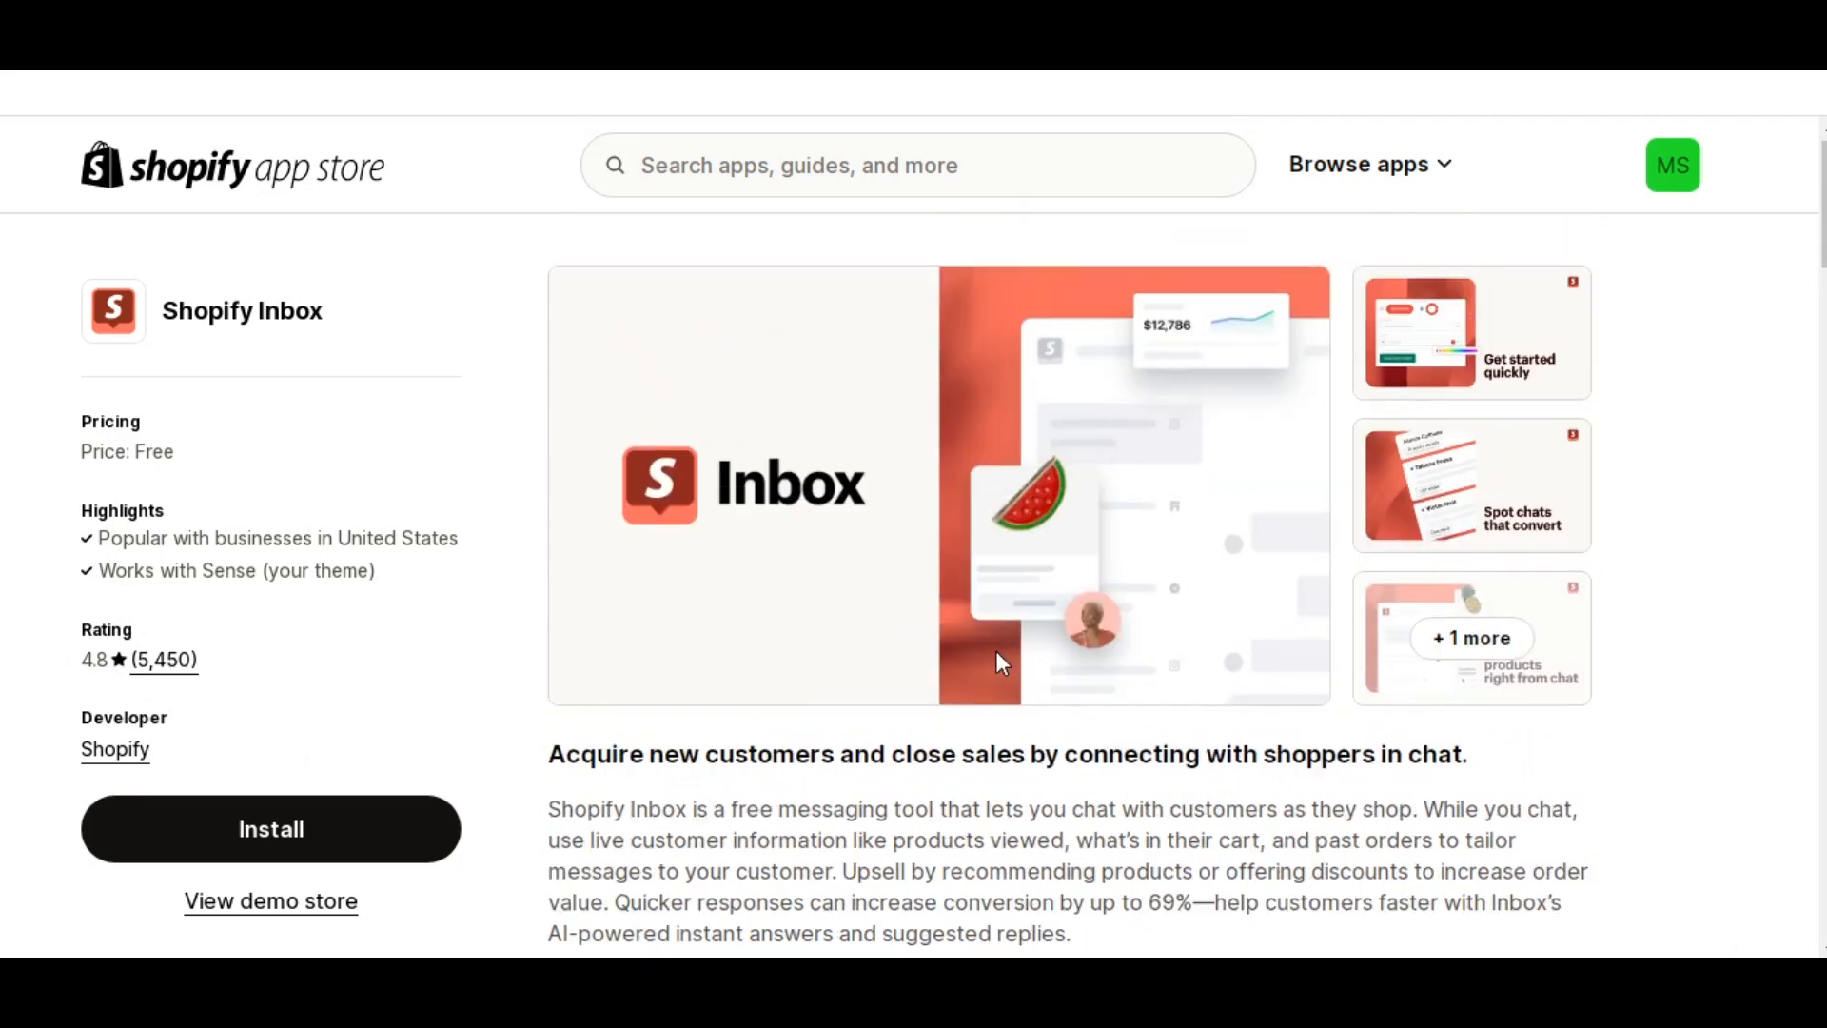
- Examine Shopify Inbox's preview images, feature description, merchant reviews, support resources and data access details
left_click(1498, 499)
left_click(1778, 592)
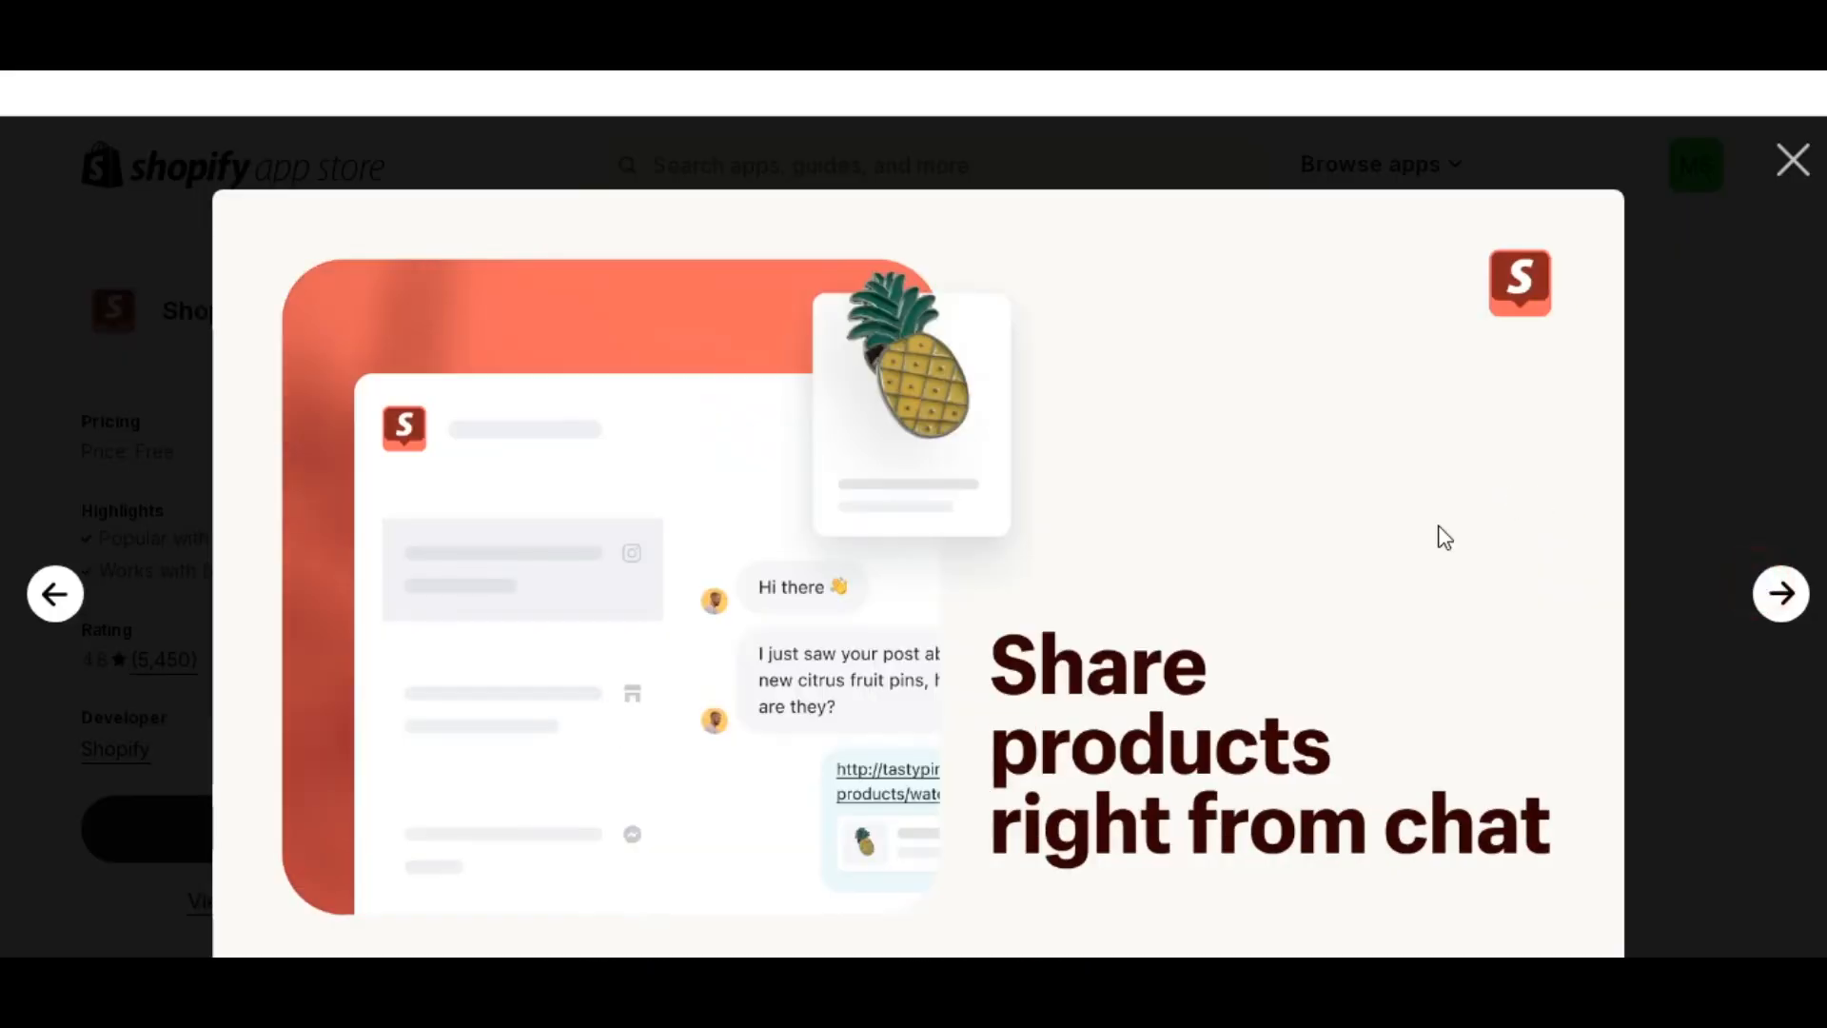
left_click(1791, 160)
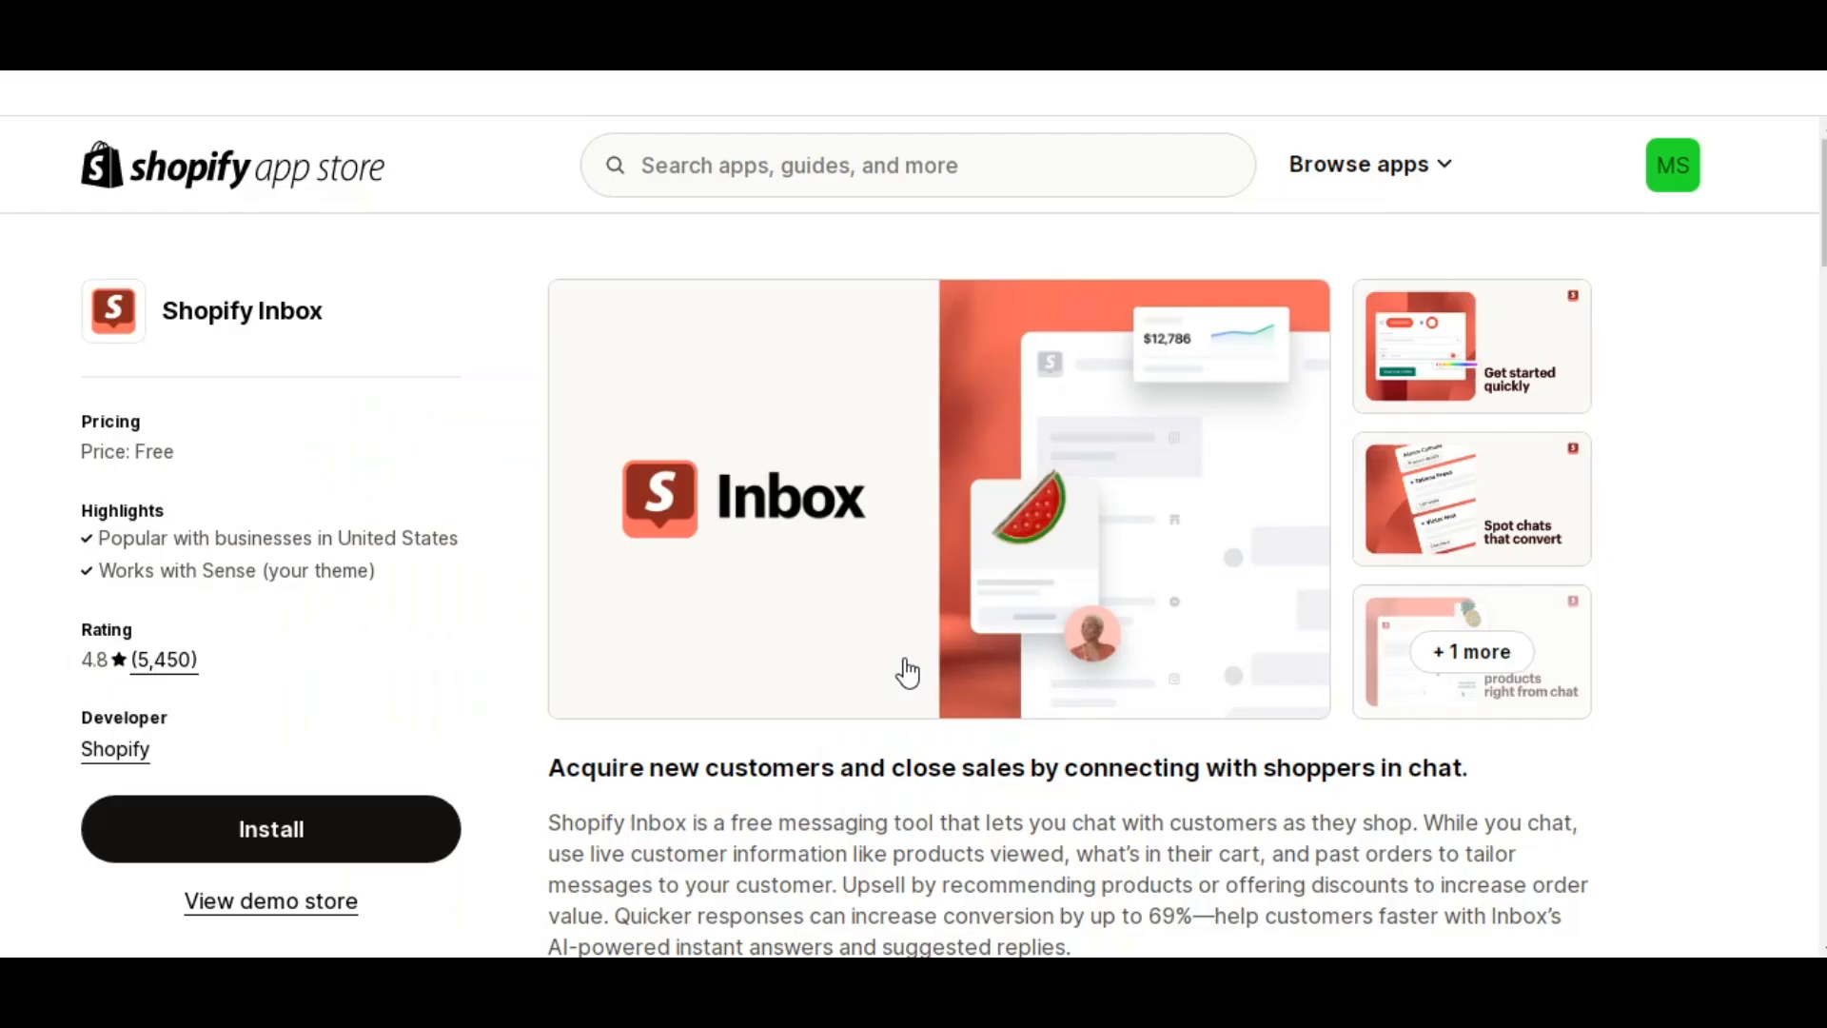
scroll(857, 657, "down", 2)
scroll(583, 524, "down", 3)
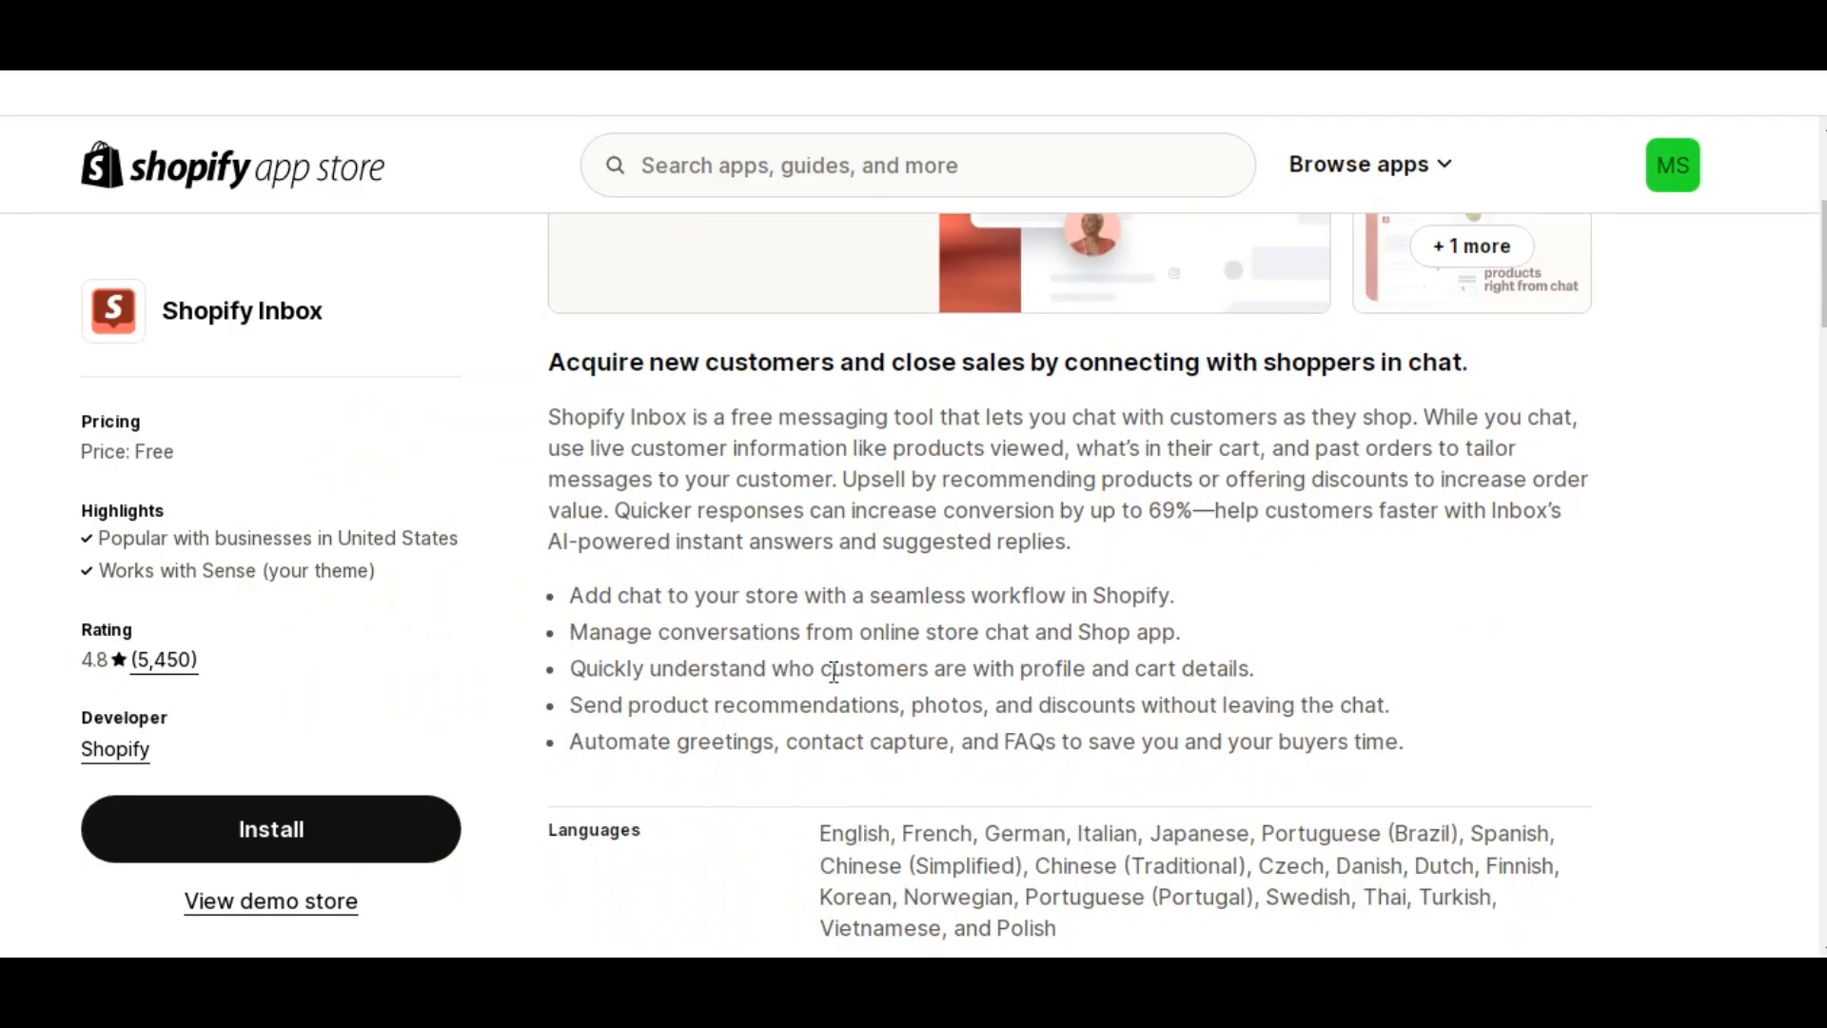
scroll(834, 672, "down", 2)
scroll(1060, 728, "down", 4)
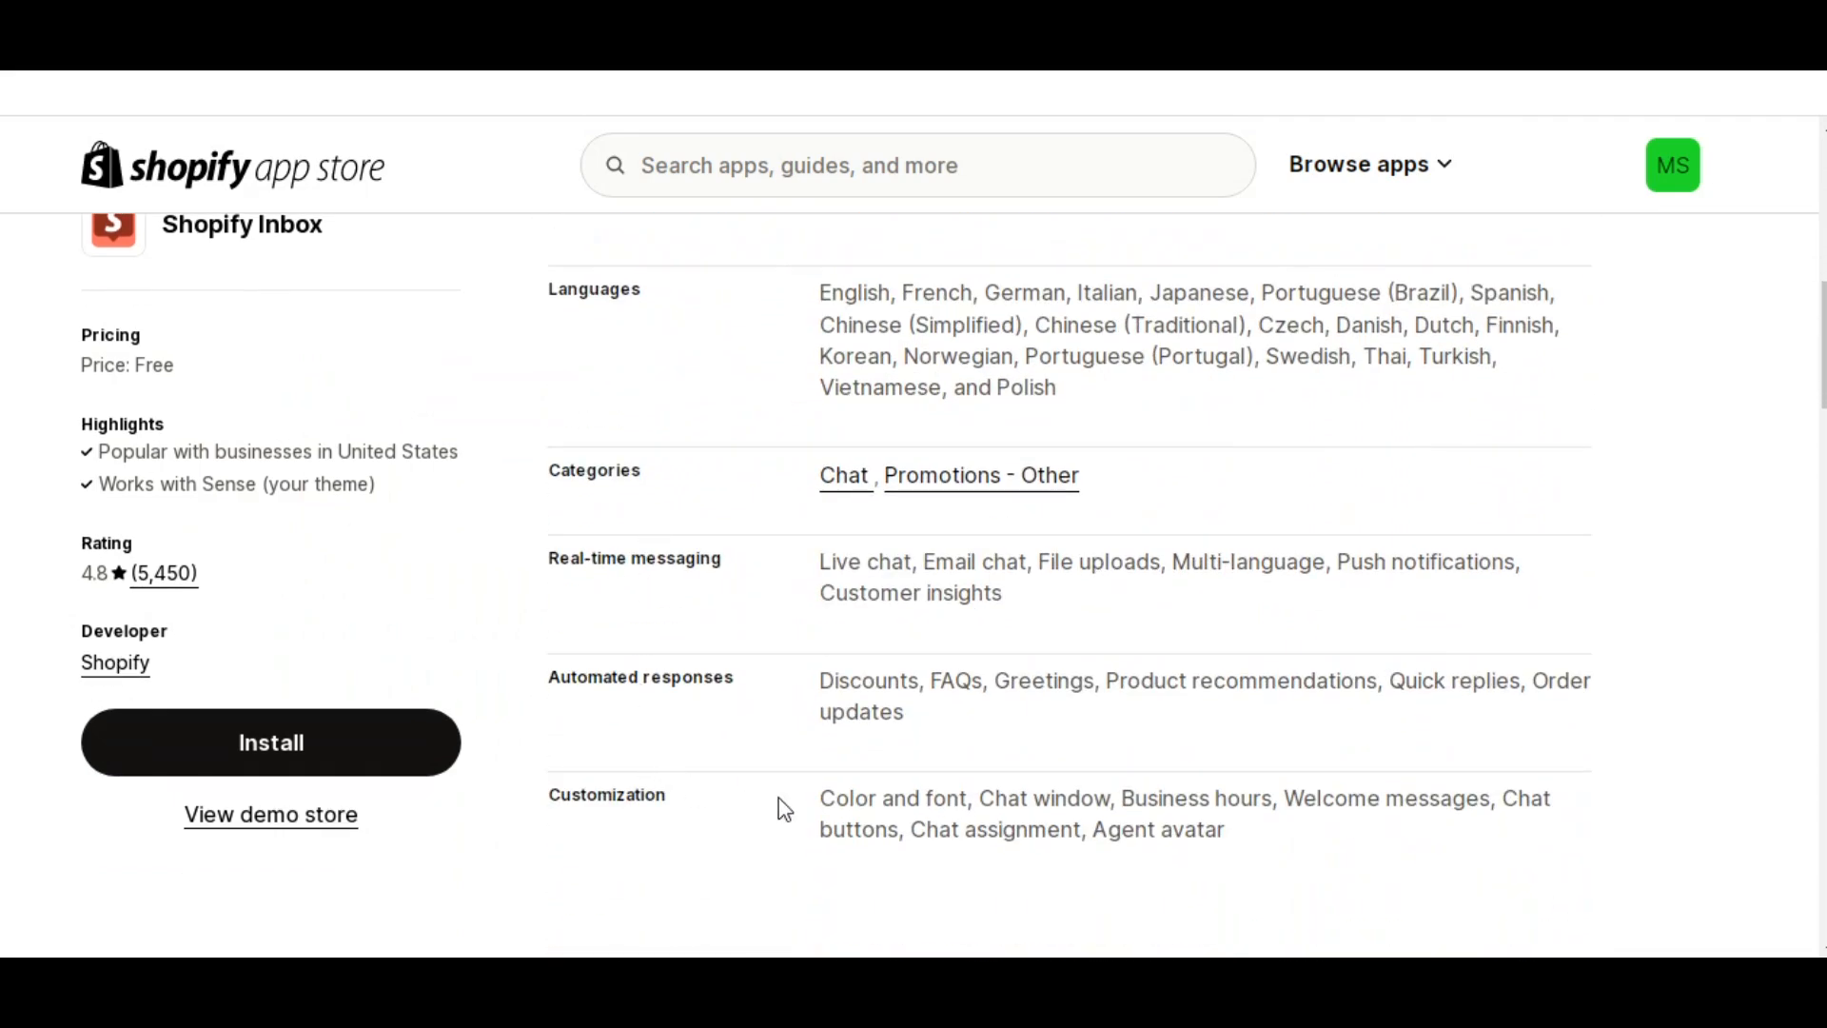
scroll(779, 798, "down", 4)
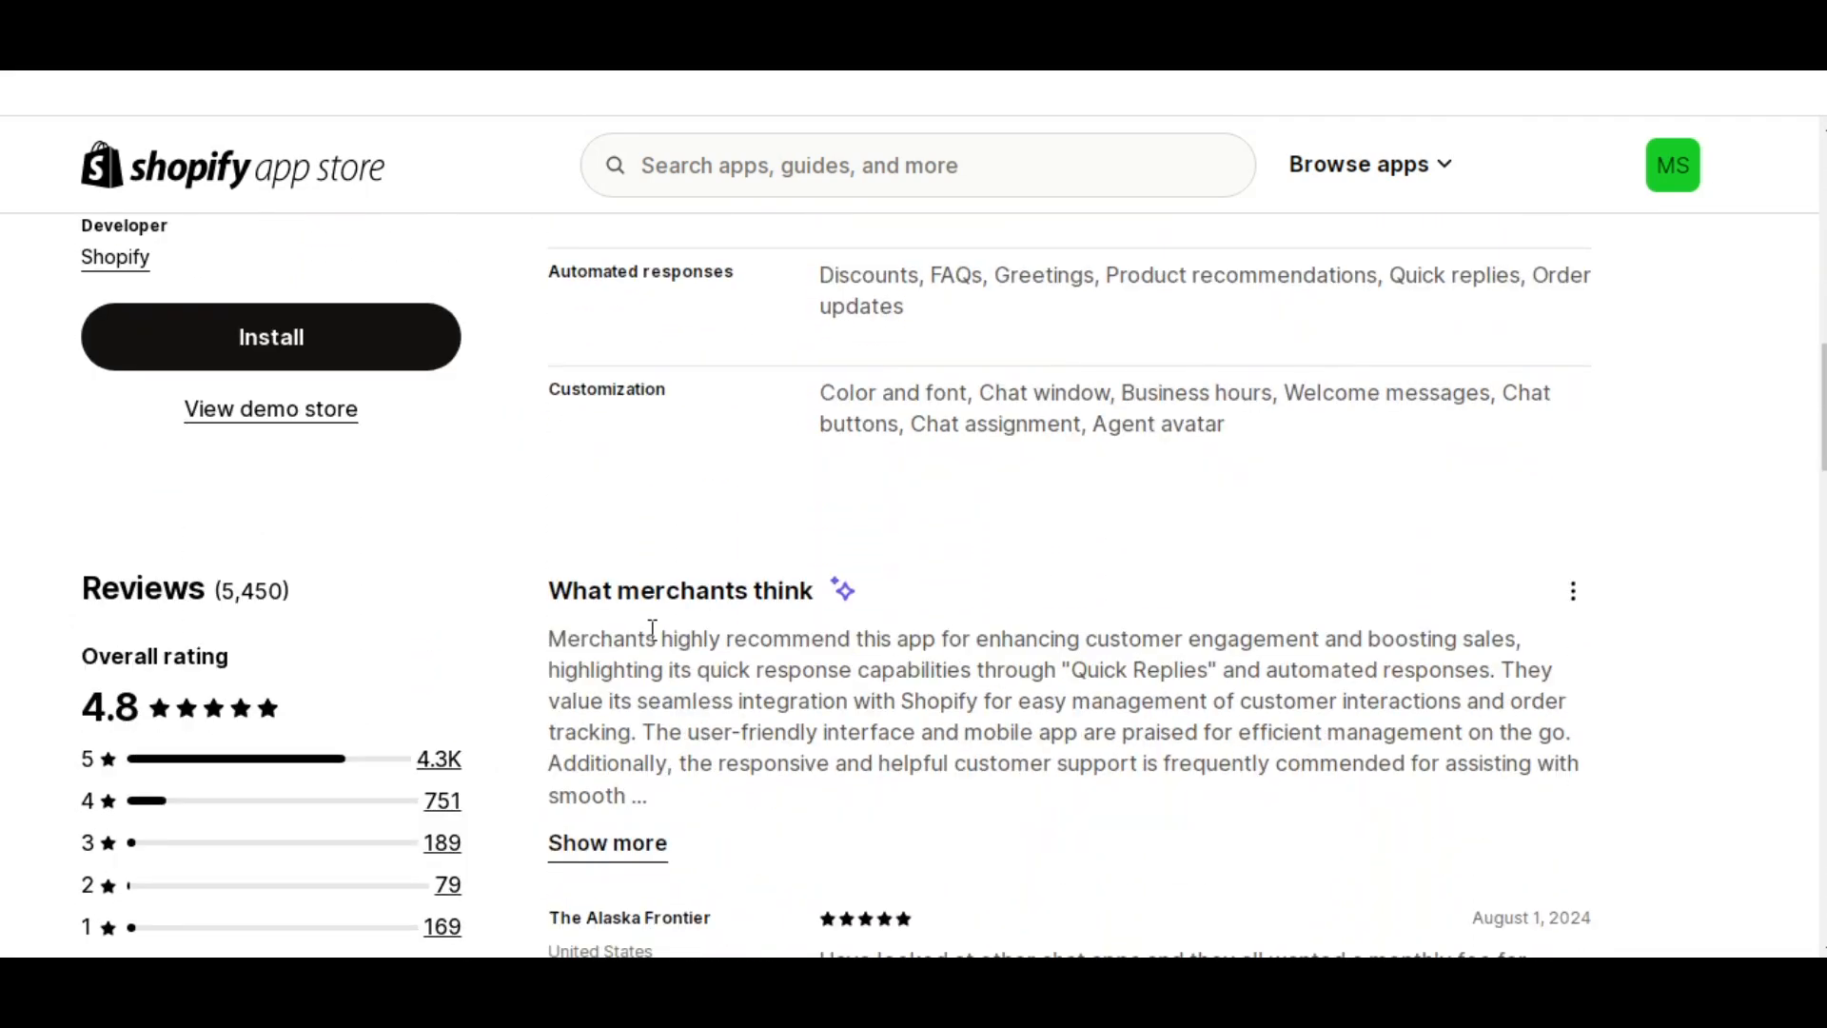
scroll(653, 629, "down", 8)
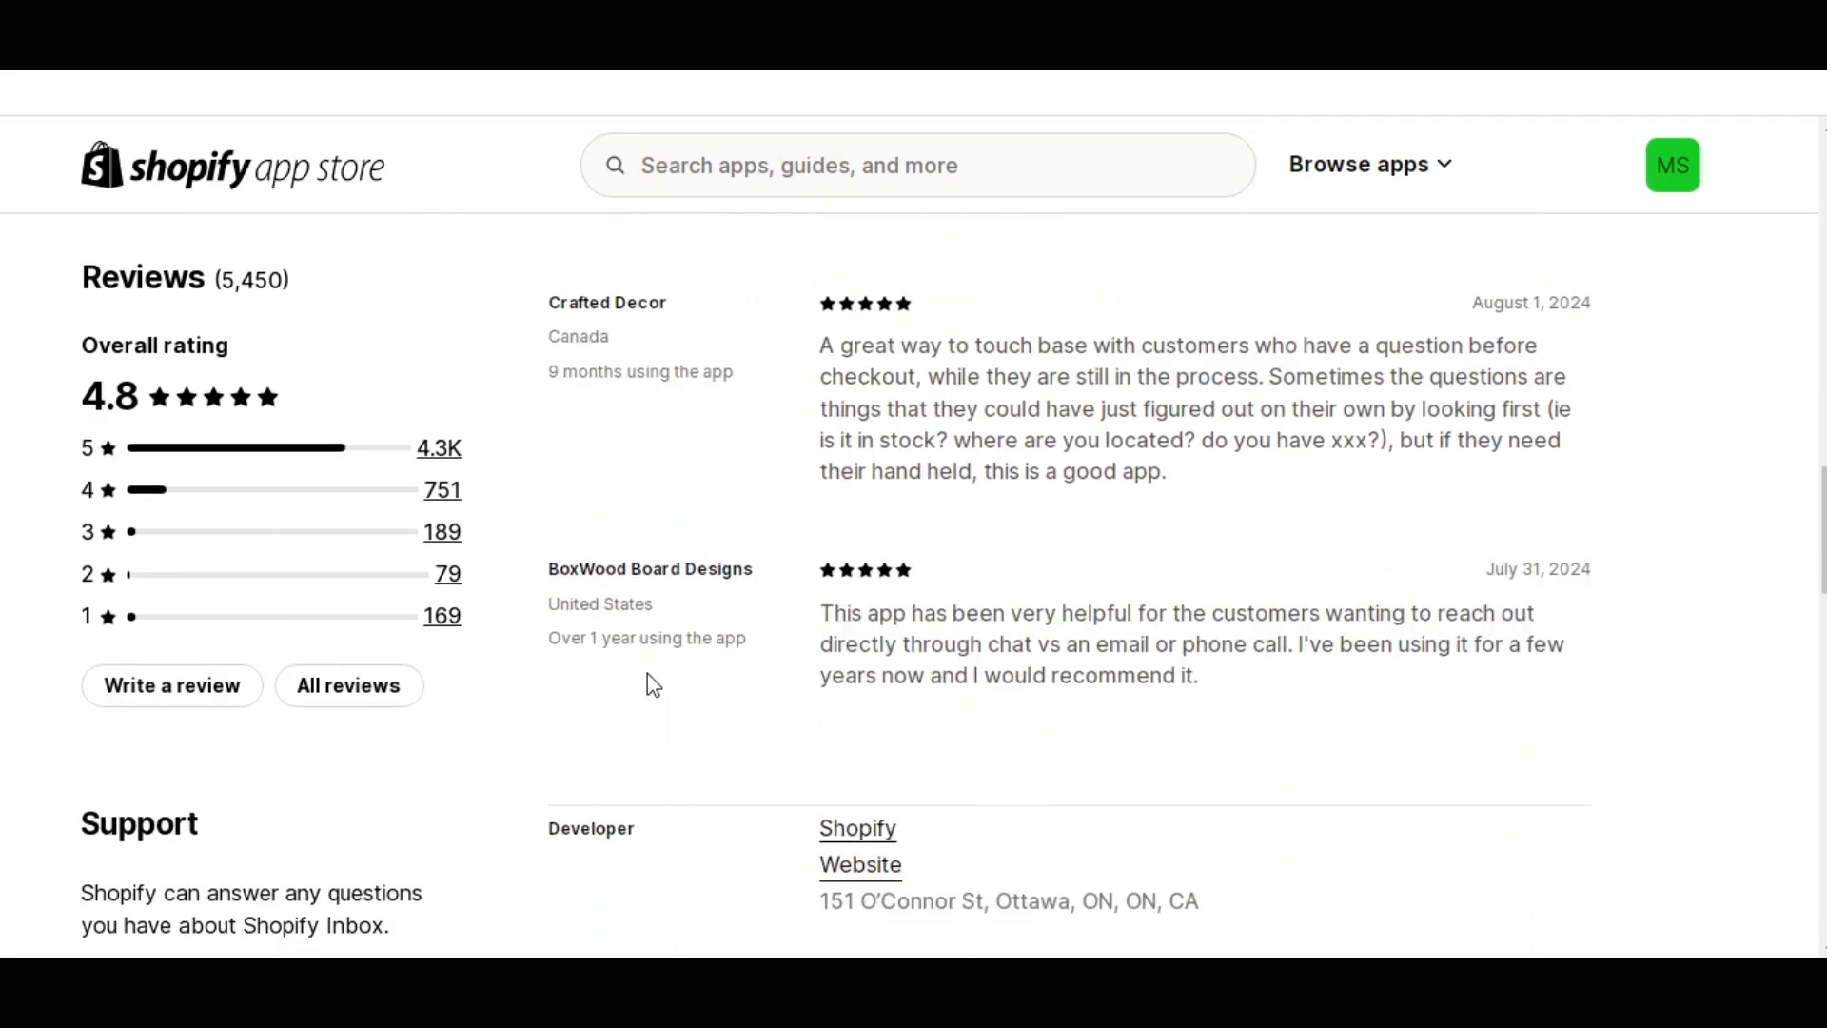
scroll(653, 685, "down", 3)
scroll(728, 583, "down", 2)
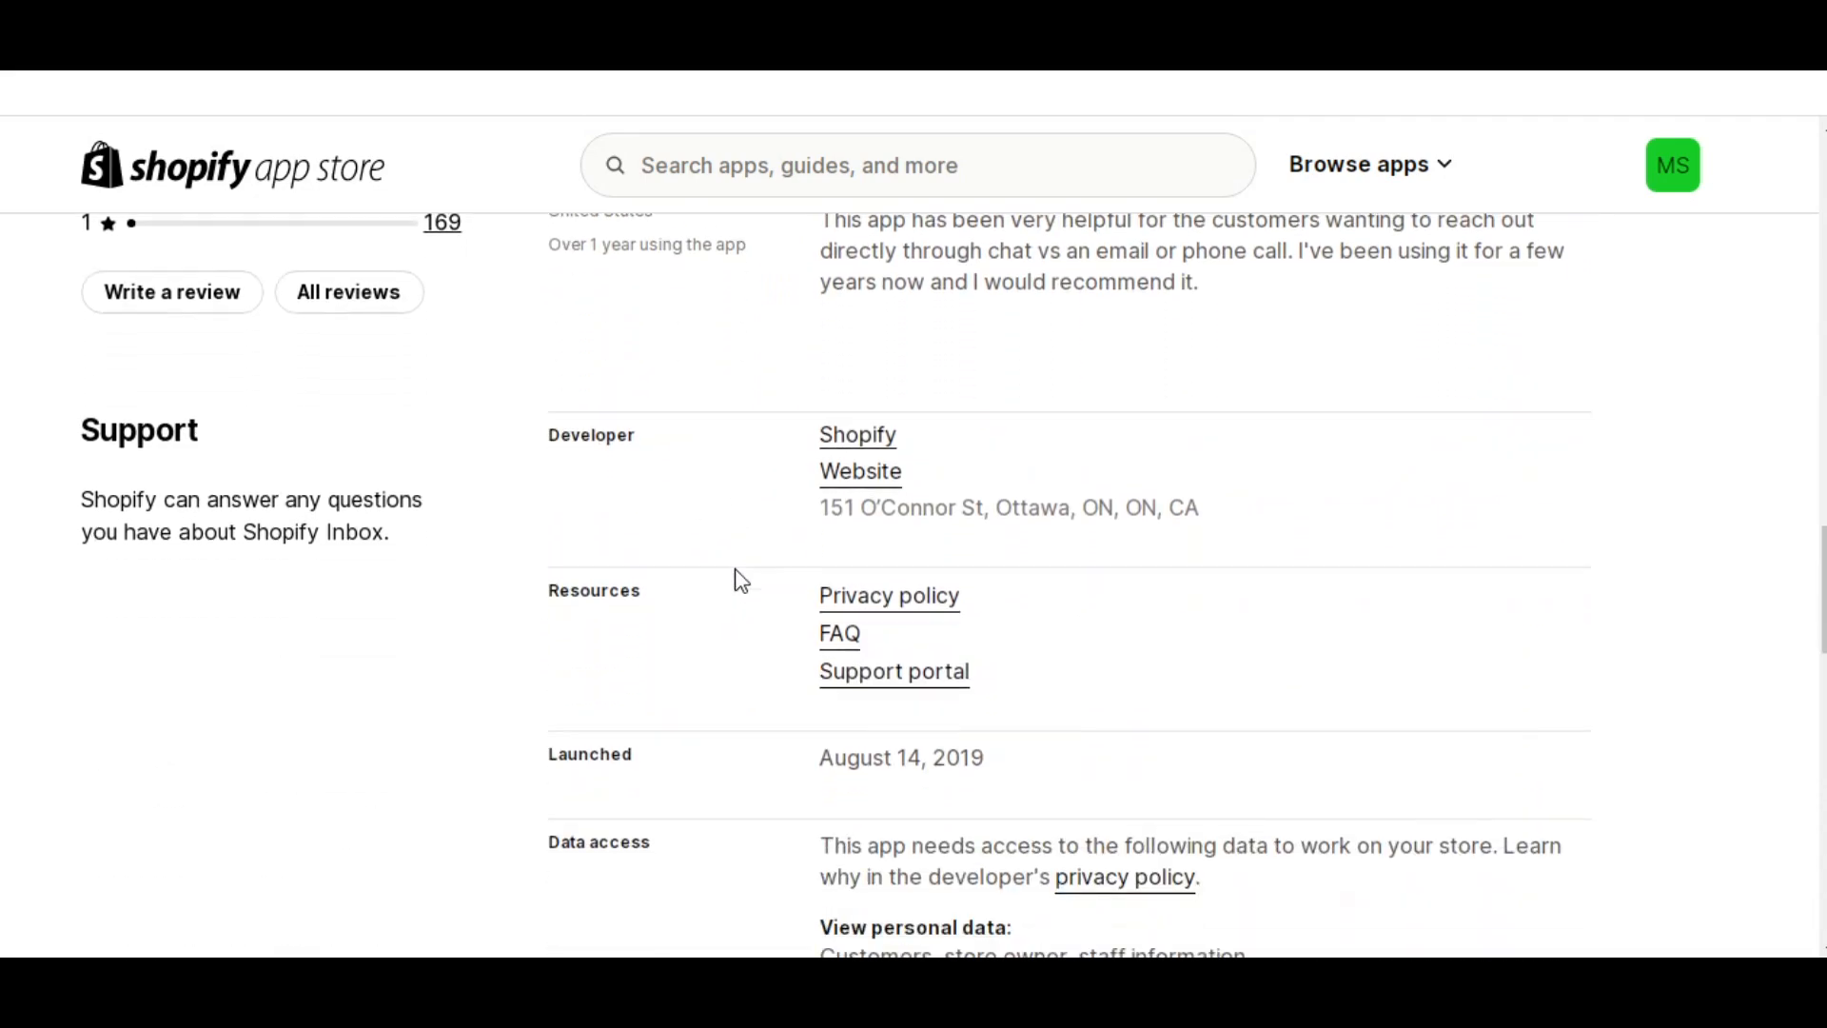
scroll(639, 528, "down", 1)
scroll(626, 693, "down", 4)
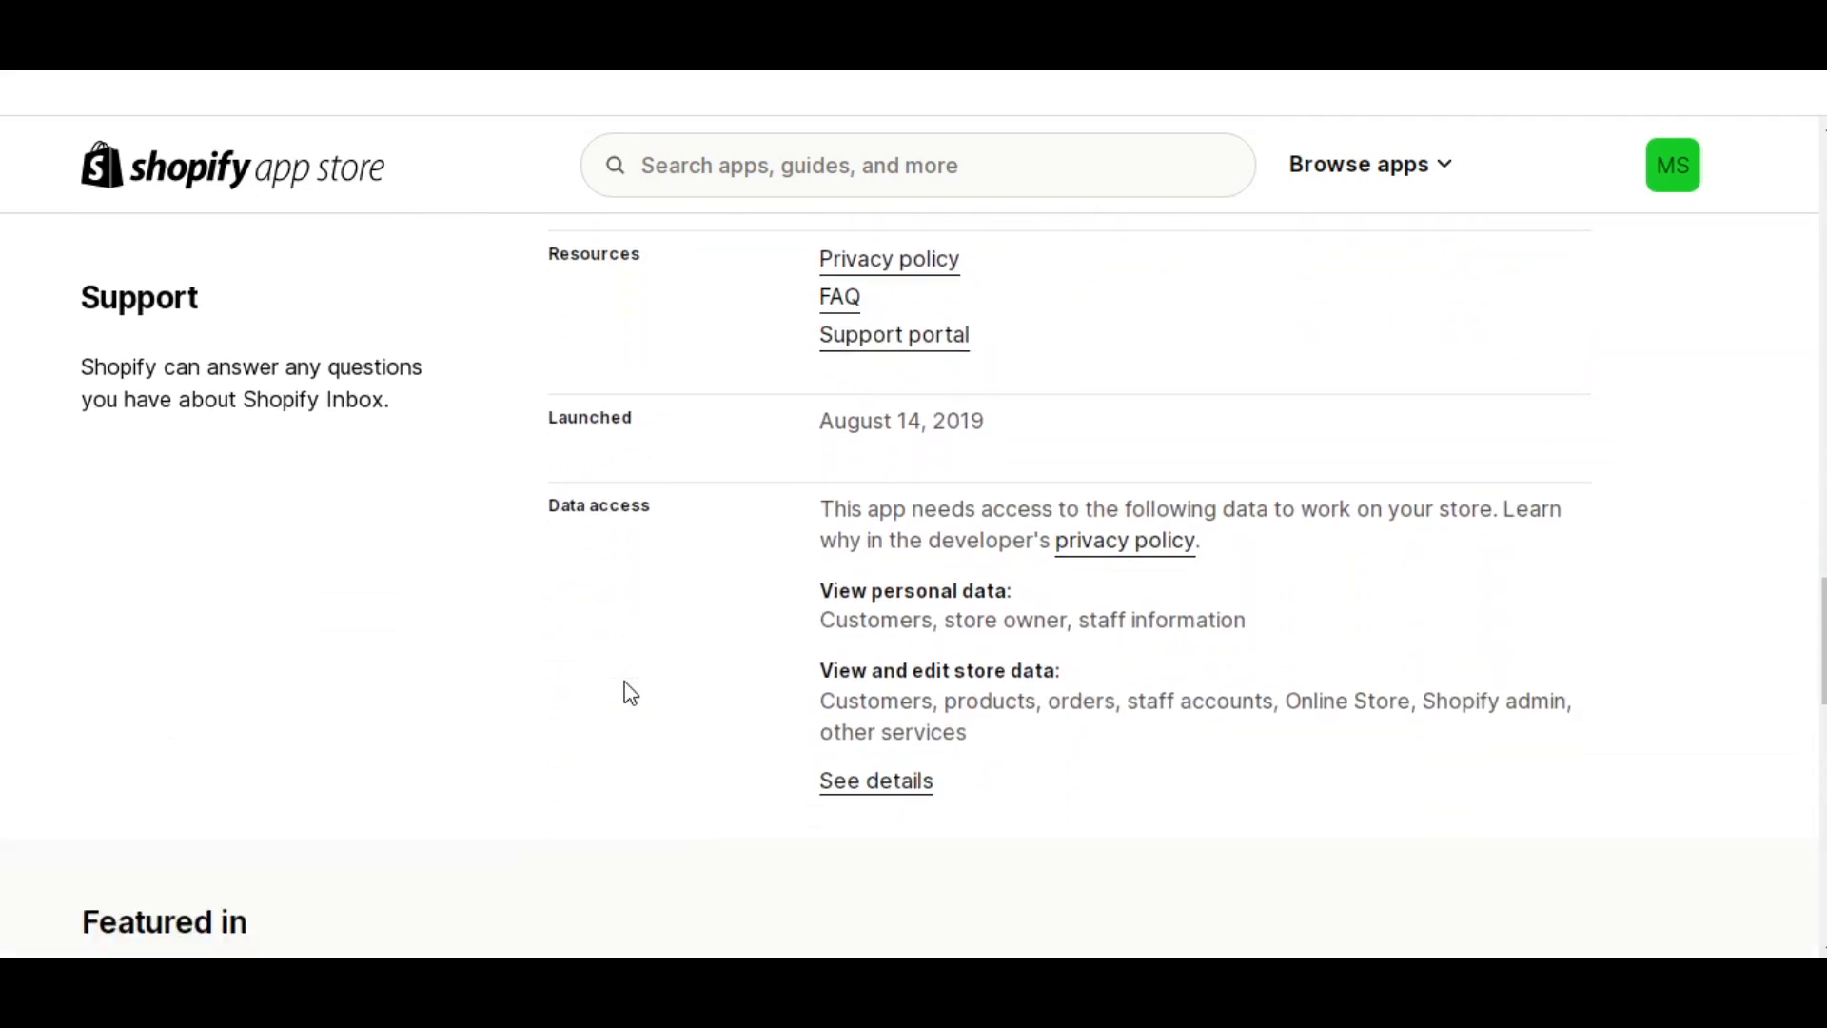
scroll(628, 694, "up", 9)
scroll(632, 704, "up", 15)
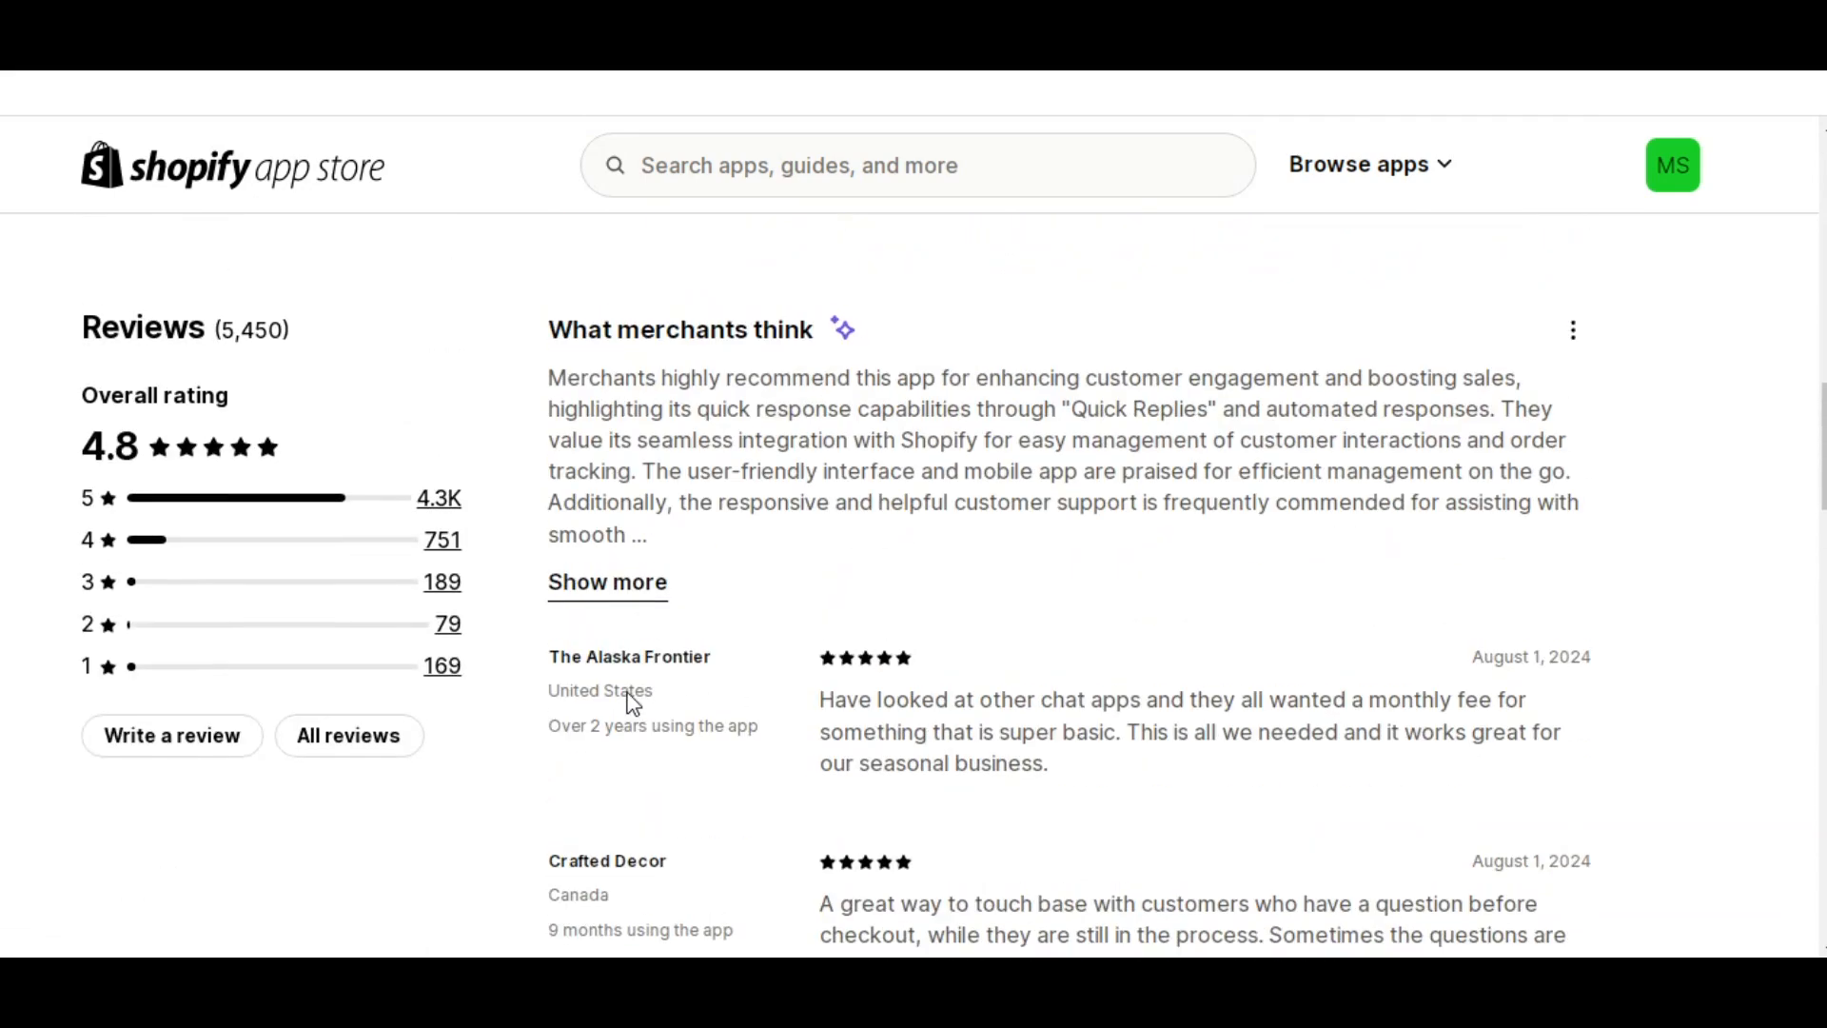
- Return to the store's recommended apps and install the top conversion app, Shopify Search & Discovery
scroll(630, 702, "up", 1)
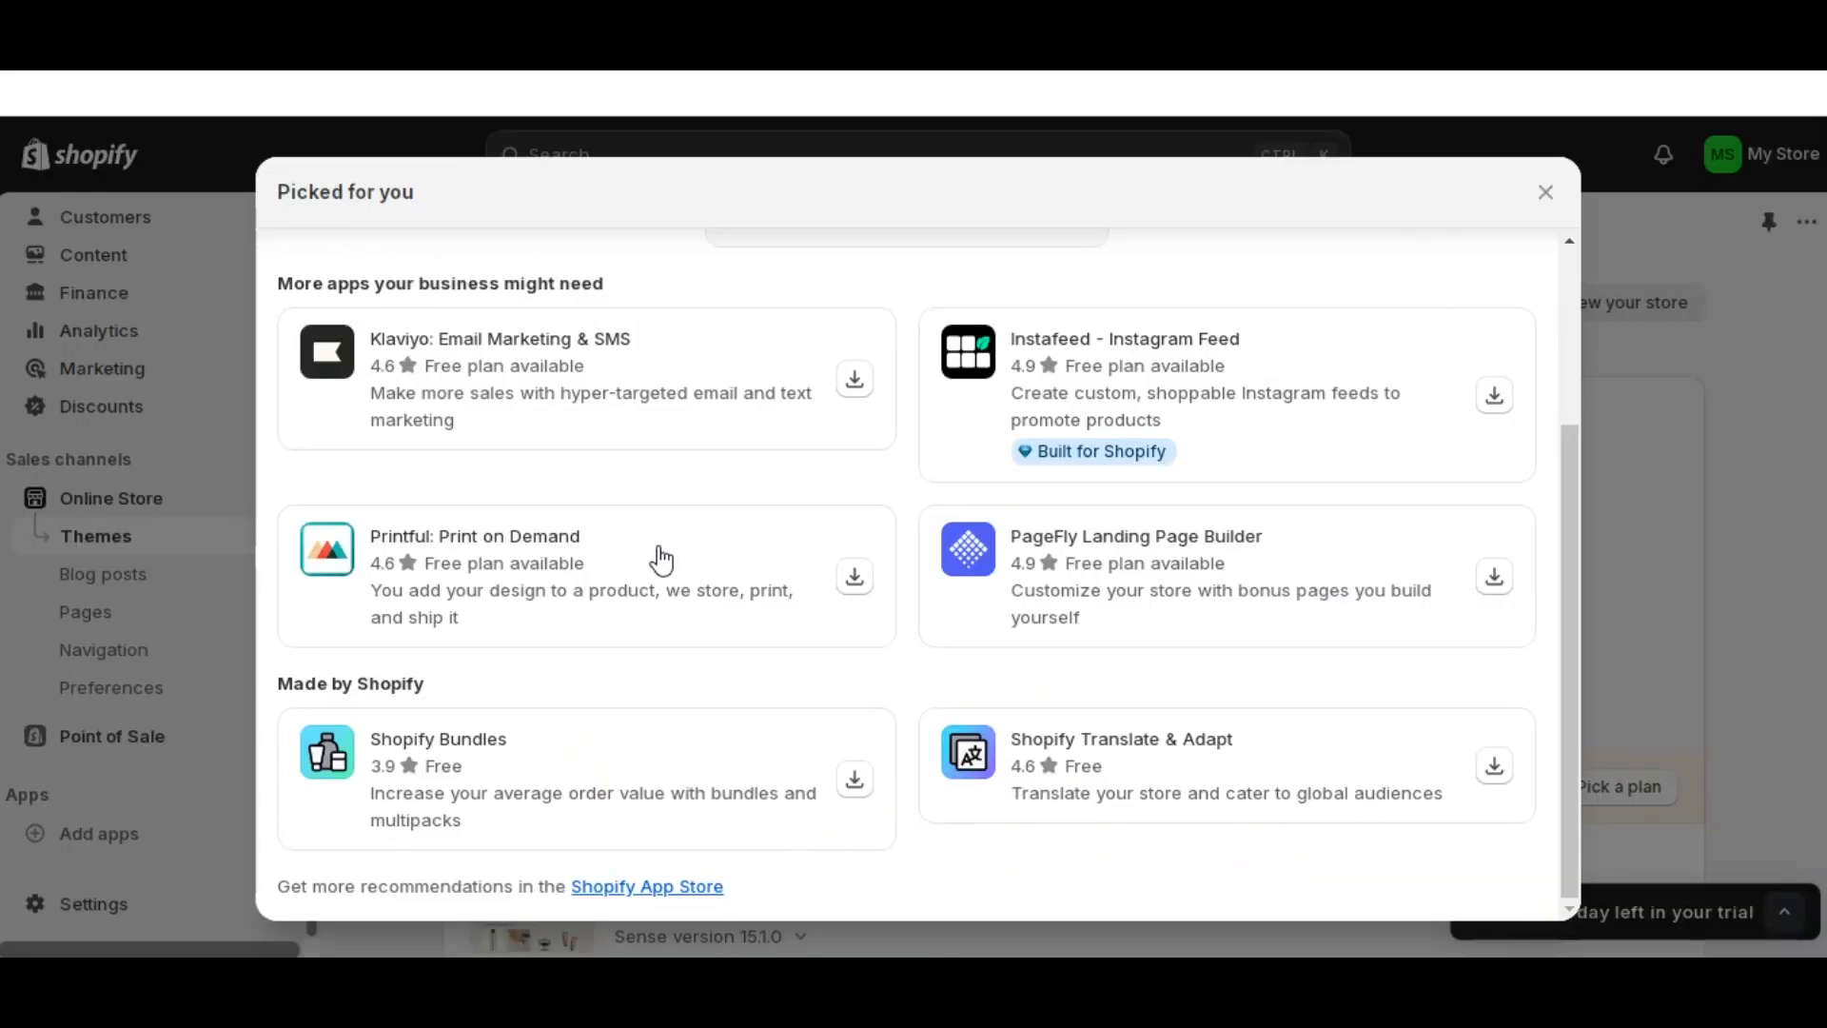
scroll(658, 559, "up", 2)
scroll(812, 697, "down", 2)
scroll(834, 699, "up", 3)
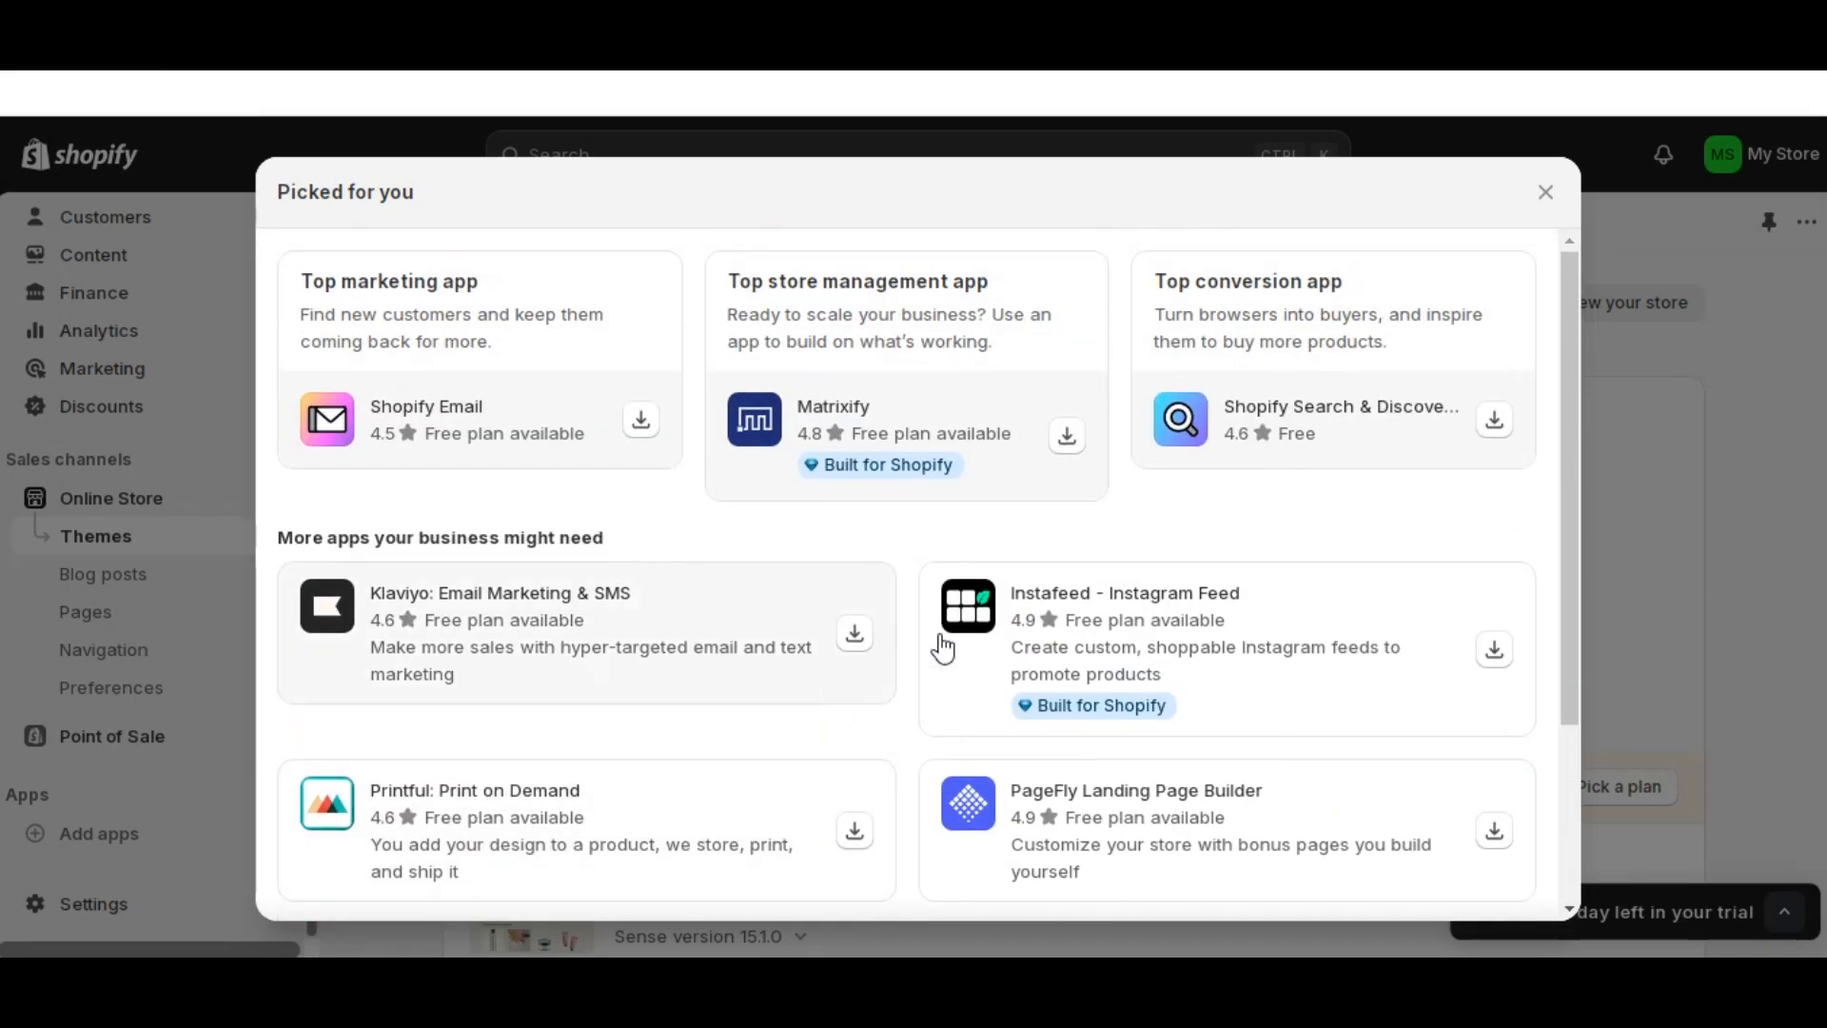
left_click(1496, 424)
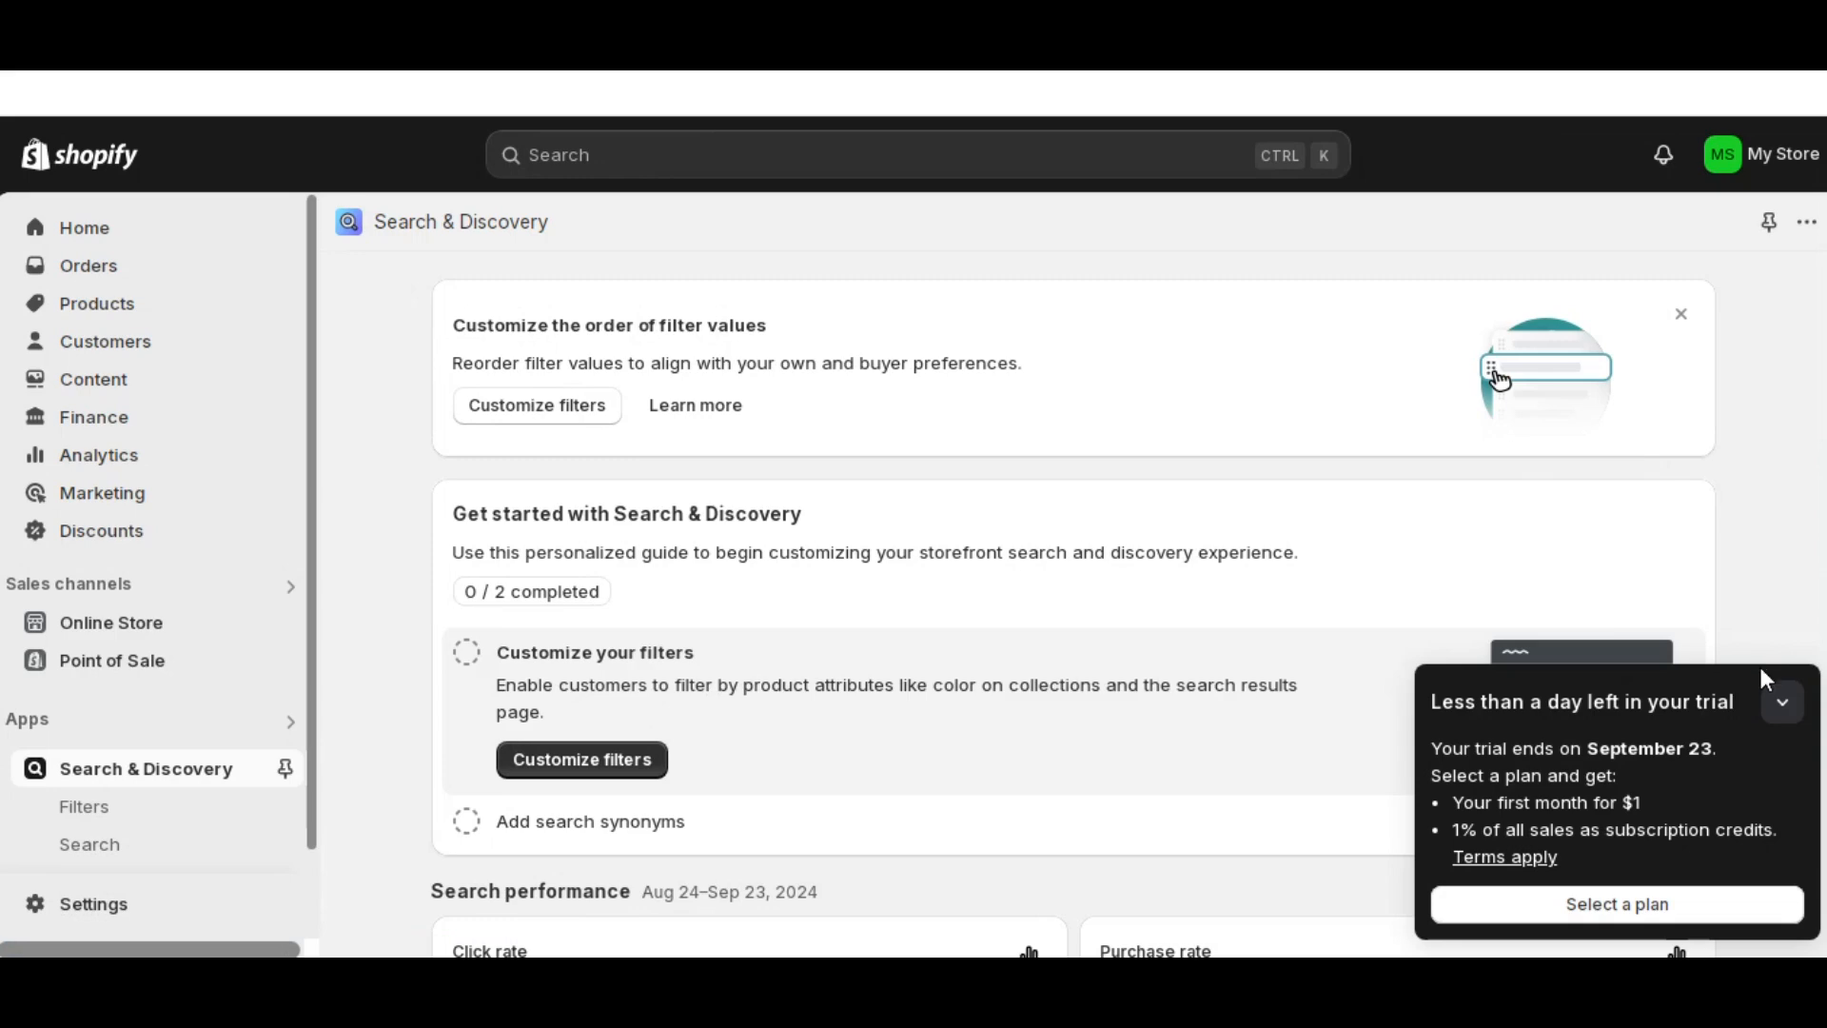
- Collapse the trial notice, look over the Search & Discovery overview, and open its filter customization
left_click(1780, 701)
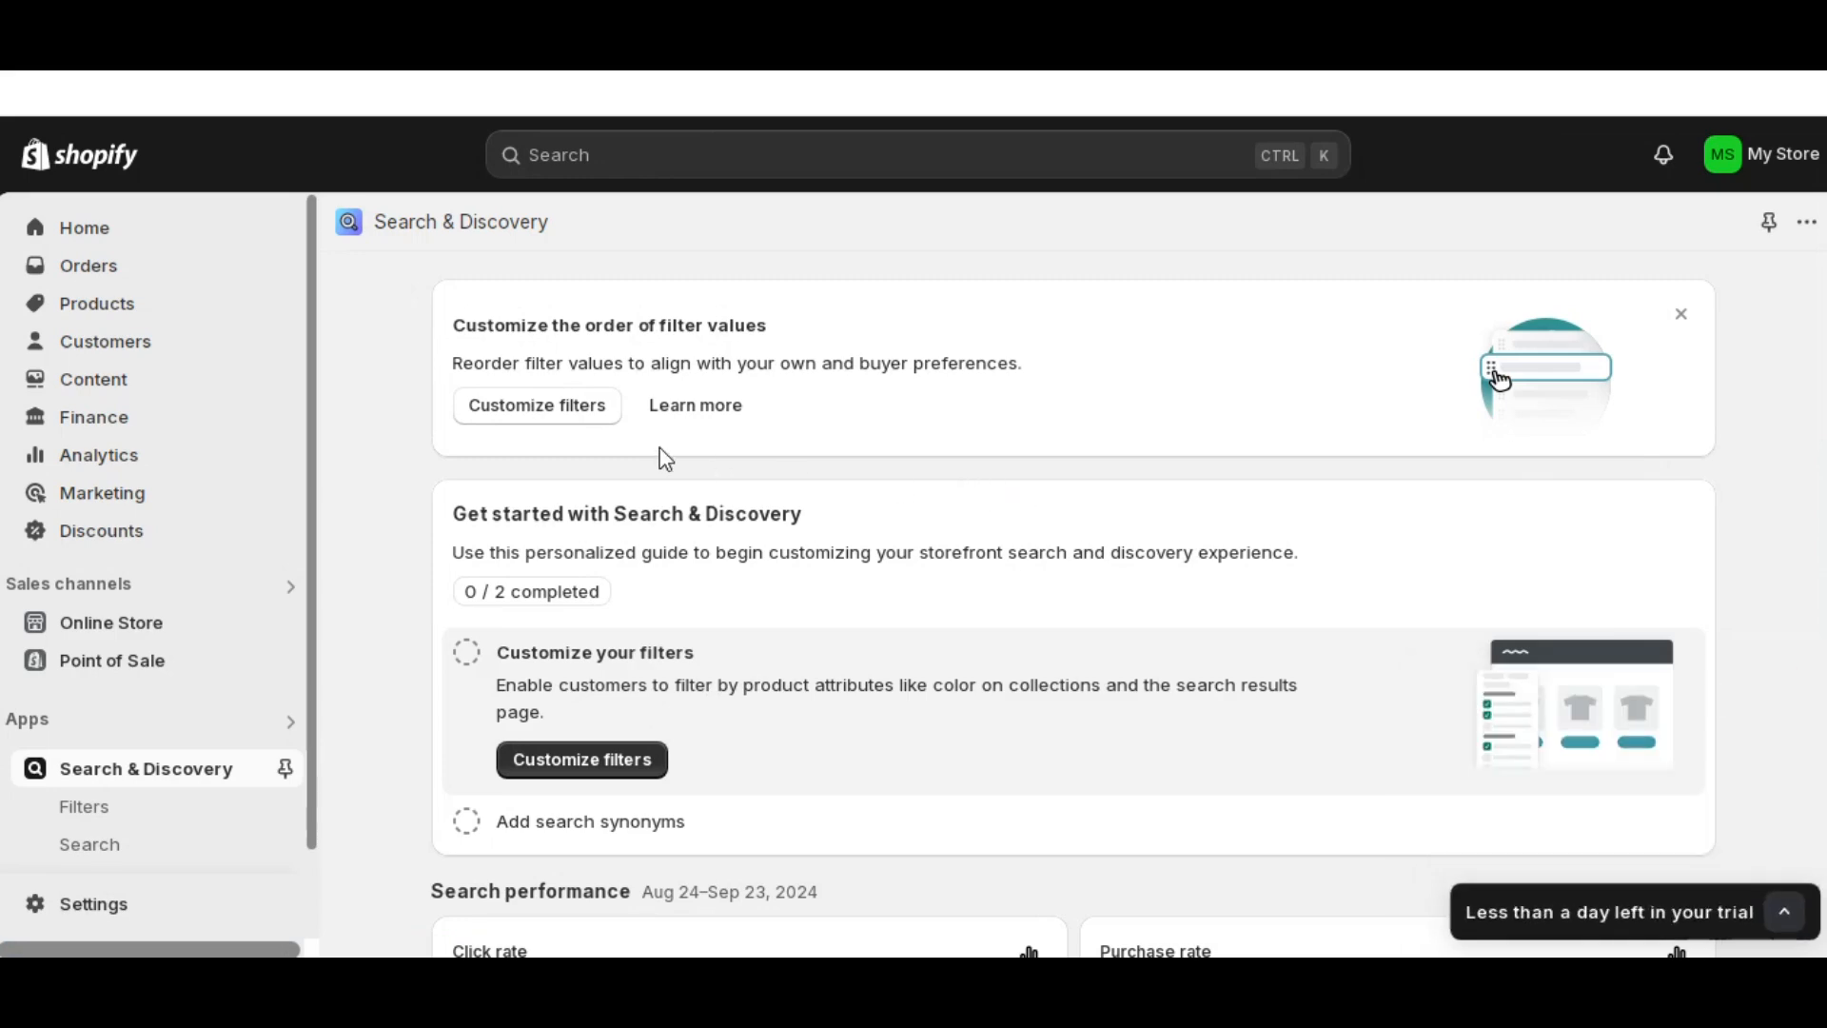
scroll(666, 460, "down", 10)
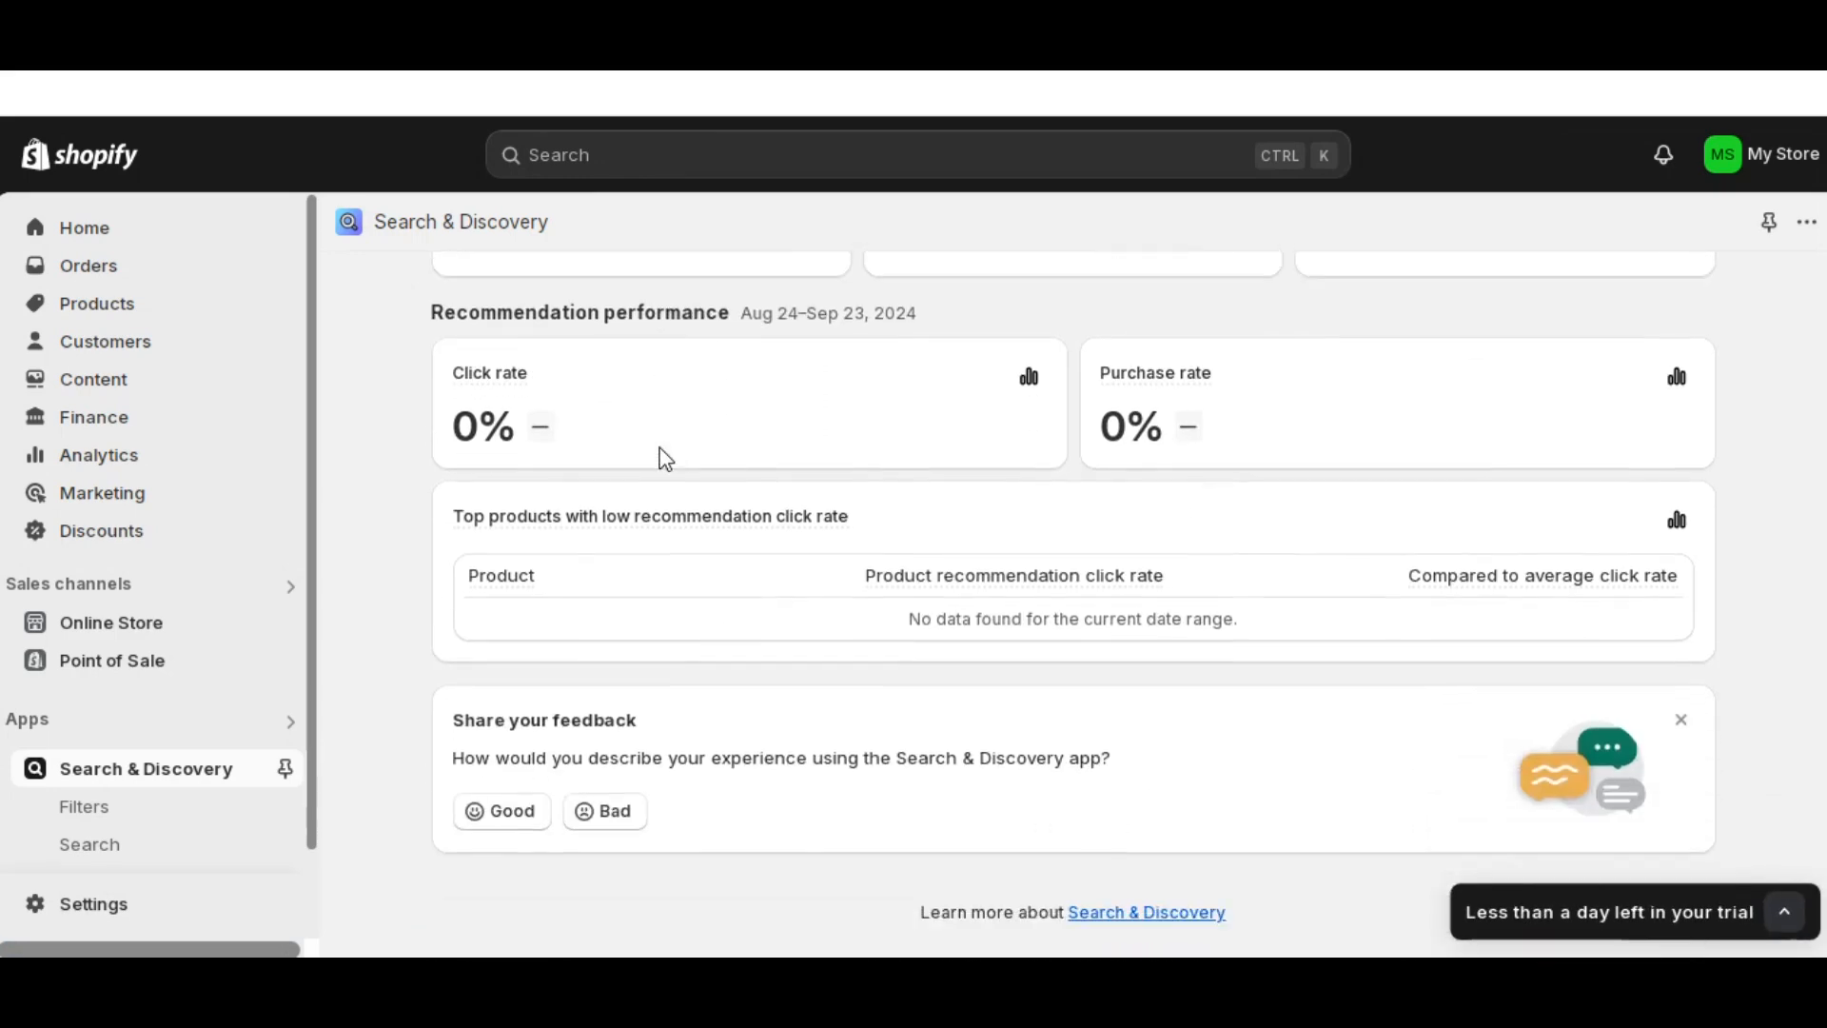
scroll(665, 459, "up", 10)
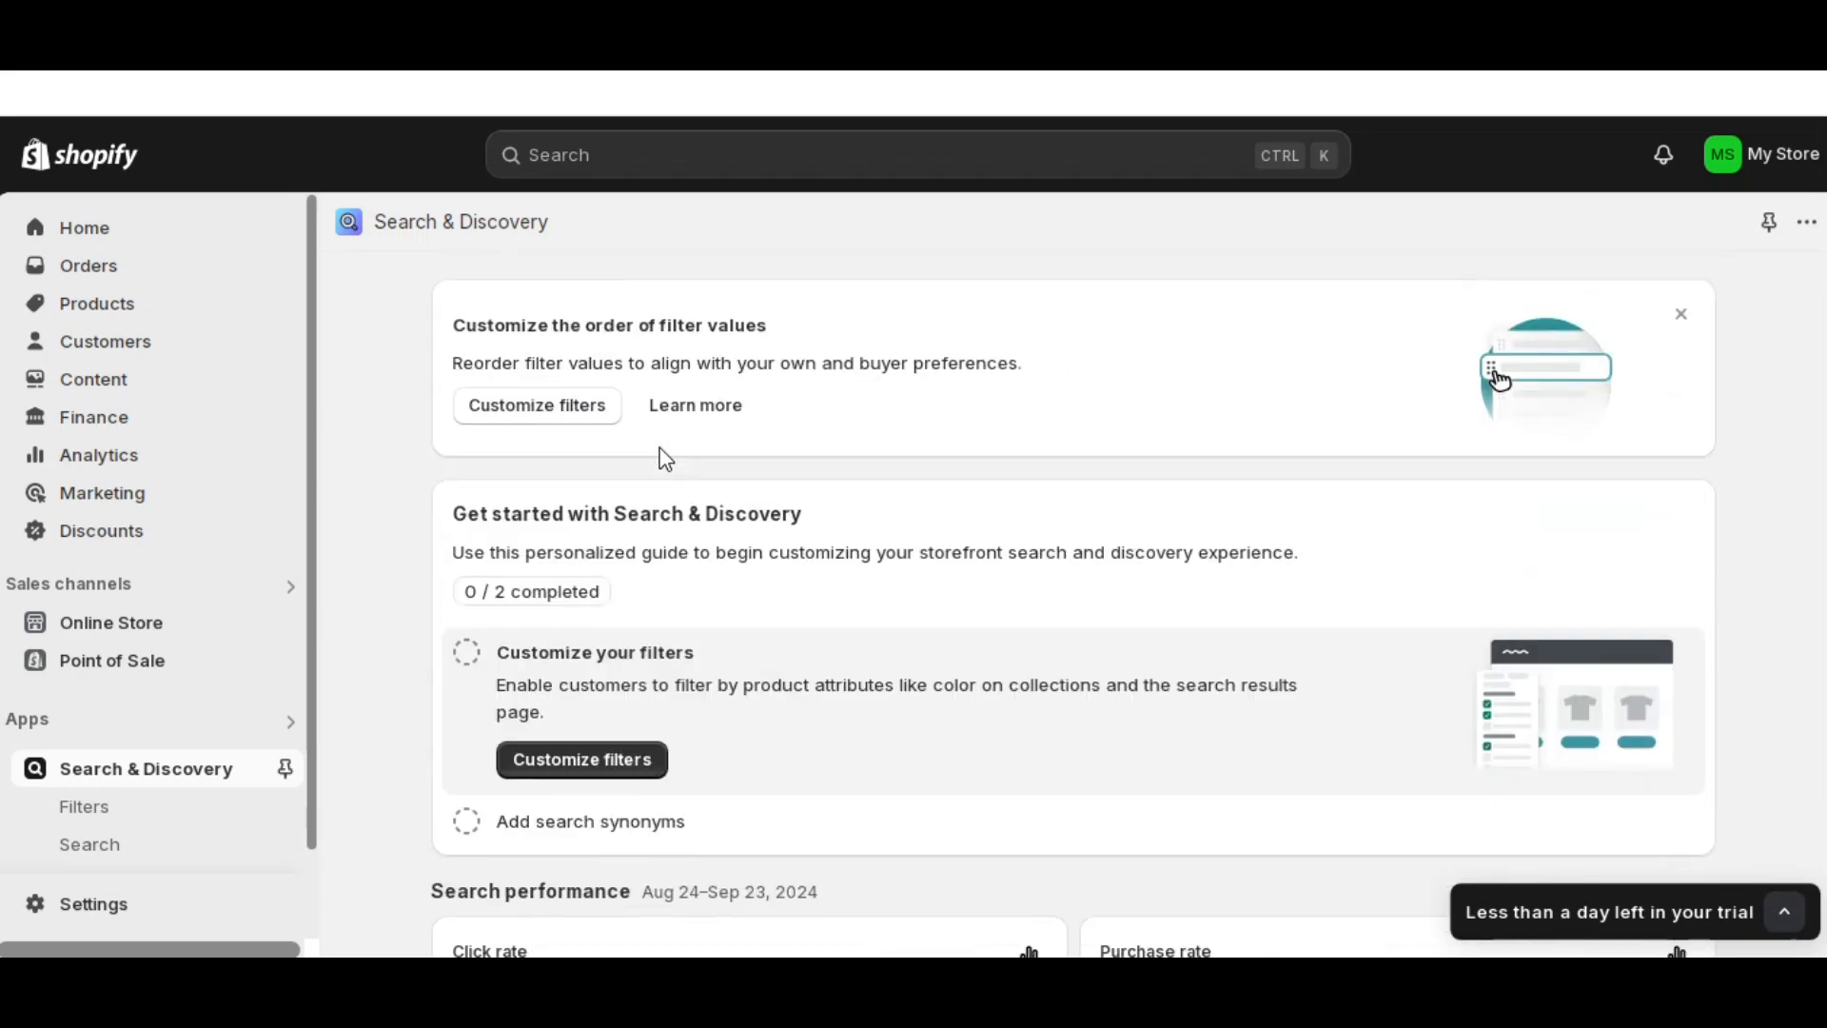
left_click(588, 407)
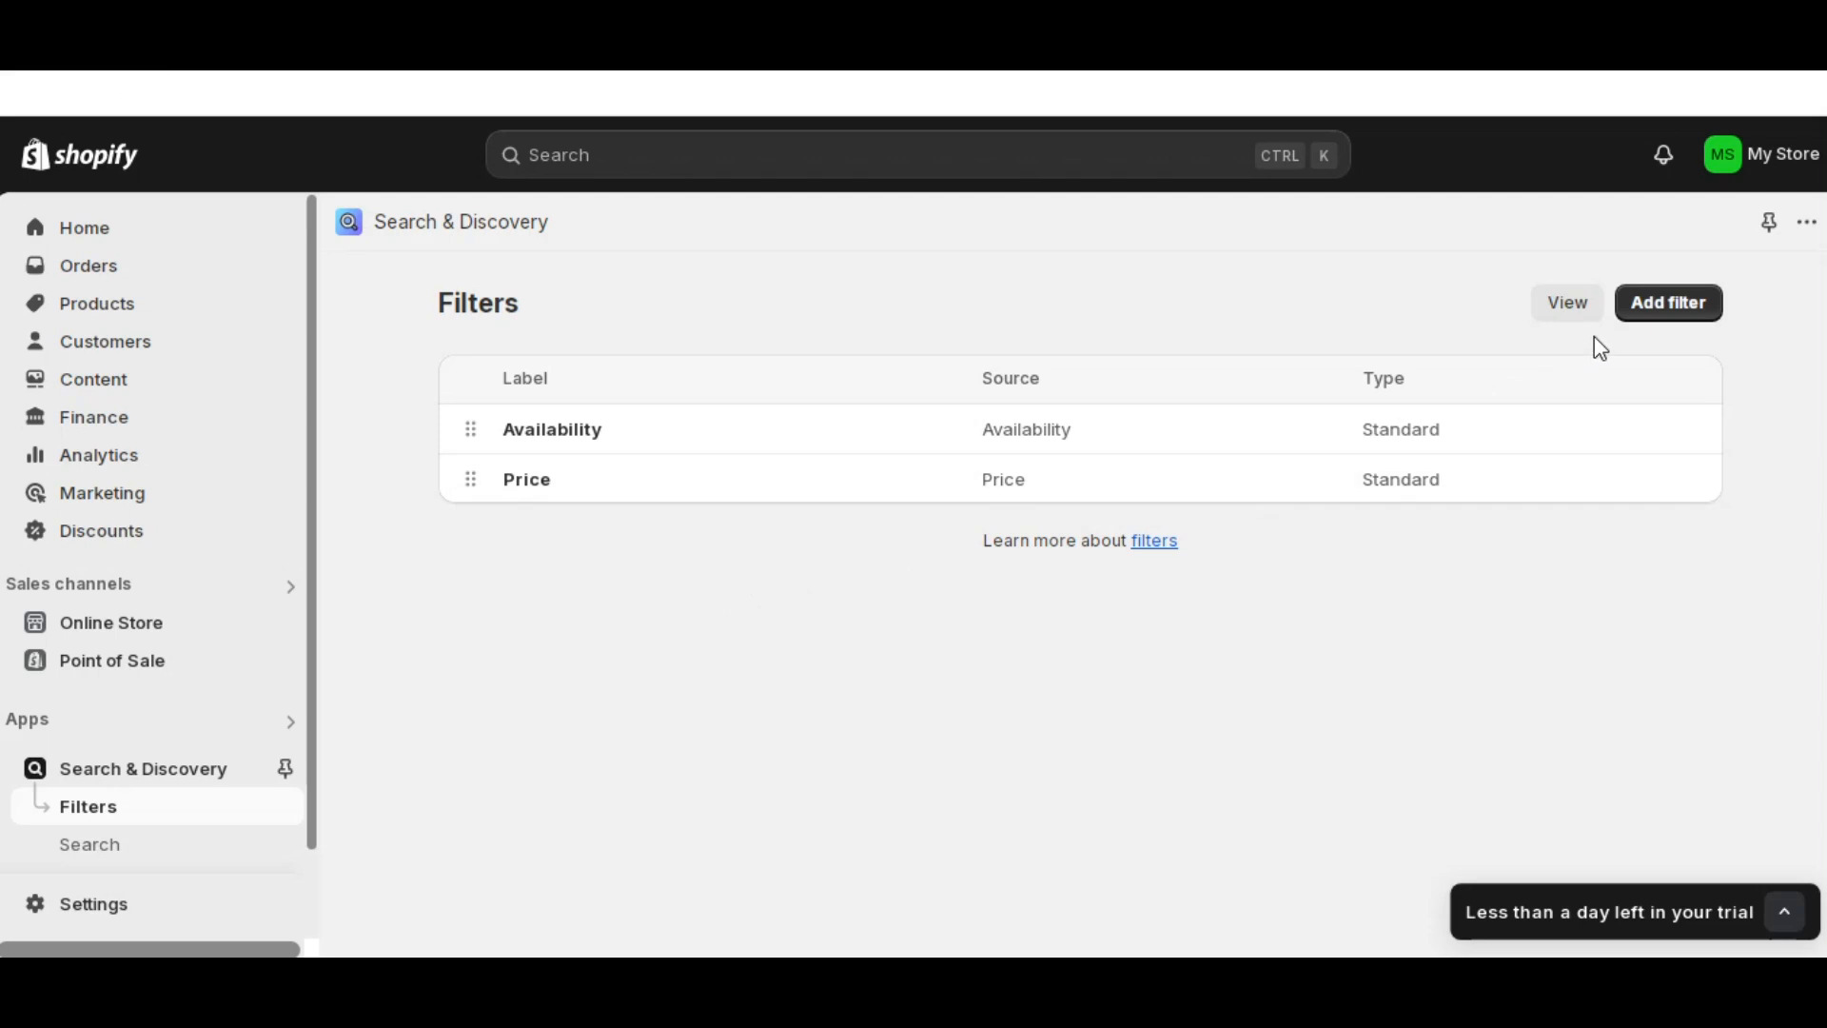
- Add and save a filter with Tags as its source, and return to the filter list
left_click(1667, 303)
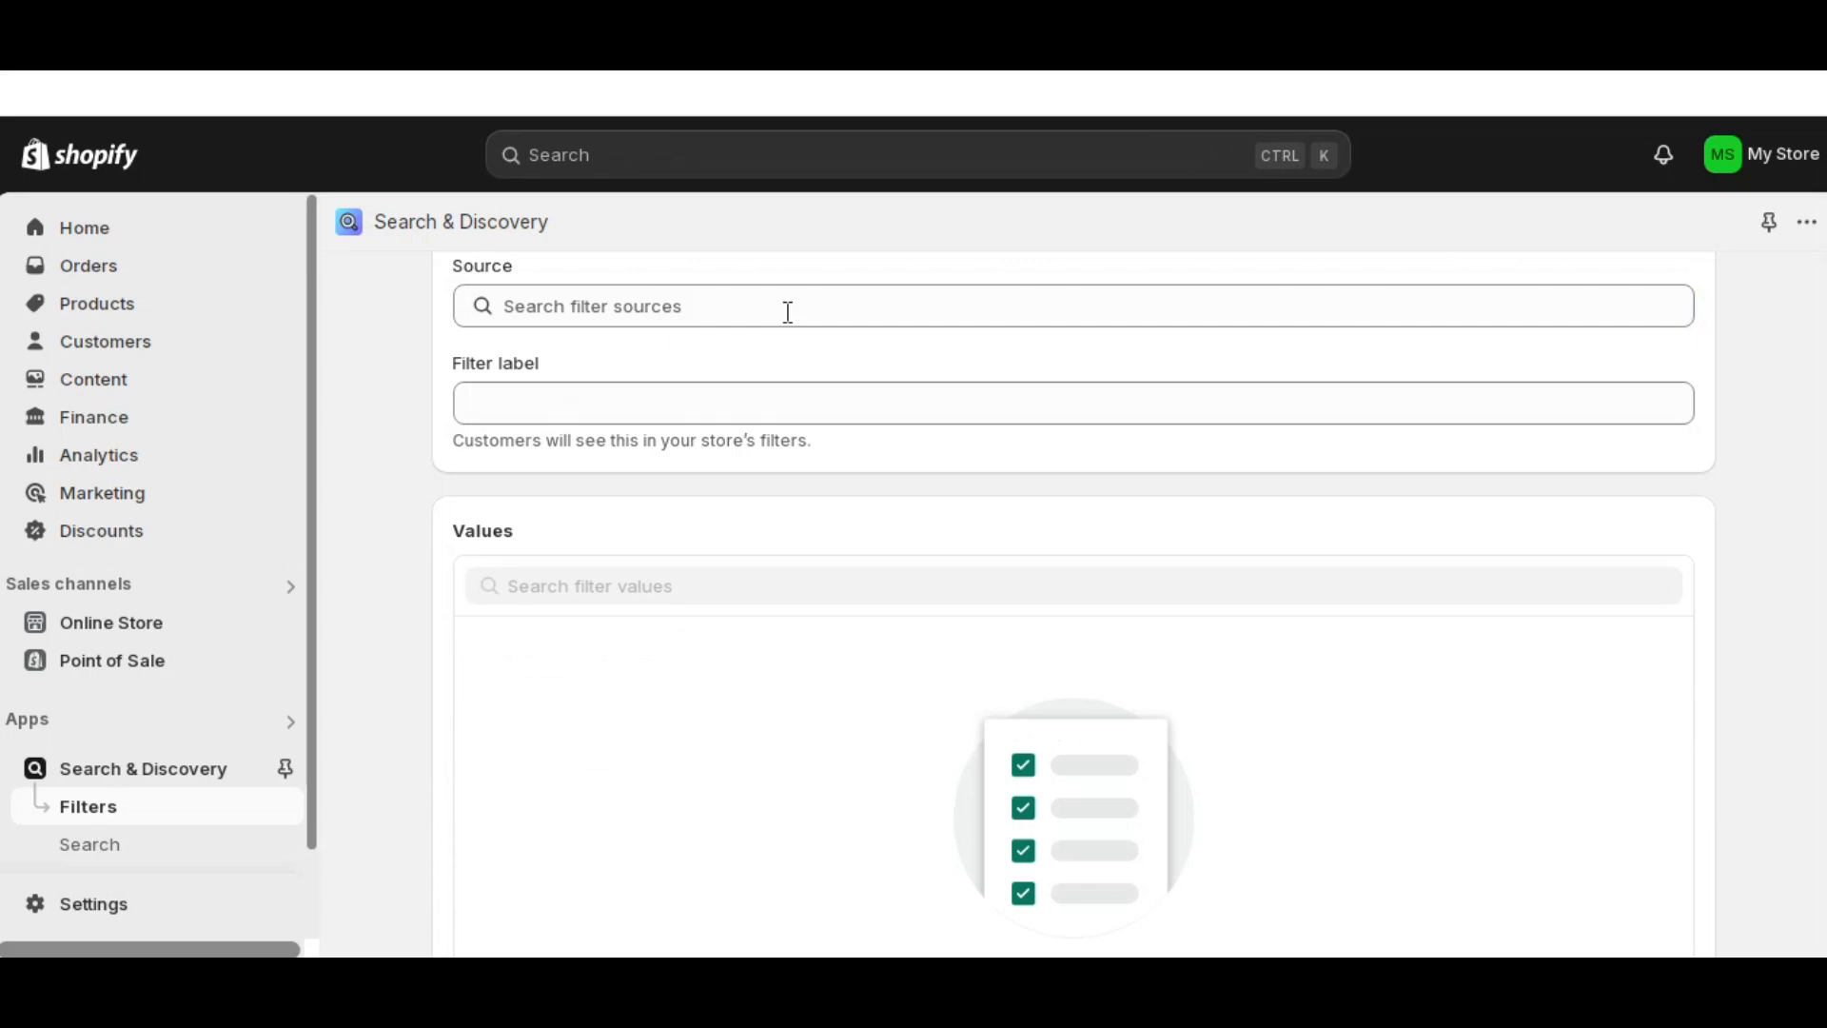
left_click(787, 306)
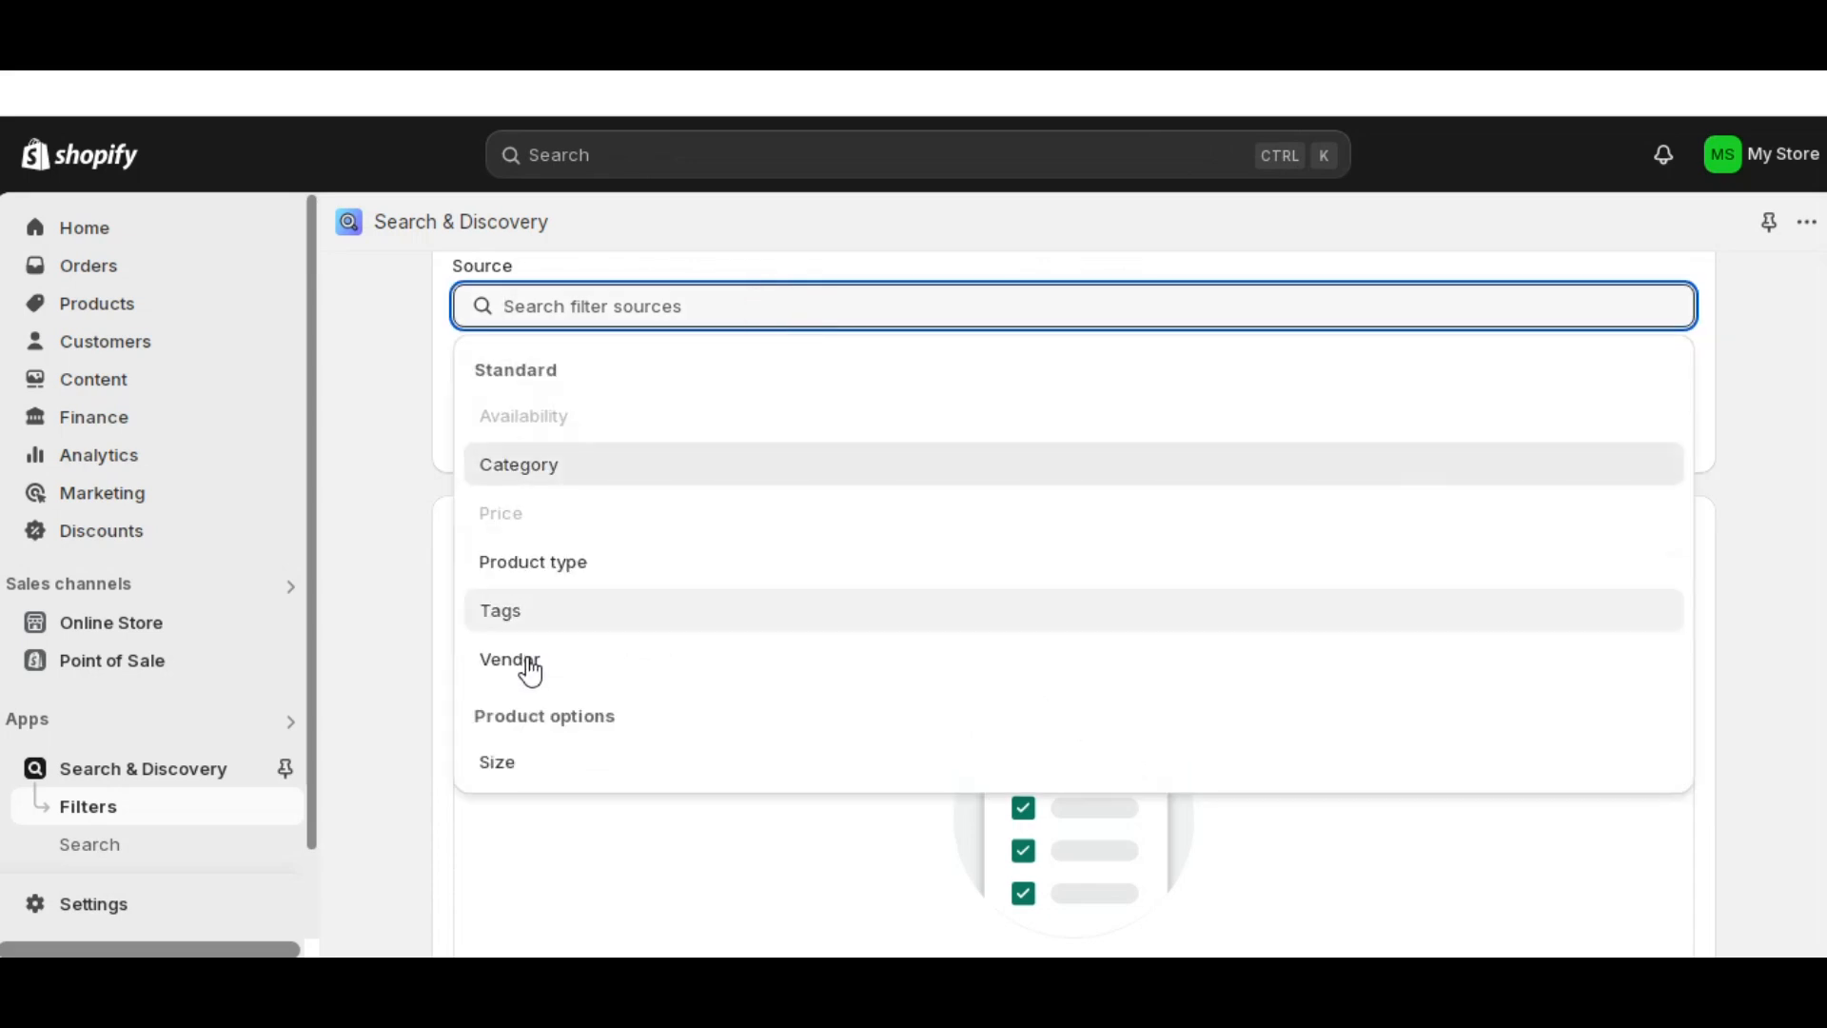
left_click(523, 620)
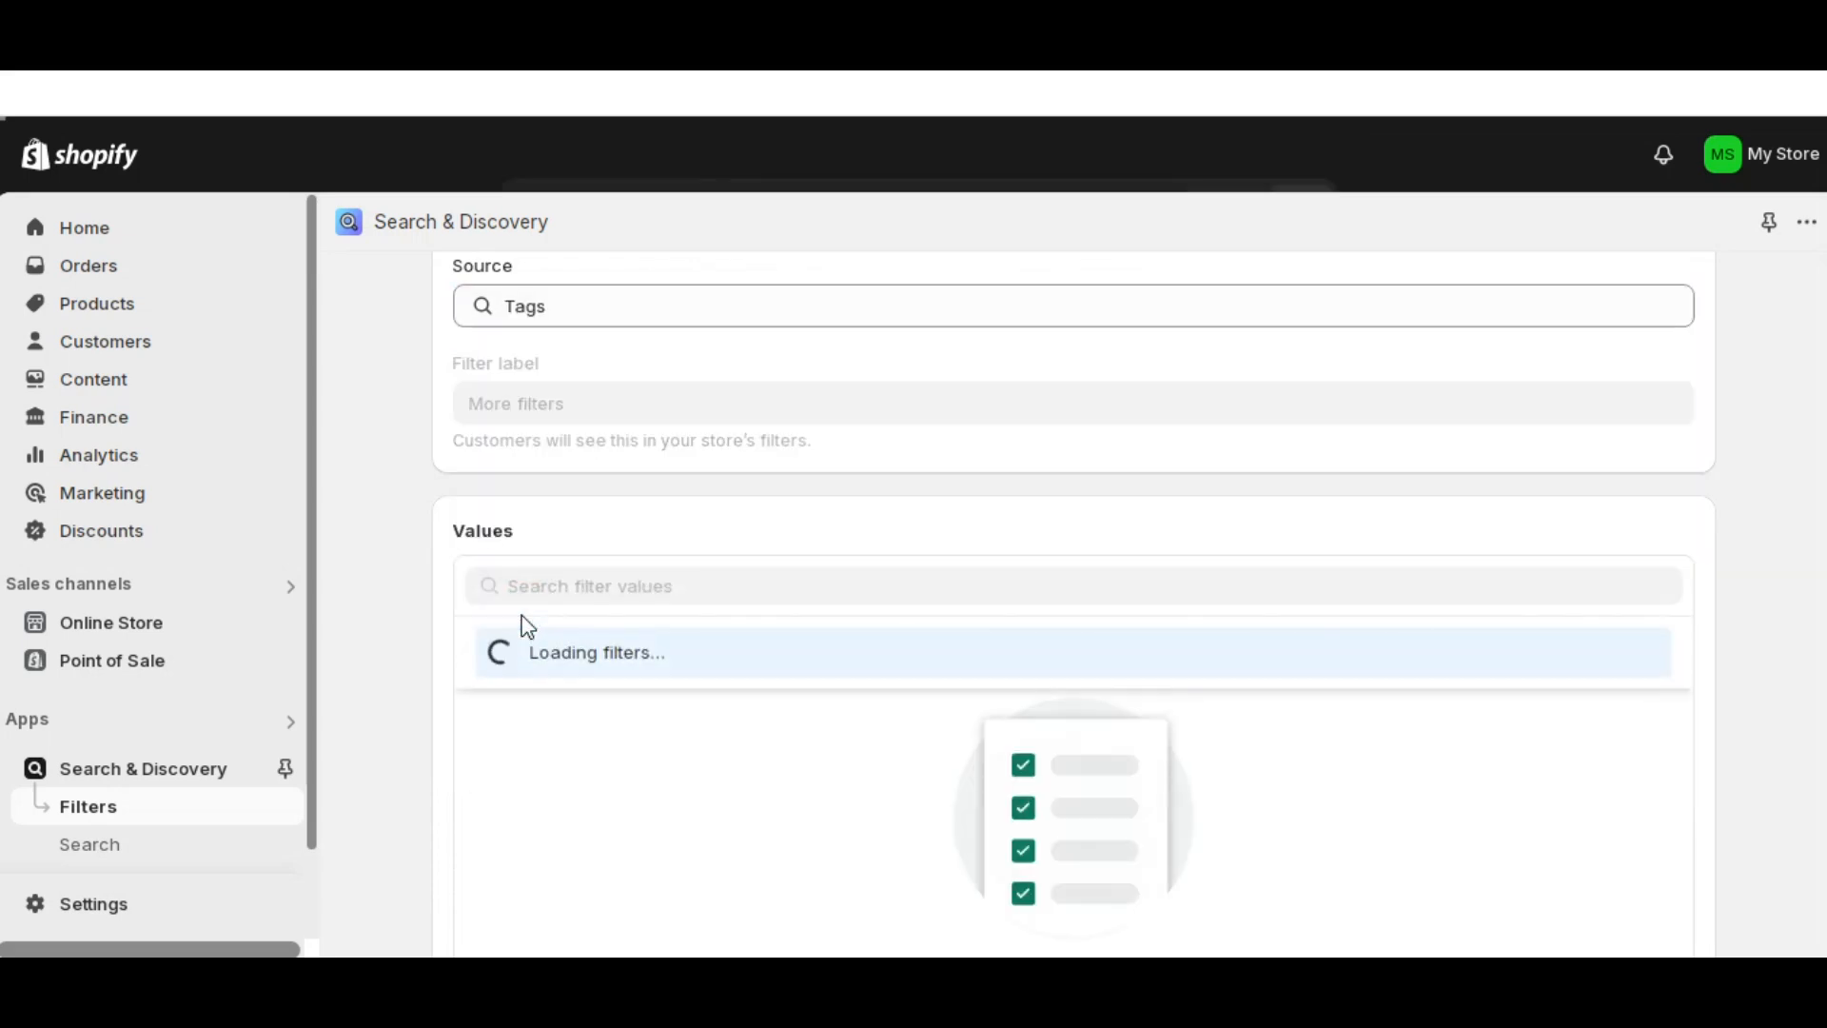
scroll(620, 657, "down", 1)
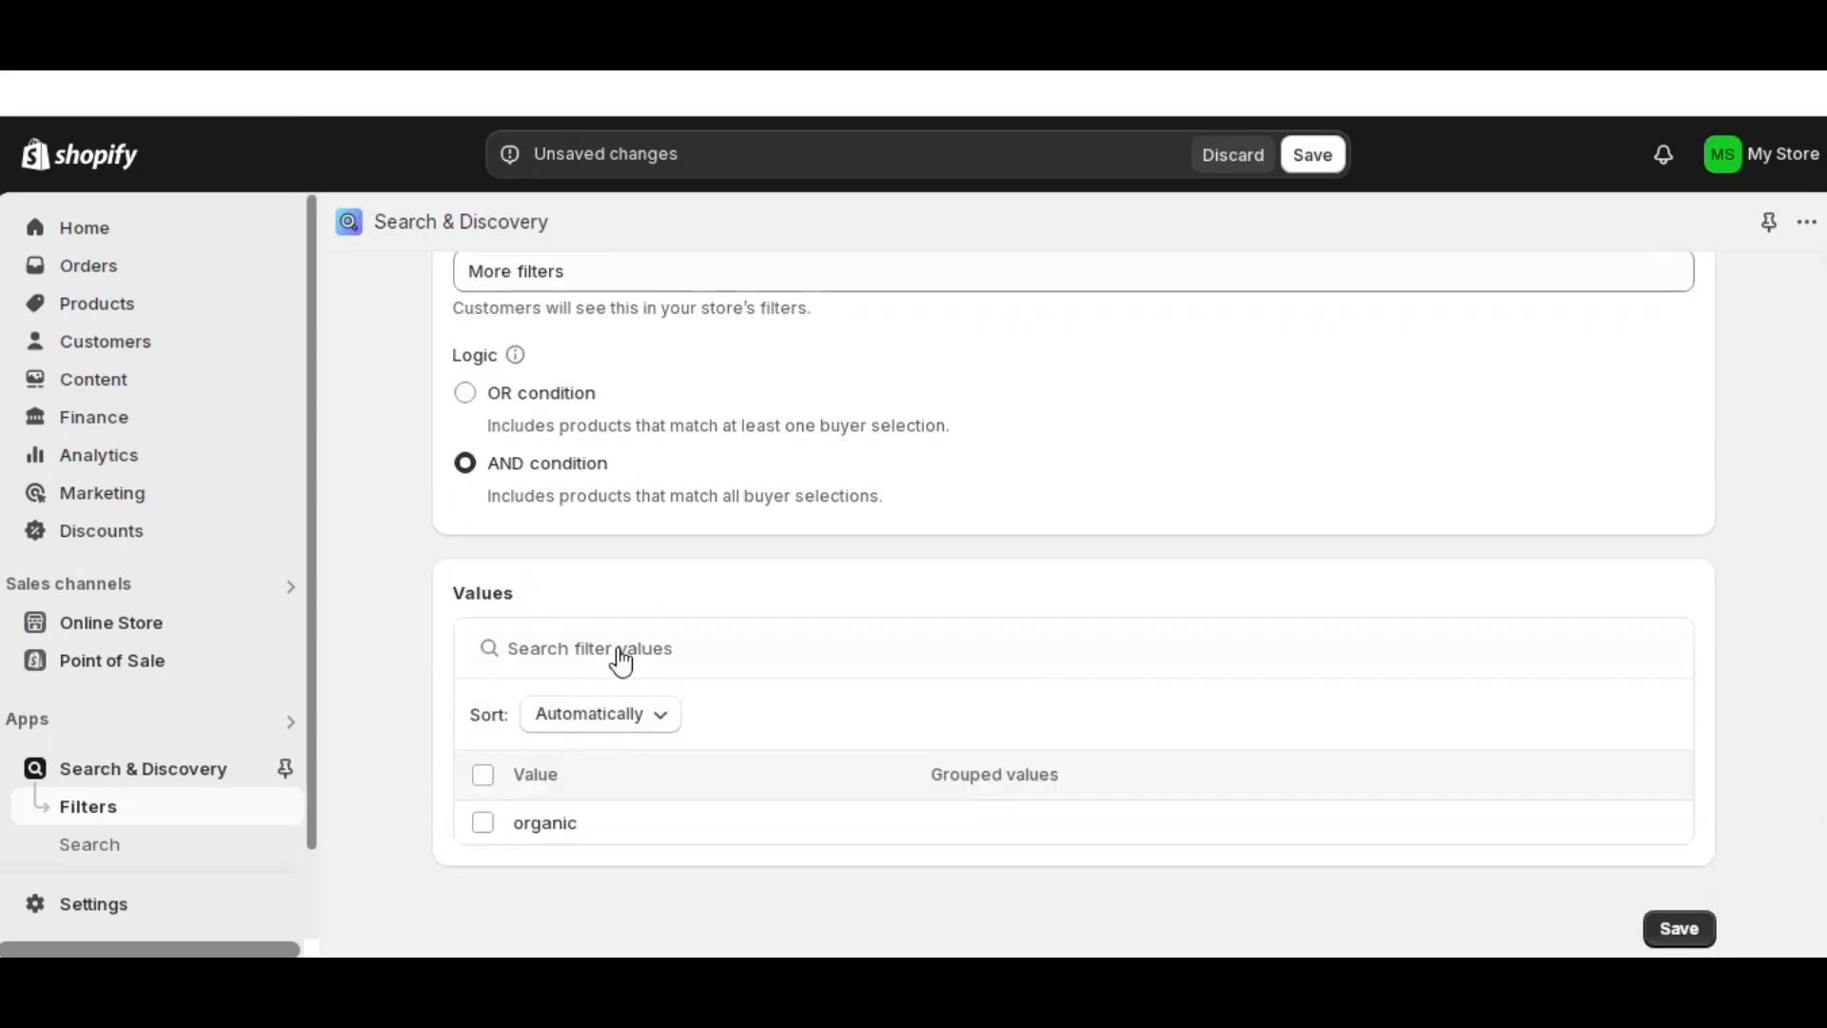
scroll(620, 659, "down", 1)
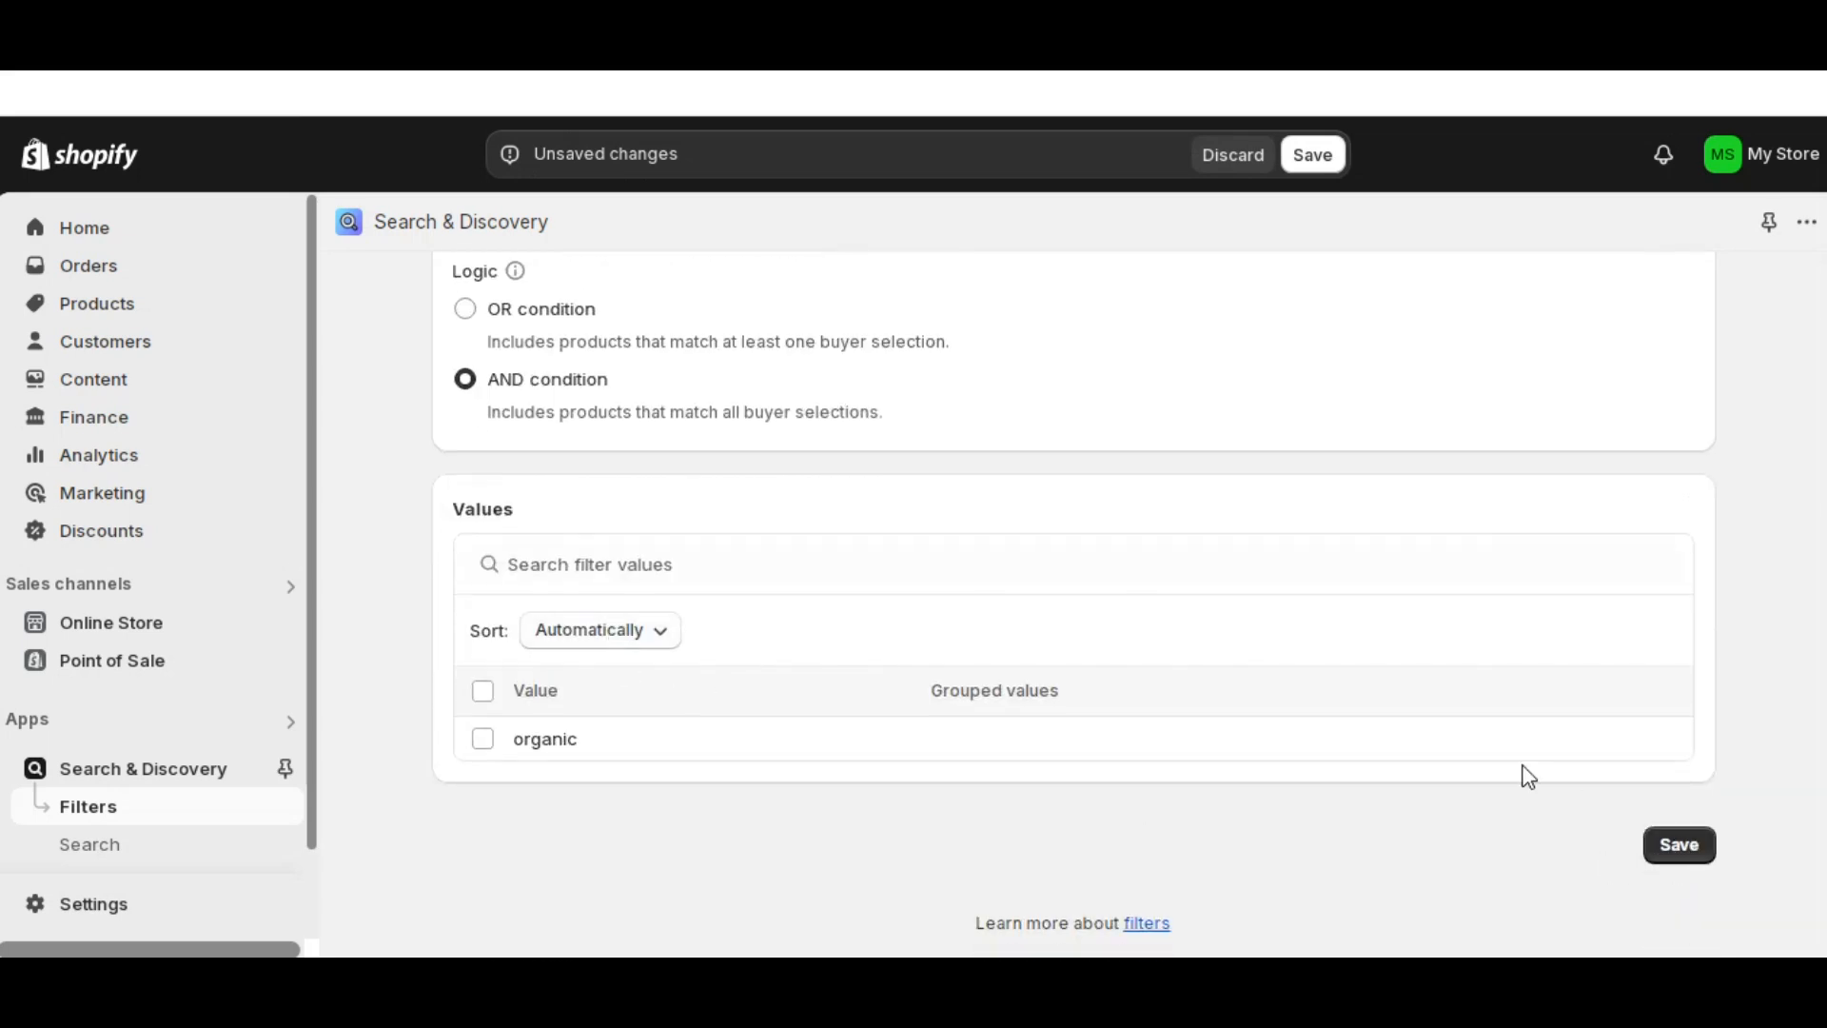
scroll(1523, 776, "up", 3)
scroll(1525, 773, "down", 2)
left_click(1681, 920)
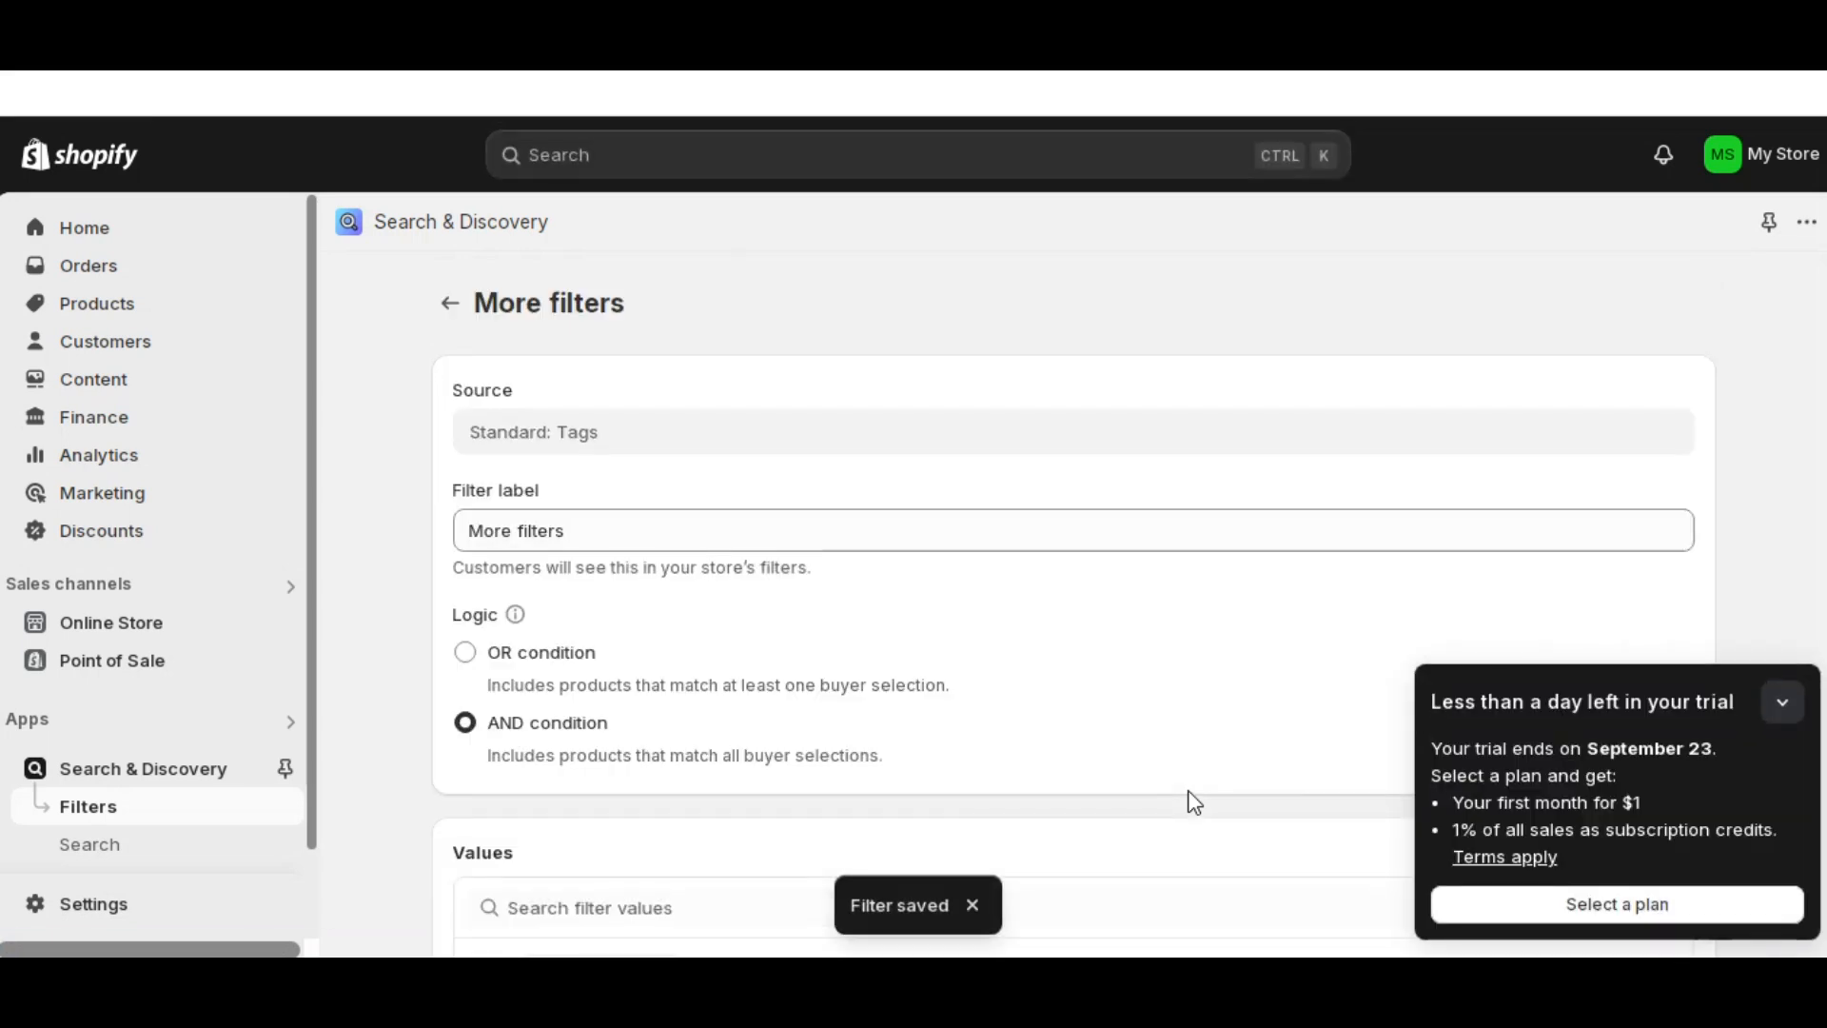
scroll(1193, 795, "down", 2)
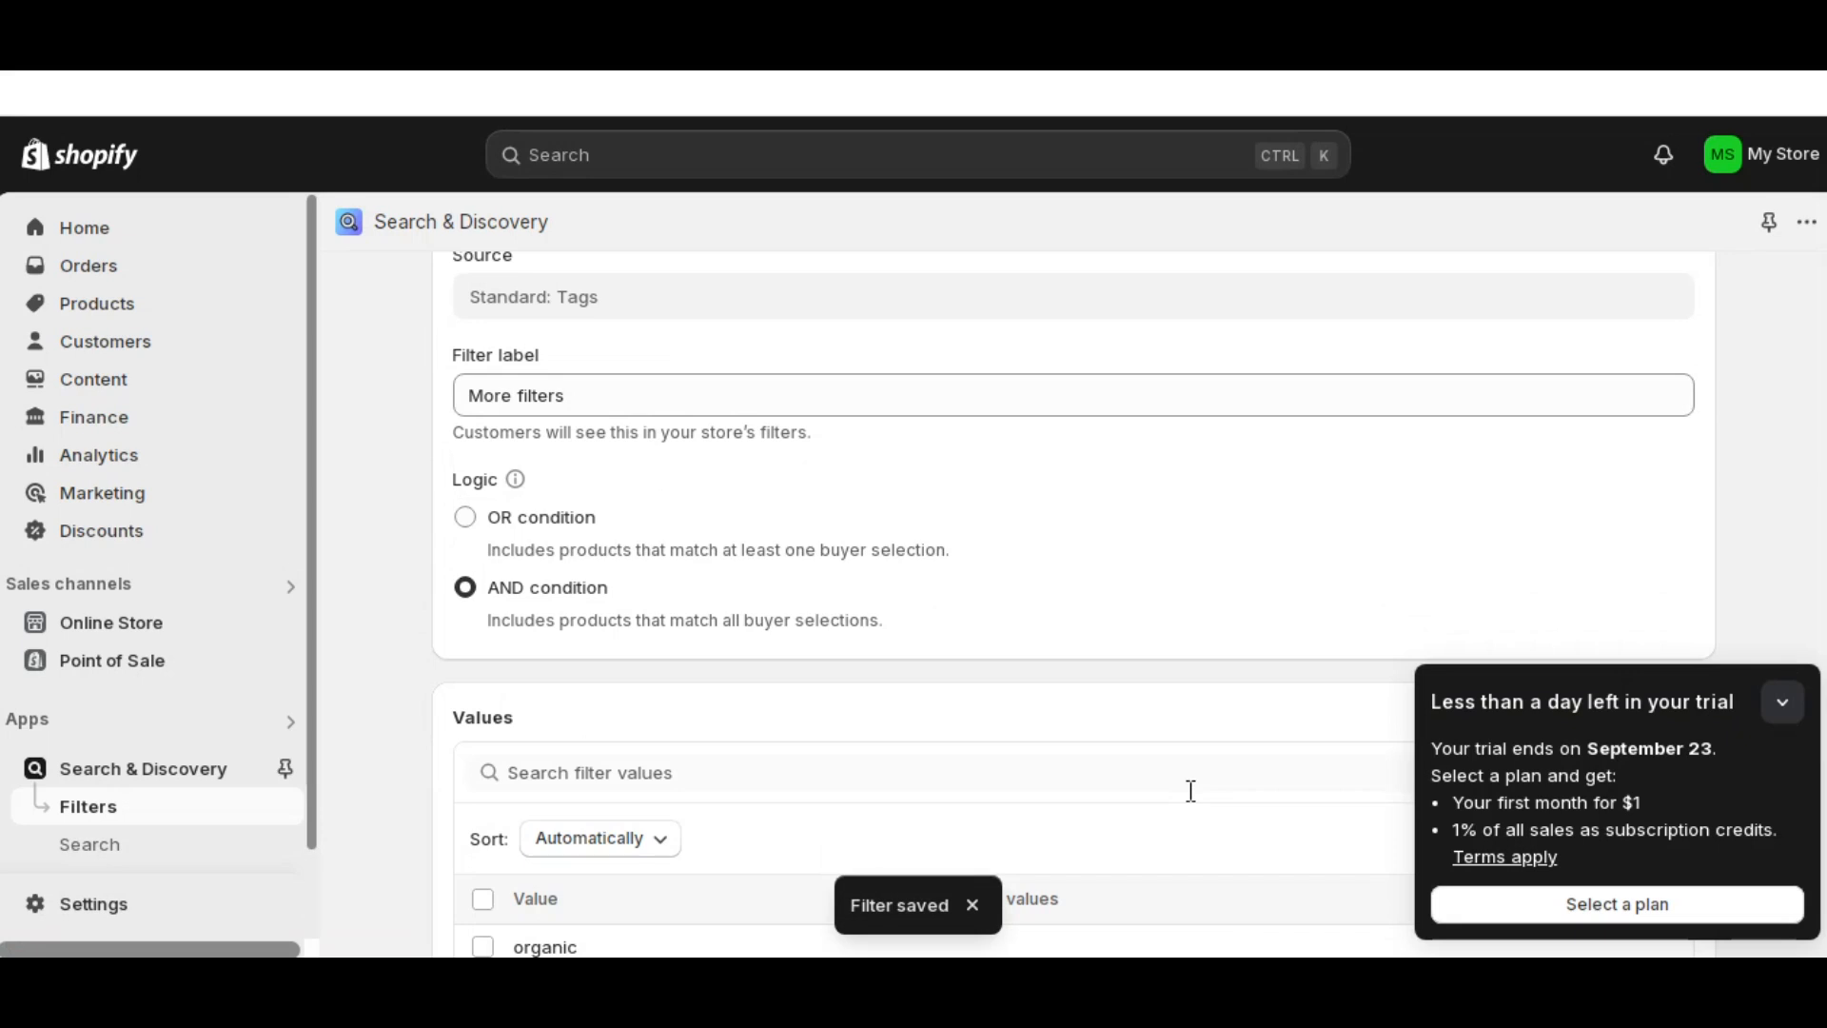
scroll(730, 686, "up", 2)
left_click(437, 303)
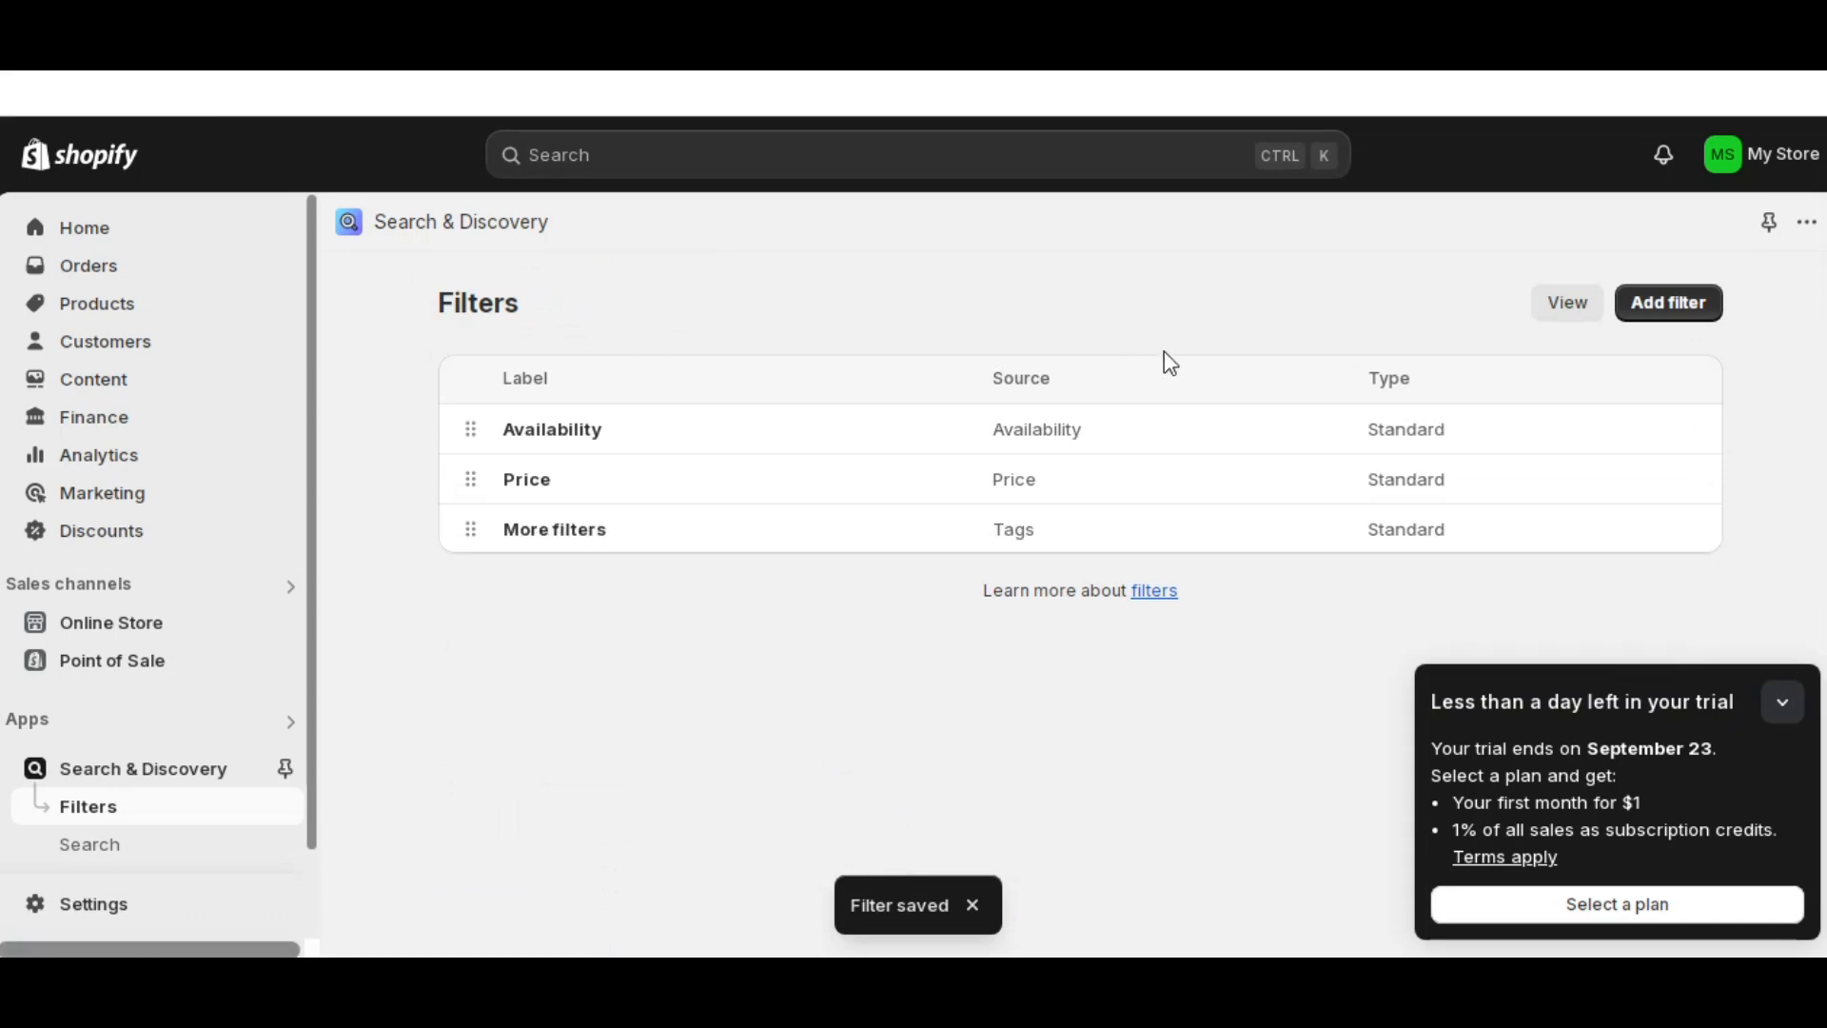
- Add and save a second filter based on the Size product option, and return to the filter list
left_click(1637, 312)
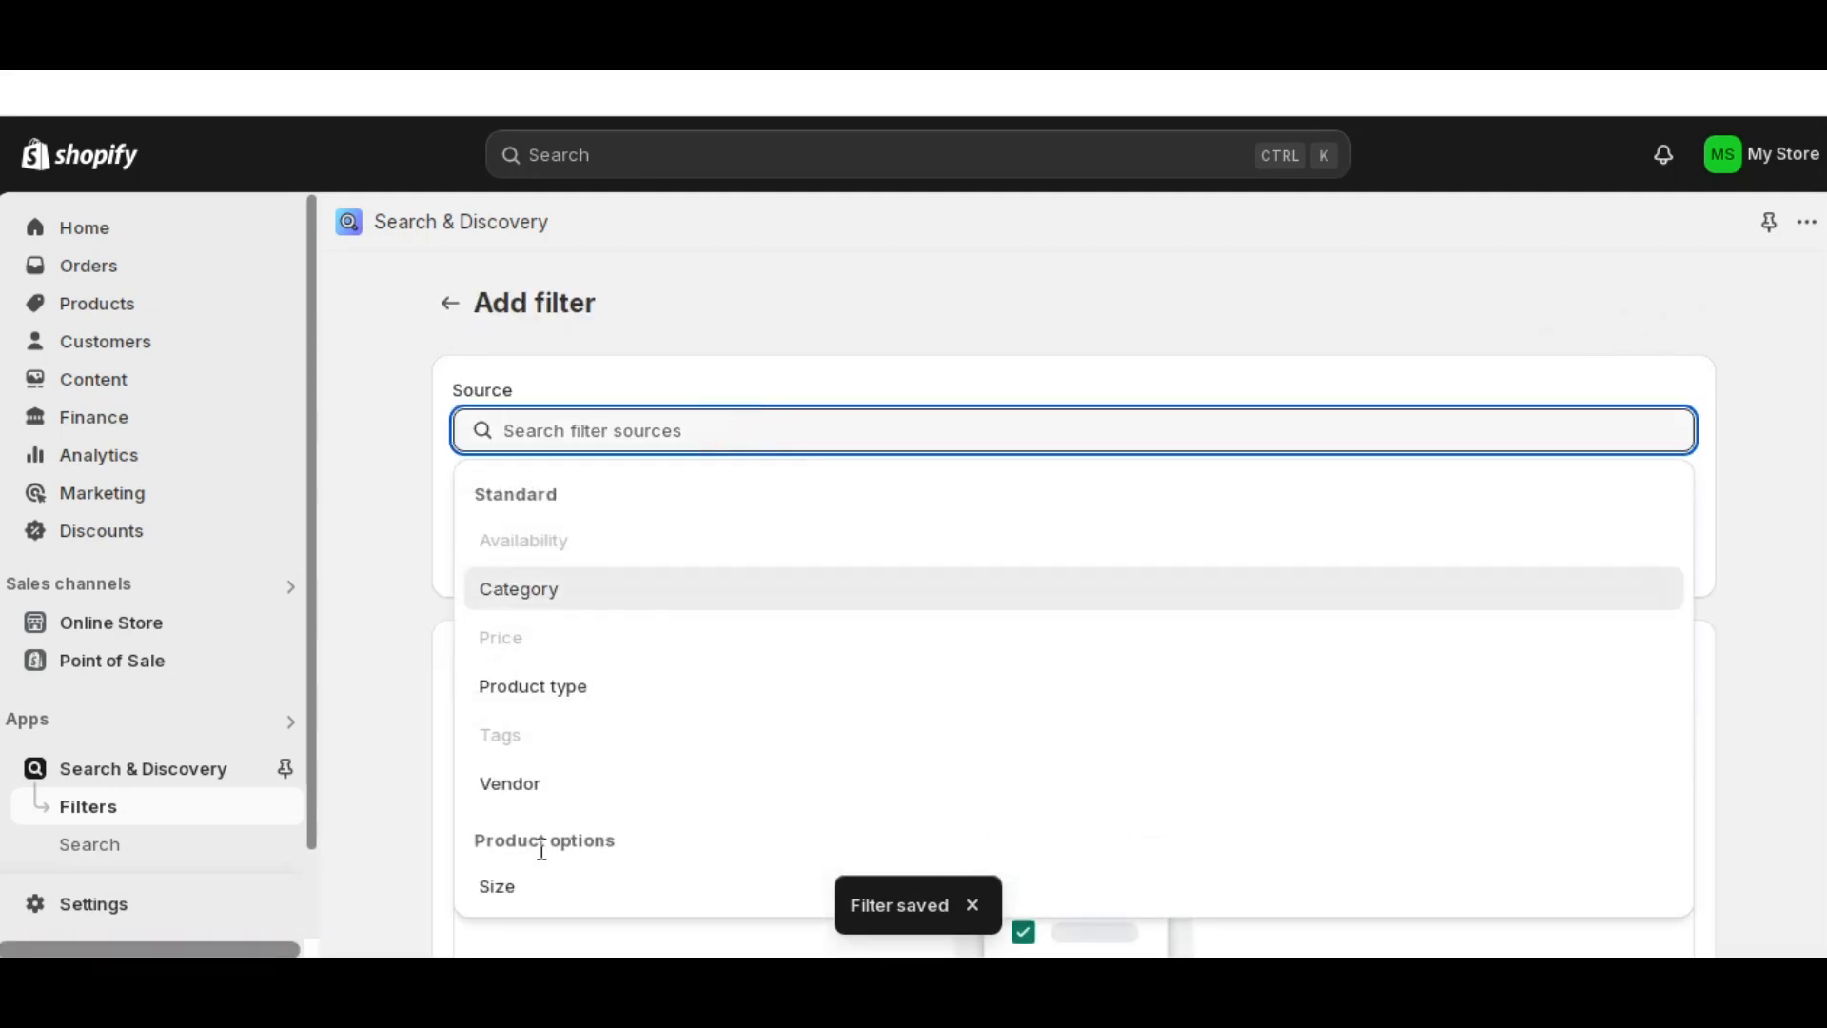
left_click(523, 893)
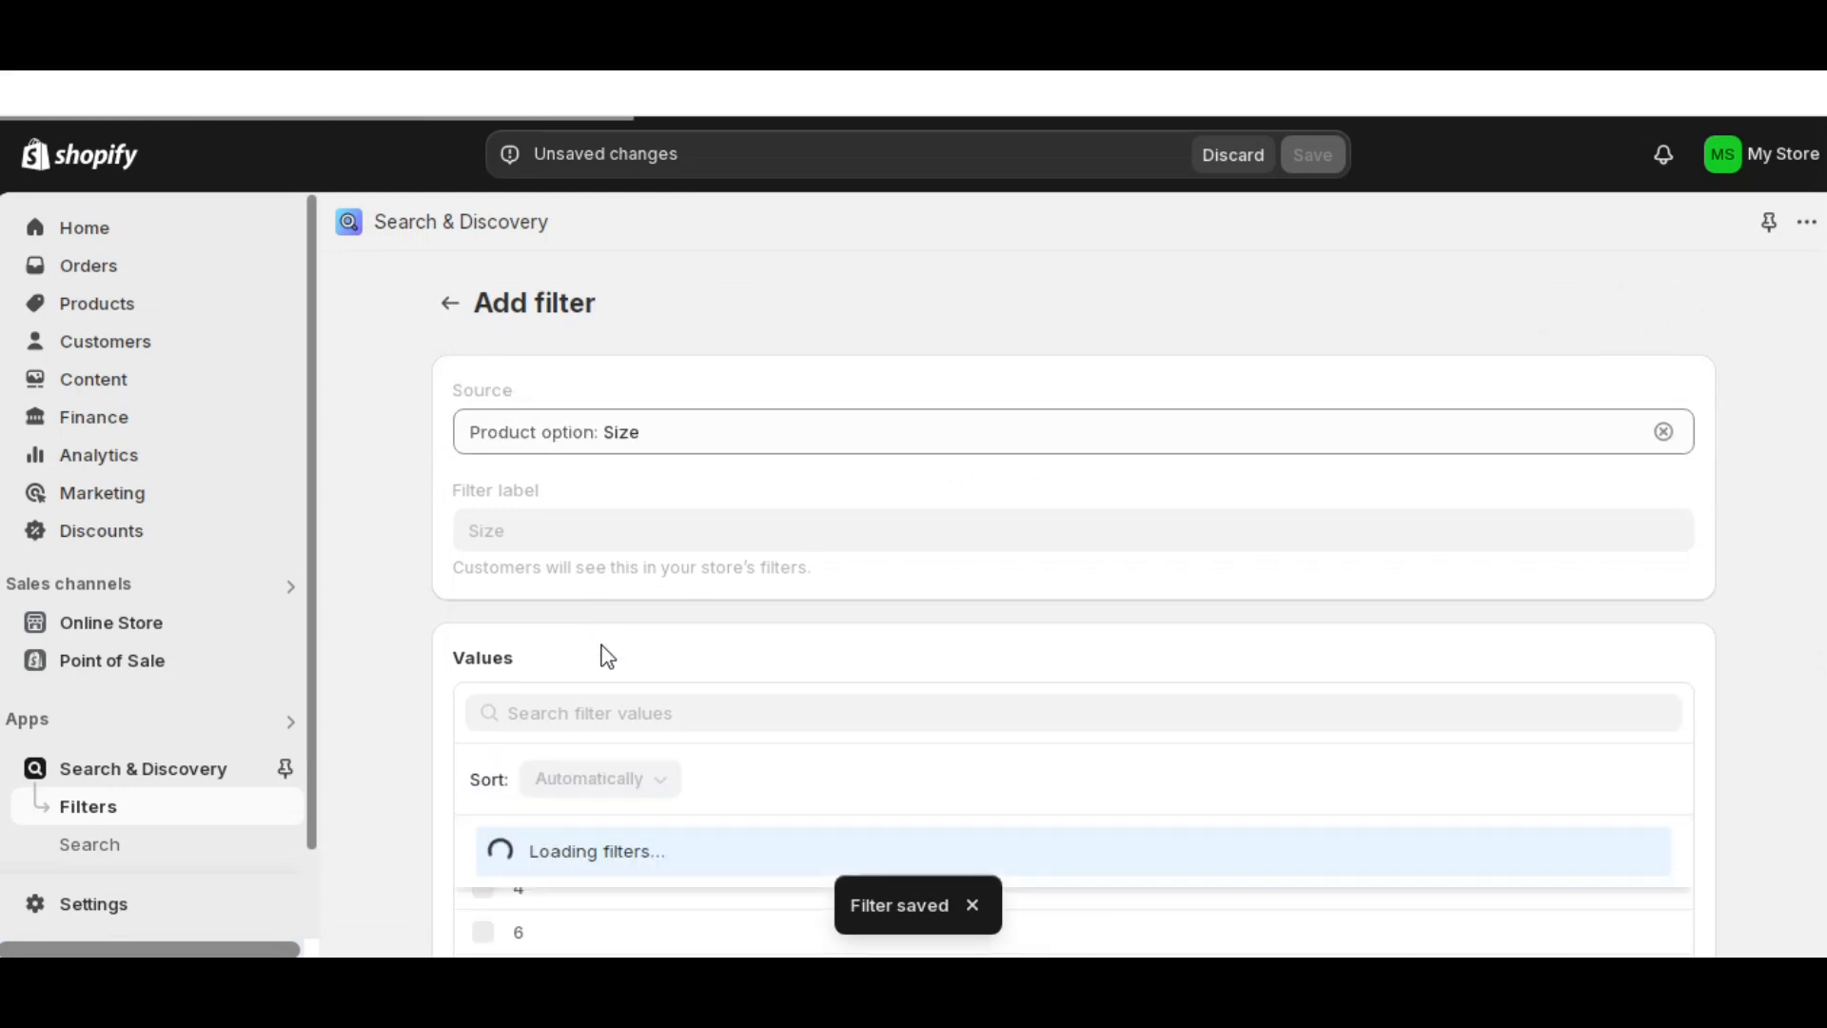
scroll(607, 657, "down", 3)
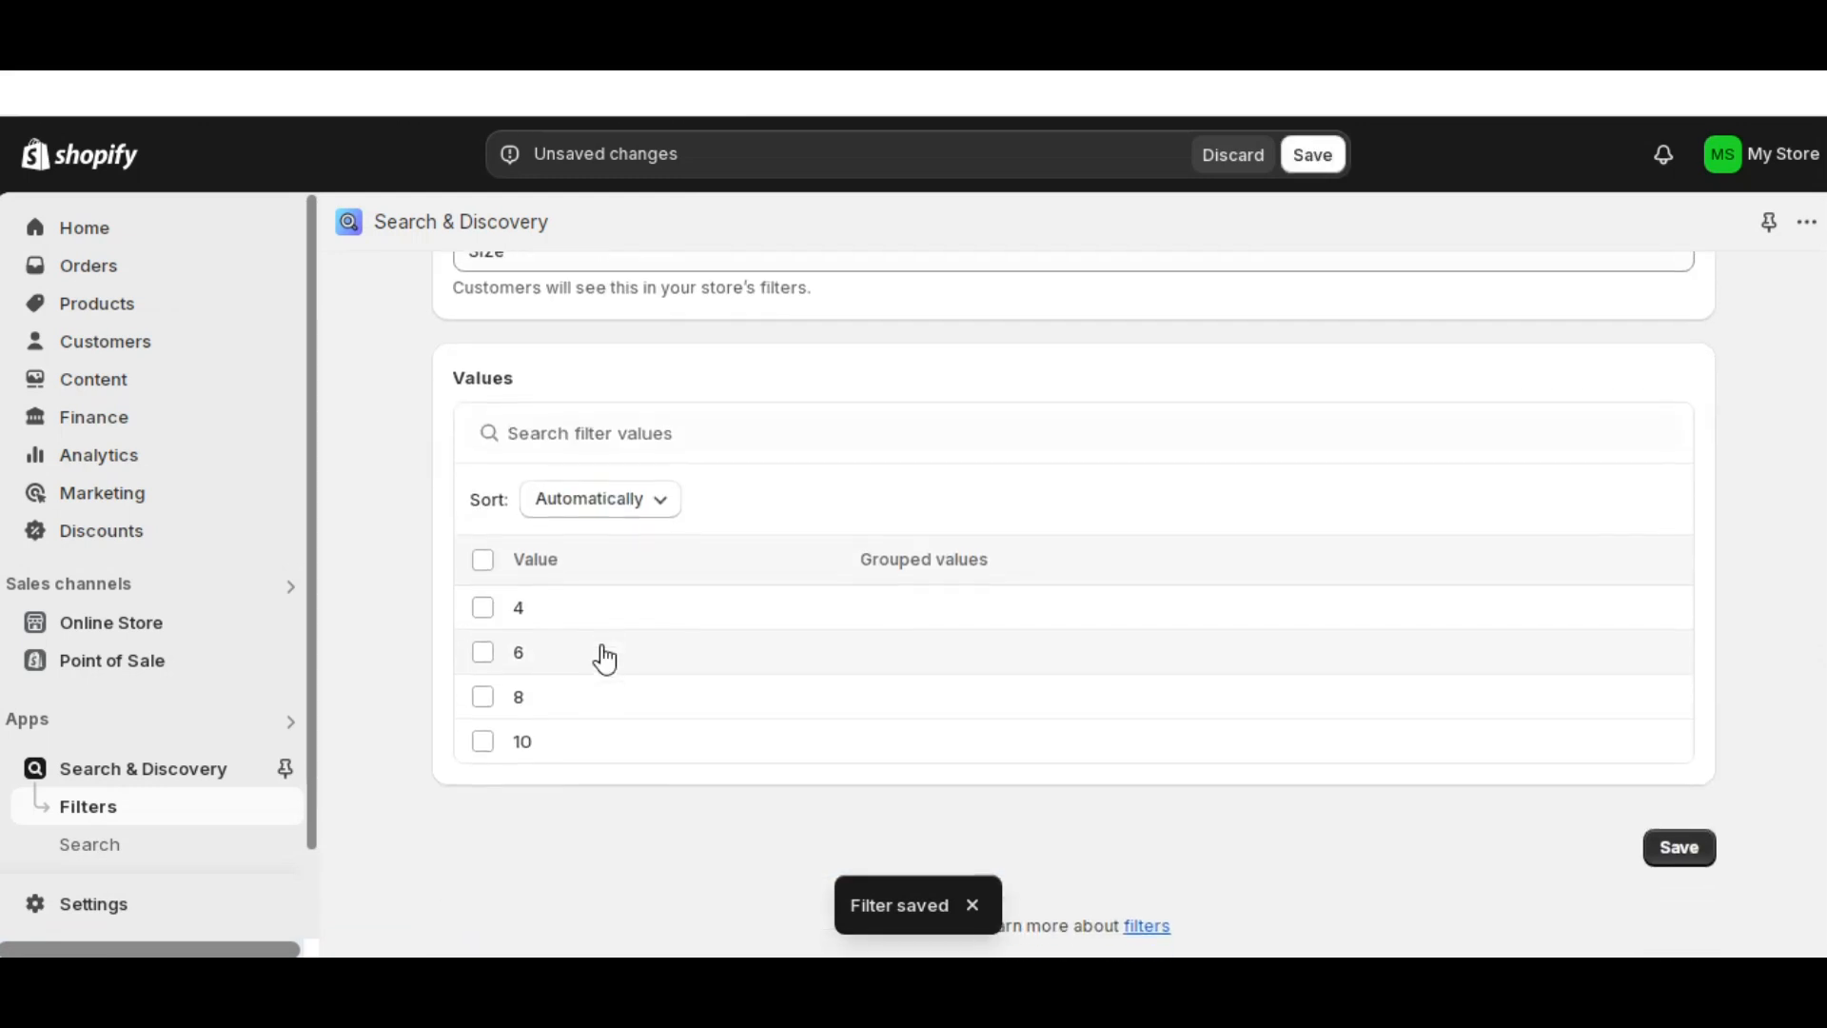
scroll(999, 640, "up", 4)
scroll(1459, 636, "down", 5)
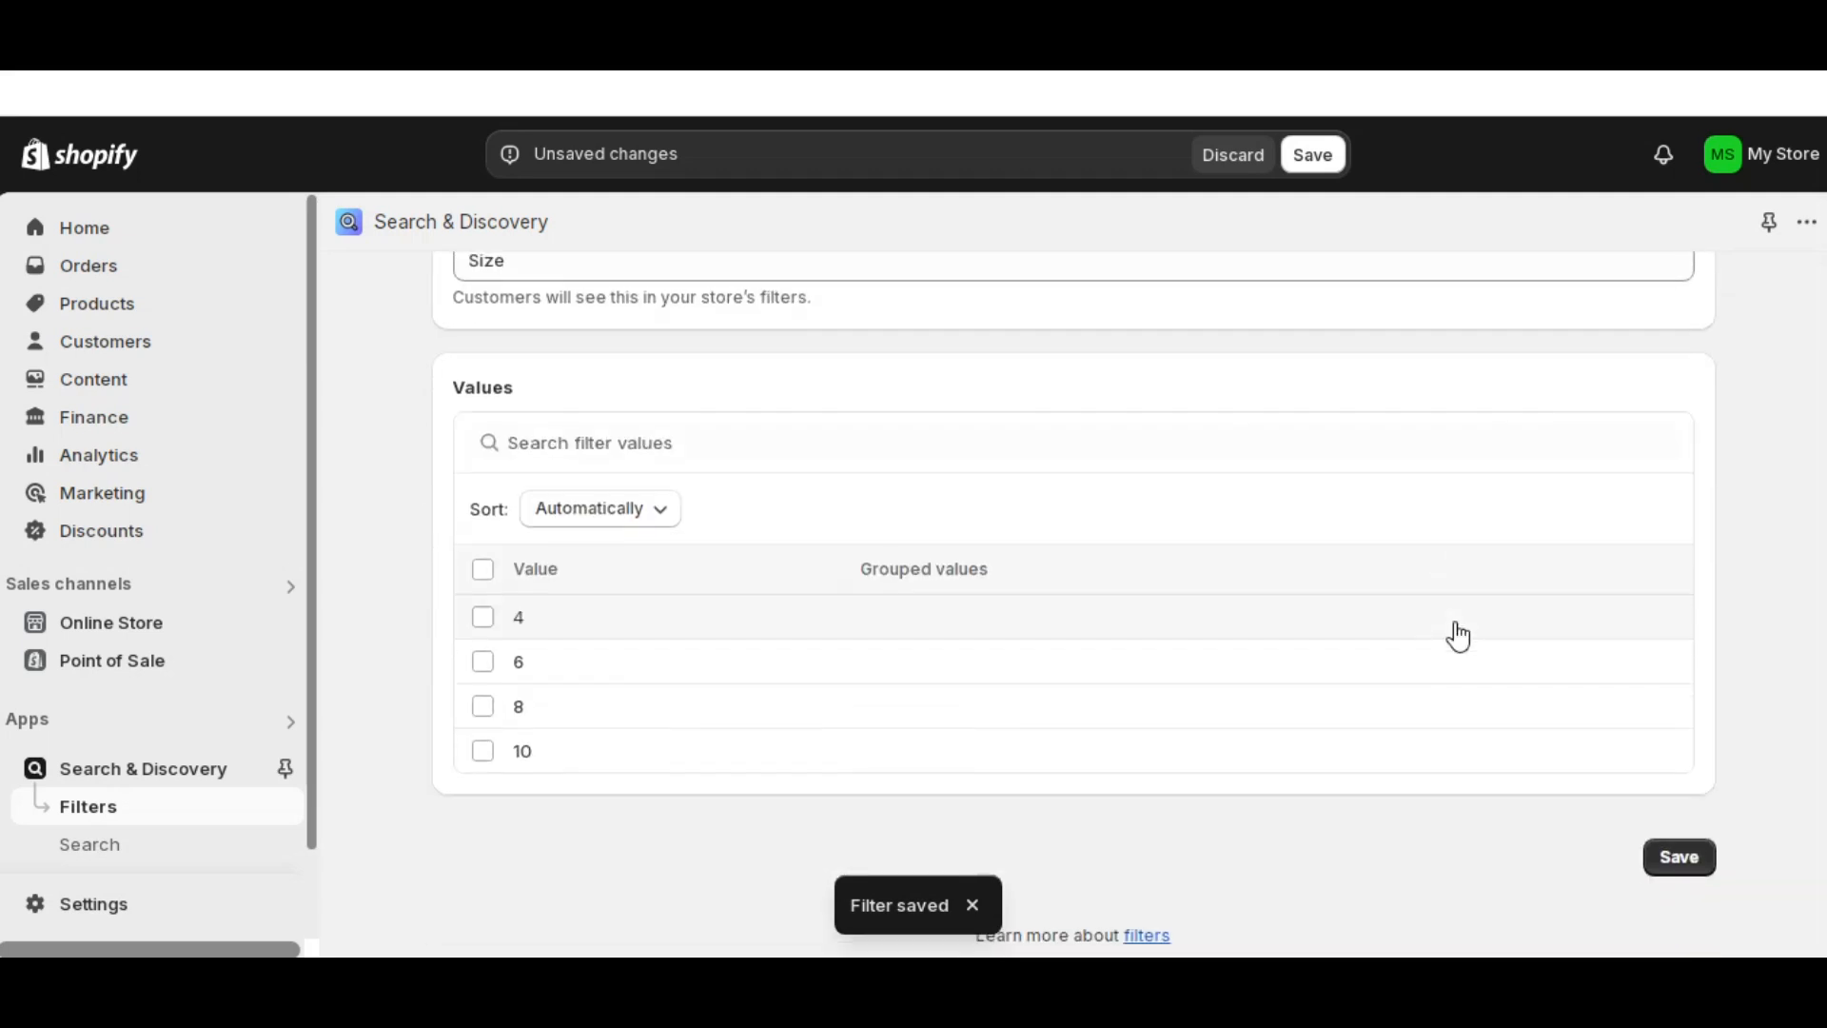
left_click(1321, 154)
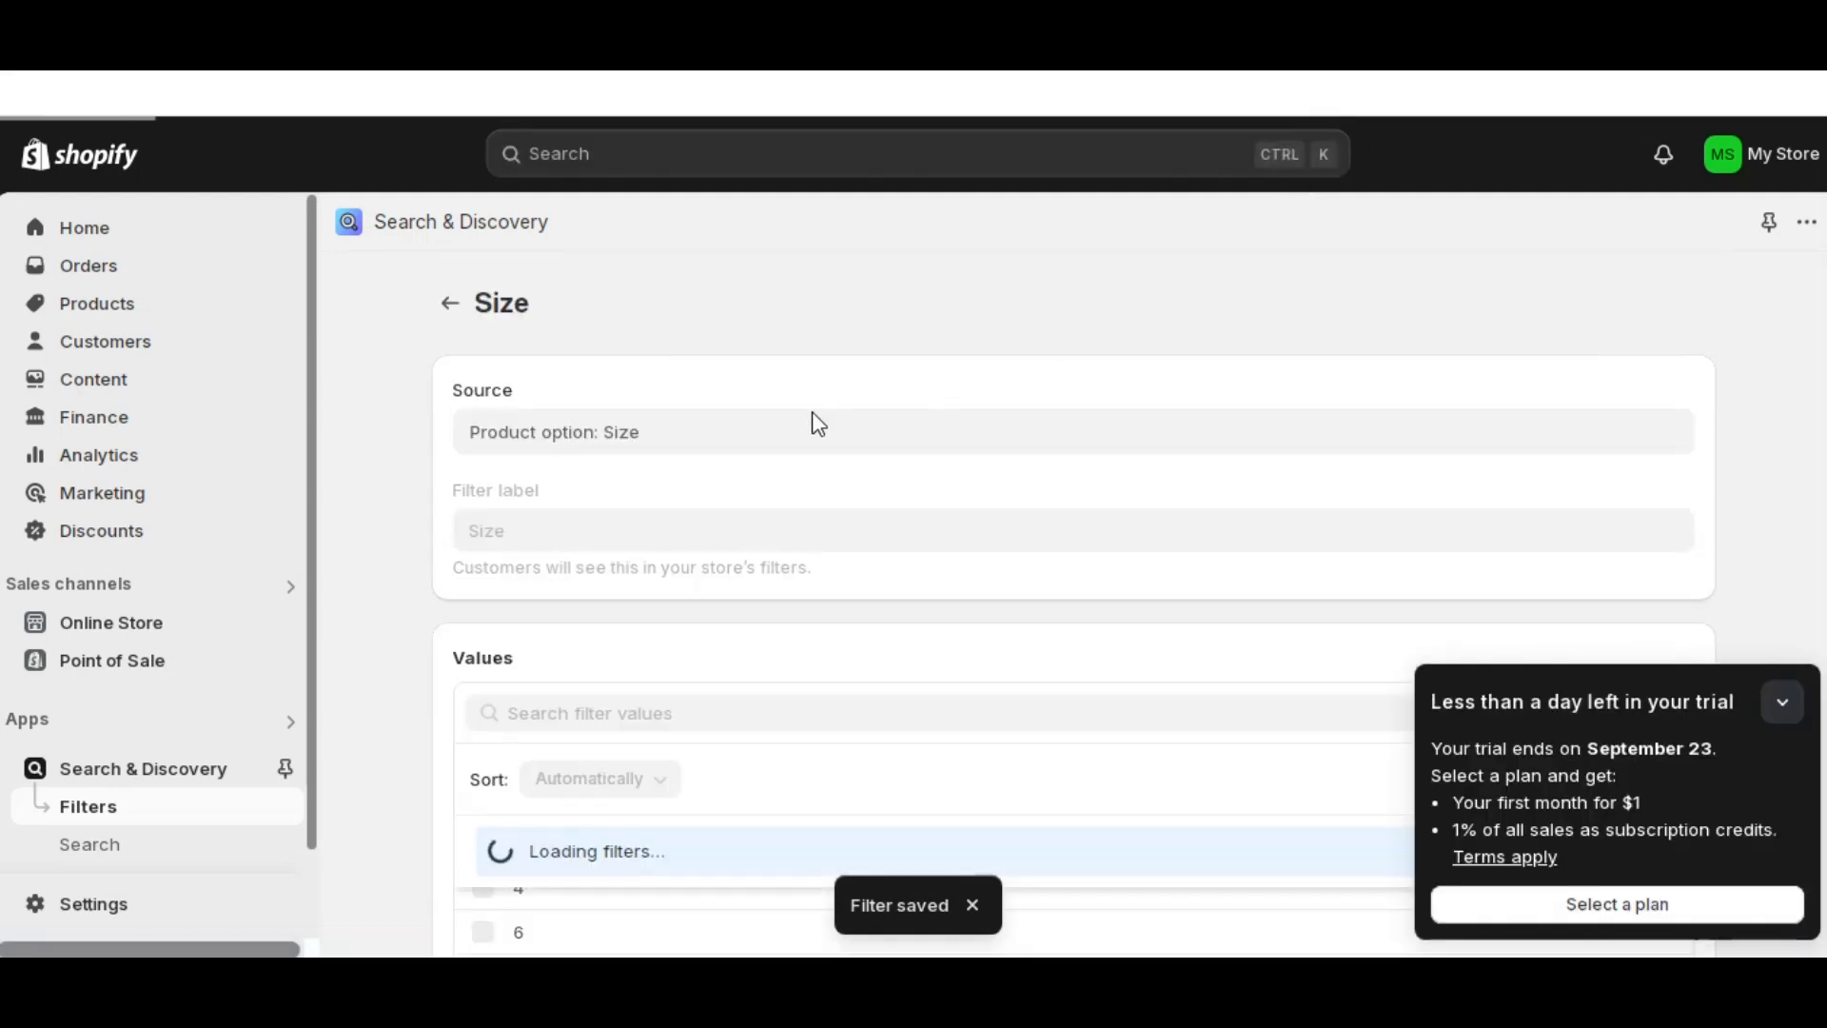
left_click(447, 305)
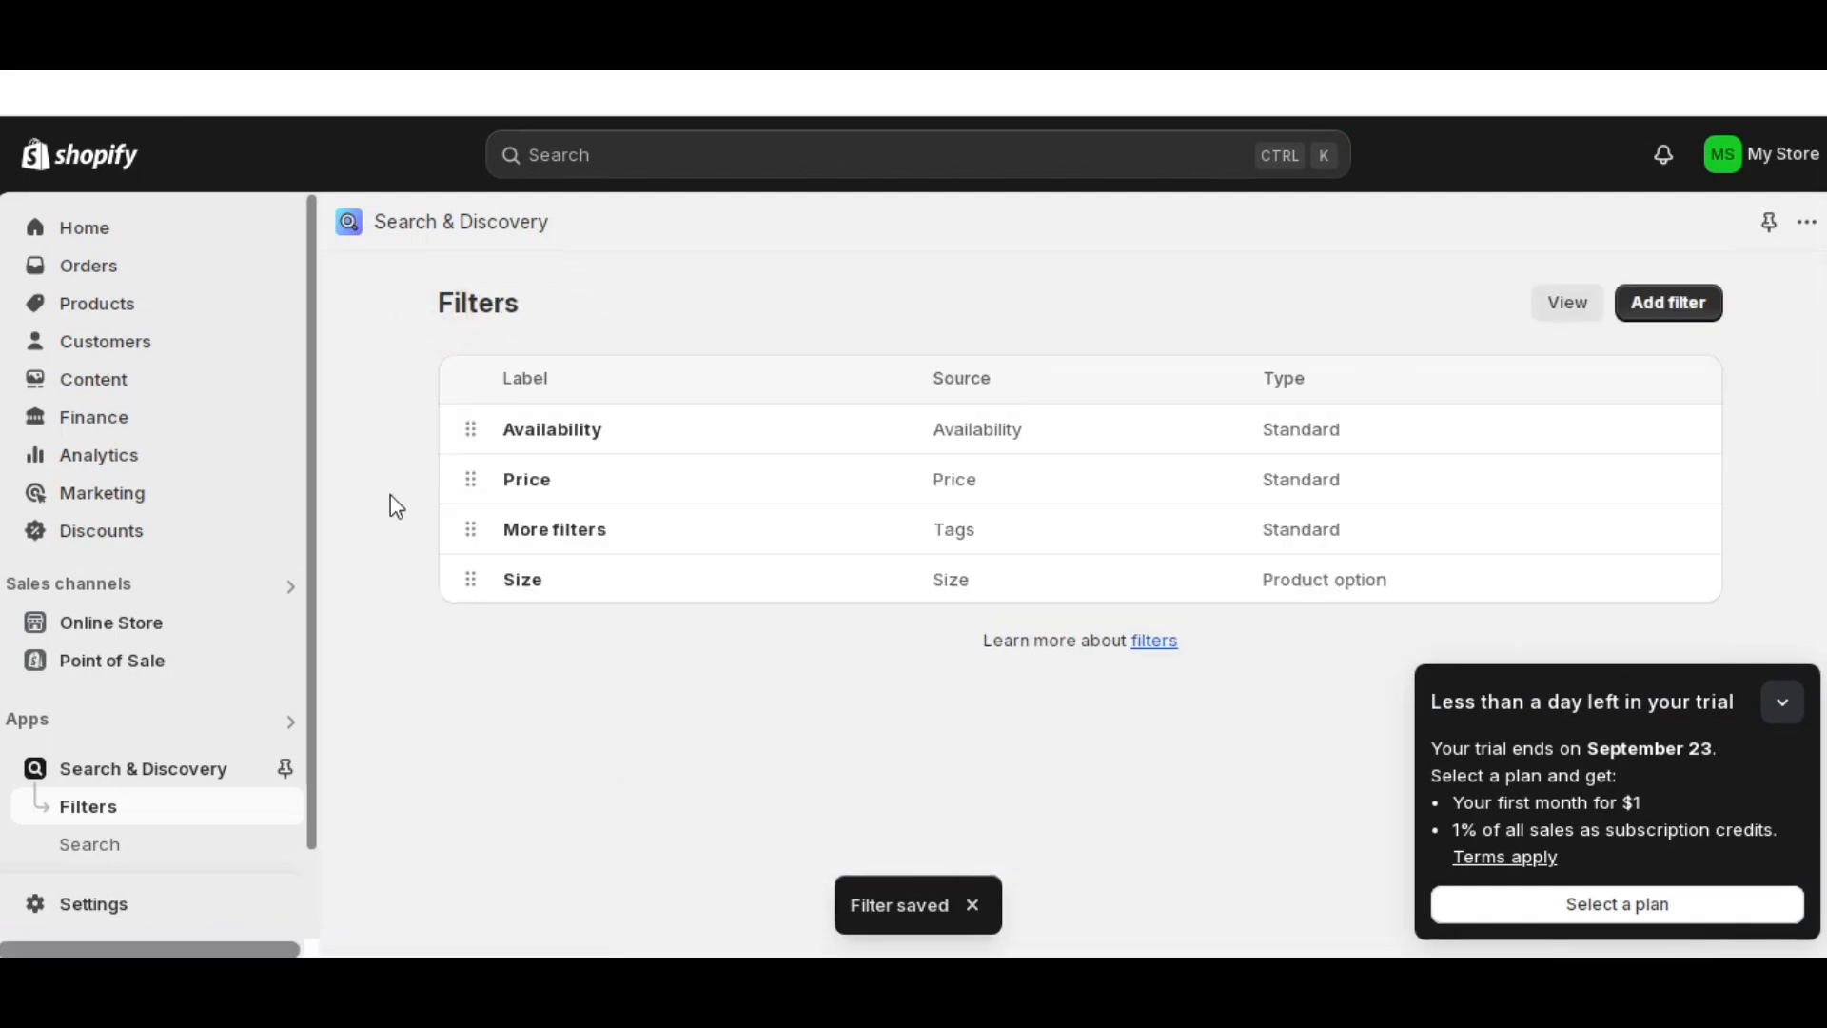
- Move the Size filter above More filters and save the new filter order
left_click_drag(470, 580, 473, 528)
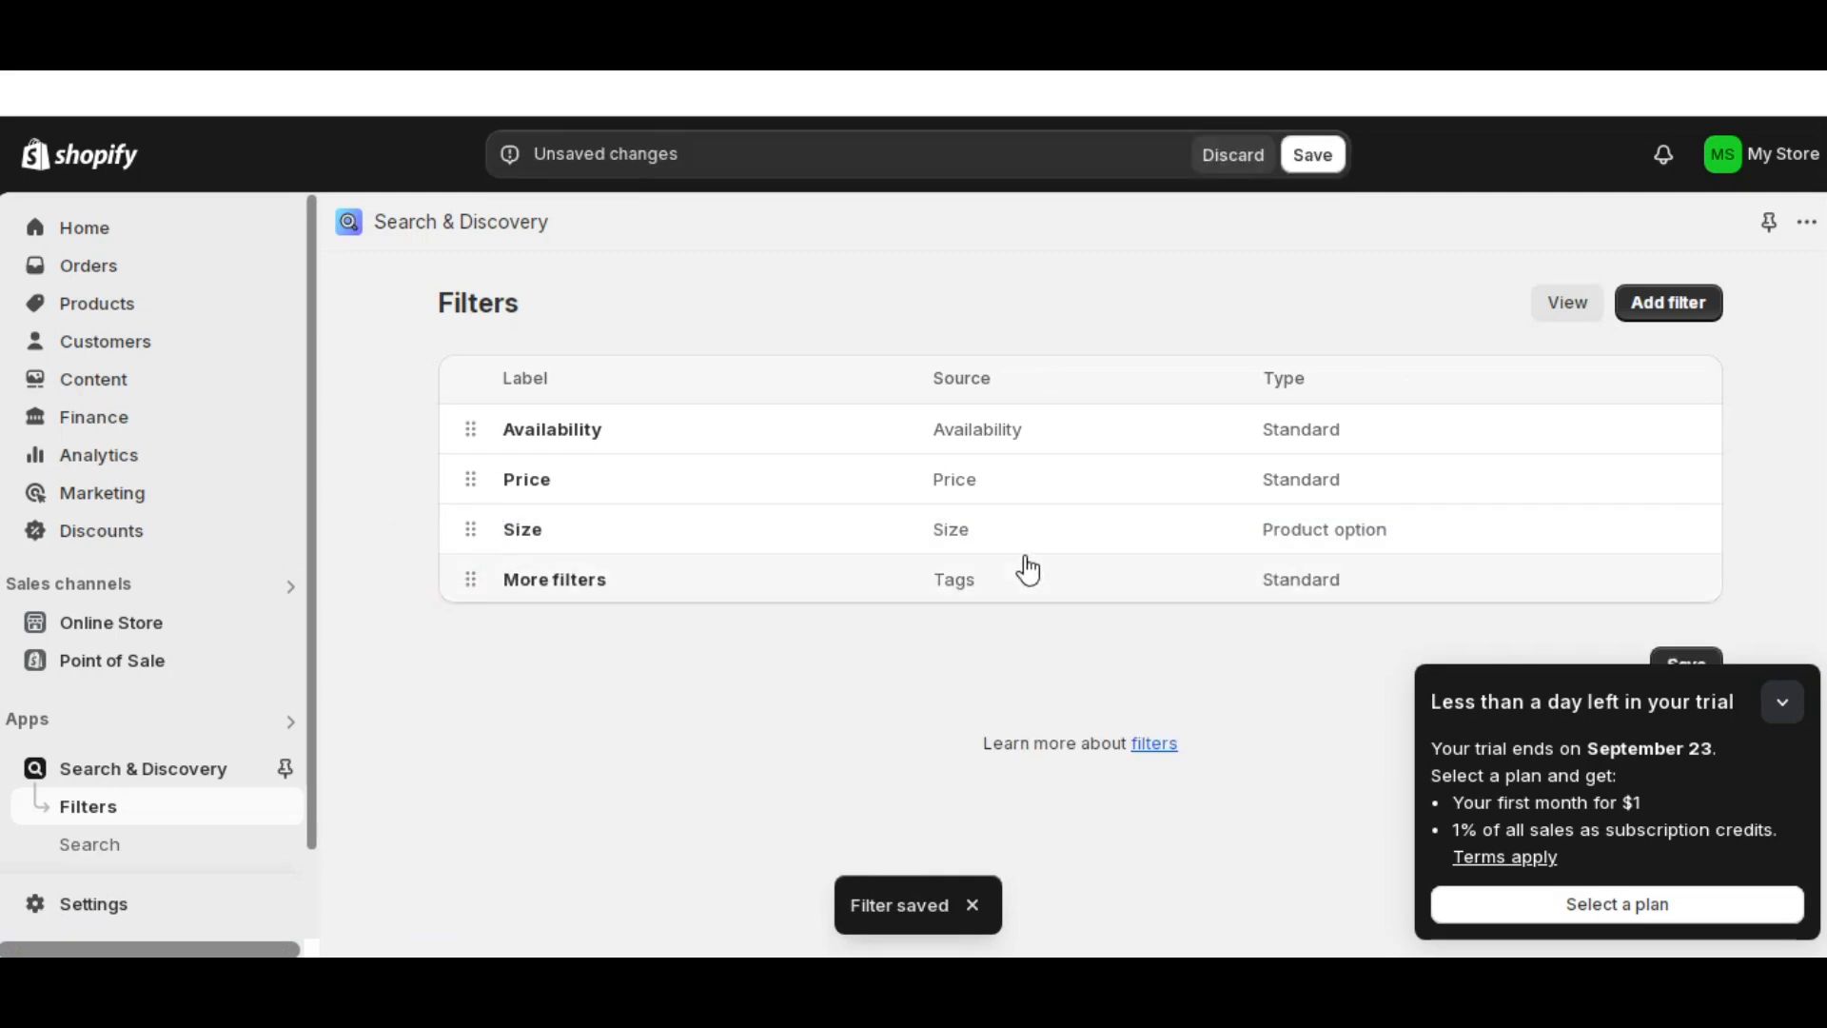
left_click(1782, 702)
left_click(1689, 669)
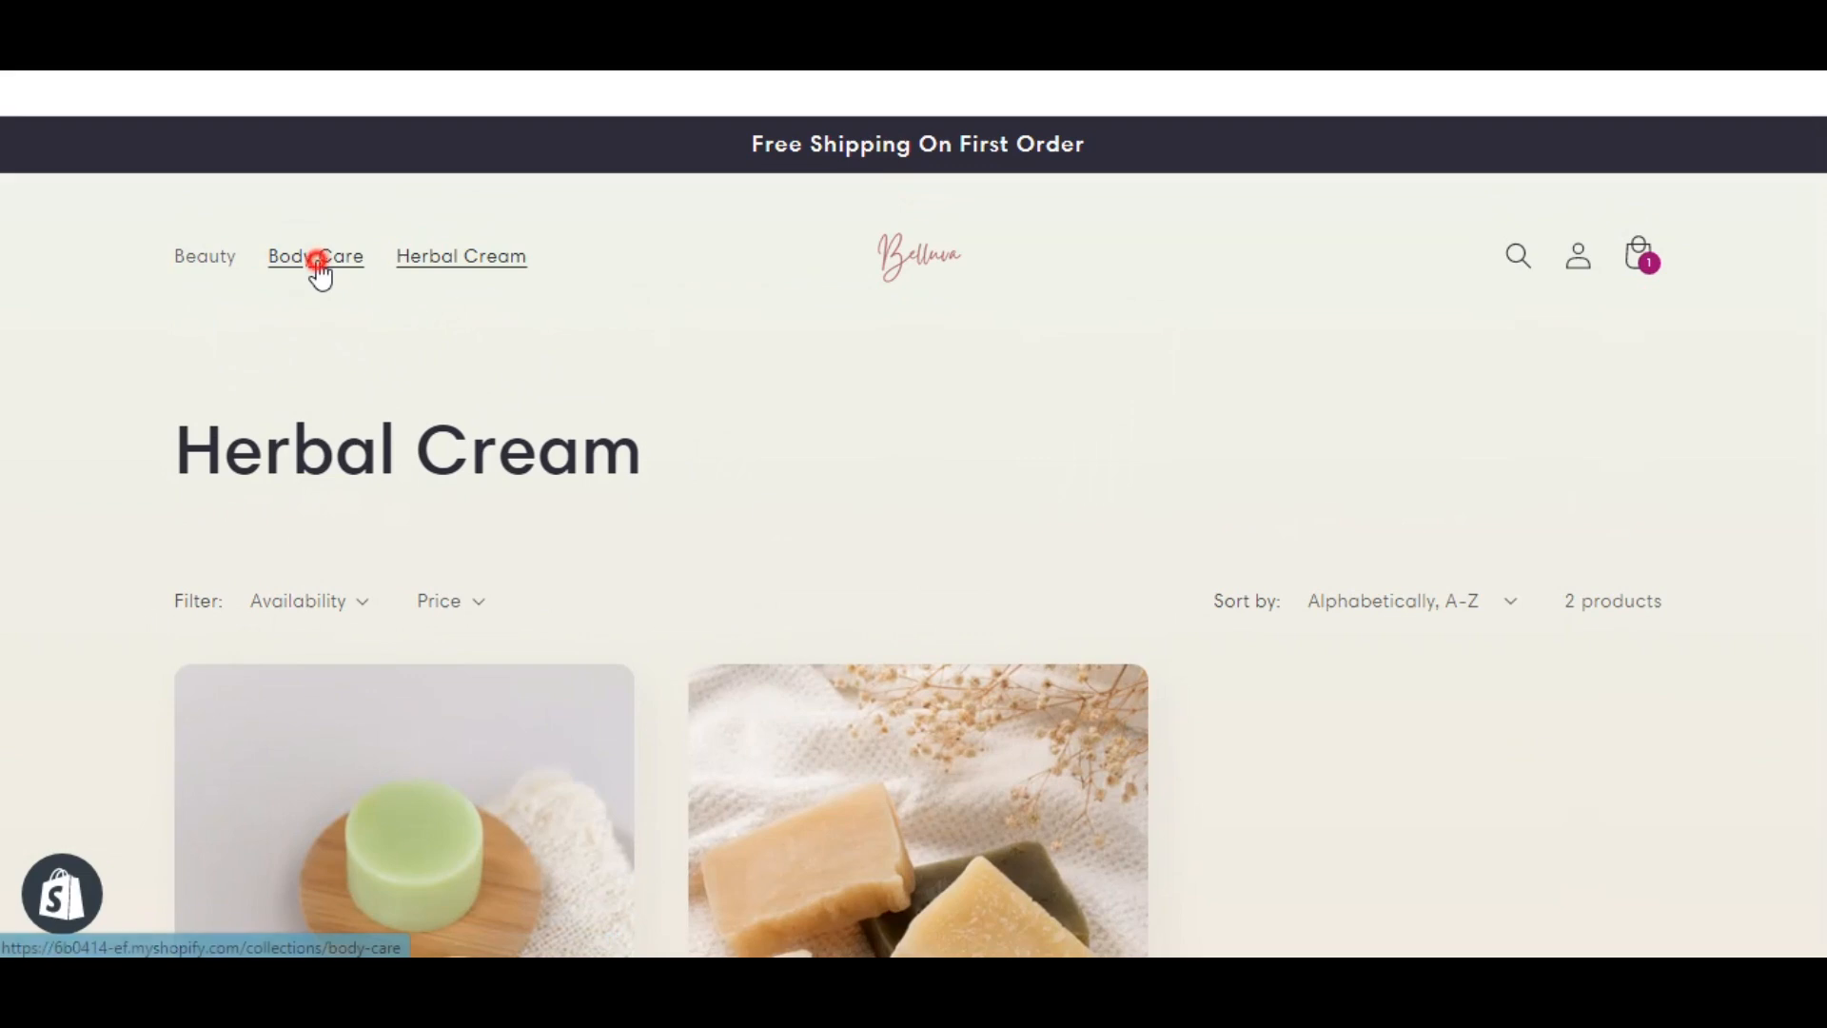
- Check the new filters on the storefront's Body Care collection by filtering its products by size 4
left_click(319, 270)
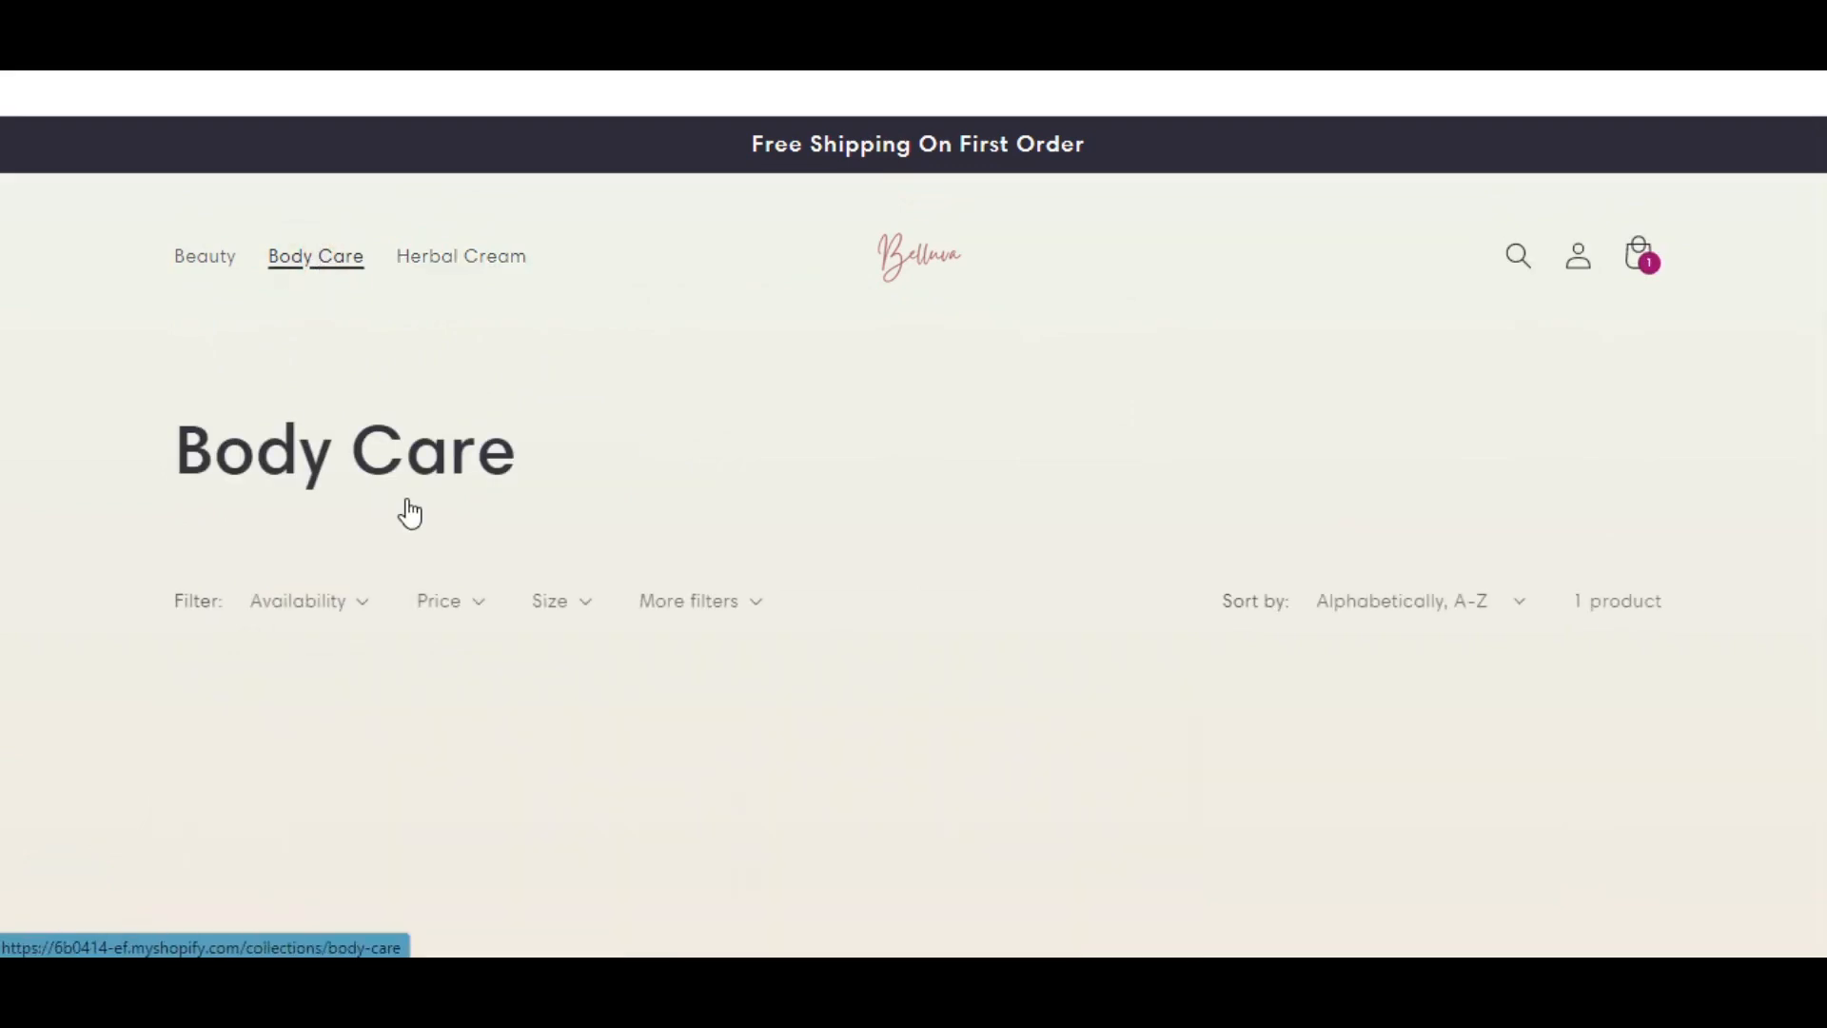
scroll(510, 488, "down", 1)
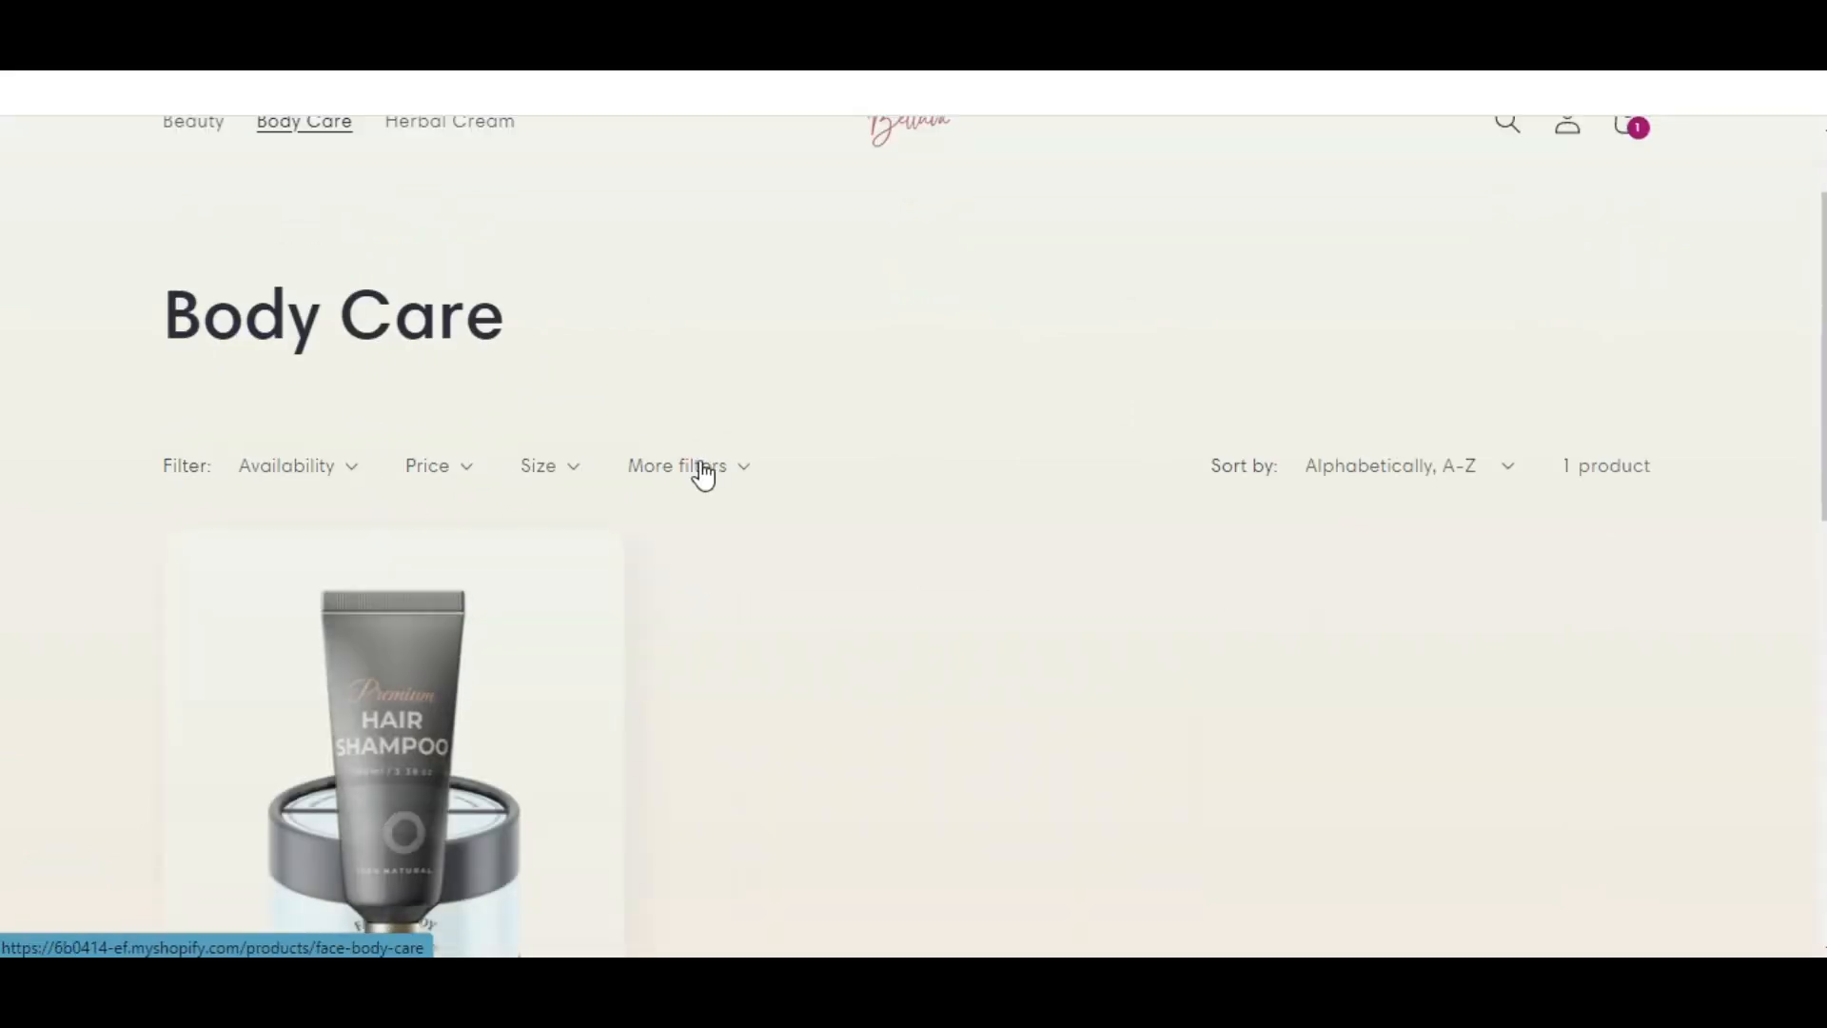
left_click(537, 470)
left_click(552, 620)
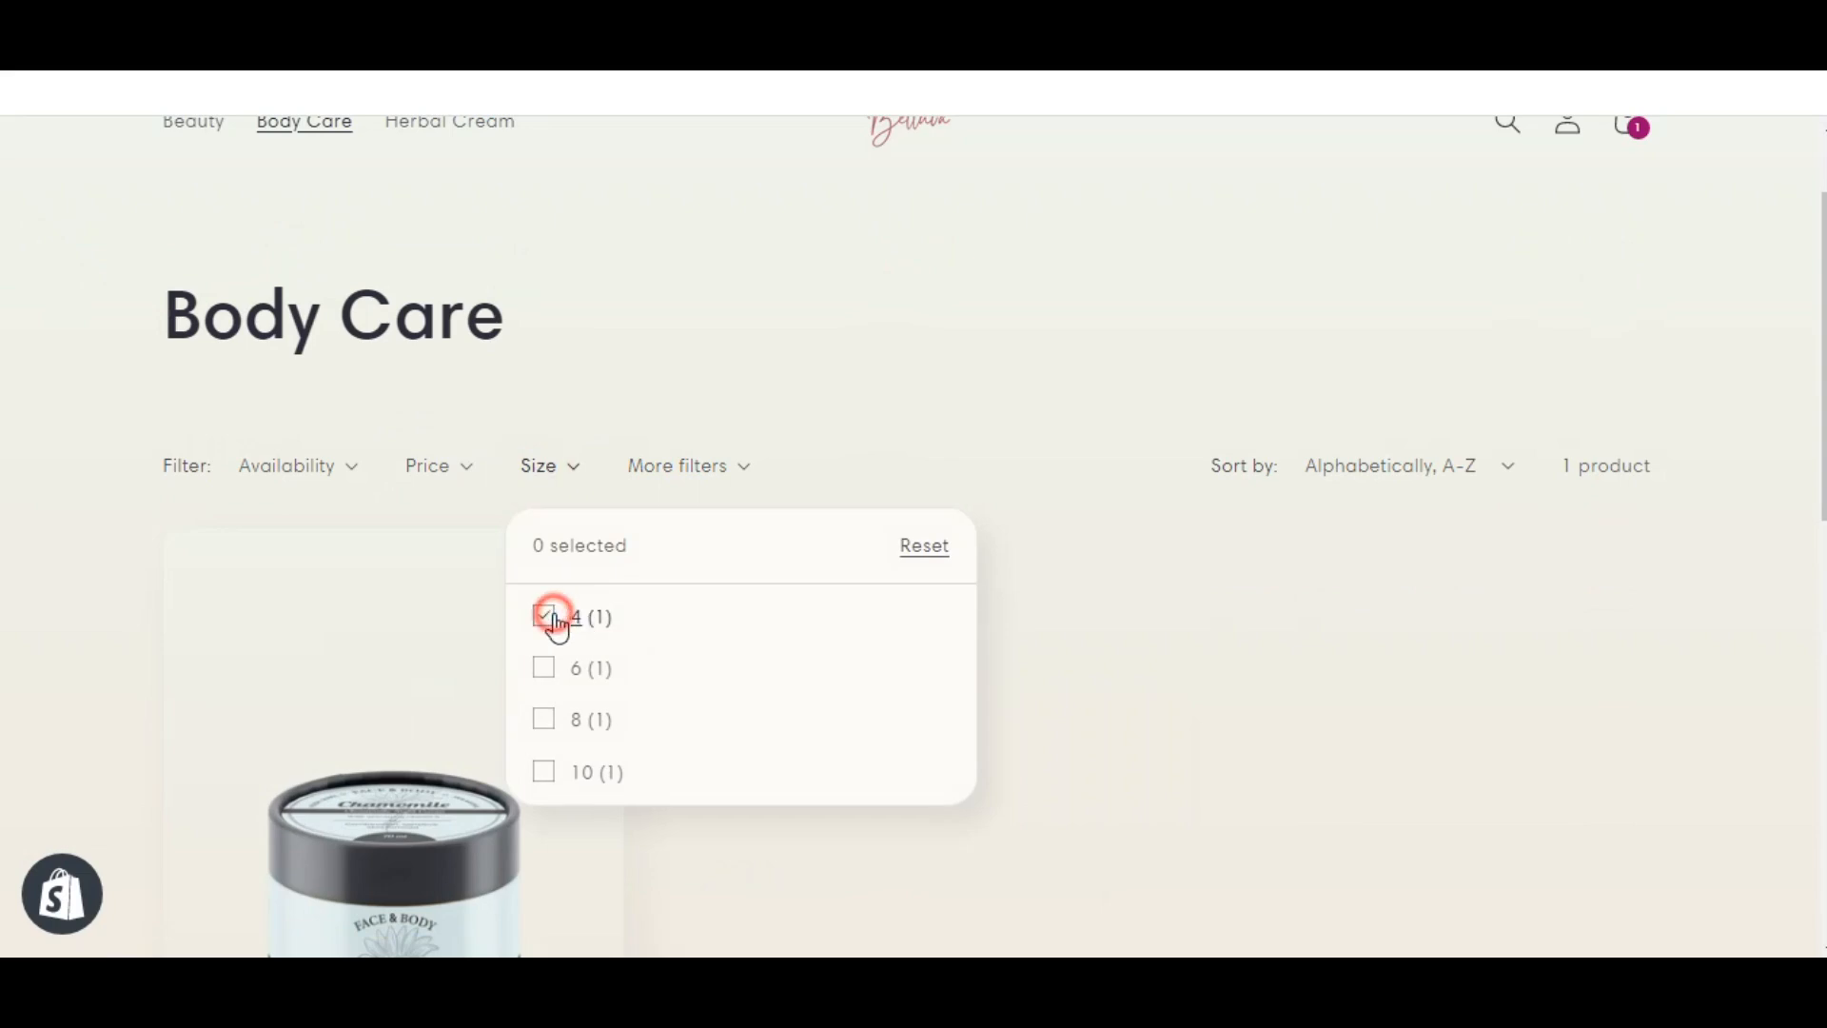
left_click(1057, 559)
scroll(1052, 552, "down", 4)
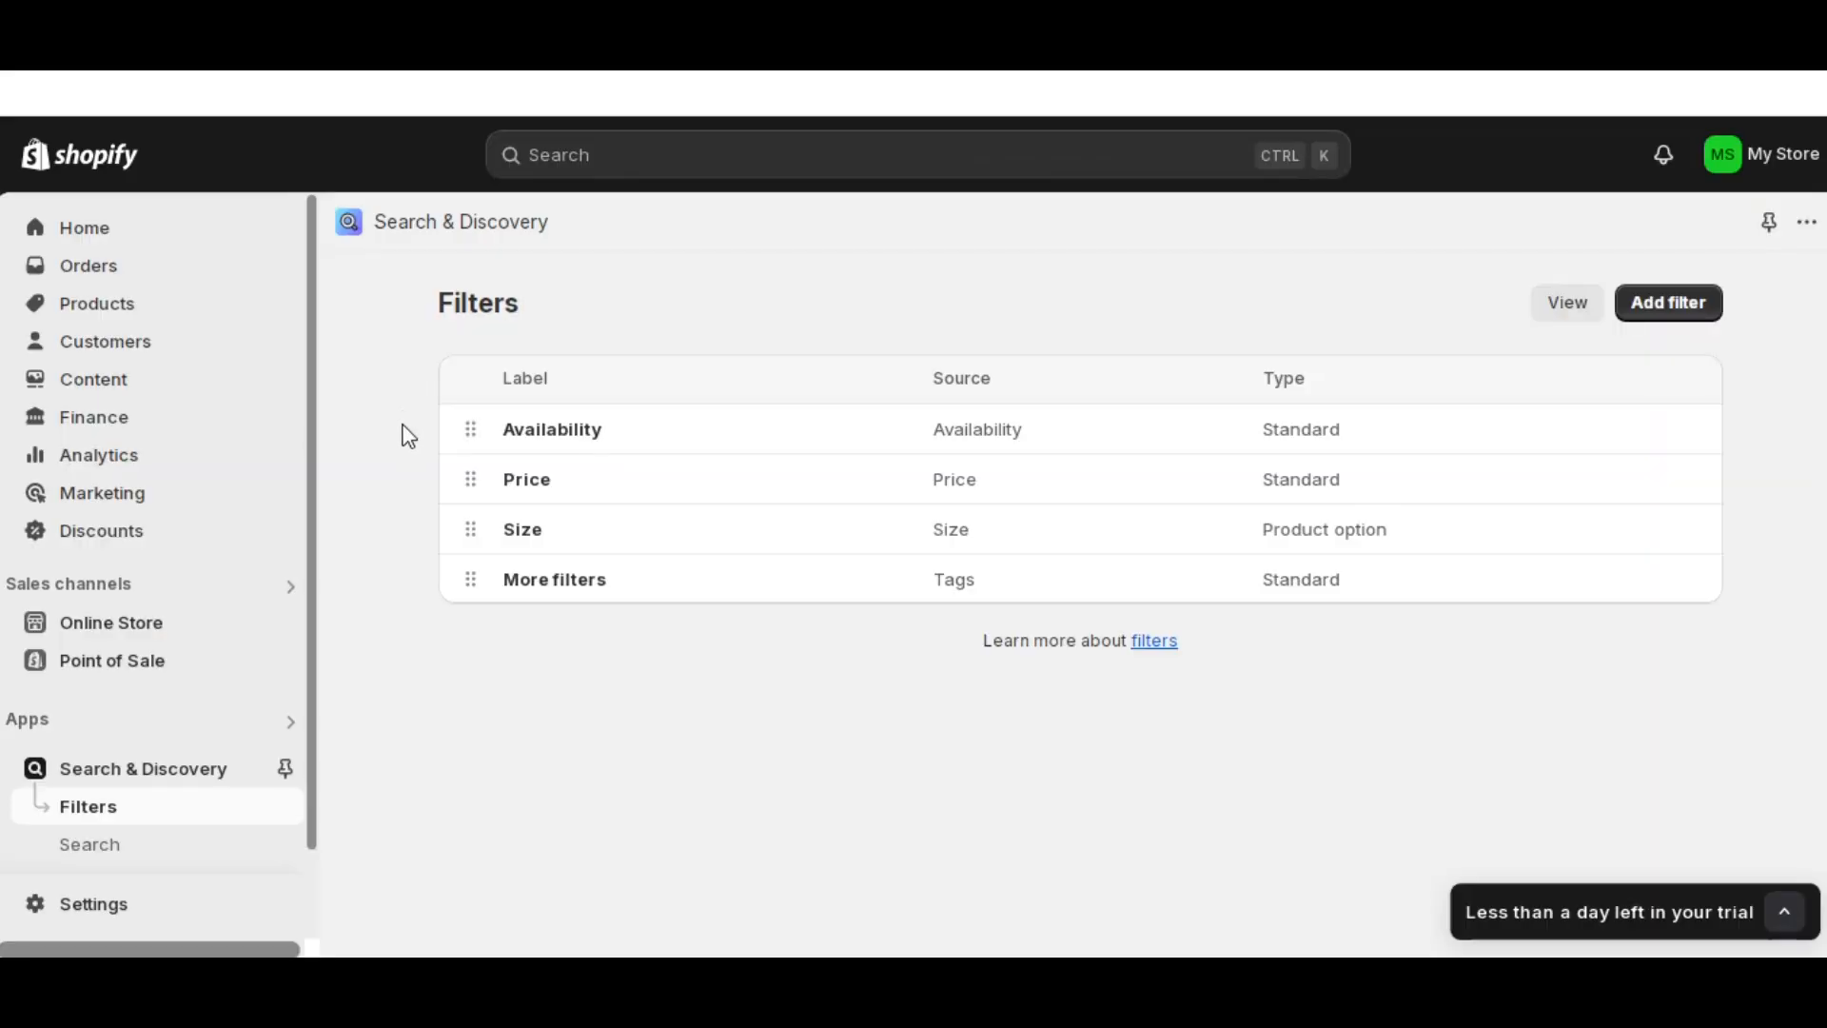
- Open all recommended apps from the admin's app search and install Shopify Translate & Adapt
scroll(190, 685, "down", 1)
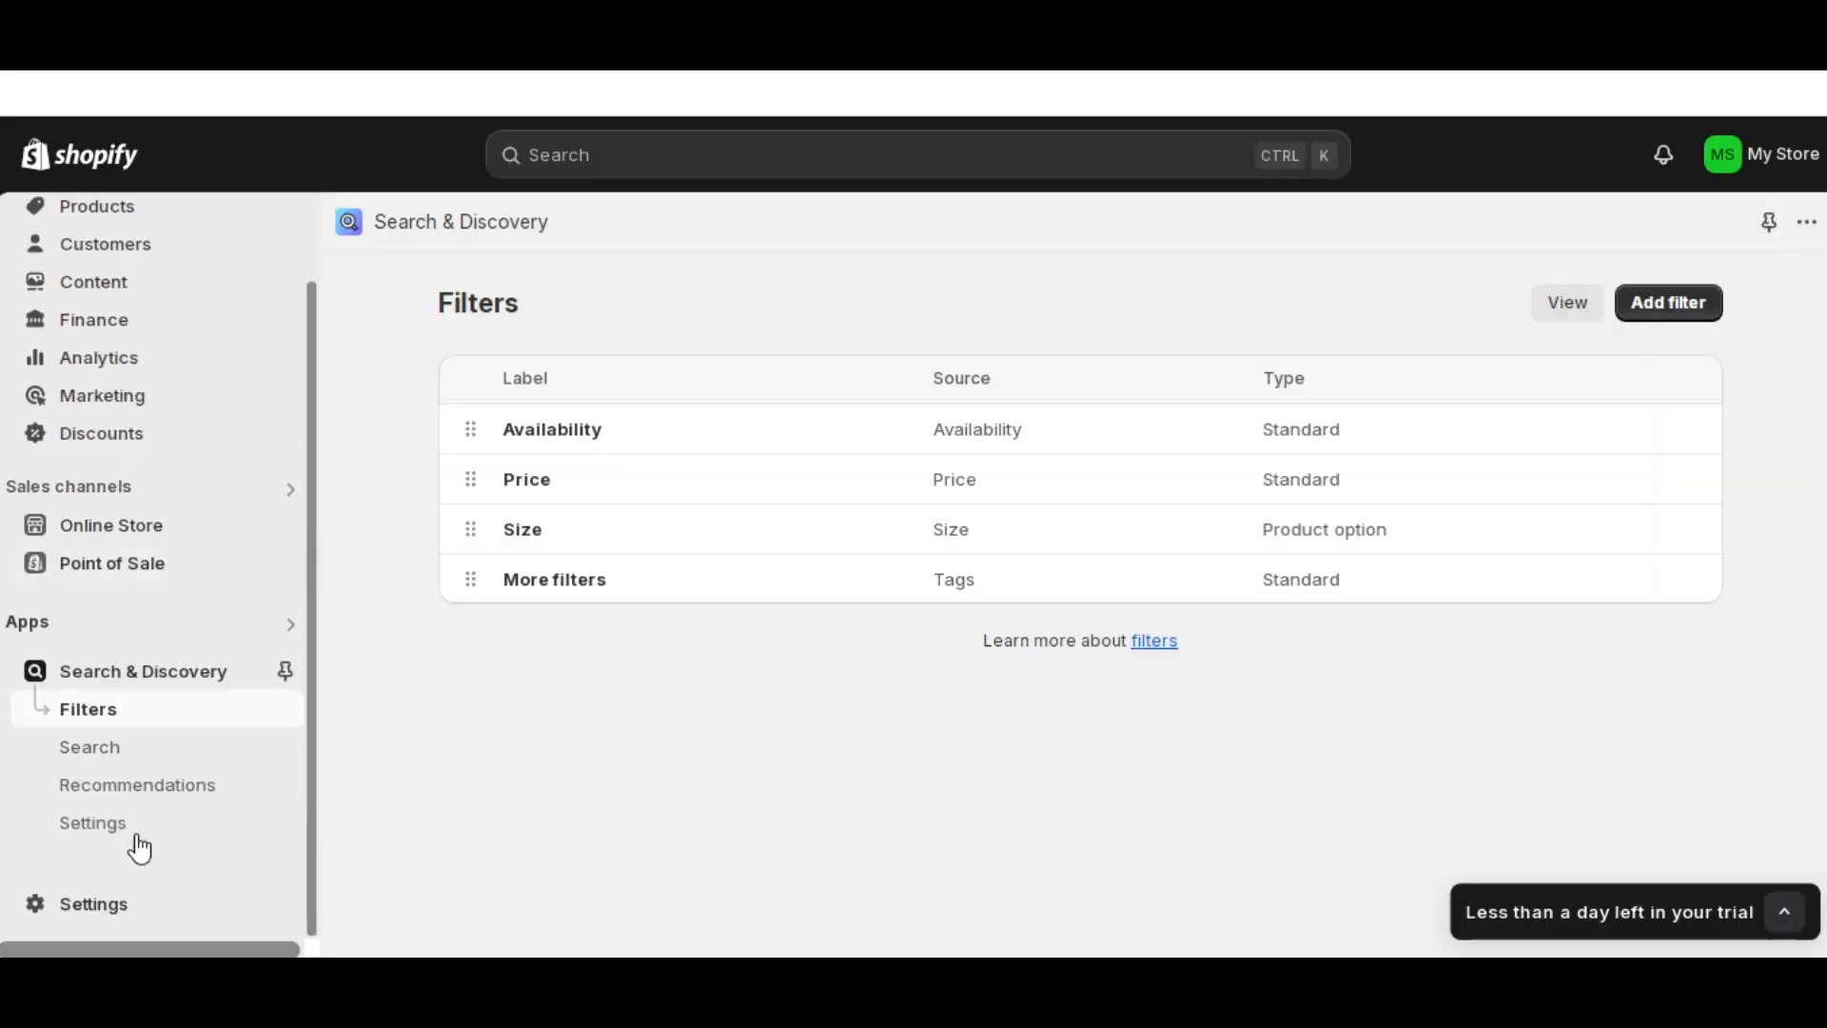
left_click(116, 628)
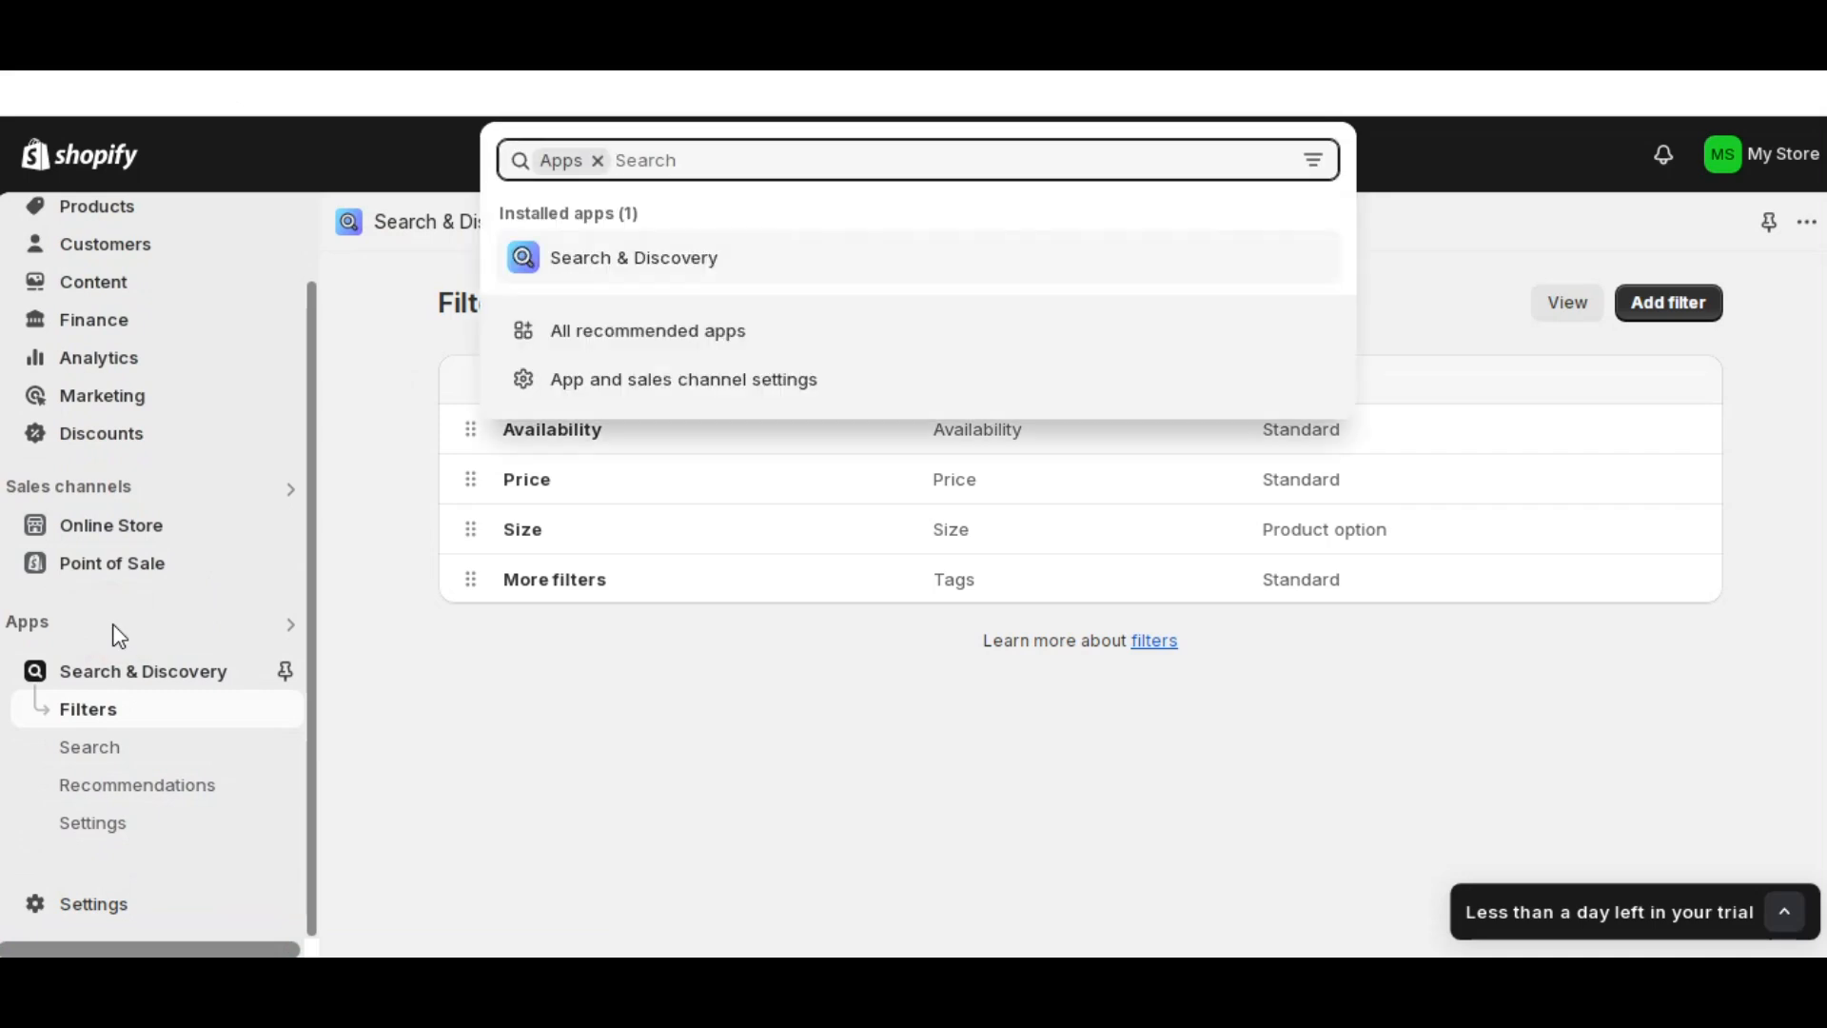
left_click(710, 331)
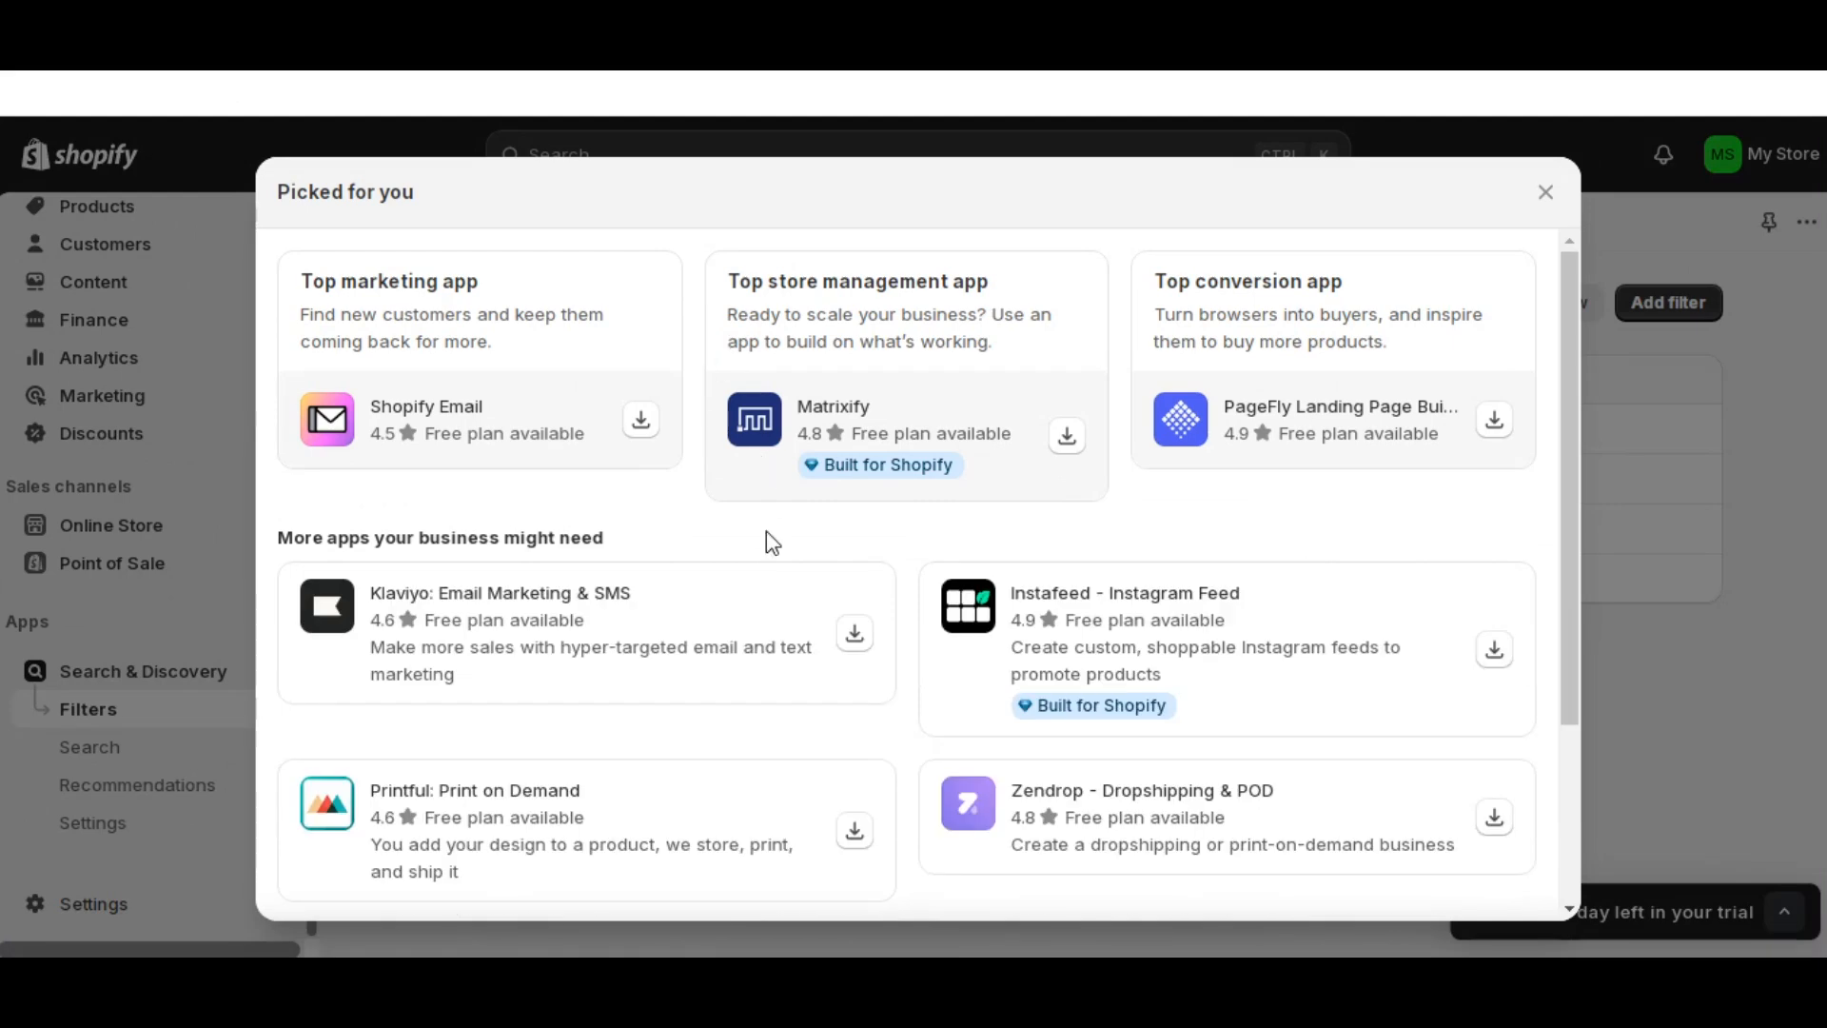
scroll(771, 543, "down", 3)
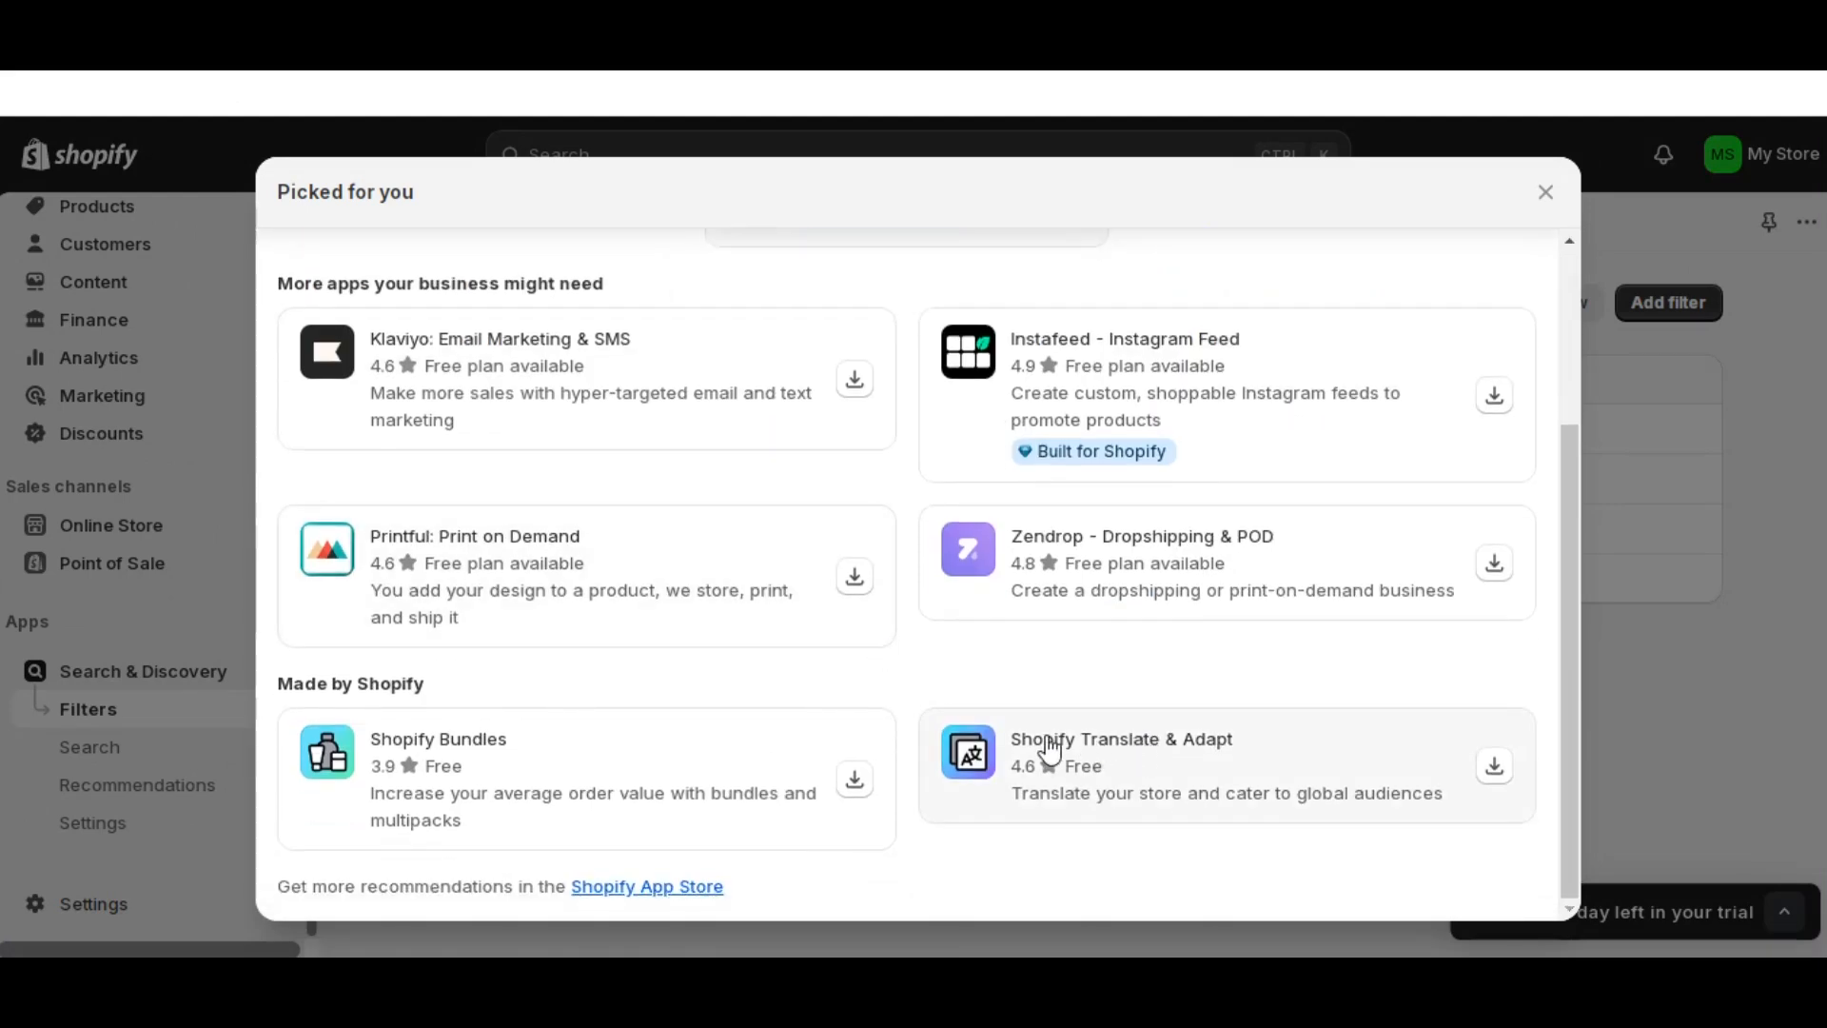
left_click(1492, 774)
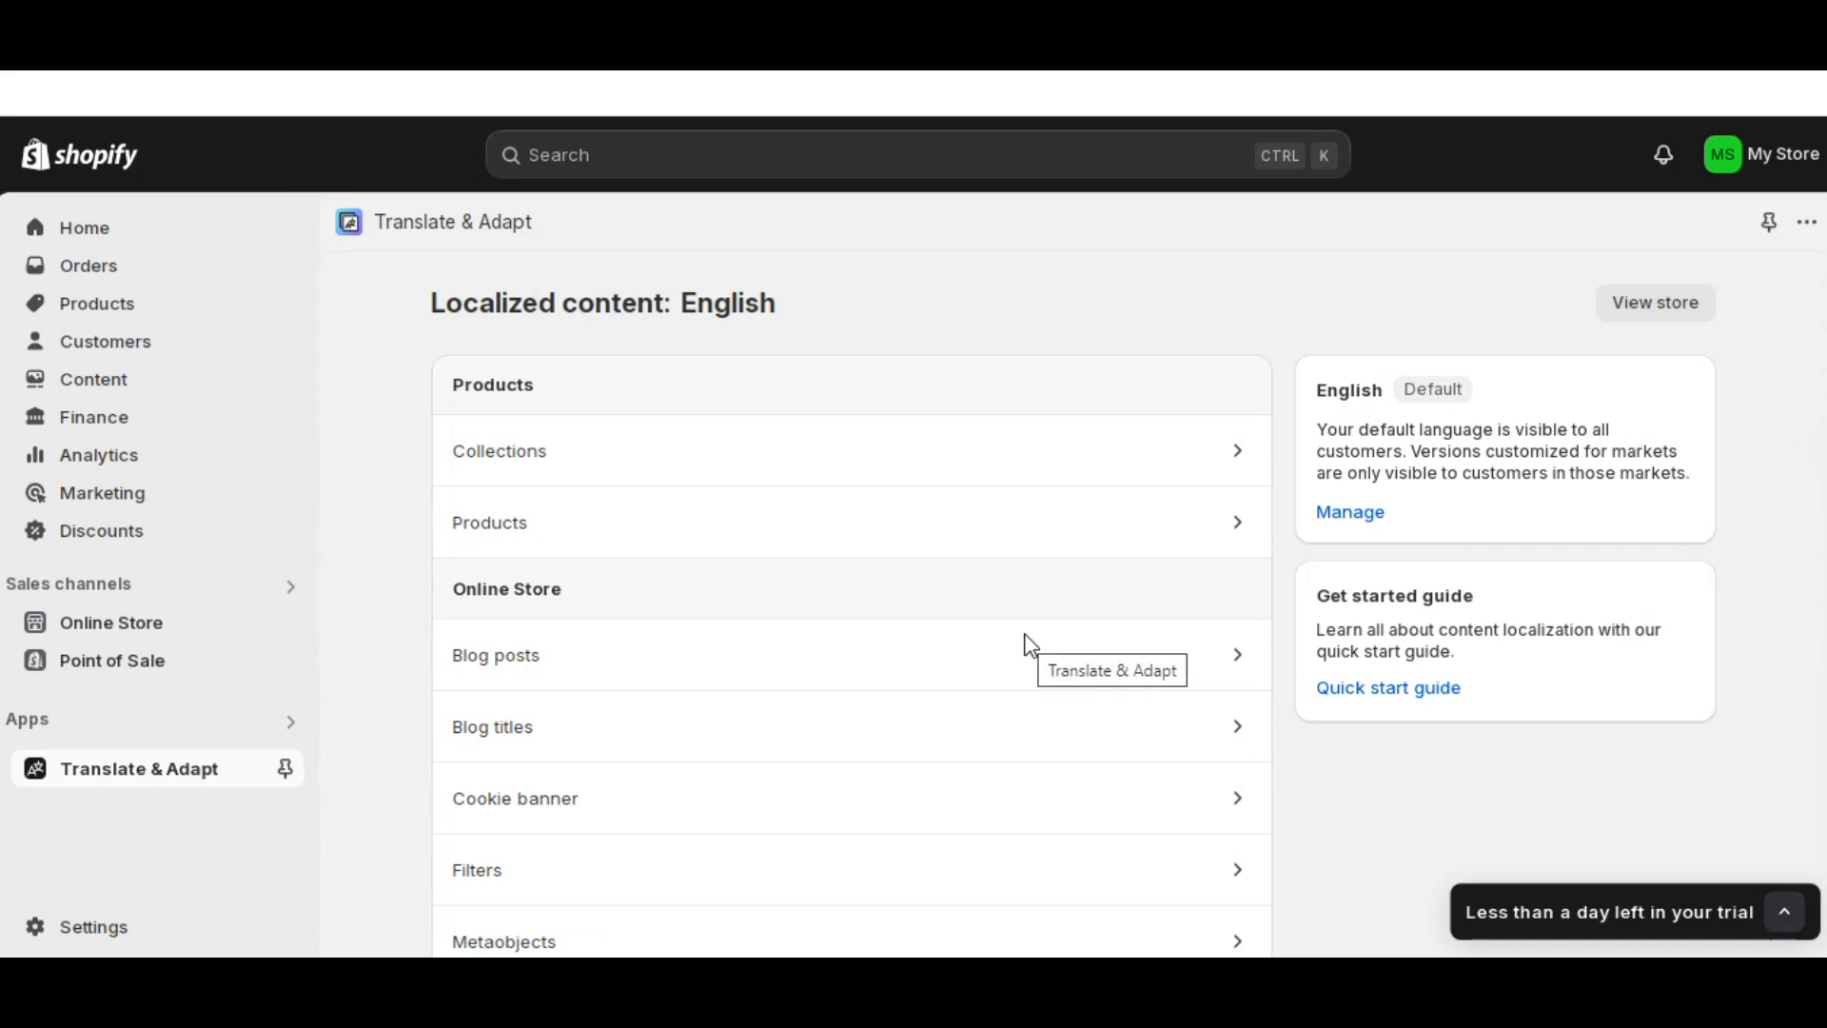
- Look over the localizable English content in Translate & Adapt and open the management page for the store's languages
scroll(1023, 599, "down", 10)
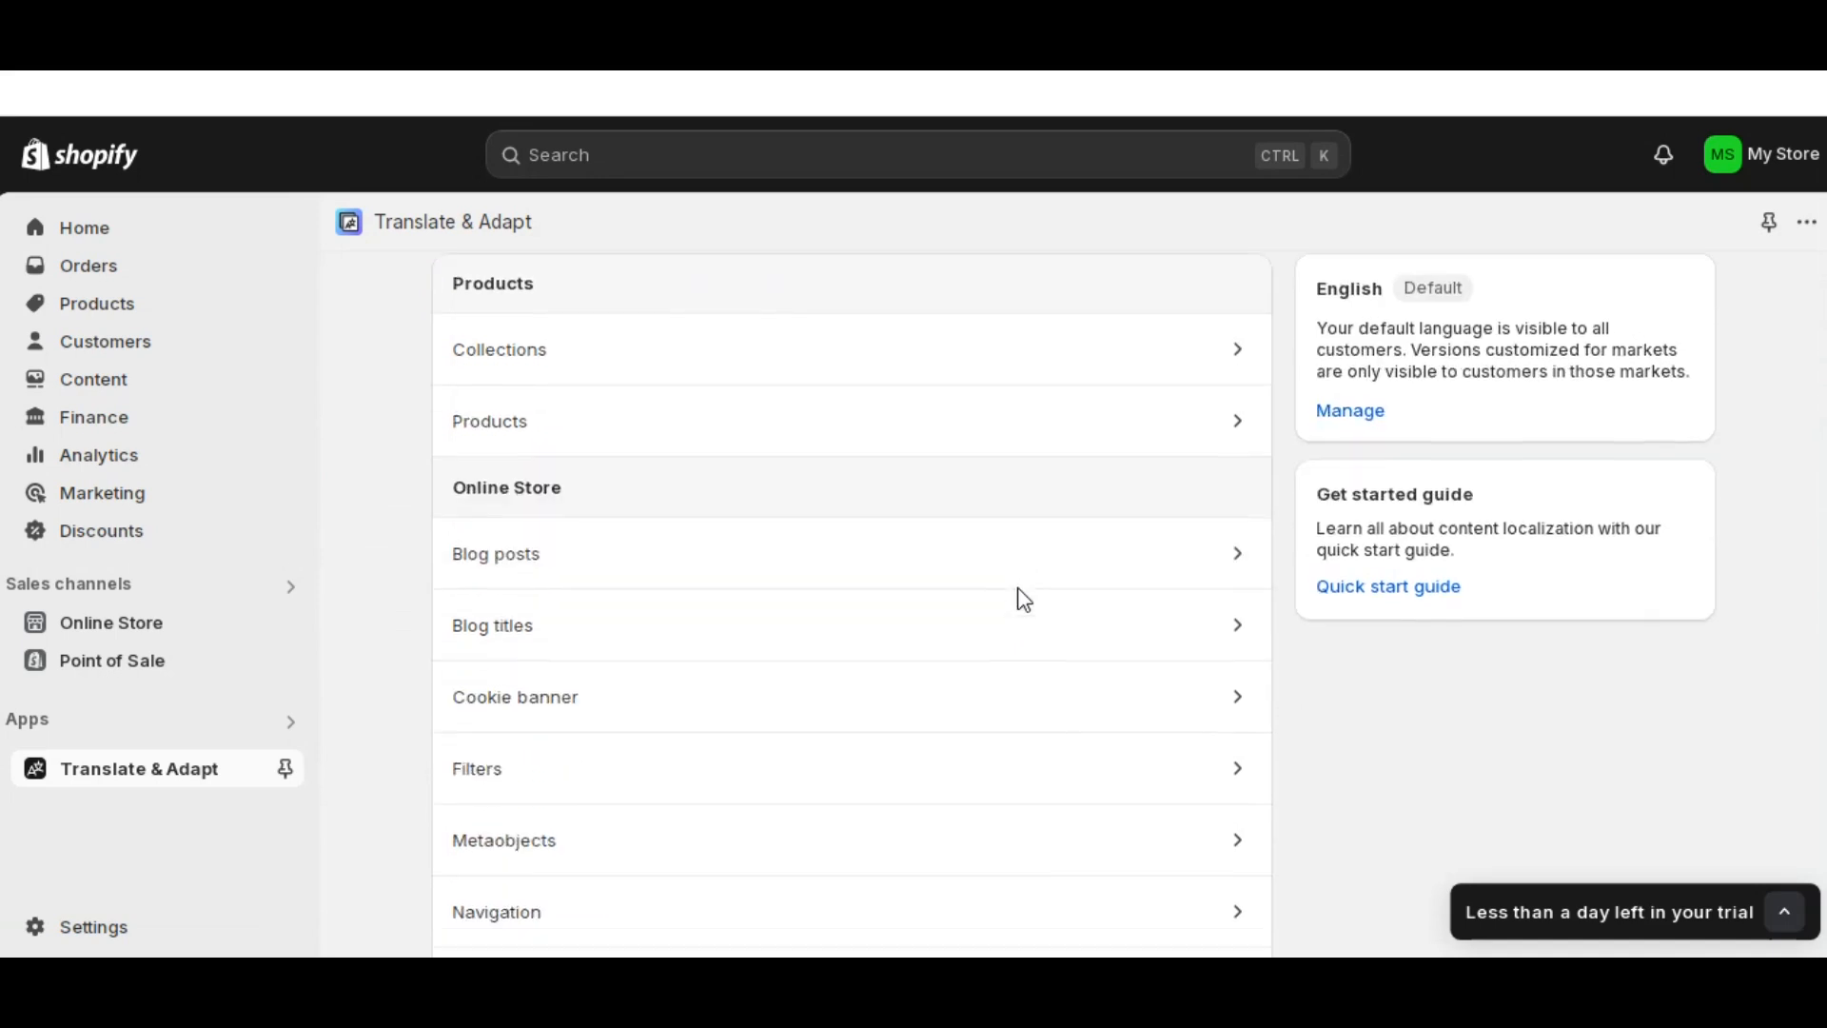
scroll(1023, 599, "up", 10)
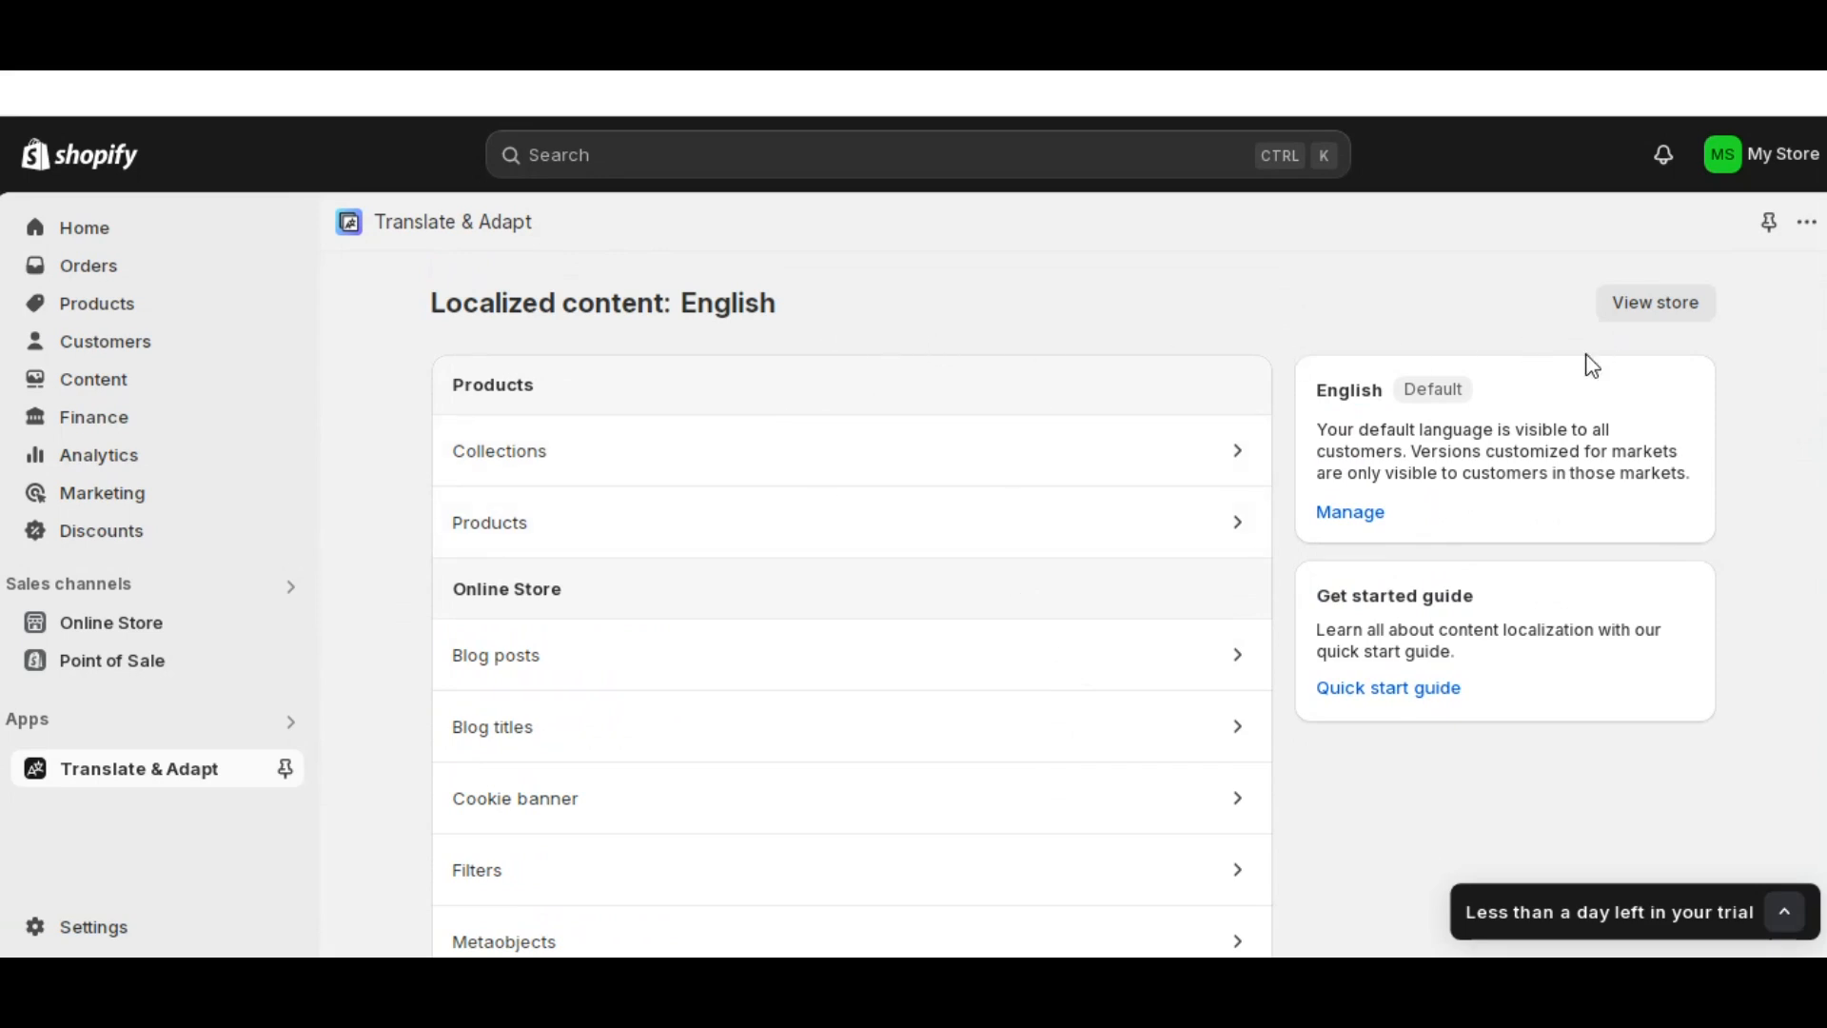
scroll(1489, 456, "down", 2)
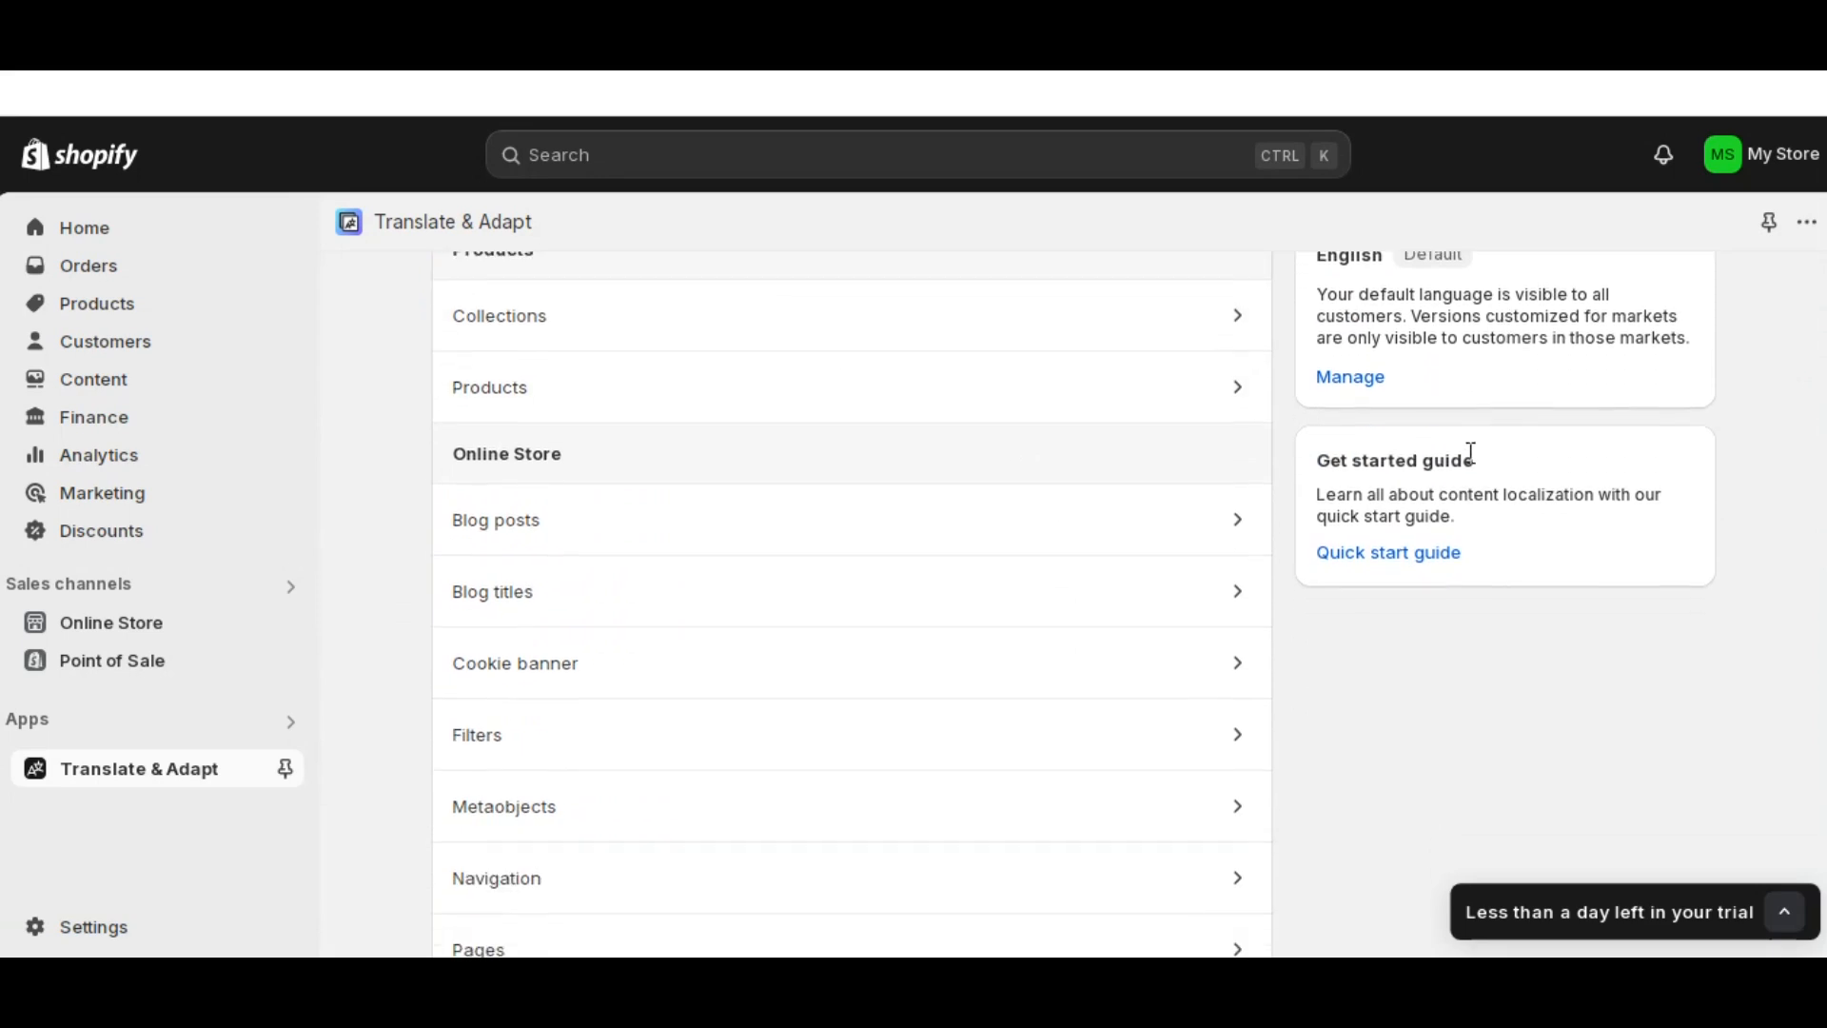
left_click(1356, 383)
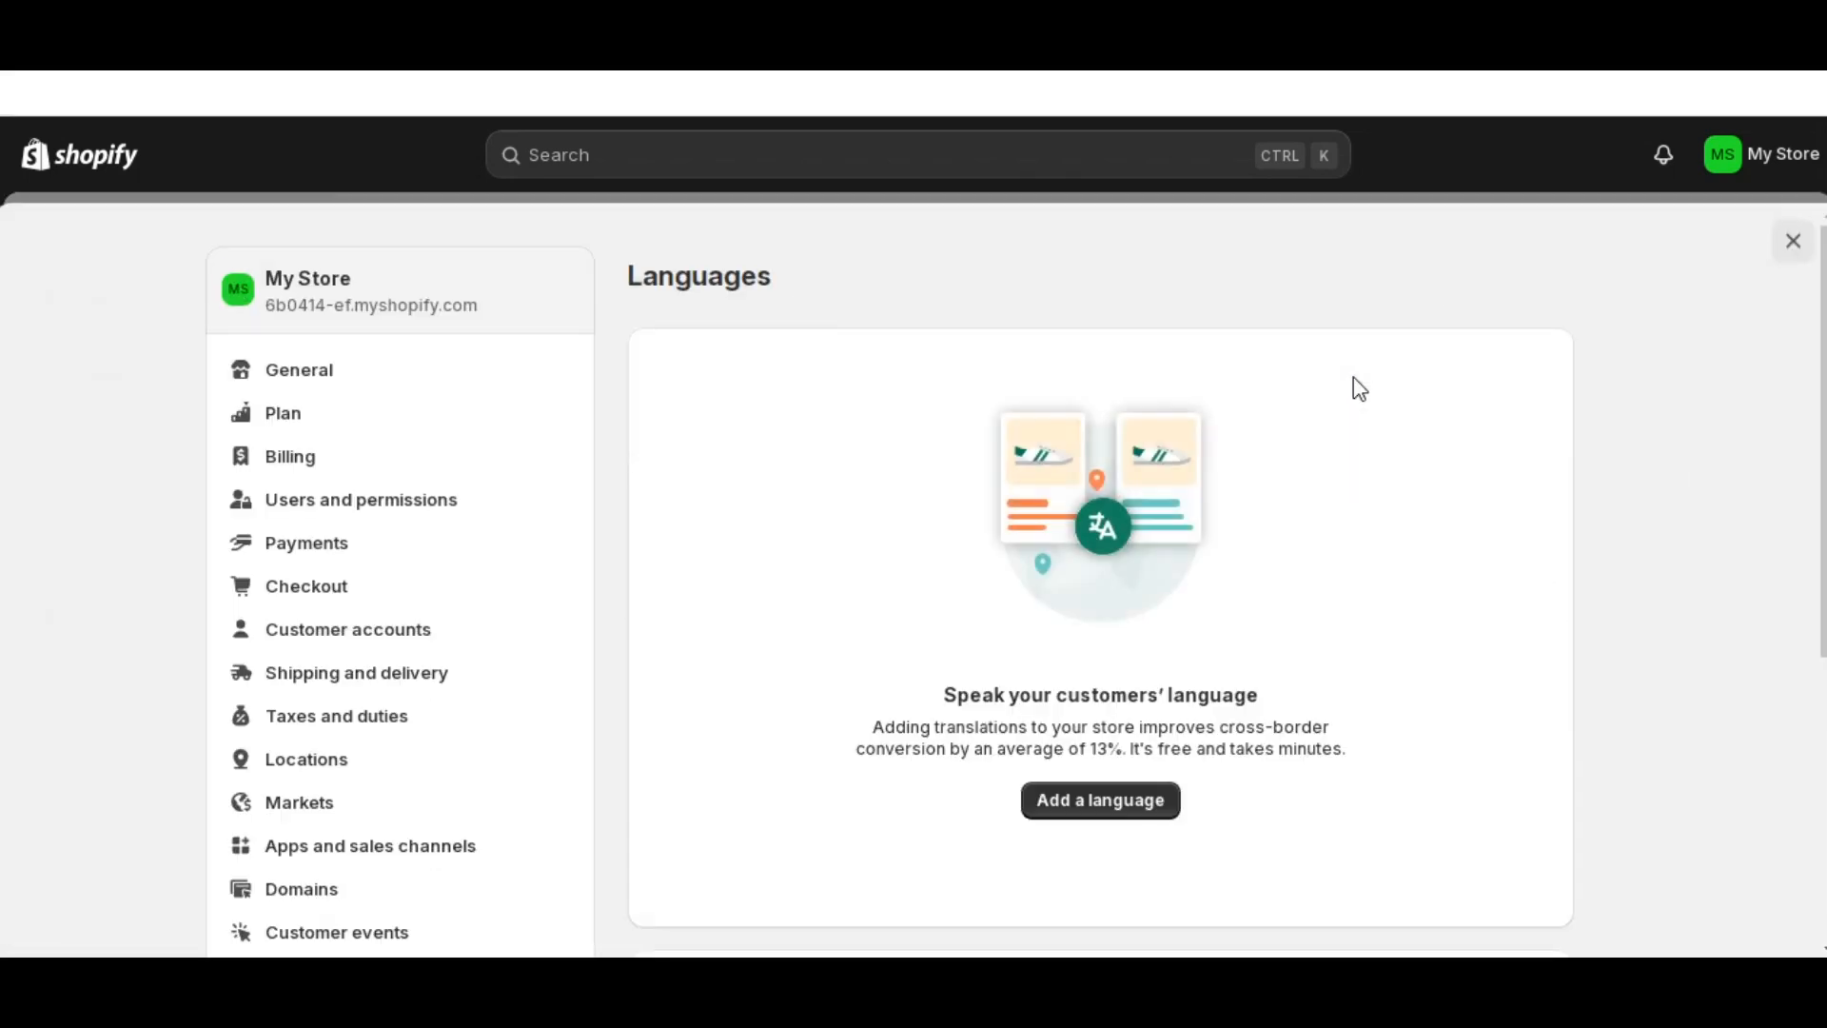
- Add Spanish as a new store language
scroll(1352, 377, "down", 2)
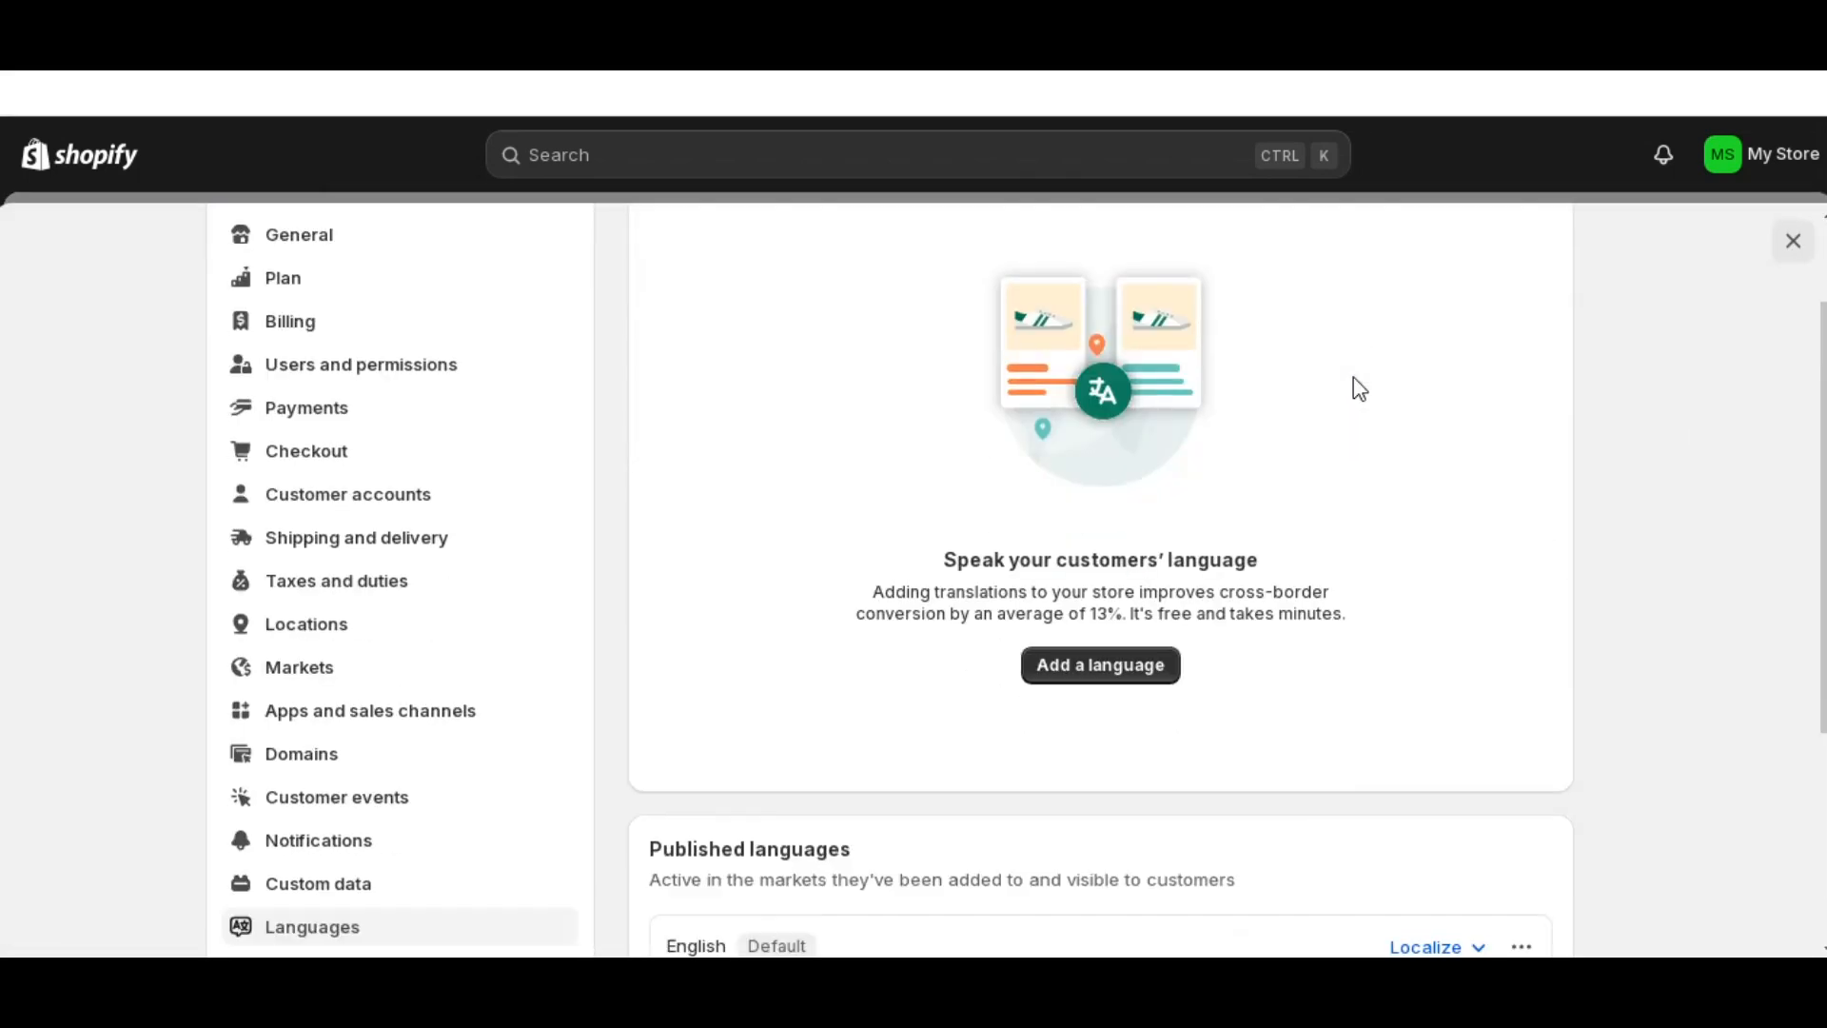
scroll(1355, 380, "down", 3)
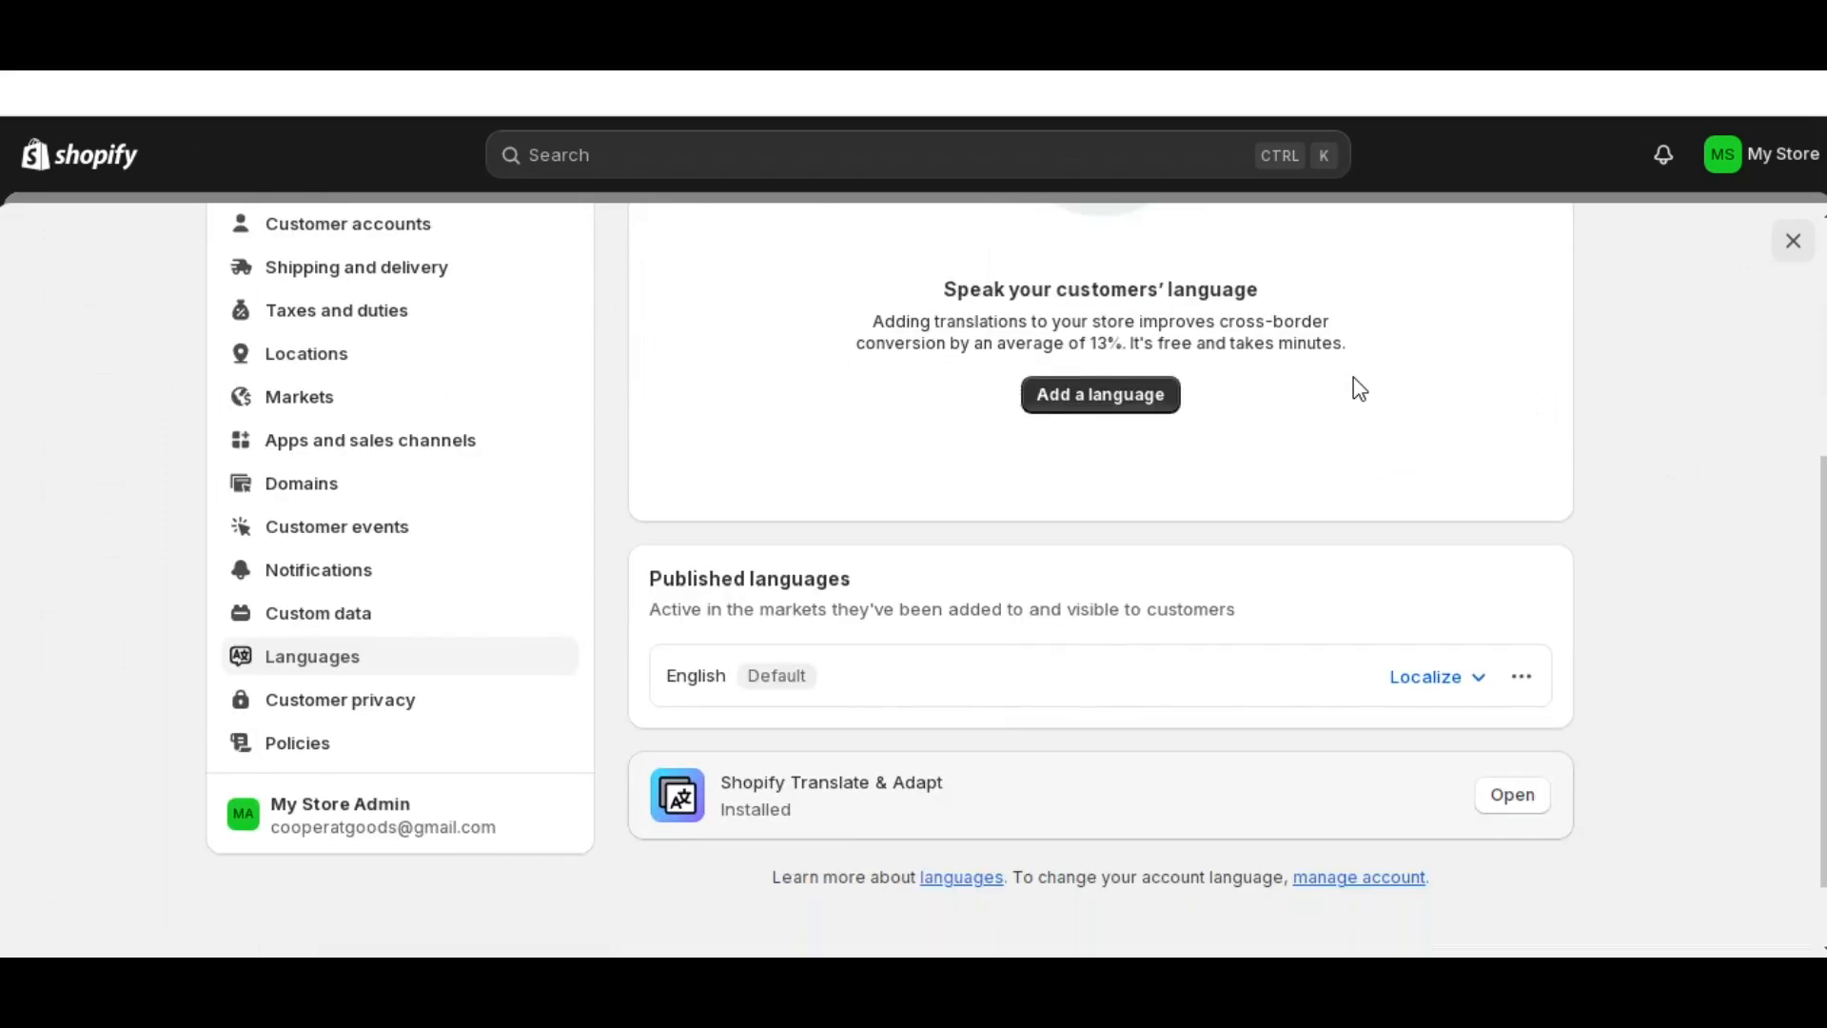
scroll(1108, 619, "up", 2)
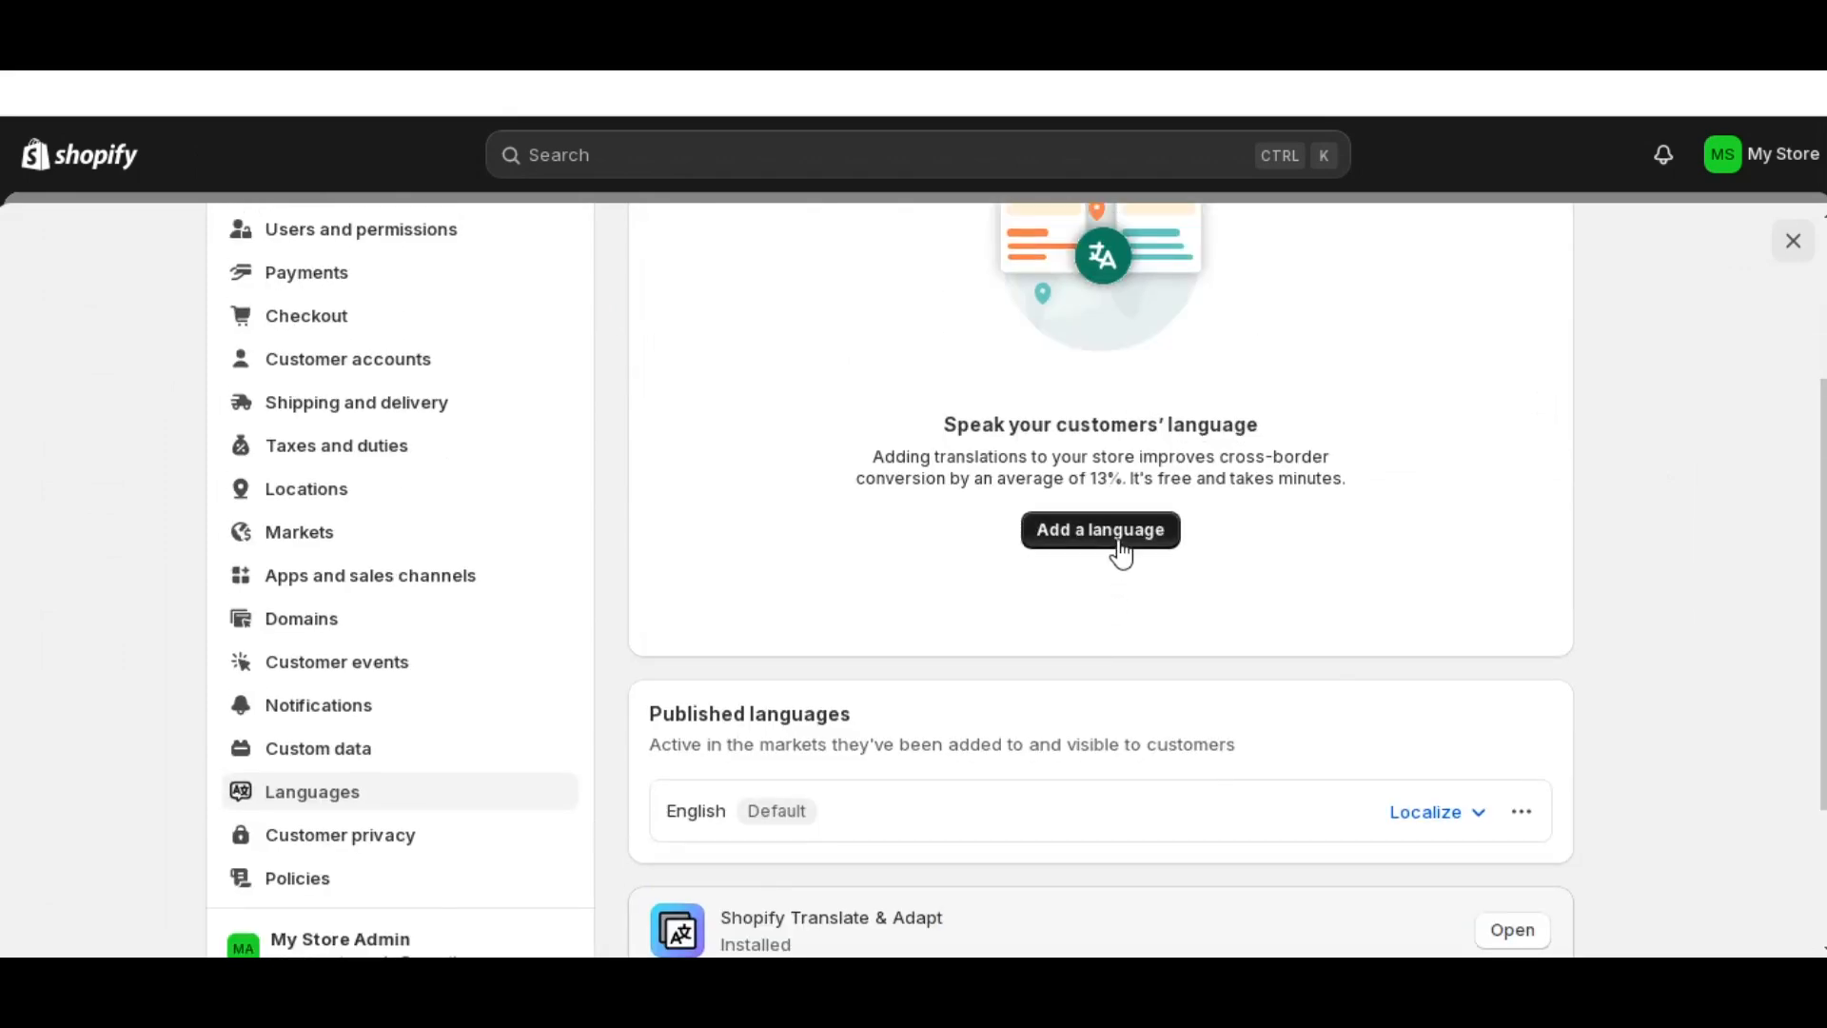
left_click(1120, 544)
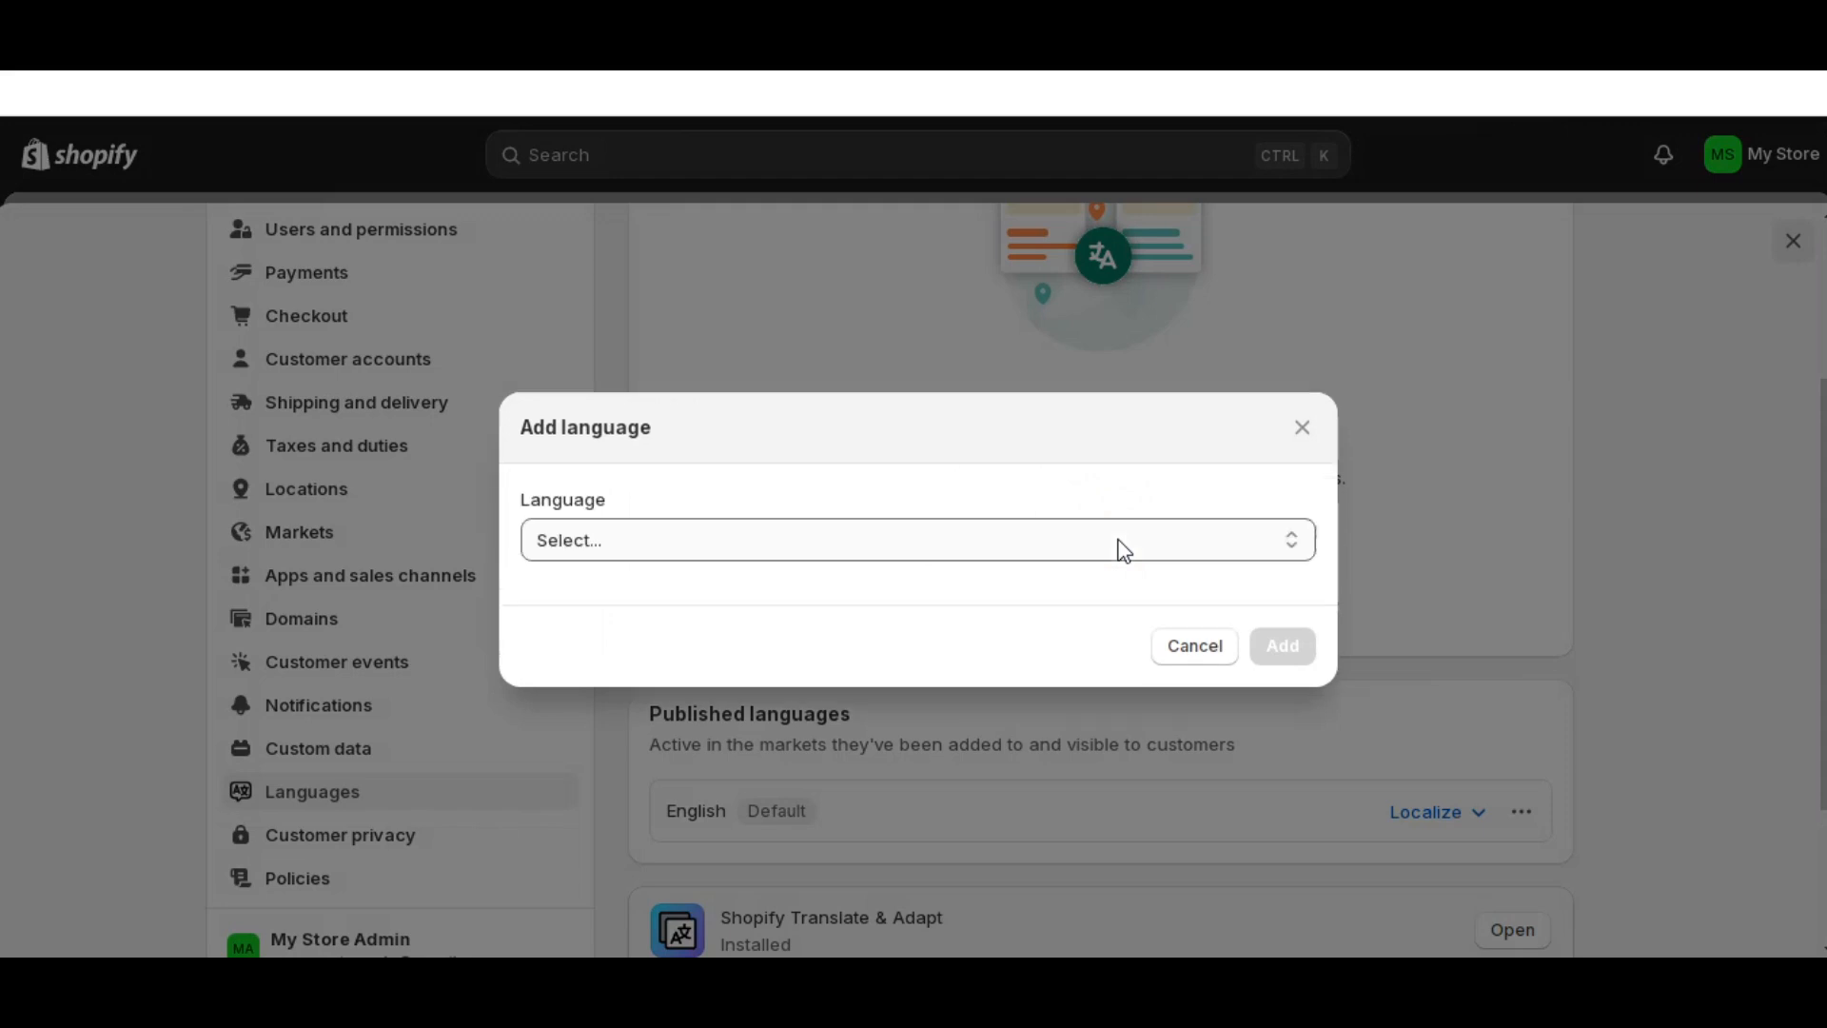
left_click(959, 543)
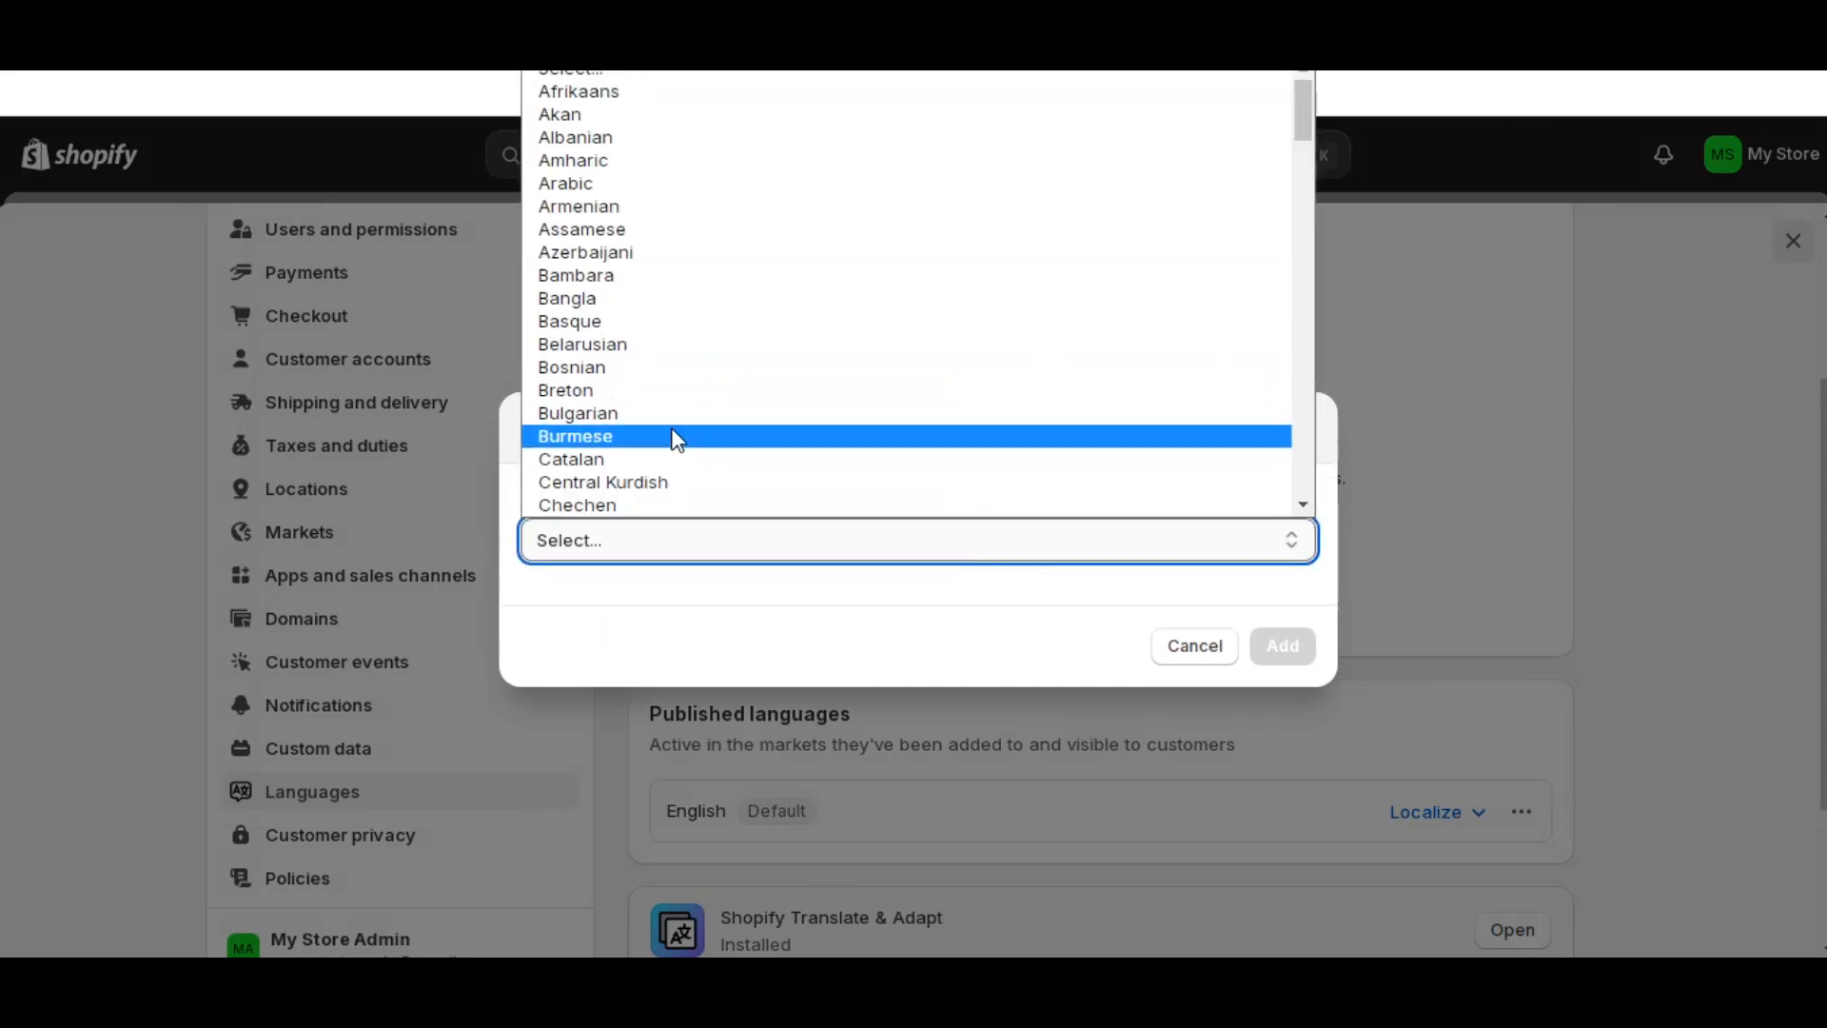
scroll(675, 440, "down", 20)
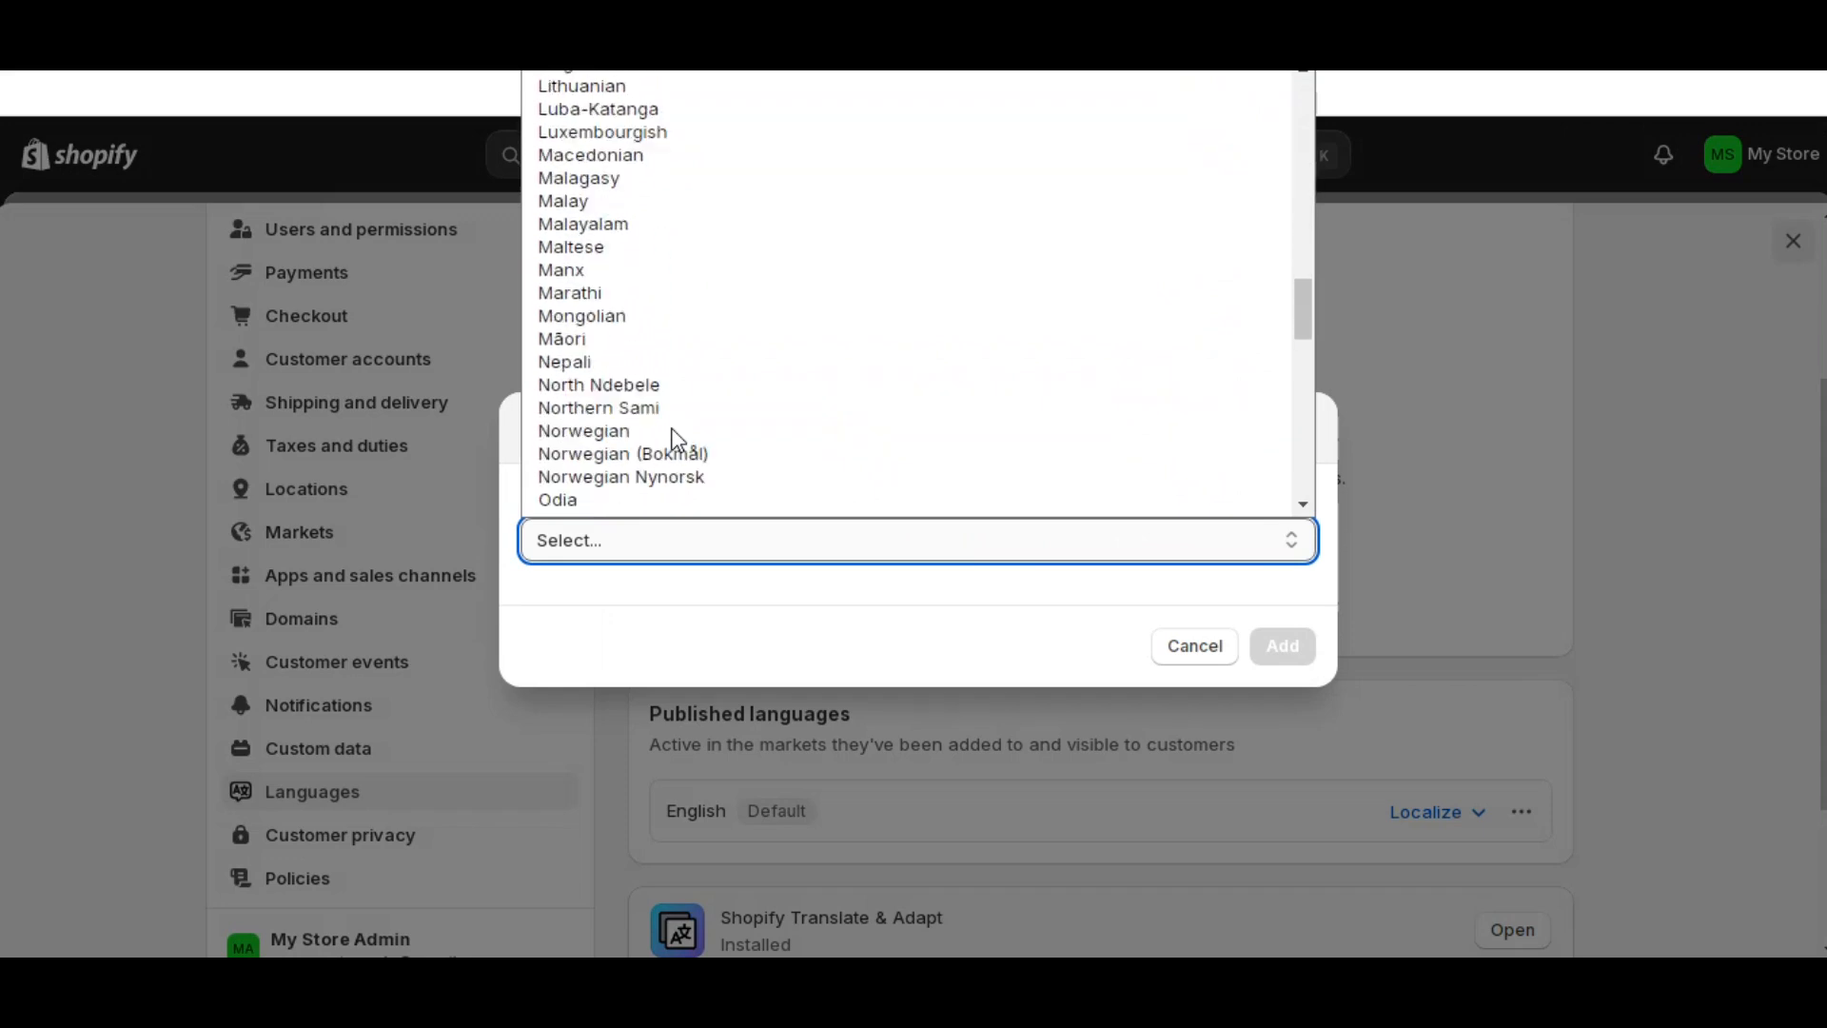
scroll(675, 440, "down", 13)
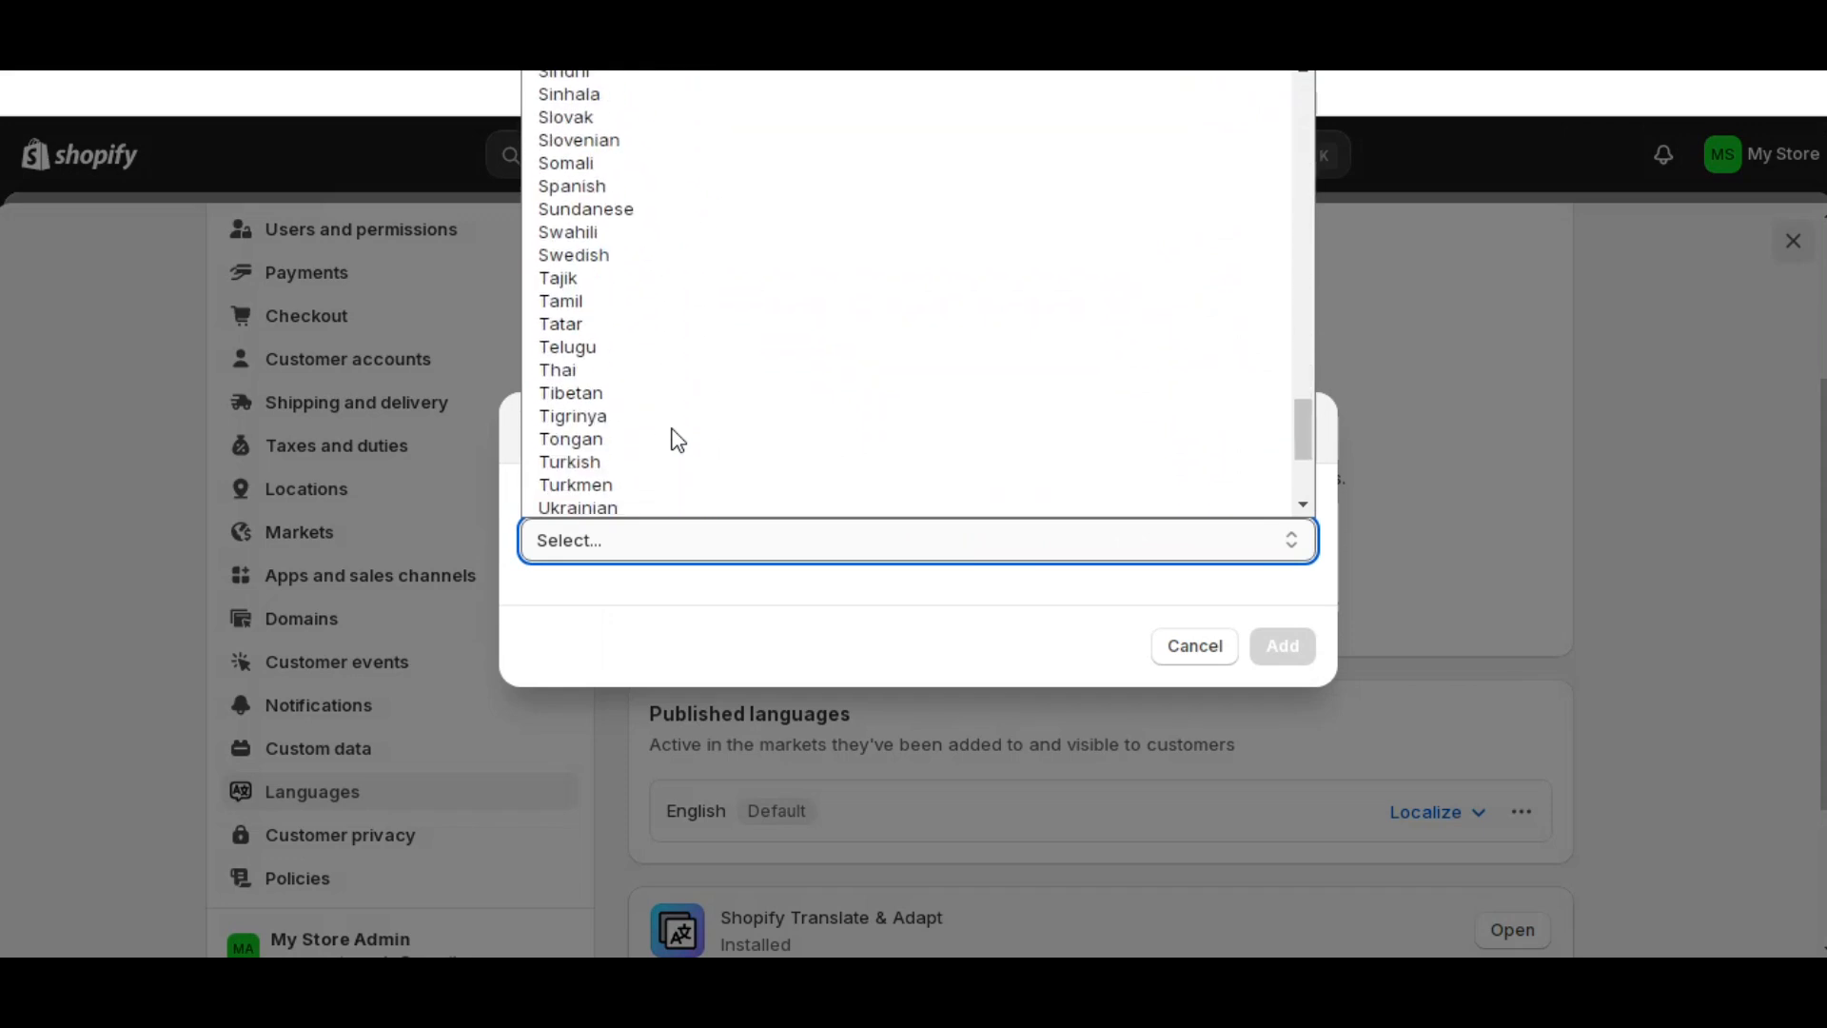
scroll(676, 438, "up", 3)
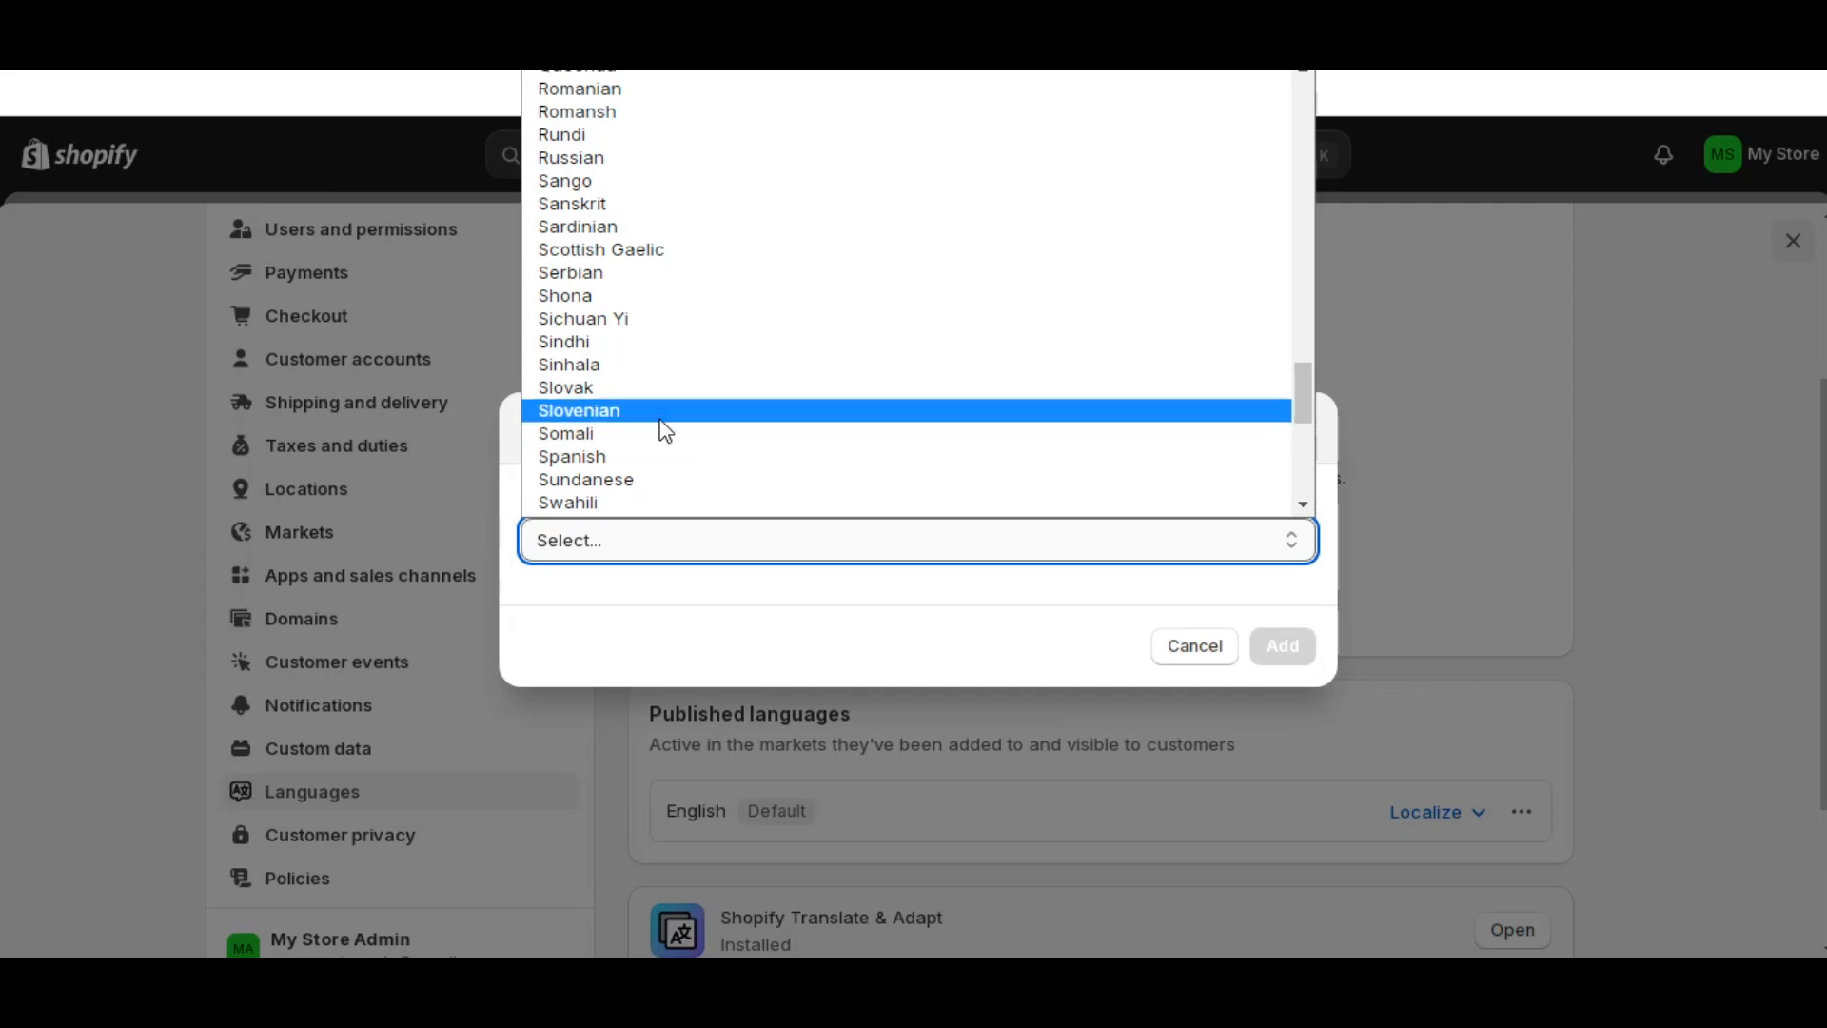
left_click(653, 456)
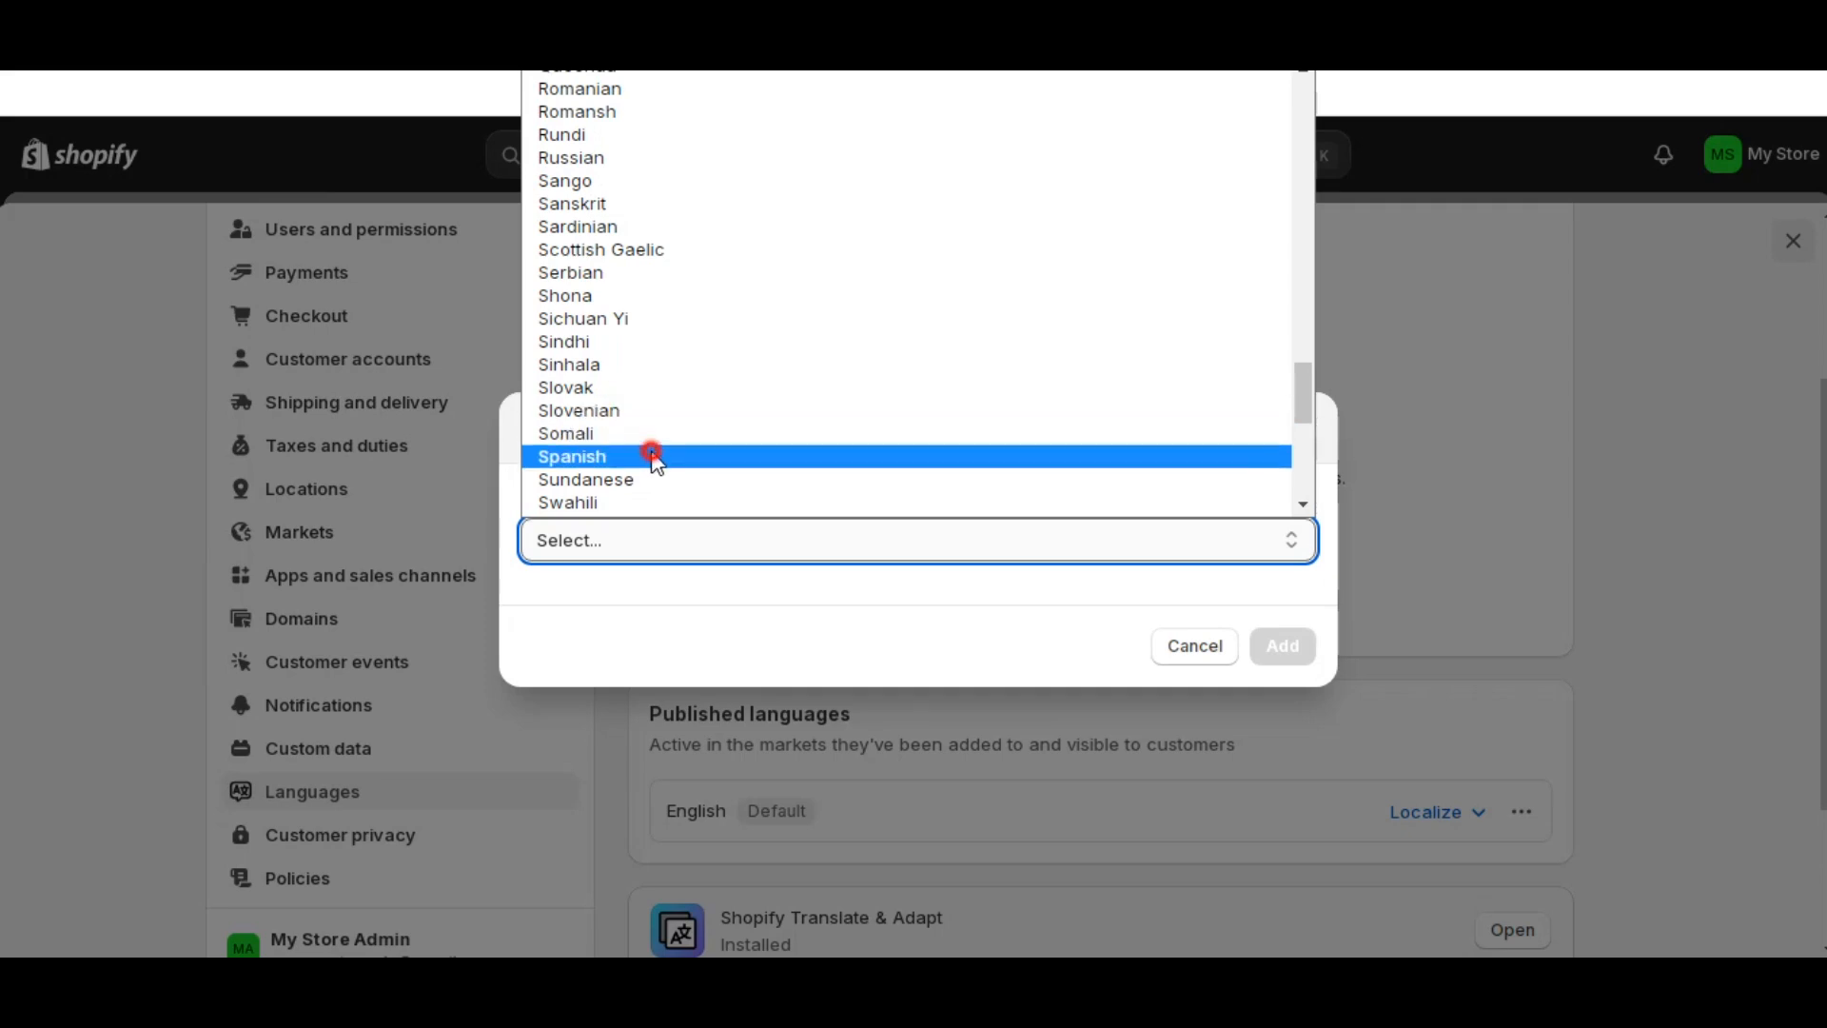
left_click(1280, 699)
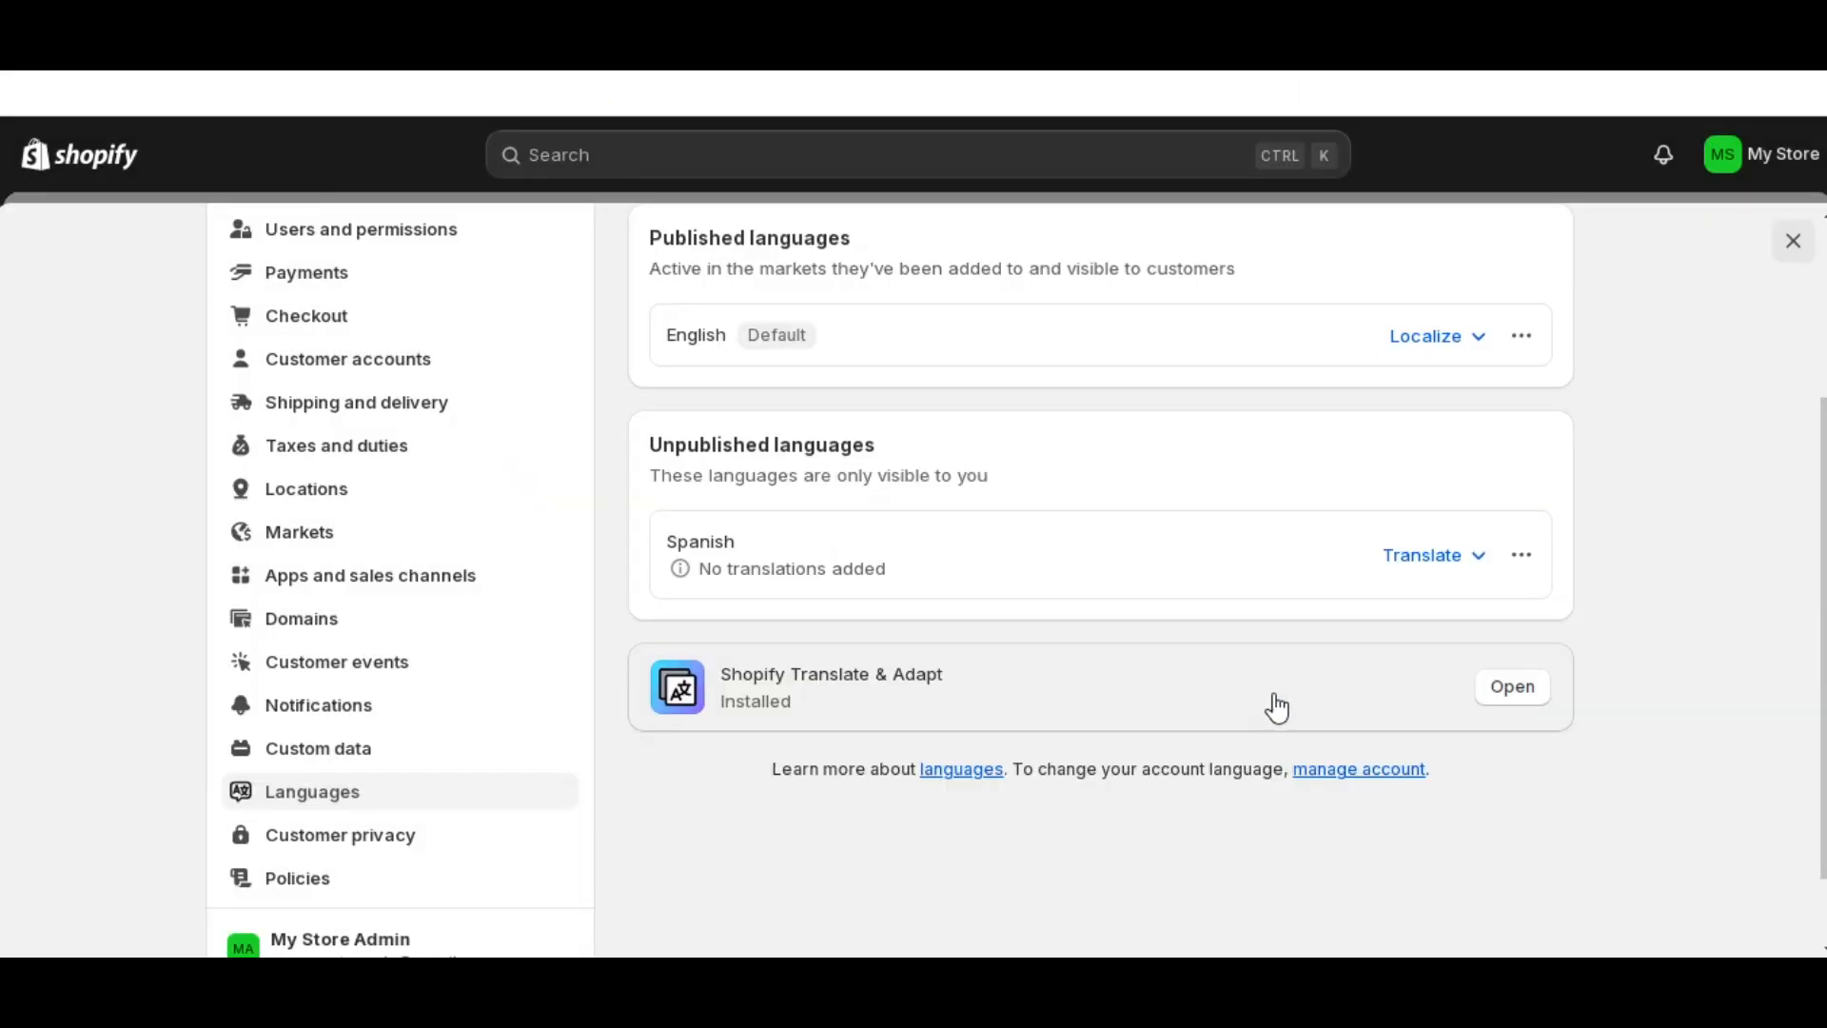
- Open the unpublished Spanish language for translation in Translate & Adapt
left_click(1521, 556)
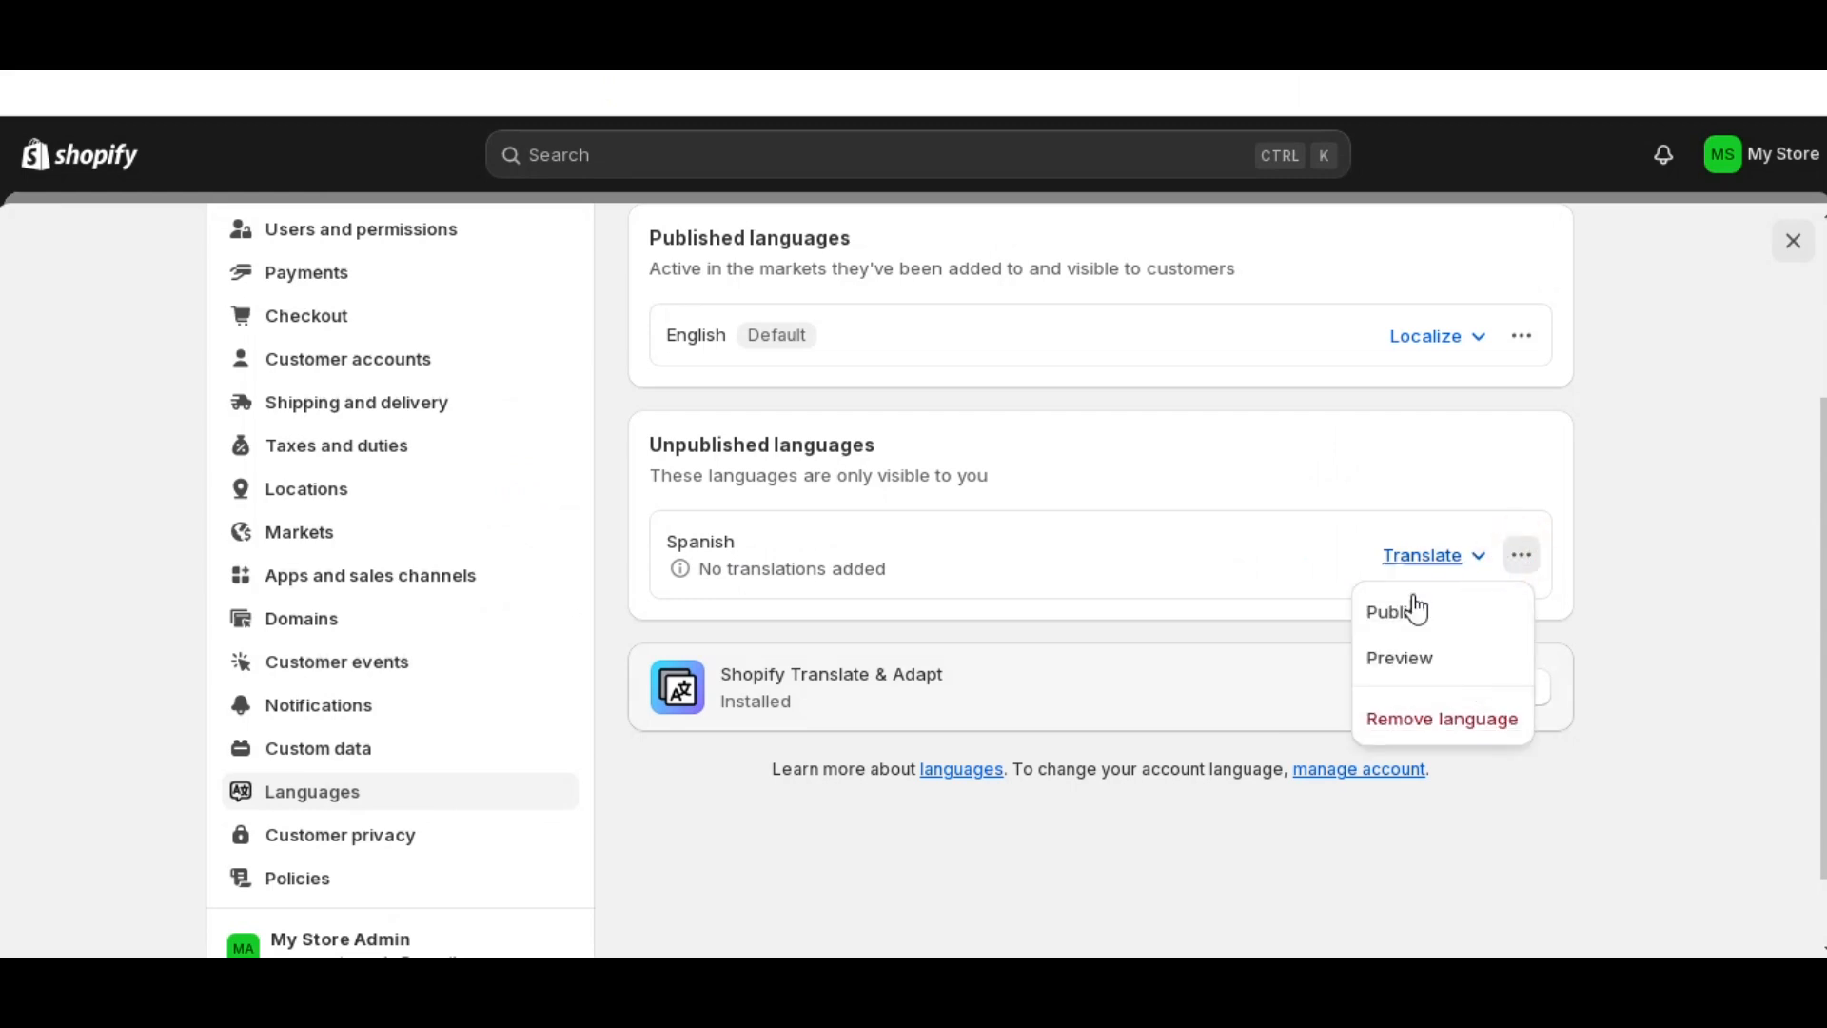
left_click(1433, 561)
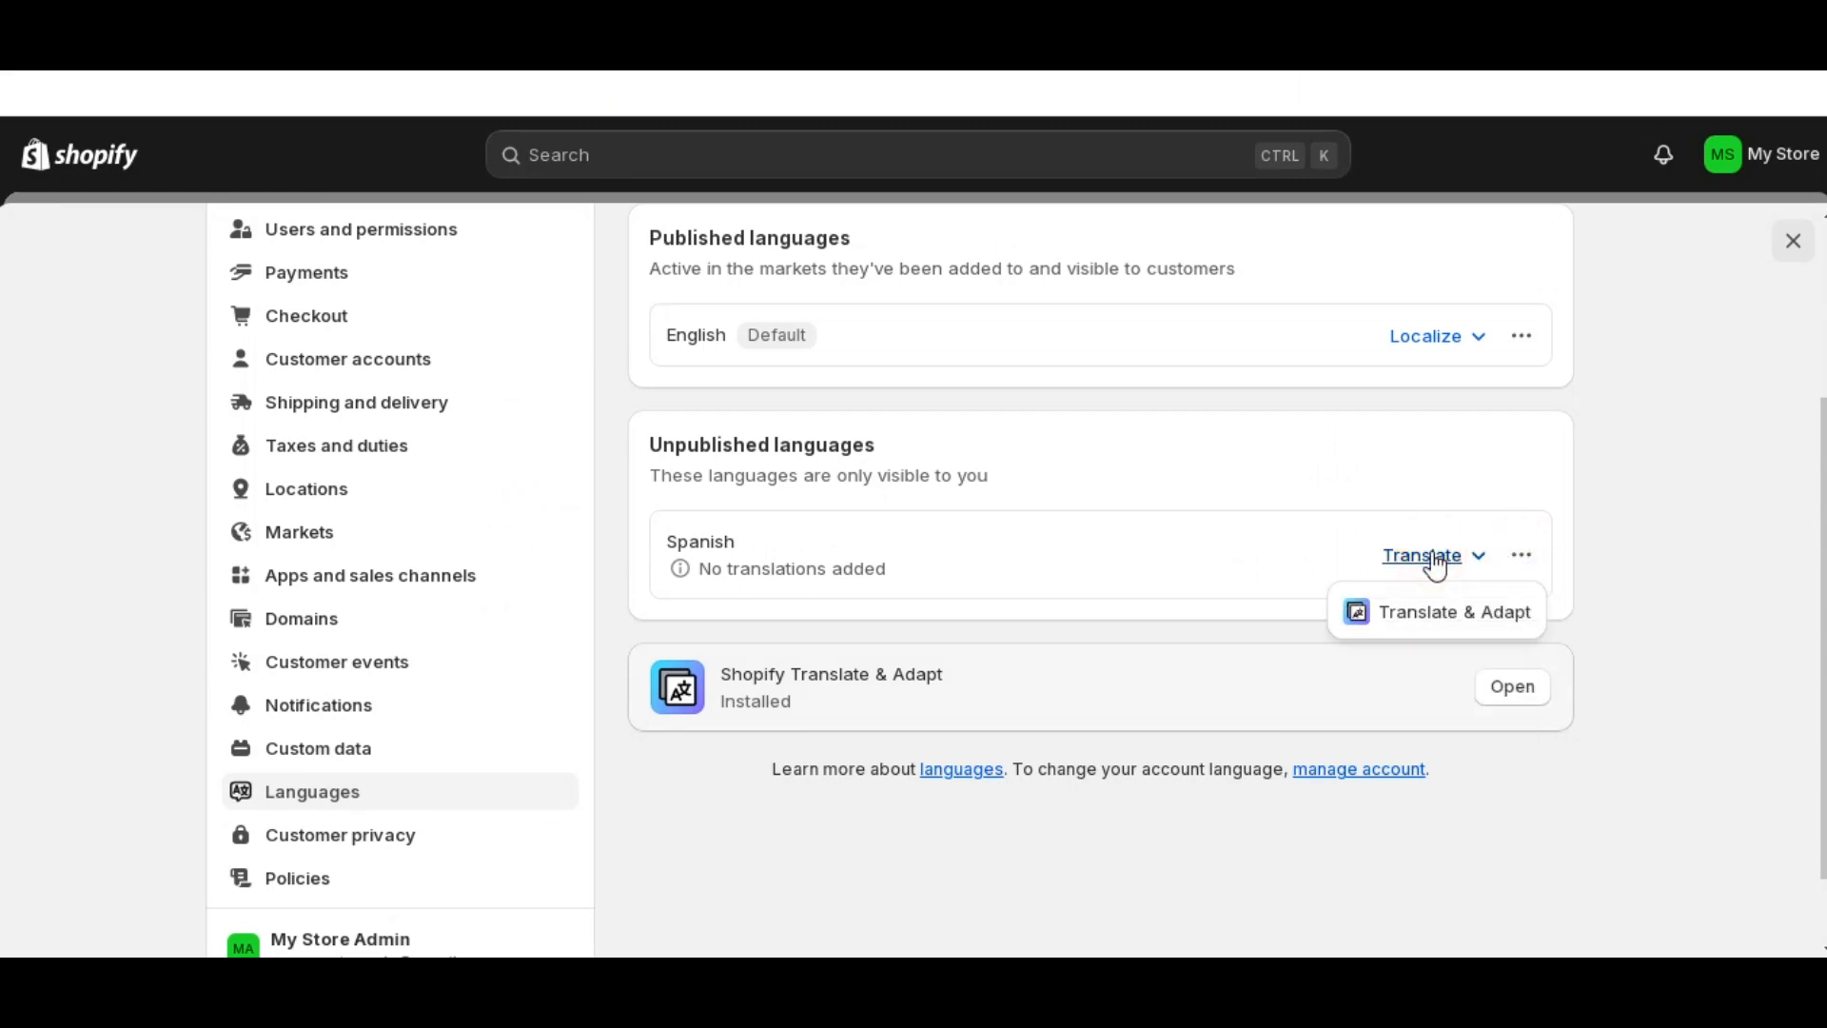
left_click(1408, 617)
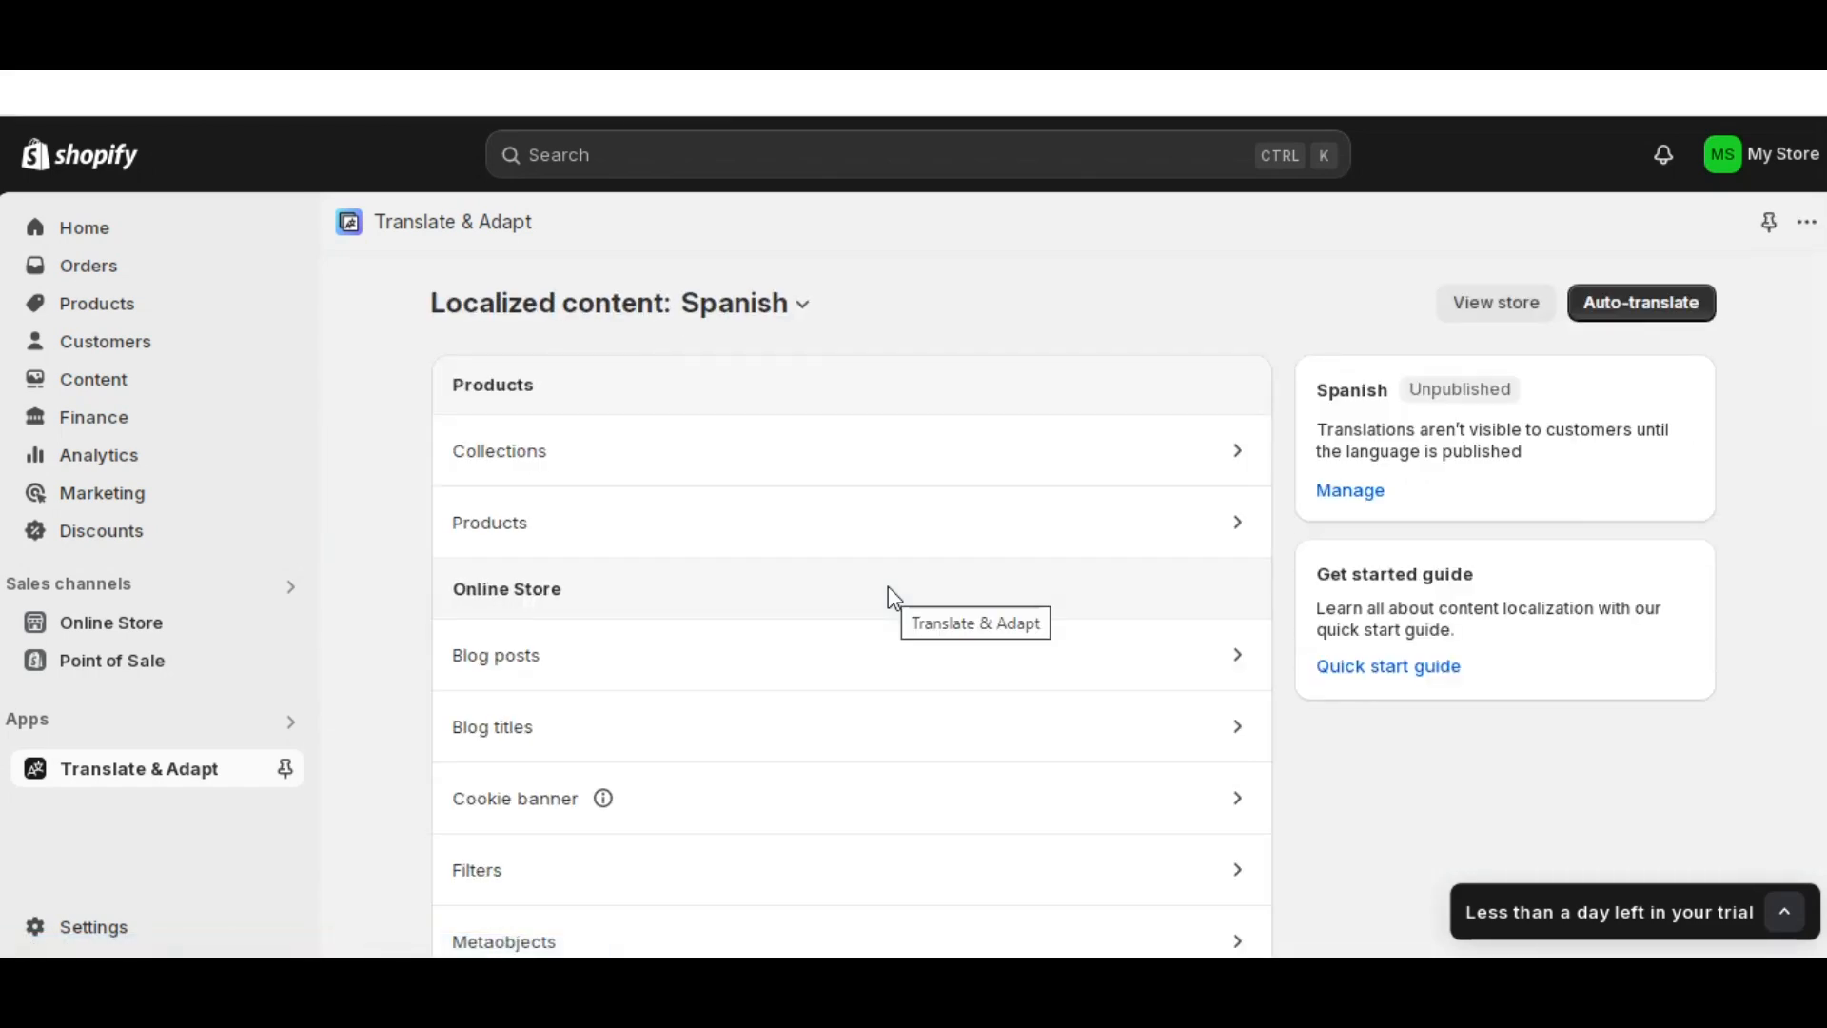
- Auto-translate the store content into Spanish and confirm the translation
scroll(864, 455, "down", 3)
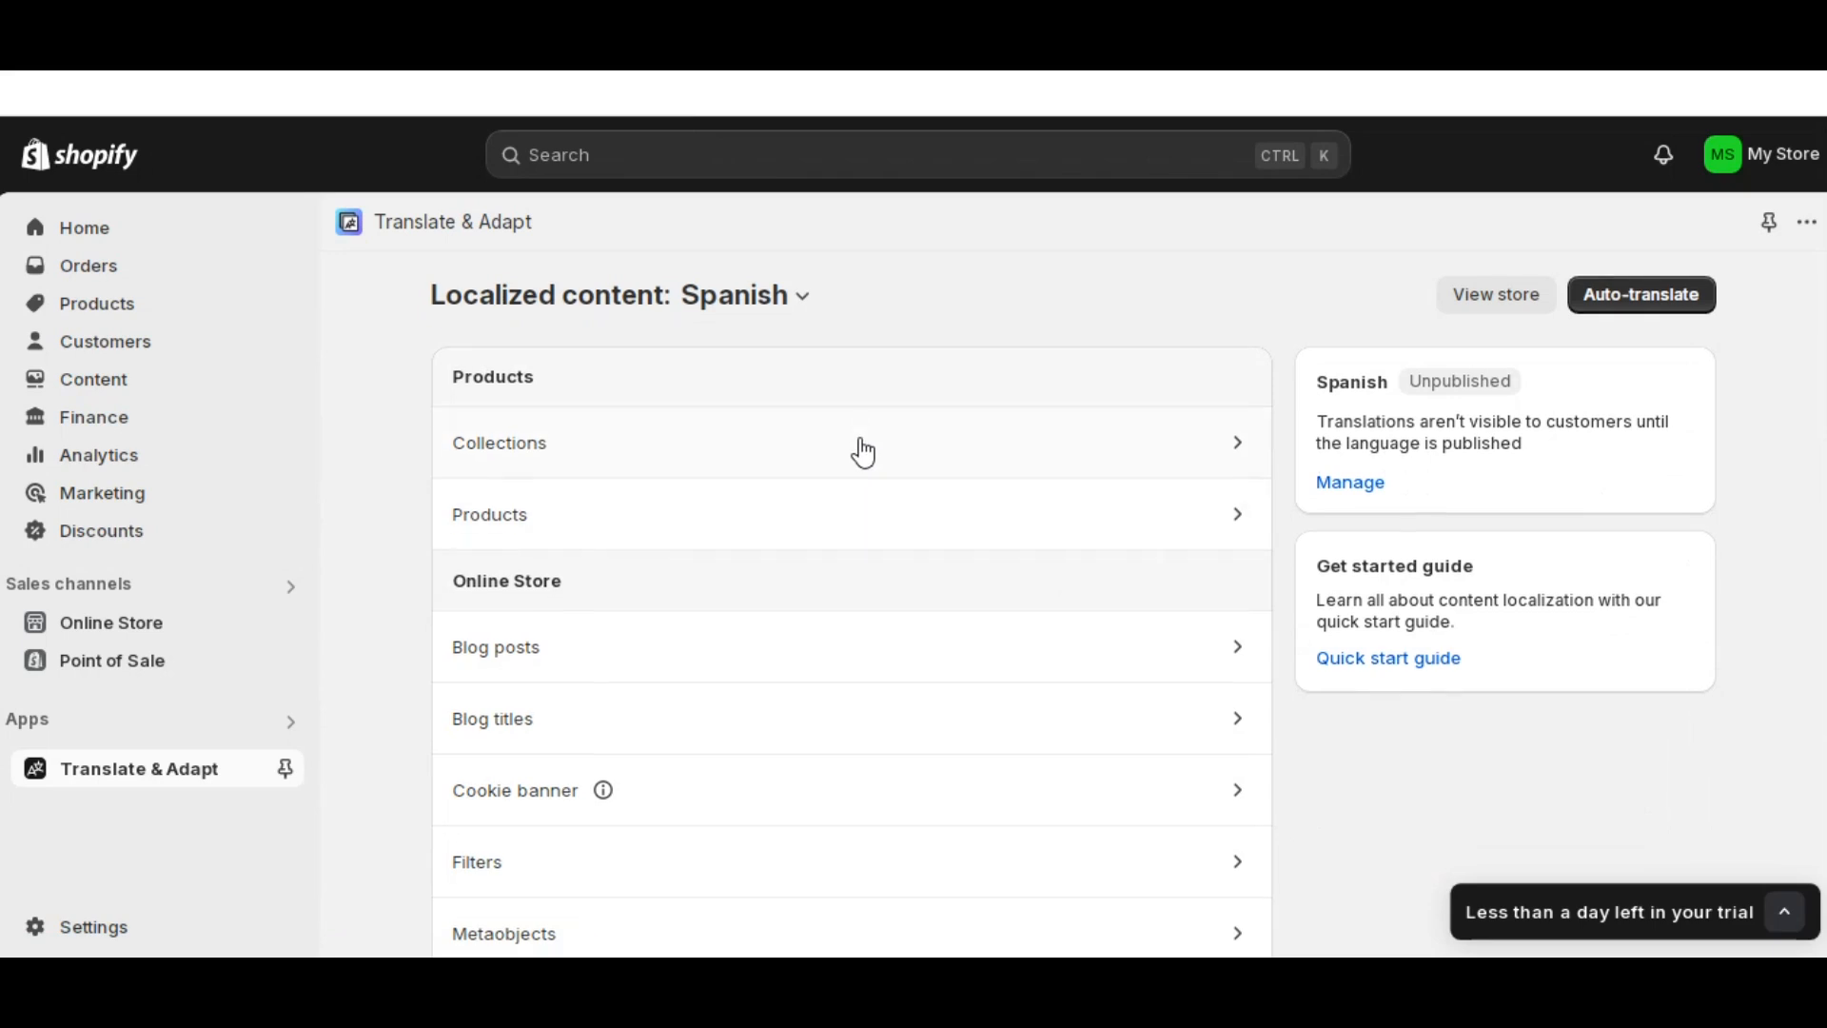
scroll(864, 455, "up", 3)
left_click(1629, 307)
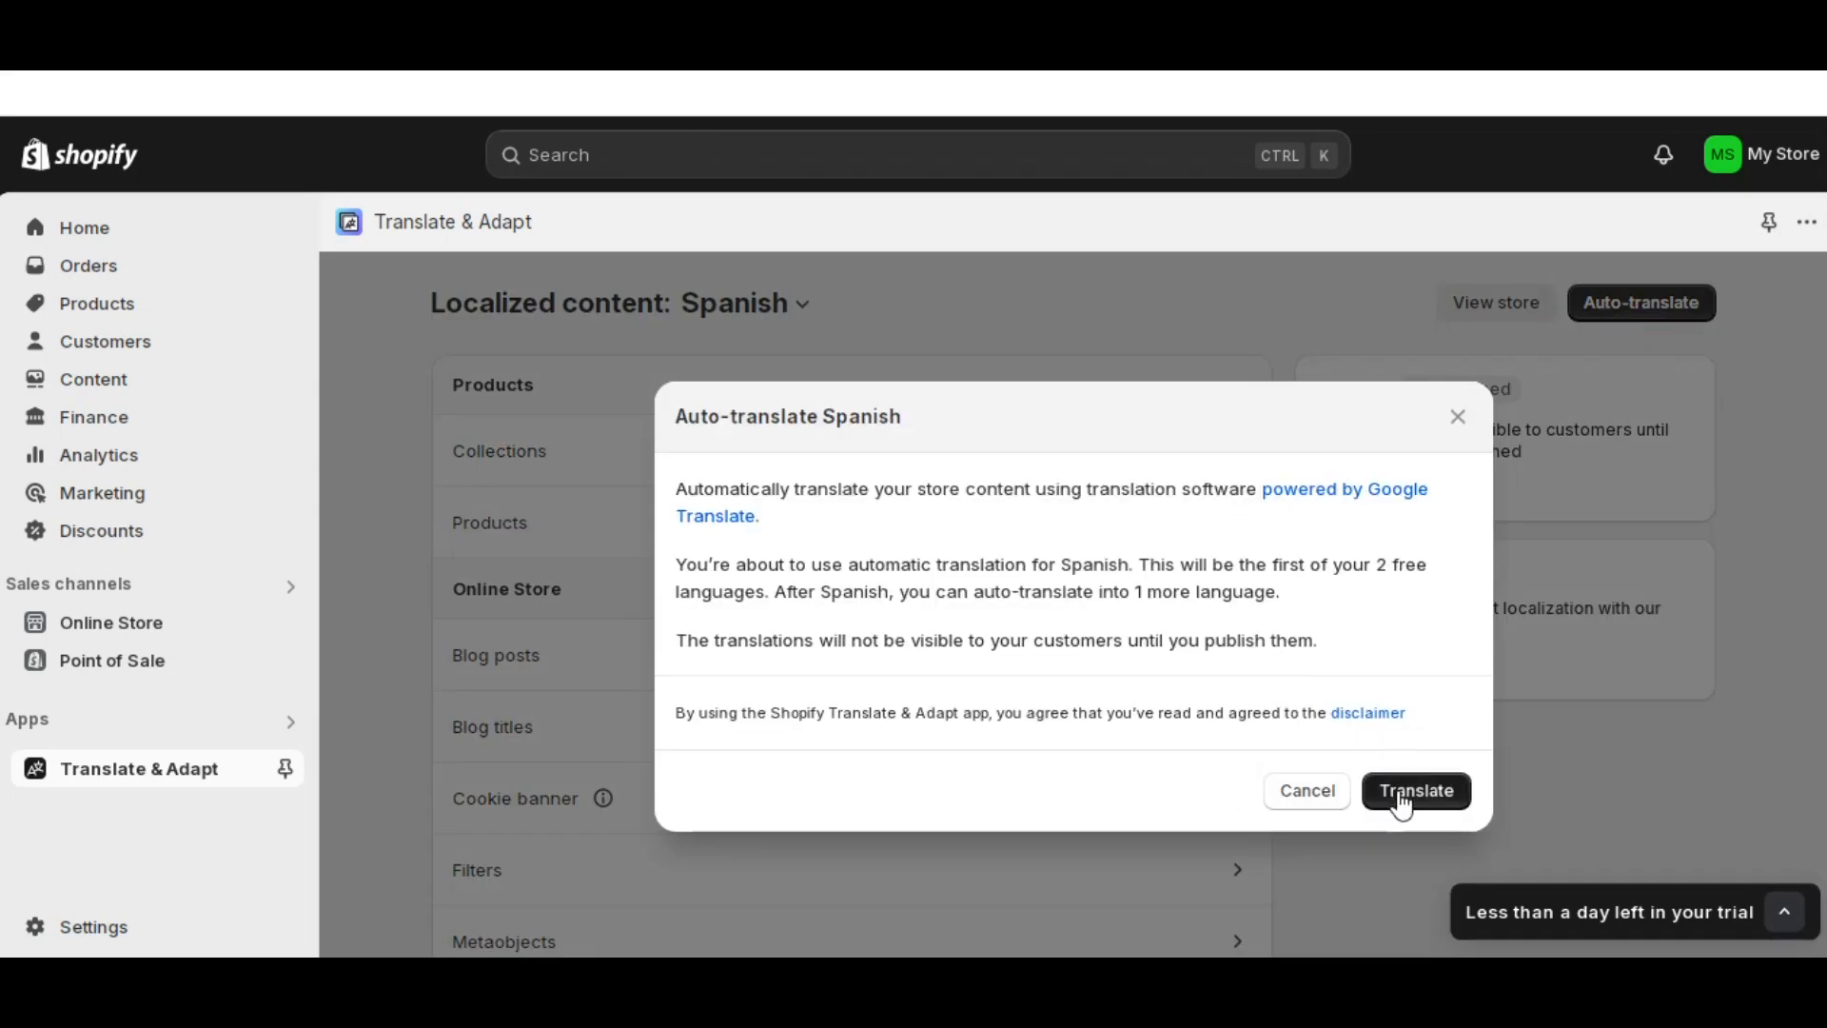
left_click(1399, 790)
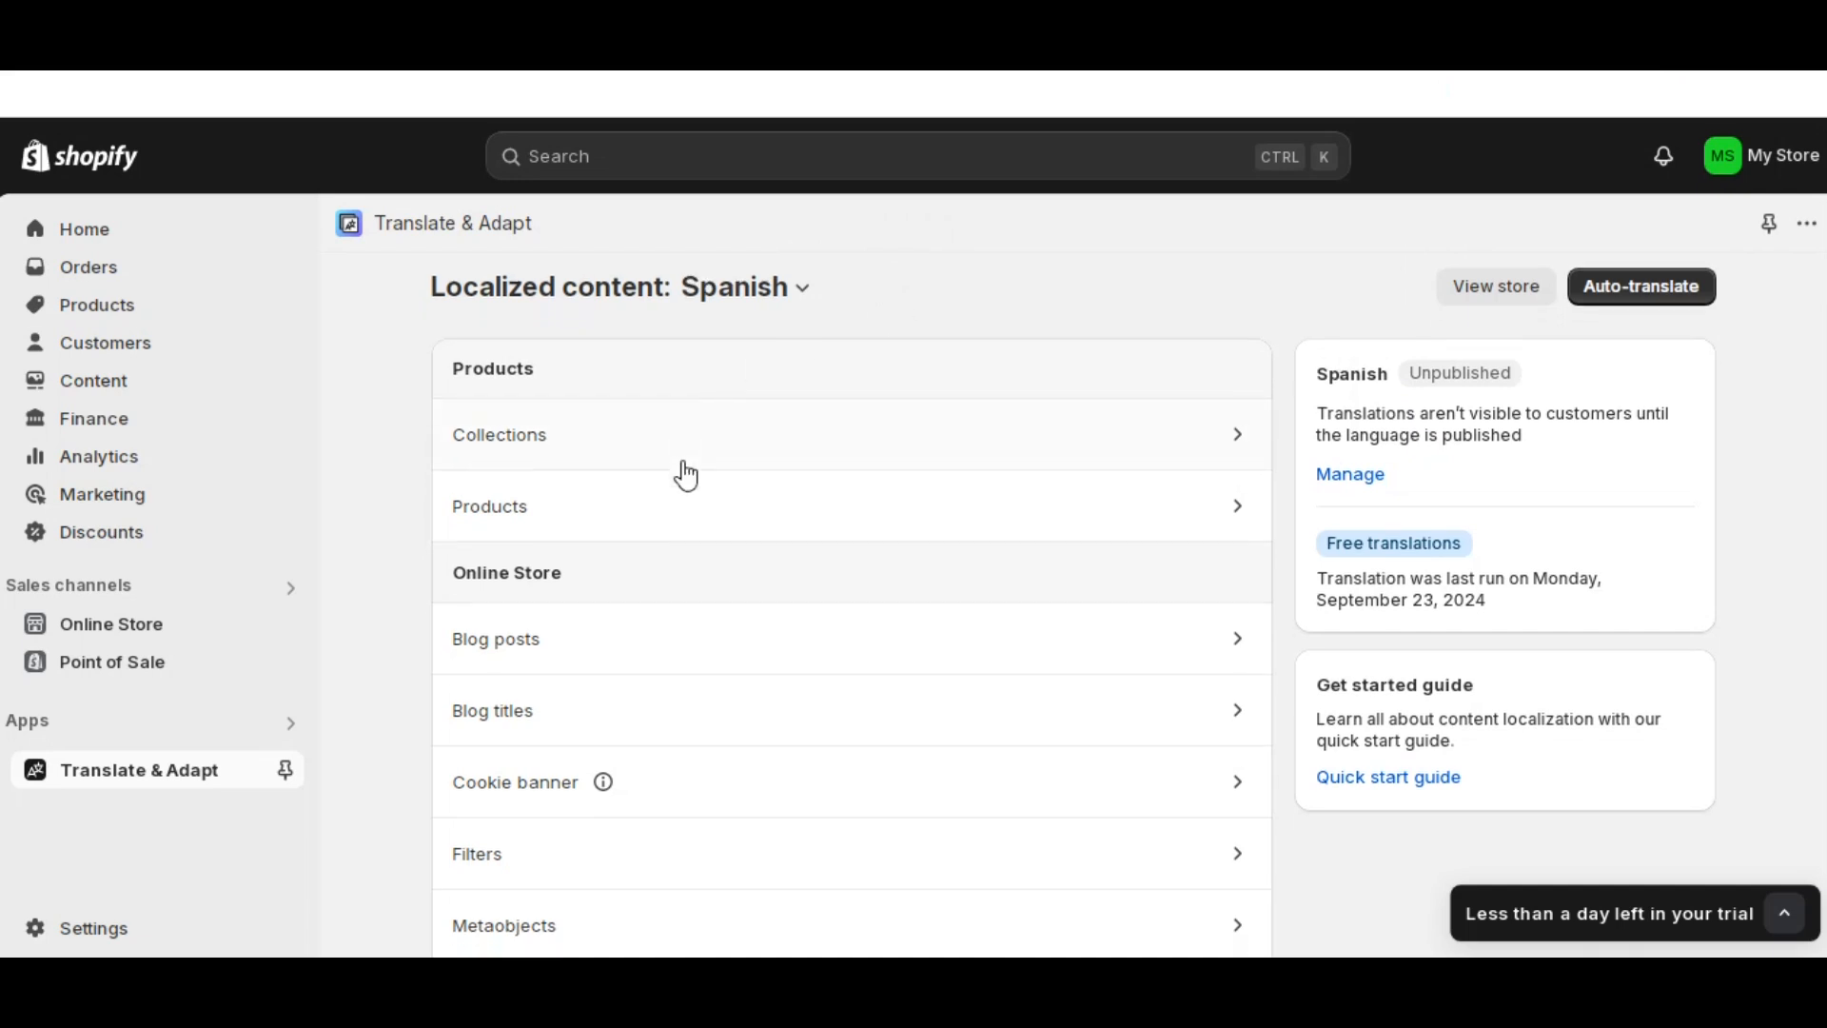
- Open the Spanish translations of the store's collections to check the Beauty collection
scroll(680, 473, "down", 2)
scroll(739, 491, "up", 2)
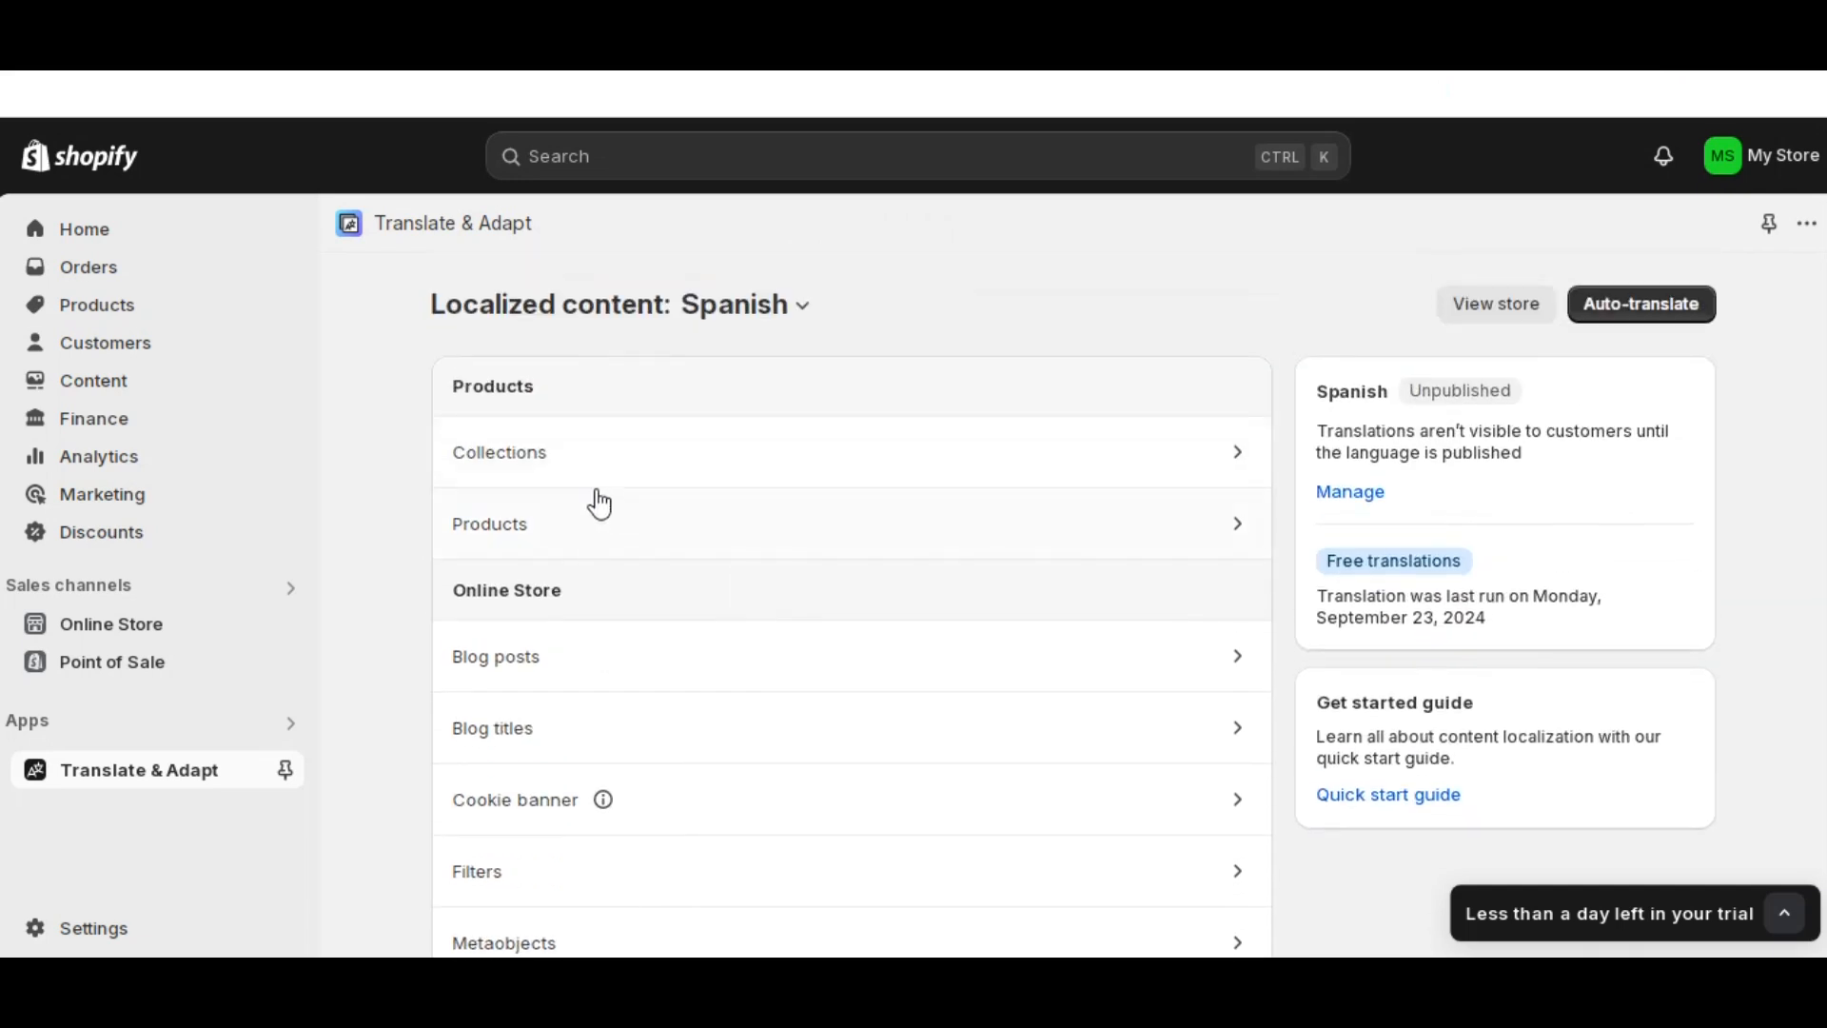
left_click(534, 455)
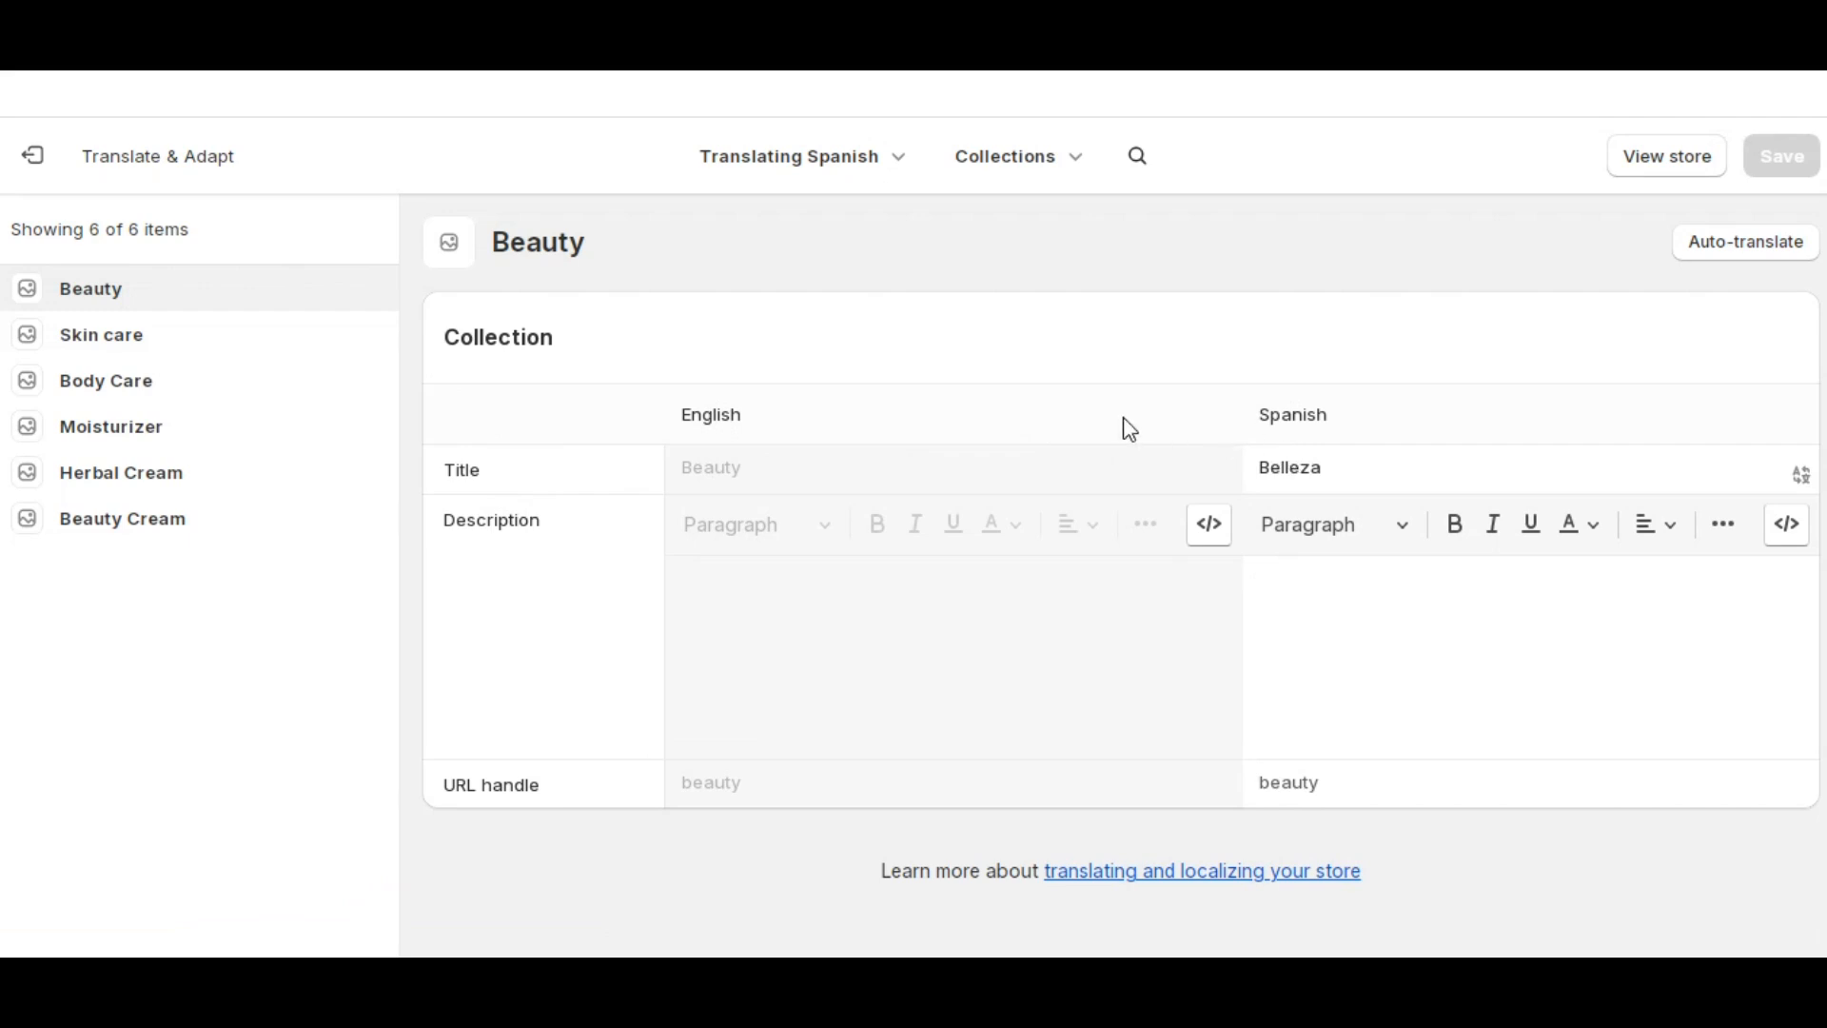
- Switch from collections to products and review the Spanish title, description and product type of Restorative Floral Bath
left_click(1040, 162)
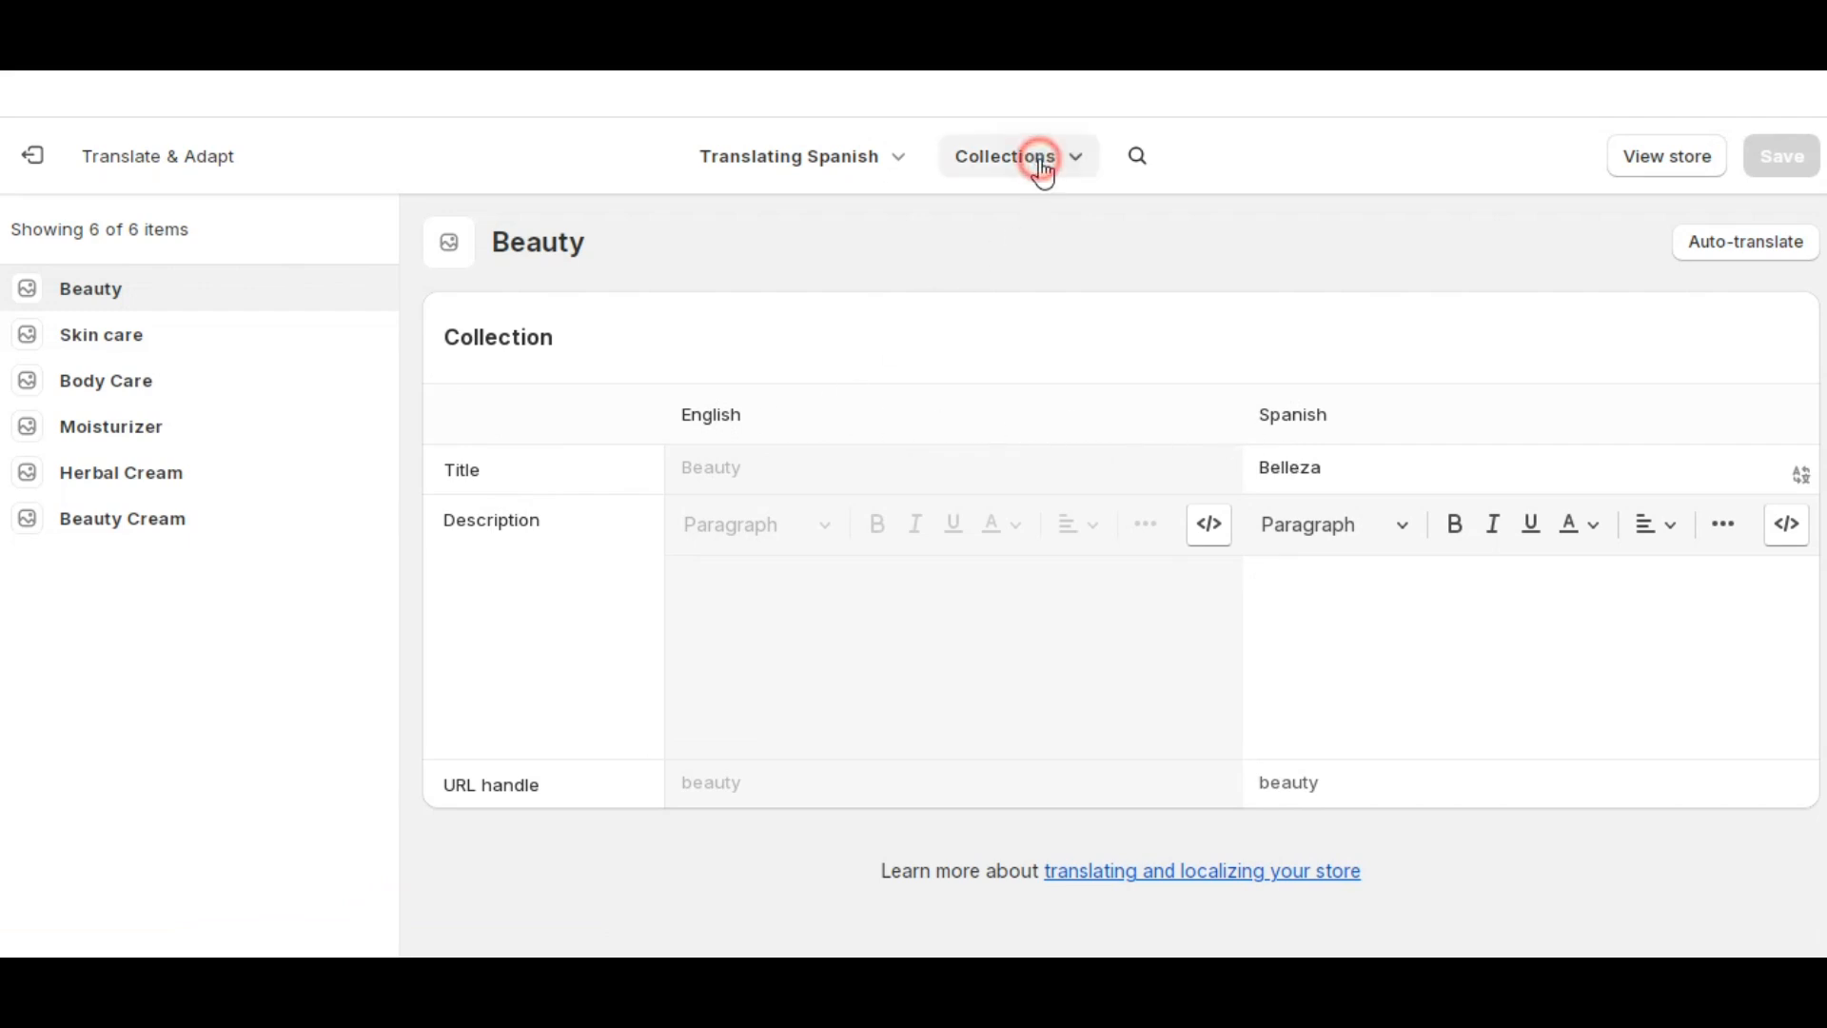
left_click(947, 317)
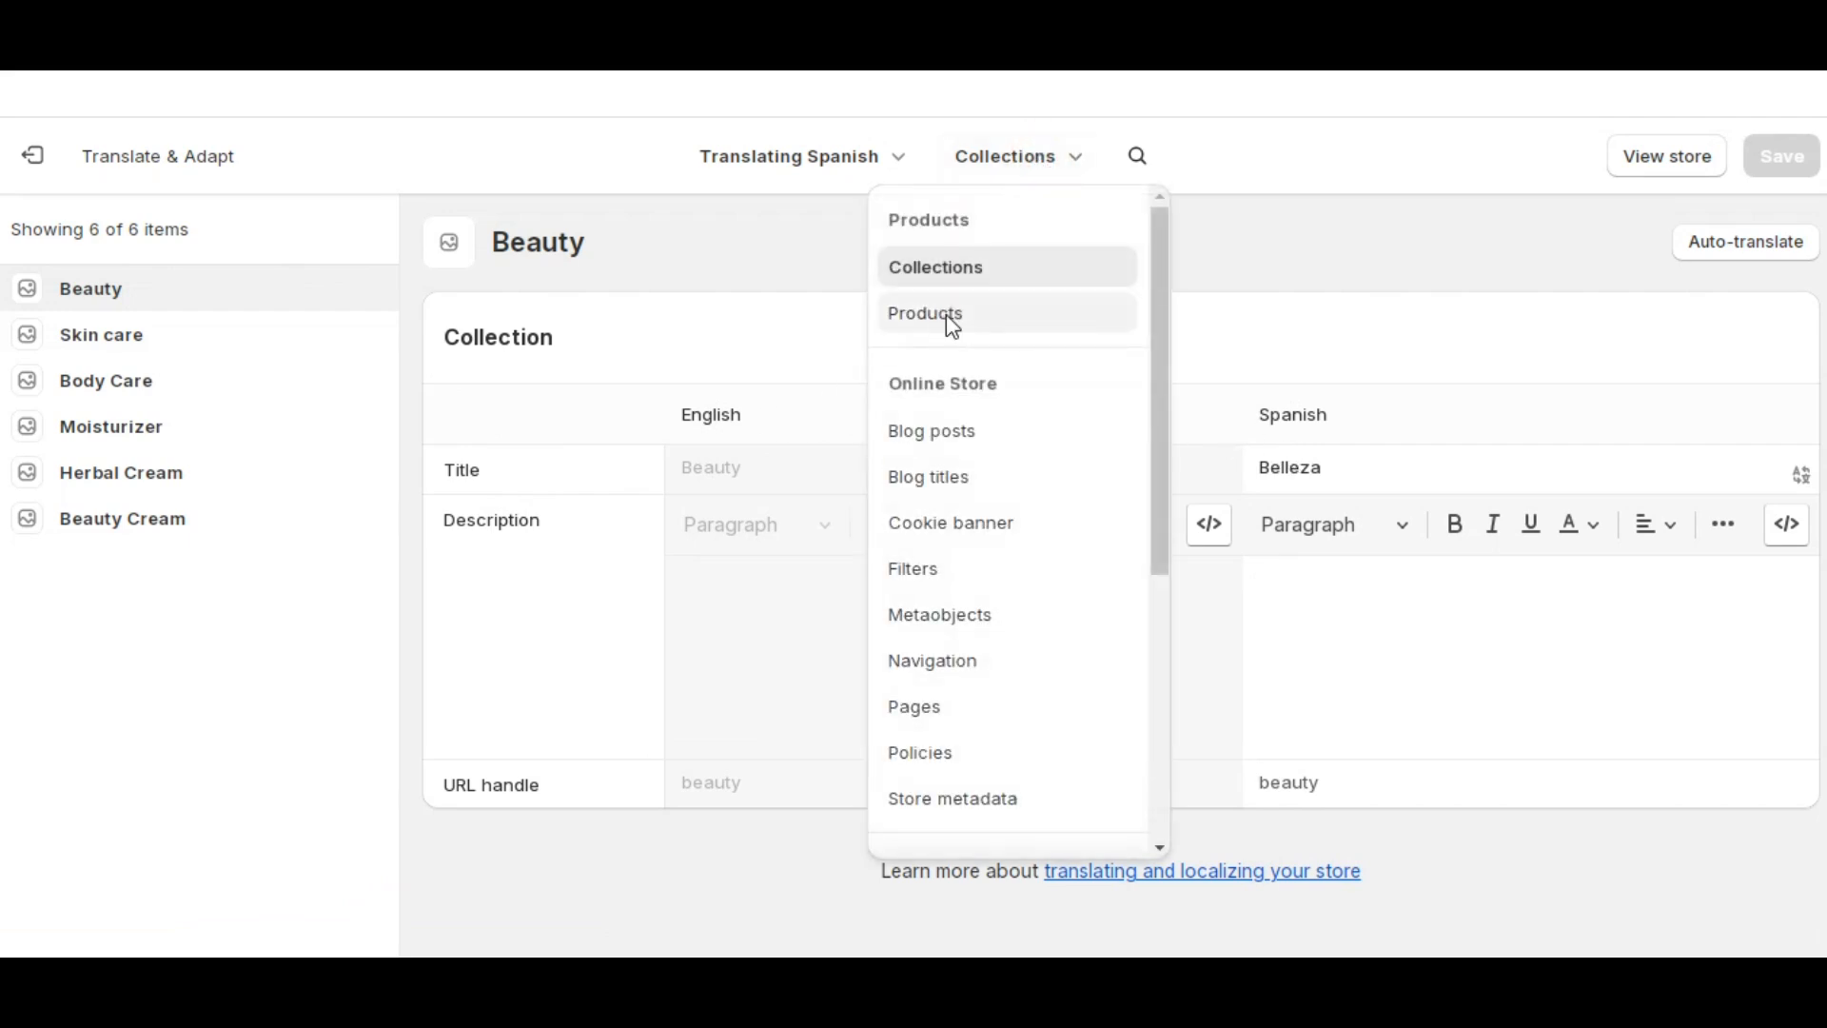
left_click(952, 317)
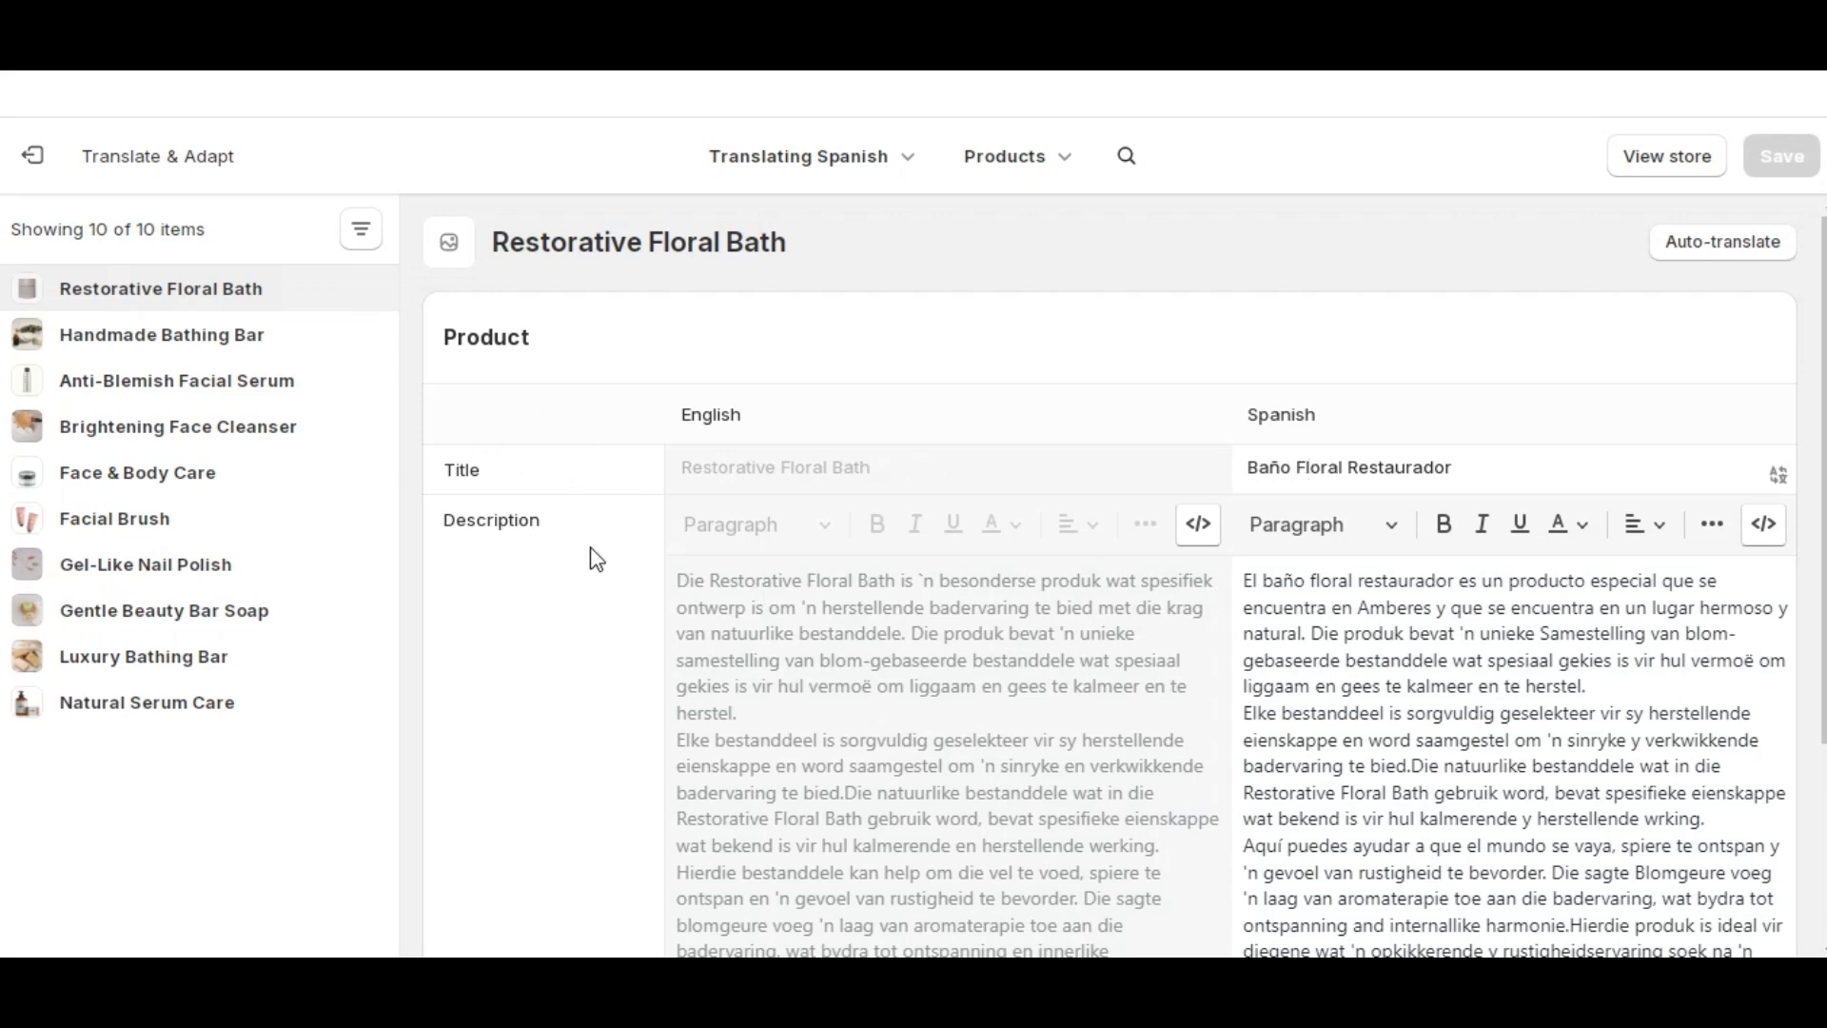
left_click(1317, 641)
scroll(1318, 641, "down", 3)
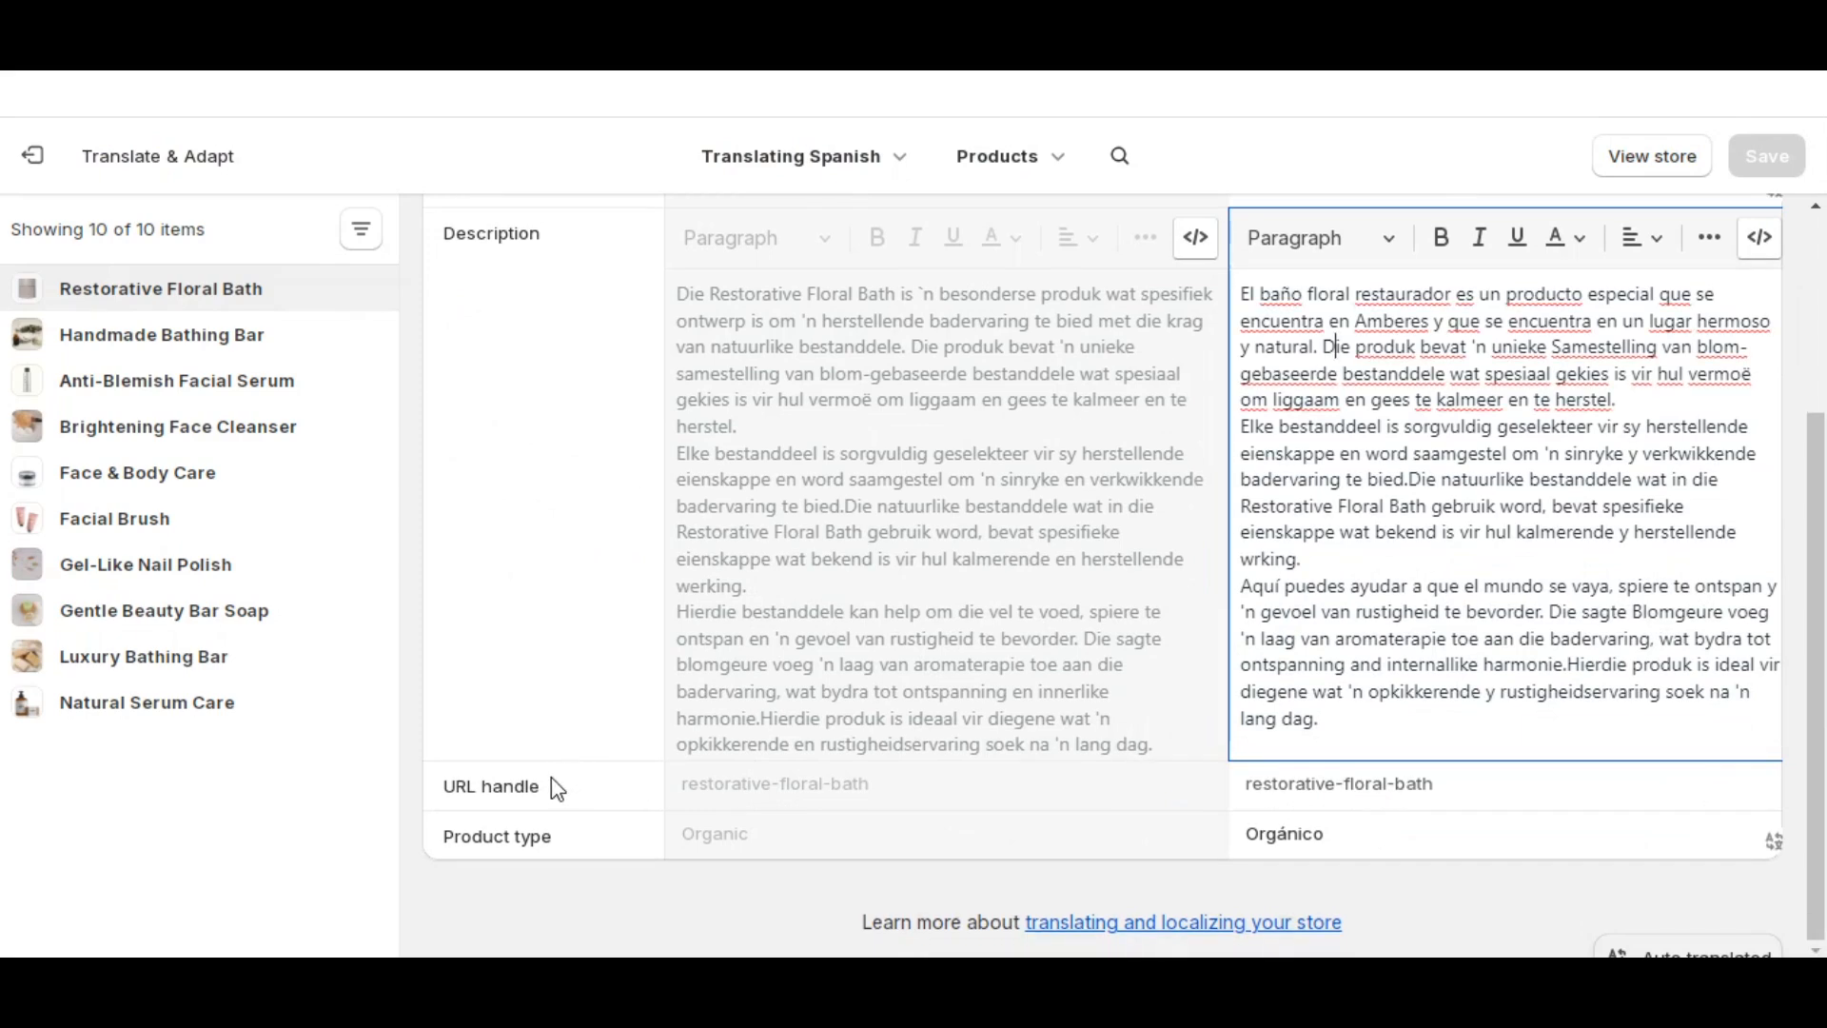
scroll(551, 774, "up", 3)
- Look through all translatable content types, from online store to theme and settings, and exit to the localized content overview
left_click(1016, 157)
scroll(959, 397, "down", 3)
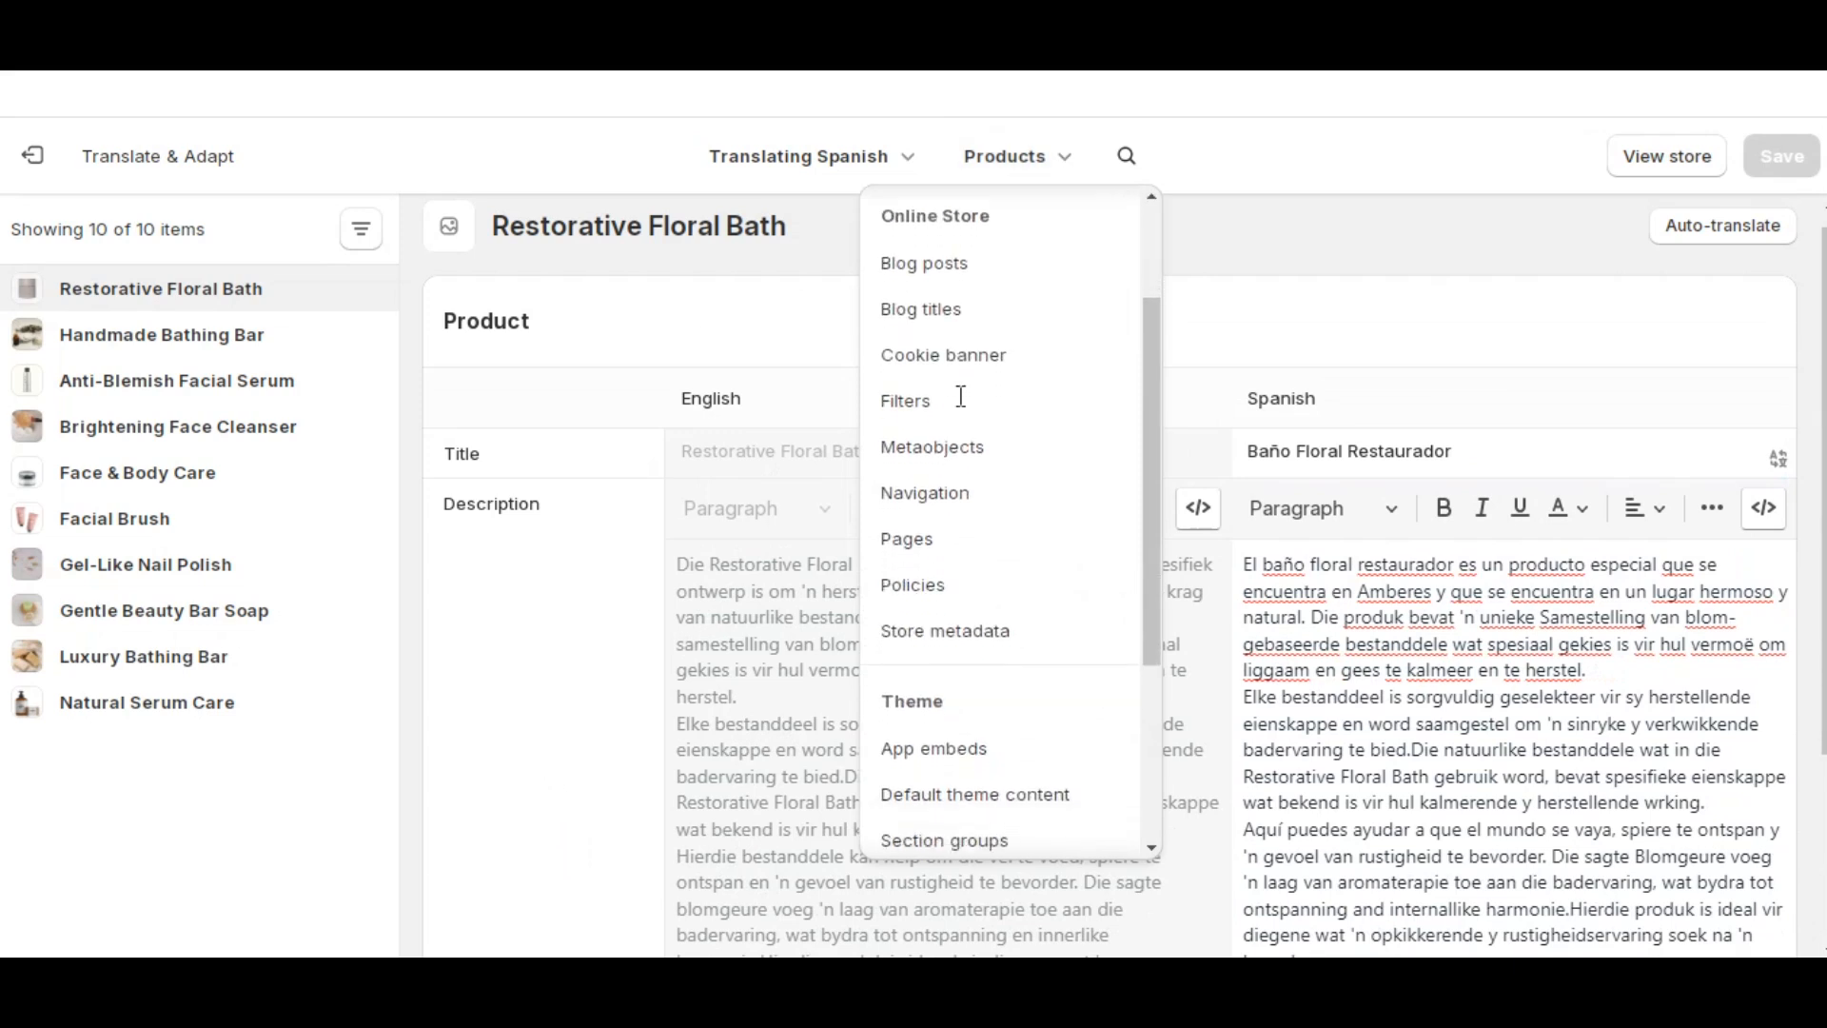
scroll(960, 397, "down", 2)
scroll(942, 436, "down", 3)
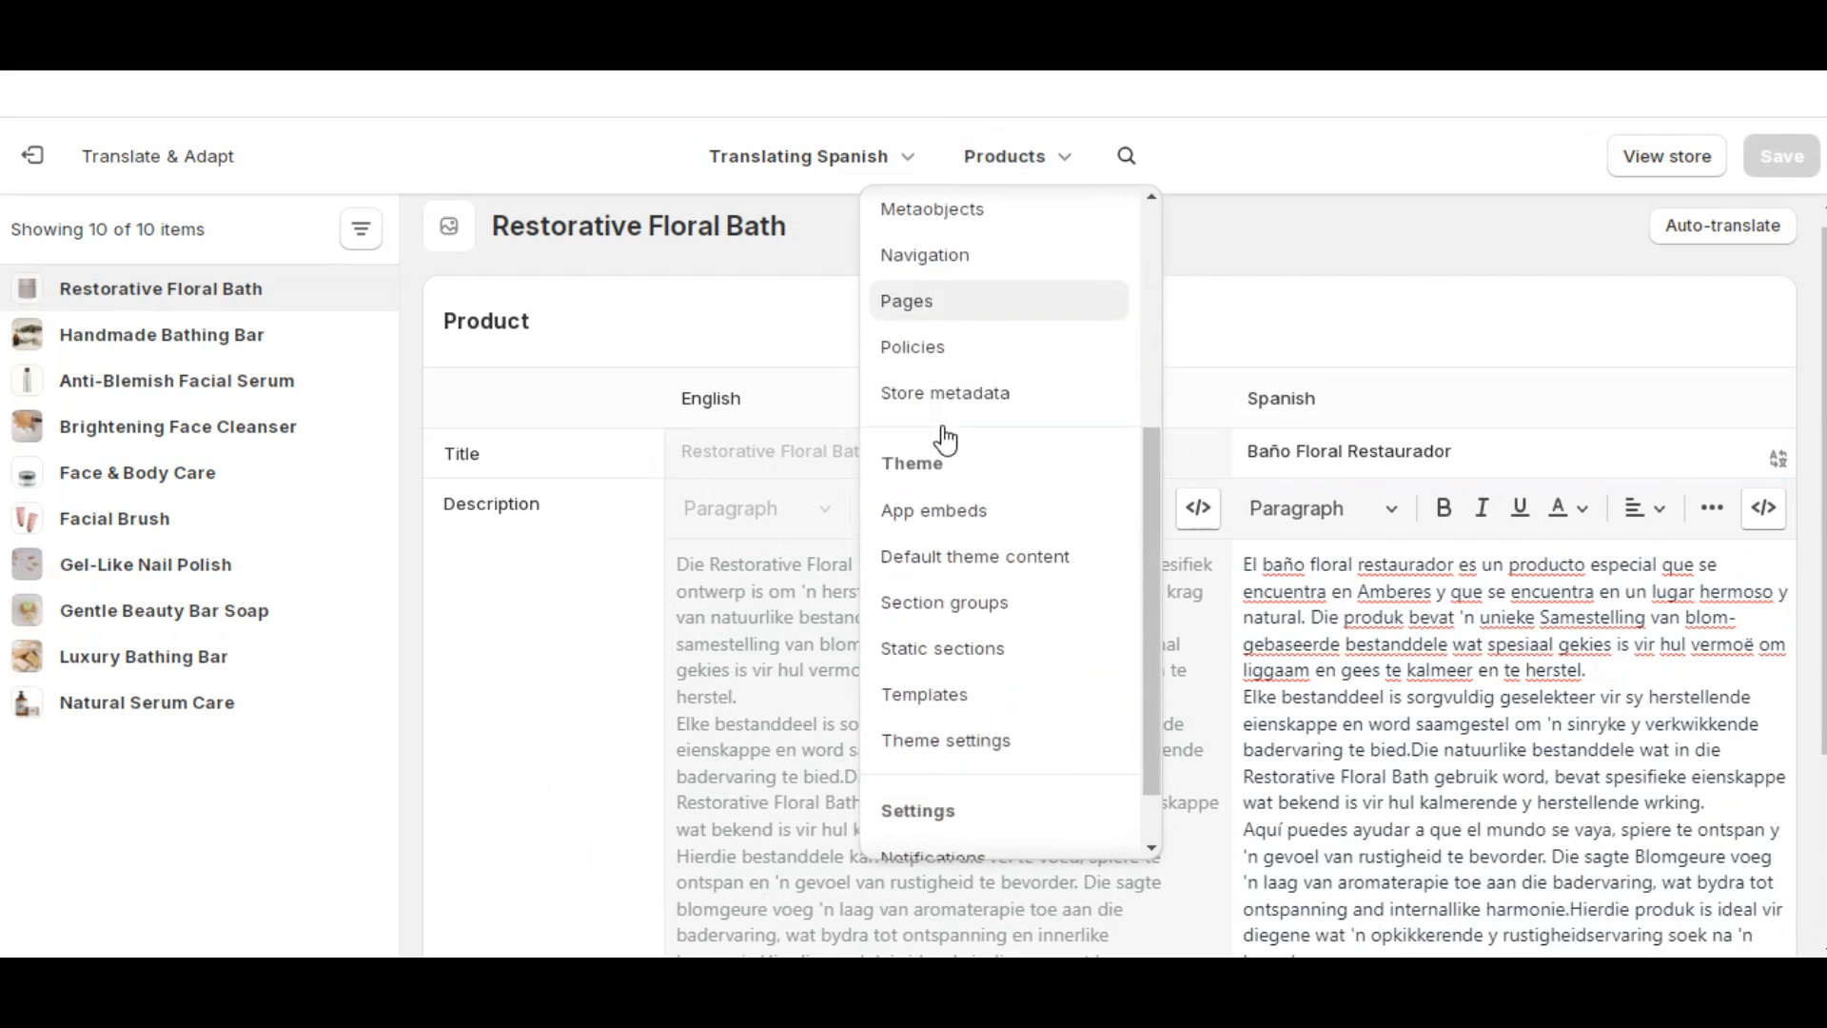
scroll(941, 434, "down", 2)
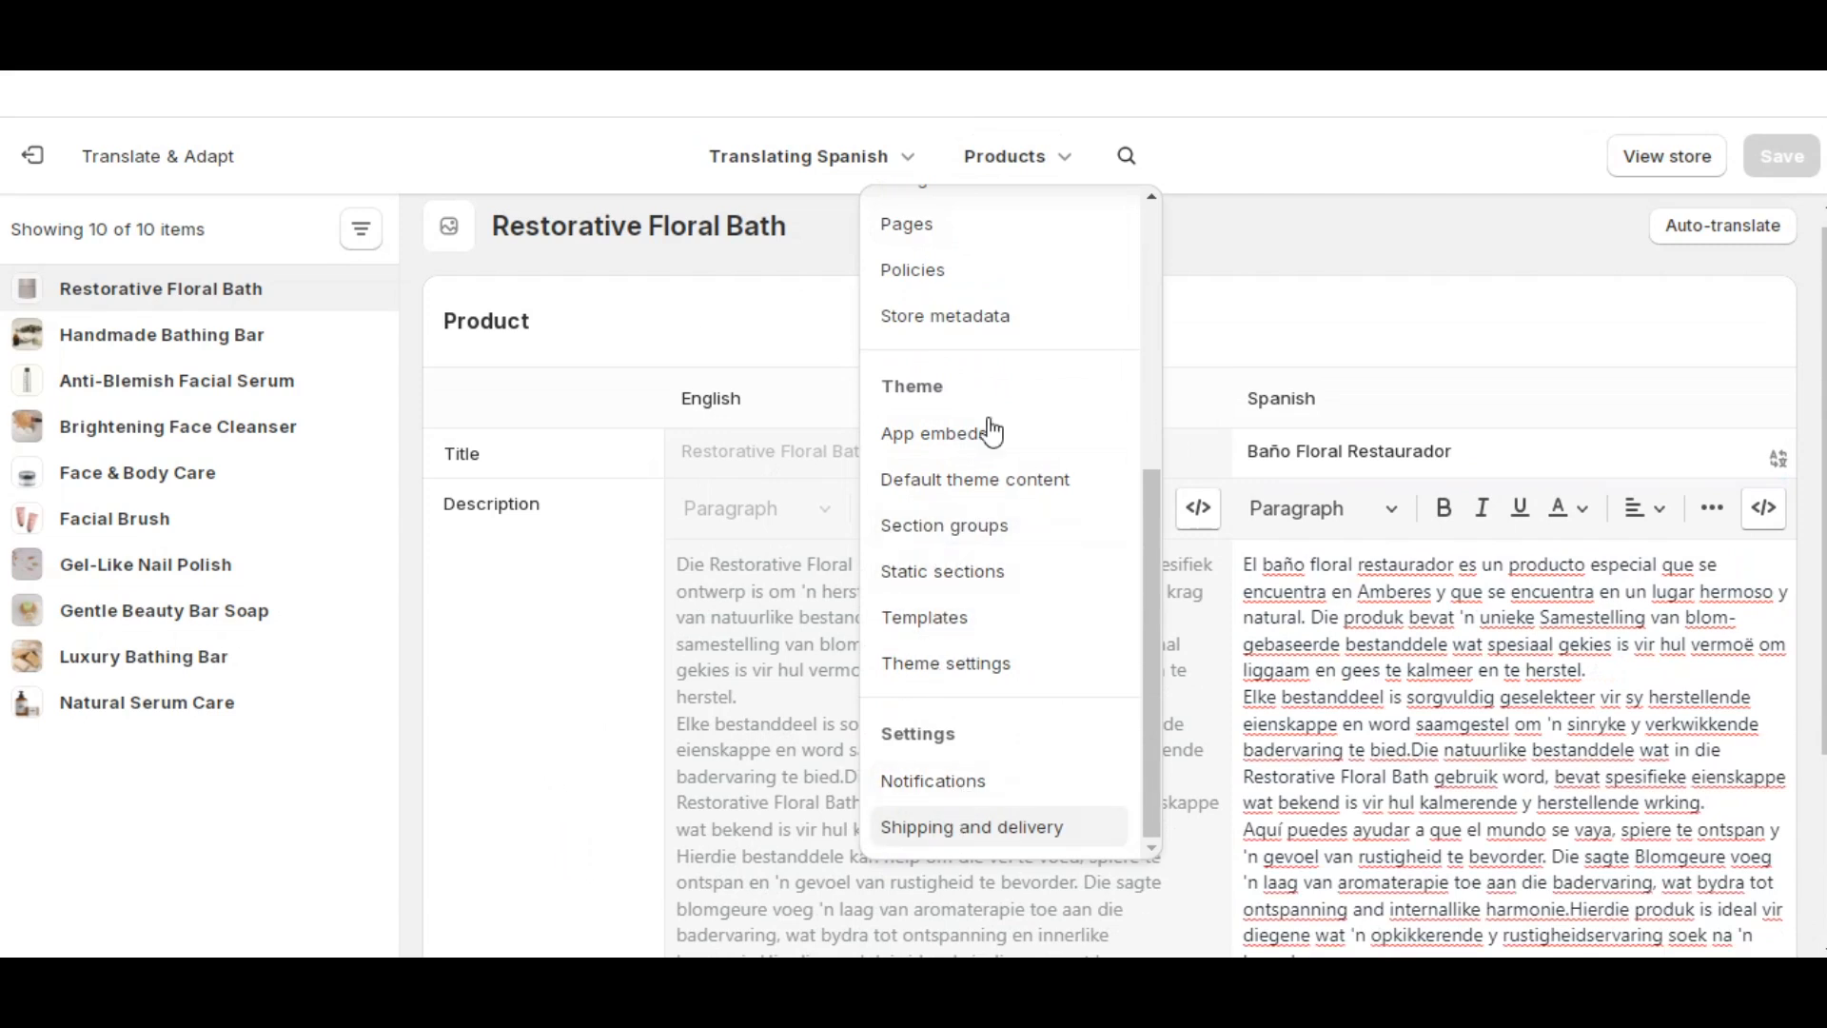
scroll(938, 437, "up", 10)
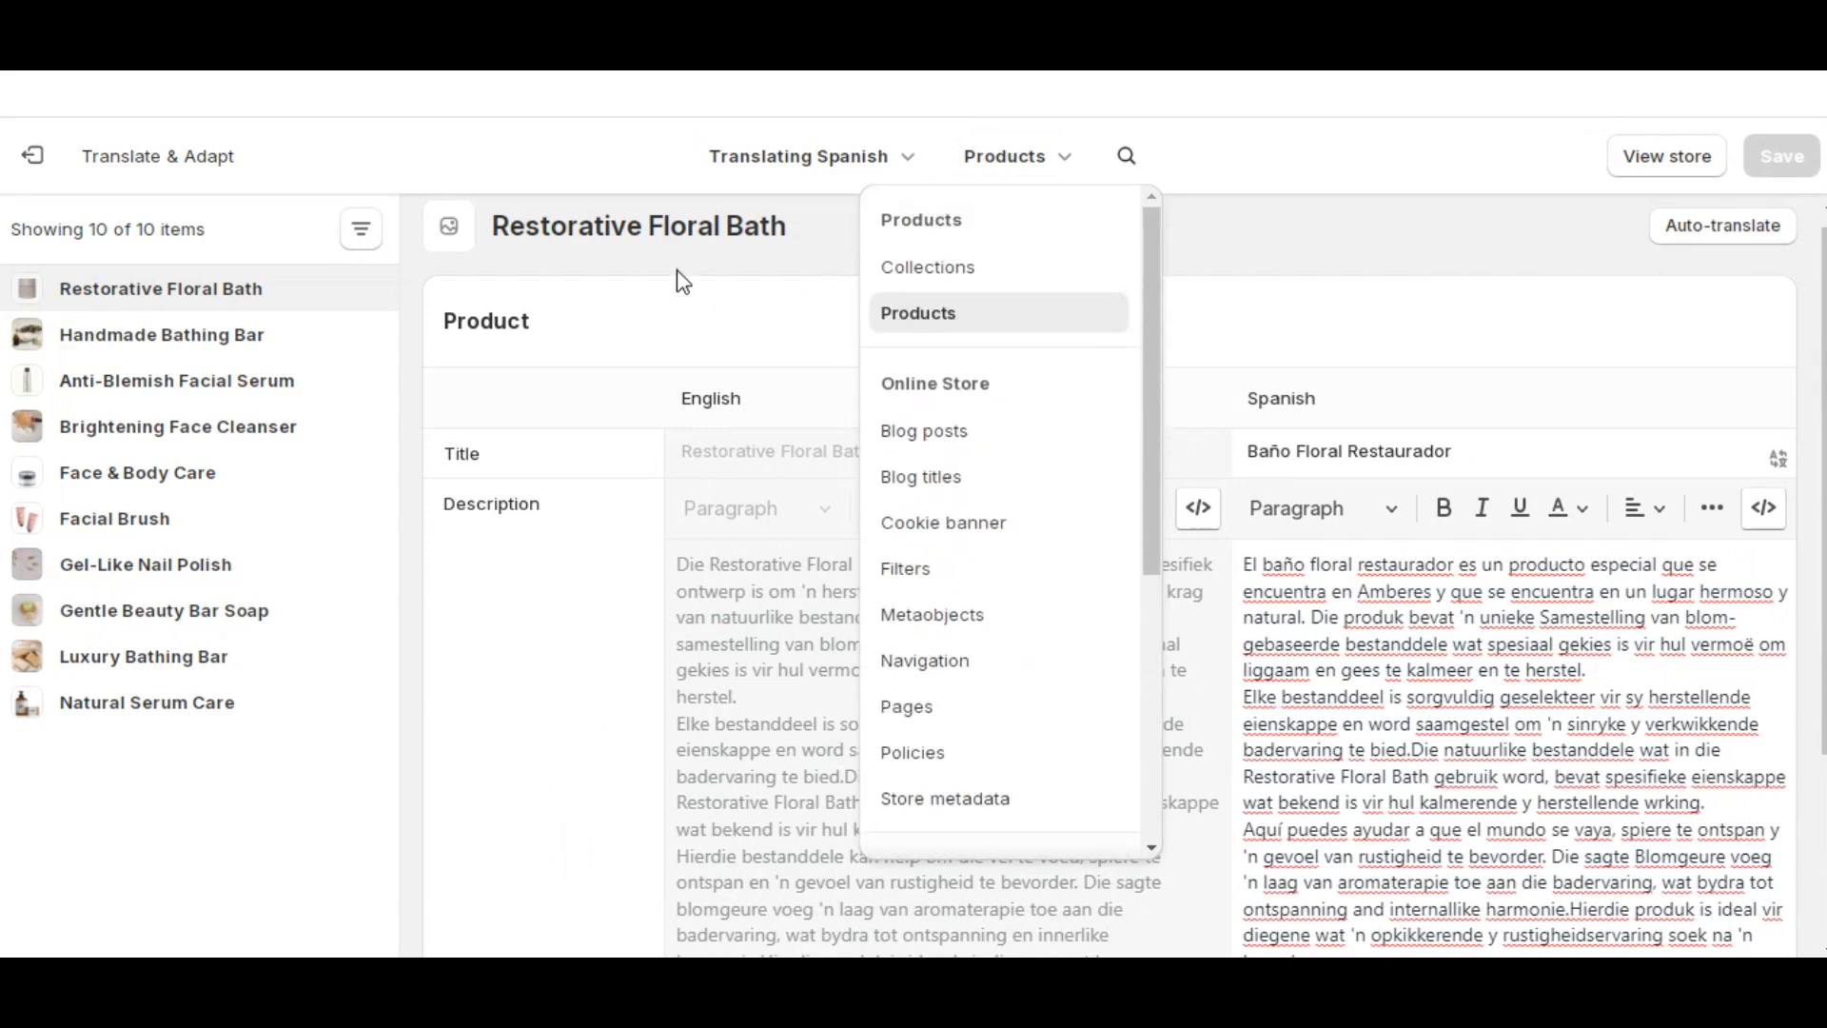
left_click(712, 271)
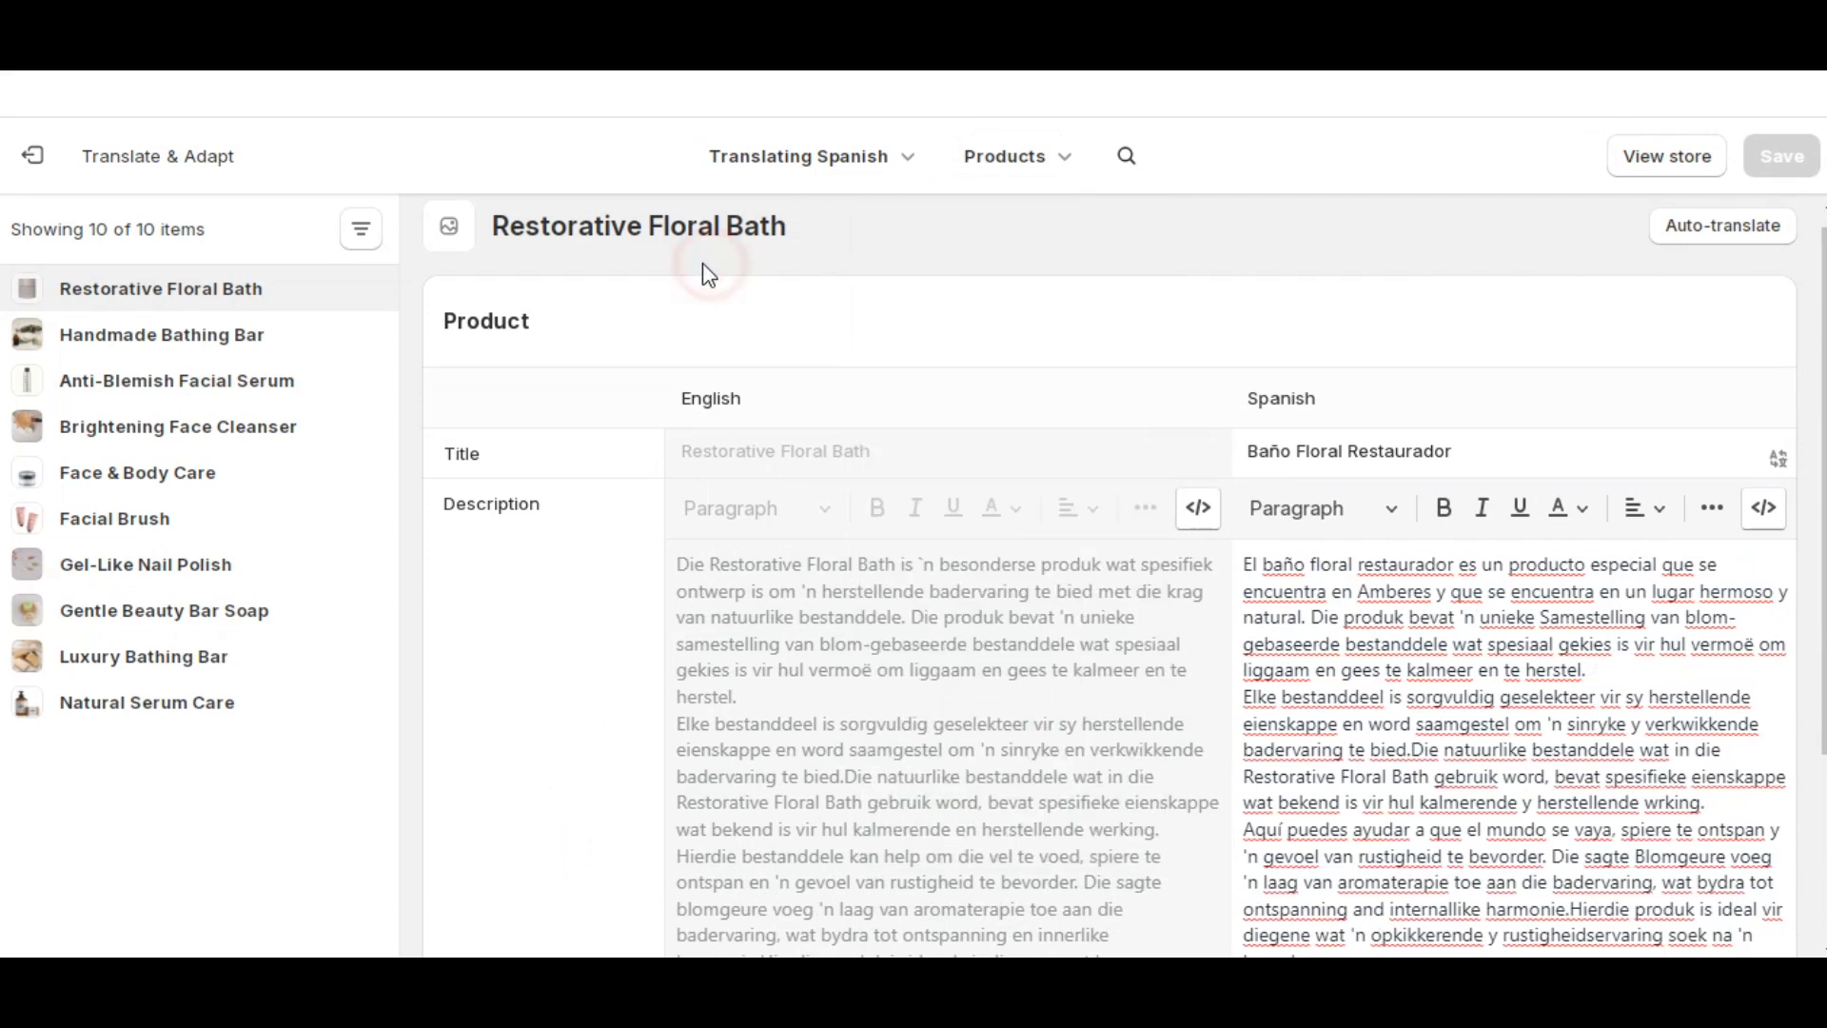
left_click(39, 162)
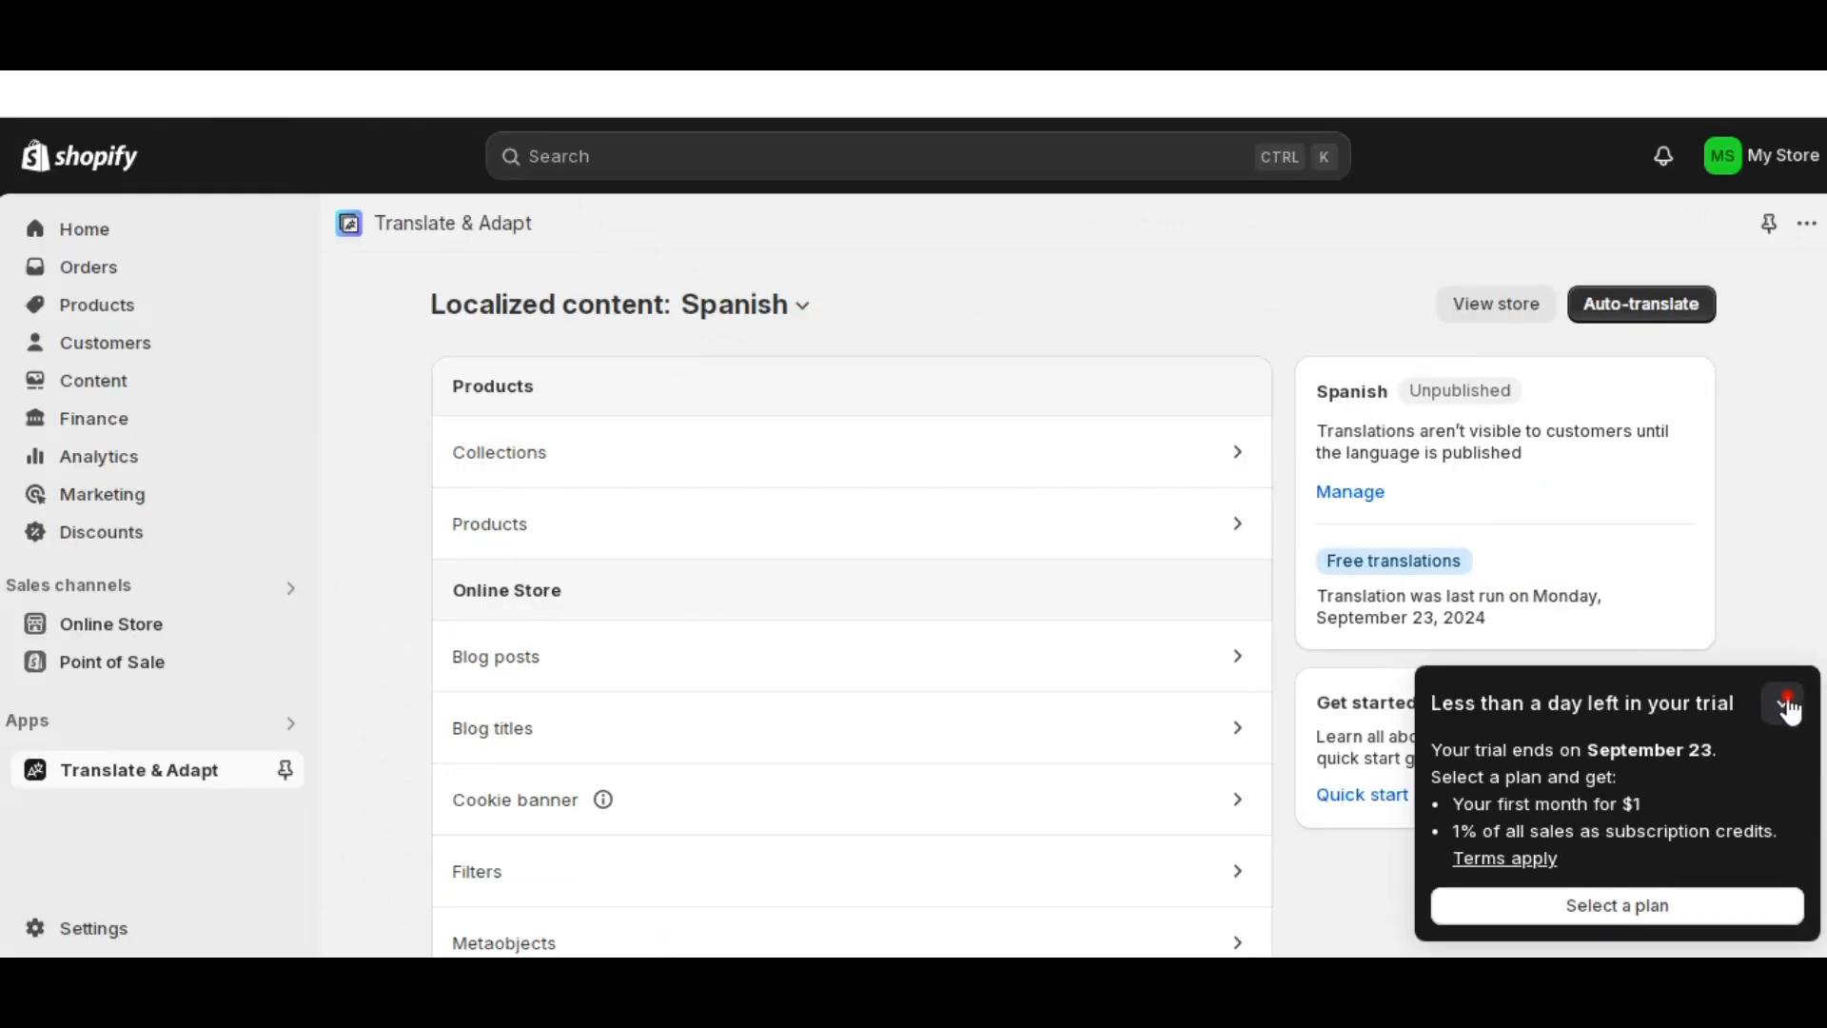
- Go to the store's language management from the Spanish translation overview and publish the Spanish language
left_click(1785, 707)
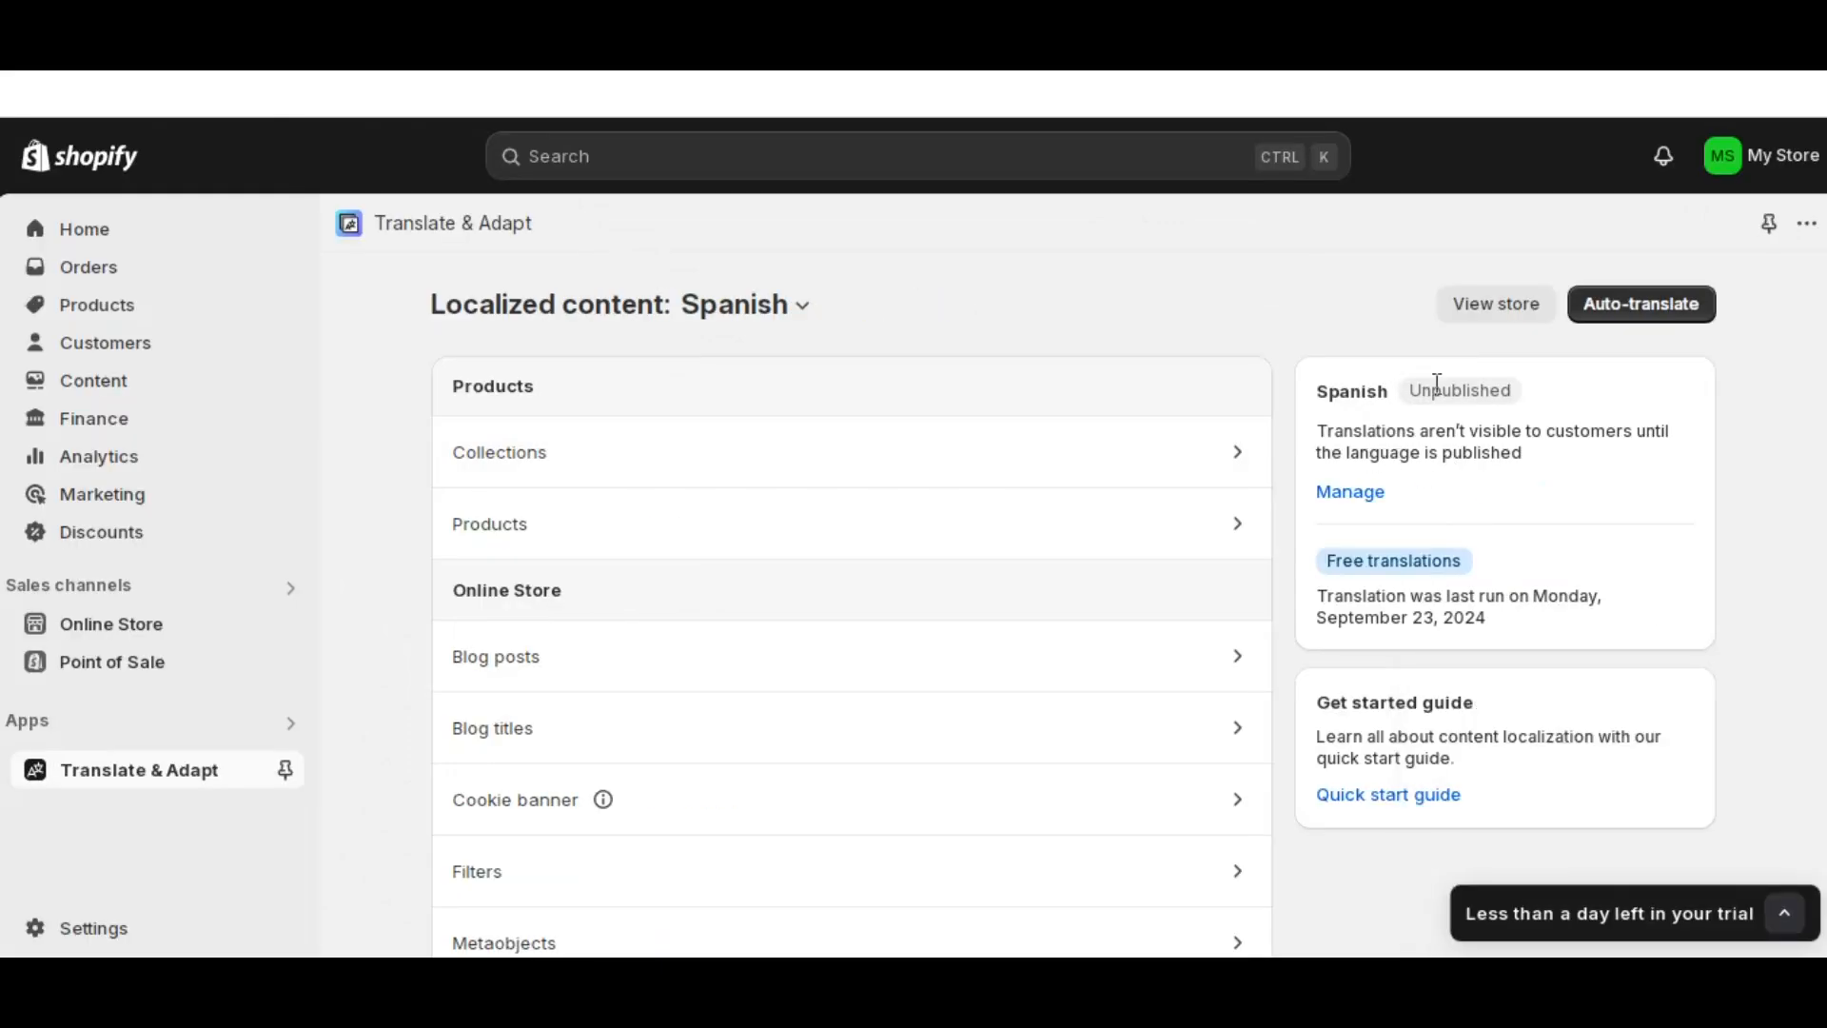
left_click(1364, 504)
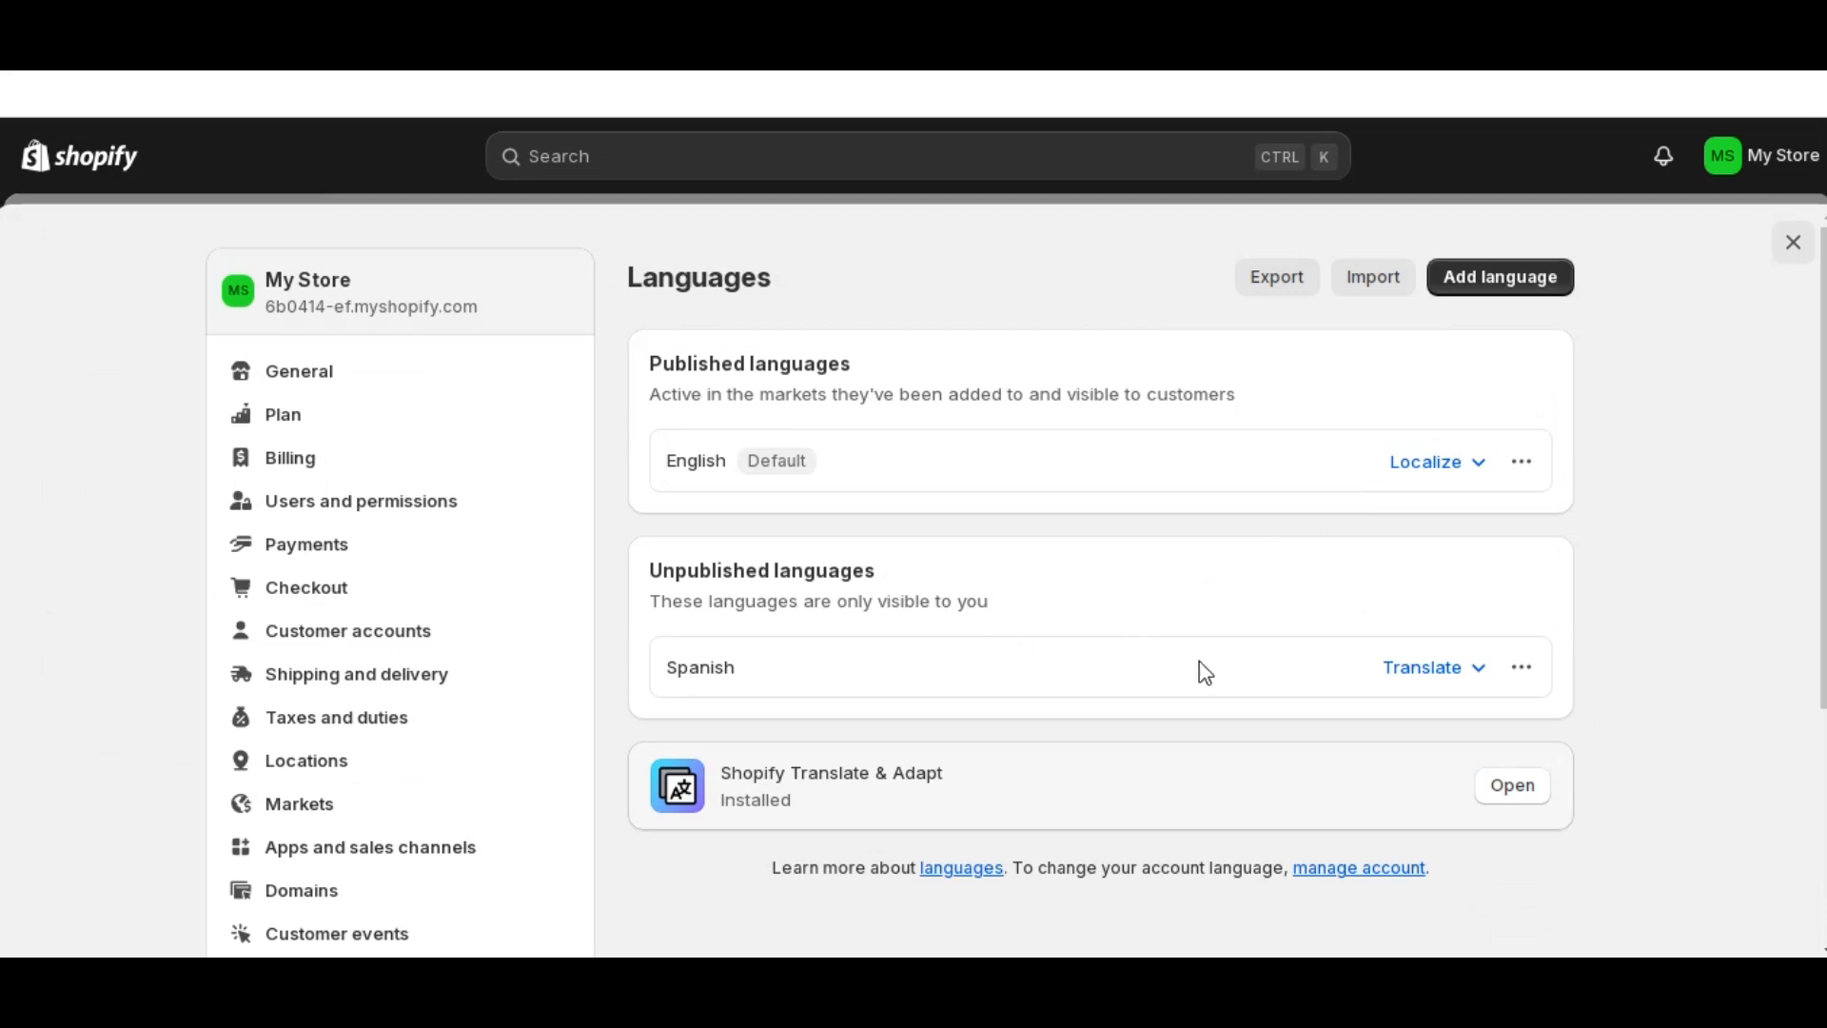
left_click(1522, 668)
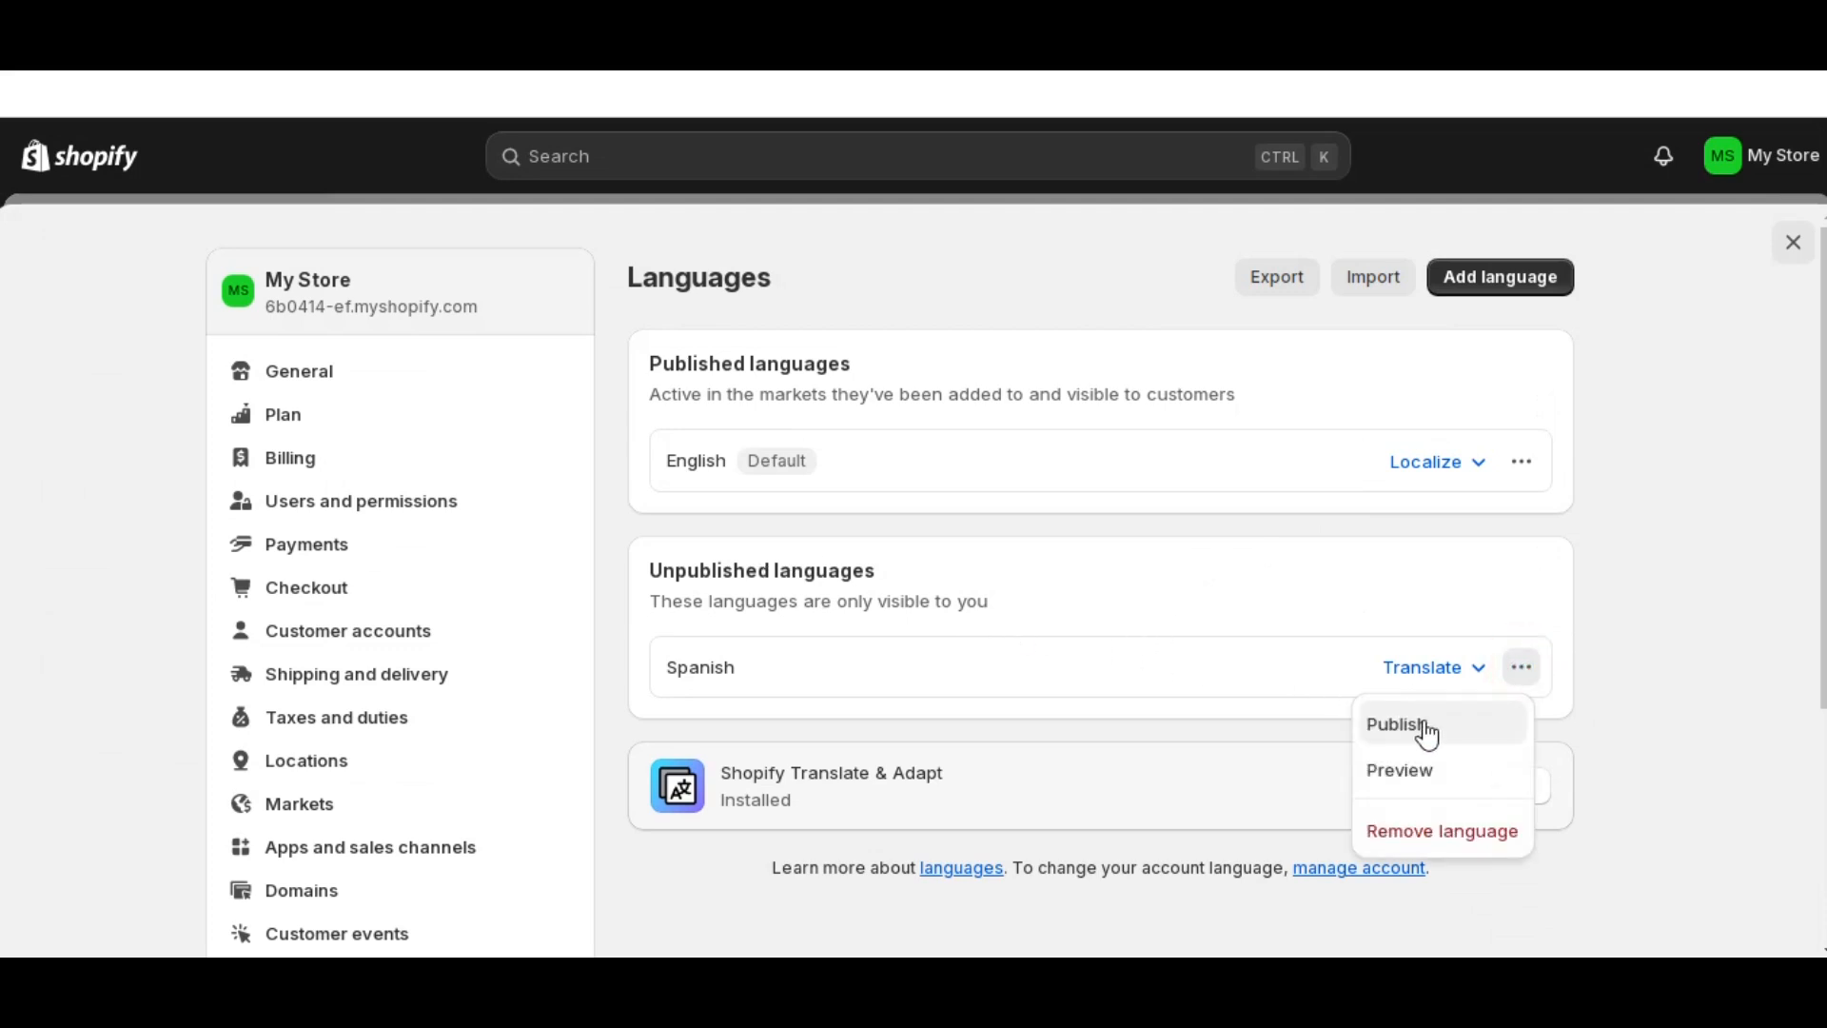
left_click(1425, 722)
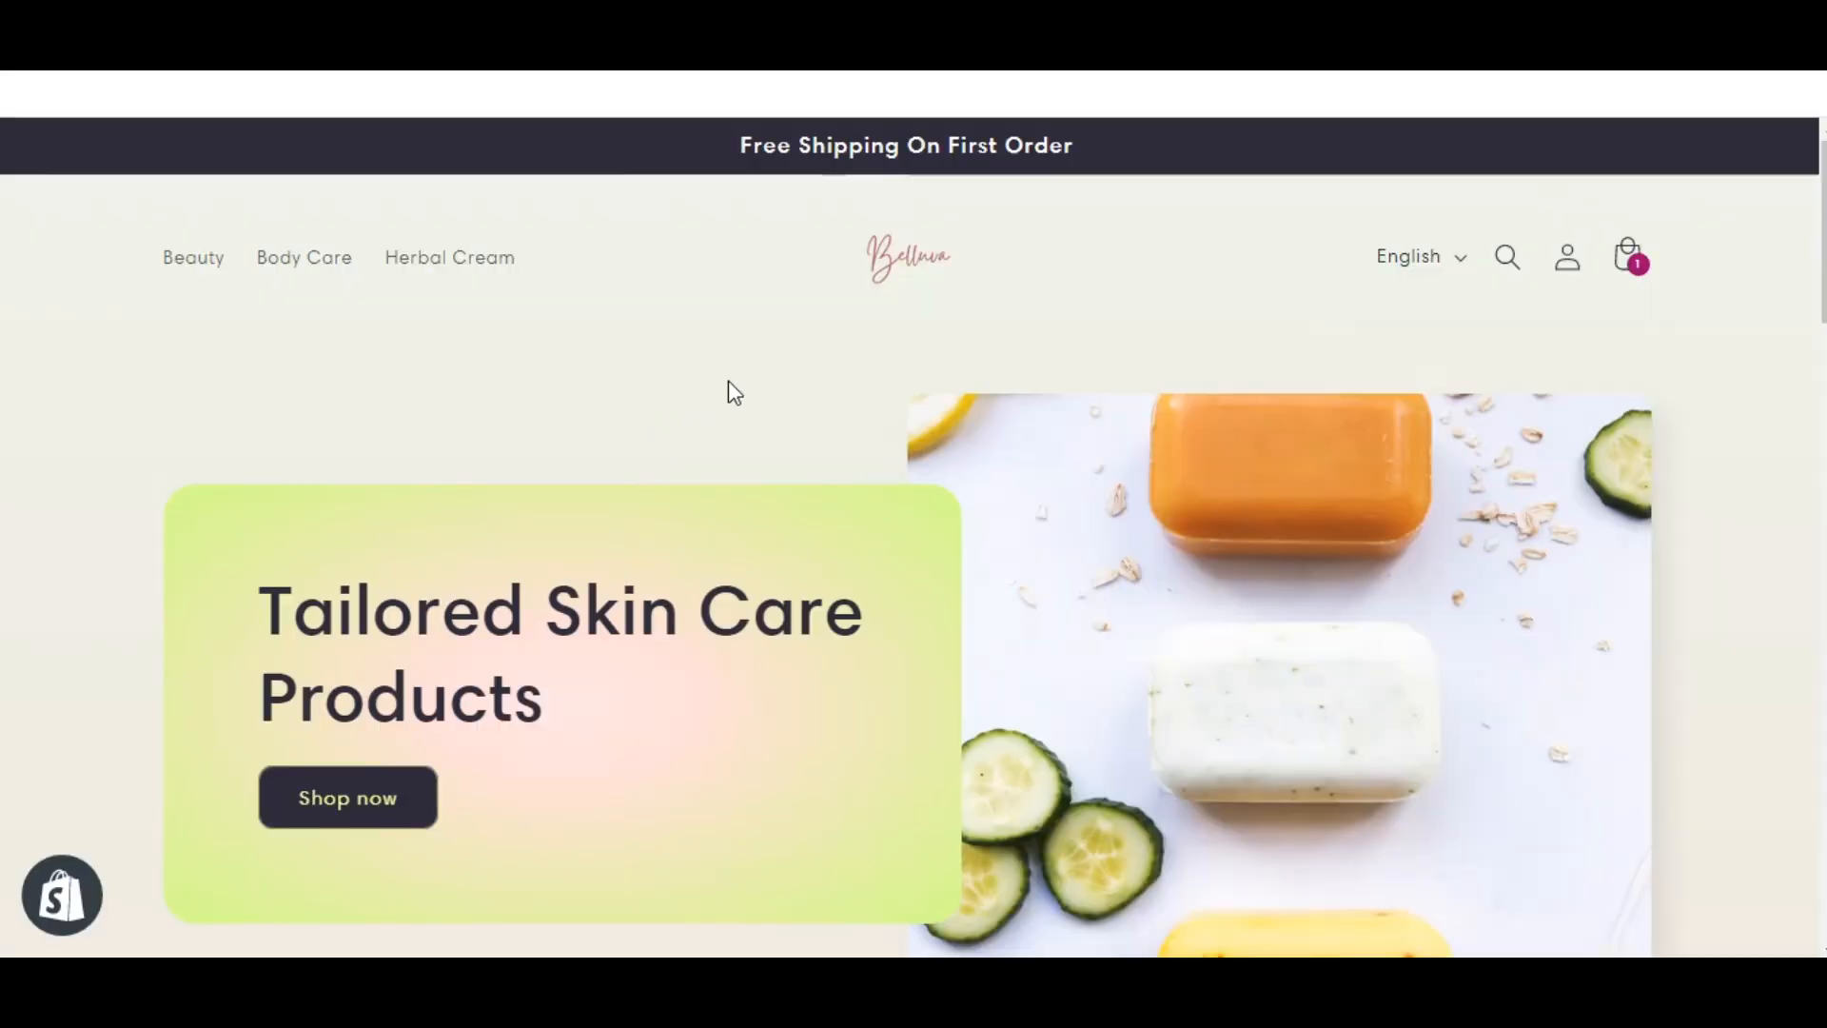
- Switch the storefront to Español and check the translated homepage from the banner through top-rated products and collections to the page end
left_click(1427, 260)
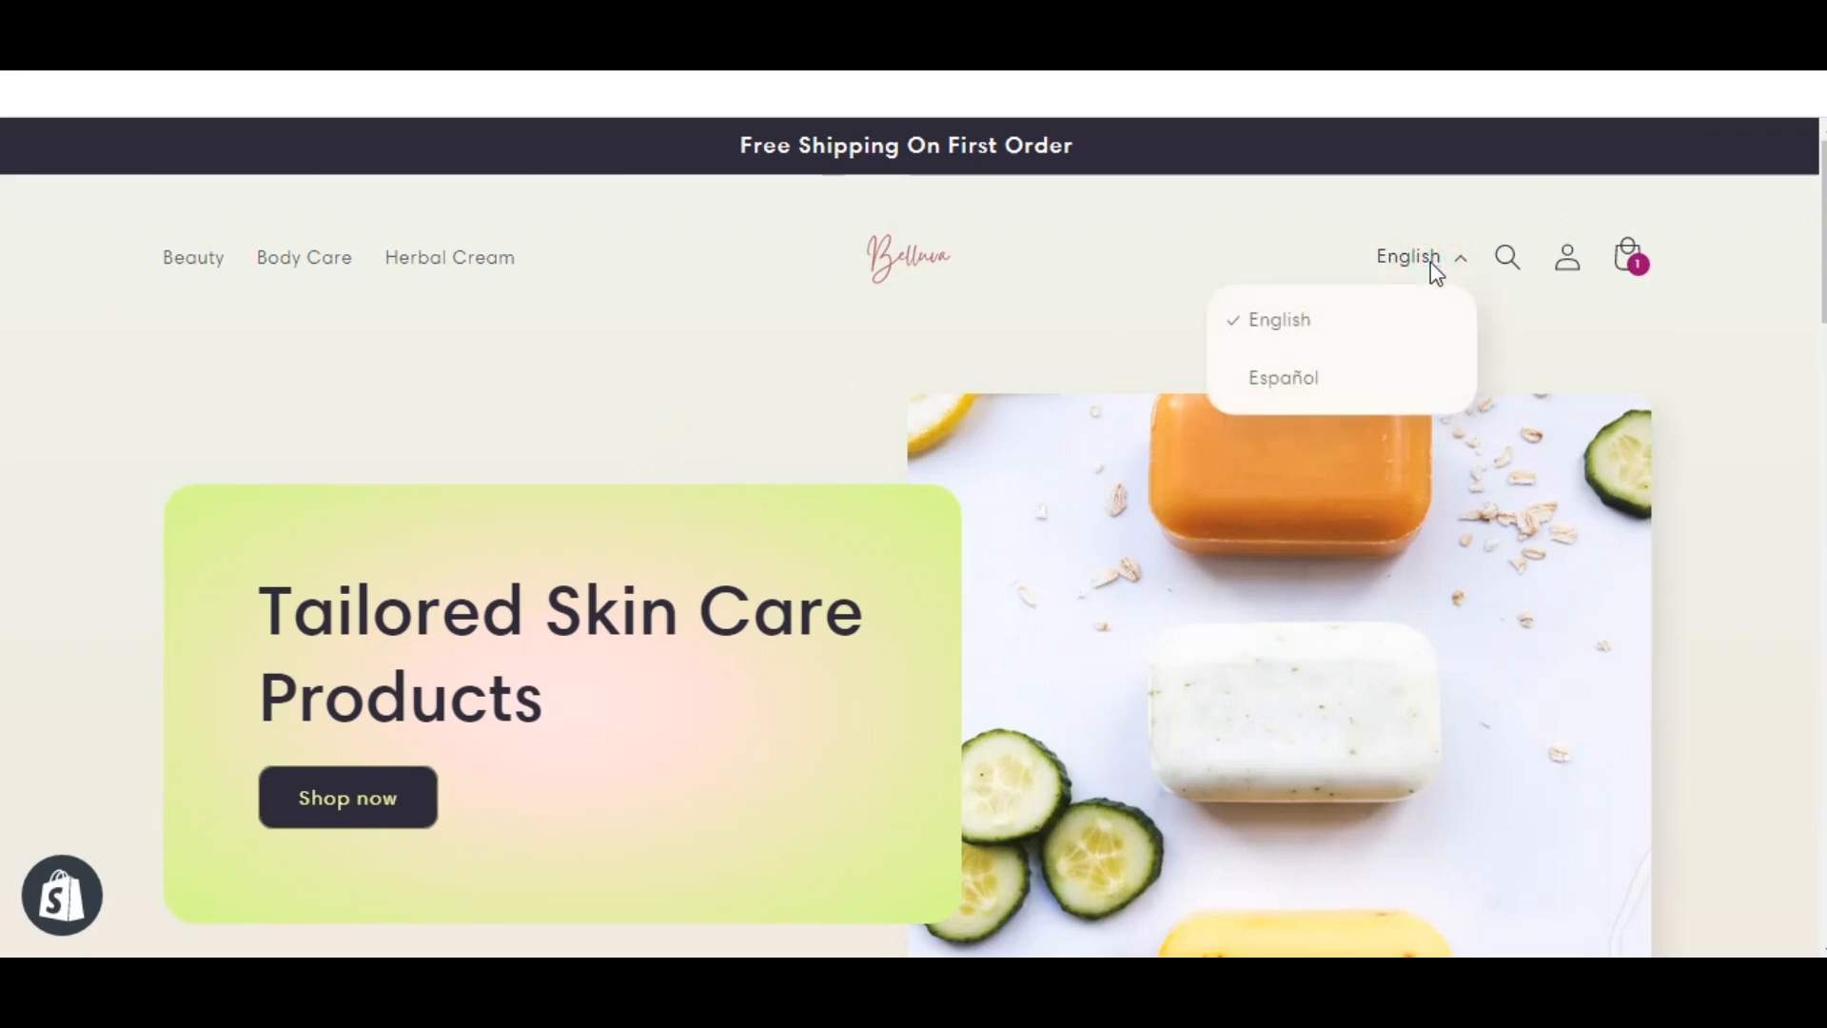
left_click(1299, 379)
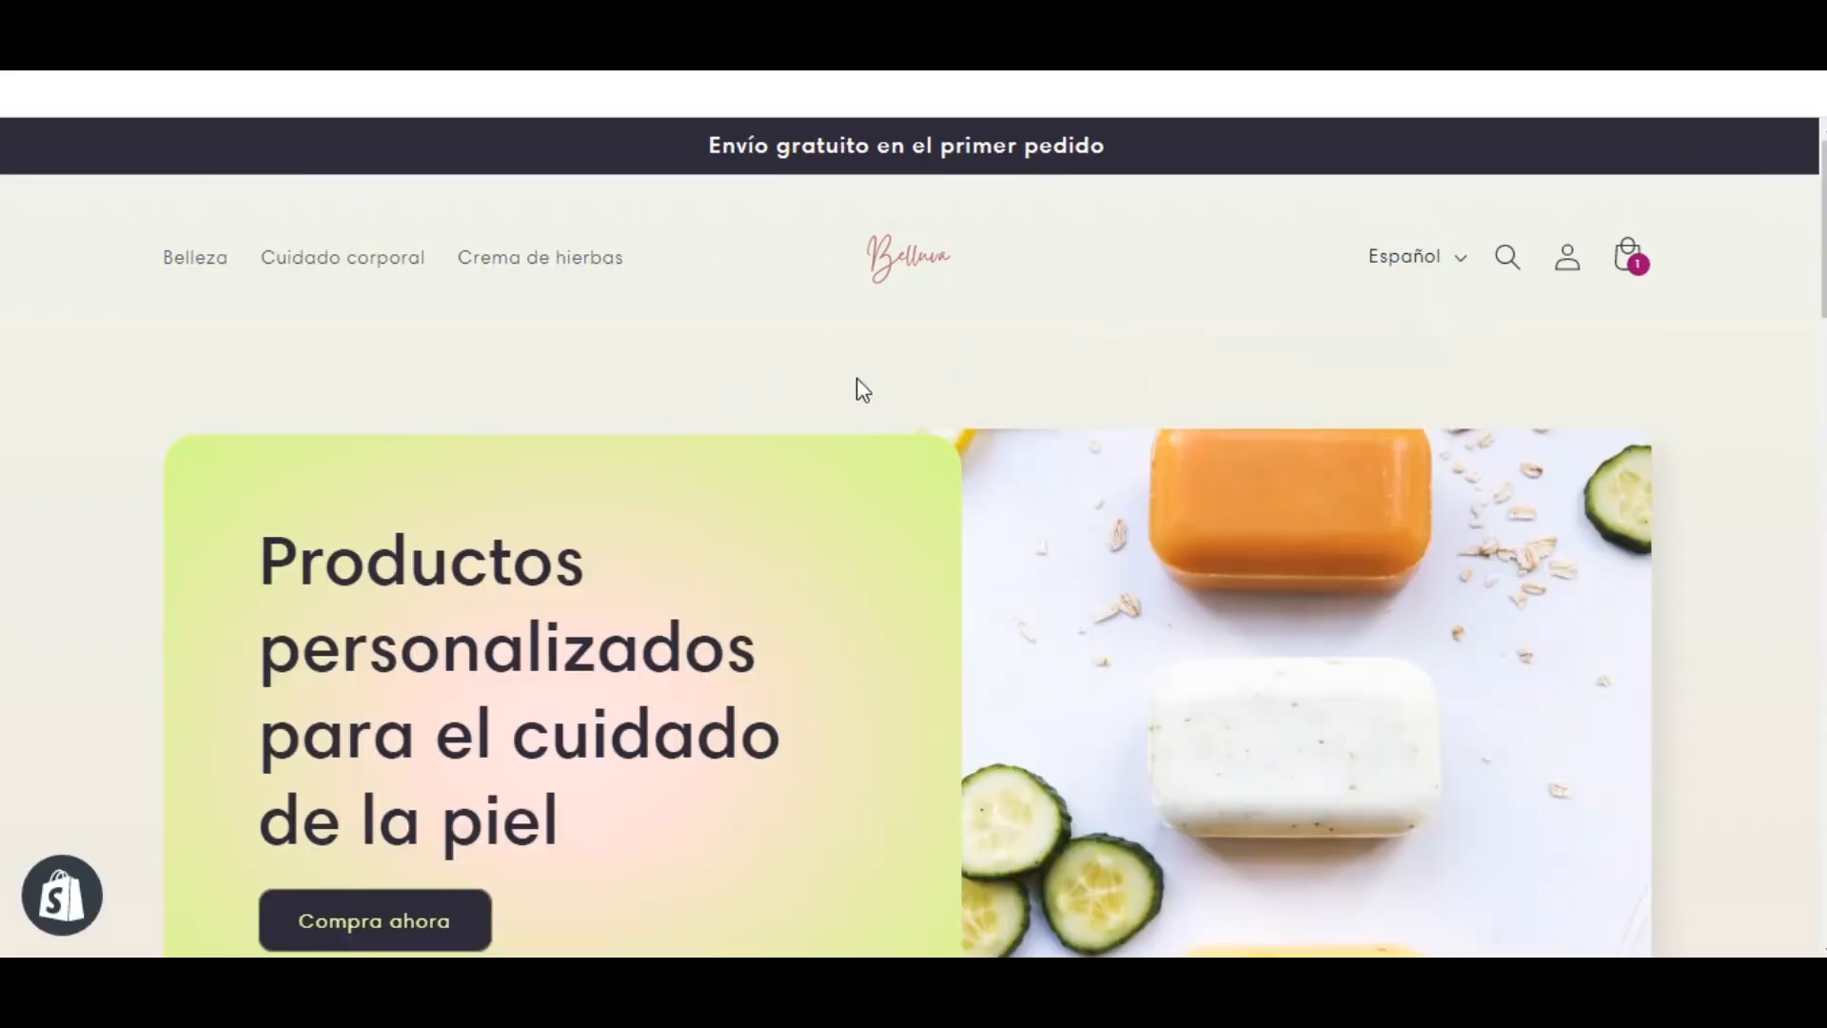
scroll(863, 391, "down", 2)
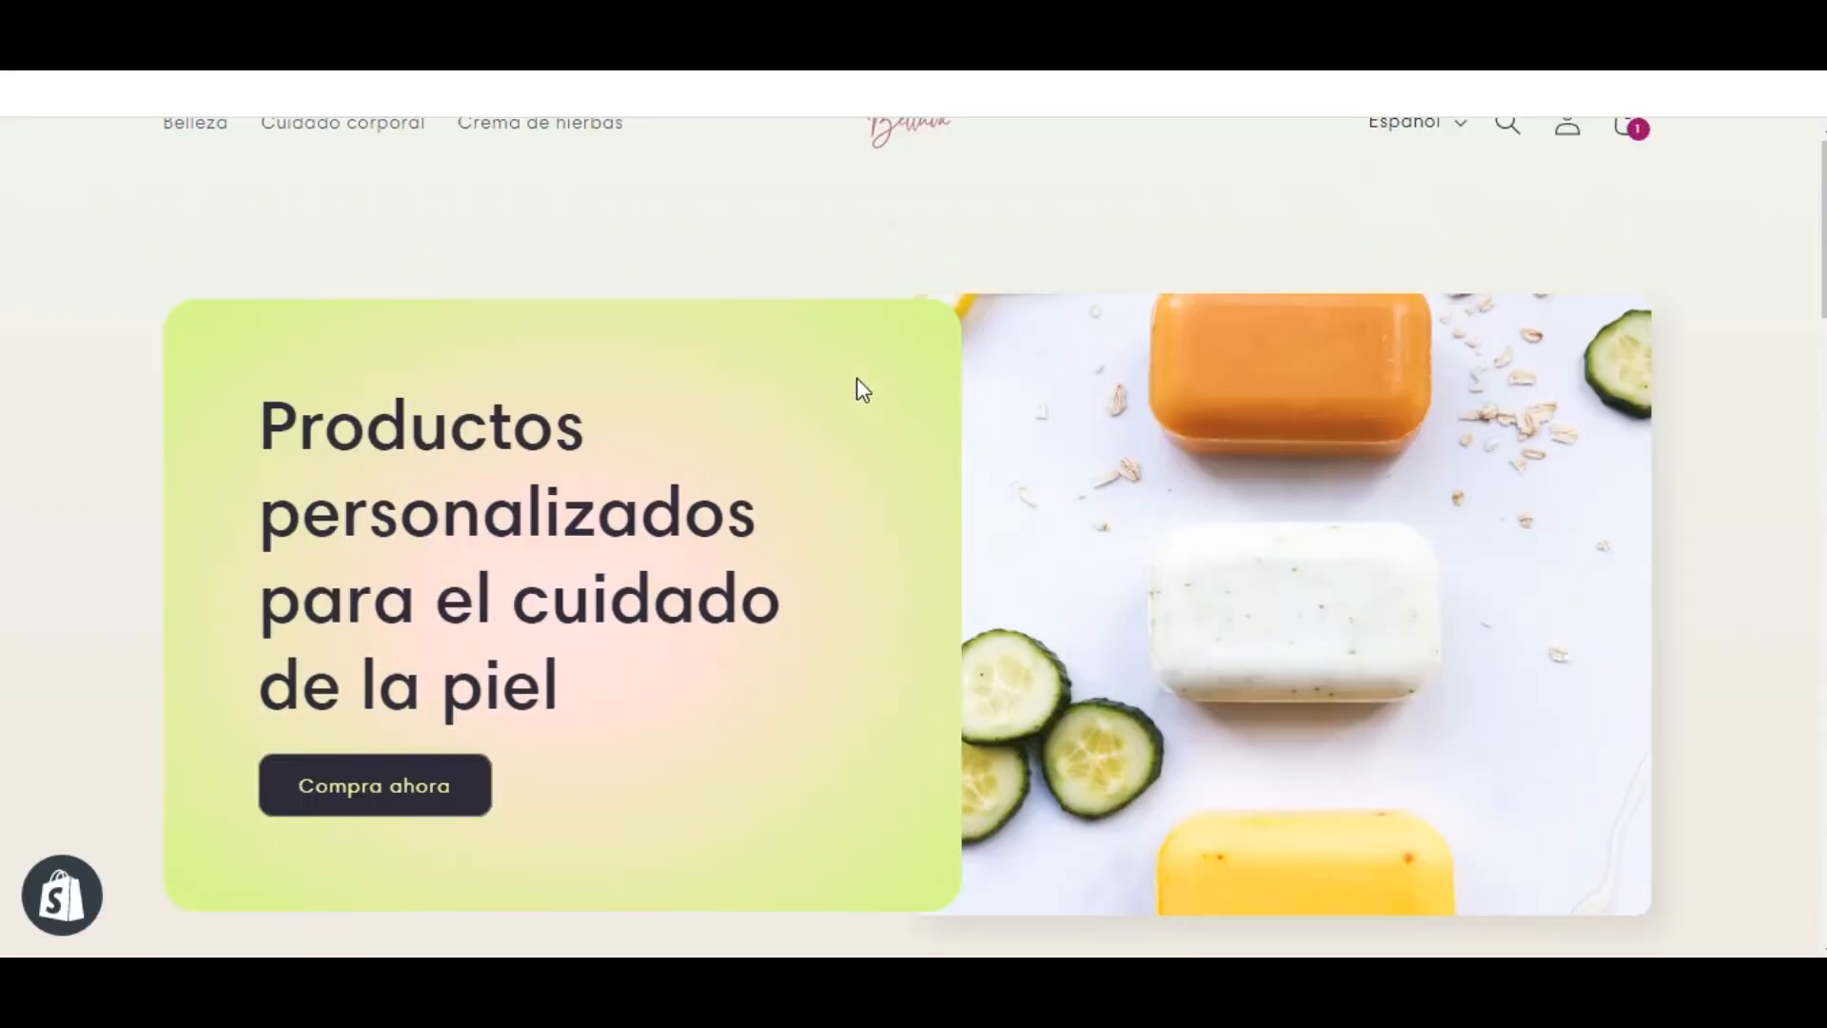
scroll(860, 386, "up", 2)
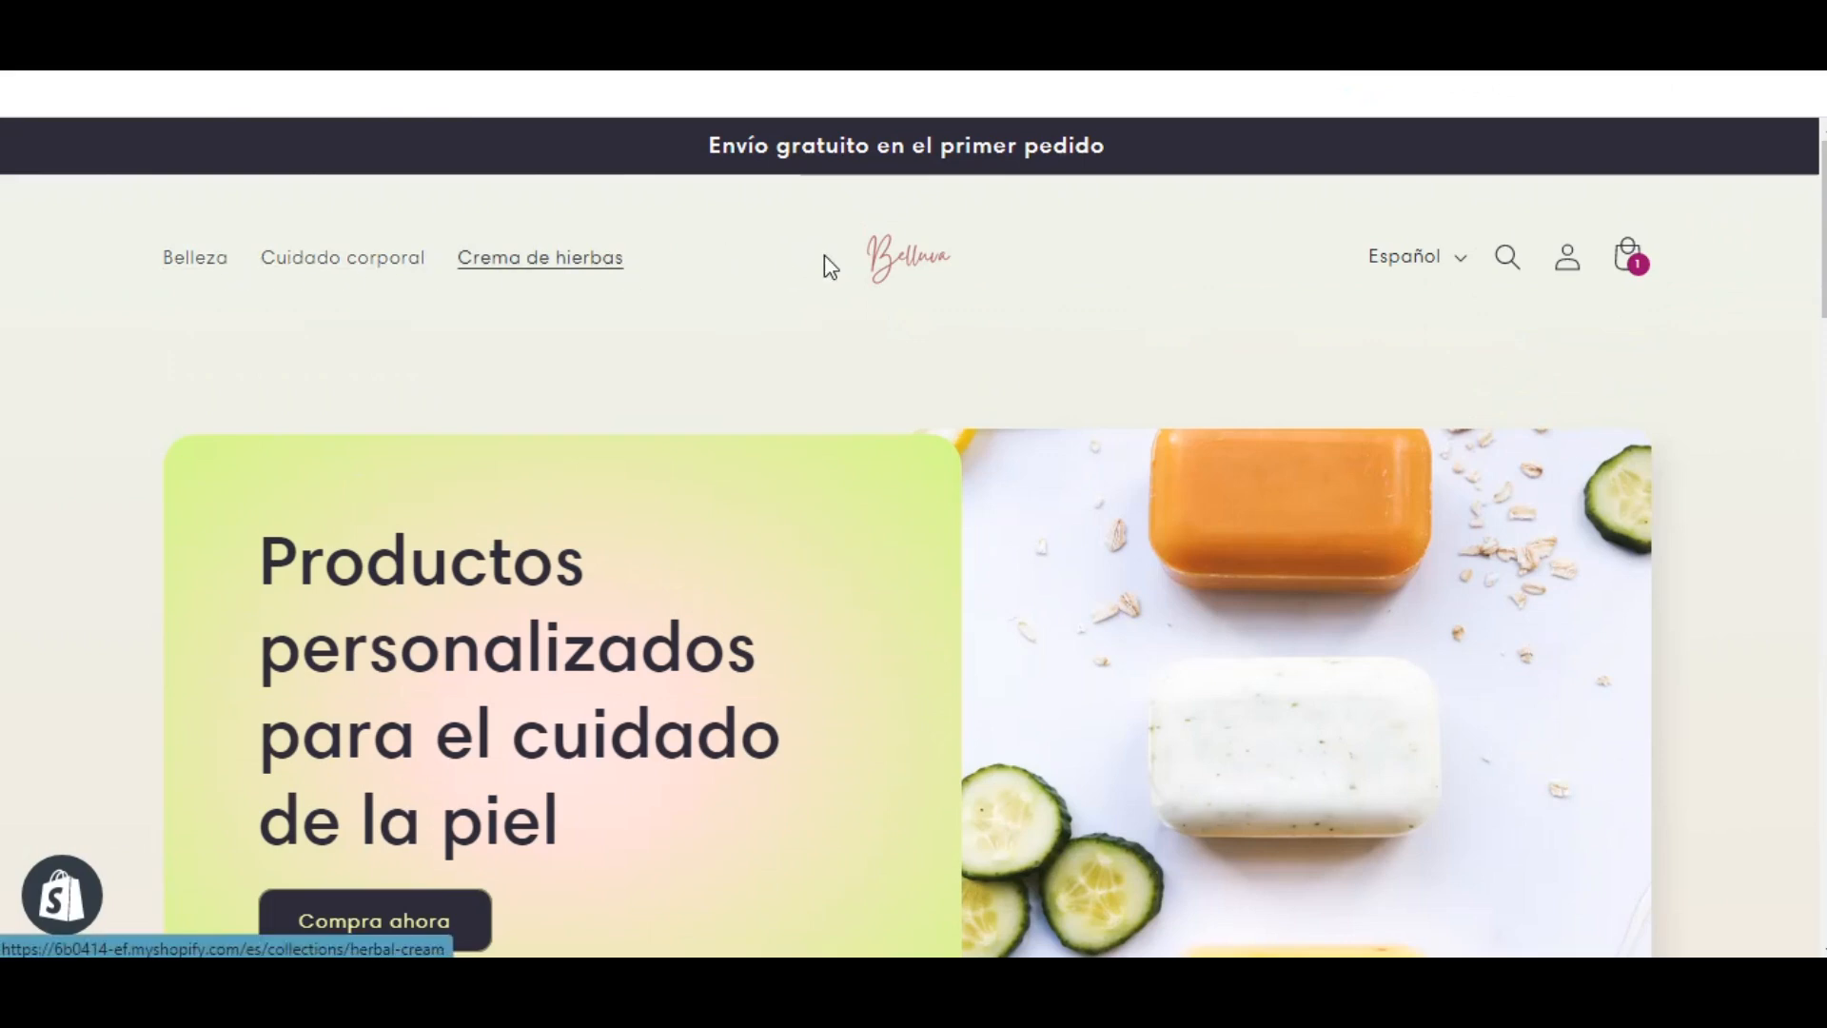
scroll(554, 418, "down", 4)
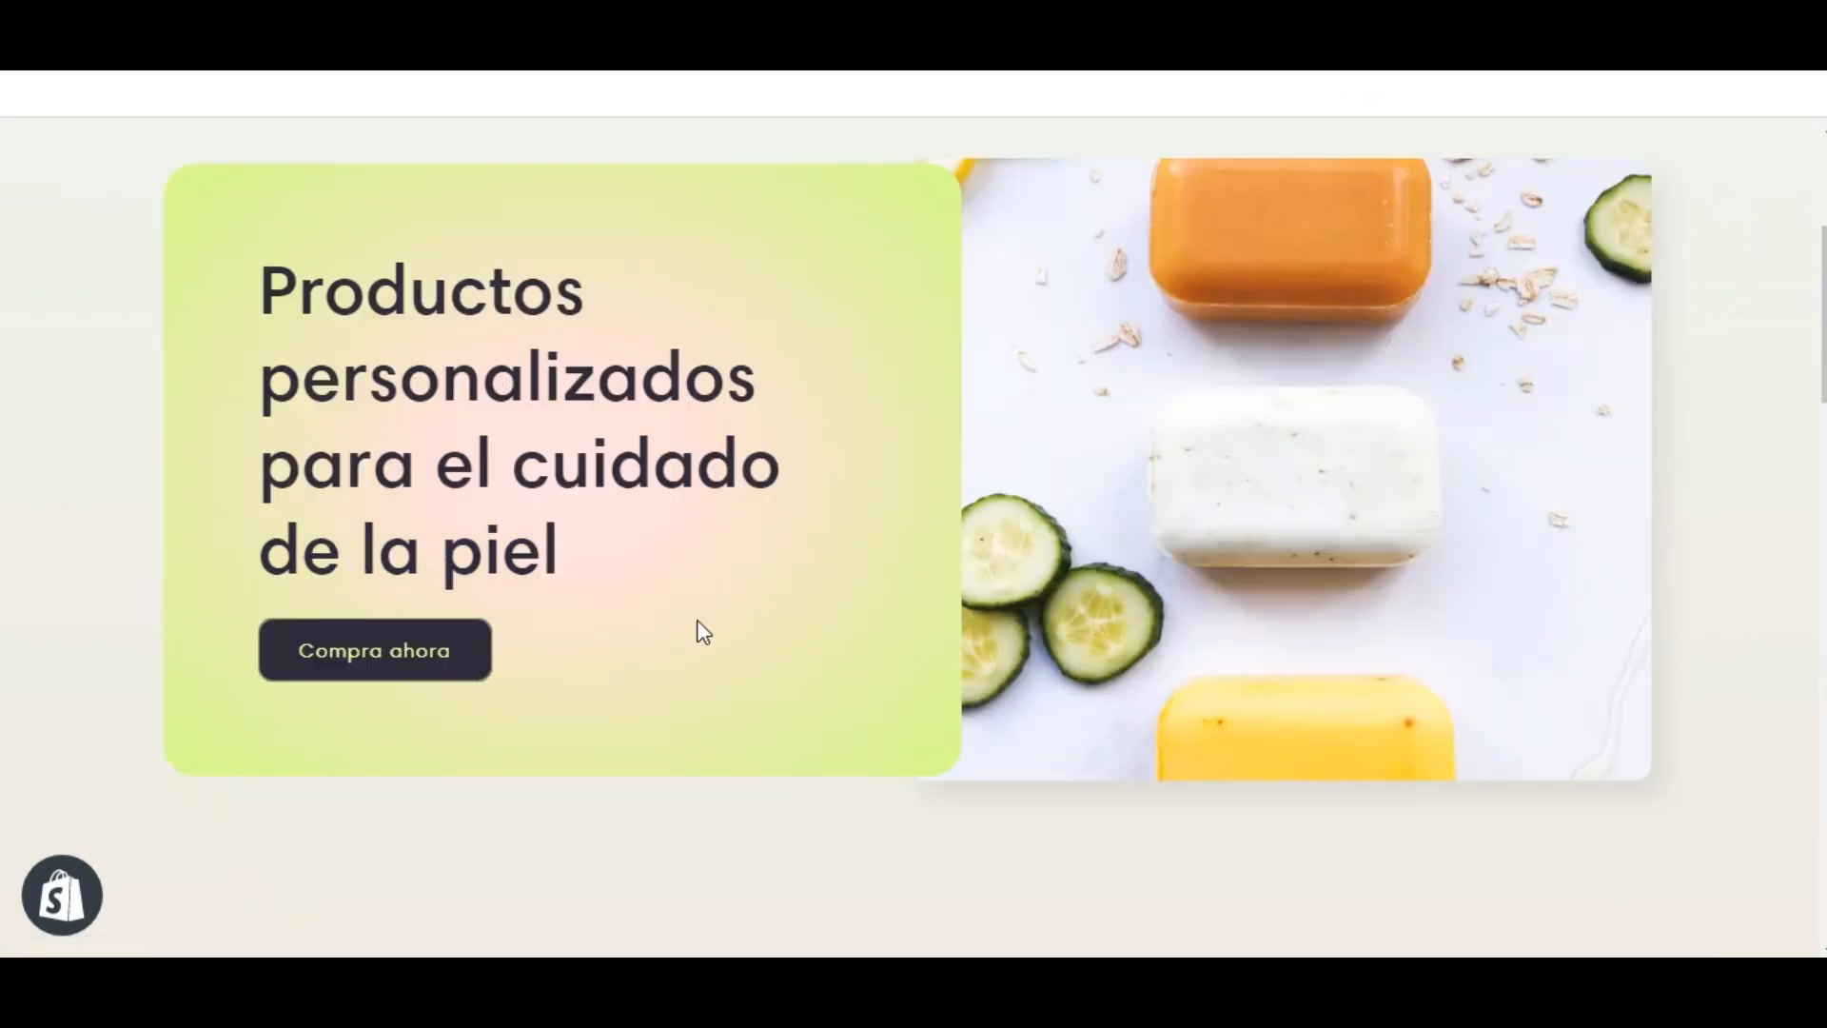
scroll(702, 631, "down", 4)
scroll(703, 631, "down", 2)
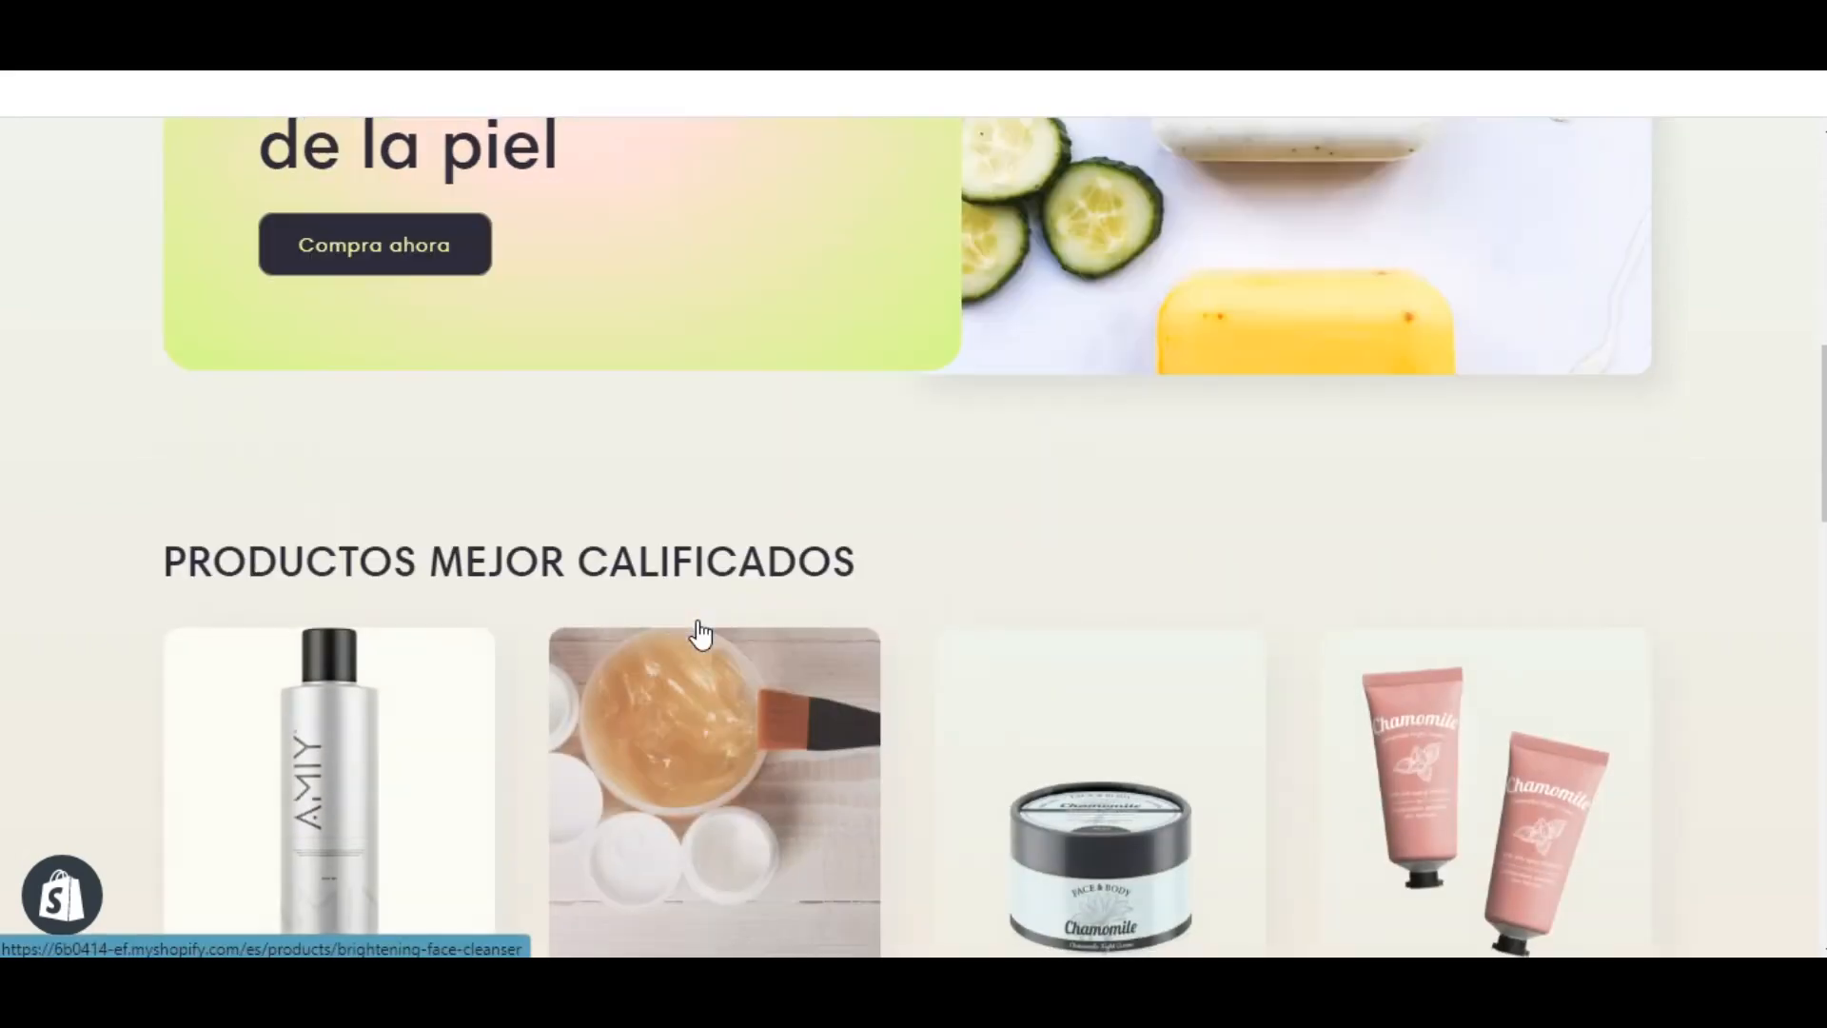
scroll(702, 631, "down", 7)
scroll(703, 631, "down", 1)
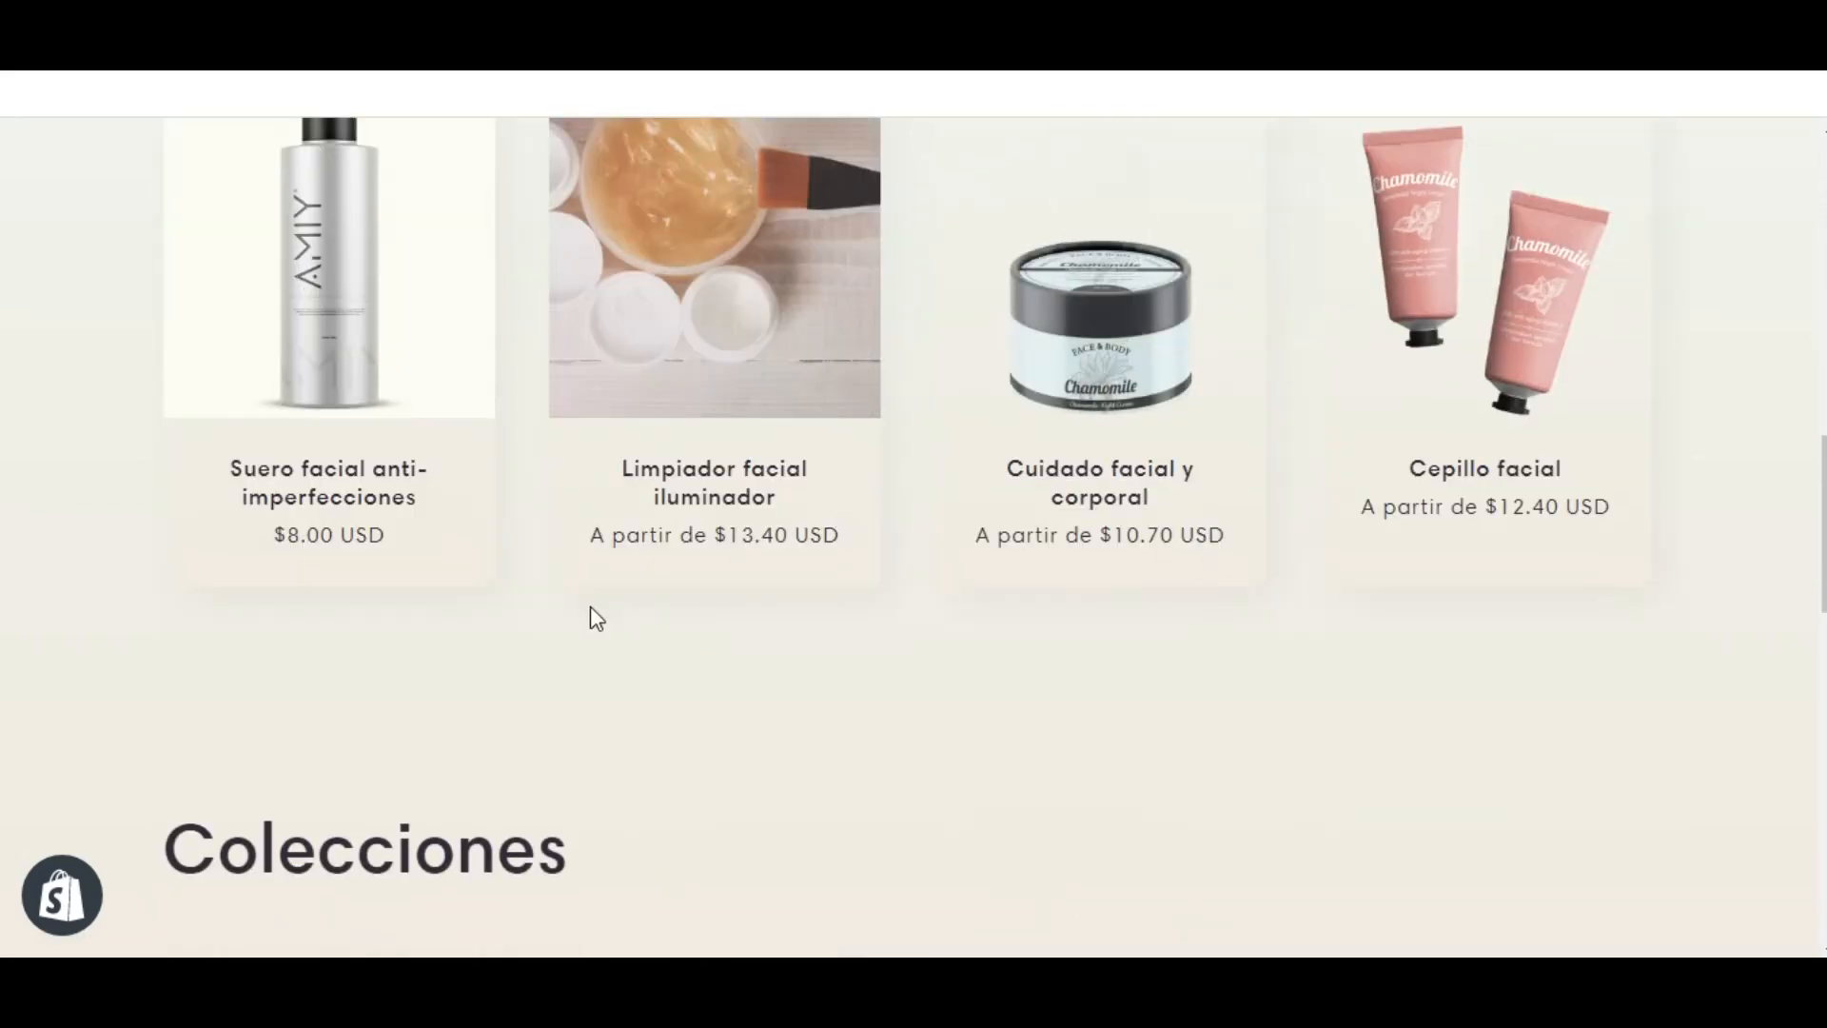
scroll(592, 619, "down", 3)
scroll(592, 618, "down", 5)
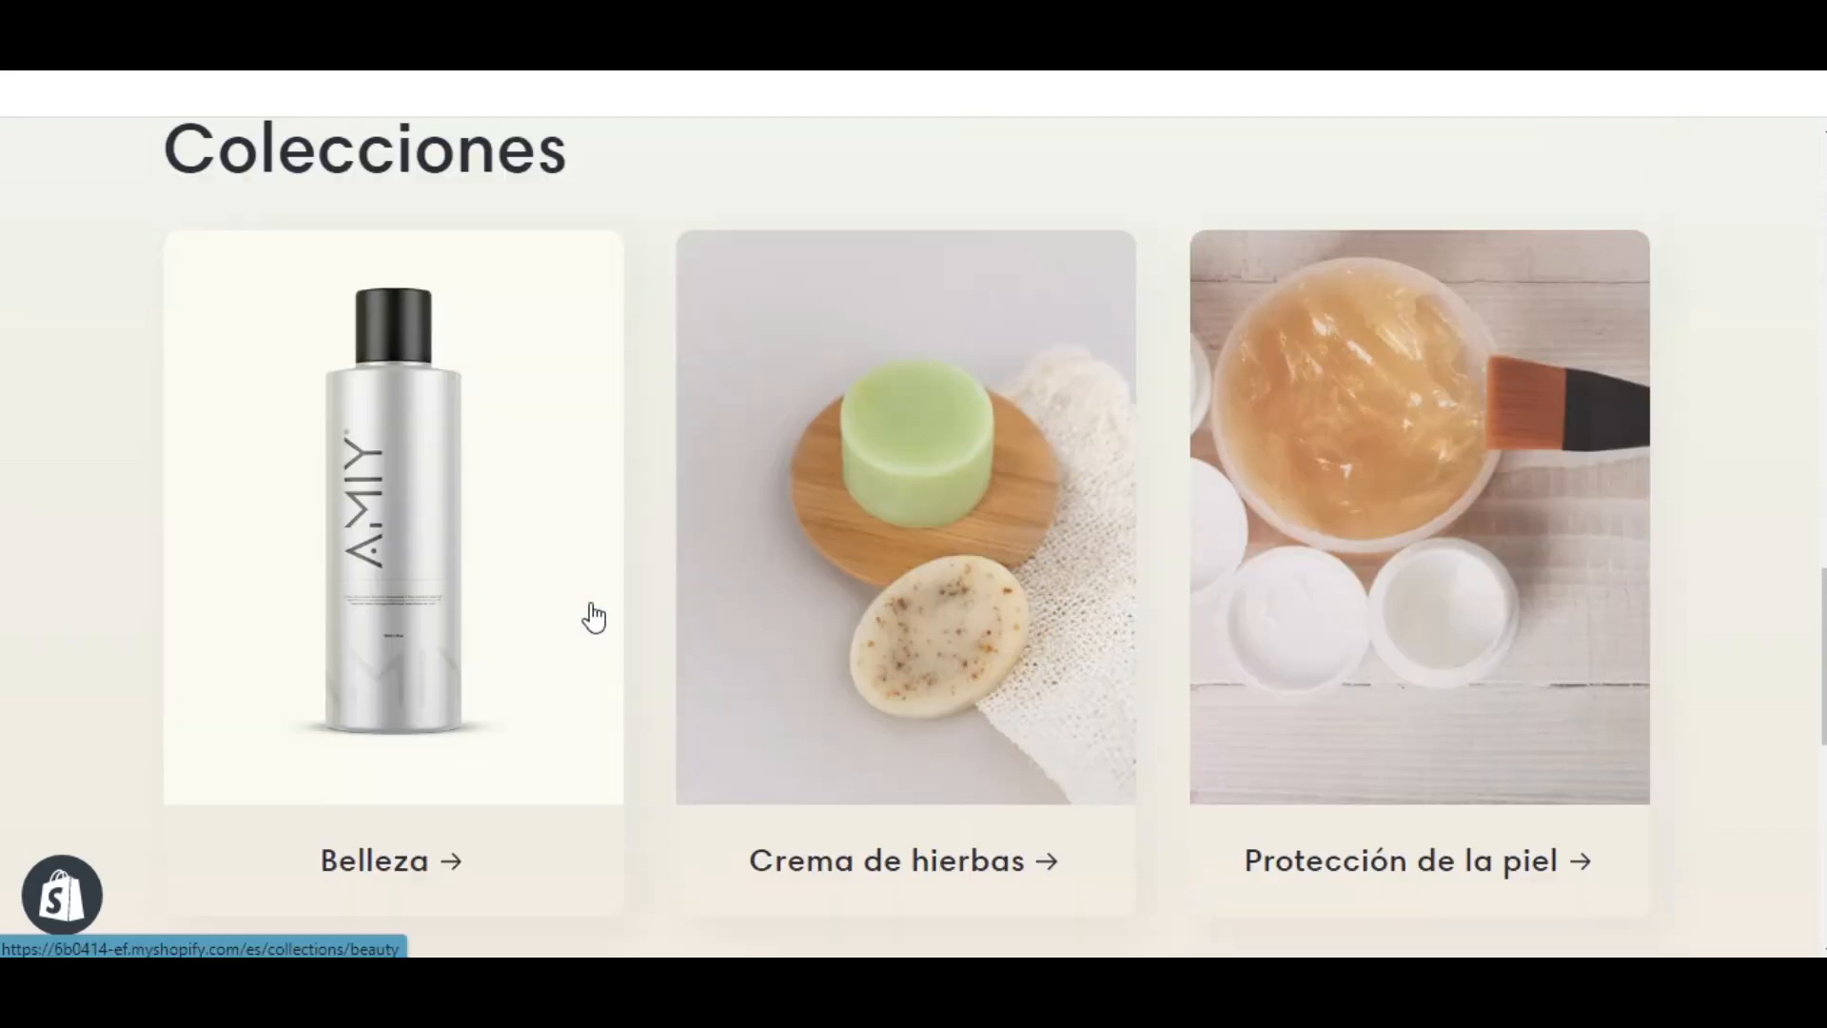
scroll(592, 616, "down", 4)
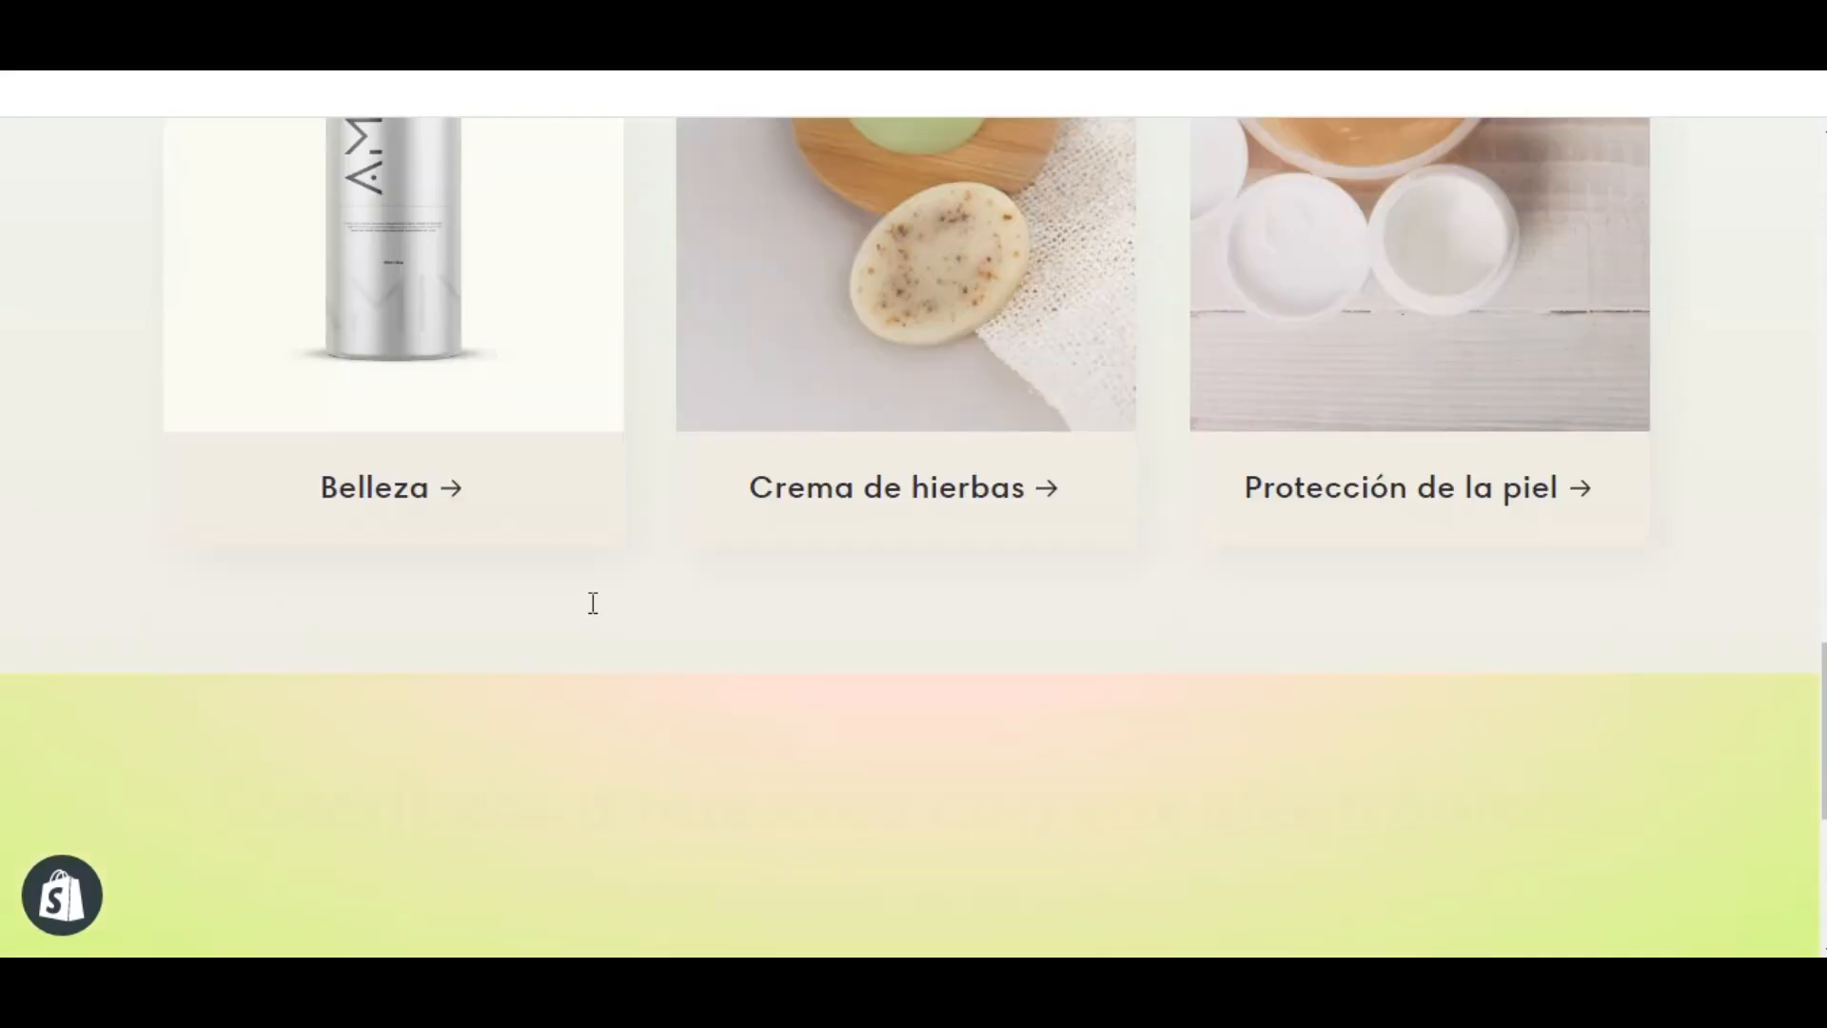
scroll(592, 602, "down", 8)
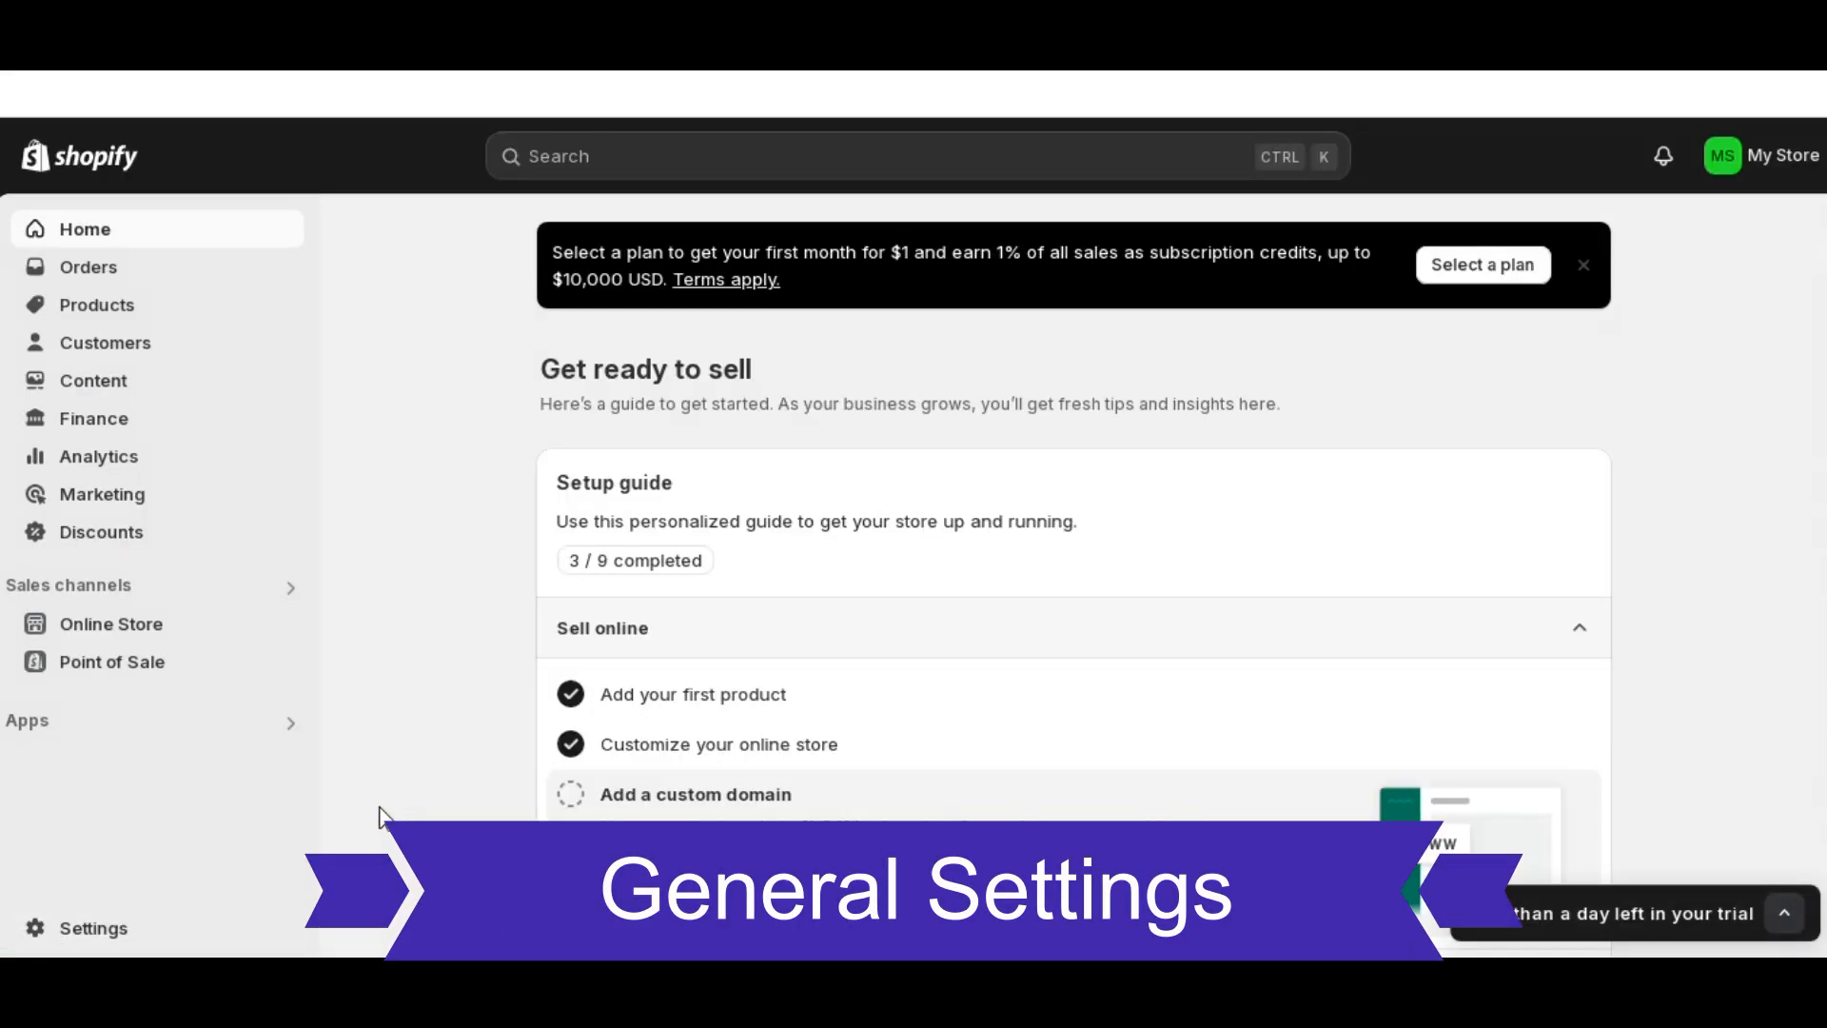
- Open the store's general settings, inspect the profile fields for store name, phone and email, and exit the profile without changes
left_click(95, 928)
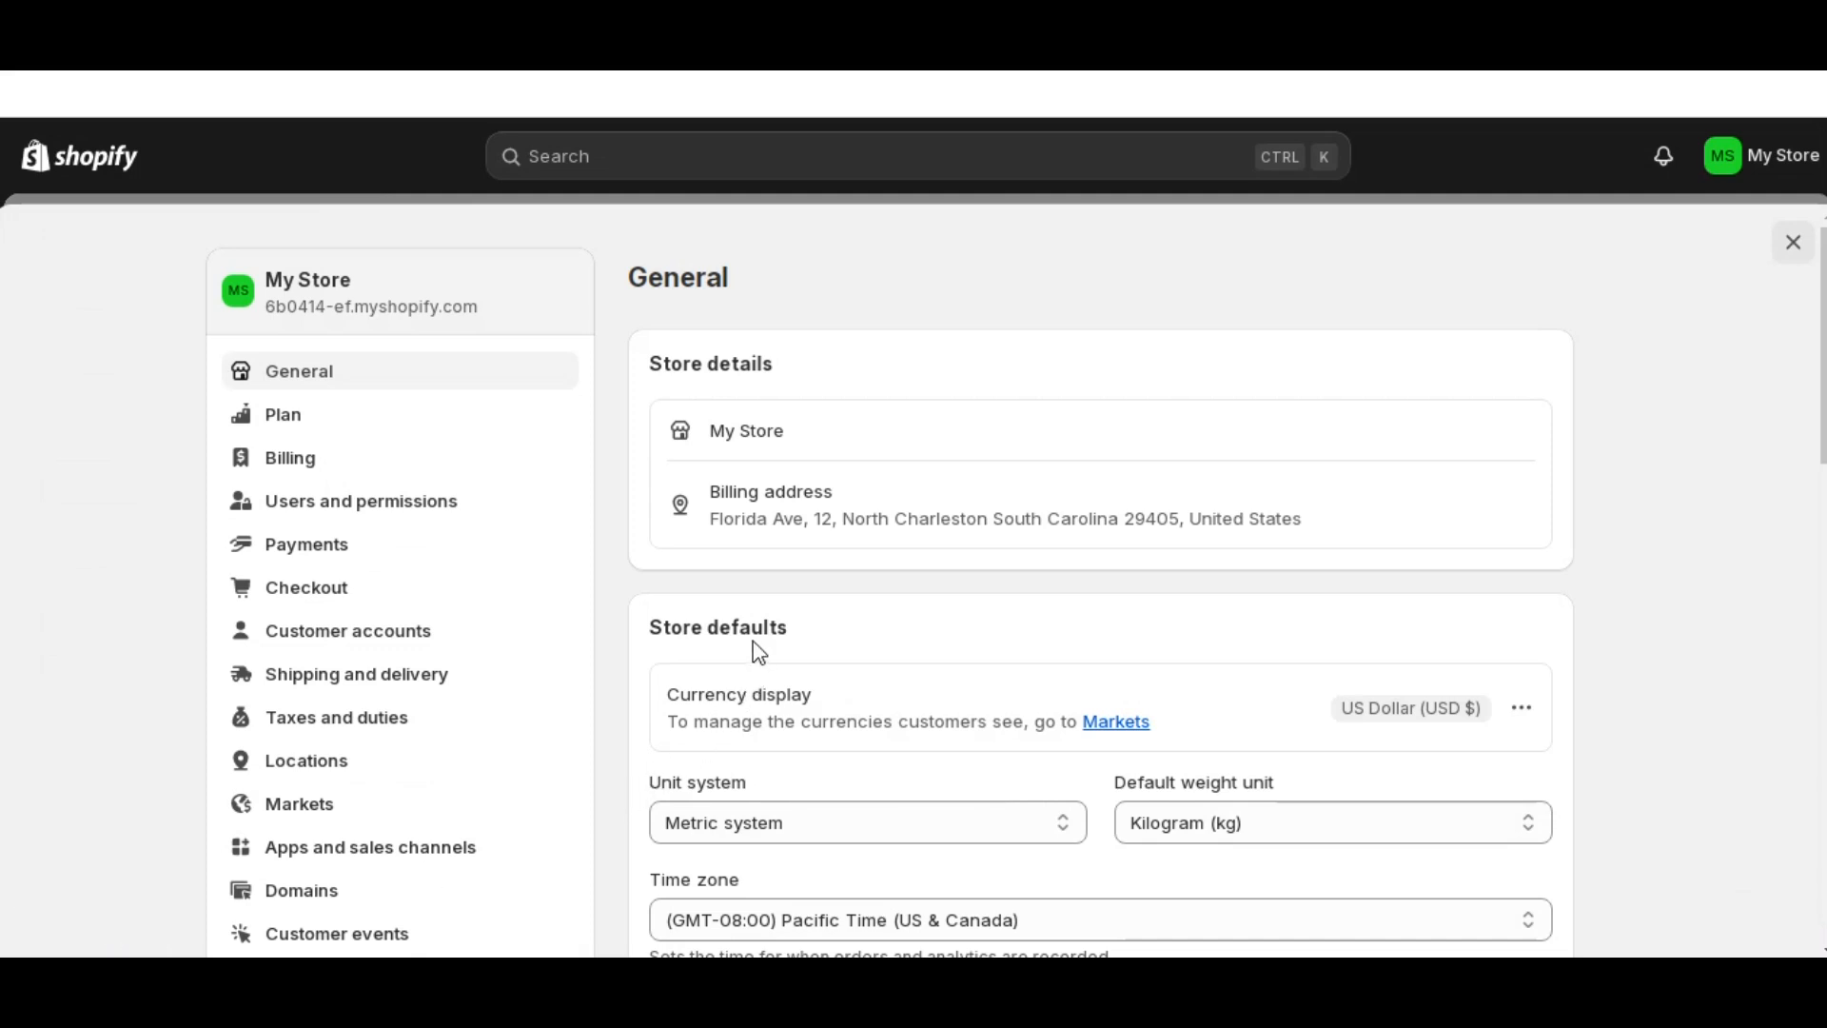
mouse_move(734, 440)
left_click(1520, 436)
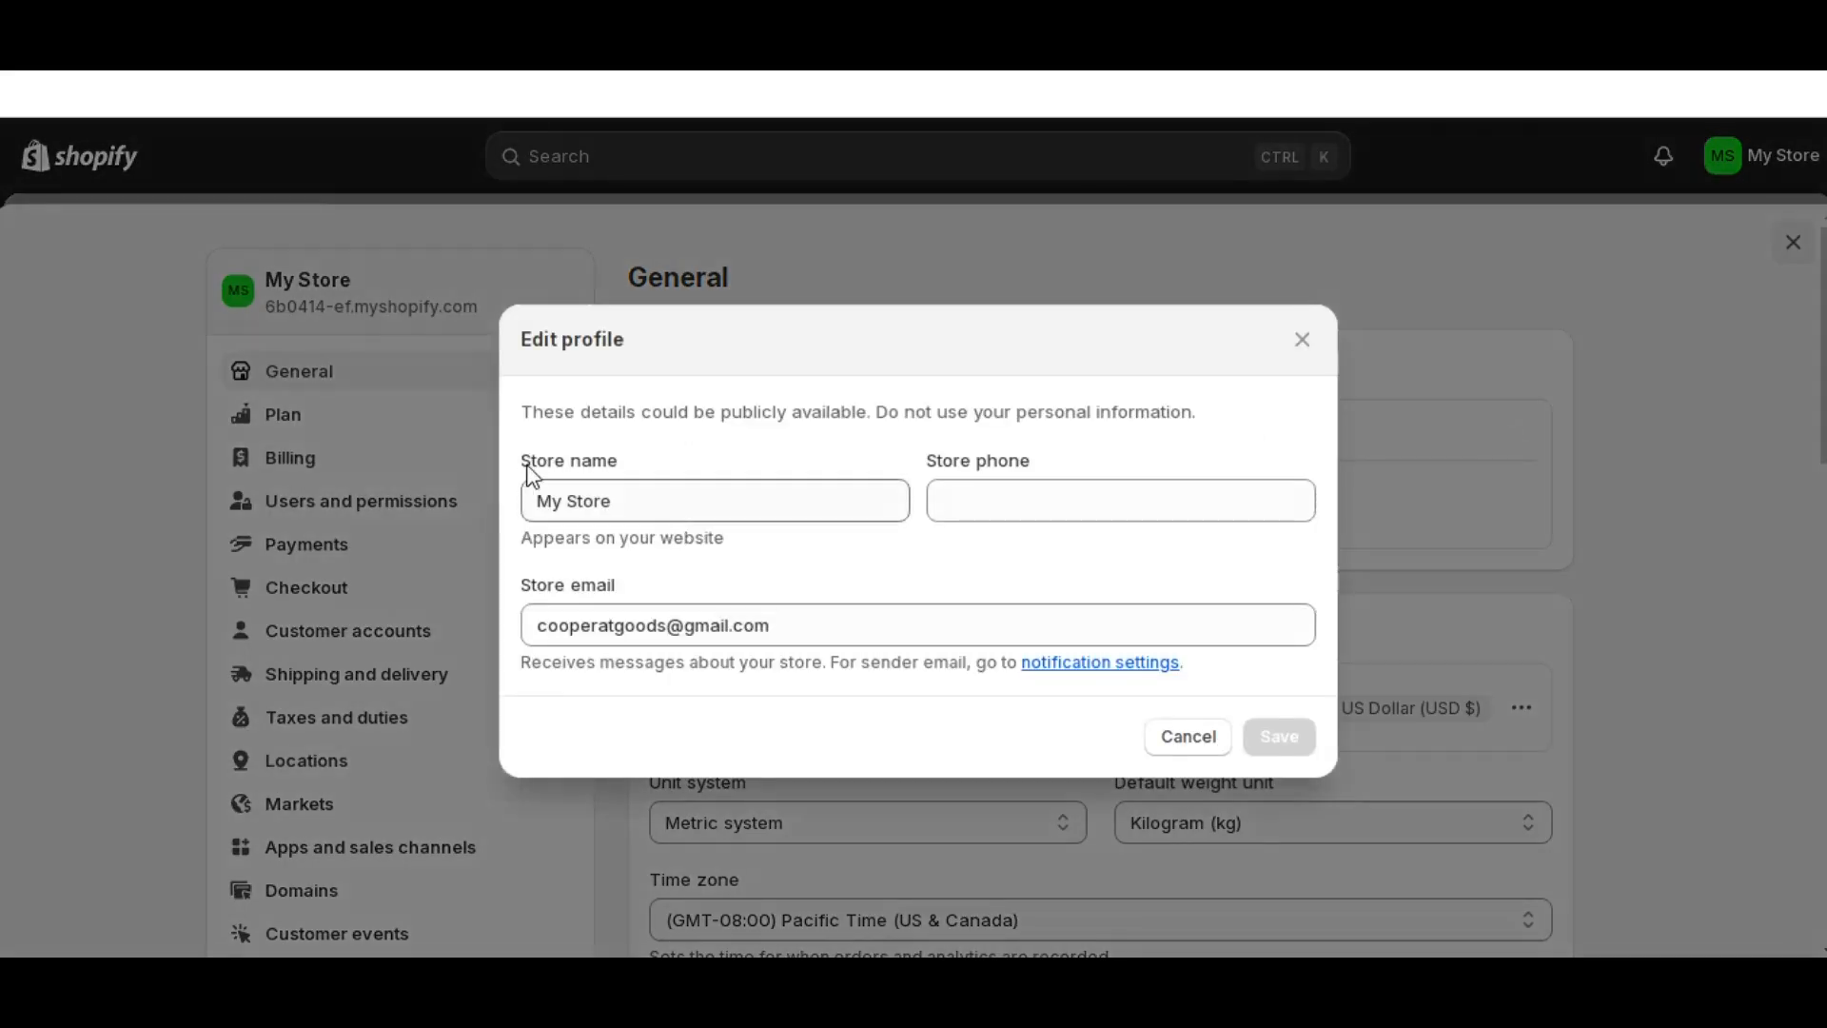
left_click(621, 498)
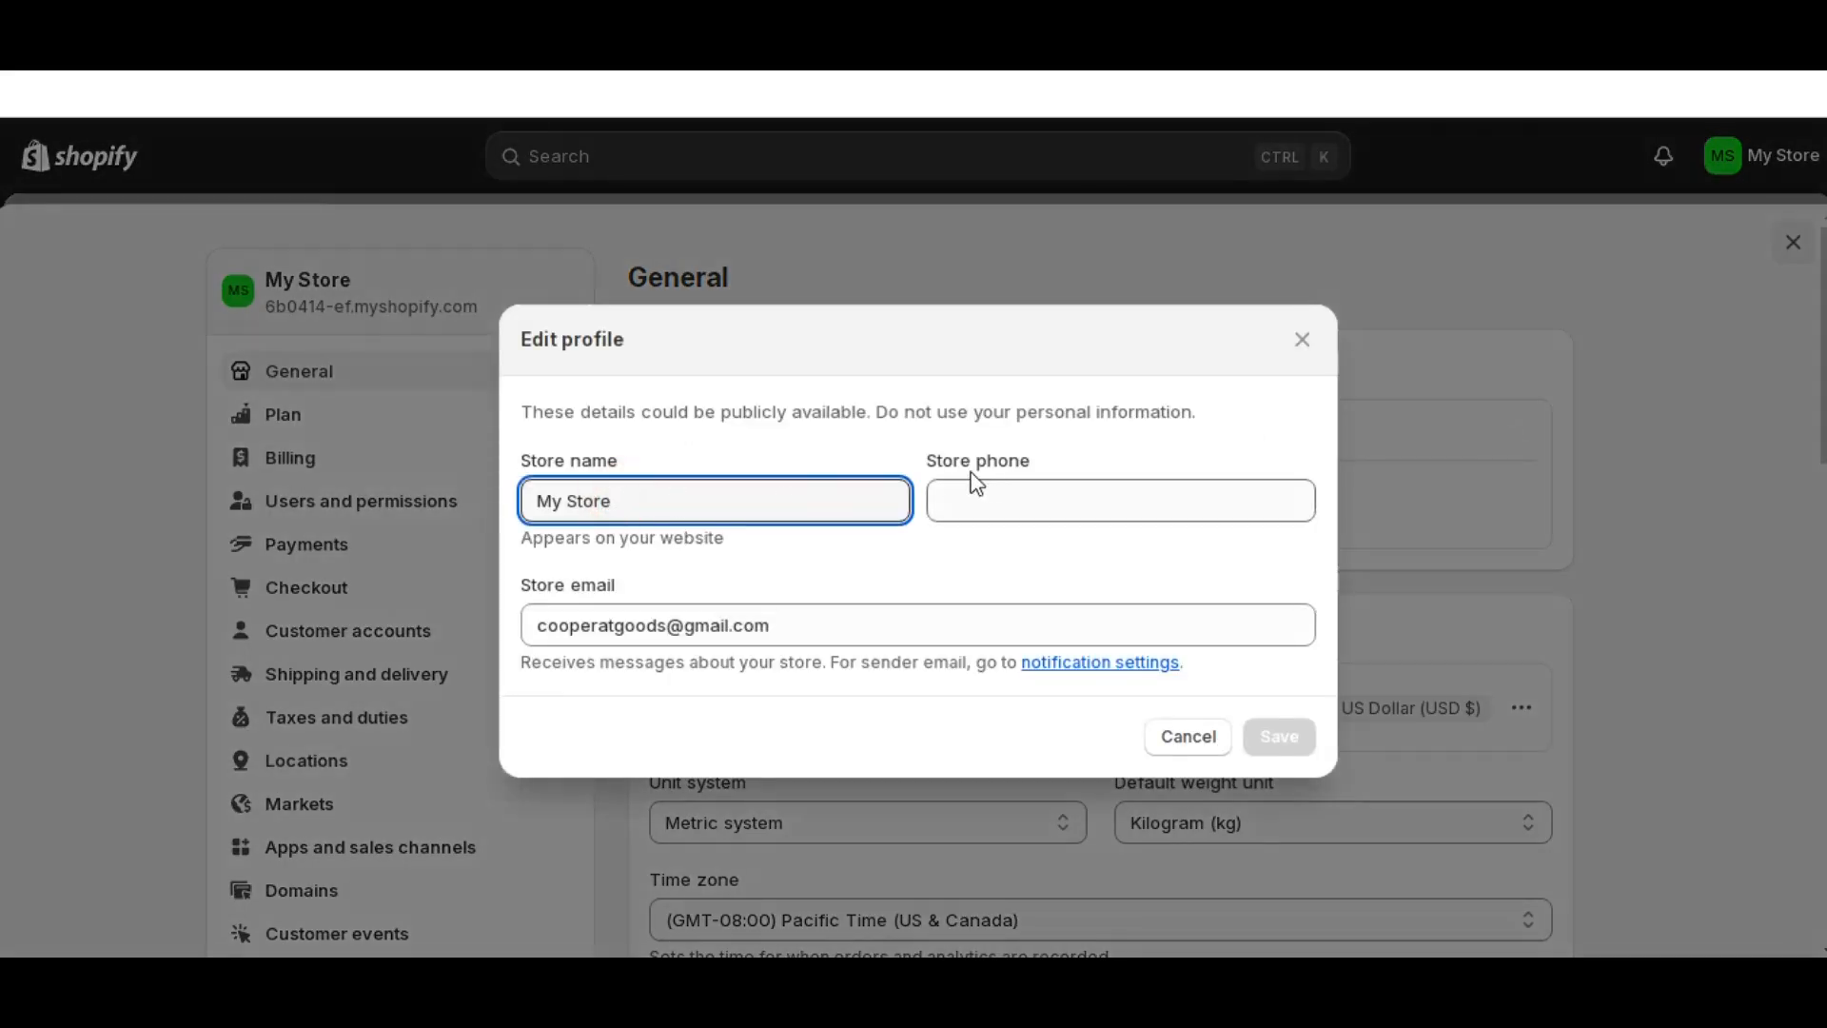
left_click(977, 500)
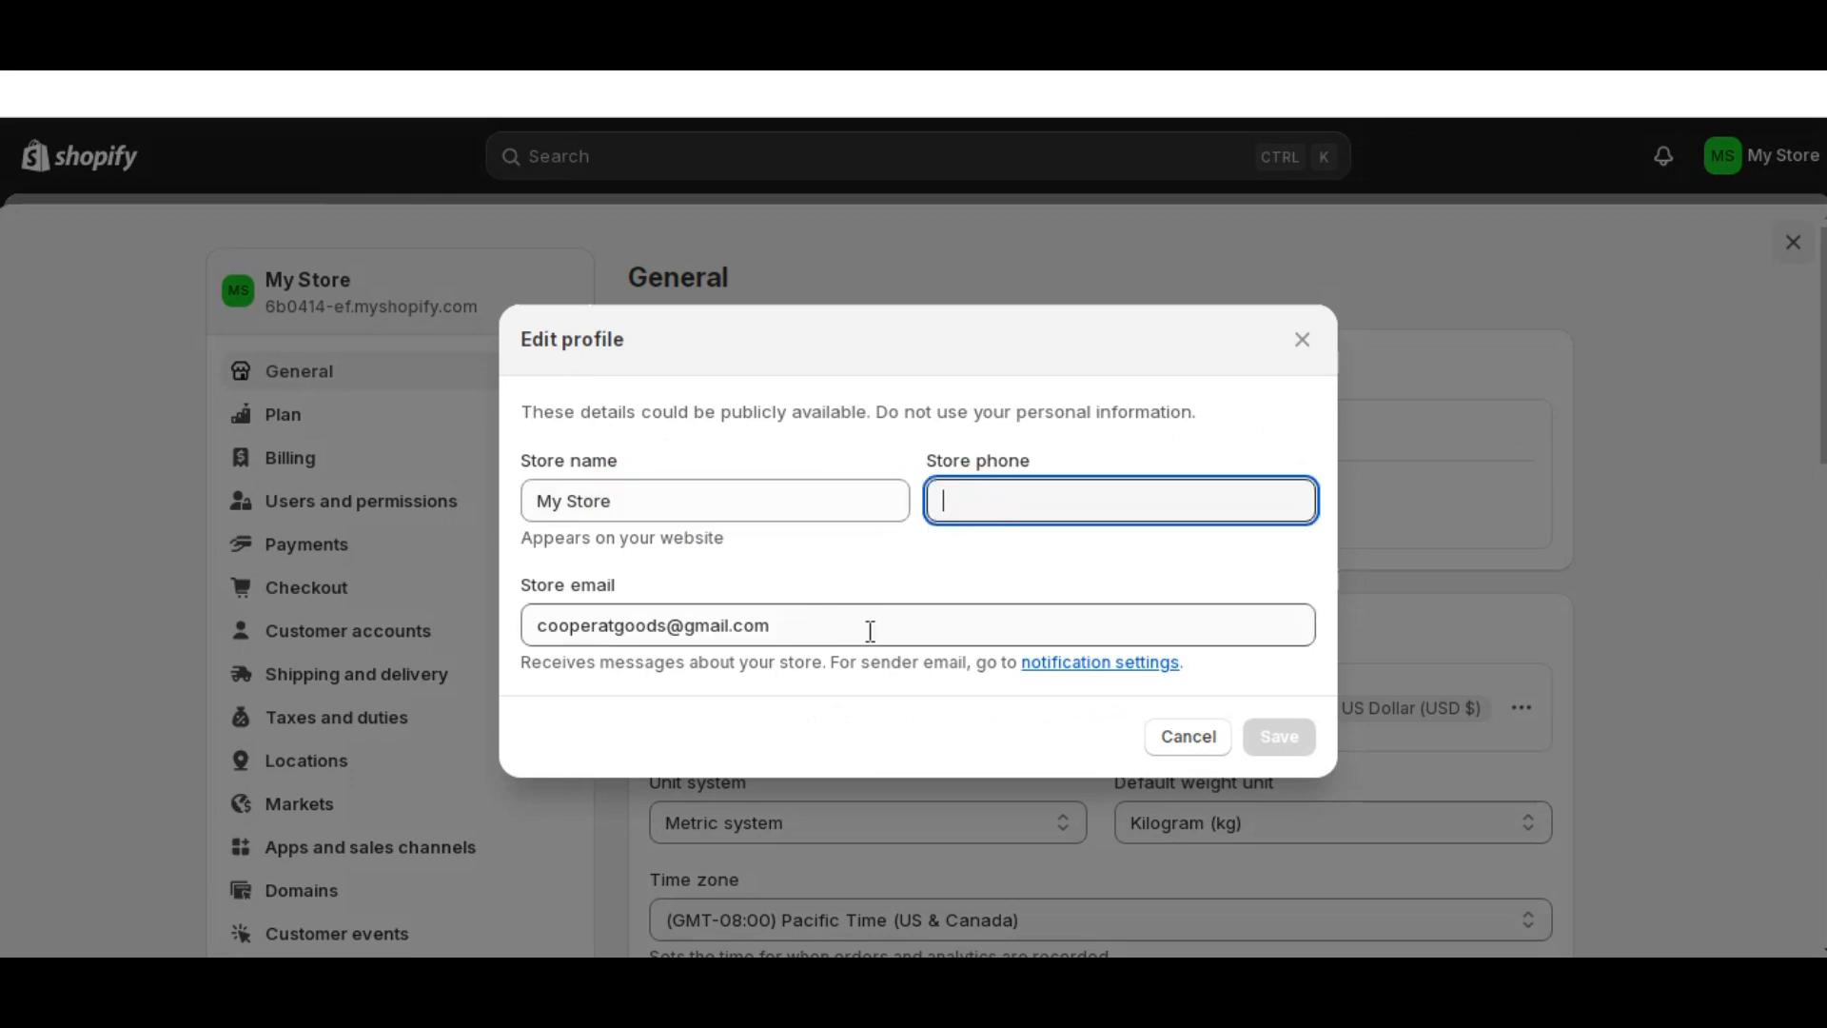
left_click(1300, 343)
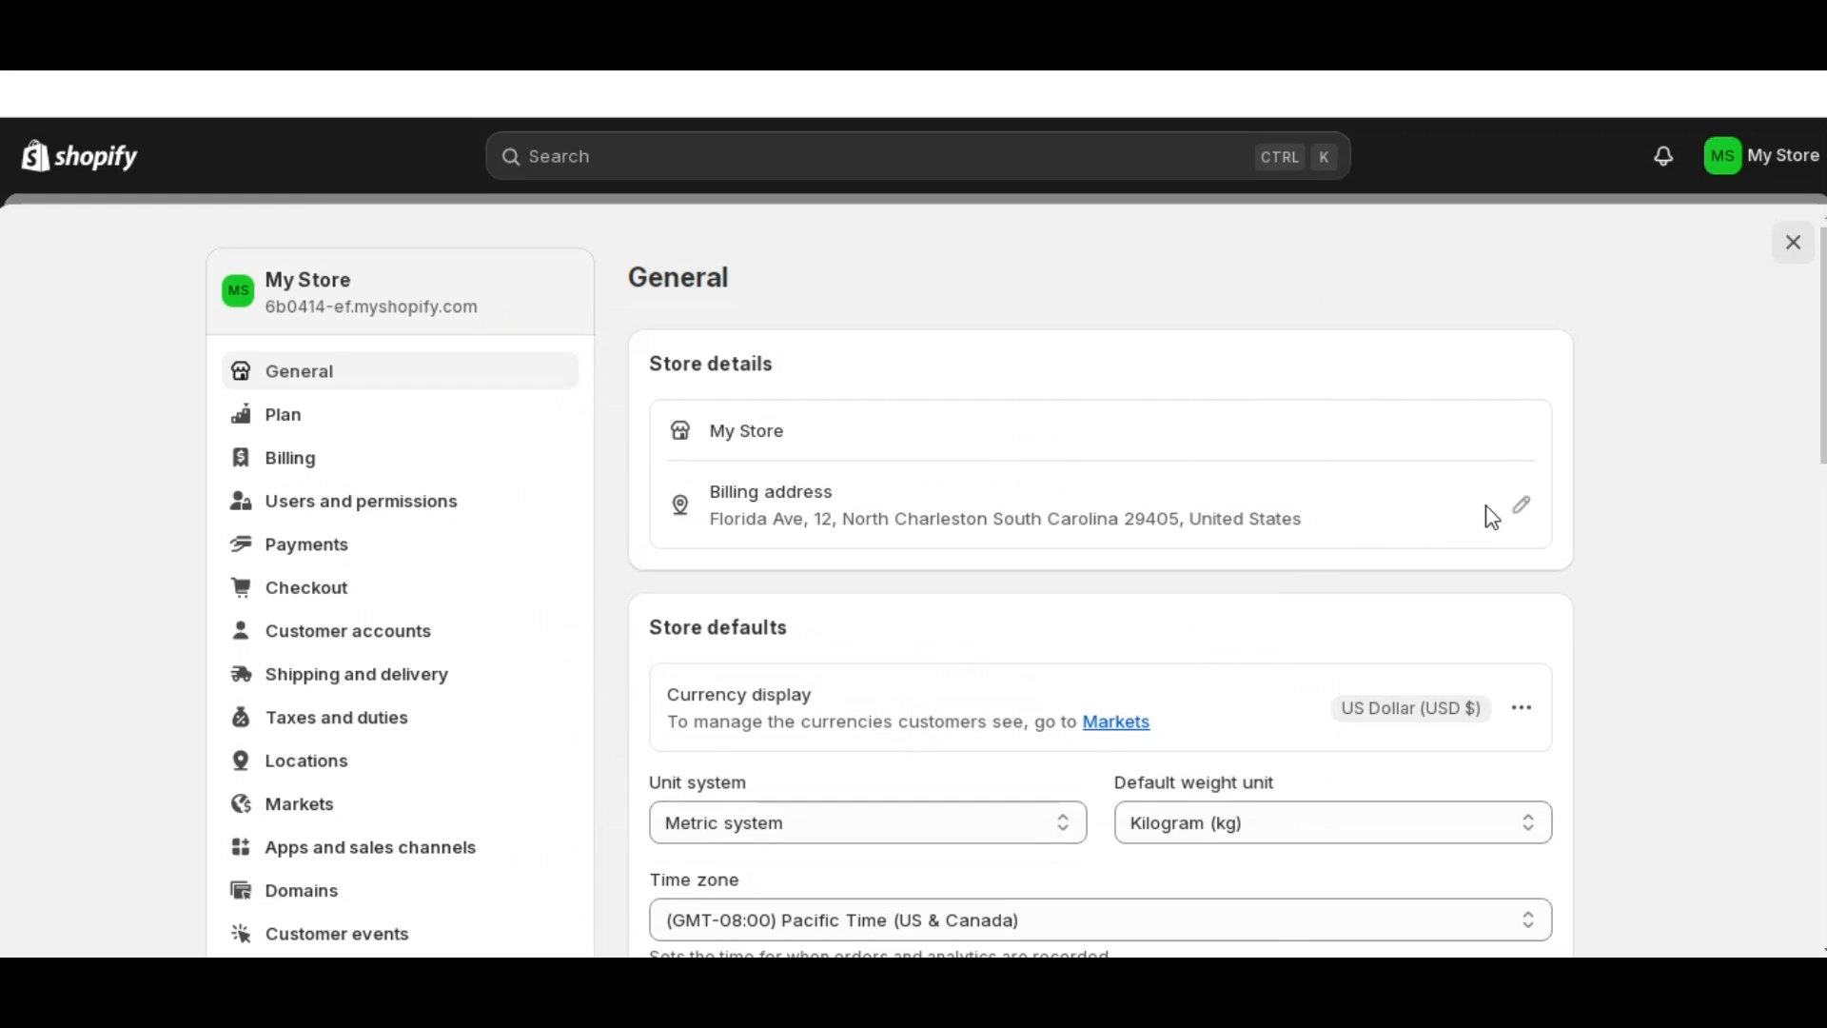
- Open the store's billing information, check the legal business name, country/region and address fields, and cancel without changes
left_click(1522, 510)
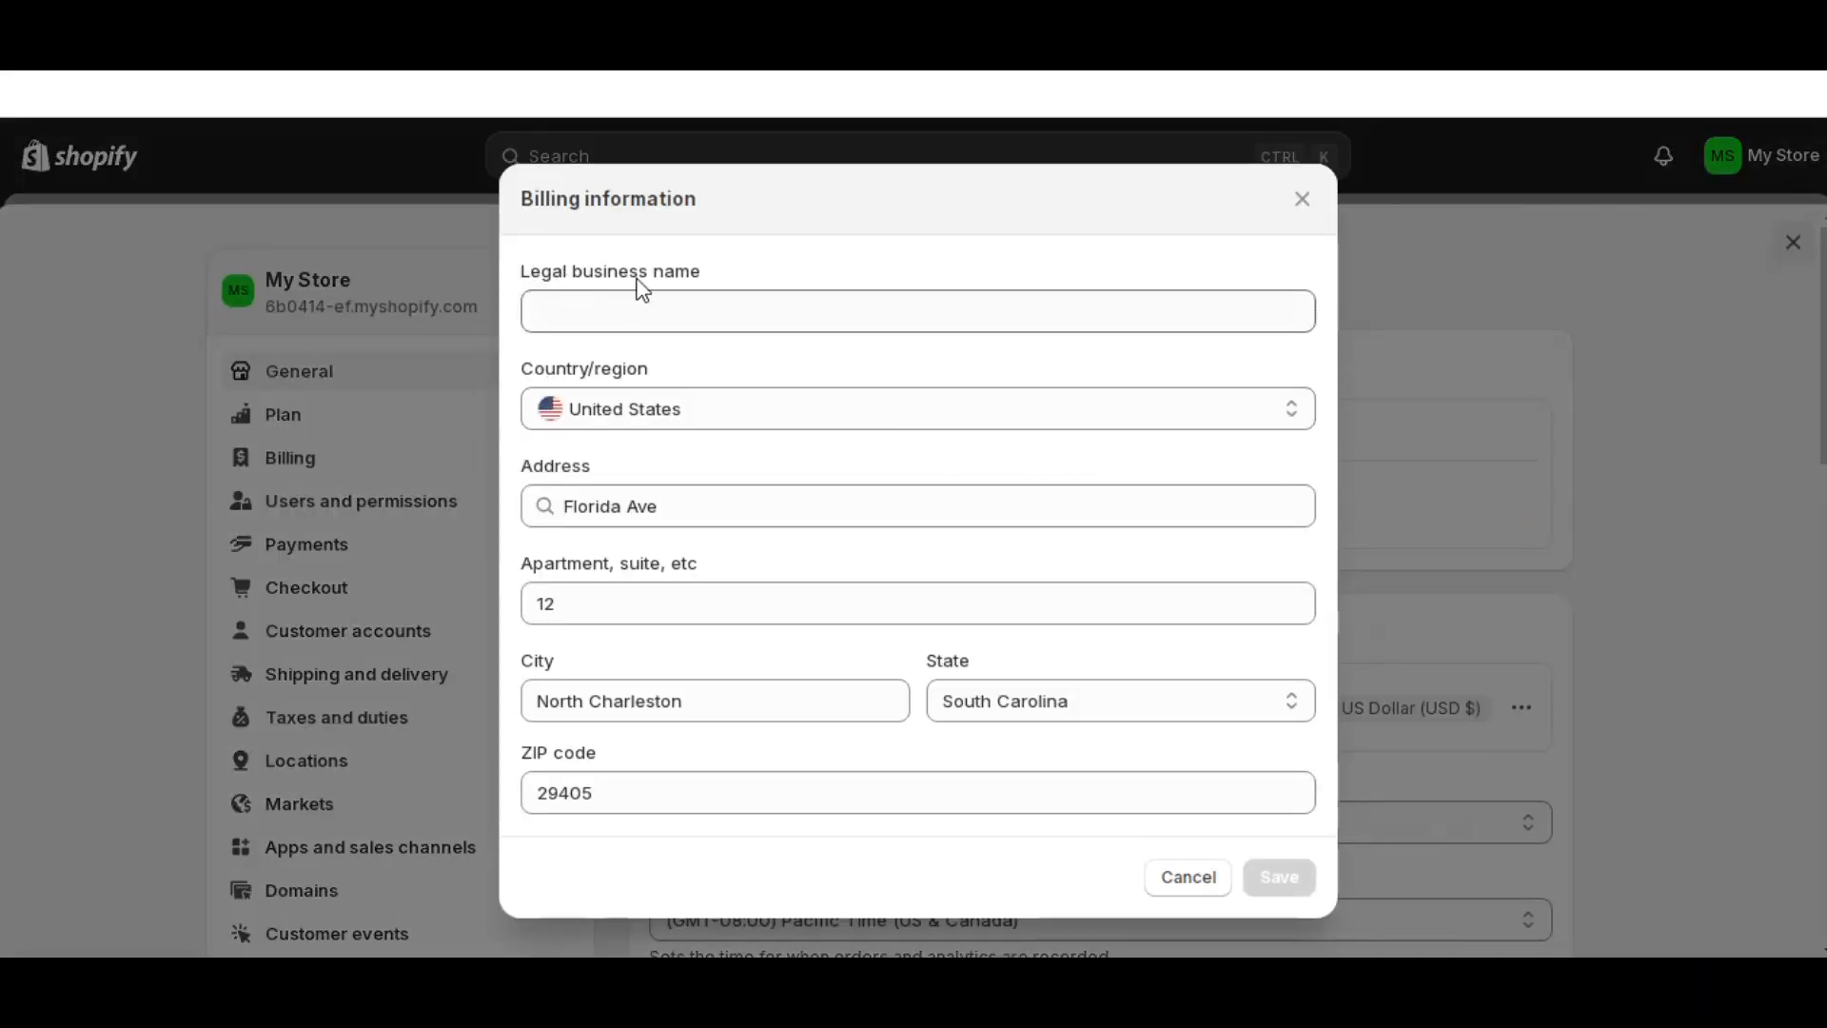
left_click(629, 312)
left_click(635, 366)
left_click(605, 407)
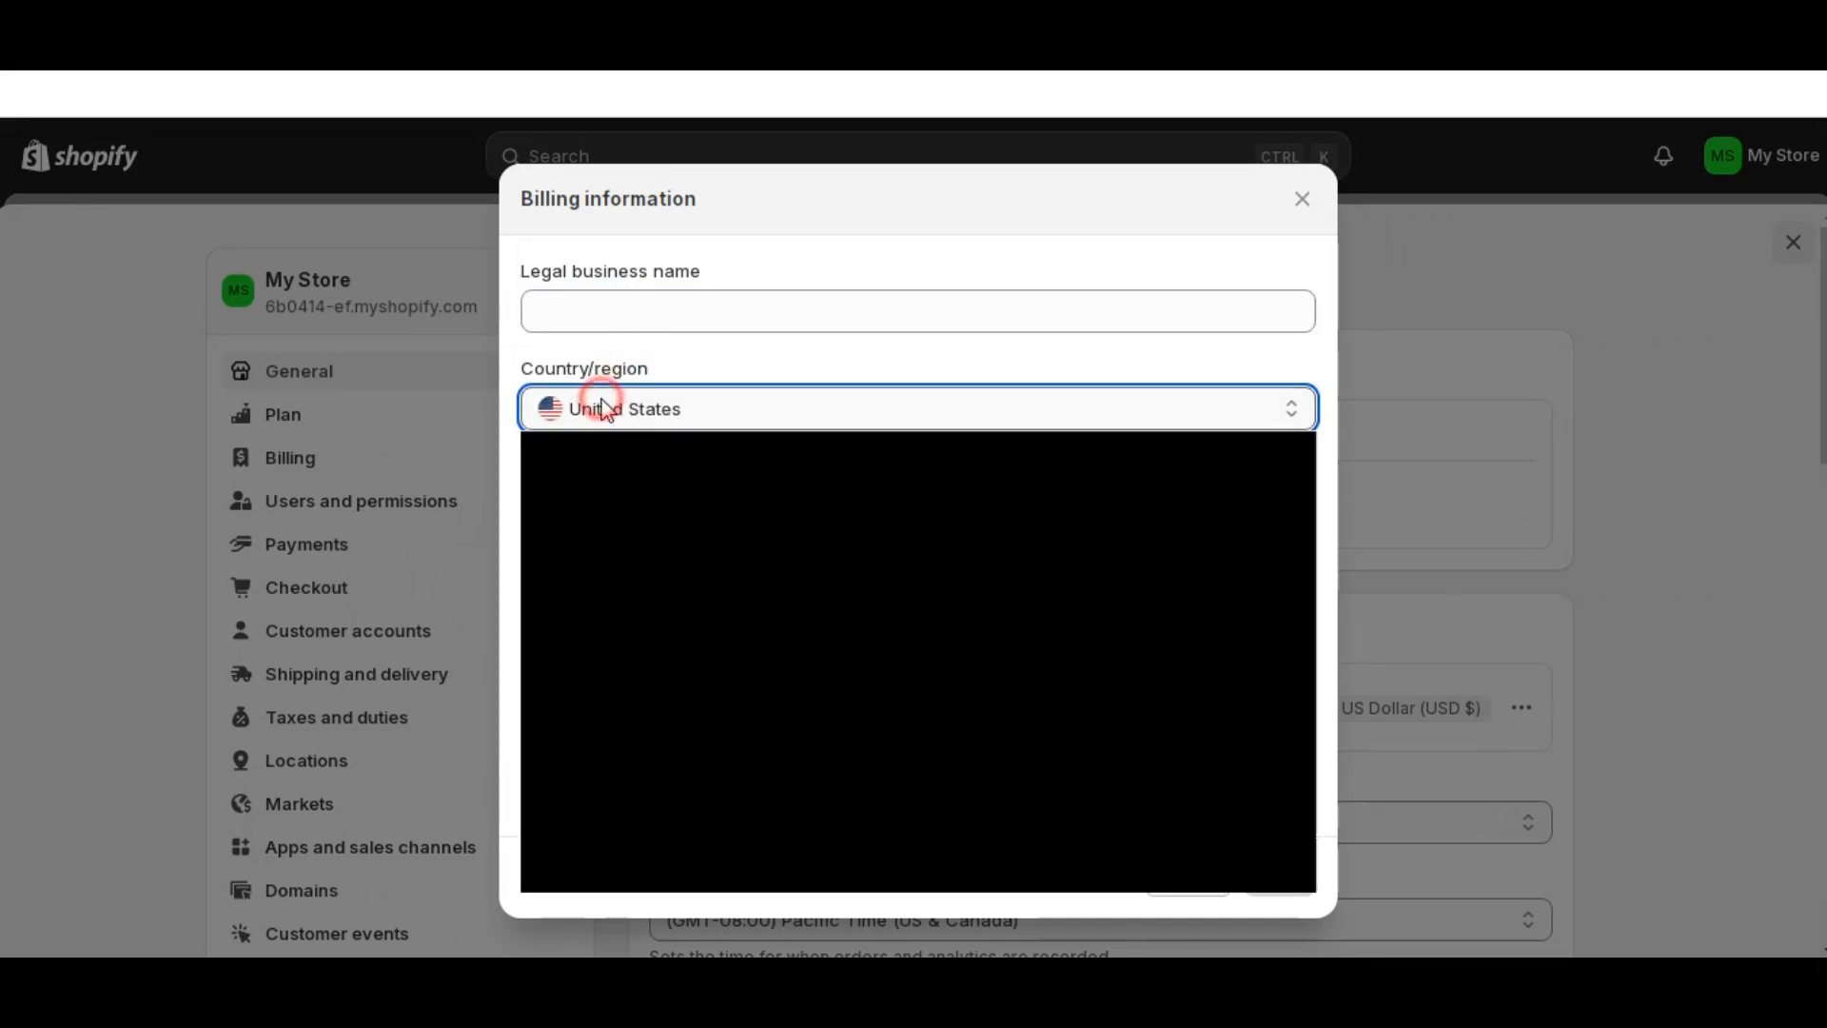
left_click(600, 408)
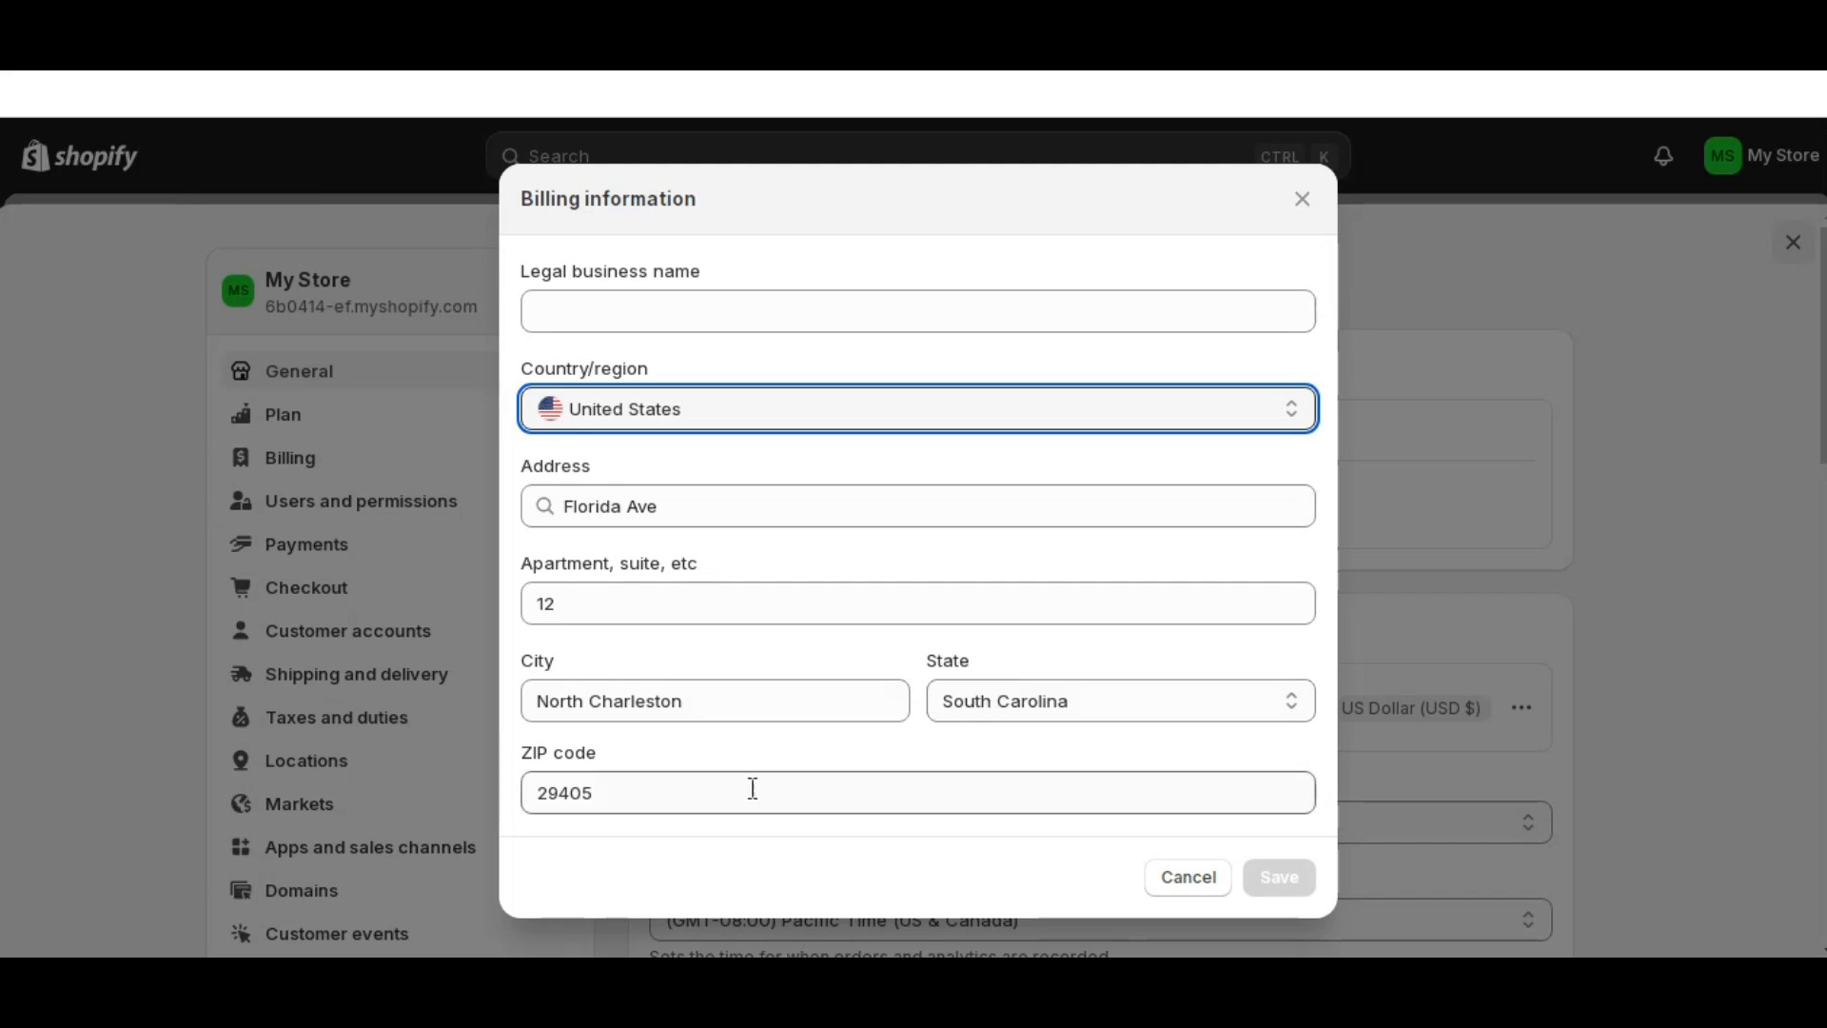
left_click(1163, 881)
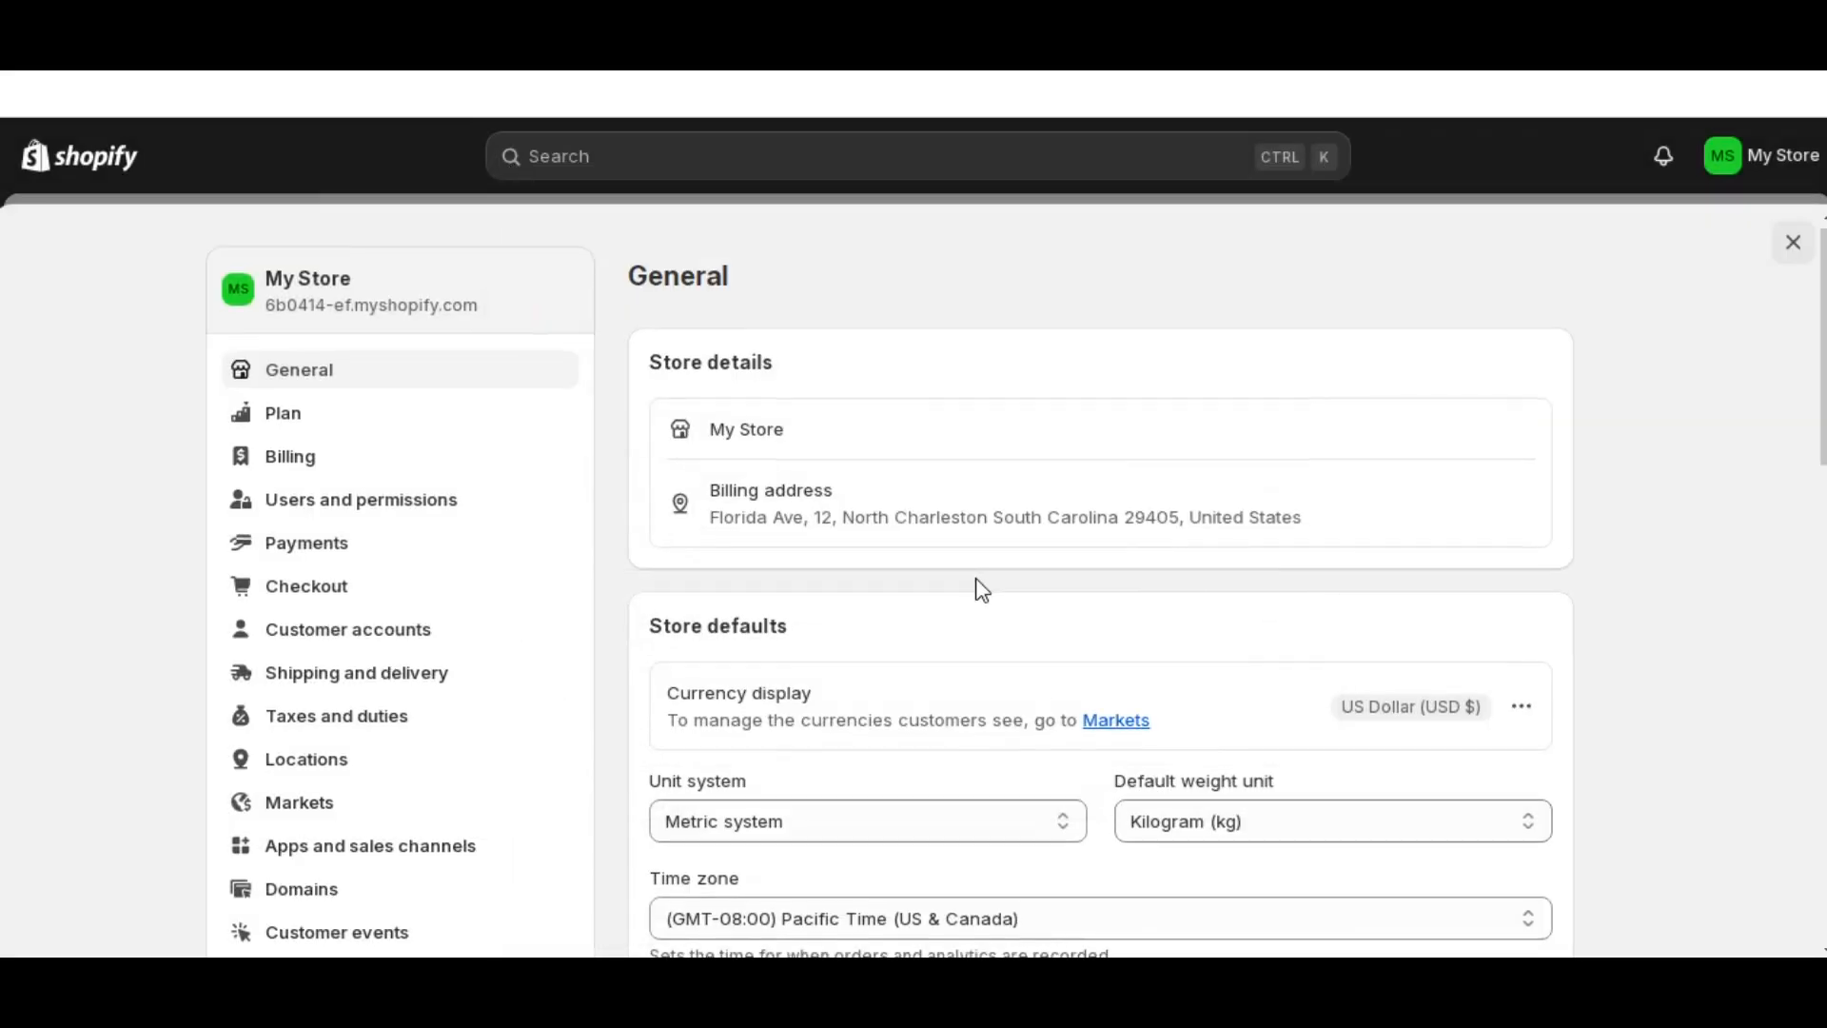
- Try changing the store currency to Euro (EUR €), go through the reasons for changing, and discard the change
scroll(1047, 583, "down", 2)
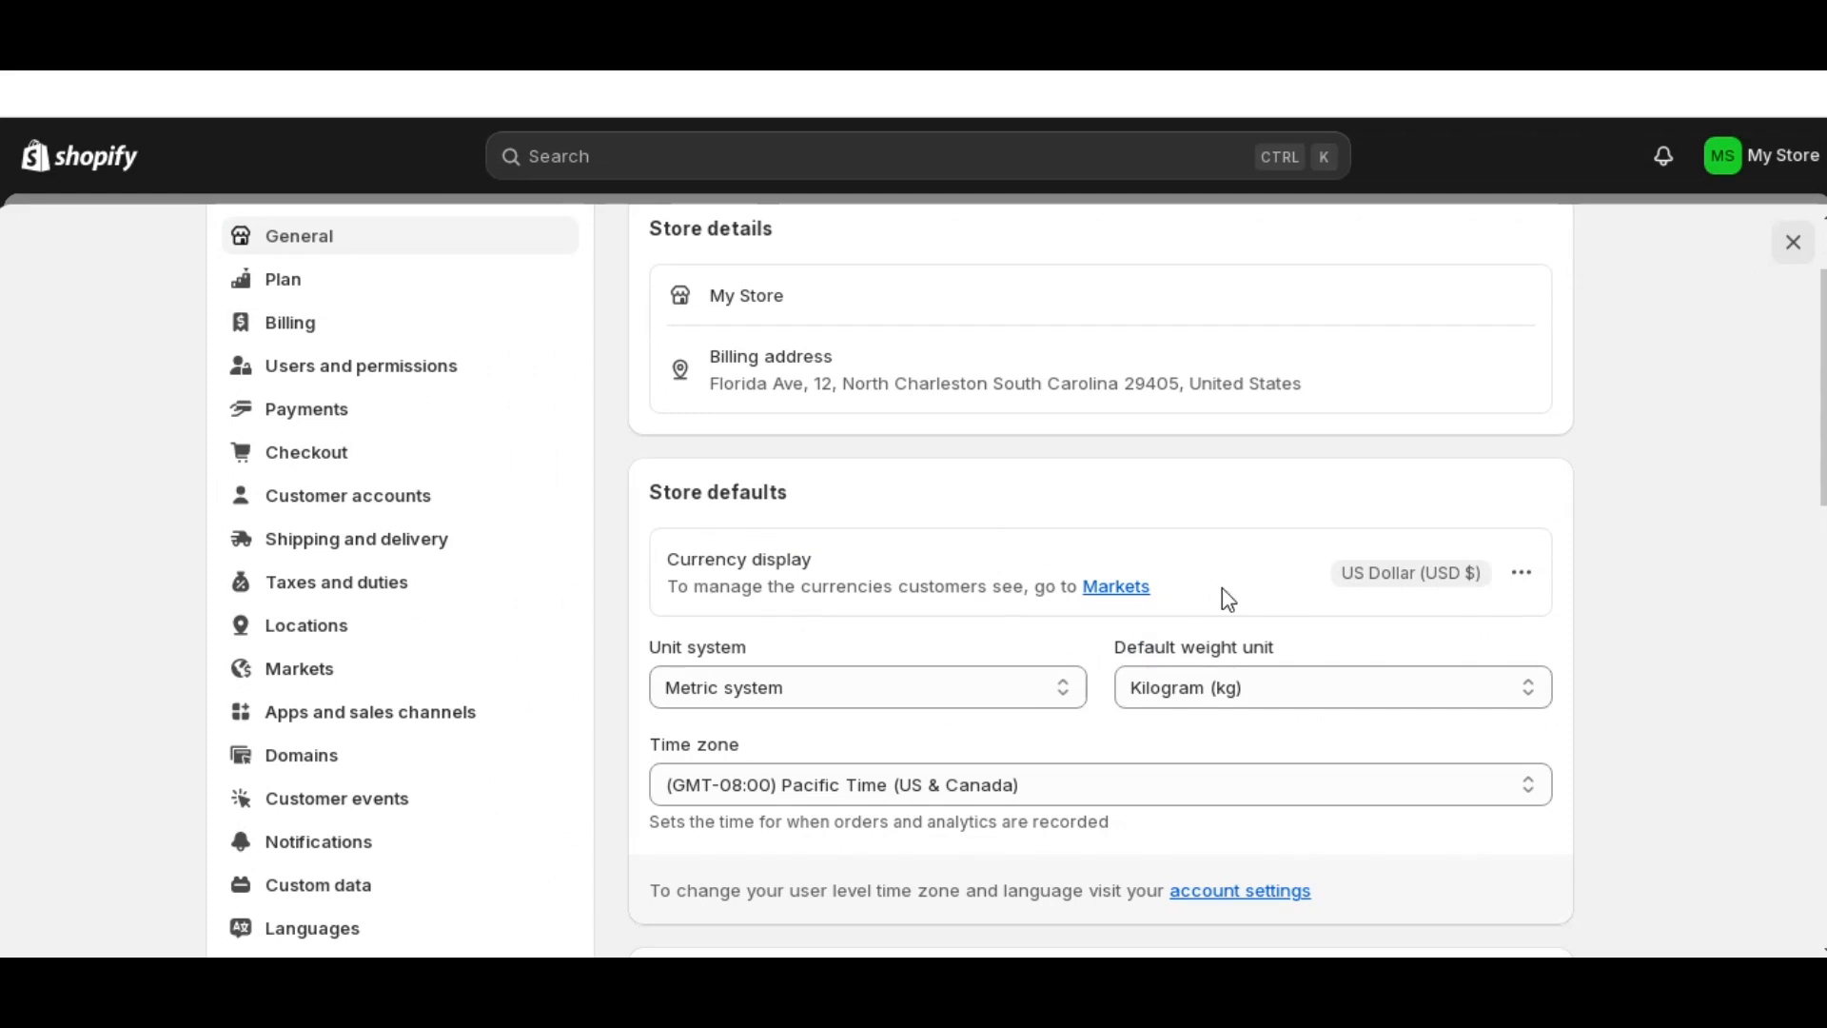
left_click(1523, 575)
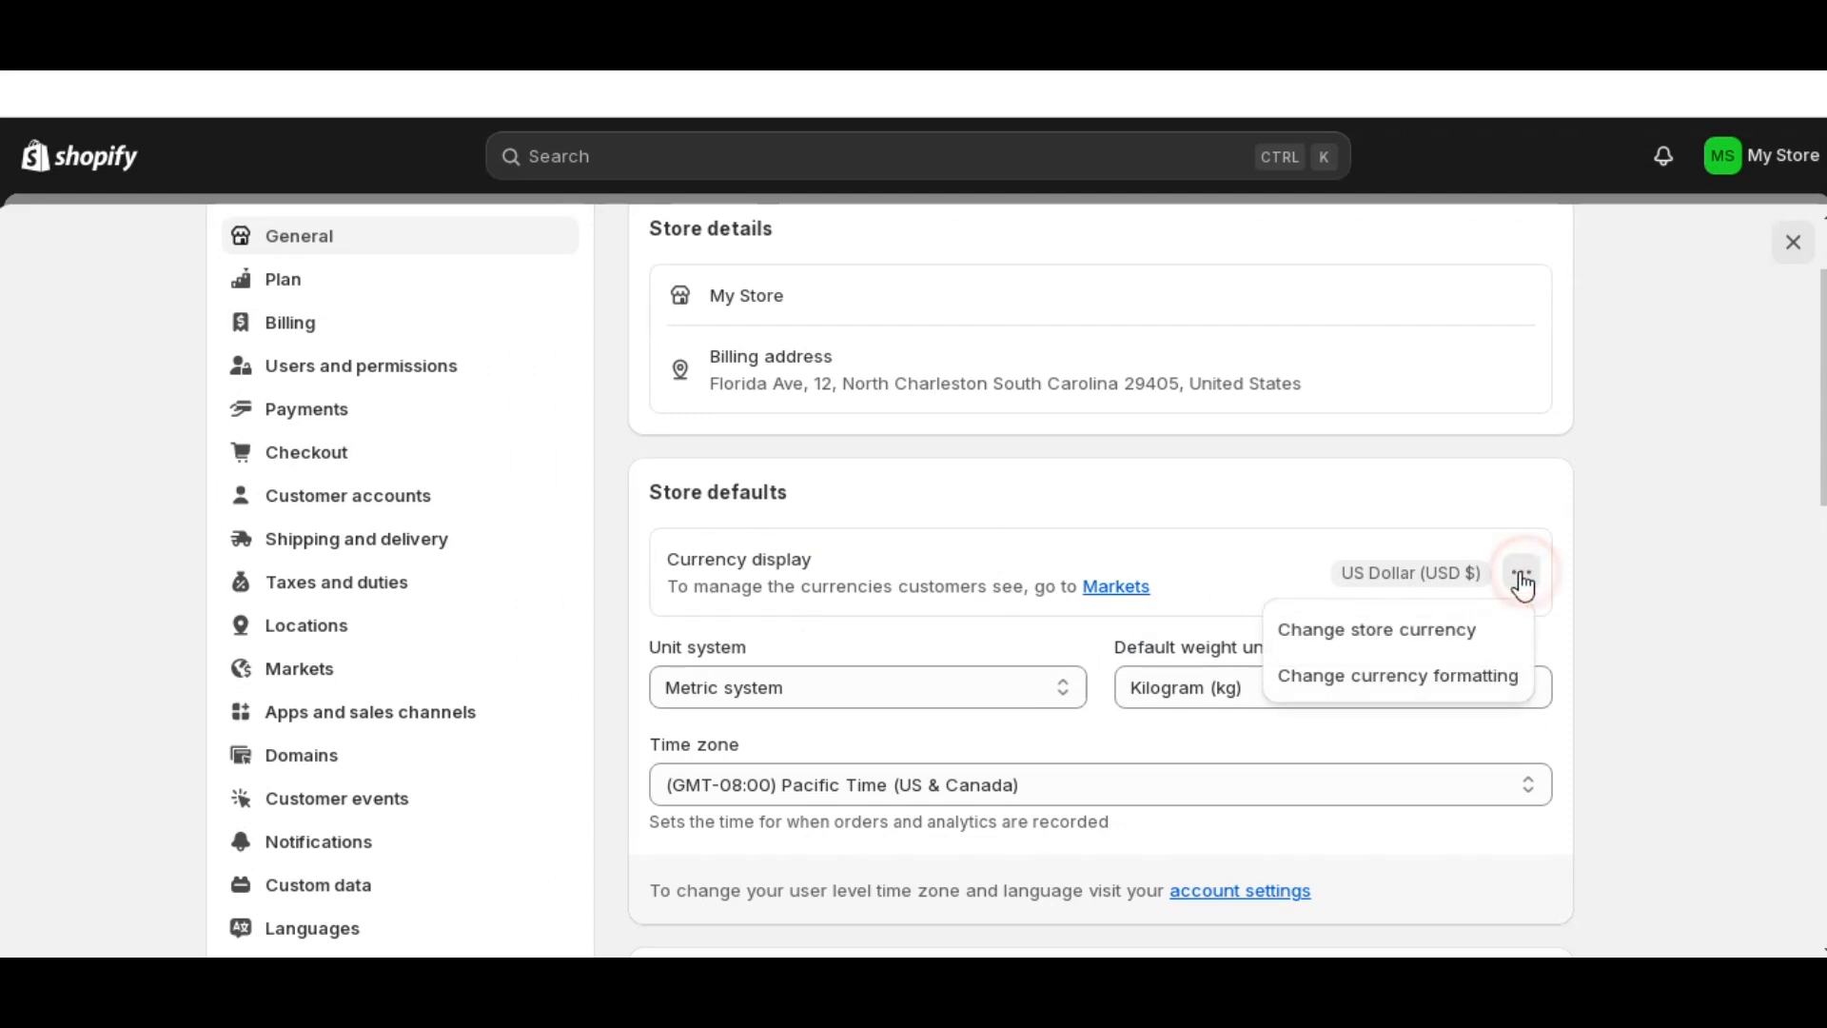
left_click(1409, 638)
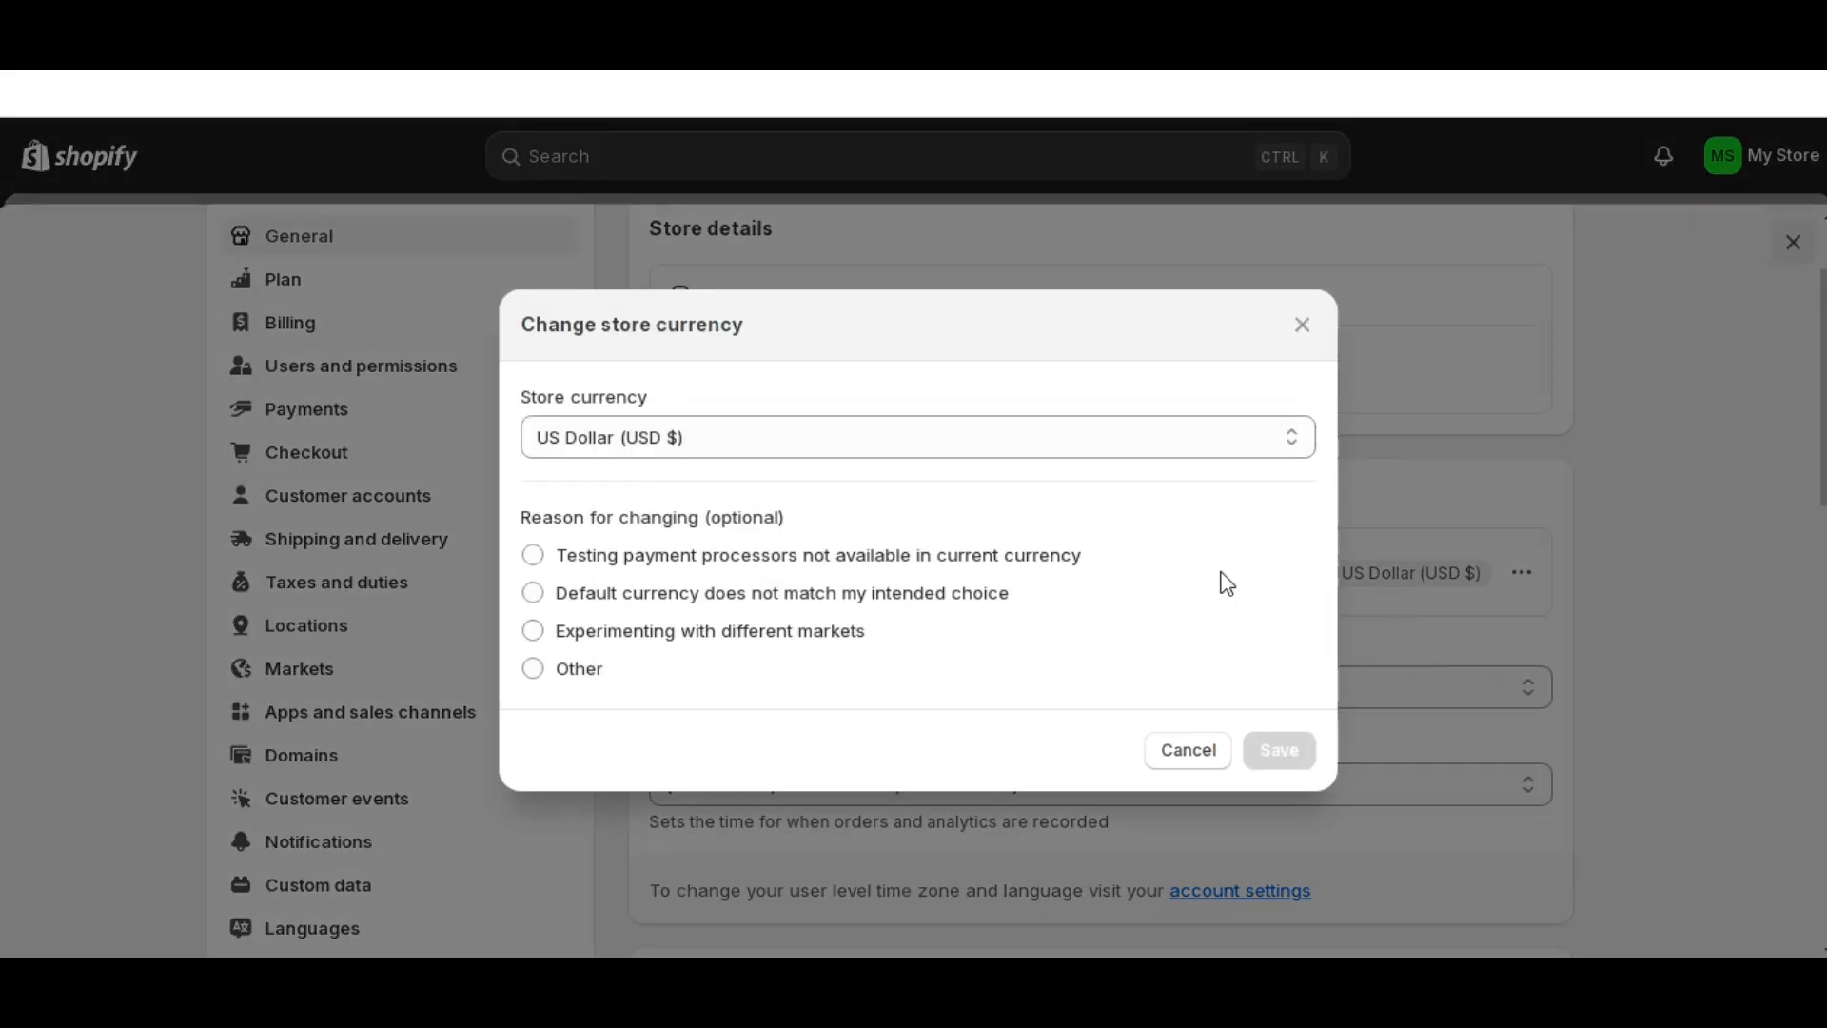
left_click(696, 438)
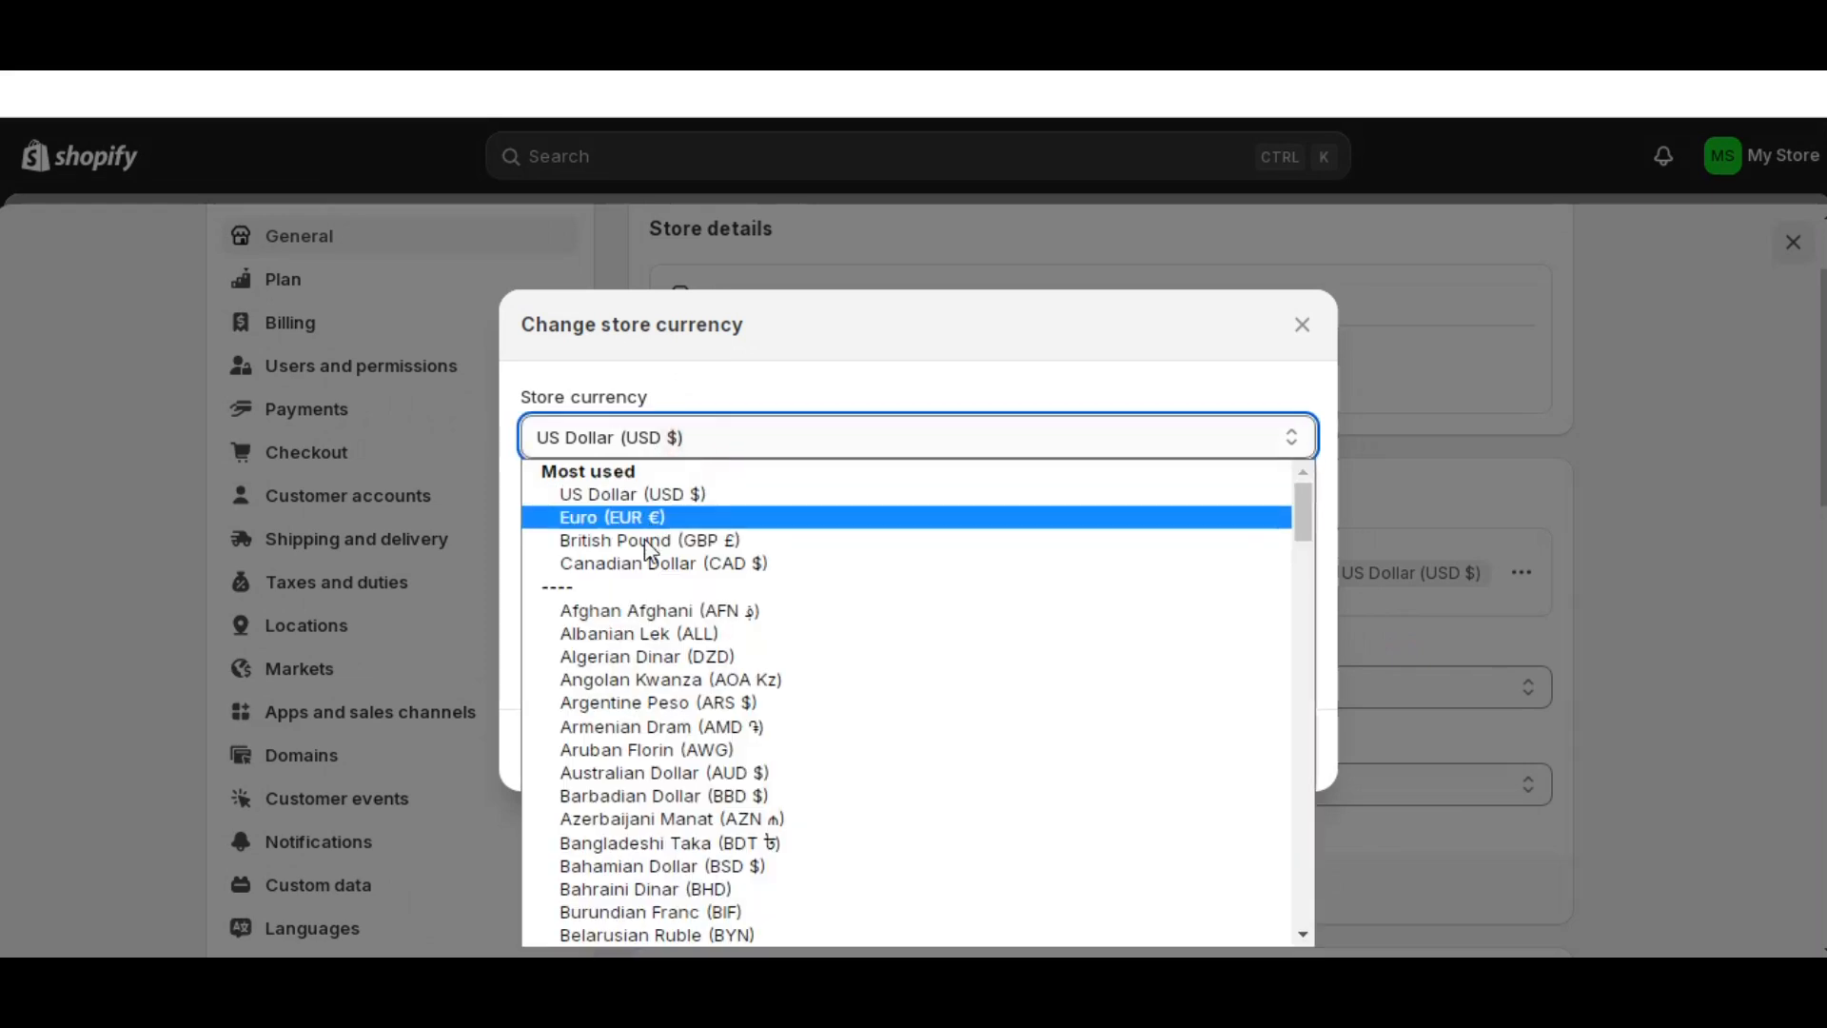
left_click(625, 516)
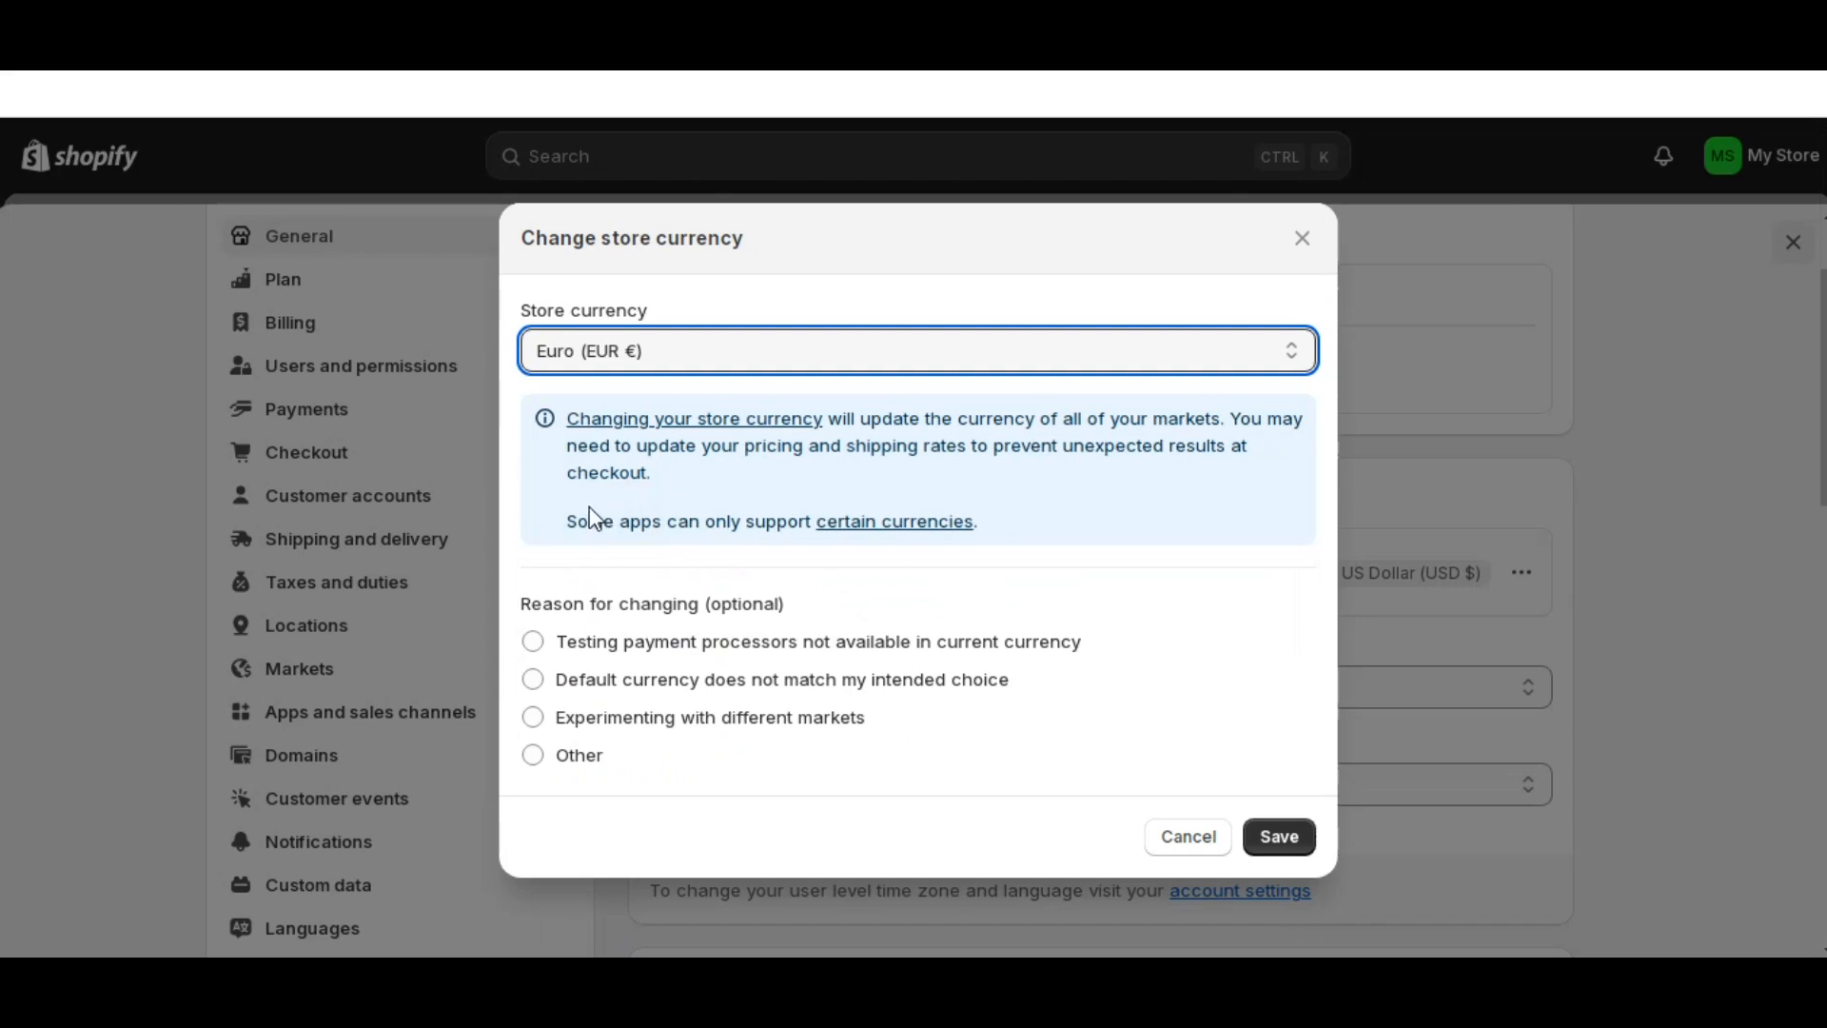
left_click(571, 644)
left_click(582, 684)
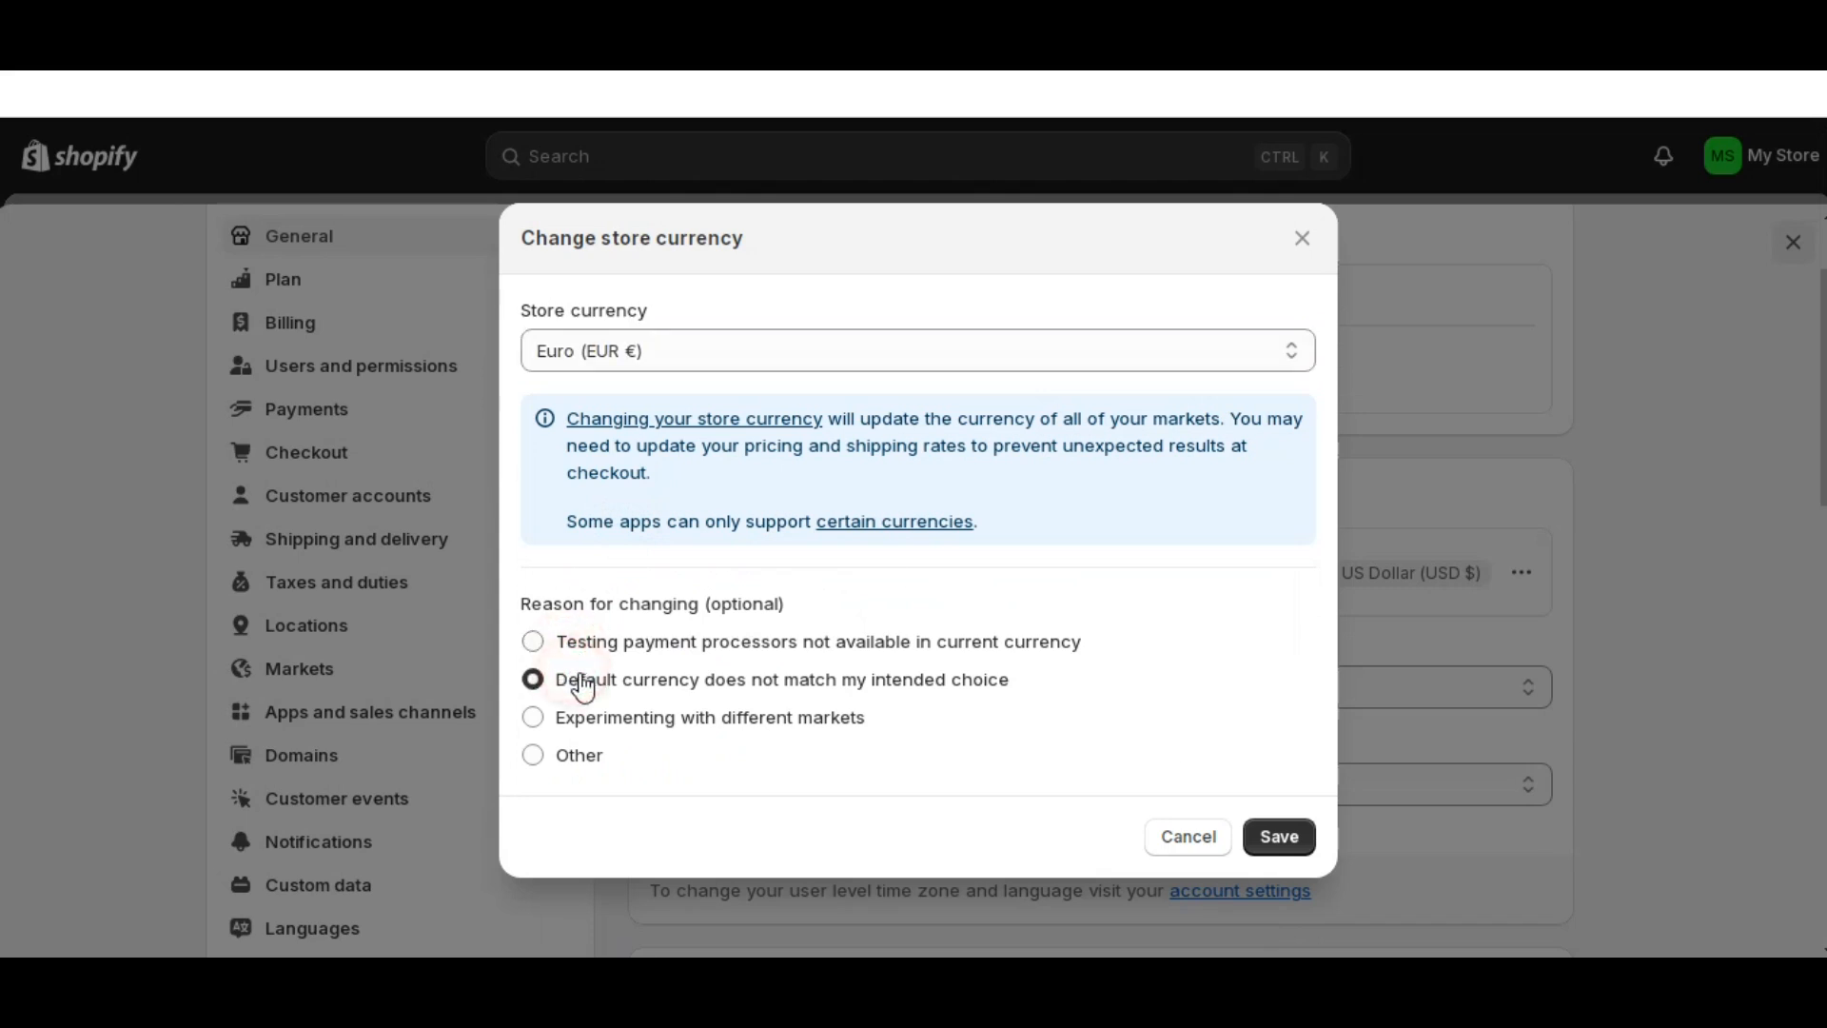
left_click(625, 720)
left_click(585, 757)
left_click(617, 596)
left_click(1190, 838)
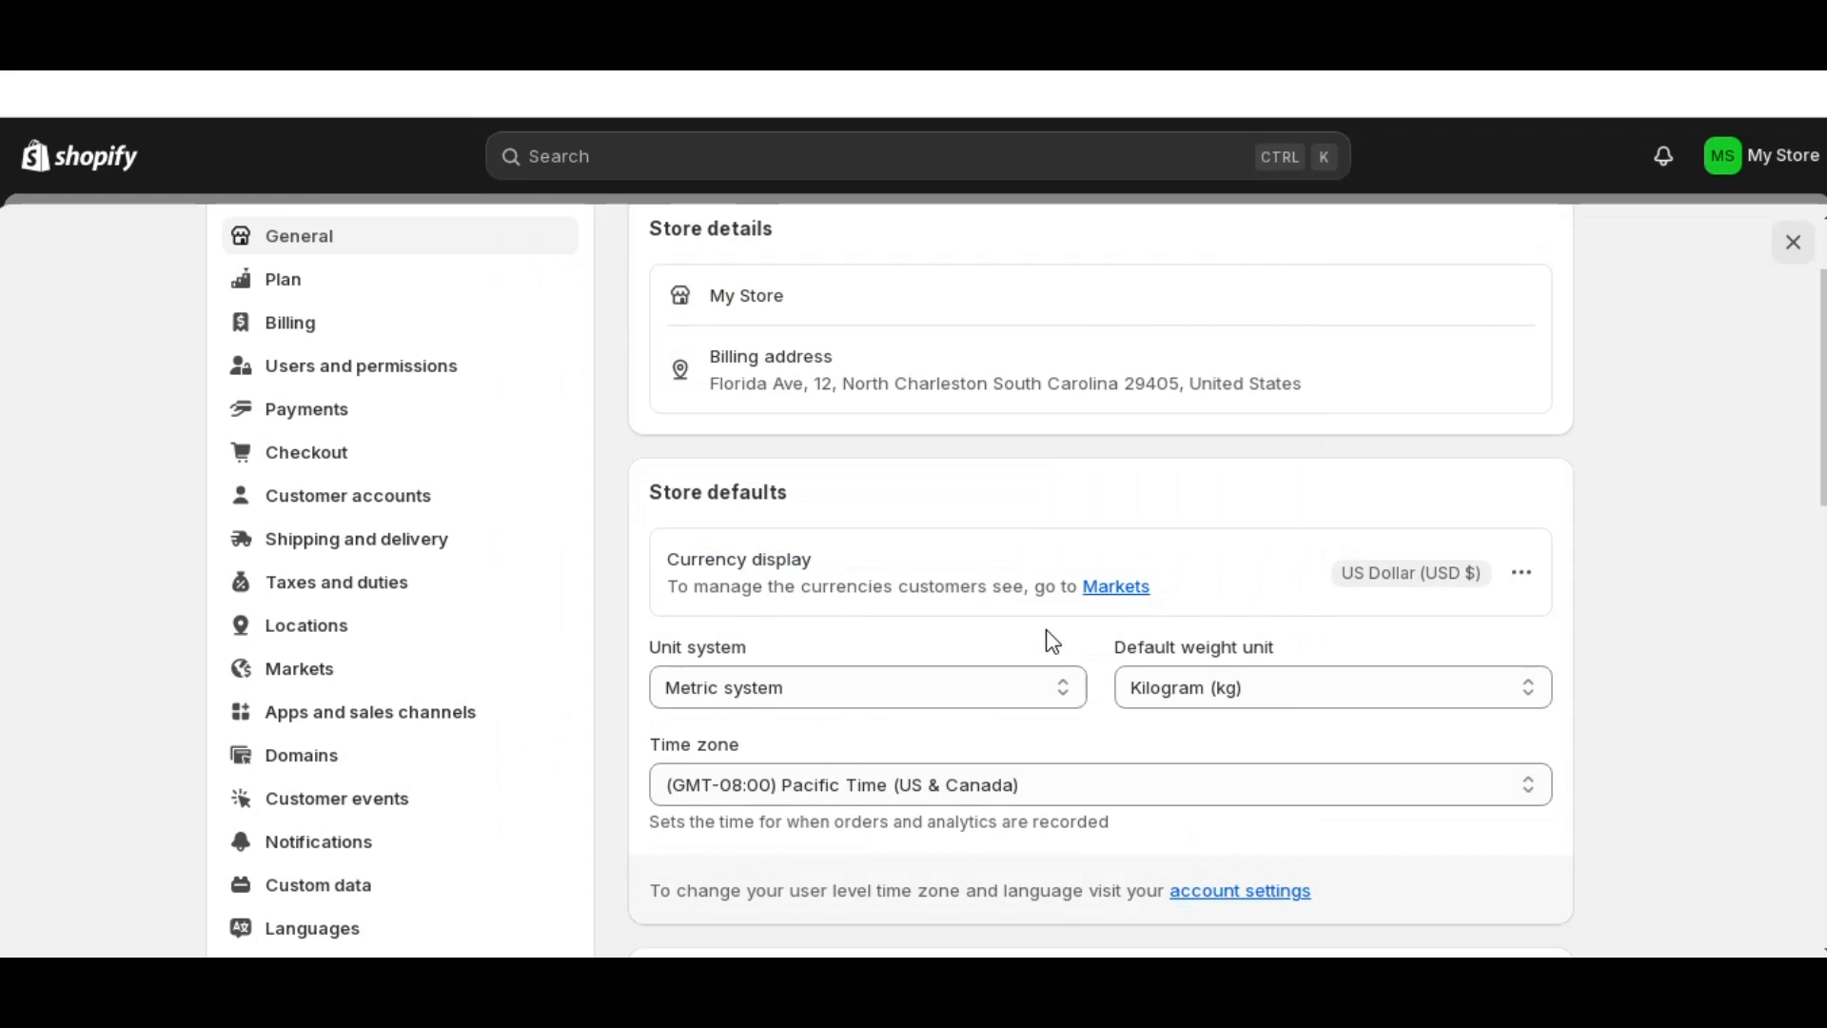
- Examine the remaining general settings: unit system, time zone, order ID format, order processing, brand assets and resources
scroll(1051, 641, "down", 3)
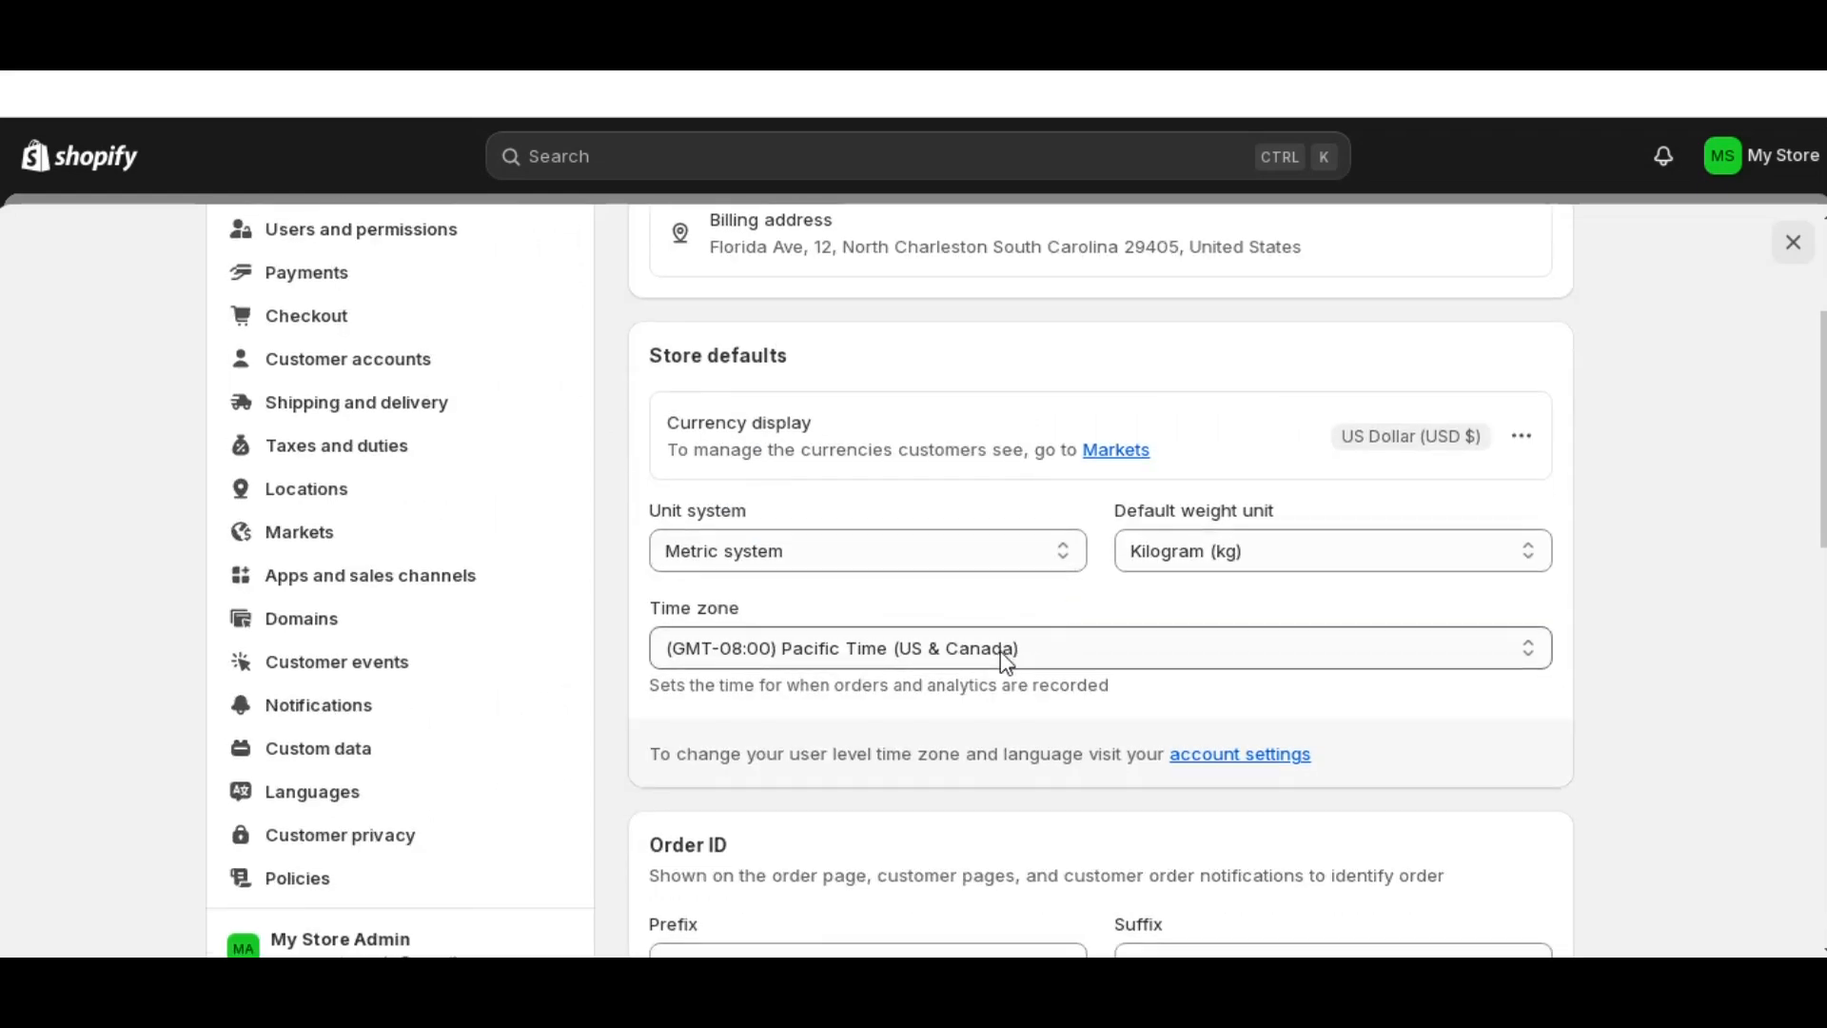
scroll(1001, 653, "down", 6)
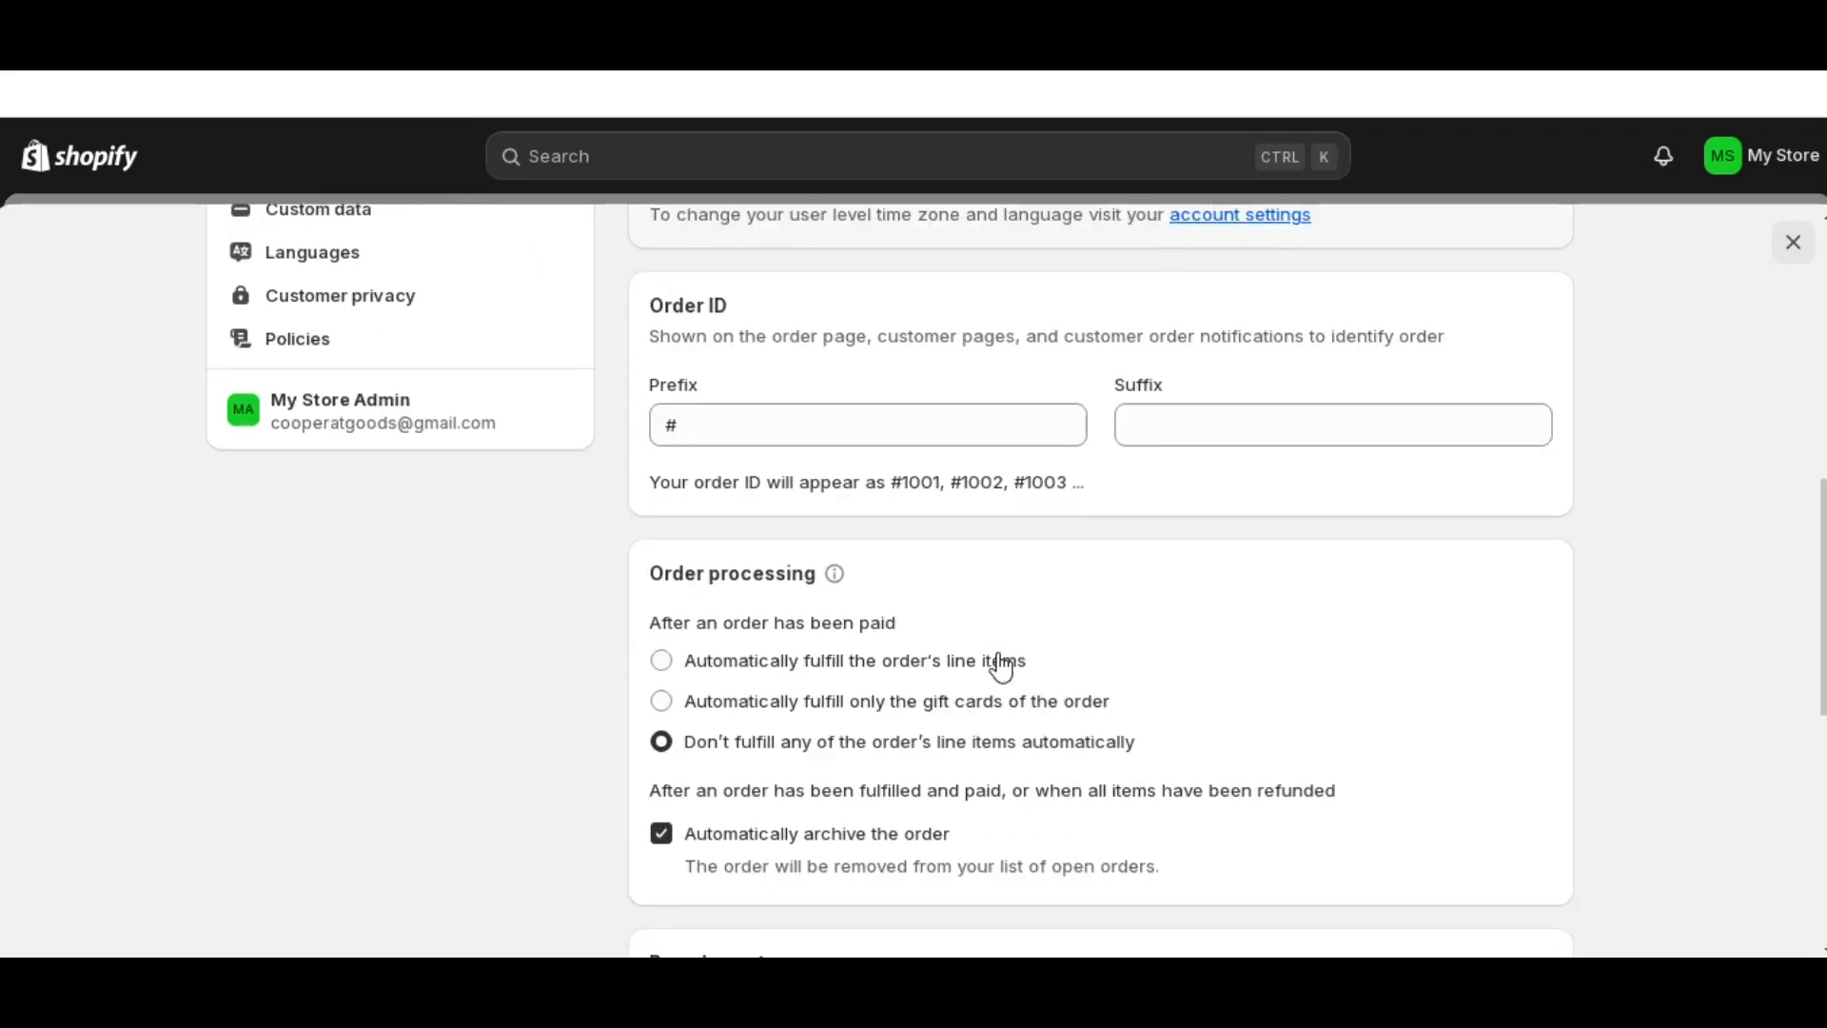
scroll(1002, 667, "down", 5)
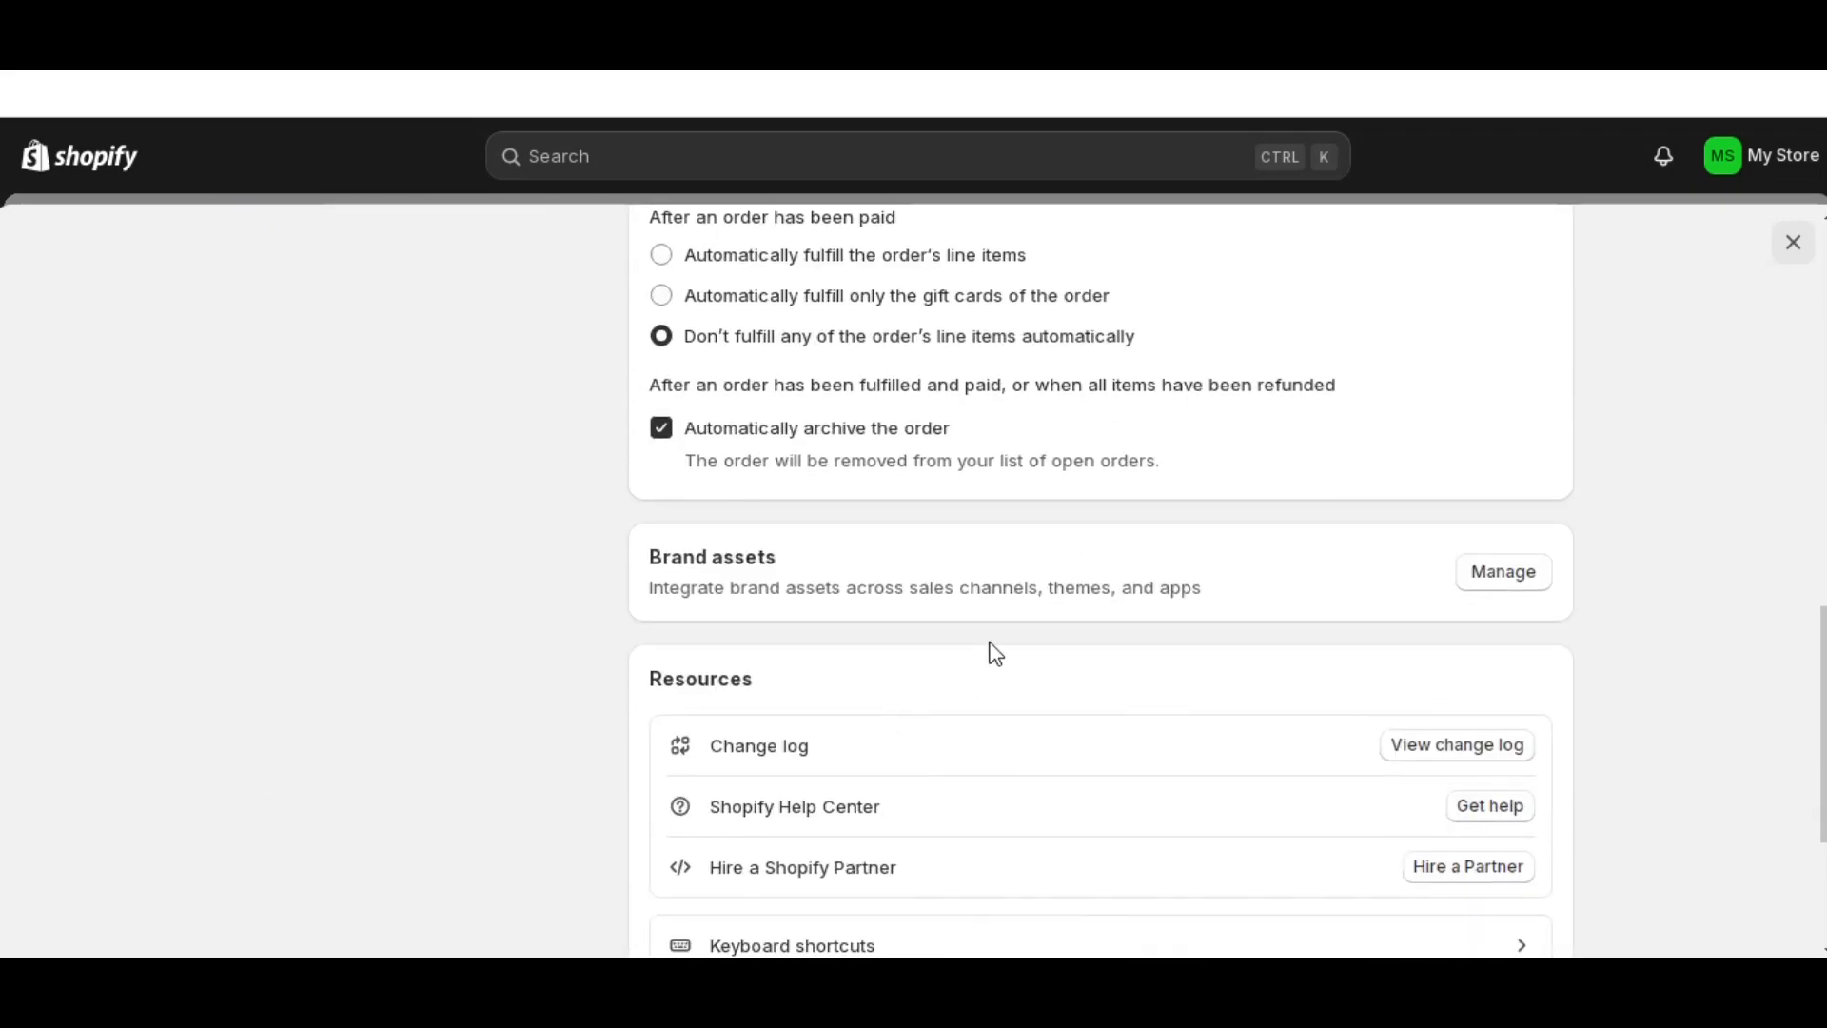
scroll(995, 653, "down", 2)
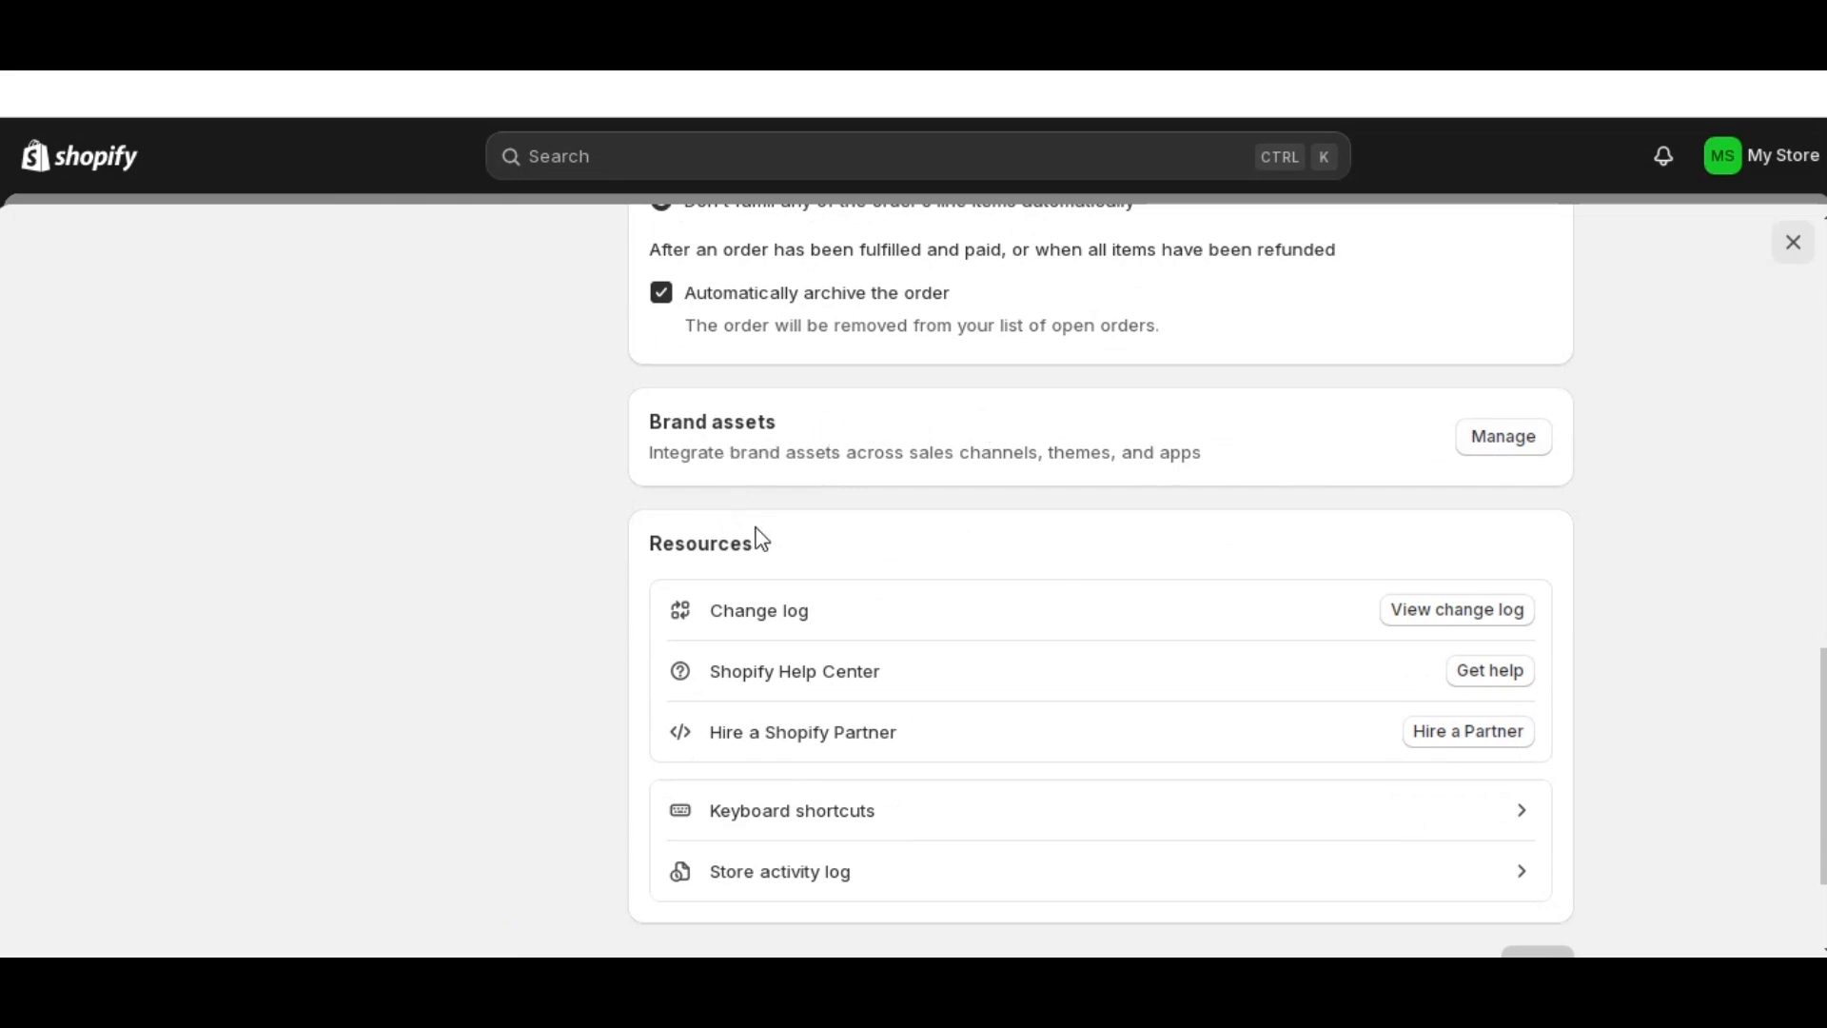
scroll(763, 539, "down", 2)
scroll(763, 539, "up", 1)
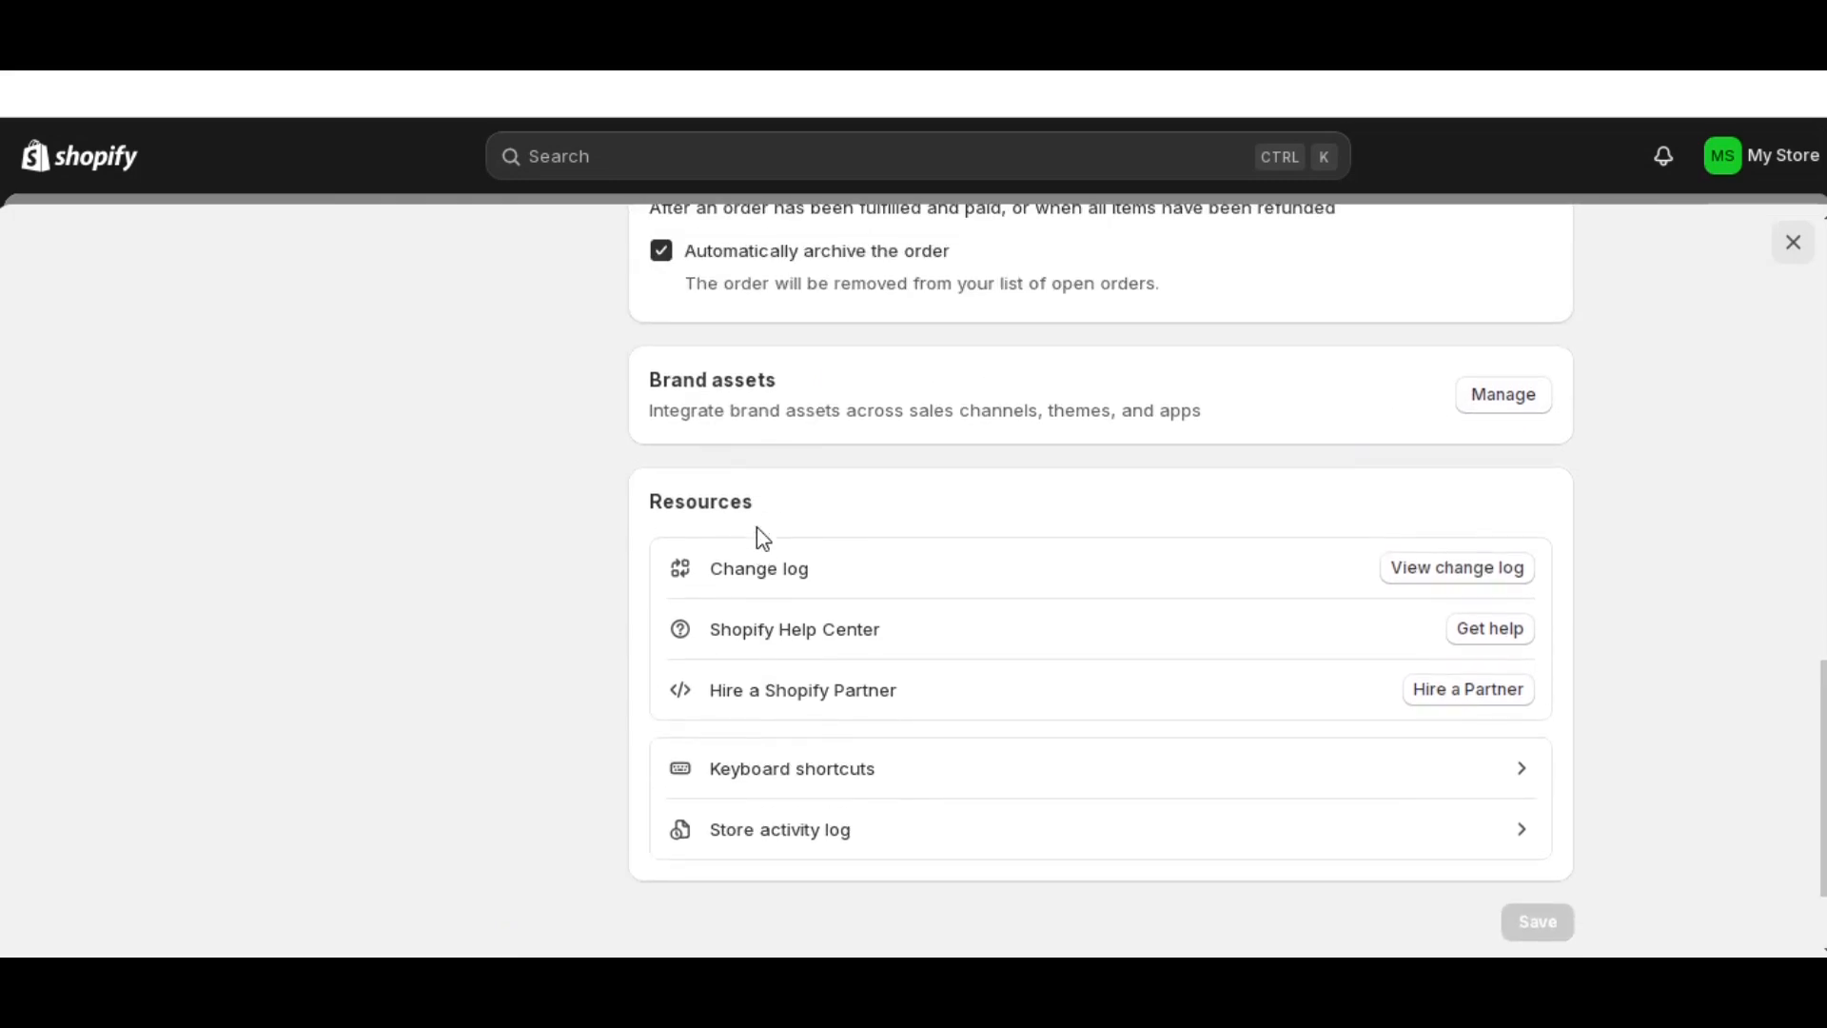
- Open the store's payment settings and review the Shopify Payments offer and supported payment methods
scroll(763, 538, "up", 15)
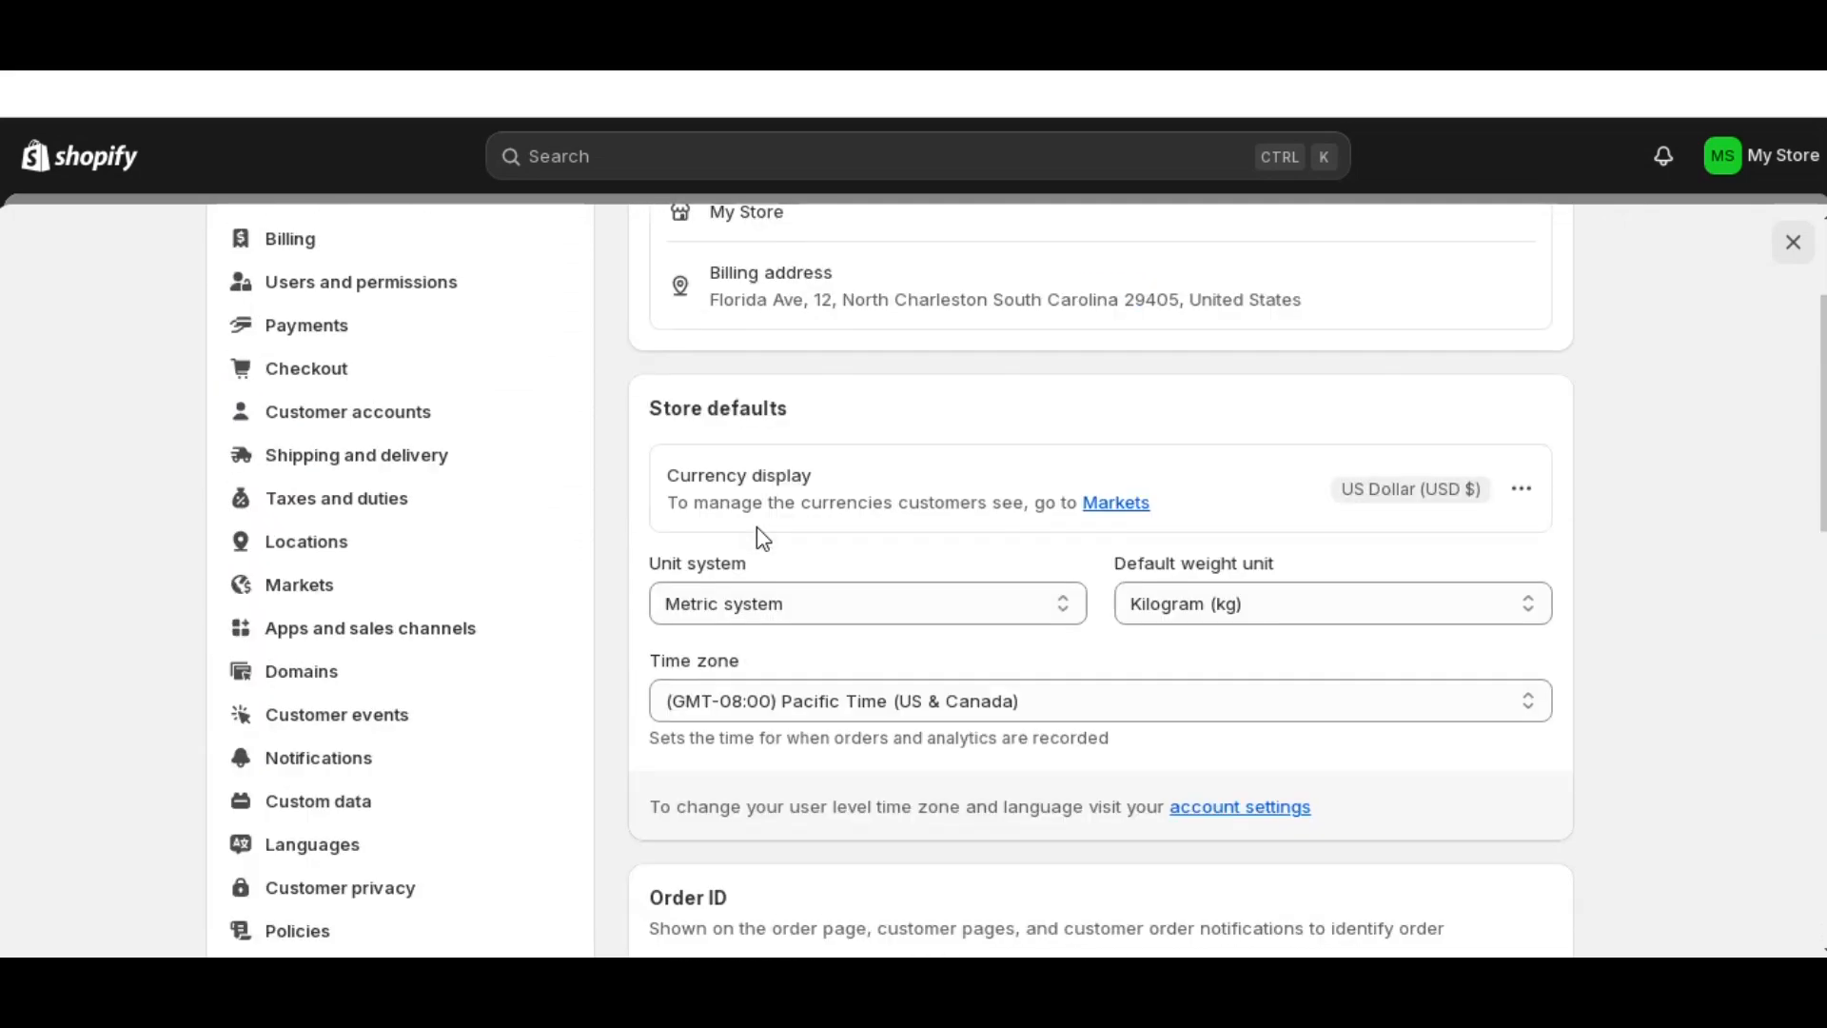
scroll(761, 536, "up", 3)
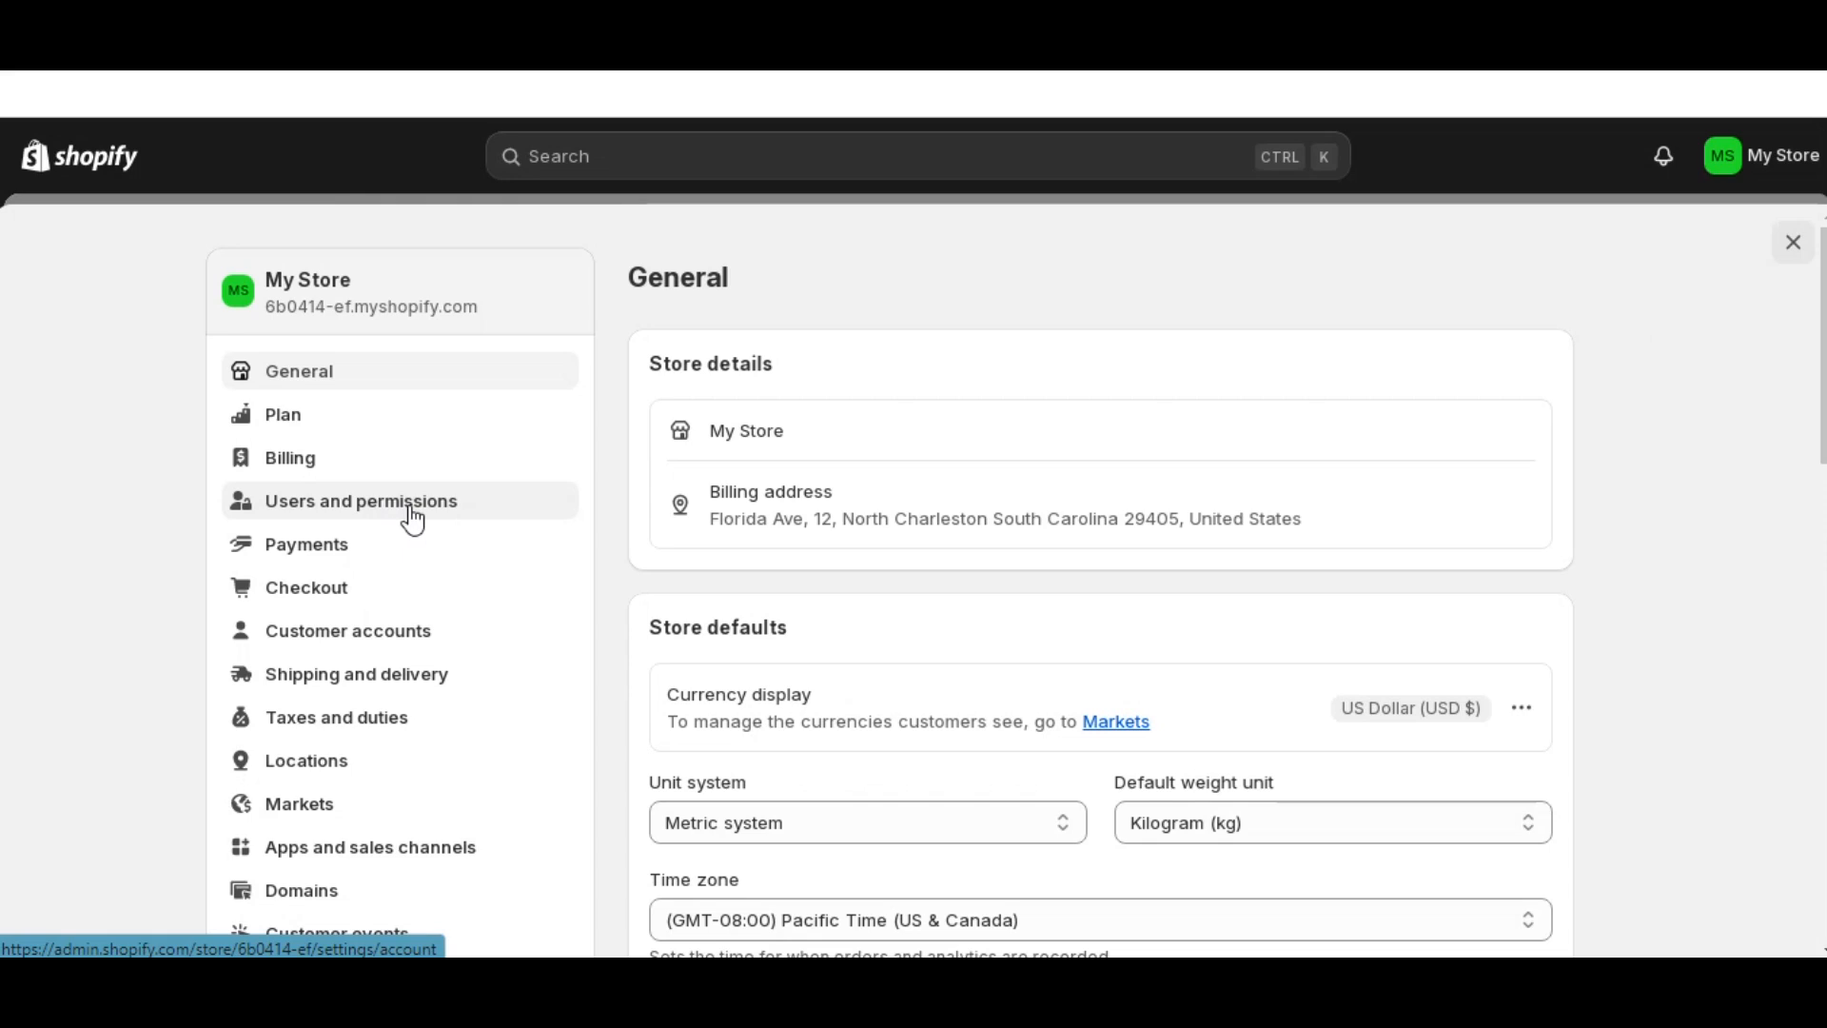
left_click(361, 542)
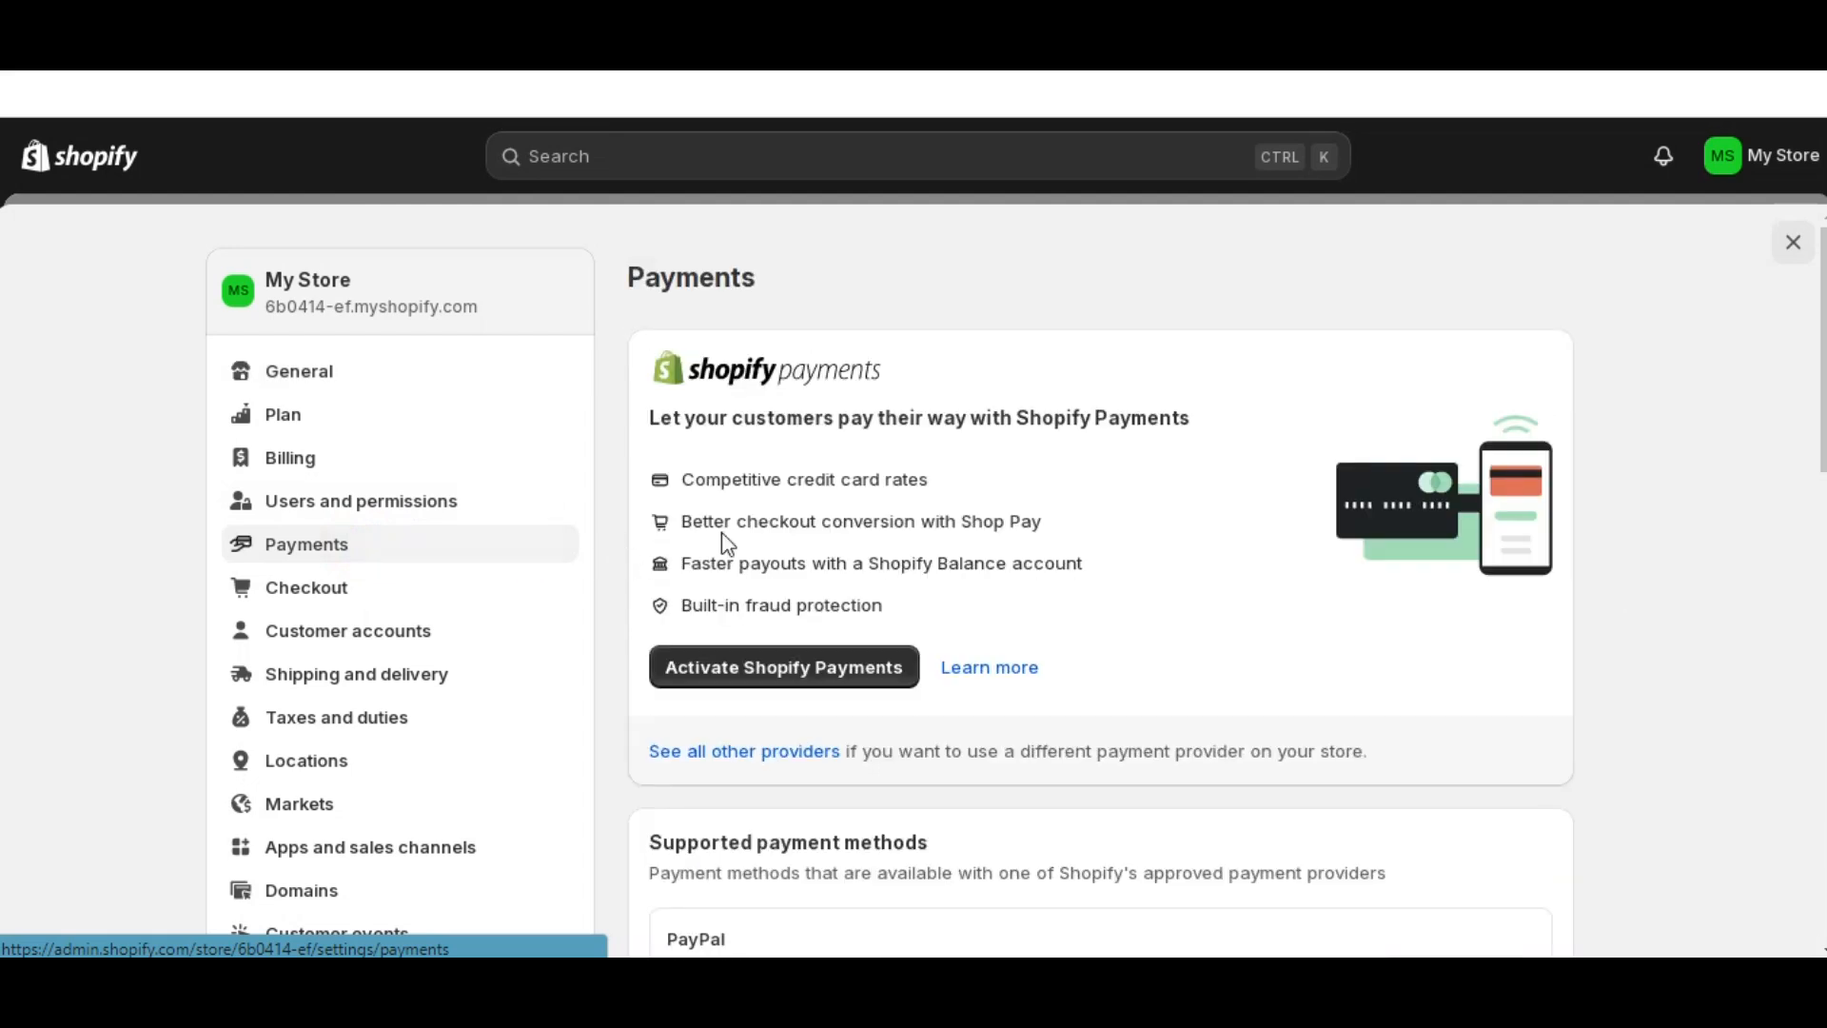
scroll(800, 473, "down", 5)
scroll(799, 474, "up", 2)
scroll(799, 473, "up", 2)
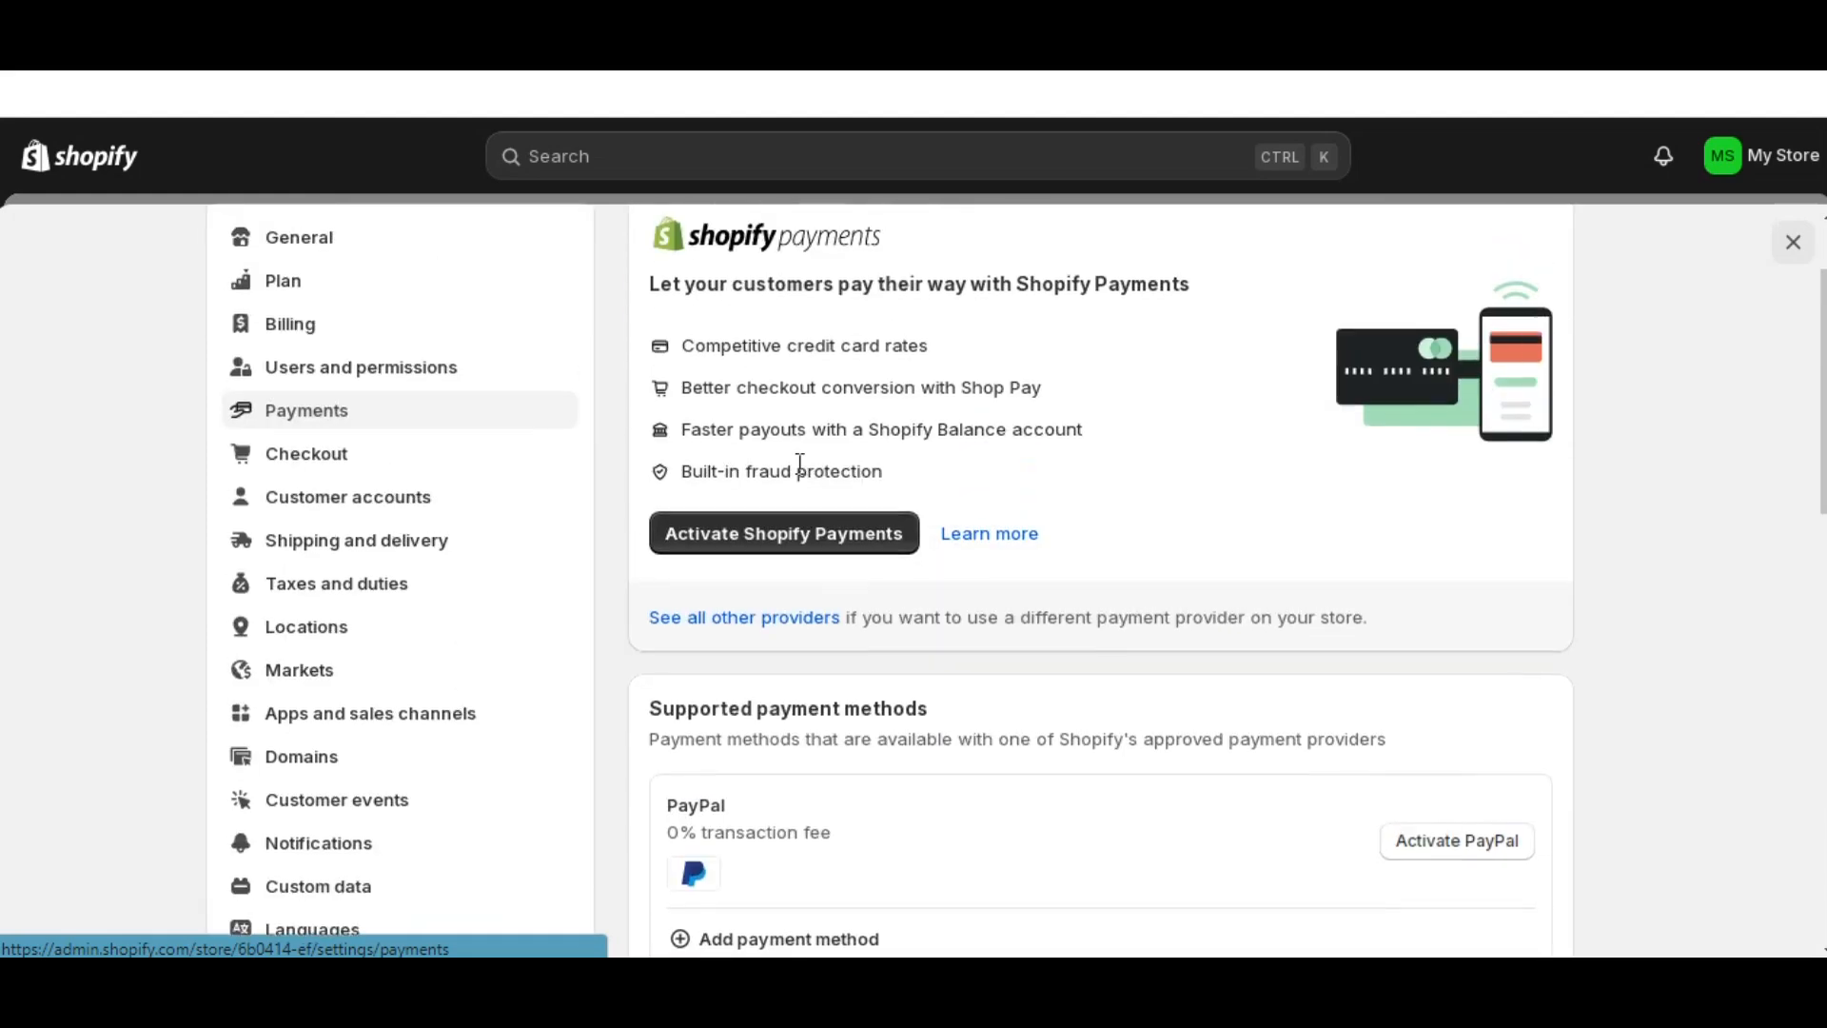
scroll(799, 471, "up", 2)
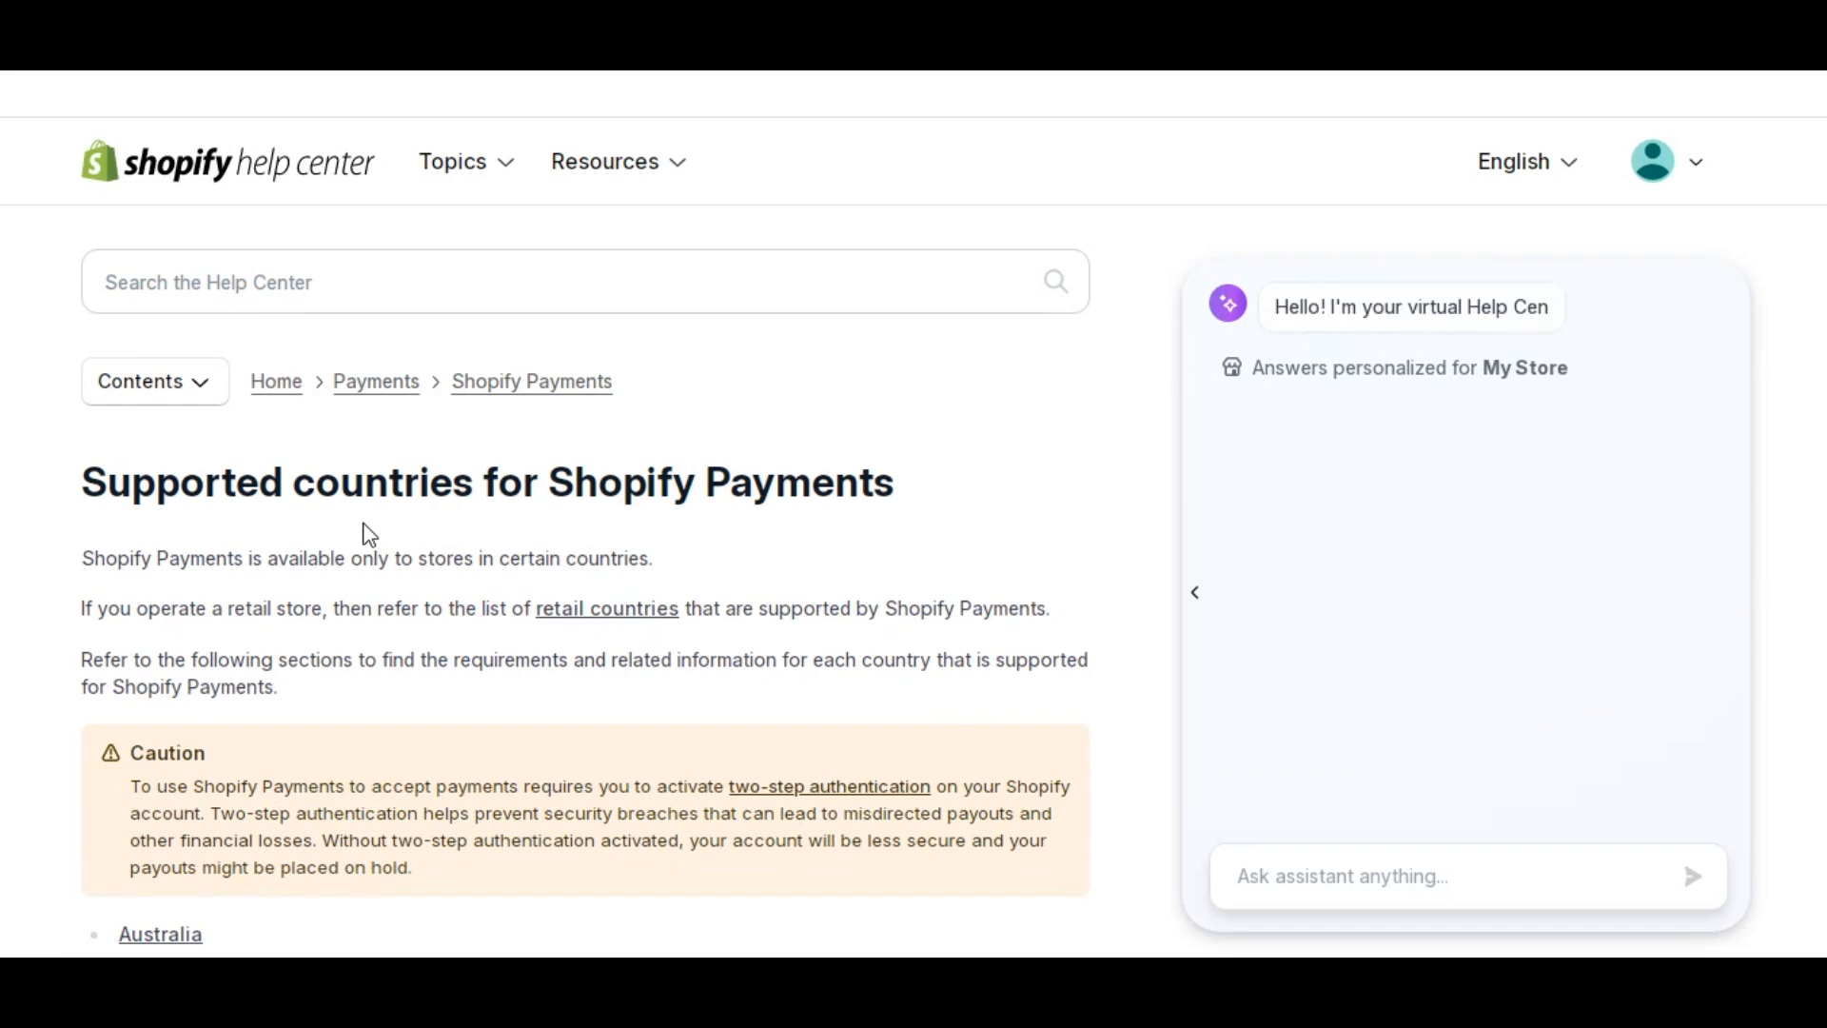
- Examine the Help Center's list of supported countries for Shopify Payments and its country-specific guides
scroll(371, 535, "down", 5)
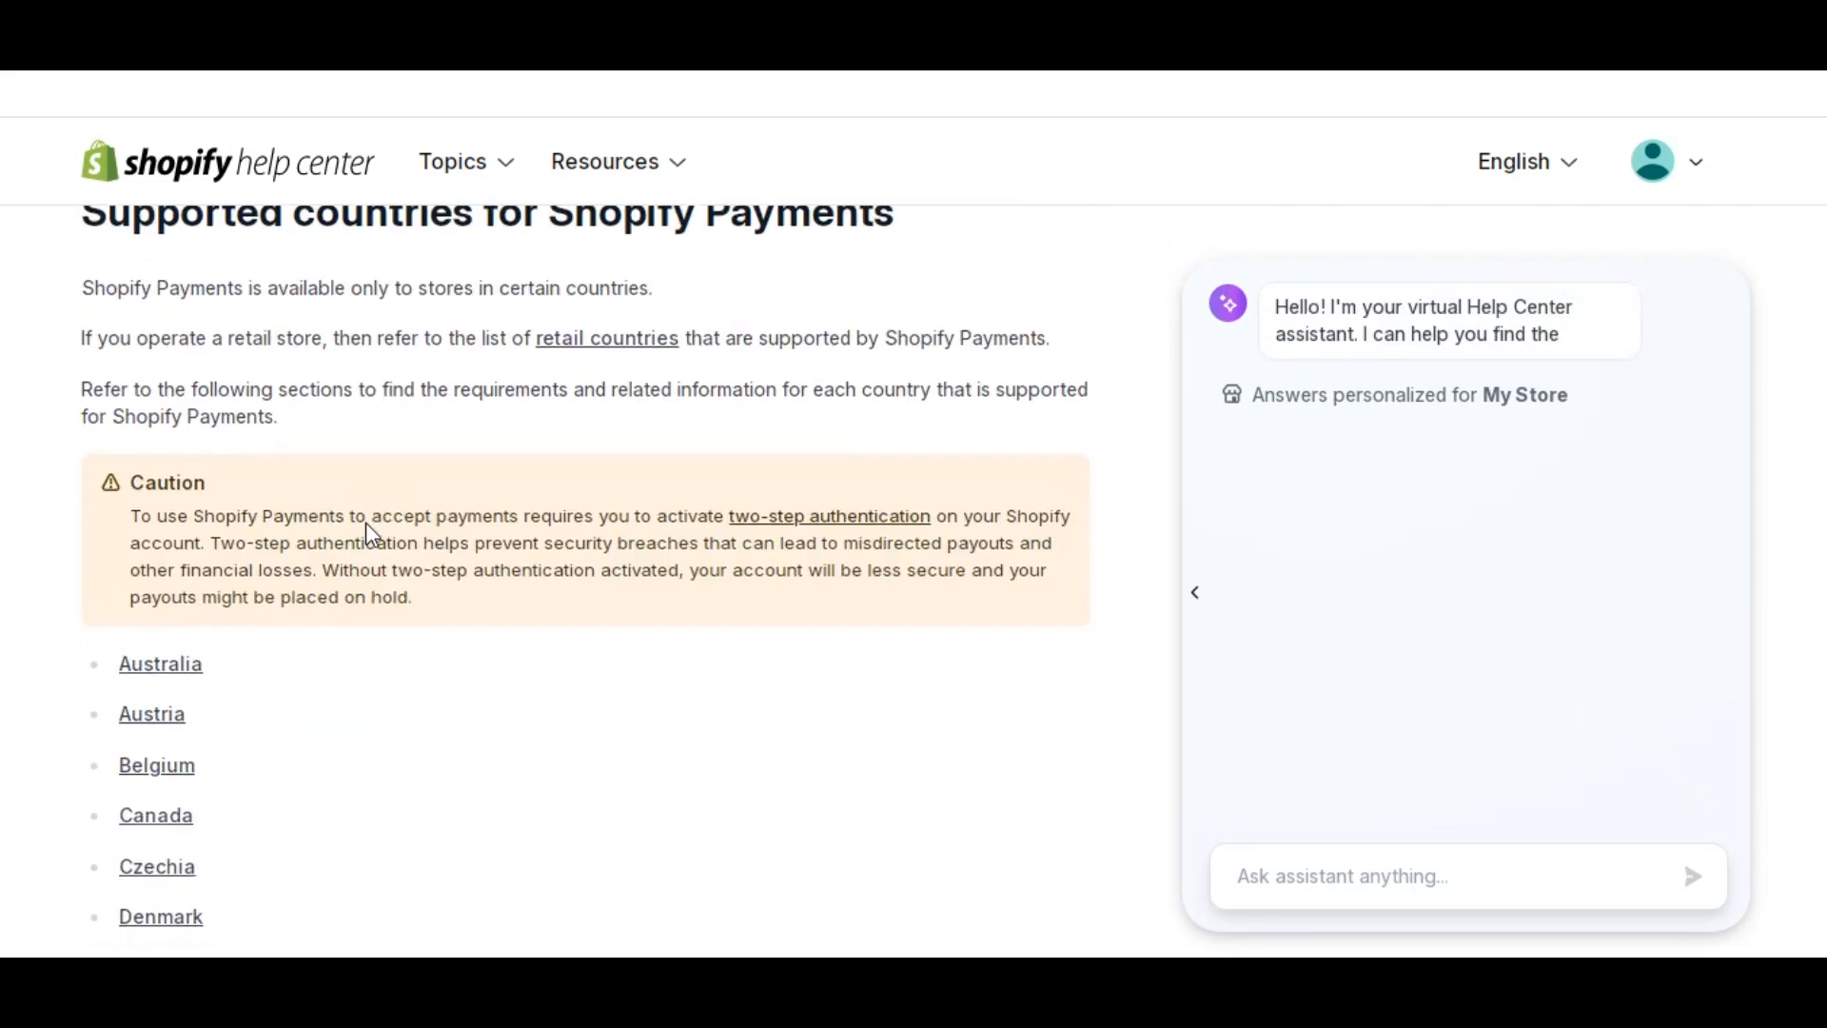
scroll(369, 533, "up", 3)
scroll(367, 528, "down", 2)
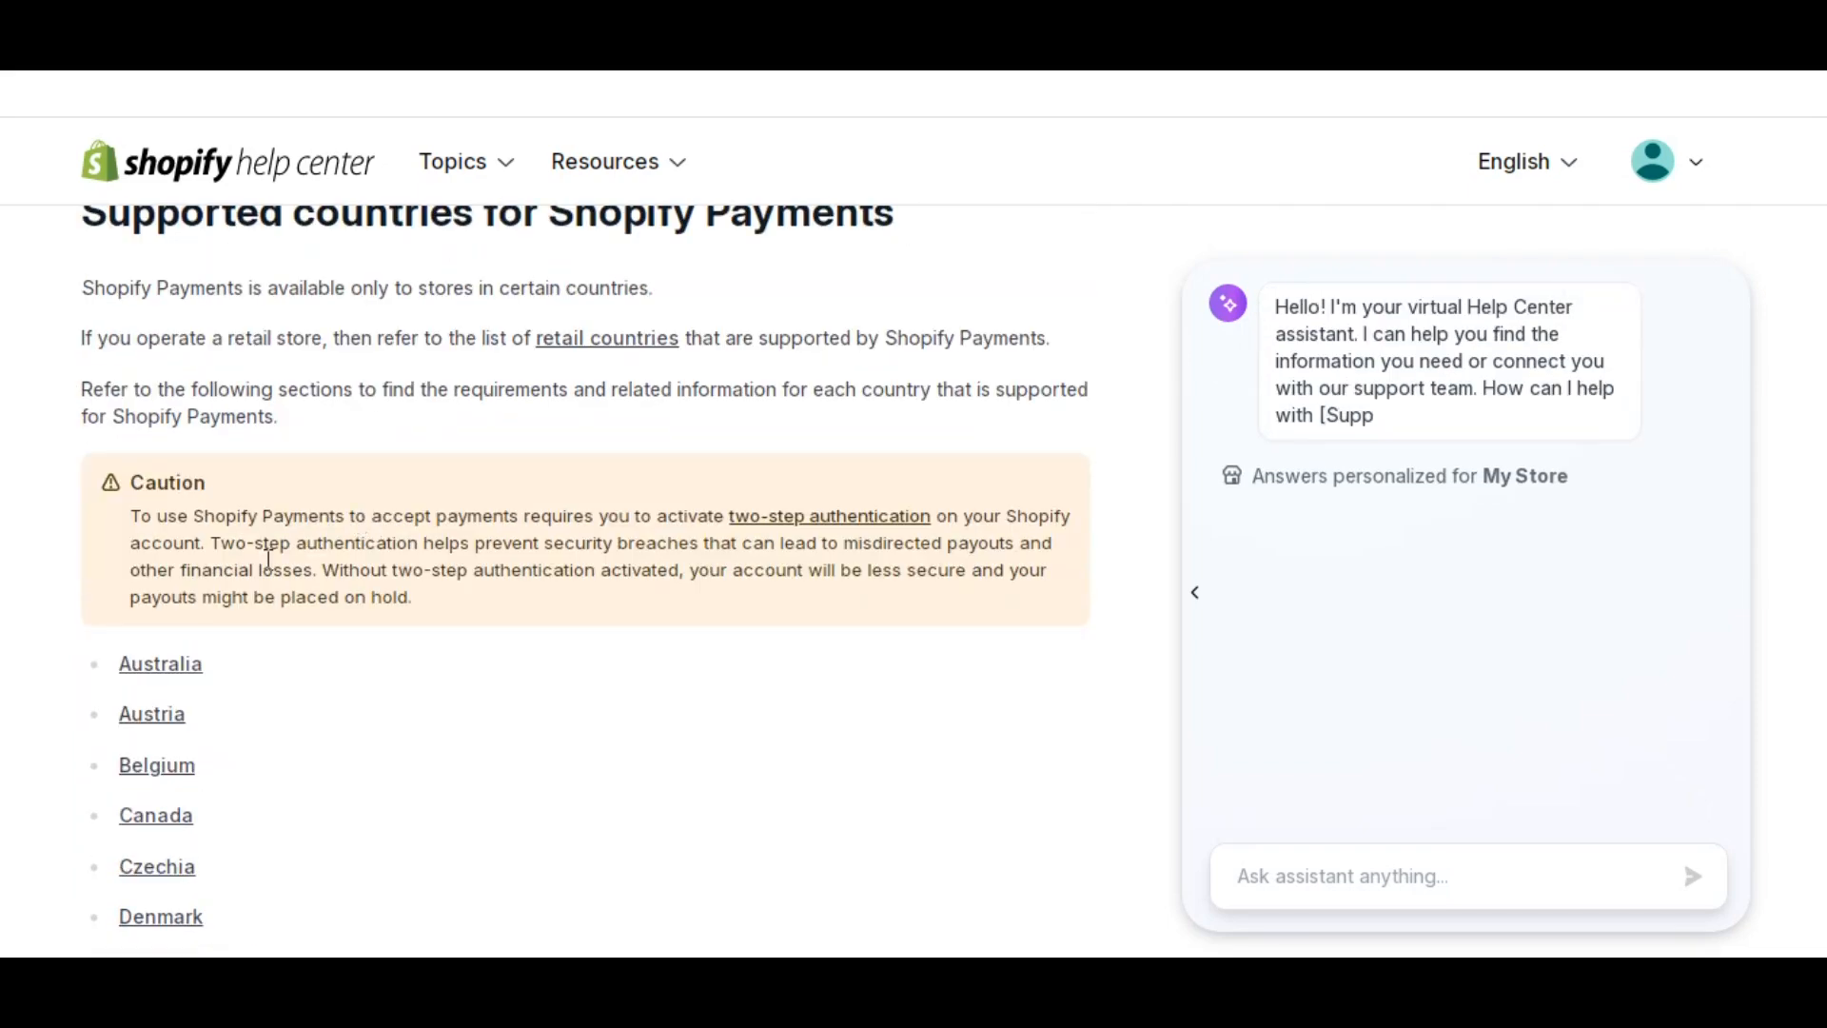
scroll(276, 571, "down", 2)
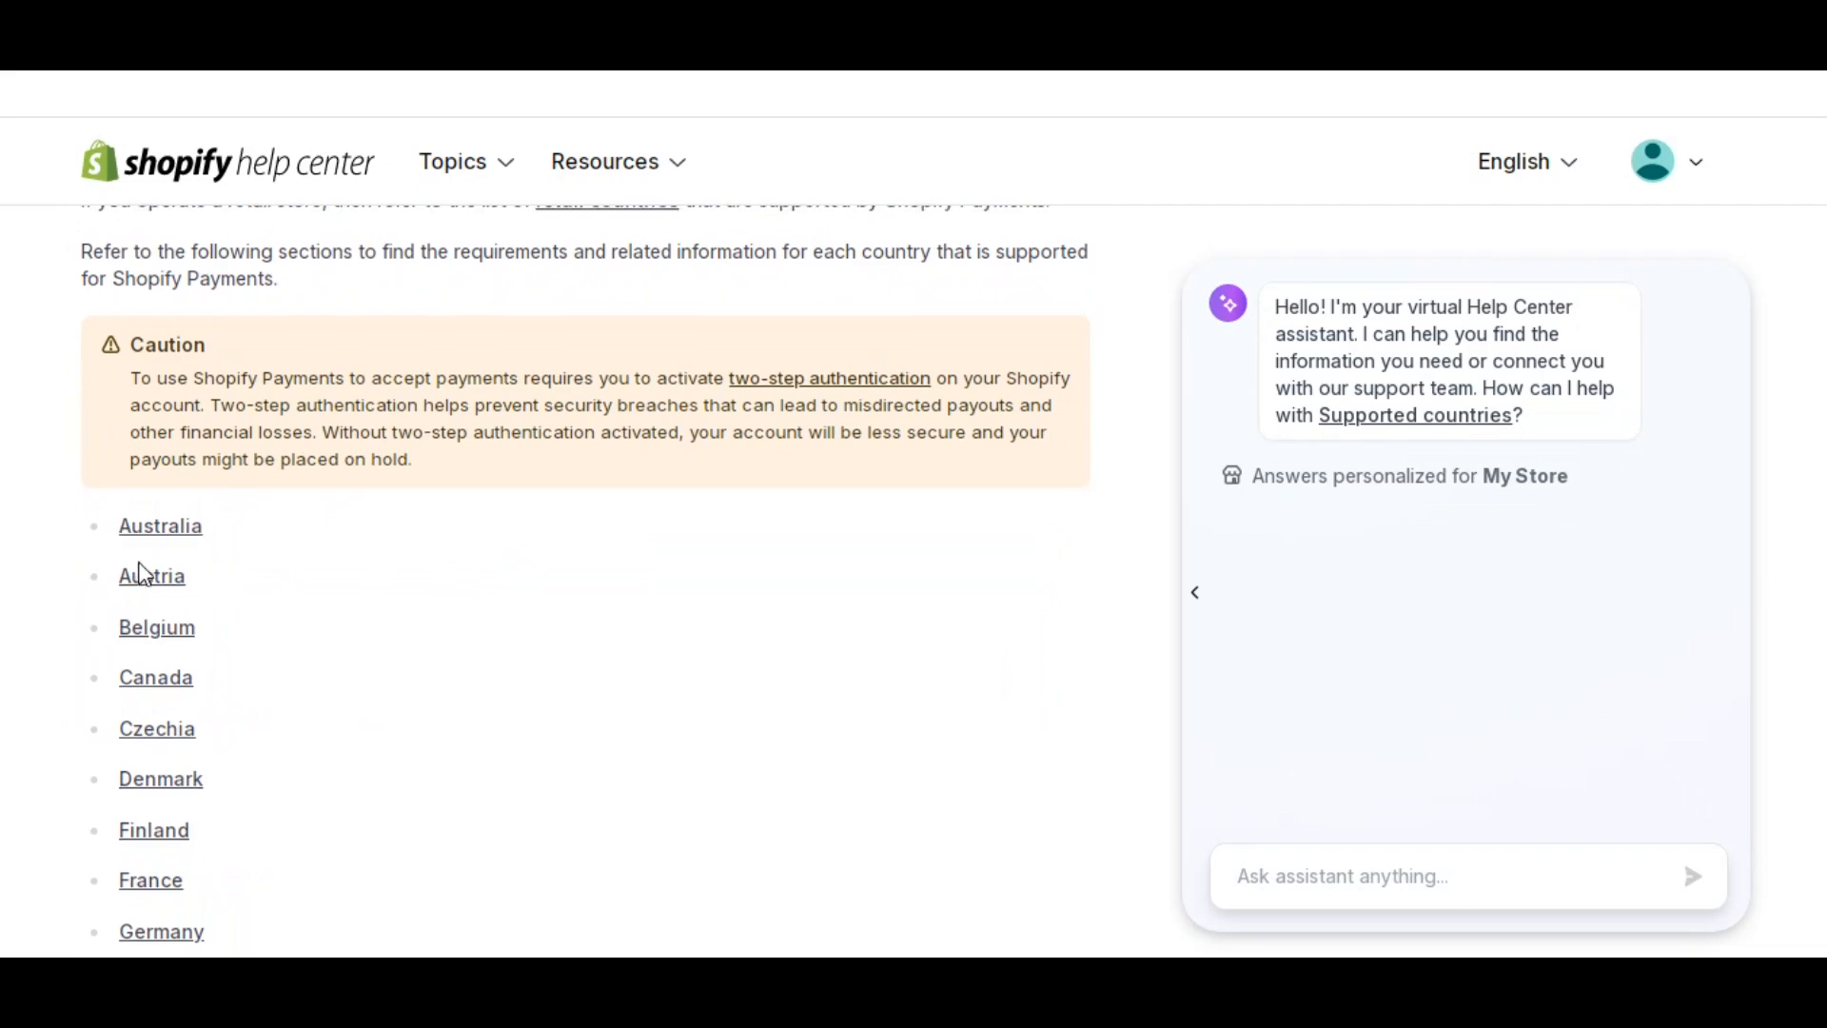
scroll(171, 573, "down", 3)
scroll(171, 573, "down", 3)
scroll(164, 581, "down", 5)
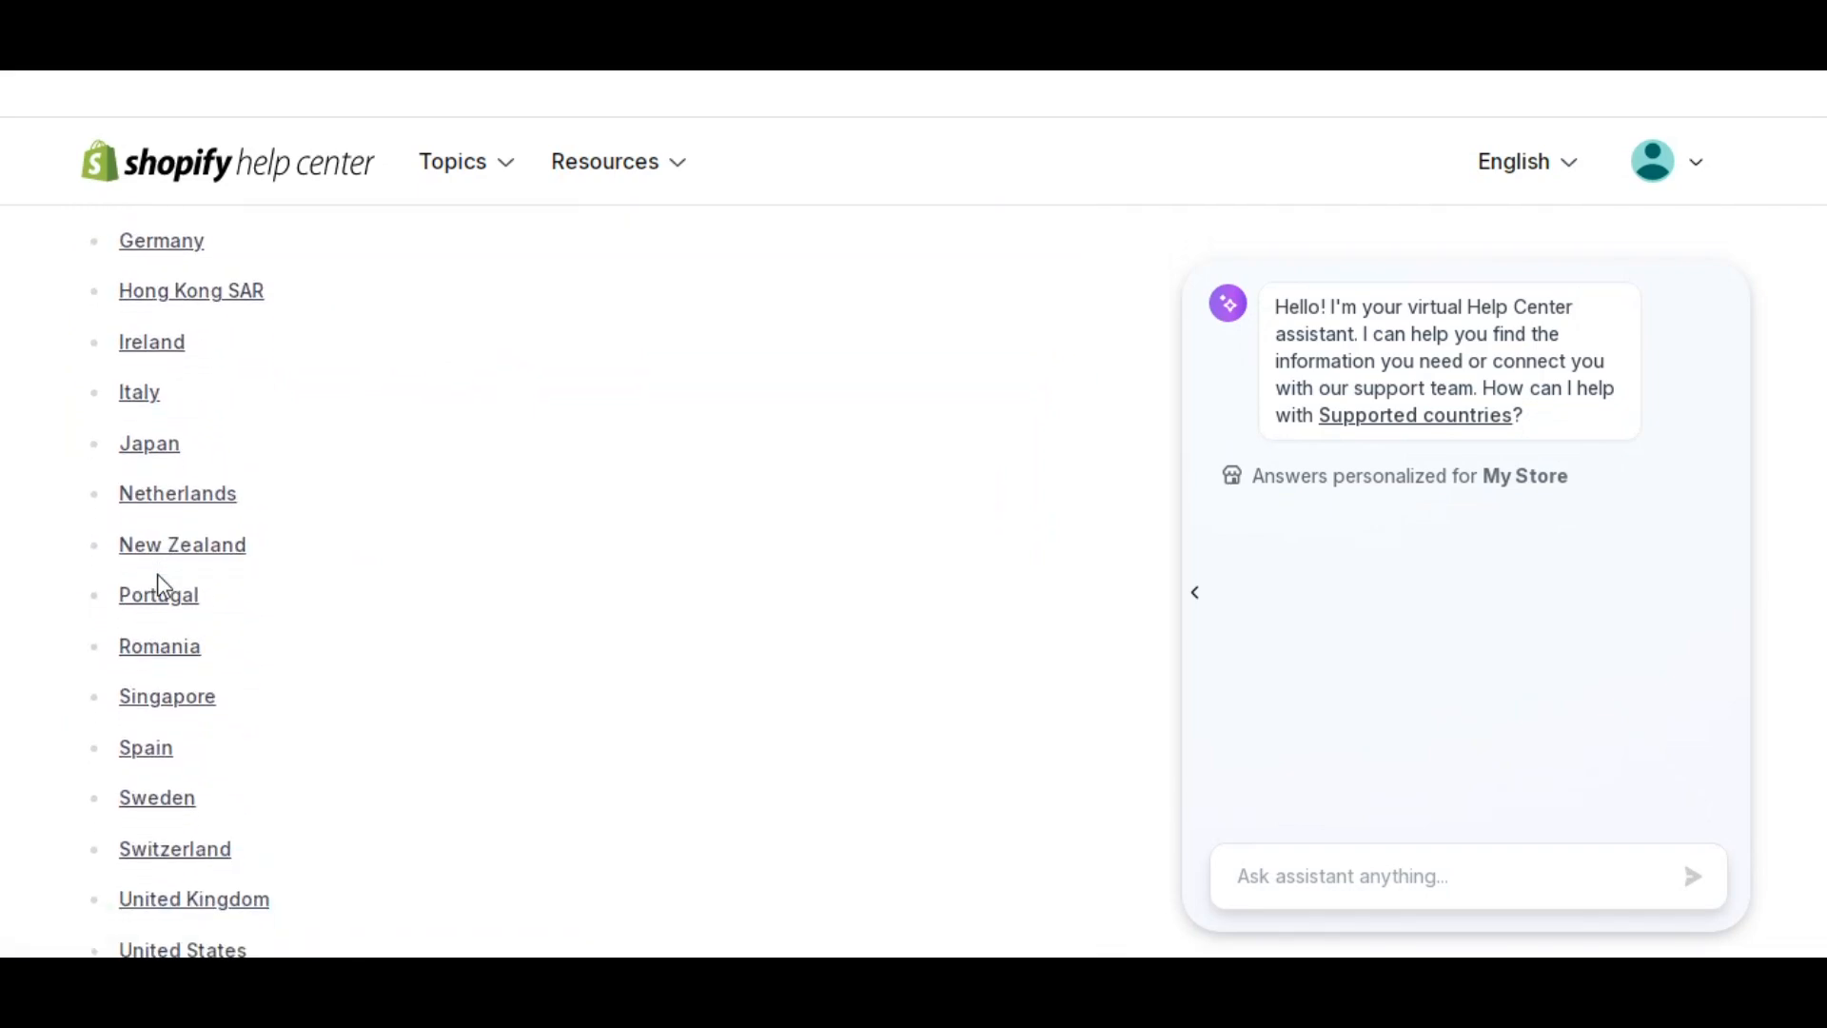
scroll(164, 582, "down", 9)
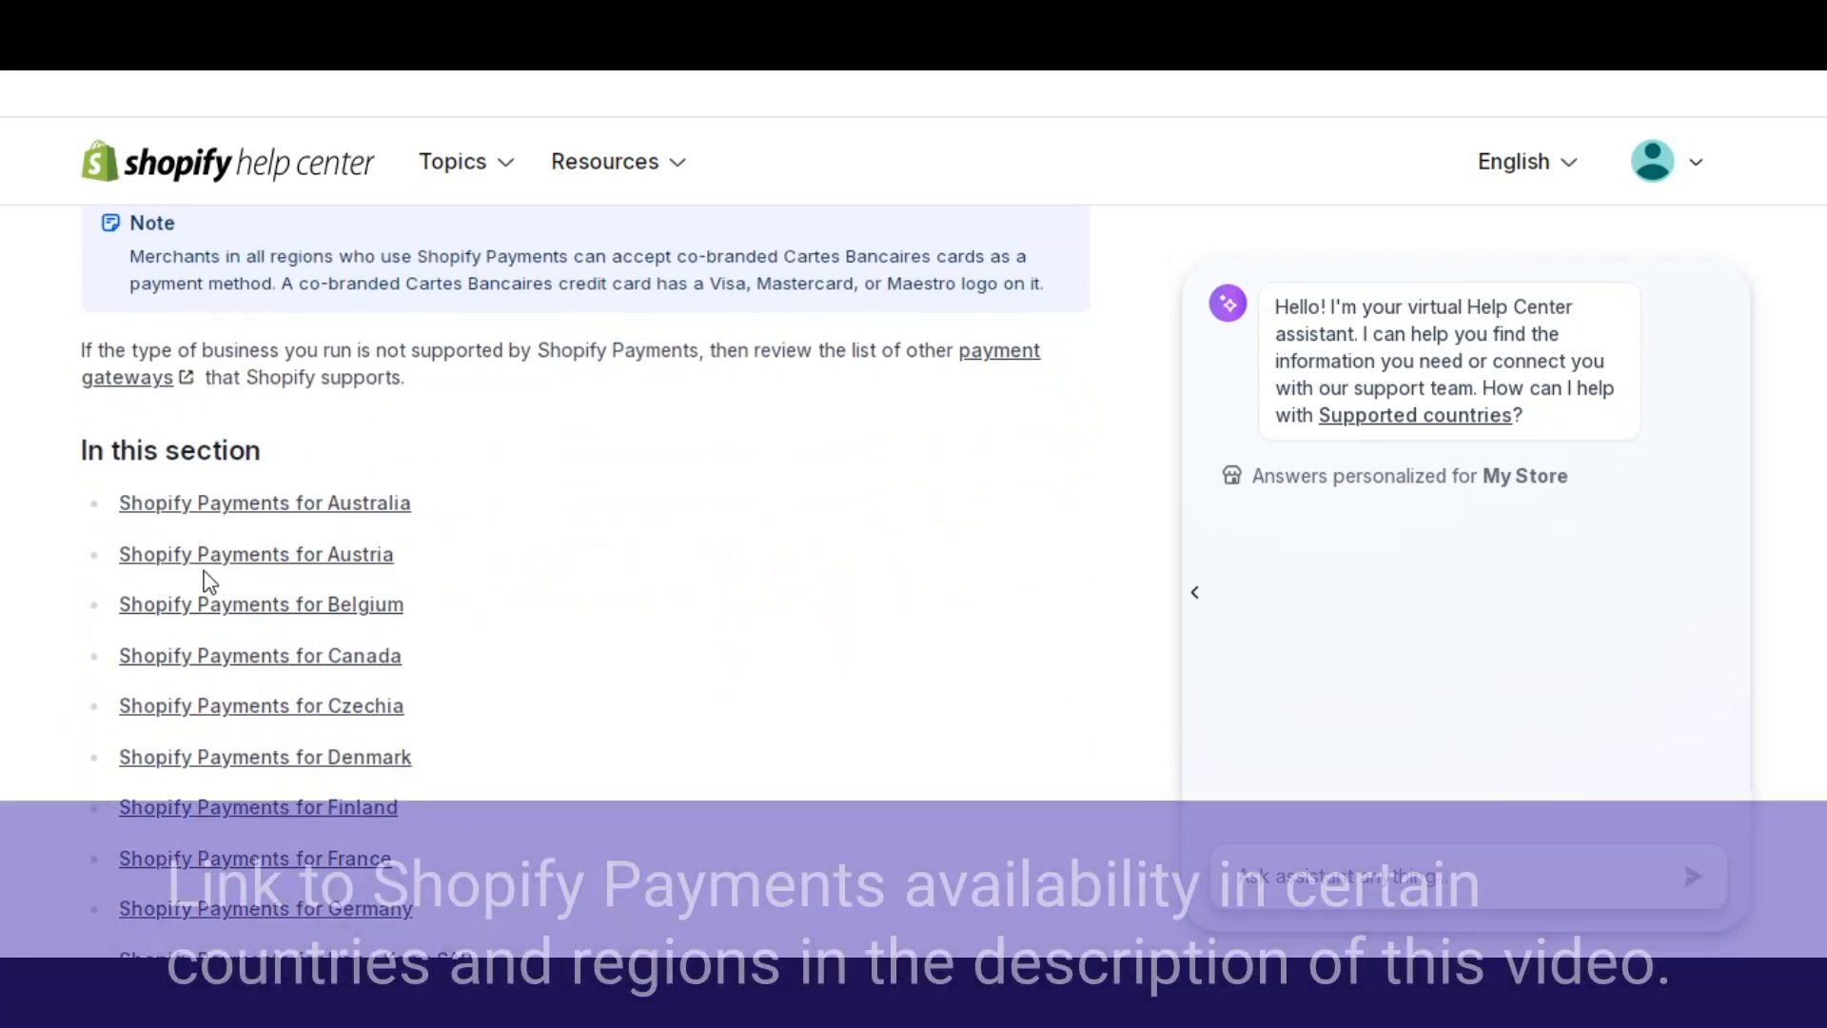
scroll(208, 581, "down", 3)
scroll(204, 571, "down", 2)
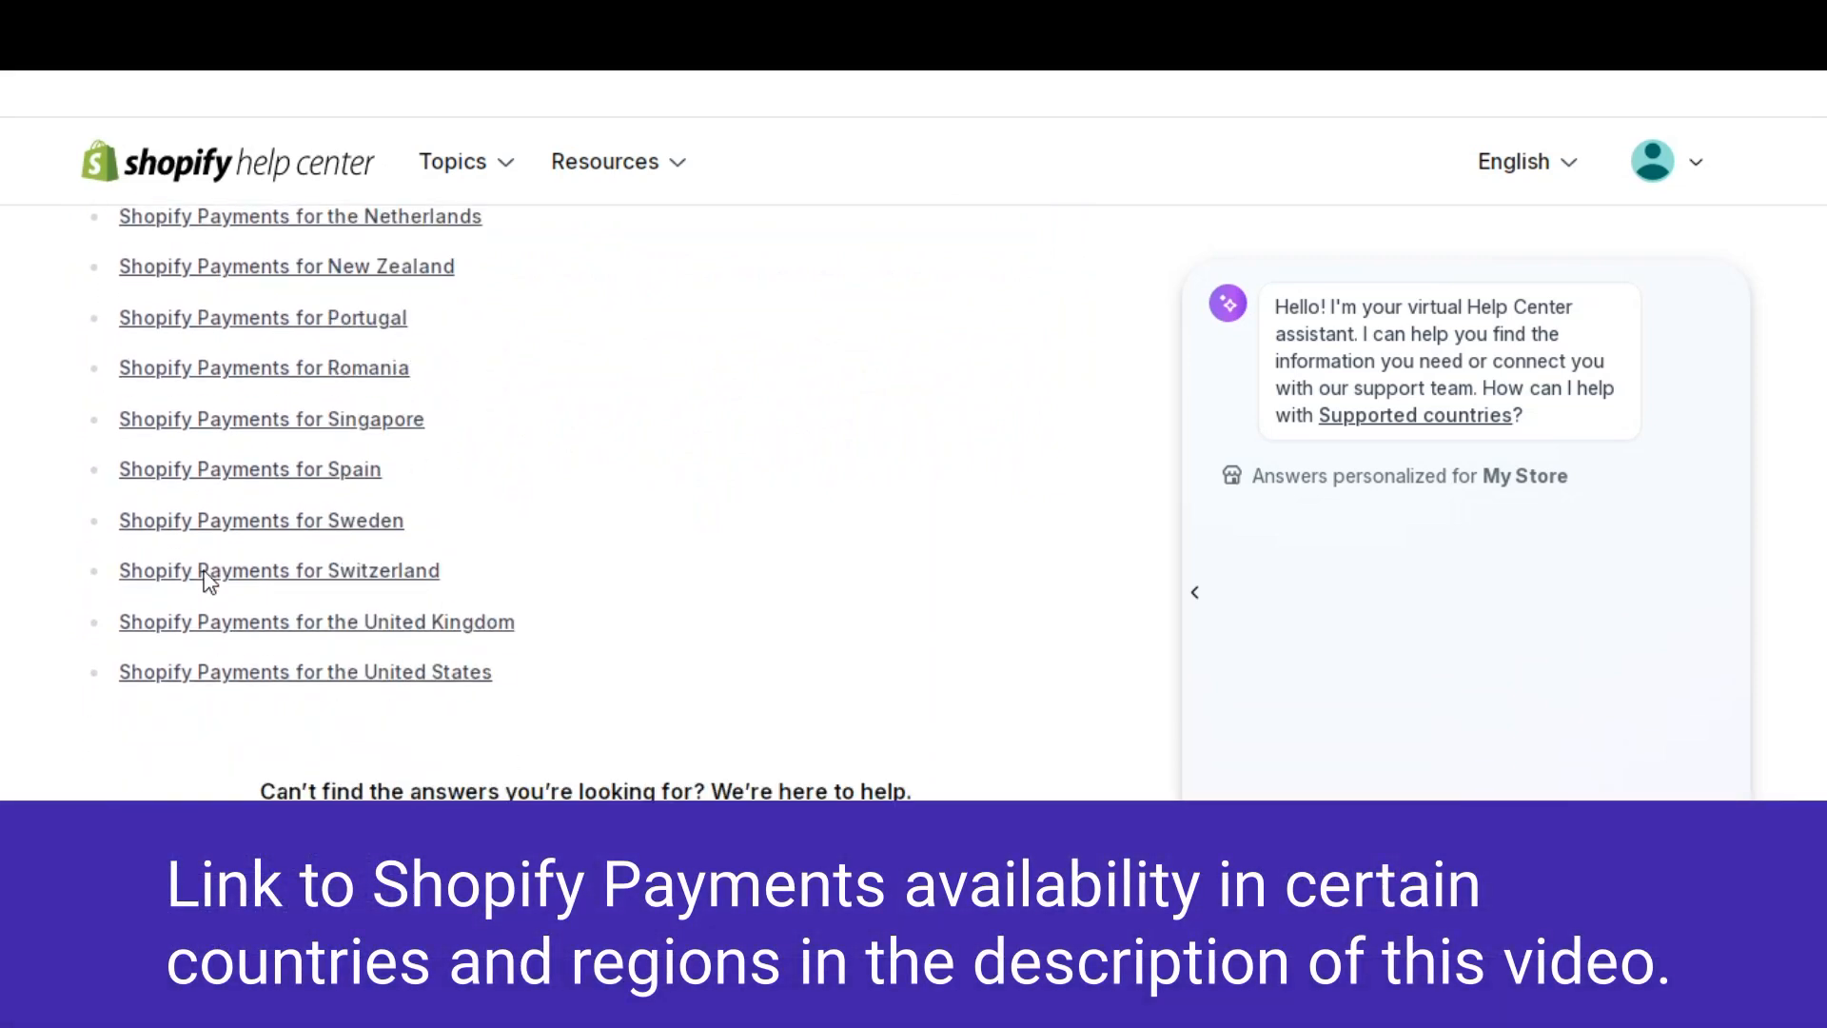
scroll(204, 576, "up", 2)
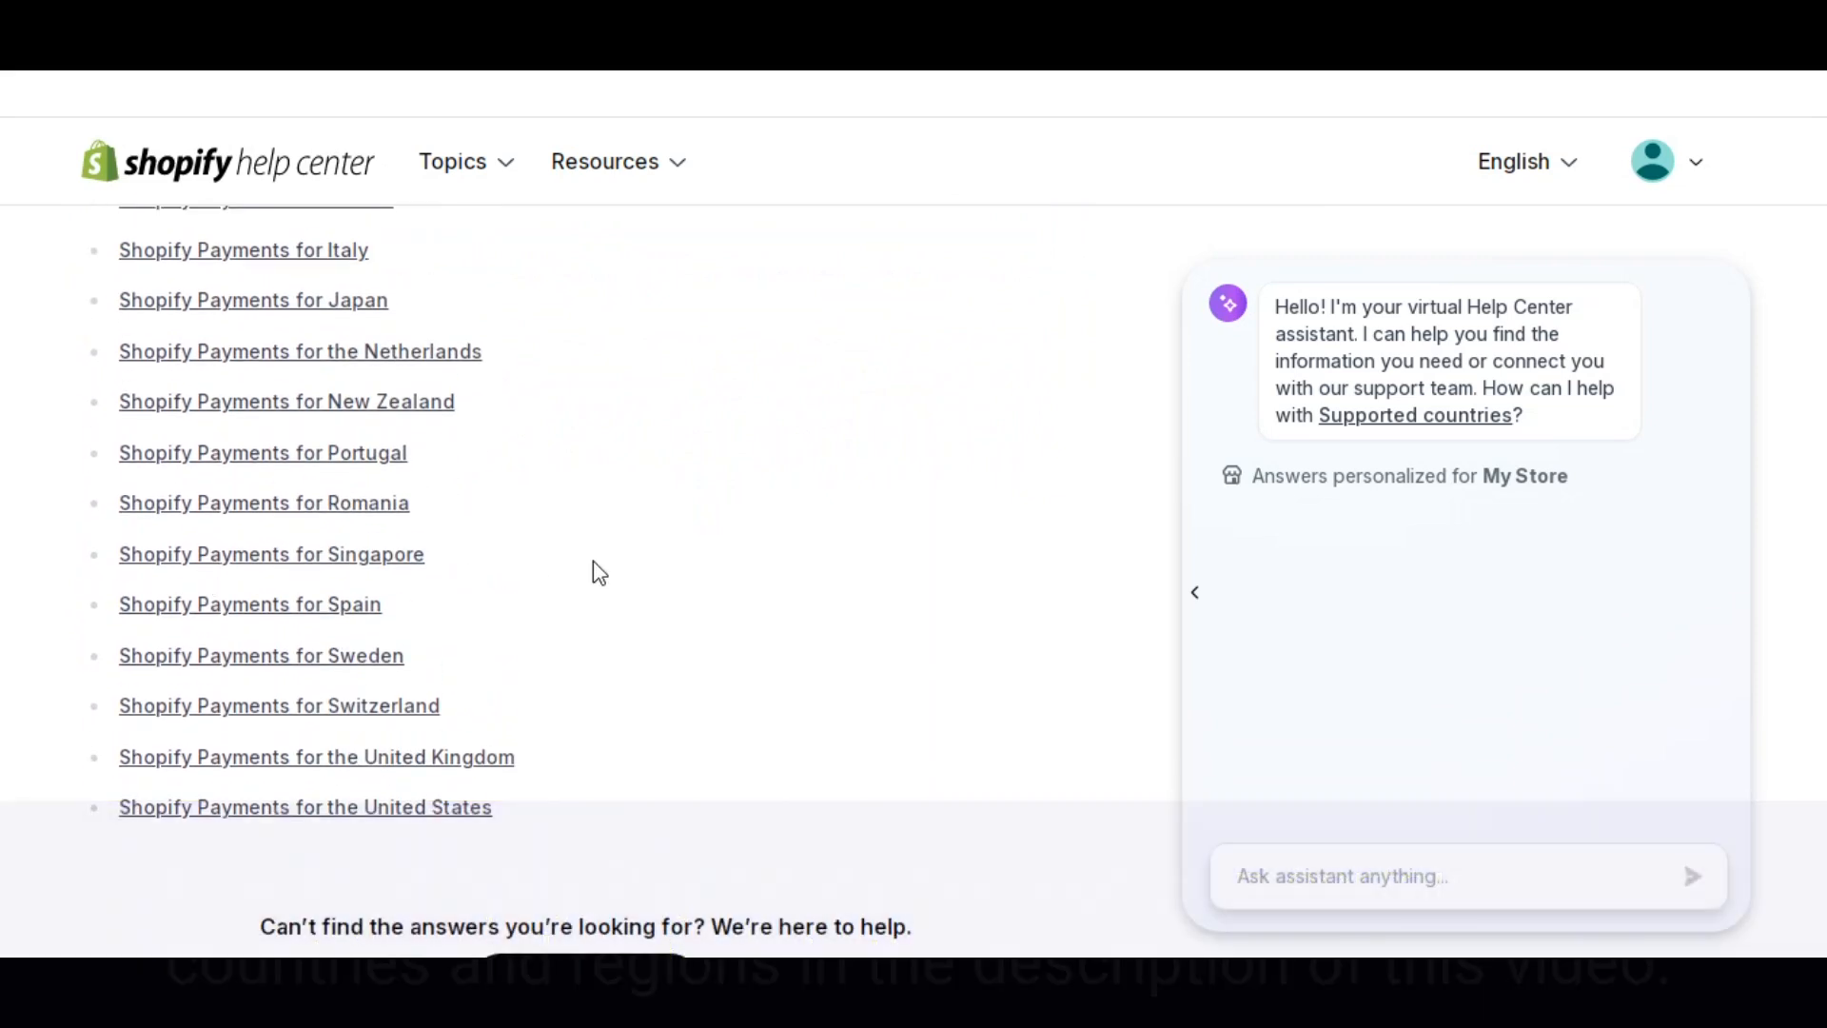
scroll(551, 555, "up", 5)
scroll(557, 566, "up", 10)
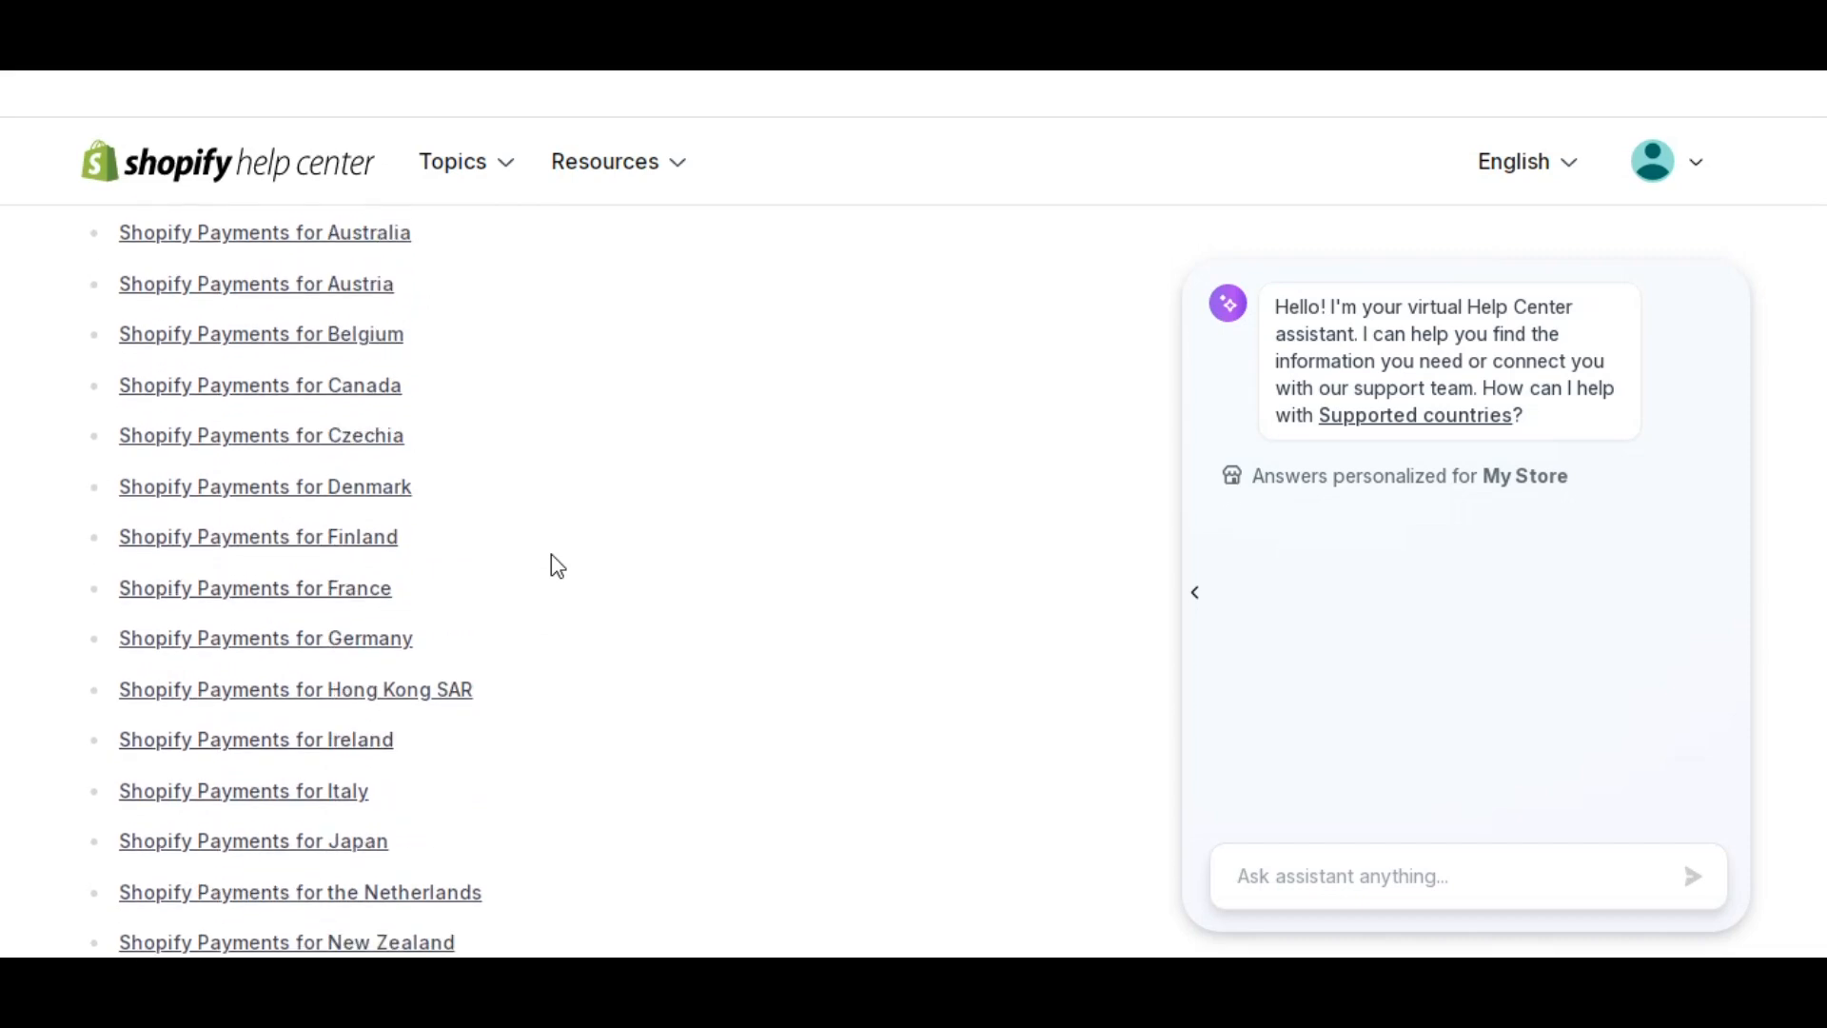
scroll(552, 564, "up", 6)
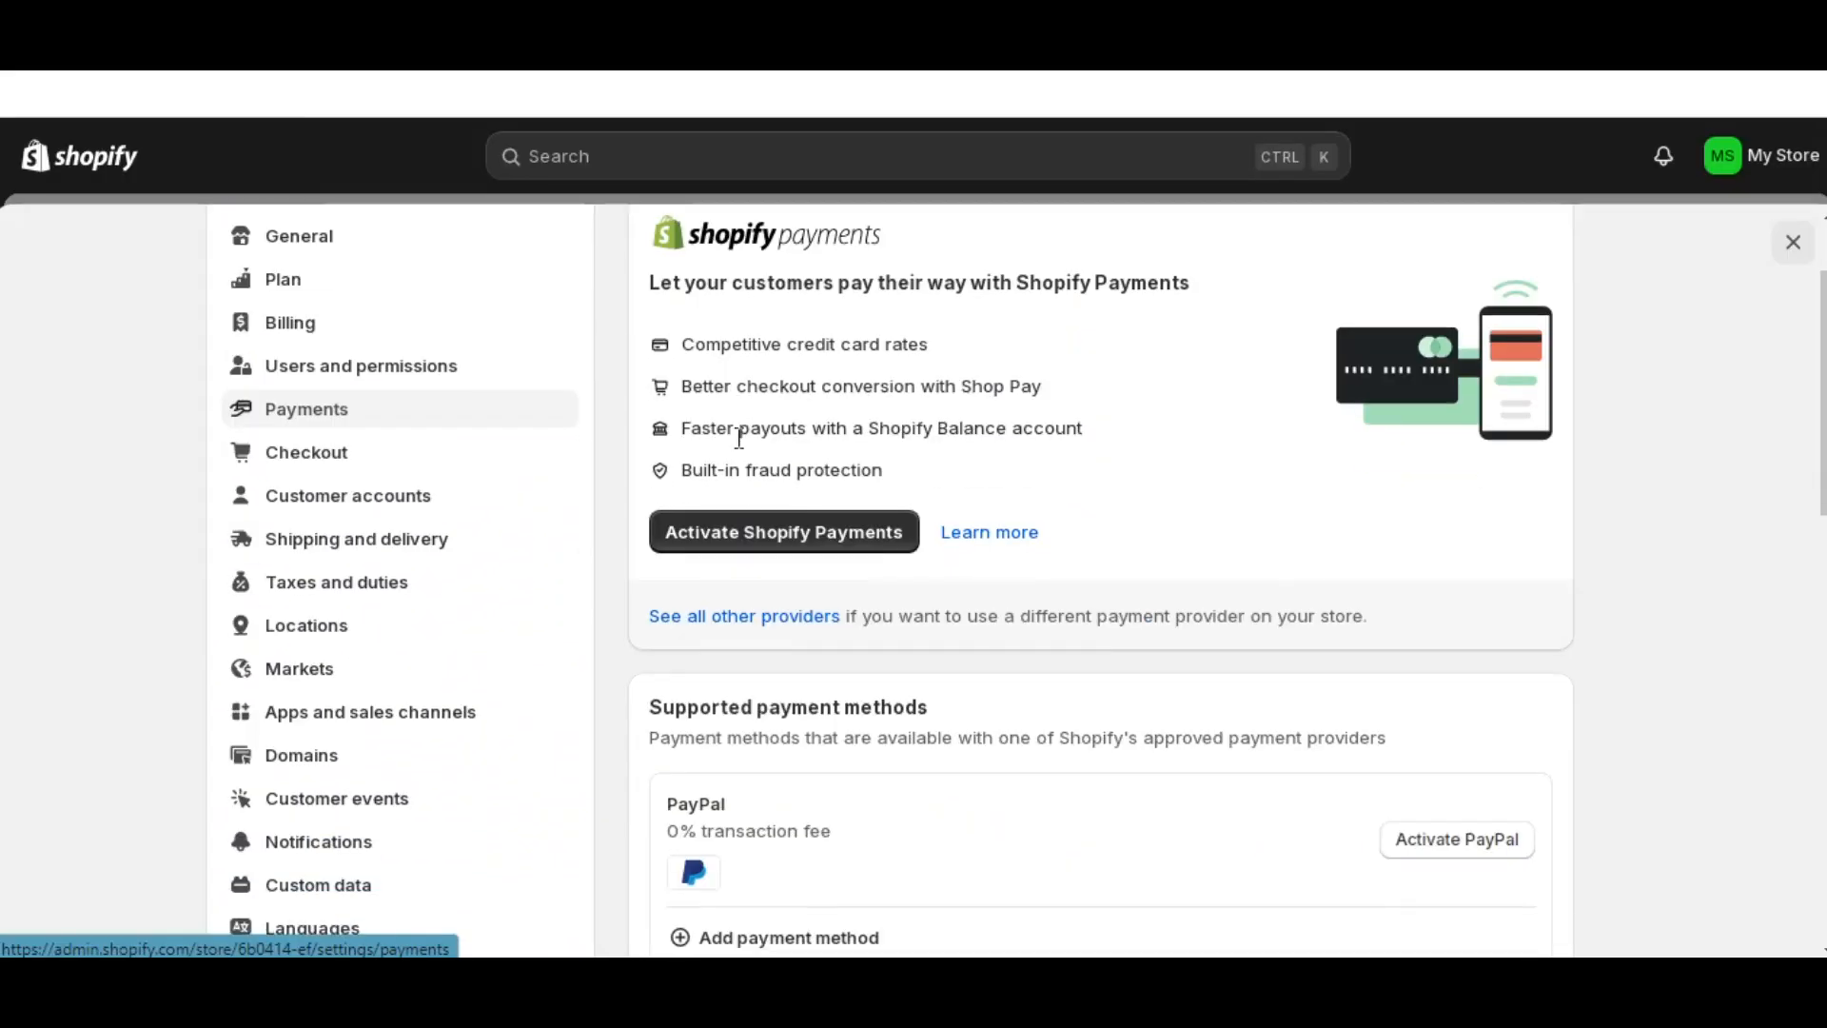
- Start adding a payment method, search by provider for 2Checkout Convert Plus (by Verifone), and open its details
scroll(742, 448, "down", 3)
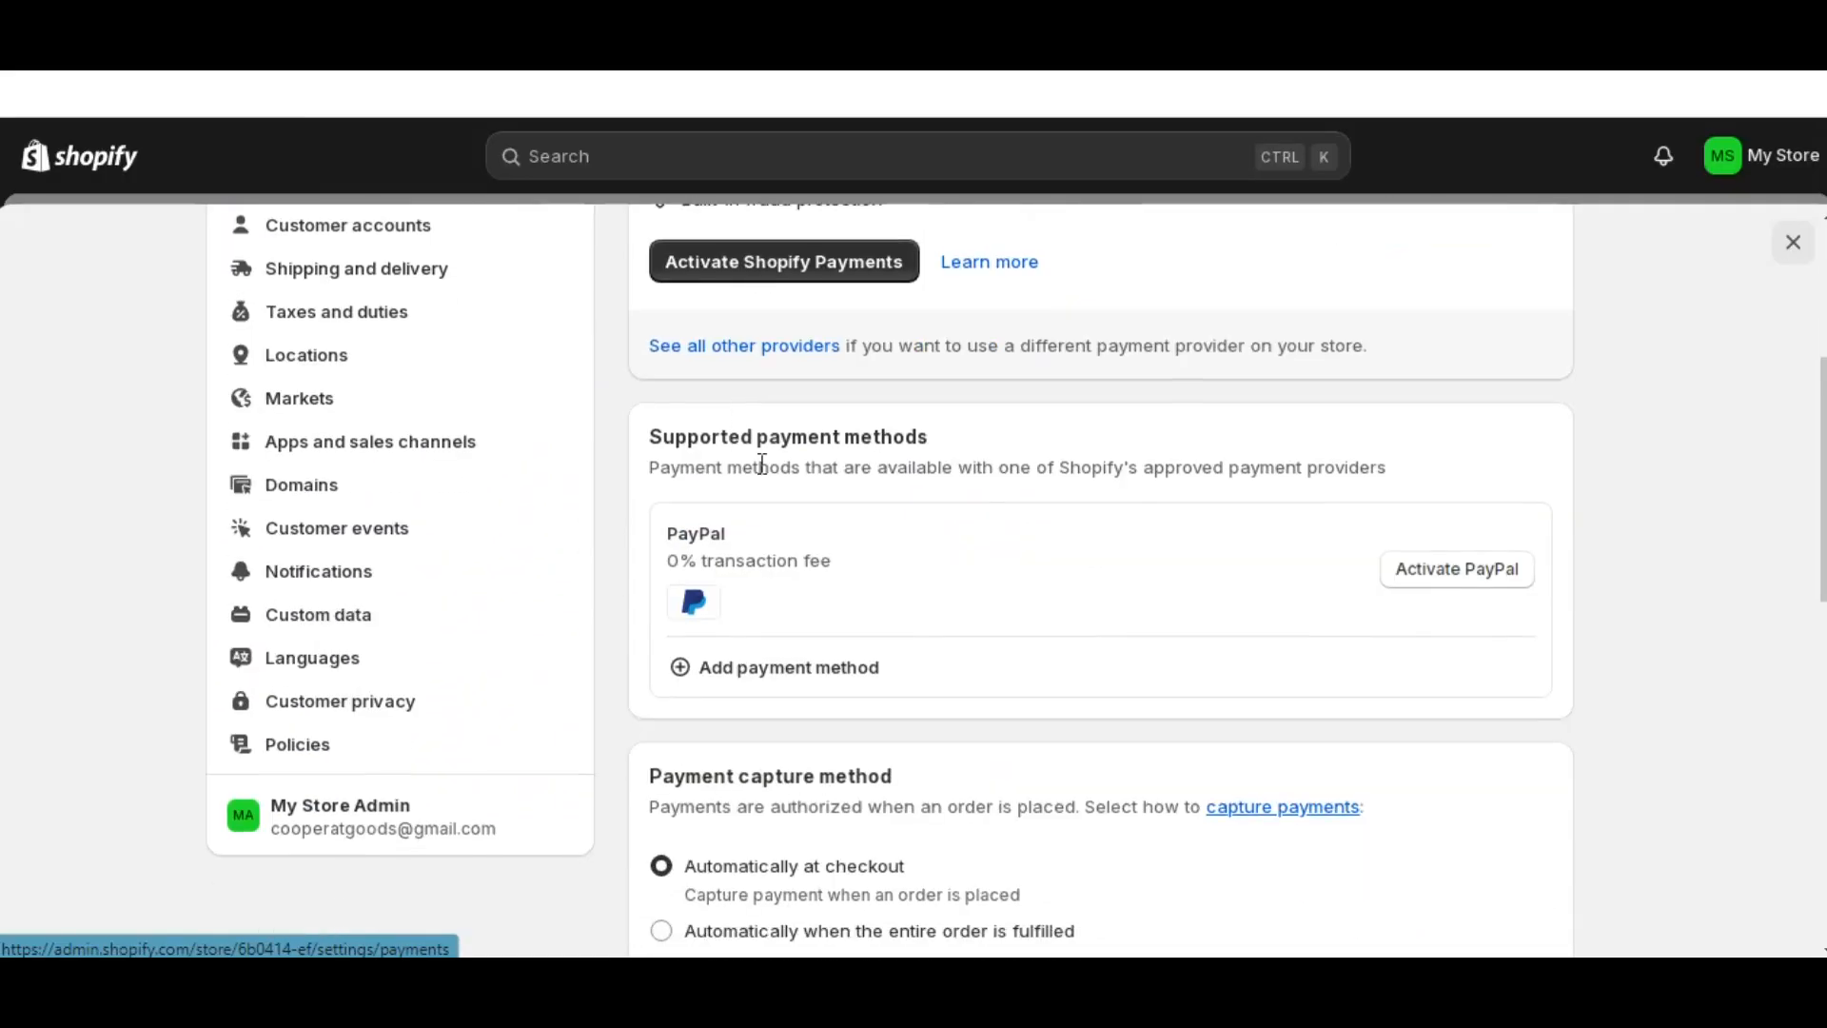
scroll(870, 576, "down", 2)
left_click(816, 536)
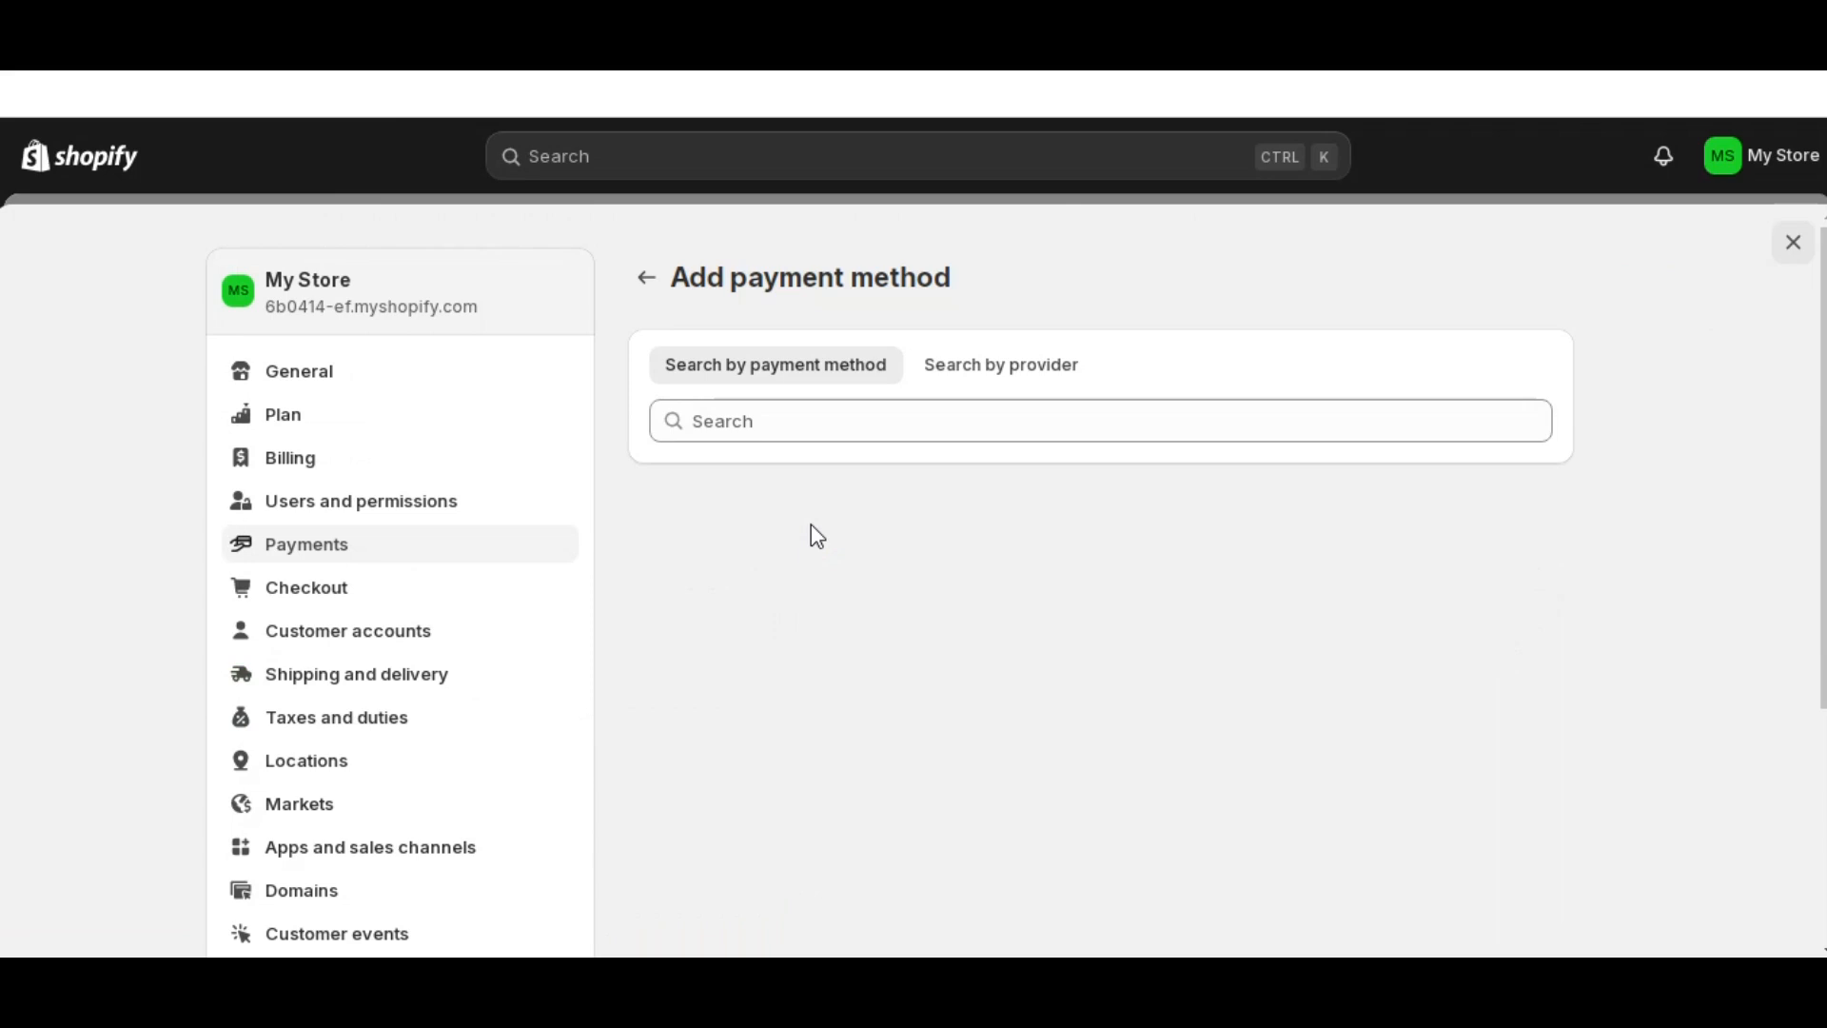
left_click(966, 381)
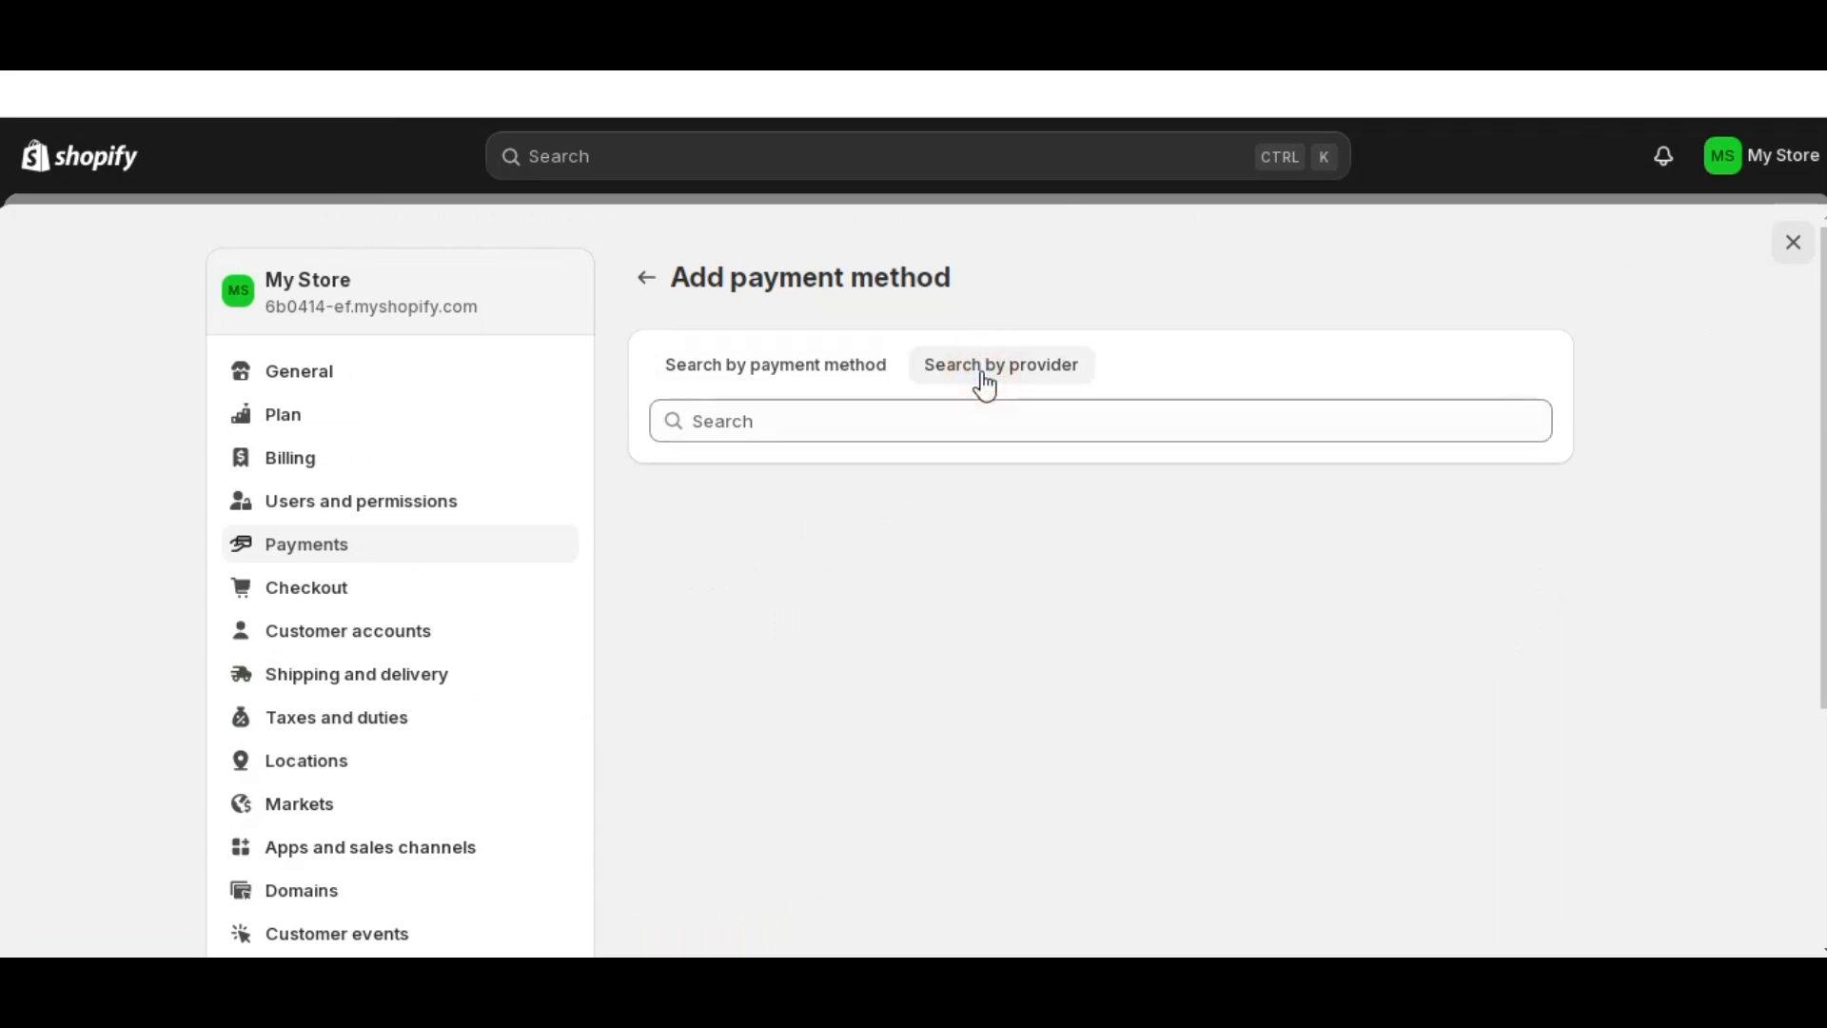
left_click(842, 416)
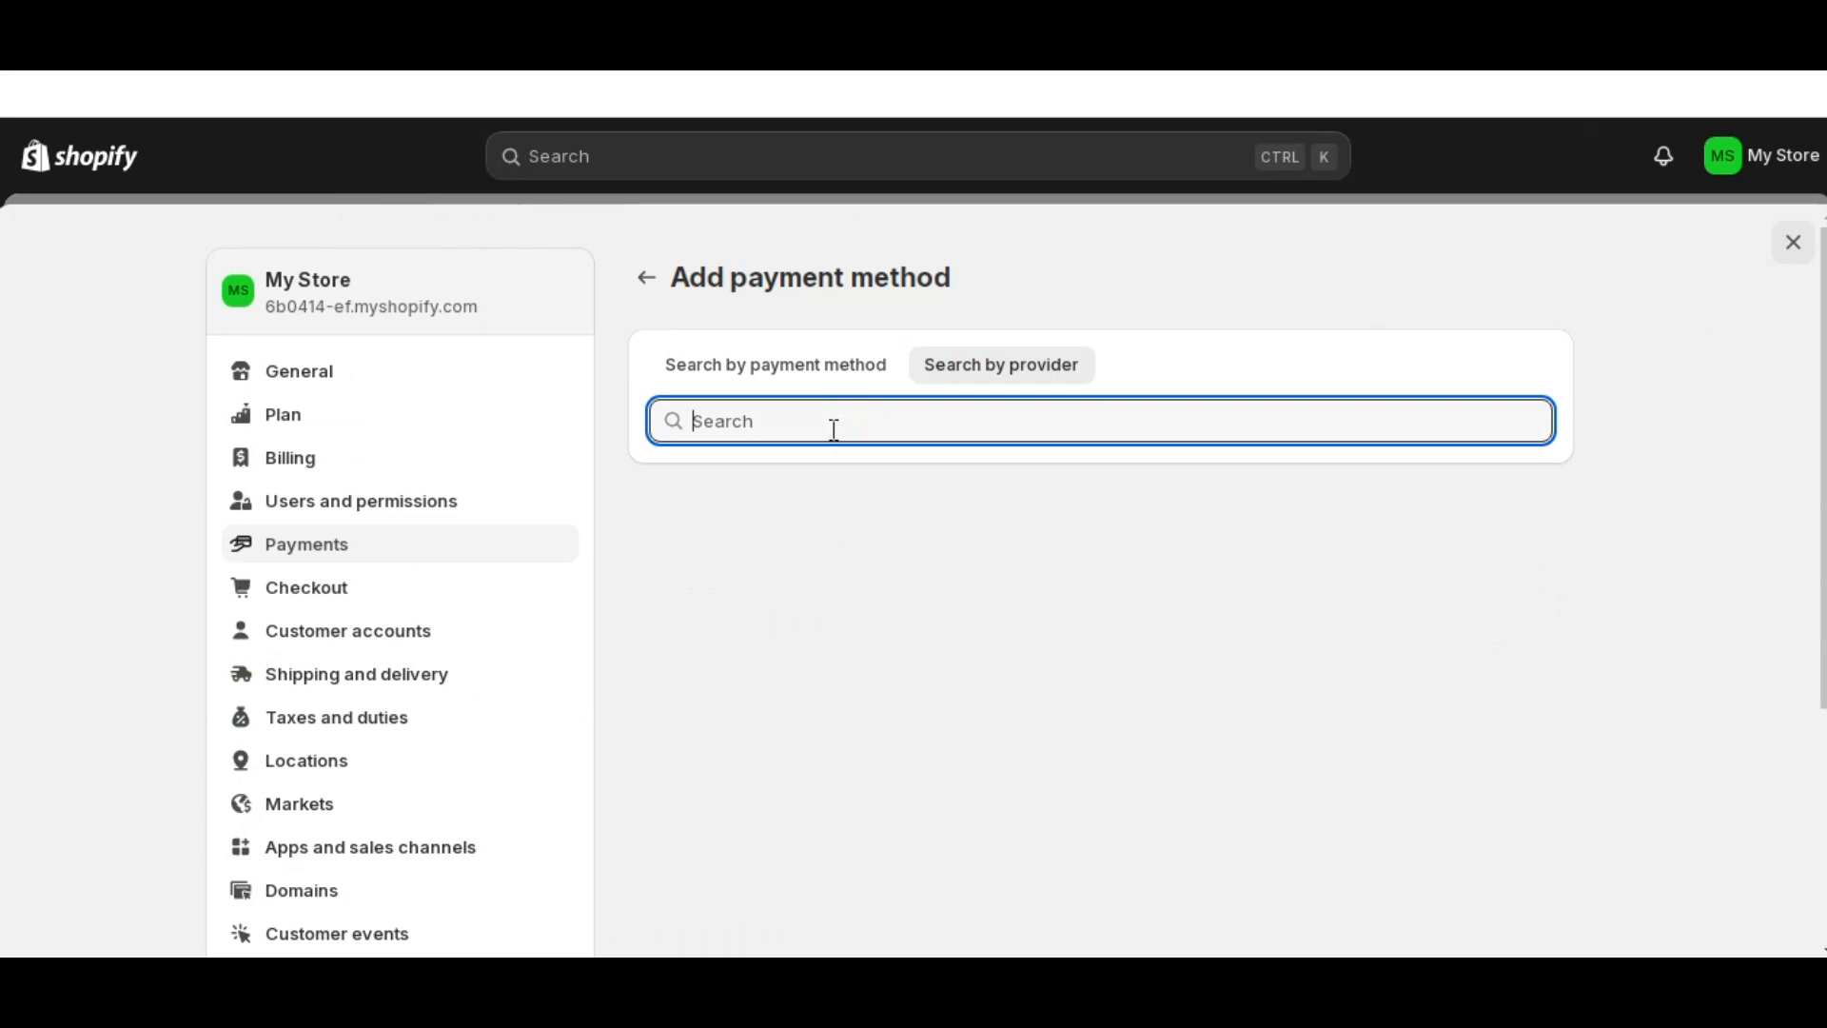
type("2")
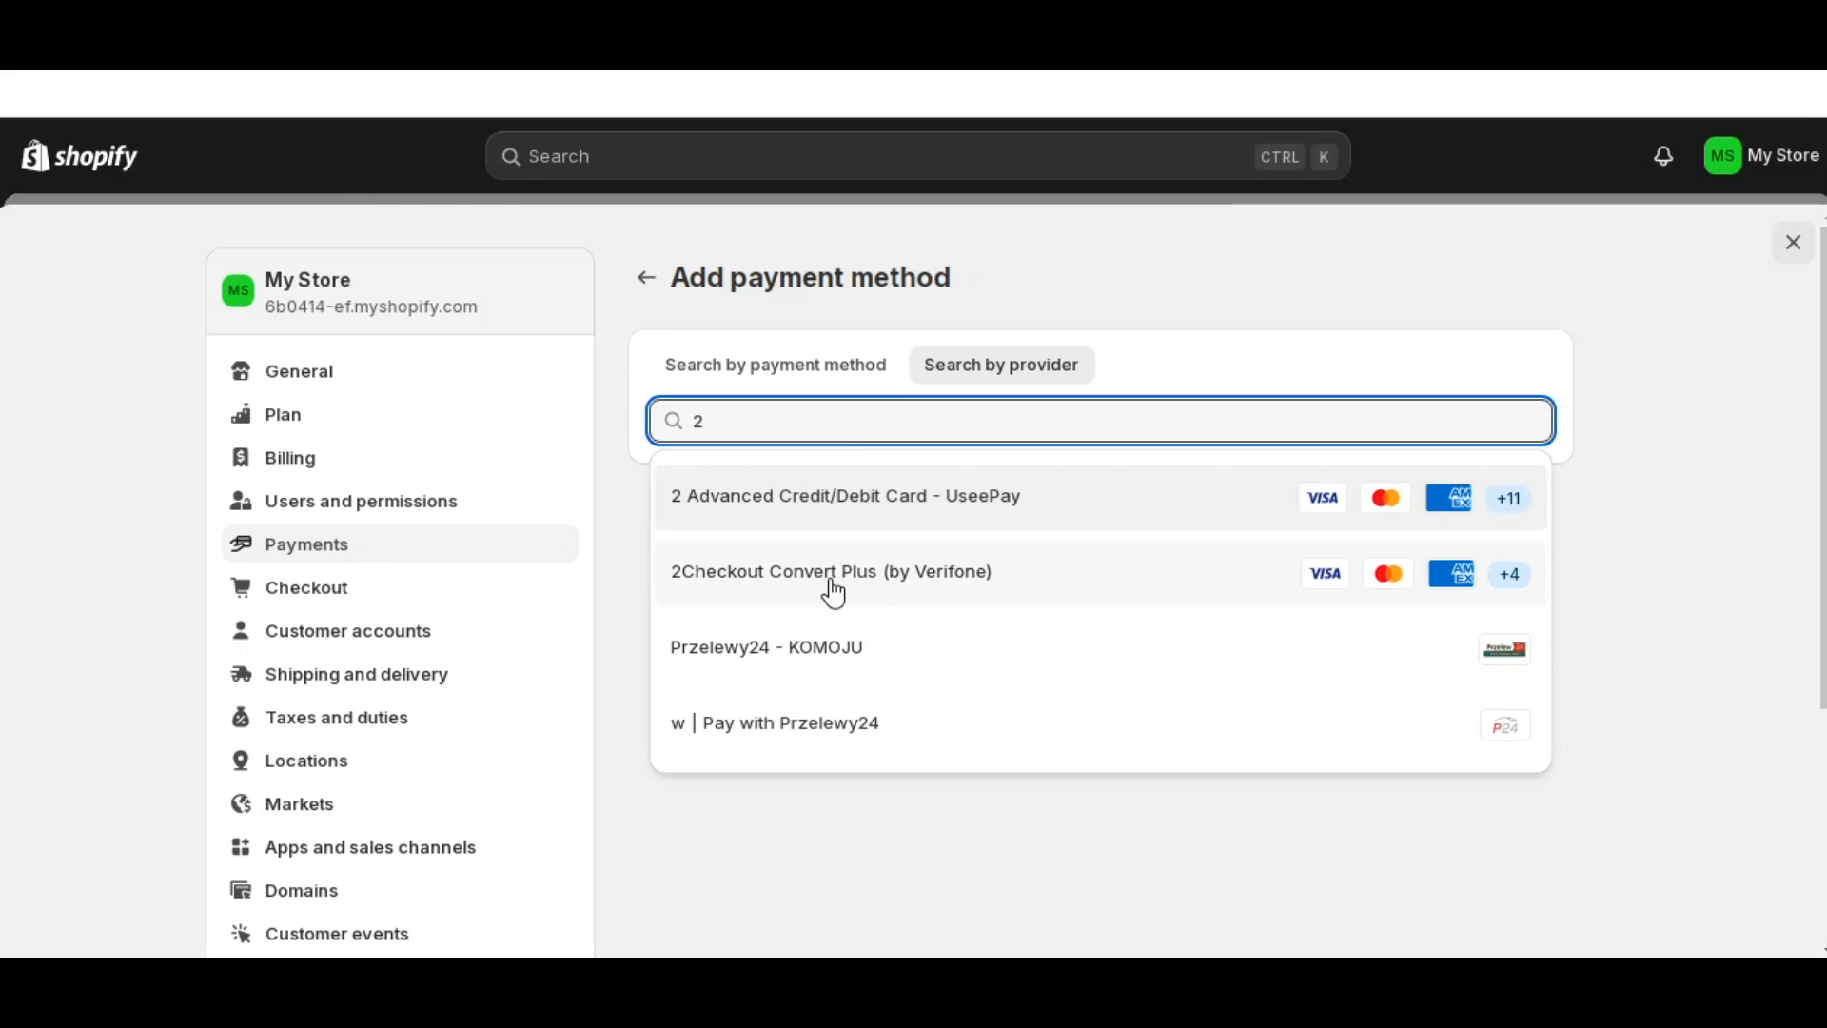
left_click(833, 580)
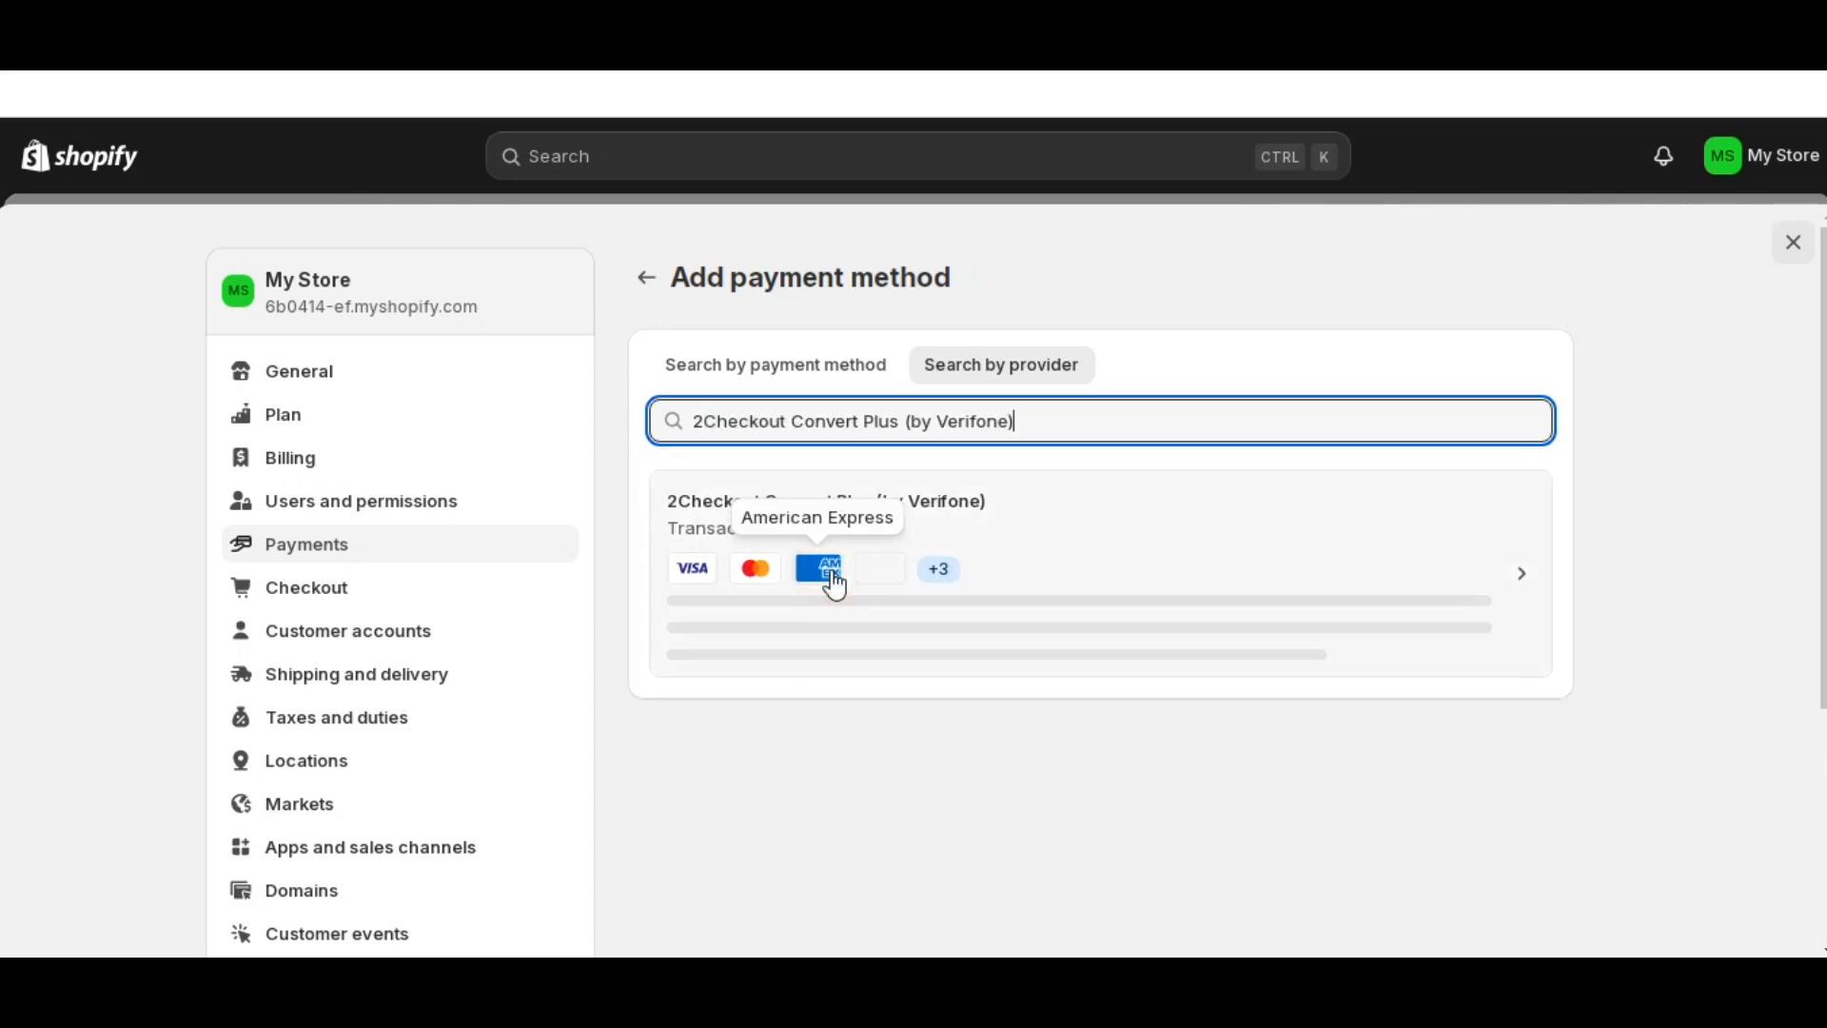
scroll(983, 641, "down", 1)
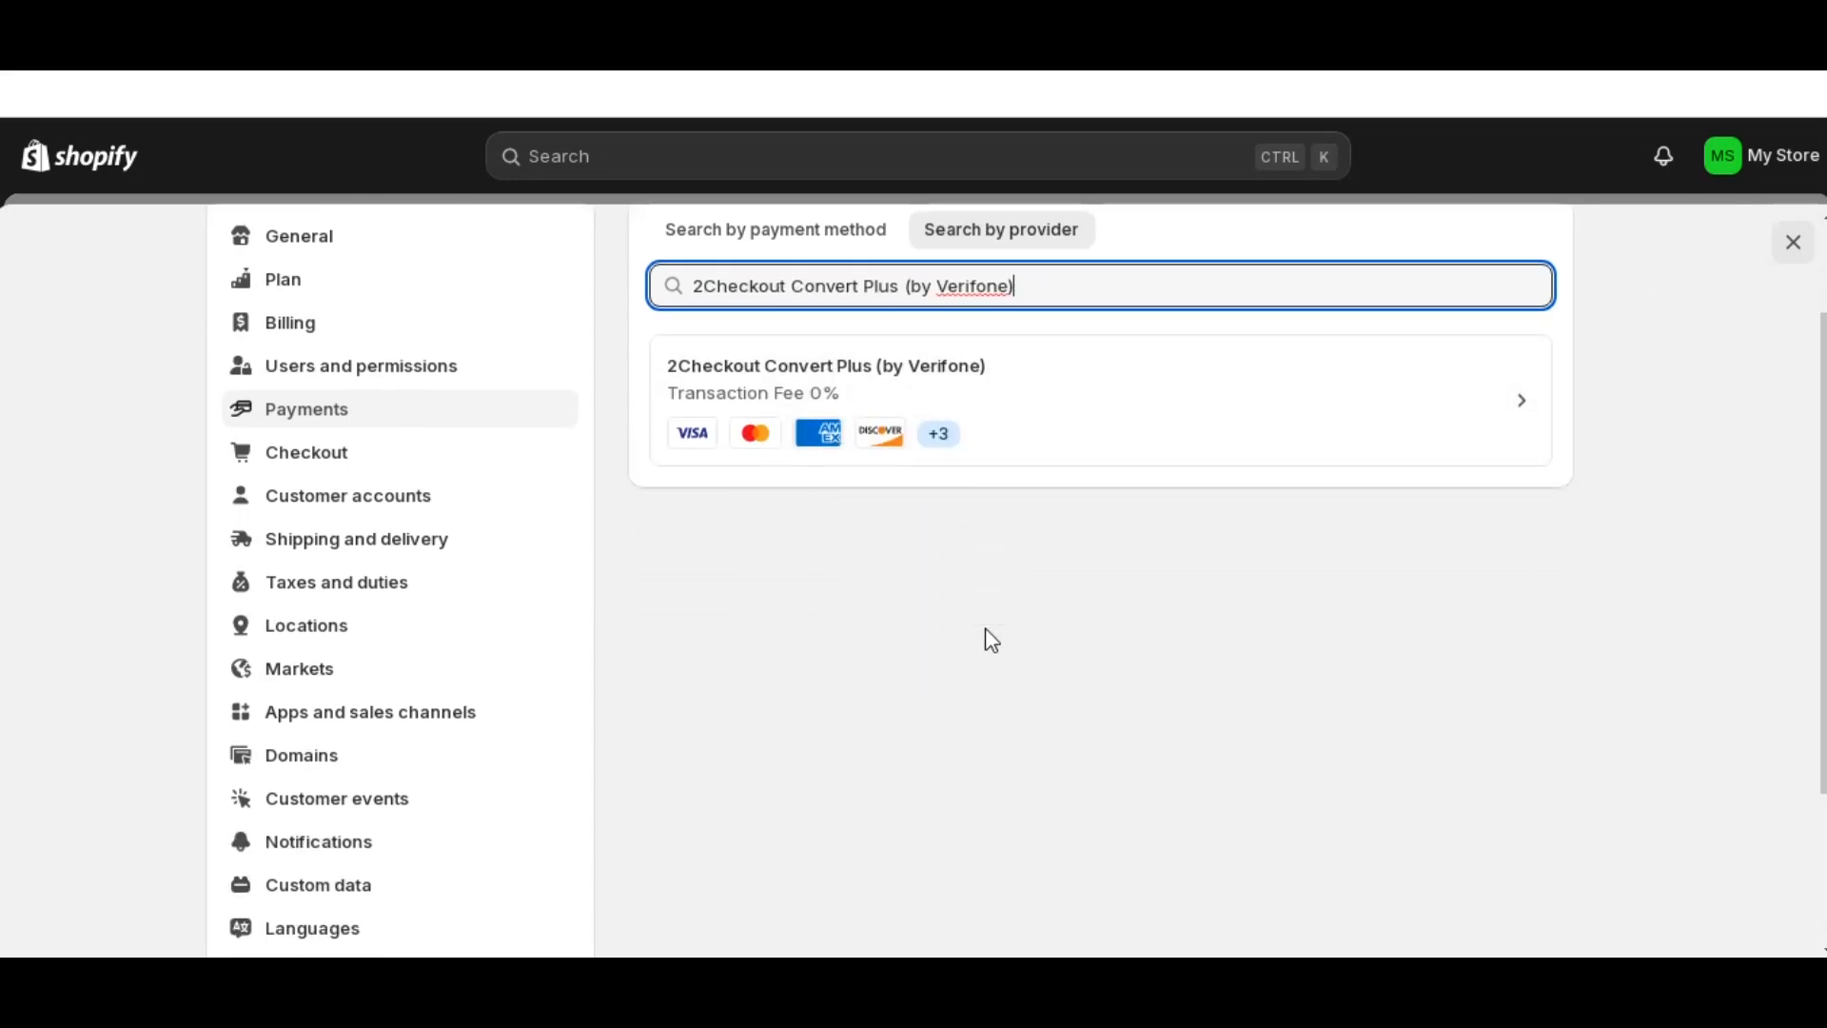
scroll(991, 641, "up", 1)
left_click(993, 561)
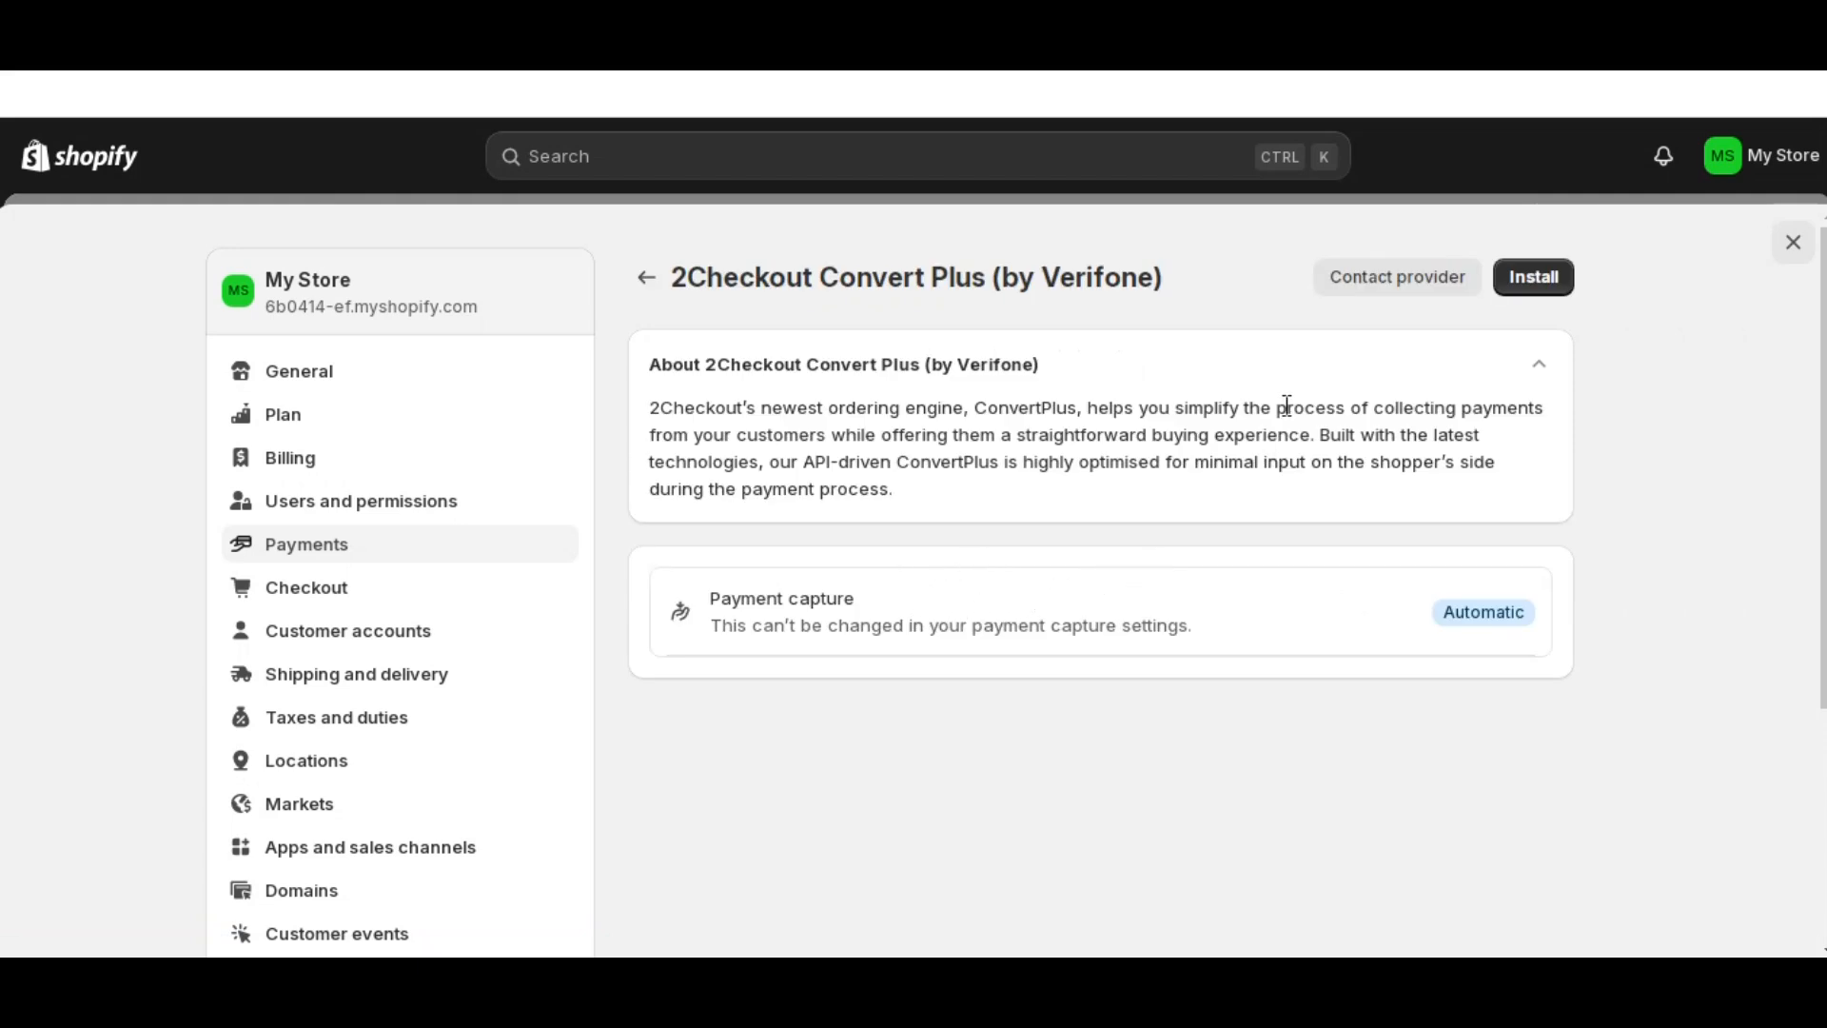
- Install the 2Checkout Convert Plus app after expanding its requested access to personal data and store data
left_click(1520, 286)
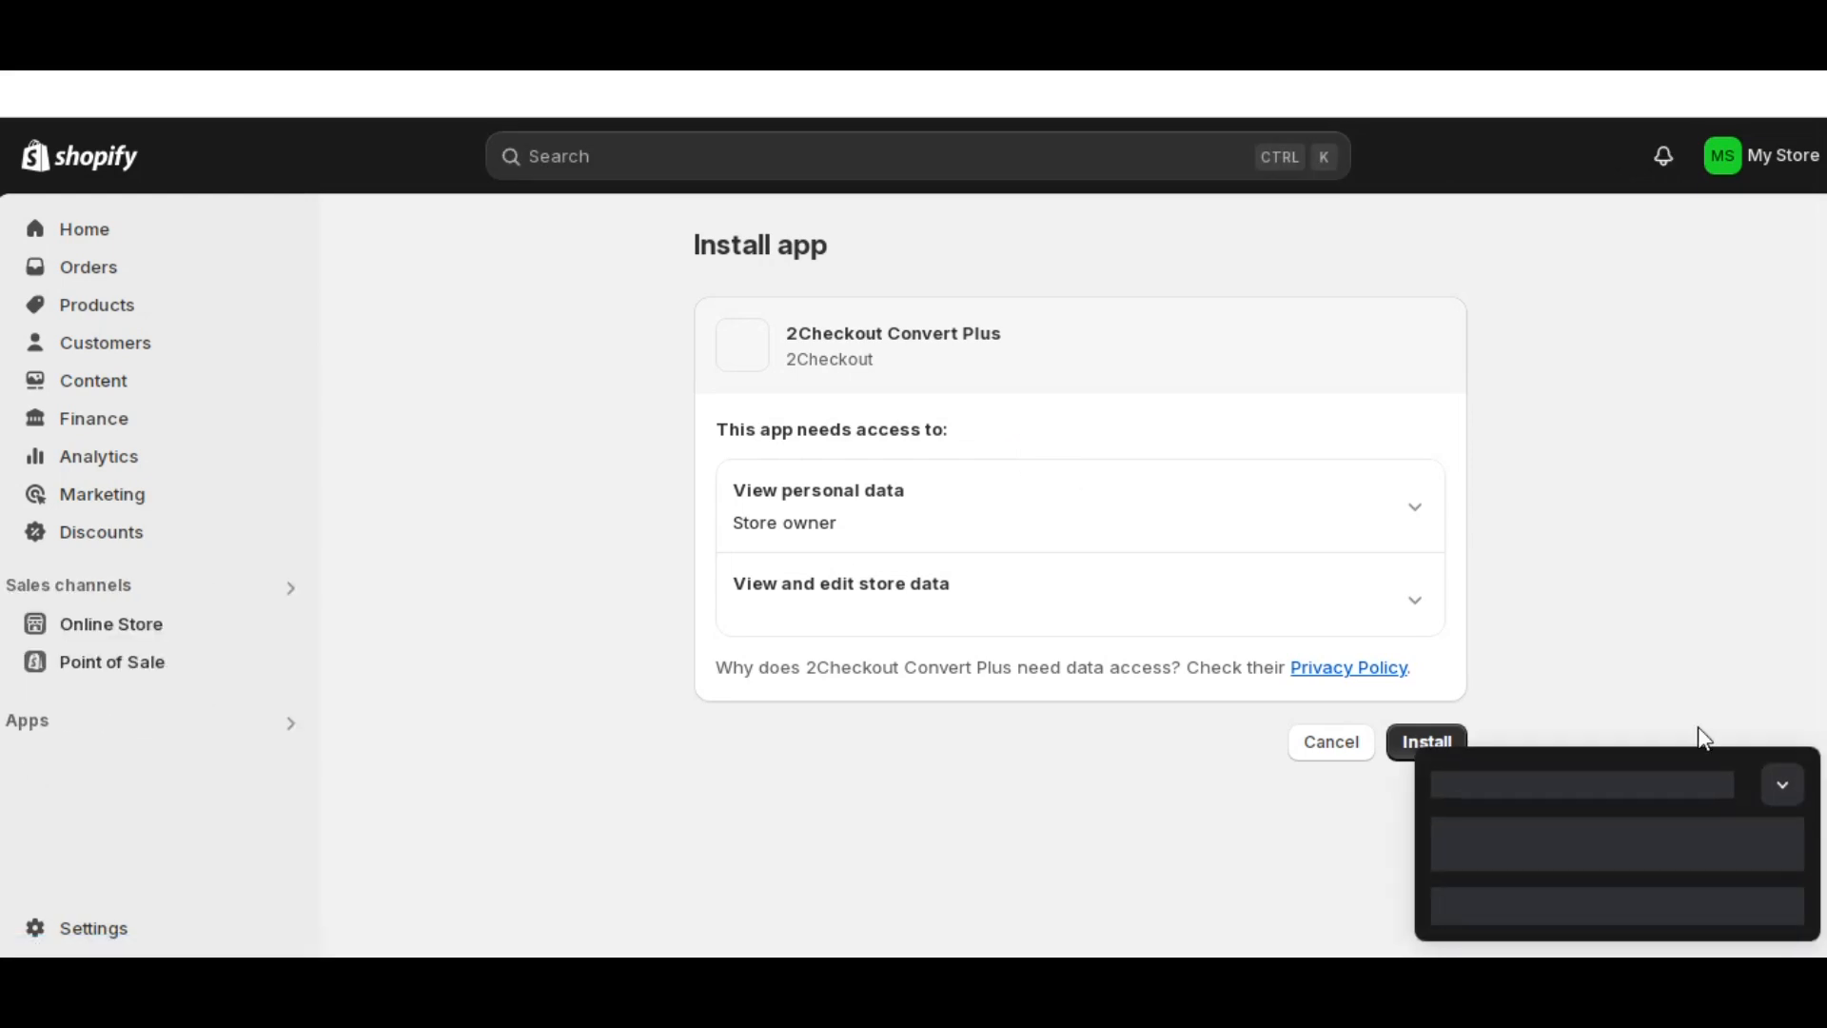
left_click(1785, 788)
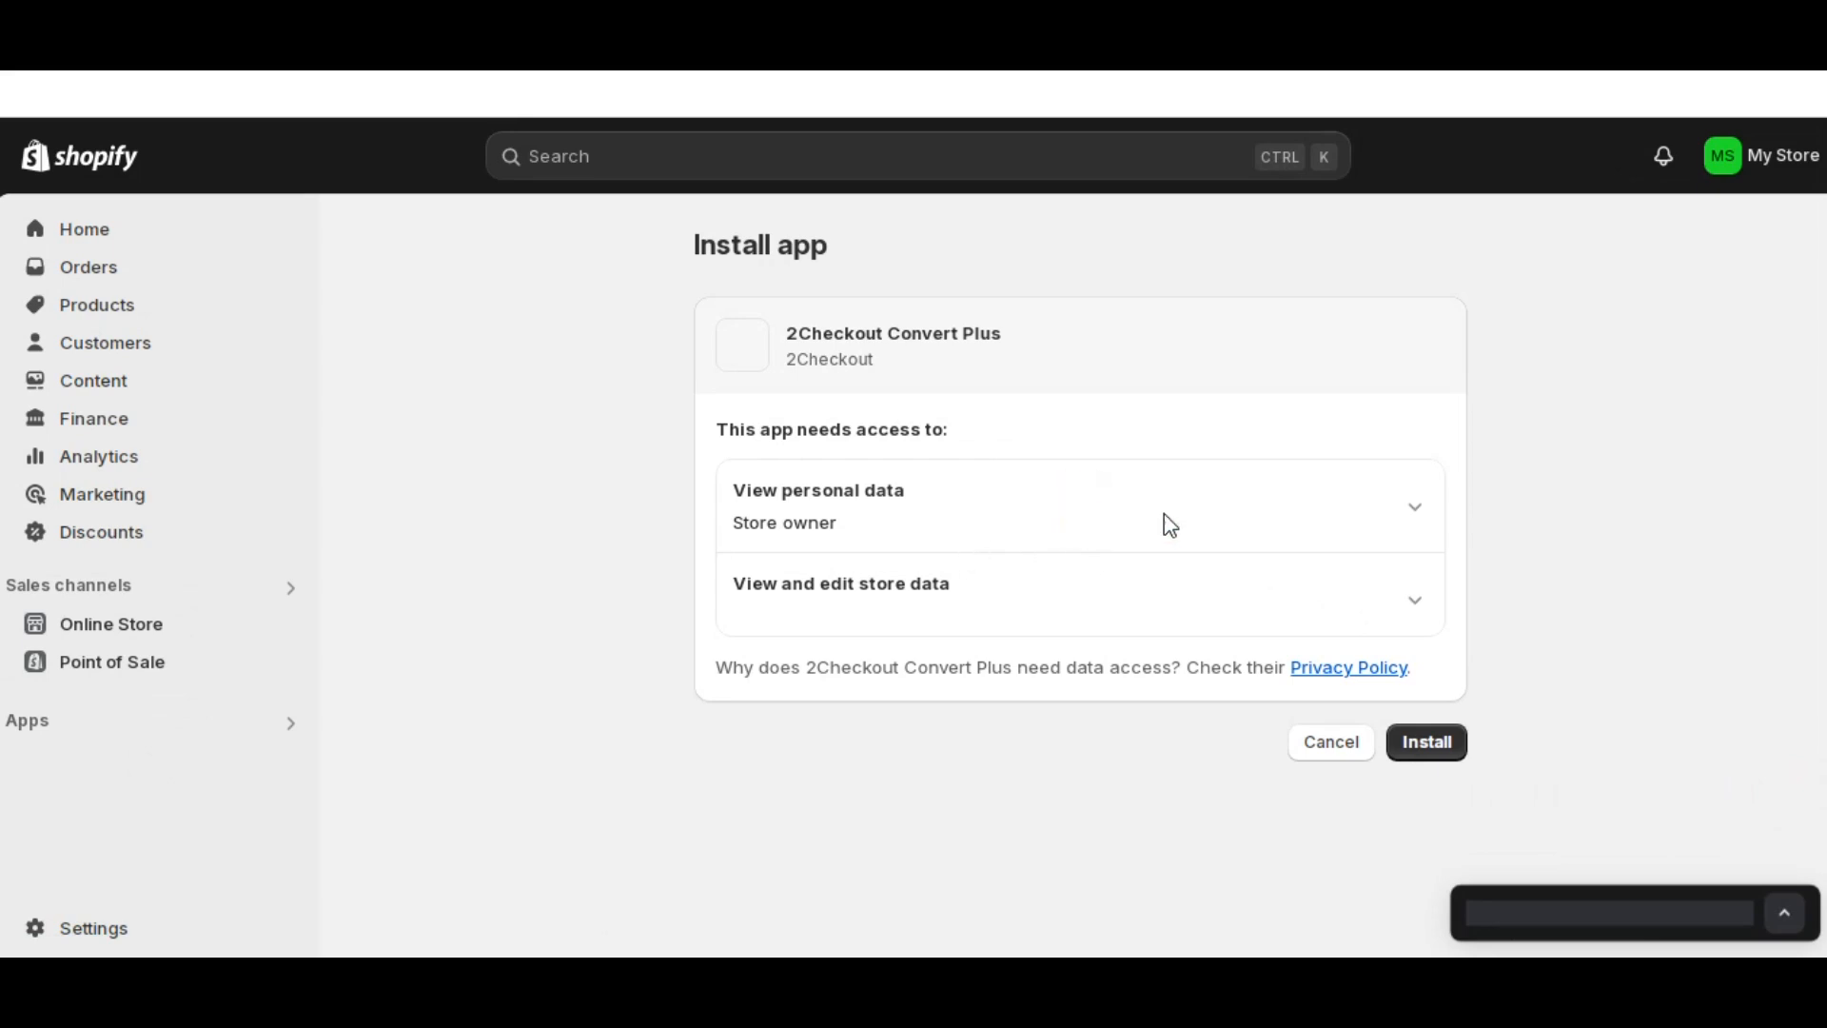
left_click(1412, 512)
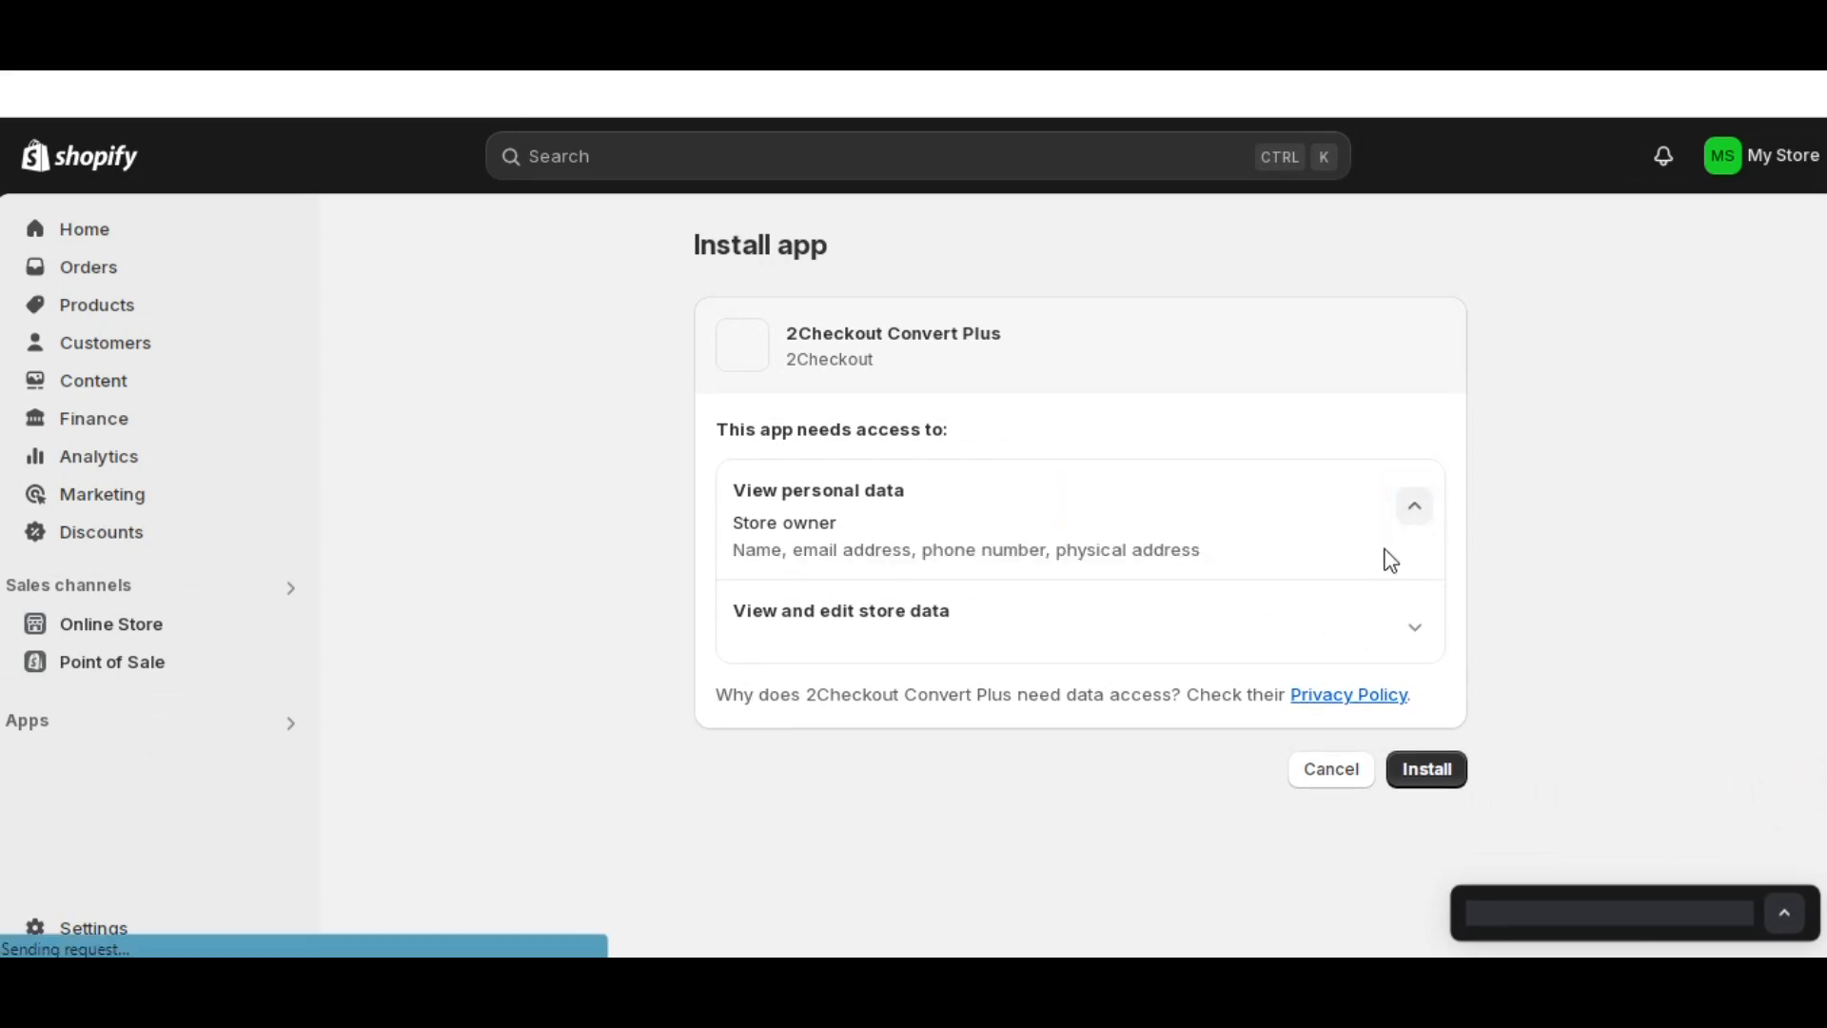
left_click(1415, 628)
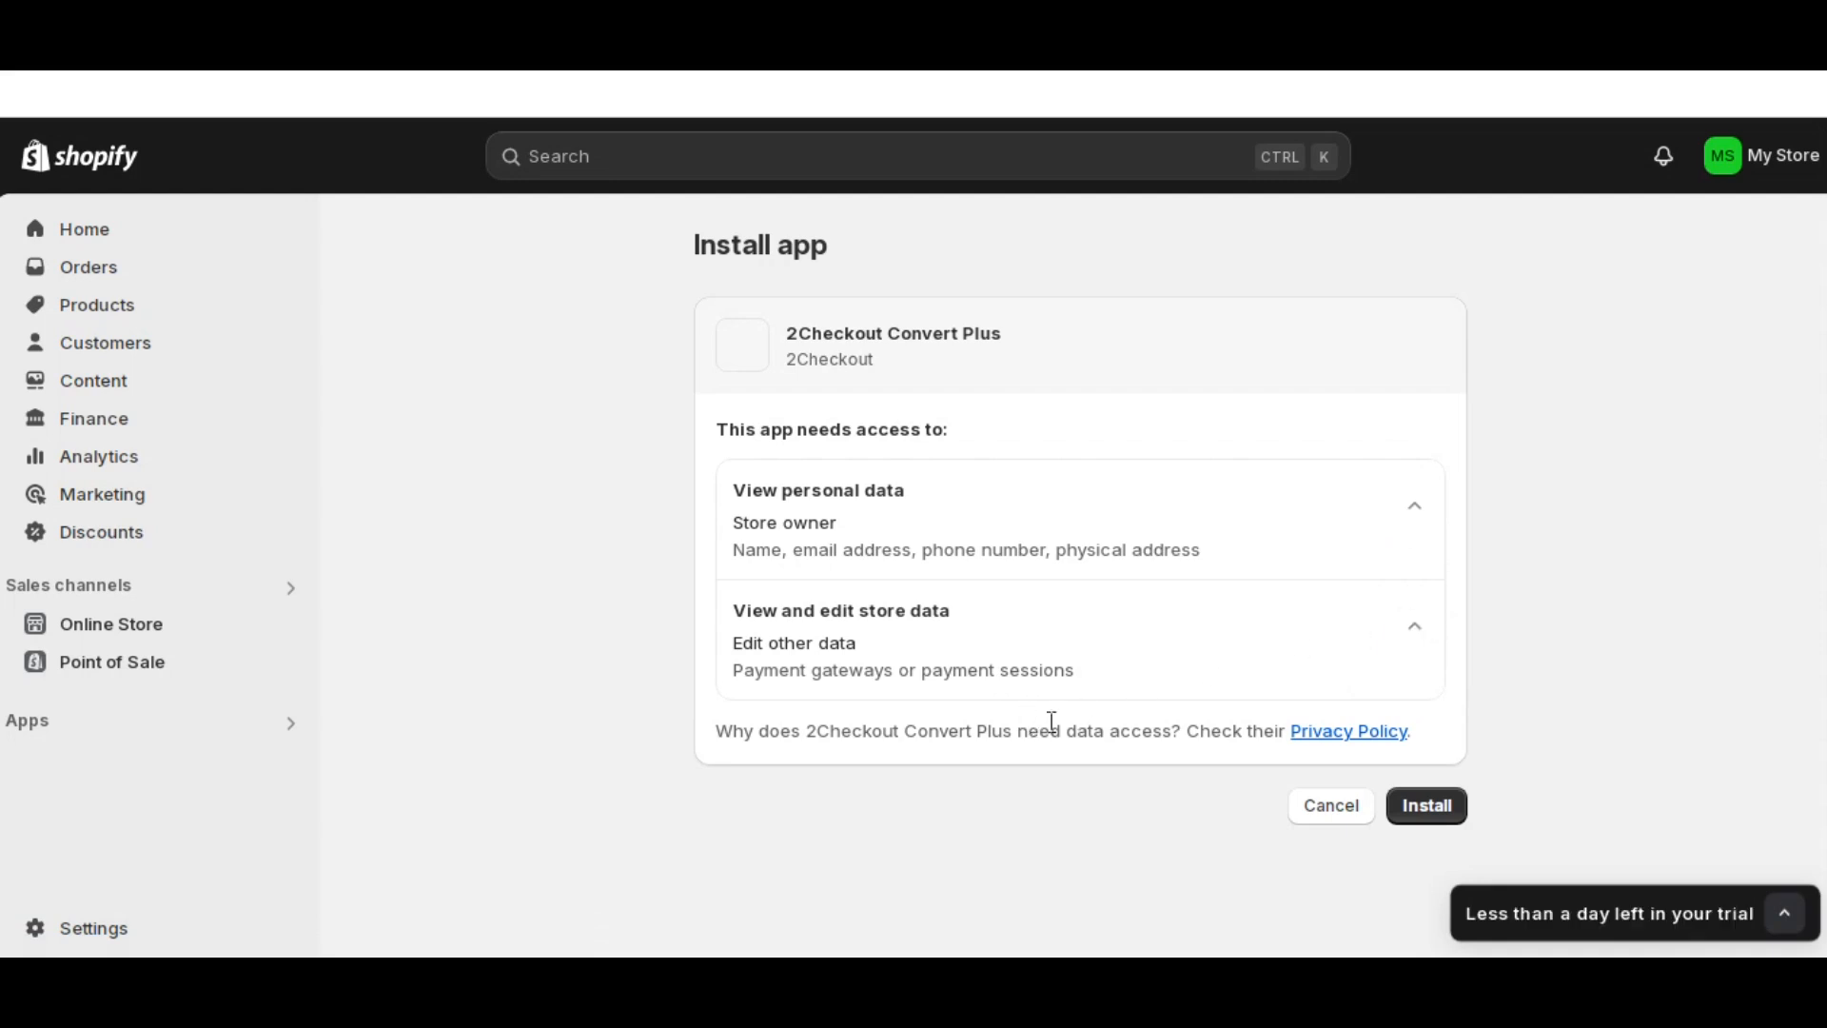
left_click(1428, 816)
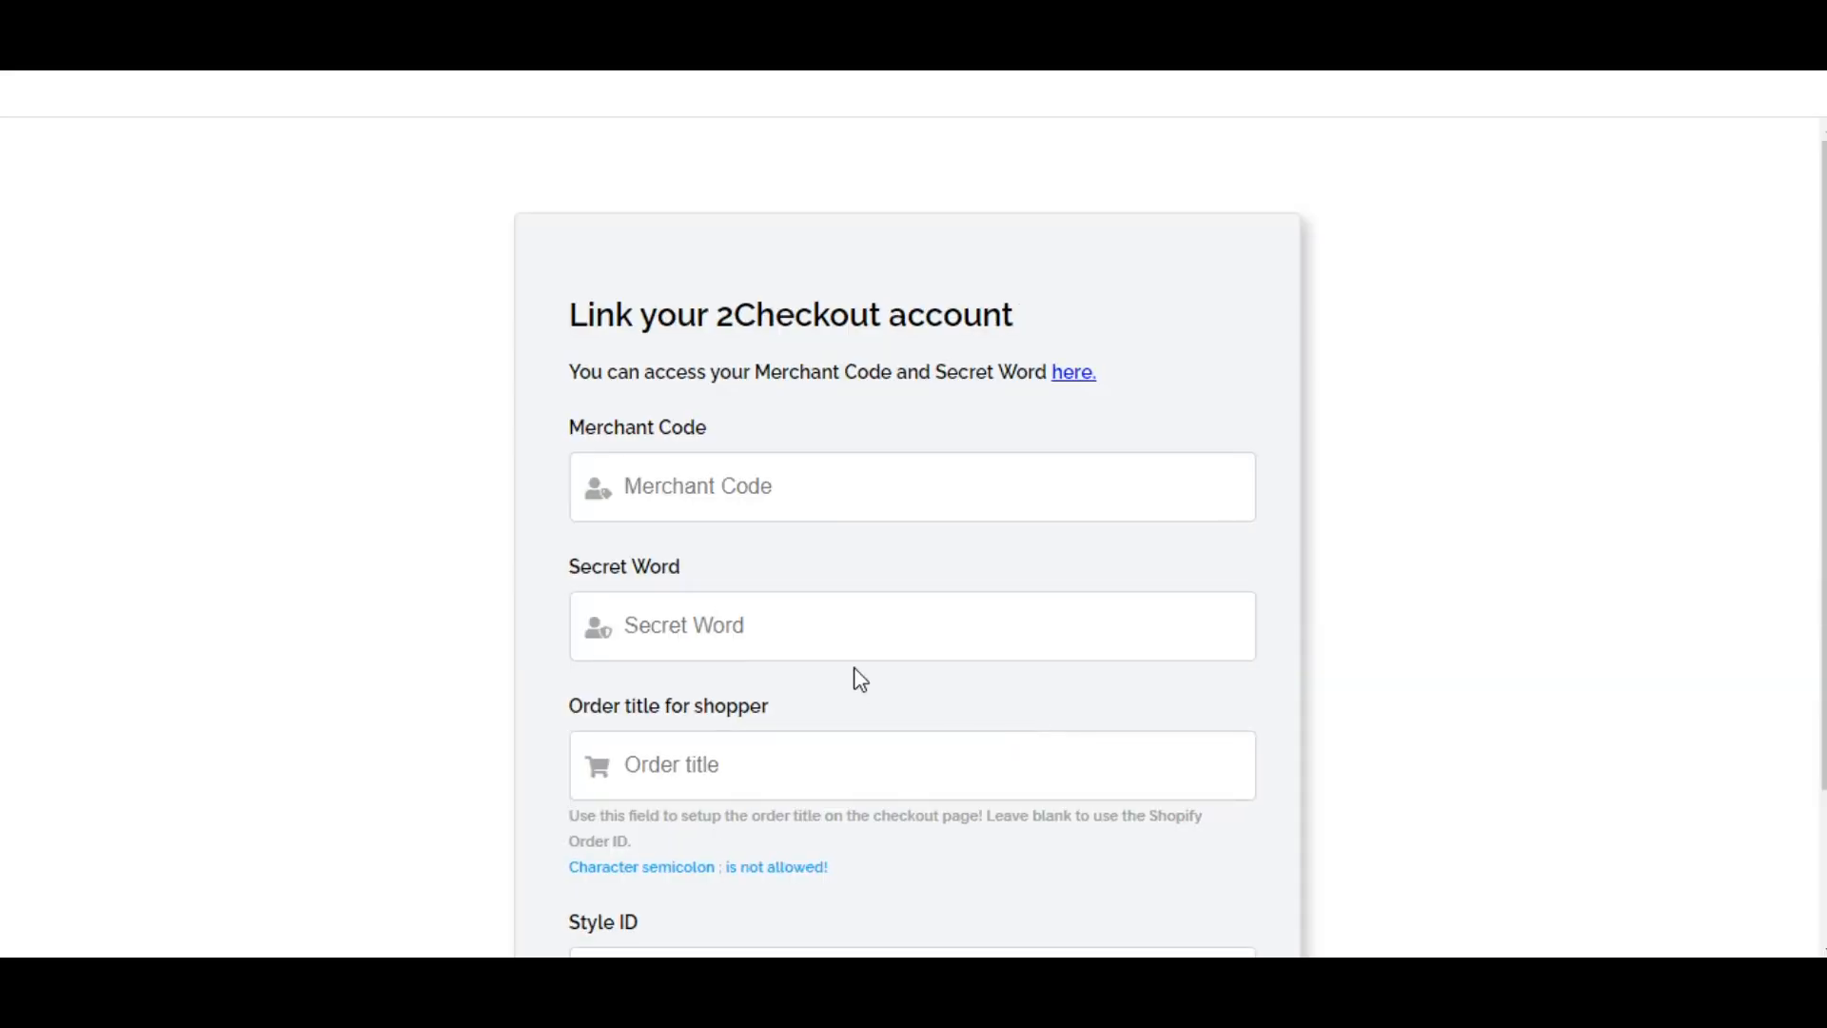
- Look through the fields for linking a 2Checkout account, and return to the store's payment settings
scroll(775, 561, "down", 2)
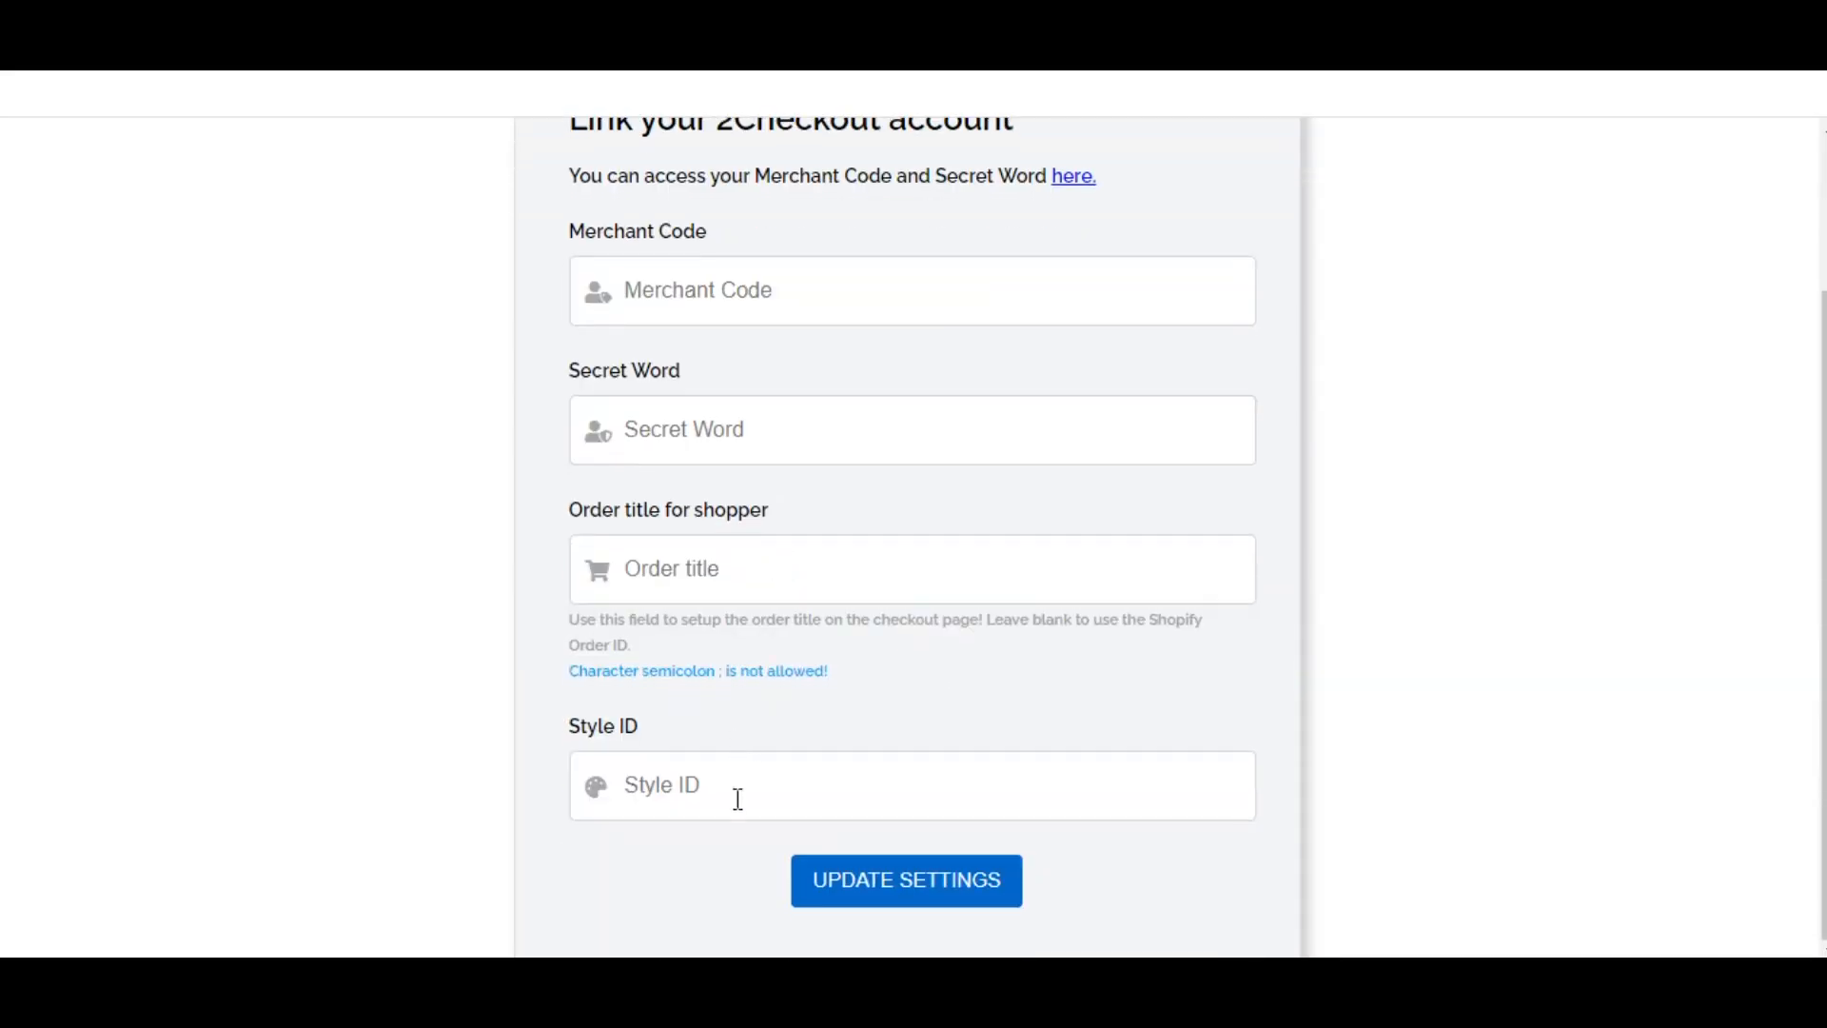
scroll(792, 731, "up", 2)
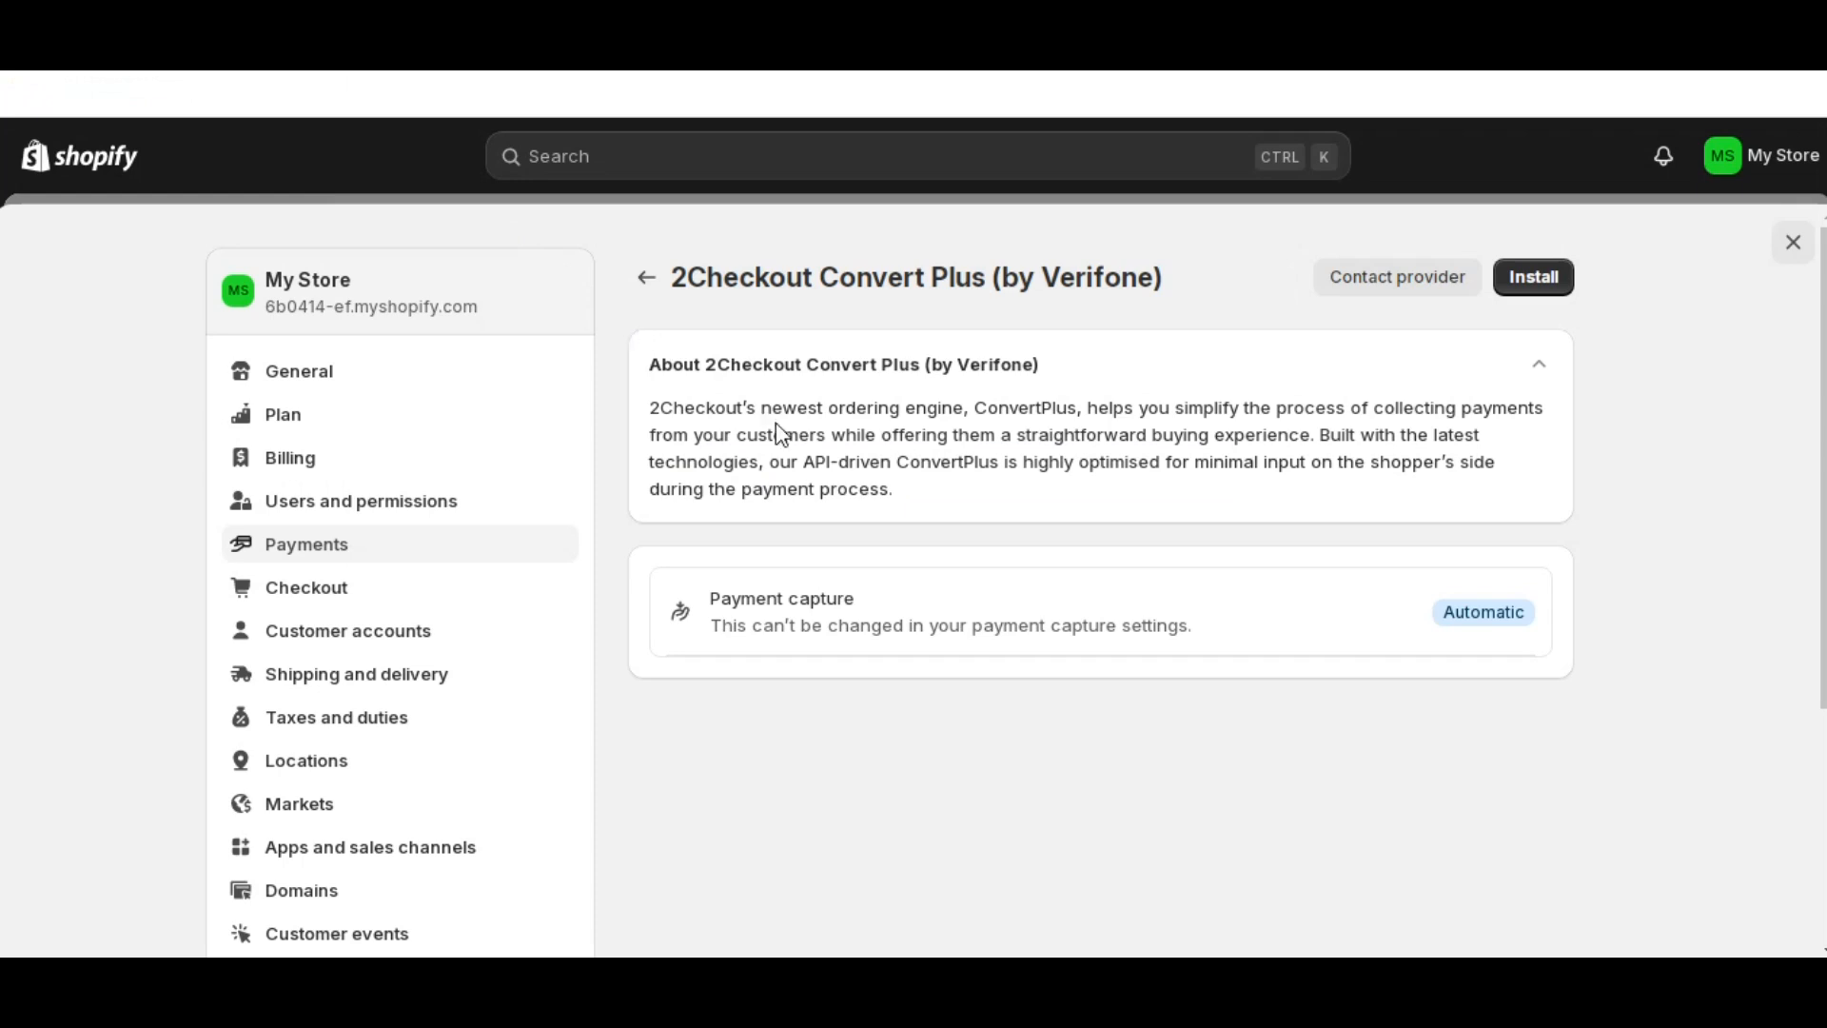
left_click(632, 287)
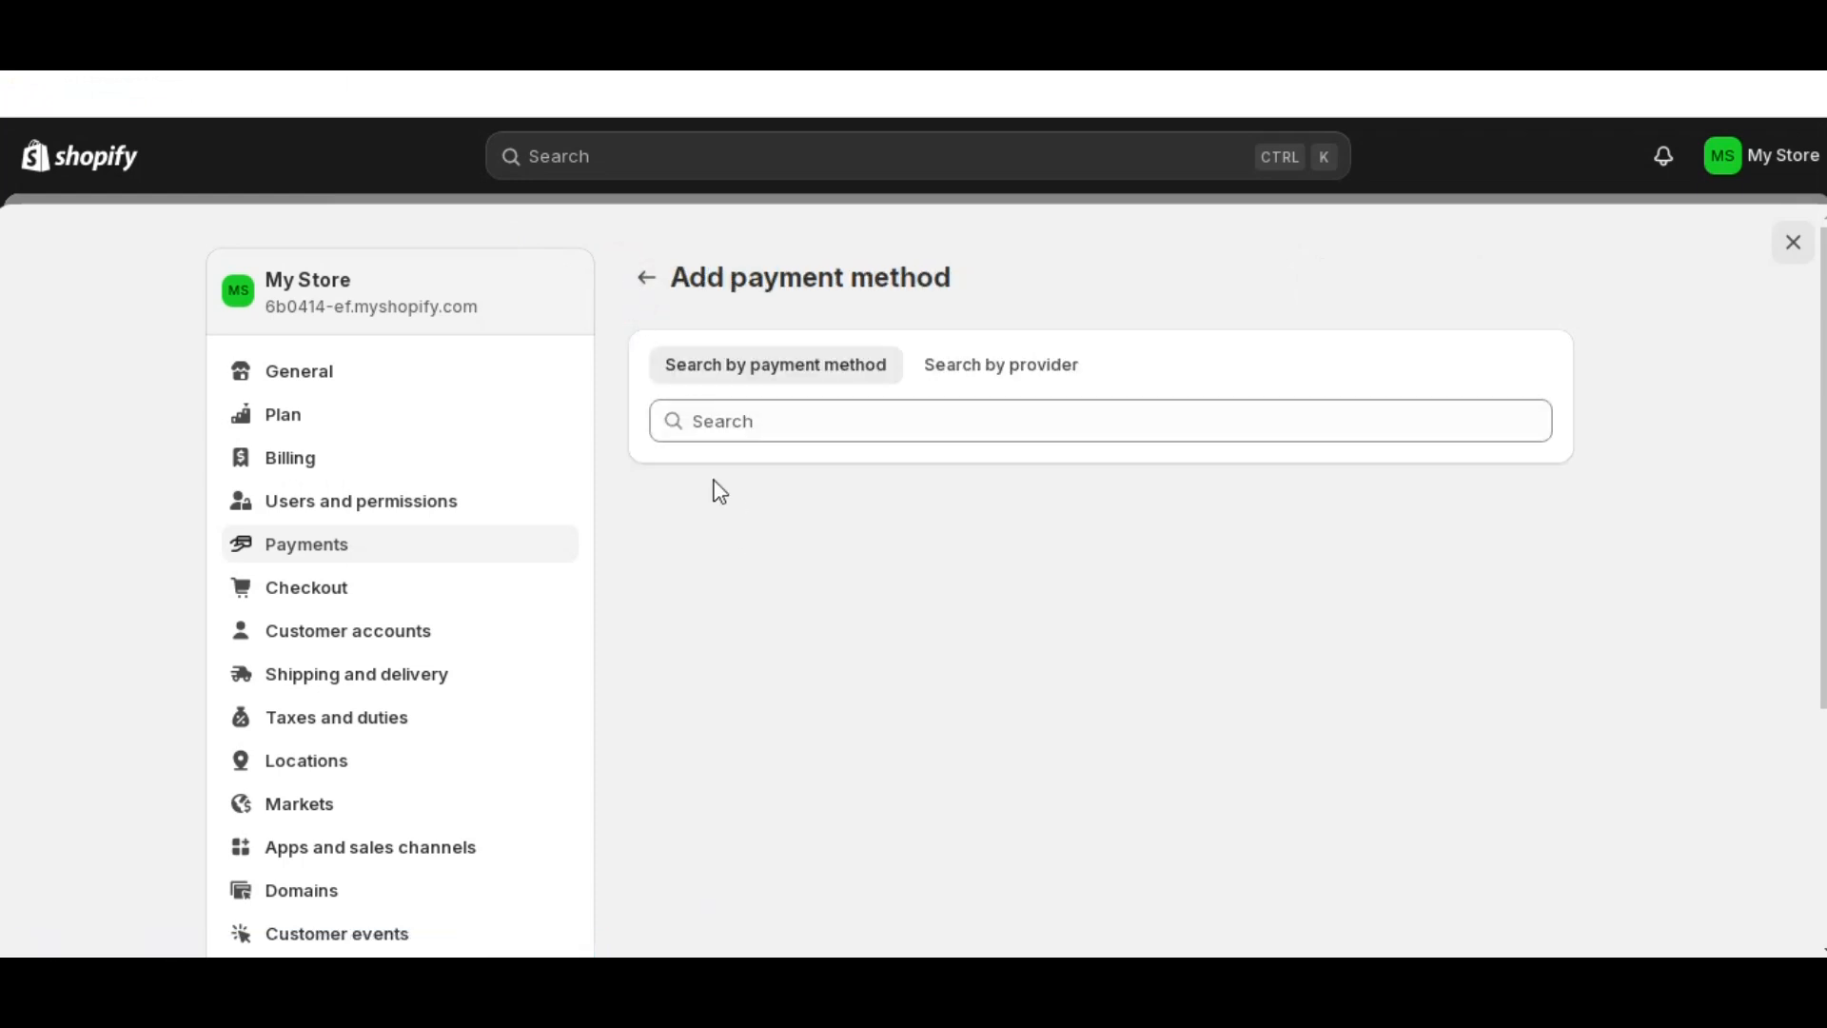
left_click(649, 286)
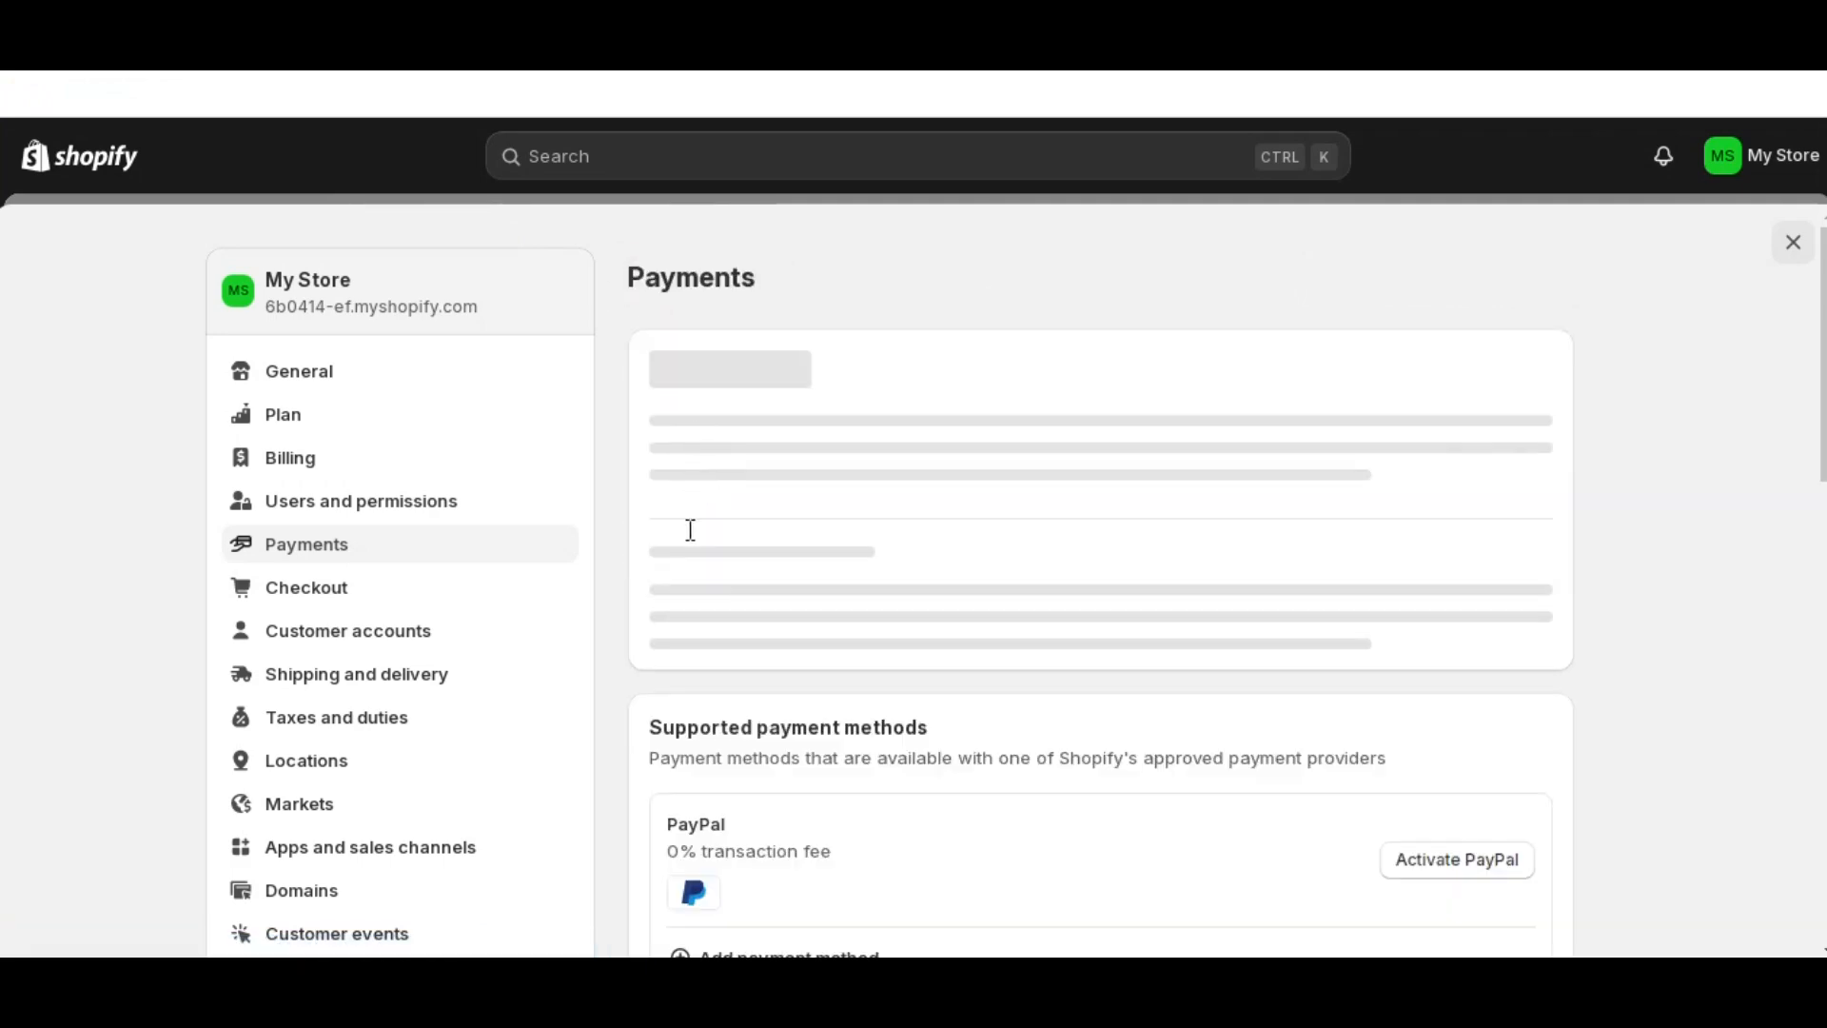
- Inspect the manual payment method options without adding one, and review the customization, gift card expiration and Apple wallet settings
scroll(687, 545, "down", 4)
scroll(692, 545, "down", 7)
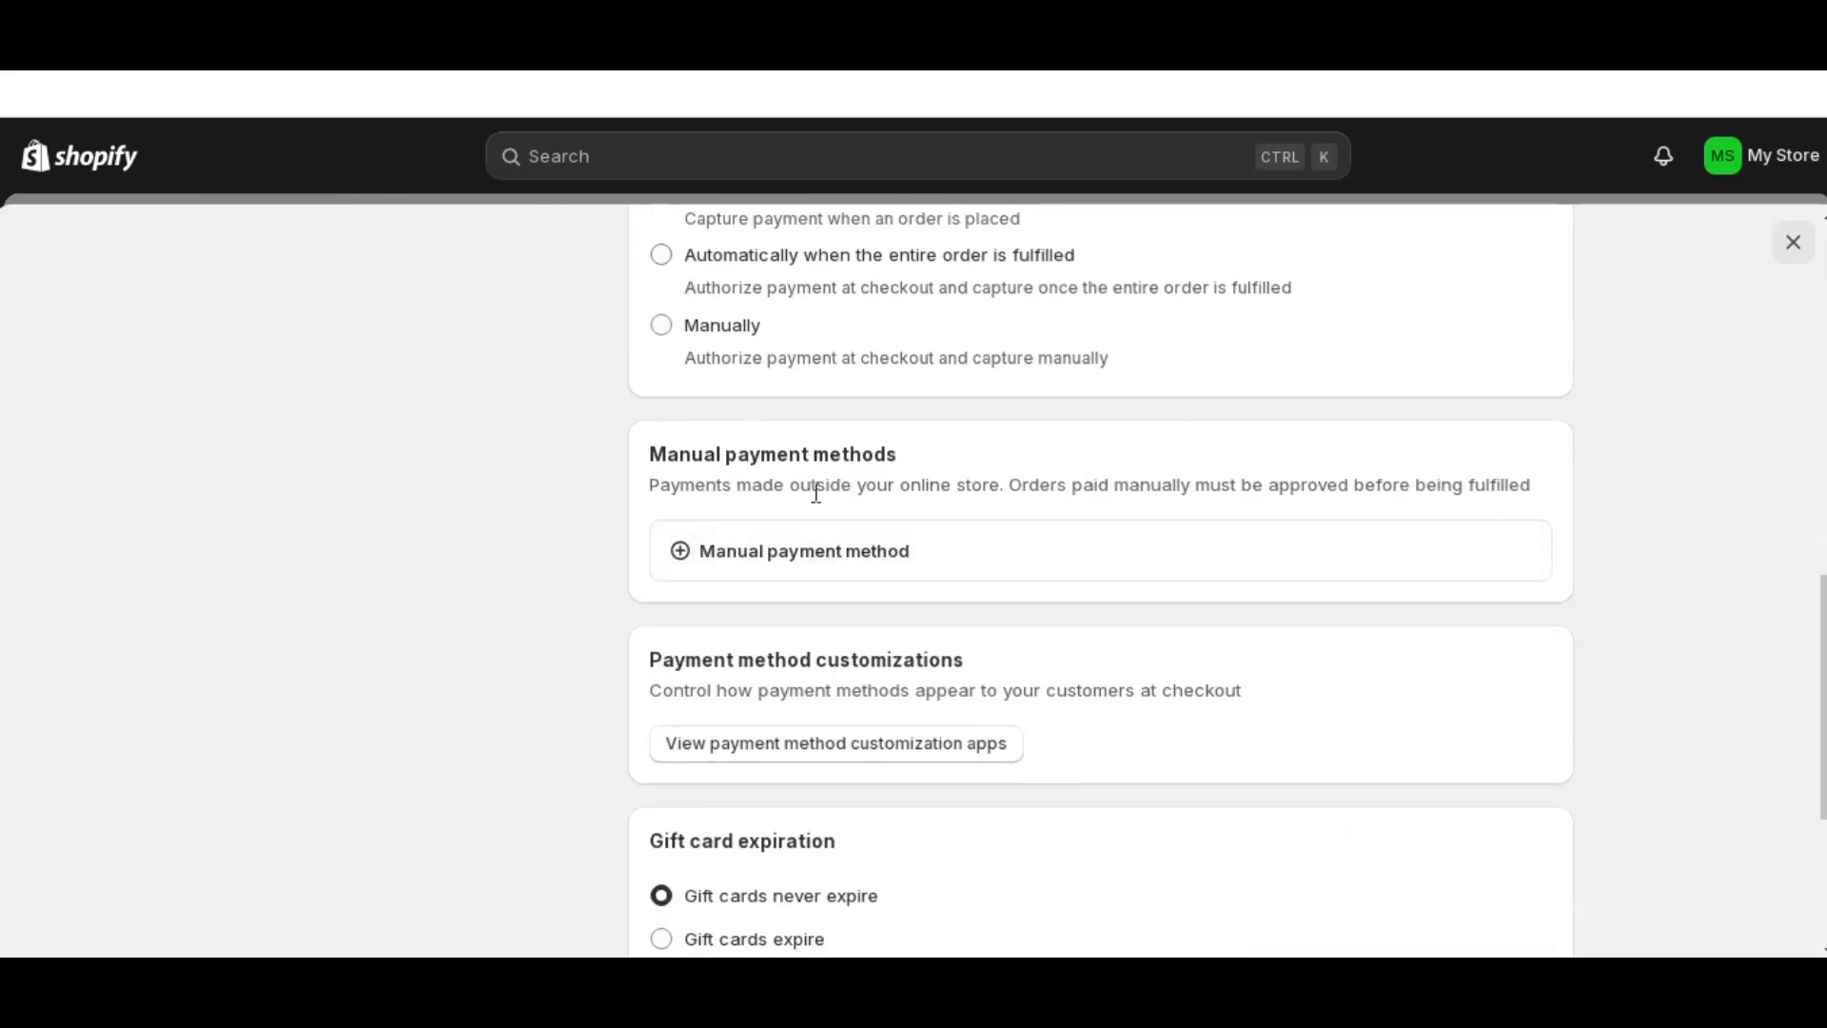
left_click(771, 549)
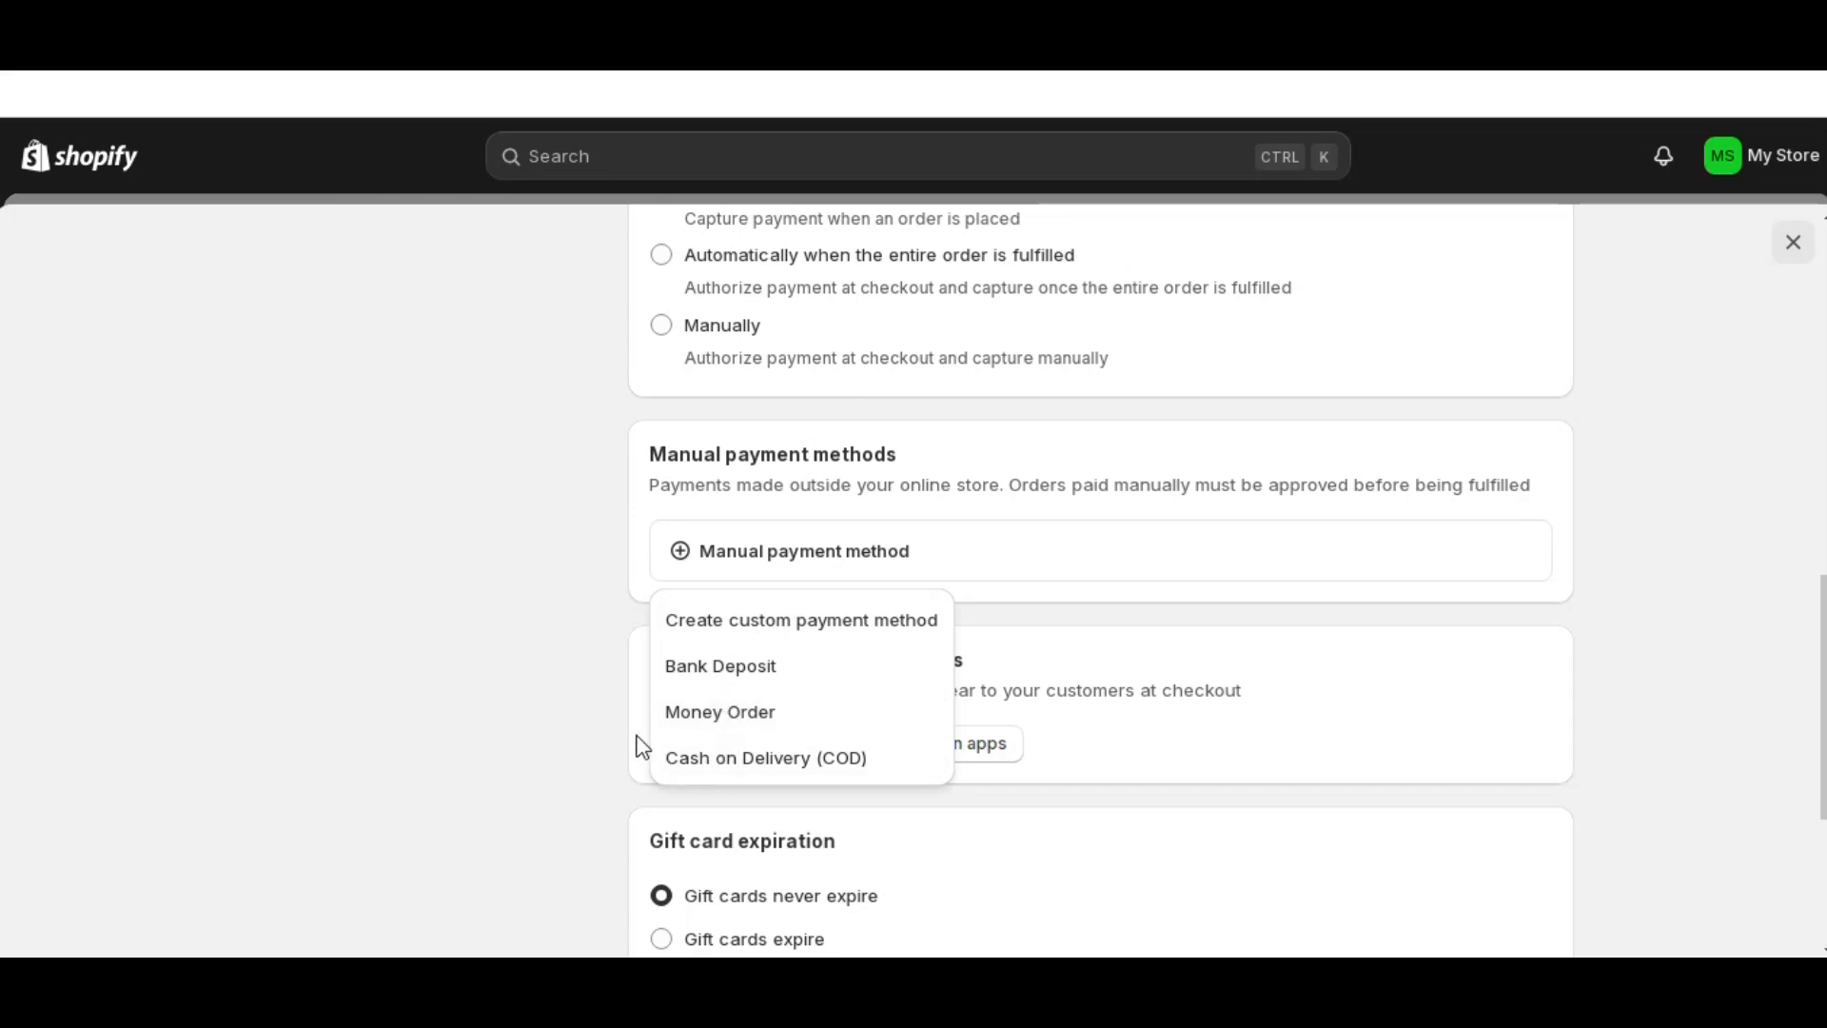
left_click(573, 704)
scroll(574, 705, "down", 4)
scroll(579, 709, "up", 8)
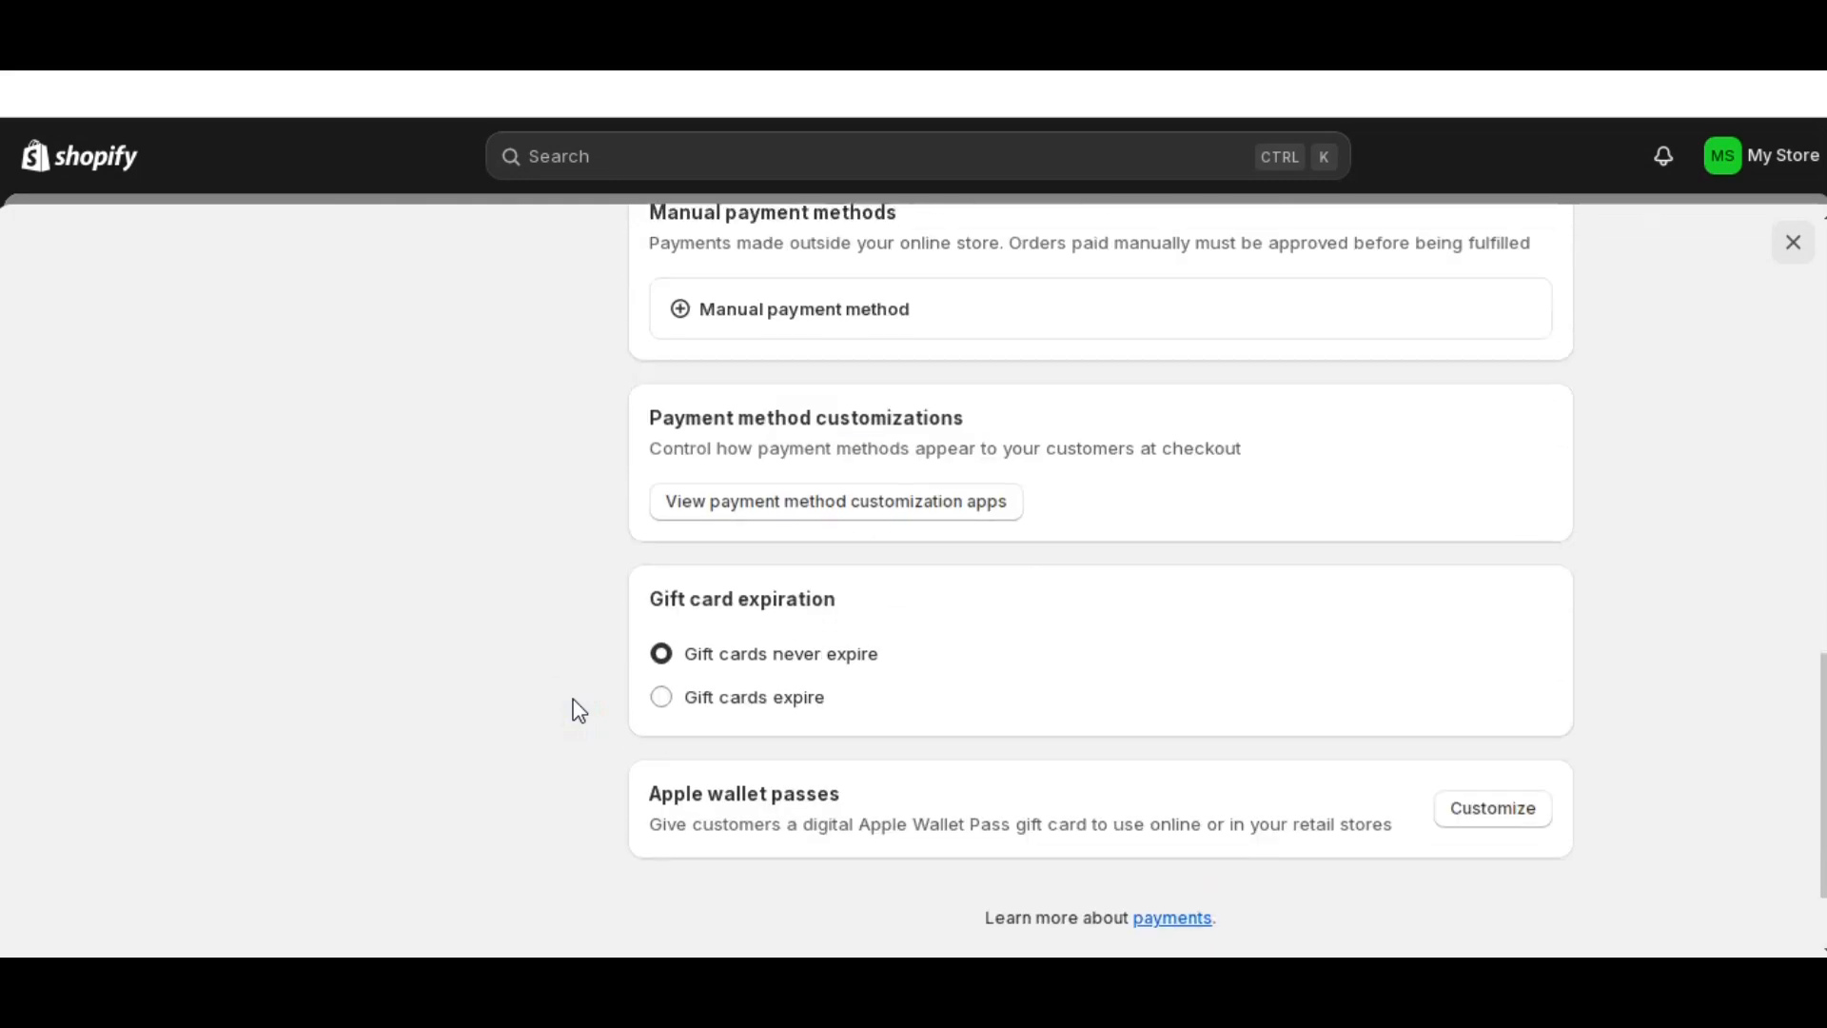
scroll(577, 709, "up", 6)
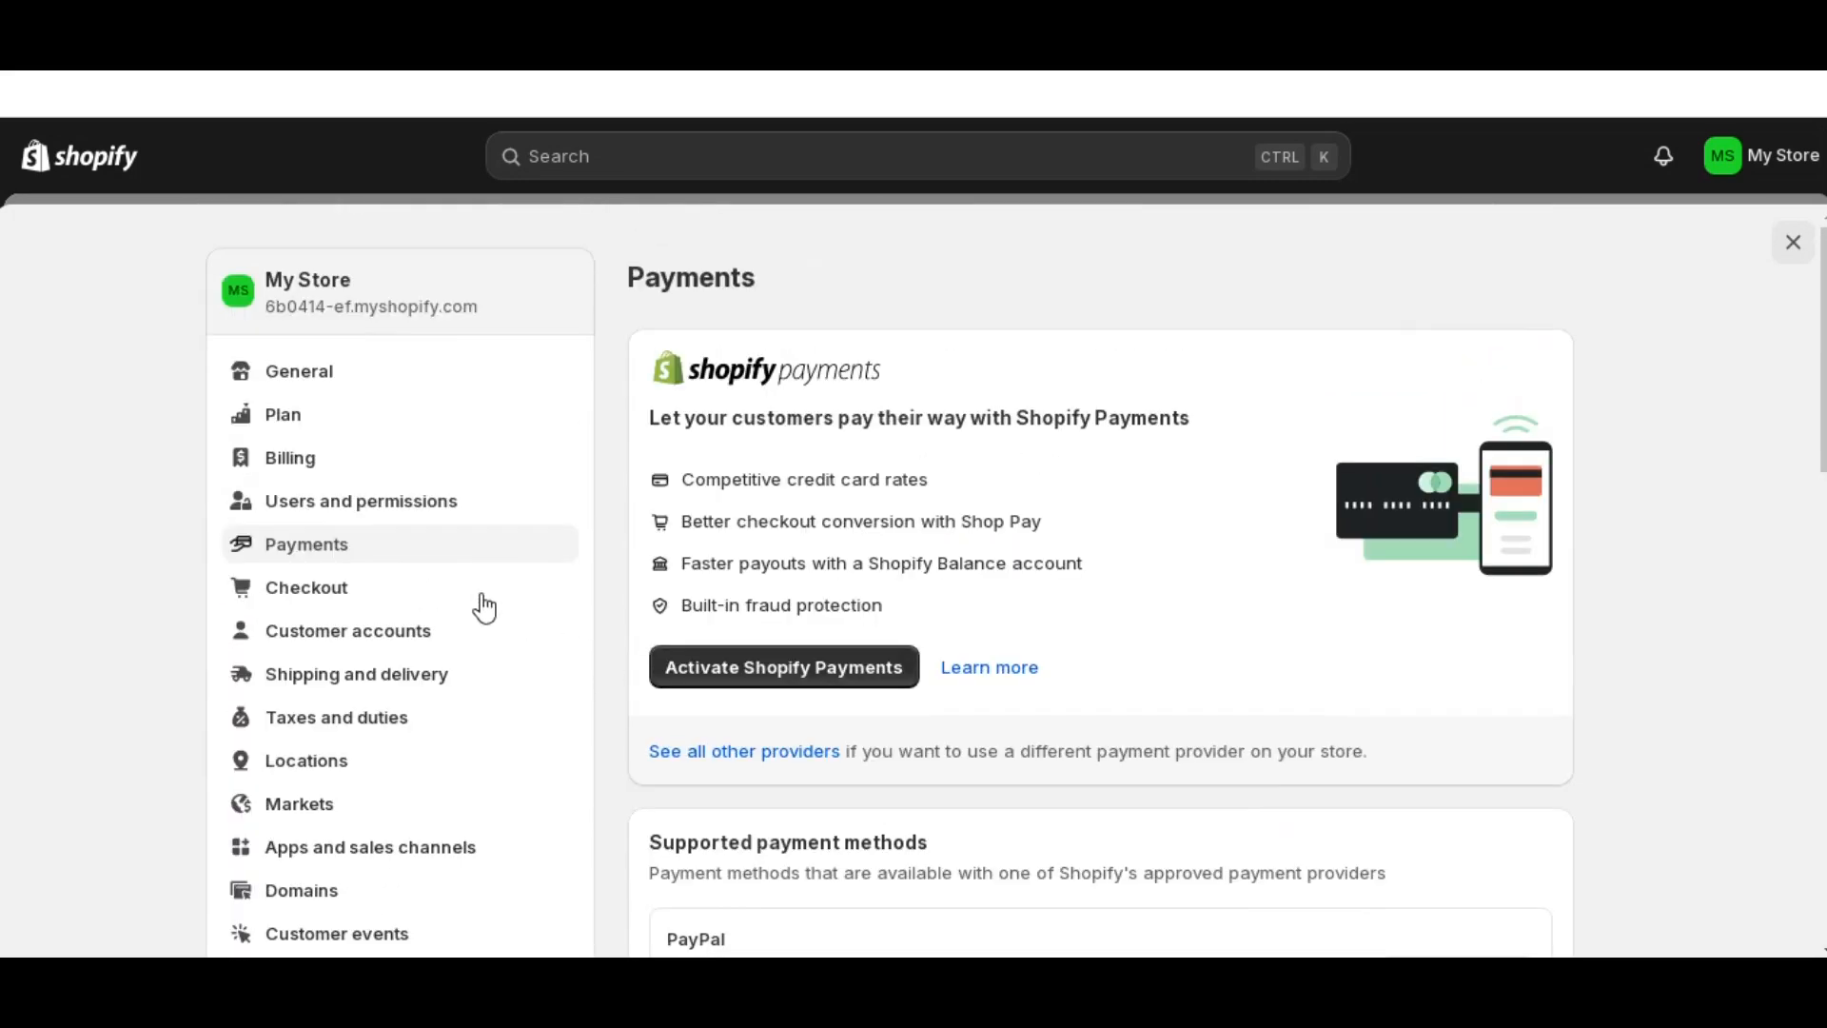
- Review the checkout settings, from customer contact method and customer information through marketing, tipping and order status page to checkout language and rules
left_click(363, 592)
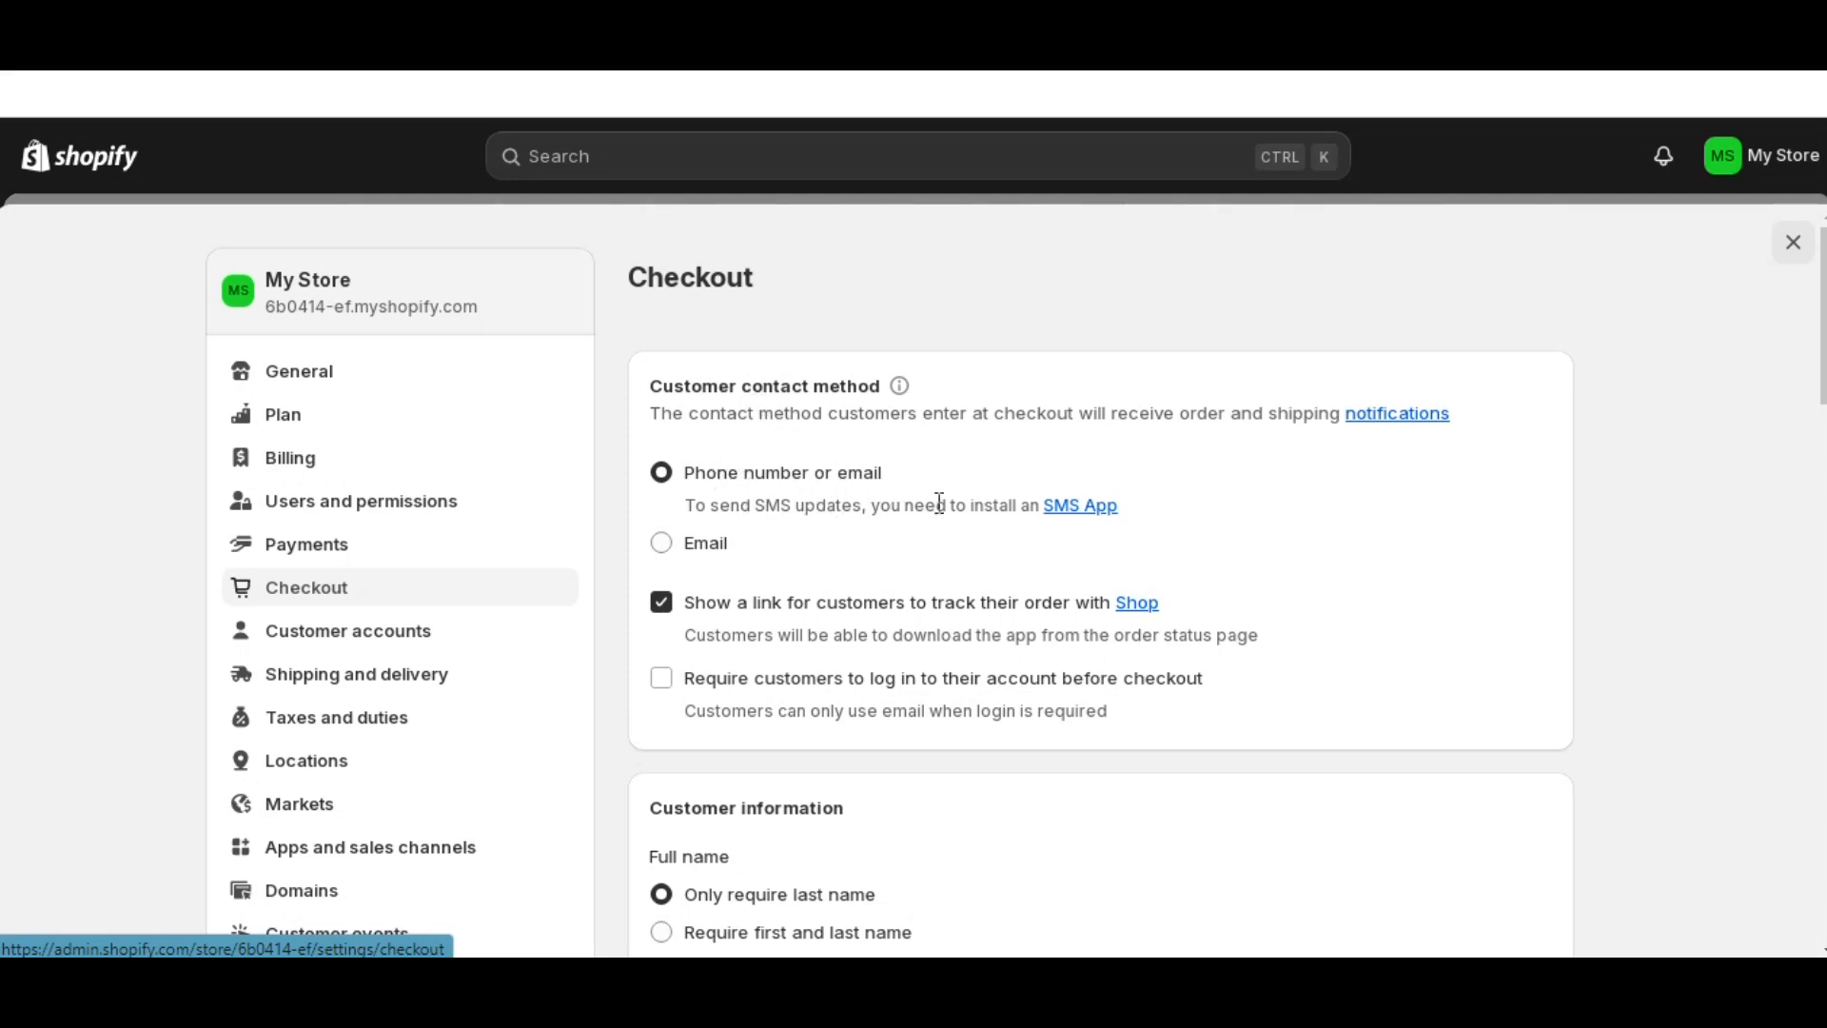
scroll(760, 557, "down", 1)
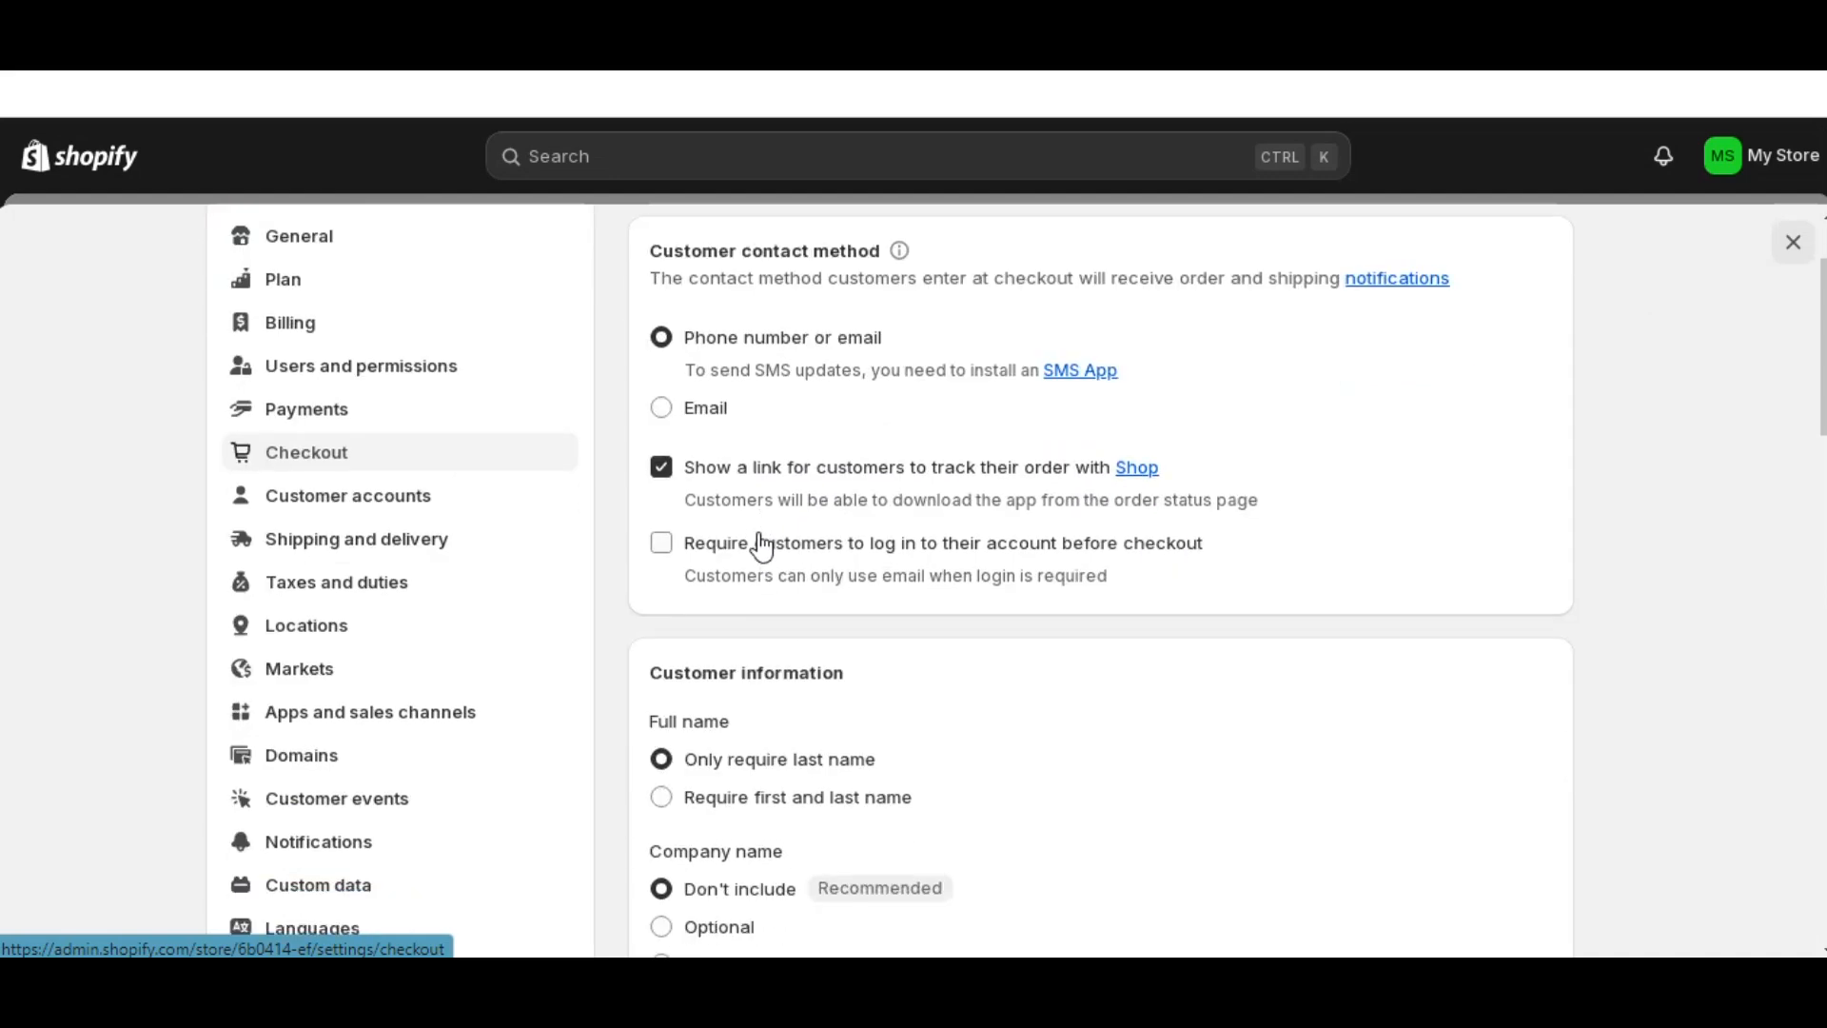
scroll(731, 495, "down", 2)
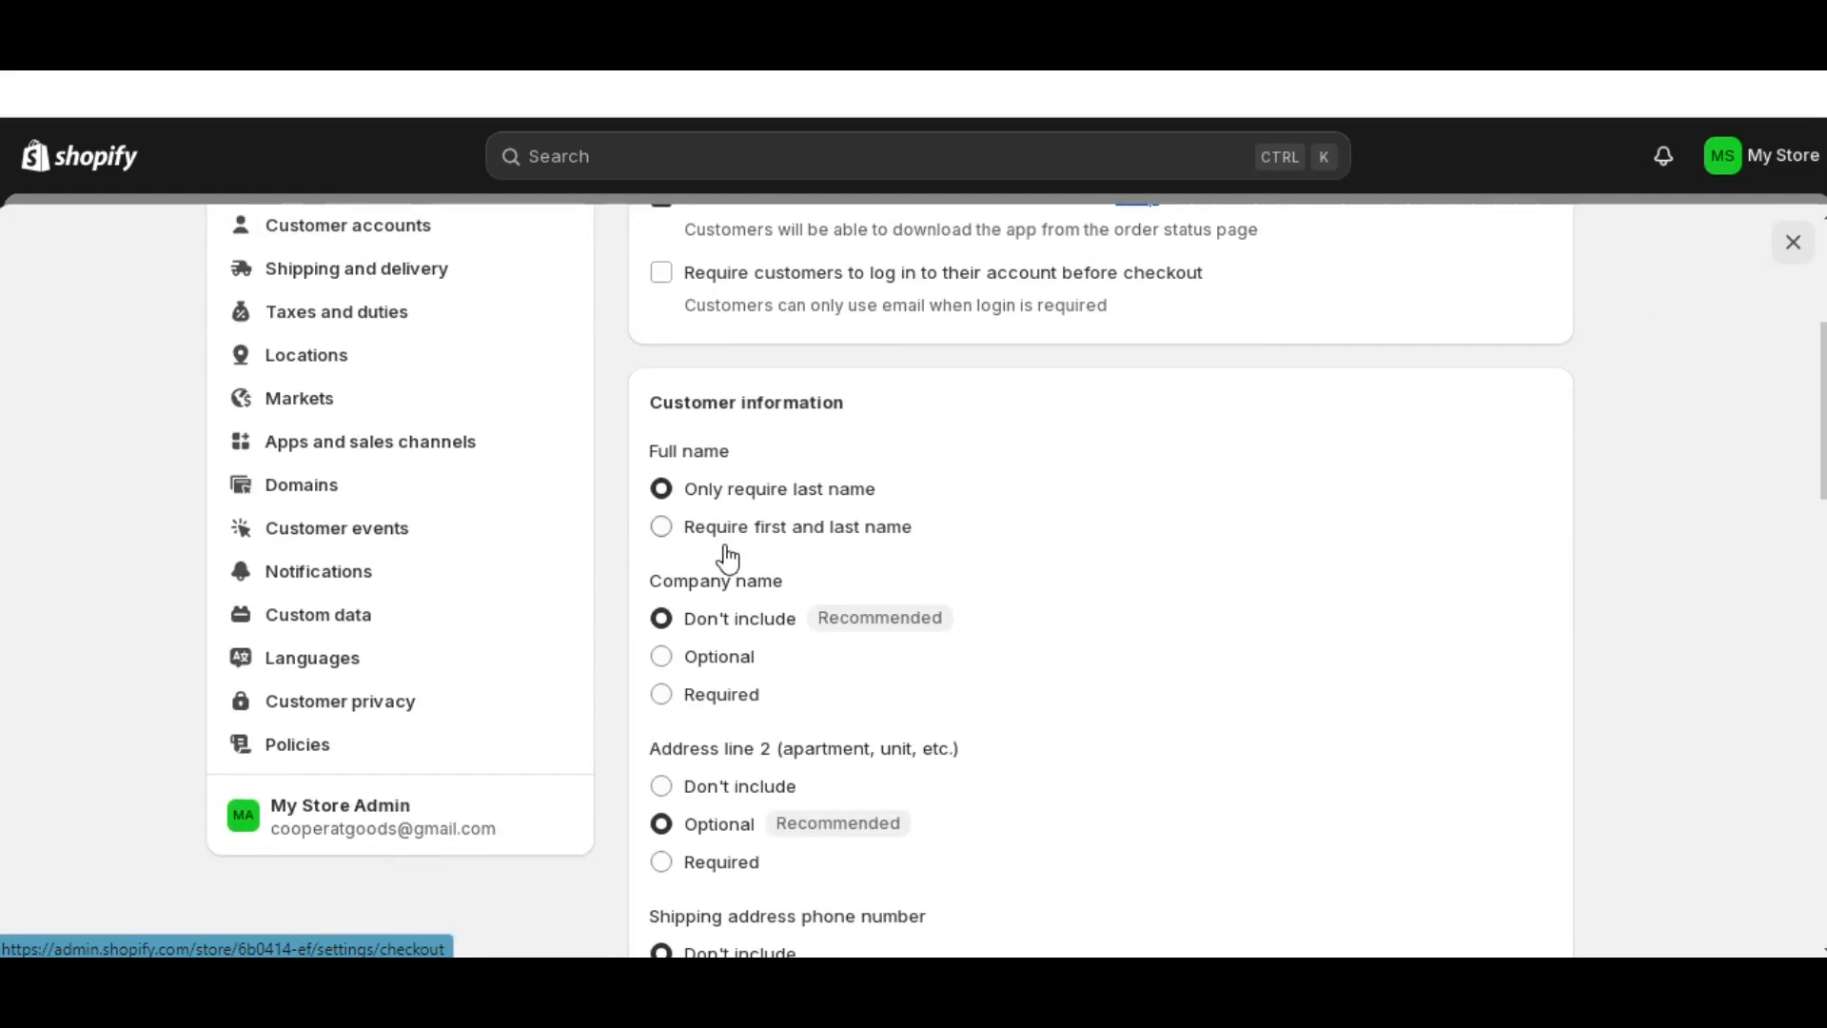
scroll(729, 560, "down", 2)
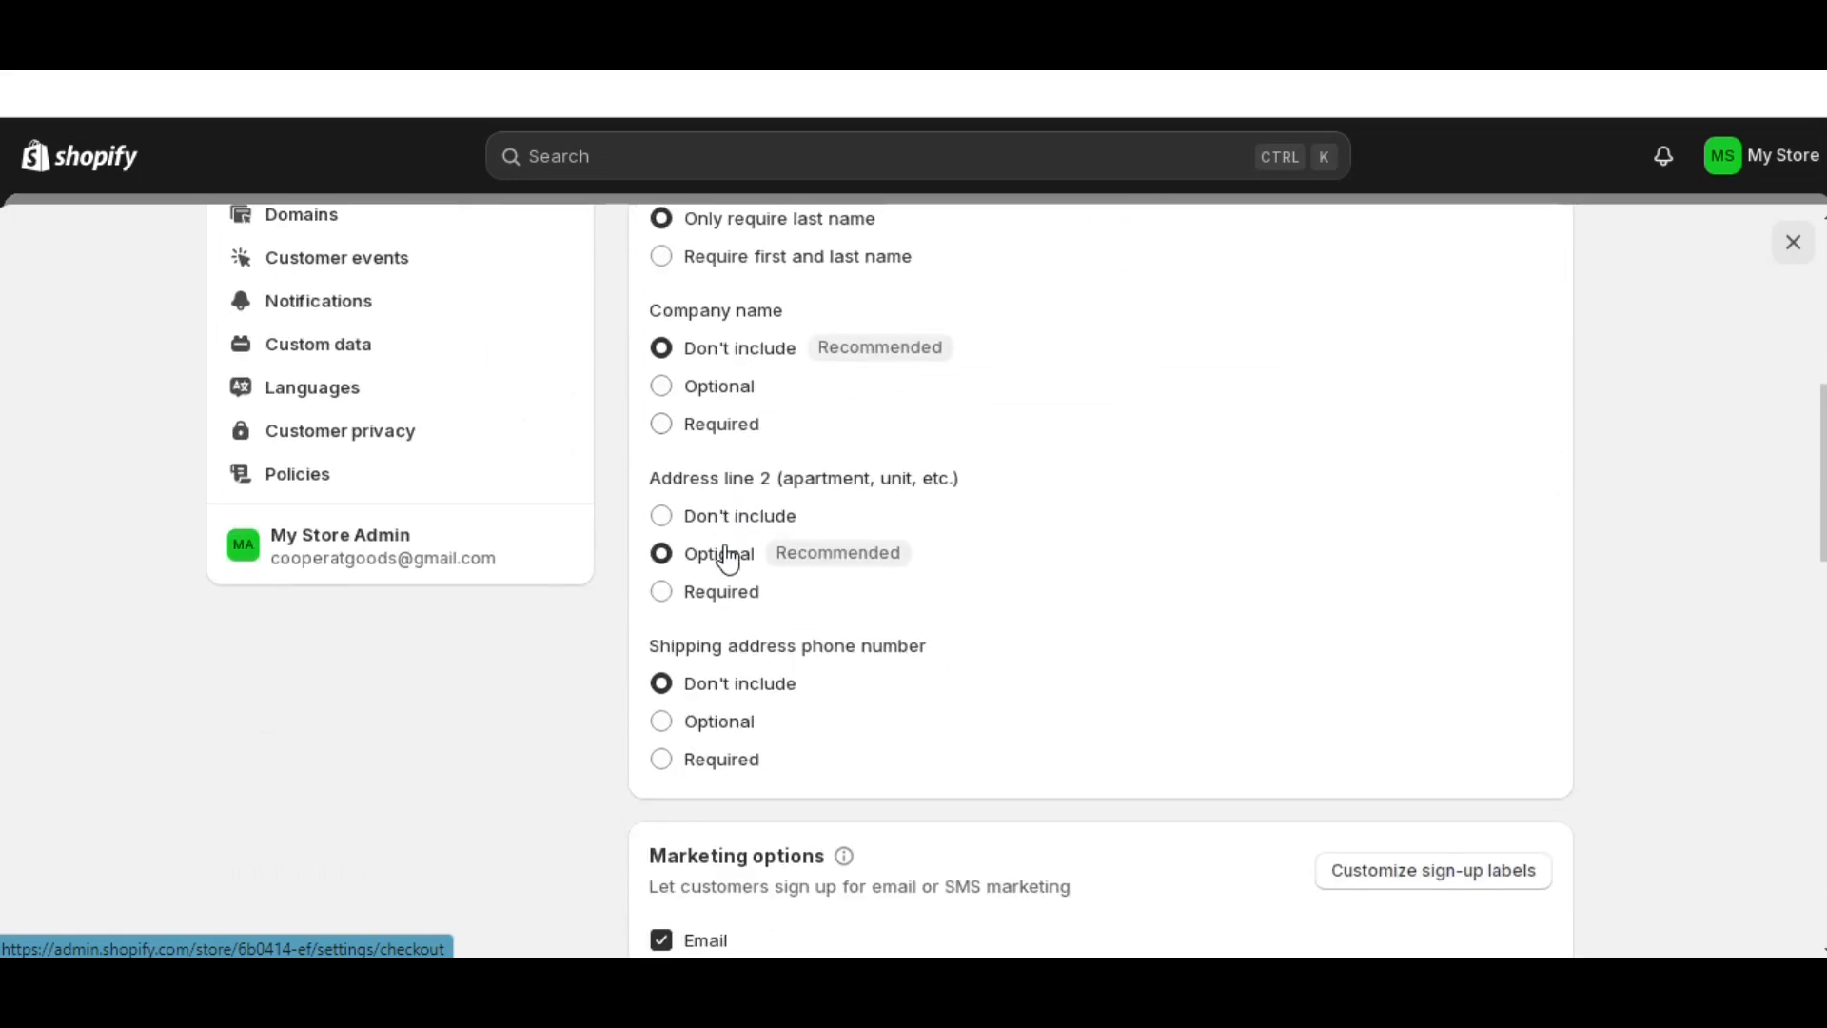
scroll(729, 560, "down", 1)
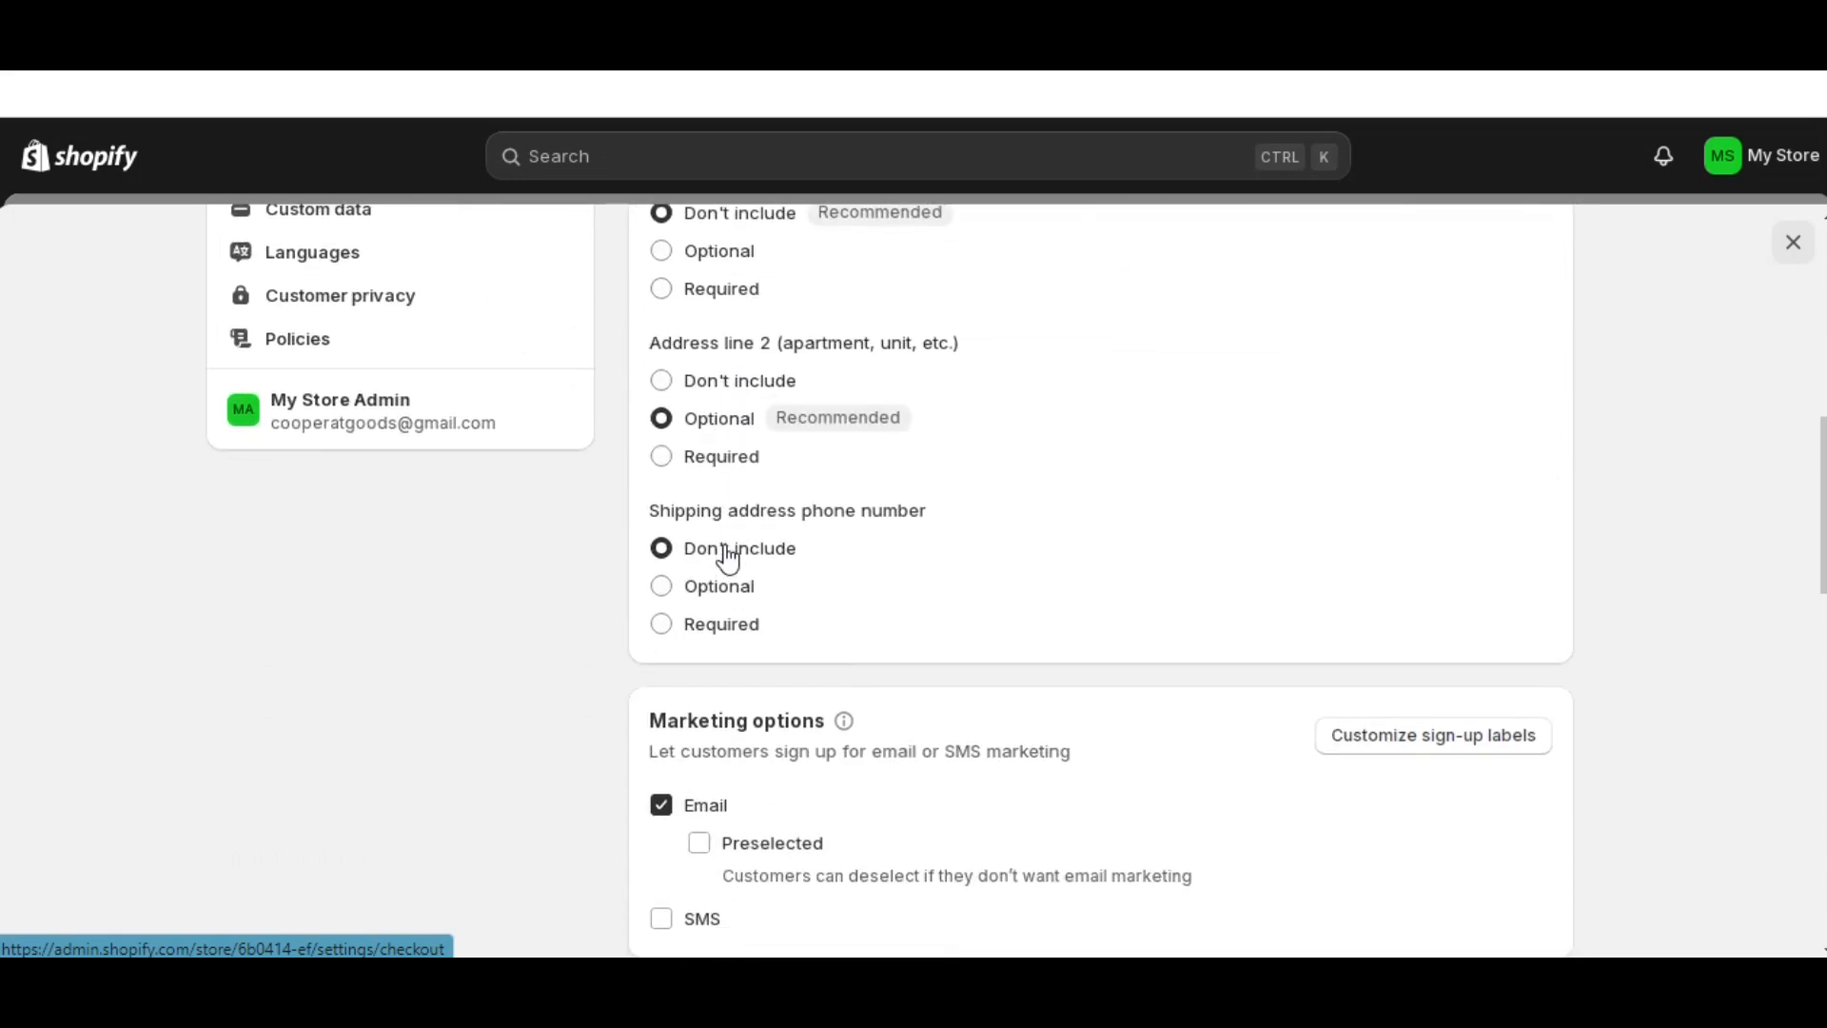
scroll(727, 557, "down", 1)
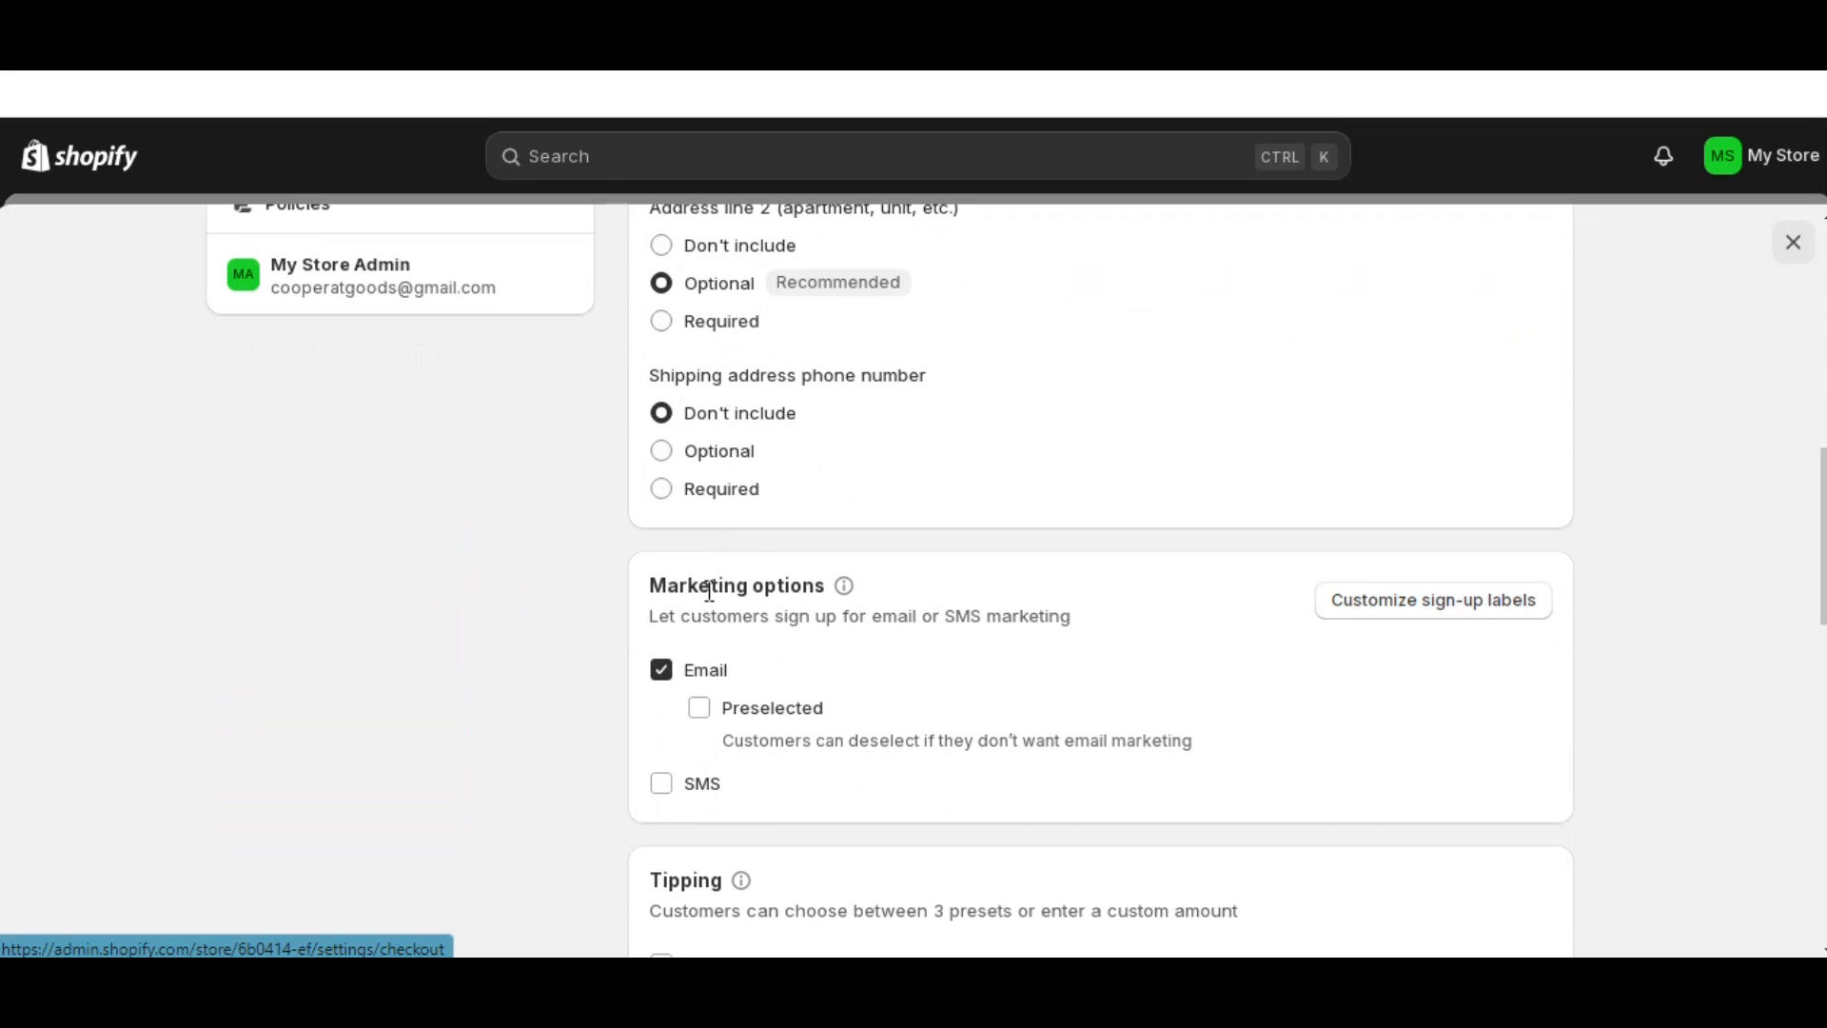
scroll(709, 592, "down", 1)
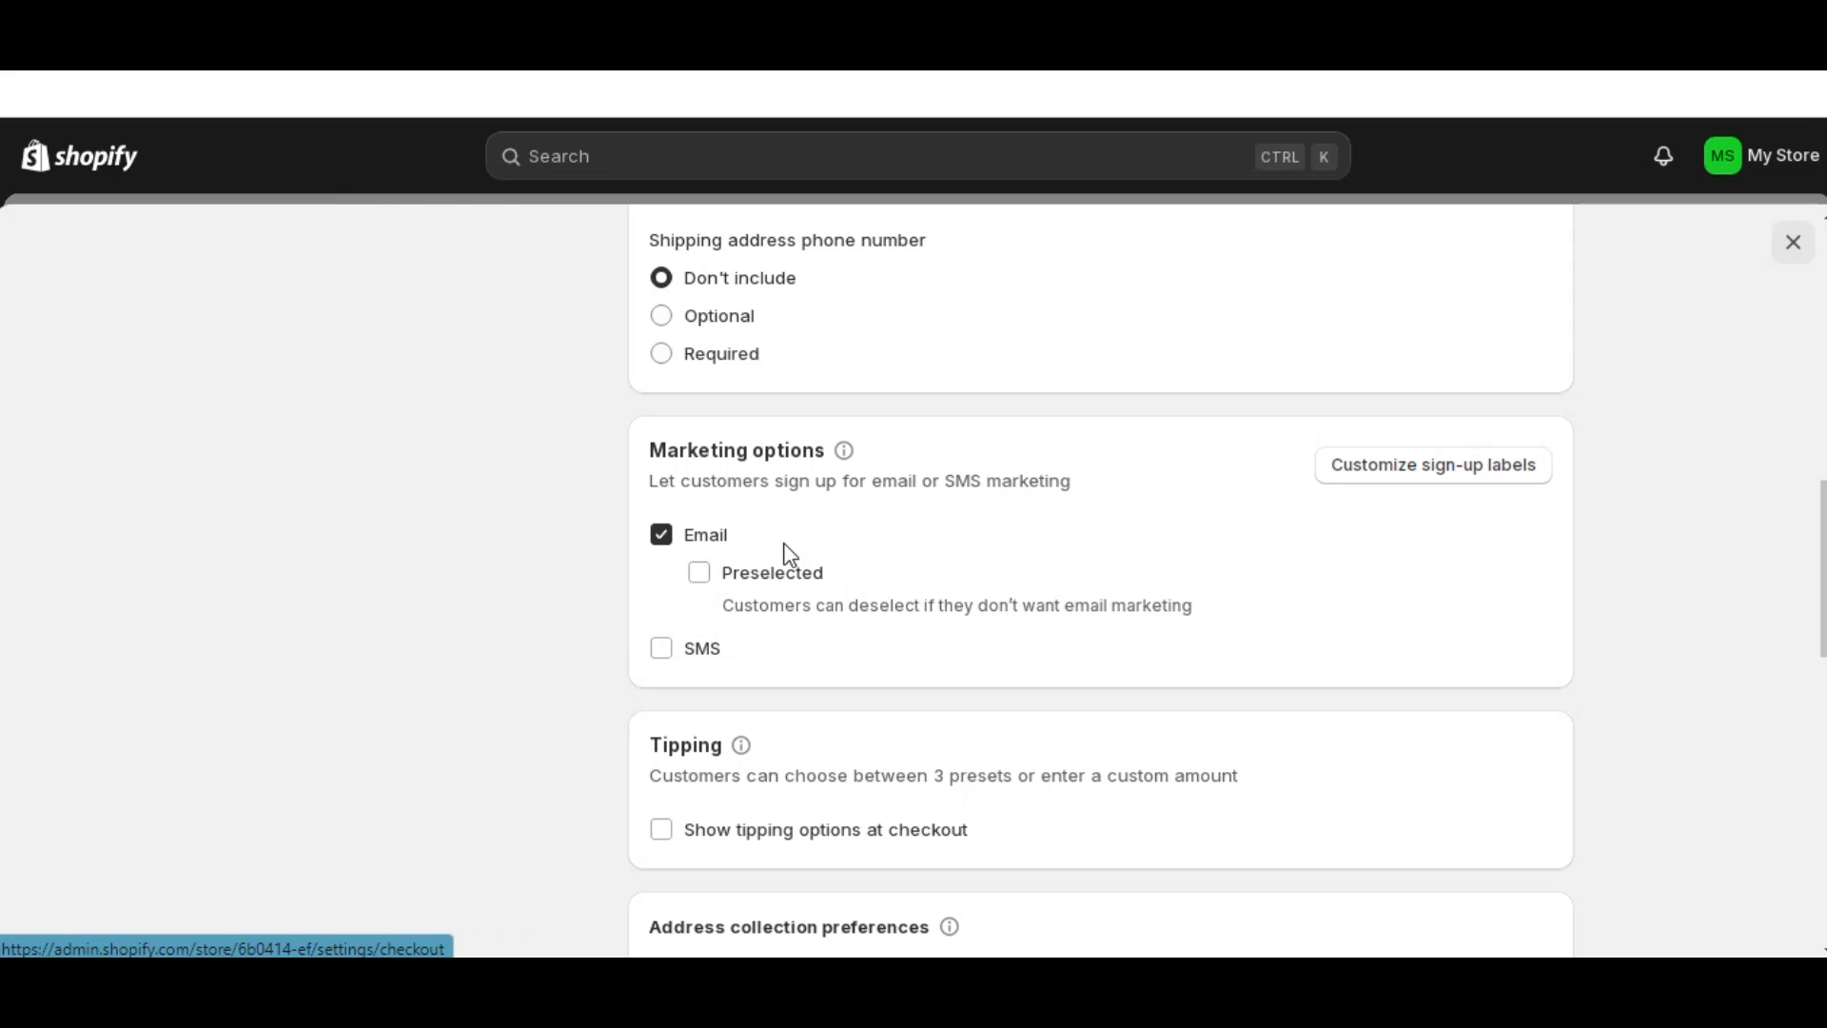
scroll(789, 555, "down", 4)
scroll(786, 555, "down", 3)
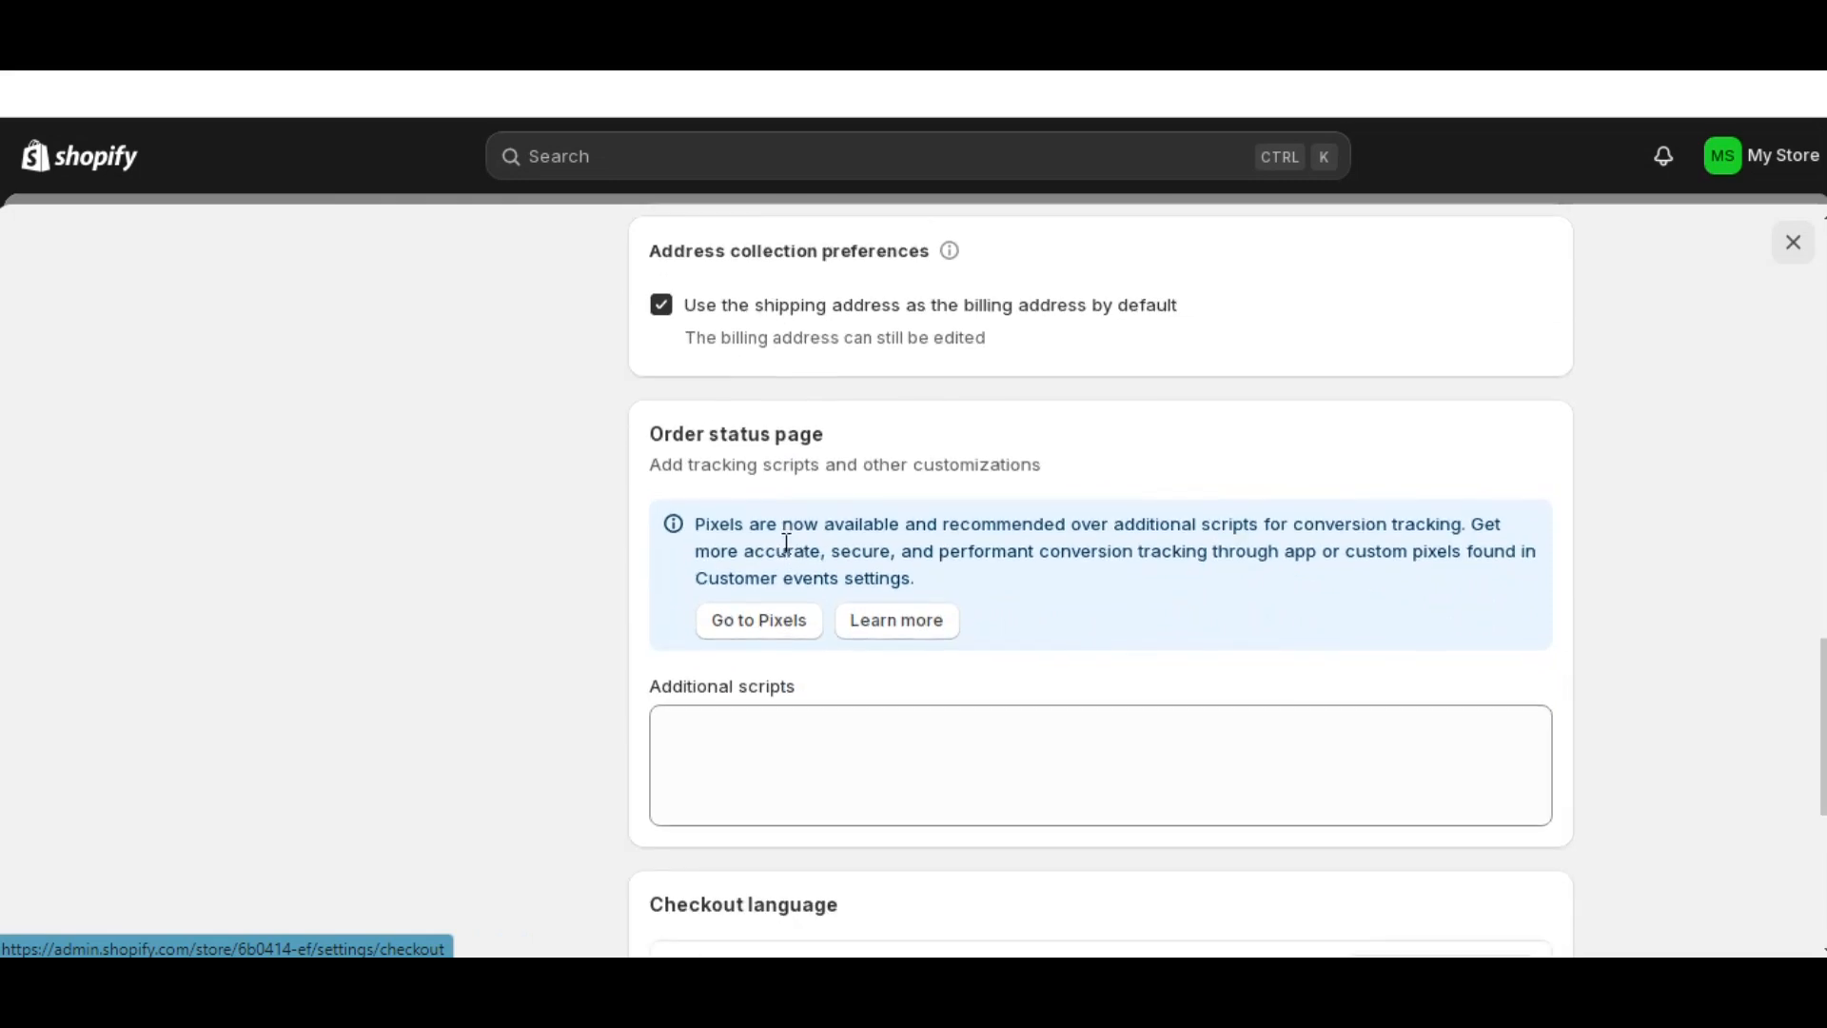
scroll(784, 543, "down", 1)
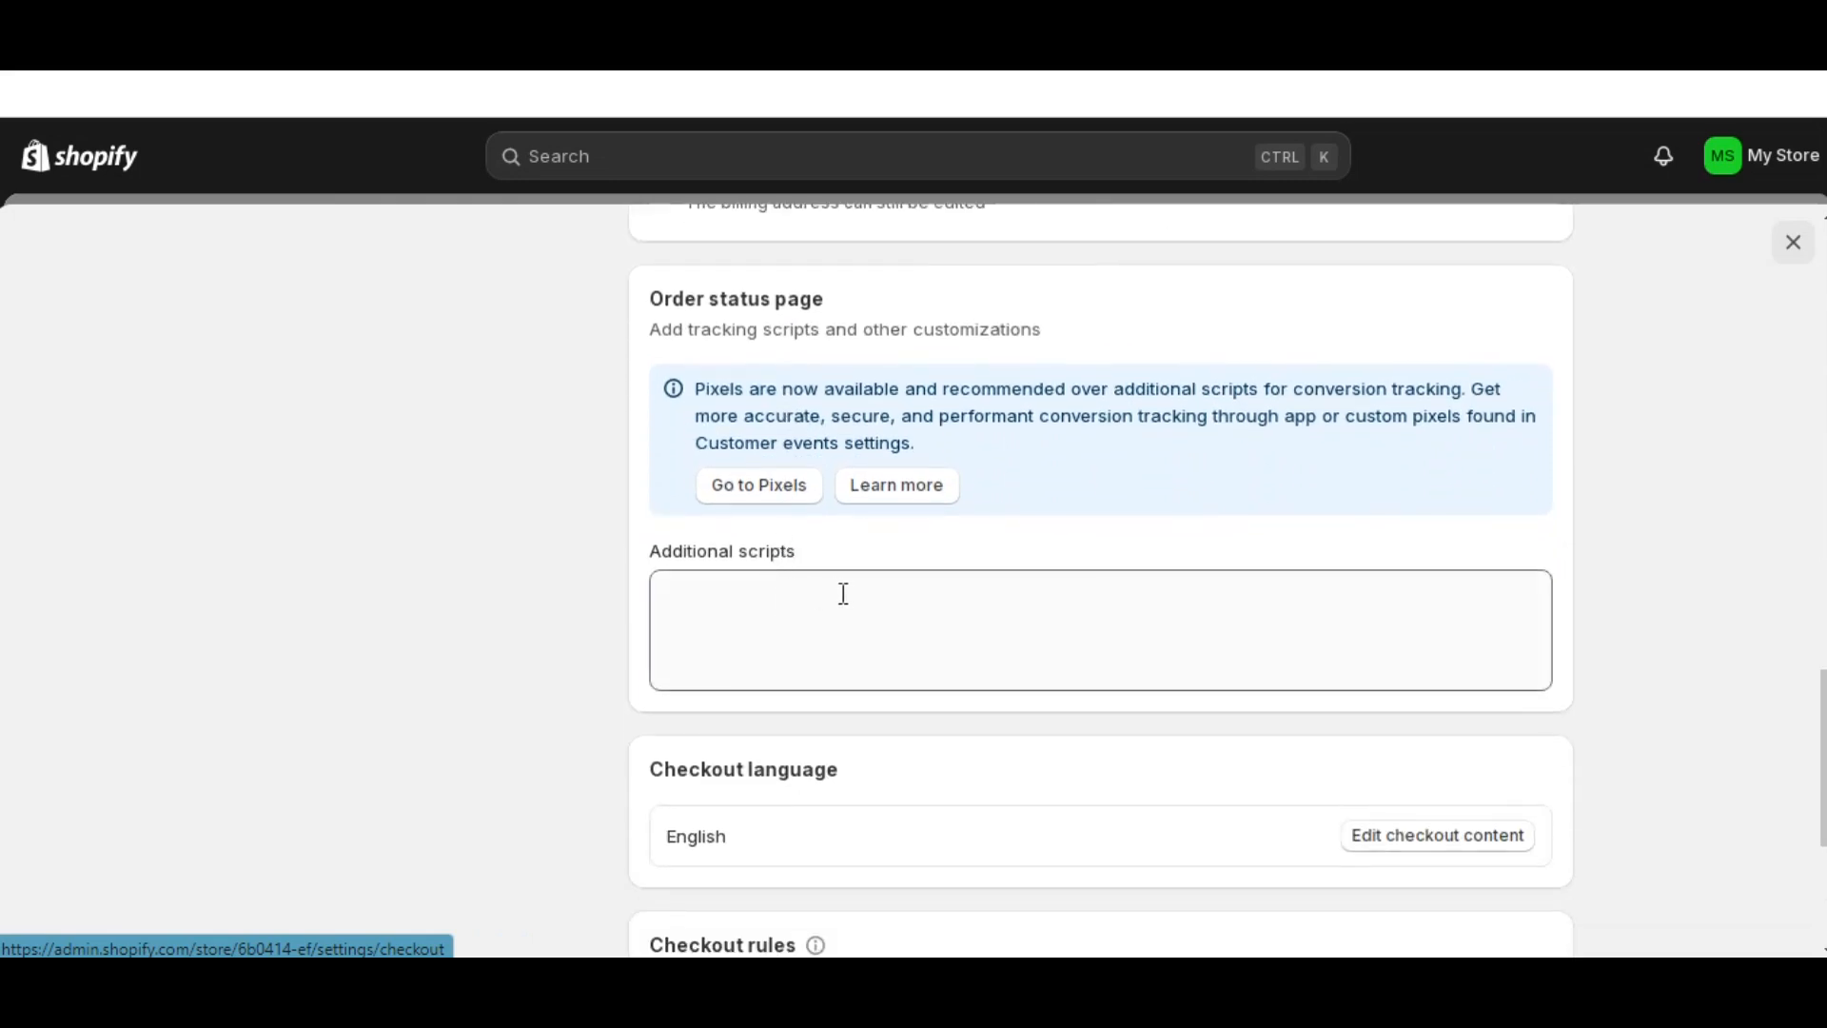
scroll(792, 614, "down", 4)
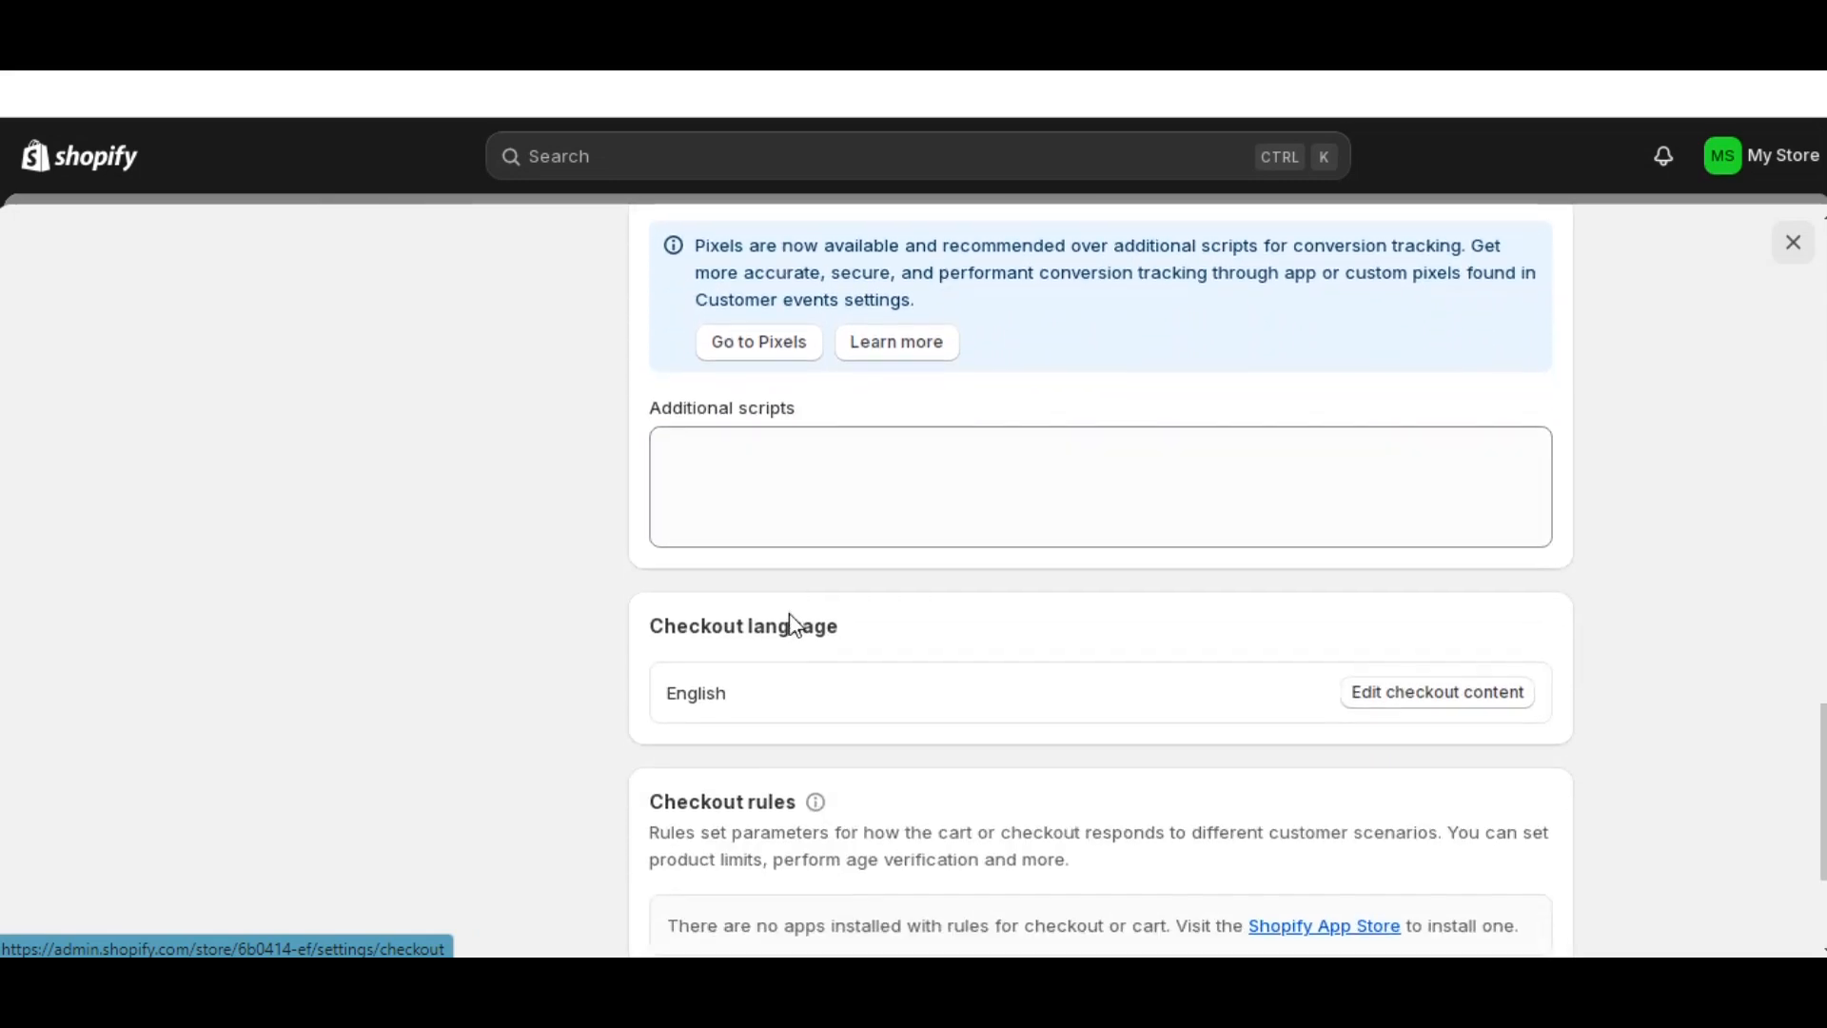
scroll(792, 614, "up", 12)
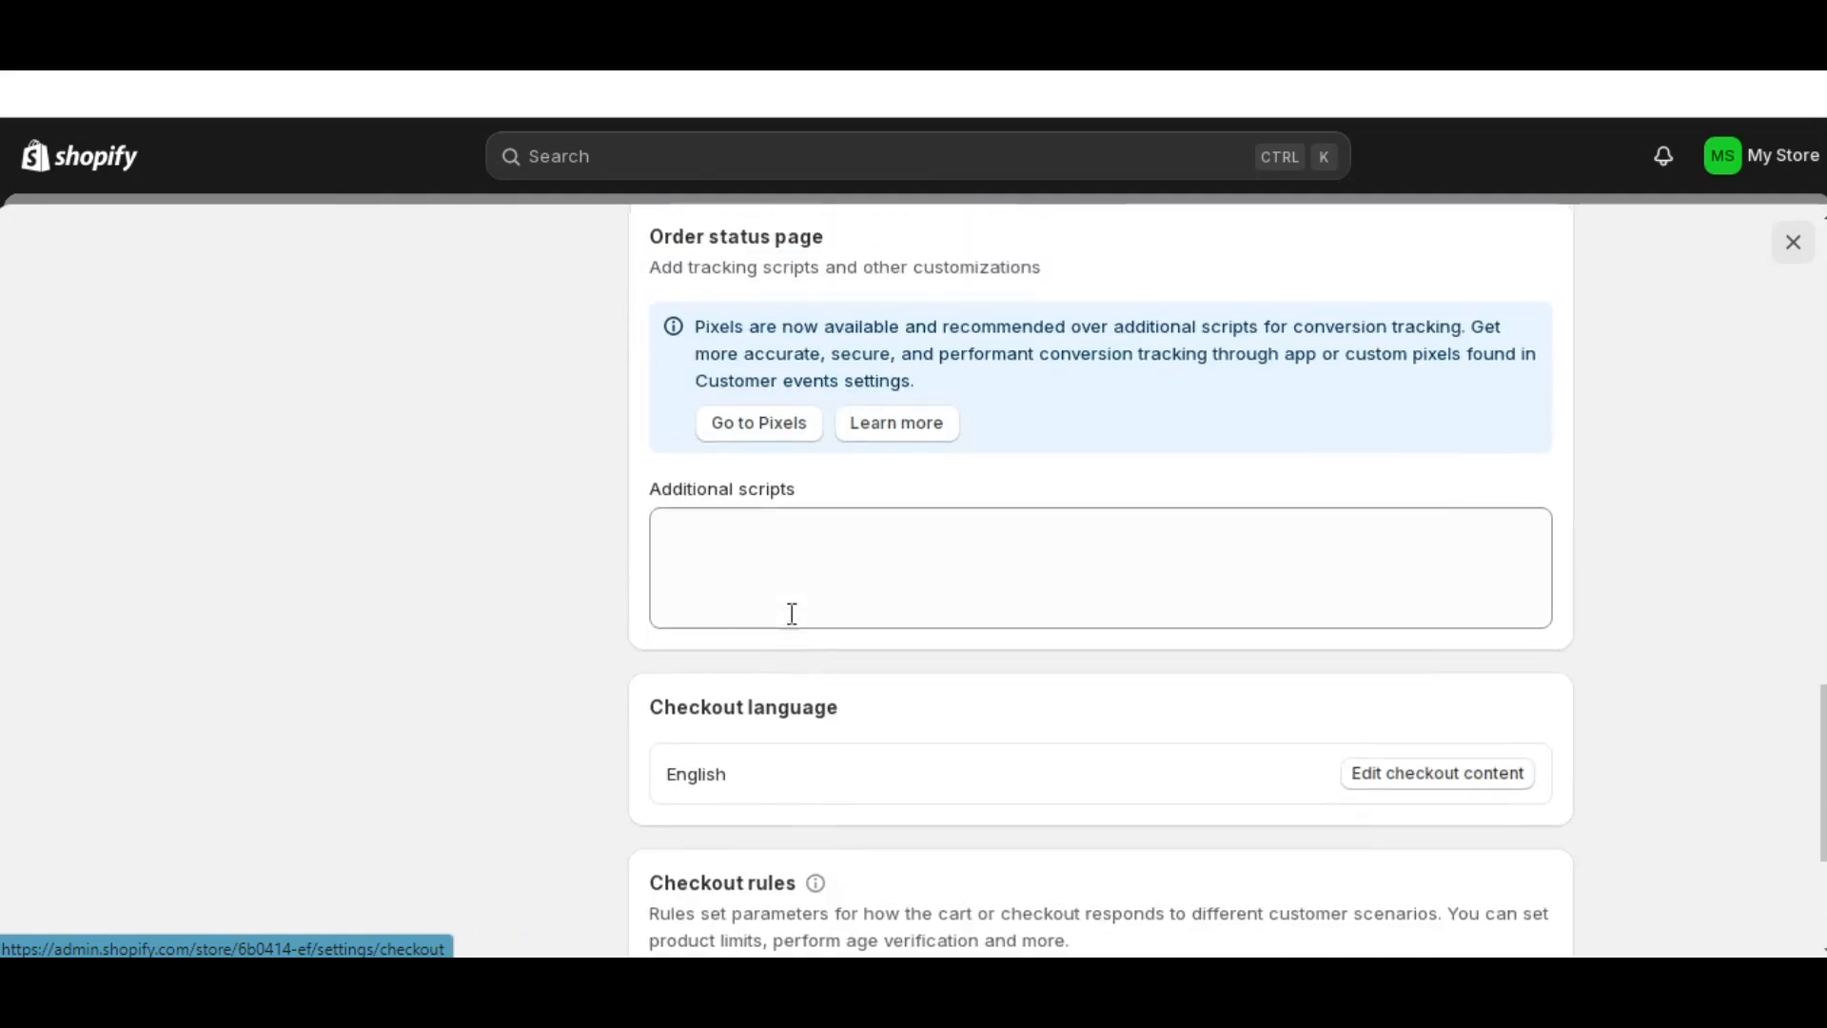
scroll(791, 614, "up", 11)
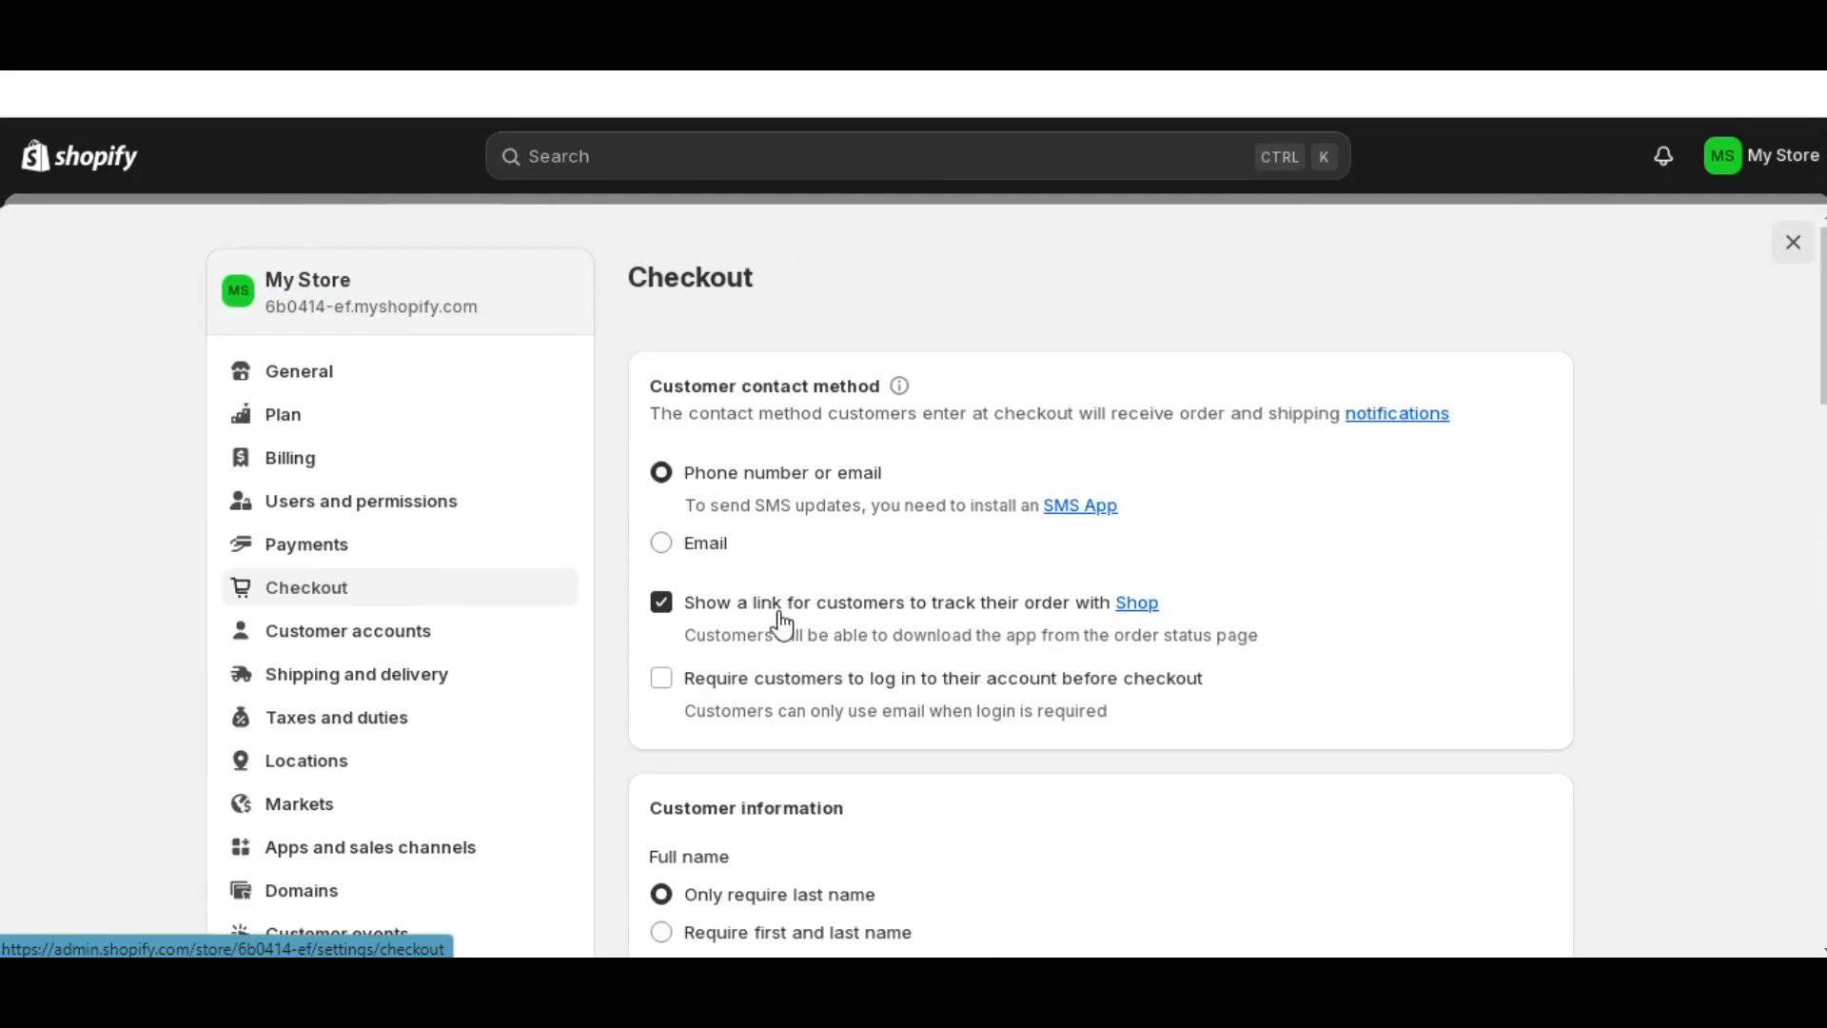
- Open the customer accounts settings, check the storefront's account login link, and review the login link and new customer account options
left_click(440, 630)
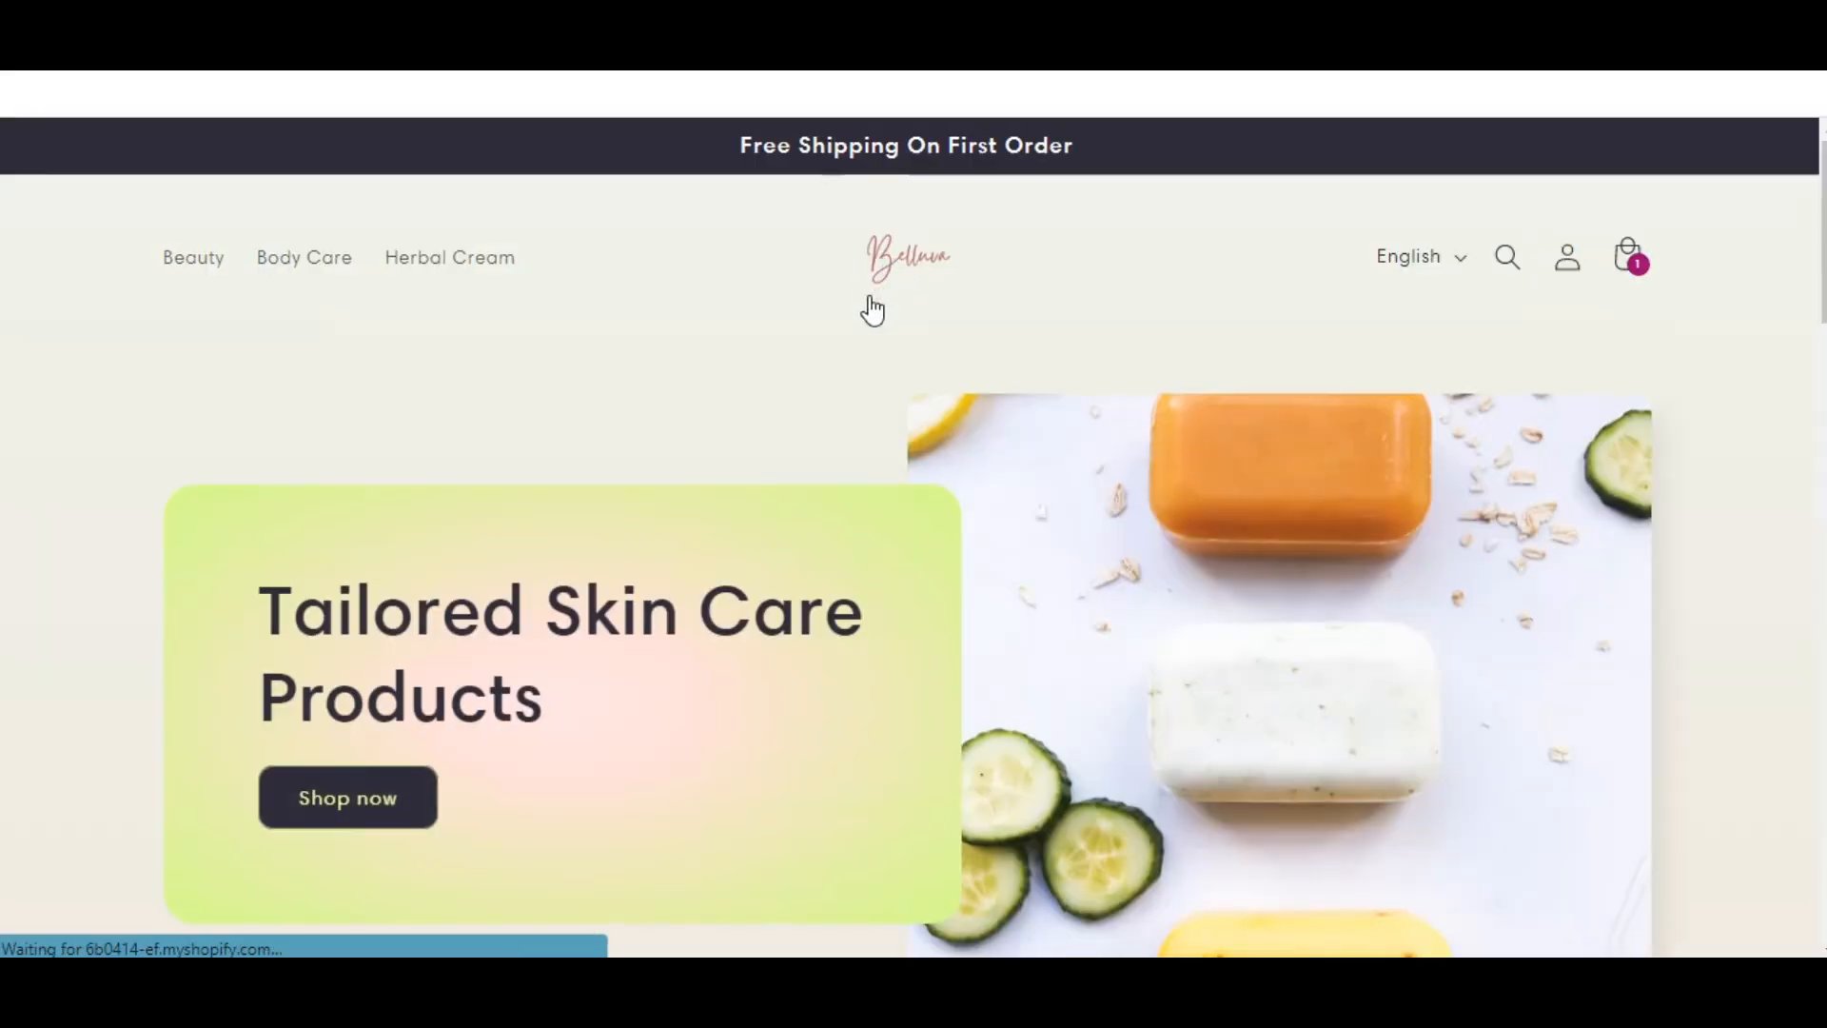
left_click(1570, 274)
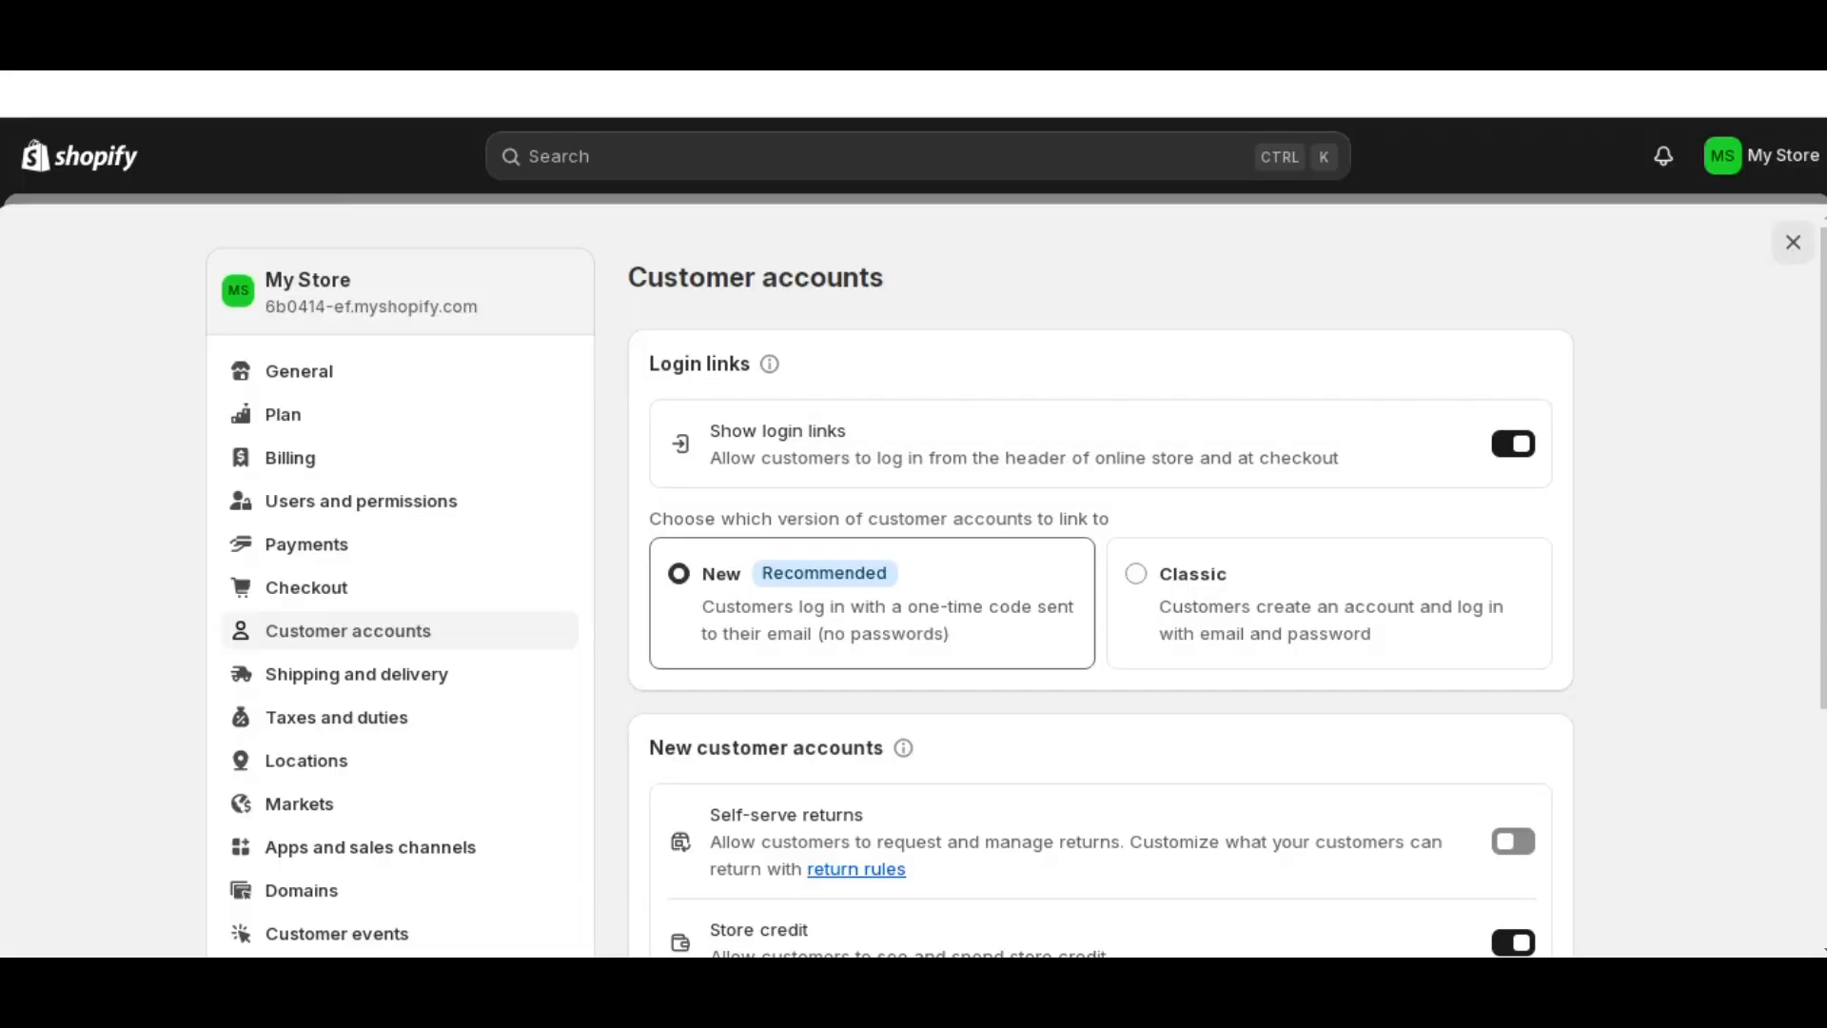
scroll(1011, 667, "down", 1)
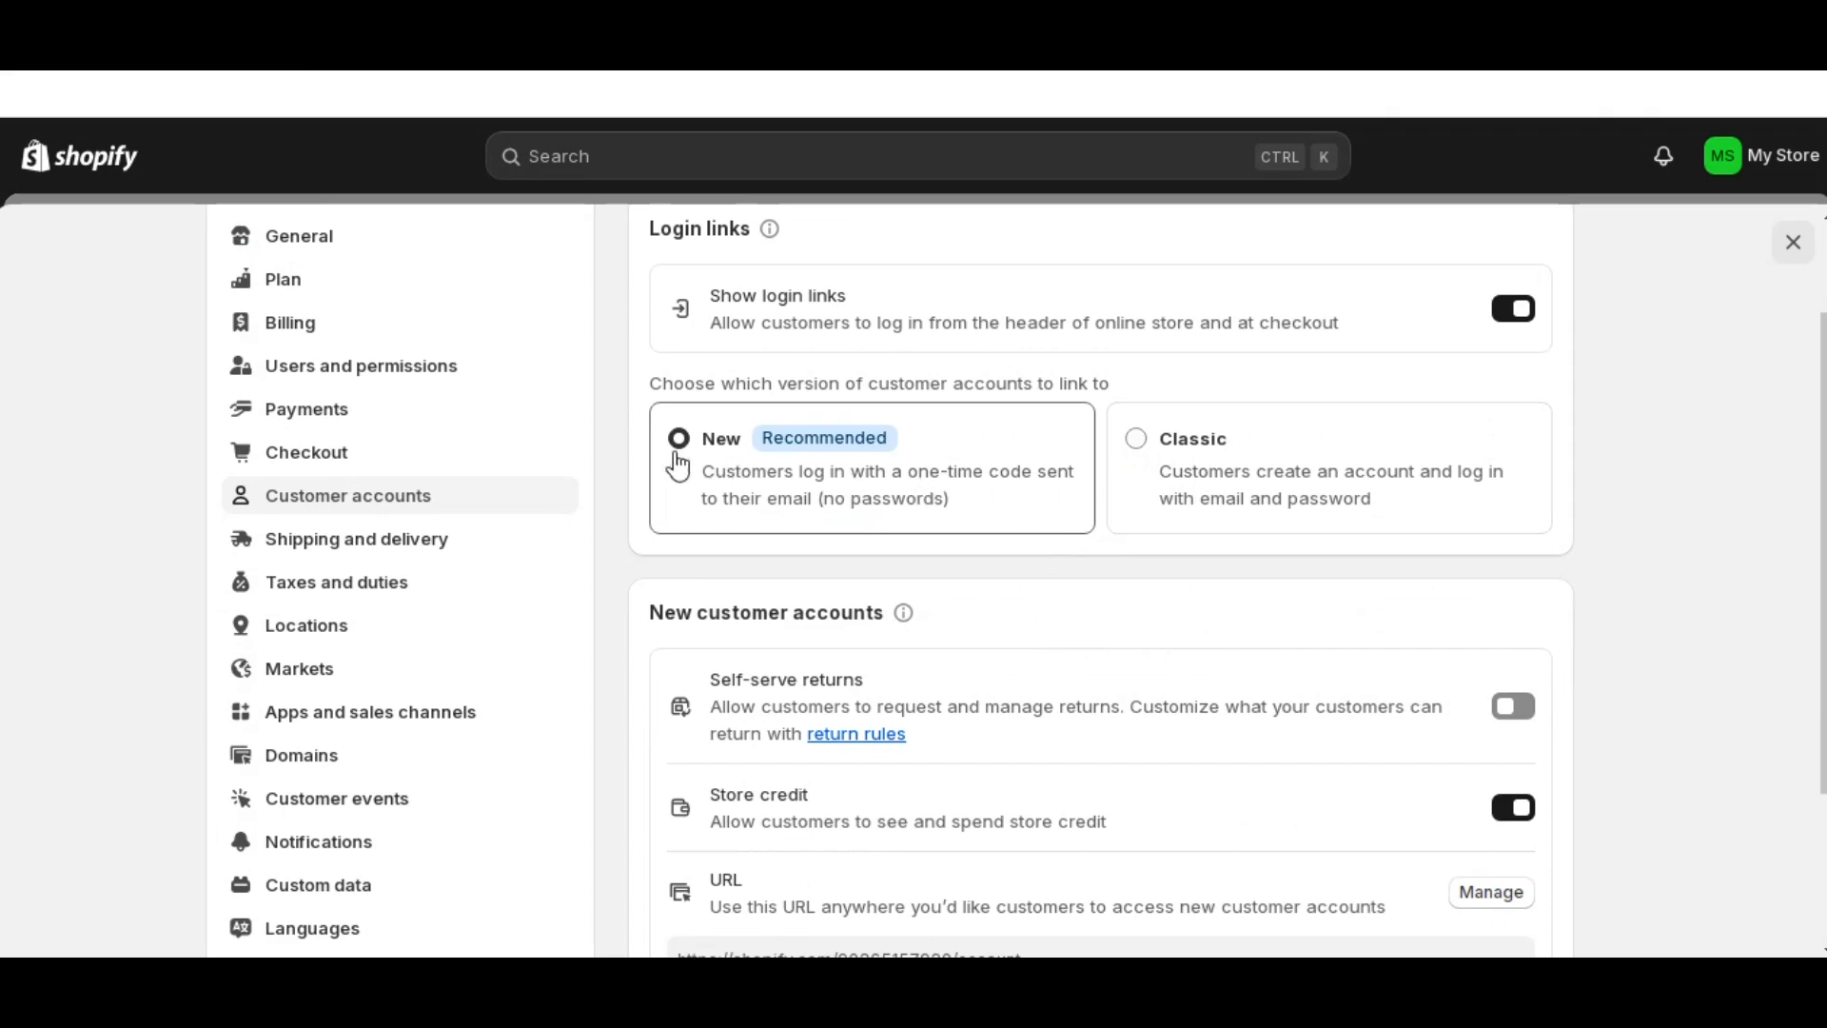
scroll(738, 543, "down", 2)
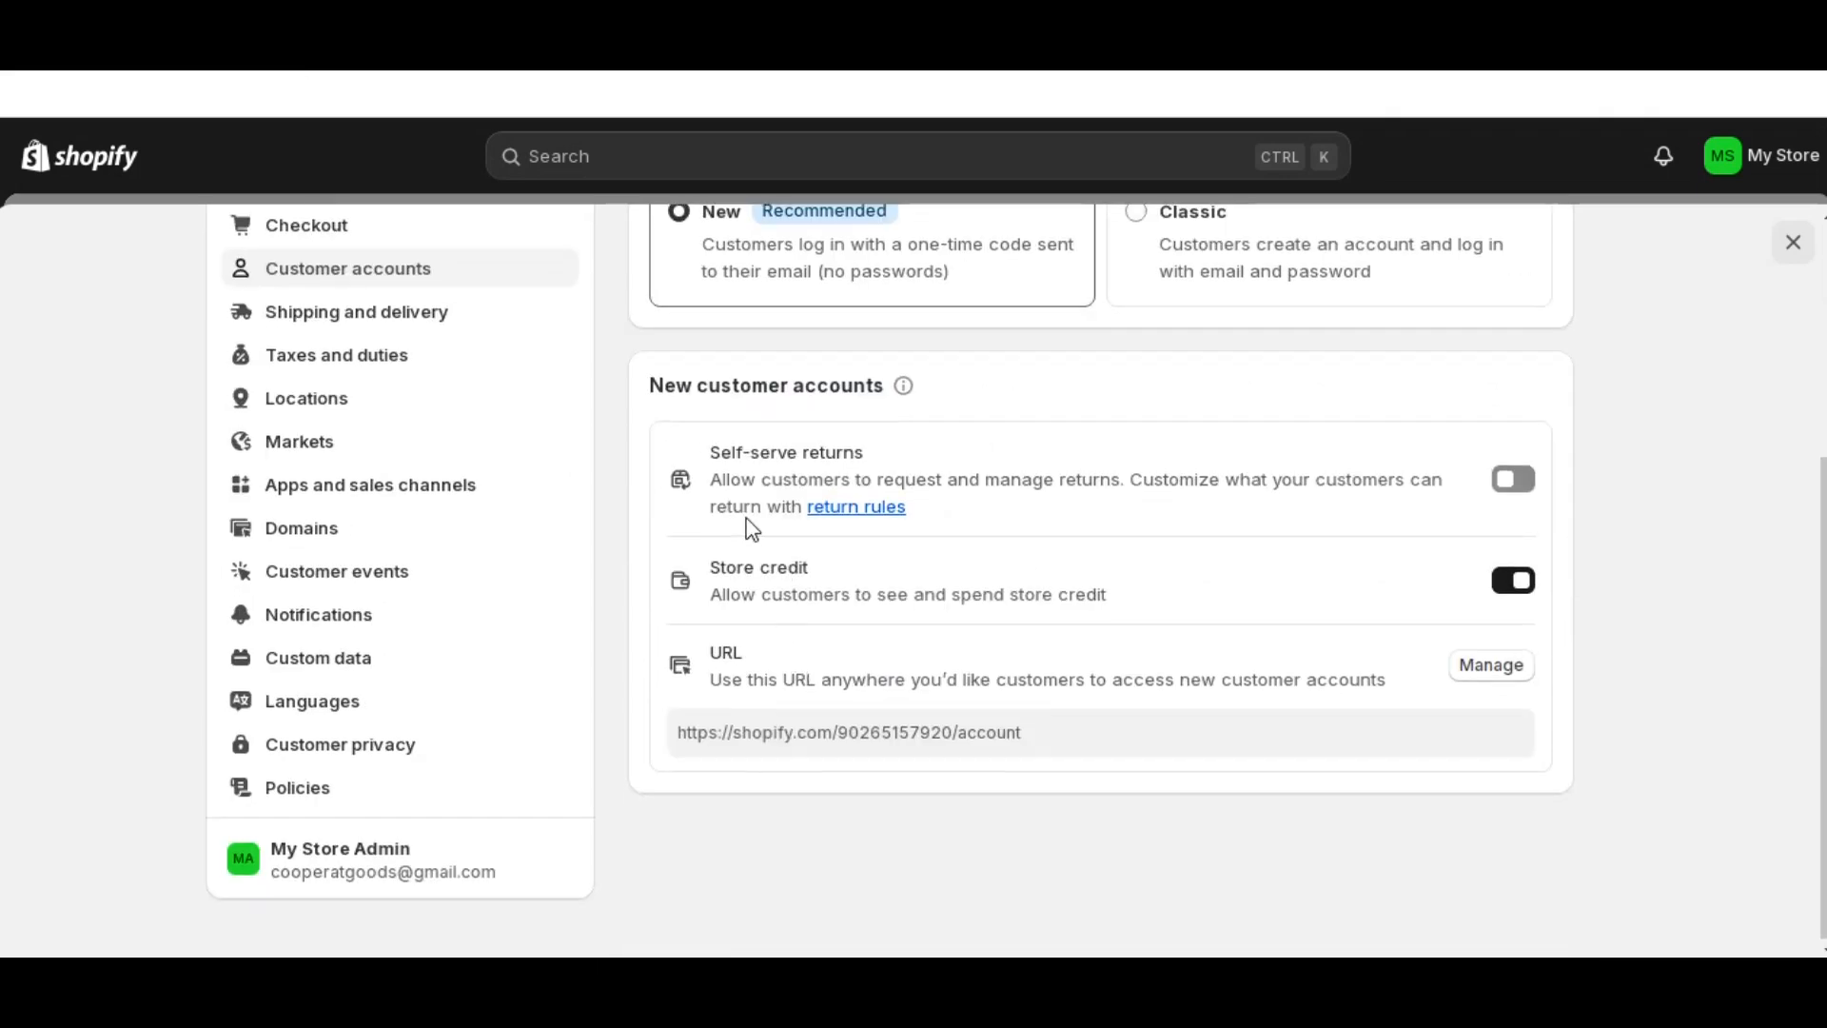
scroll(753, 552, "up", 3)
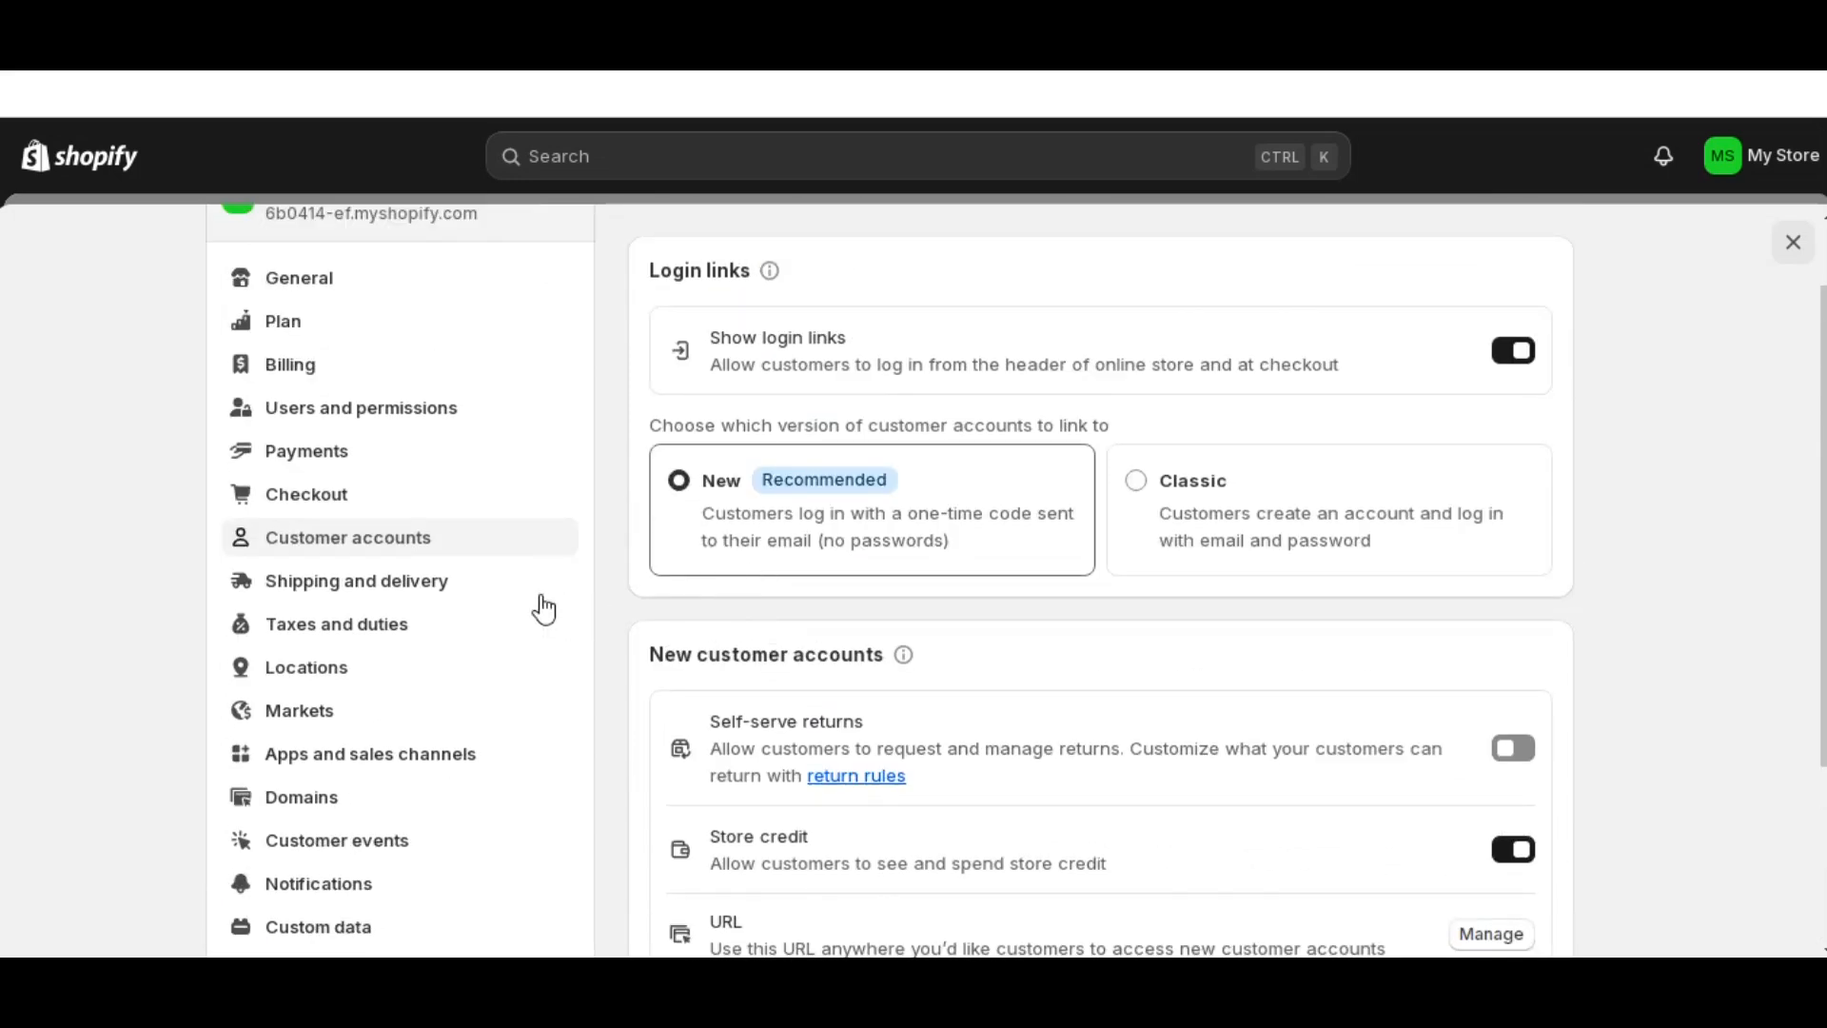
- Go to the shipping and delivery settings and open the General shipping profile that covers all products
left_click(410, 595)
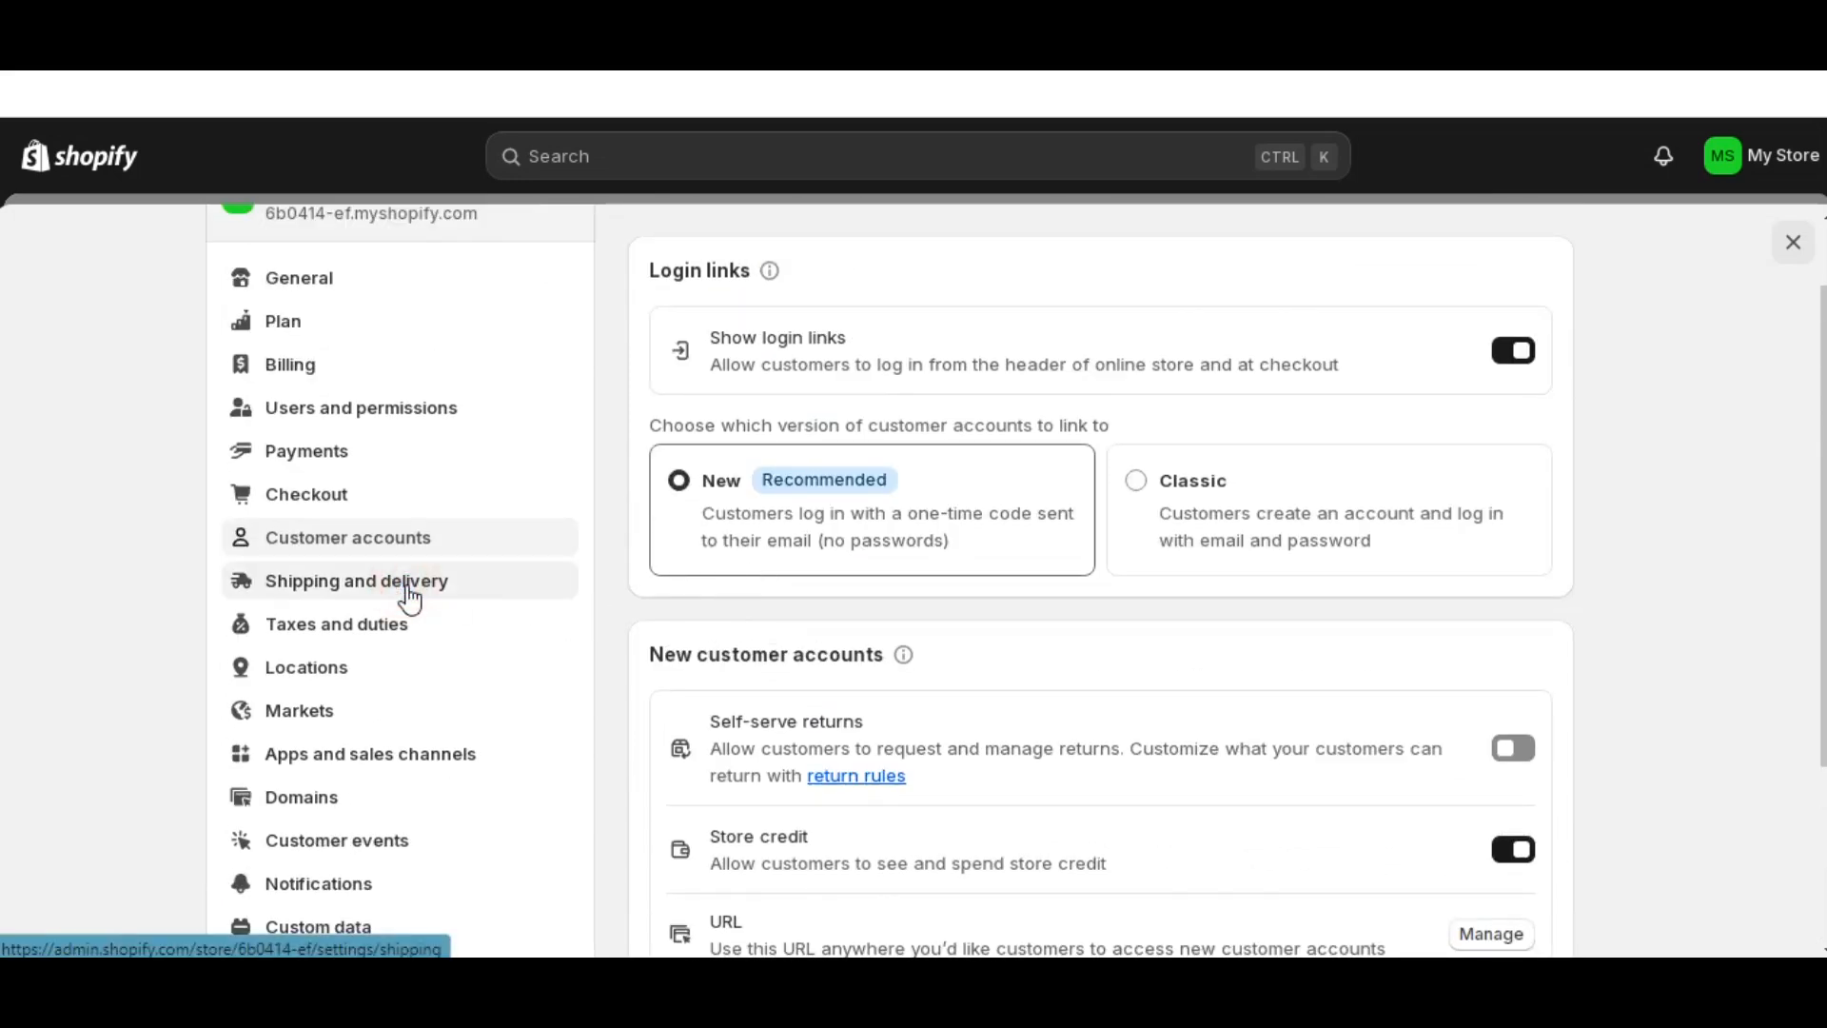
left_click(411, 600)
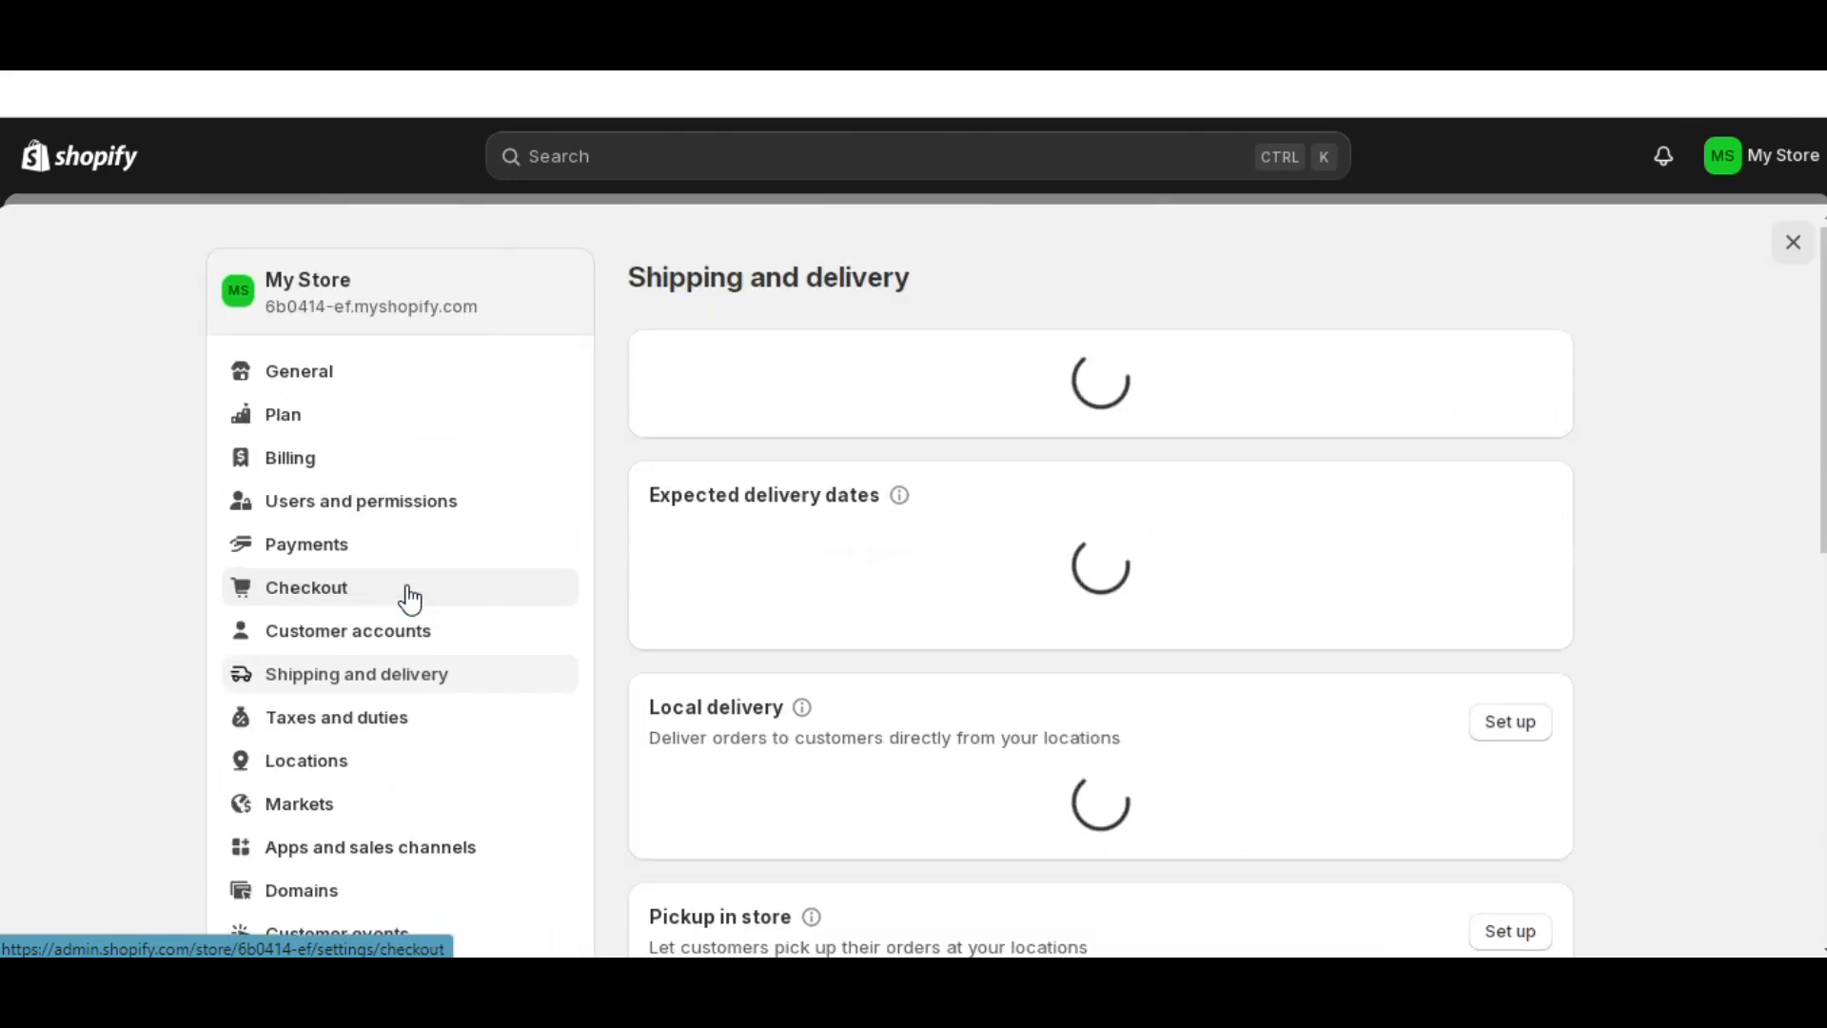
left_click(905, 571)
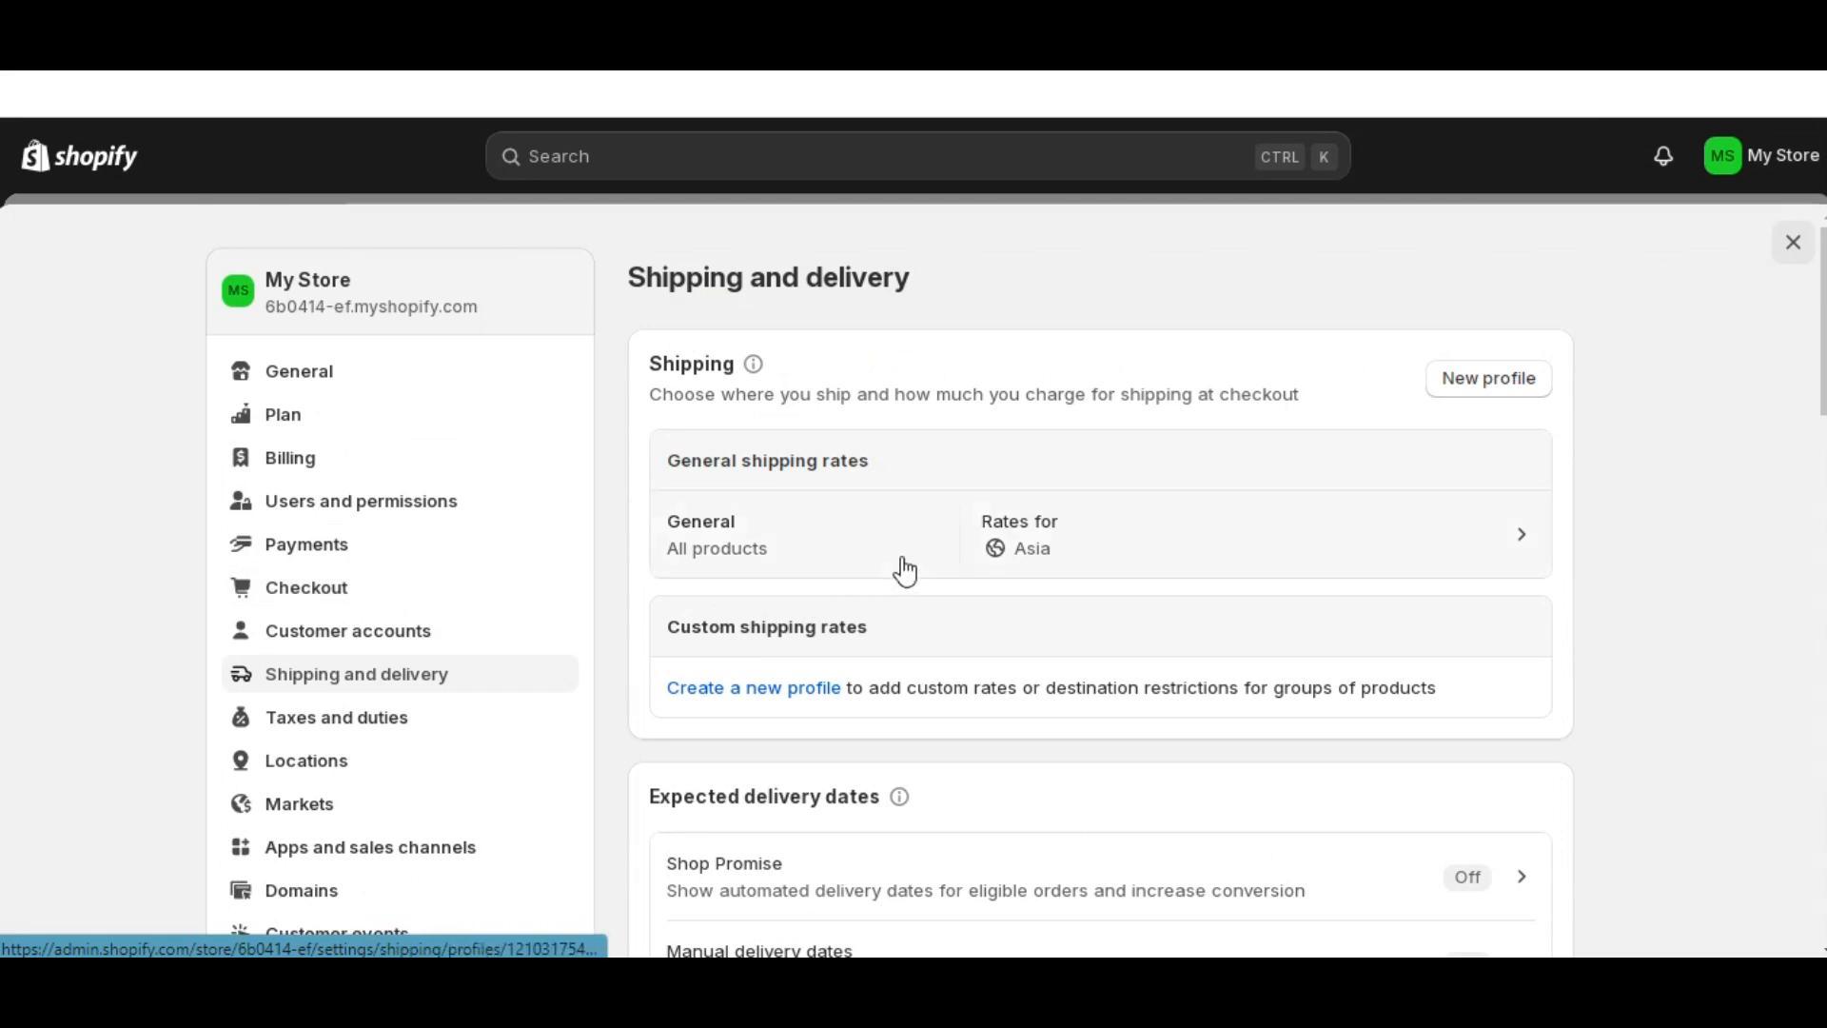
scroll(904, 556, "down", 1)
scroll(904, 557, "up", 1)
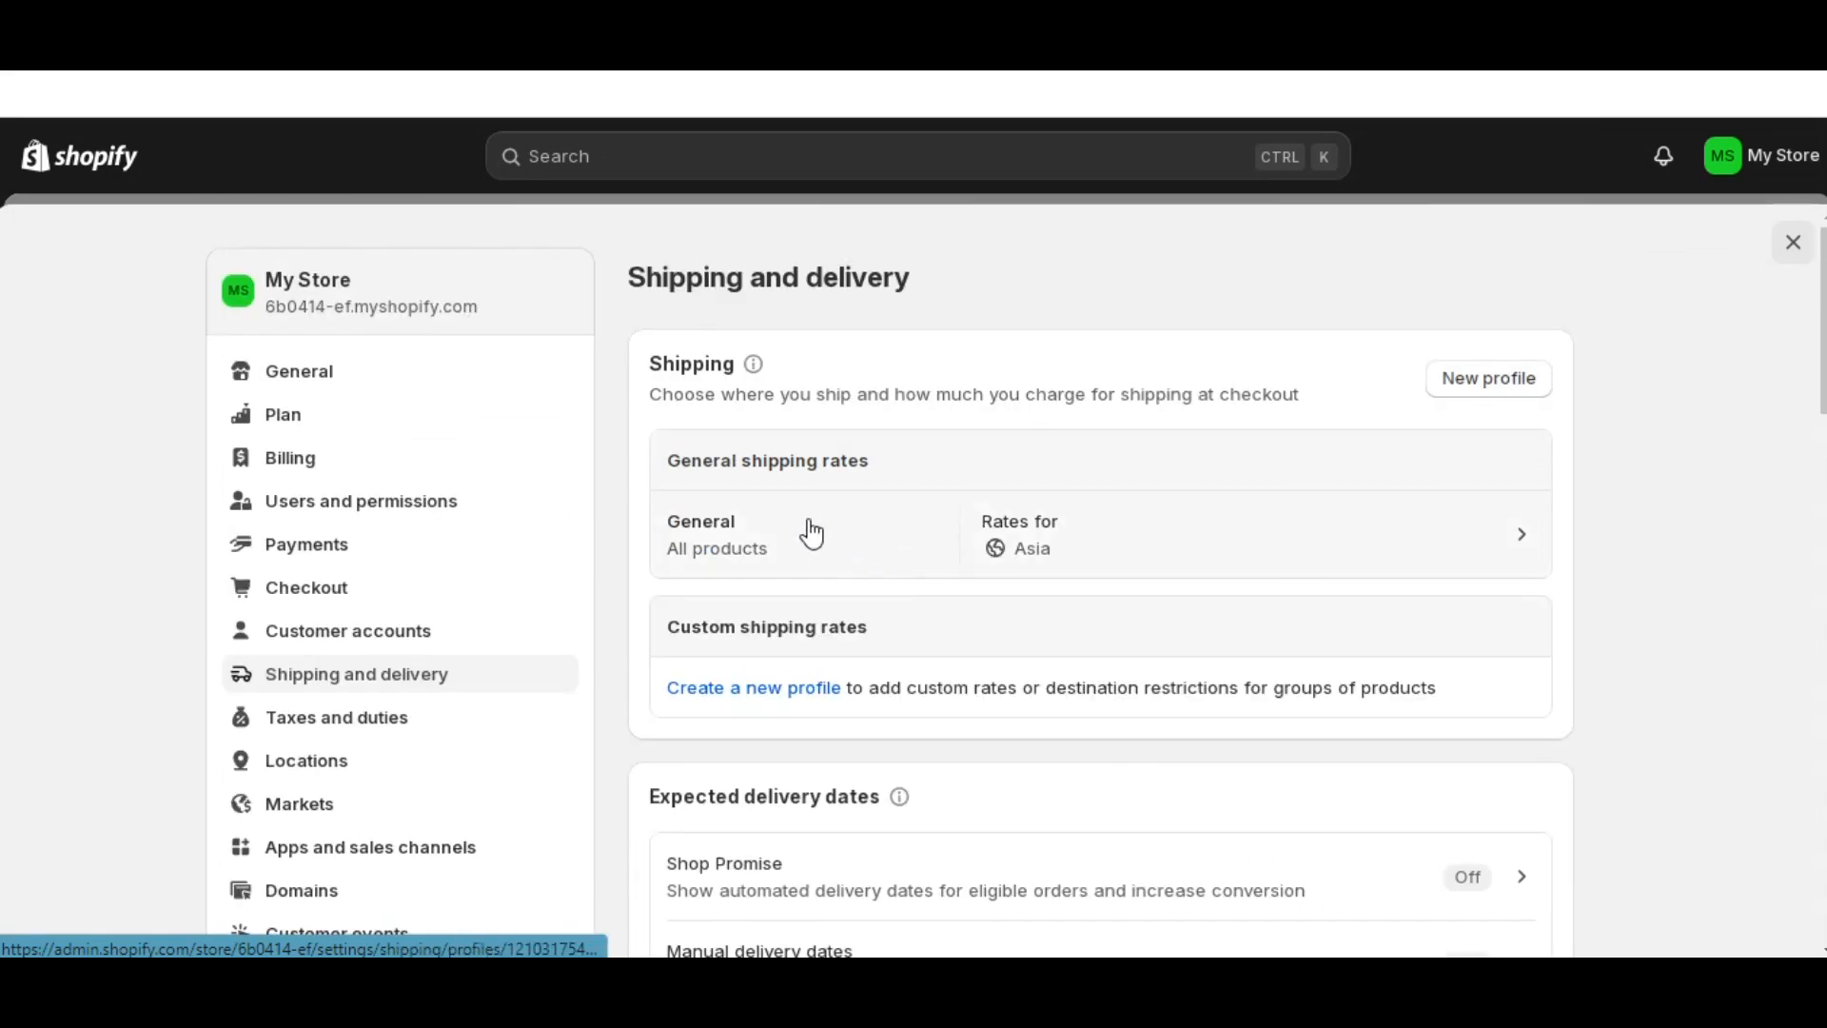
right_click(868, 529)
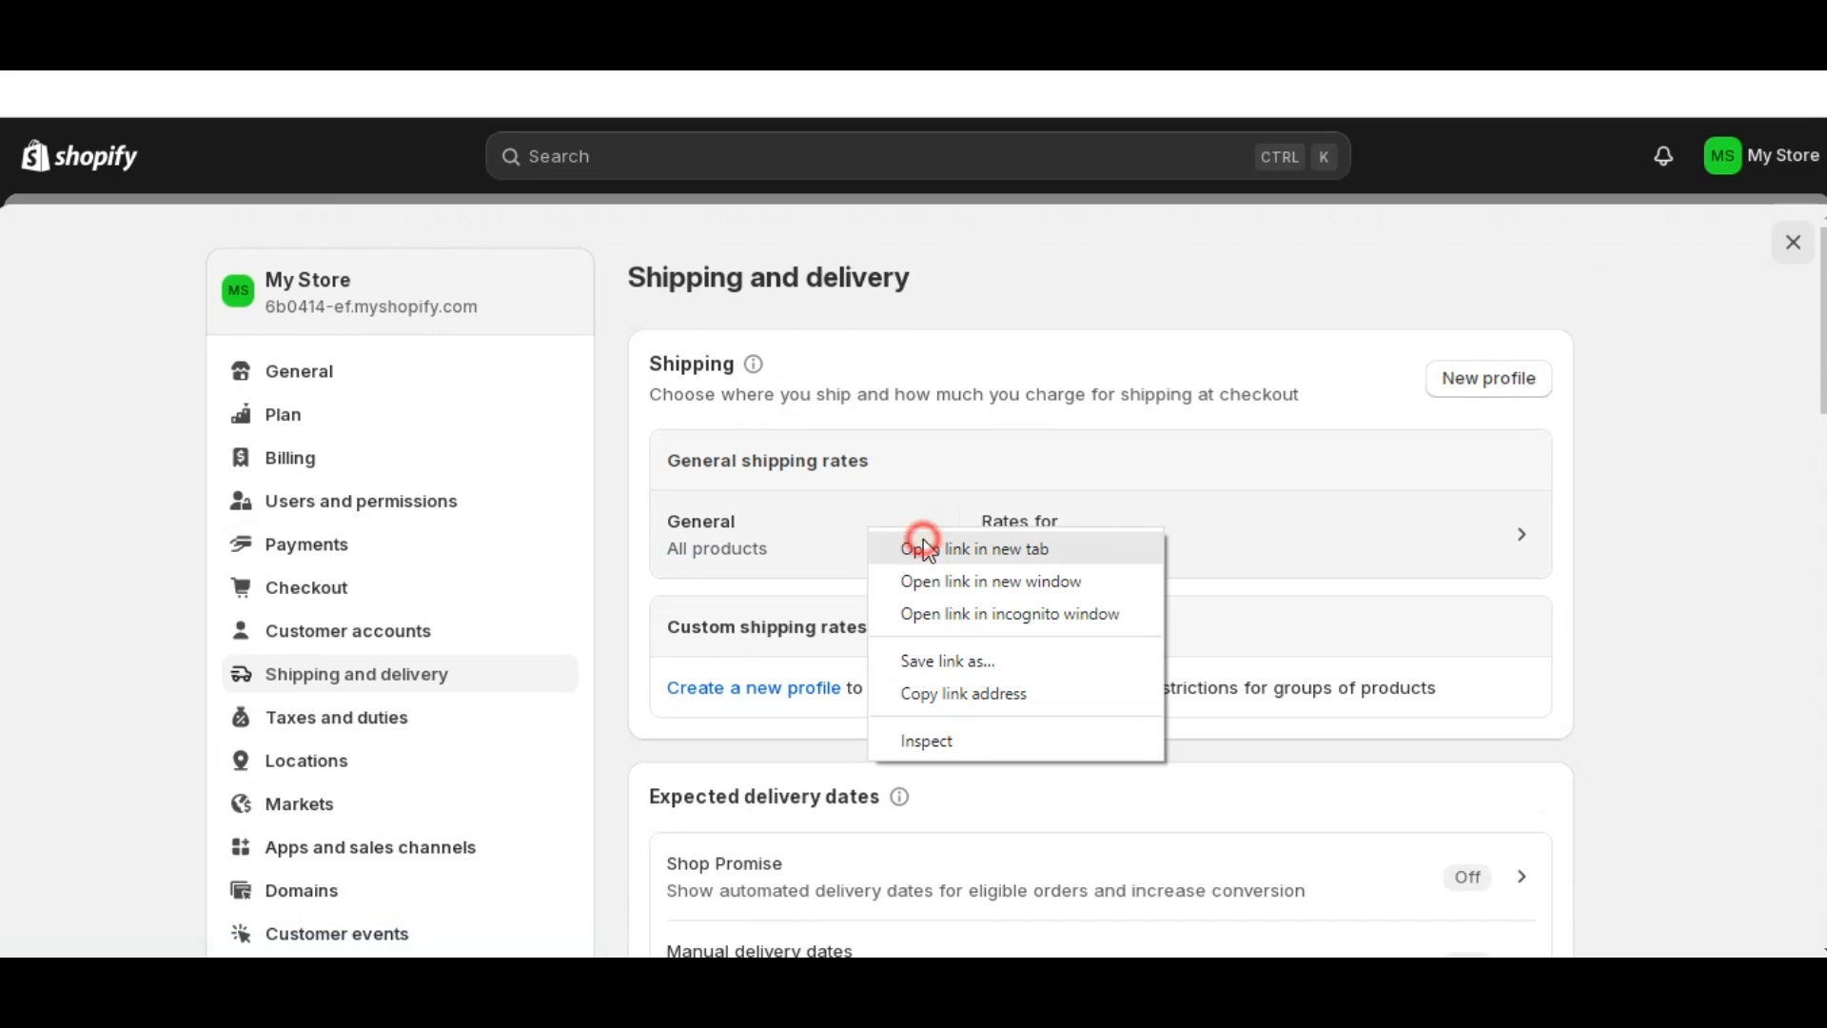
left_click(928, 550)
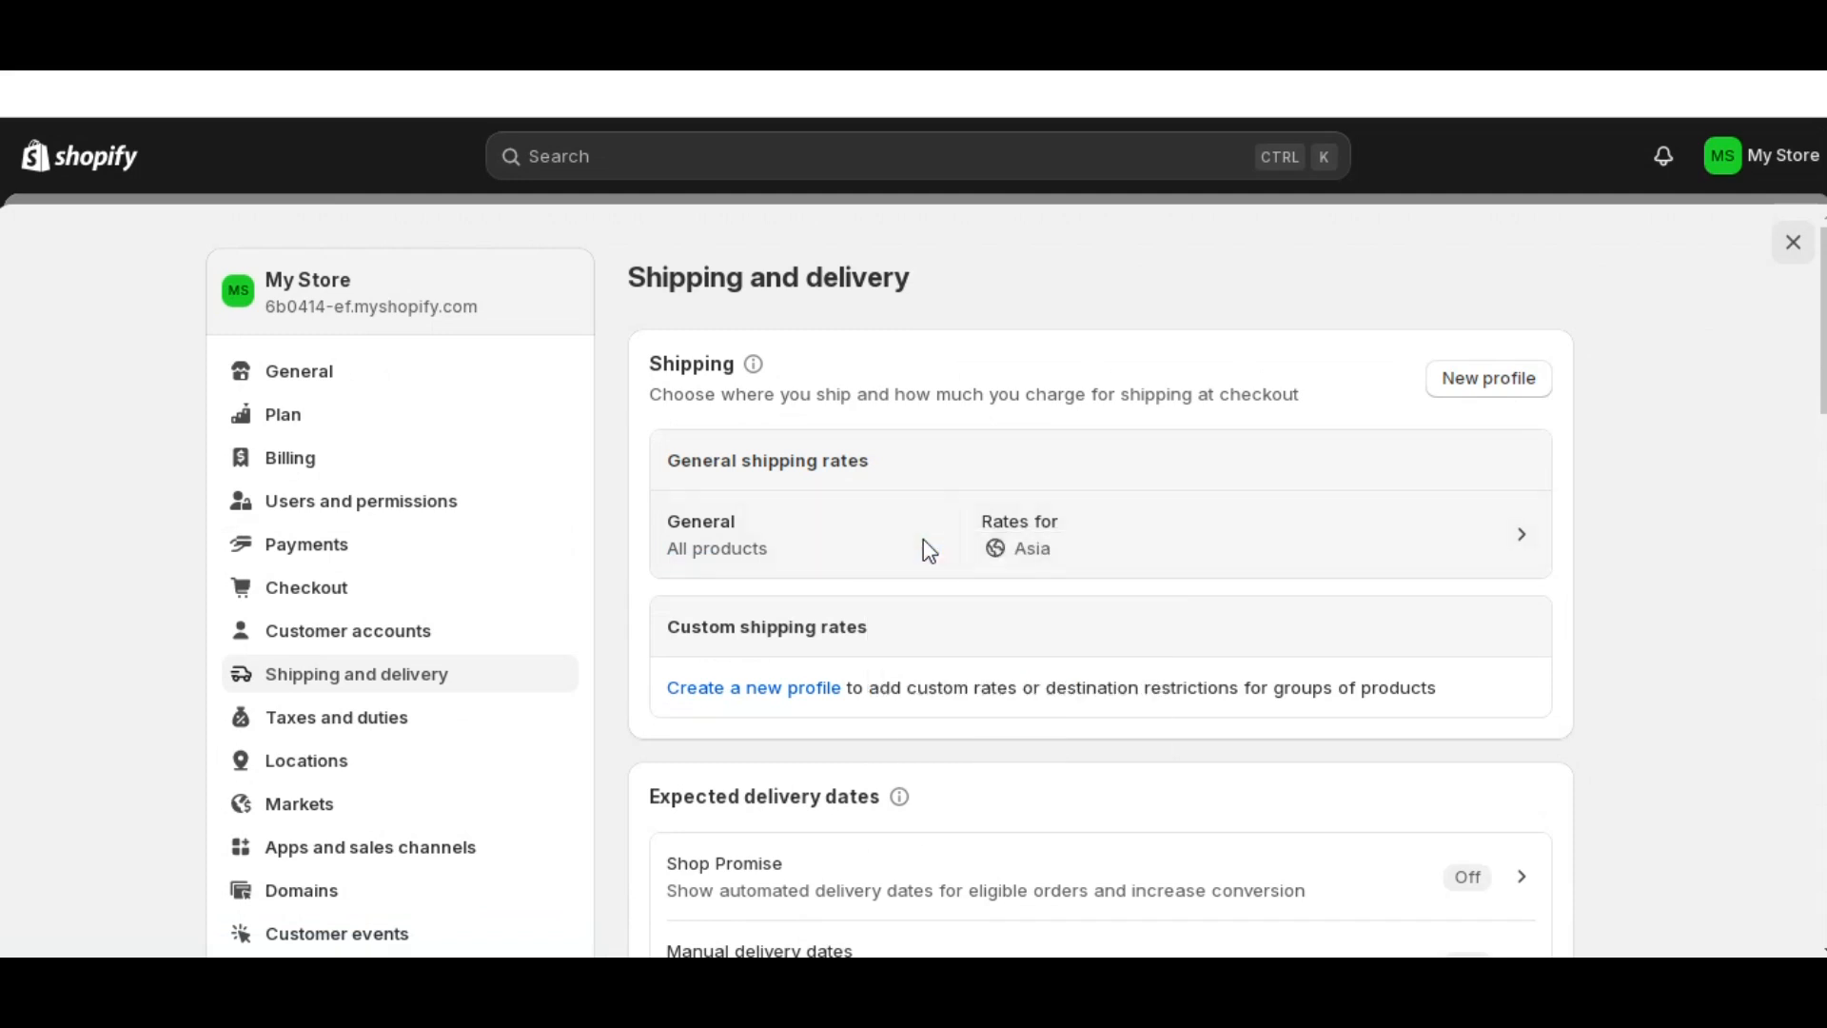
left_click(924, 540)
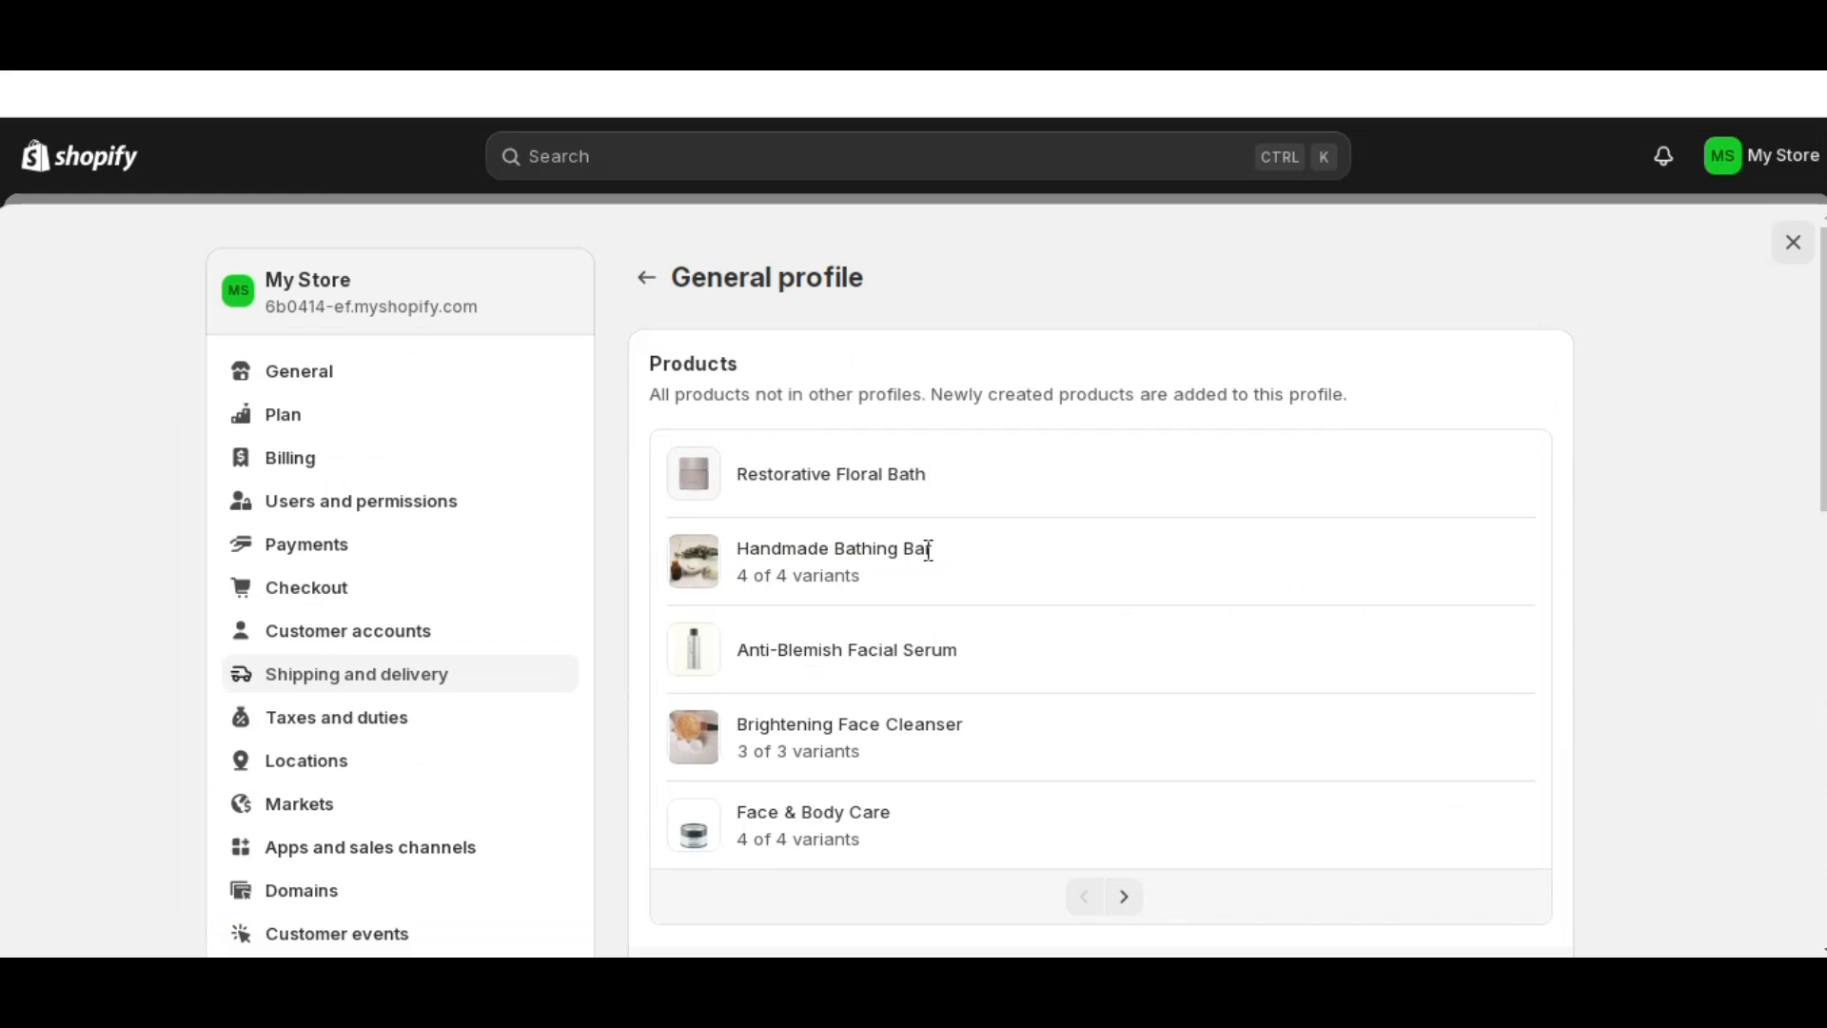
- Examine the General profile's products, fulfillment location, shipping zones and rates, and return to the shipping and delivery settings
scroll(924, 547, "down", 1)
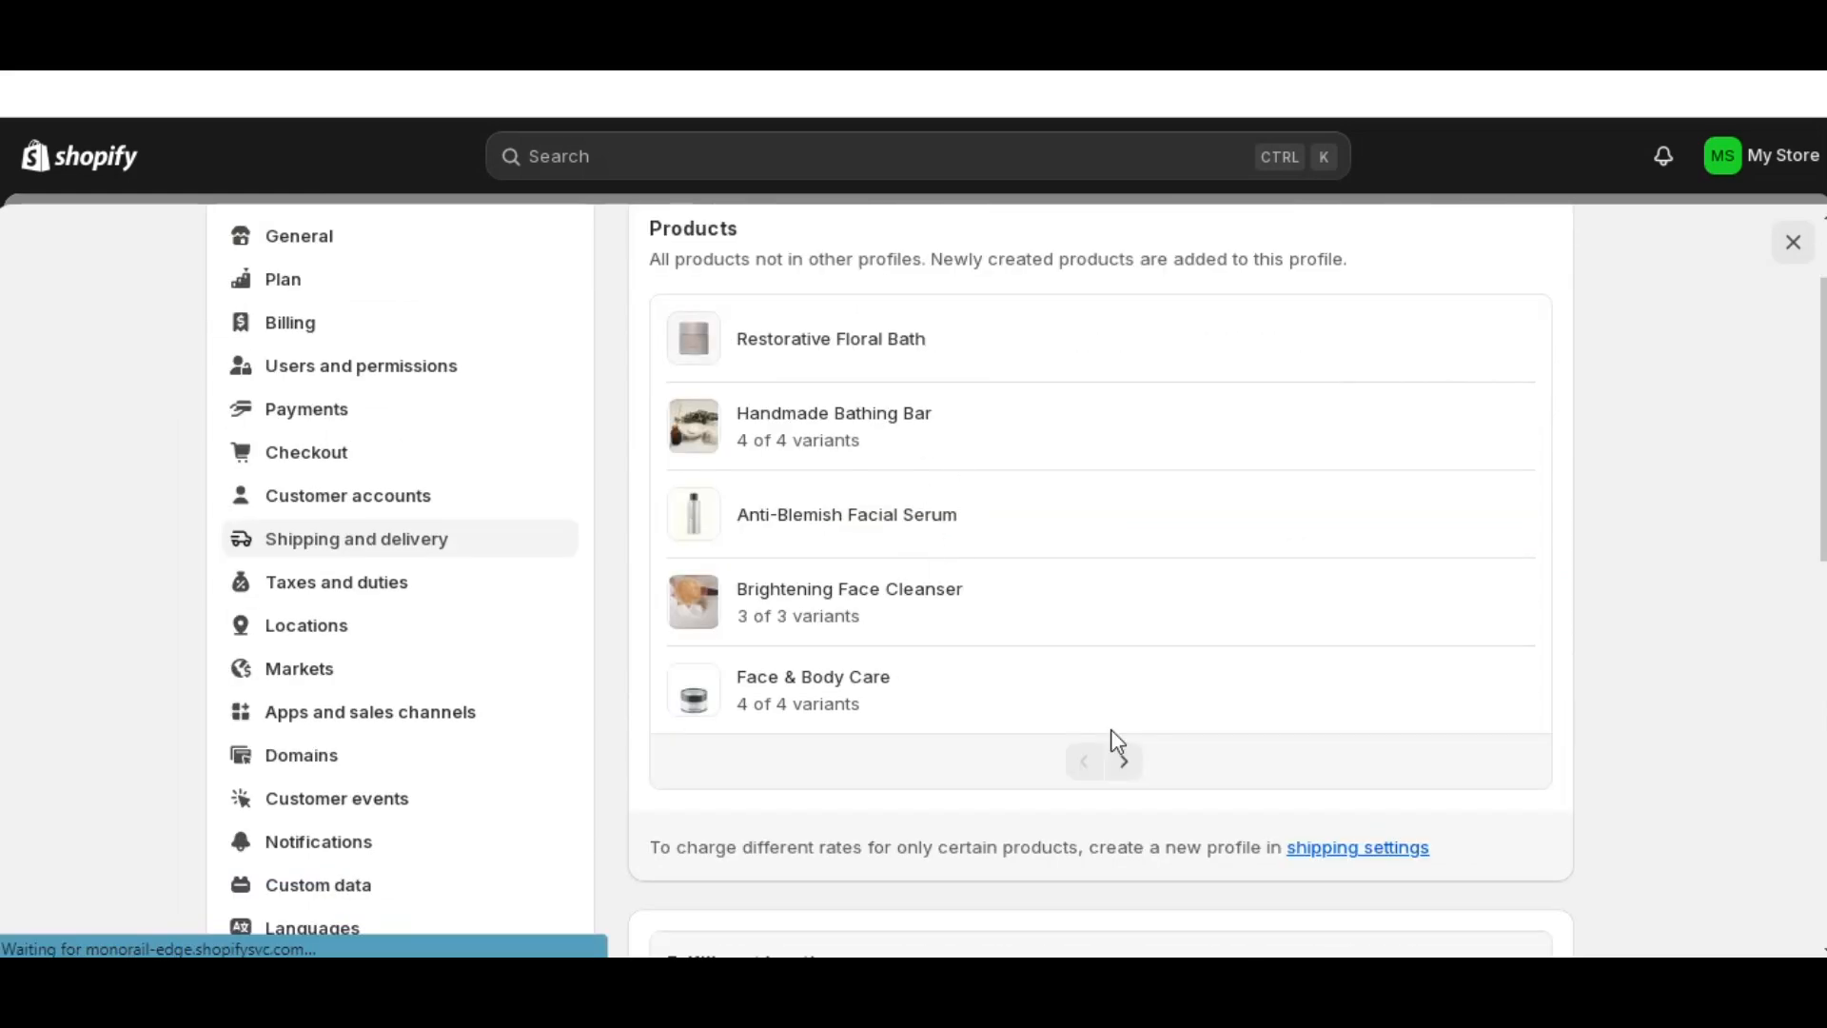
left_click(1124, 761)
scroll(1123, 751, "down", 3)
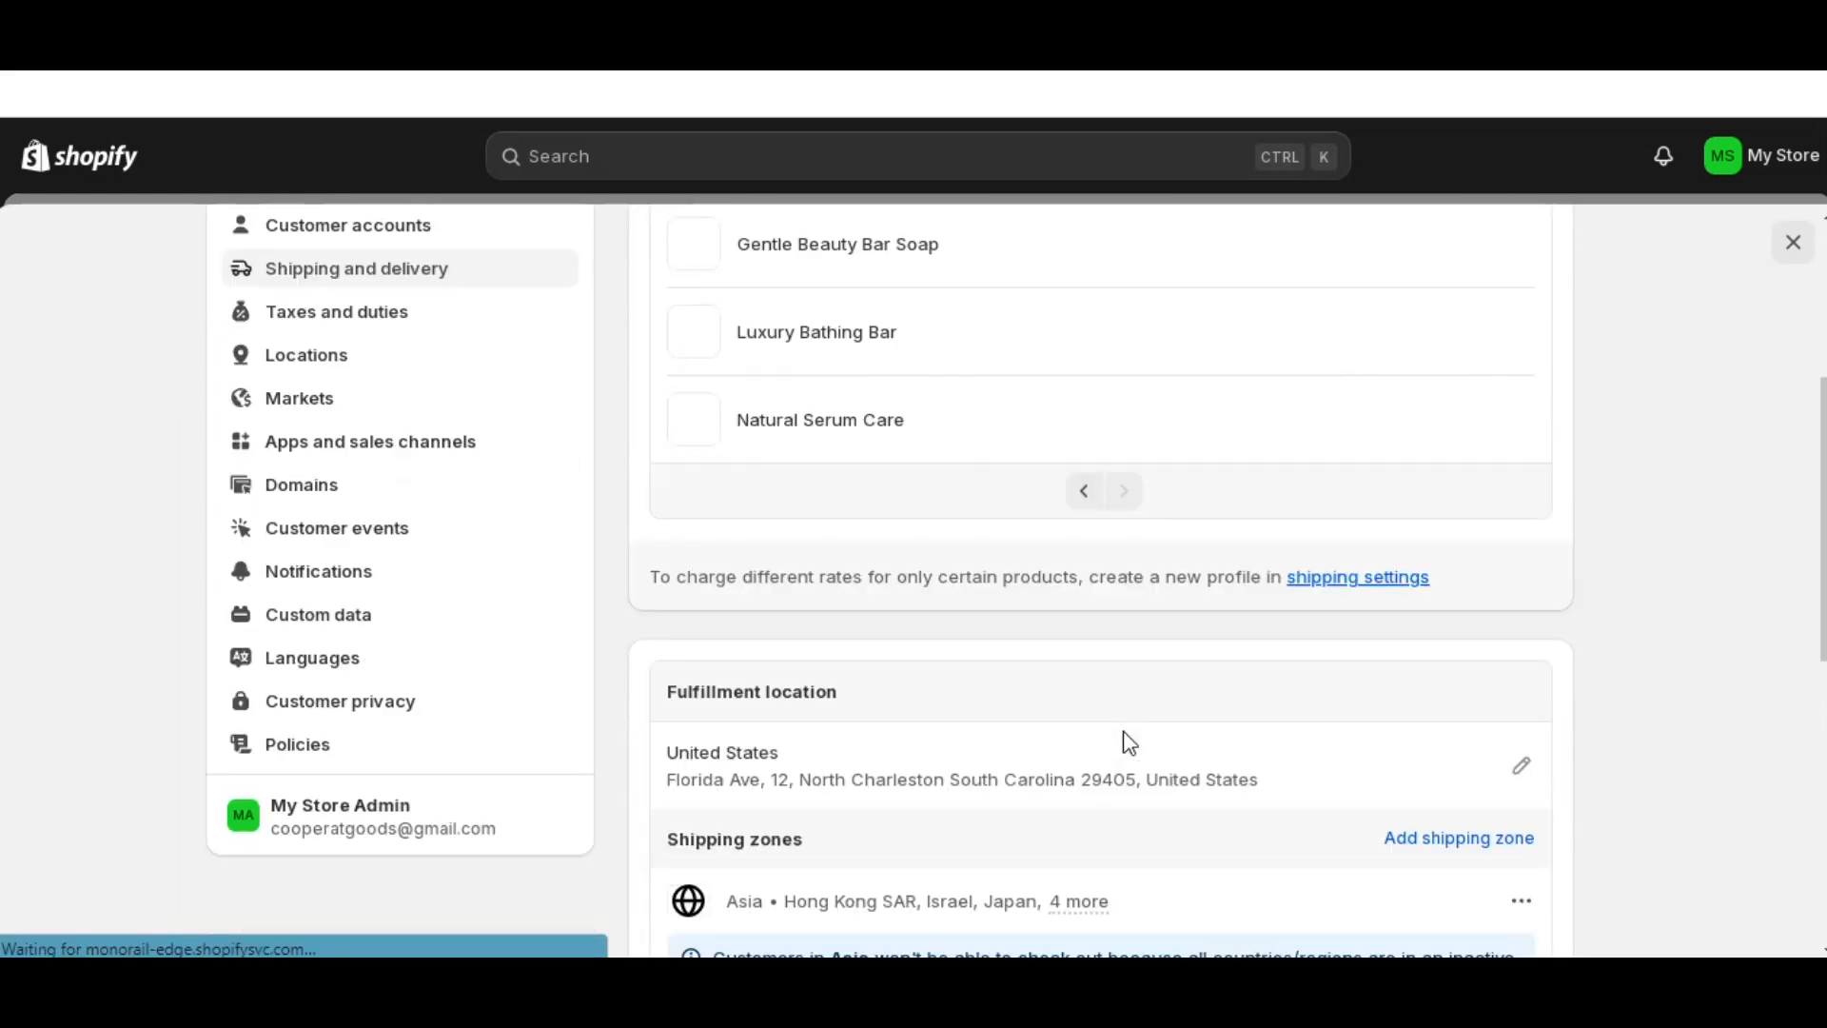
scroll(1125, 737, "down", 1)
scroll(1123, 728, "down", 2)
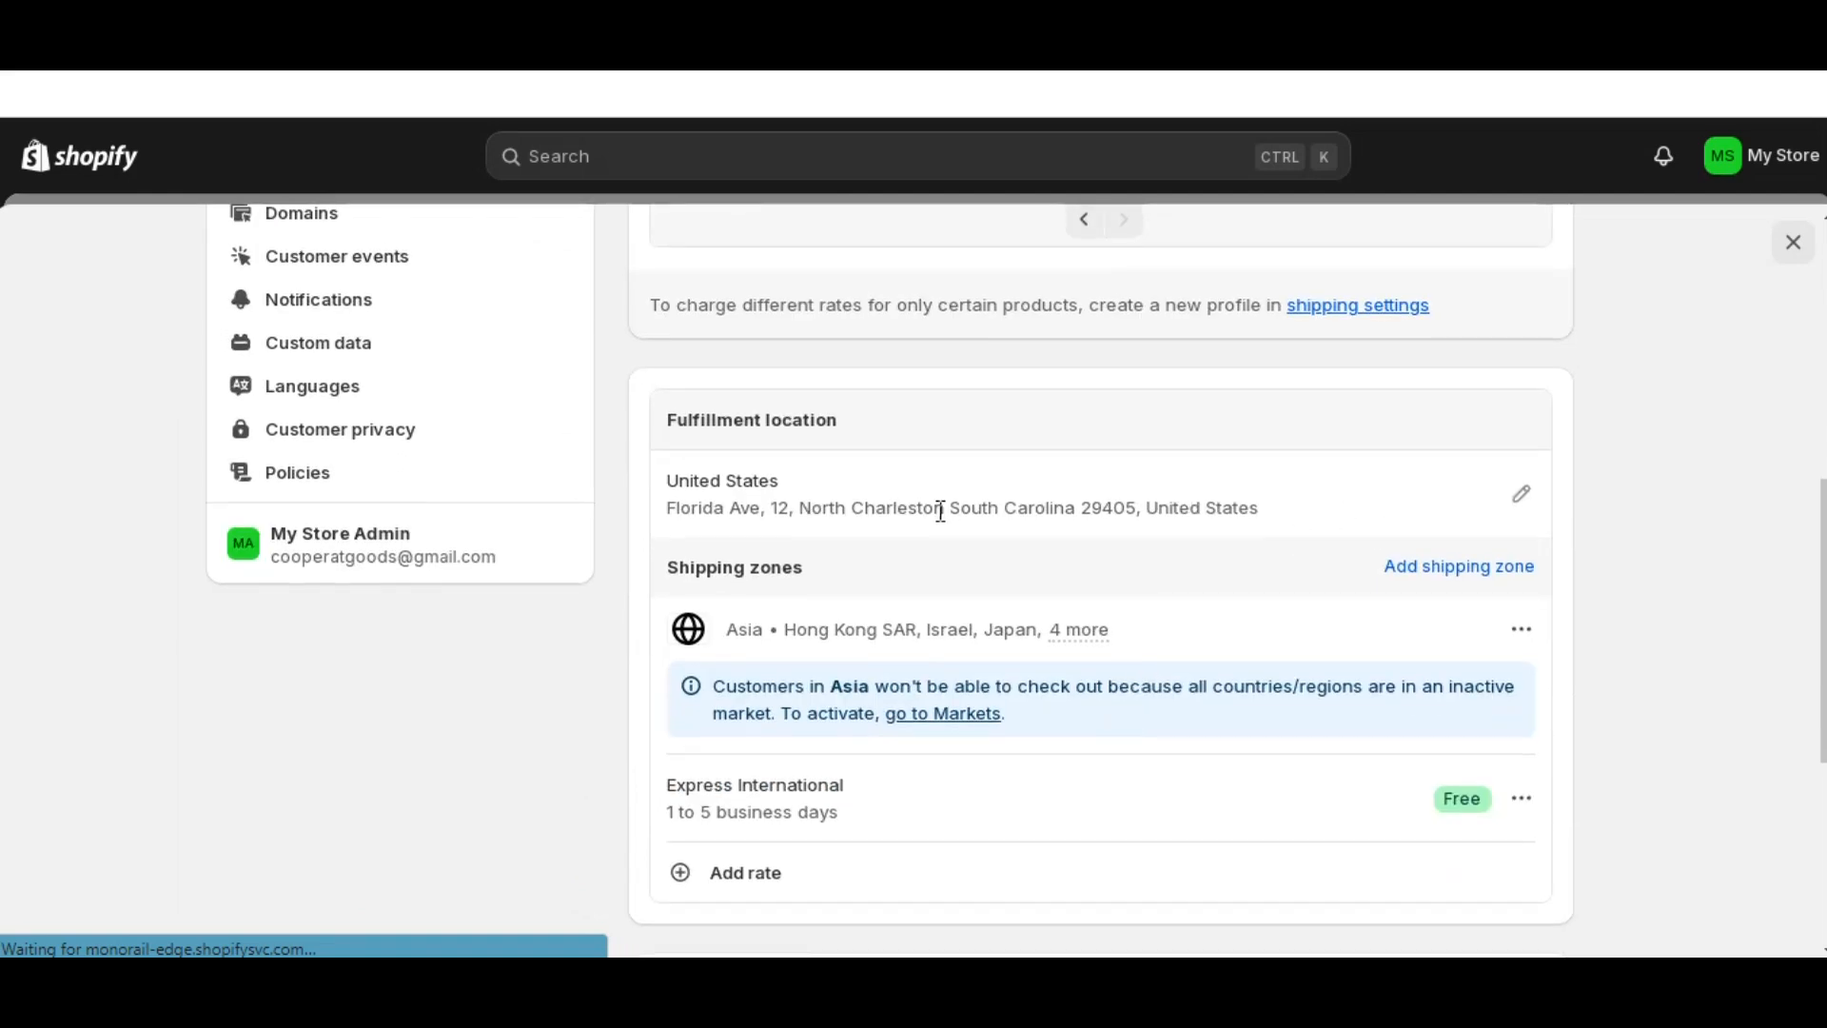
scroll(889, 517, "down", 2)
scroll(847, 707, "down", 2)
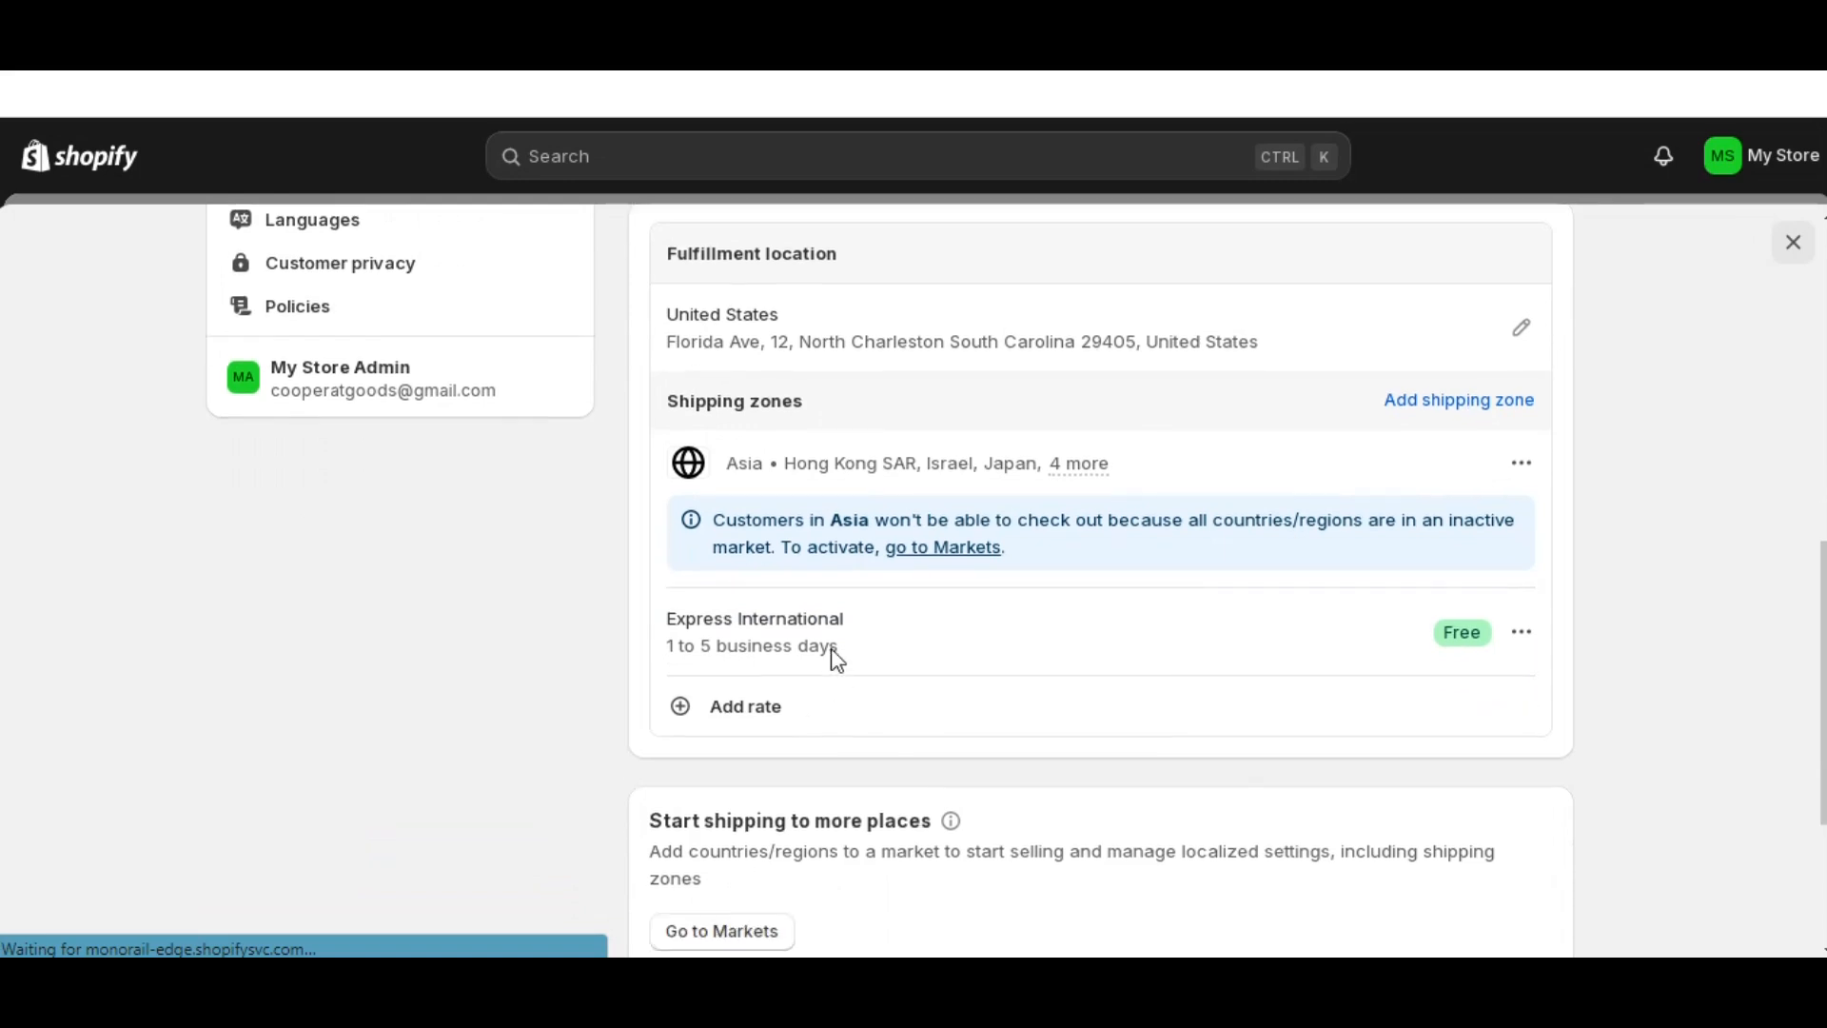
scroll(812, 630, "down", 2)
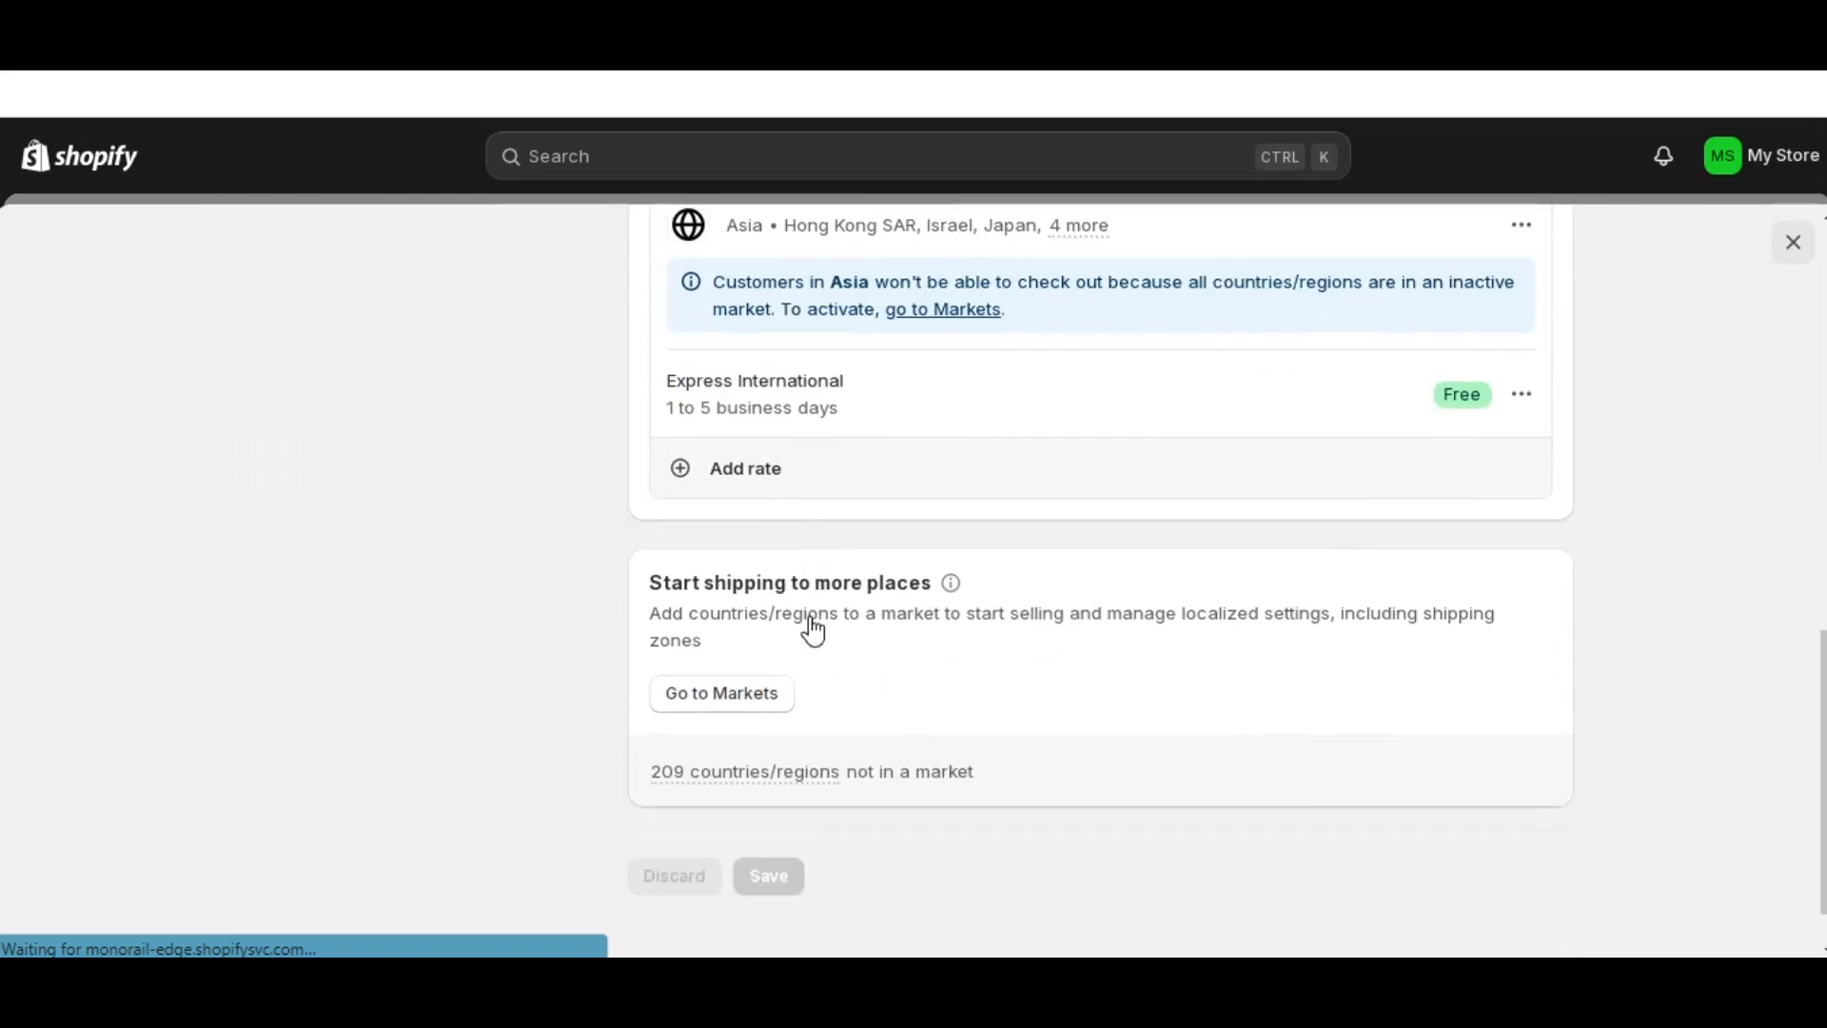
scroll(812, 623, "up", 4)
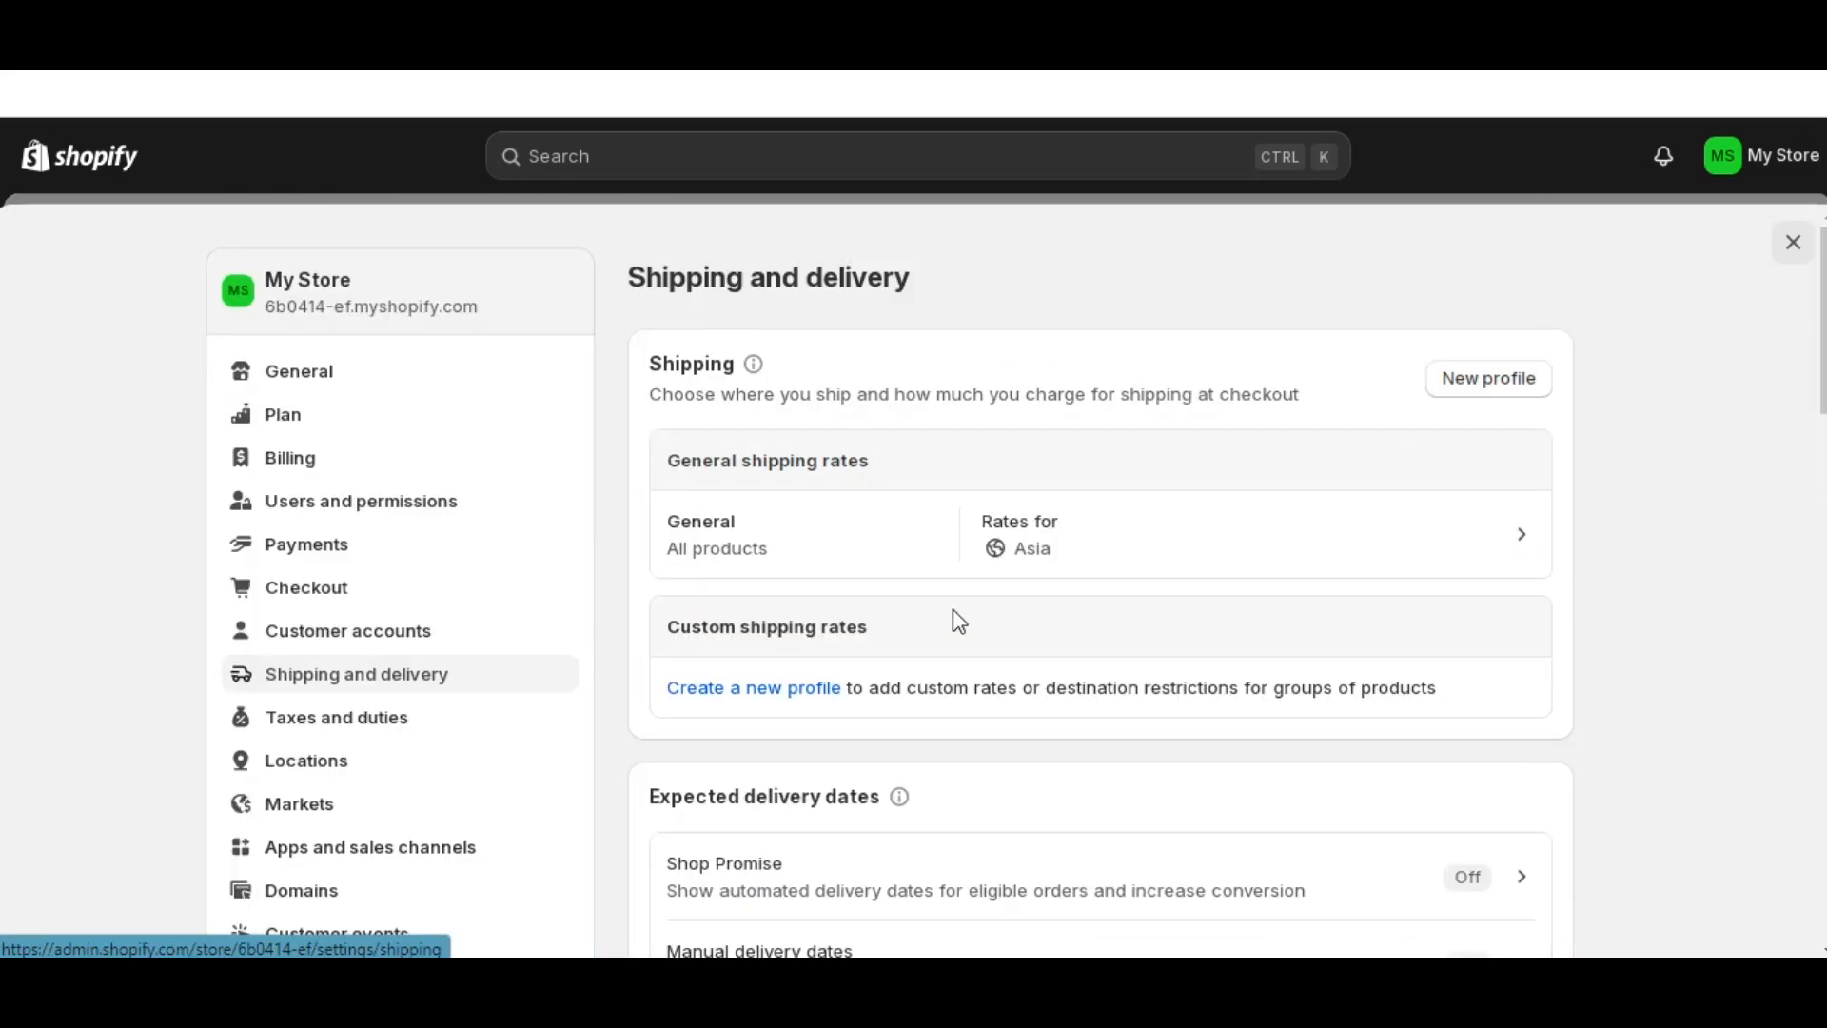
- Start a new custom shipping profile and name it USA
left_click(806, 680)
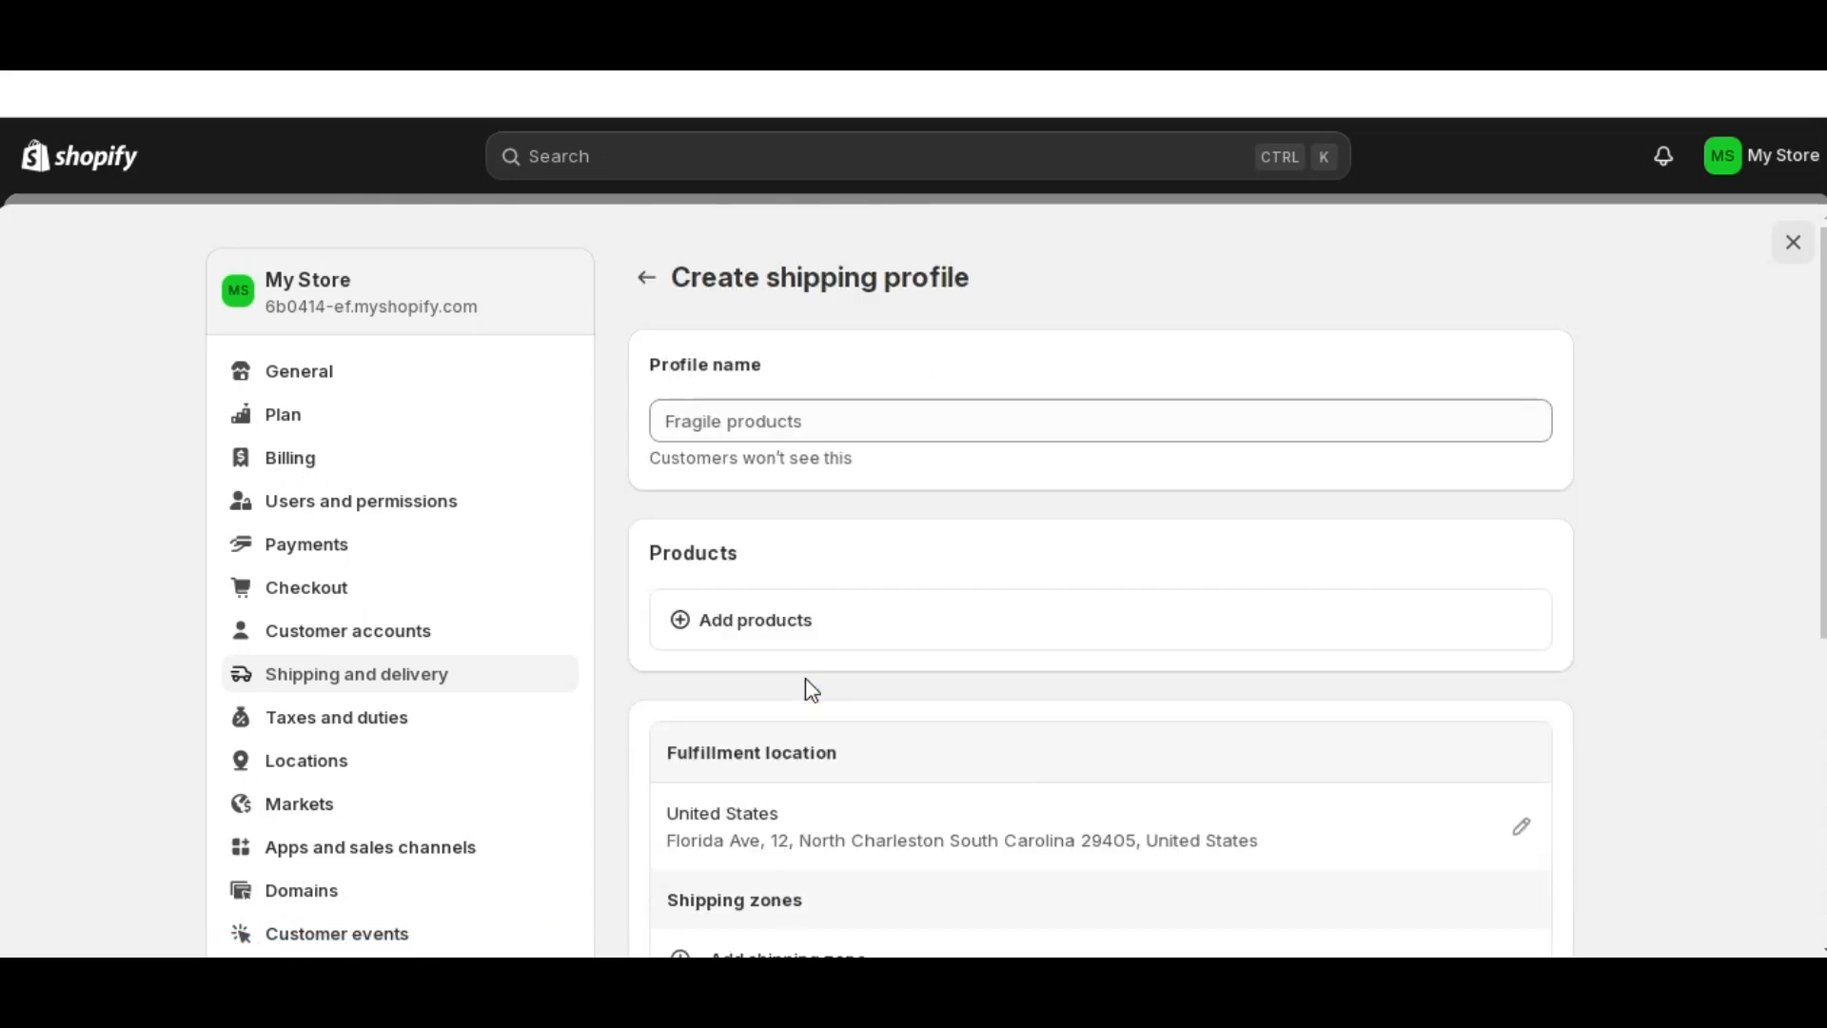
left_click(770, 430)
type("USA")
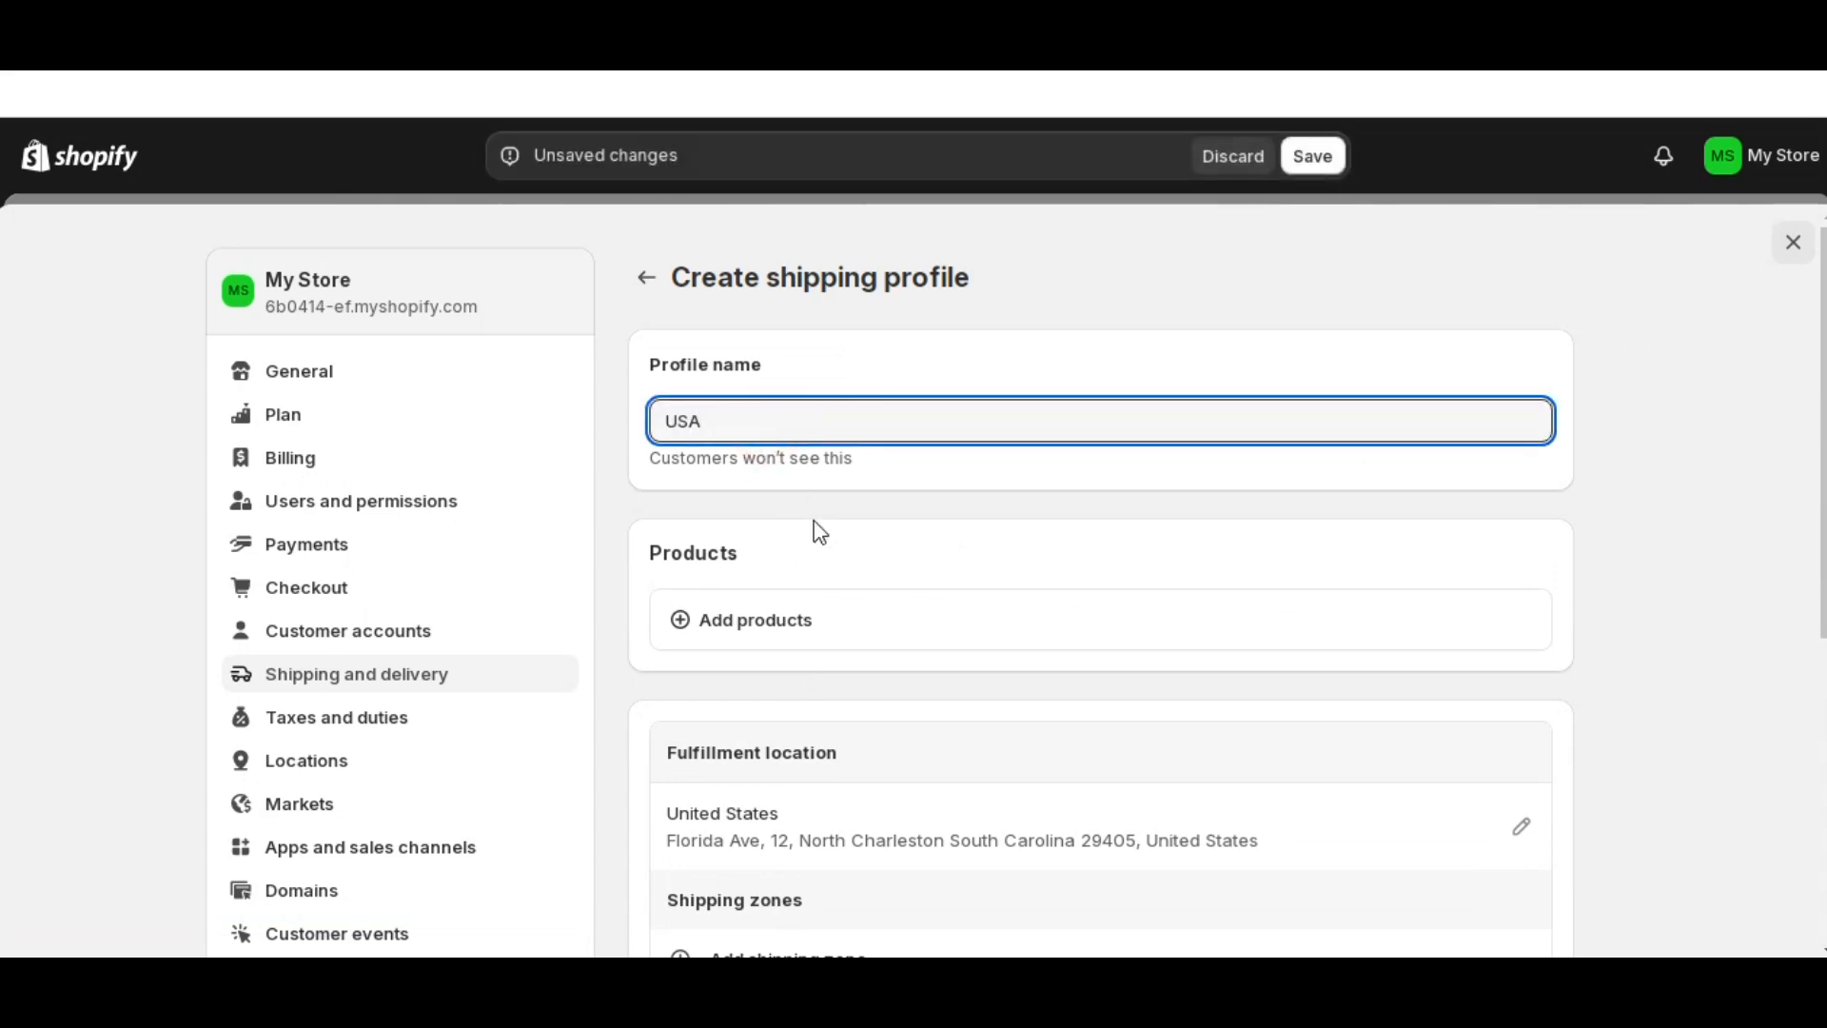
- Add all displayed products that can be shipped to the USA shipping profile
scroll(811, 543, "down", 2)
left_click(766, 487)
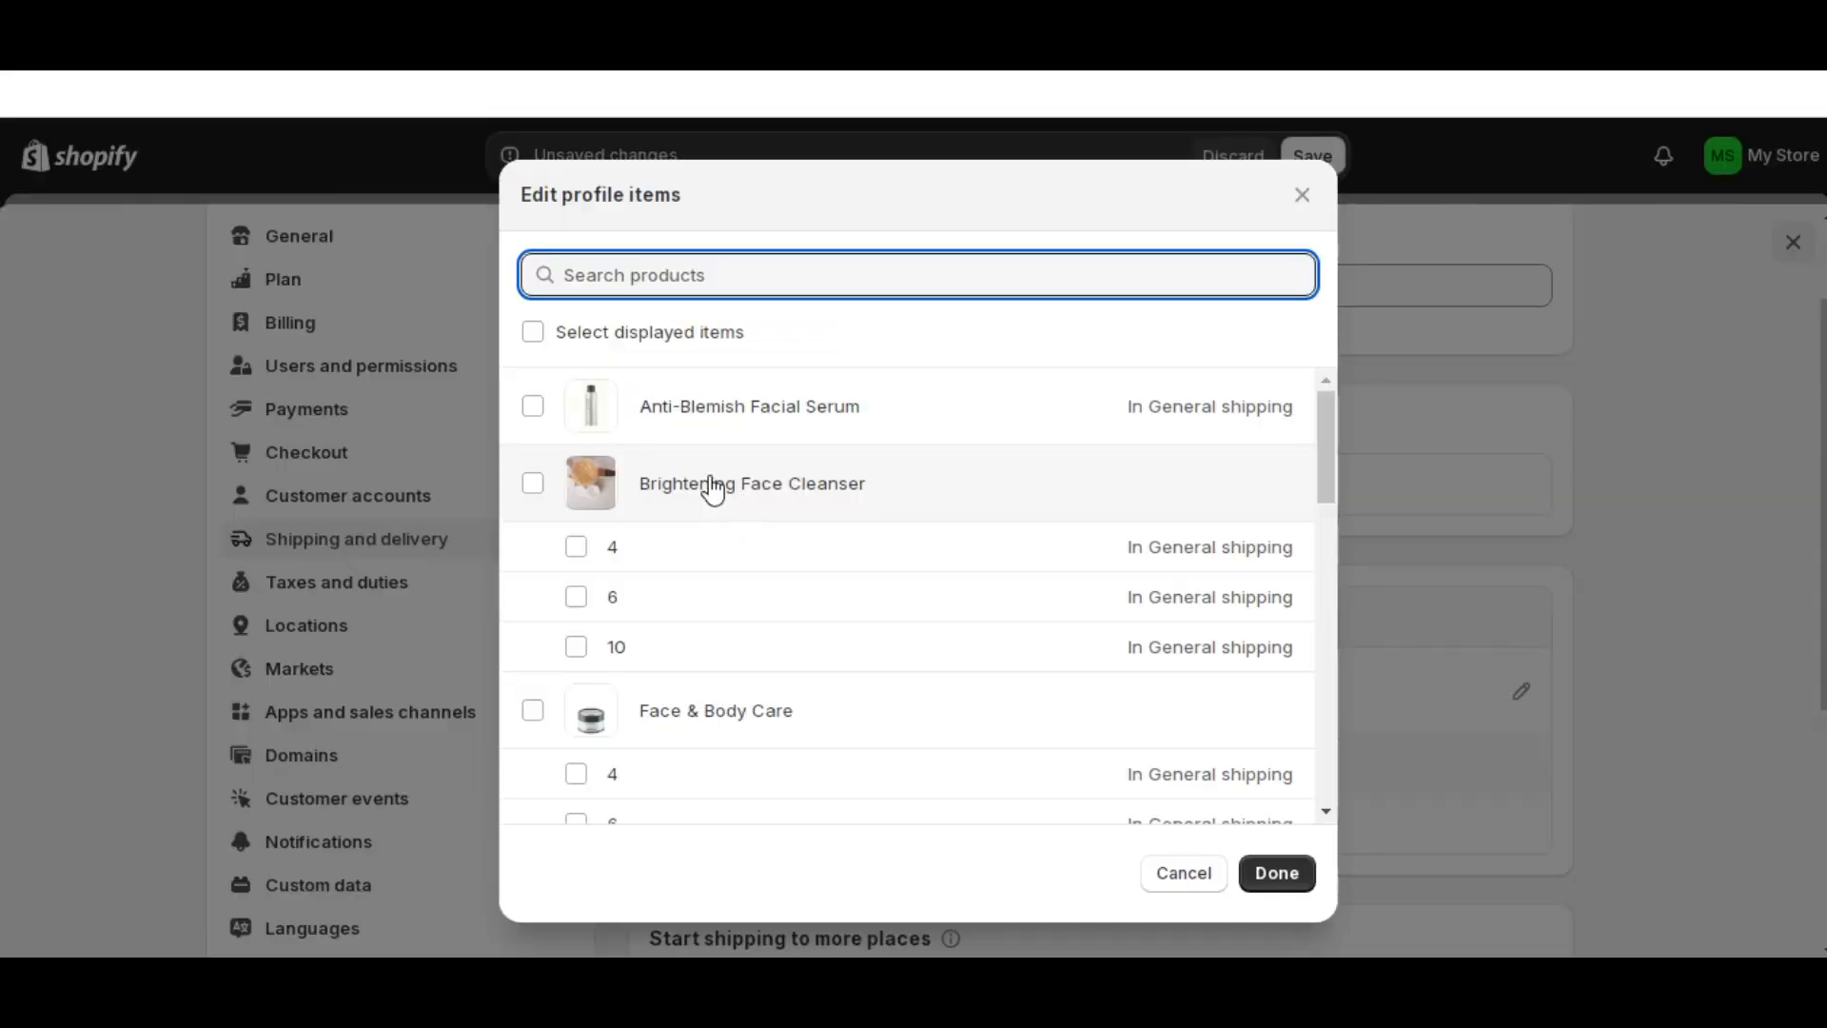
scroll(580, 609, "down", 6)
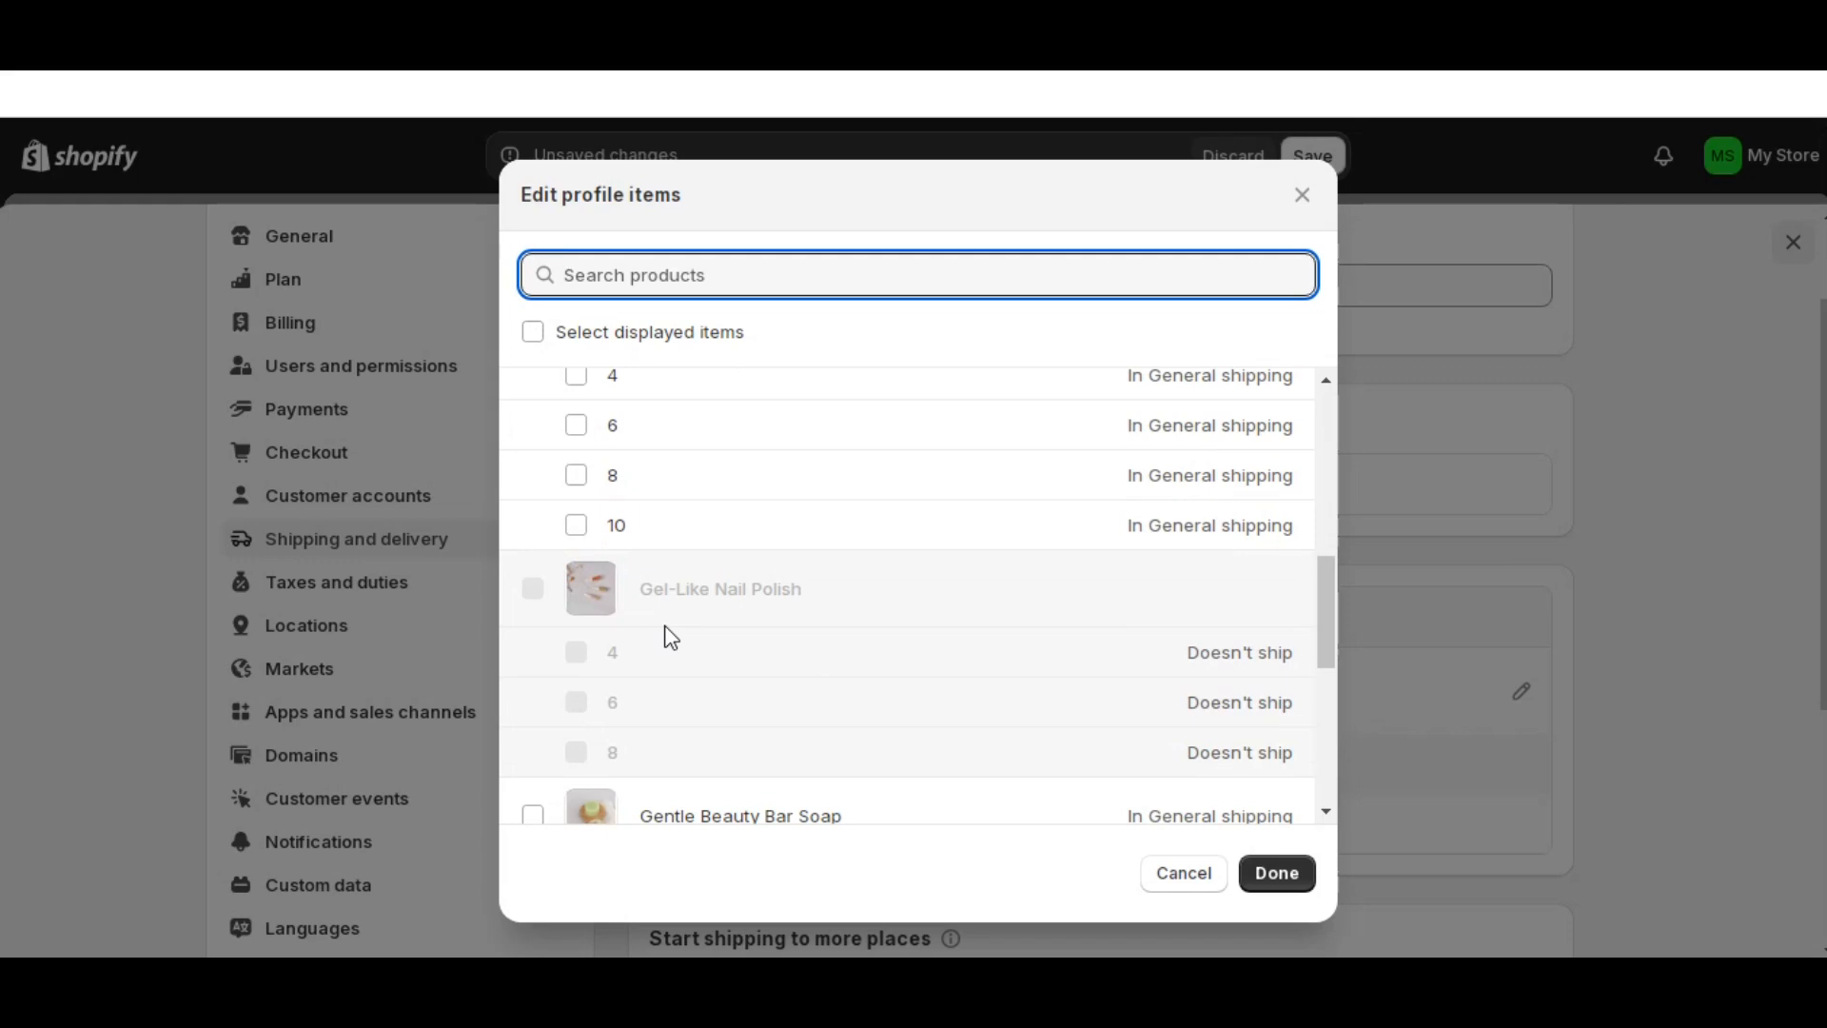
scroll(666, 637, "up", 6)
left_click(534, 331)
left_click(1280, 875)
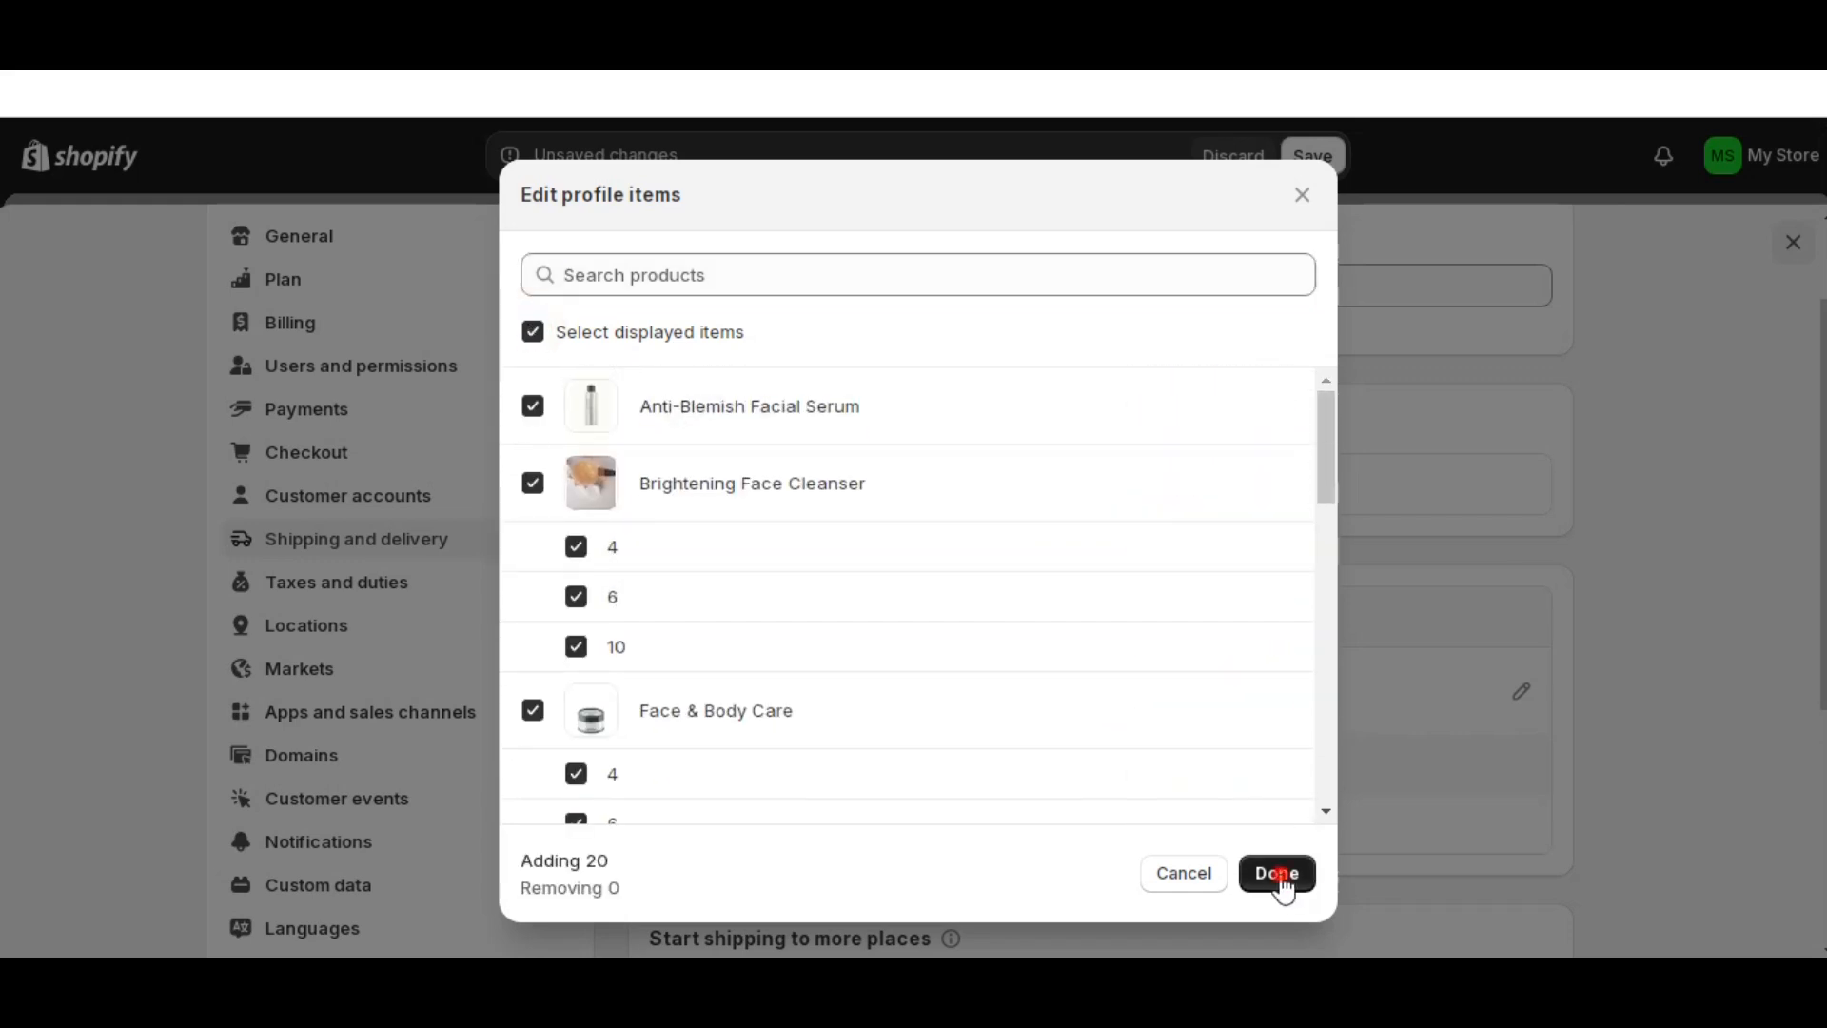
- Add a shipping zone named USA to the profile's fulfillment location, covering the United States
scroll(1607, 653, "down", 3)
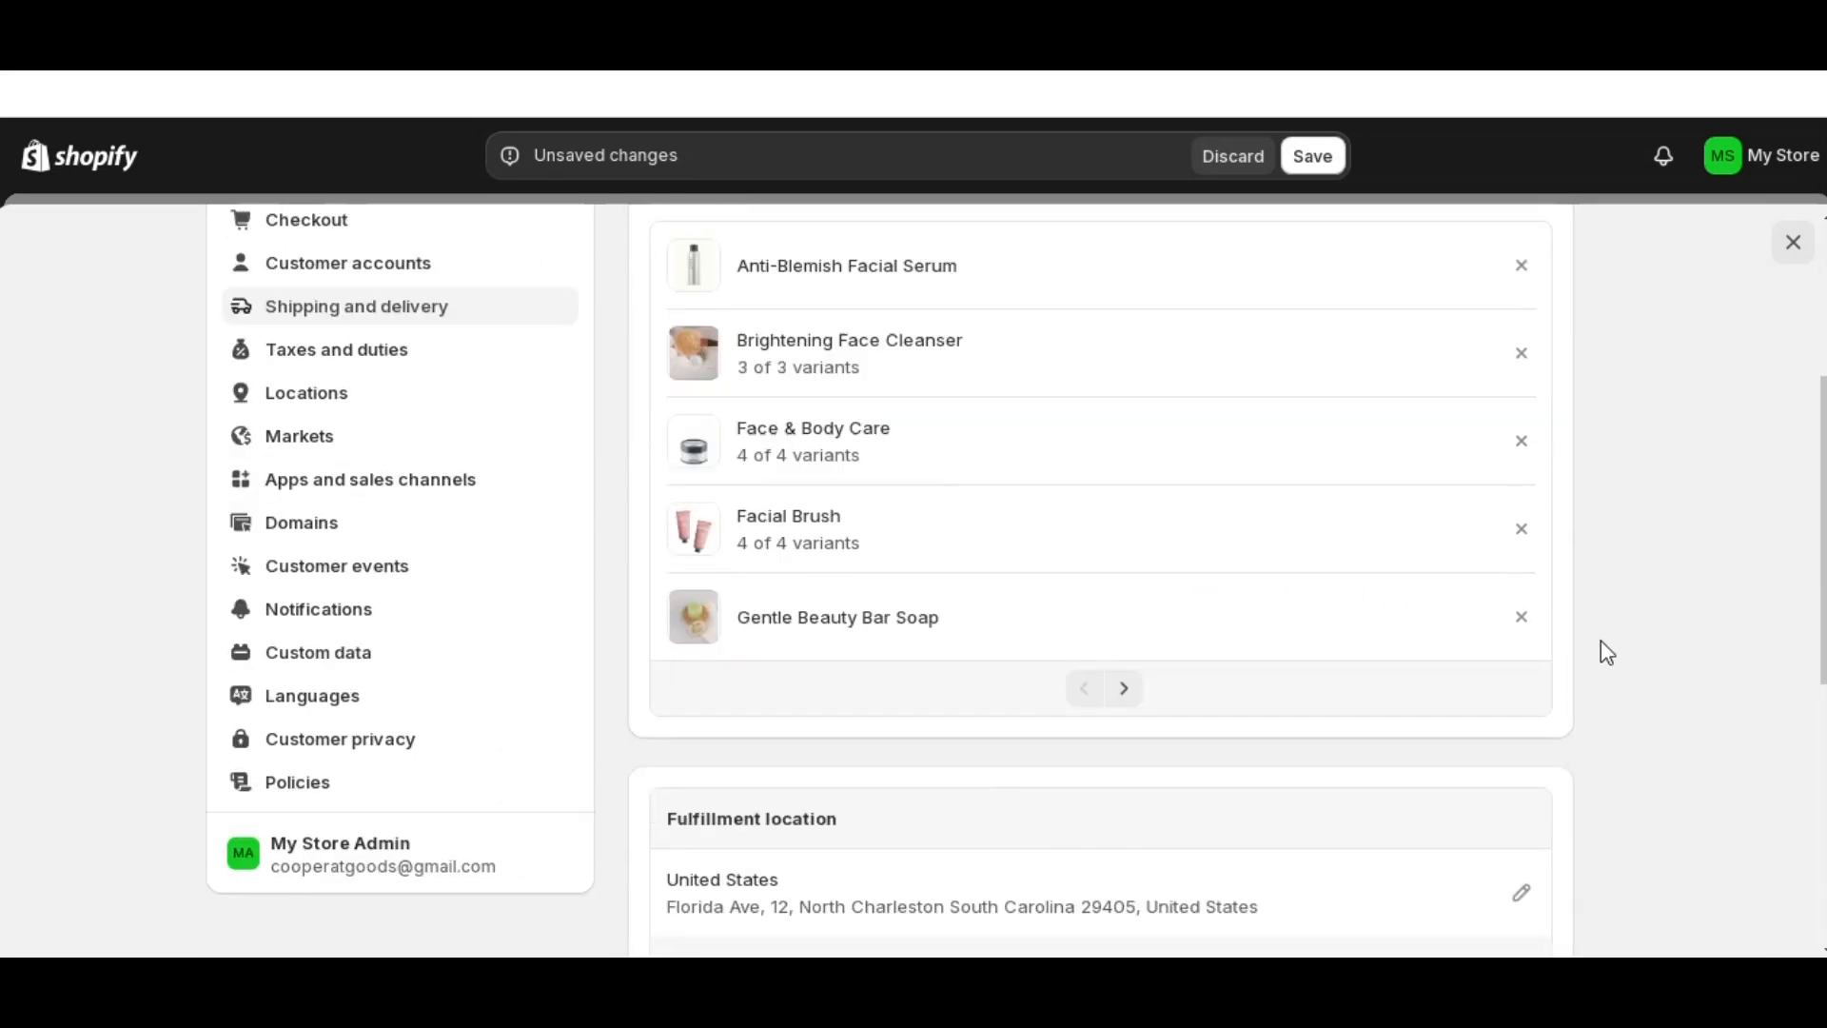
scroll(1601, 642, "down", 2)
scroll(1509, 630, "down", 1)
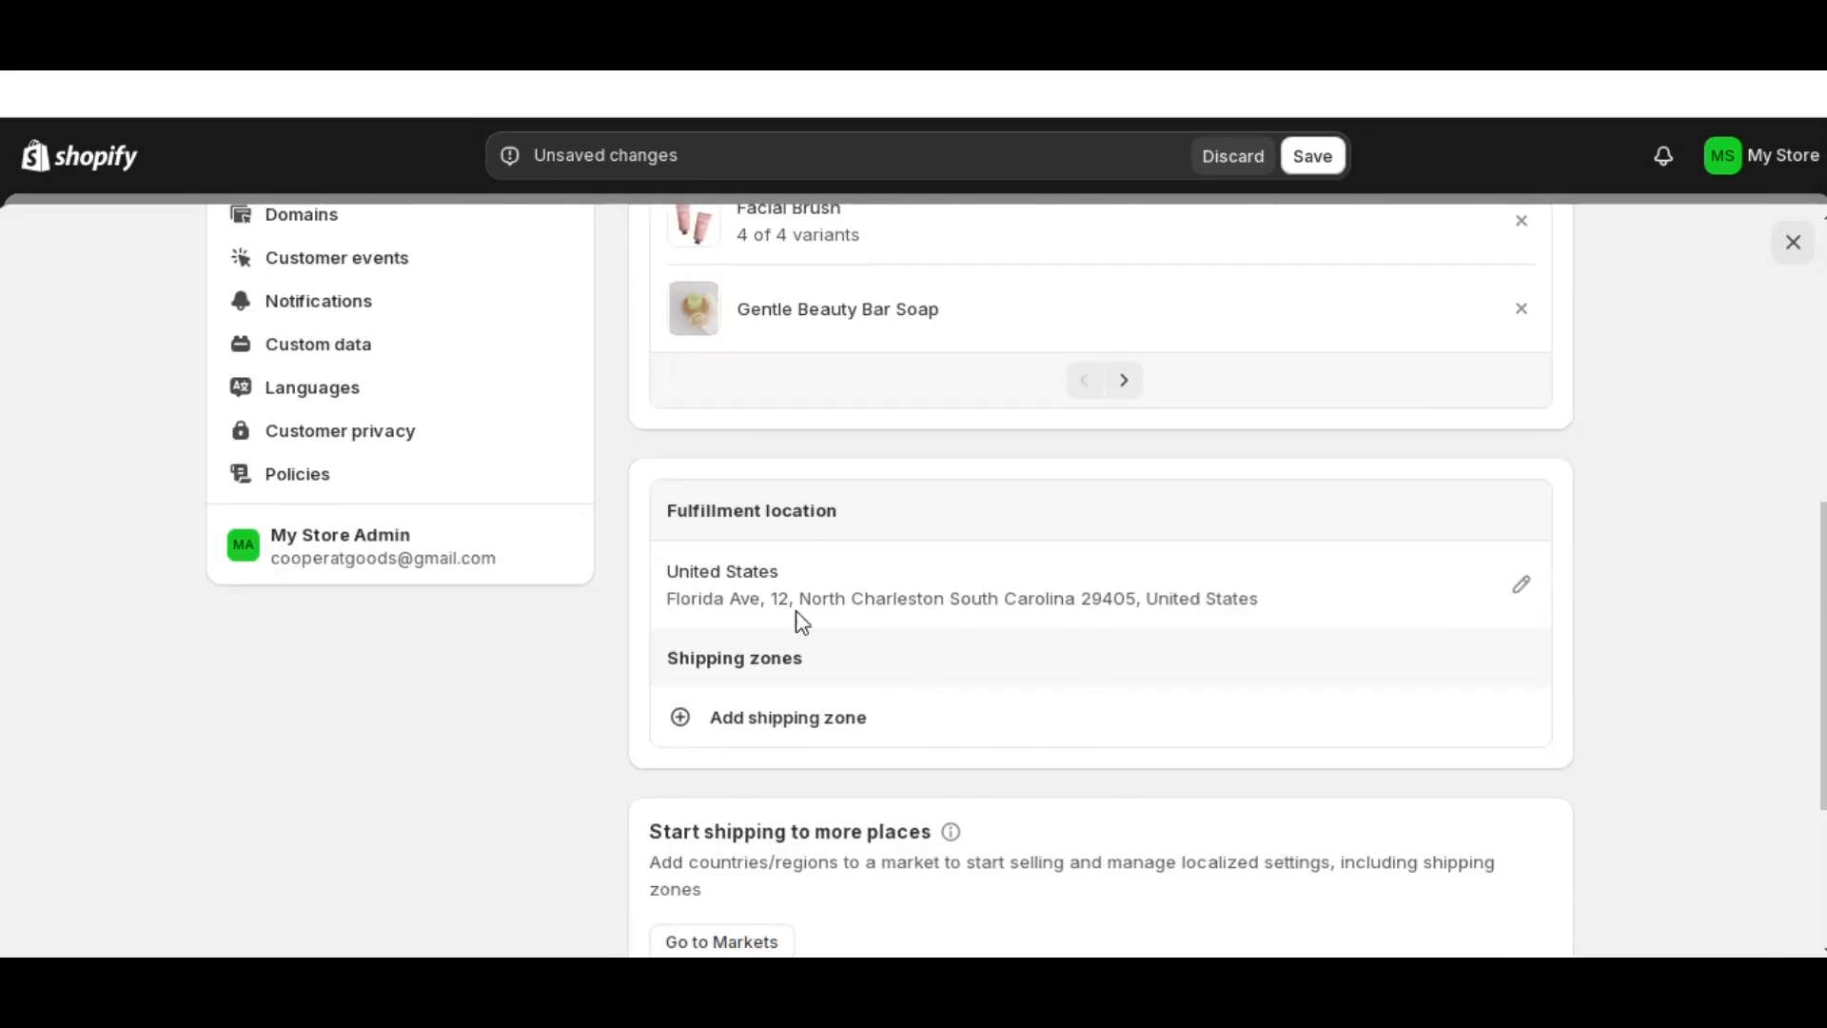
scroll(802, 624, "down", 1)
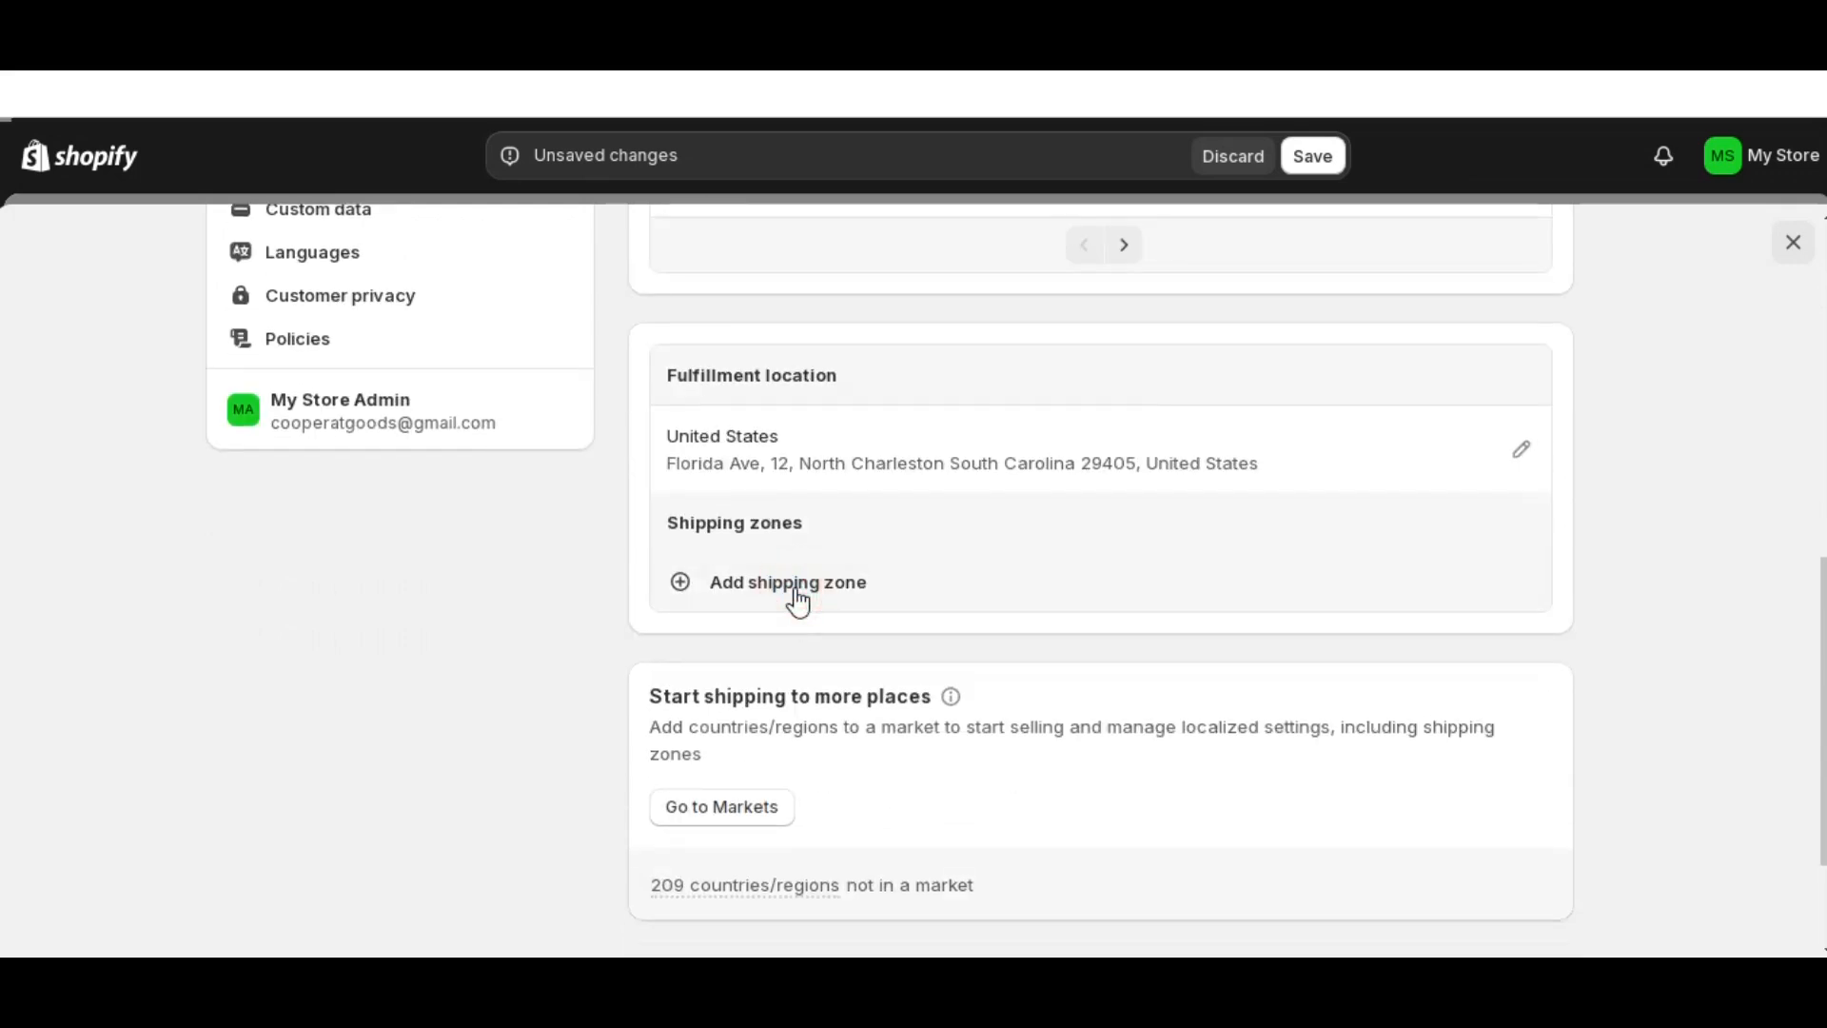
left_click(802, 583)
left_click(679, 400)
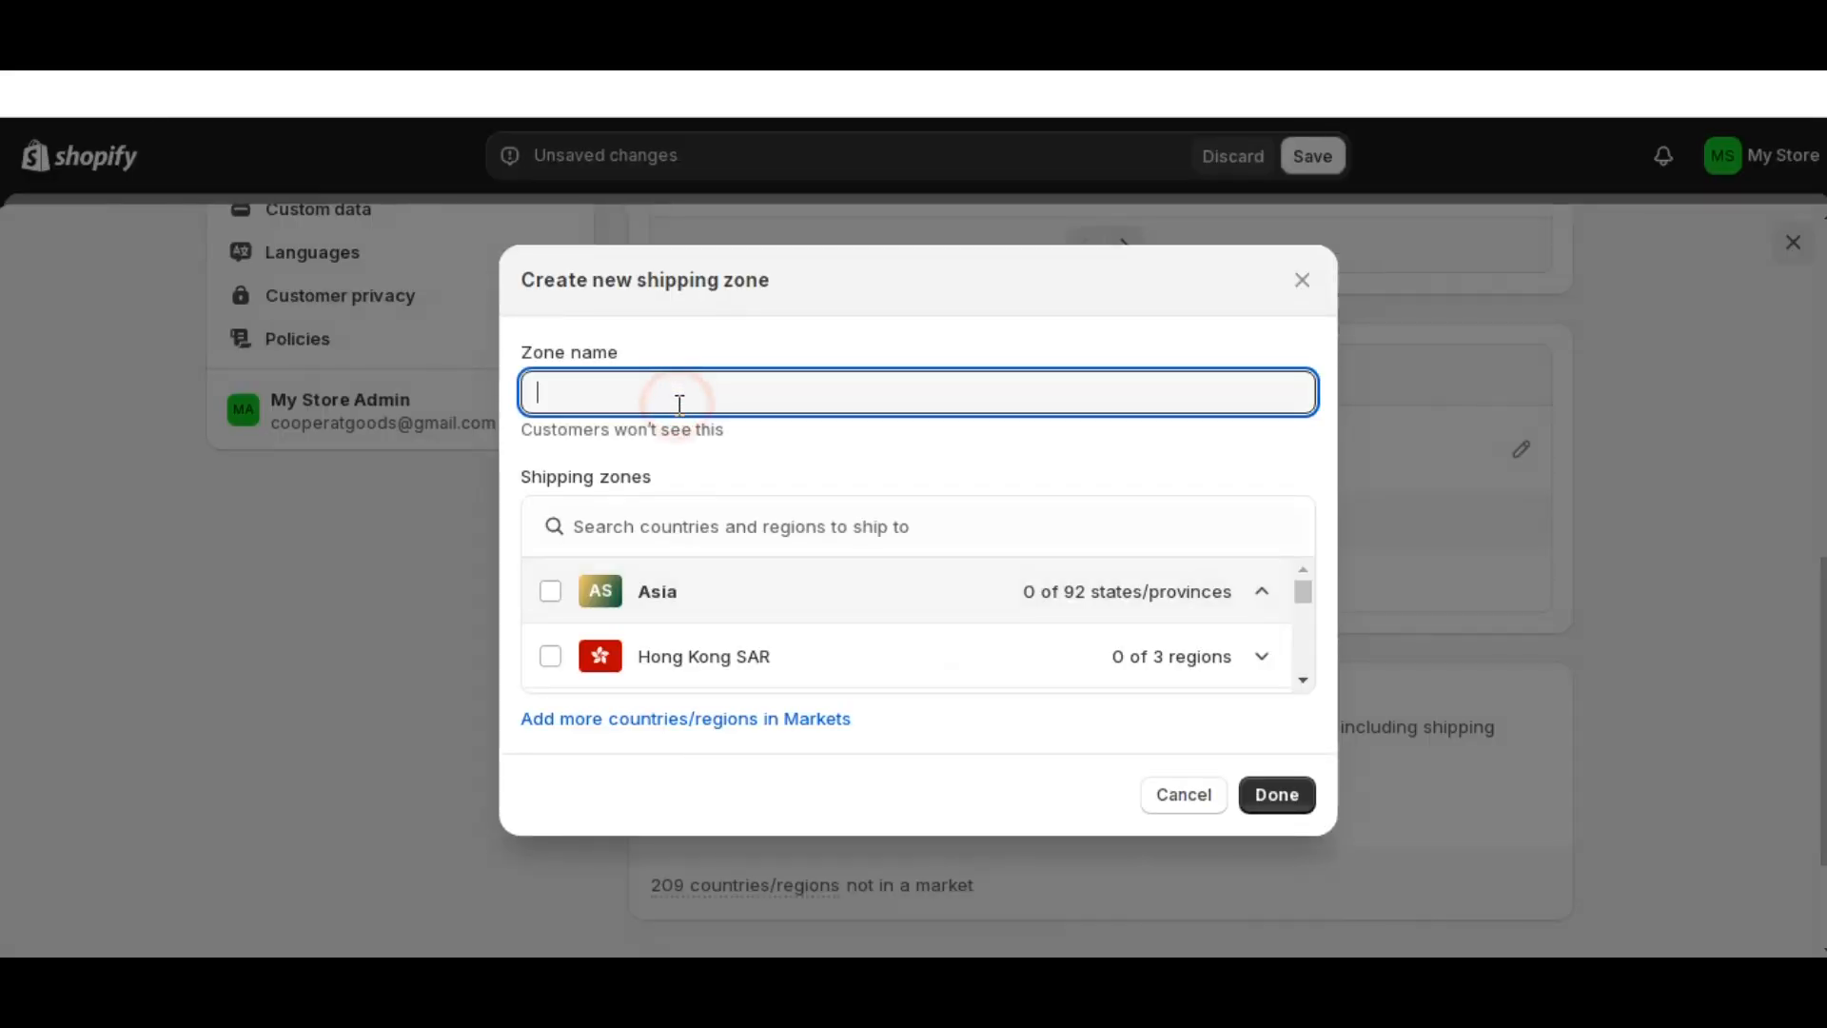
type("u")
left_click_drag(1303, 592, 1301, 681)
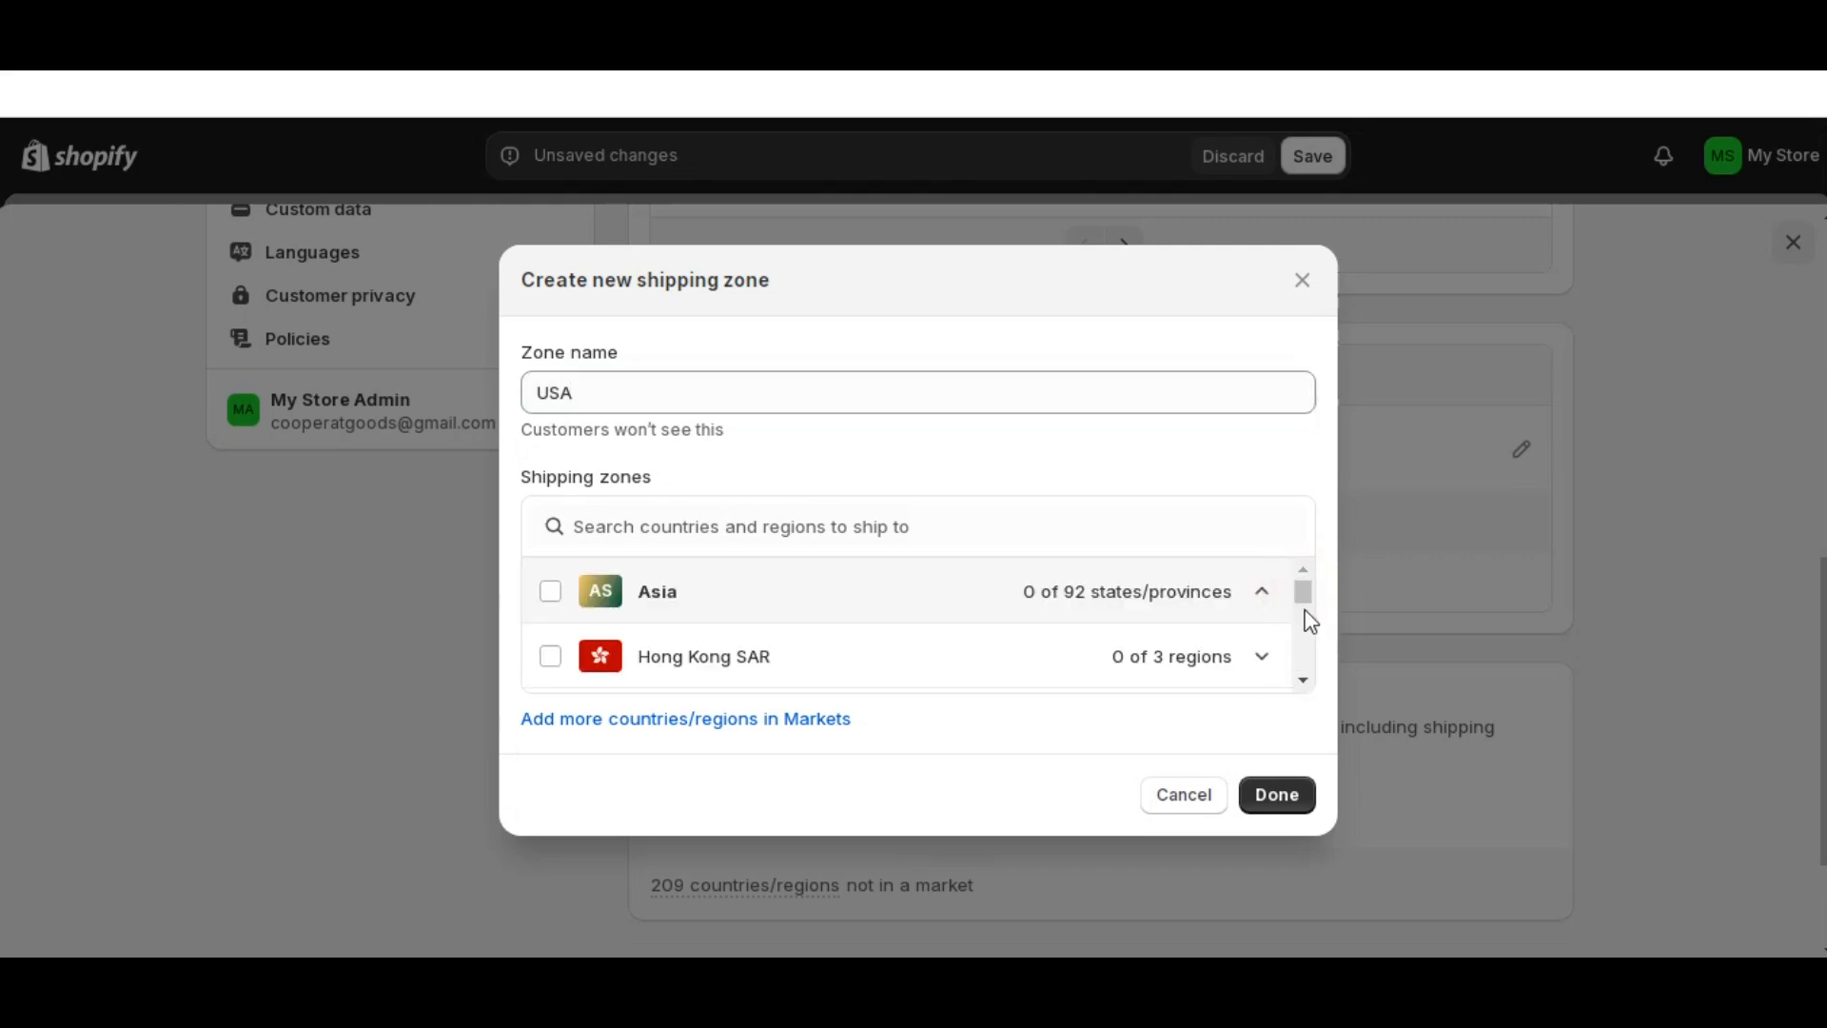
left_click_drag(1304, 594, 1305, 682)
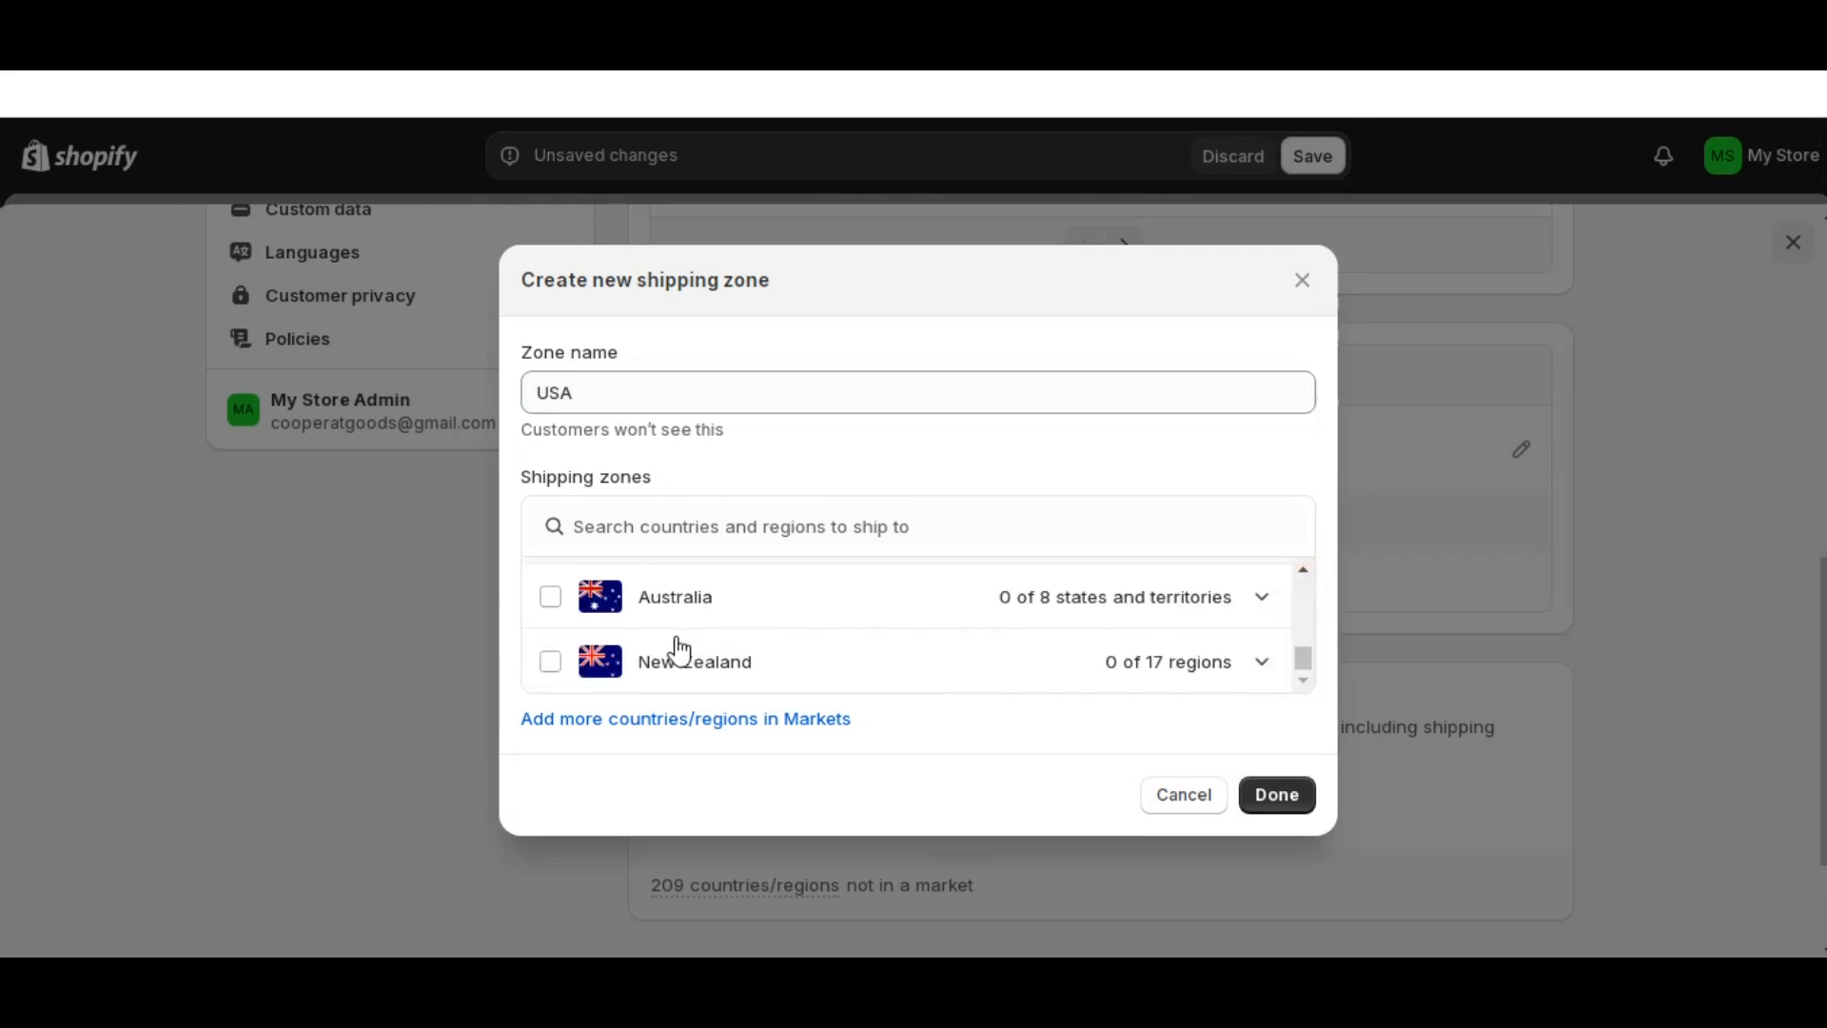
left_click(552, 604)
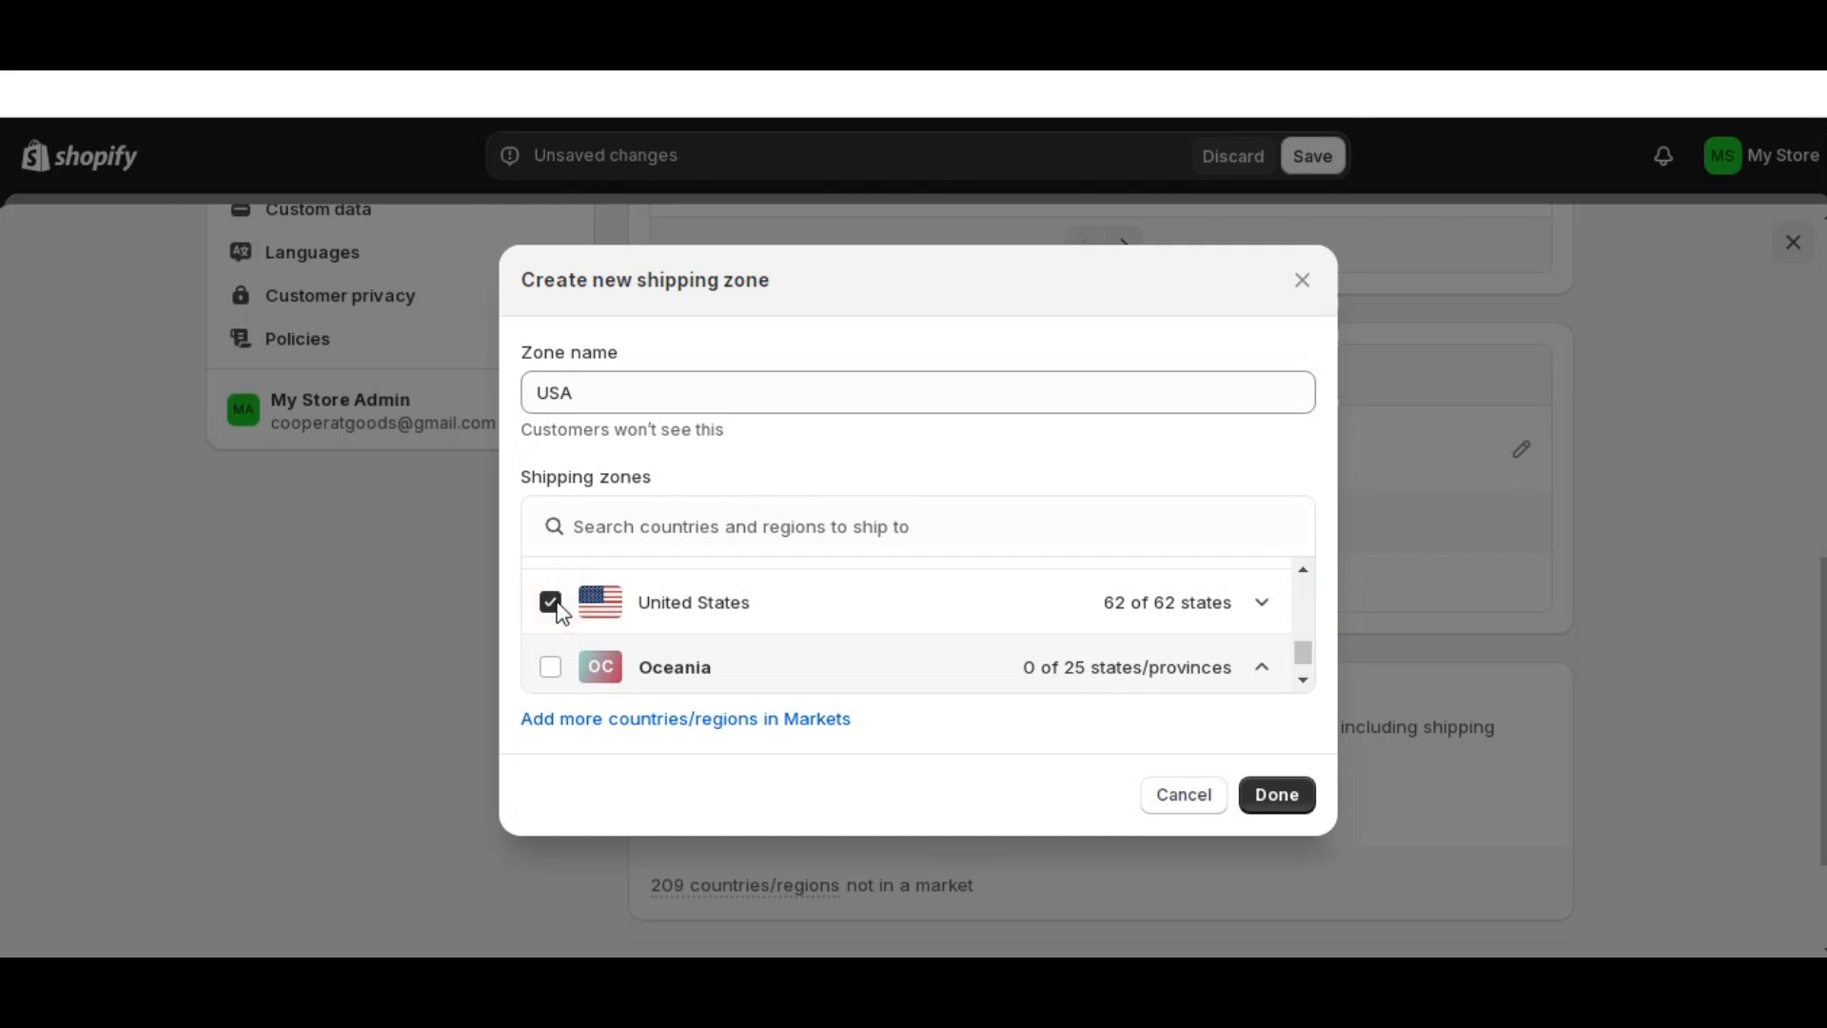
left_click(1285, 811)
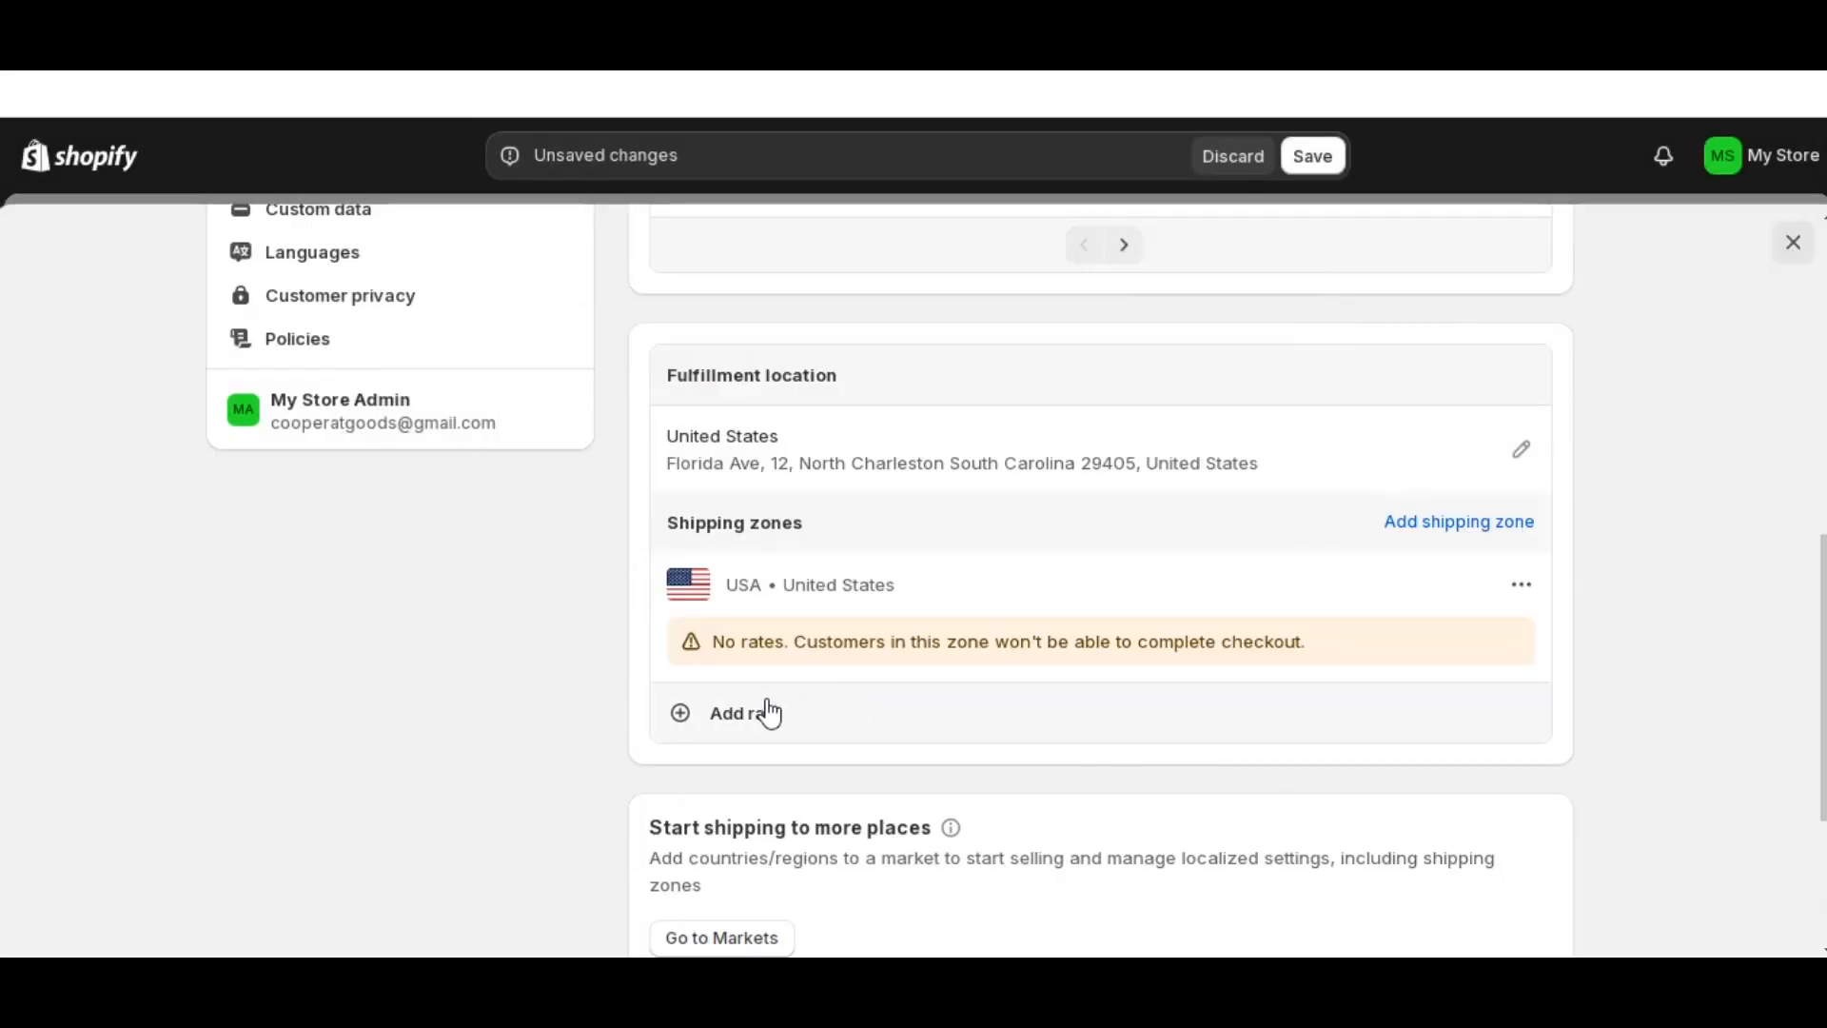
- Add a flat Standard (3 to 4 business days) rate priced at $5.00 to the USA zone
left_click(752, 716)
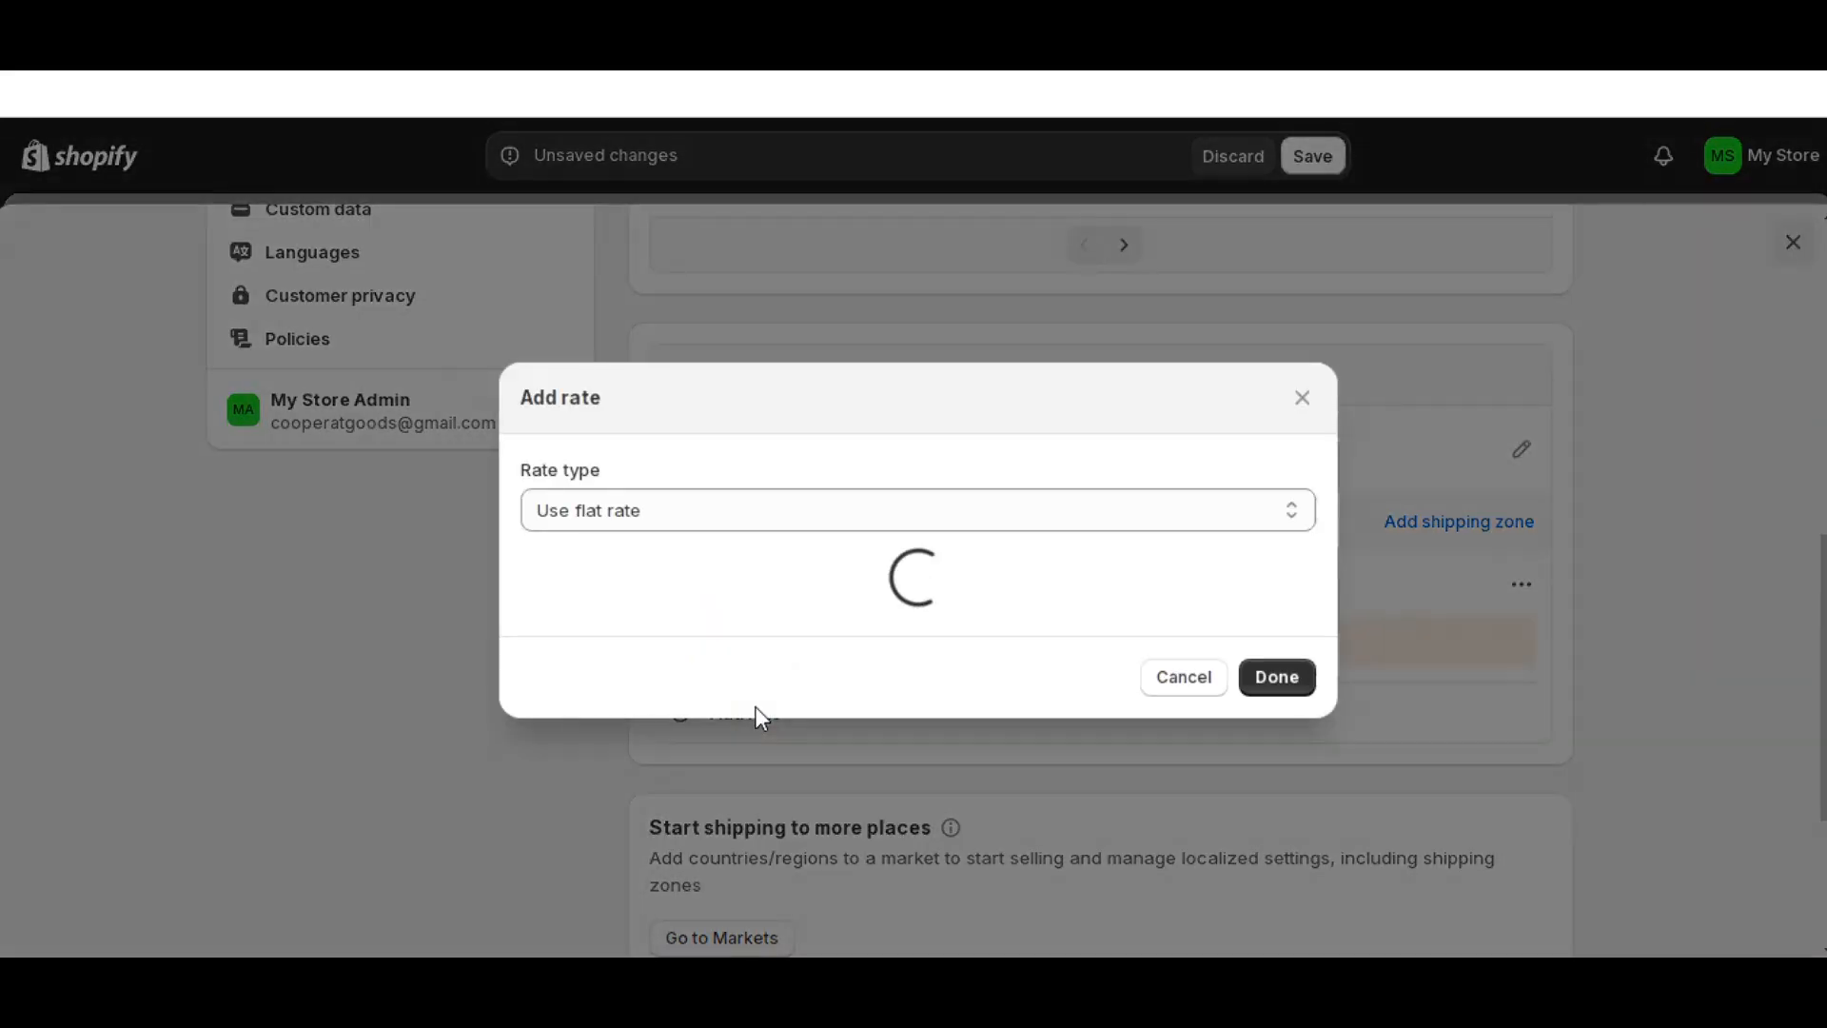
left_click(649, 330)
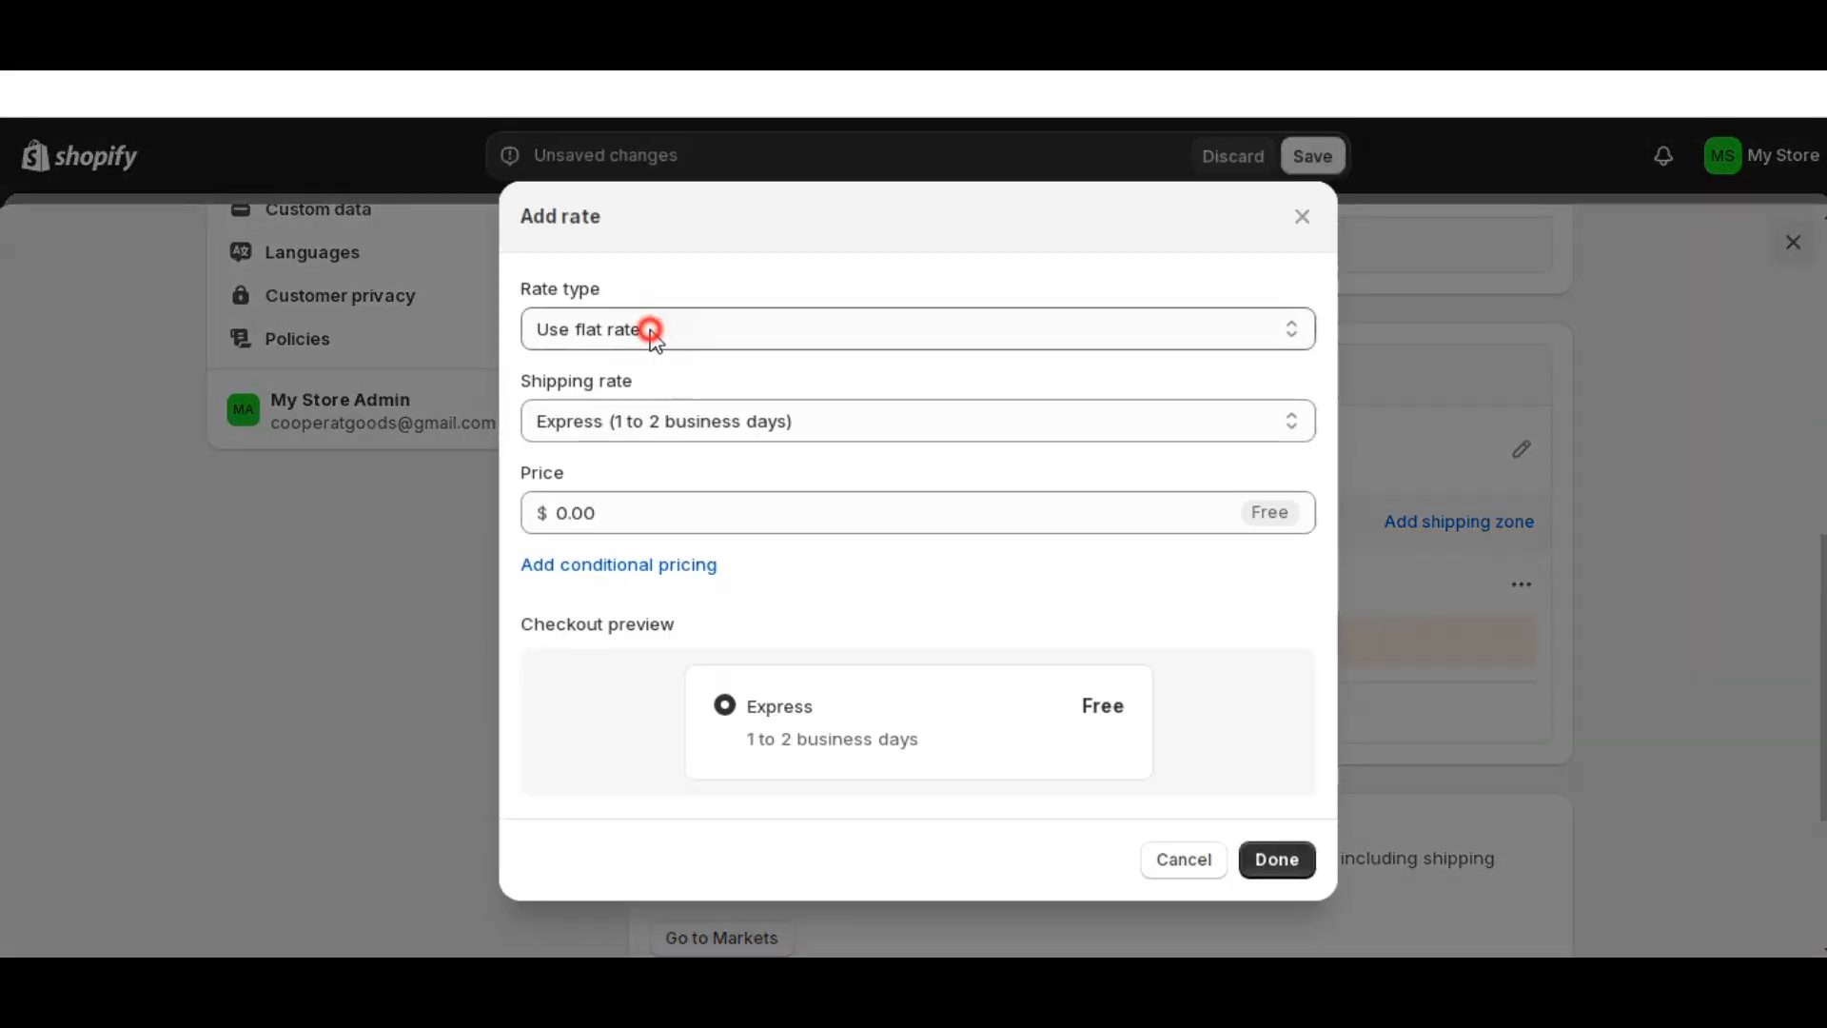
left_click(647, 328)
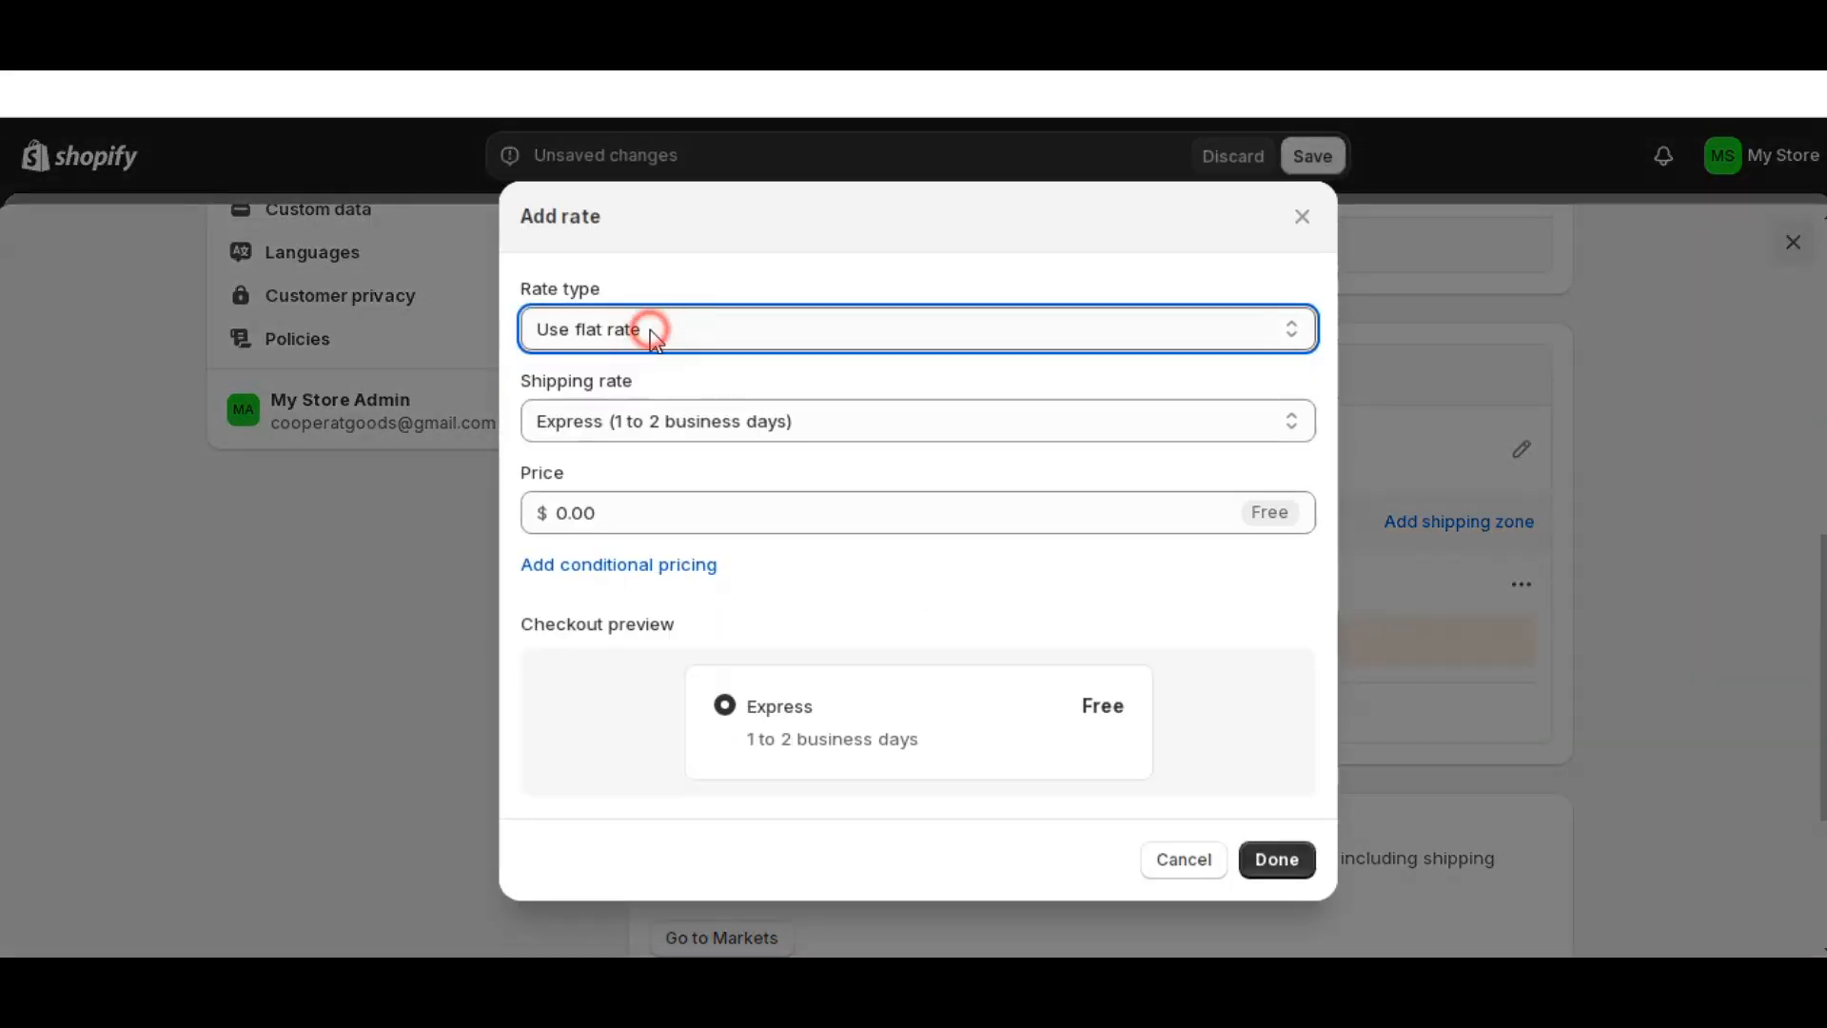
left_click(634, 420)
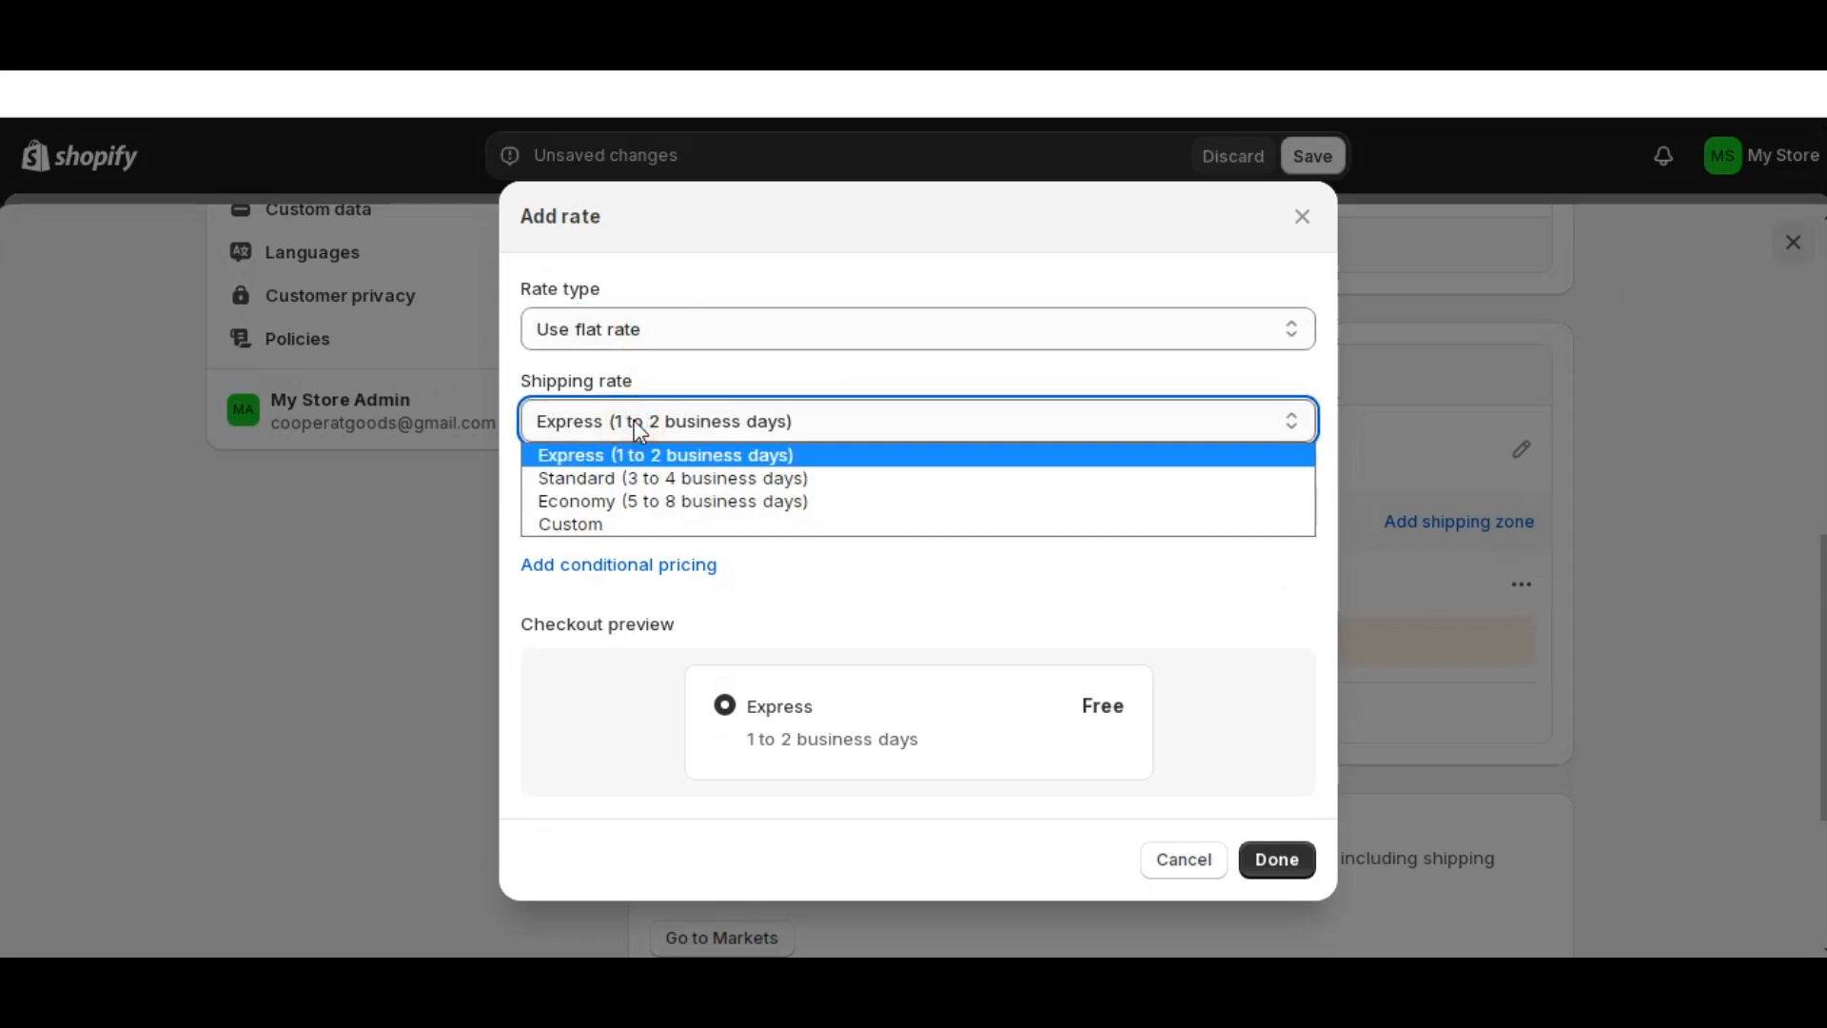
left_click(637, 483)
left_click(563, 515)
left_click(596, 511)
left_click_drag(558, 514, 565, 515)
type("5")
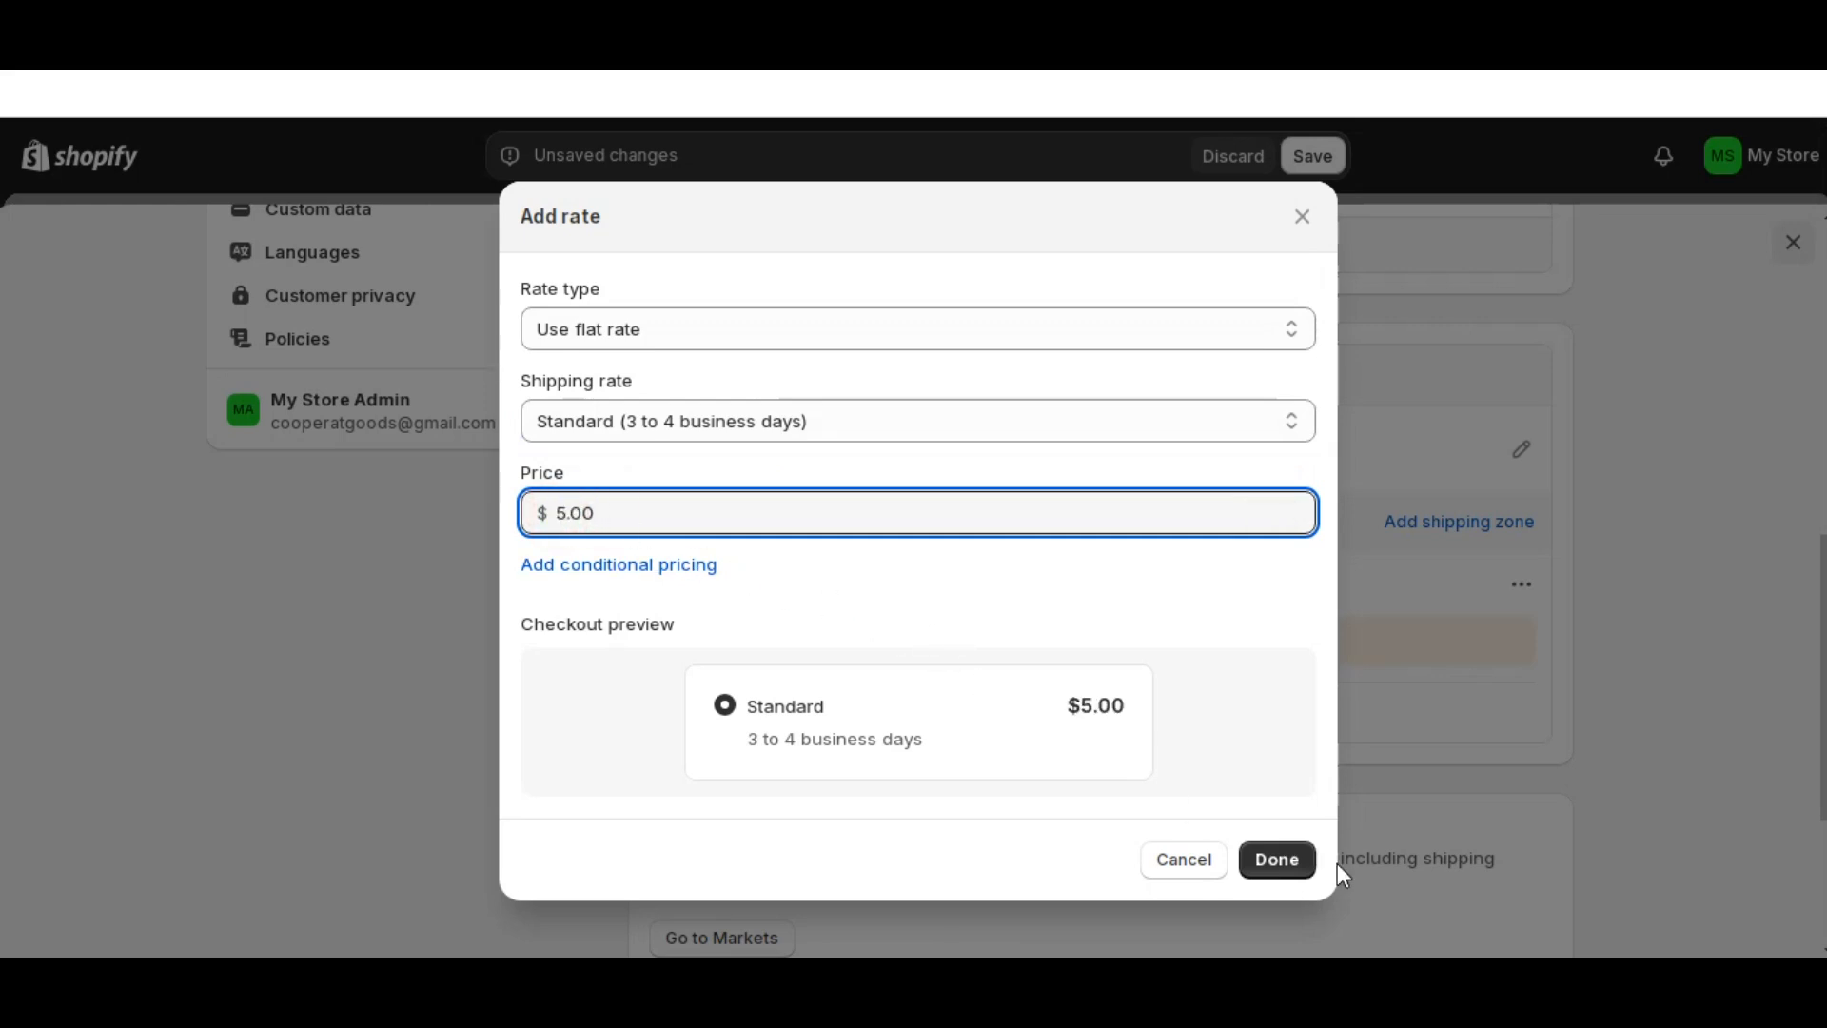
left_click(1277, 861)
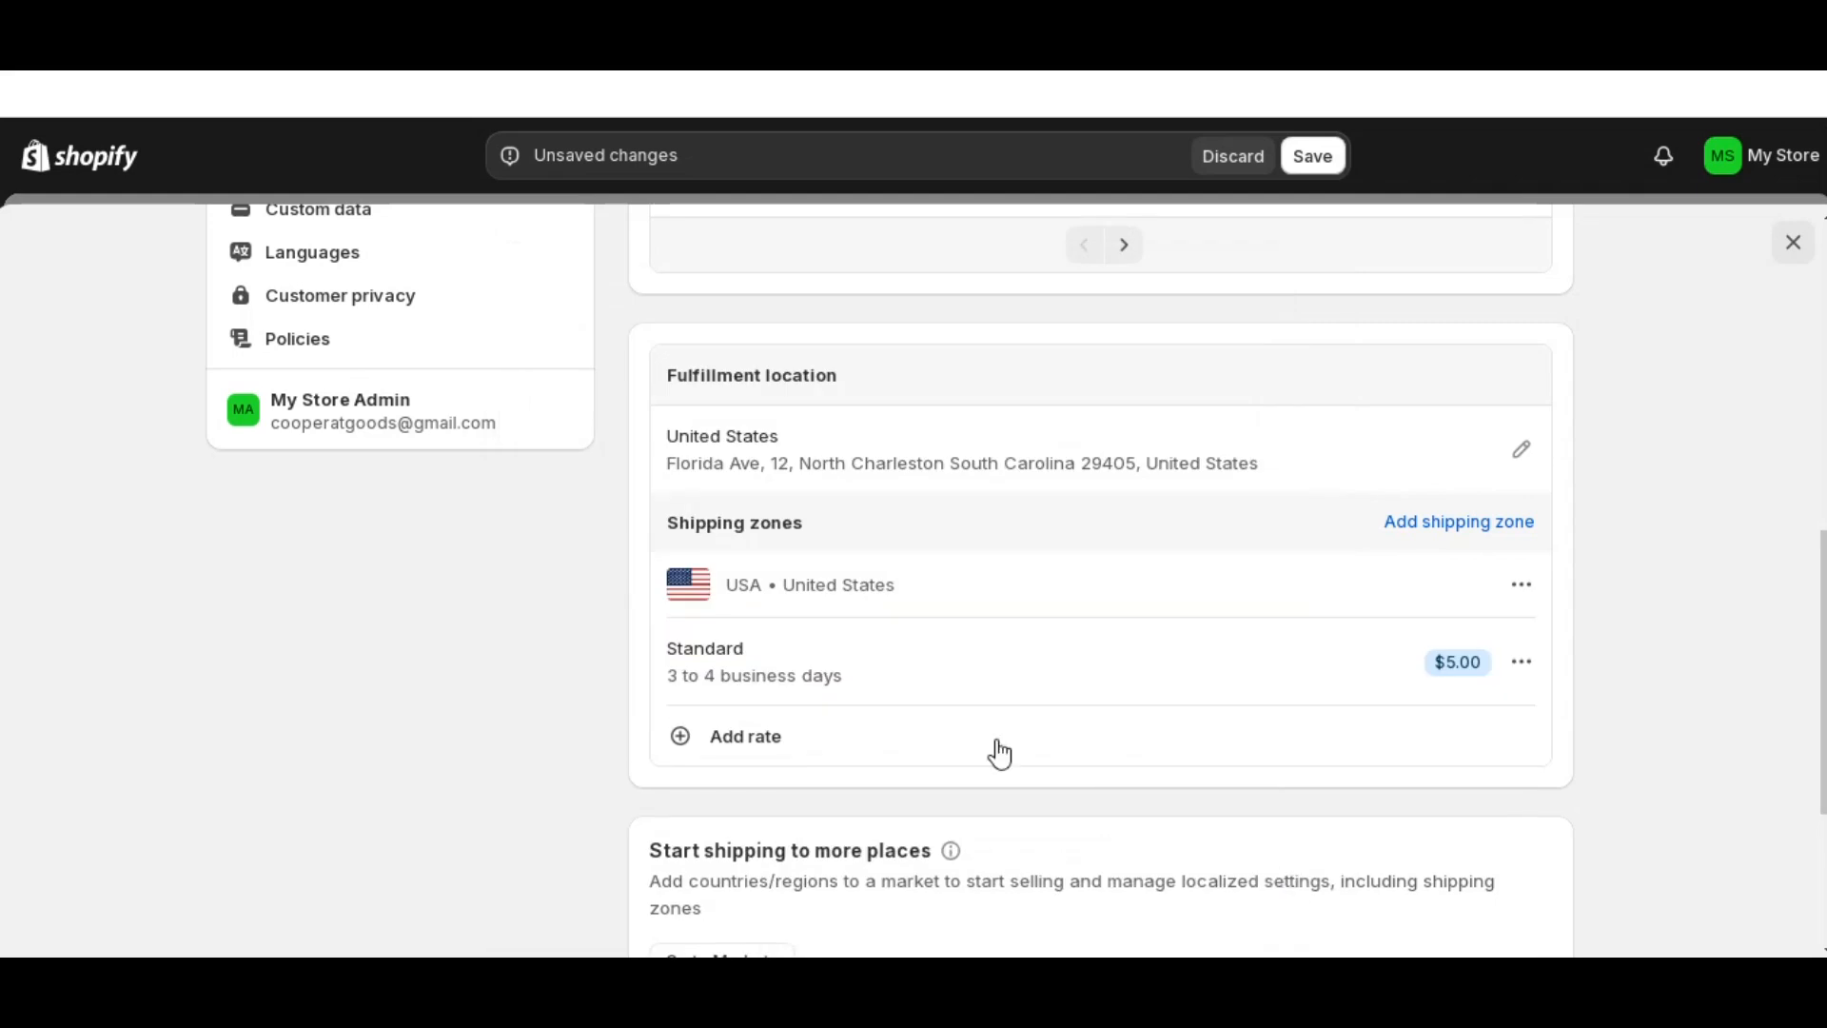
- Add a free Economy (5 to 8 business days) flat rate to the USA zone, conditional on a minimum order price of $35.00
scroll(1000, 752, "down", 2)
left_click(752, 604)
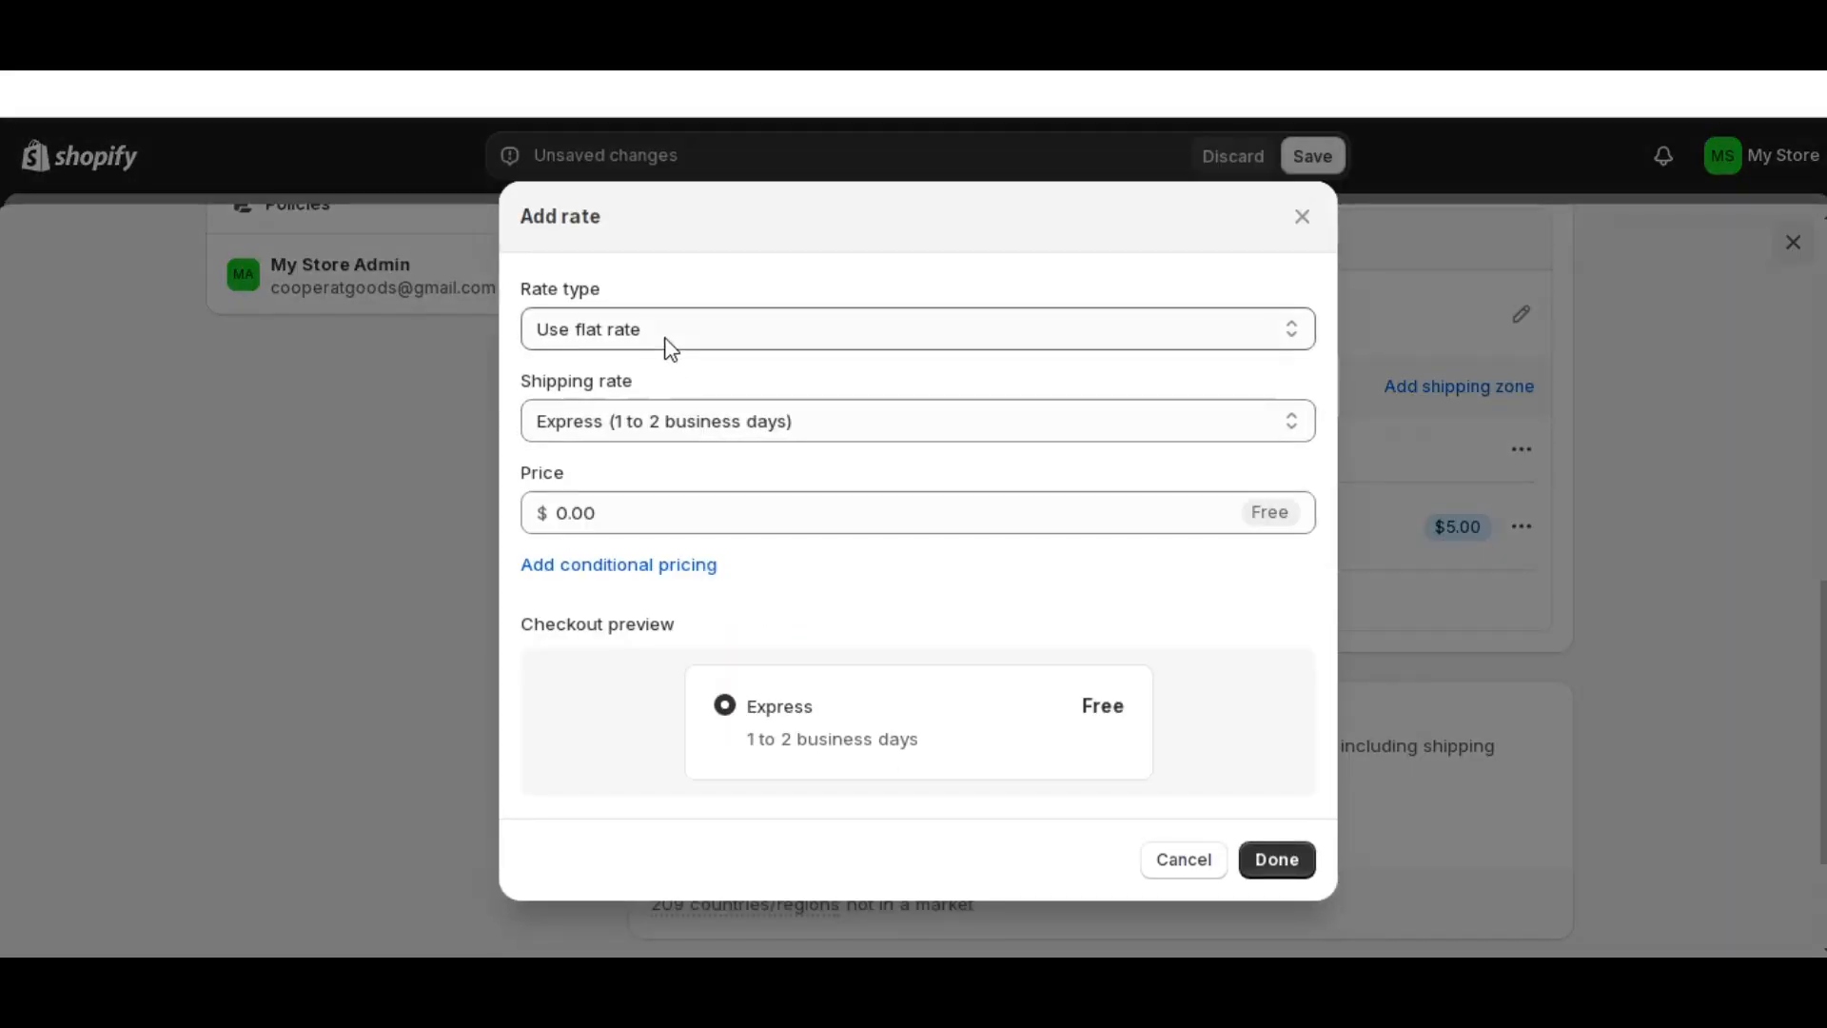
left_click(640, 419)
left_click(644, 496)
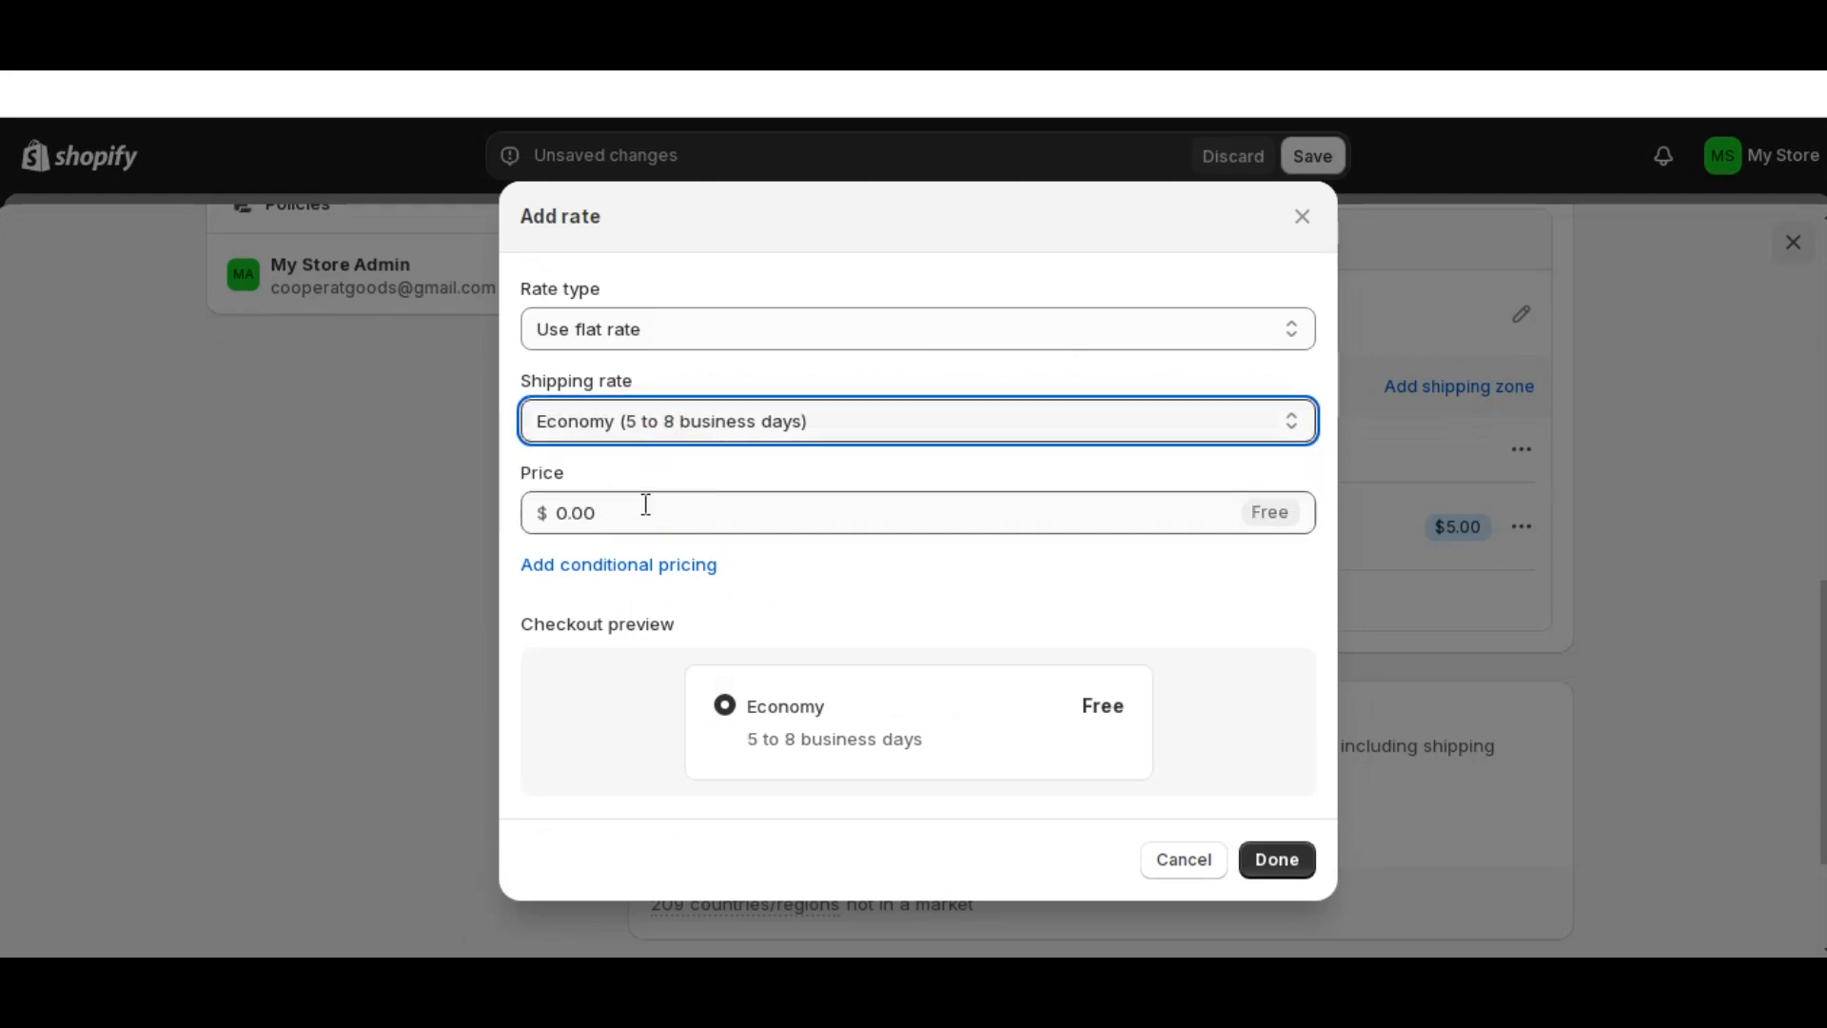
left_click(620, 567)
left_click(624, 623)
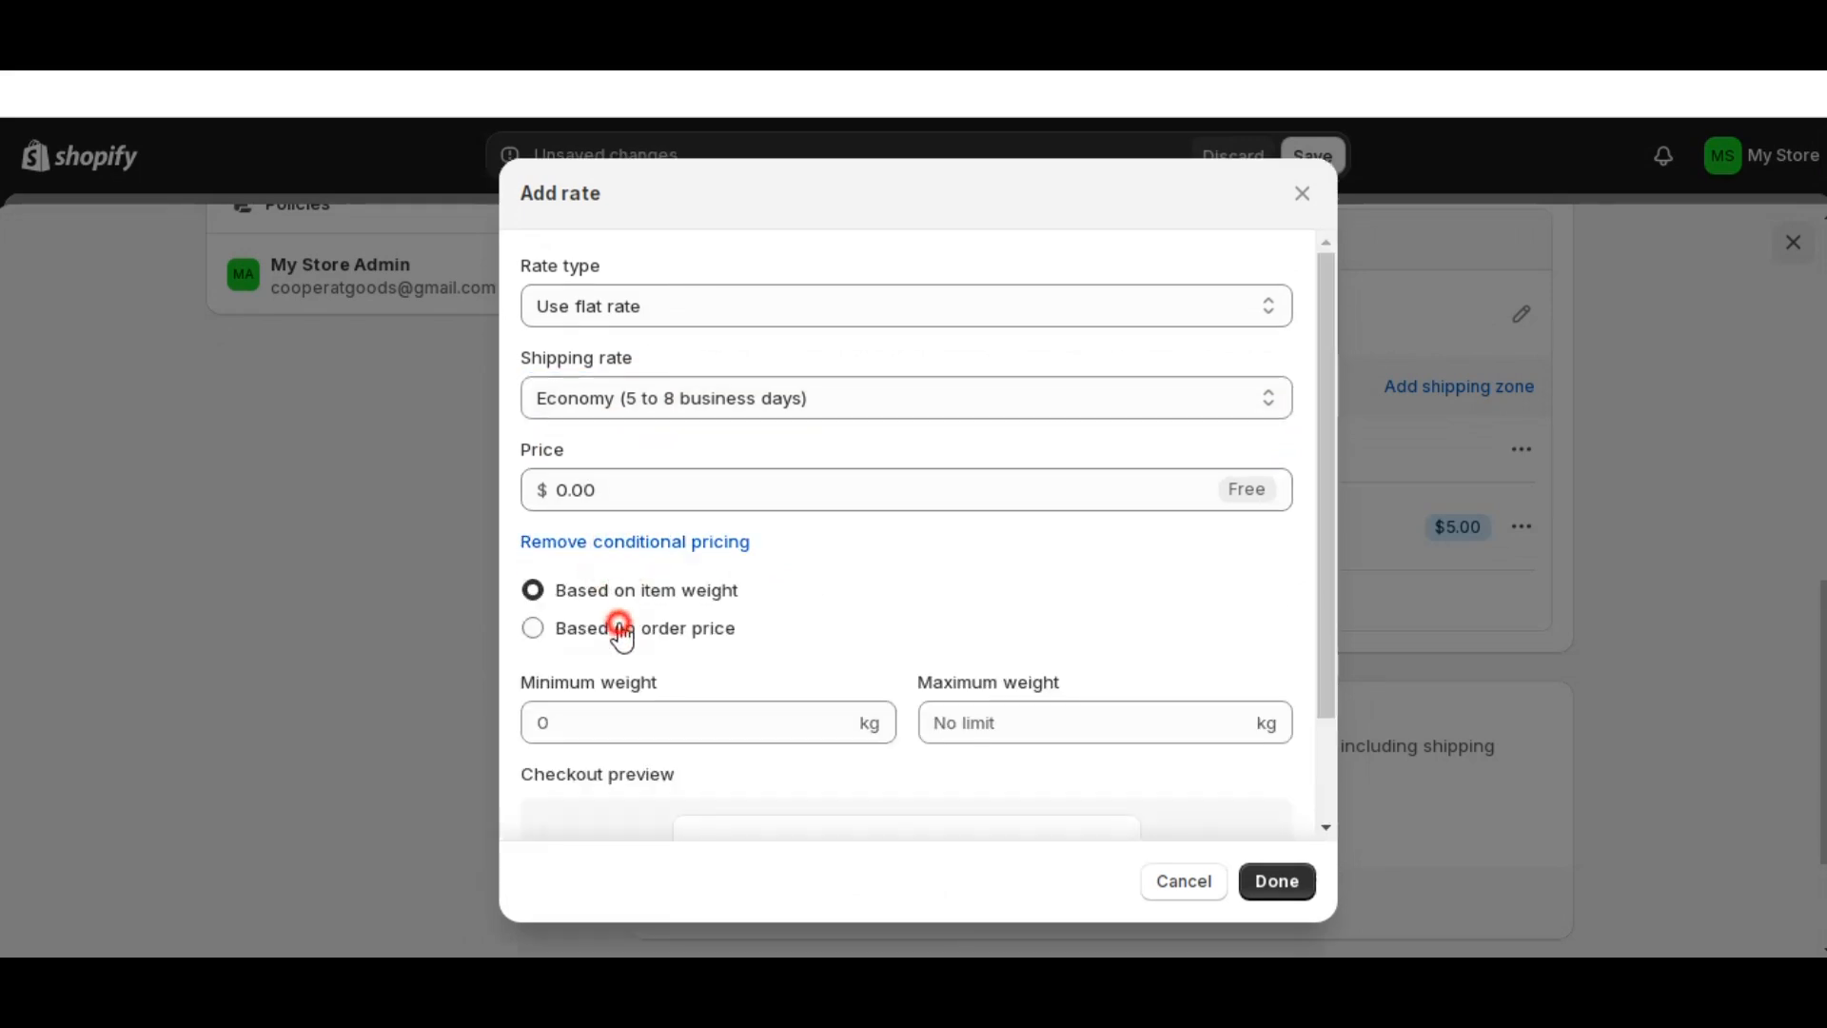
left_click(561, 725)
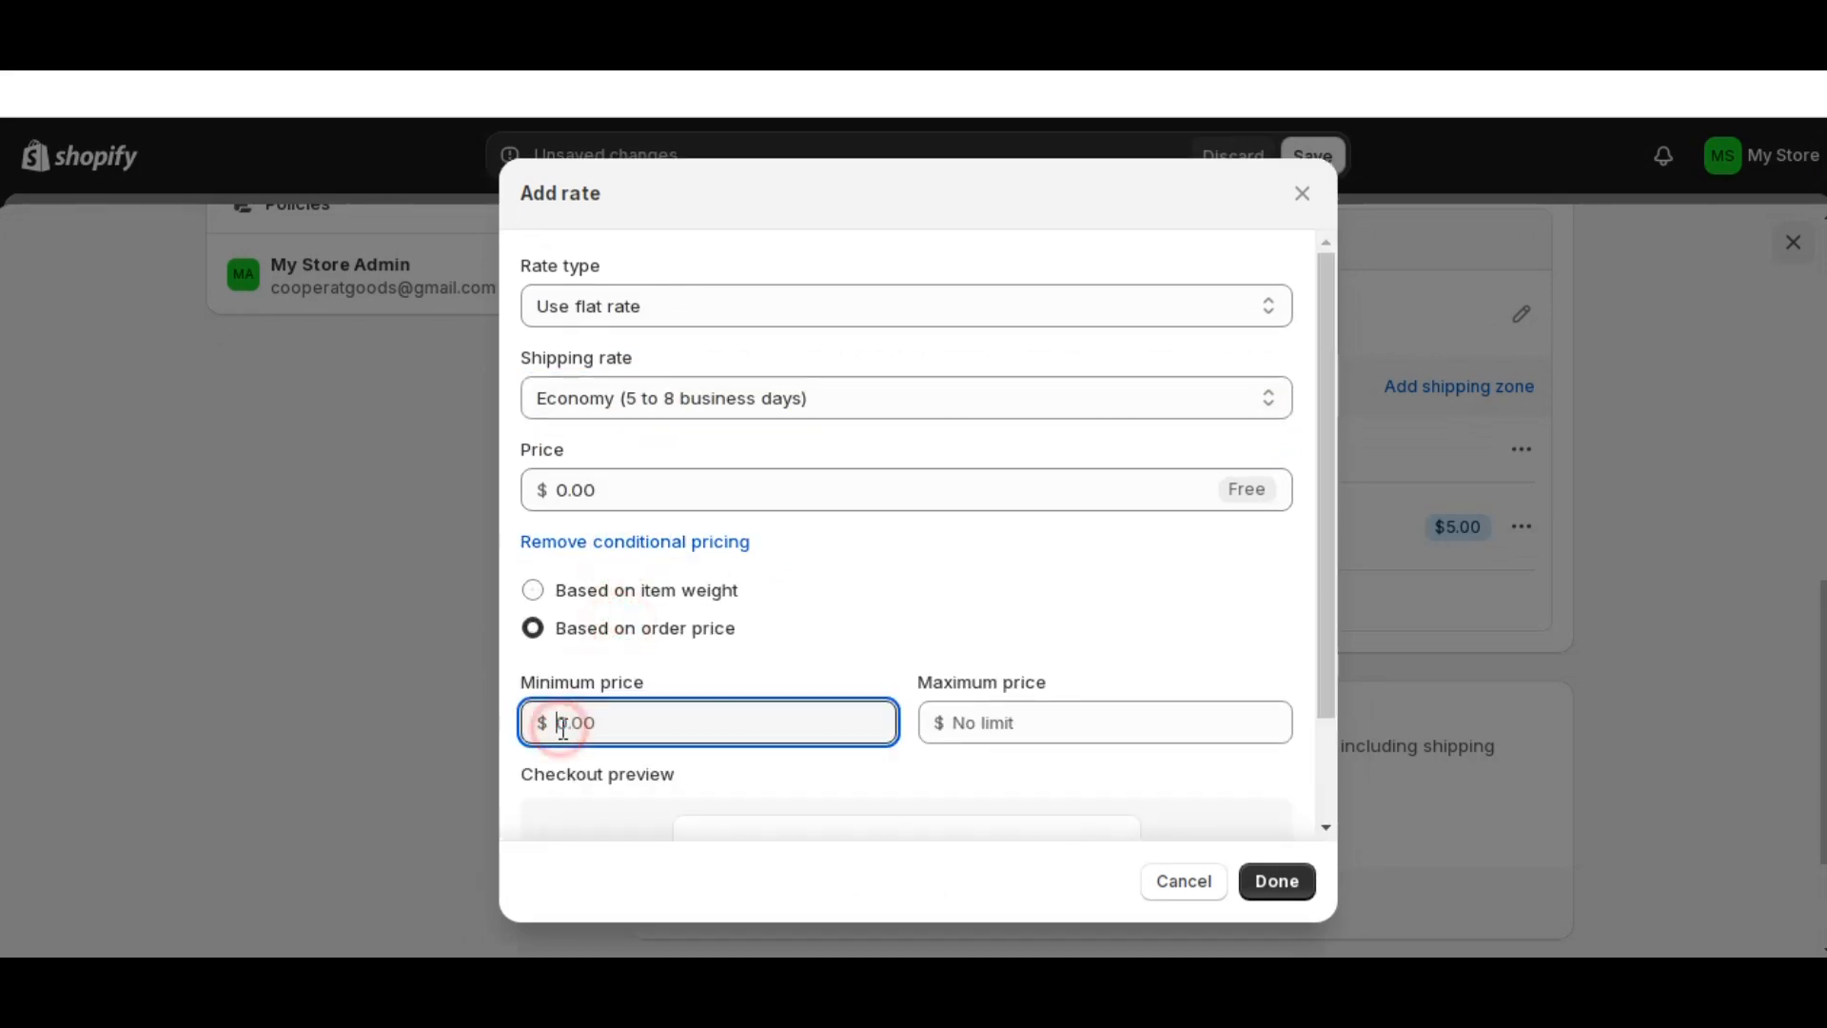
scroll(886, 716, "down", 2)
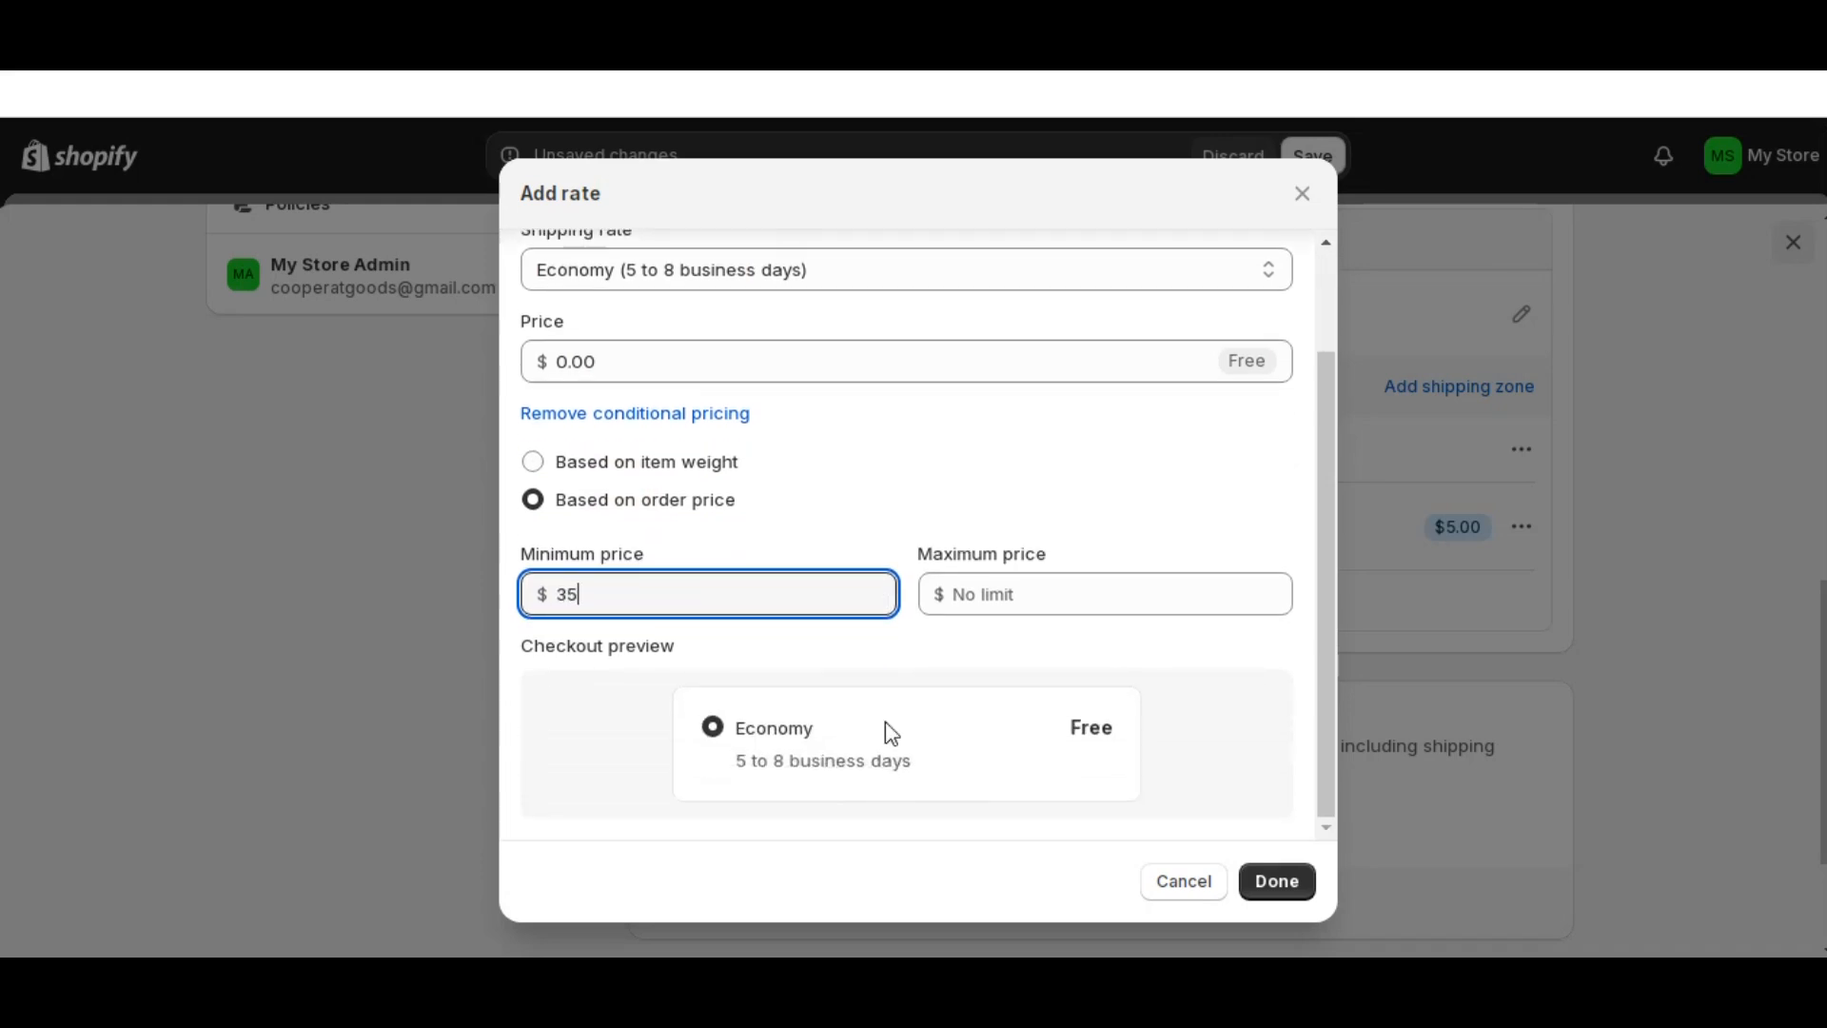
left_click(1266, 883)
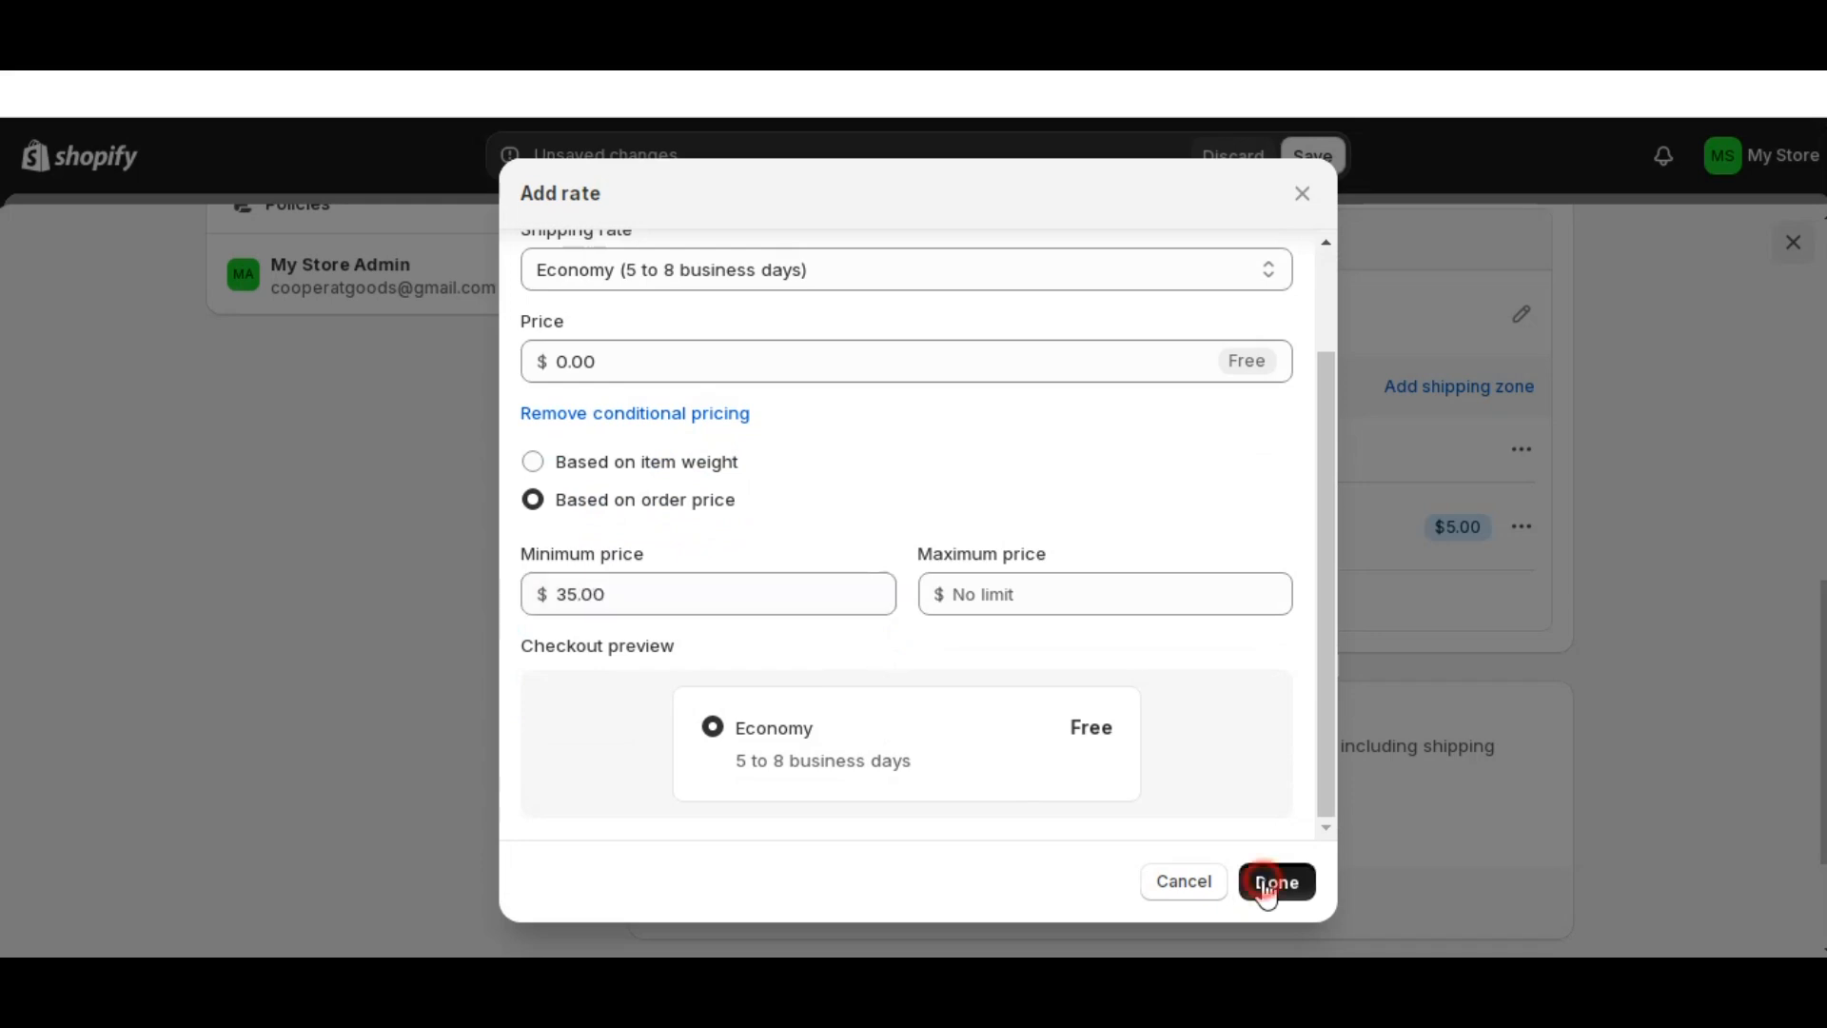
- Review the USA zone's rates and save the new shipping profile
scroll(999, 686, "down", 3)
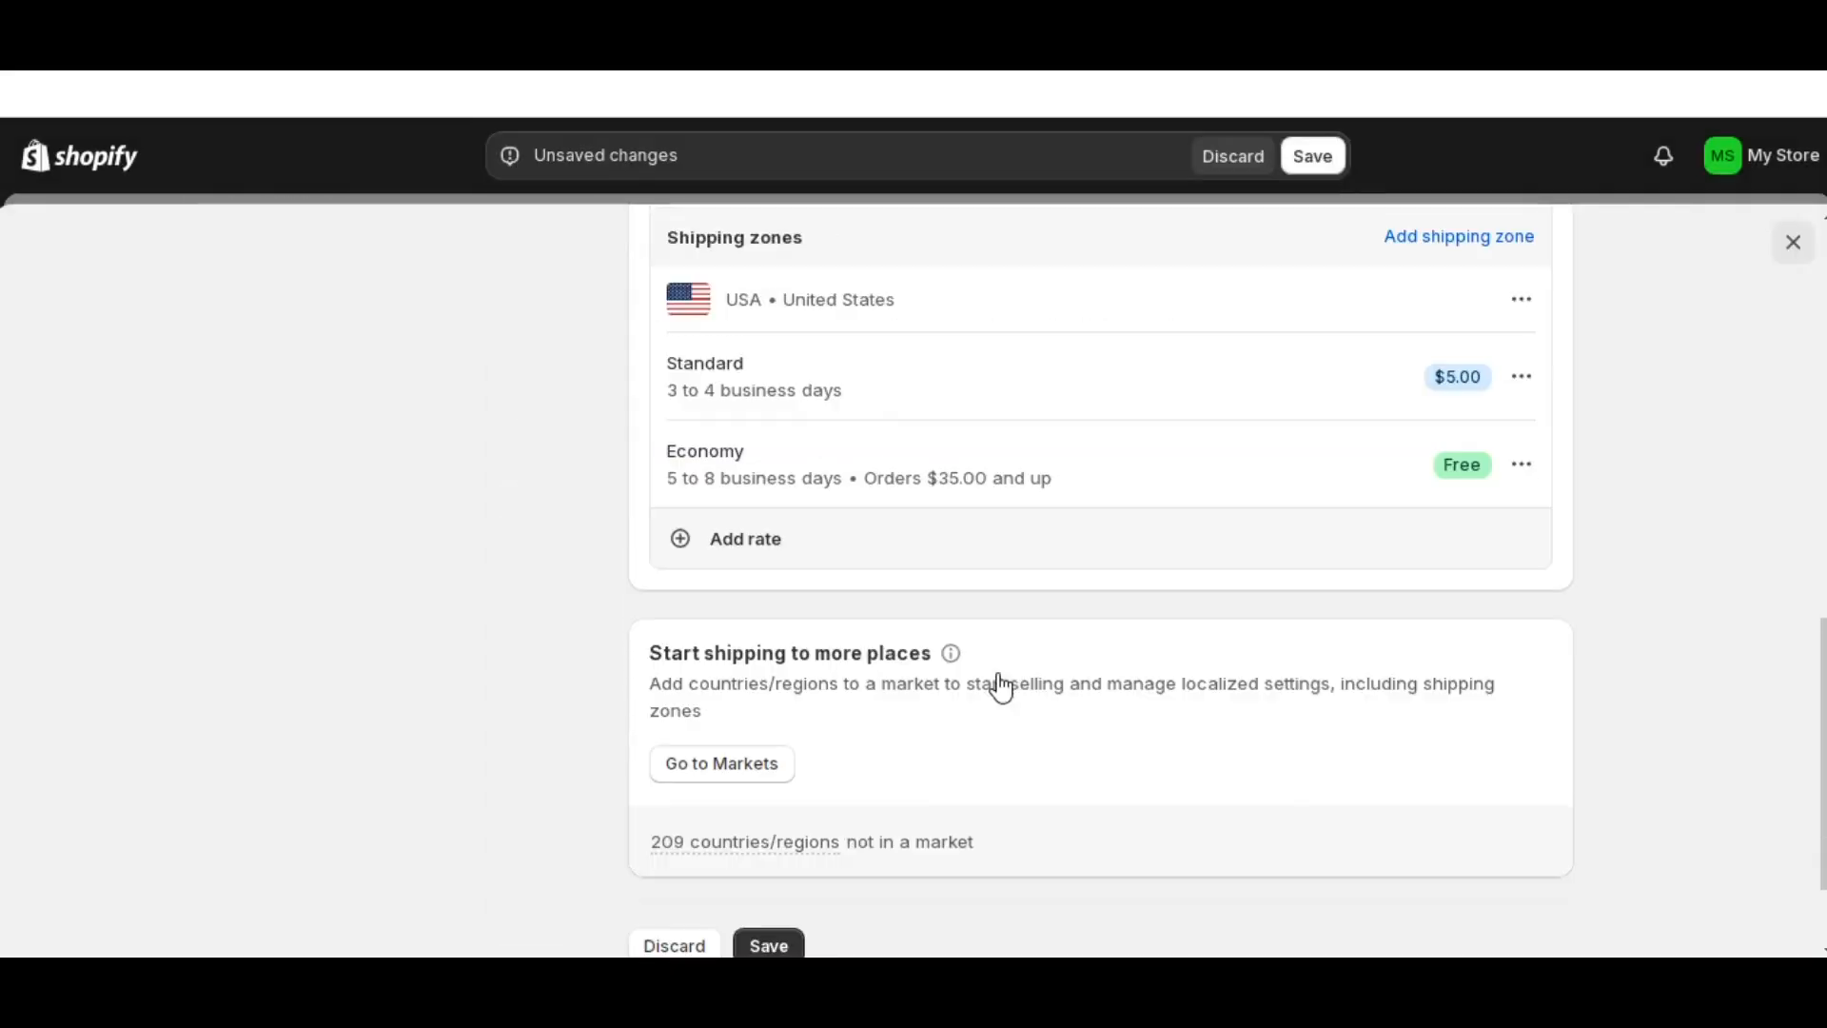
scroll(997, 672, "up", 3)
left_click(1313, 157)
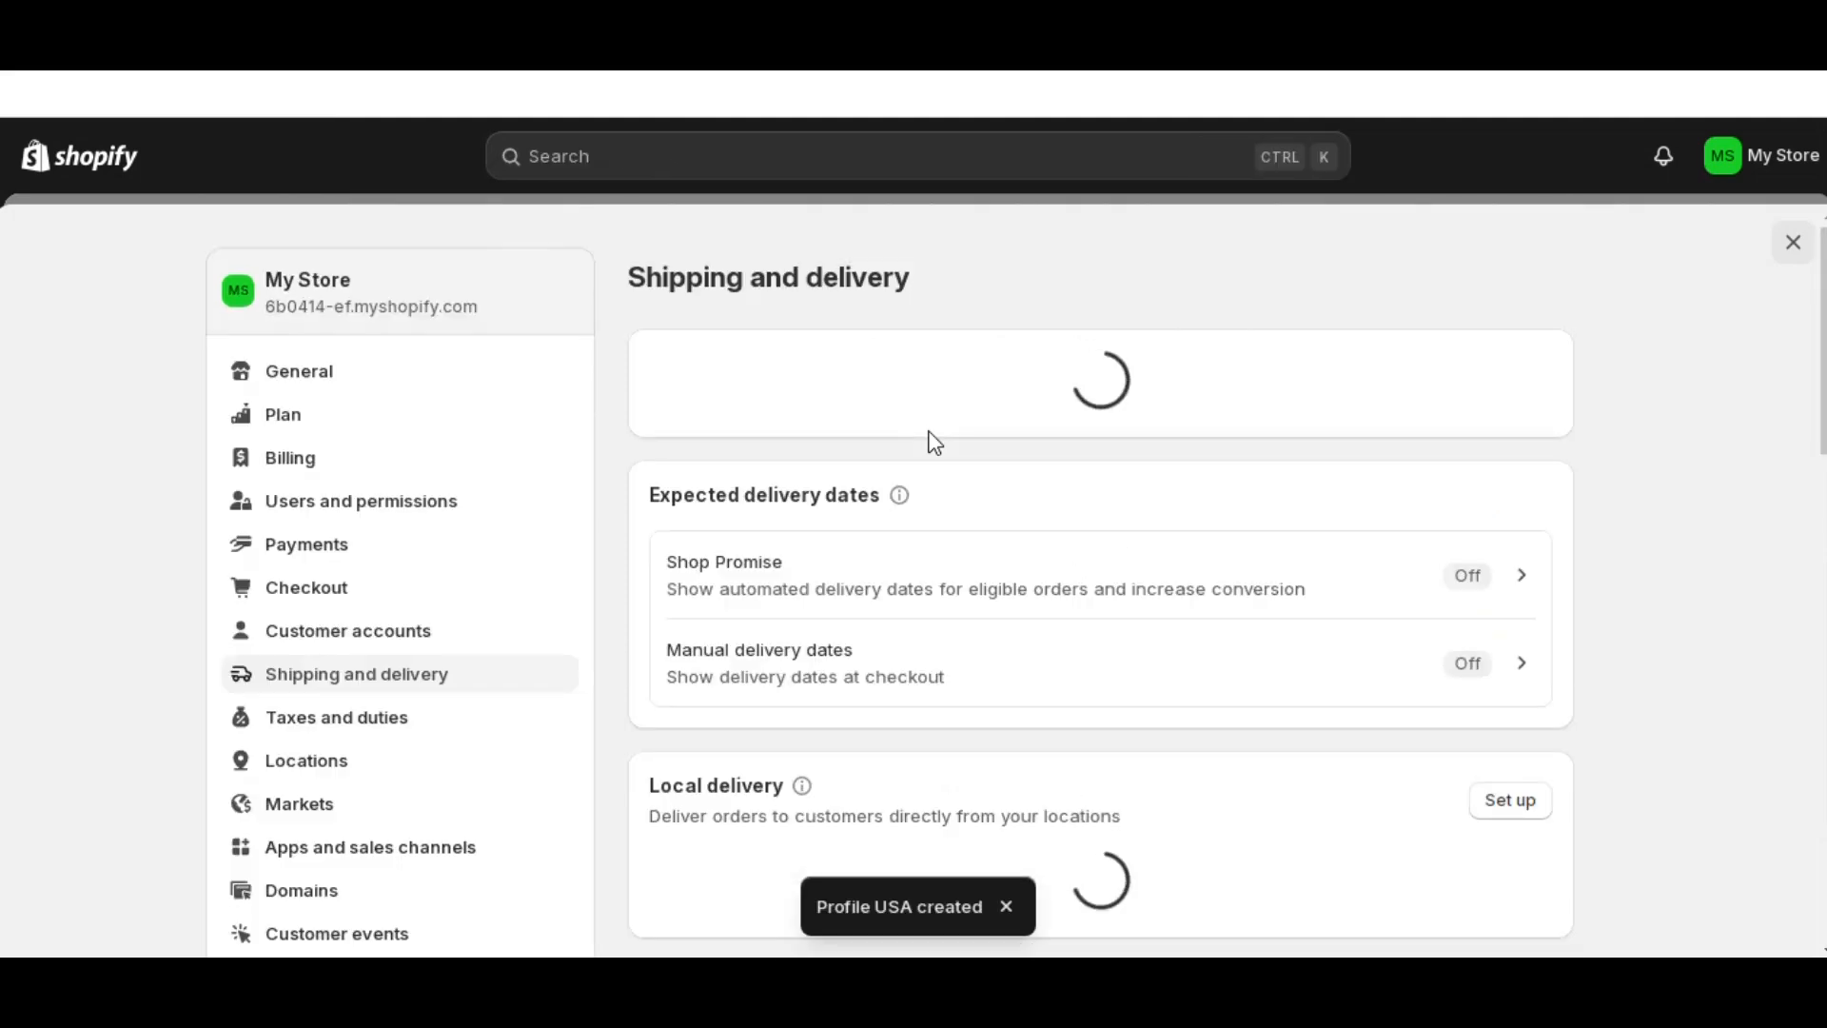
- Examine the shipping and delivery settings, including shipping profiles, delivery dates, local delivery, store pickup, packages, carriers and packing slips
scroll(933, 443, "down", 3)
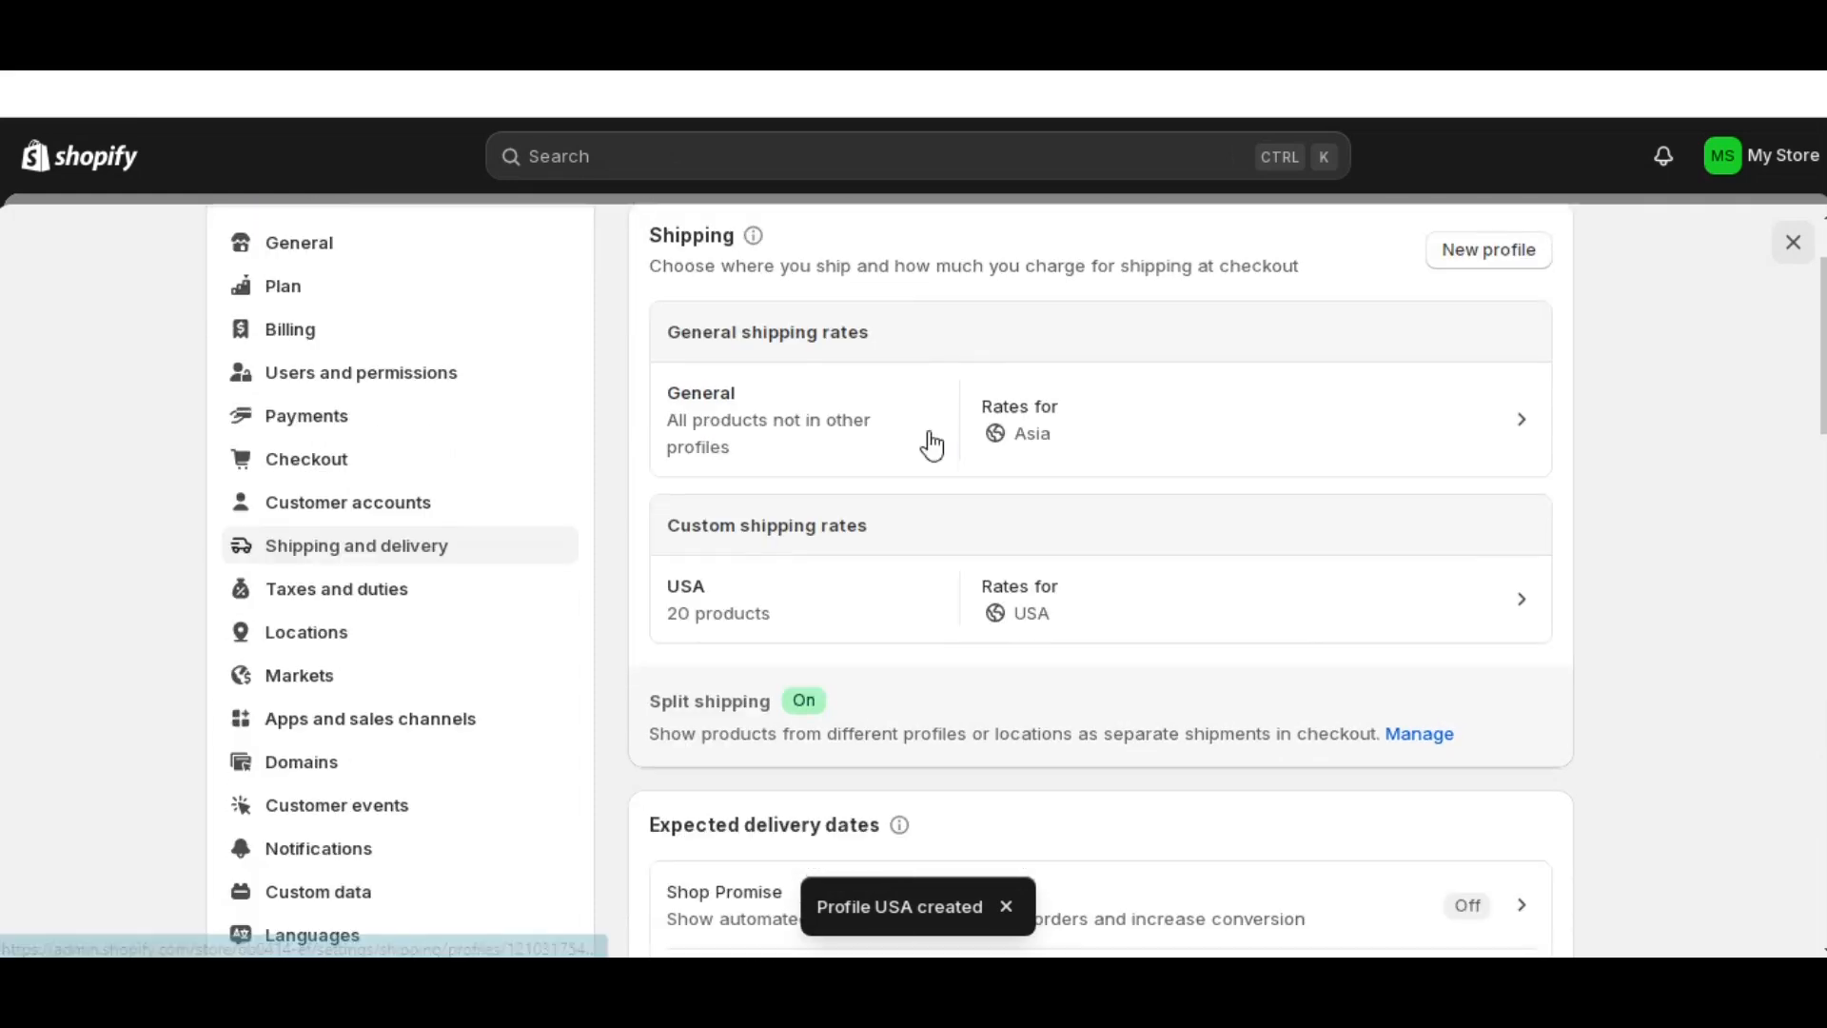
scroll(937, 540, "down", 2)
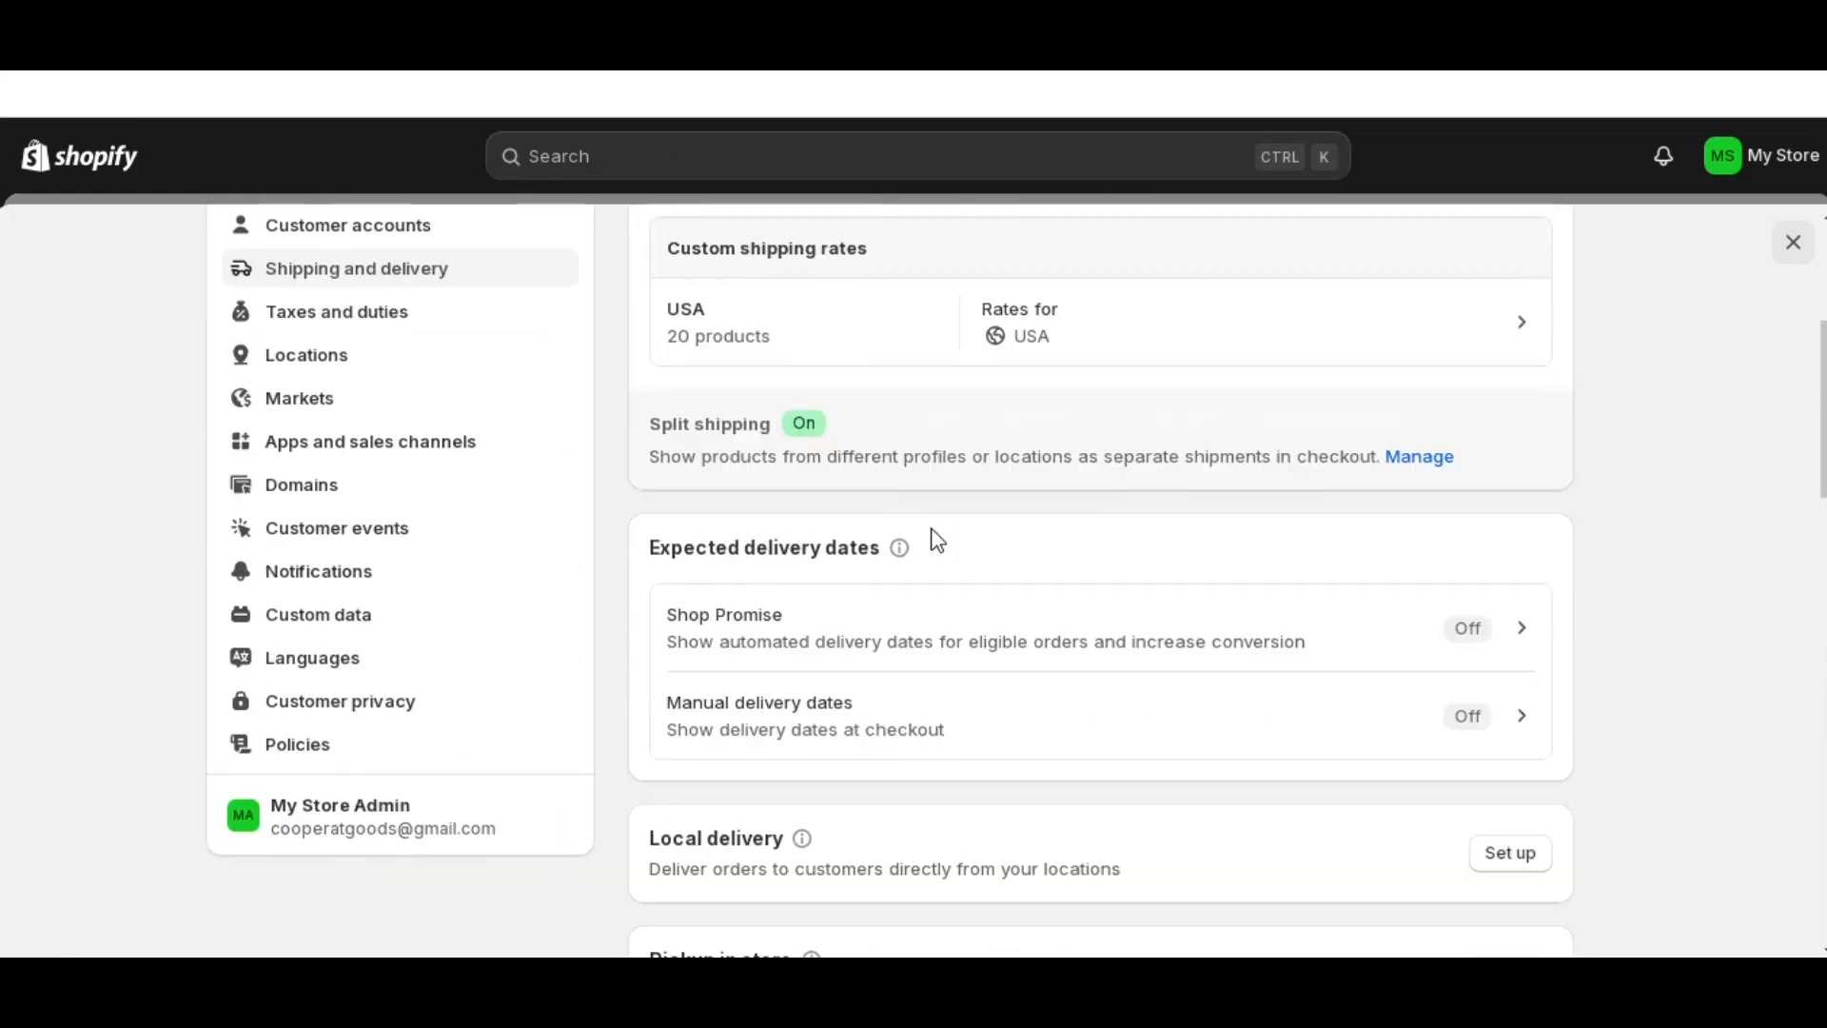
scroll(938, 540, "down", 2)
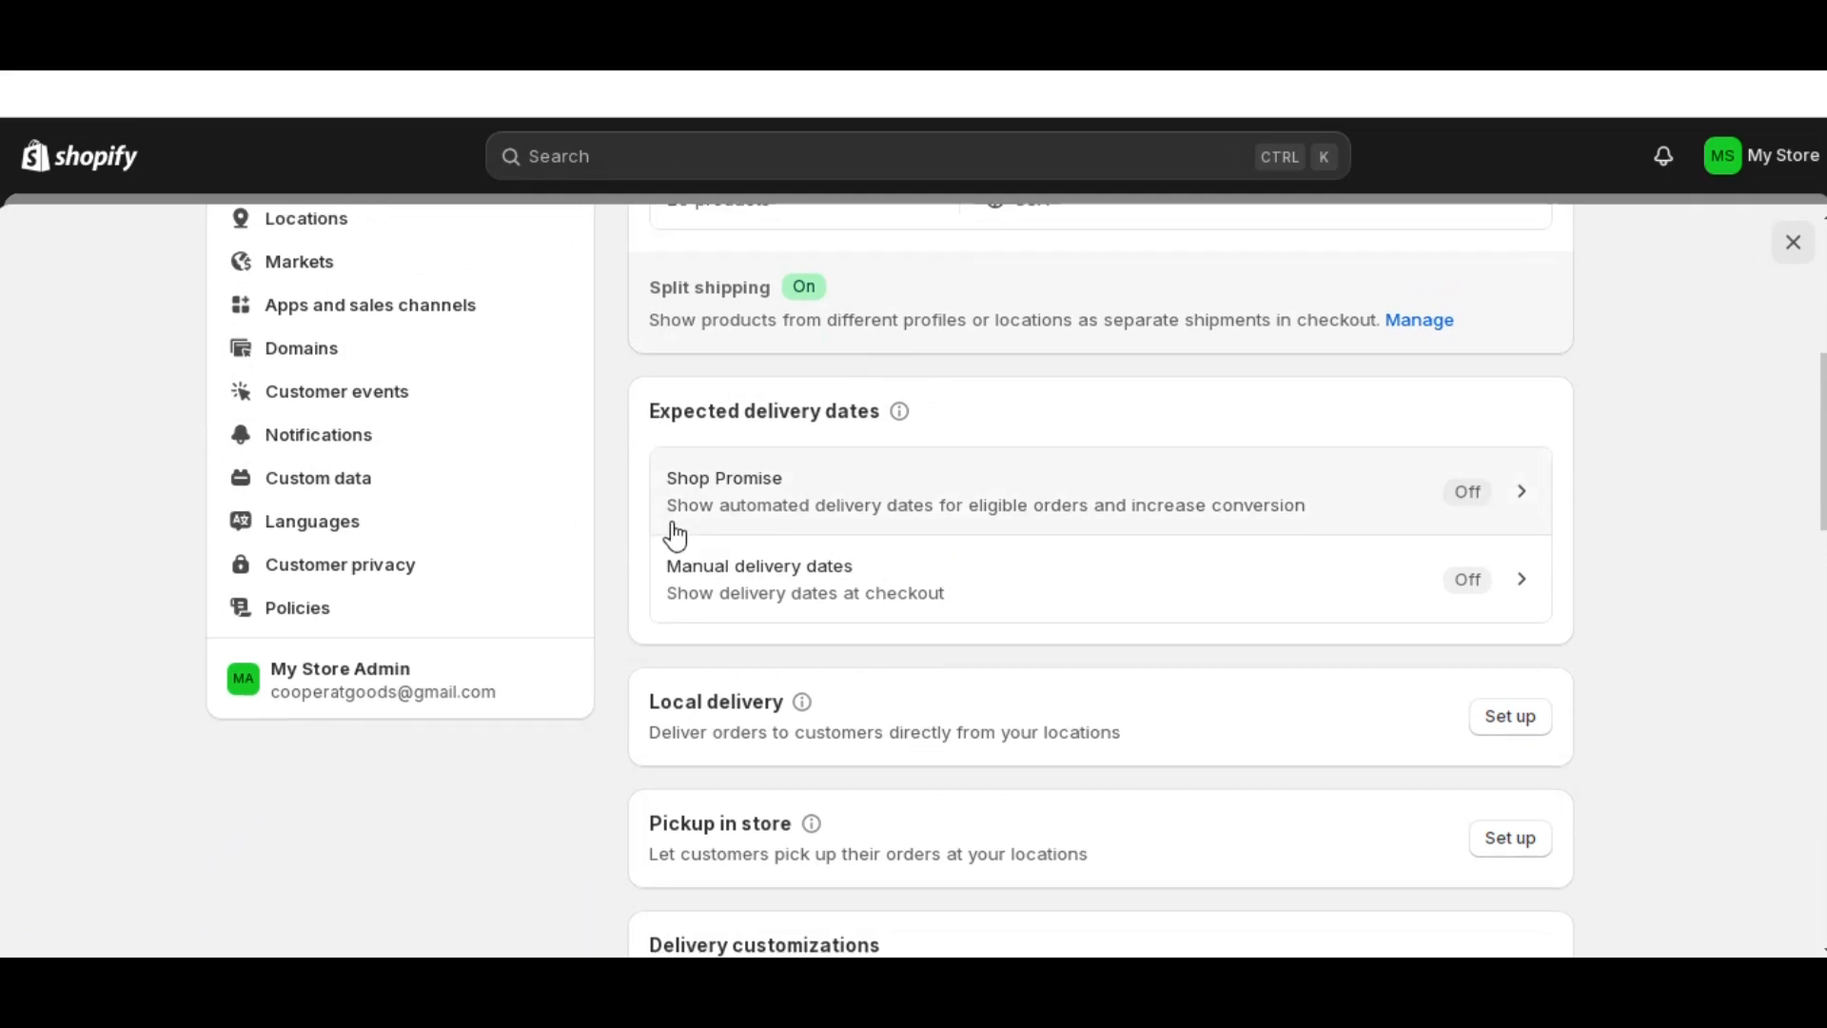
scroll(676, 535, "down", 4)
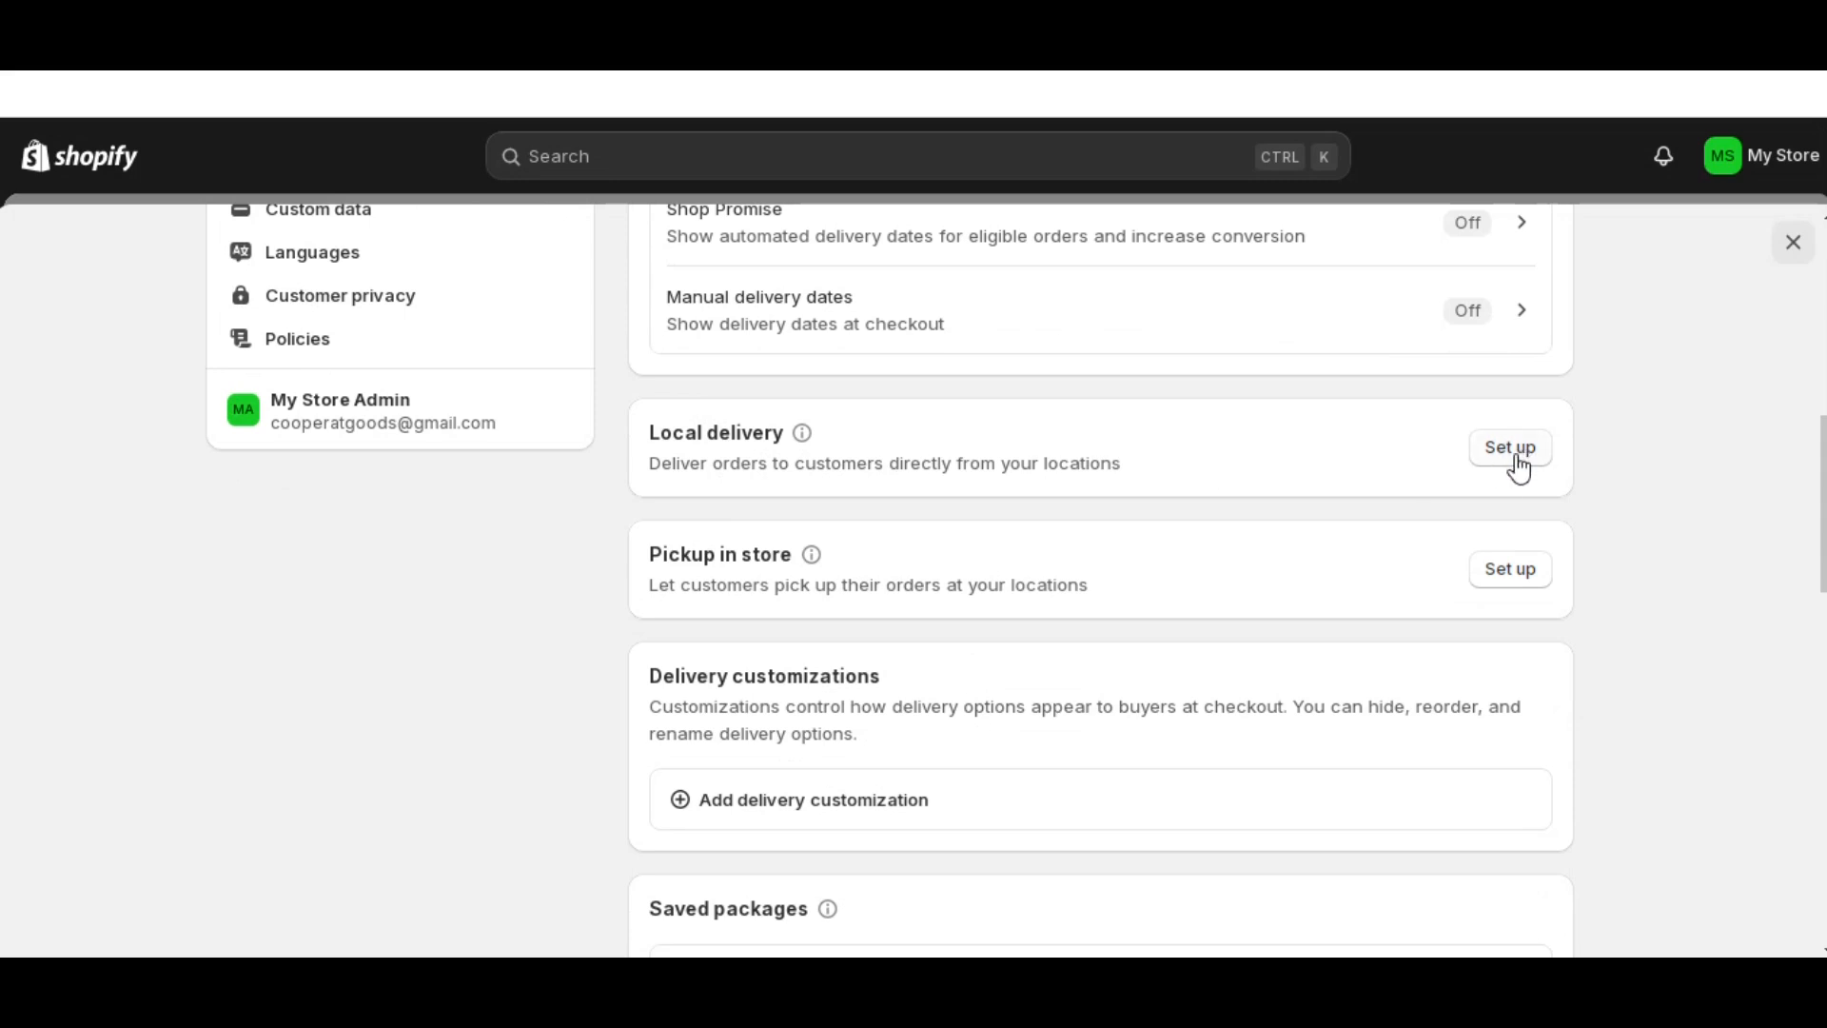
scroll(876, 653, "down", 6)
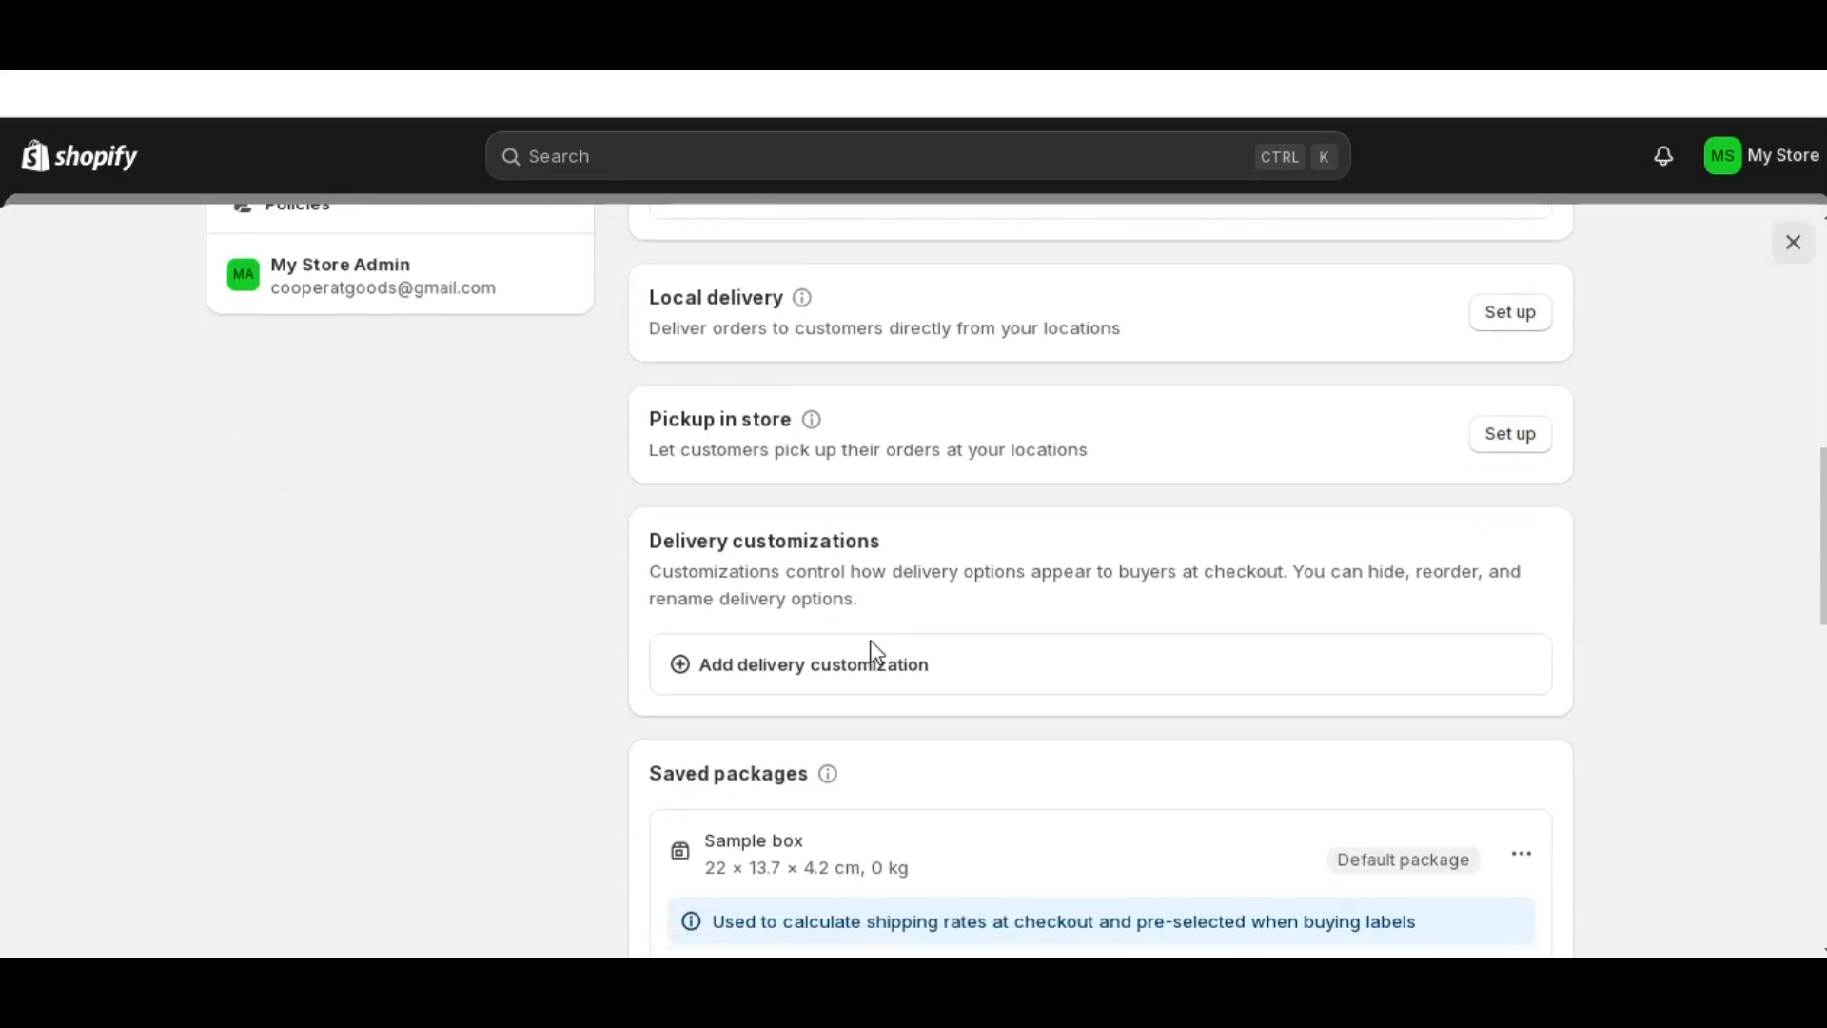
scroll(860, 651, "down", 2)
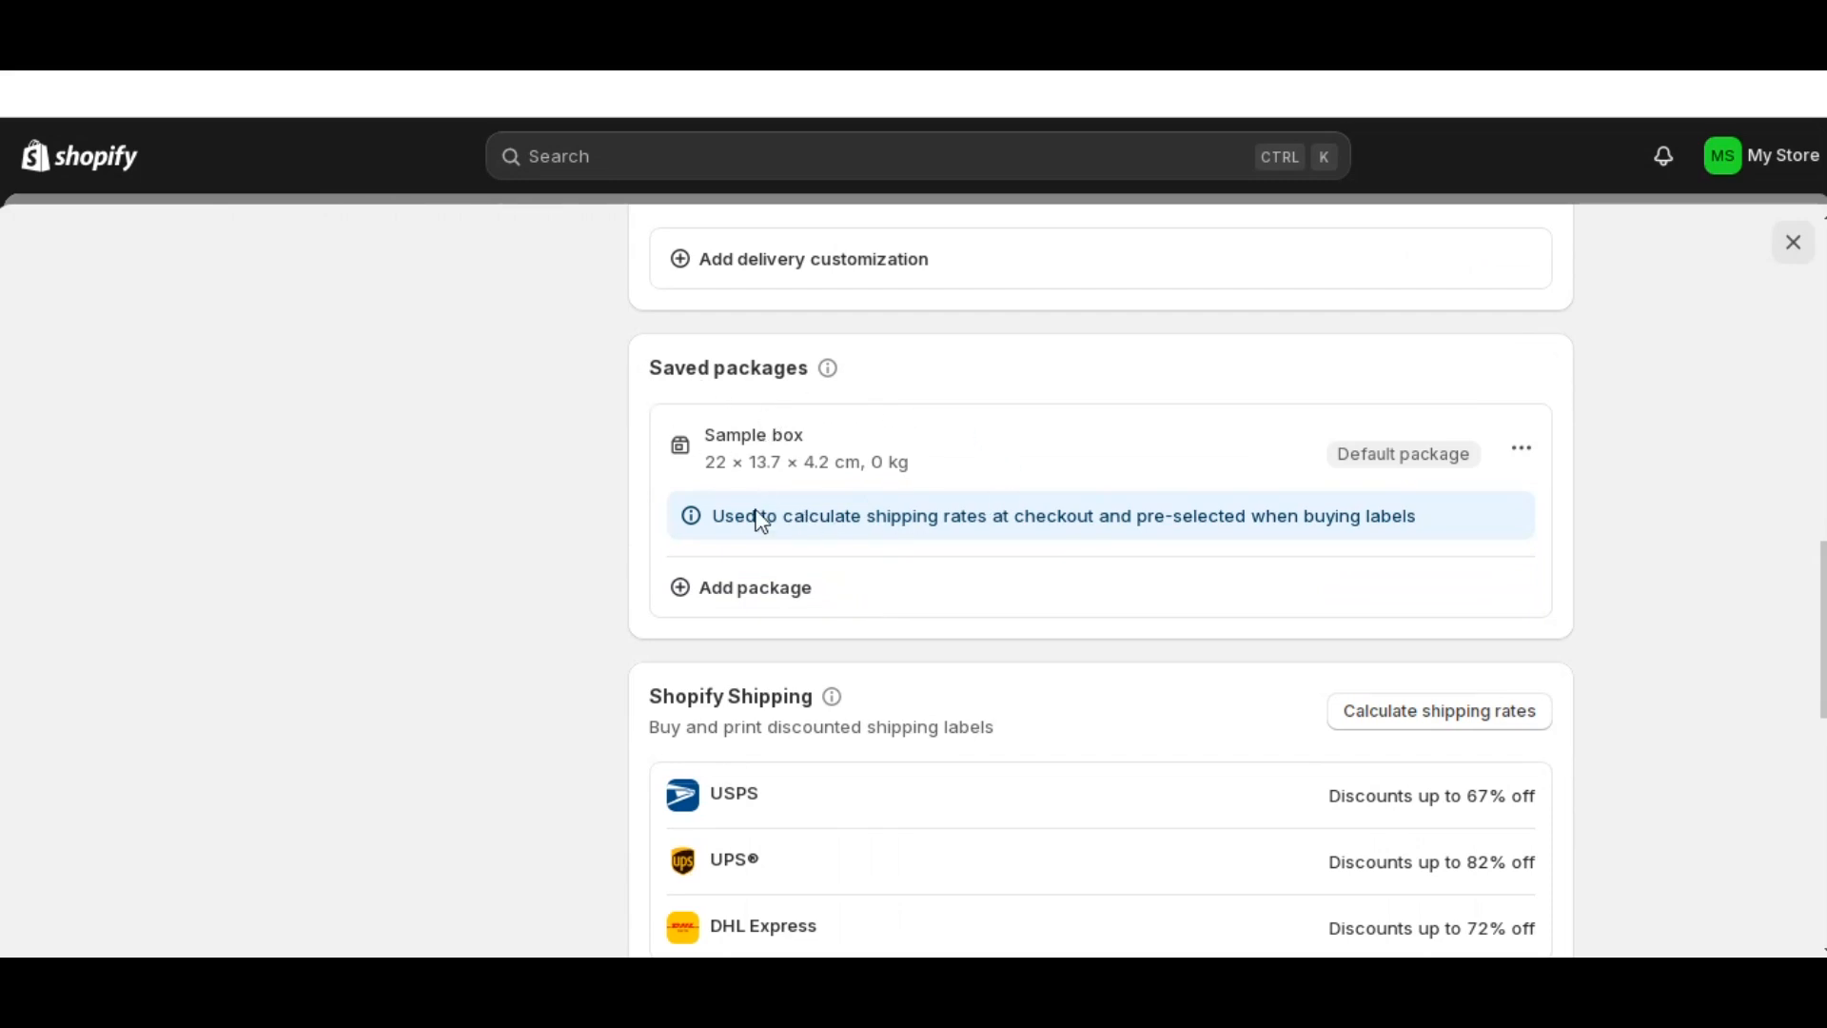
scroll(822, 583, "down", 4)
scroll(819, 563, "down", 2)
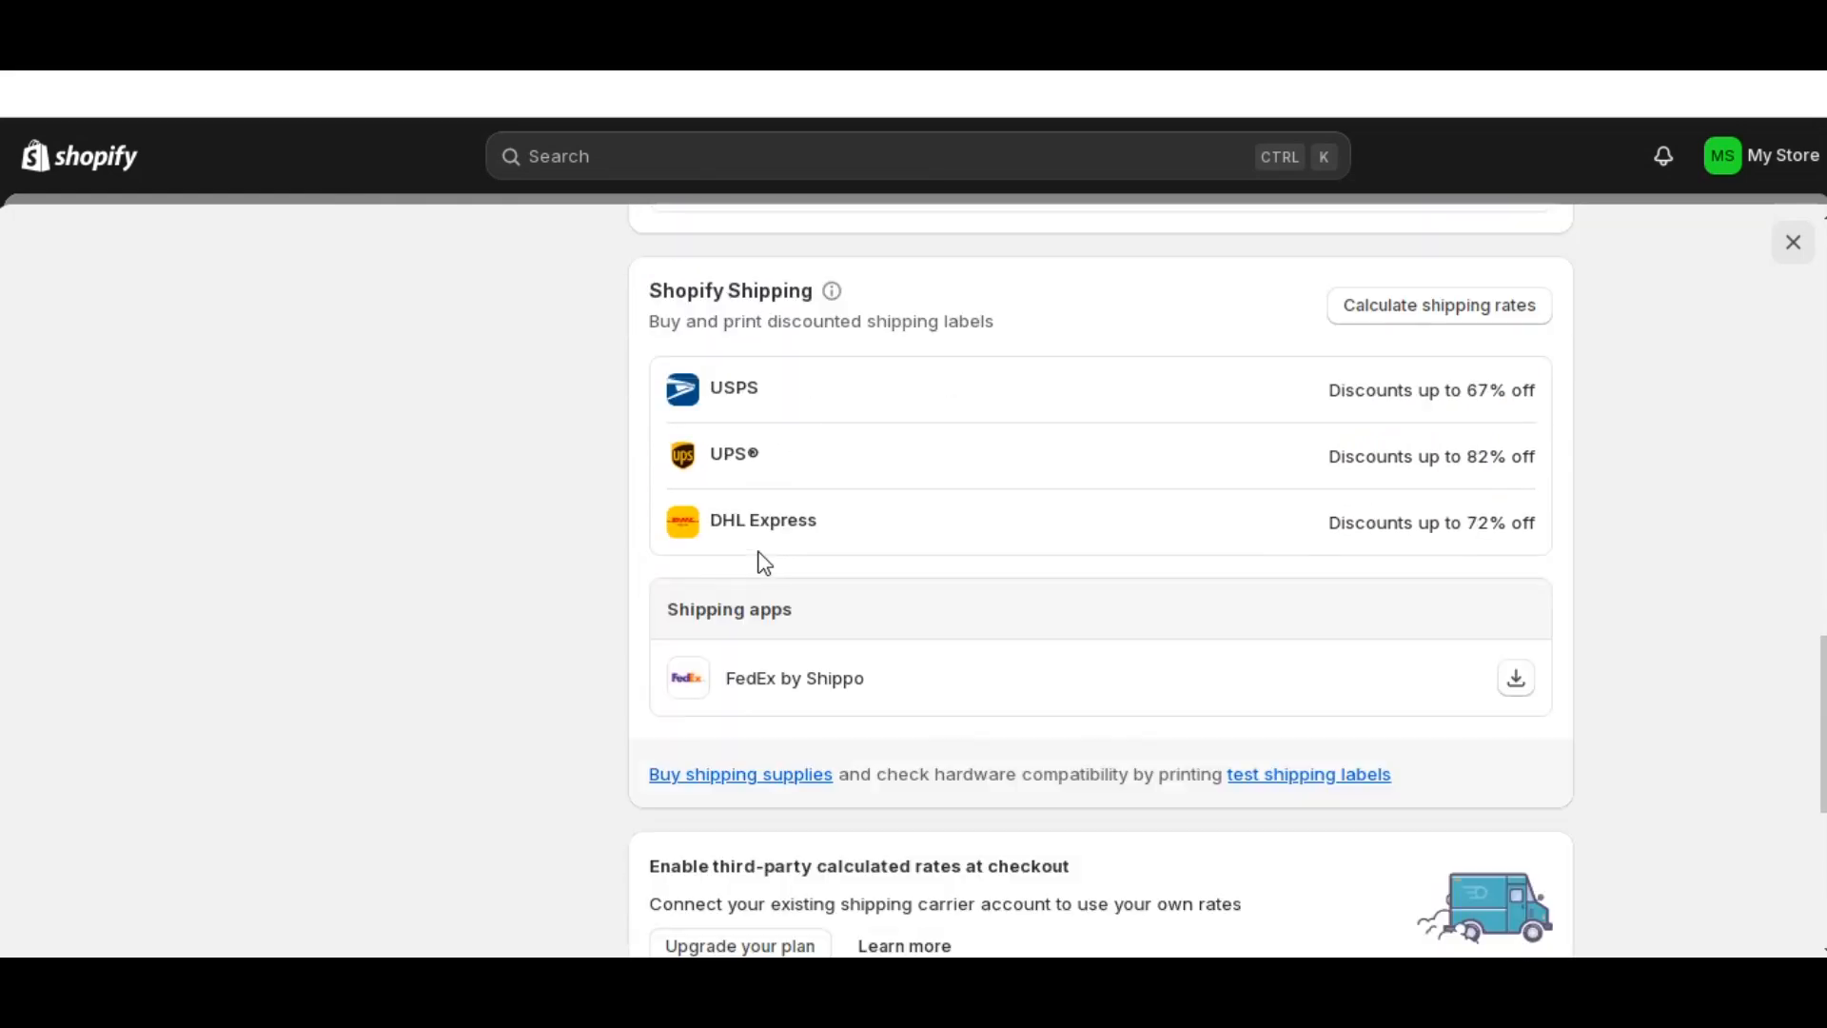
scroll(765, 564, "down", 8)
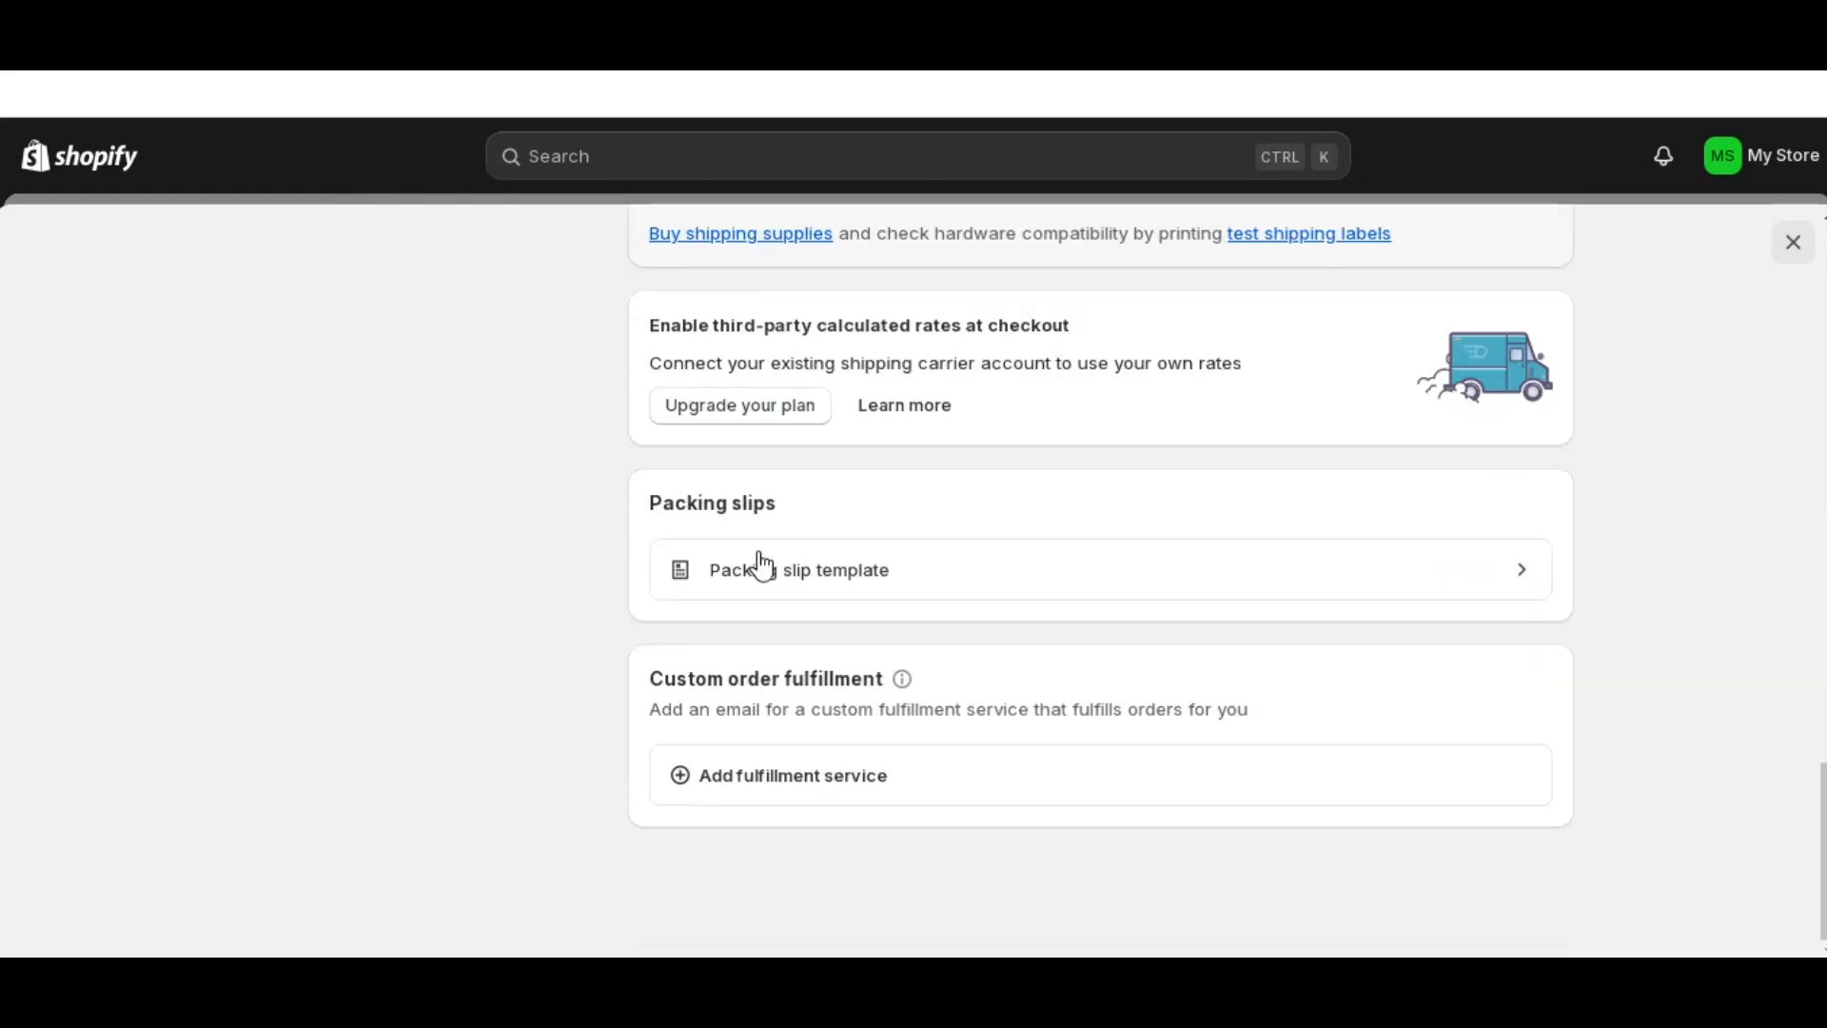
scroll(761, 566, "up", 12)
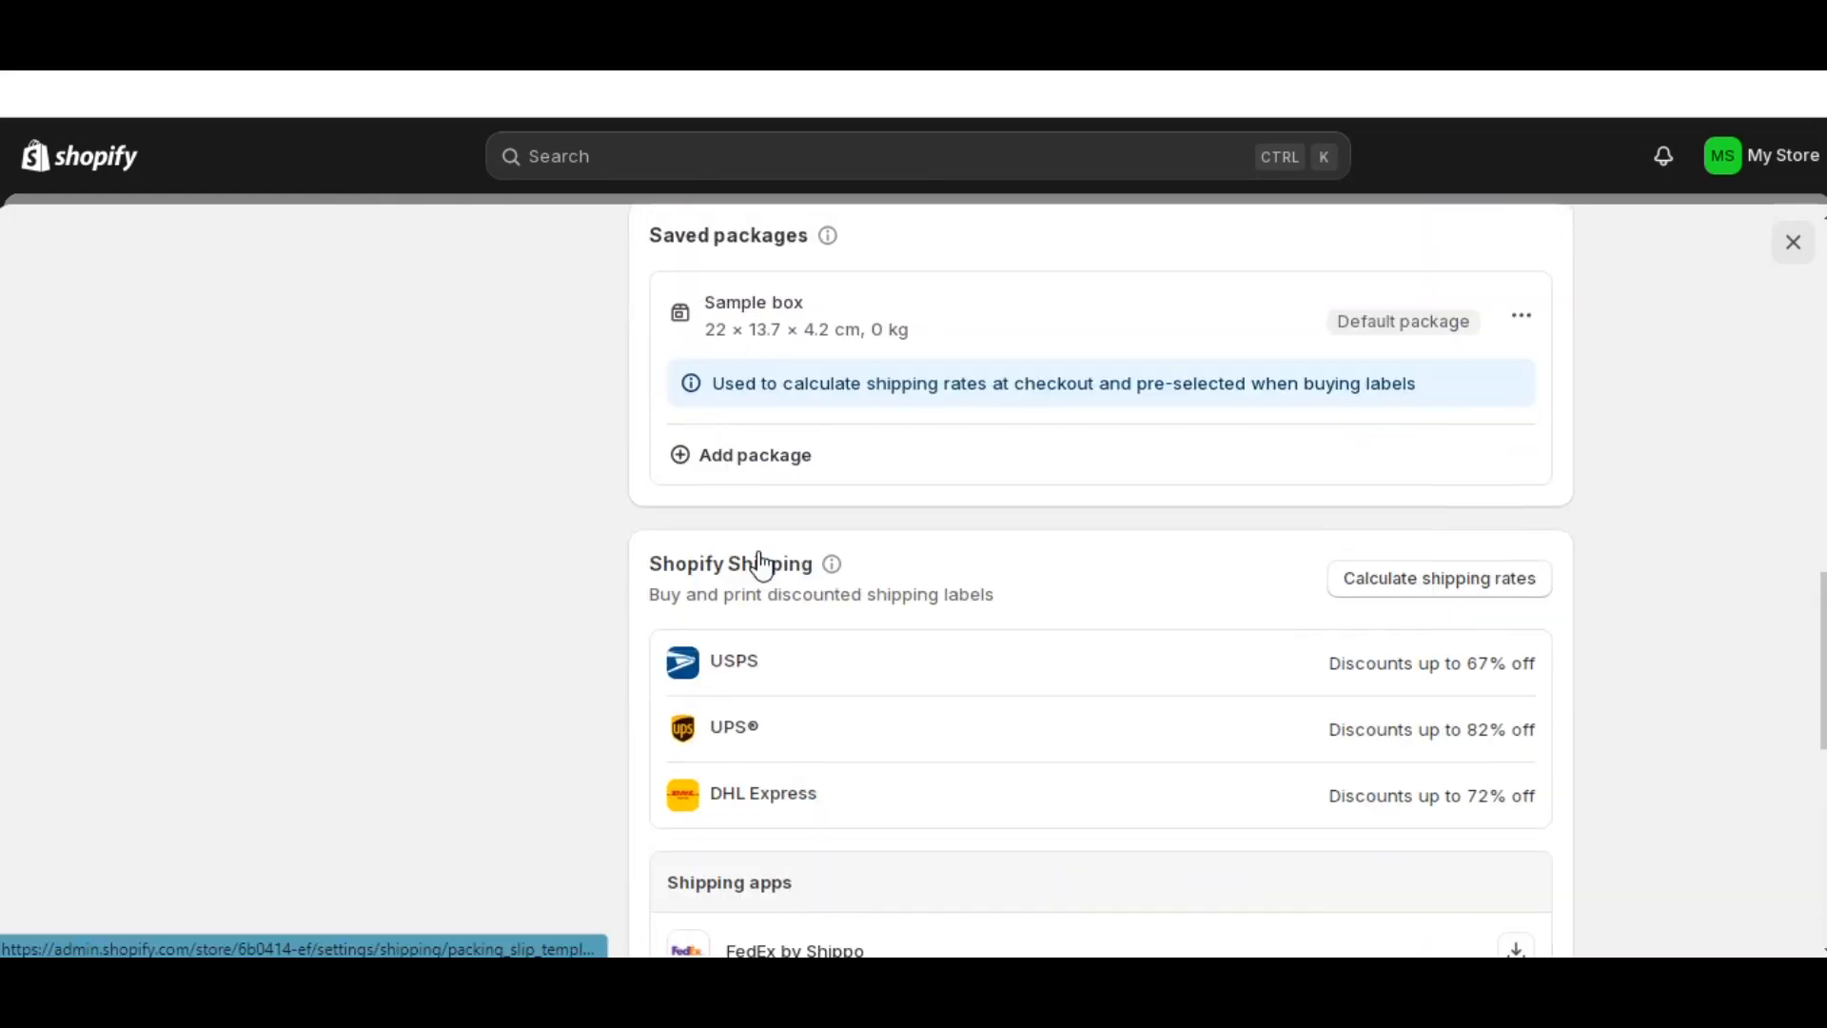
scroll(762, 565, "up", 20)
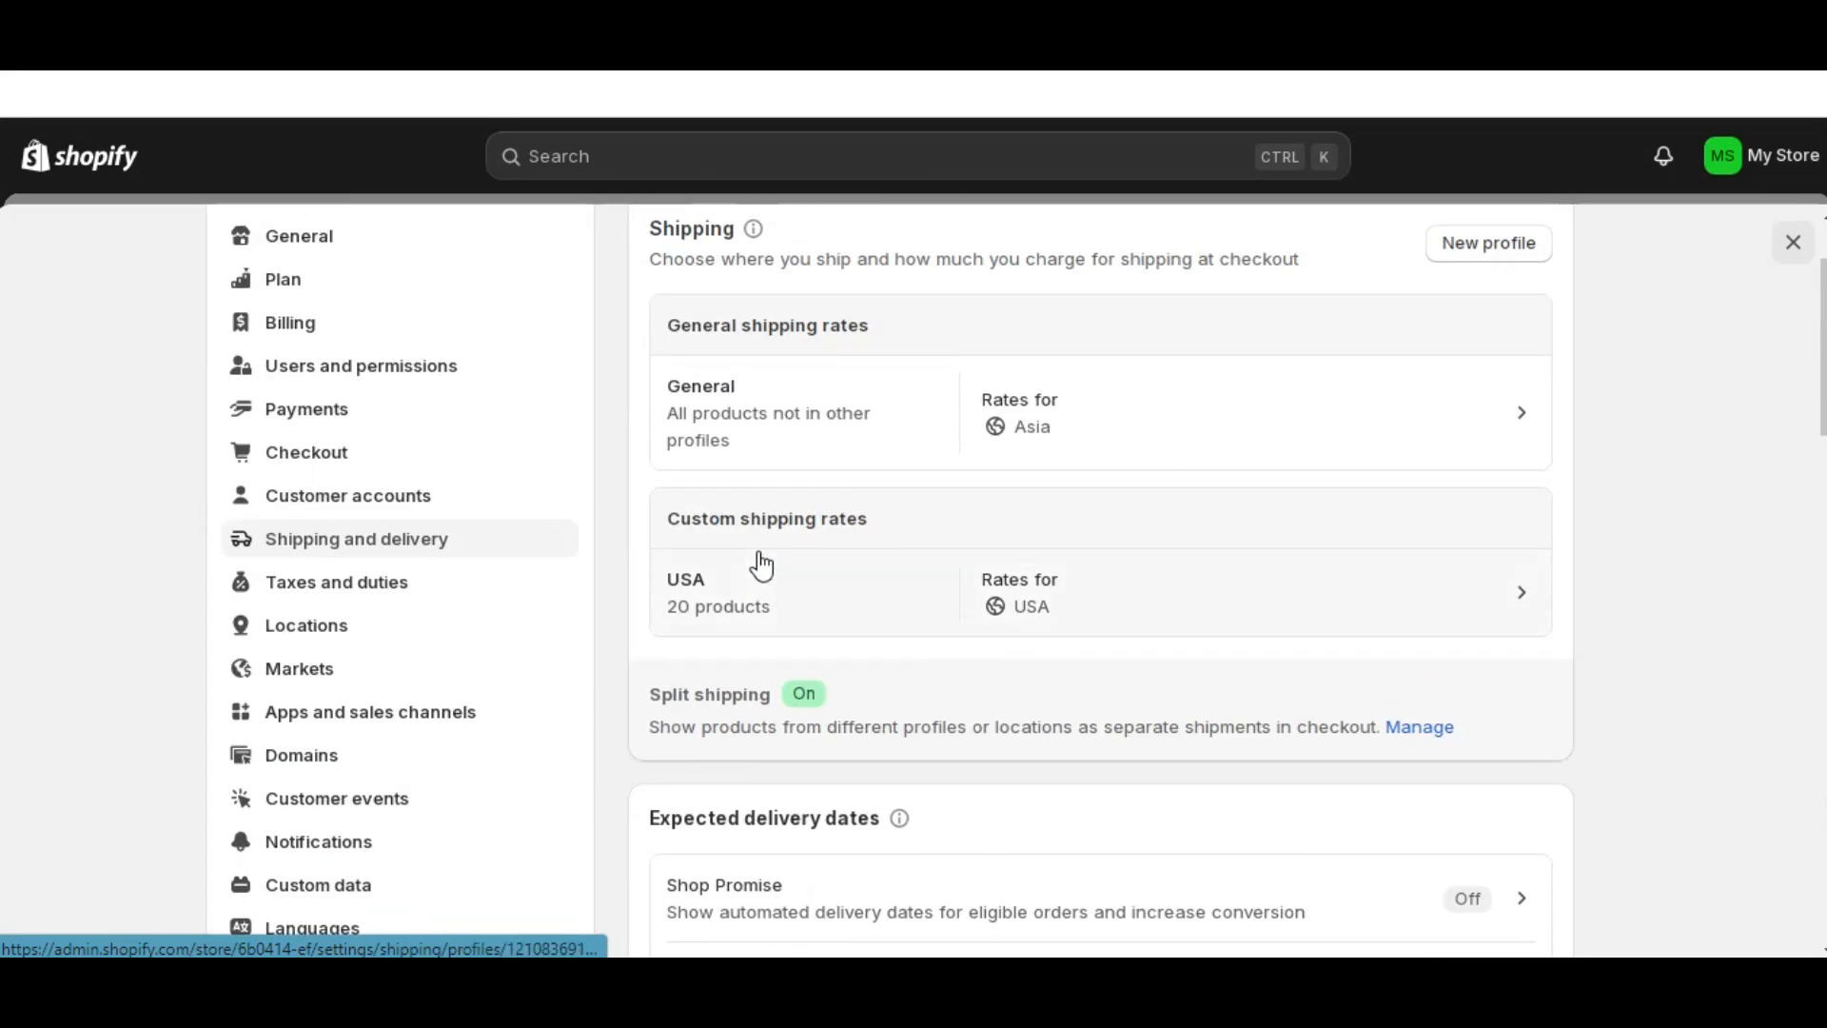
- Go to the taxes and duties settings and look over the regional tax settings
left_click(402, 585)
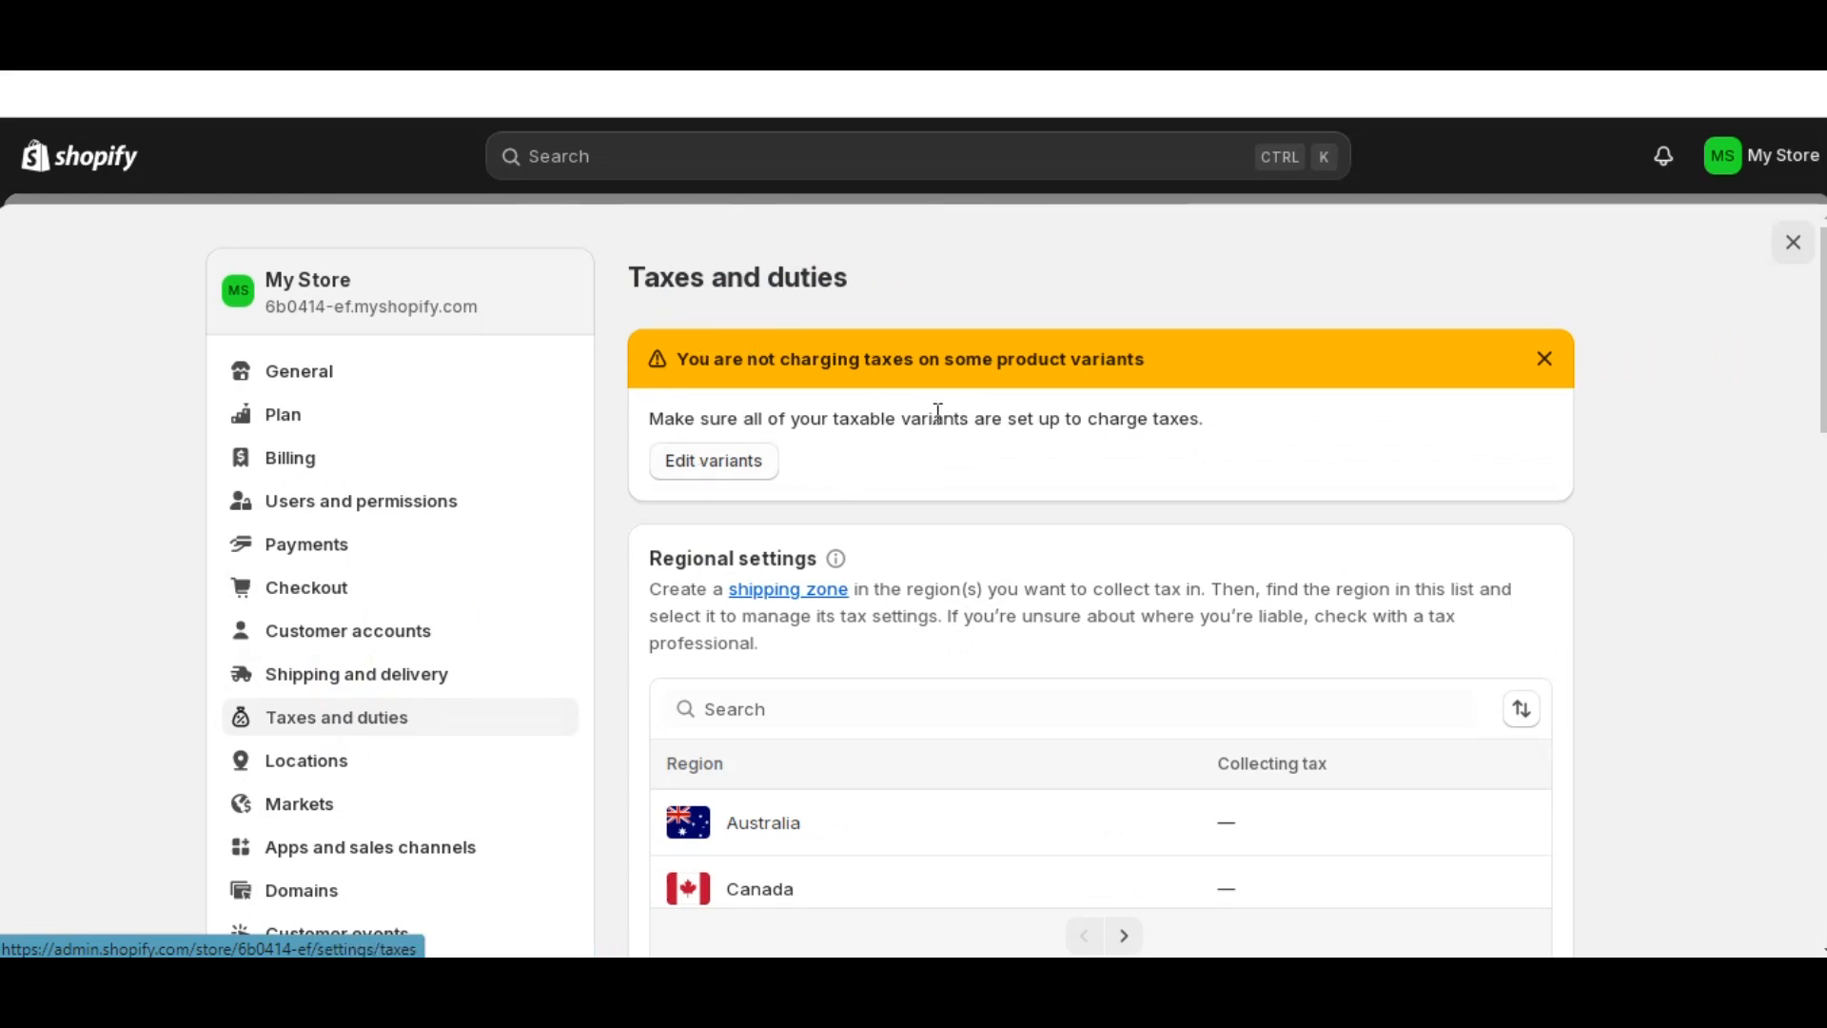
scroll(885, 518, "down", 2)
scroll(885, 522, "up", 2)
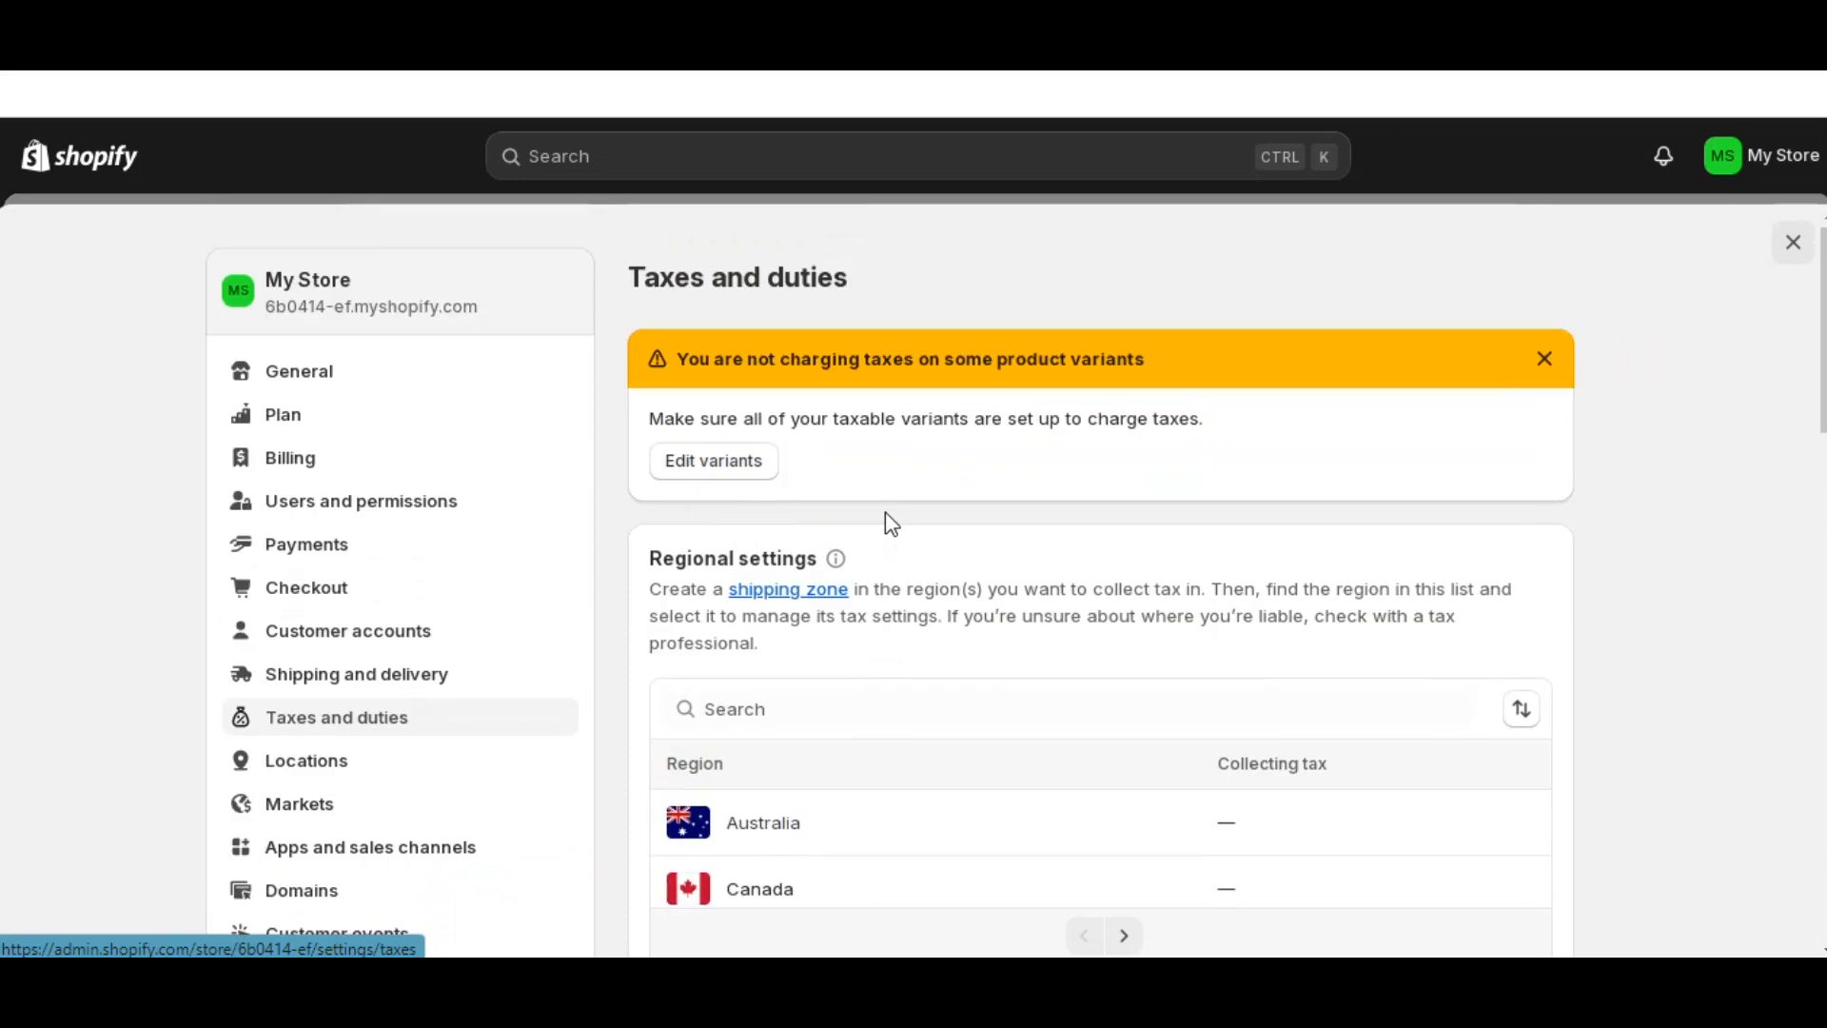
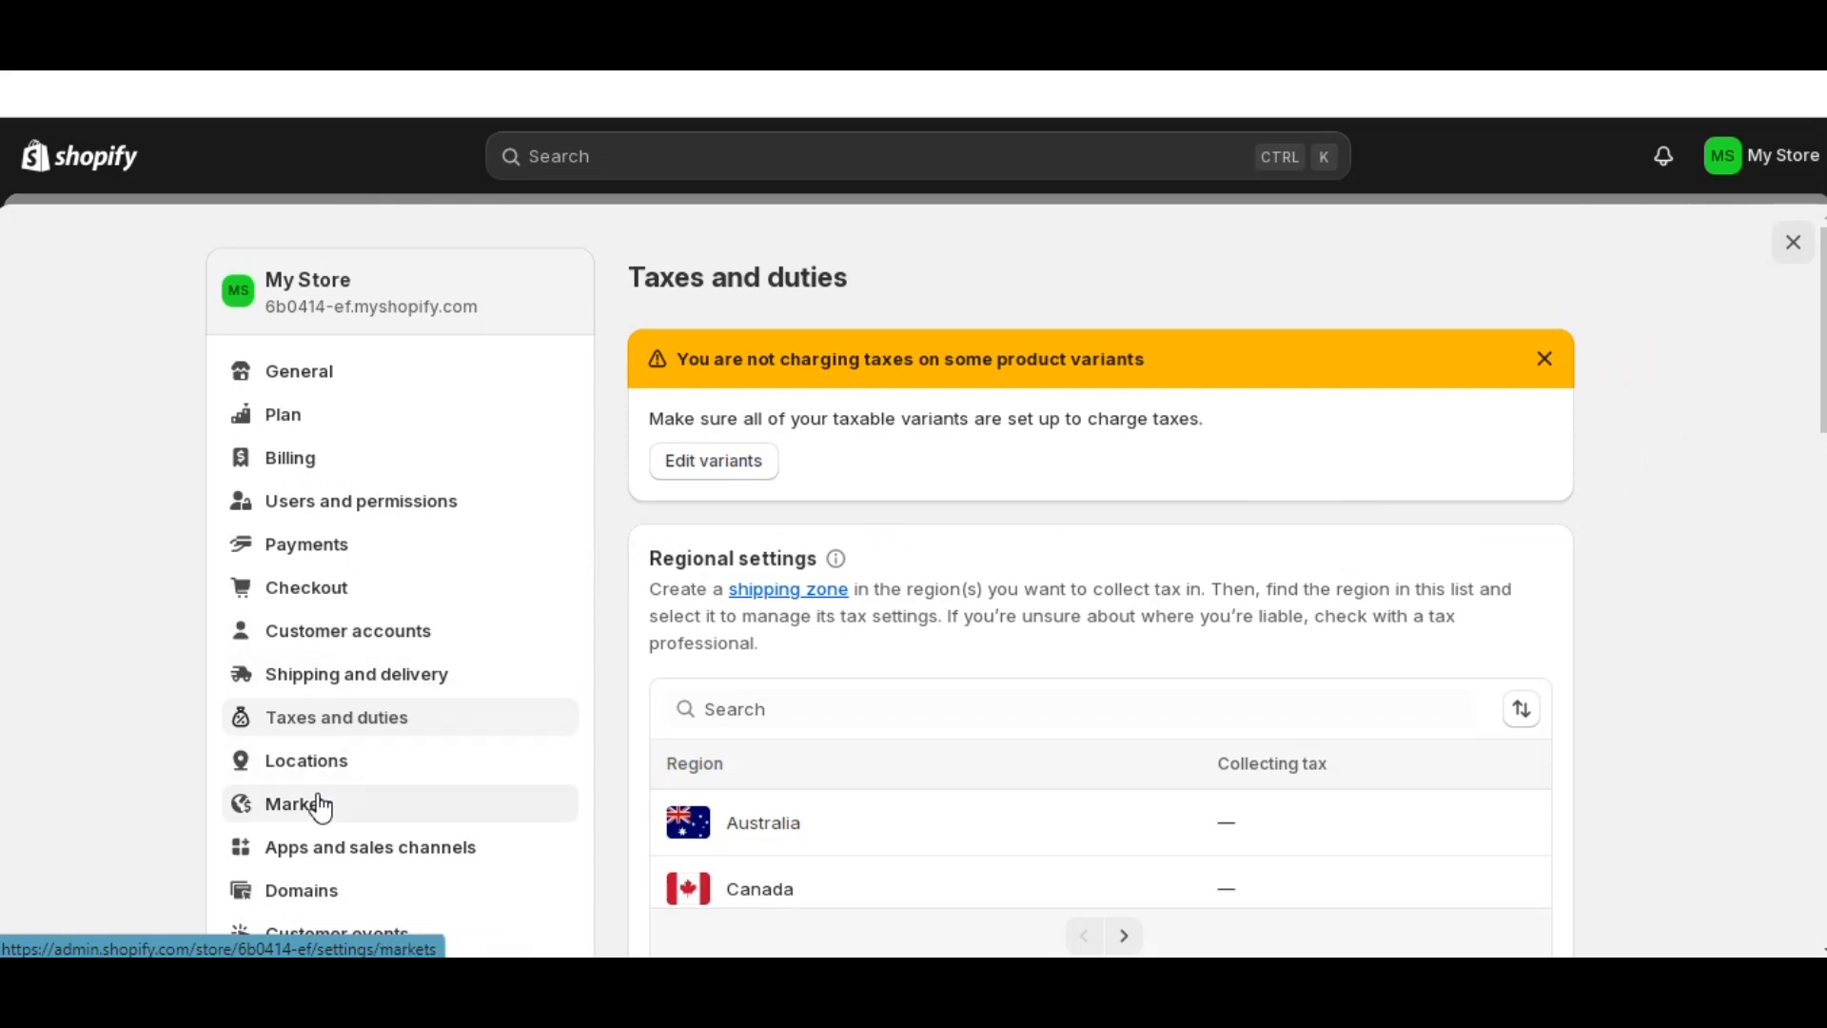
- Go to the domain settings, start changing the store's myshopify.com domain and try the name belluva
scroll(322, 809, "down", 2)
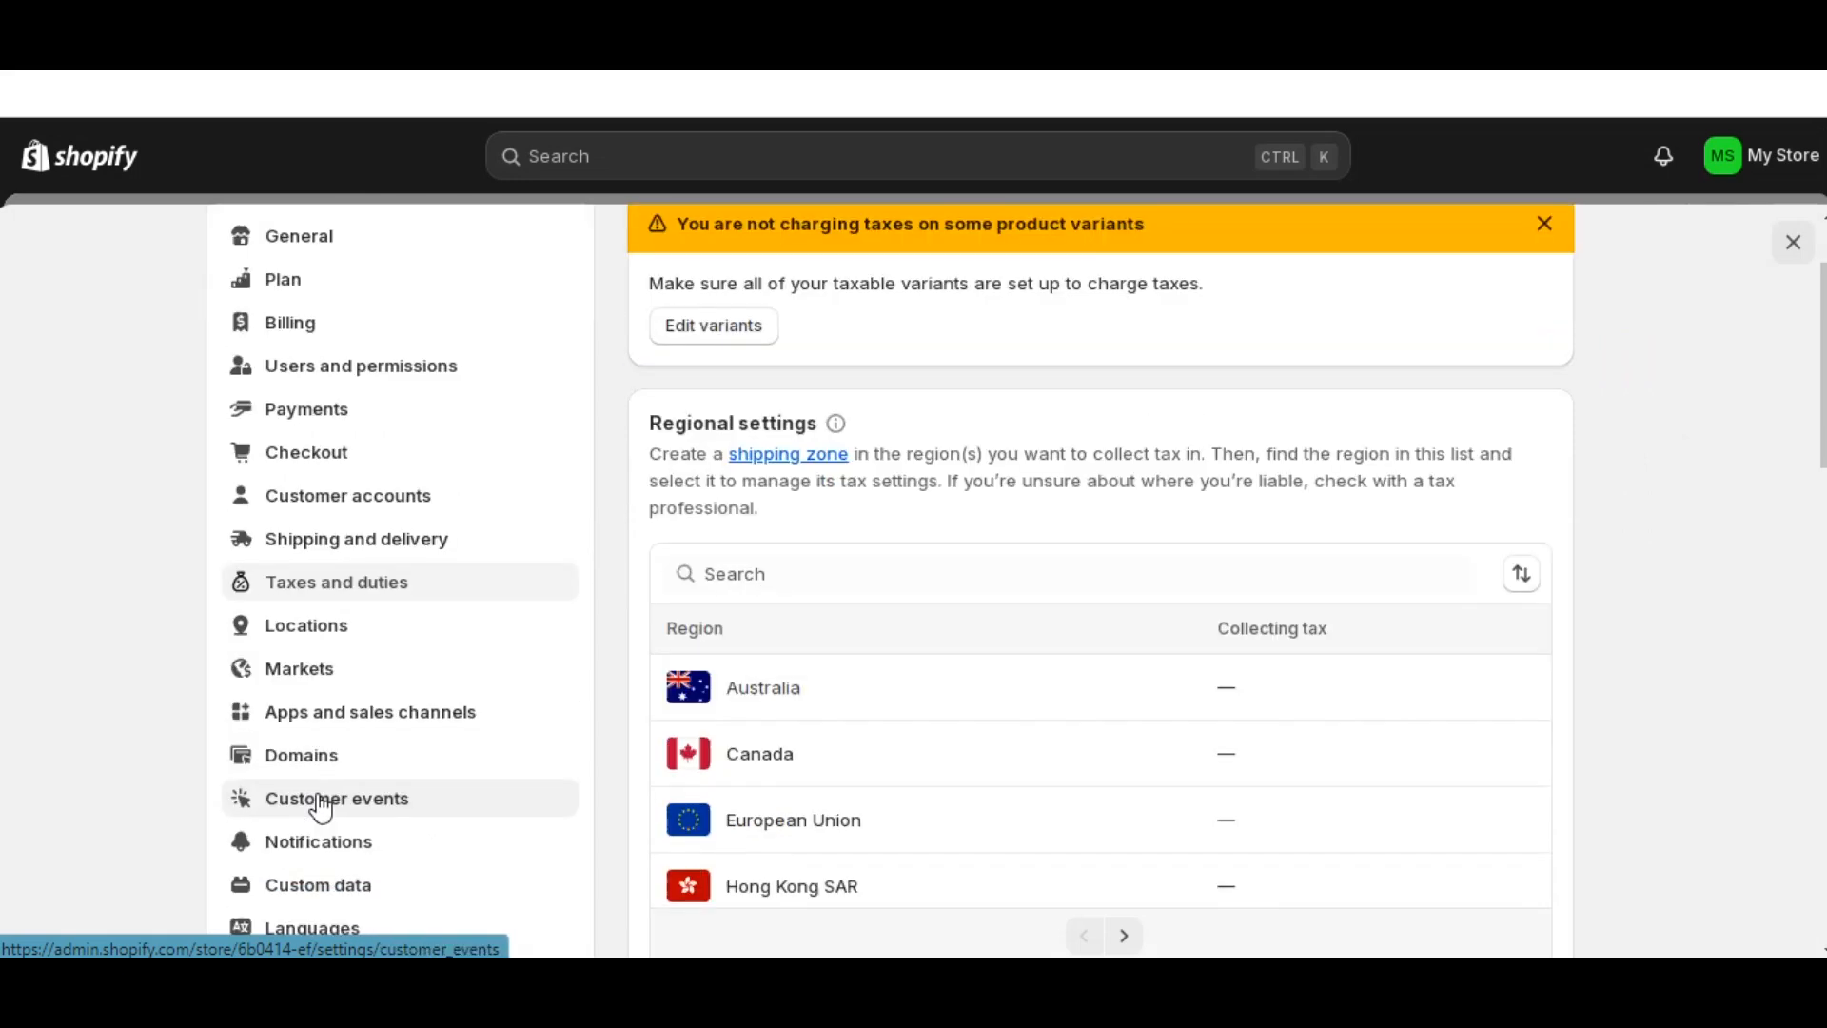
left_click(318, 761)
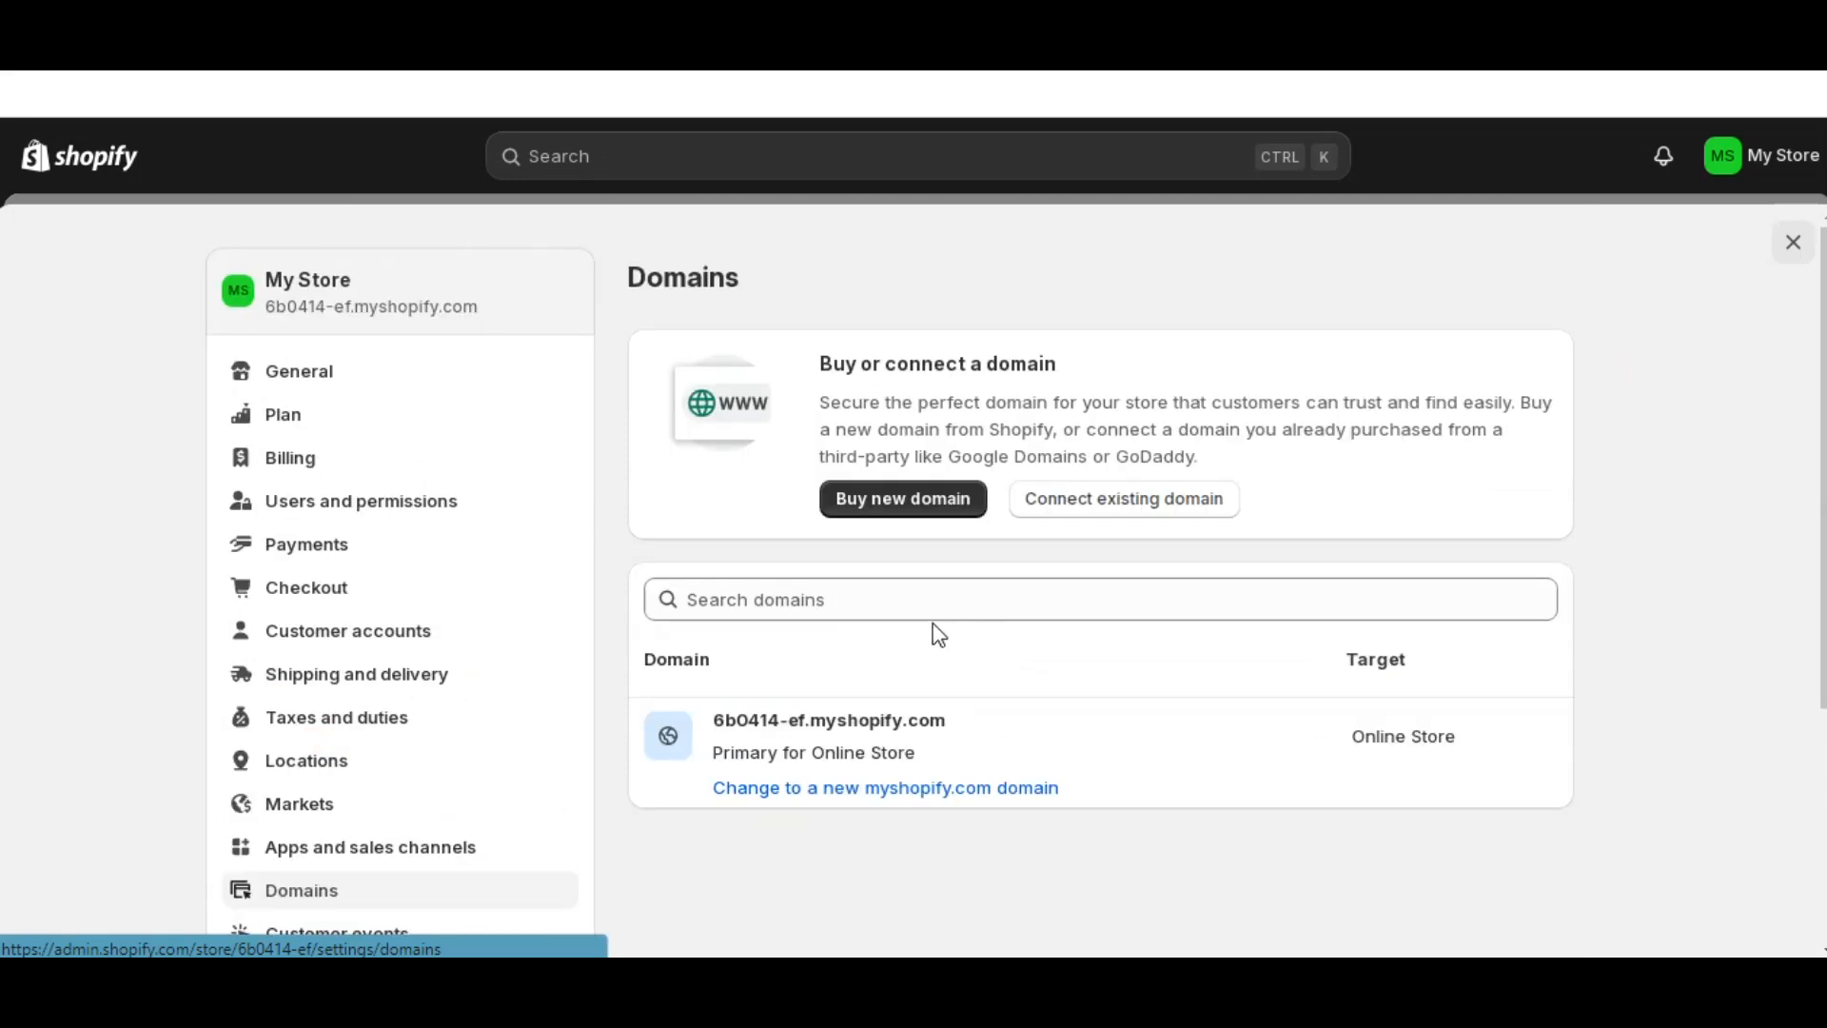
scroll(881, 624, "down", 2)
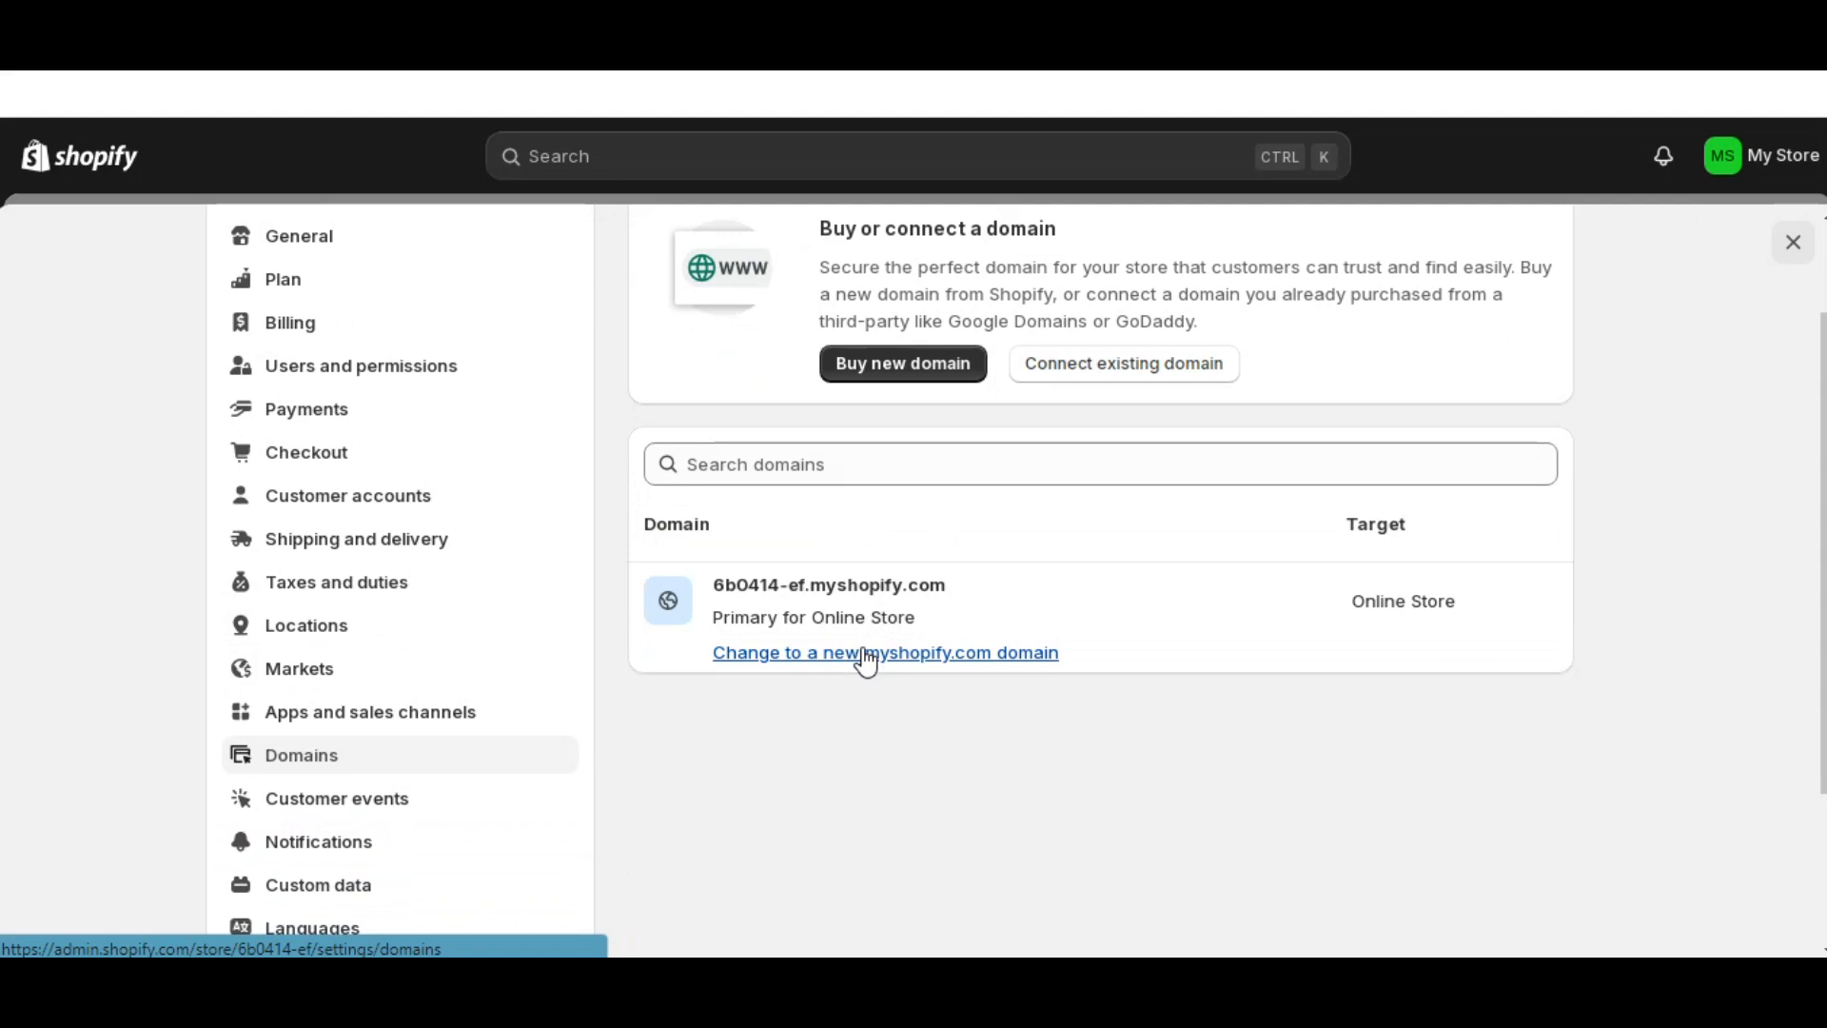
left_click(862, 653)
left_click(736, 573)
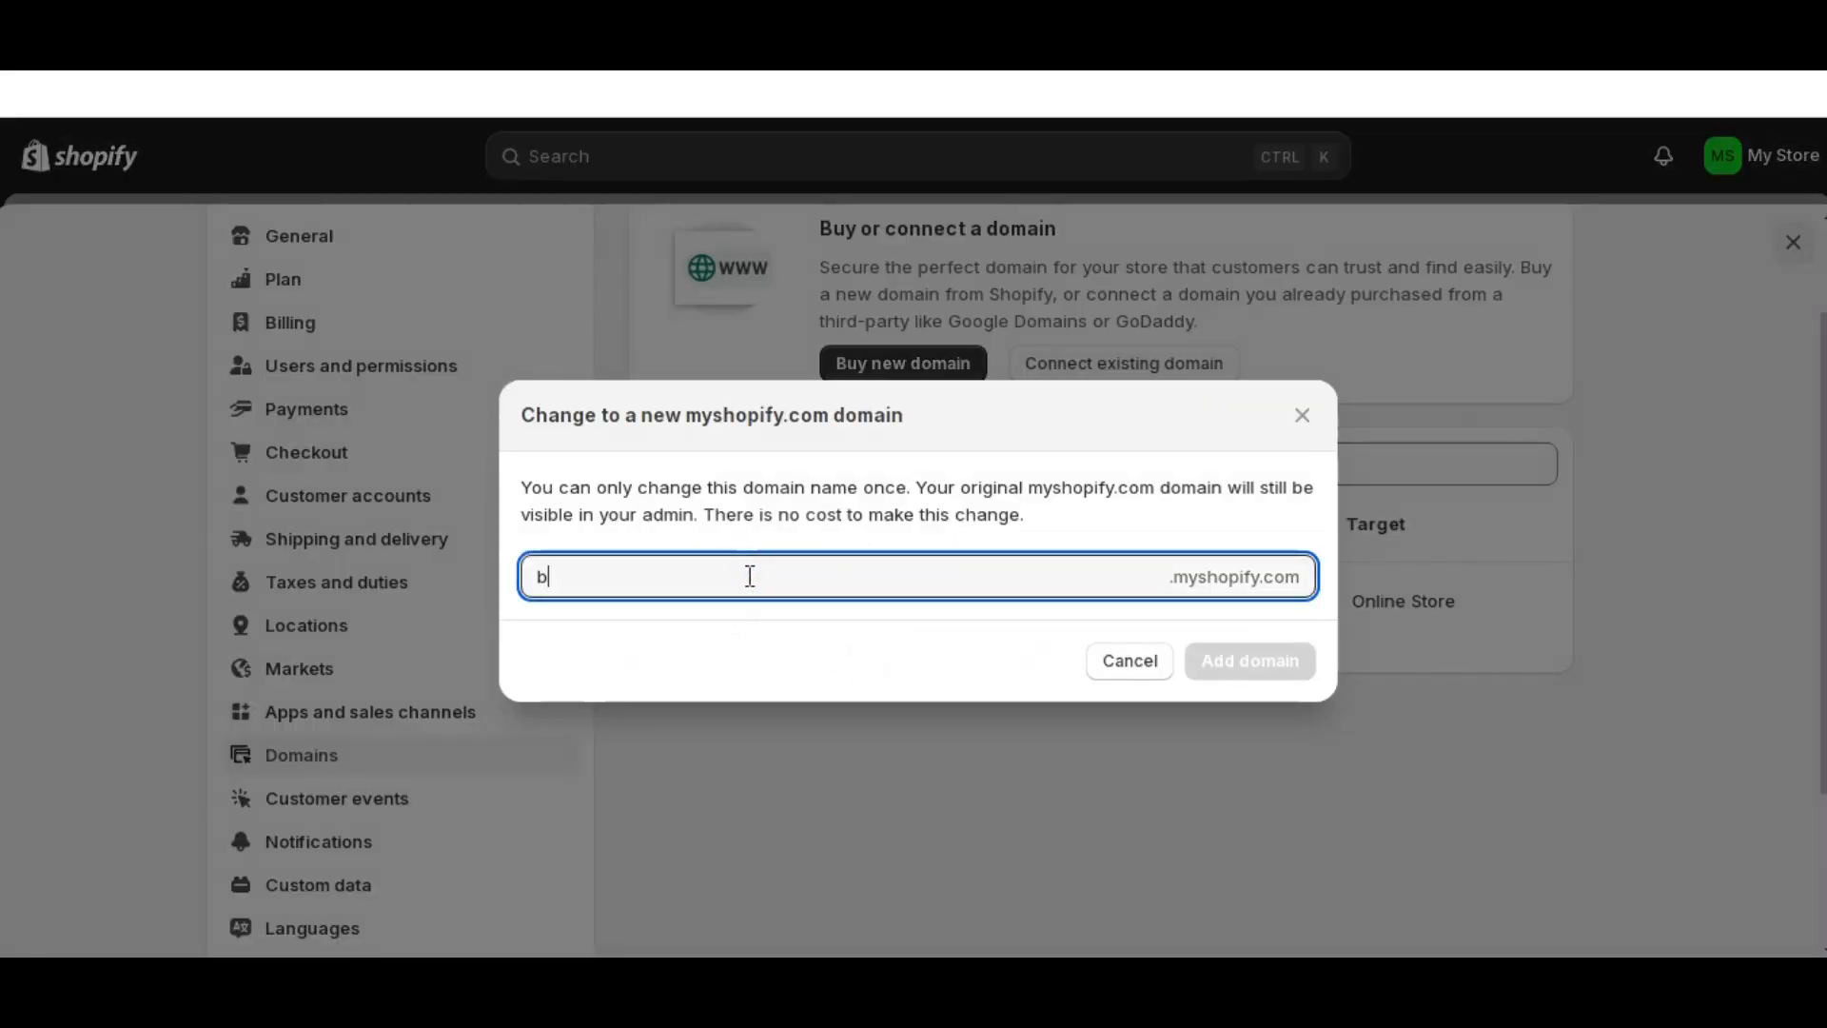
type("belluva")
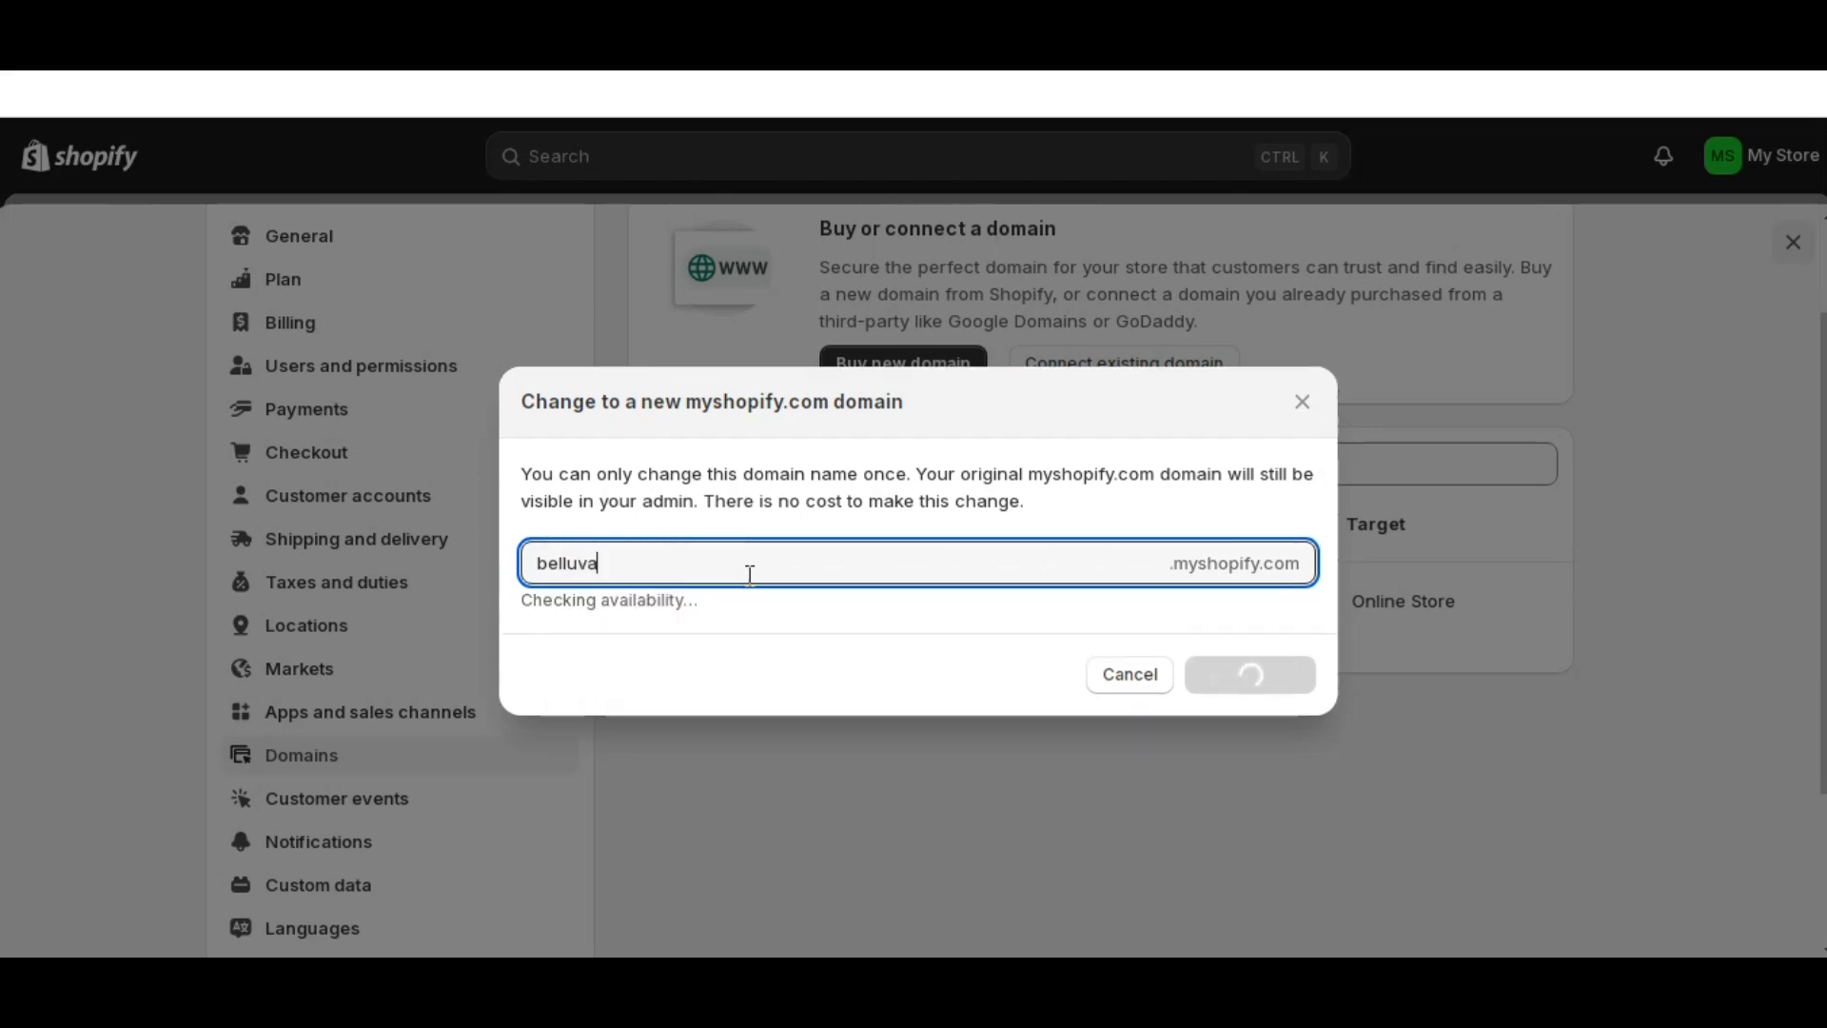
left_click(750, 574)
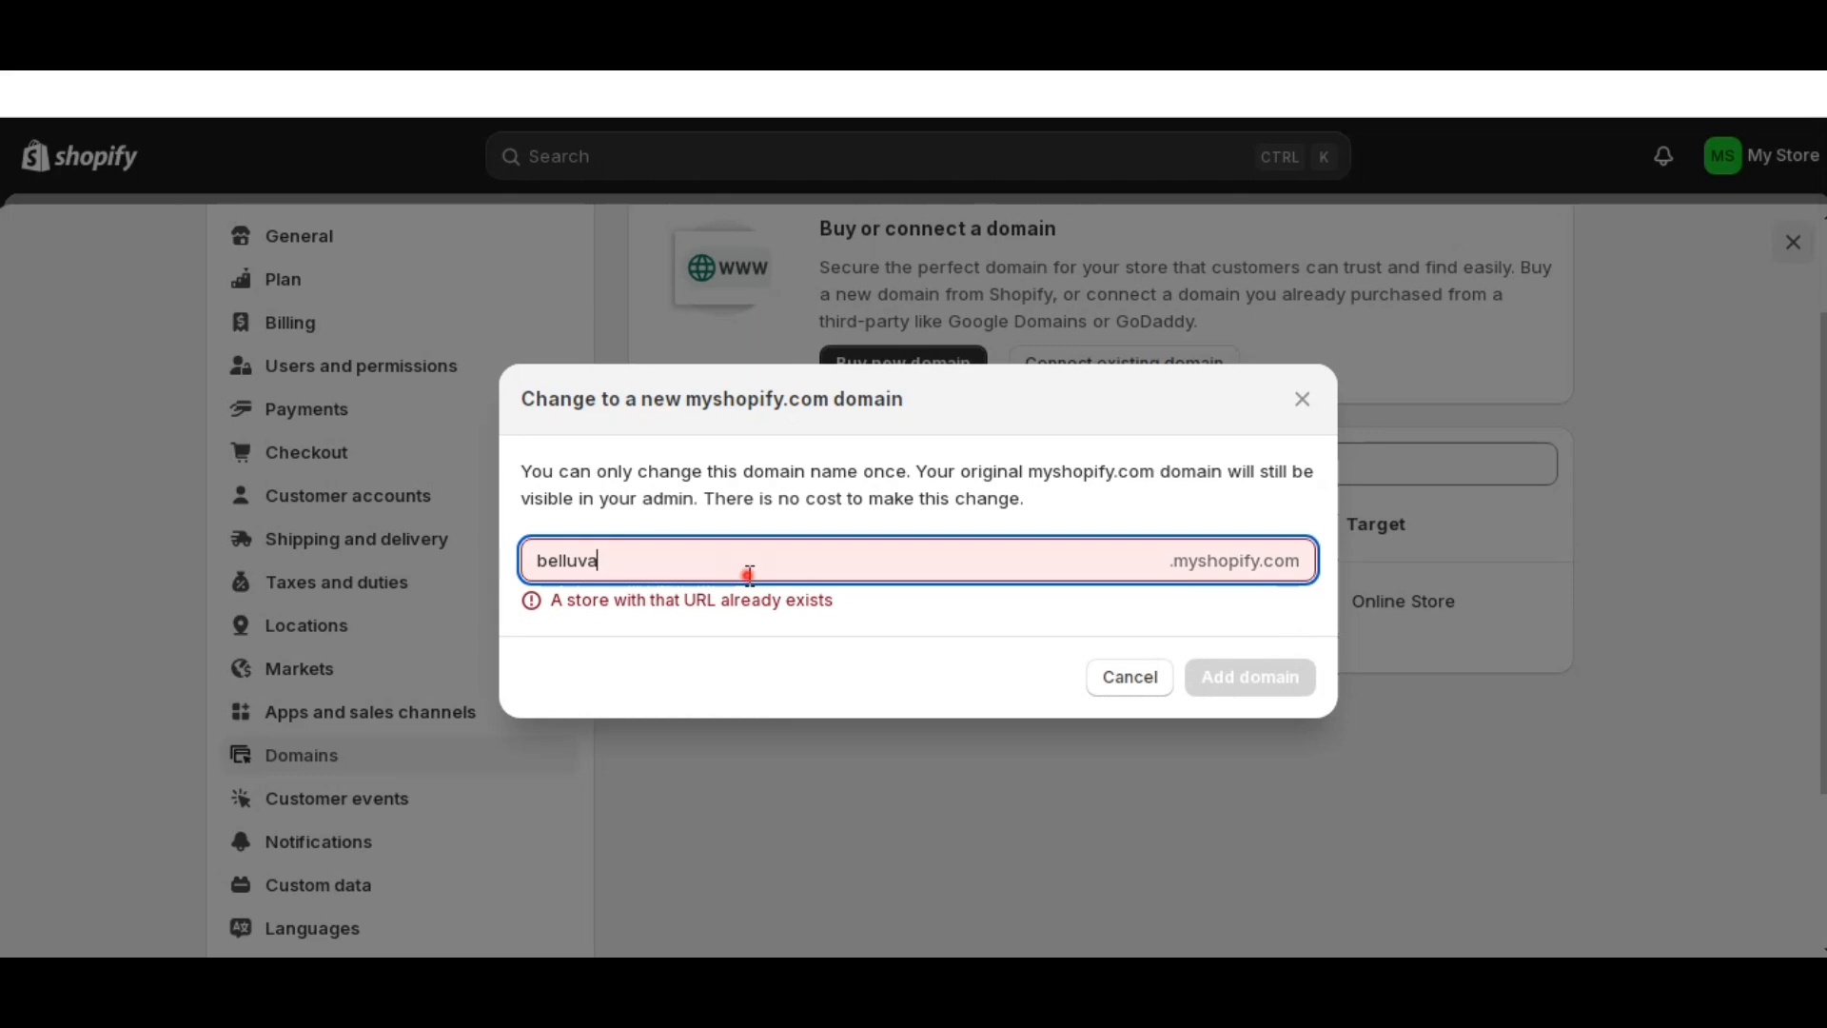
left_click(752, 608)
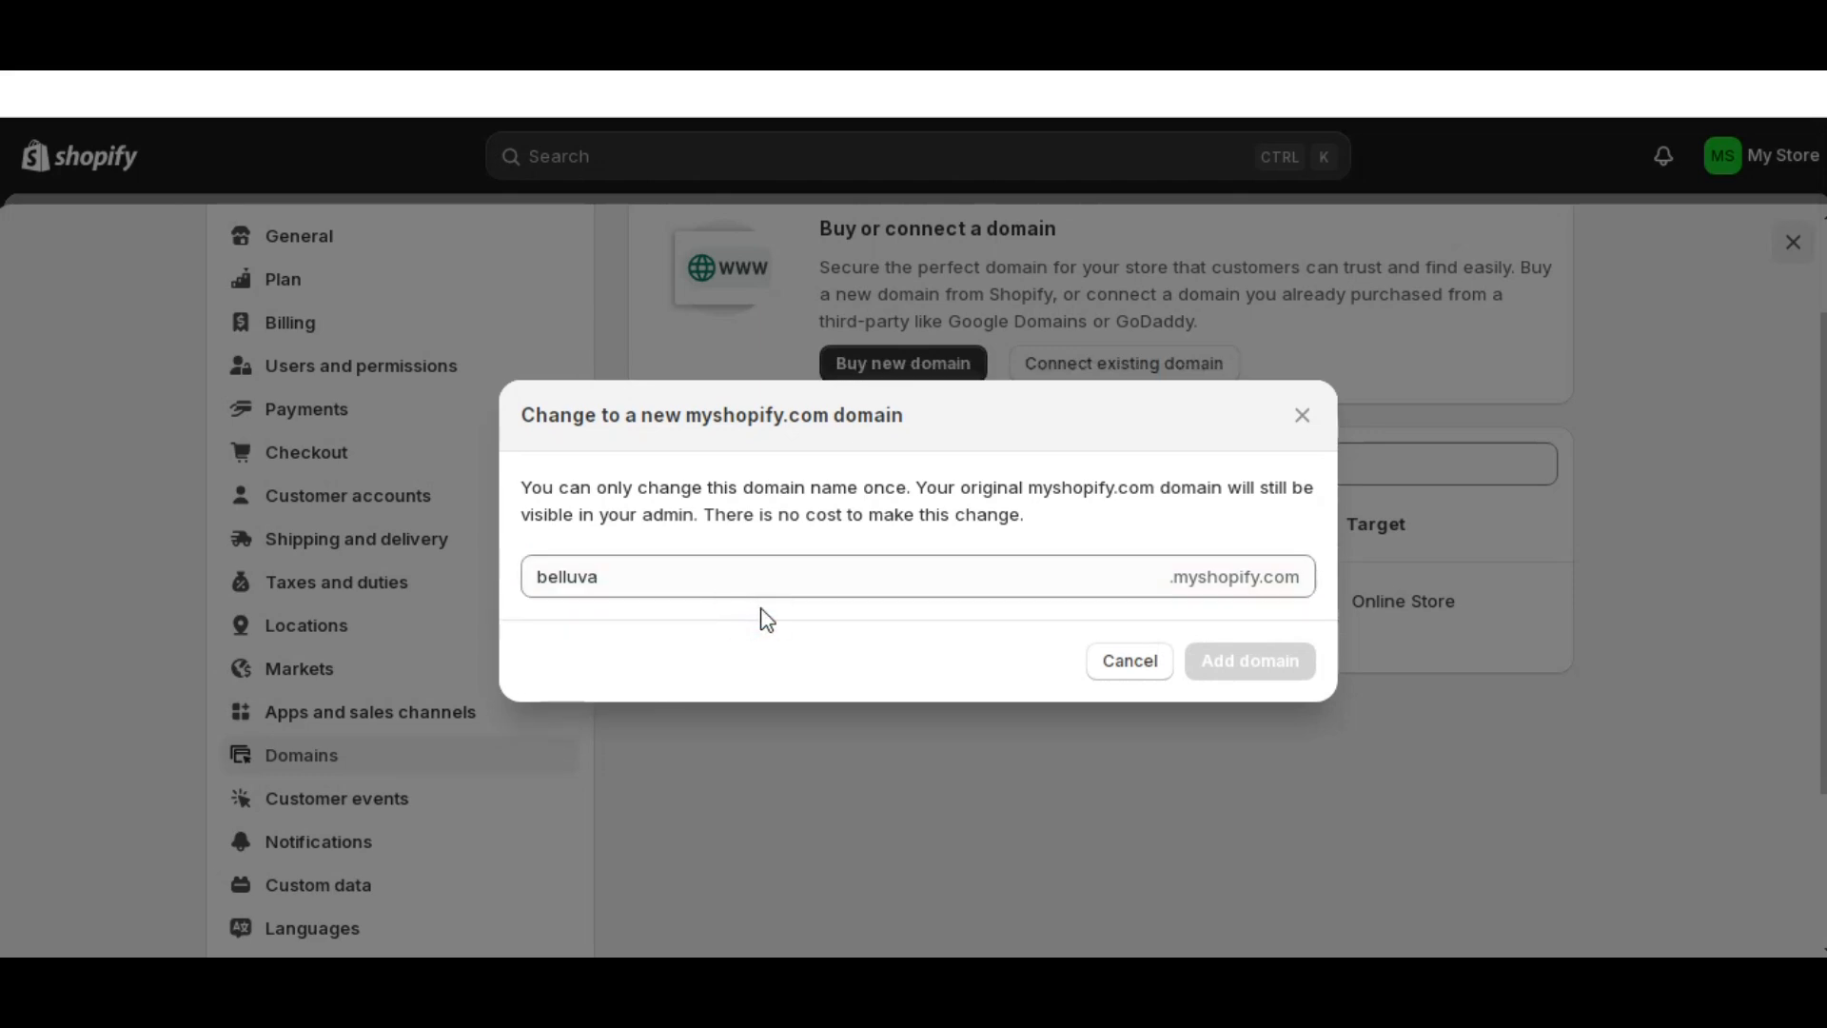
- Set the new myshopify.com domain name to belluva1, add the domain and check its target and type
left_click(936, 572)
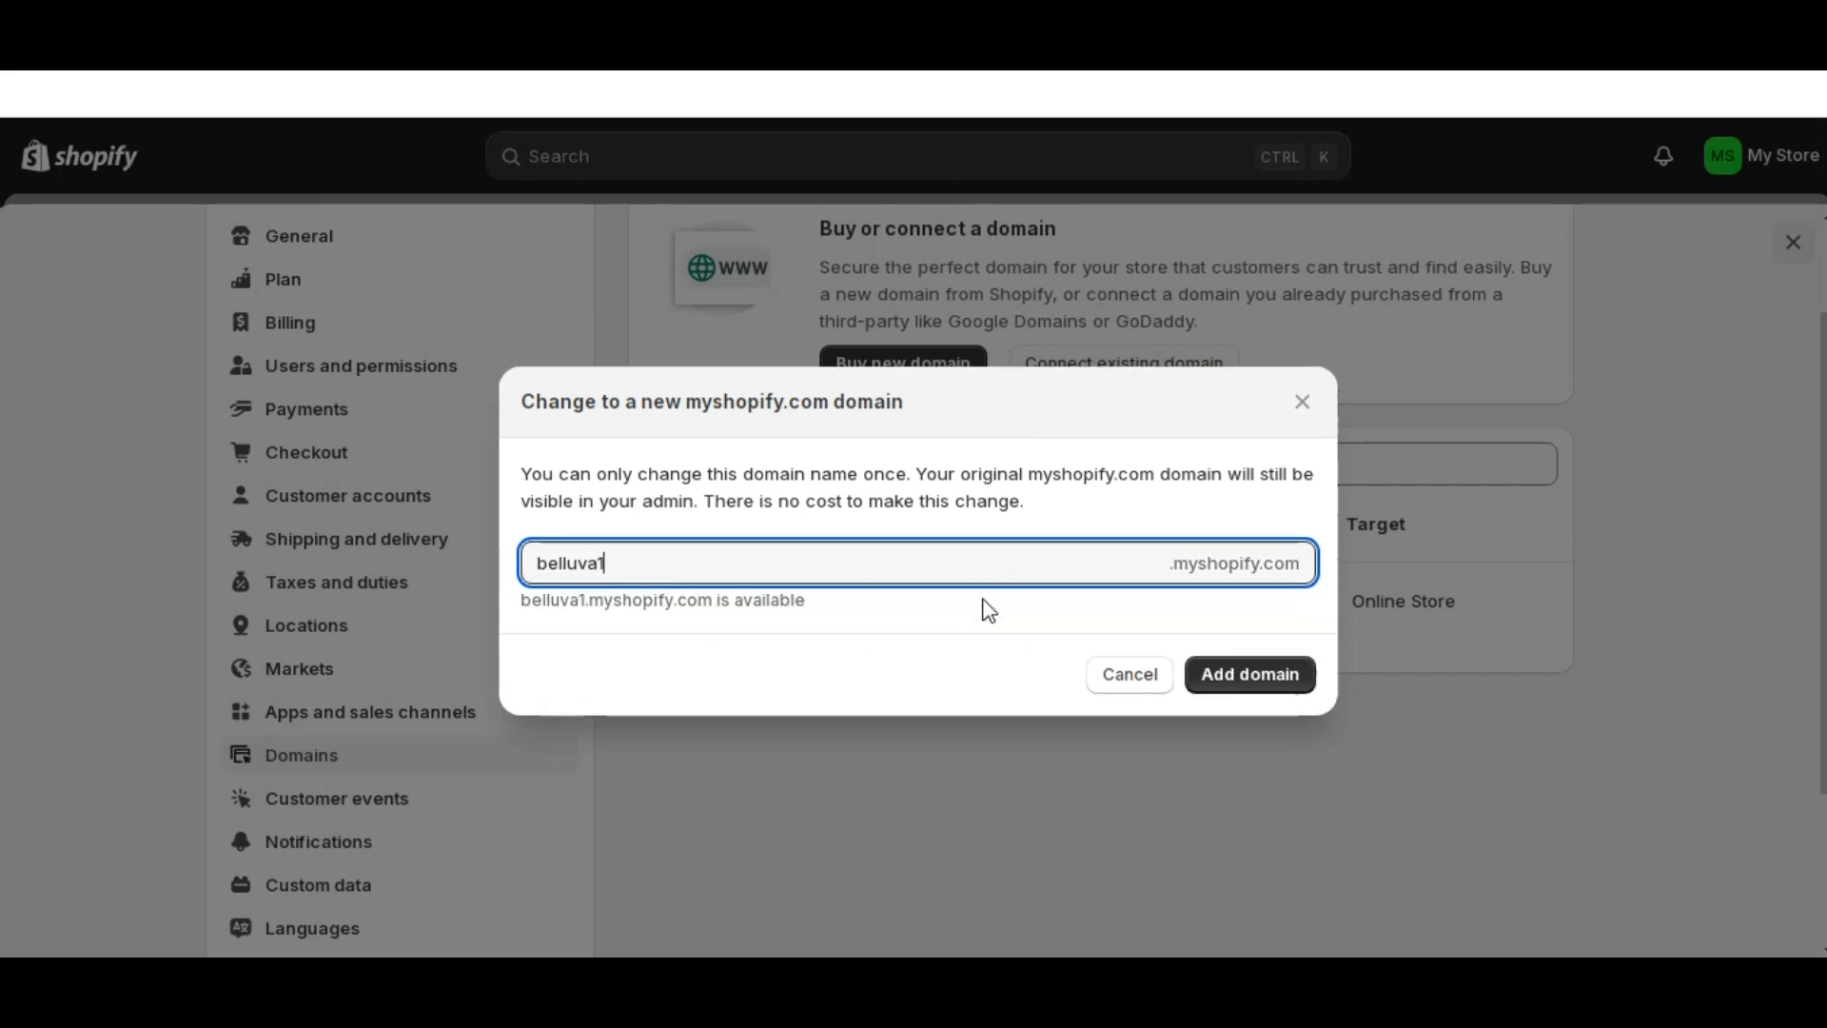
left_click(1243, 672)
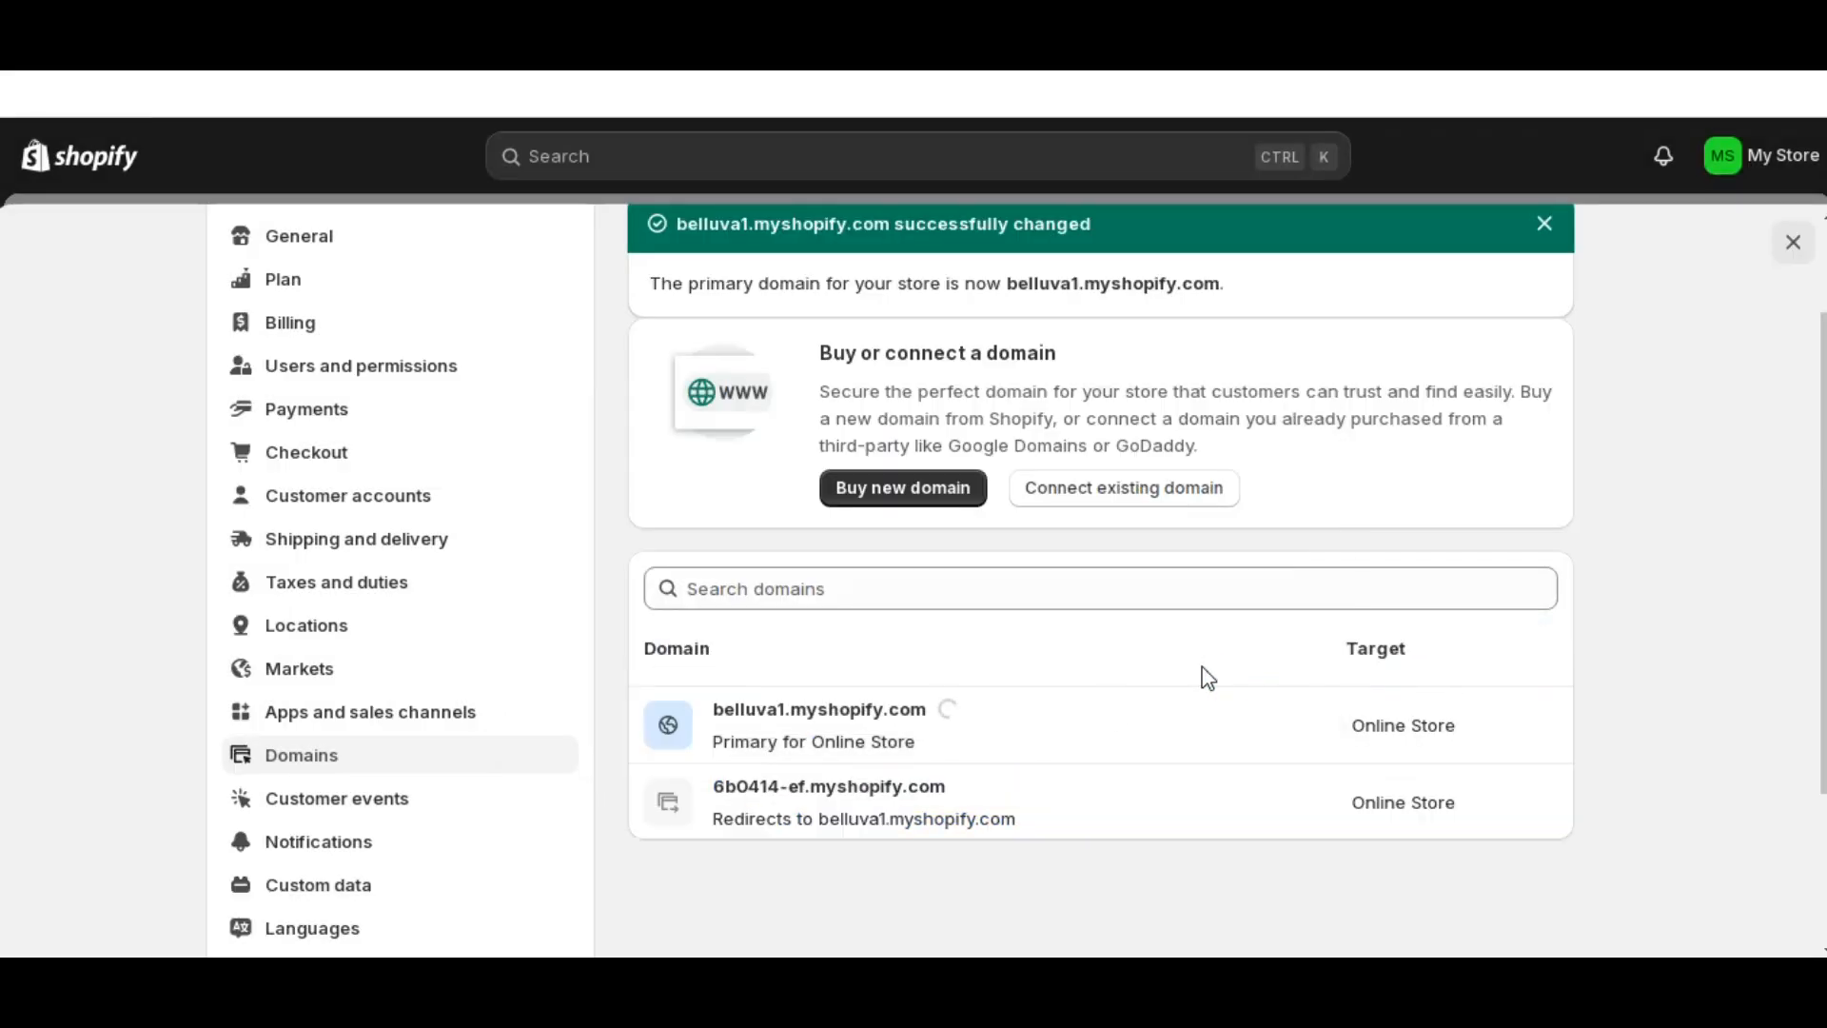
left_click(891, 731)
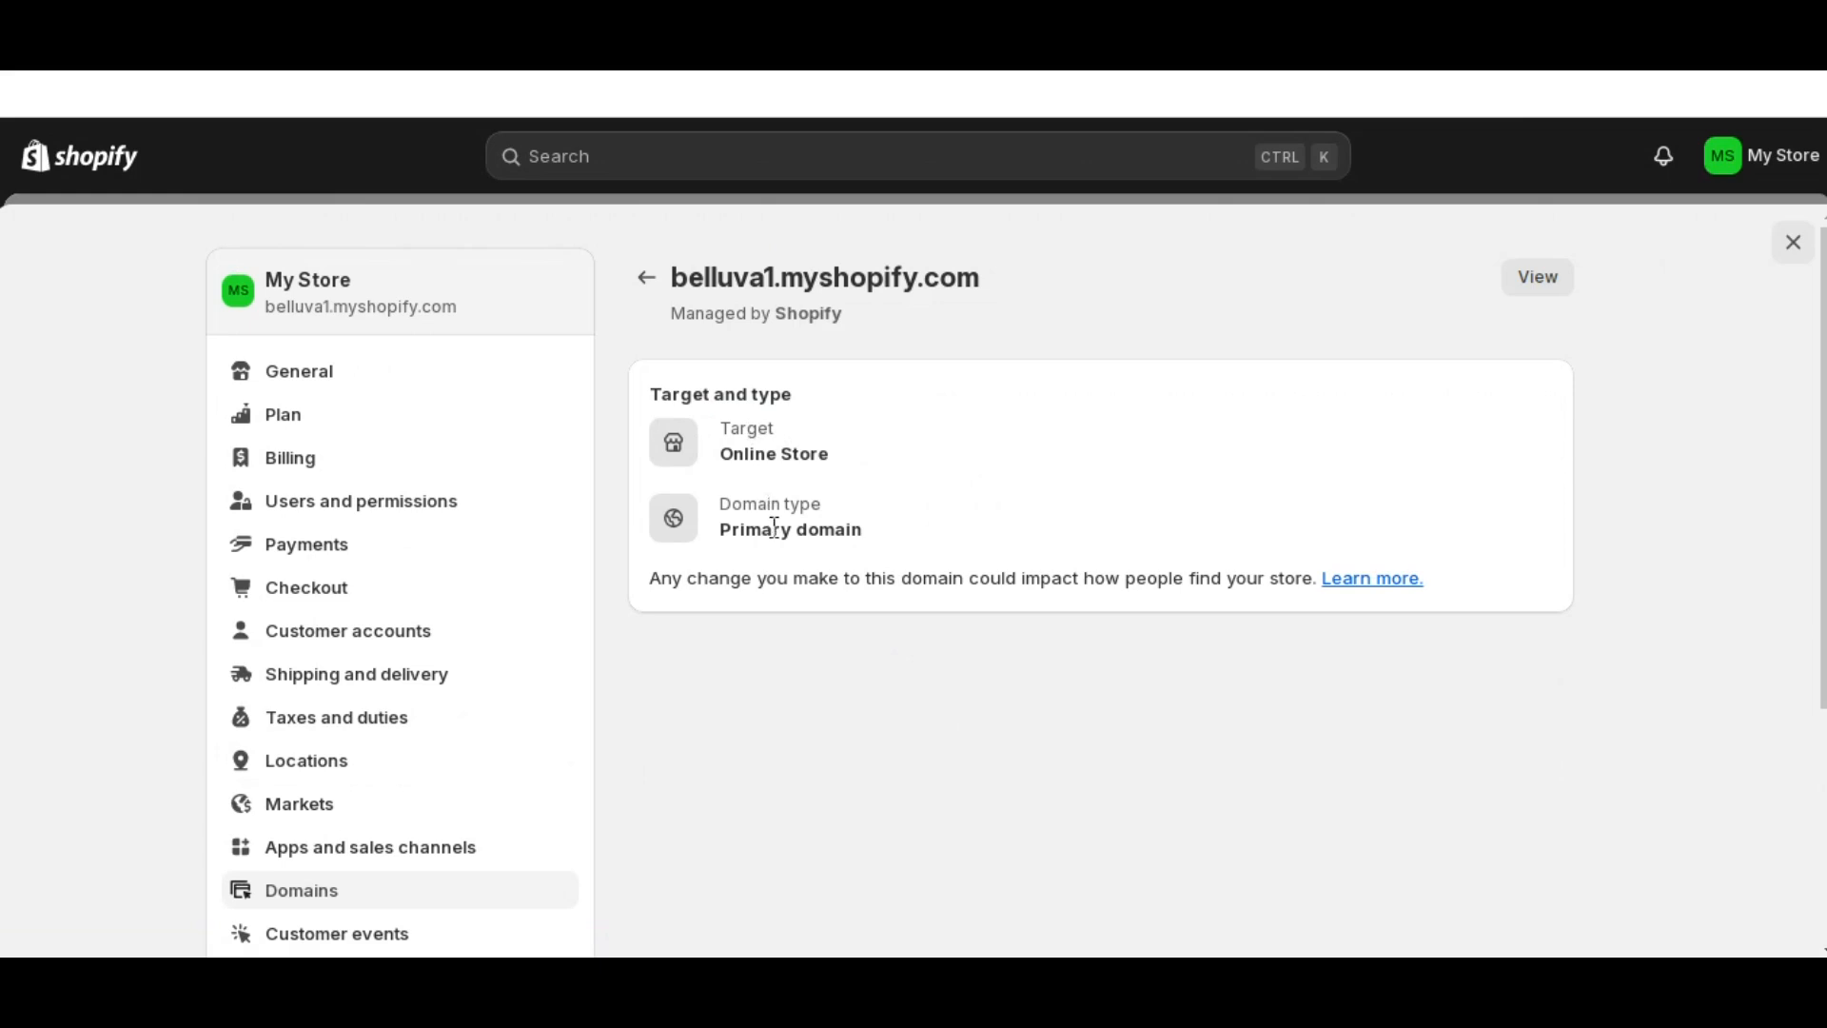
left_click(649, 286)
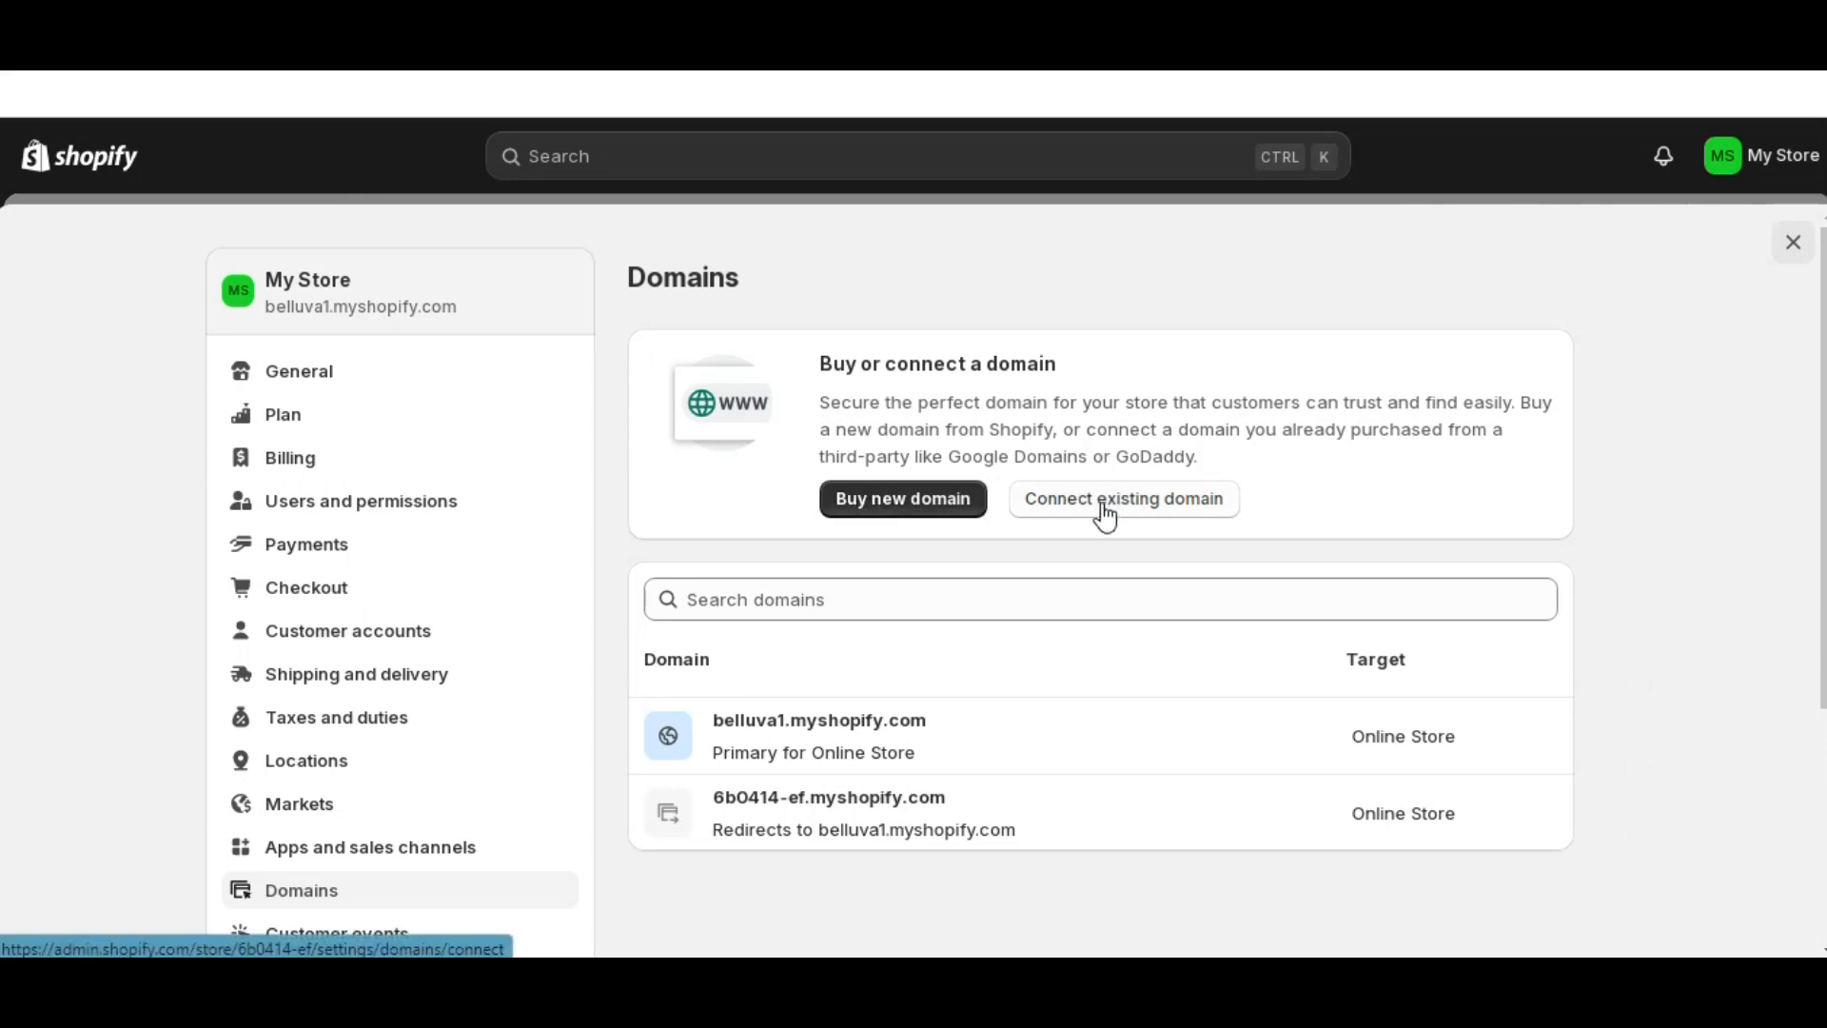
- Search for a new domain to buy with the name belluva and look over the suggested domains and prices
left_click(913, 498)
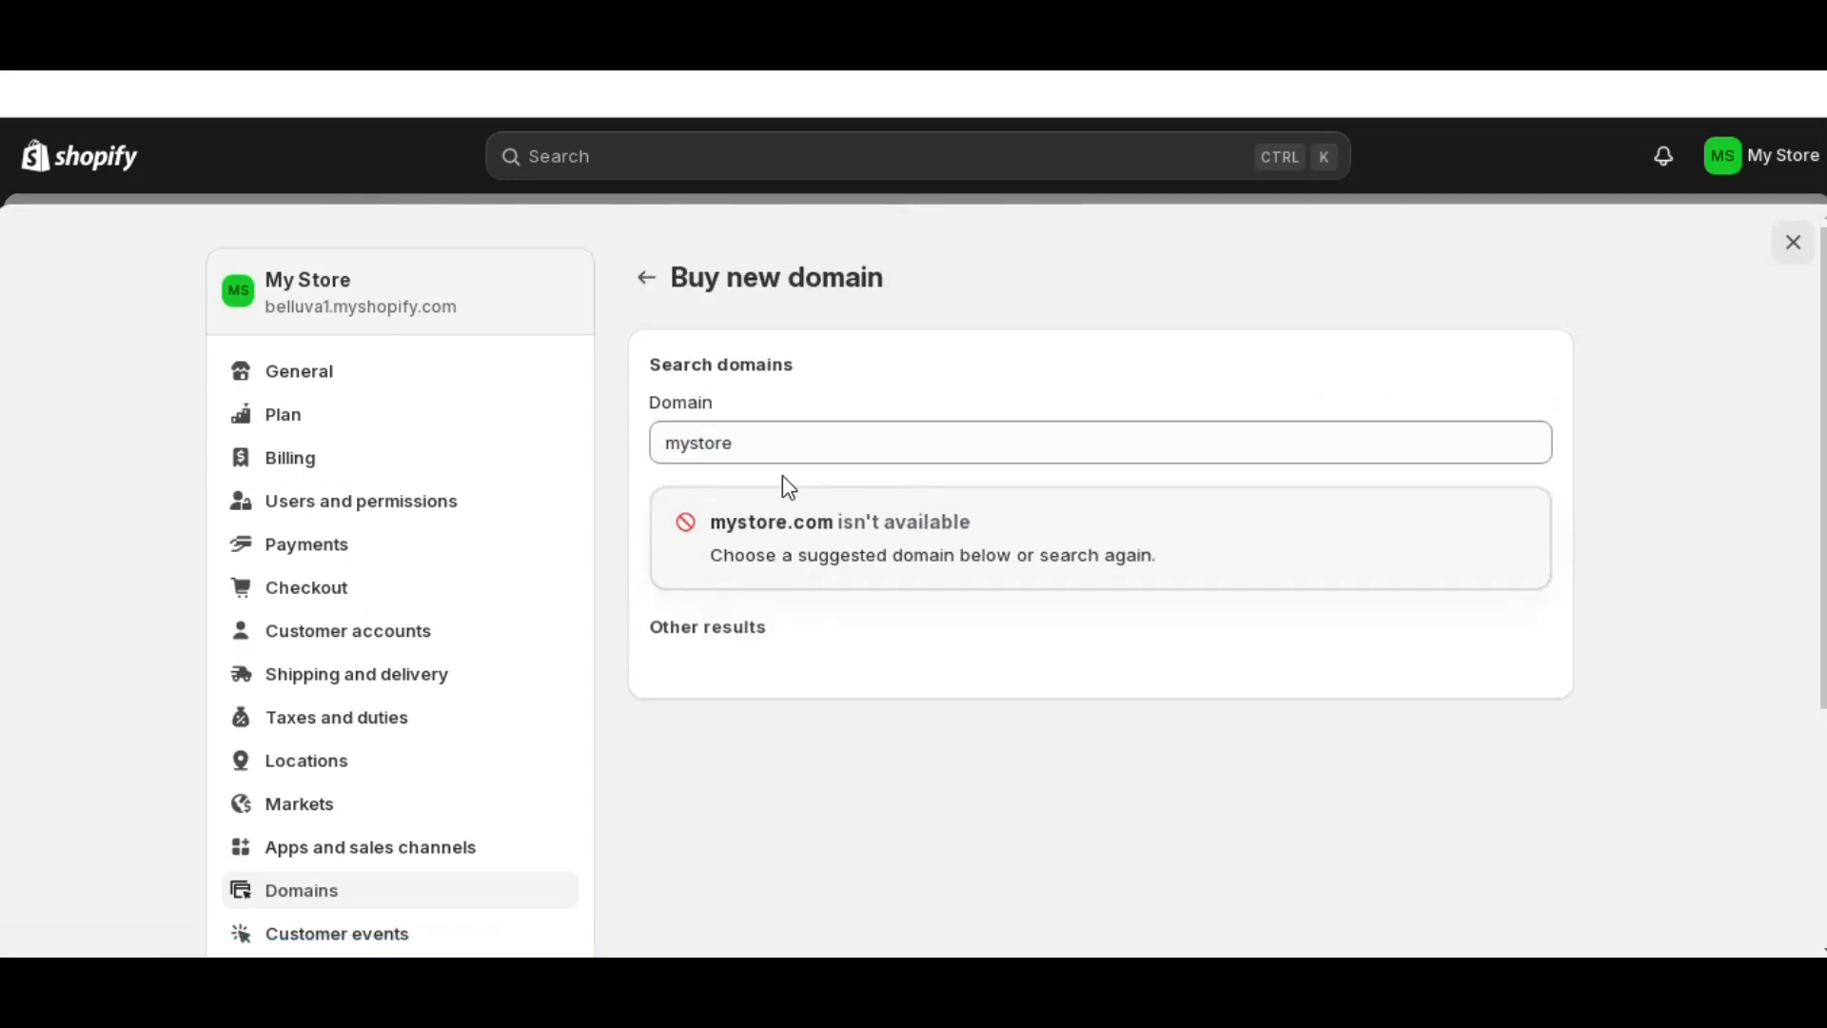
left_click(749, 443)
left_click_drag(749, 444, 664, 440)
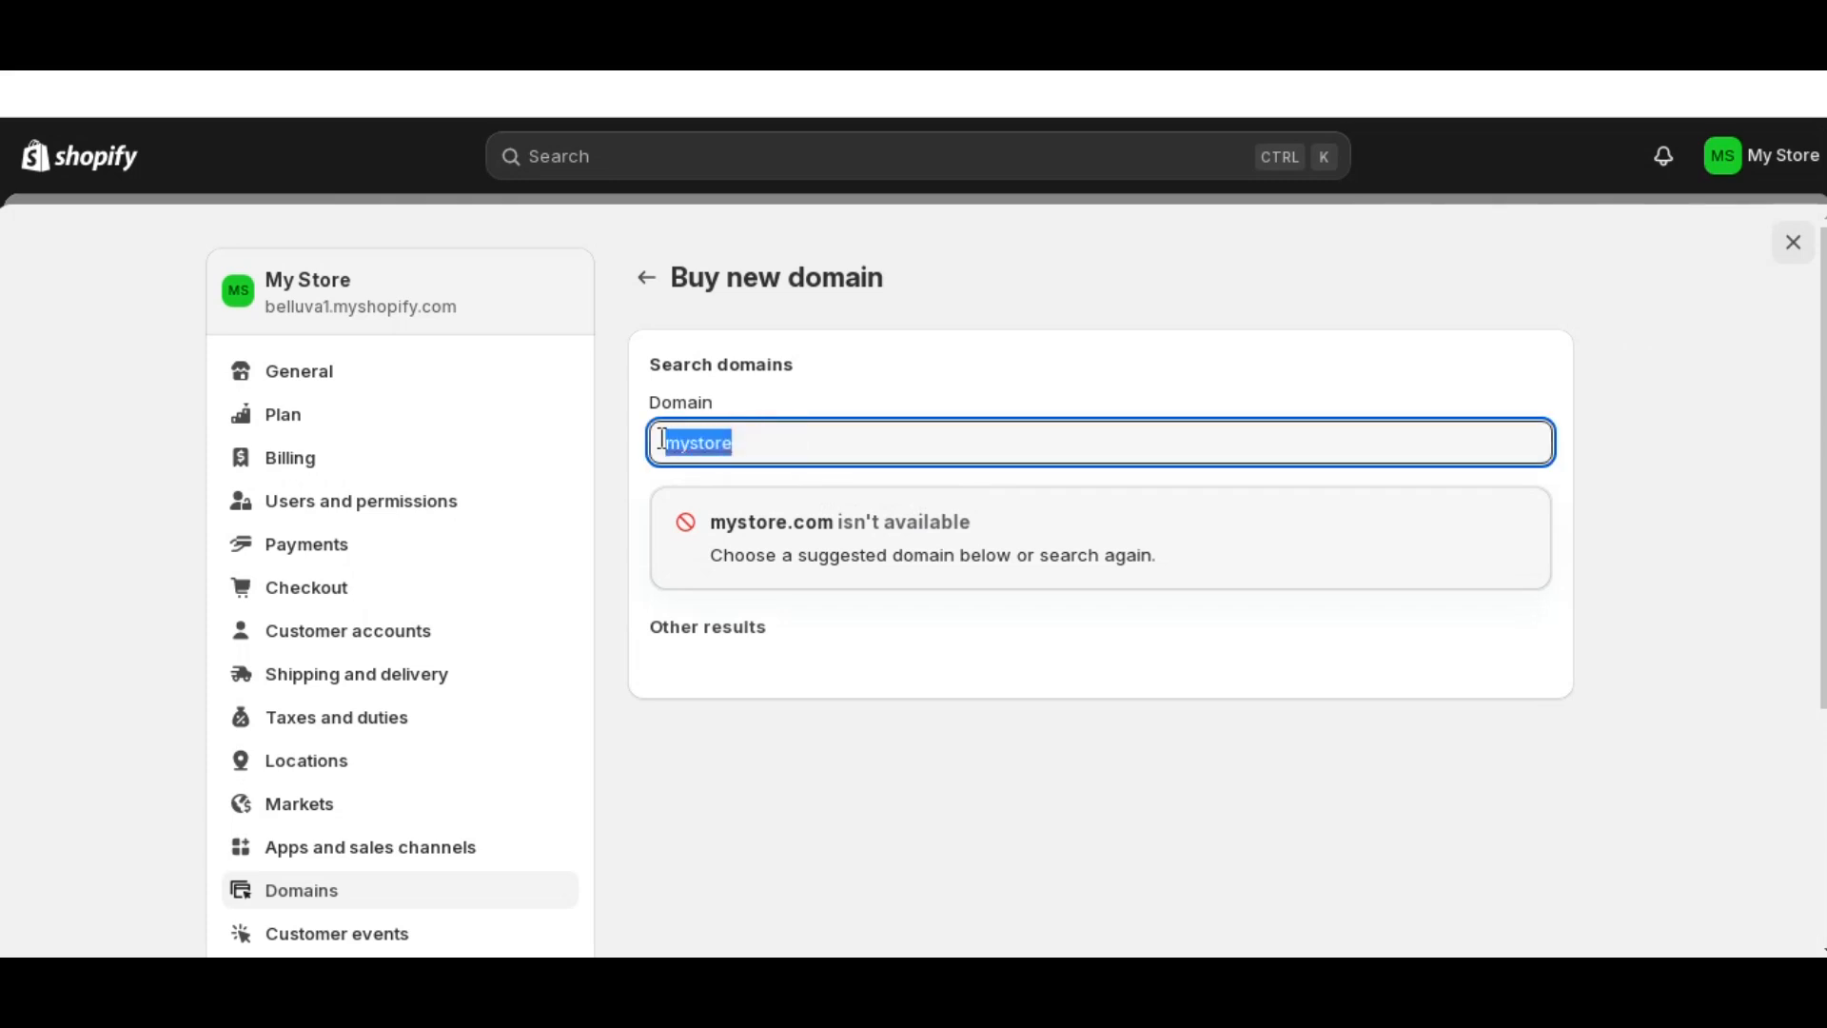
type("be")
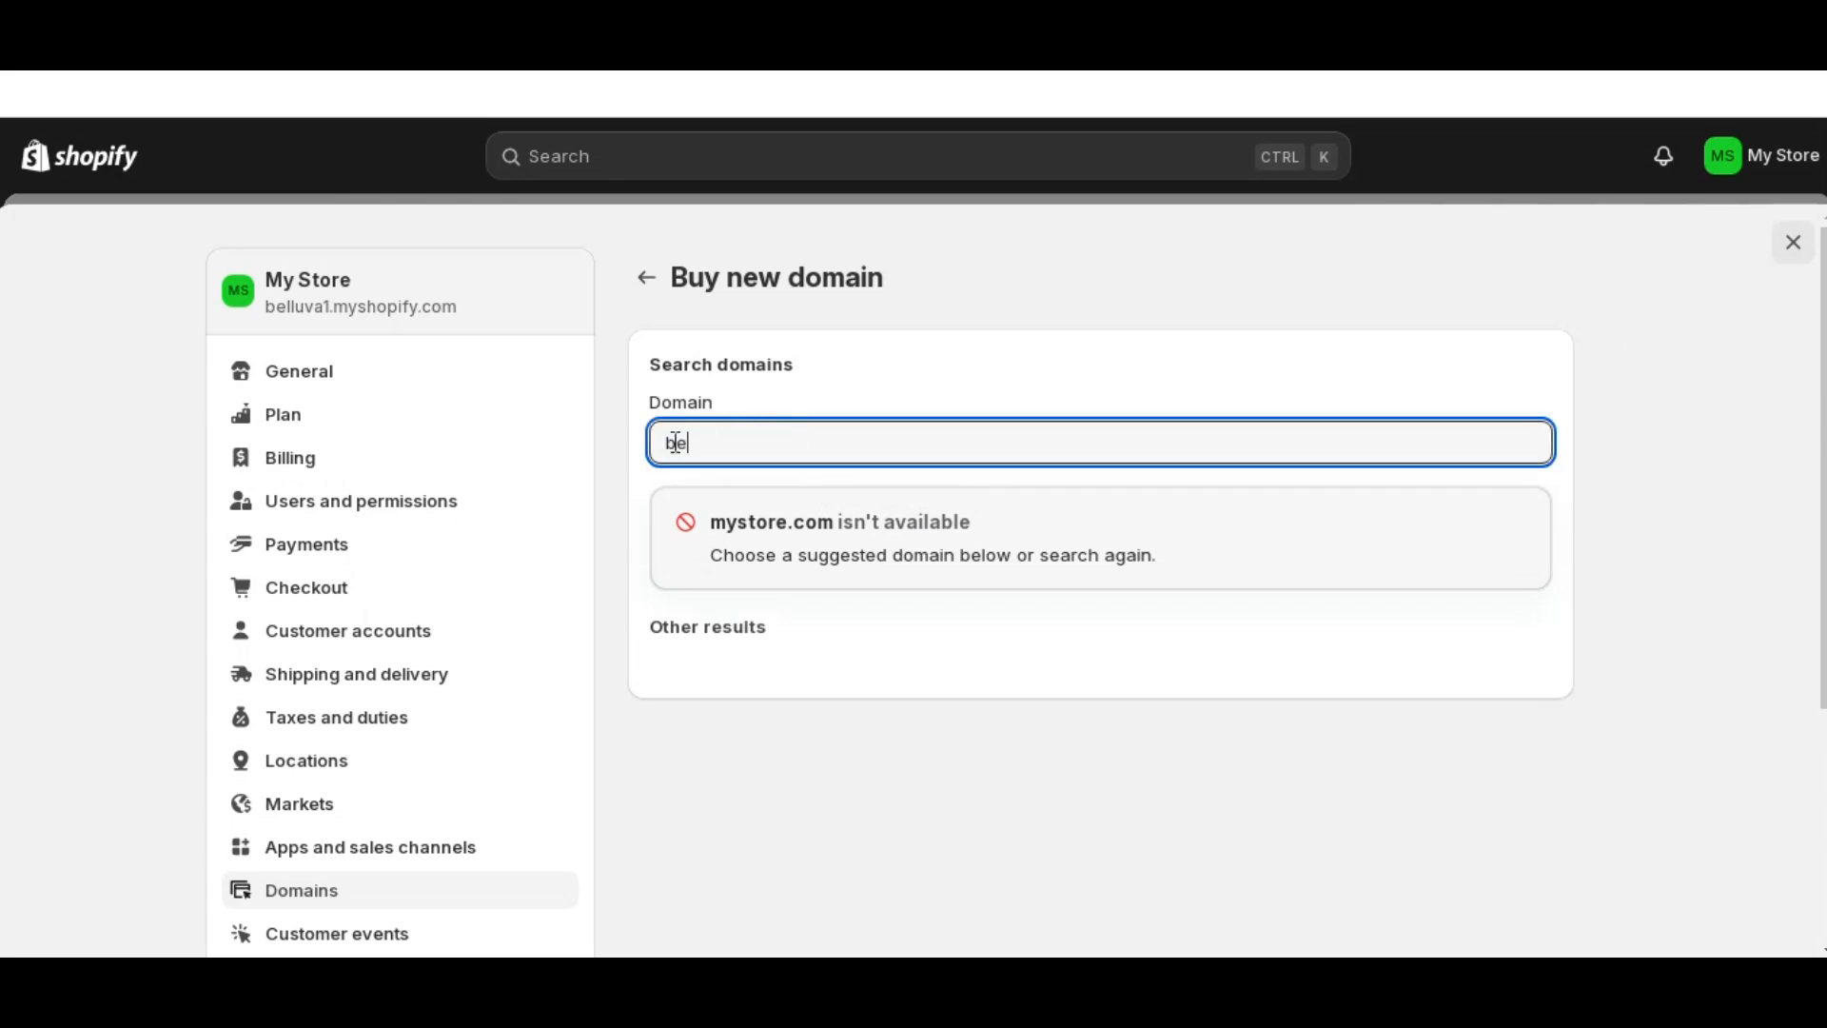
type("lluva")
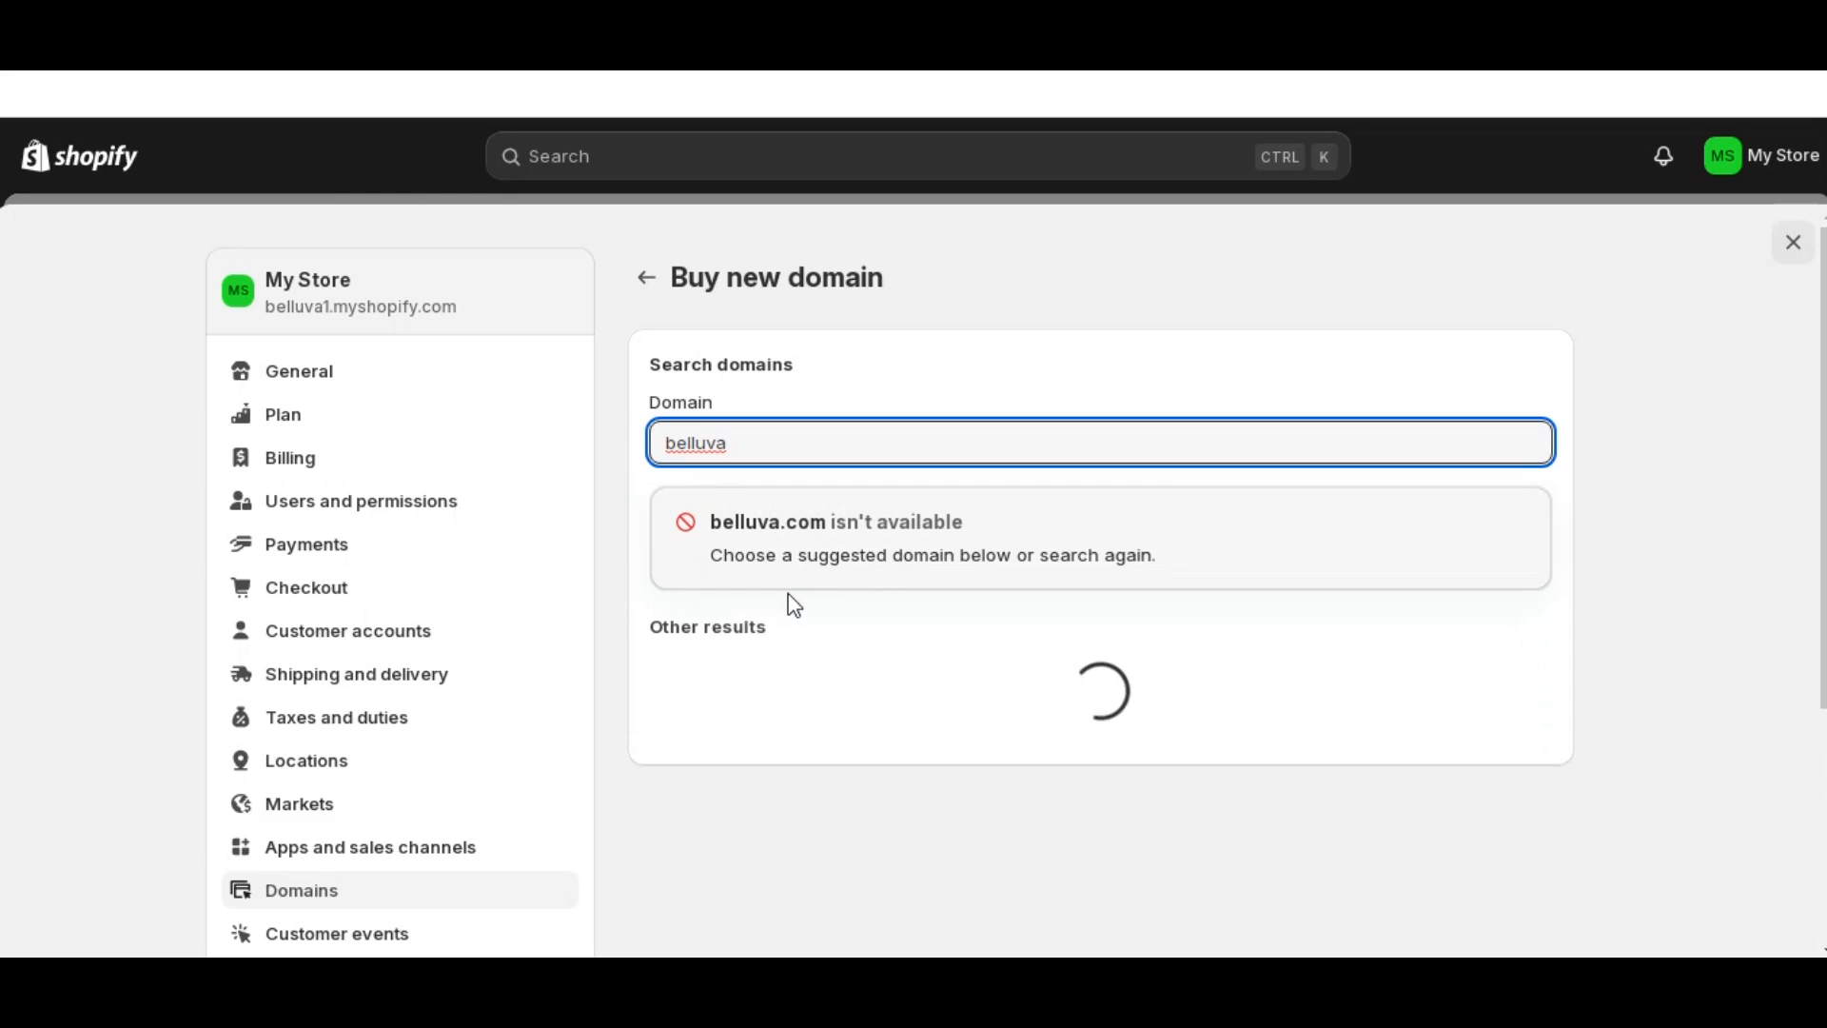
scroll(795, 605, "down", 2)
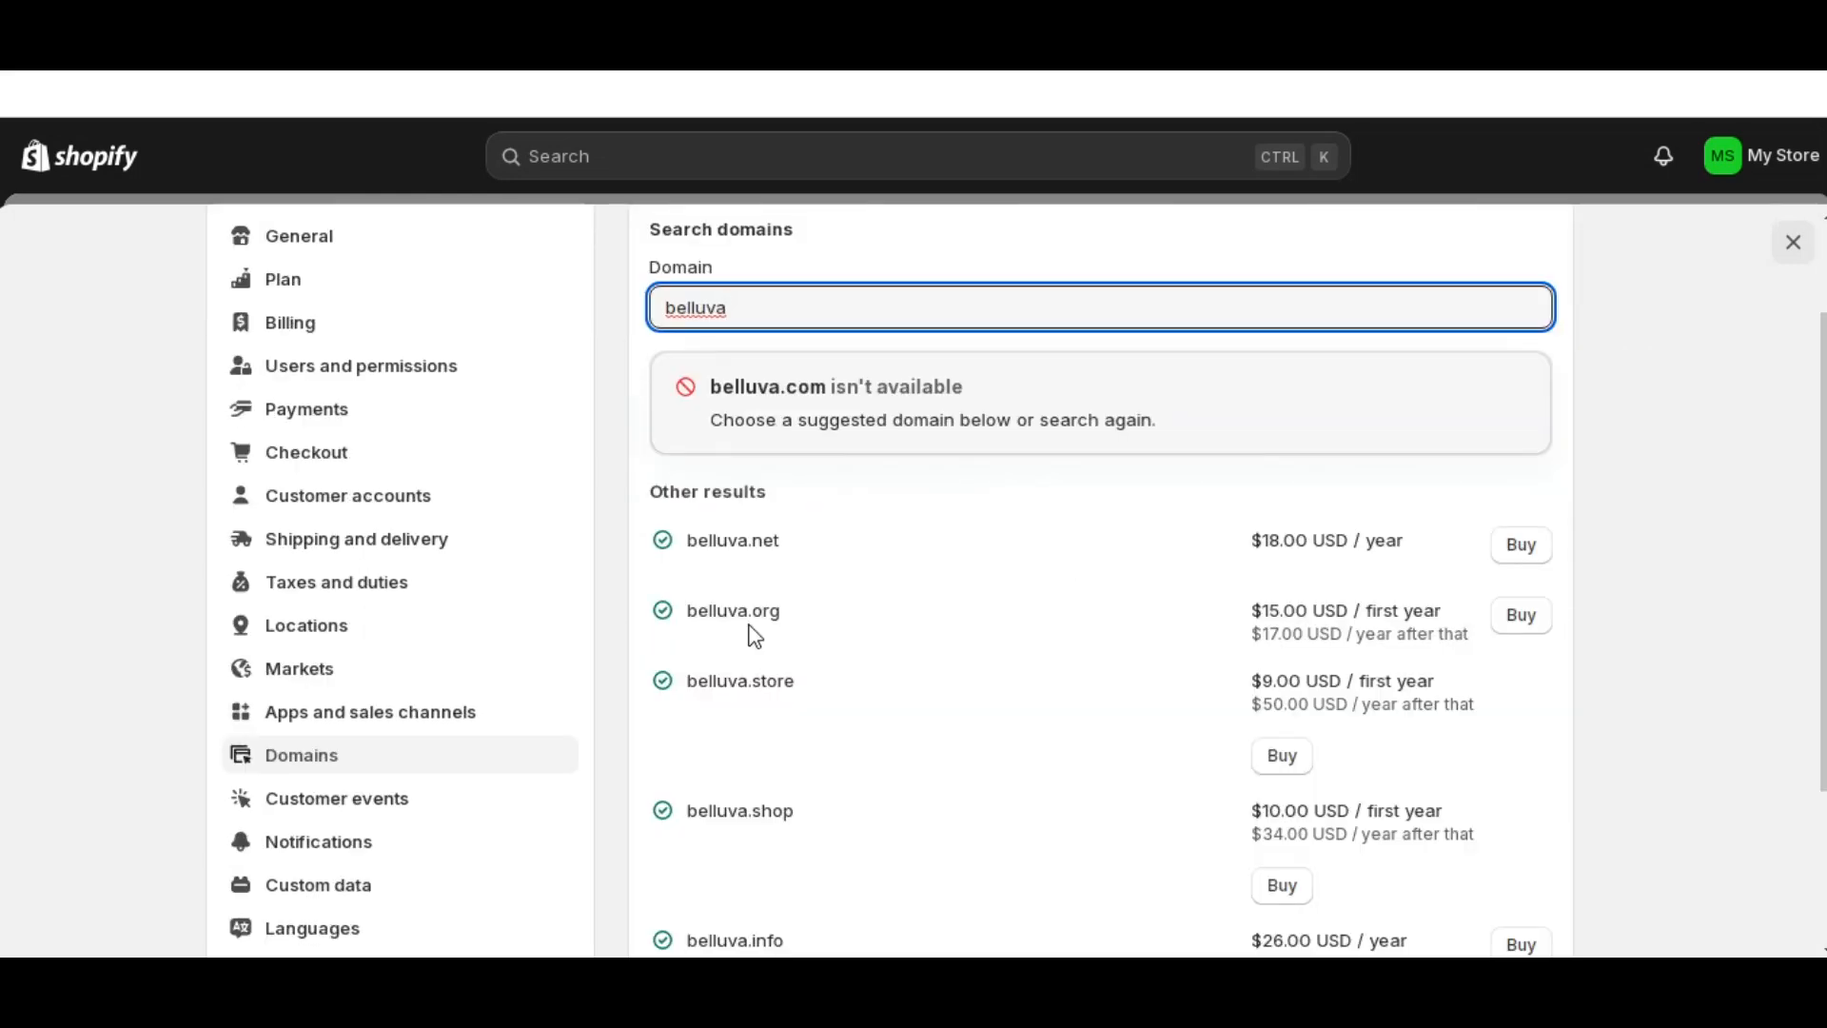
scroll(754, 636, "down", 2)
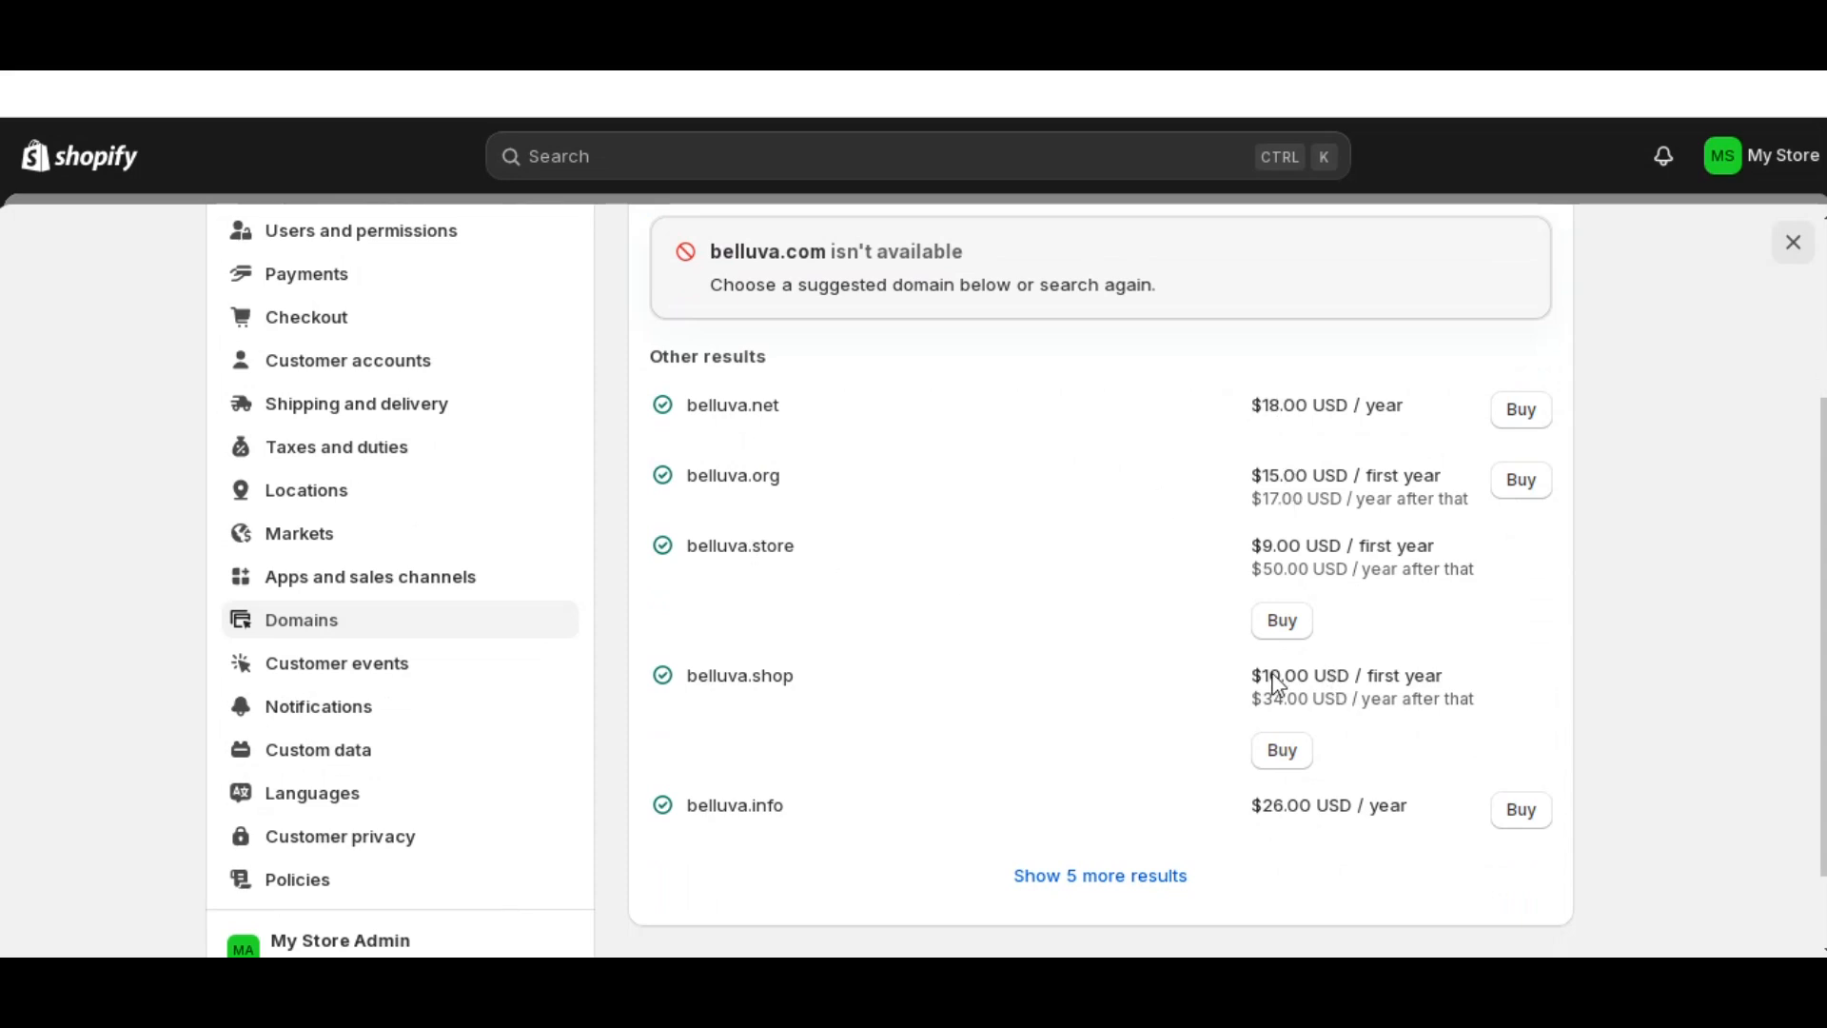
- Choose belluva.store for purchase and review its price, auto-renewal, contact information and order summary without buying it
left_click(1276, 624)
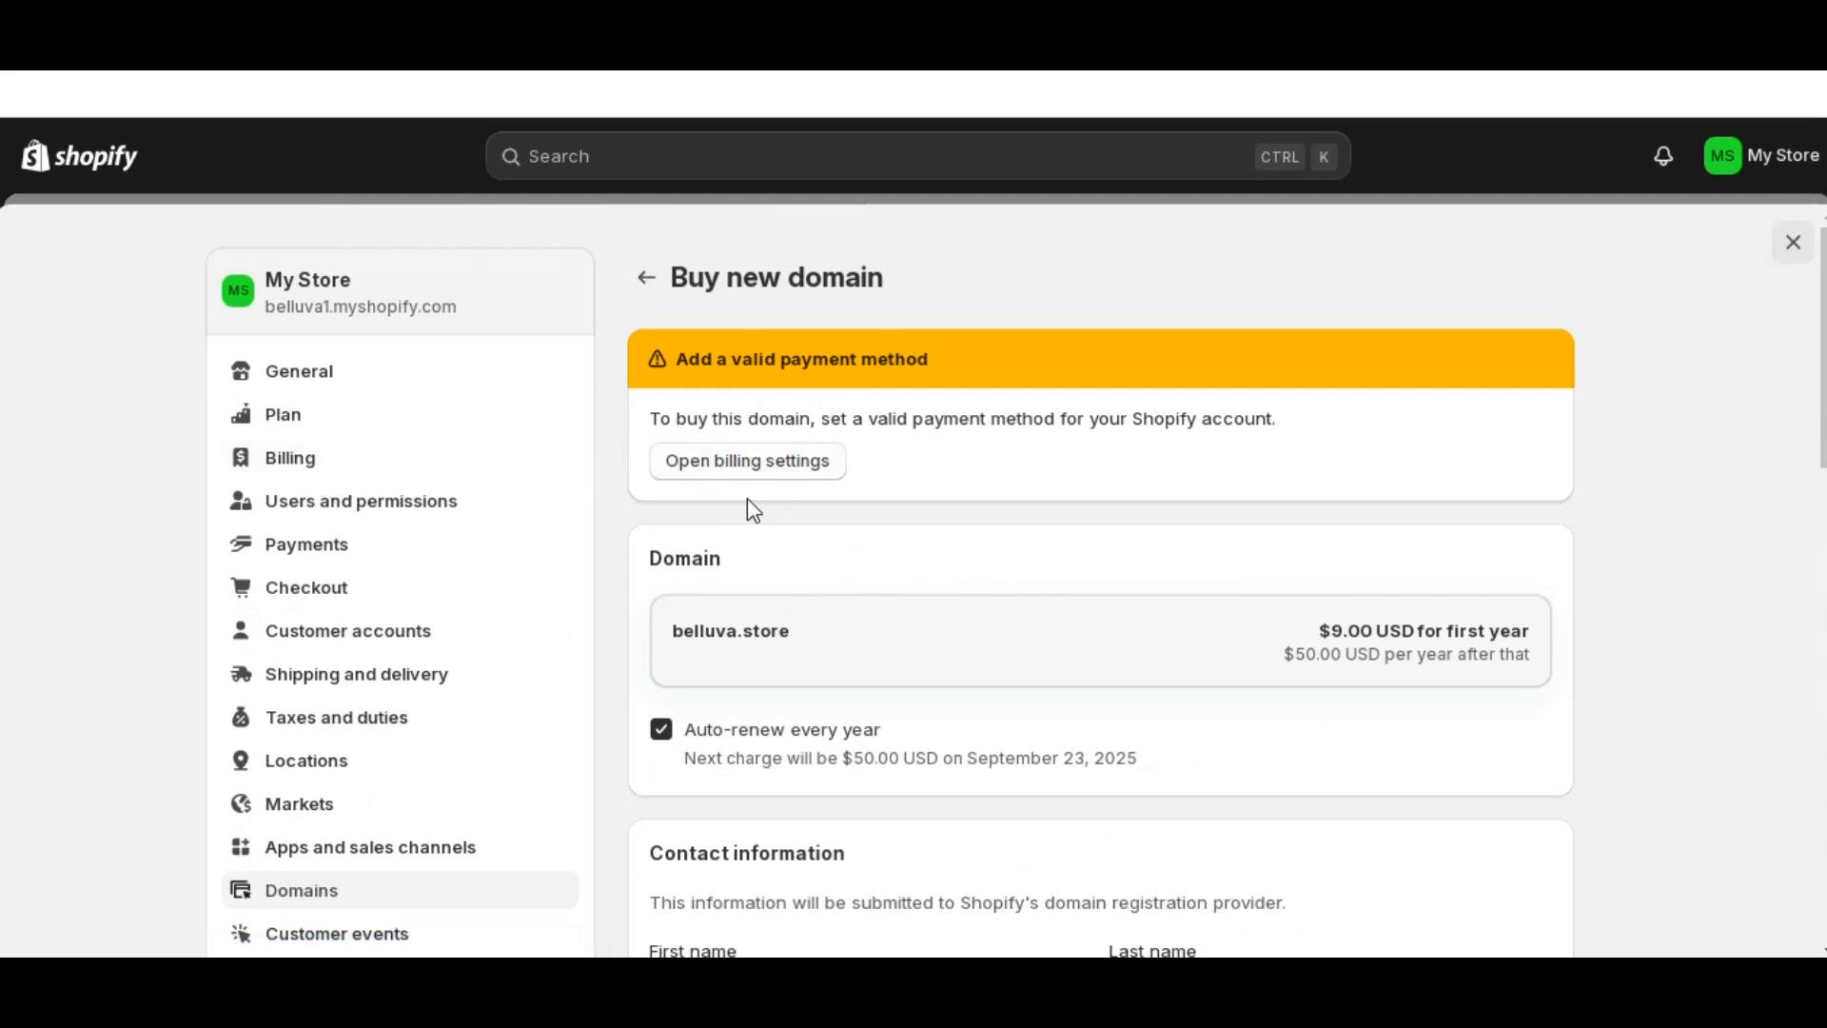
scroll(742, 507, "down", 1)
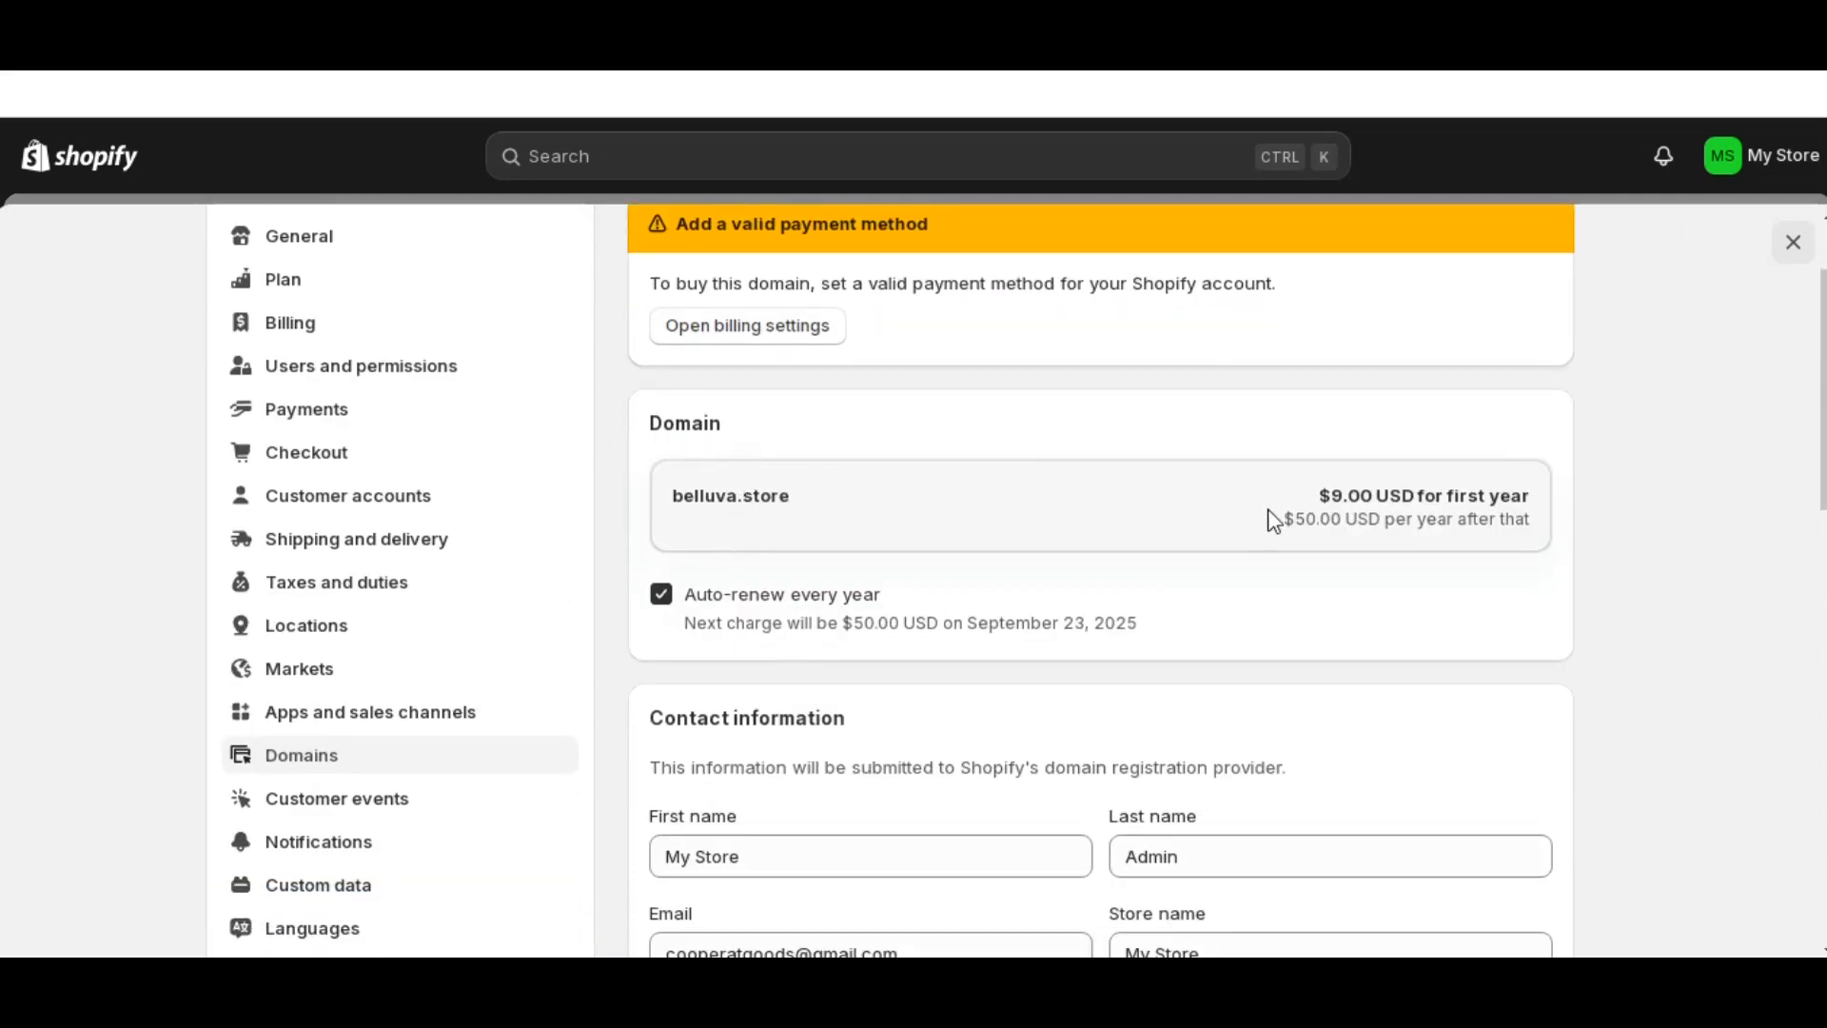
scroll(1271, 519, "down", 2)
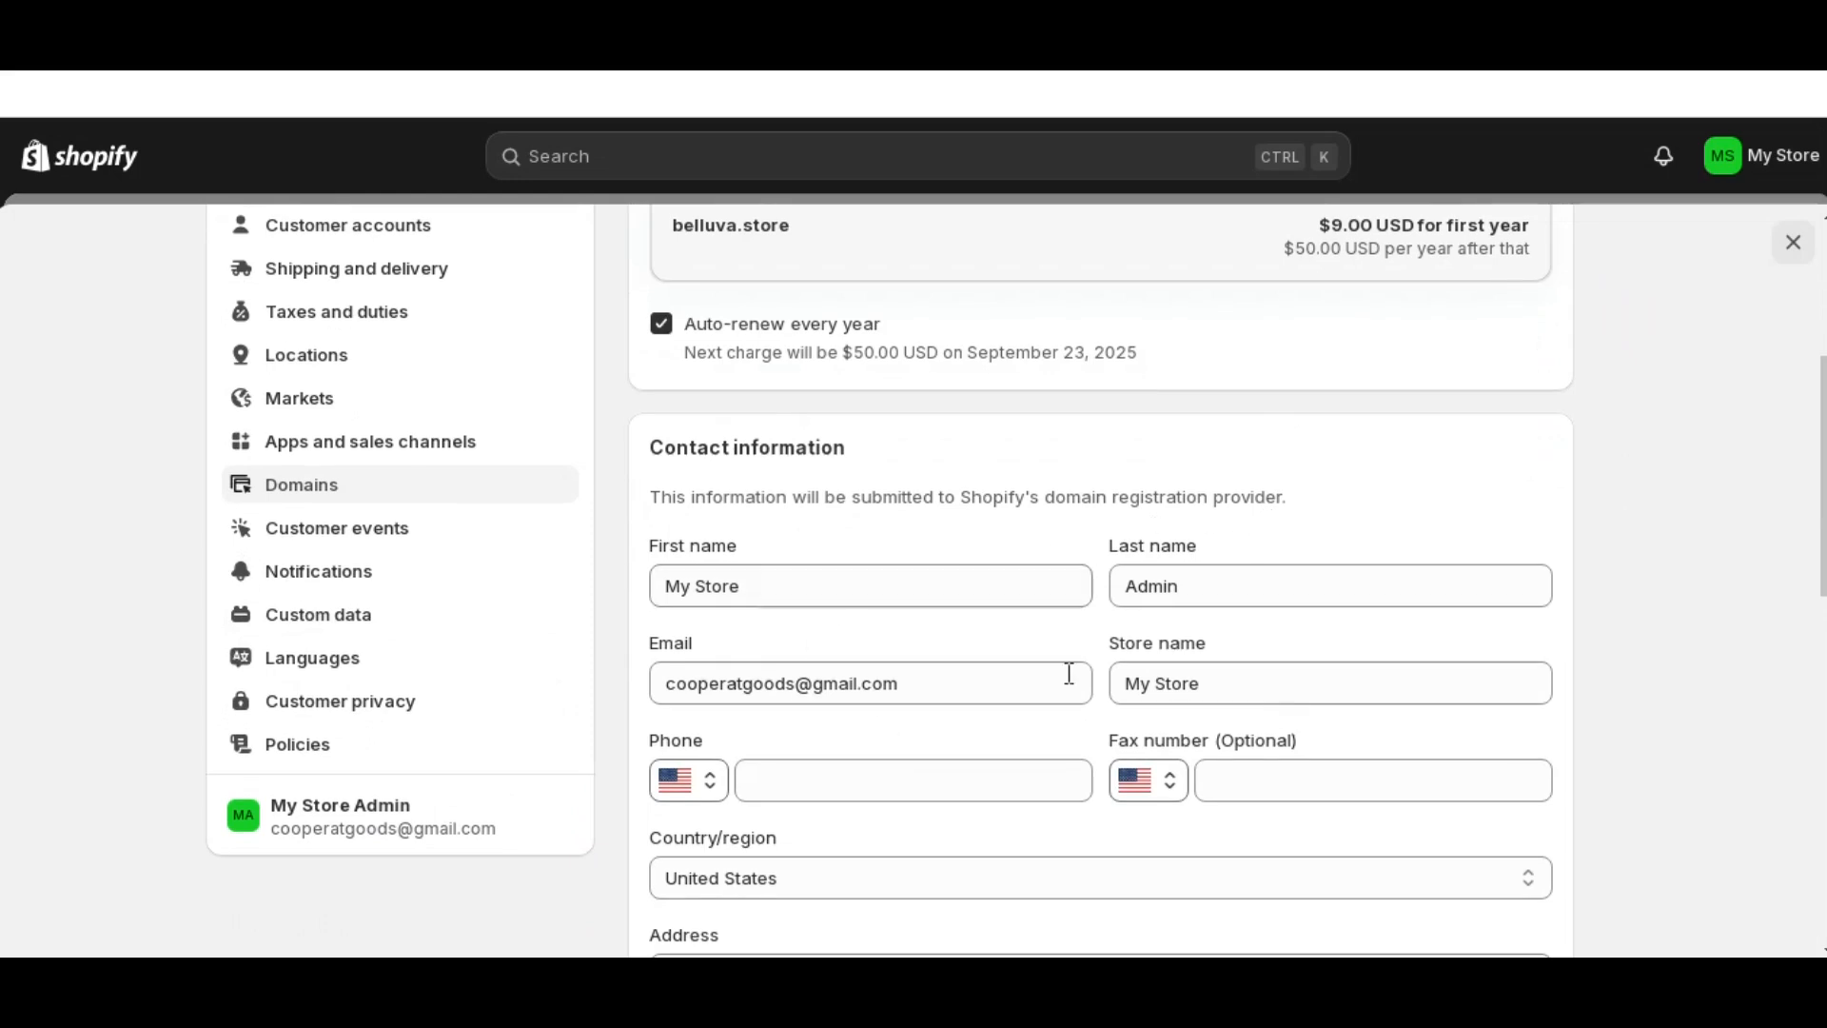
scroll(900, 724, "down", 1)
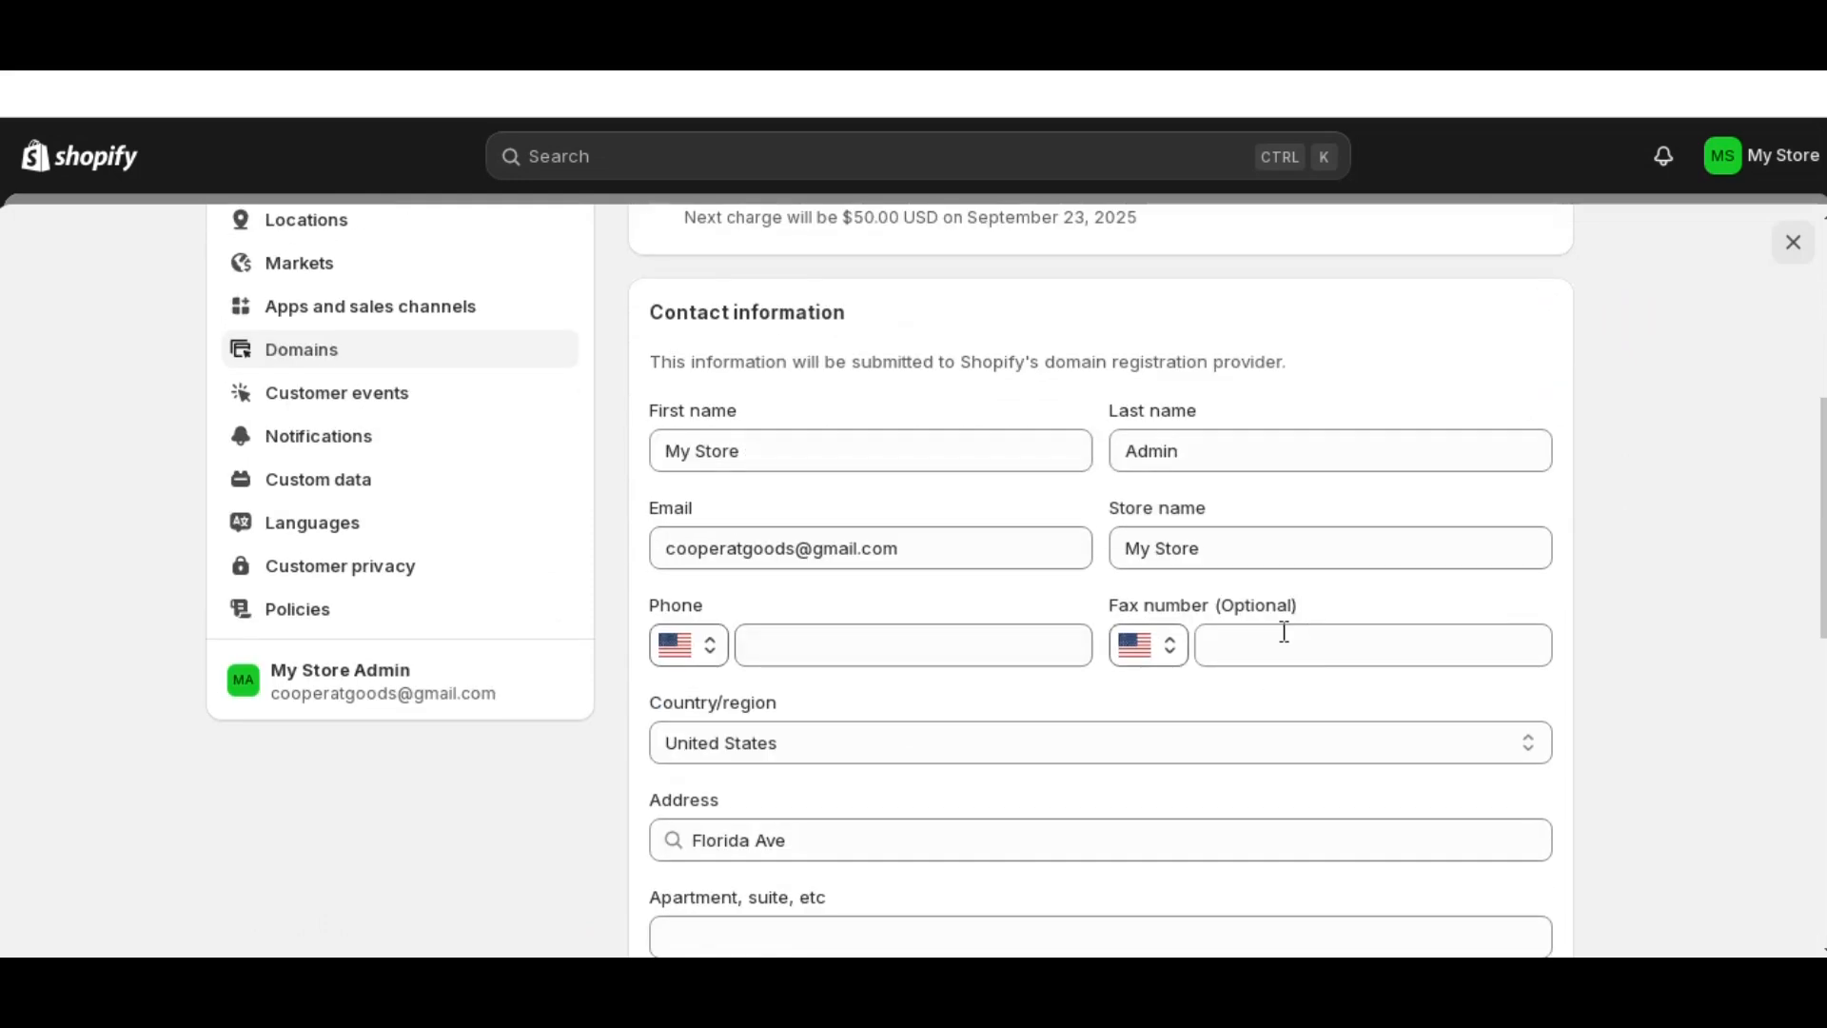
scroll(881, 728, "down", 2)
scroll(802, 716, "down", 2)
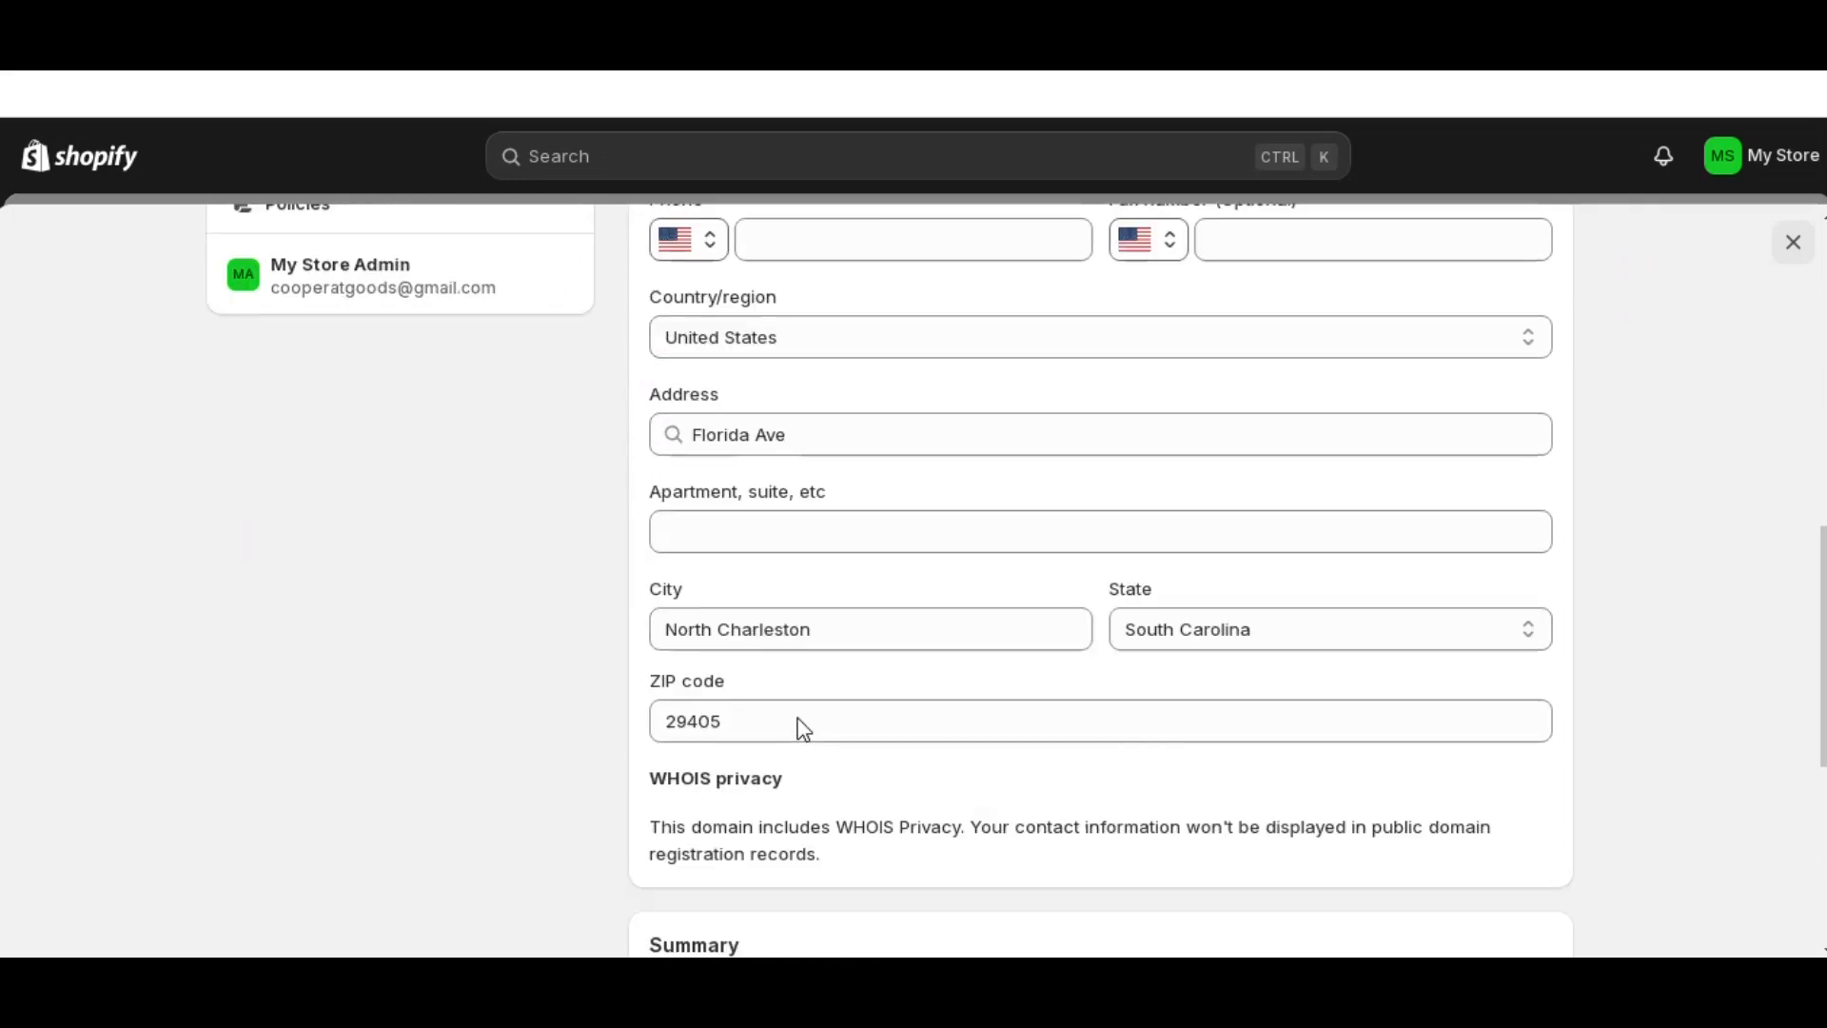
scroll(804, 728, "down", 3)
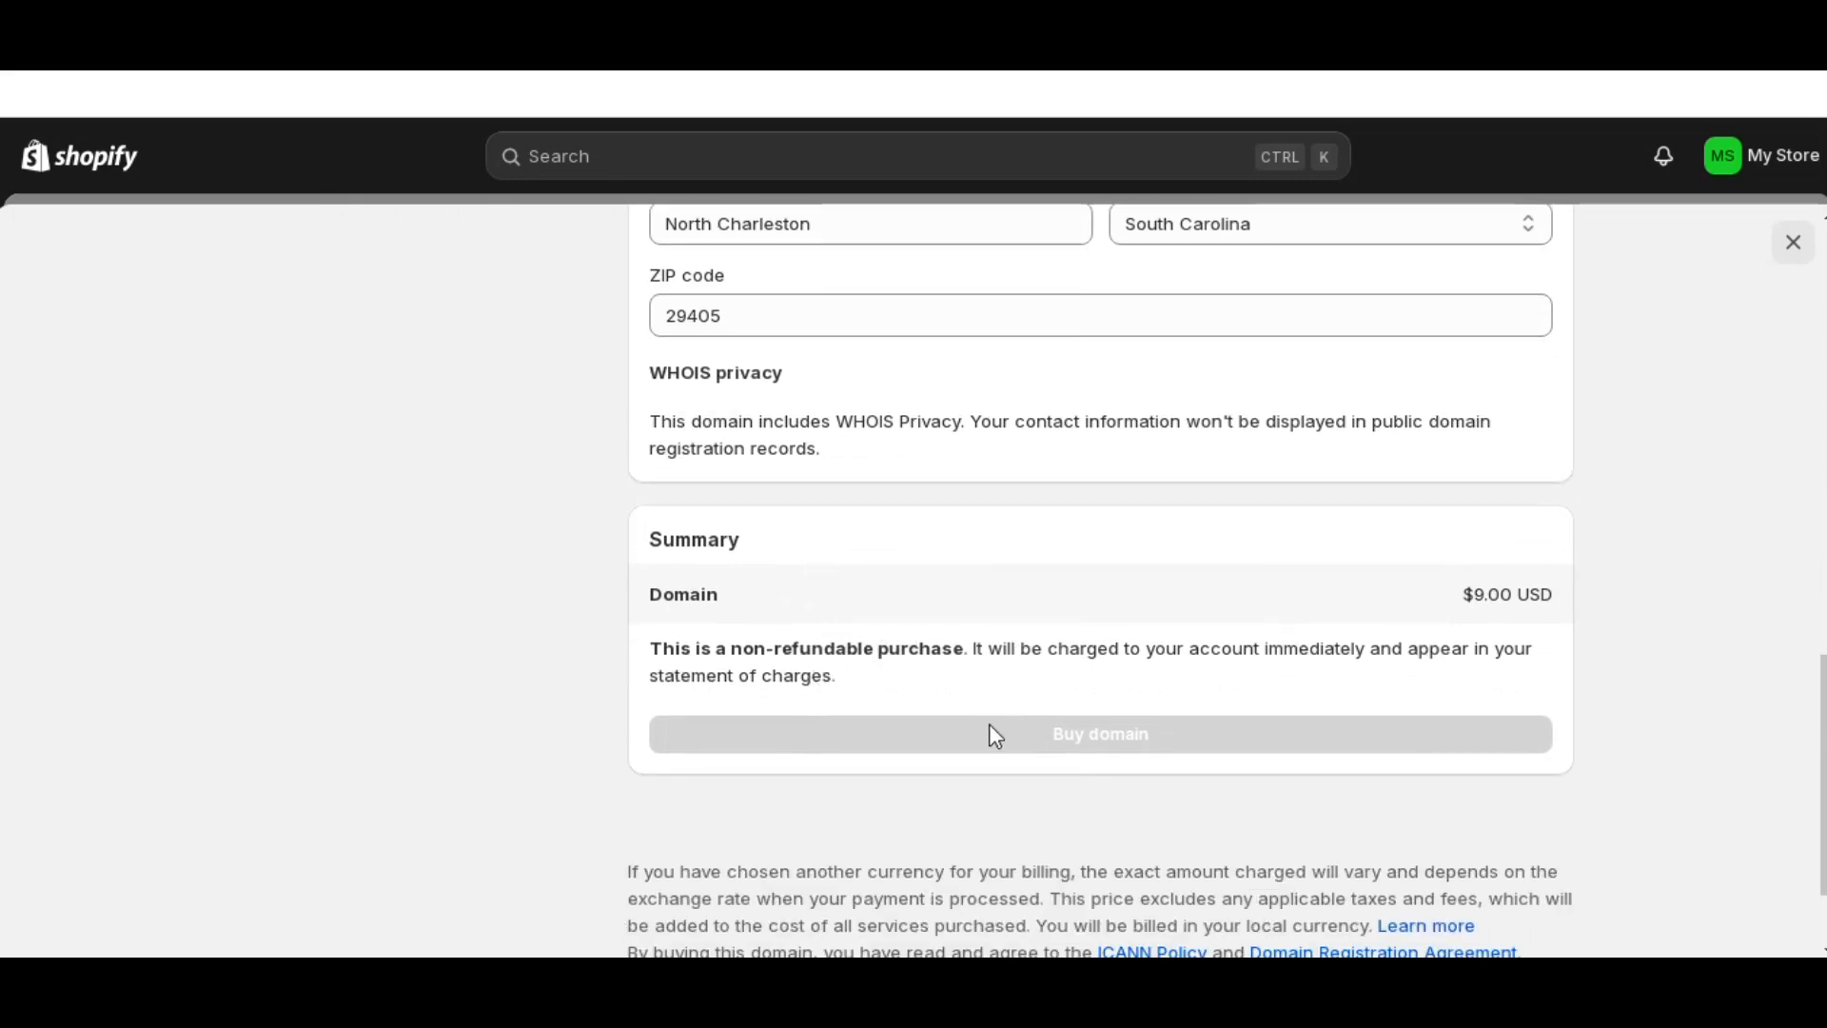
scroll(912, 679, "up", 6)
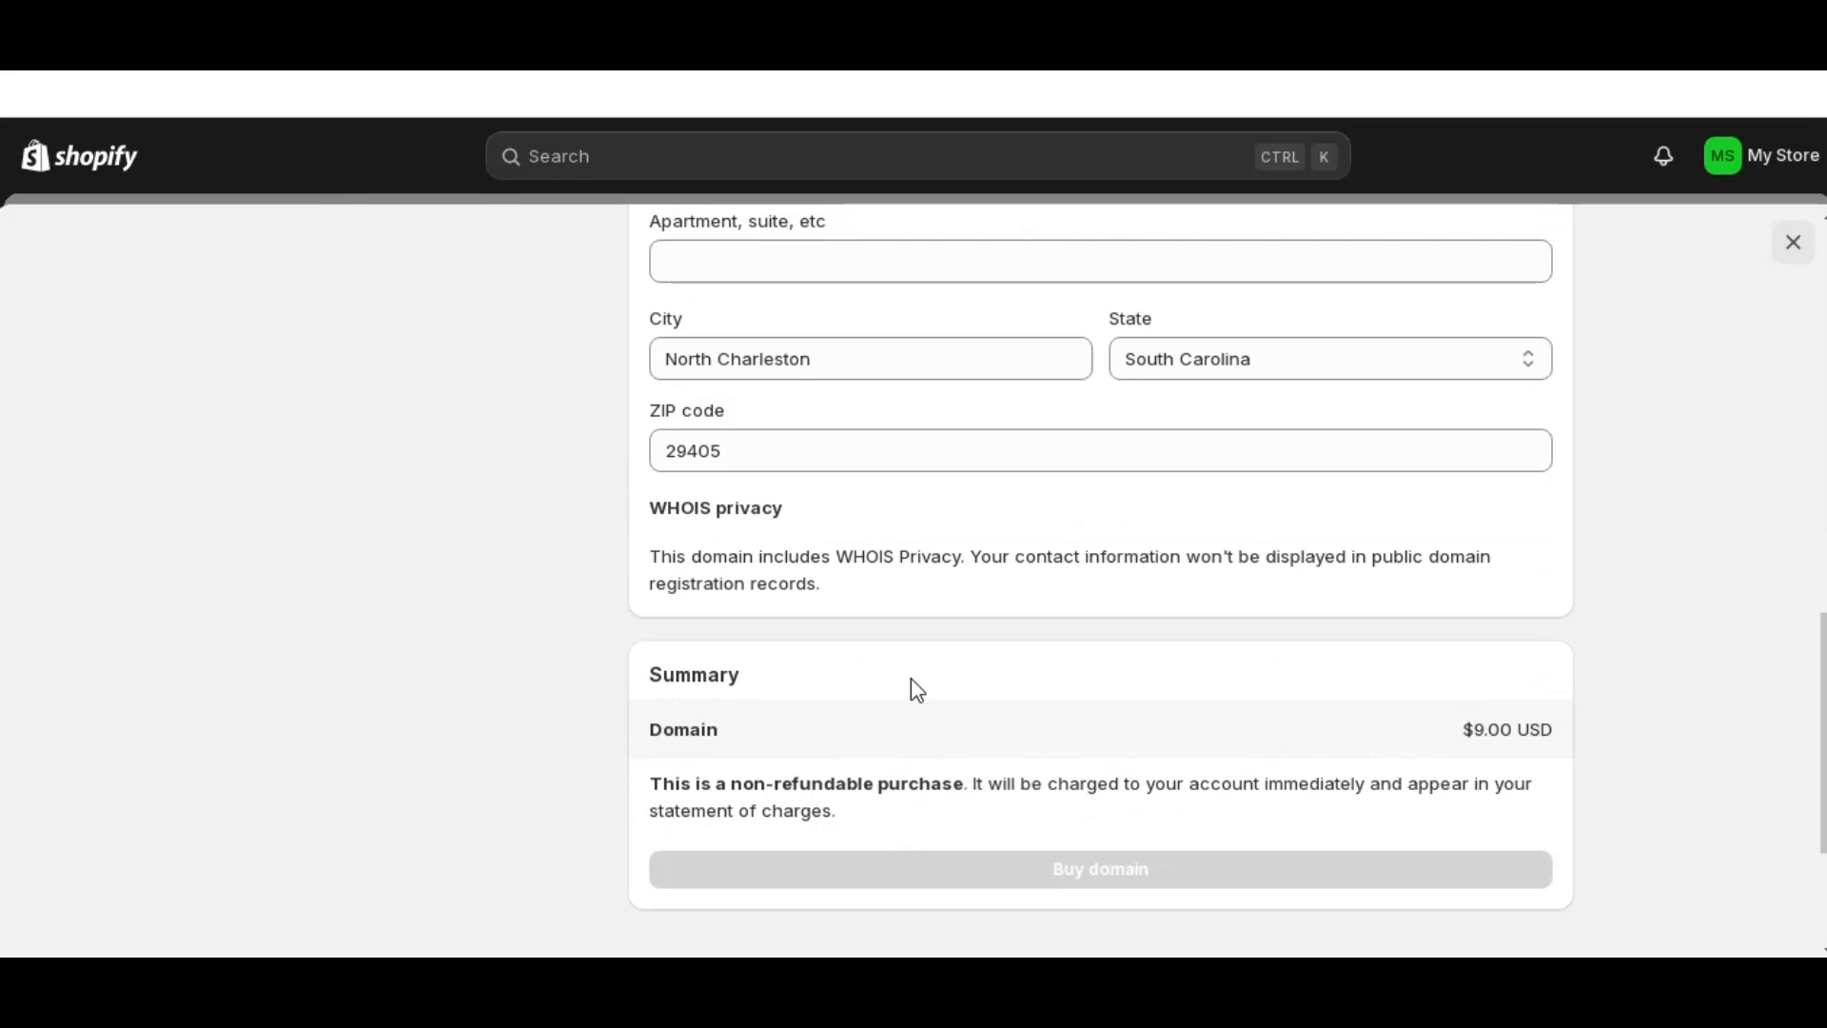
scroll(910, 678, "up", 5)
scroll(911, 677, "down", 1)
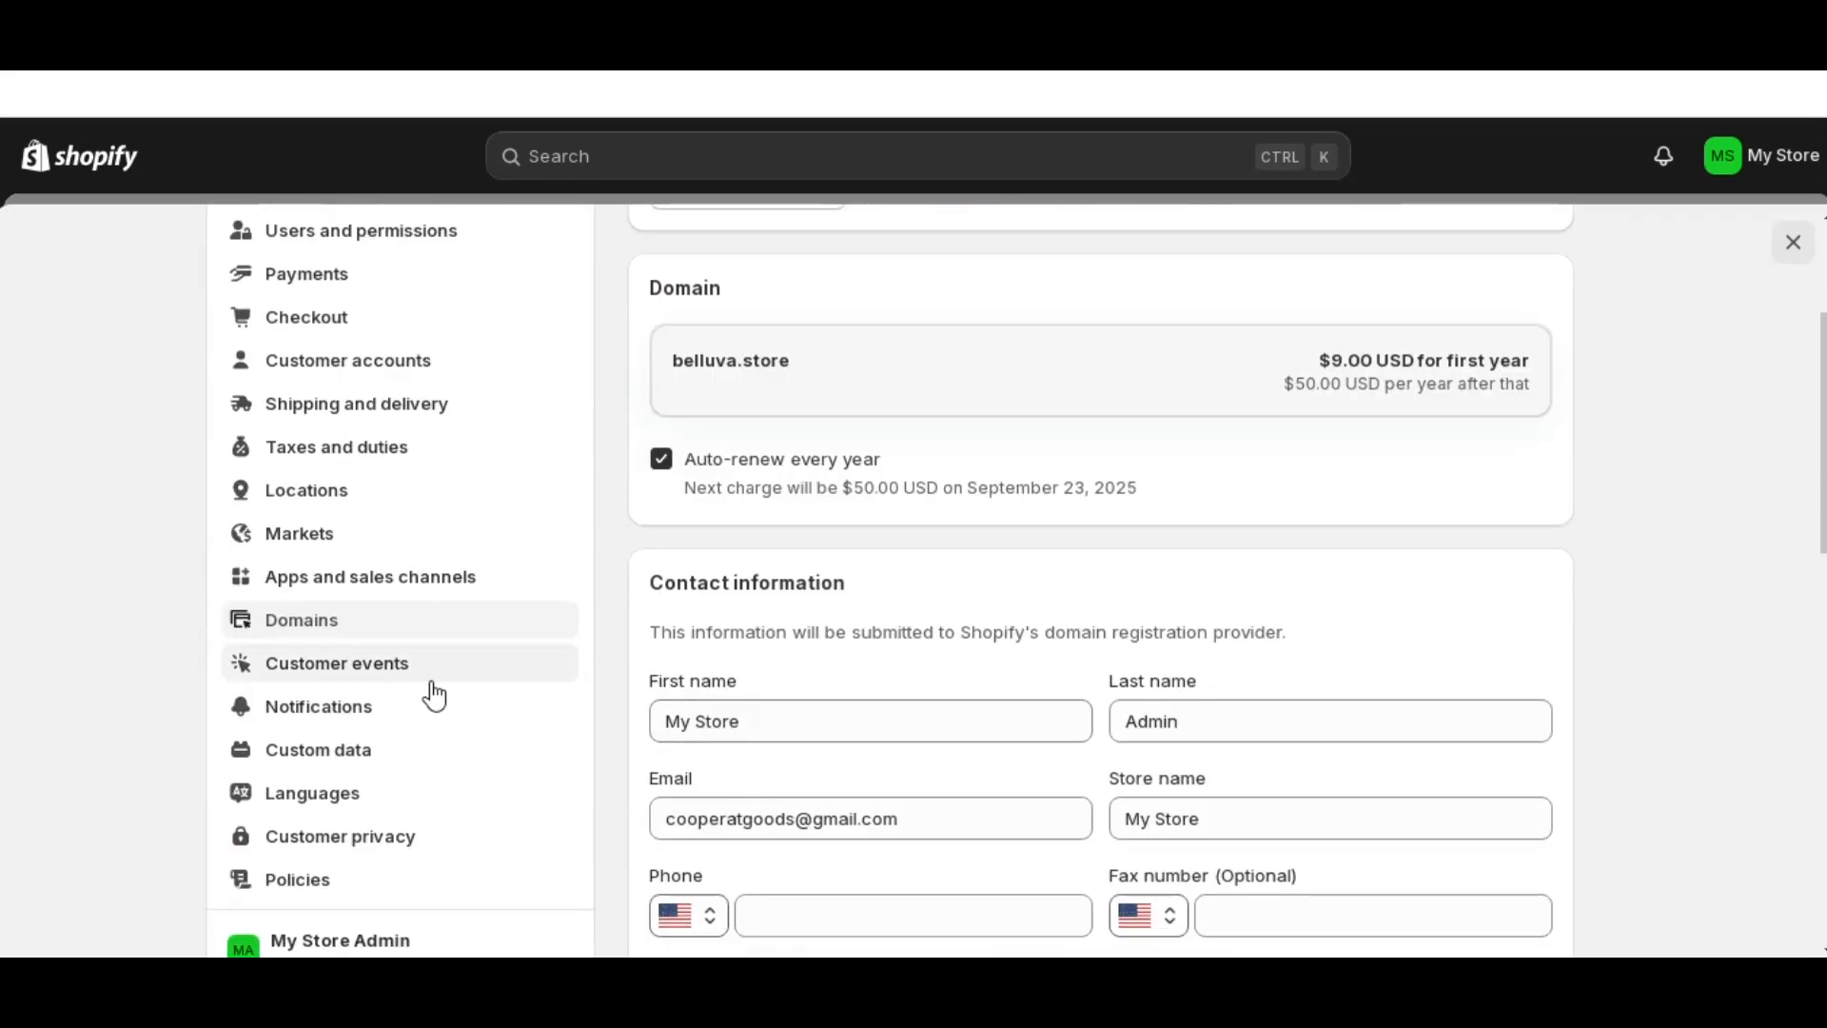
- Go to the notification settings and look over the sender email and the notification categories
left_click(380, 706)
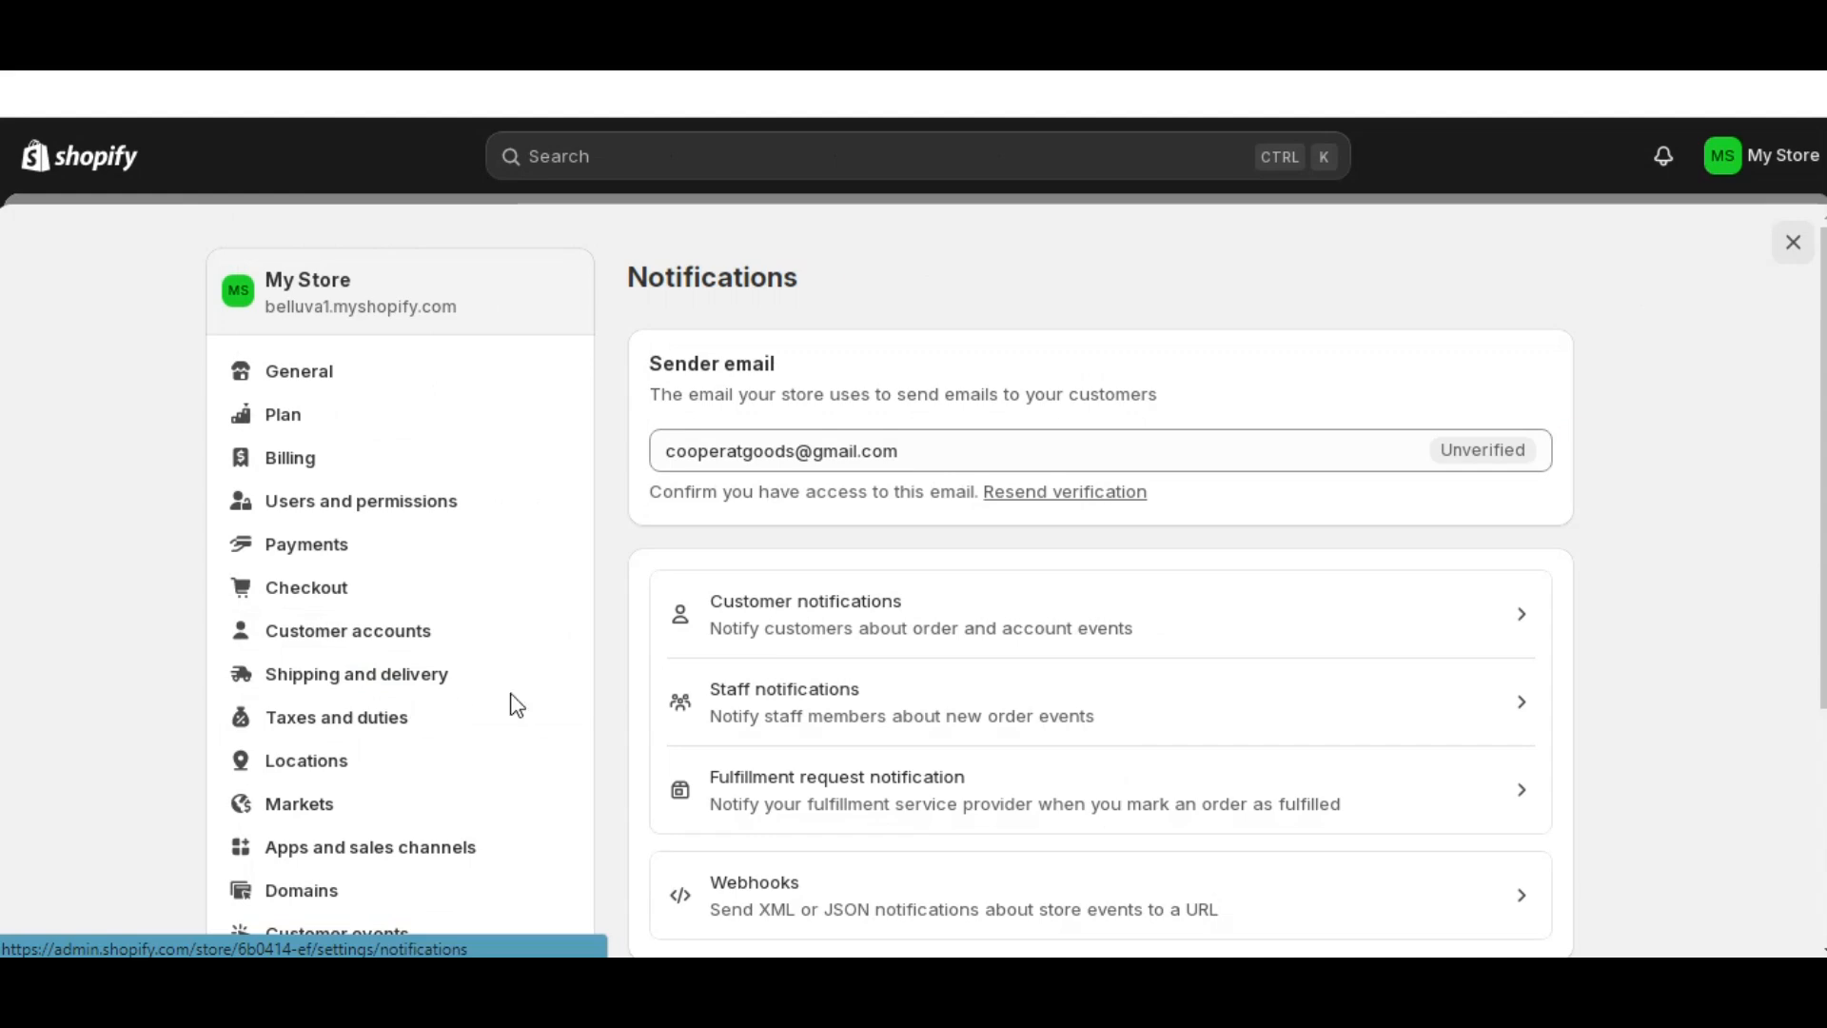
scroll(866, 564, "down", 1)
scroll(867, 564, "down", 2)
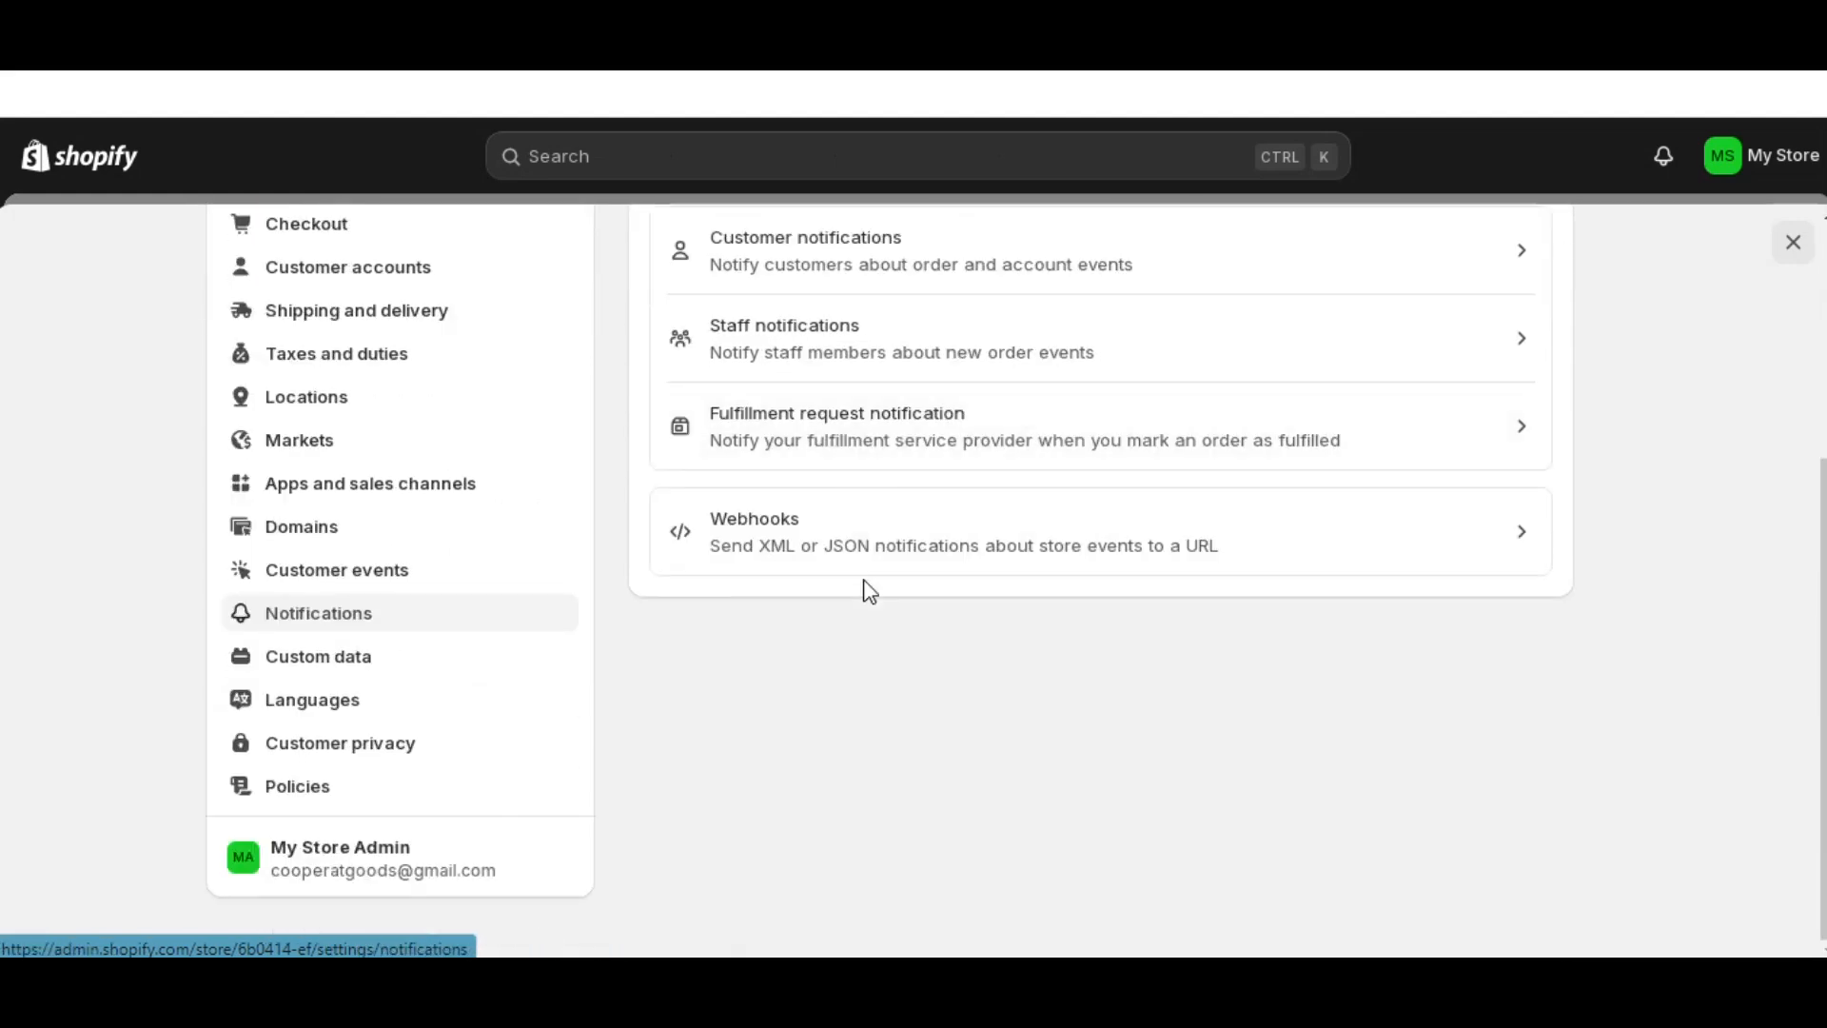
scroll(863, 590, "up", 2)
- Examine the customer notifications, from order processing and local delivery to payments, shipping updates and returns
left_click(874, 523)
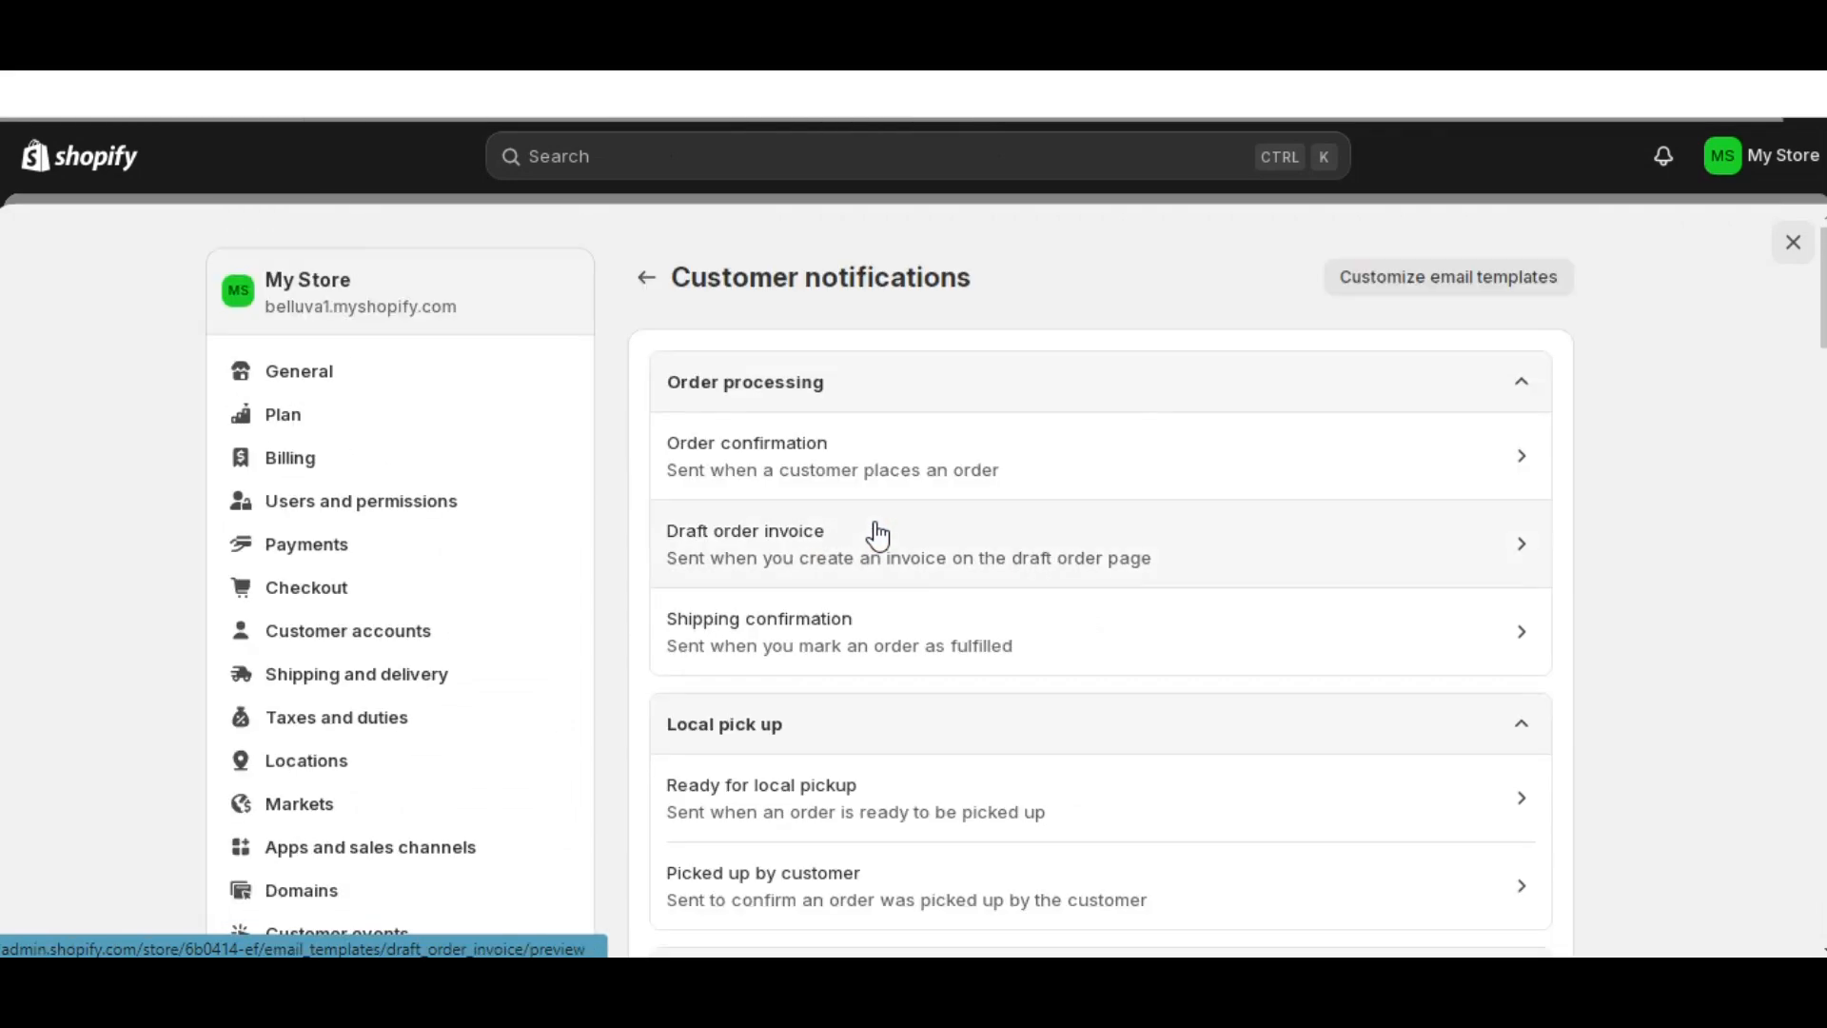
scroll(852, 614, "down", 4)
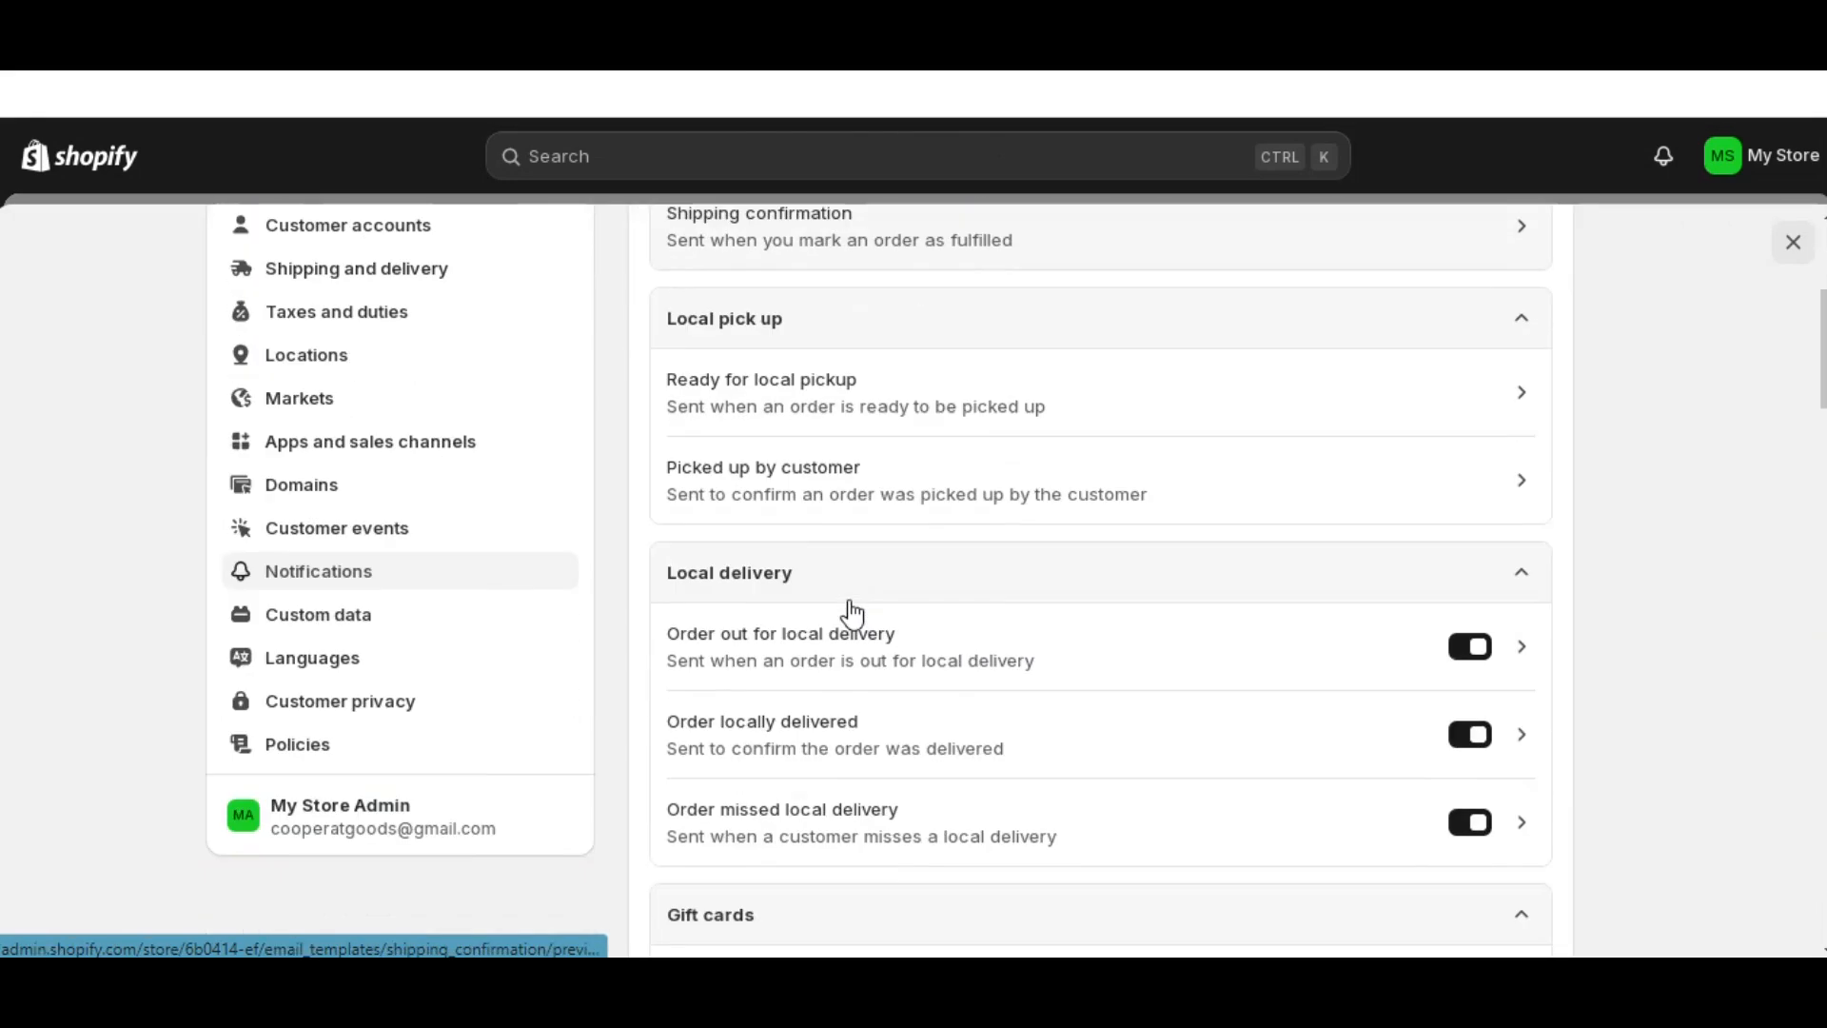
scroll(859, 680, "down", 8)
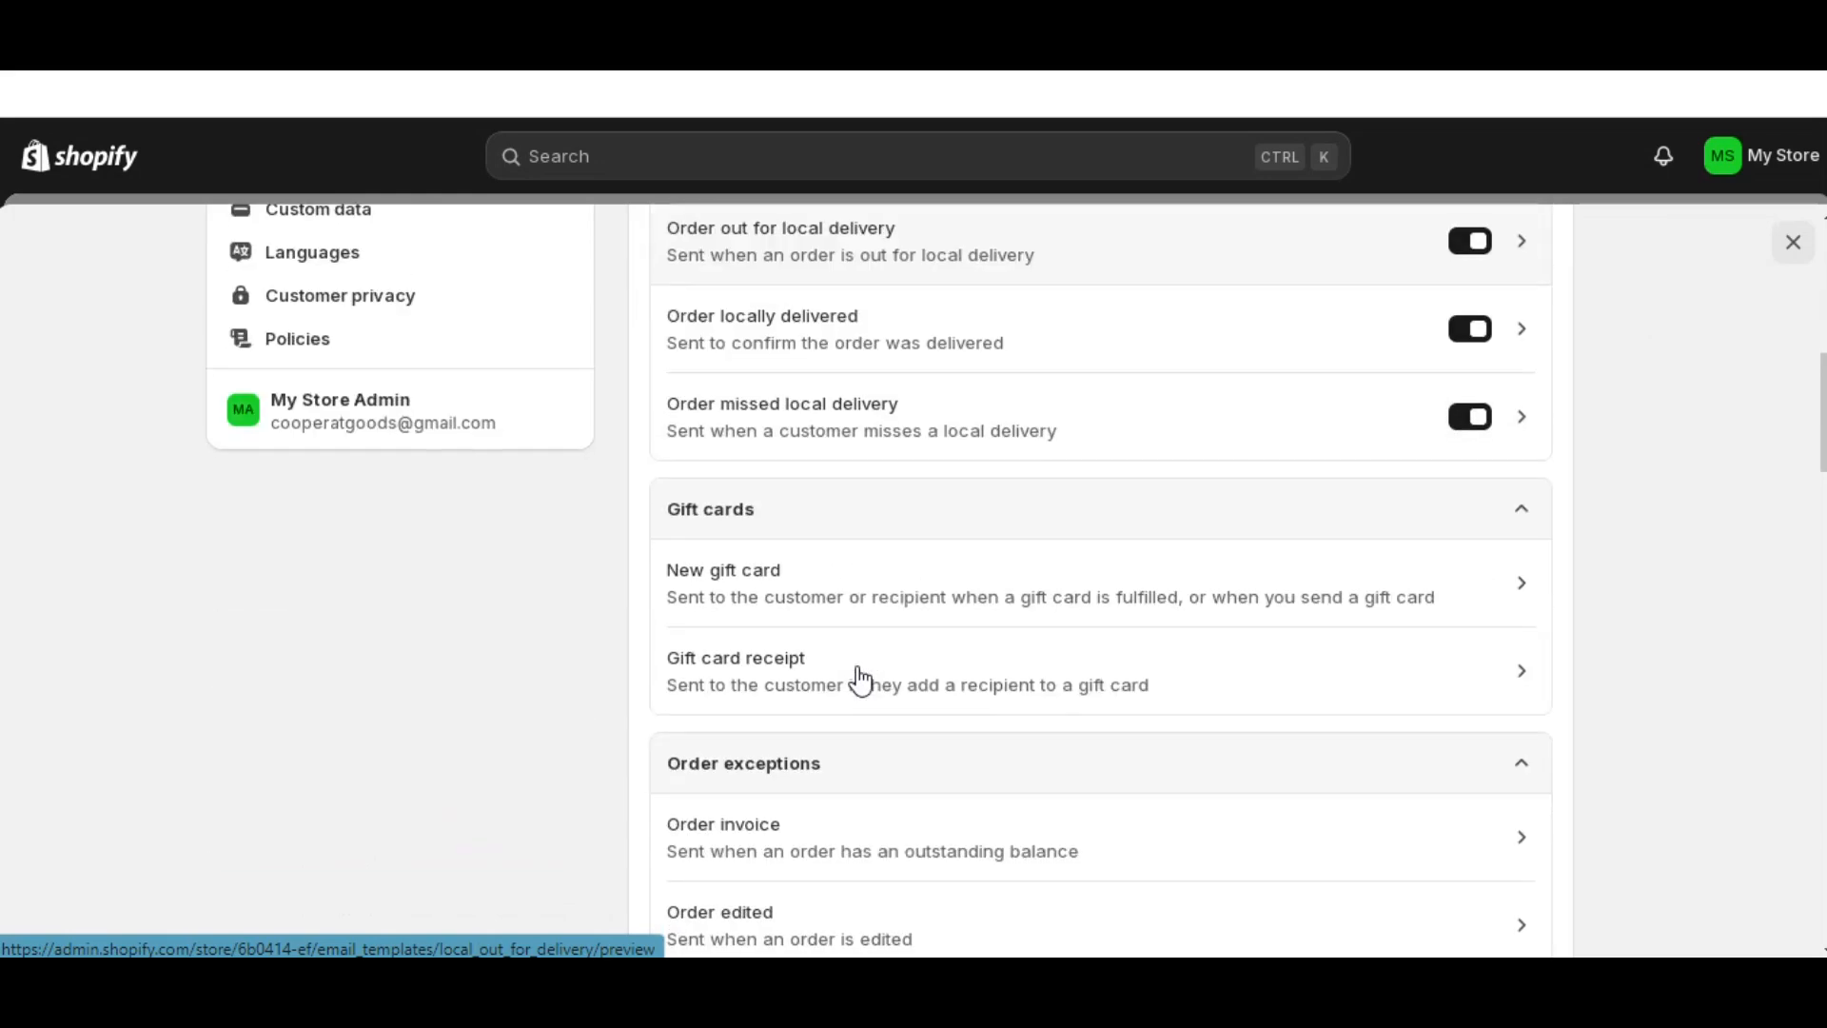
scroll(859, 679, "down", 8)
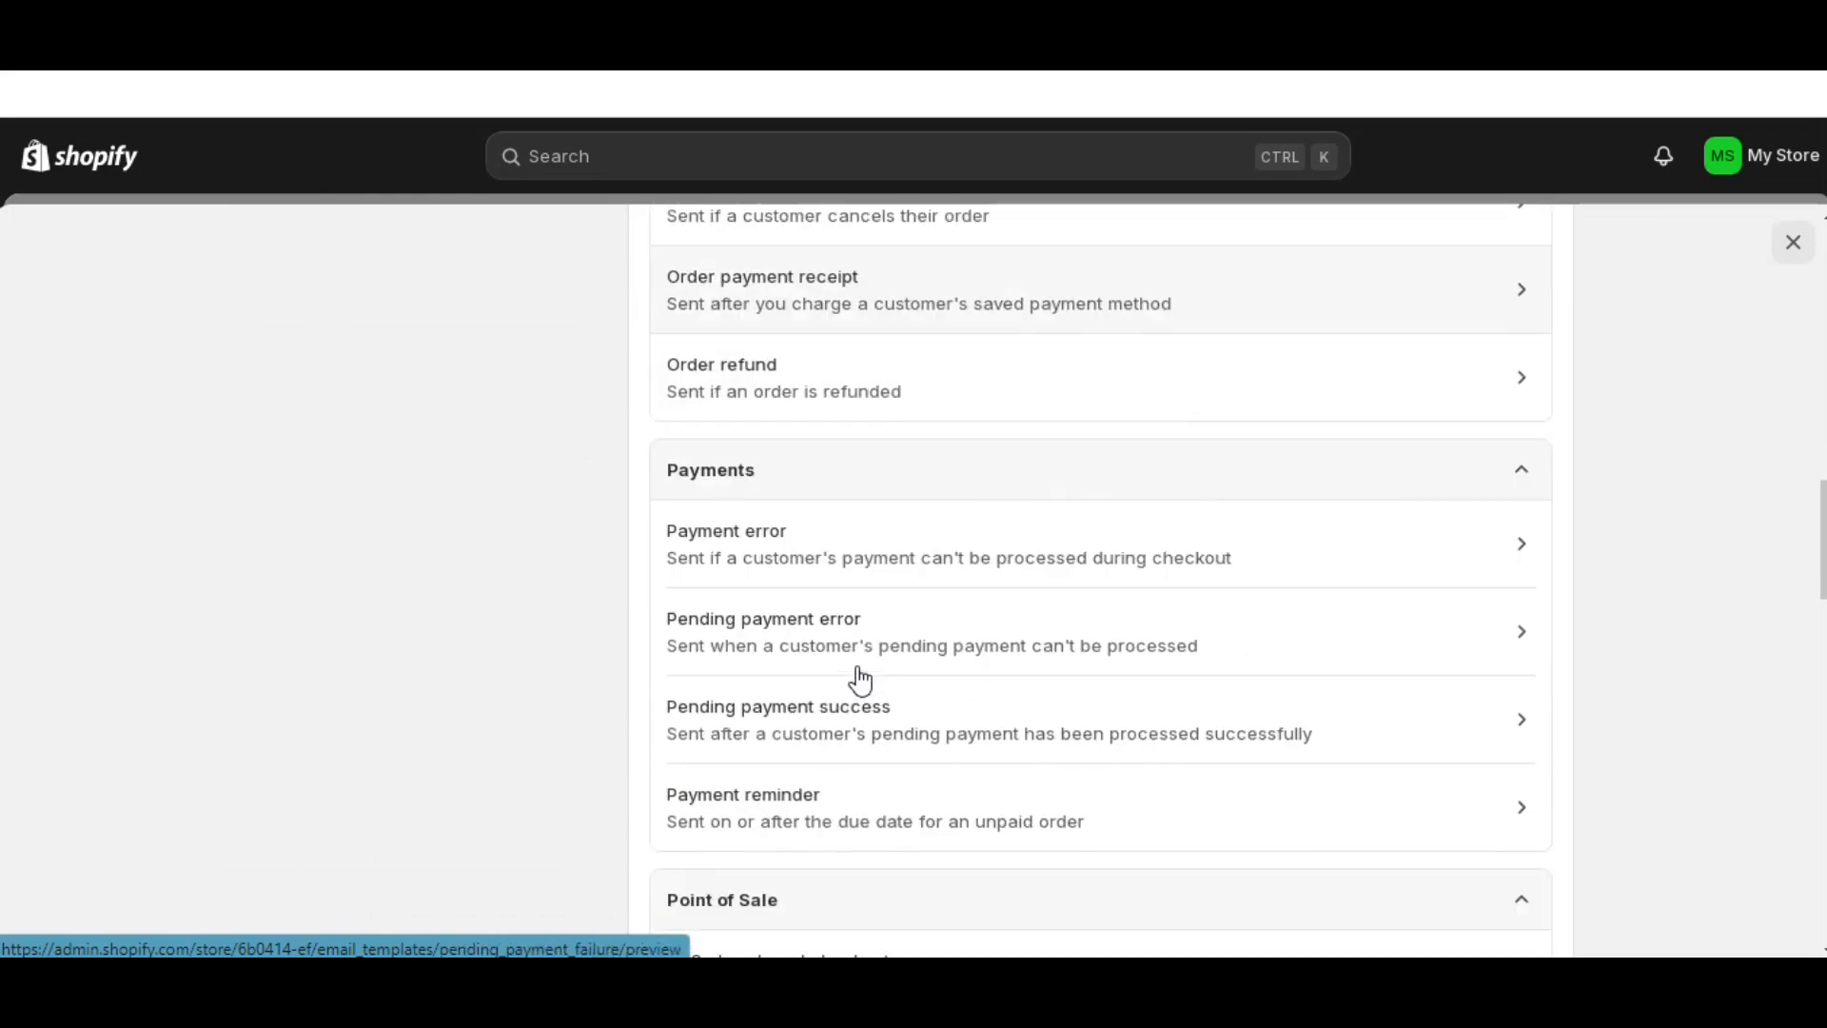
scroll(861, 679, "down", 11)
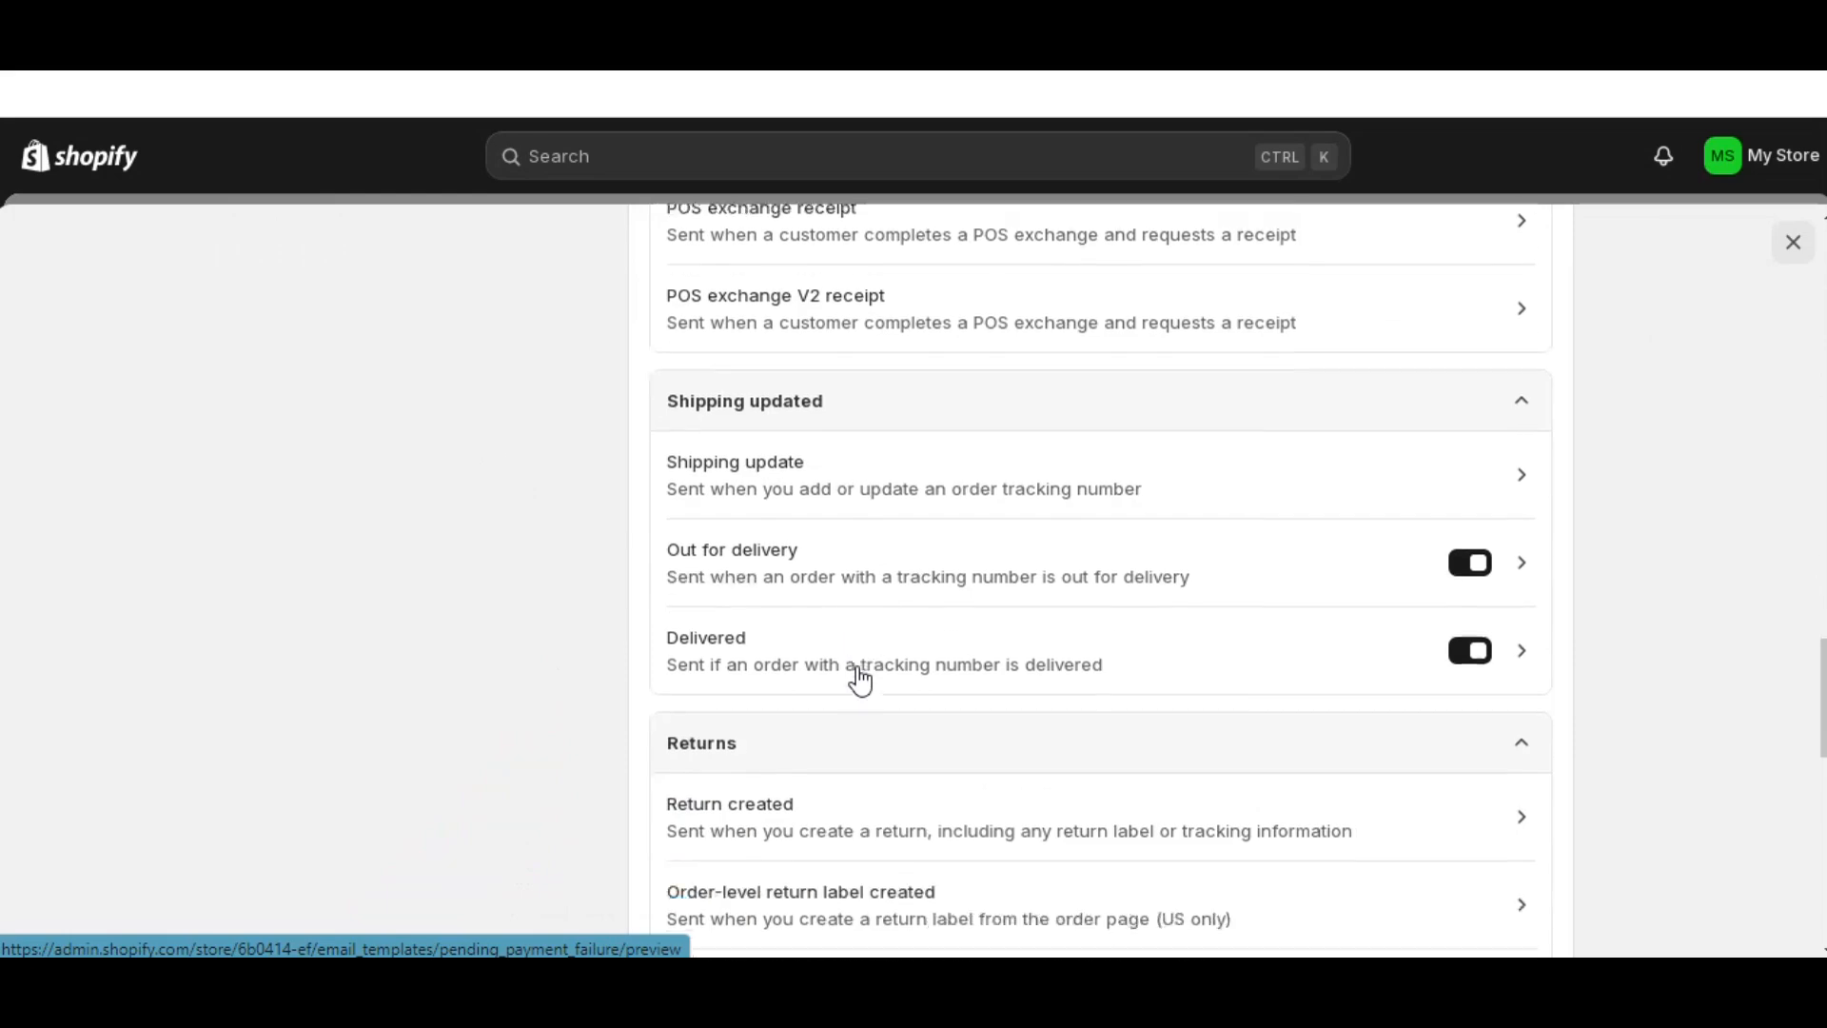
scroll(862, 679, "down", 3)
scroll(859, 682, "up", 17)
scroll(860, 708, "up", 20)
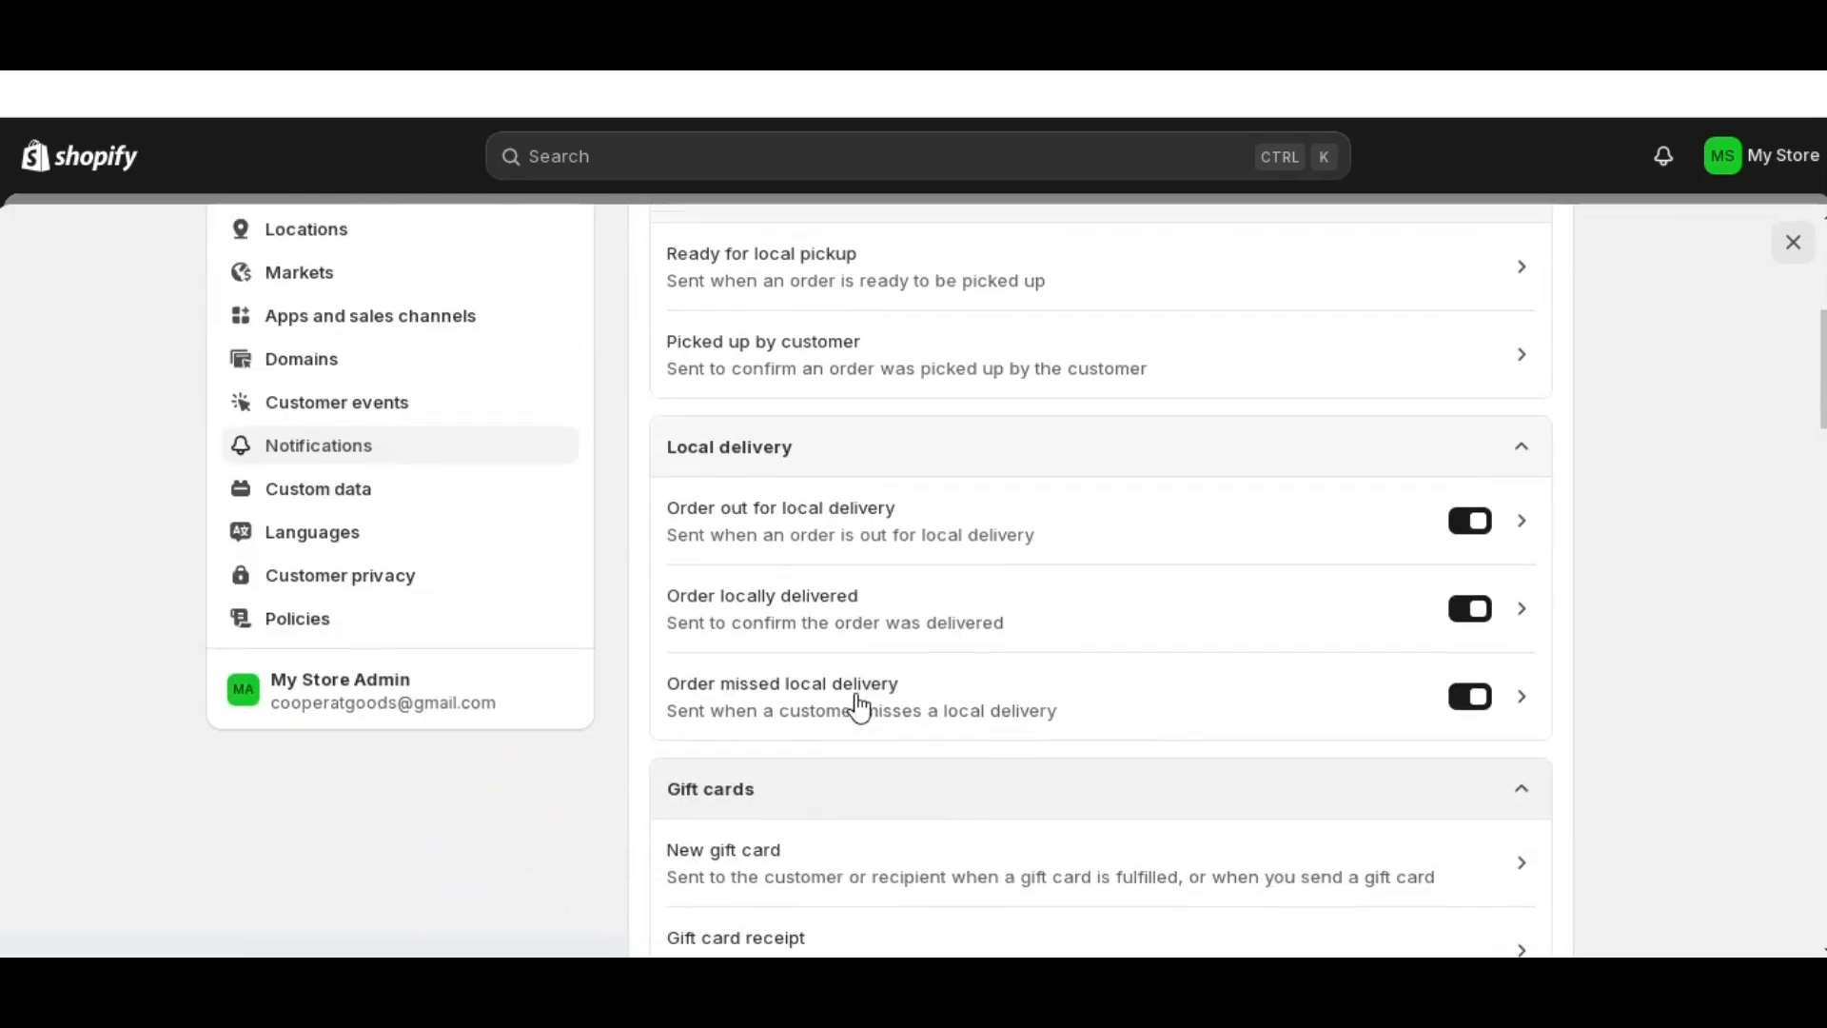
- Open the order confirmation notification and look over its email preview and its SMS version
left_click(826, 458)
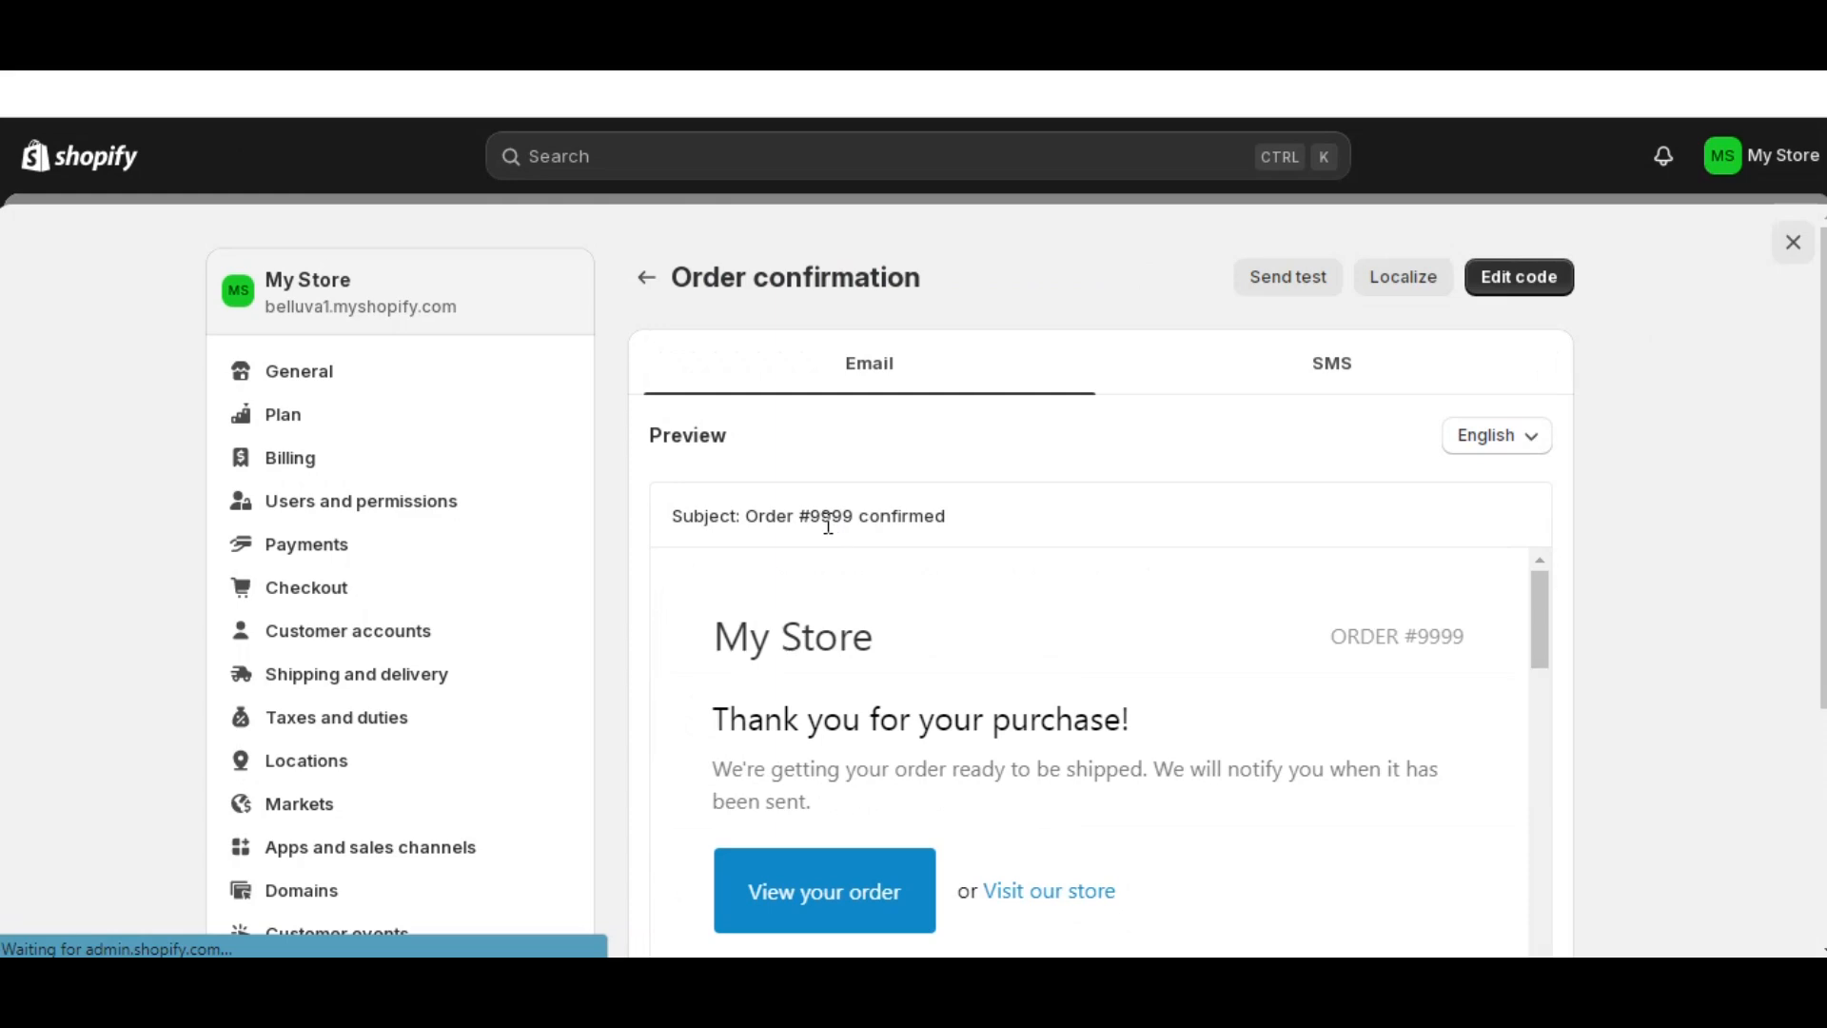
scroll(1637, 562, "down", 5)
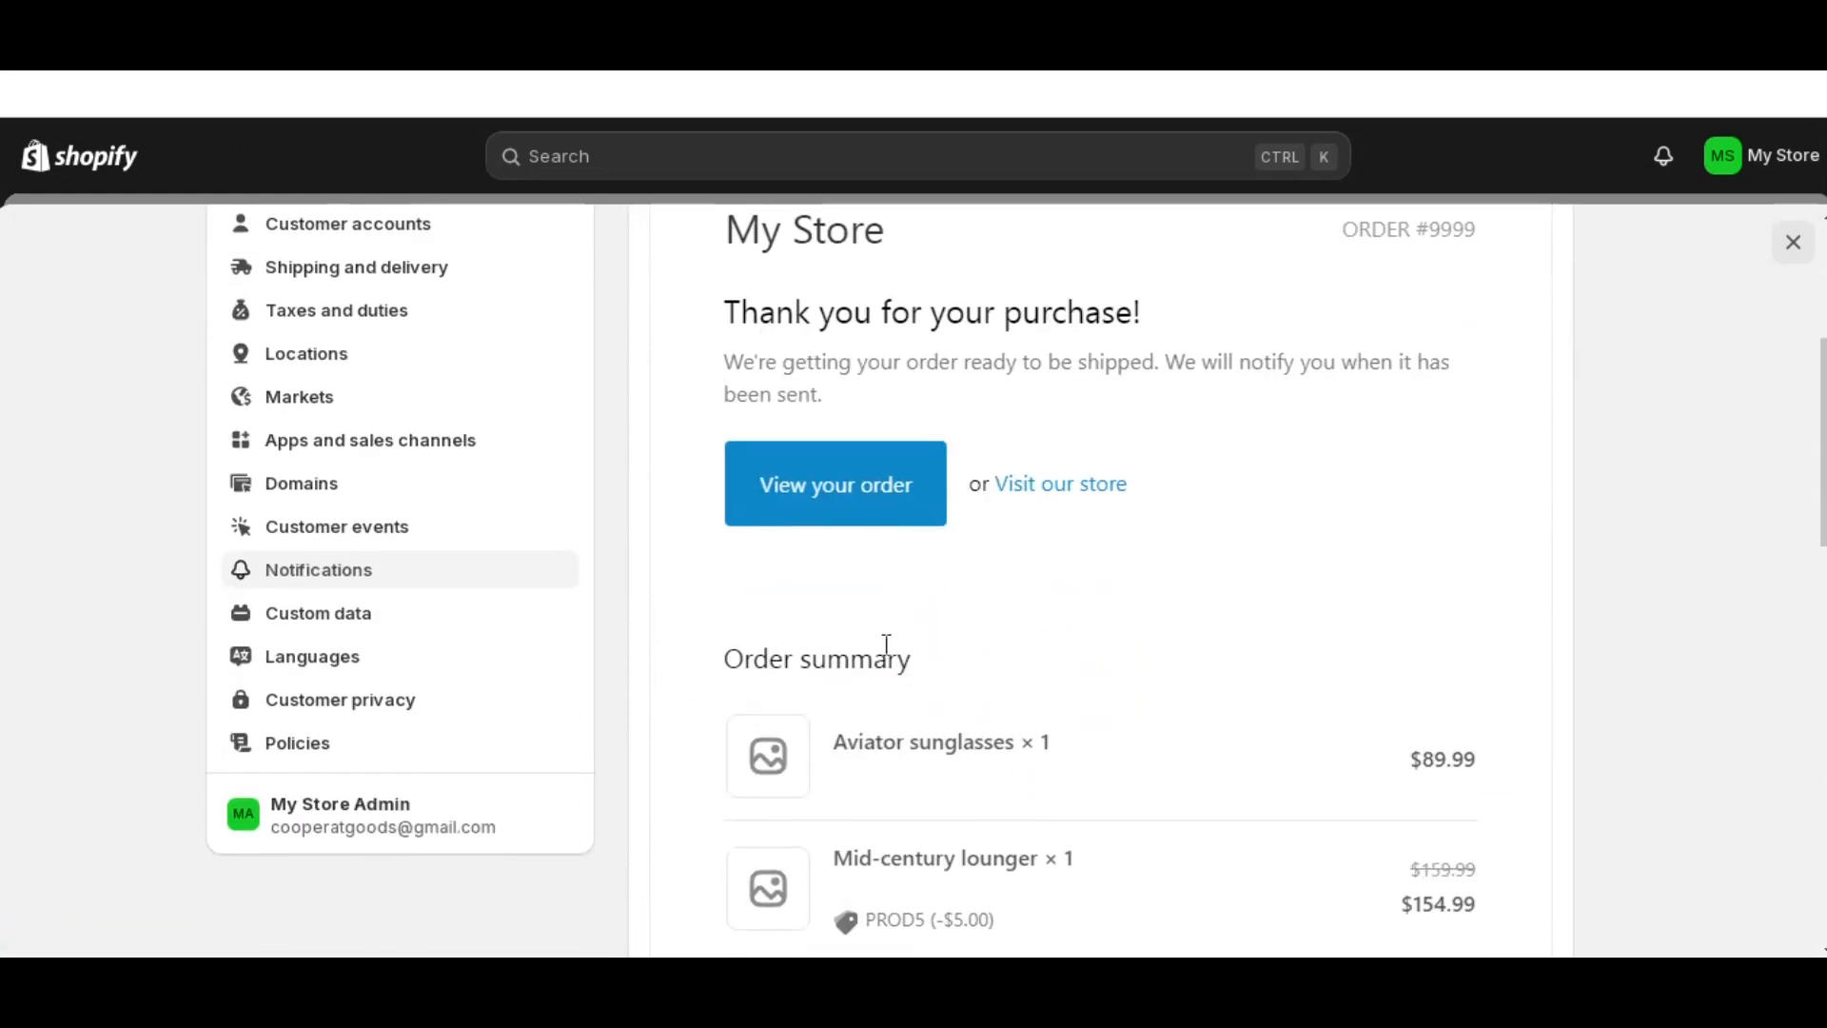
scroll(887, 644, "down", 10)
scroll(886, 644, "down", 7)
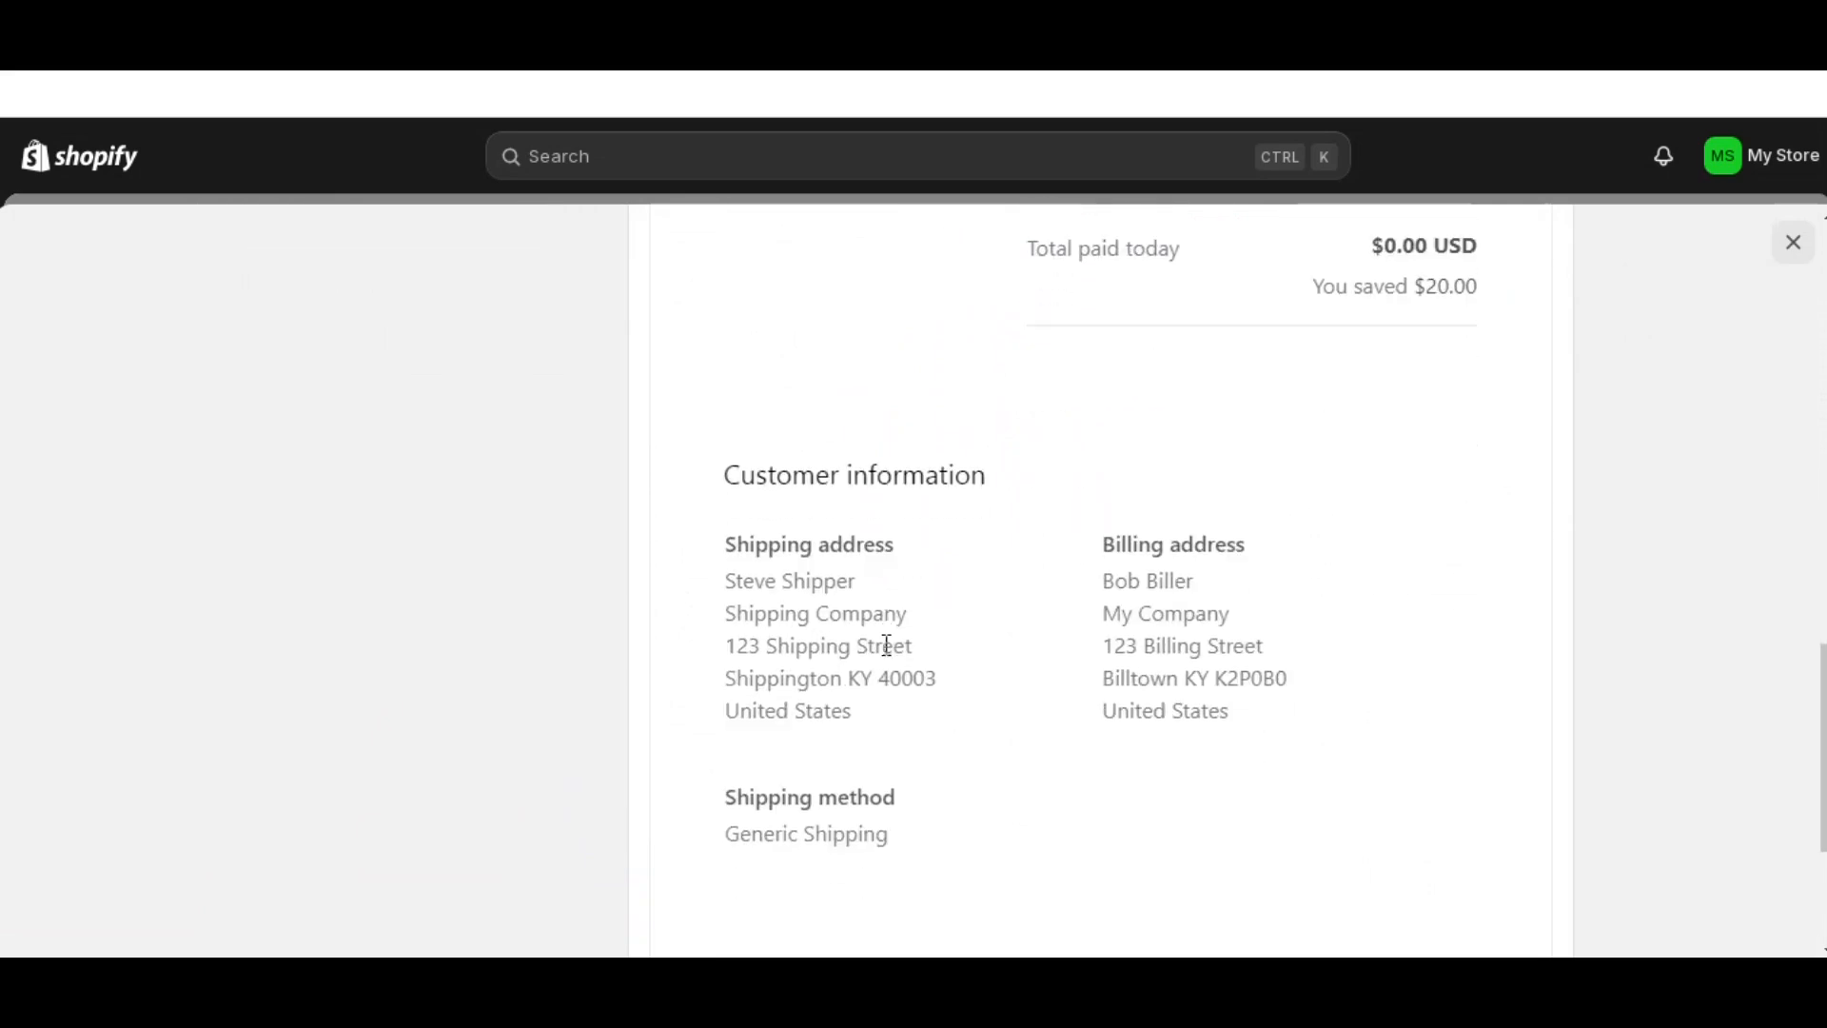
scroll(886, 645, "up", 8)
scroll(886, 644, "up", 13)
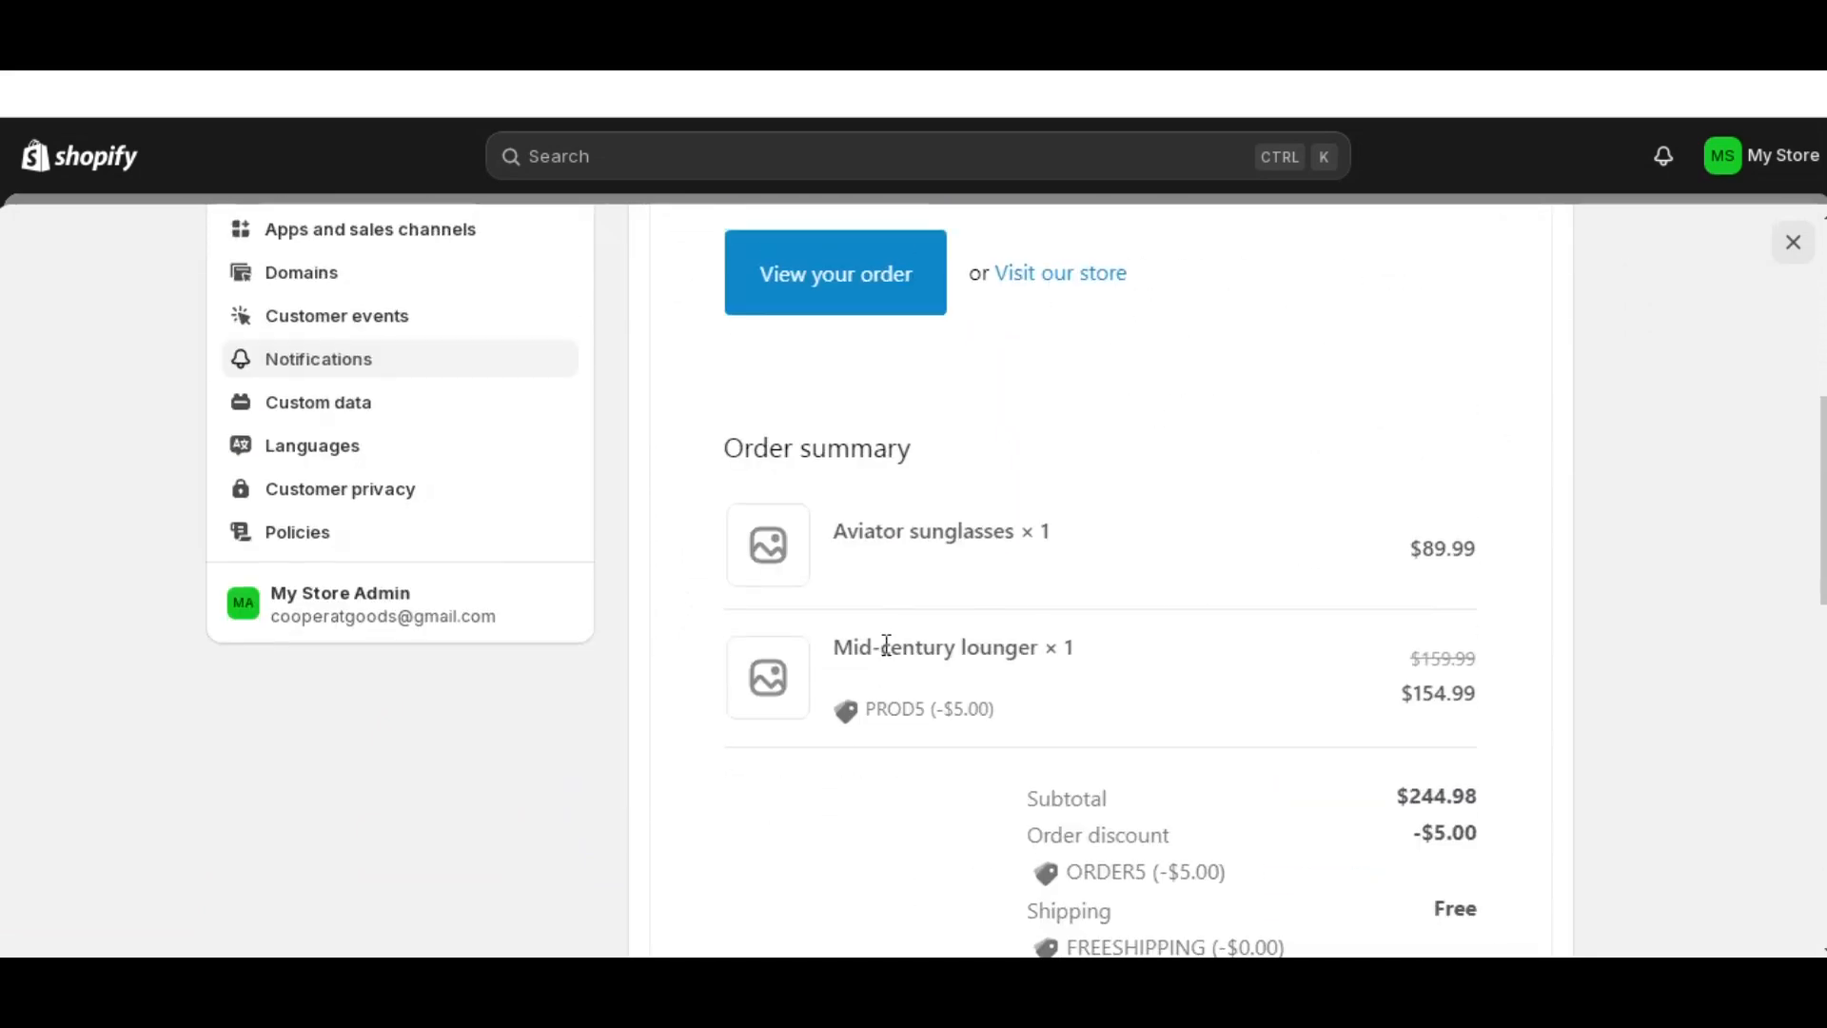
left_click(1304, 390)
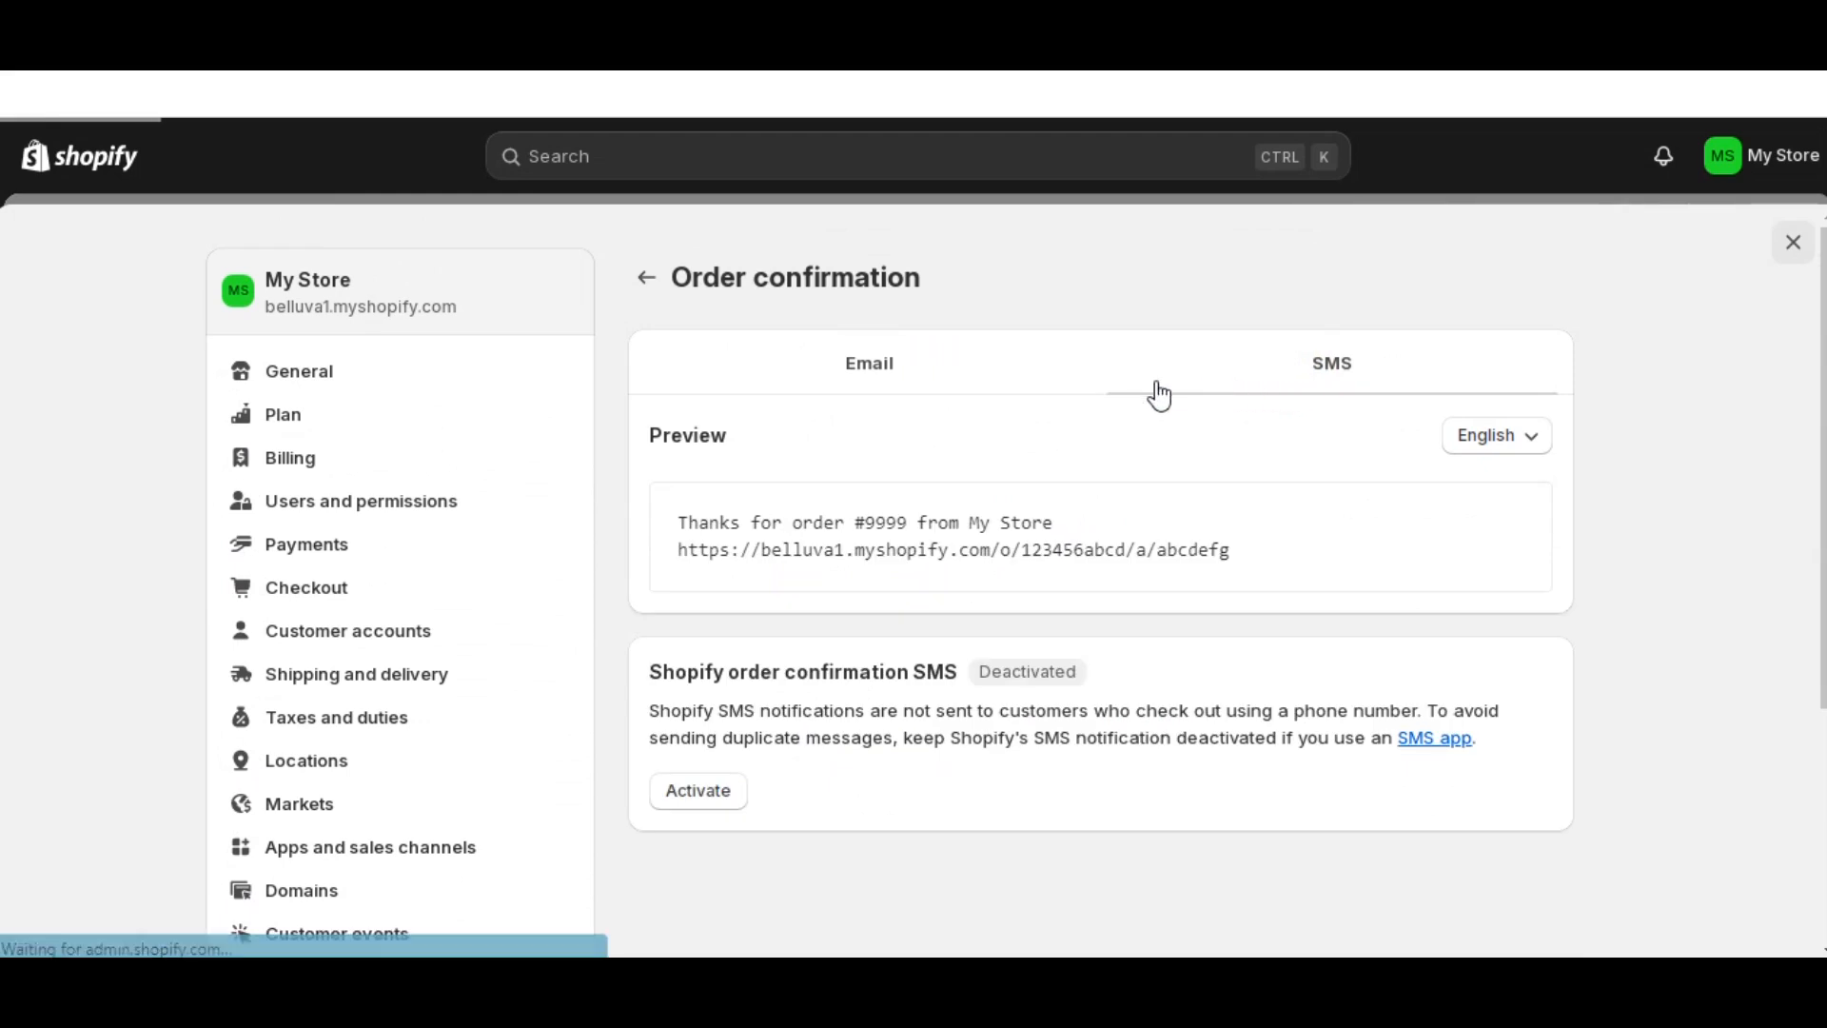
left_click(884, 387)
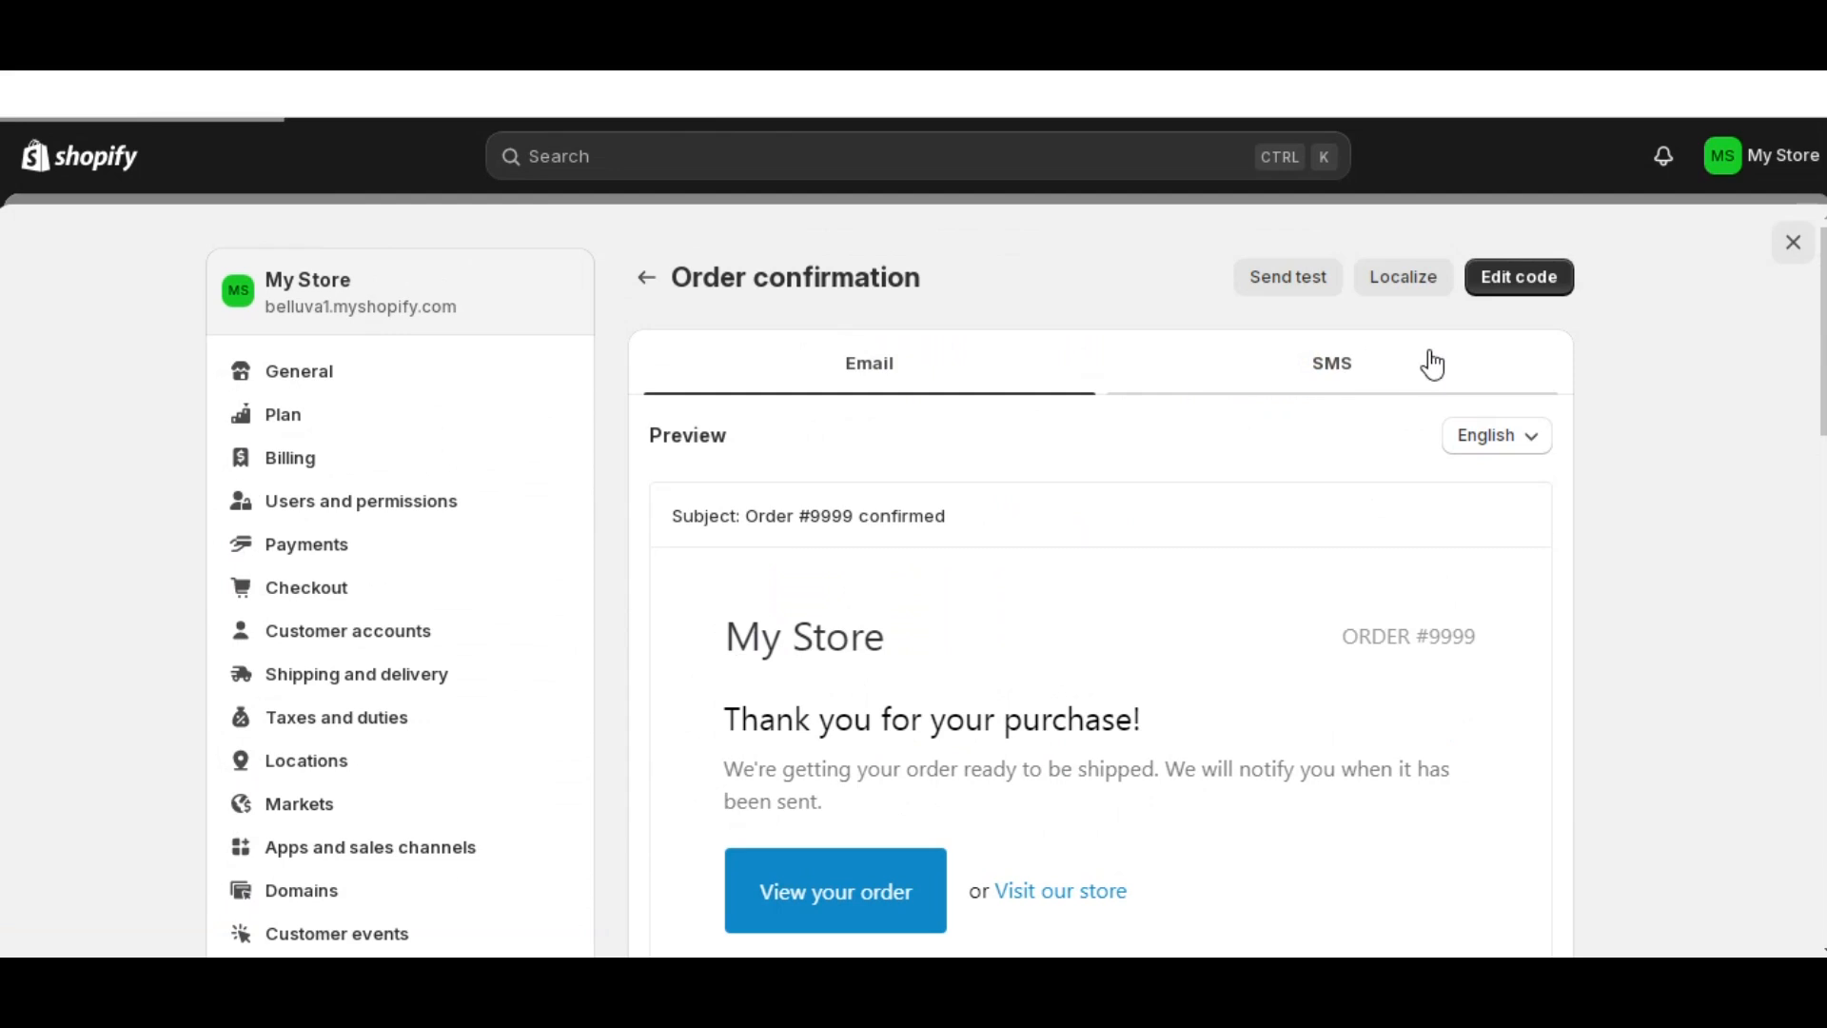
- Open the order confirmation's email code, look over the subject and HTML body, and return to the customer notifications list
left_click(1519, 278)
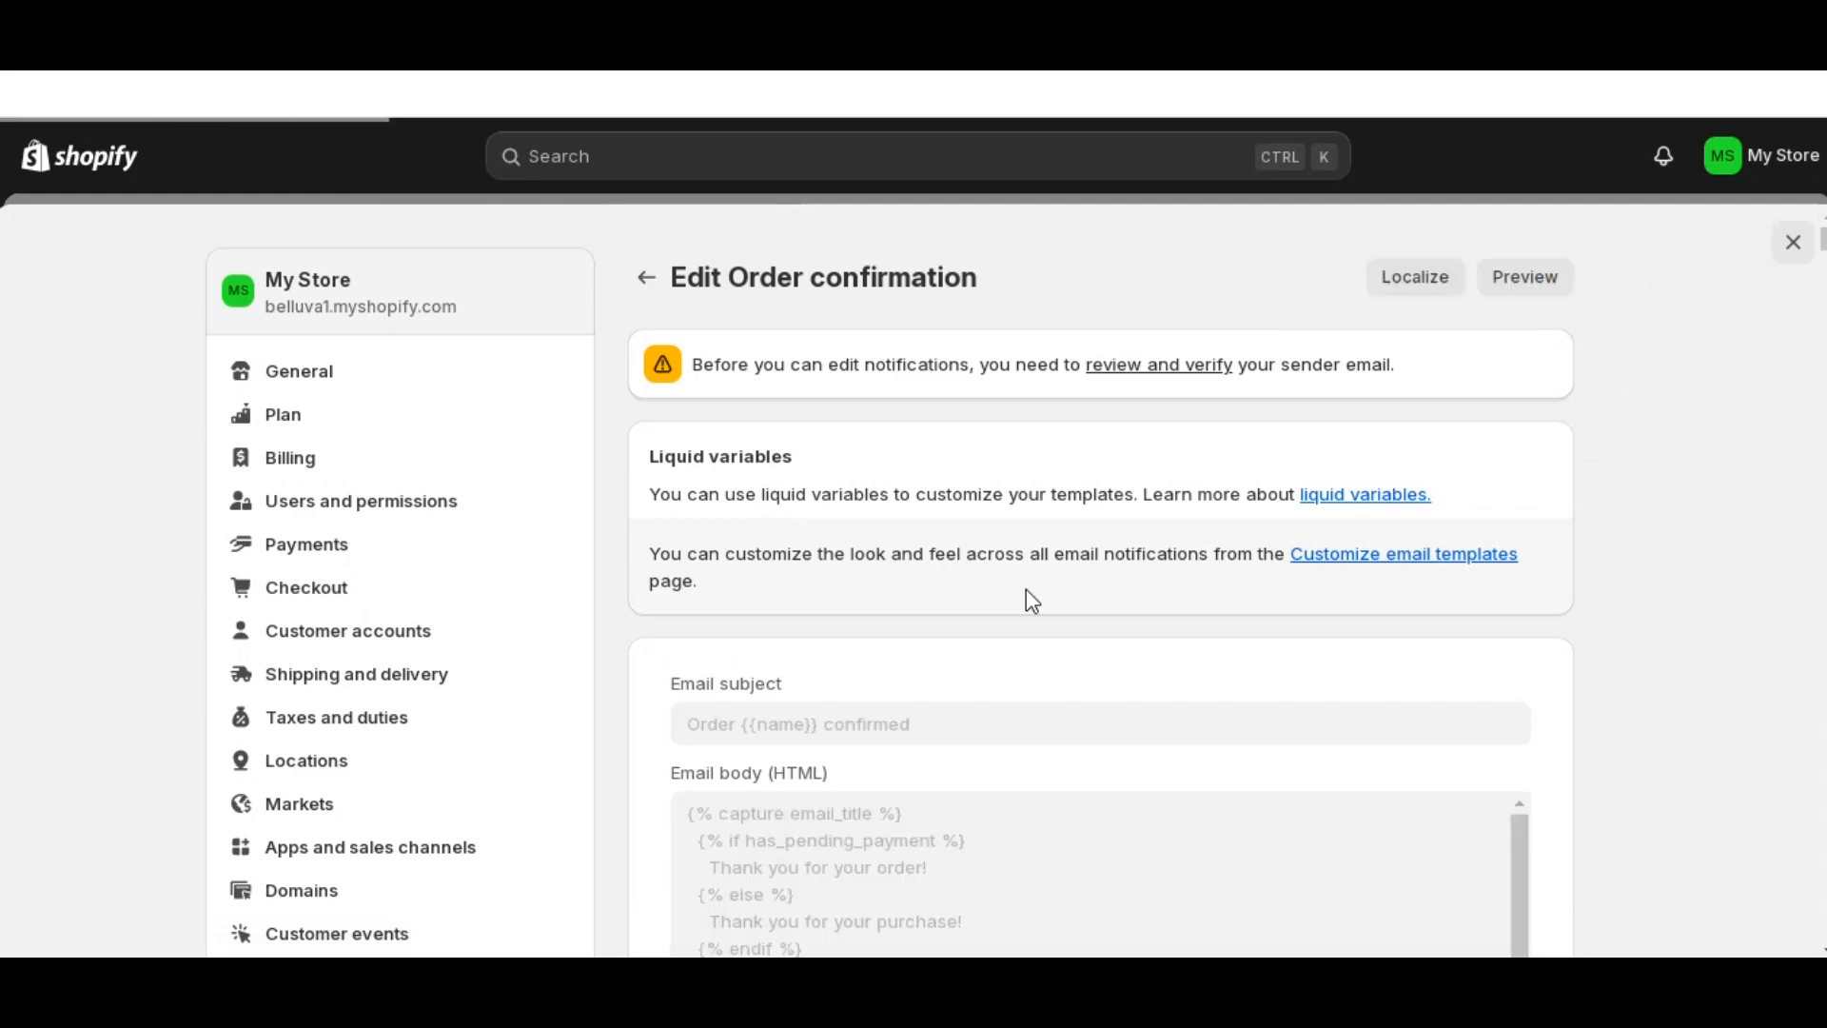
scroll(923, 666, "down", 2)
scroll(912, 671, "down", 1)
left_click(906, 694)
scroll(1466, 609, "down", 3)
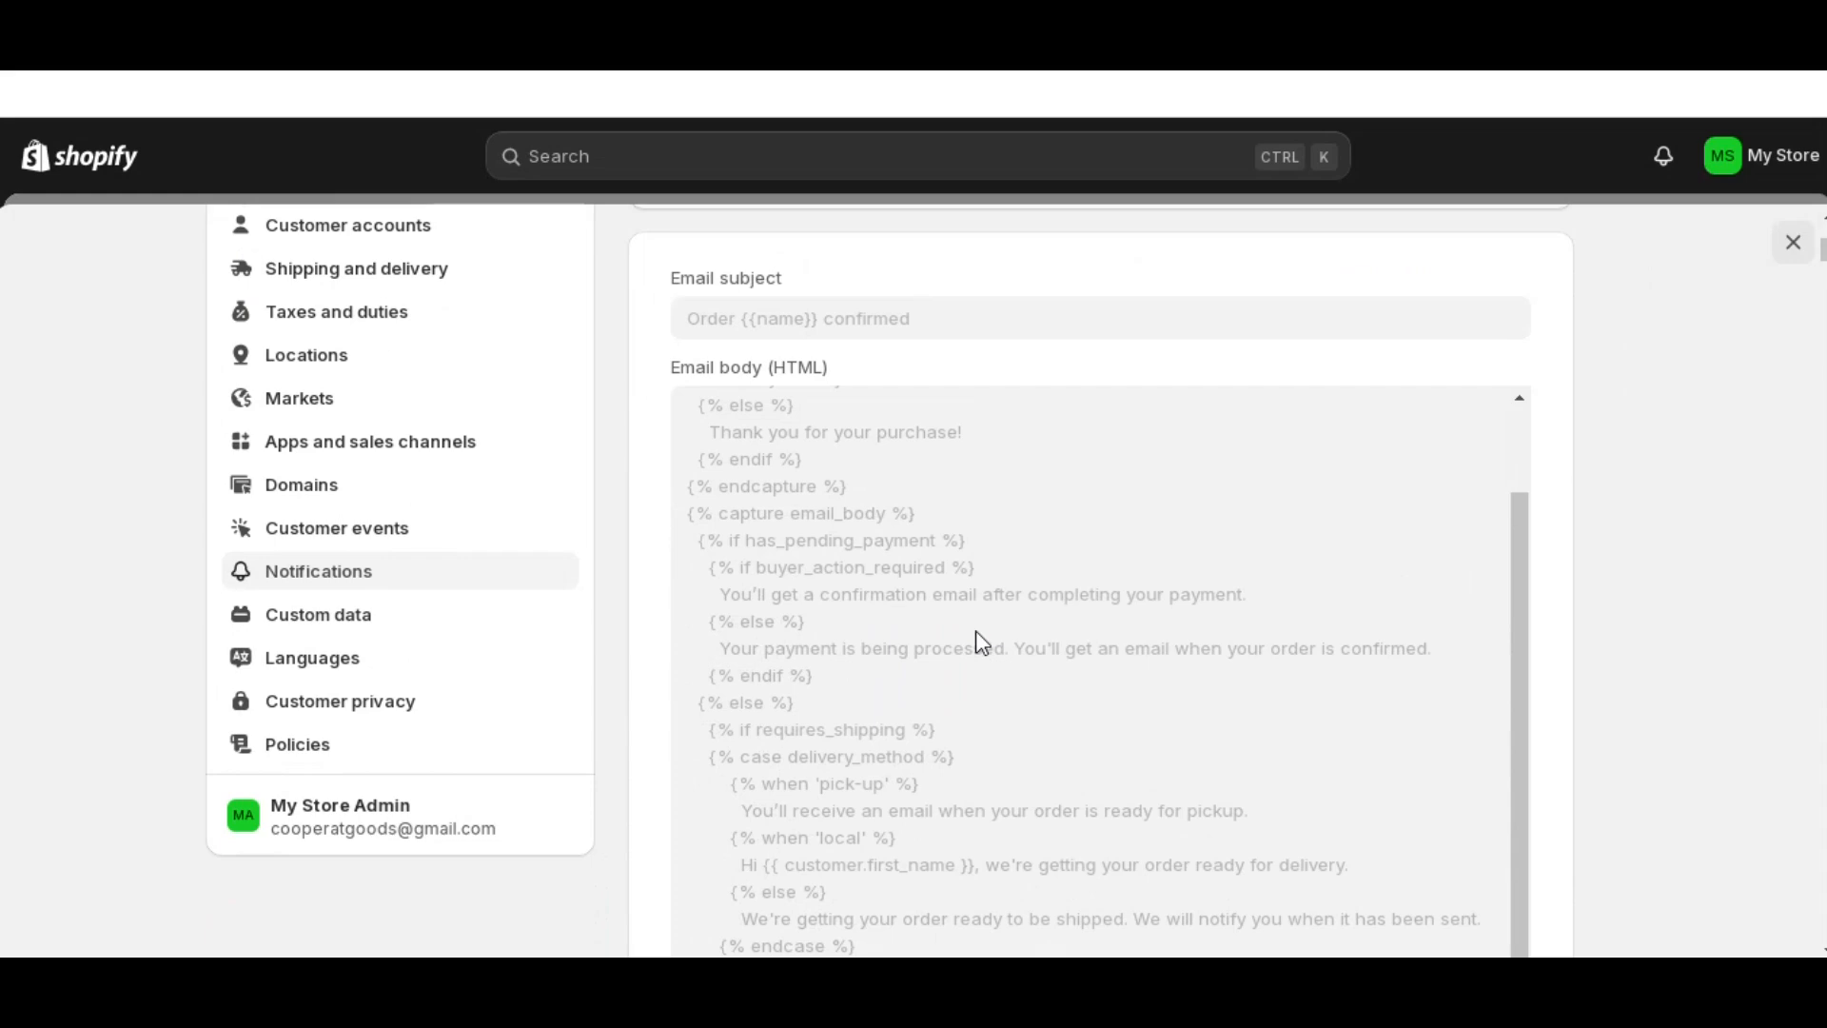
scroll(980, 642, "up", 1)
scroll(1090, 579, "up", 5)
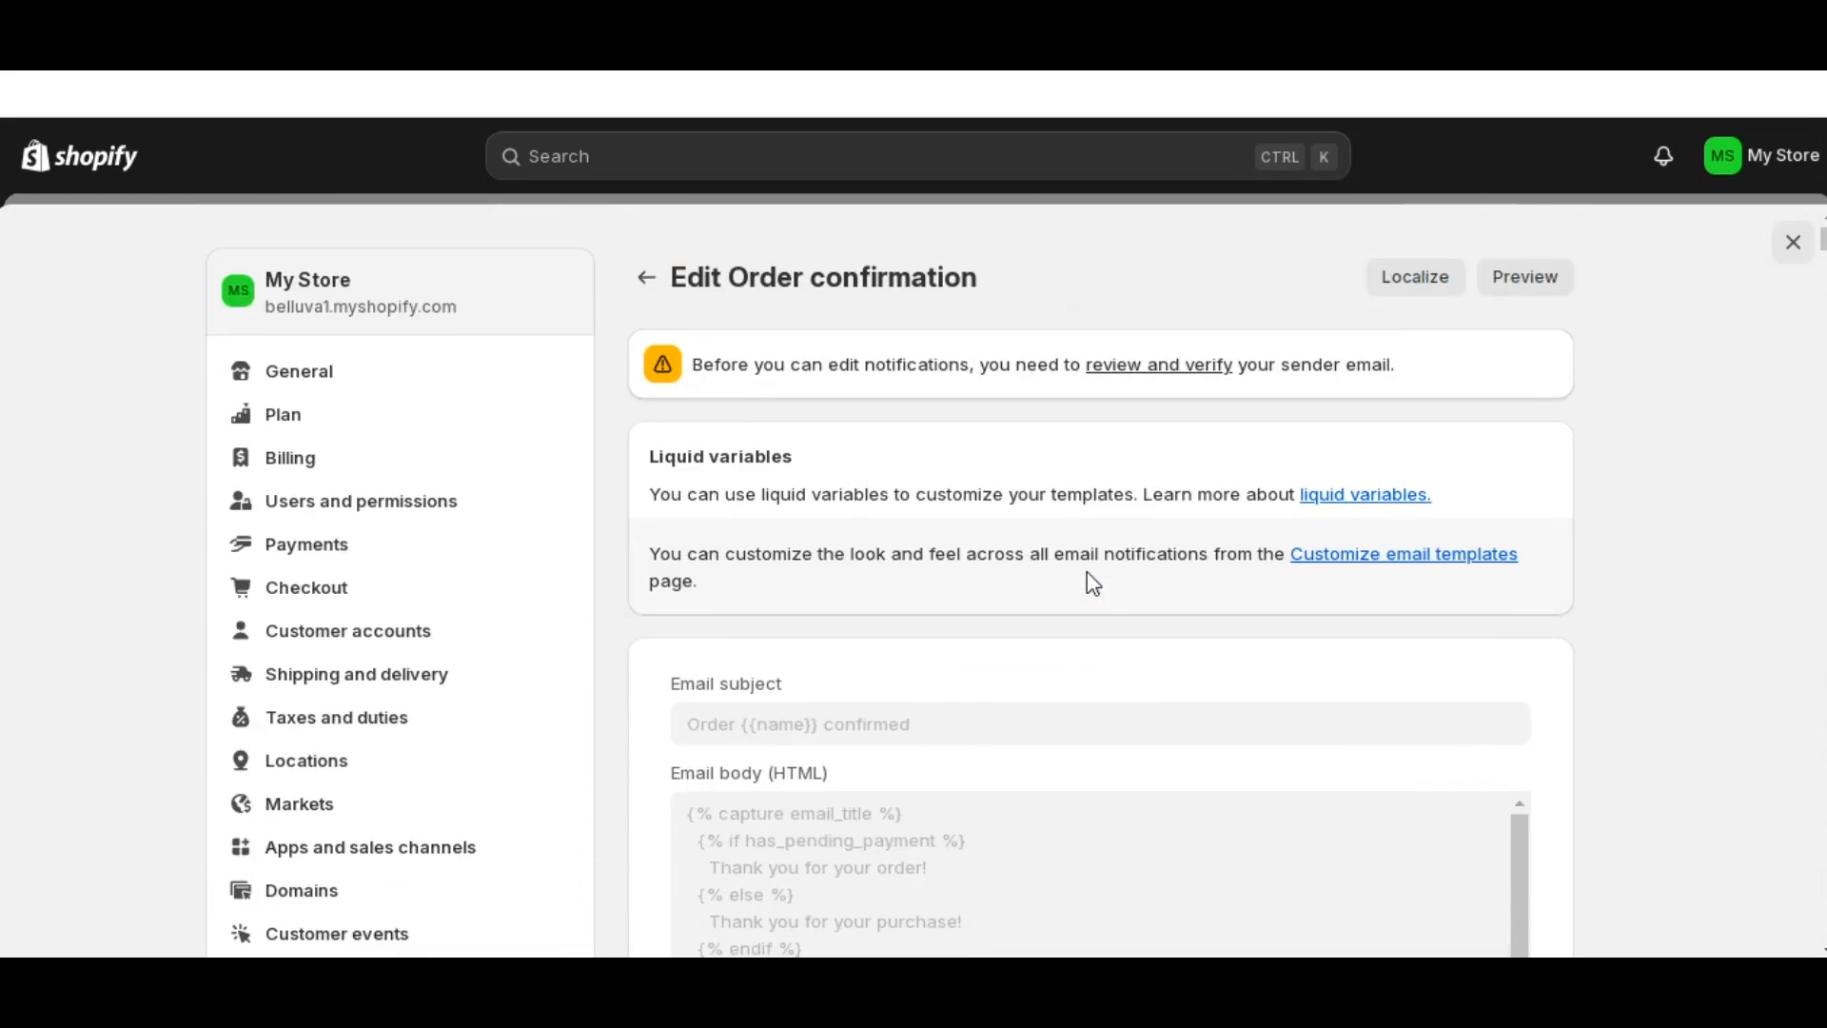
left_click(646, 278)
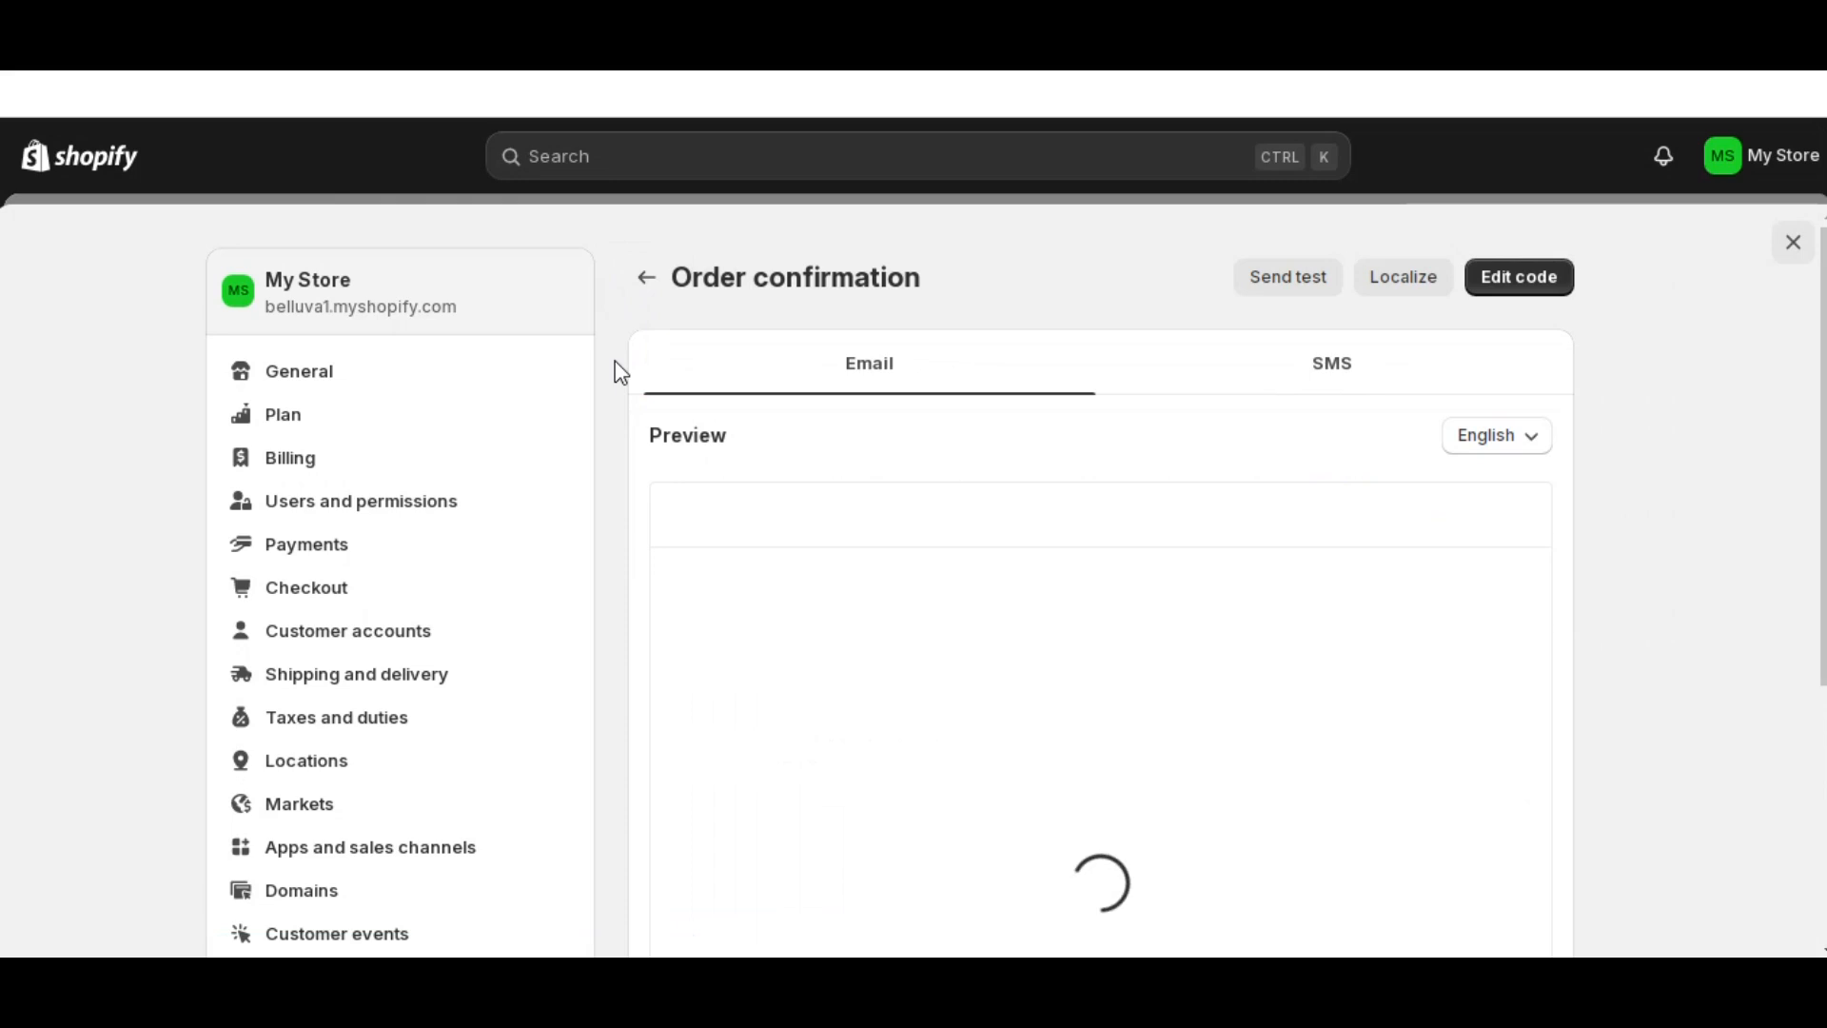
left_click(644, 286)
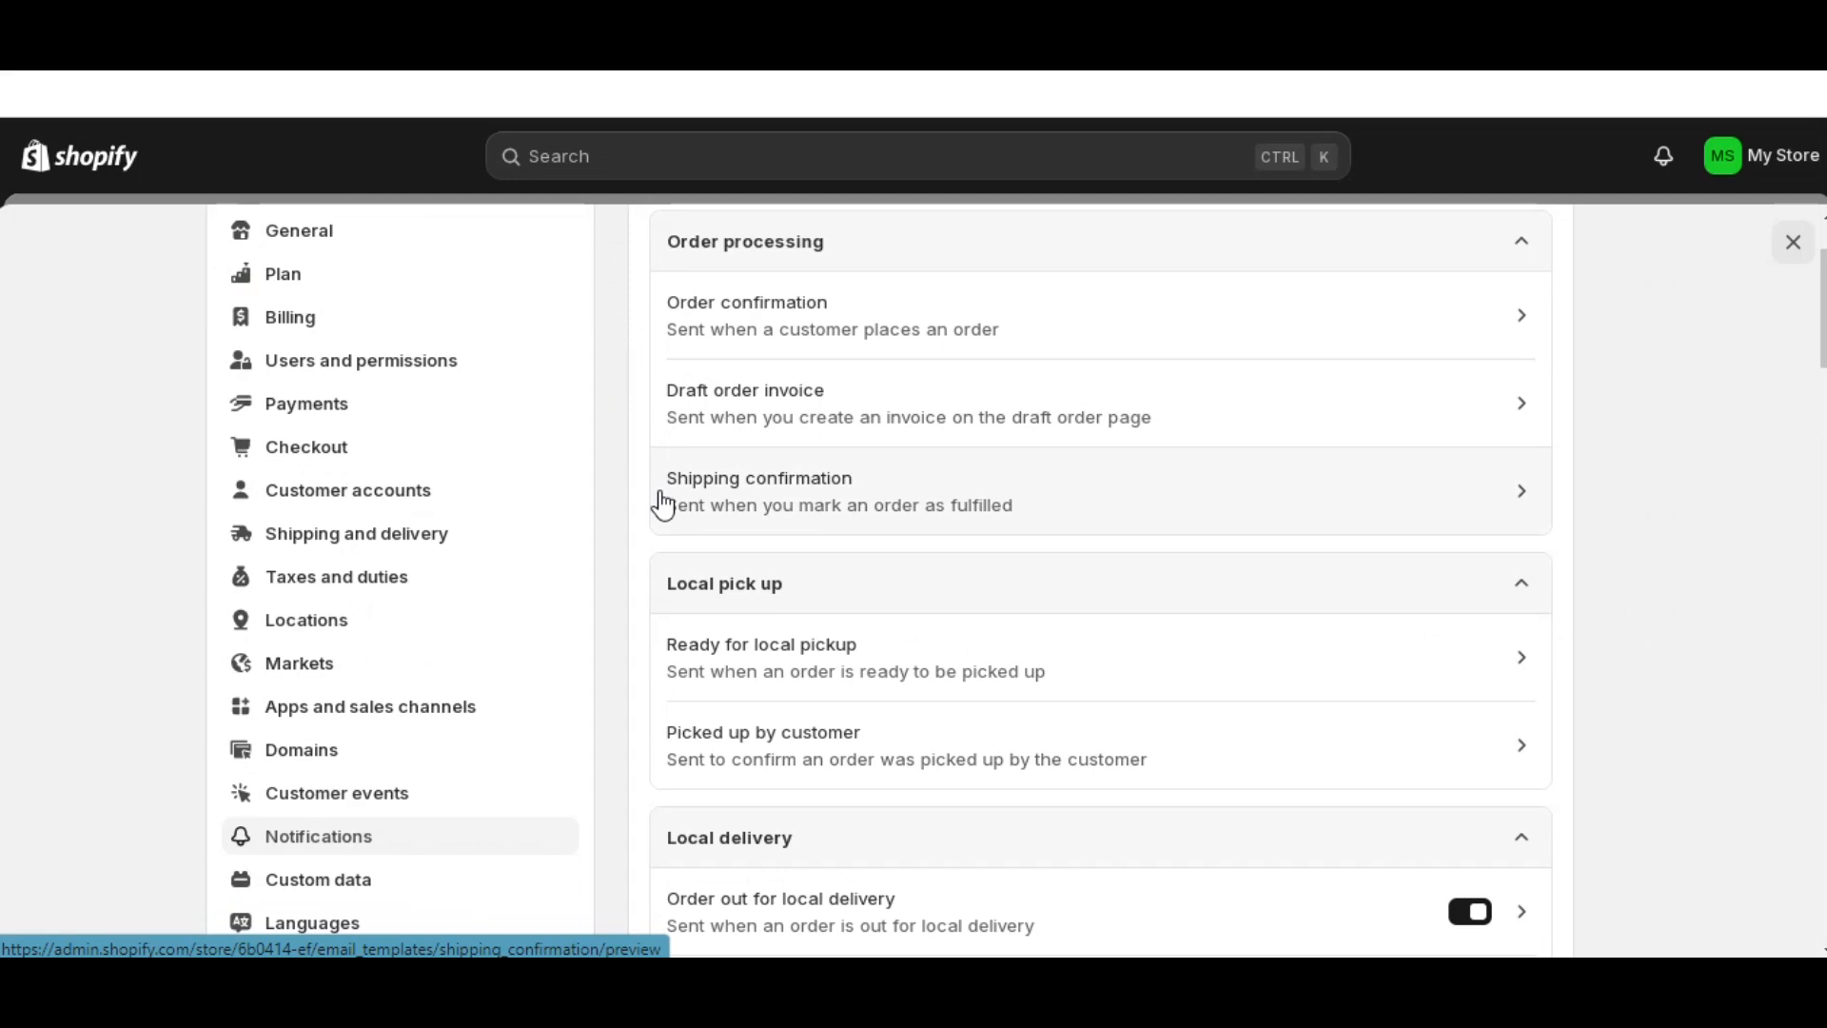
- Go to the store's policies settings and look over the return rules and written policies
scroll(664, 505, "down", 3)
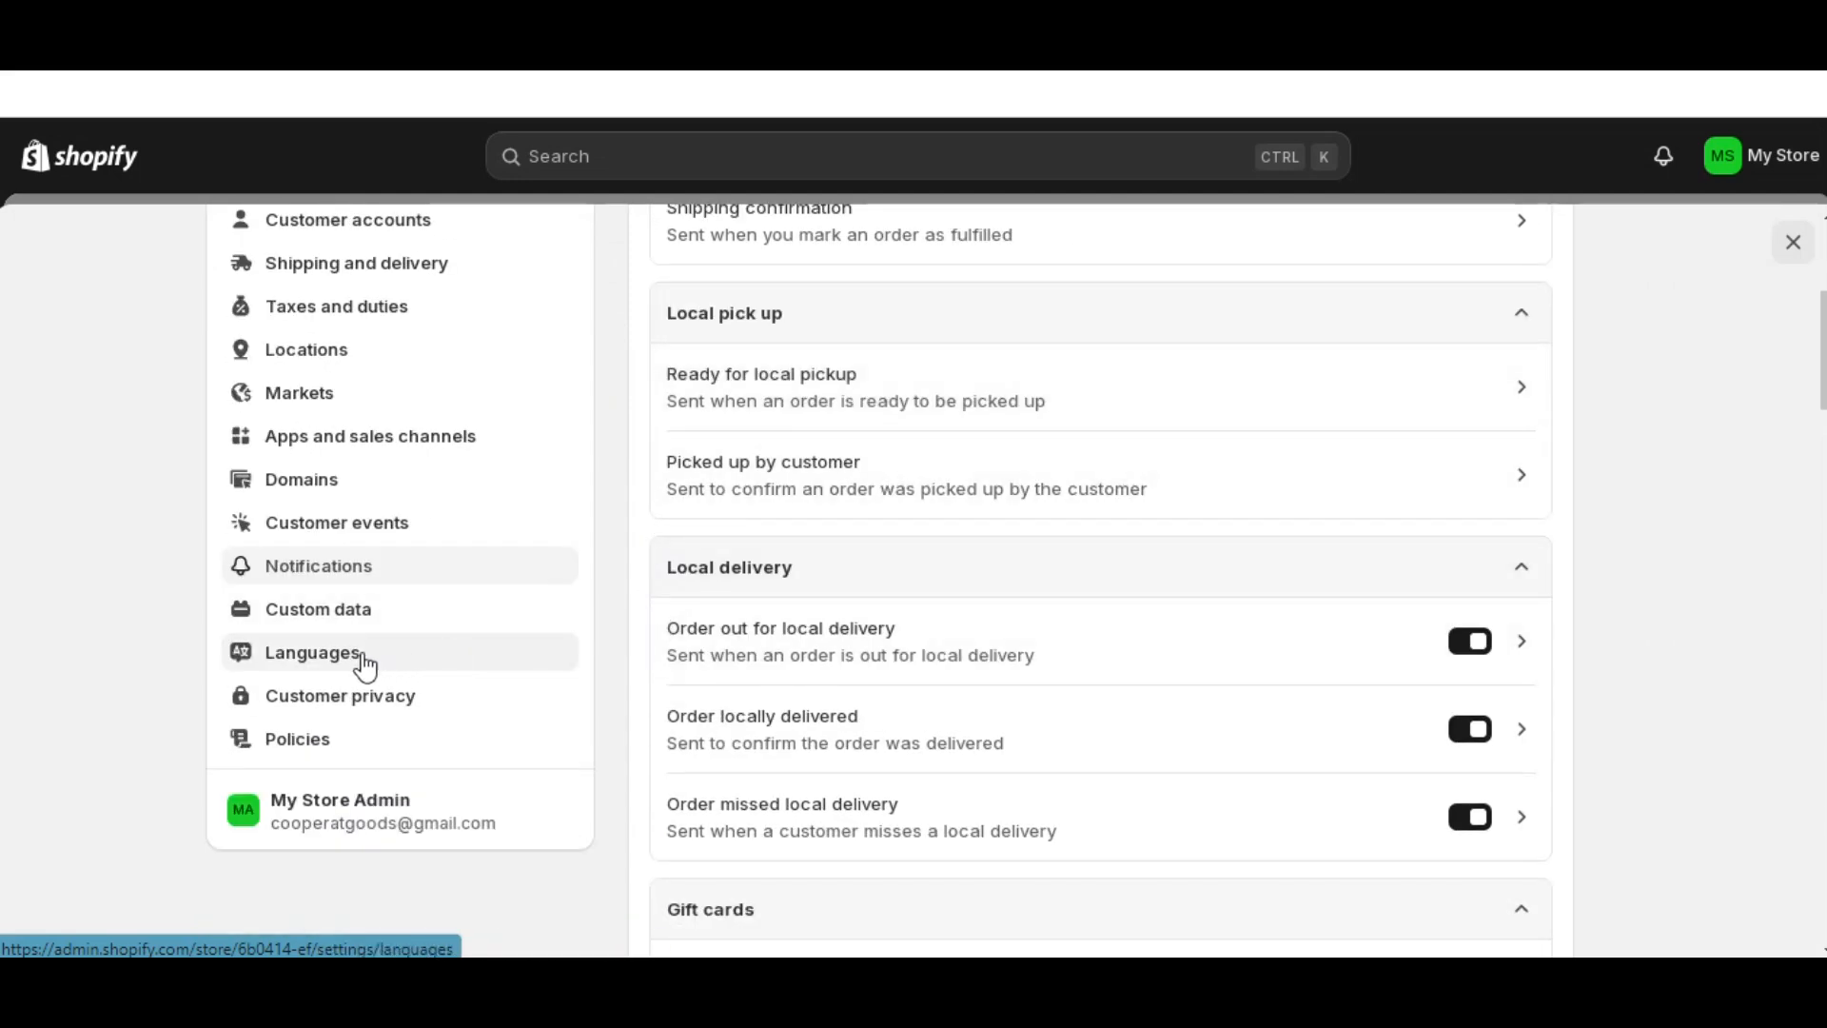
left_click(313, 749)
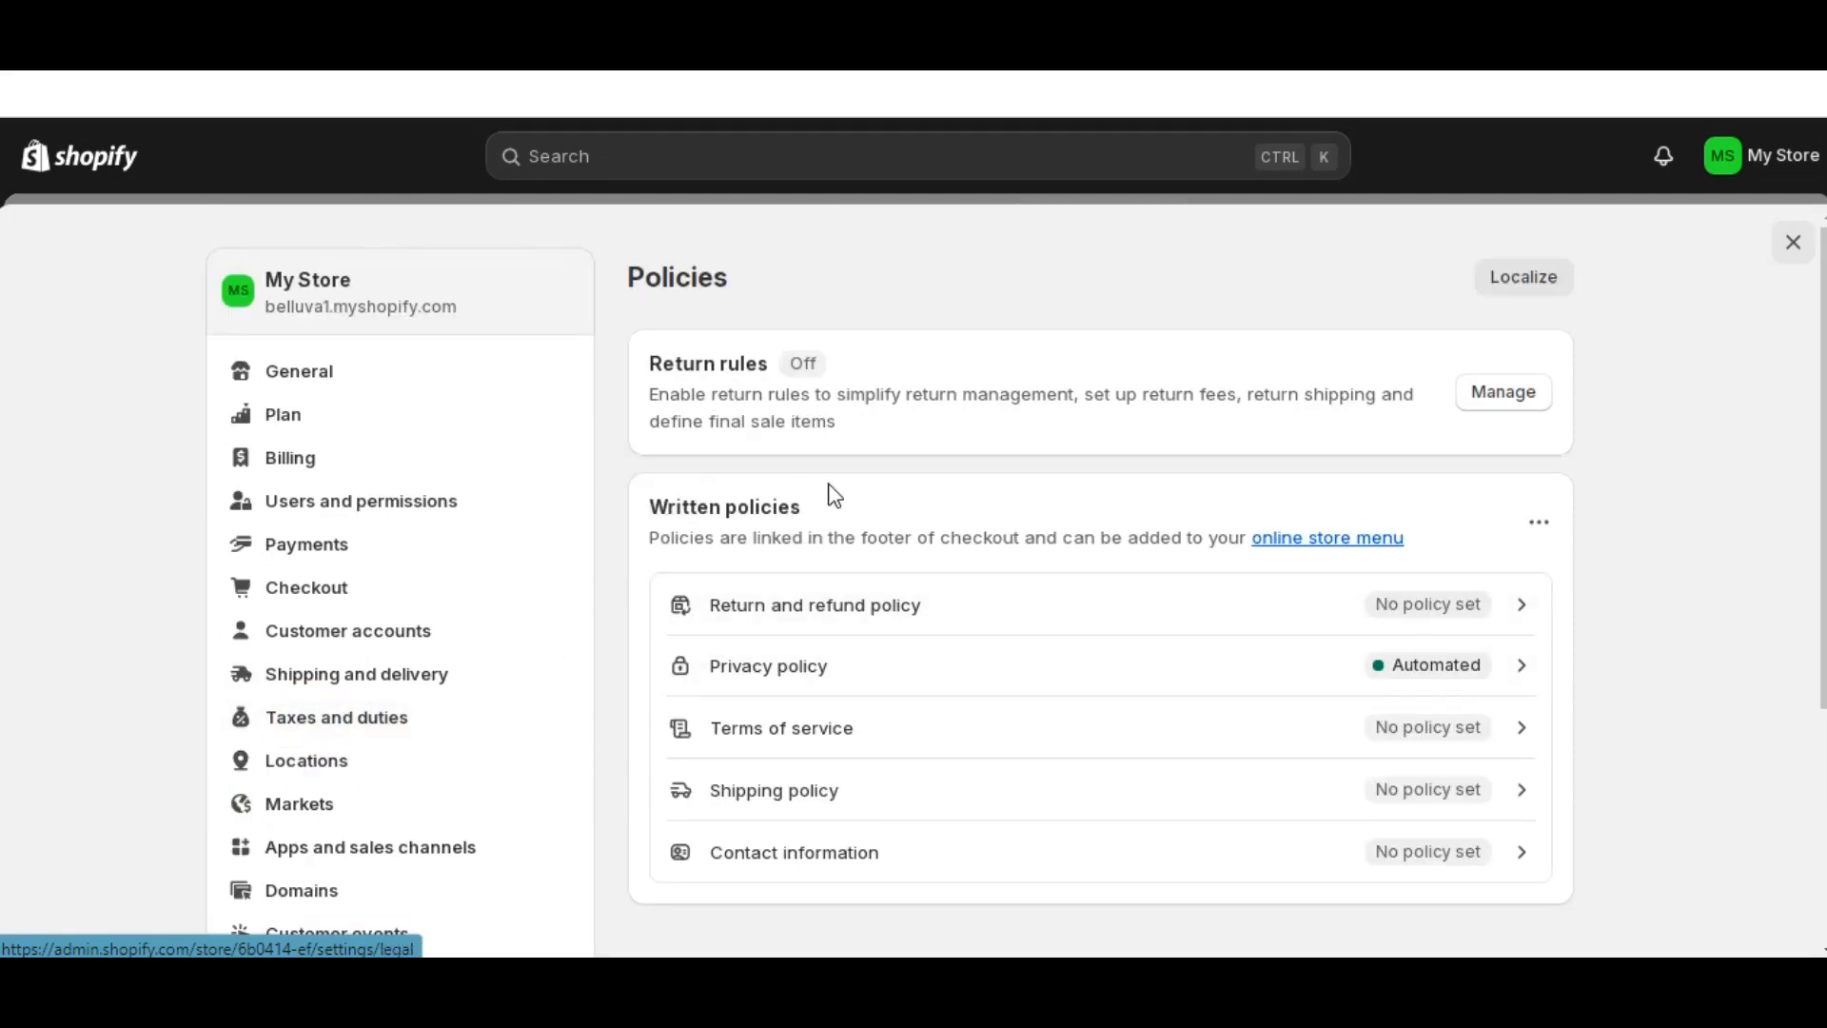
scroll(824, 482, "down", 3)
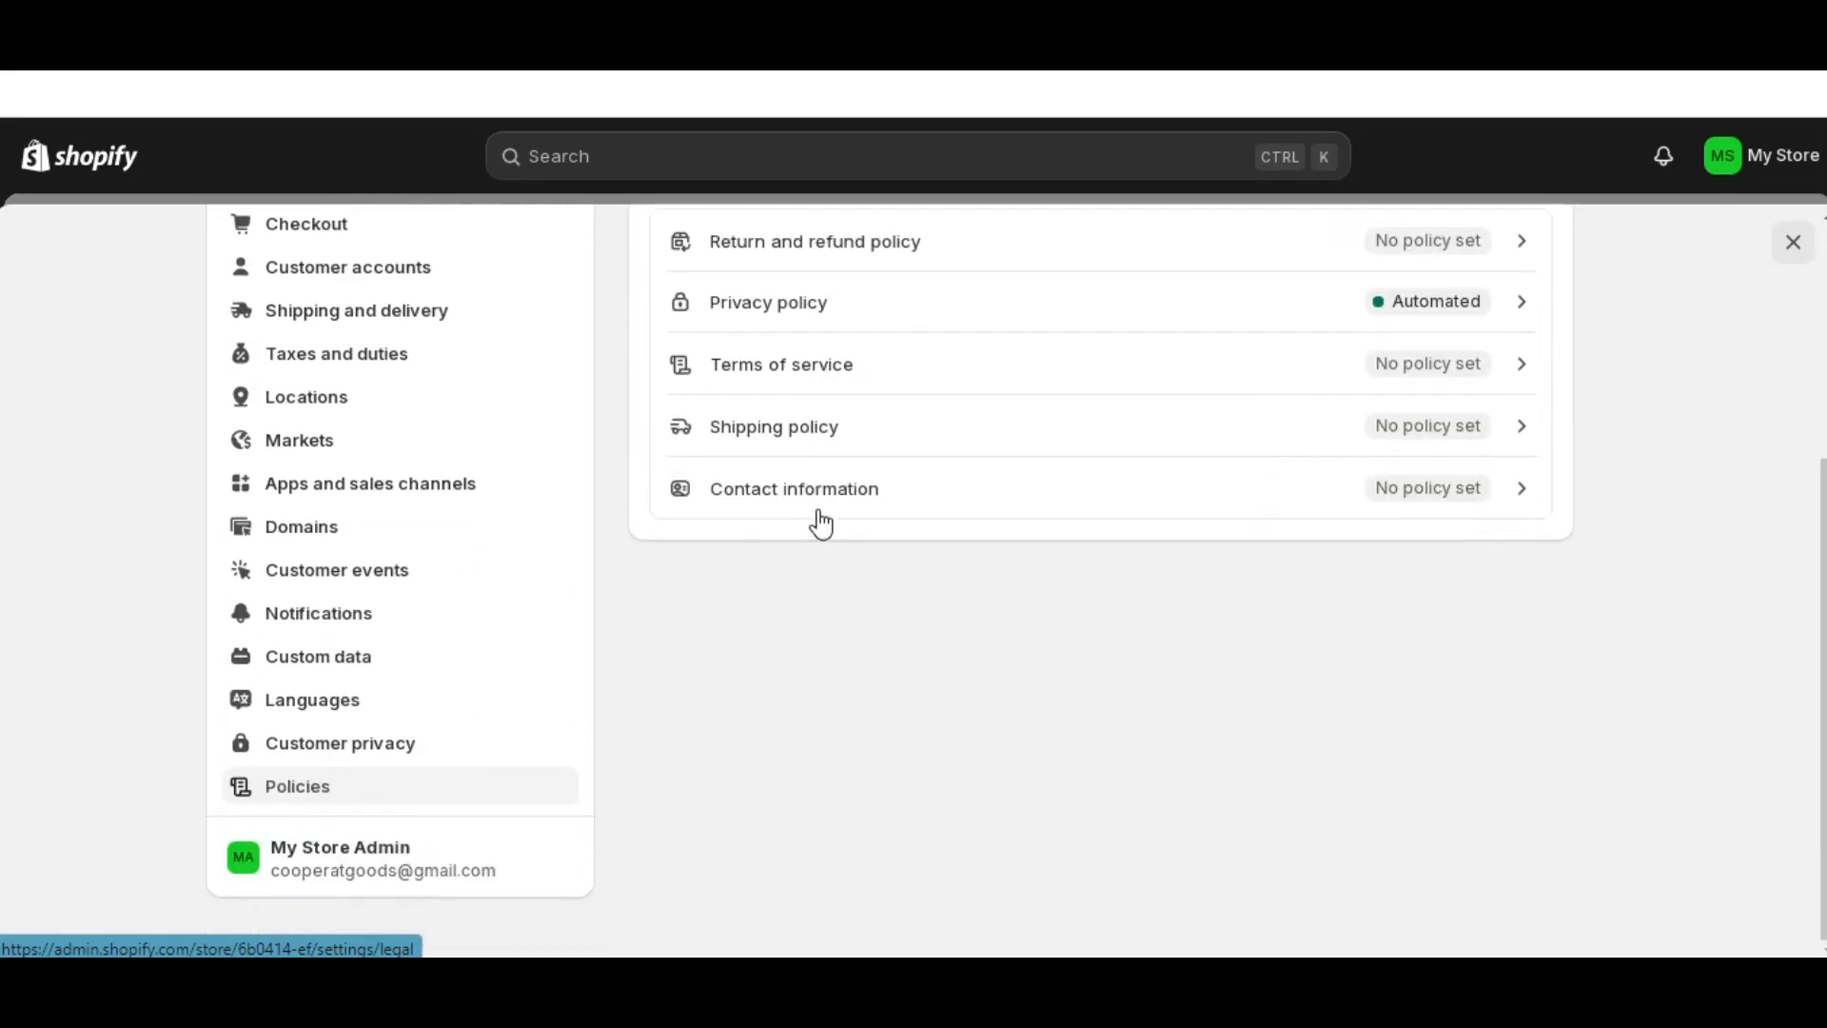
scroll(825, 526, "up", 2)
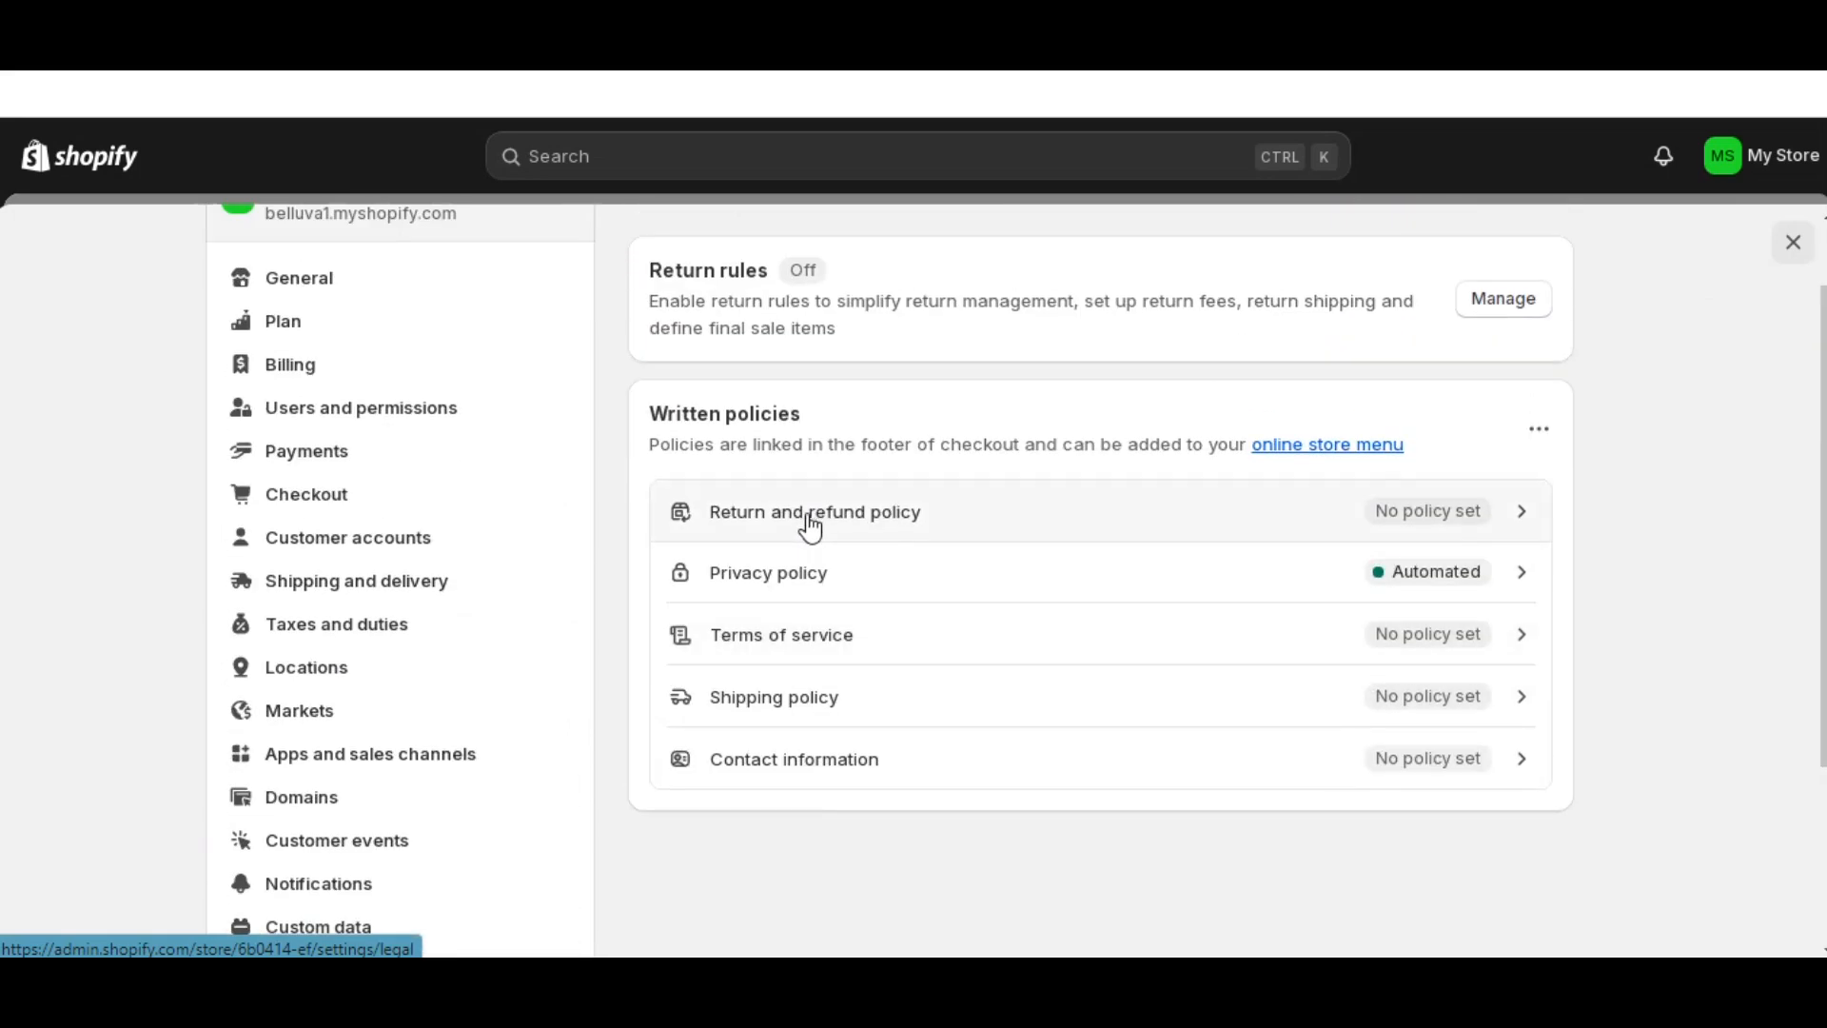
- Fill the return and refund policy with the provided template, review its text and publish it
left_click(864, 513)
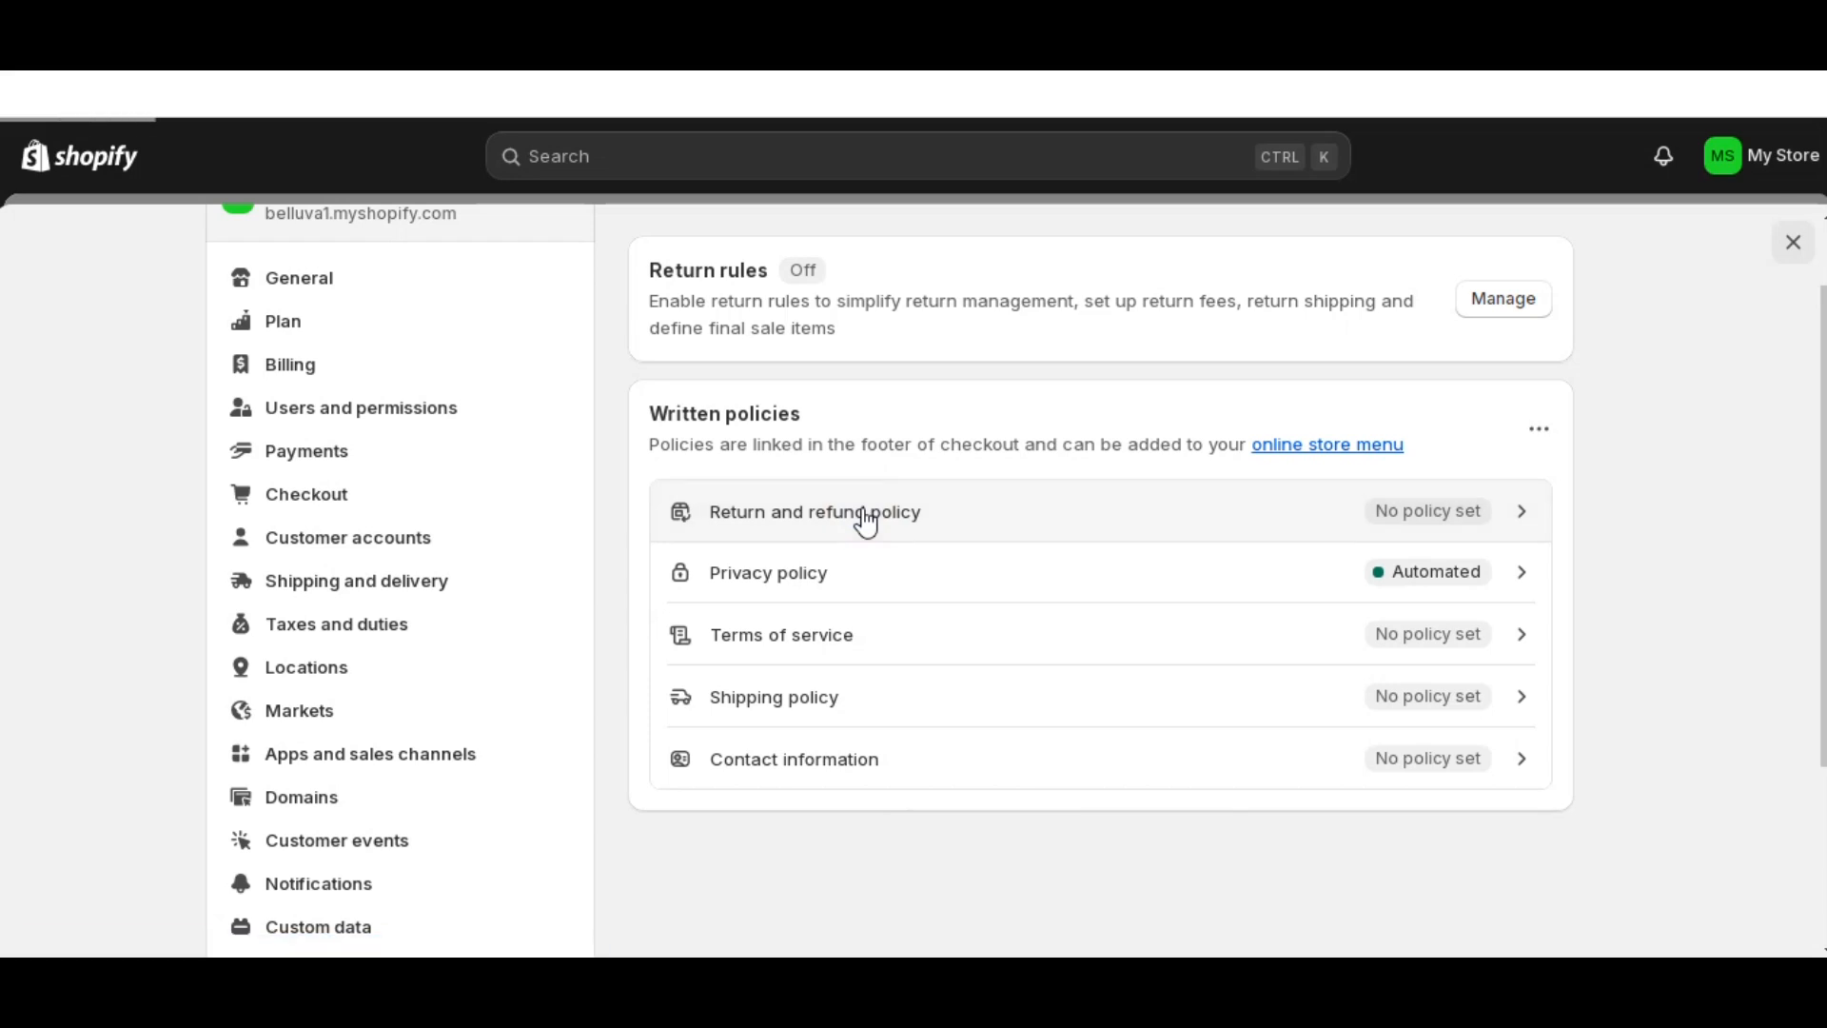
scroll(866, 521, "up", 1)
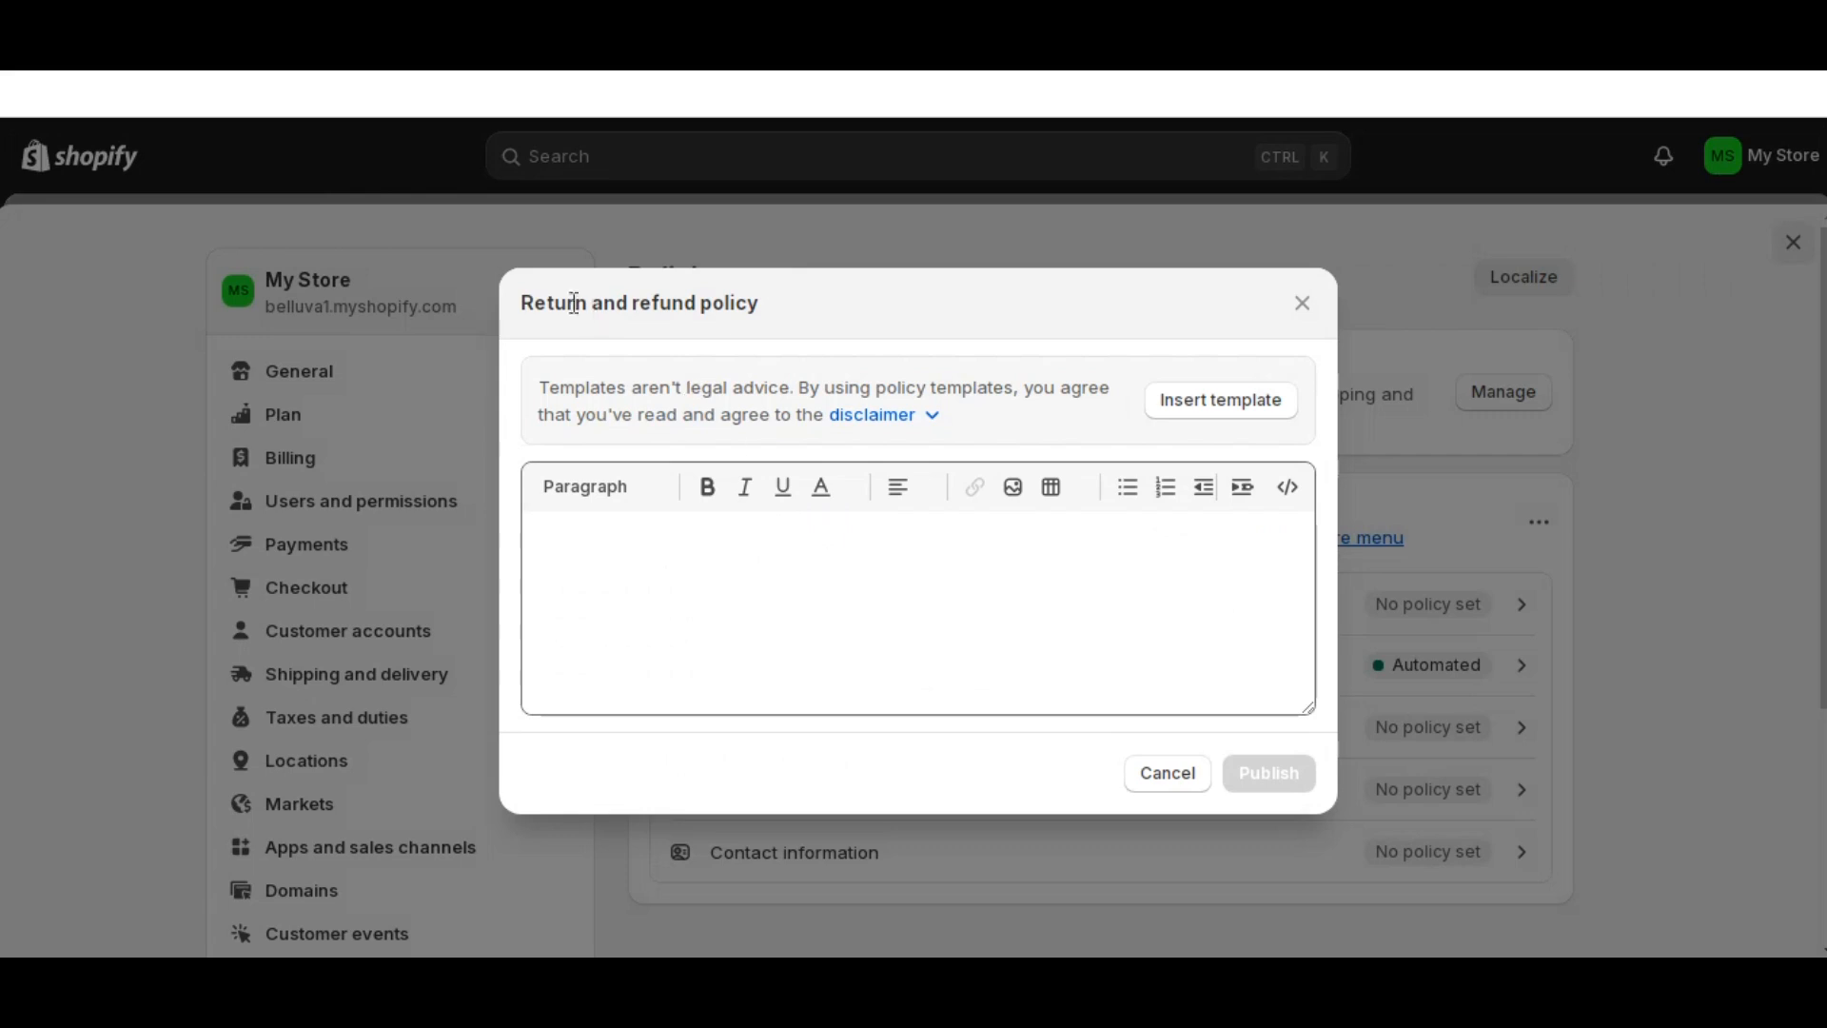
left_click(645, 576)
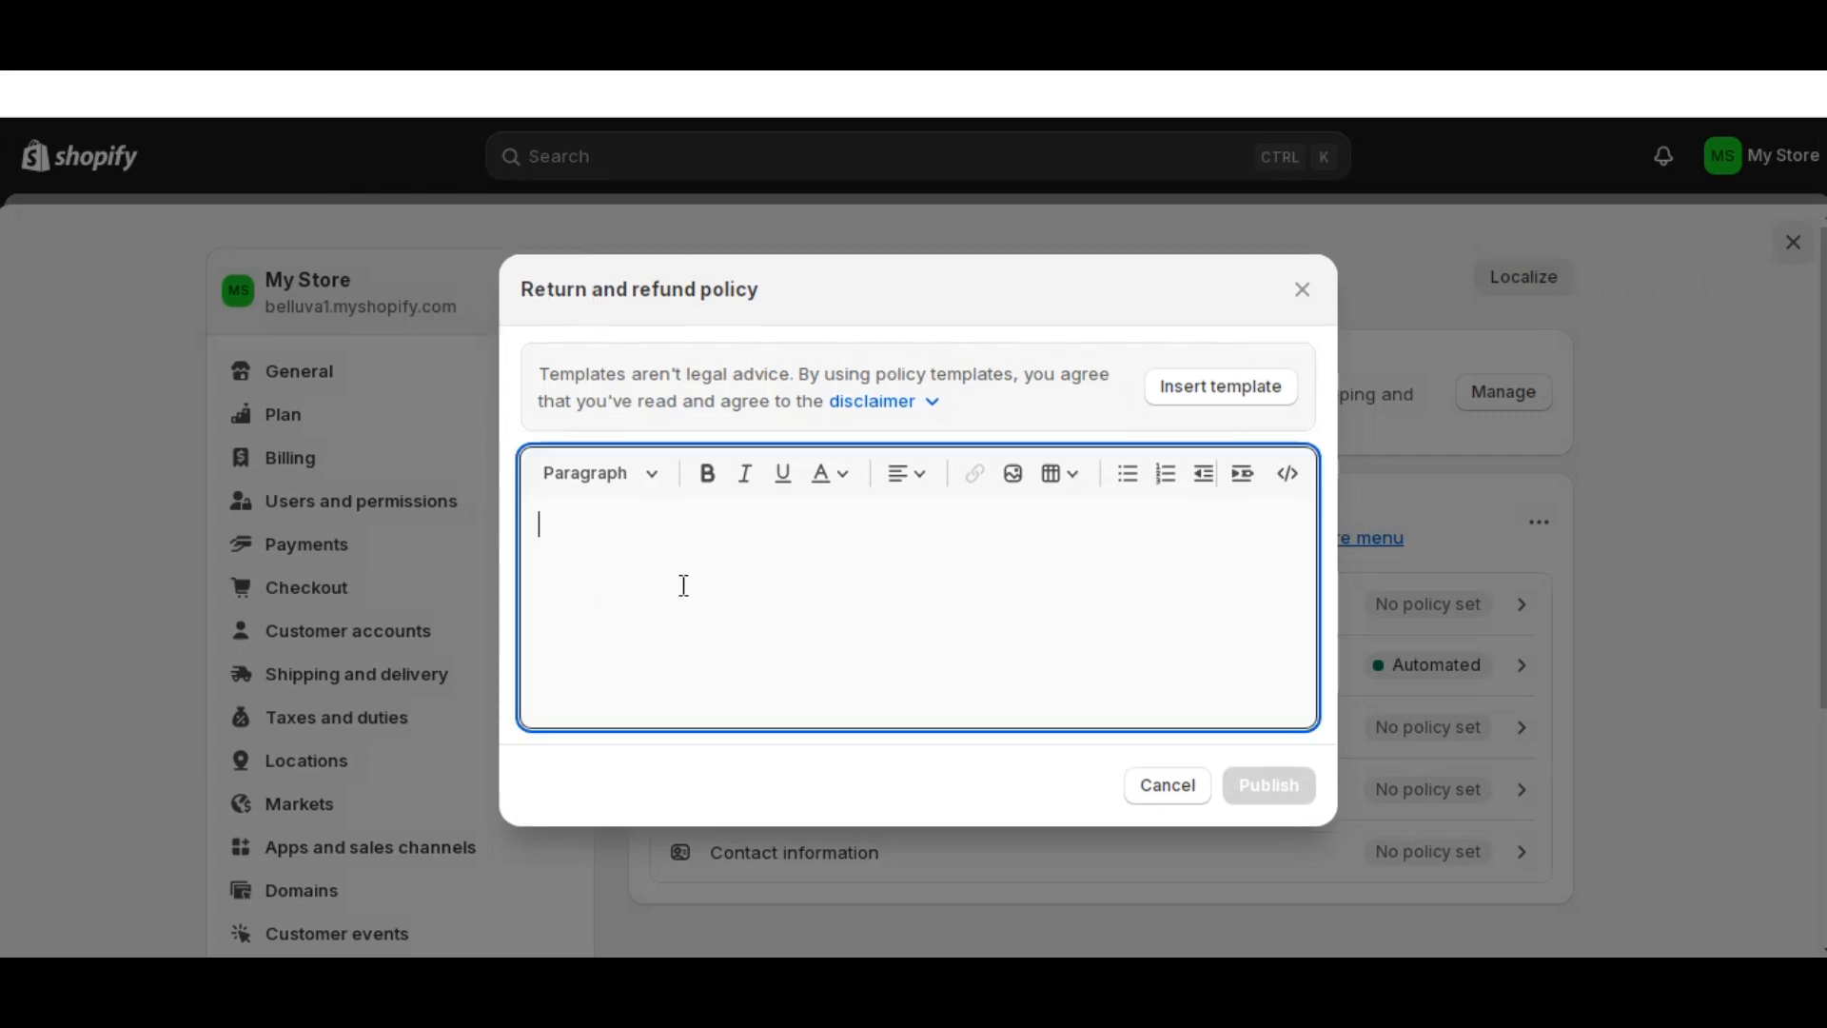
left_click(1217, 390)
scroll(731, 480, "up", 1)
scroll(731, 481, "up", 10)
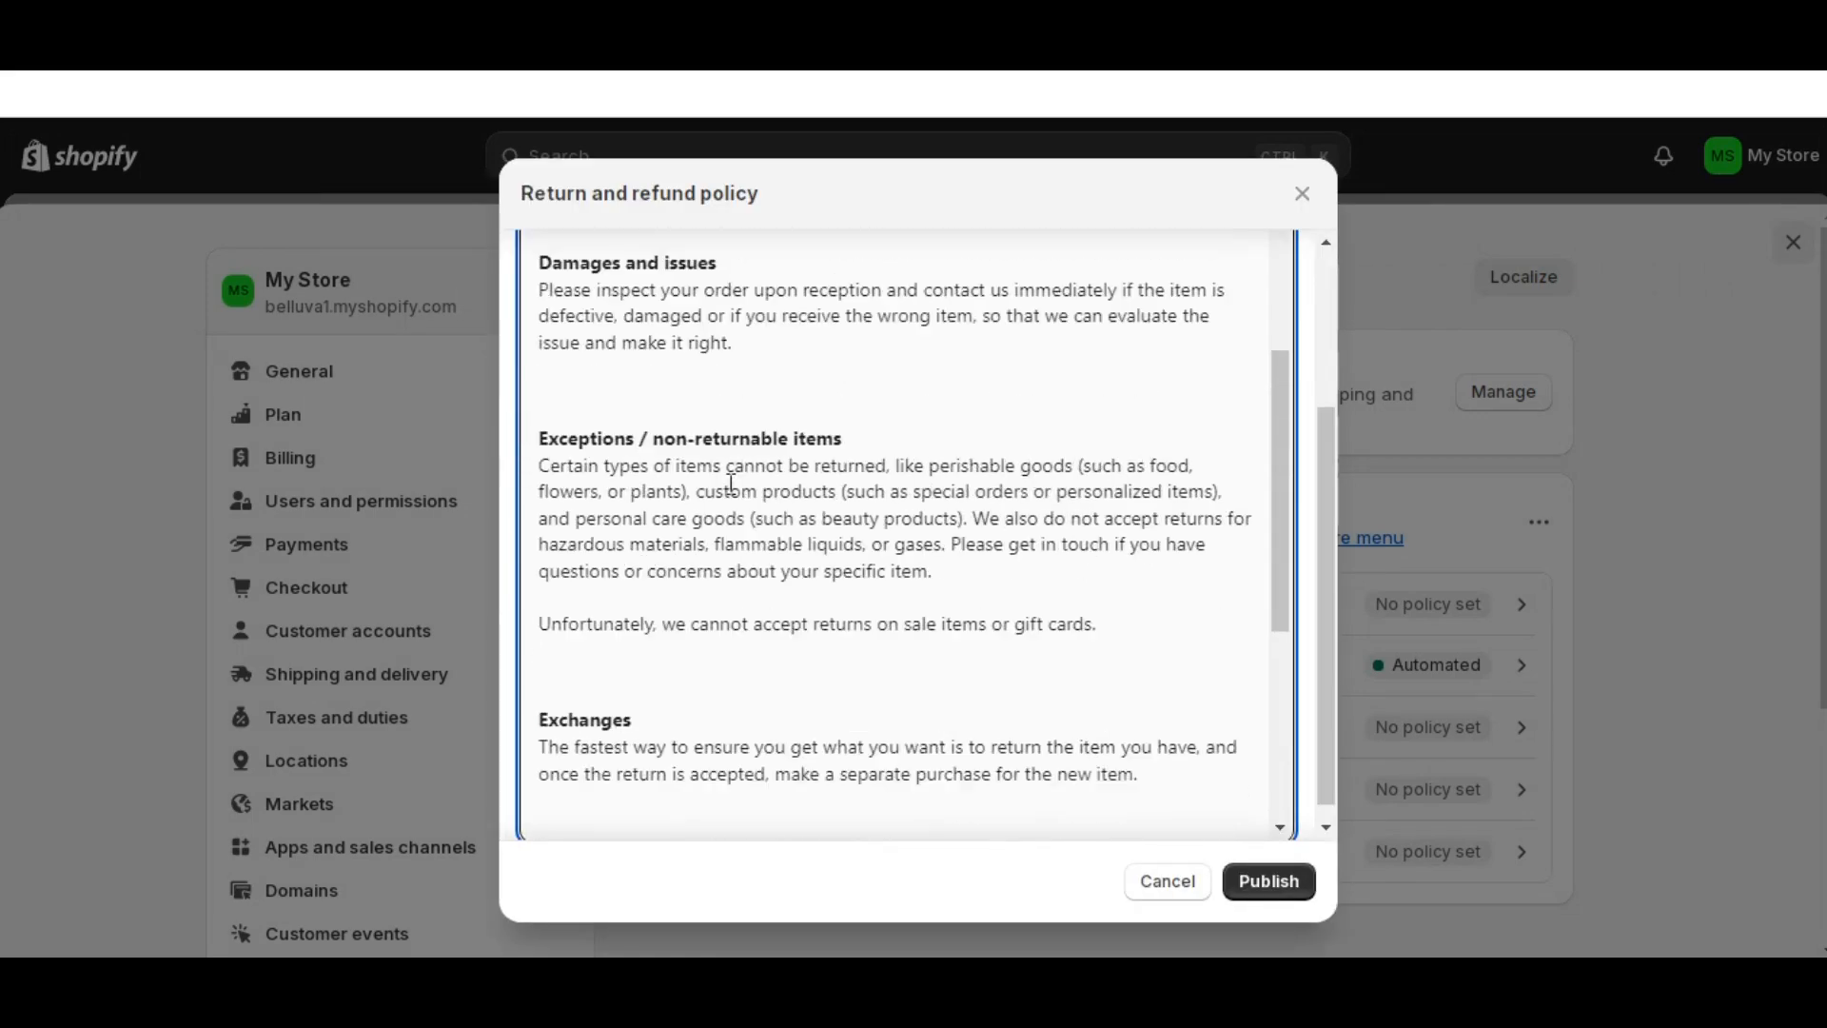
left_click(612, 315)
scroll(704, 476, "up", 3)
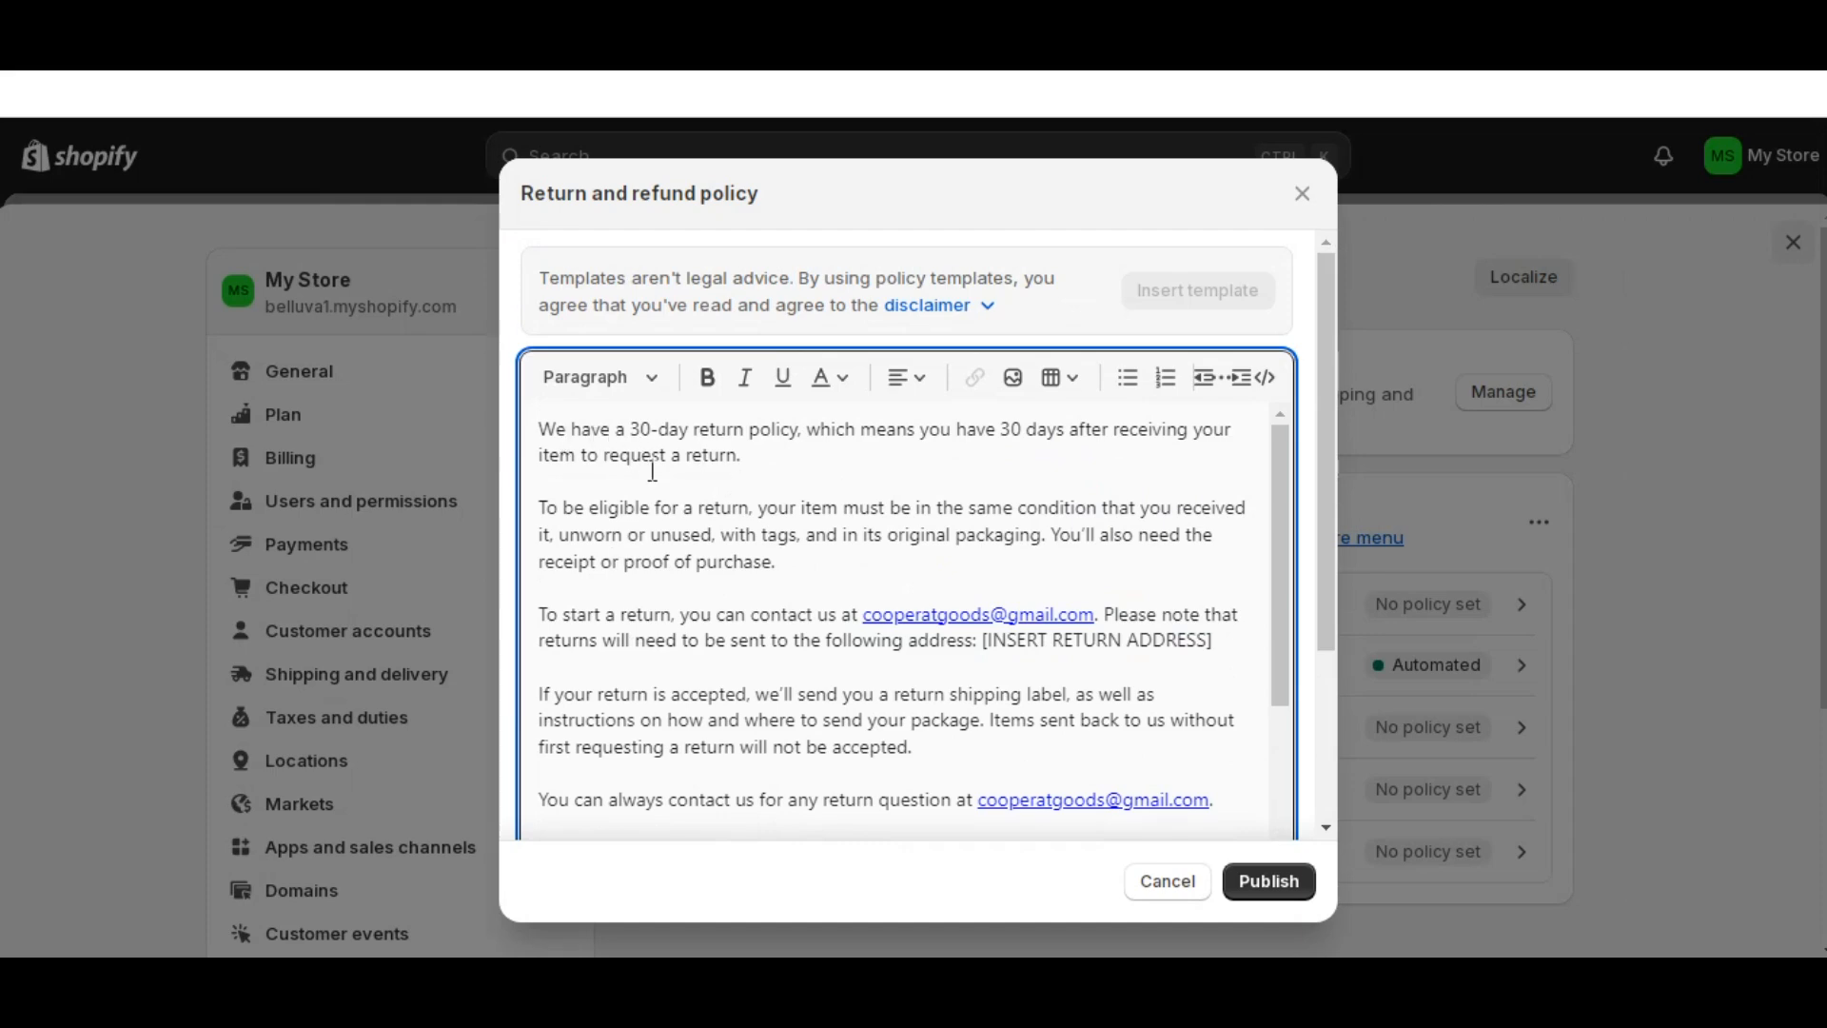
scroll(653, 470, "down", 10)
scroll(653, 470, "down", 10)
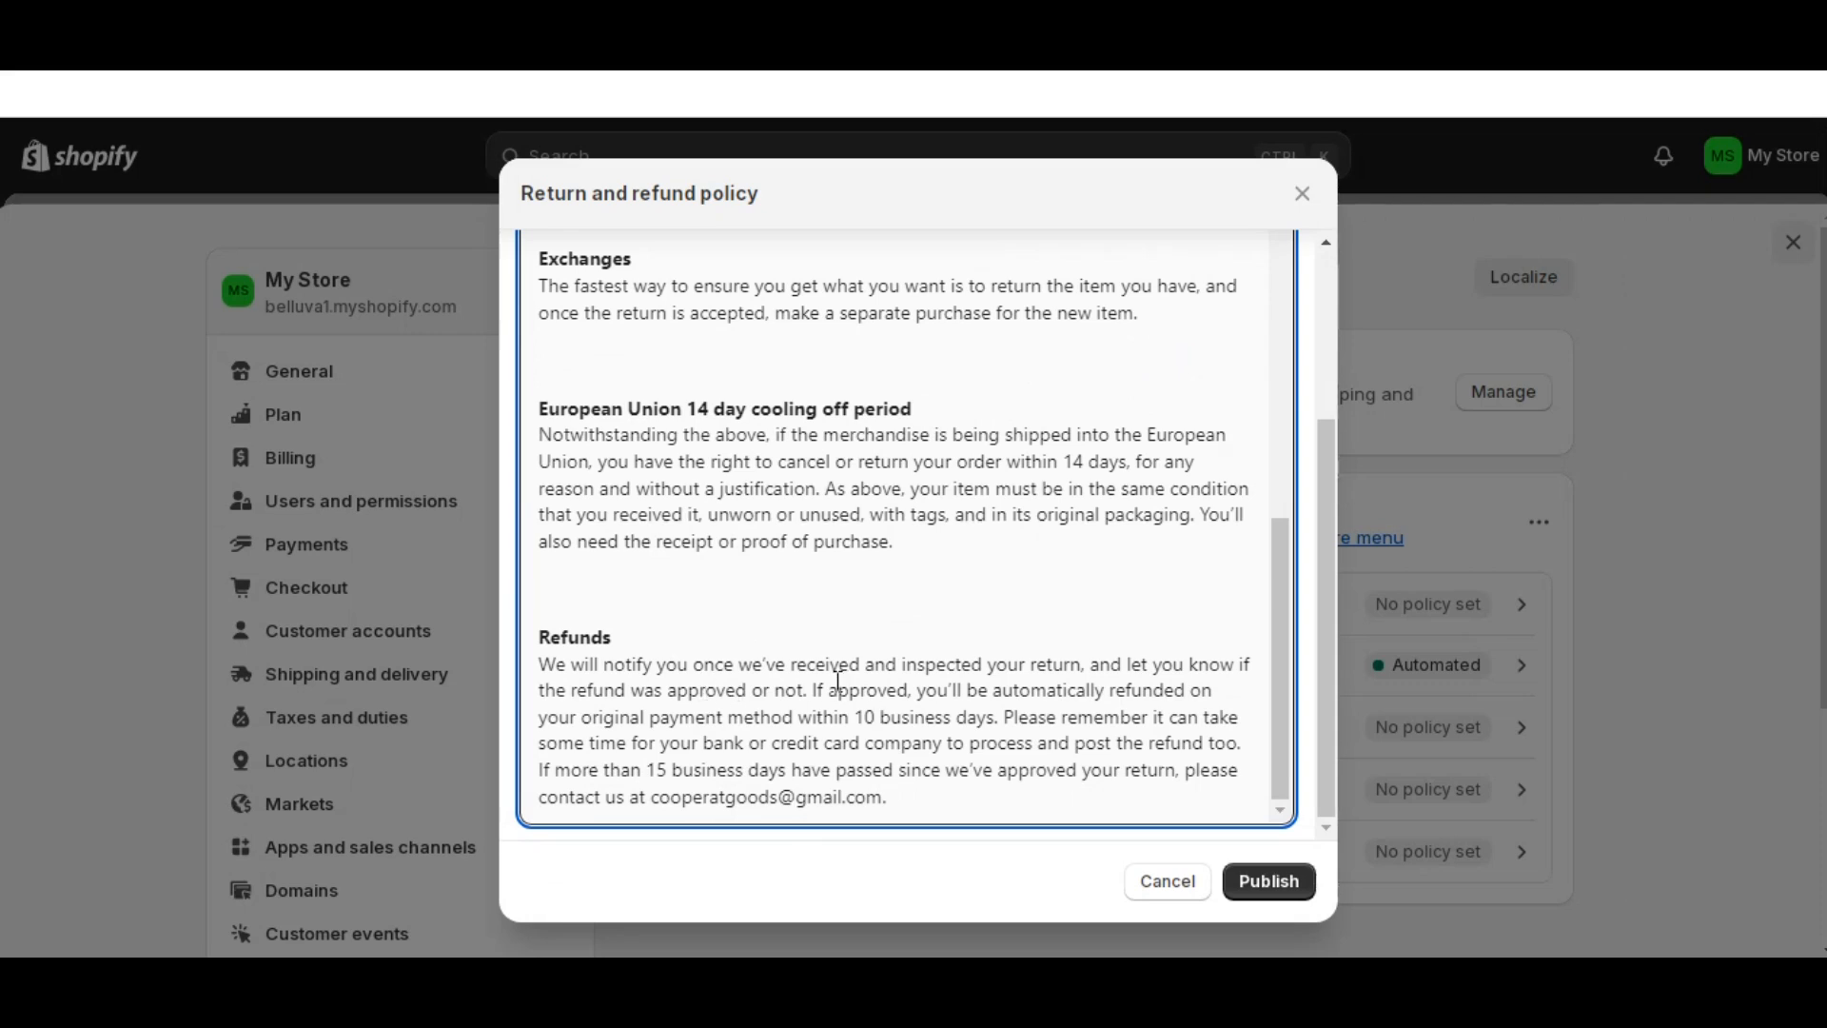
left_click(1262, 879)
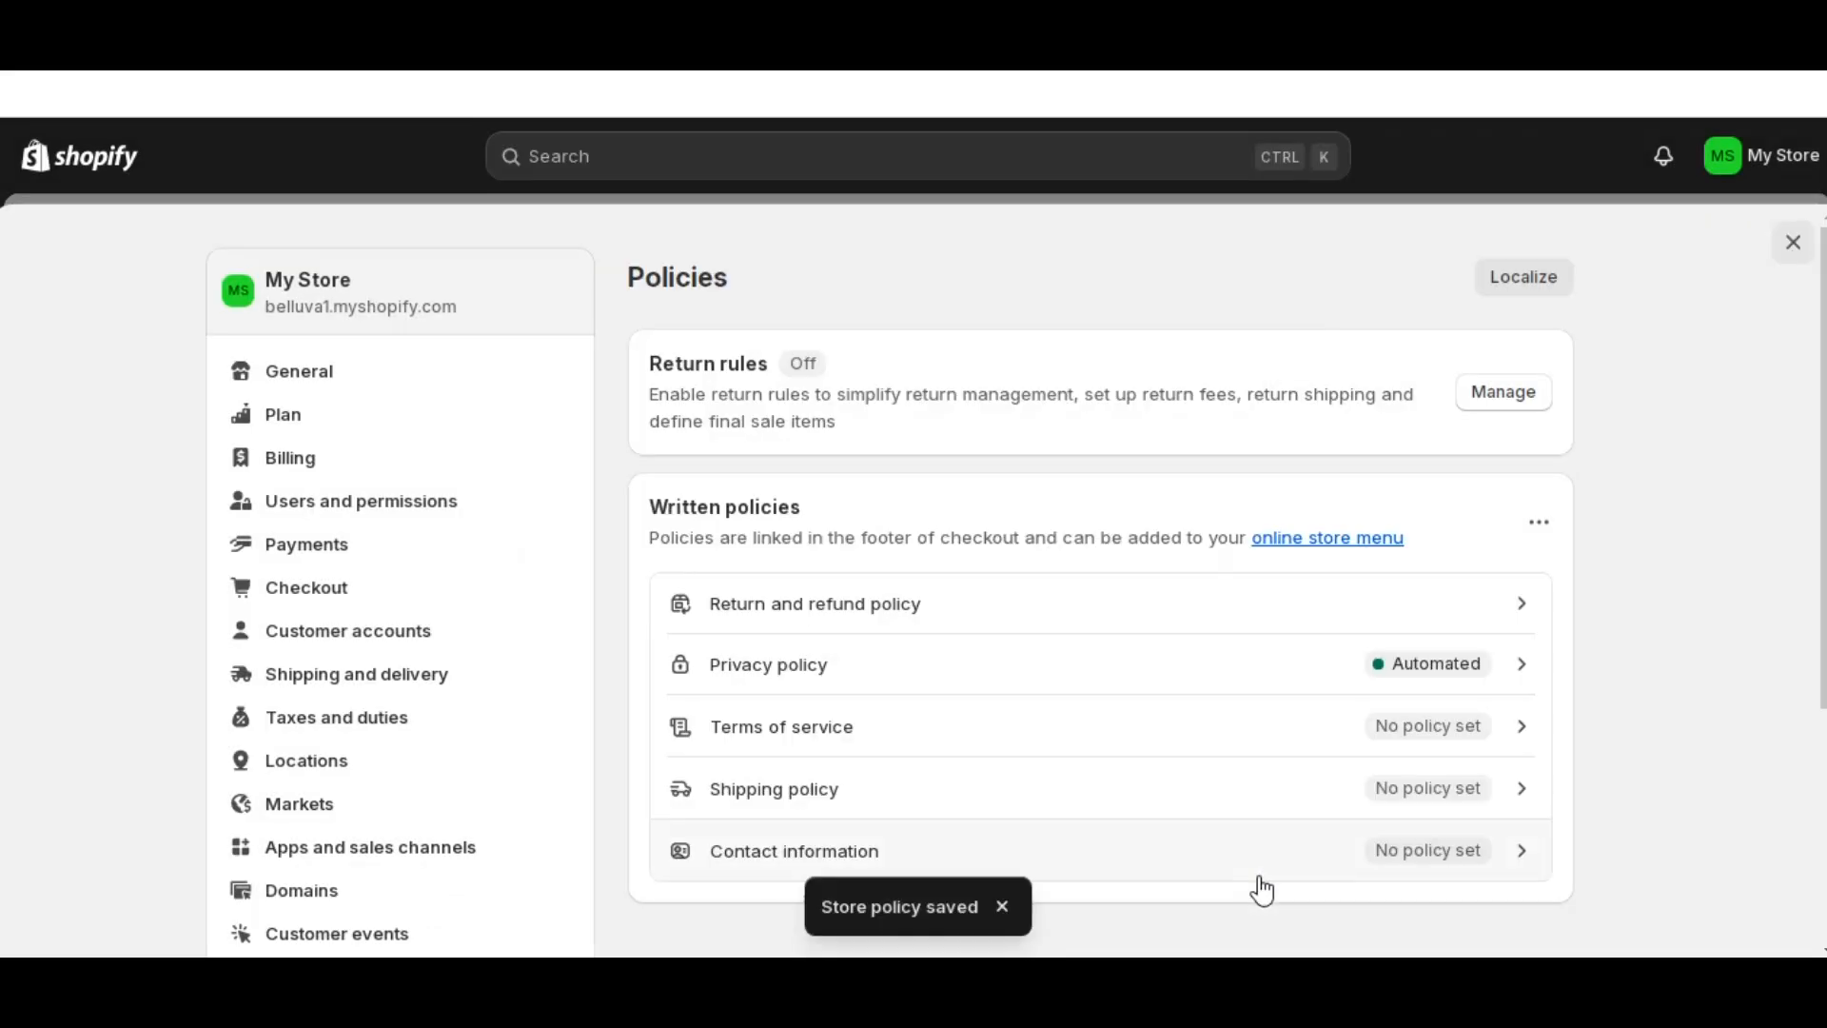
- Insert the provided template into the terms of service, review the text up to the overview and publish it
scroll(1224, 787, "down", 3)
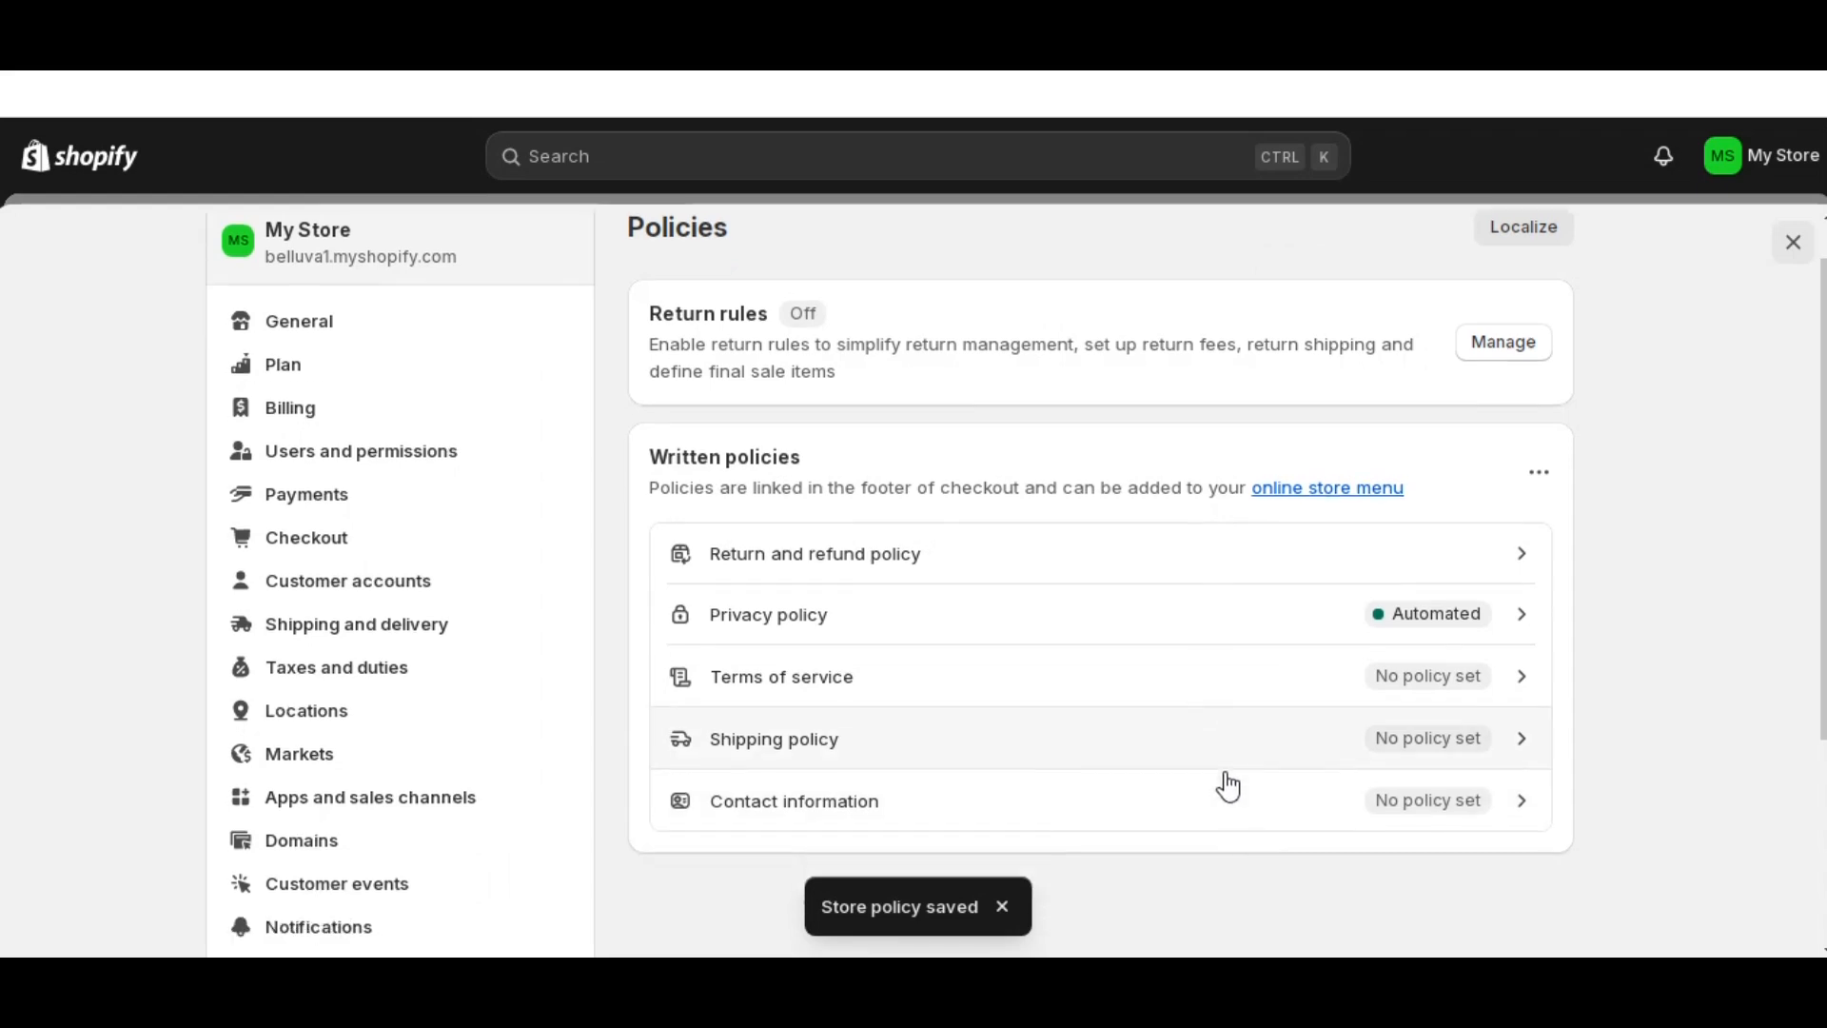
left_click(1238, 608)
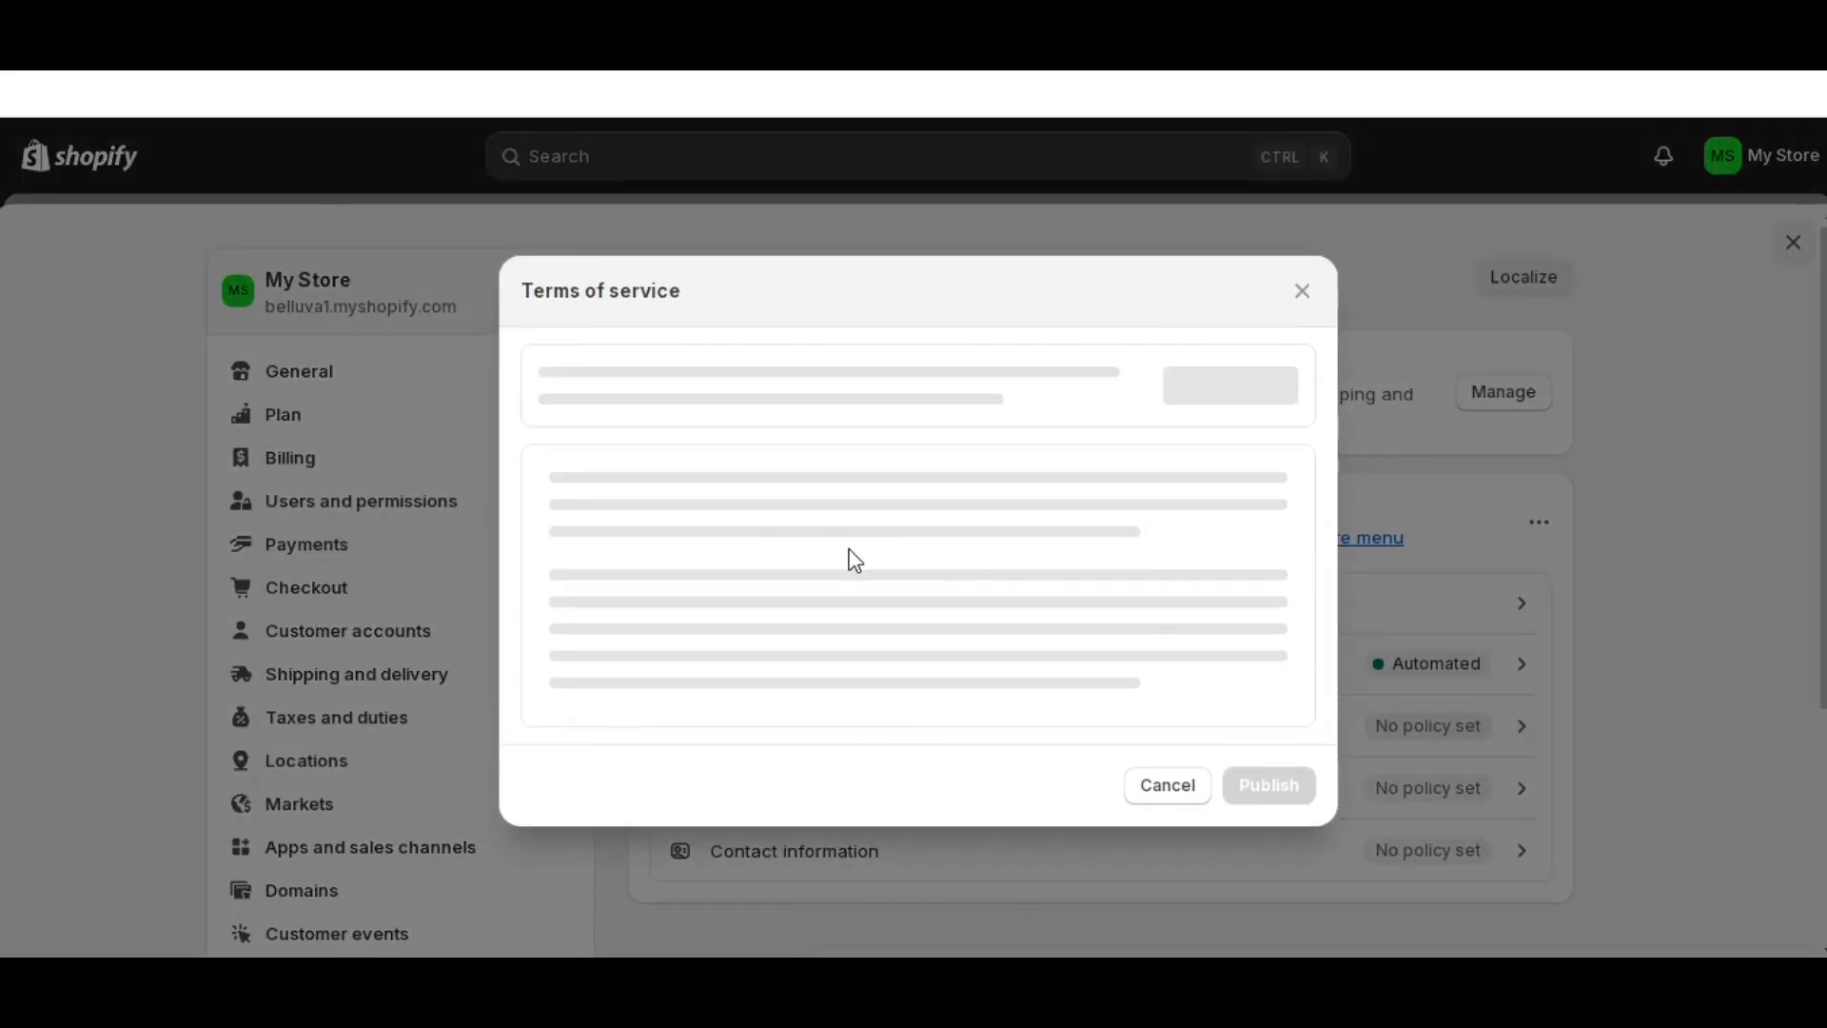
left_click(840, 566)
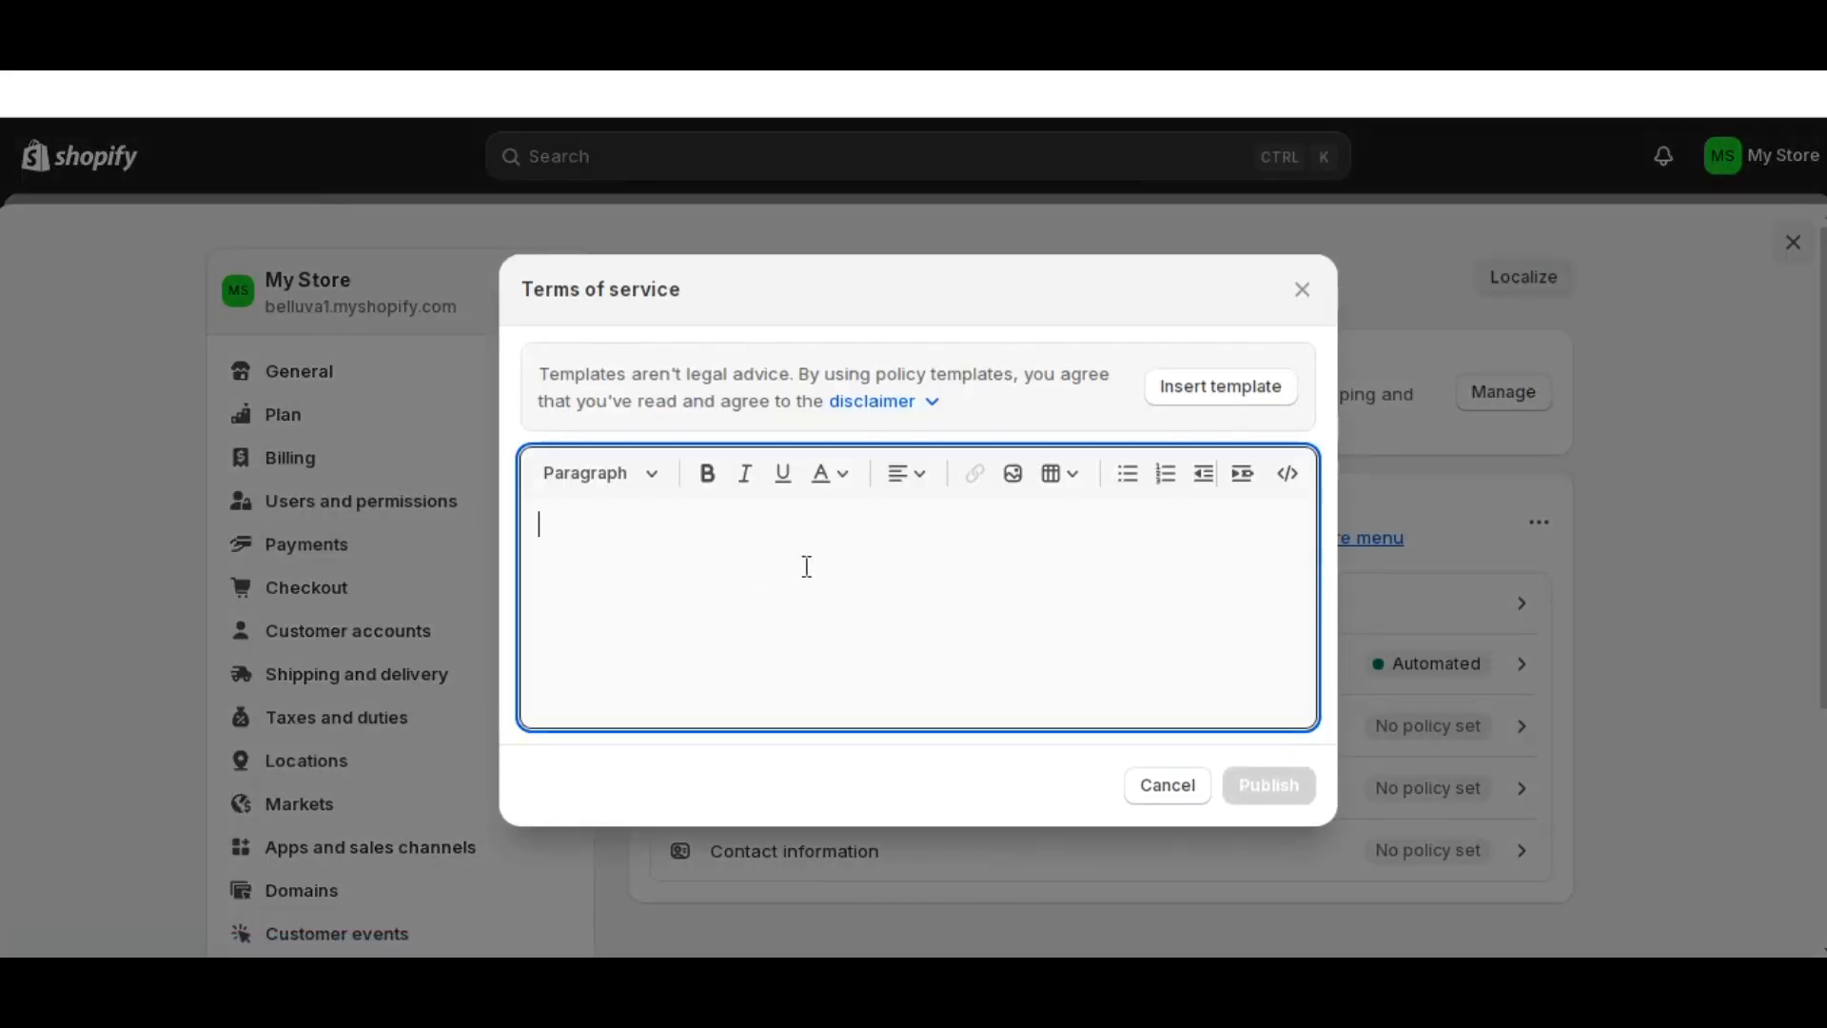
left_click(1187, 392)
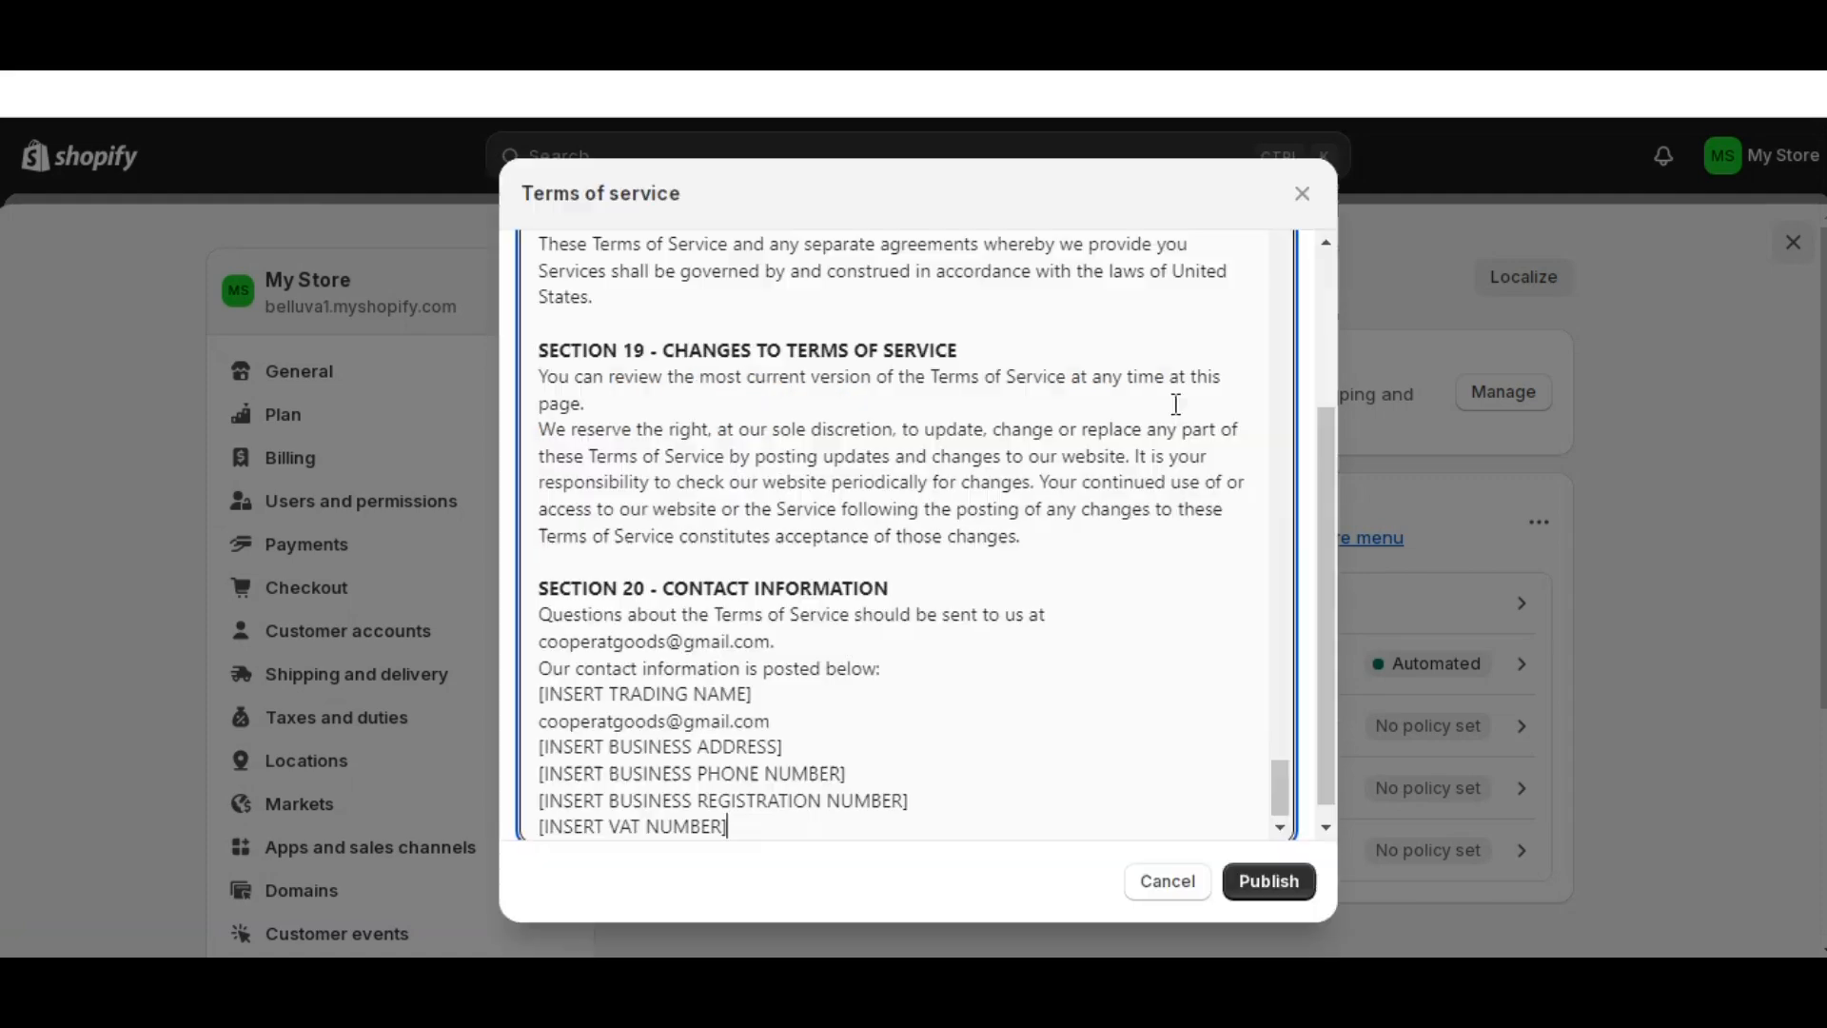
scroll(946, 640, "up", 3)
scroll(746, 663, "up", 15)
scroll(747, 663, "up", 15)
scroll(717, 593, "up", 15)
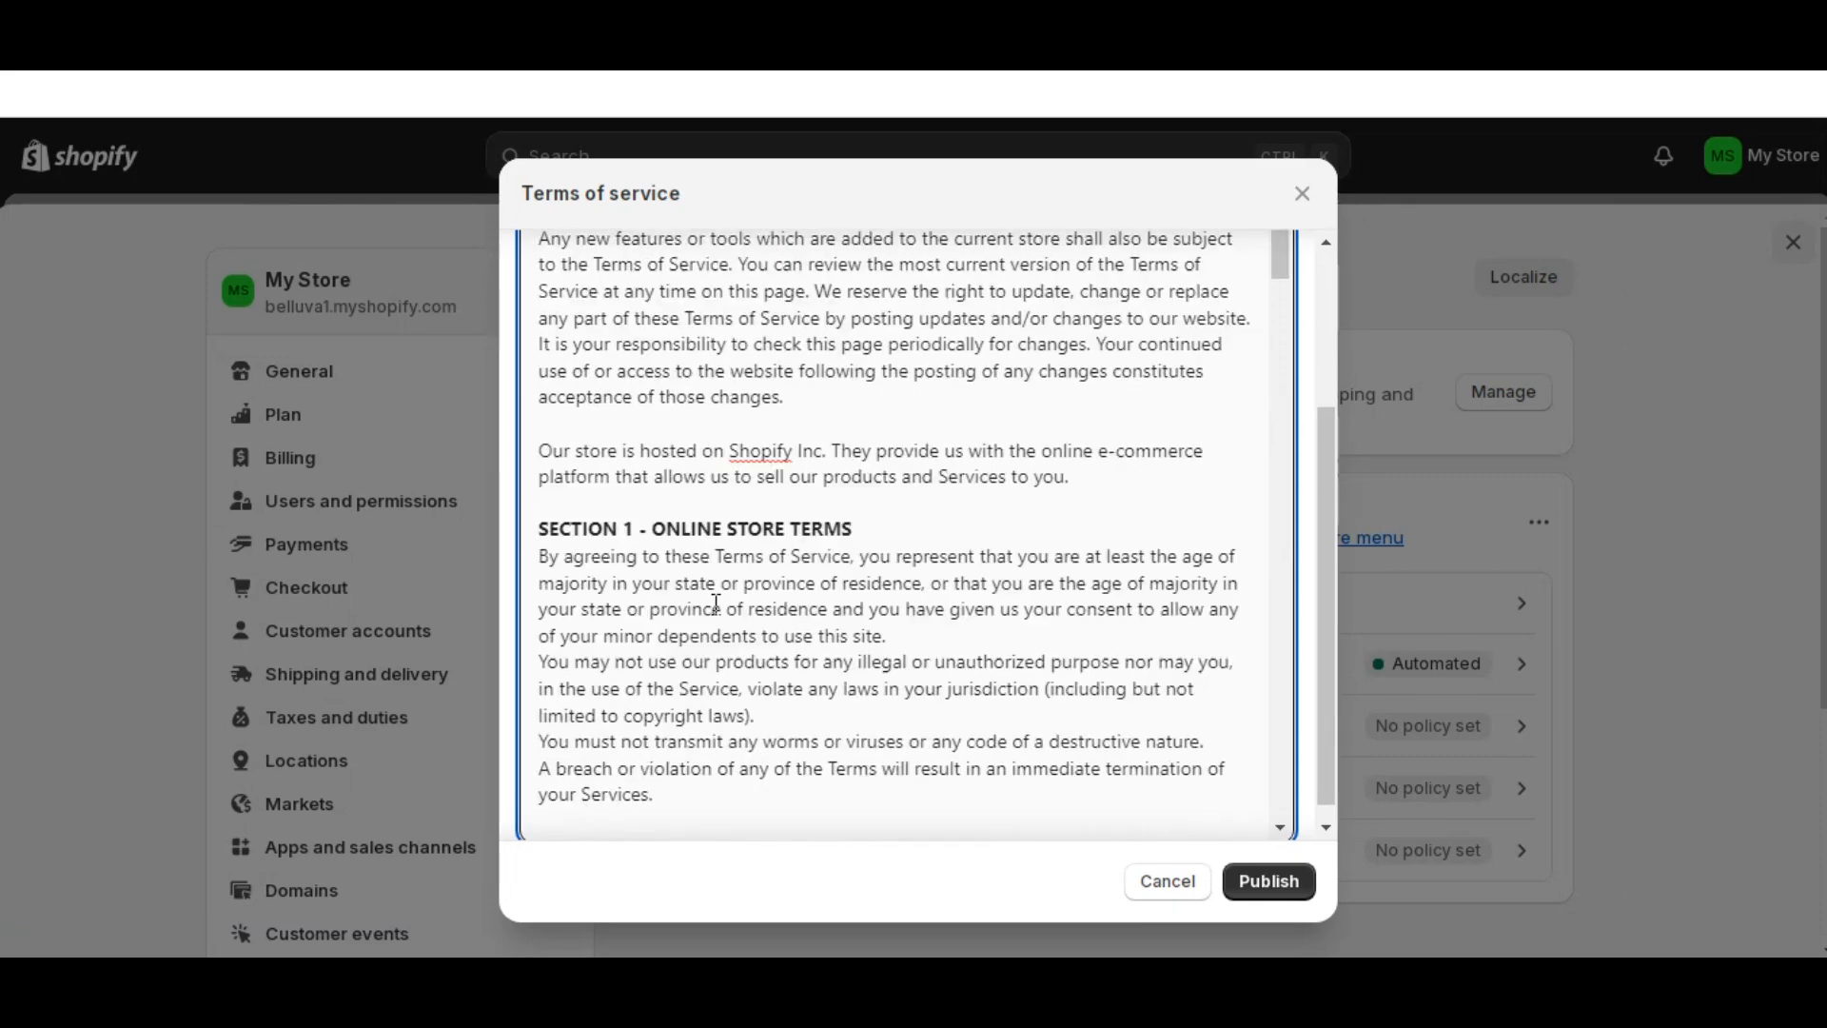
scroll(717, 603, "up", 10)
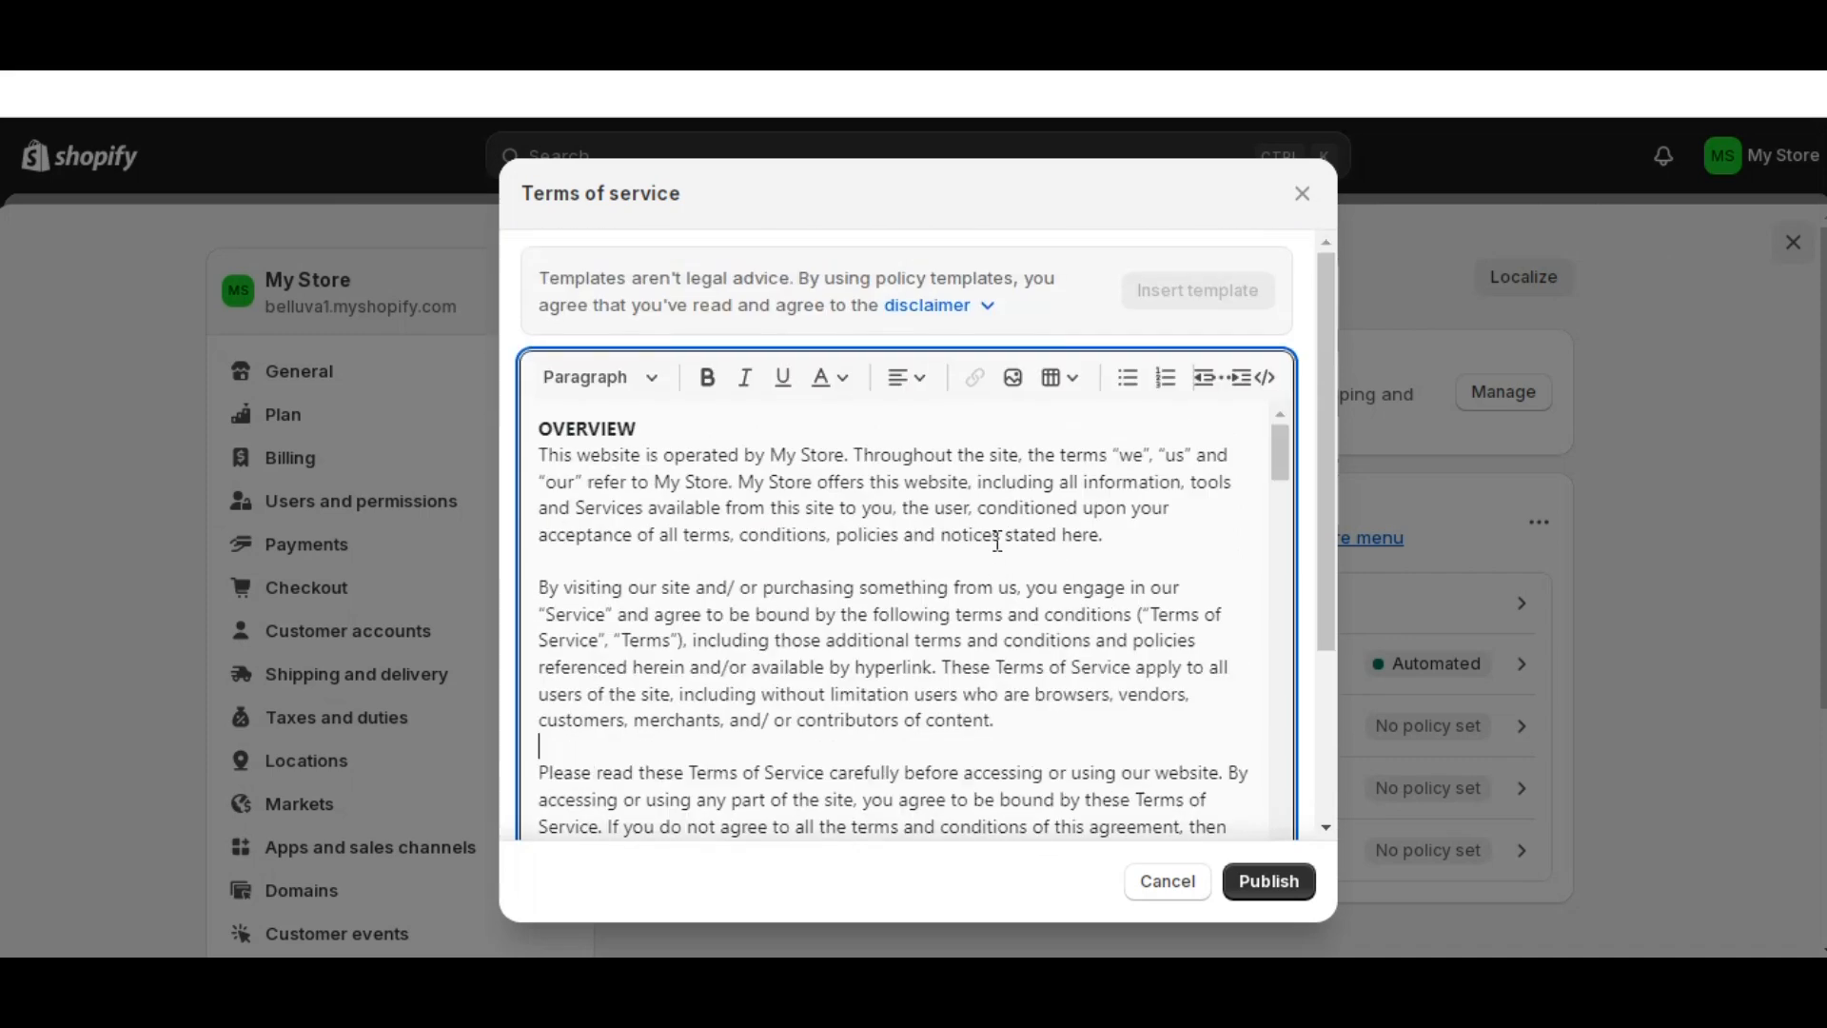
left_click(1287, 877)
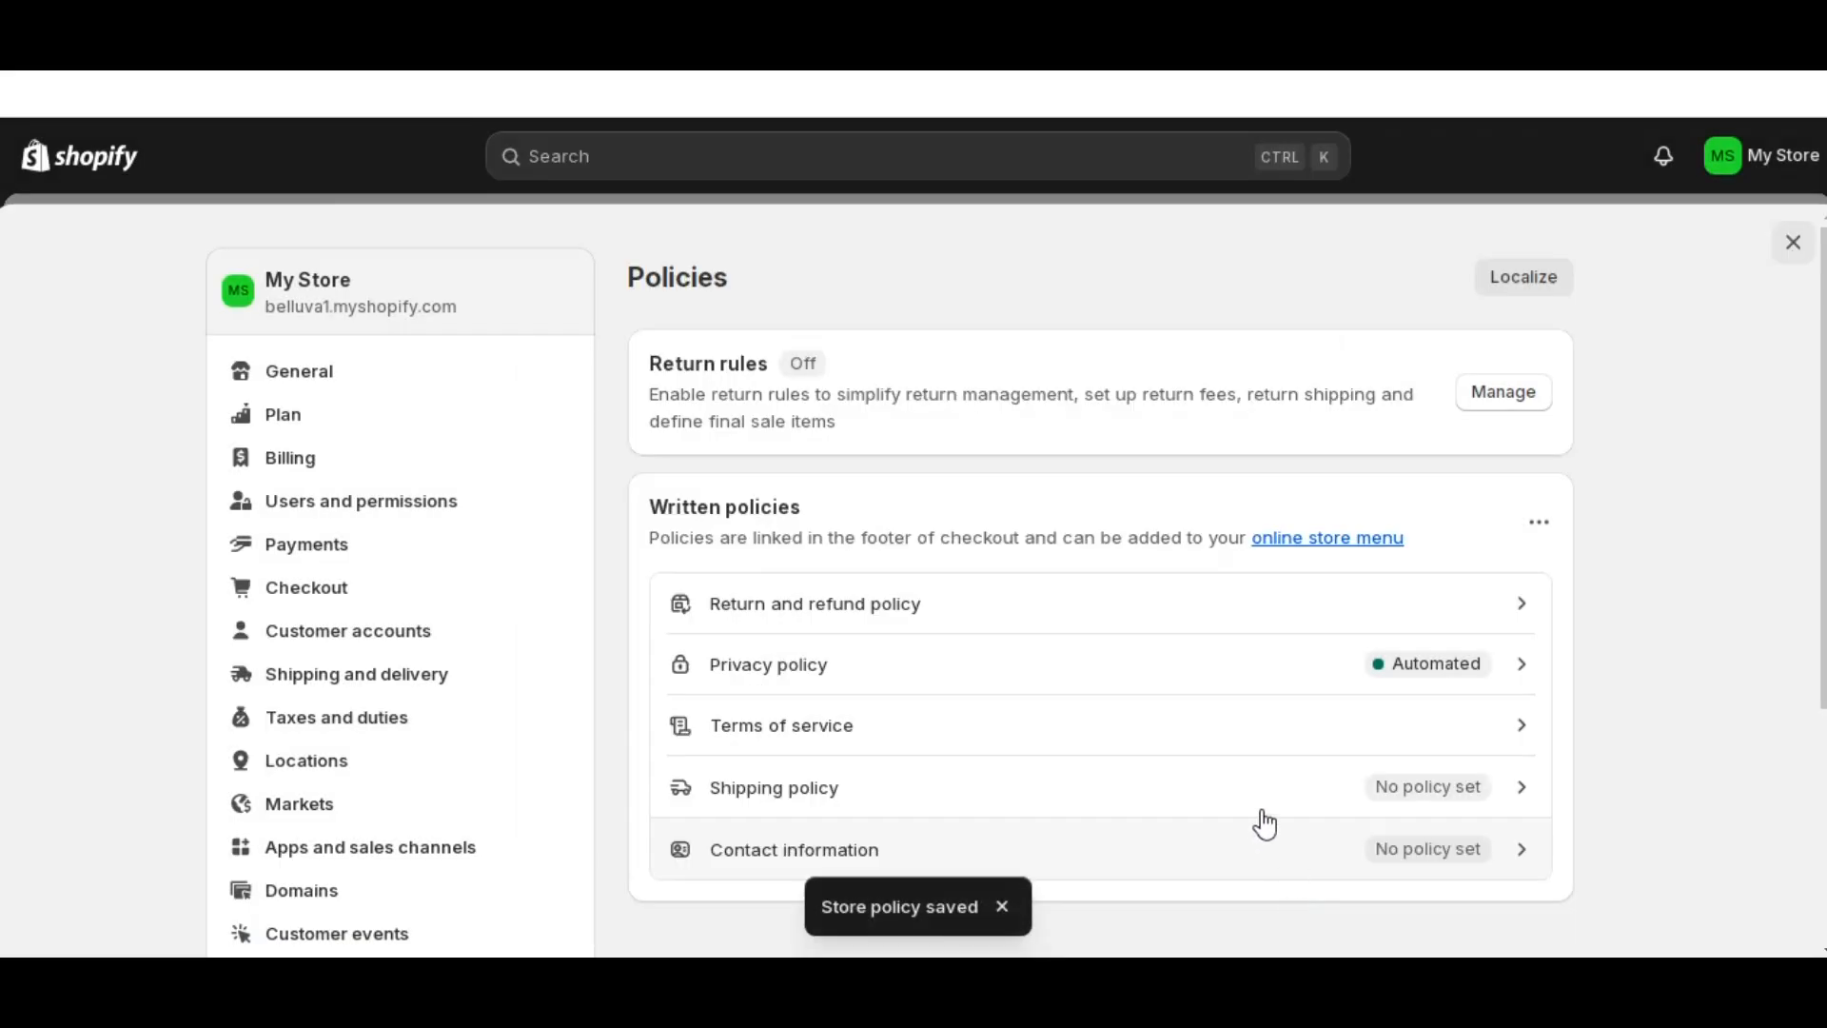
- View the shipping policy and contact information editors, closing each without entering or publishing any text
scroll(1260, 824, "down", 2)
left_click(1306, 664)
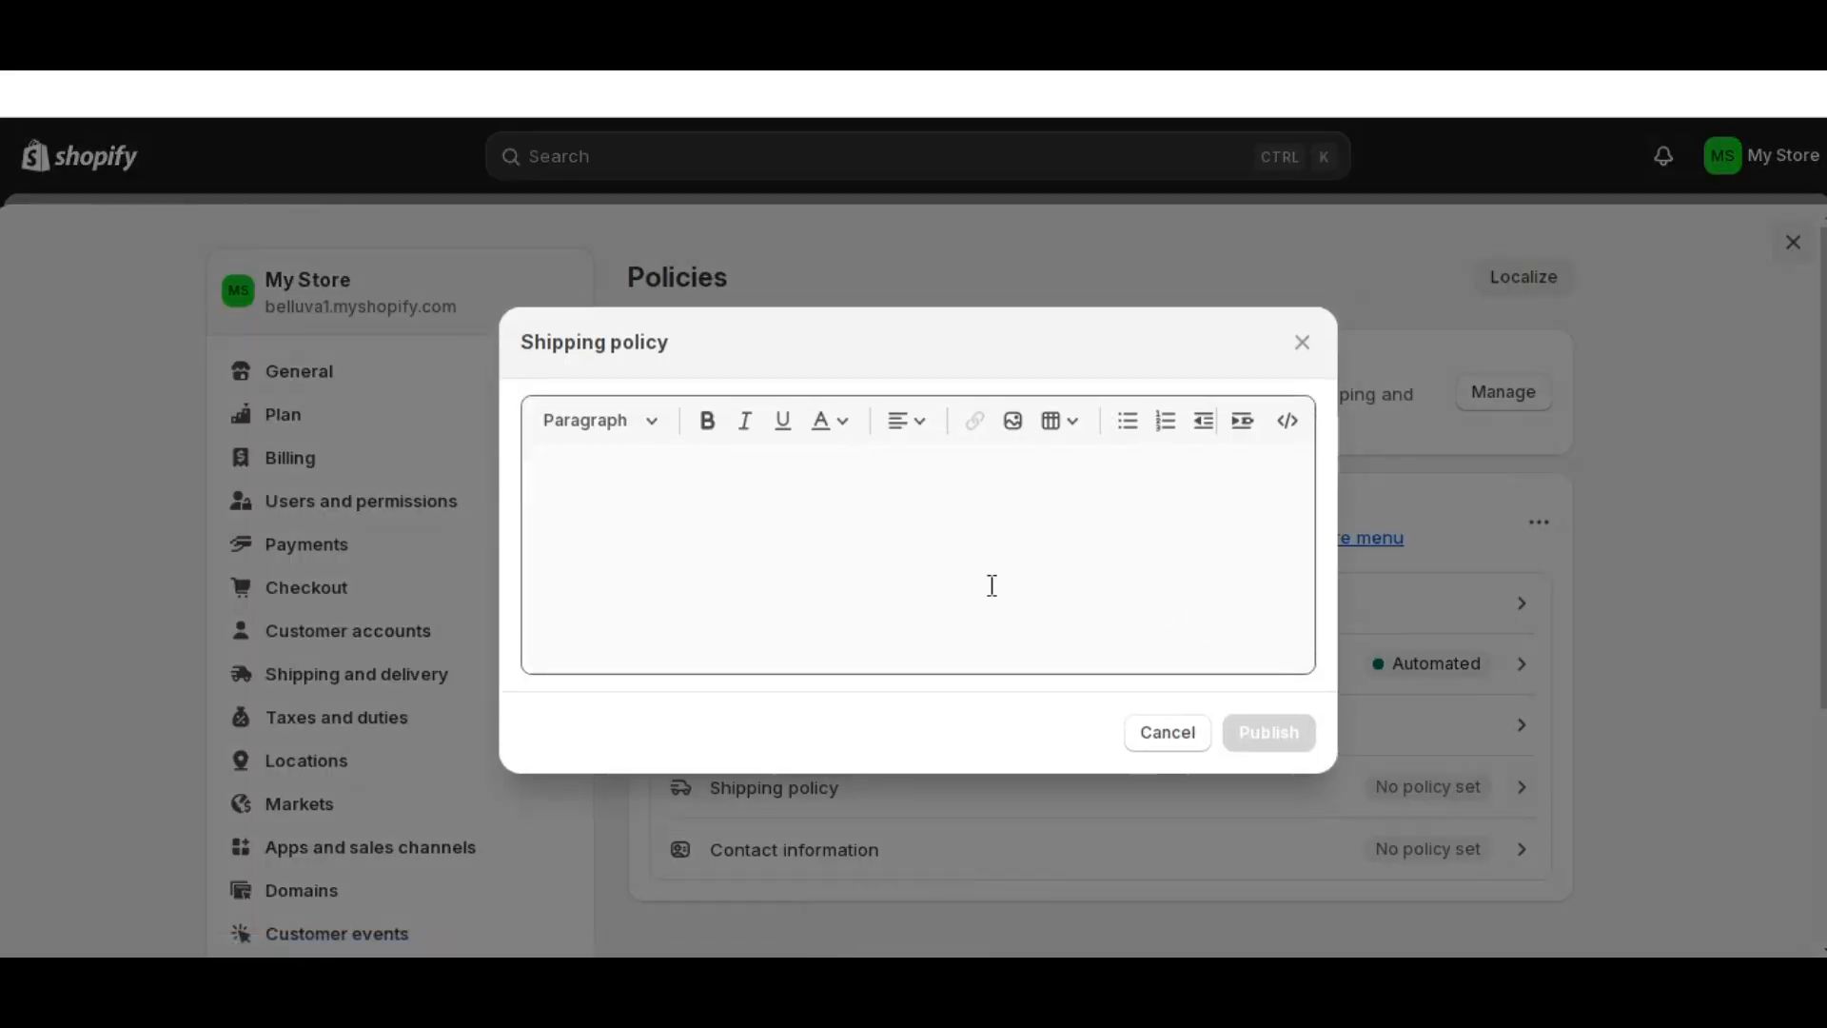
left_click(827, 569)
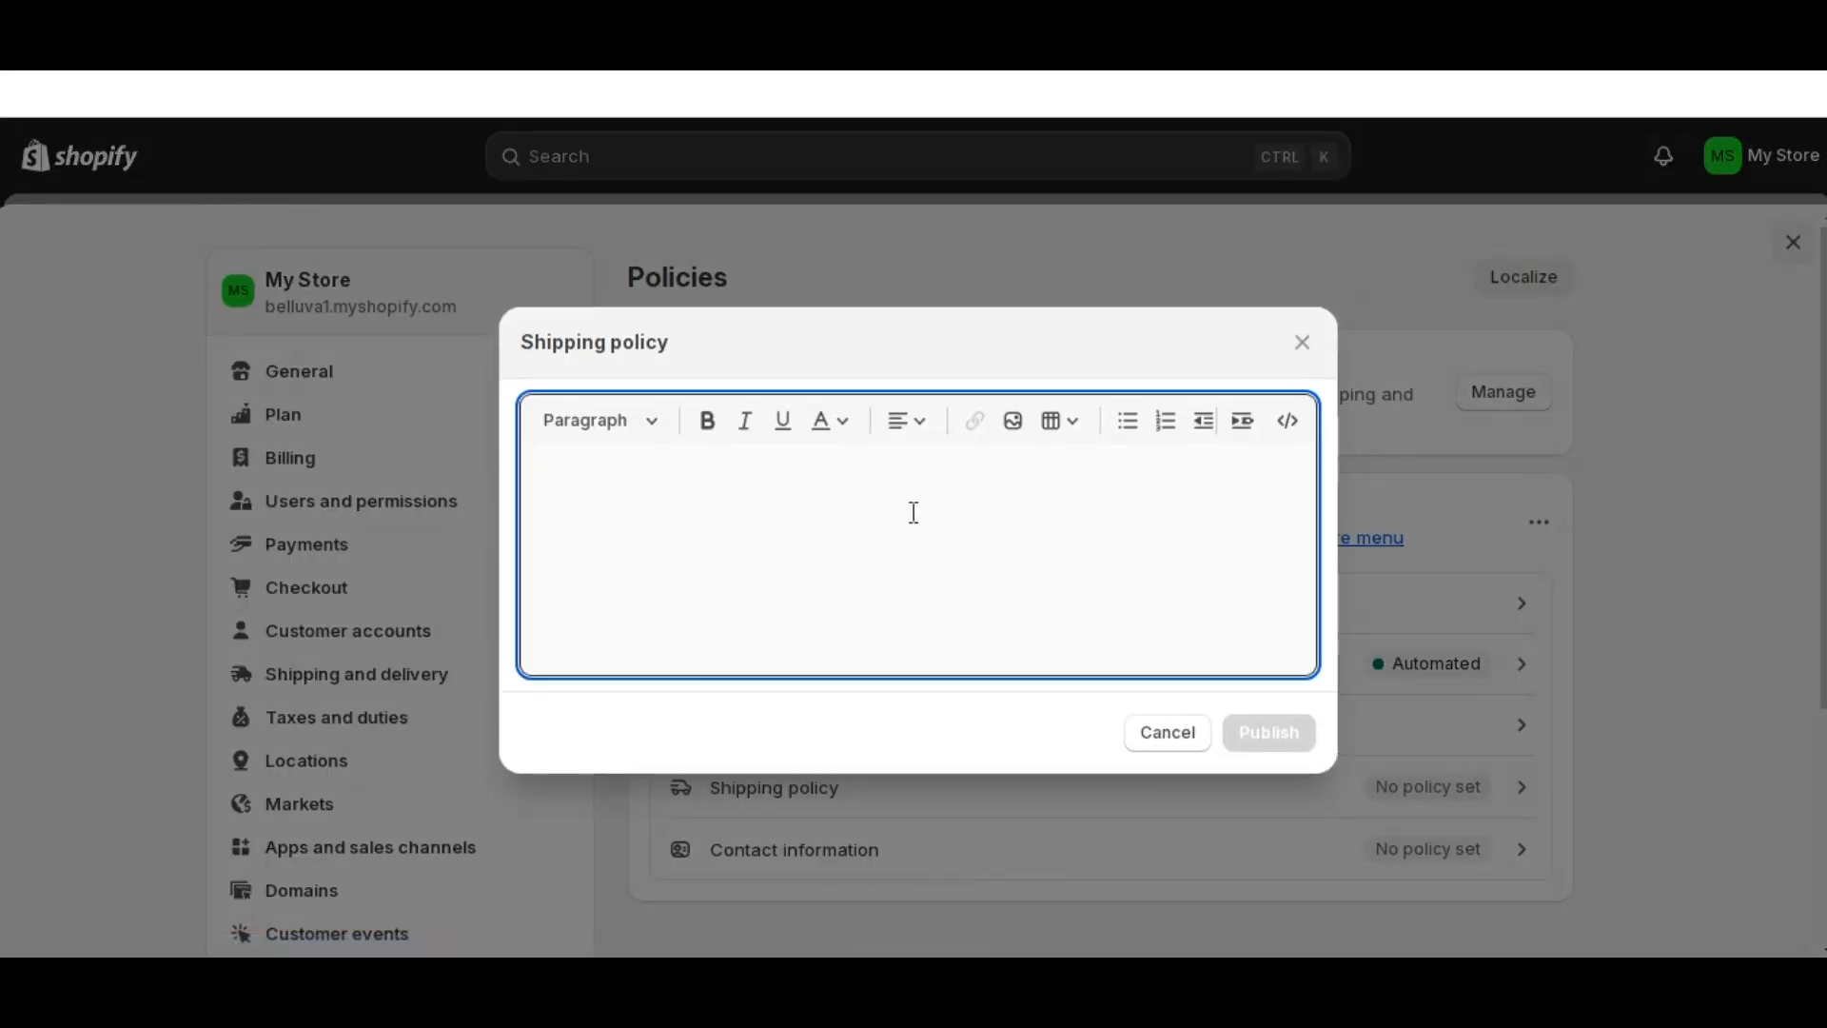
left_click(1301, 343)
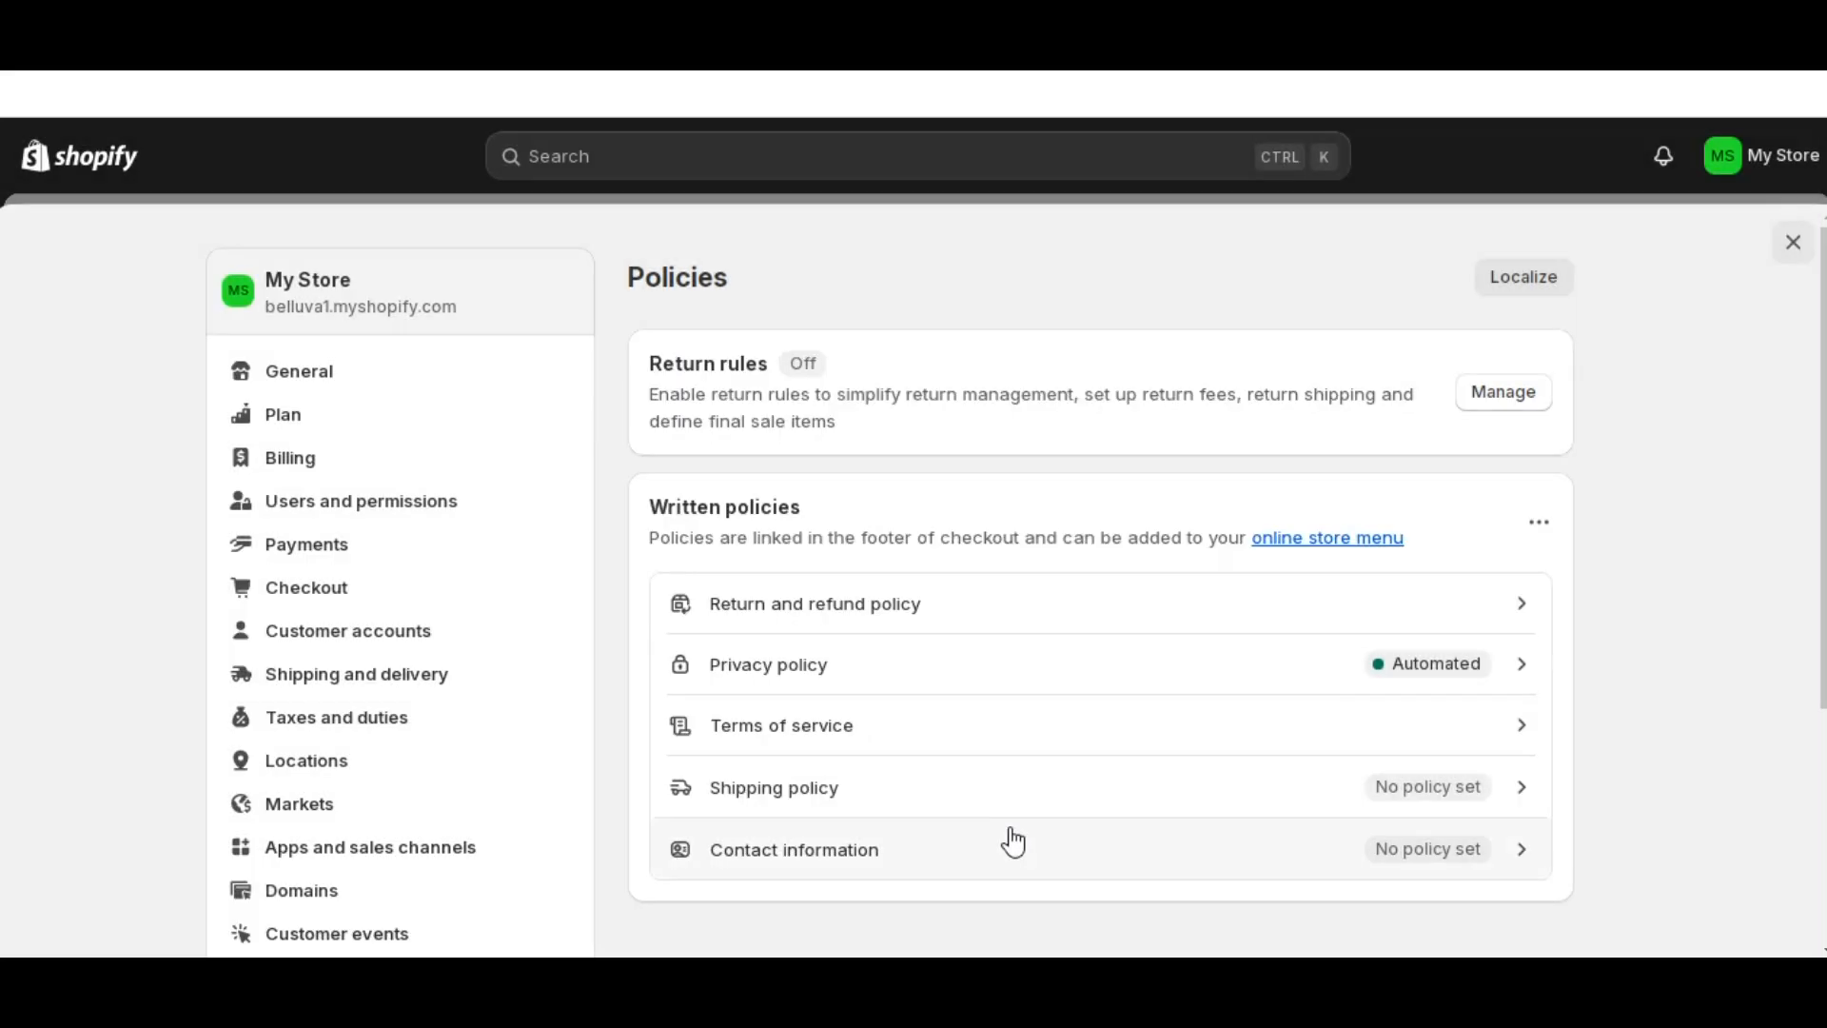
left_click(960, 854)
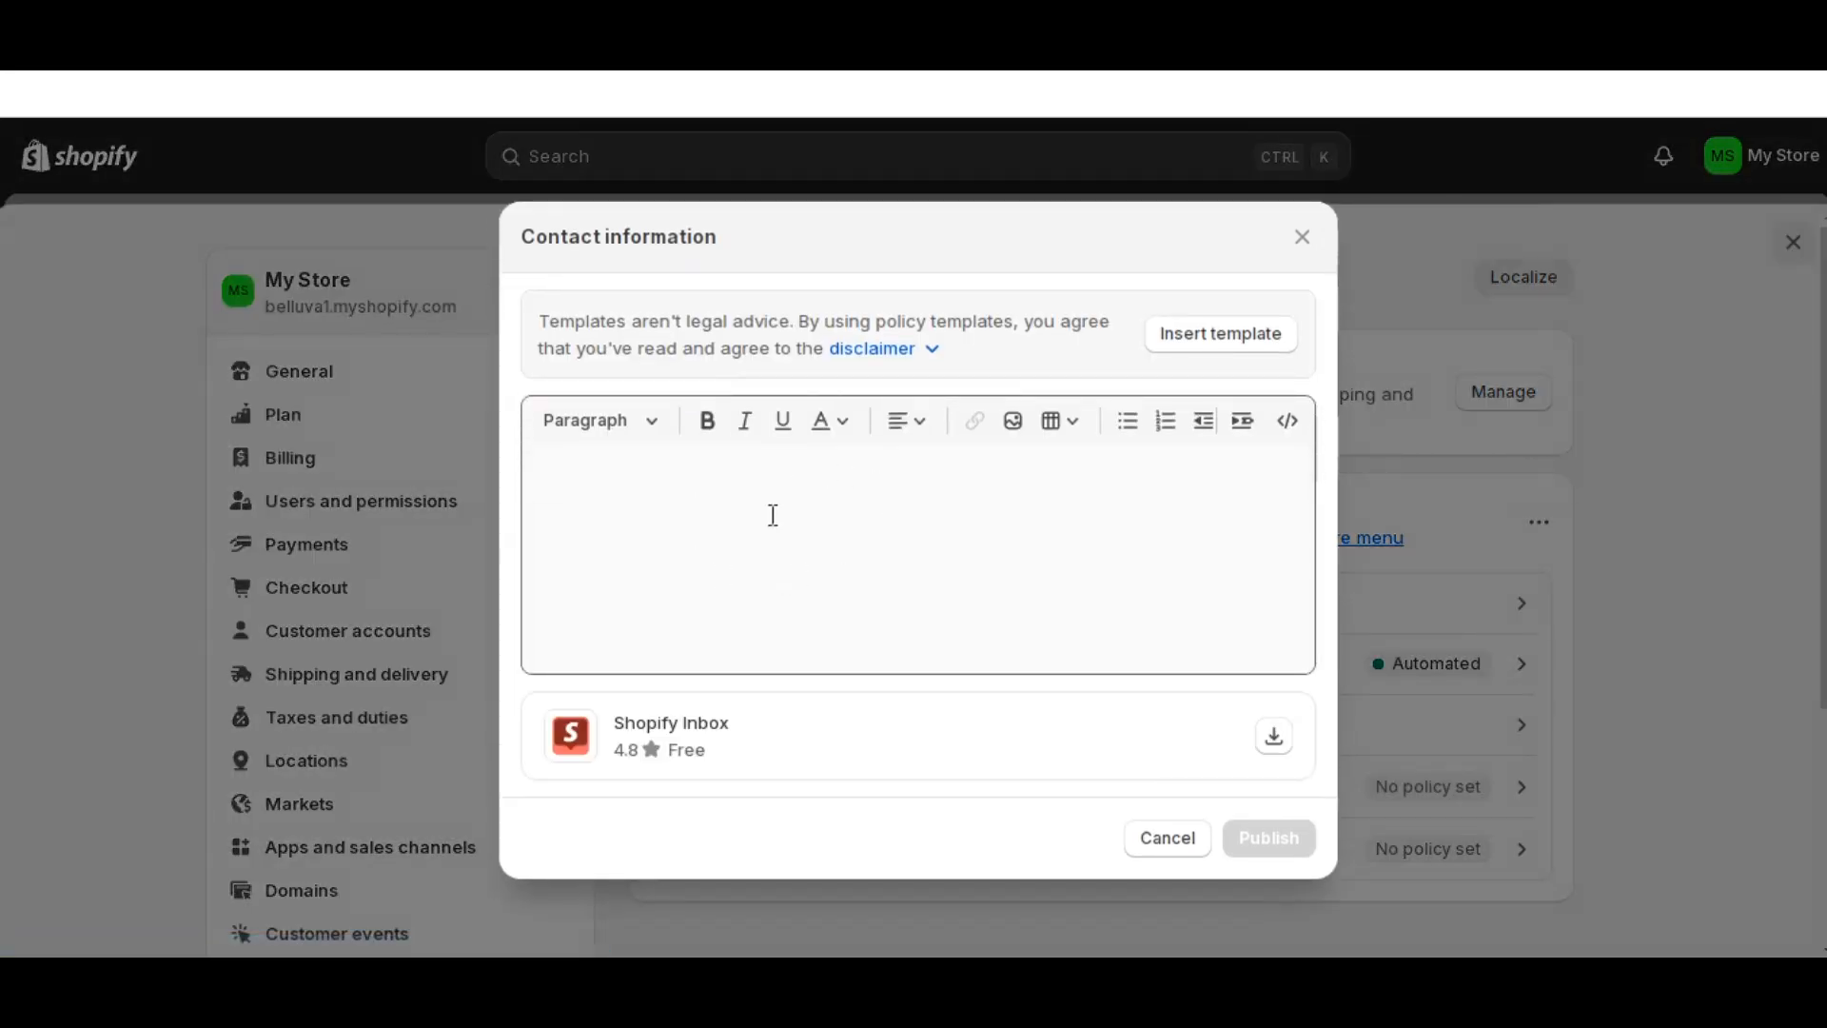
left_click(831, 514)
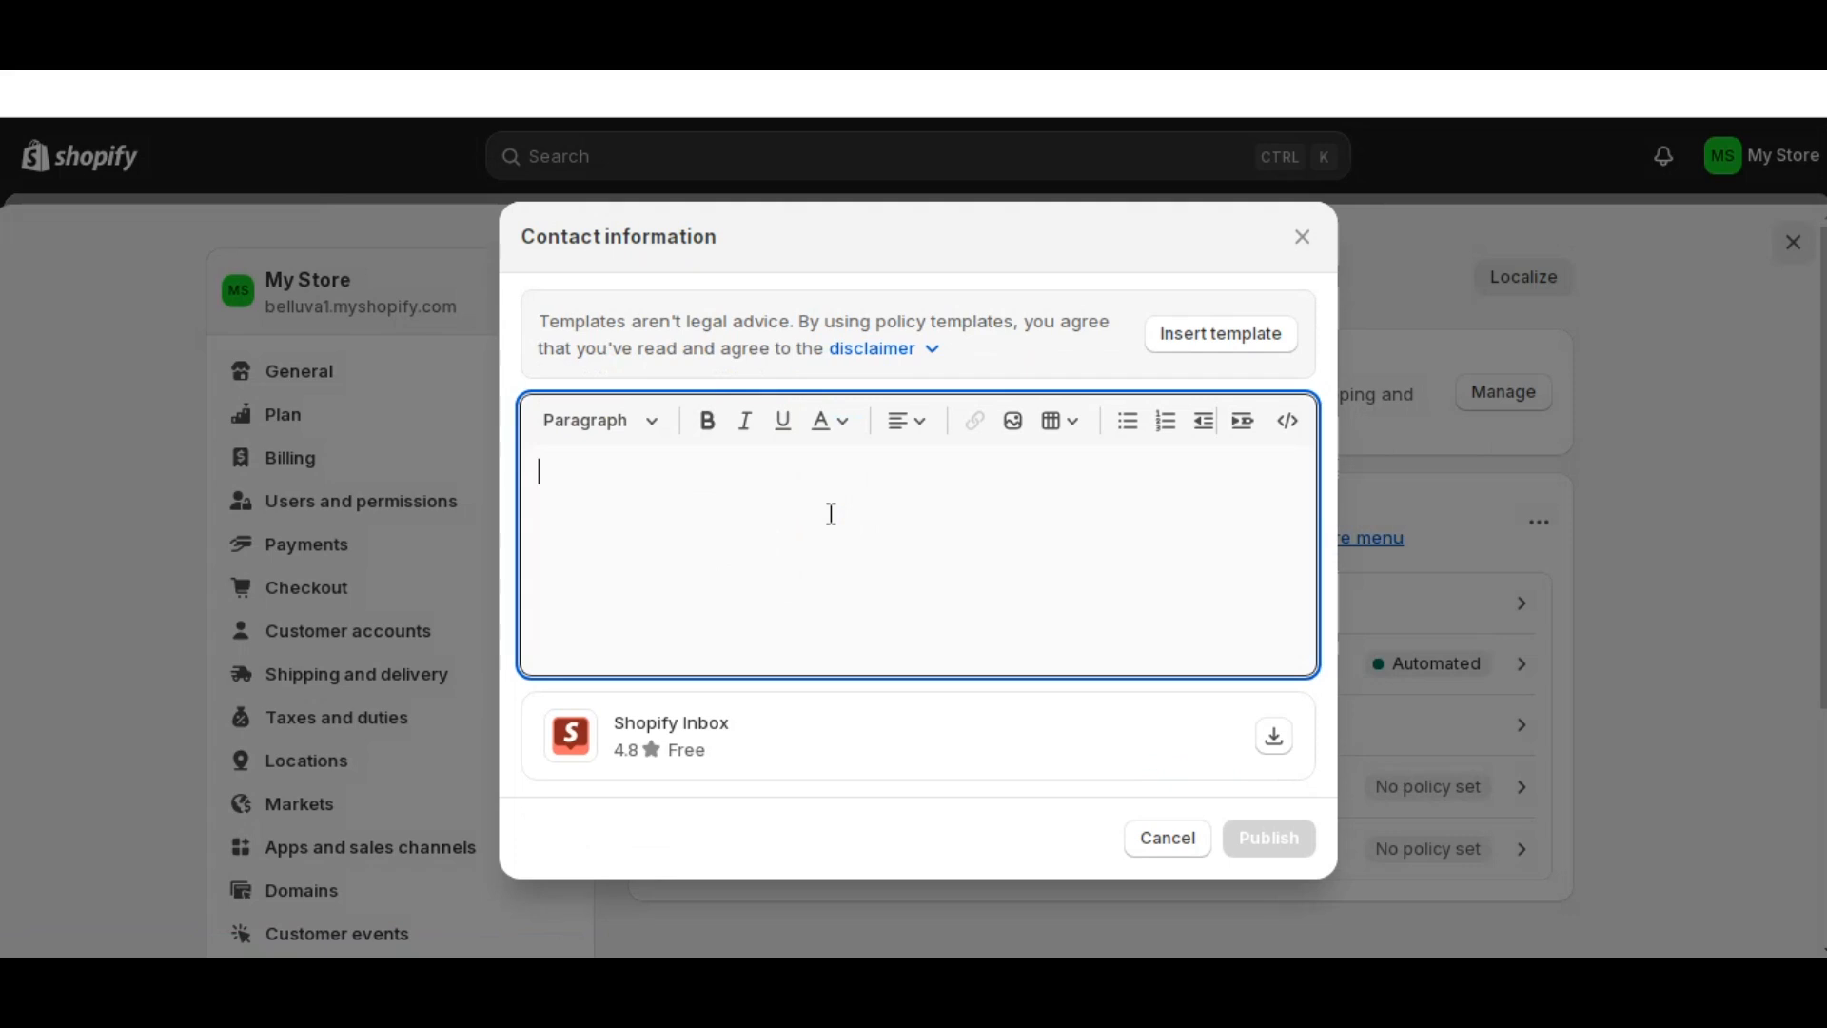
left_click(1180, 846)
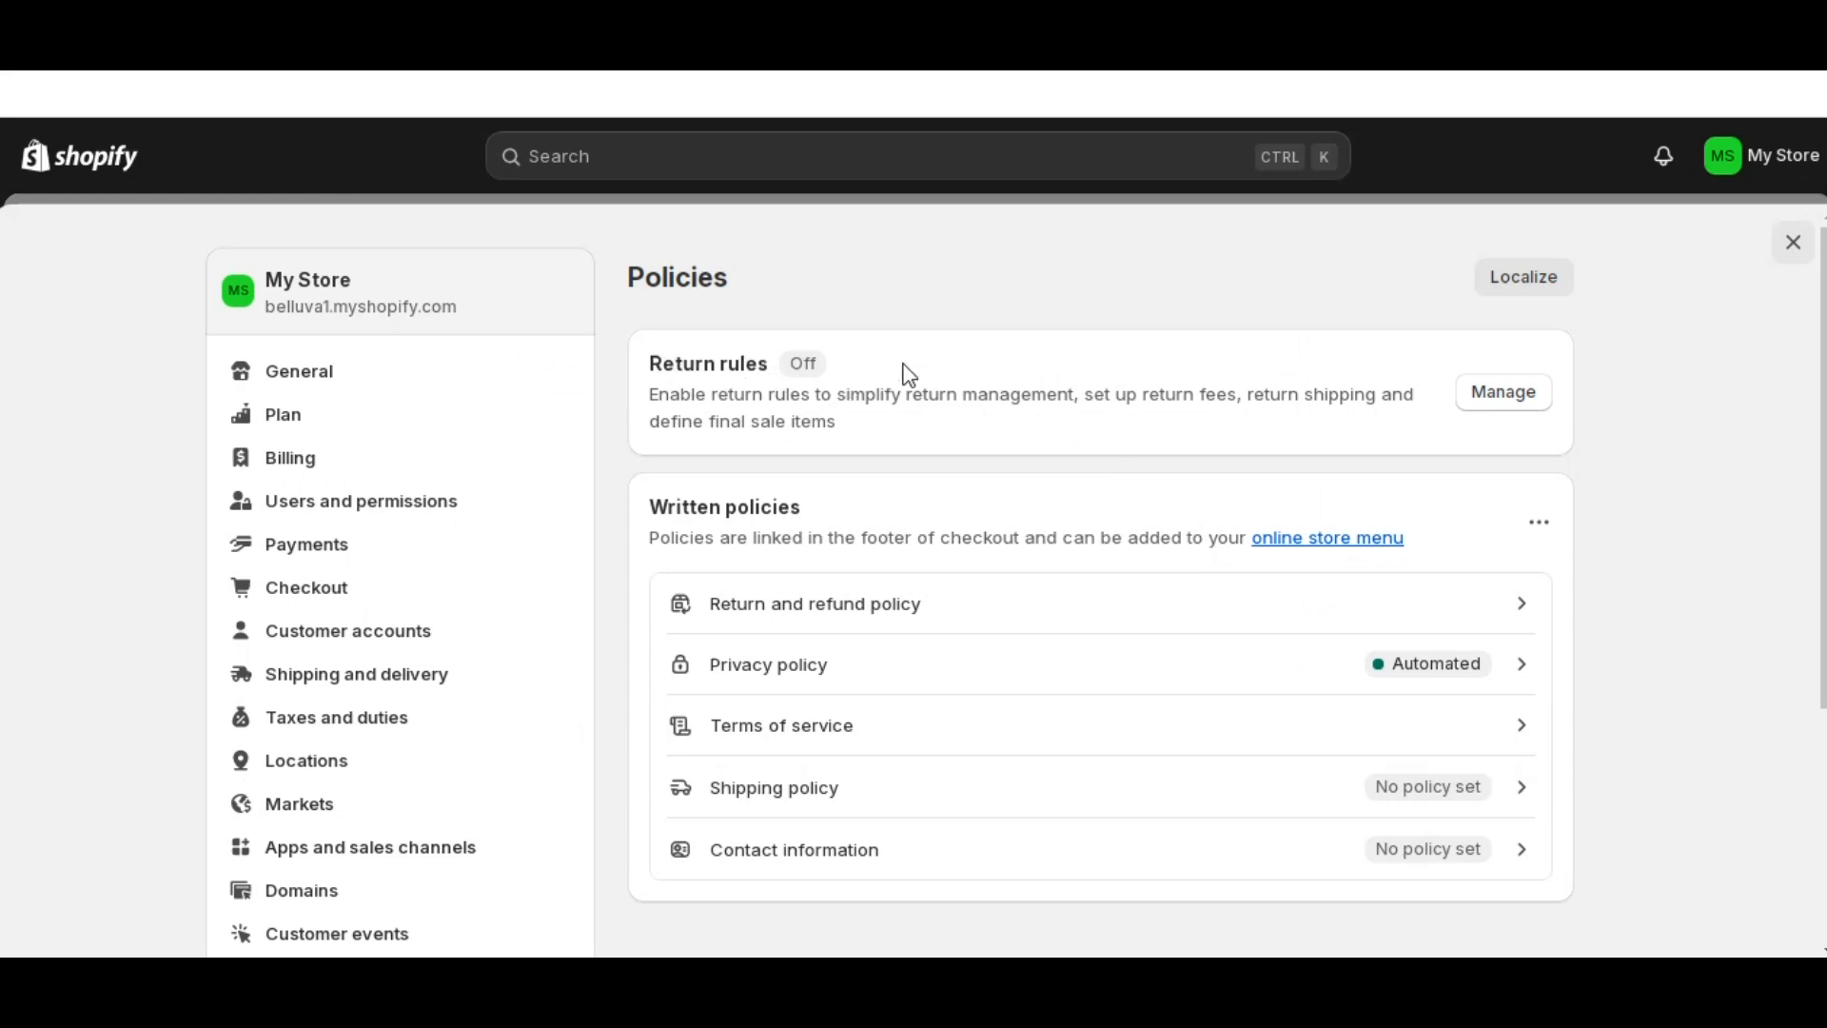
- Review the return rules' return window, return shipping cost, restocking fee and final sale options without turning them on, and close the settings
left_click(1488, 403)
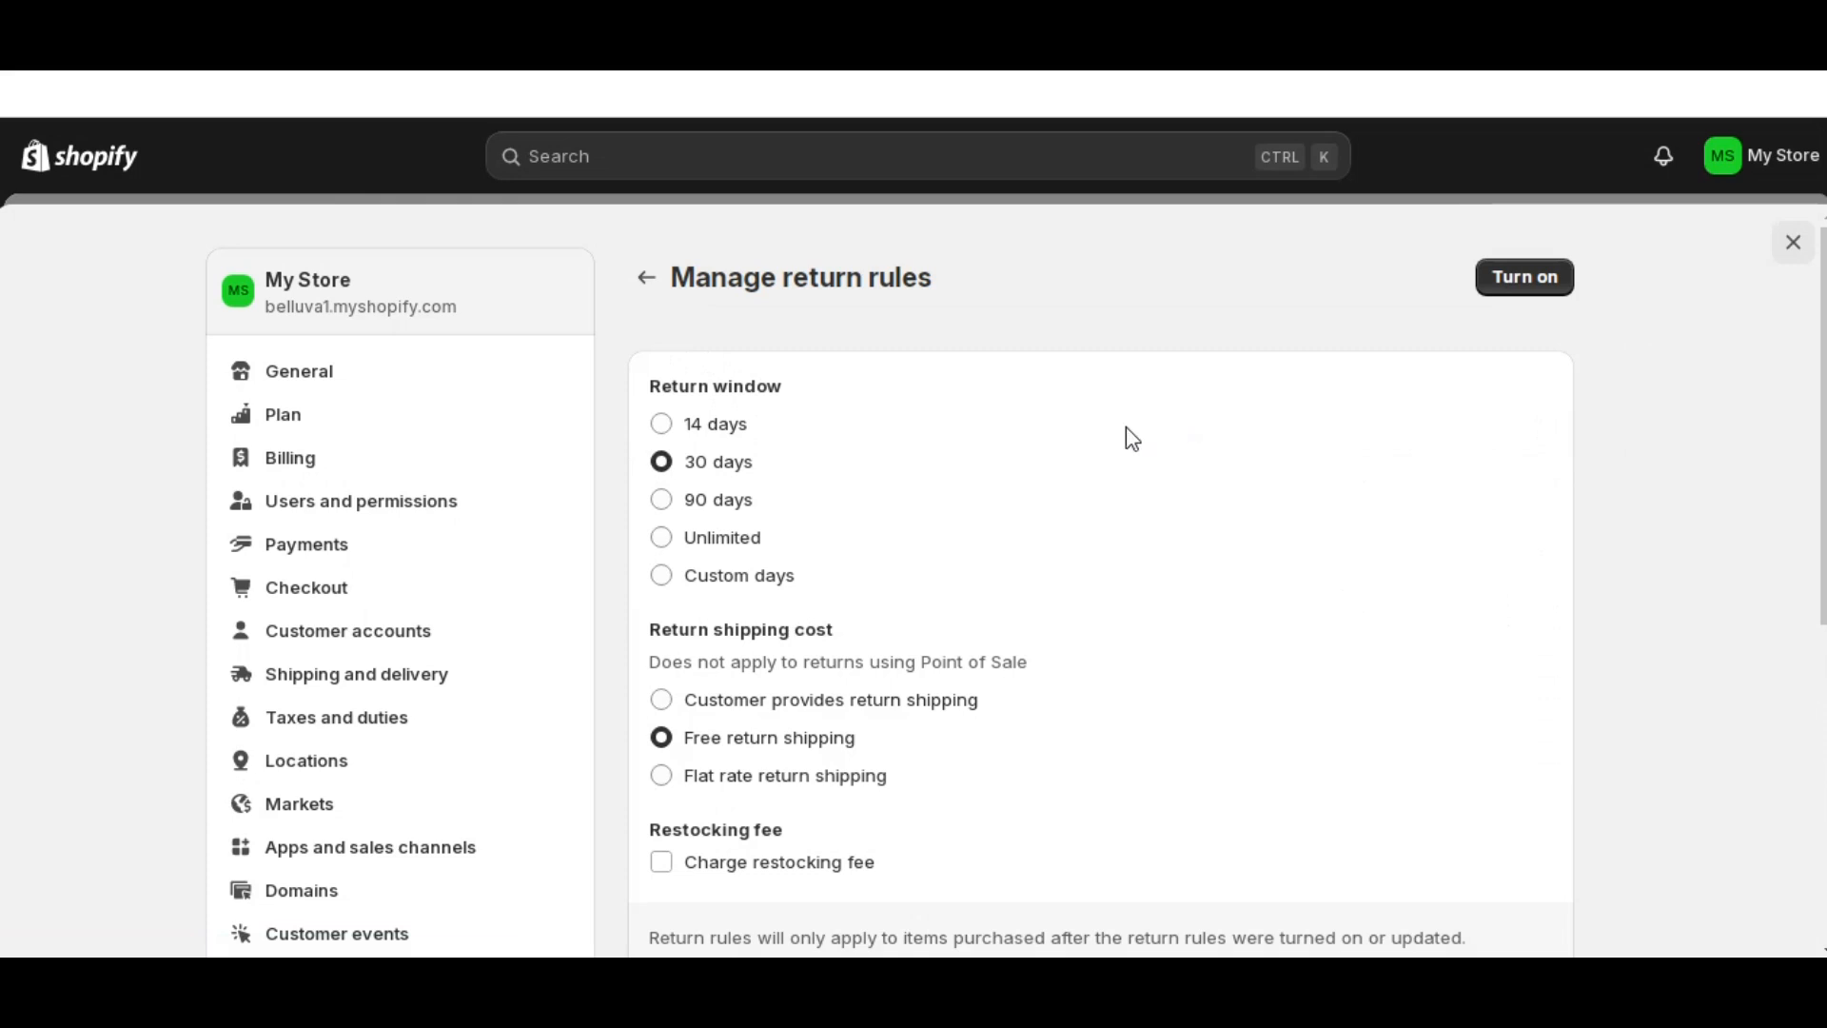
left_click(712, 505)
left_click(700, 536)
left_click(710, 465)
scroll(744, 603, "down", 2)
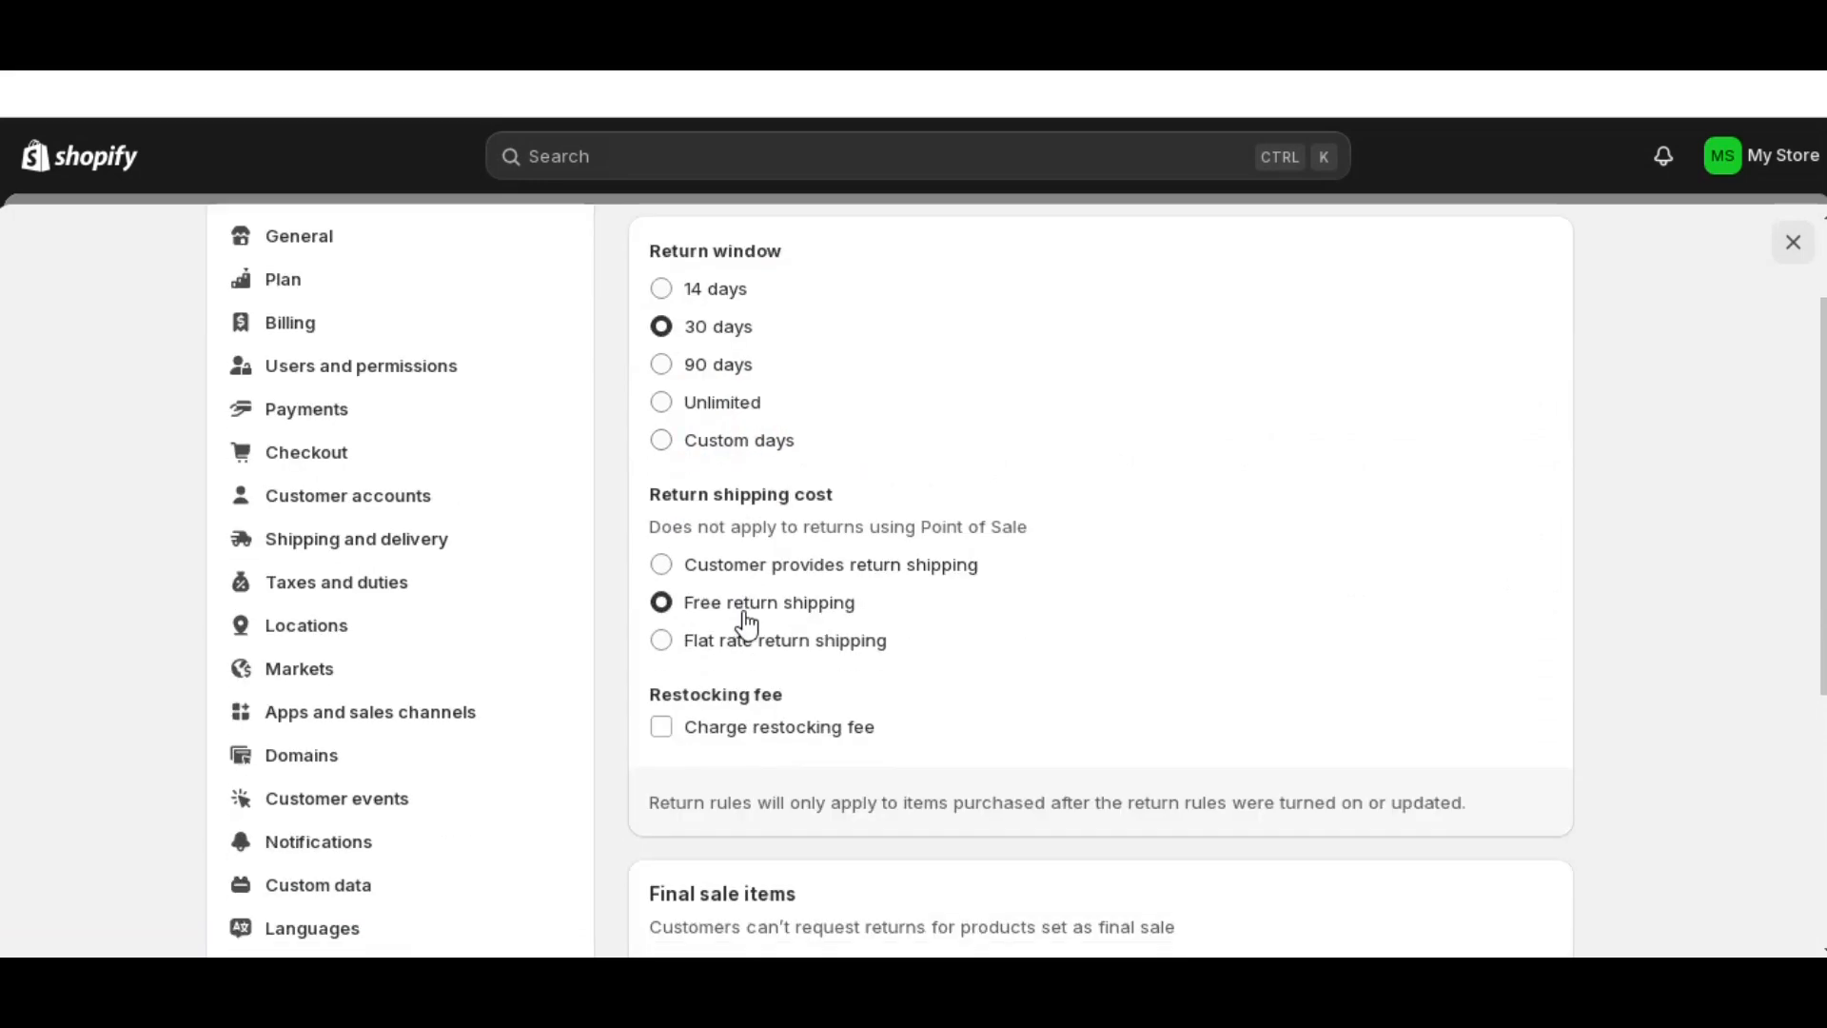
scroll(734, 573, "down", 4)
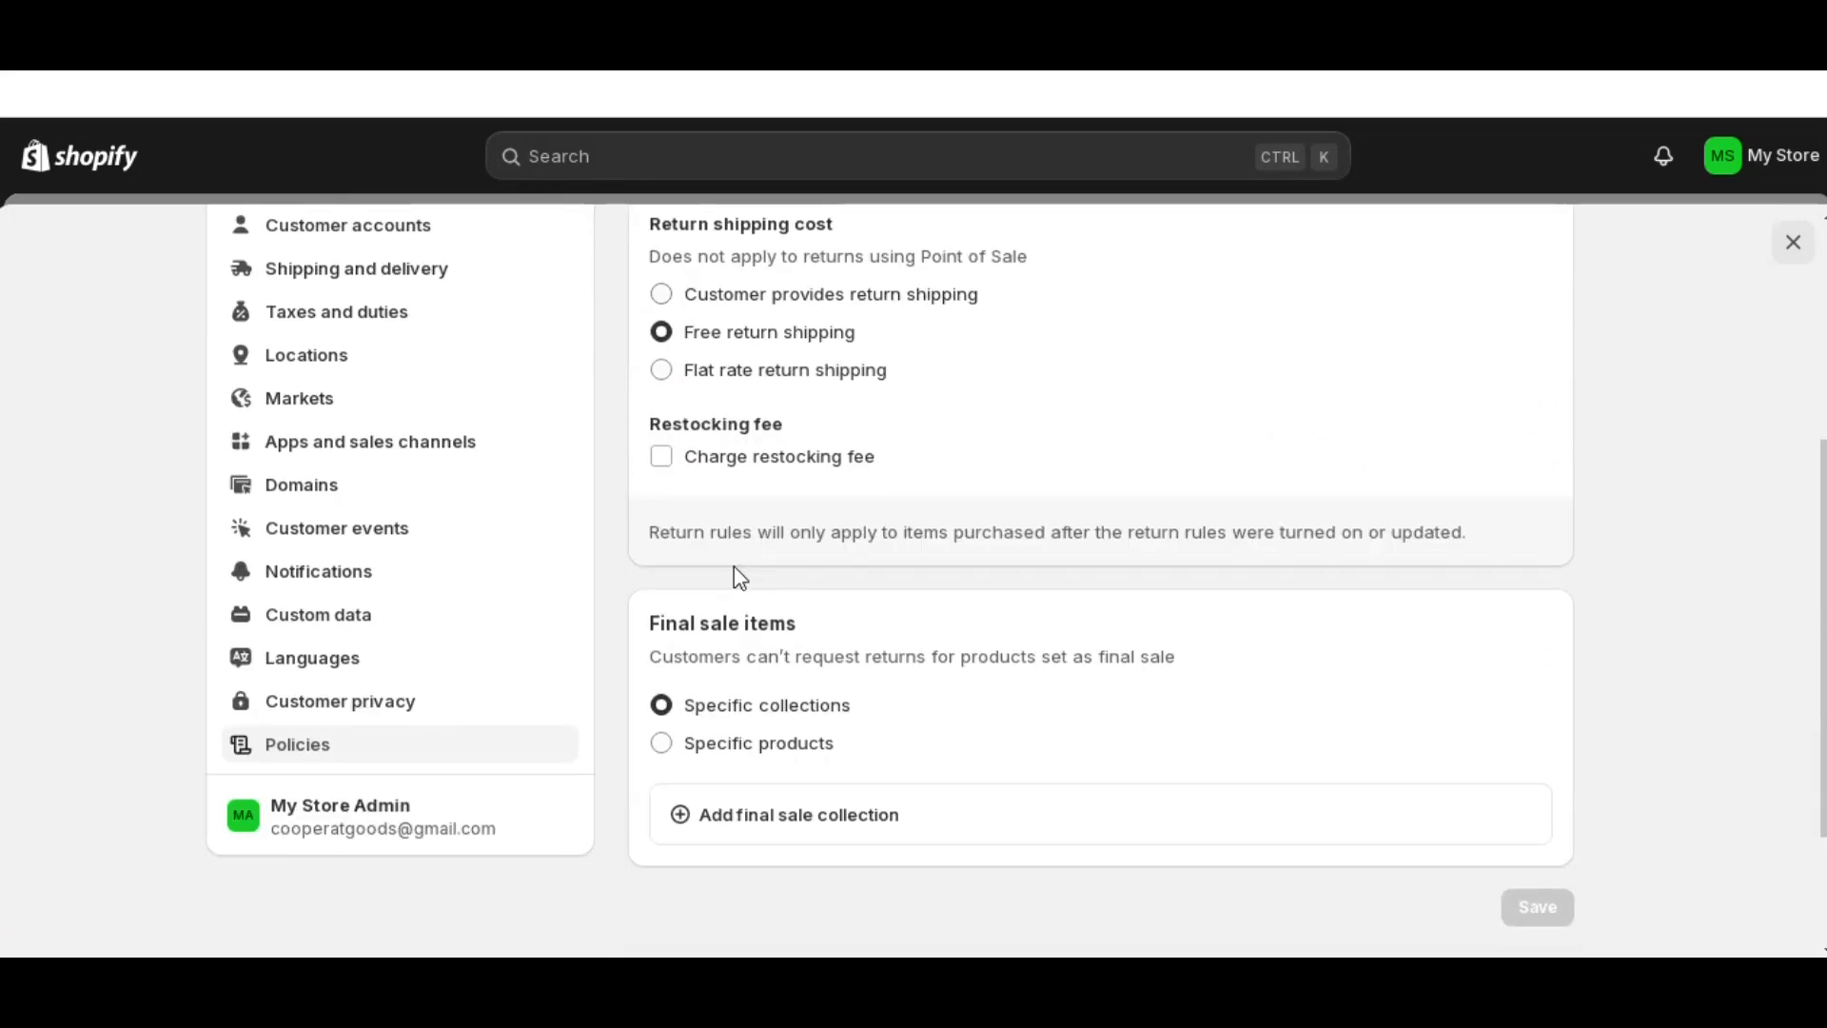
scroll(734, 571, "up", 6)
scroll(734, 571, "down", 4)
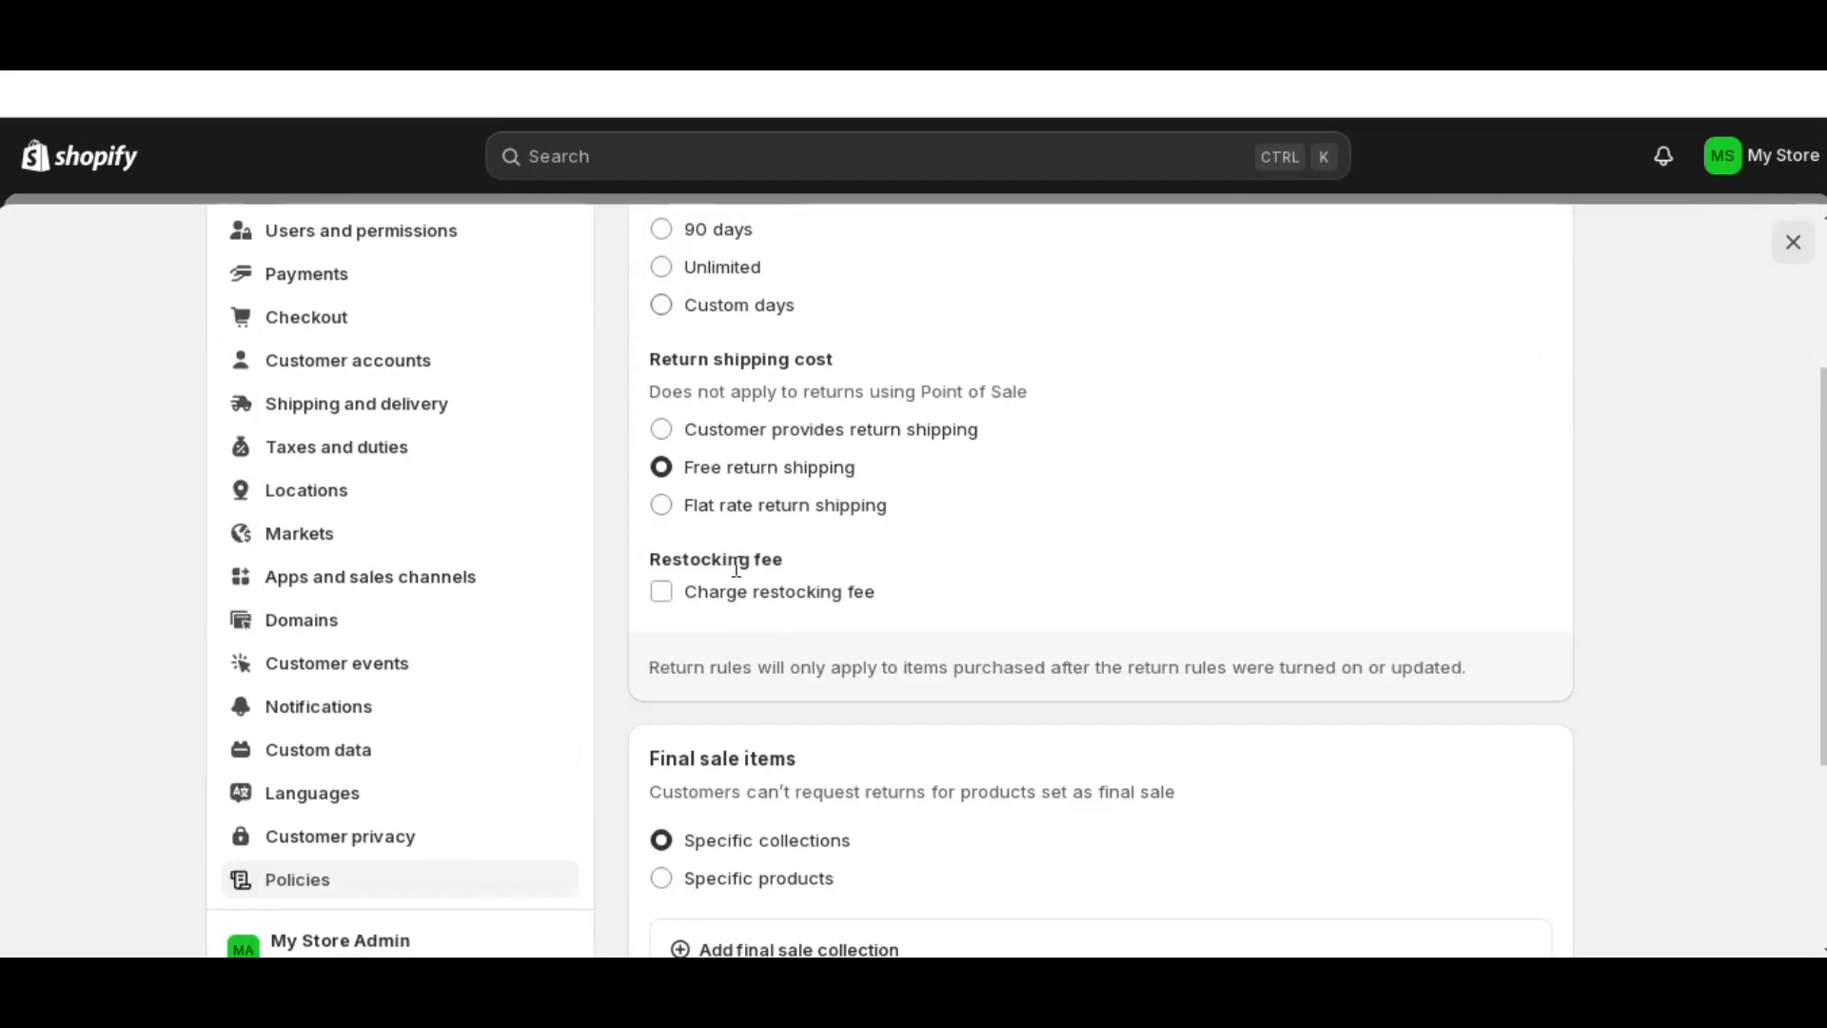
scroll(736, 571, "up", 4)
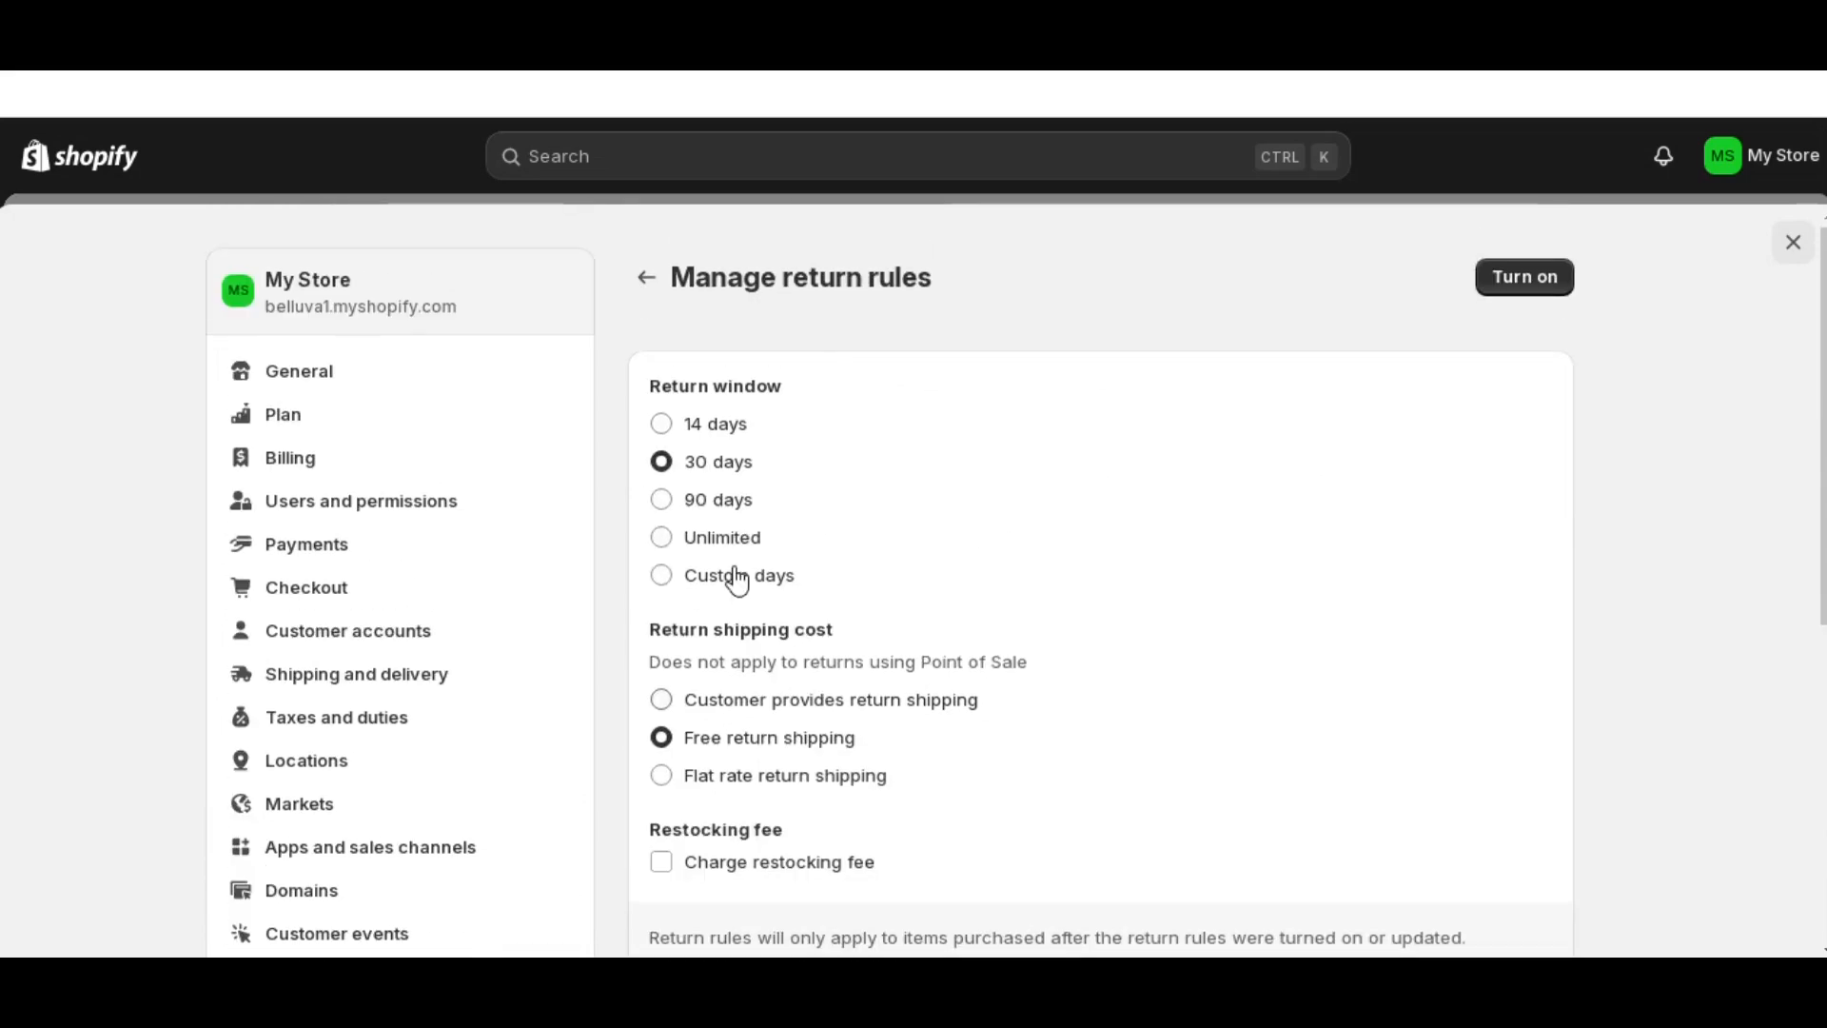
left_click(1784, 253)
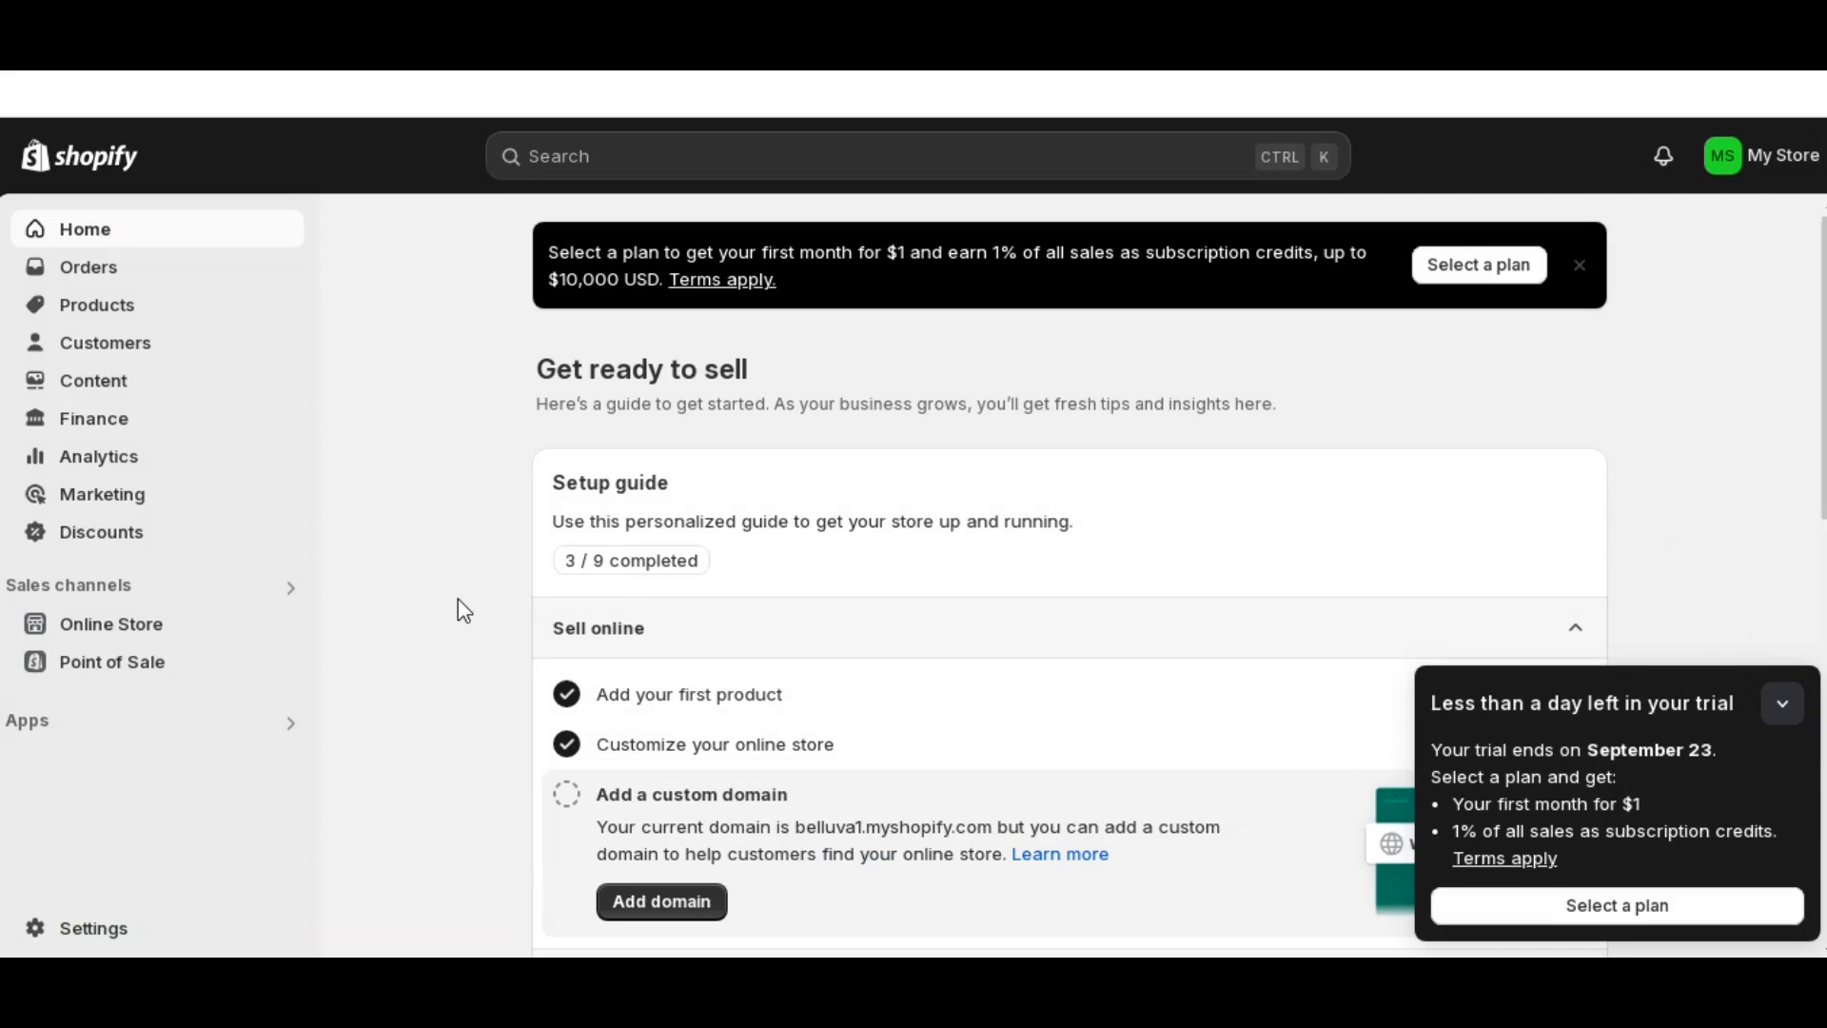
- Go to the online store's preferences and look over the search engine listing, social sharing image, Google Analytics and Facebook Pixel sections
scroll(458, 600, "down", 2)
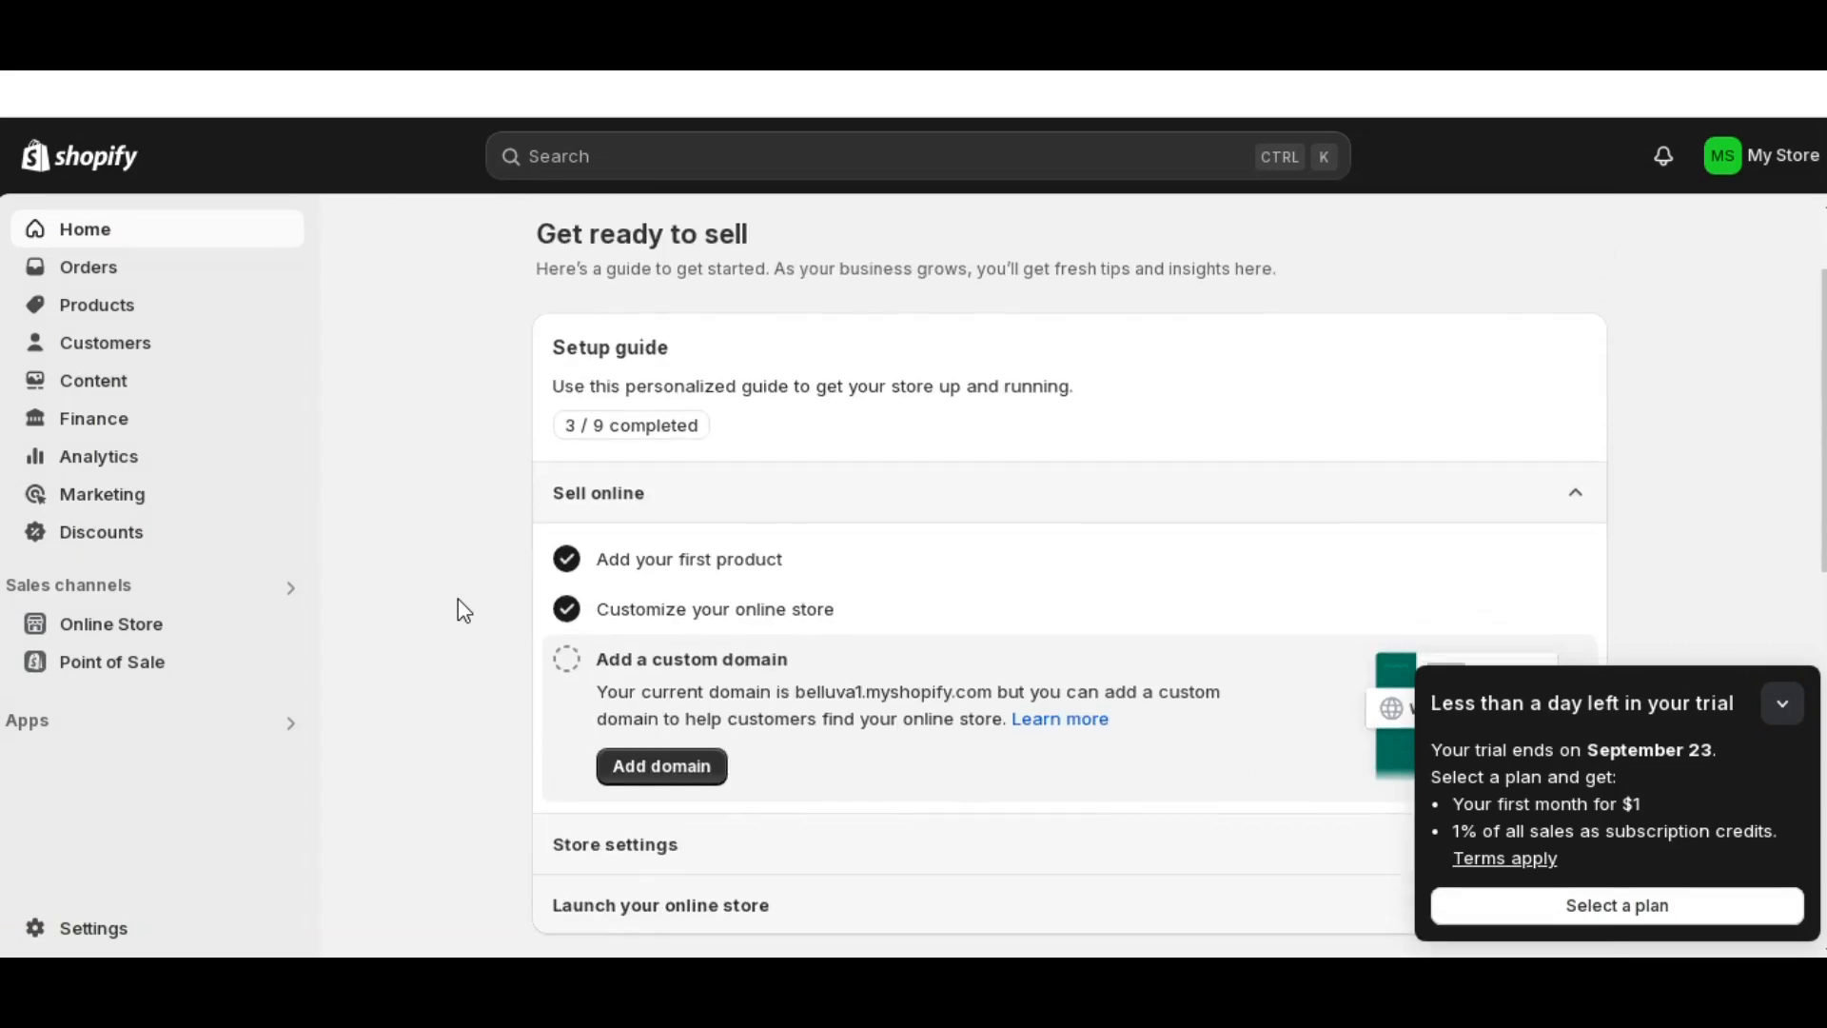
left_click(194, 628)
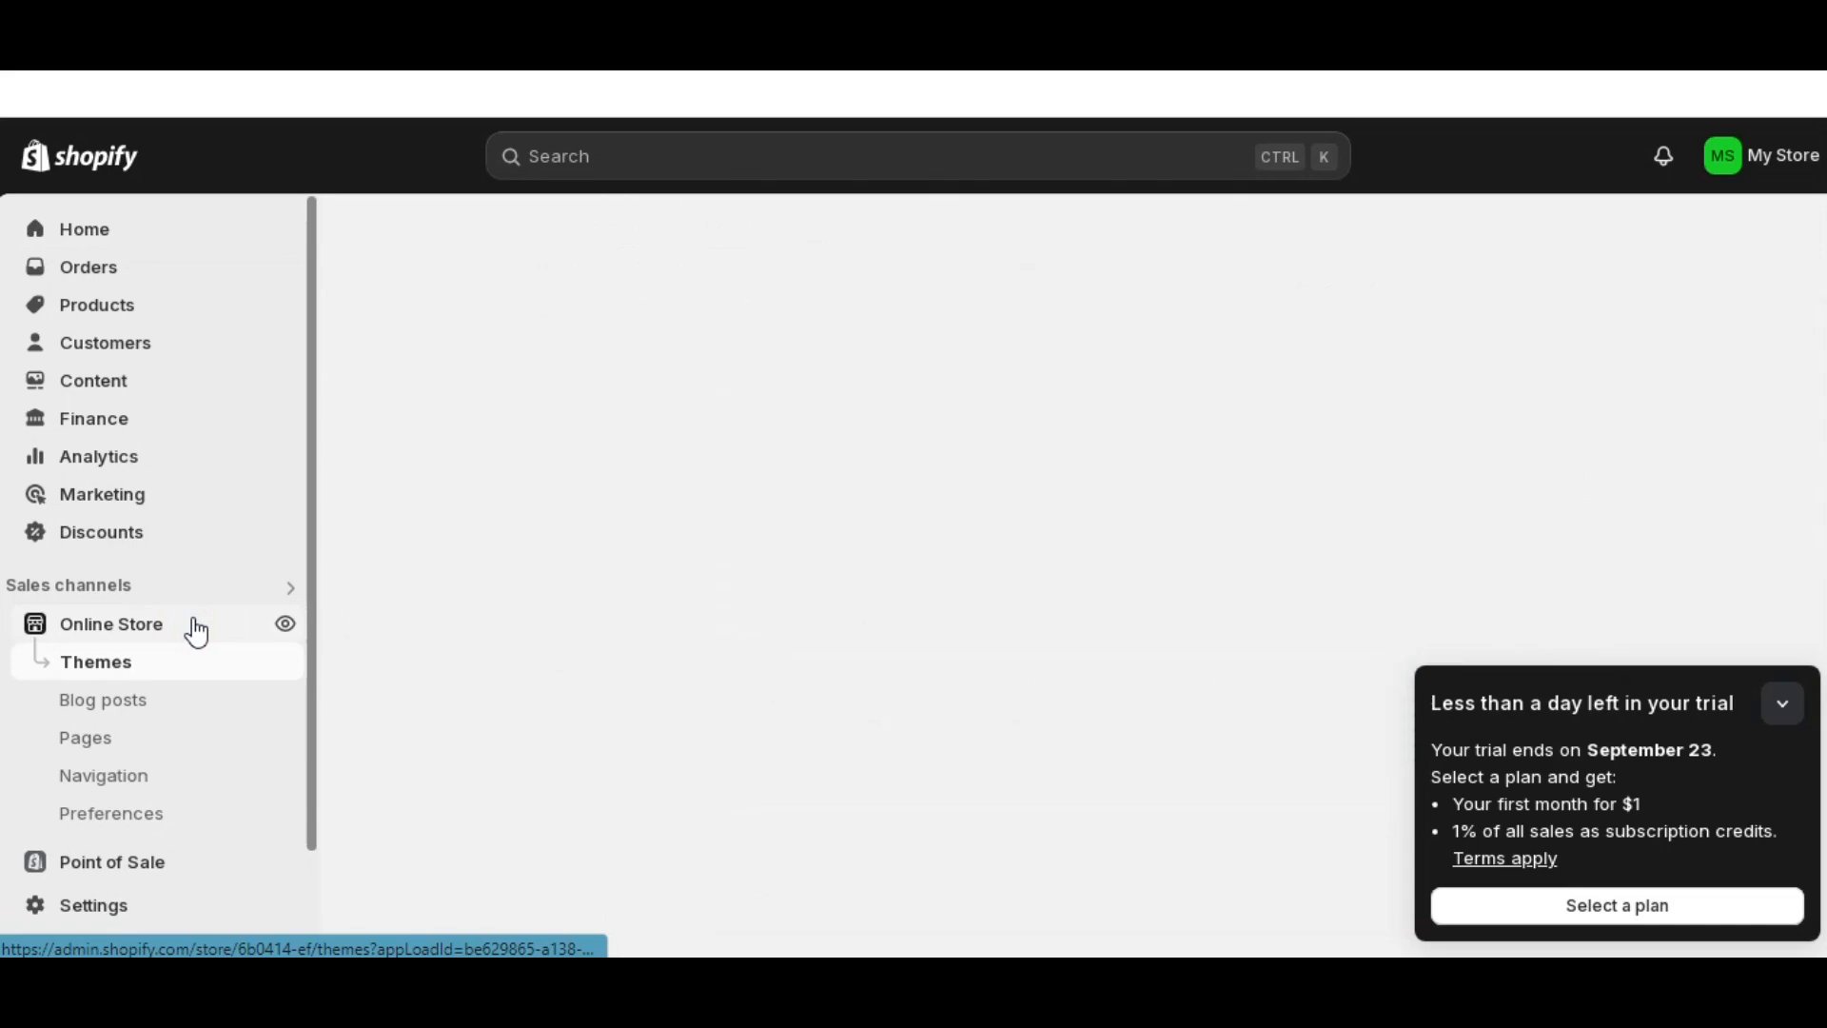
left_click(136, 815)
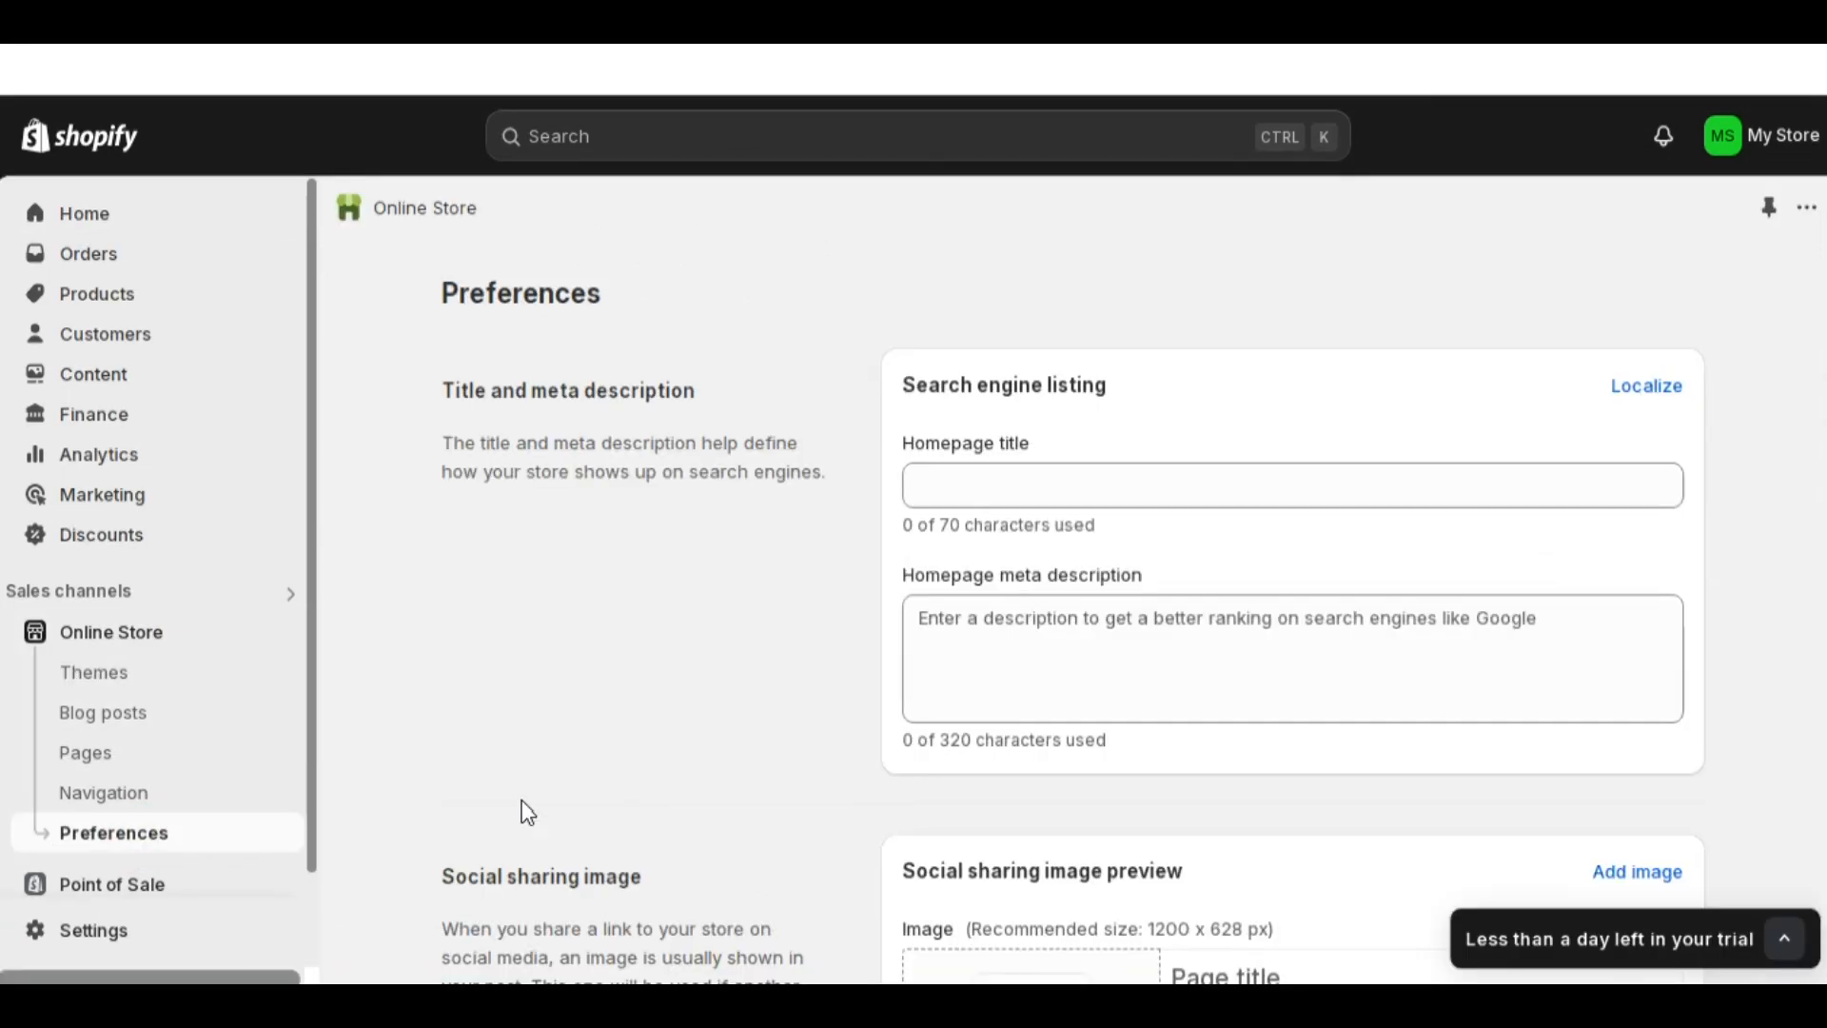
scroll(525, 796, "down", 2)
scroll(528, 812, "down", 8)
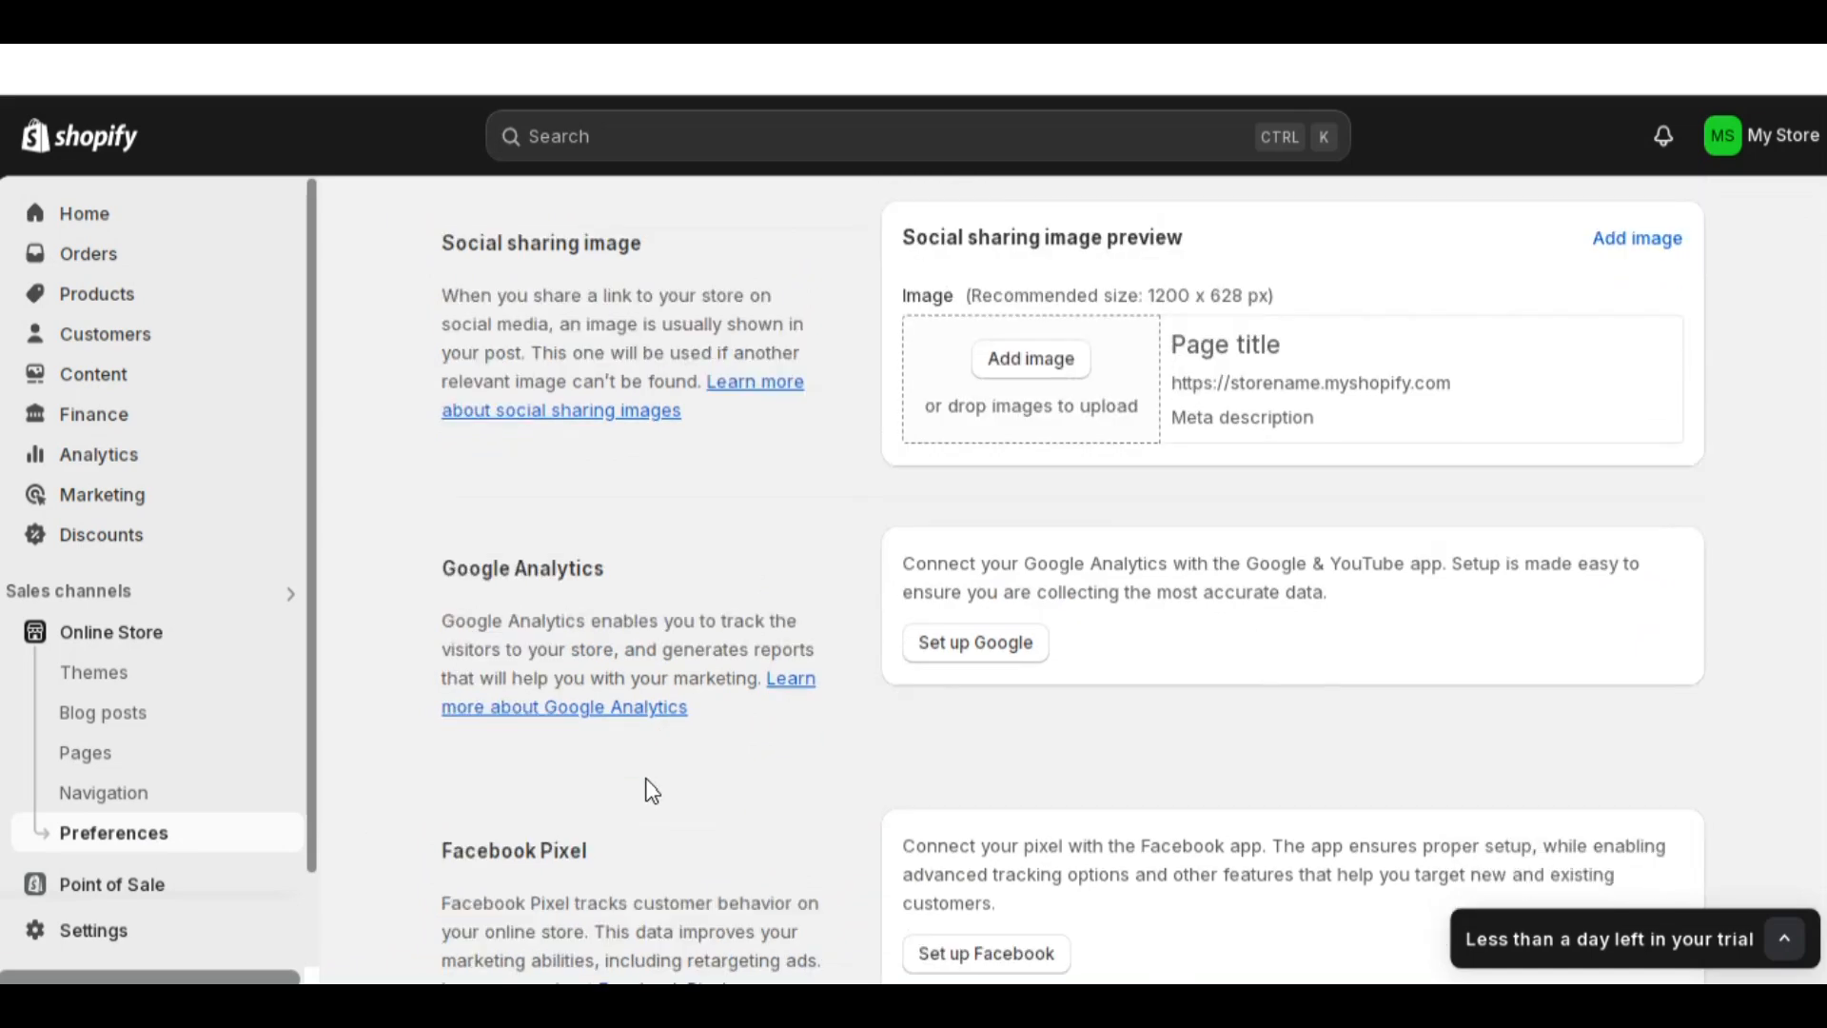
scroll(661, 785, "down", 5)
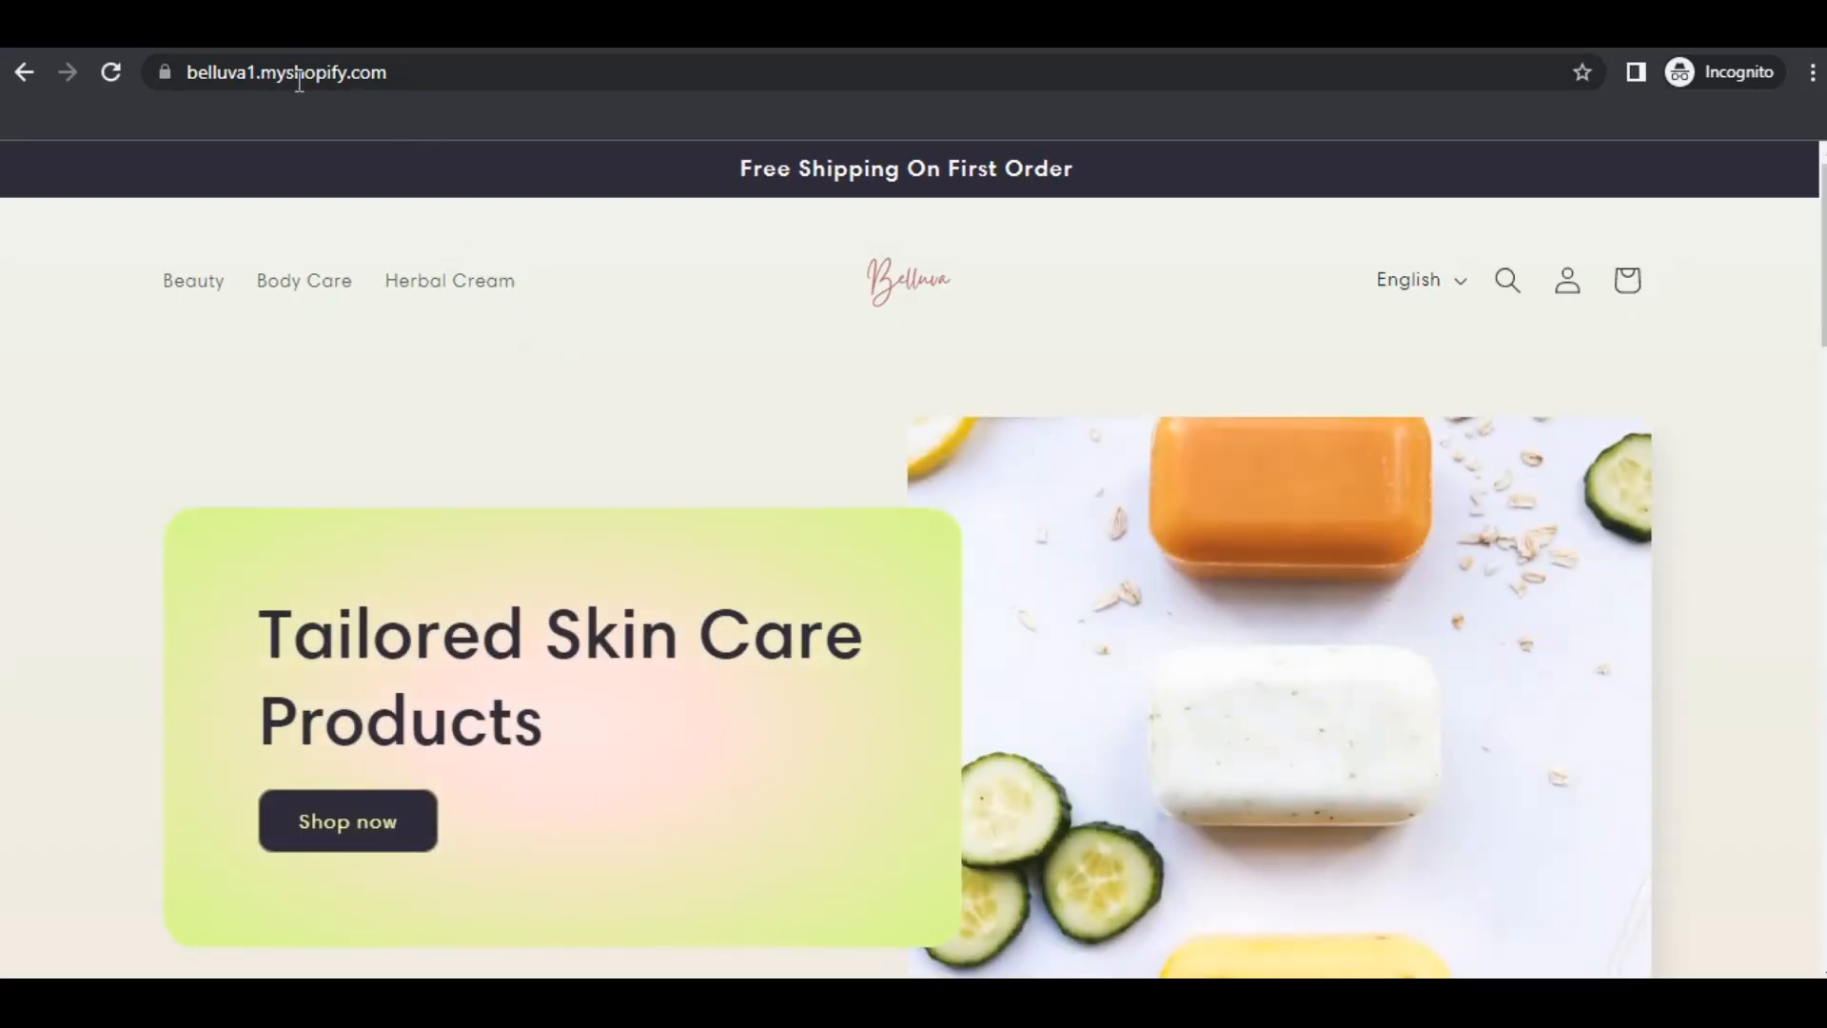
- Switch to the live storefront at belluva1.myshopify.com and review the homepage from the banner down to the footer links
left_click(558, 413)
scroll(598, 490, "down", 4)
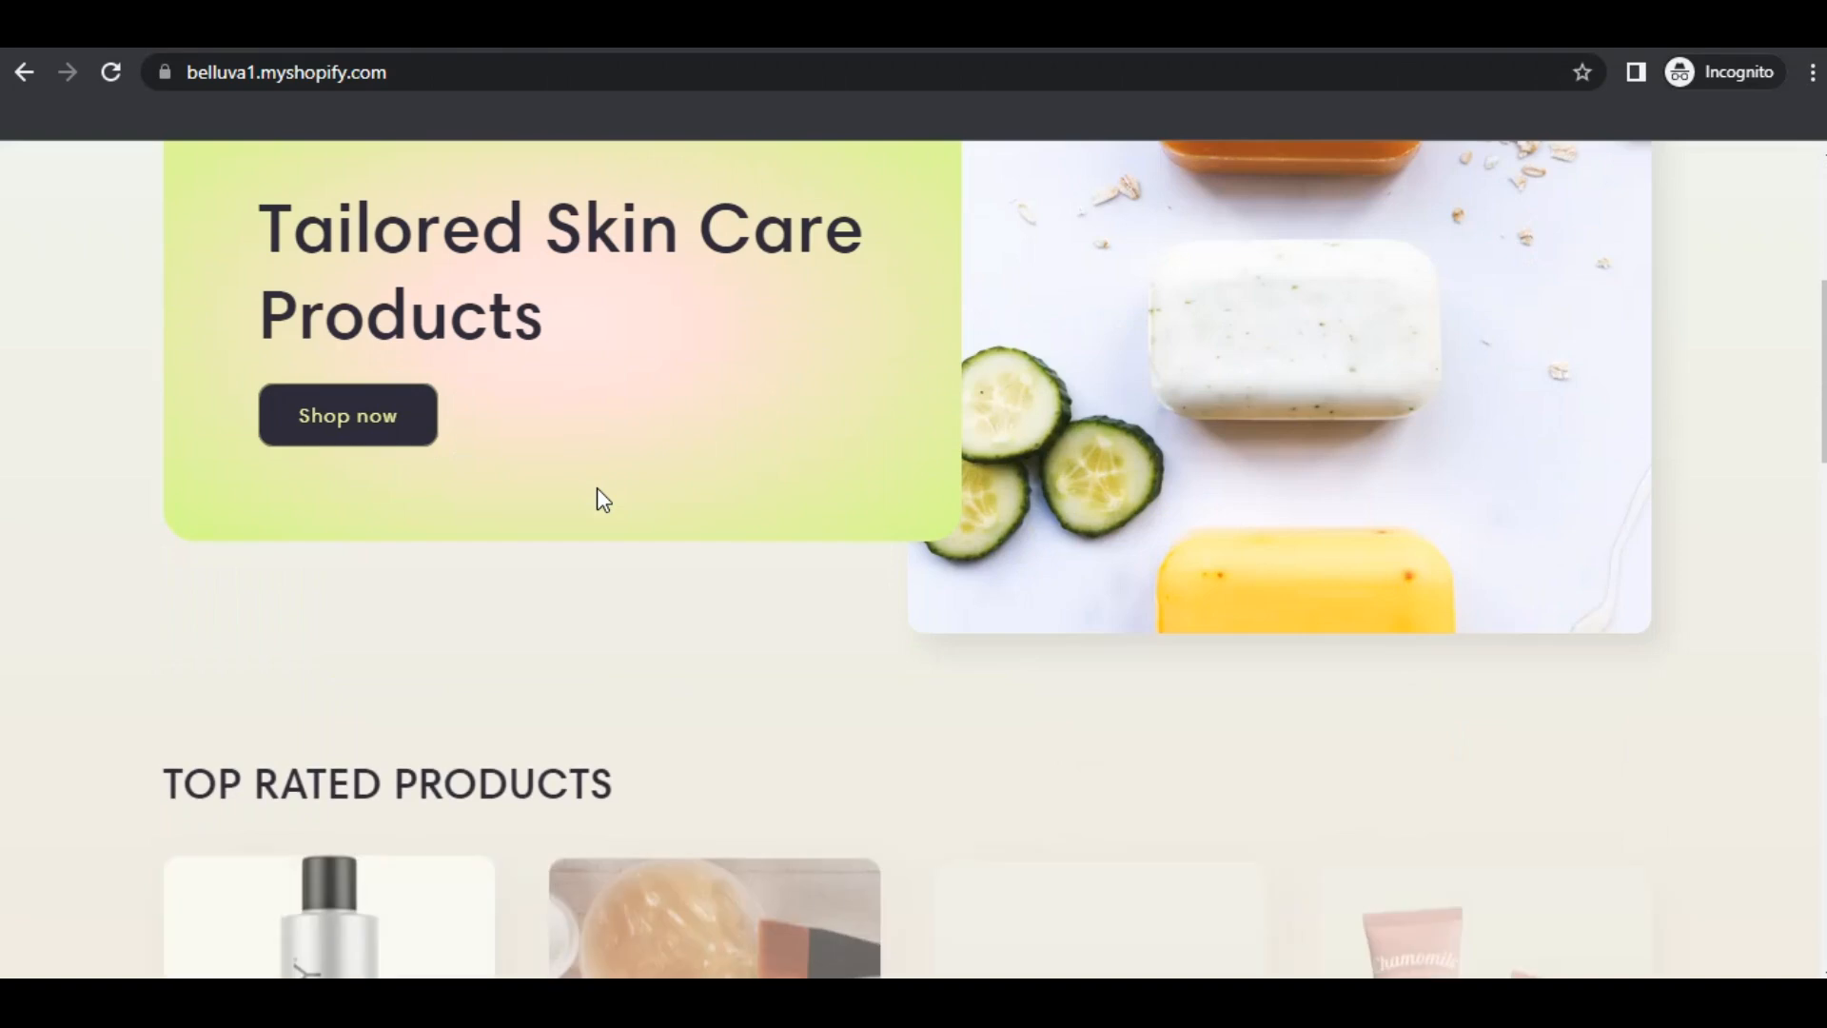
scroll(598, 490, "down", 4)
scroll(600, 501, "down", 2)
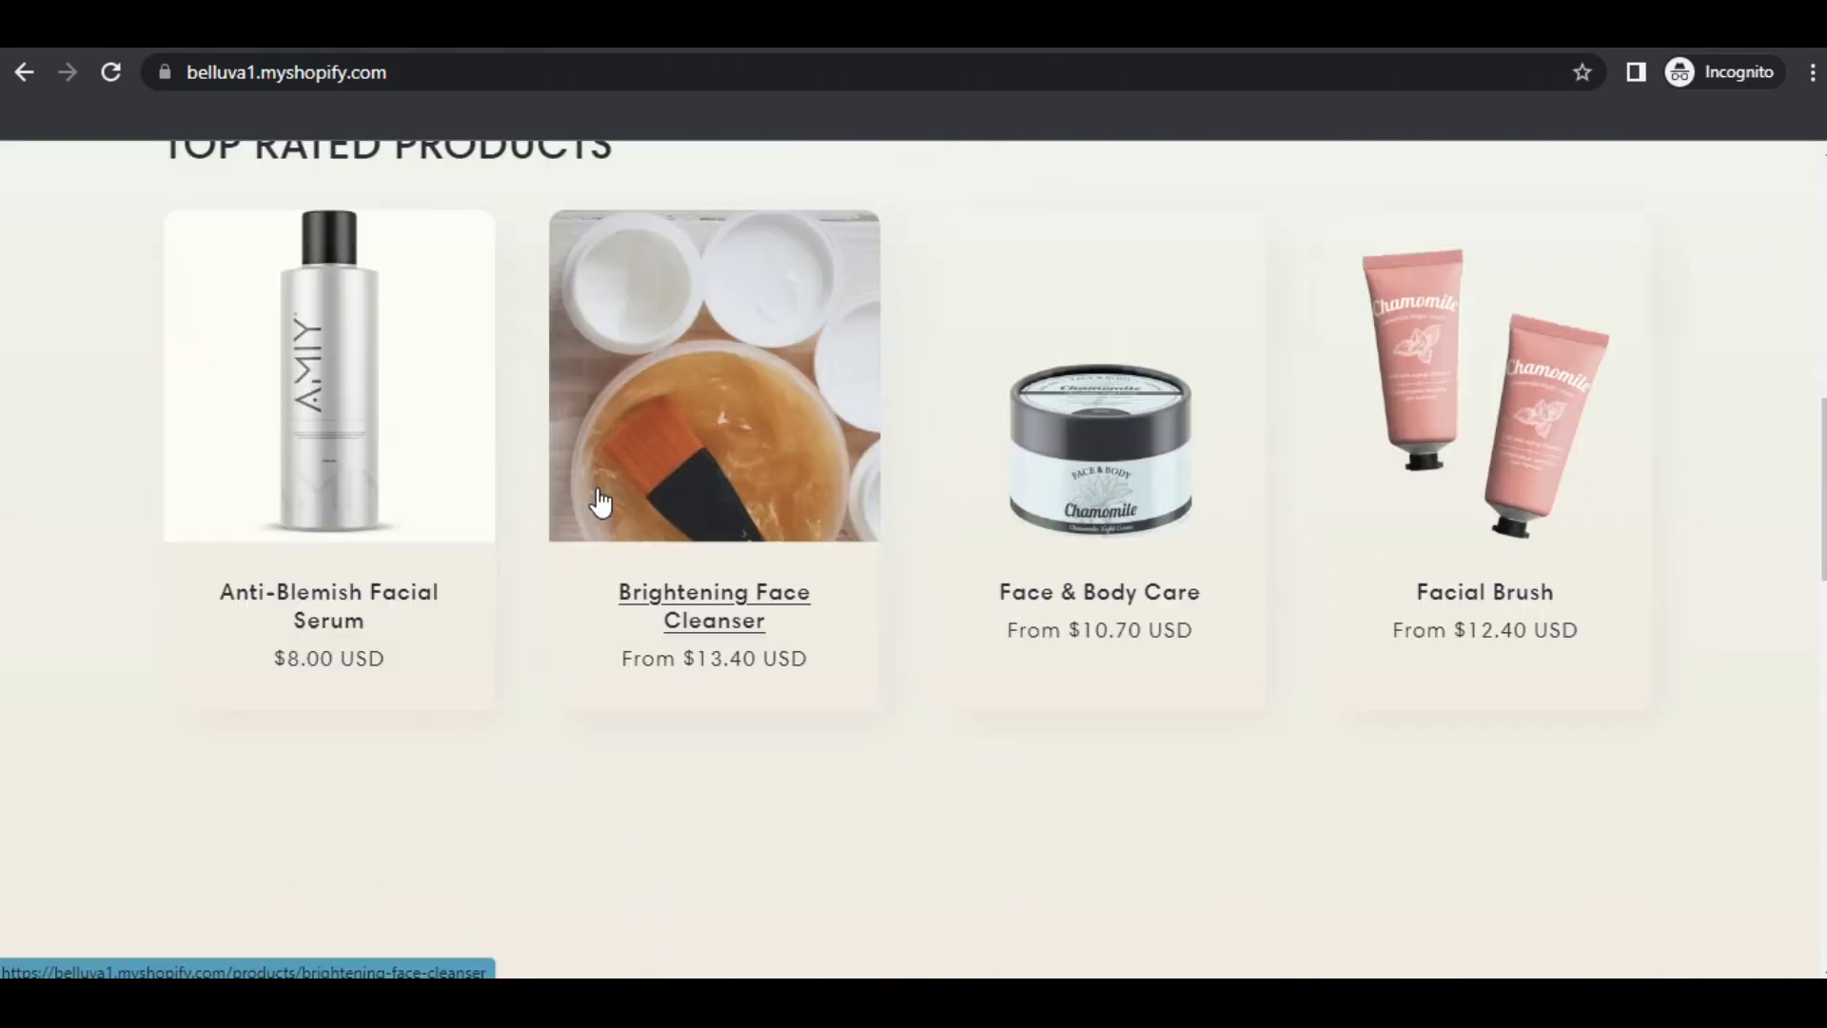
scroll(600, 497, "down", 3)
scroll(600, 499, "down", 4)
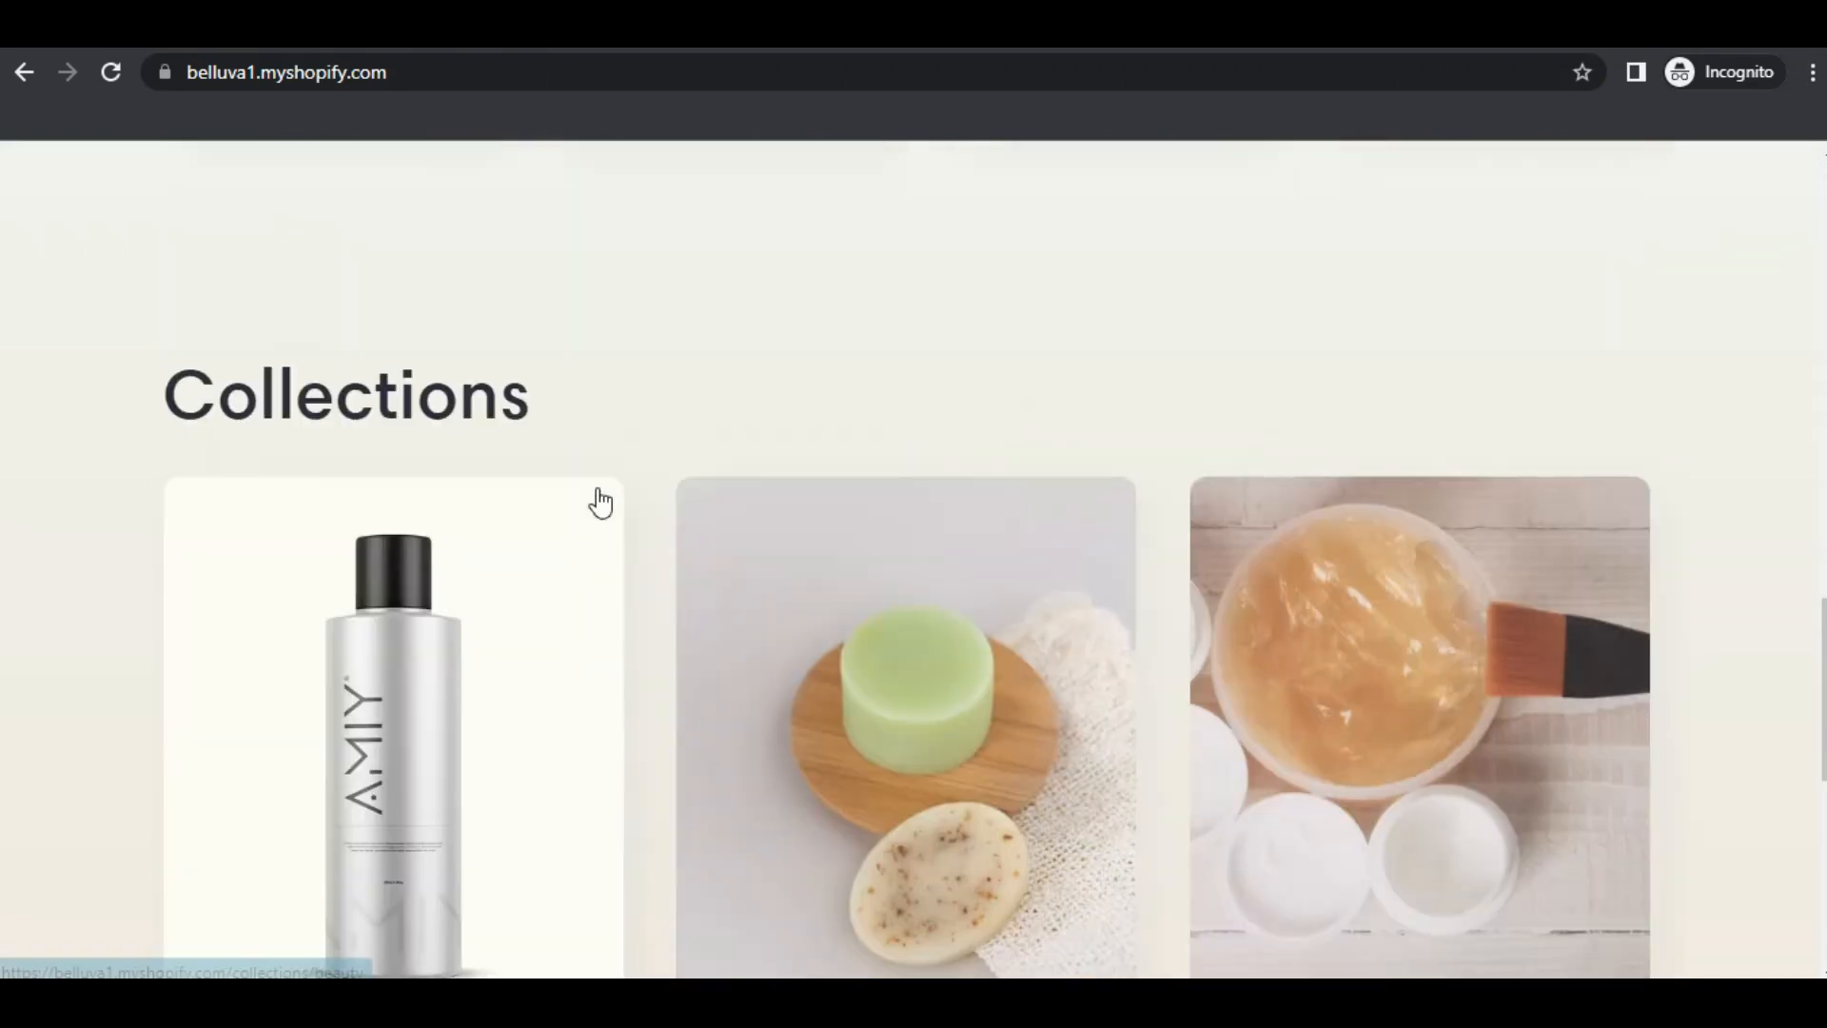
scroll(601, 499, "down", 5)
scroll(599, 488, "down", 3)
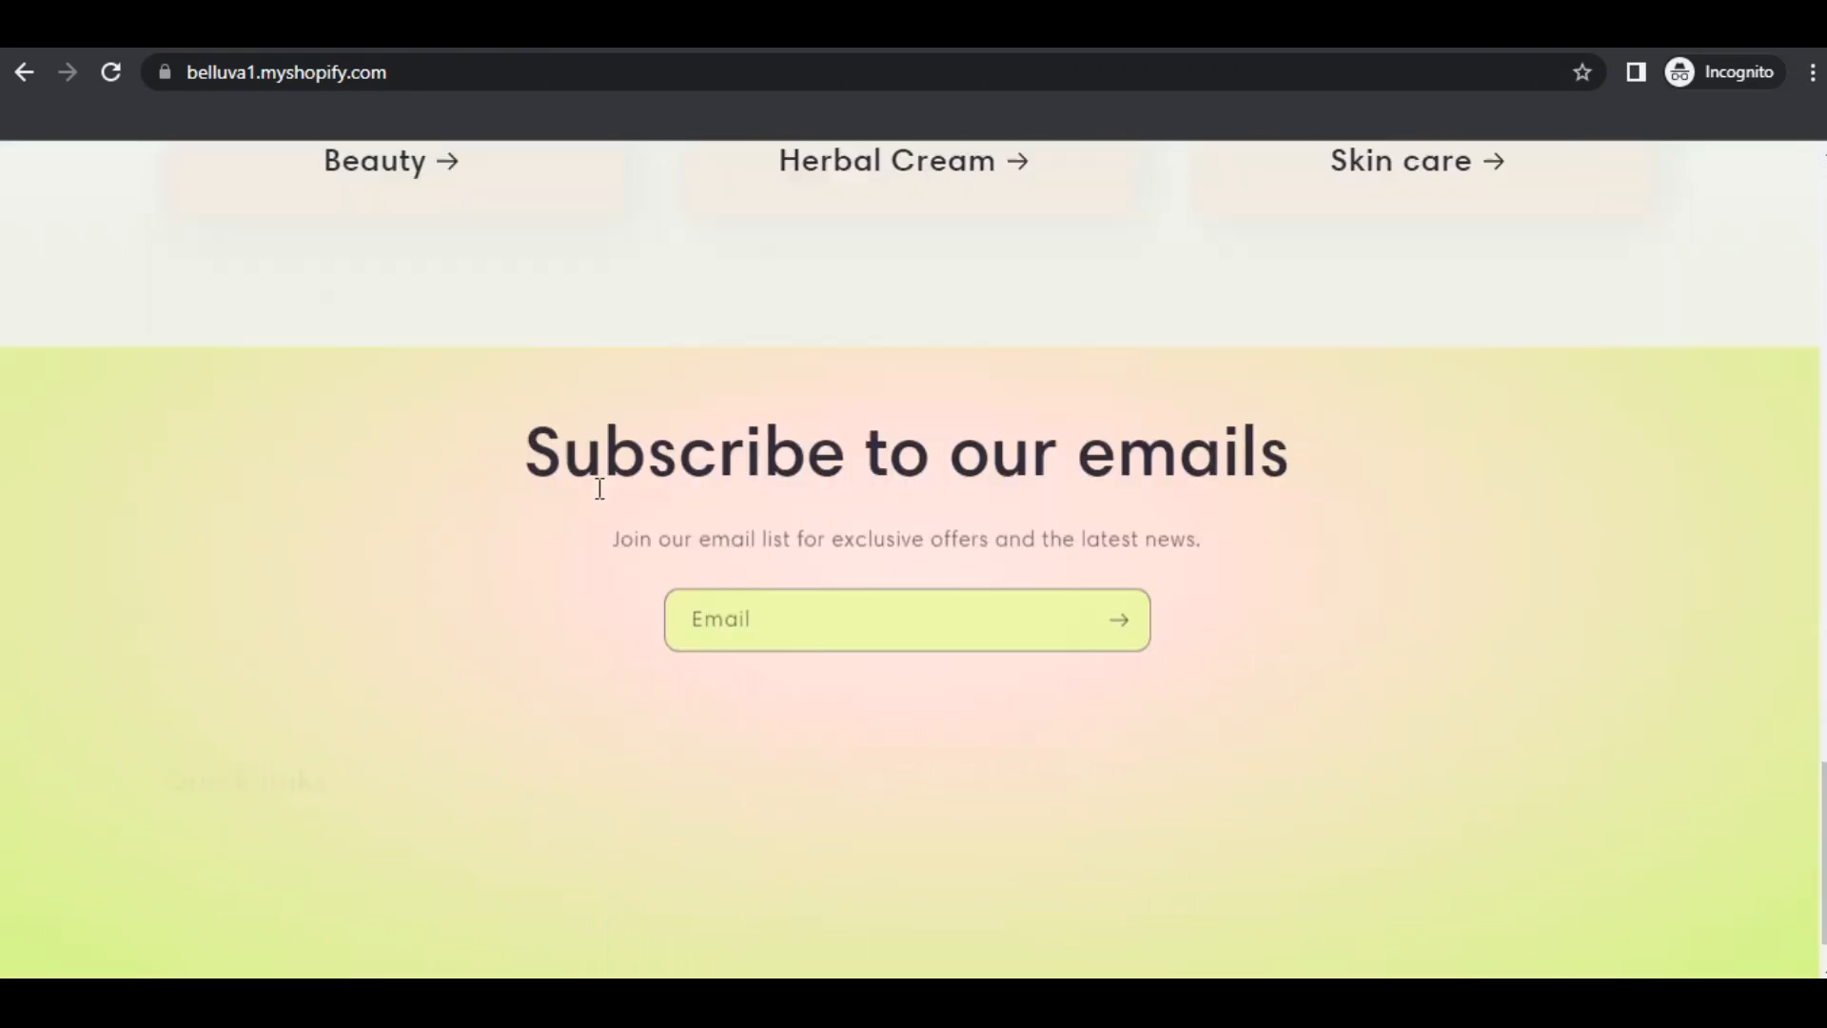
scroll(598, 489, "down", 3)
scroll(597, 489, "up", 1)
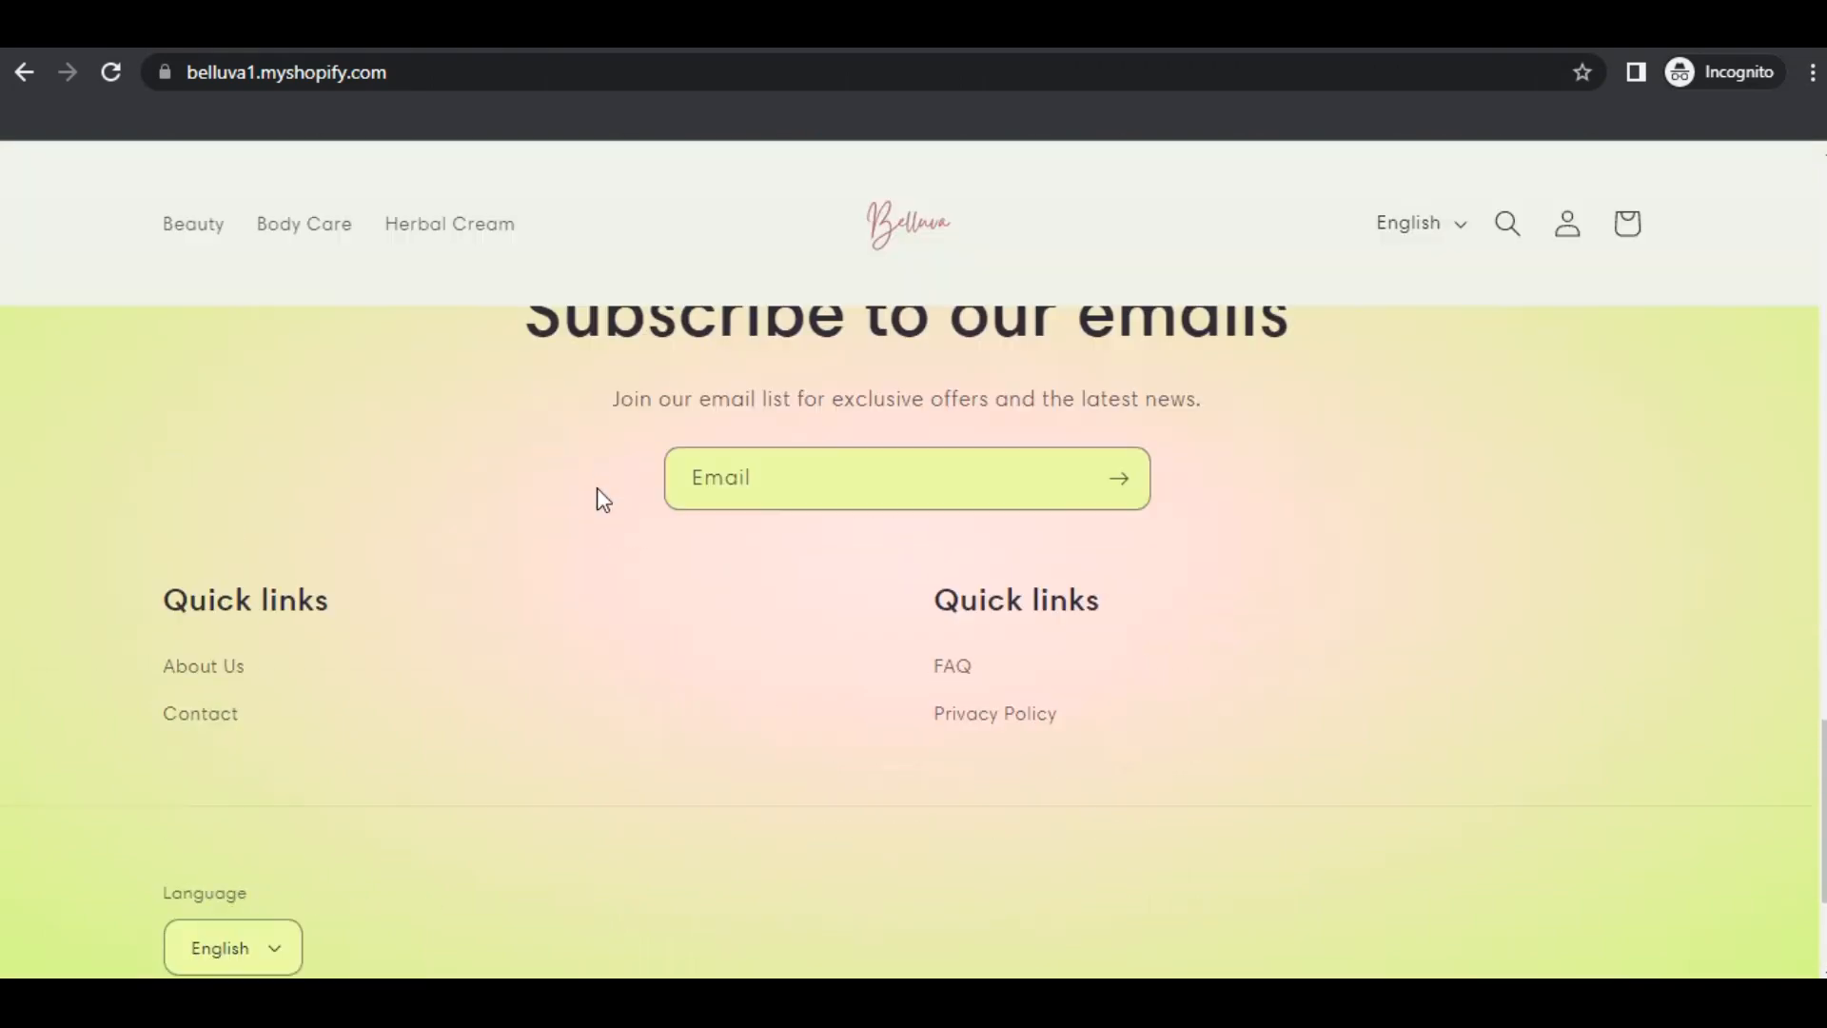
scroll(604, 500, "up", 10)
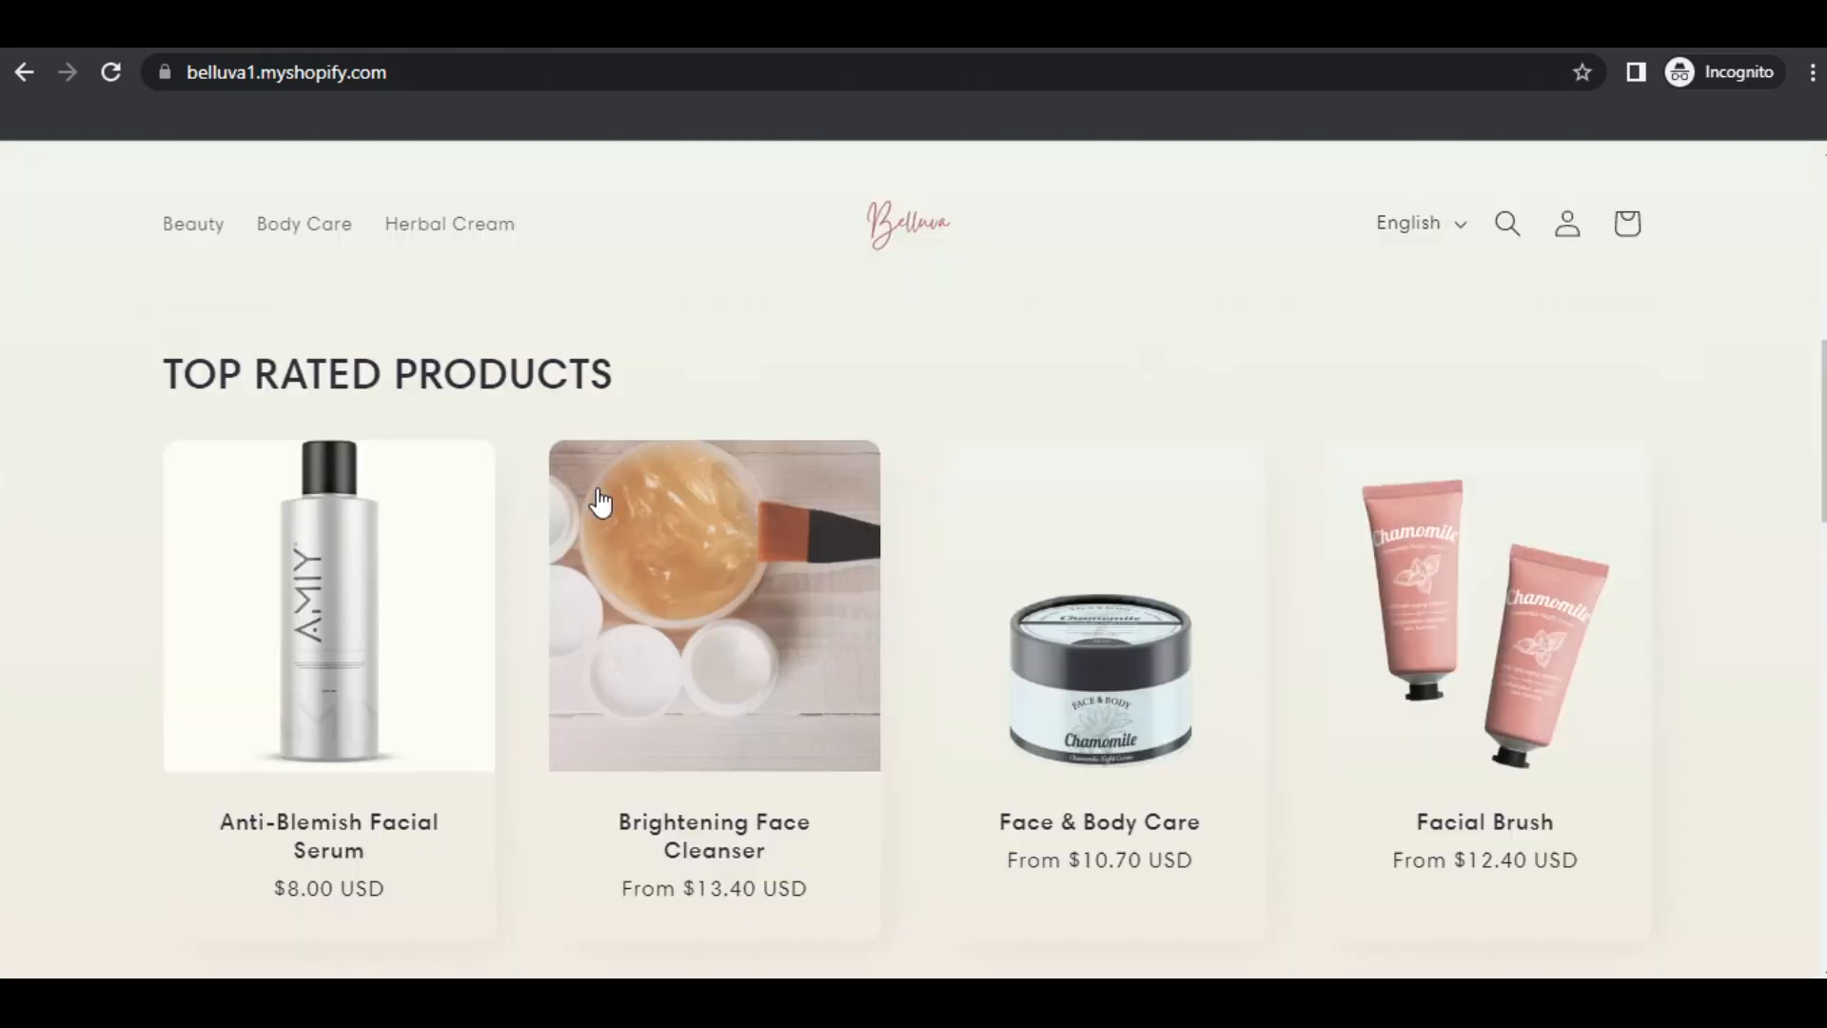
- Open the Face & Body Care product from the top rated products and examine its page and description
scroll(1313, 375, "up", 1)
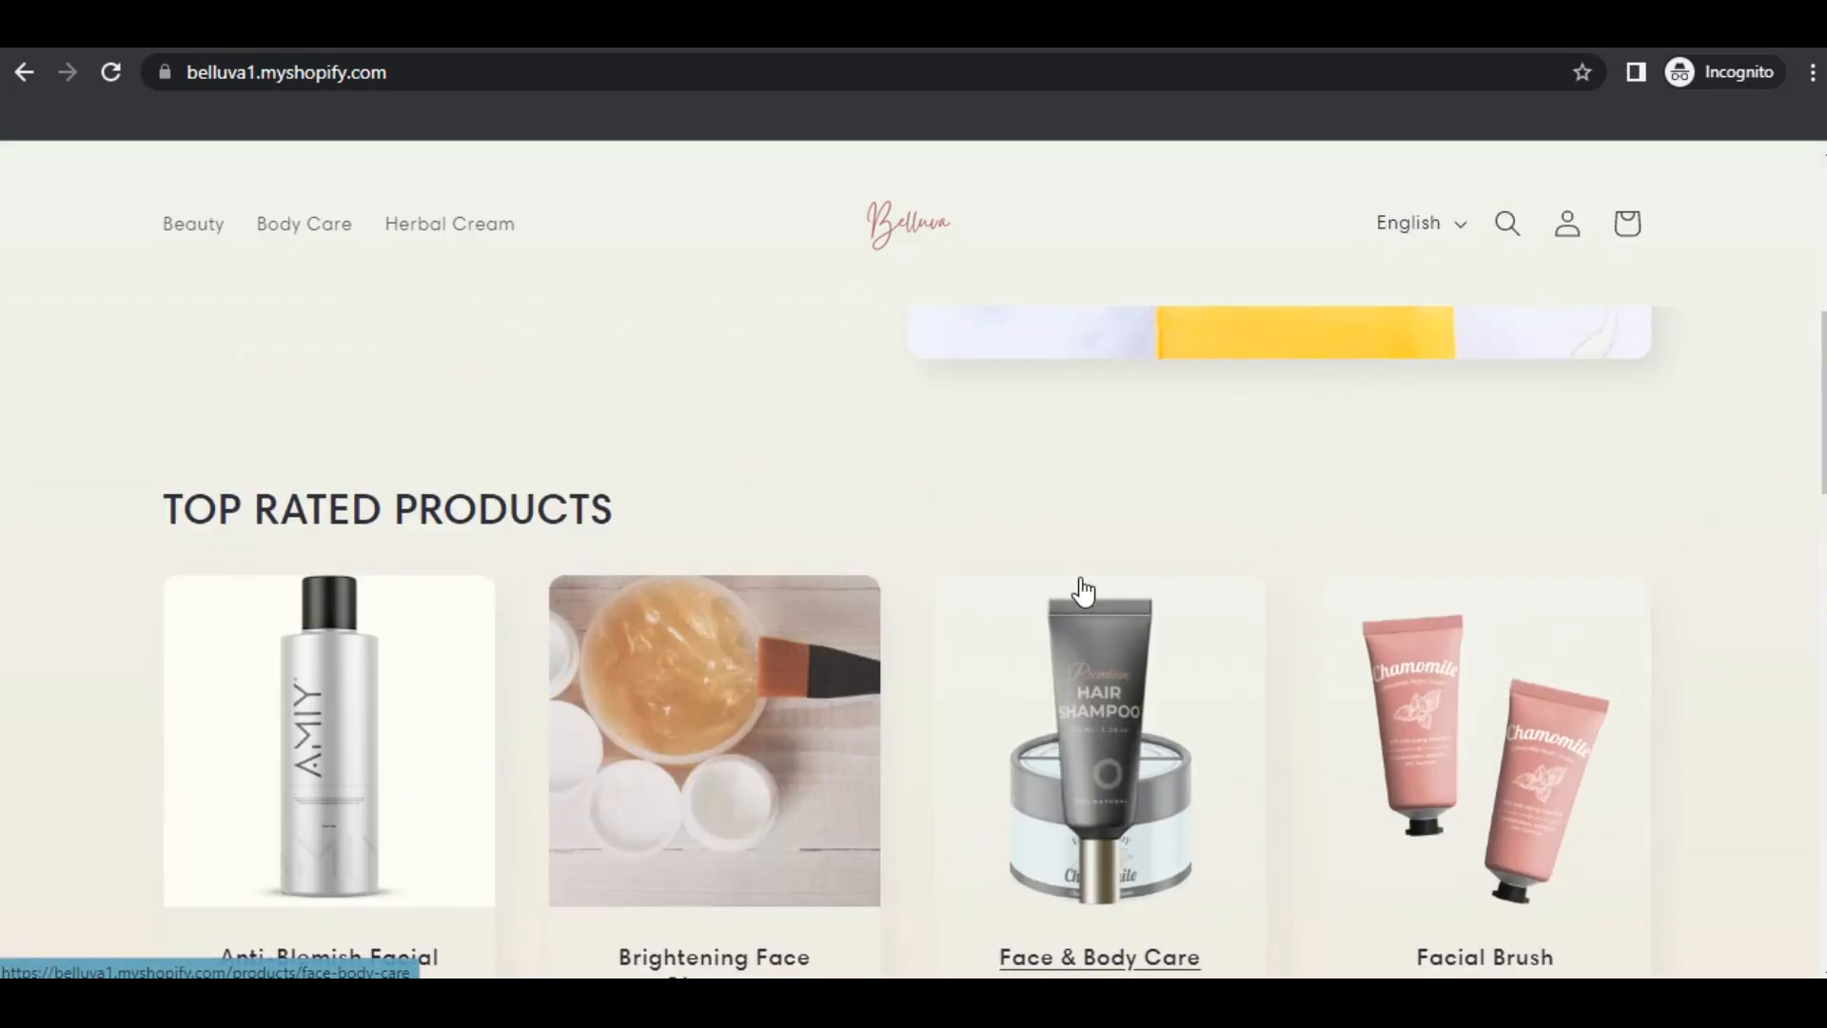
scroll(1082, 592, "down", 3)
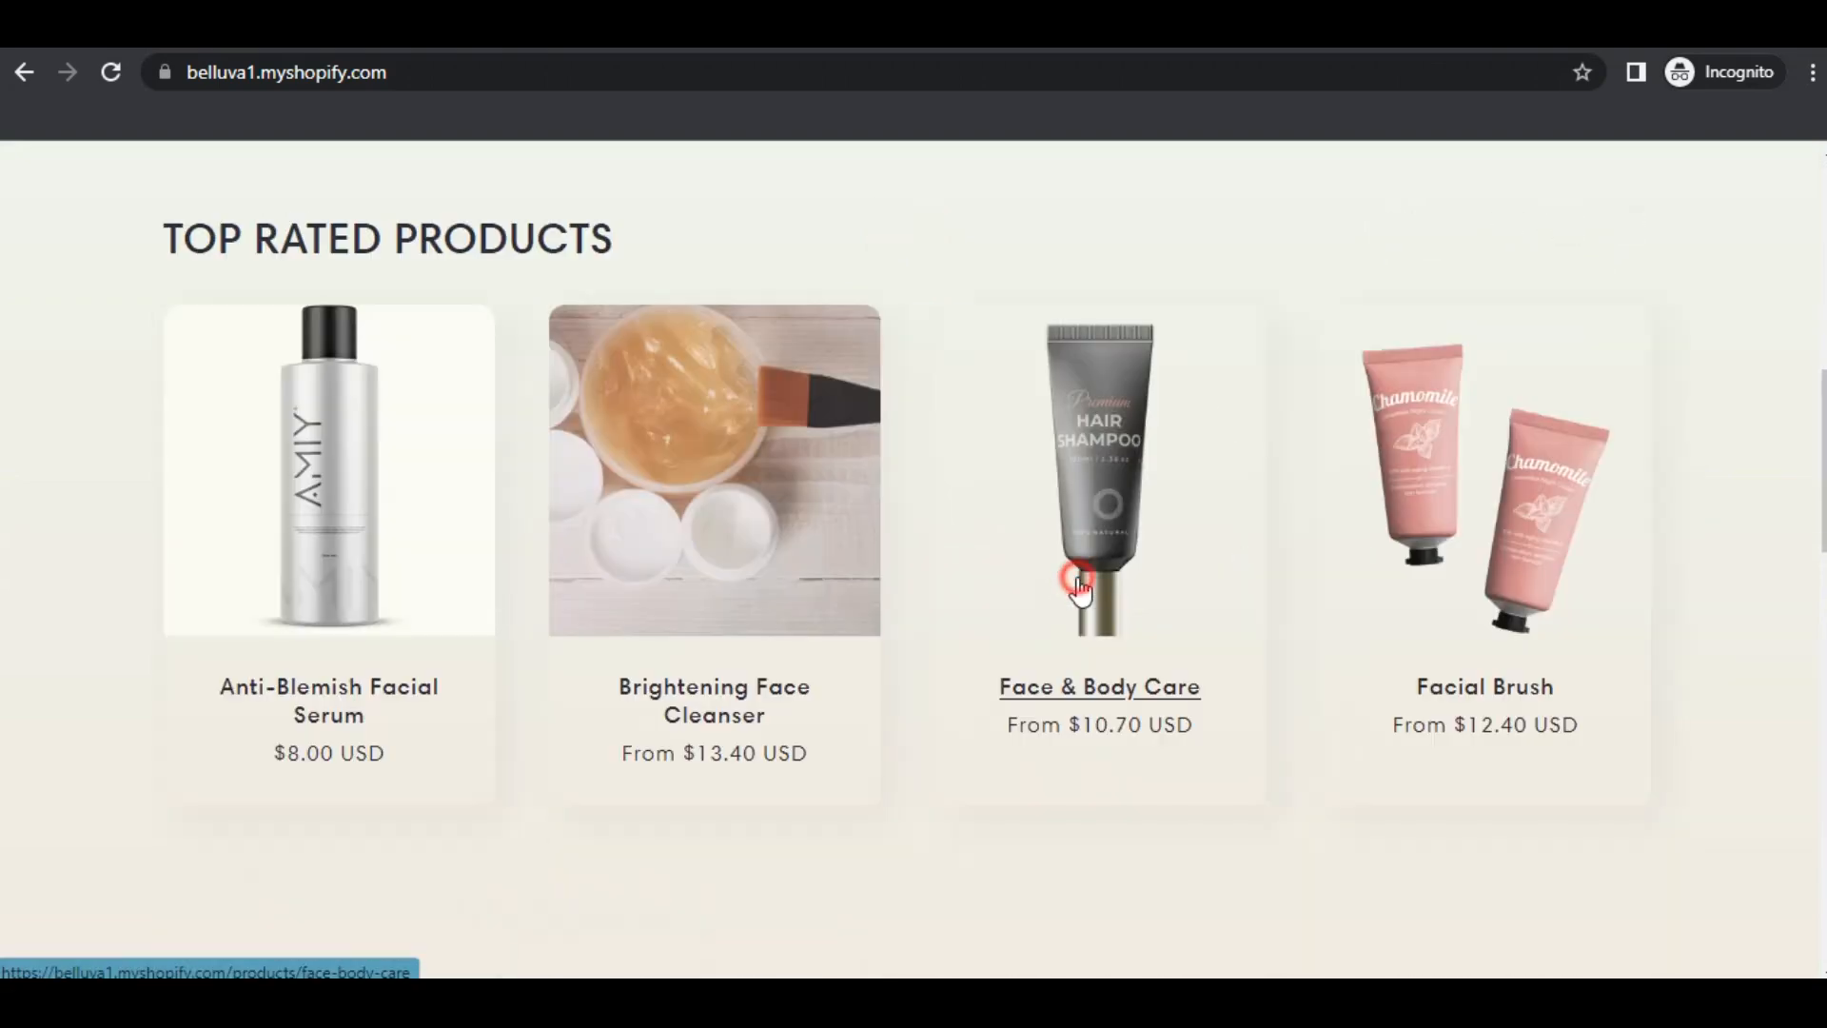
left_click(1078, 583)
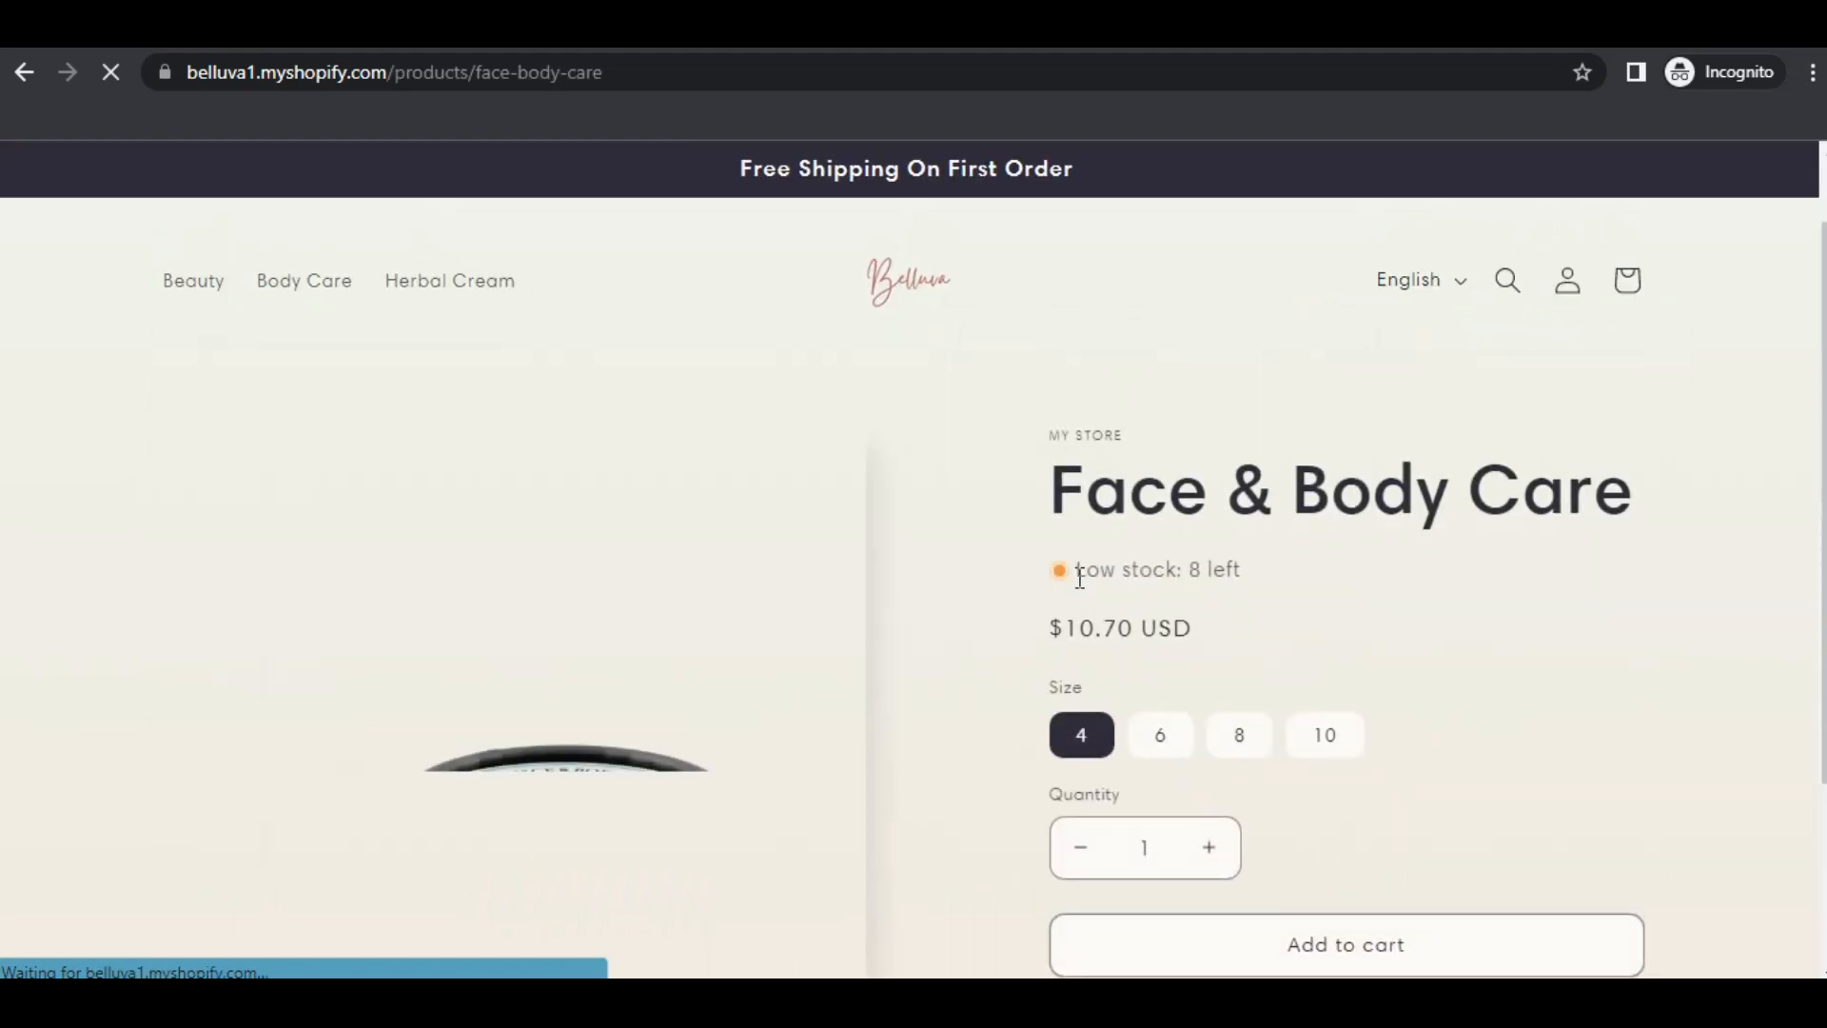
scroll(1082, 580, "down", 7)
scroll(1080, 578, "down", 3)
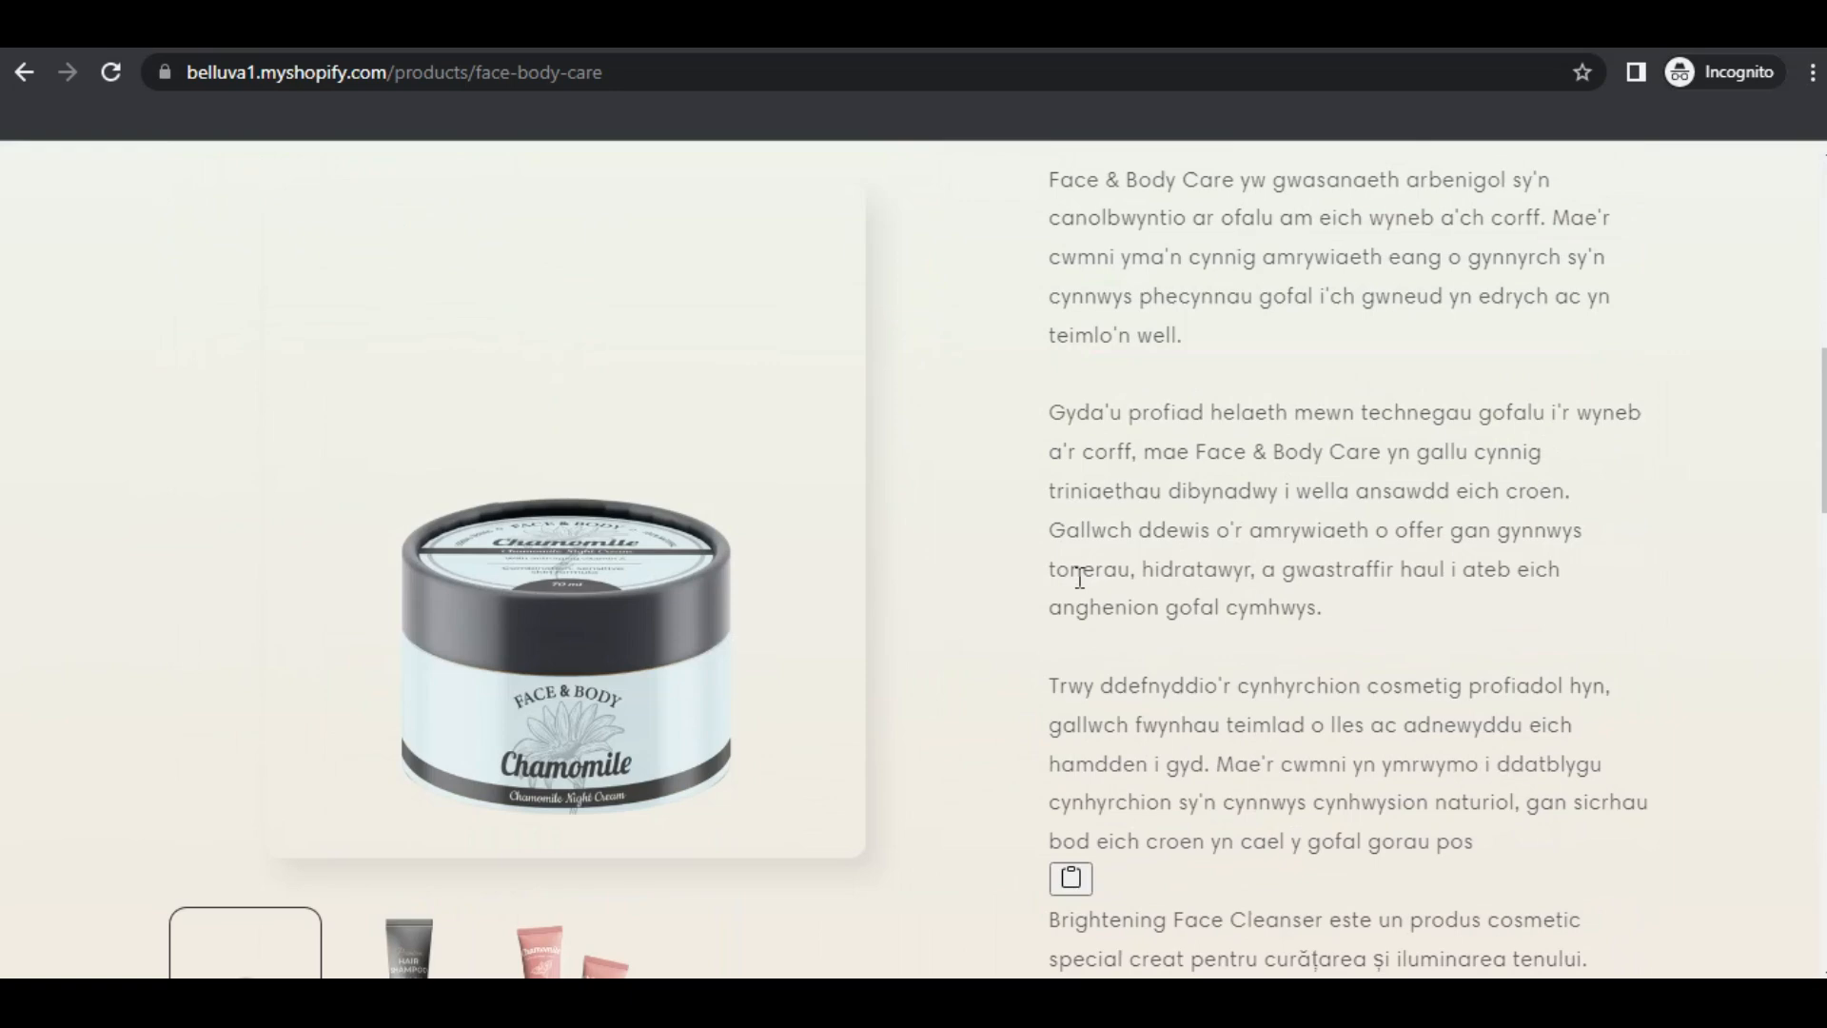
scroll(1081, 578, "down", 6)
scroll(1081, 578, "down", 1)
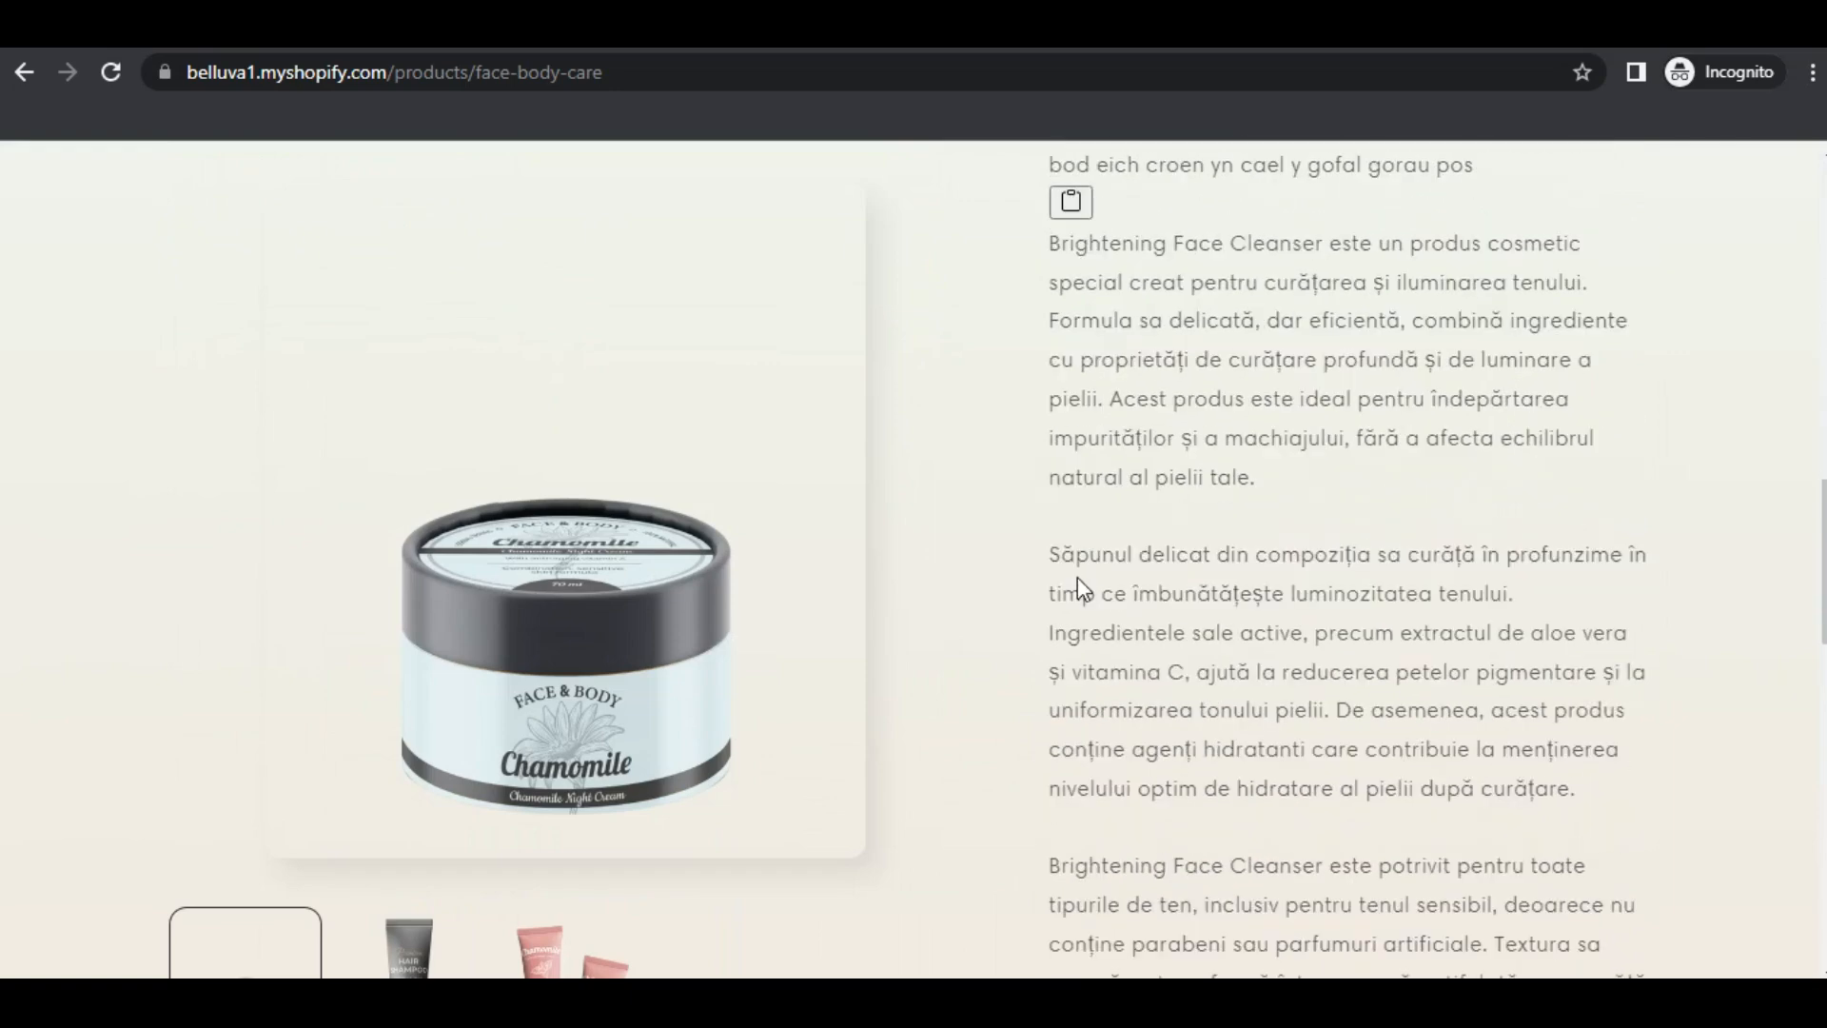
scroll(1080, 577, "up", 9)
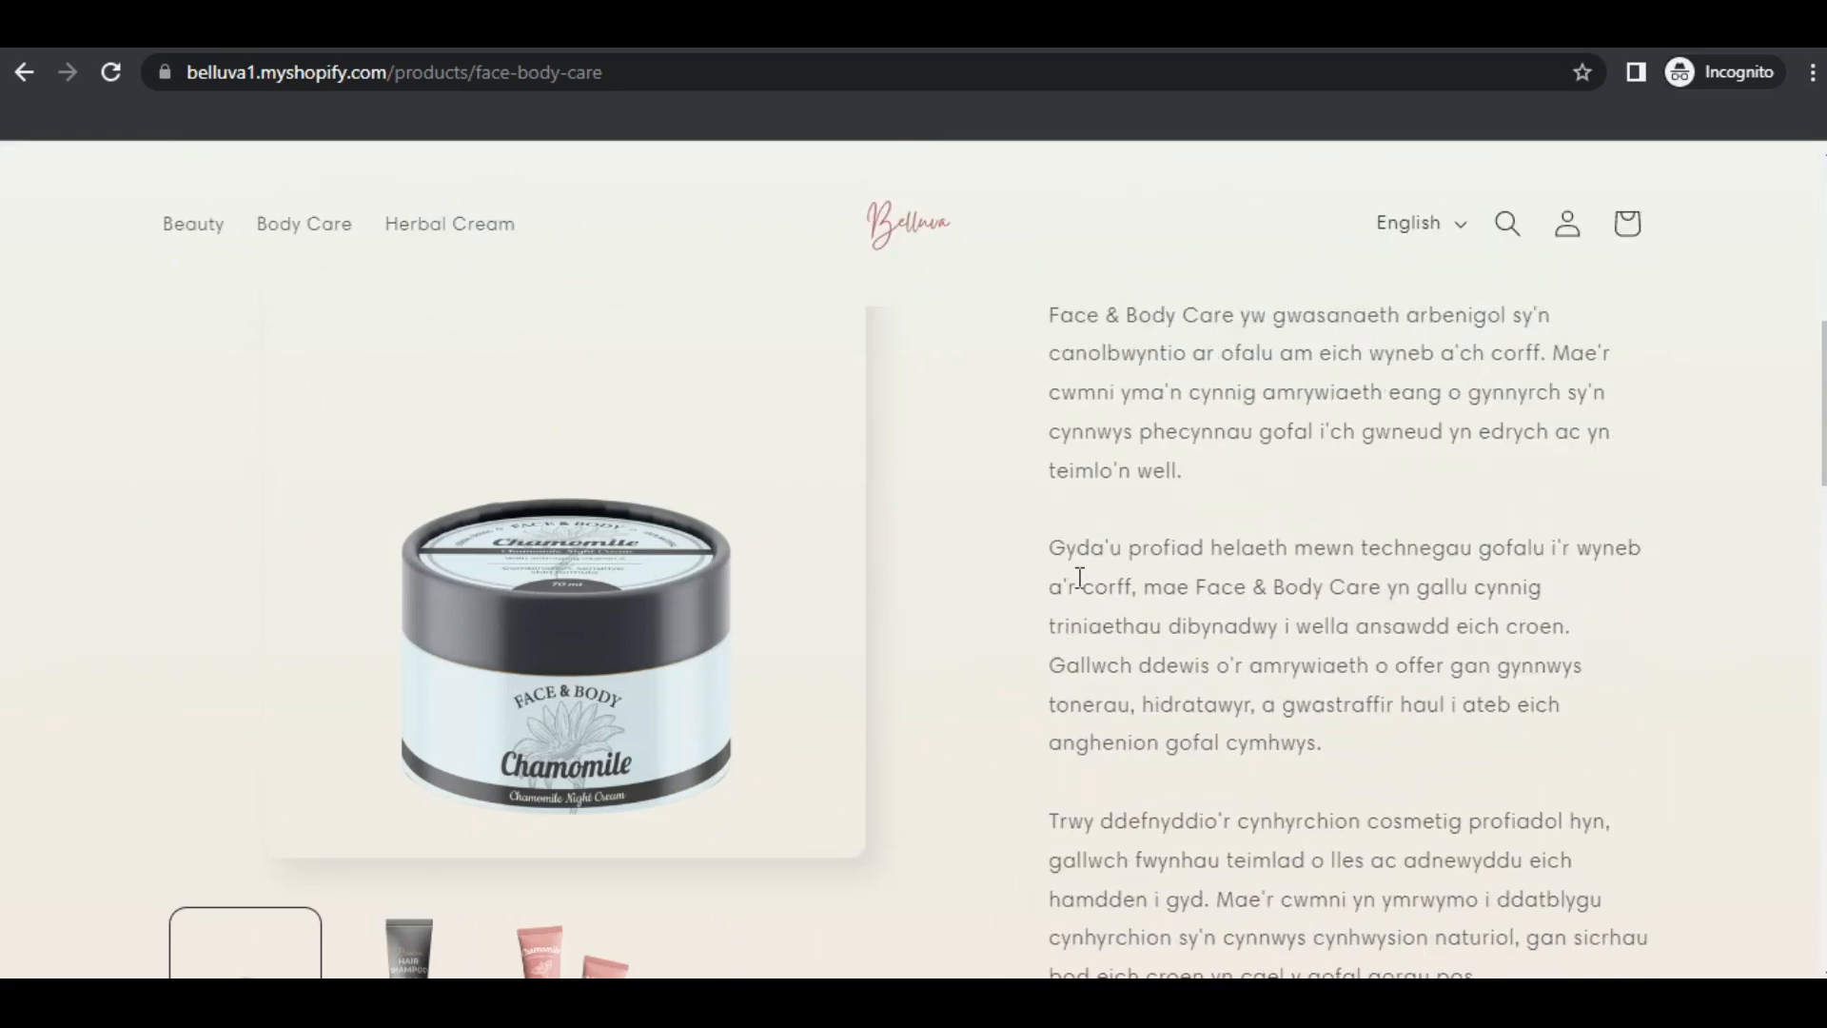
scroll(1080, 578, "up", 4)
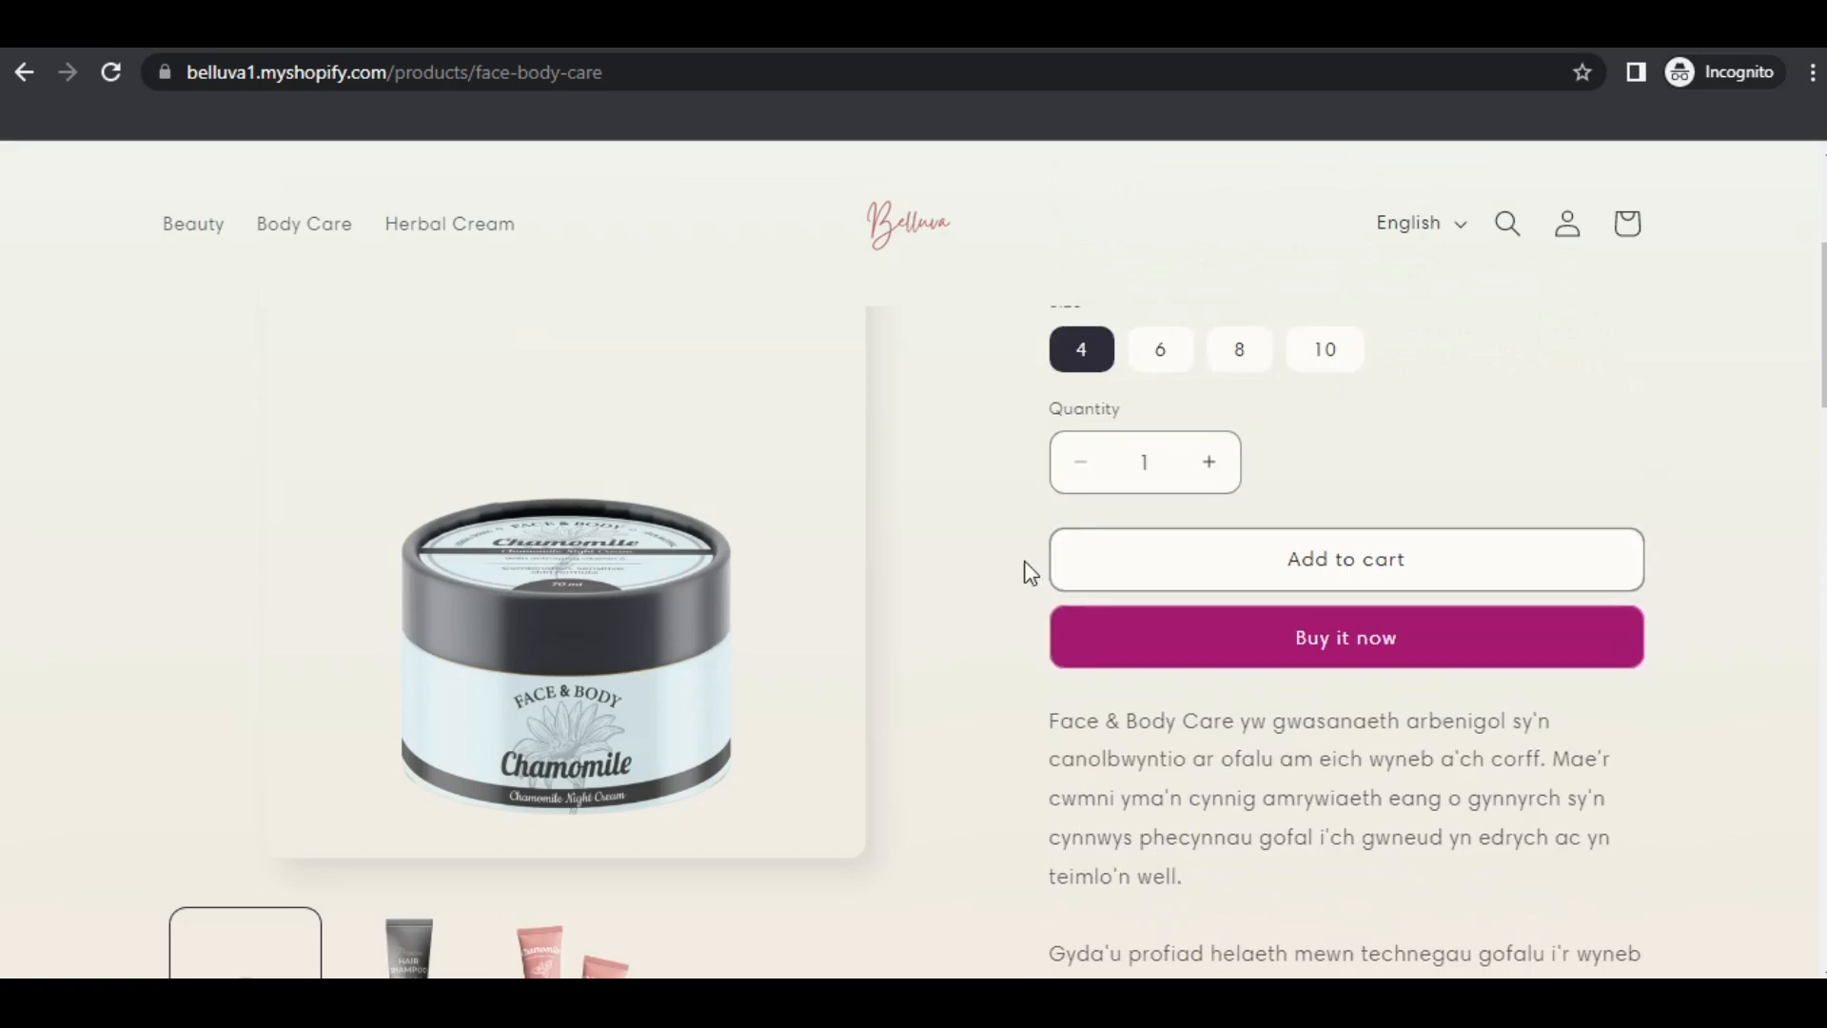